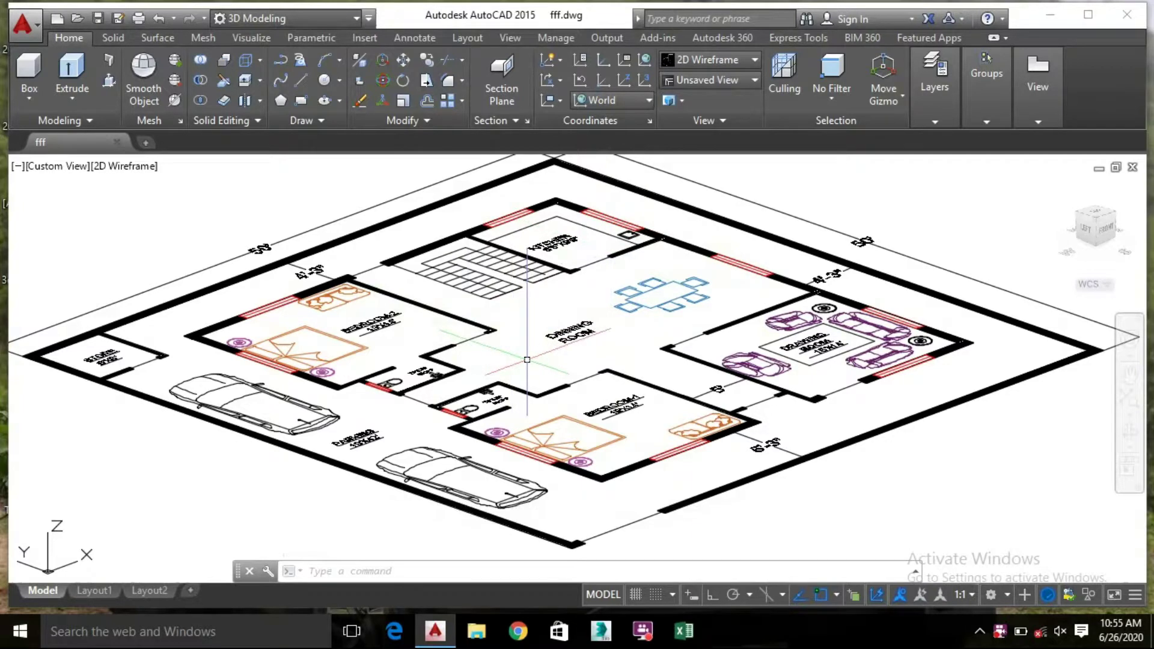
Erase the dining table set, the dining room label and the leftover chair marks beside them
click(559, 240)
click(721, 348)
key(Delete)
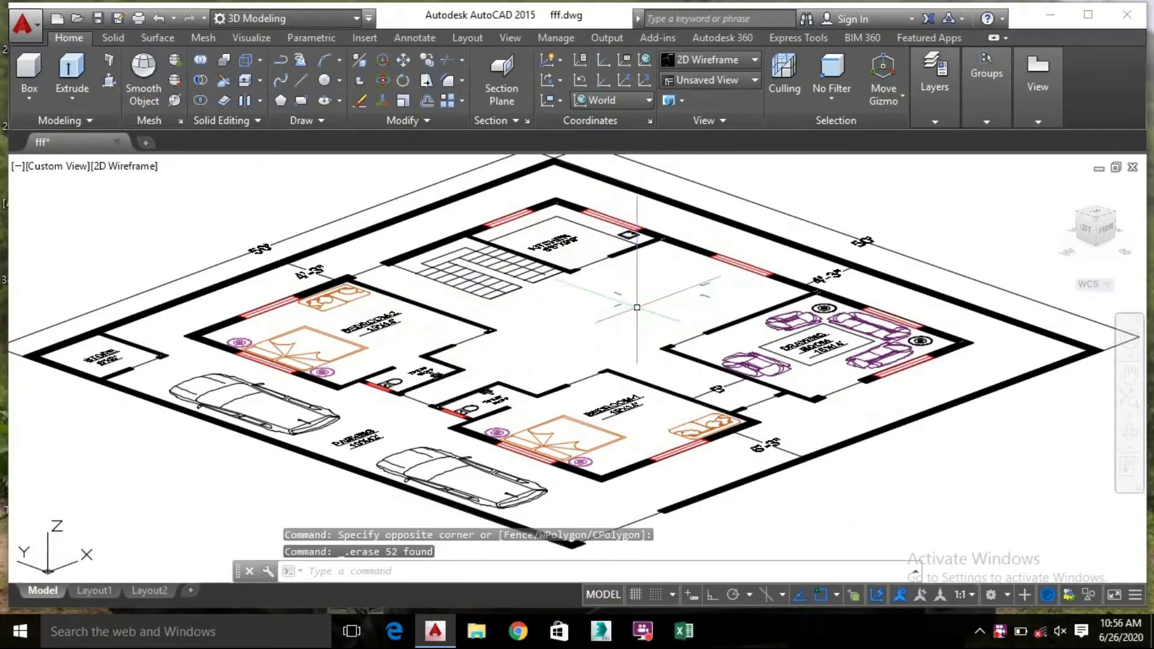
click(689, 265)
click(712, 297)
mouse_move(697, 287)
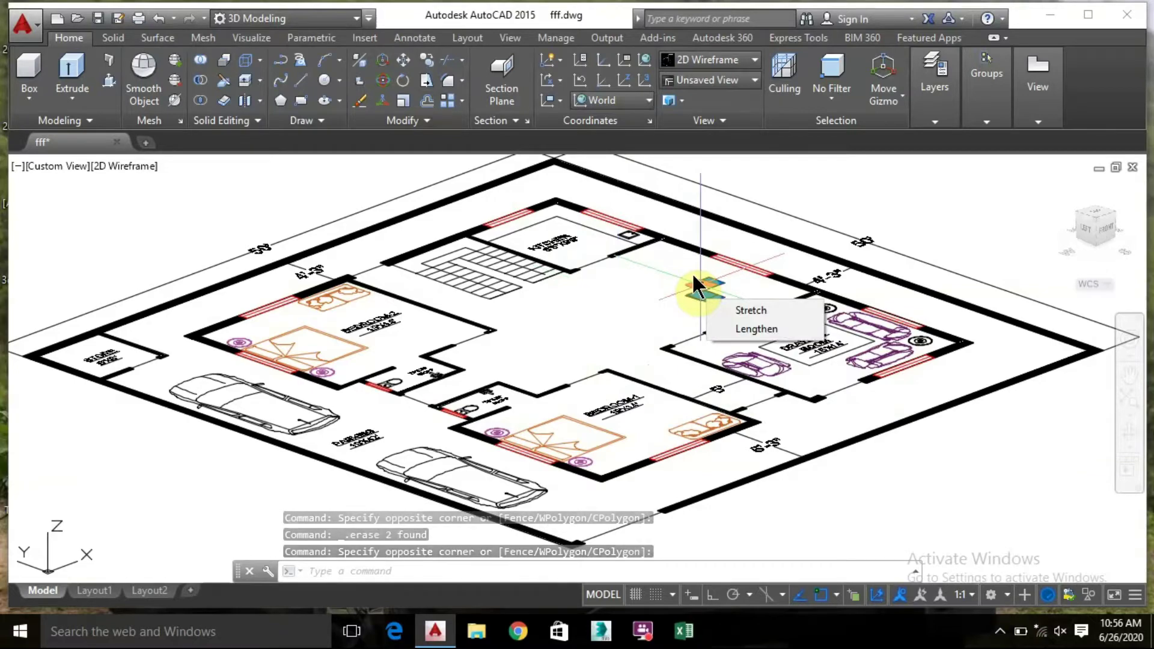
scroll(715, 258, up, 5)
key(Delete)
Erase the solid black hatch fills from the house walls and the boundary wall
scroll(721, 253, down, 5)
scroll(723, 269, up, 5)
scroll(722, 268, down, 6)
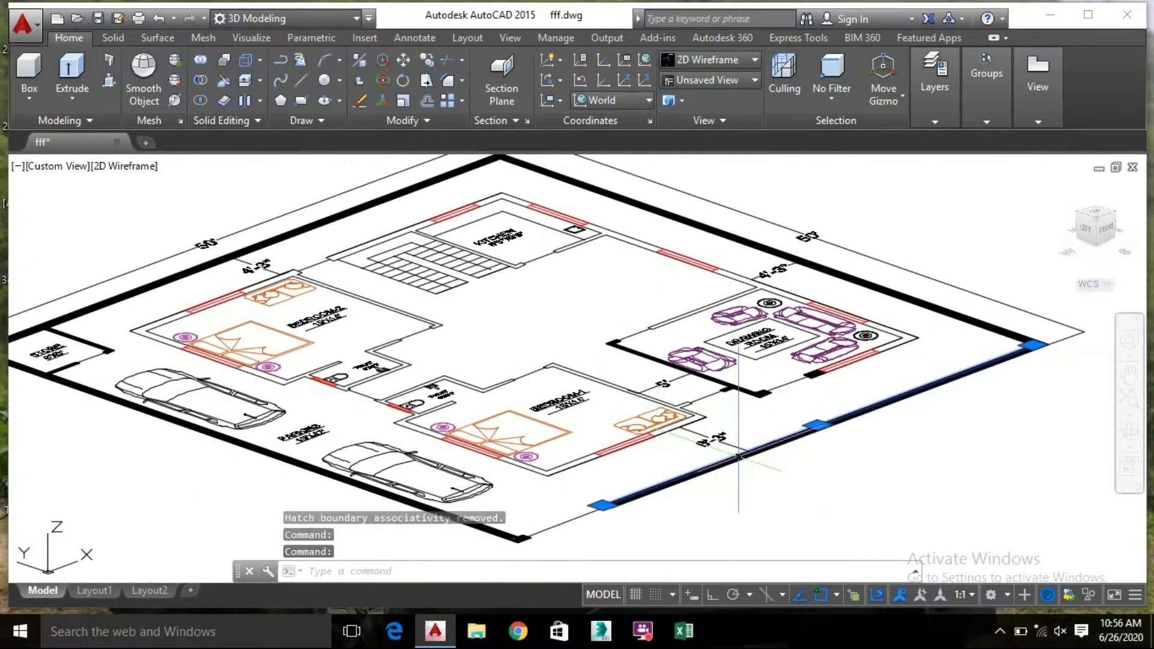
scroll(738, 457, up, 3)
key(Delete)
scroll(548, 341, down, 5)
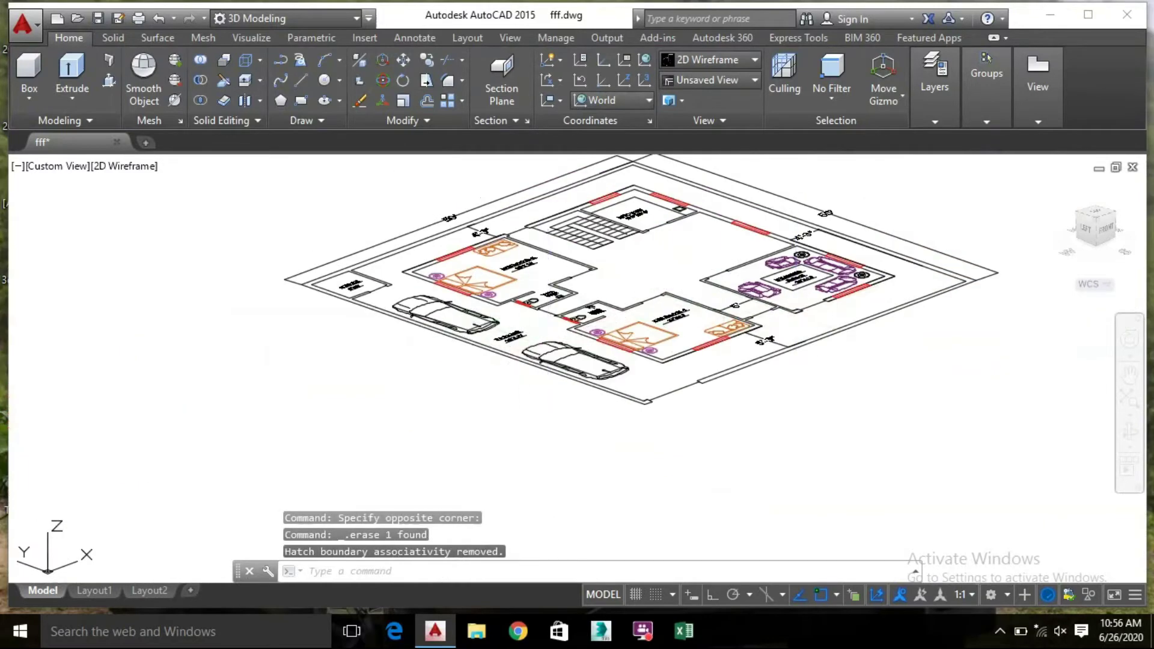
Erase the bed, room label, side tables and leftover headboard lines from Bedroom 1
scroll(667, 336, up, 6)
click(727, 227)
click(369, 472)
key(Delete)
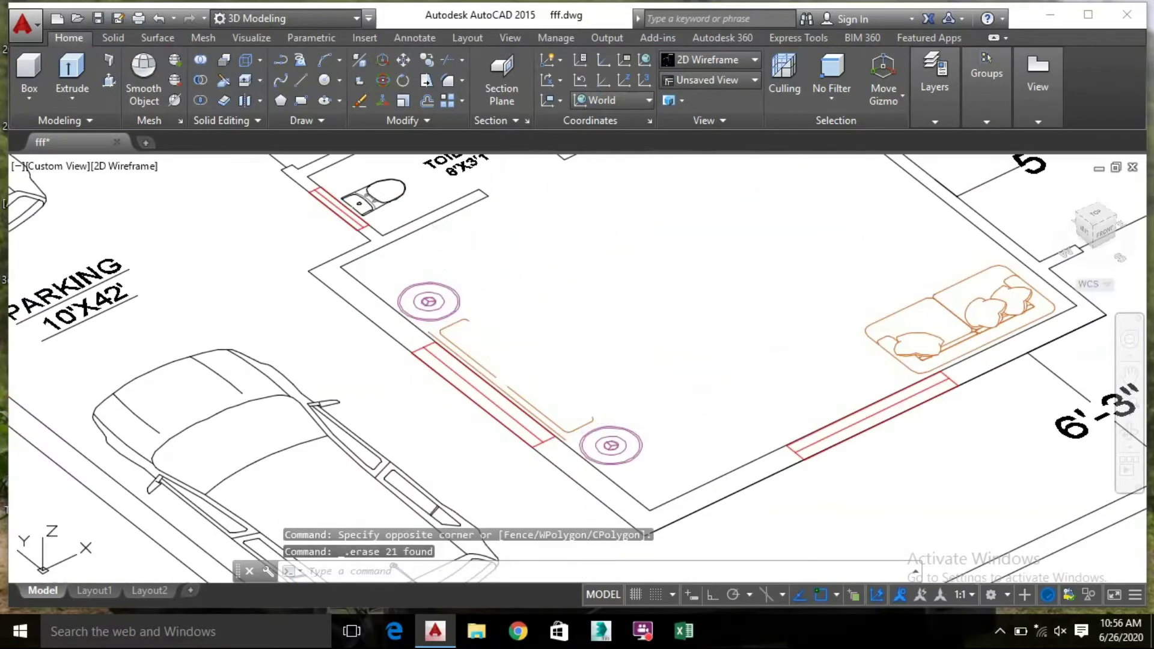
click(665, 466)
click(601, 415)
key(Delete)
click(480, 364)
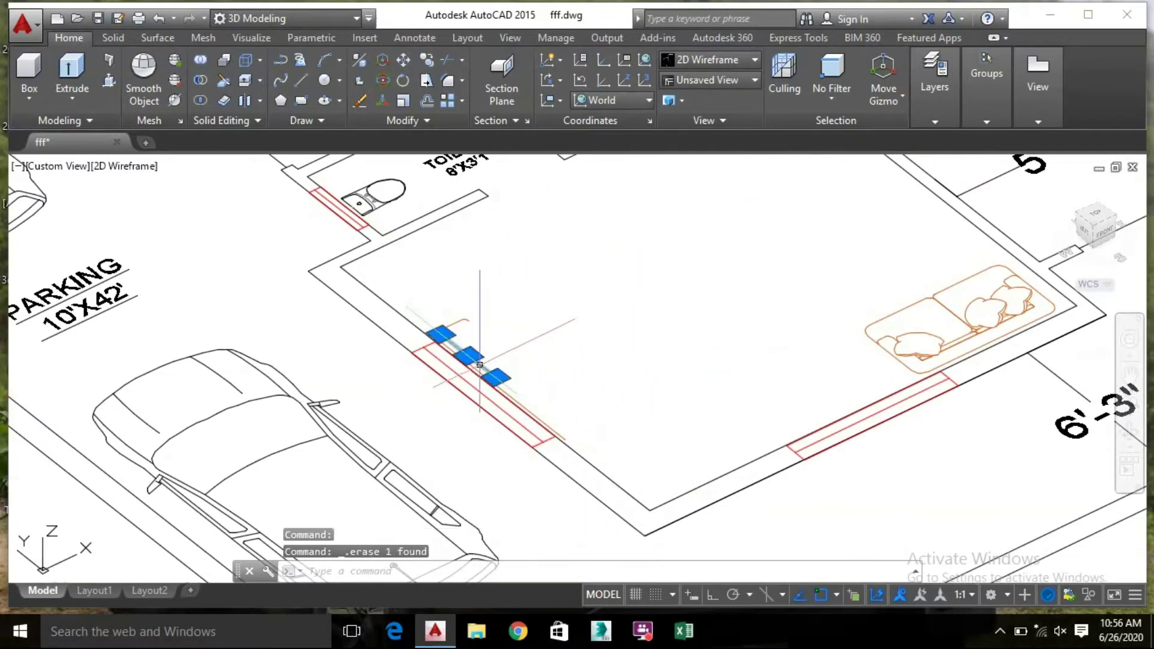
scroll(468, 346, up, 5)
scroll(551, 252, down, 5)
scroll(600, 379, up, 5)
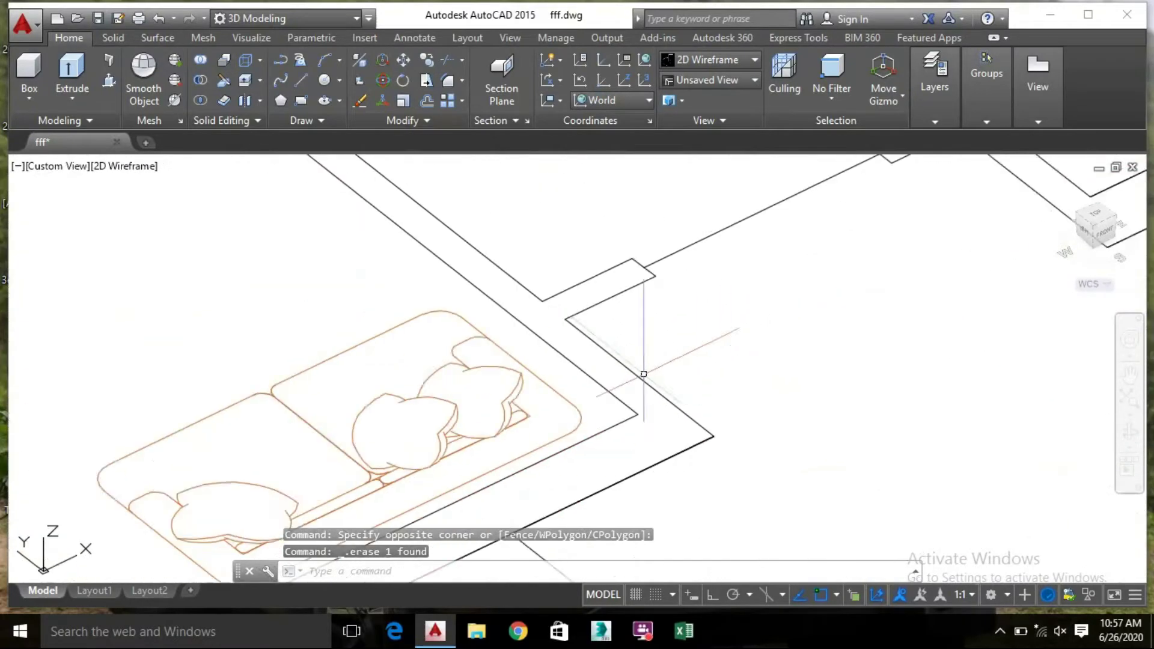
Erase the two-seat sofa and its cushions from Bedroom 1, including the remaining outline pieces
middle_drag(644, 374, 797, 306)
click(669, 394)
click(457, 360)
key(Delete)
click(459, 446)
click(378, 488)
key(Delete)
click(532, 410)
key(Delete)
Erase the toilet fixtures and text labels from the two toilets
scroll(661, 385, down, 5)
scroll(549, 408, up, 8)
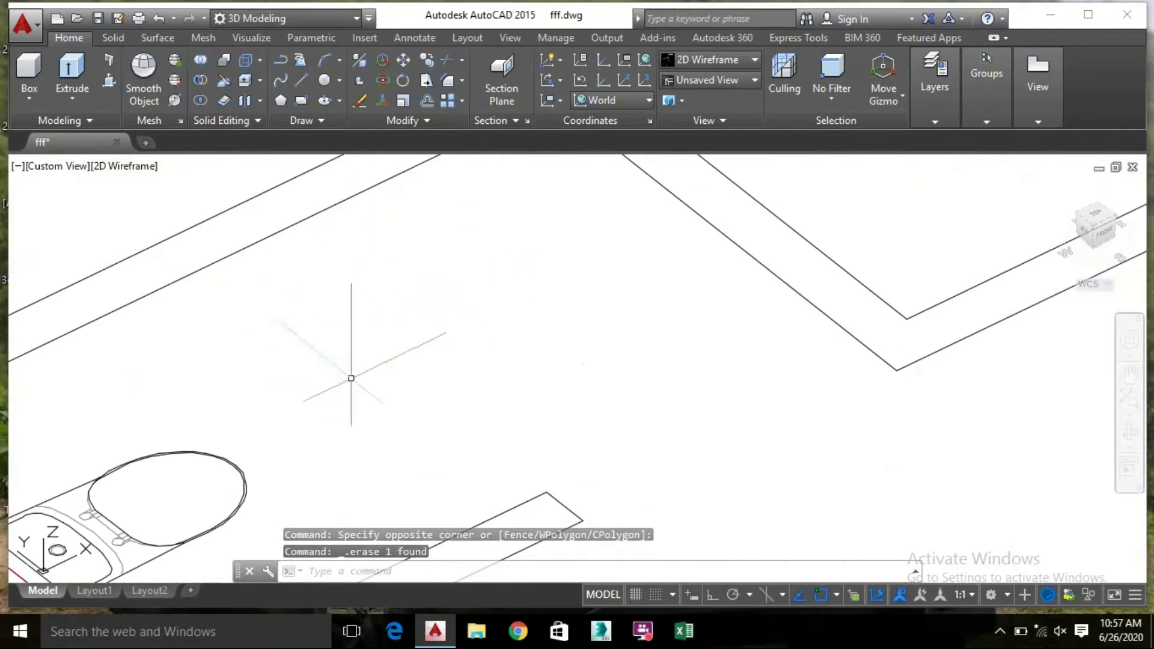
click(184, 452)
key(Delete)
scroll(185, 420, down, 5)
scroll(373, 257, up, 2)
click(324, 291)
middle_drag(57, 255, 252, 317)
click(149, 383)
key(Delete)
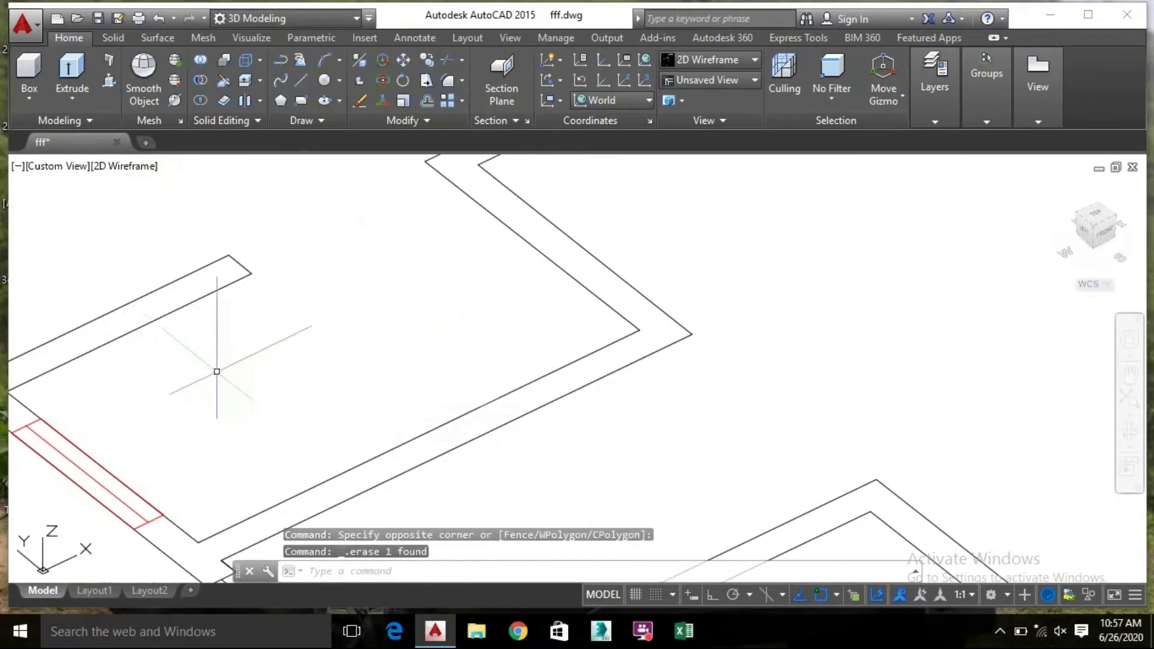
Erase the Bedroom 2 label, most of the bed and the side table nearest the toilet
scroll(193, 375, down, 5)
click(484, 317)
click(158, 224)
key(Delete)
click(242, 434)
click(137, 341)
key(Delete)
key(Delete)
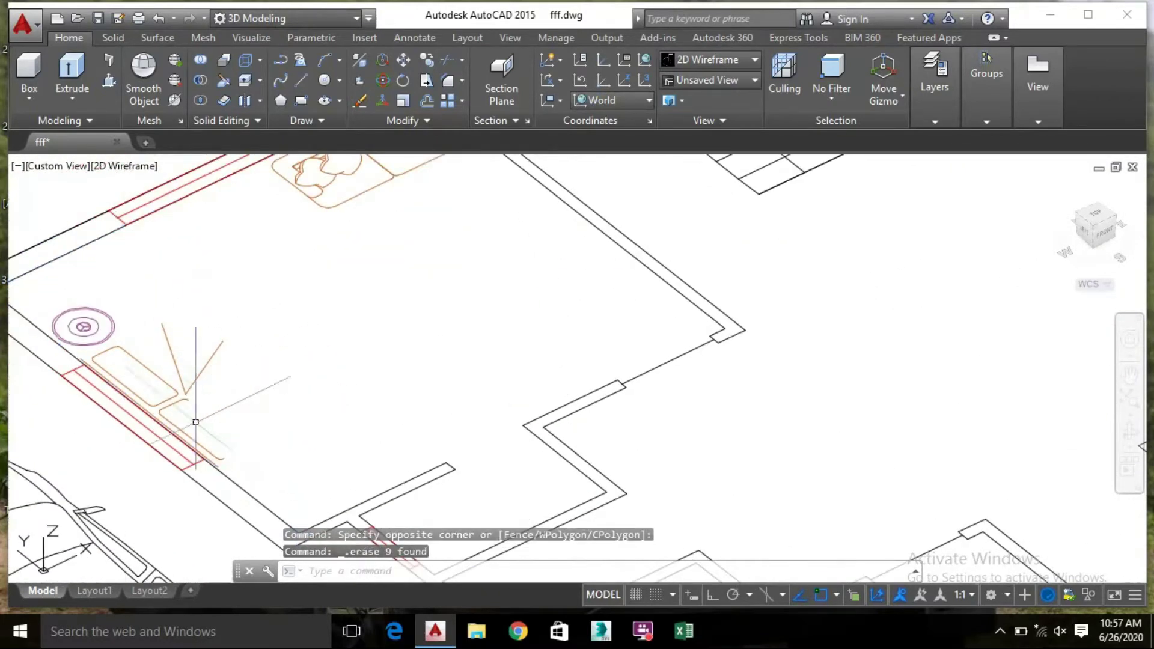
Erase the leftover blanket and pillow lines of the Bedroom 2 bed
scroll(177, 406, up, 2)
click(186, 386)
key(Delete)
click(187, 385)
click(185, 453)
key(Delete)
click(240, 484)
key(Delete)
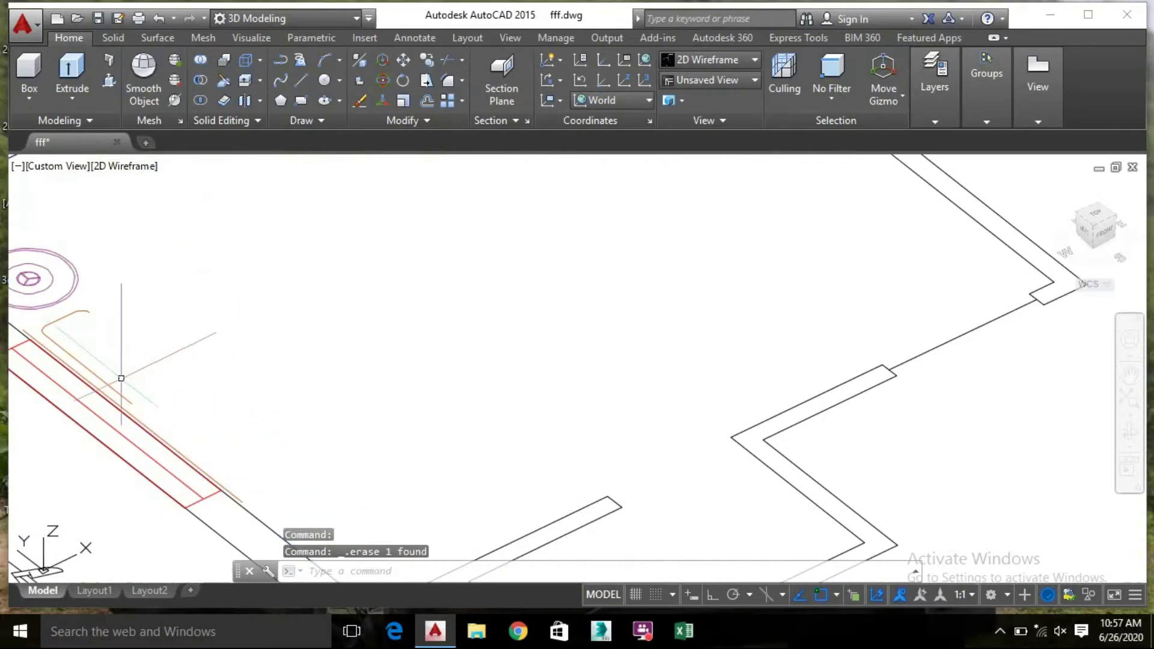
Switch to the top view and erase the remaining side table, headboard lines and sofa from Bedroom 2
click(1093, 217)
scroll(249, 242, up, 5)
click(355, 412)
click(123, 180)
key(Delete)
scroll(440, 510, up, 3)
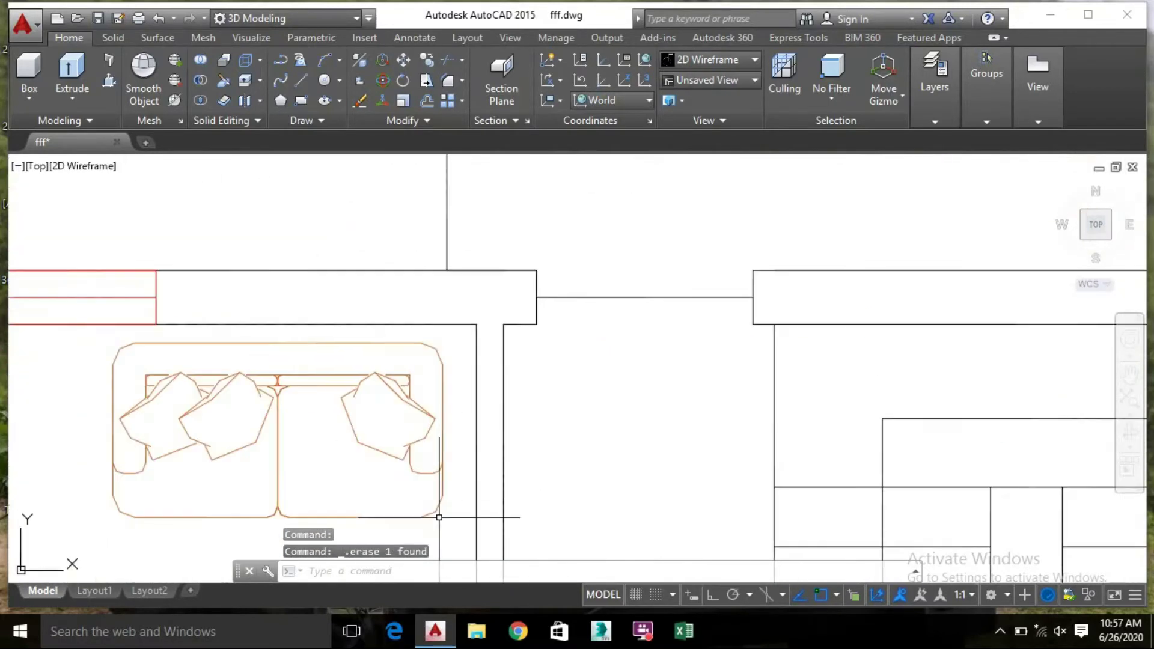
click(440, 510)
click(297, 335)
key(Delete)
Erase the kitchen sink and label, and clear all furniture and text from the drawing room
scroll(296, 334, down, 5)
scroll(376, 368, up, 5)
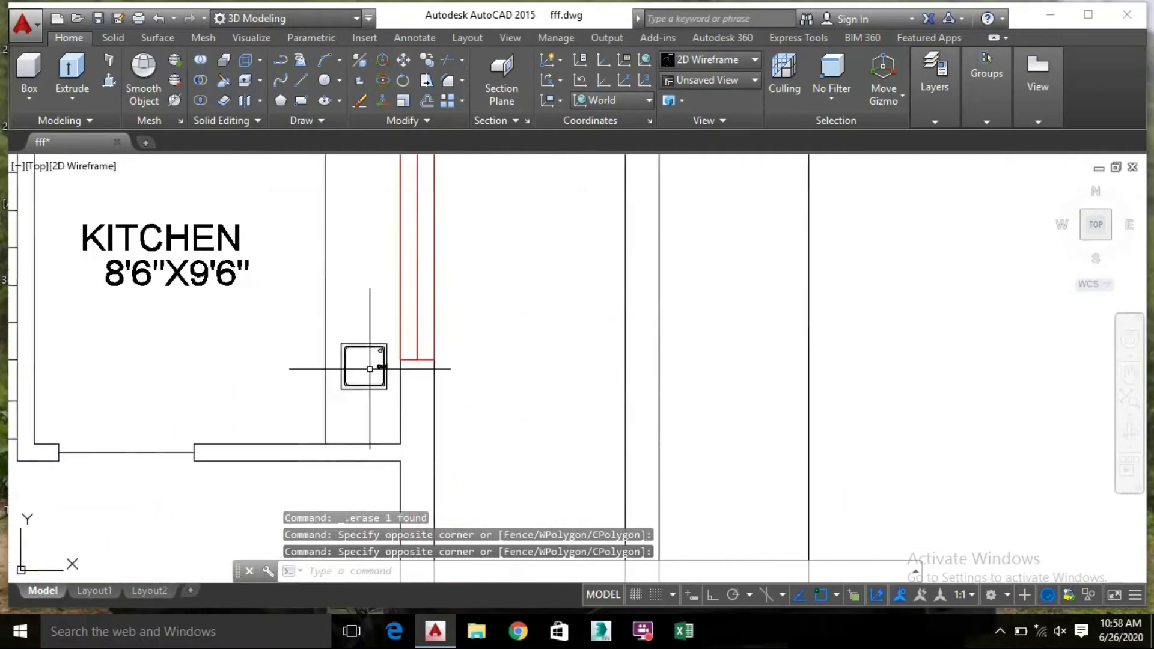
scroll(377, 367, down, 5)
scroll(271, 336, up, 5)
click(399, 463)
click(160, 219)
key(Delete)
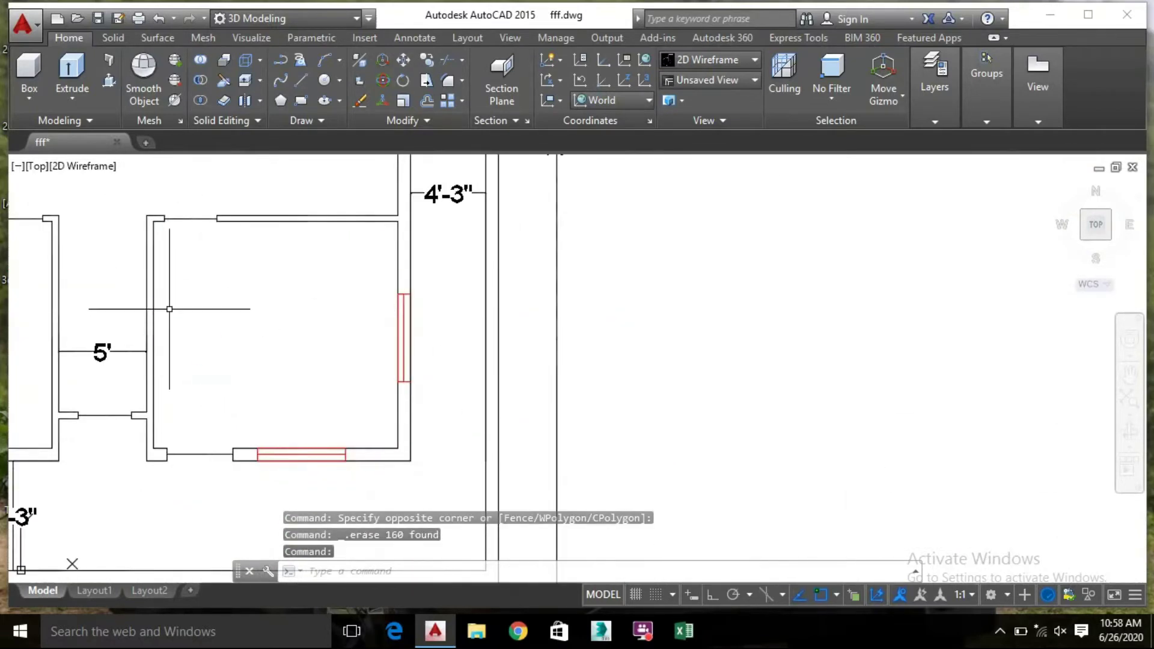
Erase the 4'-3" and 5' dimensions around the drawing room and the parked car nearest the gate
key(Delete)
middle_drag(214, 357, 271, 359)
key(Delete)
click(490, 173)
key(Delete)
scroll(554, 319, down, 5)
click(249, 330)
key(Delete)
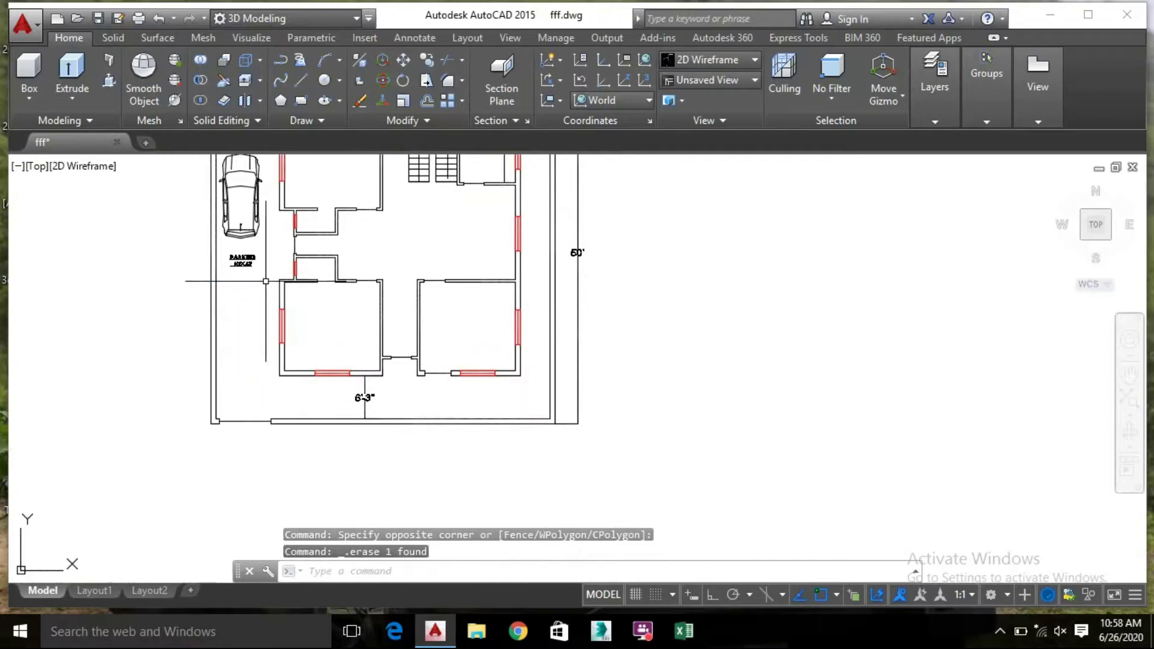
Erase the remaining parked car, the parking label and the 6'-3" dimension
middle_drag(264, 287, 260, 368)
click(256, 365)
click(238, 268)
key(Delete)
scroll(230, 181, up, 8)
click(240, 339)
key(Delete)
scroll(413, 327, down, 8)
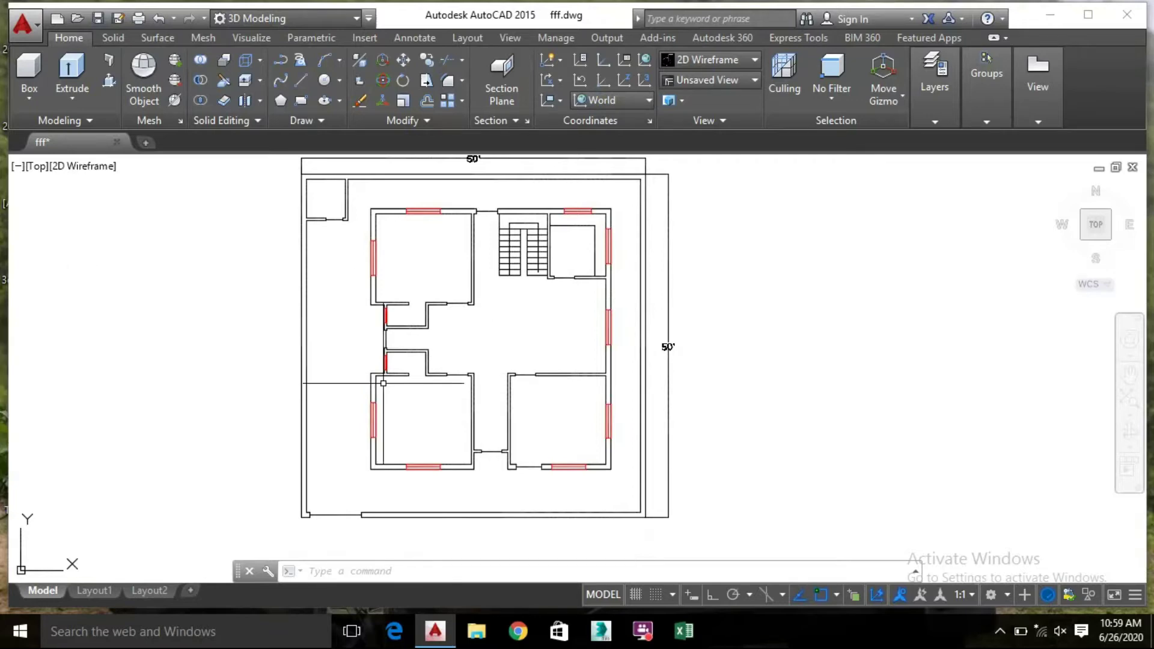
Orbit to an isometric view and Presspull the outer corner wall of Bedroom 2 between its windows to 13'
shift+middle_drag(438, 355, 439, 250)
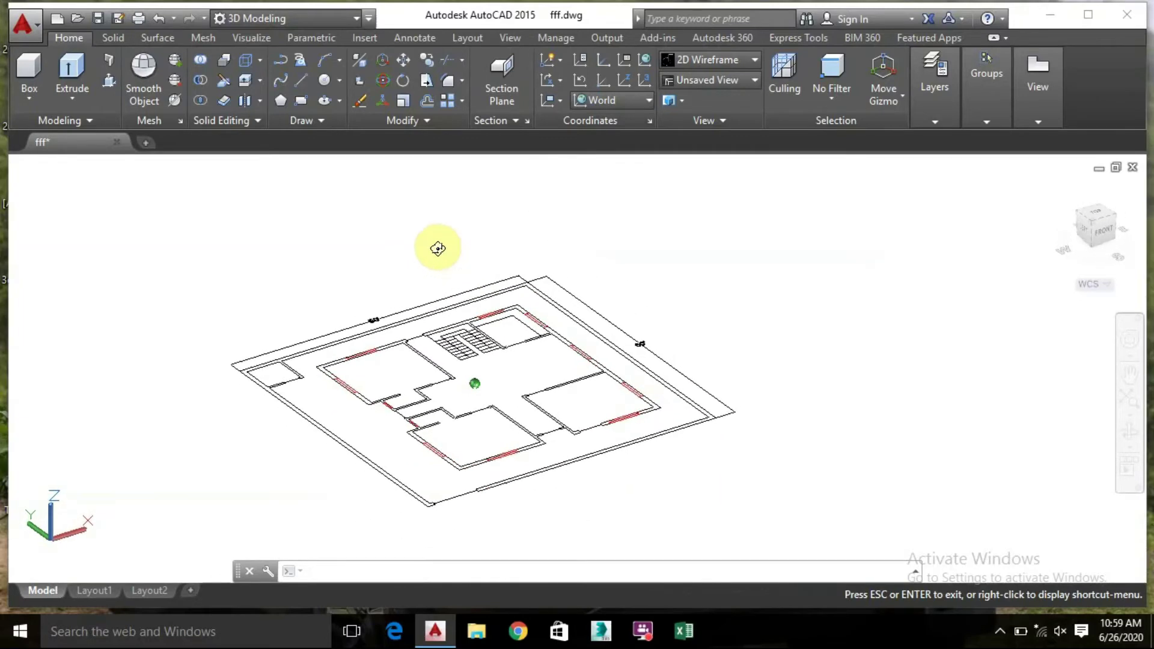
scroll(469, 401, up, 4)
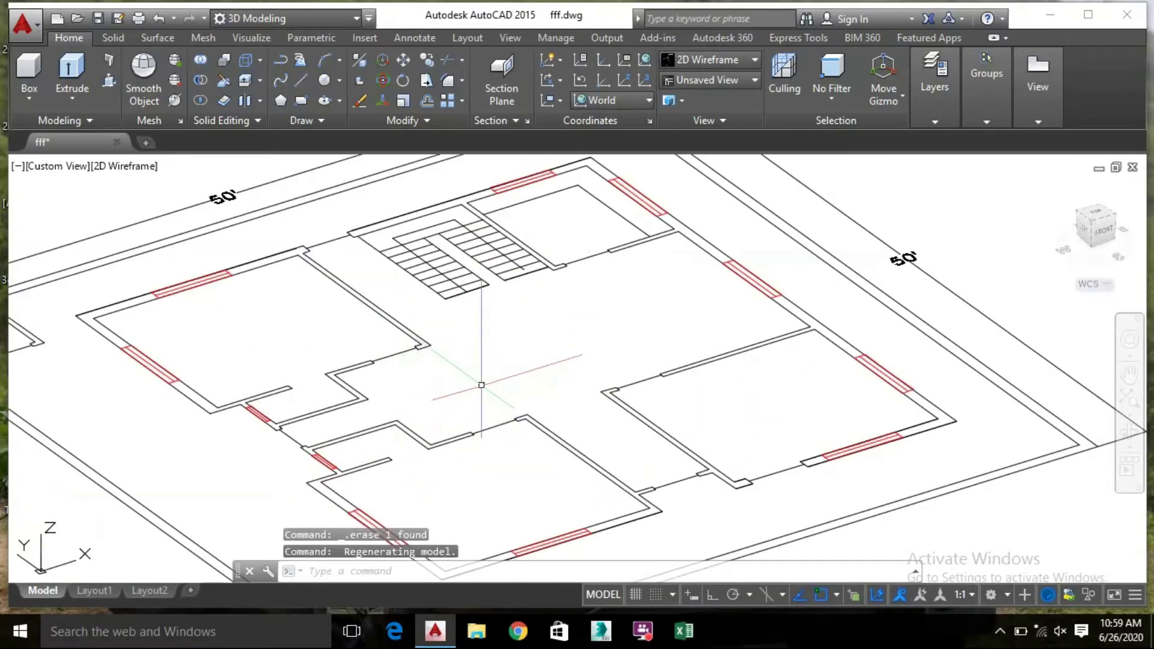
middle_drag(482, 383, 511, 341)
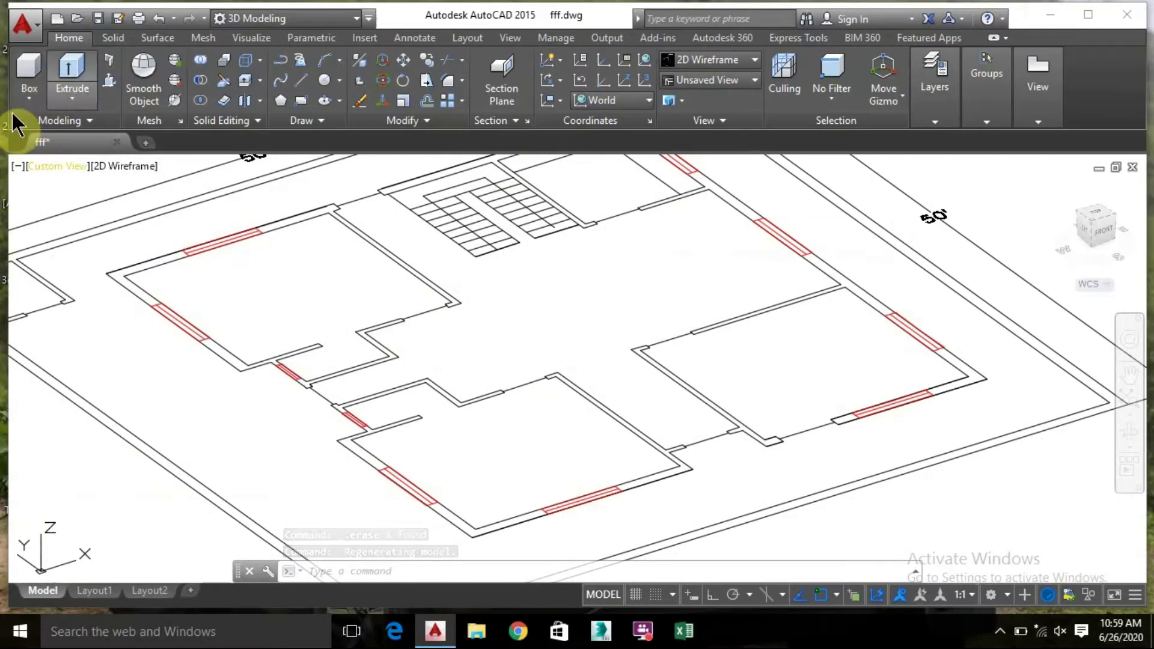
click(109, 81)
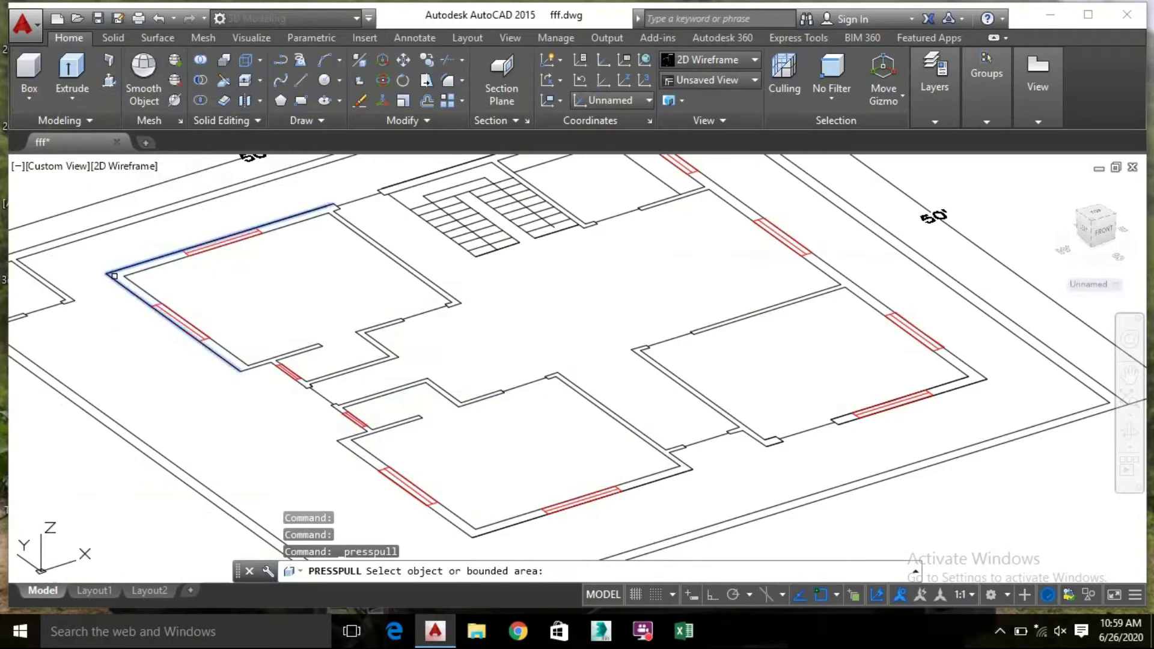
scroll(120, 274, up, 5)
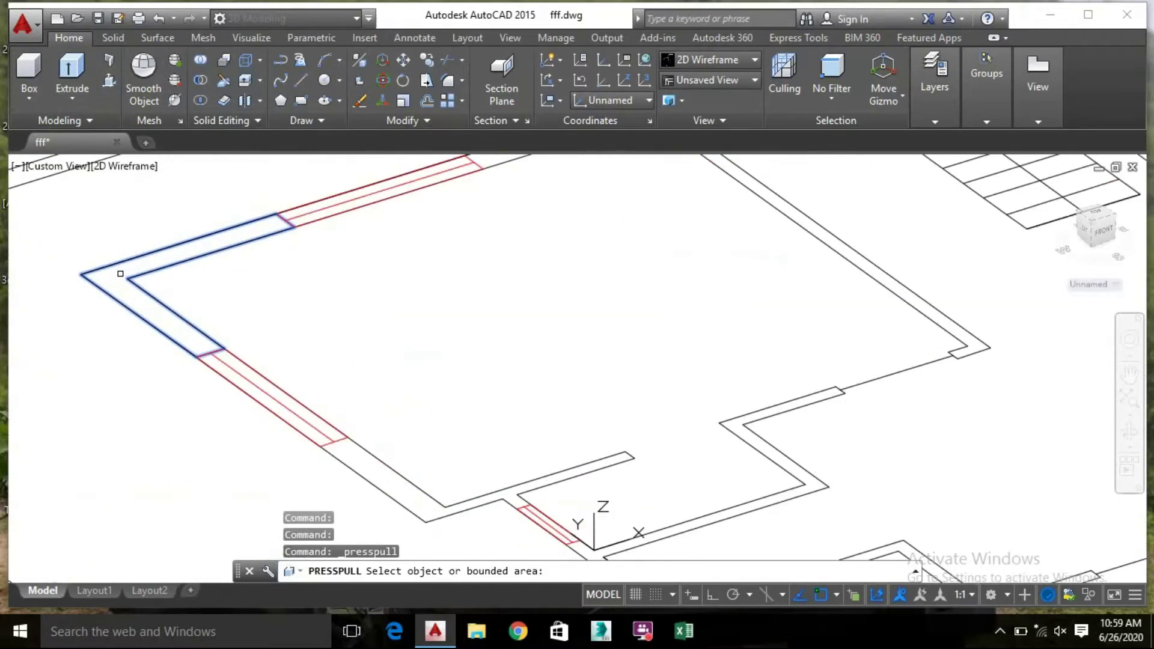
click(121, 273)
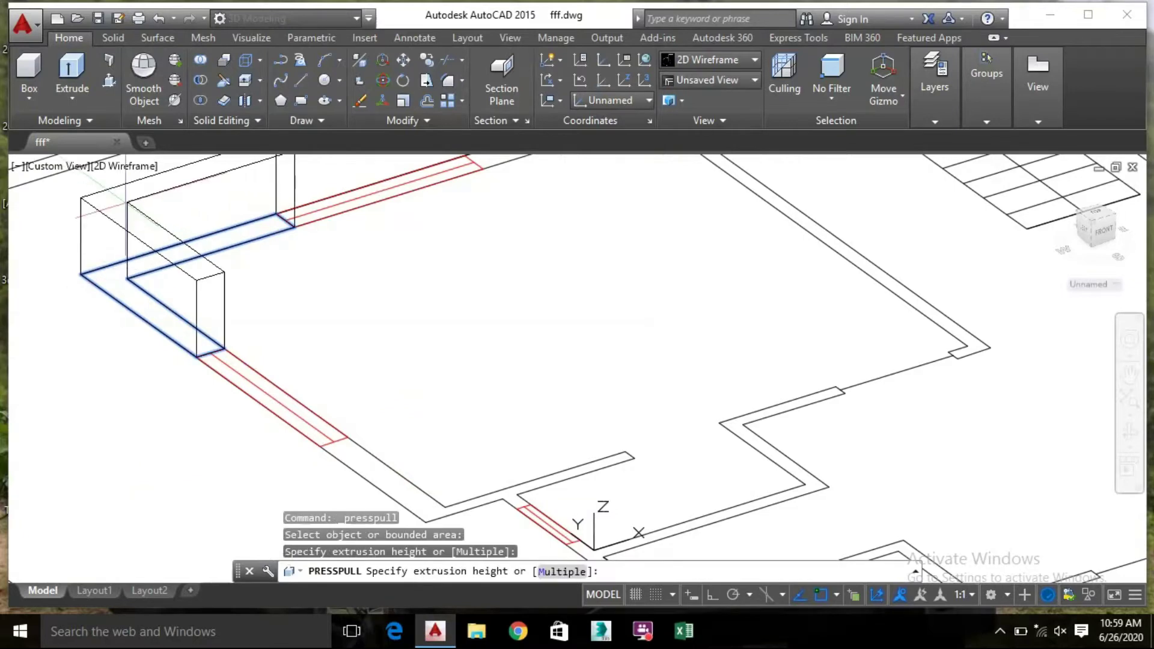
scroll(120, 273, down, 3)
scroll(125, 330, up, 3)
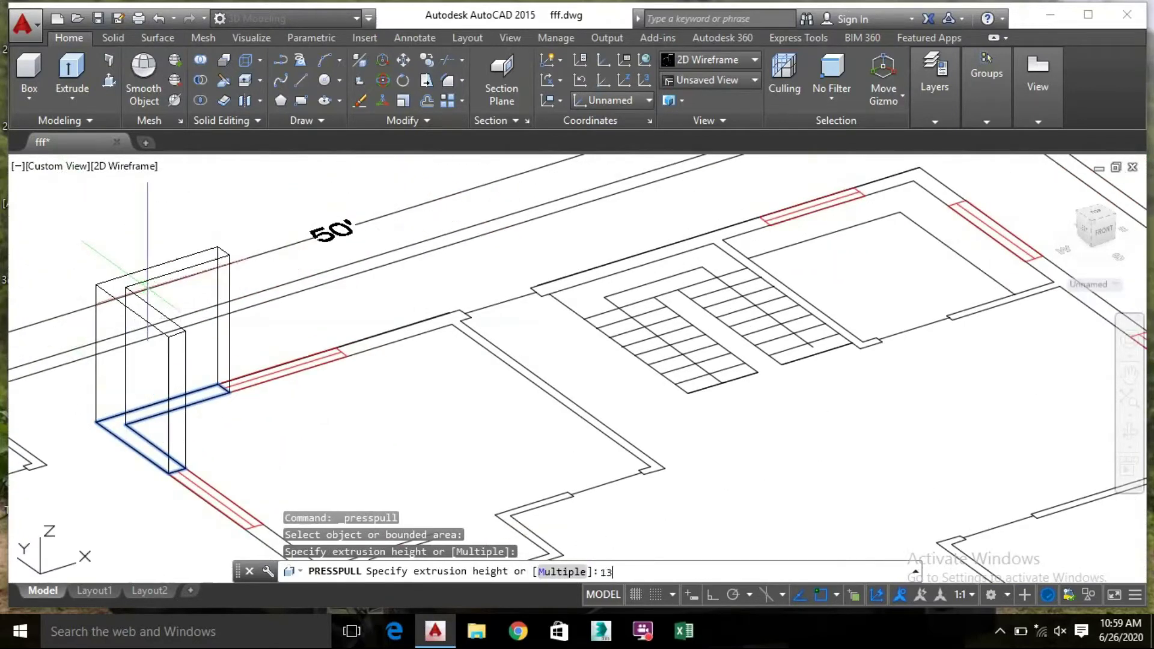
text(13')
key(Return)
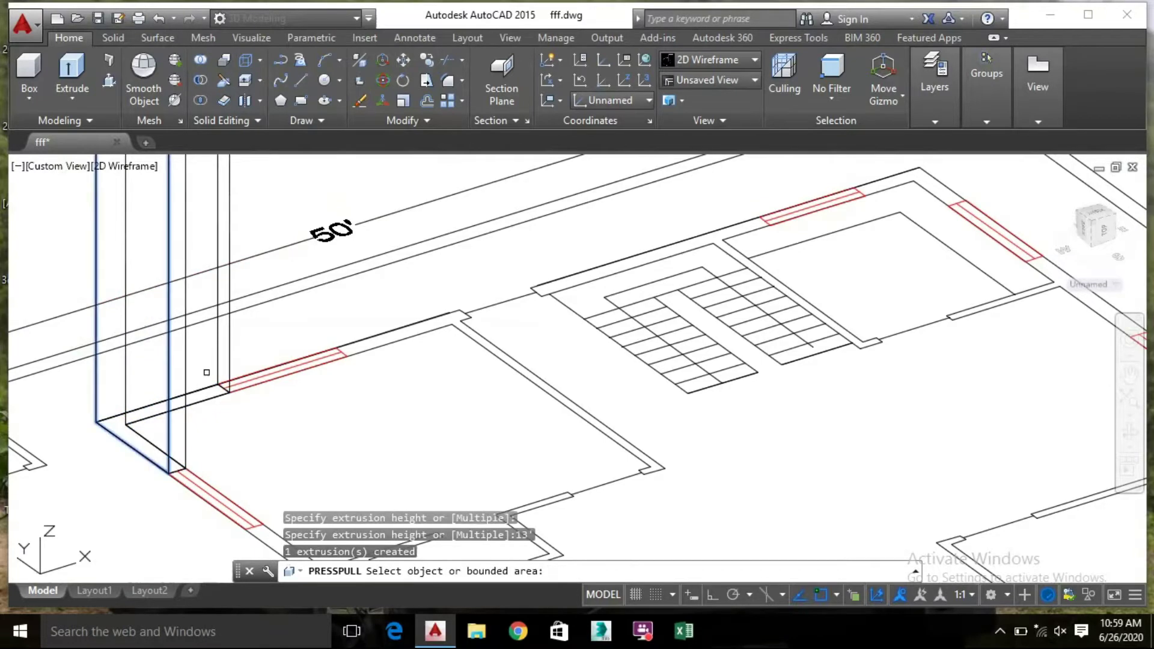
Presspull the Bedroom 2 wall section between its side window and the toilet up to the first wall's height
scroll(292, 407, down, 2)
middle_drag(262, 431, 227, 389)
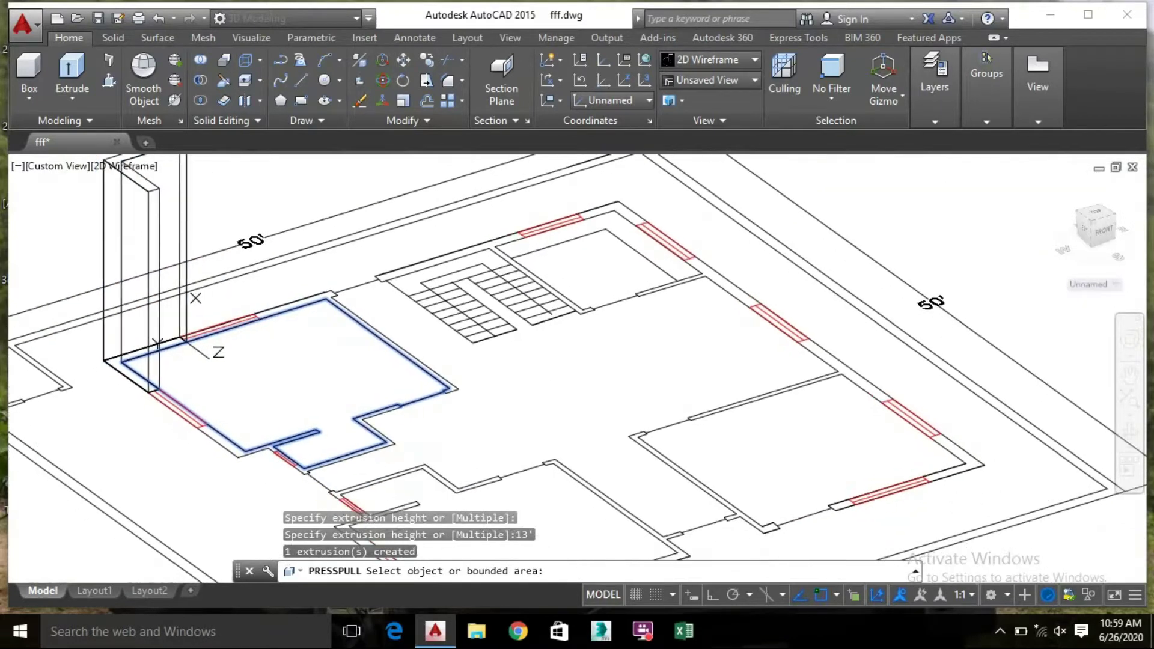
click(223, 442)
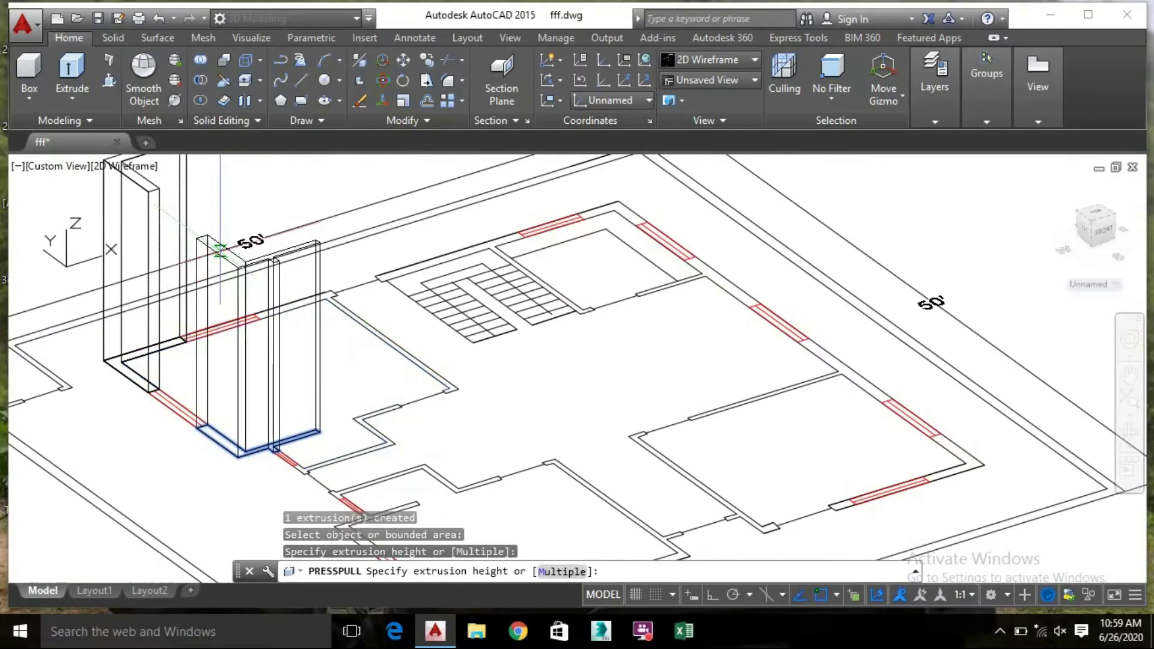
click(220, 250)
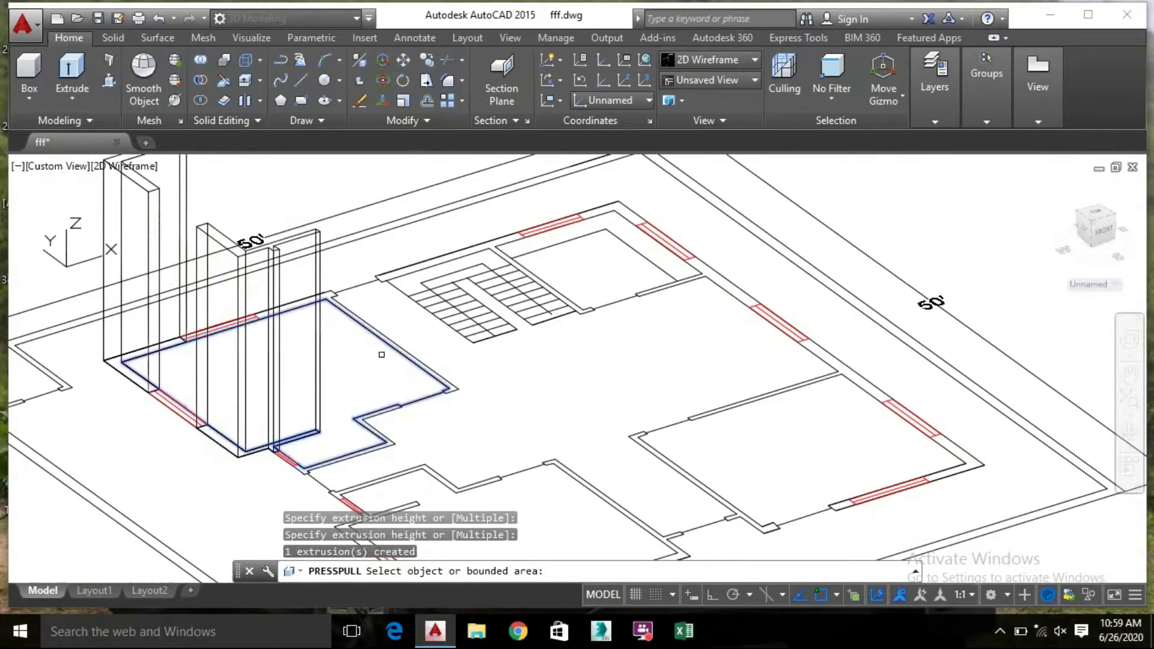
Presspull the long Bedroom 2 wall facing the staircase upward, including its return past the rear window
scroll(444, 382, up, 5)
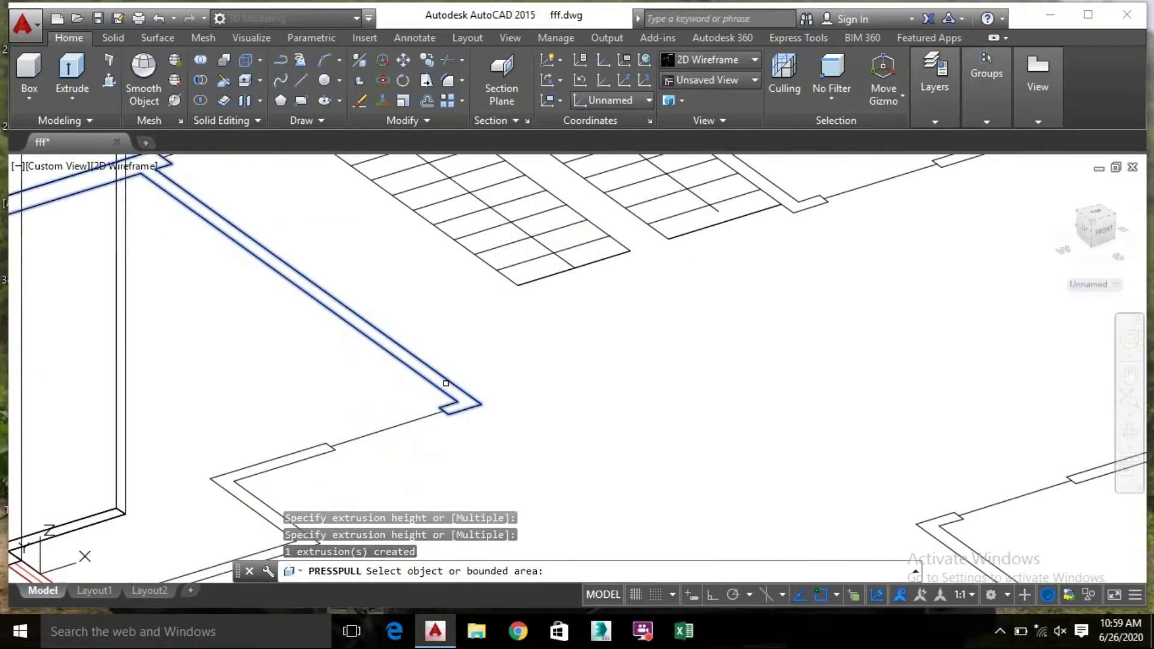
click(443, 382)
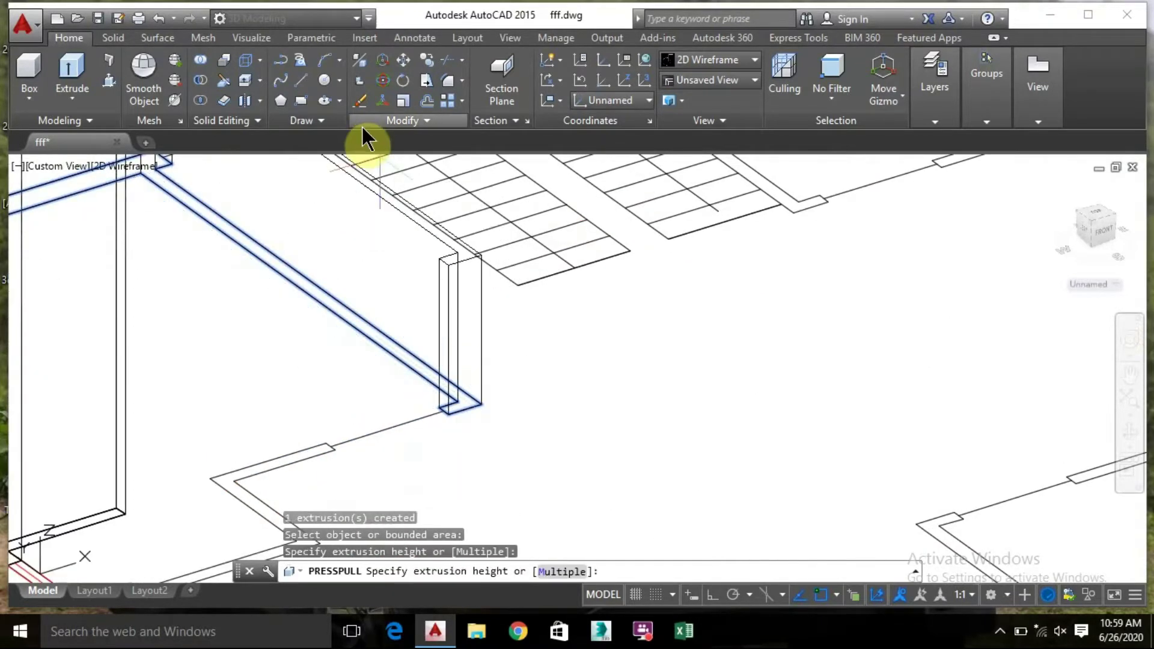
click(417, 207)
scroll(421, 294, down, 2)
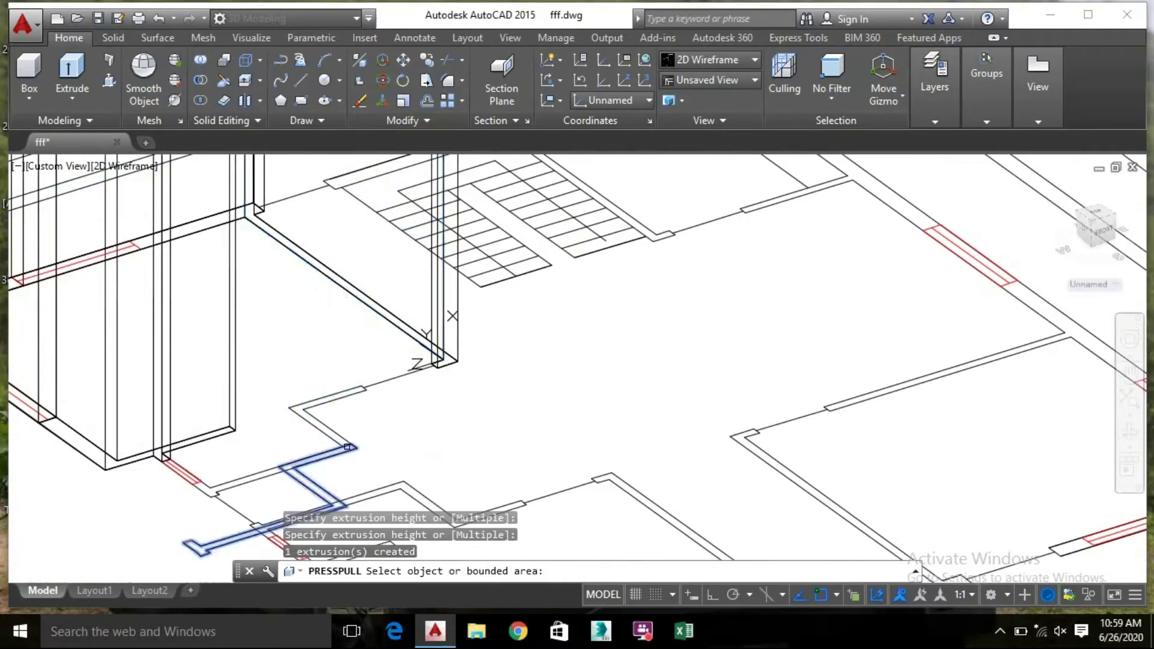
Presspull the zigzag wall between the toilet window and the door opening beside Bedroom 2 up to the raised walls' height
scroll(339, 443, up, 5)
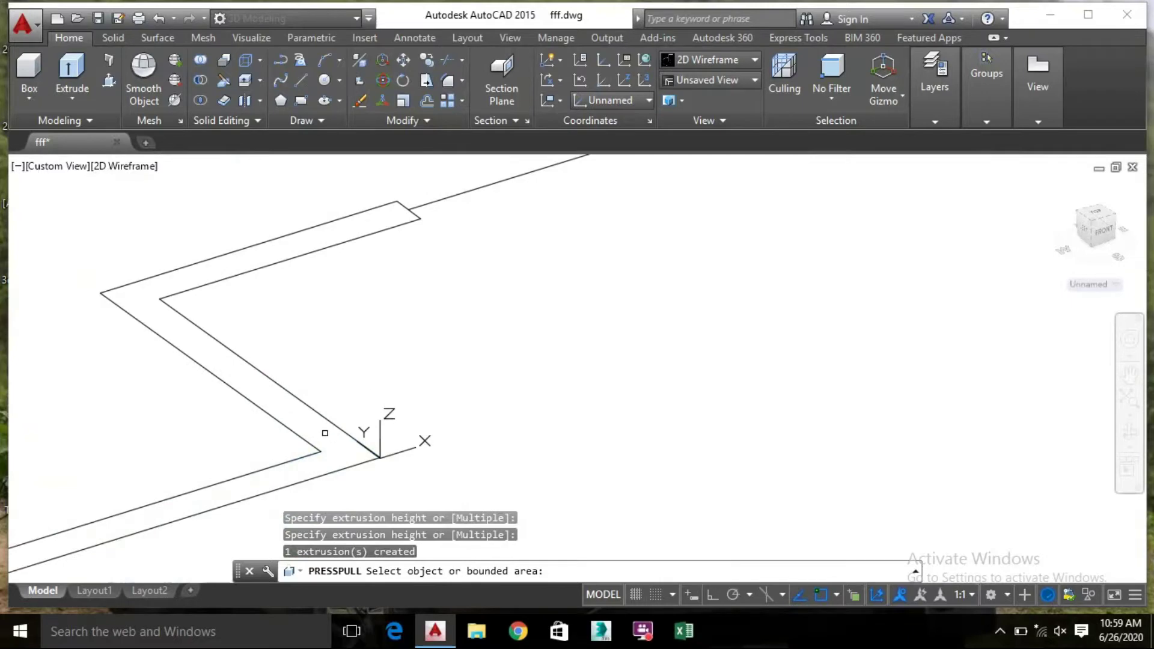
scroll(295, 413, down, 2)
middle_drag(203, 340, 394, 304)
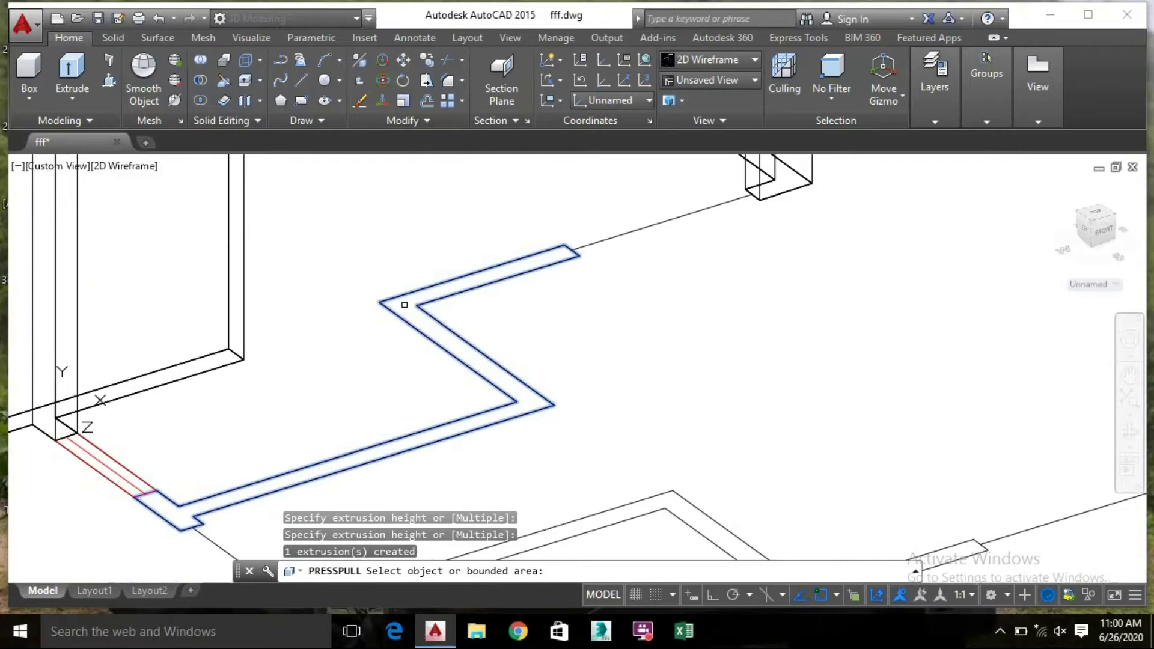
mouse_move(404, 305)
middle_down()
mouse_move(228, 358)
mouse_move(226, 346)
middle_up()
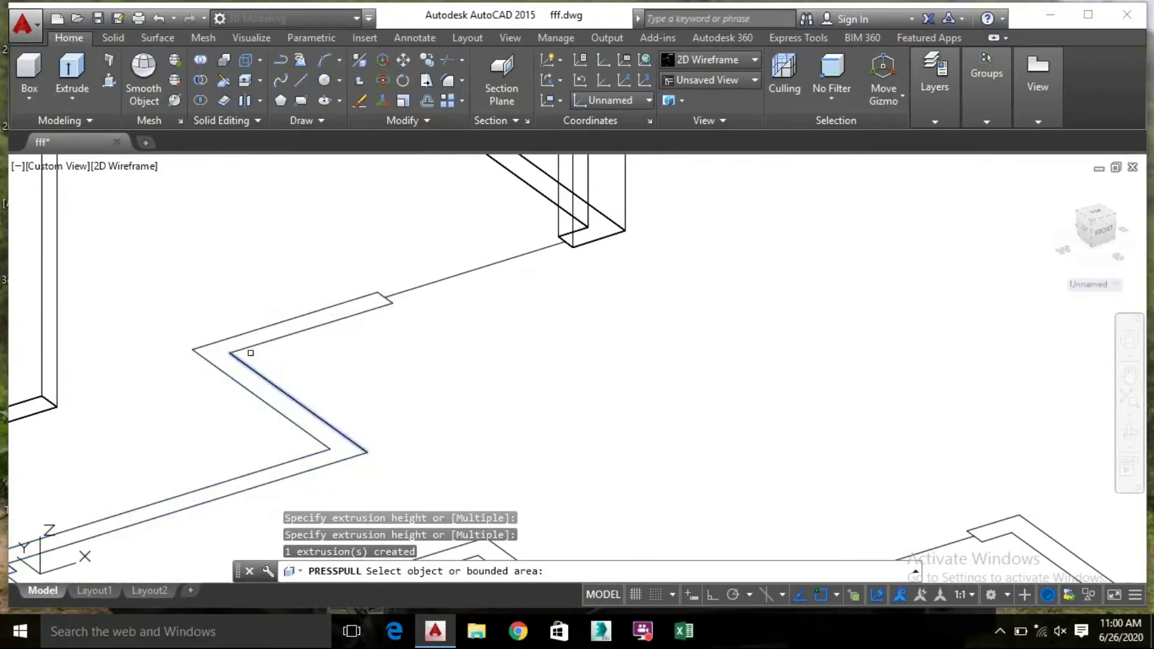
middle_drag(211, 350, 339, 322)
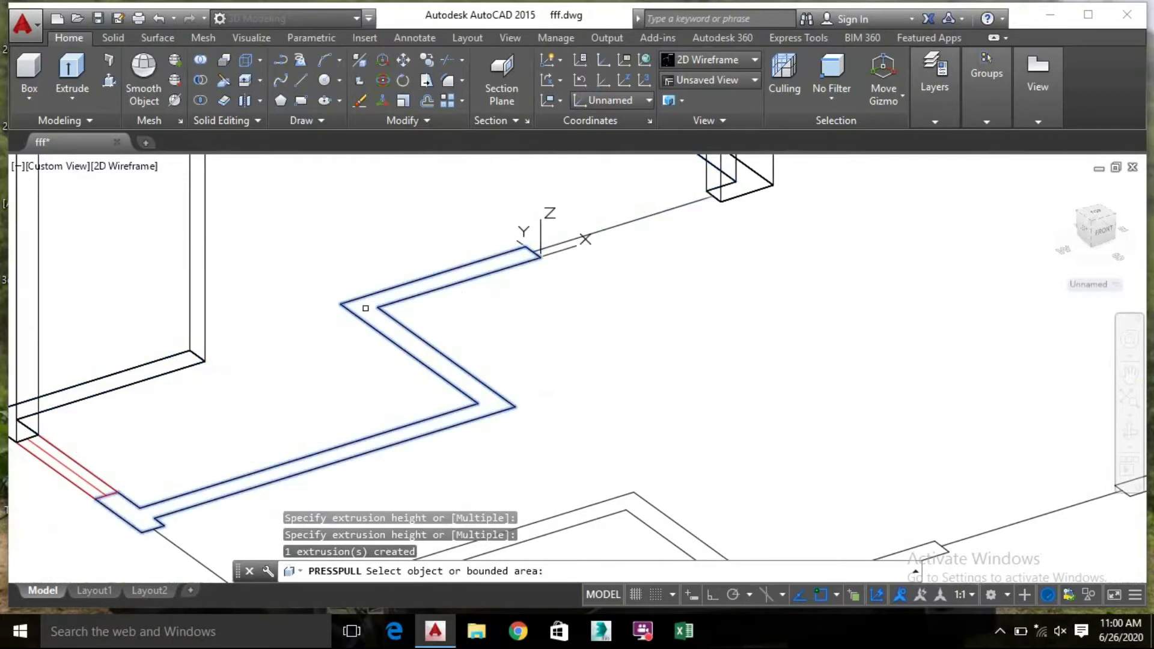
click(363, 309)
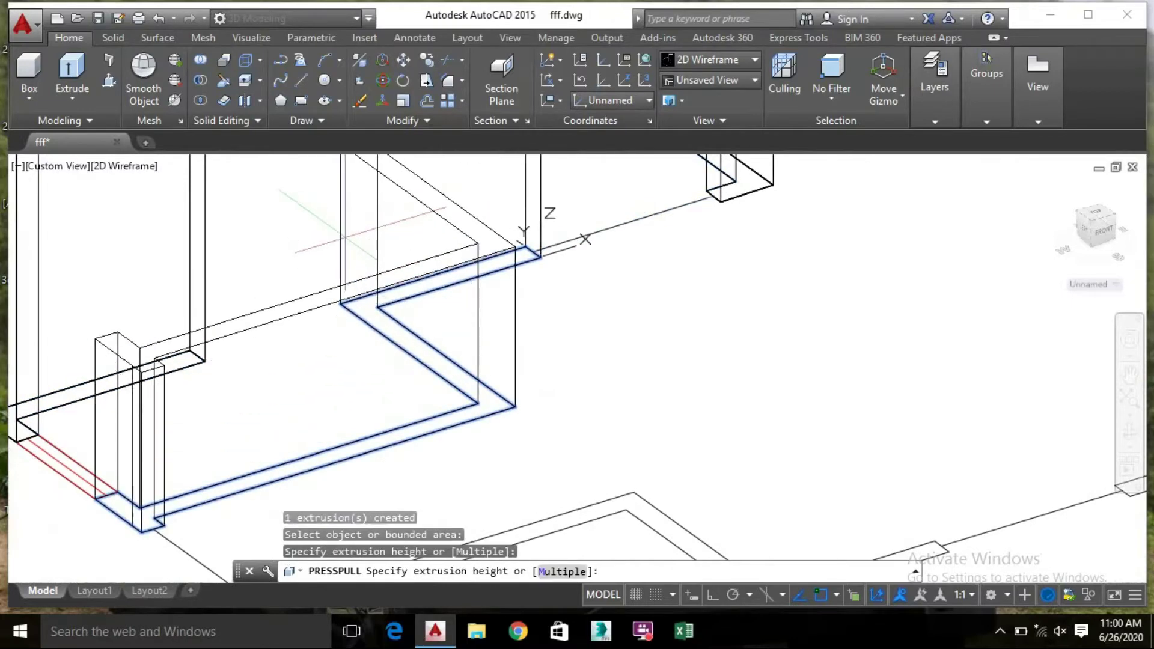
click(349, 240)
scroll(391, 335, down, 3)
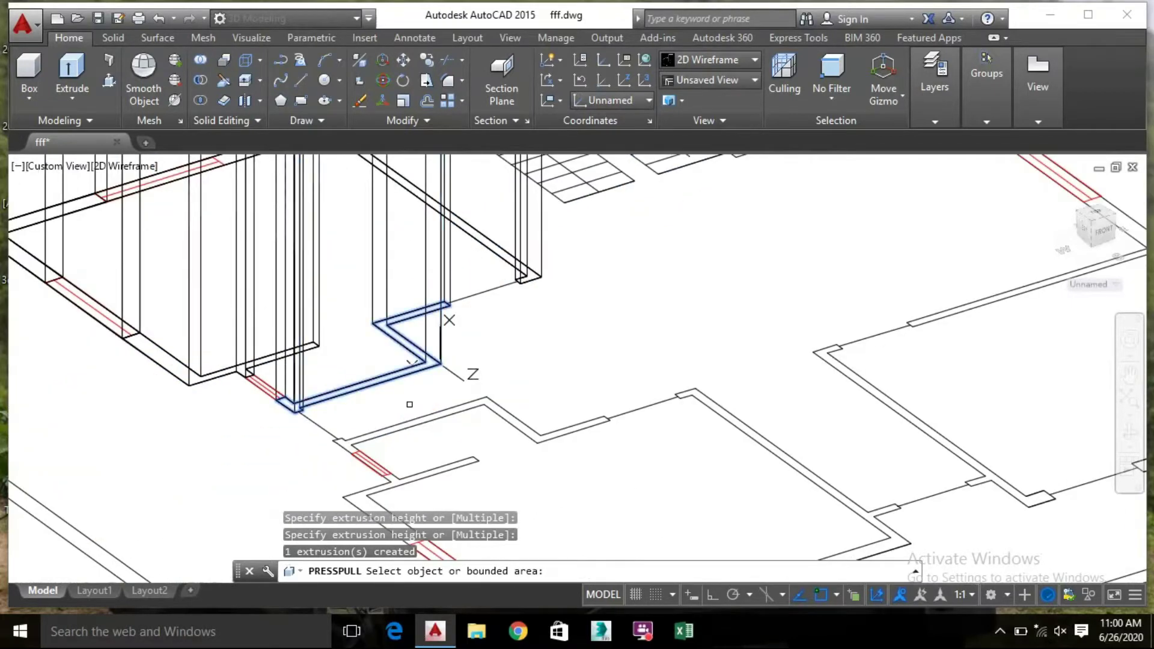
Presspull the neighbouring stepped wall that runs from the small window to the next door opening up to the raised walls' height
middle_drag(342, 406, 304, 387)
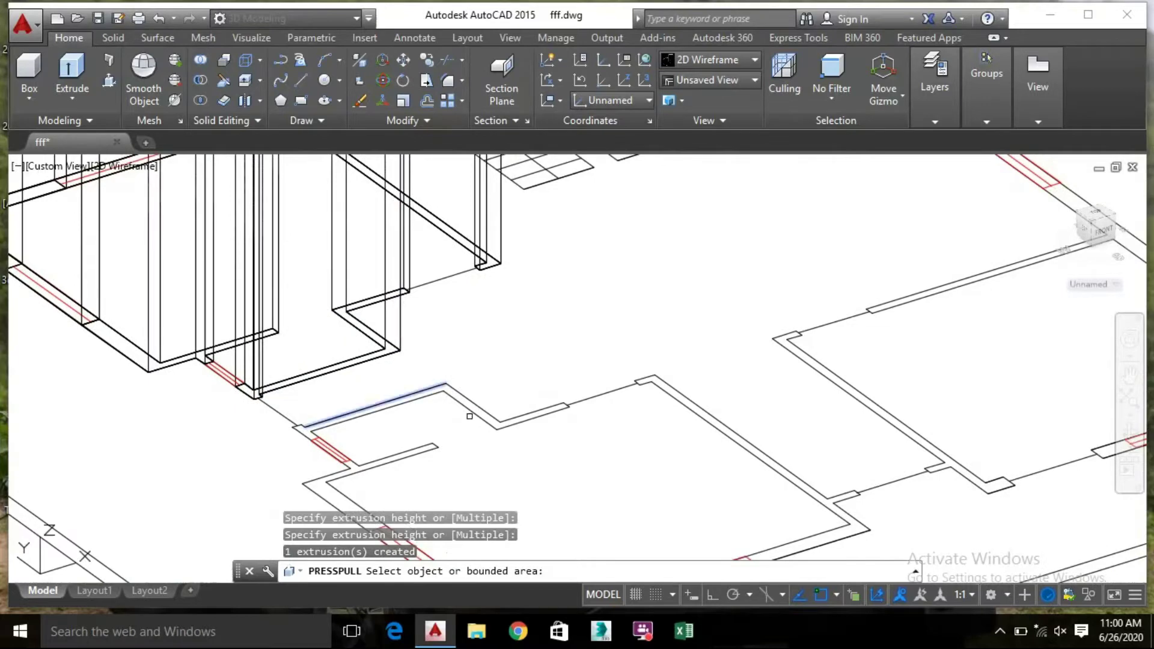
scroll(472, 408, up, 4)
click(558, 451)
click(484, 359)
scroll(482, 365, down, 4)
middle_drag(484, 369, 515, 301)
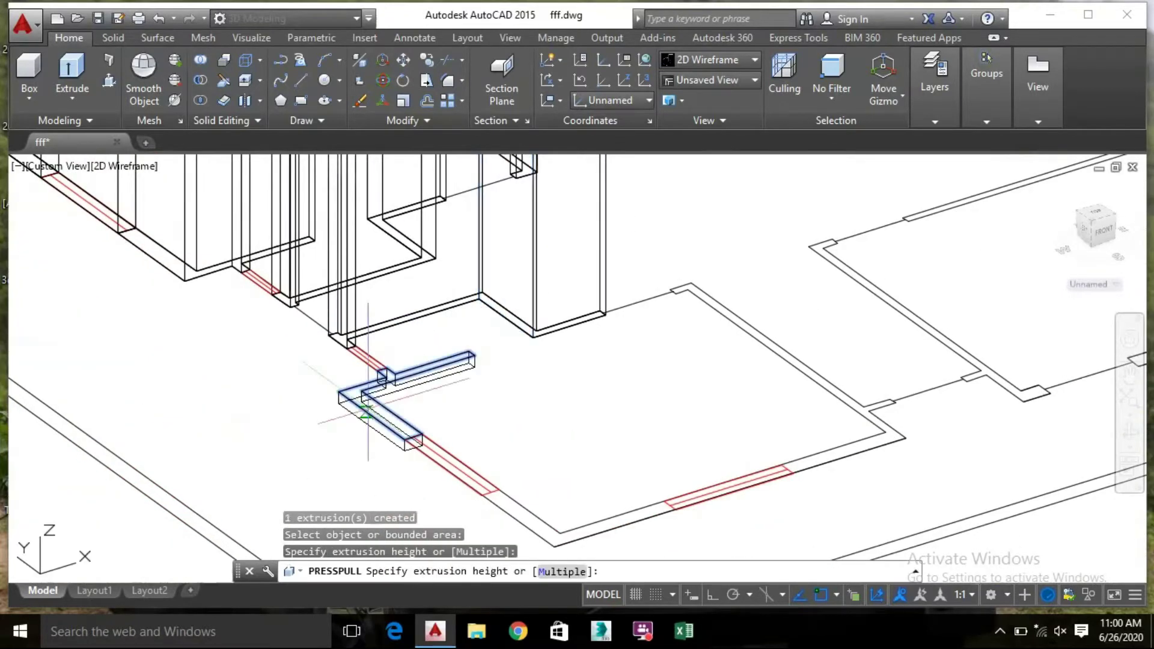
Presspull the corner room's long inner wall, including its return to the window, up to the raised walls' height
click(884, 428)
click(775, 300)
scroll(751, 449, up, 2)
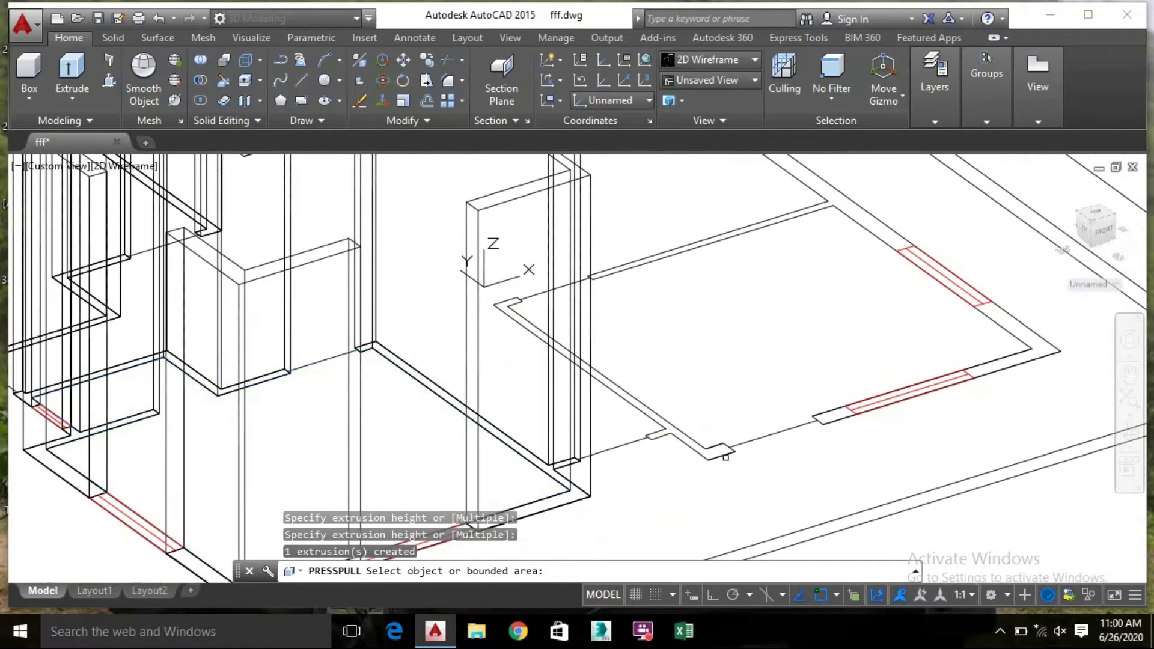
Presspull the adjacent room's long wall, the short wall beside its door opening and its outer corner wall upward
click(720, 449)
click(775, 235)
click(829, 414)
click(968, 266)
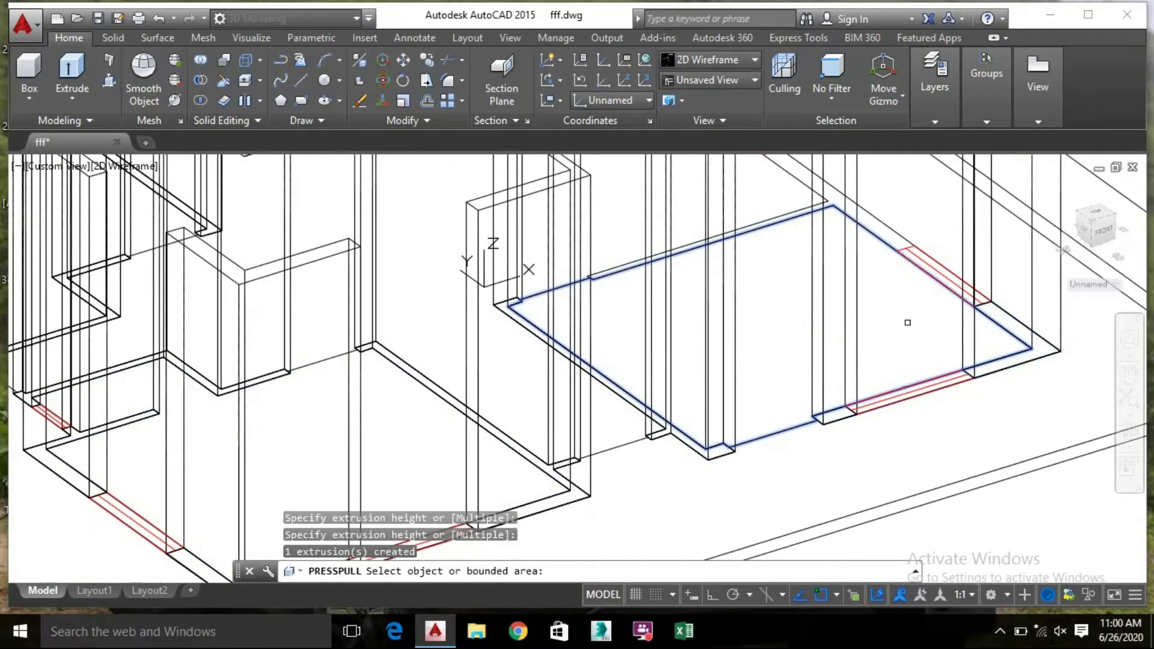
Presspull the remaining flat wall sections on the far side of the plan up to the raised walls' height
scroll(969, 265, down, 4)
shift+middle_drag(1012, 361, 477, 351)
scroll(707, 494, up, 3)
click(706, 494)
click(691, 171)
shift+middle_drag(1051, 243, 986, 235)
scroll(726, 326, down, 3)
shift+middle_drag(726, 327, 788, 314)
middle_drag(471, 440, 560, 516)
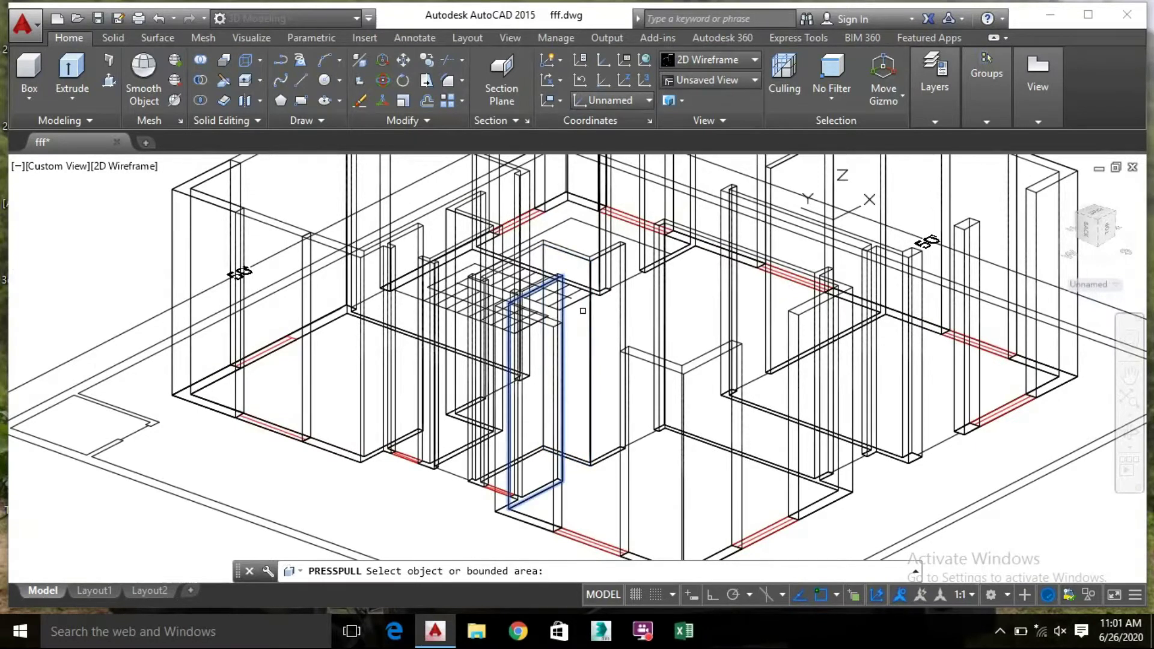
End Presspull and set the visual style to Shades of Gray
key(Return)
click(119, 167)
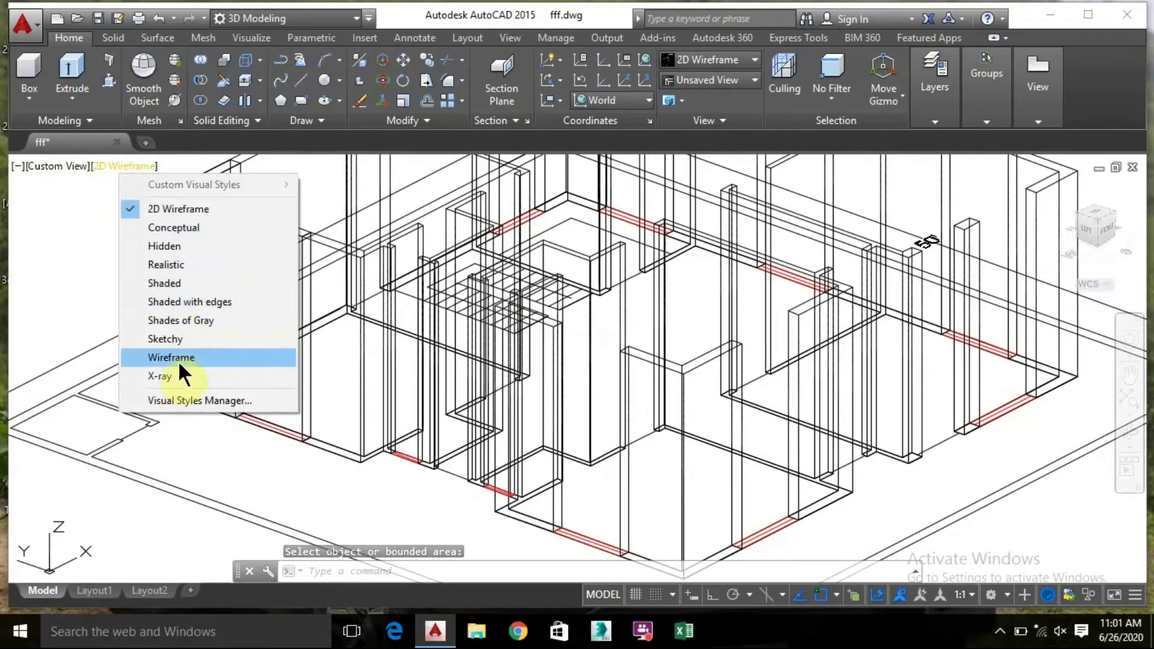
click(186, 319)
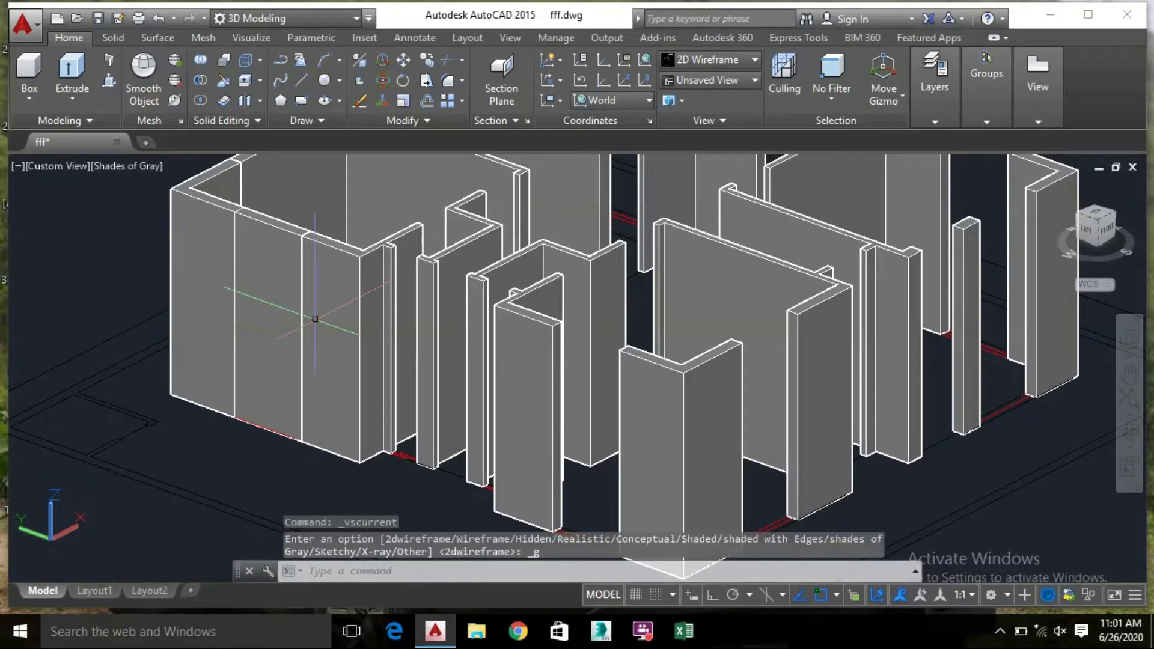
scroll(125, 280, down, 3)
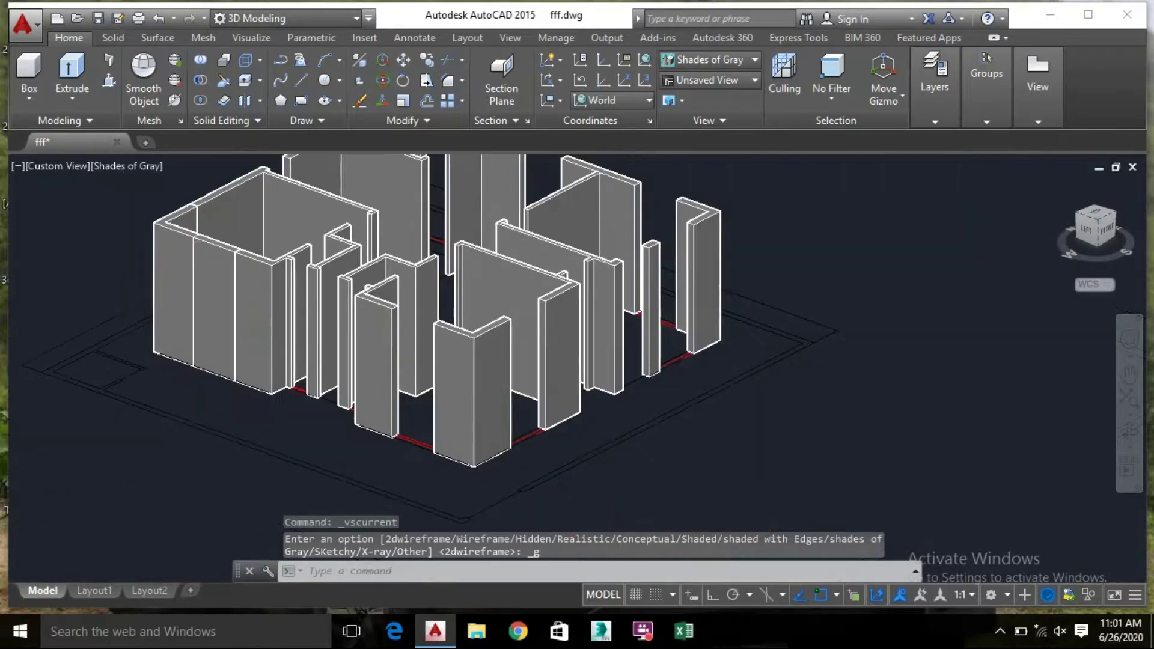
key(Return)
middle_drag(457, 333, 273, 303)
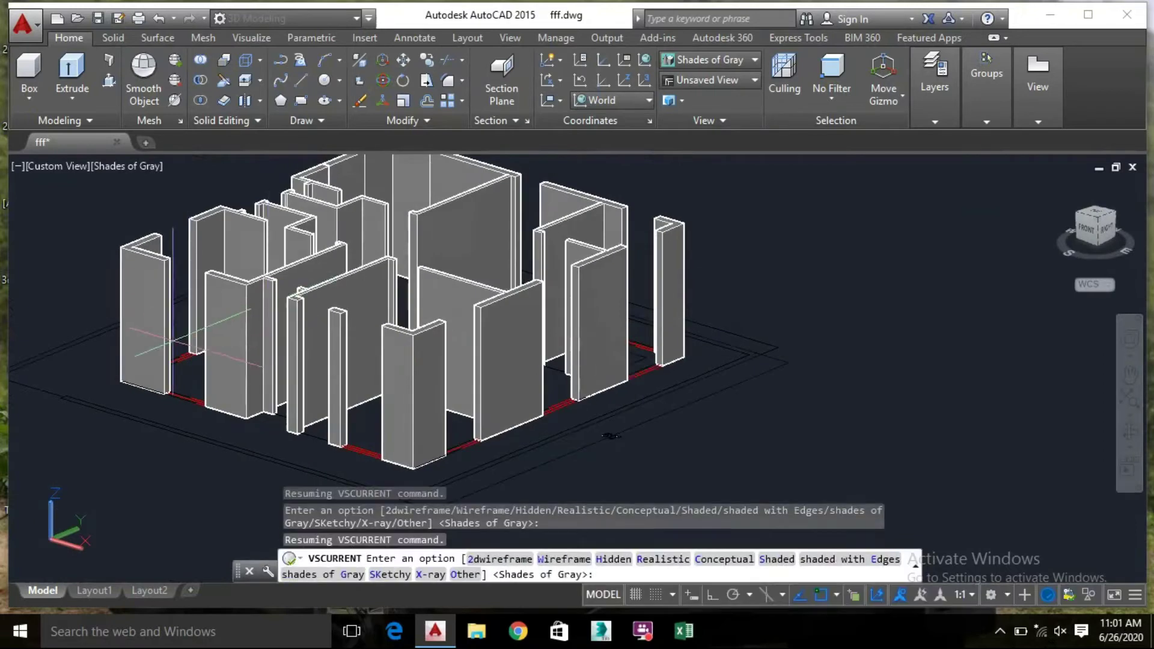
key(Escape)
Erase the middle line of the front window next to the L-shaped corner wall
click(252, 283)
scroll(144, 403, up, 3)
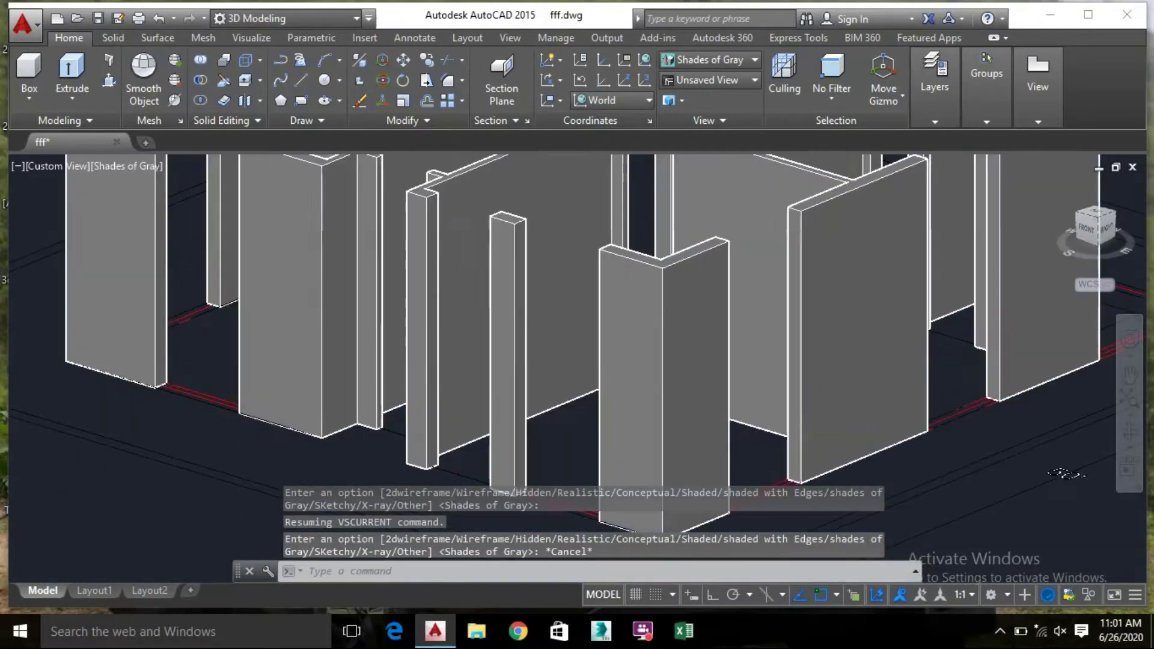
shift+middle_drag(201, 428, 233, 479)
scroll(231, 483, up, 4)
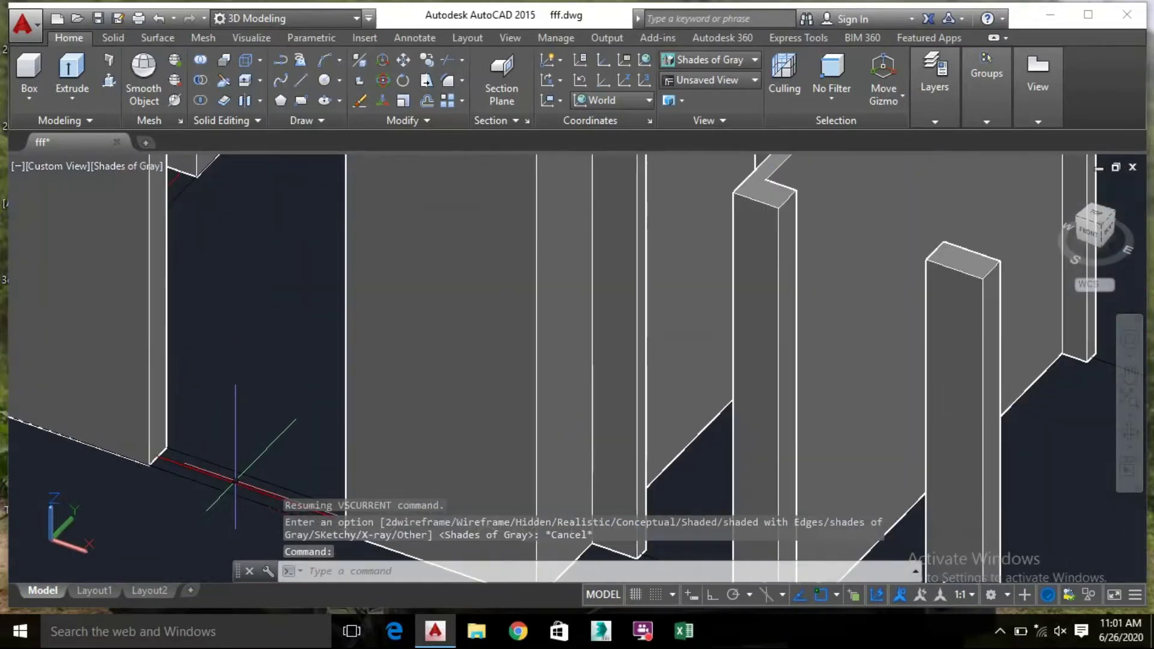
click(235, 481)
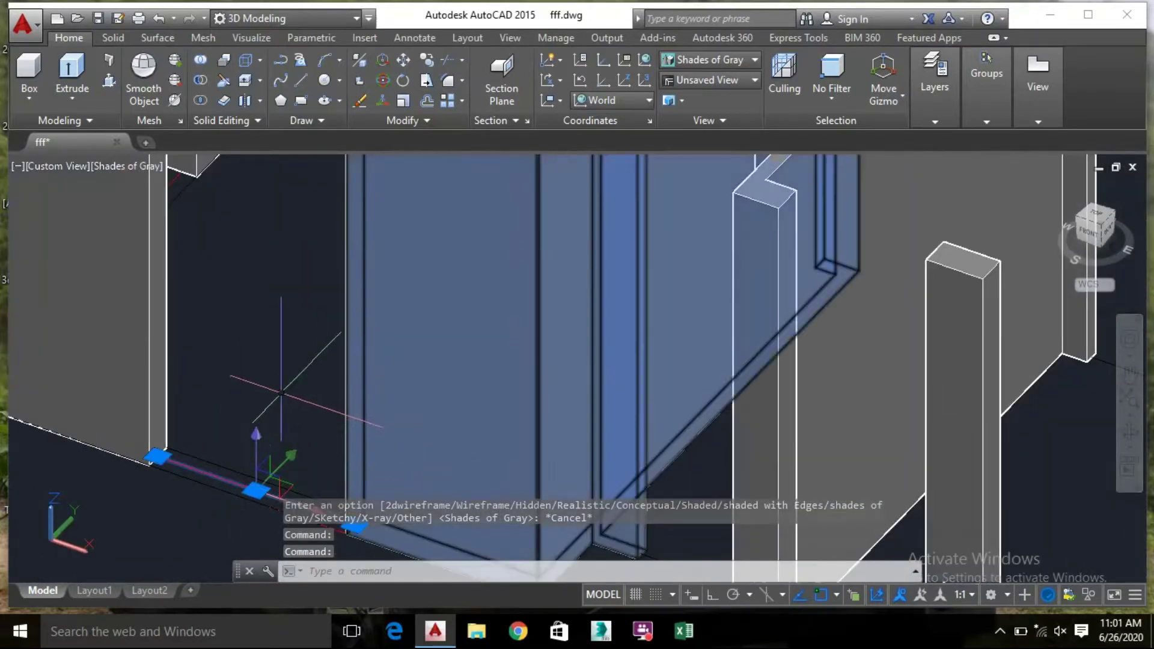
key(Delete)
Erase the middle line of the front window between the narrow pier and the opposite corner wall
scroll(279, 391, down, 2)
middle_drag(487, 480, 349, 382)
middle_drag(385, 429, 252, 378)
scroll(503, 471, up, 2)
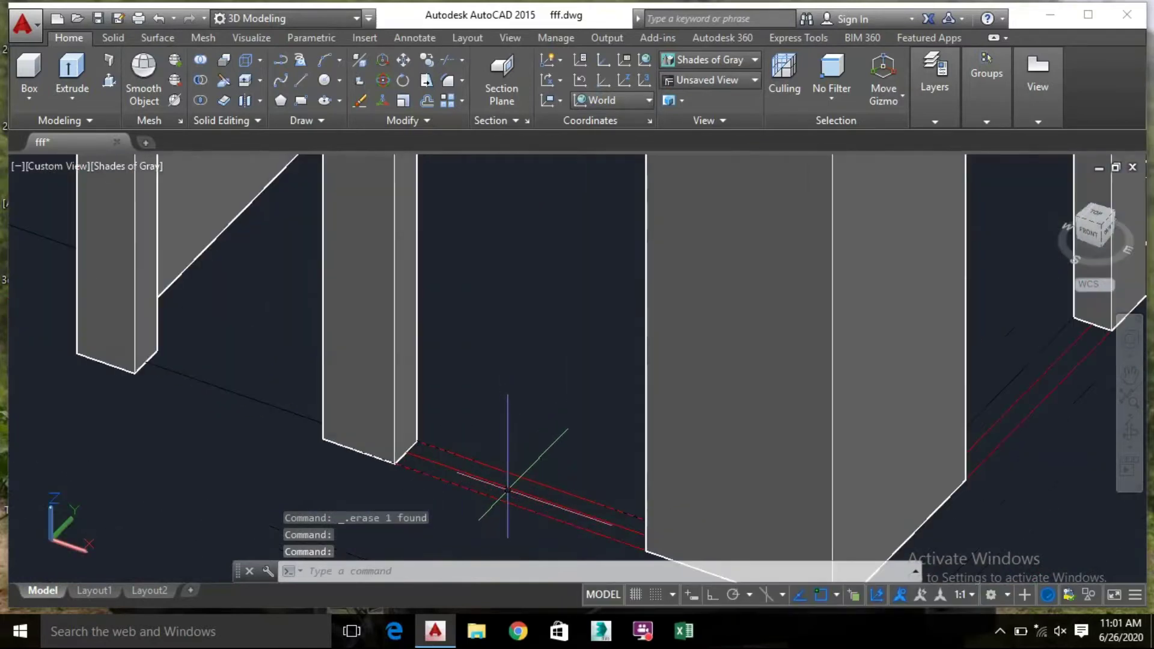
click(508, 488)
scroll(561, 425, down, 2)
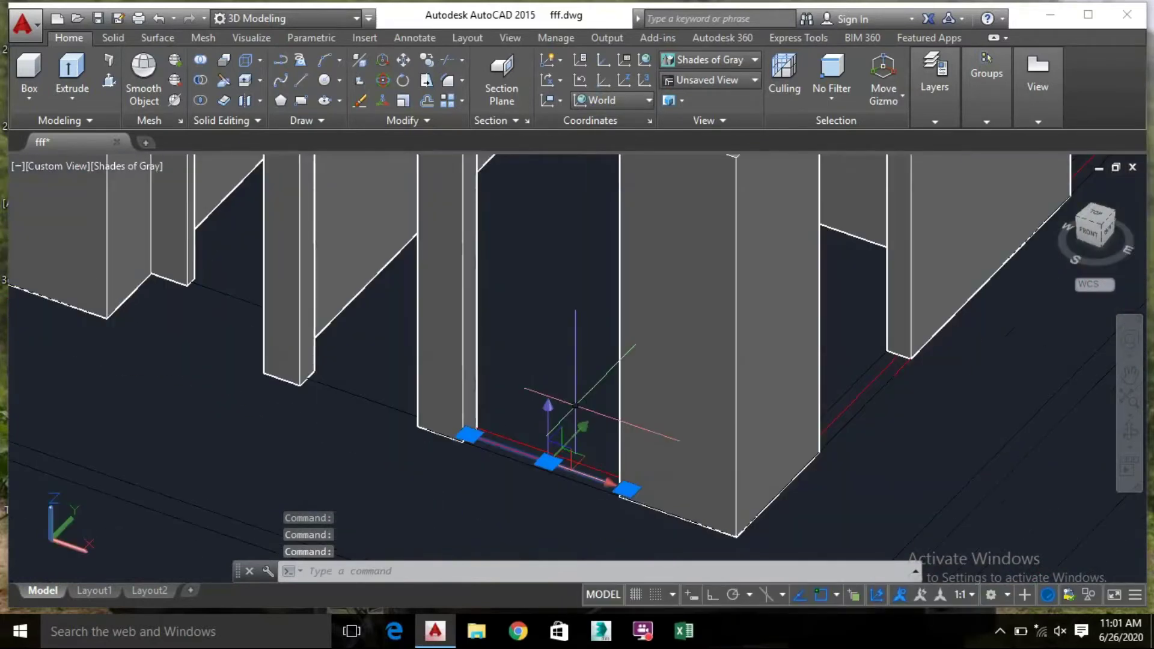
key(Delete)
Erase the middle lines of the windows along the outer wall facing the 50' plot side
middle_drag(587, 404, 268, 430)
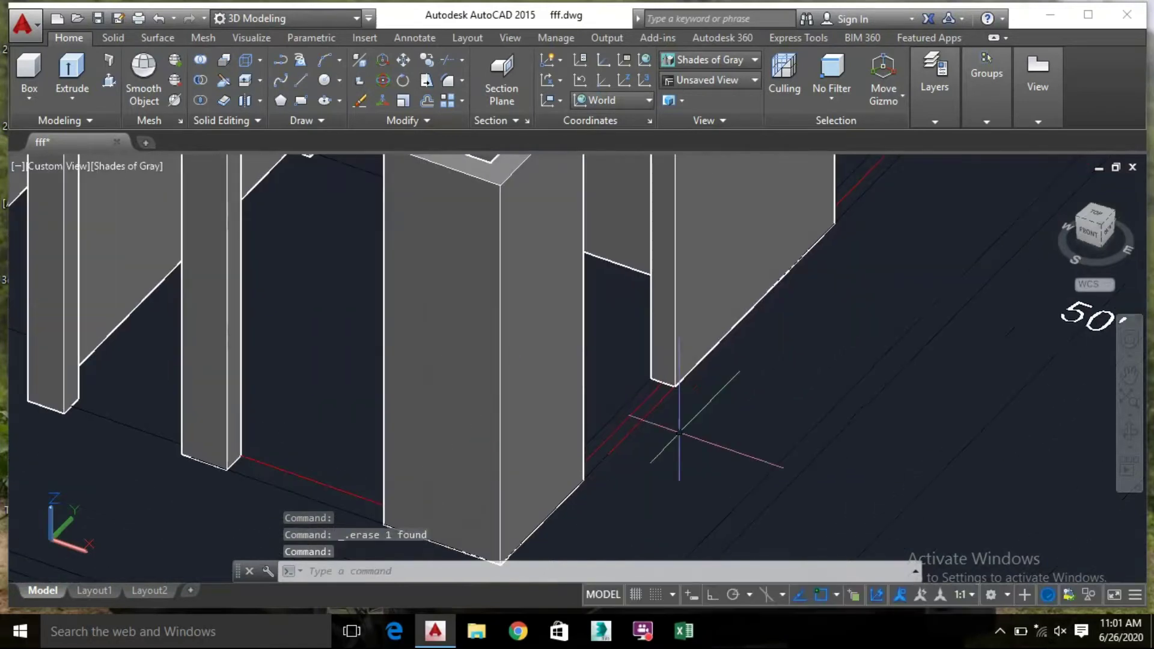
scroll(749, 396, down, 5)
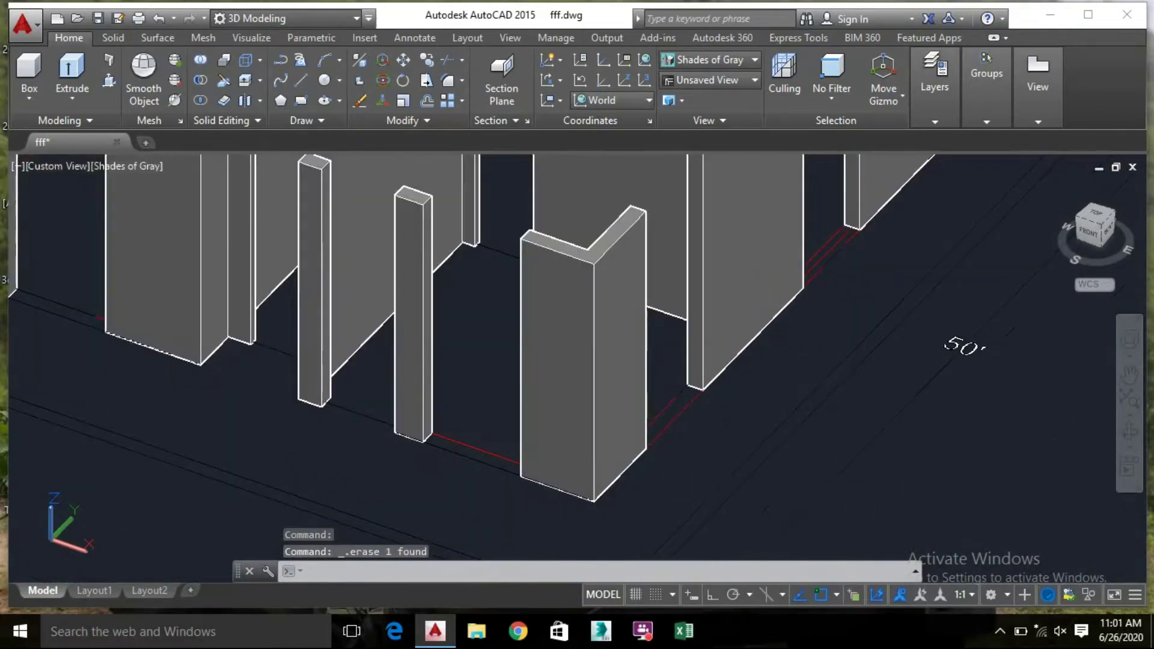
scroll(707, 406, up, 7)
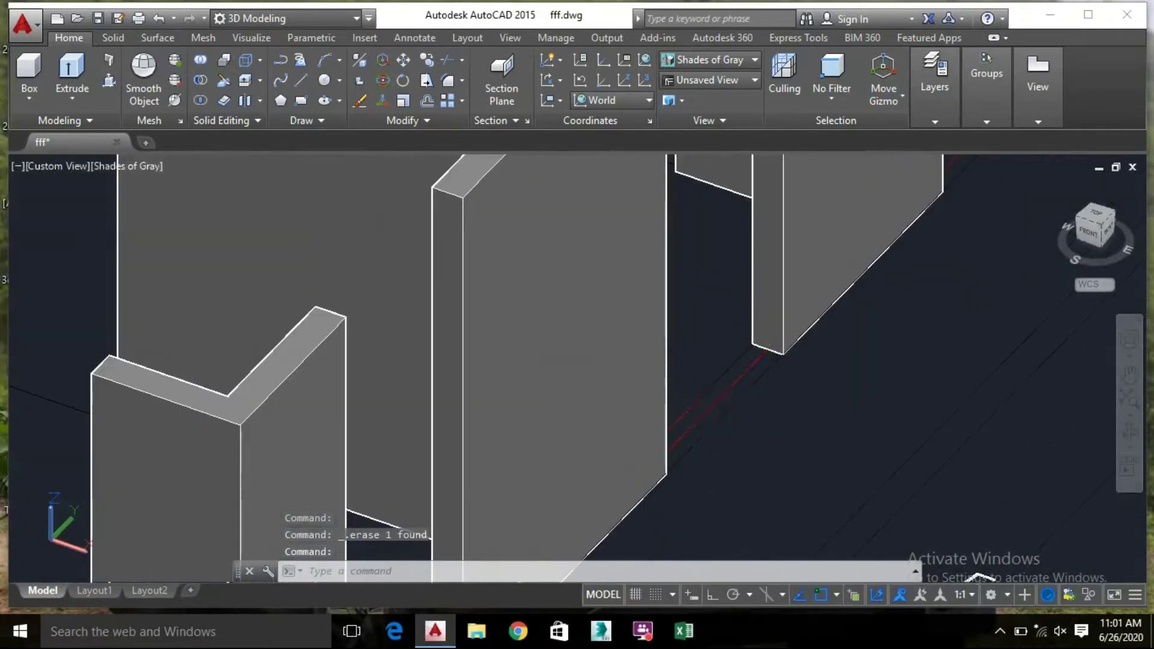
scroll(721, 403, down, 4)
scroll(696, 451, up, 3)
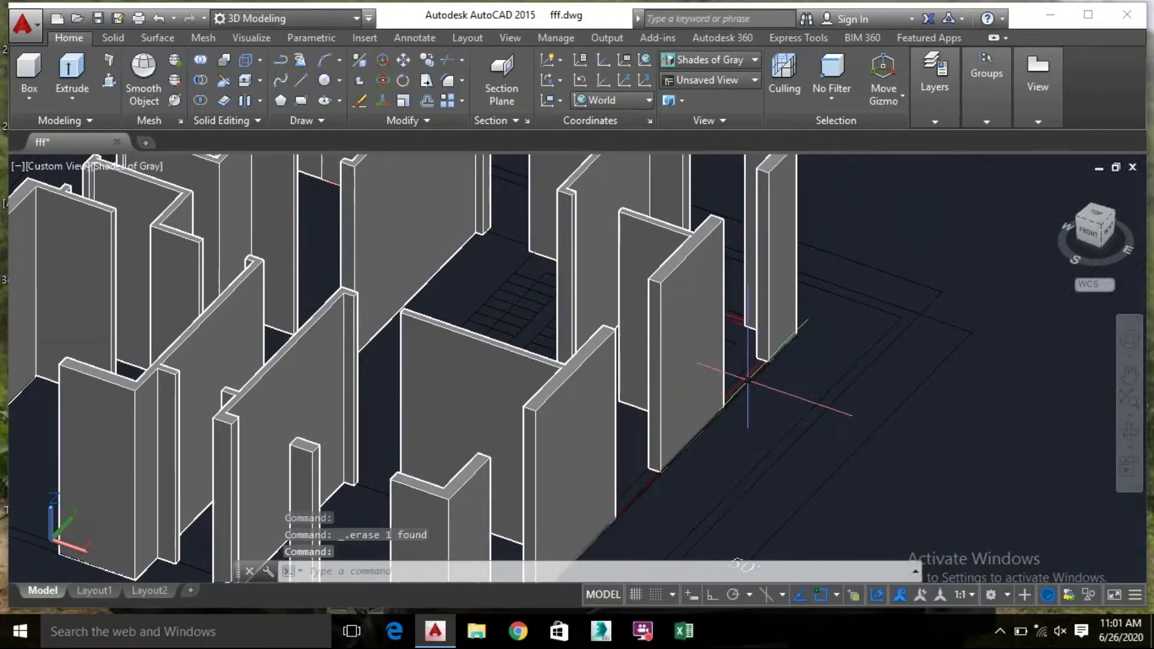
scroll(747, 380, up, 2)
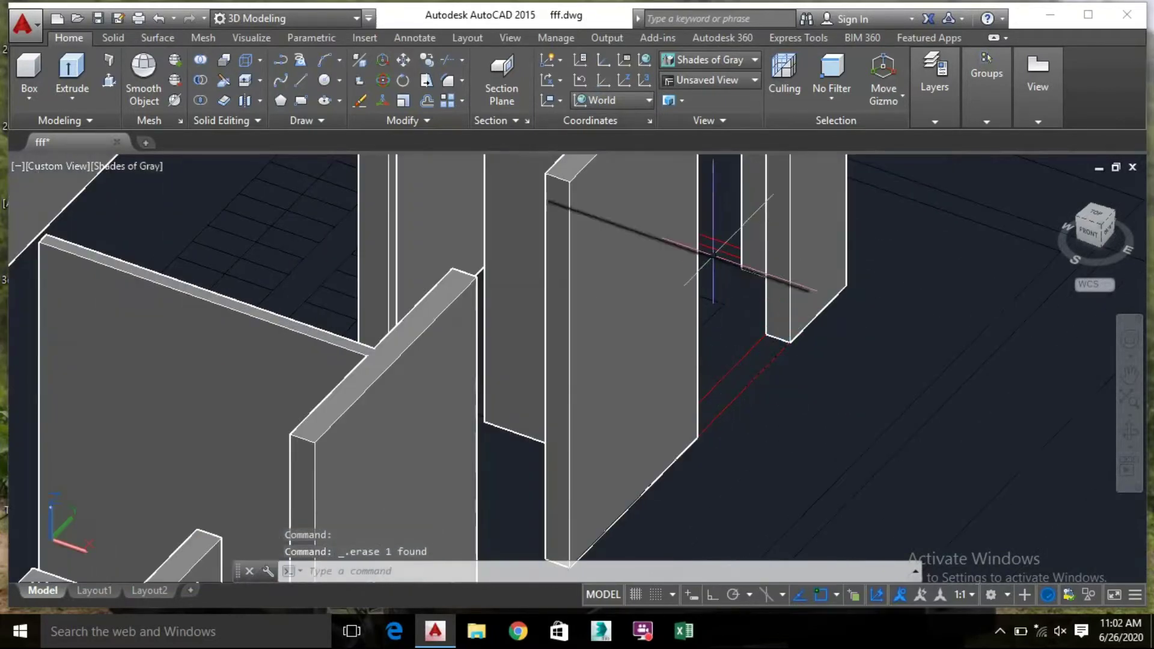
scroll(733, 252, down, 3)
middle_drag(781, 337, 845, 310)
shift+middle_drag(469, 361, 600, 327)
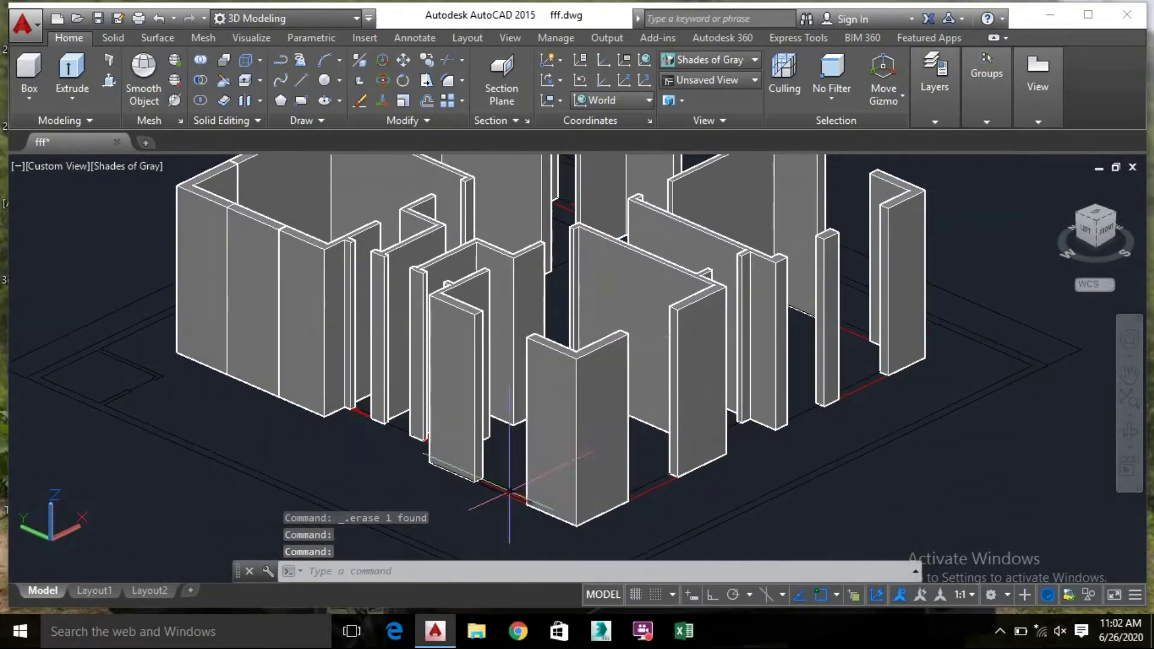
Erase the middle lines of the corner room's side window and the two small toilet windows along the same outer wall
scroll(509, 492, up, 3)
click(597, 481)
key(Delete)
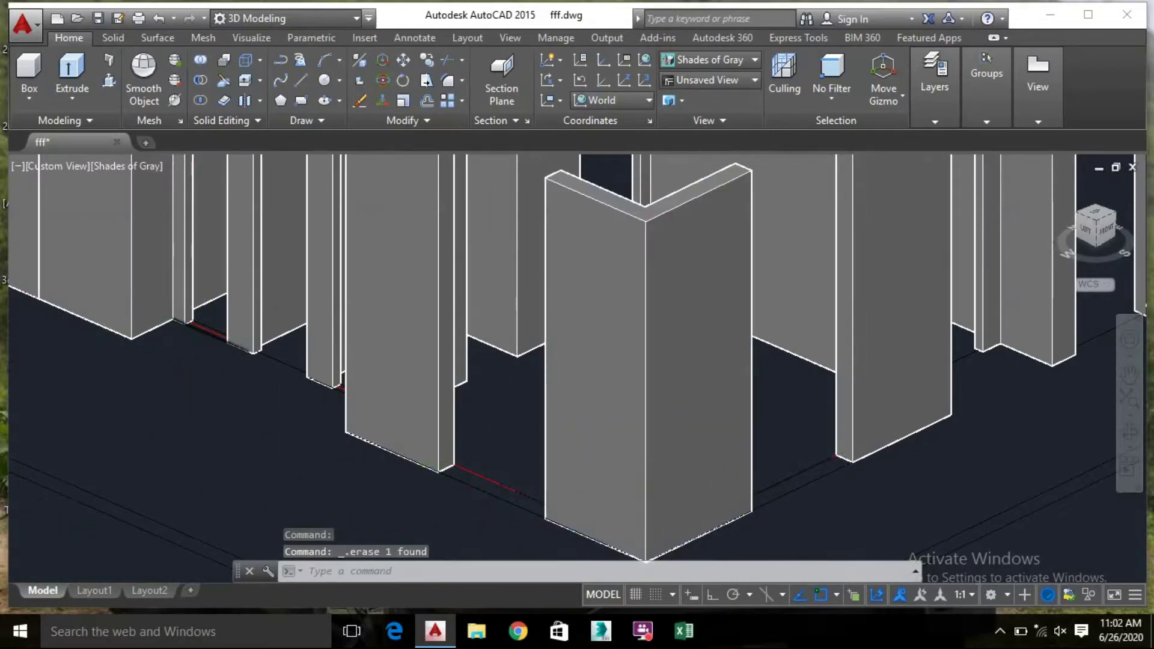
scroll(207, 326, up, 2)
click(282, 363)
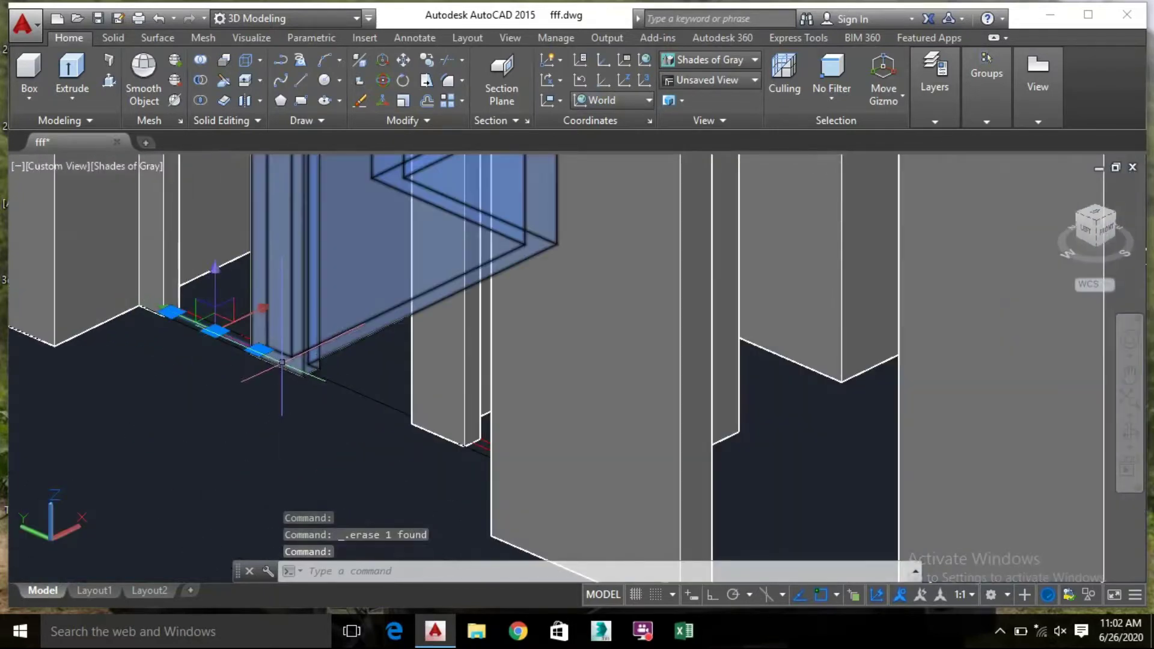
key(Delete)
shift+middle_drag(307, 396, 507, 361)
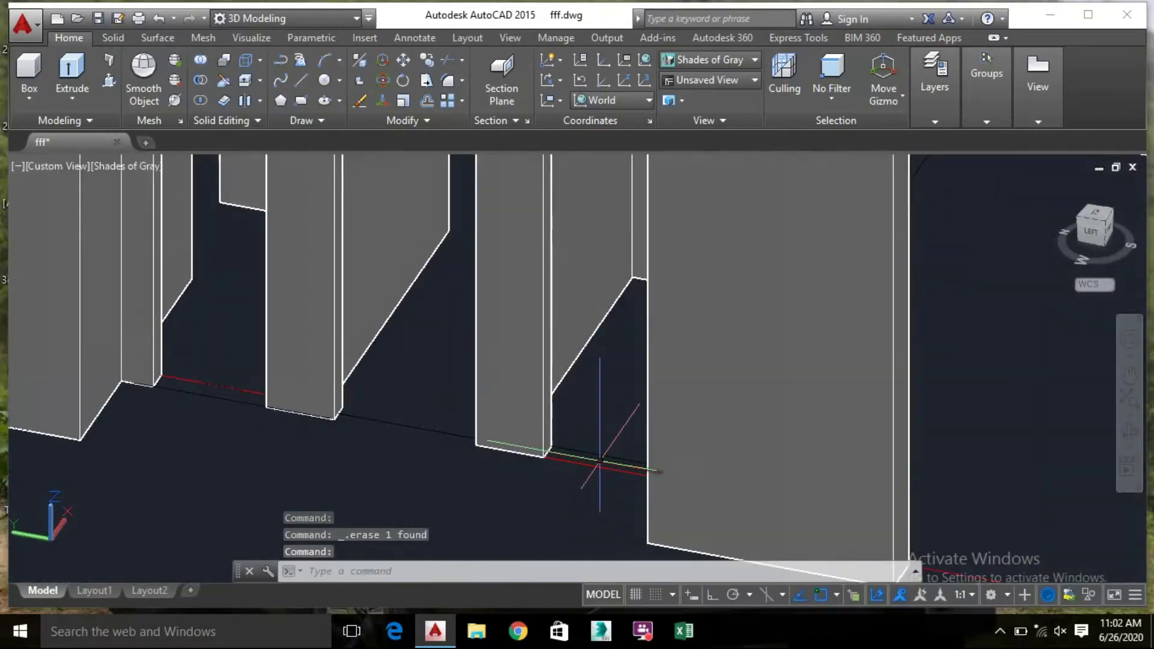
click(648, 467)
key(Escape)
click(696, 451)
key(Delete)
Presspull the base area of the front window next to the L-shaped corner wall up 4' to form the sill
mouse_move(291, 433)
shift+middle_down()
mouse_move(352, 453)
mouse_move(436, 434)
shift+middle_up()
scroll(435, 433, down, 8)
shift+middle_drag(337, 420, 807, 417)
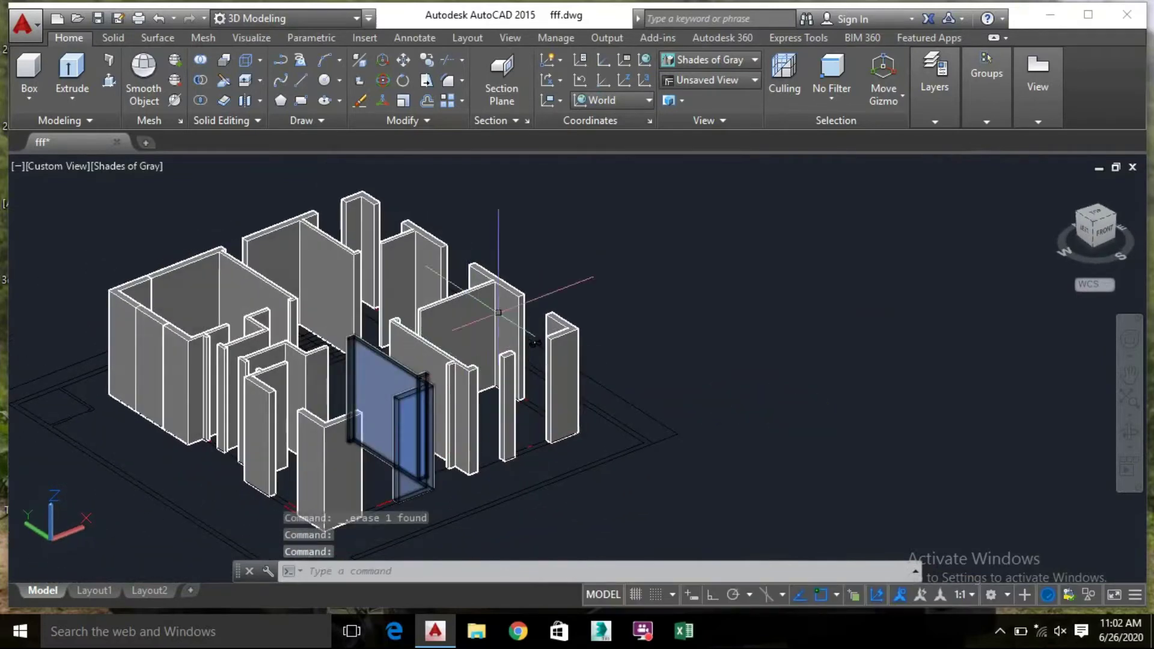
middle_drag(467, 344, 461, 308)
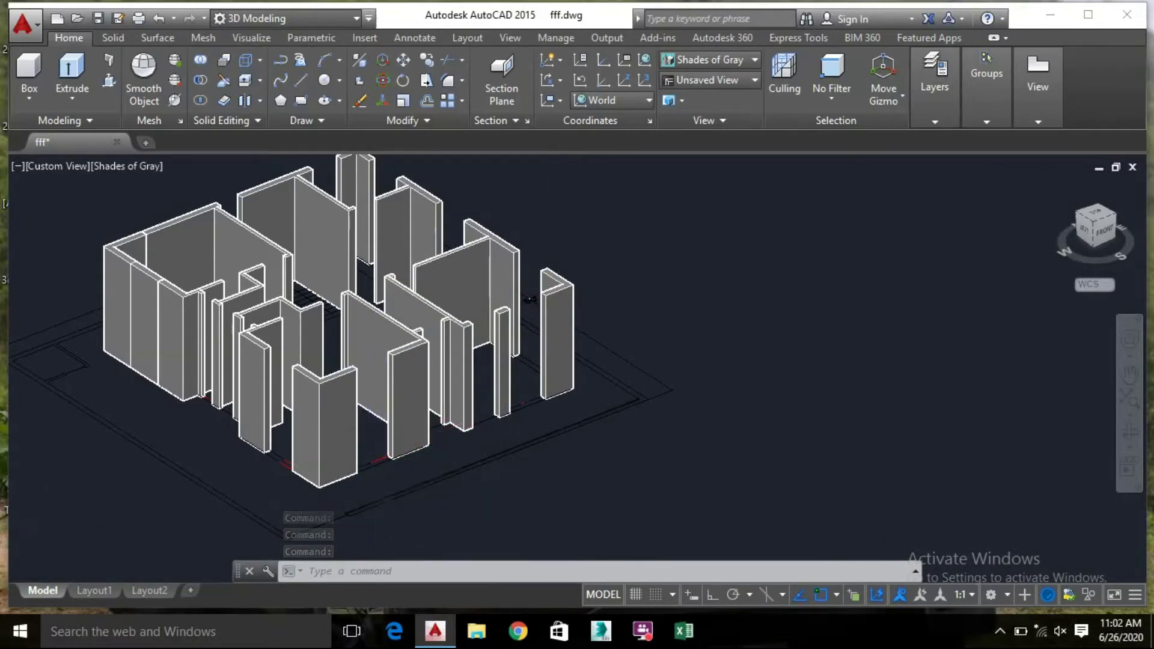
scroll(384, 455, up, 3)
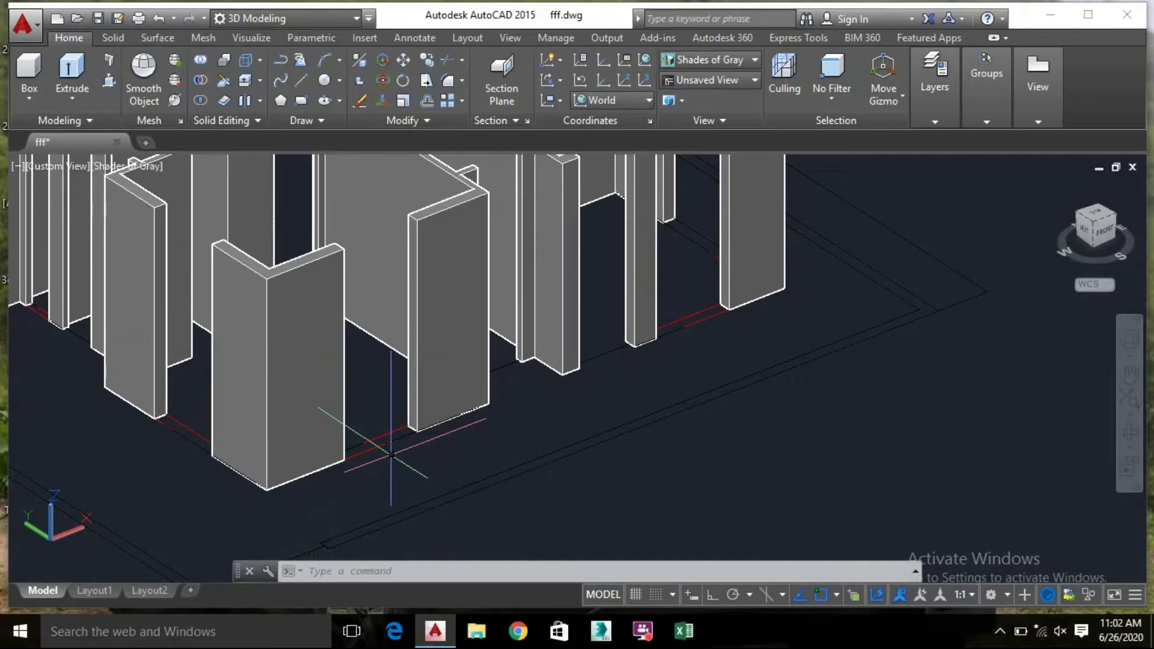
click(71, 283)
click(107, 84)
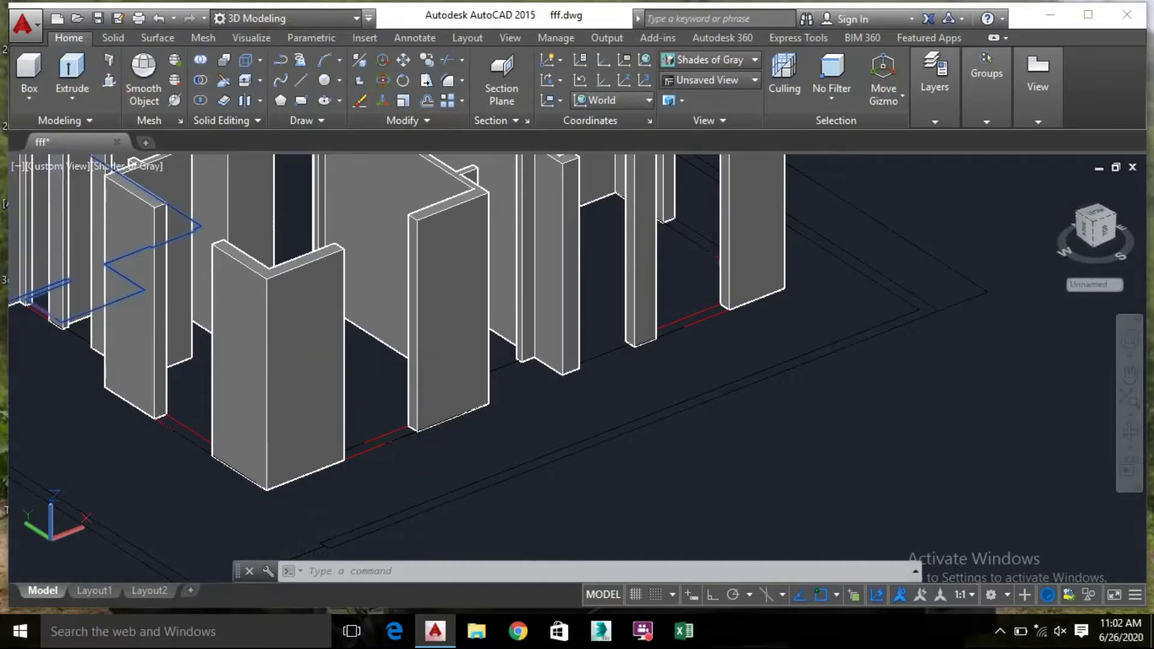
scroll(385, 443, up, 4)
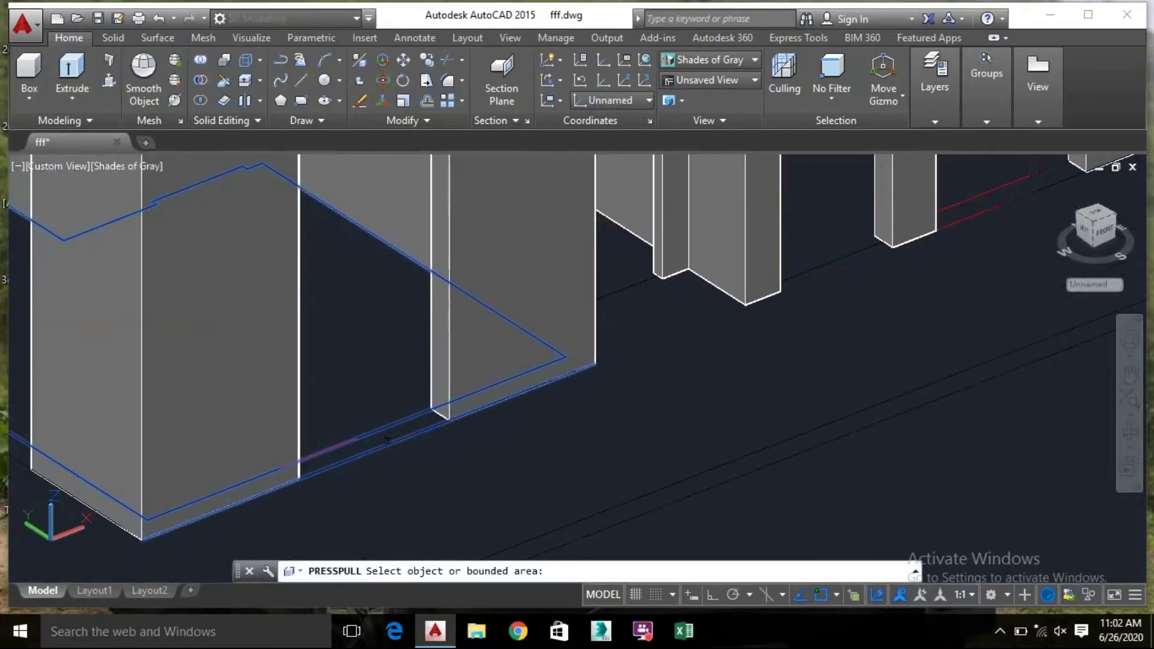
click(319, 473)
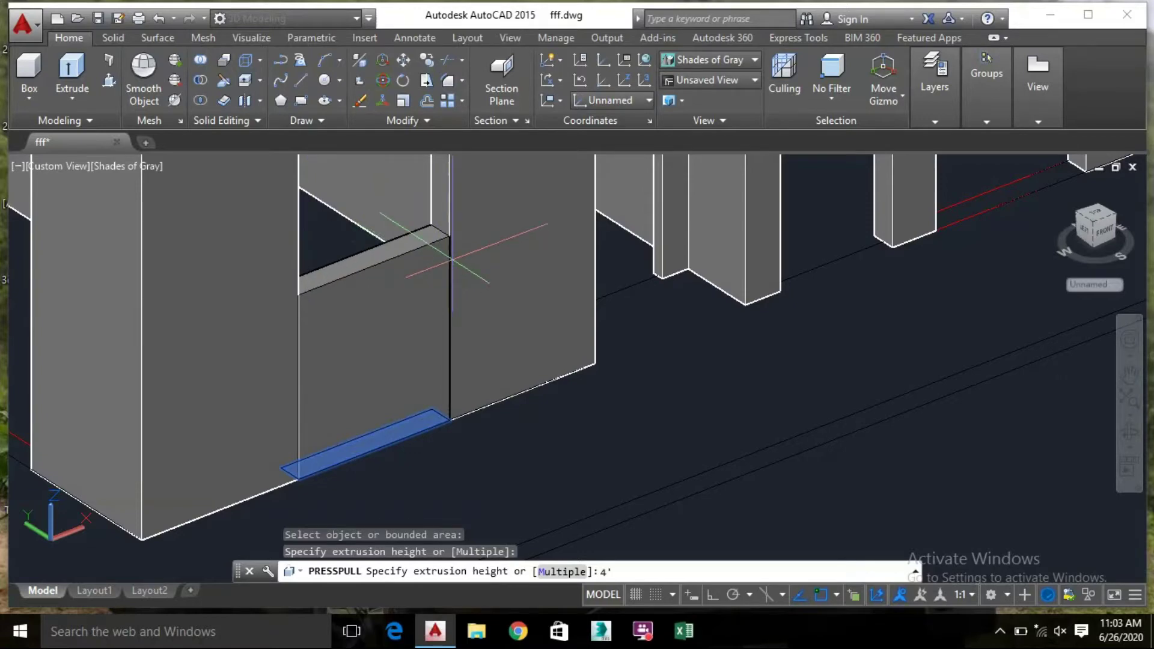
key(Return)
Copy the sill block by its lower corner to the top of the same window opening as a lintel
scroll(378, 263, down, 2)
middle_drag(378, 271, 407, 385)
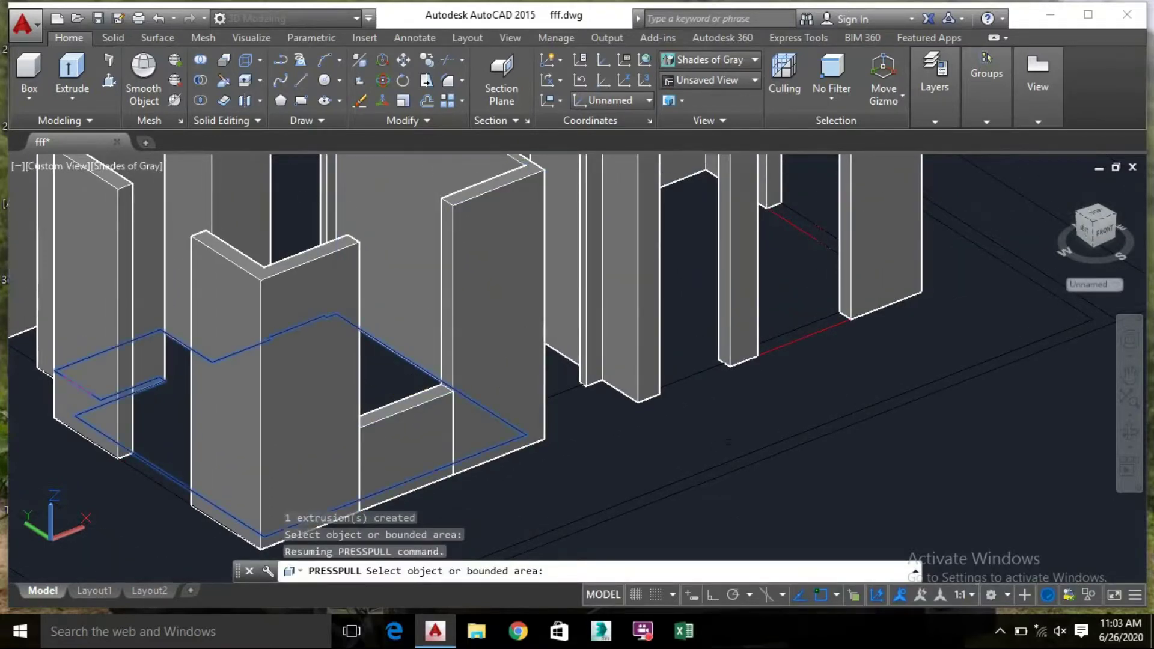
middle_drag(695, 445, 679, 420)
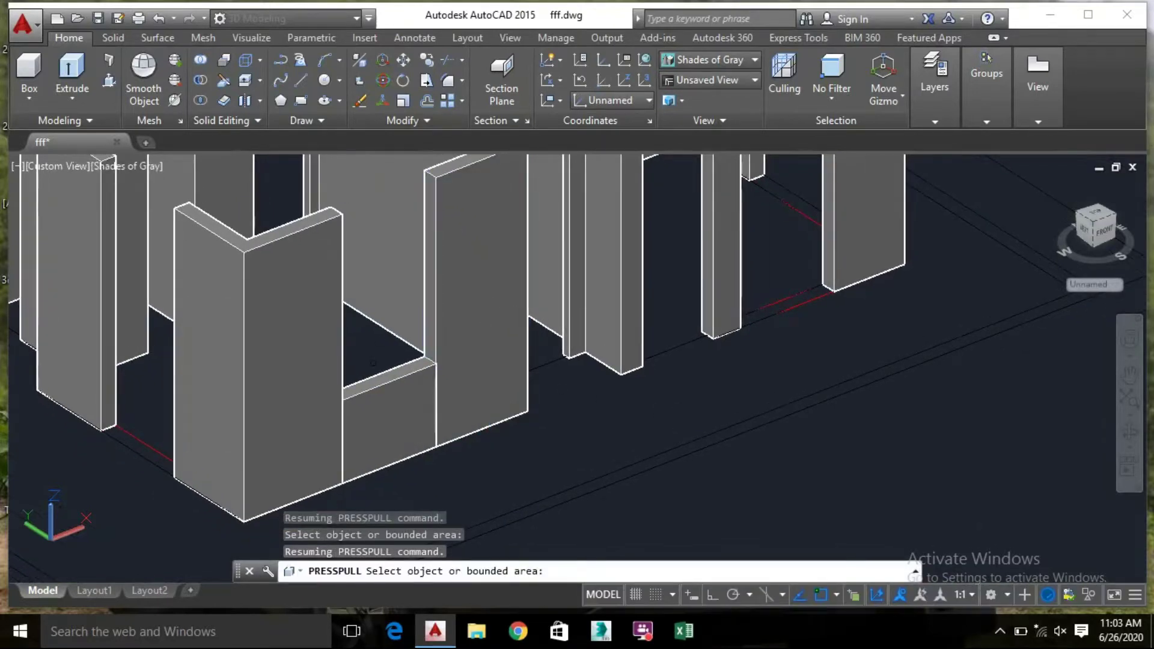
click(399, 414)
click(404, 455)
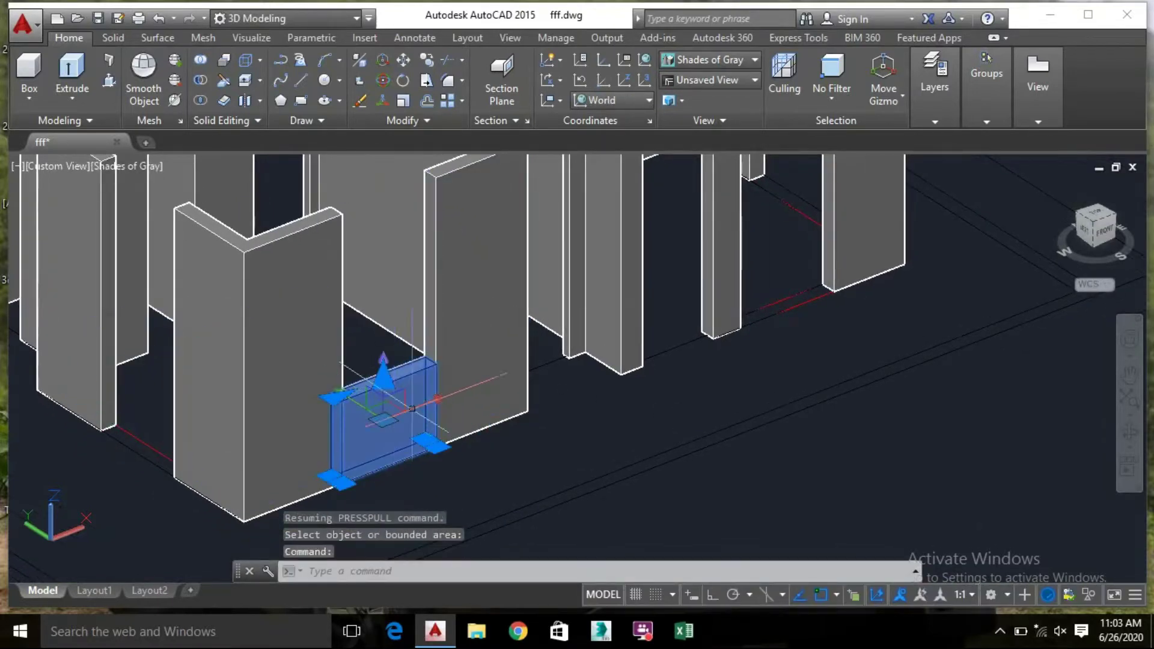
right_click(452, 460)
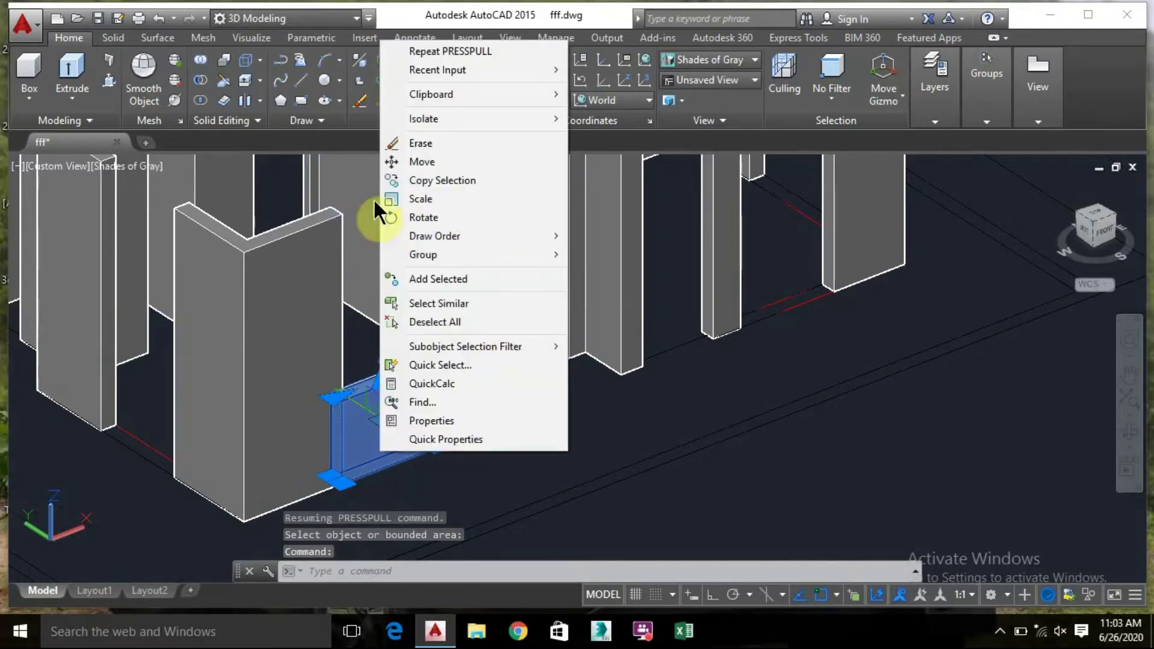
click(436, 180)
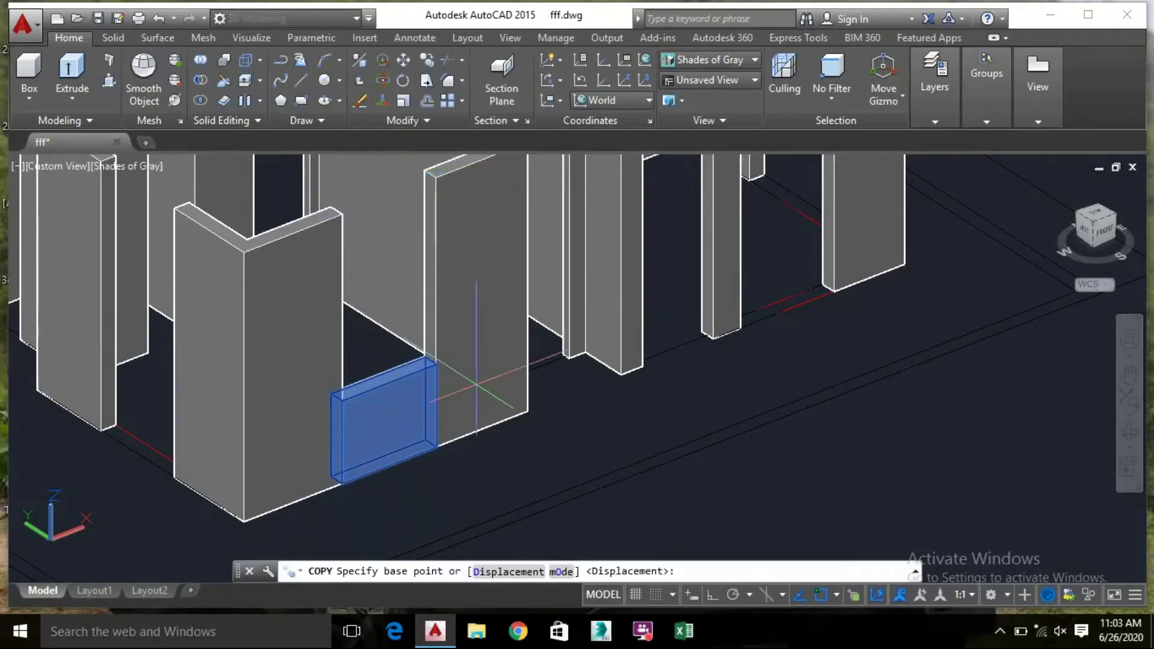
click(437, 447)
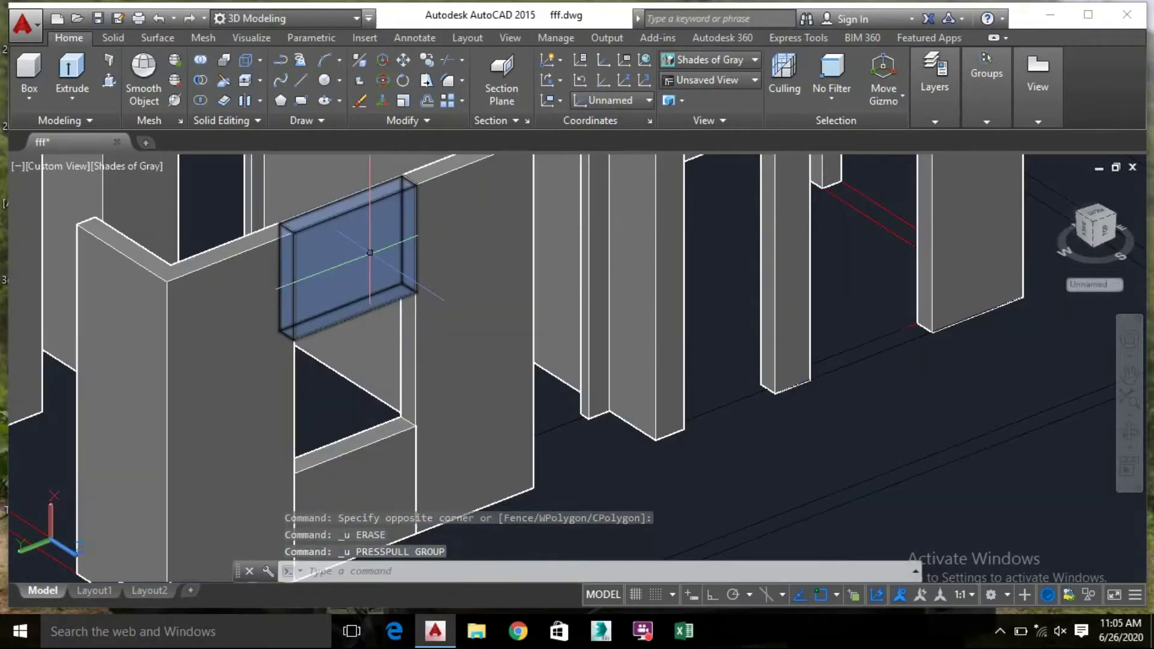
mouse_move(370, 253)
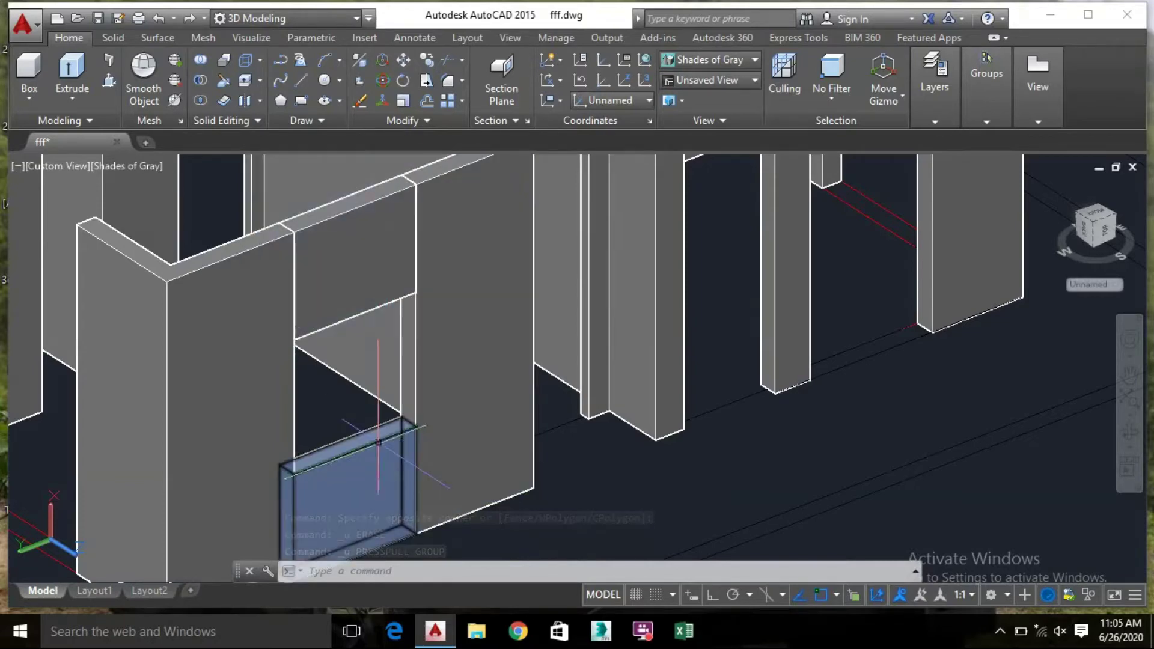
Presspull the top face of the front window's lintel block up 1'
click(366, 265)
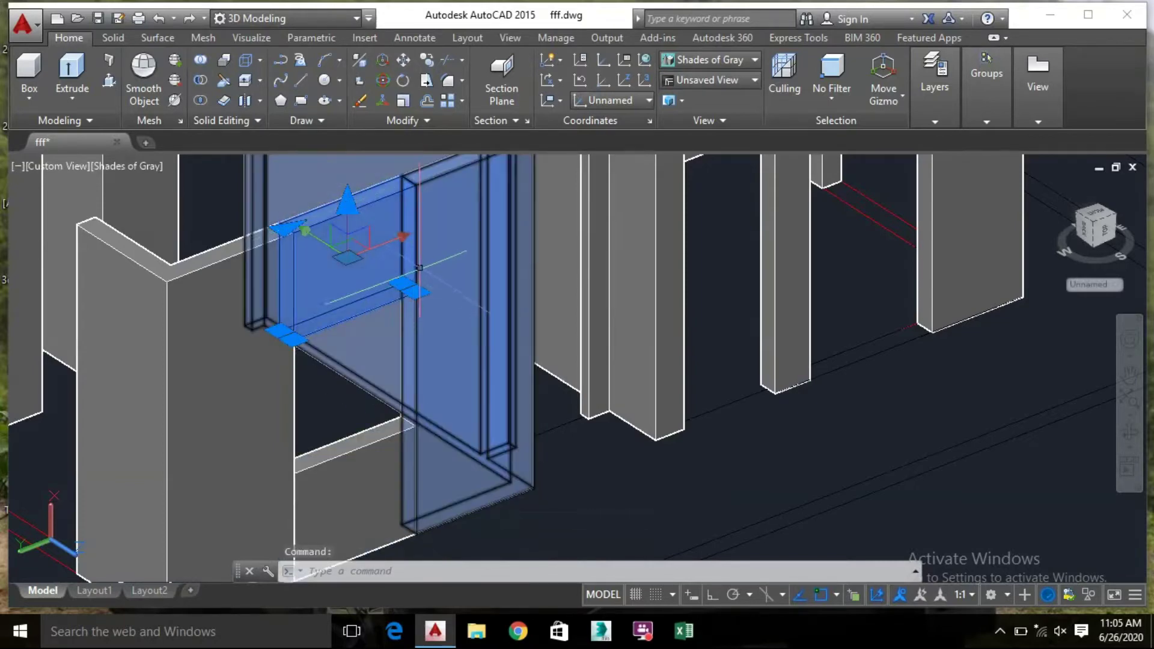
click(108, 80)
click(323, 191)
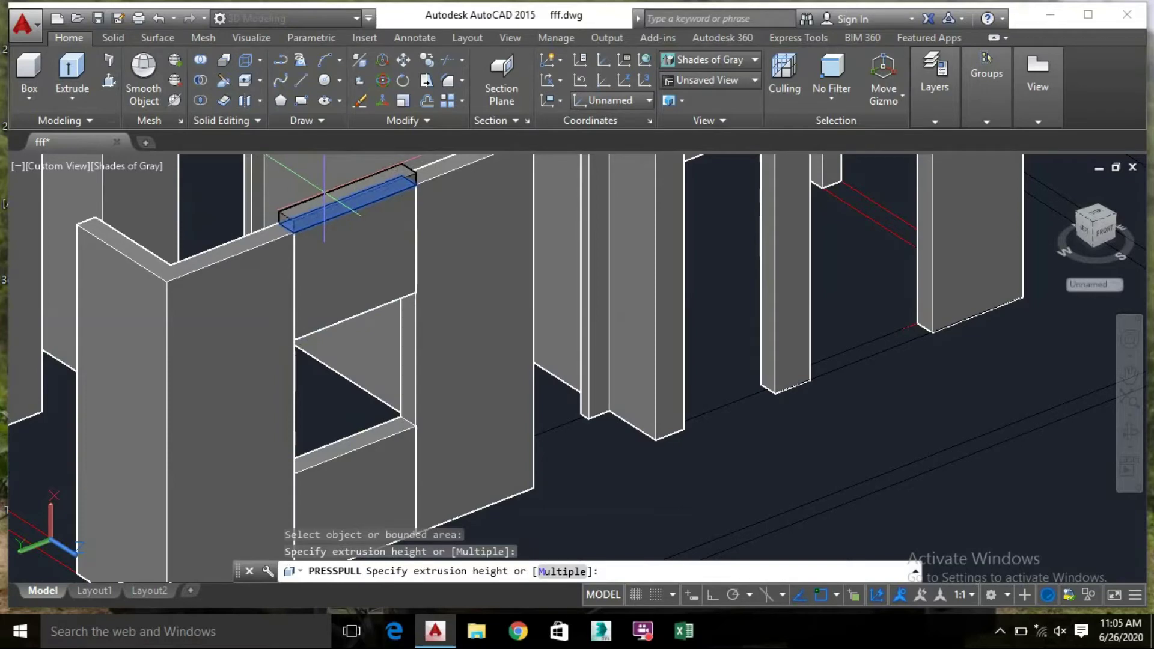
text(1')
key(Return)
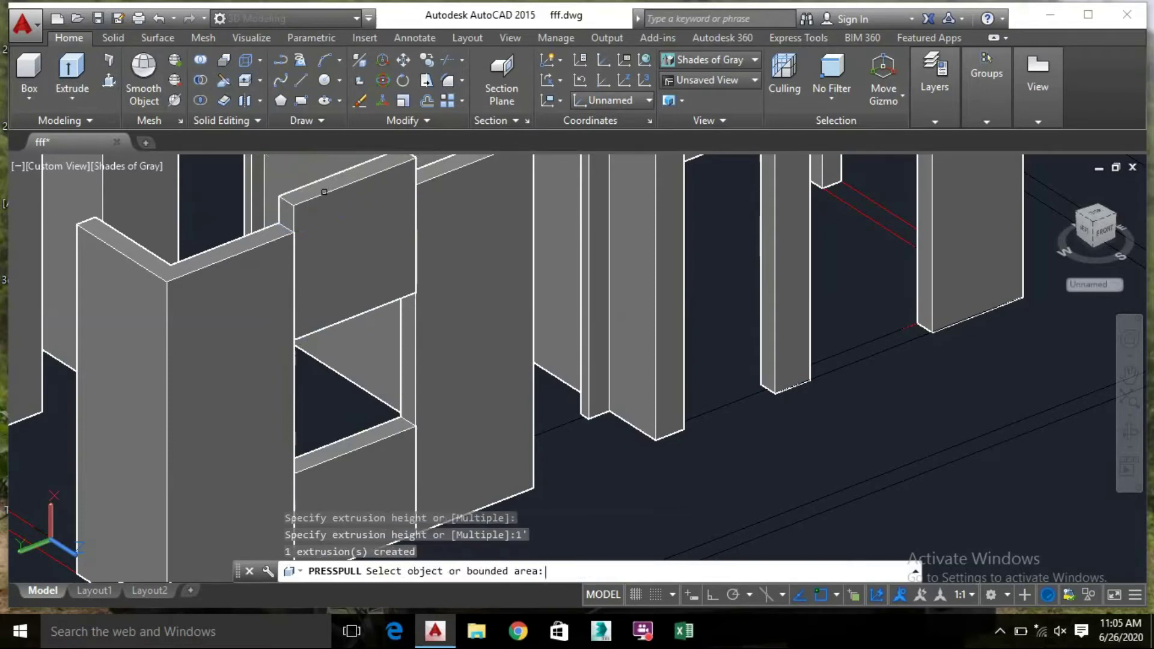
key(Return)
Move the lintel block down from its top corner so its top sits flush with the adjoining wall tops
click(398, 208)
middle_drag(386, 186, 340, 240)
right_click(340, 240)
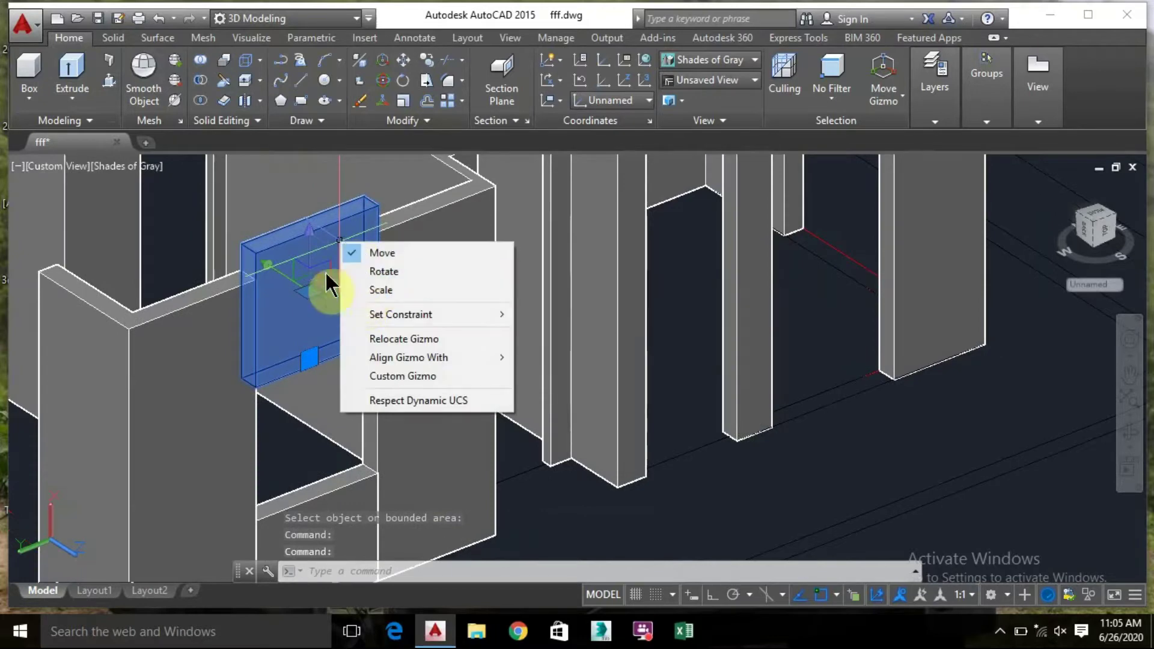
click(287, 245)
right_click(293, 253)
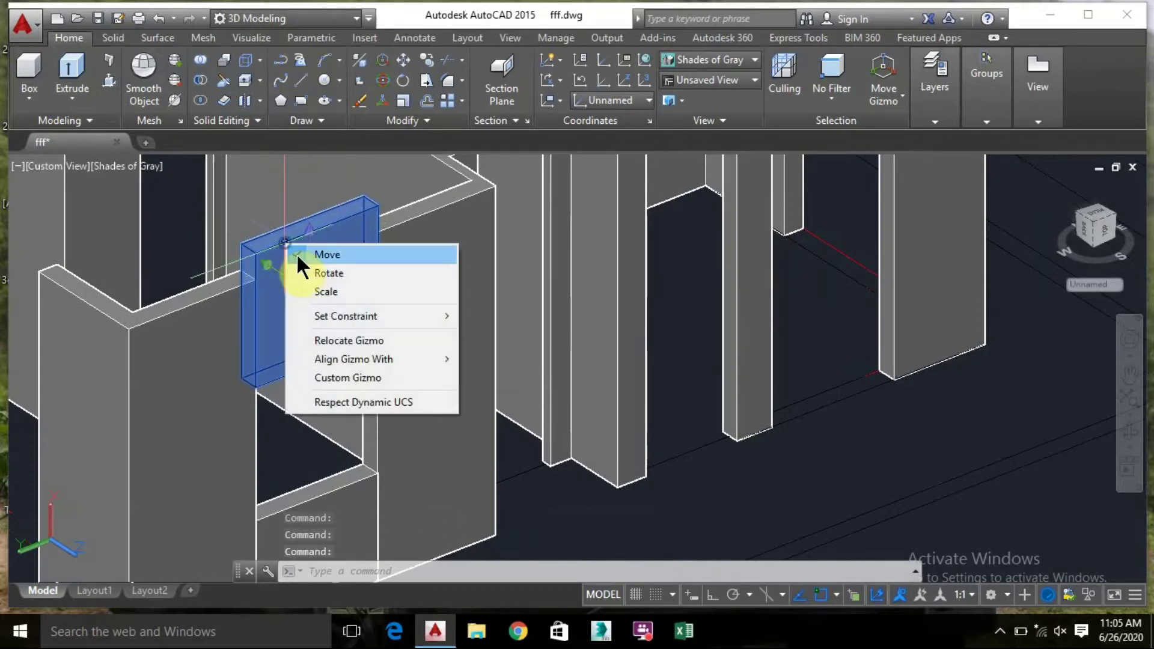
right_click(267, 285)
click(319, 324)
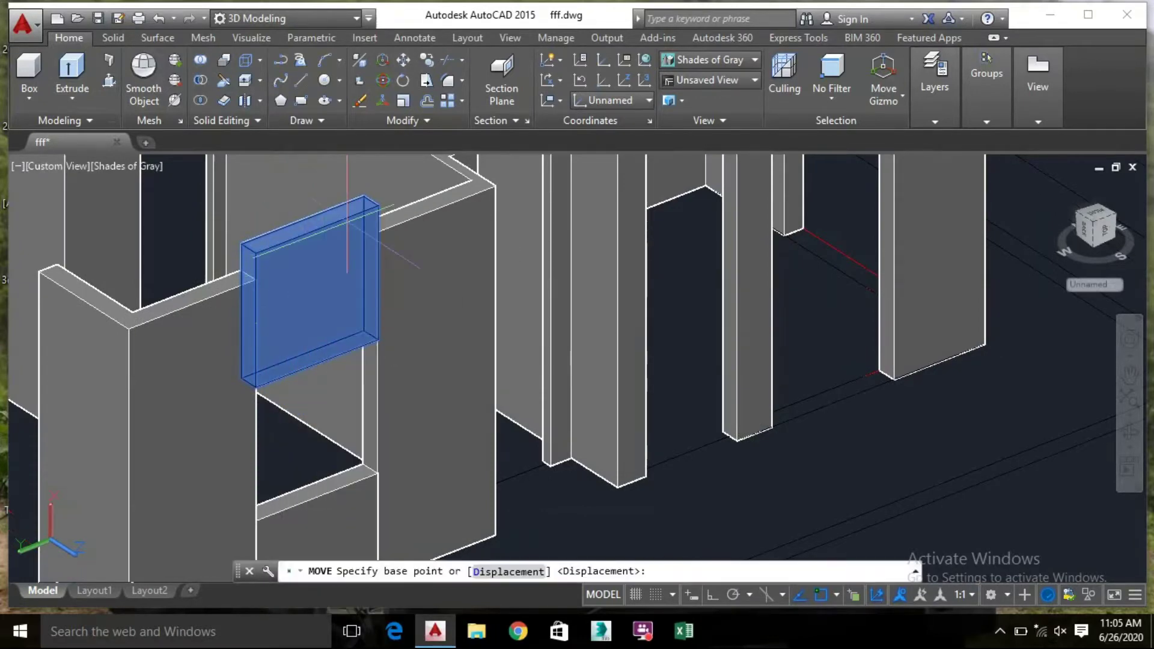
scroll(378, 204, up, 3)
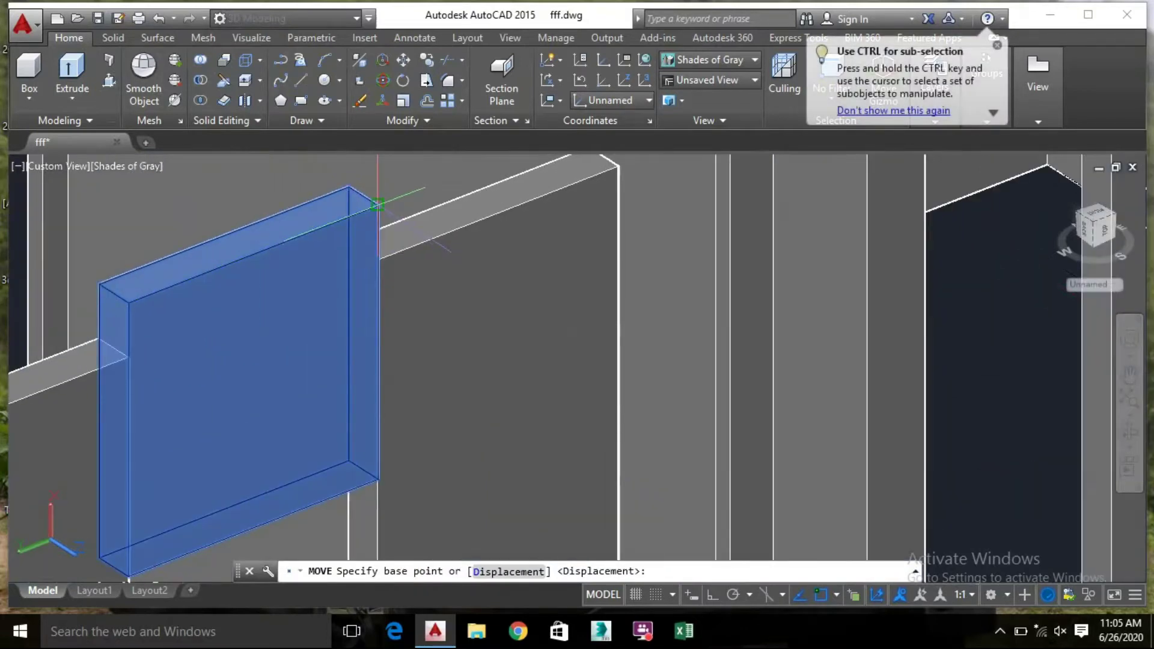
click(377, 205)
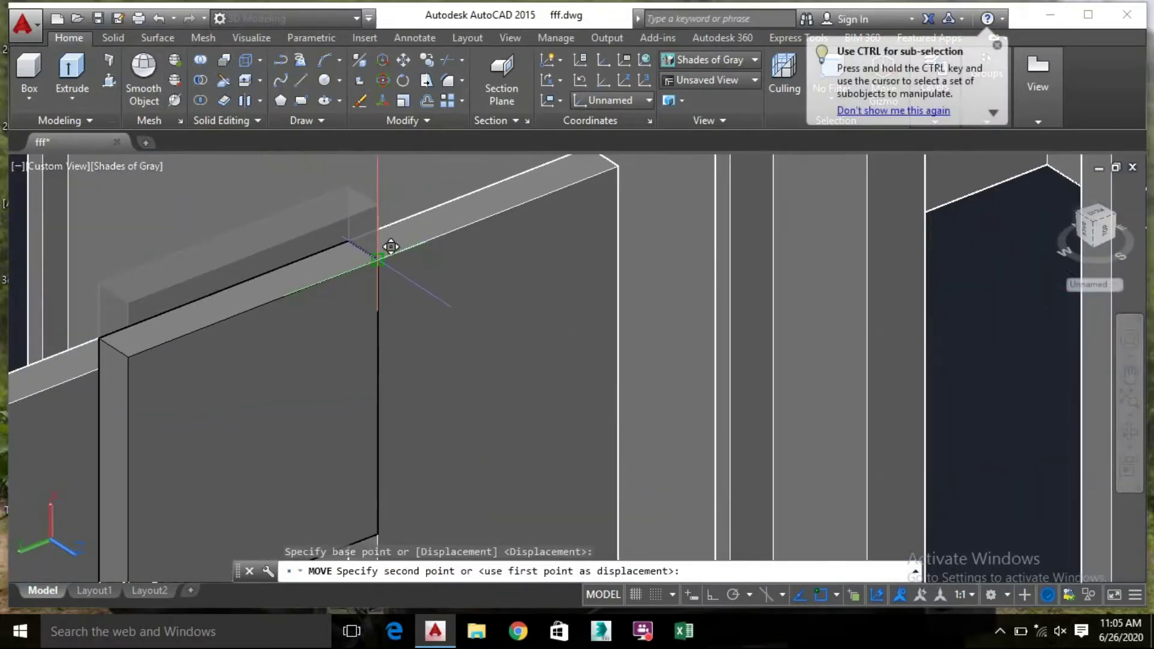
scroll(391, 247, down, 6)
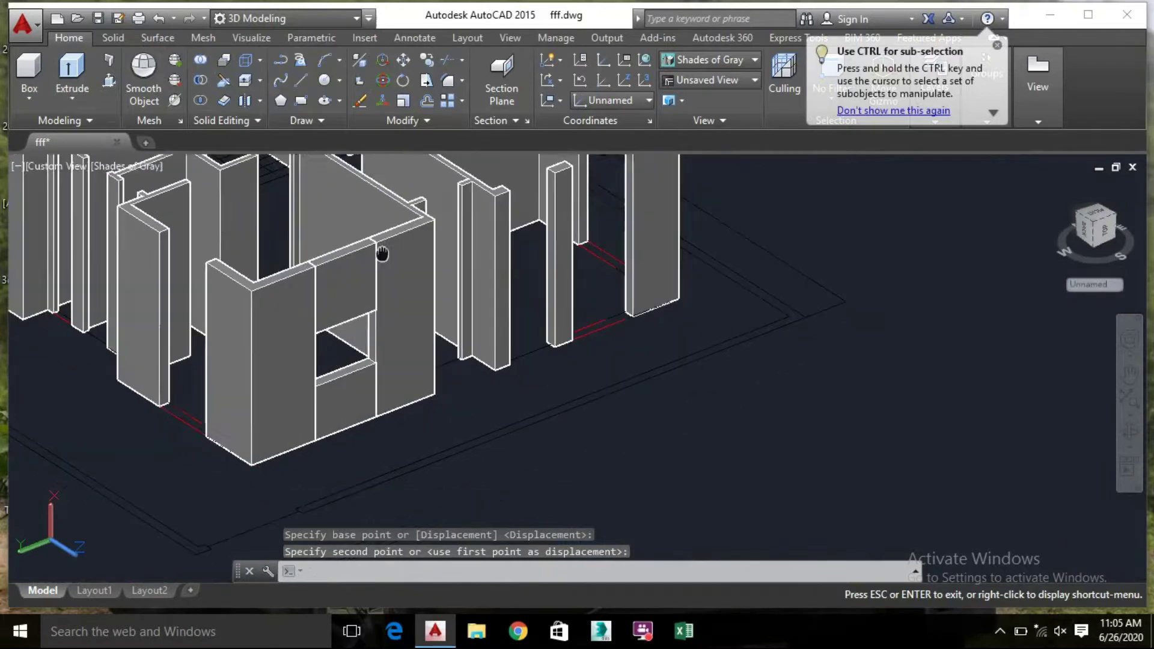
middle_drag(383, 252, 377, 245)
click(377, 245)
scroll(272, 355, up, 2)
click(271, 355)
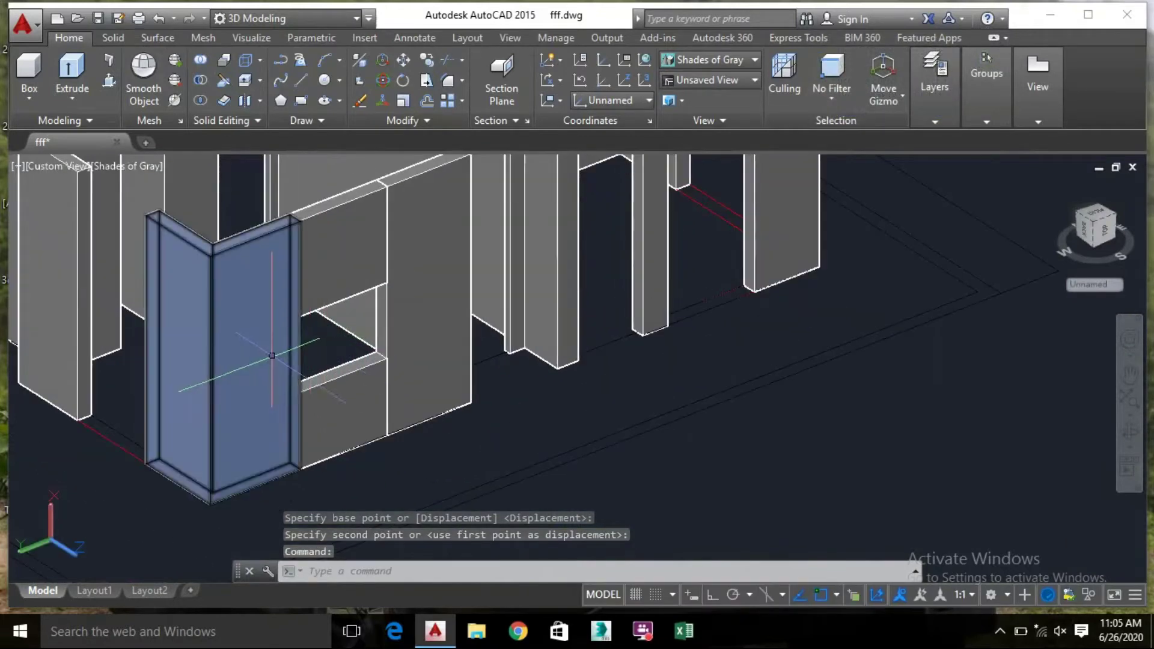
middle_drag(271, 355, 508, 361)
key(Escape)
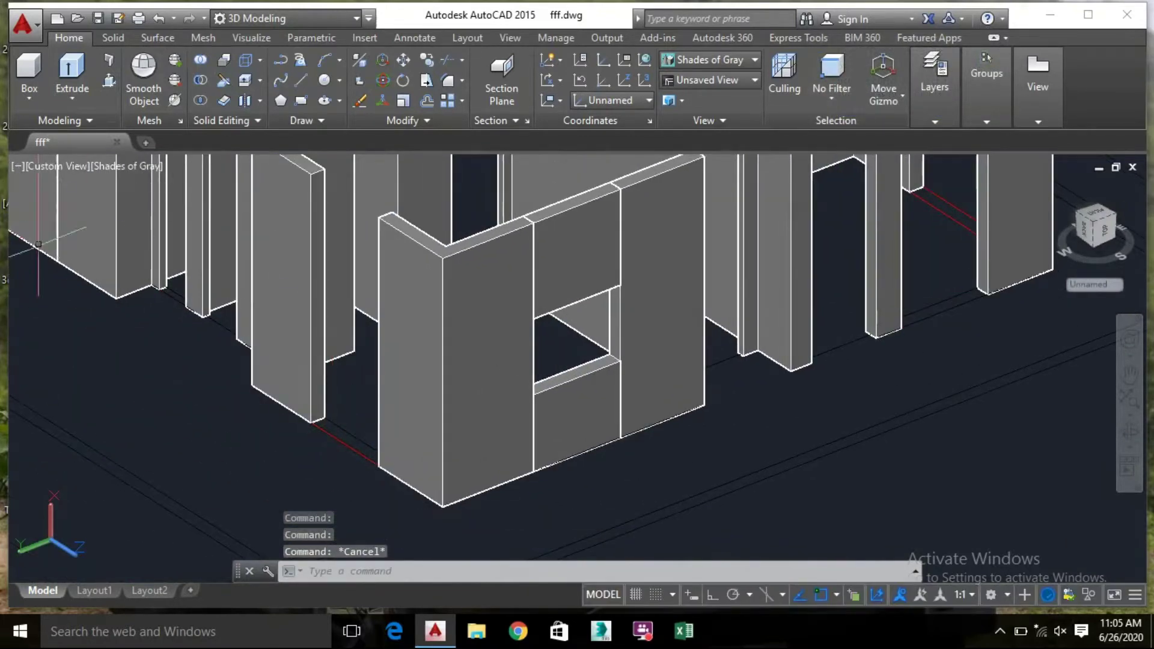
click(108, 80)
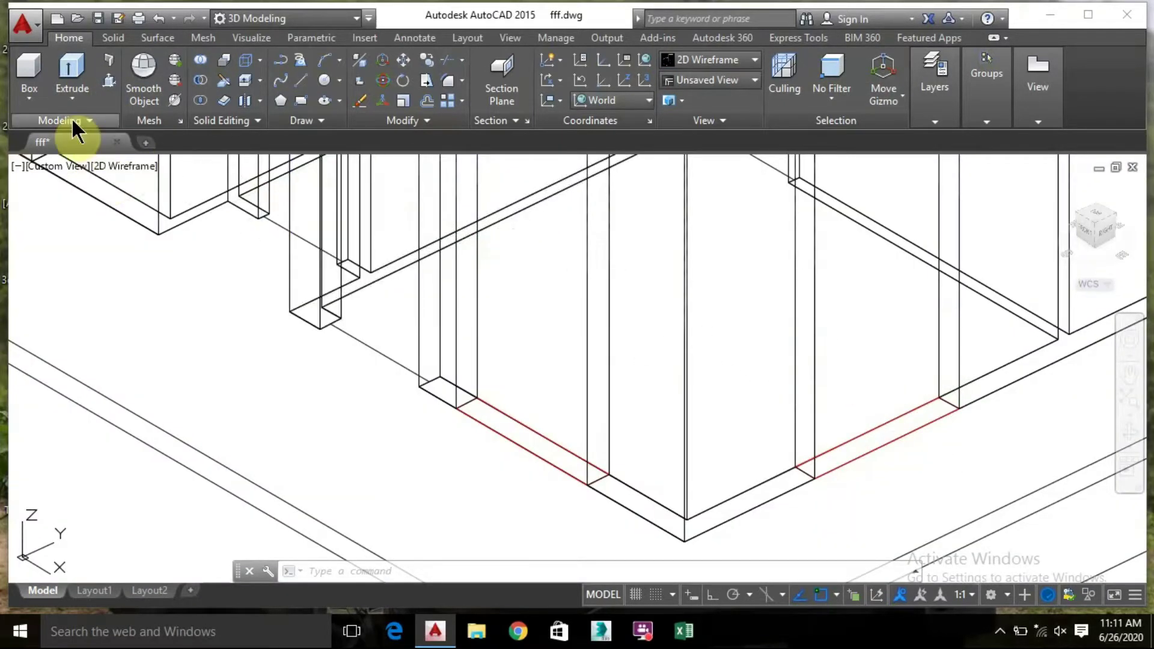
Draw a 4' high sill box across the front window between the narrow pier and the corner wall, using the opening's opposite base corners
click(28, 79)
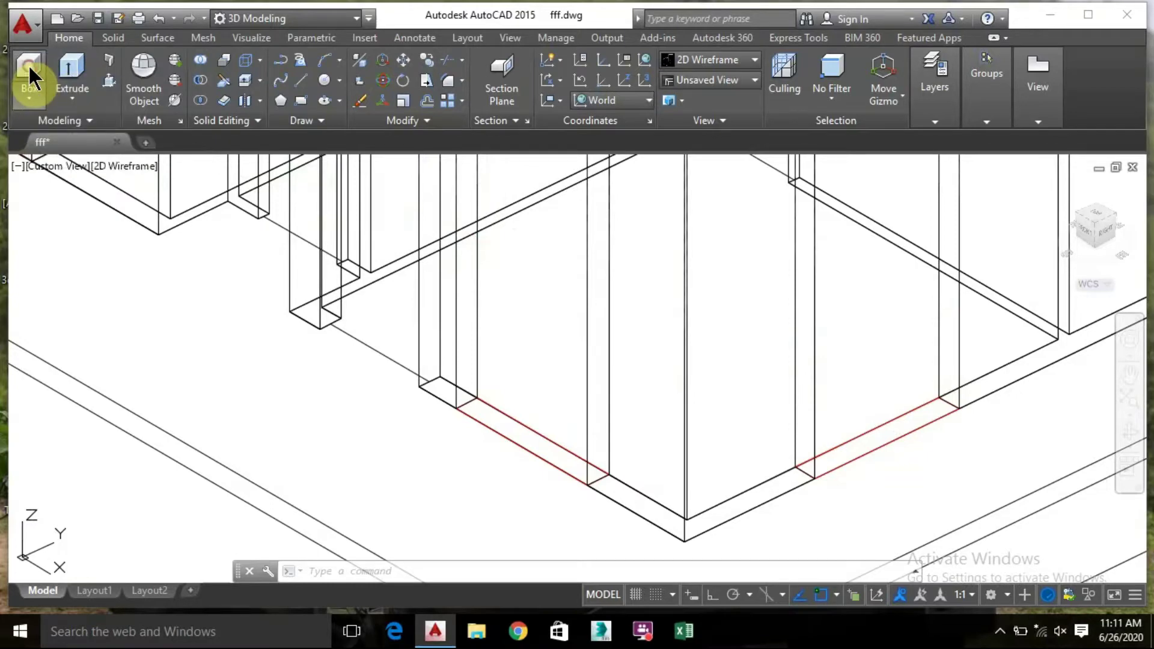
scroll(460, 407, up, 2)
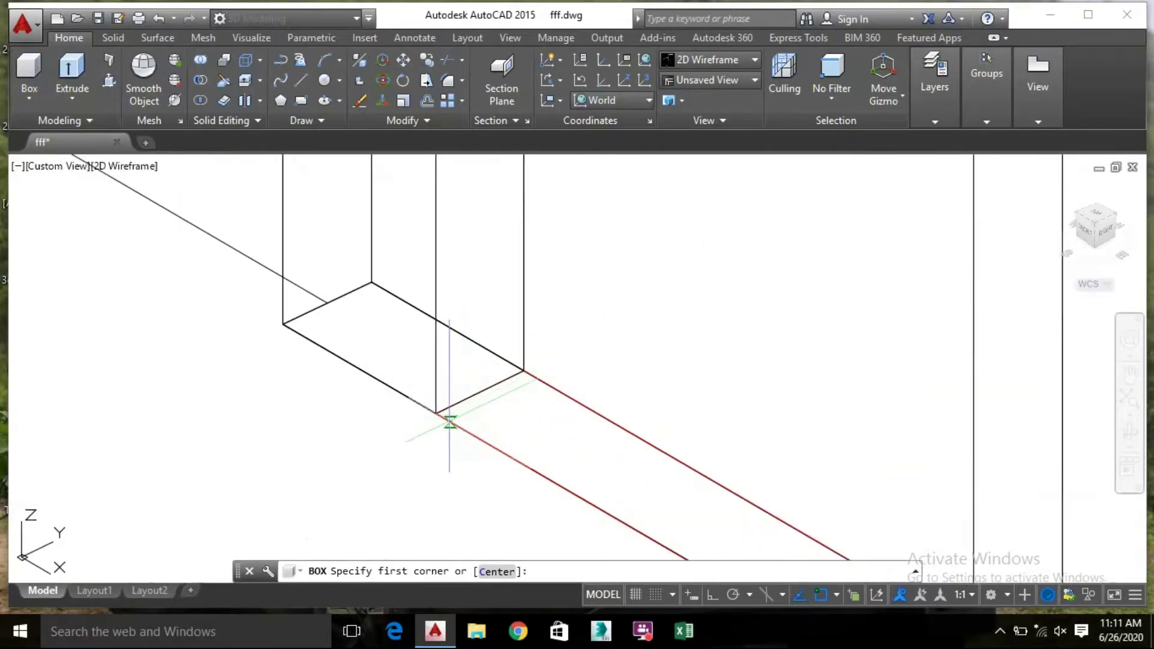
click(435, 414)
scroll(625, 420, down, 2)
scroll(671, 443, up, 3)
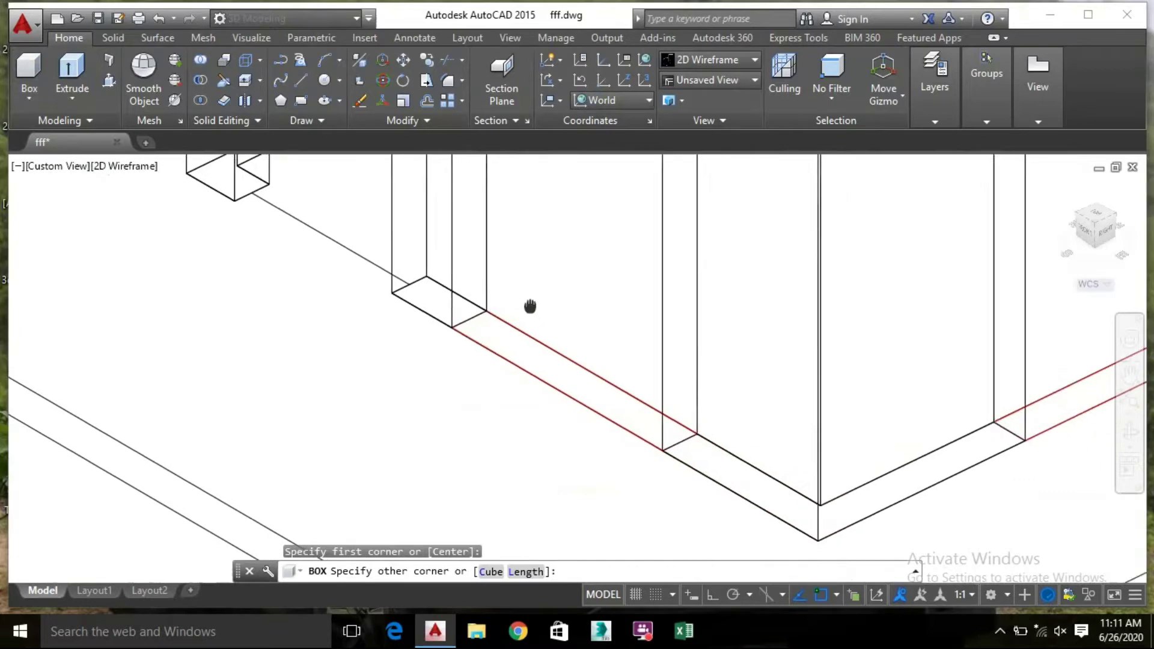
scroll(667, 433, up, 3)
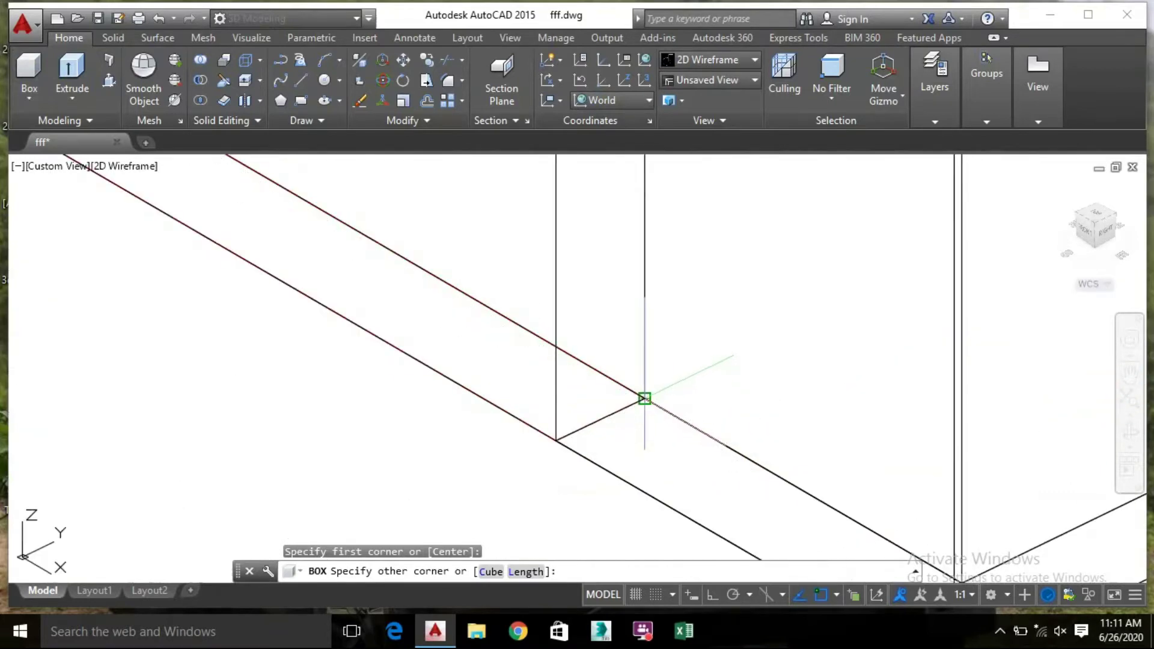
click(644, 398)
scroll(626, 336, down, 3)
scroll(578, 288, up, 3)
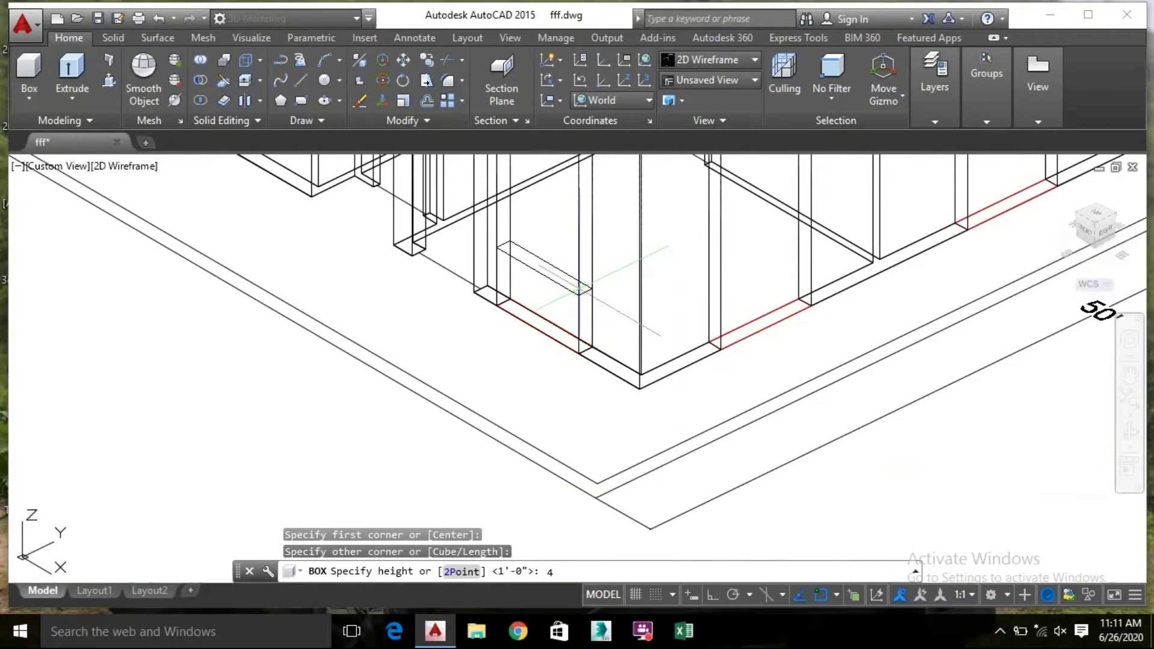
text(4')
key(Return)
middle_drag(579, 289, 579, 368)
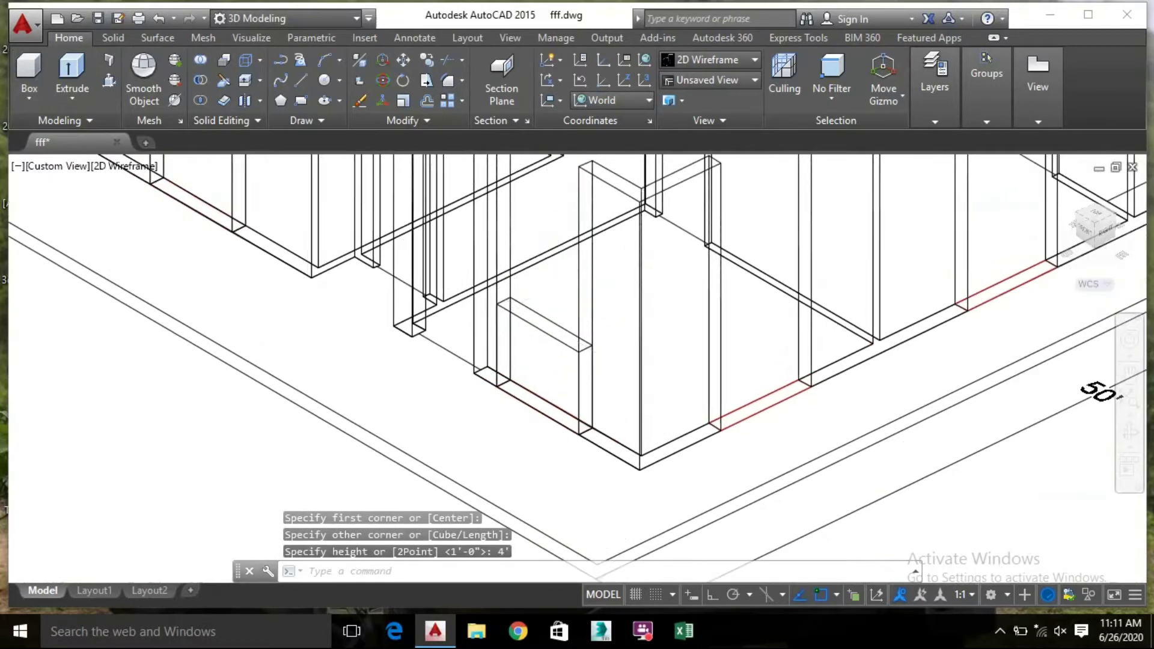
Copy the front window's new sill block by its upper outer corner to the pier's top corner as a lintel
click(535, 341)
click(544, 281)
click(529, 334)
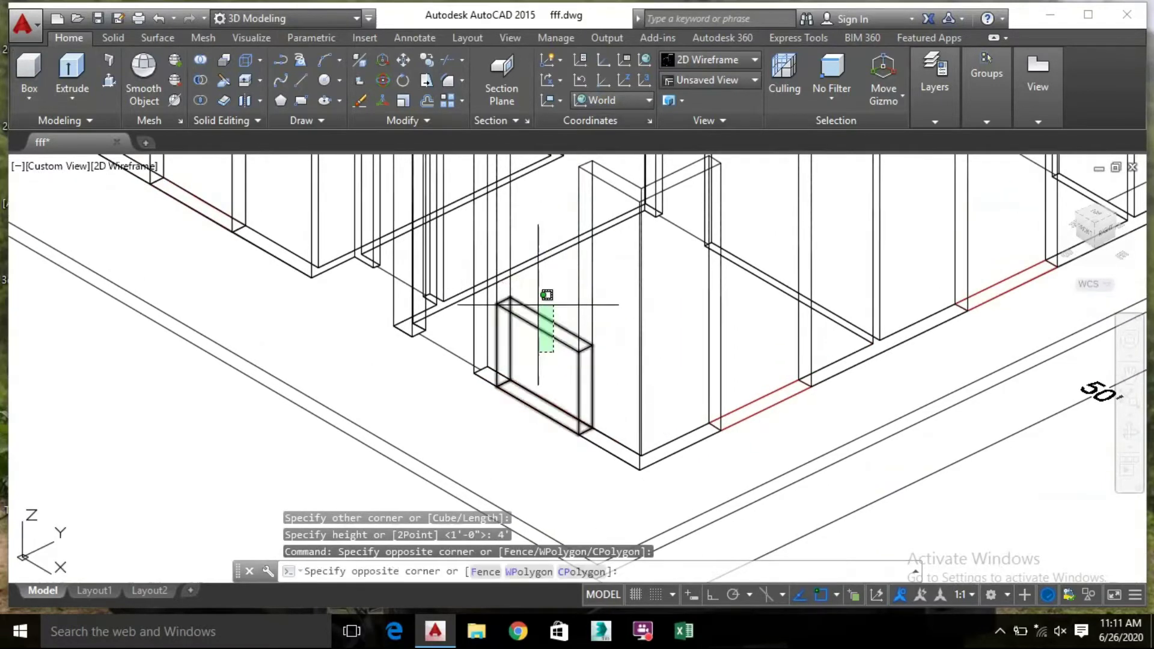
click(538, 305)
right_click(528, 355)
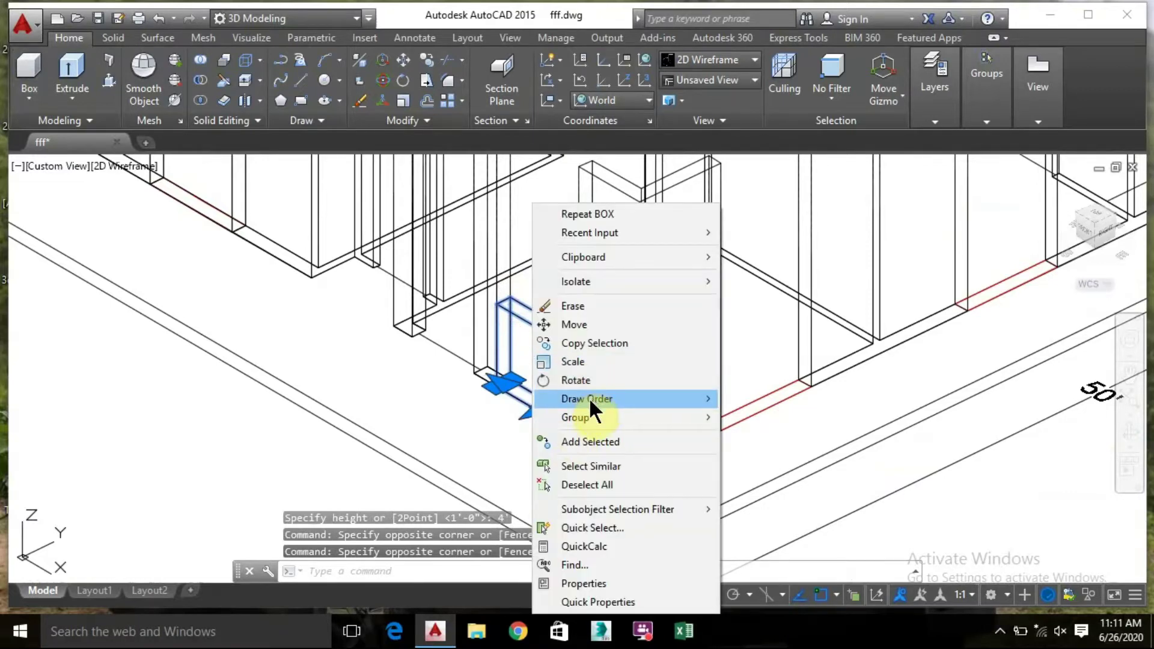
click(601, 340)
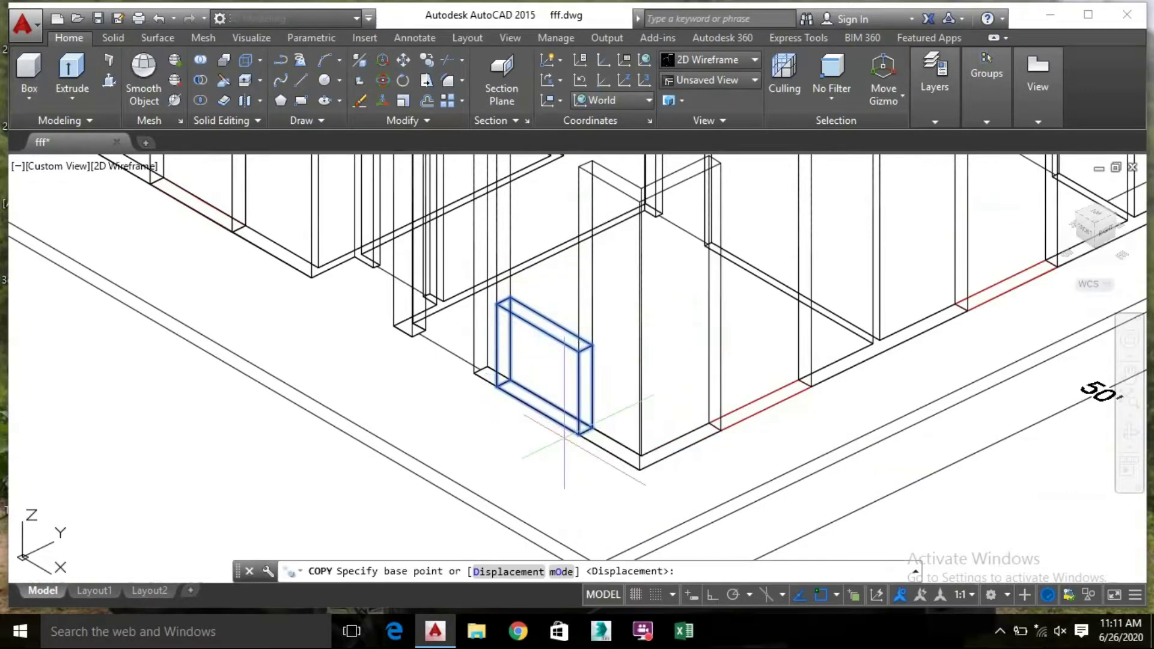
scroll(581, 436, up, 6)
scroll(595, 271, down, 2)
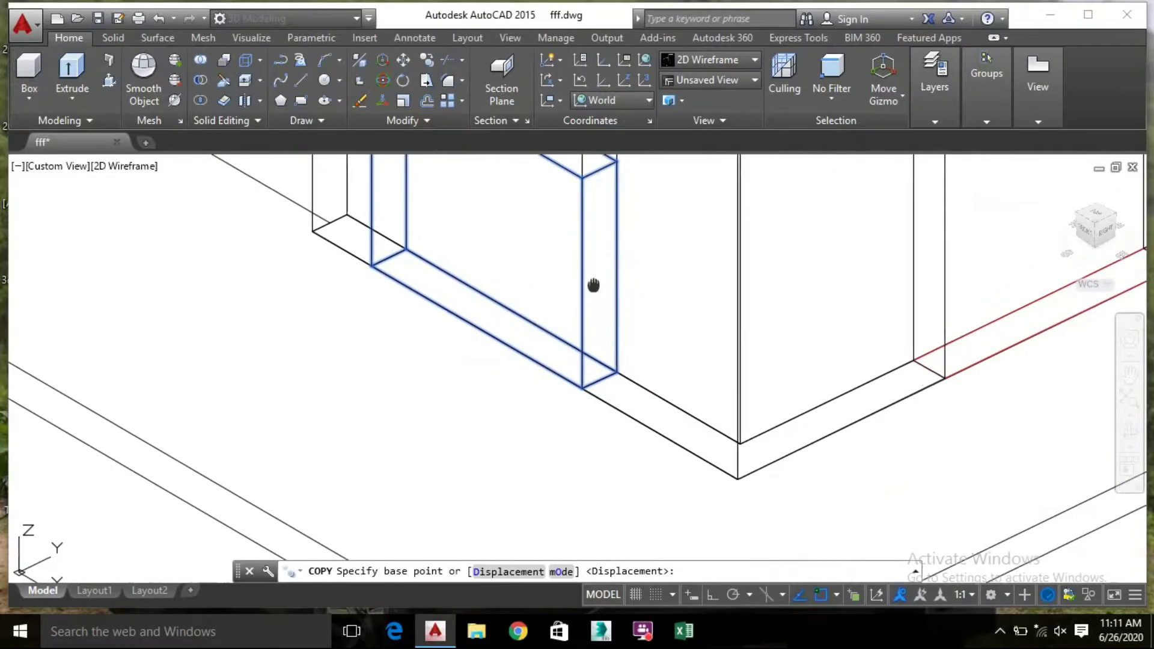
click(562, 265)
scroll(563, 265, down, 5)
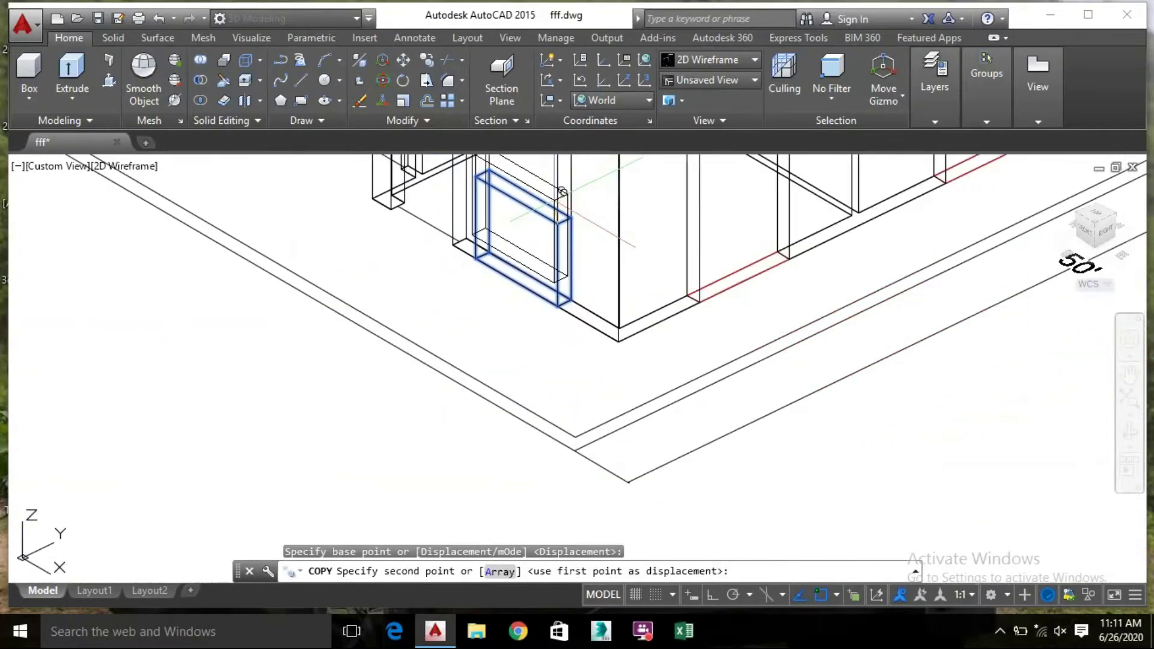
scroll(553, 324, up, 5)
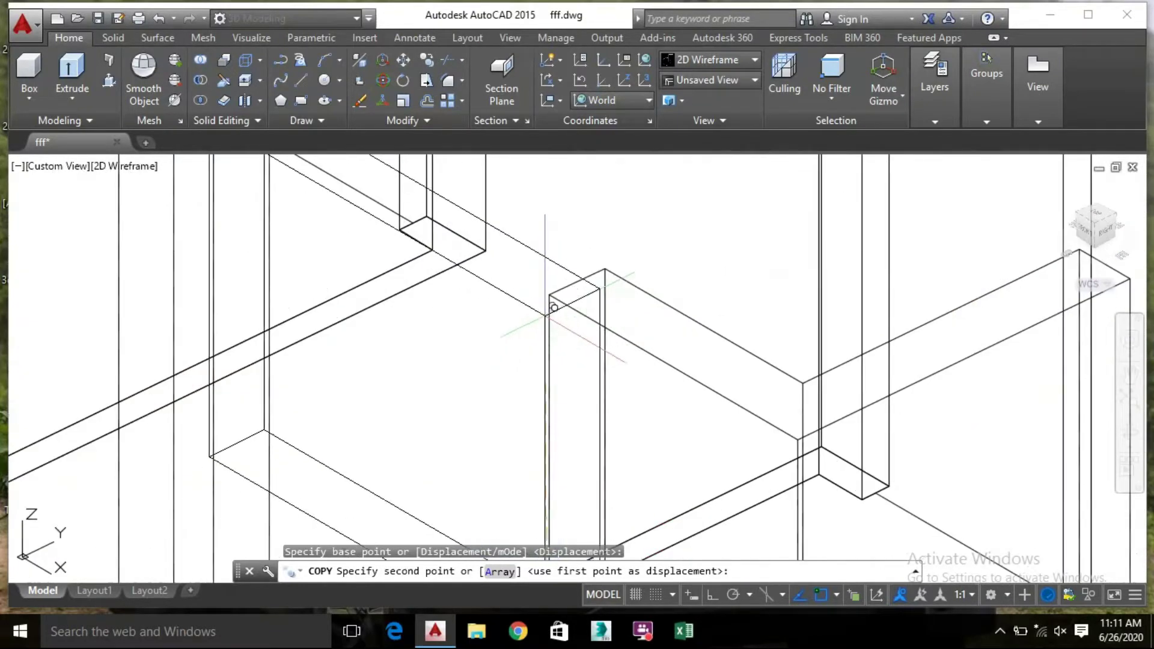
click(549, 295)
scroll(665, 319, down, 4)
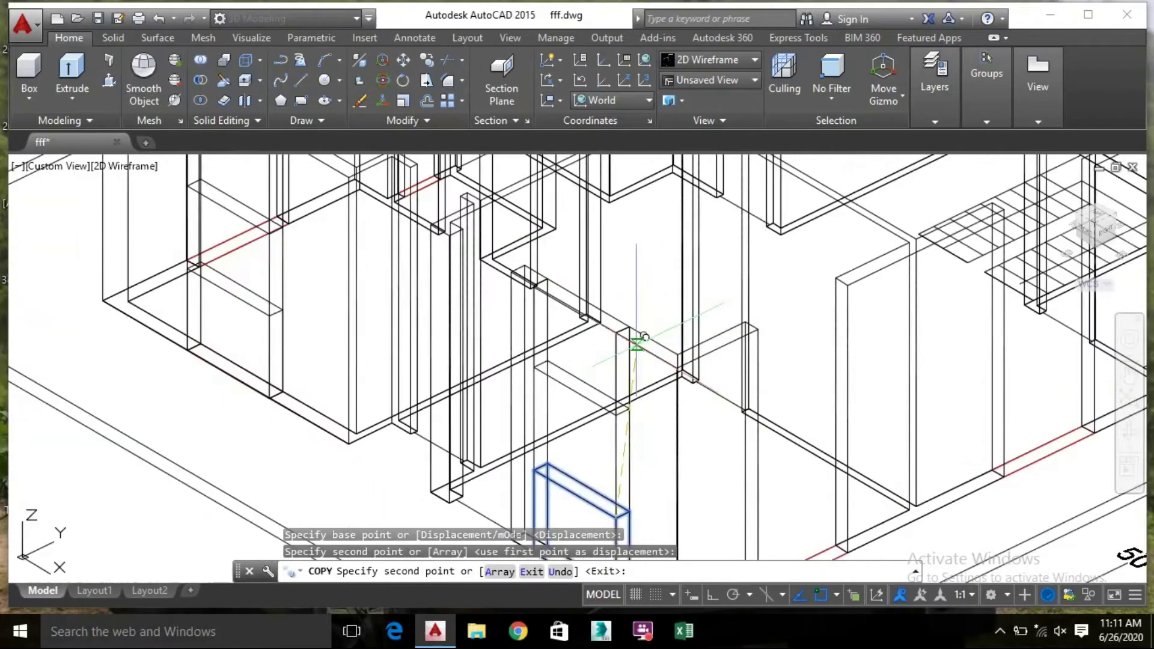
middle_drag(636, 275, 623, 250)
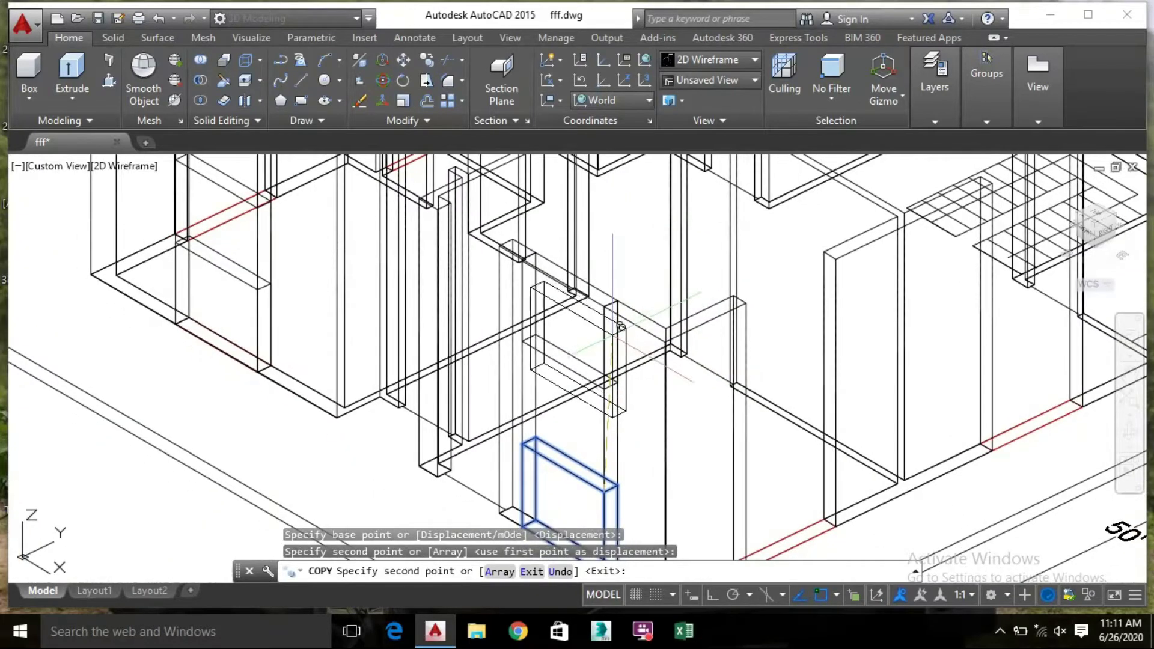
key(Escape)
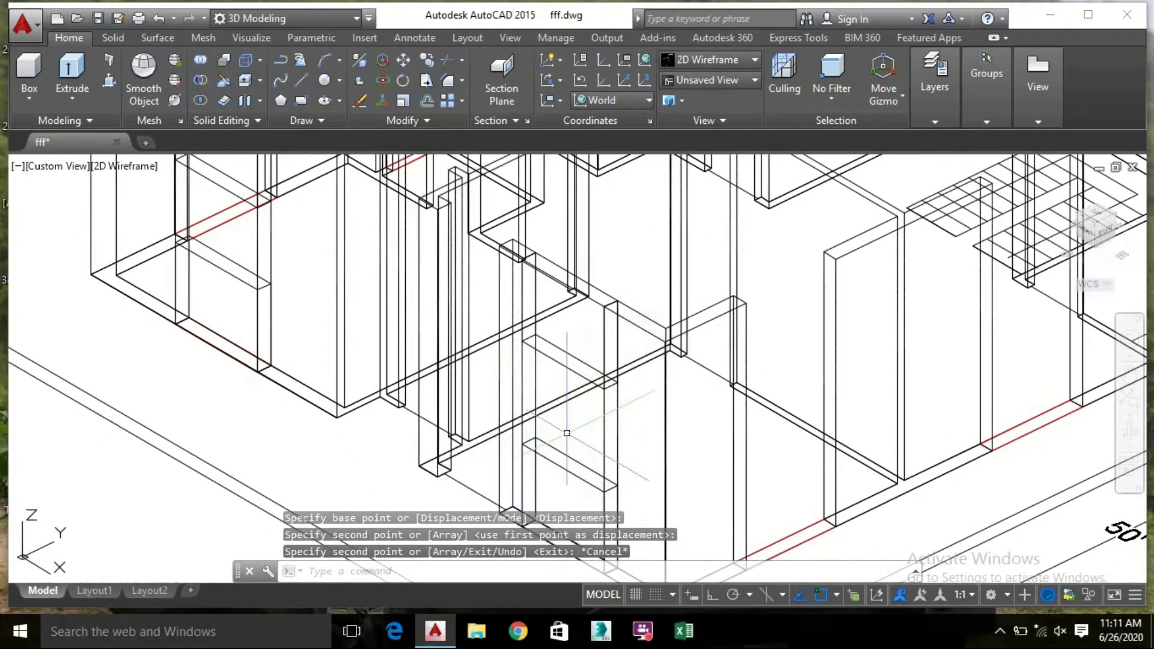
Presspull the top face of the copied lintel block up 1'
middle_drag(572, 400, 563, 370)
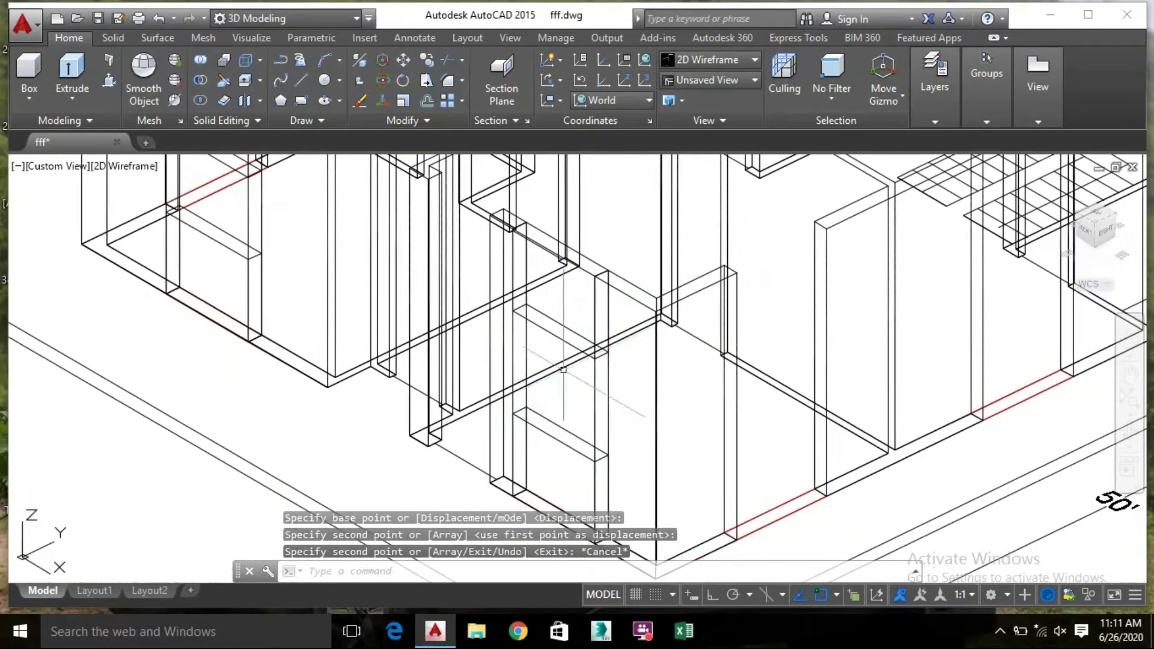
click(108, 81)
click(584, 265)
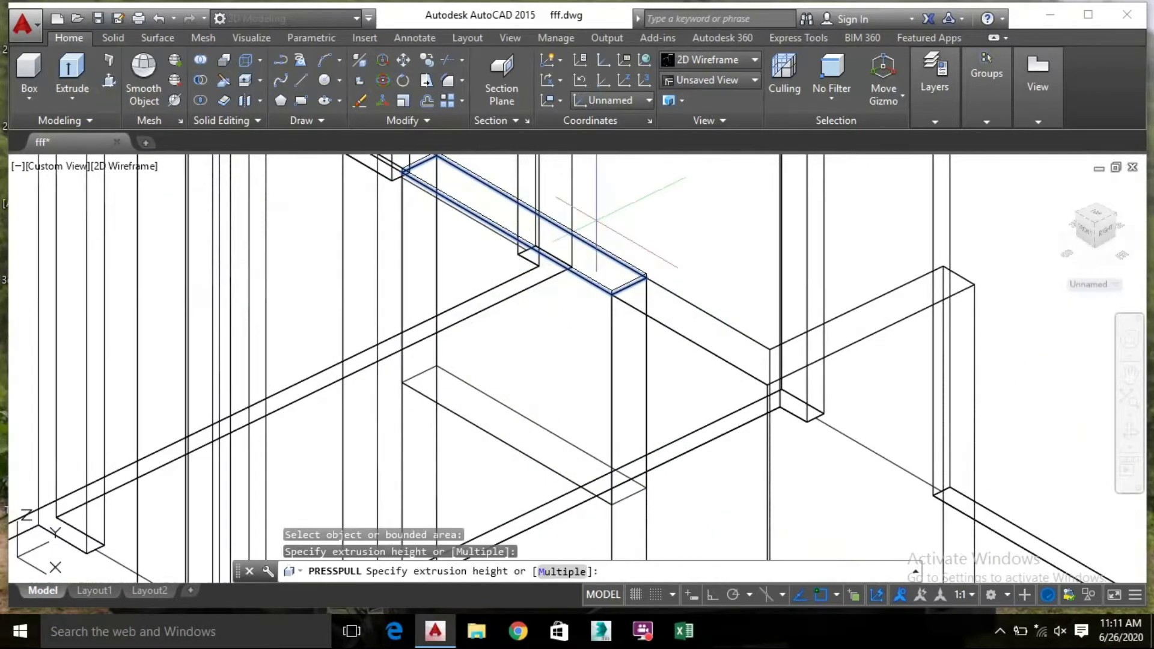
mouse_move(584, 265)
middle_down()
mouse_move(584, 238)
mouse_move(597, 278)
middle_up()
text(1)
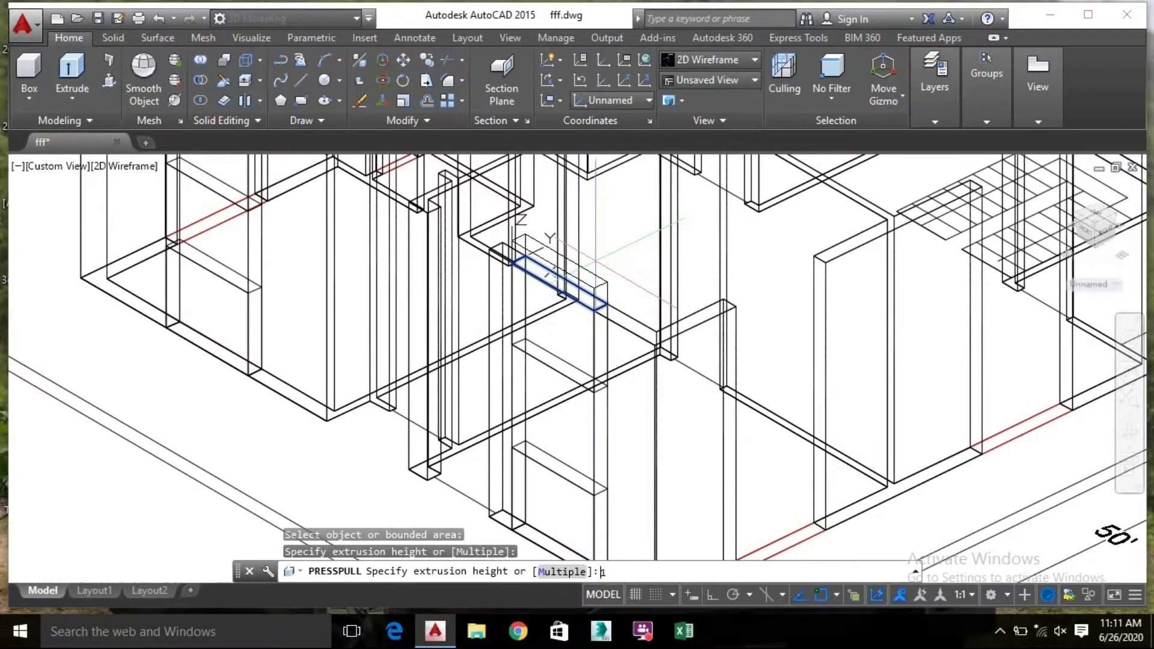
text(')
key(Return)
key(Return)
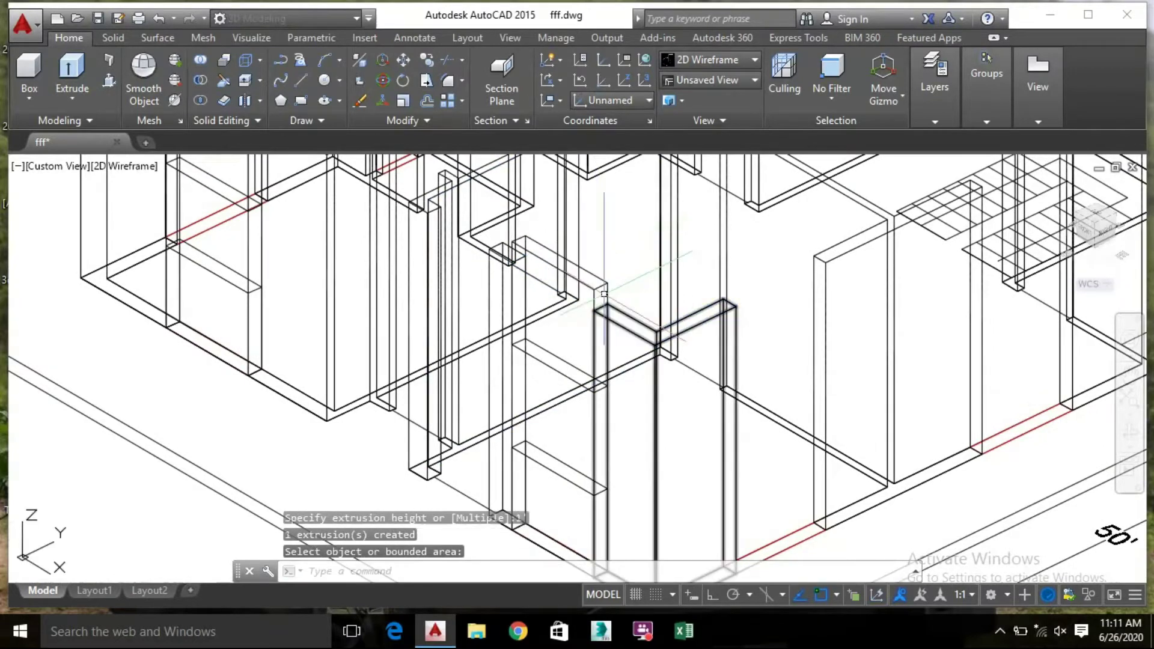
click(529, 372)
click(610, 260)
right_click(582, 304)
key(Escape)
Move the extended lintel block down from its top corner to the wall's top corner so both tops are flush
click(566, 326)
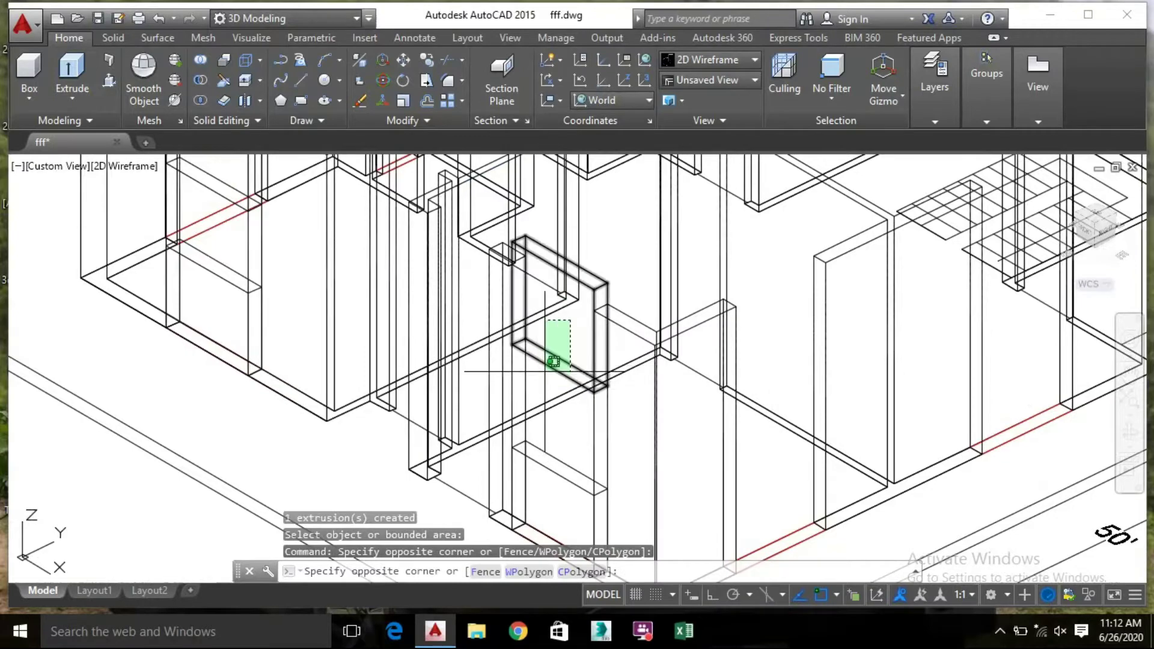
click(544, 372)
right_click(580, 351)
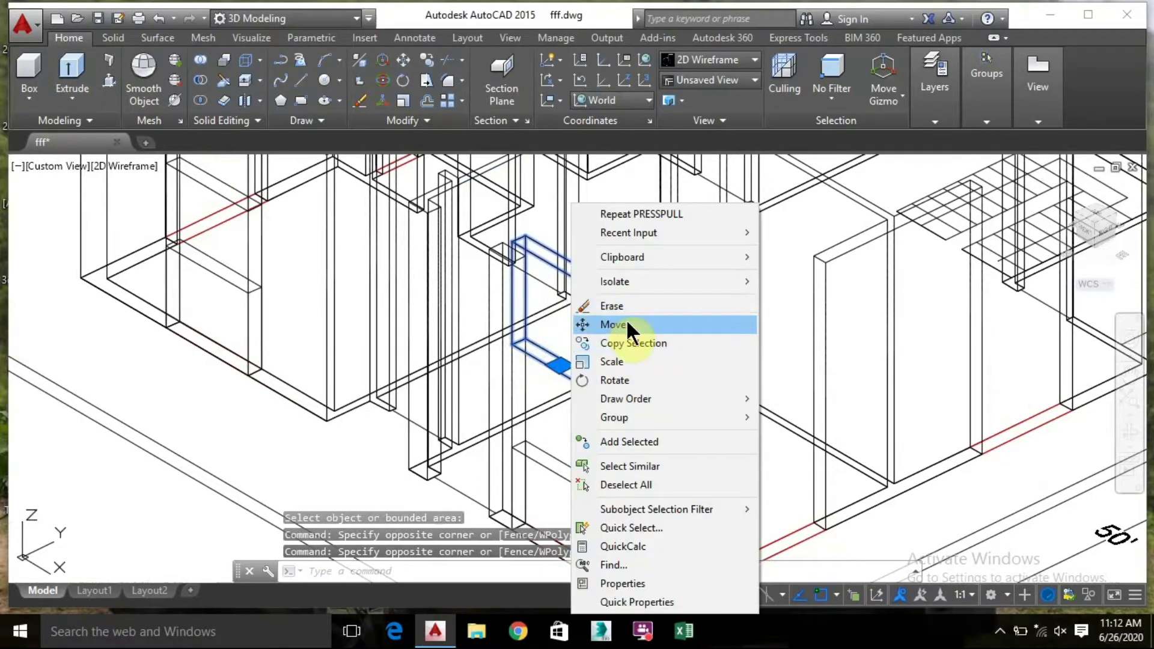
click(577, 326)
scroll(597, 295, up, 5)
click(589, 278)
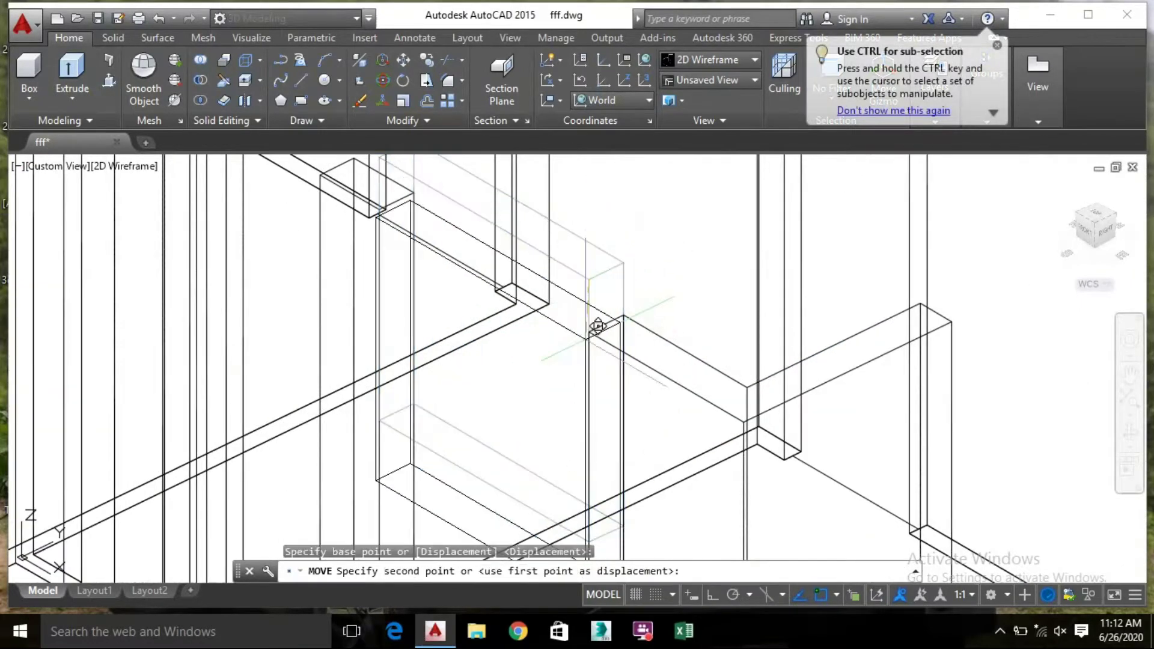
click(589, 332)
scroll(655, 247, down, 3)
key(Escape)
Draw a 4' high sill box in the first window opening around the corner, using the opening's opposite base corners
scroll(628, 379, down, 2)
mouse_move(628, 379)
middle_down()
mouse_move(583, 382)
mouse_move(626, 327)
mouse_move(618, 319)
mouse_move(592, 335)
mouse_move(595, 346)
mouse_move(543, 337)
middle_up()
middle_drag(714, 388, 654, 343)
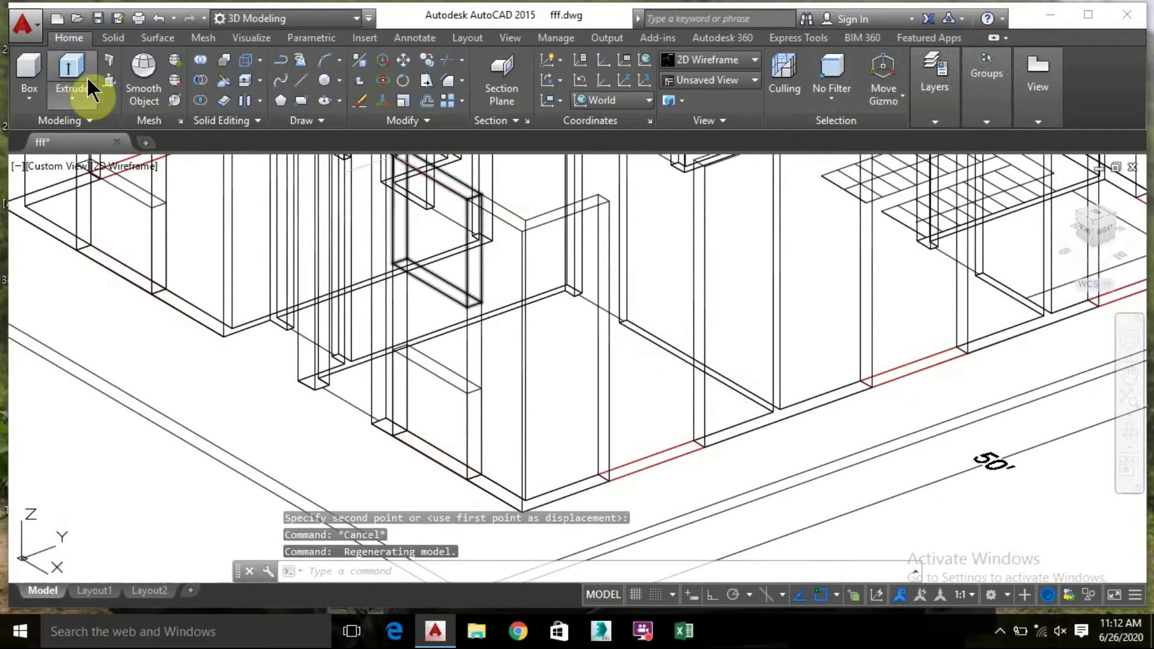
click(29, 69)
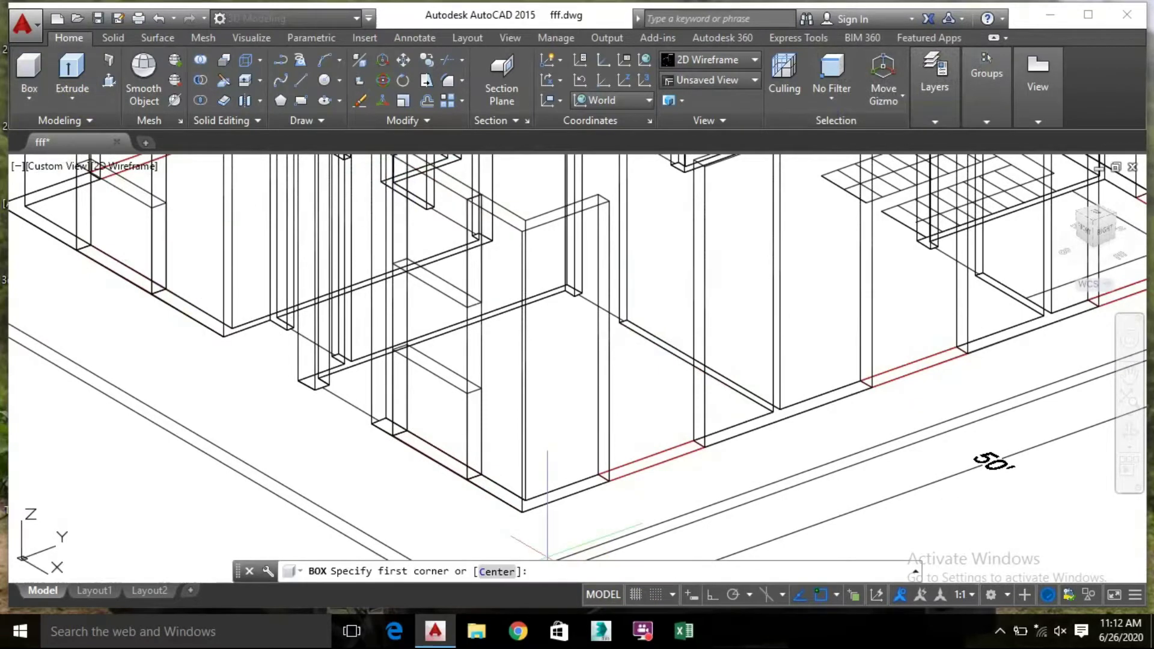
scroll(604, 480, up, 5)
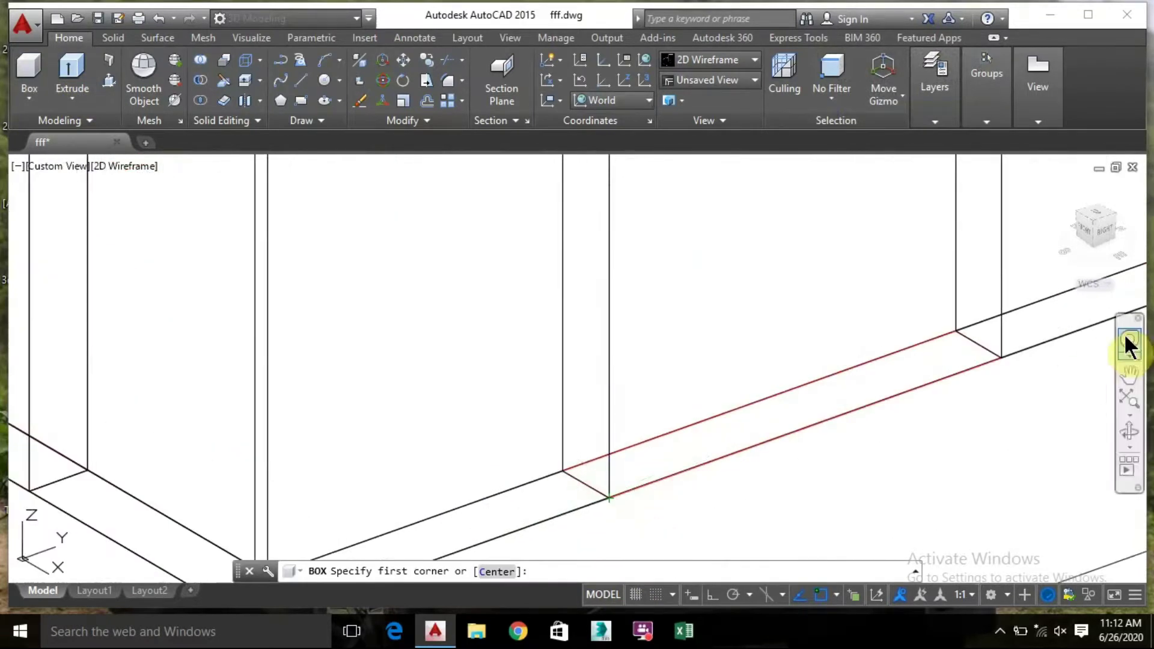
click(955, 329)
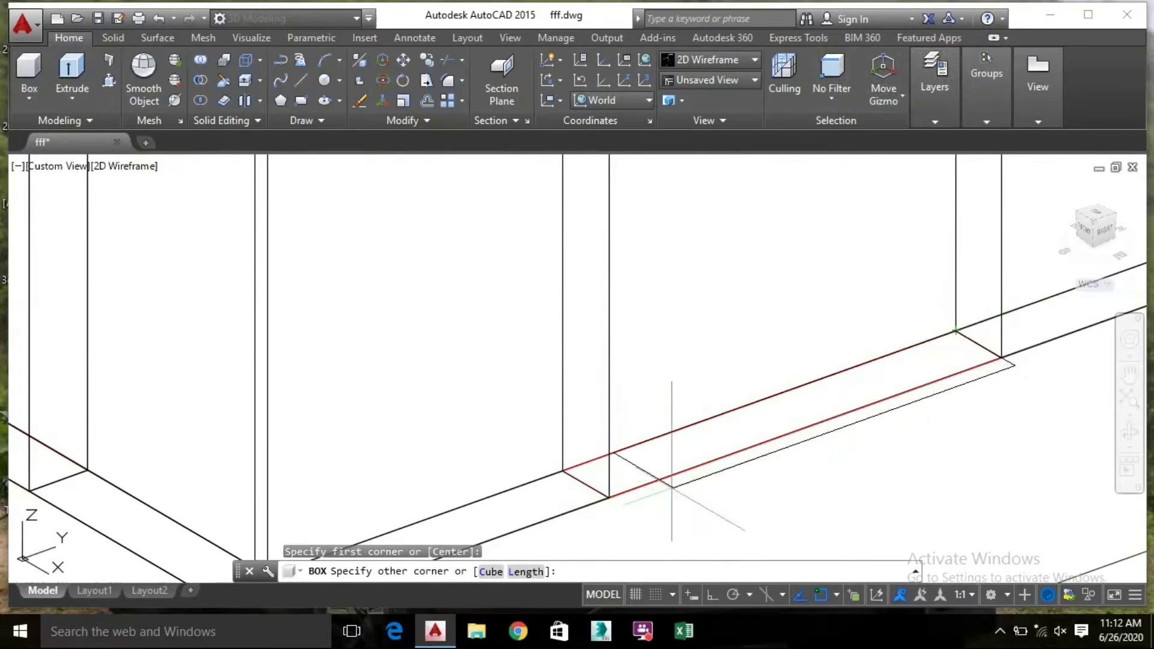
click(608, 496)
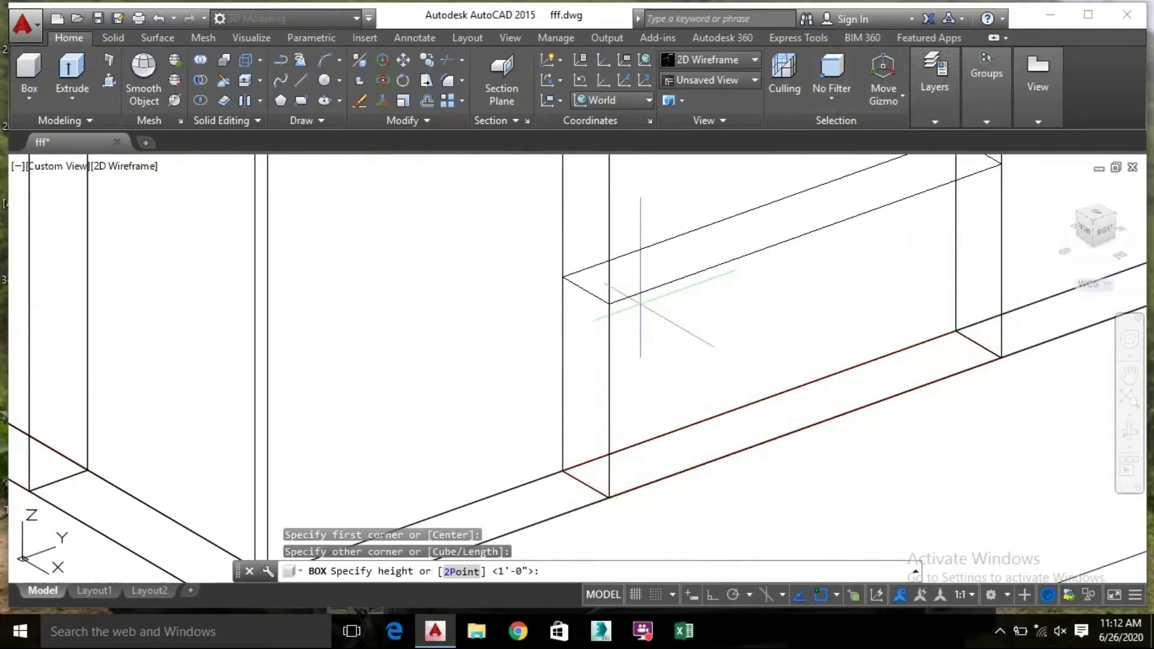
text(4)
key(Return)
scroll(649, 311, down, 5)
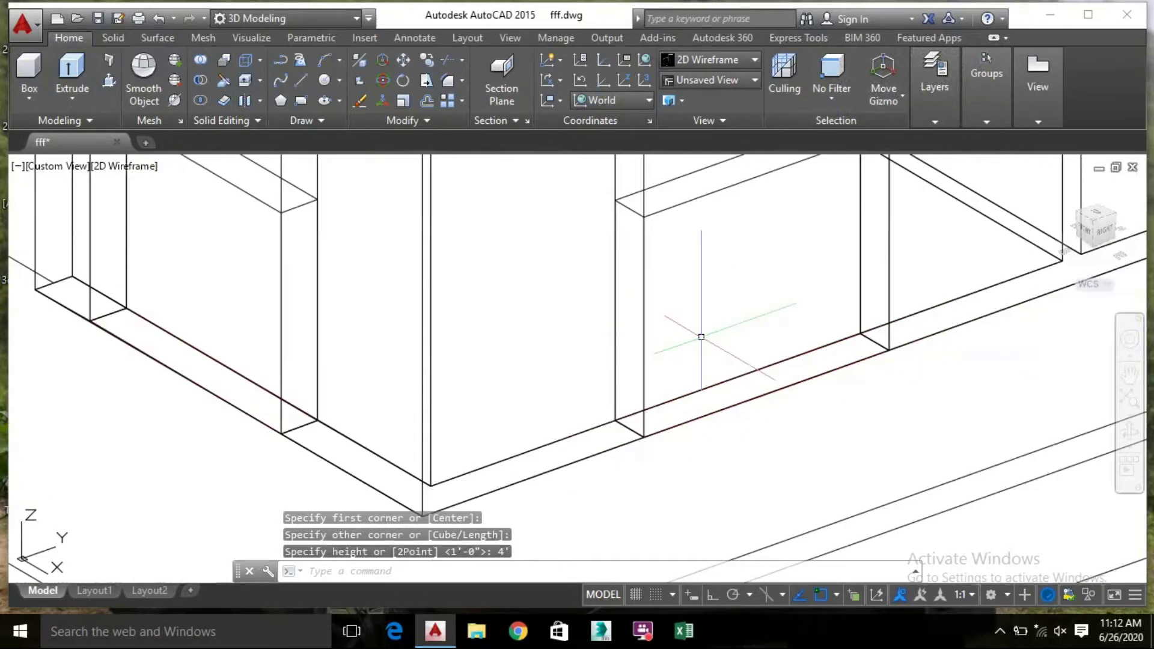
Copy the side wall's sill block by its upper outer corner to the wall-top corner of the same opening as a lintel
scroll(678, 440, up, 3)
click(694, 387)
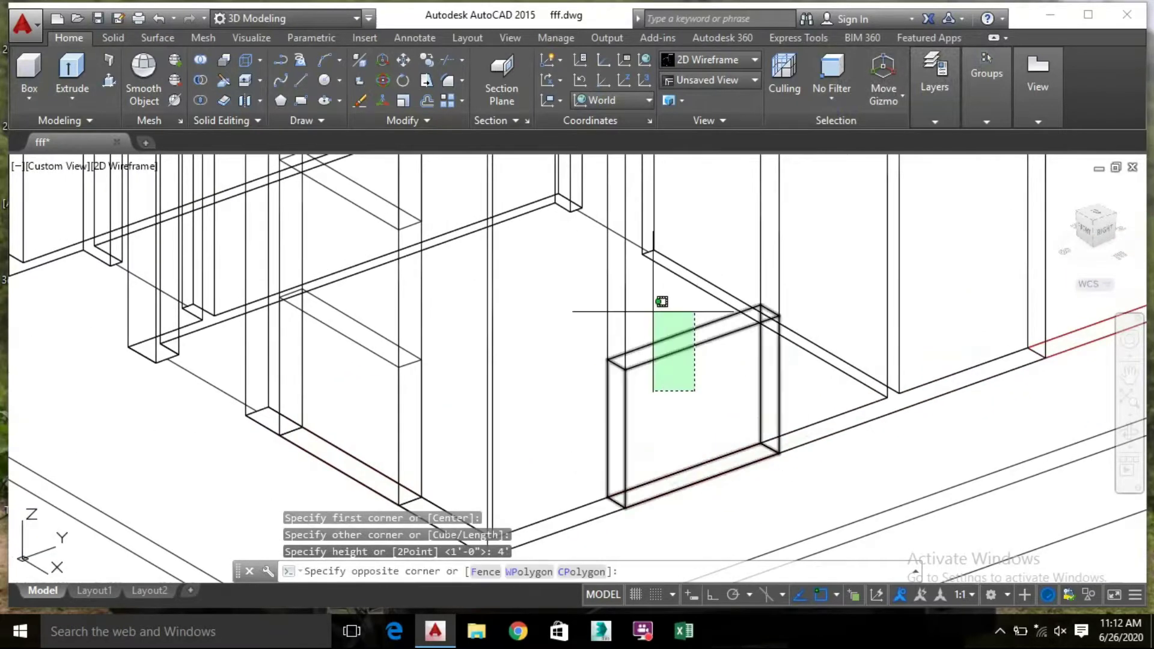
click(661, 303)
right_click(654, 330)
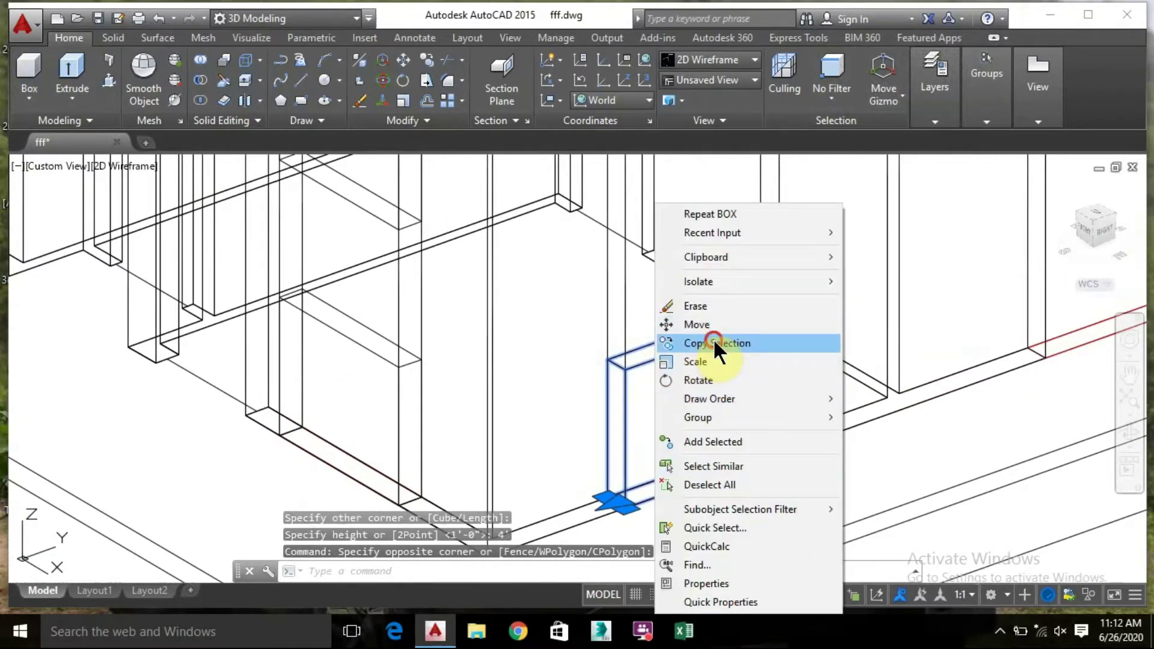
click(712, 343)
click(775, 307)
scroll(763, 252, down, 4)
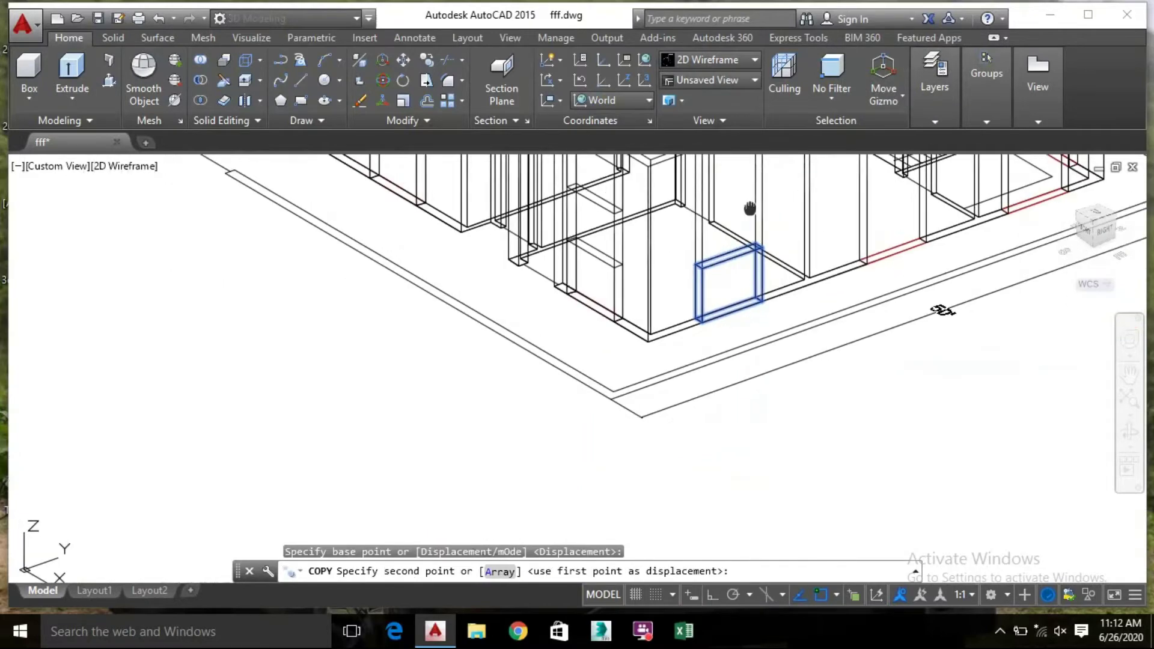
scroll(727, 304, up, 5)
click(708, 244)
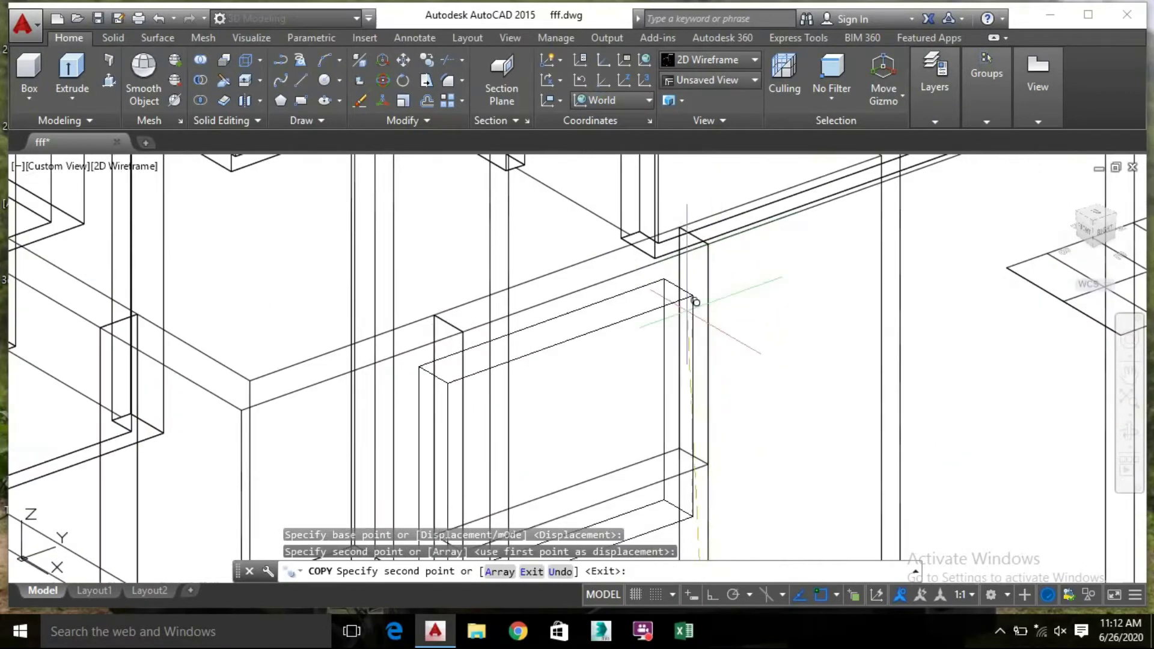
Place further copies of the block as lintels at the wall-top corners of the next two window openings along the side wall
scroll(625, 301, down, 3)
scroll(865, 268, up, 5)
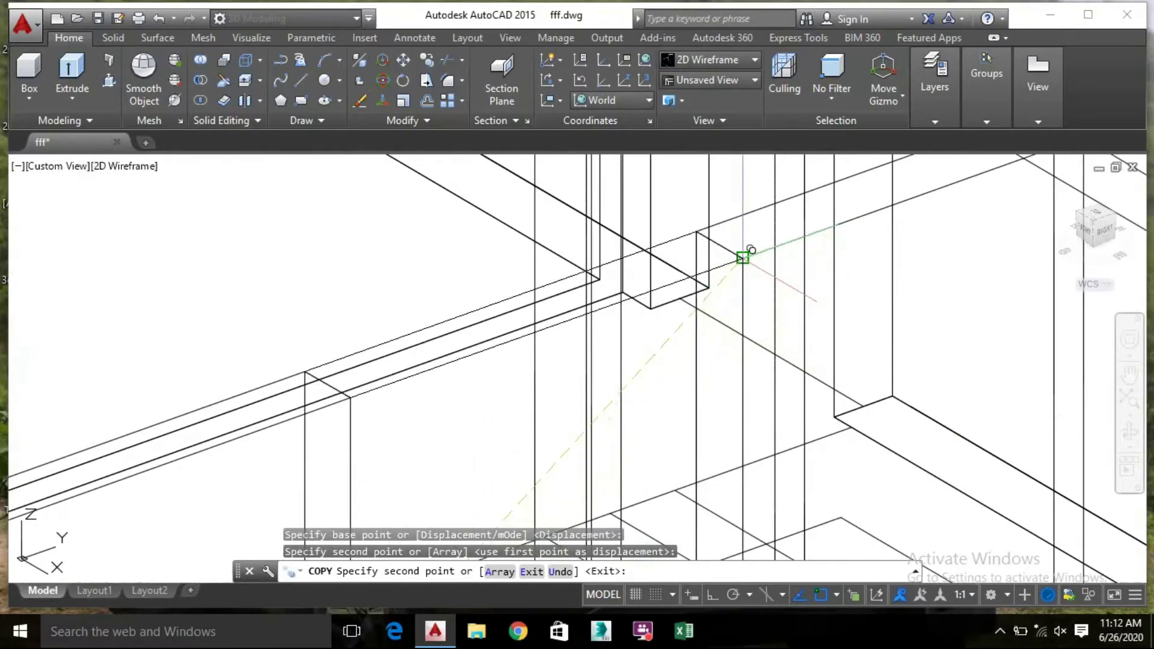
click(743, 257)
scroll(745, 265, down, 3)
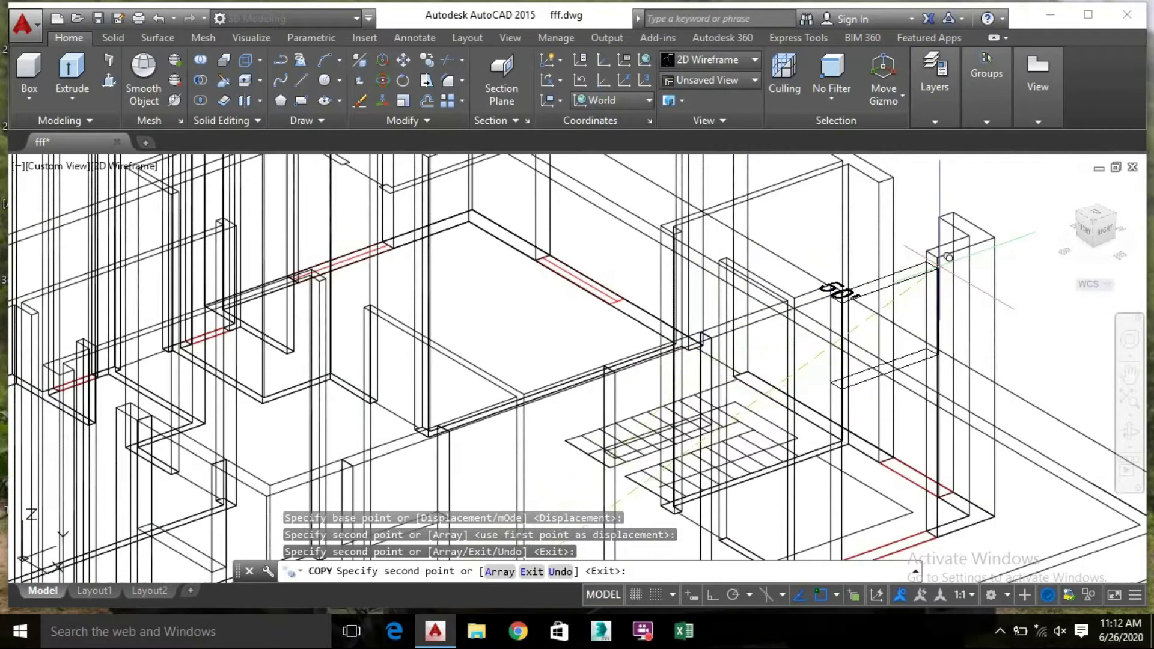
scroll(956, 245, up, 4)
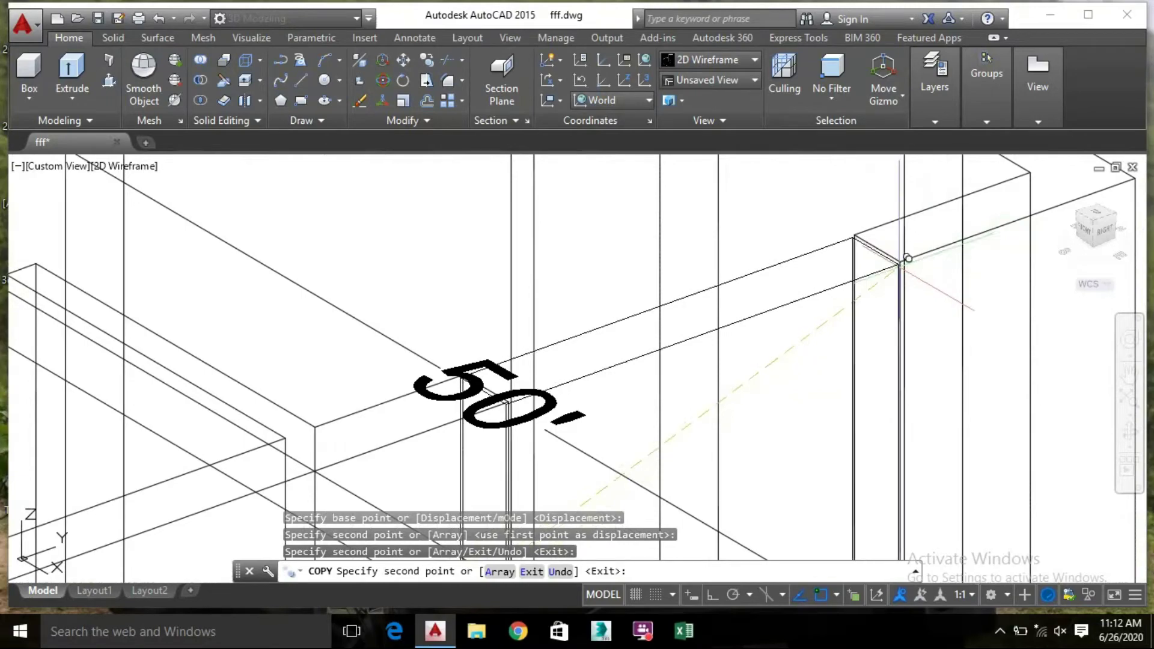
click(900, 262)
scroll(901, 259, down, 4)
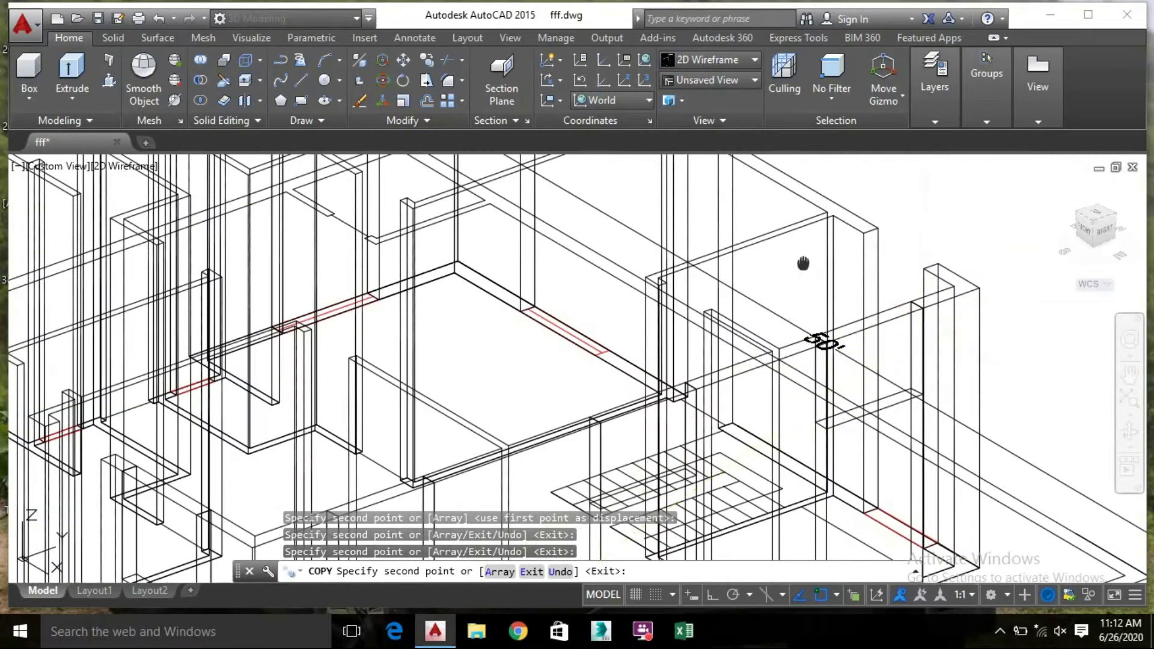
scroll(643, 381, up, 2)
key(Escape)
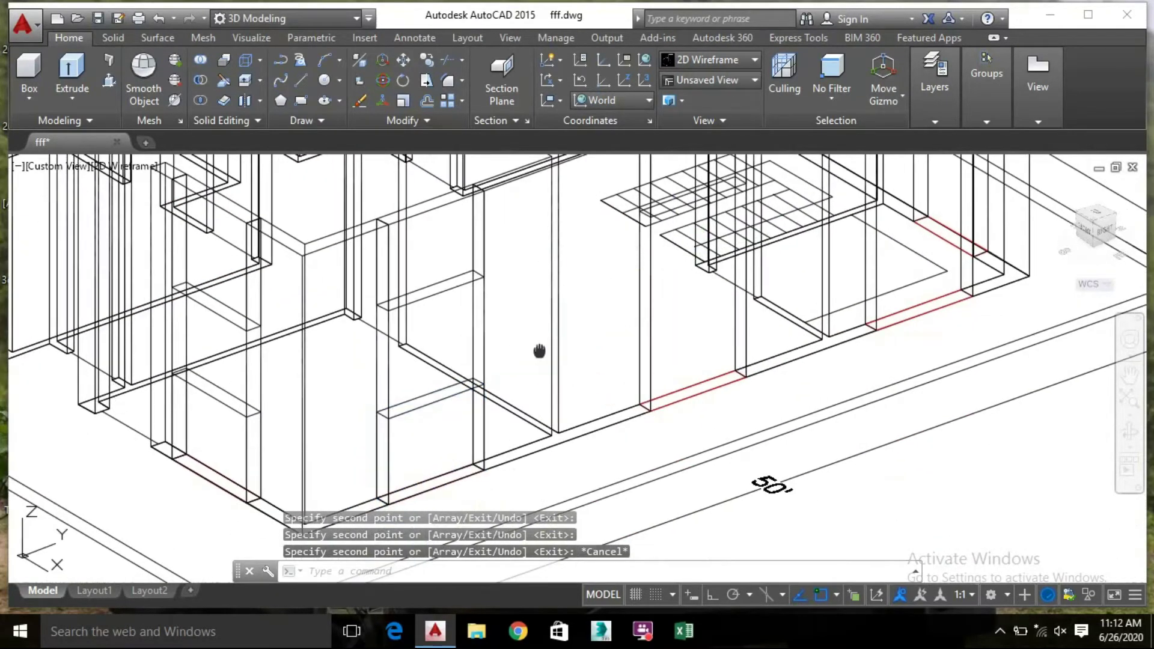
Copy the first side-wall sill block by its lower outer corner to the matching base corner of the next window opening
scroll(538, 353, up, 4)
click(464, 343)
click(407, 281)
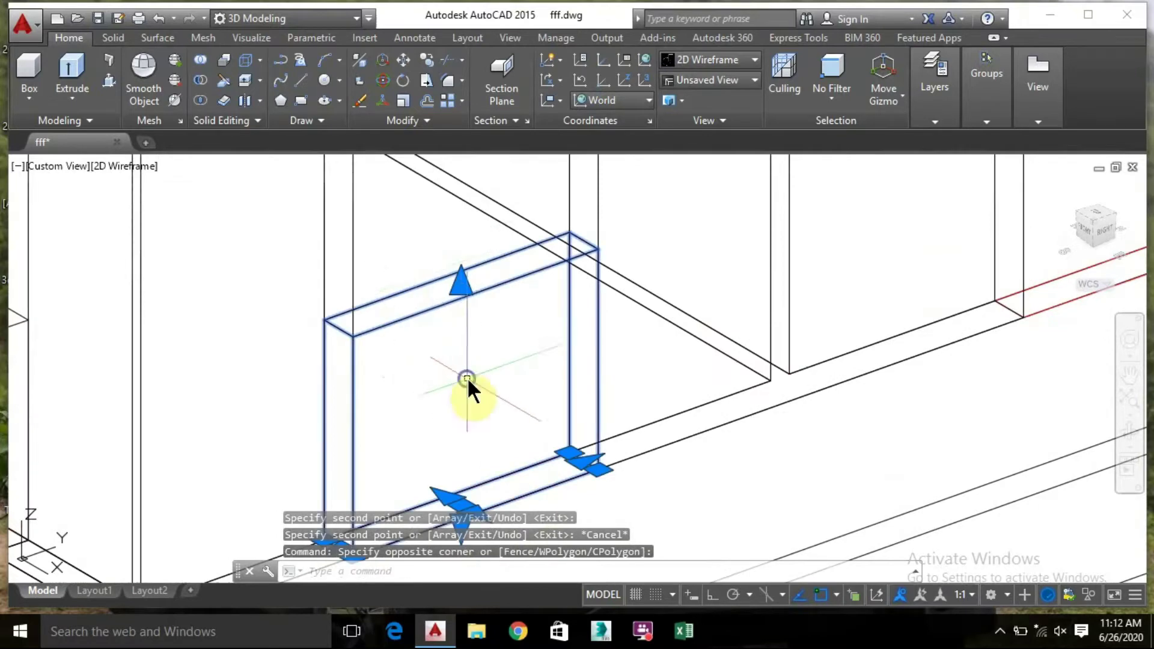
right_click(468, 385)
click(568, 343)
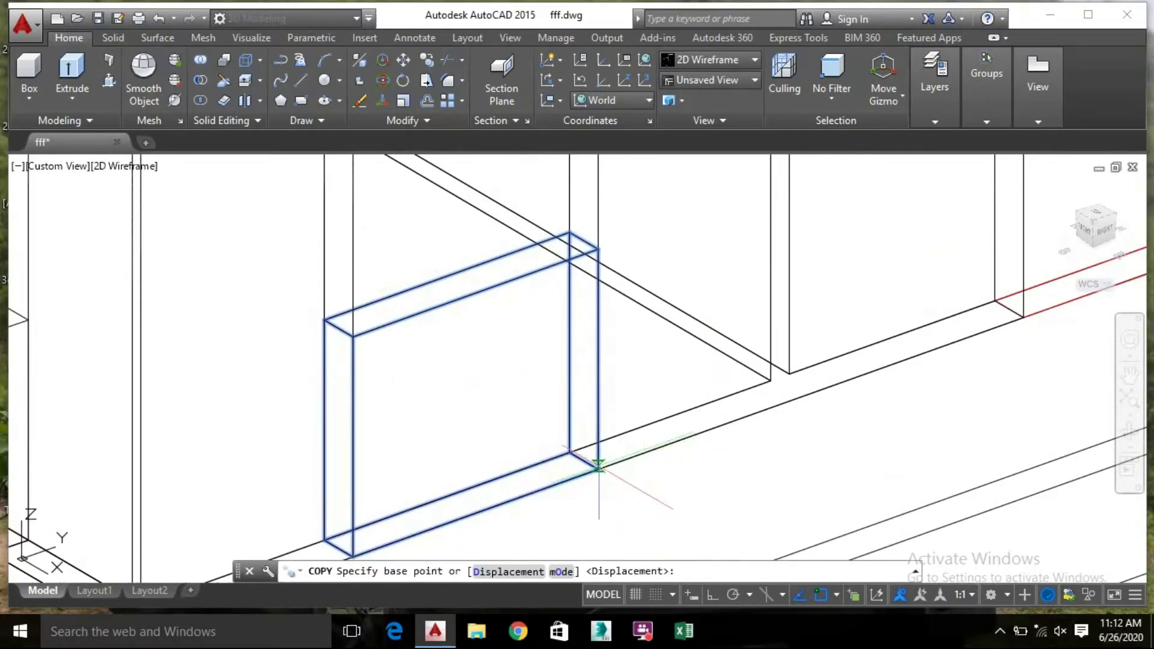
click(598, 470)
scroll(721, 435, down, 6)
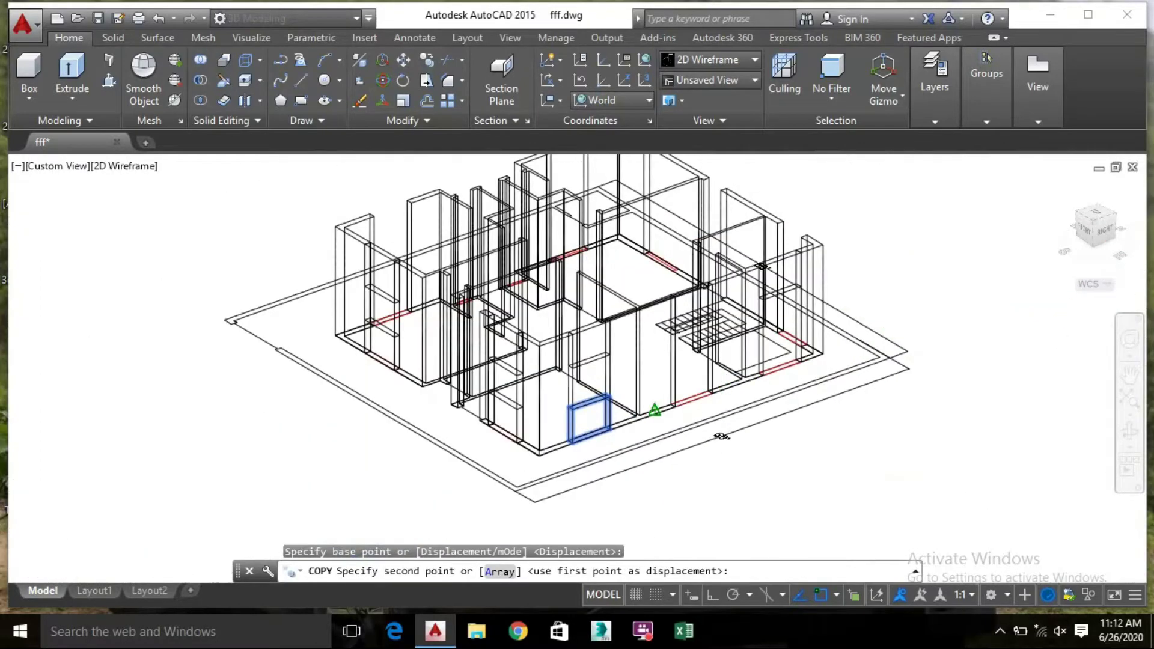
scroll(710, 423, up, 7)
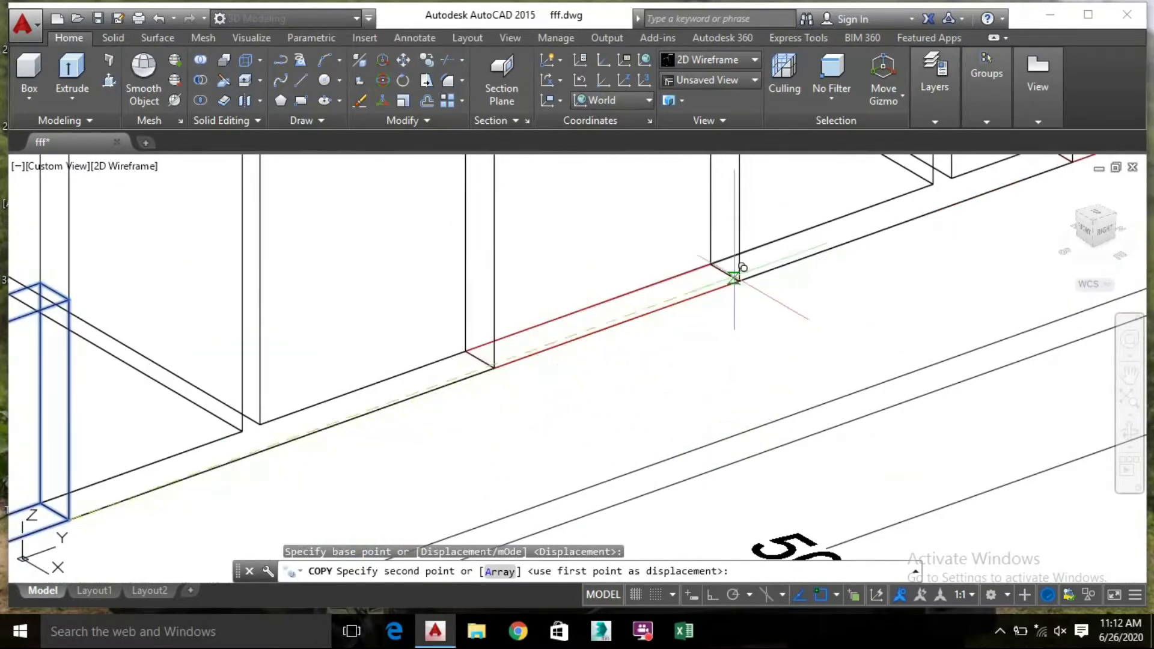
click(737, 278)
Place another copy of the sill block at the outer base corner of the last window opening along the side wall
scroll(781, 277, down, 5)
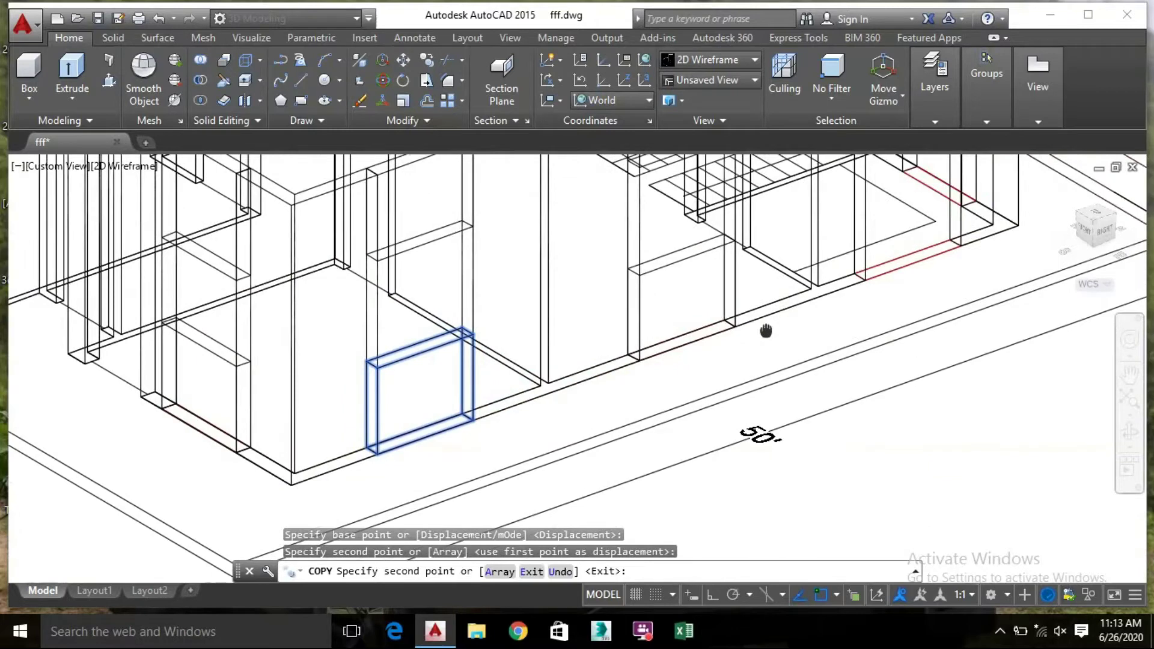
scroll(763, 319, up, 3)
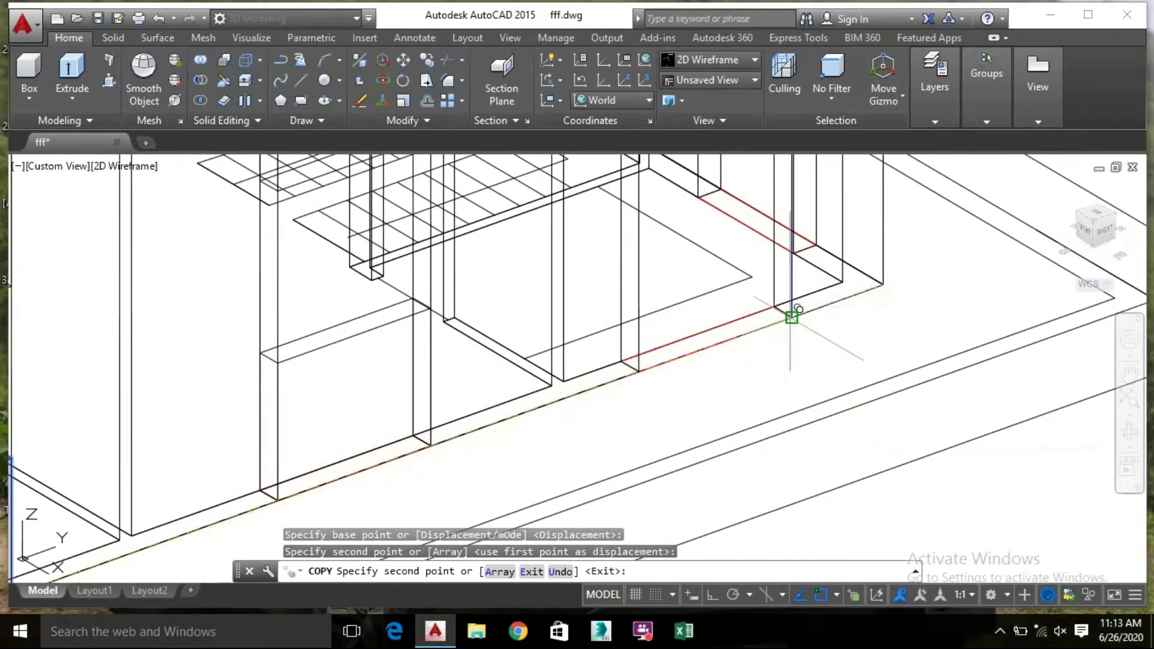
click(791, 318)
key(Escape)
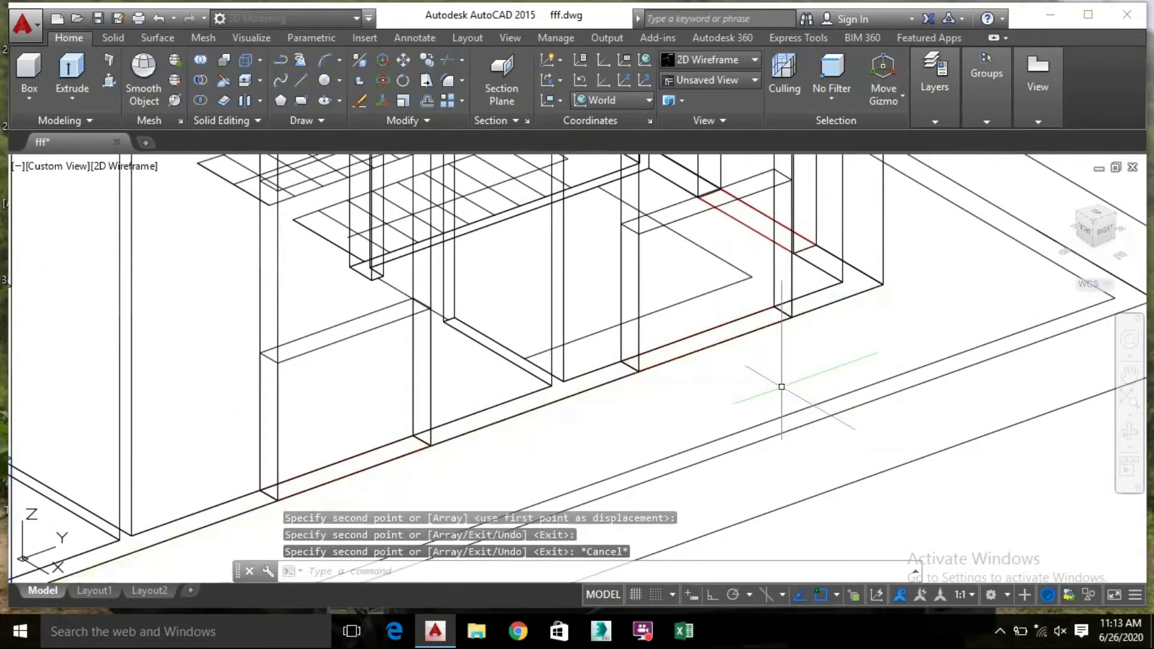
middle_drag(747, 372, 780, 432)
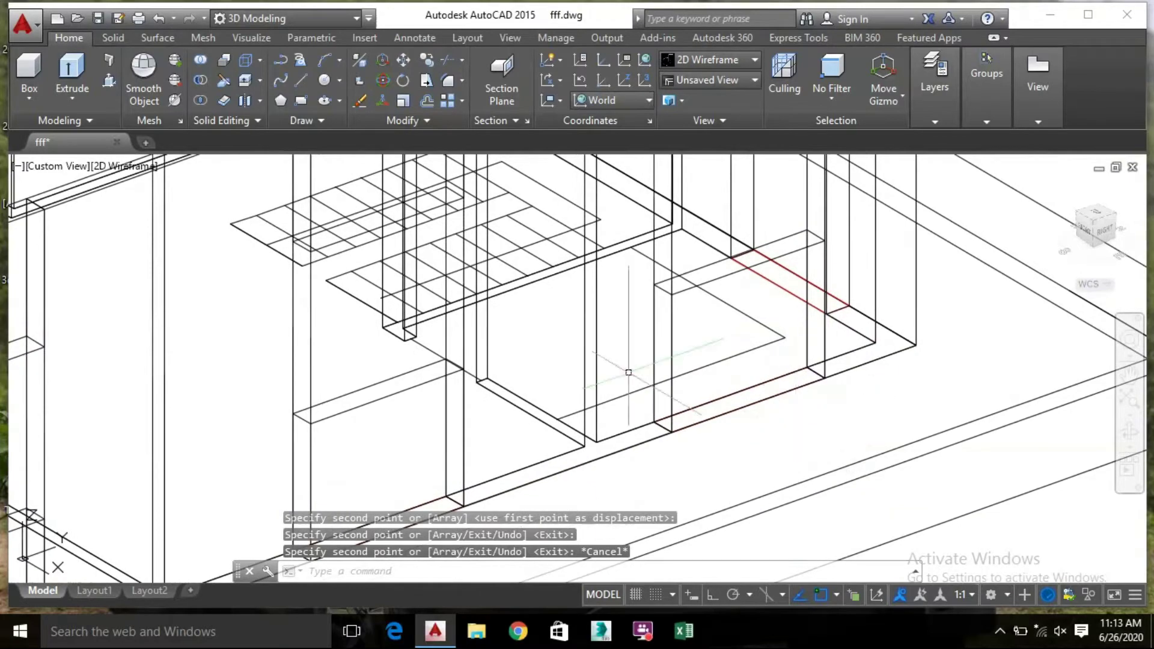
scroll(628, 372, down, 3)
scroll(420, 336, up, 3)
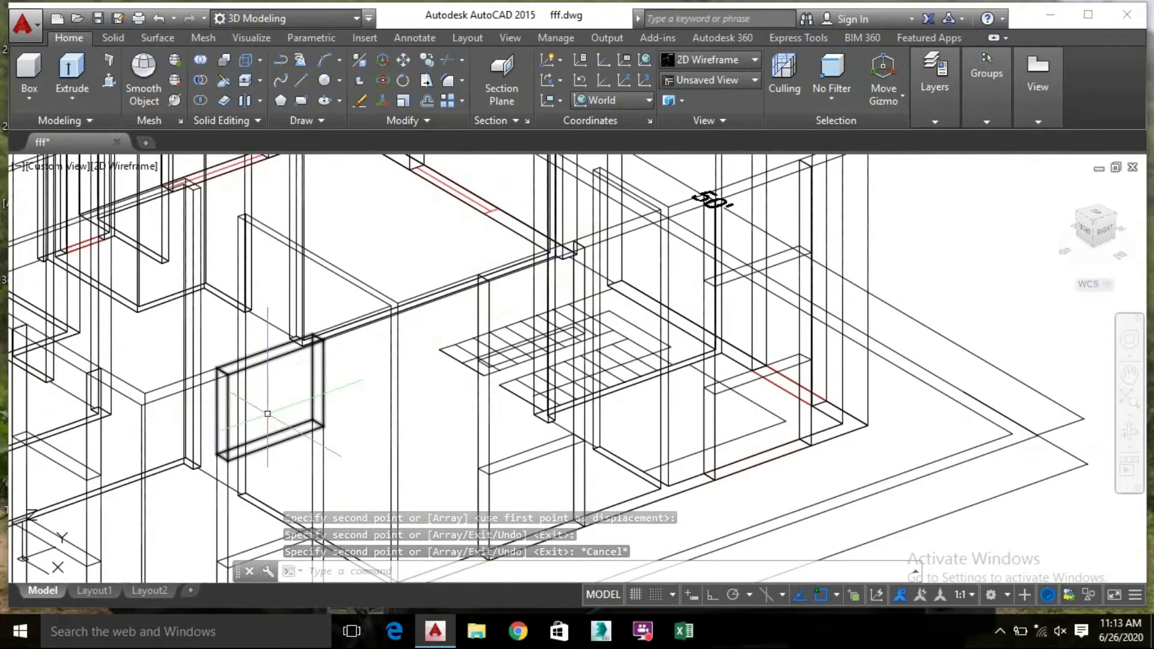
middle_drag(258, 388, 306, 337)
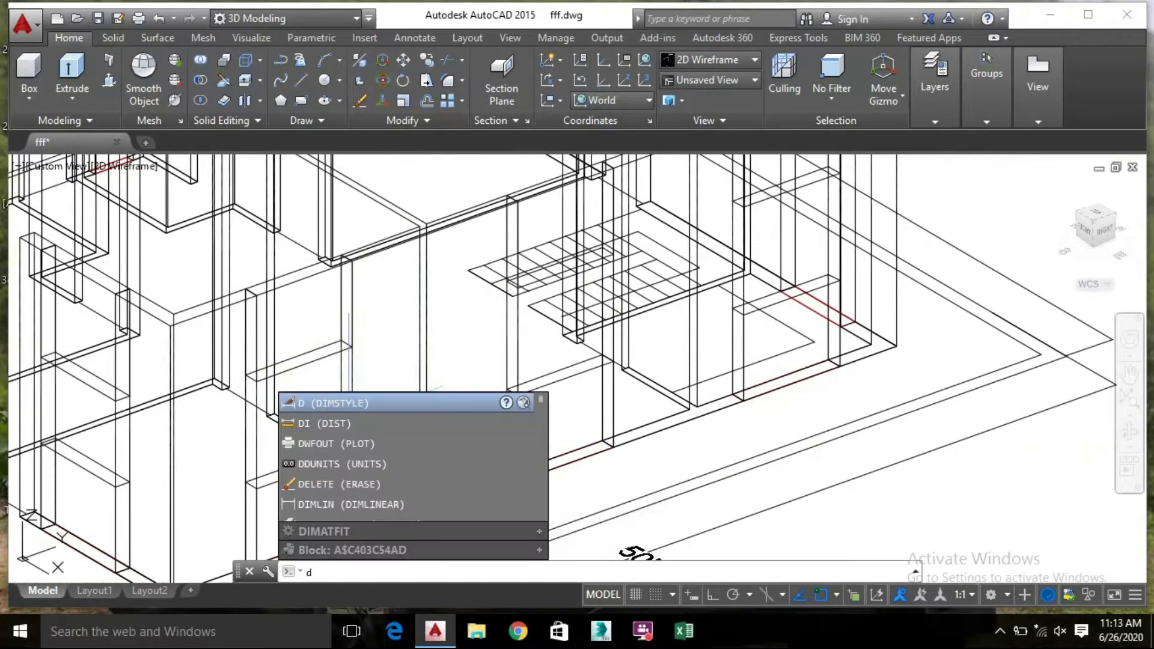
text(D)
key(Return)
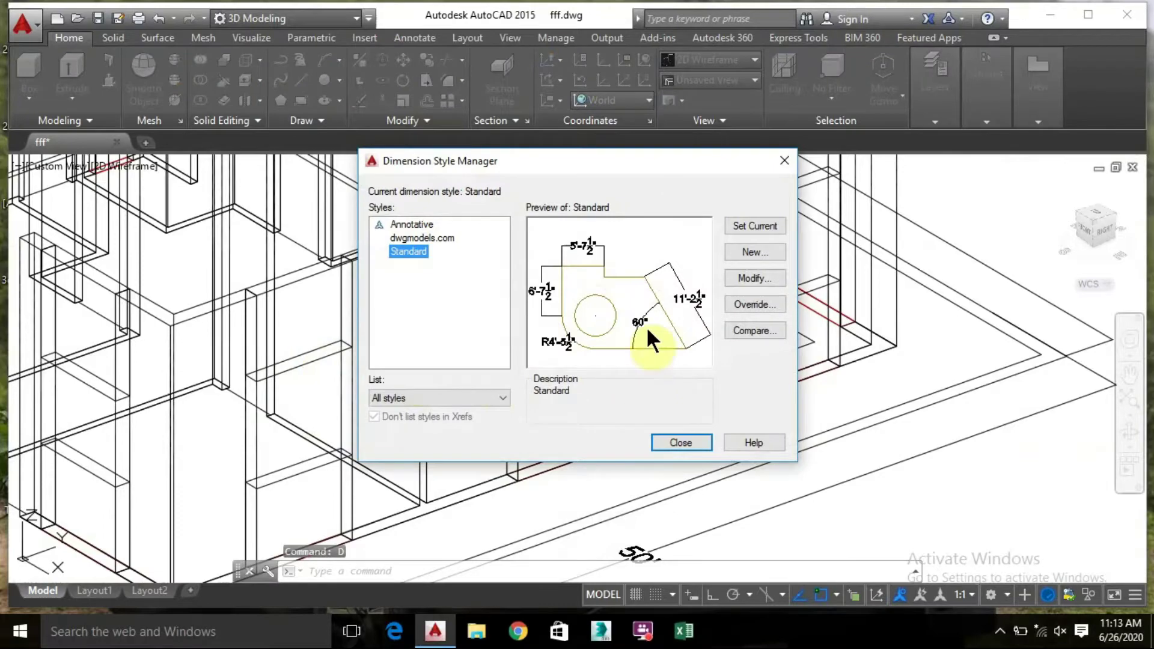
click(784, 160)
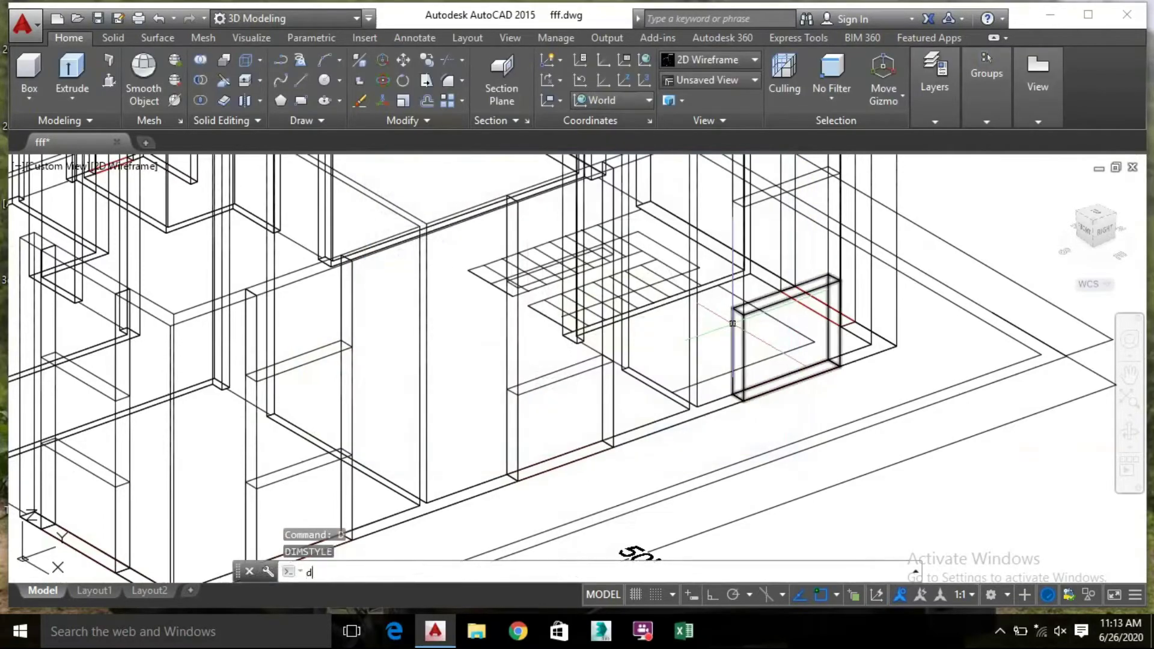
Measure the clear height between the lintel's underside and the sill's top in the first side-wall window opening
scroll(361, 374, up, 5)
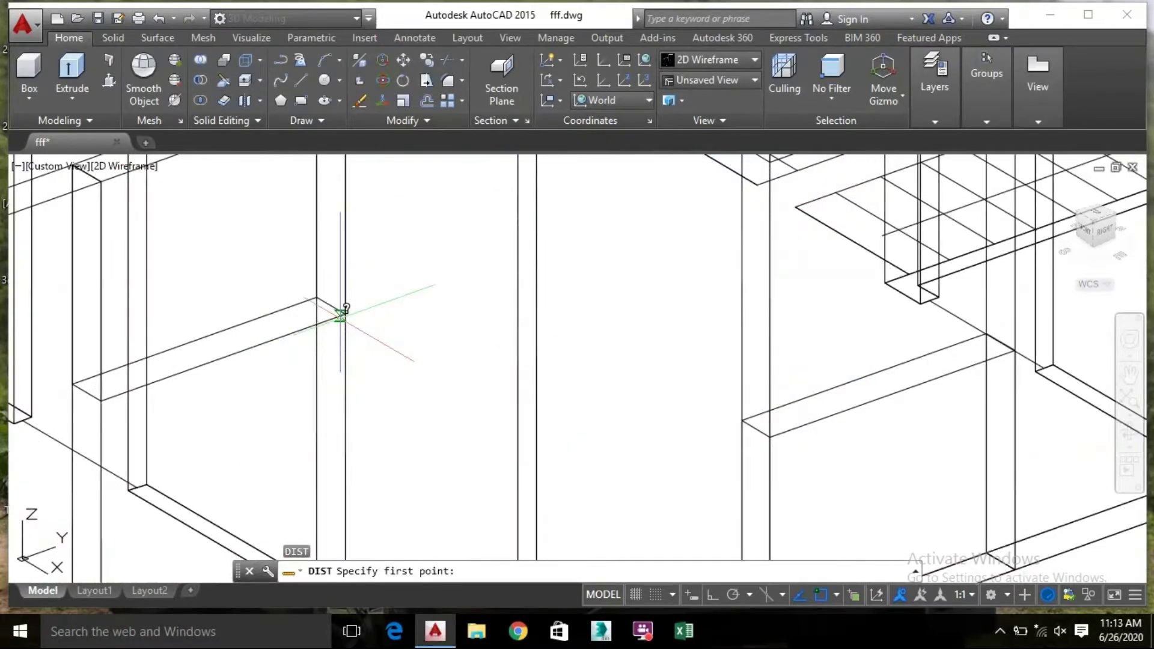
click(340, 312)
scroll(340, 318, down, 5)
scroll(341, 457, up, 5)
click(335, 340)
Delete the lintel blocks from the three window openings along the side wall
scroll(355, 360, down, 5)
drag(359, 343, 324, 385)
key(Delete)
shift+middle_drag(584, 238, 510, 319)
drag(511, 279, 494, 247)
key(Delete)
drag(799, 231, 783, 210)
key(Delete)
Copy the first opening's sill block by its corner as the replacement lintel for the side wall
scroll(508, 517, up, 3)
click(552, 451)
text(co)
click(561, 465)
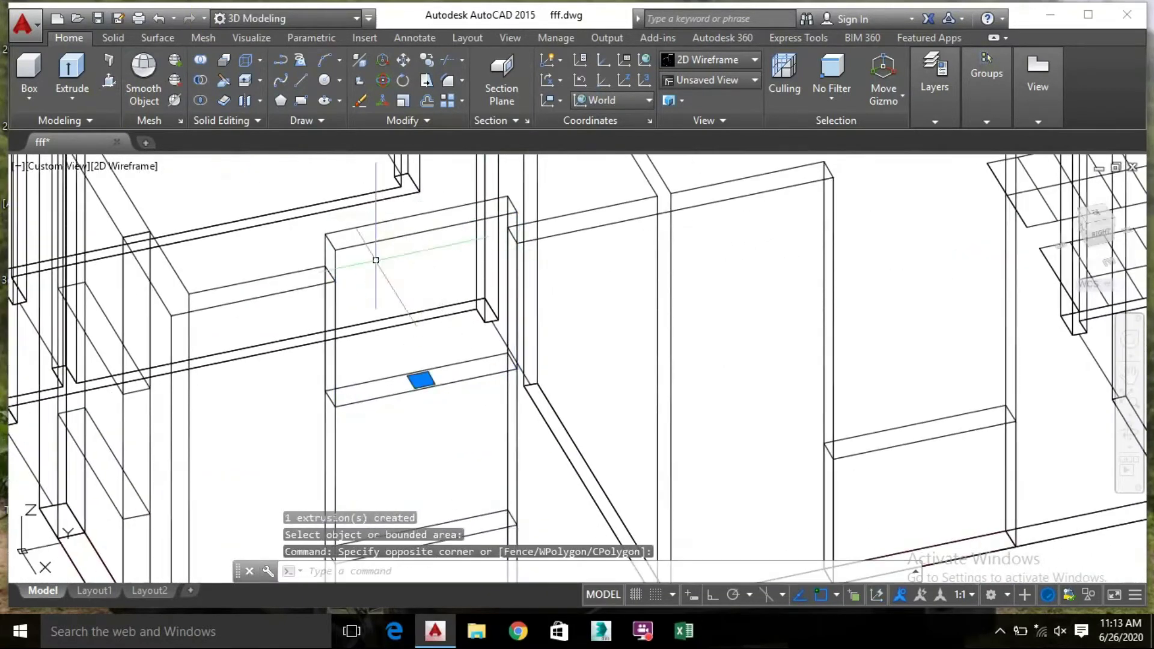
Move the extended lintel block to the wall-top corner of the middle side-wall window opening so the tops are flush
right_click(376, 205)
click(457, 326)
scroll(361, 358, down, 2)
drag(330, 377, 314, 325)
right_click(314, 325)
click(369, 324)
click(249, 421)
scroll(361, 312, down, 3)
scroll(541, 337, up, 3)
click(479, 463)
click(482, 286)
Copy the middle opening's lintel block by its top corner to the wall-top corner of the first side-wall opening
text(co)
key(Return)
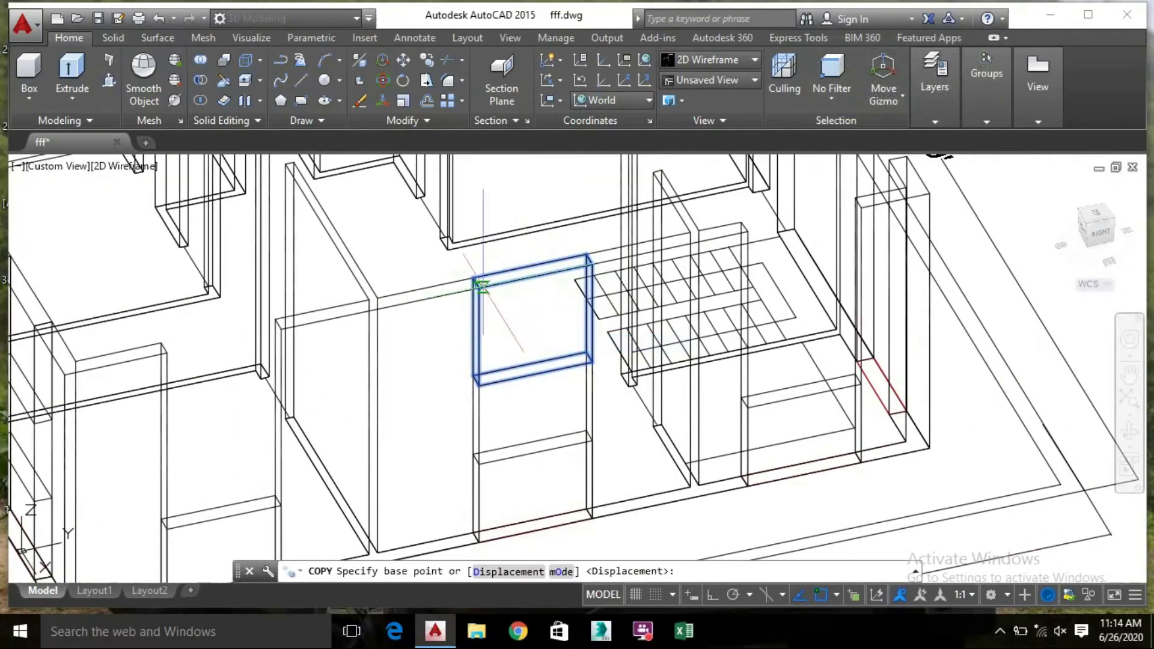
click(167, 351)
key(Escape)
scroll(508, 307, down, 3)
Switch the model's visual style to Shades of Gray
click(125, 166)
click(198, 319)
shift+middle_drag(337, 313, 412, 301)
Presspull the base area of the window opening around the back corner up 4' as a sill
scroll(472, 440, up, 5)
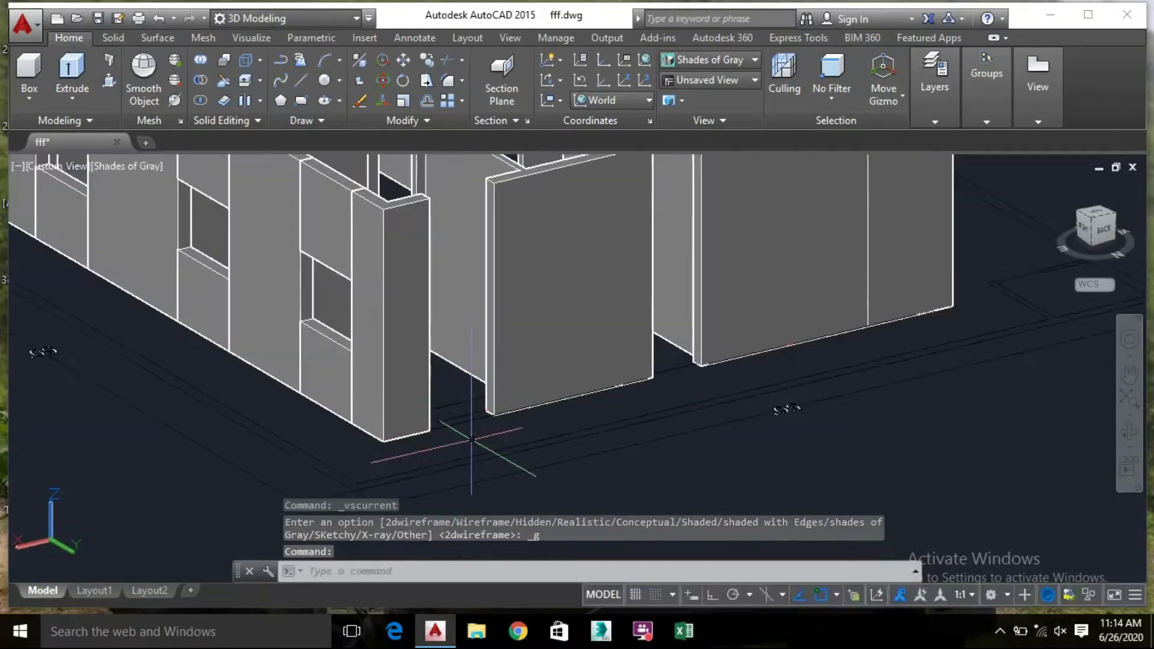
shift+middle_drag(472, 440, 502, 466)
click(282, 252)
click(109, 81)
click(456, 421)
text(4')
key(Return)
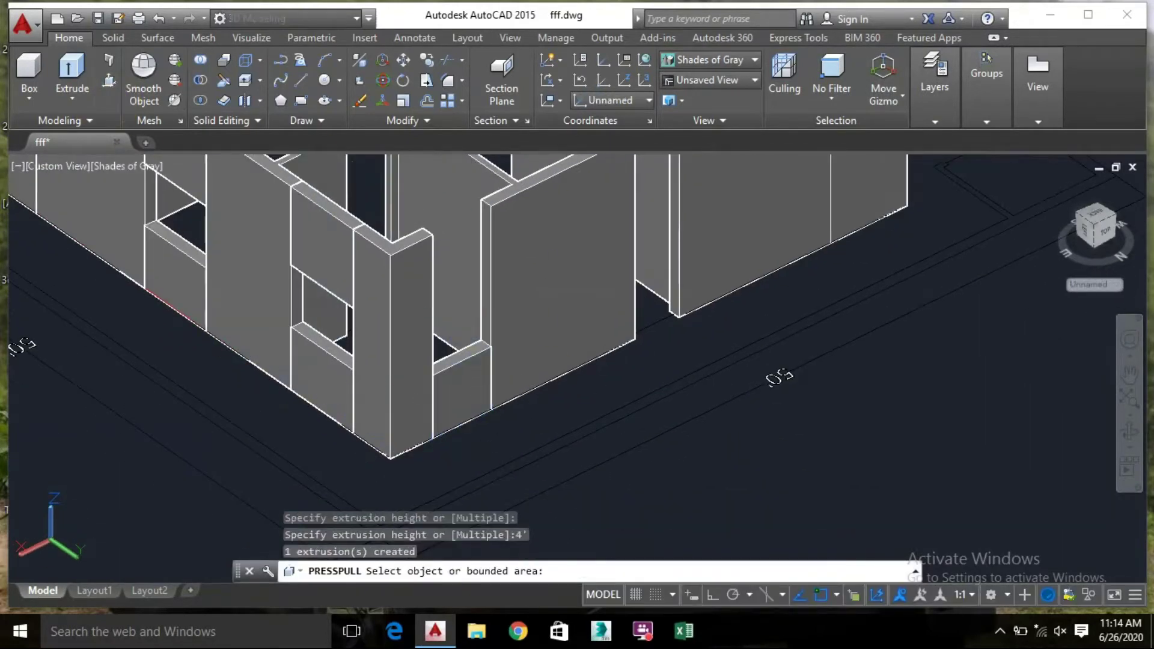
key(Return)
Copy the new sill block by its upper corner straight up to the wall-top corner as a lintel, with Ortho on
click(473, 380)
right_click(481, 360)
scroll(471, 386, up, 5)
right_click(471, 384)
click(541, 342)
click(533, 274)
scroll(507, 268, up, 4)
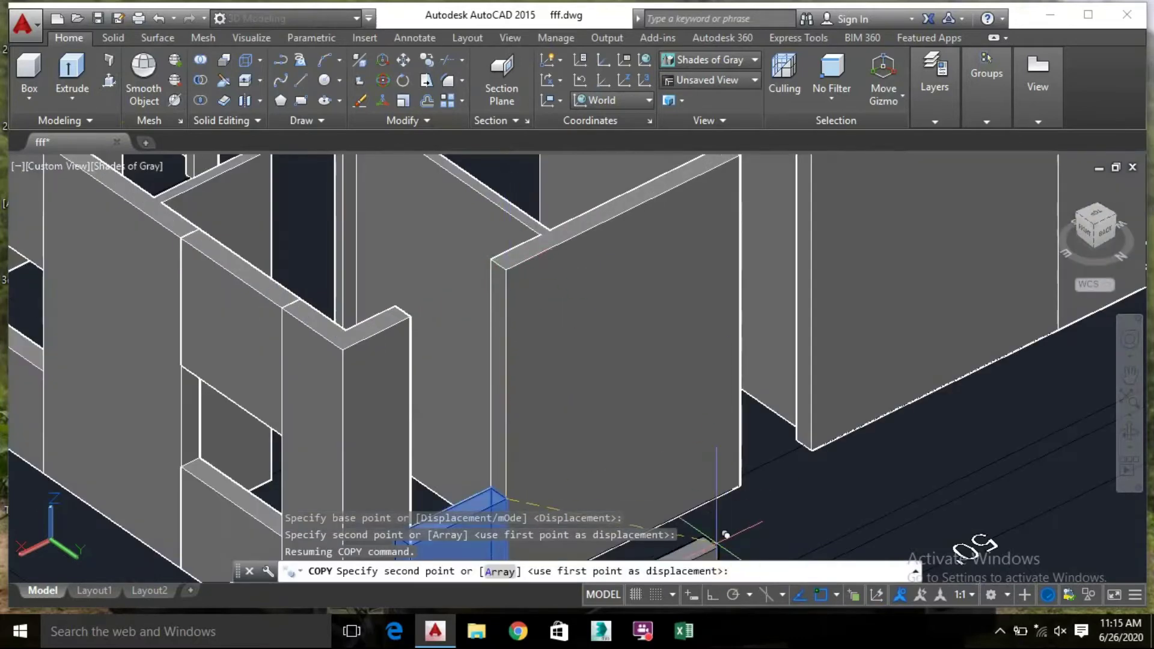
click(712, 595)
scroll(515, 255, up, 5)
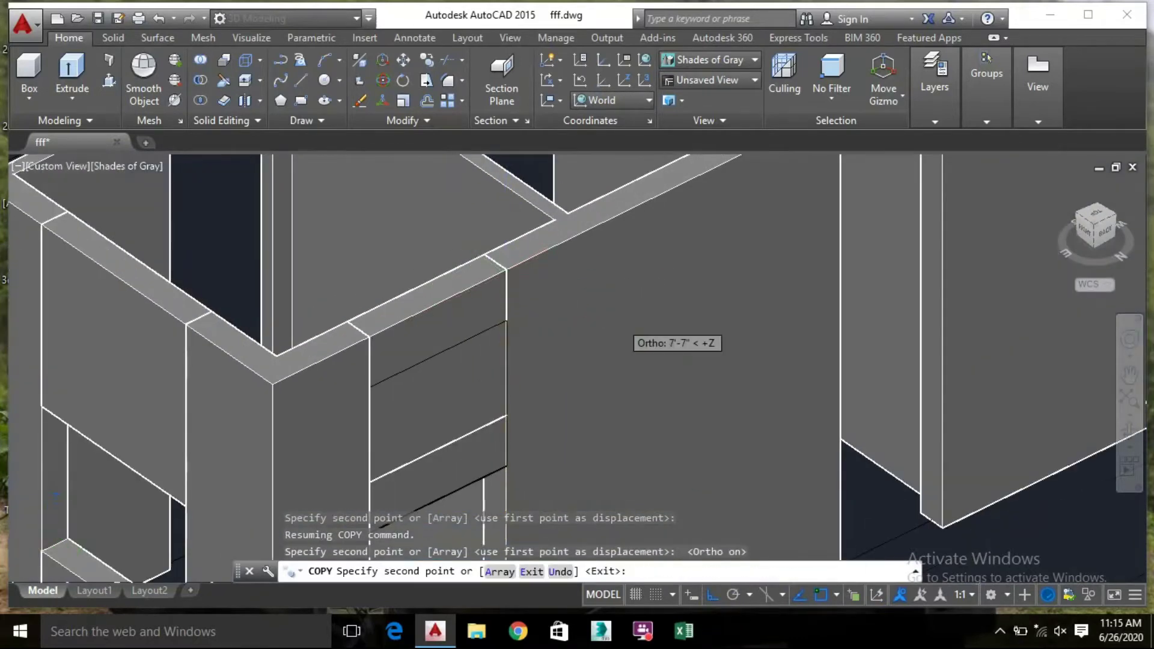
key(Escape)
Presspull the top face of the new lintel block up by 1'
scroll(529, 195, down, 5)
click(109, 81)
scroll(496, 260, up, 4)
click(476, 189)
text(1')
key(Return)
scroll(516, 275, down, 3)
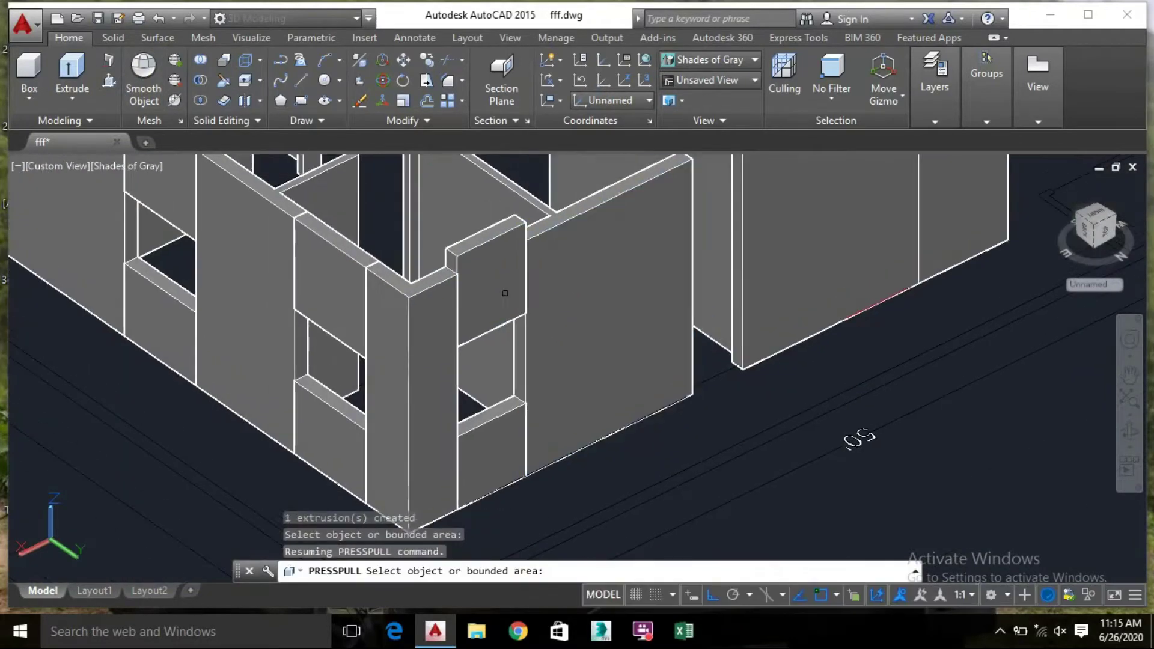
key(Return)
Move the extended lintel block down from its top corner to the wall-top corner so both tops are flush
click(509, 288)
right_click(502, 244)
right_click(459, 249)
right_click(512, 241)
click(544, 323)
scroll(532, 246, up, 4)
click(518, 193)
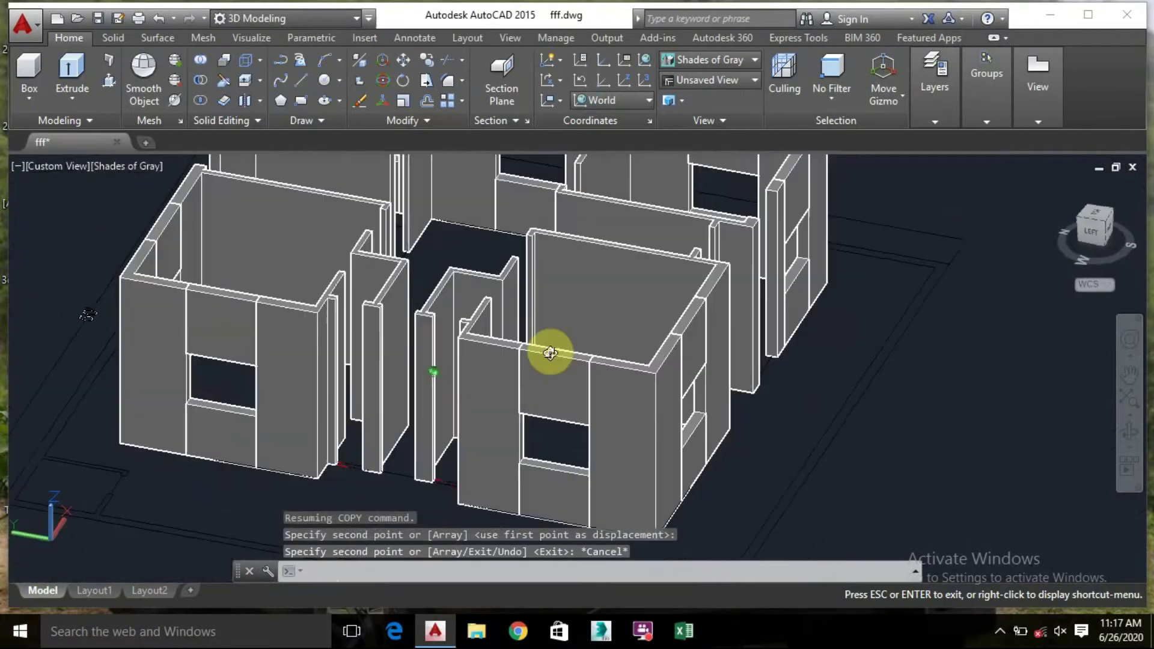
Presspull the base area of the narrow opening beside the first room's projecting corner up 7'
shift+middle_drag(550, 353, 685, 256)
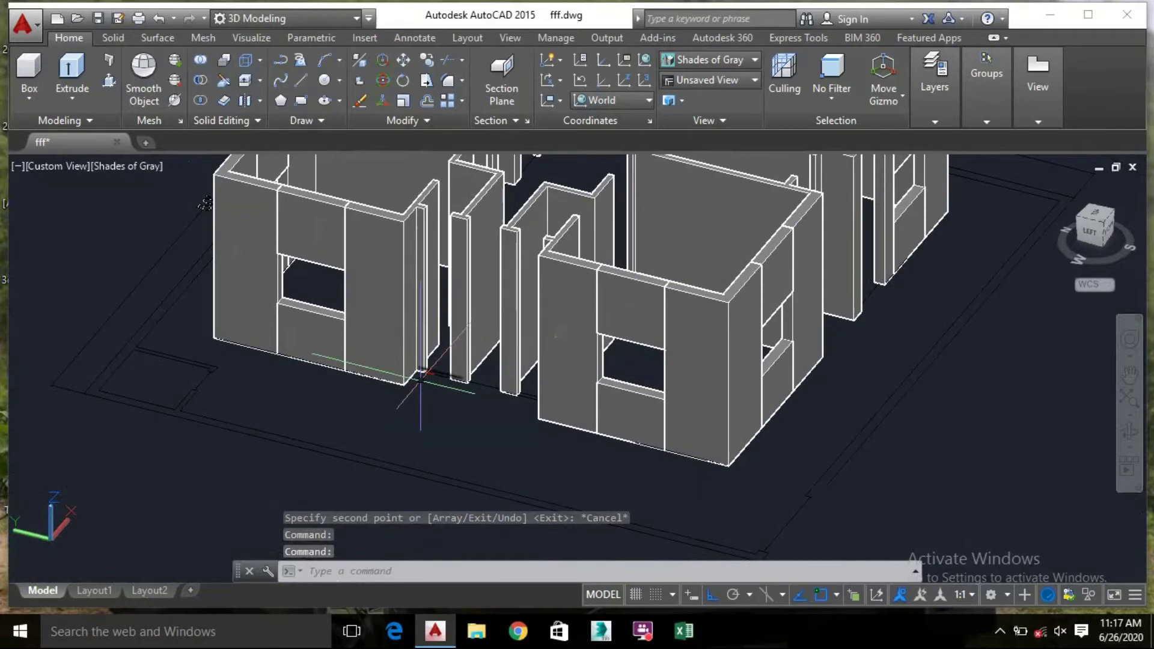
scroll(421, 376, up, 5)
middle_drag(457, 328, 497, 422)
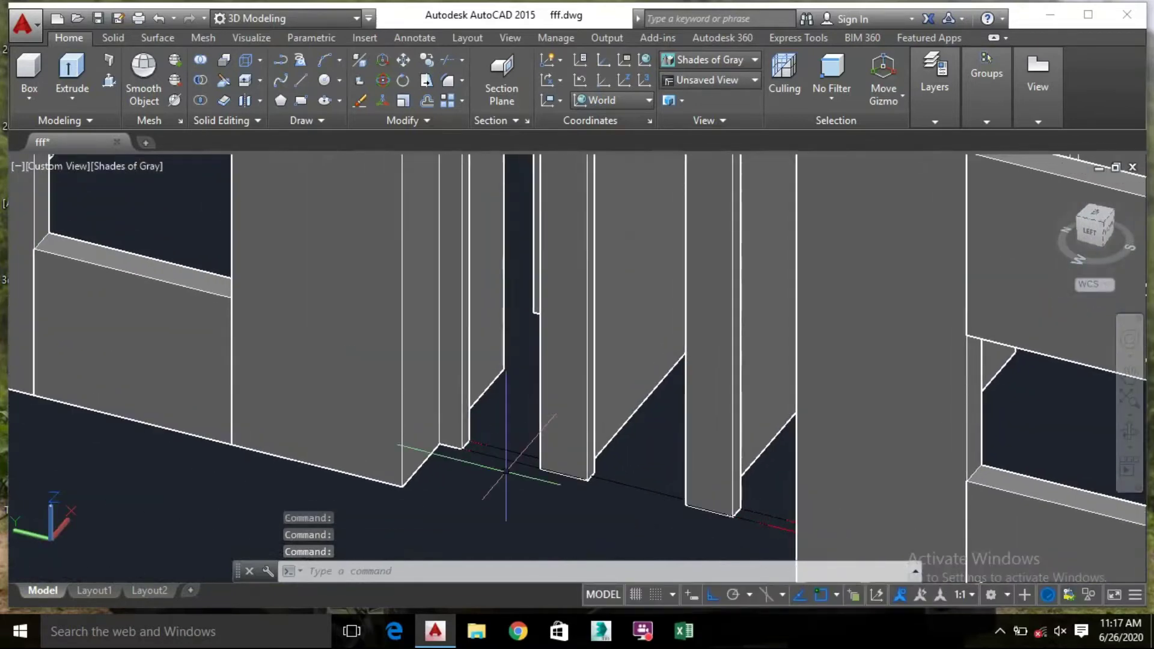
click(382, 163)
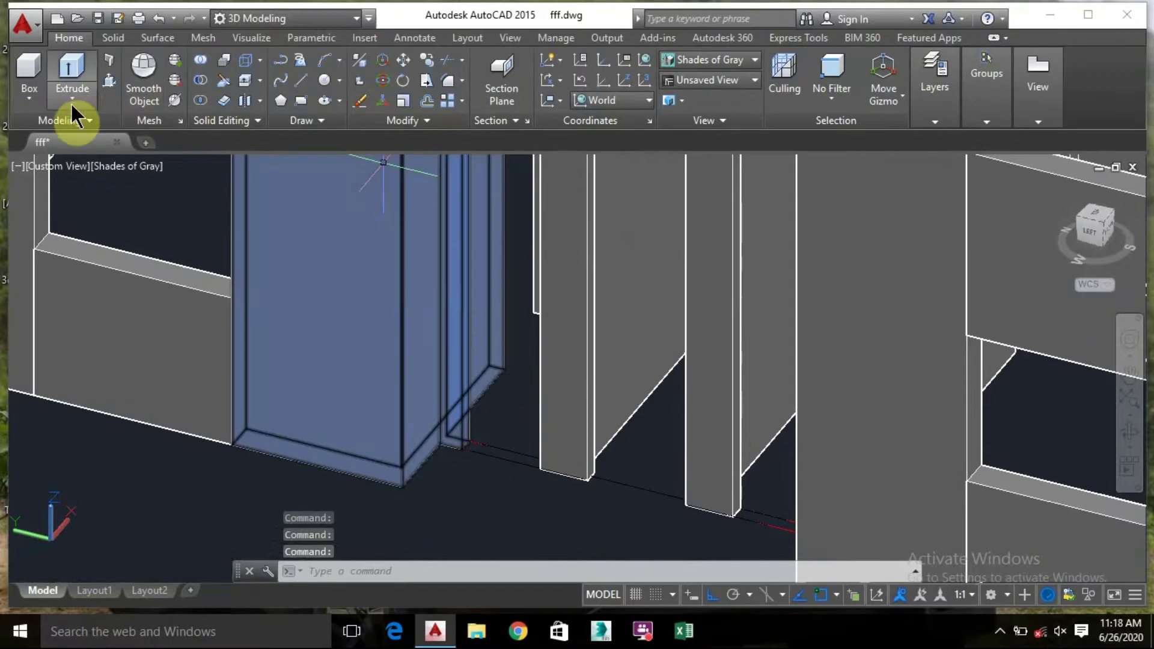
click(108, 81)
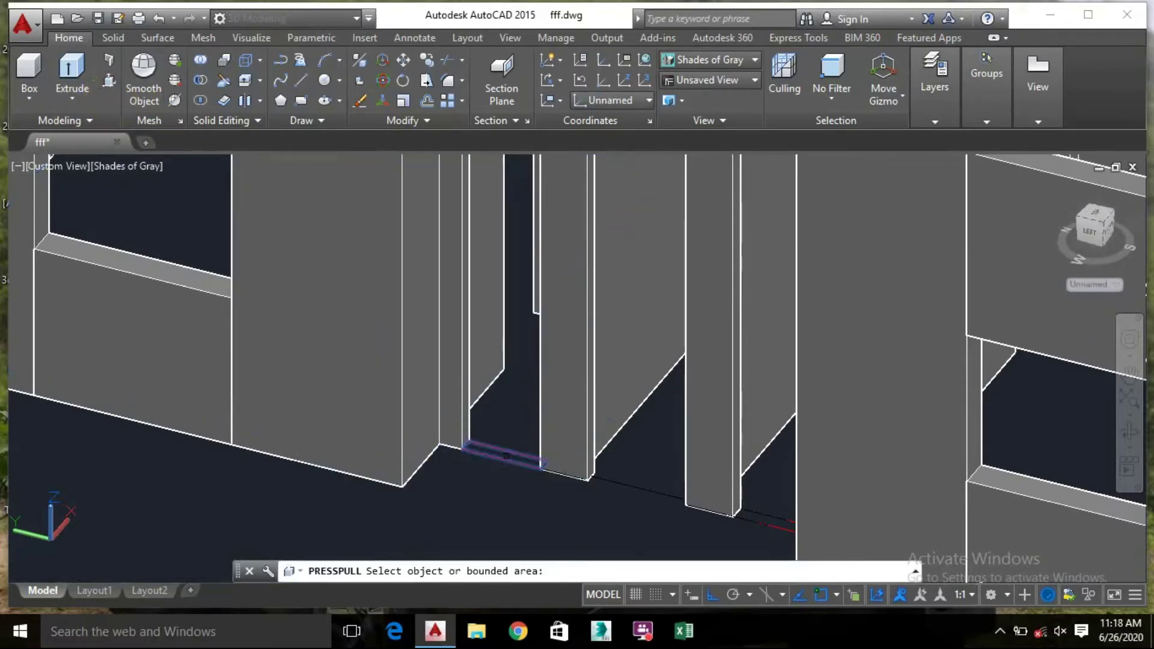
click(506, 455)
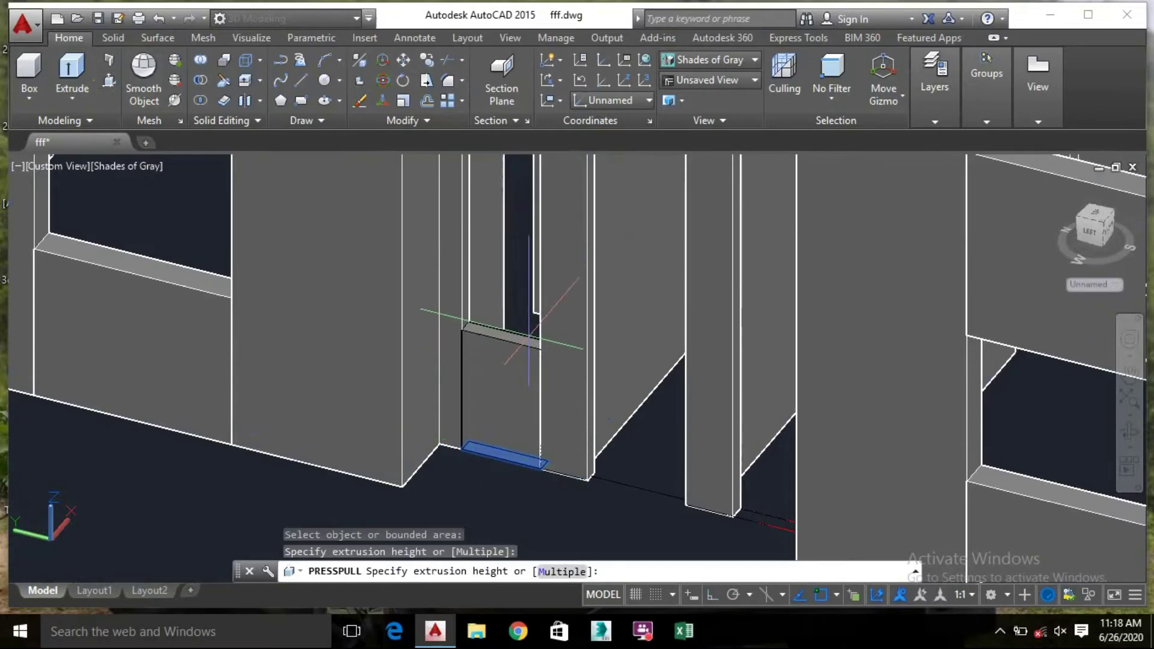
text(7')
key(Return)
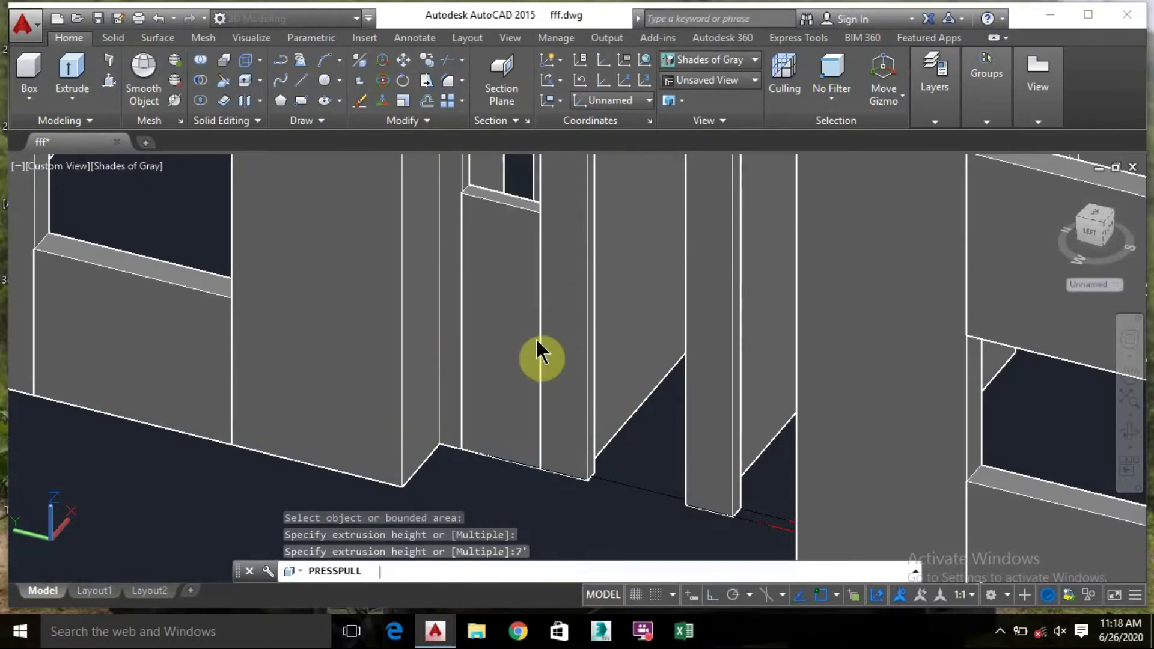
Presspull the base area of the second narrow opening, beside the other projecting room, up 7'
scroll(536, 337, down, 2)
shift+middle_drag(619, 359, 704, 357)
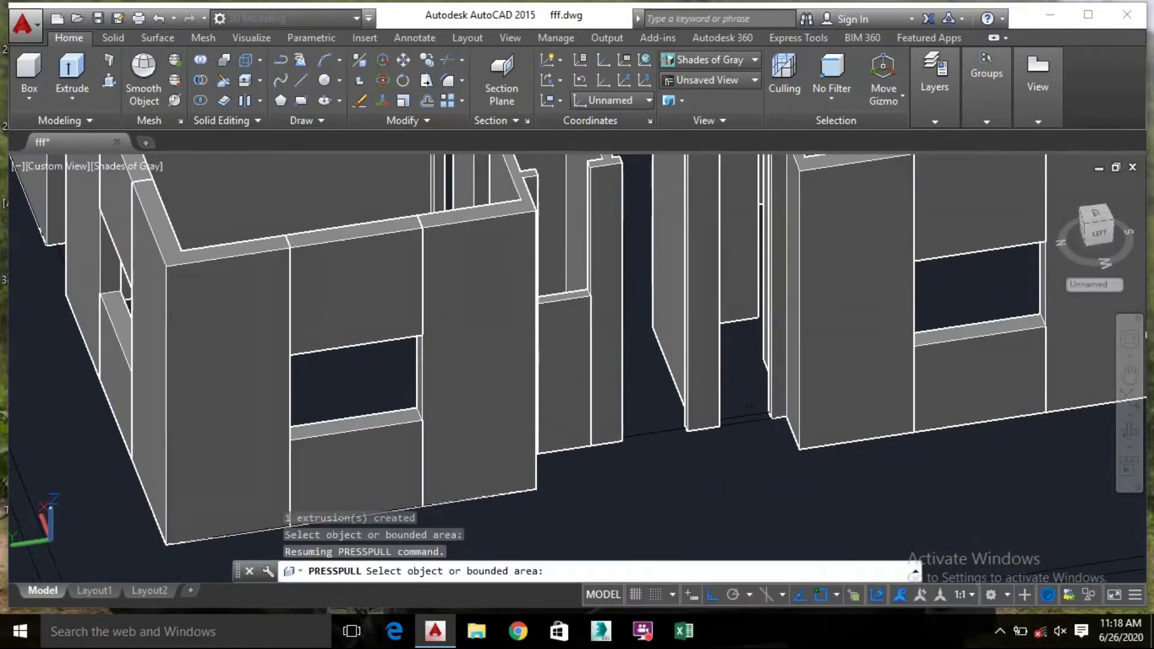
scroll(749, 406, up, 3)
click(751, 422)
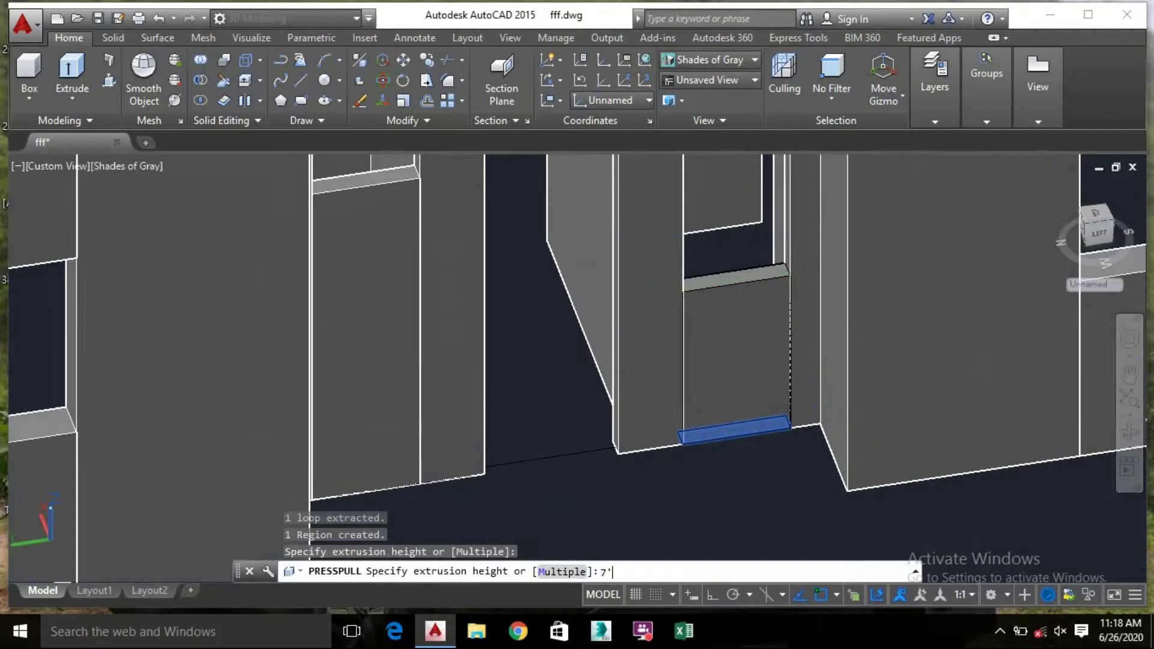
text(7')
key(Return)
shift+middle_drag(607, 318, 634, 313)
shift+middle_drag(557, 319, 452, 371)
key(Escape)
drag(452, 371, 495, 474)
key(Escape)
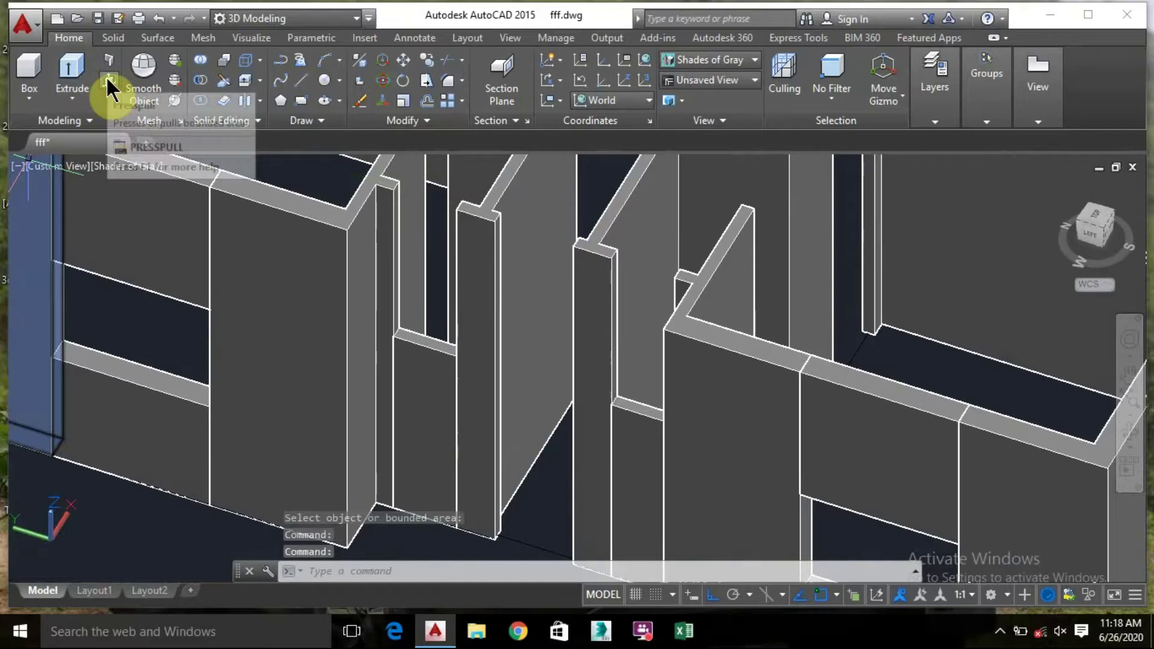
Try to draw a lintel box across the first narrow opening using its opposite wall-top corners
click(28, 66)
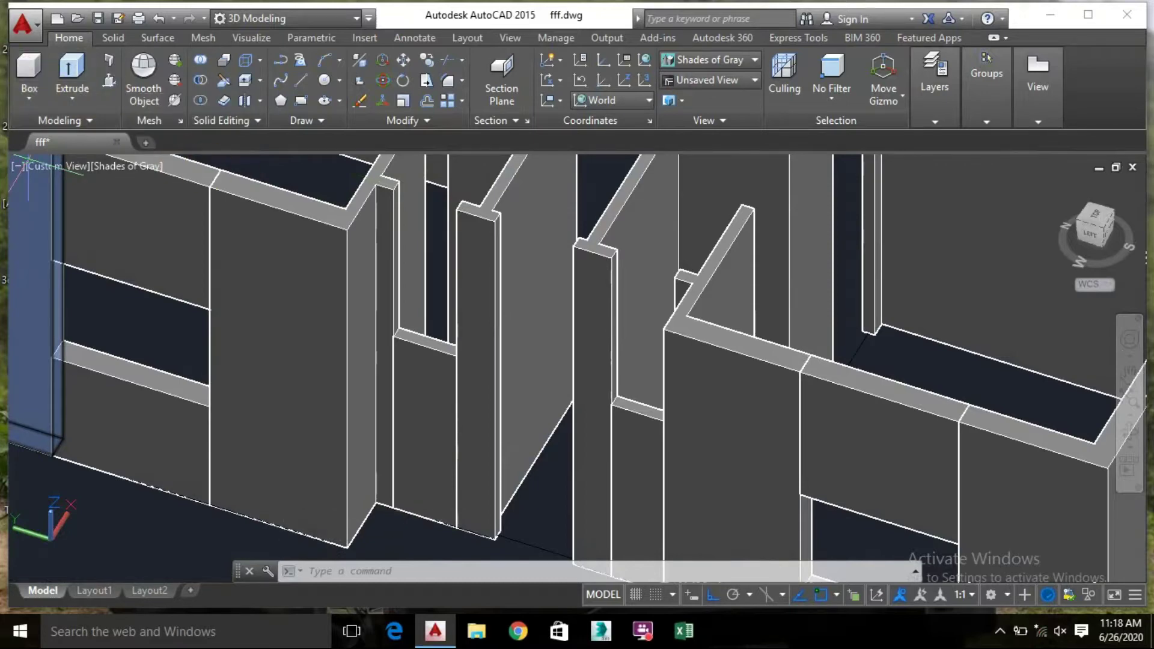
scroll(391, 190, up, 5)
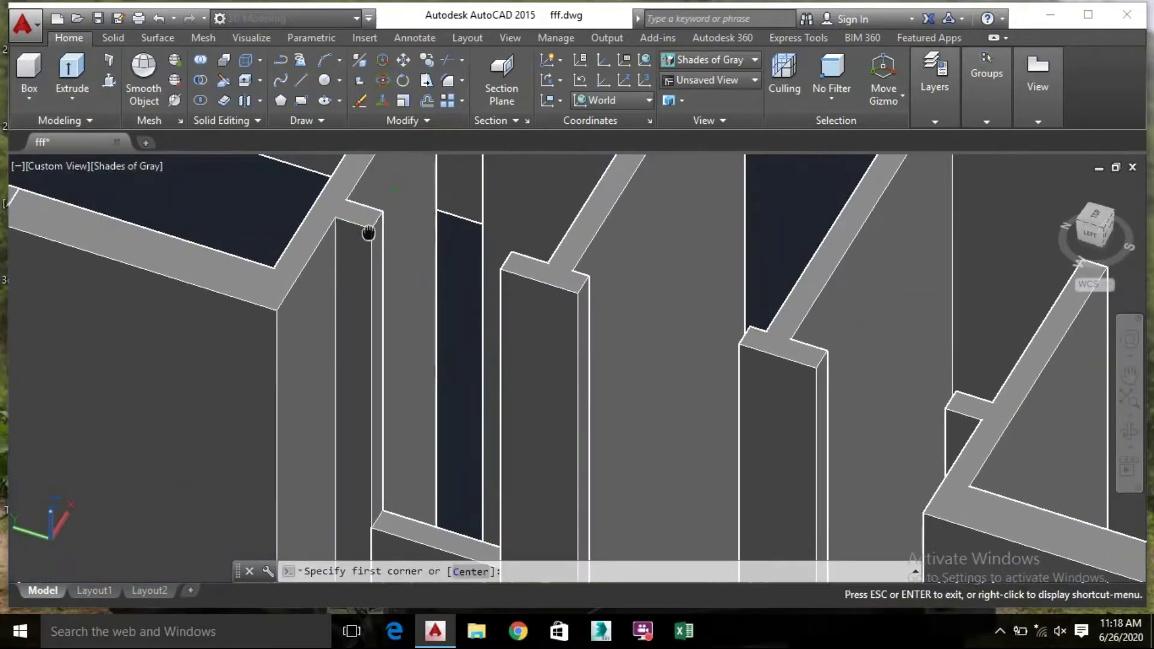
click(372, 228)
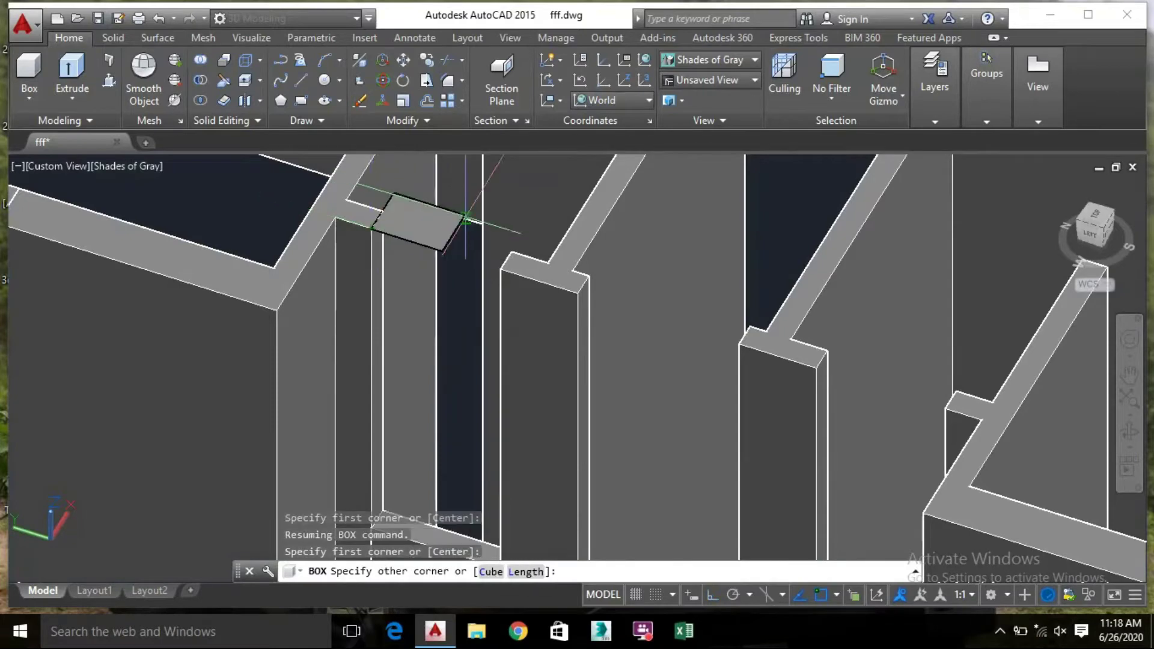
click(511, 253)
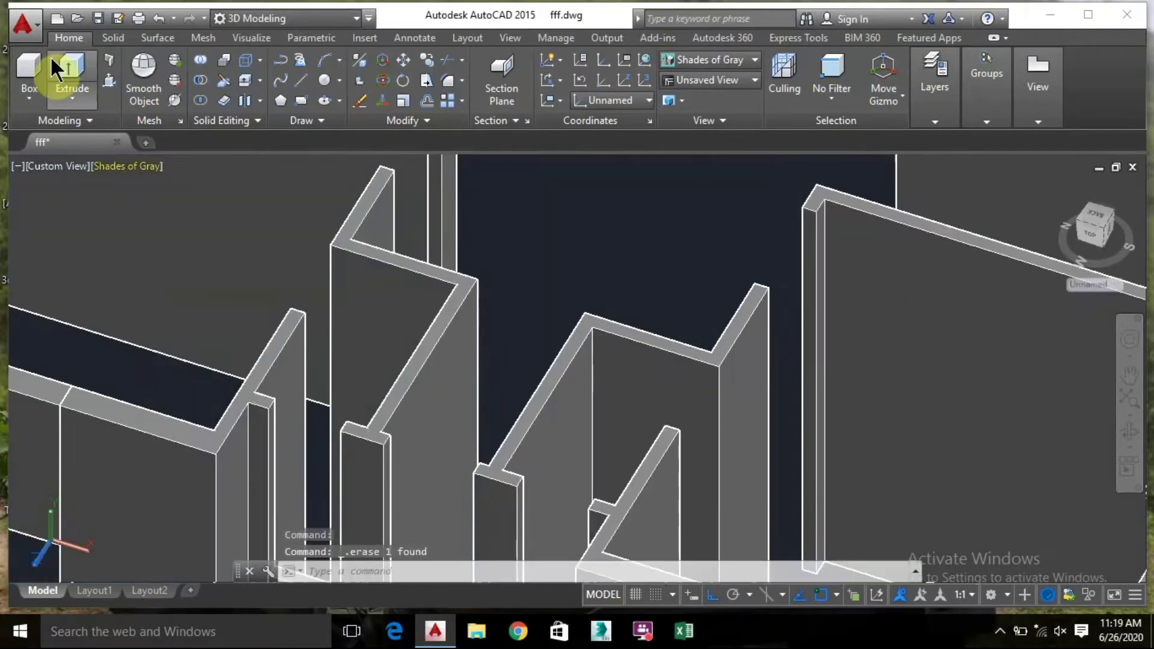
click(28, 71)
middle_drag(217, 349, 137, 236)
scroll(180, 278, up, 2)
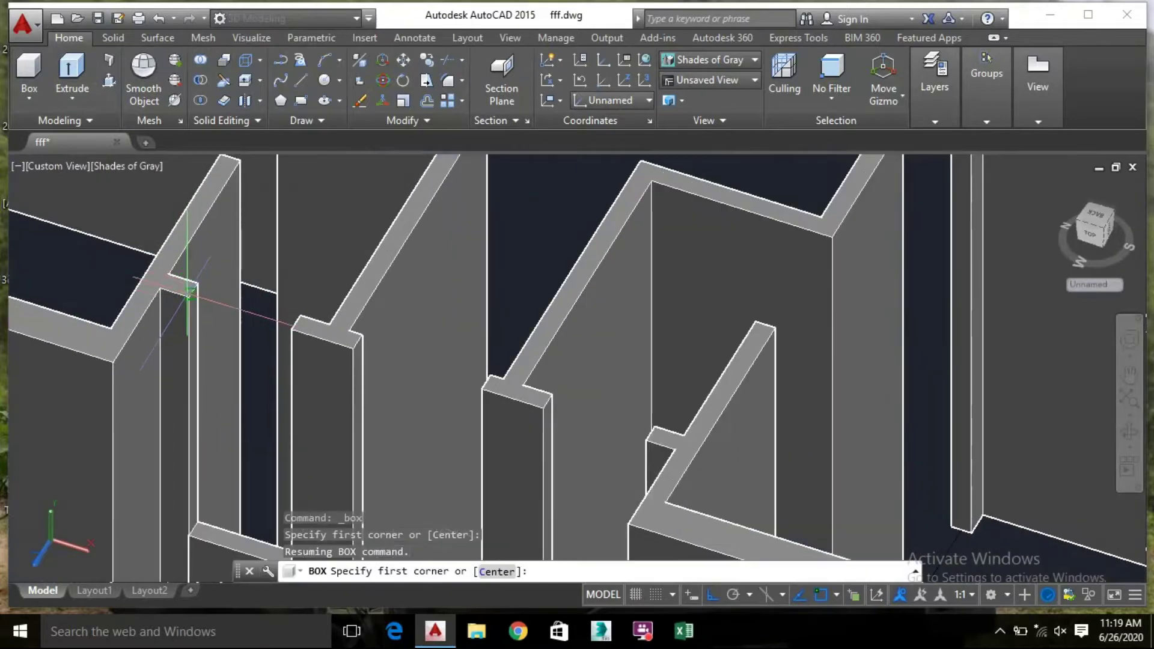
click(188, 296)
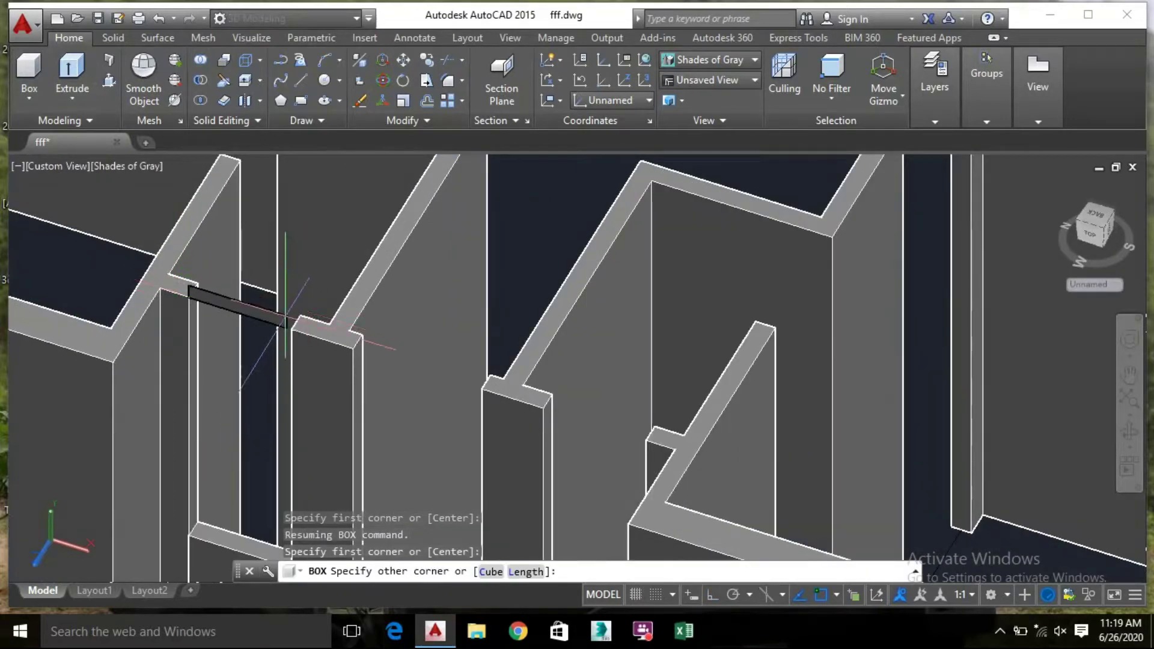
key(Escape)
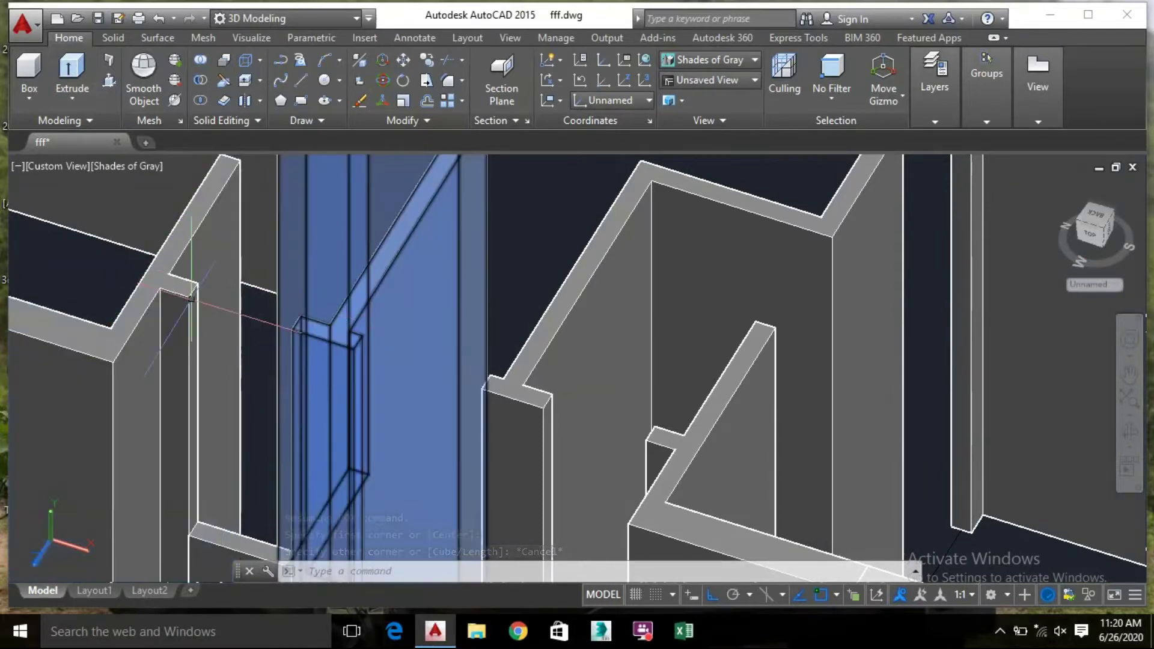
Restore the World UCS and draw a lintel box across the first narrow opening between opposite wall-top corners, with height -5'
click(1105, 285)
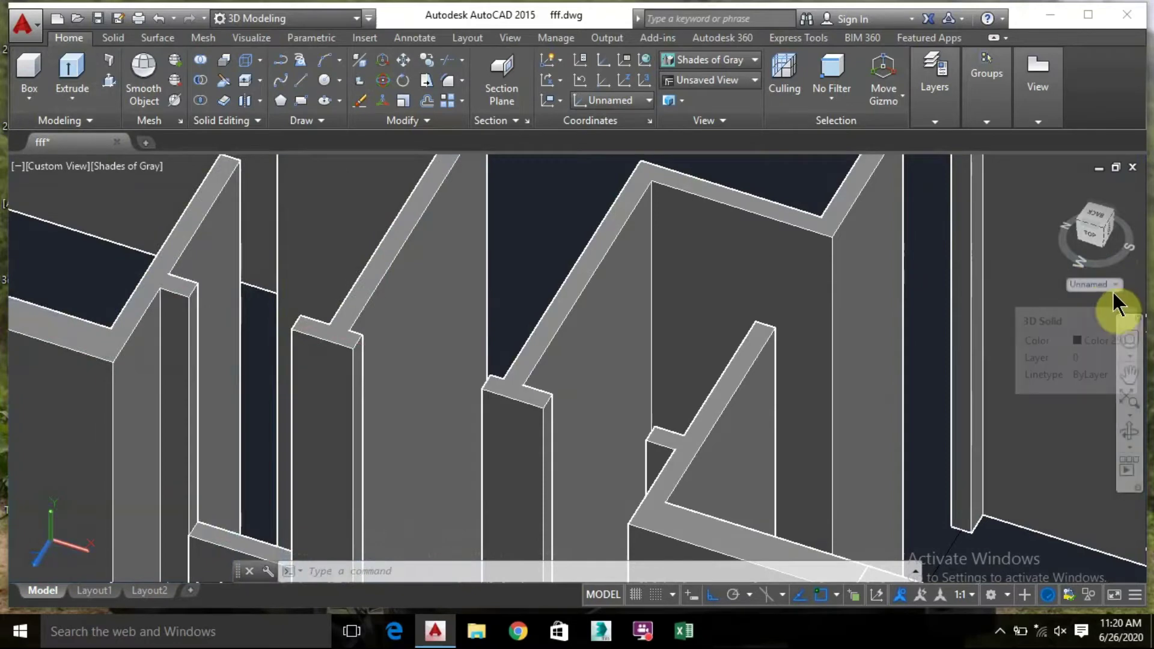
click(1076, 301)
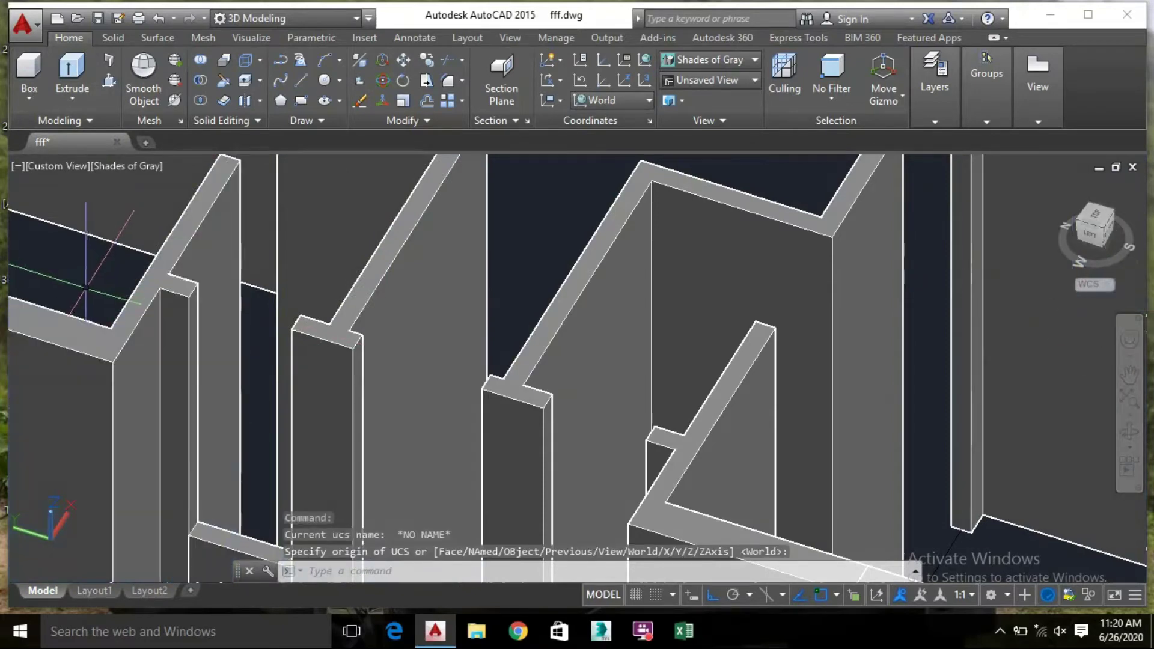
click(29, 69)
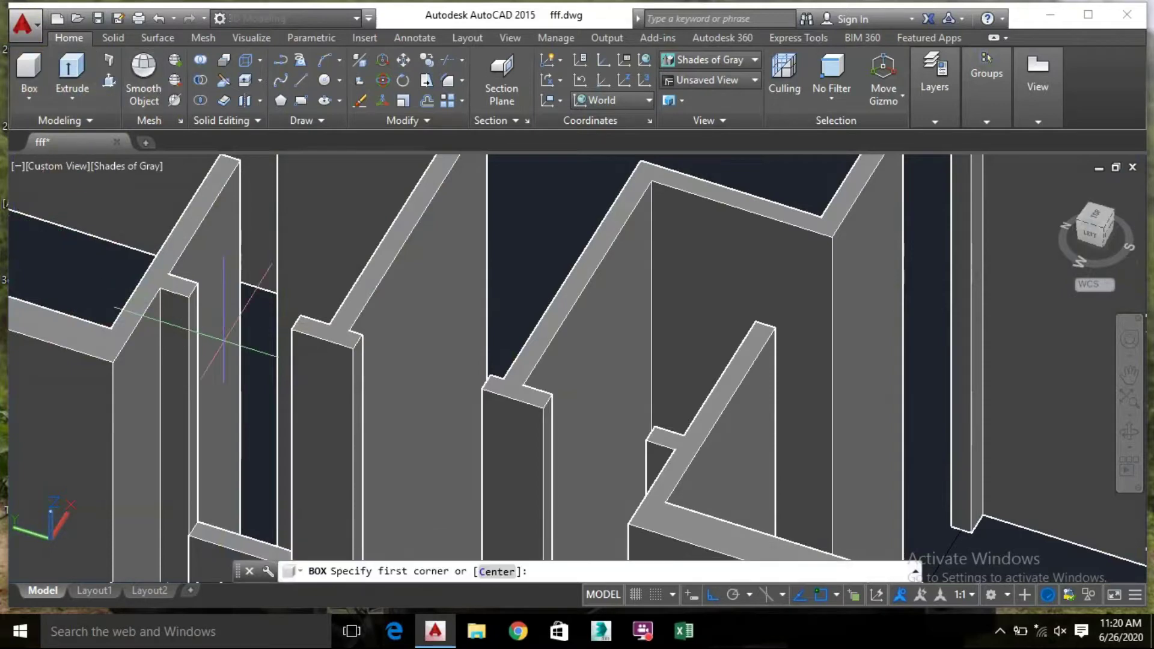
scroll(191, 312, up, 3)
click(172, 276)
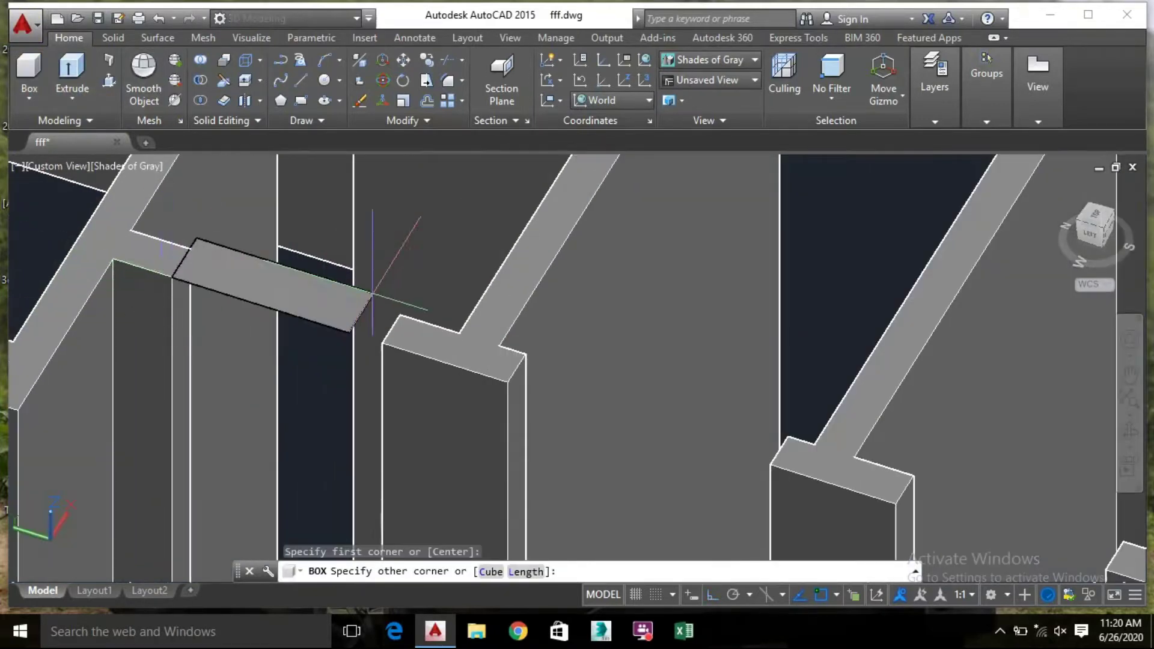
click(400, 315)
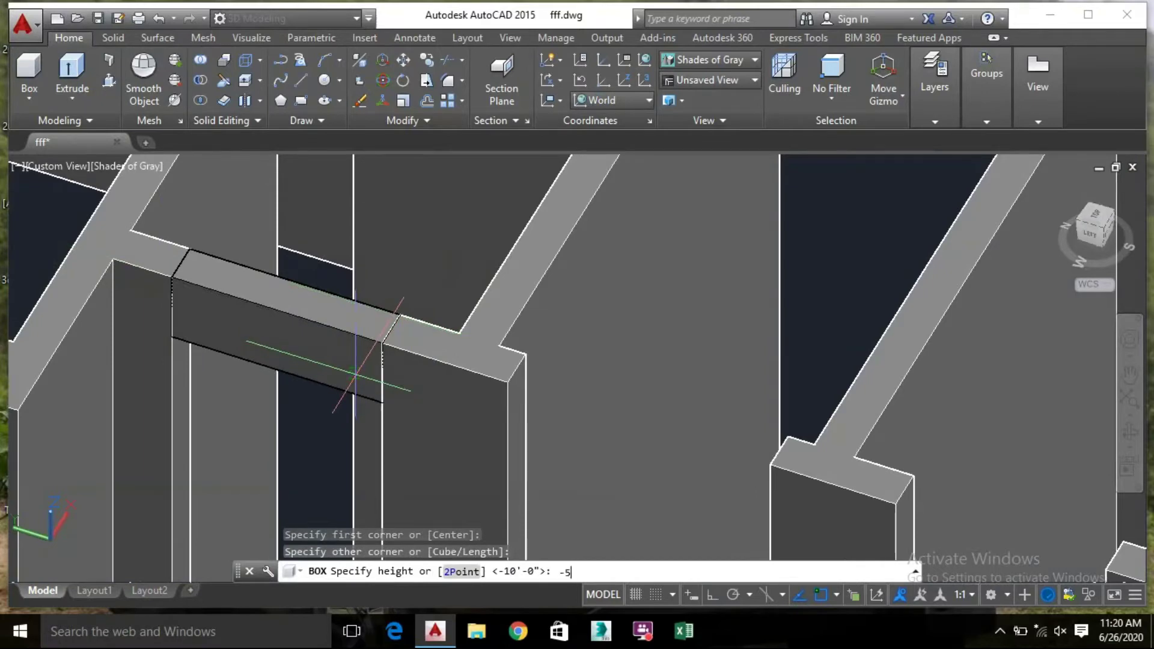
key(Return)
scroll(304, 412, down, 3)
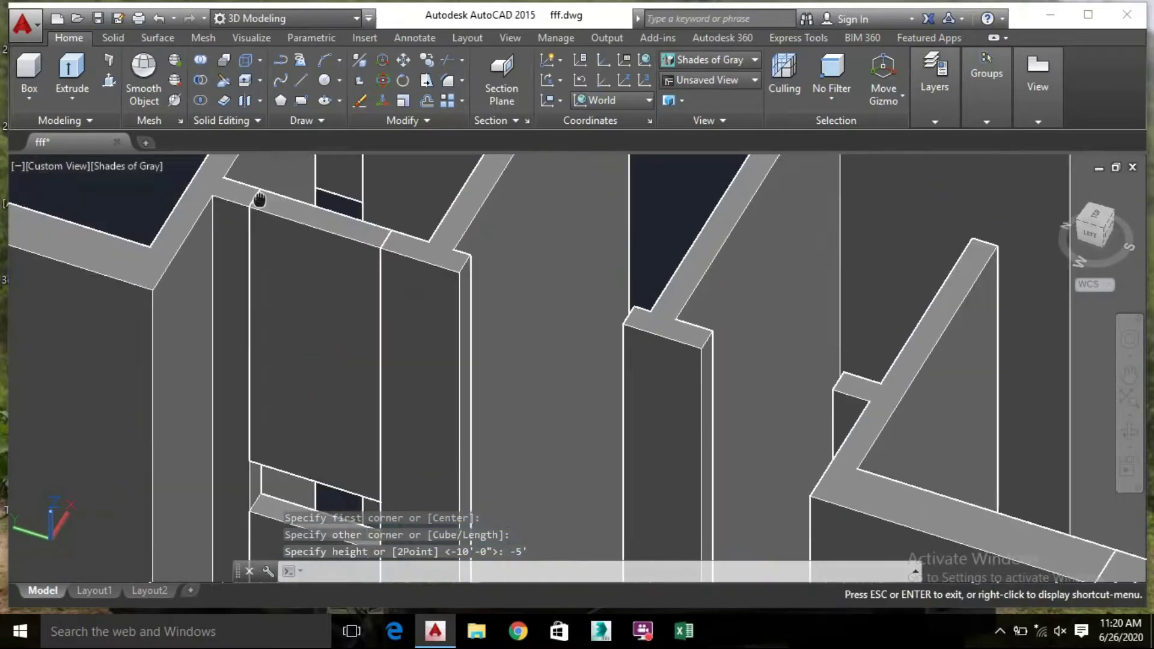
Move the lintel block by its top corner to the matching wall-top corner of the second narrow opening
scroll(307, 333, up, 3)
shift+middle_drag(307, 333, 258, 324)
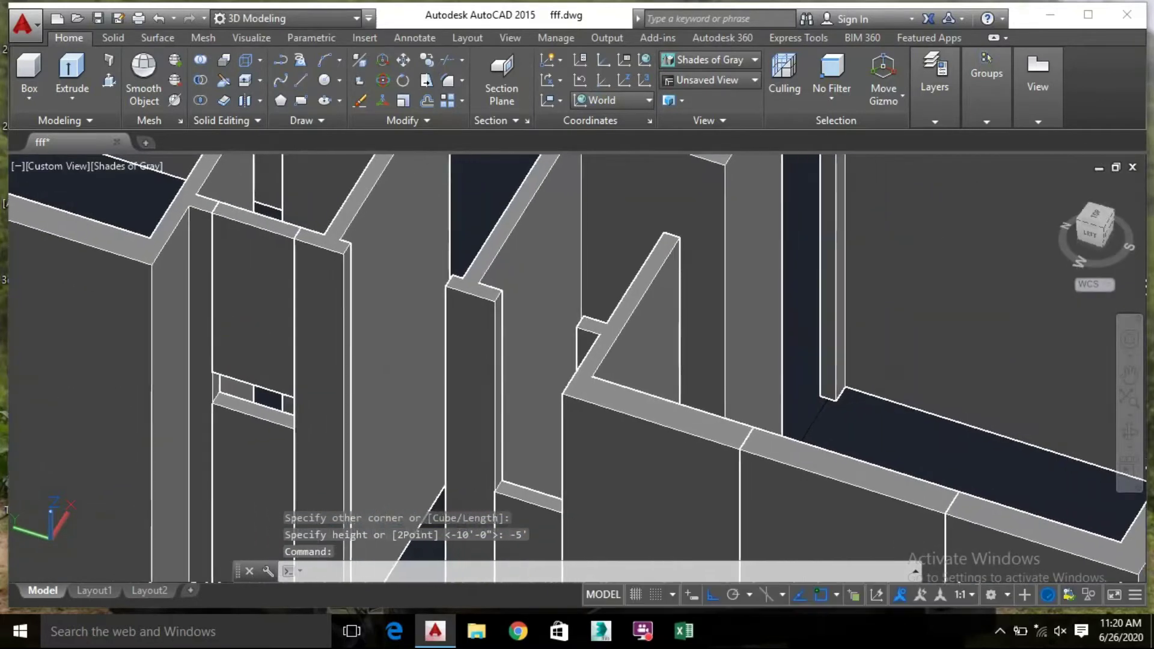
click(253, 317)
right_click(257, 312)
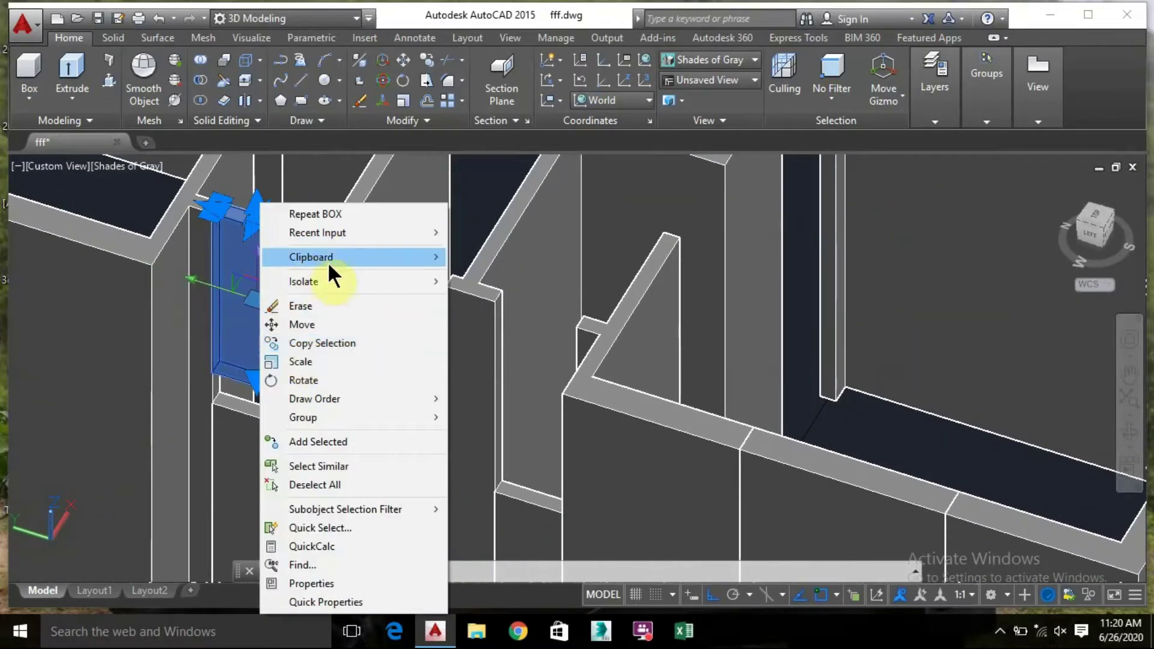
click(313, 324)
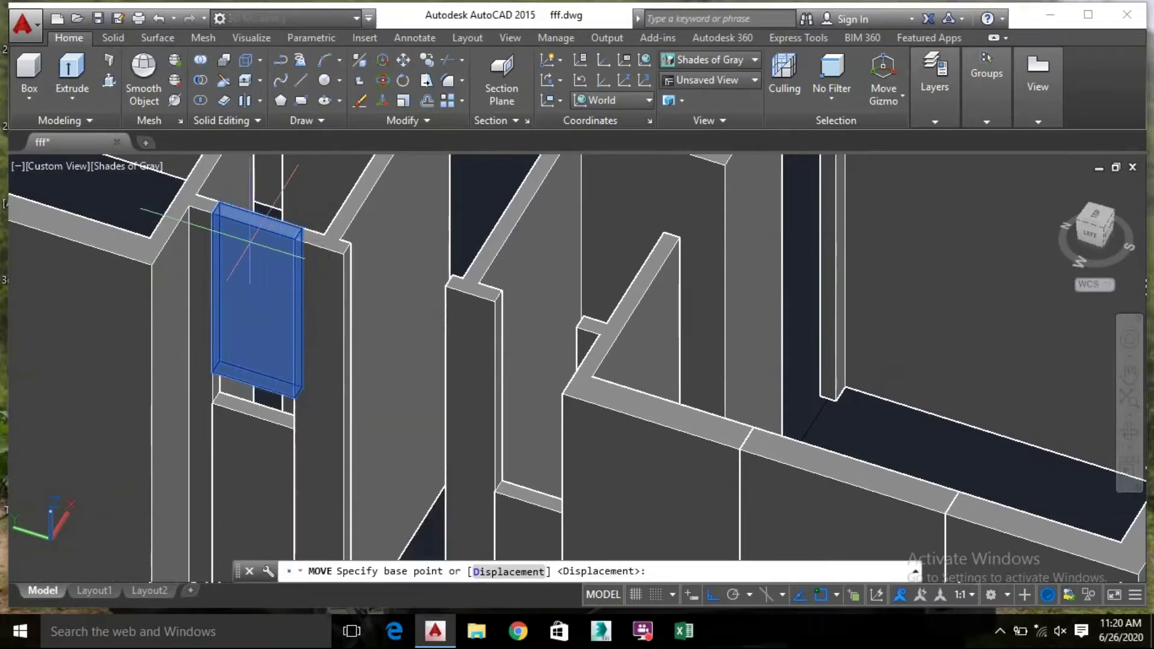
click(212, 208)
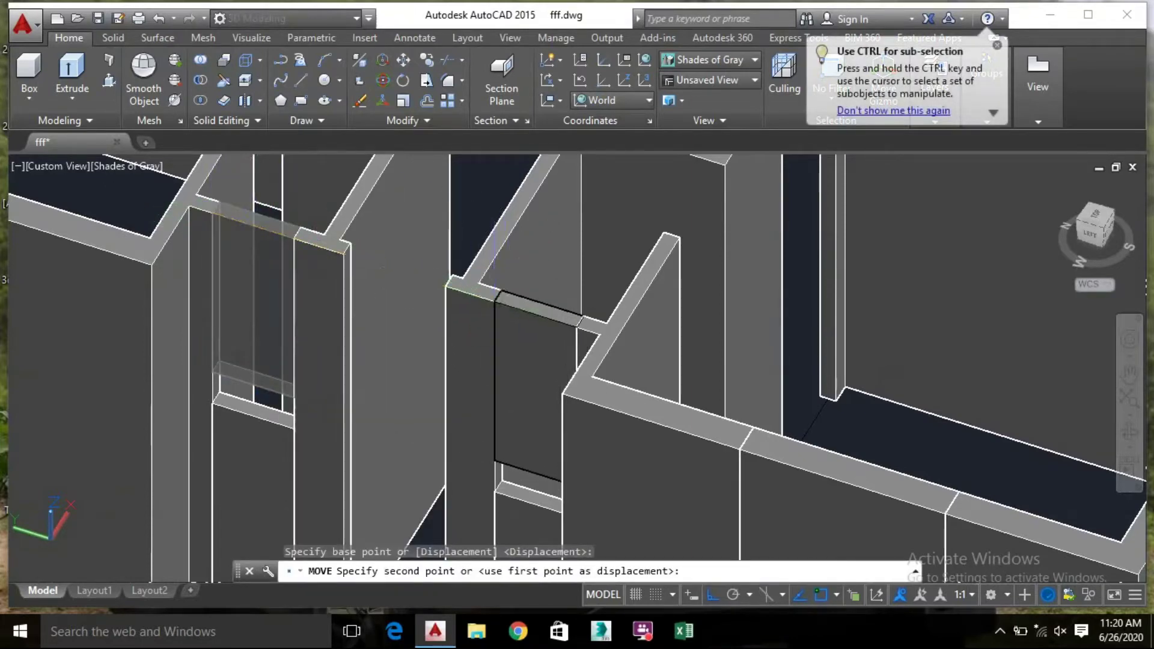
click(449, 280)
scroll(457, 297, down, 5)
scroll(467, 313, up, 5)
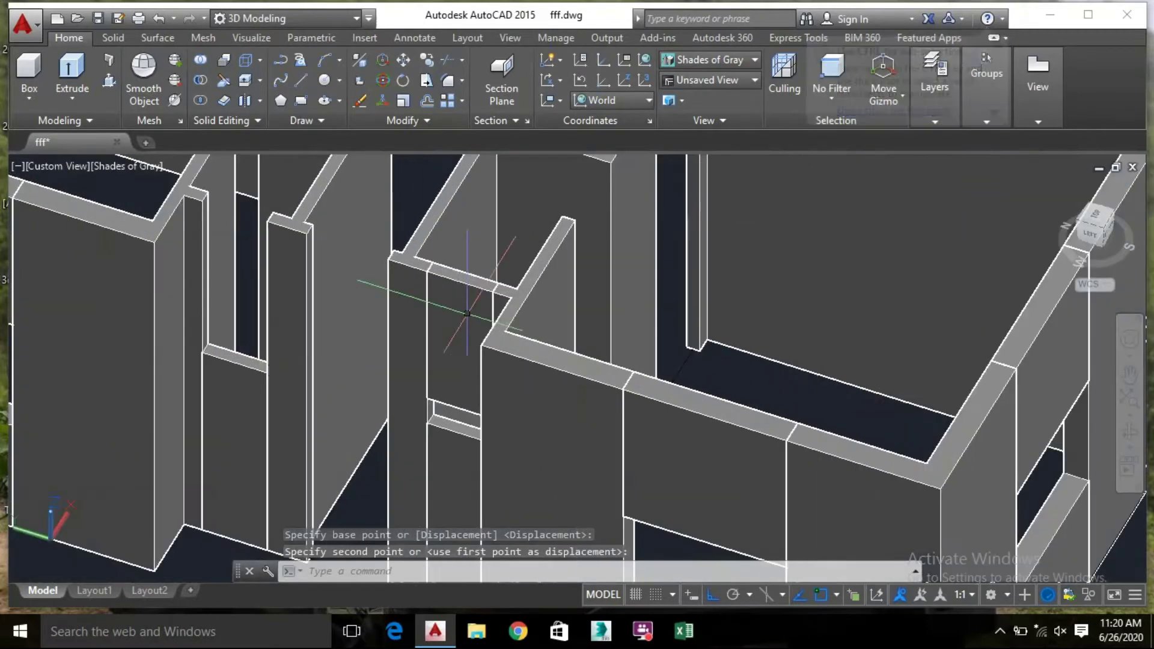
Copy the lintel from the second narrow opening by its top corner to the first opening's wall-top corner
click(467, 313)
right_click(462, 312)
right_click(447, 372)
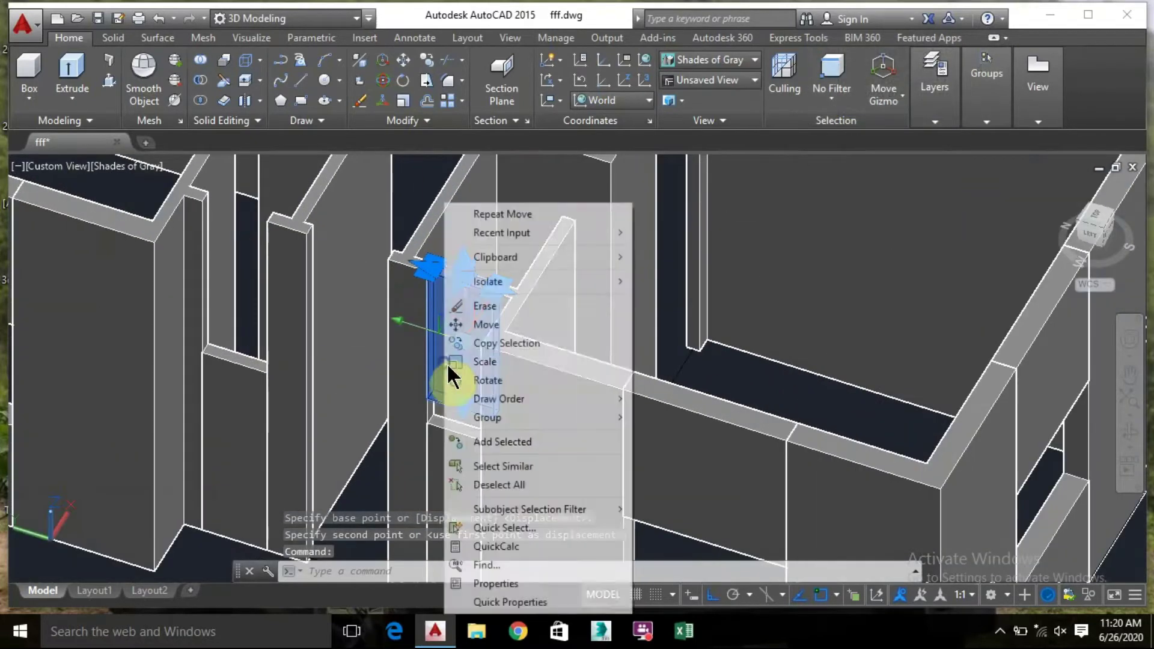
click(495, 342)
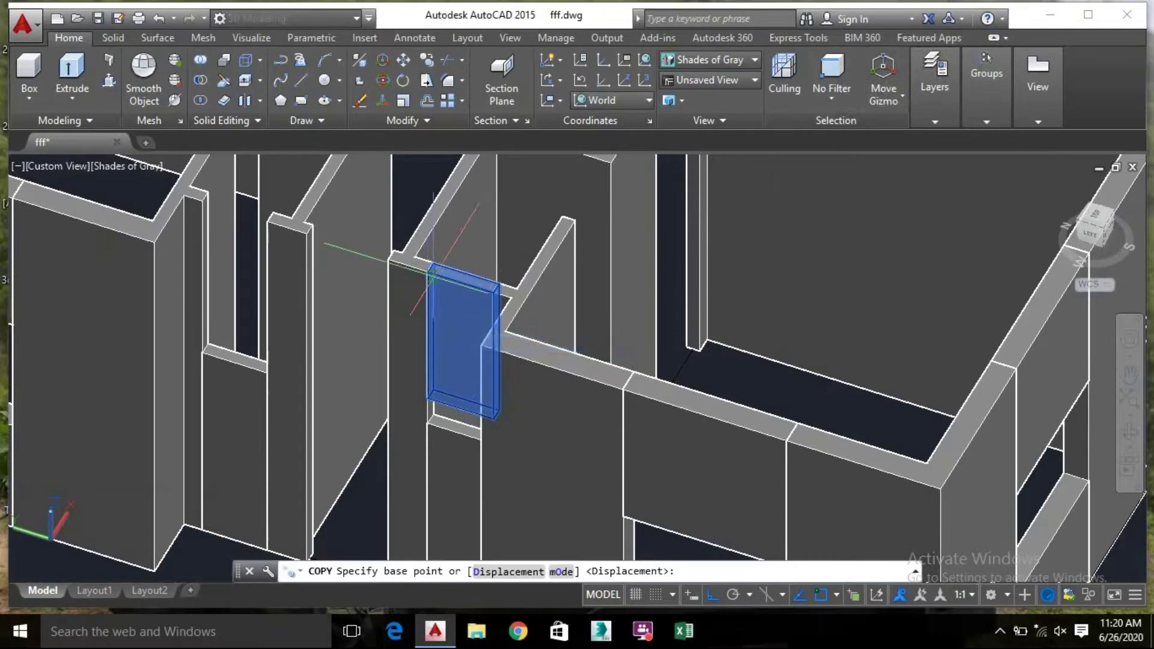
click(427, 271)
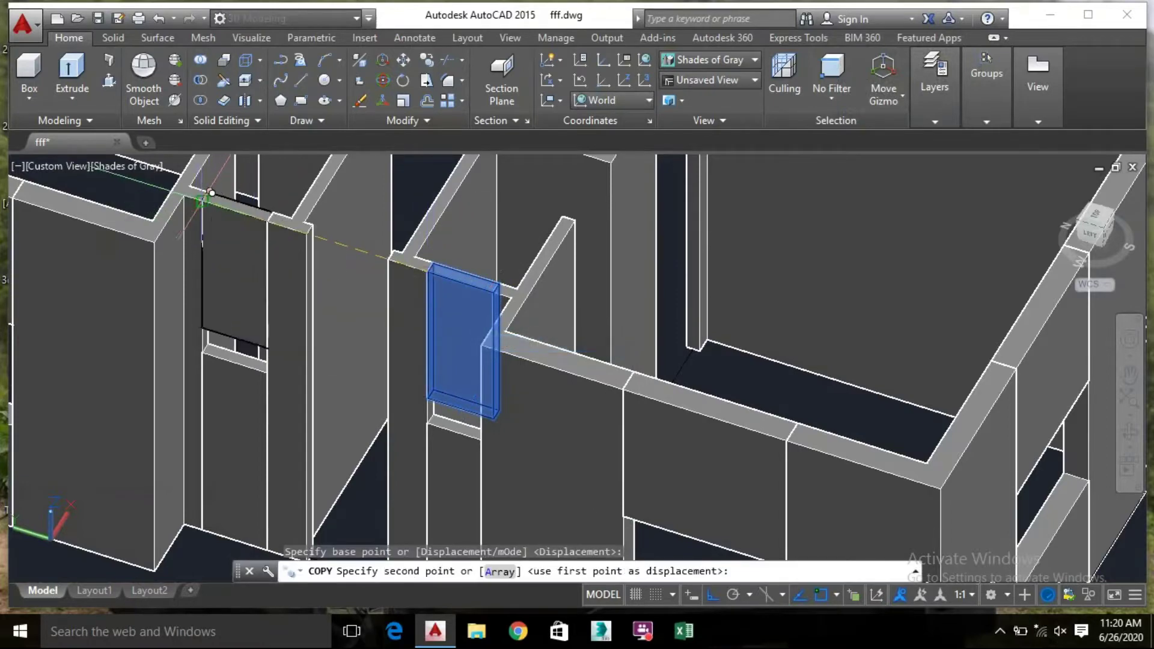
click(216, 194)
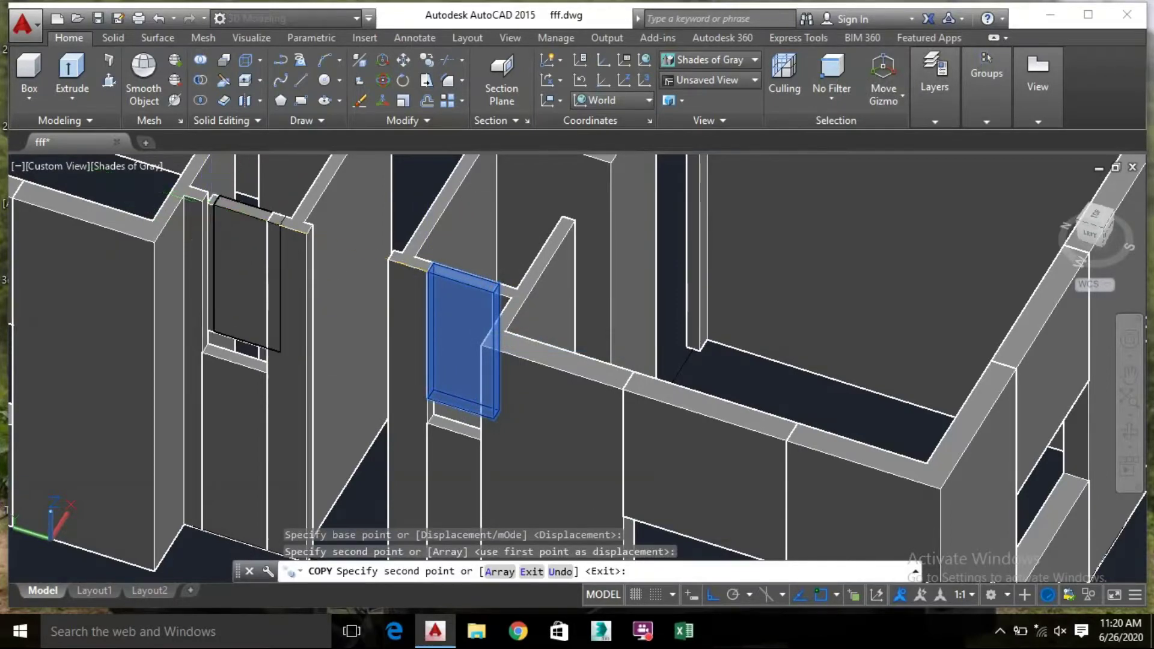
text(u)
key(Return)
scroll(215, 195, up, 3)
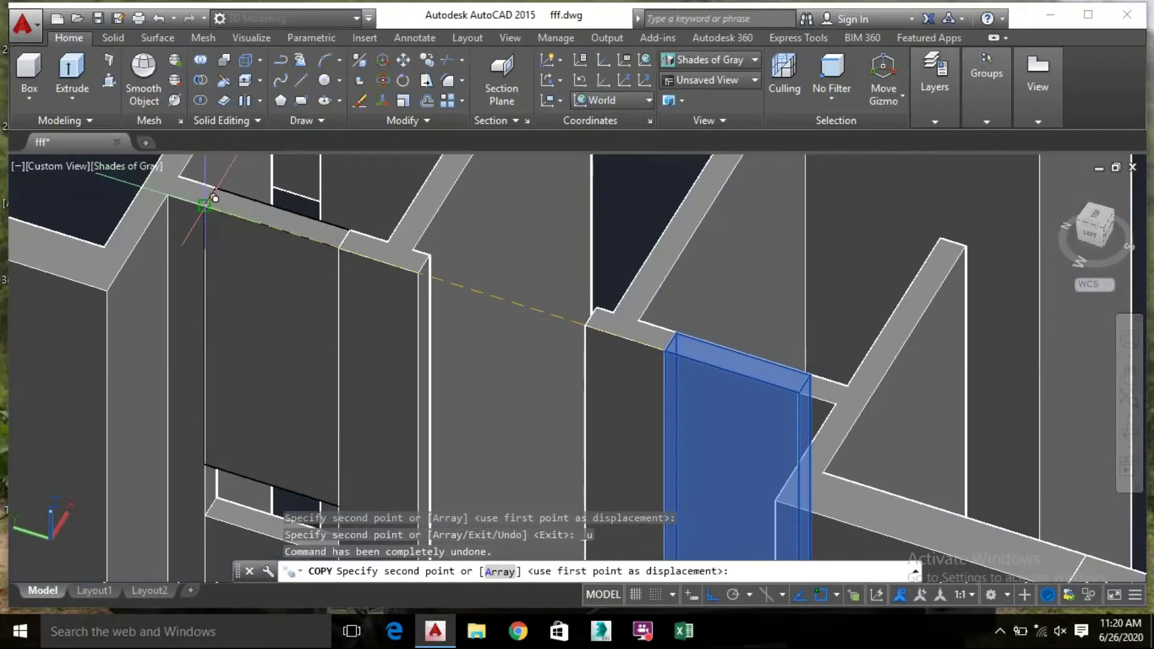
click(205, 206)
scroll(244, 225, down, 4)
key(Escape)
Draw a 6' high box between opposite base corners of the full-height opening beside the front window
scroll(269, 305, down, 4)
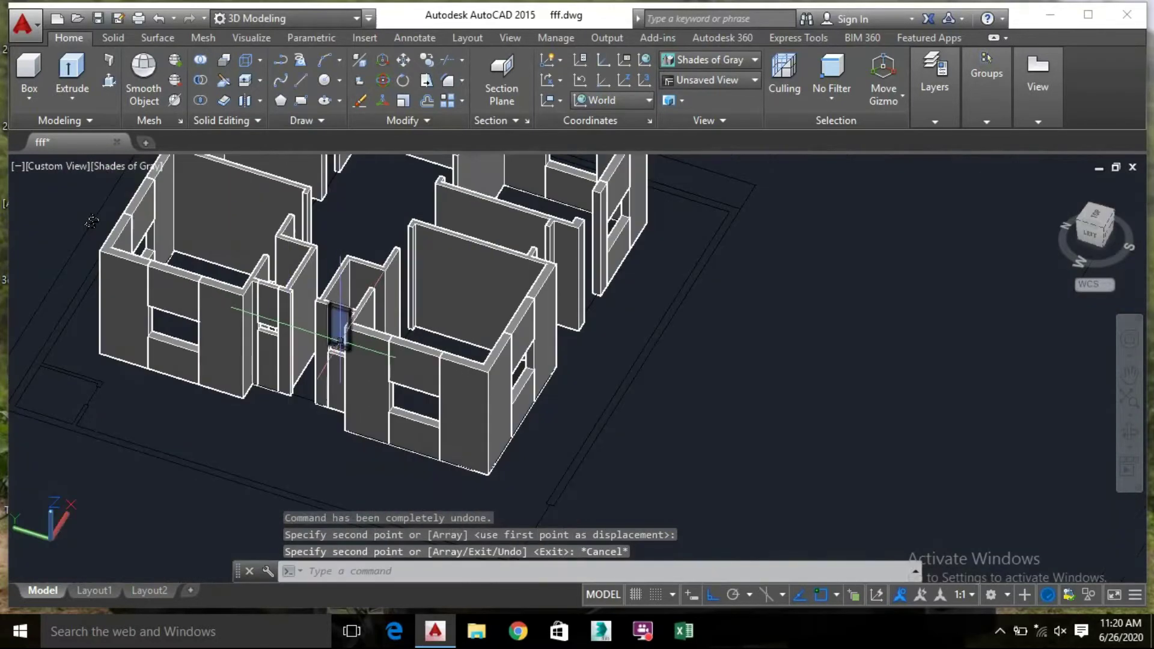
shift+middle_drag(337, 366, 436, 409)
click(29, 72)
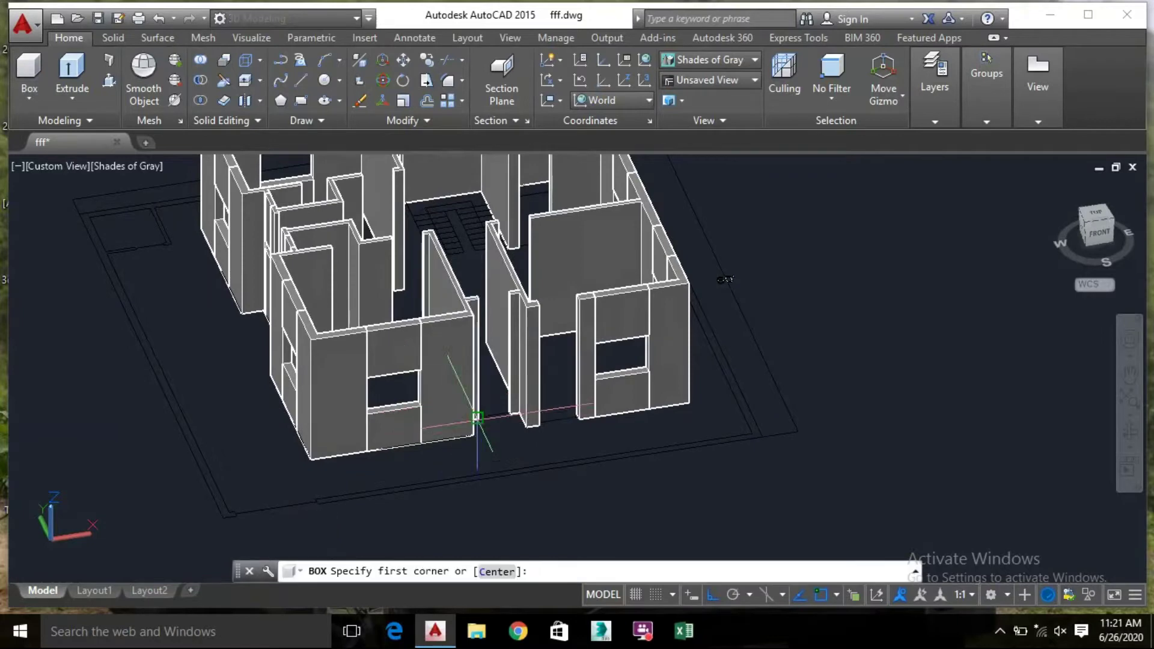
scroll(573, 428, up, 5)
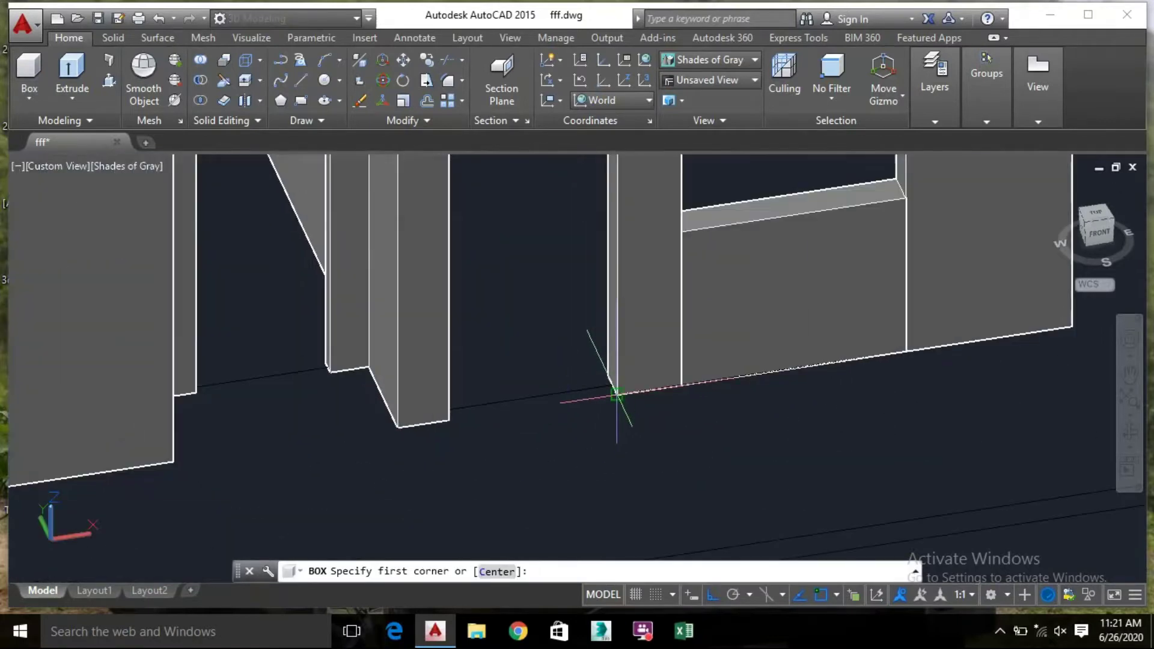
click(616, 394)
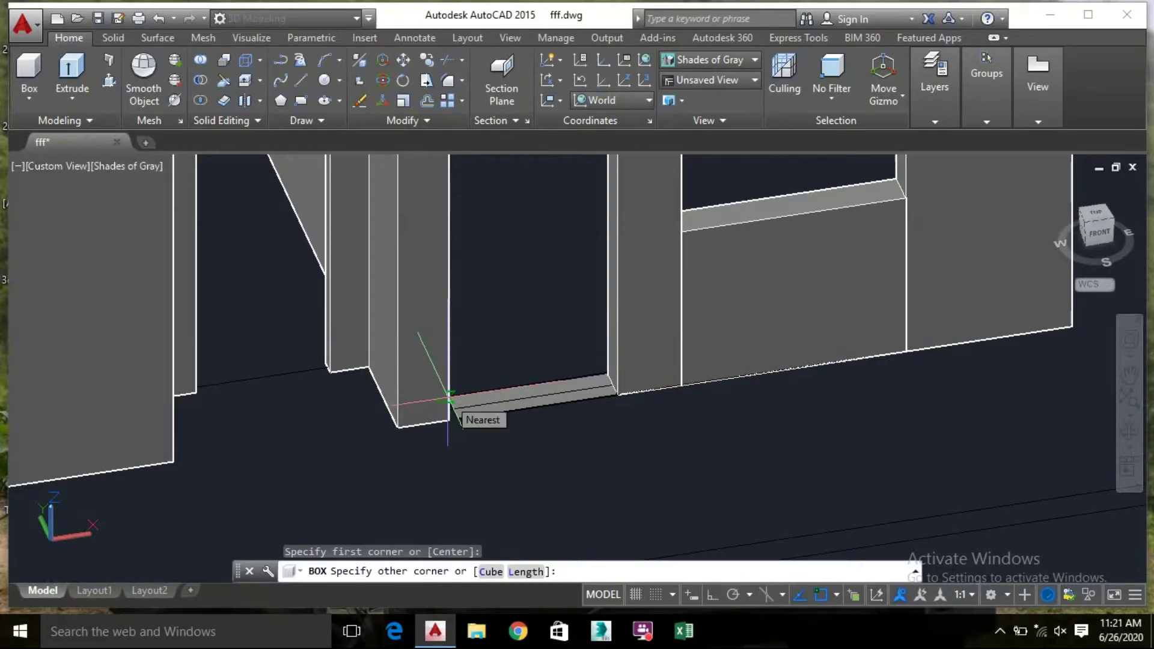
shift+middle_drag(448, 396, 408, 395)
shift+middle_drag(396, 388, 344, 380)
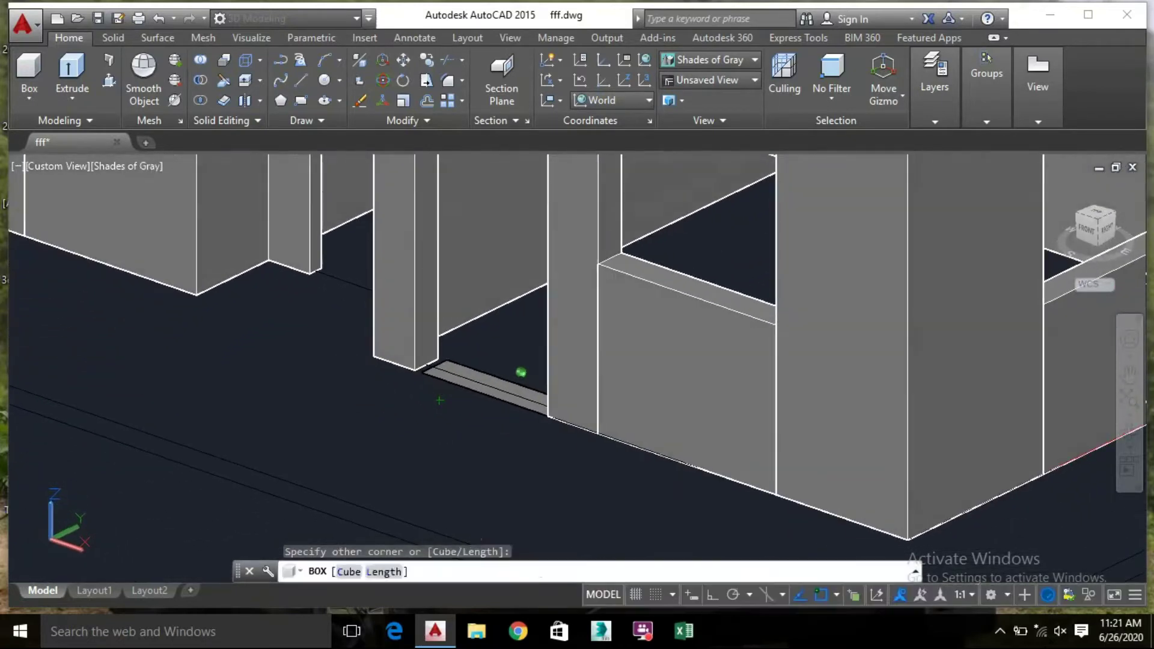
scroll(440, 358, up, 3)
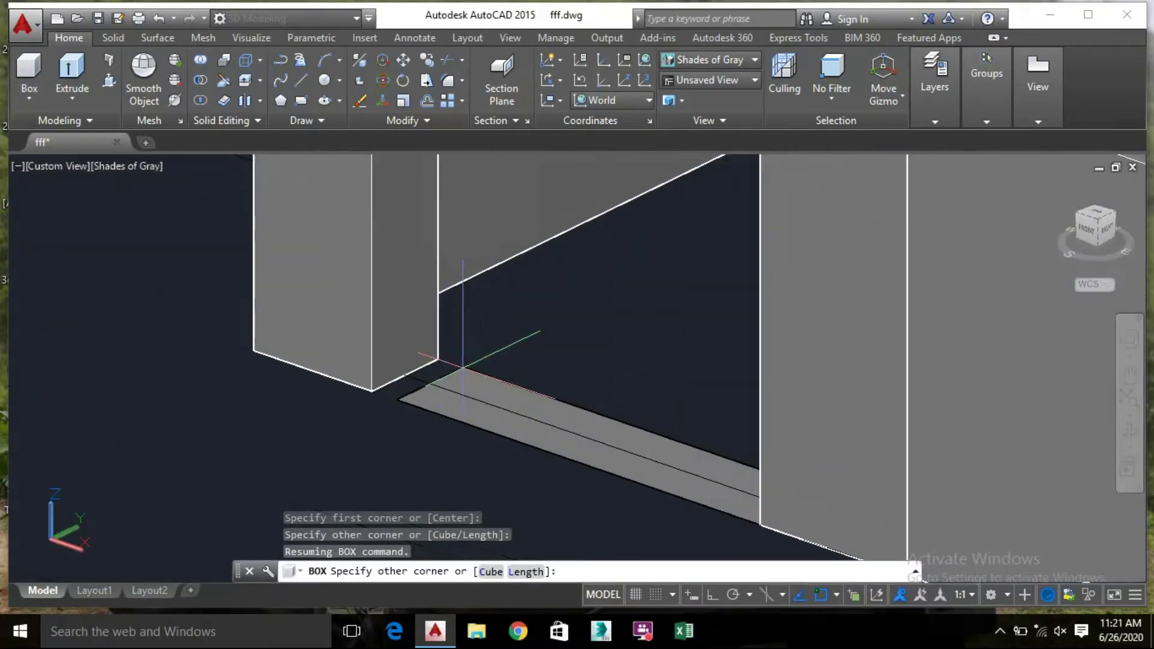
click(438, 357)
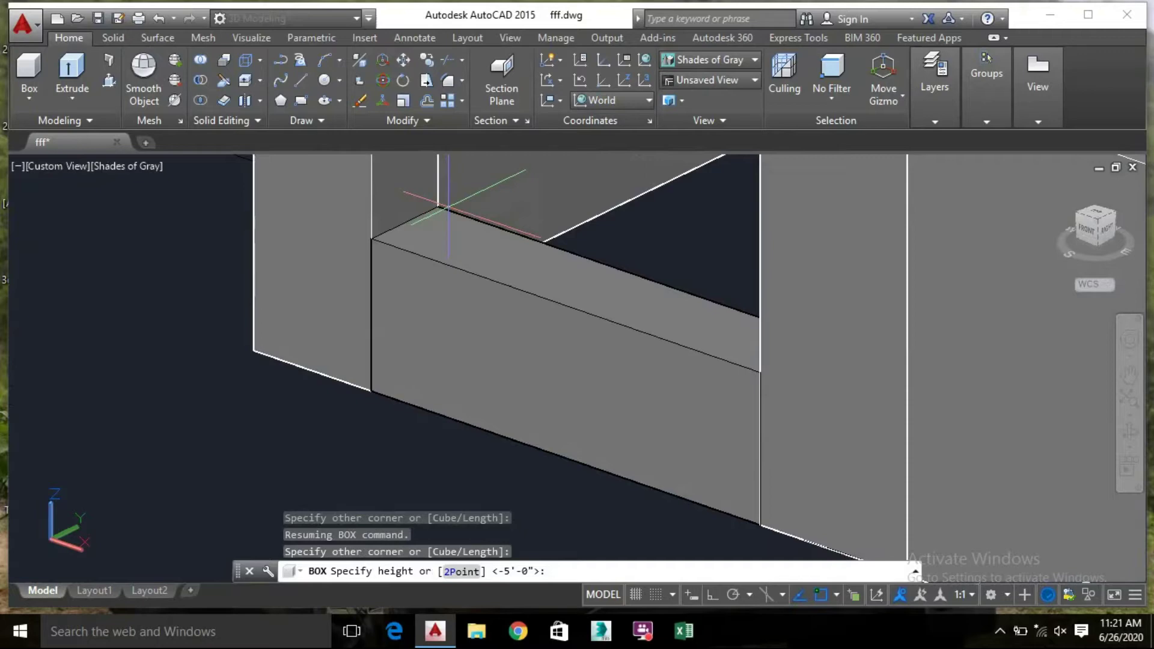
key(Return)
scroll(452, 207, down, 5)
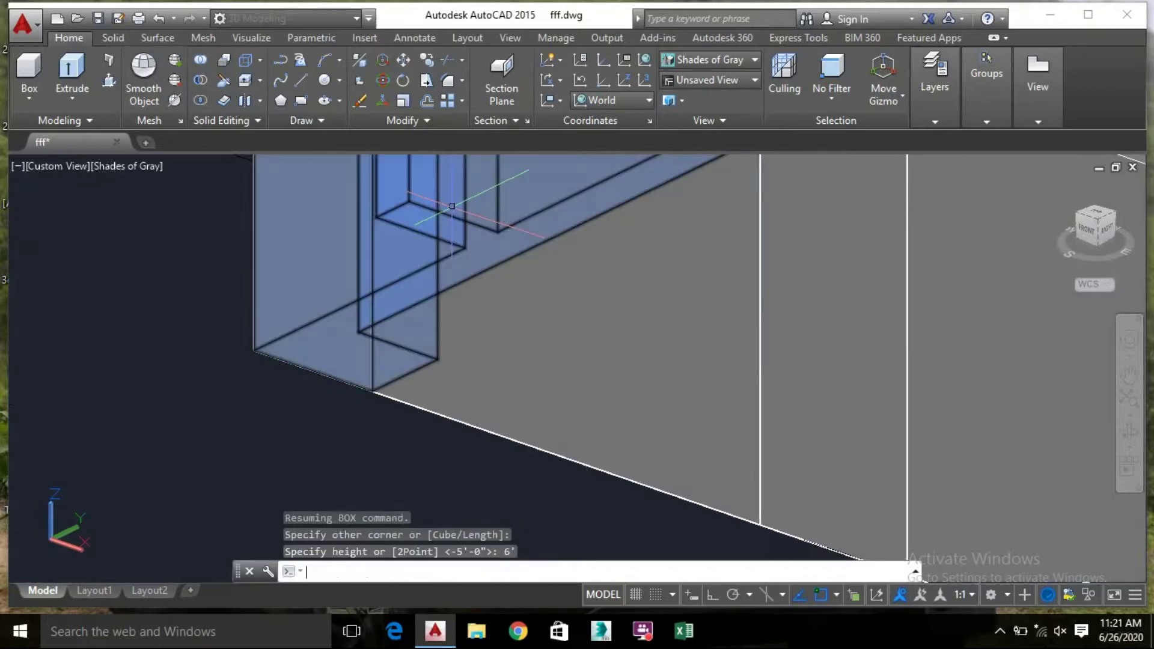
Move the 6' box vertically from its bottom corner up the opening's edge to the upper part of the wall
middle_drag(390, 385, 395, 515)
scroll(364, 415, up, 3)
click(337, 415)
right_click(327, 393)
click(384, 325)
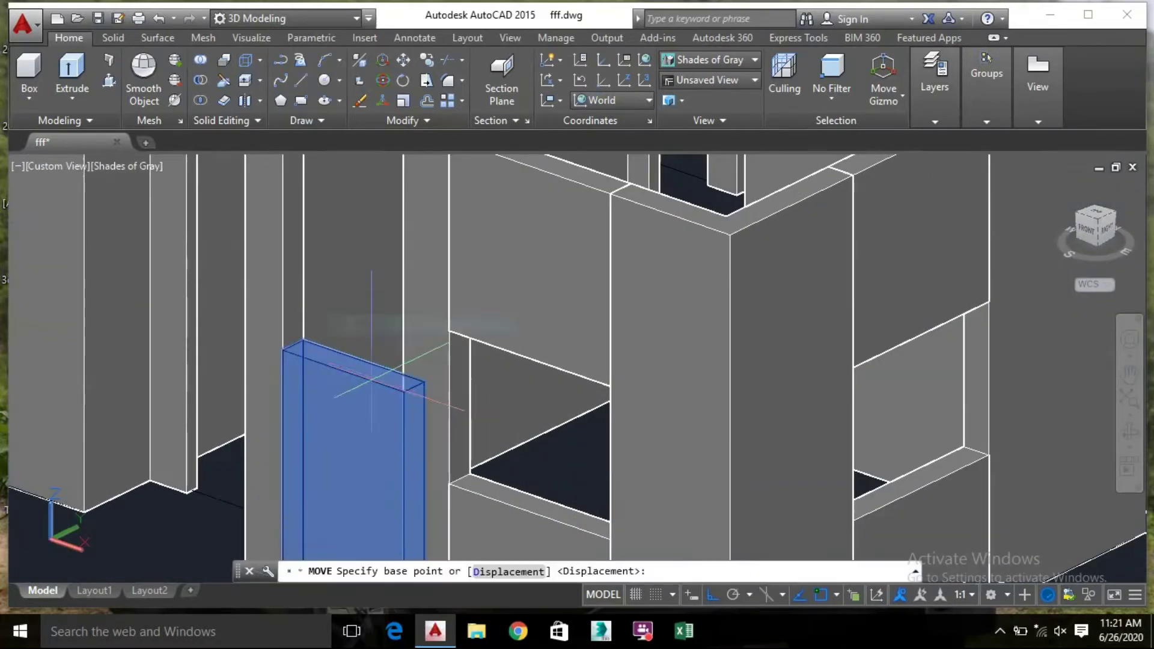
scroll(379, 235, up, 2)
click(427, 476)
scroll(409, 432, down, 3)
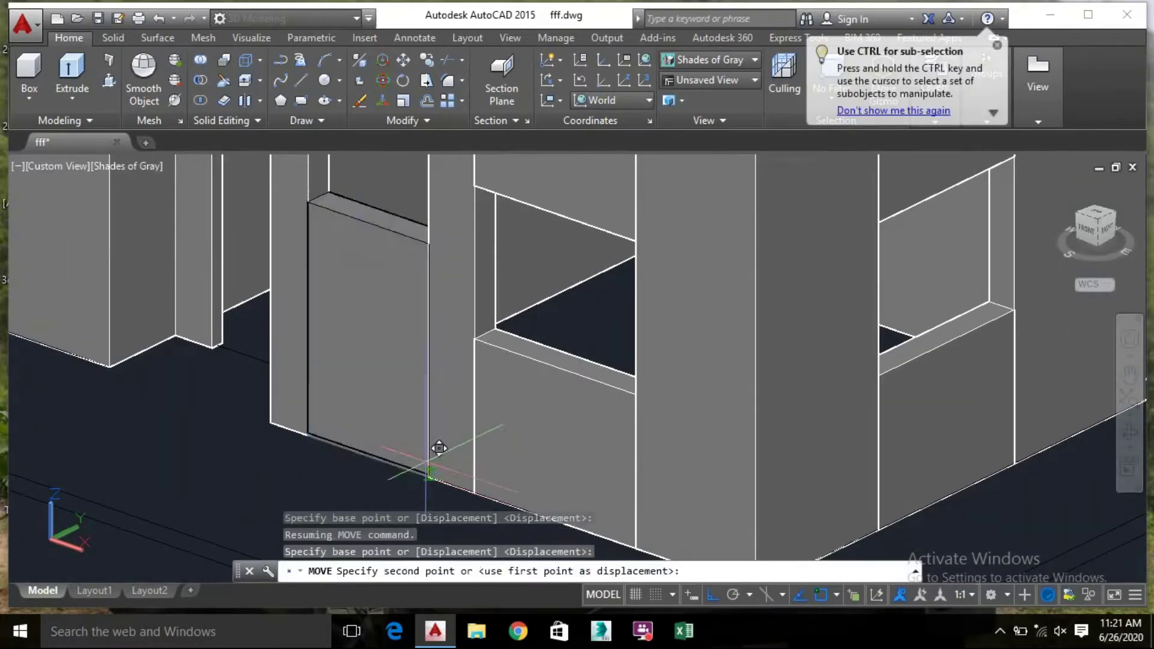
scroll(412, 334, up, 2)
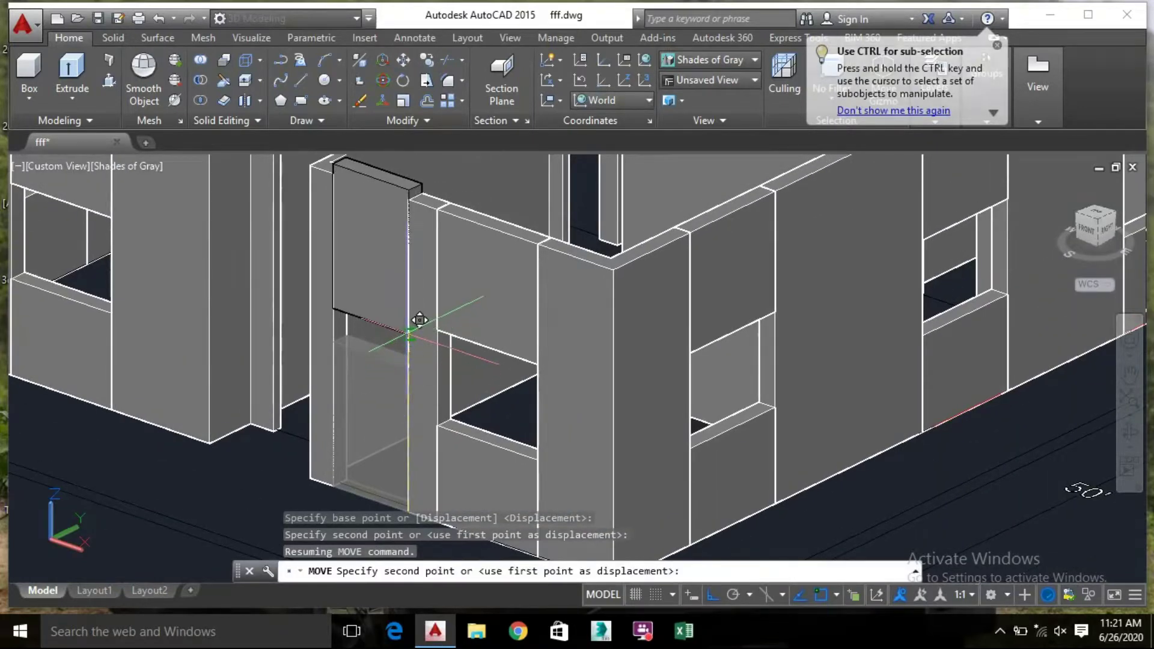
click(407, 301)
Move the raised 6' block down from its top corner to the adjoining wall-top corner so the tops are flush
click(400, 212)
right_click(401, 207)
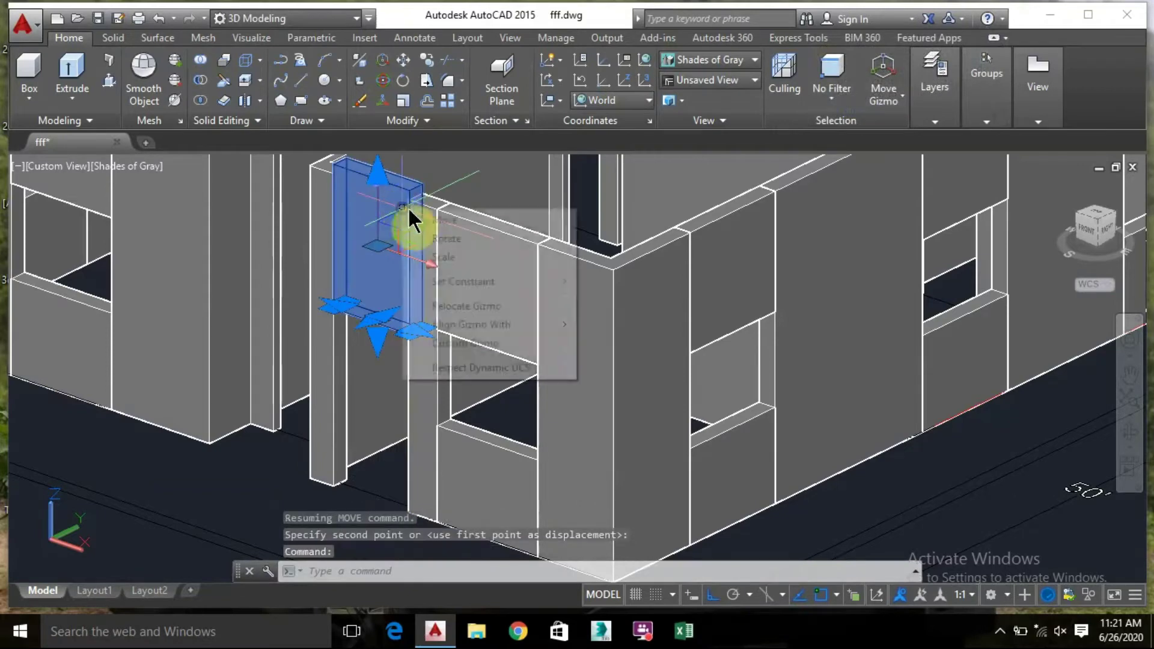
right_click(354, 224)
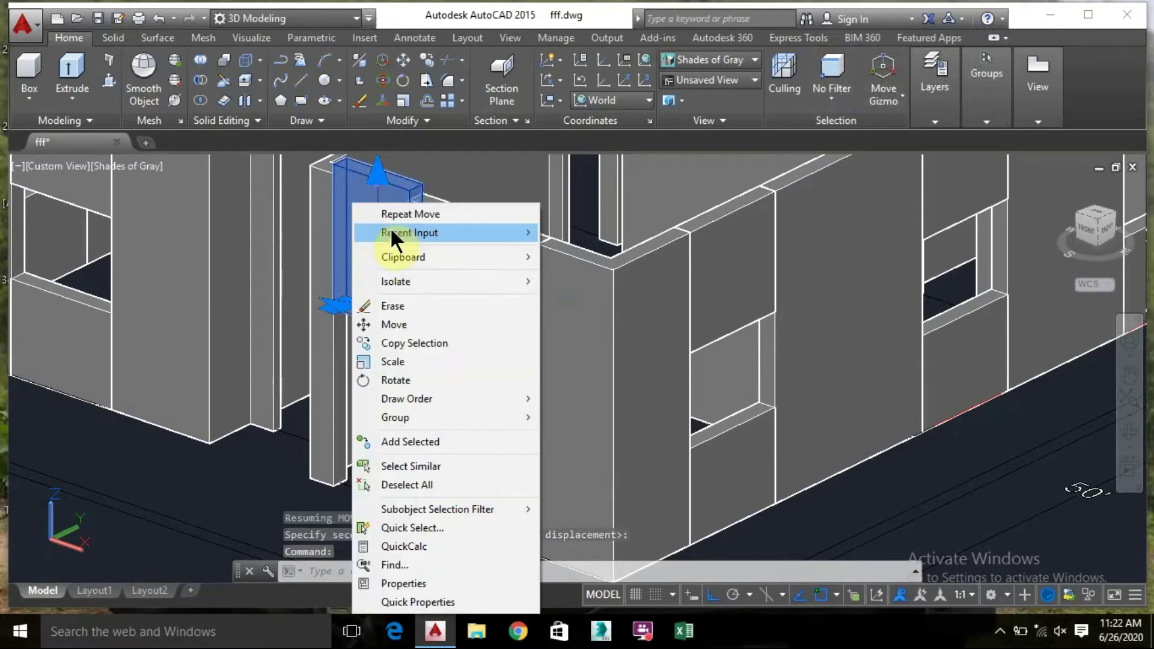
click(409, 324)
scroll(410, 171, up, 3)
click(416, 179)
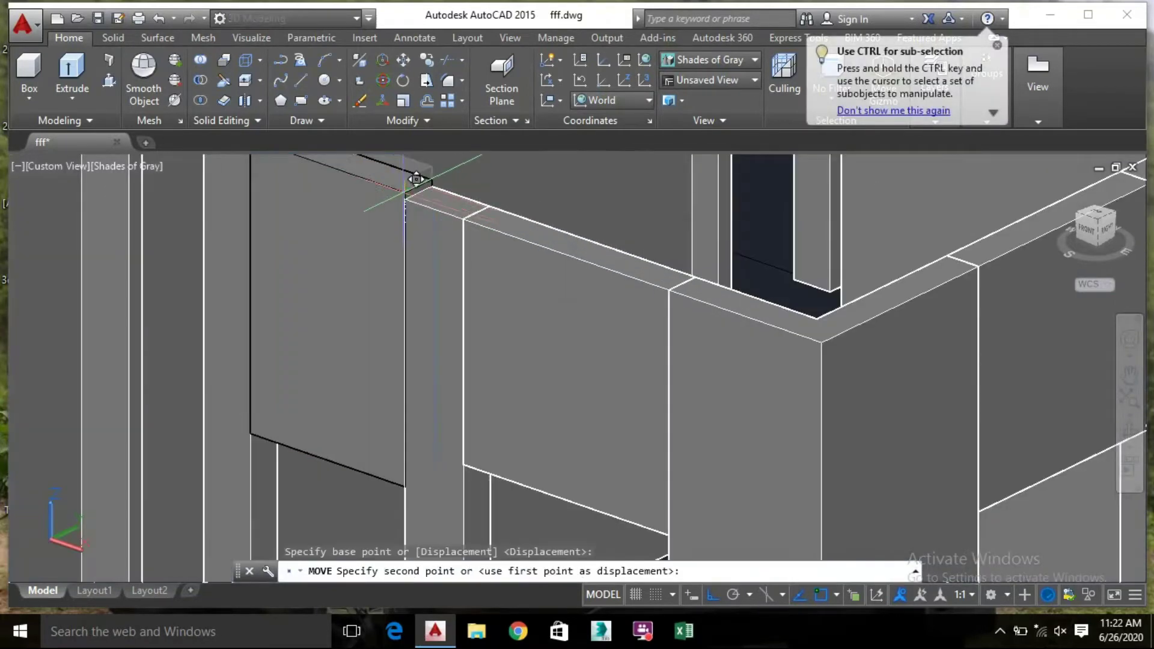
click(387, 249)
scroll(350, 296, down, 3)
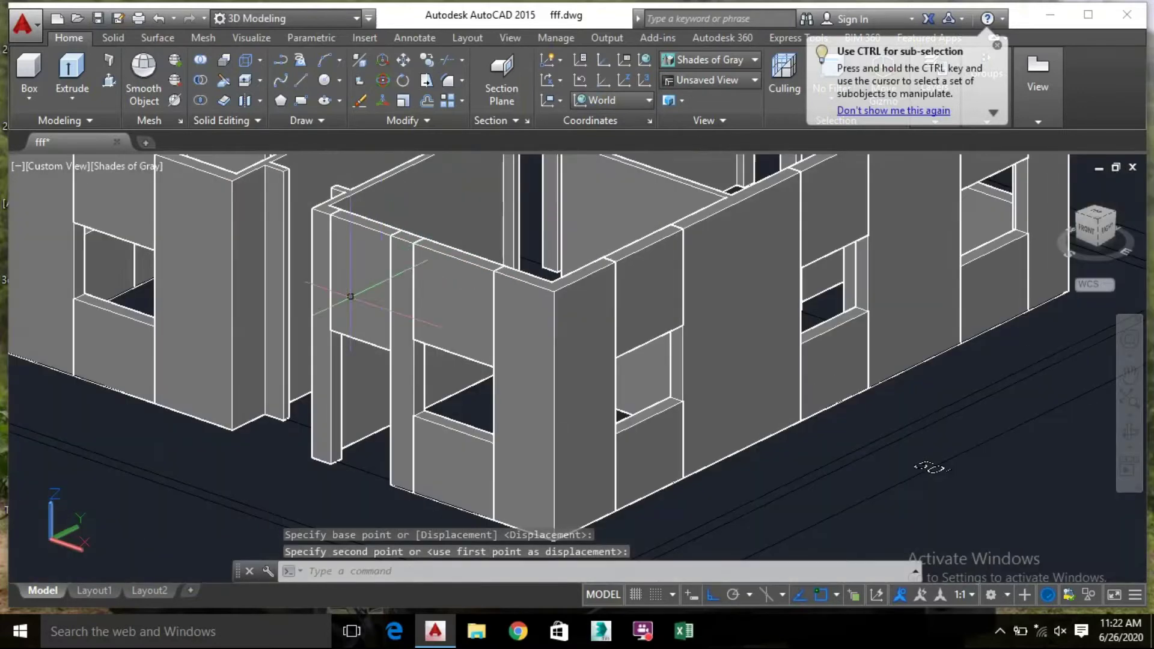
Copy the lintel beside the front window, with Ortho off, from its top corner to the wall-top corner of the recessed entrance opening
middle_drag(318, 443, 353, 463)
click(386, 311)
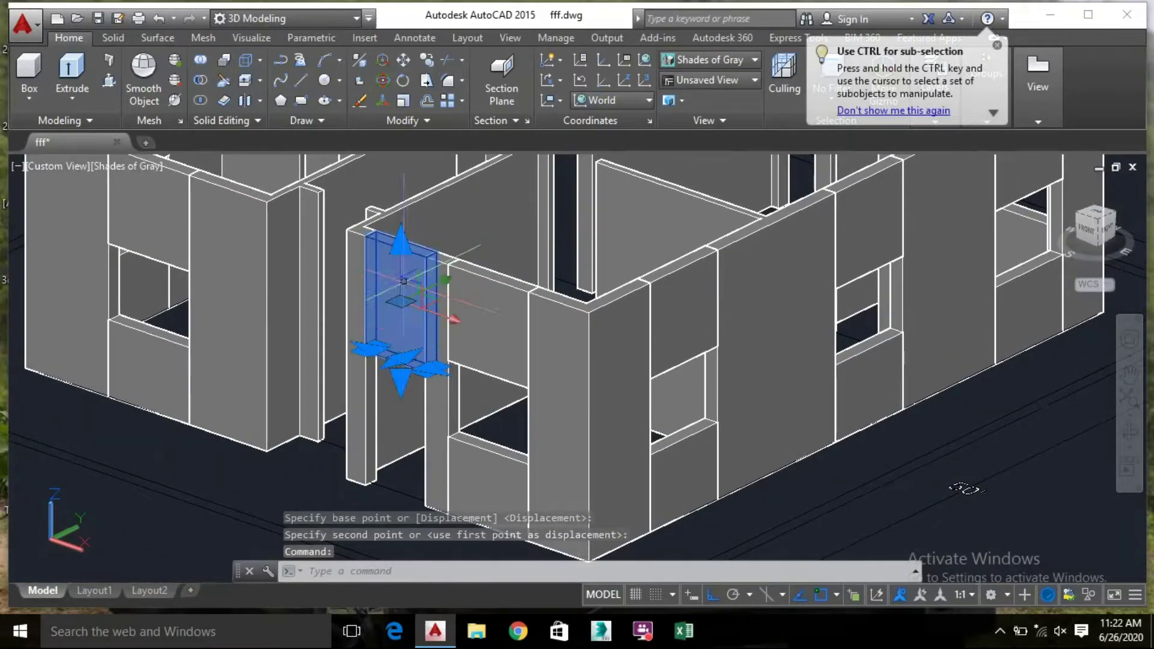
right_click(386, 311)
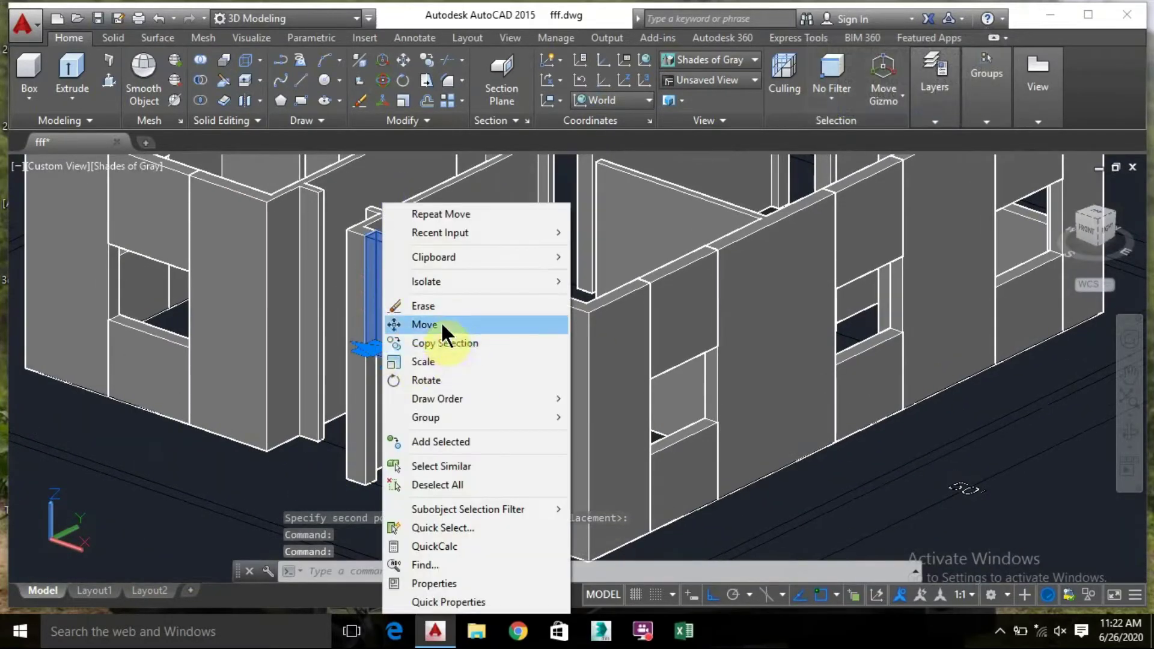
click(444, 341)
scroll(425, 260, up, 3)
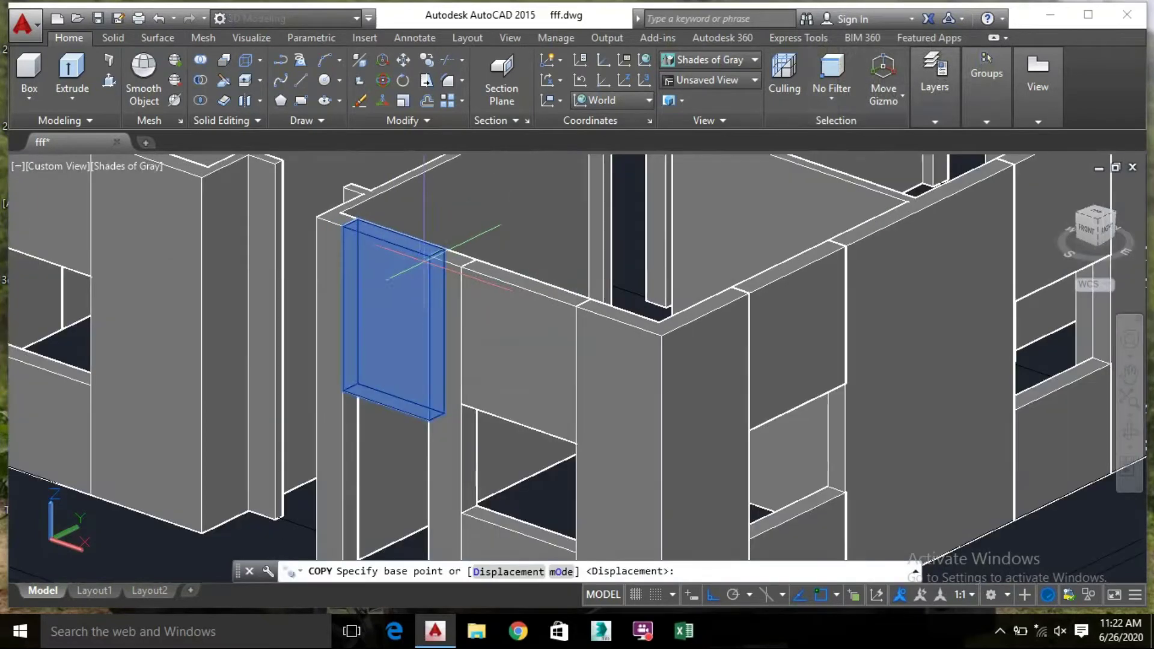
click(429, 255)
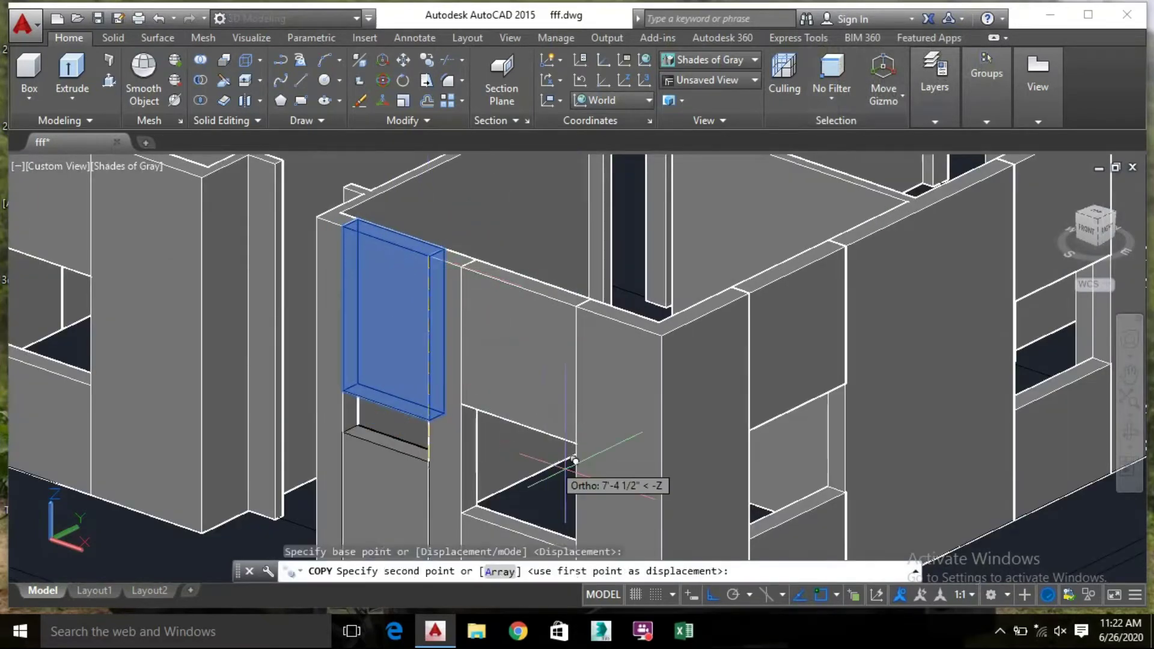
click(716, 594)
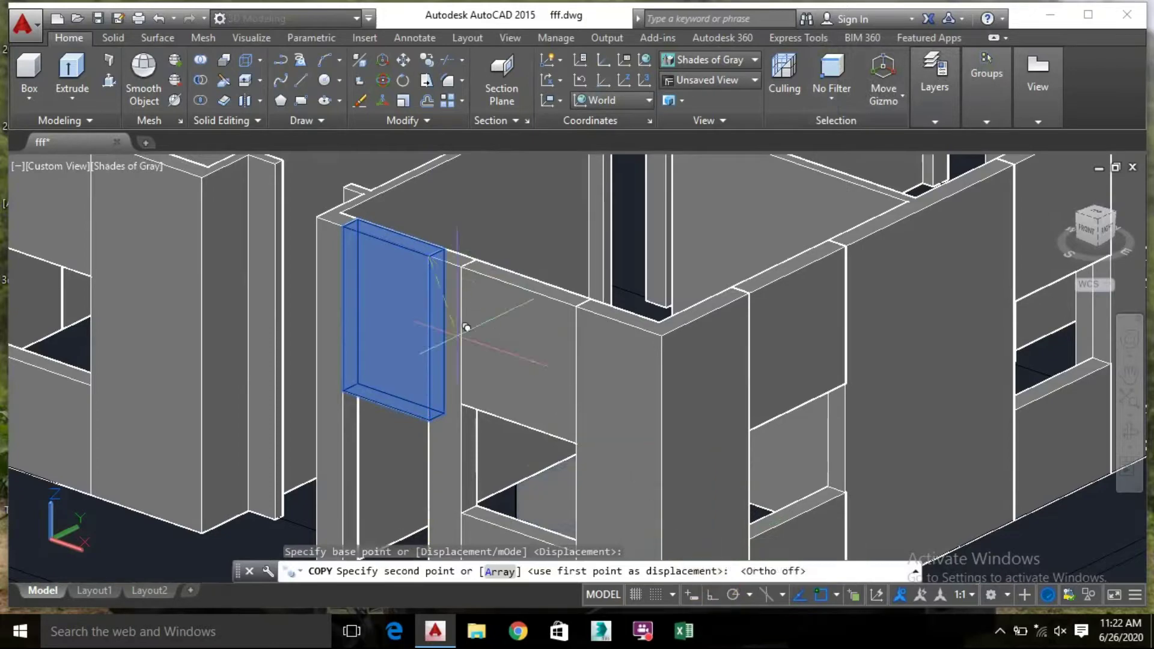
scroll(338, 182, up, 3)
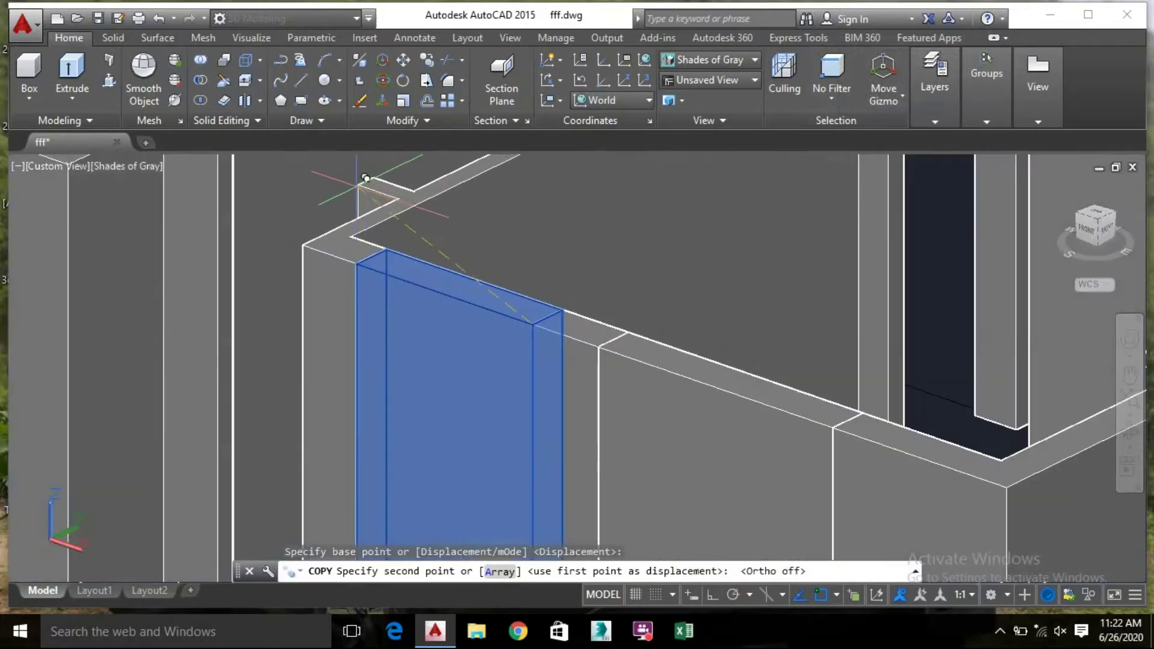
click(368, 178)
scroll(388, 192, down, 4)
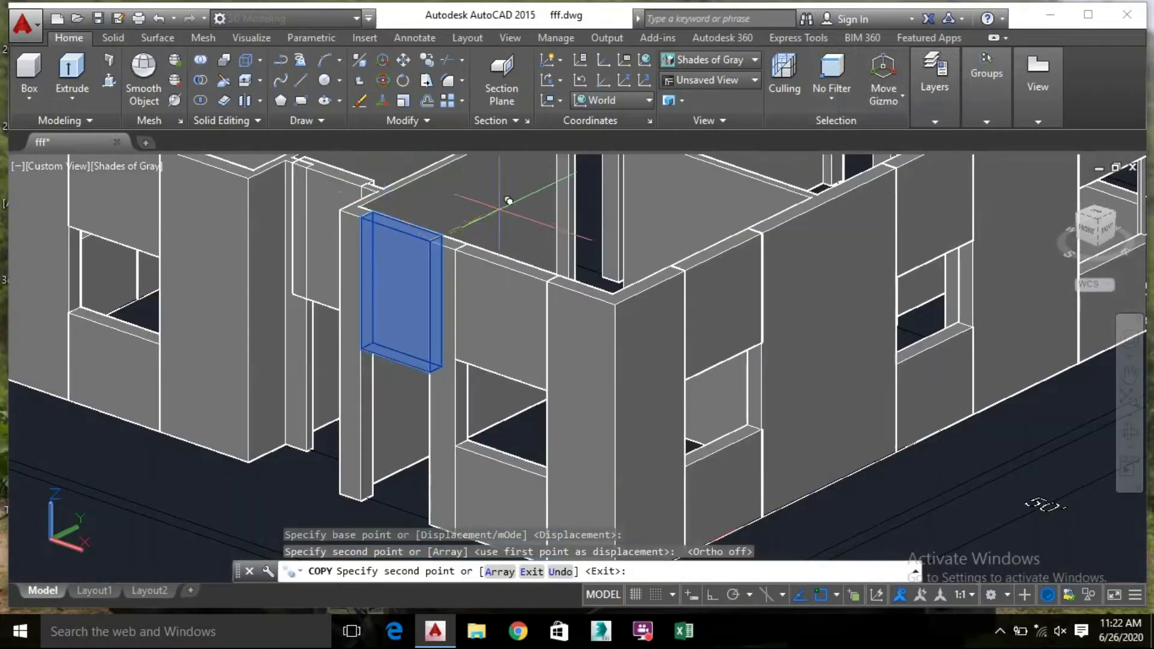
shift+middle_drag(462, 203, 492, 245)
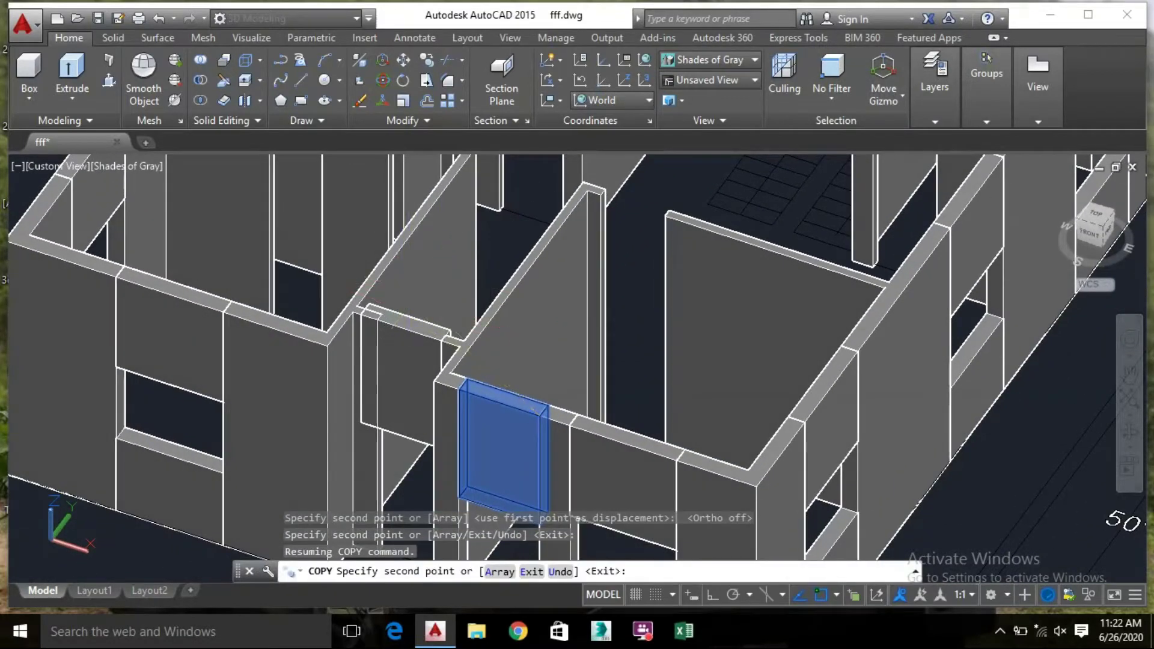
key(Escape)
Erase the lintel copy placed over the recessed entrance opening
click(421, 354)
click(586, 304)
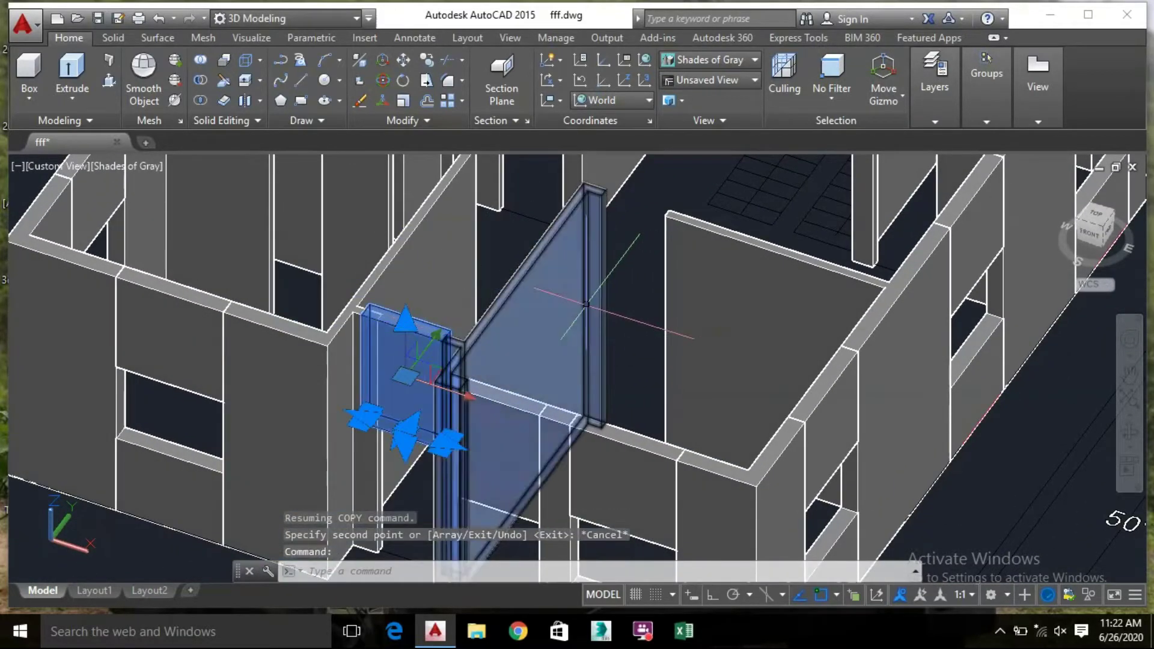
scroll(433, 355, down, 3)
middle_drag(434, 355, 484, 451)
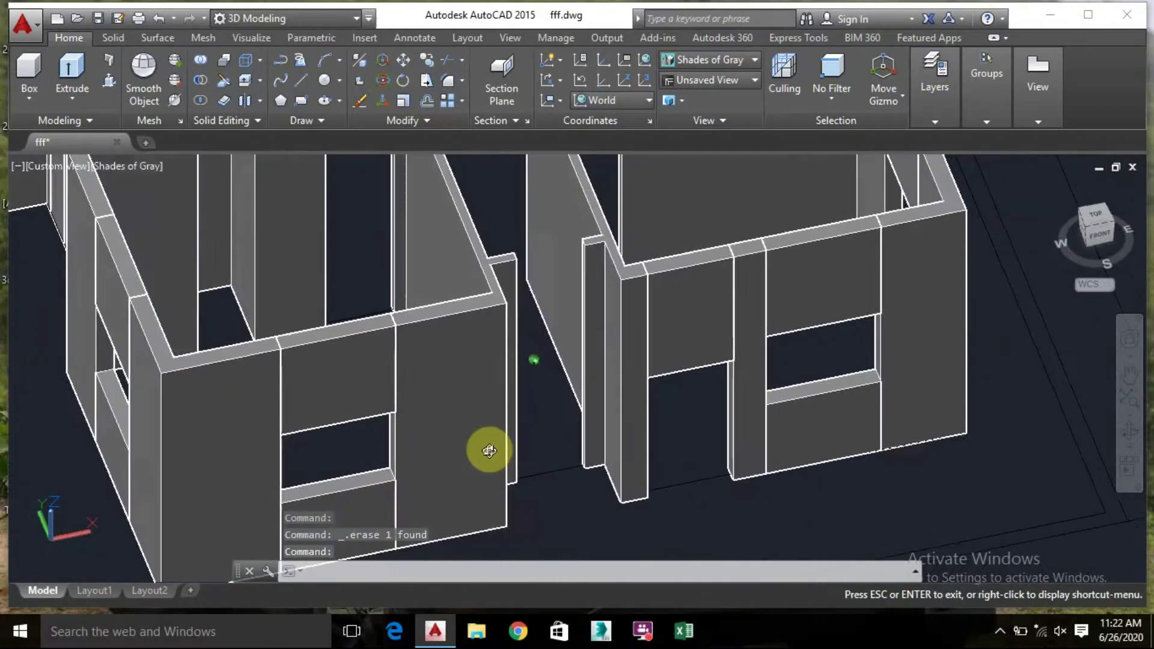
Draw a 6' high box between opposite base corners of the recessed entrance opening
click(29, 72)
scroll(601, 472, up, 6)
click(586, 466)
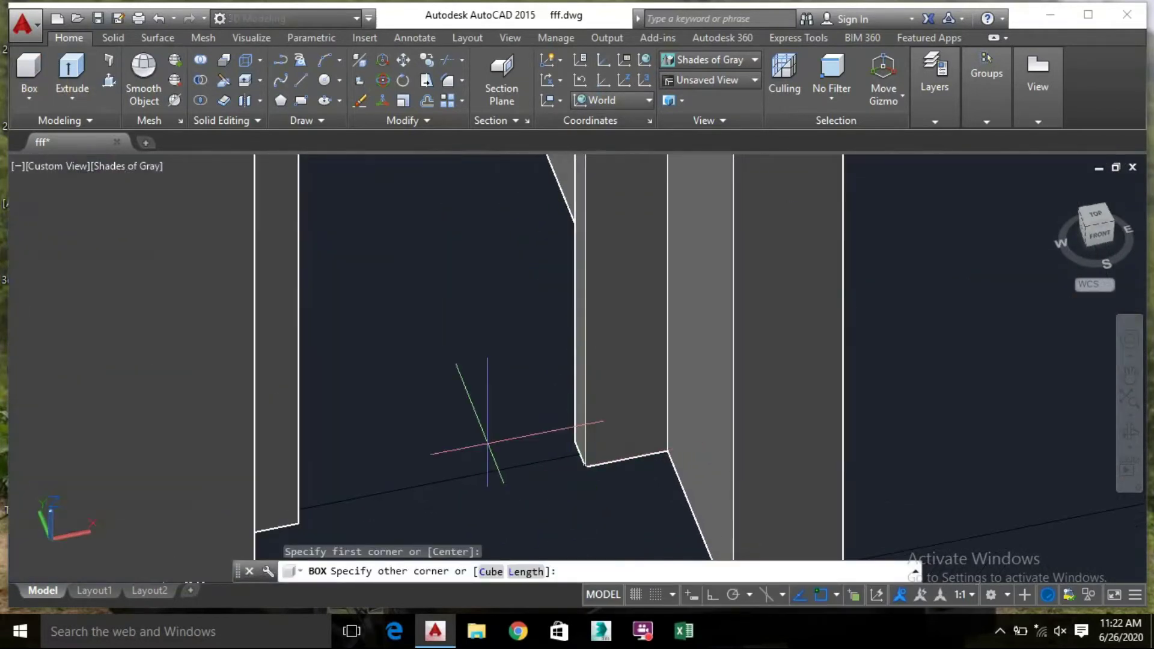
shift+middle_drag(386, 412, 312, 440)
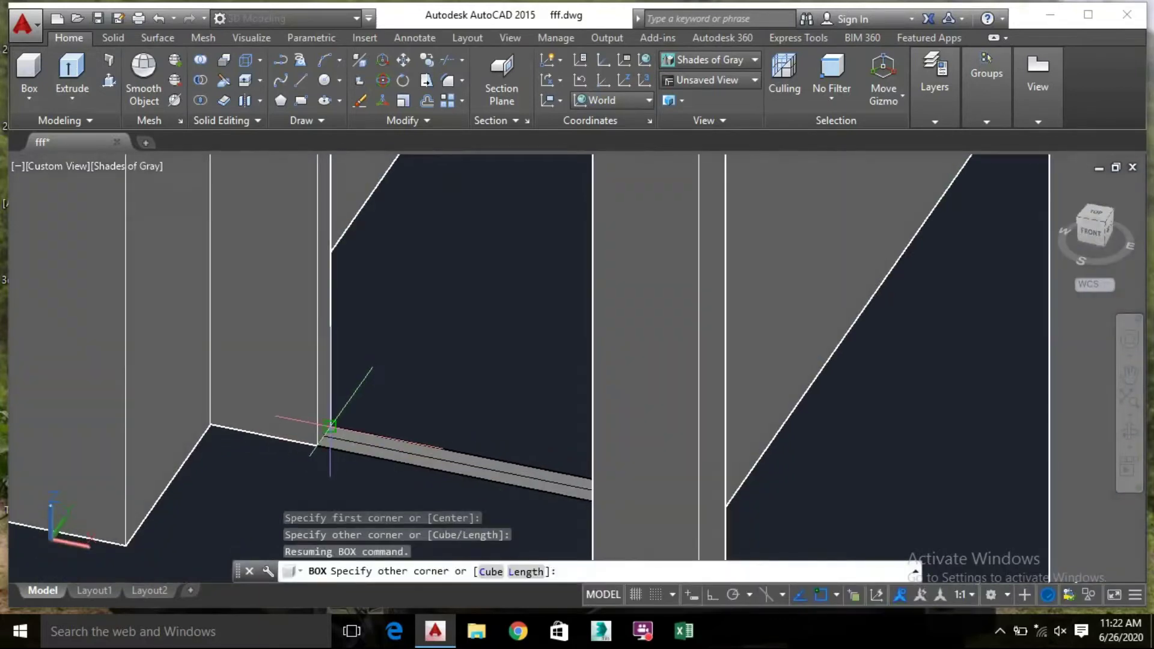
click(329, 427)
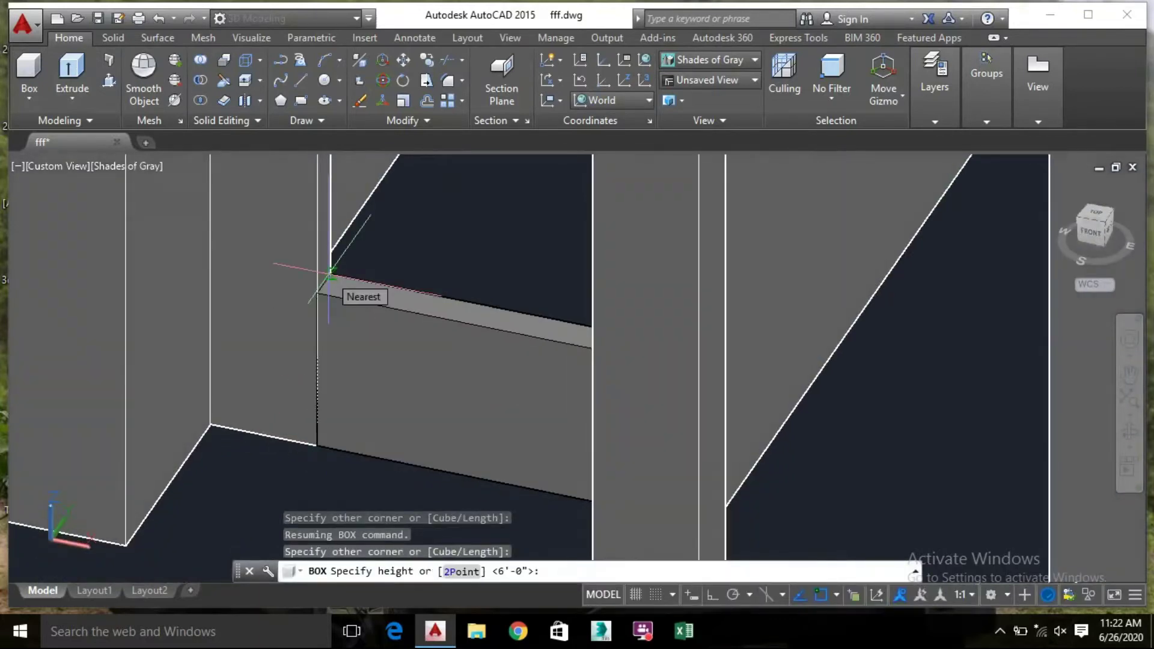
key(Return)
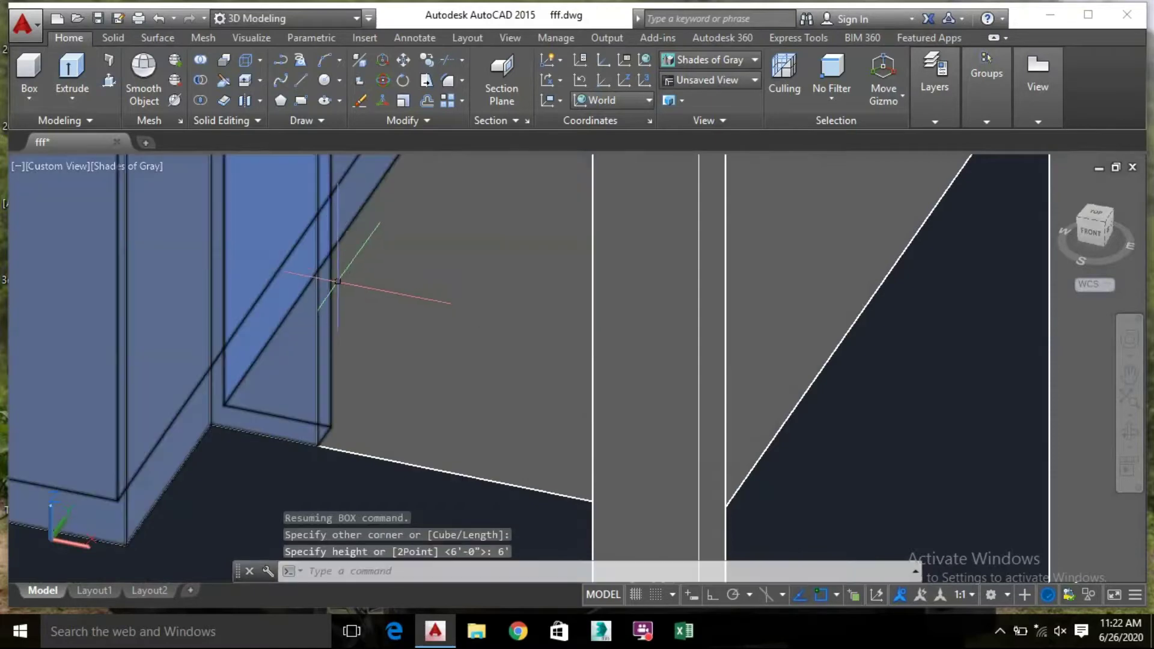
Move the 6' box from its top corner up to the adjoining wall-top corner of the recessed entrance opening
scroll(355, 285, down, 4)
middle_drag(393, 275, 376, 379)
click(378, 328)
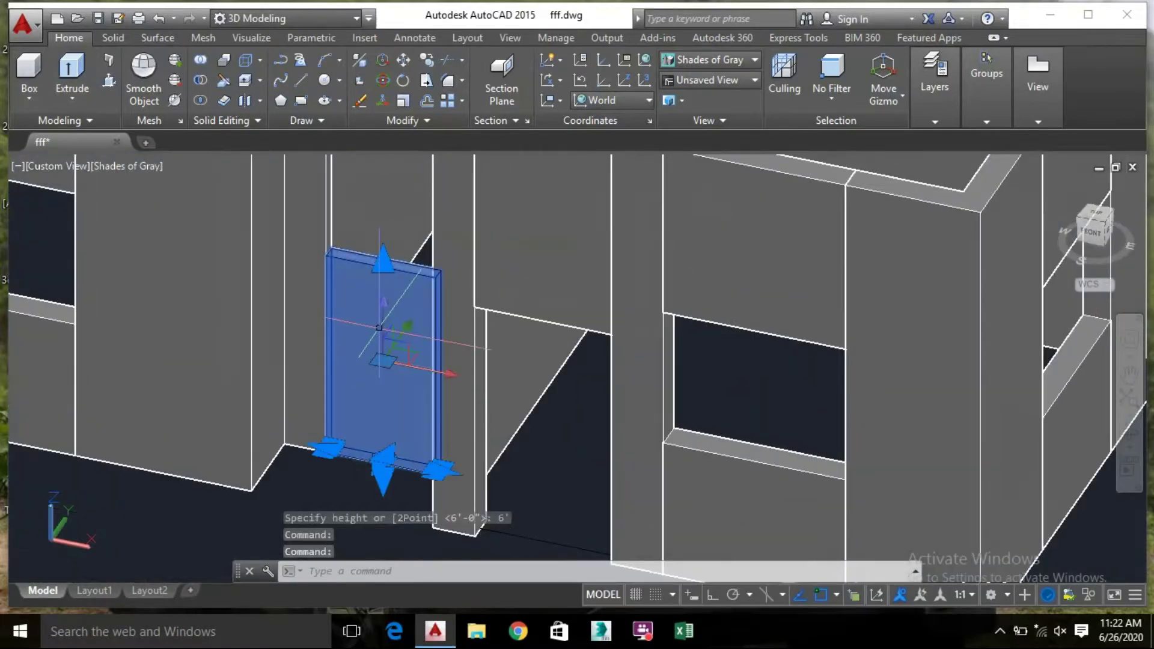
right_click(348, 311)
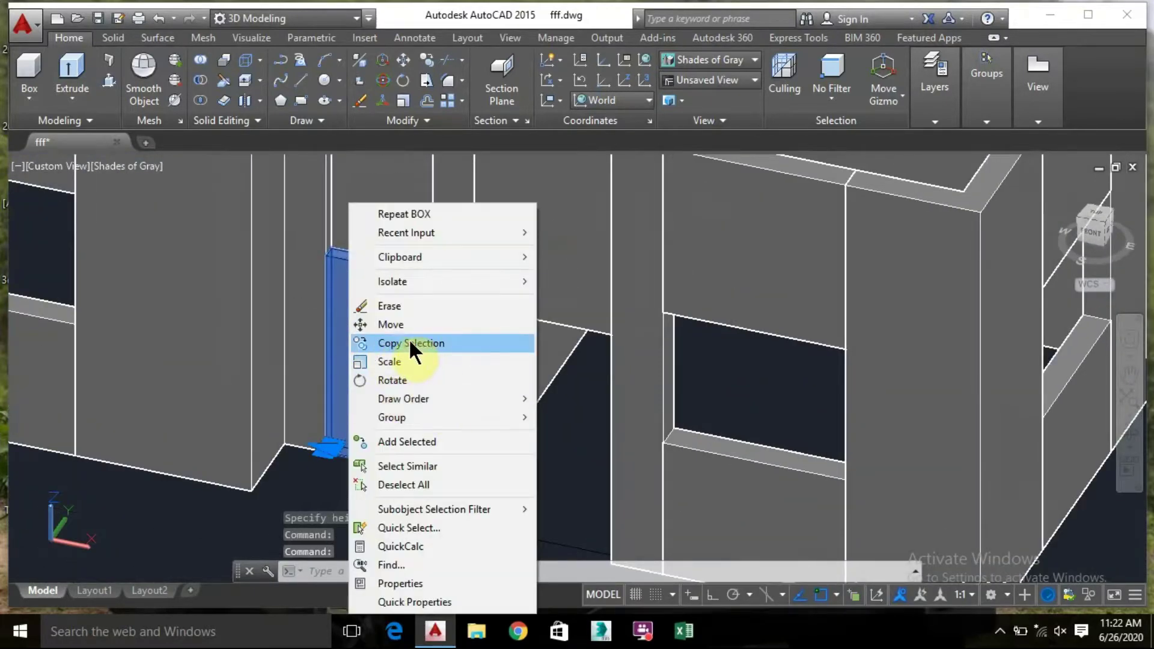
click(402, 323)
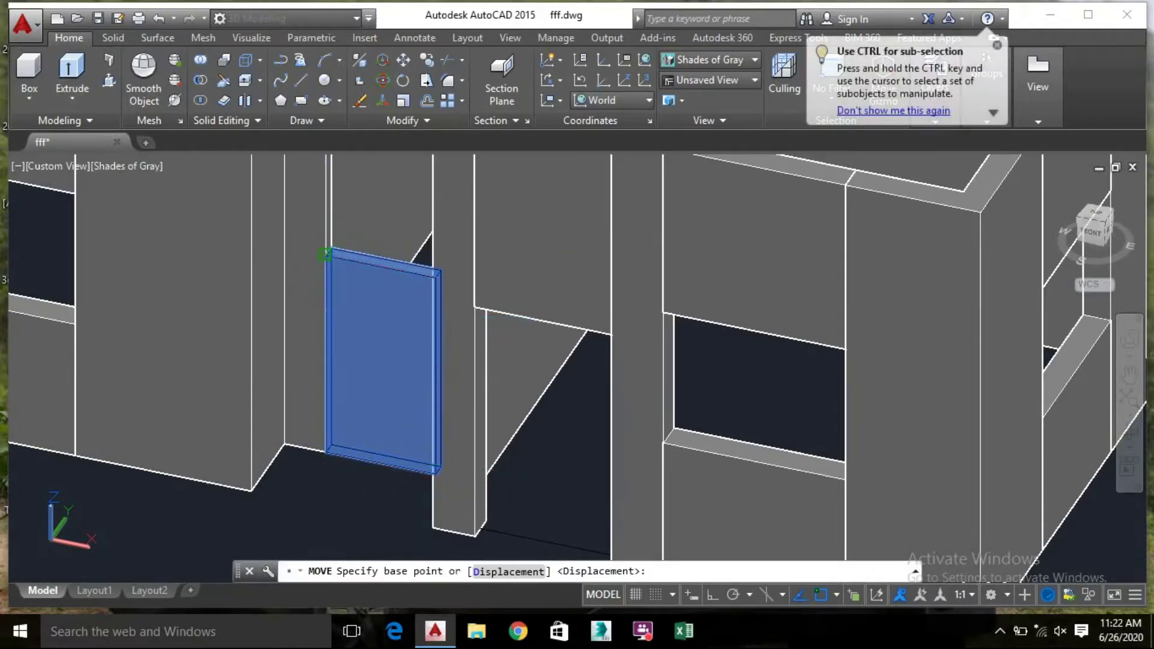
click(326, 253)
middle_drag(330, 193, 334, 448)
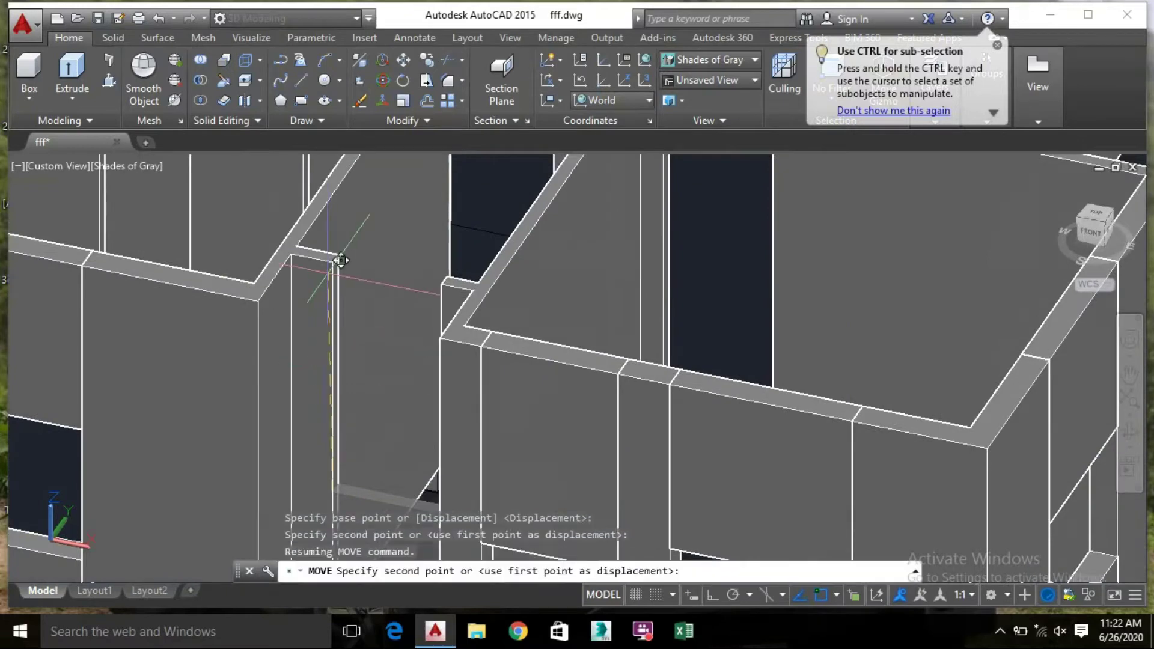
scroll(340, 261, up, 2)
scroll(350, 238, down, 4)
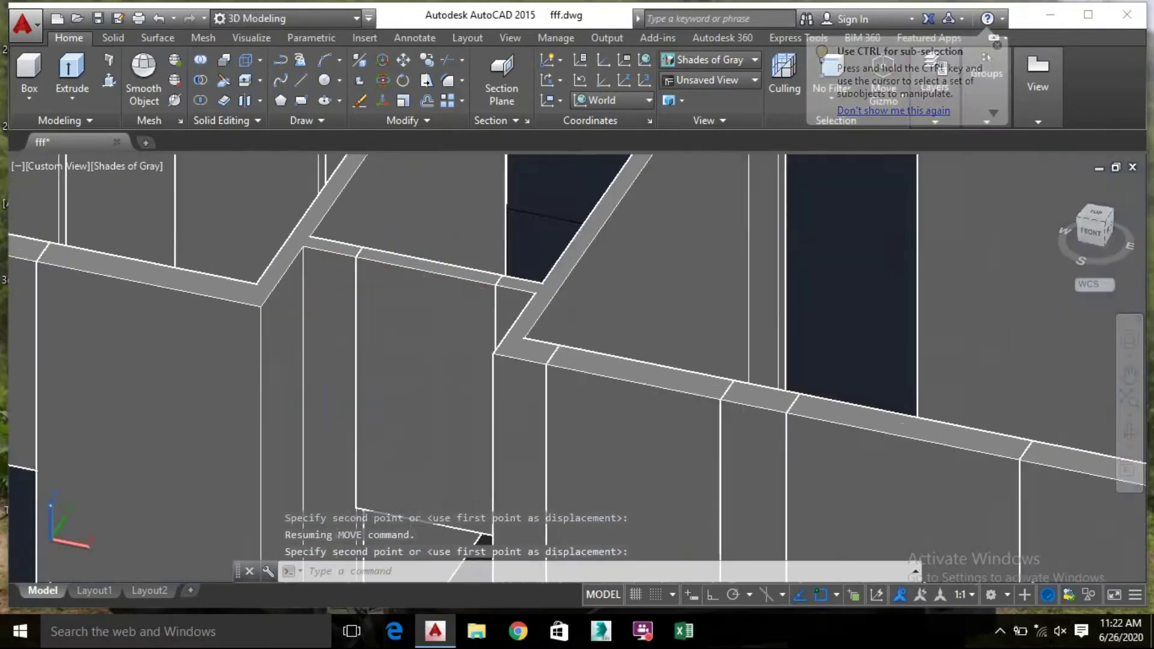
Copy the recessed entrance lintel from its top corner to the wall-top corners of two interior openings behind it
click(408, 331)
right_click(398, 329)
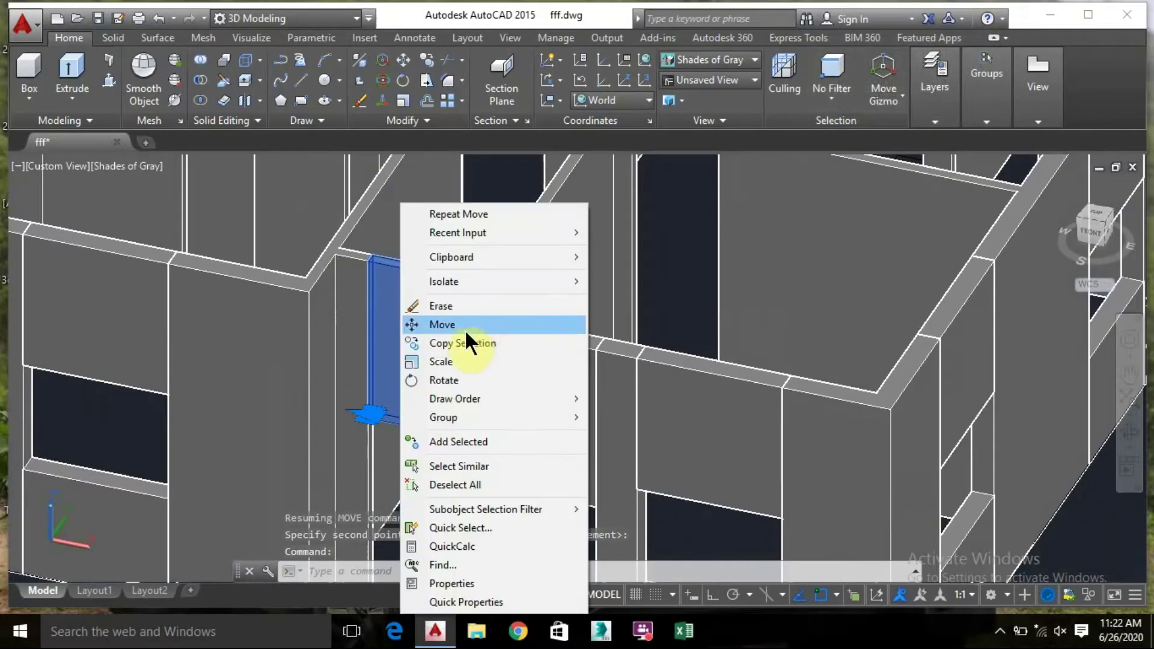
click(468, 337)
click(369, 256)
middle_drag(369, 255, 410, 313)
scroll(410, 313, down, 2)
scroll(409, 313, up, 3)
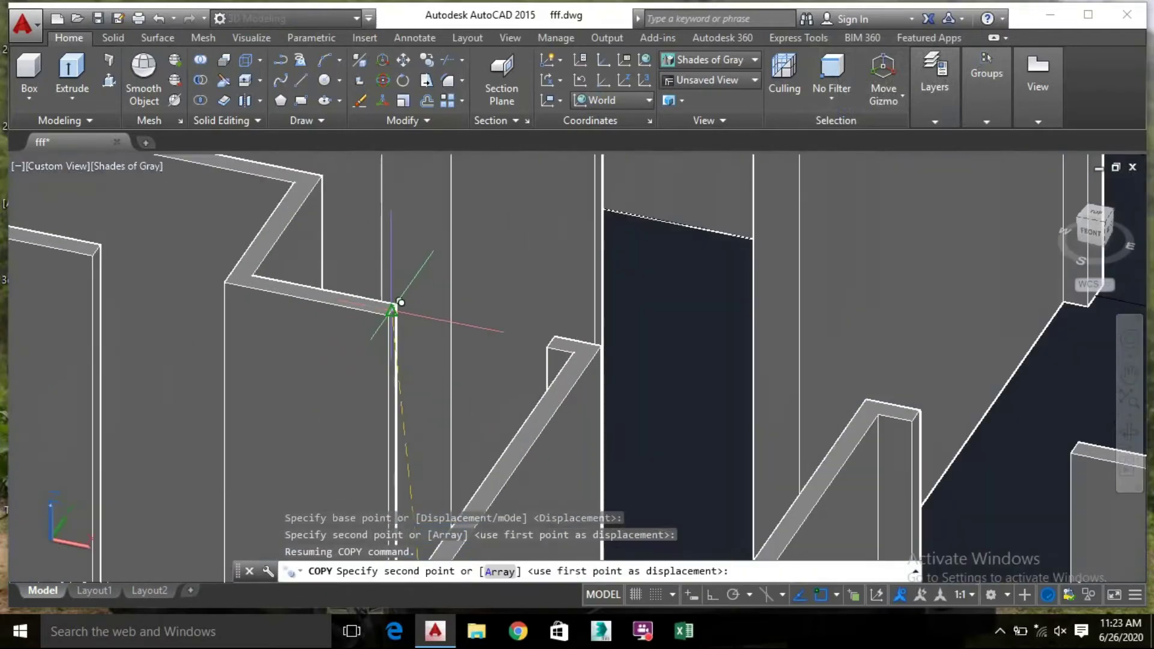
click(391, 309)
scroll(420, 399, up, 4)
click(558, 190)
Place two more copies of the entrance lintel at wall-top corners of the remaining matching interior openings, and end the copying
scroll(559, 191, down, 2)
middle_drag(572, 258, 281, 87)
scroll(474, 285, up, 3)
click(479, 244)
scroll(479, 244, down, 2)
middle_drag(565, 232, 234, 464)
click(616, 198)
scroll(597, 240, down, 2)
middle_drag(475, 261, 489, 404)
middle_drag(394, 363, 574, 304)
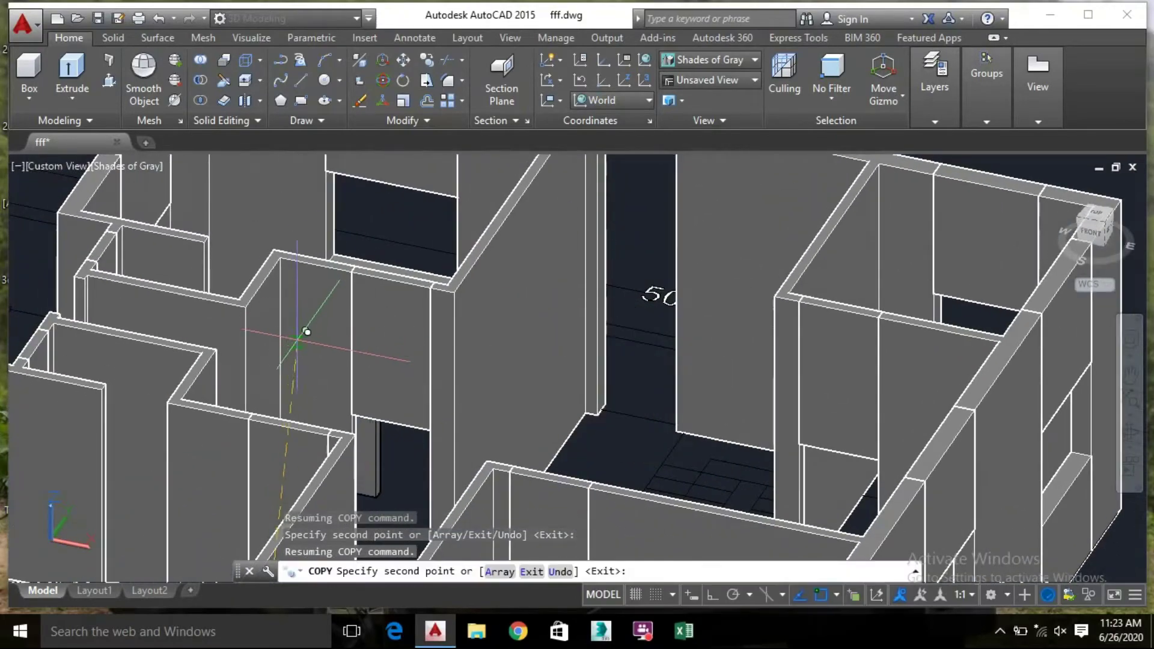
scroll(438, 390, down, 3)
key(Escape)
Copy the lintel beside the front window from its top corner to the wall-top corner of another matching opening
shift+middle_drag(586, 235, 481, 282)
scroll(457, 264, up, 6)
click(456, 264)
right_click(571, 246)
key(Escape)
right_click(475, 279)
click(537, 343)
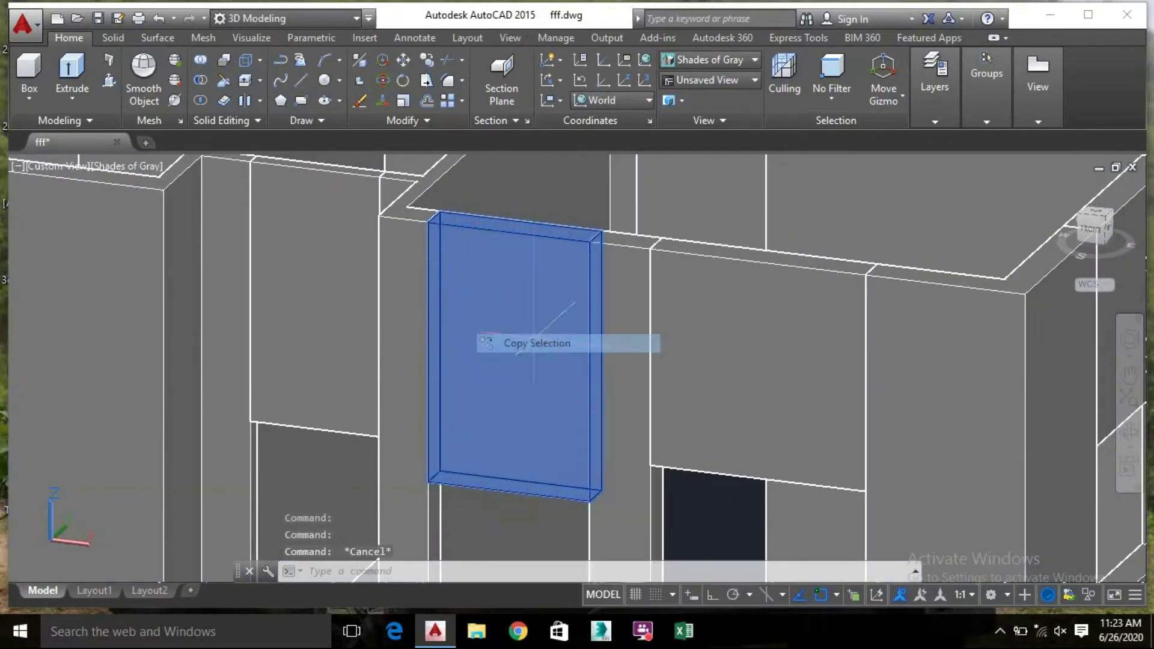
click(427, 215)
scroll(453, 467, down, 5)
scroll(516, 331, down, 3)
scroll(515, 332, up, 5)
click(481, 335)
scroll(610, 267, down, 5)
scroll(481, 290, down, 3)
shift+middle_drag(481, 290, 529, 304)
key(Escape)
Draw a 6' high box between opposite base corners of the unfilled interior opening behind the front rooms
scroll(397, 348, up, 3)
shift+middle_drag(397, 347, 372, 446)
scroll(372, 446, up, 6)
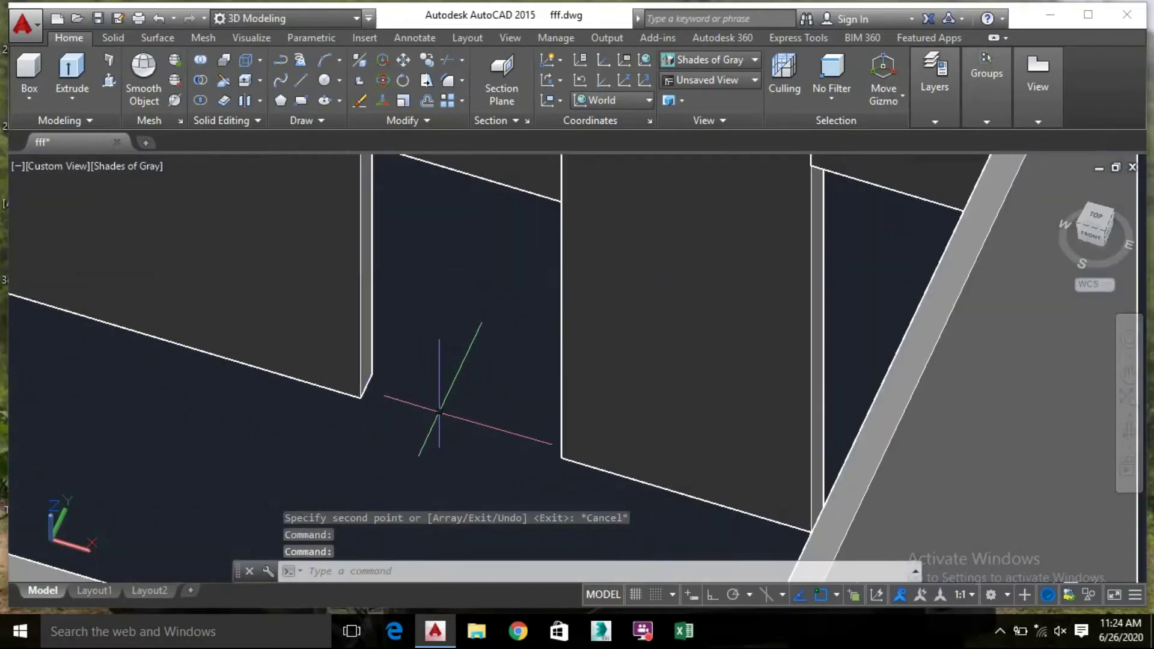
click(29, 71)
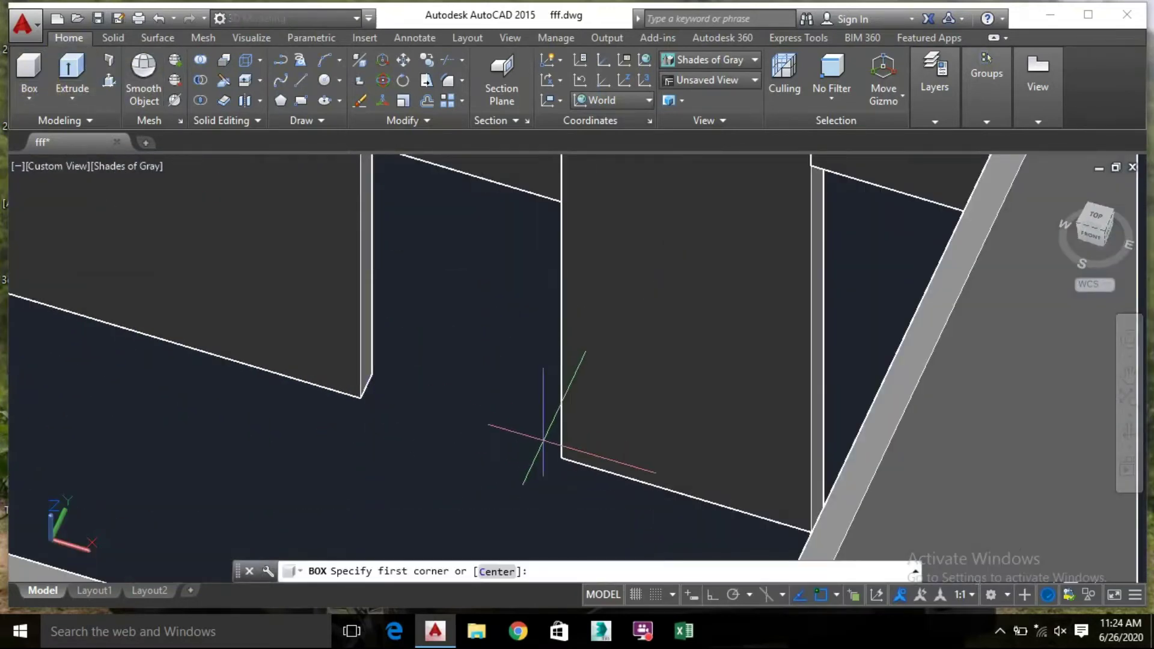
scroll(542, 440, up, 3)
click(581, 476)
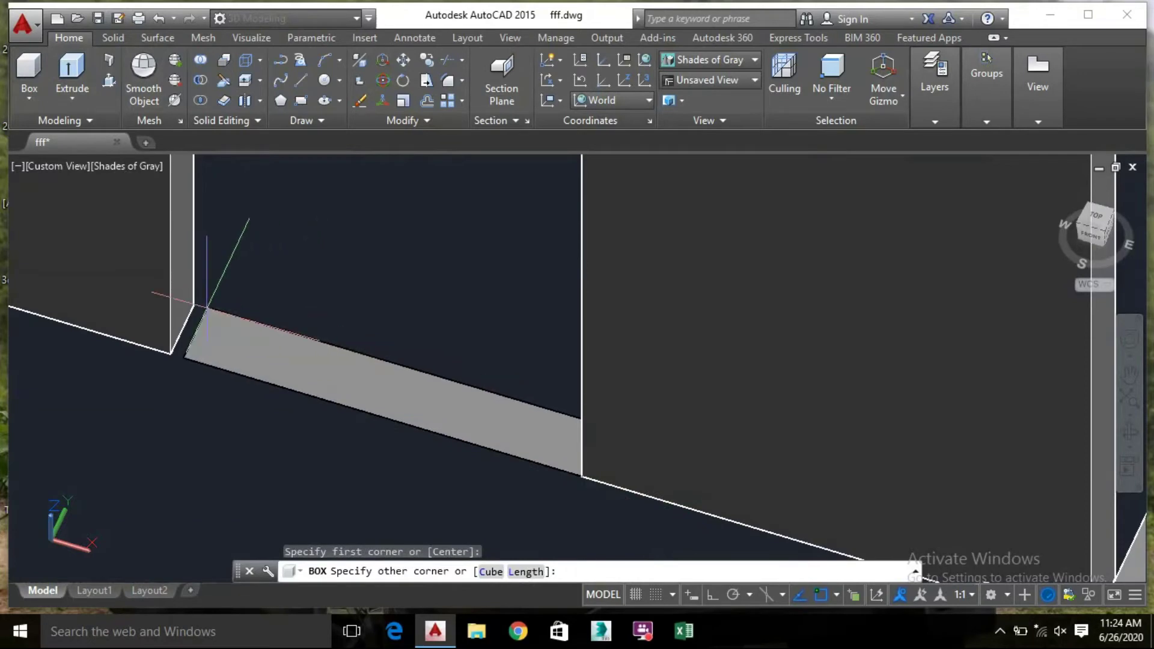
click(193, 304)
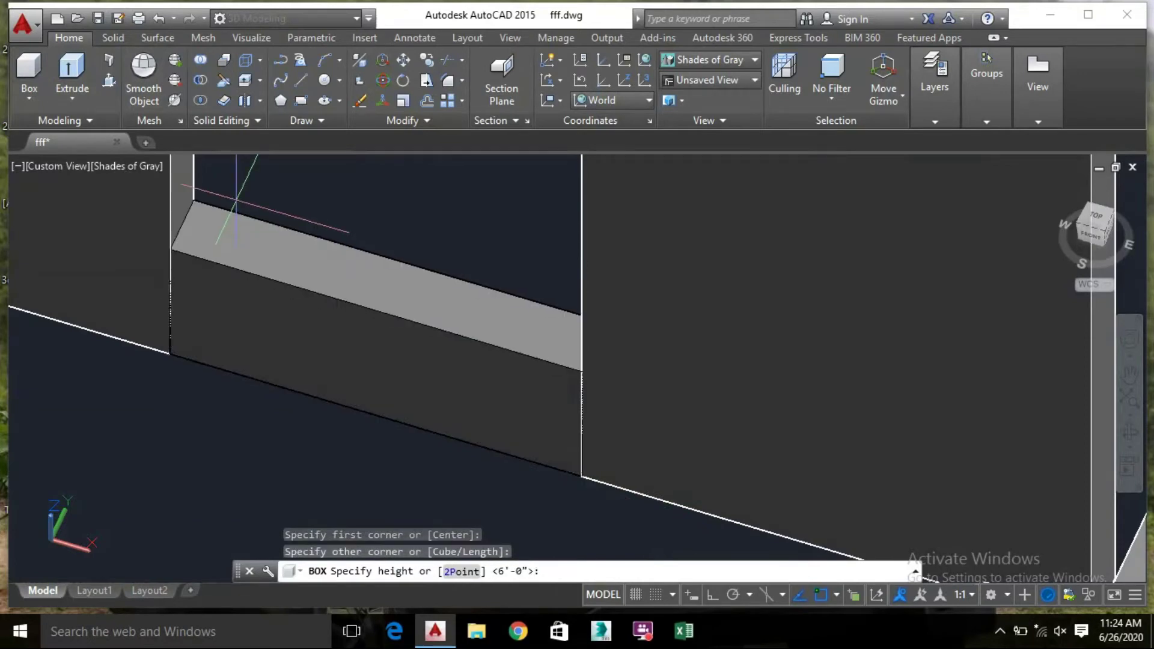
scroll(198, 306, down, 4)
middle_drag(216, 282, 229, 354)
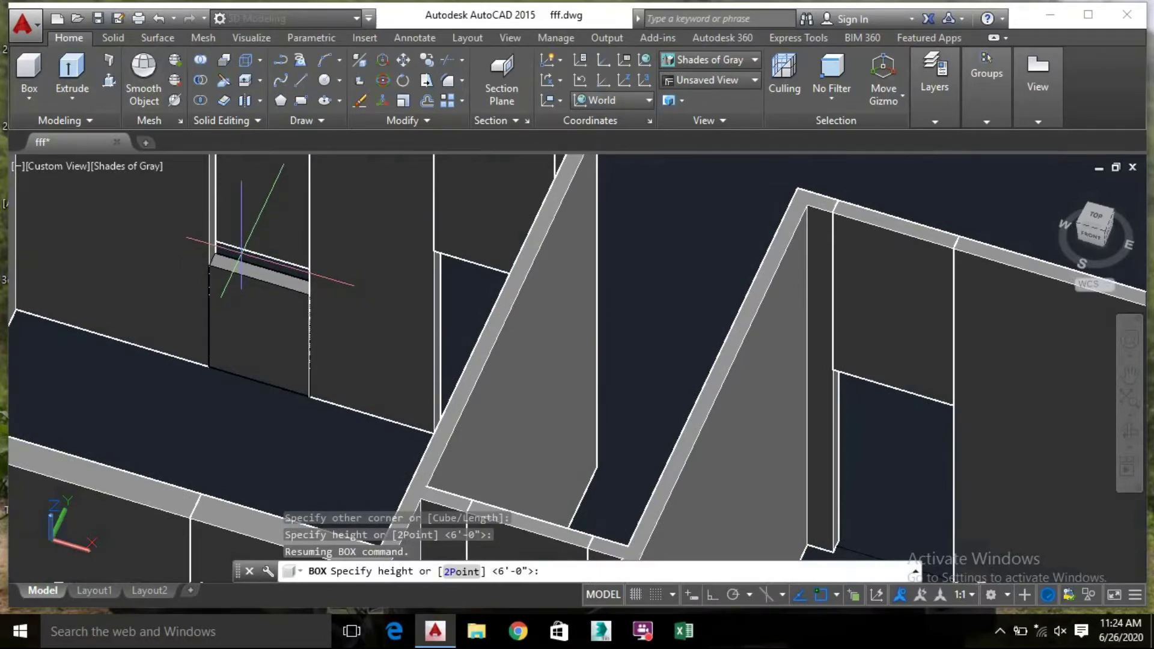
text(6')
key(Return)
Move the interior 6' box from its top corner up to the adjoining wall-top corner so the tops are flush
scroll(242, 255, down, 4)
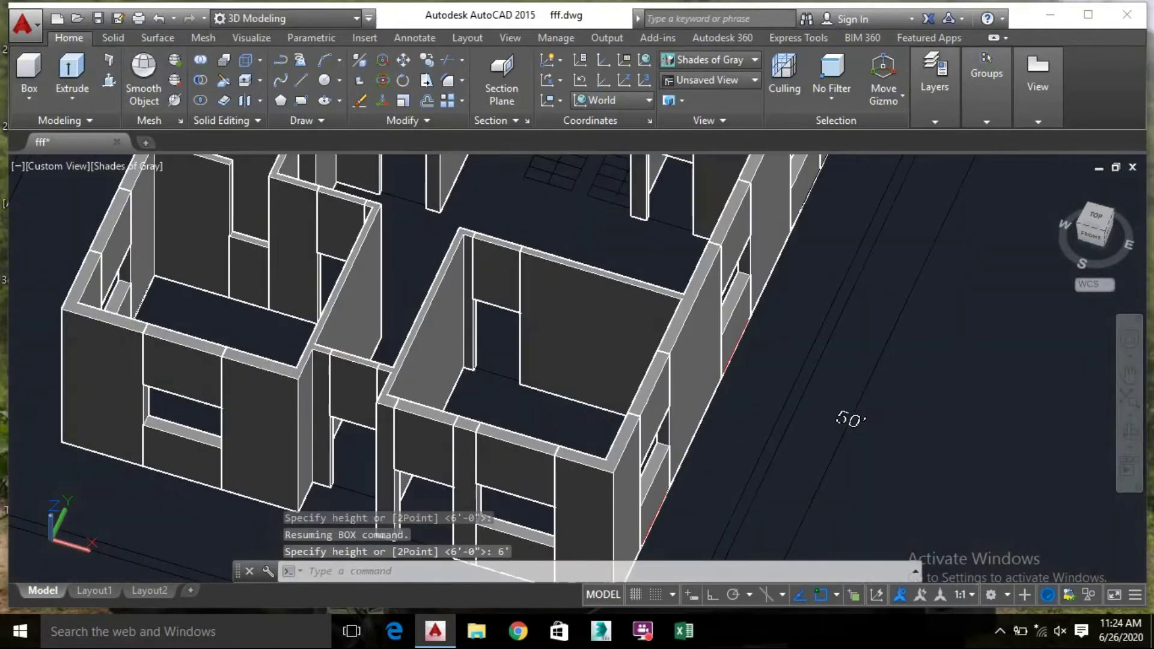
scroll(182, 381, up, 6)
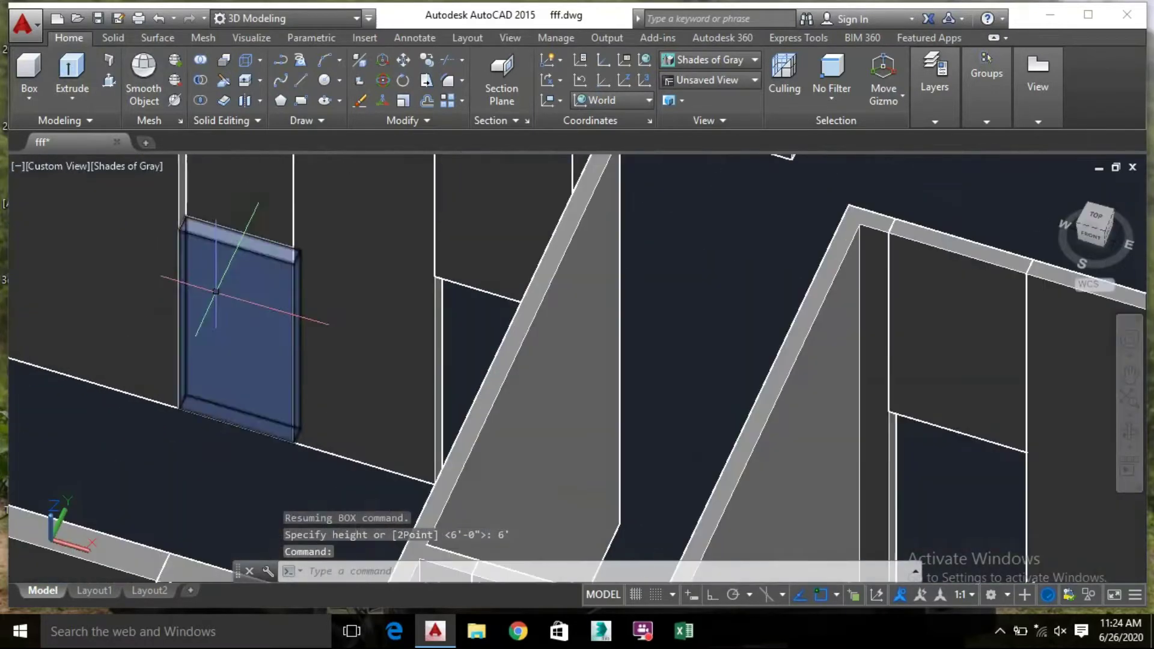
click(228, 288)
right_click(211, 327)
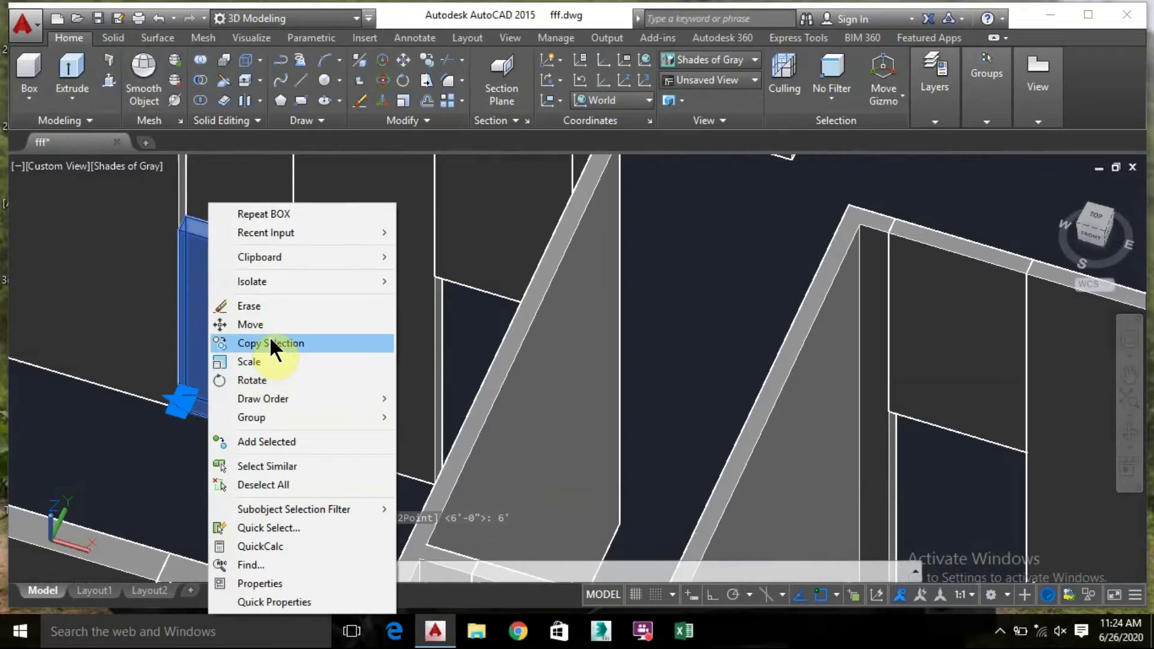
click(259, 324)
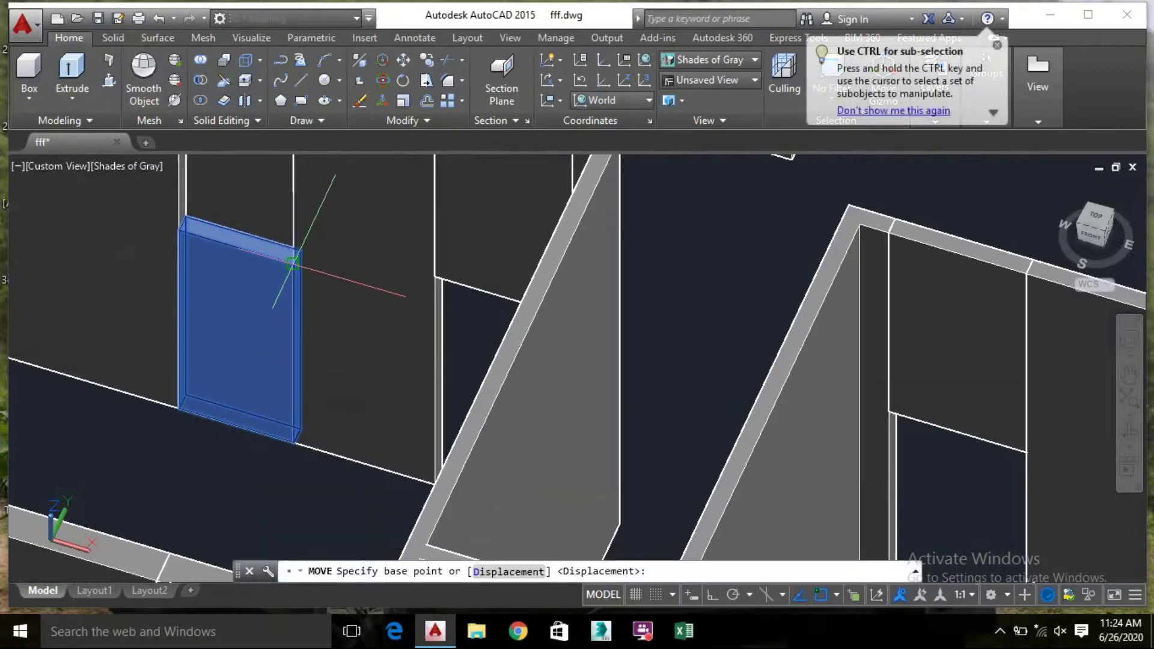
click(308, 204)
scroll(308, 204, down, 5)
middle_drag(309, 204, 288, 392)
scroll(299, 282, up, 5)
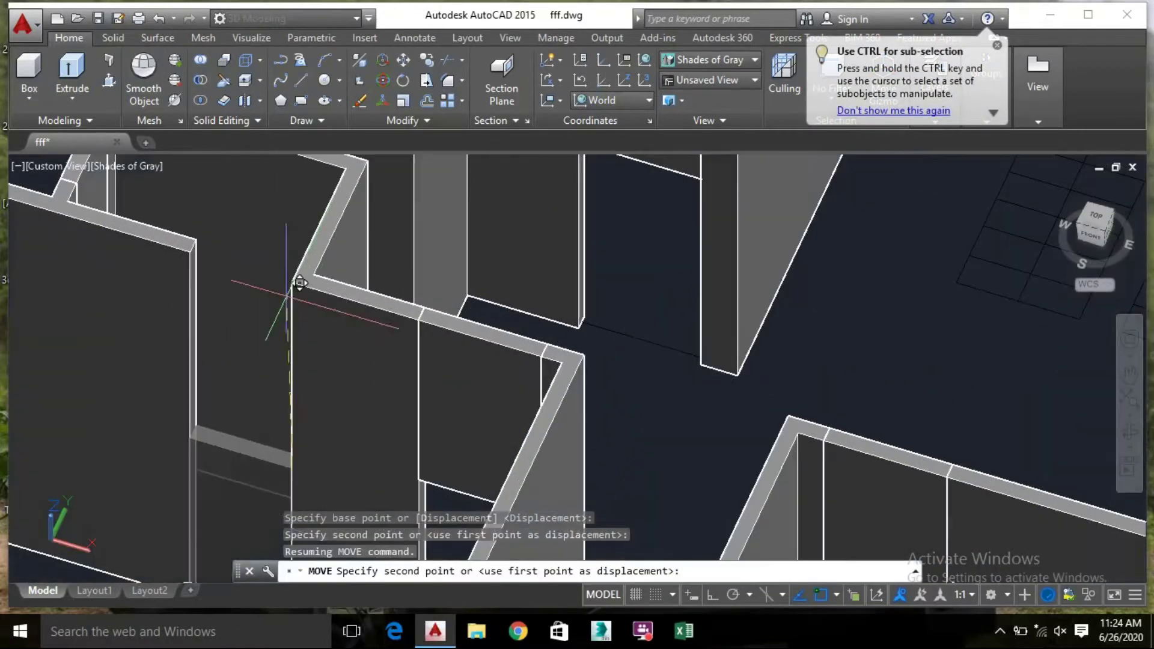
click(292, 281)
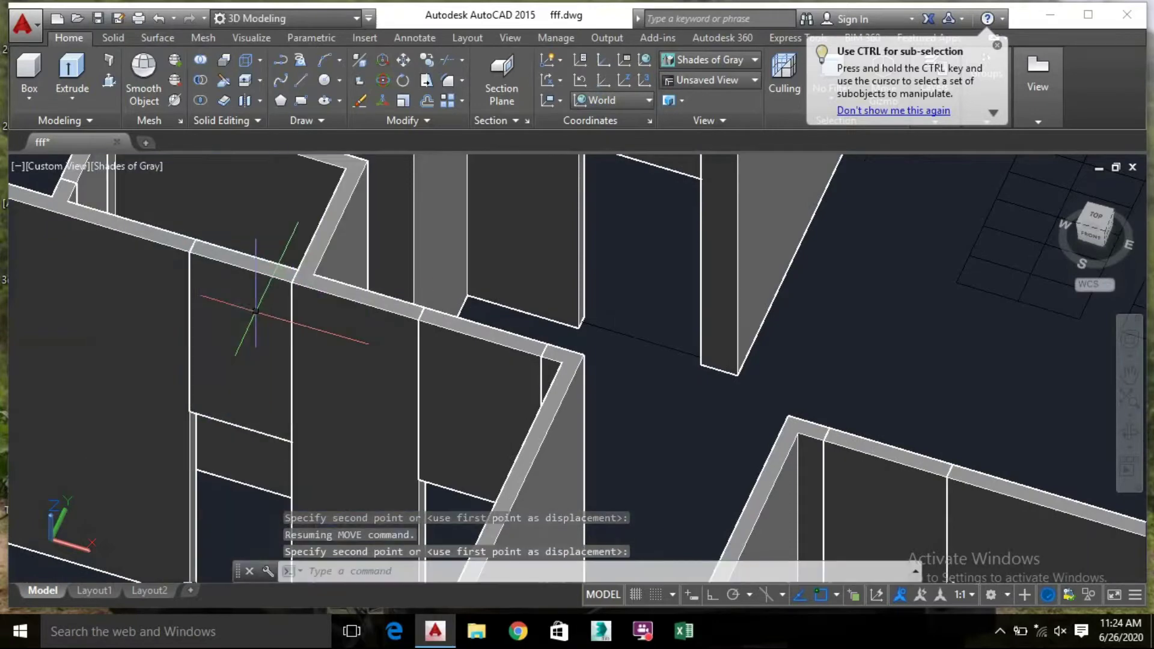
click(244, 334)
right_click(220, 314)
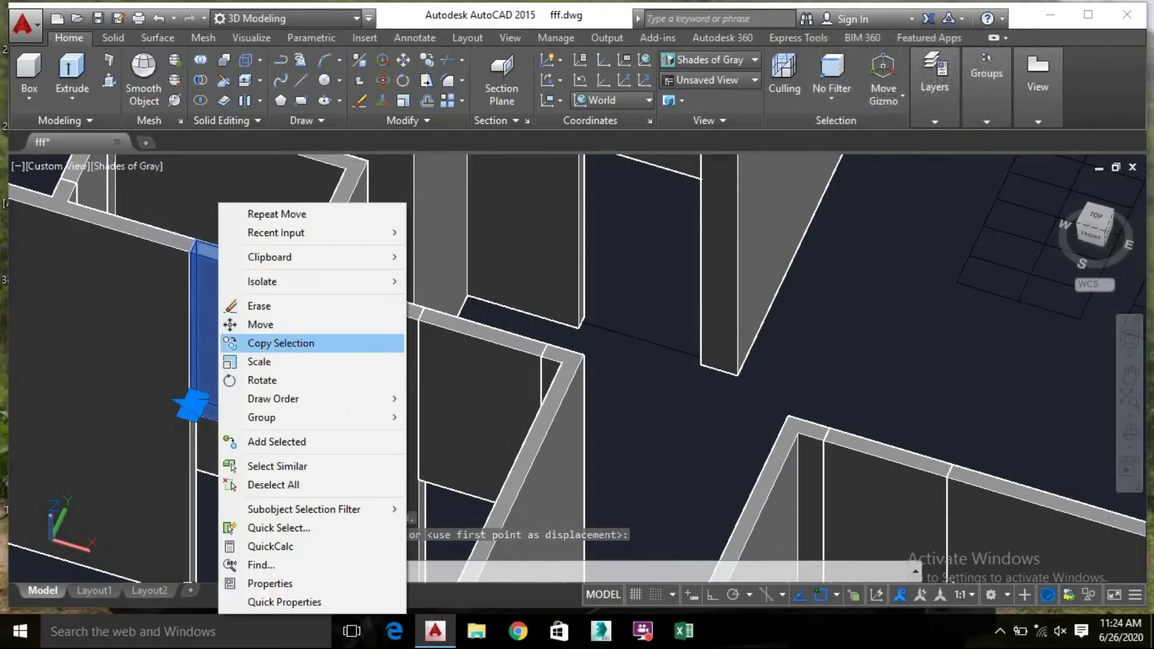
click(277, 342)
click(292, 281)
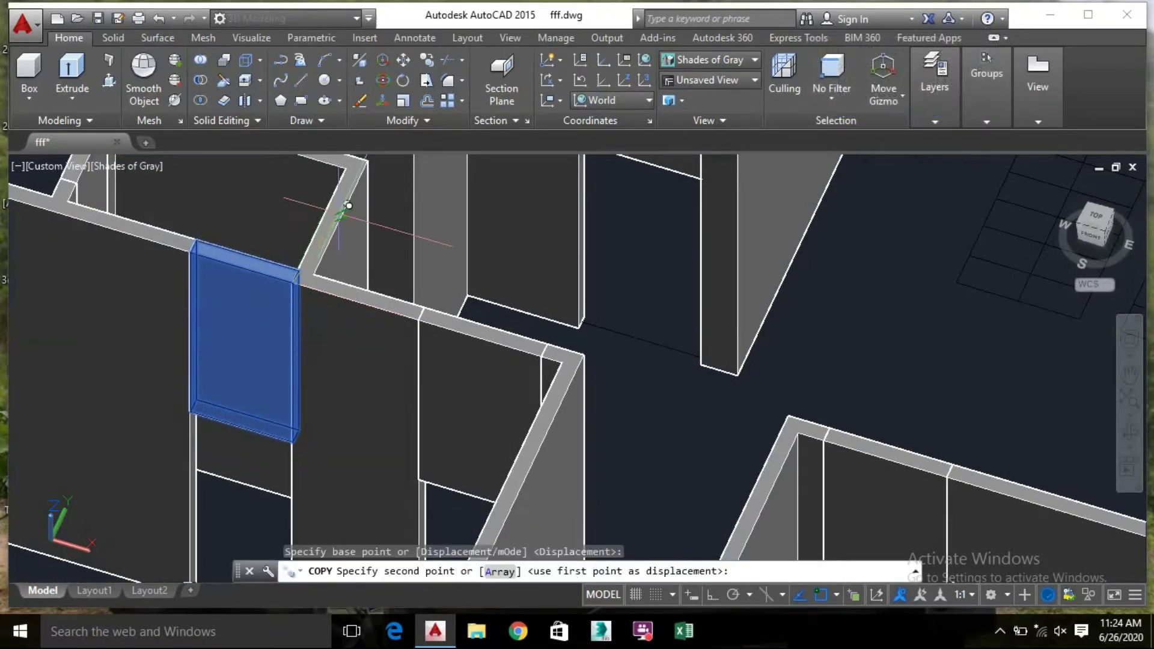
middle_drag(351, 204, 319, 442)
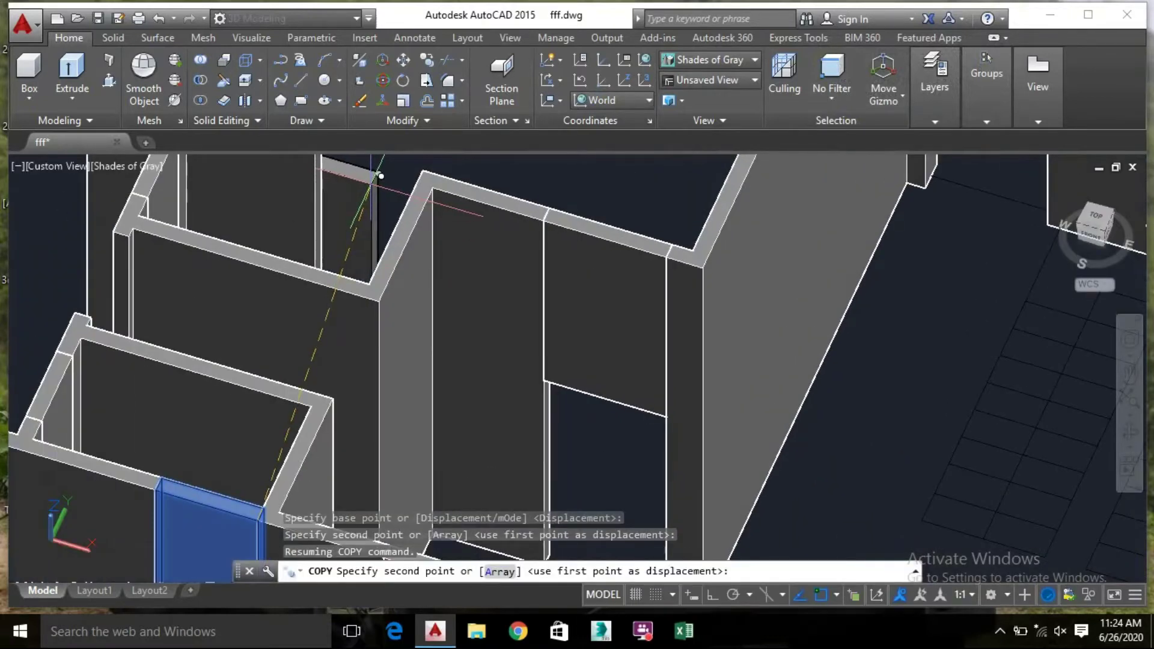
key(Escape)
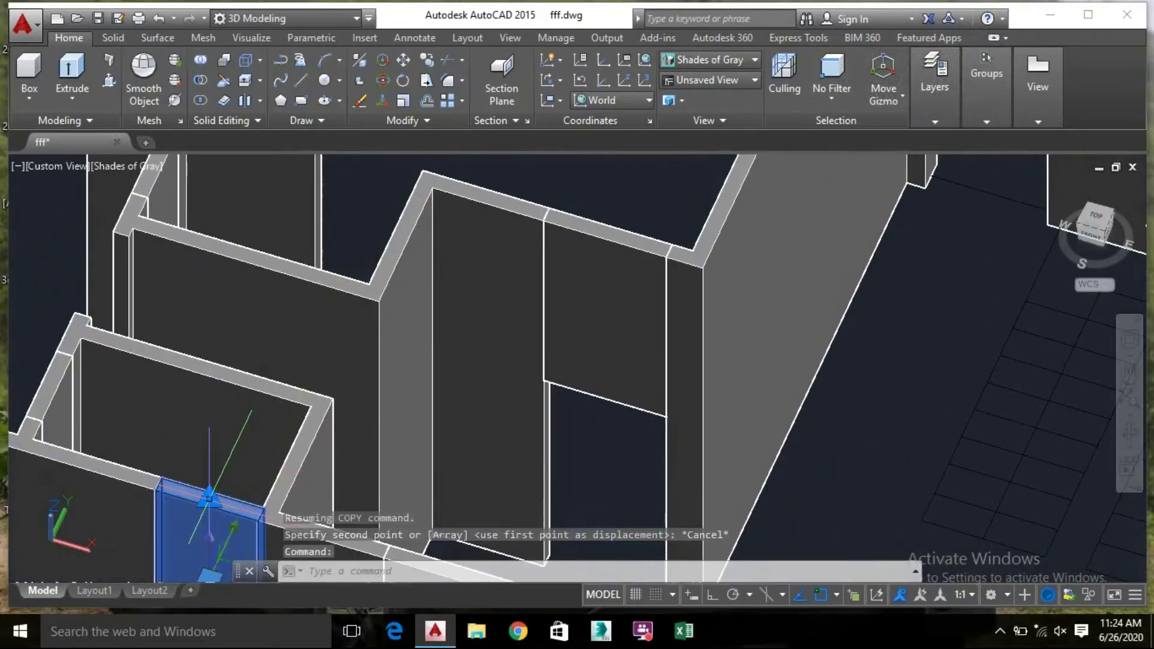
Copy the selected lintel from its back top corner to the wall-top corner of the open interior doorway behind it, and end the copying
right_click(174, 502)
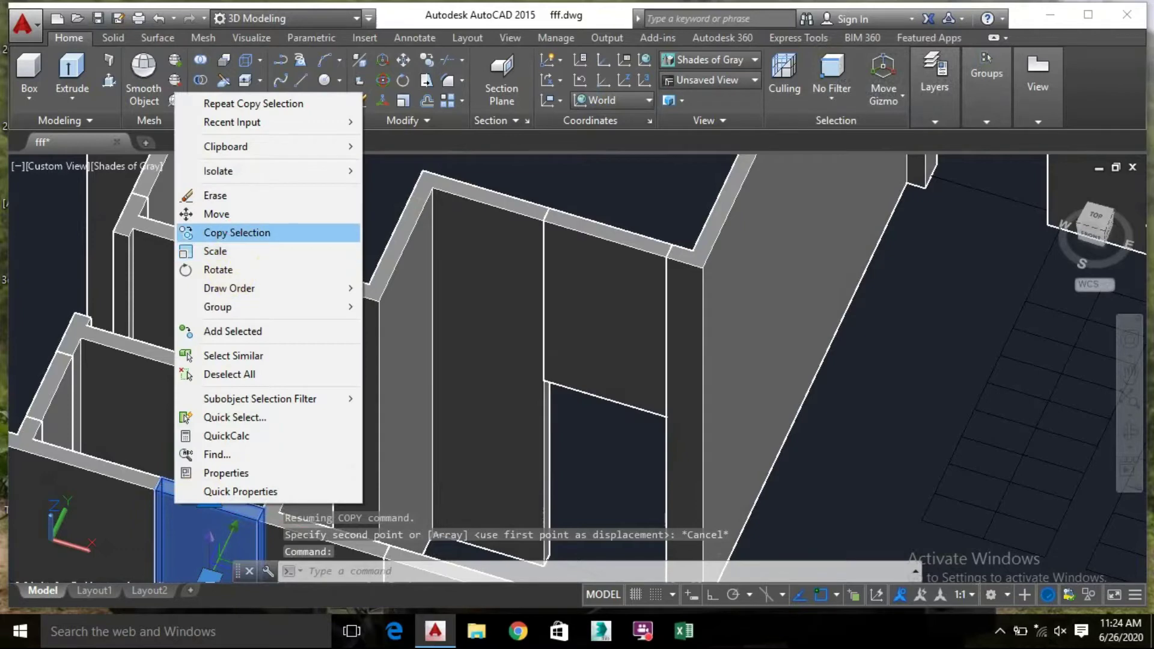
click(237, 233)
scroll(154, 475, up, 3)
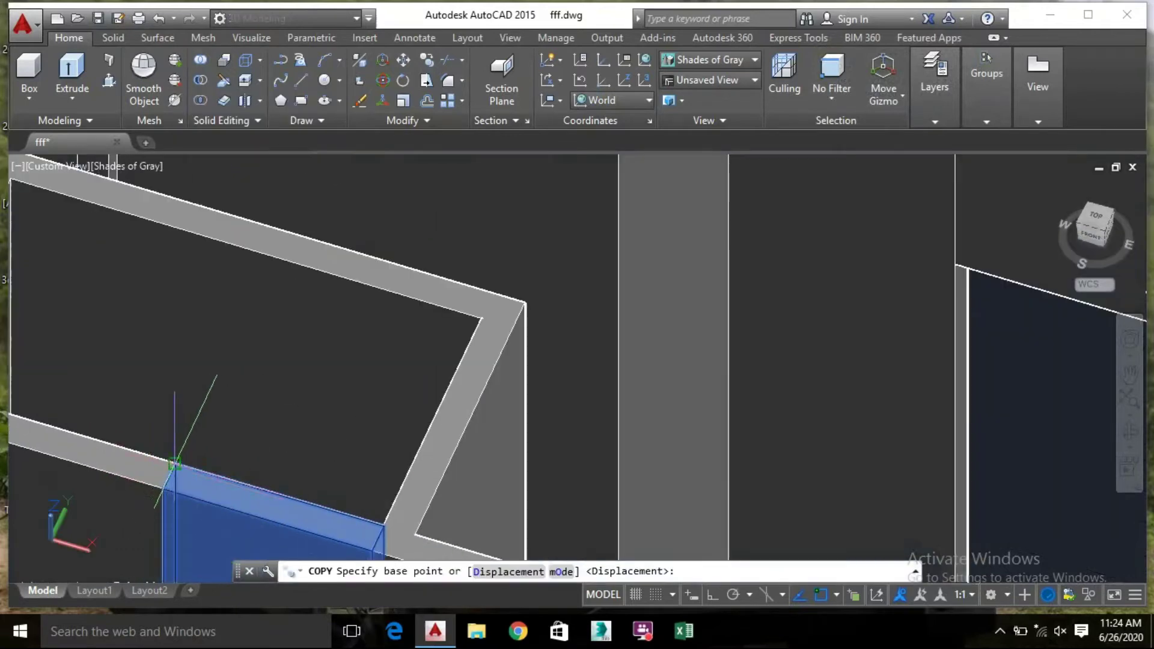
click(174, 463)
scroll(244, 304, down, 3)
middle_drag(282, 319, 227, 443)
scroll(288, 252, up, 2)
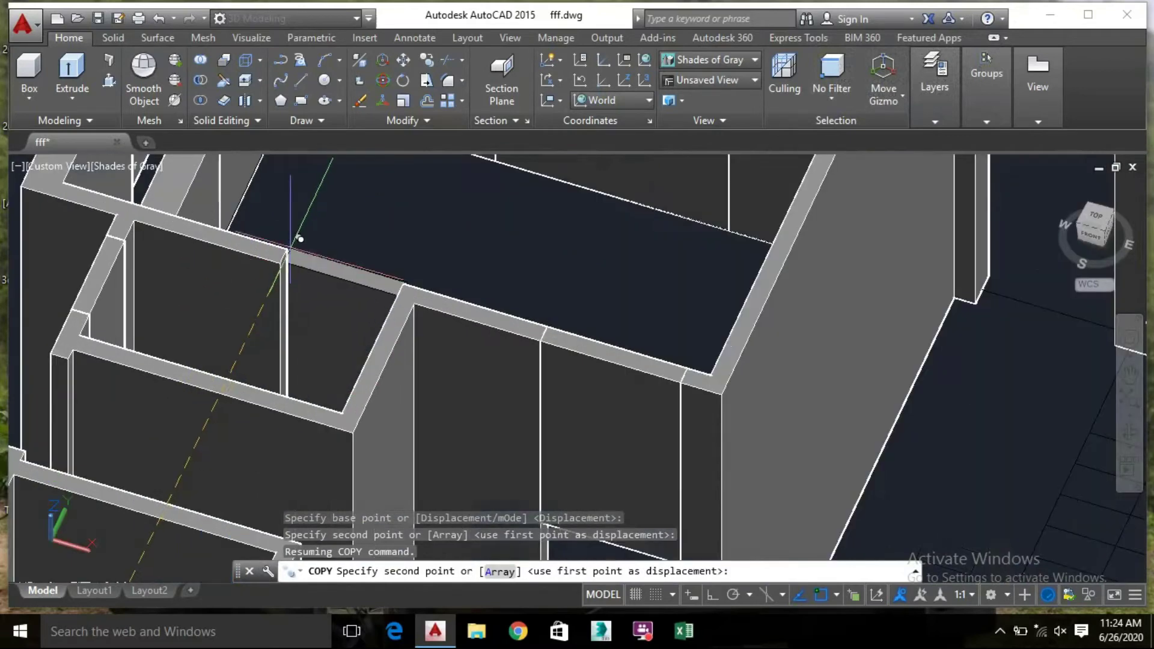
scroll(297, 245, up, 3)
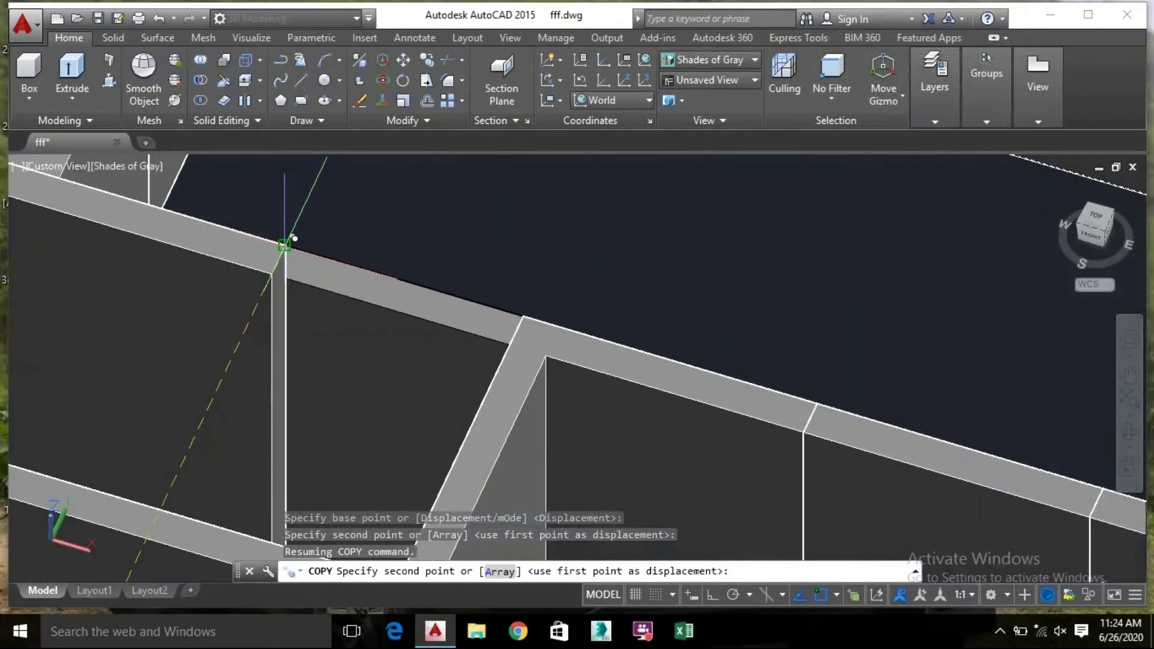
click(284, 245)
scroll(378, 259, down, 2)
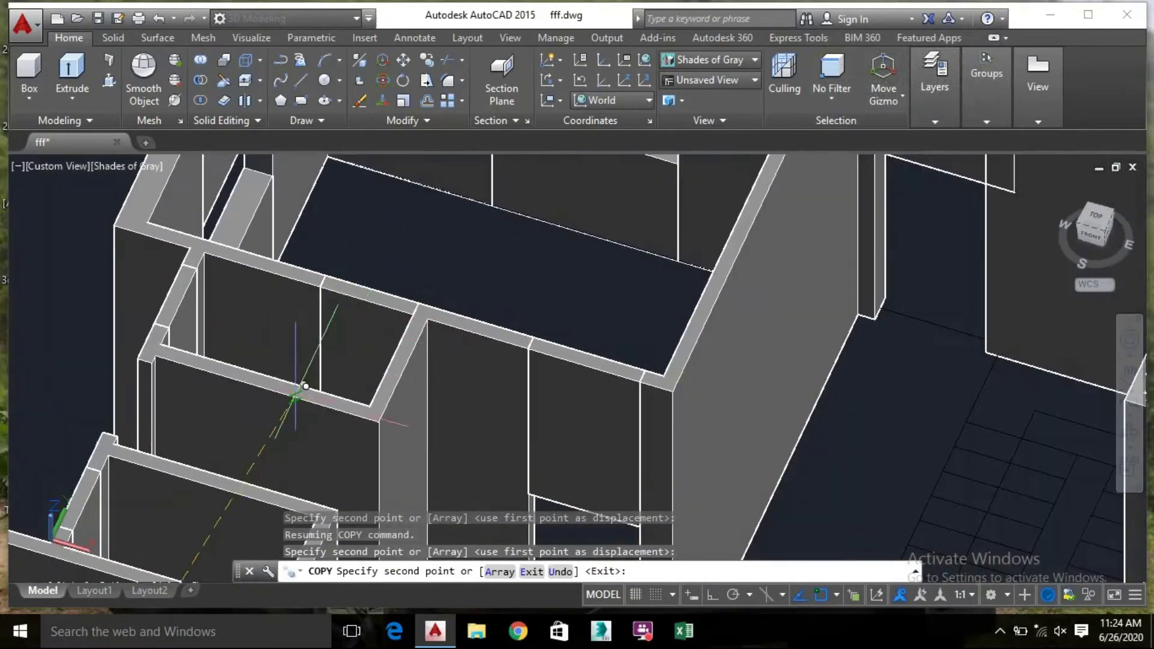
scroll(305, 386, down, 3)
shift+middle_drag(304, 405, 356, 383)
key(Return)
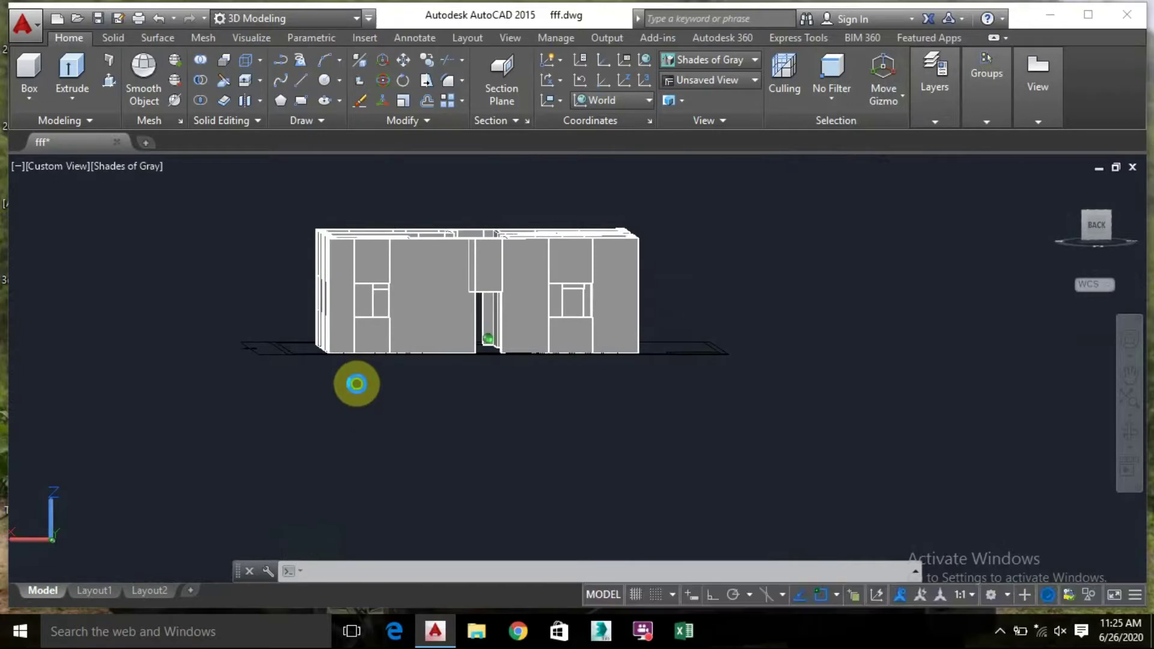
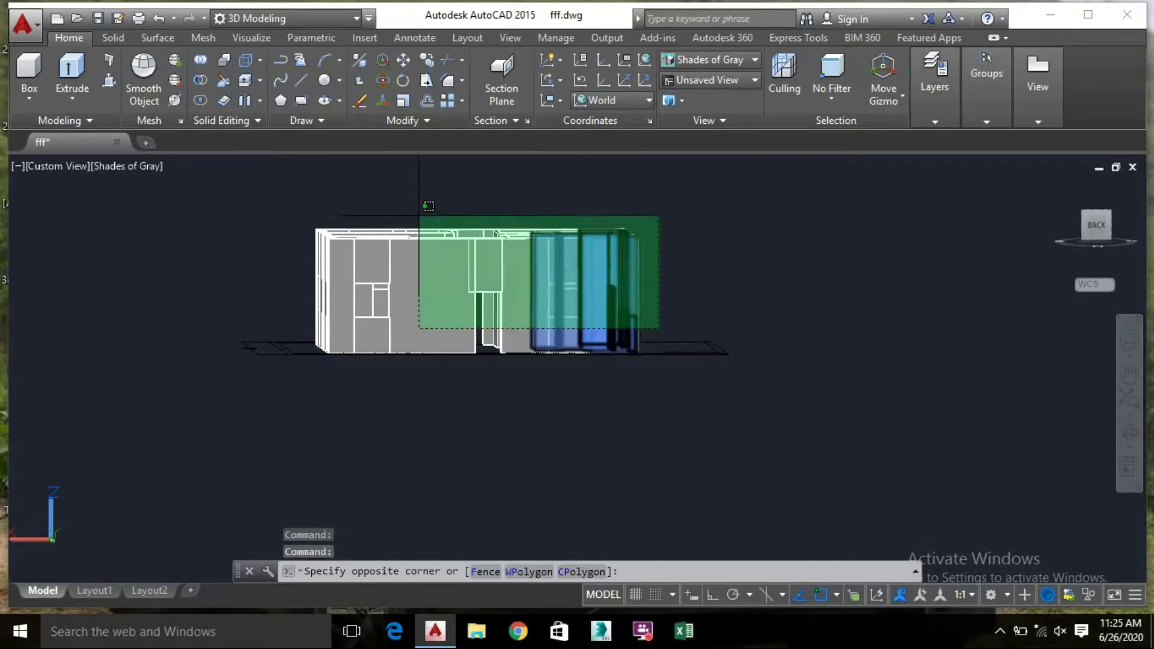
Union all the wall, sill and lintel solids of the house into one solid
click(276, 180)
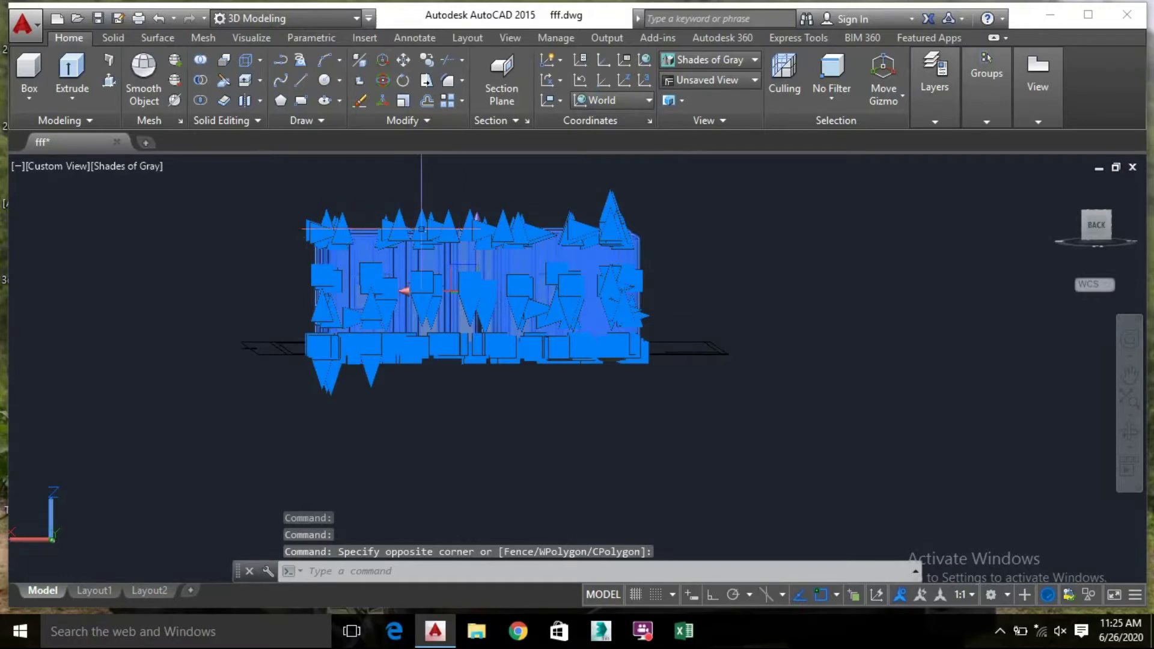
text(union)
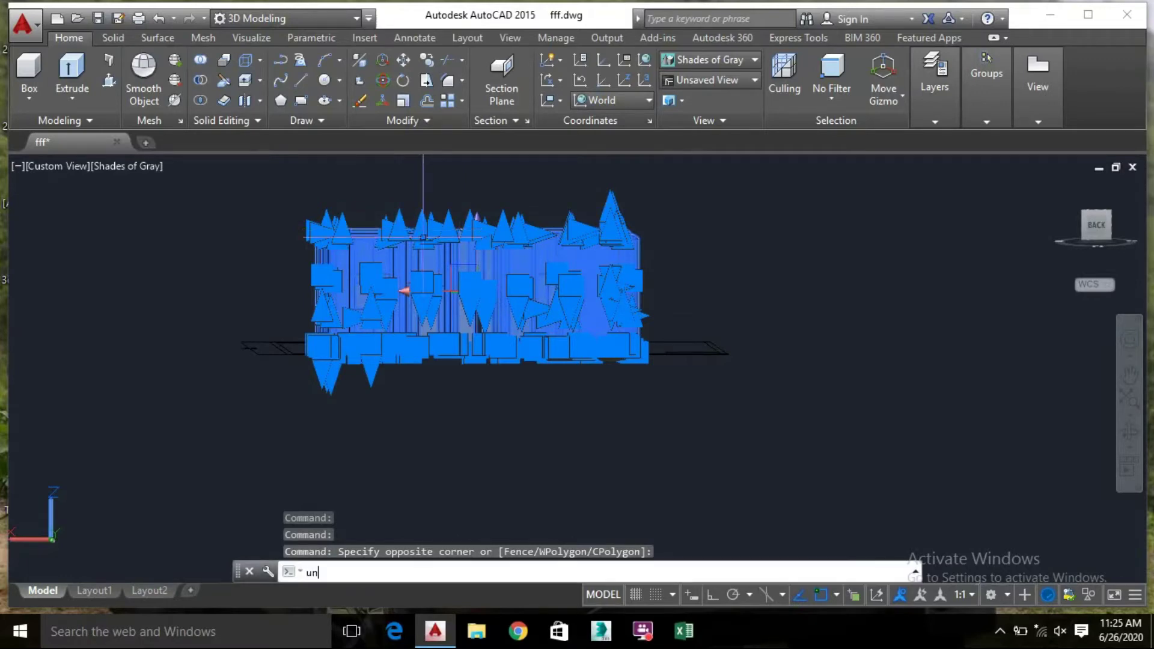
key(Return)
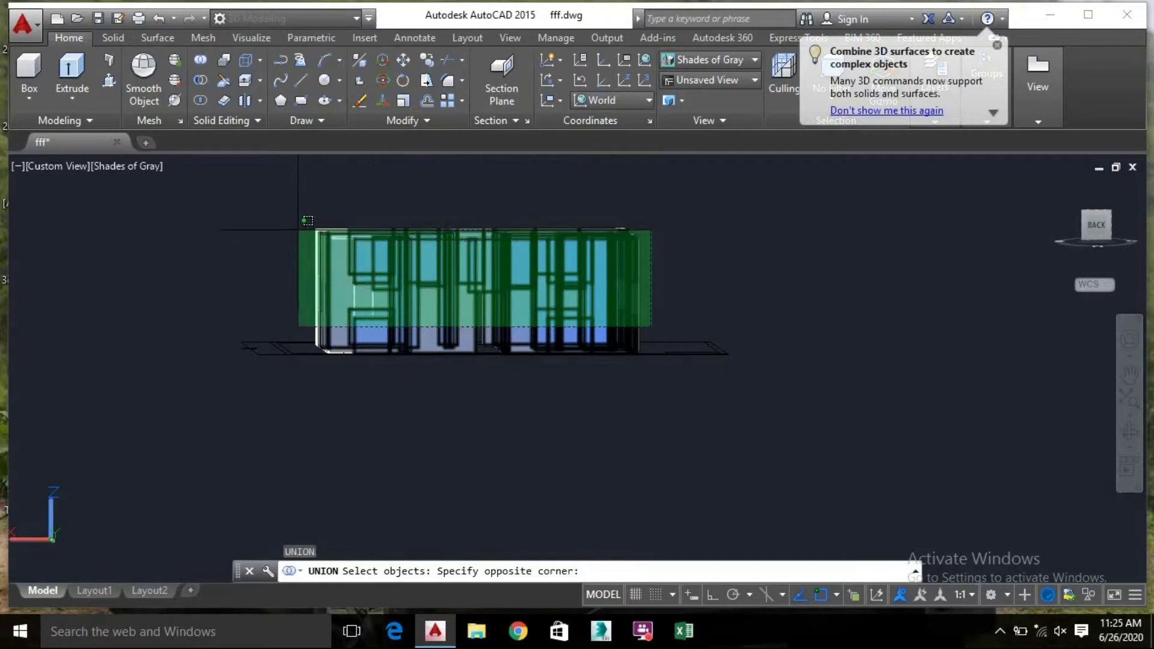
click(272, 203)
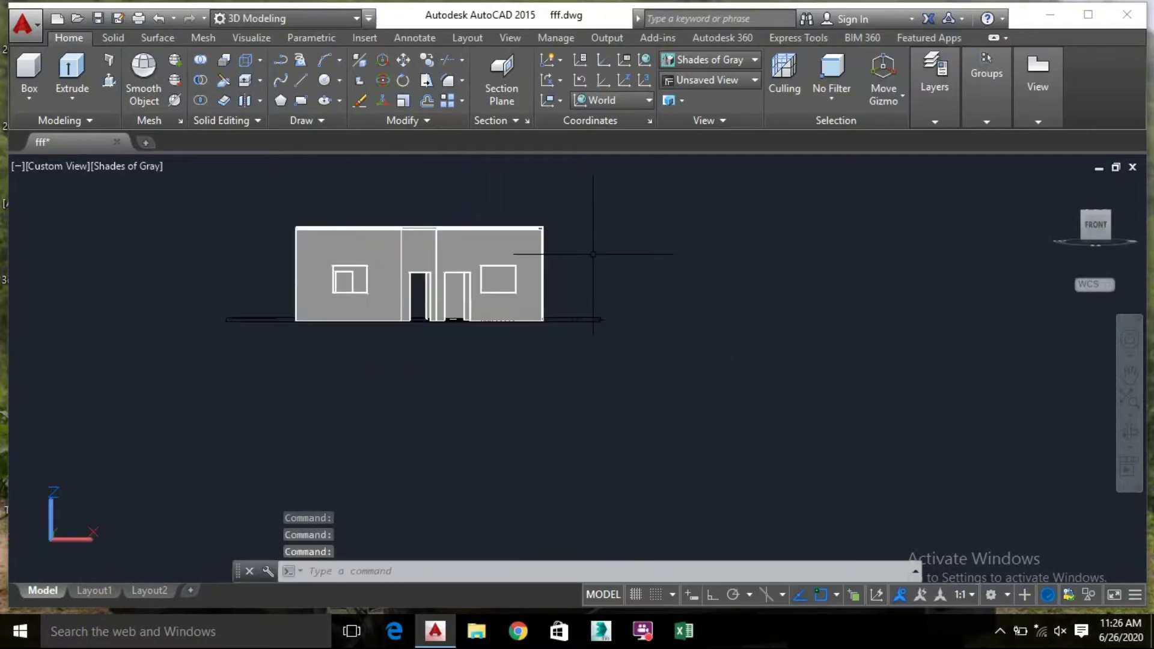
Move the joined house solid sideways in the front view until it is clear of the 2D plan, and deselect it
click(595, 252)
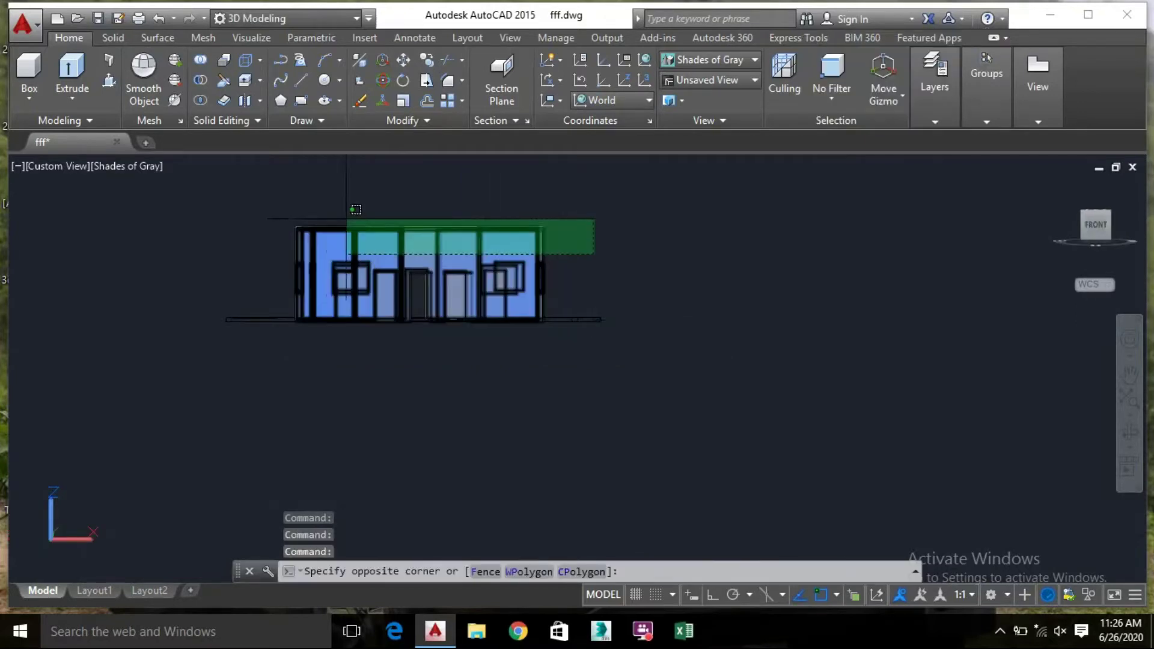
click(288, 218)
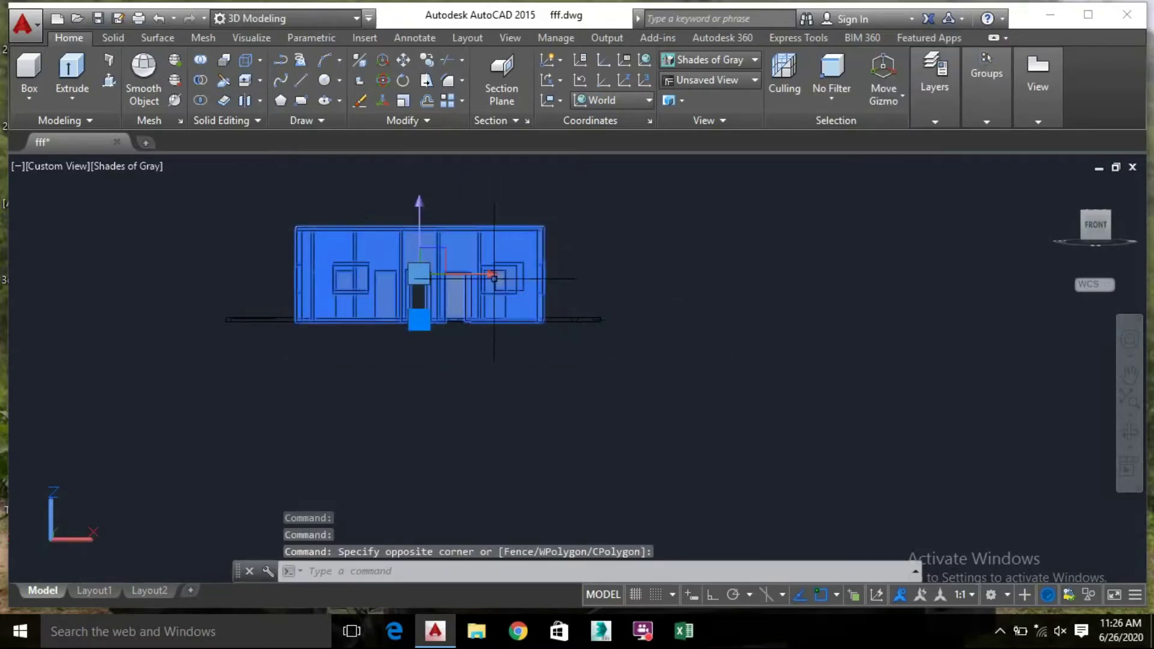
click(419, 274)
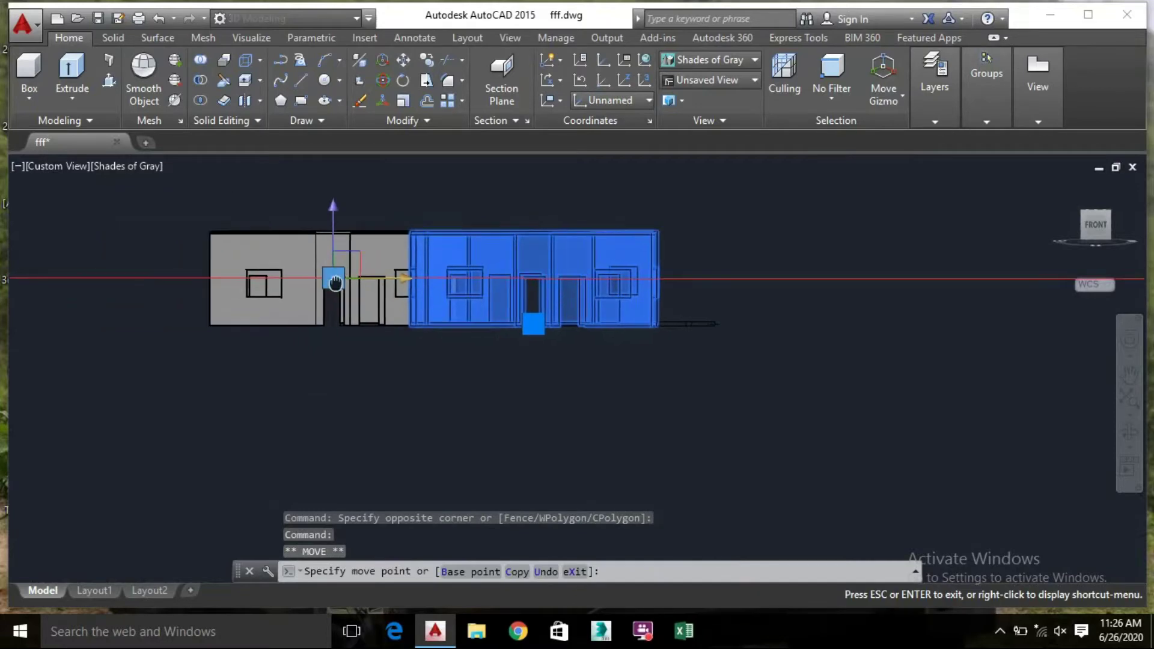
click(217, 284)
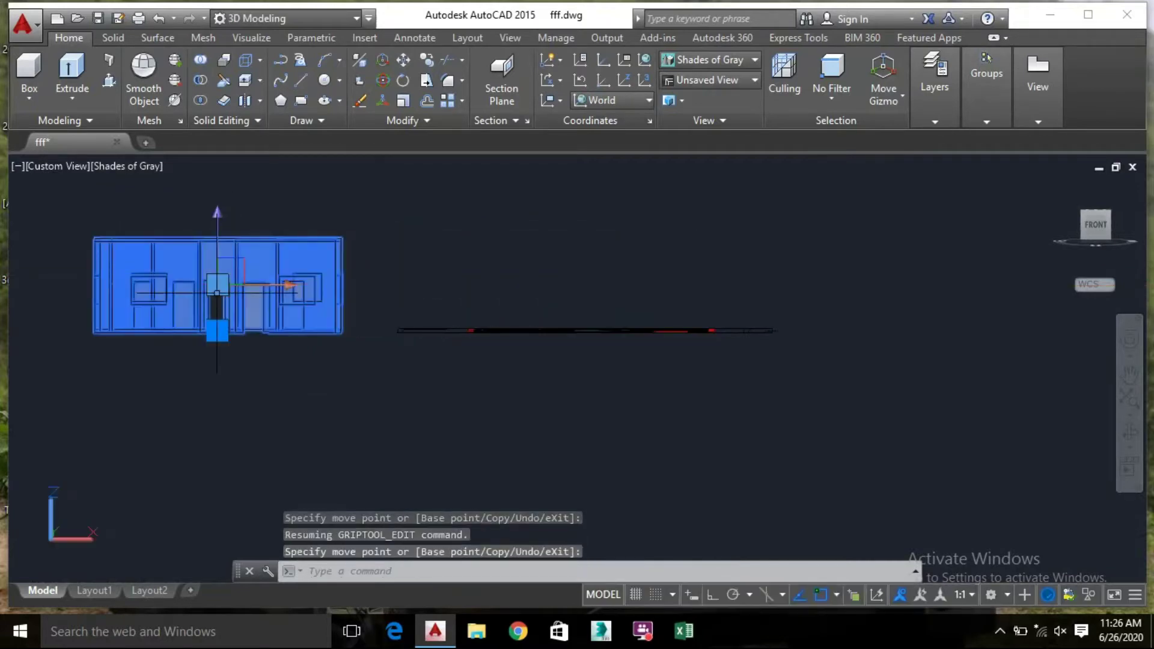
click(486, 269)
Erase the walking lines that run through the two stair flights and the landing in the plan
shift+middle_drag(599, 268, 578, 355)
scroll(618, 309, up, 8)
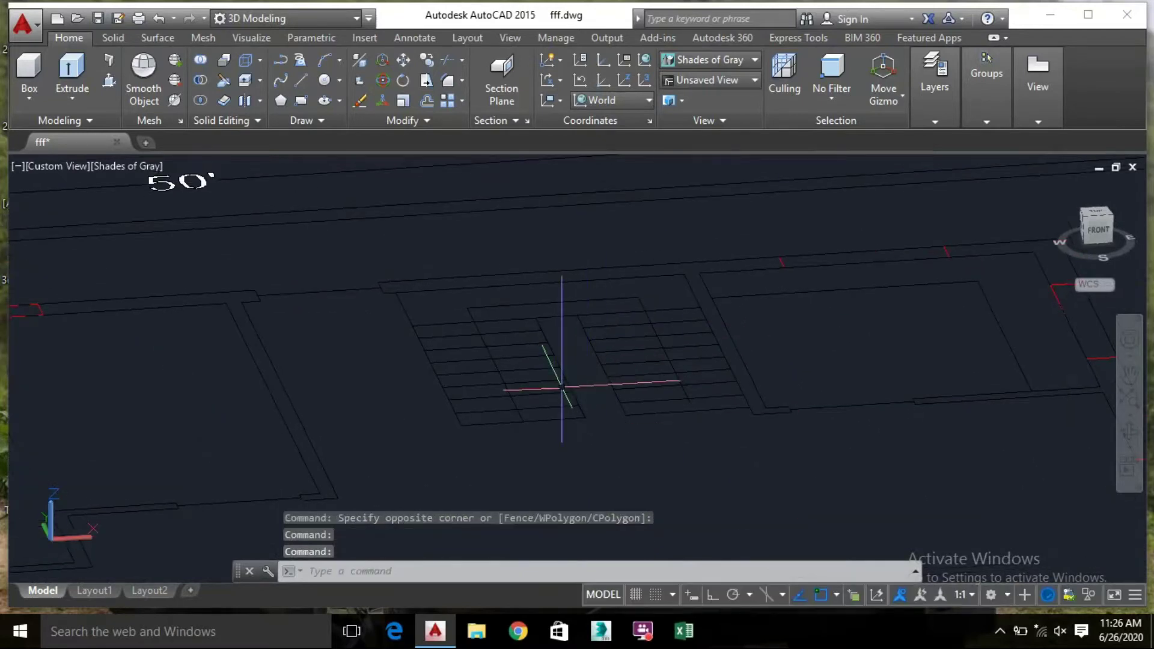
click(106, 80)
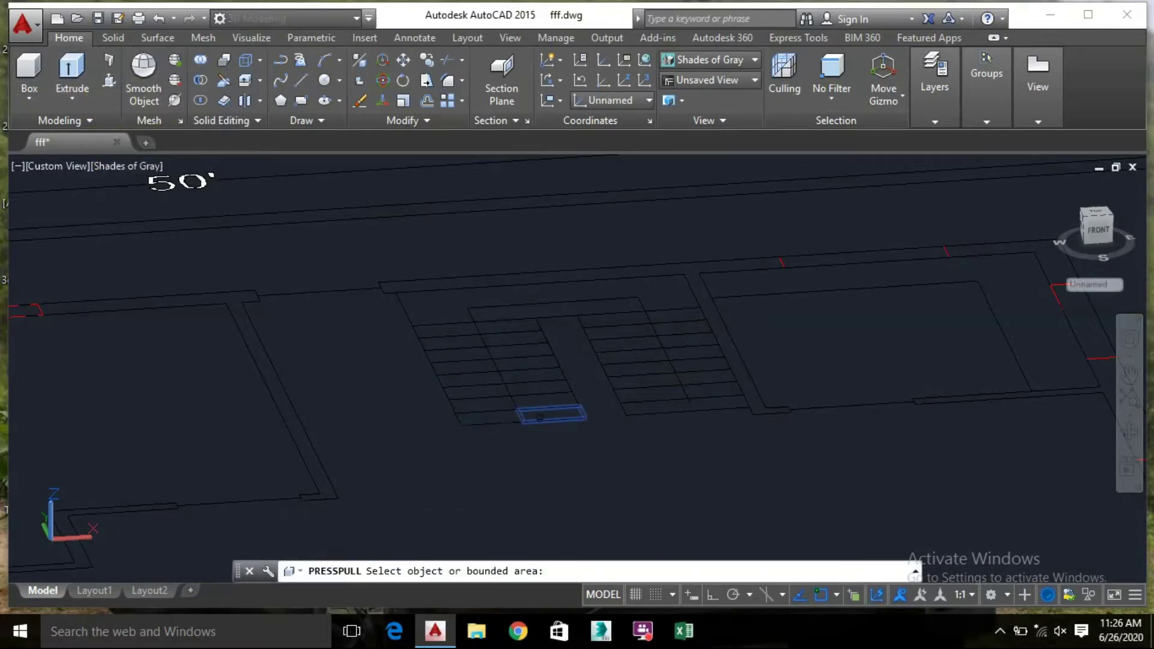
key(Return)
click(514, 402)
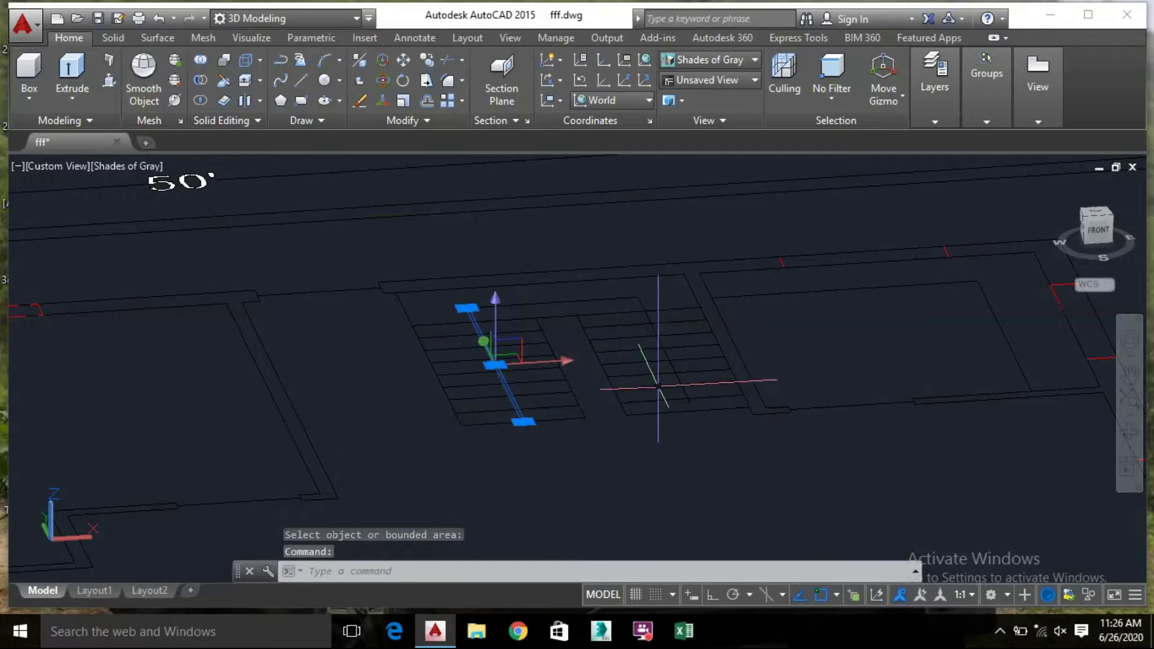
key(Delete)
click(644, 306)
key(Delete)
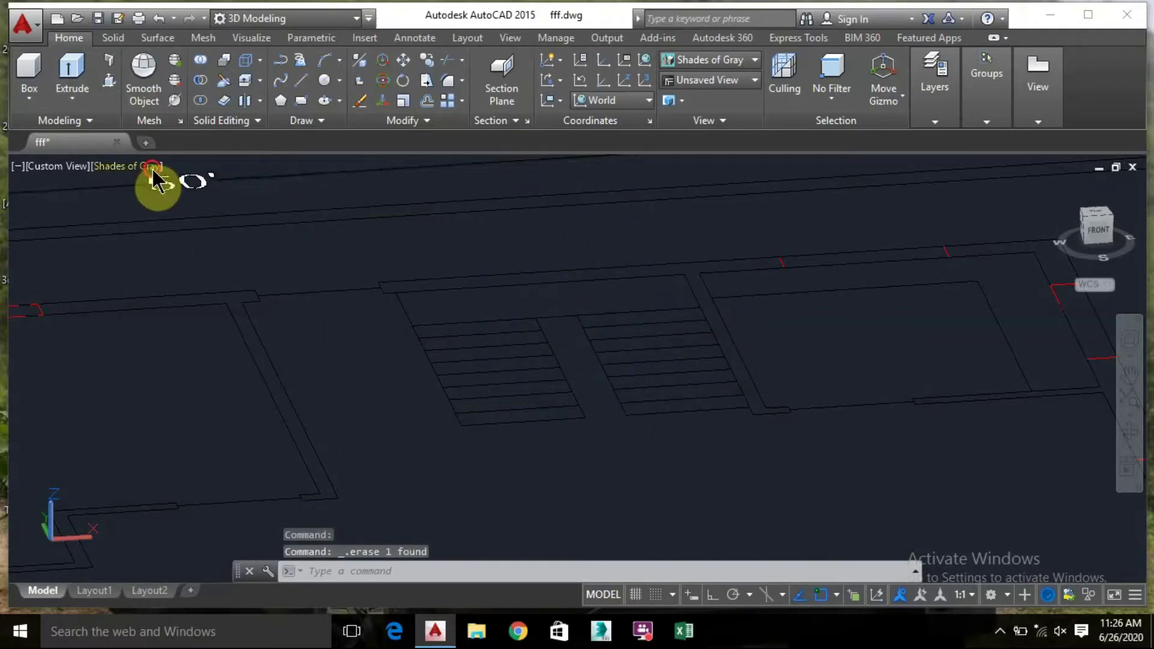
Switch the visual style to 2D Wireframe for work on the stair plan
click(152, 168)
click(212, 208)
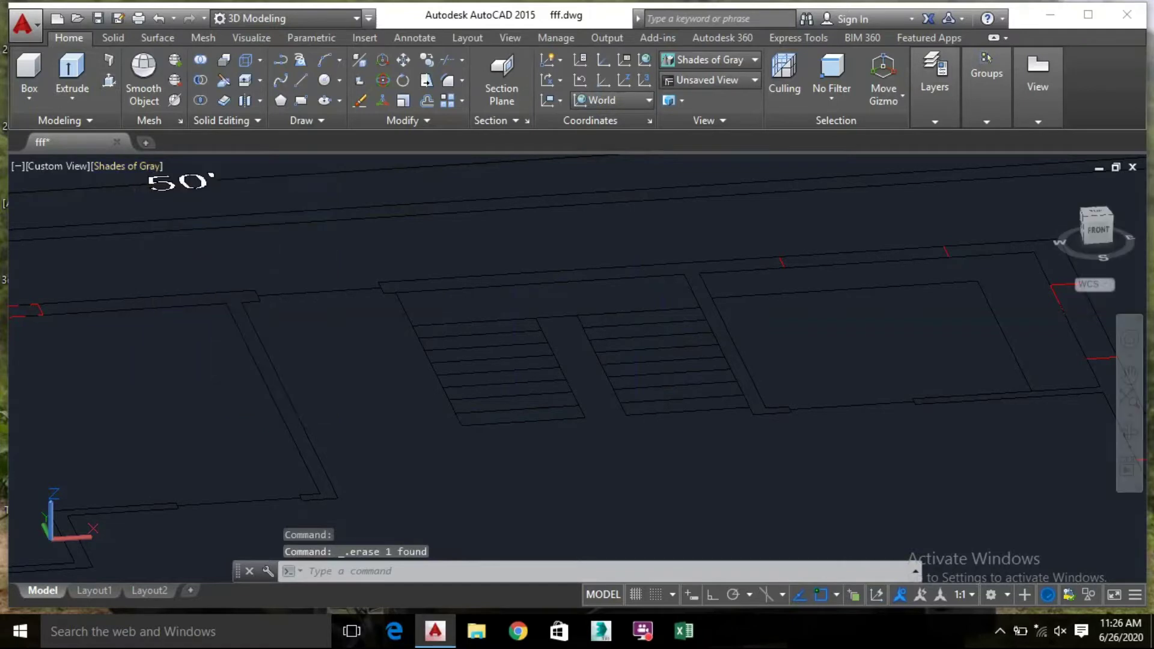
scroll(577, 379, up, 3)
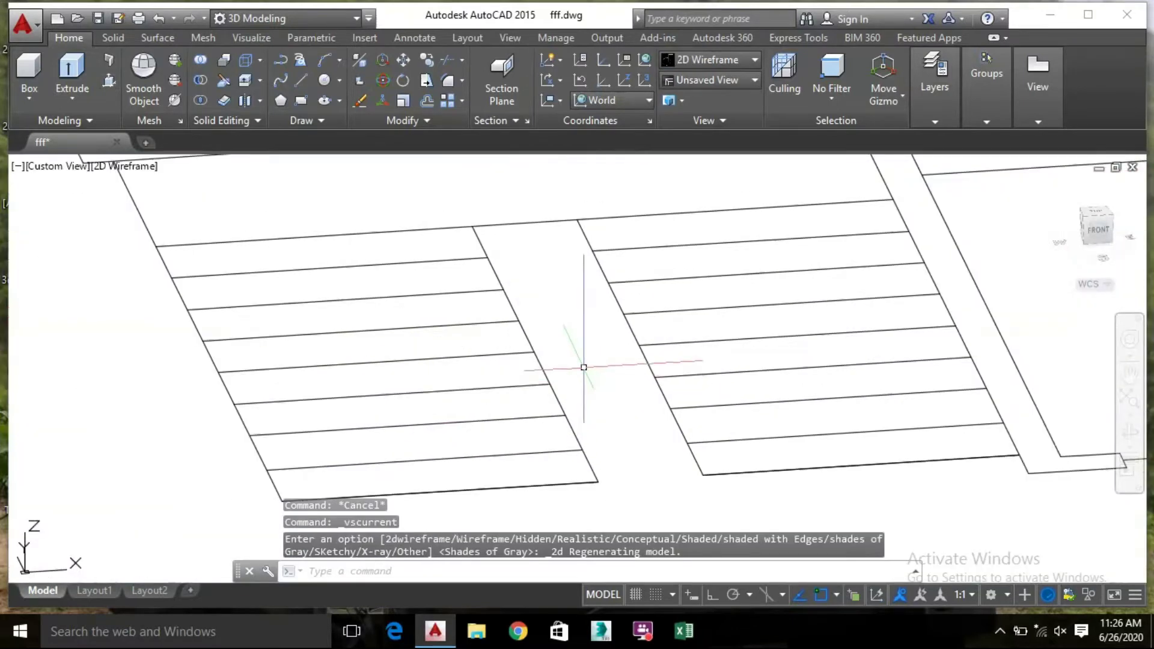
Presspull the front tread area of the first stair flight to a height of 8" and end the command
click(28, 65)
key(Escape)
click(110, 81)
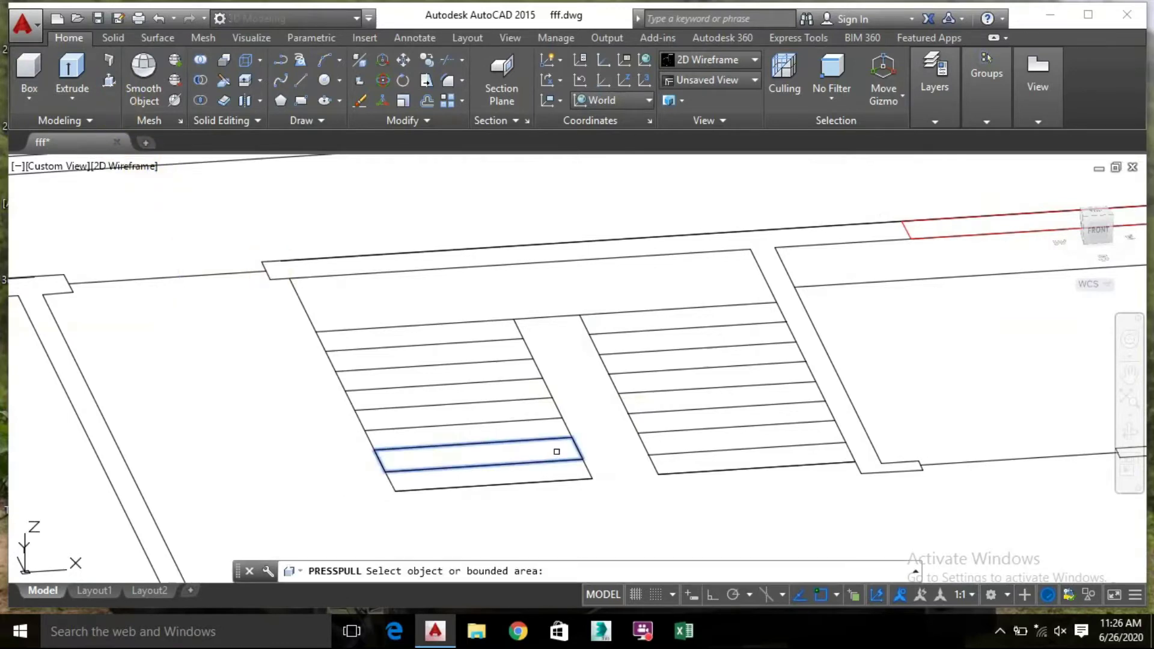
click(549, 473)
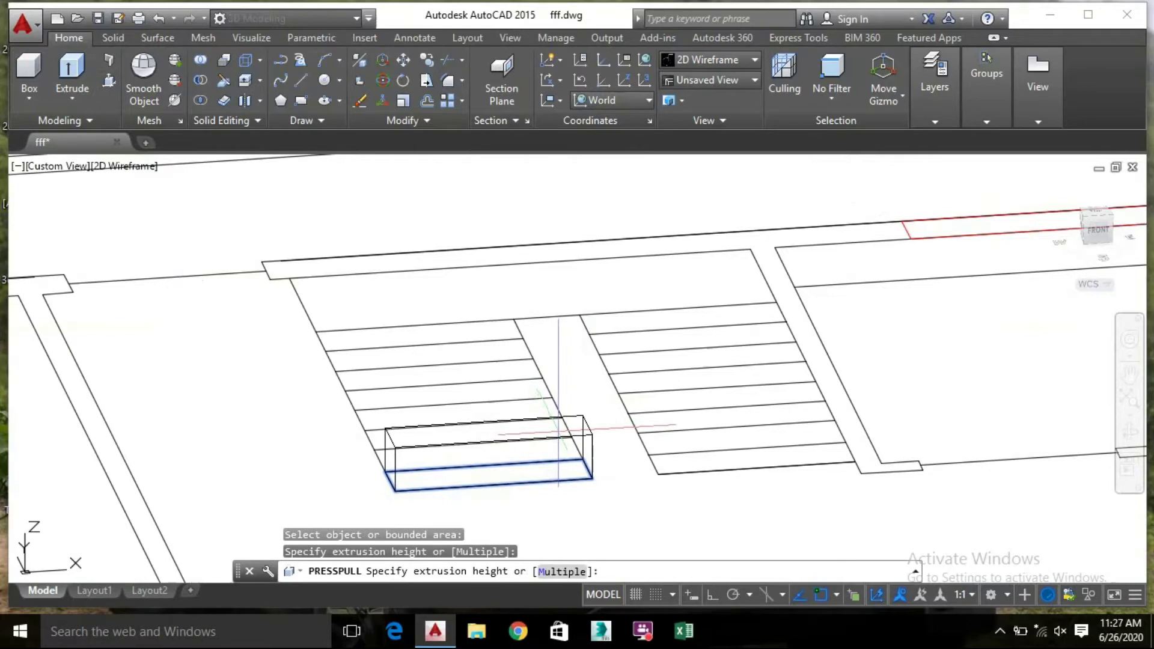
key(Return)
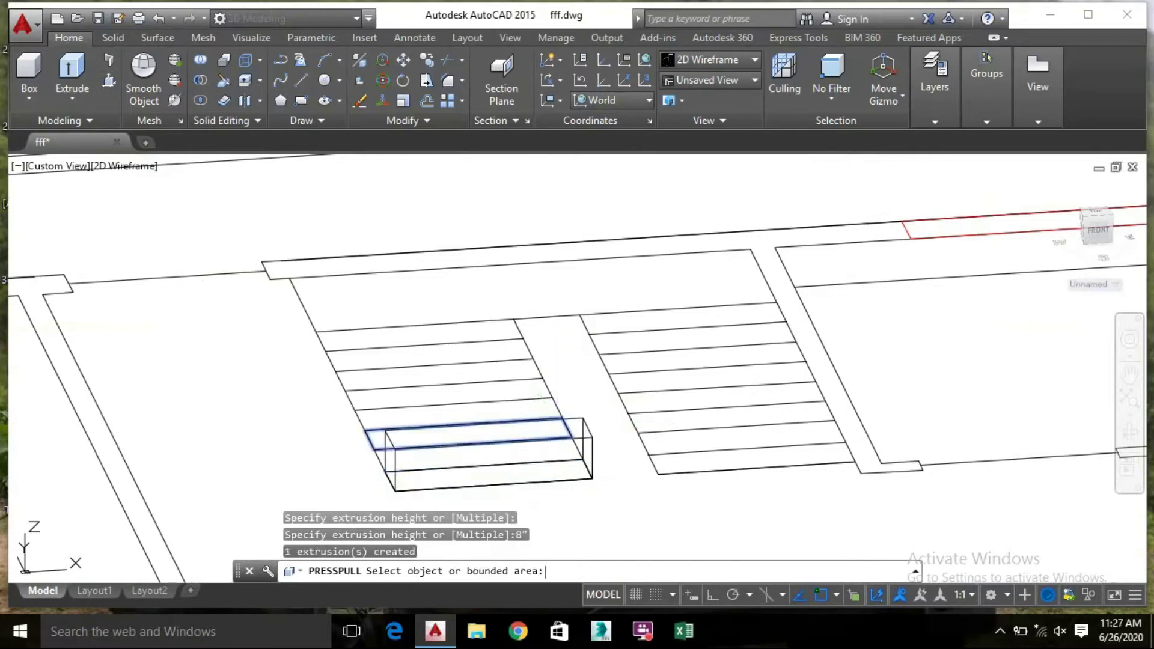
key(Return)
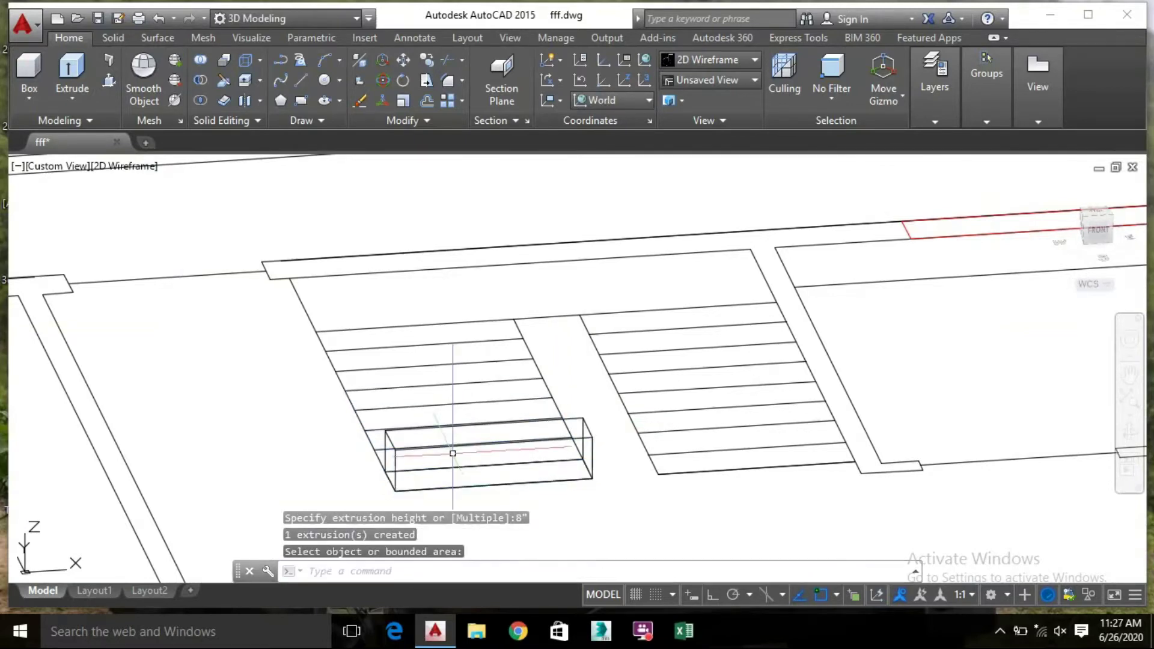
Copy the 8" step solid twice up the first flight, placing each copy's lower front corner on the upper back corner of the step below
shift+middle_drag(451, 413, 520, 409)
scroll(722, 421, up, 4)
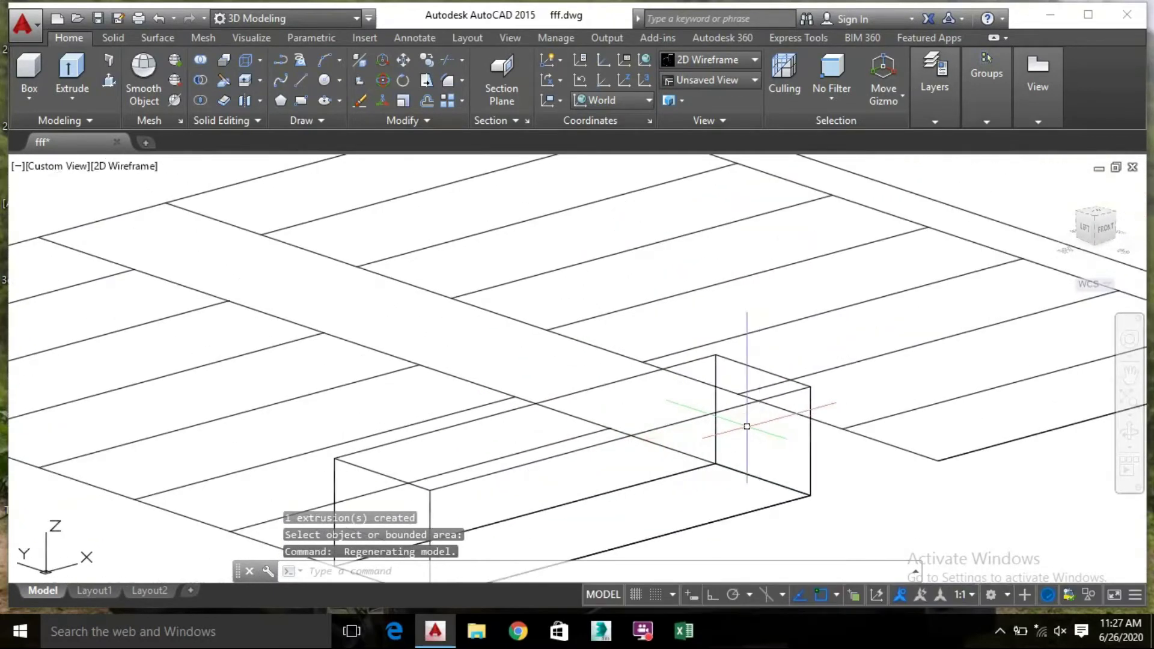
click(737, 426)
click(701, 399)
right_click(703, 400)
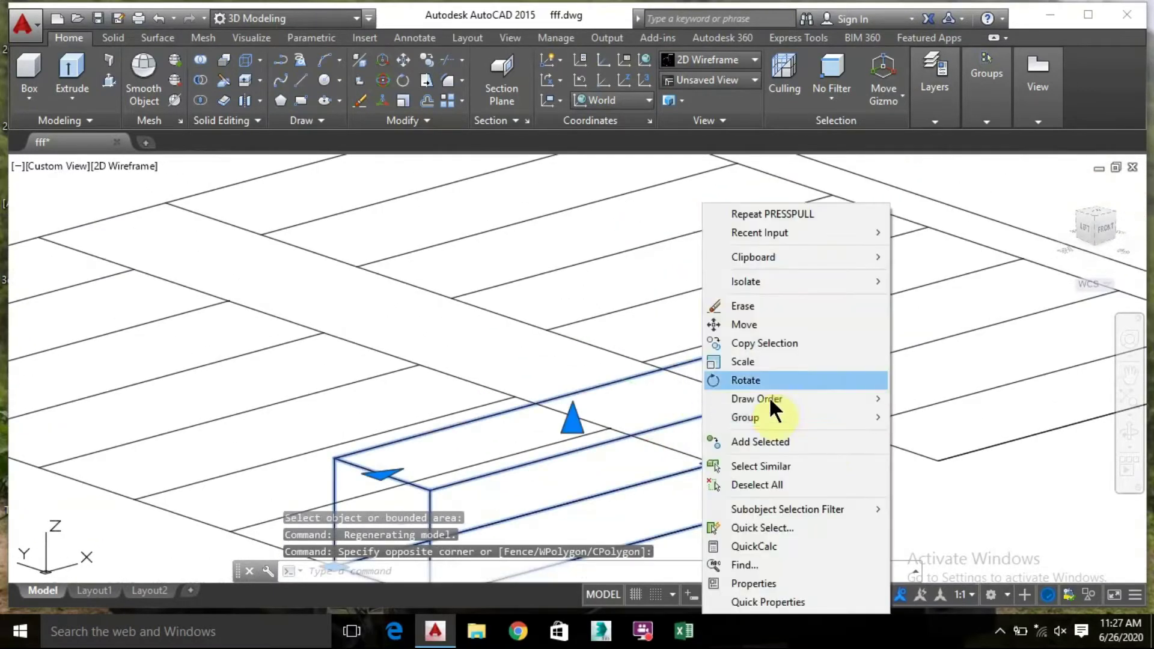
click(744, 342)
middle_drag(744, 342, 784, 245)
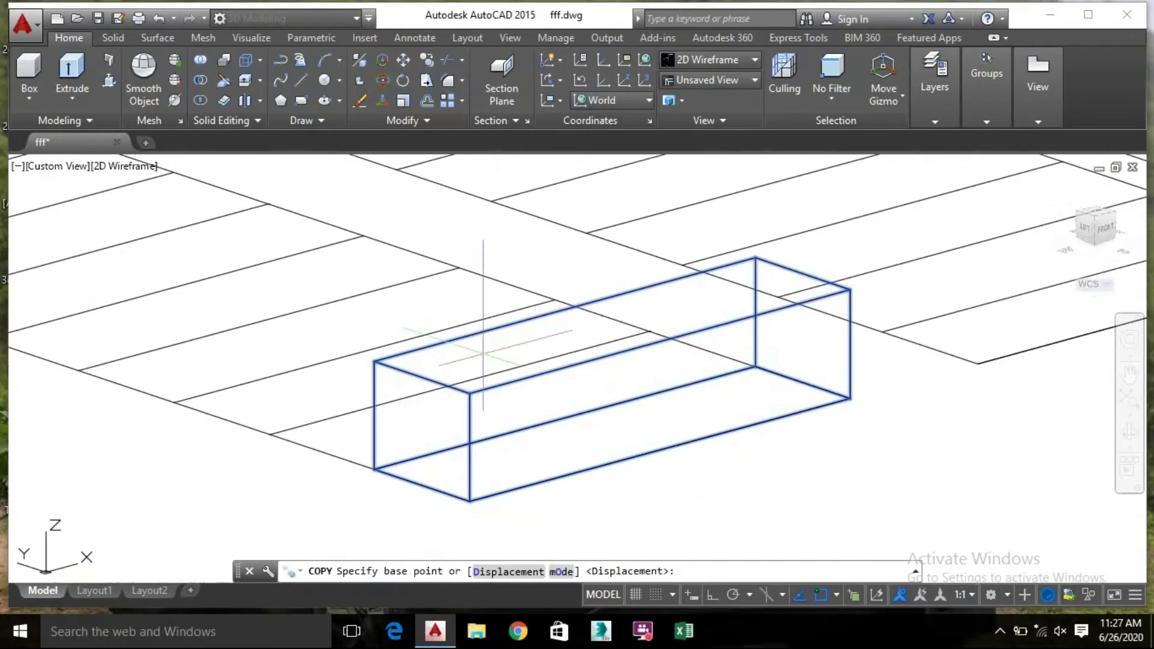
click(469, 500)
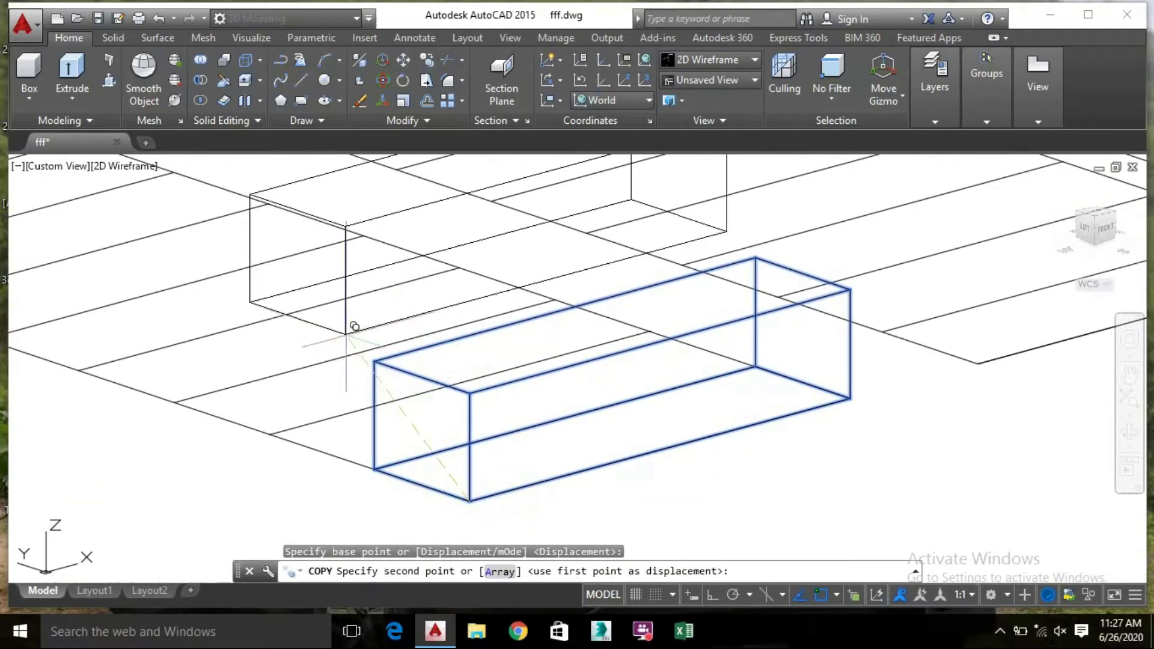
click(375, 360)
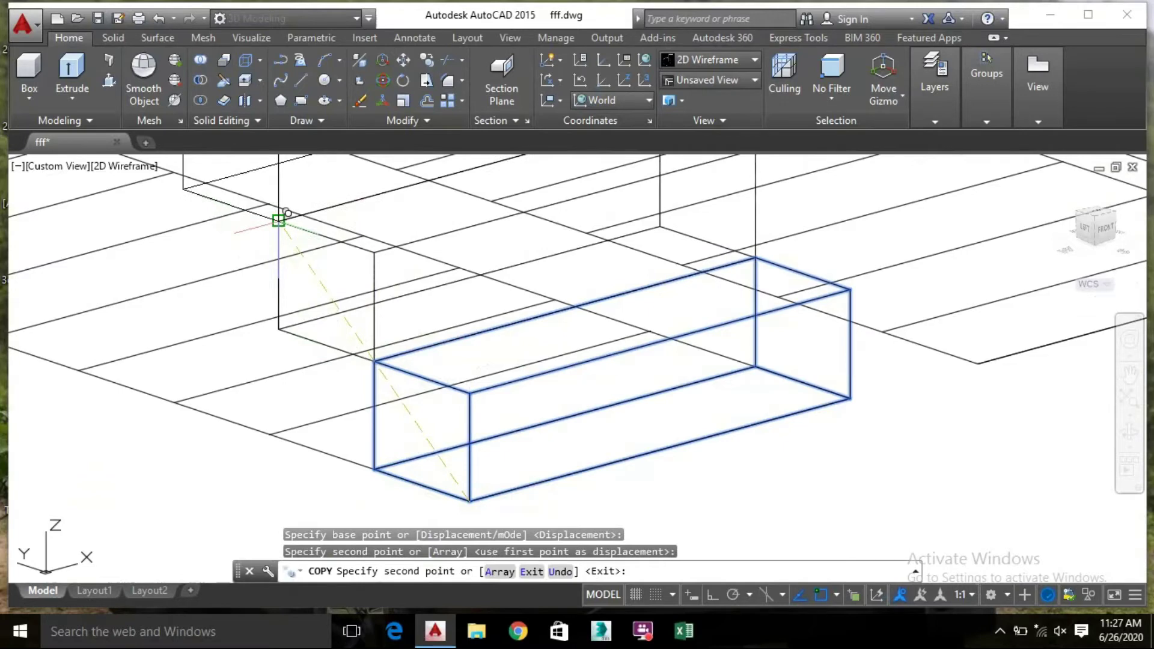
click(279, 225)
middle_drag(220, 190, 419, 328)
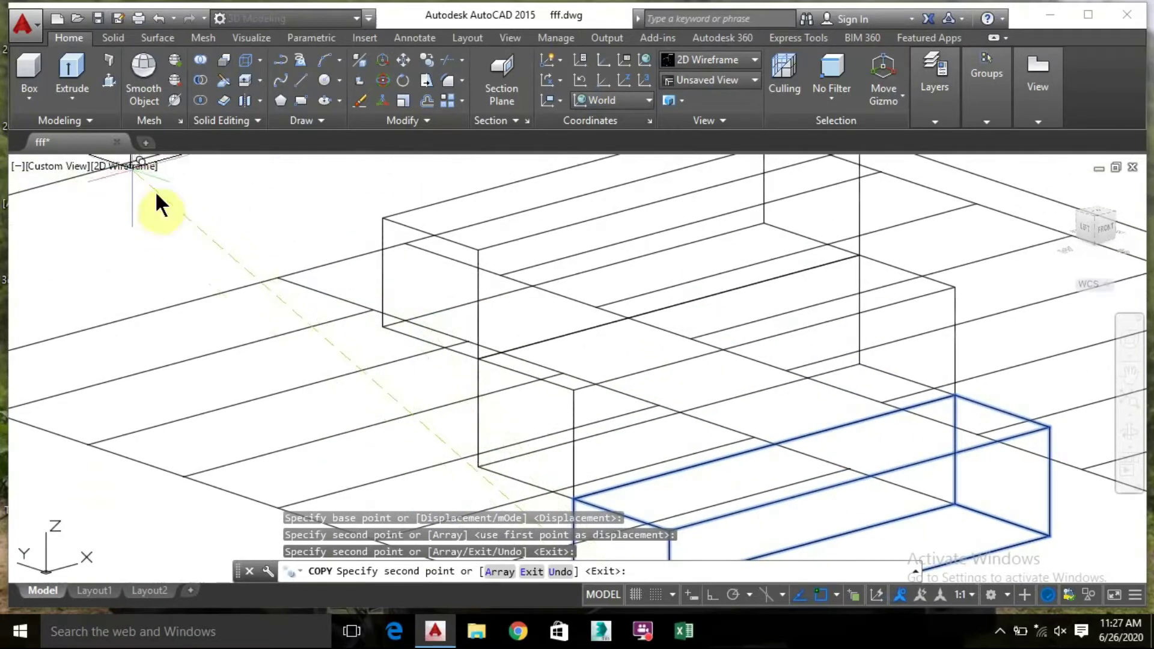
key(Escape)
Switch the visual style to Shades of Gray to display the stair solids shaded
click(143, 167)
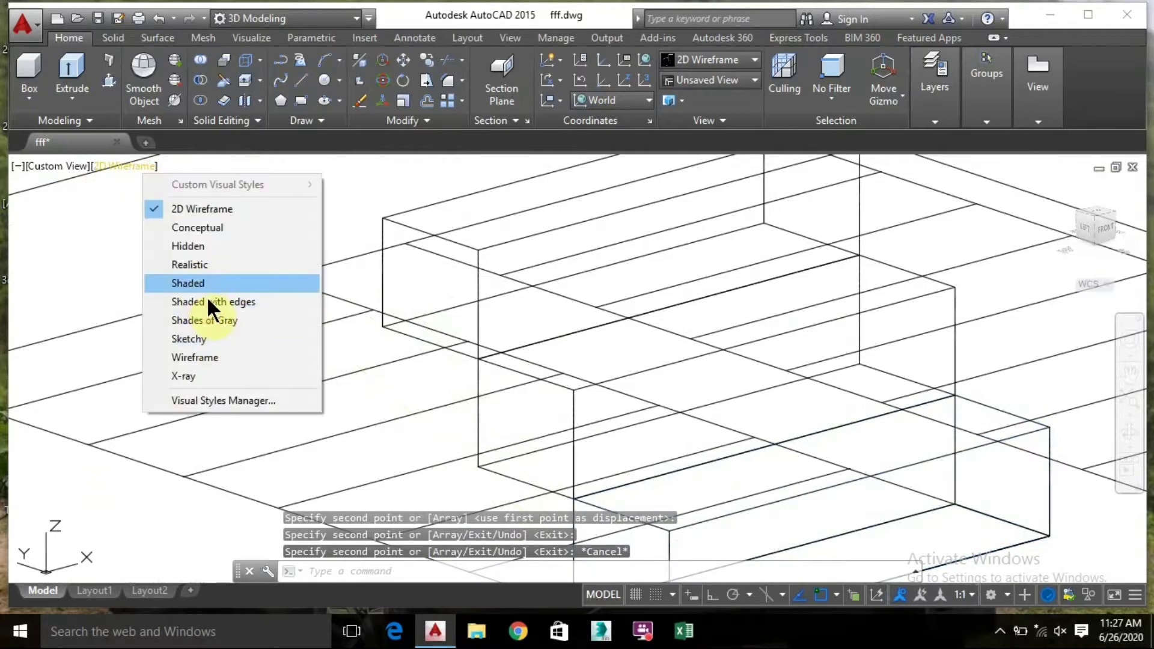
click(219, 320)
scroll(444, 349, down, 3)
middle_drag(578, 451, 518, 404)
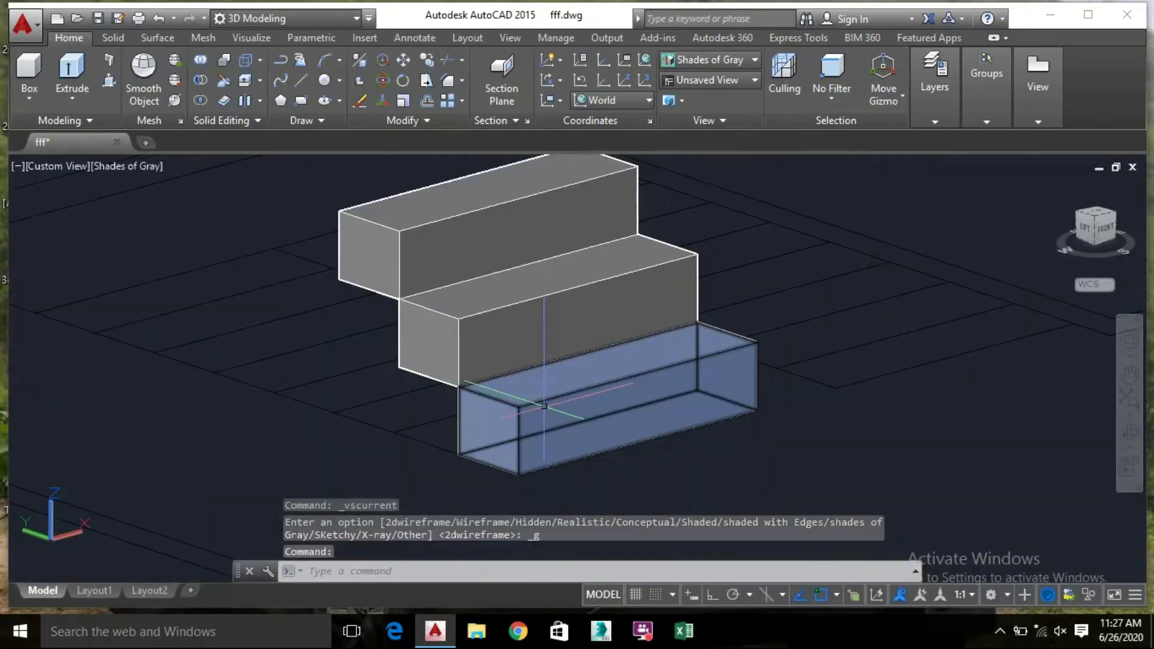
Copy the three stacked steps as a set from their lowest front corner to the upper back corner of the top step
click(544, 406)
click(474, 291)
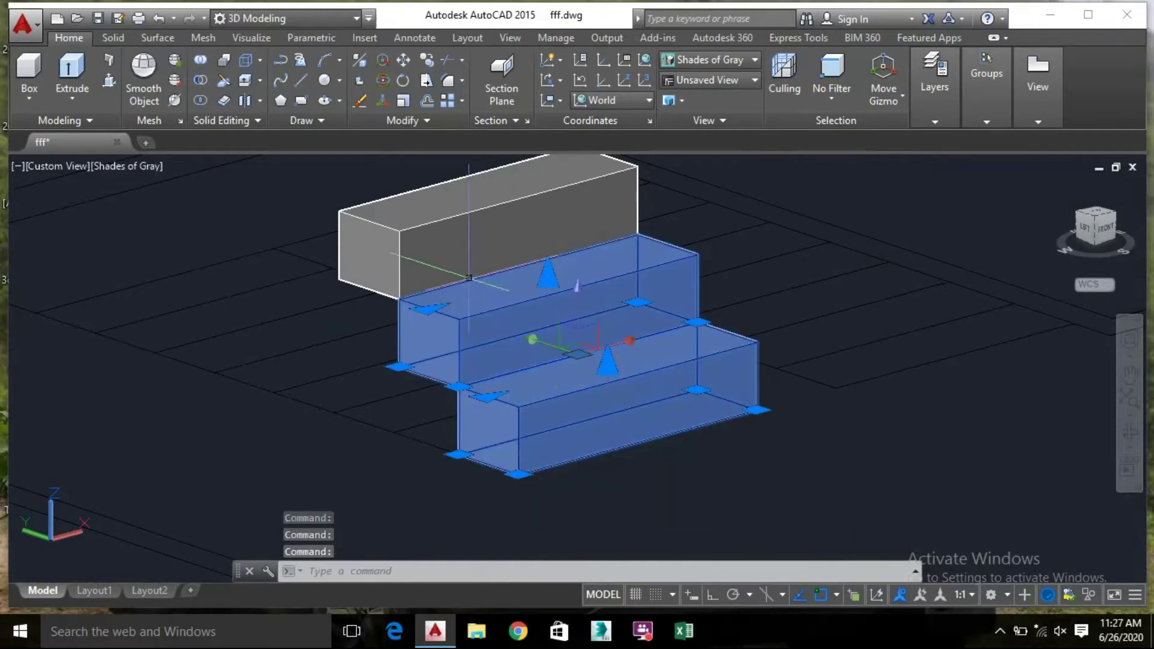
click(468, 277)
right_click(487, 229)
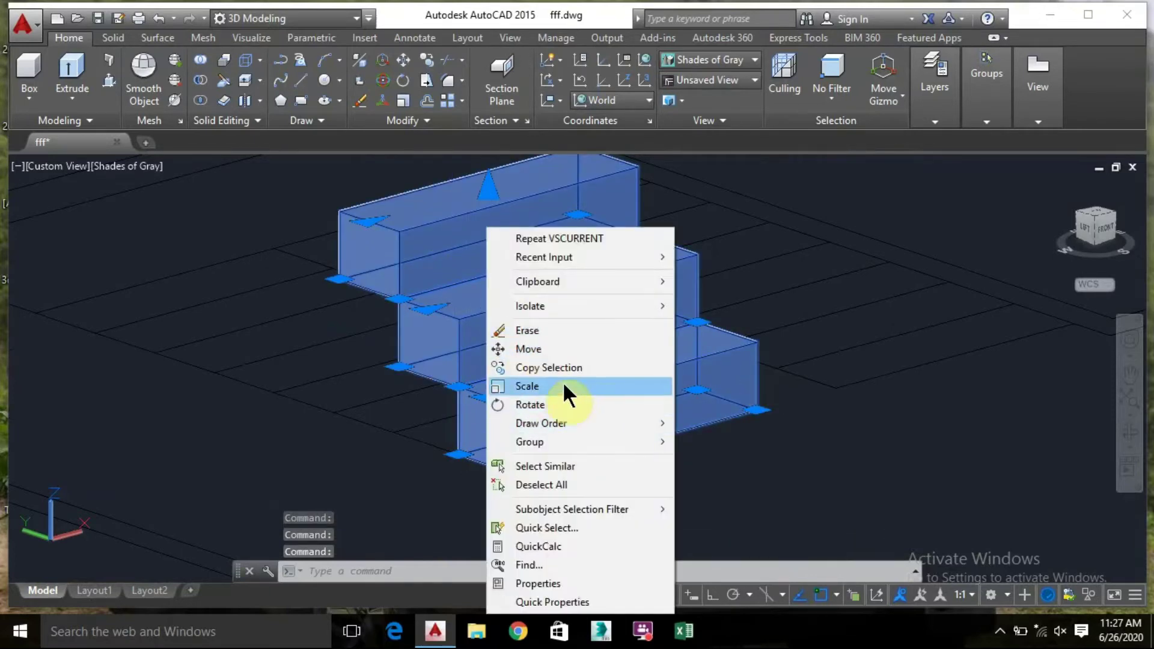
click(553, 367)
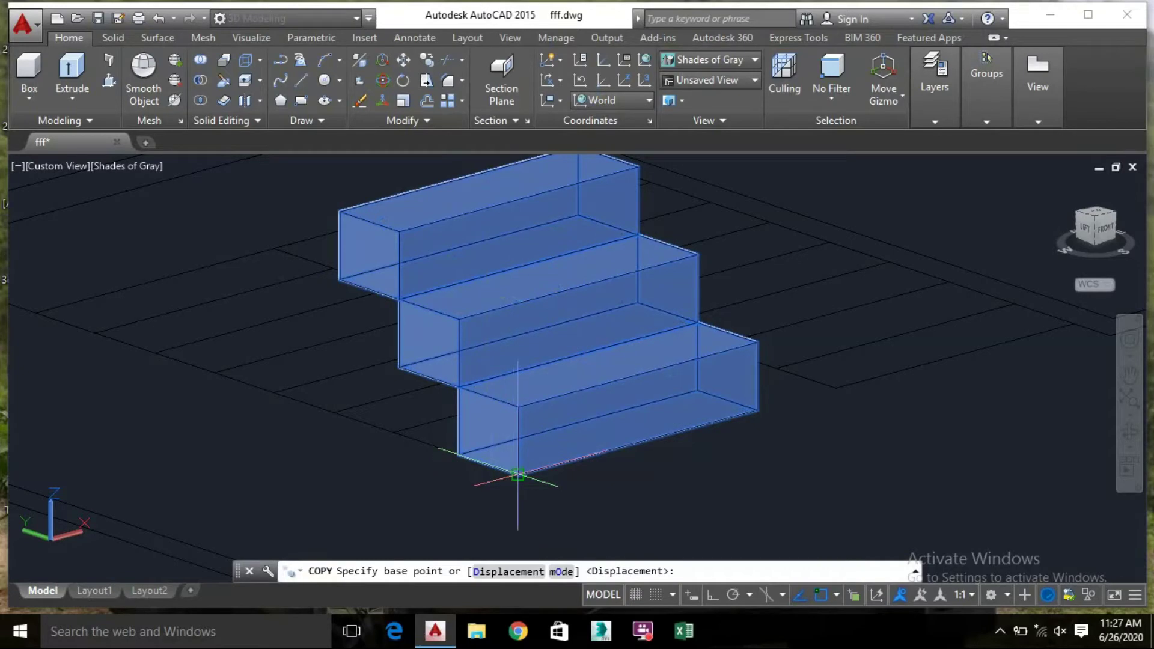
click(517, 475)
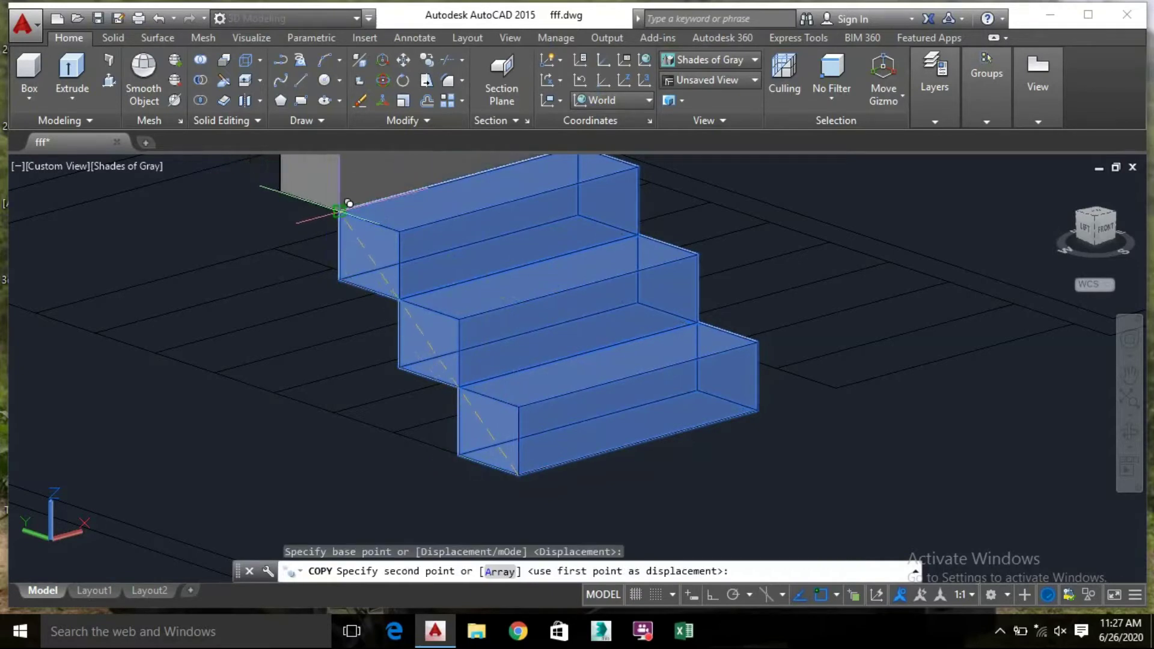
click(278, 237)
scroll(273, 252, down, 4)
middle_drag(209, 209, 325, 418)
key(Escape)
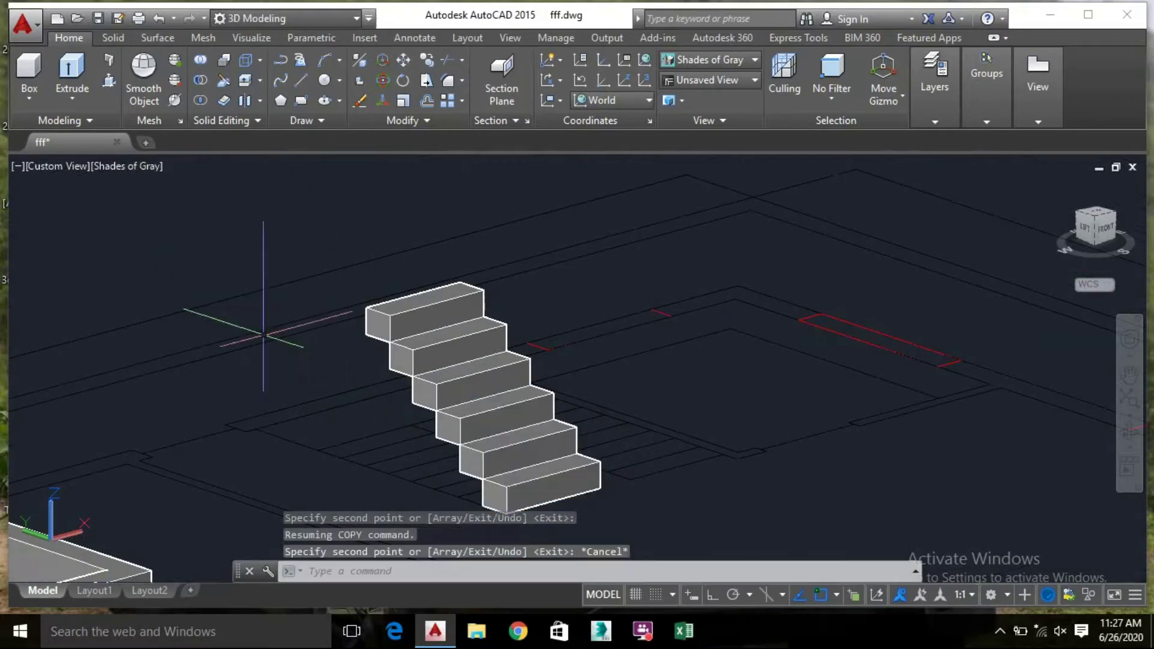
Copy the two topmost steps once more up the first flight, continuing from the upper back corner of the top step
shift+middle_drag(458, 443, 560, 255)
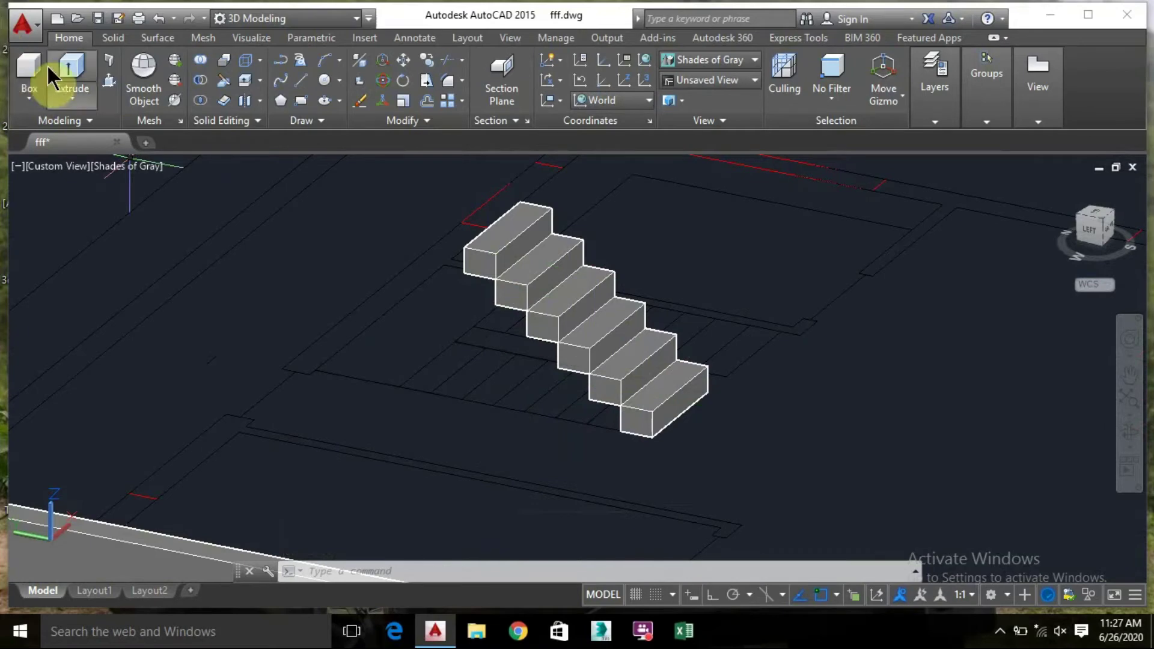
scroll(508, 297, up, 3)
click(520, 263)
click(460, 214)
right_click(464, 229)
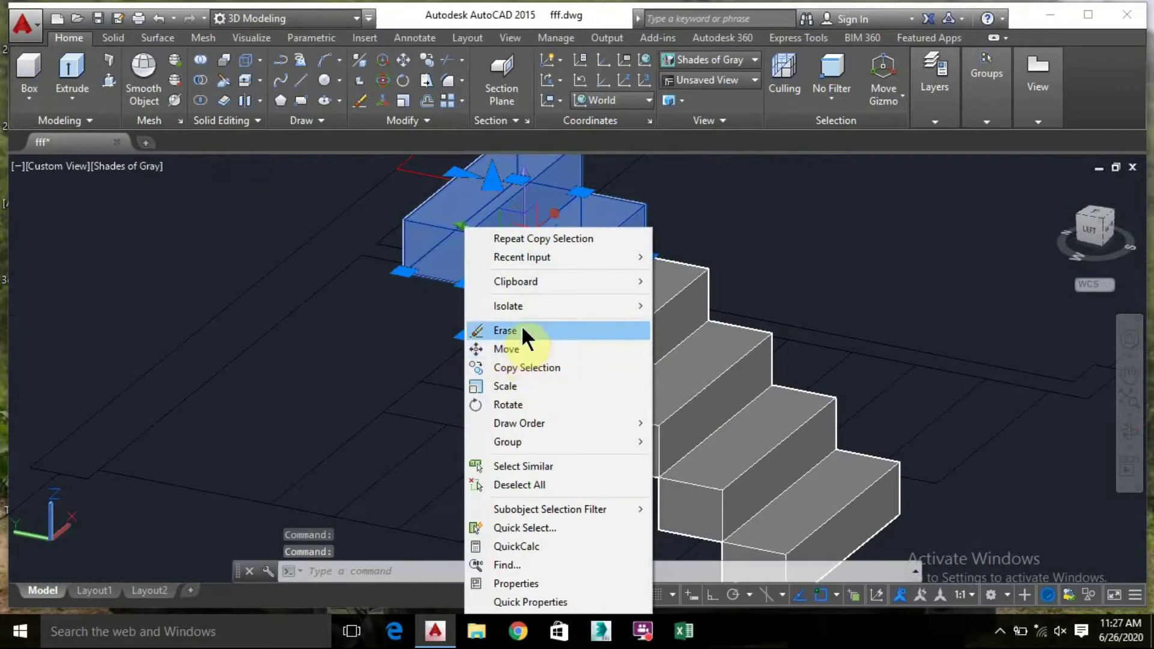
click(529, 367)
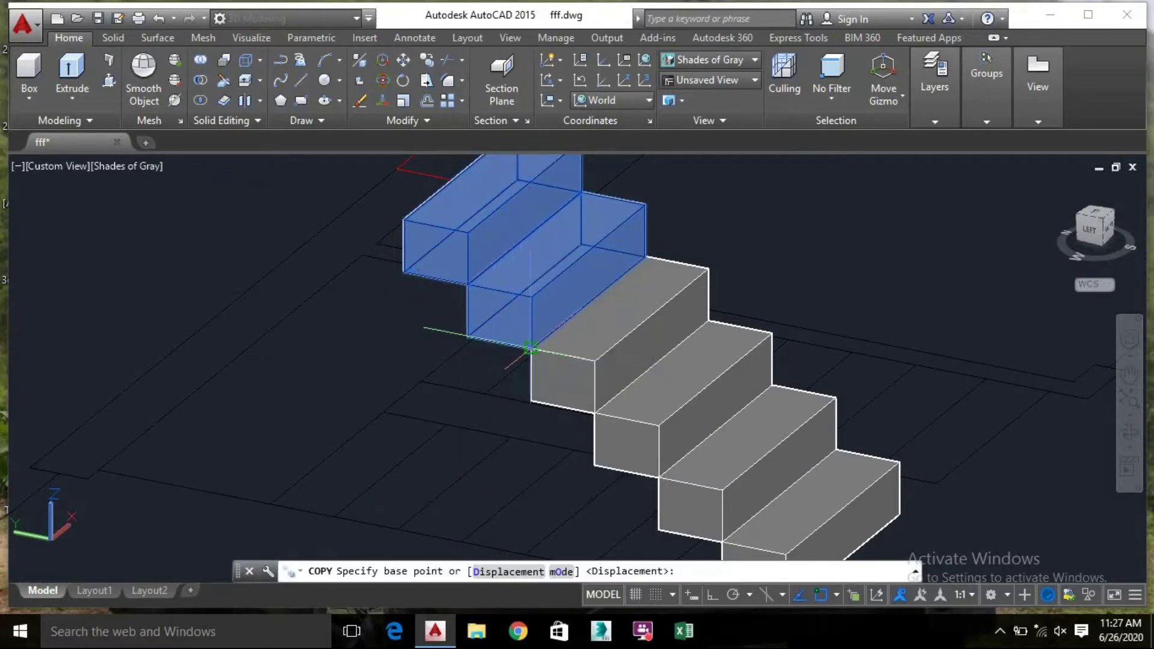
click(532, 345)
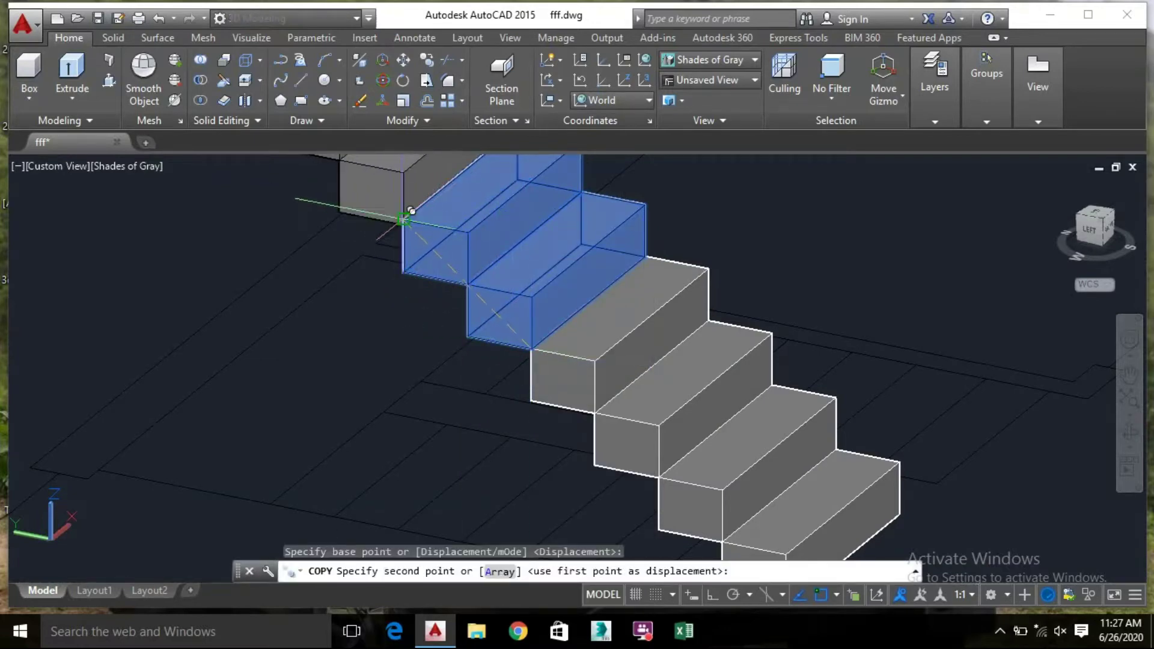
click(414, 211)
scroll(301, 264, down, 3)
key(Escape)
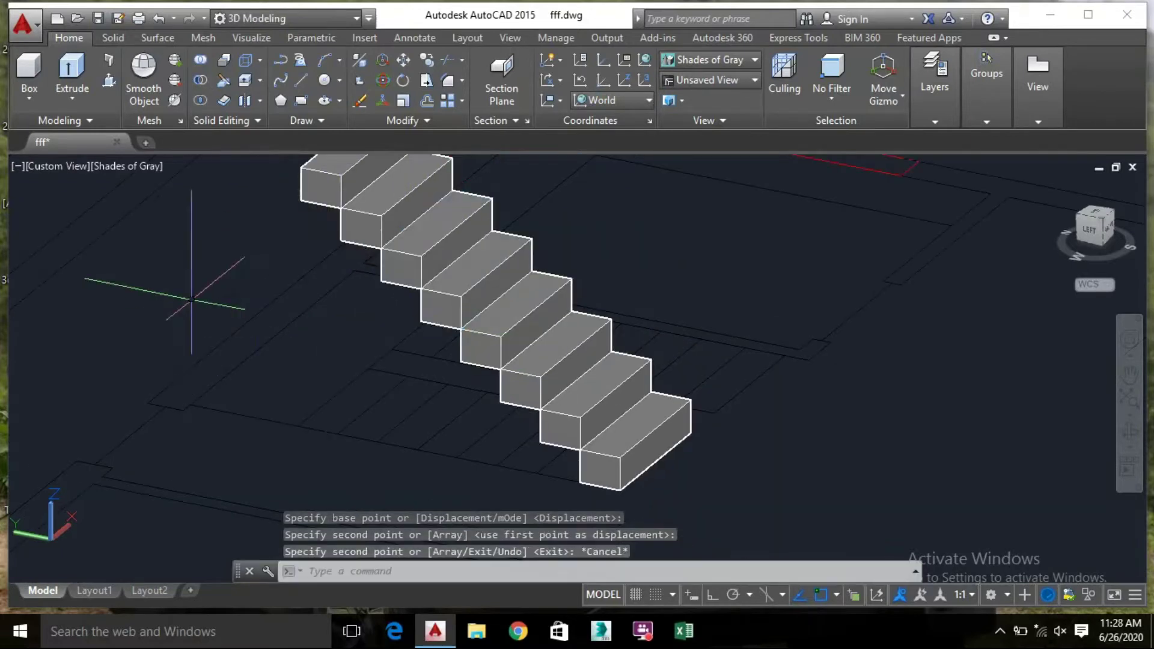
Presspull the landing area at the end of the stair flights to a height of 8"
scroll(180, 293, down, 2)
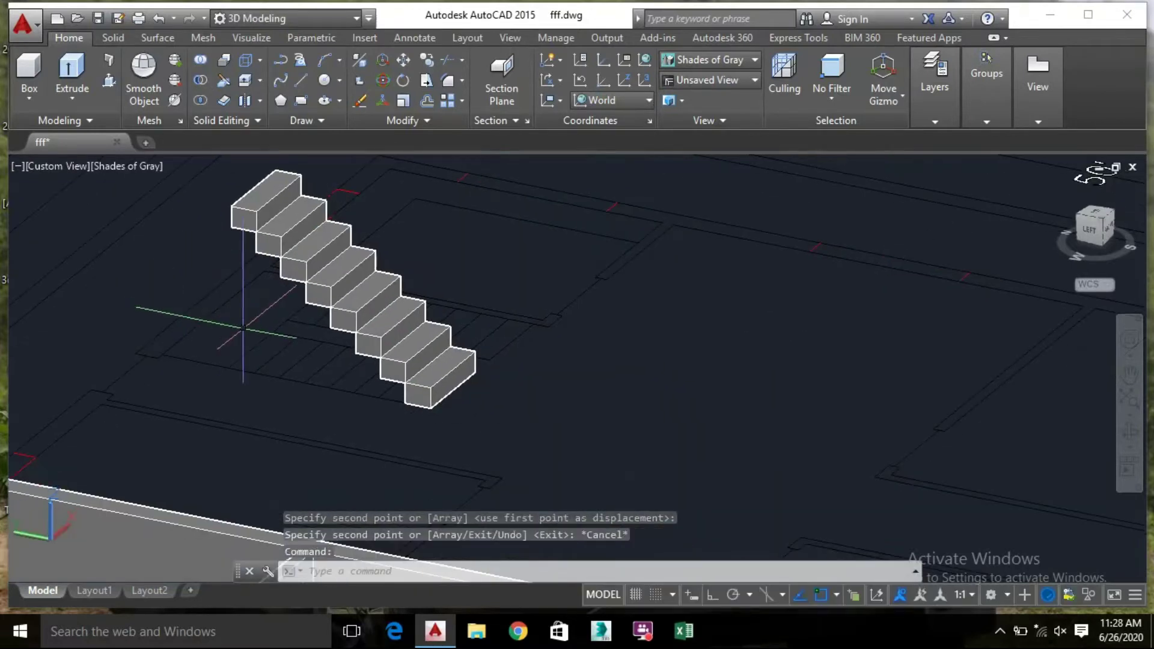
scroll(270, 360, up, 3)
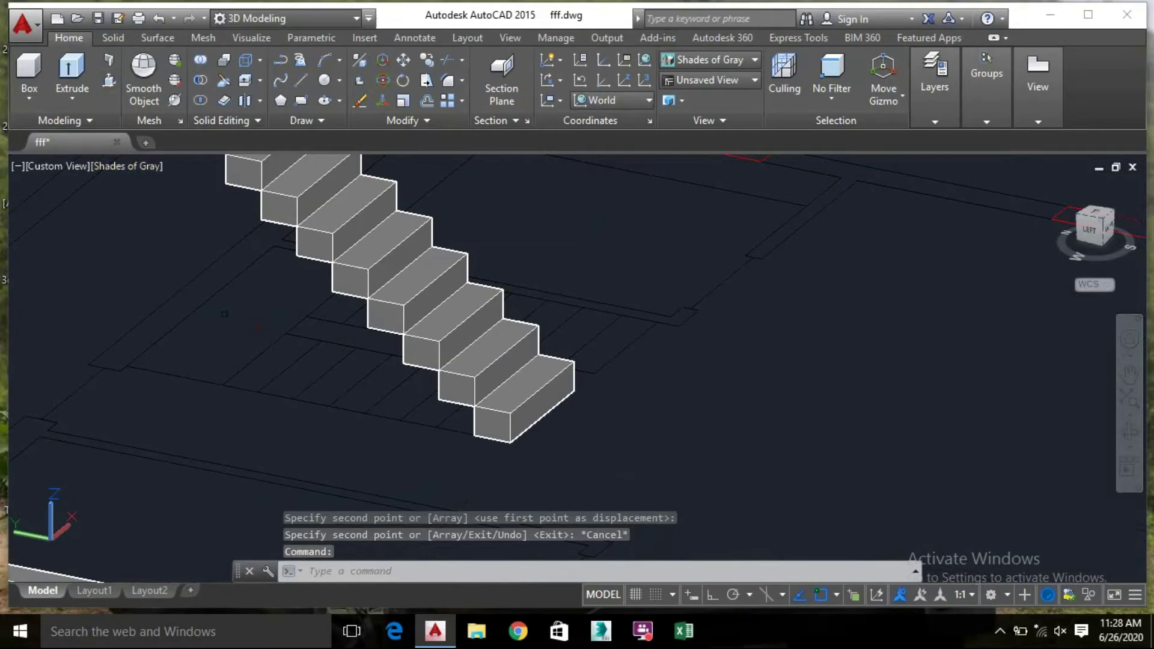
click(108, 59)
click(229, 325)
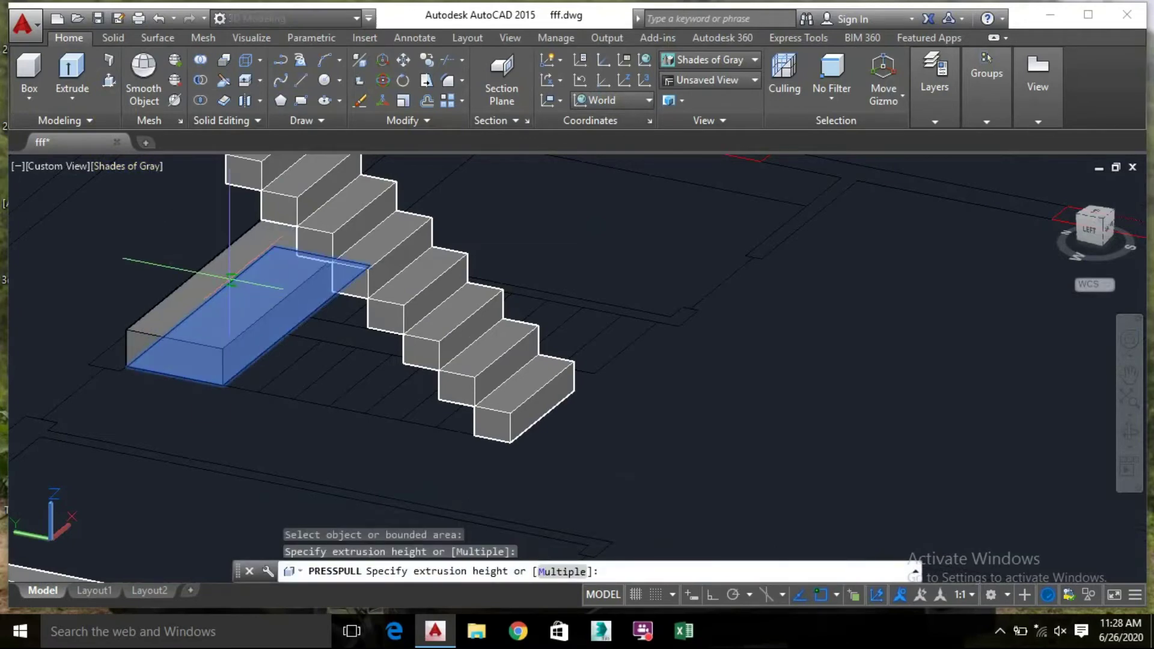
text(8")
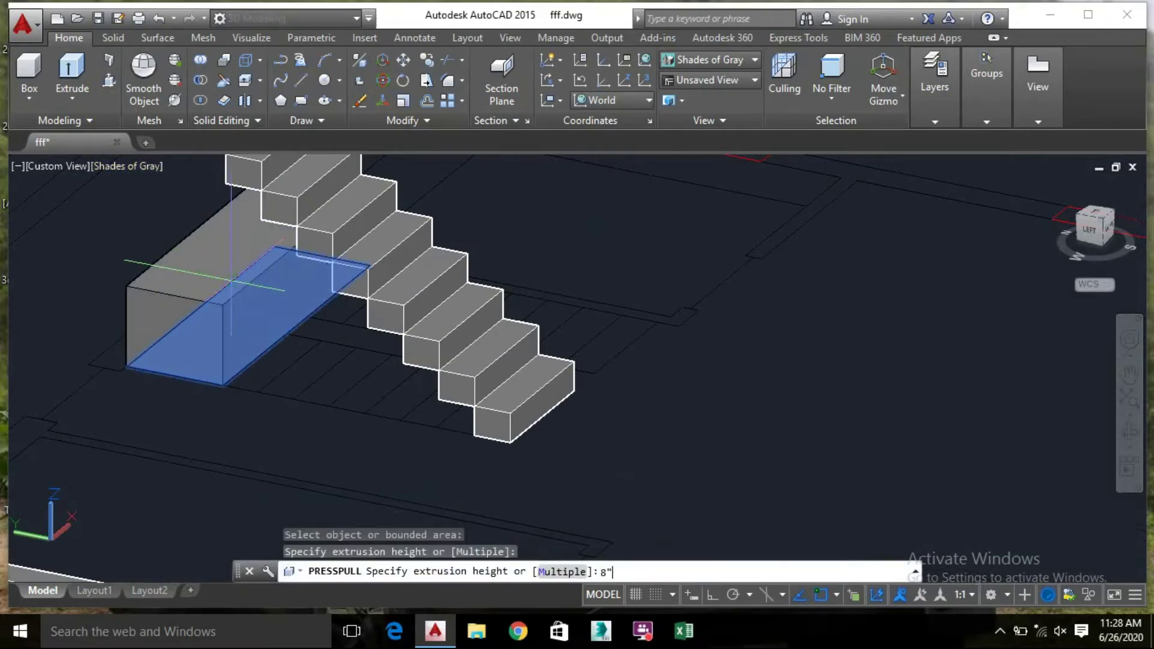
key(Return)
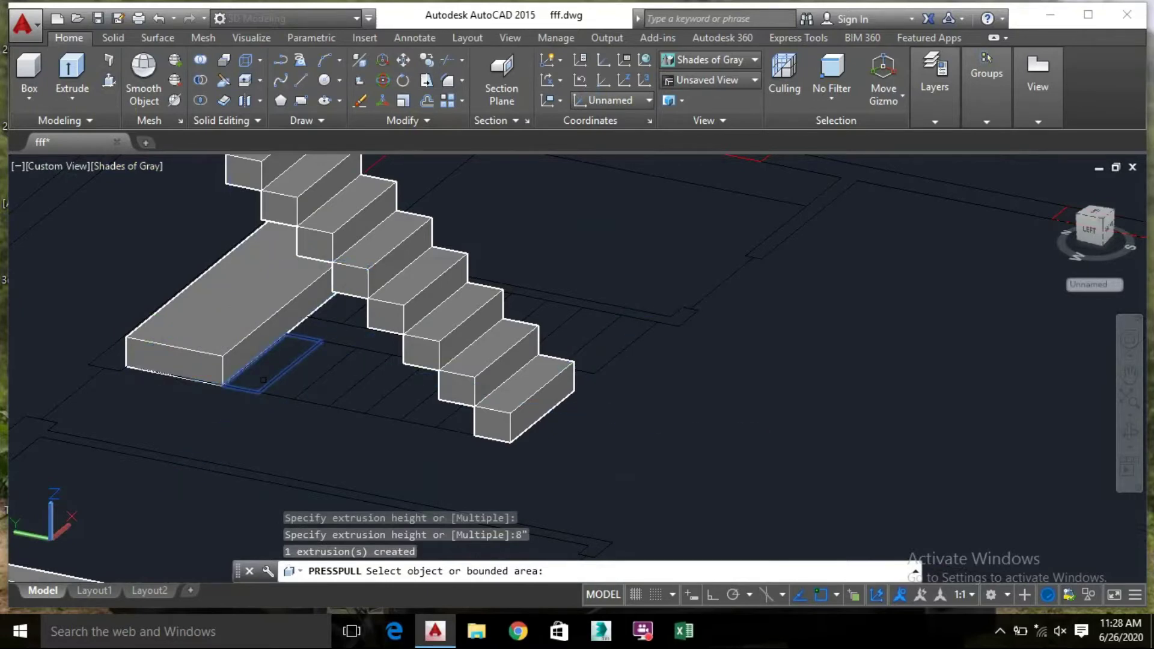
Presspull the second flight's tread area next to the landing to a height of 8" and end the command
shift+middle_drag(248, 381, 8, 385)
middle_drag(665, 297, 609, 259)
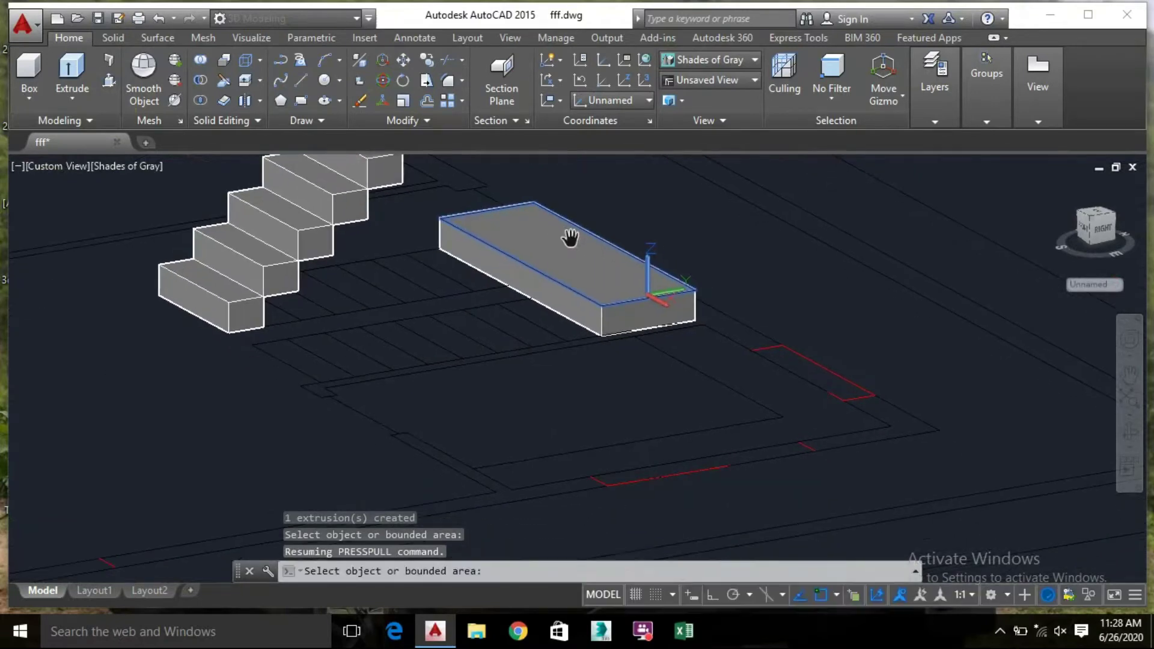
scroll(592, 354, up, 4)
click(529, 307)
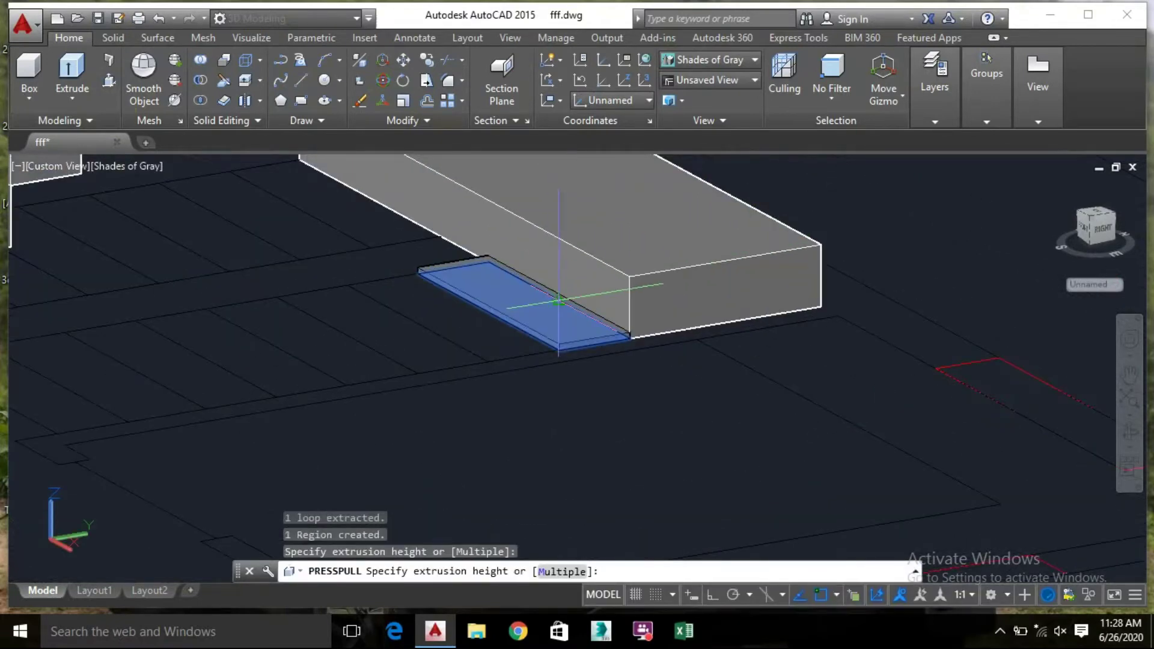
text(8")
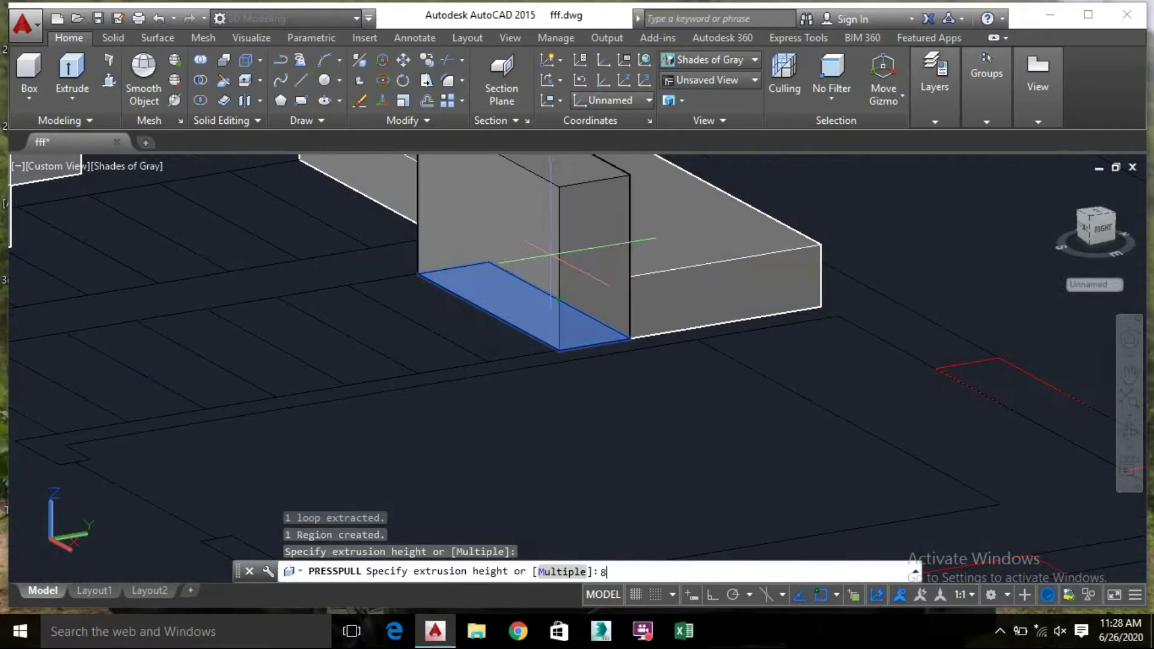
key(Return)
key(Return)
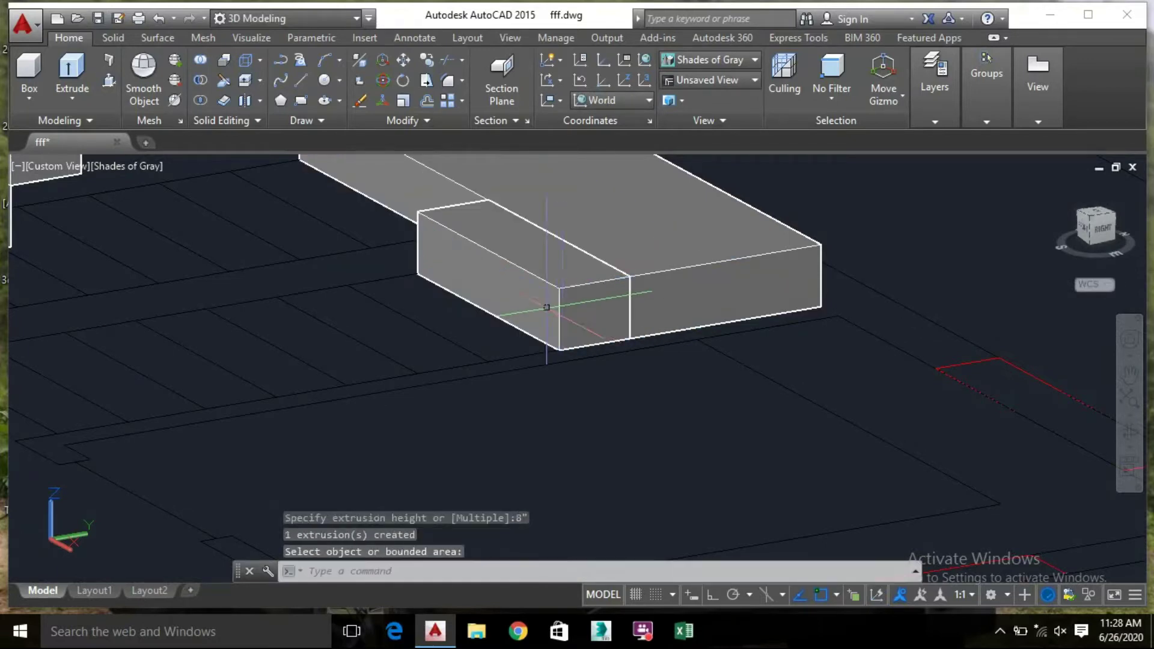
Copy the second flight's first step from its lower front corner beside the landing, placing three copies successively at the previous step's upper front corner
click(556, 304)
right_click(589, 320)
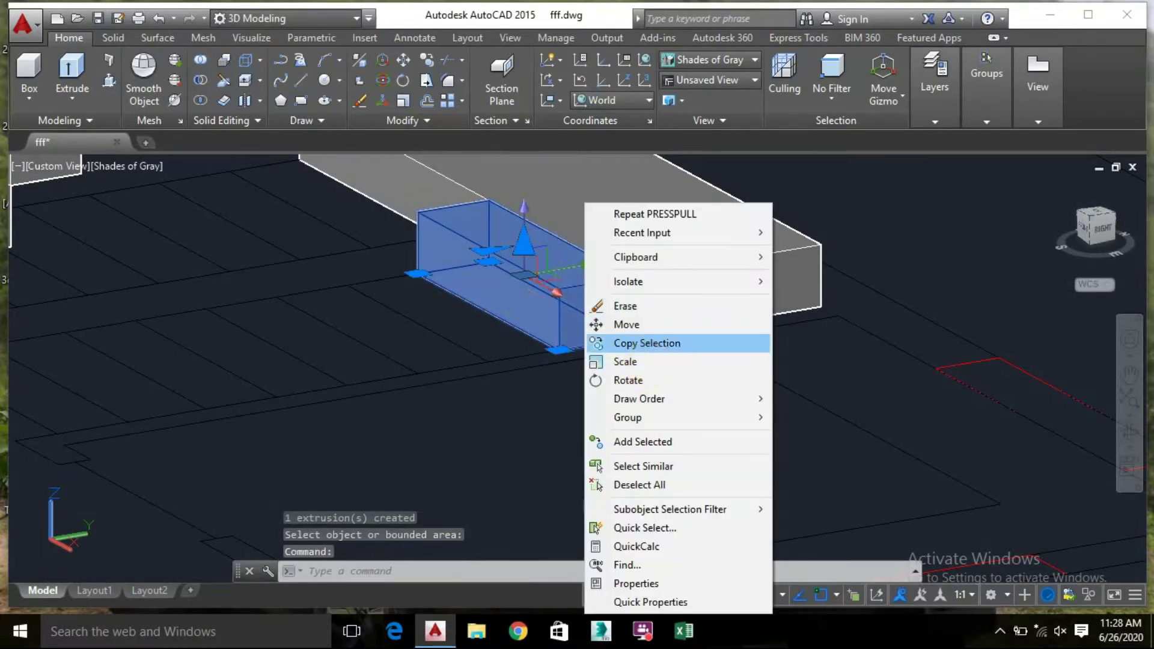
click(640, 340)
click(629, 337)
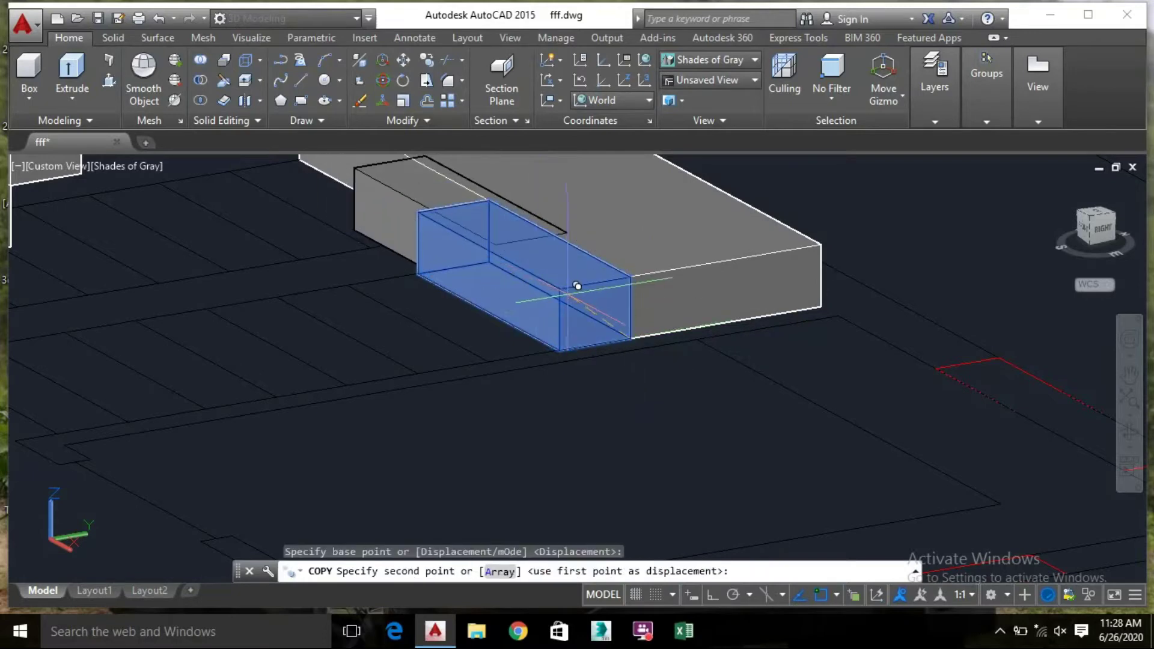
click(559, 288)
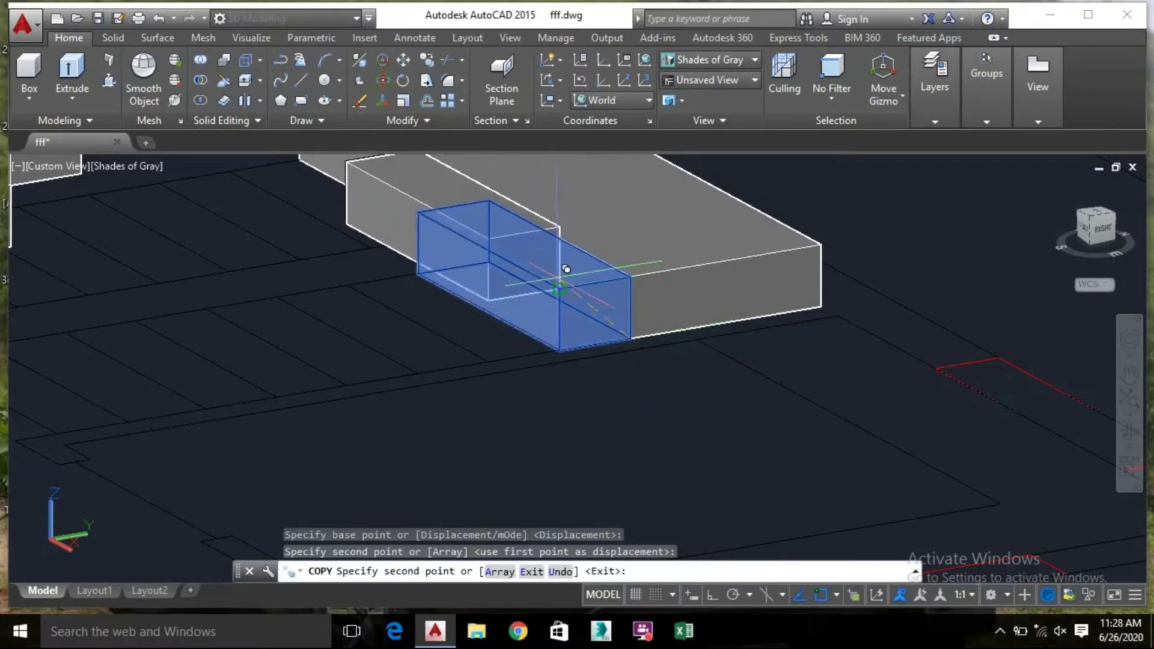
click(497, 231)
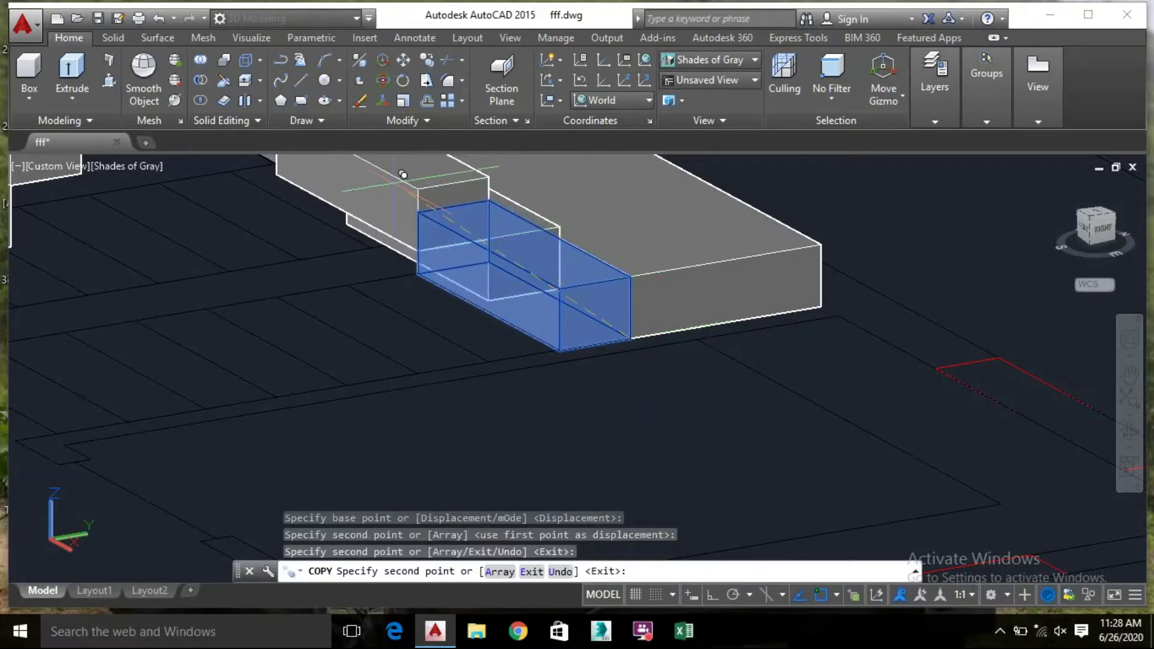
click(426, 181)
Place three more copies of the step up the second flight, each at the upper front corner of the topmost step
scroll(390, 204, down, 3)
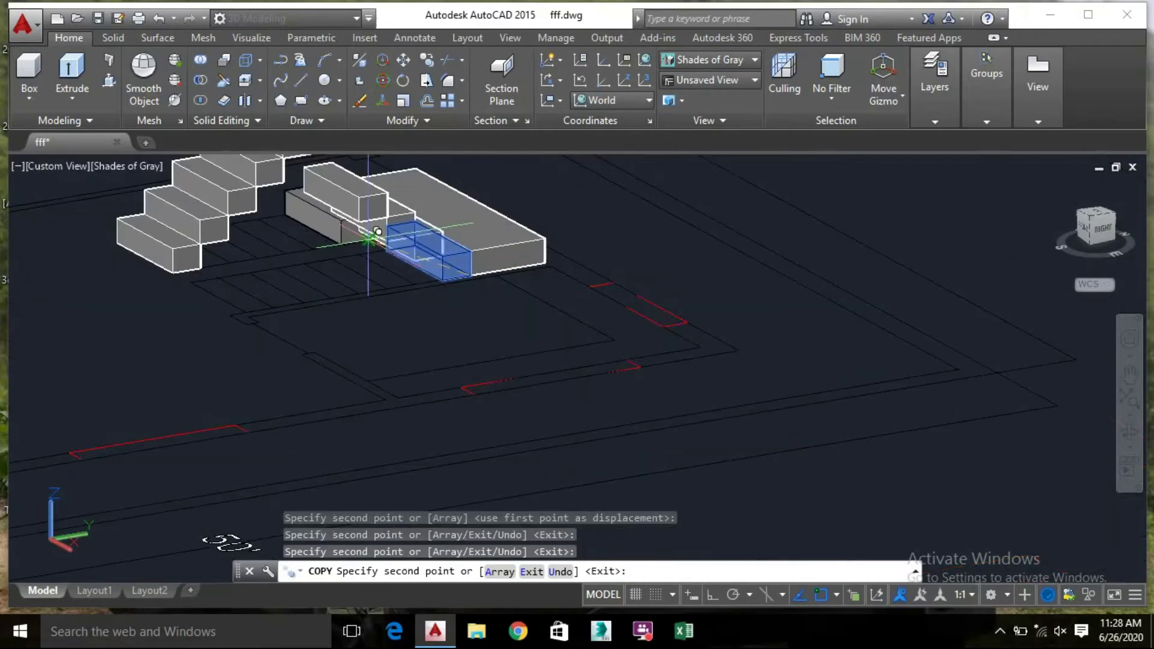
scroll(374, 175, up, 1)
scroll(363, 191, up, 1)
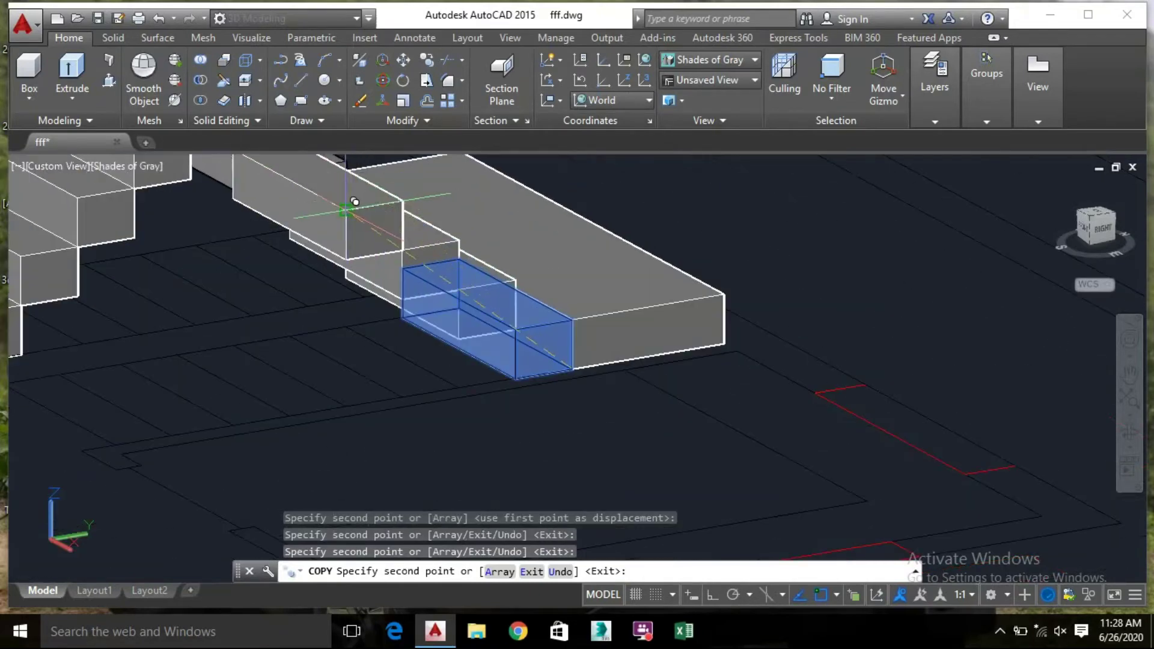
click(355, 202)
scroll(286, 188, down, 2)
middle_drag(286, 188, 321, 298)
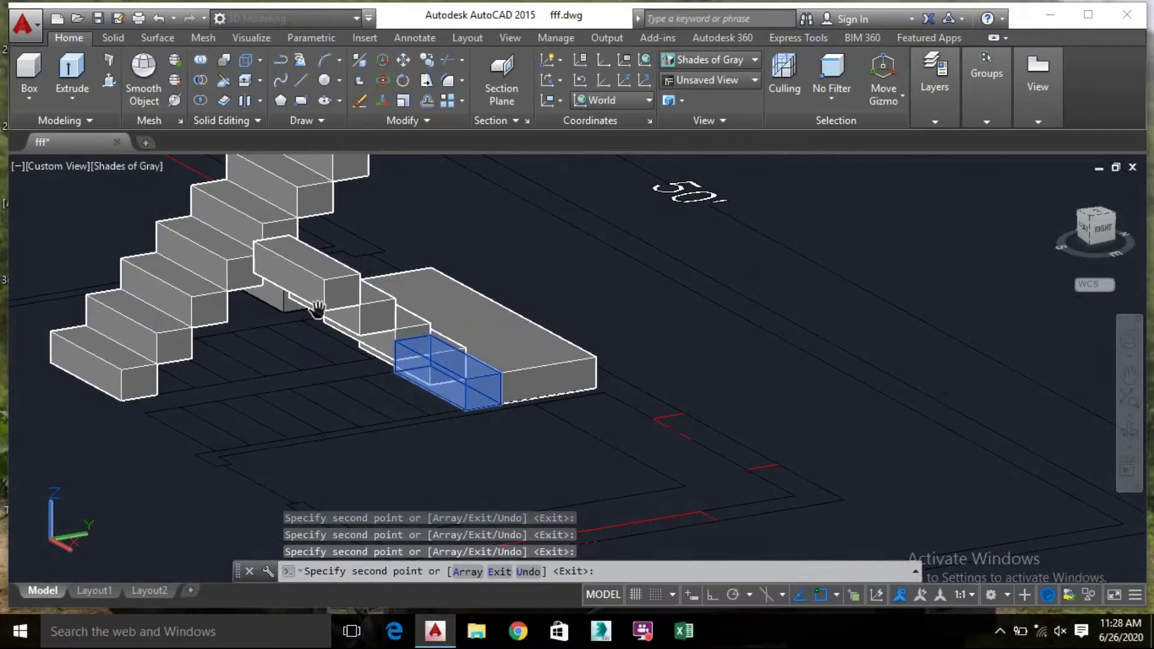
scroll(319, 264, up, 2)
click(339, 274)
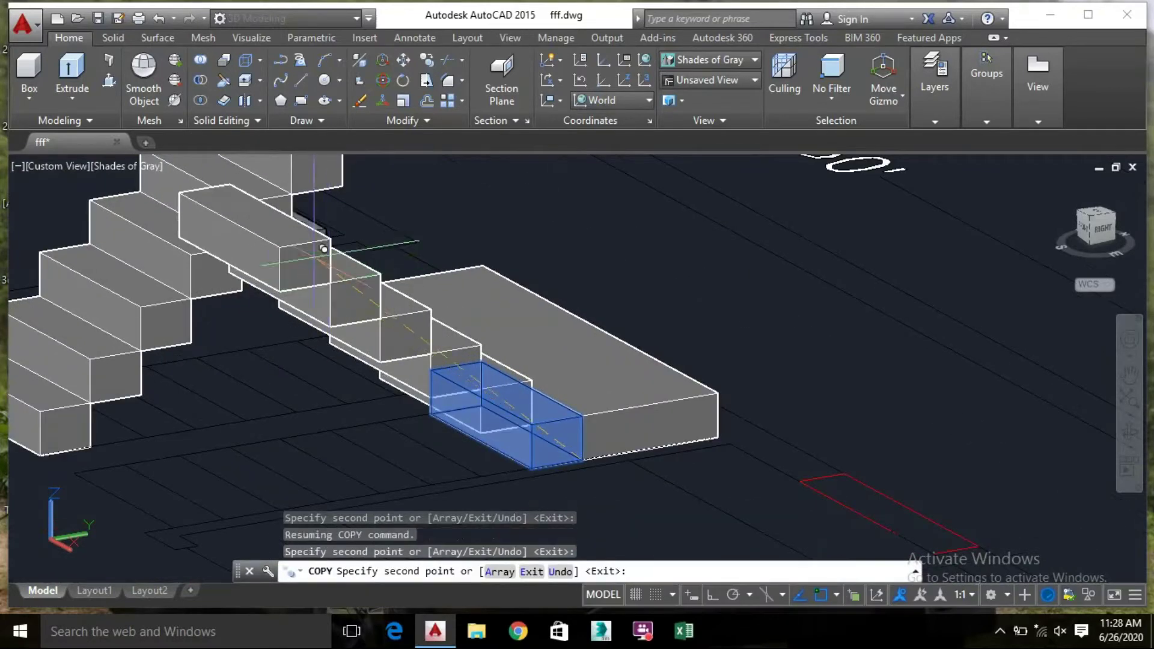
click(285, 241)
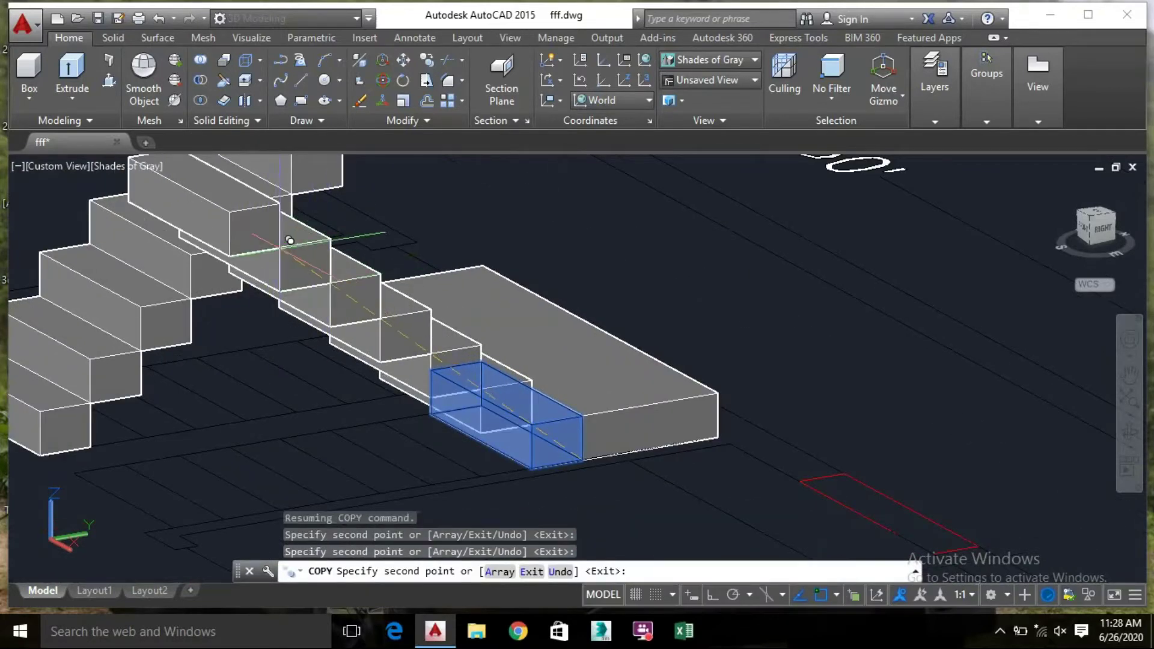
Try to place a seventh copy at the top of the second flight, and undo that placement
scroll(221, 258, down, 2)
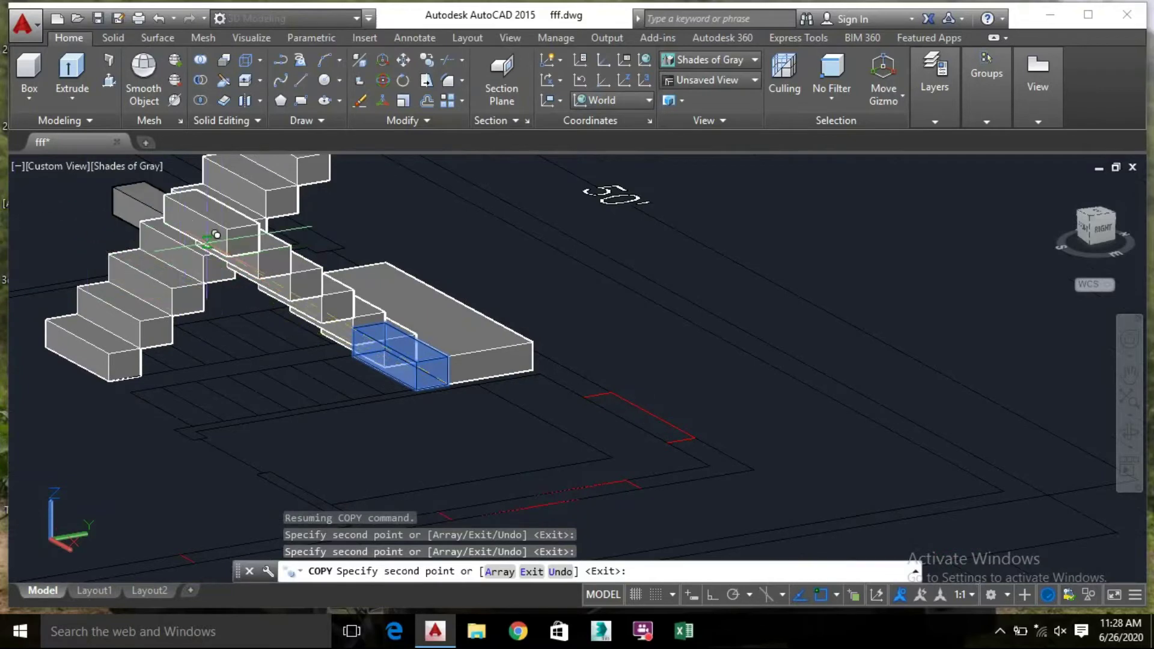
scroll(204, 240, up, 3)
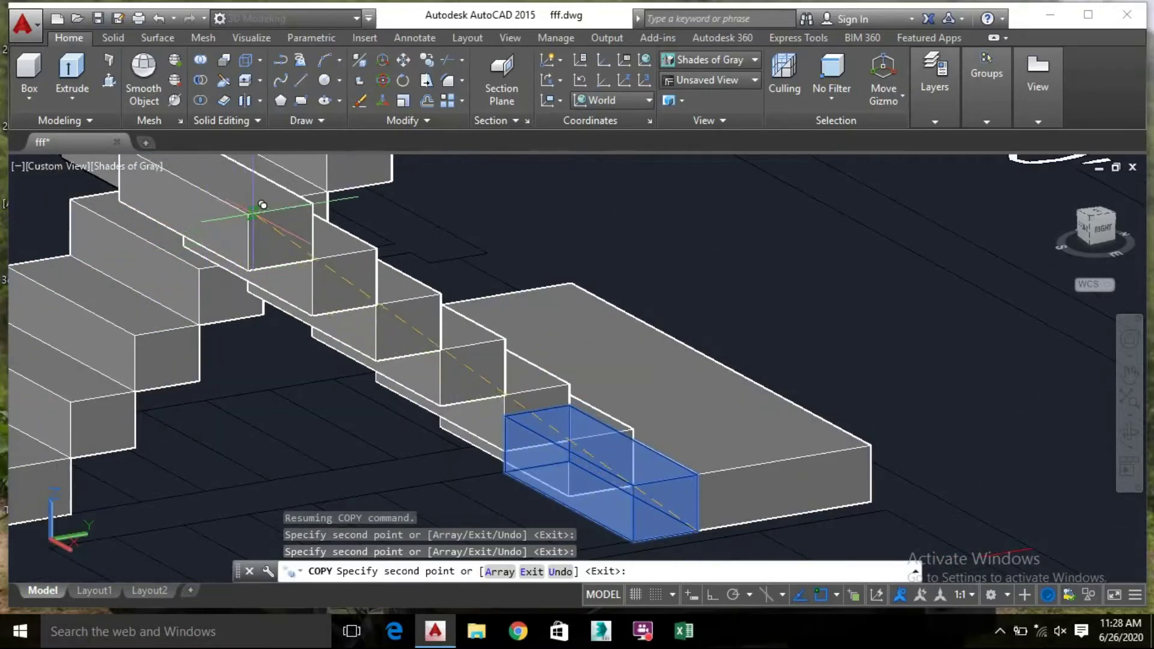
click(335, 262)
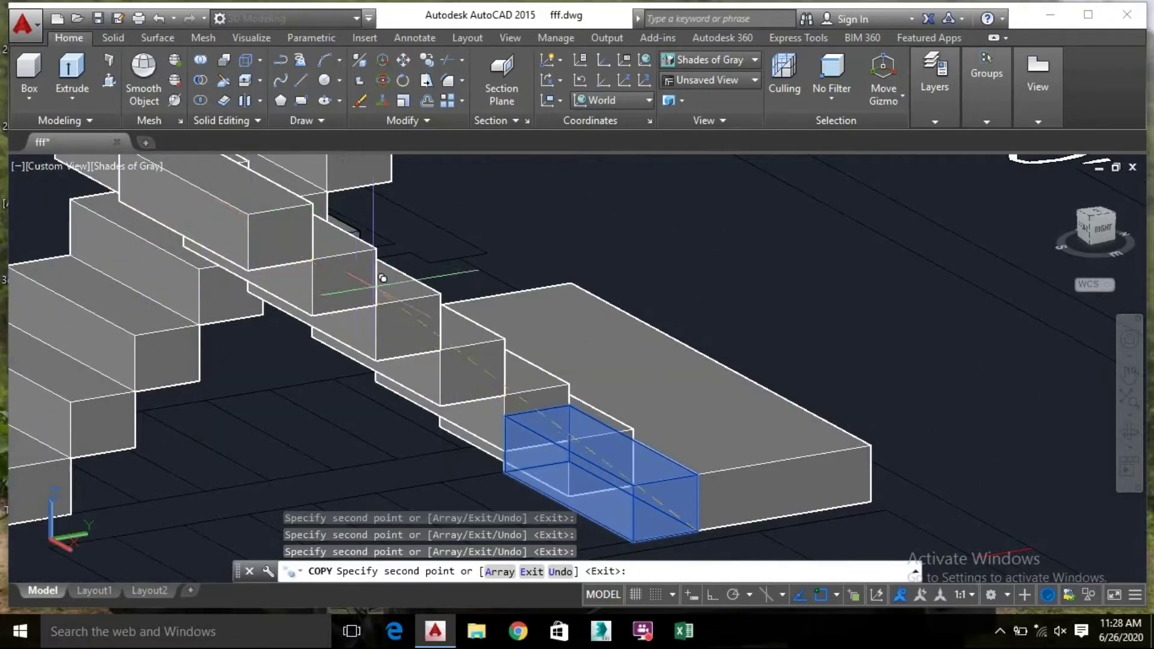
scroll(400, 258, down, 3)
scroll(443, 250, up, 2)
key(ctrl+z)
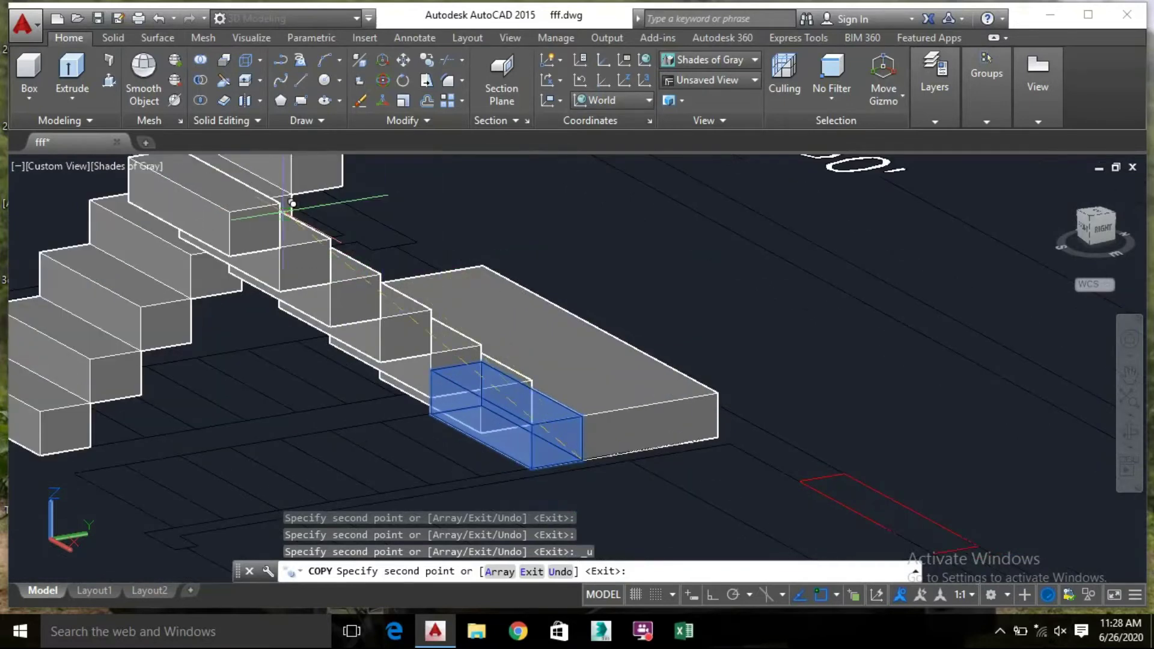
Place the seventh copy at the upper front corner of the second flight's top step and end the Copy command
shift+middle_drag(206, 244, 229, 355)
scroll(252, 330, up, 4)
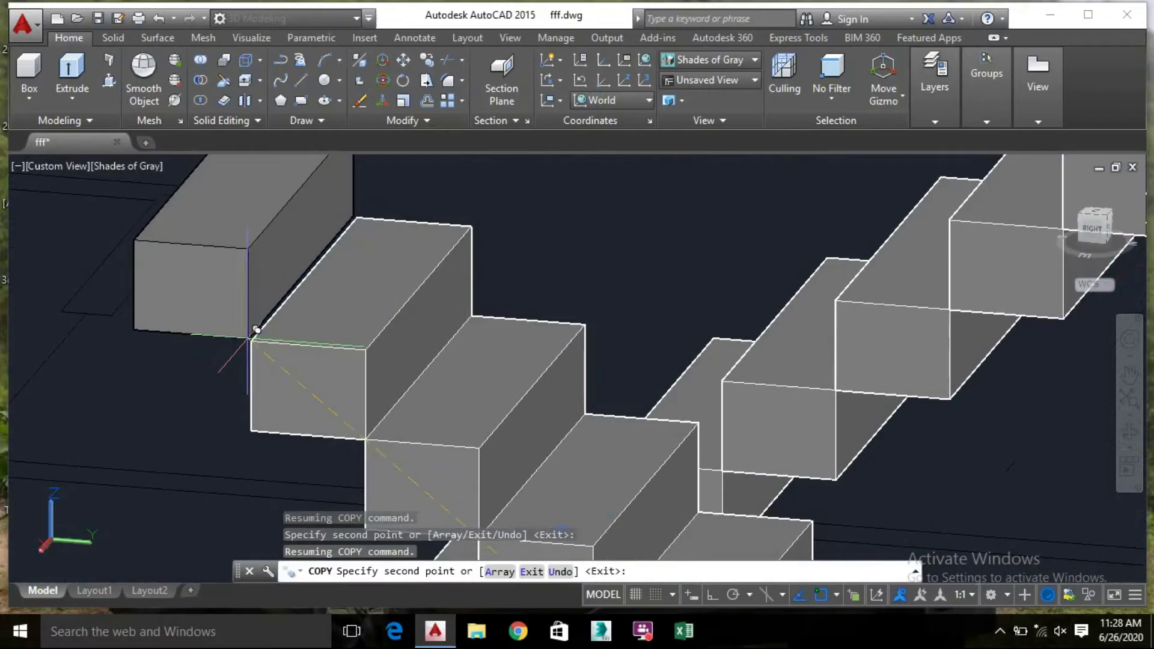
scroll(250, 334, down, 5)
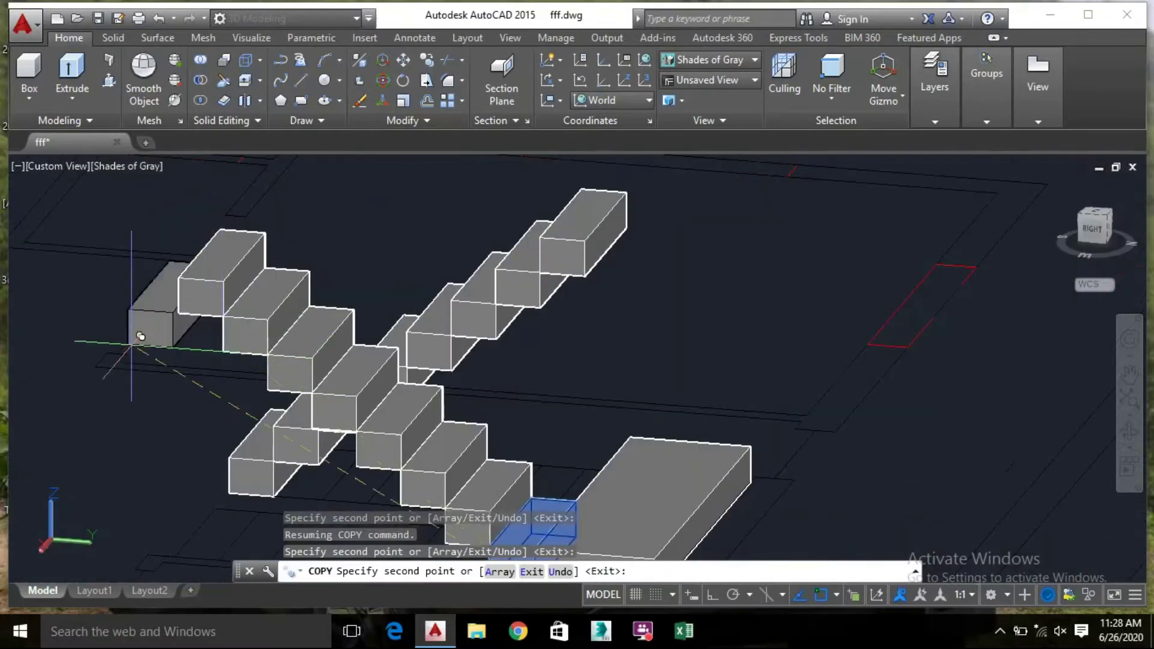
middle_drag(85, 313, 86, 286)
scroll(120, 295, down, 4)
key(Escape)
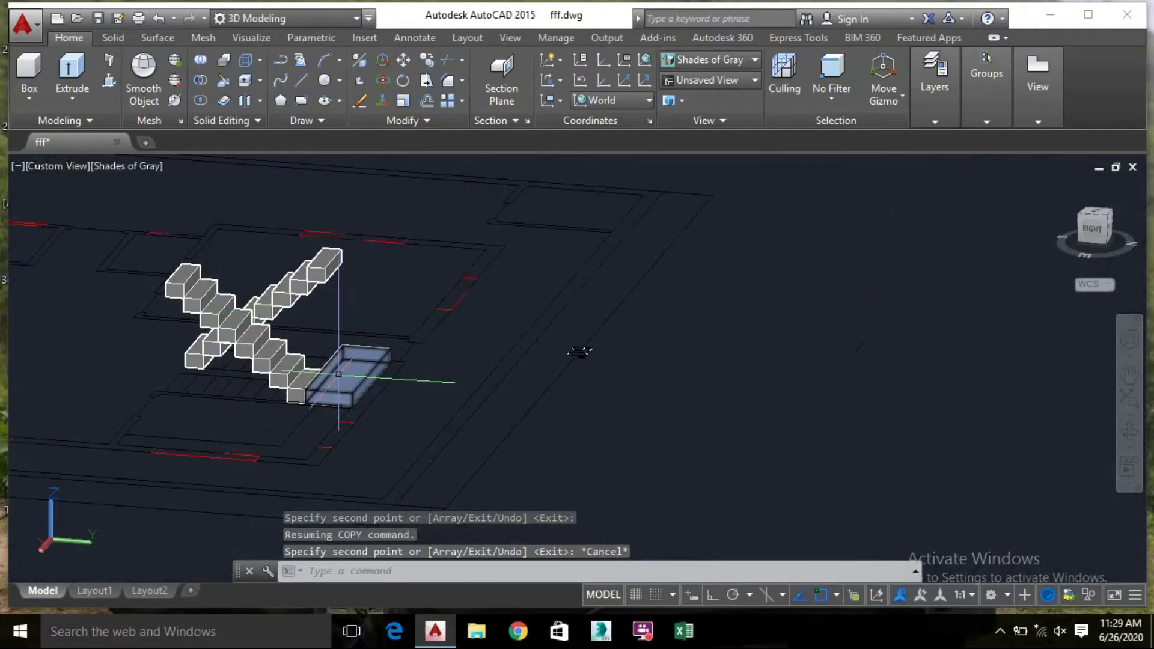
Move the landing from its lower back corner beside the steps to the upper back corner of the first flight's top step
scroll(282, 397, up, 4)
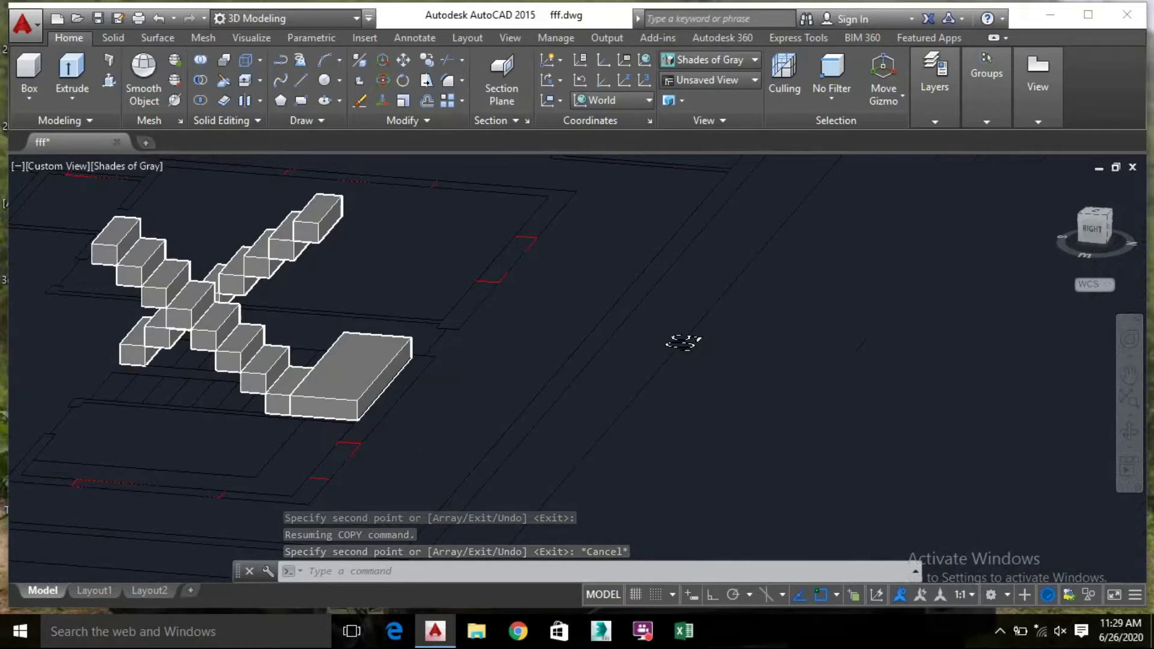
click(326, 395)
right_click(313, 391)
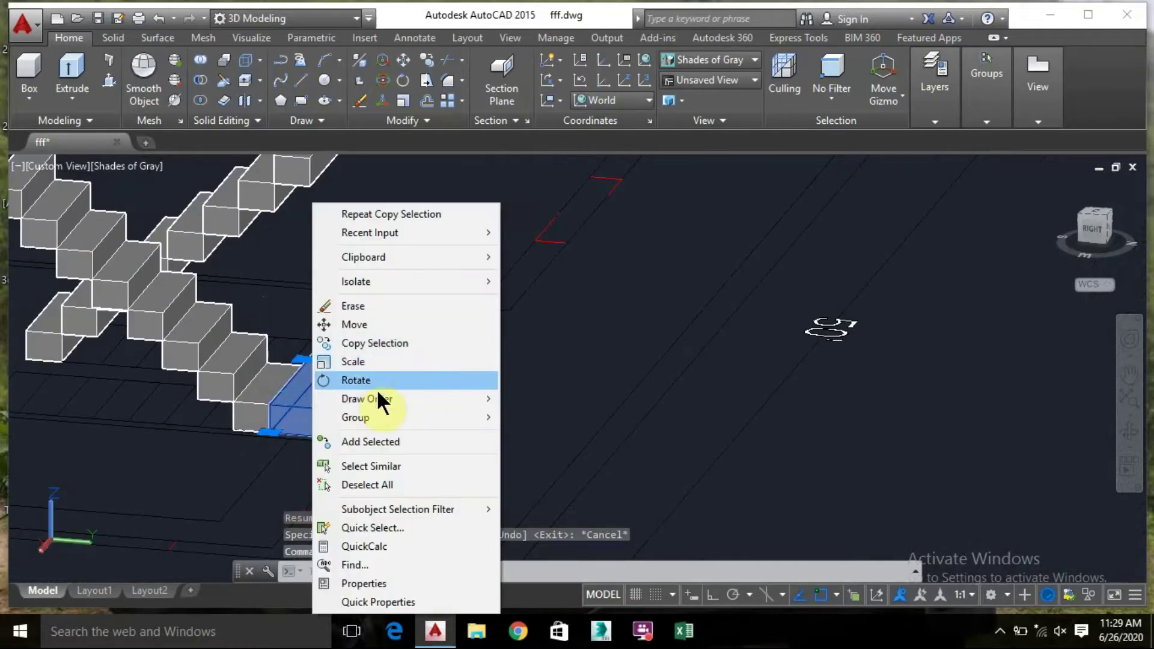
click(372, 324)
scroll(348, 314, up, 5)
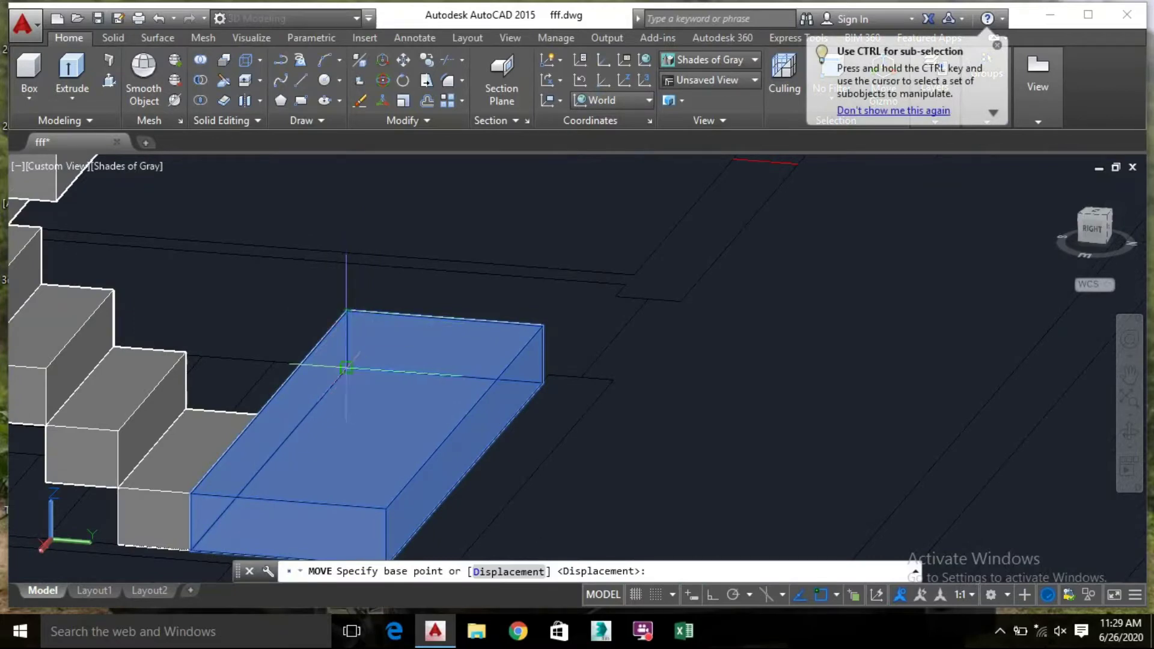
click(346, 366)
scroll(353, 254, down, 5)
shift+middle_drag(354, 255, 771, 443)
scroll(394, 259, up, 5)
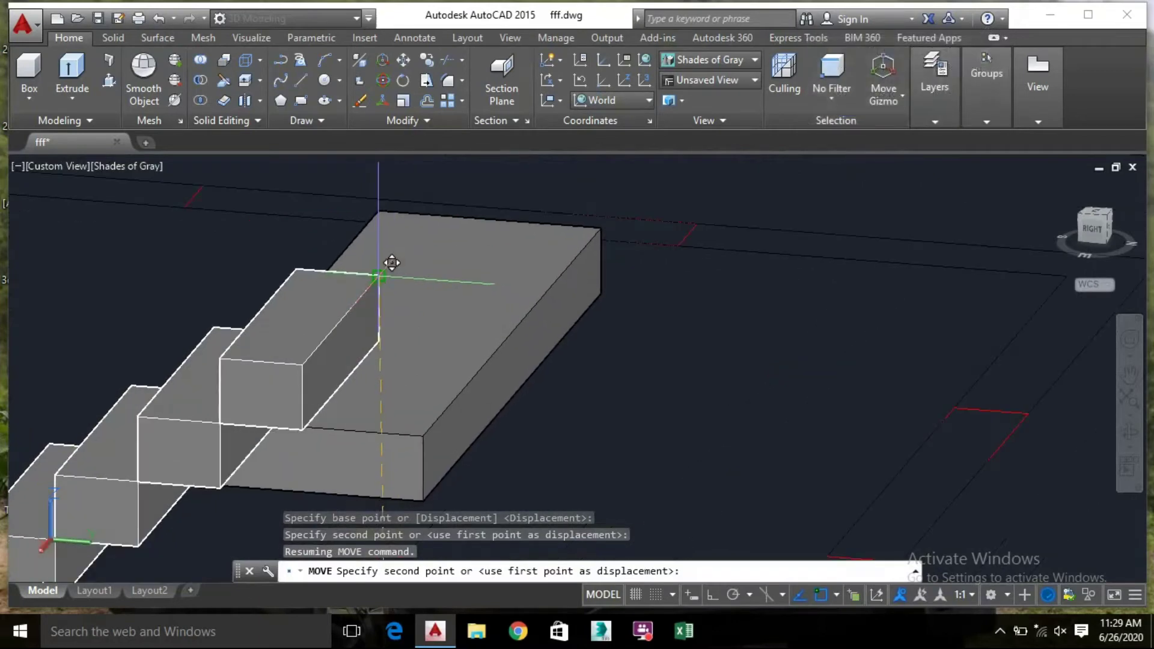
shift+middle_drag(390, 335, 466, 227)
key(Escape)
key(Escape)
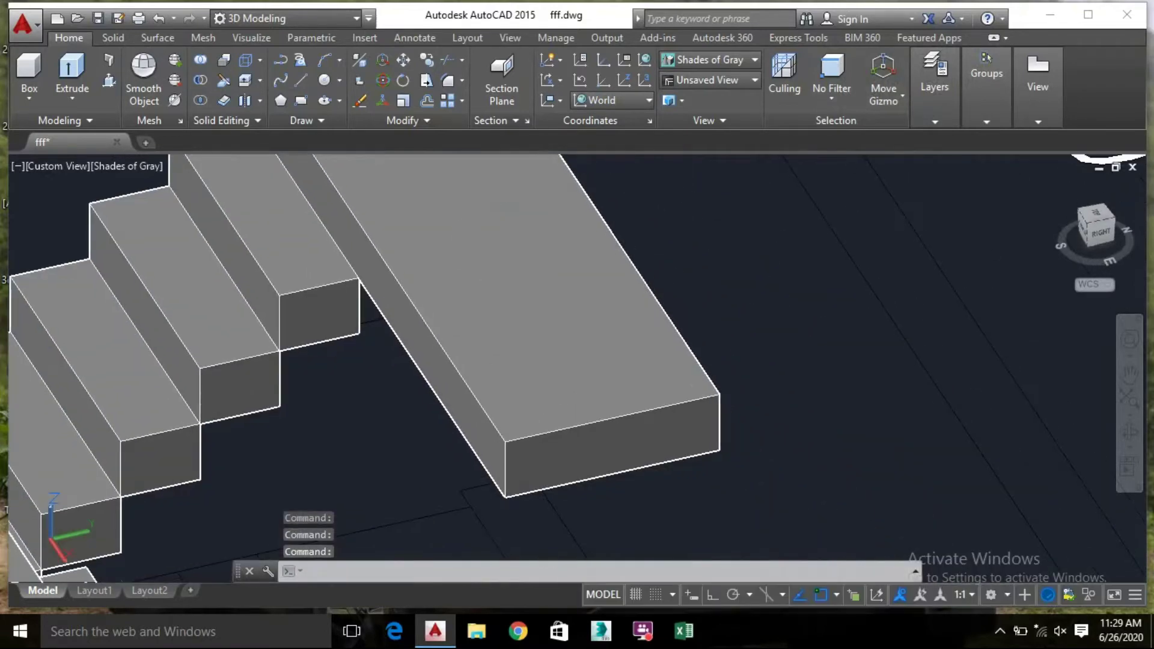
Move all eight steps of the second flight from the bottom step's lower front corner to the raised landing's upper front corner
scroll(467, 227, down, 3)
middle_drag(490, 346, 444, 280)
key(Escape)
scroll(442, 379, up, 3)
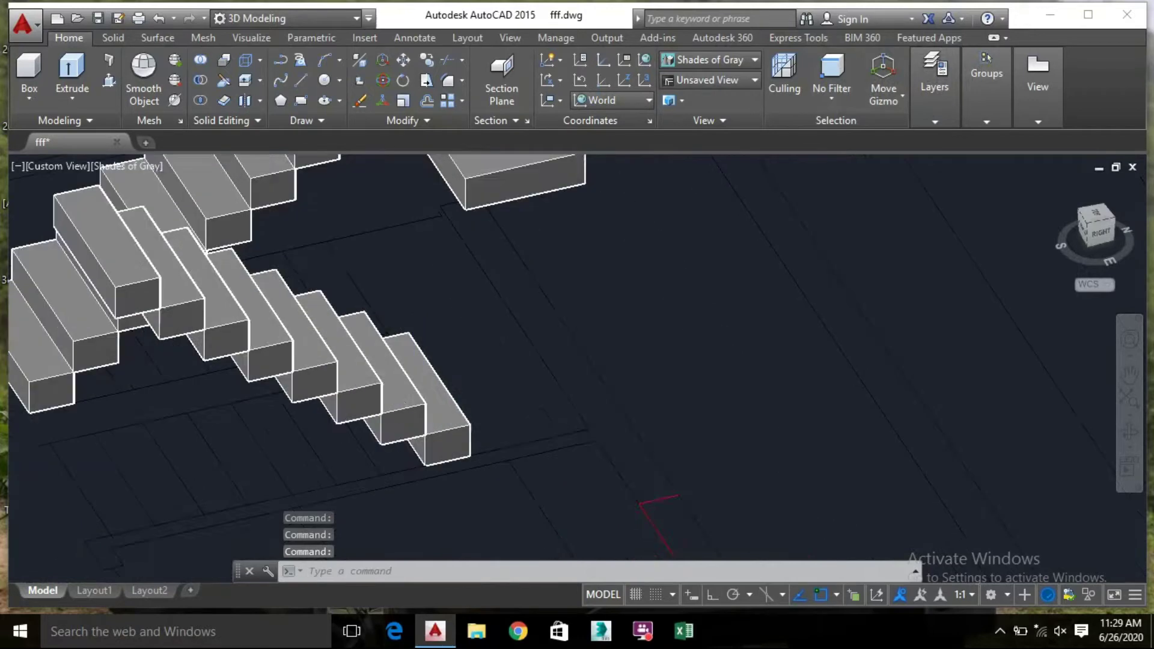
scroll(448, 403, down, 1)
click(449, 402)
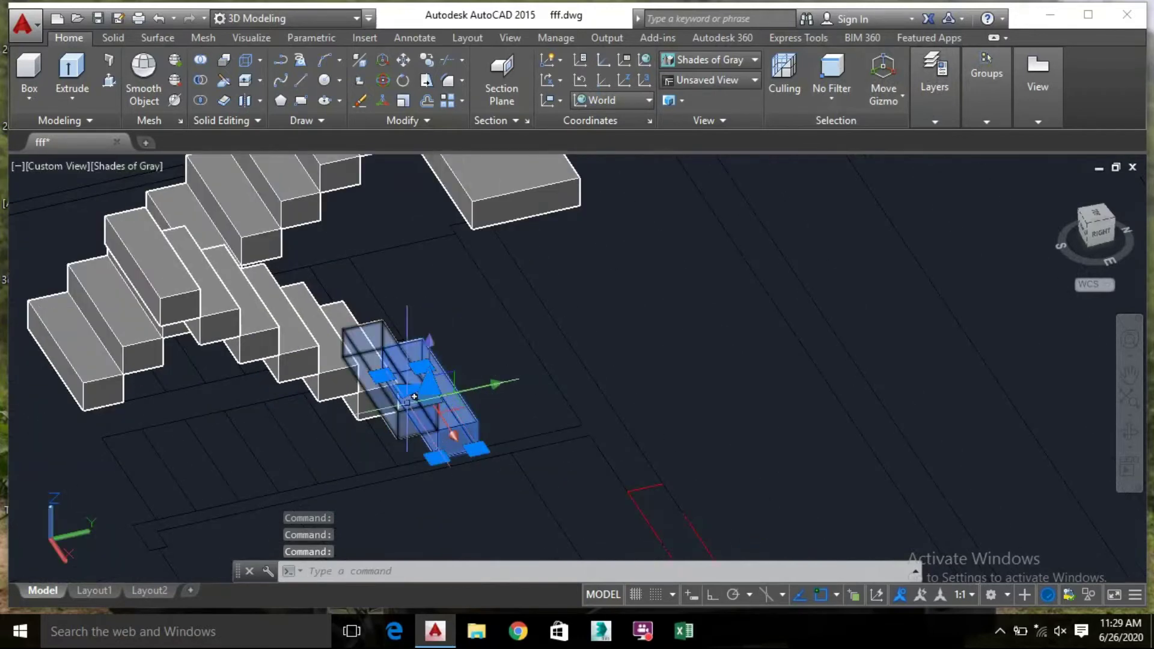
click(444, 414)
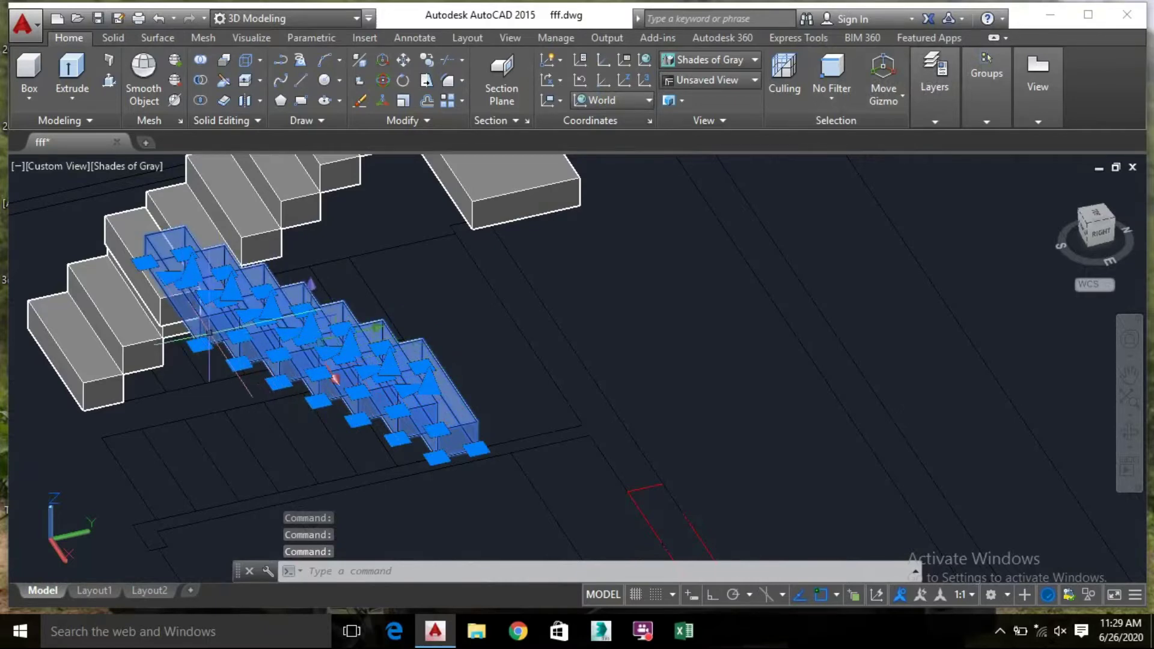
click(165, 312)
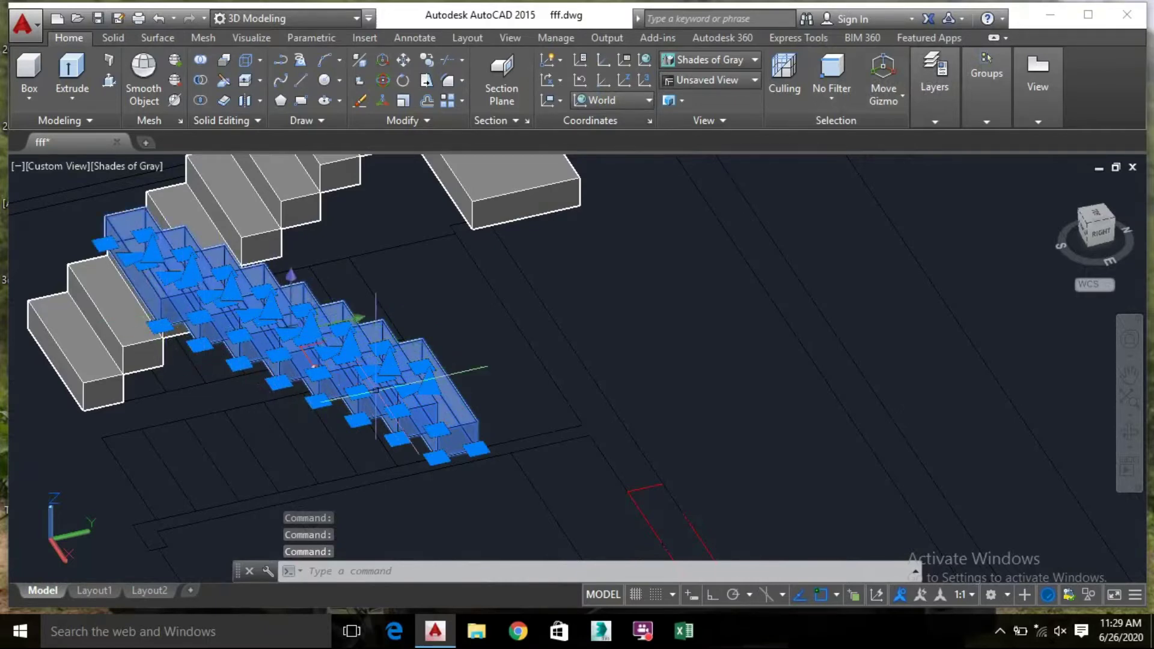
right_click(456, 411)
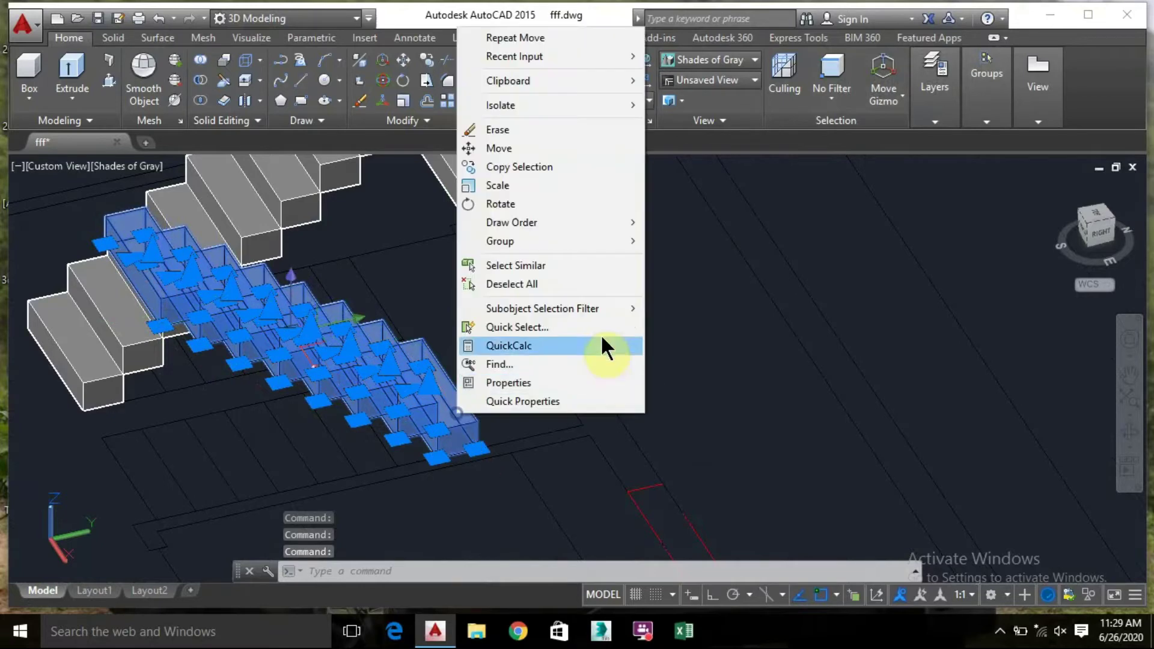
click(506, 150)
scroll(532, 397, up, 5)
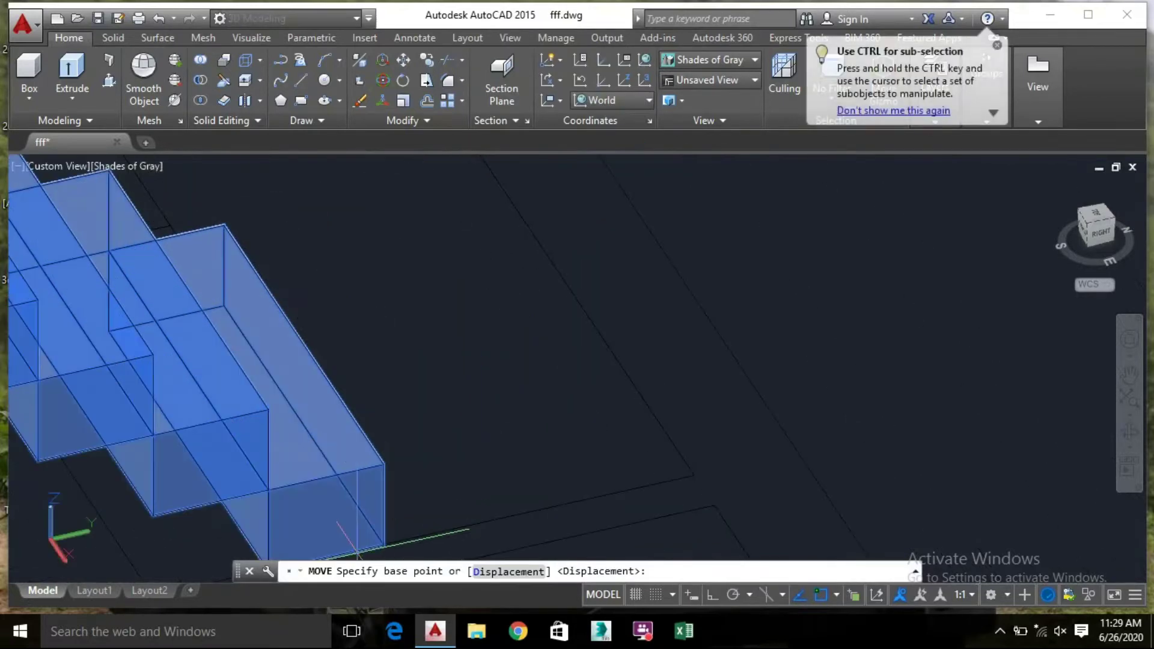
click(382, 545)
scroll(381, 304, down, 4)
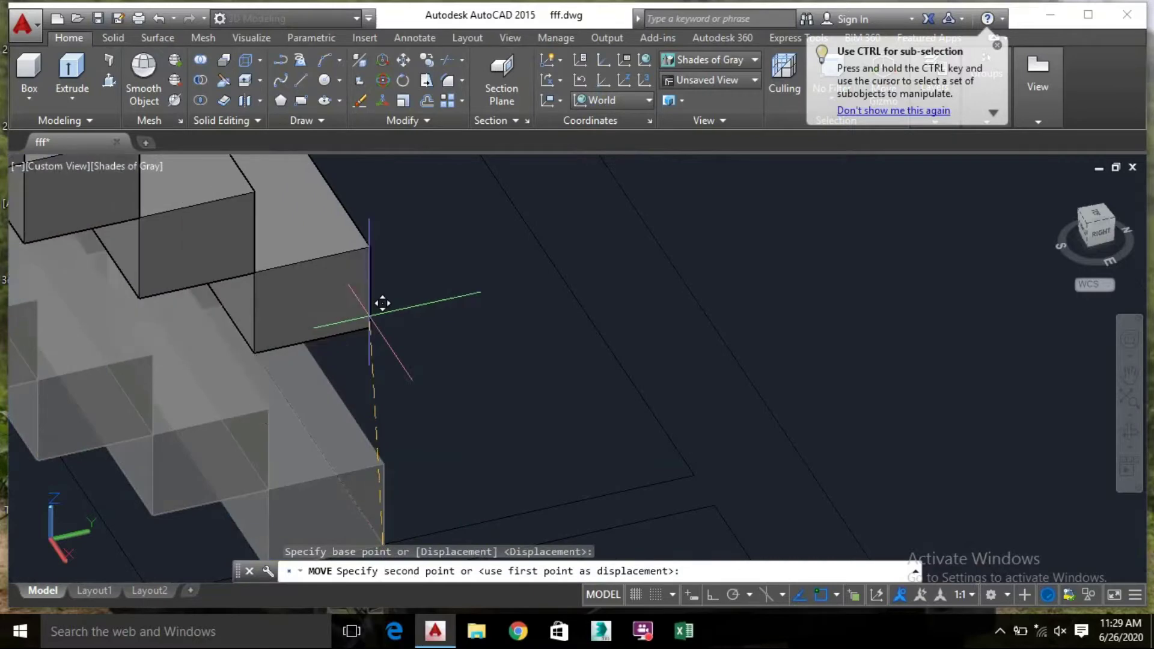
scroll(393, 469, up, 3)
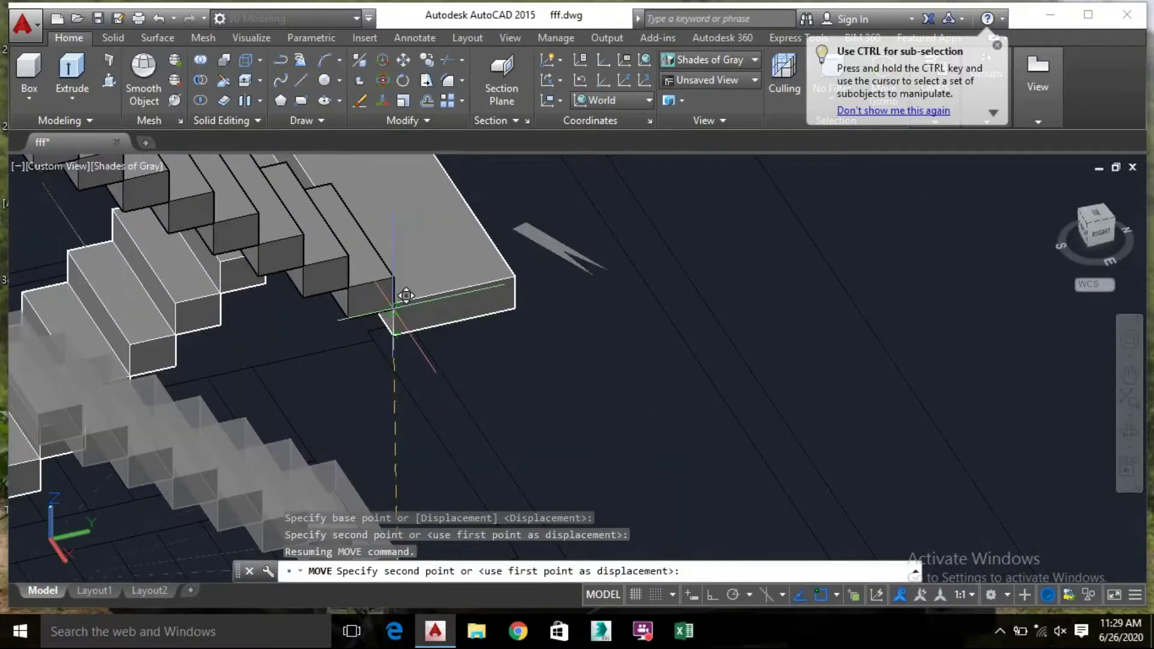
click(413, 322)
Switch to the Left view and examine the elevation of the walled house model
scroll(533, 245, down, 4)
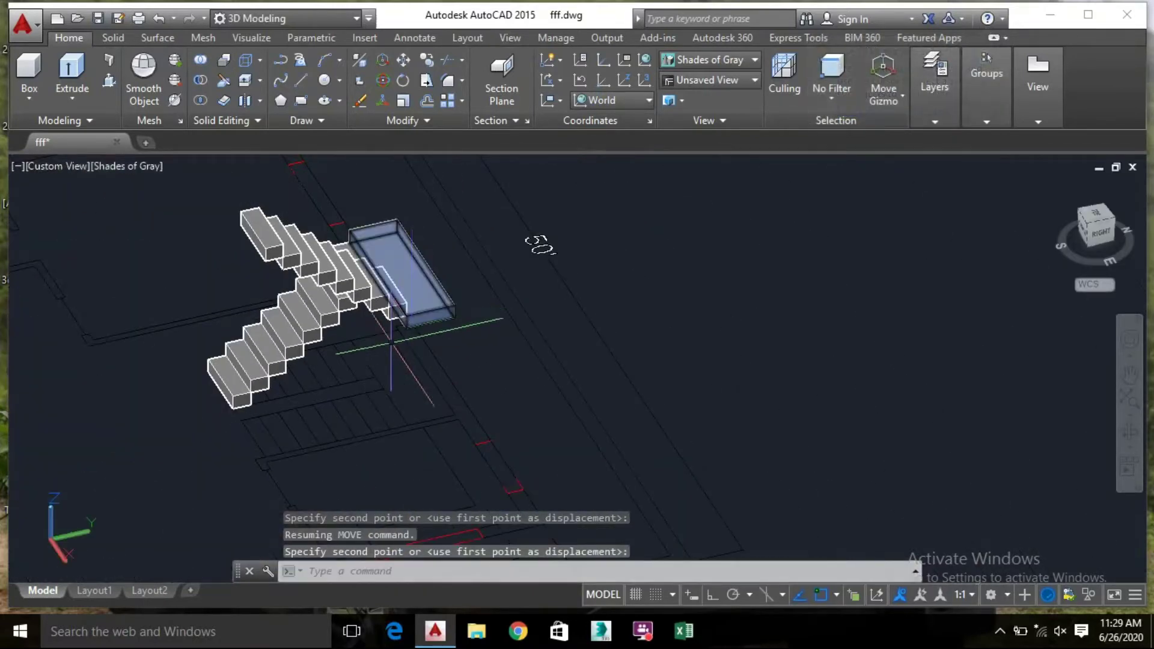
shift+middle_drag(533, 245, 638, 279)
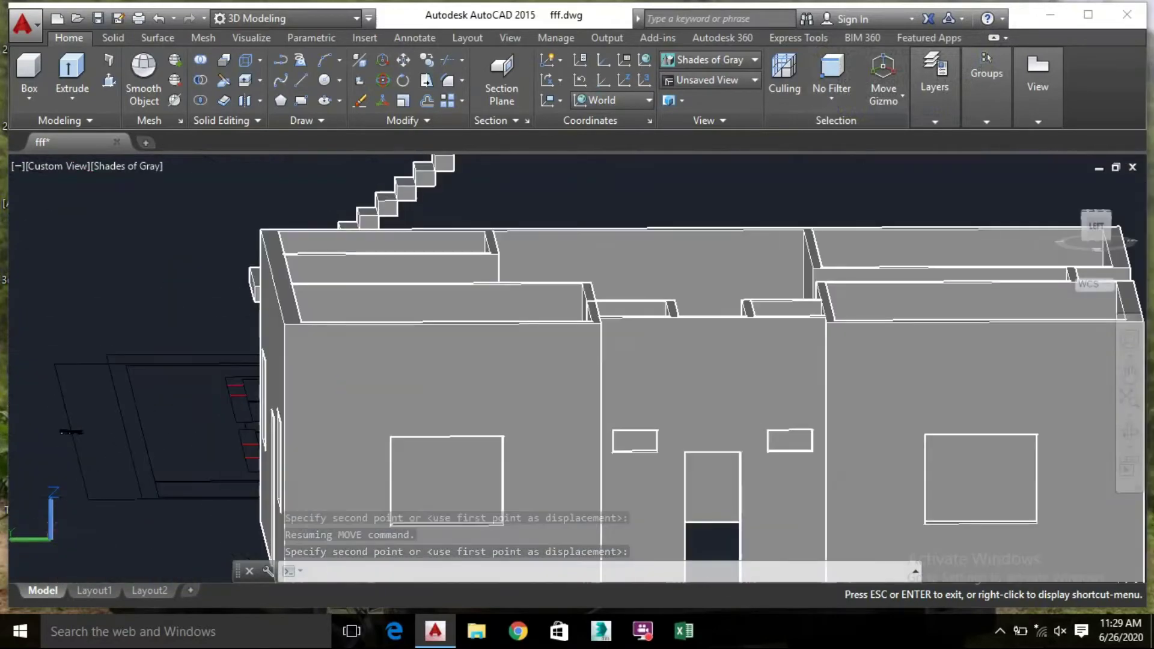
click(1096, 226)
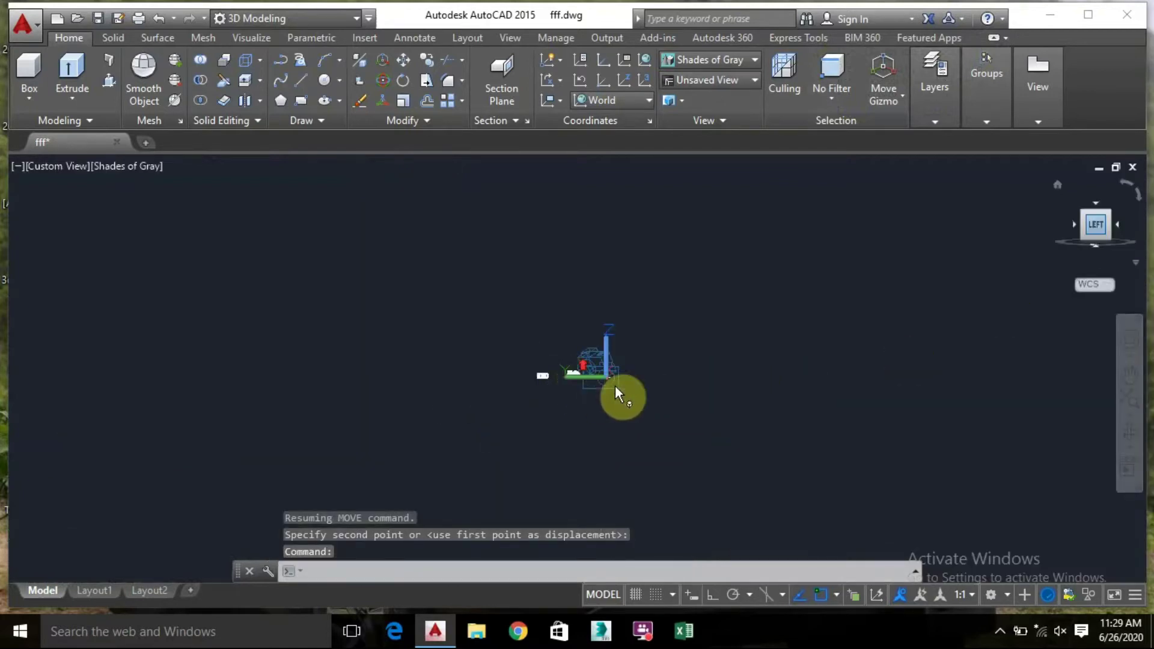
scroll(548, 369, up, 4)
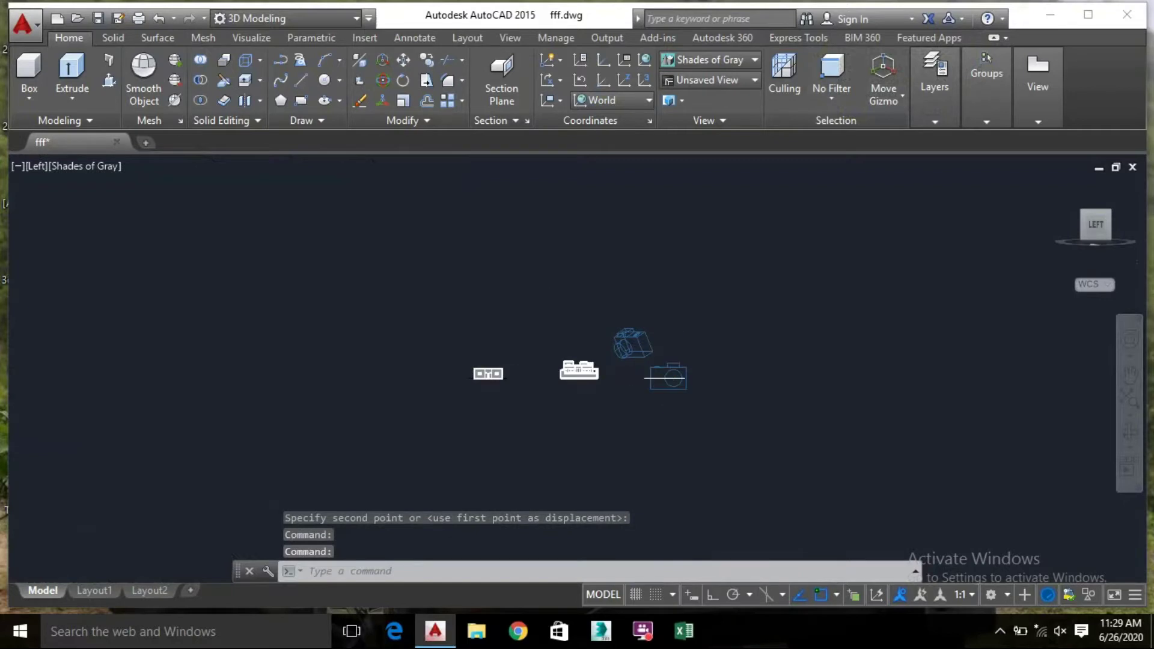
scroll(548, 369, up, 3)
scroll(548, 369, up, 2)
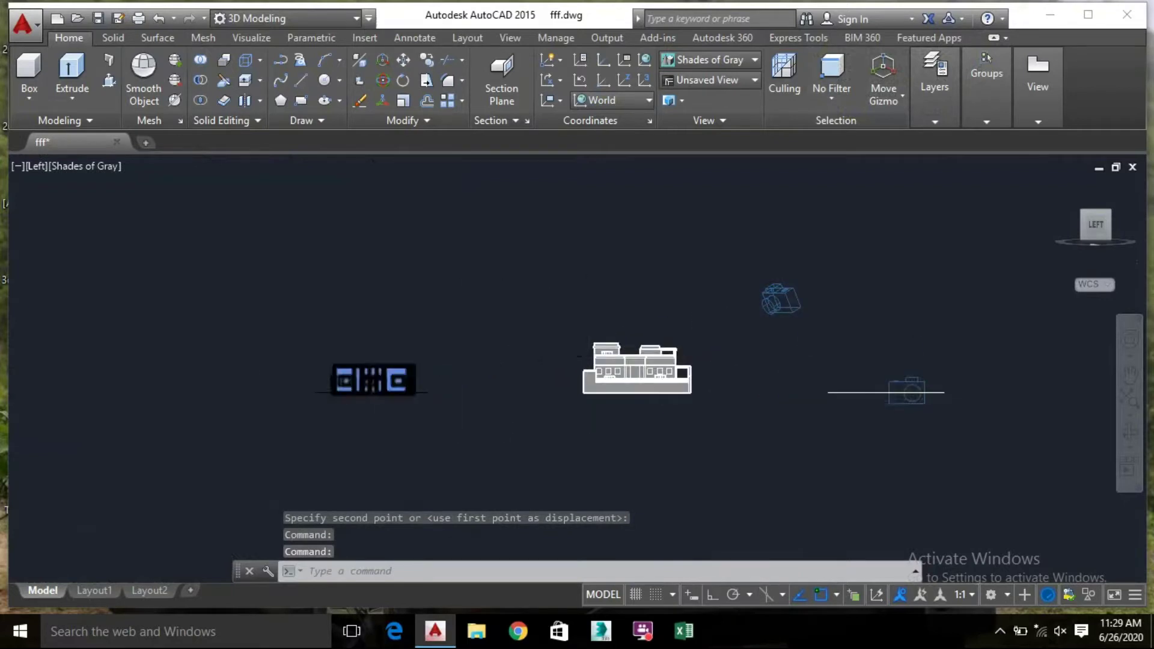
scroll(349, 373, up, 6)
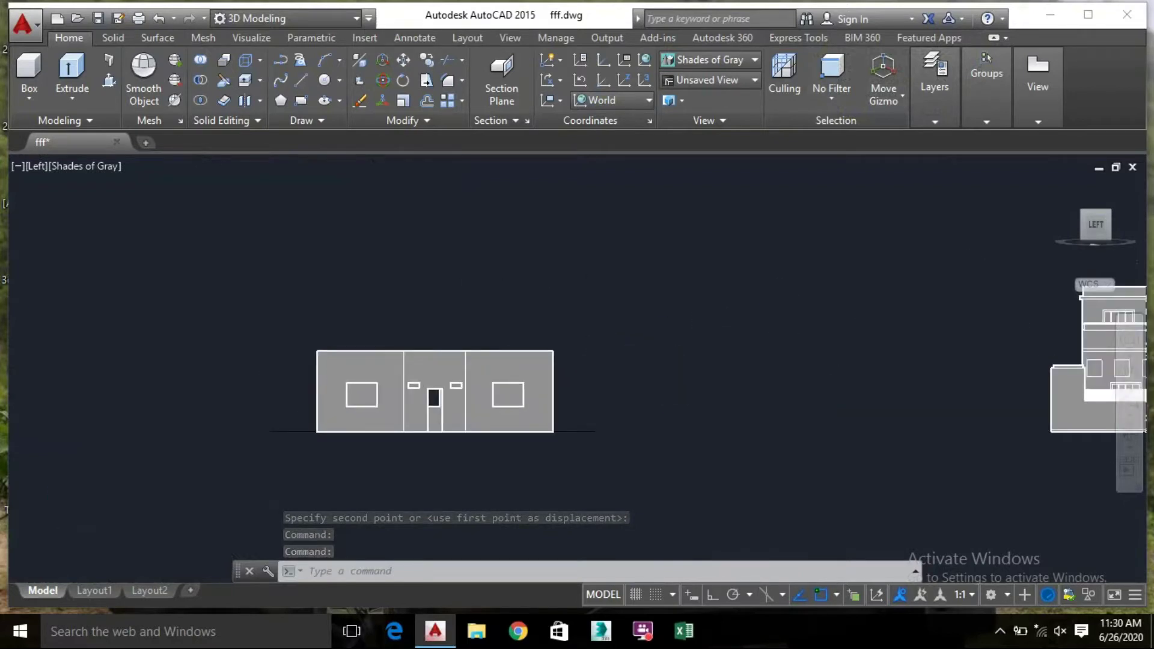
Start moving the whole staircase, both flights and the landing together, from the landing's upper back right corner
shift+middle_drag(457, 307, 229, 361)
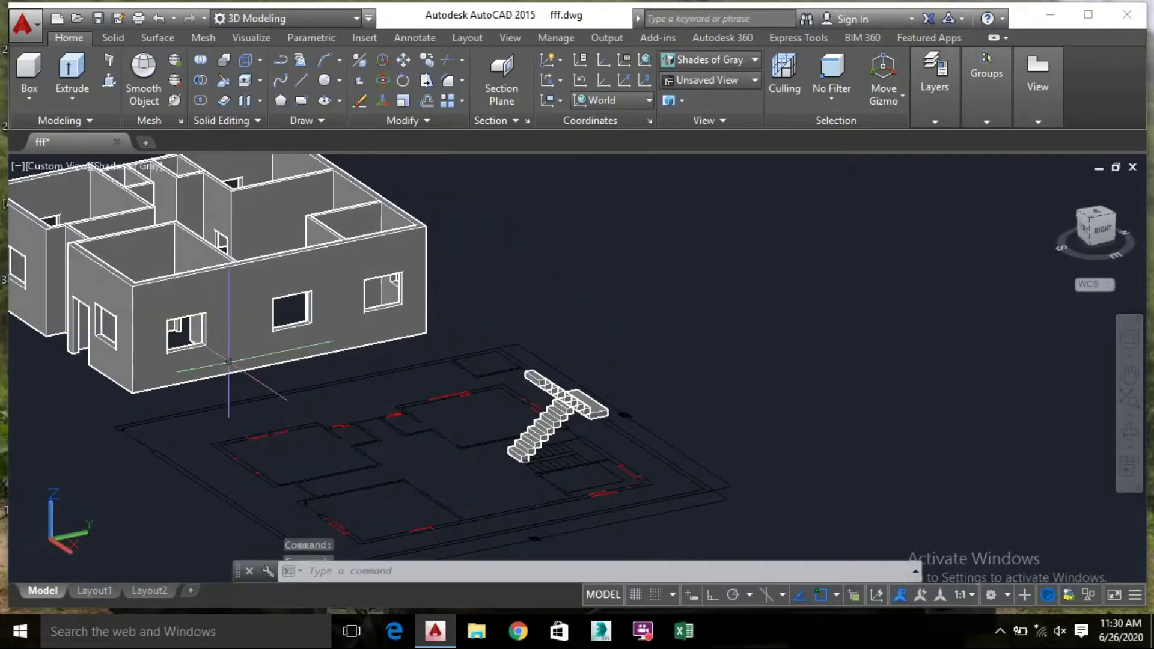
scroll(518, 437, up, 6)
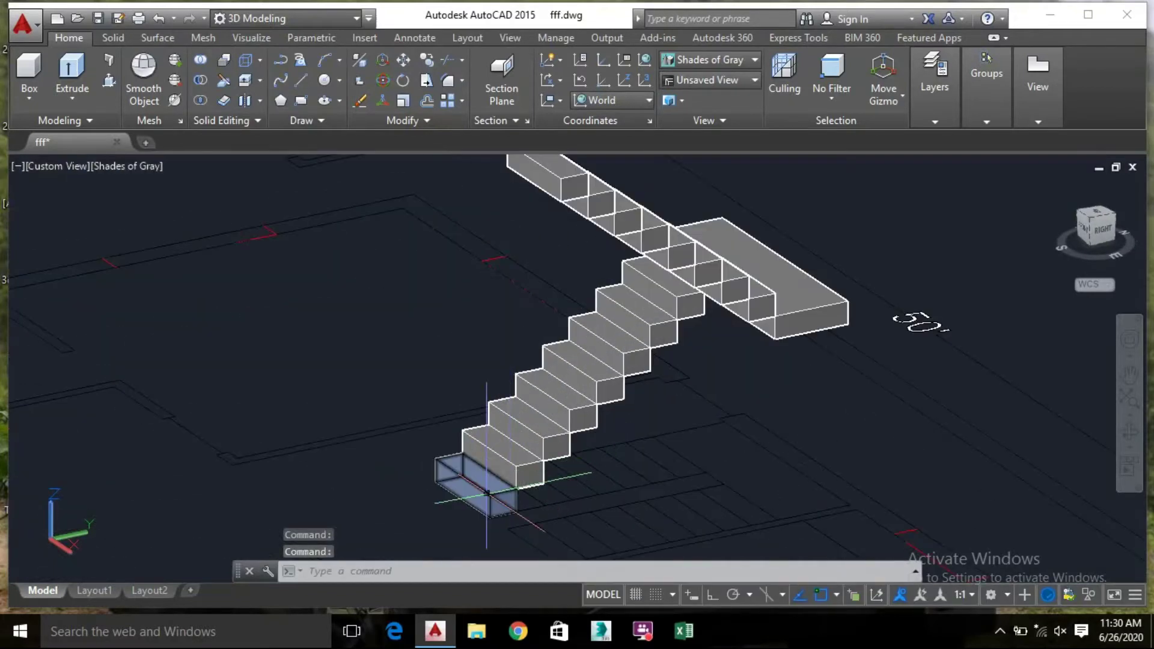
click(486, 490)
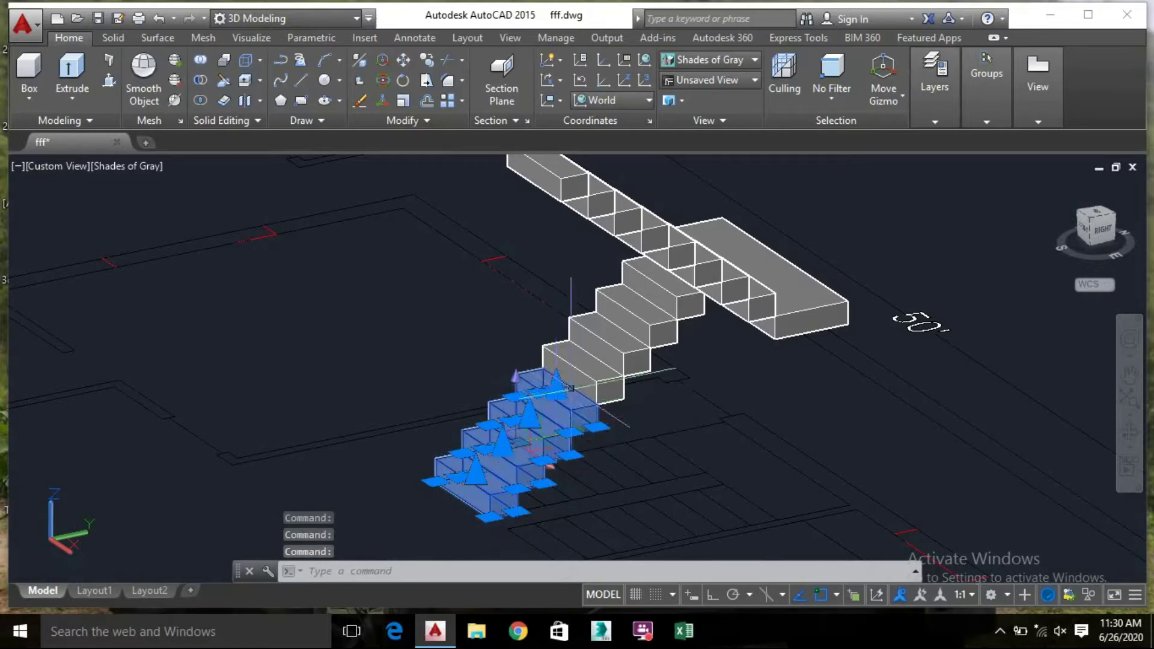
click(627, 341)
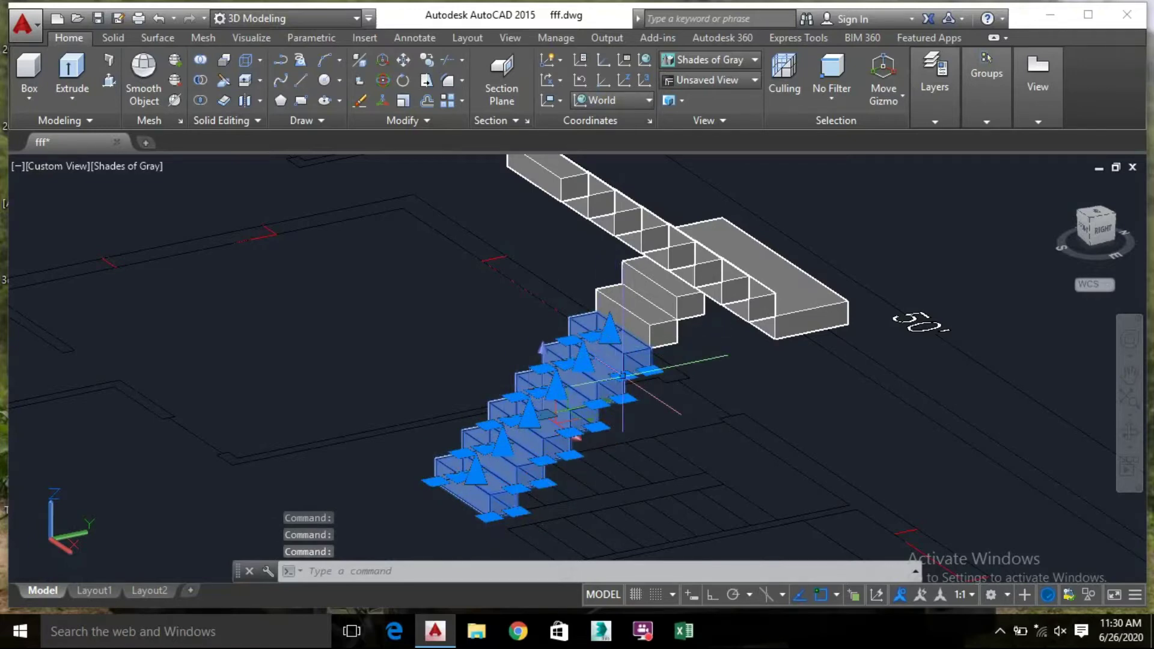
shift+middle_drag(624, 372, 709, 319)
mouse_move(872, 389)
middle_down()
mouse_move(828, 425)
mouse_move(825, 449)
middle_up()
click(921, 467)
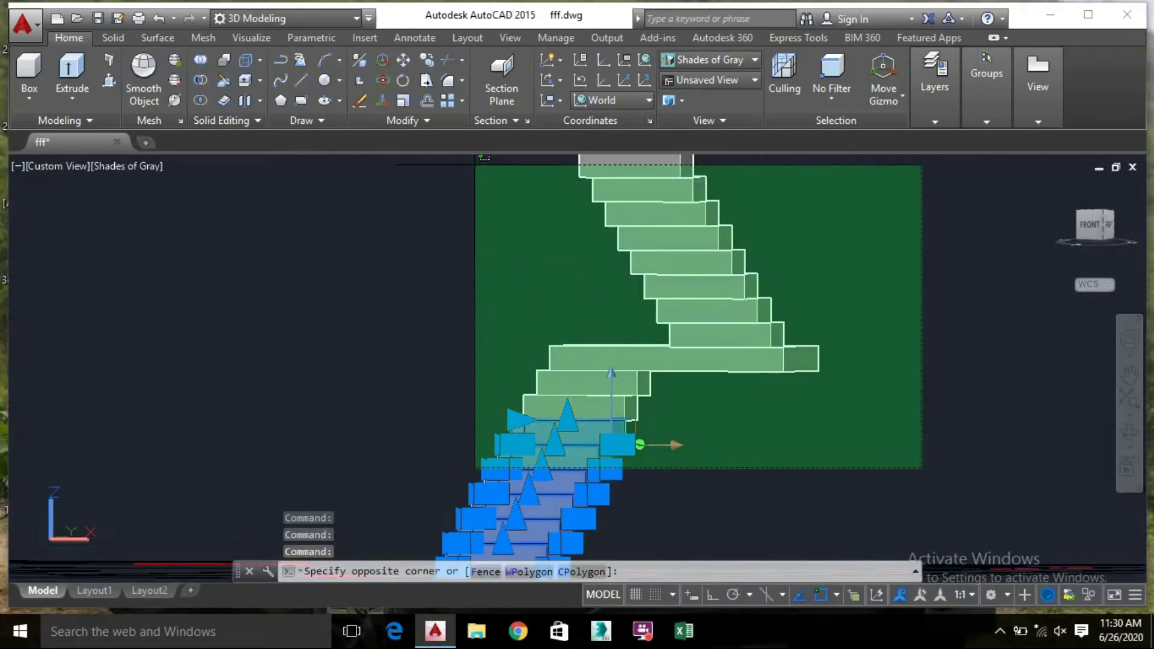
click(476, 167)
scroll(553, 273, down, 2)
shift+middle_drag(513, 272, 493, 348)
right_click(595, 405)
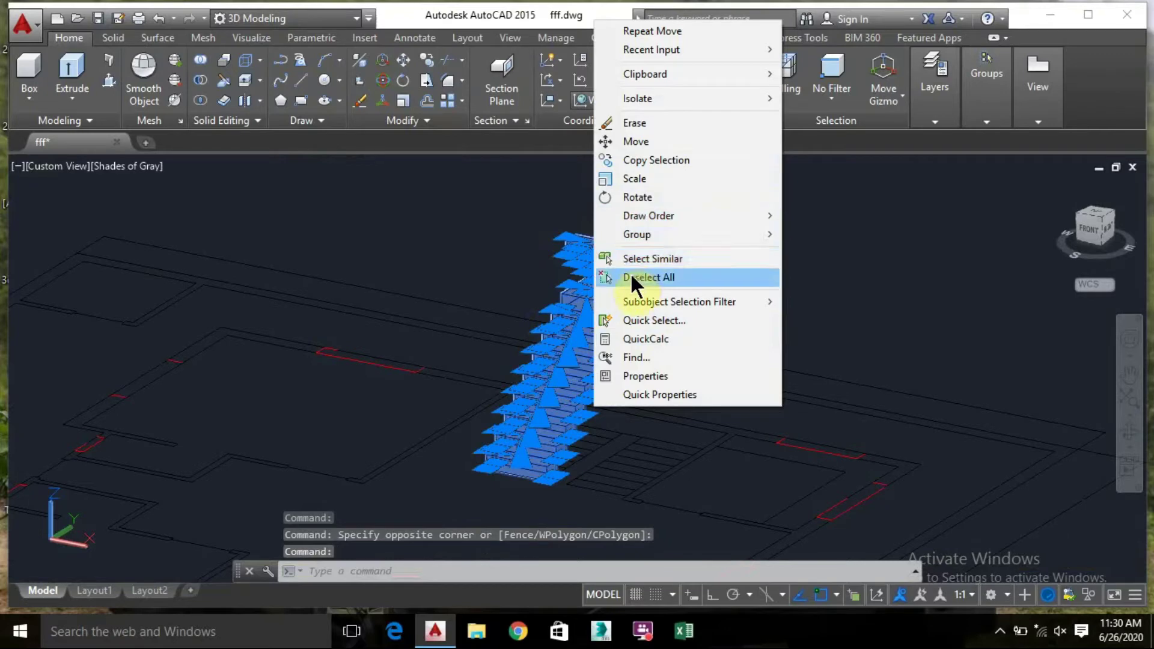
click(648, 140)
scroll(702, 305, up, 3)
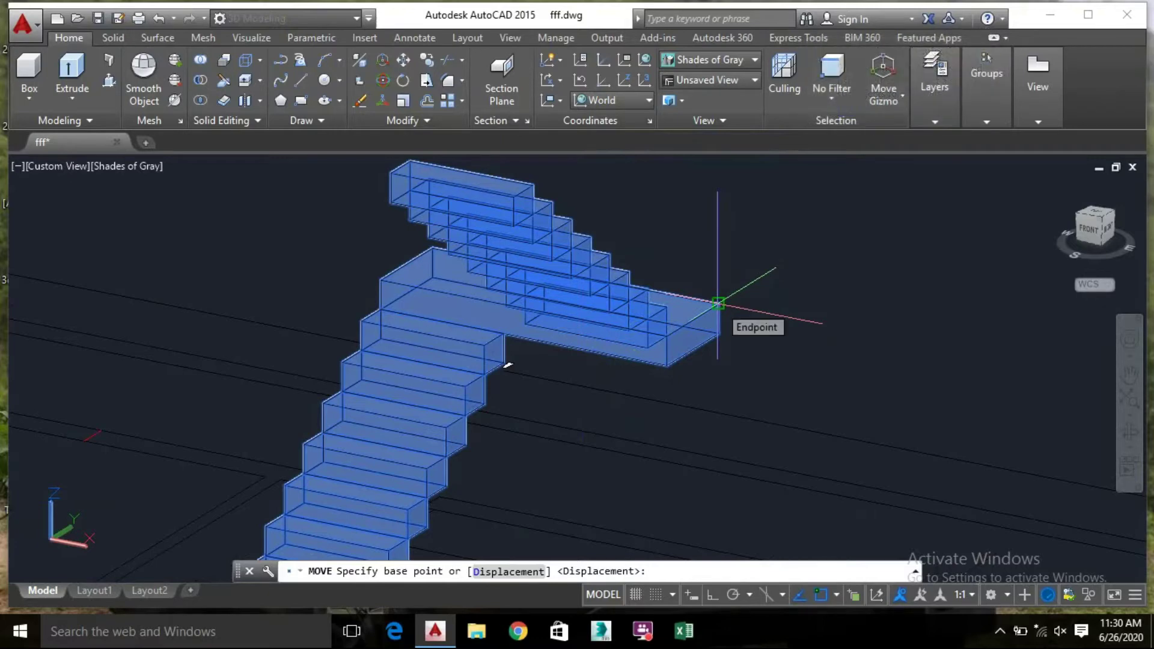
click(718, 302)
With Ortho on, place the staircase in the stair hall of the walled house, against the corner of the adjoining room's wall
scroll(493, 248, down, 3)
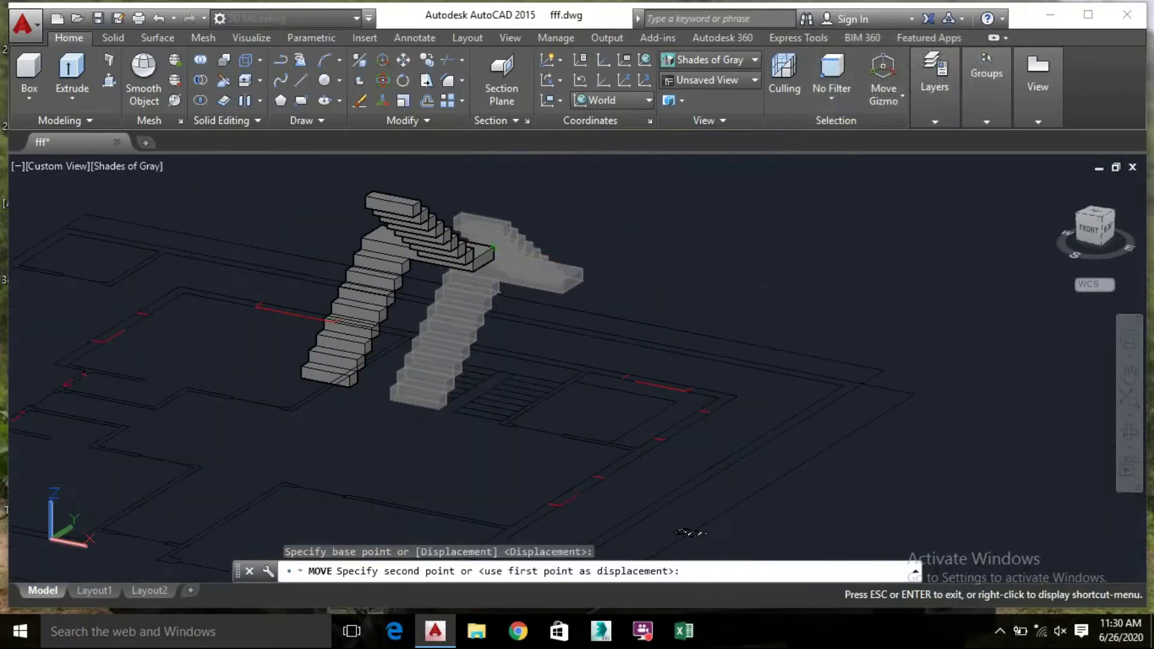
middle_drag(493, 248, 898, 289)
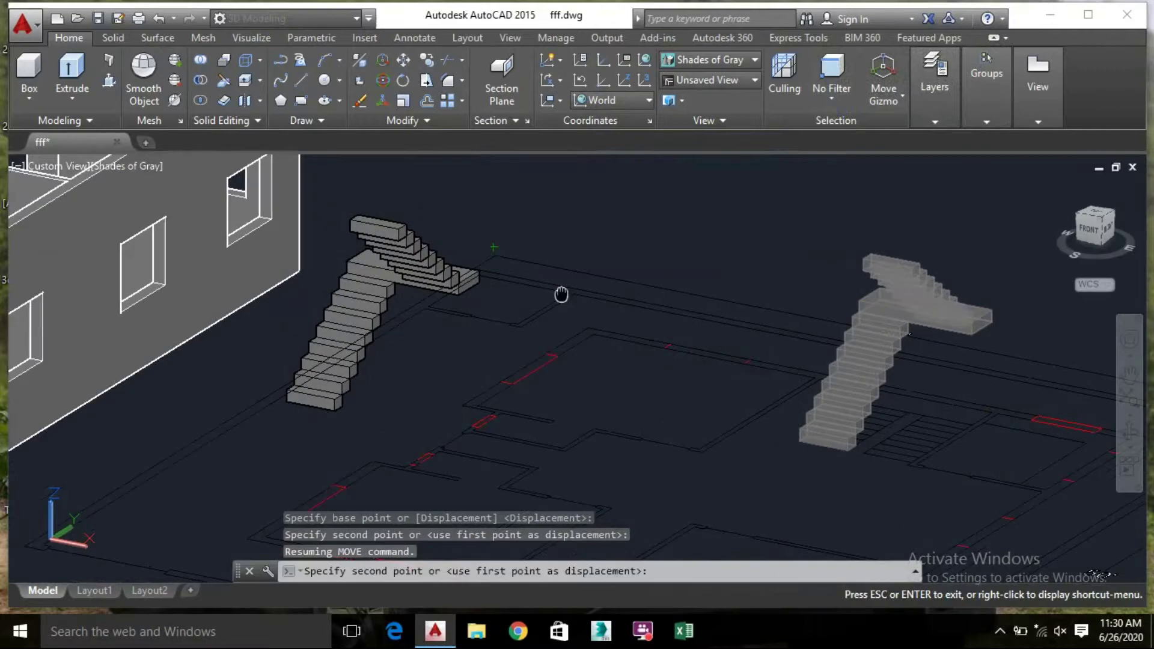
middle_drag(561, 295, 763, 332)
scroll(762, 332, up, 2)
shift+middle_drag(410, 211, 489, 247)
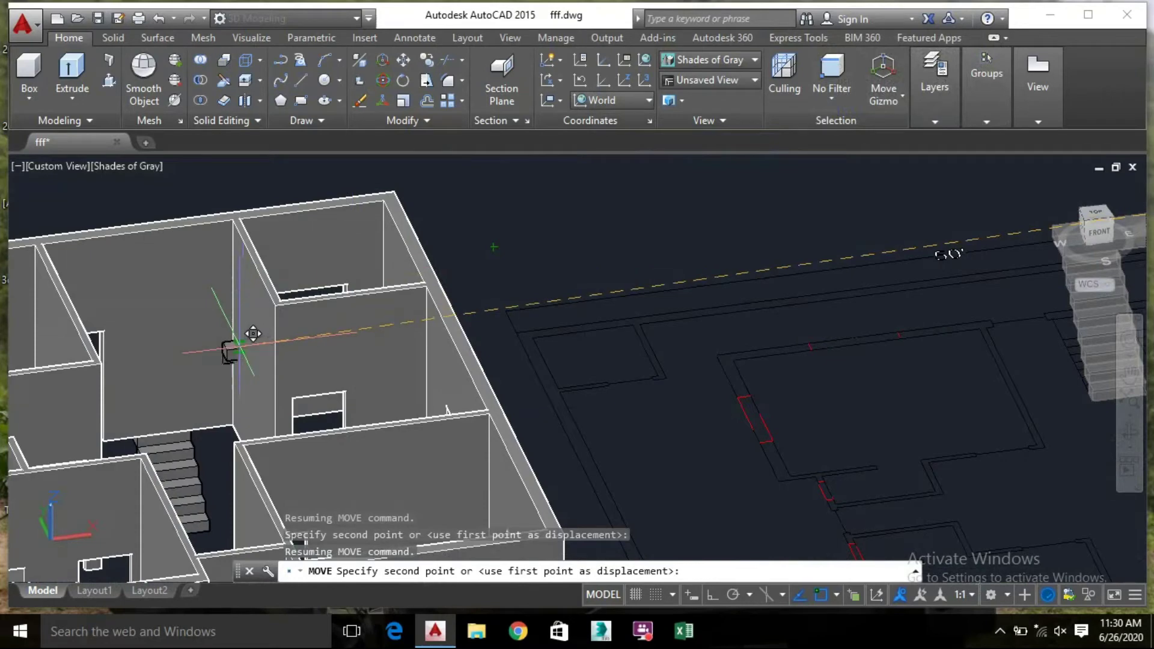
scroll(252, 333, up, 1)
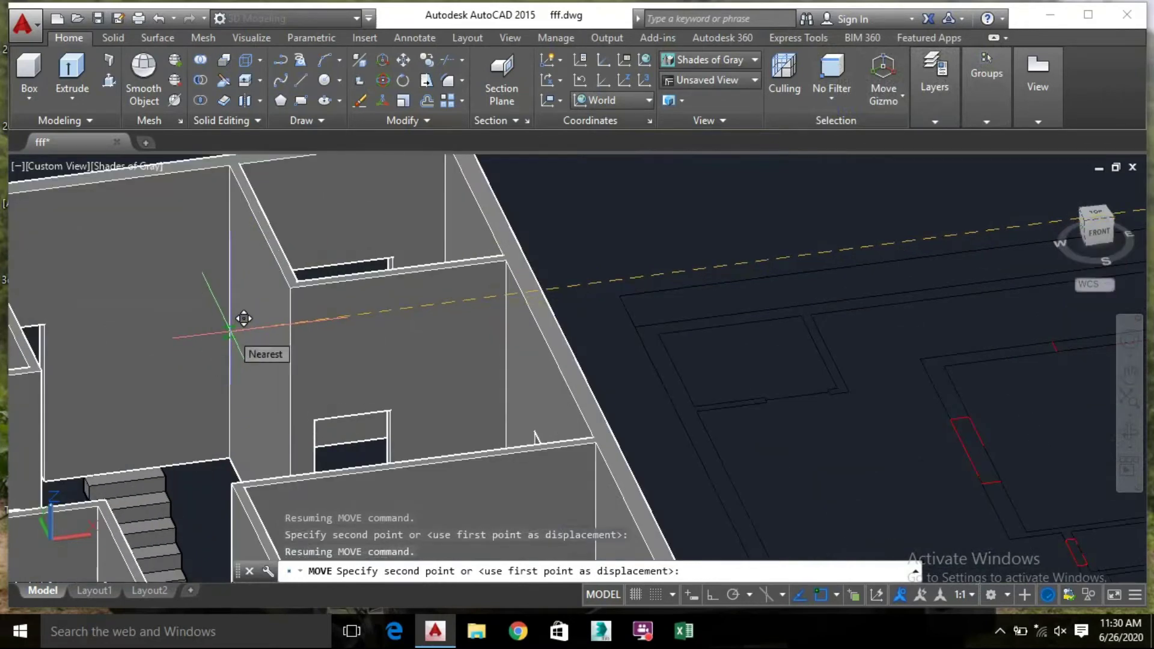
scroll(243, 318, down, 4)
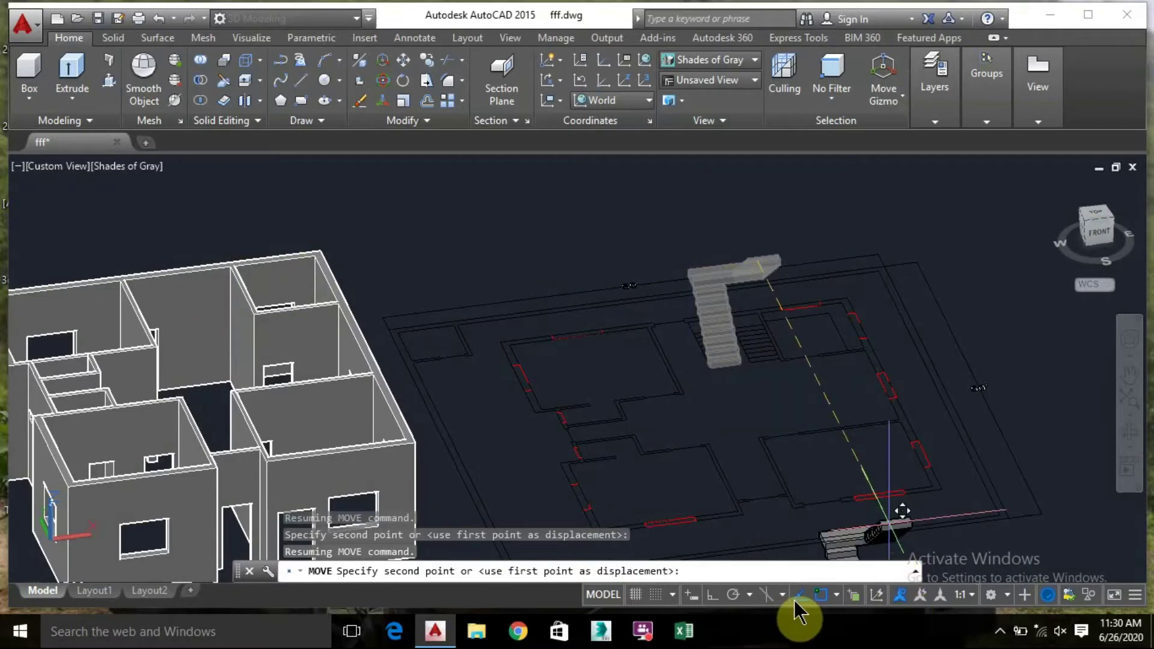
click(713, 596)
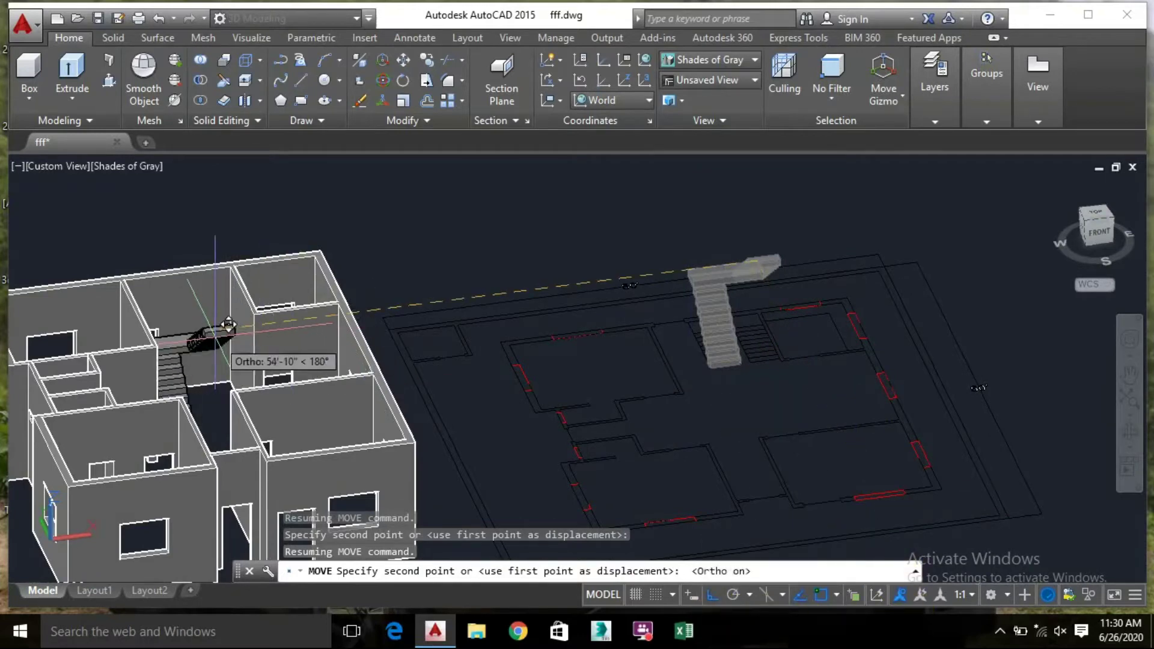
scroll(236, 319, up, 5)
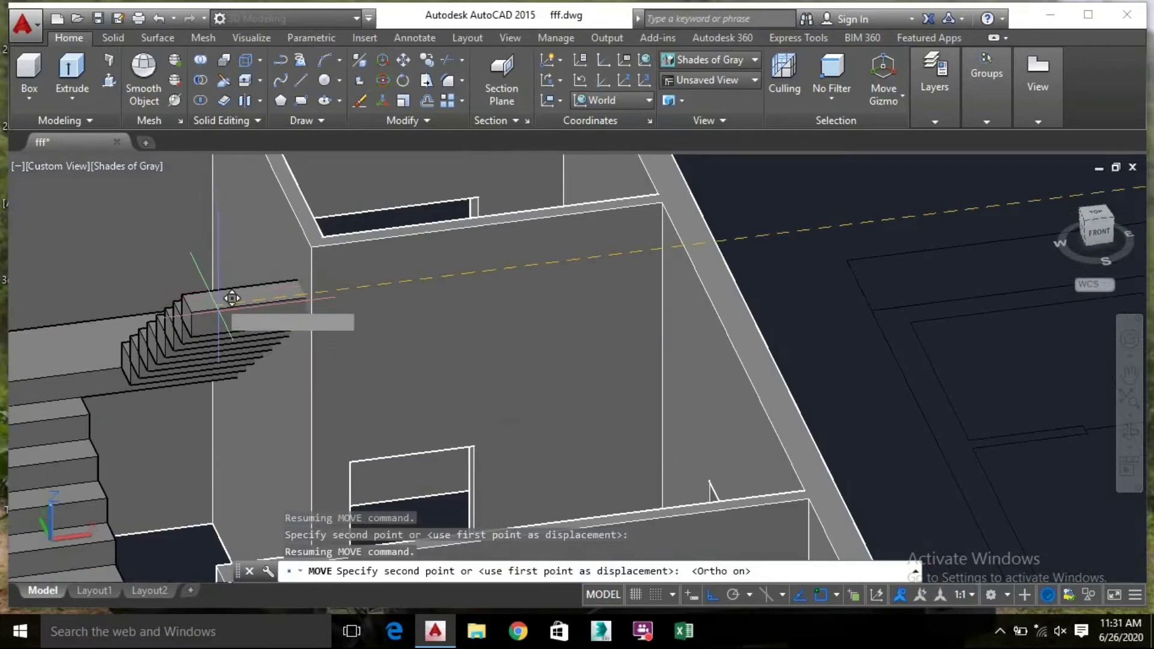
scroll(232, 318, up, 3)
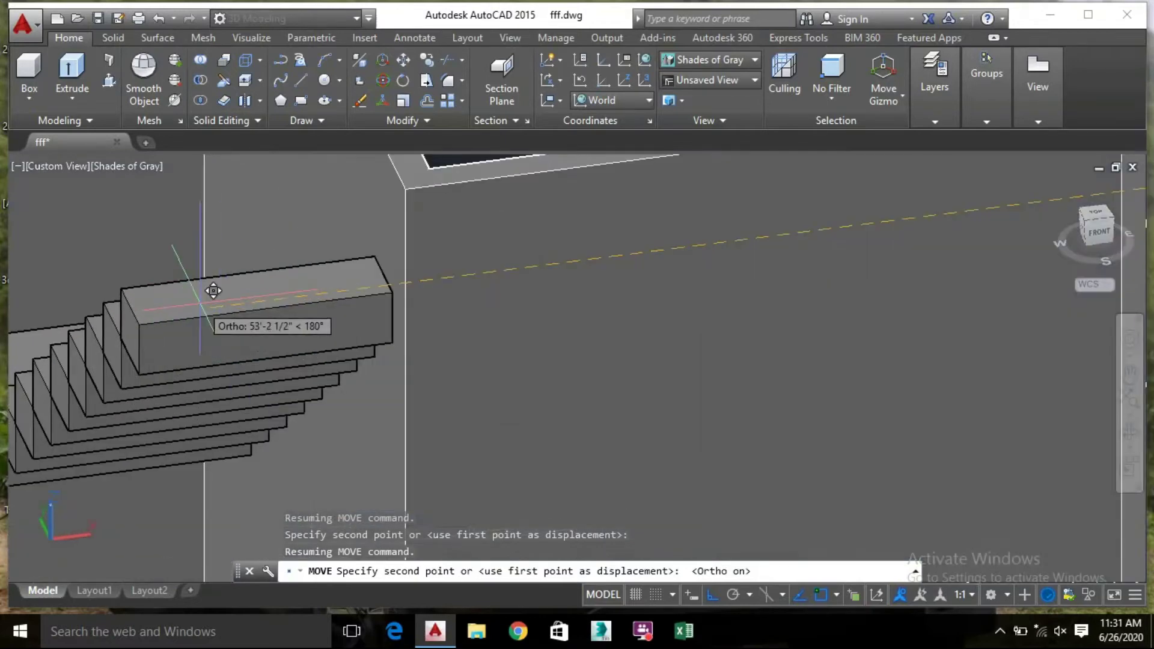
scroll(208, 316, up, 6)
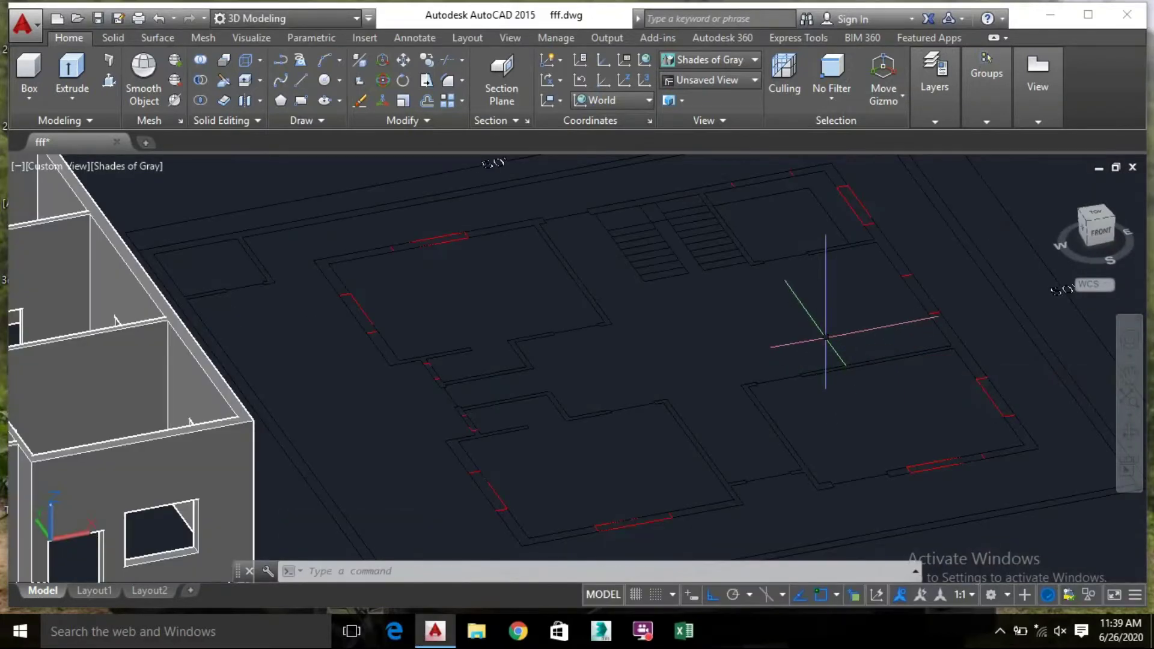
Start a polyline at the plan's back left outer wall corner and run it along the back wall to the back right corner
click(671, 363)
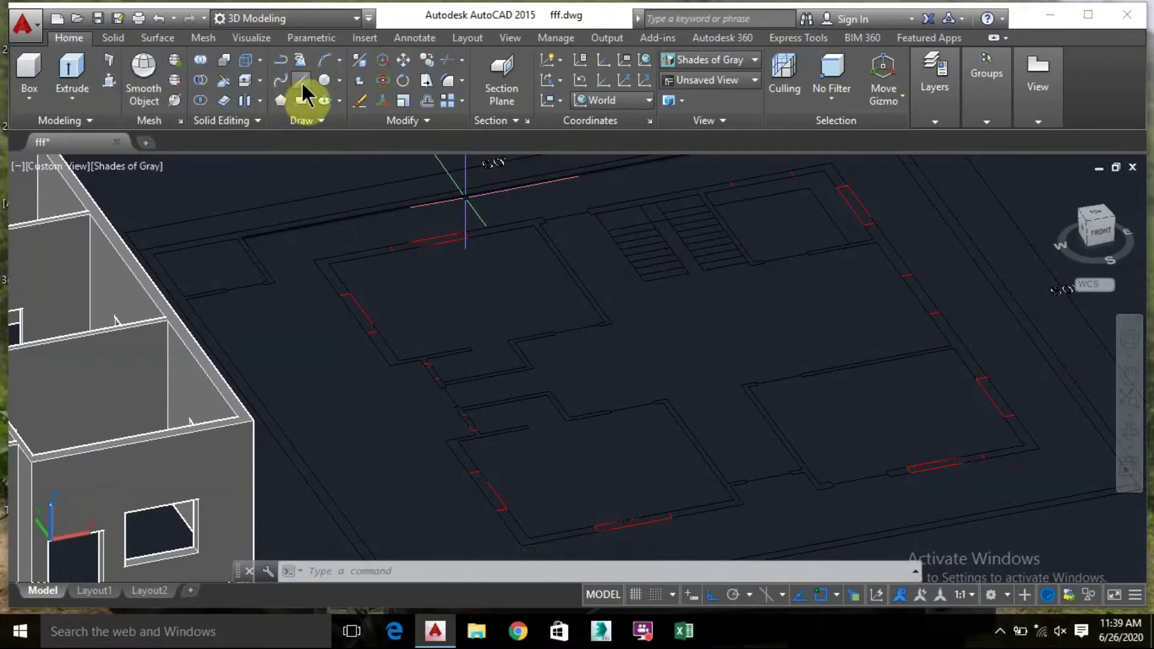
click(282, 63)
scroll(318, 256, up, 4)
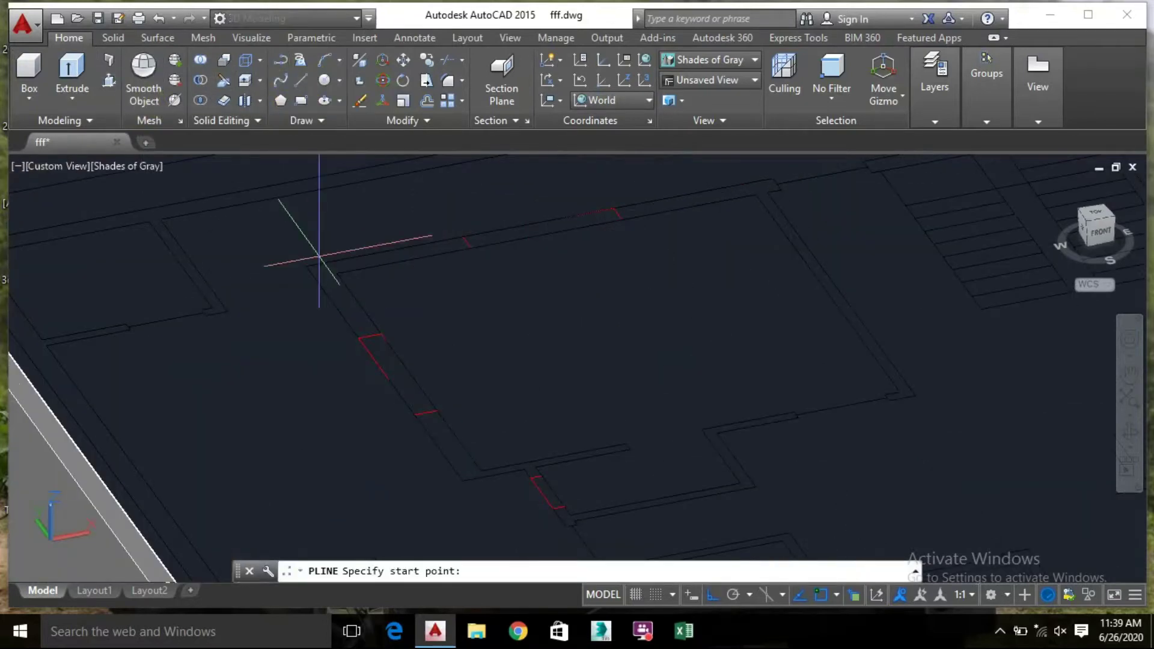
click(311, 263)
scroll(548, 193, down, 3)
mouse_move(548, 193)
middle_down()
mouse_move(474, 231)
mouse_move(195, 321)
middle_up()
scroll(721, 240, up, 4)
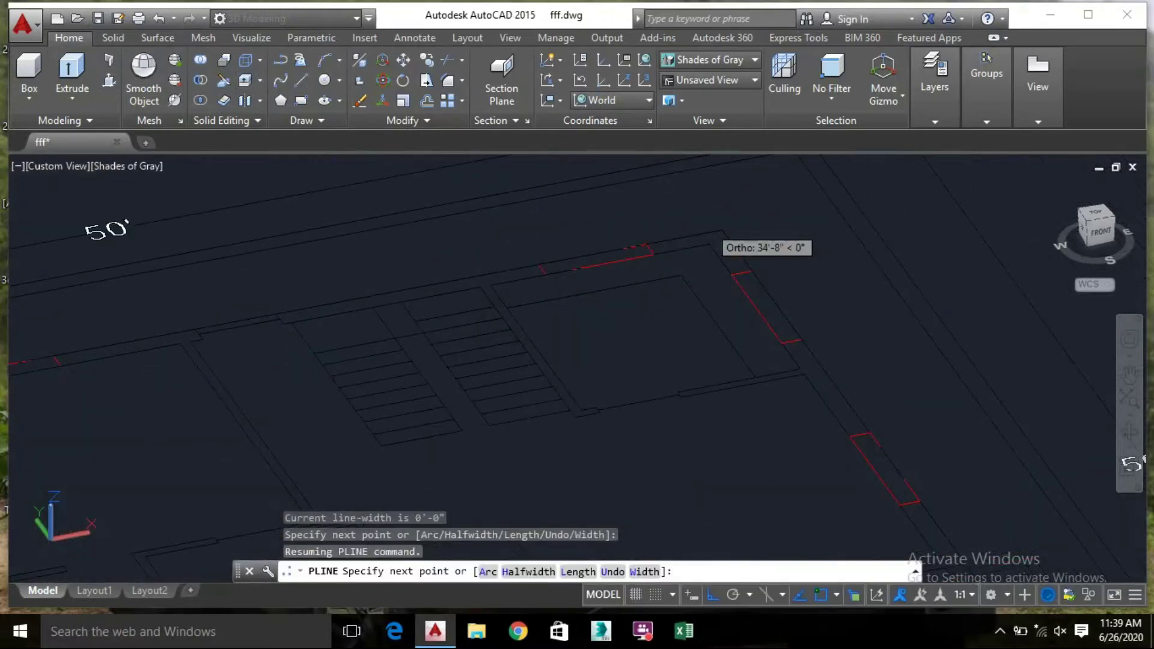
click(727, 232)
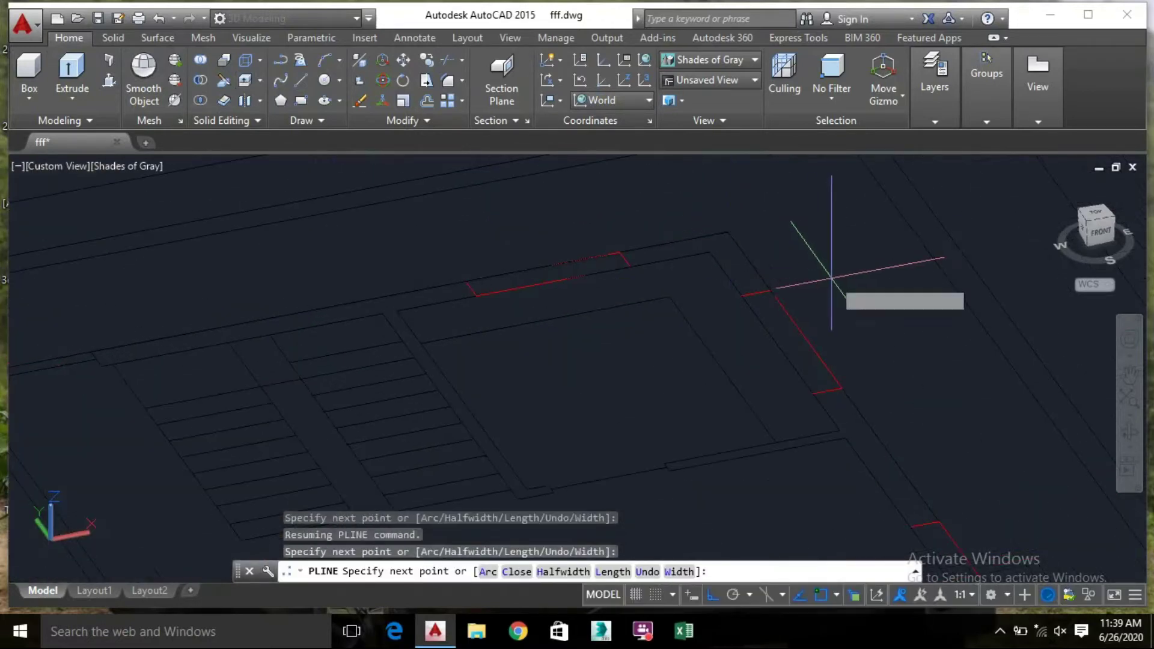
Continue the polyline down the right outer wall and along the front wall to the inner corner of the entrance recess
scroll(814, 258, down, 3)
middle_drag(1026, 386, 633, 160)
scroll(841, 378, up, 3)
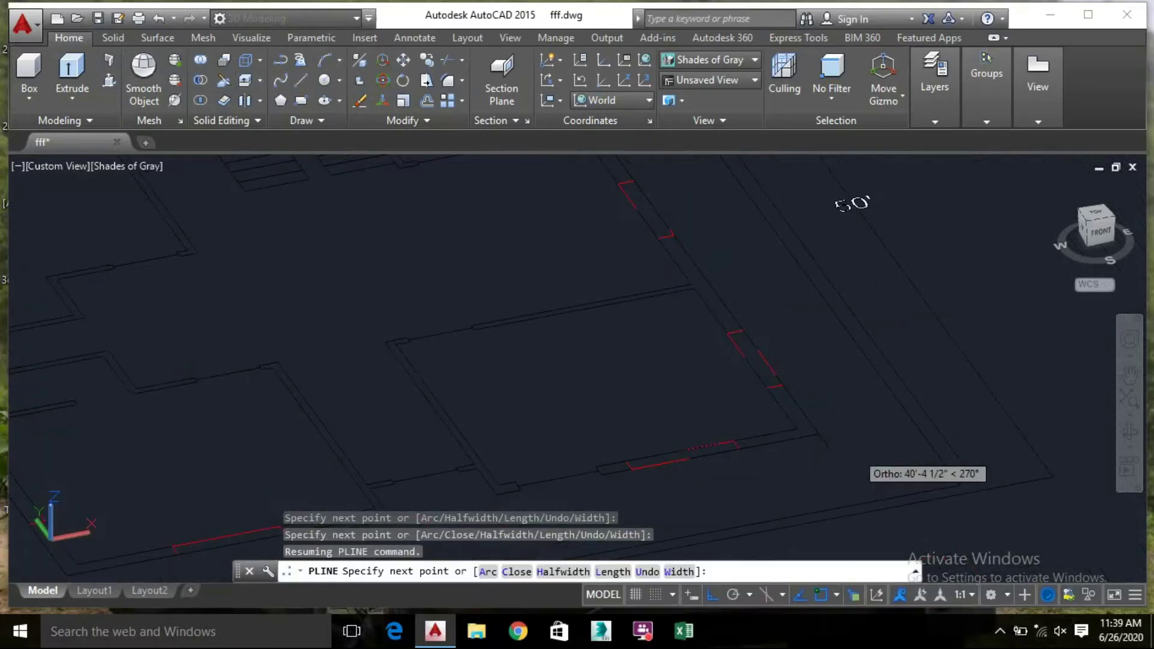
mouse_move(399, 387)
middle_down()
mouse_move(438, 368)
mouse_move(491, 308)
middle_up()
scroll(433, 398, up, 2)
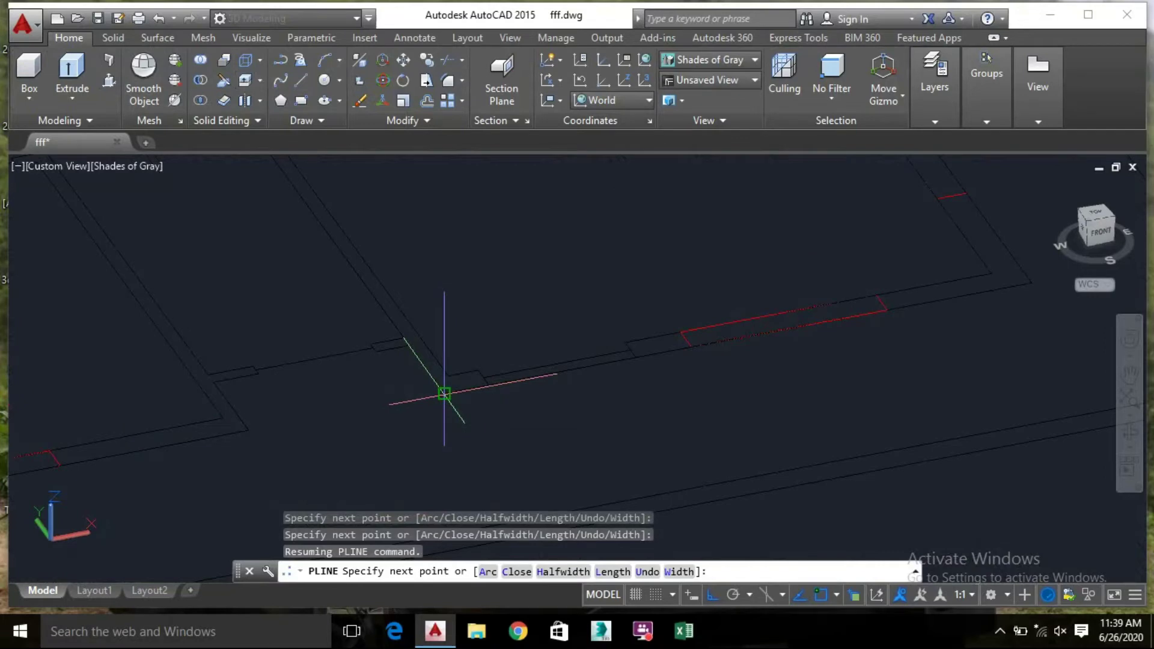
click(408, 345)
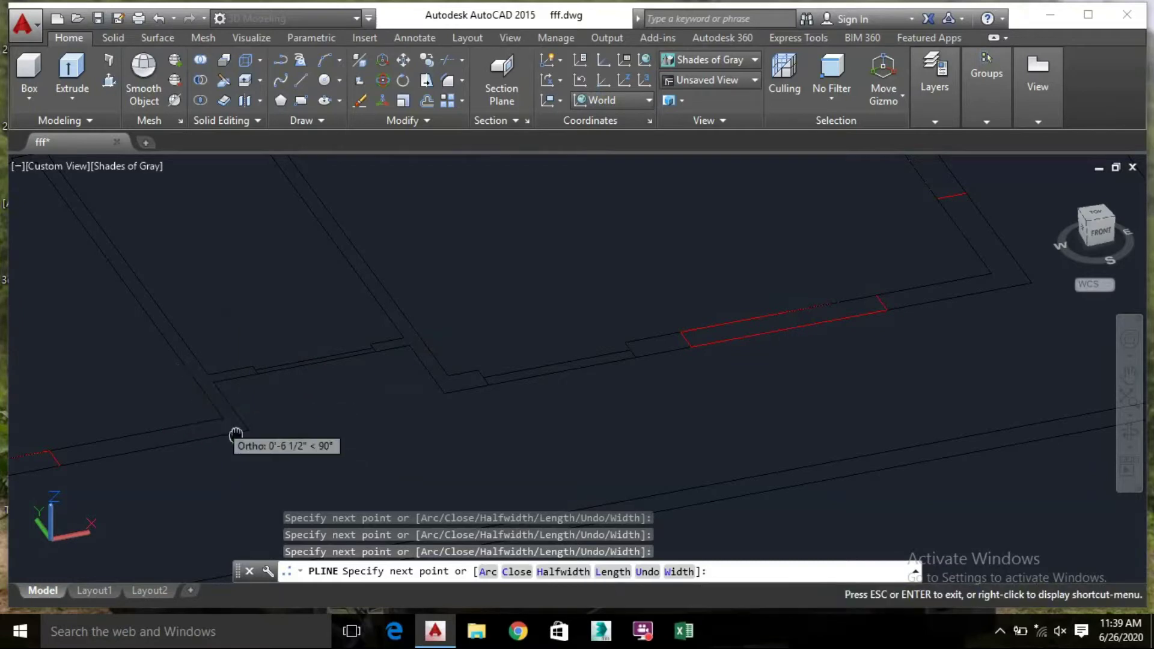
Continue the polyline around the entrance recess, front left room and left wall offsets to its starting corner, and end the command
mouse_move(577, 381)
middle_down()
mouse_move(264, 438)
mouse_move(593, 423)
middle_up()
click(374, 459)
mouse_move(269, 256)
middle_down()
mouse_move(268, 405)
mouse_move(245, 270)
mouse_move(283, 322)
middle_up()
click(320, 307)
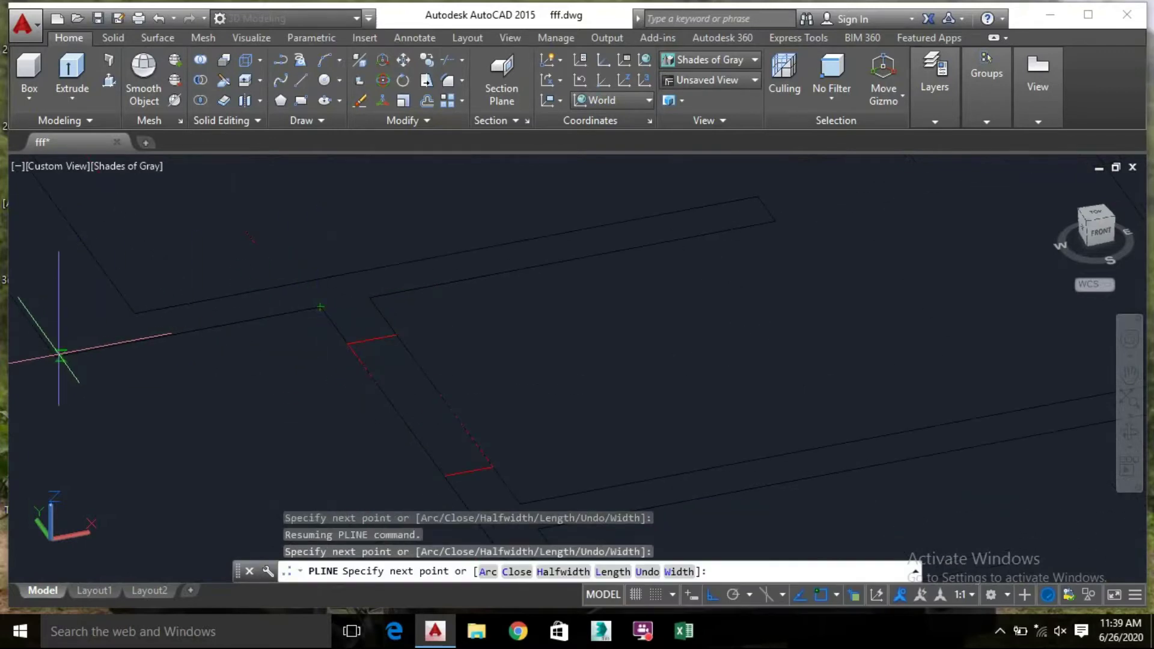
middle_drag(42, 294, 567, 413)
mouse_move(387, 244)
middle_down()
mouse_move(407, 428)
mouse_move(348, 464)
middle_up()
scroll(334, 413, up, 2)
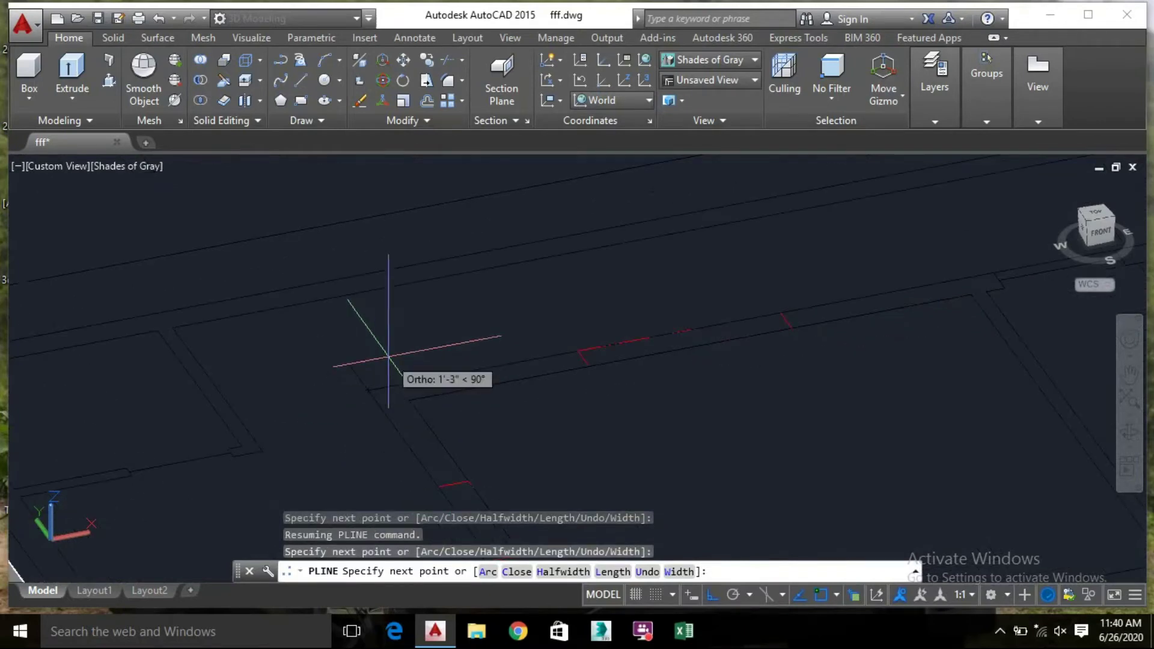
key(Escape)
Select the traced outer wall polyline and raise it vertically a short distance above the plan
scroll(453, 335, down, 4)
middle_drag(479, 364, 330, 232)
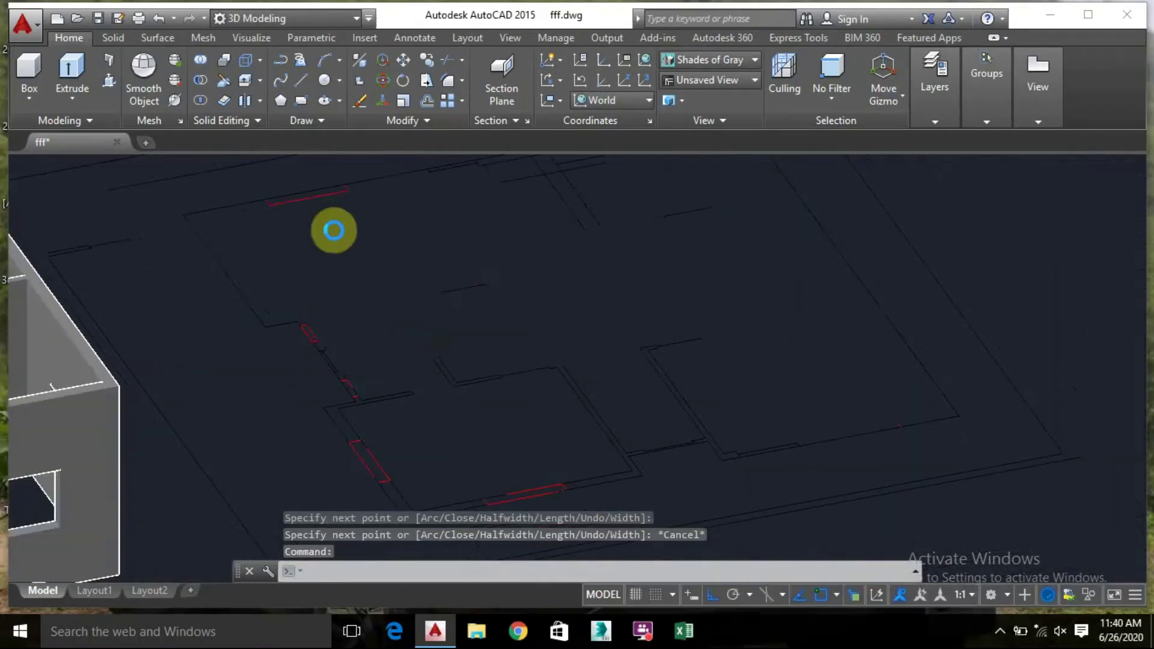
click(611, 482)
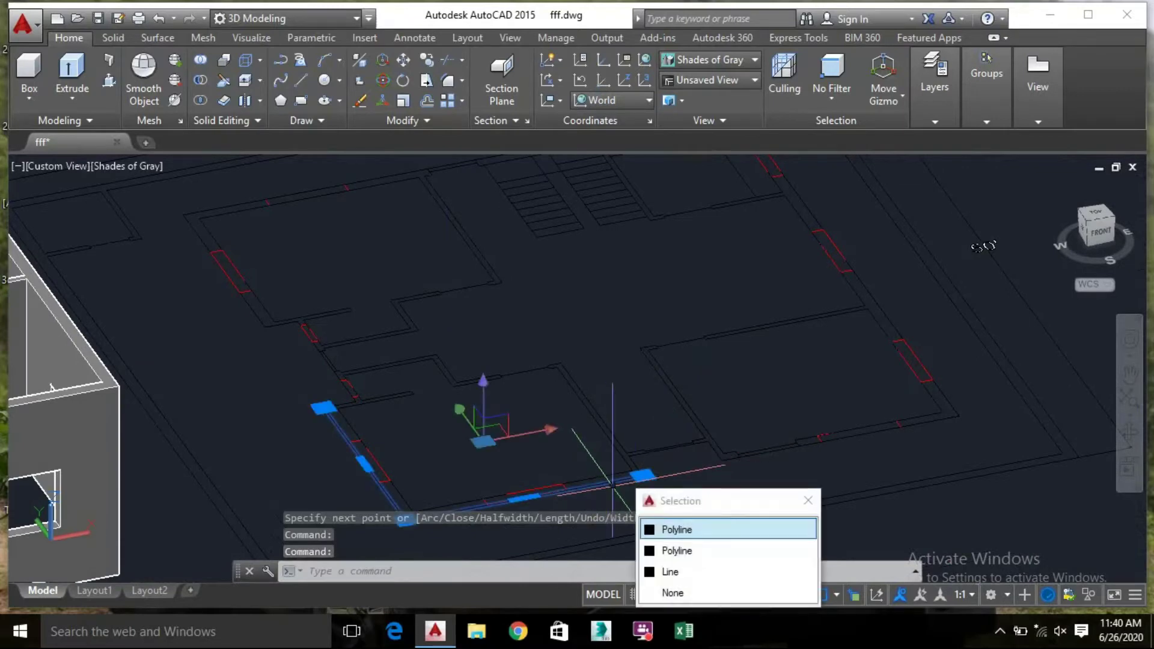
click(695, 548)
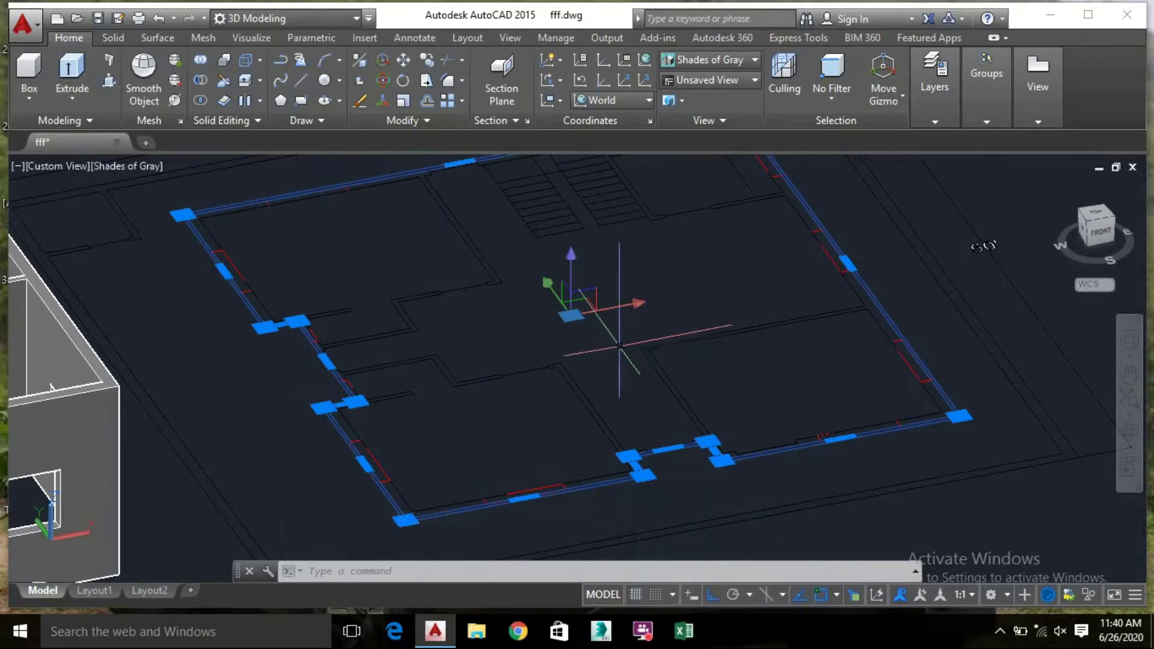
click(571, 282)
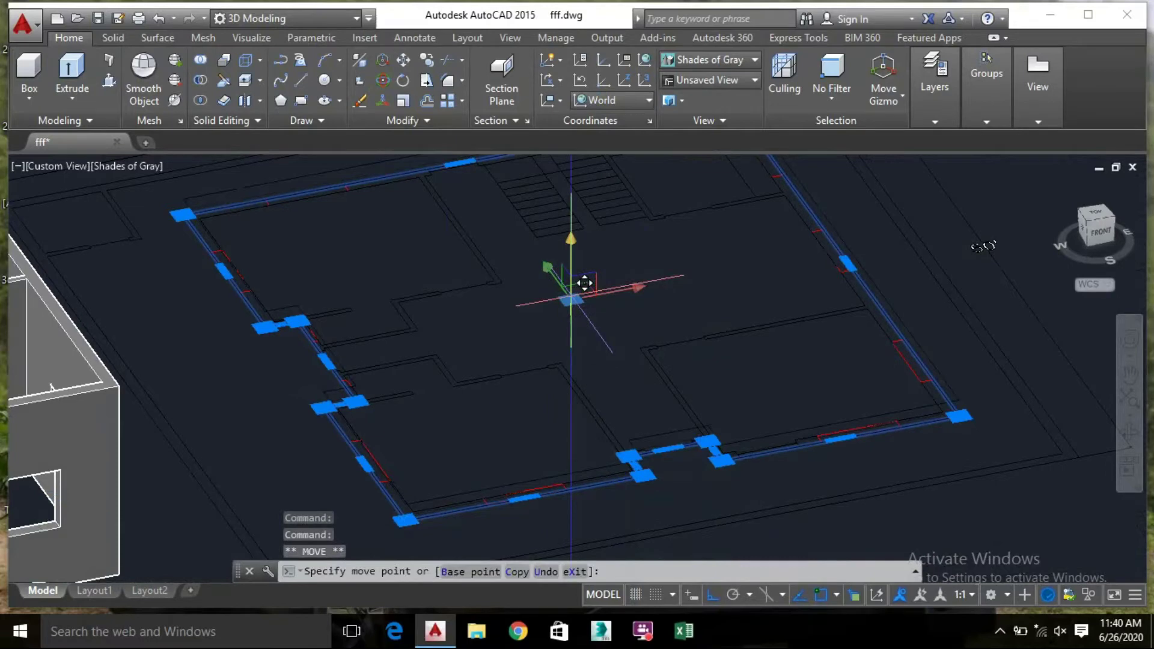
click(574, 240)
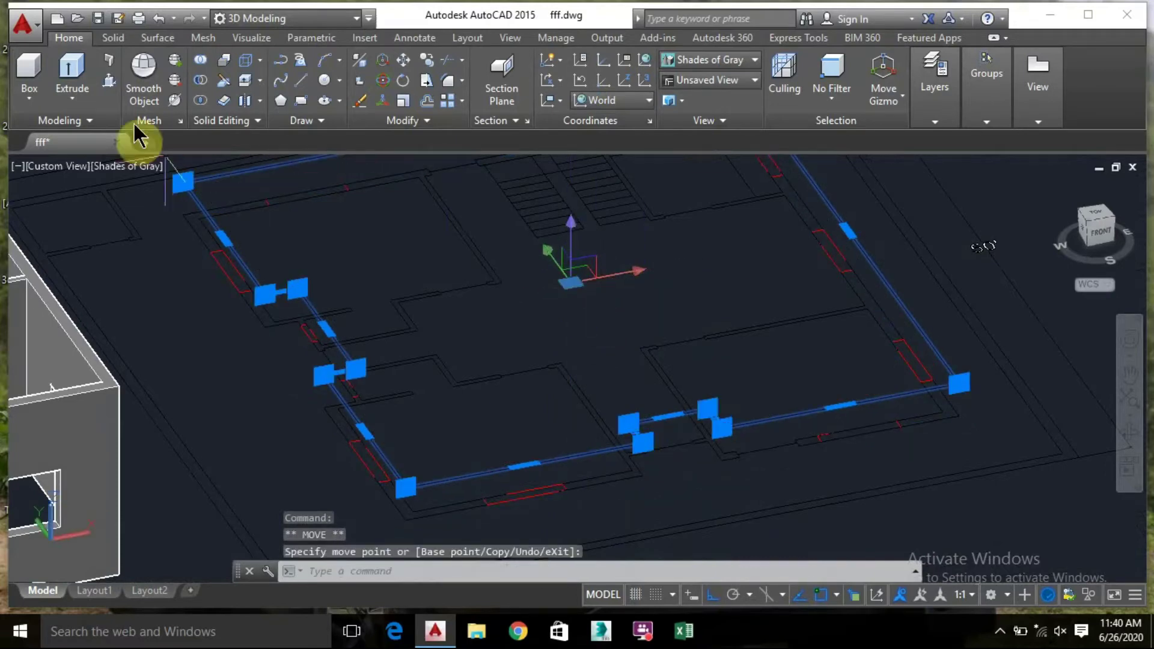
Extrude the raised outline 1' into a solid floor slab
click(72, 69)
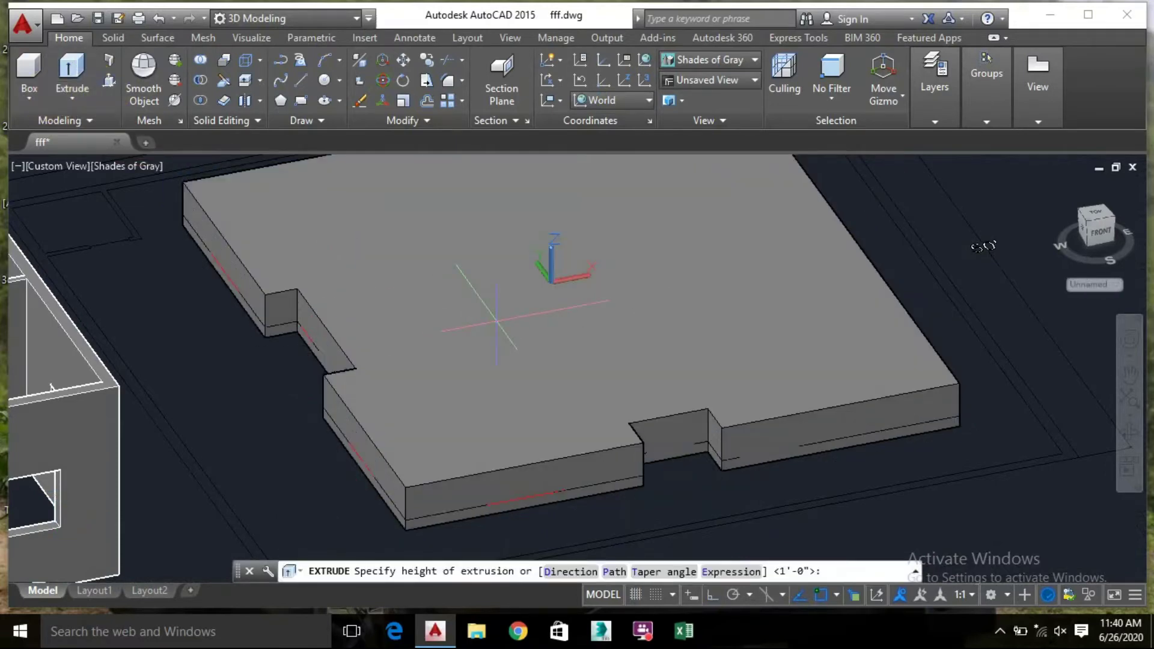
text(1')
key(Return)
With Ortho off, move the slab from its upper front left corner to the bottom outer corner of the house's front left room
scroll(565, 374, down, 3)
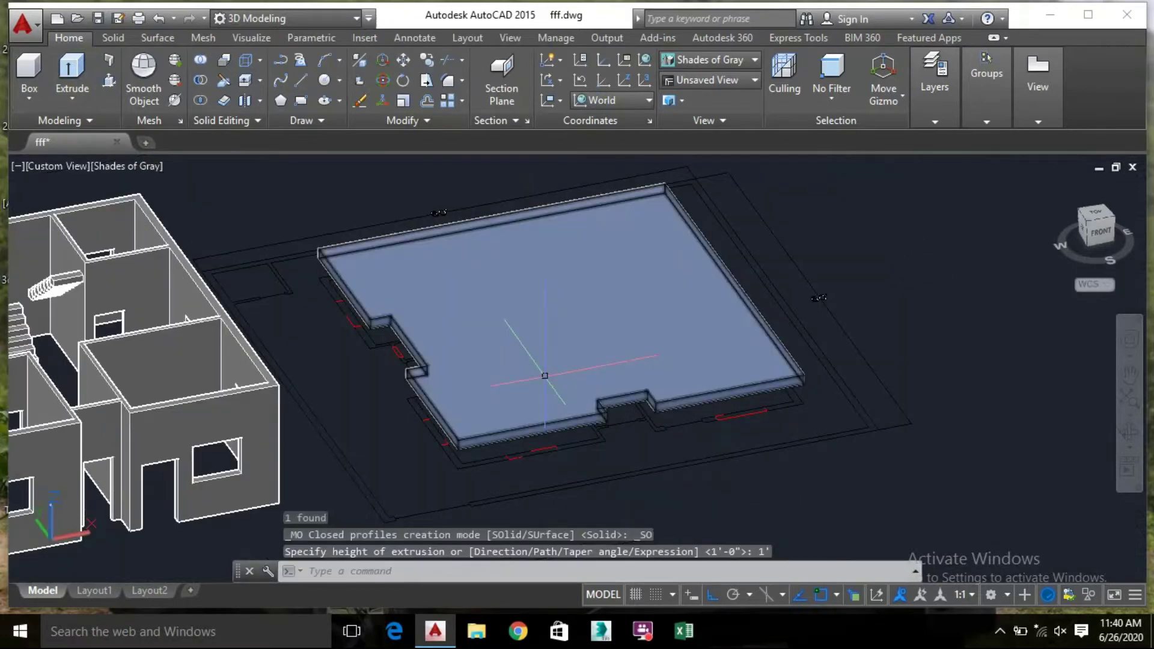
click(526, 357)
right_click(623, 339)
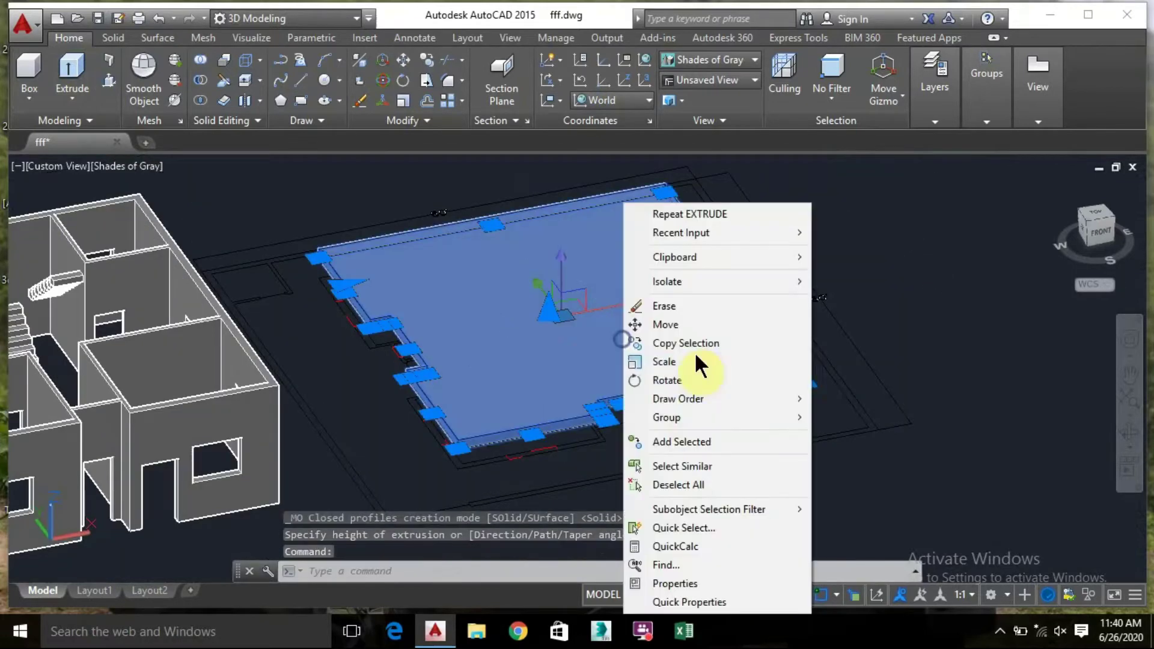
click(673, 323)
scroll(463, 441, up, 5)
click(478, 431)
scroll(340, 407, down, 10)
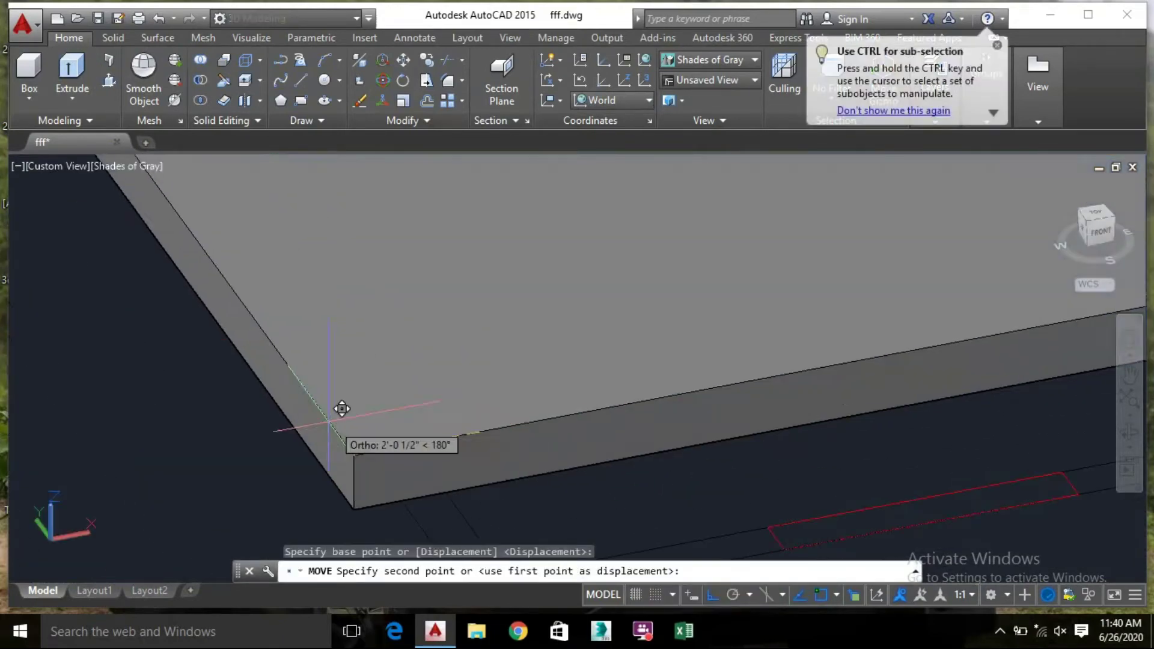
key(F8)
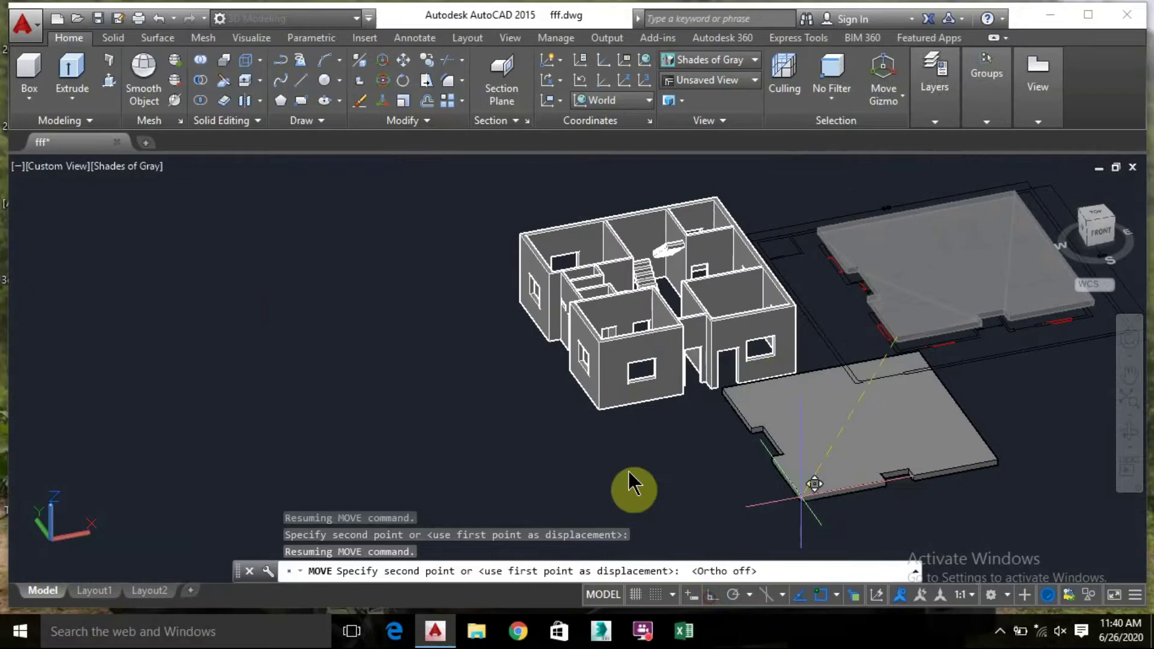
scroll(601, 379, up, 6)
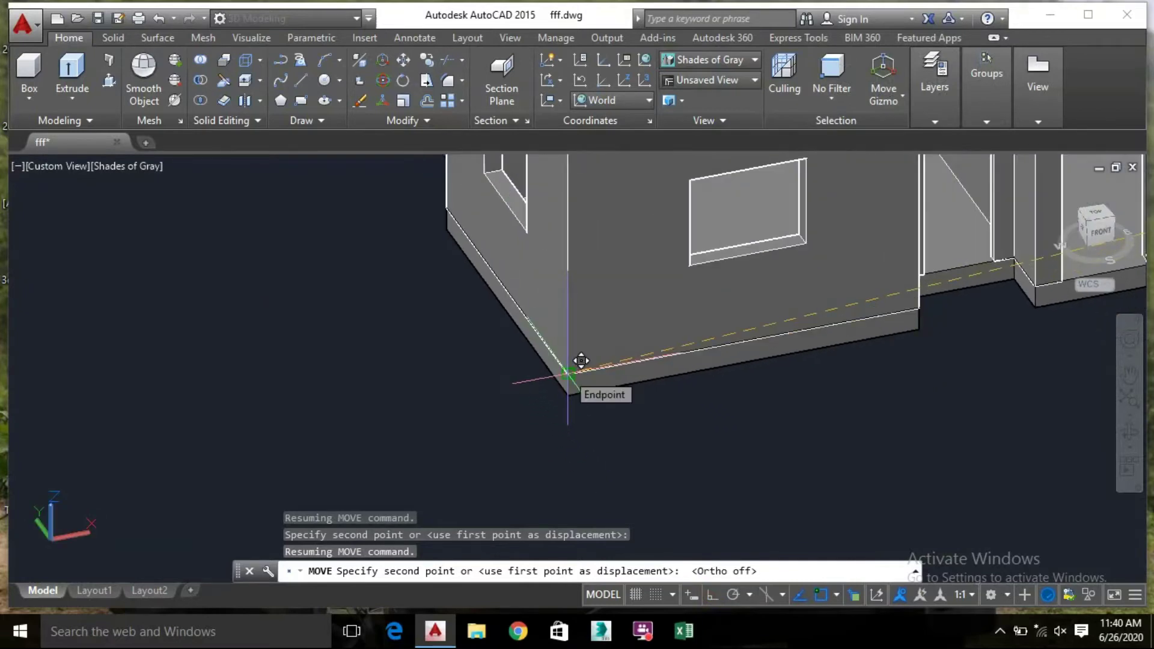
scroll(581, 360, up, 4)
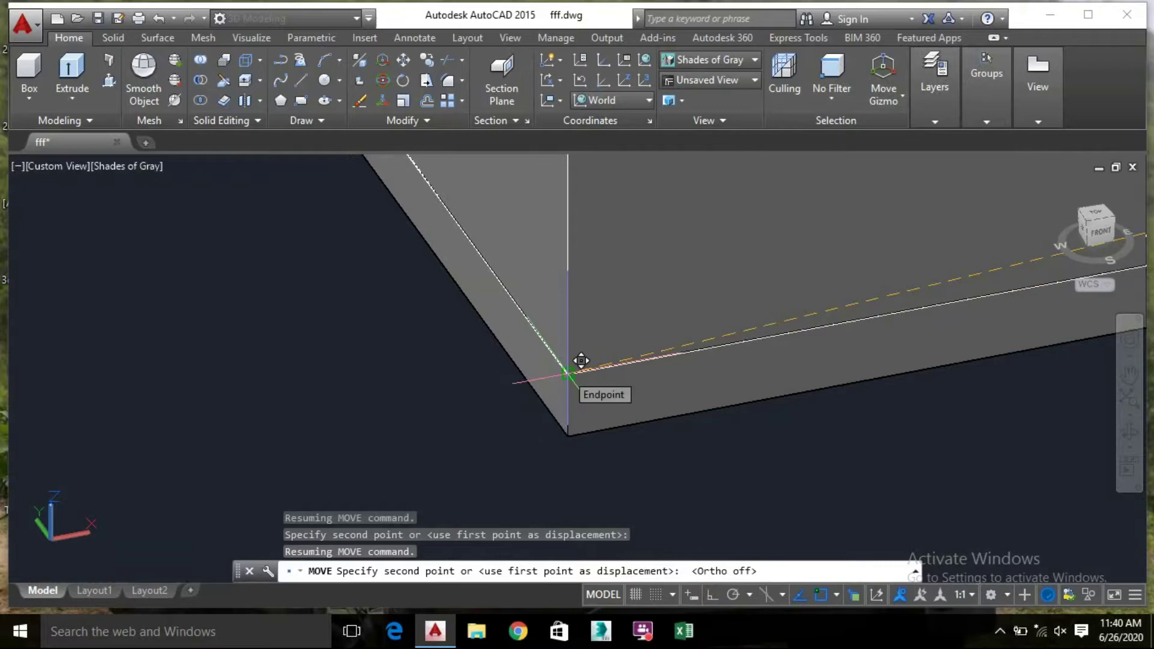
click(502, 387)
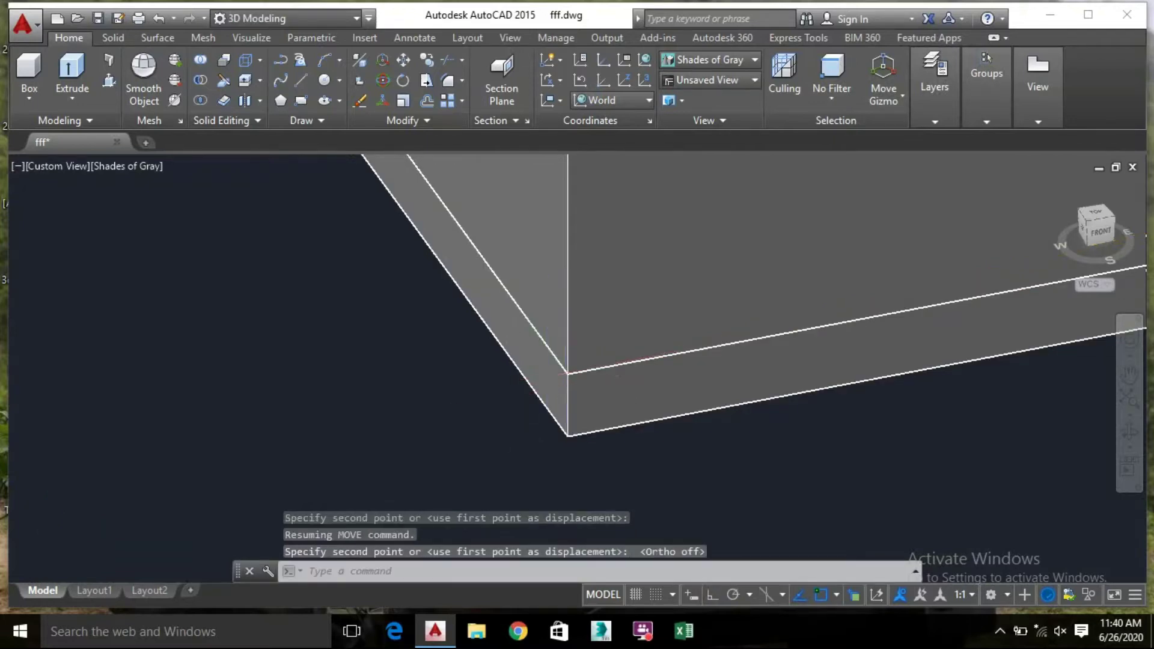
Examine the house from above and the staircase's position on the floor slab inside the walls
scroll(503, 387, down, 8)
mouse_move(681, 388)
shift+middle_down()
mouse_move(628, 386)
mouse_move(690, 355)
mouse_move(611, 361)
mouse_move(564, 394)
mouse_move(483, 420)
shift+middle_up()
key(Return)
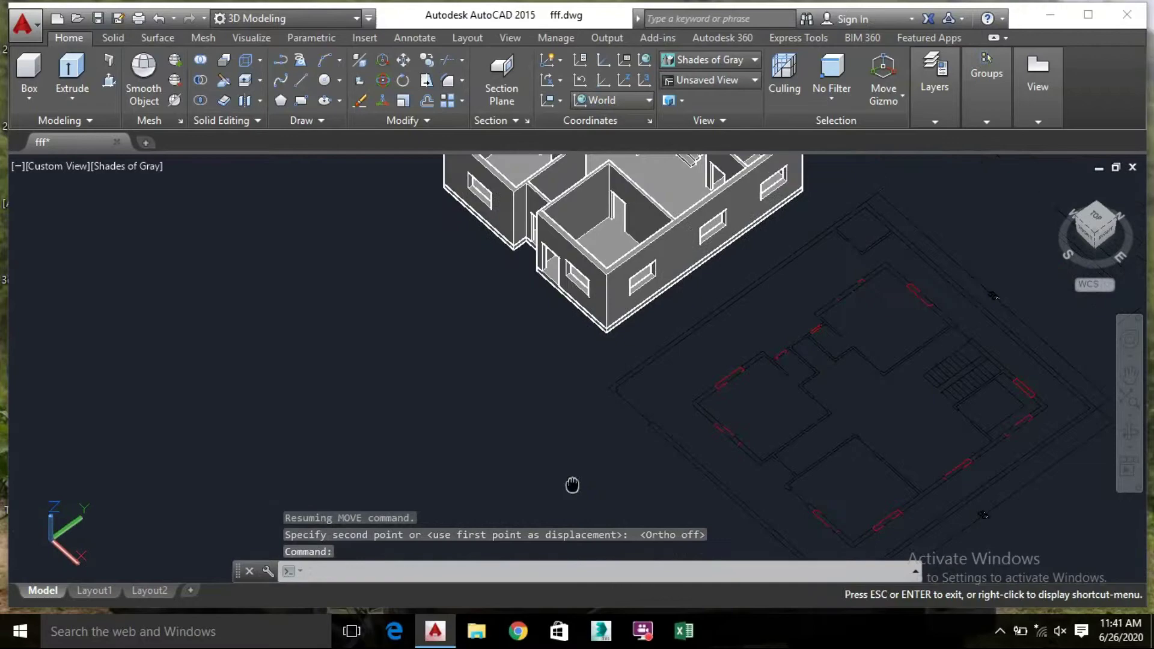
shift+middle_drag(691, 319, 741, 298)
scroll(595, 439, up, 6)
scroll(599, 430, up, 3)
shift+middle_drag(631, 387, 559, 384)
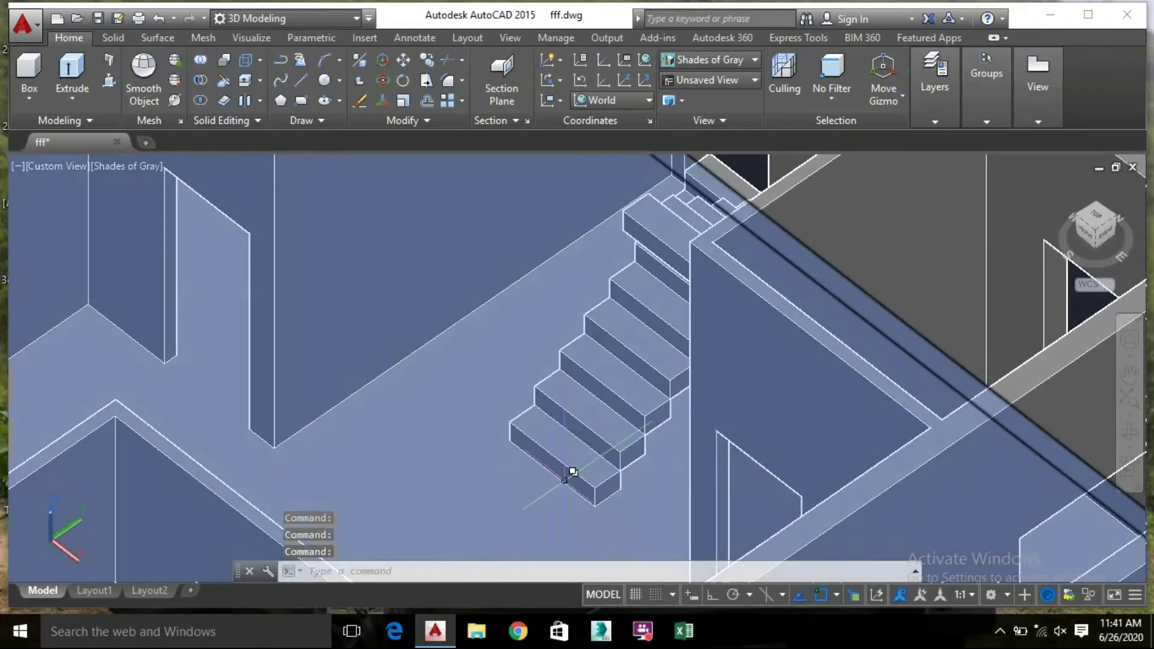
Copy the topmost step of the upper stair flight from its lower corner to its diagonally opposite upper corner, adding one more step
shift+middle_drag(661, 453, 799, 431)
scroll(835, 422, down, 3)
shift+middle_drag(812, 360, 785, 353)
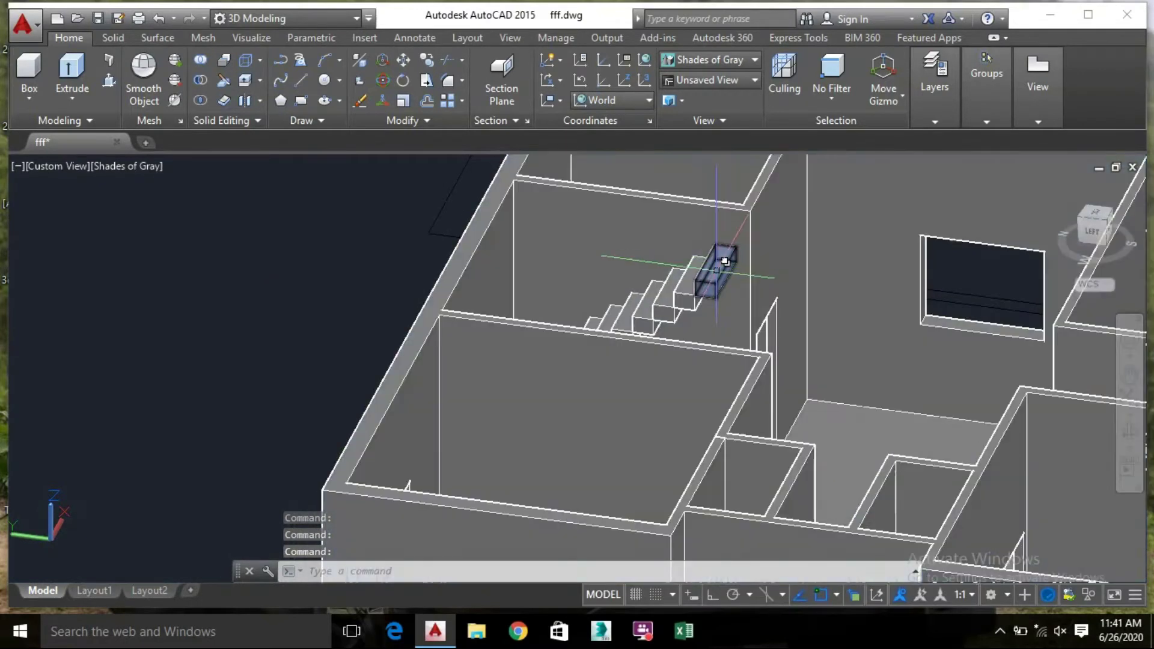
scroll(724, 265, up, 3)
click(713, 271)
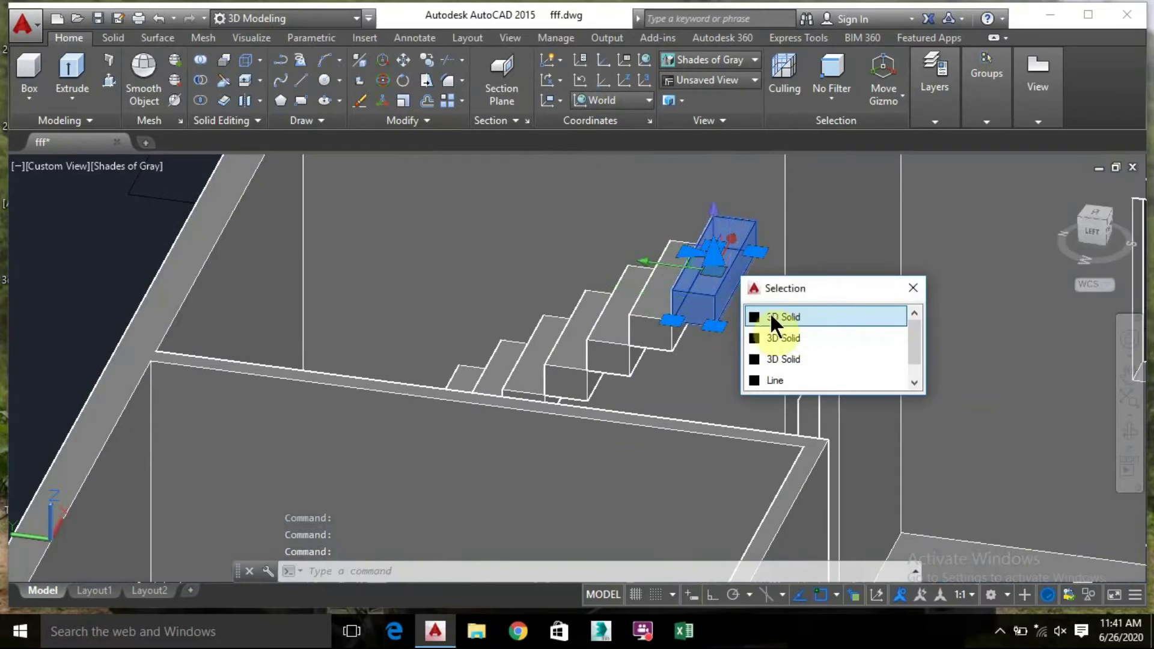
click(770, 316)
right_click(706, 276)
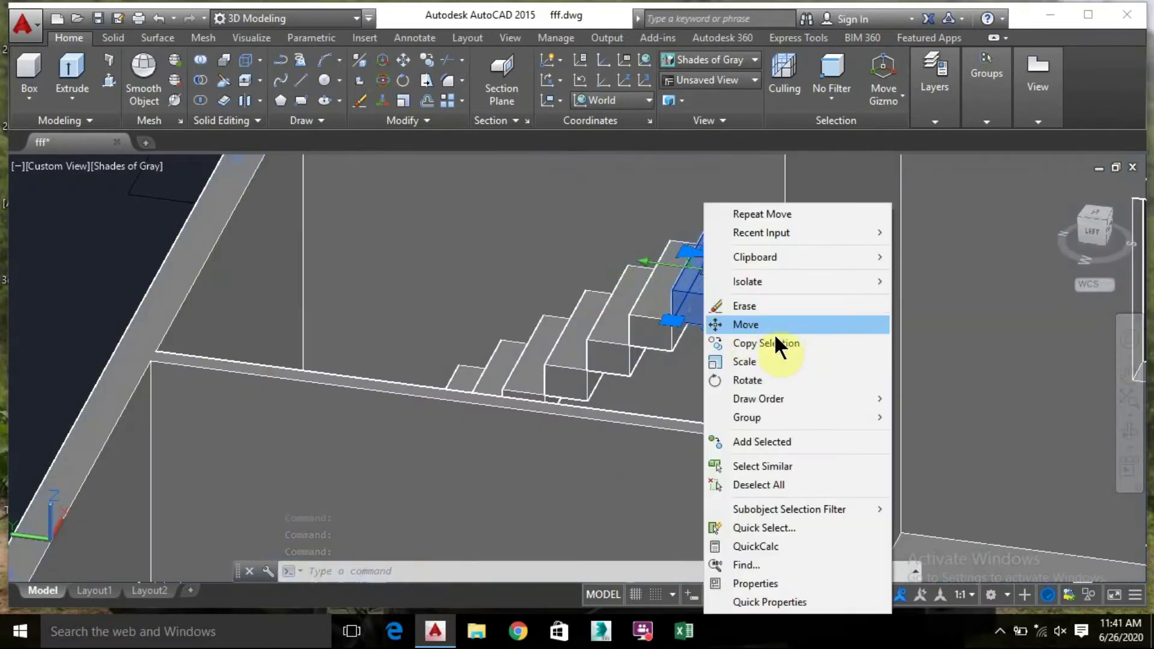
click(759, 345)
scroll(664, 303, up, 3)
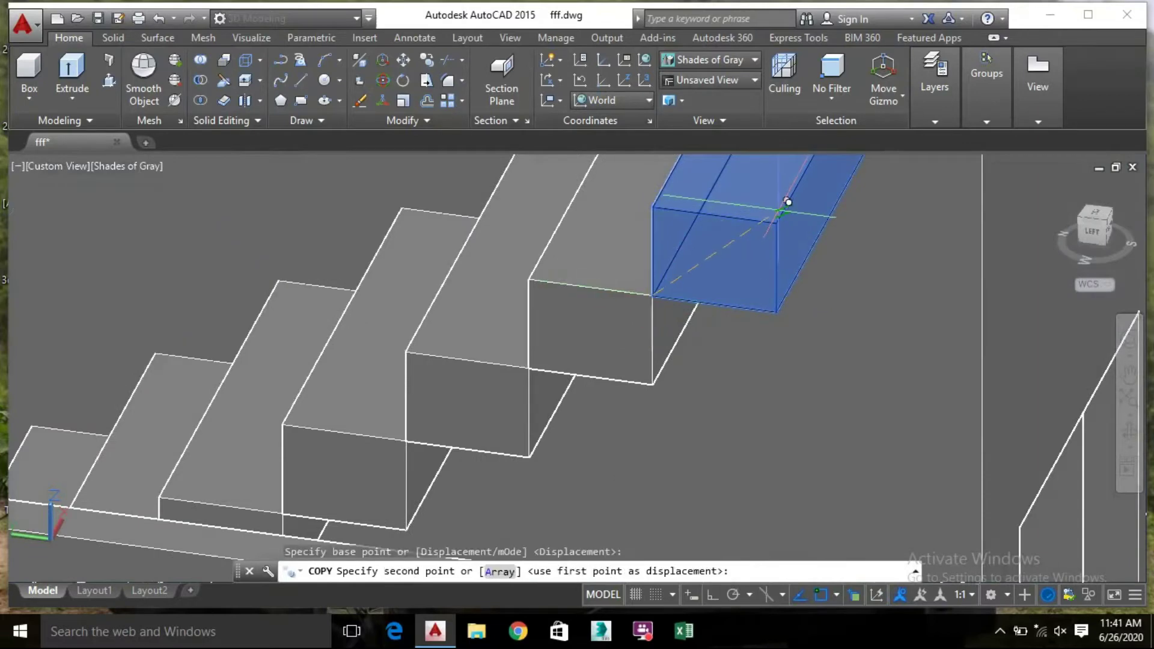
click(814, 217)
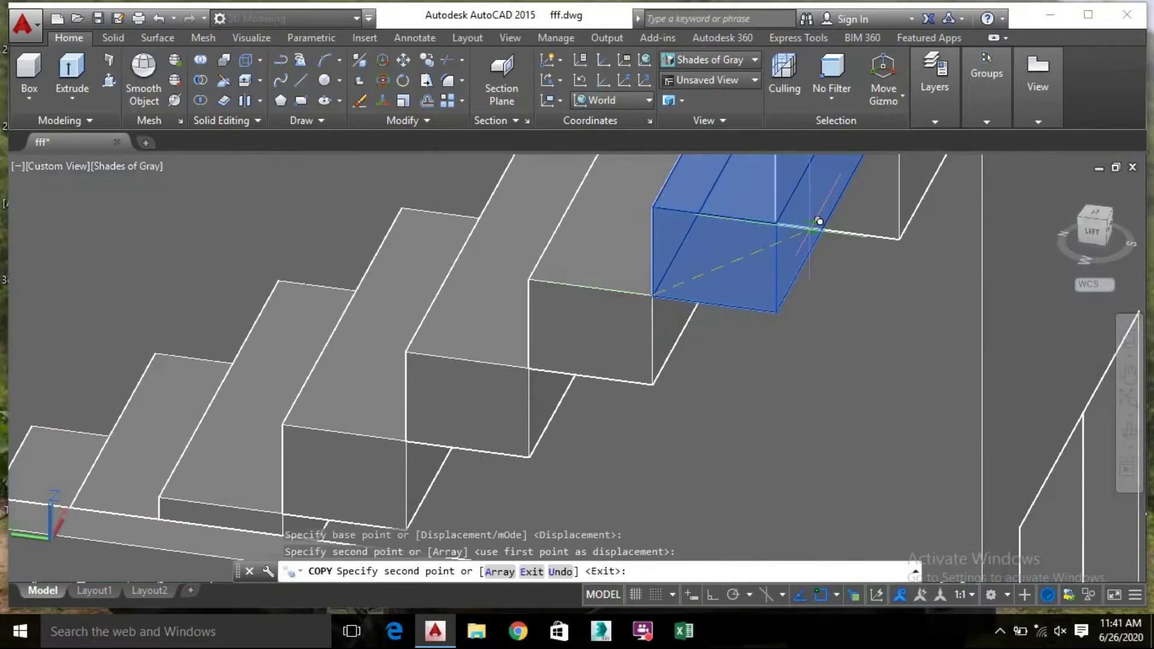
scroll(819, 216, down, 5)
middle_drag(814, 301, 739, 348)
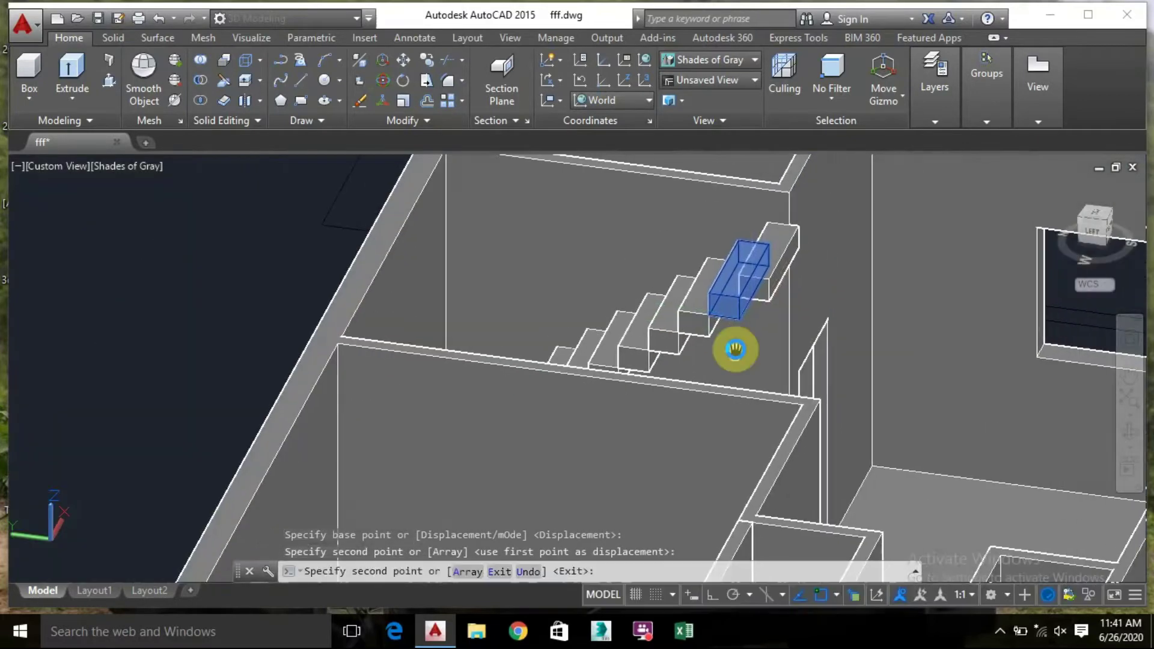
key(Escape)
Move all nine steps of the upper flight together so the top step's outer upper corner meets the vertical wall edge
shift+middle_drag(789, 213, 729, 255)
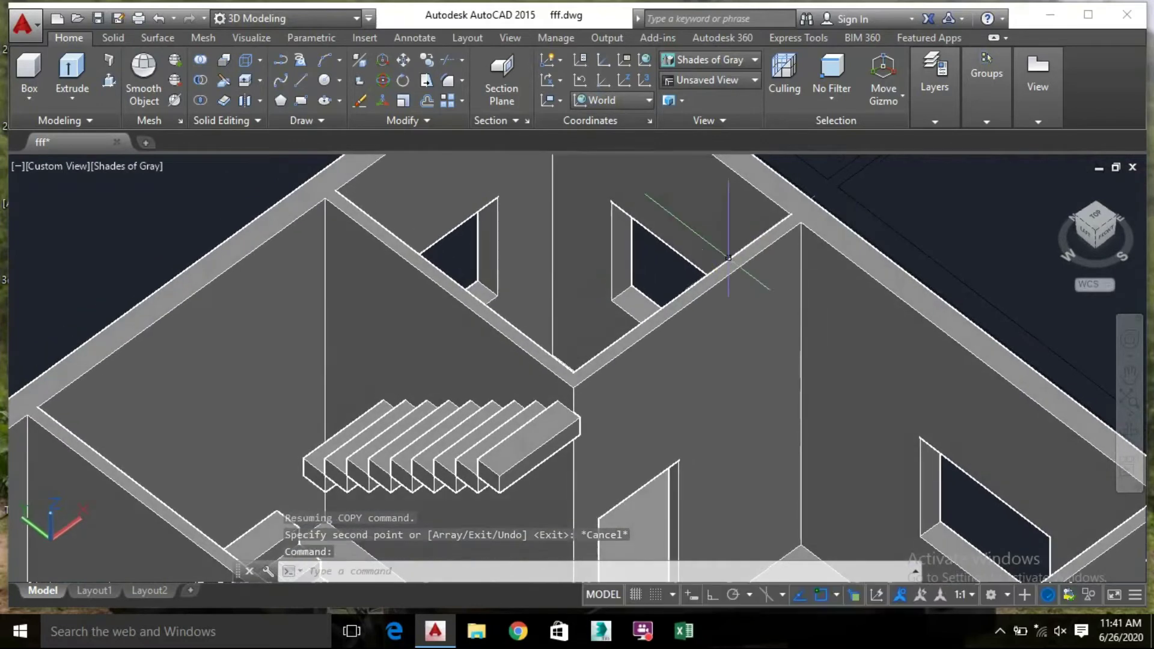
middle_drag(804, 328, 902, 243)
scroll(565, 400, up, 3)
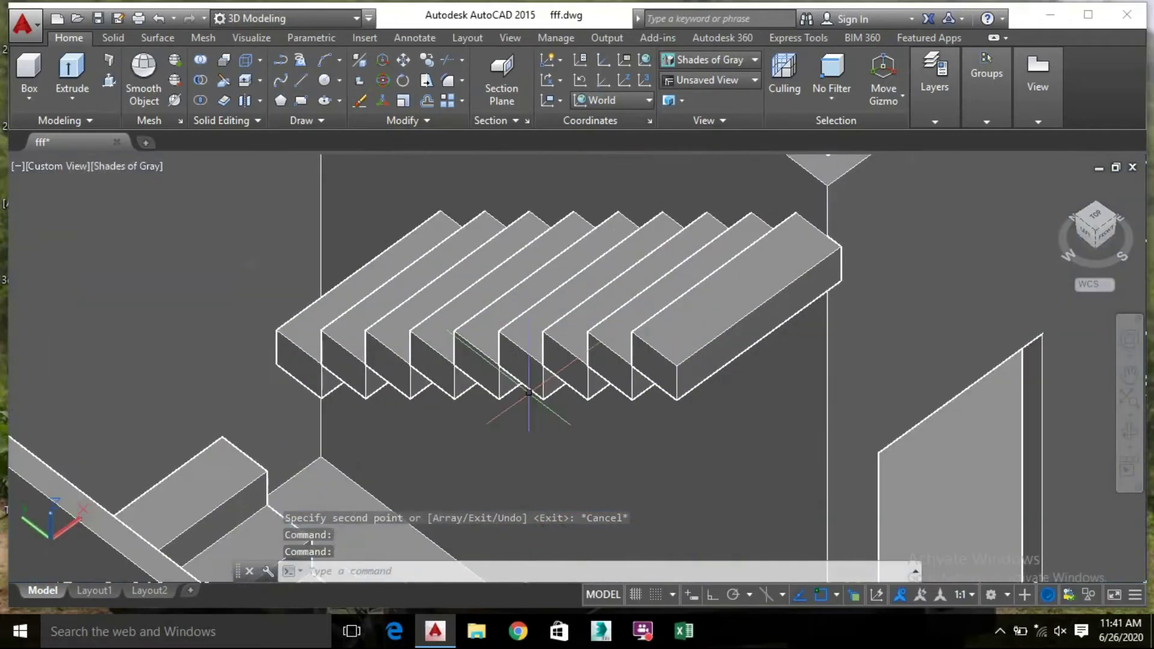
click(663, 338)
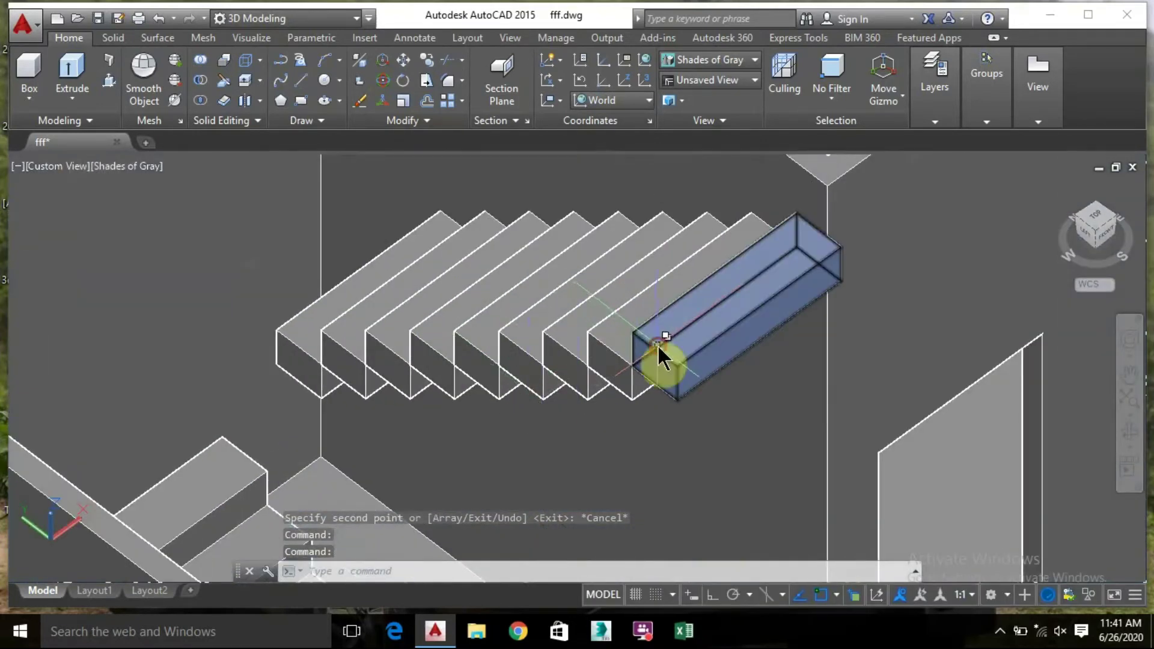
click(595, 337)
click(556, 335)
click(513, 334)
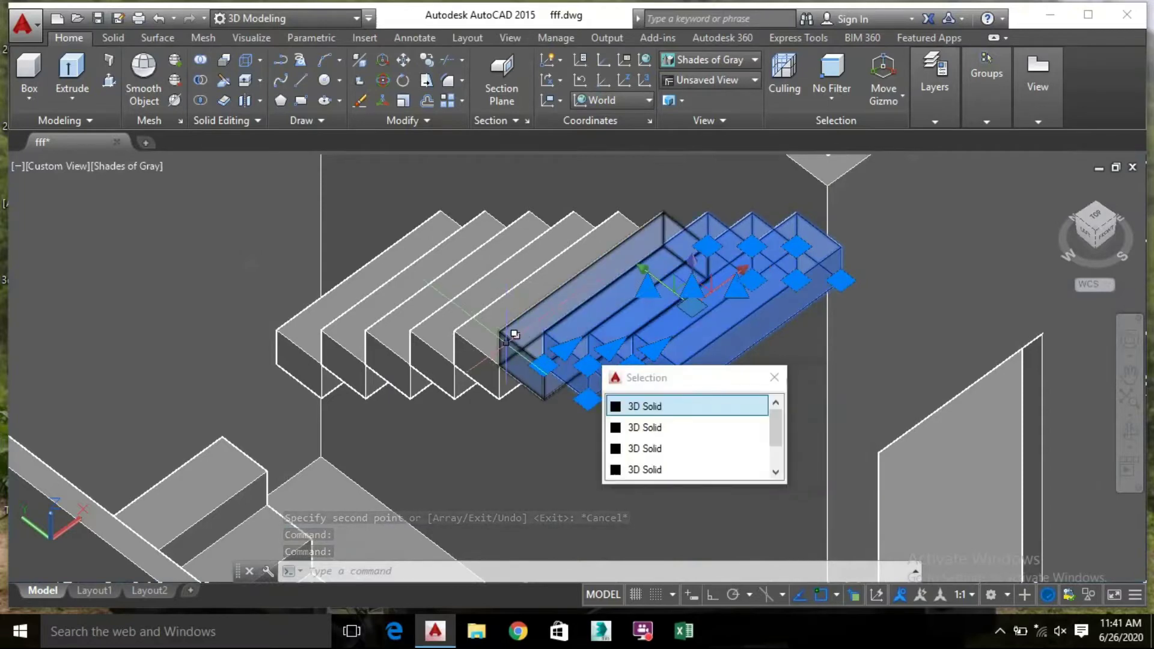
click(482, 334)
click(438, 334)
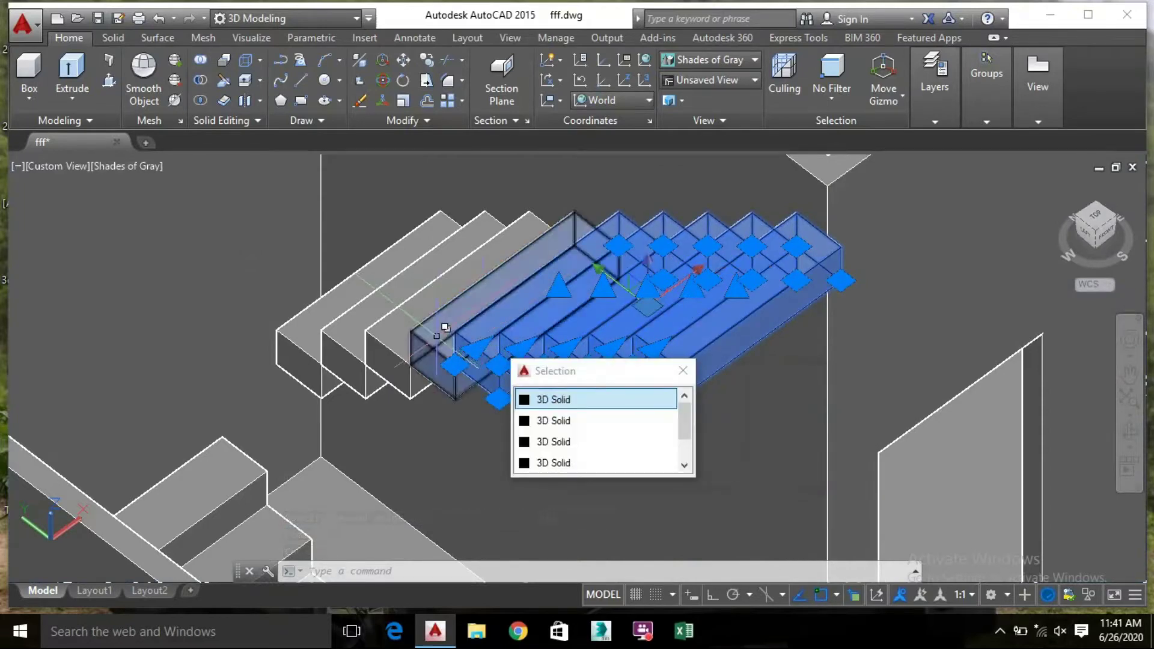
click(399, 332)
click(355, 332)
click(313, 332)
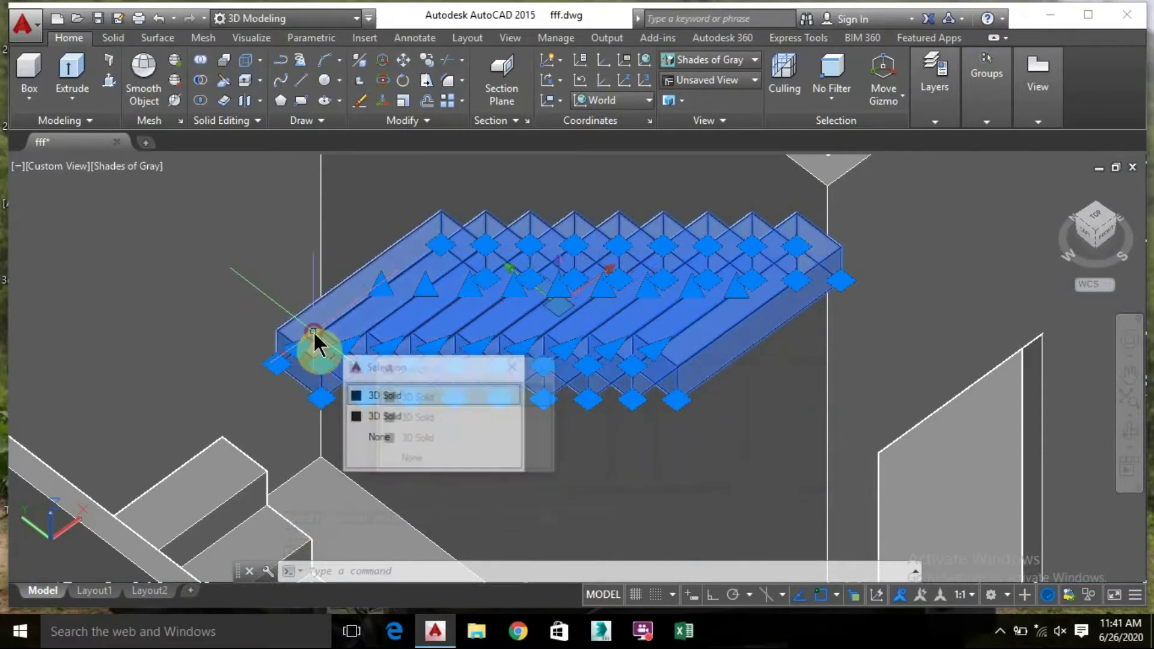
right_click(483, 326)
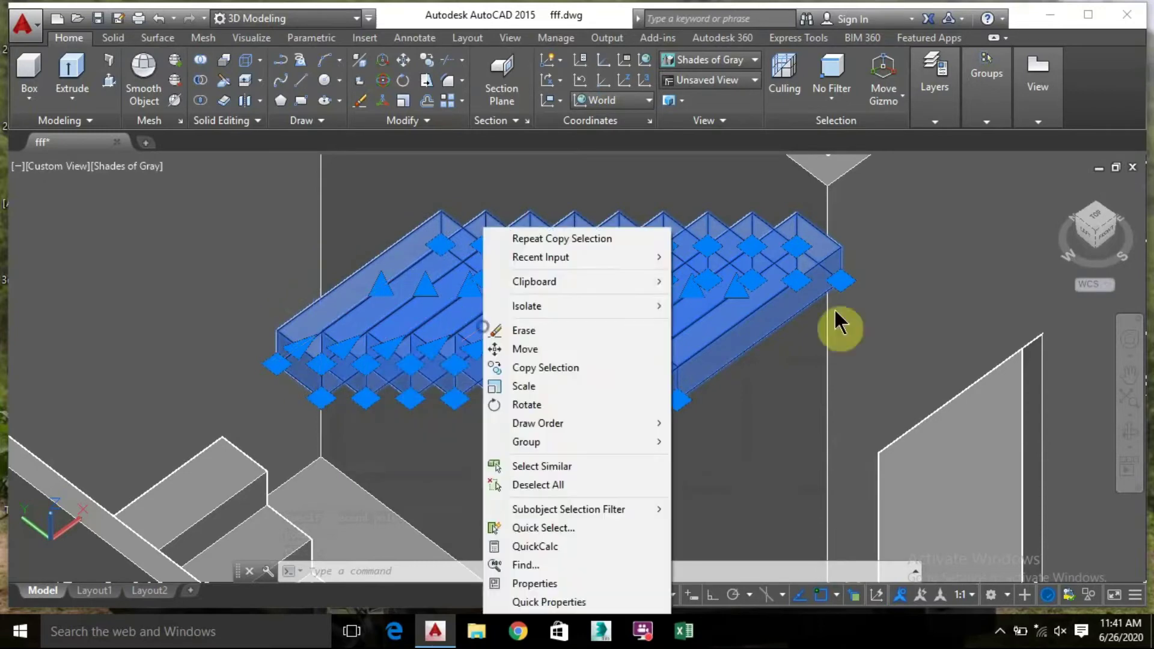
click(557, 345)
scroll(827, 258, up, 4)
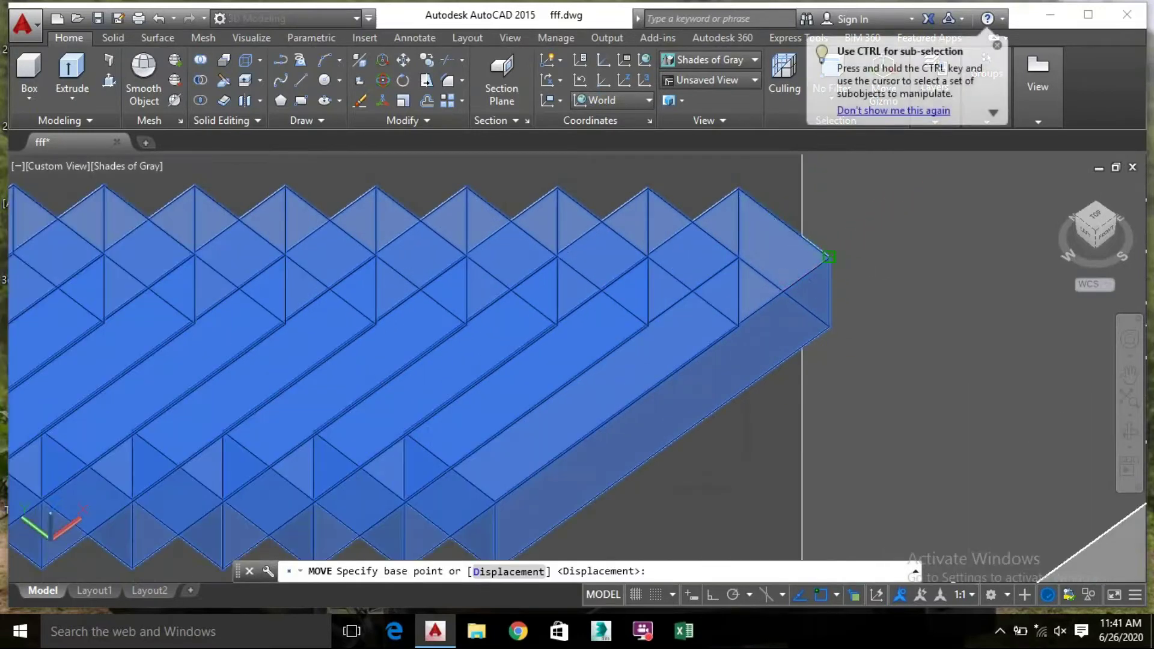
click(827, 257)
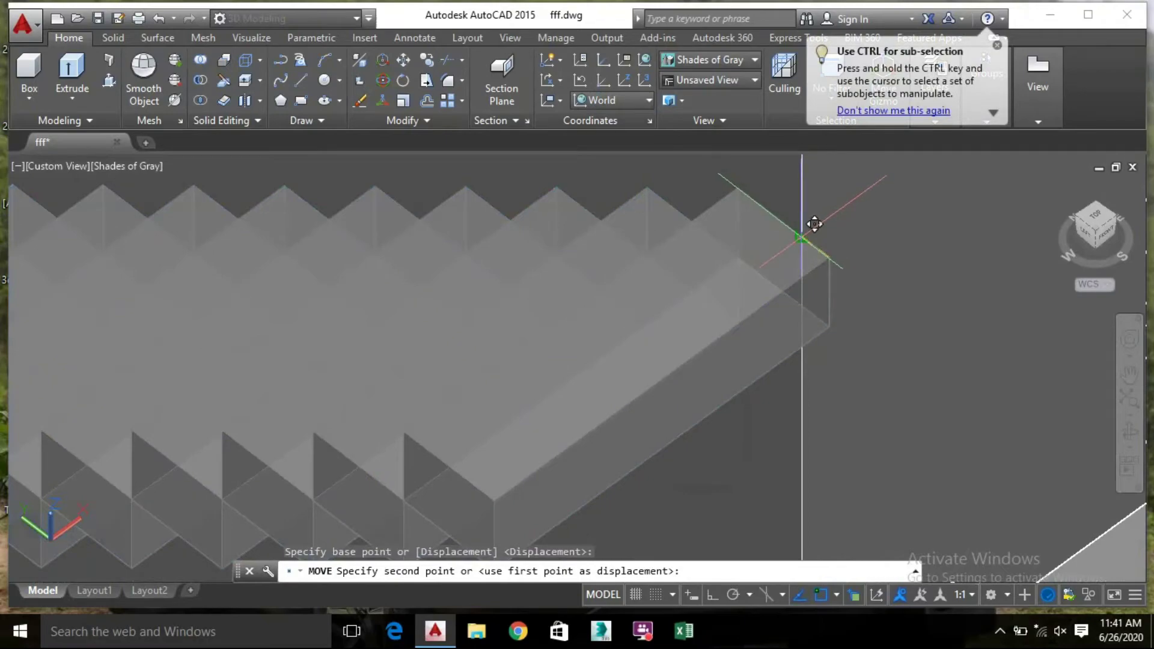
click(802, 237)
scroll(804, 241, down, 8)
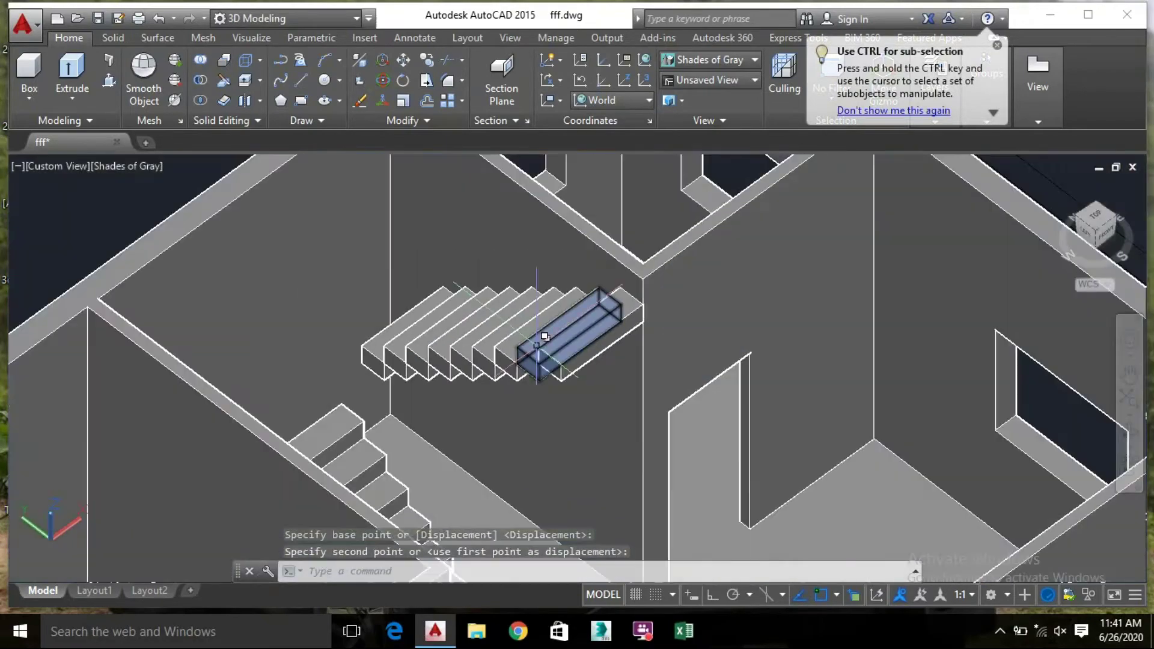
Presspull the narrow area between the two stair flights at the landing end of the floor plan to a height of 8"
shift+middle_drag(544, 336, 342, 420)
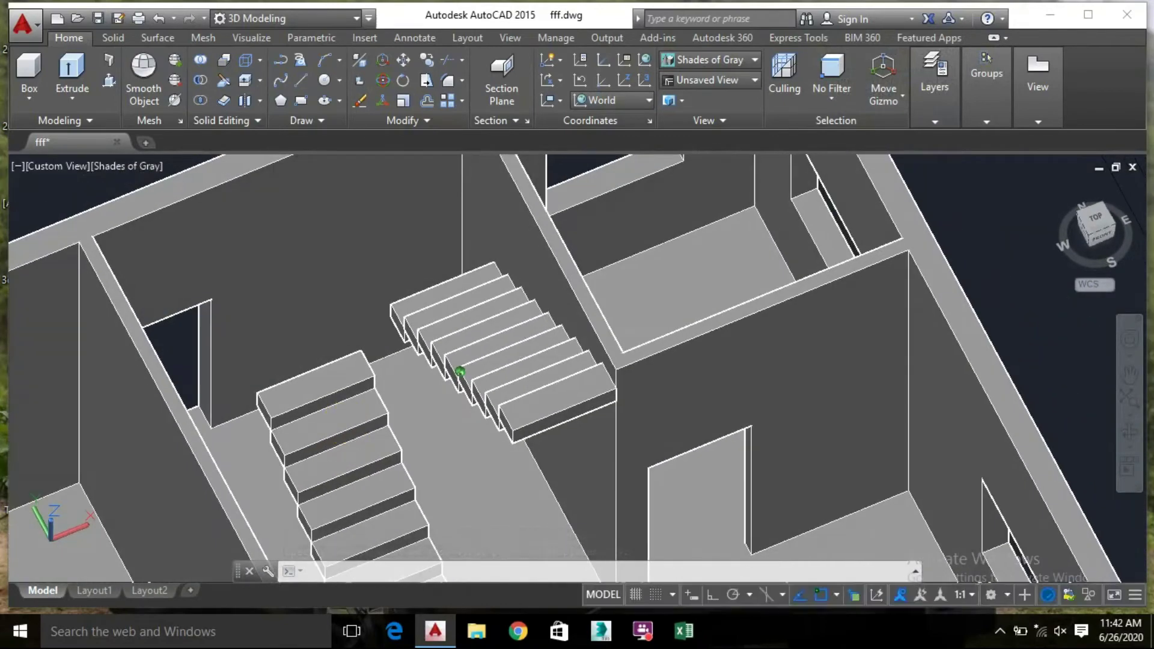
scroll(430, 399, down, 5)
middle_drag(714, 357, 562, 431)
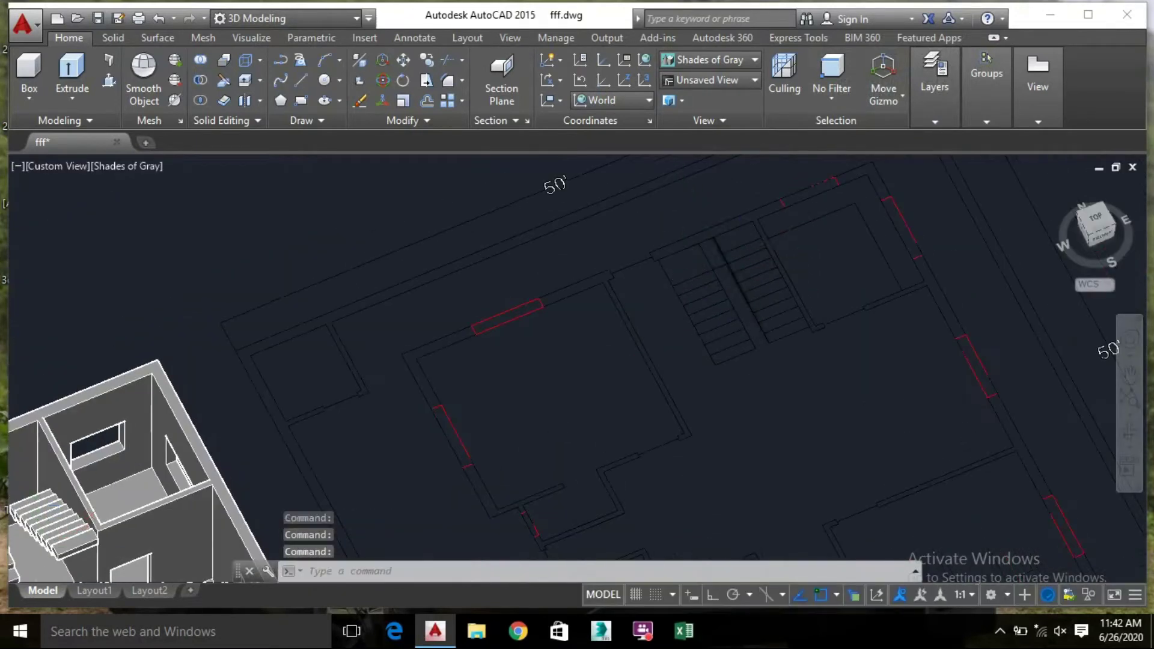
scroll(741, 219, up, 5)
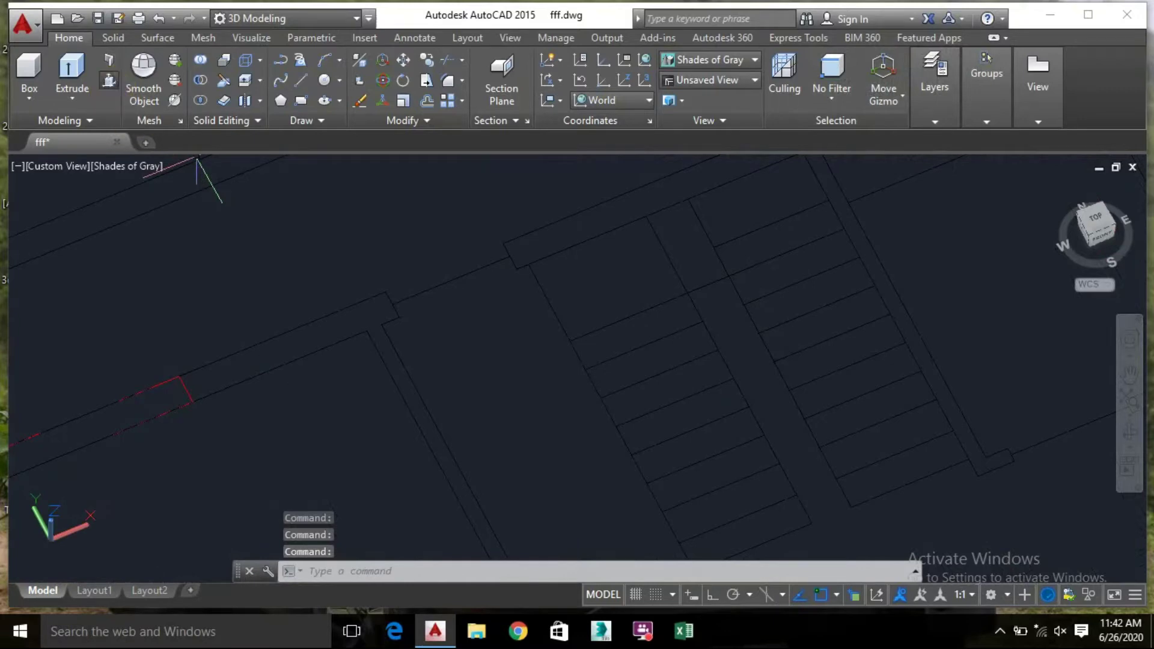
click(108, 80)
click(695, 253)
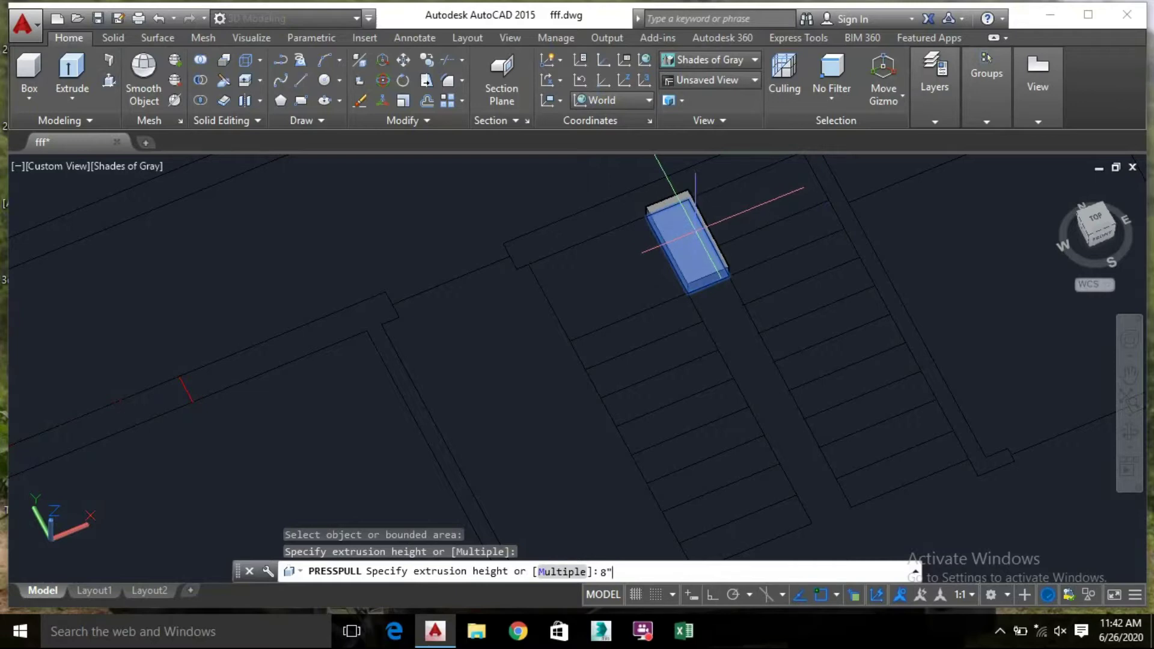
key(Return)
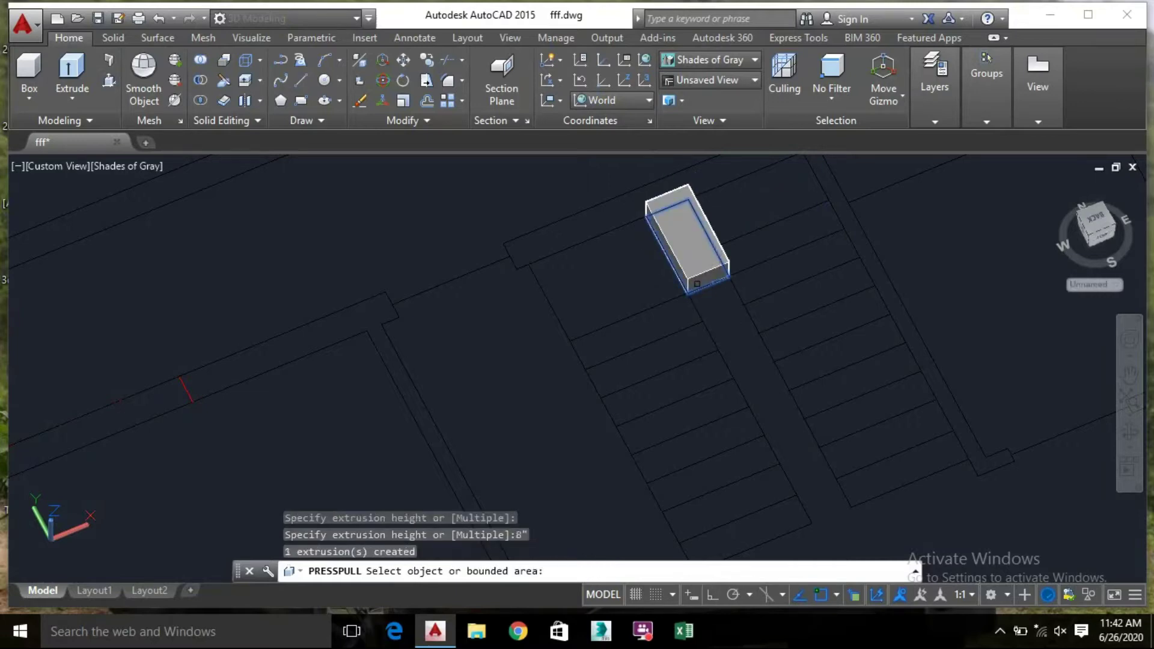
scroll(688, 255, up, 3)
key(Return)
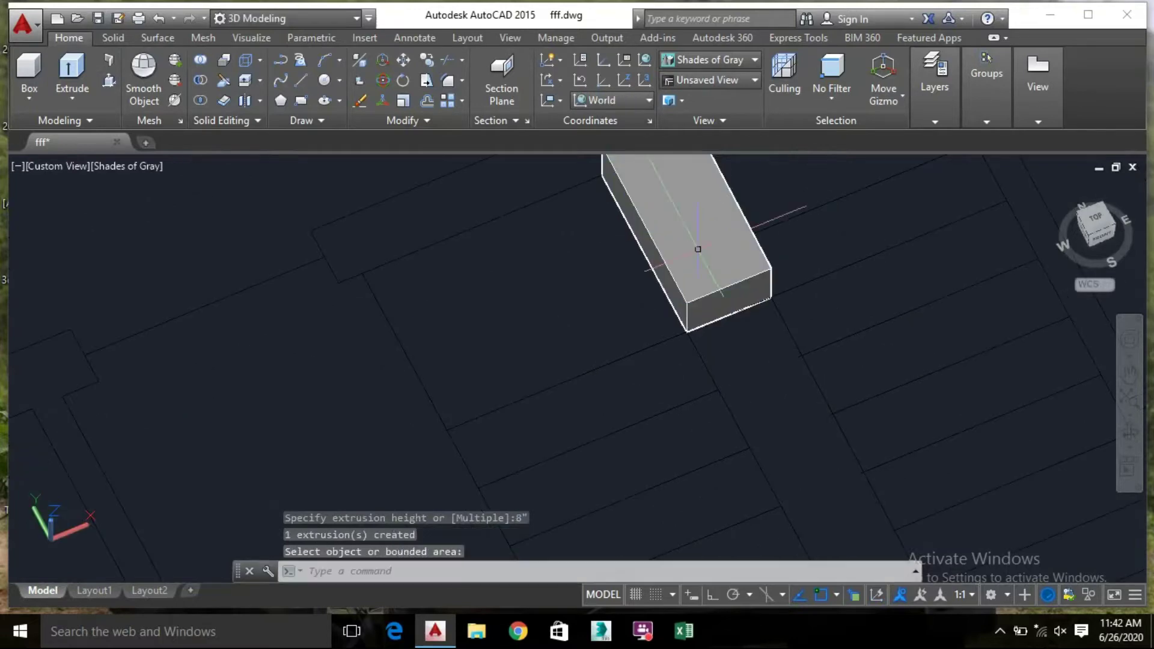
click(702, 250)
right_click(713, 263)
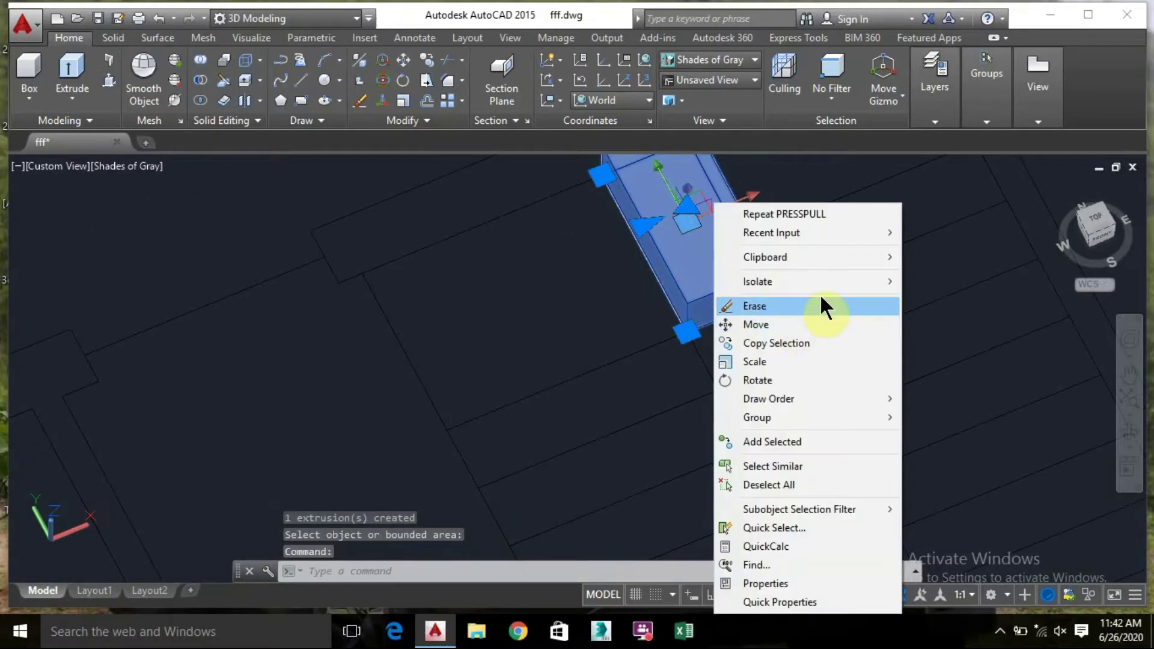
click(575, 294)
click(564, 292)
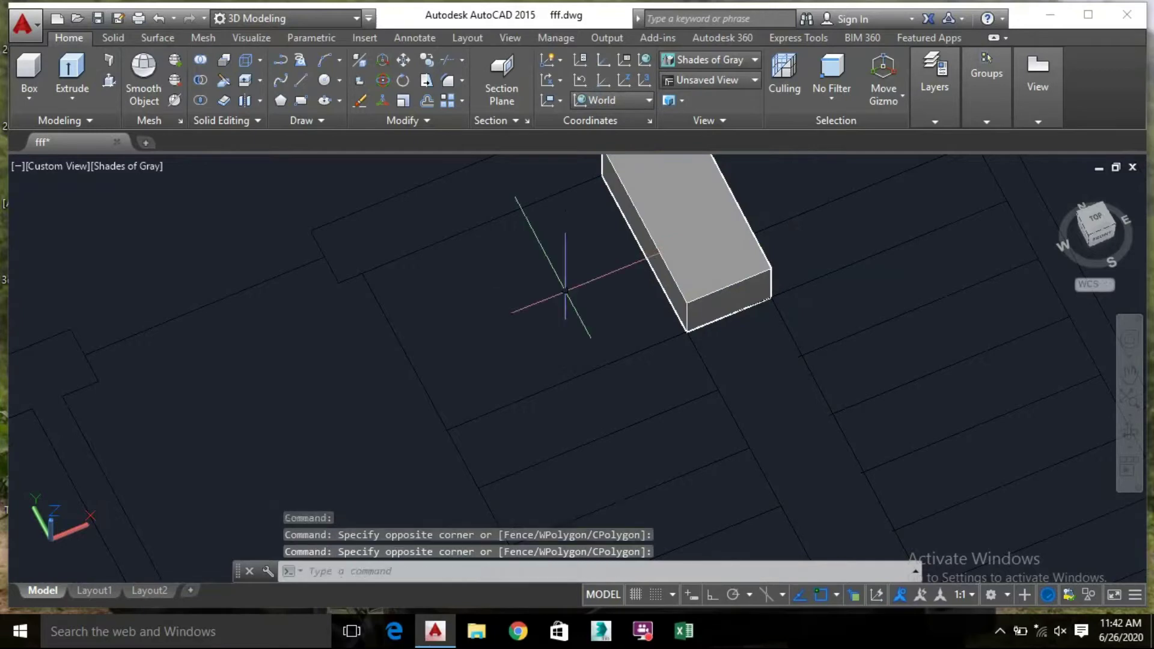
Presspull the larger landing area beside the narrow block to a height of 8"
key(Return)
click(567, 294)
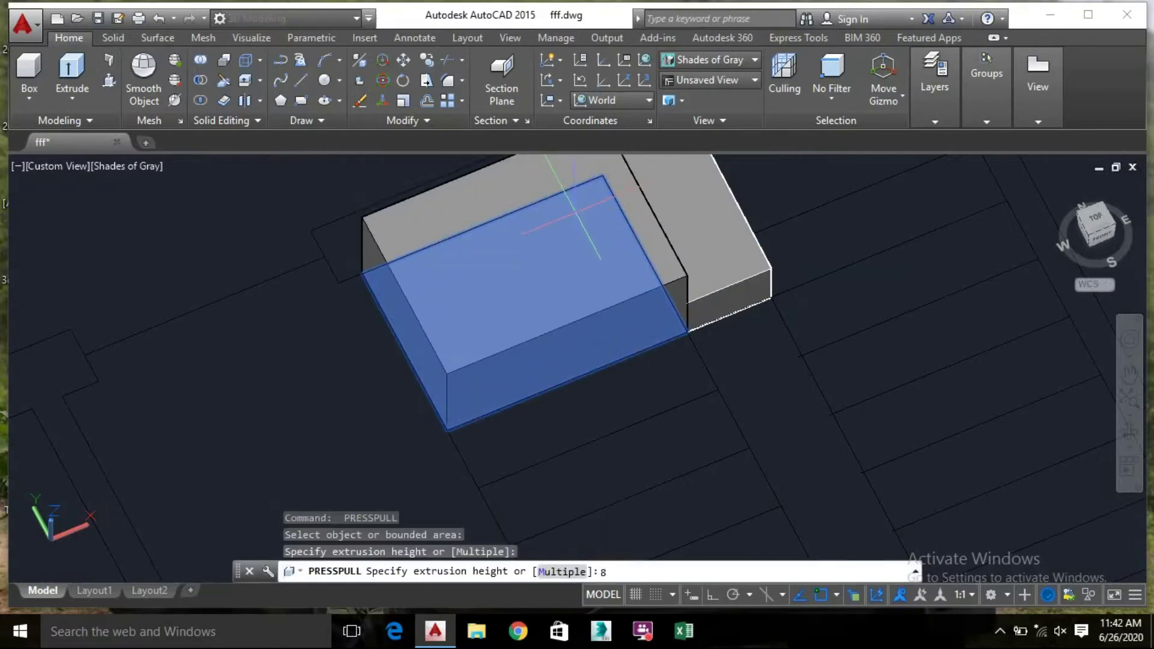
key(Return)
scroll(578, 216, down, 5)
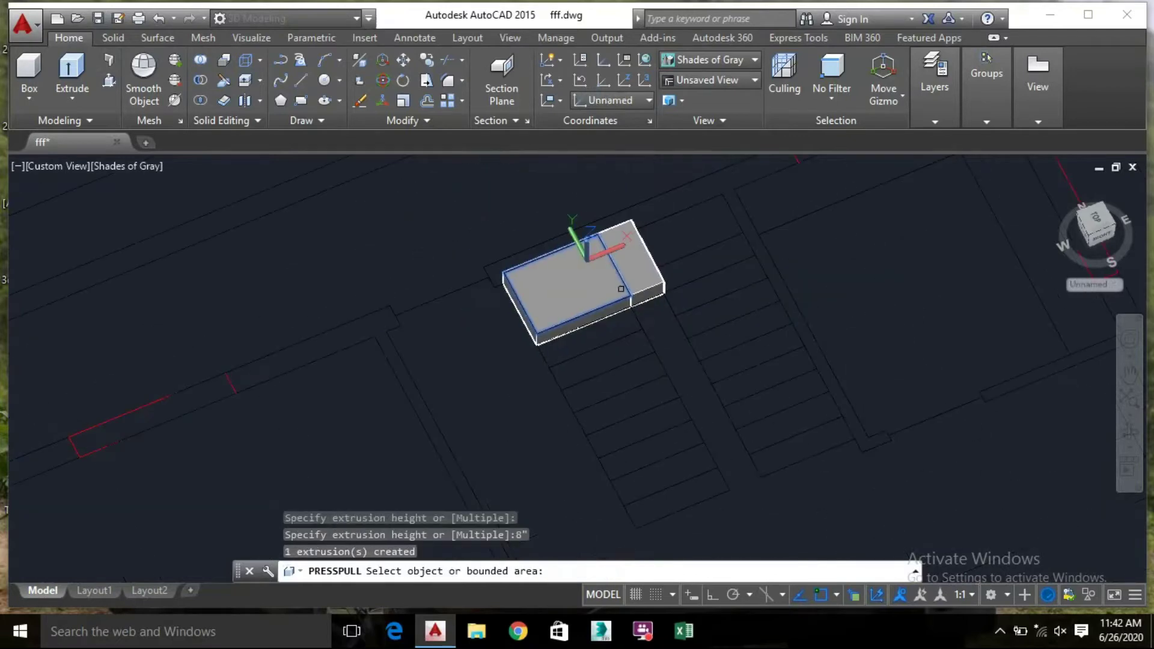
scroll(592, 257, up, 7)
key(Return)
click(662, 240)
right_click(662, 240)
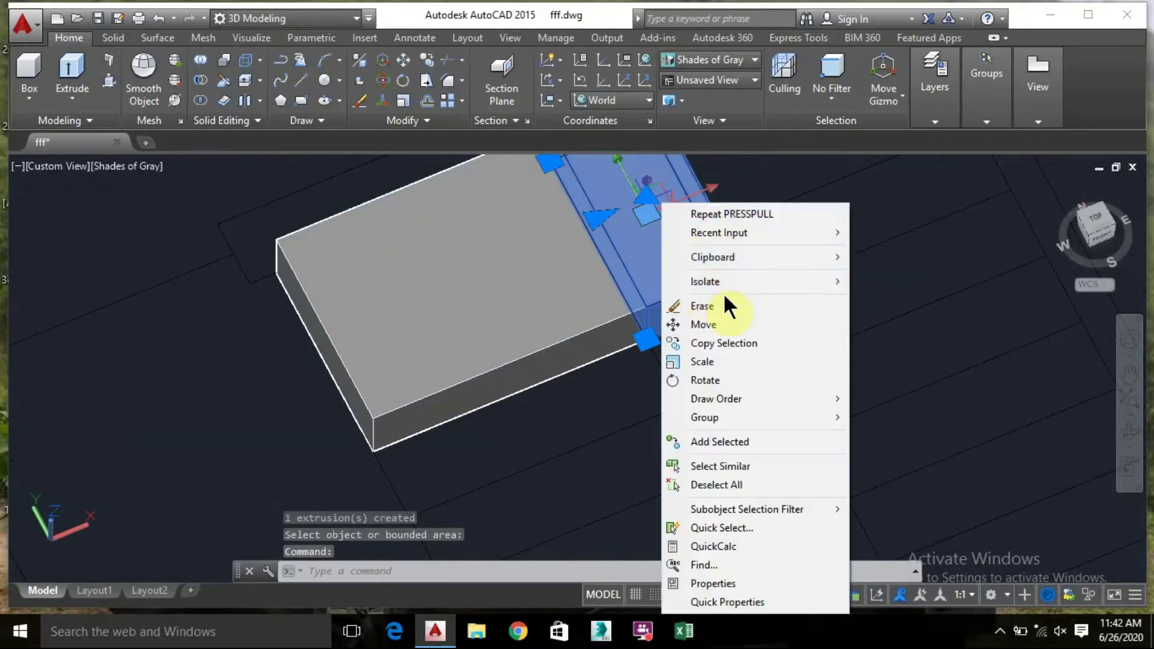
click(725, 343)
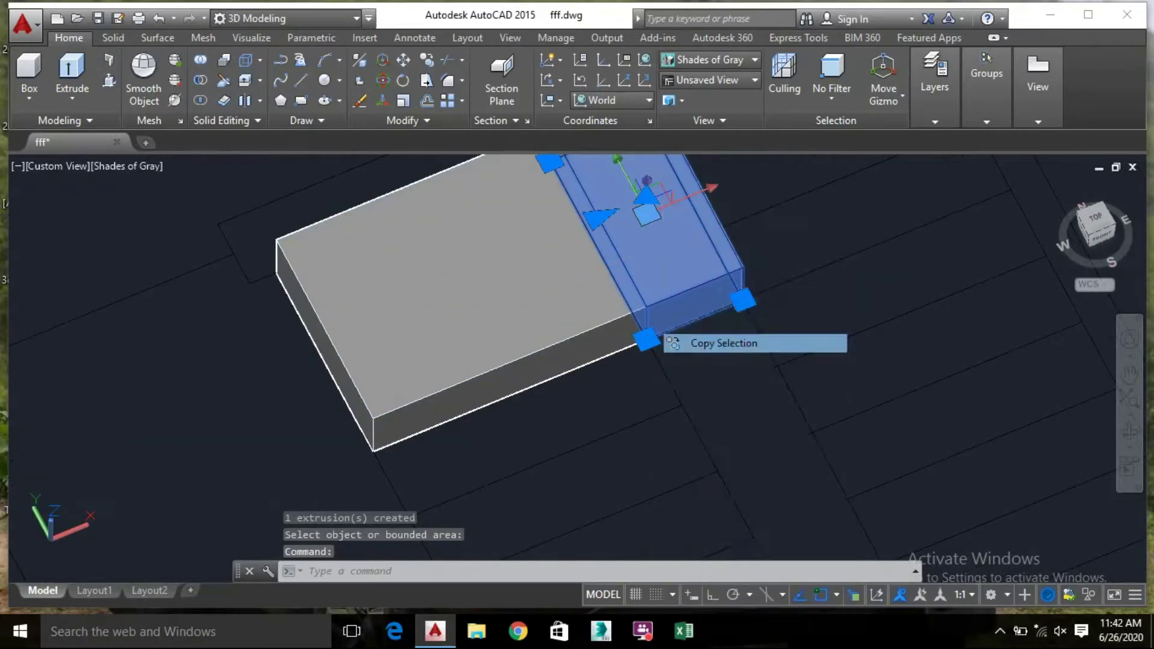
key(Escape)
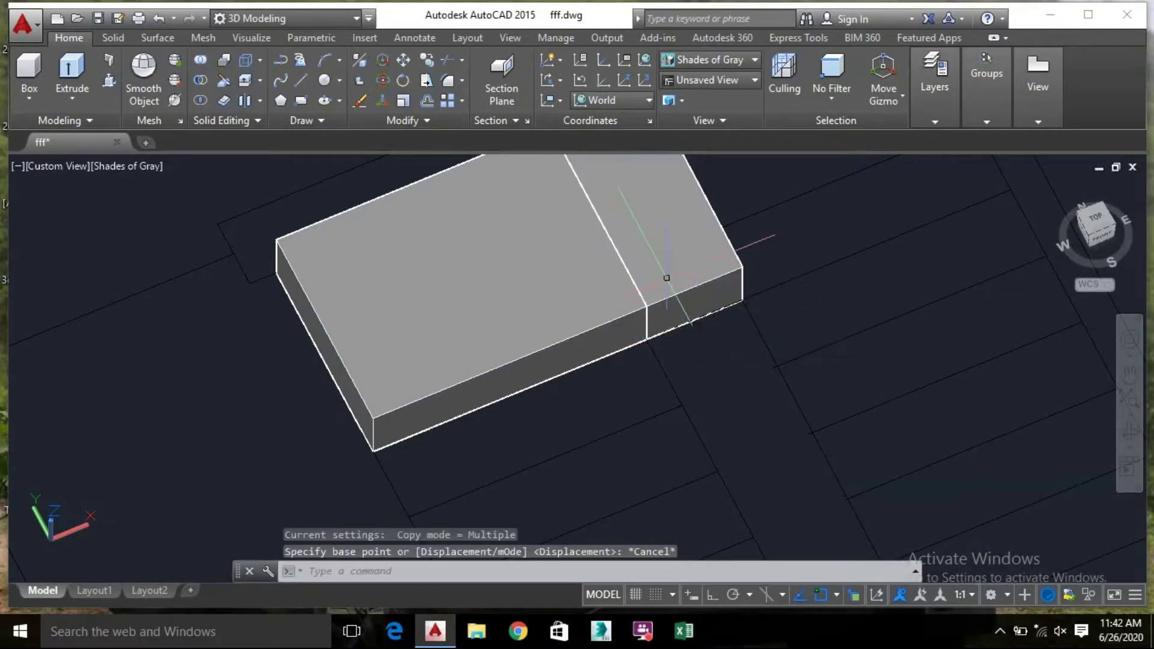
right_click(667, 280)
click(658, 245)
Move the narrow landing block straight up so its lower corner sits on the upper corner of the adjoining larger block
click(673, 249)
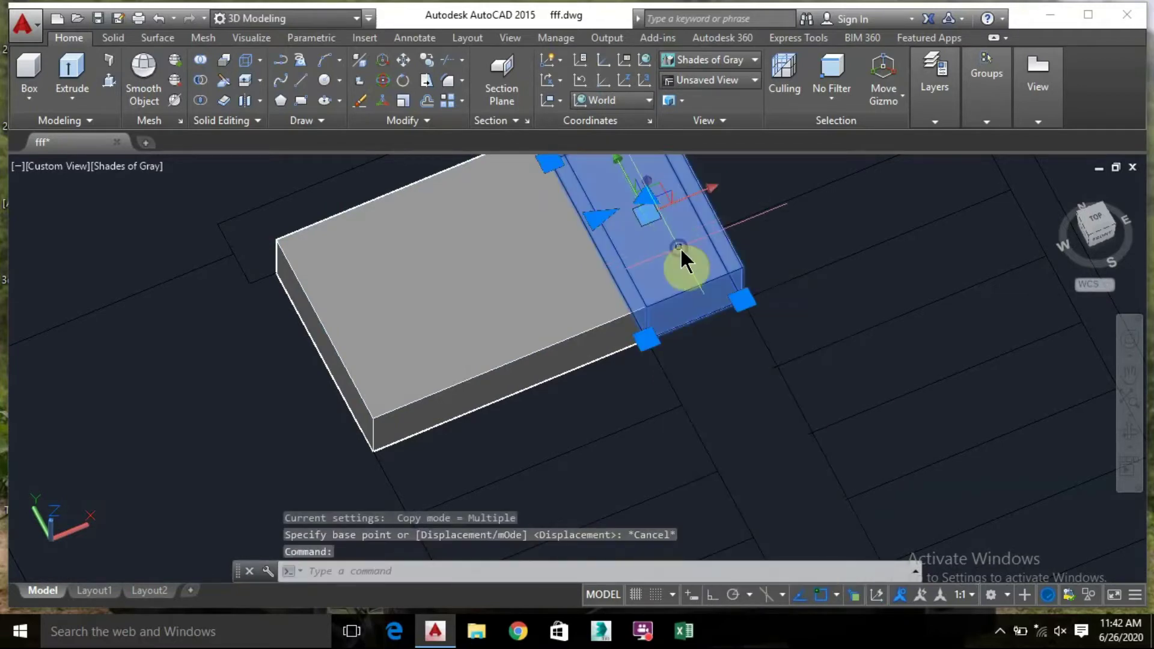
right_click(680, 249)
click(728, 325)
scroll(613, 355, up, 3)
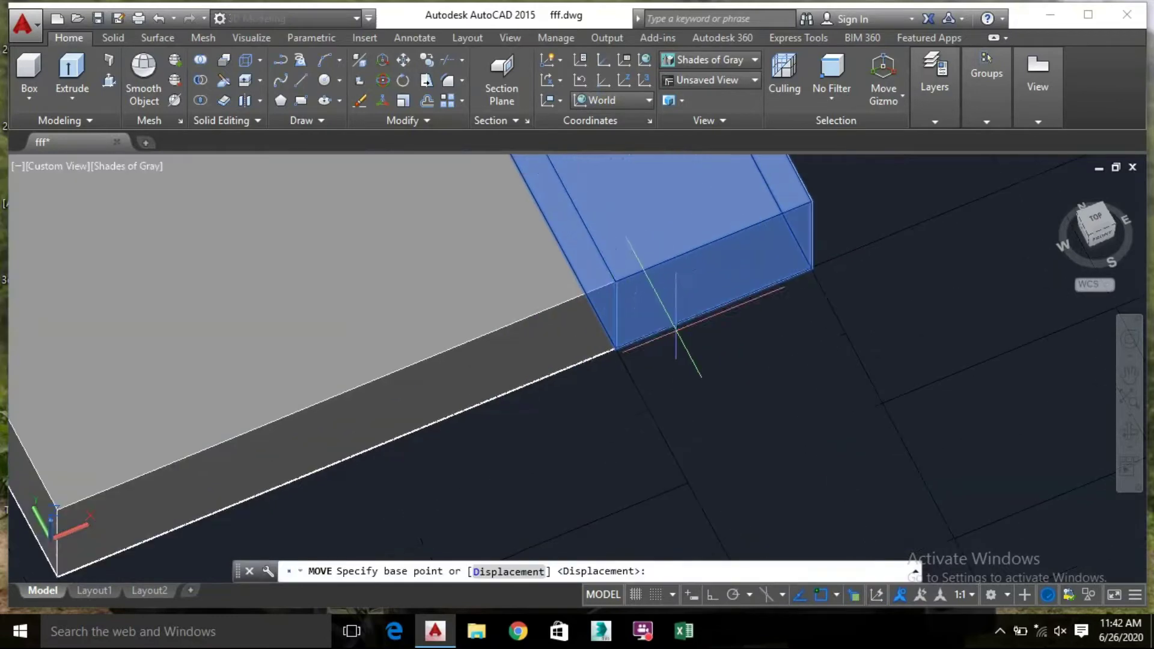
click(616, 349)
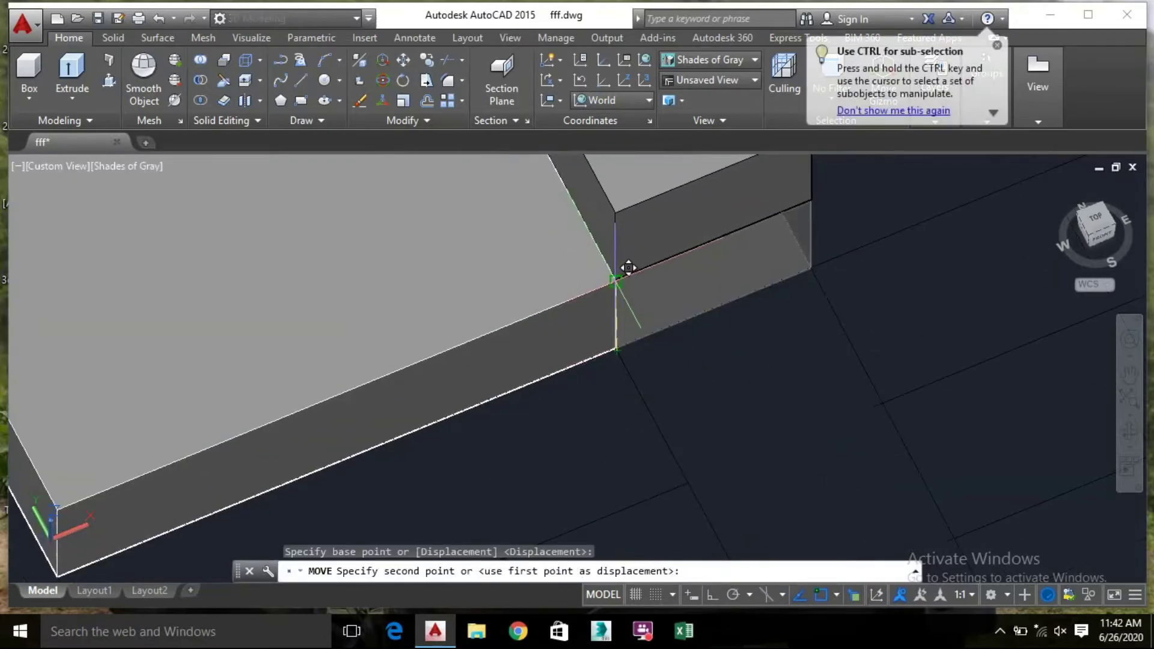
click(628, 267)
scroll(675, 330, down, 3)
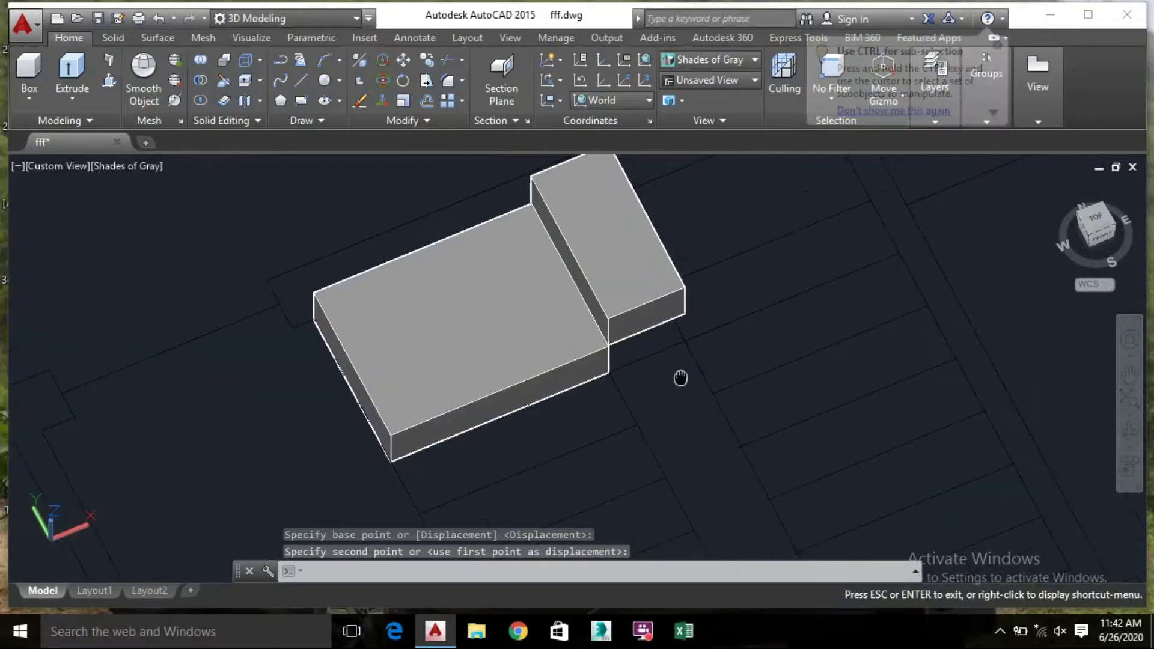
shift+middle_drag(618, 360, 454, 271)
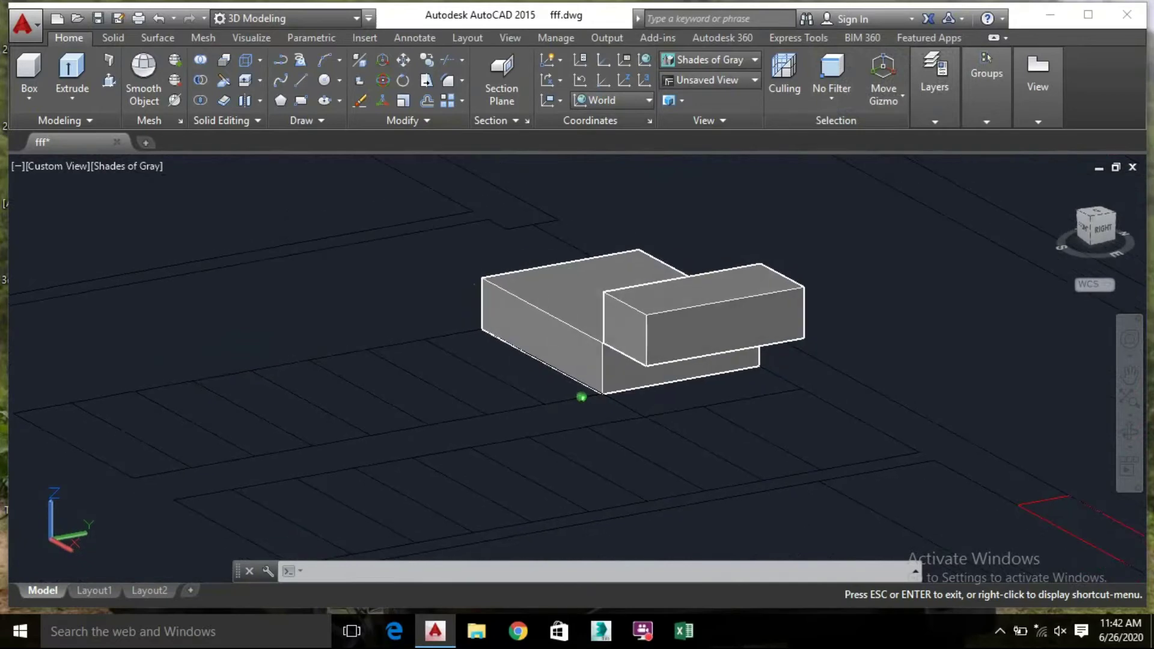
click(752, 333)
click(385, 149)
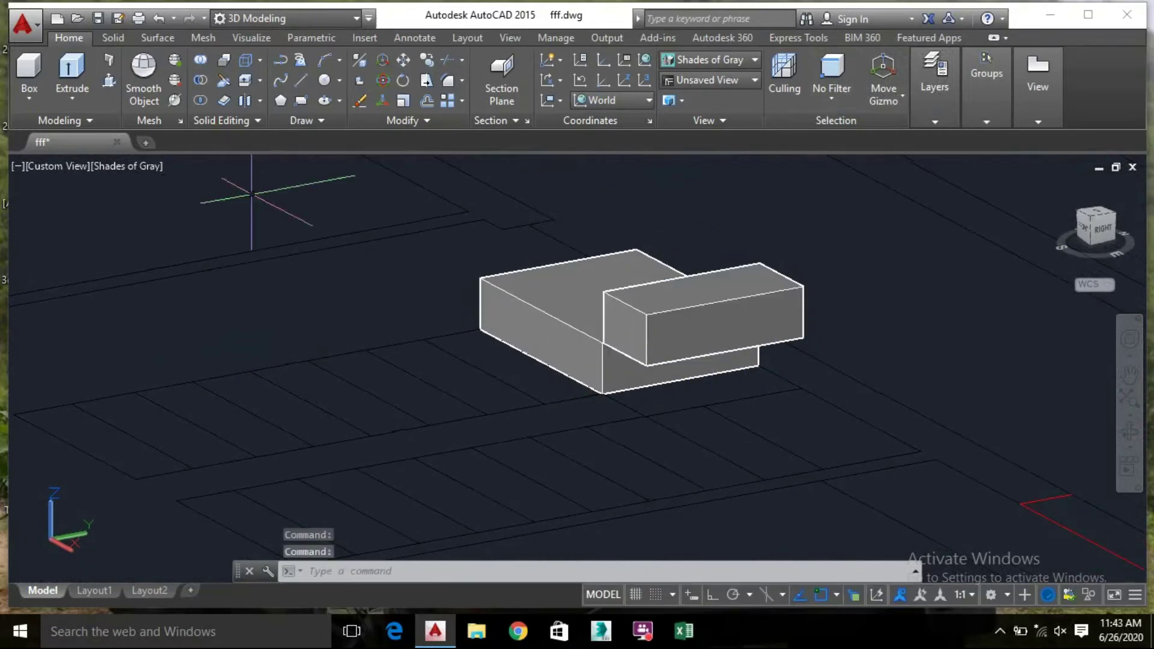
Move both landing blocks together from the floor plan so the larger block's lower front corner meets the lower flight's top step at its upper rear corner
shift+middle_drag(666, 410, 847, 427)
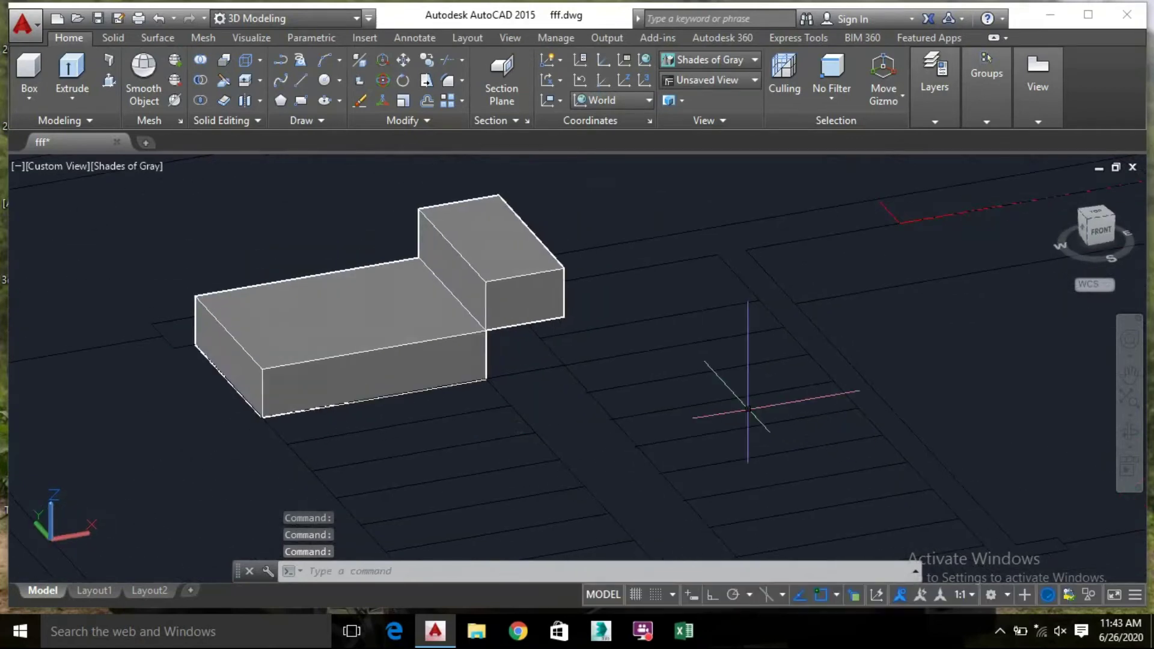
click(383, 331)
click(517, 289)
right_click(391, 365)
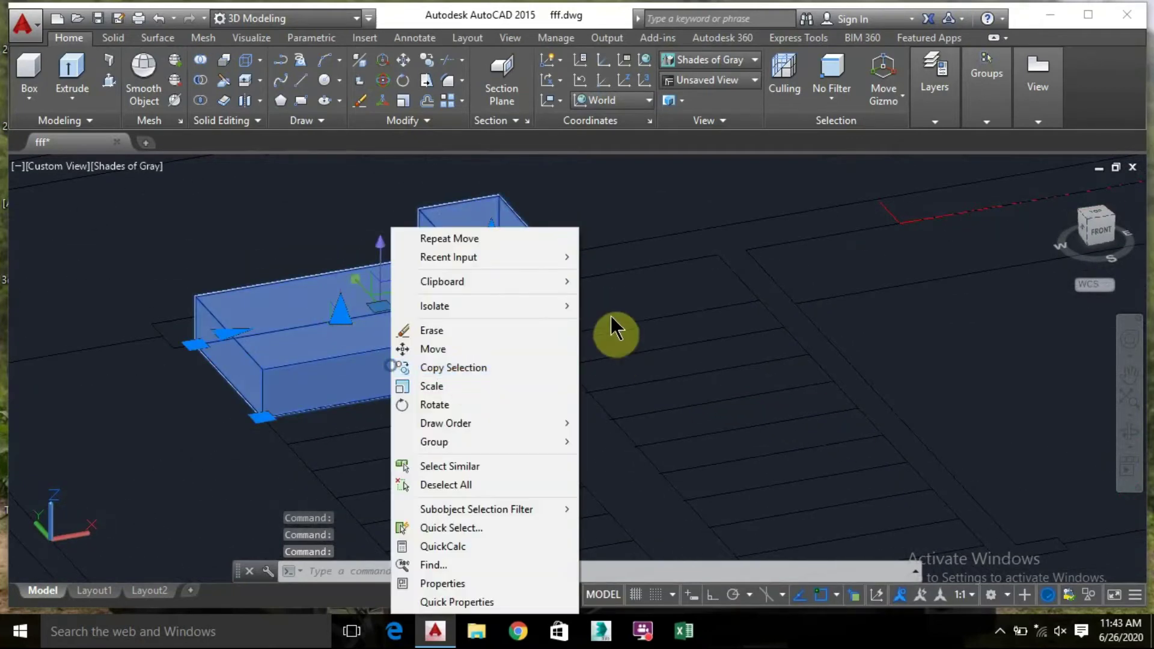
click(447, 347)
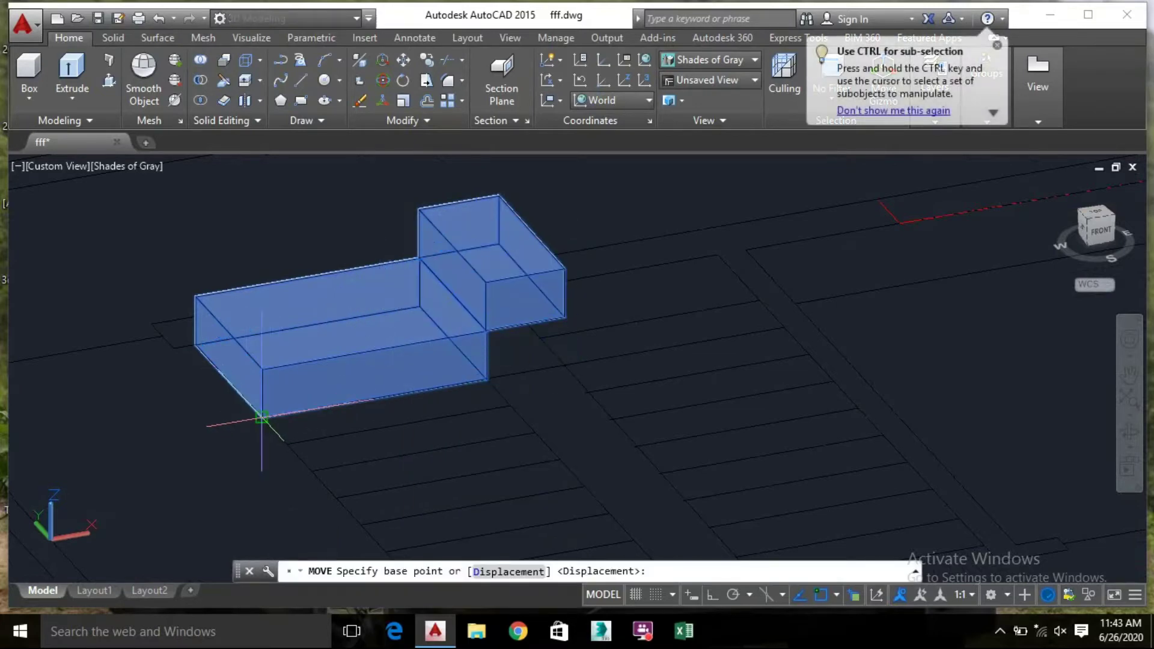
click(262, 416)
scroll(246, 270, down, 3)
middle_drag(247, 271, 697, 241)
scroll(288, 360, down, 2)
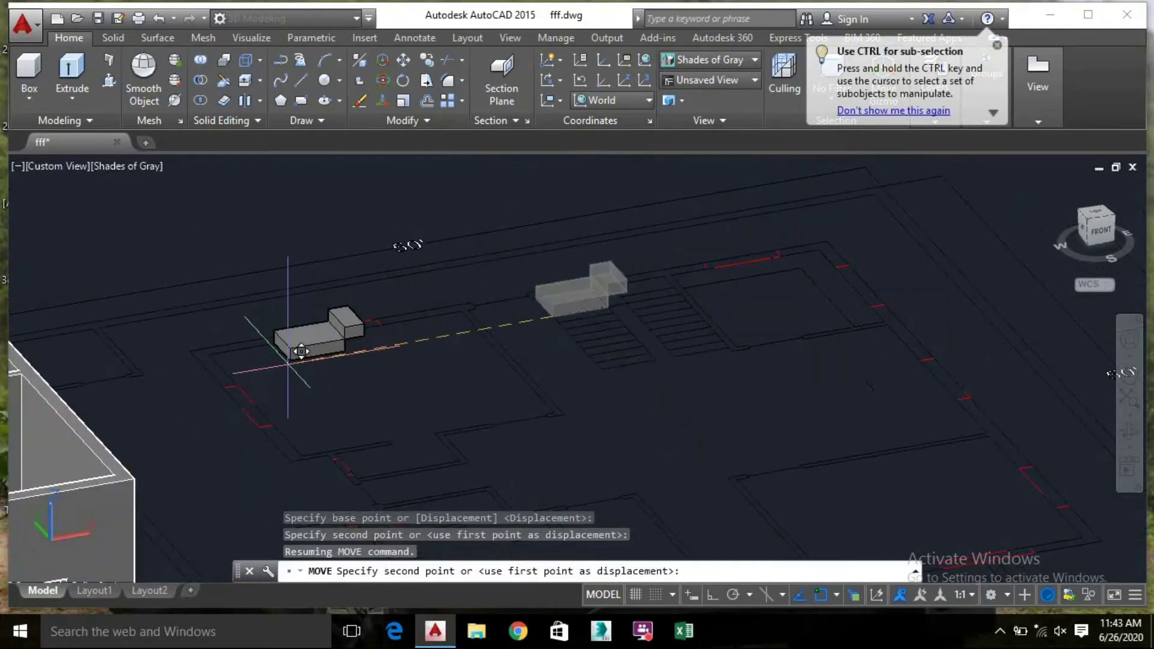
scroll(455, 302, up, 5)
scroll(453, 301, down, 4)
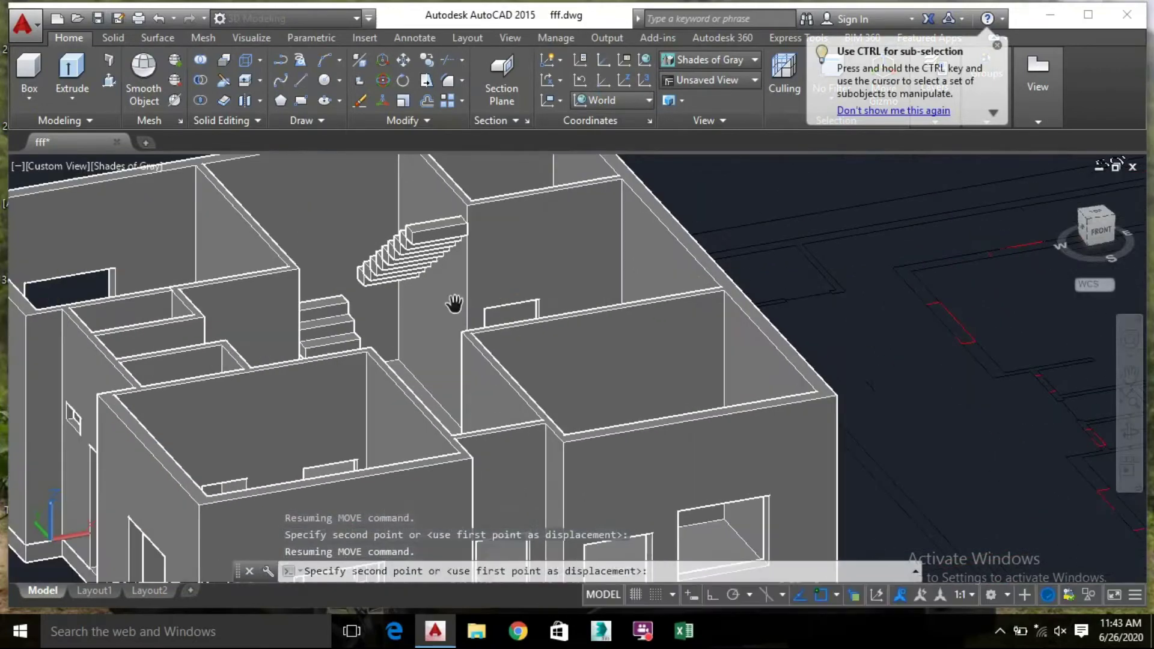
middle_drag(301, 278, 268, 293)
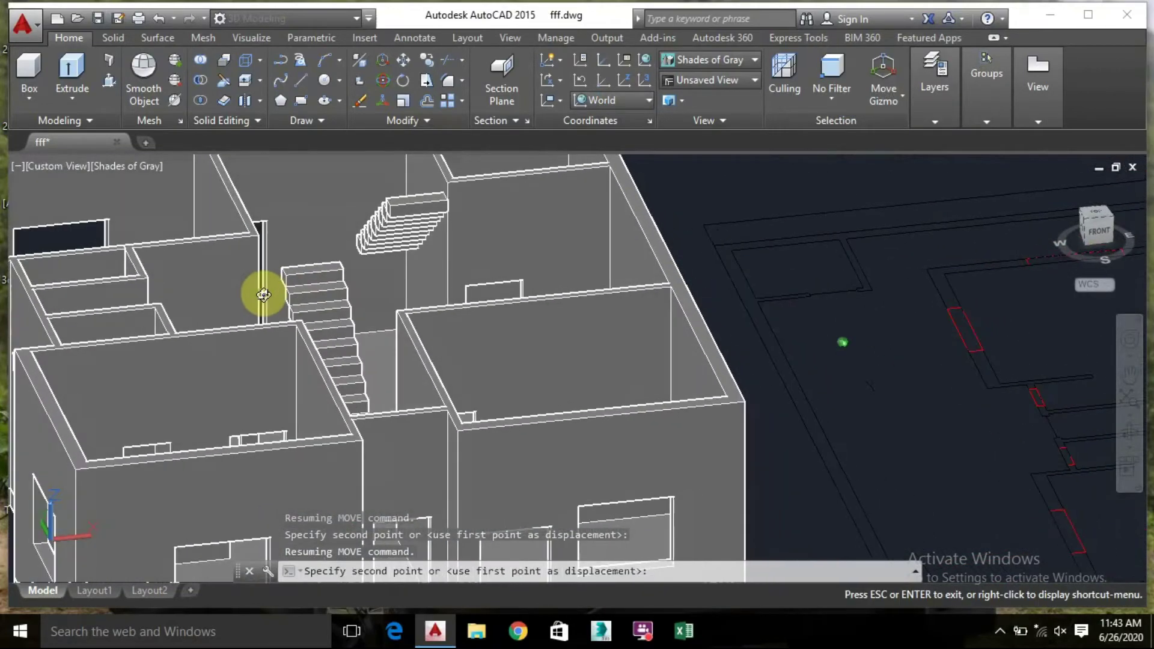
scroll(289, 282, up, 6)
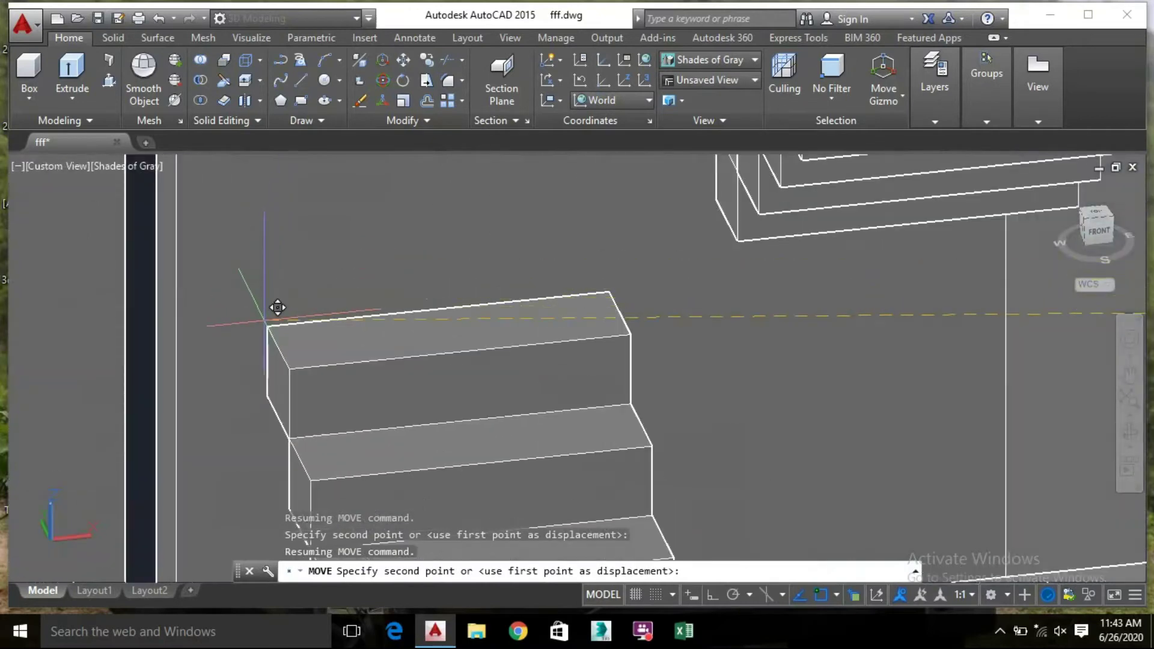
scroll(382, 322, down, 5)
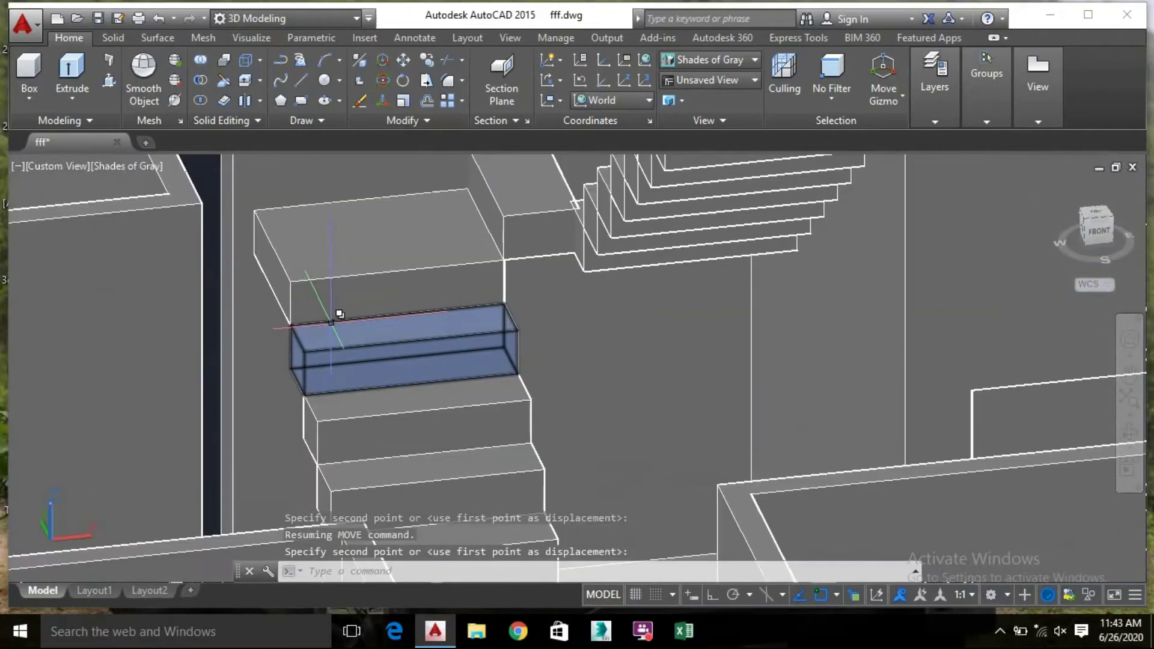
click(382, 322)
Examine from several angles how the placed landing blocks meet the lower and upper stair flights
shift+middle_drag(673, 298, 615, 360)
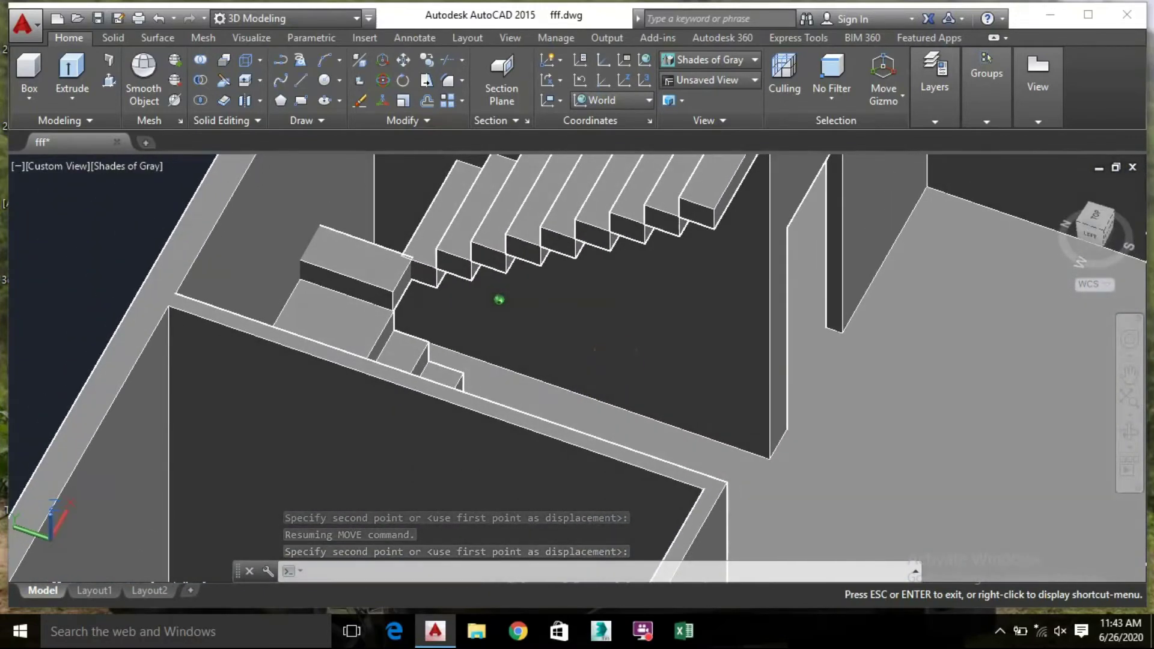
key(Escape)
key(Escape)
shift+middle_drag(385, 326, 223, 348)
shift+middle_drag(347, 292, 536, 247)
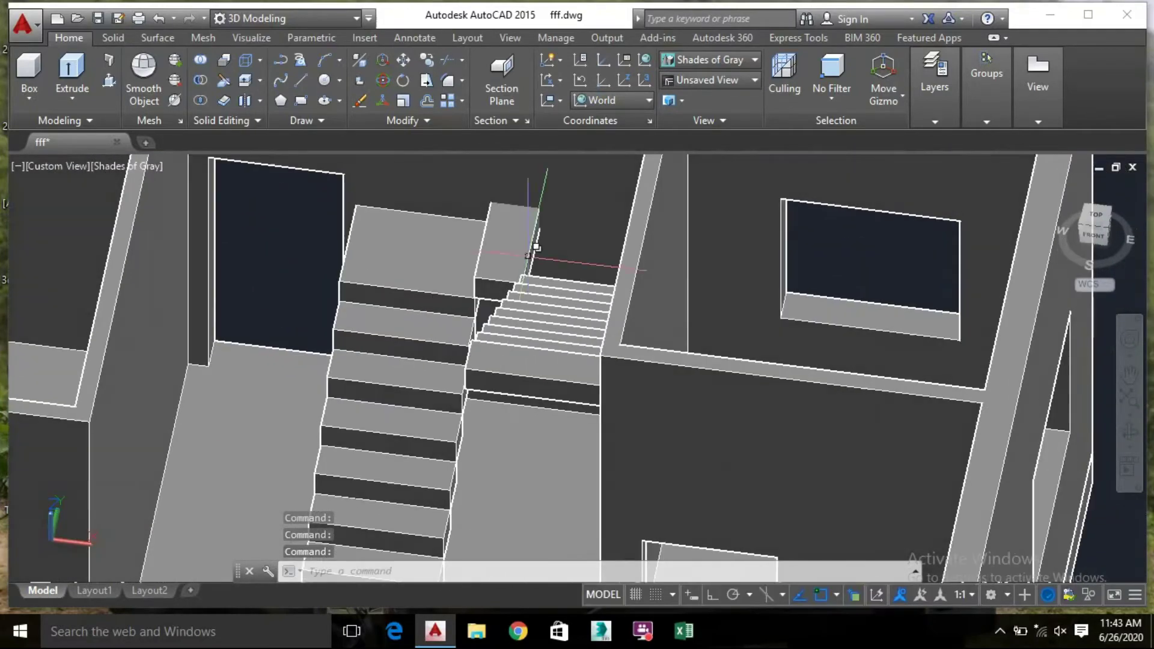
shift+middle_drag(446, 243, 507, 283)
shift+right_click(505, 283)
mouse_move(520, 297)
click(402, 243)
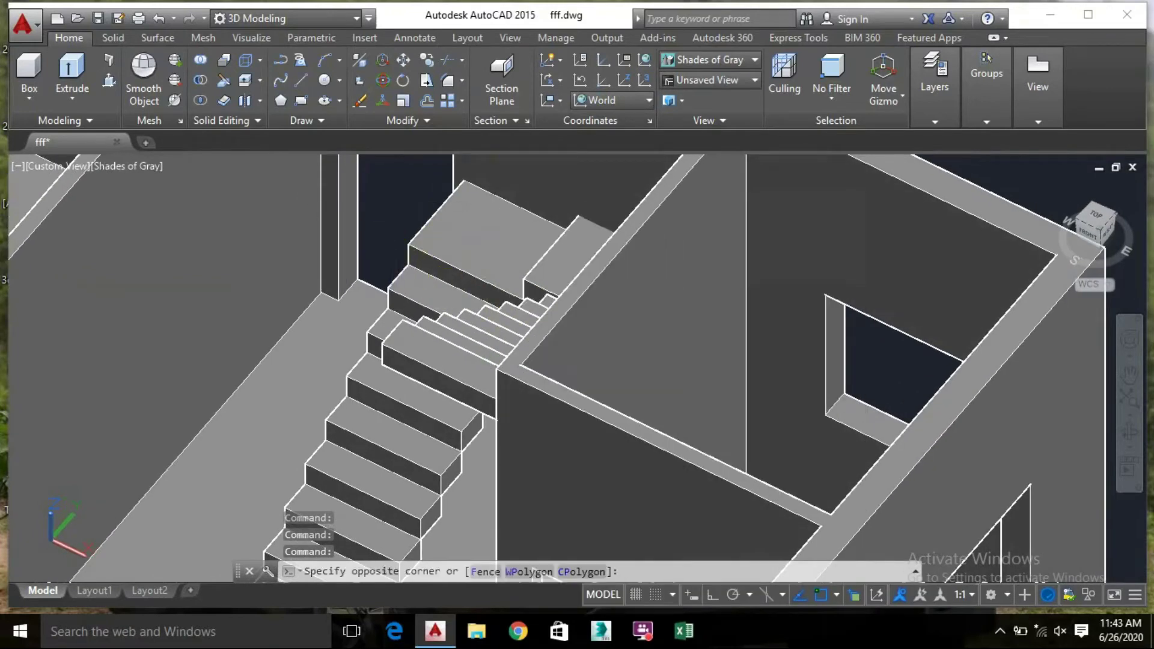
click(373, 233)
Move all nine steps of the upper flight straight up, clear above the house walls
shift+middle_drag(554, 259, 481, 245)
click(562, 388)
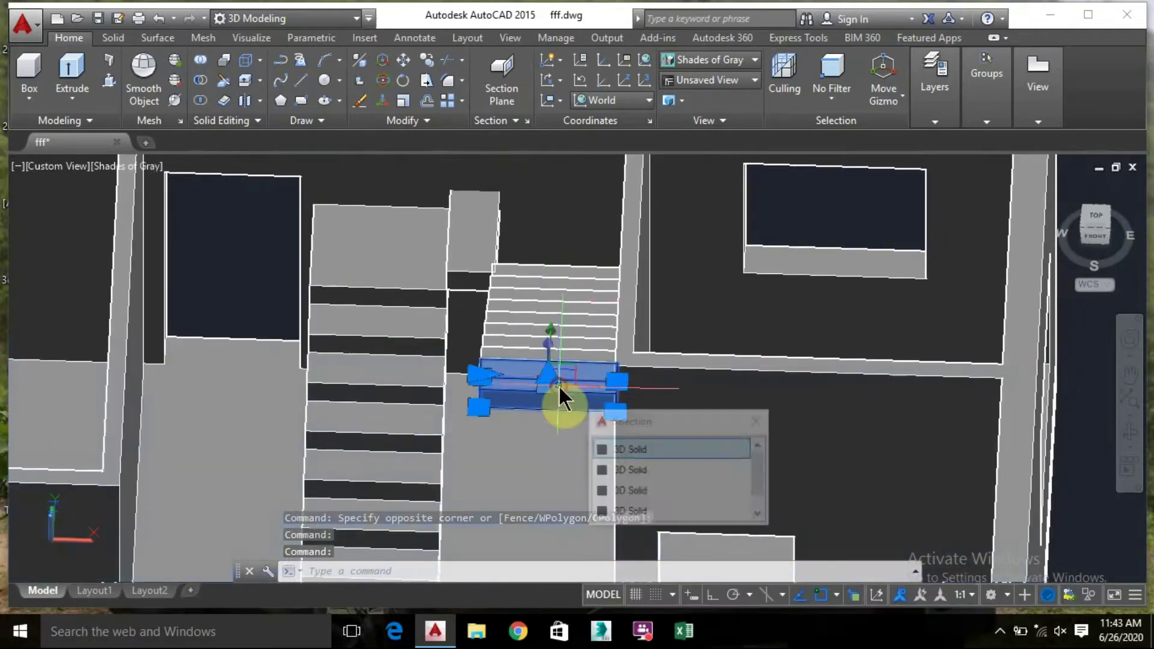
click(580, 331)
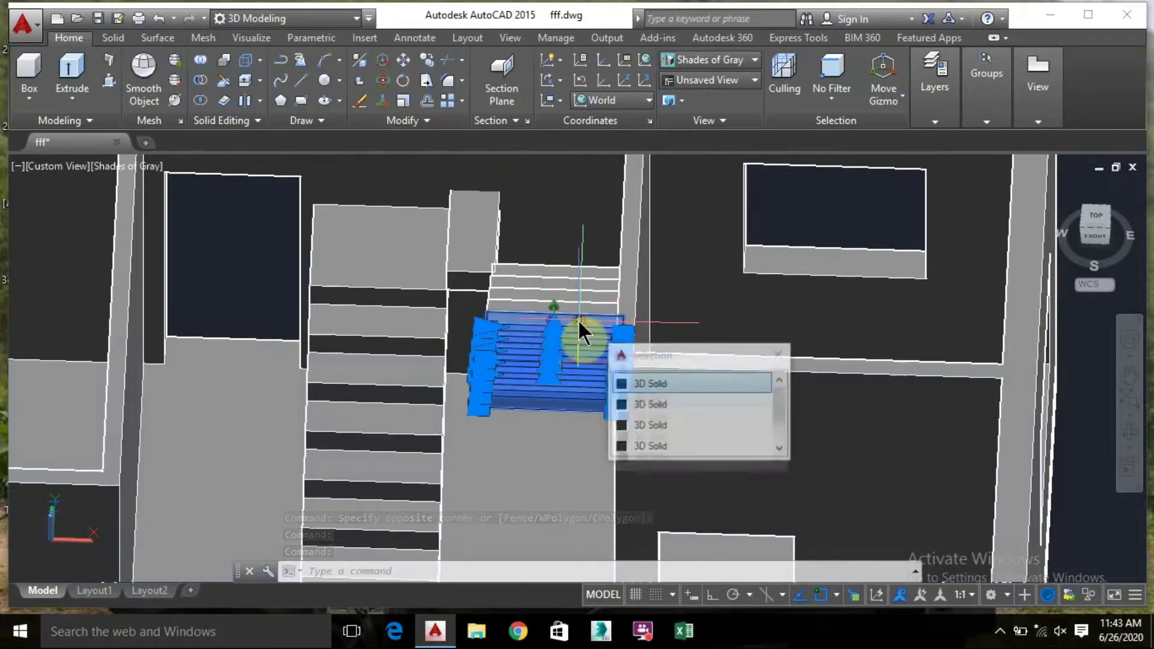
click(592, 289)
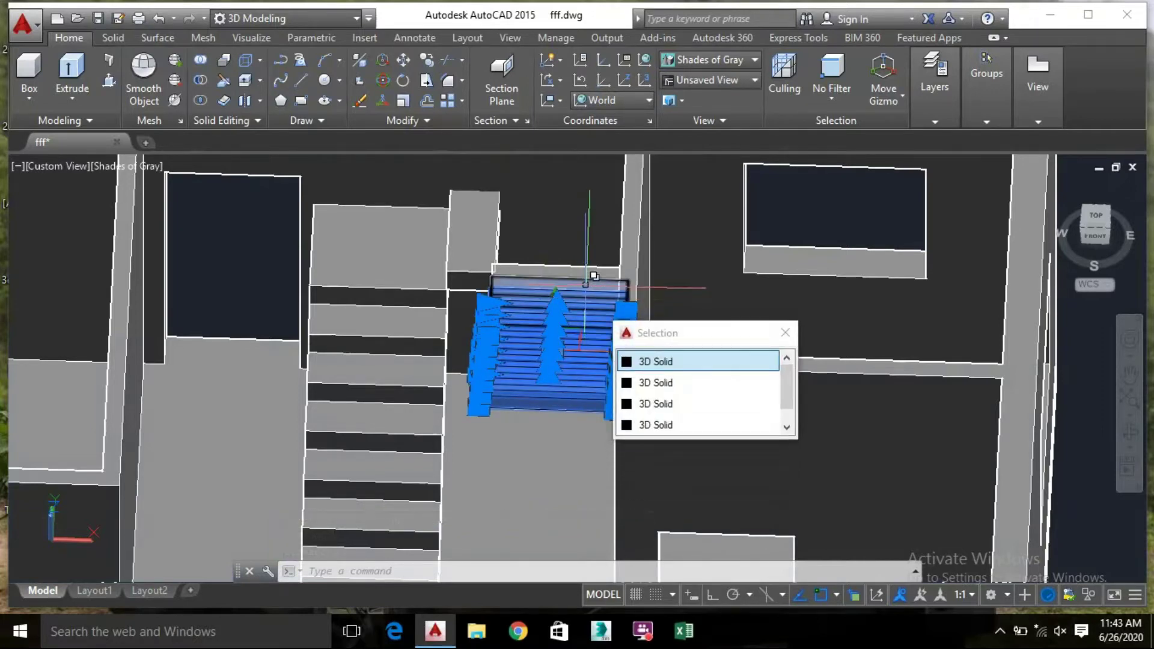
click(592, 276)
click(530, 272)
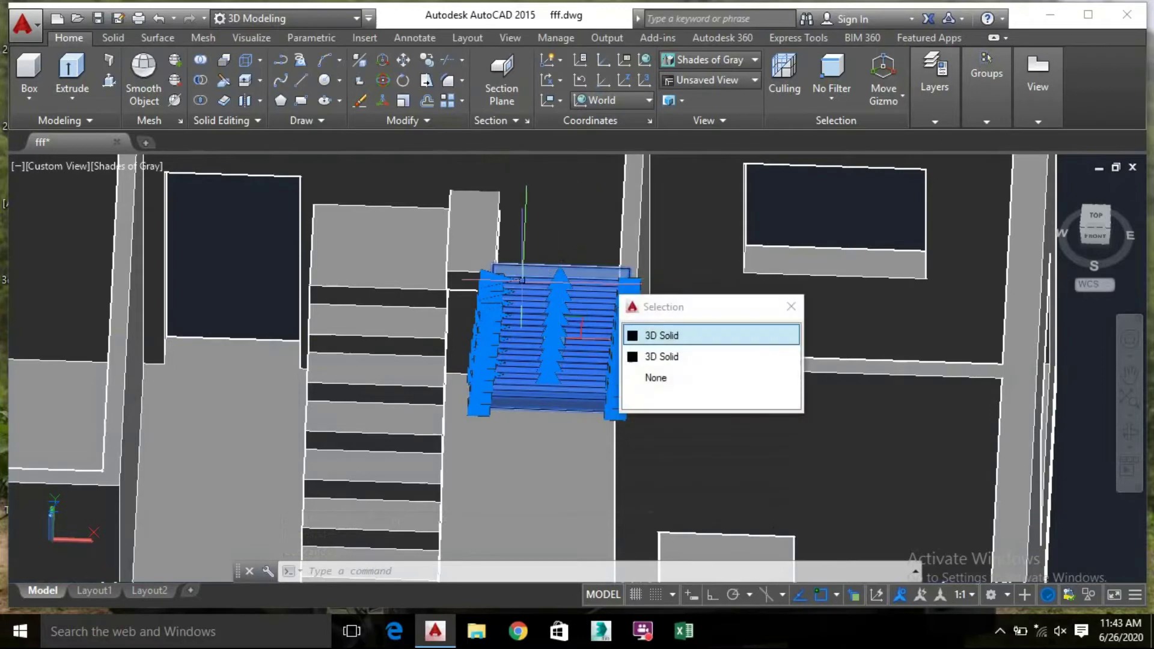
shift+middle_drag(541, 283, 632, 225)
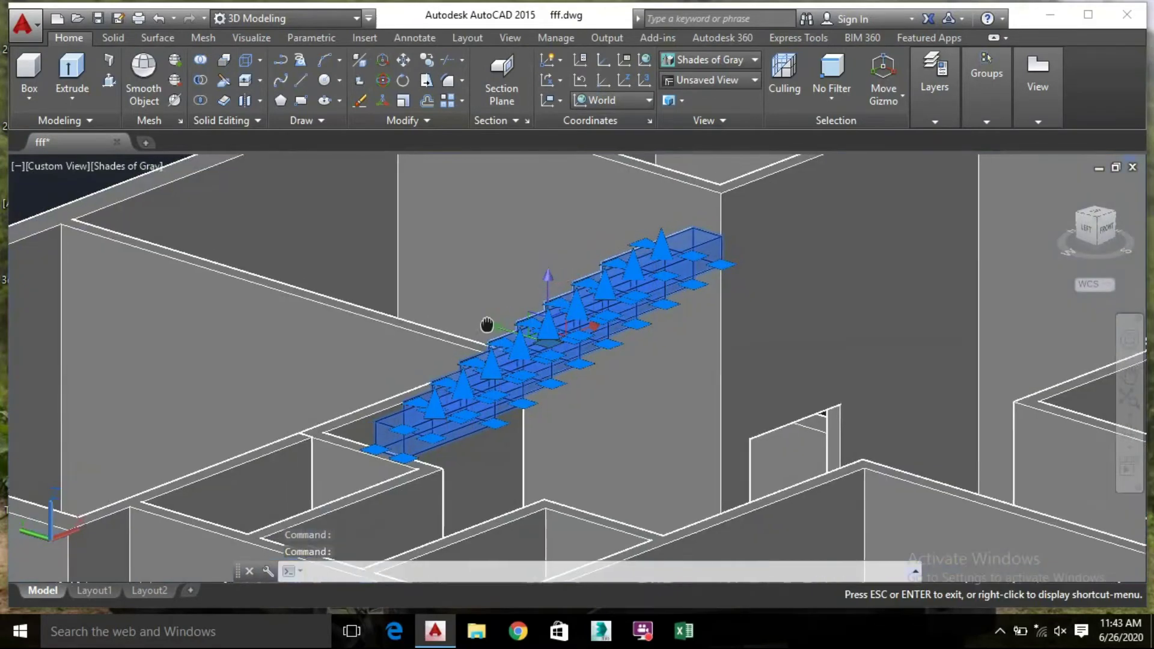
middle_drag(484, 327, 471, 343)
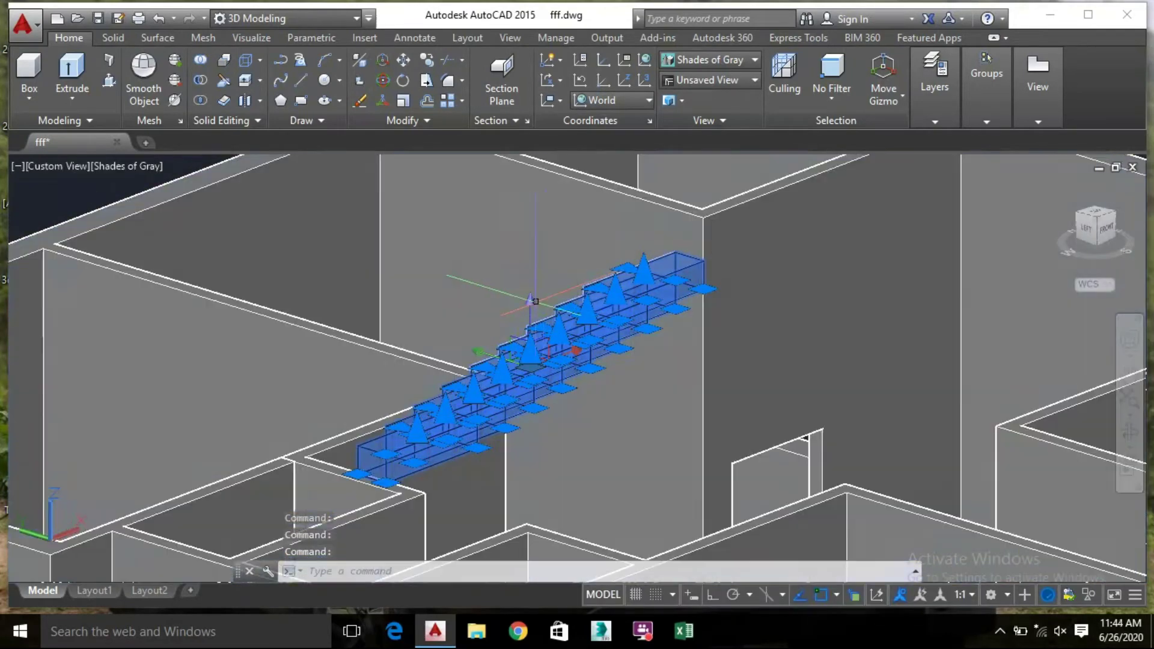
click(546, 352)
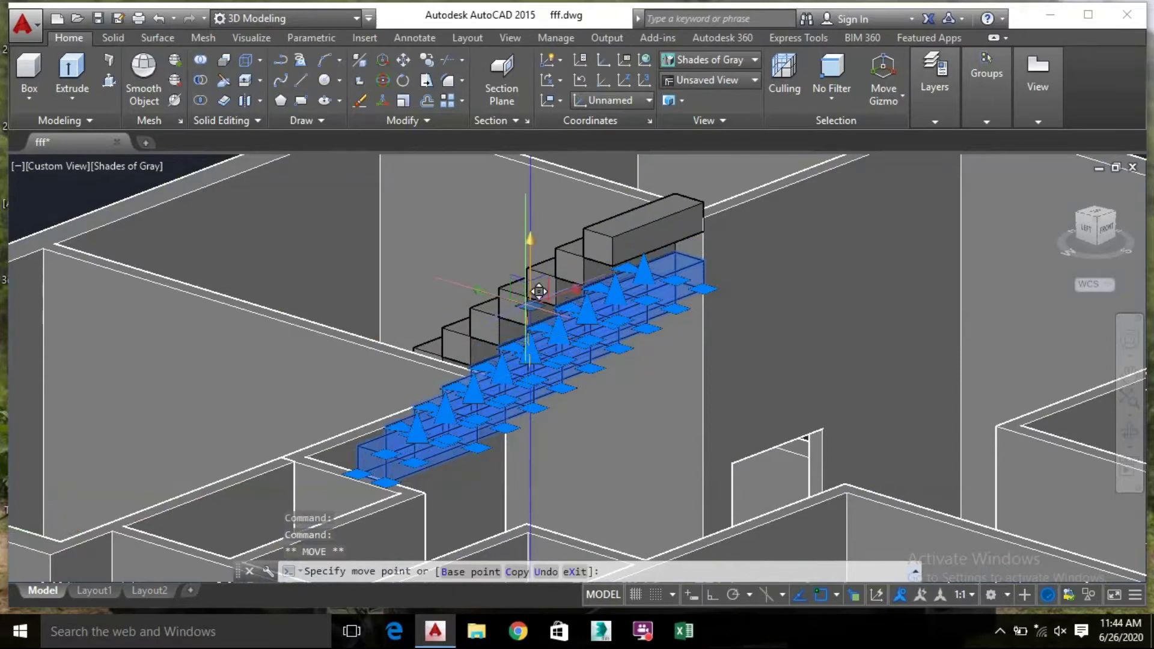
scroll(539, 275, down, 2)
middle_drag(549, 239, 534, 414)
click(535, 240)
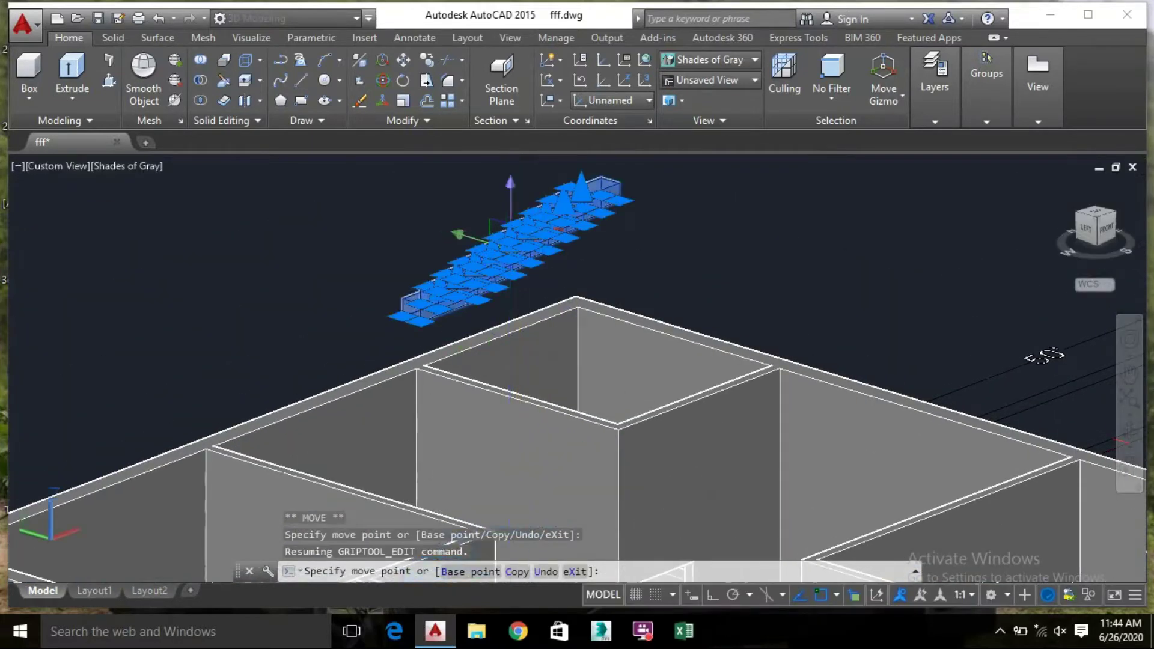
key(Escape)
Presspull the free side face of the narrow landing block outward so the landing spans across to the stairwell wall
shift+middle_drag(992, 360, 161, 385)
scroll(165, 397, up, 6)
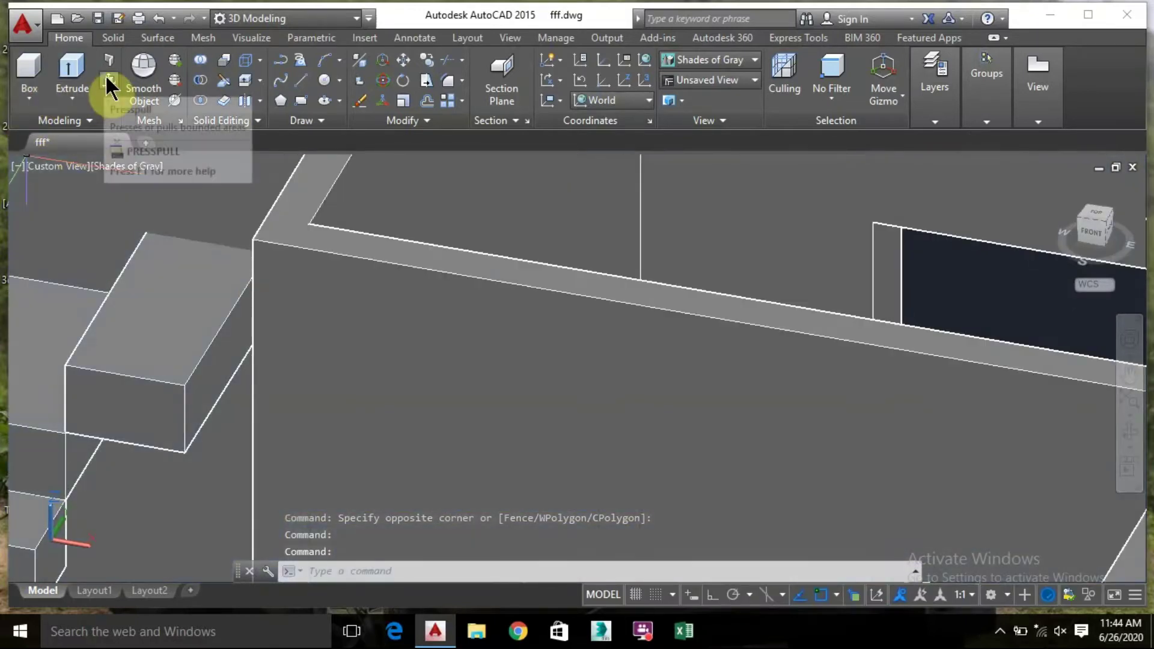
click(108, 87)
click(209, 387)
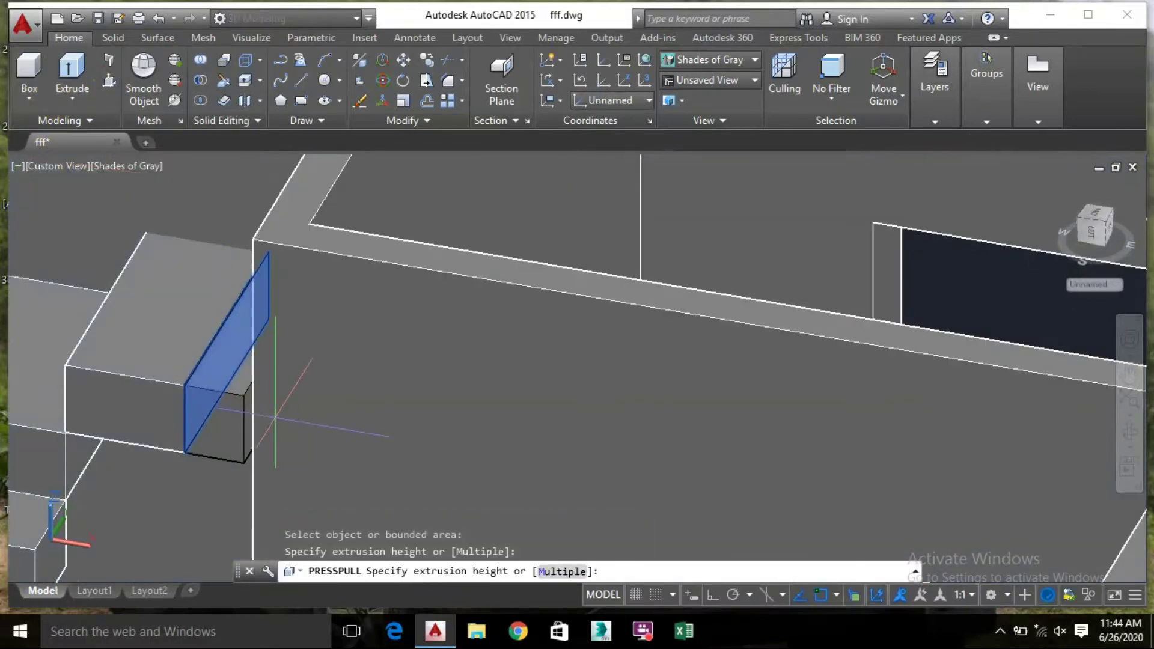
shift+middle_drag(275, 417, 493, 336)
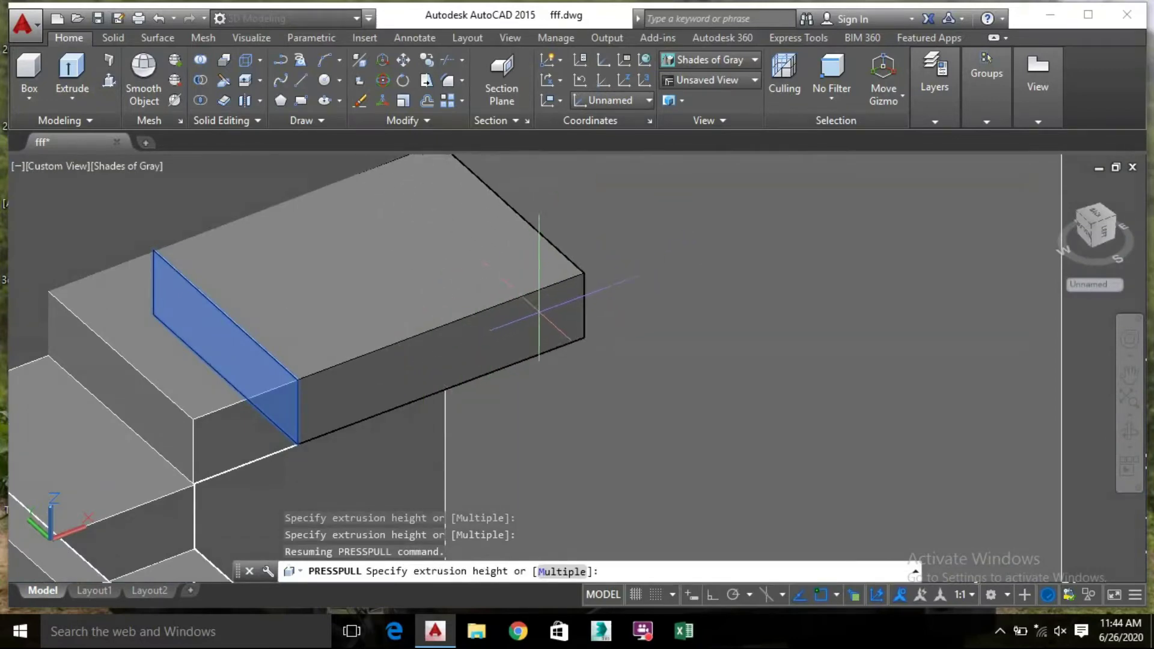
click(547, 306)
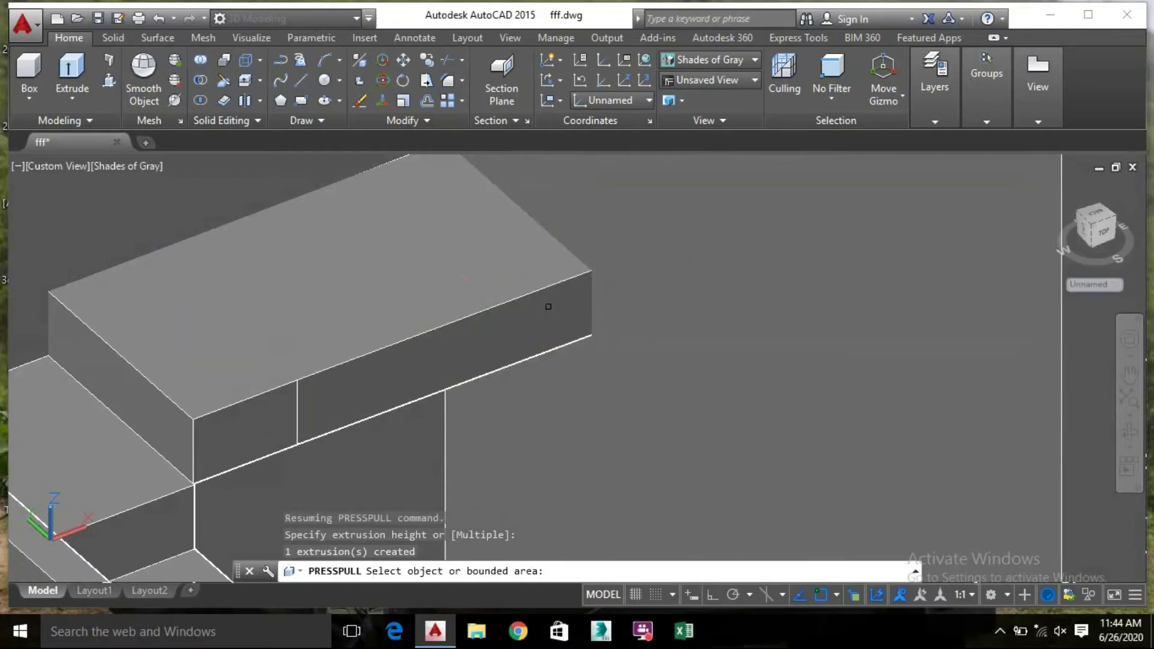
scroll(547, 307, down, 3)
shift+middle_drag(456, 349, 441, 313)
scroll(441, 313, down, 2)
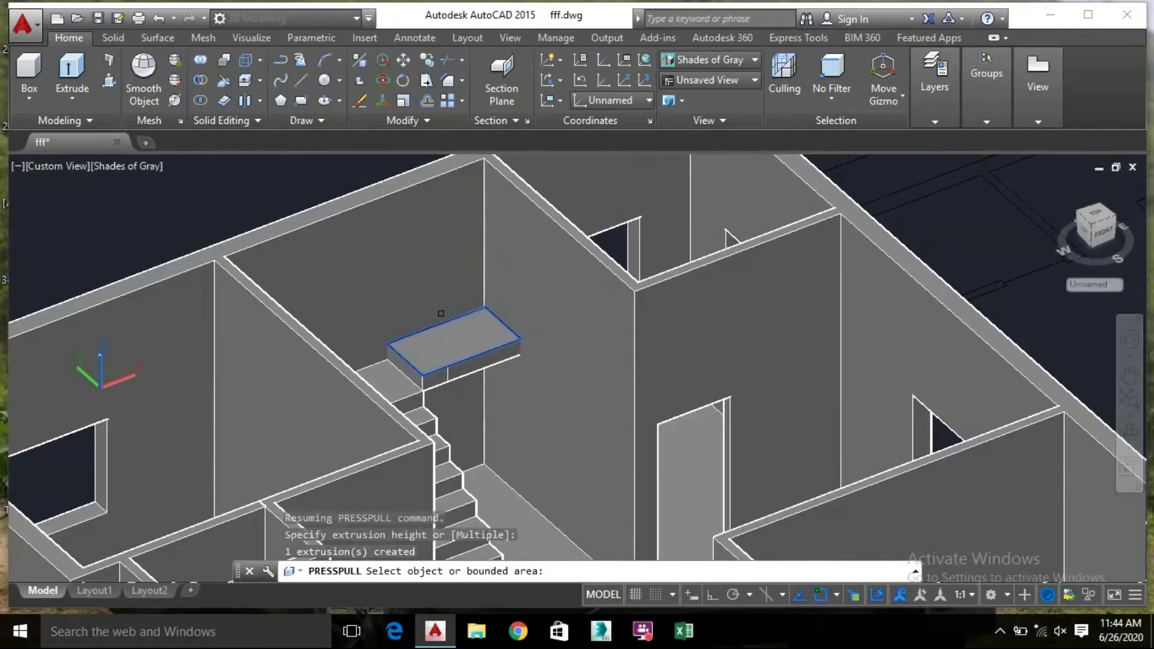
middle_drag(227, 216, 219, 314)
key(Return)
Move the nine raised steps of the upper flight straight down to the extended landing, with Ortho mode on
shift+middle_drag(359, 225, 333, 352)
key(Escape)
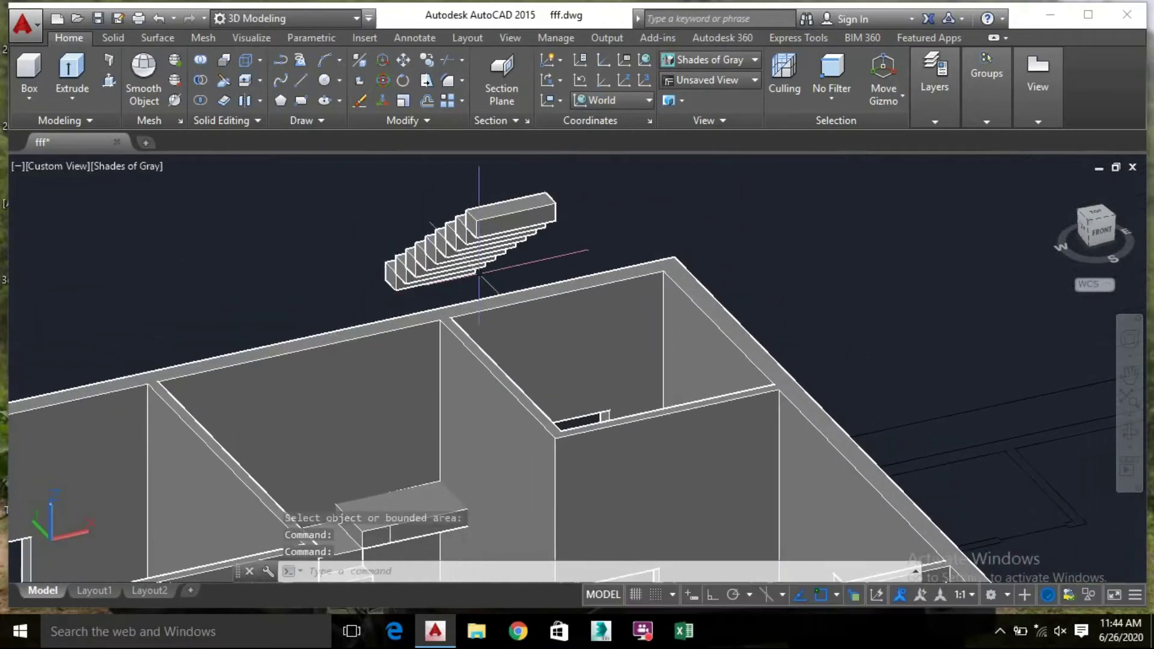
click(540, 274)
click(344, 192)
right_click(374, 229)
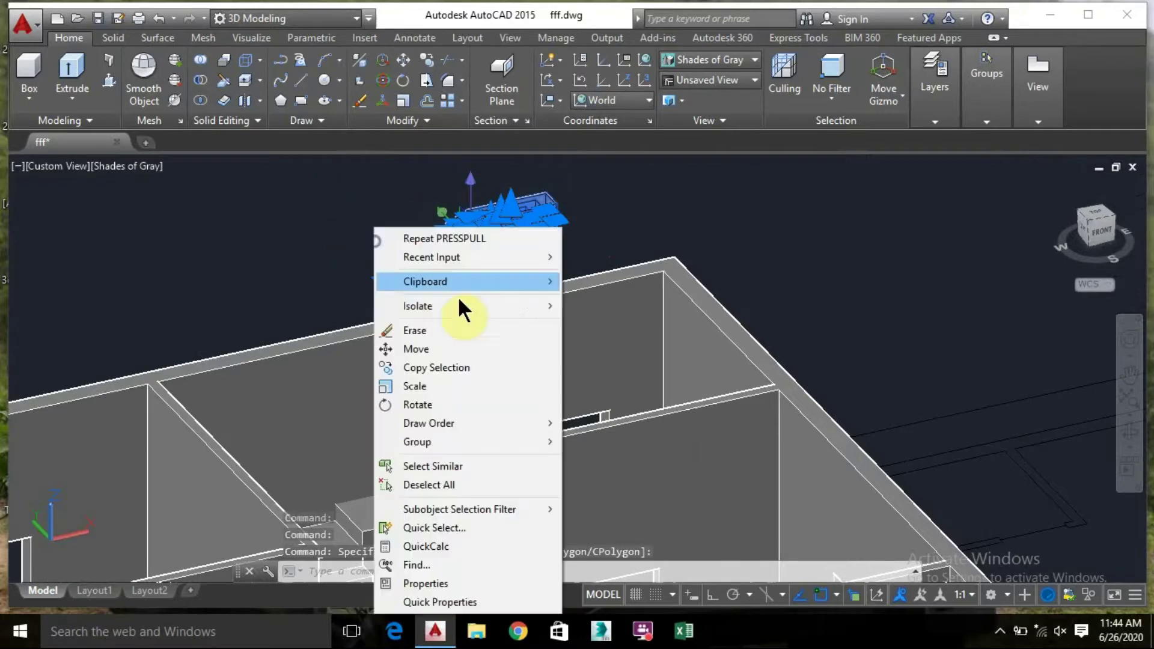
click(429, 348)
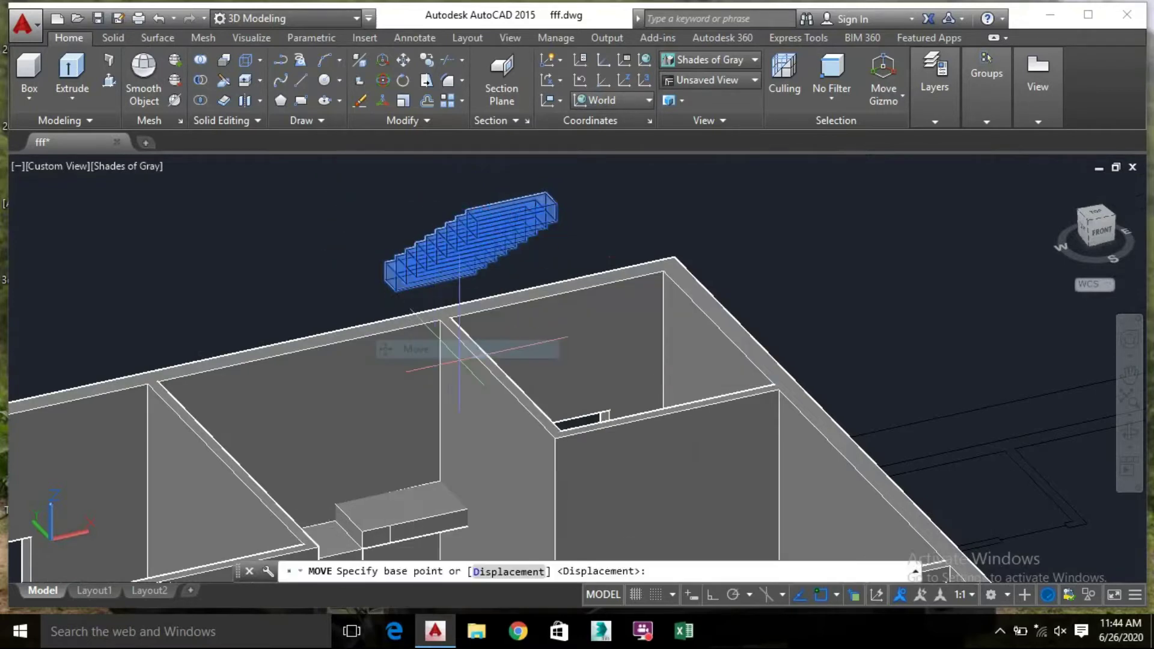
click(714, 594)
shift+middle_drag(463, 273, 398, 313)
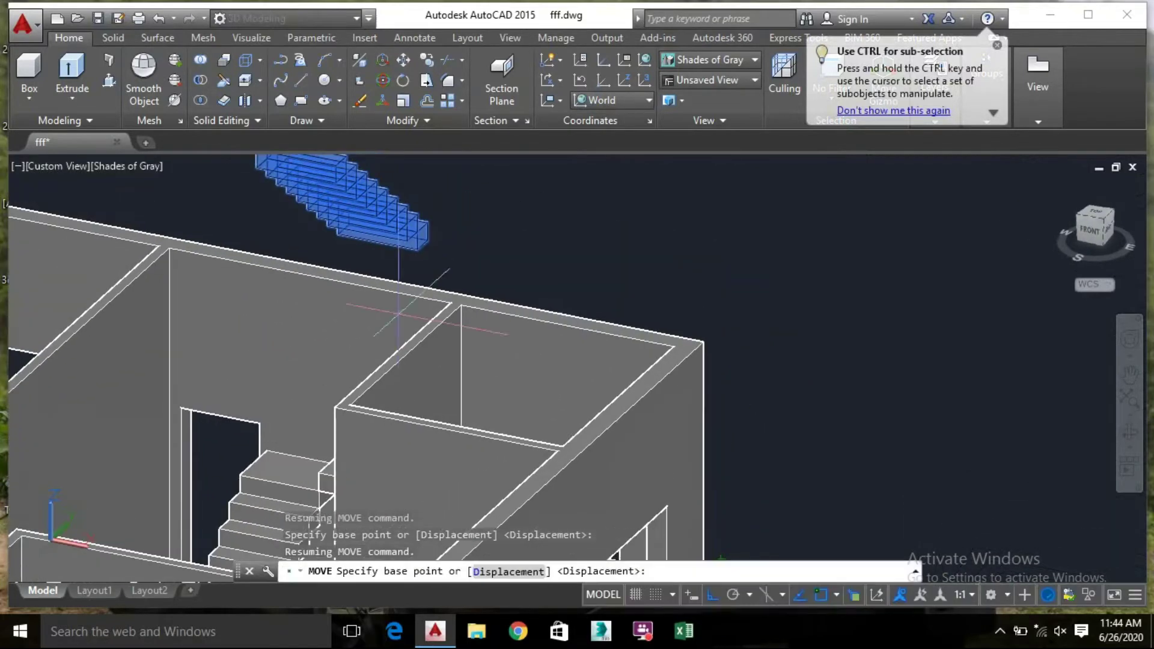
scroll(424, 235, up, 4)
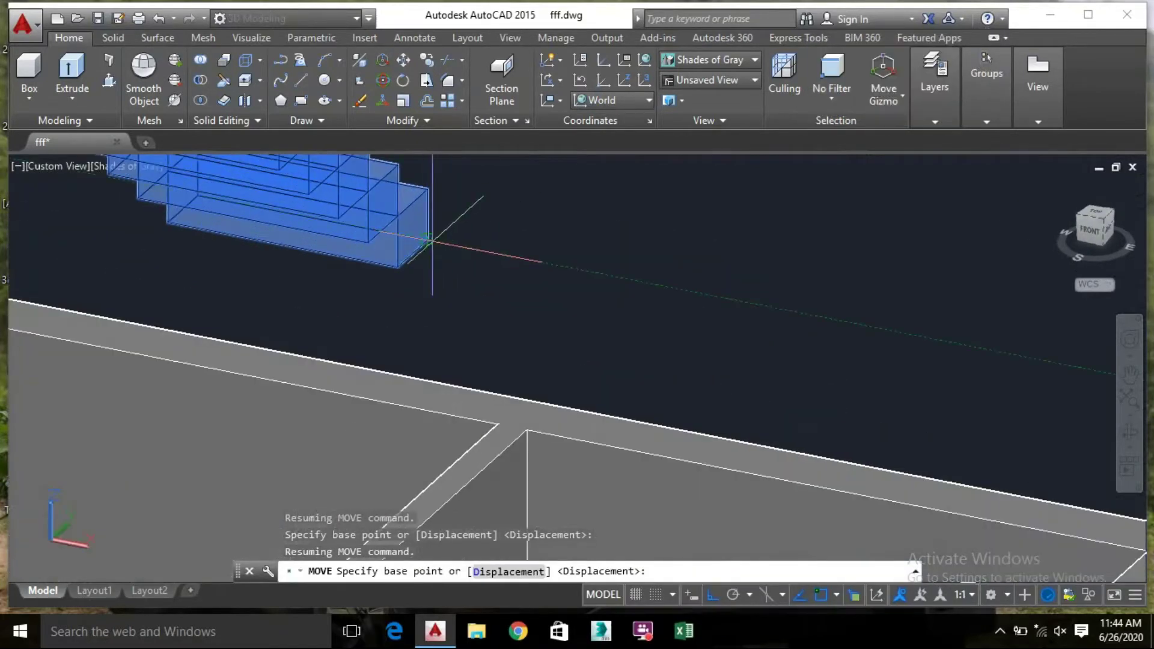
shift+middle_drag(430, 321, 557, 219)
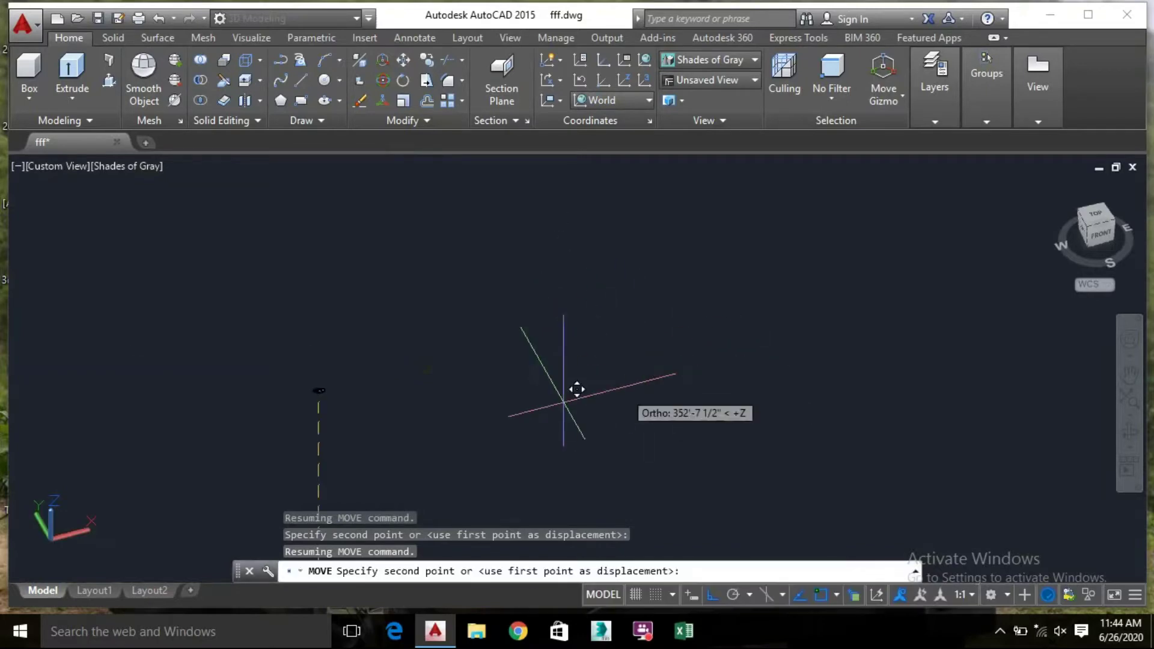
middle_drag(434, 437, 505, 208)
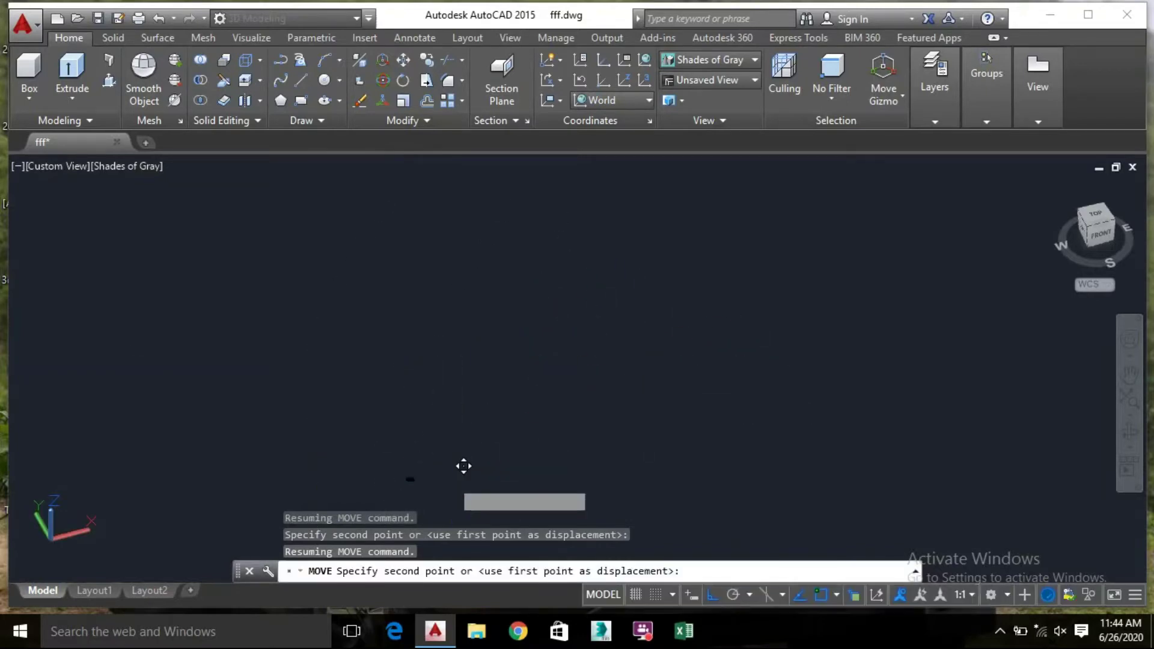
middle_drag(463, 466, 453, 262)
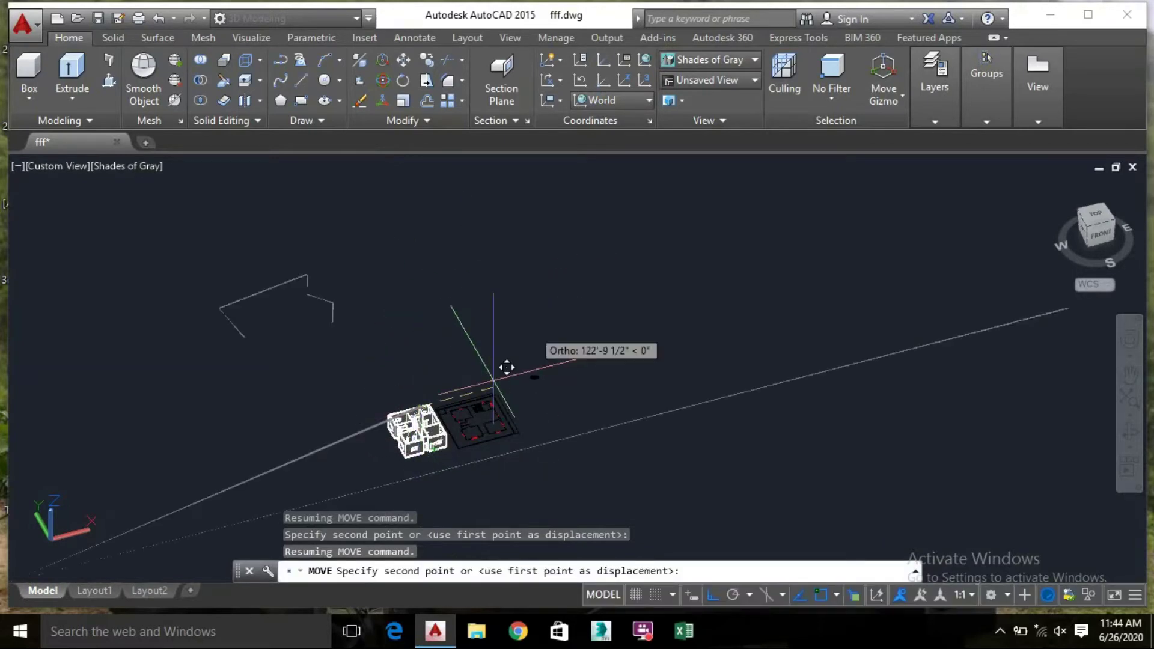
scroll(428, 414, up, 5)
scroll(428, 421, up, 6)
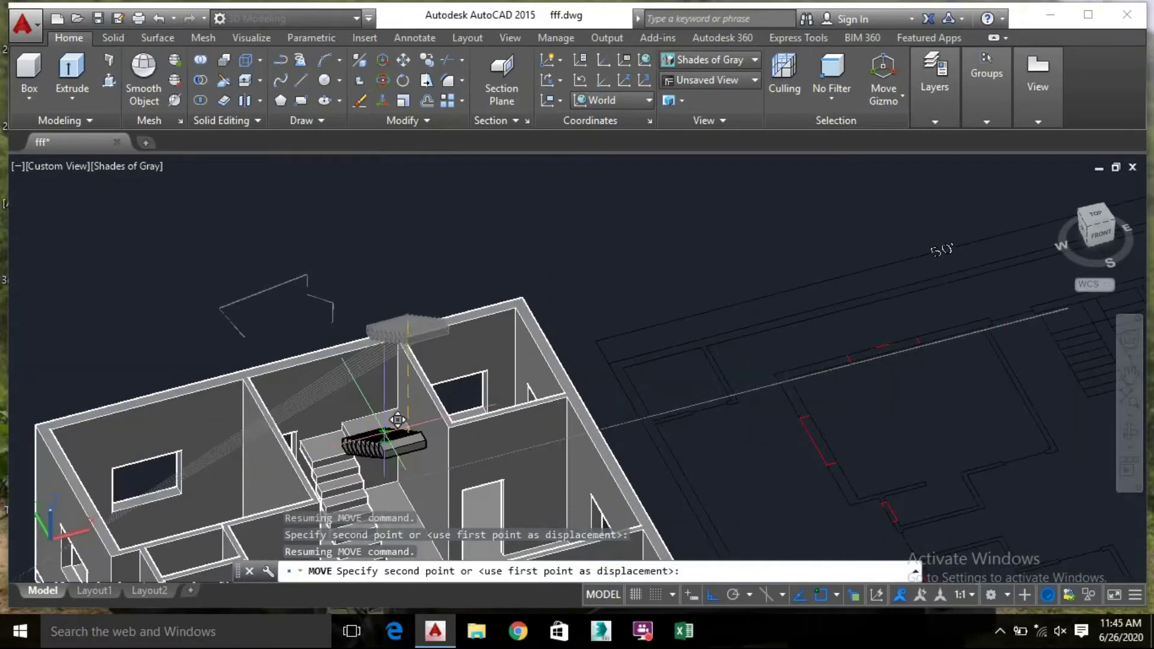
scroll(450, 427, up, 6)
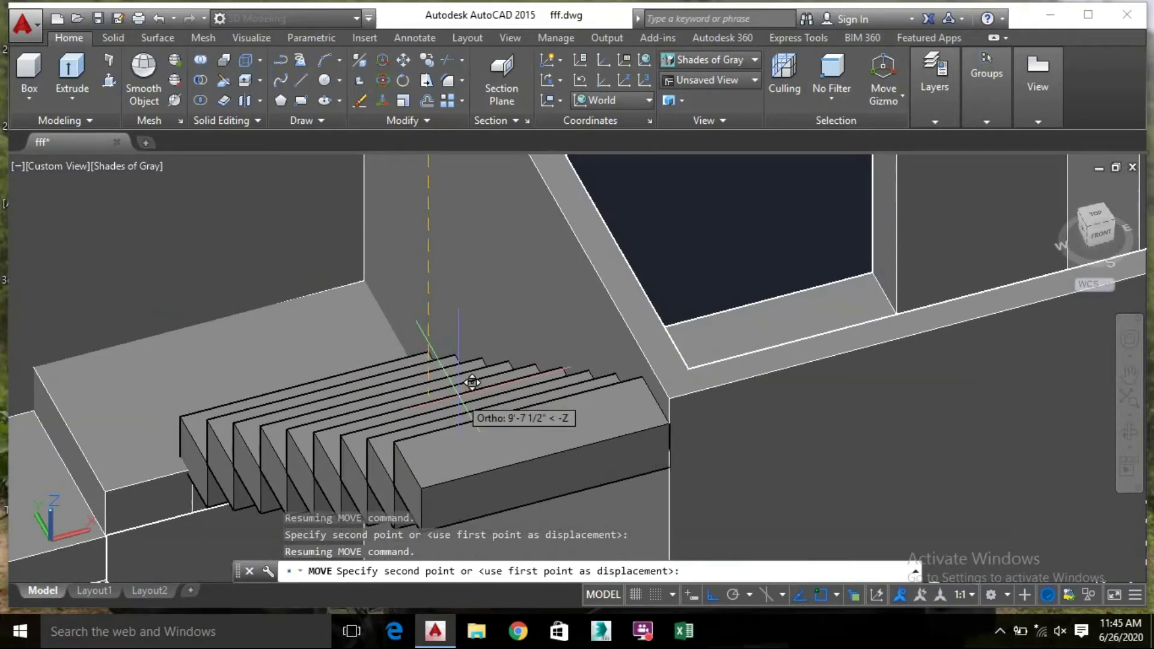
shift+middle_drag(472, 382, 491, 490)
mouse_move(411, 387)
shift+middle_down()
mouse_move(459, 430)
mouse_move(585, 361)
mouse_move(490, 335)
mouse_move(466, 360)
mouse_move(412, 353)
mouse_move(403, 364)
shift+middle_up()
scroll(402, 364, down, 4)
shift+middle_drag(304, 367, 258, 394)
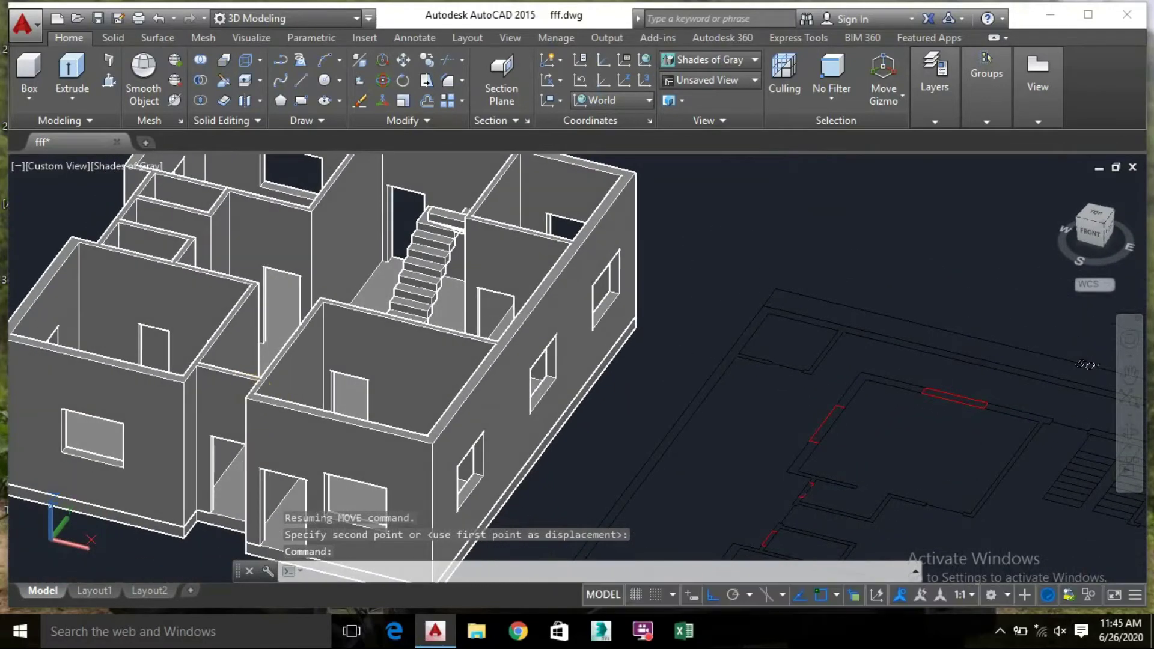
click(997, 630)
click(734, 386)
click(736, 488)
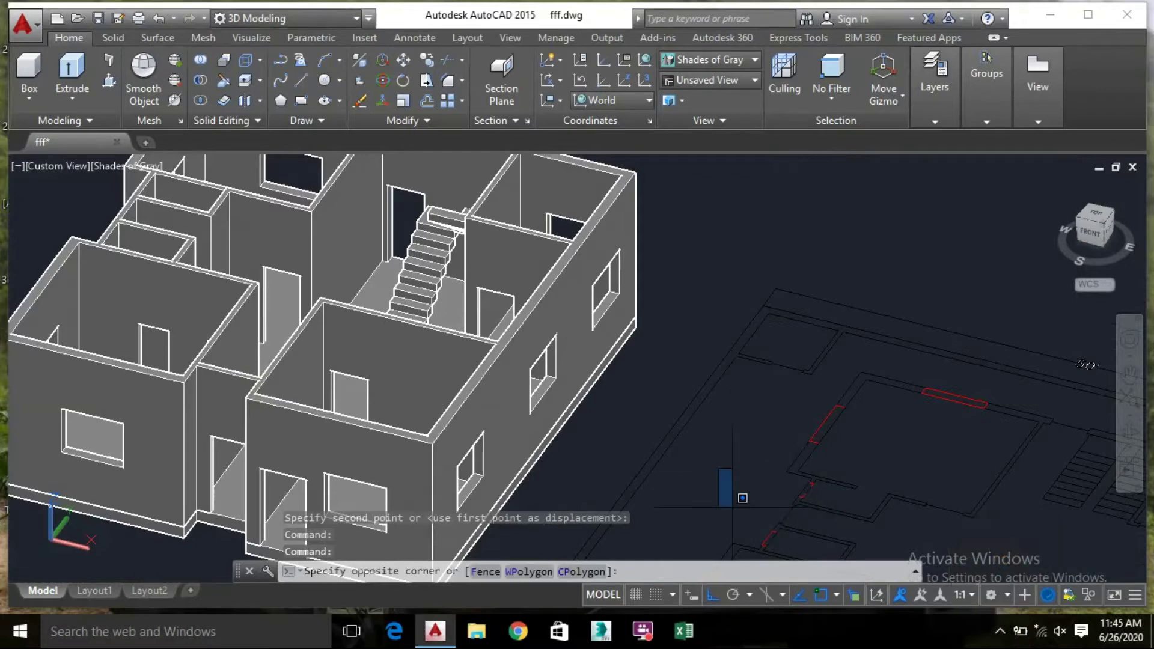
click(721, 420)
click(708, 481)
middle_drag(633, 399, 760, 498)
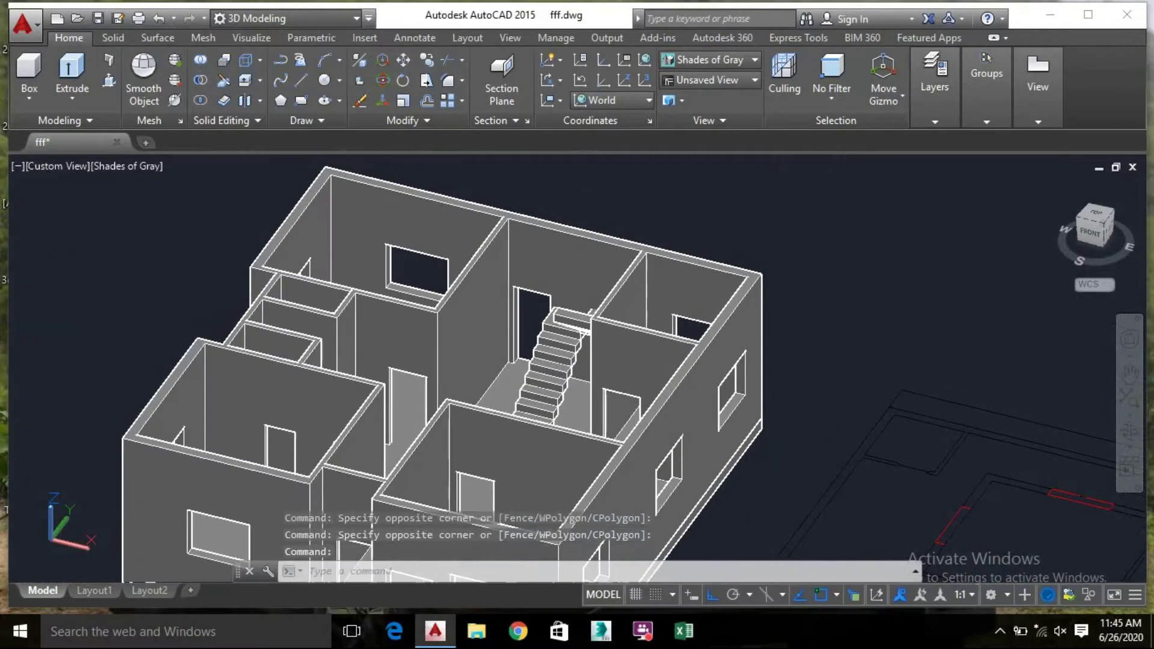
shift+middle_drag(564, 358, 510, 400)
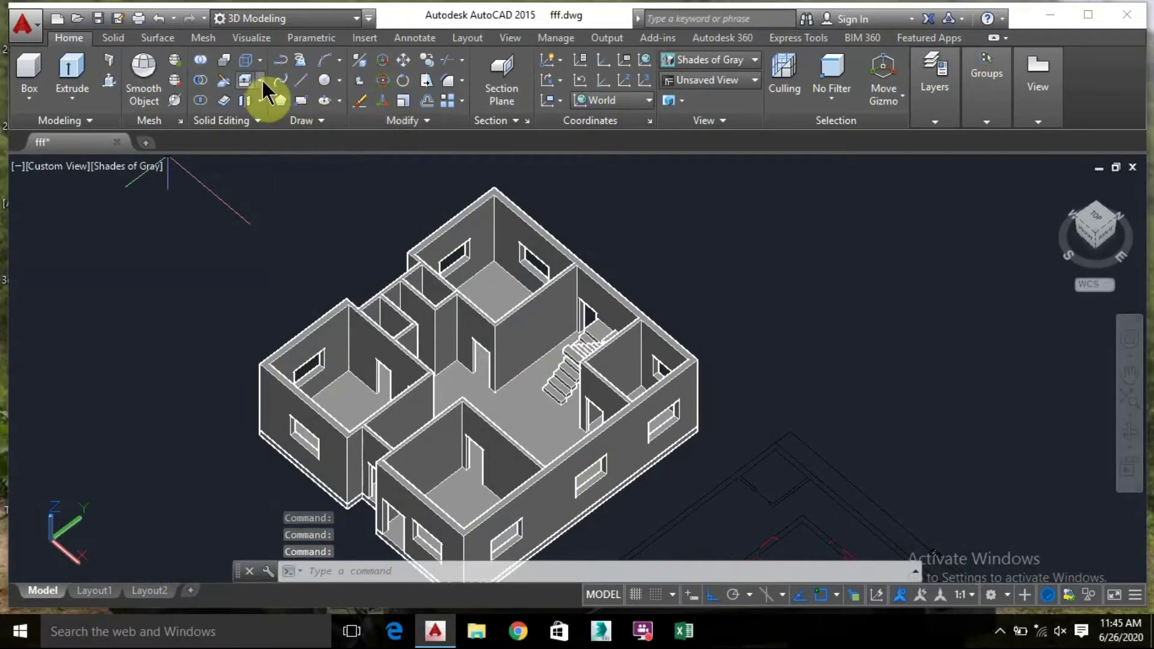
click(280, 60)
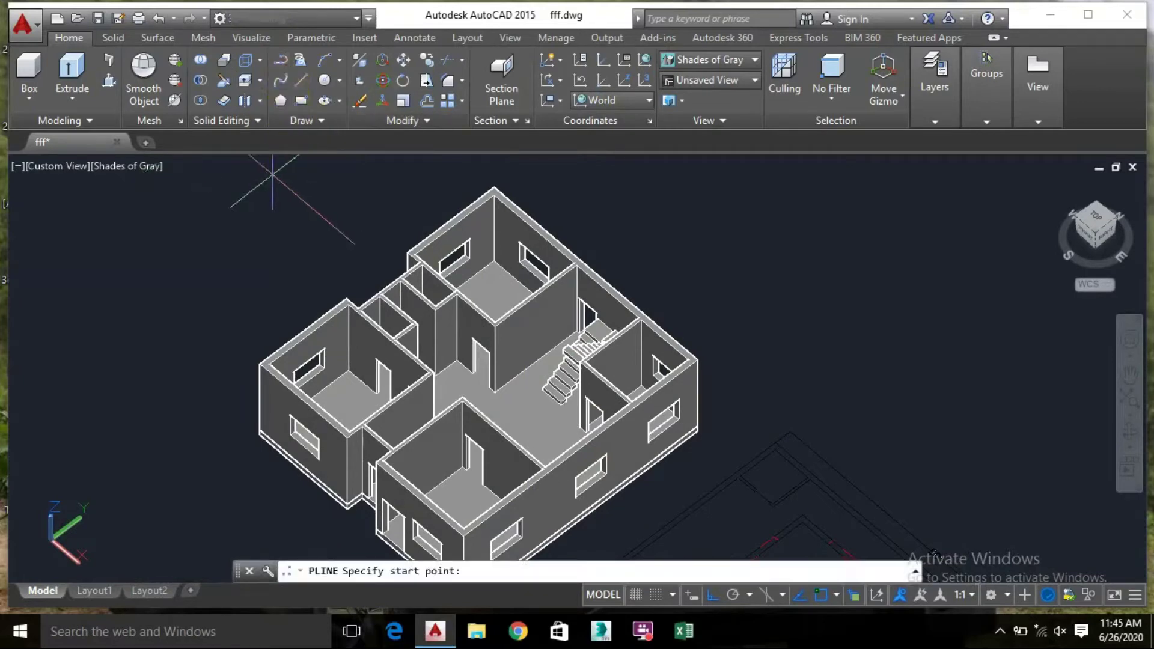
scroll(271, 370, up, 5)
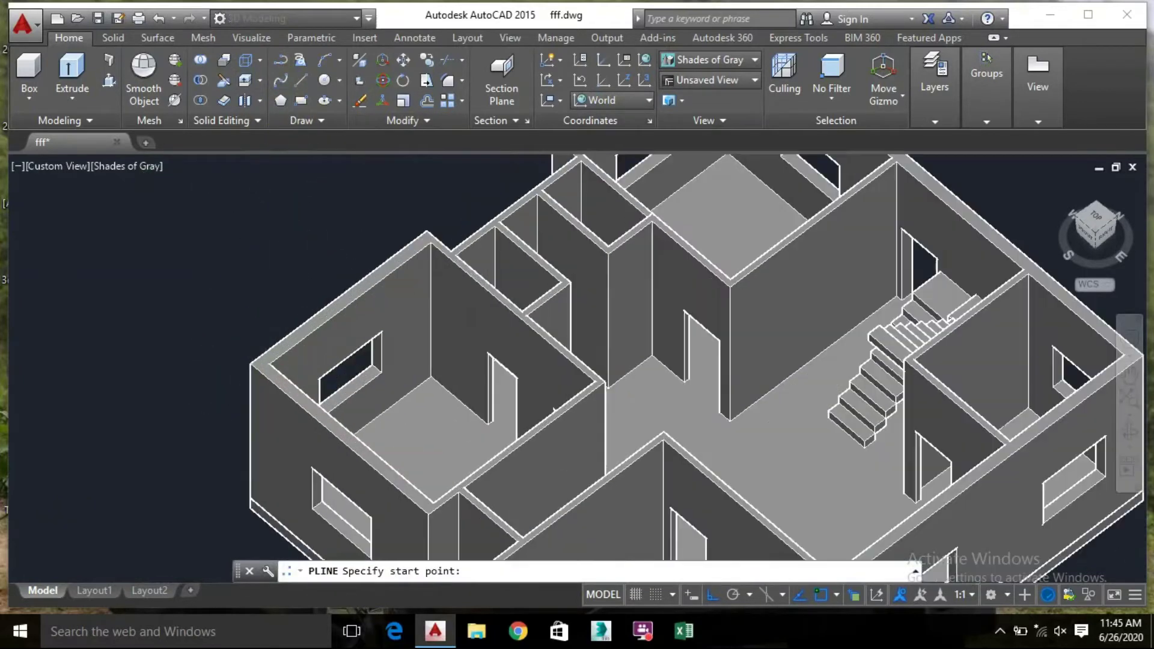
click(242, 363)
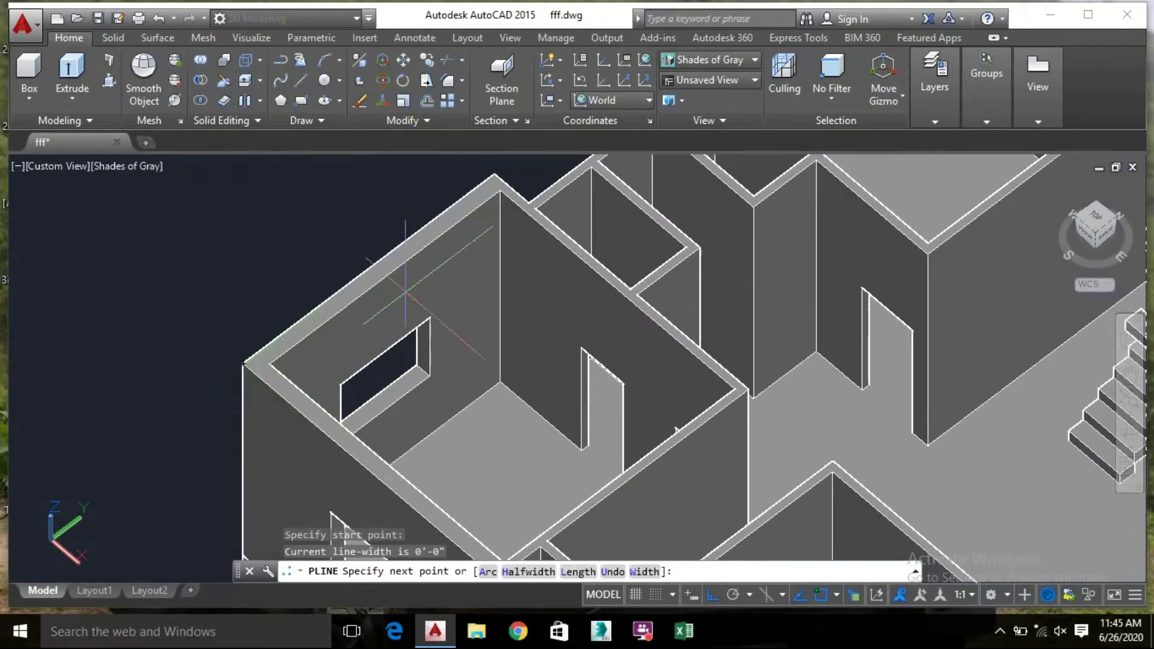
click(494, 174)
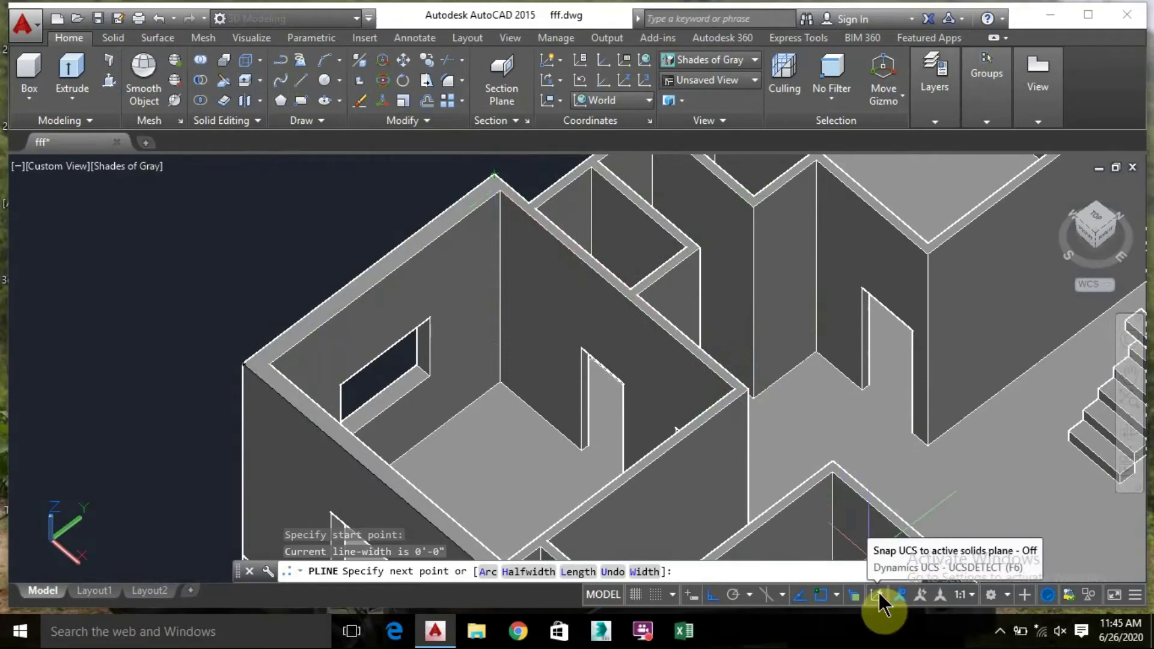
key(Escape)
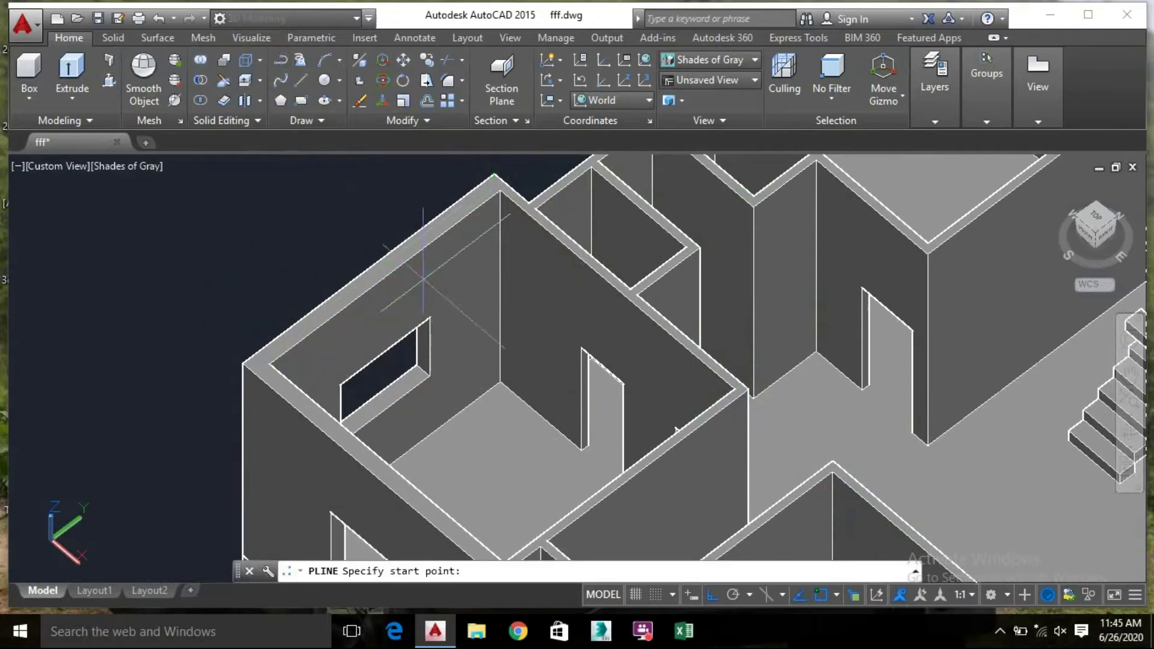
key(Return)
scroll(422, 278, up, 3)
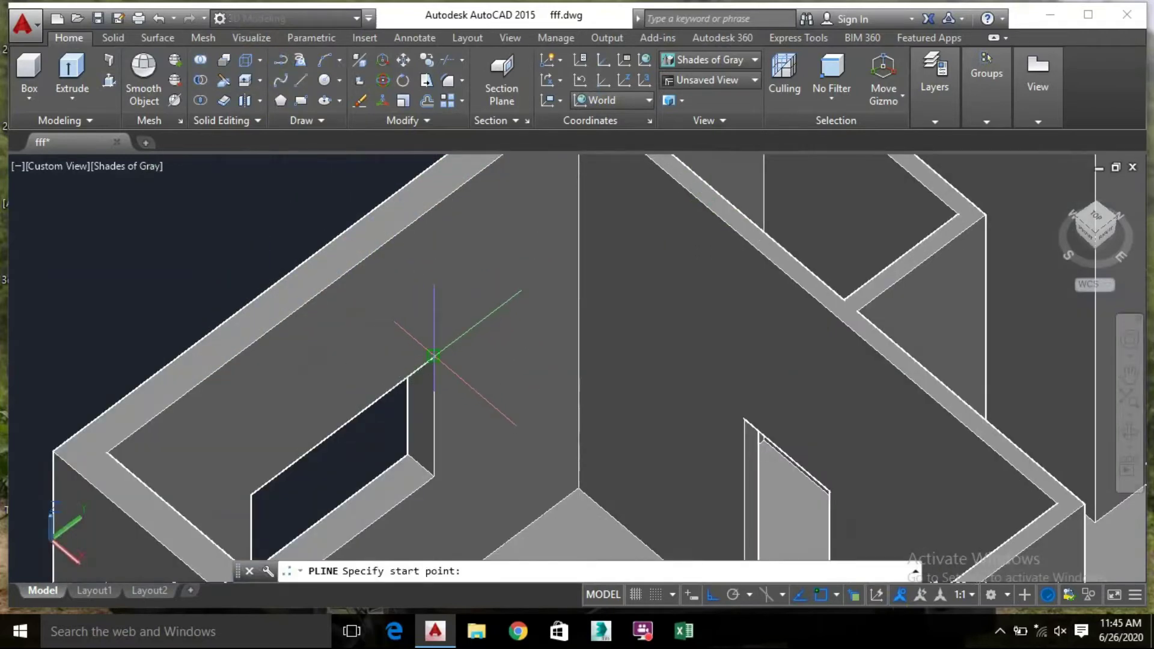
click(433, 356)
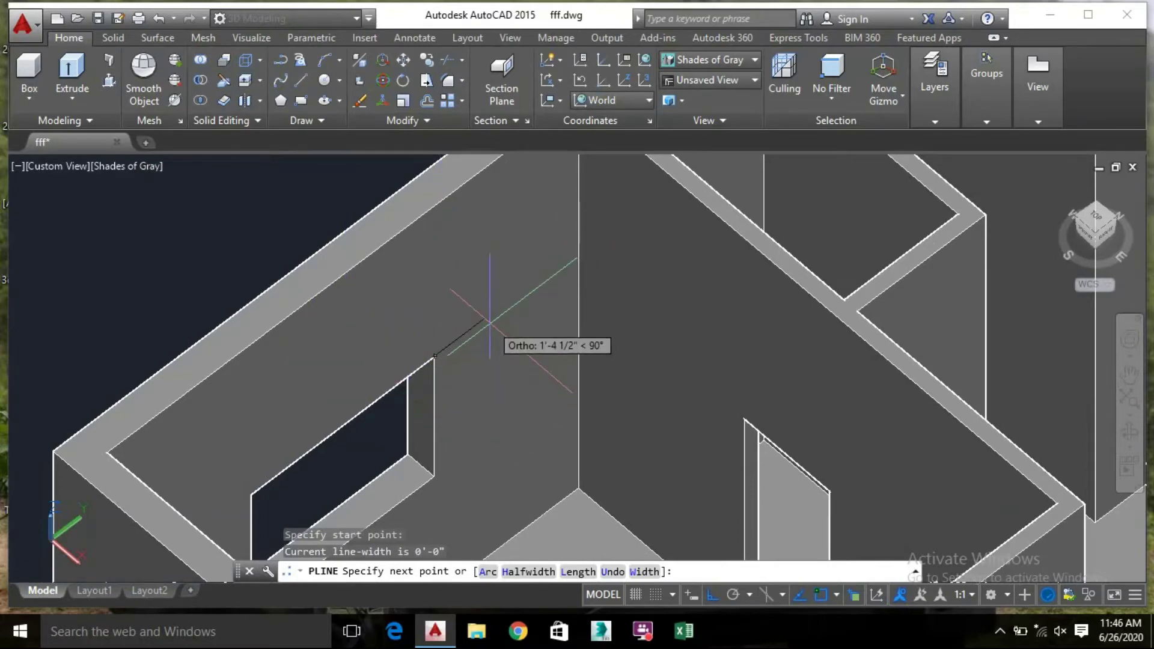
key(ctrl+a)
scroll(481, 324, down, 3)
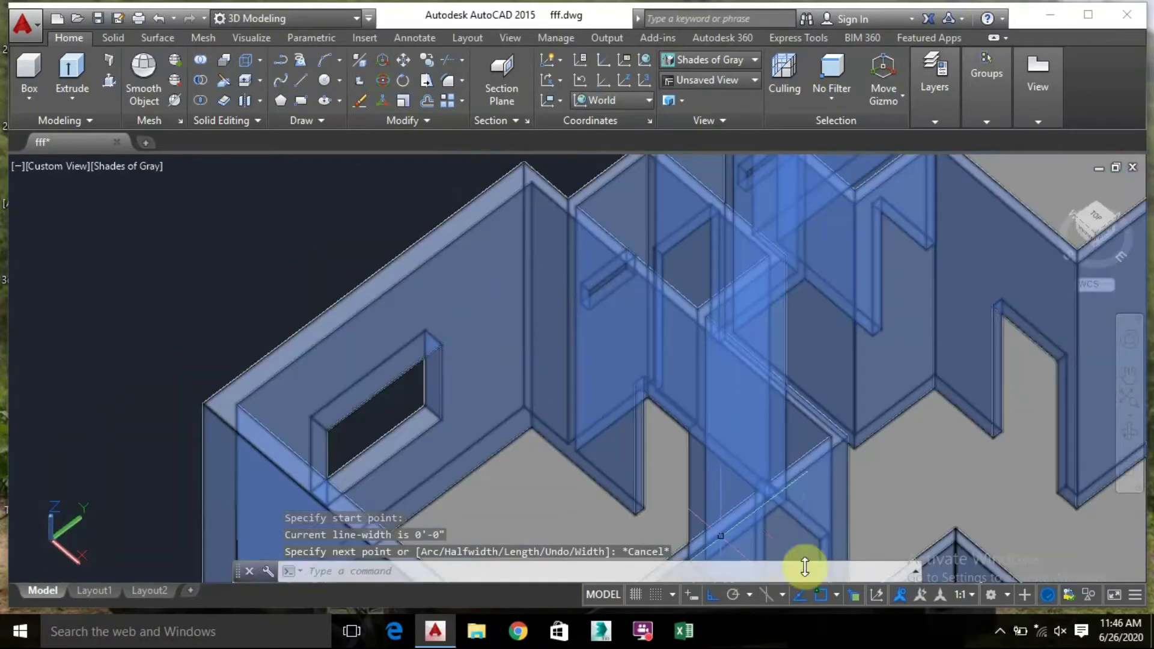
key(Escape)
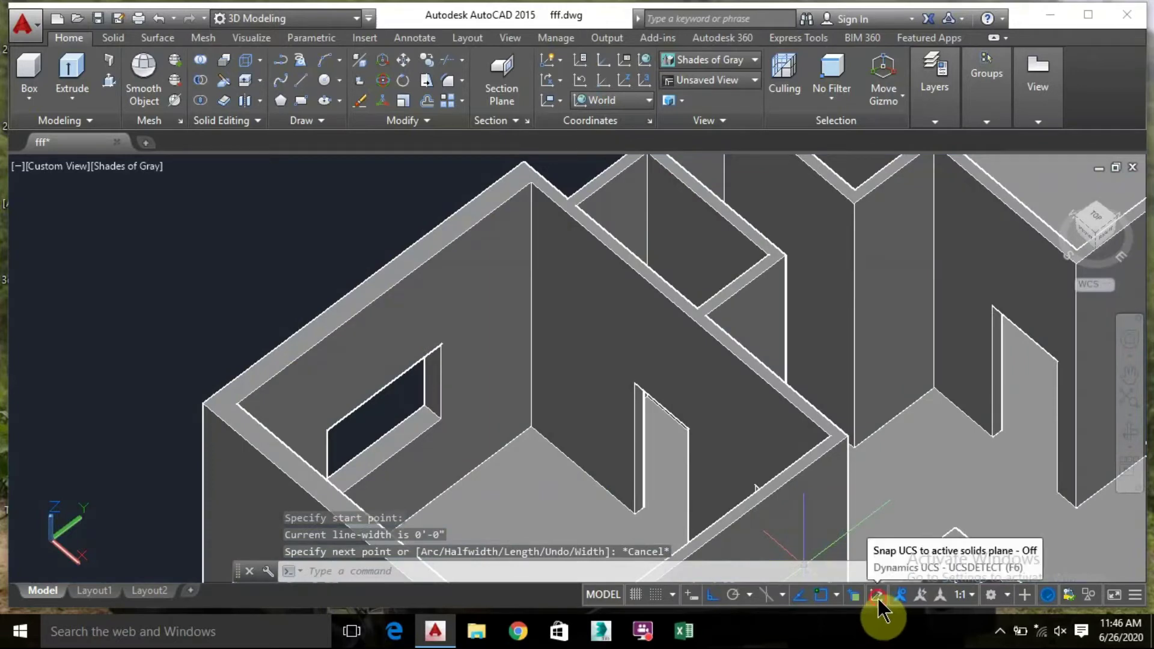
Turn on Dynamic UCS and try a polyline on the inner wall face from the window opening's upper corner
click(877, 599)
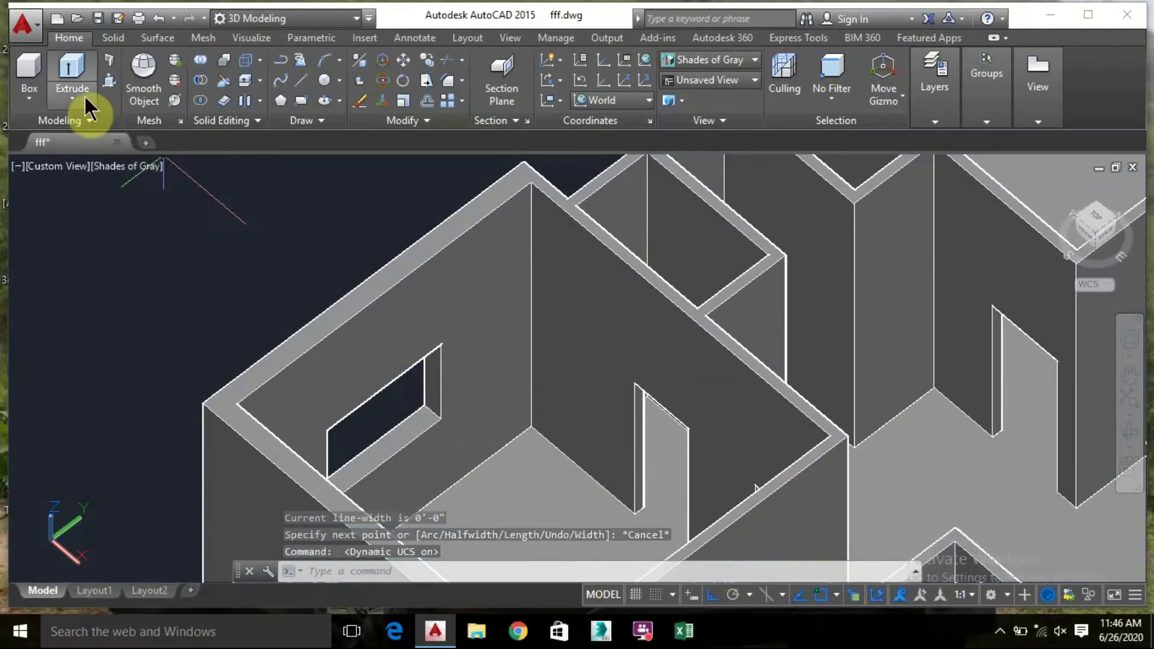
click(280, 59)
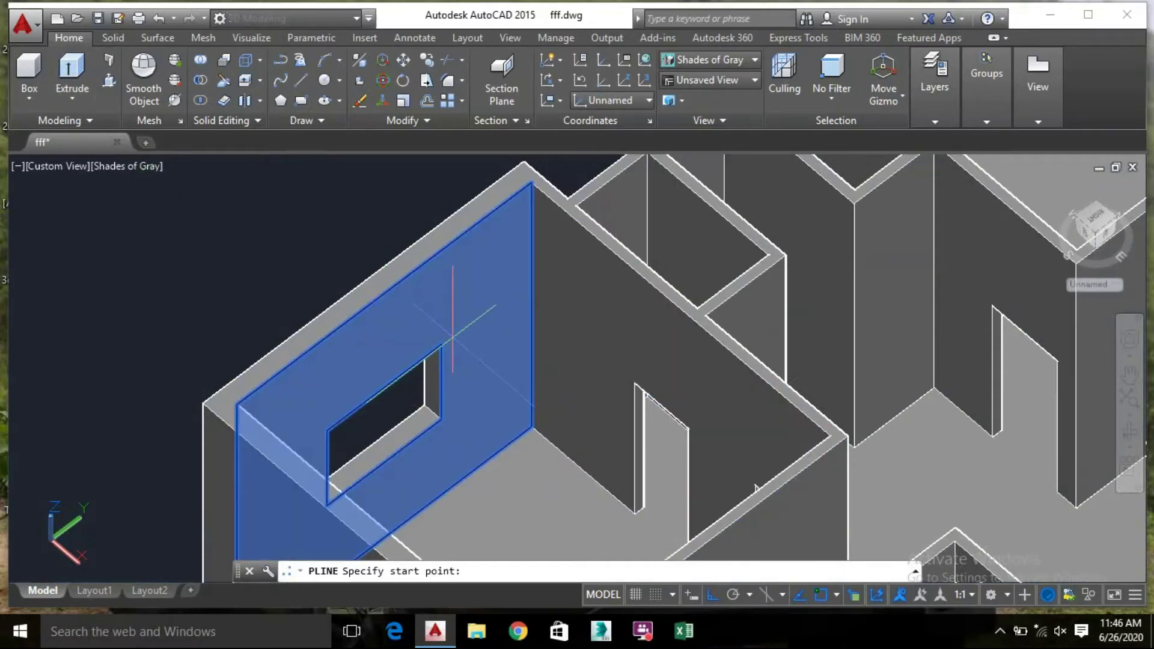
scroll(441, 346, up, 5)
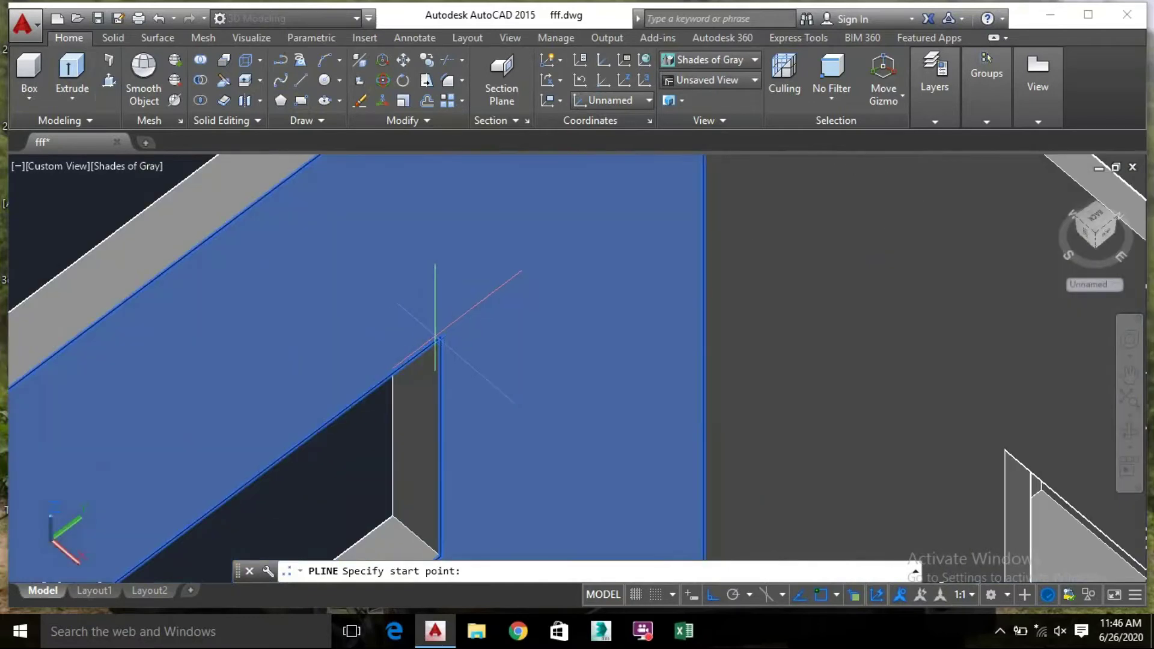
click(439, 336)
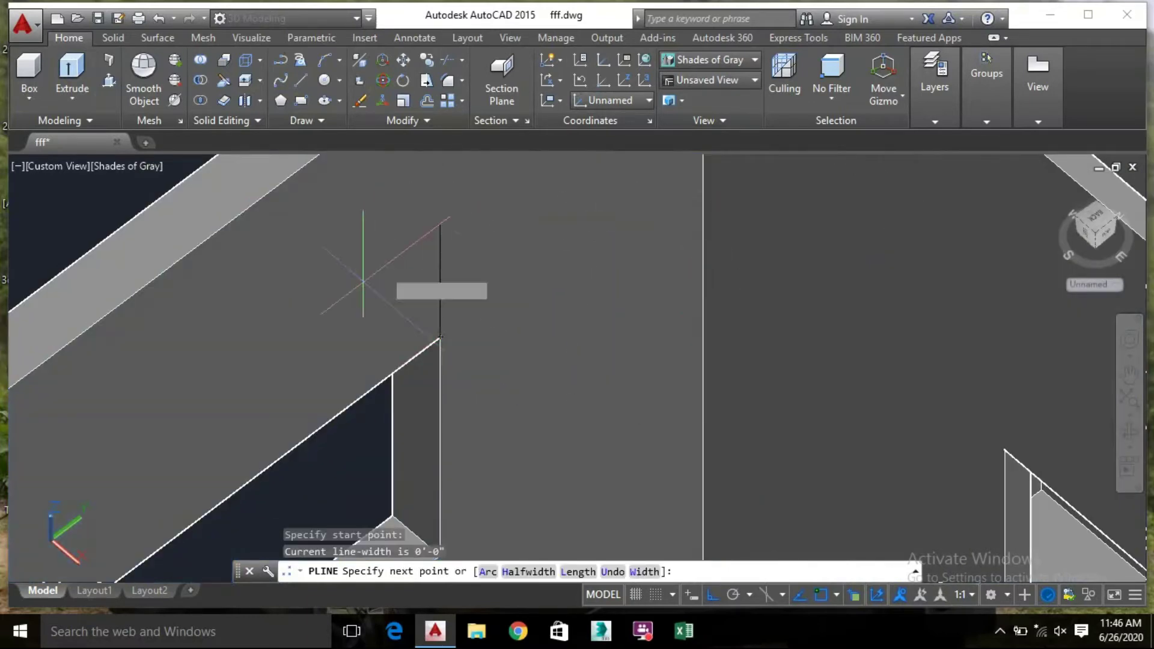
scroll(424, 255, down, 4)
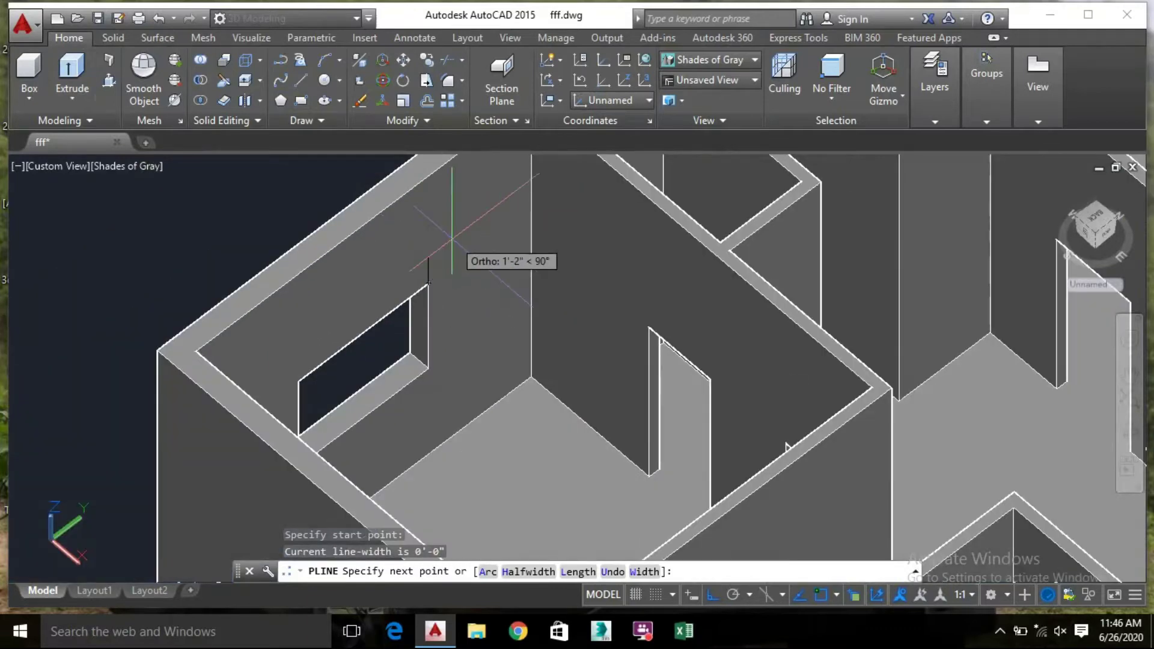
key(Escape)
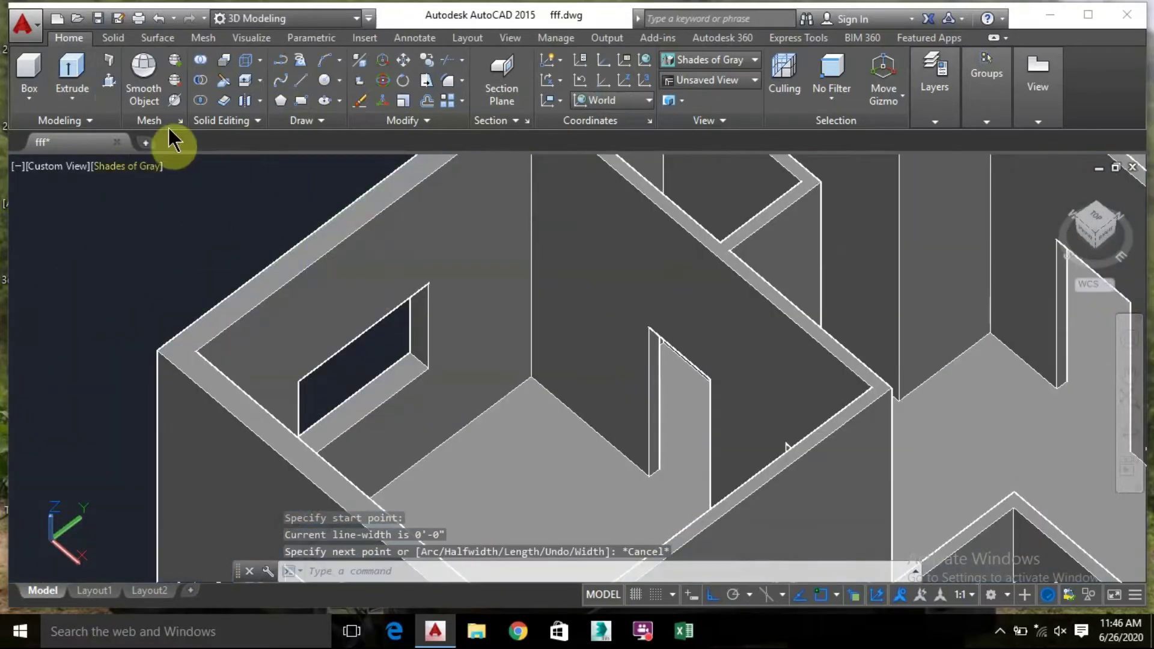
click(283, 56)
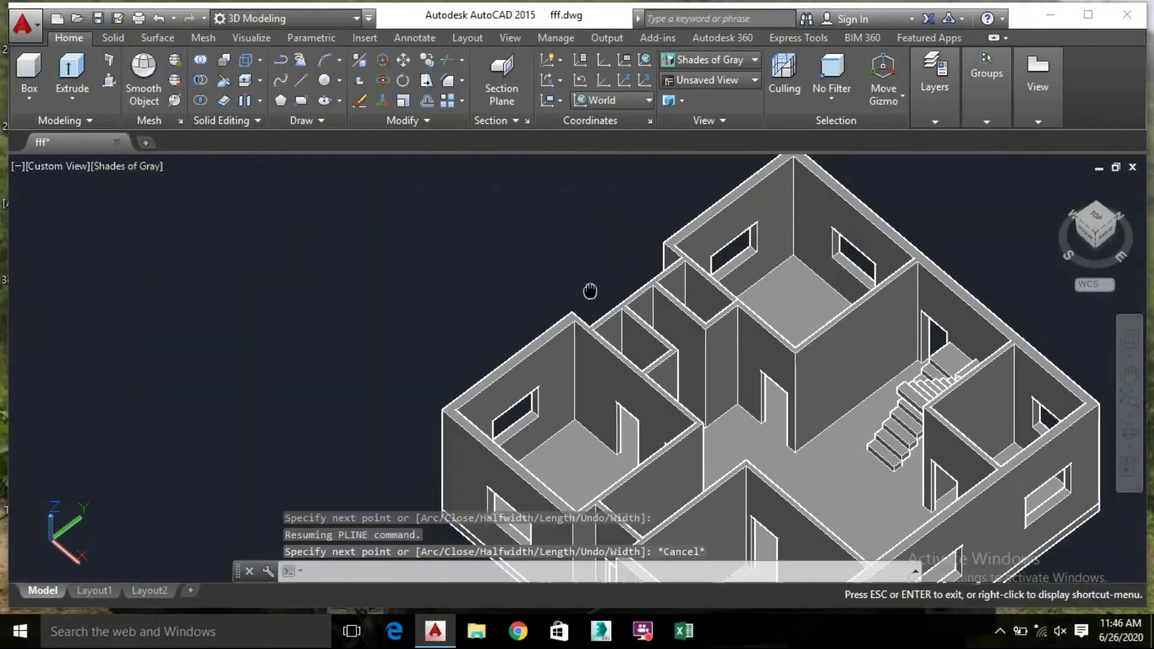
key(Escape)
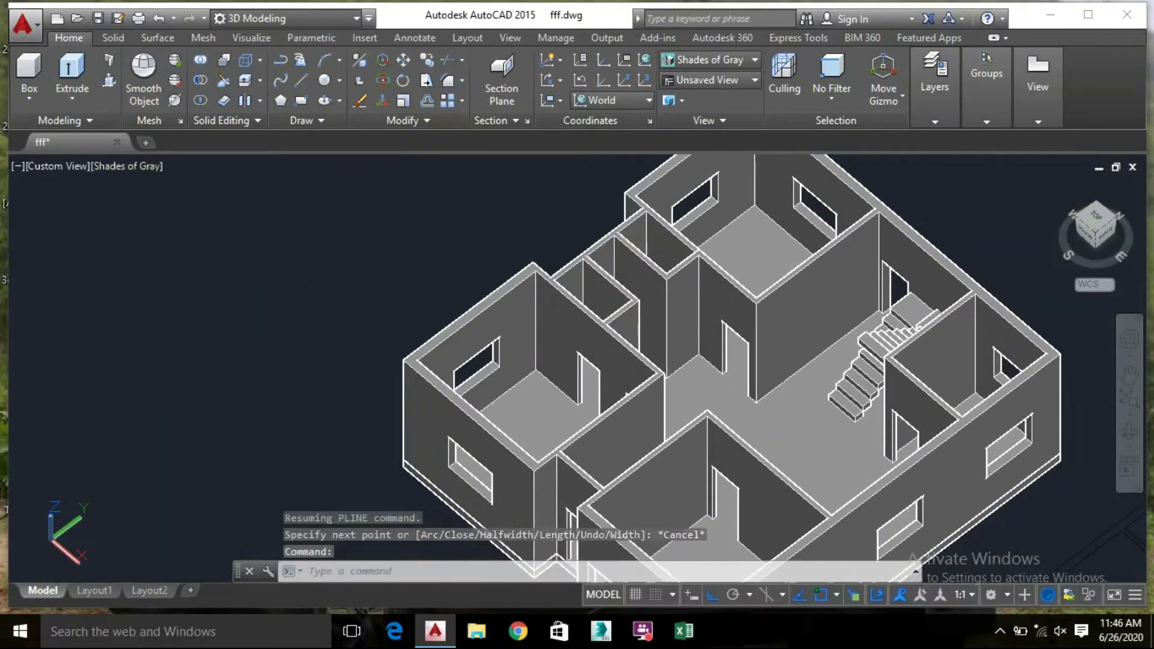
Copy the house's base slab straight up from its outer corner to the top of the walls to form the roof slab
click(798, 407)
right_click(986, 467)
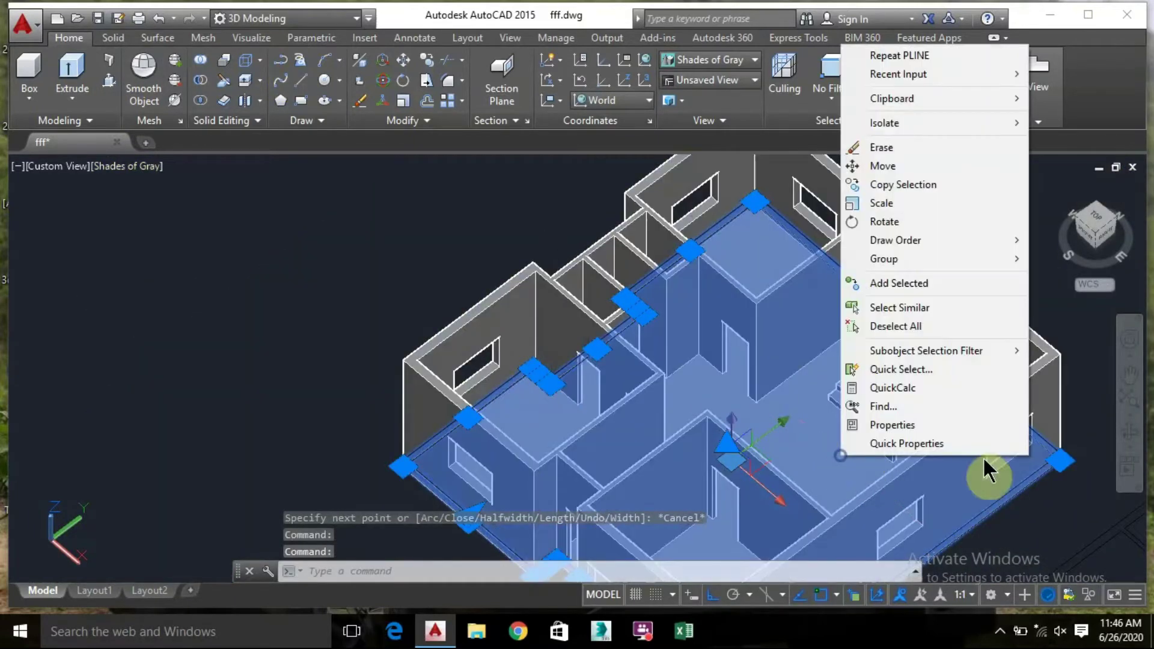
click(900, 186)
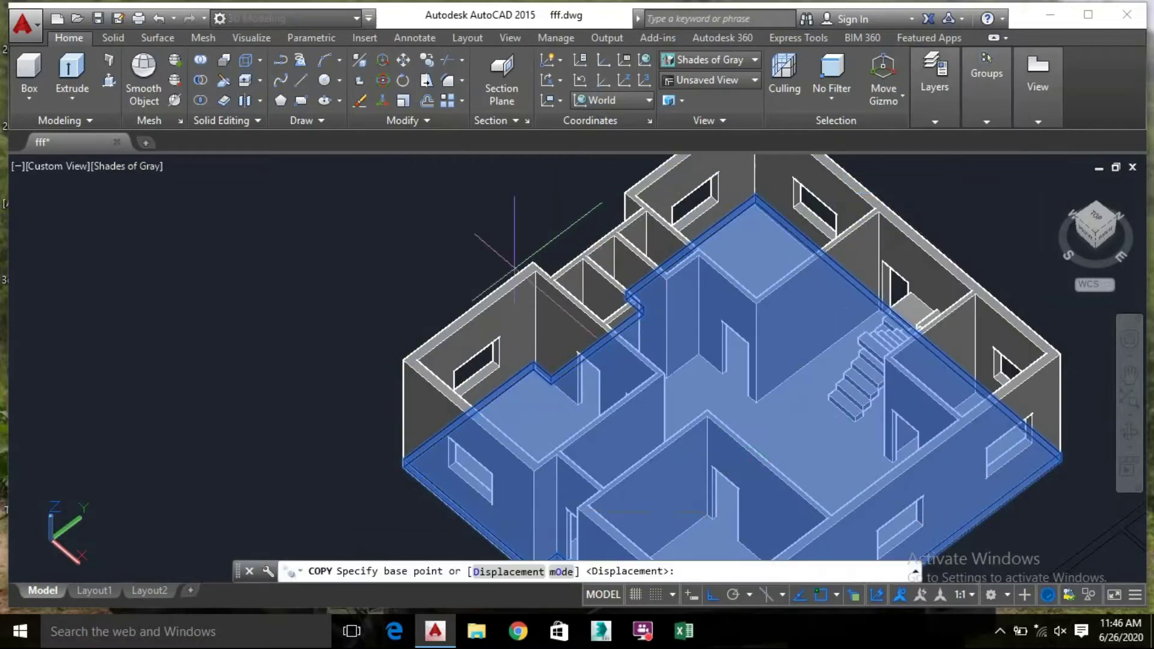
middle_drag(514, 264, 399, 186)
scroll(643, 217, down, 3)
middle_drag(617, 376, 586, 299)
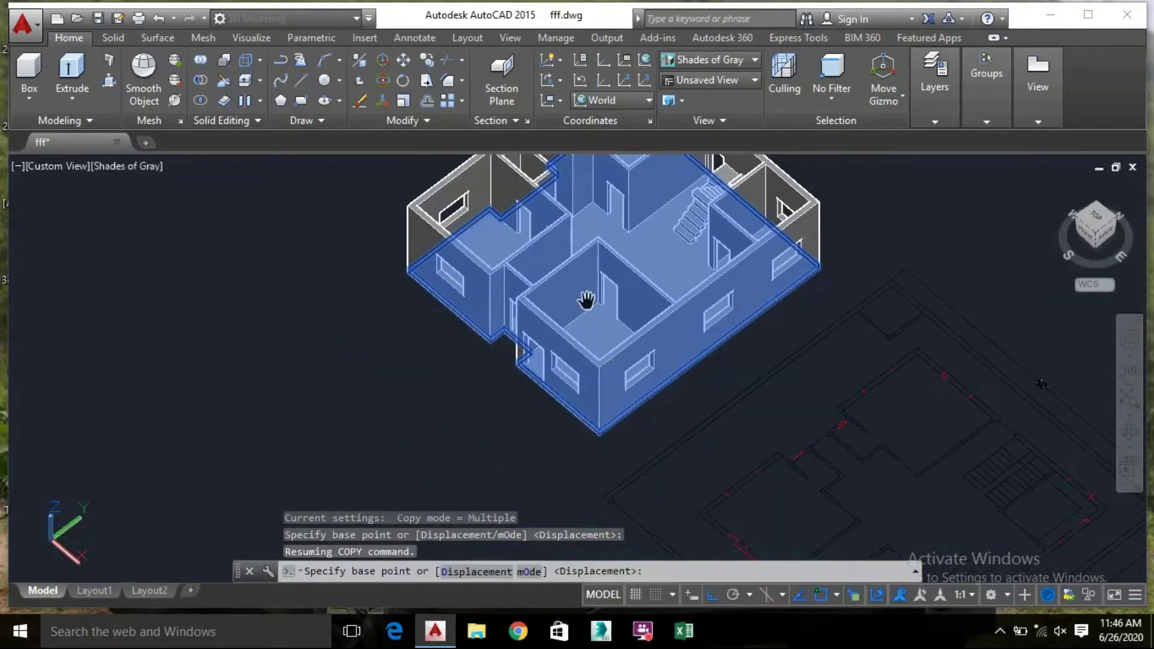
scroll(619, 438, up, 6)
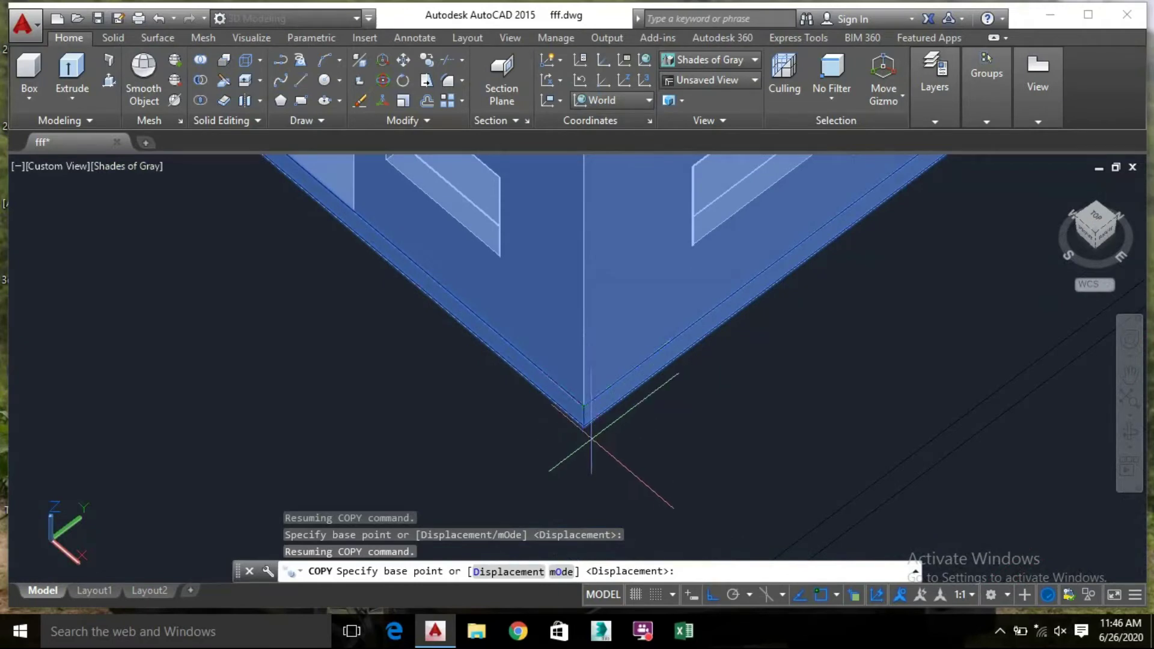
click(583, 406)
scroll(571, 337, down, 3)
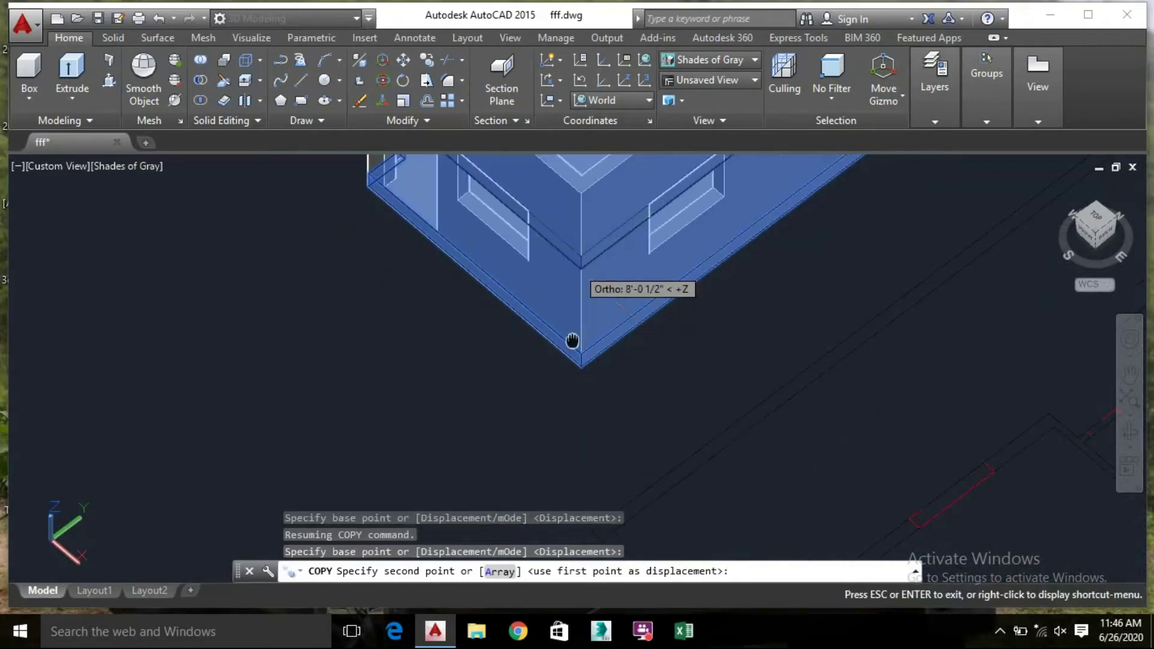
scroll(584, 291, up, 3)
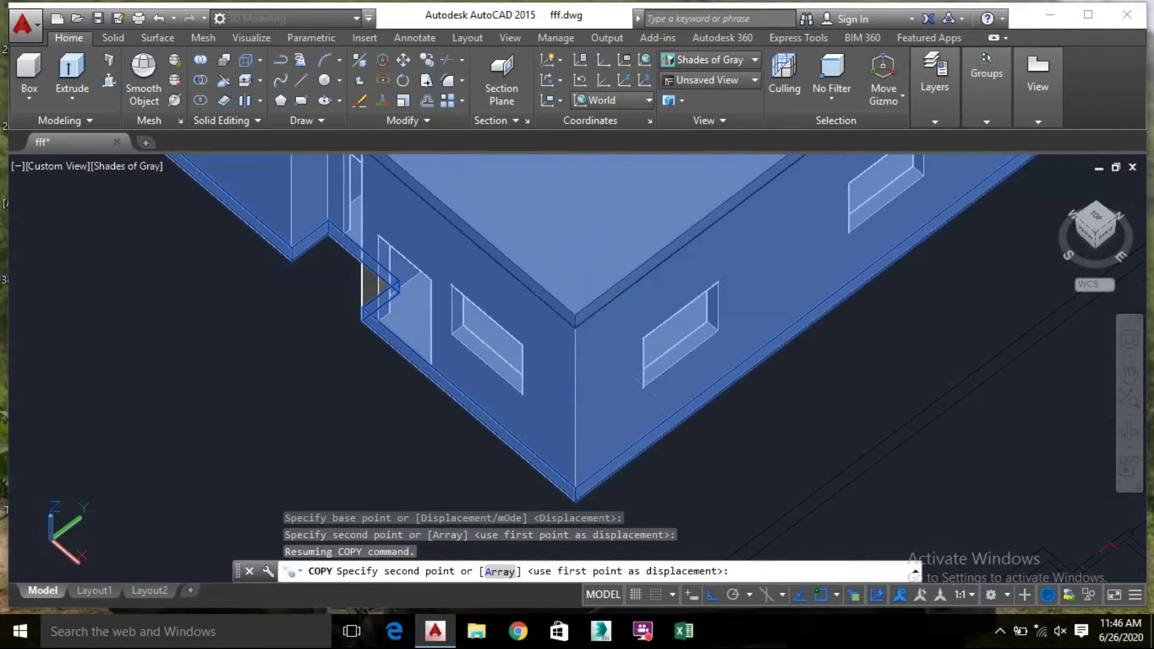
click(575, 327)
scroll(517, 363, down, 6)
key(Escape)
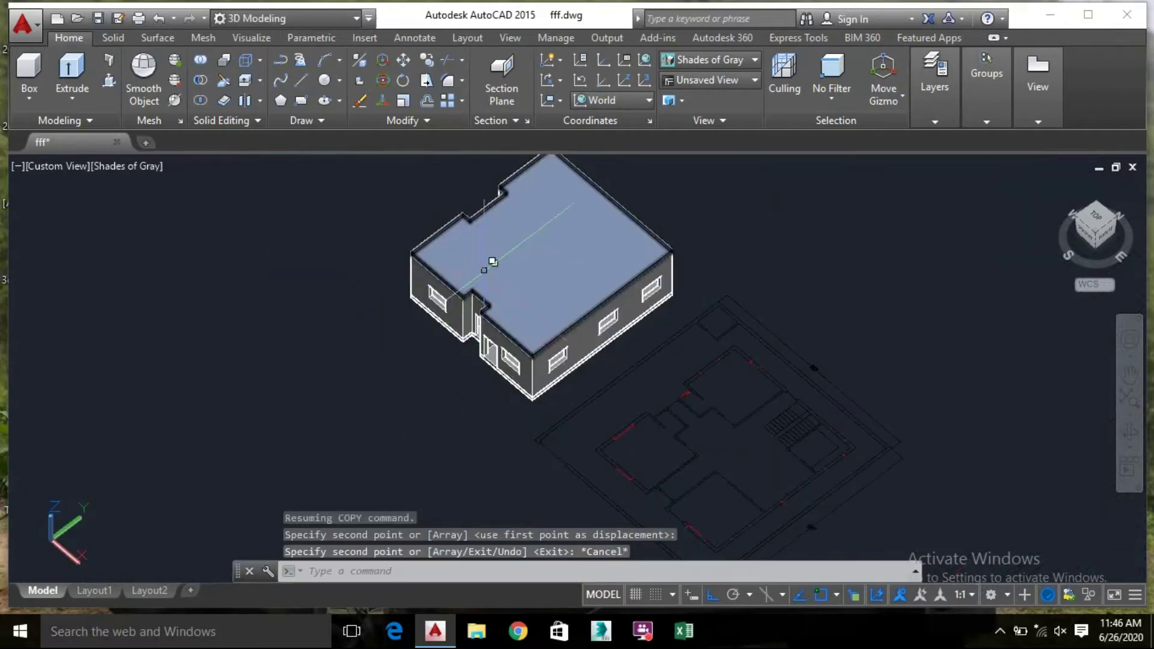
shift+middle_drag(492, 244, 561, 355)
scroll(571, 300, up, 8)
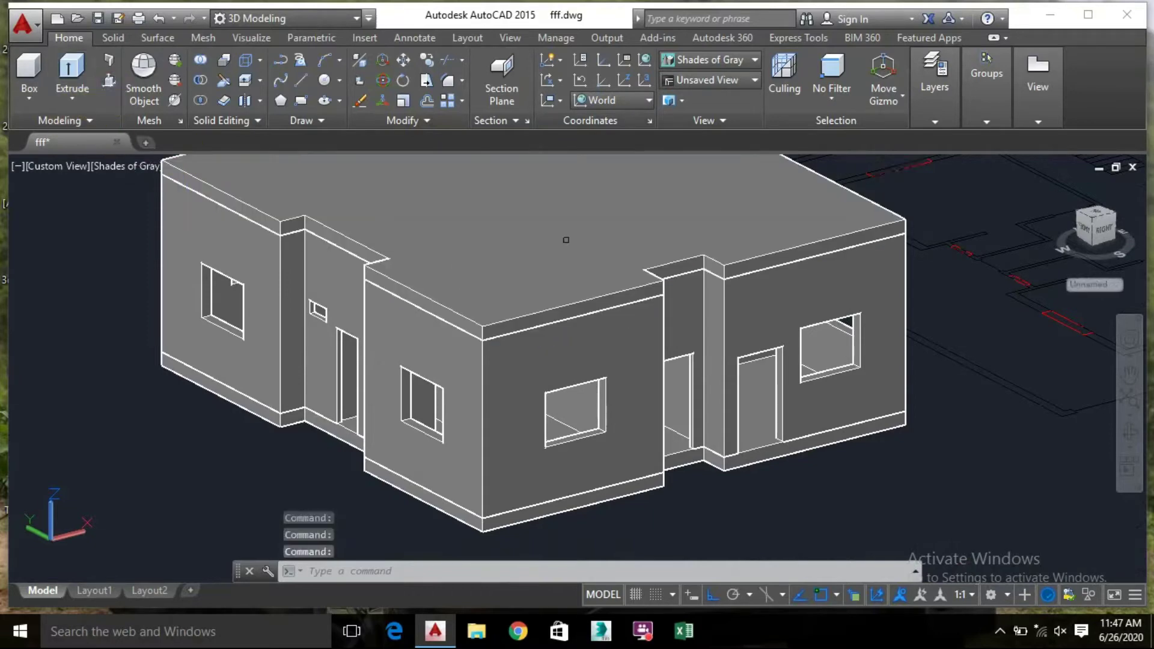
key(ctrl+shift+e)
click(593, 219)
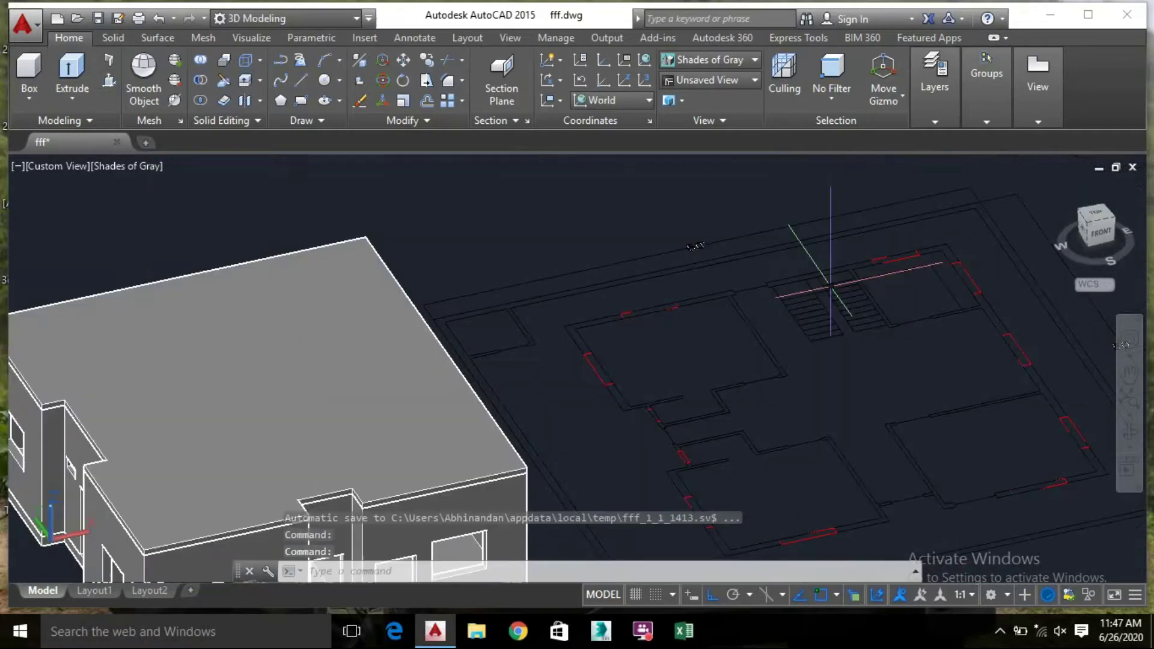
Try to draw a rectangle over the staircase area of the floor plan, starting at the stairwell's inner wall corner
scroll(830, 285, up, 5)
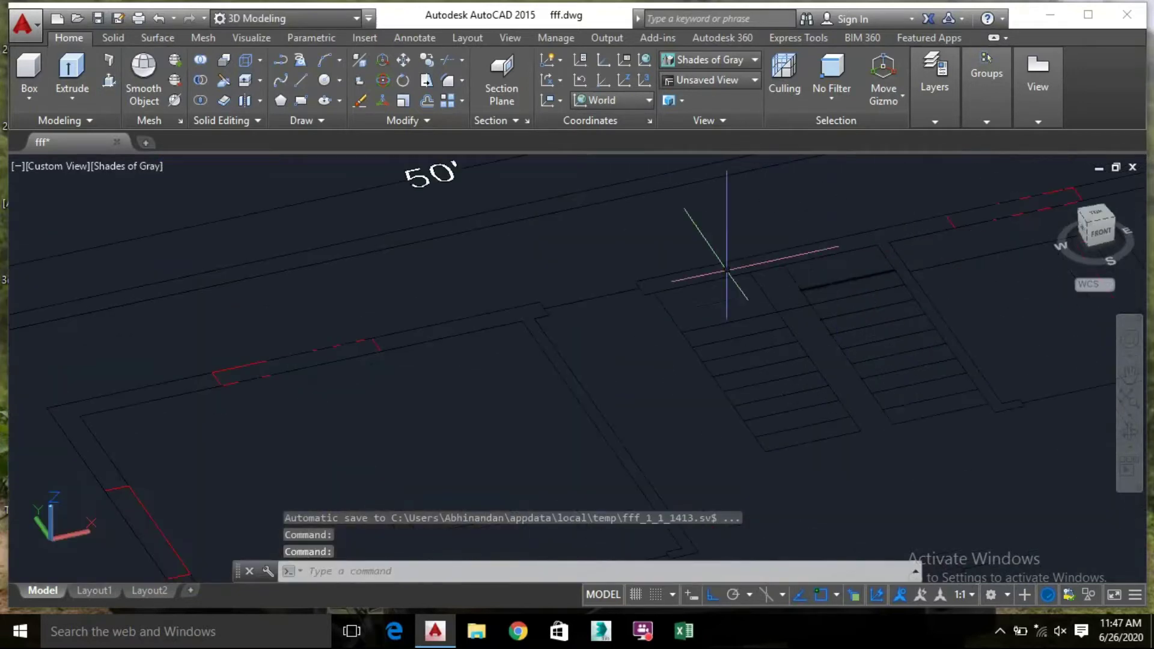
click(278, 58)
scroll(598, 258, up, 3)
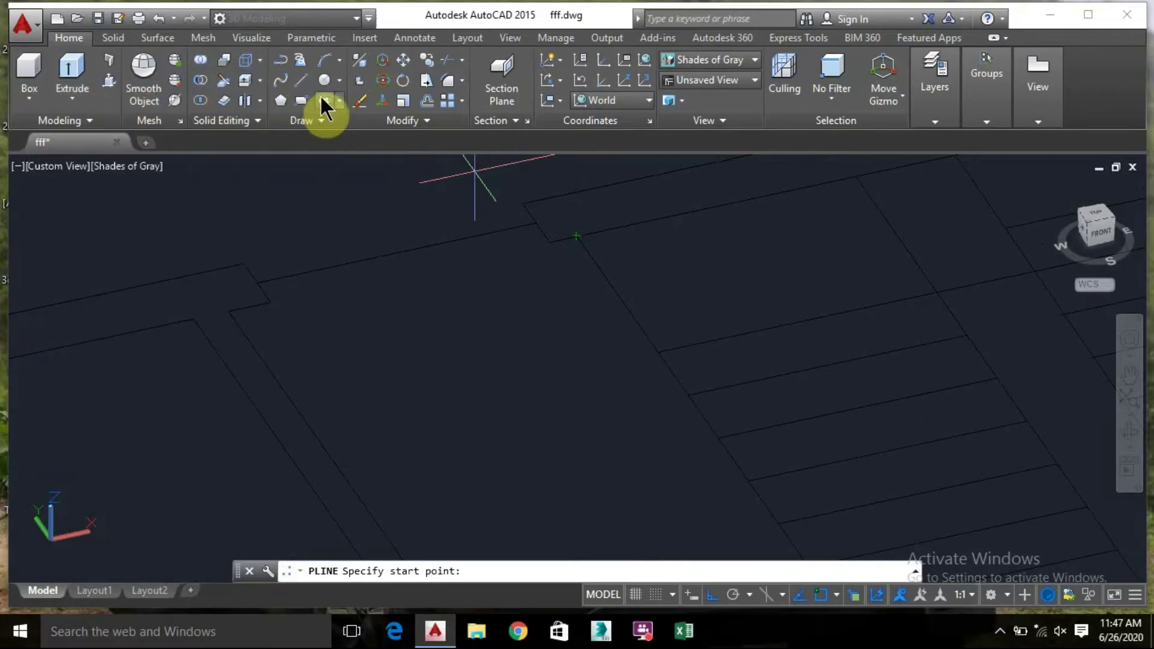
click(301, 98)
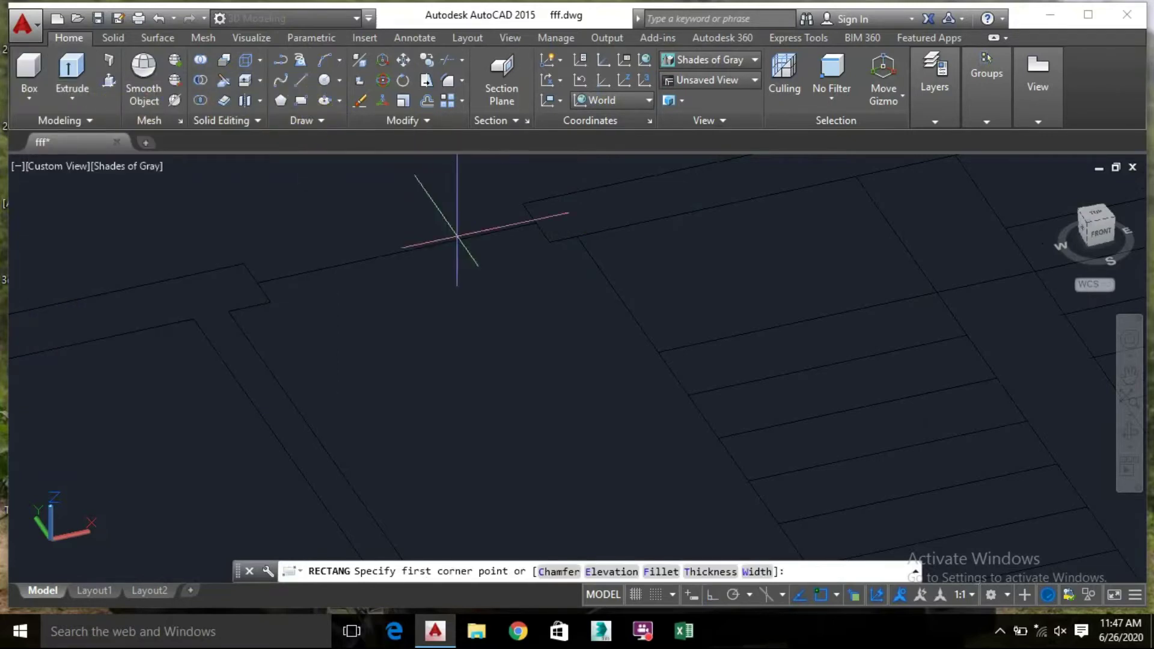
click(578, 236)
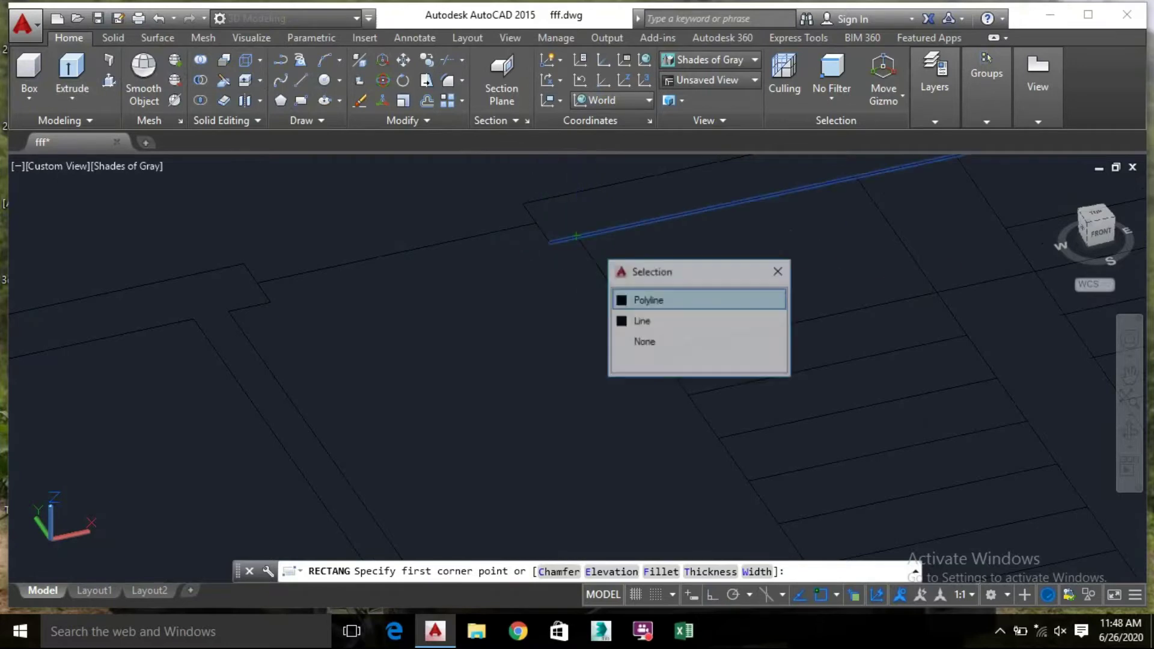
click(649, 299)
scroll(826, 292, down, 5)
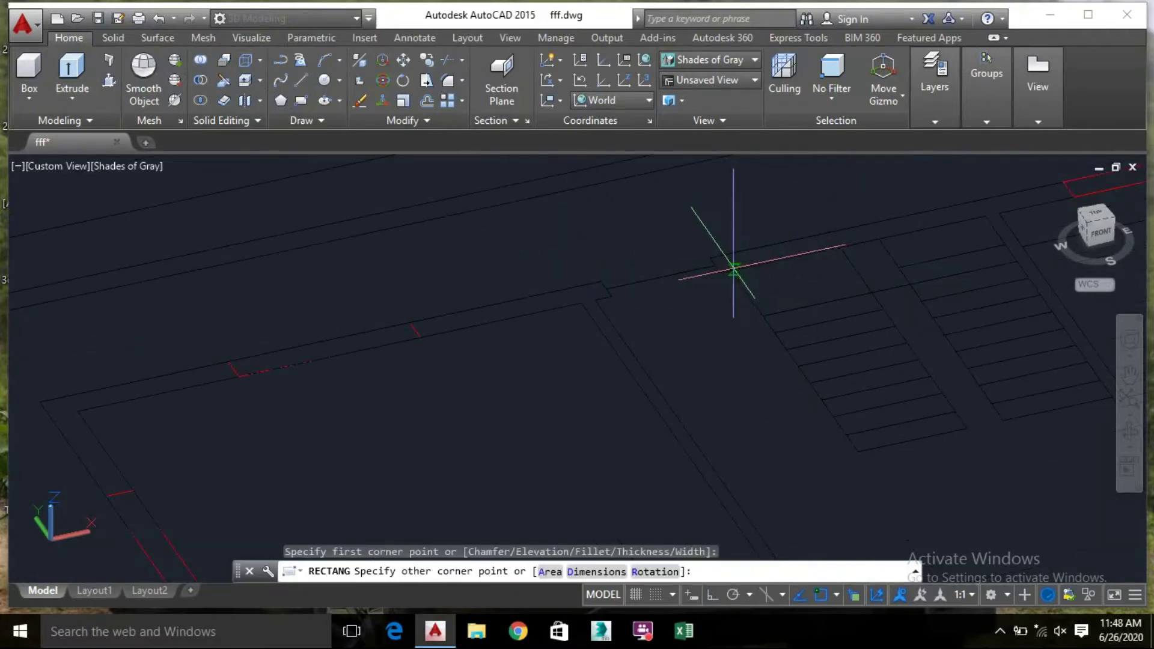
click(730, 269)
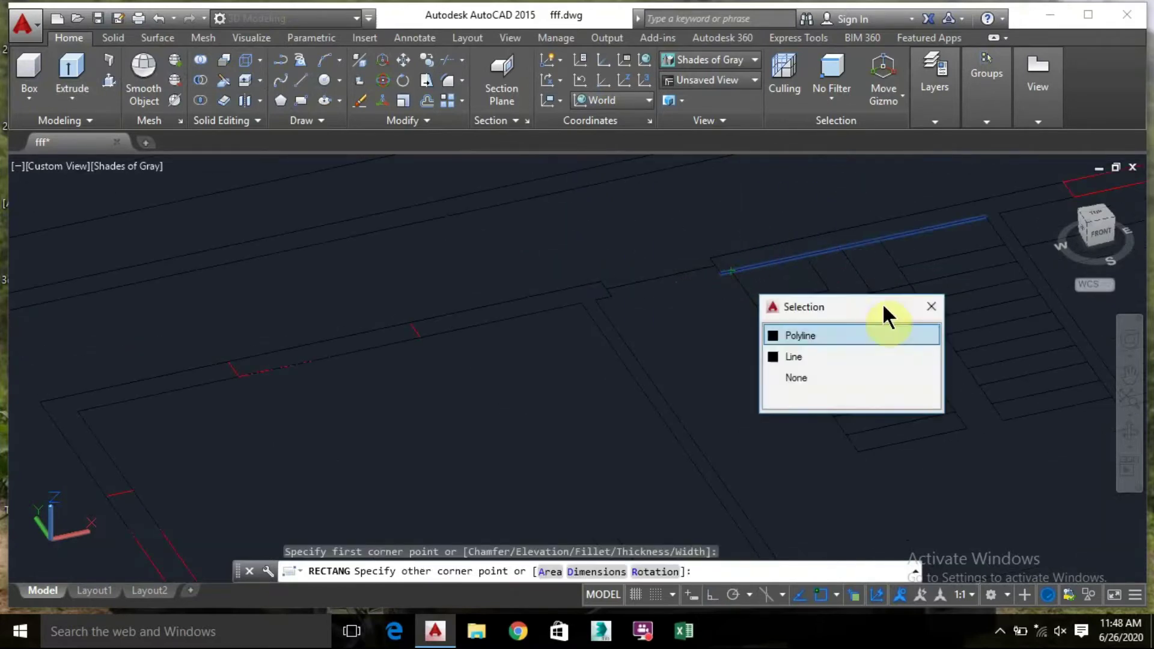
click(809, 354)
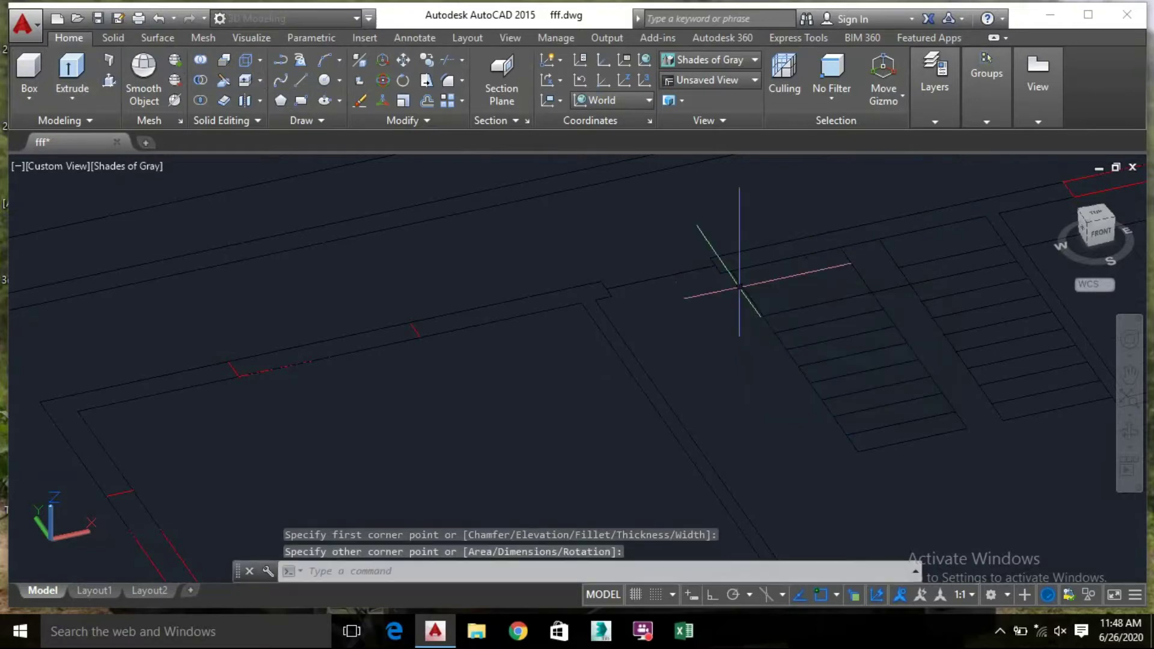
Turn off Selection Cycling and draw a rectangle around both stair flights, from the stairwell's inner wall corner to the diagonally opposite corner
click(854, 595)
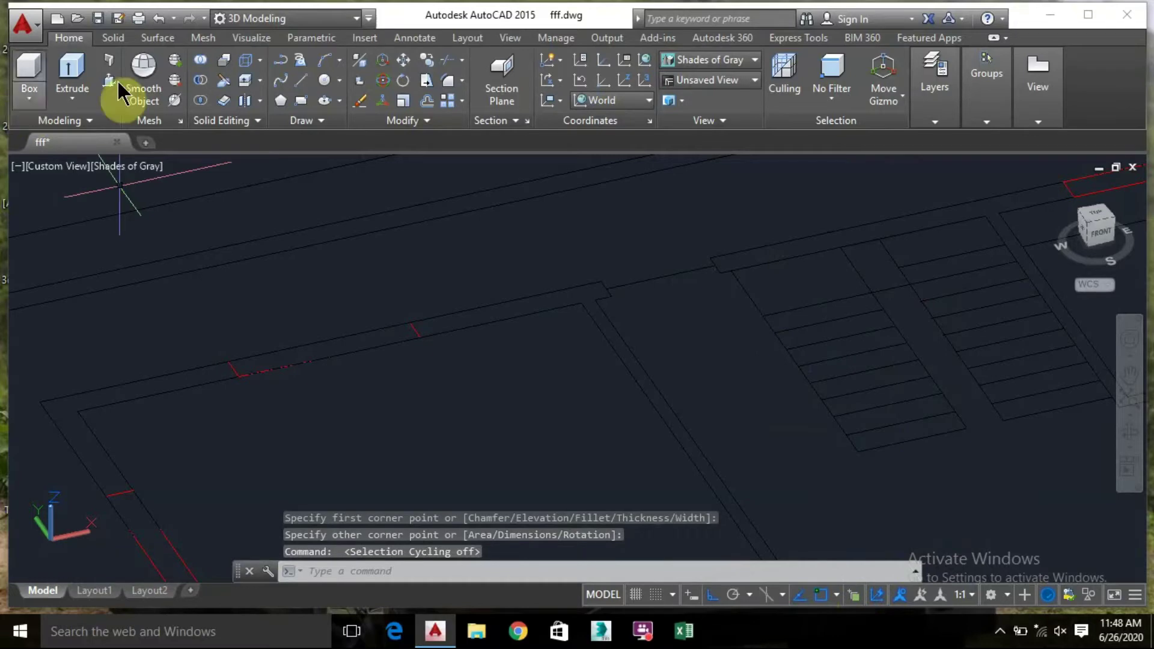
click(302, 101)
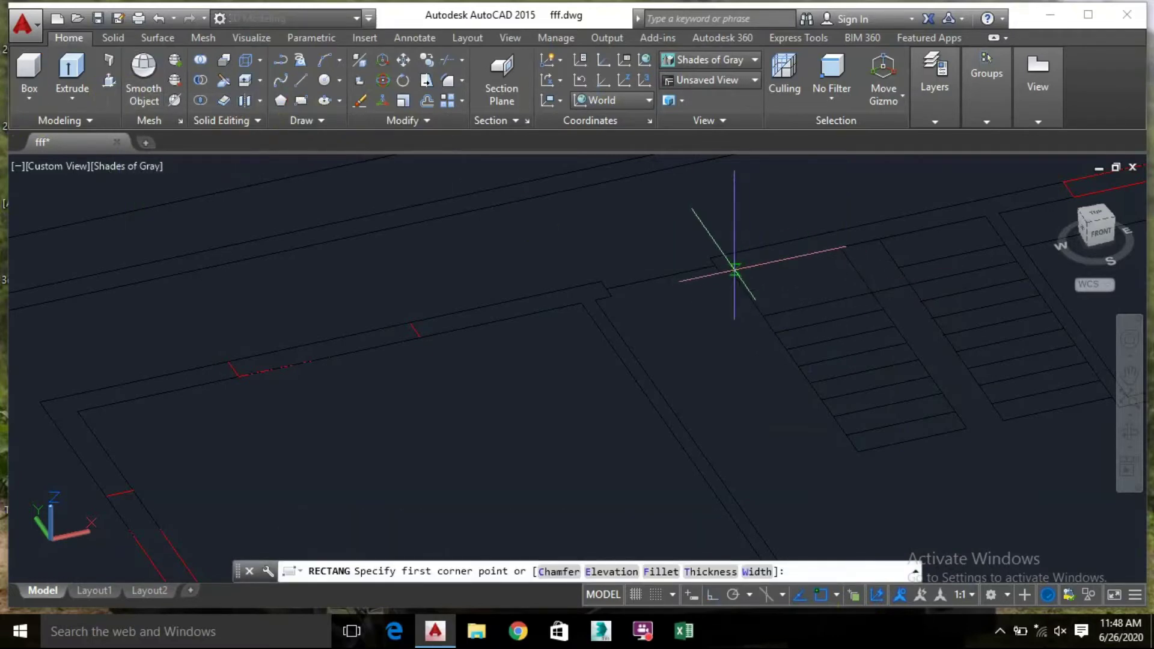
click(731, 271)
scroll(889, 310, down, 2)
middle_drag(889, 309, 838, 333)
scroll(839, 333, up, 2)
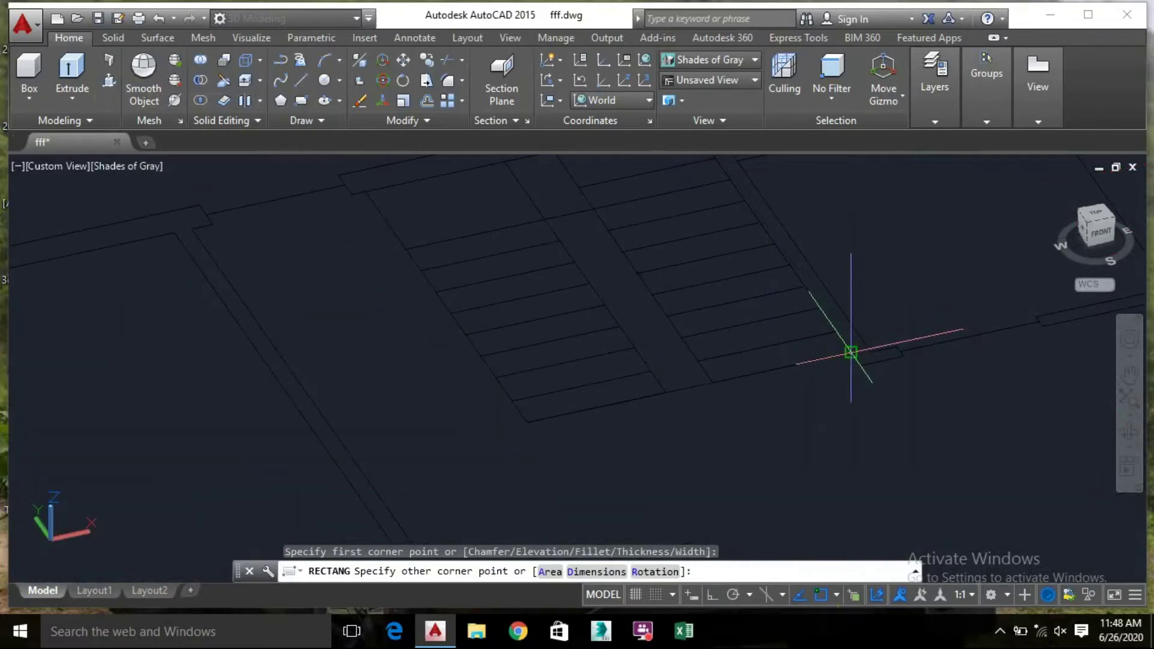
click(851, 351)
key(Escape)
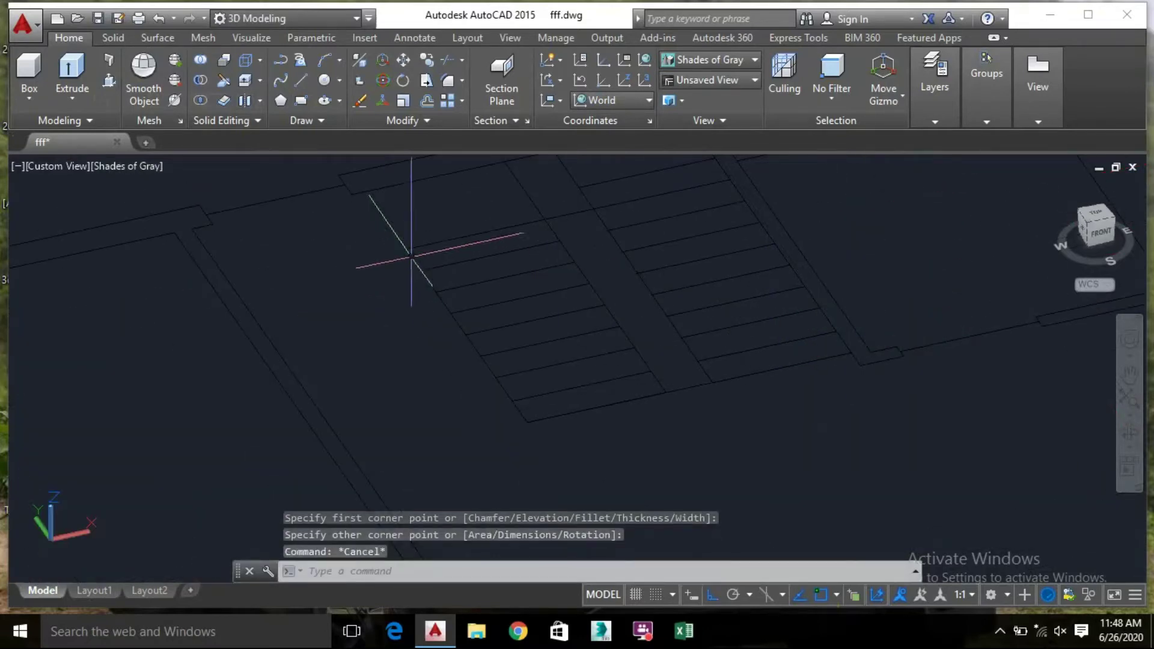
Turn Selection Cycling back on and extrude the staircase rectangle upward into a tall solid block
click(854, 594)
click(691, 388)
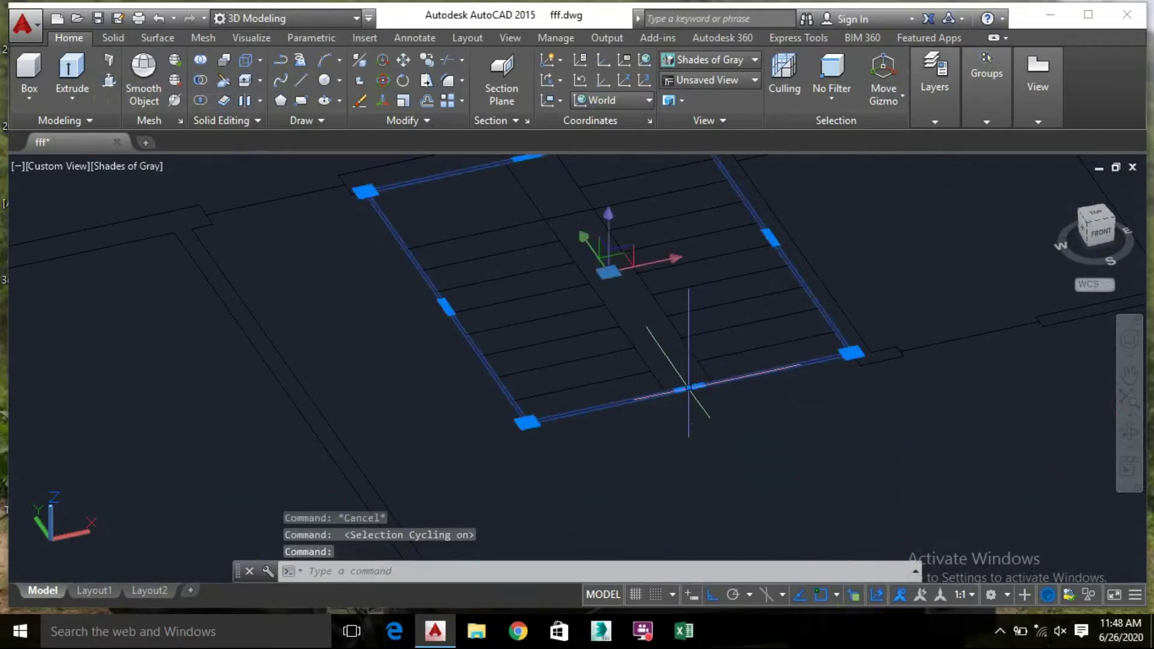
right_click(637, 303)
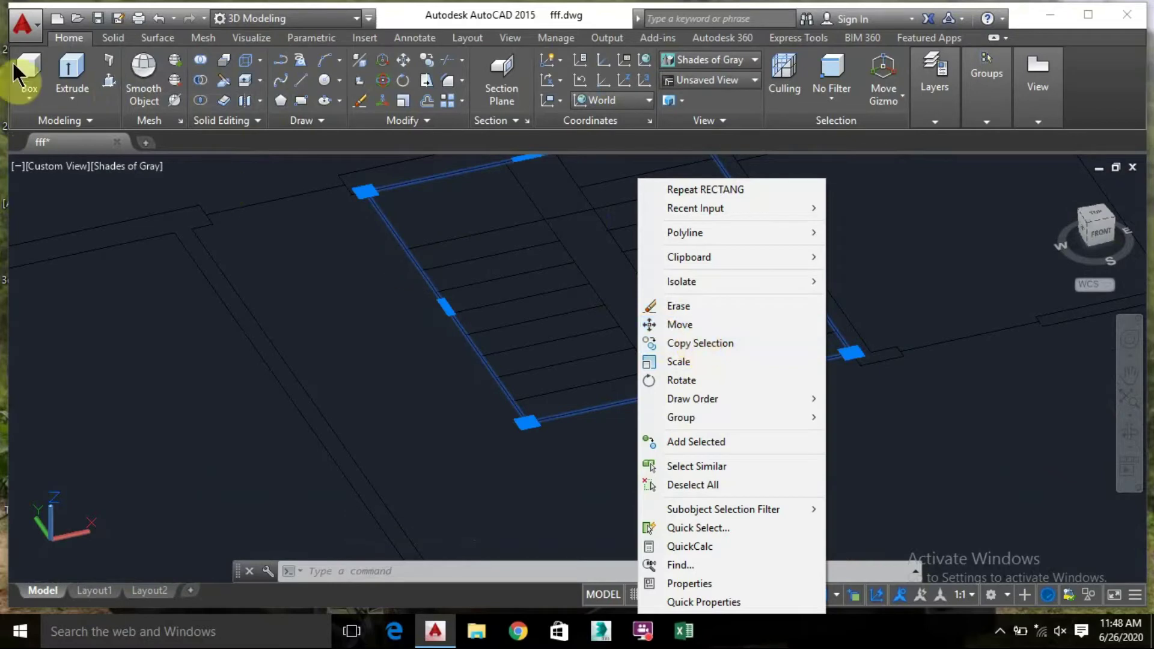
click(69, 72)
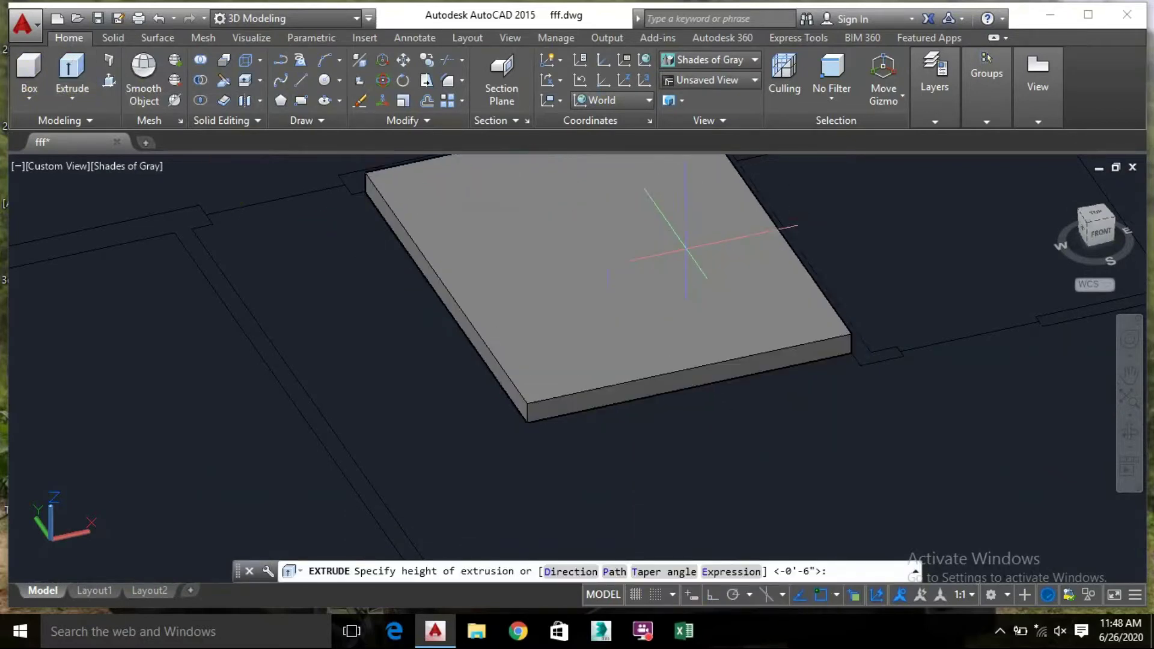
scroll(678, 227, down, 2)
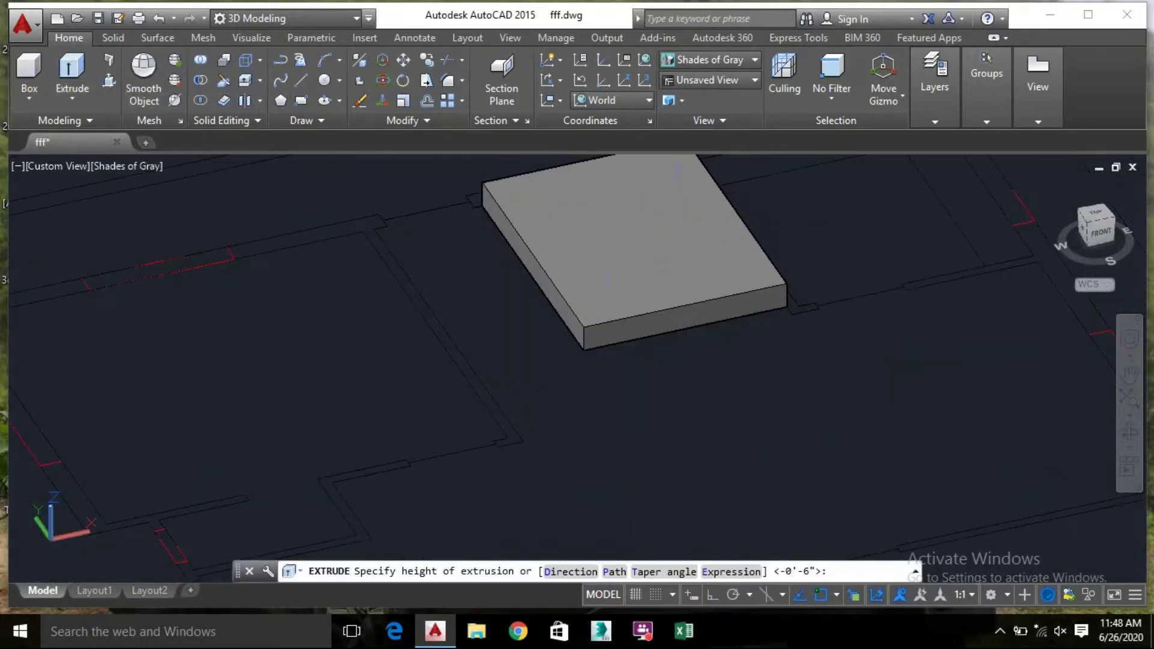
scroll(667, 369, down, 2)
scroll(684, 259, up, 3)
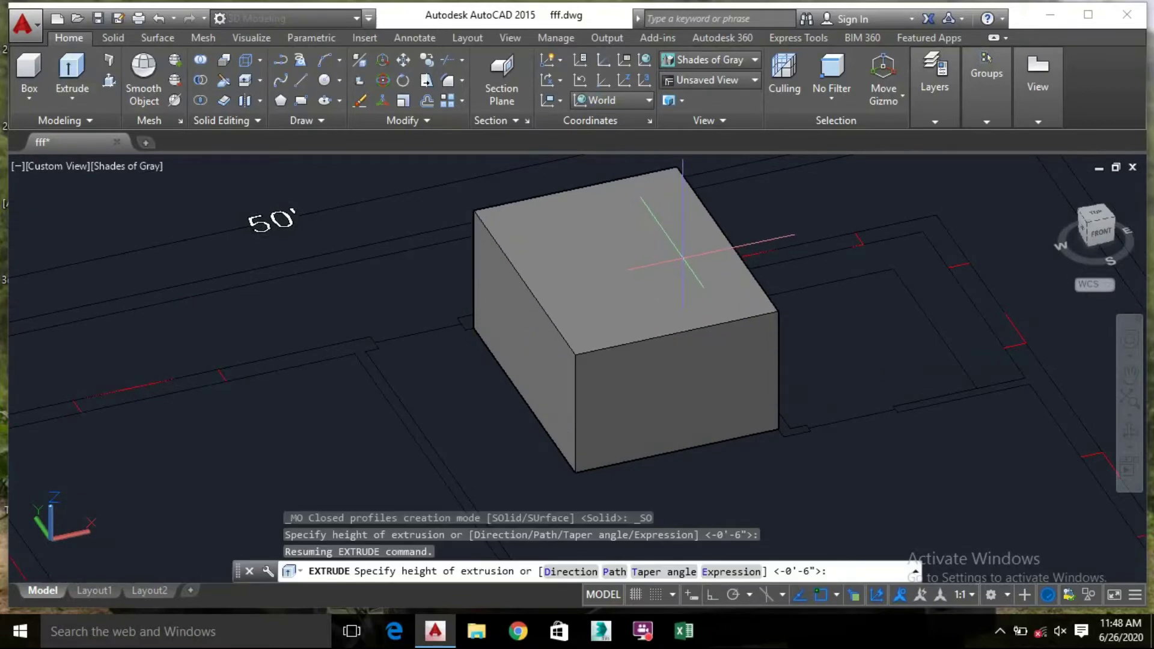
click(682, 259)
click(622, 266)
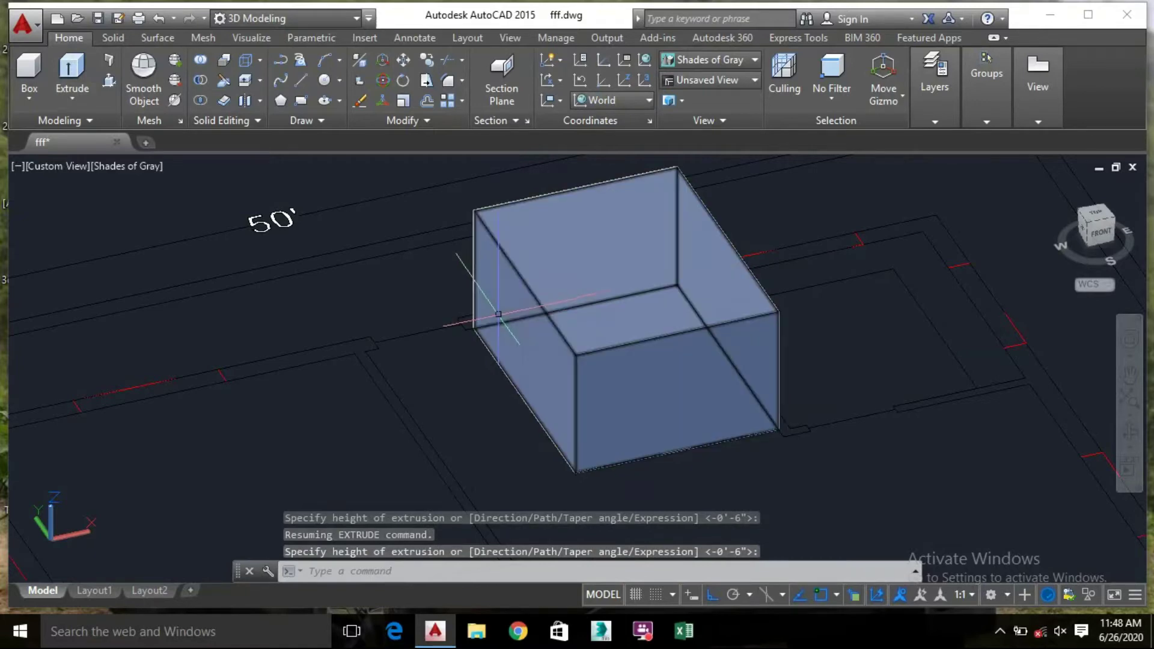
key(Escape)
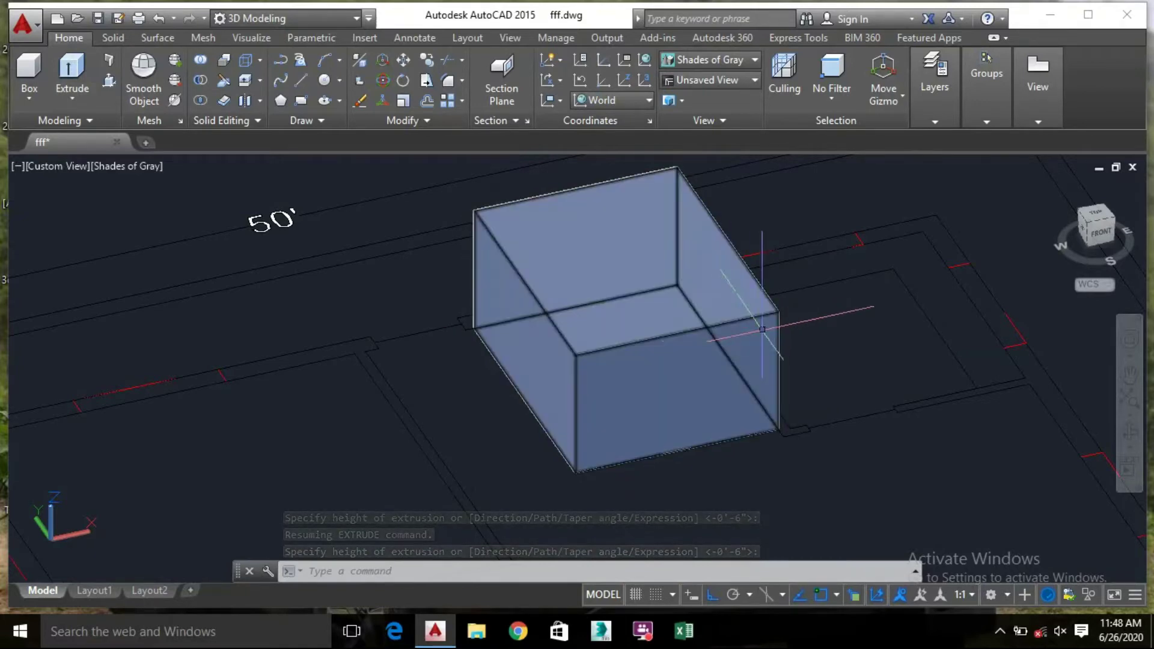
shift+middle_drag(762, 322, 574, 278)
middle_drag(826, 410, 788, 345)
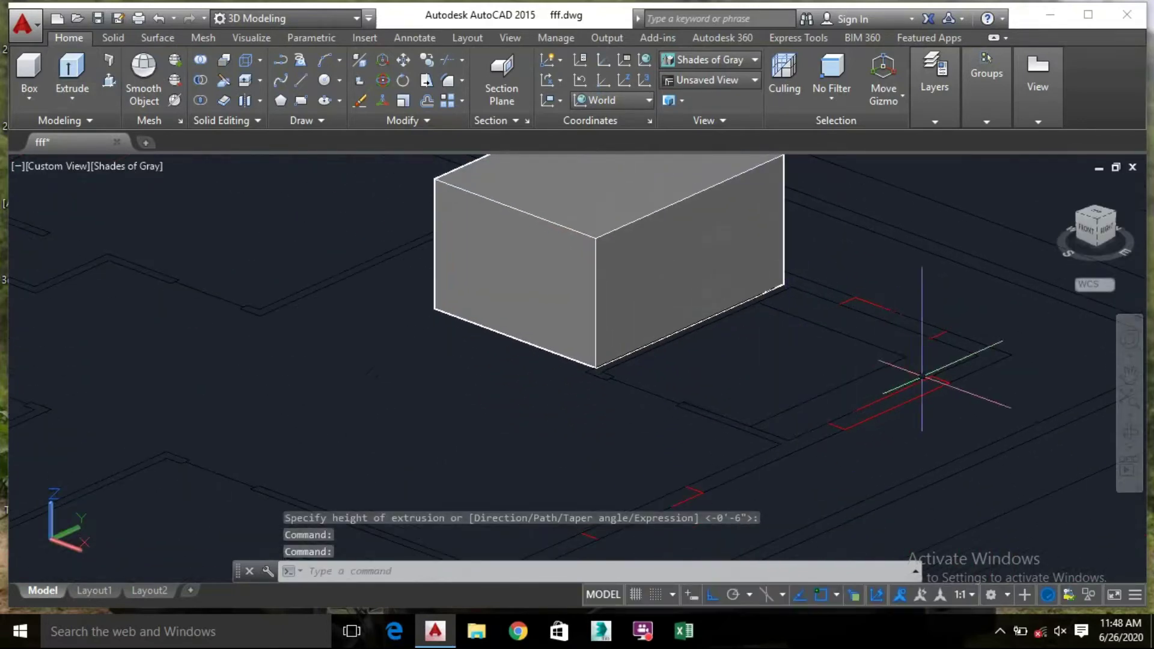
text(l)
key(Return)
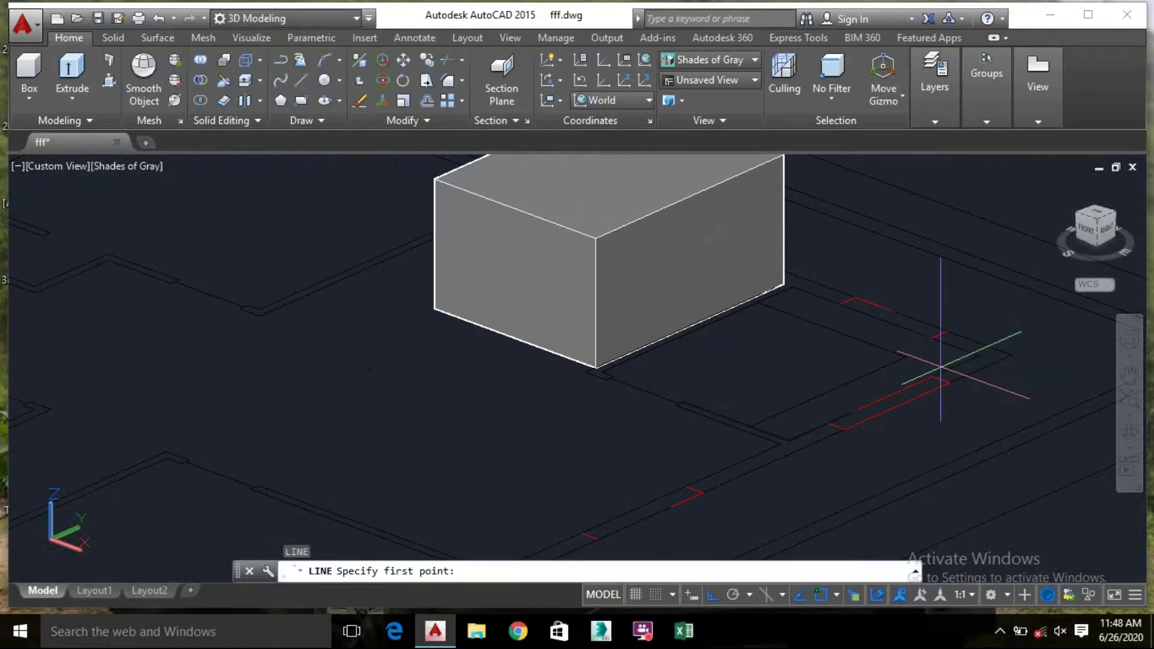
scroll(961, 351, up, 3)
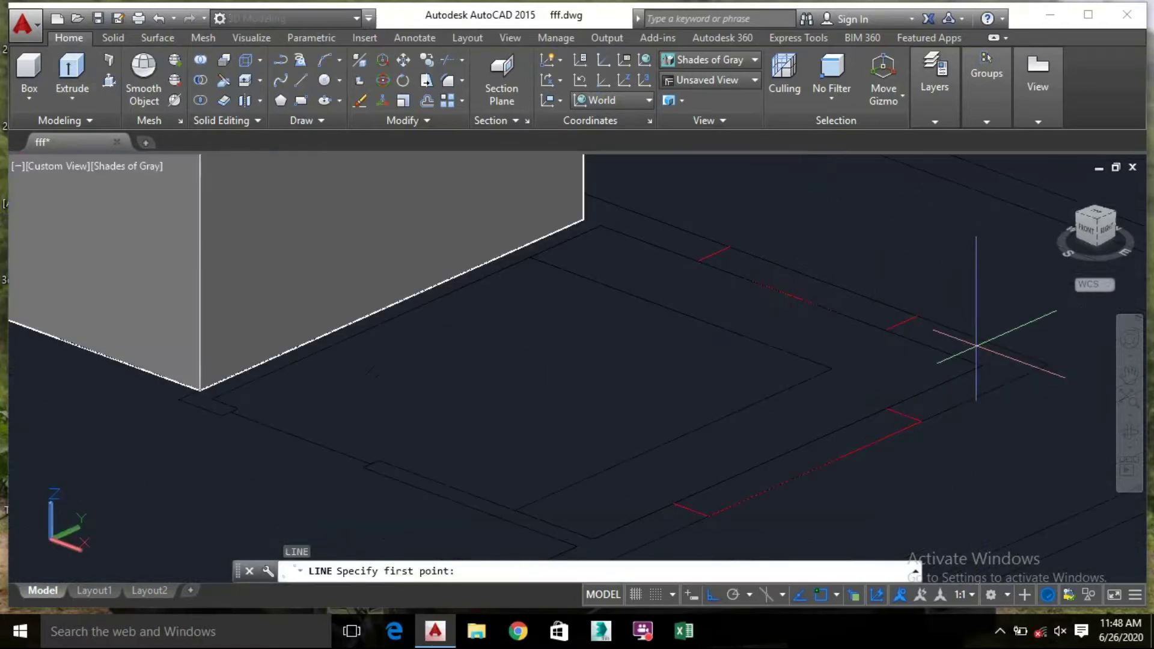
click(1048, 365)
key(Escape)
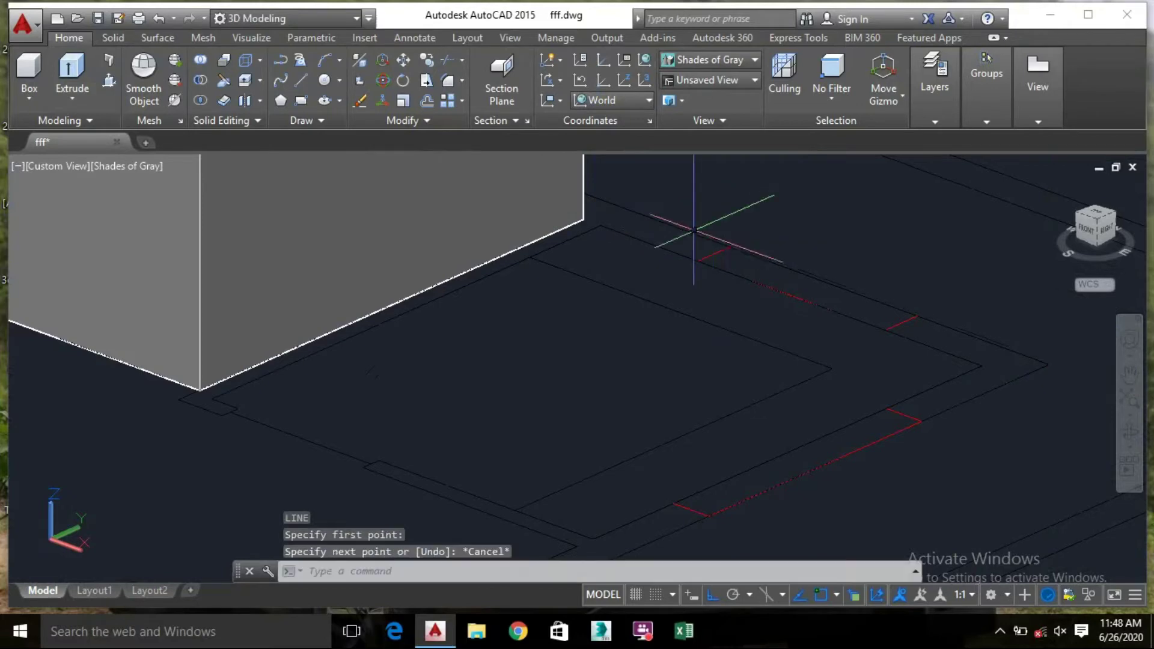
Measure the perpendicular distance from the outer end of the red window mark on the side wall to the block's bottom edge
text(d)
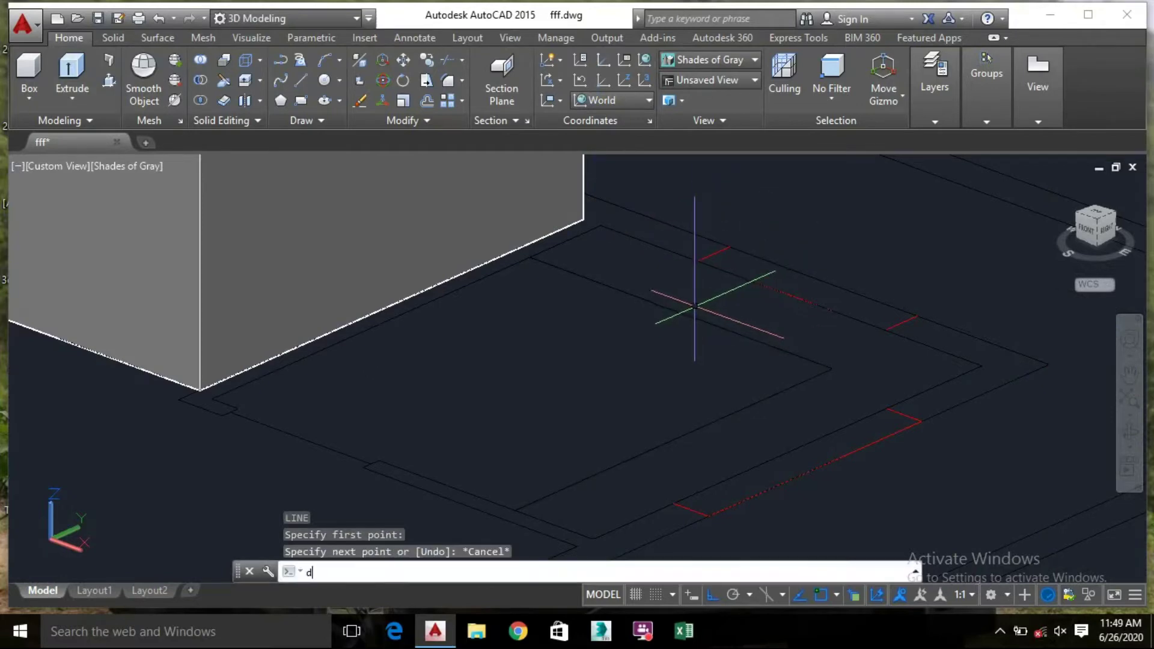
text(i)
key(Return)
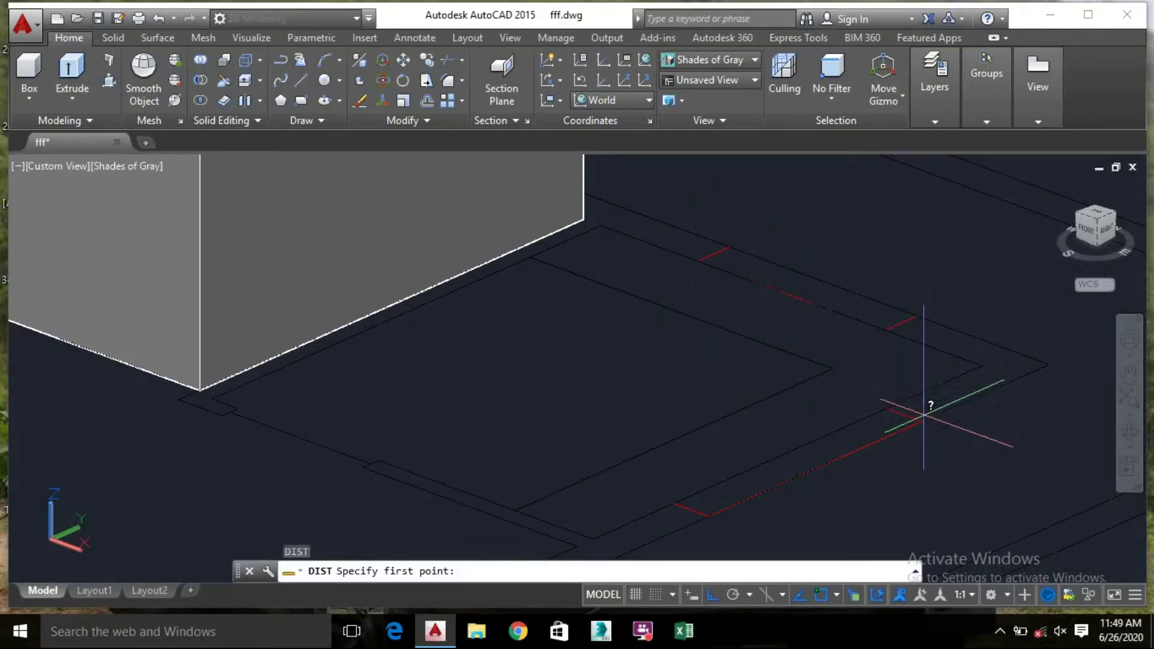
click(921, 423)
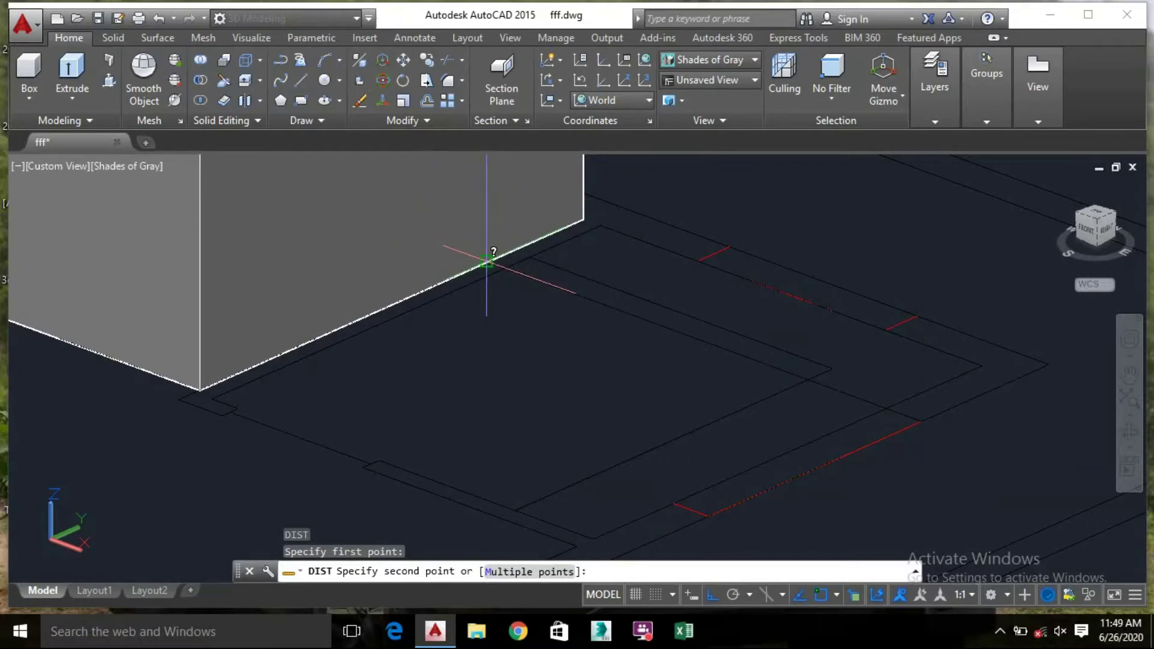
scroll(487, 263, up, 2)
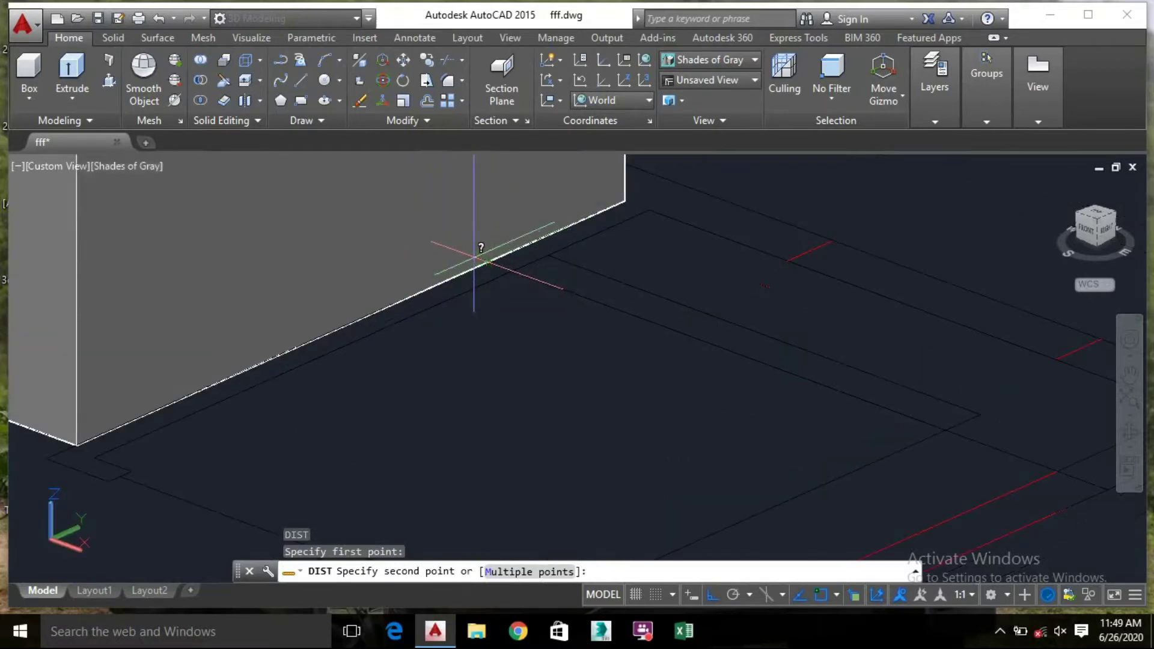
scroll(466, 260, up, 2)
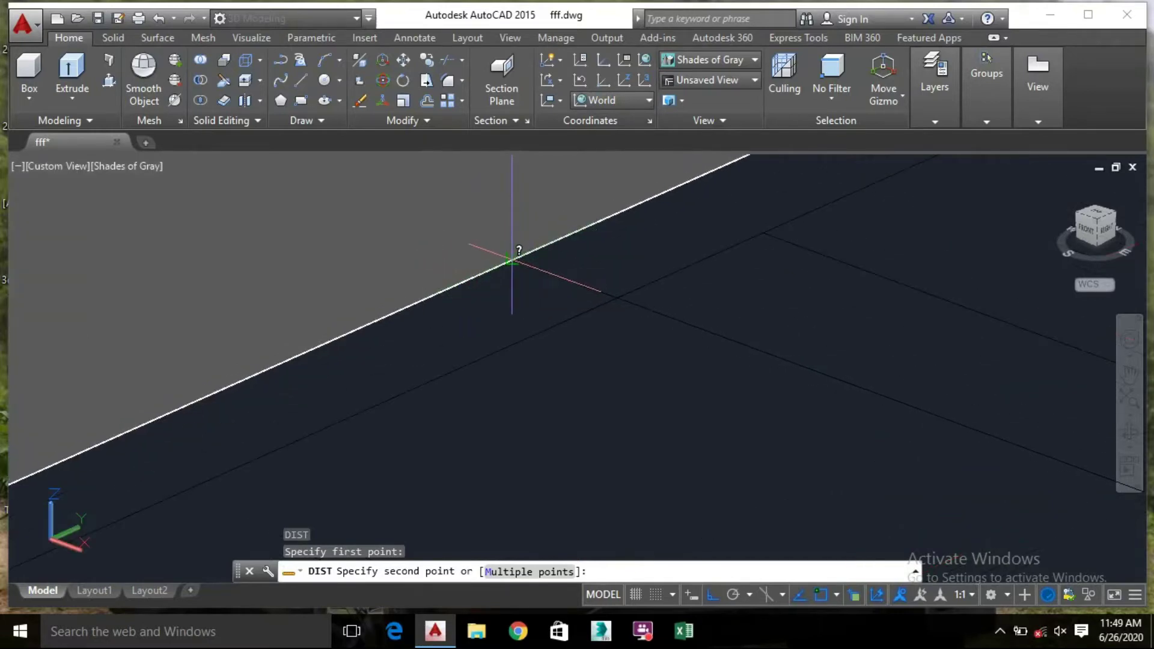
click(511, 260)
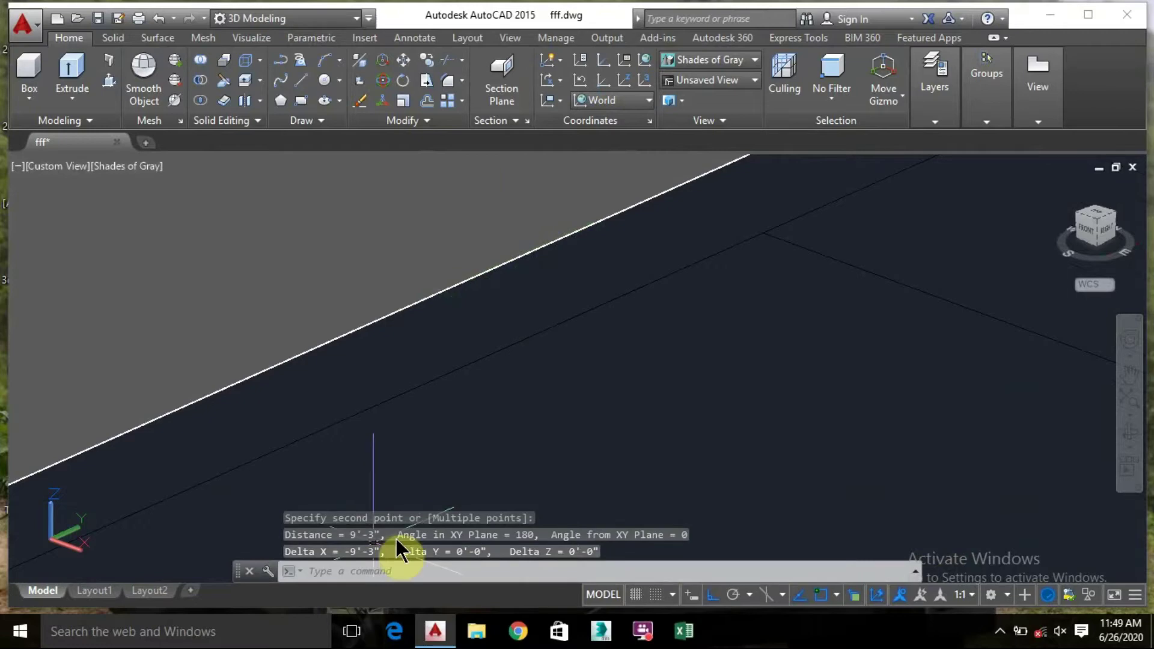
Move the staircase block by its outer bottom corner onto the top corner of the roof slab, with Ortho turned off
scroll(420, 309, down, 6)
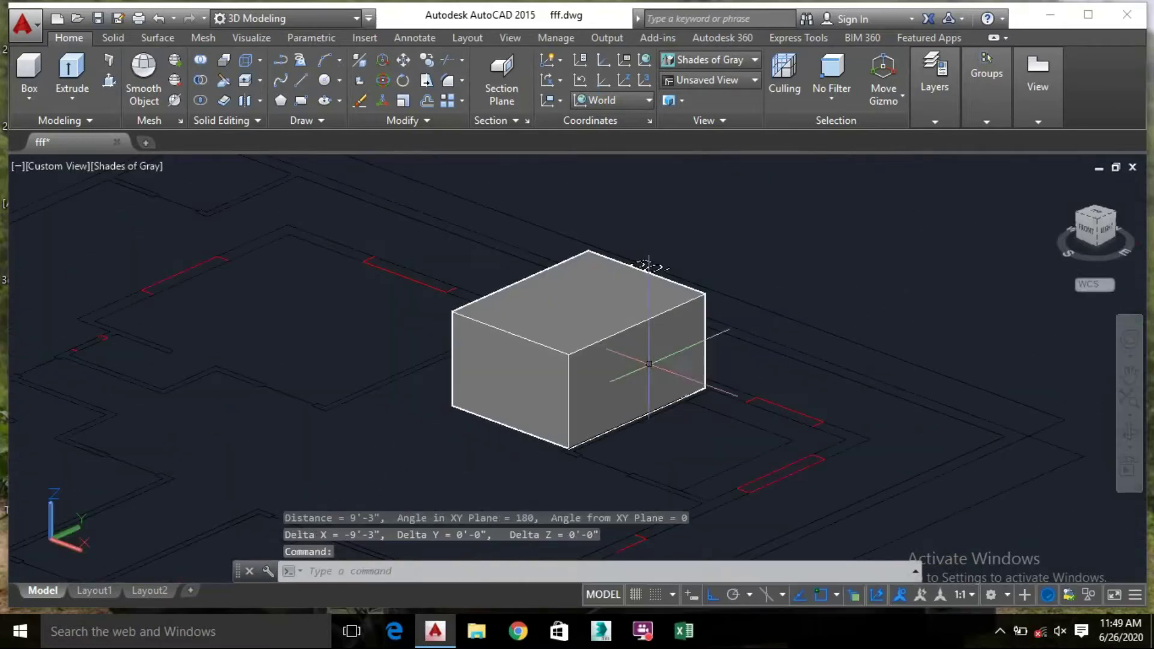
click(544, 312)
right_click(522, 335)
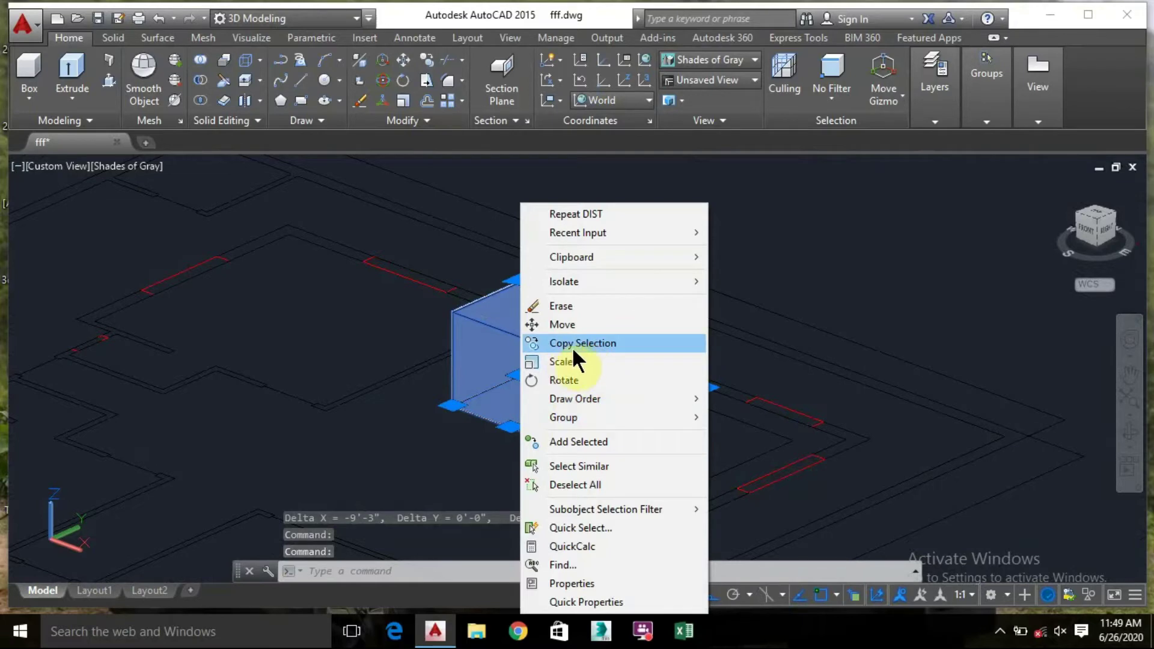
click(560, 326)
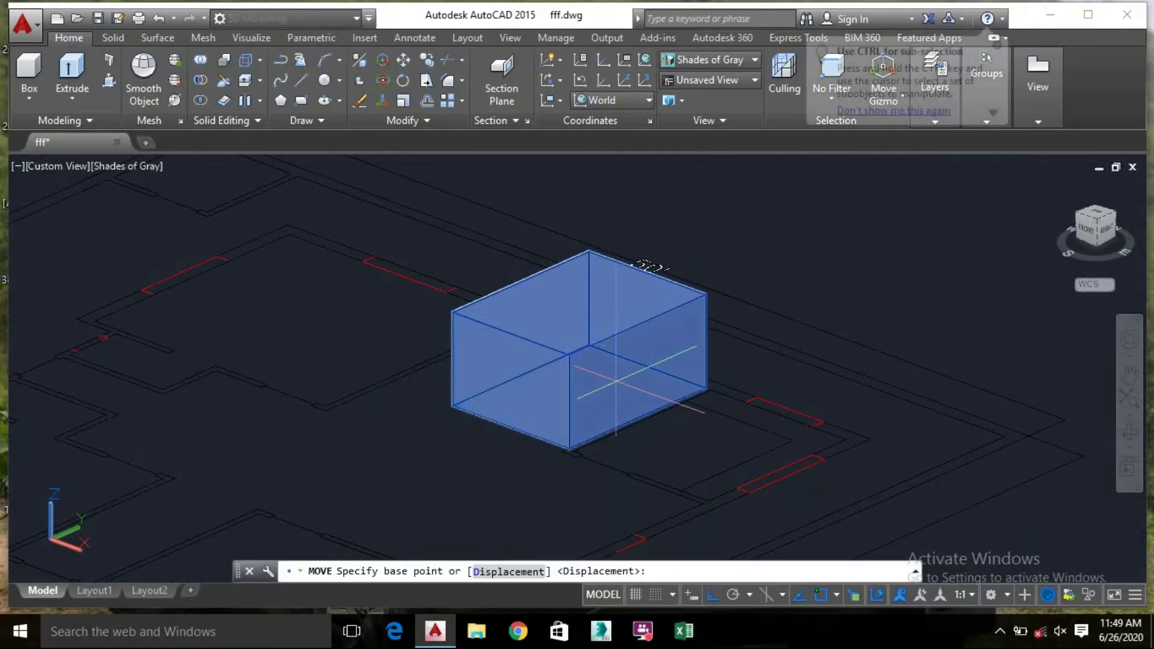
scroll(675, 385, up, 5)
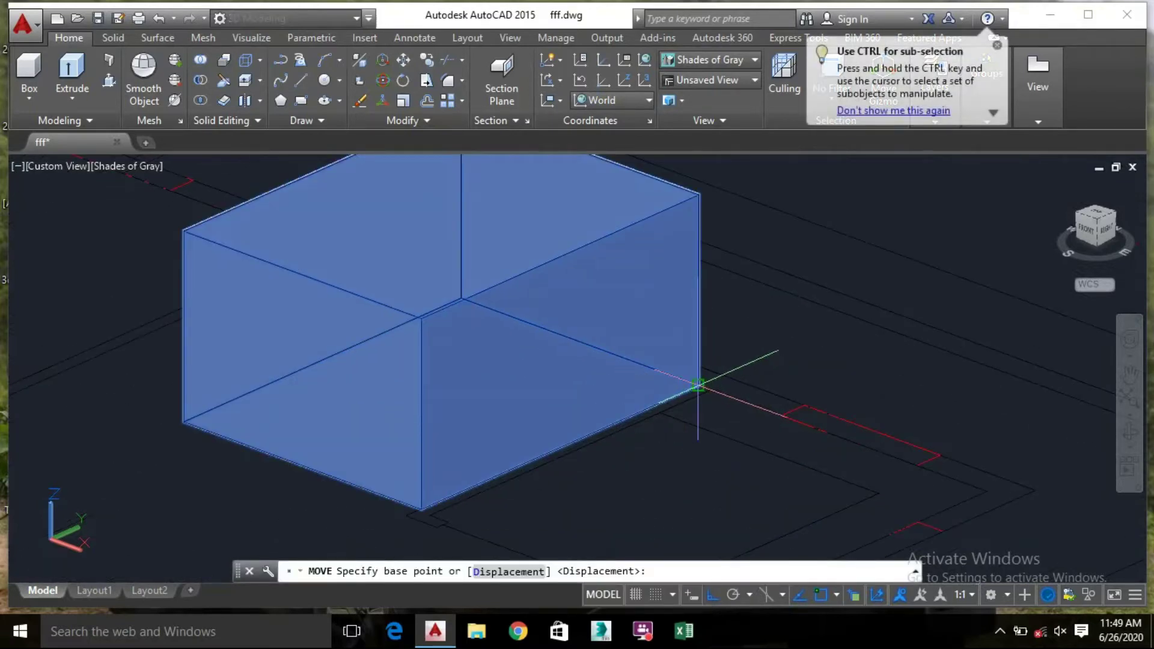
click(697, 385)
scroll(390, 240, down, 4)
middle_drag(390, 239, 775, 344)
scroll(484, 265, down, 2)
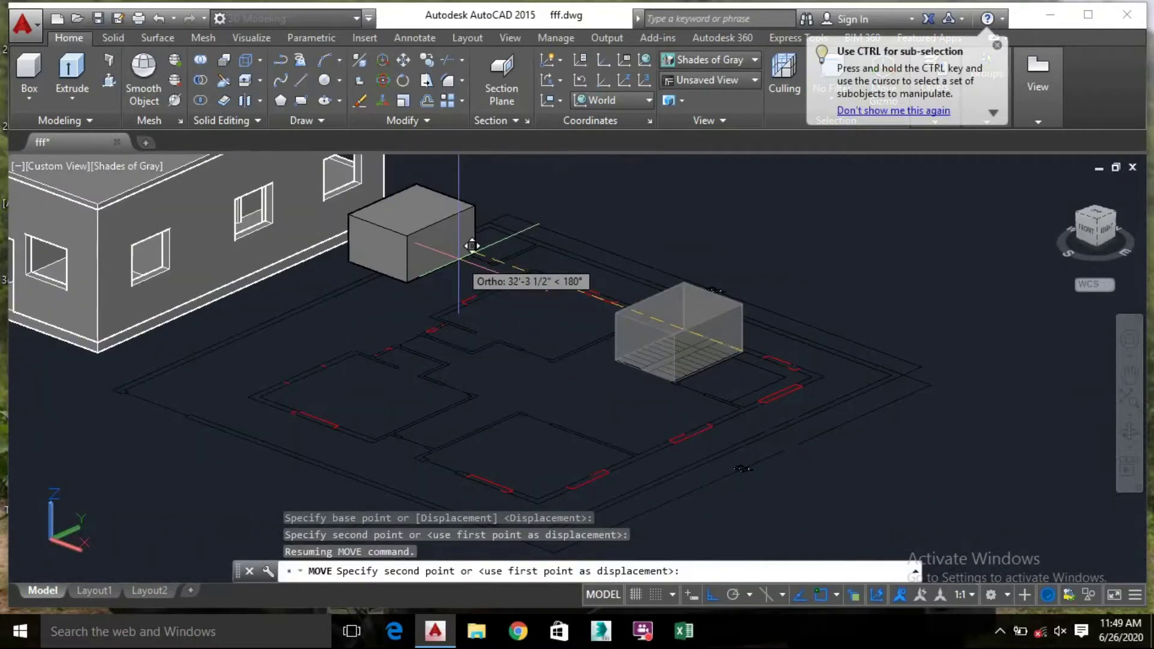
middle_drag(472, 245, 453, 399)
scroll(453, 399, down, 2)
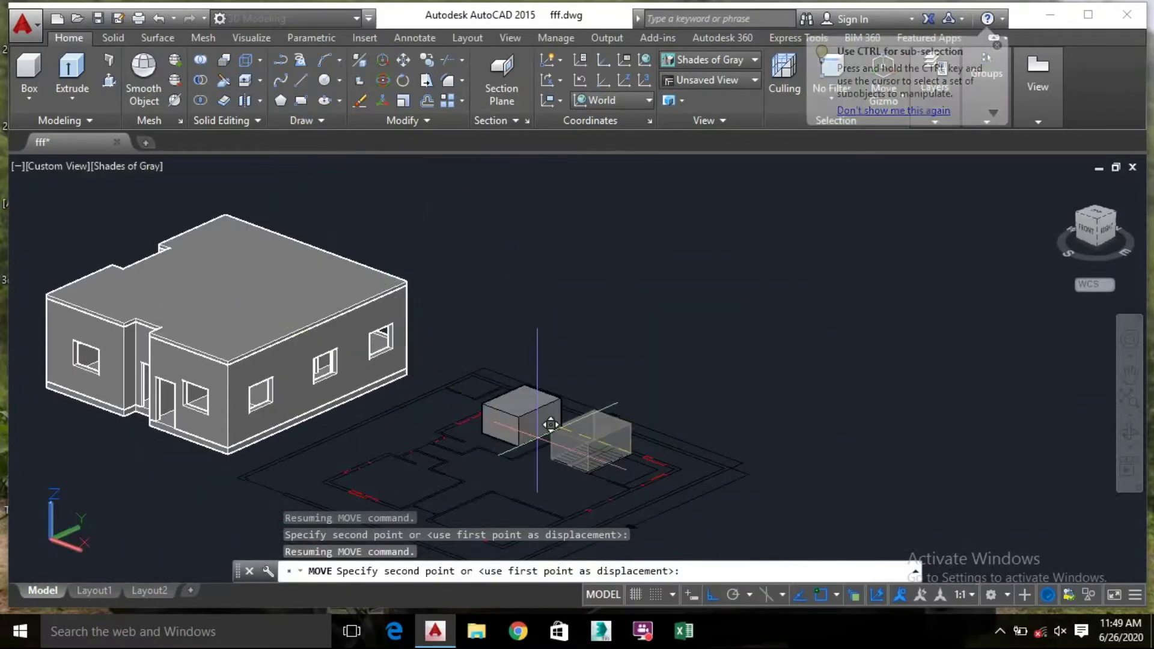
click(713, 595)
scroll(403, 255, up, 2)
scroll(403, 255, up, 5)
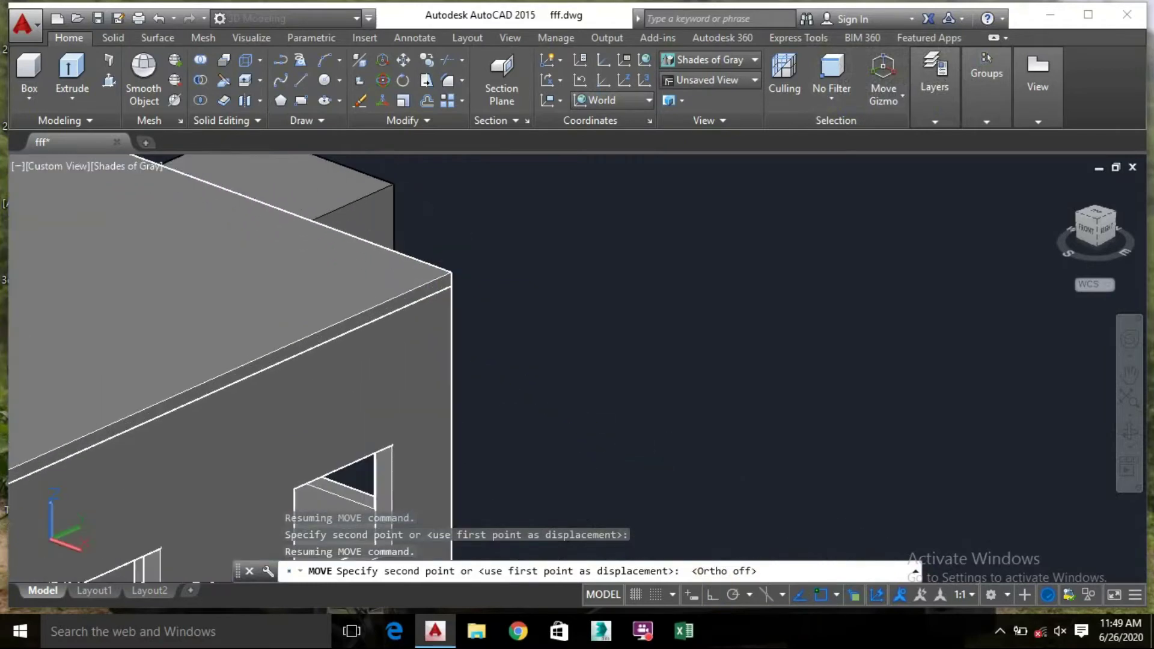
click(461, 259)
scroll(461, 259, down, 4)
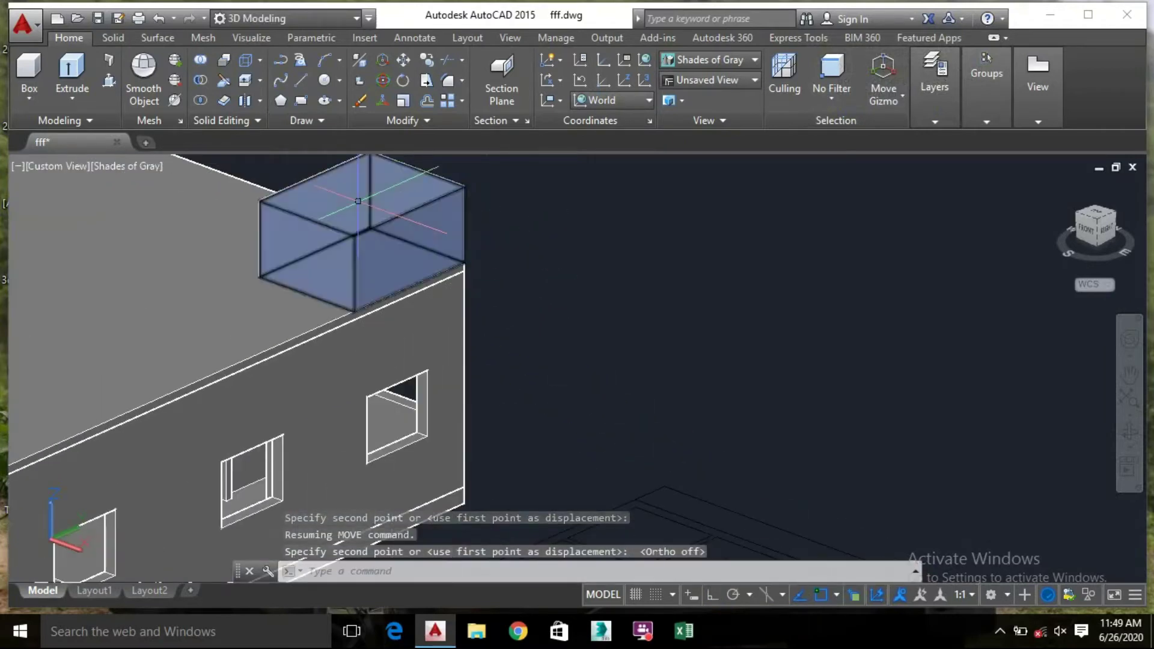
Move the block 9'3" along the roof slab's rear edge, away from the slab corner, with Ortho on
click(359, 200)
click(417, 244)
right_click(286, 238)
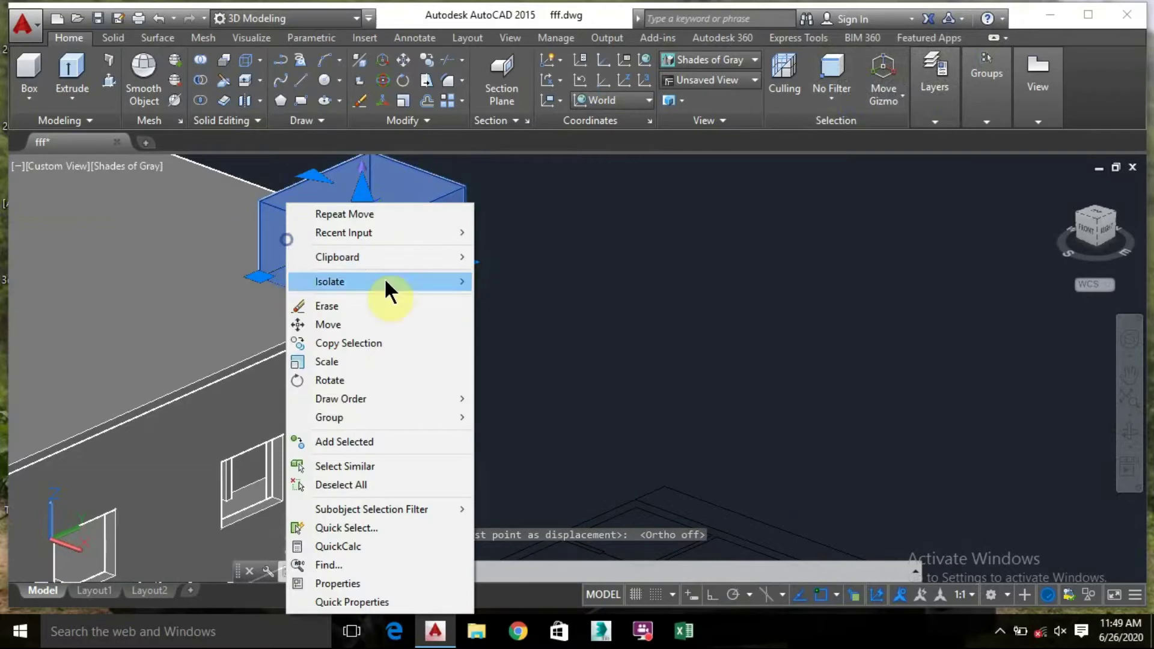
click(337, 324)
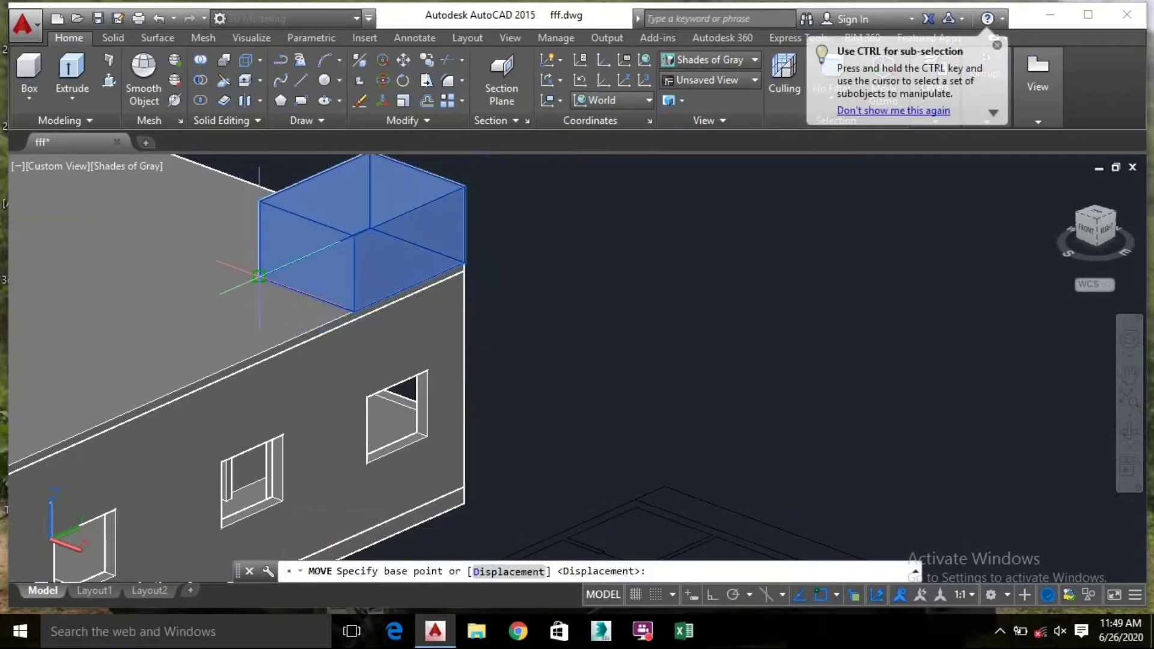
middle_drag(560, 412, 824, 473)
click(518, 336)
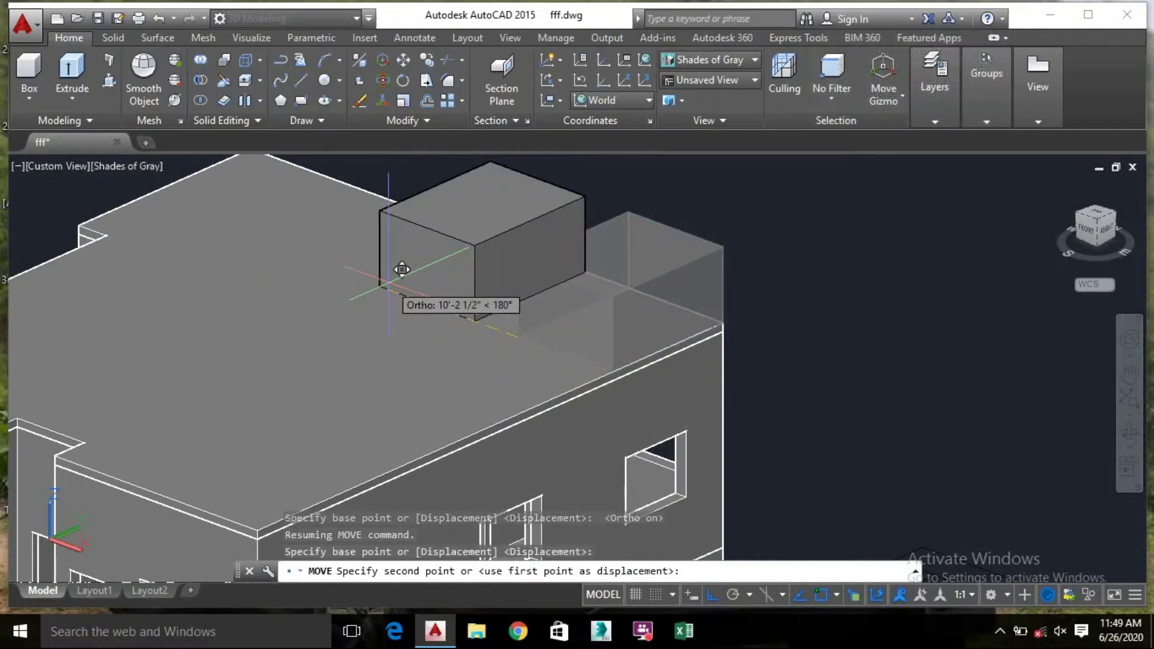
text(9'3)
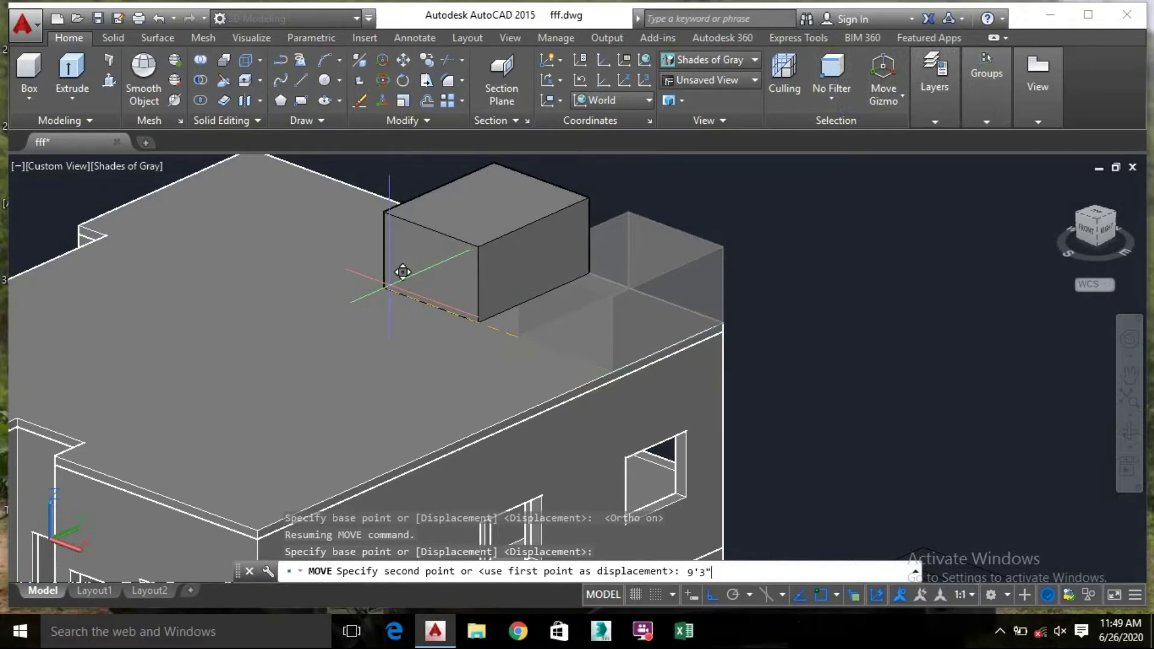
key(Return)
key(Return)
key(Escape)
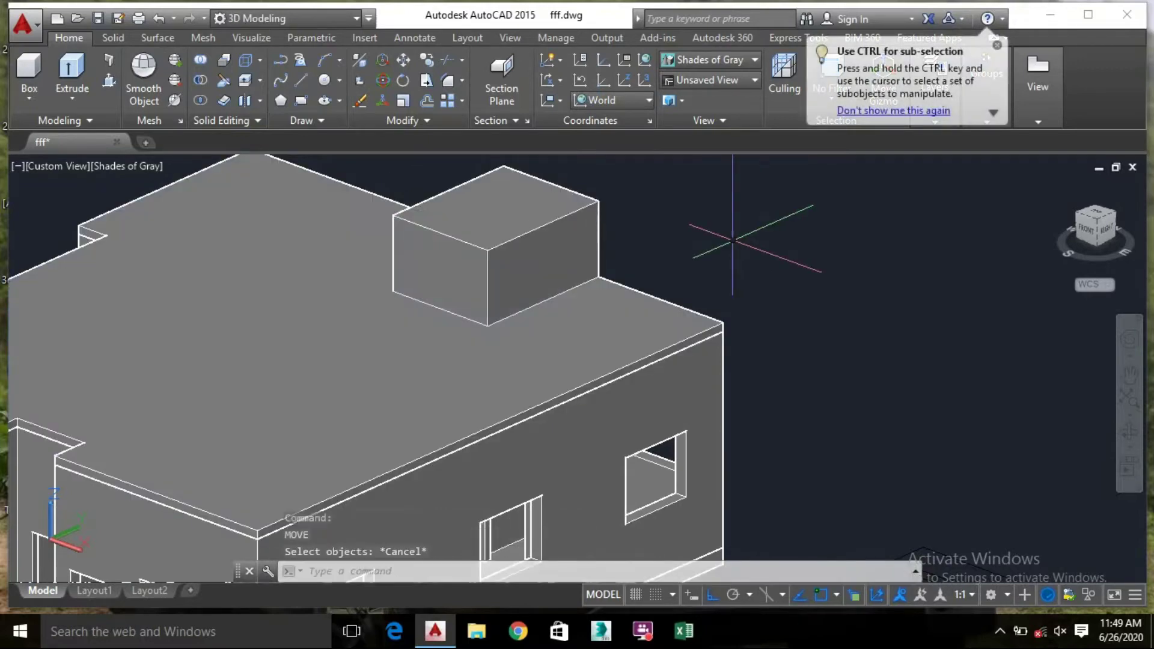
Lower the block straight down along the Z axis until it passes through the roof slab, and deselect it
shift+middle_drag(663, 236, 568, 217)
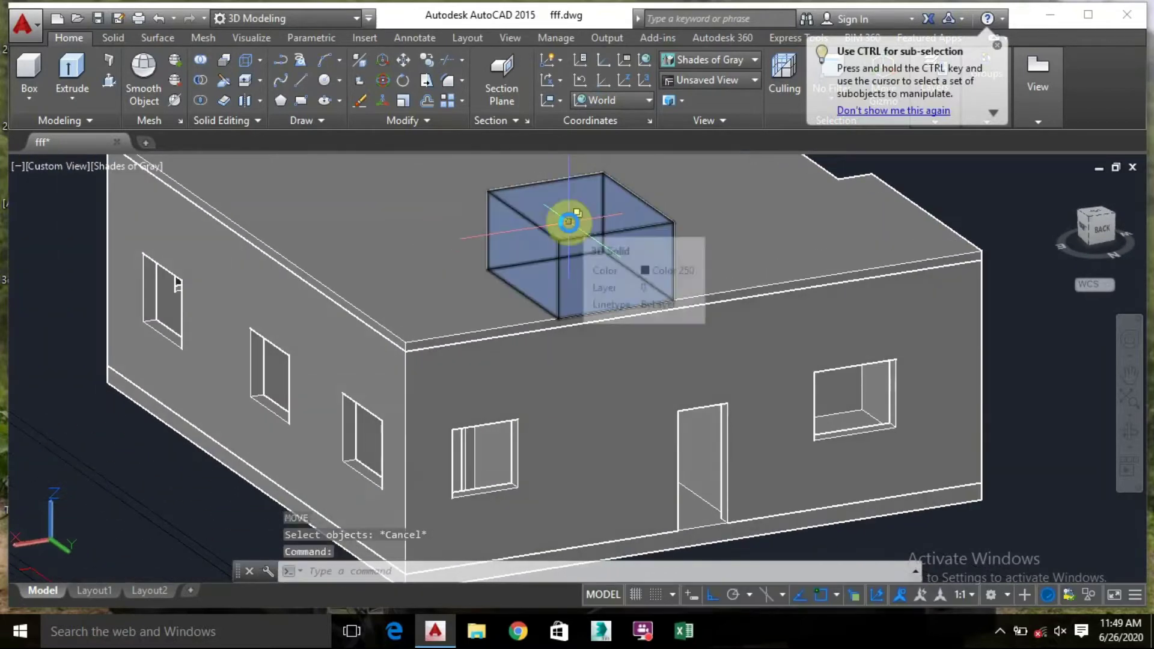
click(571, 217)
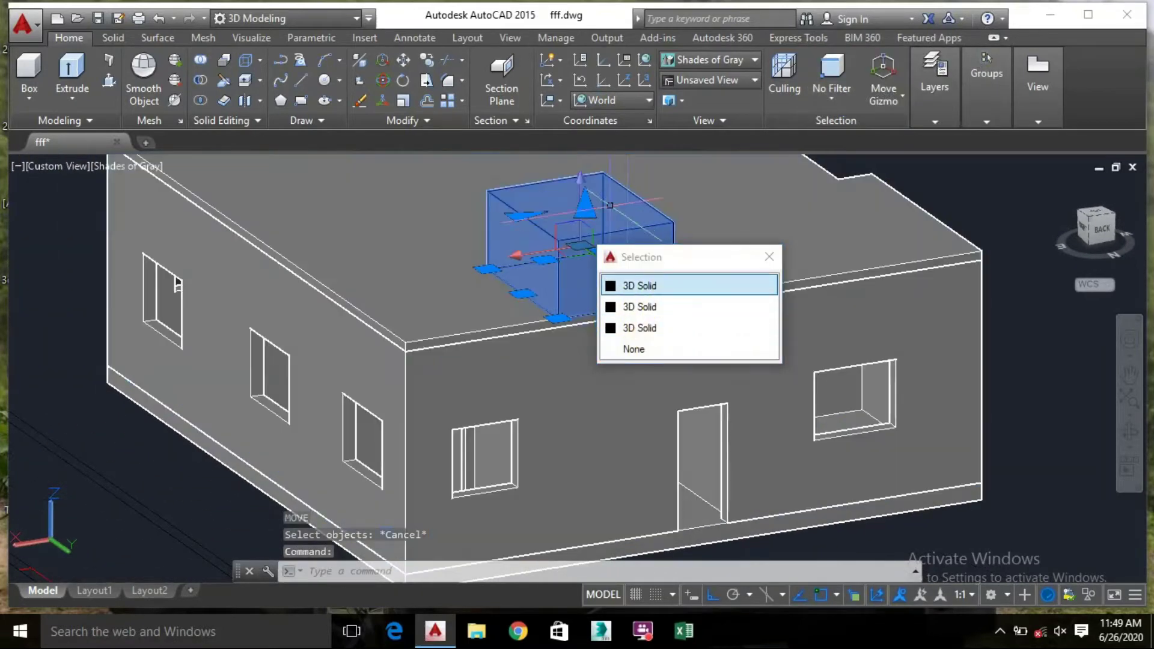
click(581, 212)
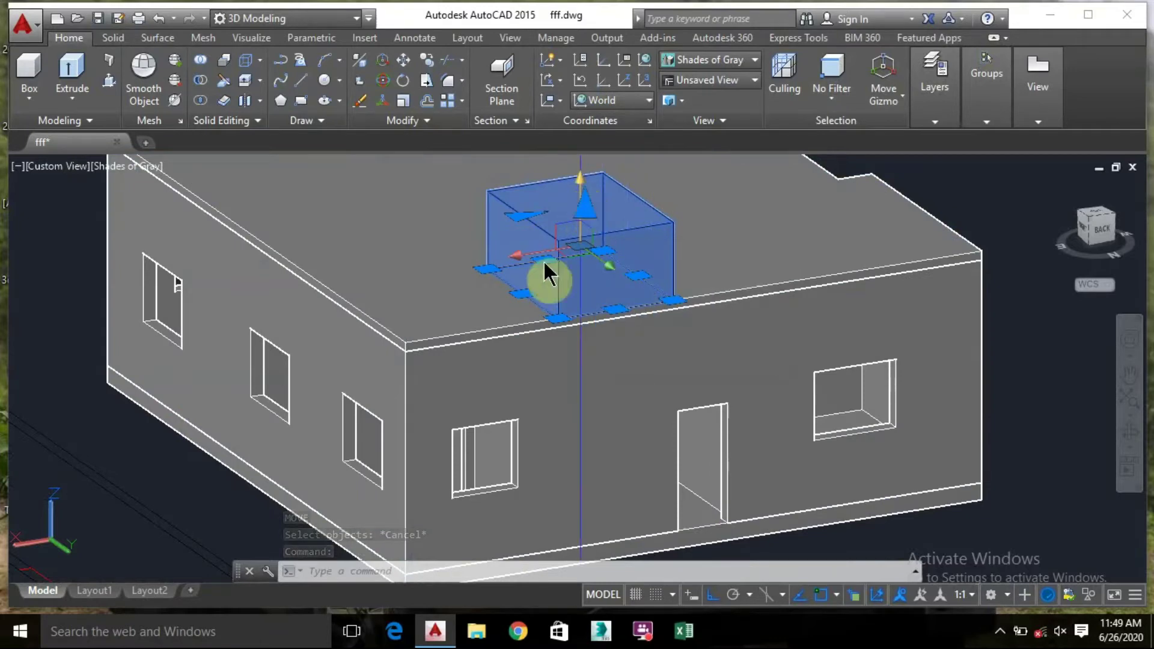
click(582, 179)
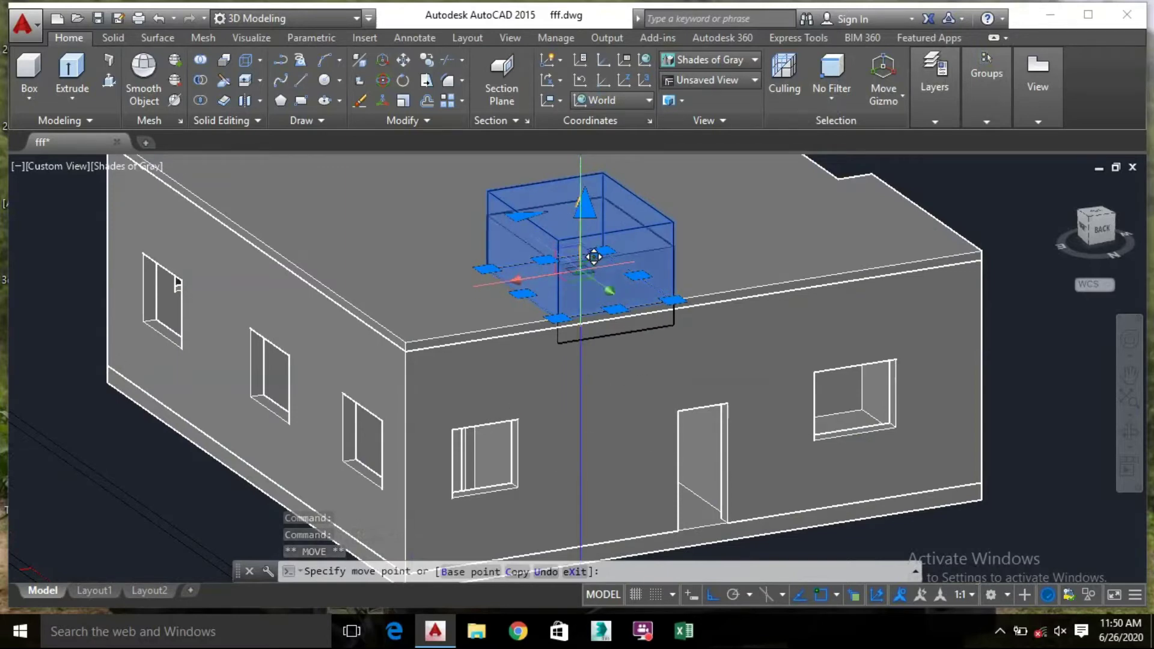
click(593, 261)
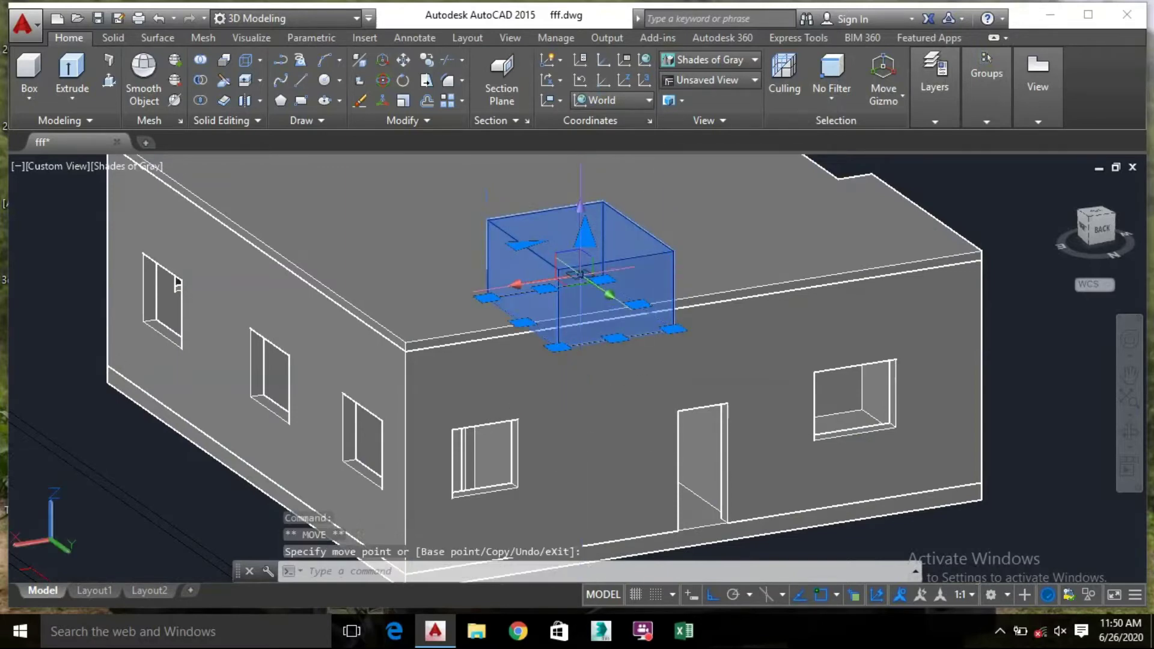
click(56, 299)
click(55, 299)
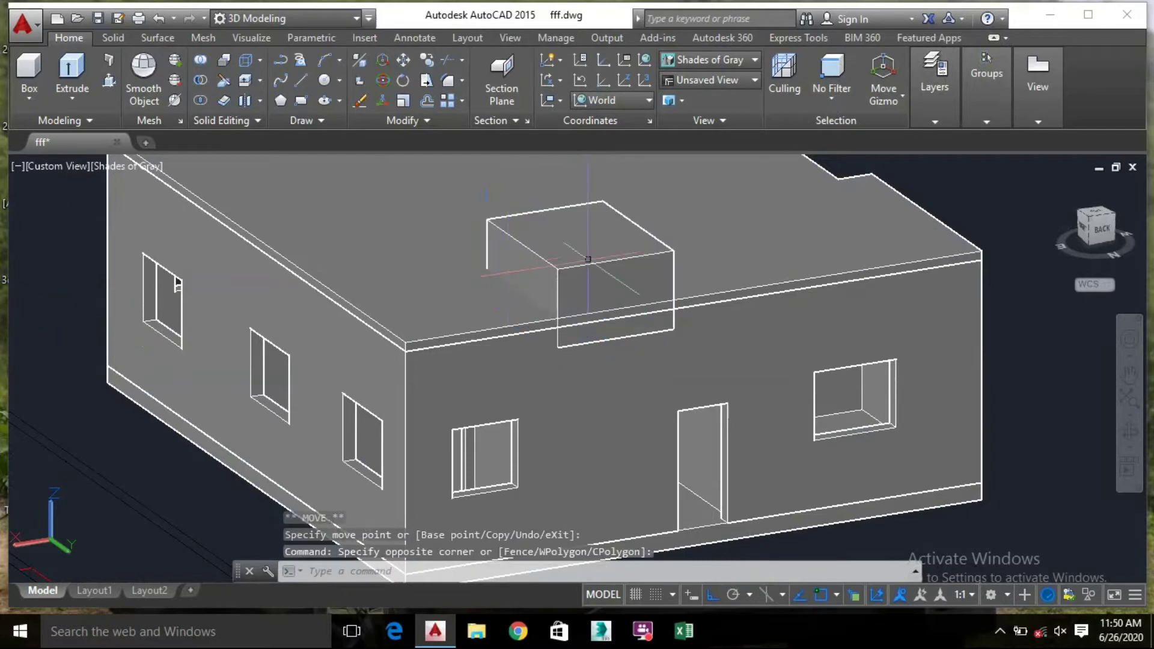
Subtract the block from the roof slab to cut the opening above the stairs
click(202, 79)
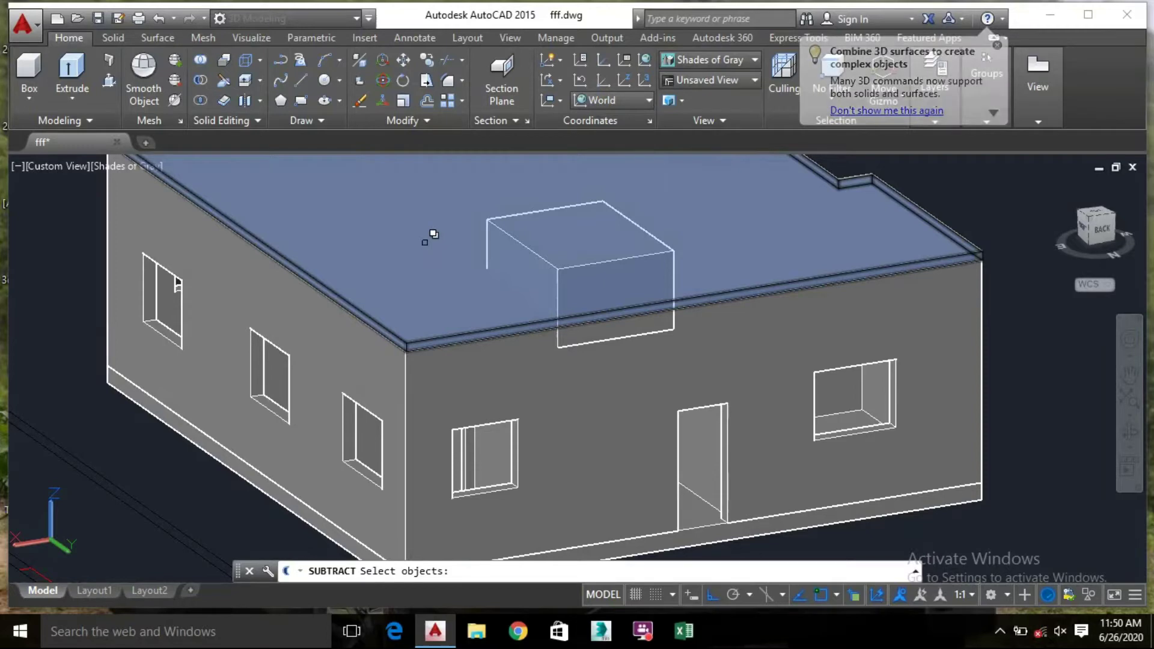
click(422, 220)
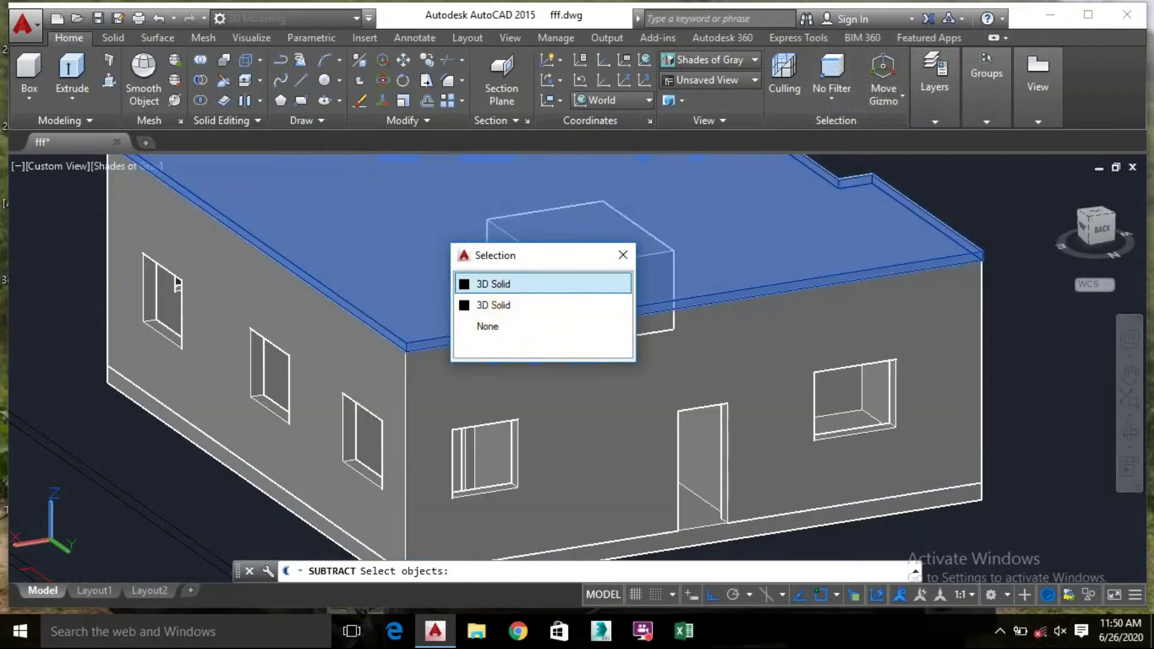
click(507, 283)
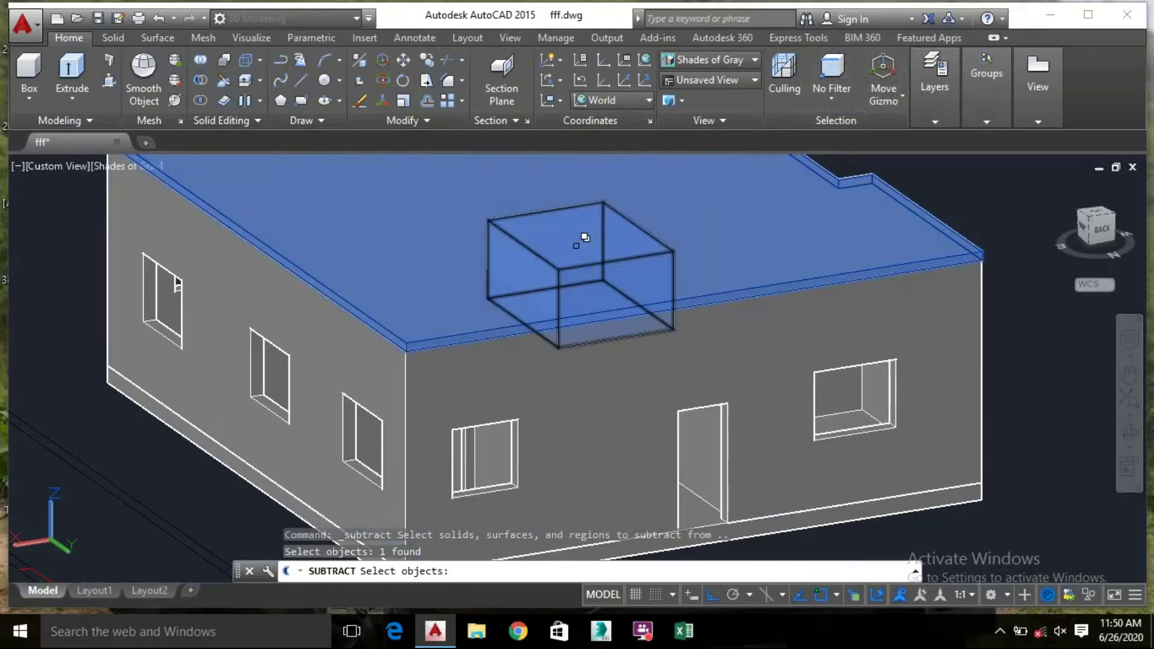
key(Return)
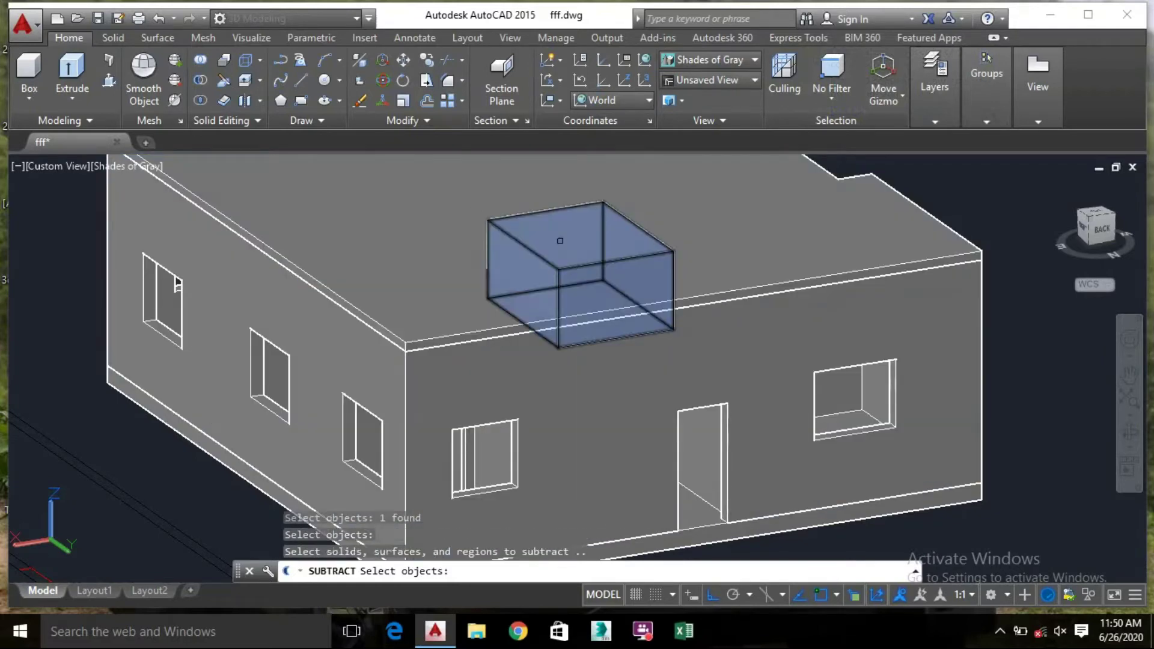
click(559, 241)
click(658, 297)
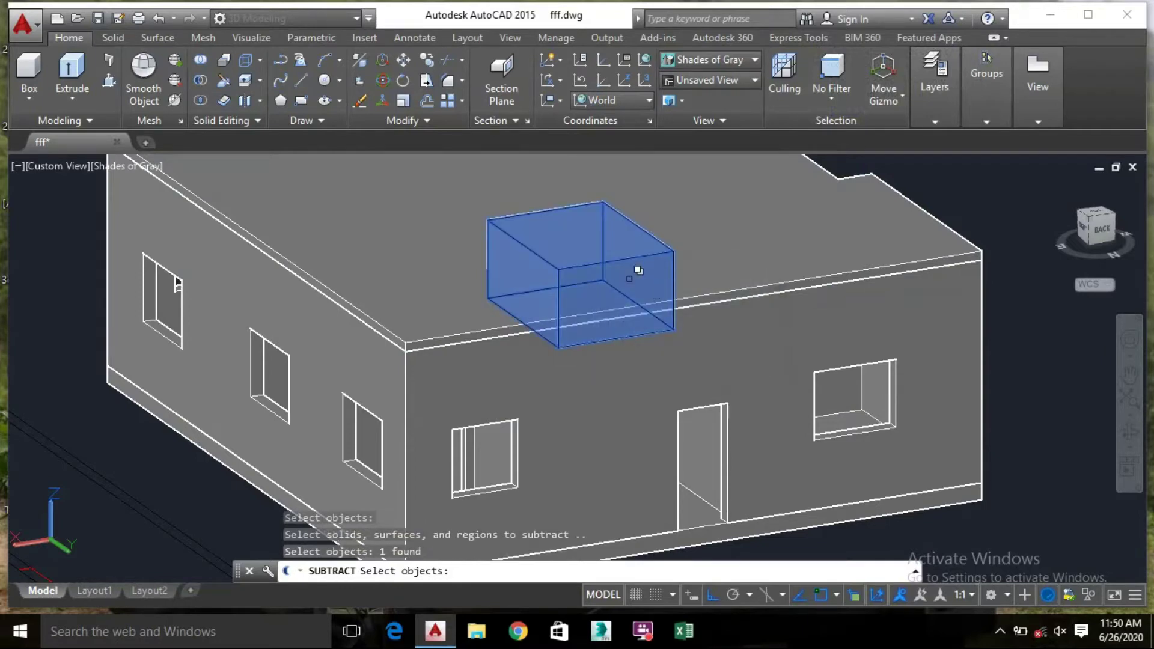
key(Return)
Presspull the slab face of the opening behind the top stair step to the corner of that step
shift+middle_drag(603, 289, 541, 313)
scroll(541, 313, up, 5)
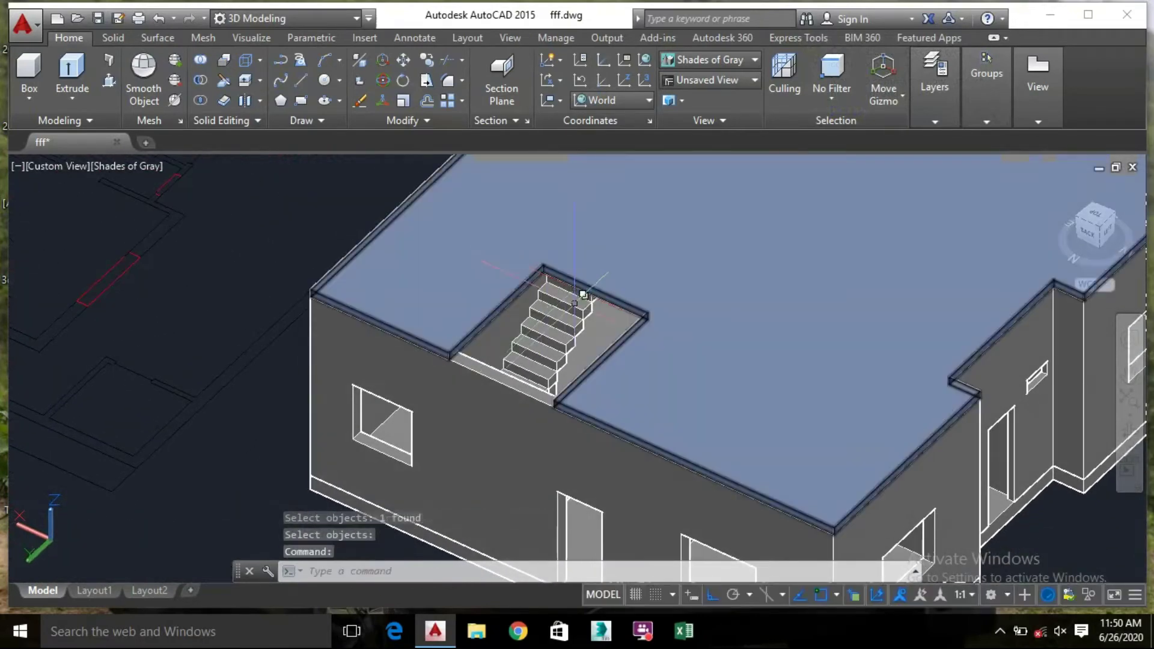
shift+middle_drag(588, 278, 600, 239)
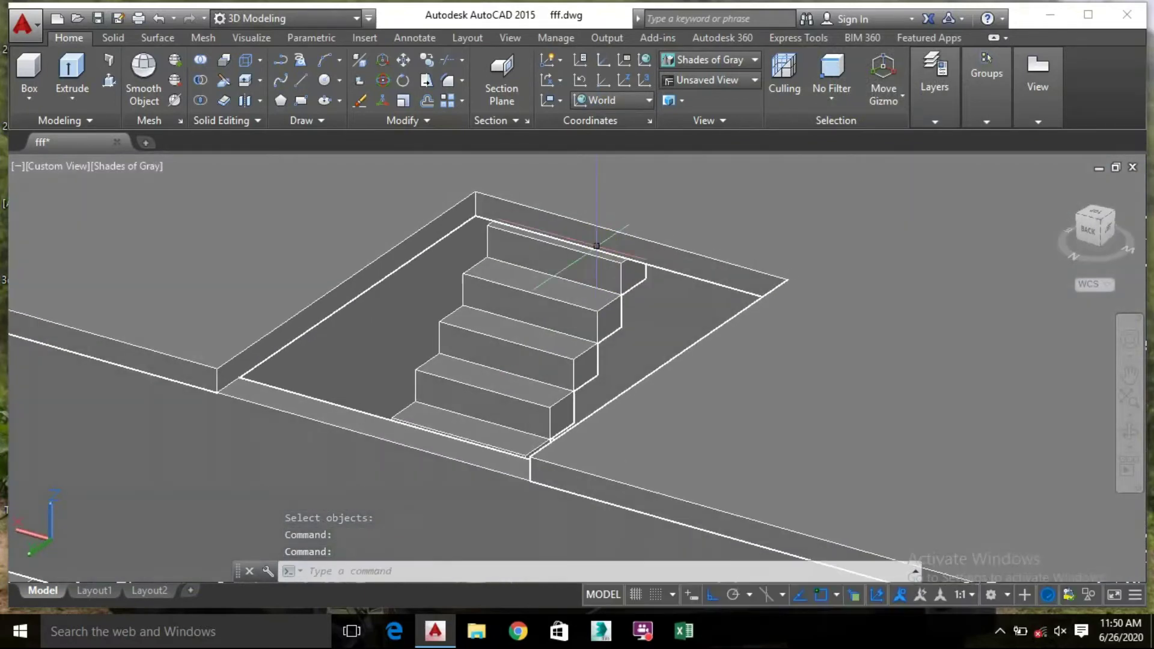
click(109, 79)
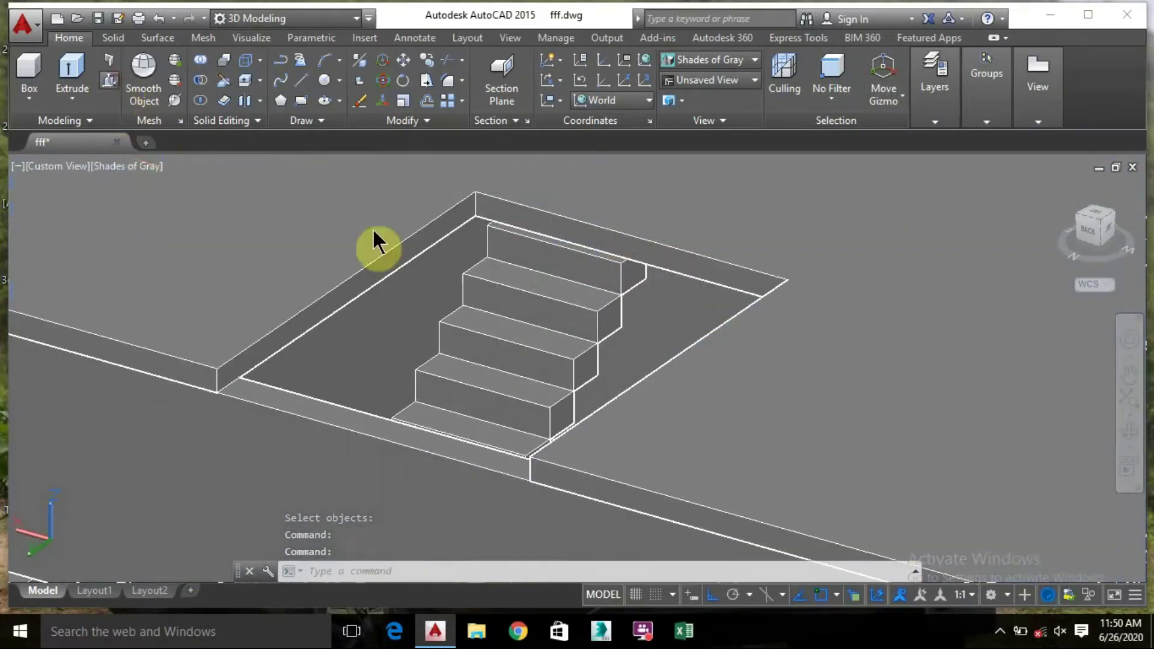
click(565, 237)
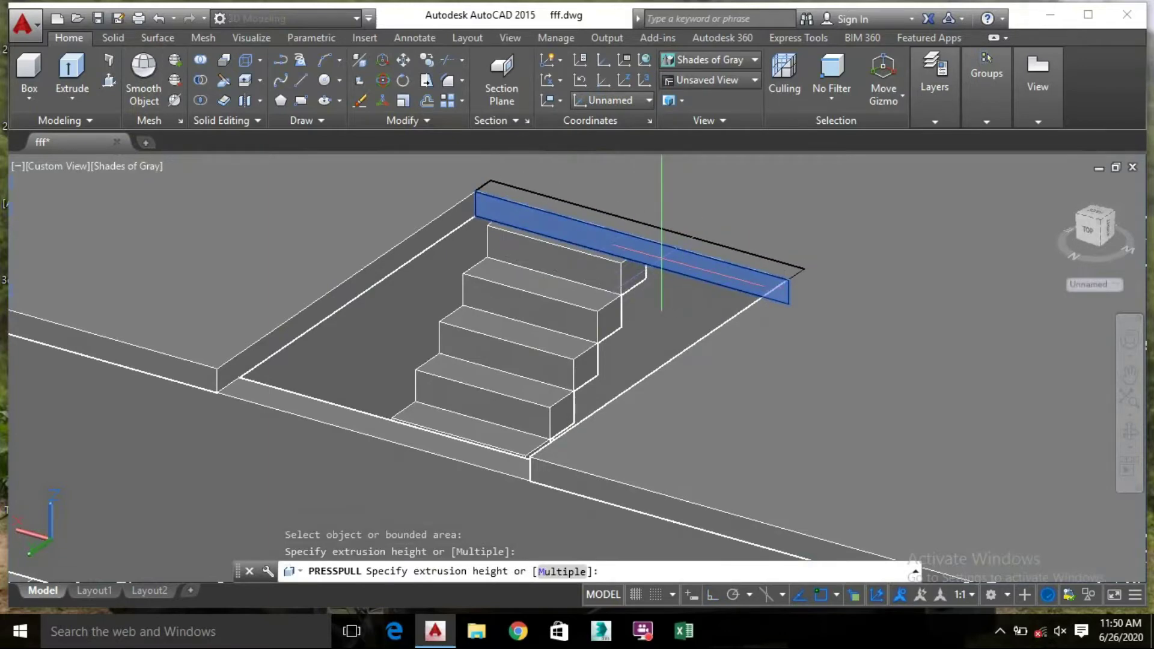
mouse_move(661, 264)
shift+middle_down()
mouse_move(657, 229)
mouse_move(643, 264)
shift+middle_up()
scroll(644, 264, up, 6)
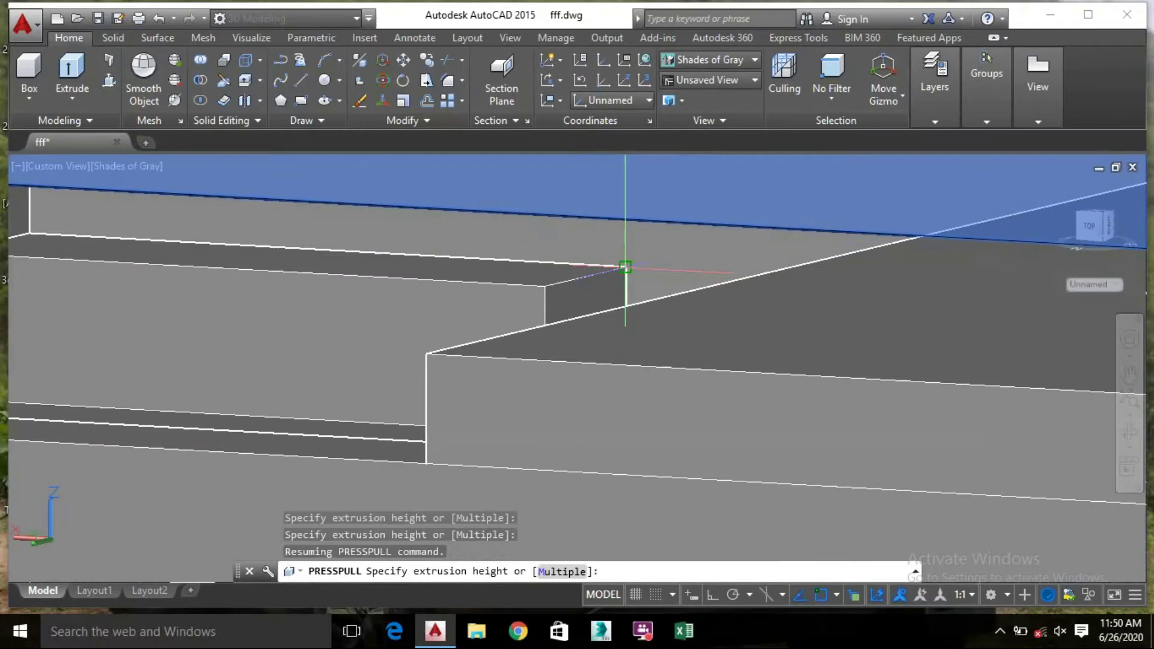
click(626, 268)
scroll(627, 268, down, 5)
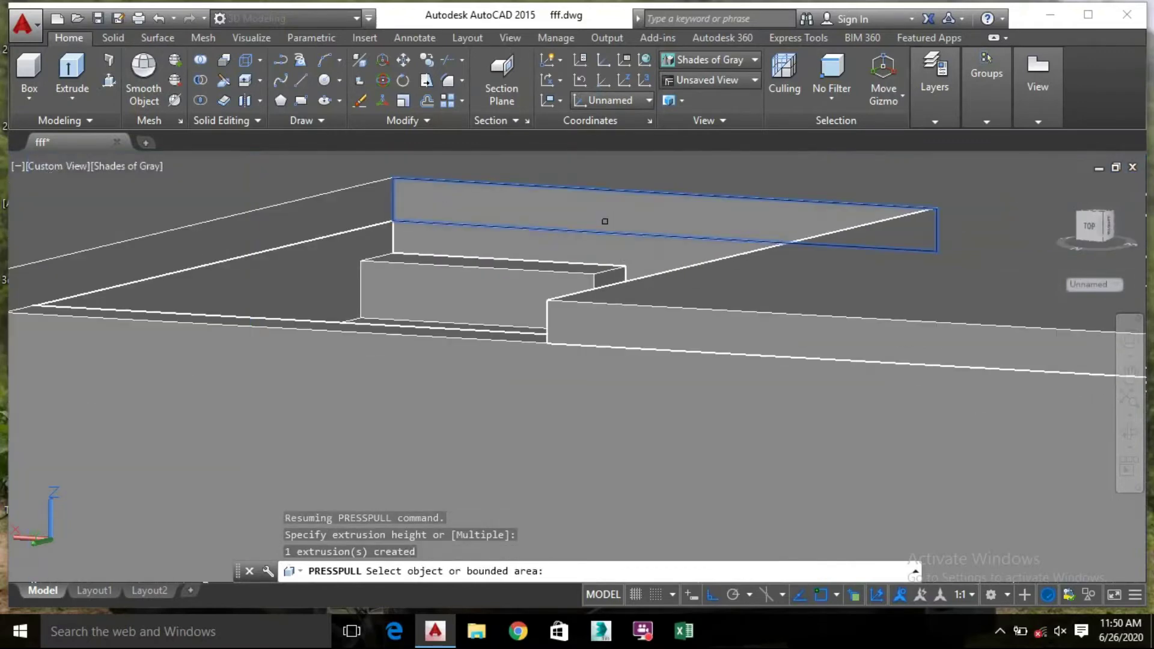
Presspull the top stair tread upward to the underside of the roof slab and end the command
scroll(570, 241, up, 3)
shift+middle_drag(570, 241, 571, 291)
middle_drag(665, 224, 652, 268)
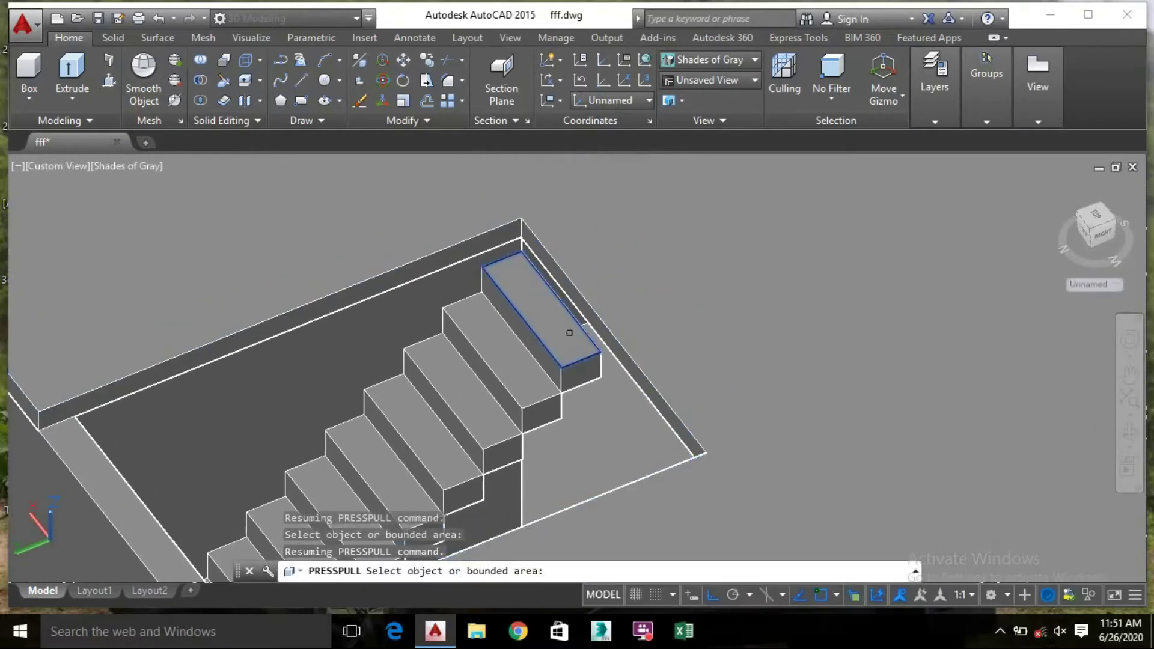
scroll(588, 344, up, 3)
click(598, 354)
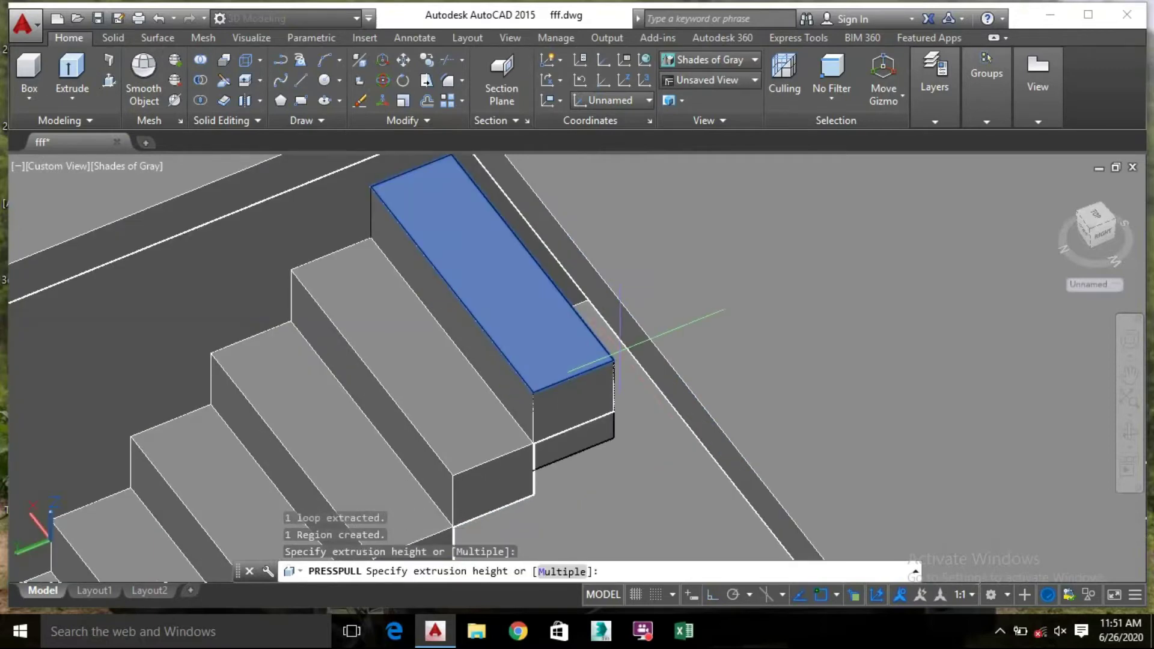
click(618, 337)
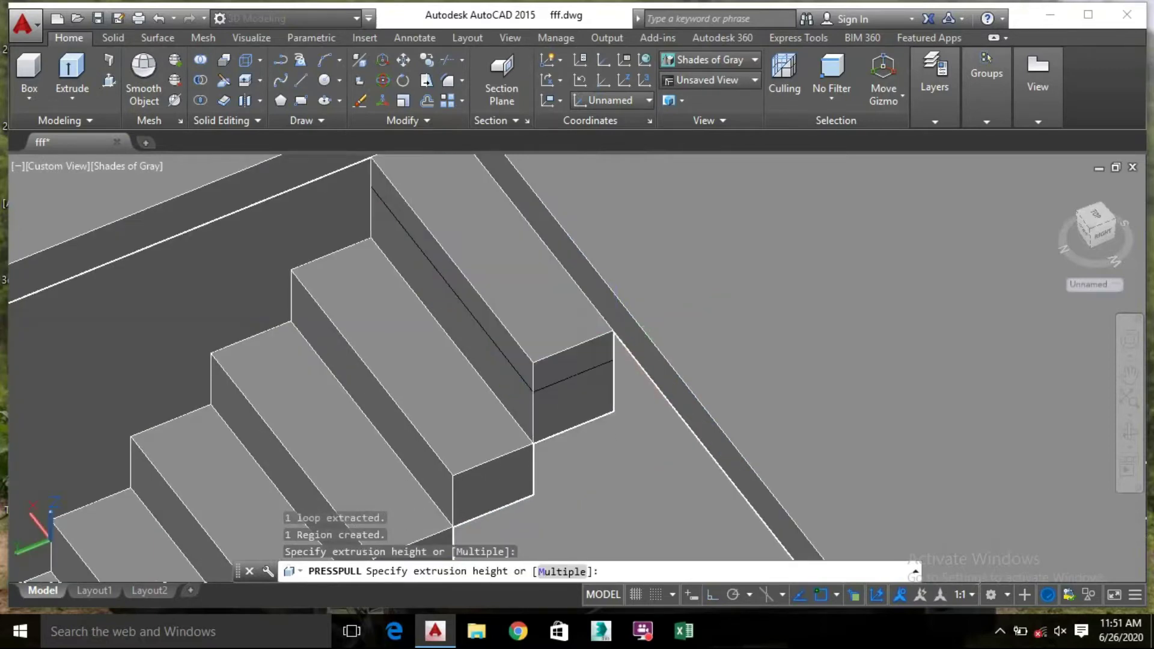
scroll(616, 274, down, 2)
shift+middle_drag(608, 277, 697, 230)
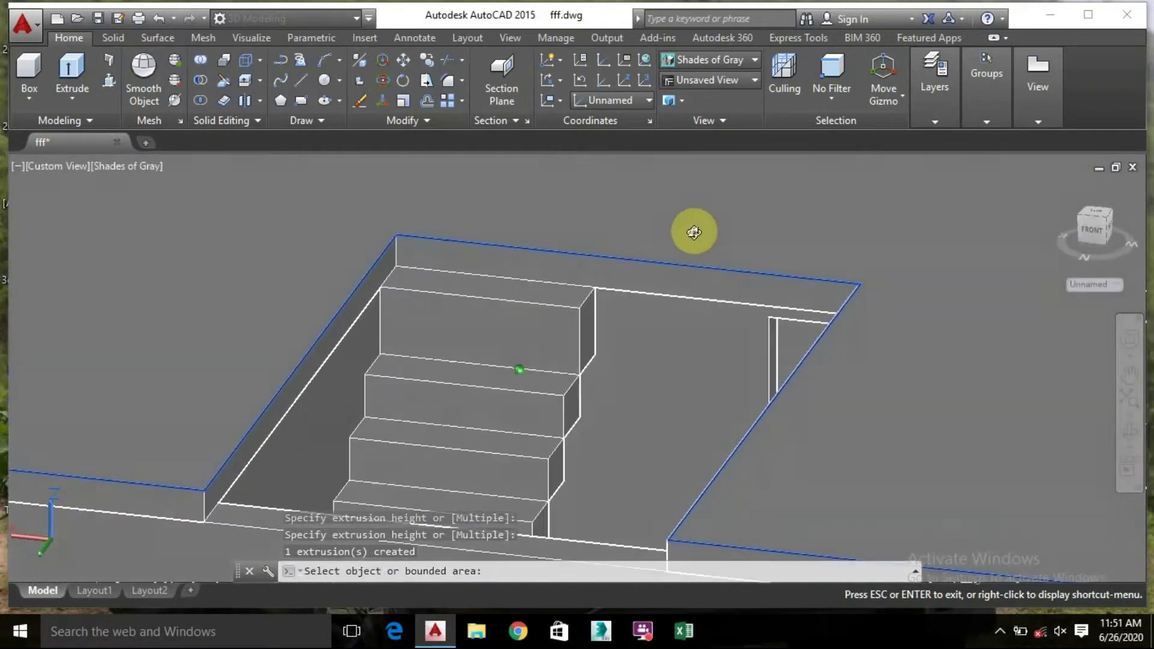
scroll(601, 226, down, 5)
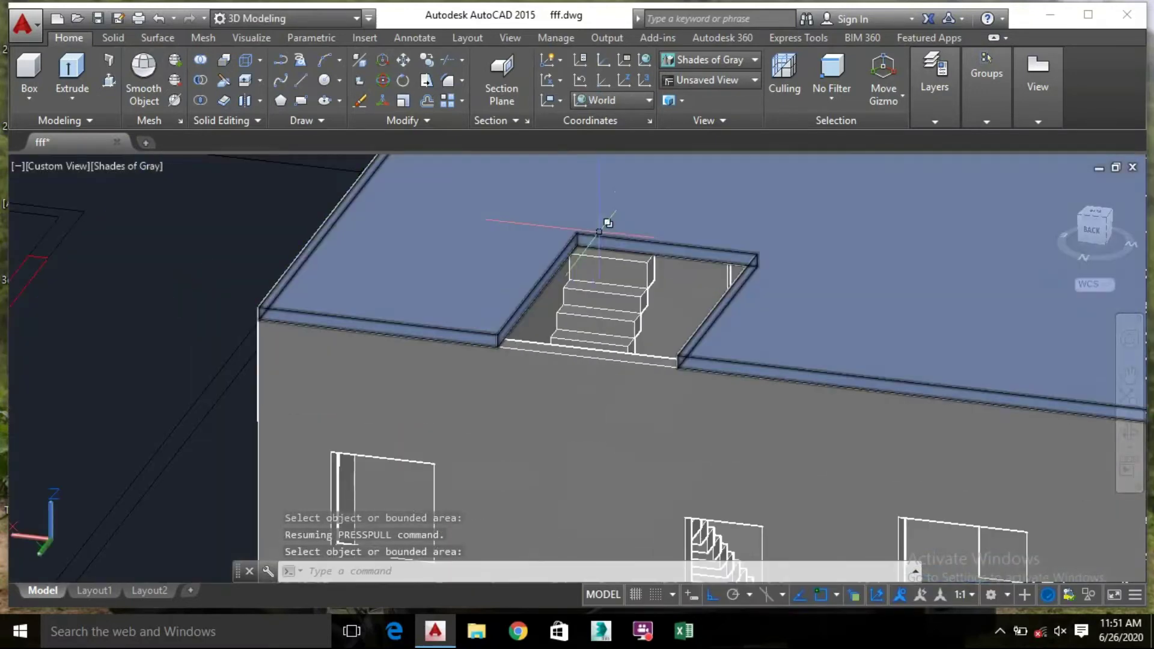
Draw the narrow rectangular base of a wall box on the roof slab along one long edge of the stair opening
shift+middle_drag(600, 206, 675, 260)
key(Escape)
scroll(691, 264, down, 5)
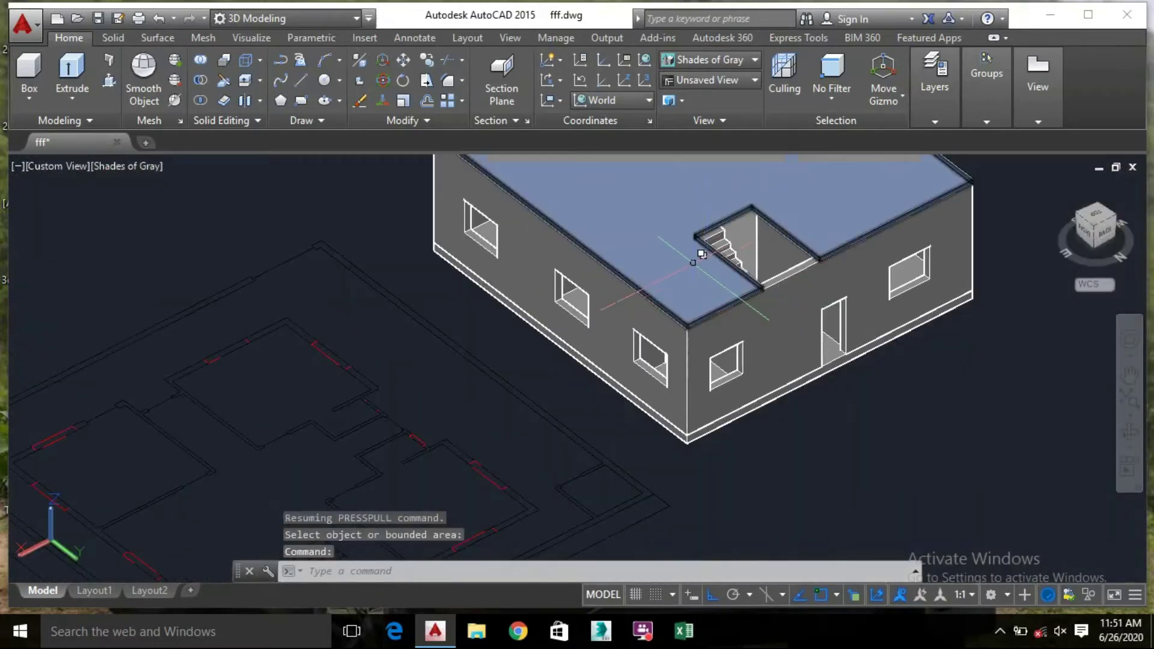
scroll(715, 256, down, 1)
scroll(741, 401, up, 1)
shift+middle_drag(717, 300, 623, 271)
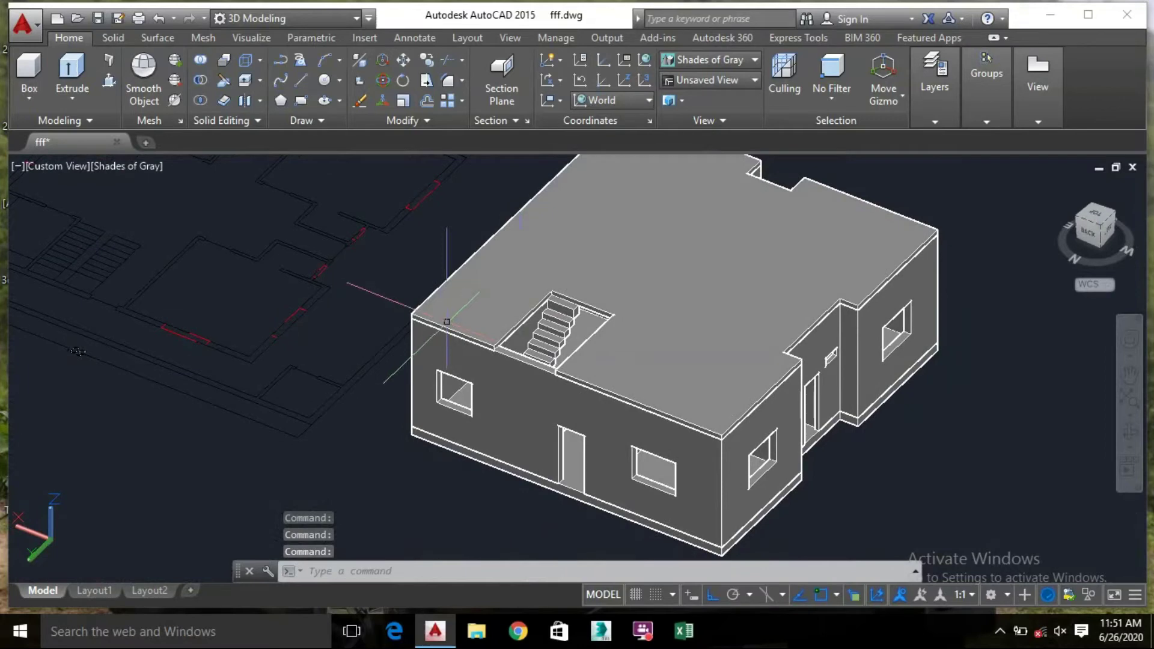
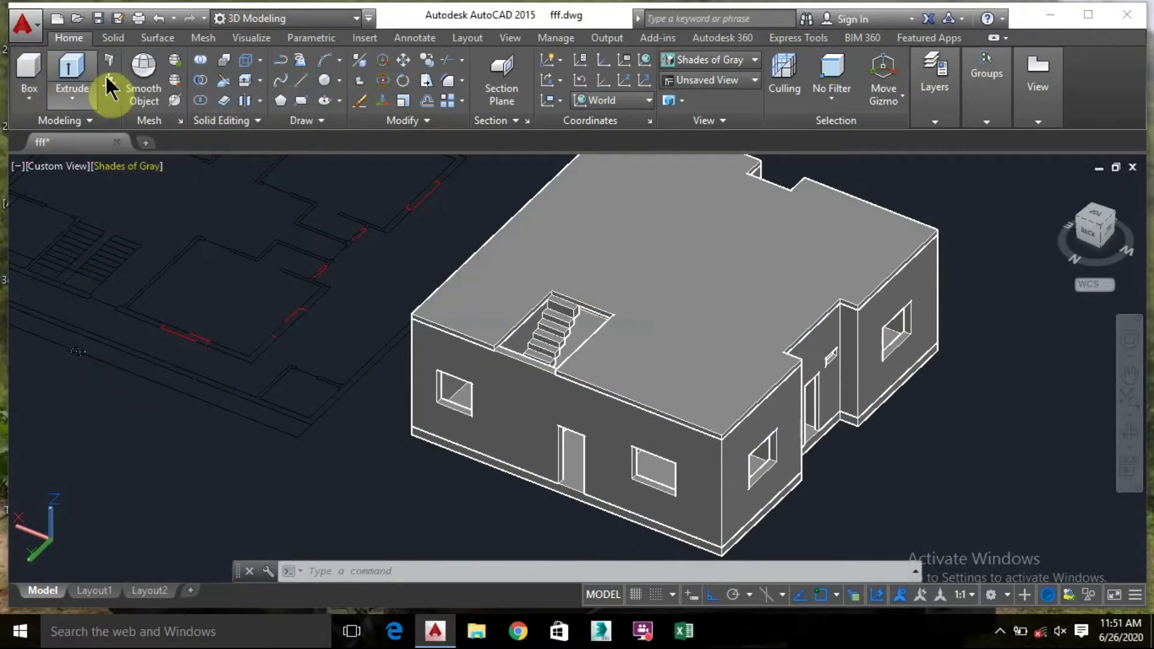
click(32, 71)
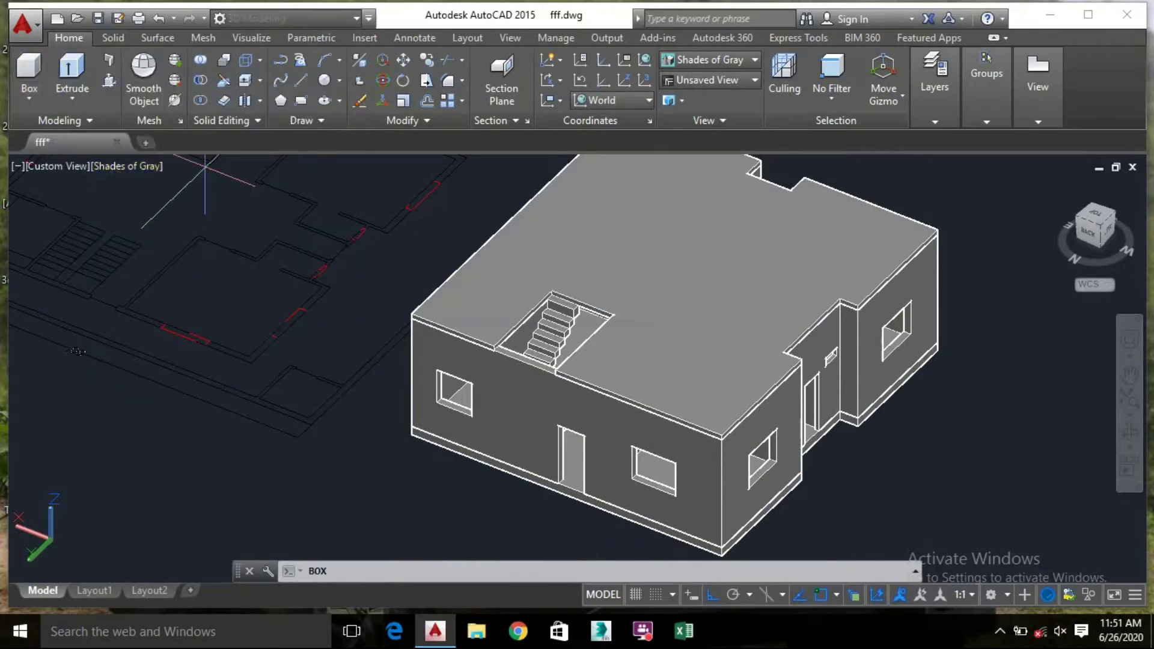
scroll(541, 355, up, 10)
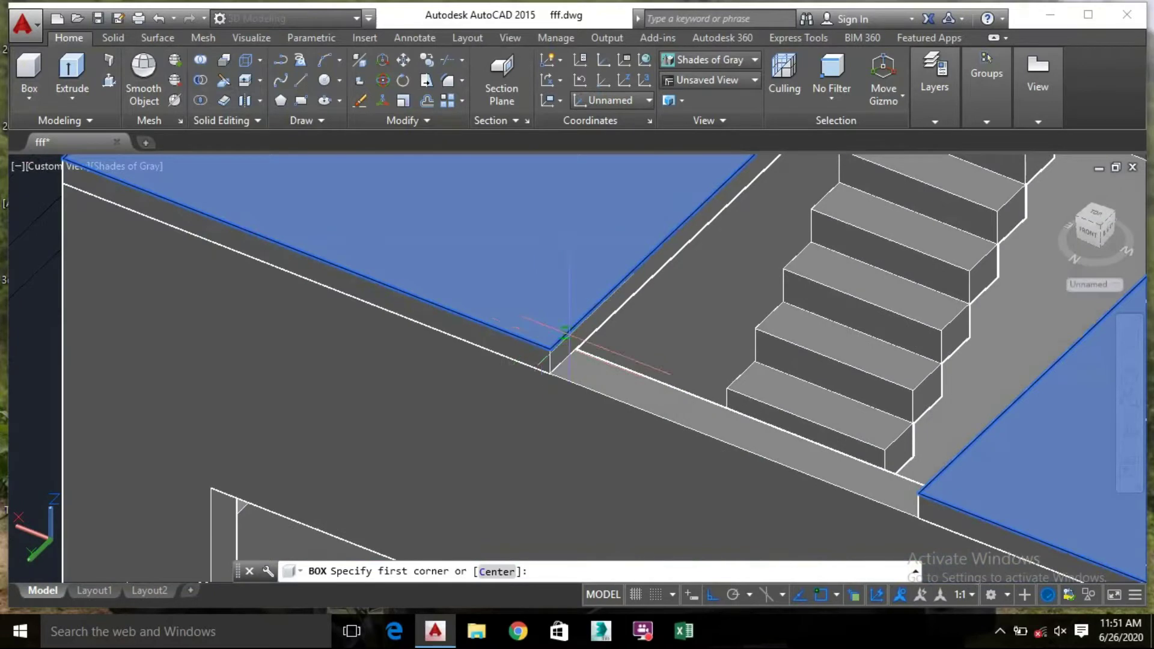
click(549, 348)
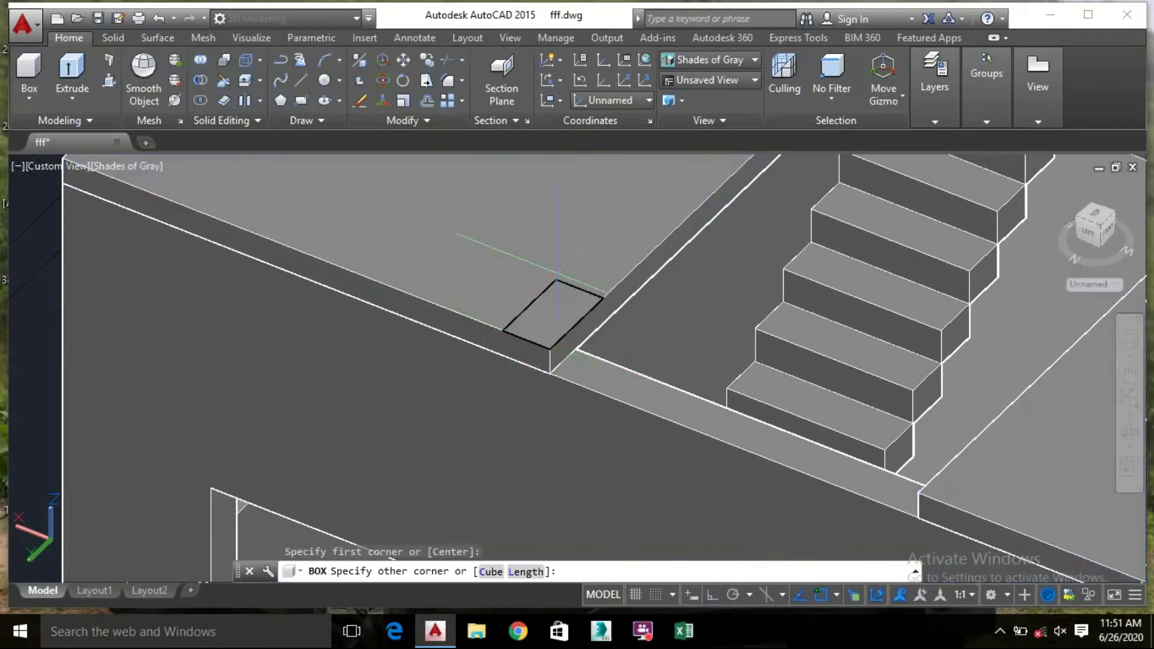
scroll(569, 261, down, 2)
scroll(595, 228, down, 2)
middle_drag(586, 230, 511, 335)
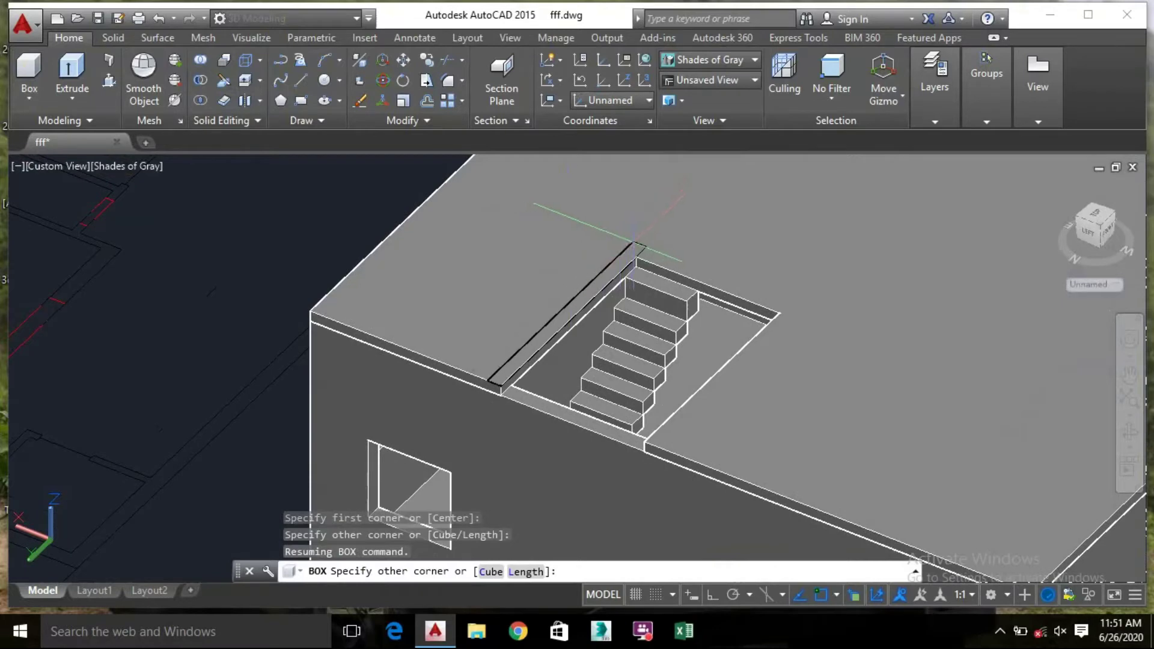
scroll(636, 250, up, 2)
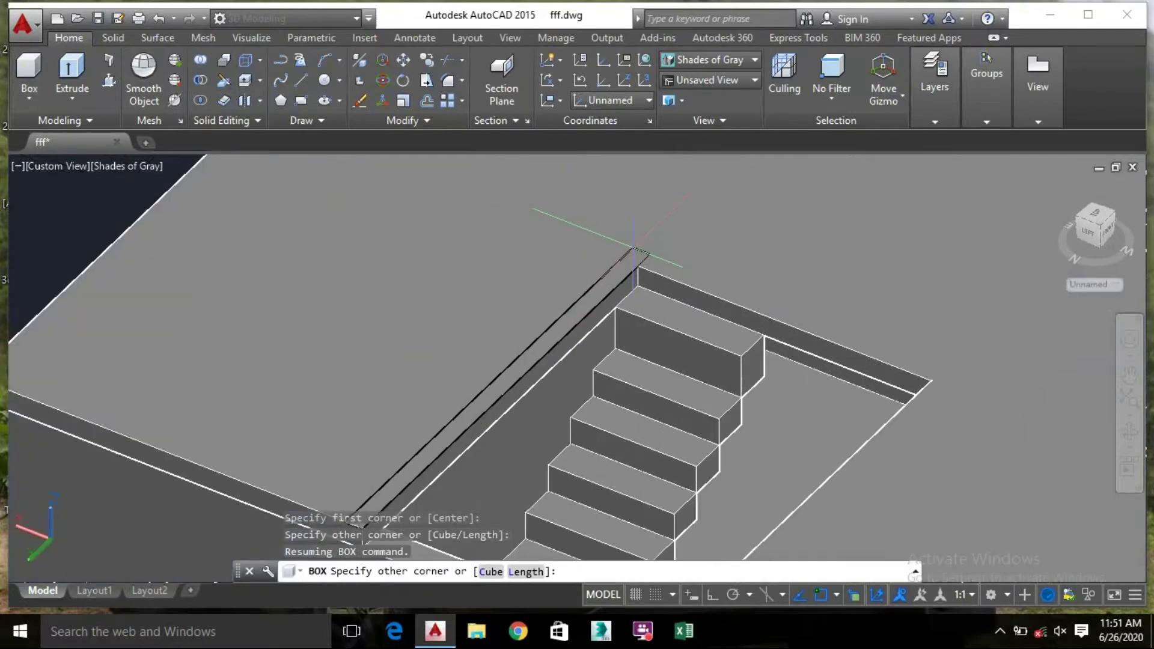
click(635, 248)
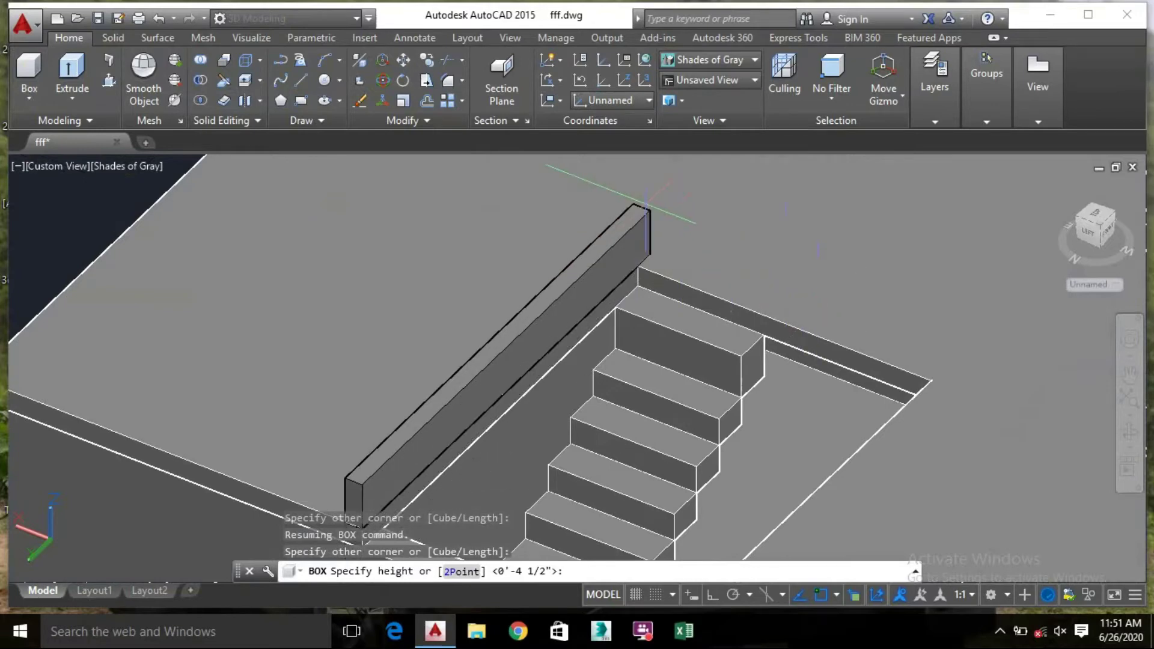
Set the height of the wall box beside the stair opening to 8'
scroll(646, 207, down, 3)
middle_drag(611, 181, 611, 258)
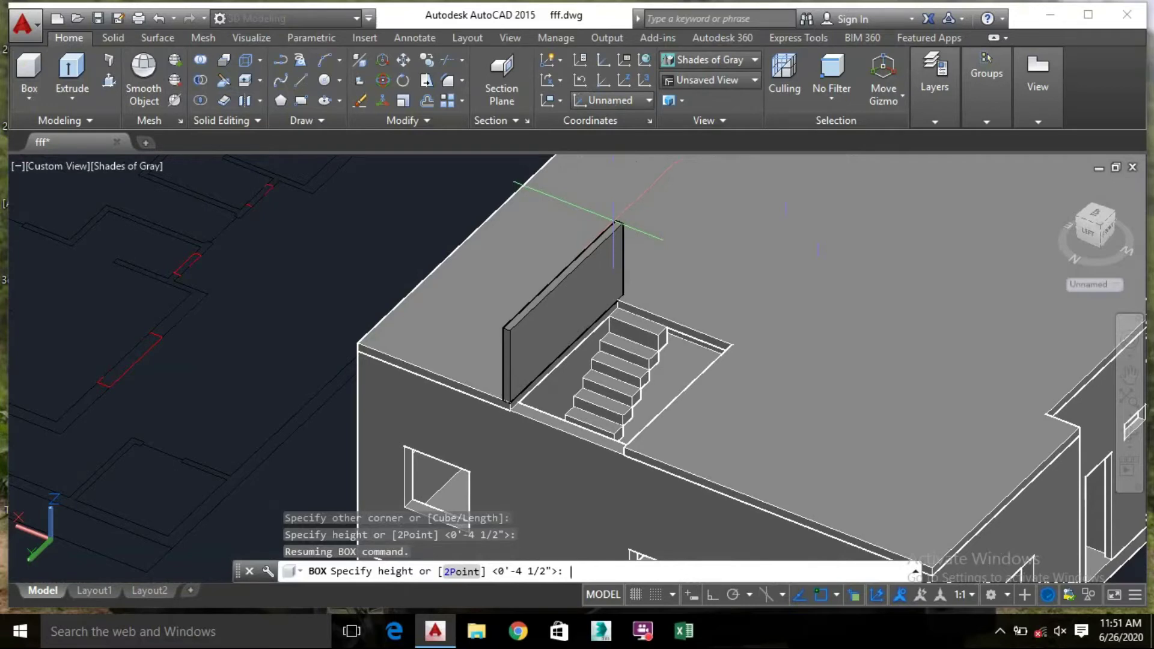
key(Return)
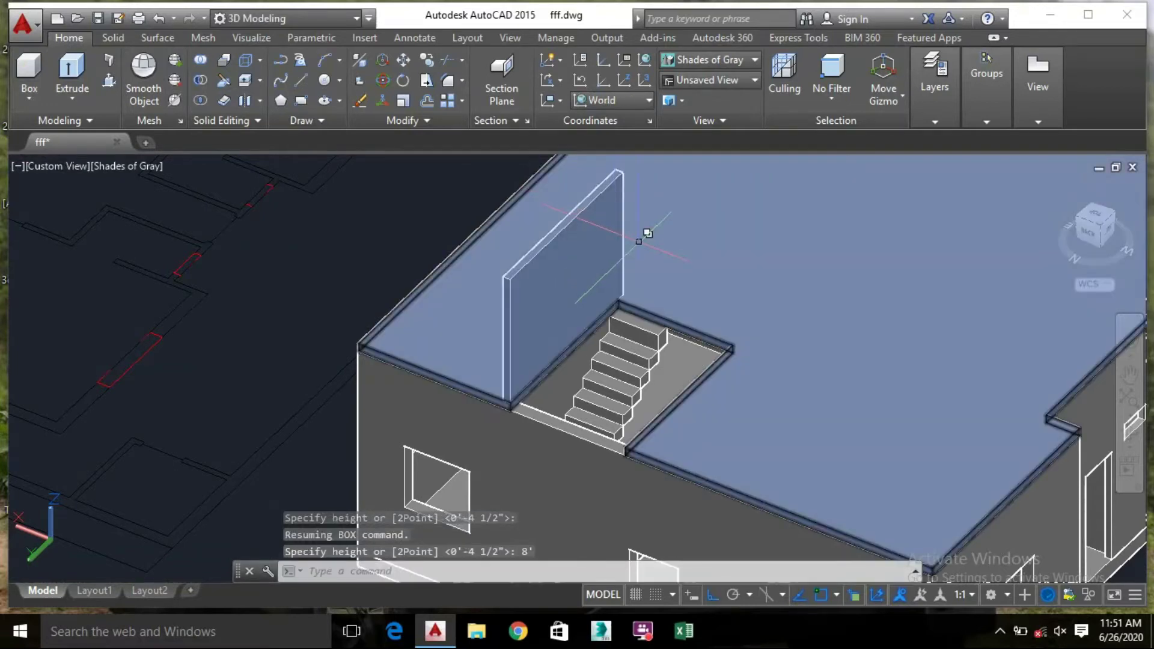
Copy the wall from its lower corner to the opposite long edge of the stair opening and end the command
click(542, 298)
click(601, 360)
right_click(523, 305)
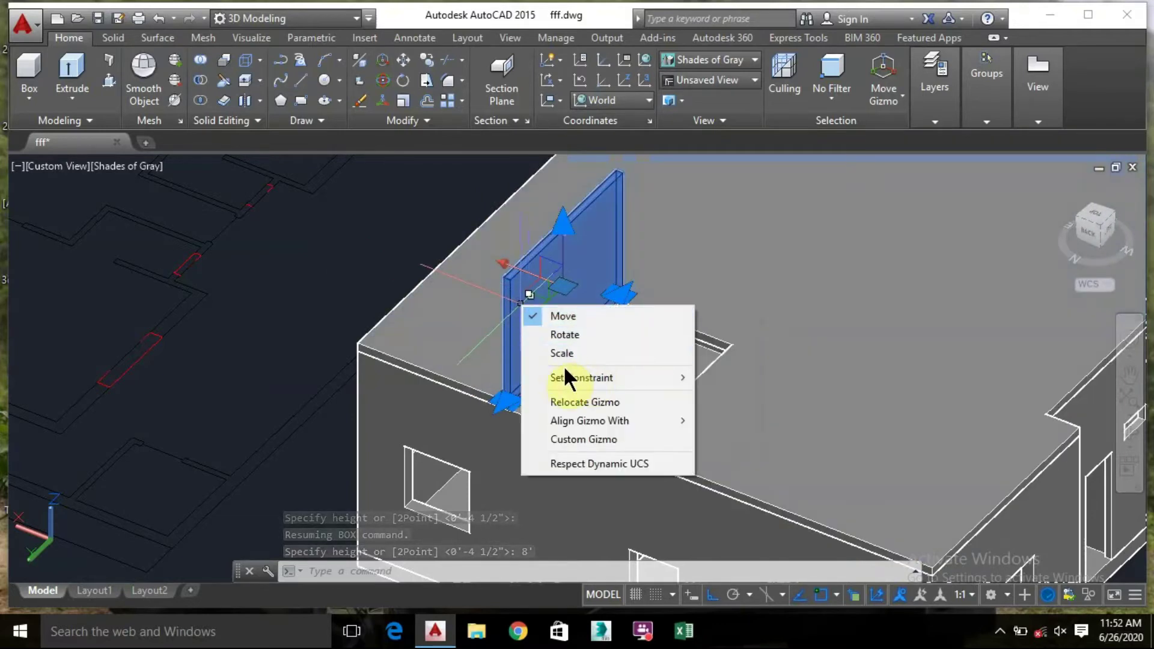
right_click(585, 247)
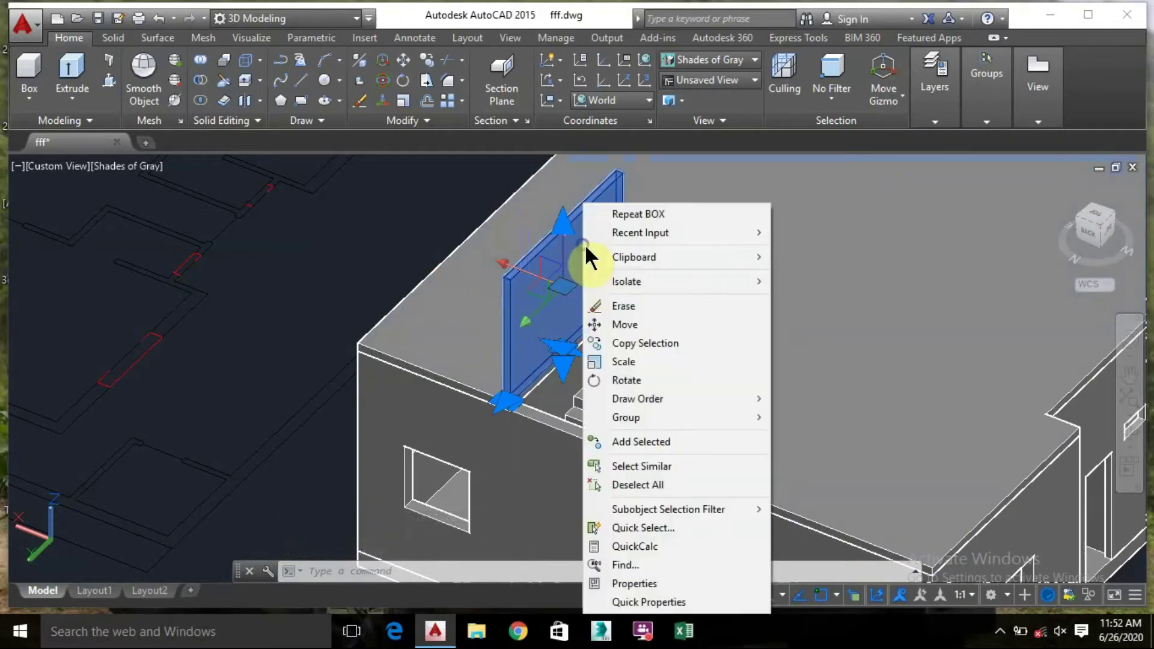
click(620, 343)
scroll(545, 402, up, 3)
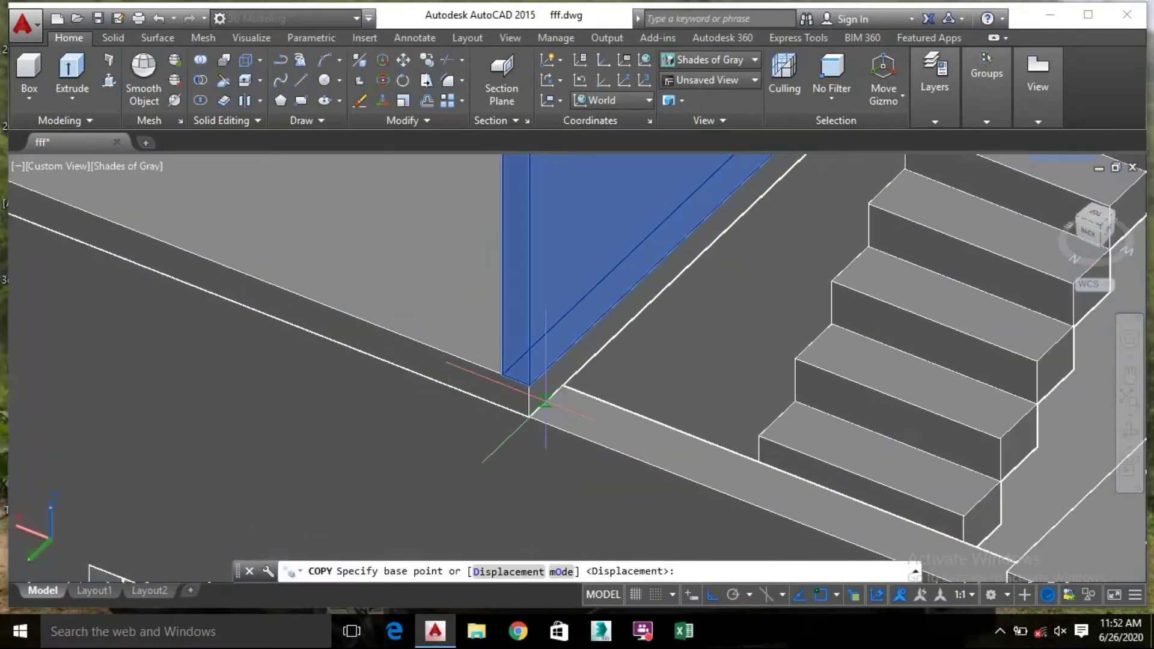
click(502, 373)
shift+middle_drag(515, 391, 655, 373)
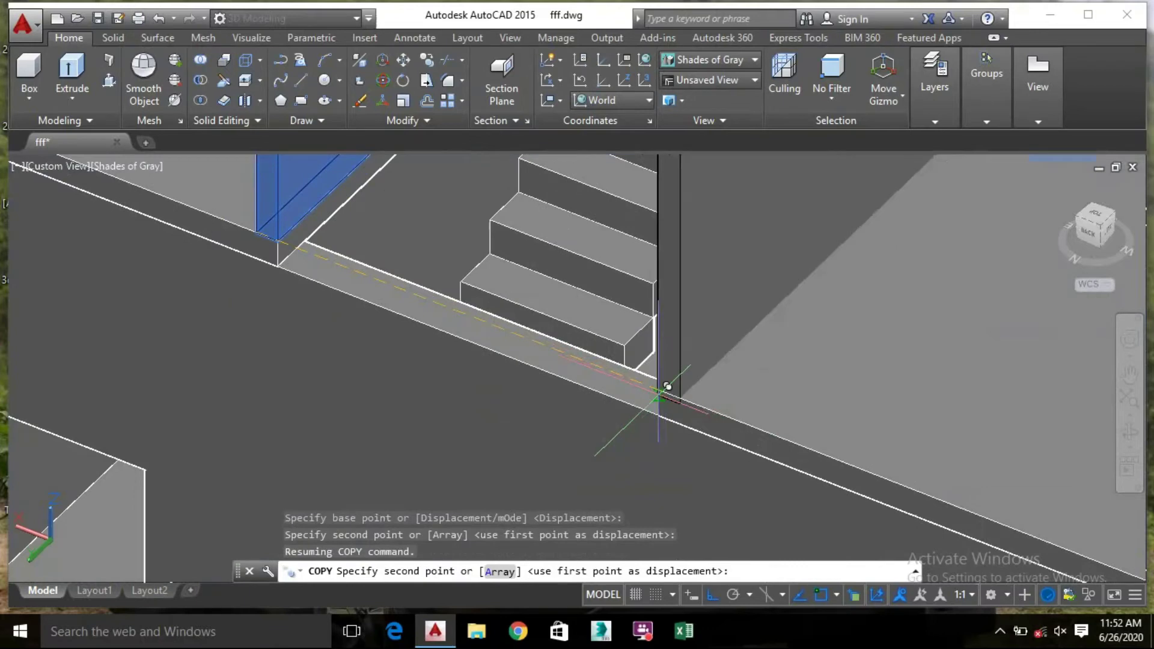
click(667, 383)
scroll(667, 383, down, 3)
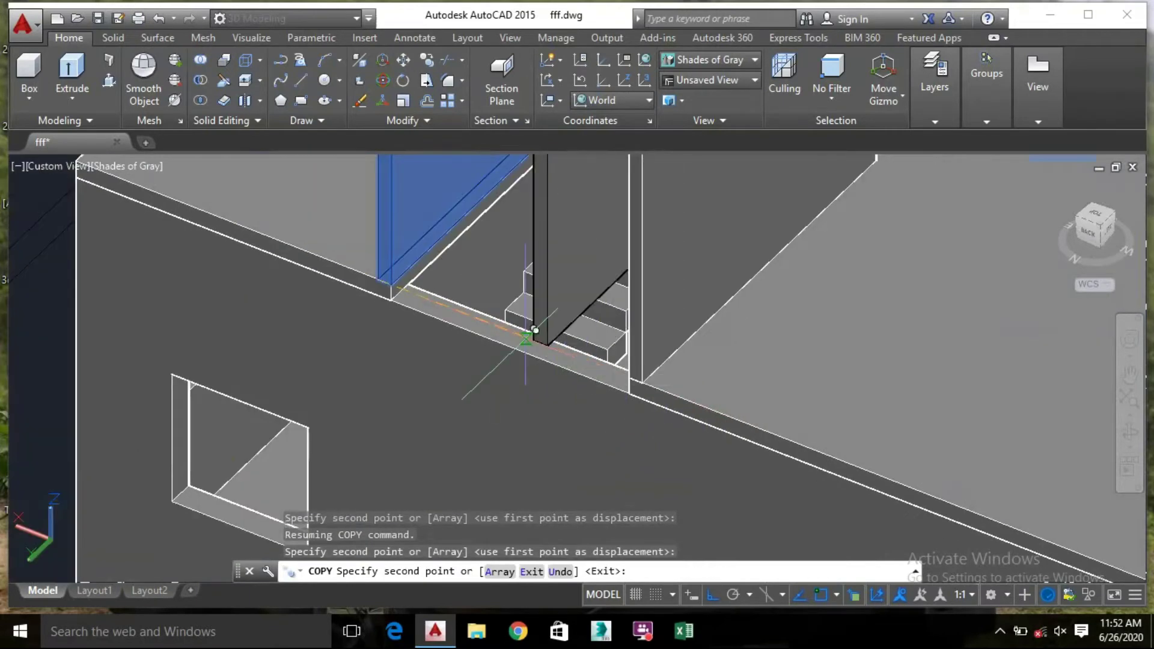
key(Escape)
scroll(577, 271, down, 3)
shift+middle_drag(580, 259, 414, 390)
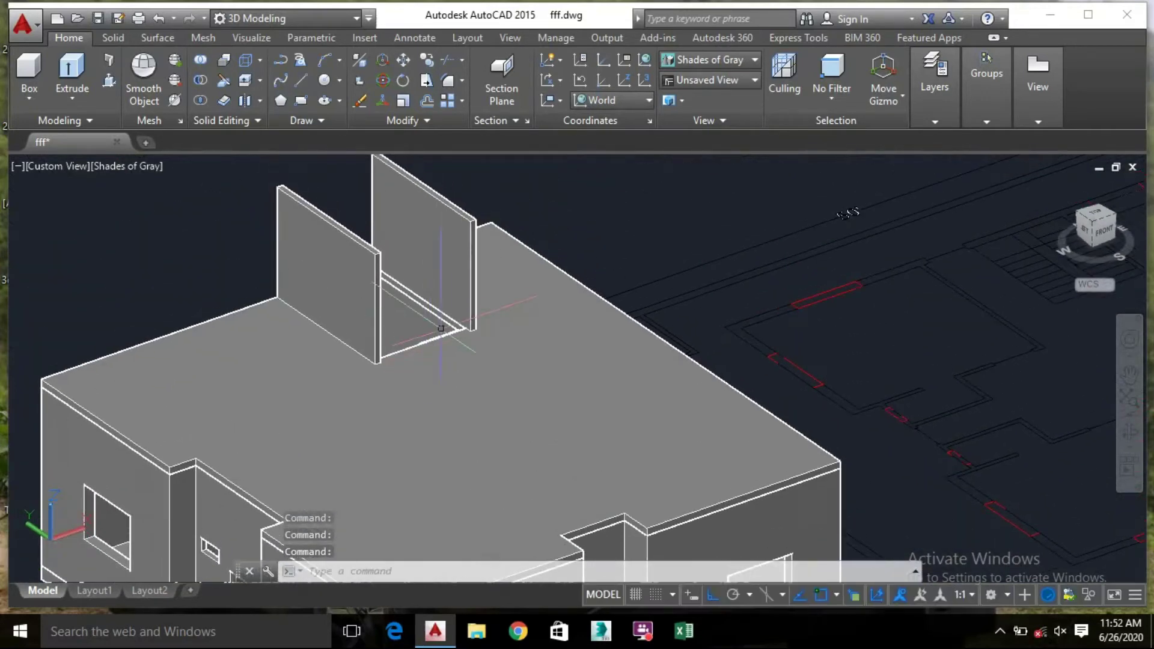
scroll(484, 288, up, 6)
scroll(455, 304, up, 2)
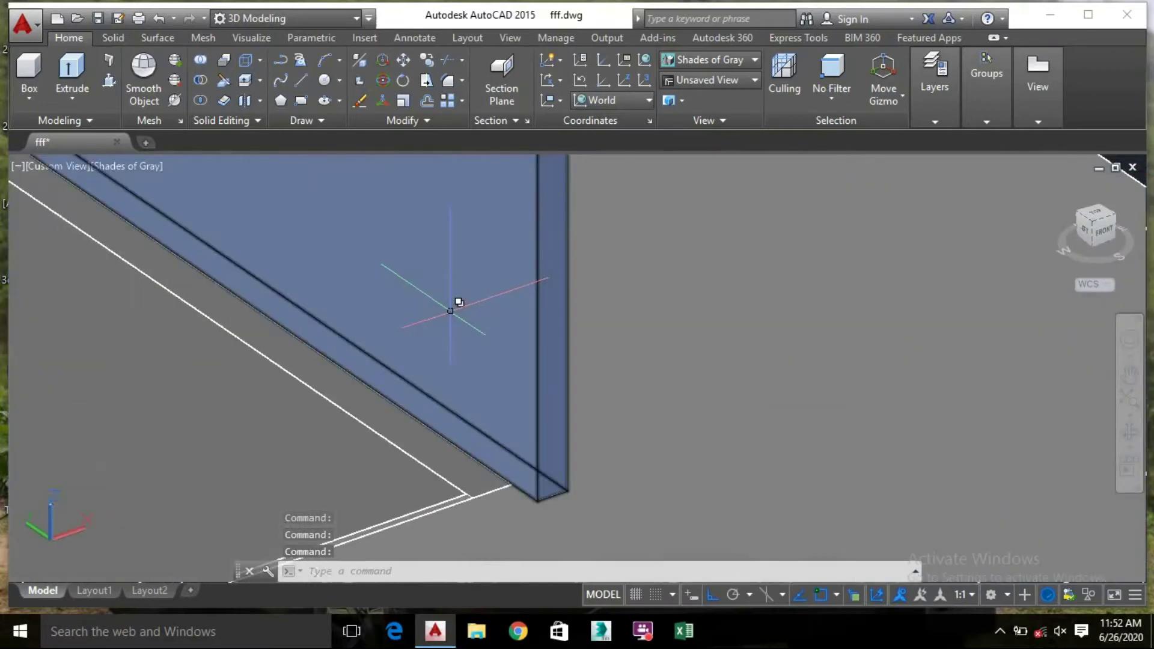
scroll(453, 304, down, 2)
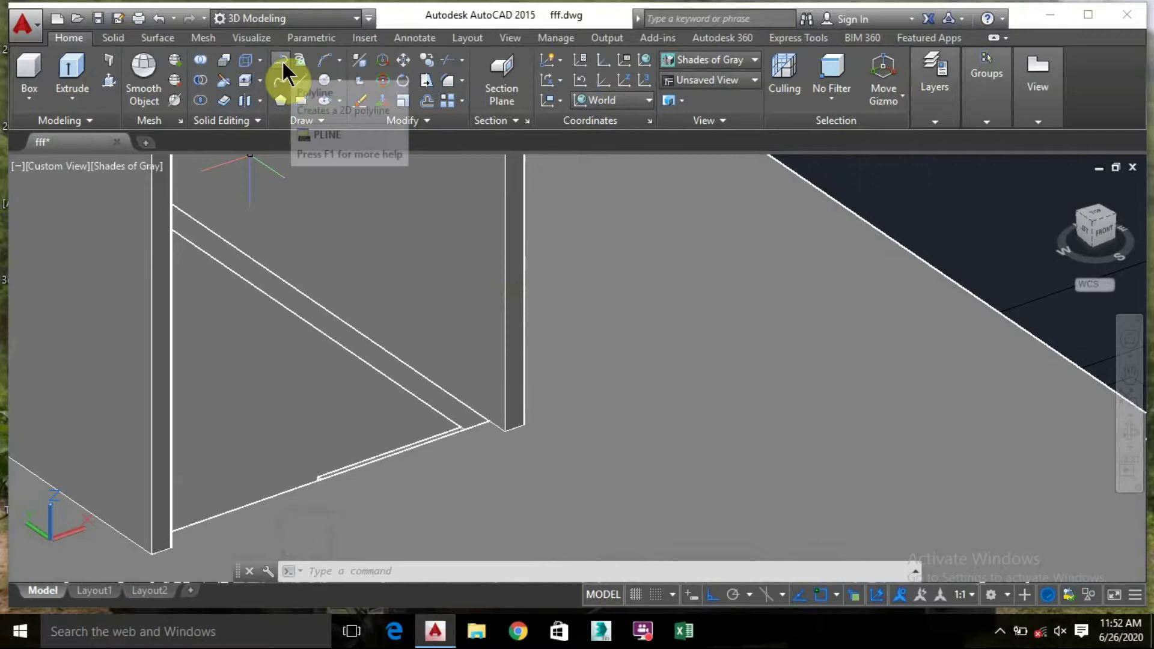
click(281, 80)
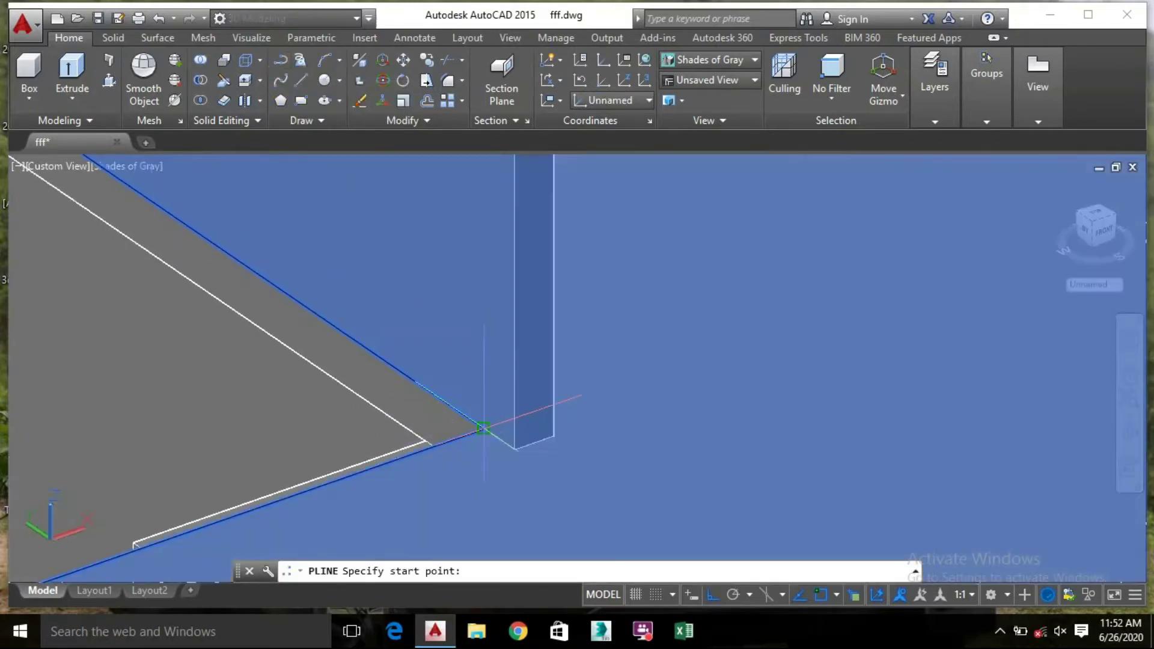
click(483, 427)
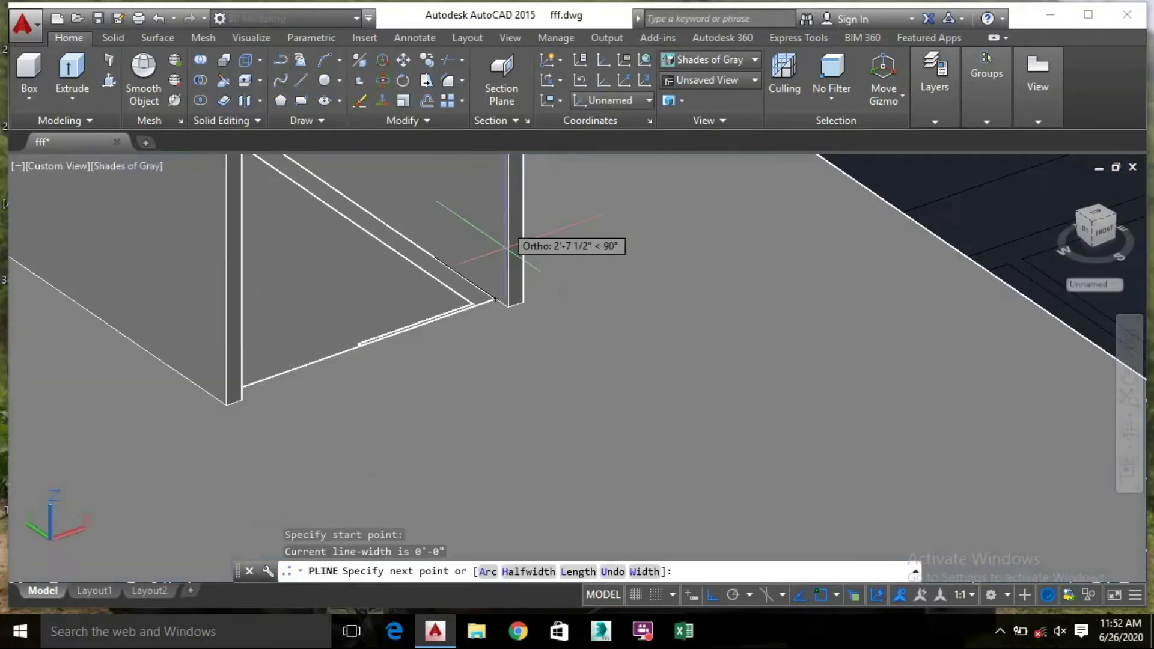
key(Escape)
middle_drag(443, 304, 510, 413)
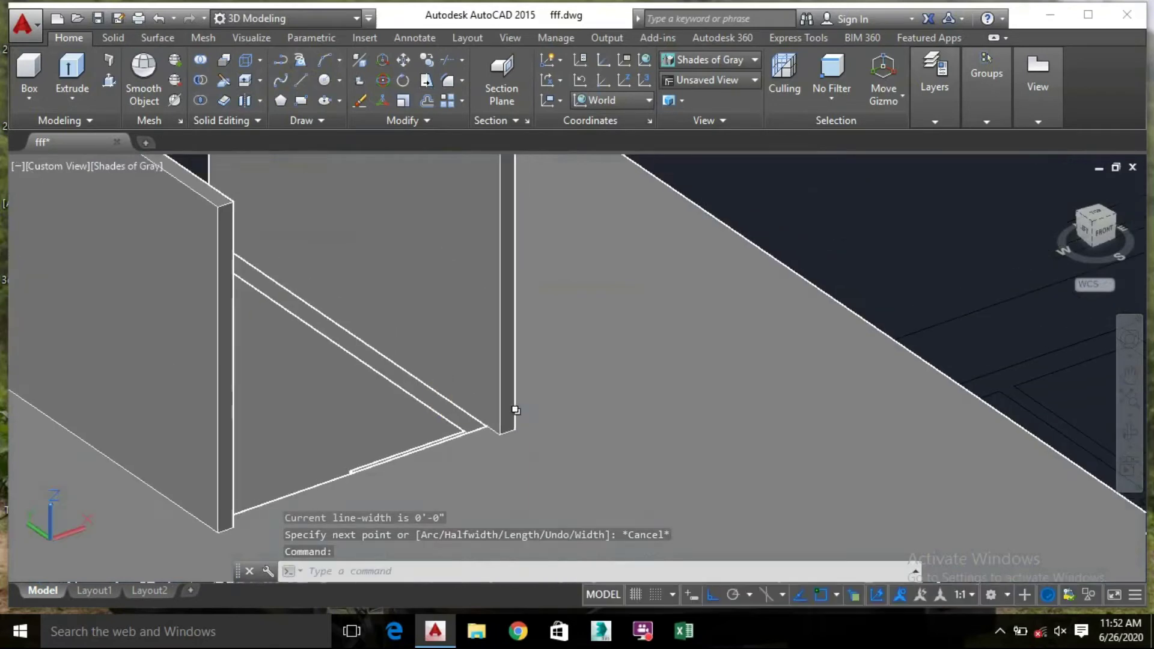
Draw a vertical polyline on the wall's inner face from the slab opening corner to the wall's top edge
key(Return)
scroll(492, 420, up, 2)
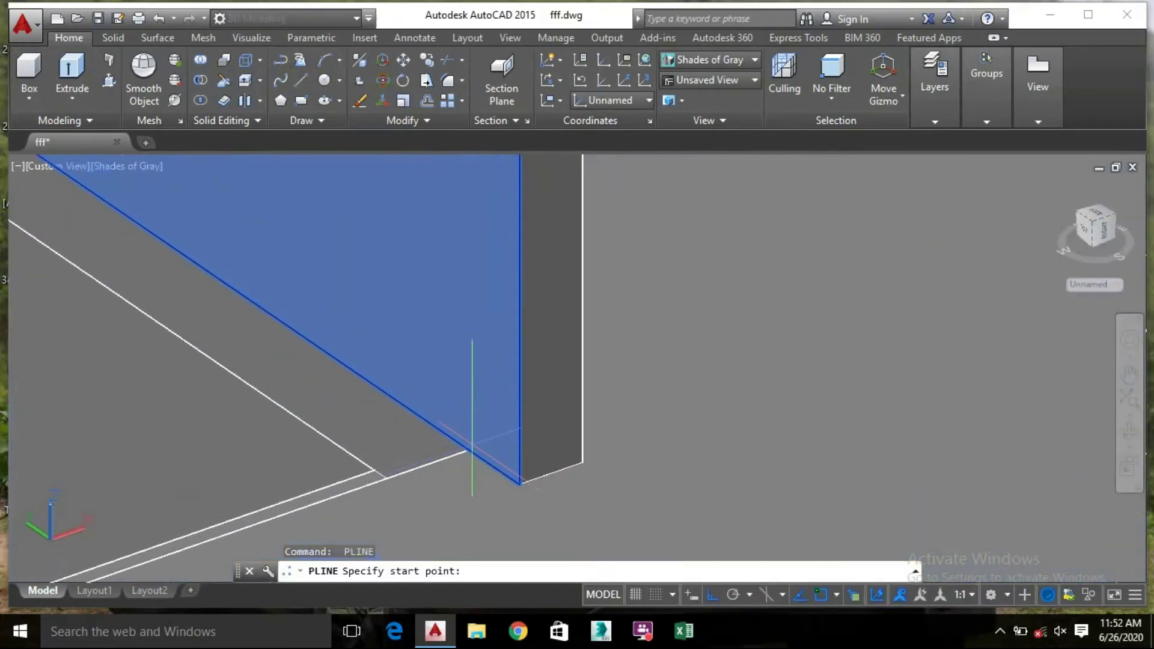
click(469, 451)
scroll(498, 270, up, 3)
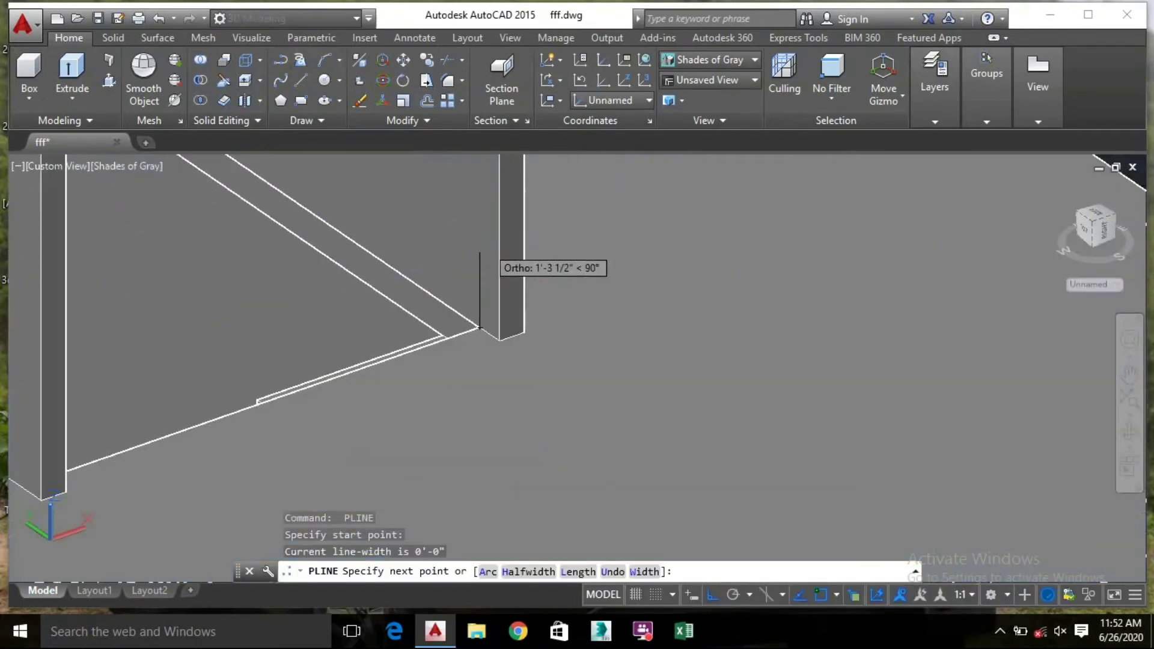
middle_drag(499, 271, 507, 489)
scroll(494, 202, down, 2)
middle_drag(494, 201, 509, 411)
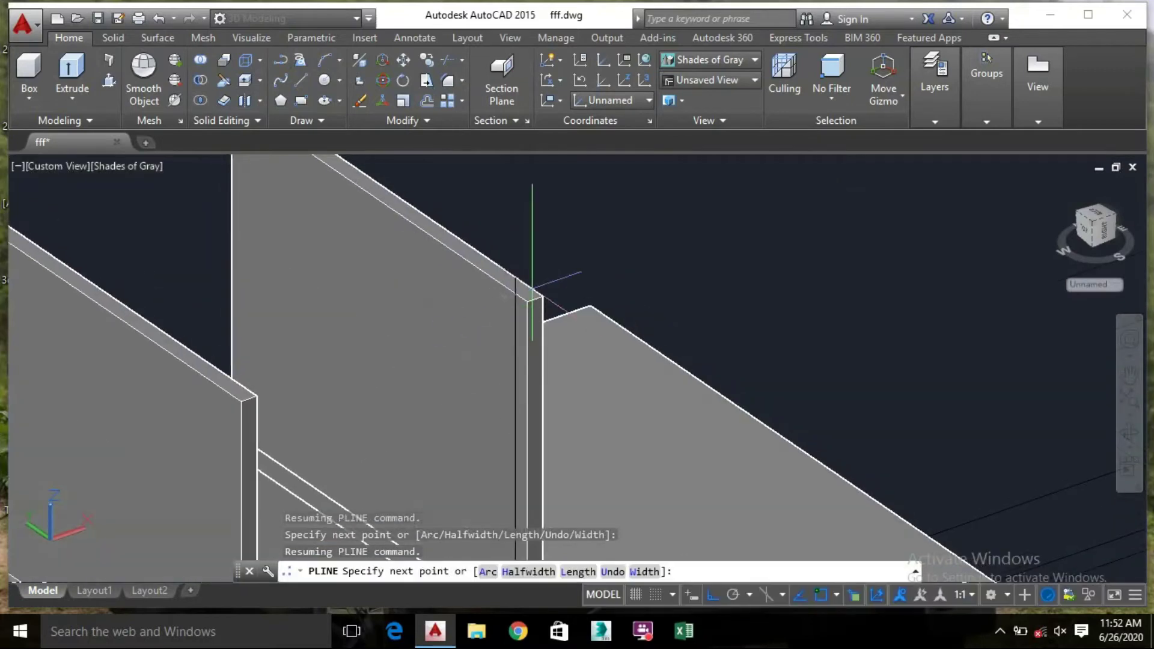
click(514, 295)
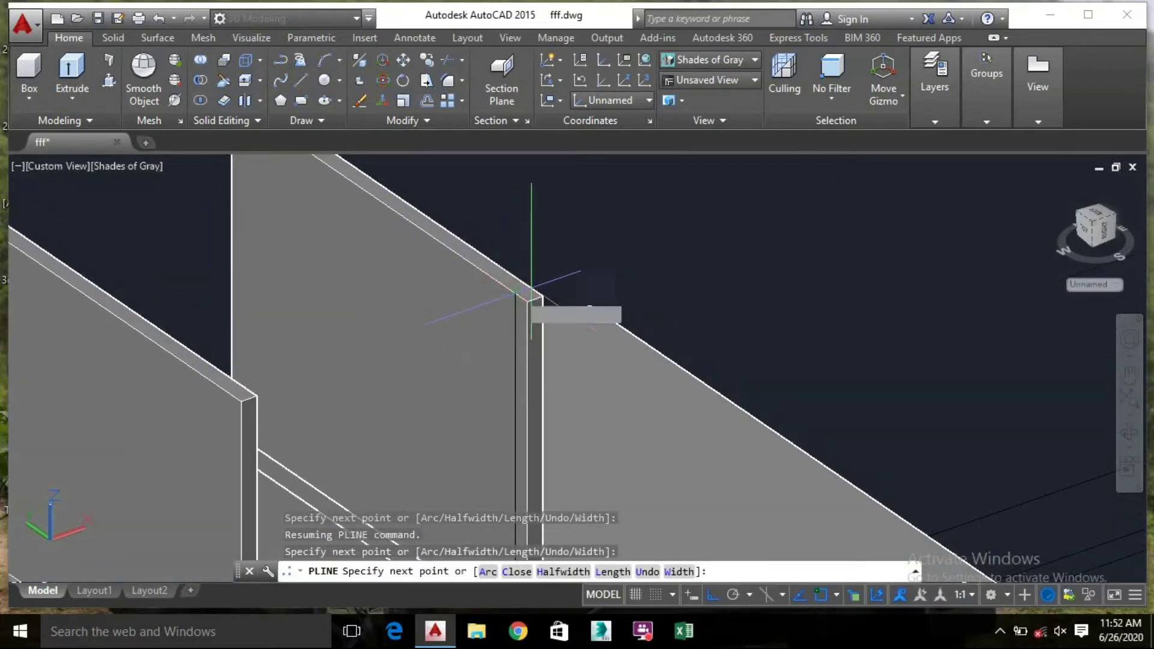
key(Escape)
Presspull the narrow strip between the polyline and the wall's end across the opening to the opposite wall
scroll(523, 292, down, 3)
middle_drag(529, 253, 552, 168)
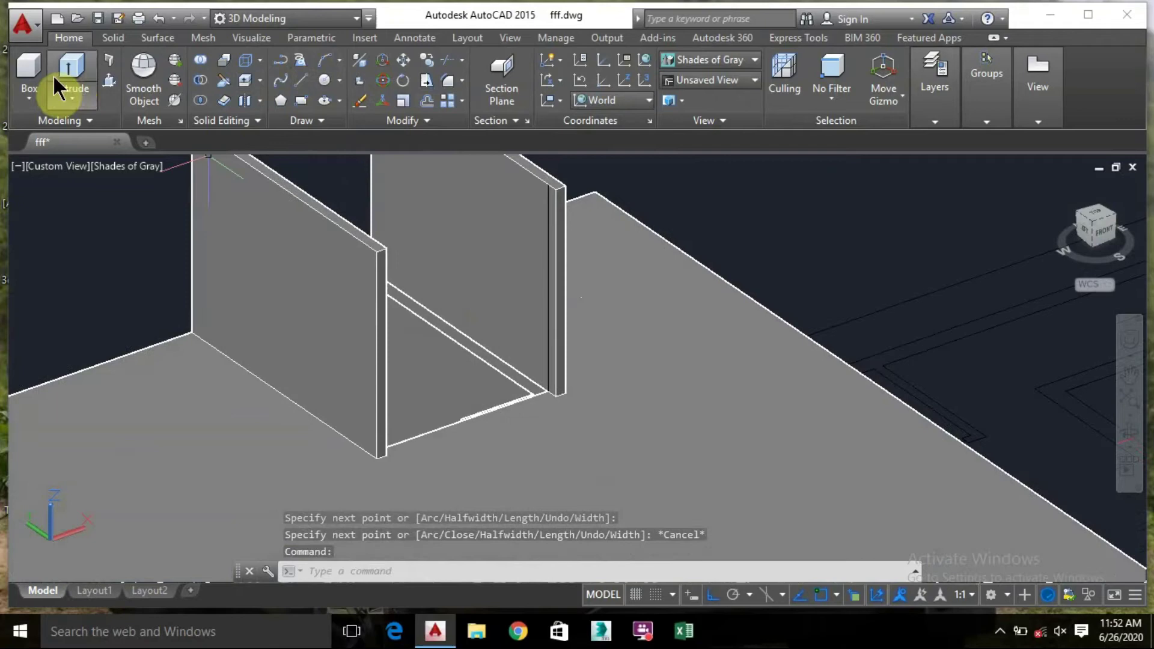
click(107, 83)
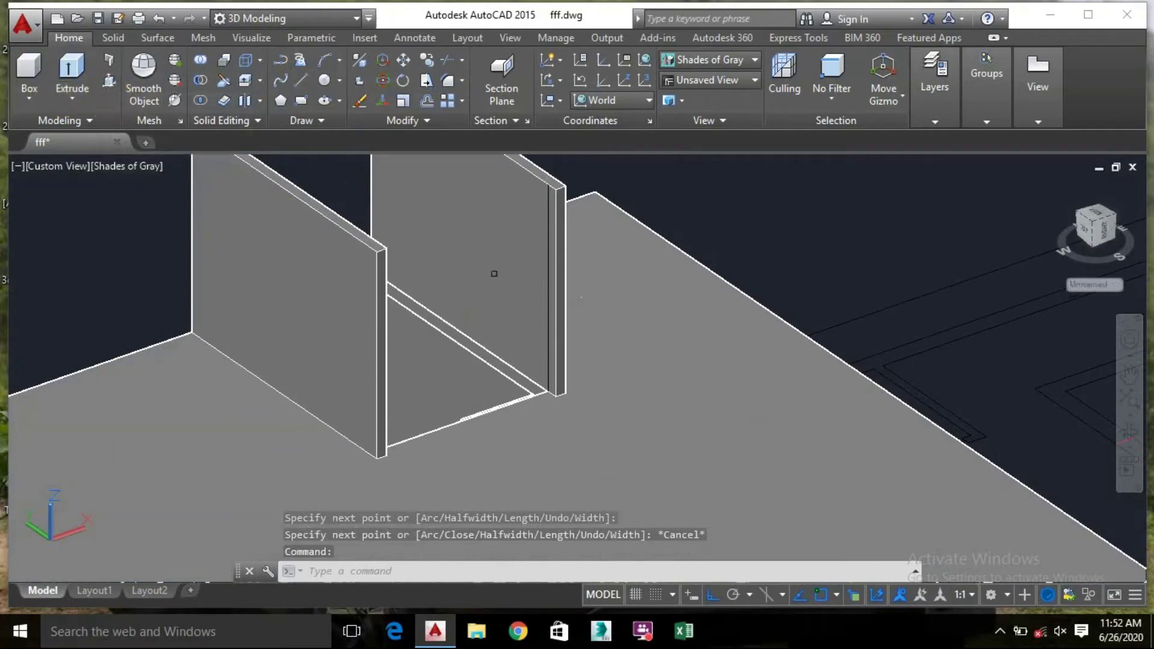
scroll(544, 253, up, 4)
click(558, 249)
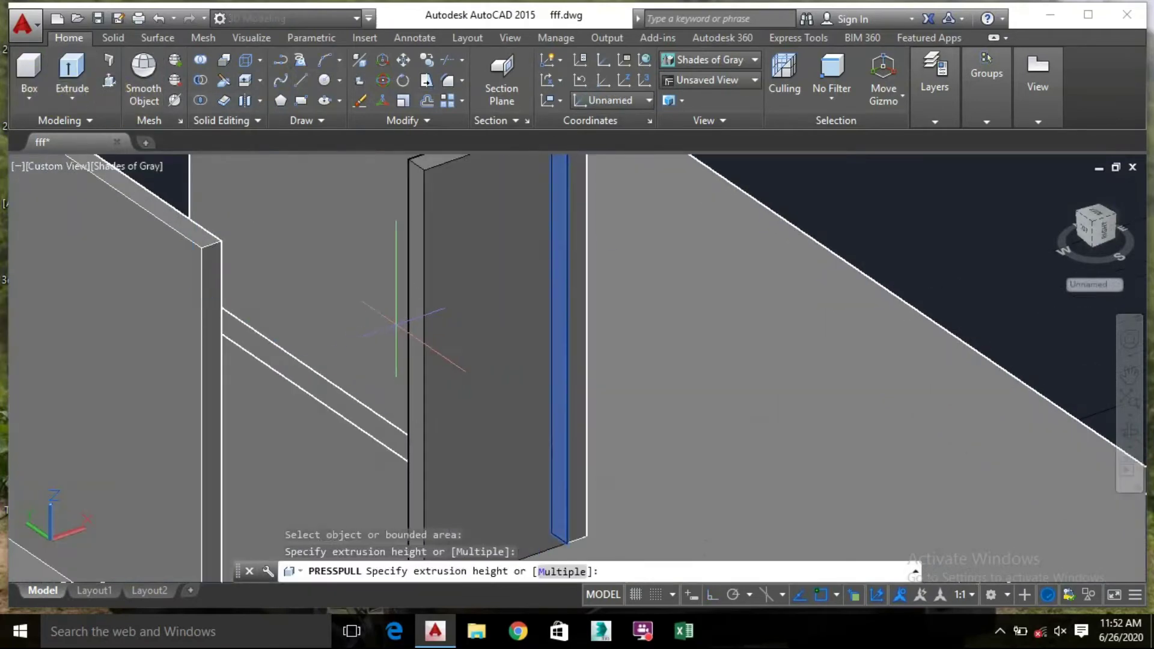
scroll(793, 258, down, 5)
scroll(793, 258, up, 5)
scroll(354, 377, up, 2)
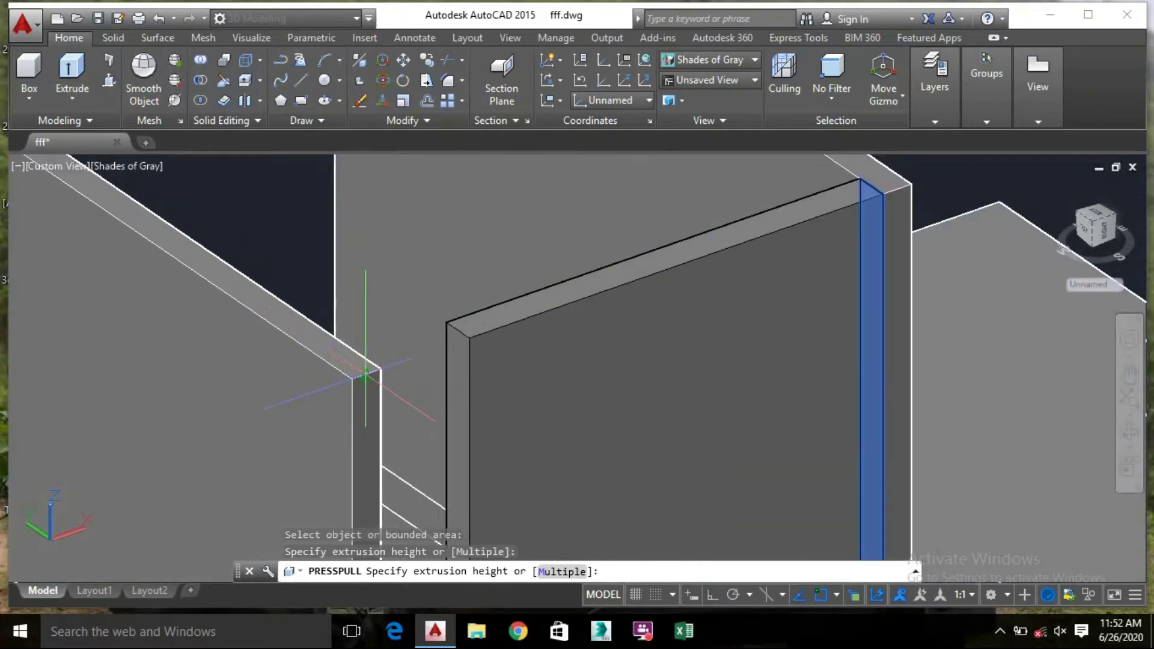
click(365, 374)
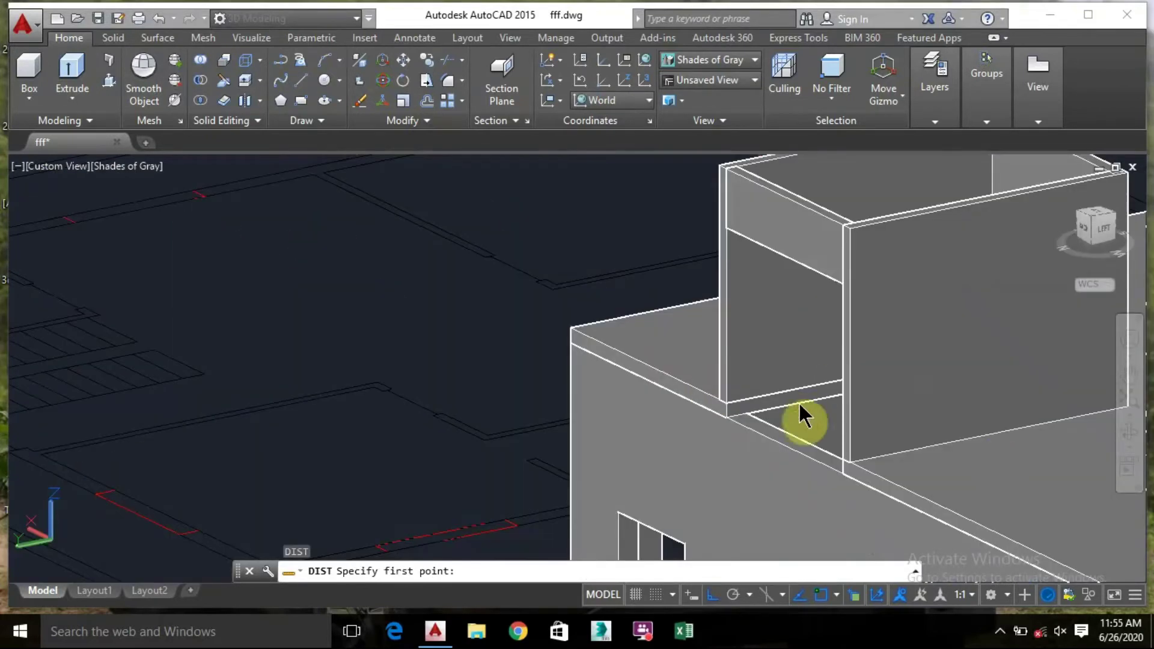
Measure the stairwell doorway's height from the lower corner of the slab edge to the lintel's underside
scroll(721, 396, up, 5)
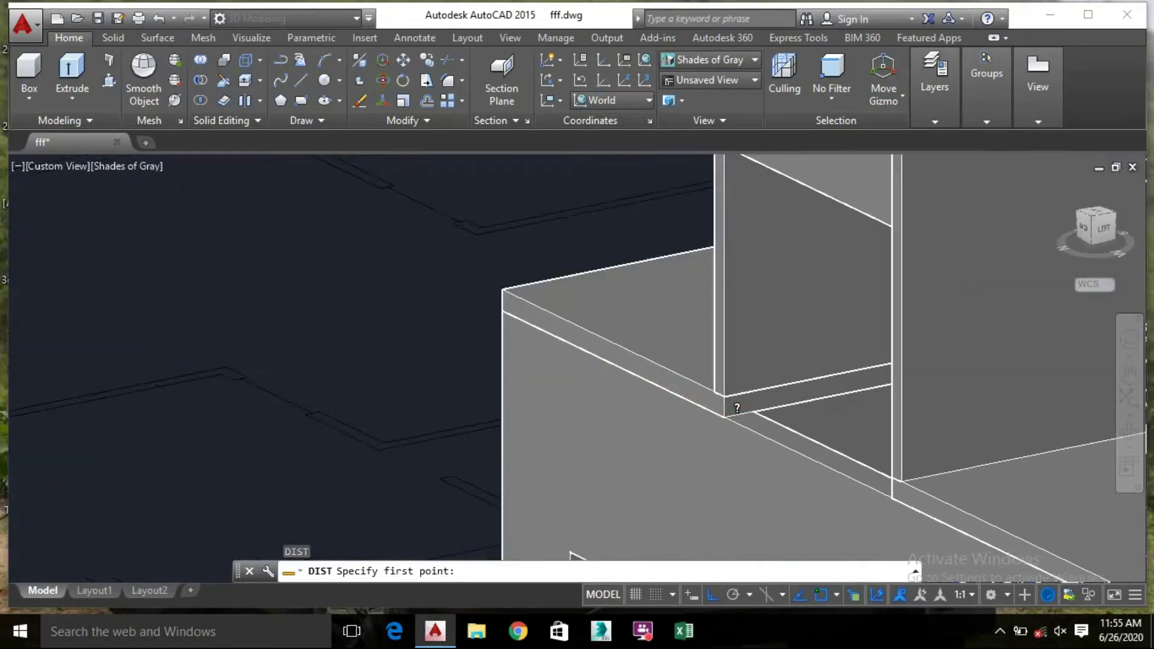
click(717, 416)
scroll(715, 355, down, 6)
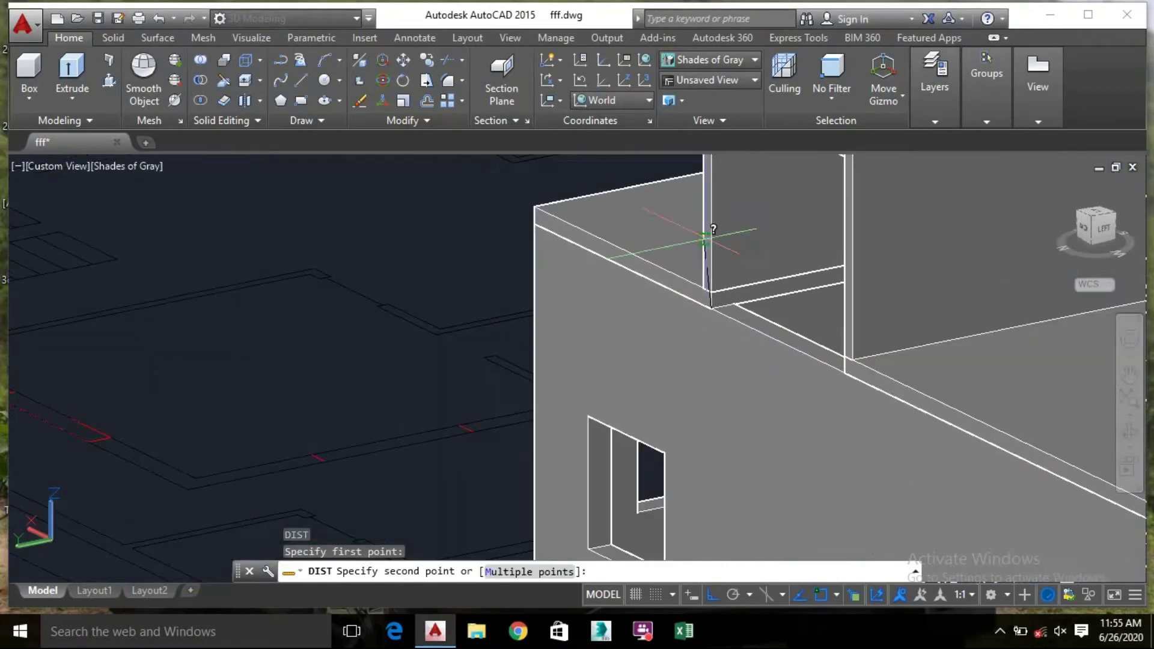
scroll(713, 307, up, 3)
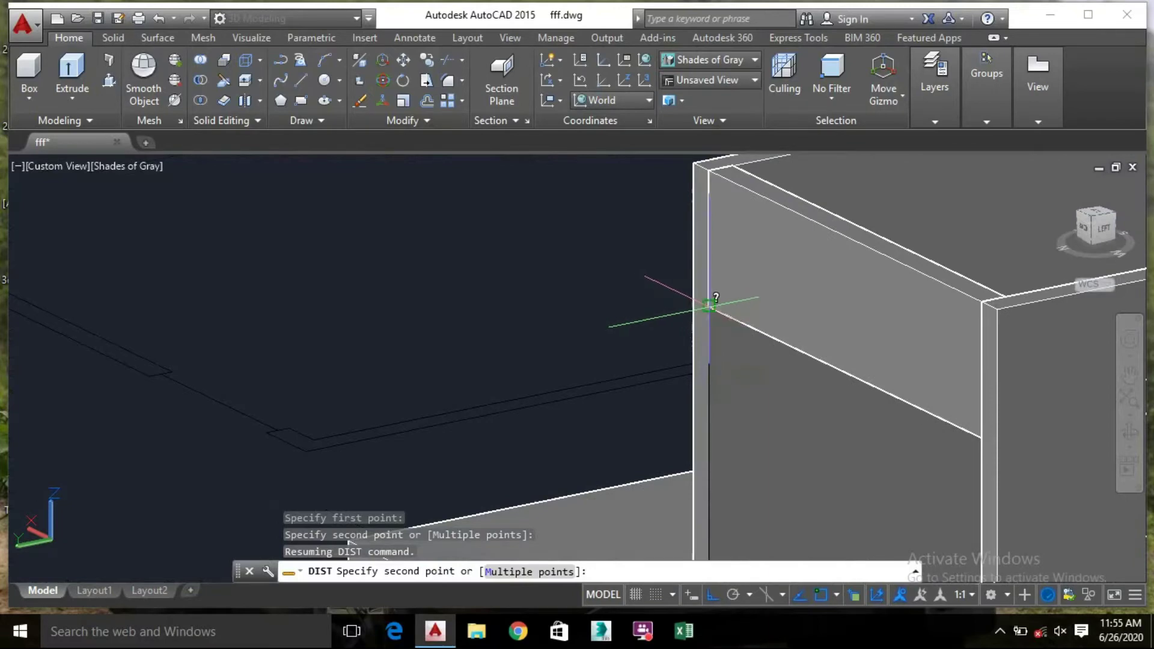
scroll(710, 305, up, 2)
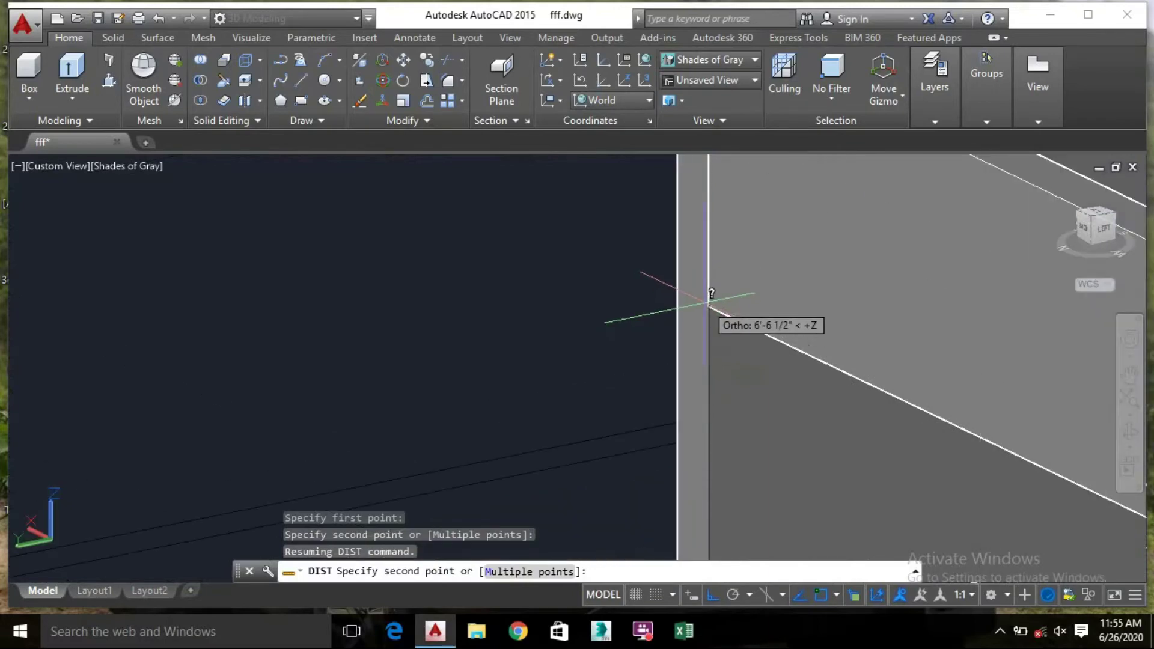
click(707, 309)
scroll(304, 400, down, 5)
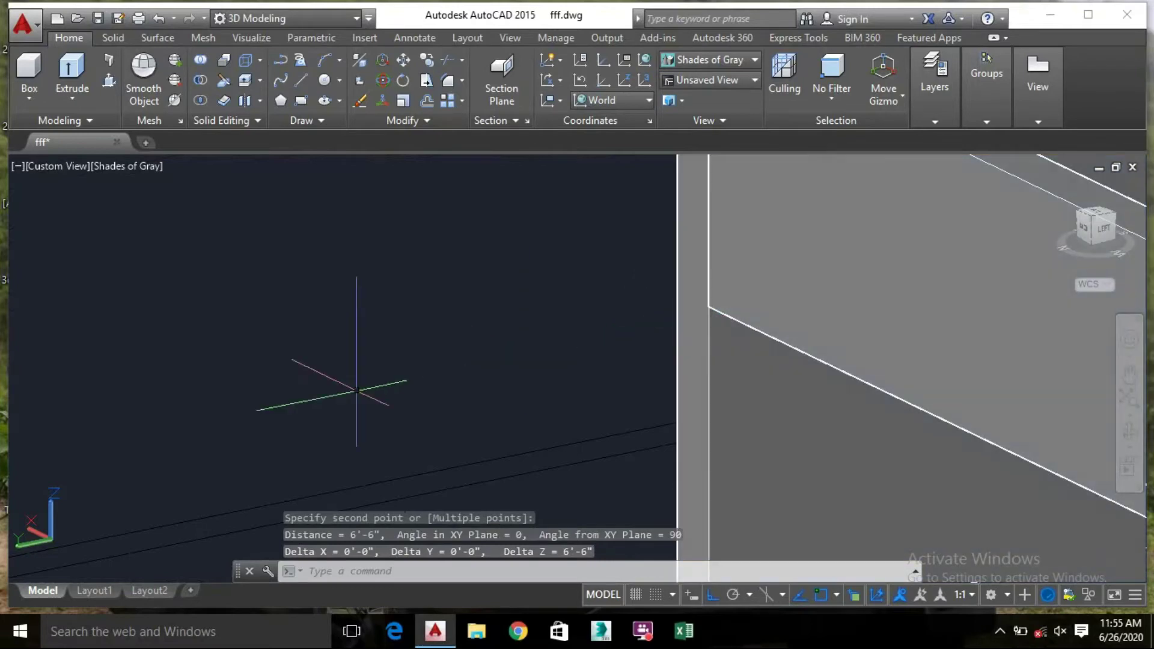
Presspull the exposed wall top below the stairwell doorway by -2' to lower it between the two side walls
middle_drag(322, 400, 270, 177)
scroll(365, 248, down, 2)
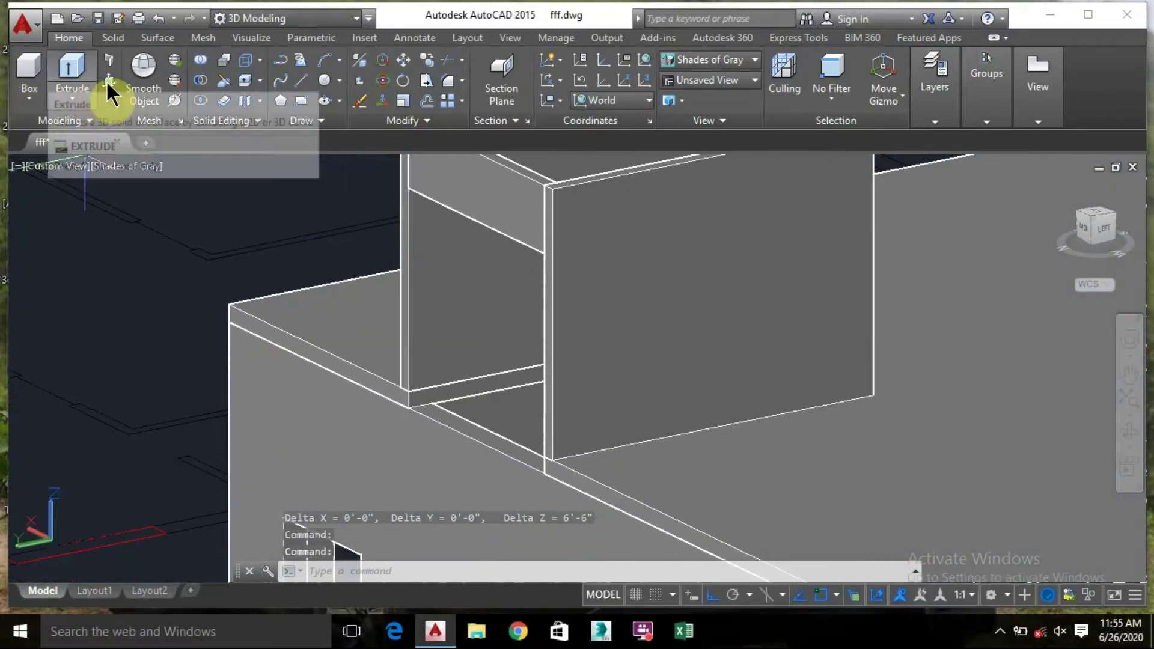
scroll(465, 420, up, 5)
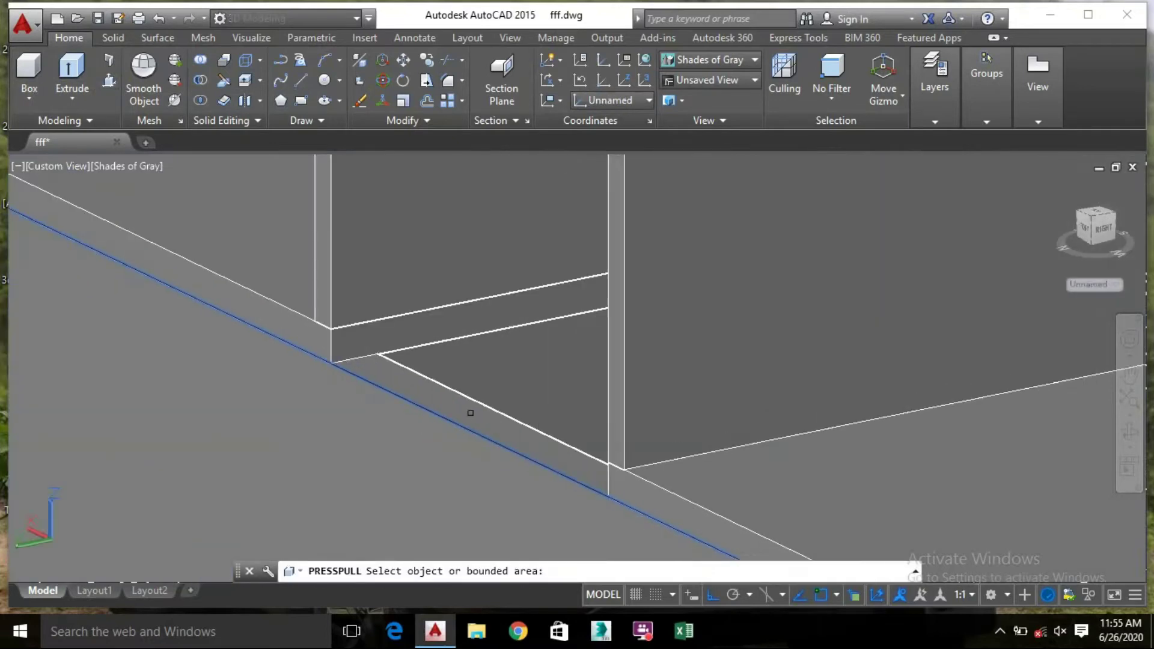
click(471, 414)
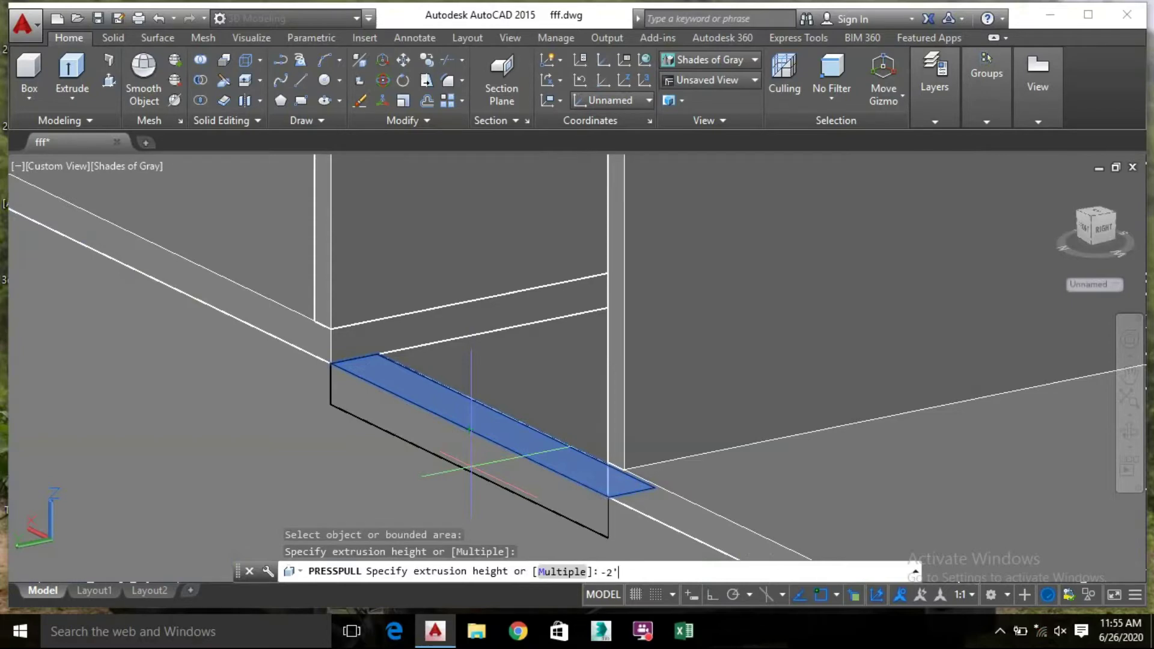
key(Return)
scroll(471, 466, down, 5)
middle_drag(456, 421, 355, 265)
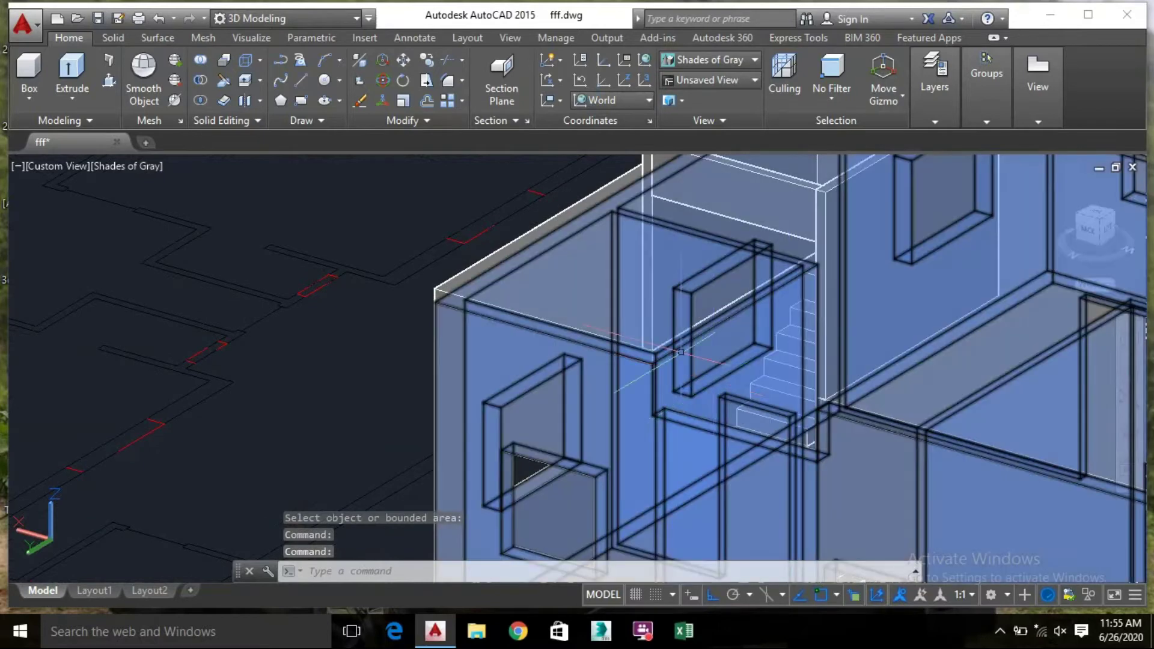
Draw a 6" high box over the stairwell walls, from one outer top corner to the diagonally opposite one
scroll(577, 283, down, 3)
scroll(510, 276, up, 1)
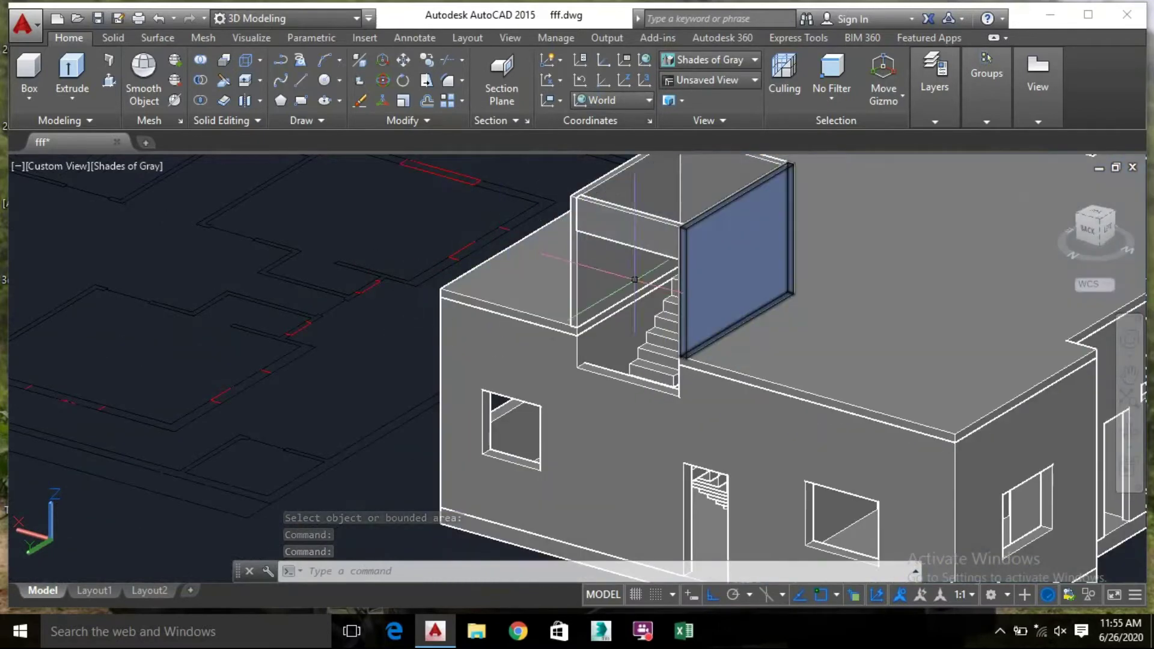
middle_drag(425, 254, 330, 276)
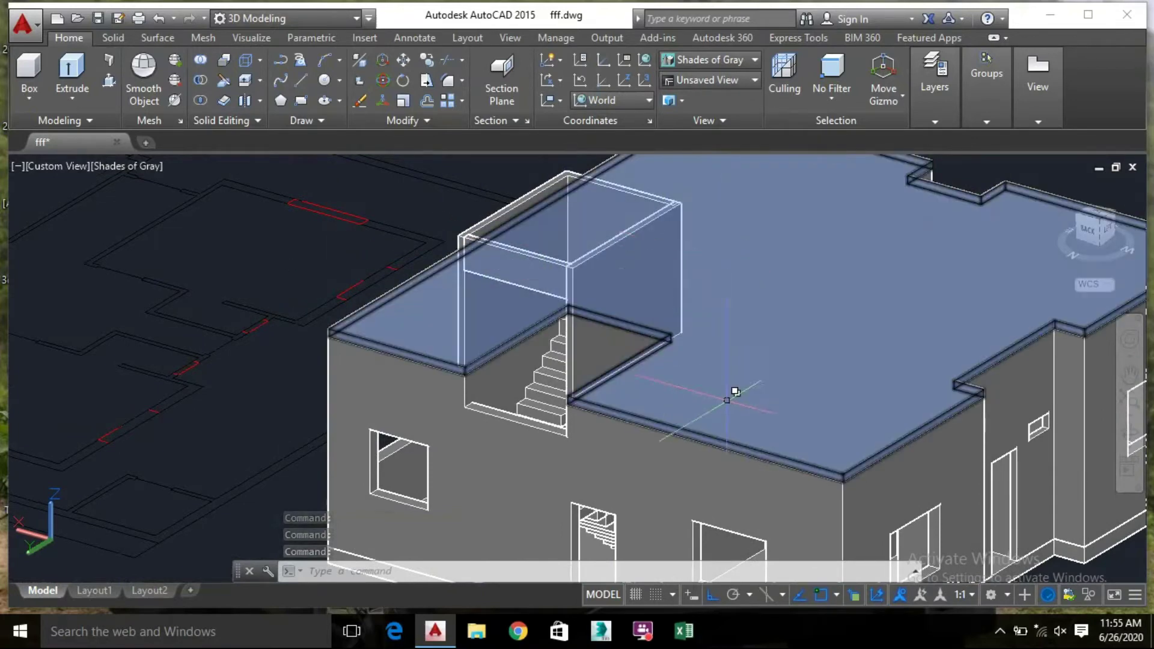
middle_drag(312, 252, 210, 230)
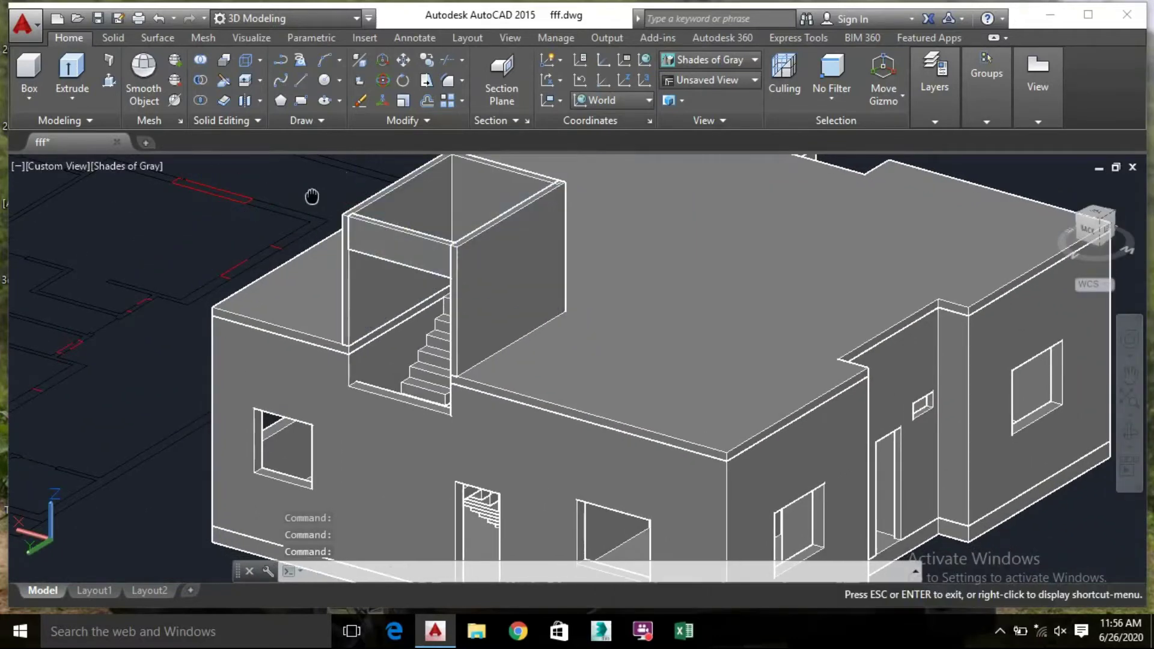
middle_drag(305, 191, 291, 227)
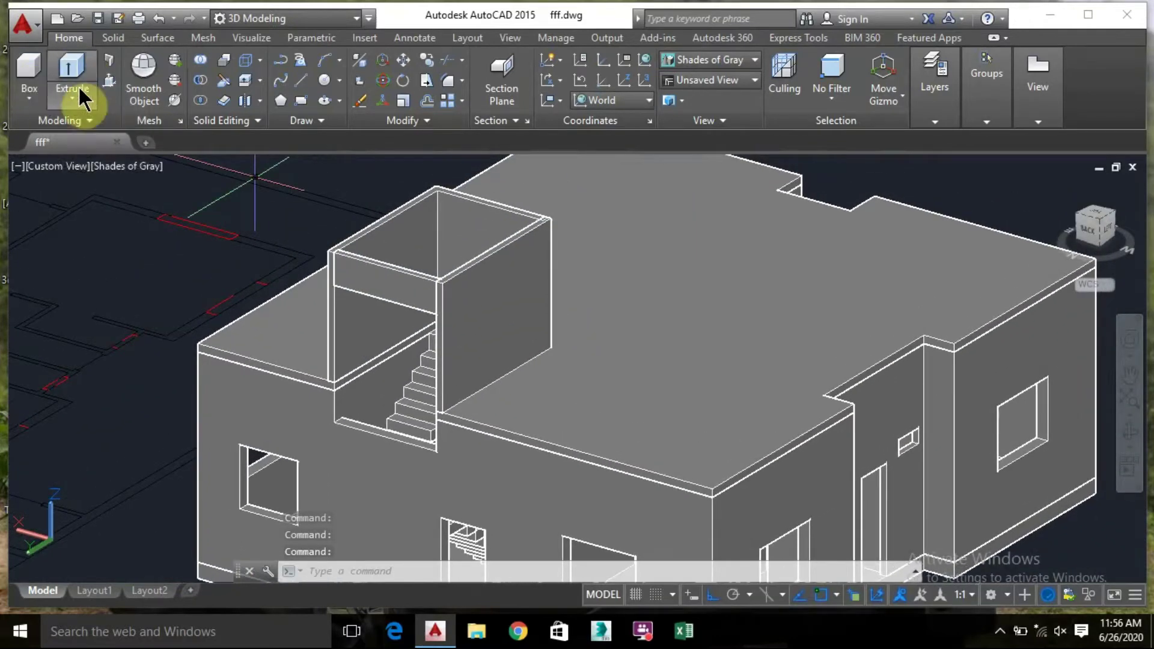
click(29, 69)
scroll(402, 189, up, 3)
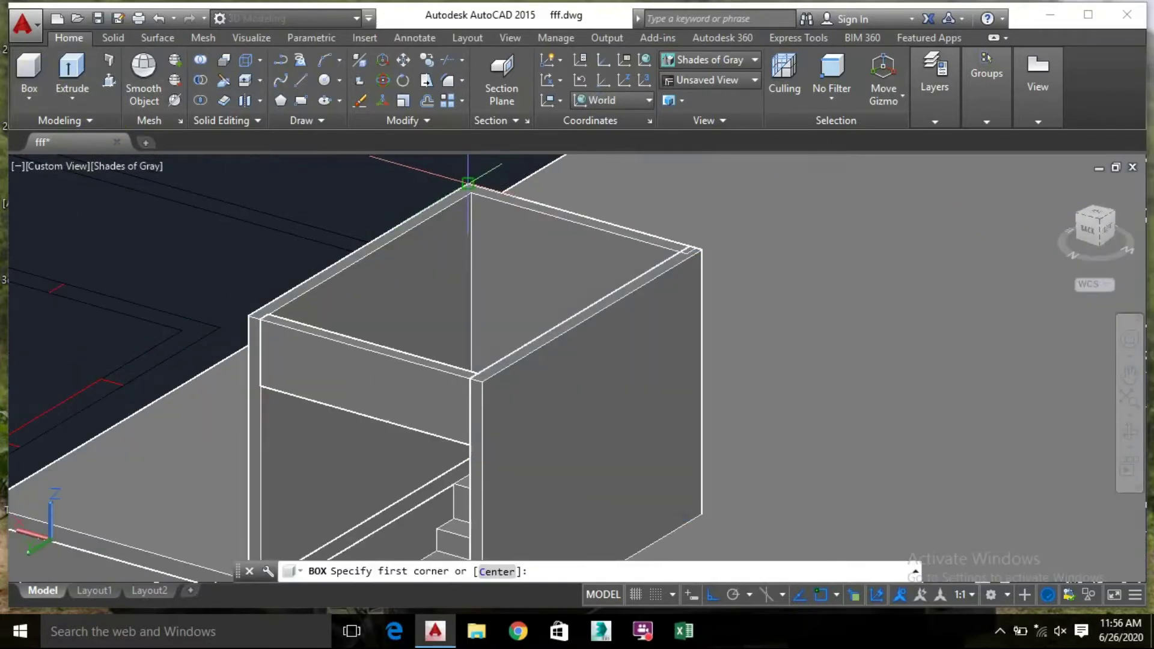
click(468, 182)
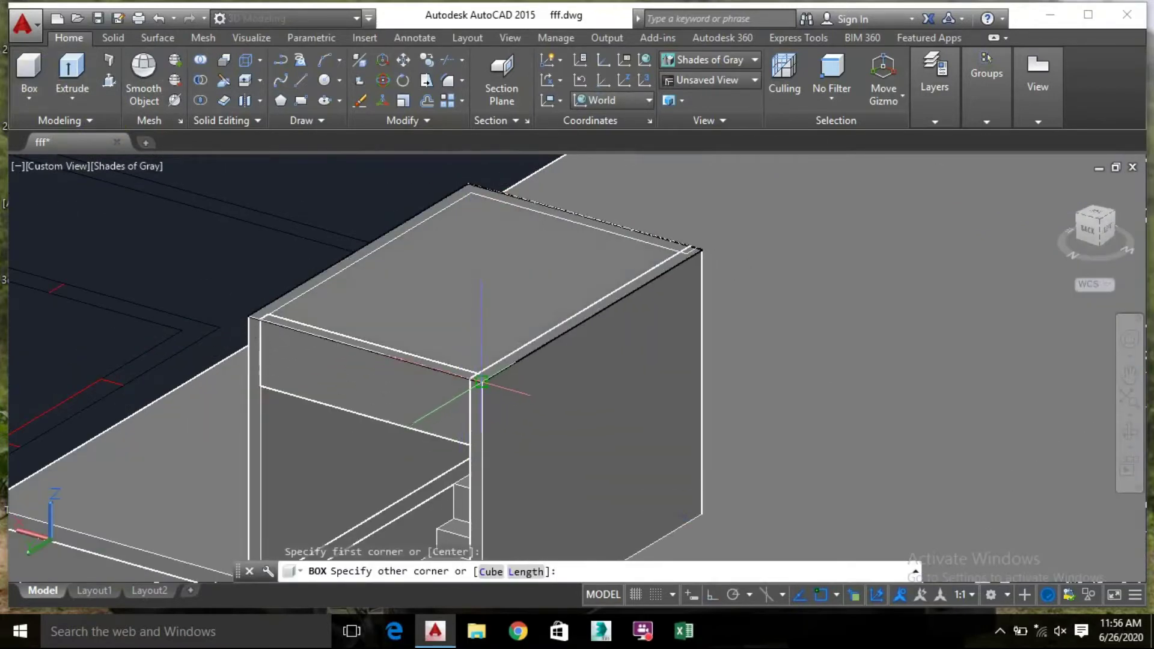
click(480, 379)
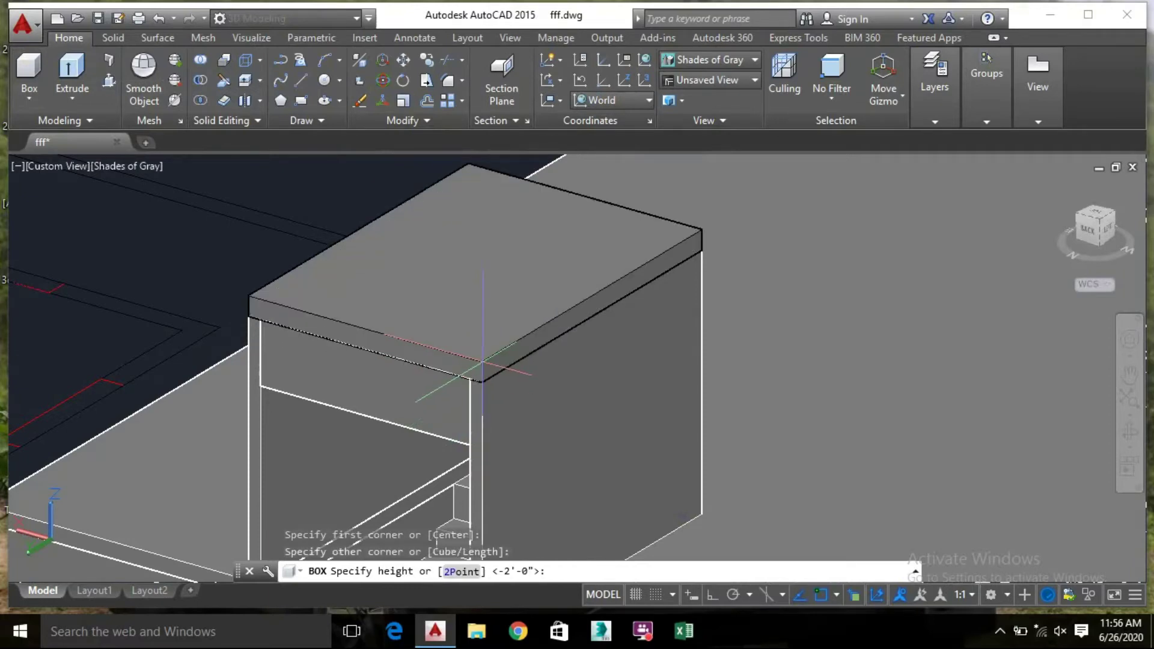
text(6)
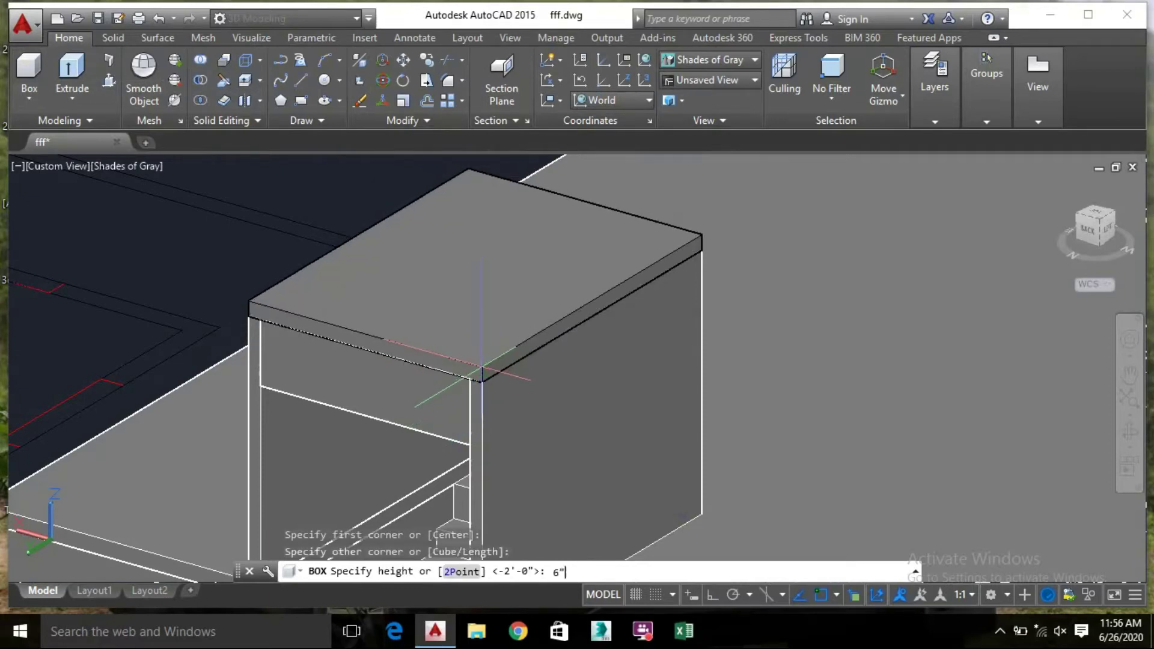
key(Return)
scroll(378, 374, down, 4)
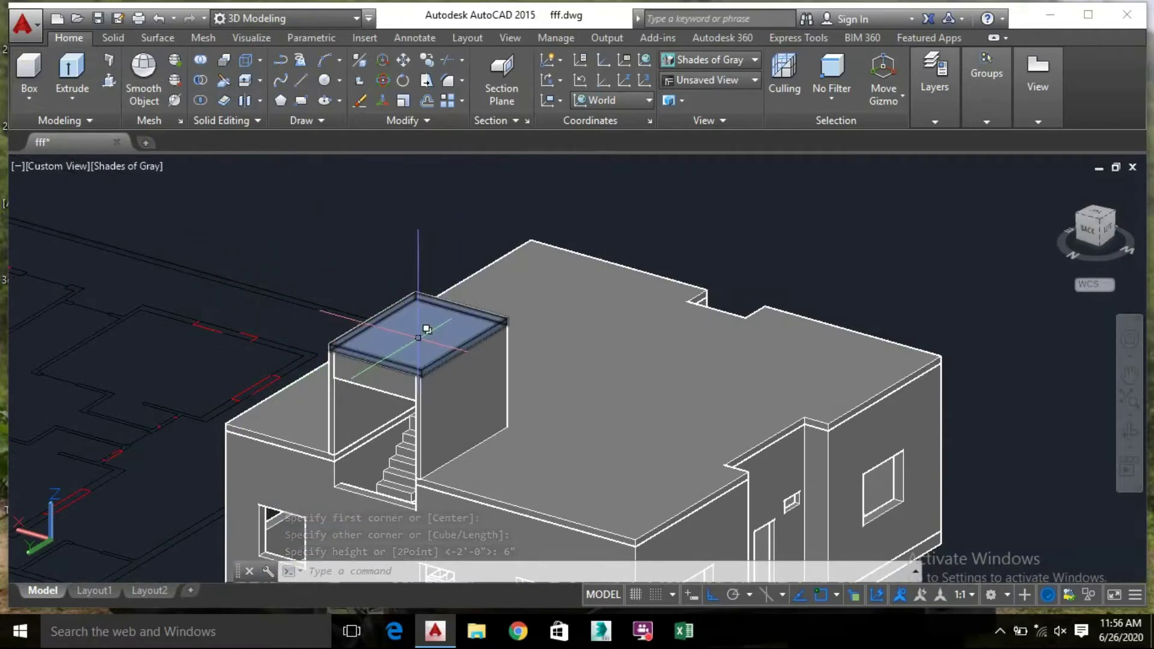
Extend the stairwell roof slab 1' outward beyond the long wall facing the main roof
click(426, 323)
click(528, 395)
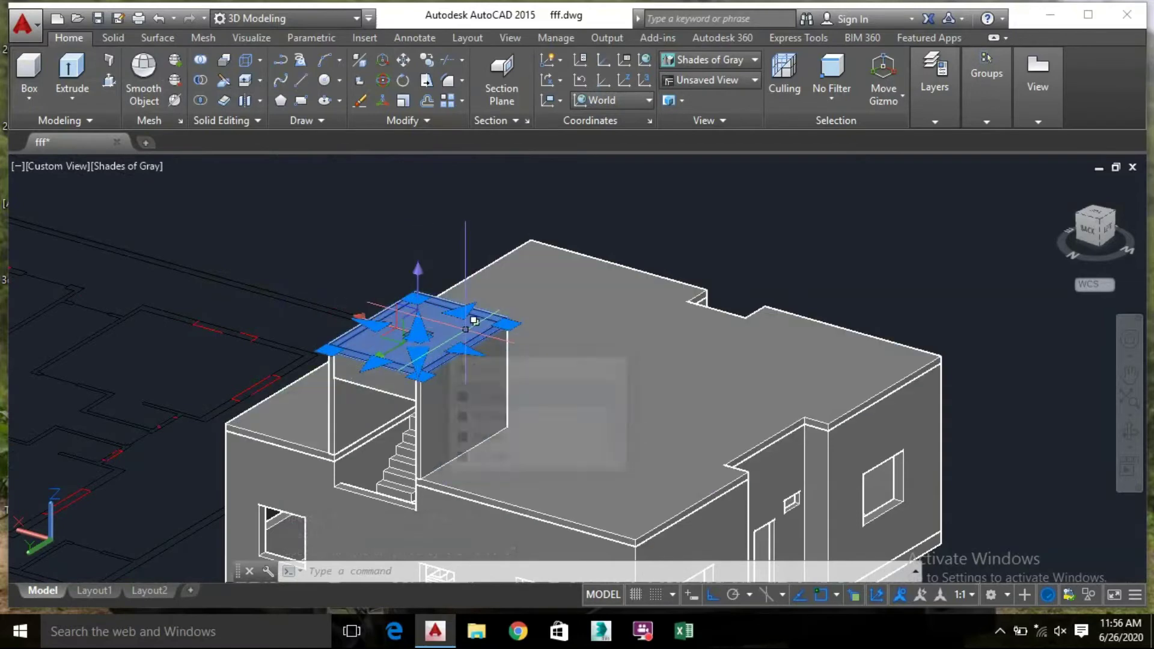
scroll(462, 332, up, 3)
click(455, 342)
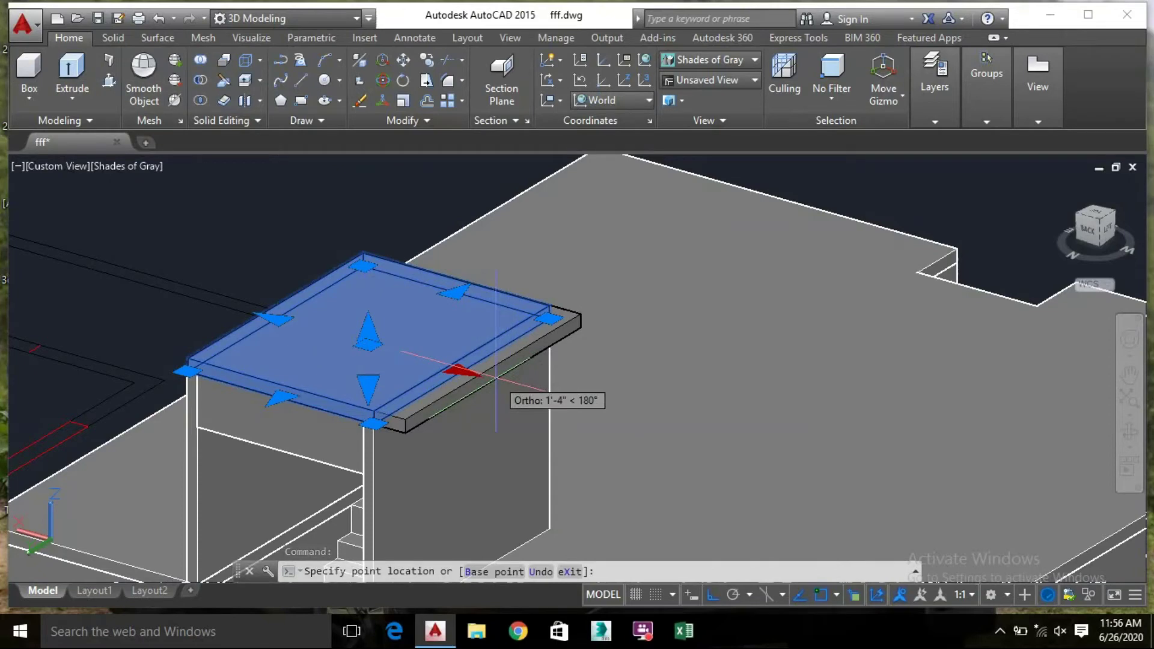
text(1')
key(Return)
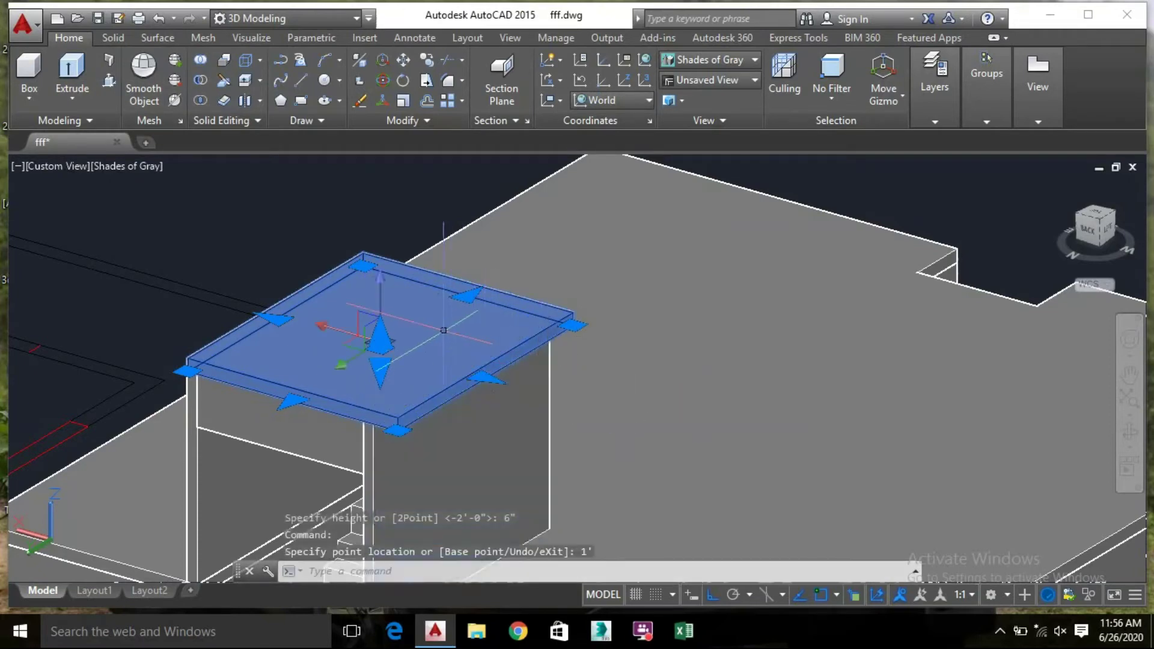
Extend the stairwell roof slab's front edge and its other long edge outward by 1' each
shift+middle_drag(432, 313, 216, 346)
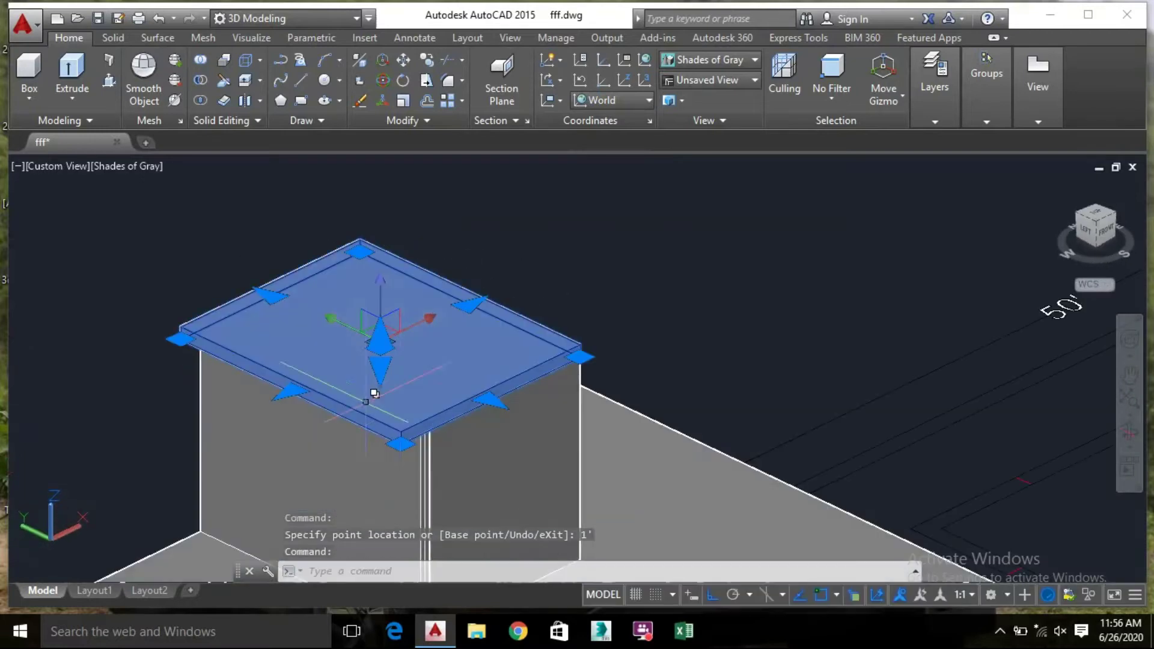
click(490, 399)
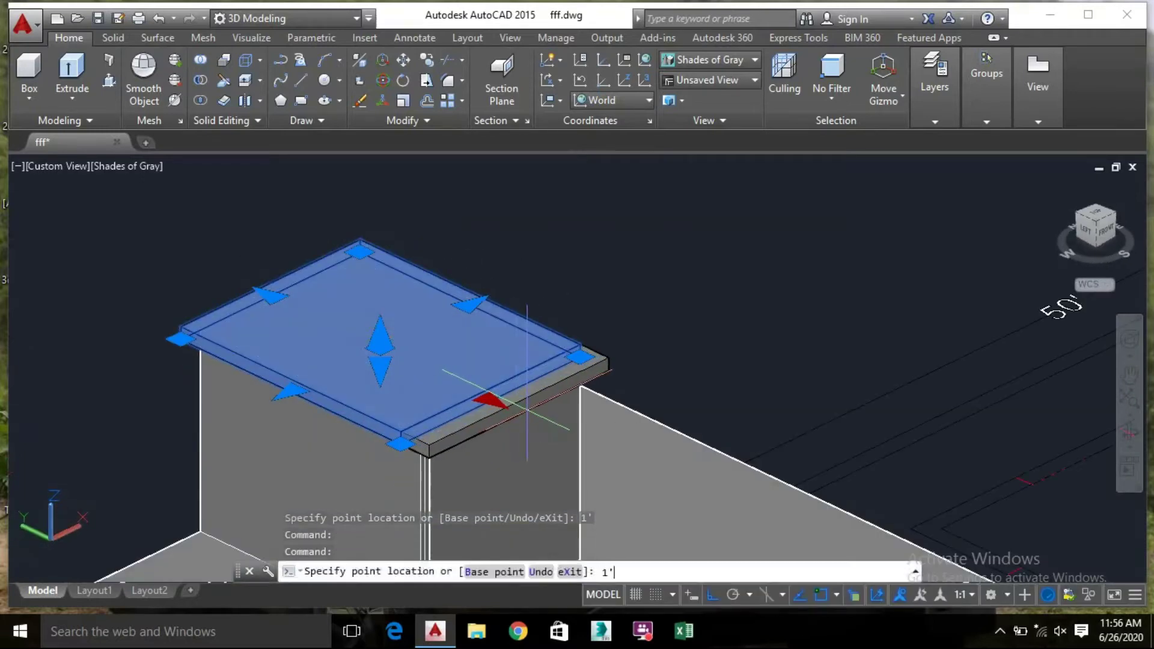
key(Return)
shift+middle_drag(506, 251, 361, 241)
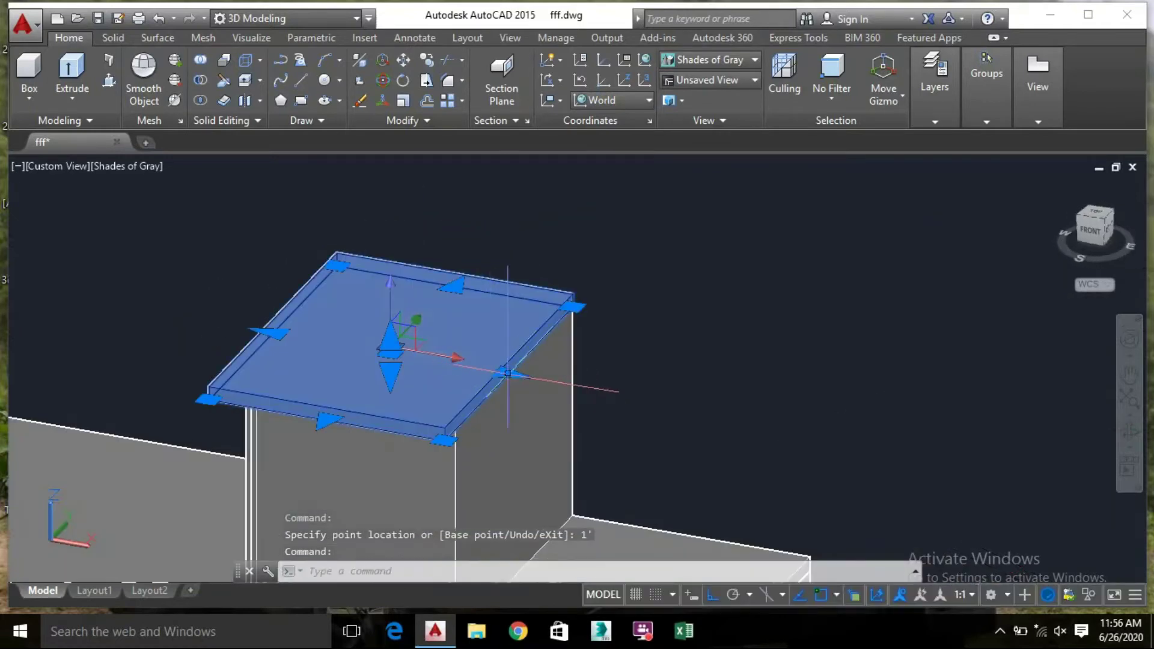
click(511, 374)
text(1)
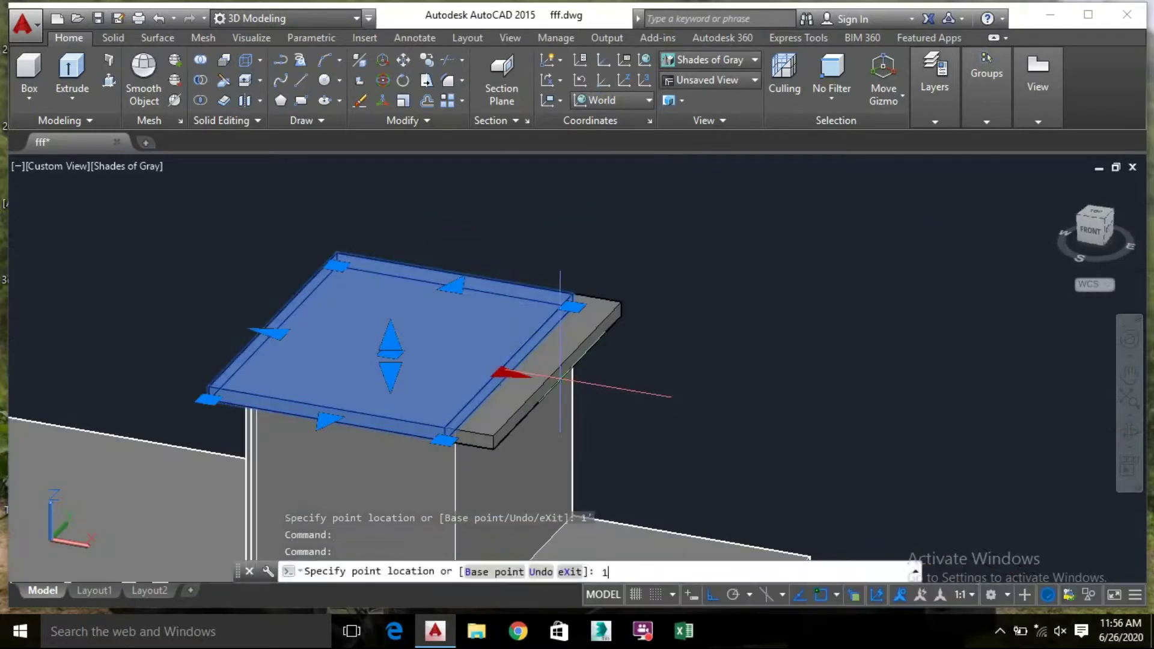
text(')
key(Return)
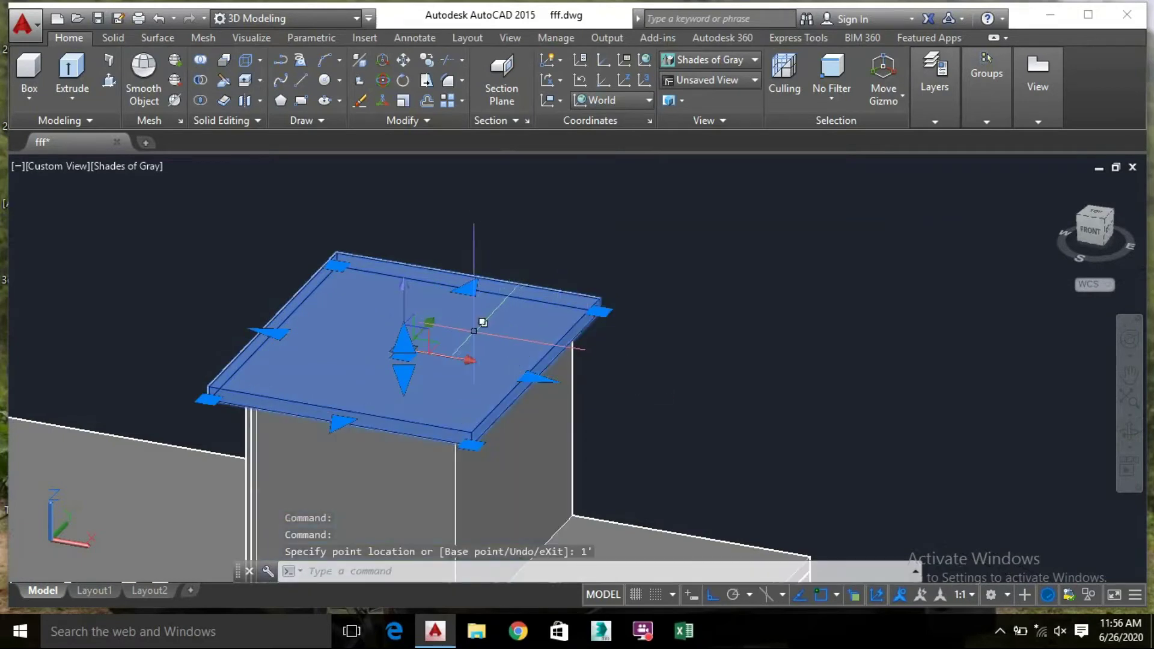
Extend the stairwell roof slab 1' outward above the doorway and clear the selection
shift+middle_drag(482, 322, 264, 332)
click(531, 401)
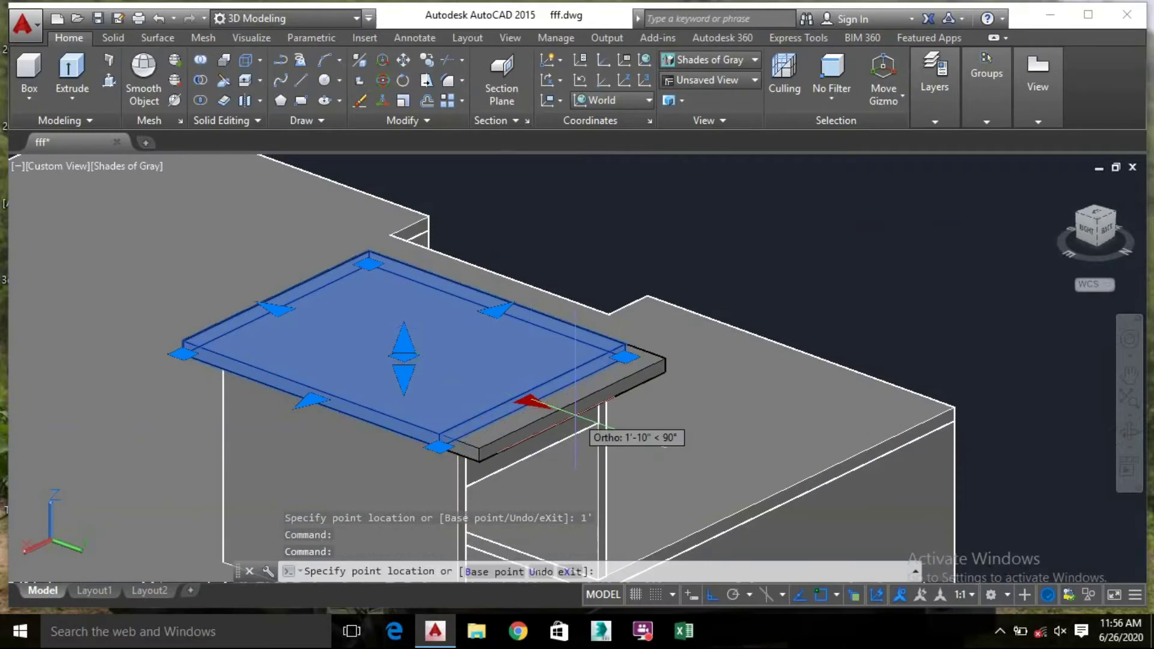
key(Return)
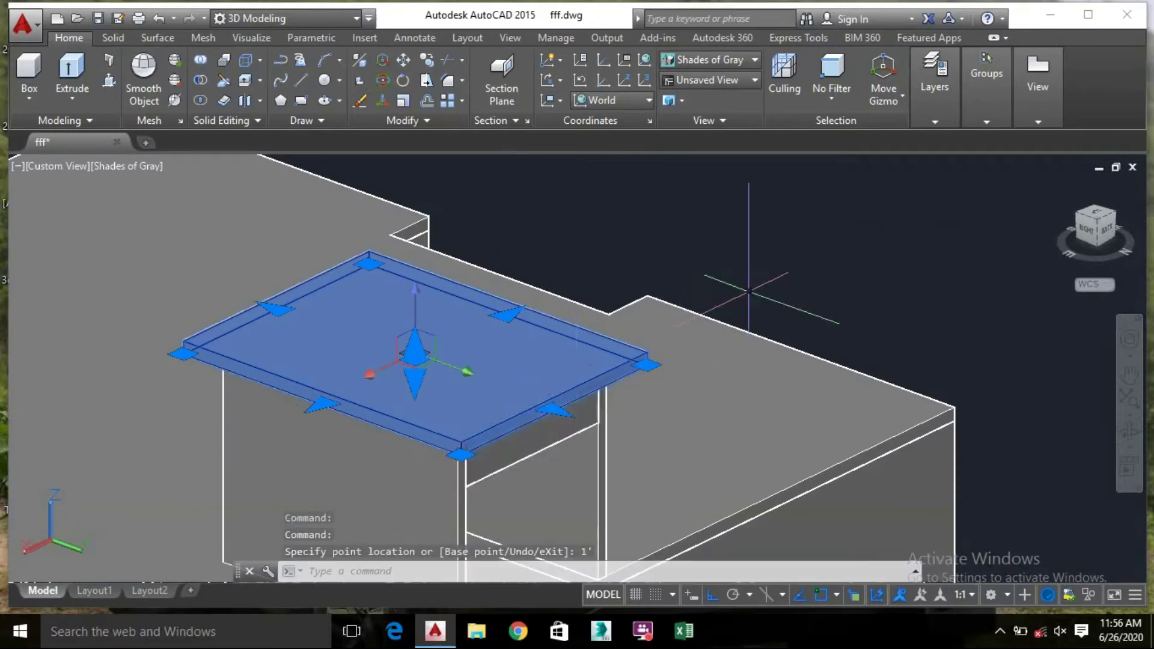
click(777, 287)
scroll(775, 288, down, 2)
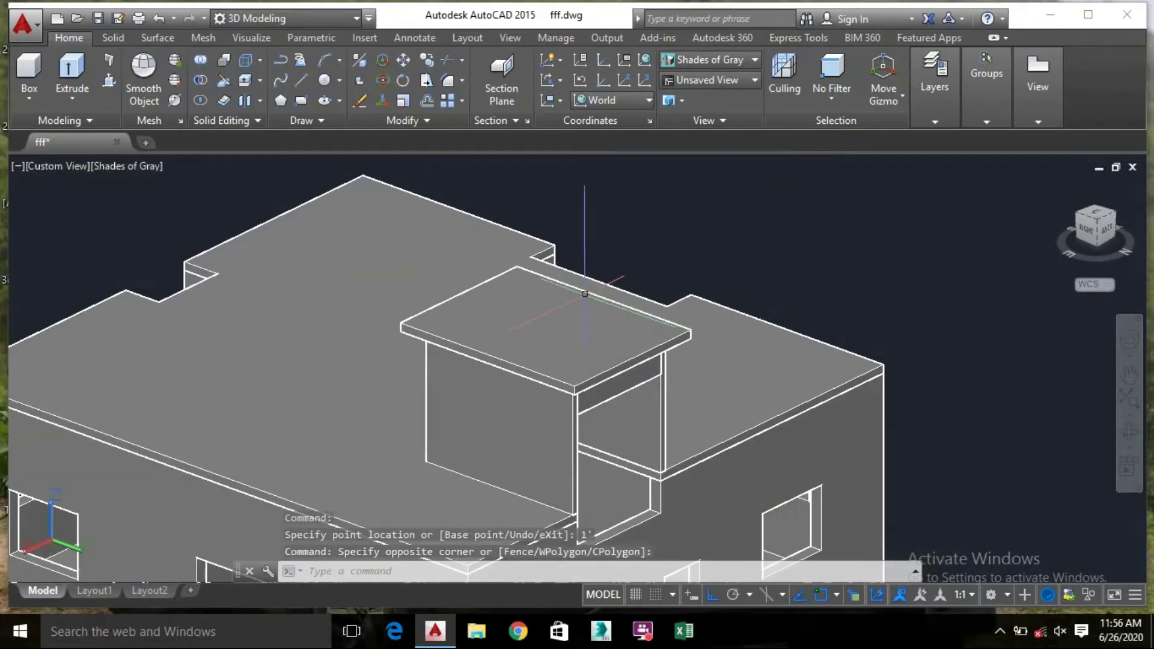
Draw a low box on top of the stairwell roof slab, inset slightly from all four slab edges
shift+middle_drag(584, 294, 335, 291)
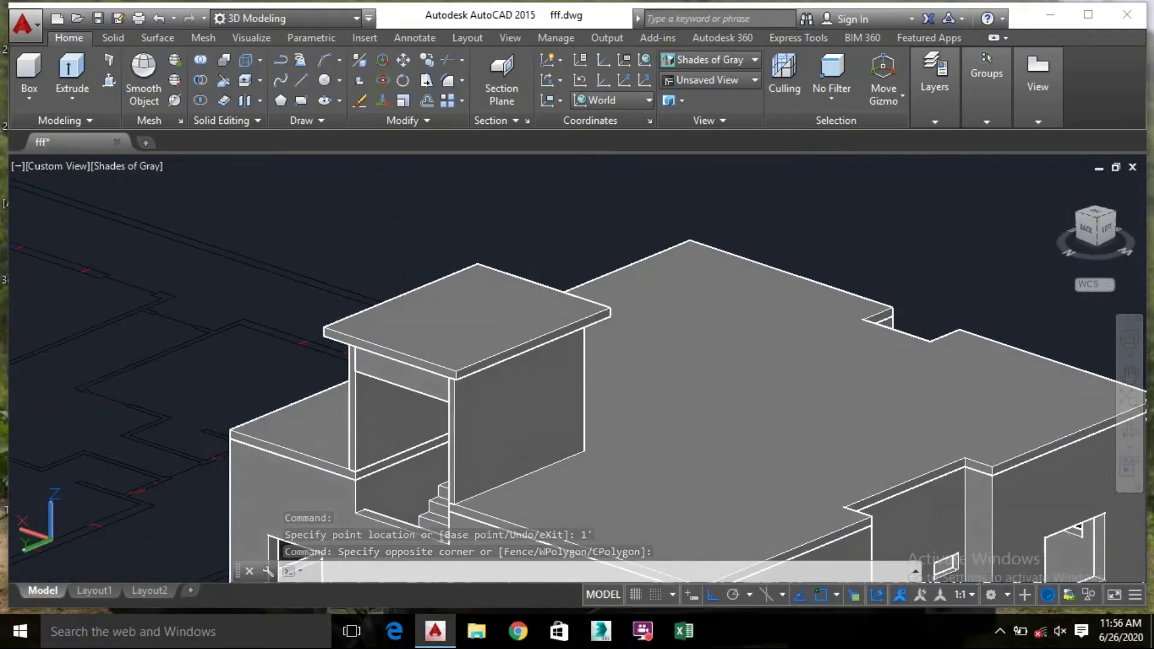
click(27, 78)
scroll(475, 268, up, 5)
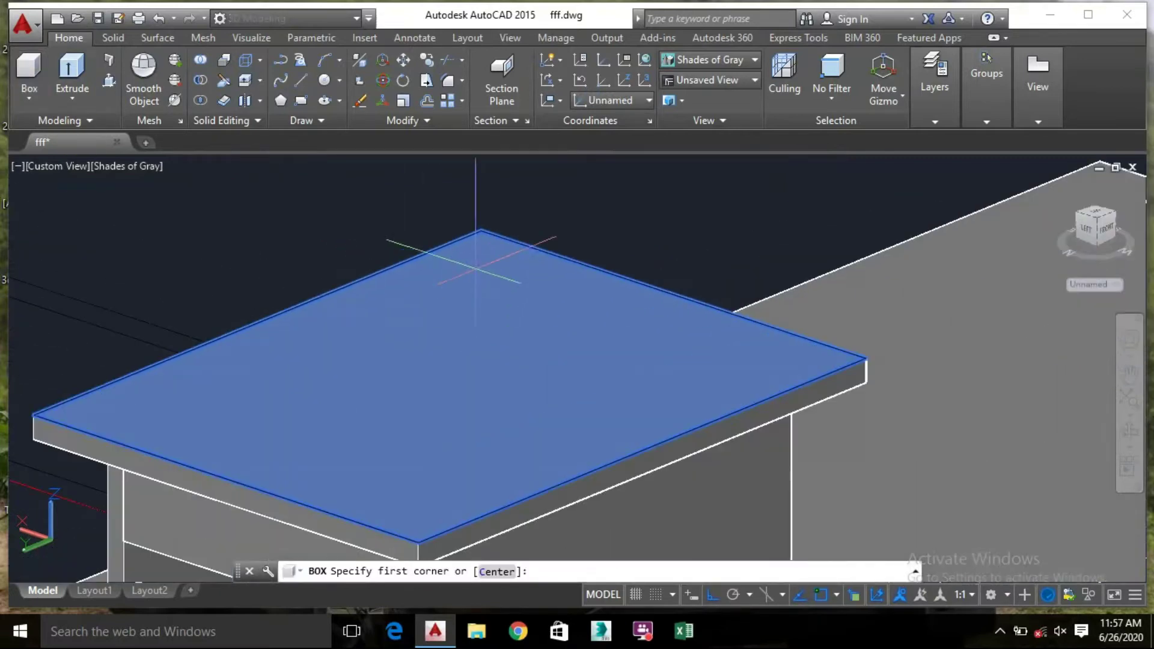
click(481, 247)
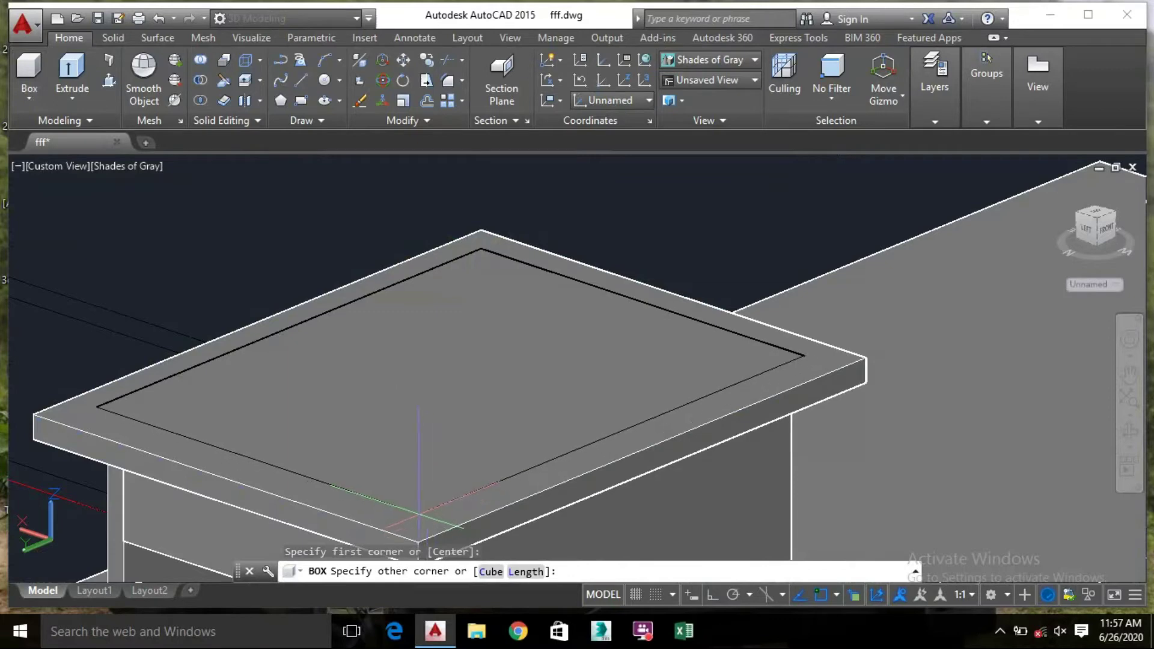
scroll(417, 514, down, 5)
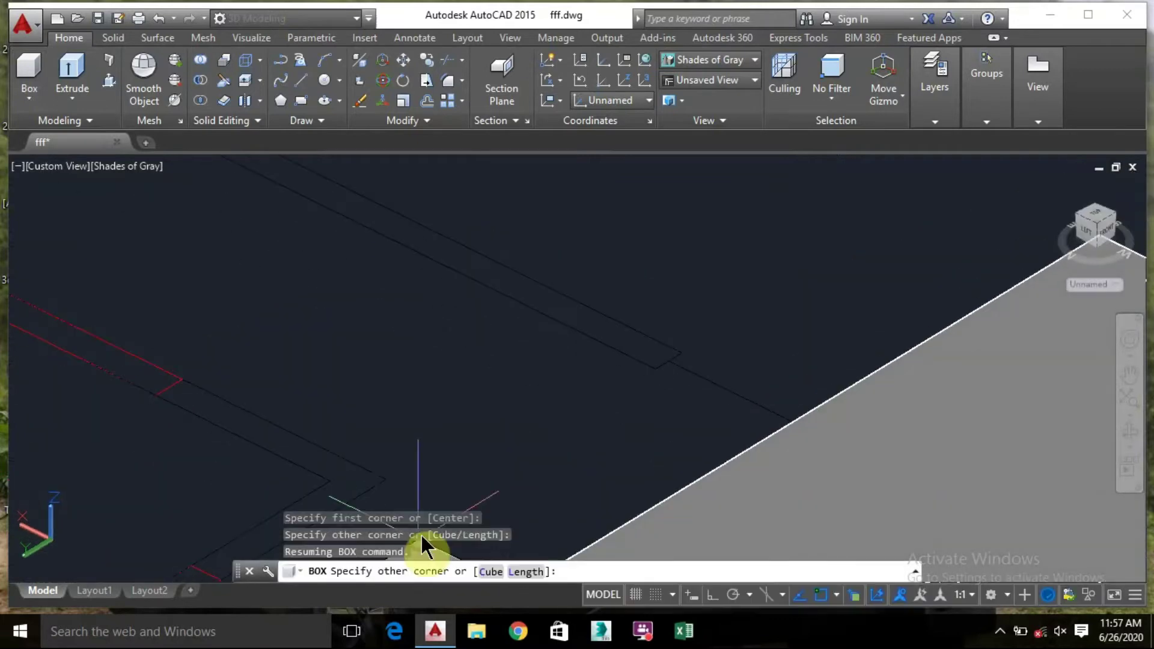
middle_drag(458, 396, 409, 208)
scroll(430, 430, down, 6)
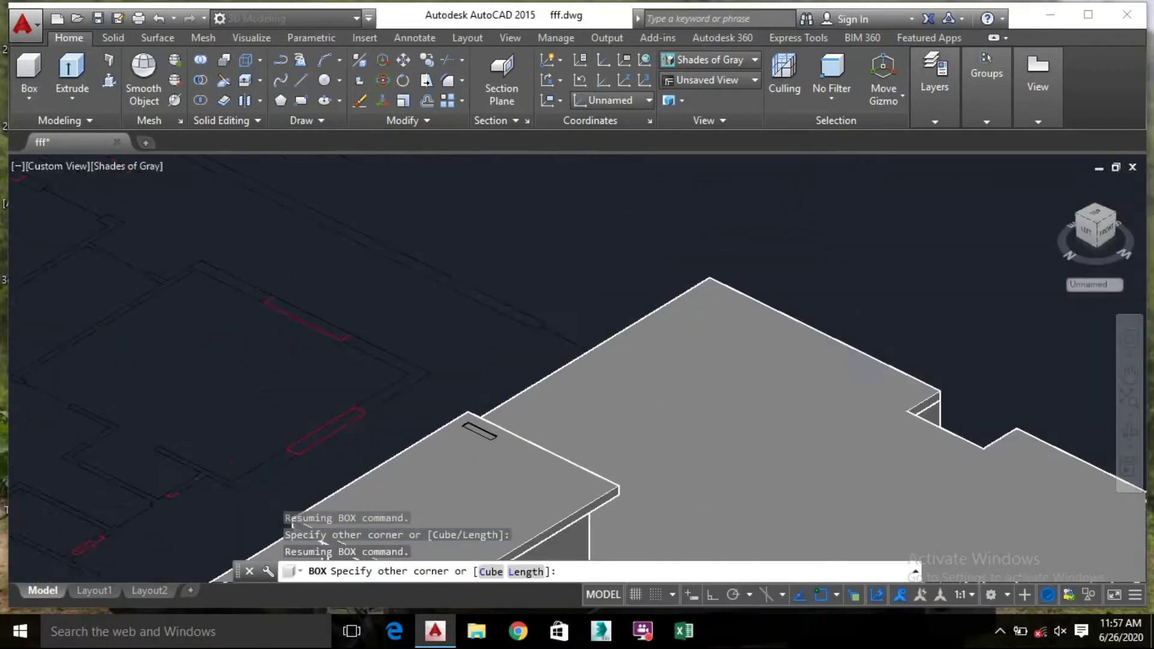
scroll(429, 444, up, 2)
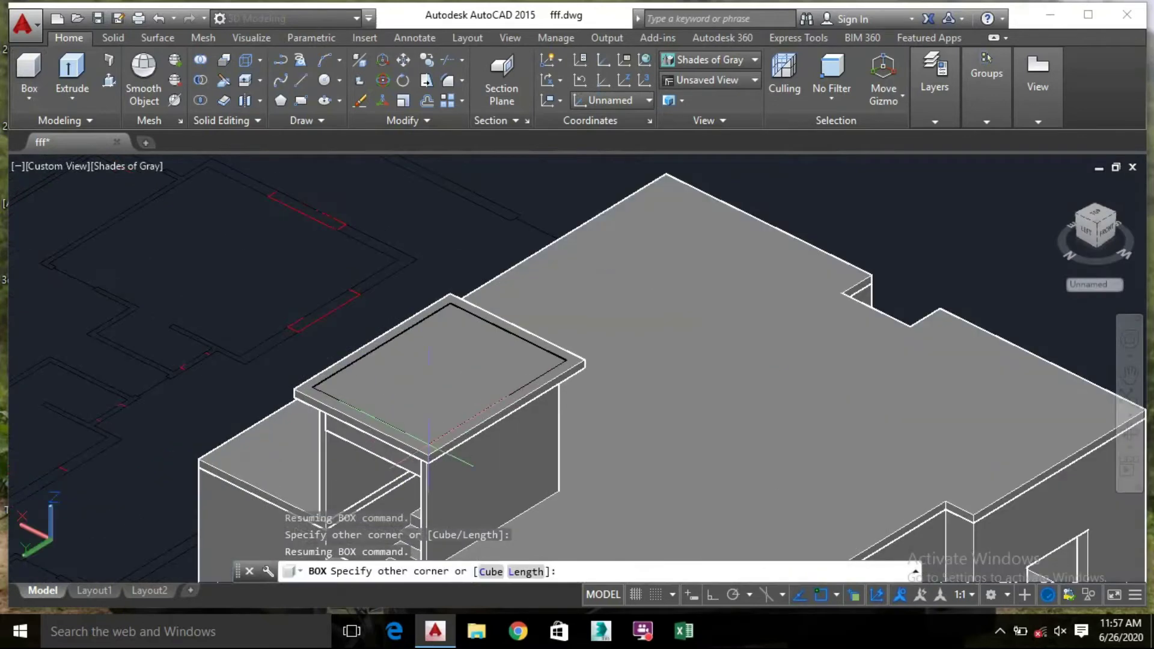
click(429, 445)
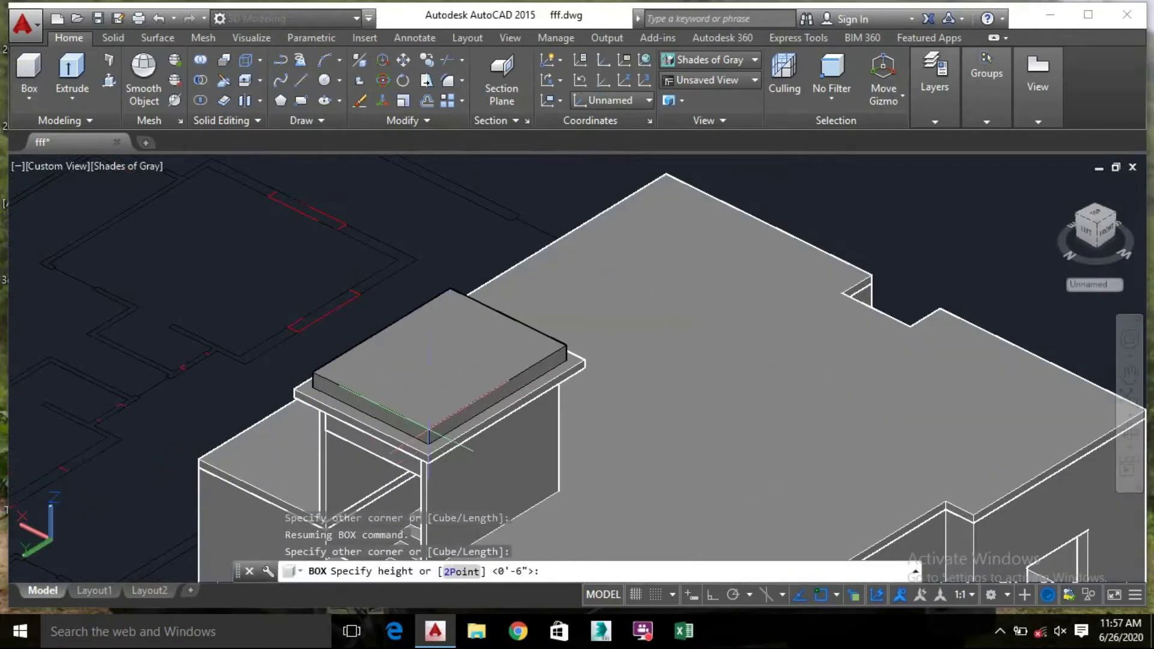
click(428, 437)
Start a polyline at the base of the stairwell's closed end wall, a little in from its outer corner
shift+middle_drag(515, 353, 742, 313)
scroll(496, 336, down, 3)
scroll(392, 291, up, 3)
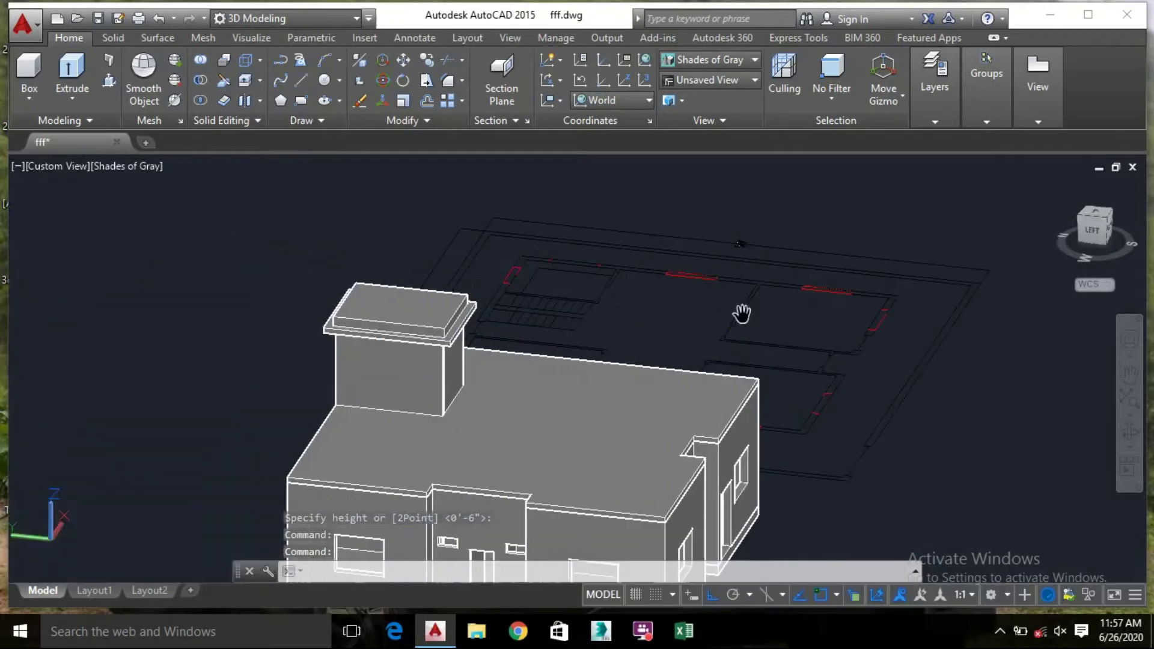
shift+middle_drag(263, 354, 177, 348)
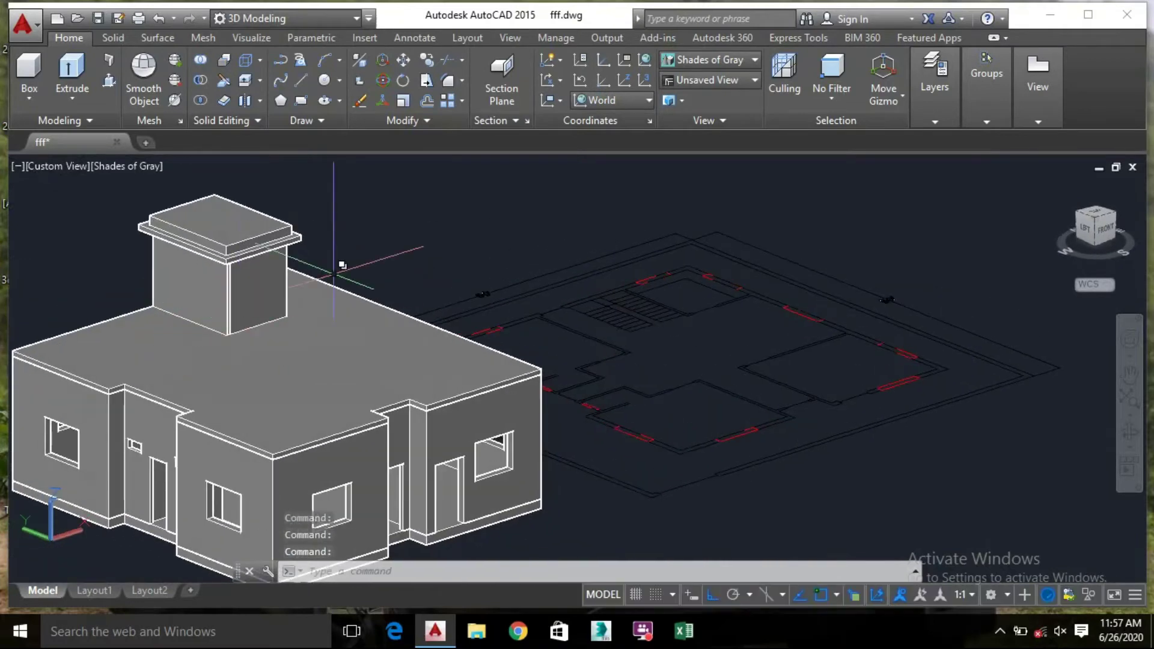
middle_drag(337, 277, 453, 330)
drag(277, 336, 201, 335)
key(Escape)
scroll(334, 322, up, 6)
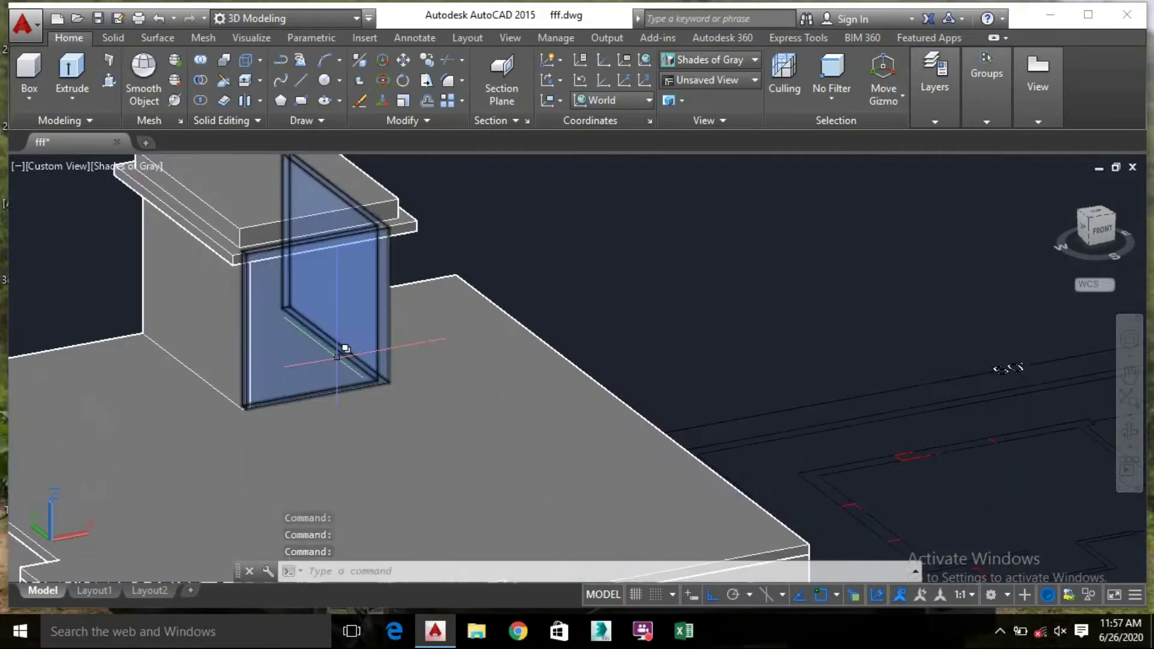
click(279, 60)
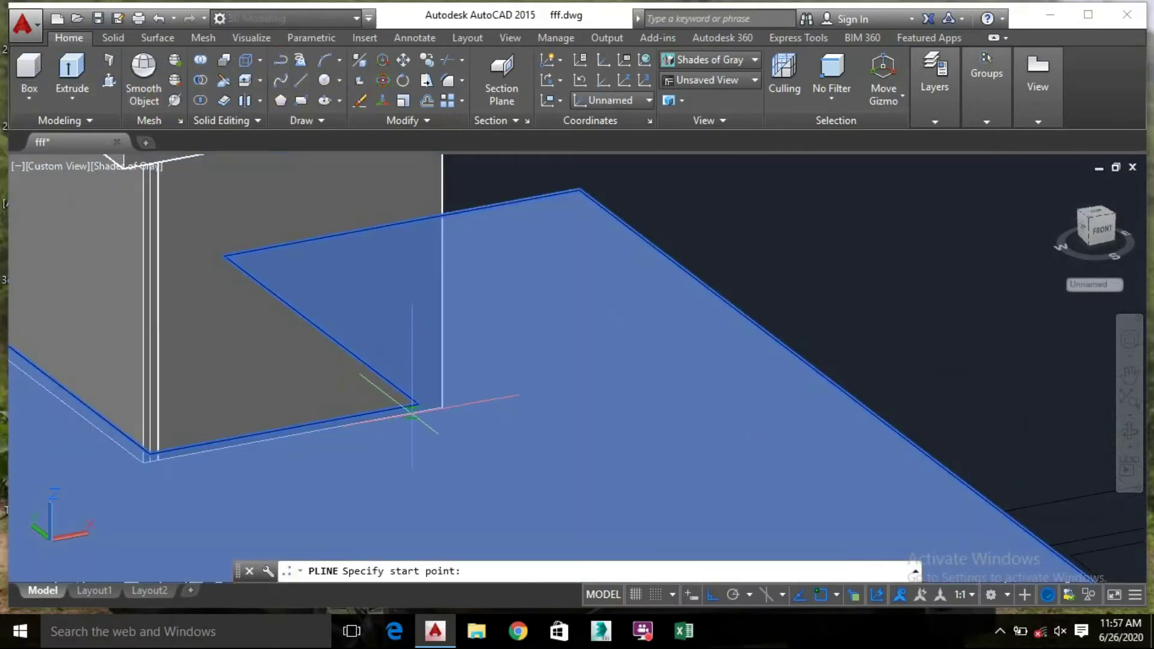
scroll(415, 412, up, 4)
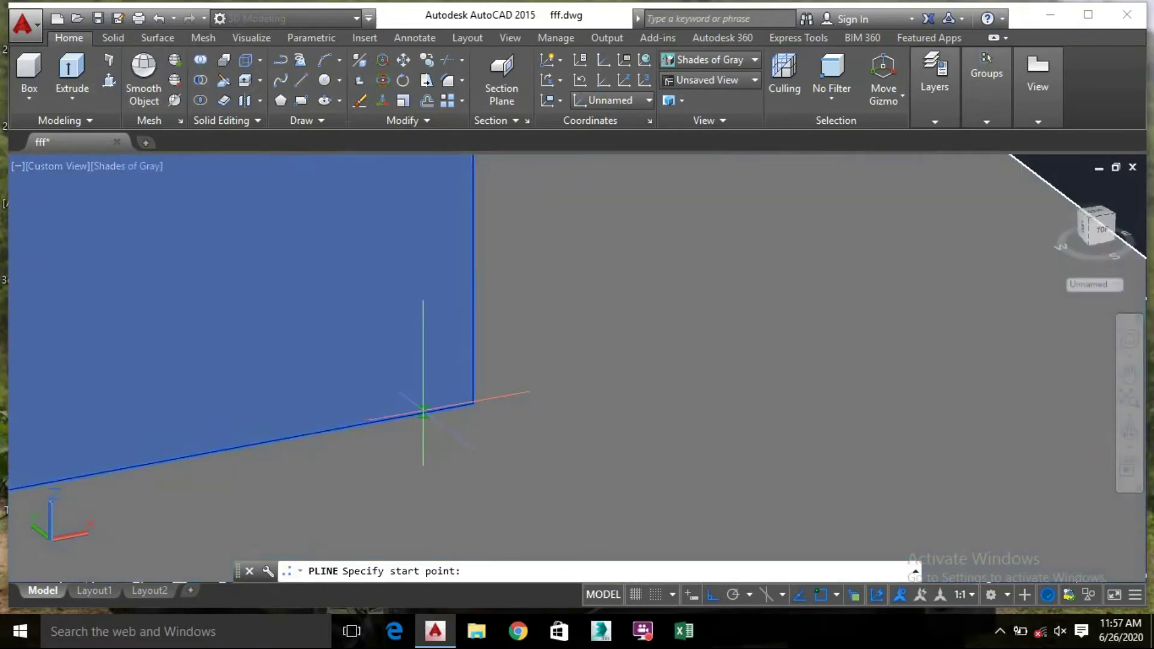
click(427, 412)
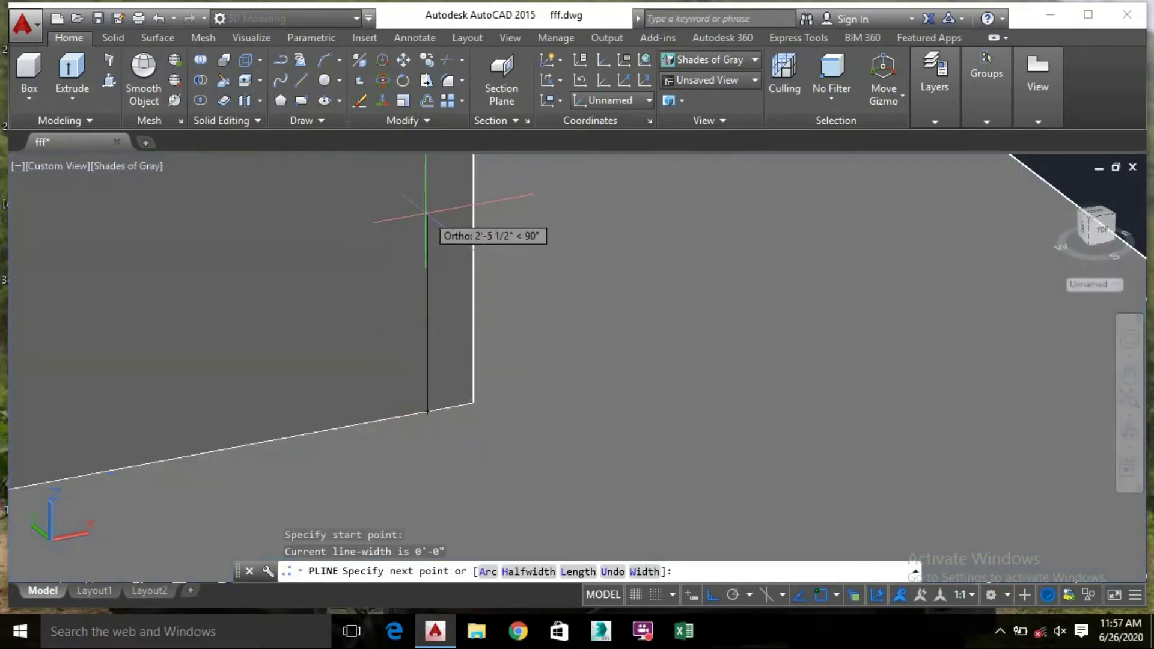
Try a 7' vertical first side for the door outline and undo it
text(7')
key(Return)
middle_drag(312, 237, 337, 412)
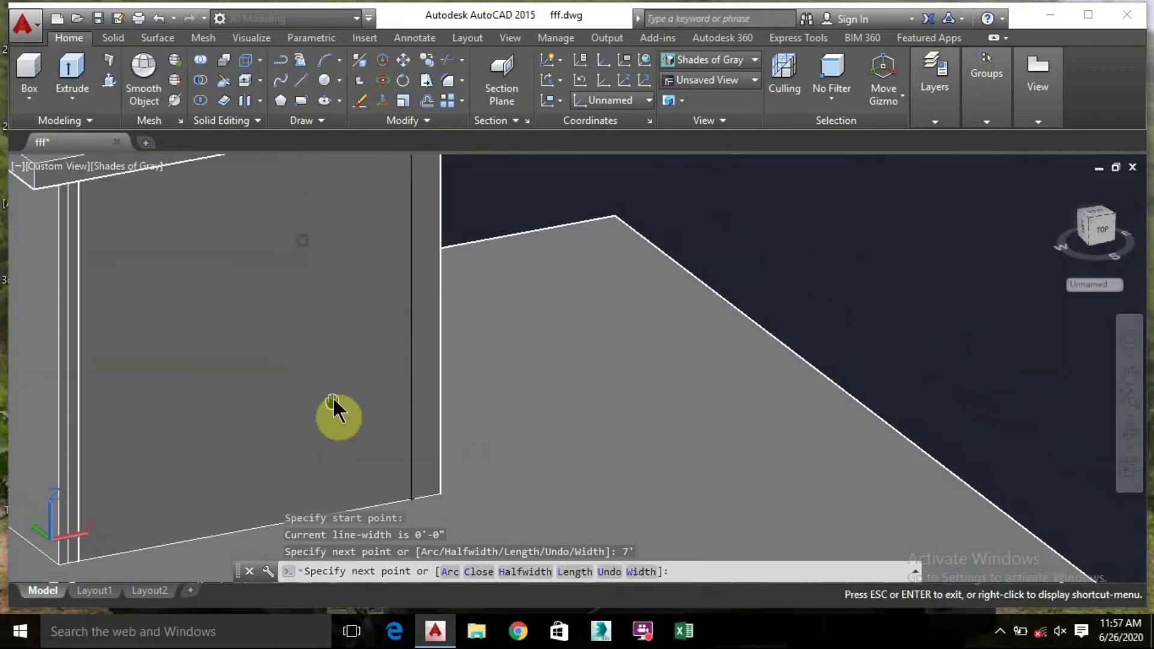
key(Escape)
scroll(312, 229, down, 2)
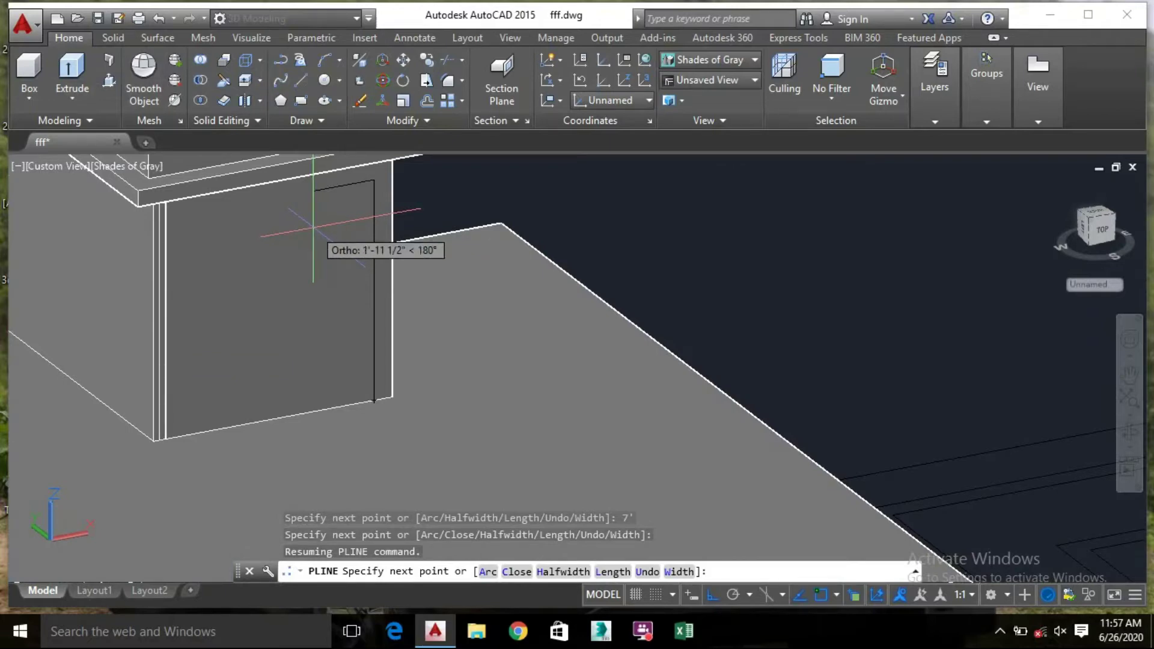
key(ctrl+z)
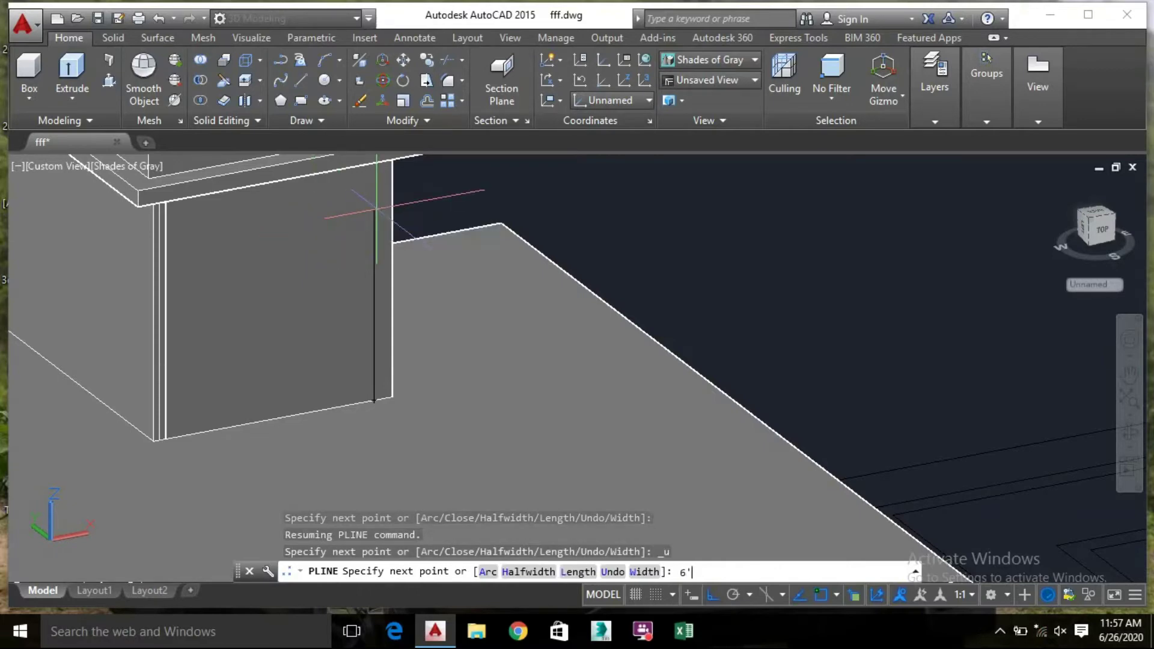
Draw the door outline 6' high and 3' wide, ending its second side at the wall base
key(Return)
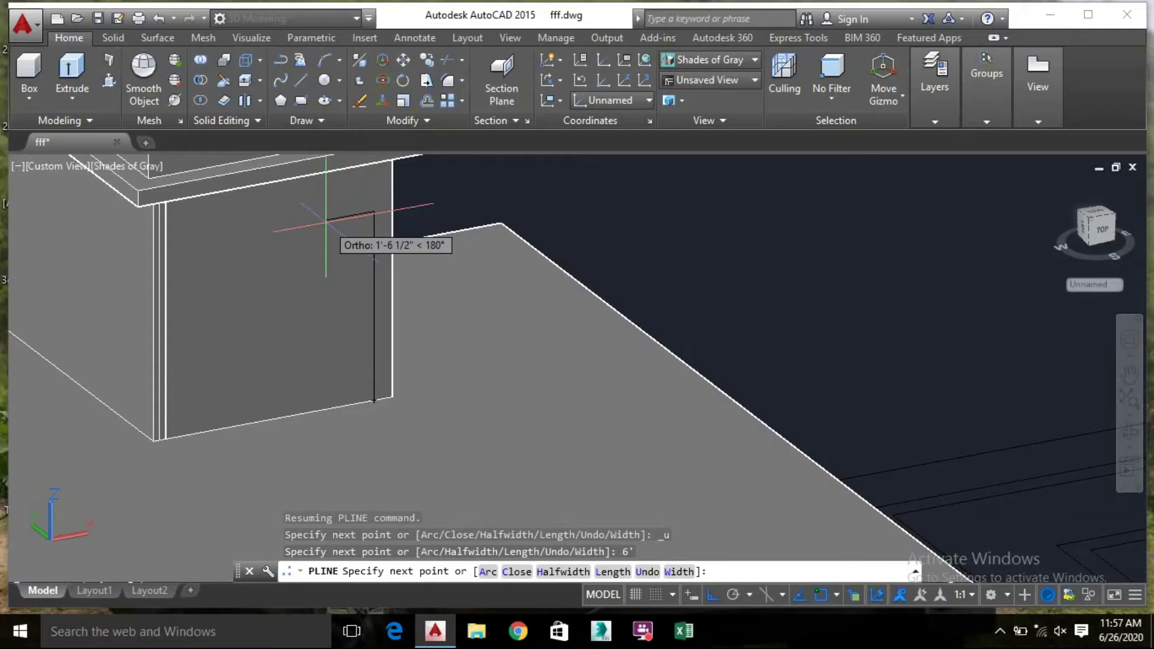
text(3')
key(Return)
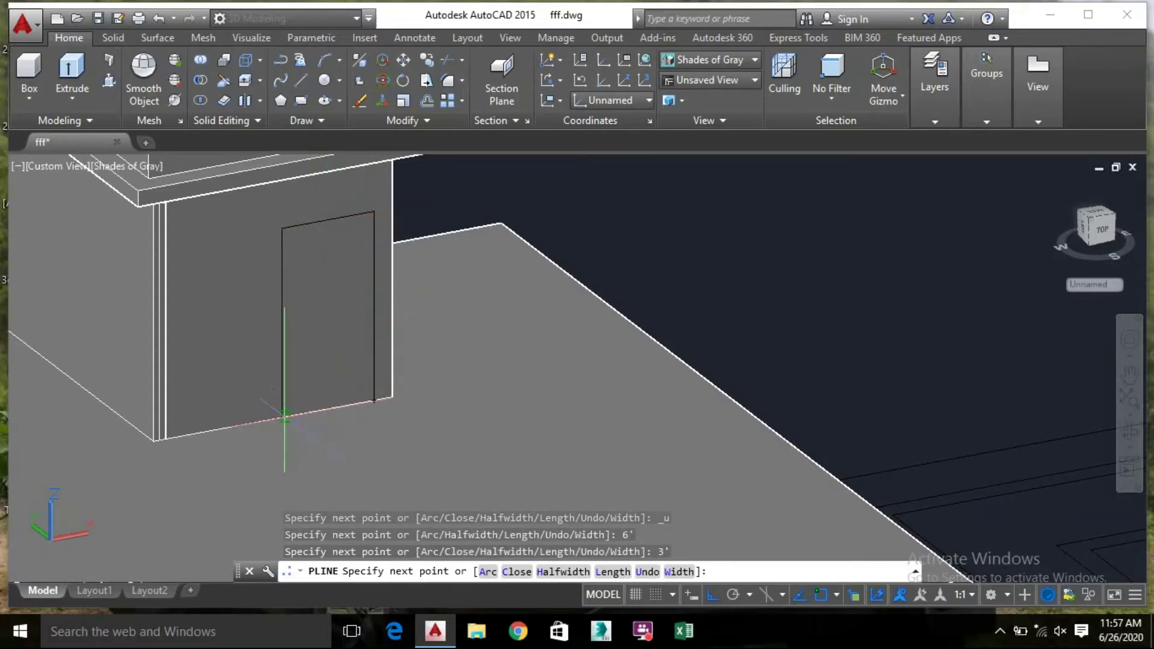
scroll(273, 419, up, 3)
click(279, 416)
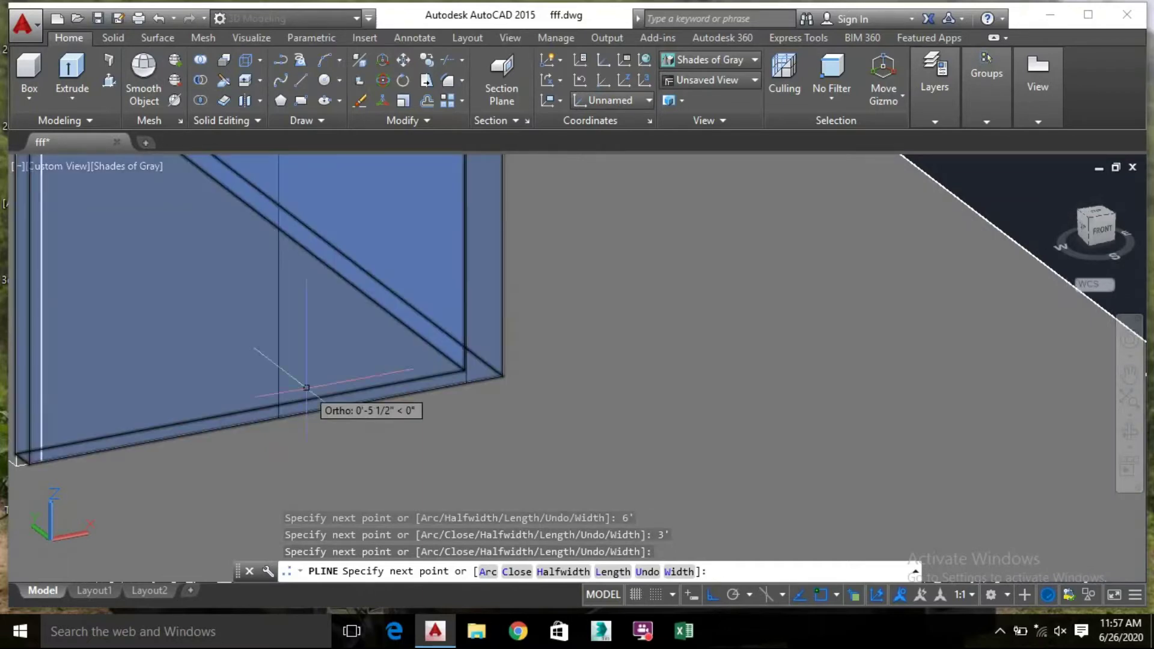
key(Escape)
Press-pull the door outline by -1' to cut a door opening through the stairwell's end wall
scroll(309, 257, down, 3)
scroll(381, 381, up, 3)
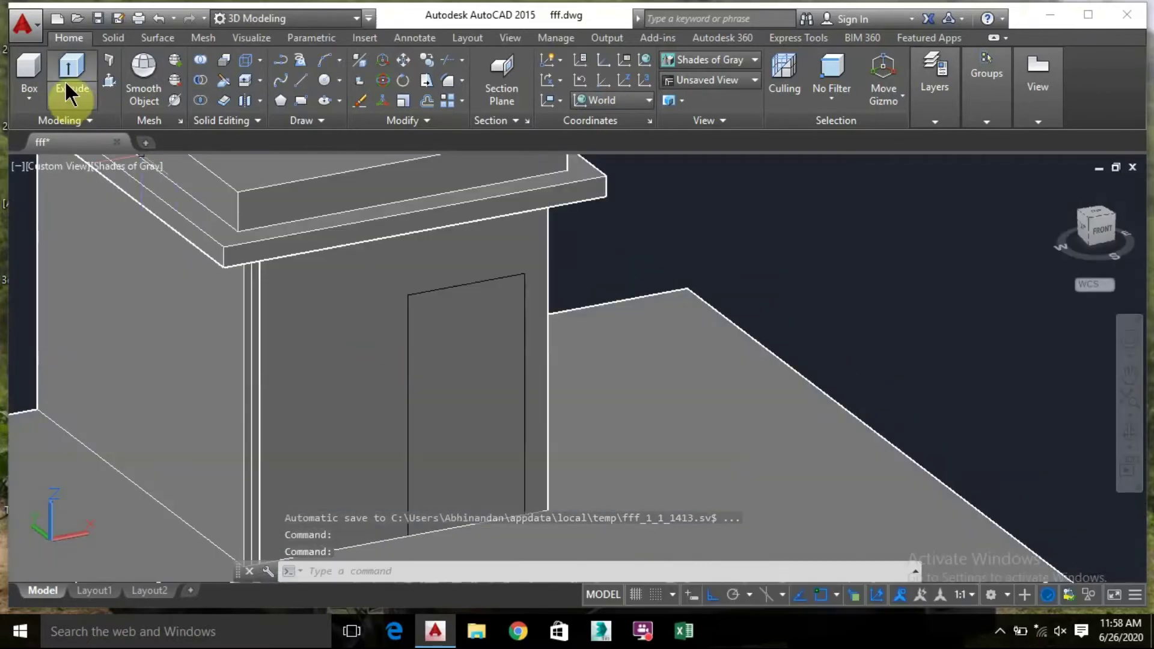
click(108, 82)
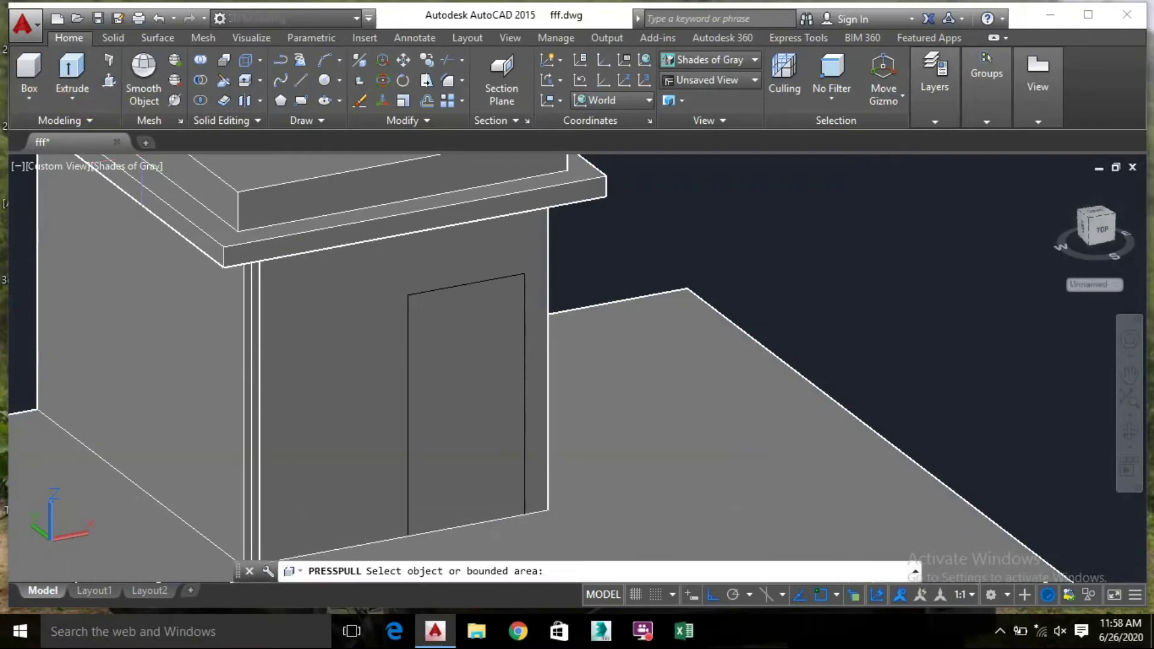
click(438, 356)
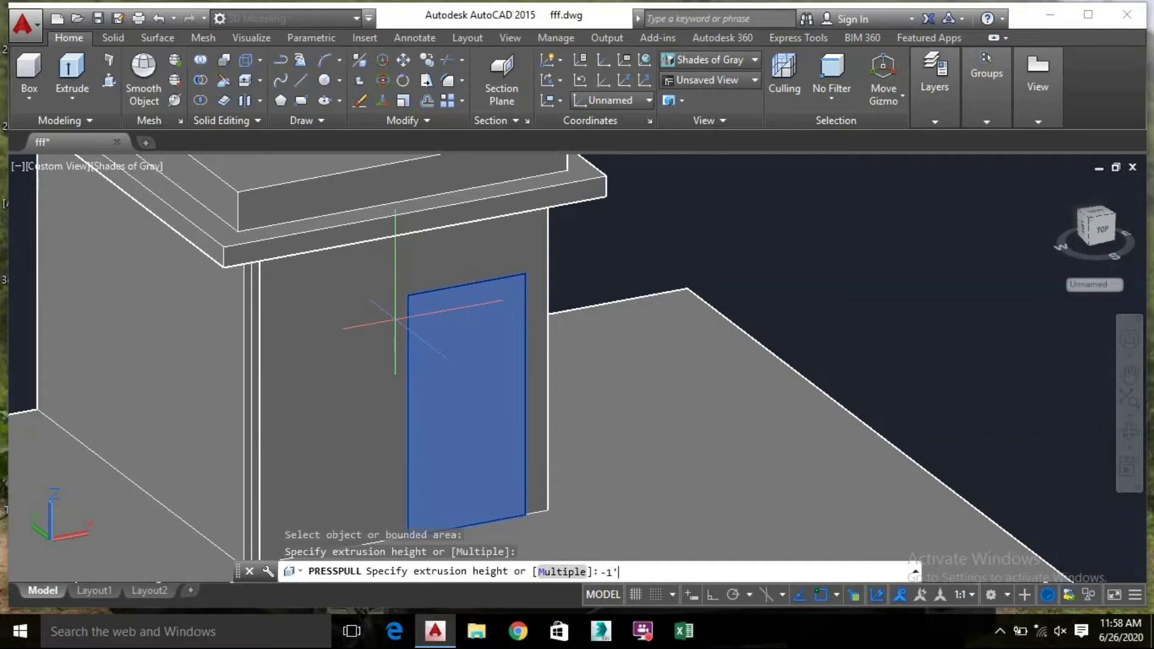
key(Return)
shift+middle_drag(395, 318, 492, 375)
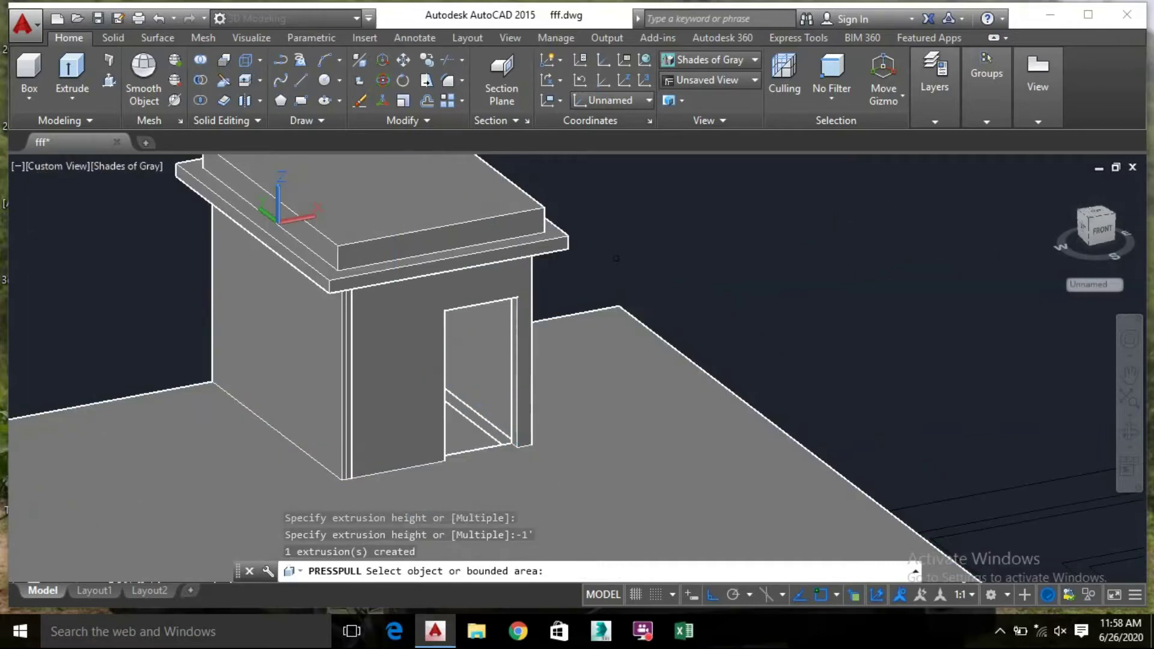
shift+middle_drag(600, 264, 677, 255)
key(Return)
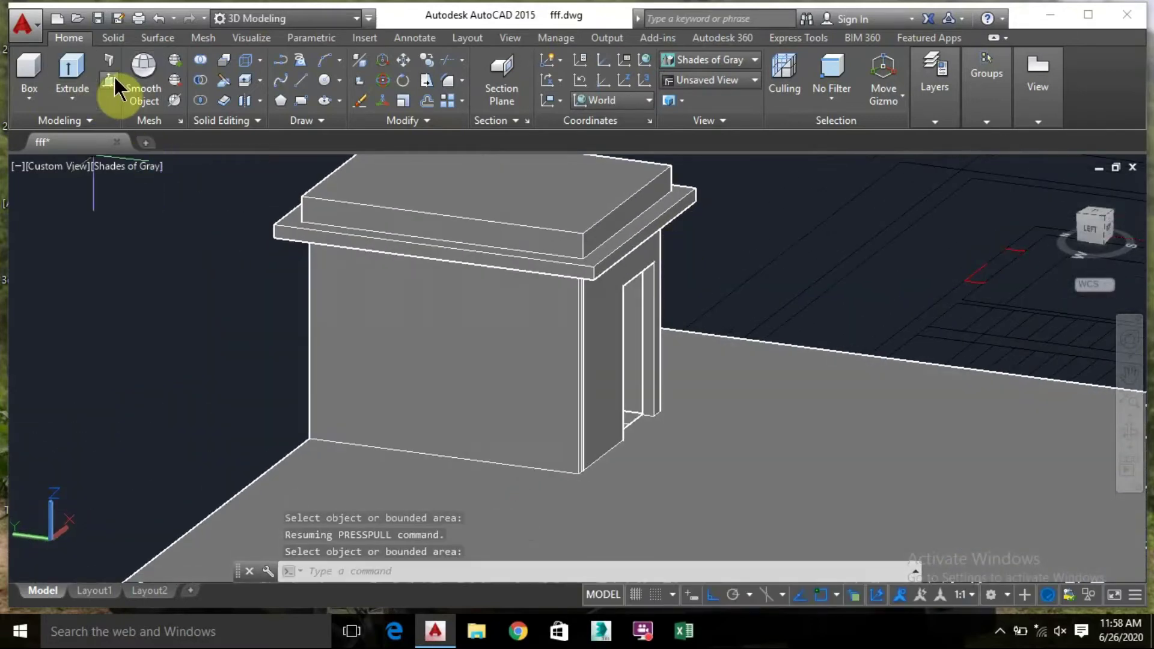
Draw a window rectangle on the stairwell's long wall facing the main roof and move it along the wall toward the middle
click(300, 100)
scroll(352, 277, up, 3)
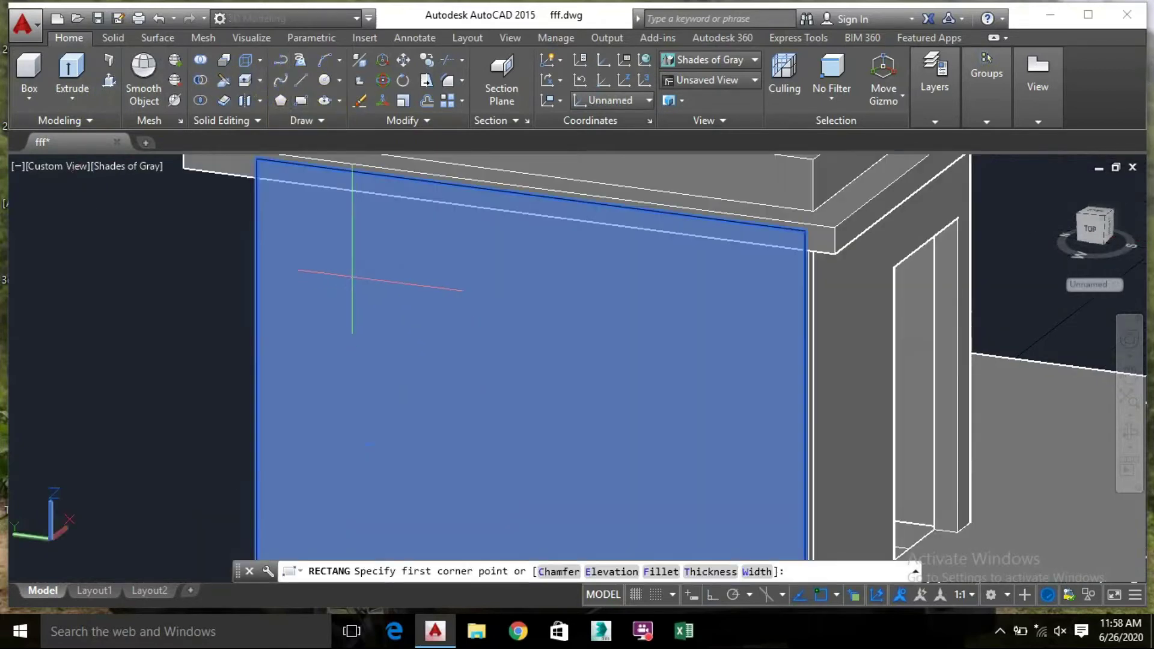
click(348, 267)
scroll(381, 283, down, 5)
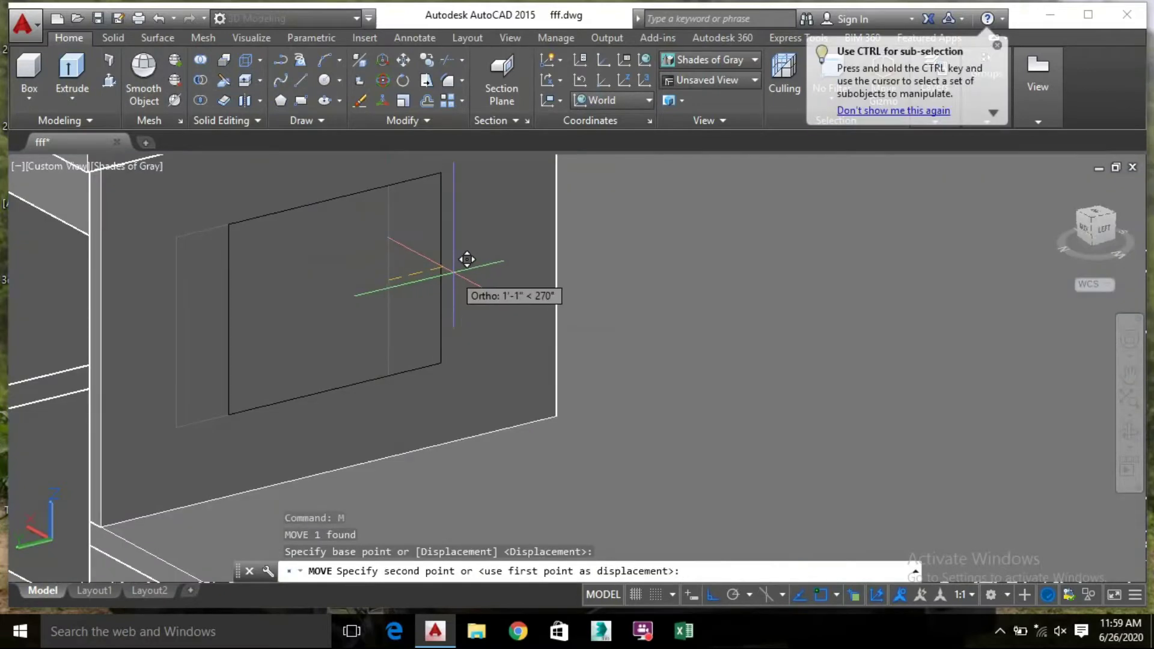
scroll(451, 270, down, 4)
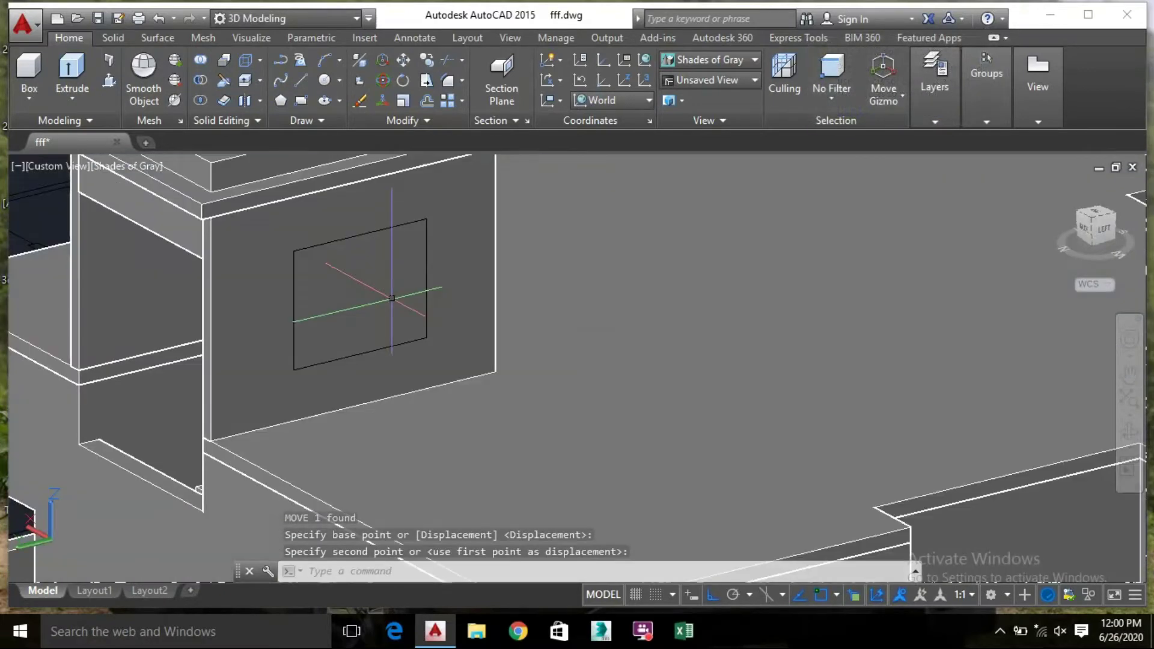
Press-pull the window rectangle inward through the long wall to cut the window opening
click(339, 298)
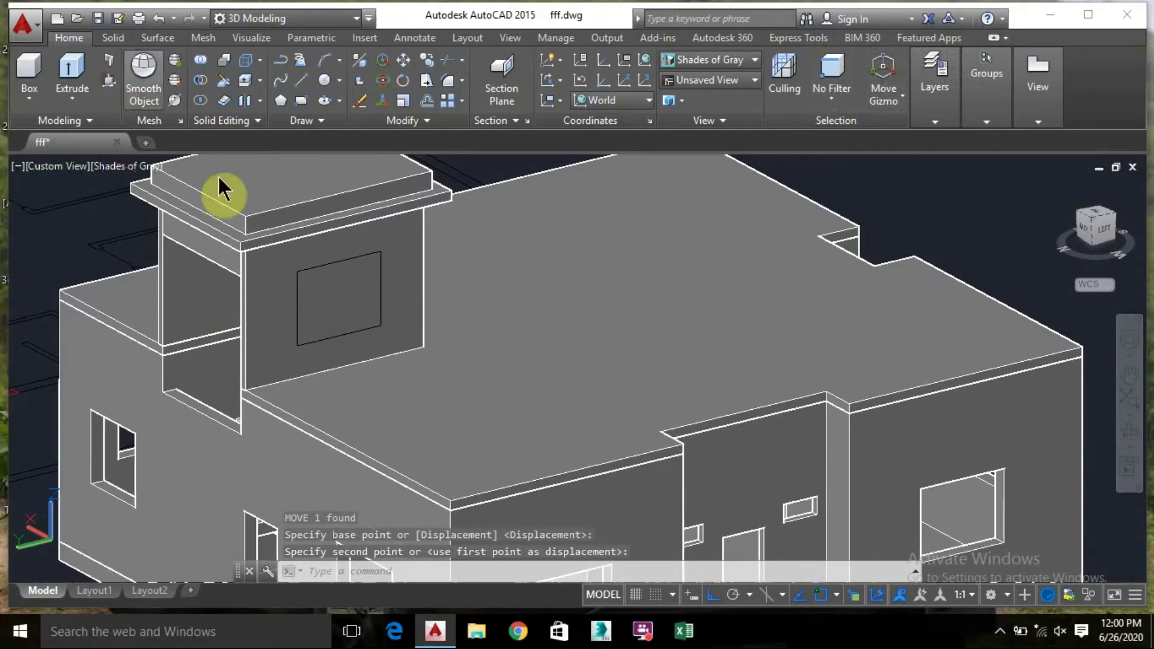
click(109, 79)
click(337, 311)
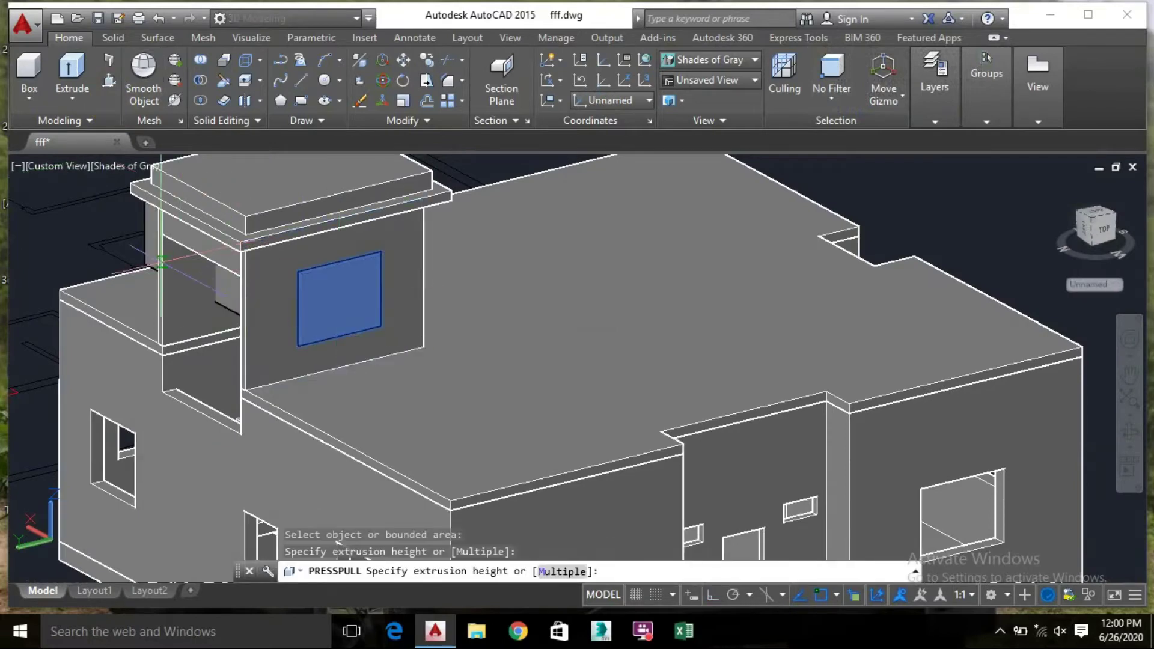
scroll(161, 261, down, 3)
middle_drag(161, 261, 306, 297)
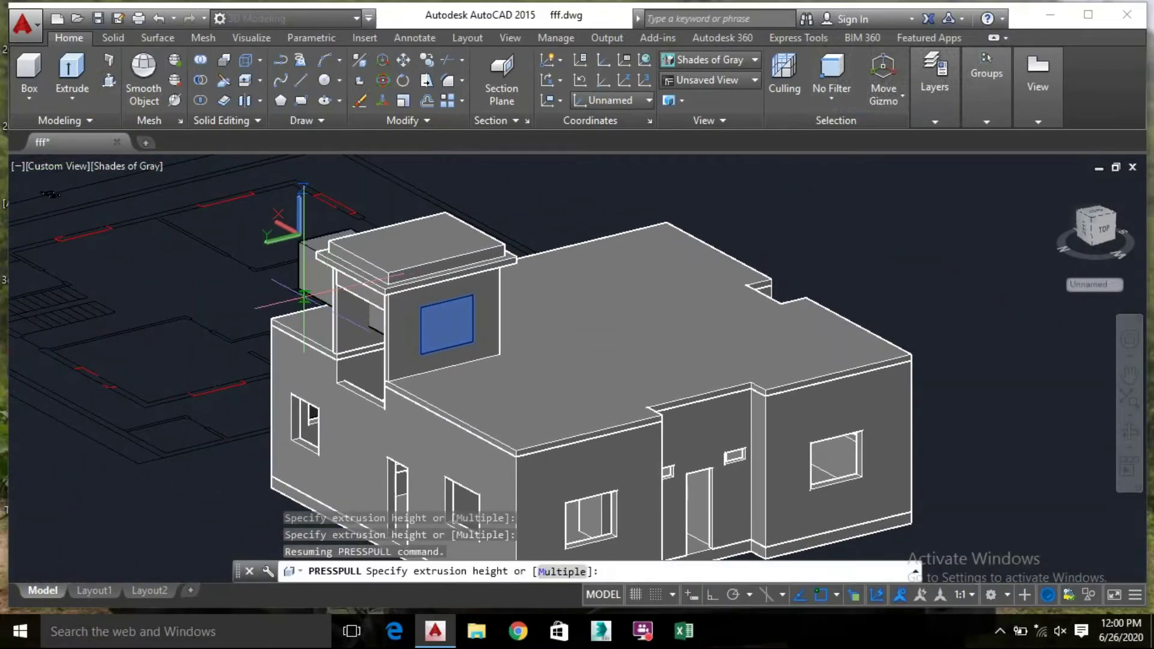
click(295, 294)
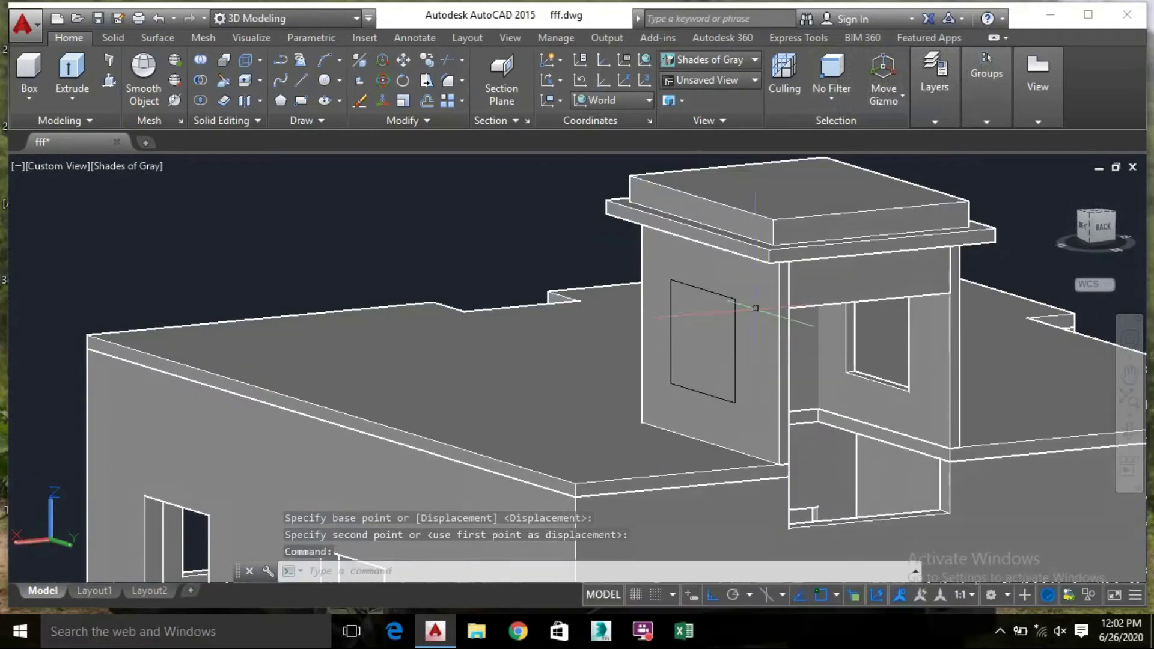
Press-pull the rectangle on the stairwell's opposite long wall by -1' to cut a second window opening
click(109, 81)
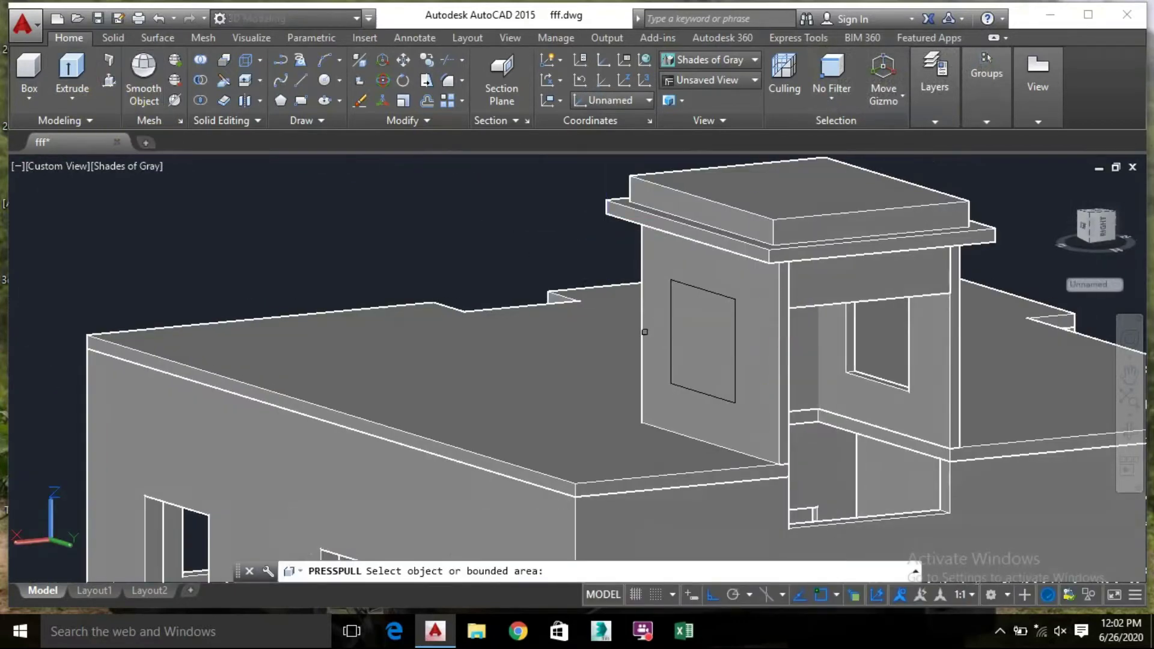
click(688, 340)
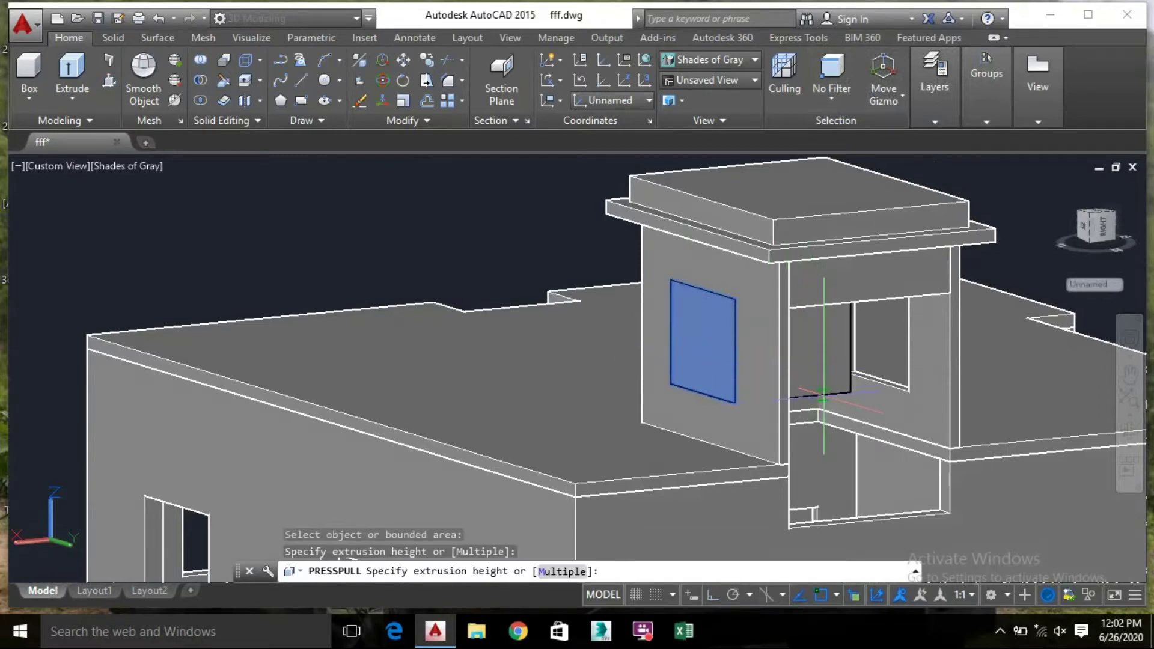
text(-1)
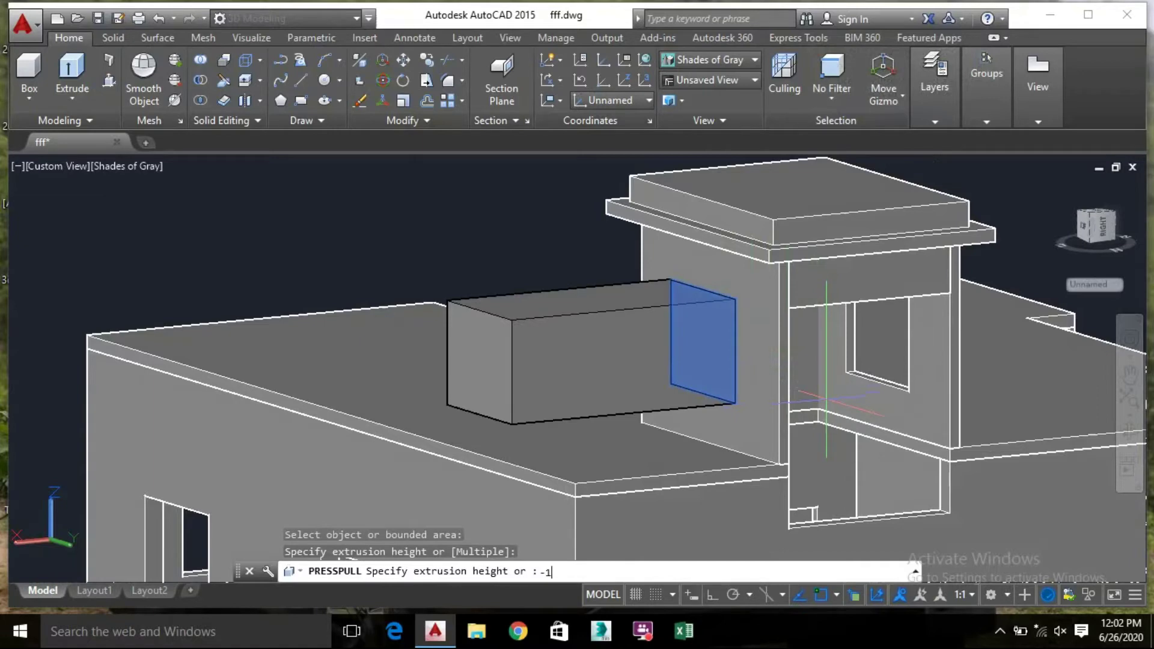
text(')
key(Return)
shift+middle_drag(746, 347, 772, 362)
scroll(772, 362, down, 3)
scroll(737, 358, down, 3)
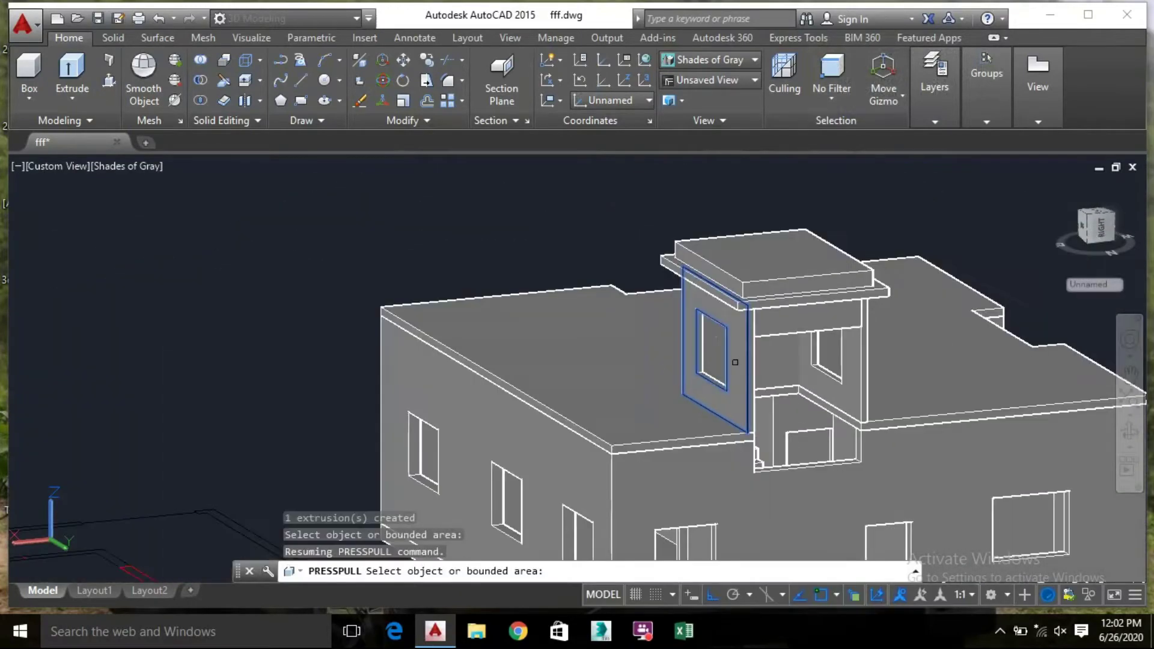
End the press-pull operation and save the drawing with the finished rooftop stairwell
shift+middle_drag(591, 348, 496, 351)
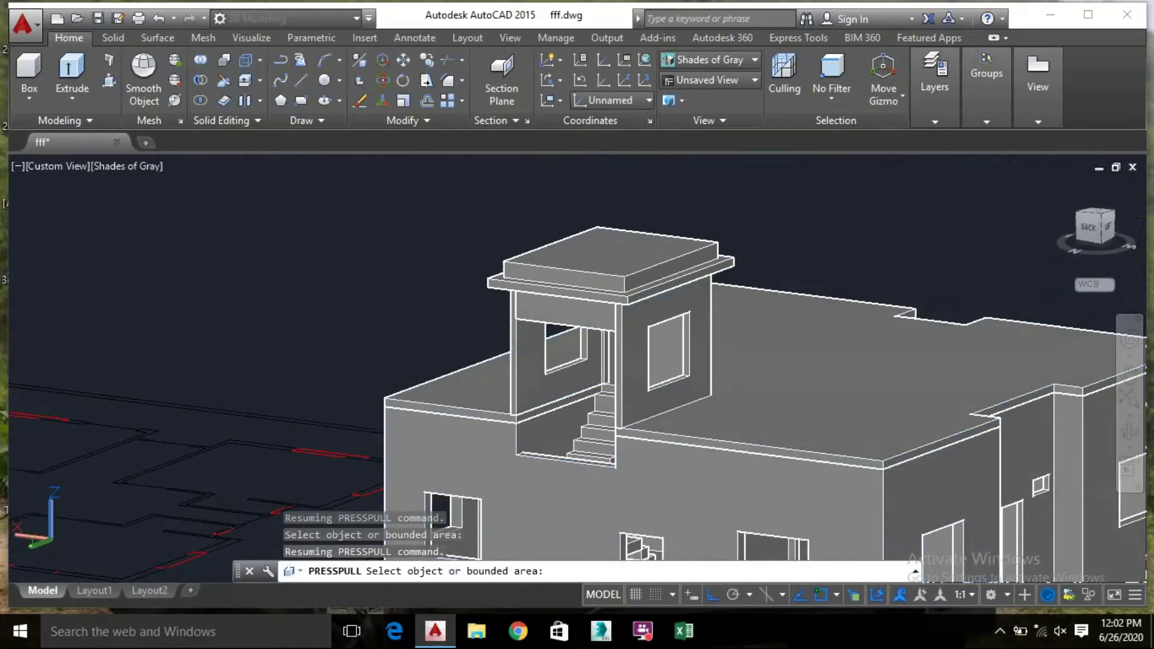
key(Escape)
key(ctrl+s)
click(901, 582)
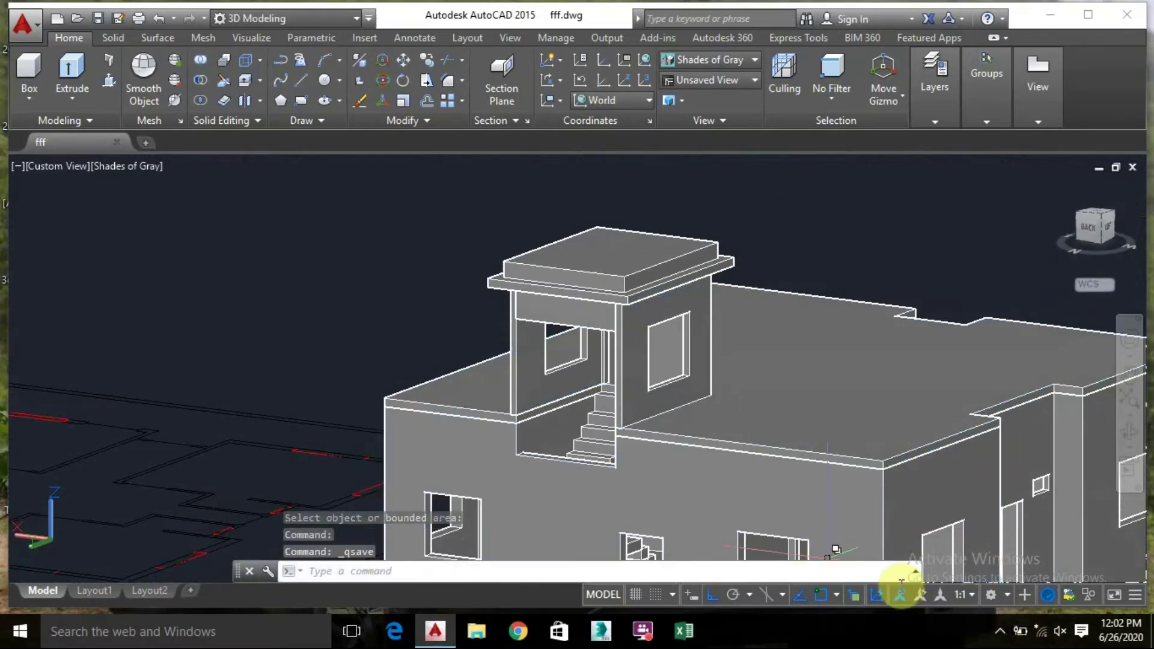
click(999, 631)
right_click(966, 563)
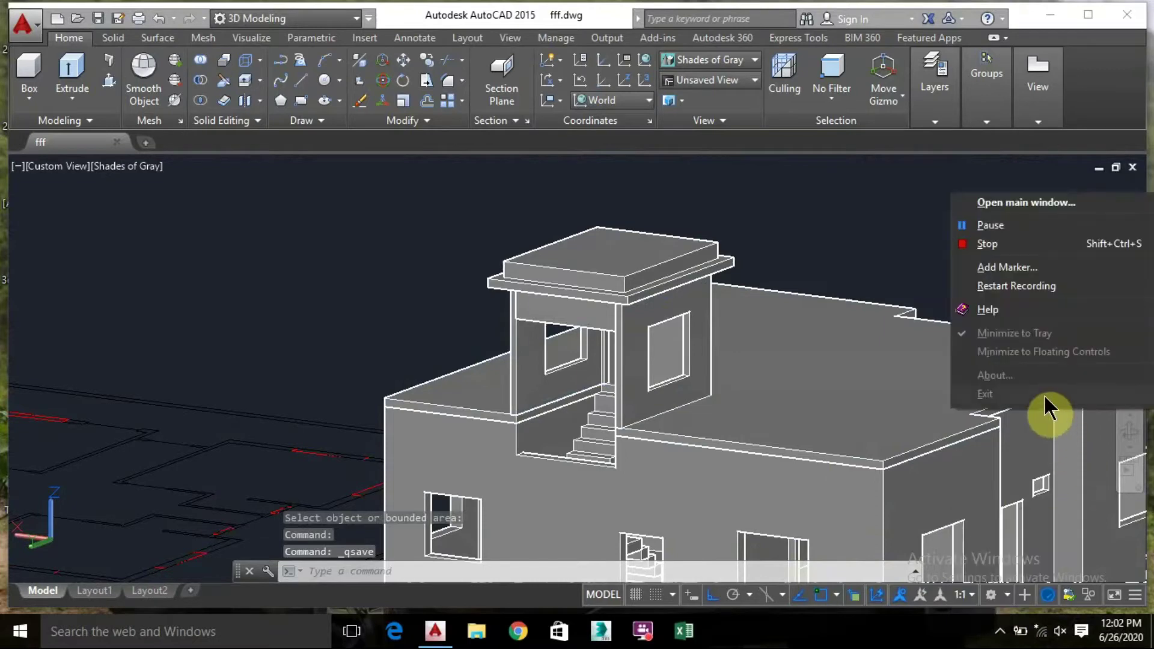
click(1004, 228)
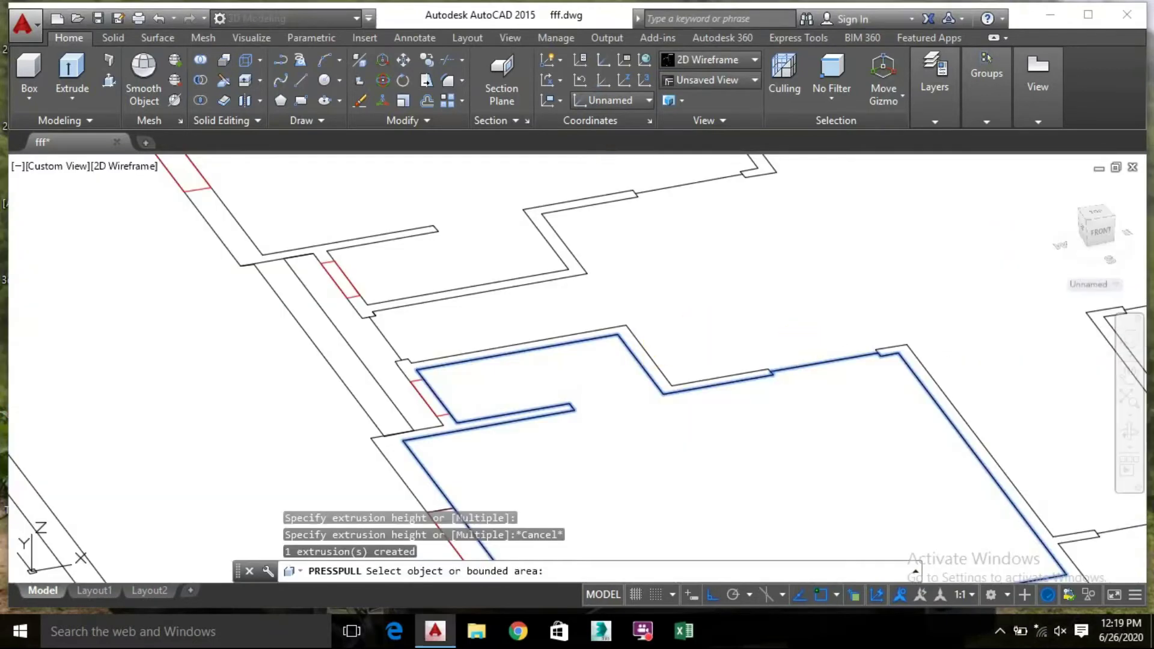
Press-pull the inner step strip beside the two small rooms in the floor plan by 6"
click(706, 291)
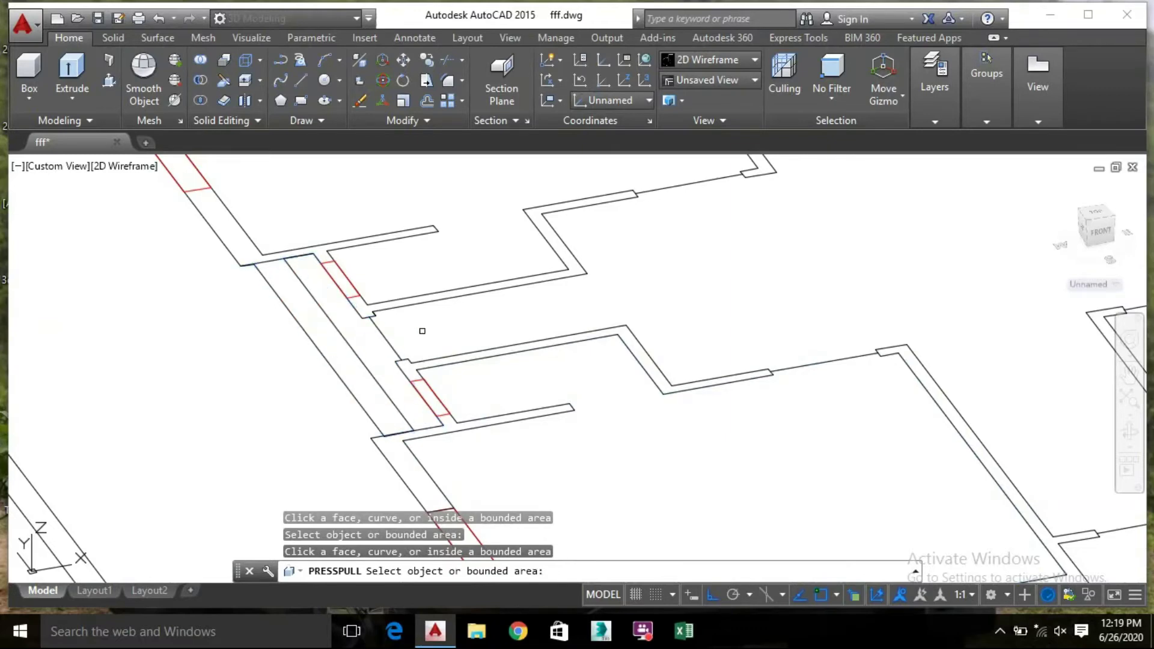
click(383, 353)
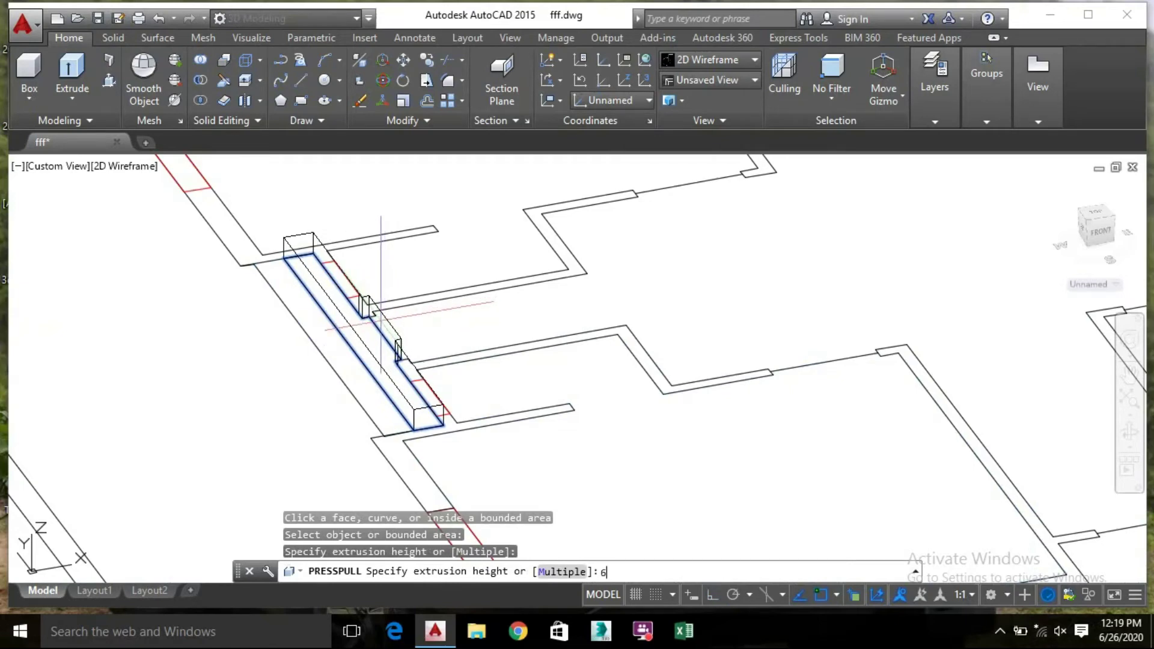
text(")
key(Return)
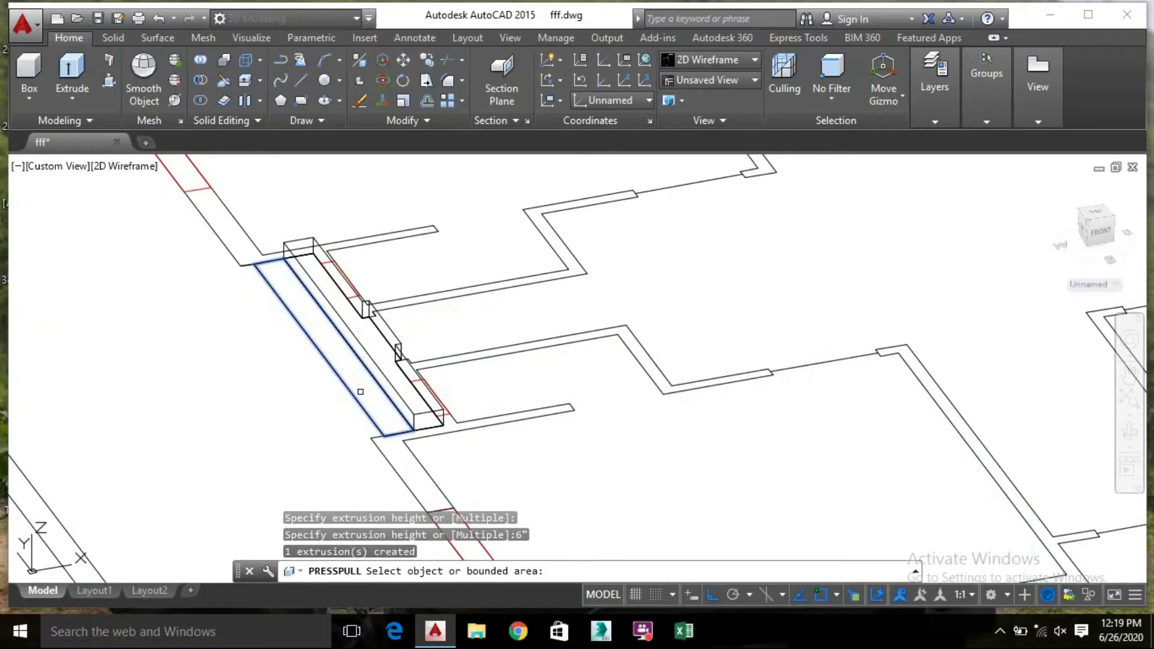
Press-pull the outer step strip next to the raised one by 6" and end the command
click(361, 392)
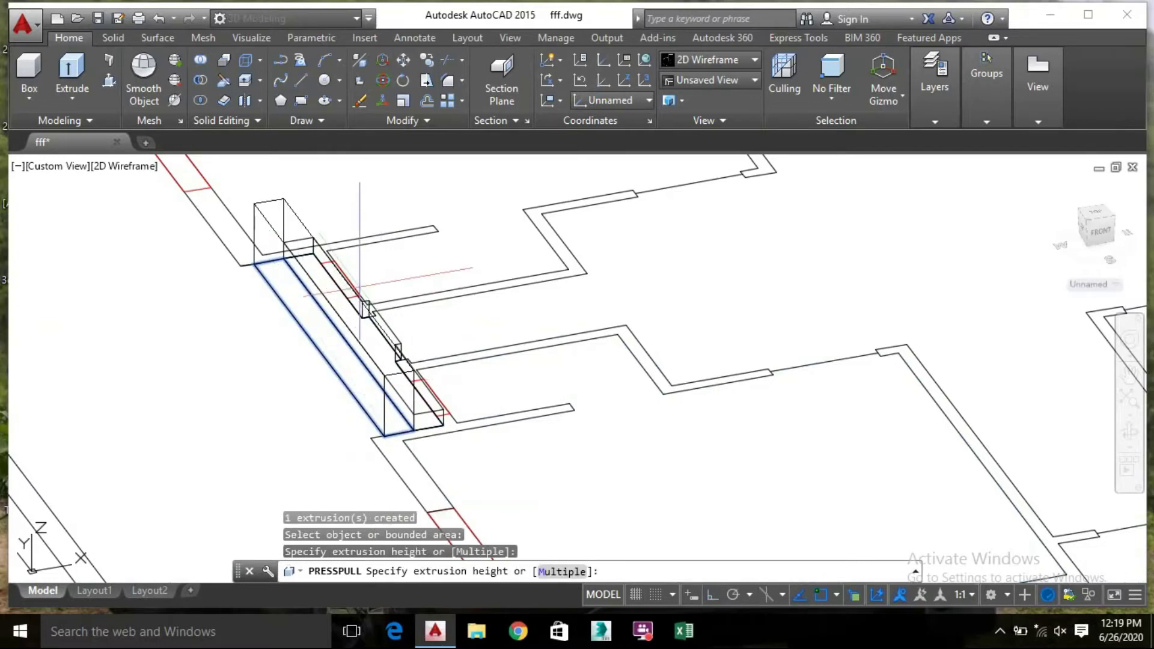
text(6)
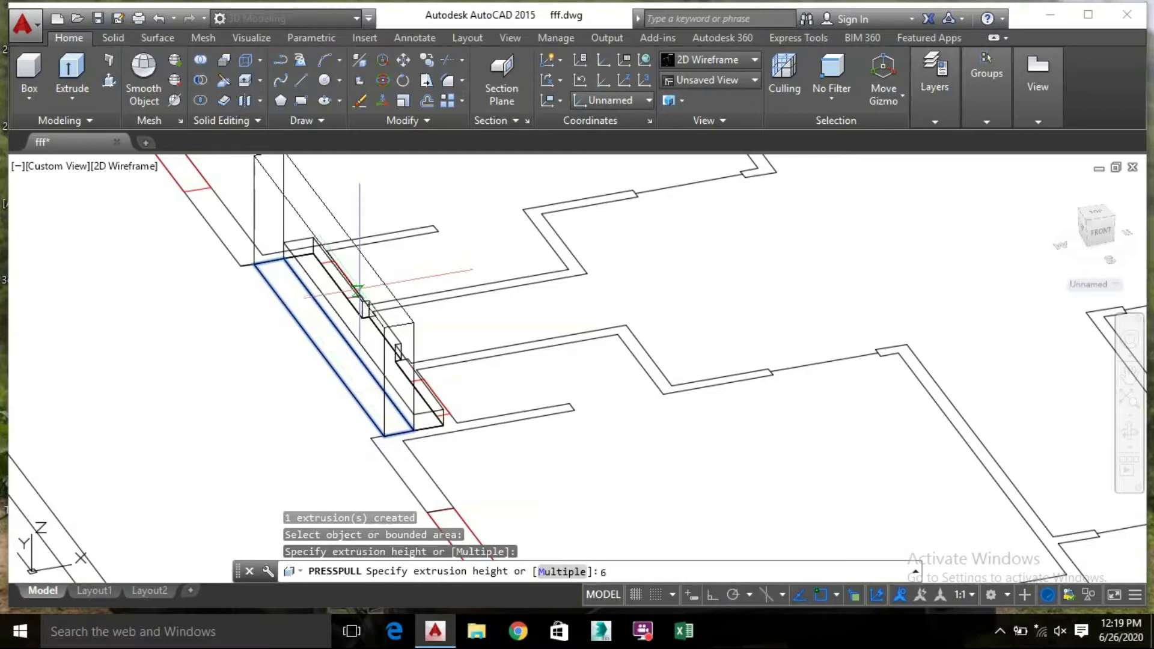
text(")
key(Return)
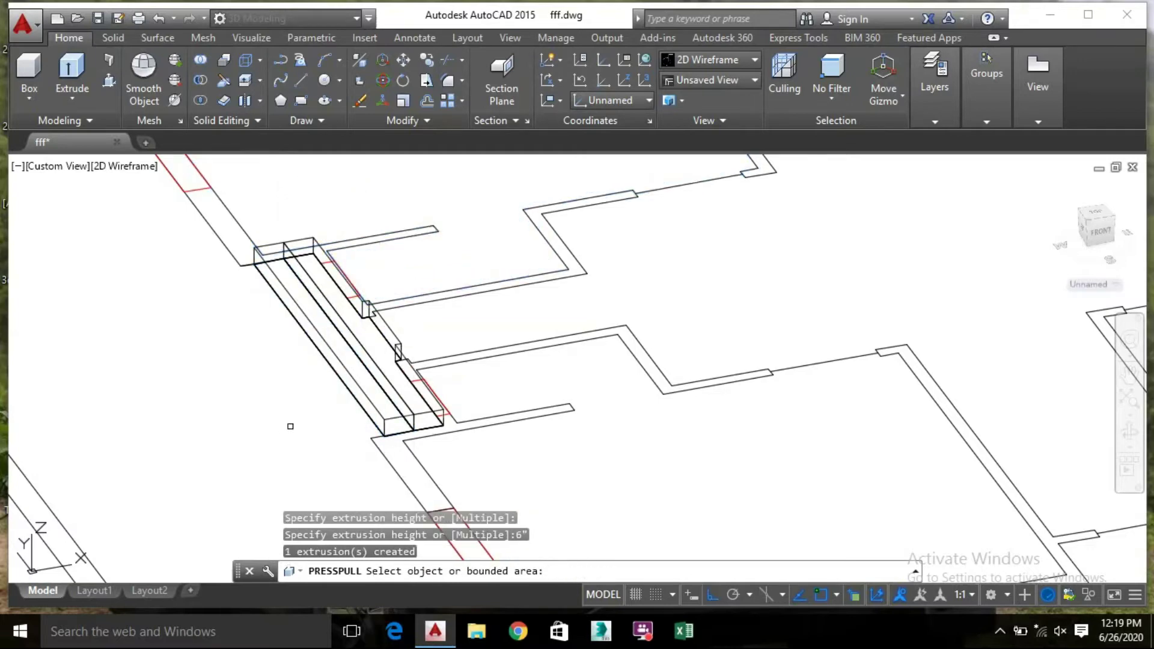
key(Return)
scroll(419, 272, up, 4)
key(Escape)
Move the inner step solid straight up from its bottom corner to the top corner of the outer step
click(368, 277)
click(483, 248)
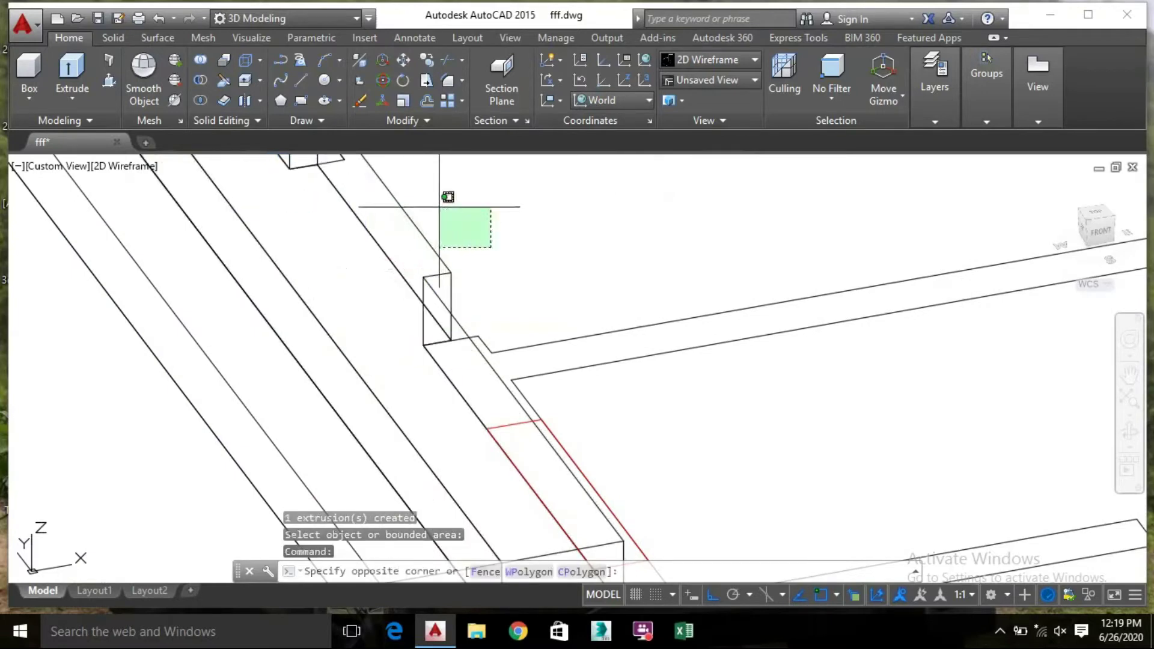
click(420, 201)
right_click(388, 204)
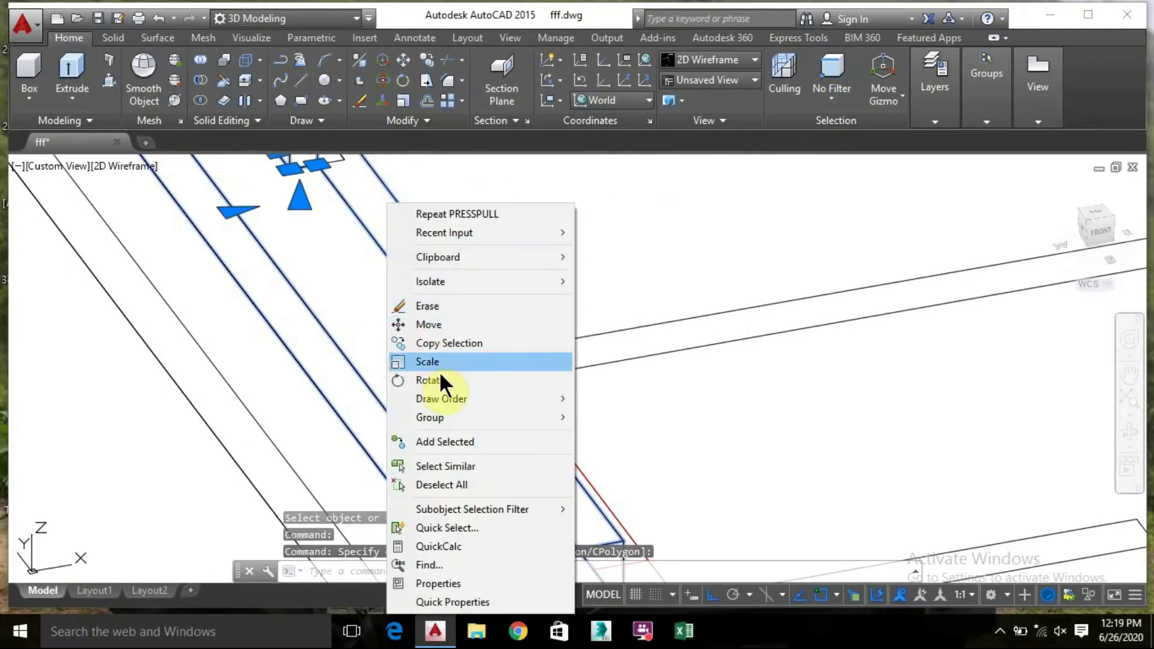
click(436, 328)
scroll(419, 351, down, 3)
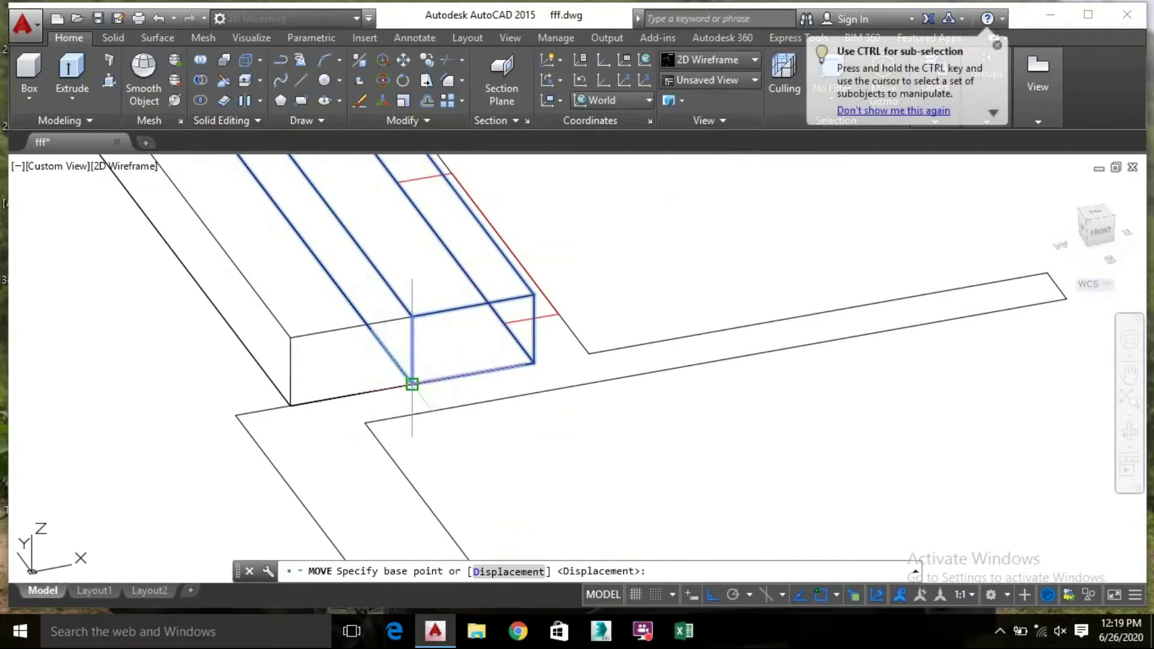
click(412, 383)
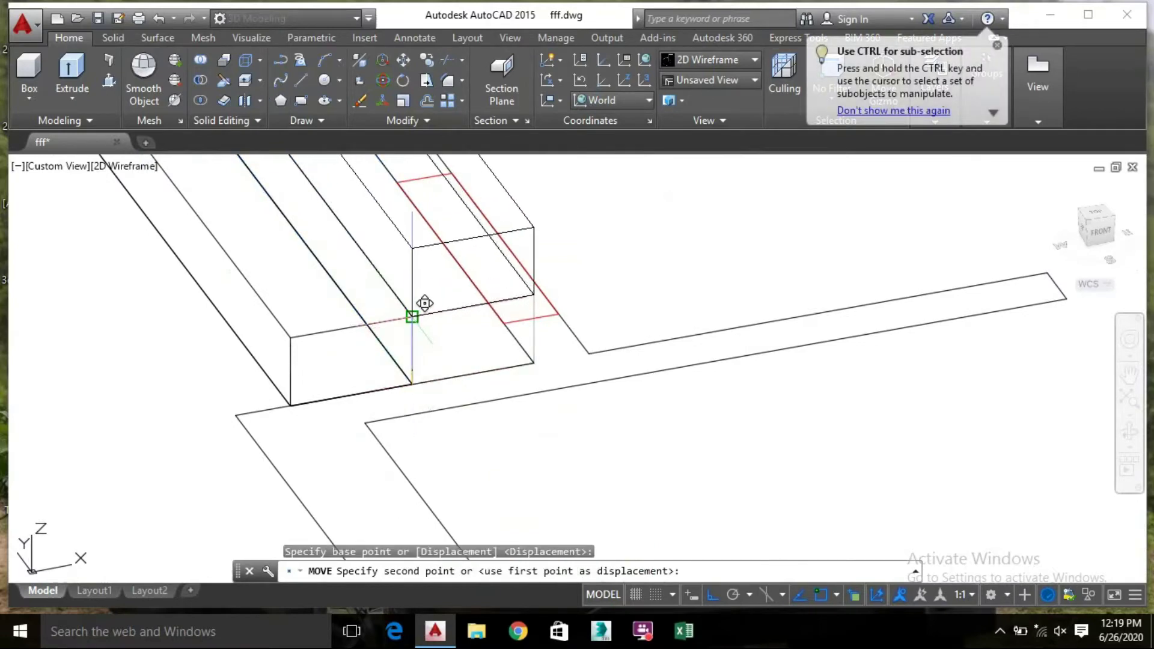
click(411, 317)
Move both step solids together from the floor plan to the matching wall recess of the 3D house, using the upper step's top corner as base point
scroll(378, 351, down, 3)
scroll(377, 352, up, 3)
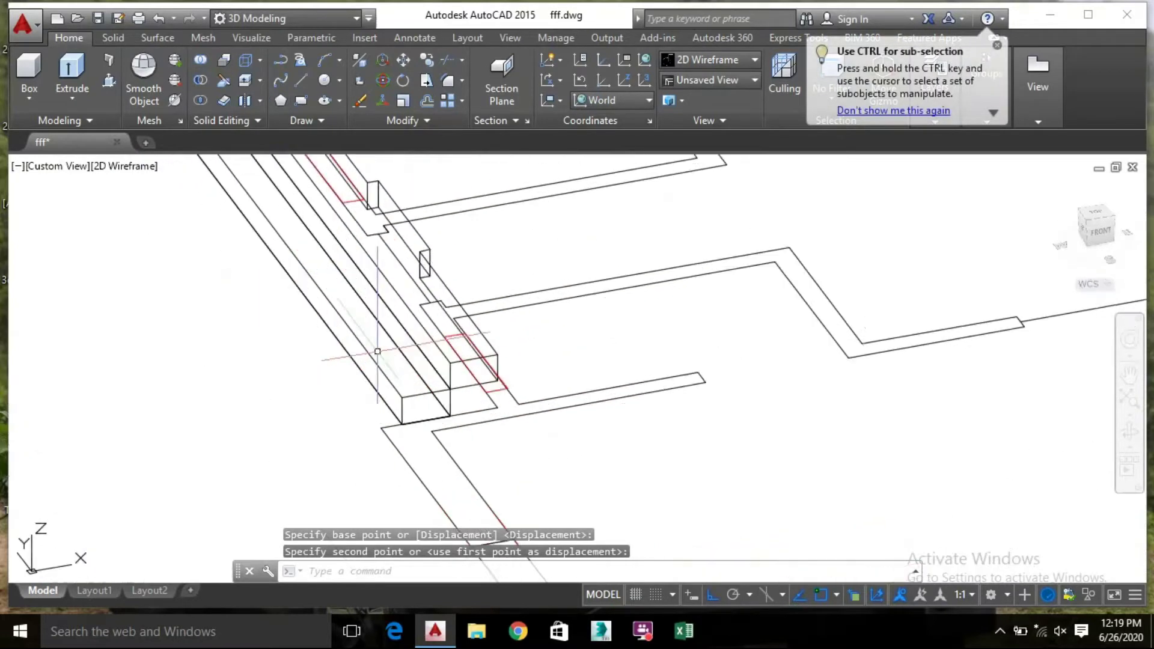
scroll(378, 351, up, 2)
click(451, 418)
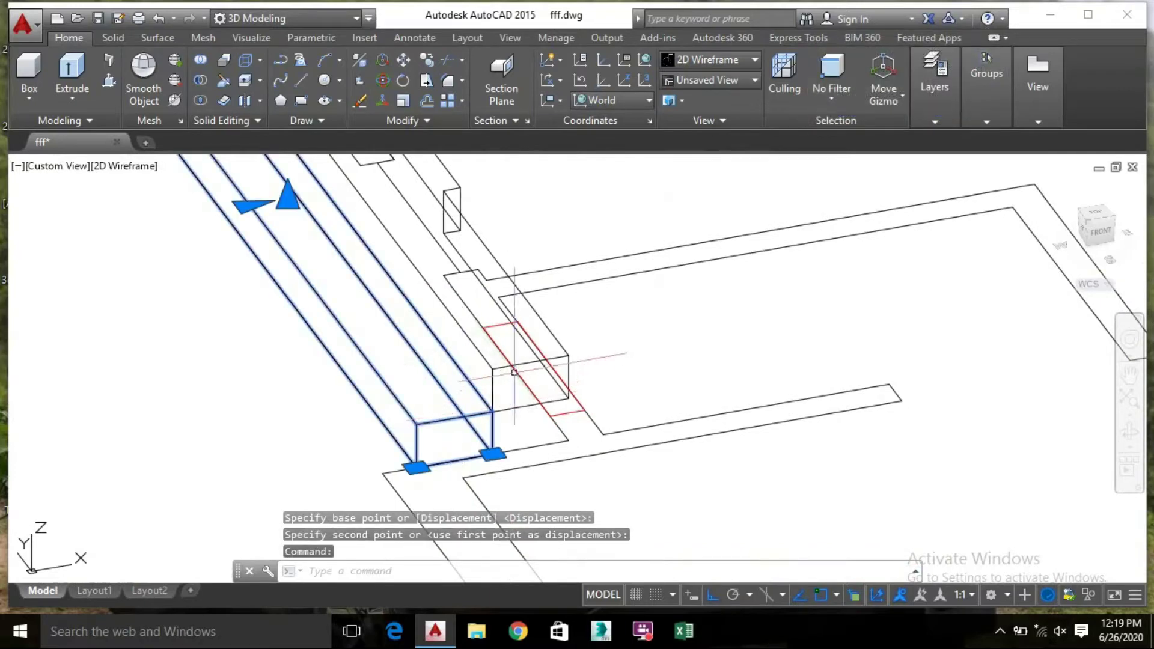
click(515, 373)
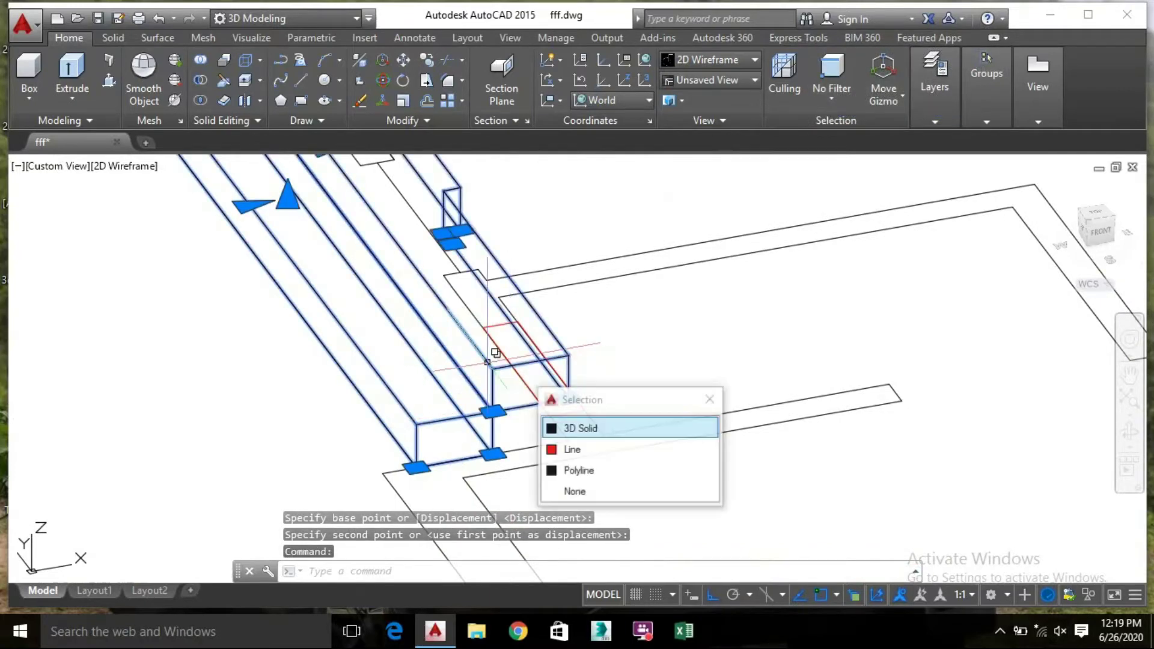
click(613, 428)
right_click(413, 392)
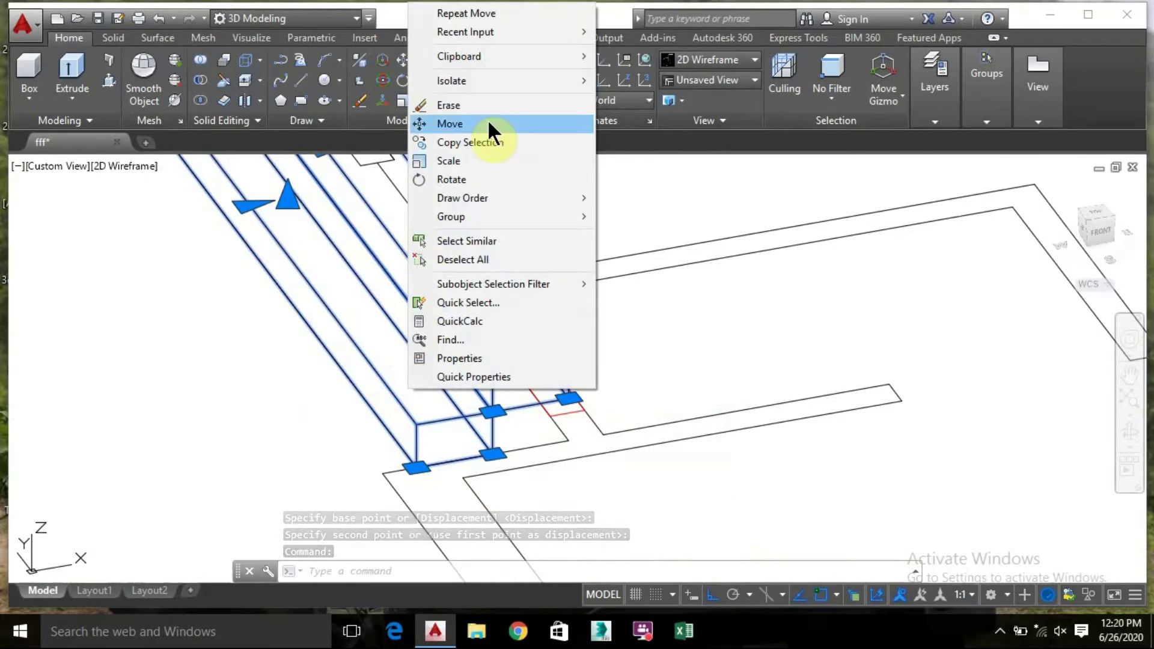
click(454, 123)
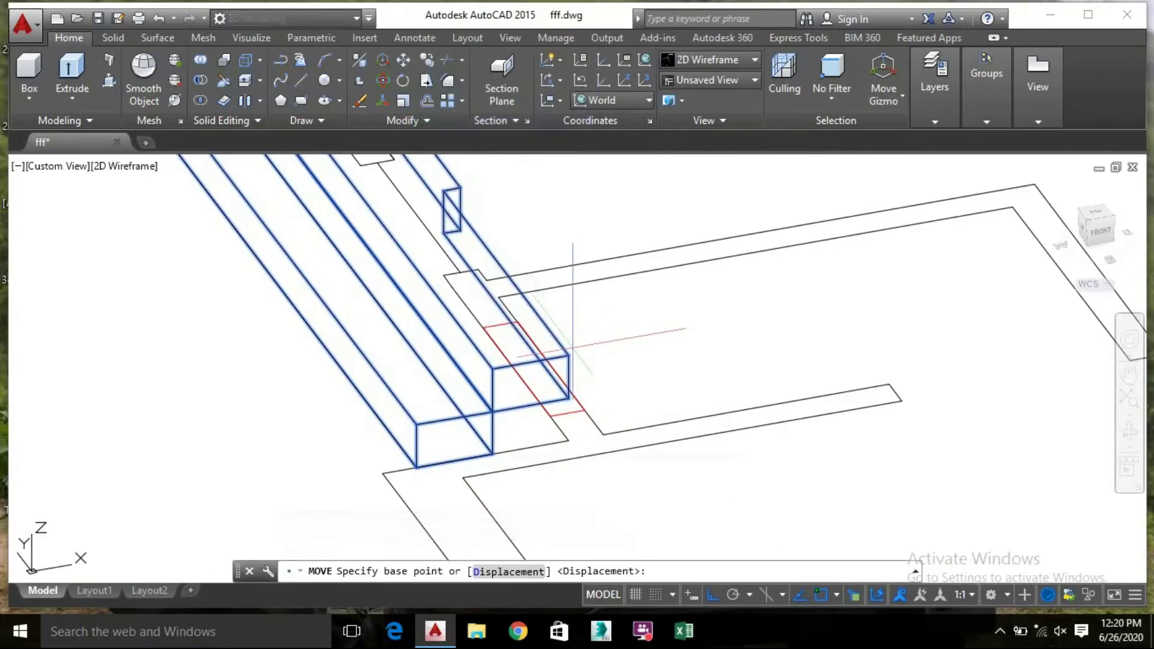
click(569, 355)
scroll(284, 413, down, 6)
middle_drag(285, 412, 717, 263)
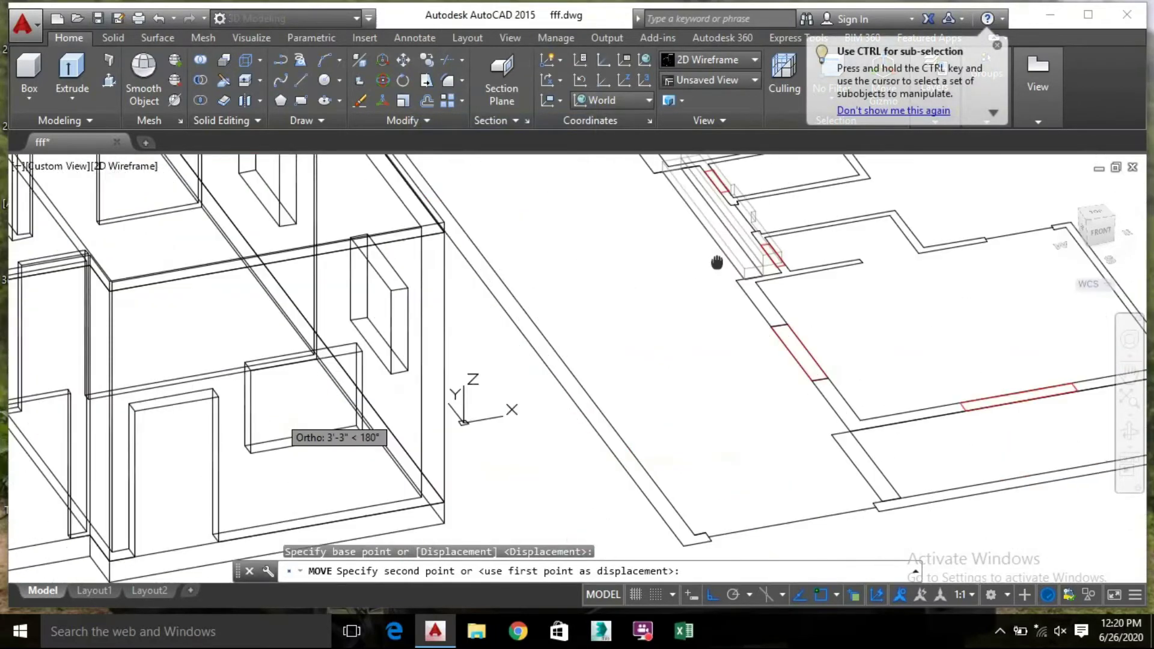
scroll(489, 314, down, 5)
middle_drag(330, 327, 532, 302)
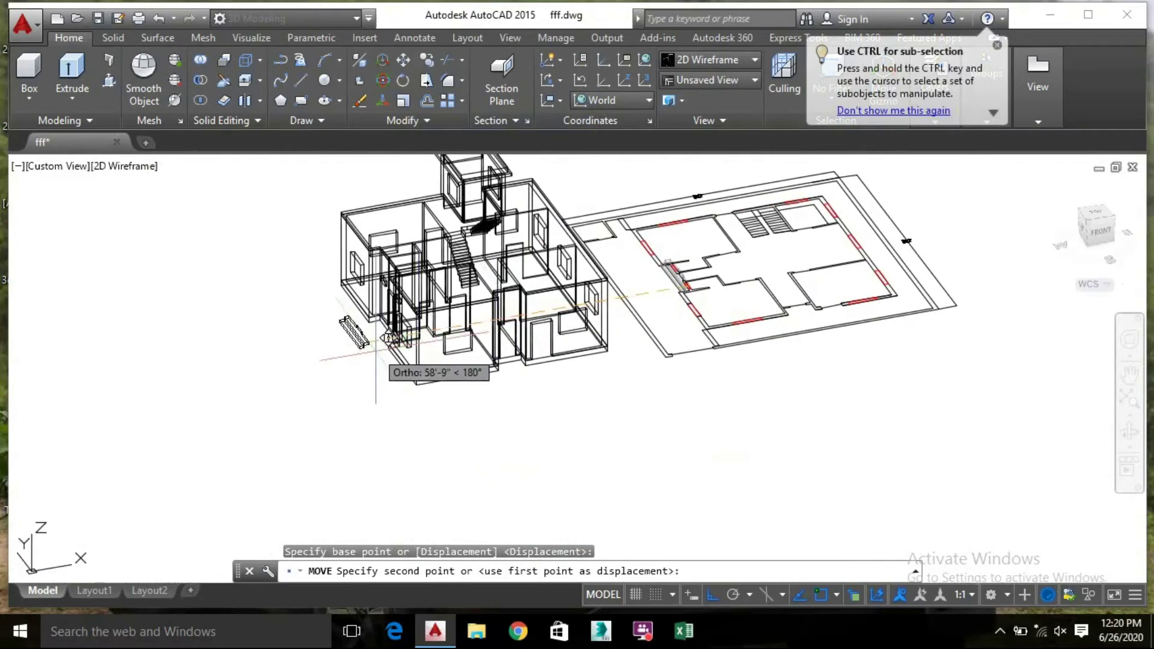
scroll(388, 348, up, 8)
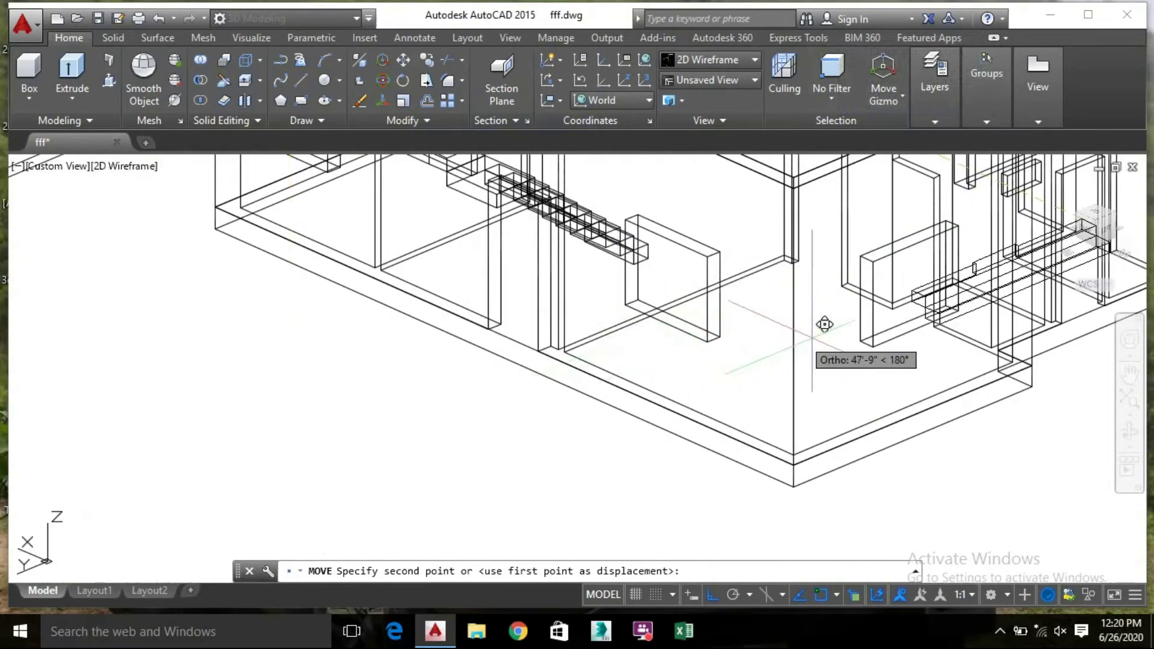
mouse_move(973, 337)
middle_down()
mouse_move(898, 373)
mouse_move(613, 458)
middle_up()
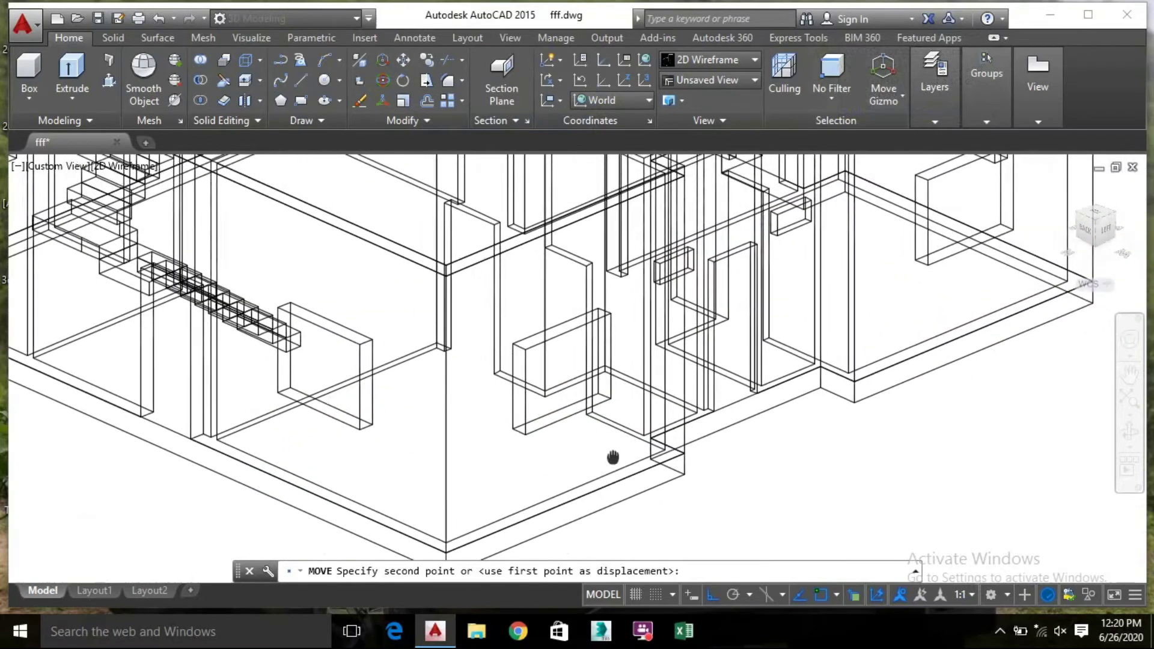
scroll(805, 385, up, 5)
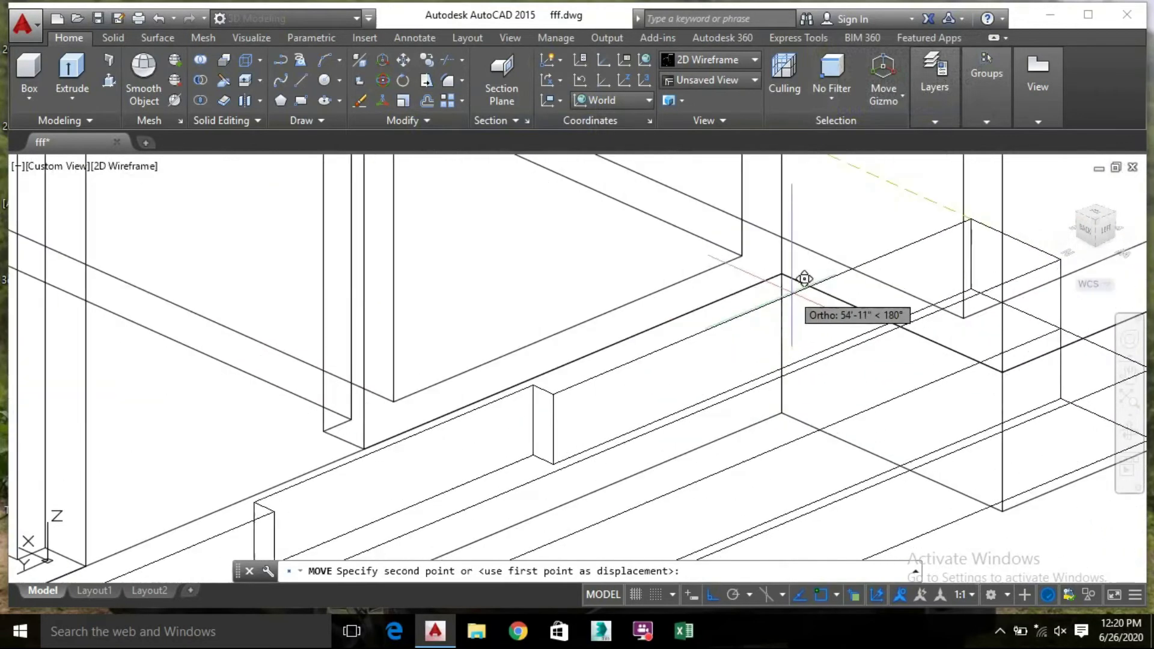
scroll(782, 274, down, 8)
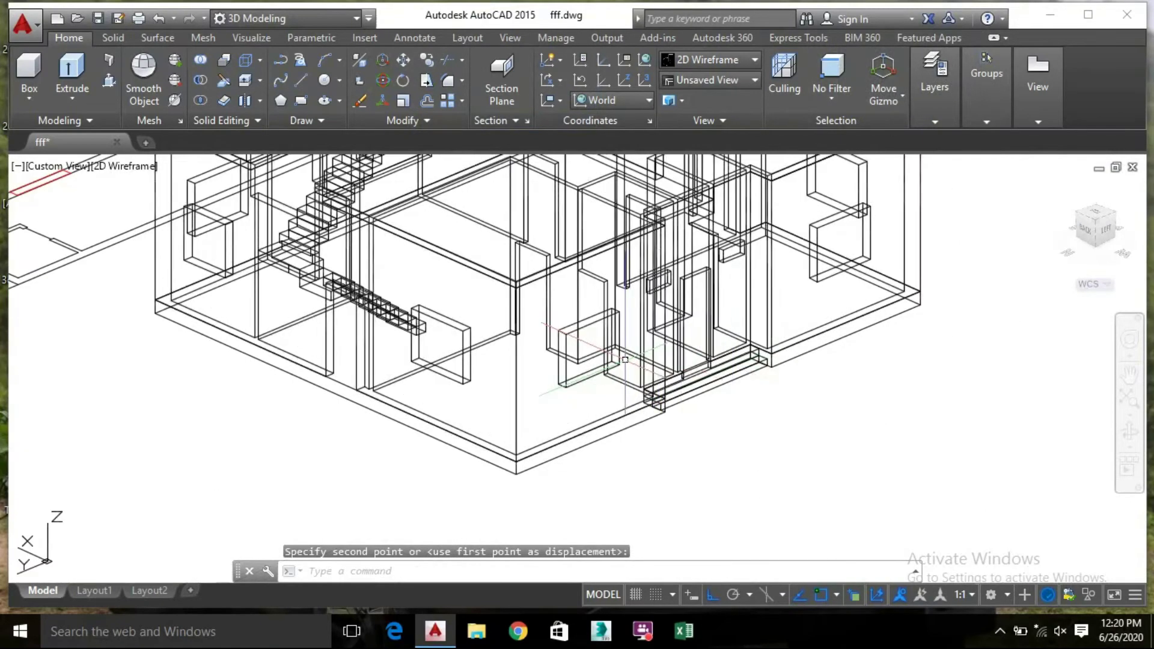
Press-pull the narrow strip between the house's front corner and the boundary wall in the floor plan by 8"
middle_drag(515, 391, 336, 390)
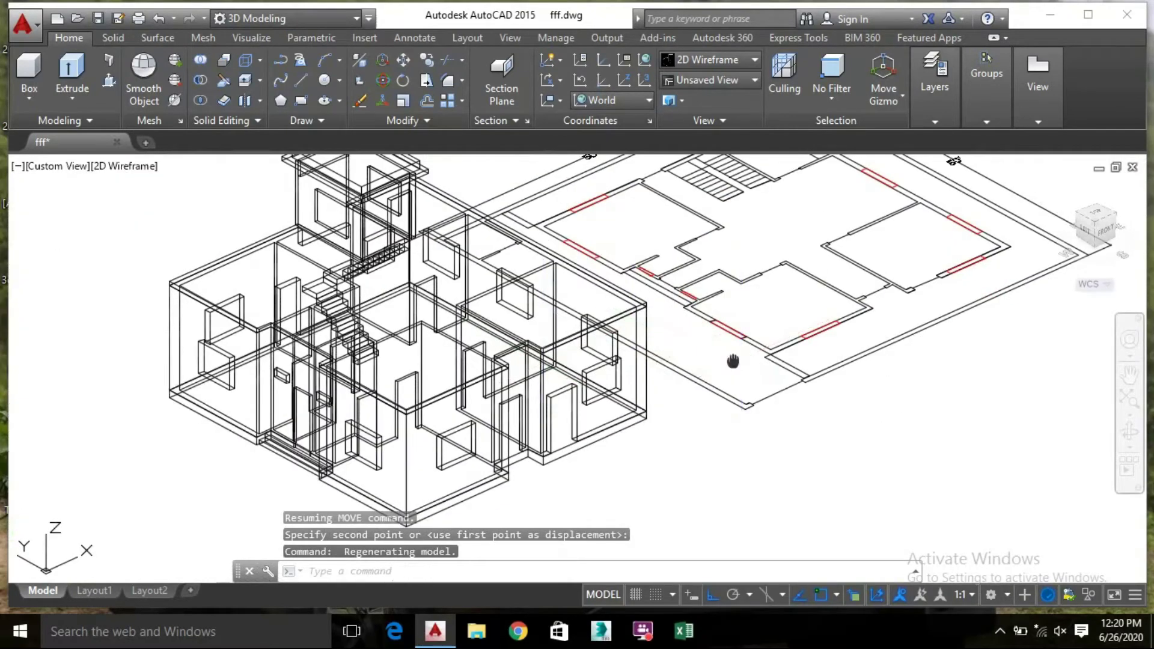
middle_drag(733, 361, 621, 380)
scroll(680, 390, up, 6)
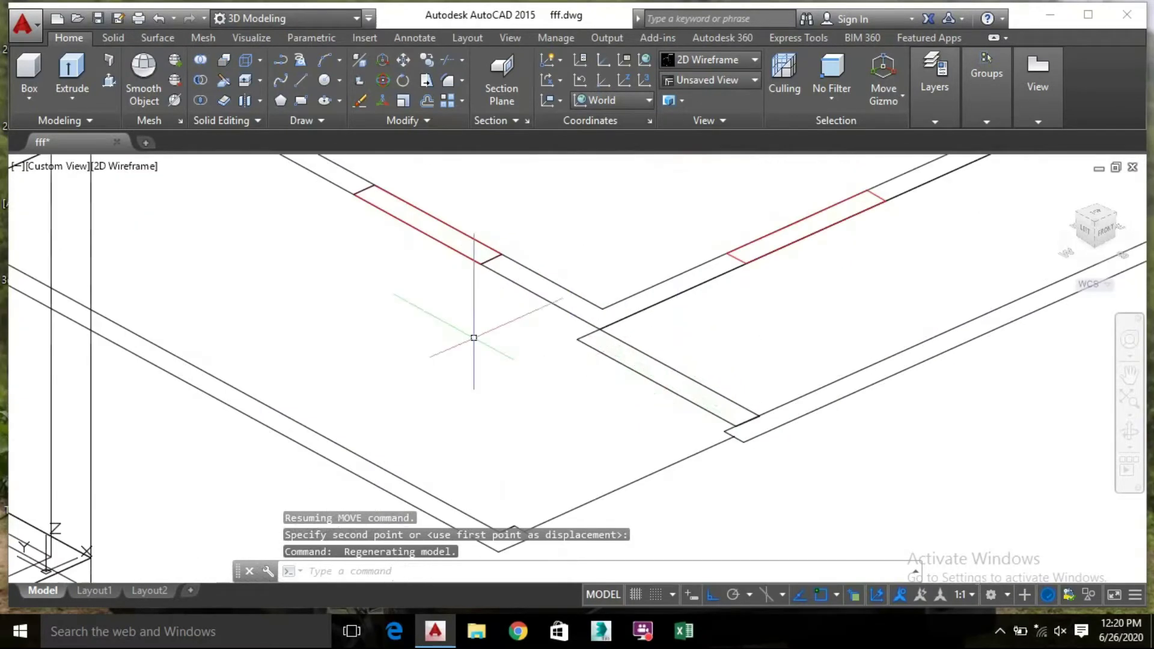
click(111, 81)
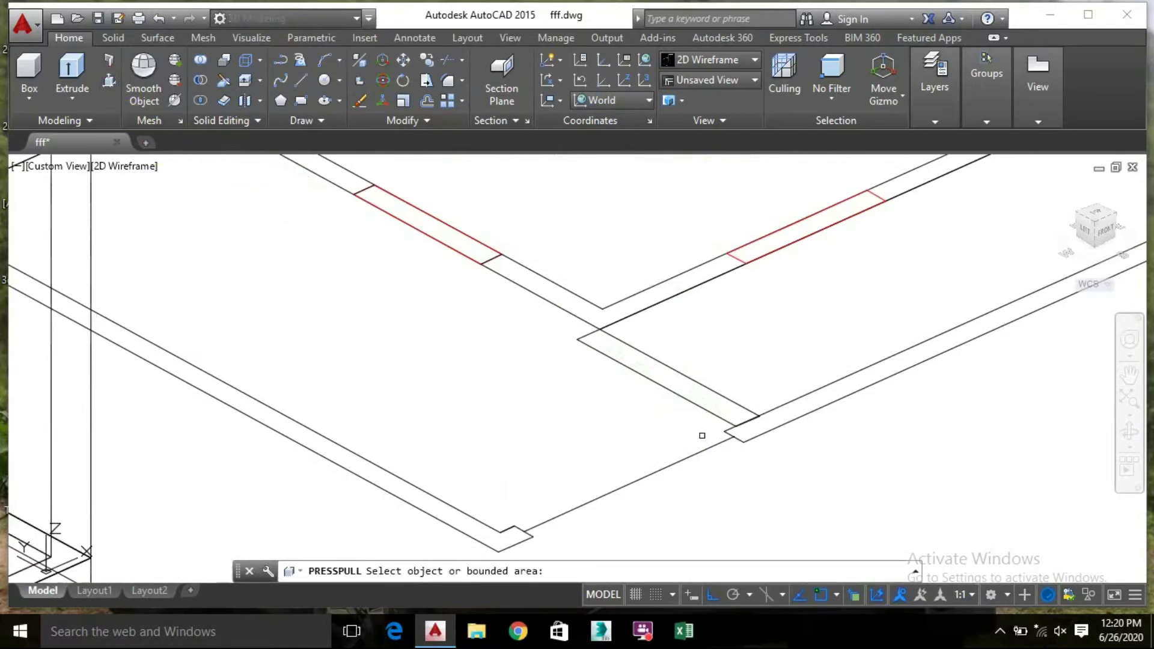
click(701, 392)
text(8")
key(Return)
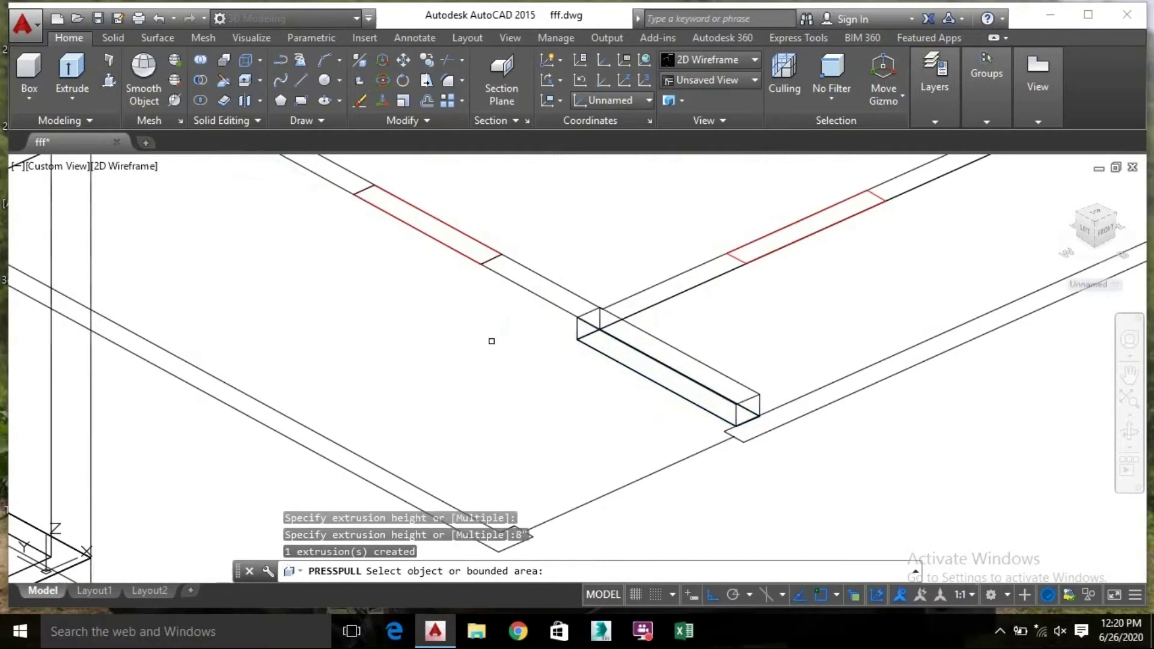
Press-pull the narrow strip at the far end of the same side passage upward into a low block
middle_drag(491, 343, 608, 453)
middle_drag(386, 315, 546, 473)
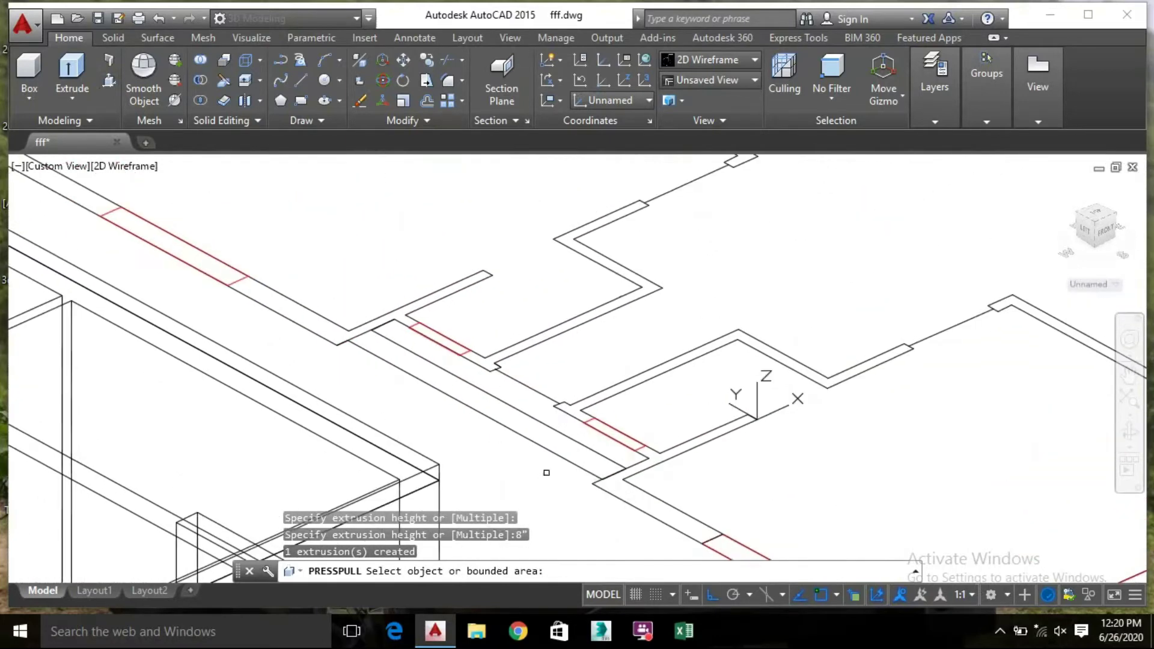
scroll(174, 284, up, 5)
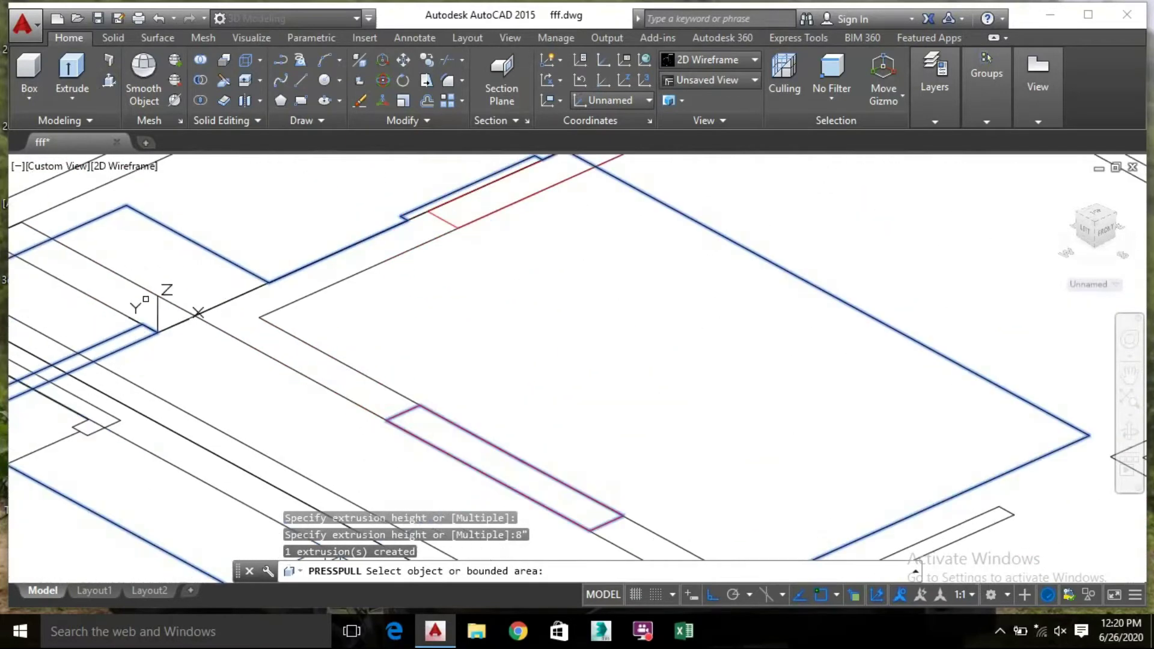
middle_drag(113, 277, 227, 302)
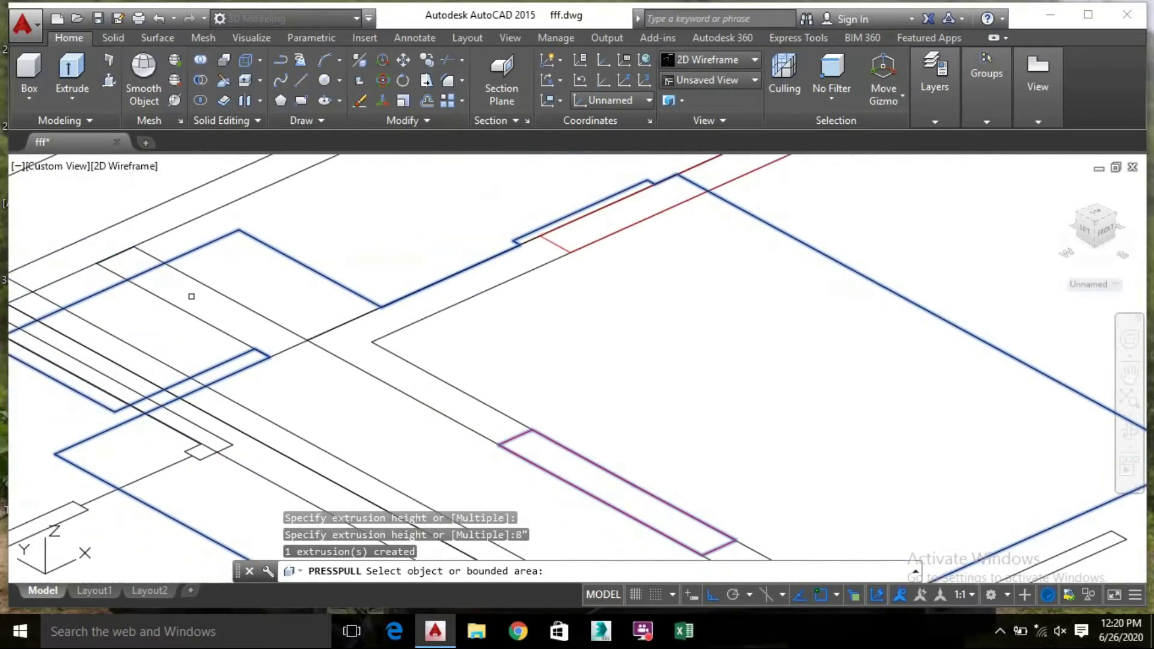
click(147, 270)
click(145, 253)
scroll(181, 265, down, 4)
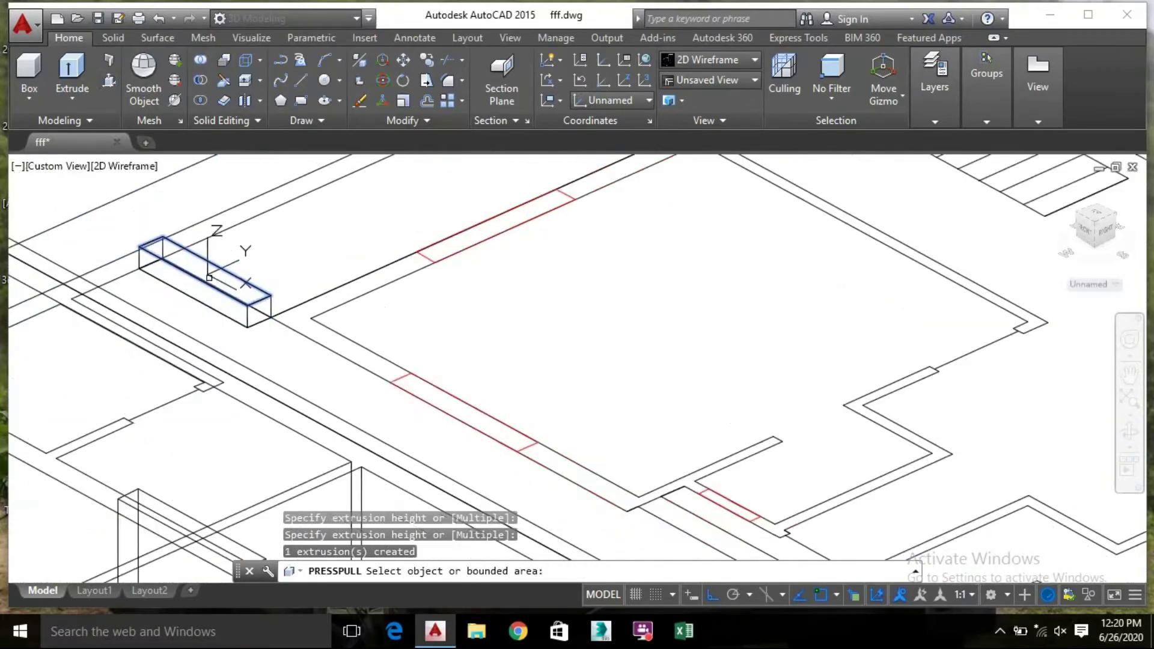
key(Return)
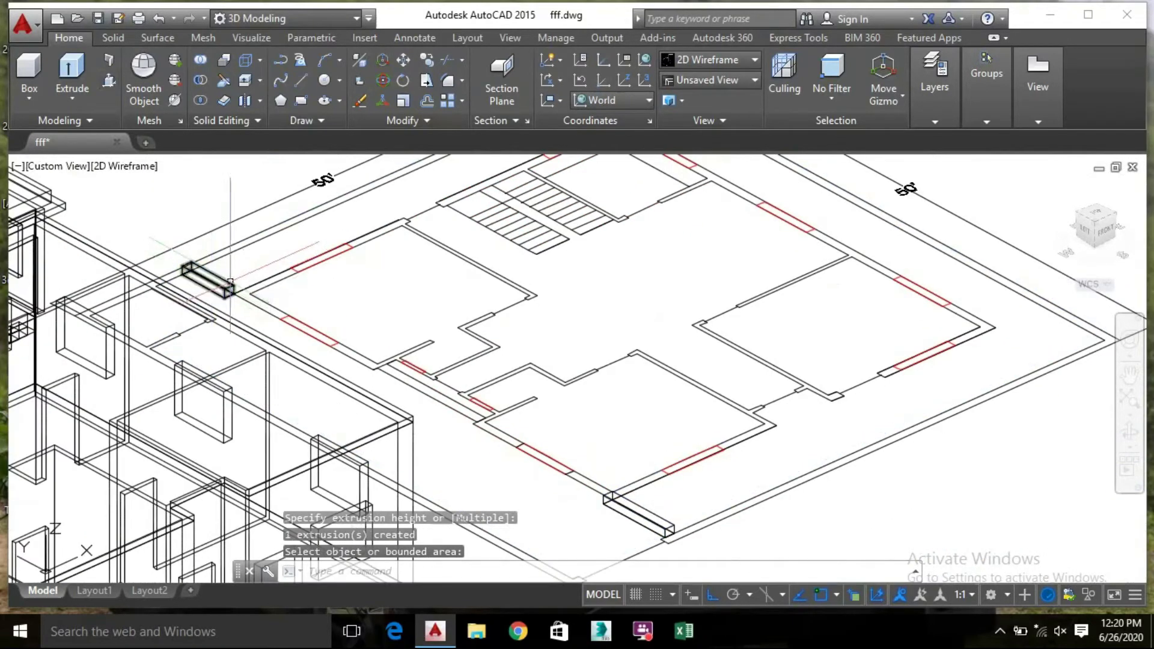
scroll(241, 274, down, 2)
middle_drag(426, 423, 379, 376)
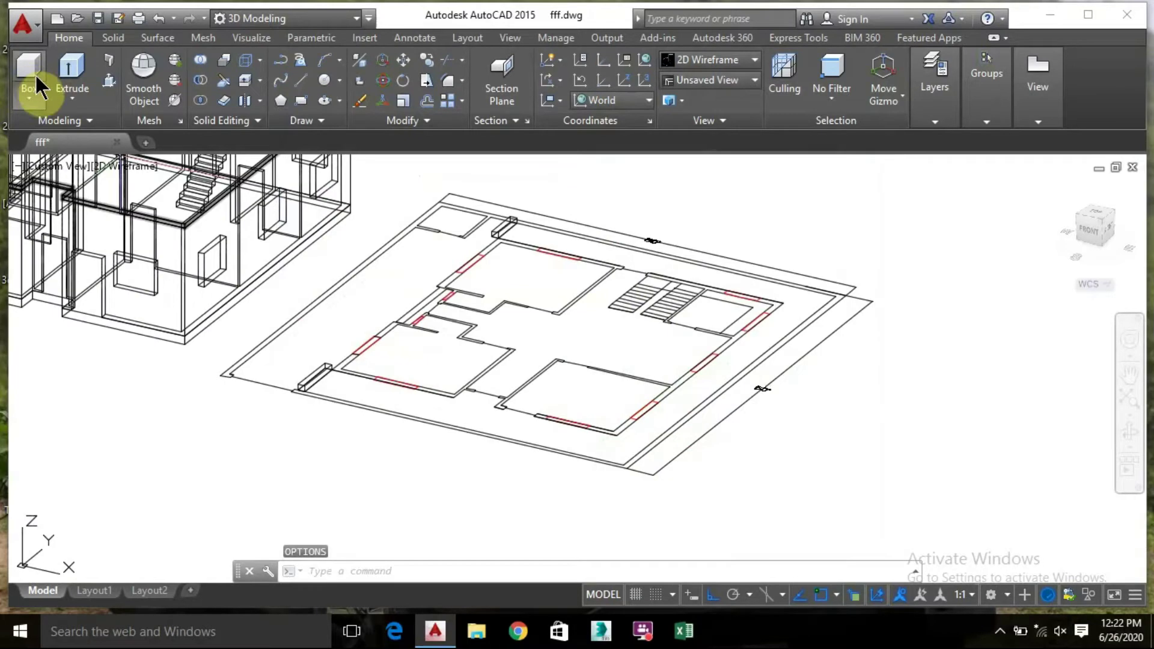
Draw a 5' high box over the front boundary strip, from the outer edge beside the low gate block to the plot's front corner
click(29, 66)
scroll(288, 384, up, 5)
scroll(288, 385, up, 2)
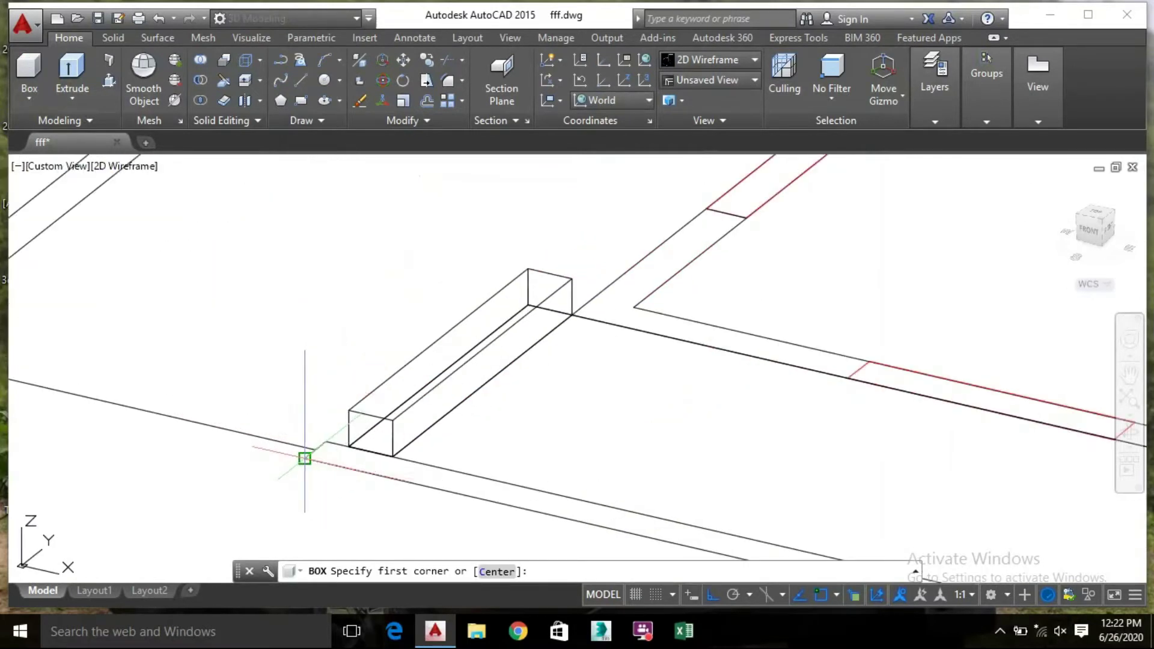
click(305, 458)
scroll(305, 458, down, 4)
middle_drag(678, 360, 665, 341)
scroll(866, 268, up, 1)
scroll(619, 405, up, 4)
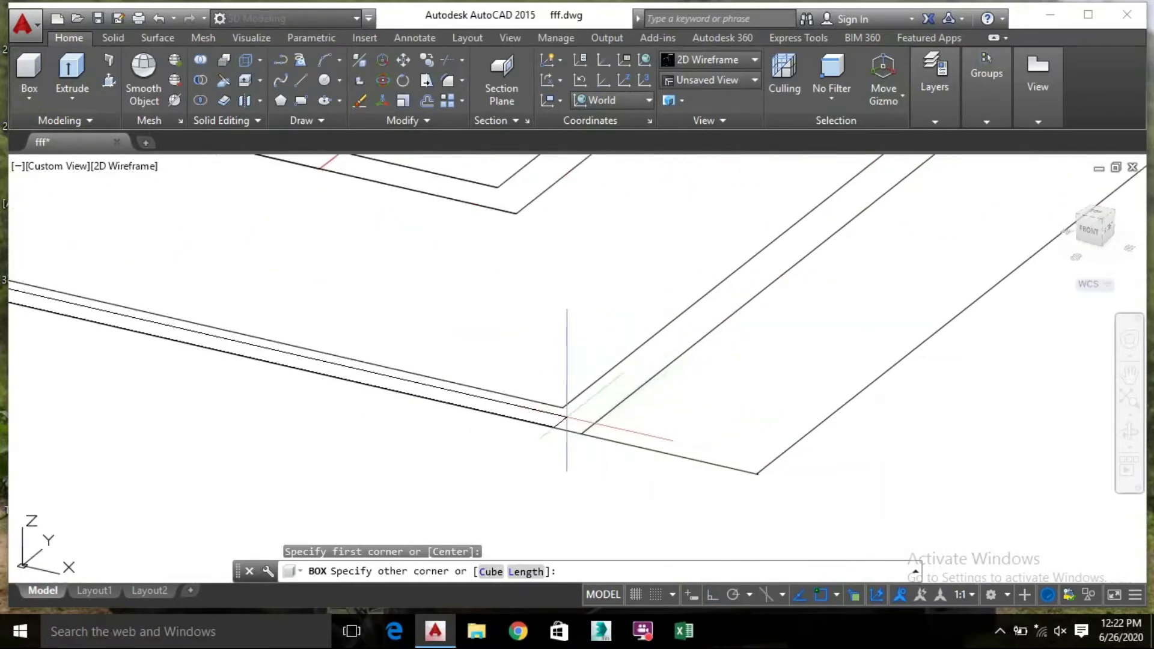
click(563, 408)
scroll(510, 282, down, 2)
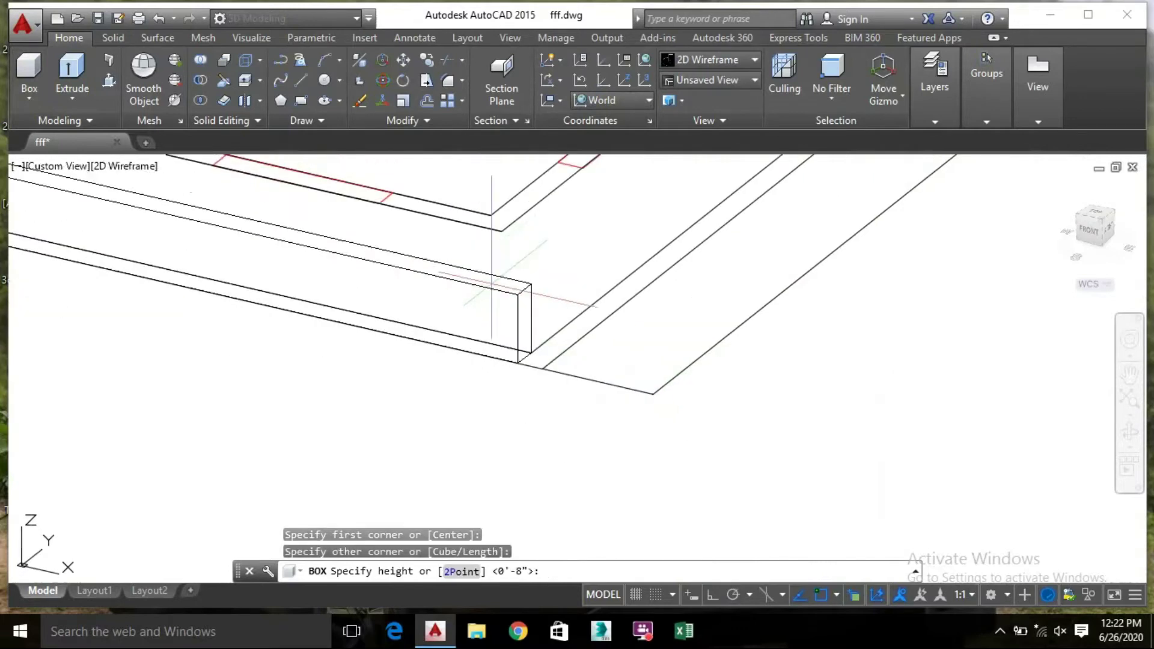
middle_drag(492, 284, 513, 398)
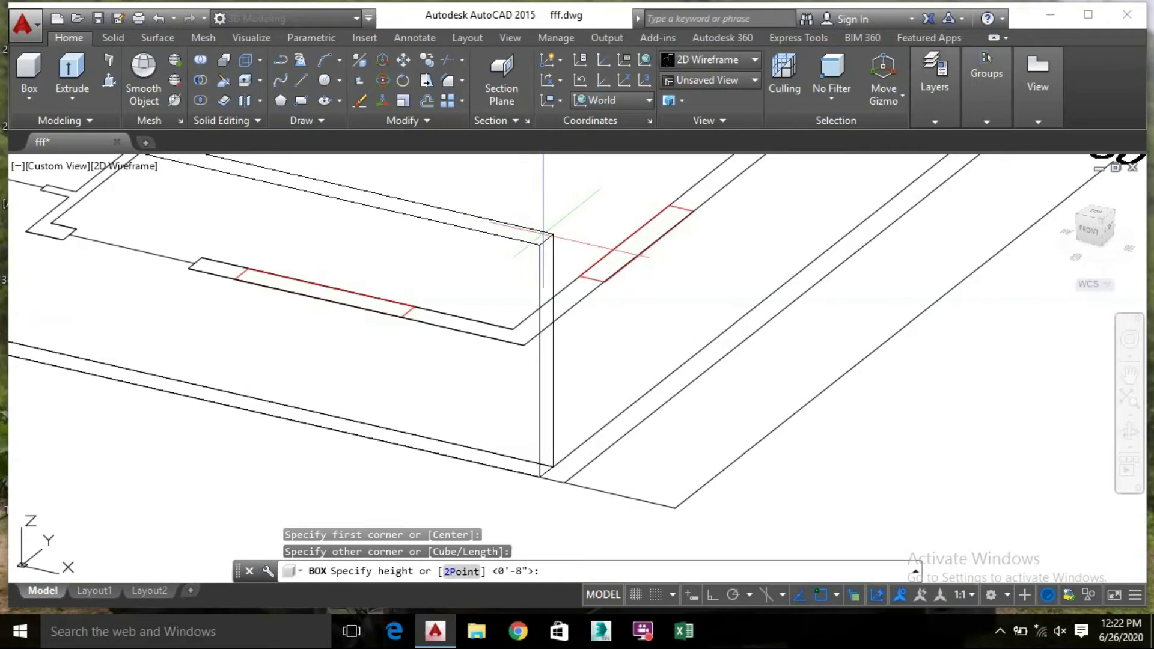
key(Return)
scroll(513, 388, down, 5)
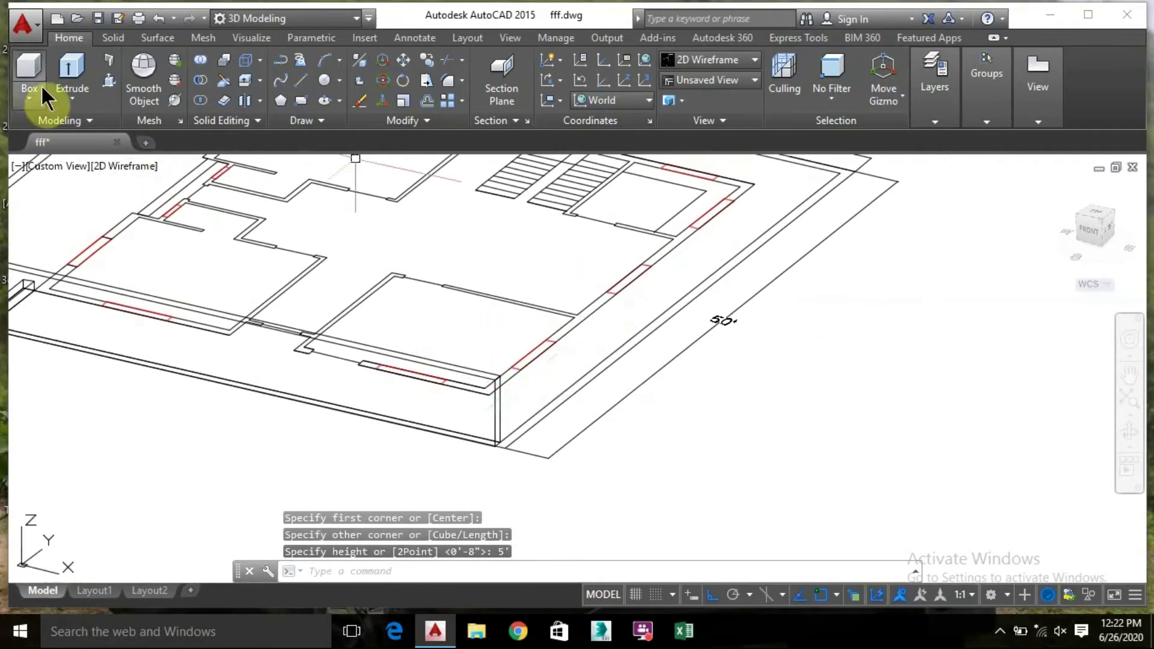
click(27, 67)
scroll(510, 445, up, 4)
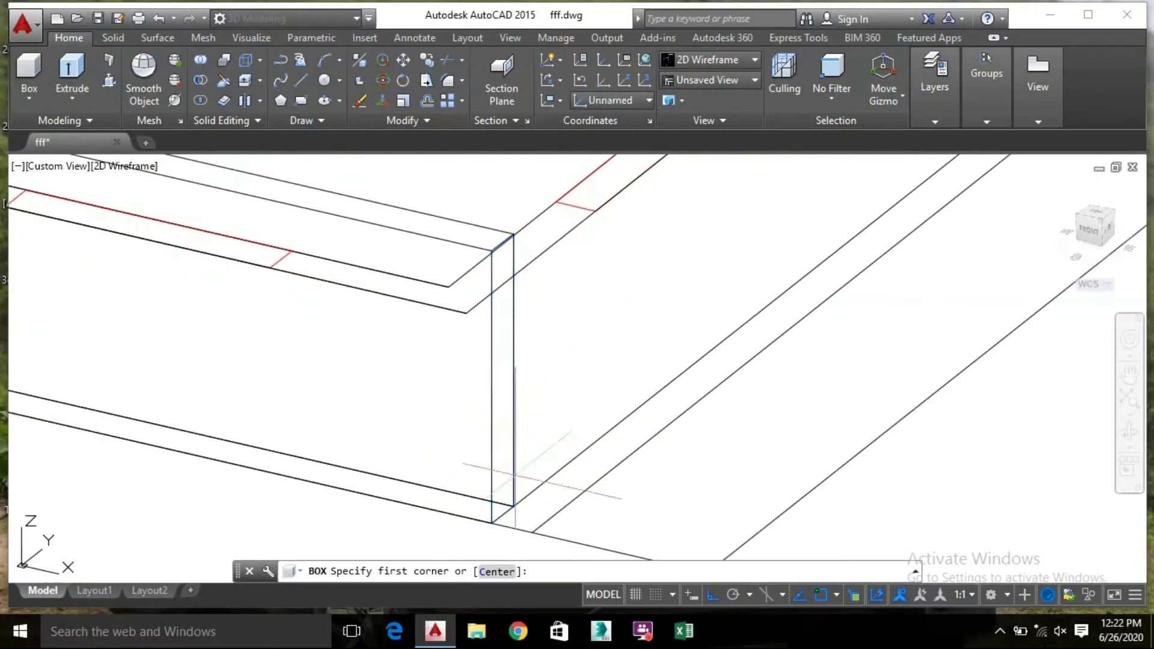
click(532, 533)
scroll(718, 342, down, 5)
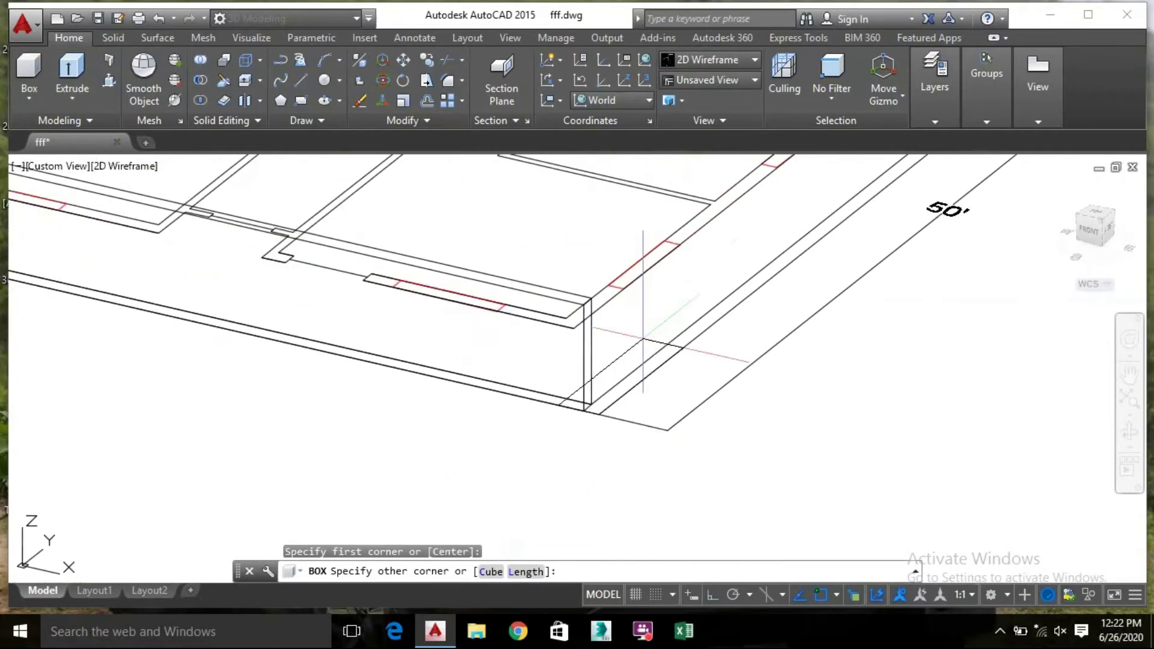
scroll(692, 340, down, 3)
middle_drag(693, 340, 497, 428)
scroll(497, 427, up, 10)
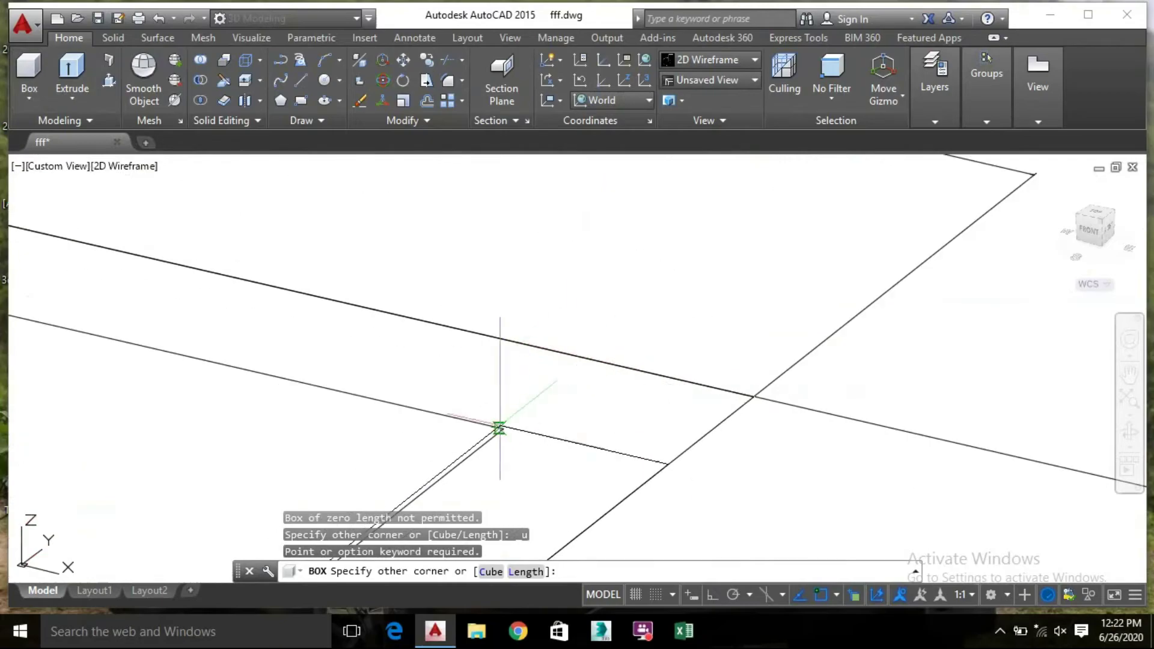
click(497, 428)
key(Return)
Draw a box over the side boundary strip from its outer front corner to the far corner, accepting the default height
scroll(505, 260, down, 10)
shift+middle_drag(505, 260, 214, 243)
key(Return)
scroll(283, 471, up, 8)
click(275, 482)
scroll(541, 247, down, 6)
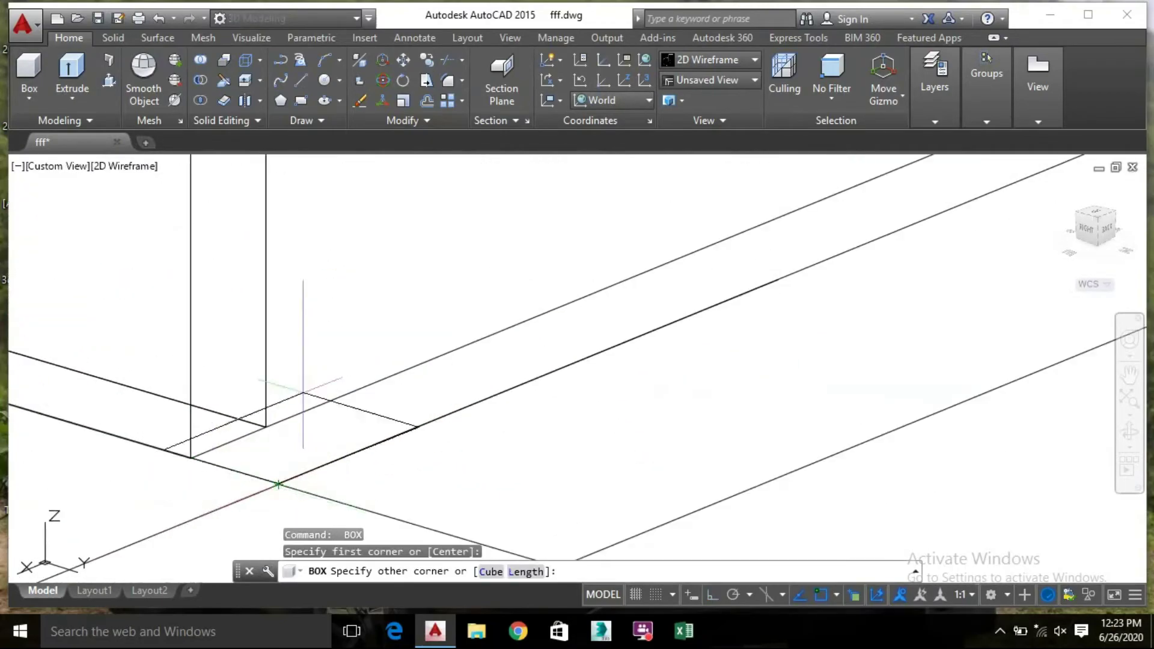
scroll(595, 268, up, 3)
click(595, 268)
key(Return)
Draw a box footprint along the boundary strip beside the 3D house, ending at the open gate side
scroll(595, 268, down, 6)
shift+middle_drag(317, 229, 403, 435)
key(Return)
scroll(403, 434, up, 8)
click(403, 435)
scroll(403, 435, down, 6)
scroll(564, 335, up, 8)
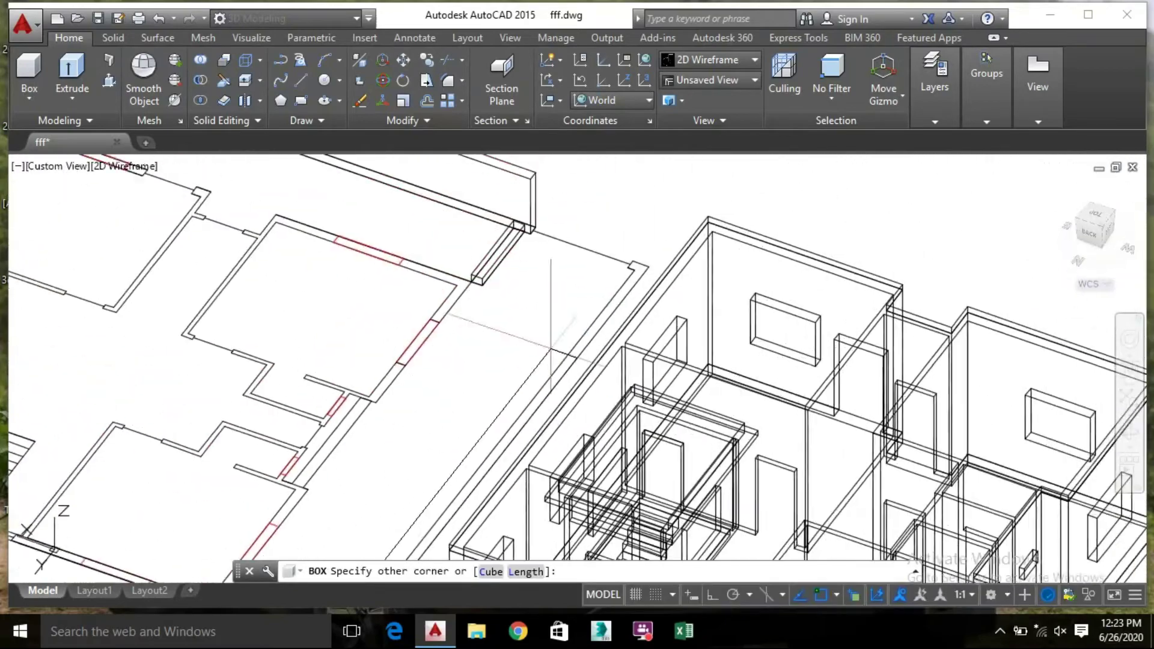
click(608, 304)
Press-pull the gate-side end of the boundary strip beside the 3D house and leave the command
shift+middle_drag(482, 294, 289, 270)
click(109, 82)
click(601, 304)
scroll(607, 360, down, 5)
click(596, 306)
scroll(672, 304, down, 3)
shift+middle_drag(672, 304, 595, 281)
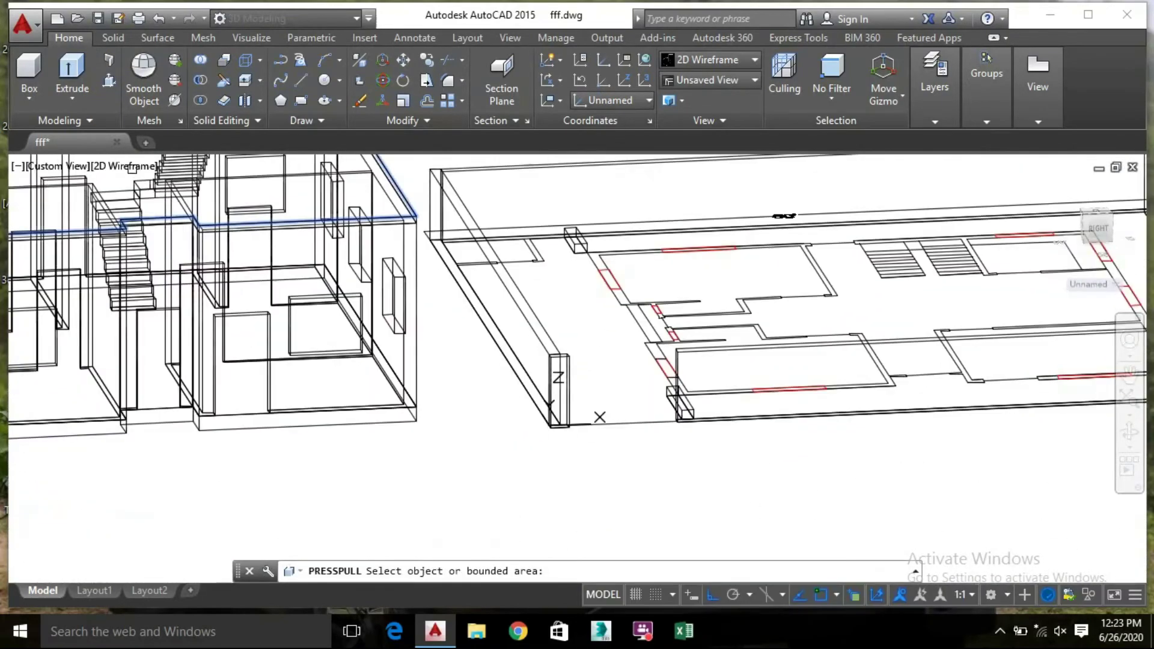
key(Escape)
Change the visual style to Shades of Gray
click(124, 166)
click(158, 319)
scroll(348, 332, down, 4)
shift+middle_drag(421, 313, 355, 329)
scroll(622, 159, up, 3)
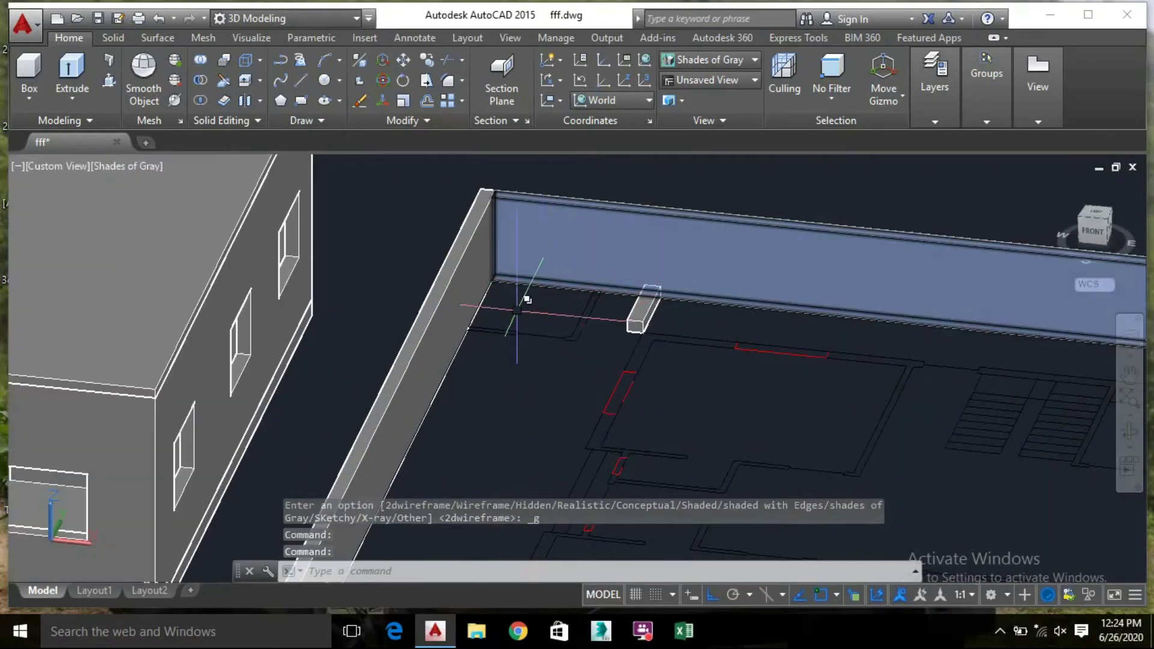
Press-pull the L-shaped wall outline of the small corner room in the floor plan up to 8'
click(30, 84)
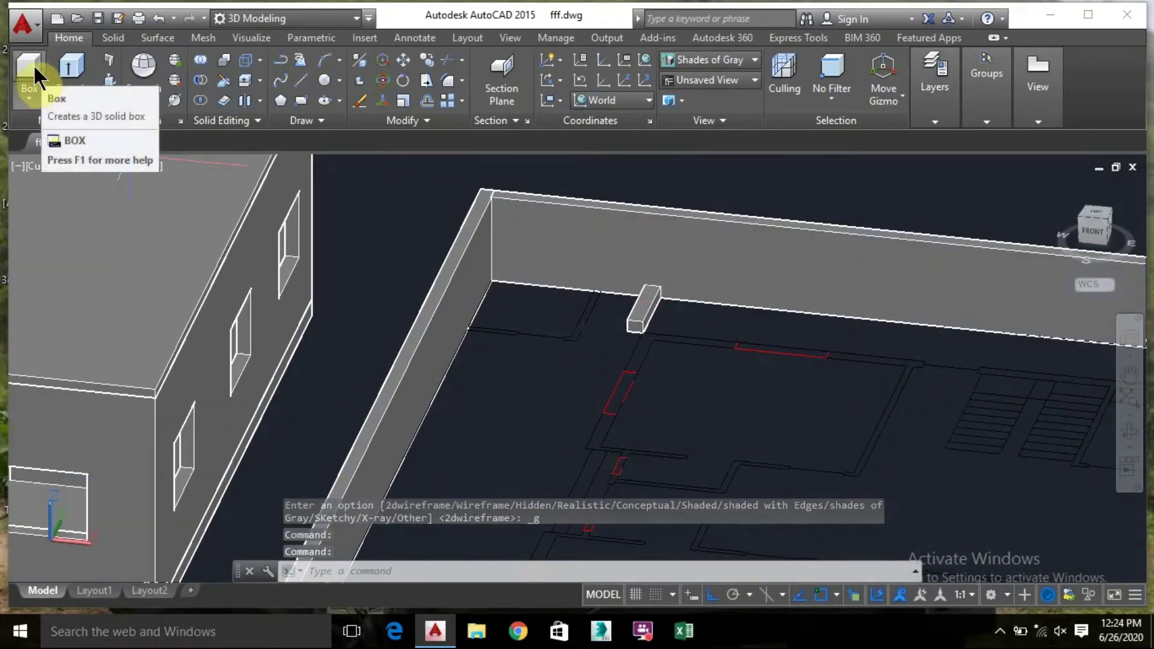
click(110, 81)
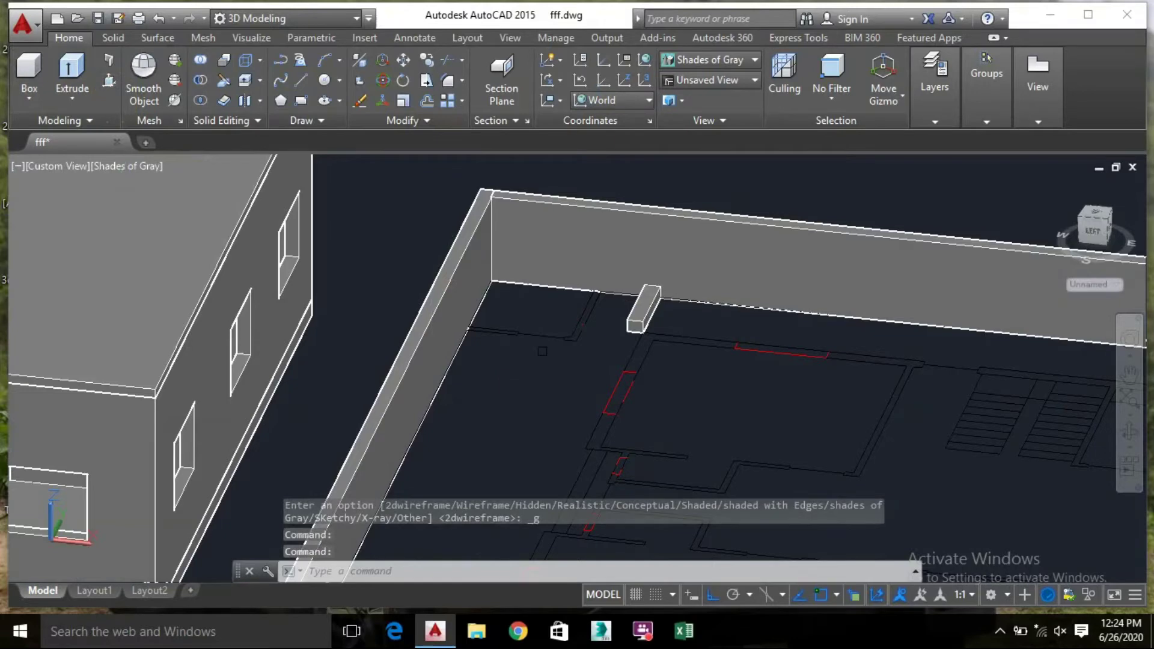
scroll(578, 325, up, 5)
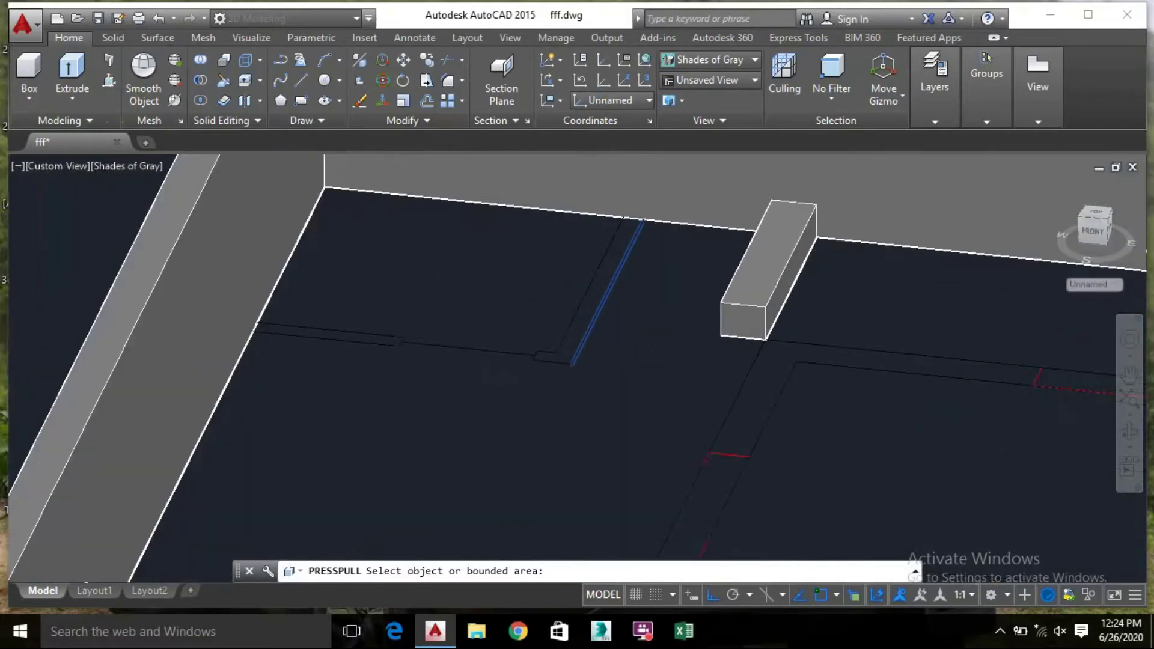
click(578, 314)
scroll(592, 240, down, 6)
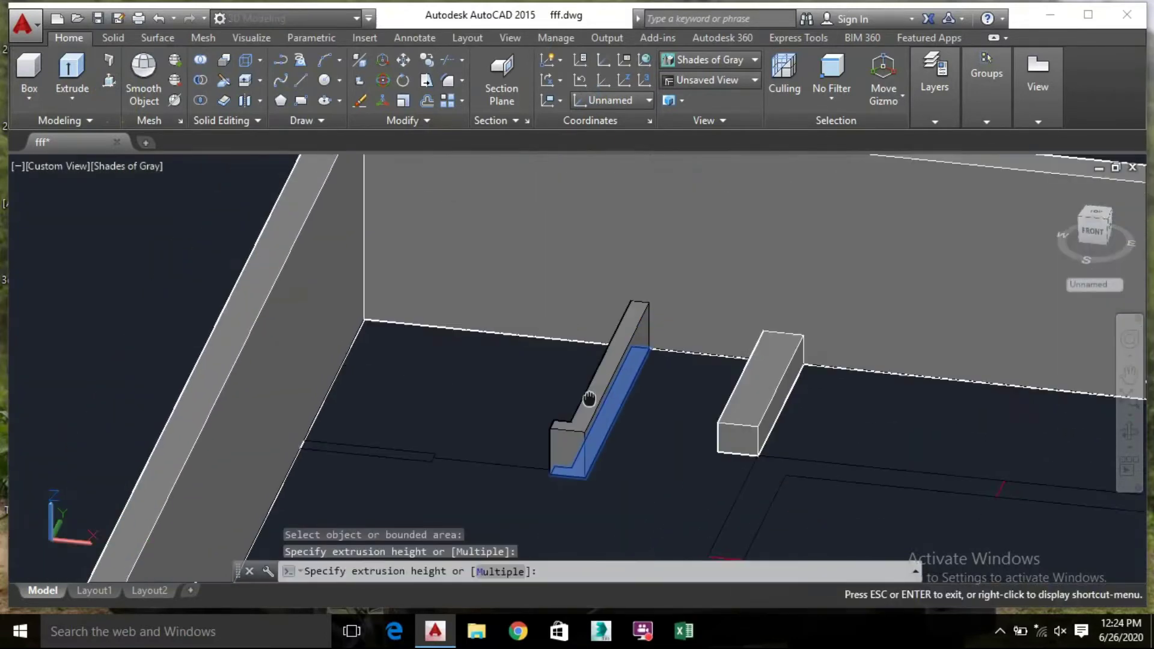
scroll(604, 258, up, 4)
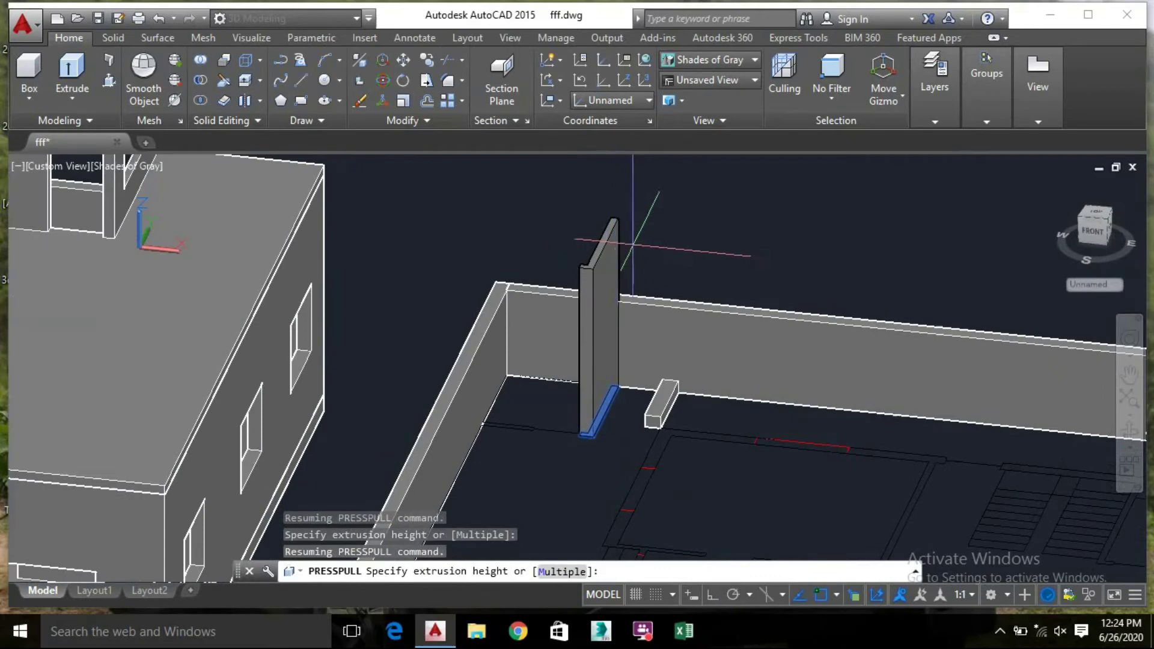
text(8)
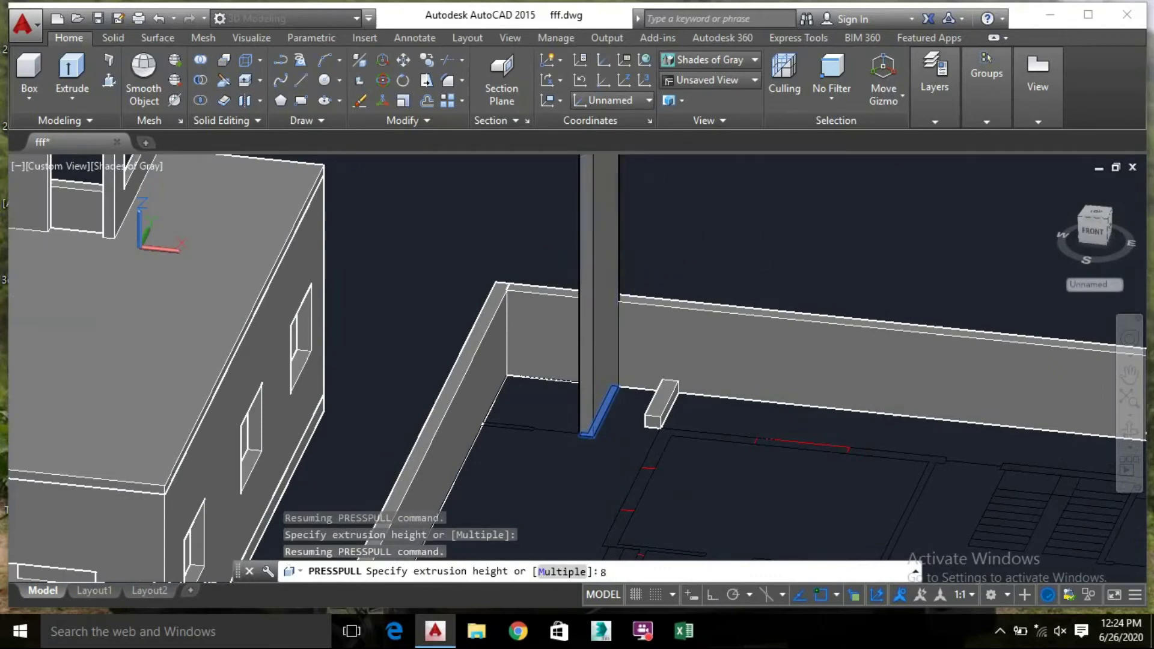
text(')
key(Return)
Press-pull the short wall strip of the corner room that adjoins the side boundary wall up to 8'
scroll(511, 424, up, 3)
scroll(511, 424, up, 3)
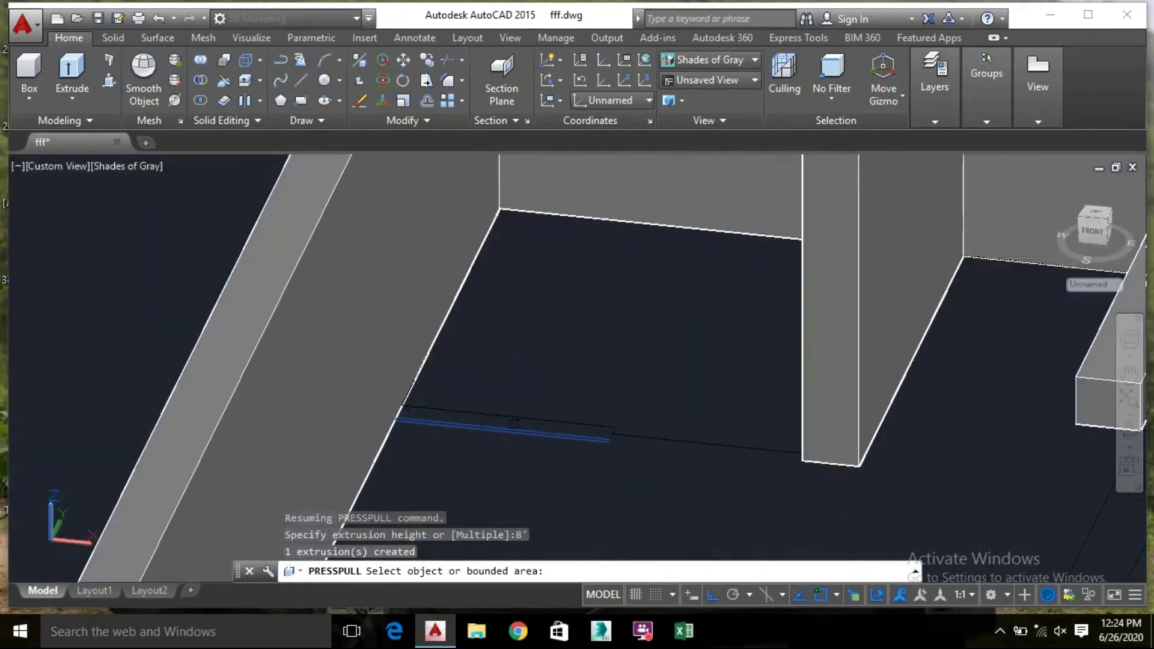
click(504, 424)
scroll(499, 223, down, 4)
middle_drag(499, 223, 494, 275)
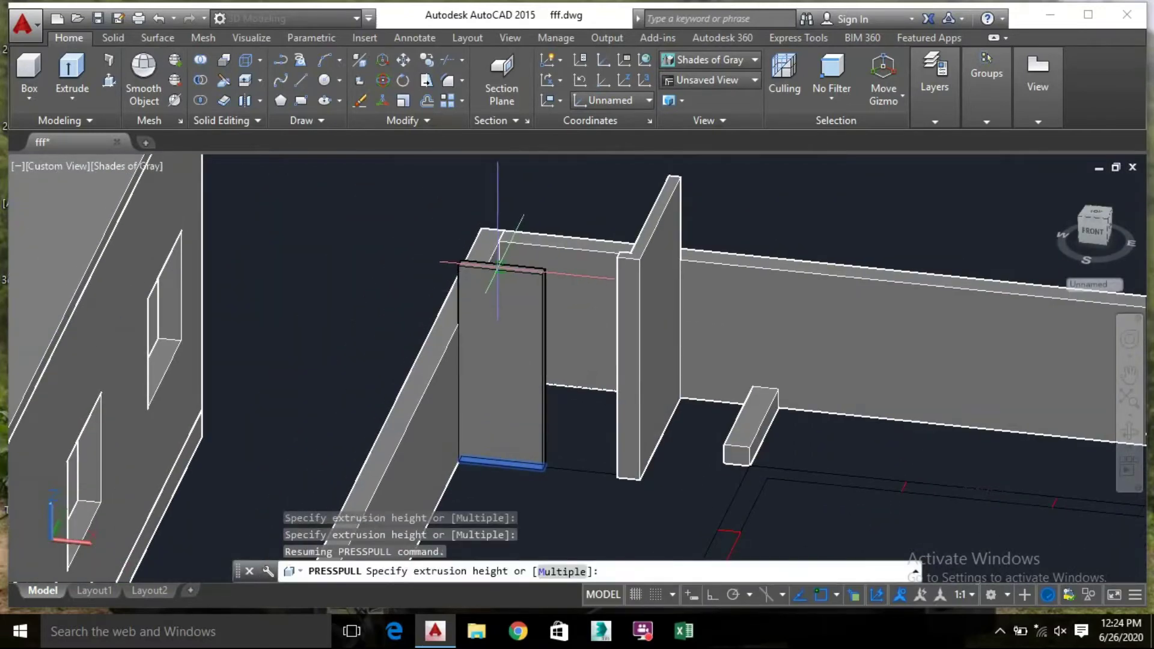
text(8')
key(Return)
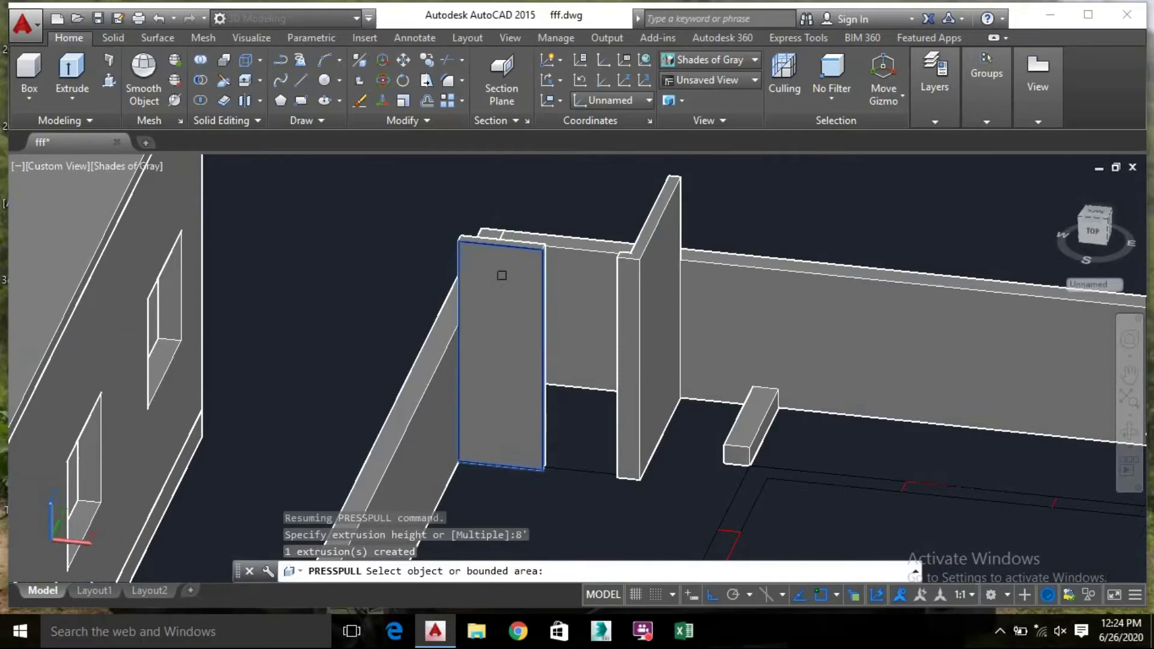
Press-pull the end face of the L-shaped room wall across the back boundary wall to its outer face
shift+middle_drag(532, 389, 825, 431)
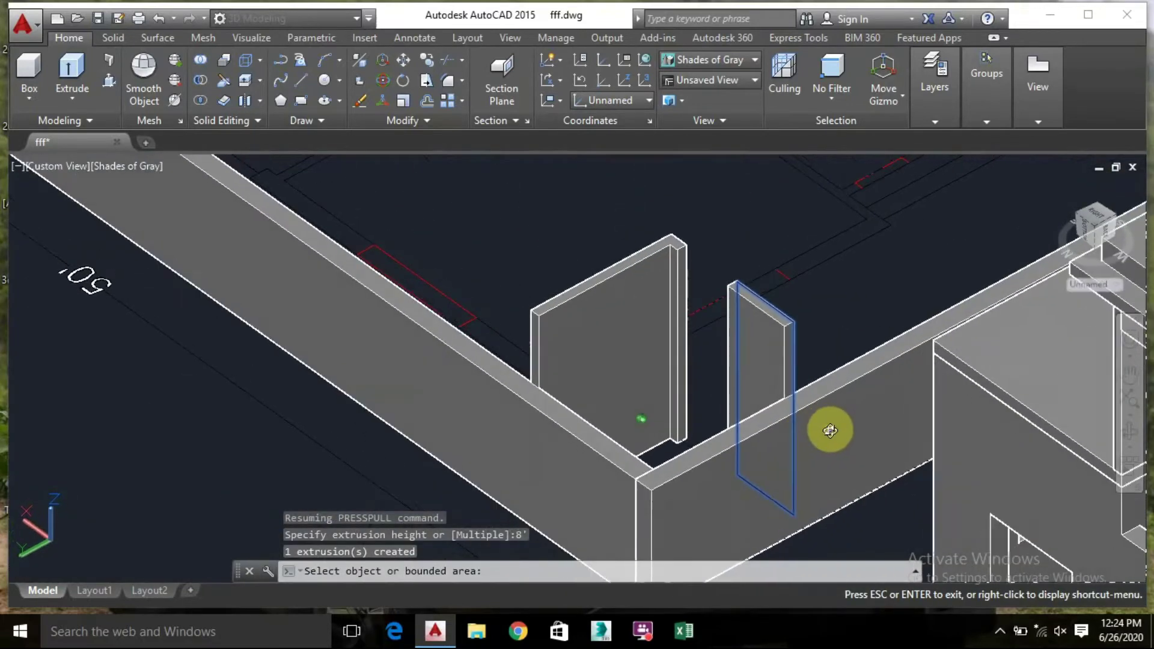
scroll(540, 273, up, 3)
key(space)
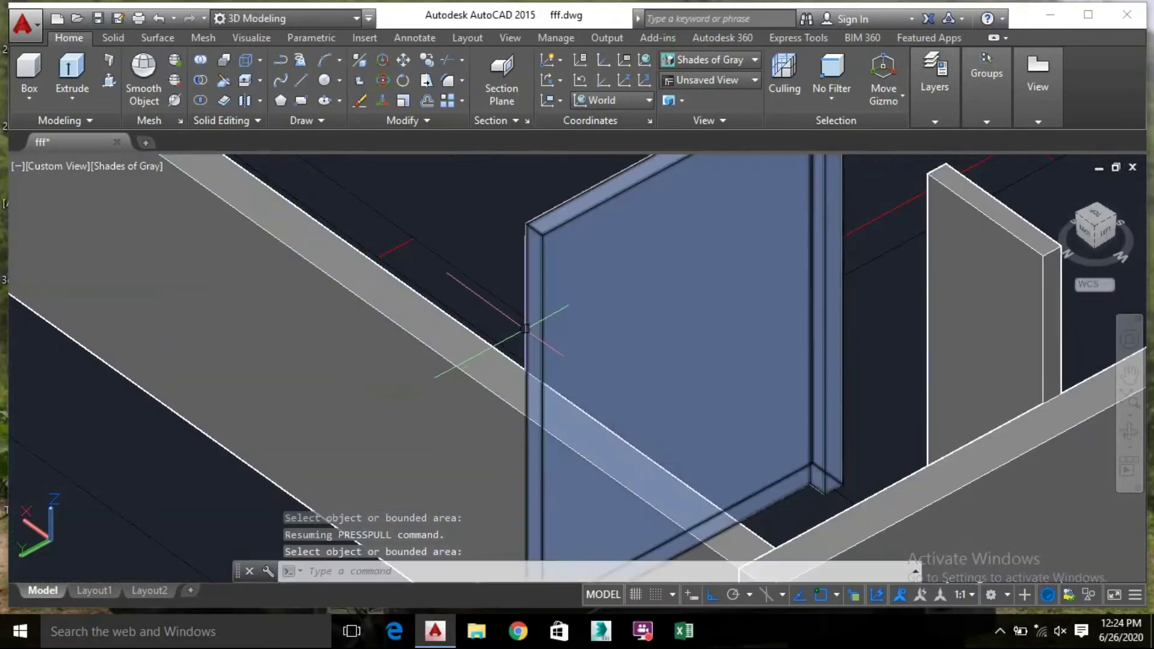
key(space)
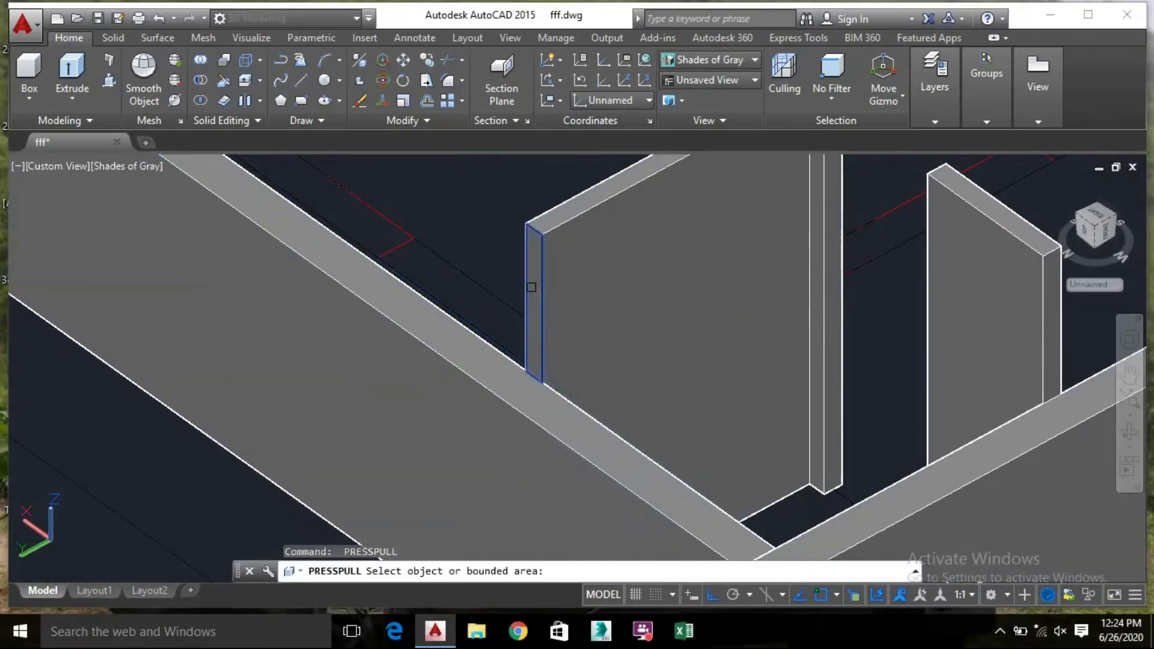
click(531, 287)
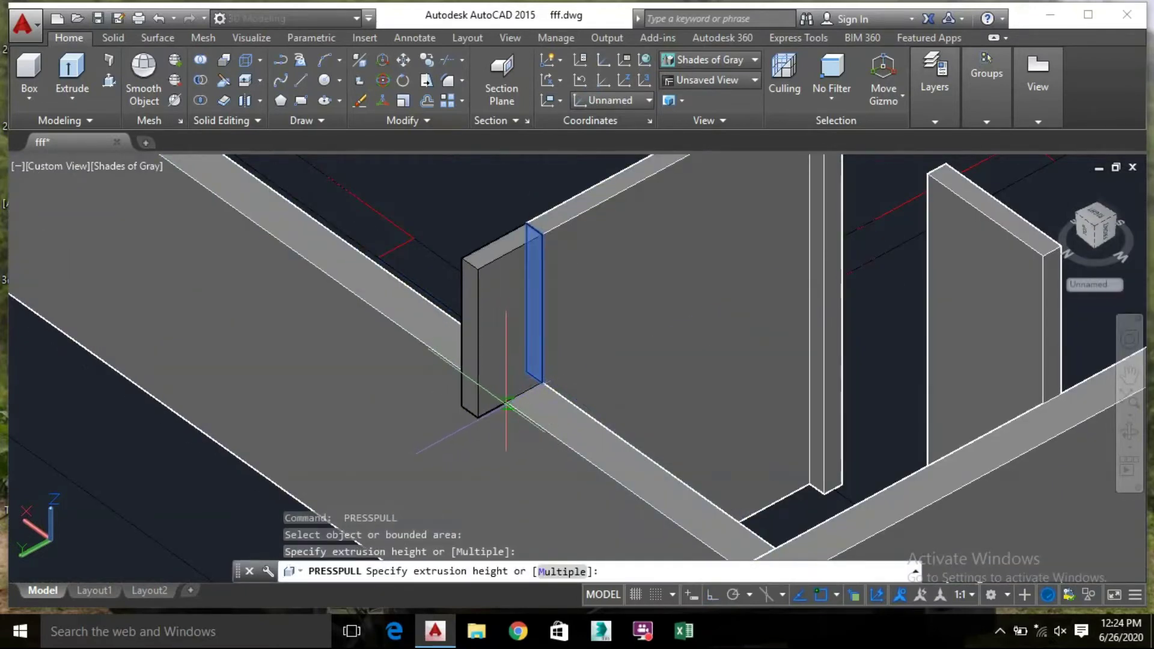
click(548, 399)
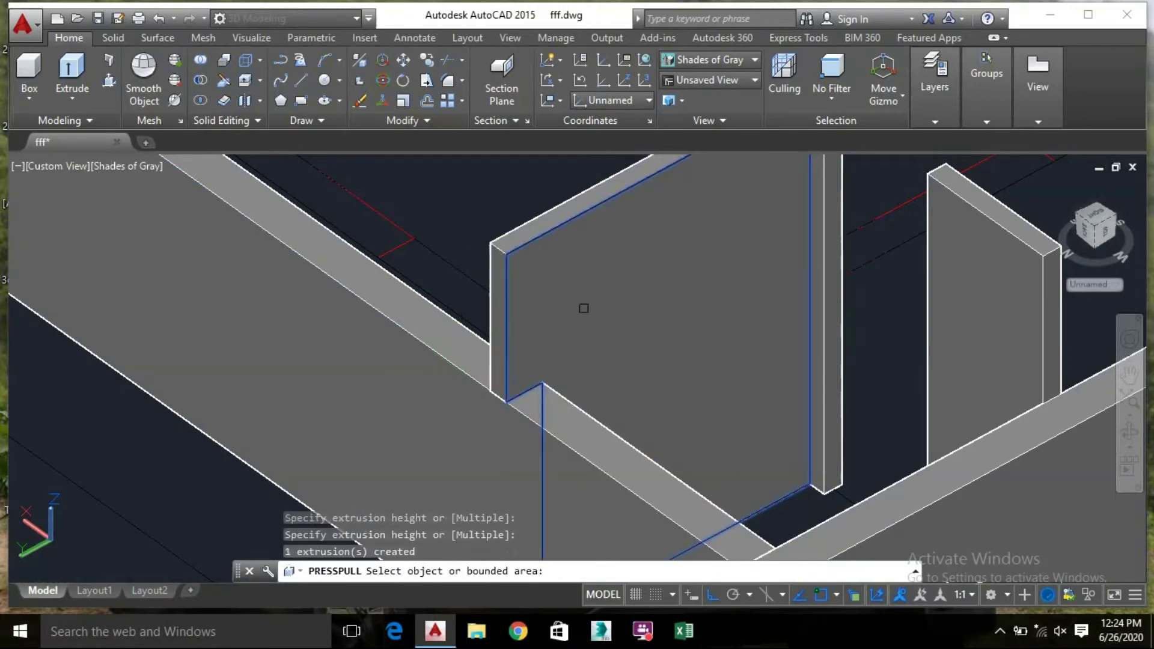
Press-pull the end face of the short room wall across the side boundary wall to its outer face
scroll(596, 306, down, 2)
middle_drag(597, 304, 477, 250)
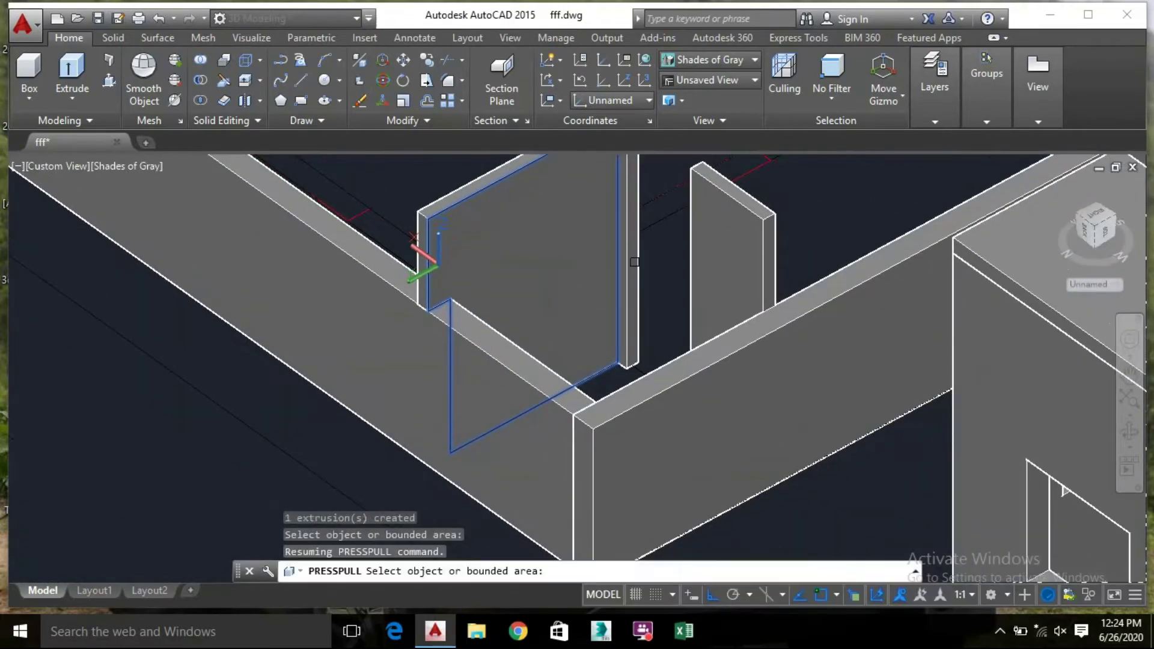
scroll(763, 239, up, 3)
click(777, 241)
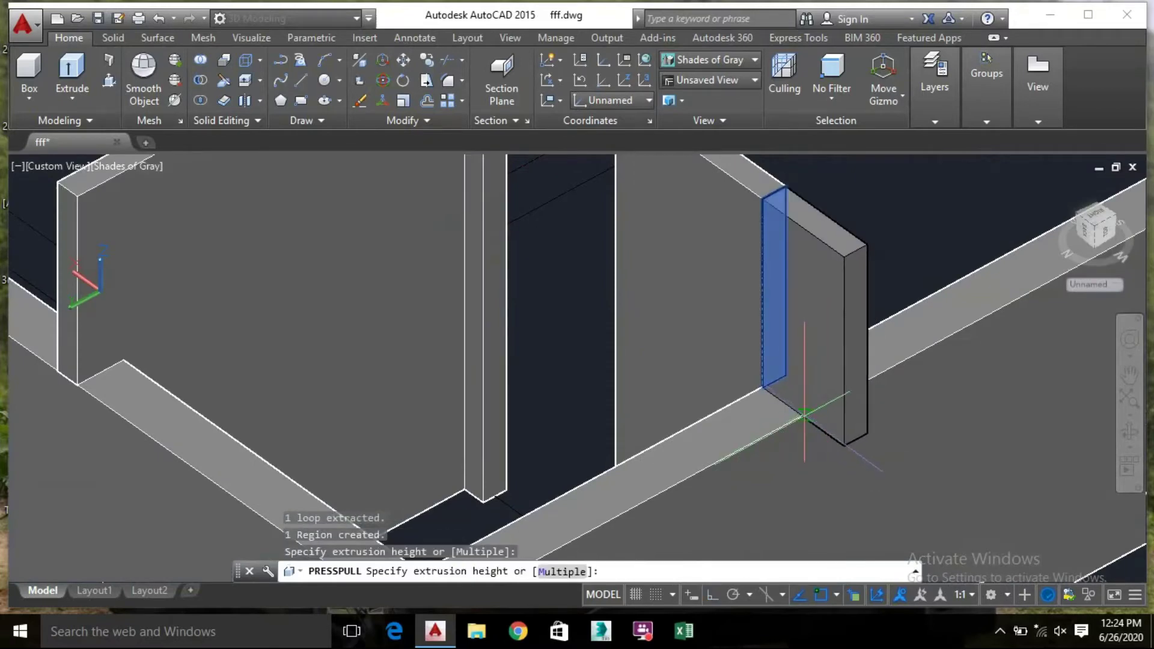
click(802, 415)
Press-pull the top face of the back boundary wall beside the corner room up to the top of the room wall
scroll(803, 415, down, 3)
scroll(759, 381, up, 2)
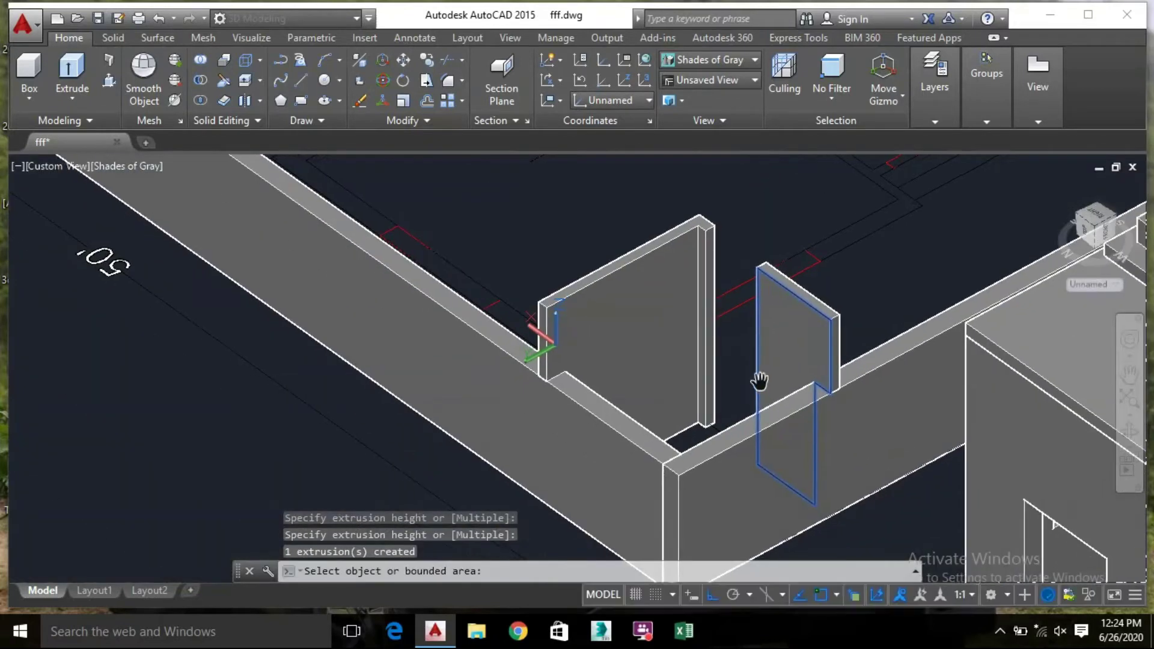
click(602, 413)
scroll(548, 295, up, 3)
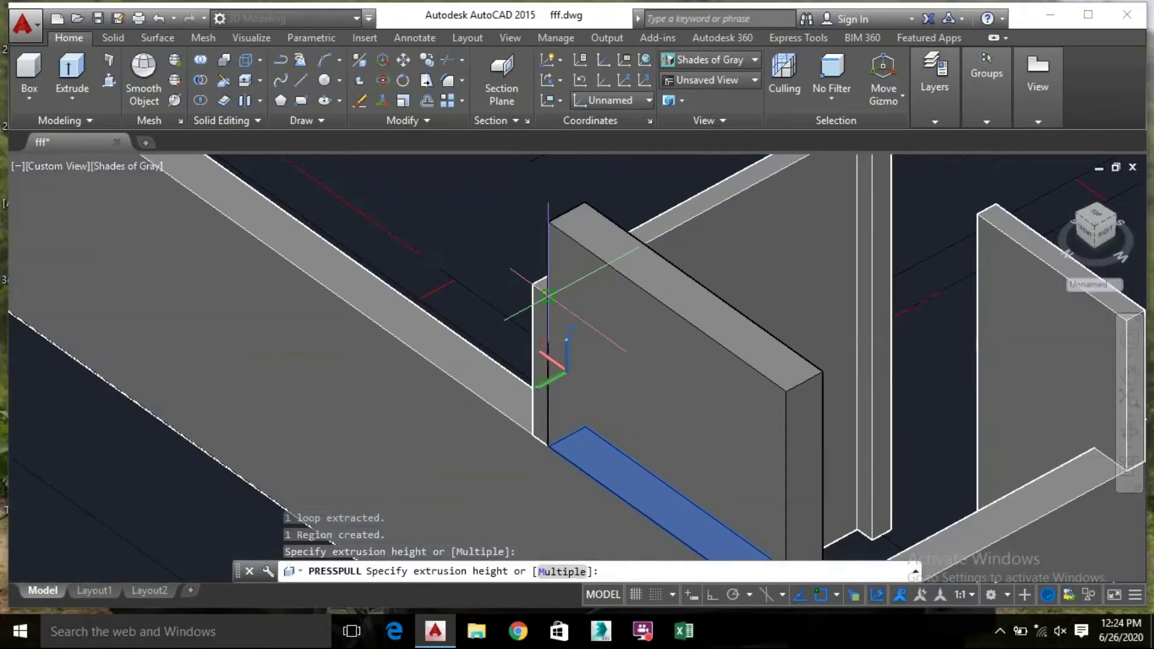
click(548, 295)
Press-pull the top face of the side boundary wall beside the corner room up to the room wall's top and end the command
scroll(811, 376, down, 2)
middle_drag(719, 349, 528, 250)
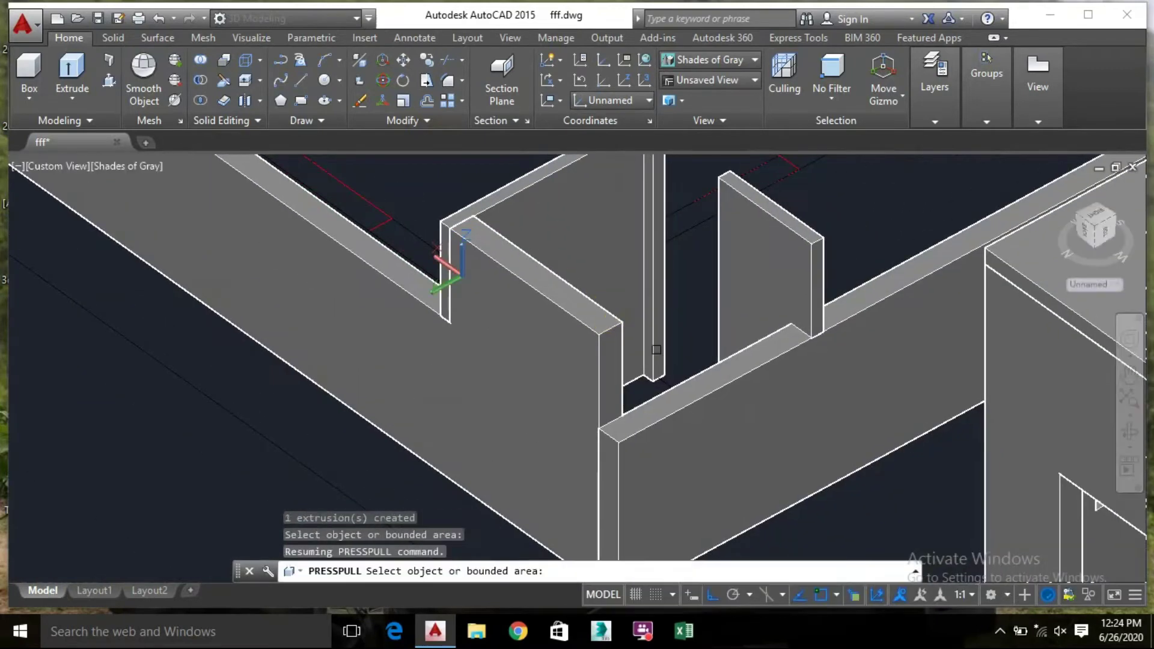
click(697, 379)
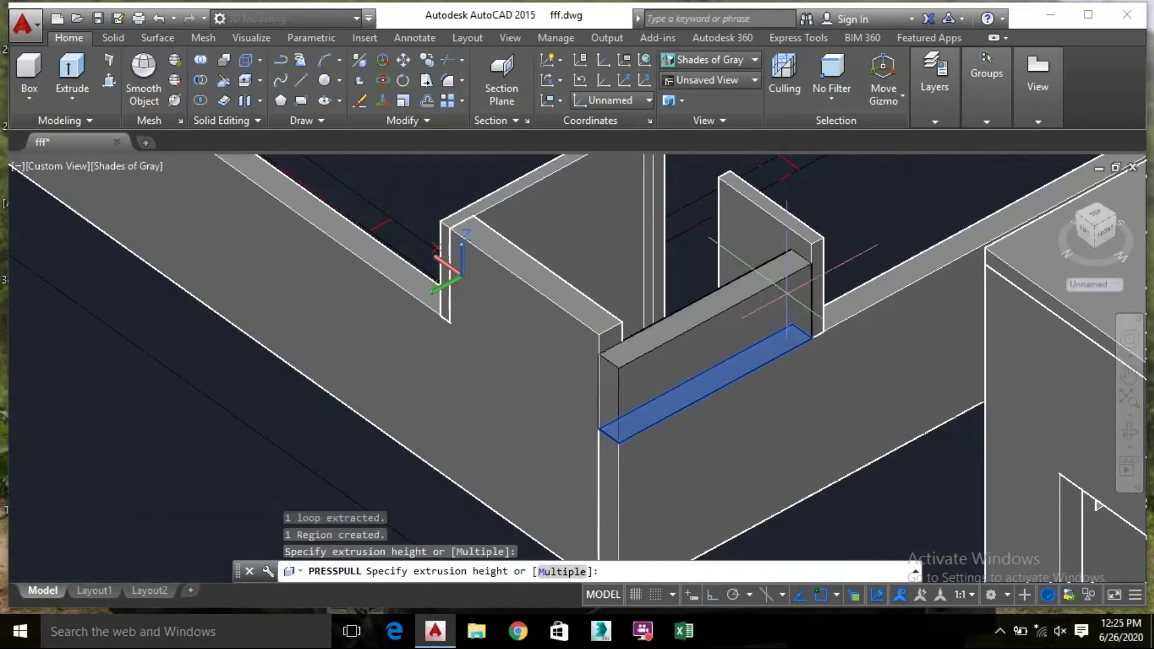
click(808, 245)
scroll(794, 253, down, 2)
scroll(799, 261, down, 2)
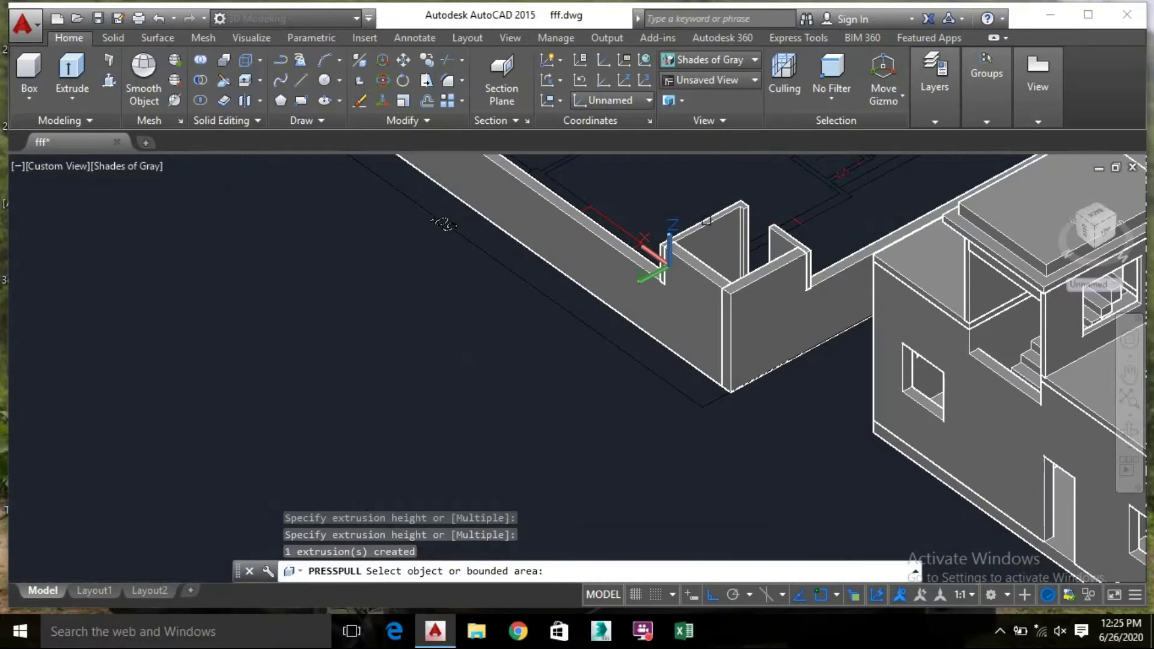
middle_drag(510, 277, 435, 362)
key(Escape)
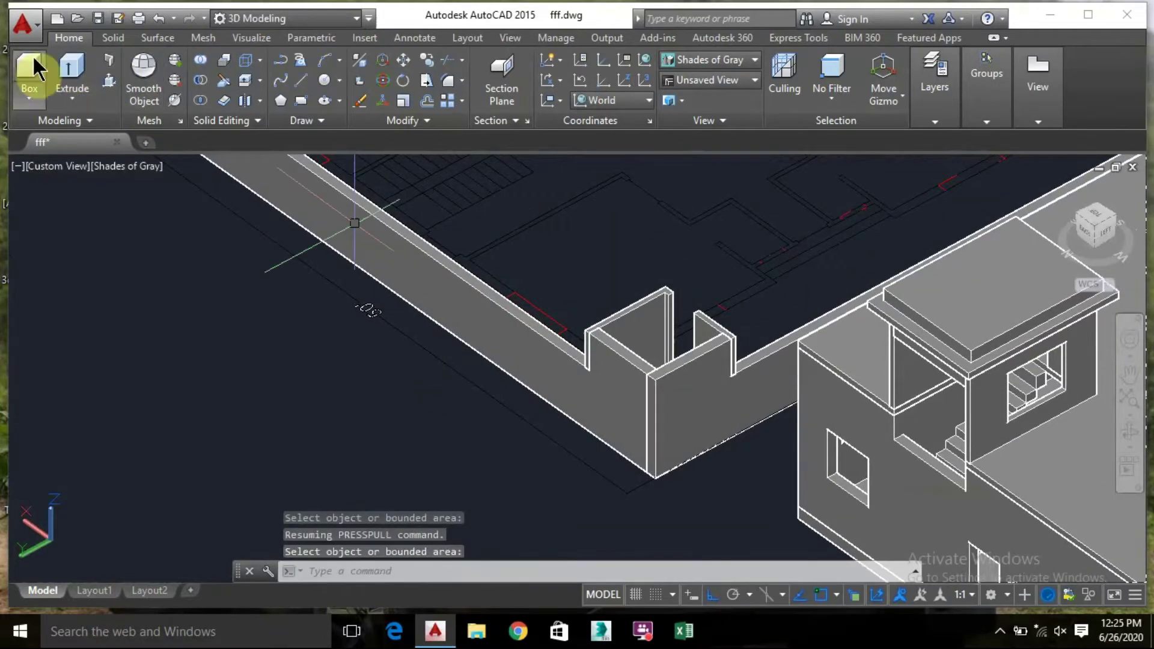
text(box)
key(Return)
scroll(660, 278, up, 3)
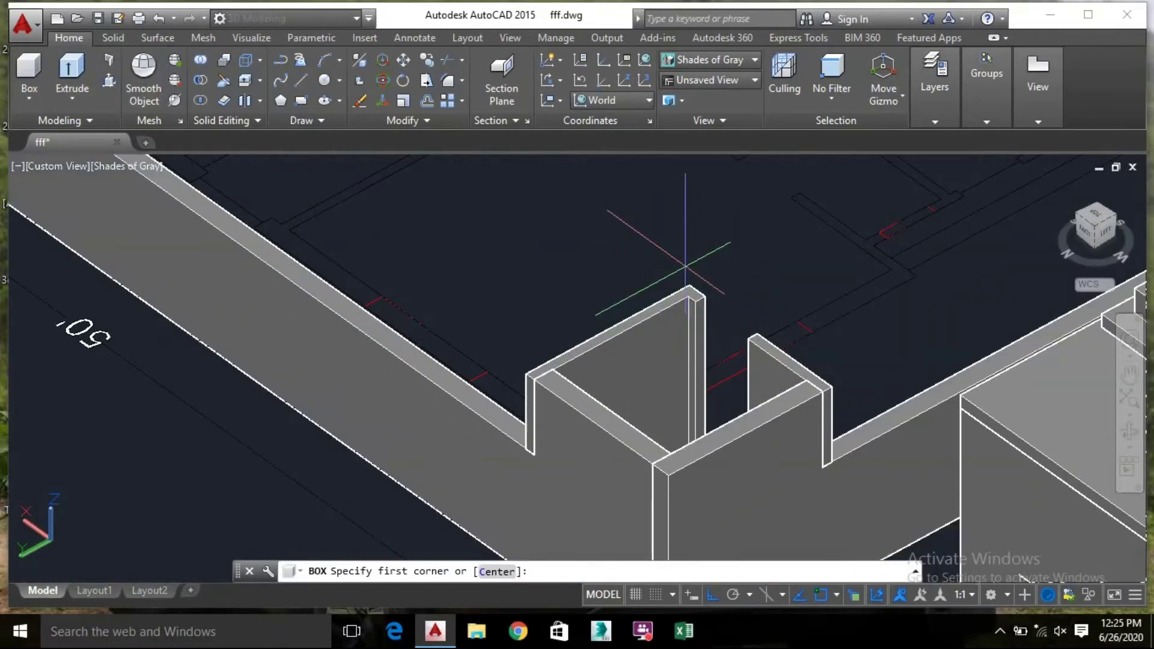
click(684, 267)
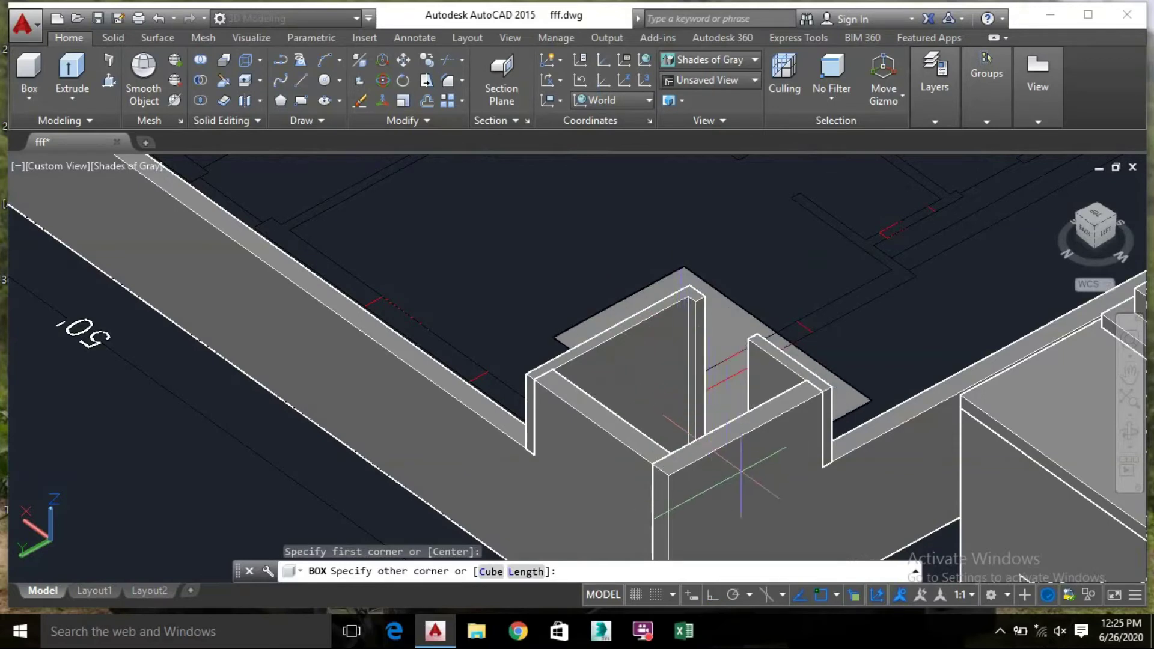
key(Escape)
Model a 6" thick box as the roof slab over the corner room, spanning the outer corners of its walls
key(Return)
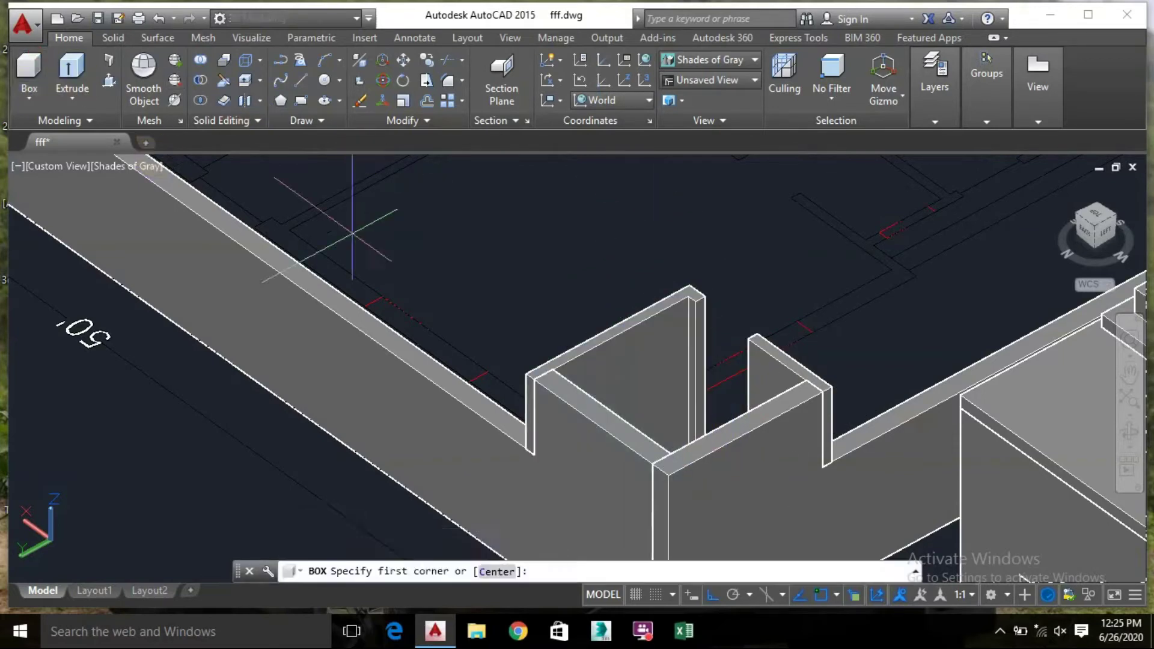
click(690, 285)
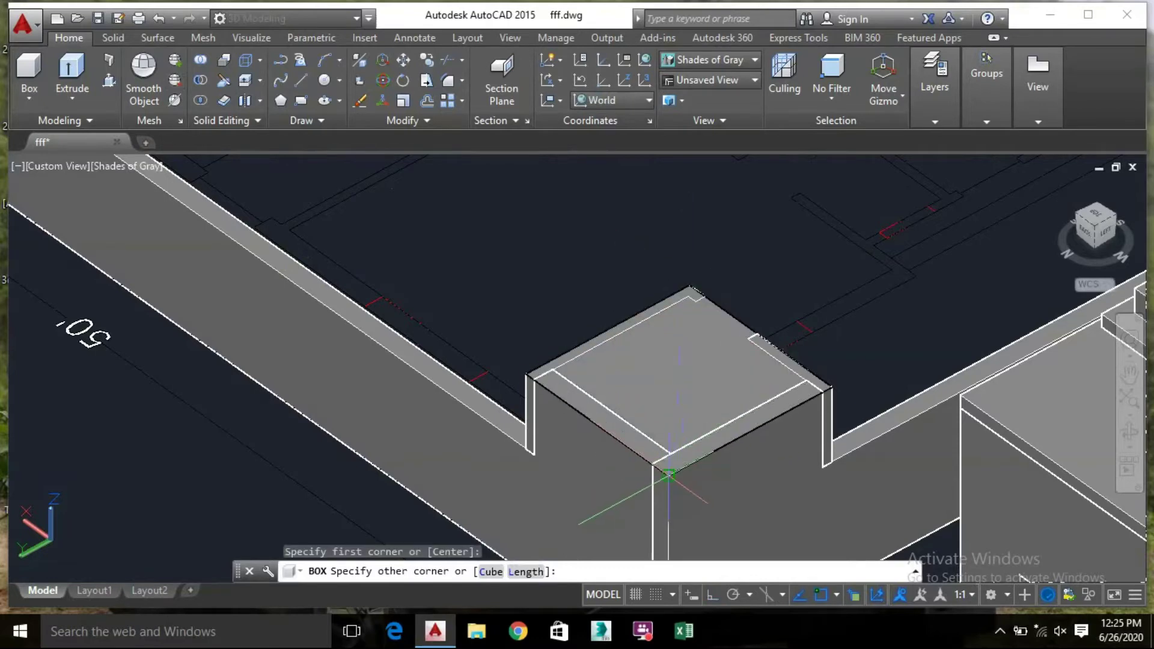
click(668, 475)
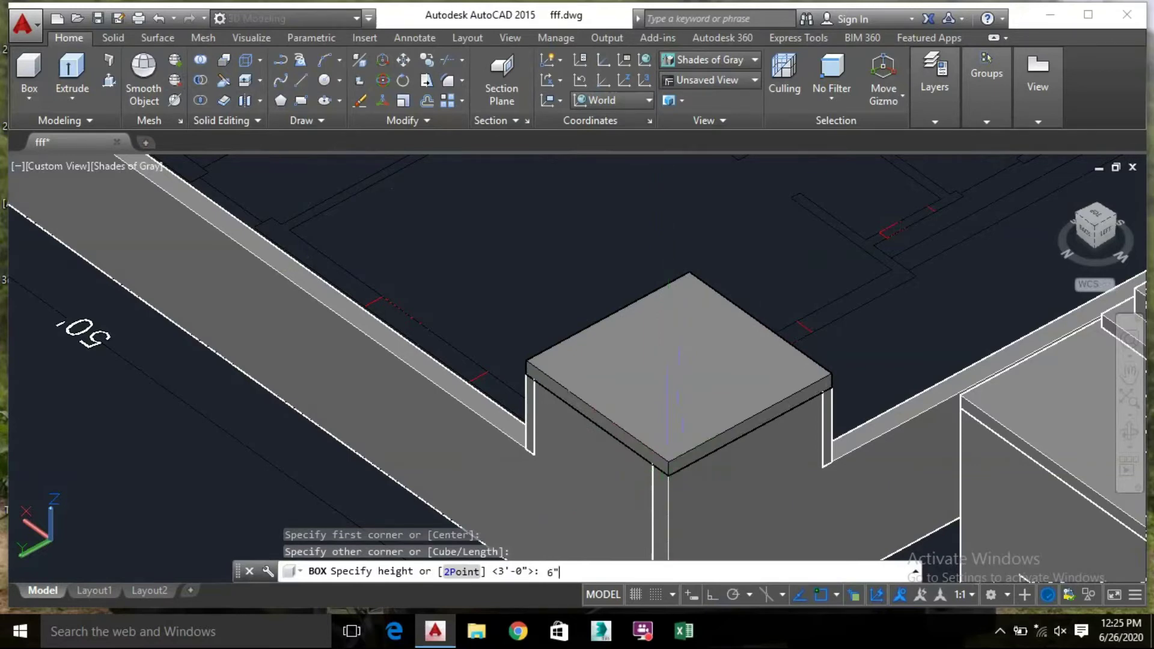
text(6")
key(Return)
scroll(706, 386, down, 2)
click(706, 386)
Build a 1' high box across the corner room's door opening, fitted between the bases of the two walls
shift+middle_drag(699, 383, 412, 348)
shift+middle_drag(497, 330, 505, 360)
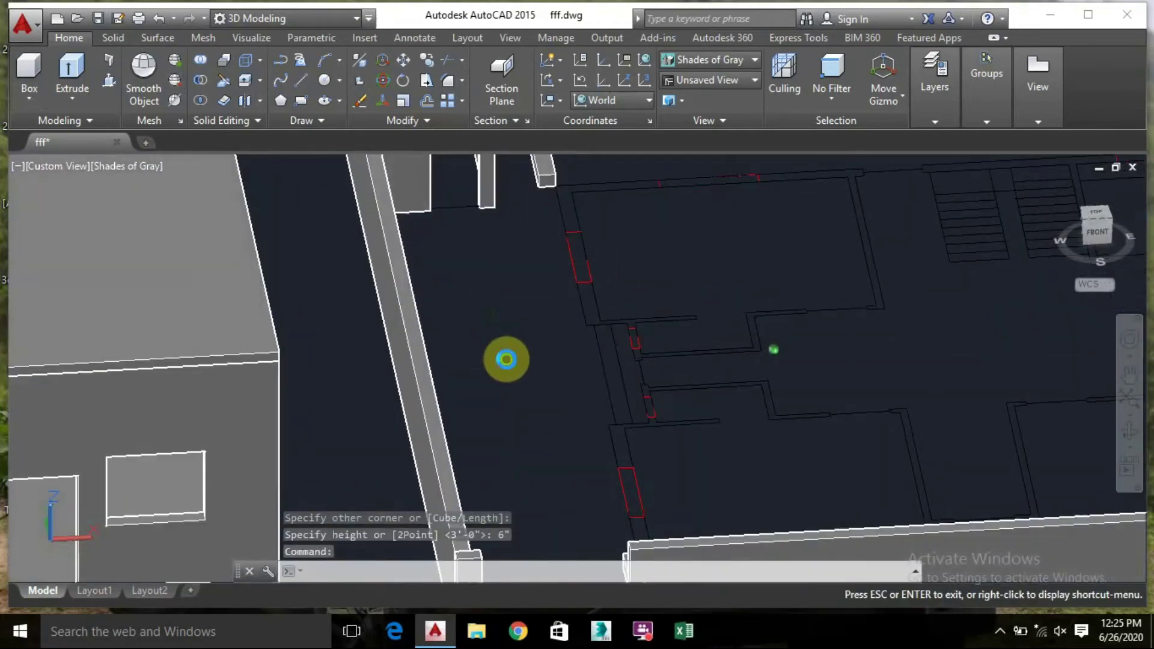
shift+middle_drag(471, 296, 482, 346)
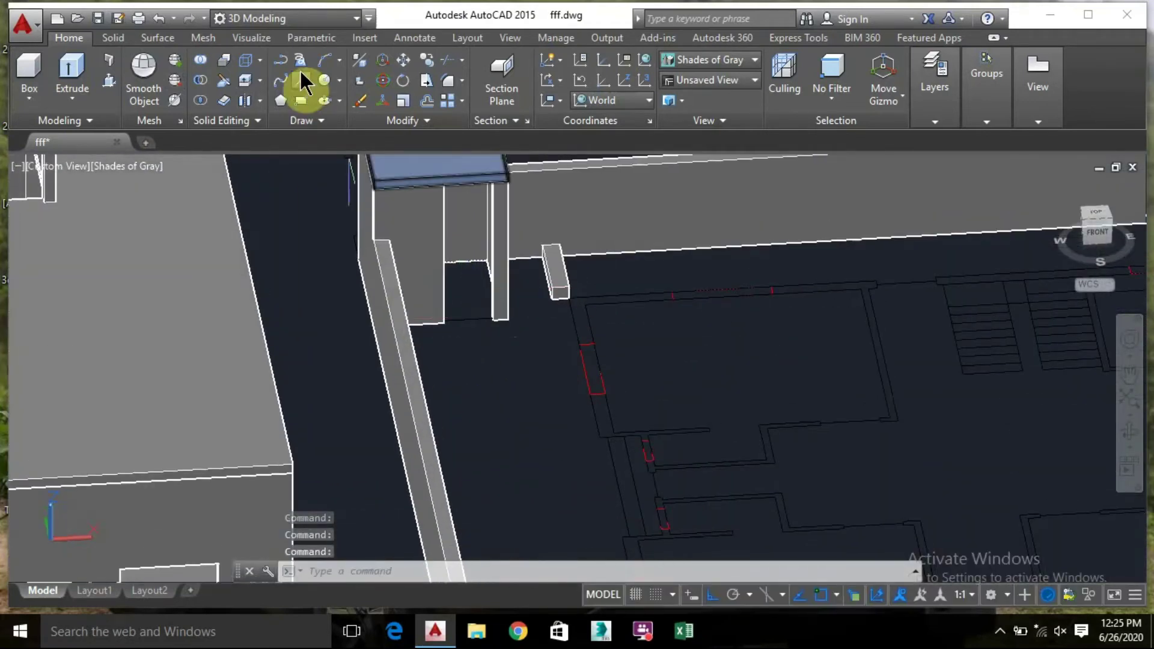
click(60, 90)
scroll(537, 310, up, 5)
scroll(537, 309, up, 3)
click(417, 330)
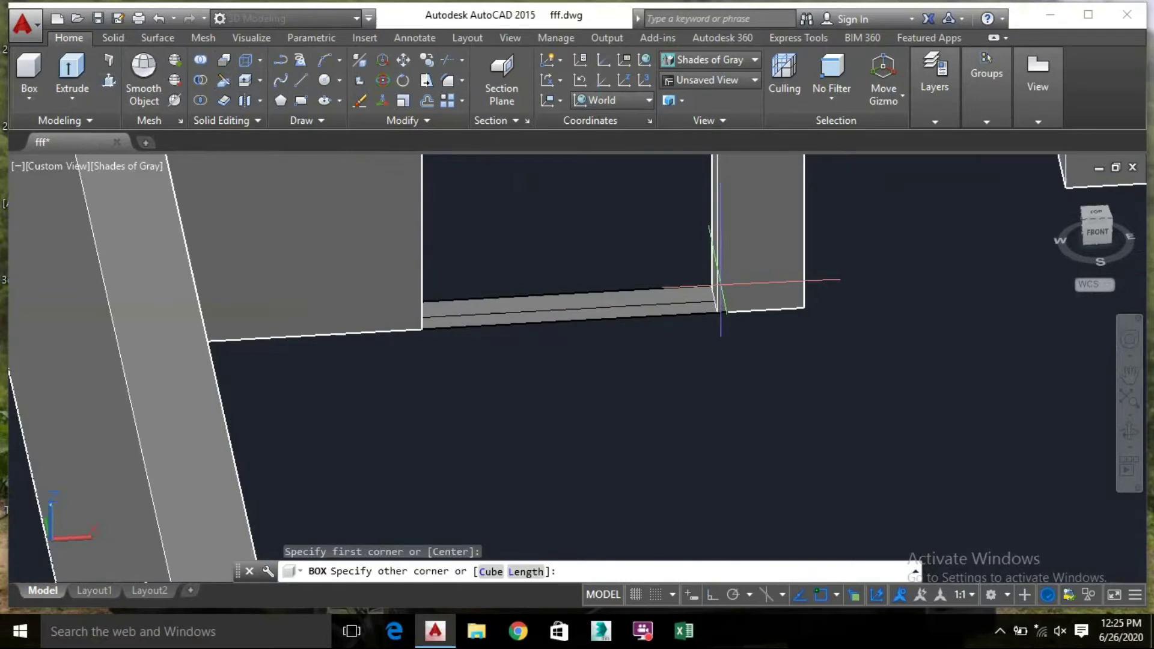
click(712, 290)
scroll(709, 288, down, 3)
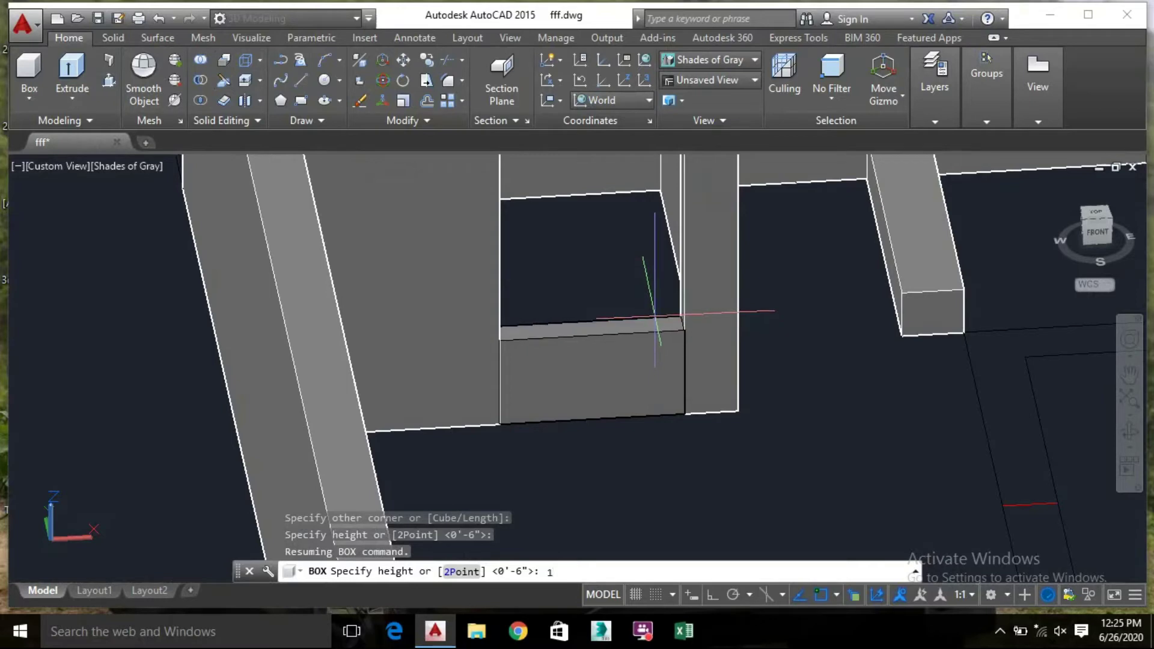
text(1')
key(Return)
Move the door-opening box up by its top corner to the underside of the roof slab as a lintel
click(579, 382)
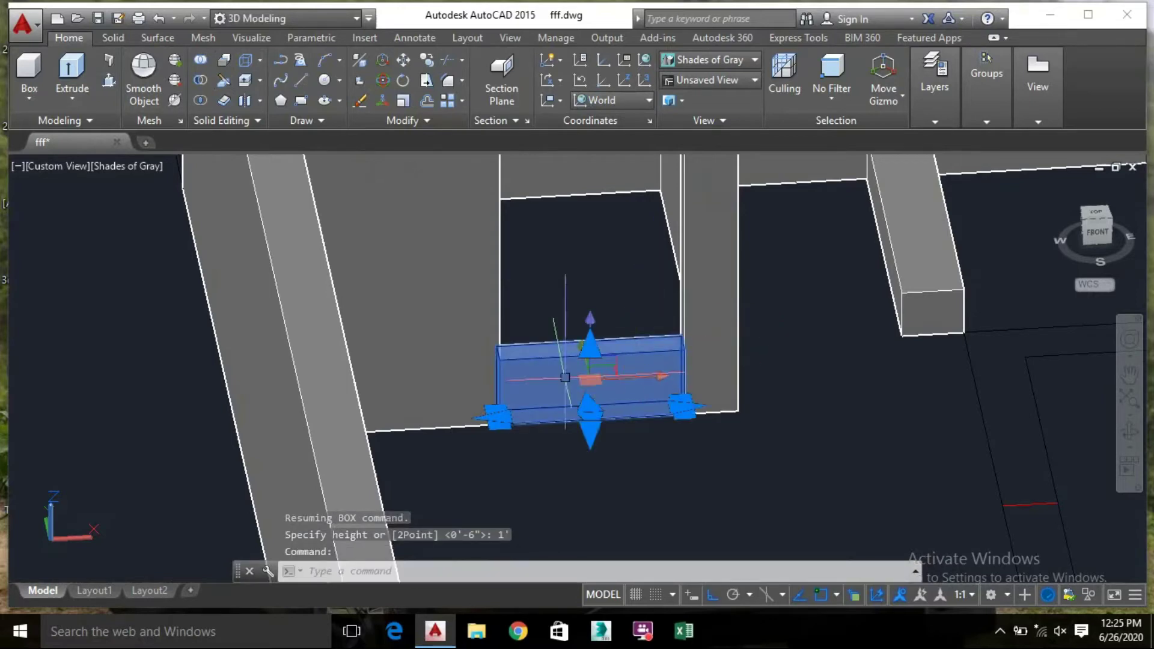
right_click(549, 384)
click(604, 324)
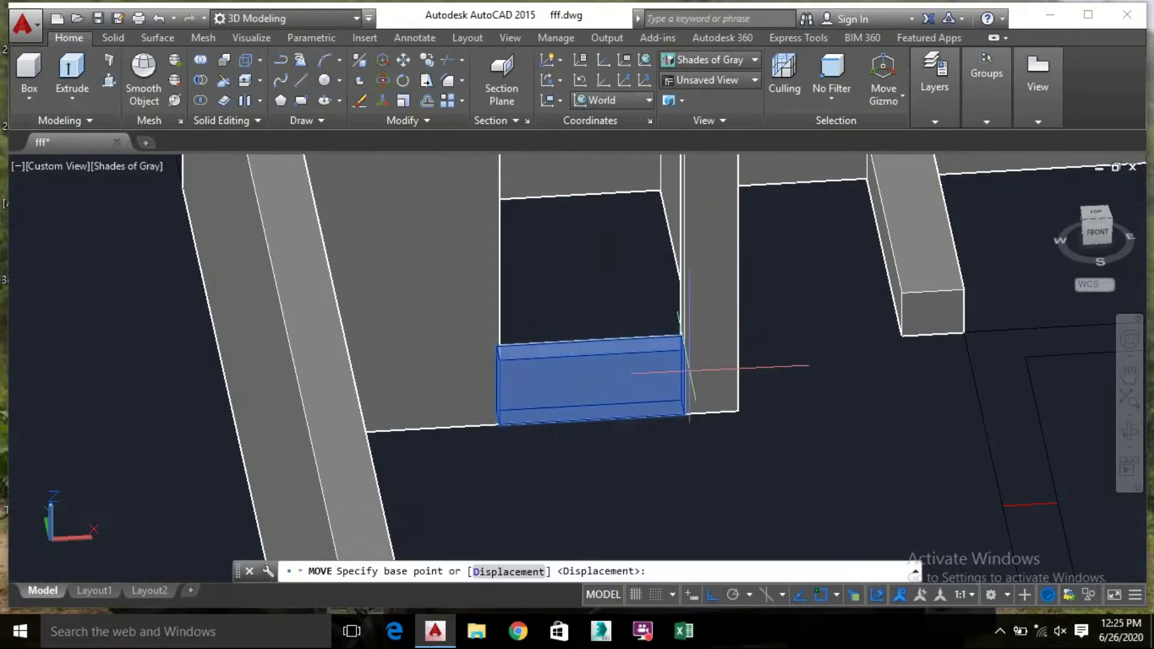
click(683, 349)
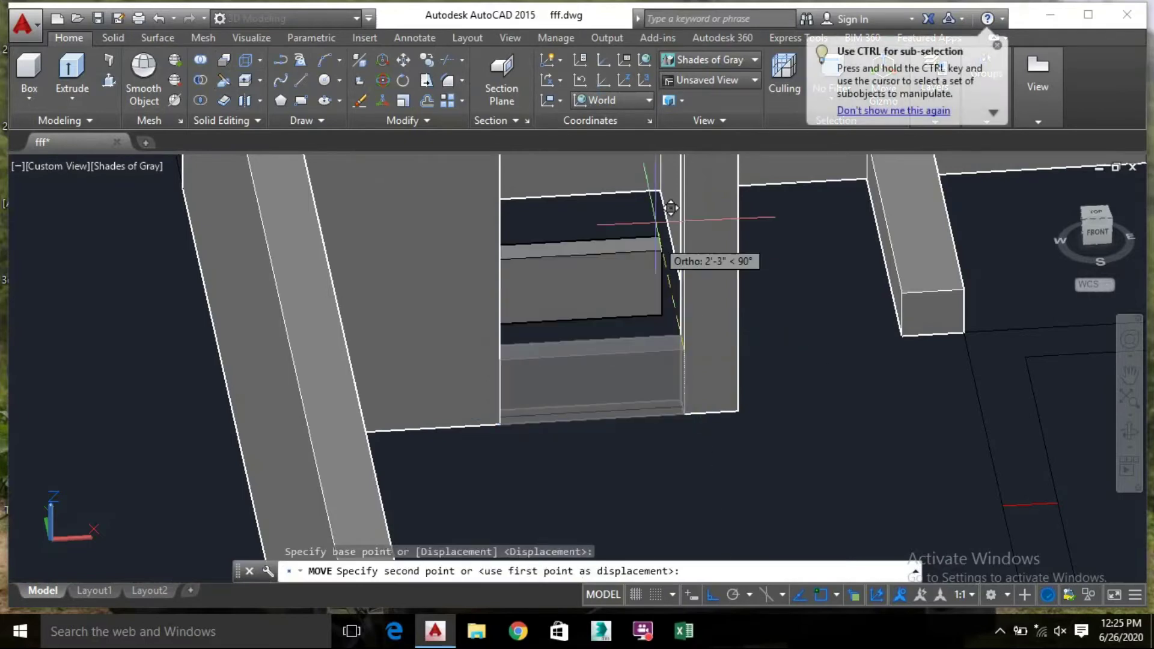
scroll(658, 226, down, 5)
middle_drag(657, 218, 661, 376)
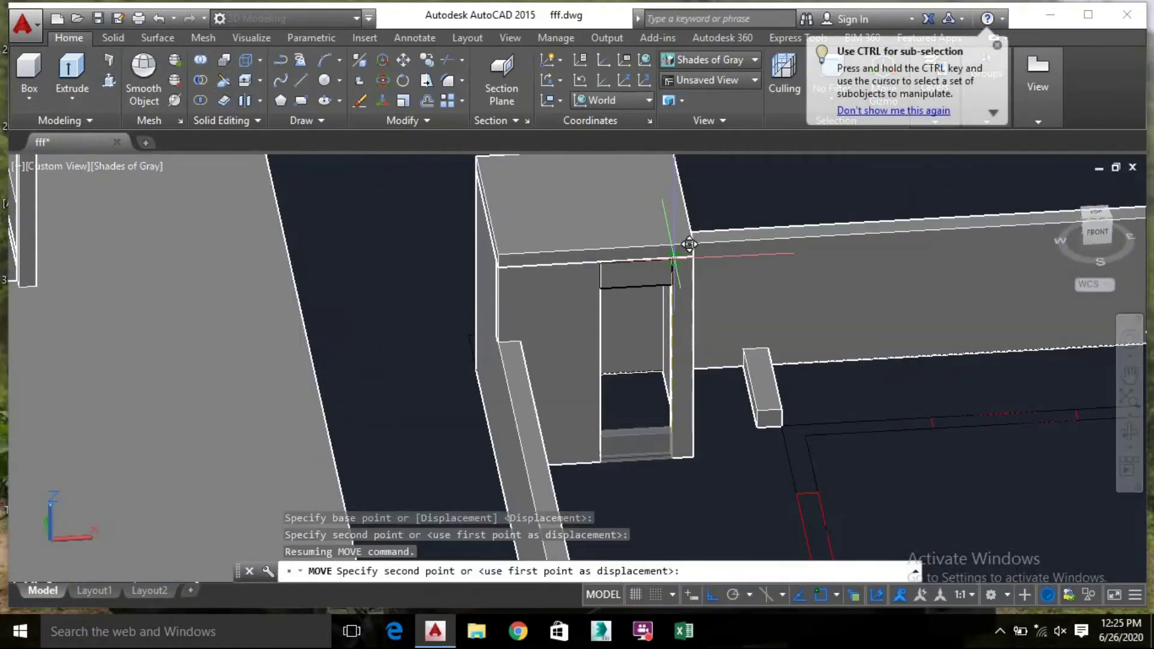
scroll(689, 244, up, 3)
click(669, 307)
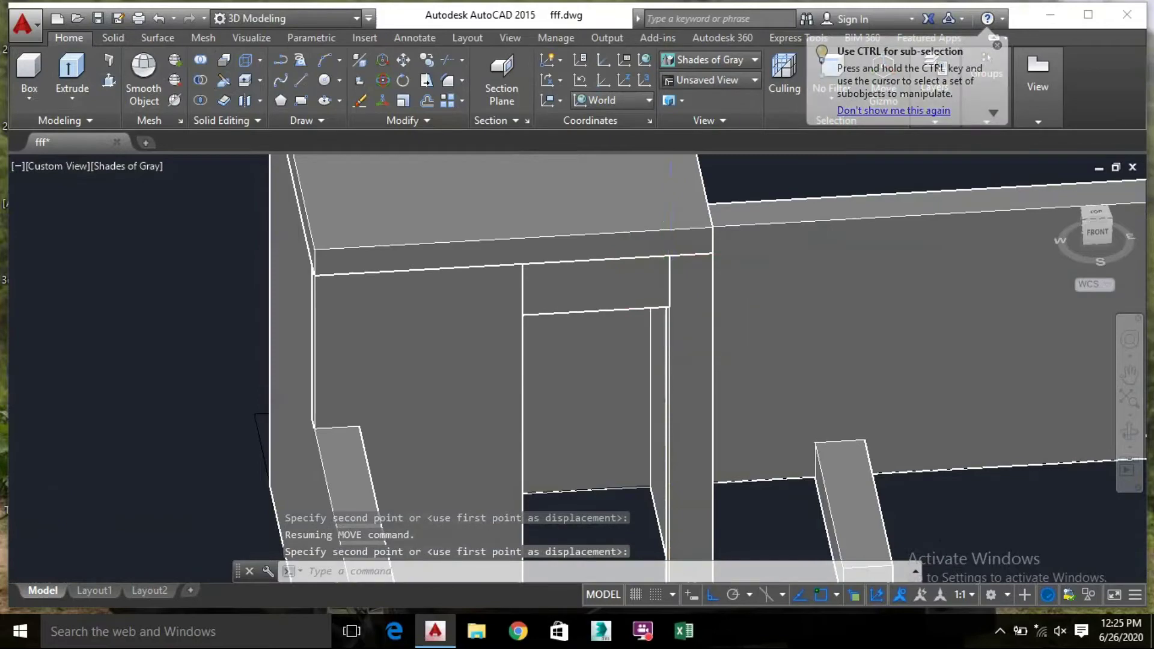
Examine the finished corner room, the boundary walls and the house beside them from several angles
scroll(669, 307, down, 4)
mouse_move(552, 268)
shift+middle_down()
mouse_move(515, 211)
mouse_move(481, 234)
mouse_move(518, 265)
mouse_move(565, 265)
mouse_move(540, 253)
shift+middle_up()
scroll(515, 222, up, 2)
drag(515, 222, 480, 182)
key(Escape)
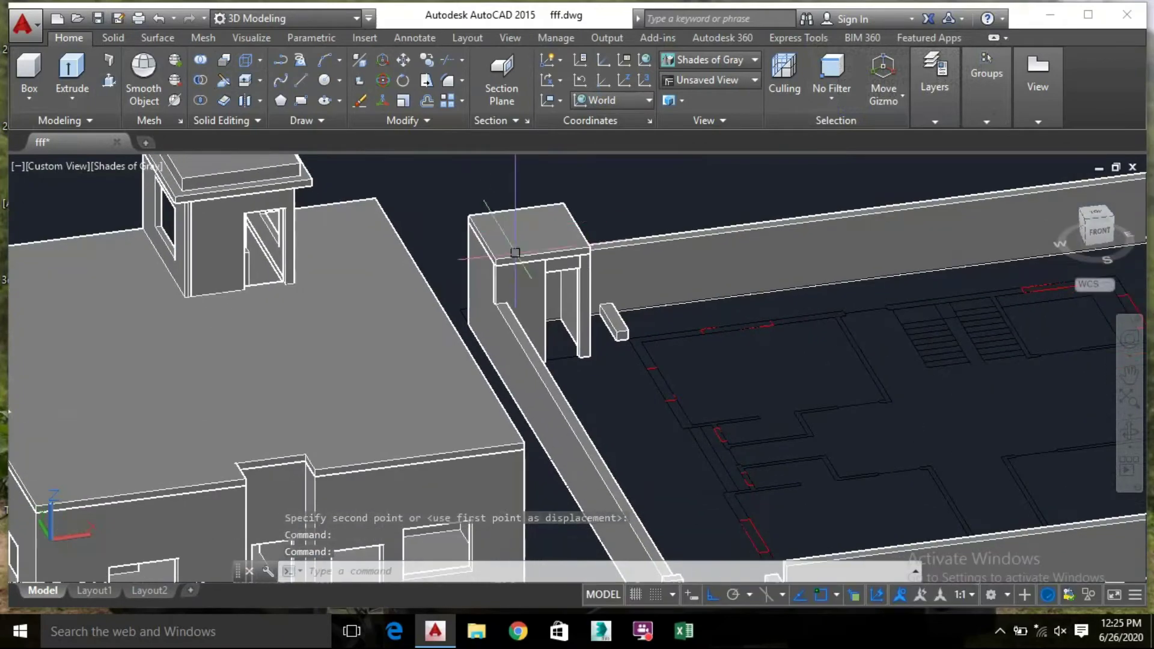
scroll(492, 321, down, 2)
middle_drag(489, 318, 474, 171)
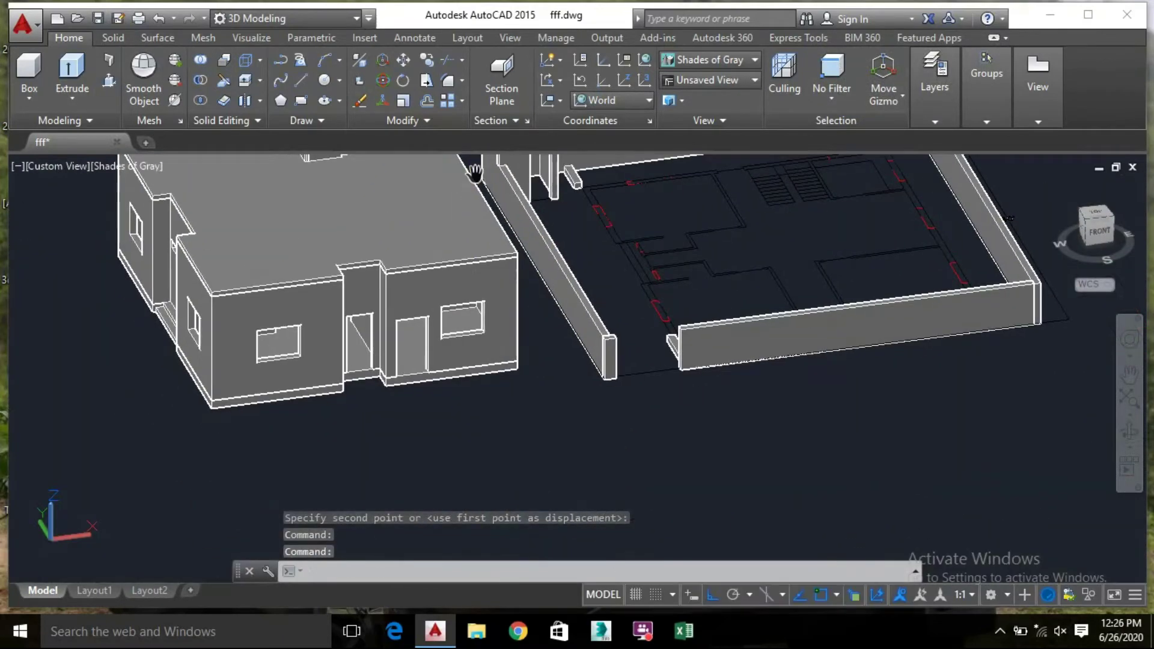
middle_drag(510, 237, 613, 342)
shift+middle_drag(532, 211, 528, 248)
Move the whole house by its bottom outer corner onto the matching corner of the floor plan inside the boundary walls
click(640, 480)
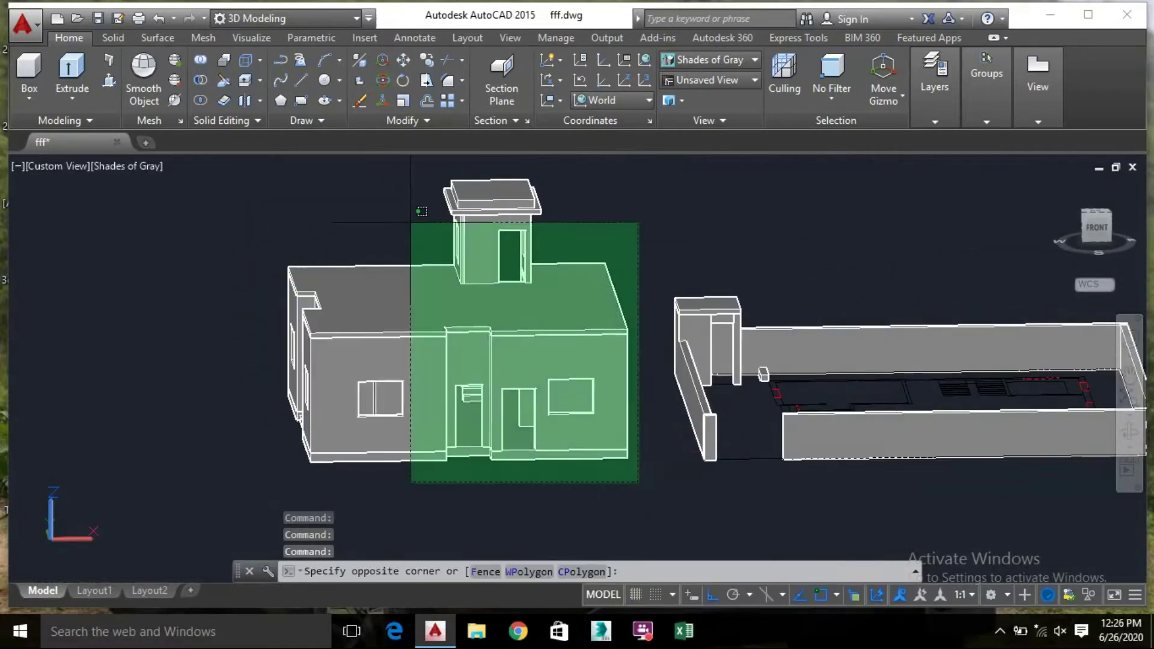
click(309, 243)
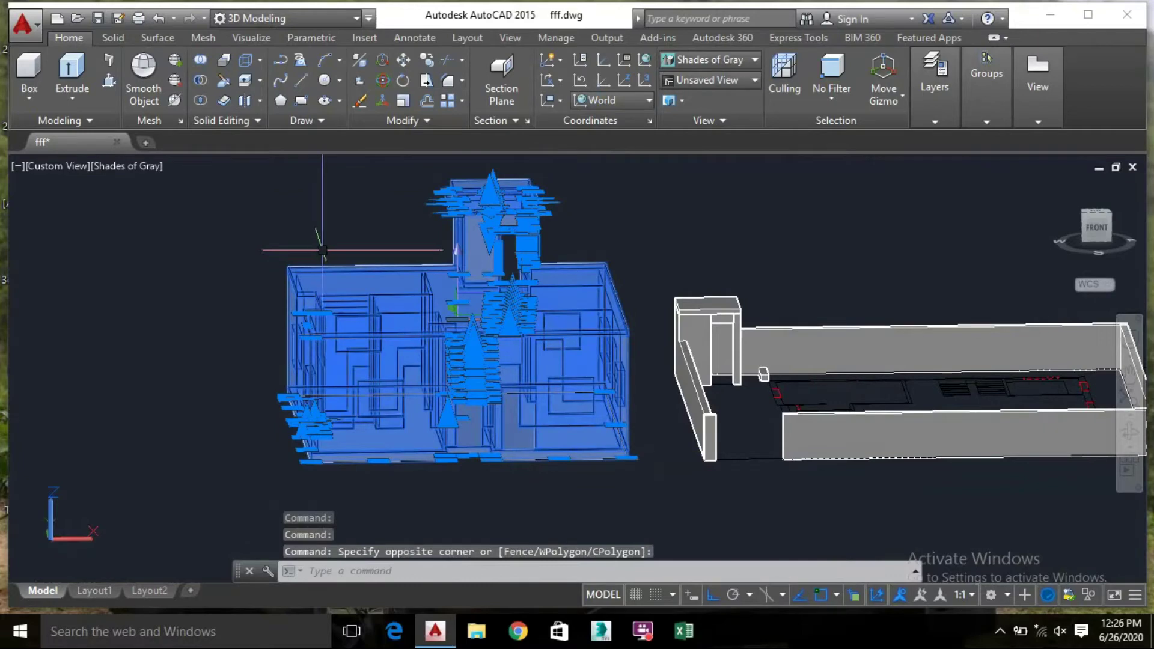
right_click(336, 243)
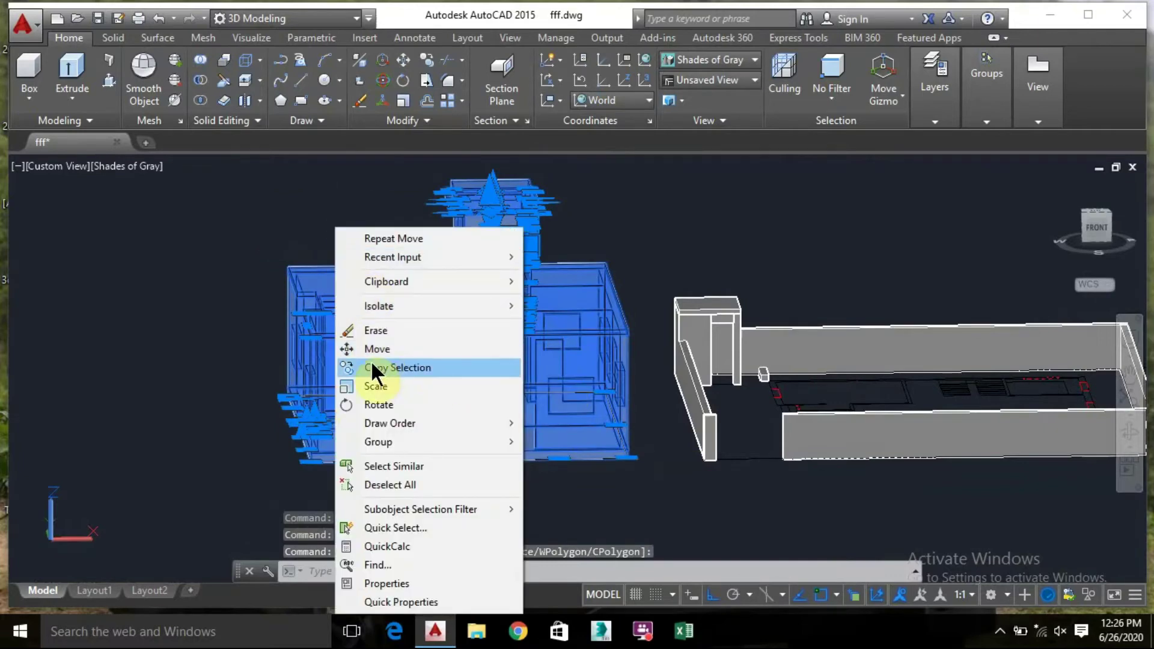
click(384, 351)
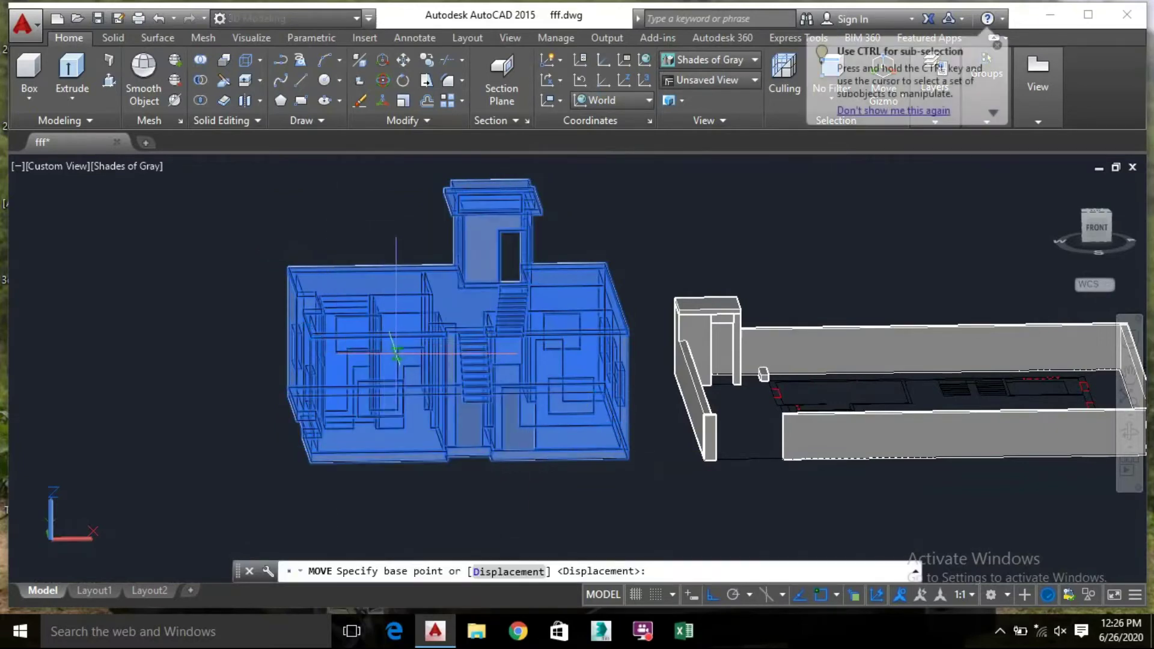
shift+middle_drag(403, 374, 475, 392)
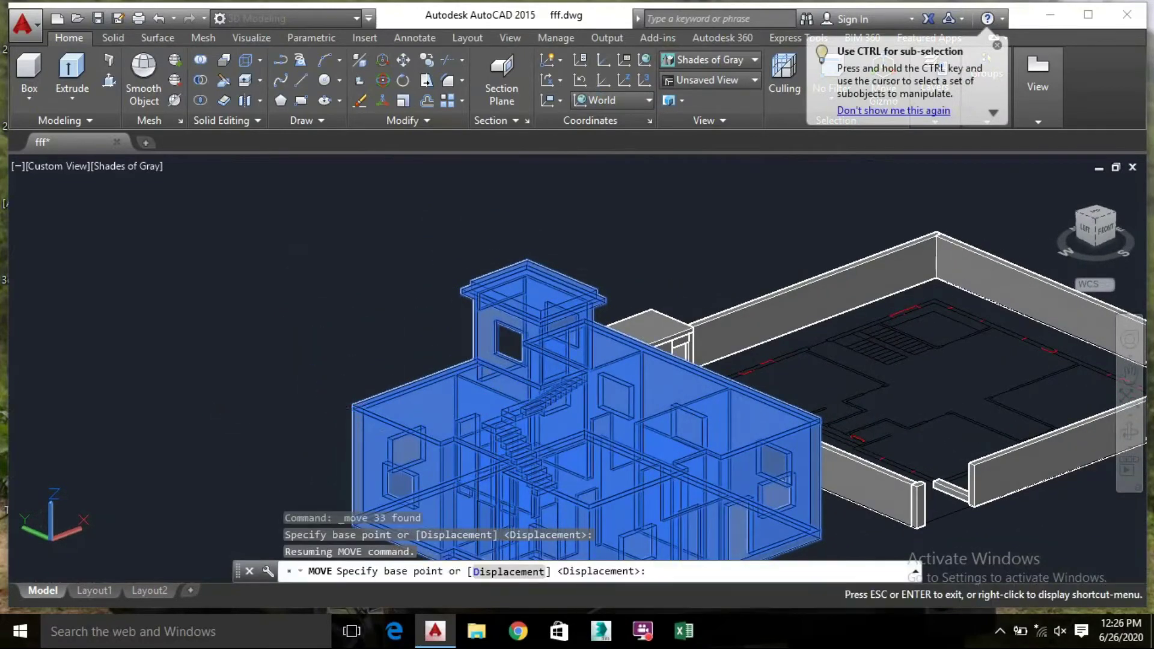
scroll(280, 413, up, 2)
middle_drag(395, 415, 278, 255)
scroll(340, 355, up, 3)
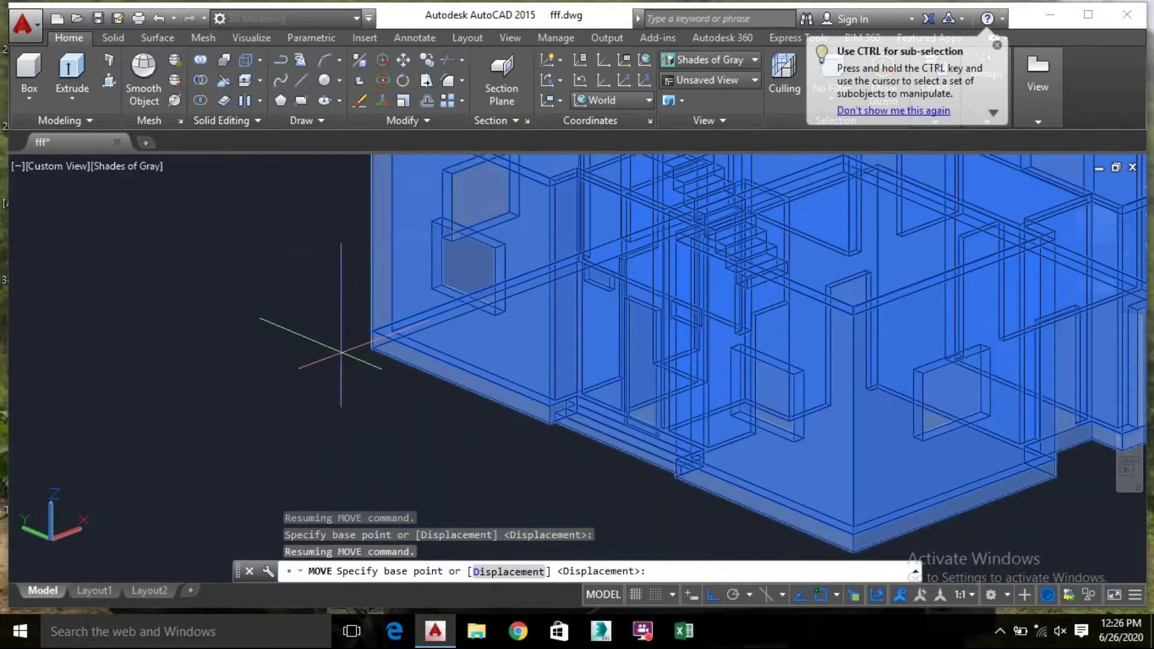
click(371, 347)
scroll(371, 347, down, 6)
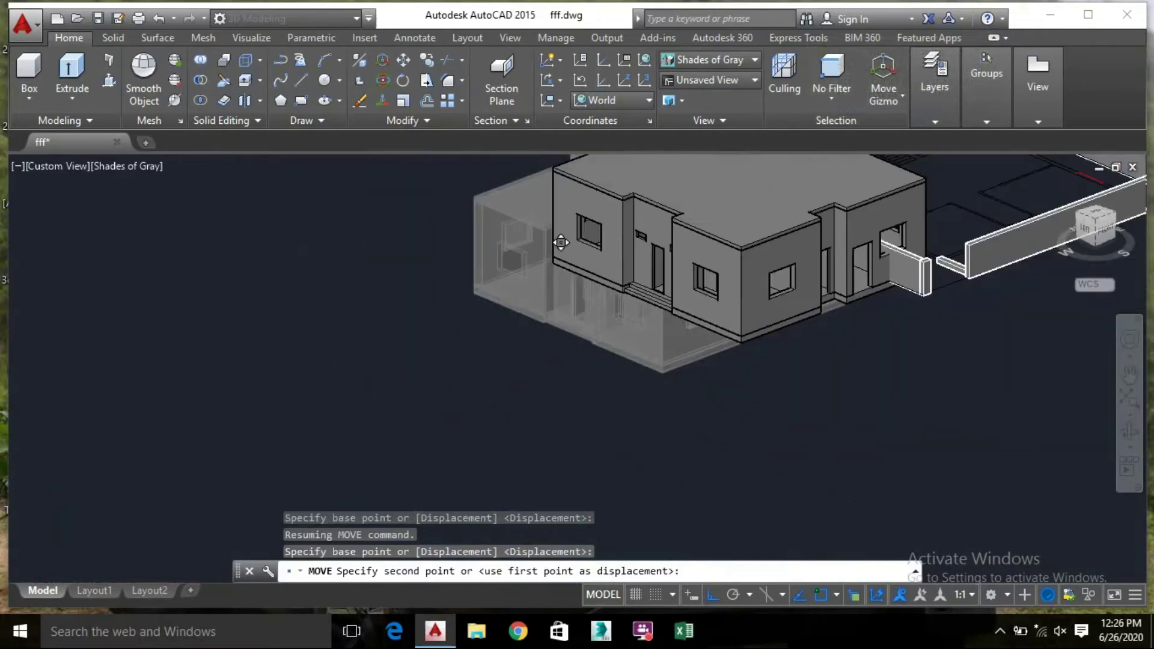
middle_drag(459, 343, 360, 366)
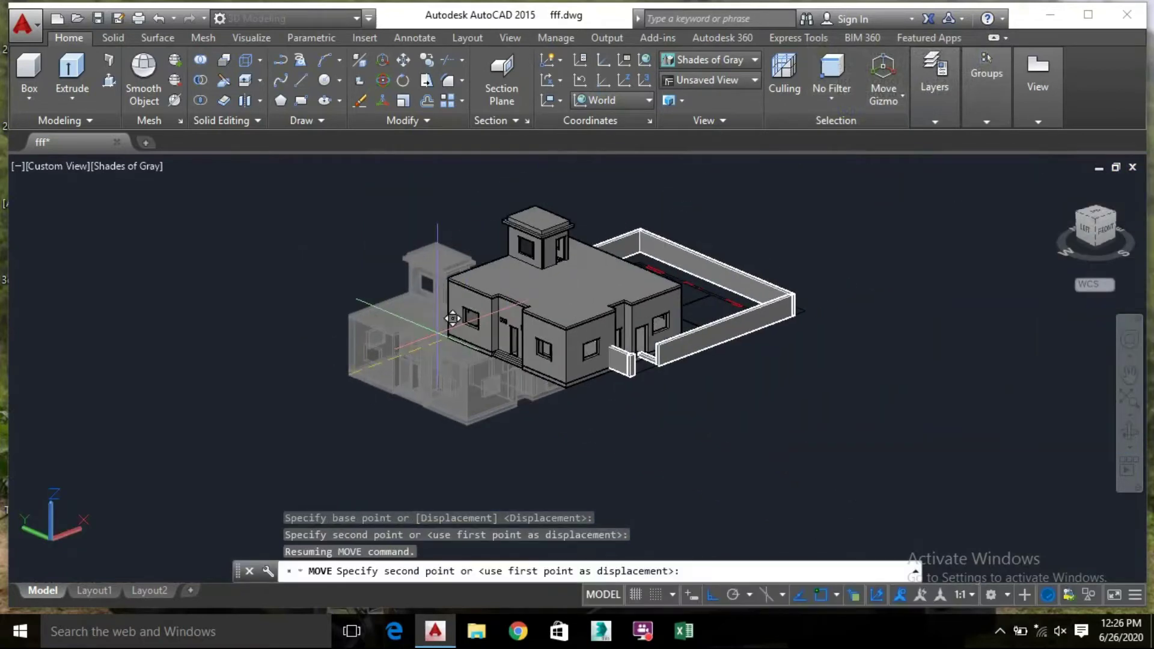
shift+right_click(601, 254)
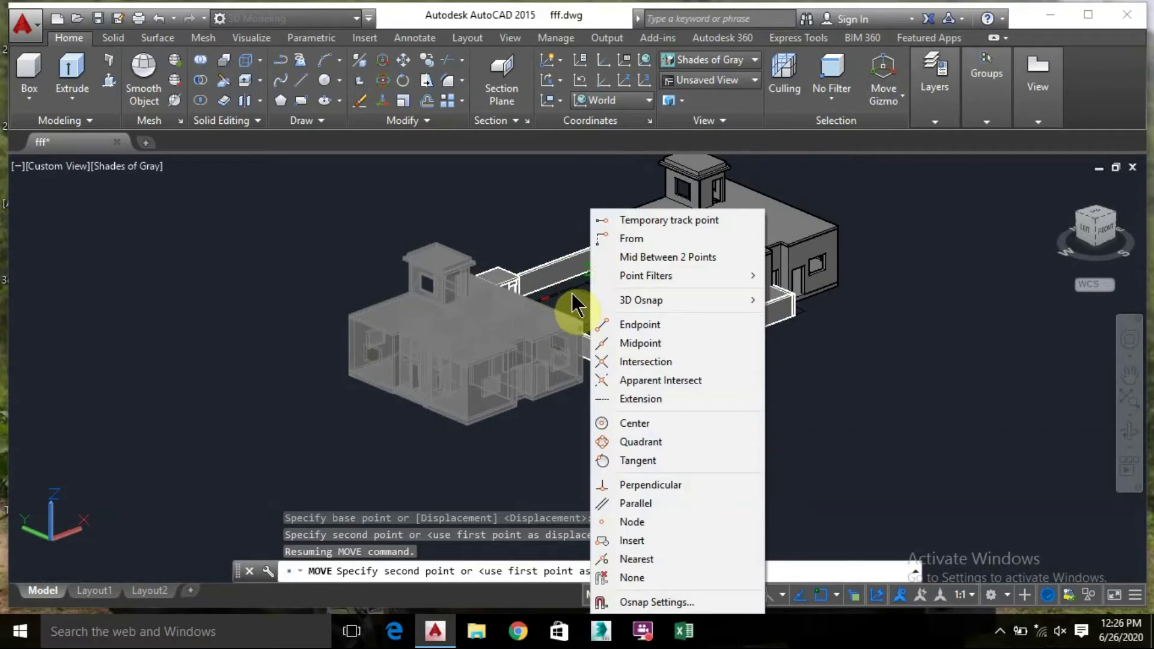
click(517, 277)
shift+middle_drag(493, 283, 459, 301)
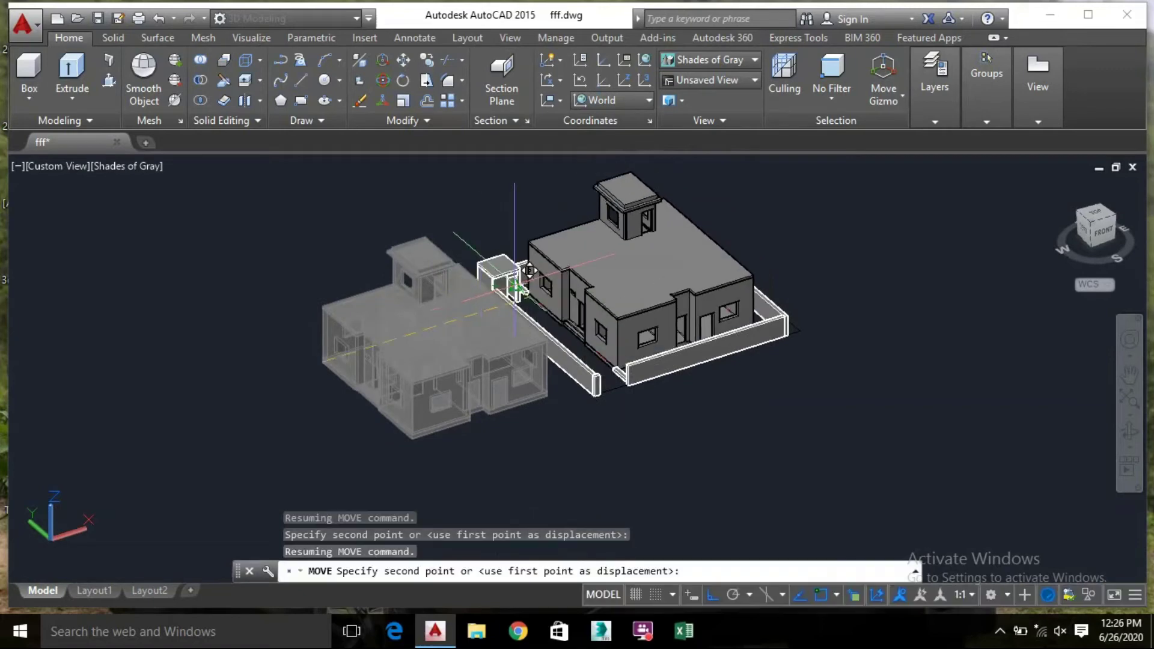
scroll(558, 274, up, 4)
scroll(523, 289, up, 6)
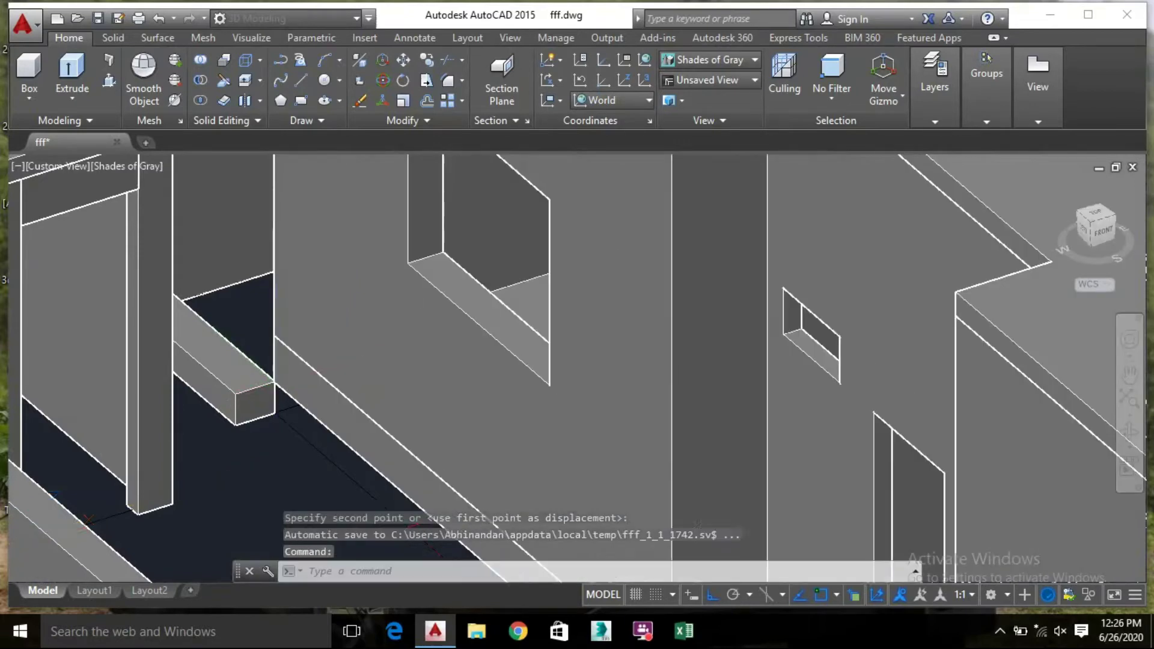
click(275, 384)
scroll(253, 343, down, 5)
middle_drag(284, 384, 229, 335)
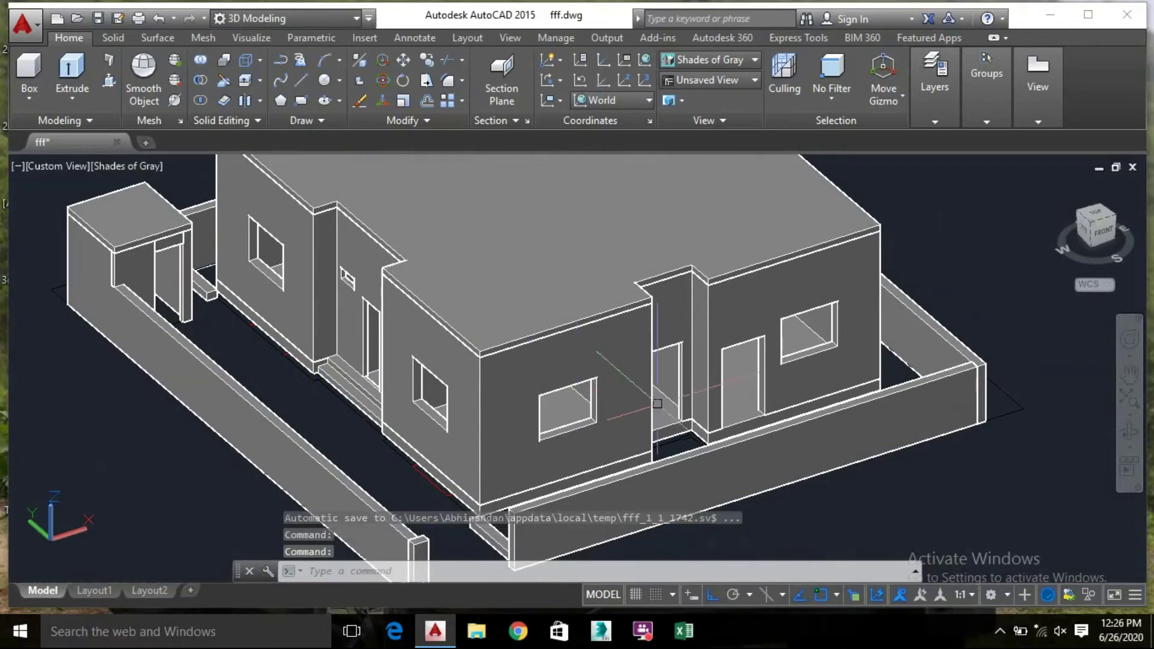
Presspull the plinth face below the front corner room's window outward to the front boundary wall's end
middle_drag(832, 198, 768, 147)
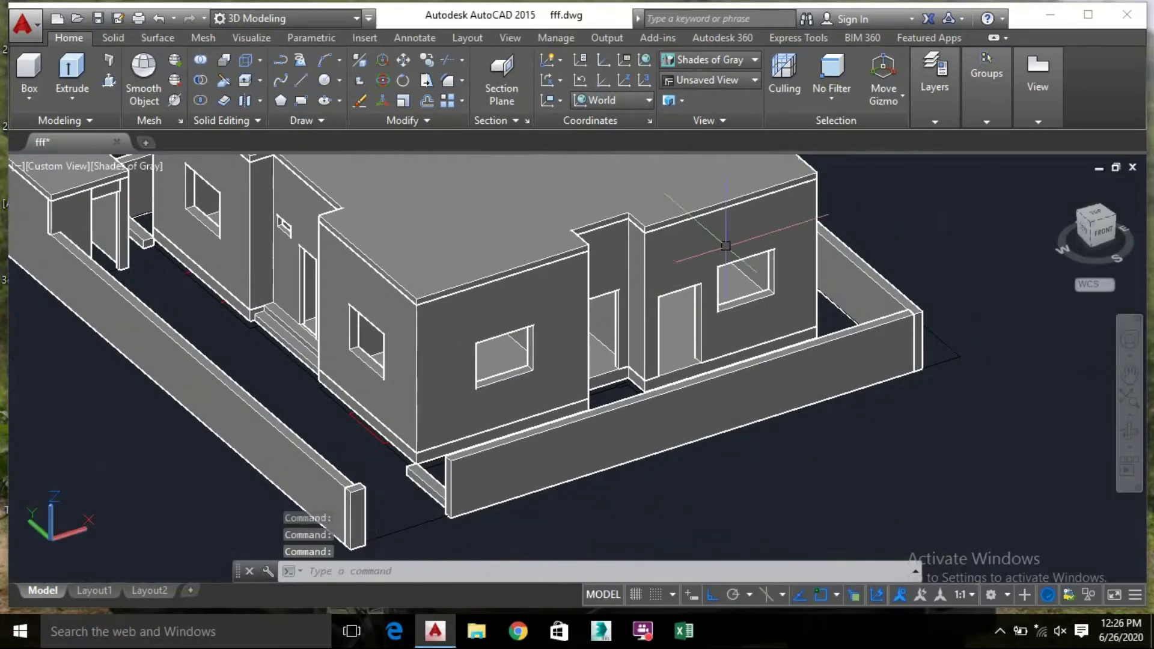
shift+middle_drag(530, 295, 567, 236)
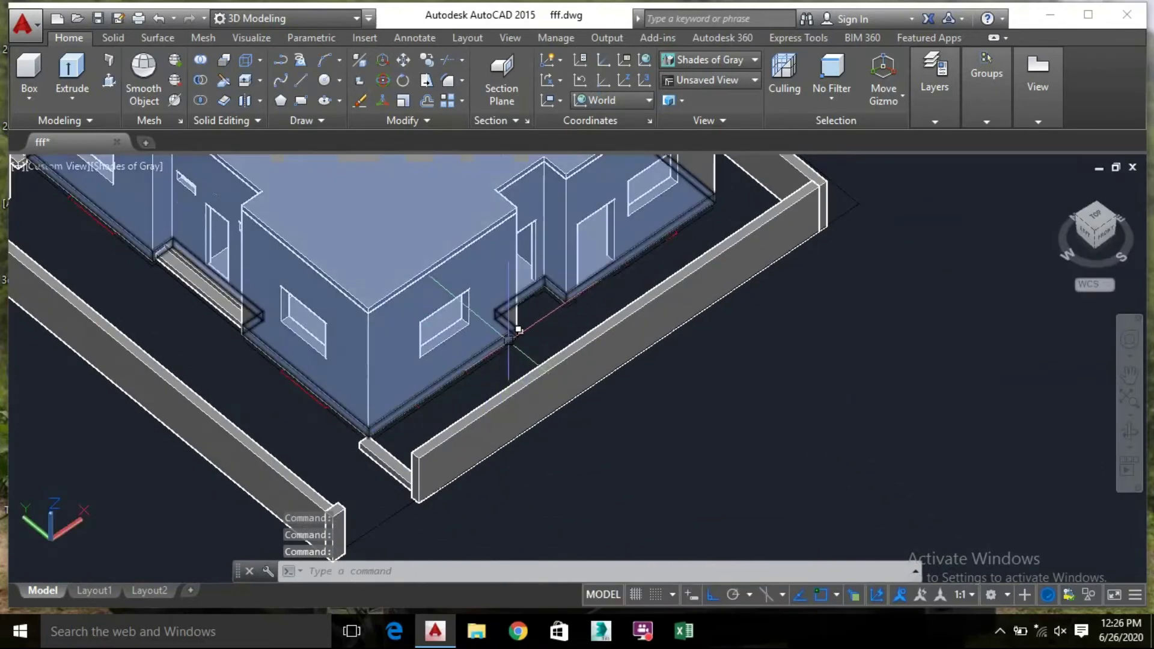
click(29, 71)
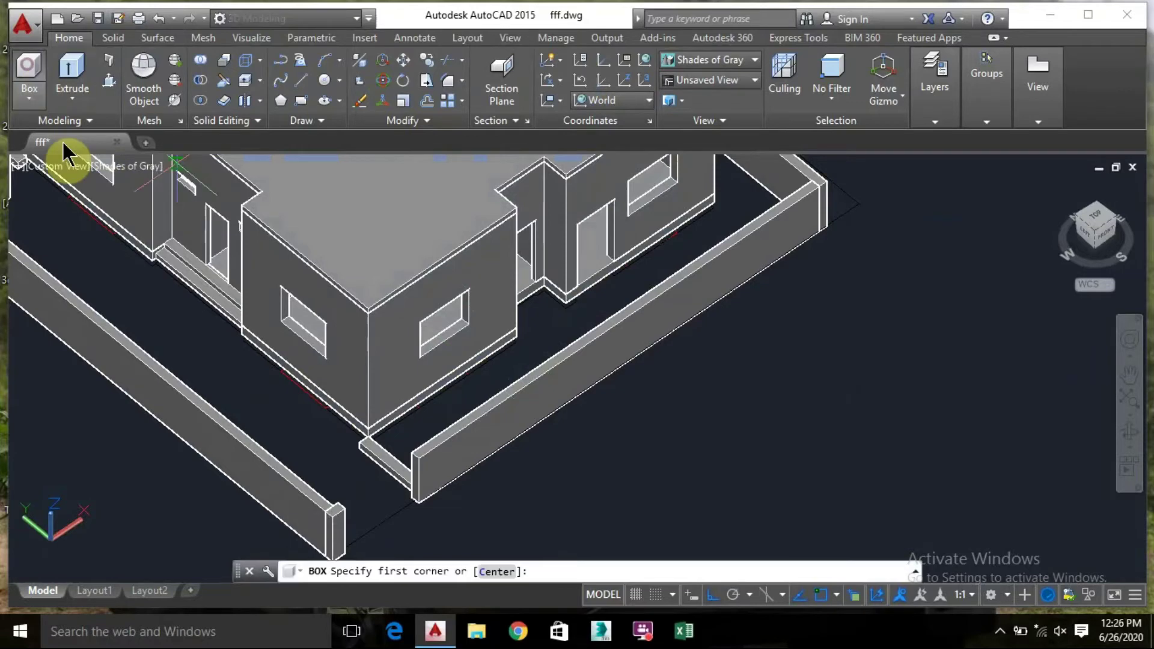
key(Escape)
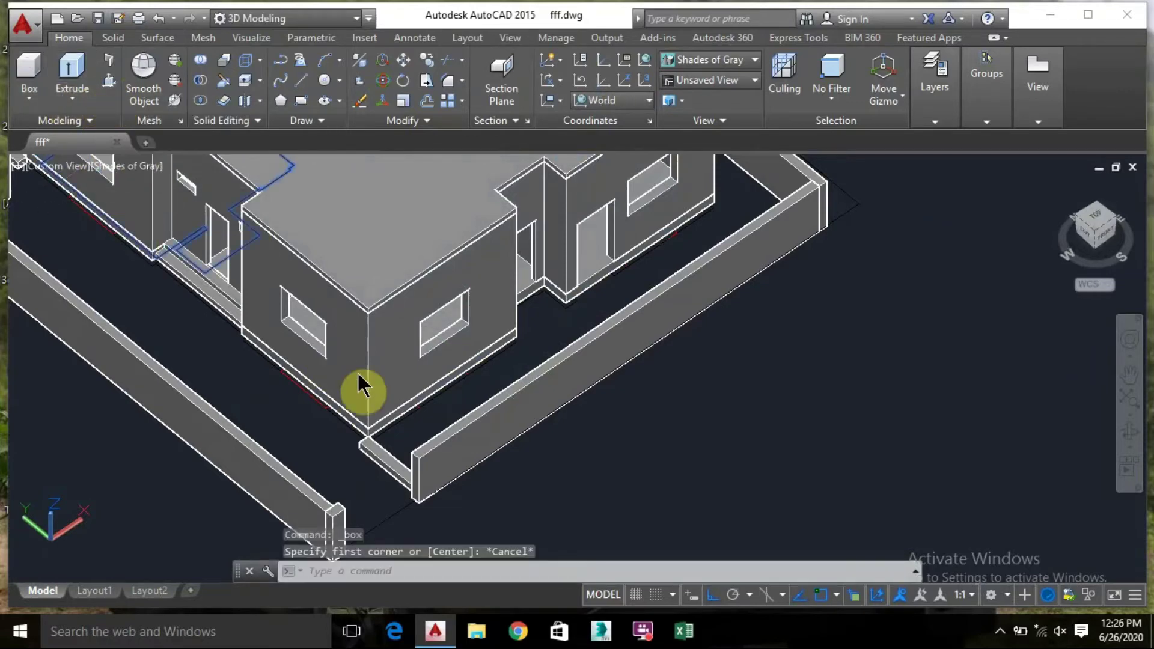
key(ctrl+shift+e)
scroll(415, 409, up, 3)
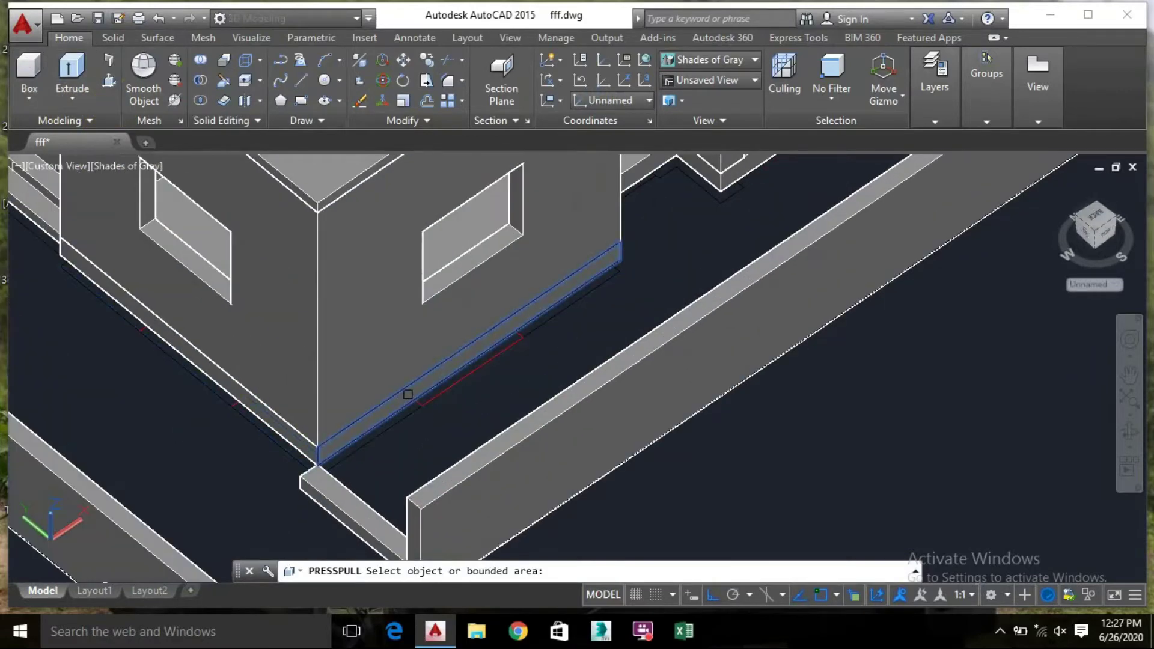
click(472, 370)
scroll(351, 319, up, 3)
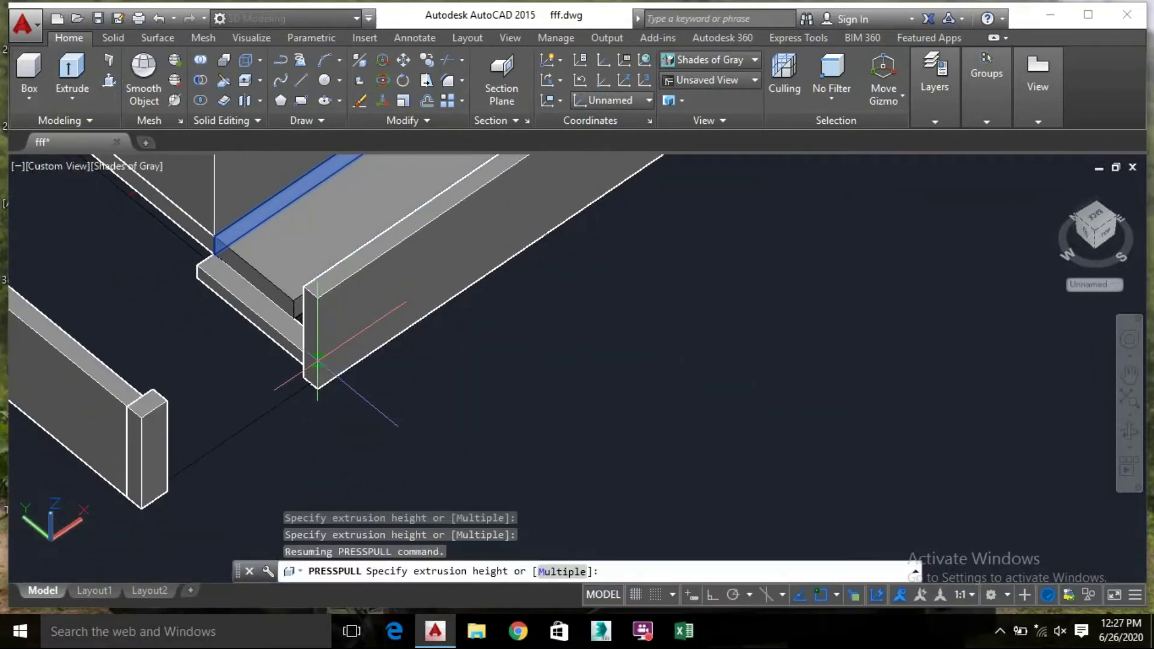
scroll(317, 361, up, 3)
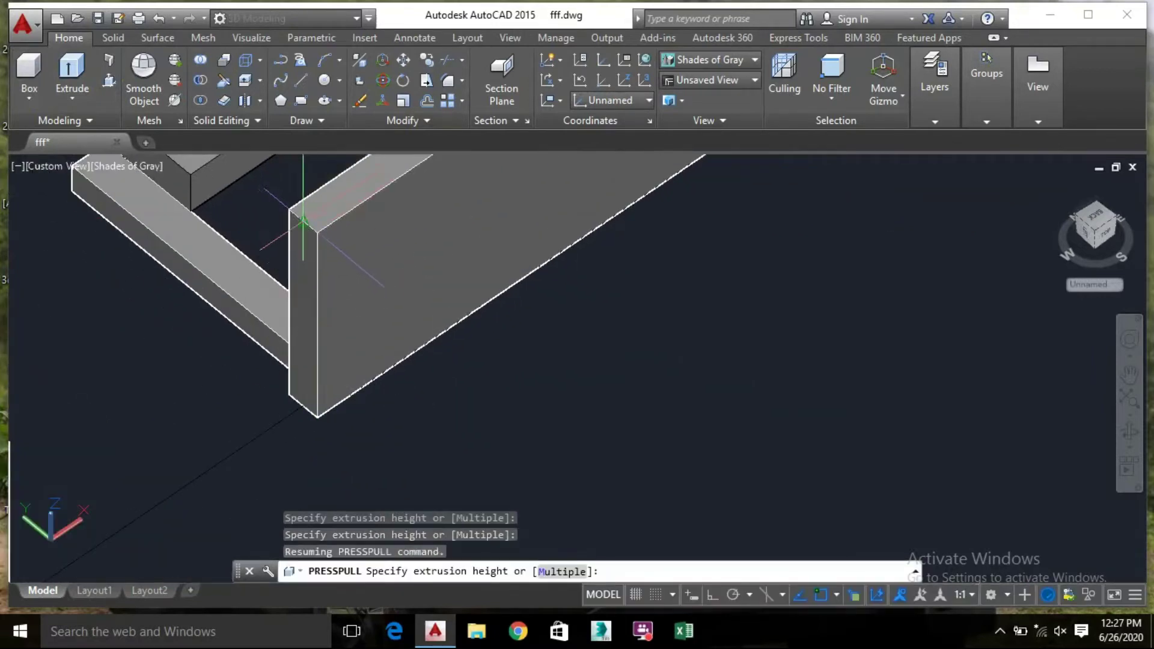
click(303, 222)
Presspull the recessed plinth face and the adjoining front plinth face outward to the front boundary wall
scroll(304, 320, down, 2)
middle_drag(361, 260, 185, 449)
middle_drag(224, 424, 220, 427)
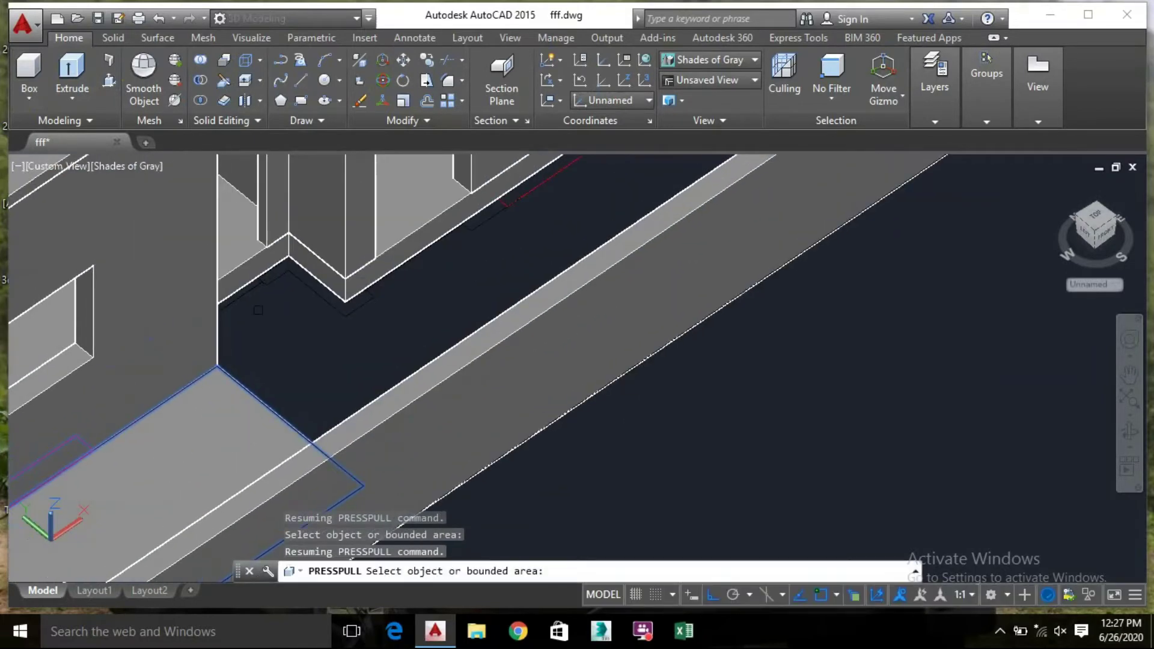
click(253, 269)
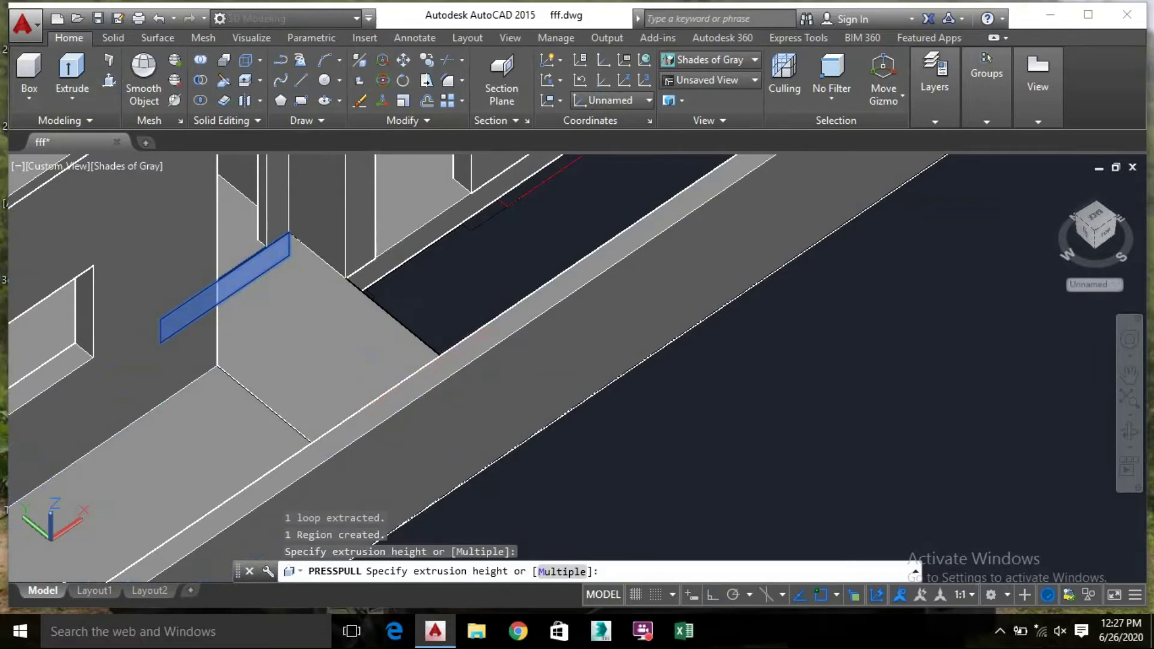
click(410, 385)
click(428, 240)
click(556, 307)
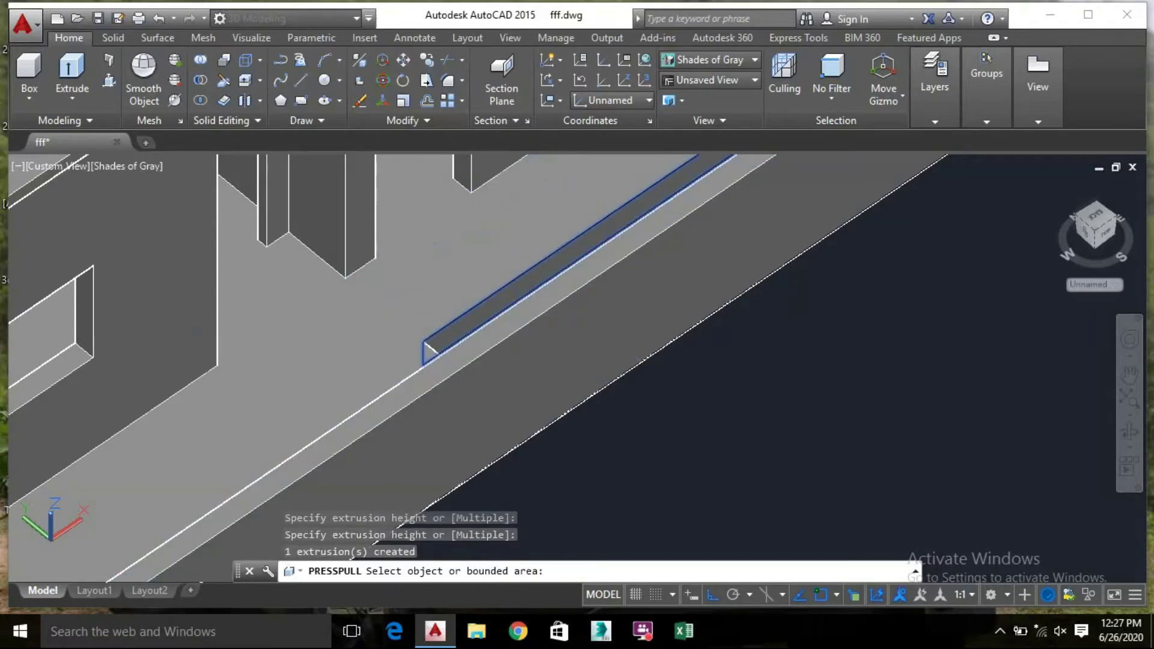
Presspull the remaining set-back faces of the front floor toward the boundary wall, ending at the wall's end corner
click(531, 279)
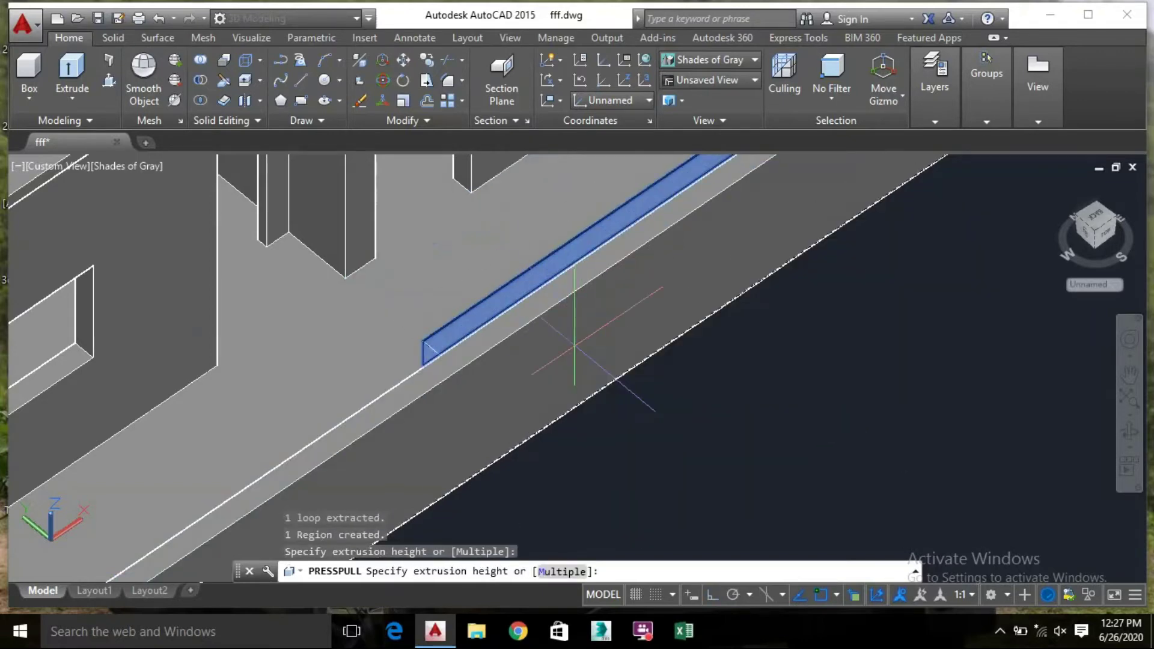
click(559, 354)
scroll(536, 309, down, 3)
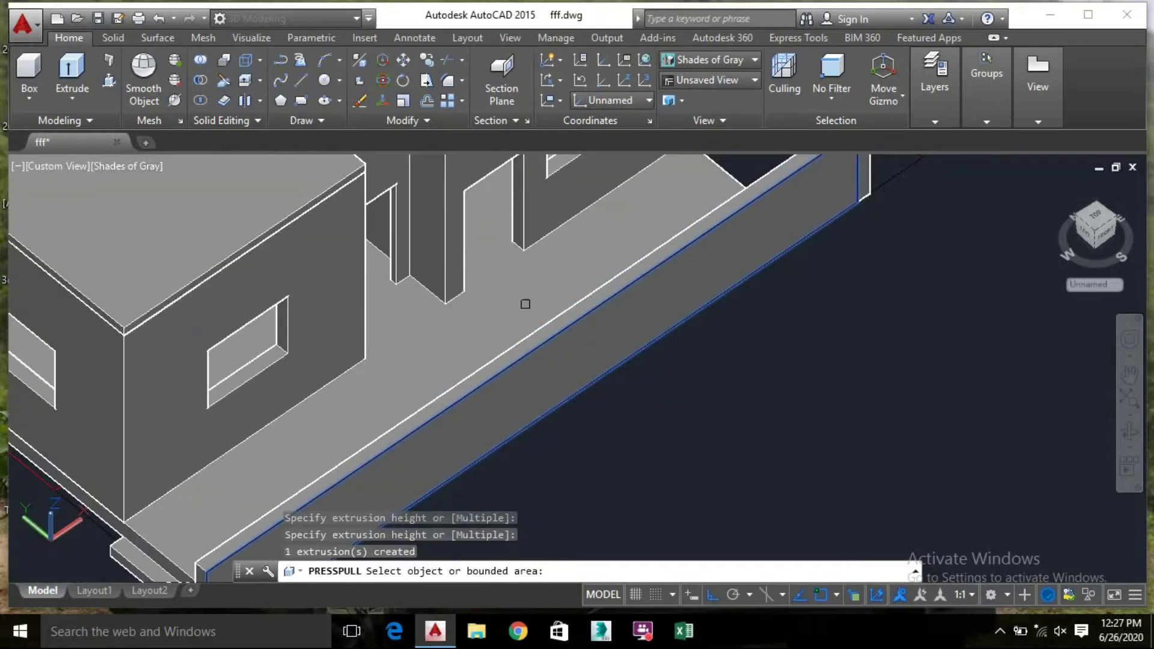
shift+middle_drag(523, 309, 561, 276)
scroll(542, 283, up, 3)
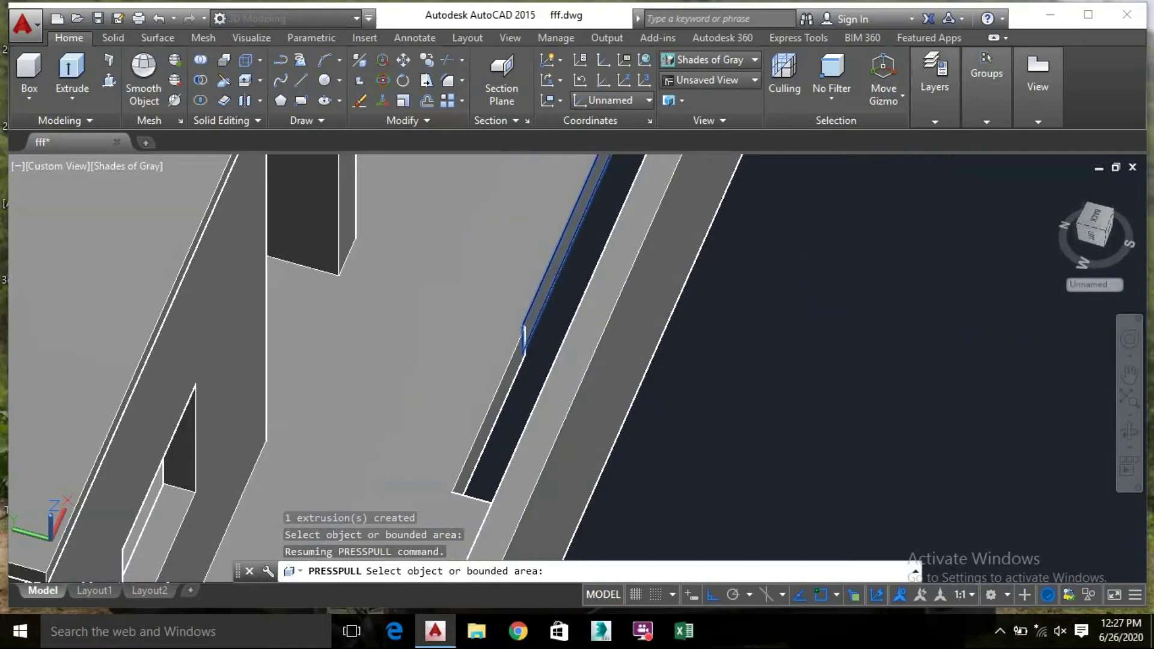
click(525, 336)
scroll(608, 304, down, 4)
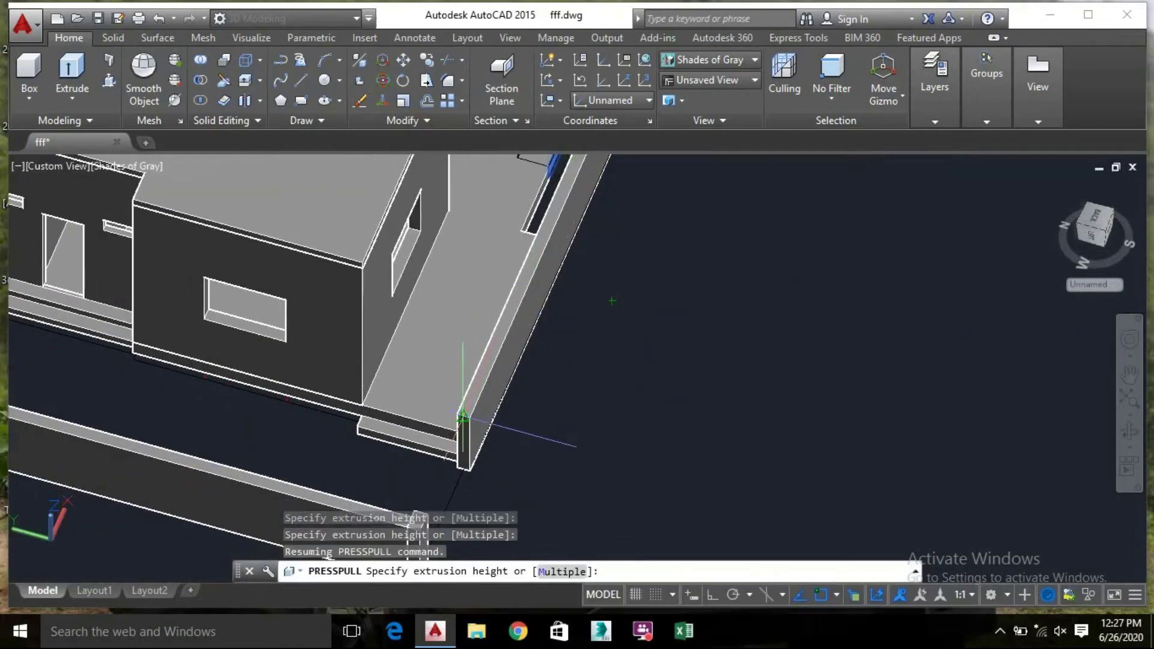
click(463, 415)
Fill the last gap in the front floor by presspulling its inner face to the boundary wall's end corner
middle_drag(489, 258, 443, 326)
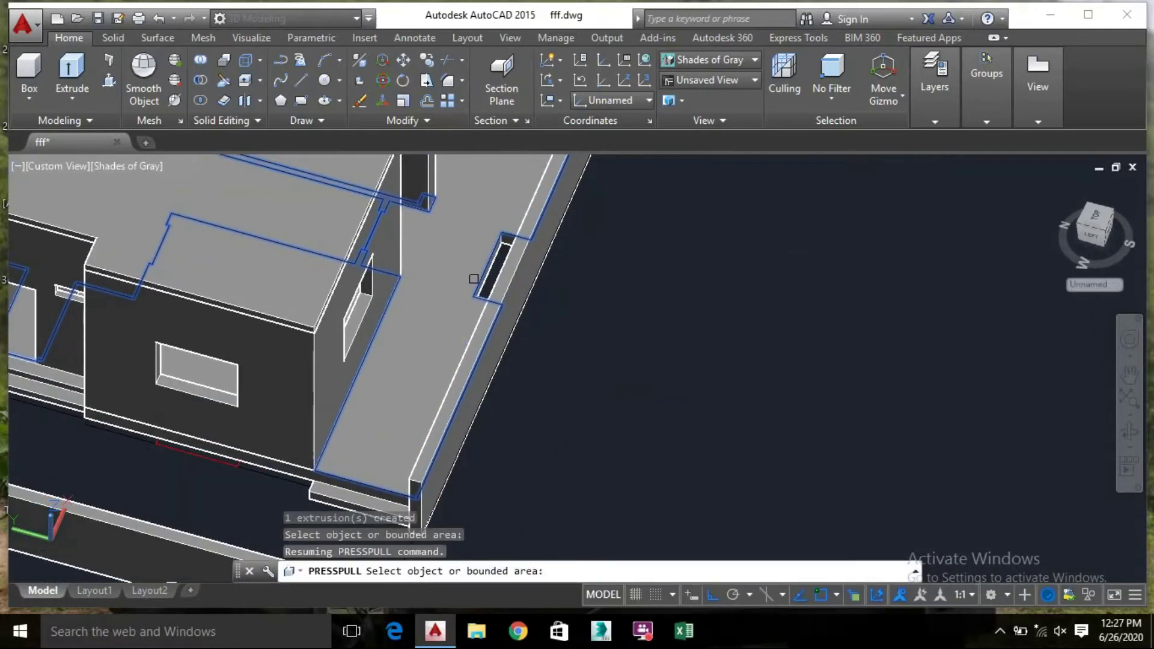
scroll(474, 278, up, 2)
scroll(489, 273, up, 2)
click(493, 267)
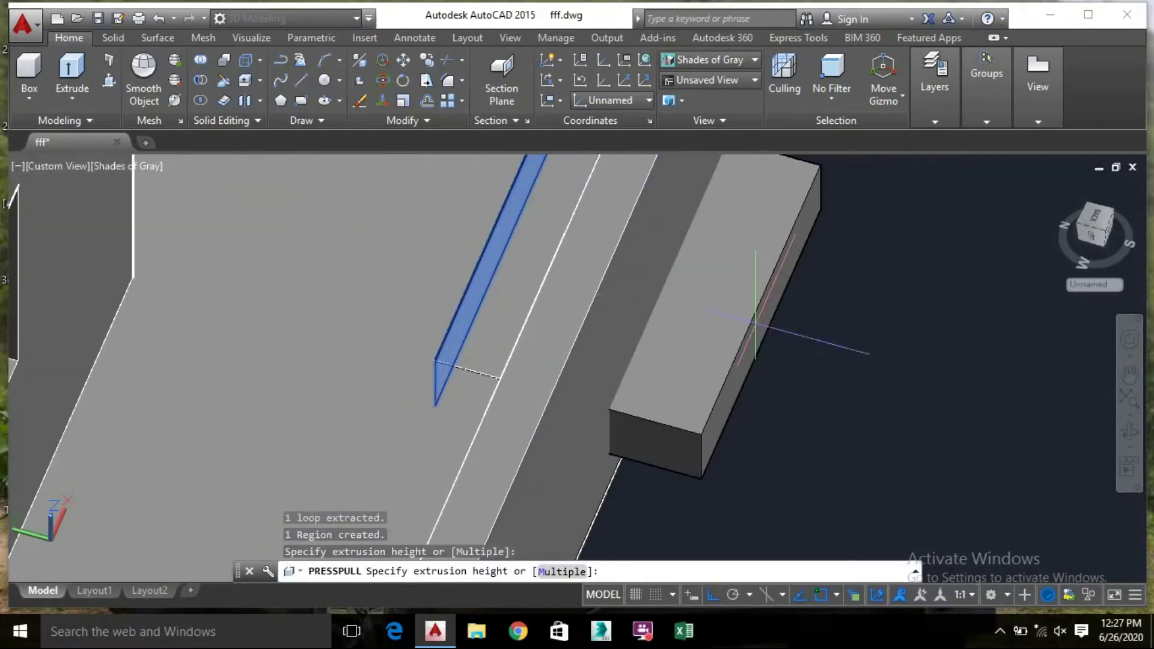
scroll(604, 325, down, 3)
scroll(604, 324, up, 3)
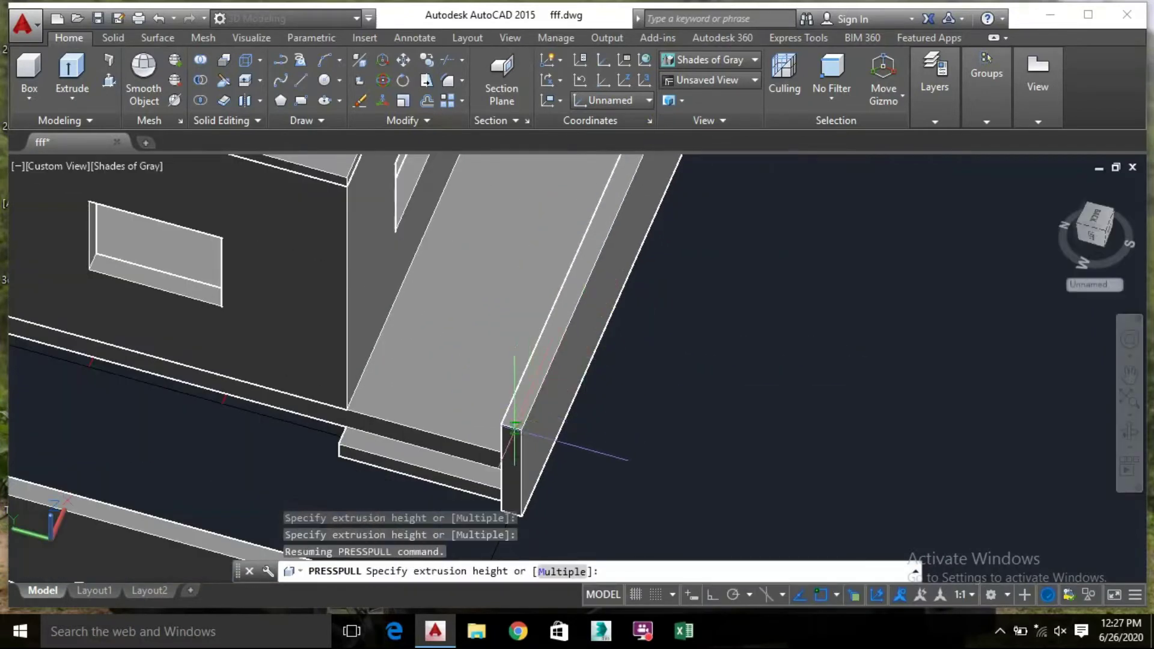
click(512, 401)
scroll(512, 401, down, 4)
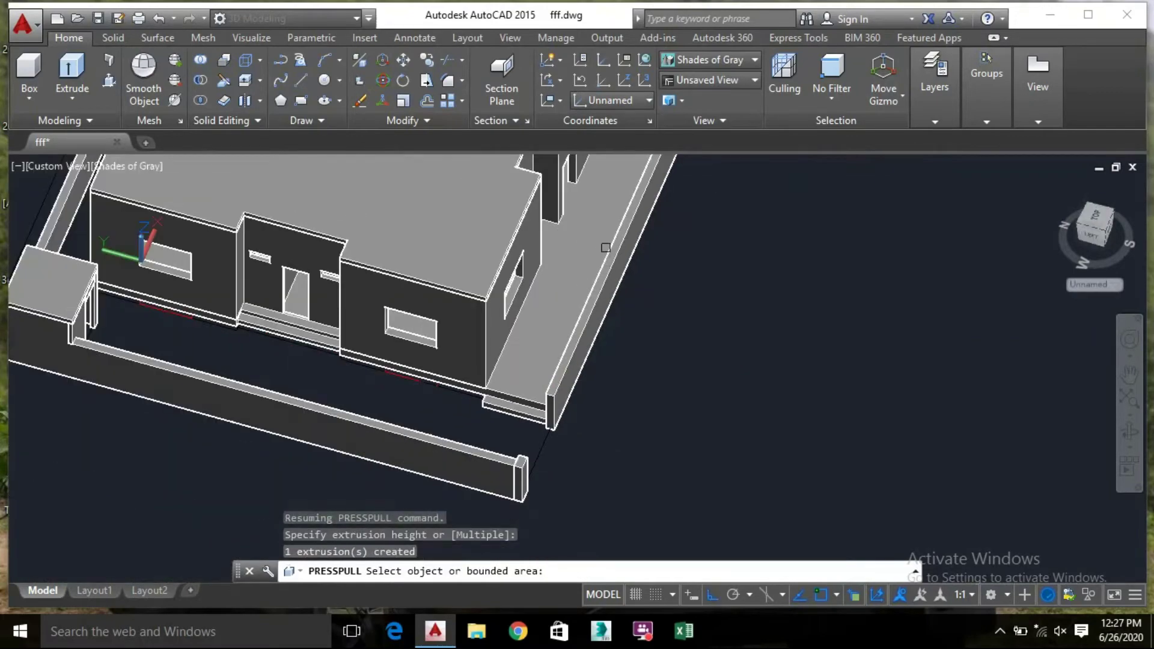
Presspull the plinth face on the building's right side outward to the boundary wall's front corner
scroll(463, 471, up, 3)
shift+middle_drag(477, 367, 432, 325)
scroll(431, 324, up, 5)
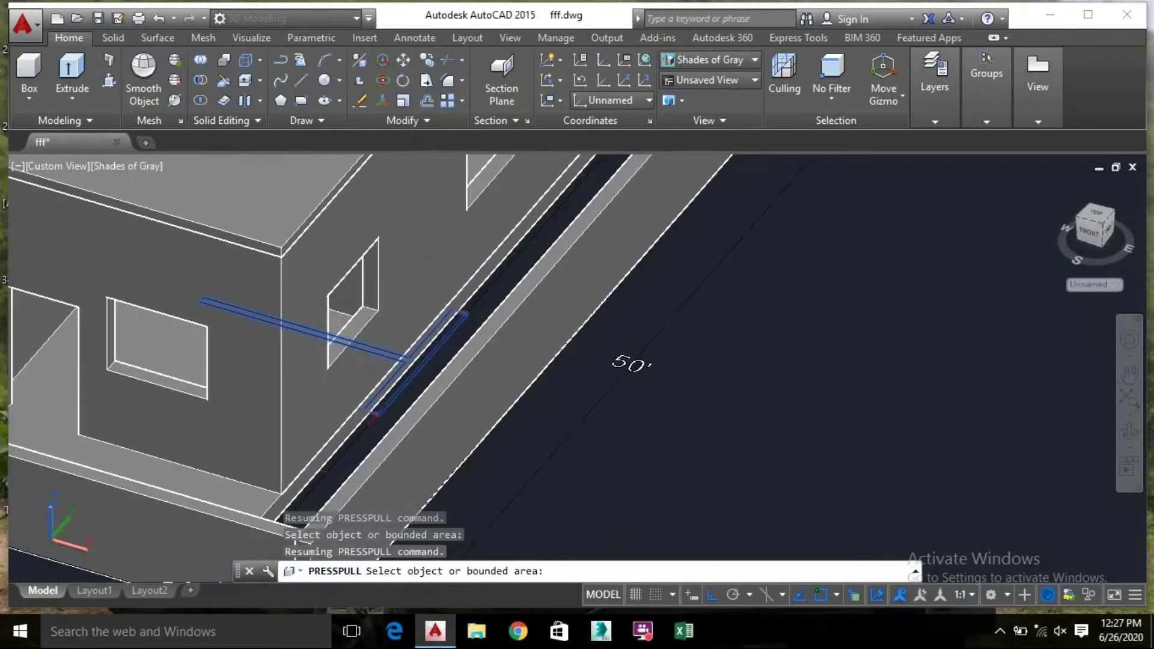
click(438, 324)
middle_drag(481, 342, 553, 189)
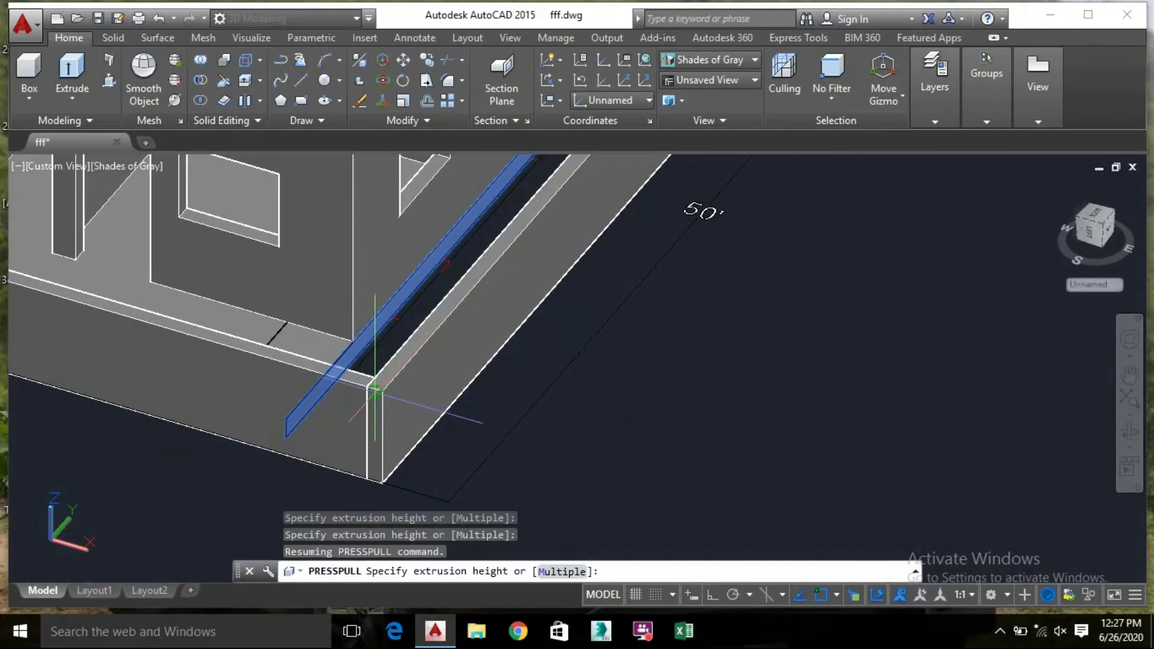
scroll(381, 390, up, 4)
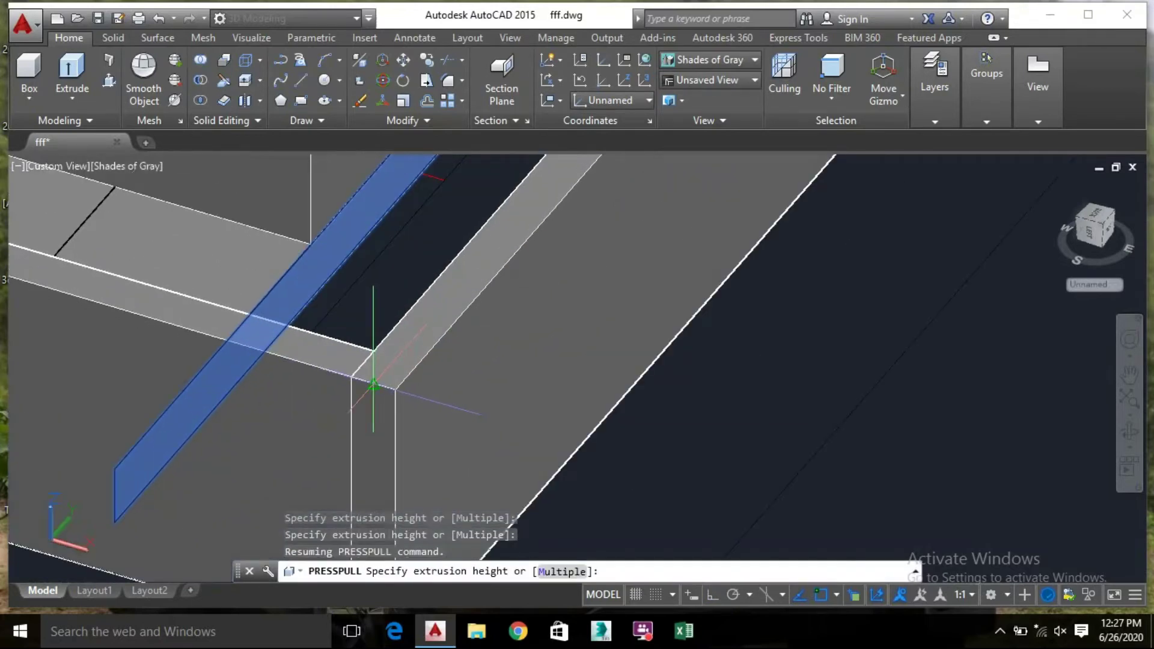
click(395, 390)
Presspull the plinth face along the building's rear side outward to the corner of the rear boundary wall
scroll(381, 378, down, 4)
shift+middle_drag(363, 338, 565, 354)
scroll(275, 257, down, 3)
middle_drag(275, 258, 990, 296)
shift+middle_drag(270, 357, 654, 339)
shift+middle_drag(463, 322, 514, 378)
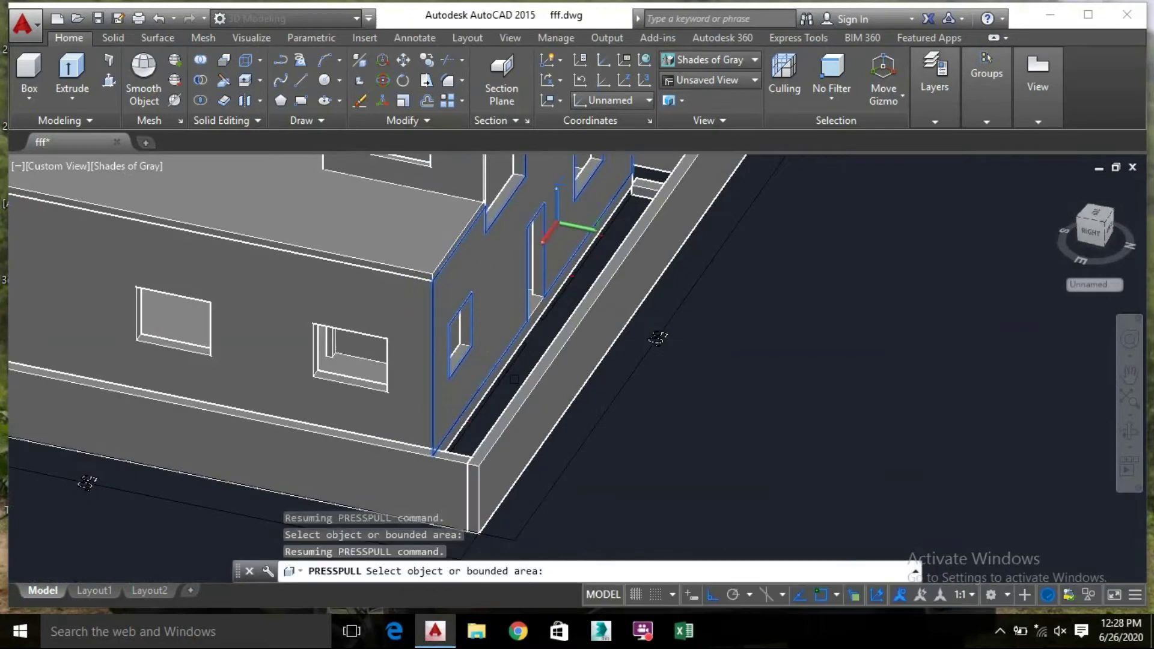
scroll(514, 379, up, 3)
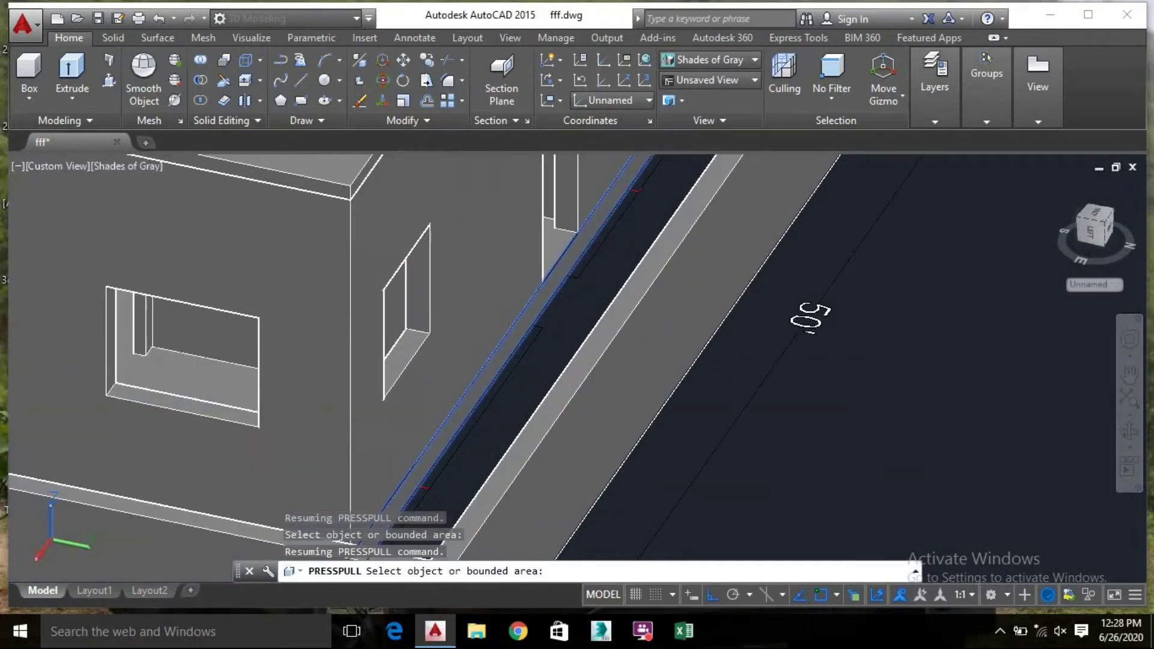
click(529, 319)
shift+middle_drag(529, 318, 504, 363)
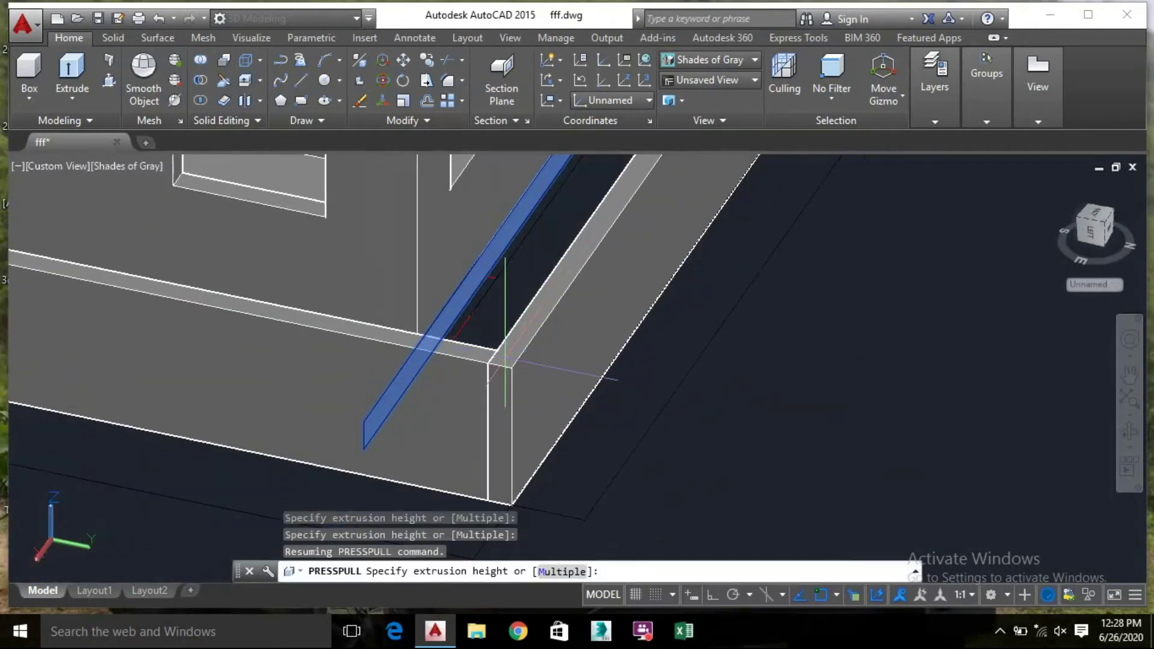
click(499, 366)
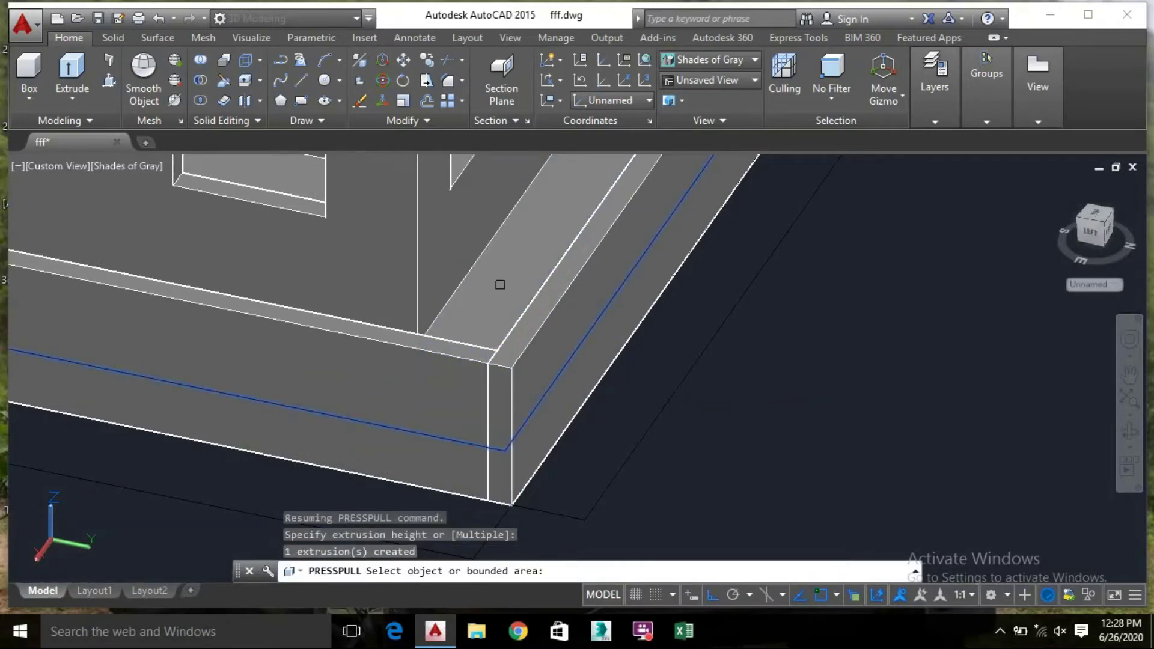
key(Return)
Save the drawing
shift+middle_drag(499, 284, 481, 355)
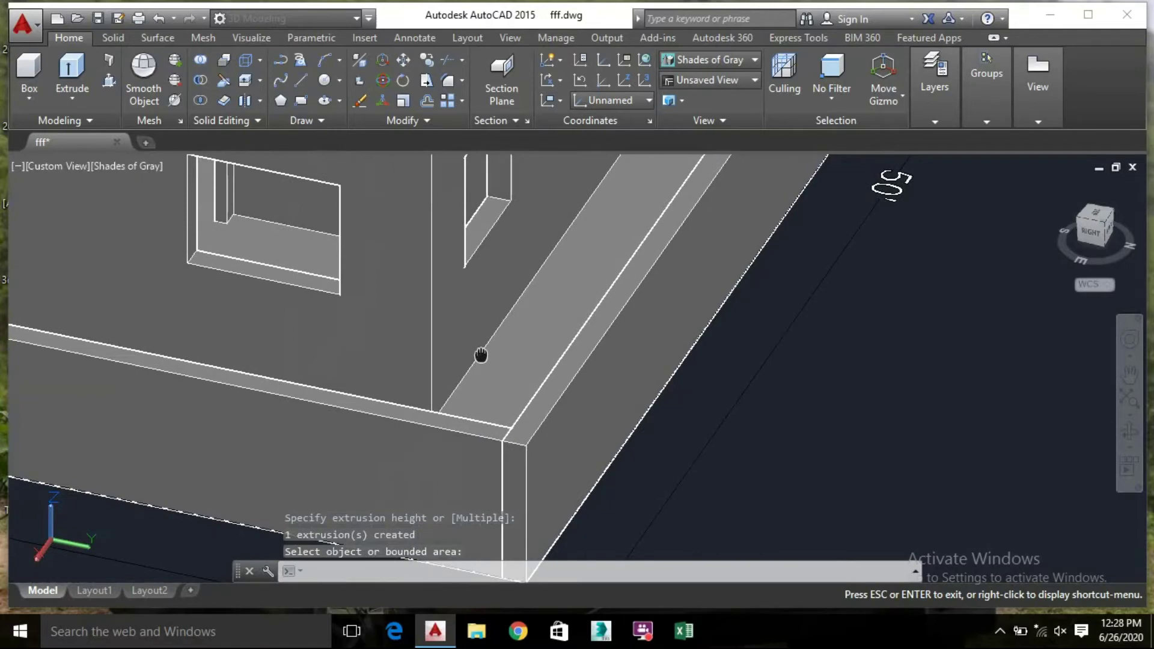
scroll(495, 358, down, 2)
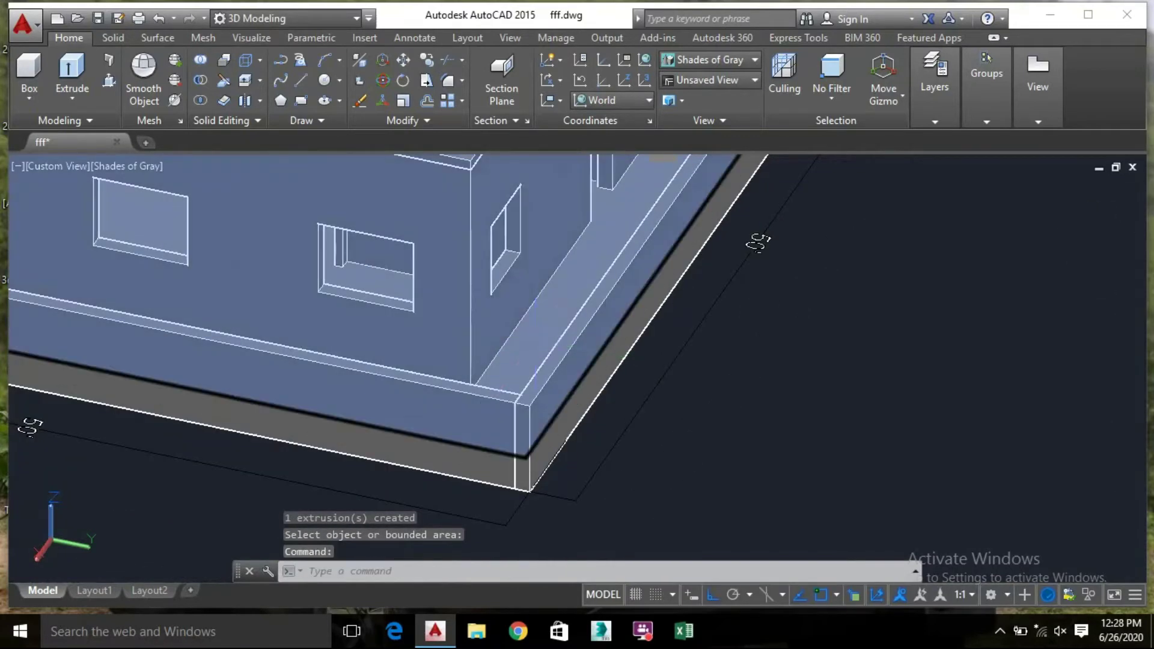
key(ctrl+s)
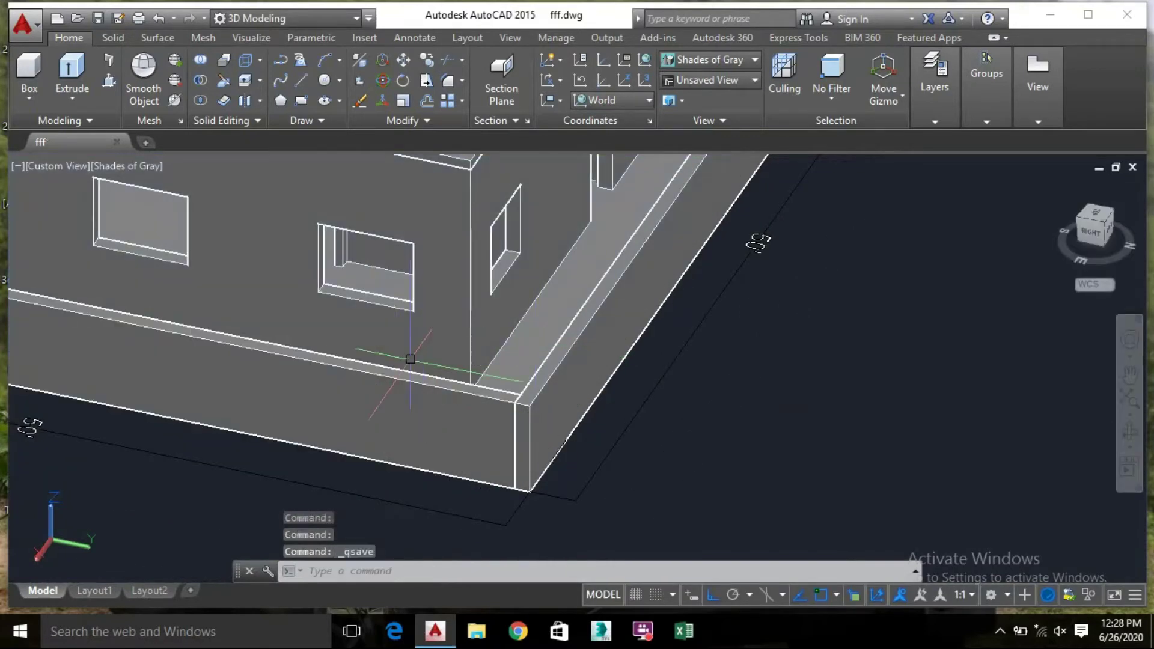
Draw a narrow box base along the roof's rear edge, from the stair room's corner to the rear-left roof corner
shift+middle_drag(412, 357, 730, 325)
scroll(546, 358, down, 10)
shift+middle_drag(363, 353, 343, 367)
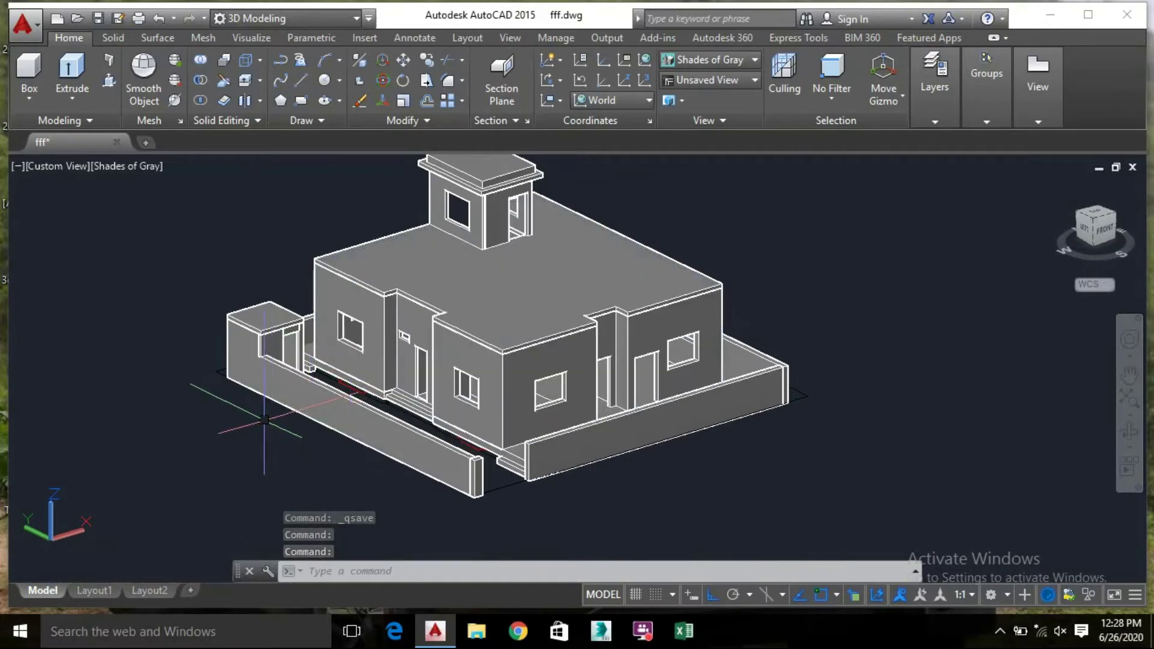
middle_drag(306, 193, 283, 244)
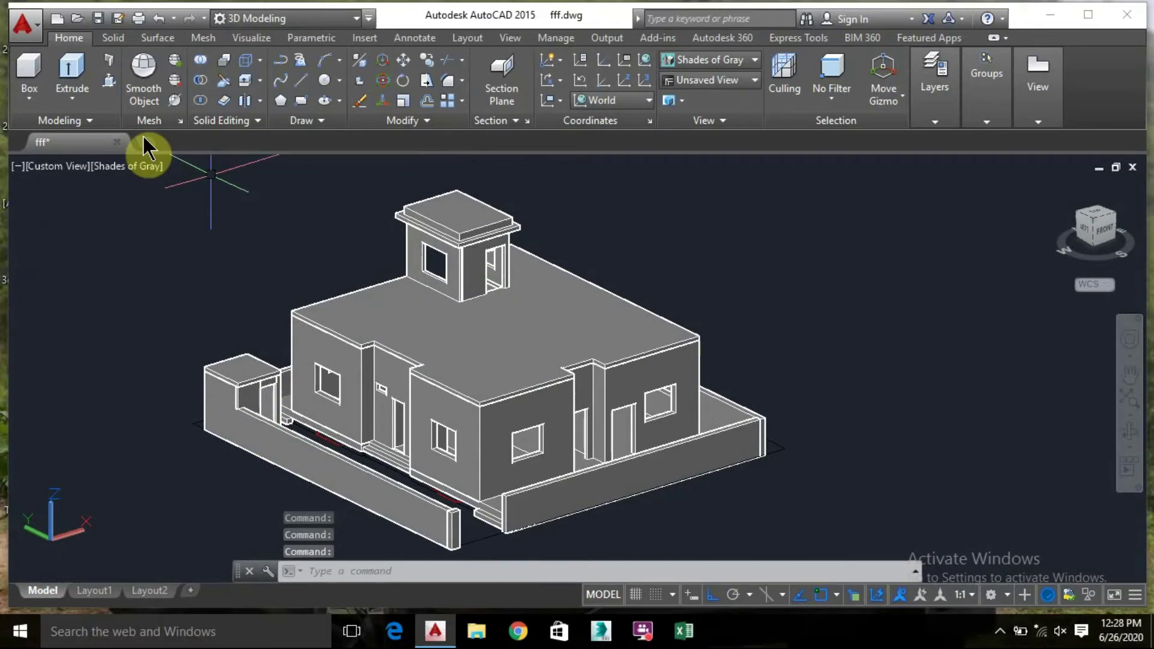
click(21, 71)
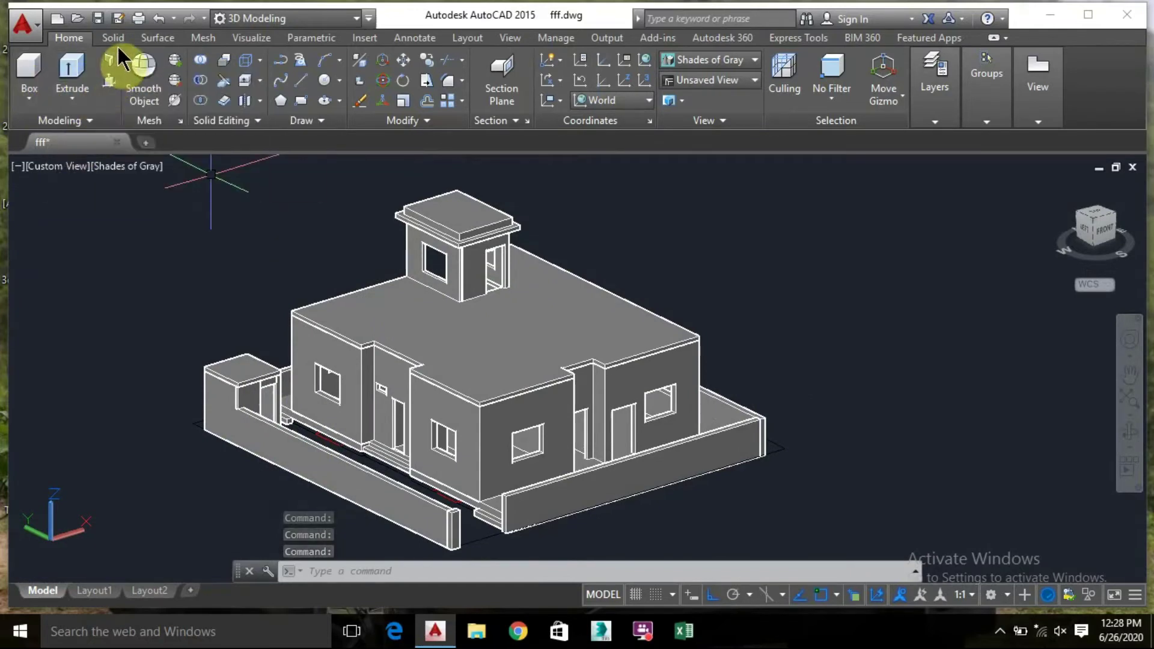
click(29, 67)
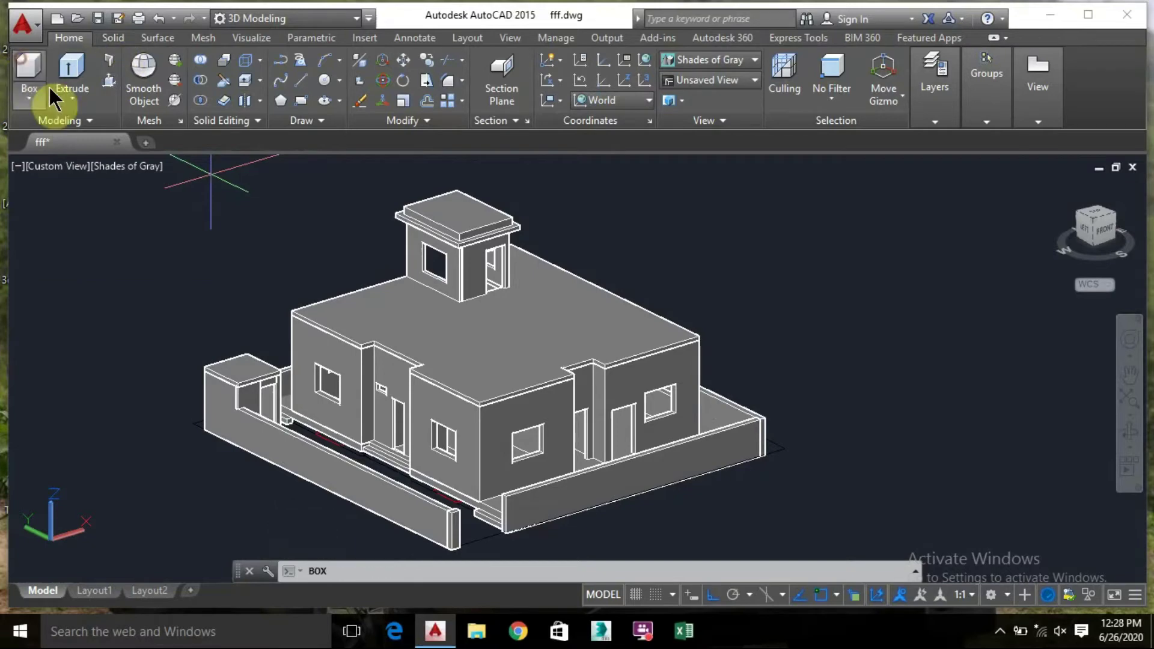
scroll(402, 281, up, 3)
scroll(396, 277, up, 5)
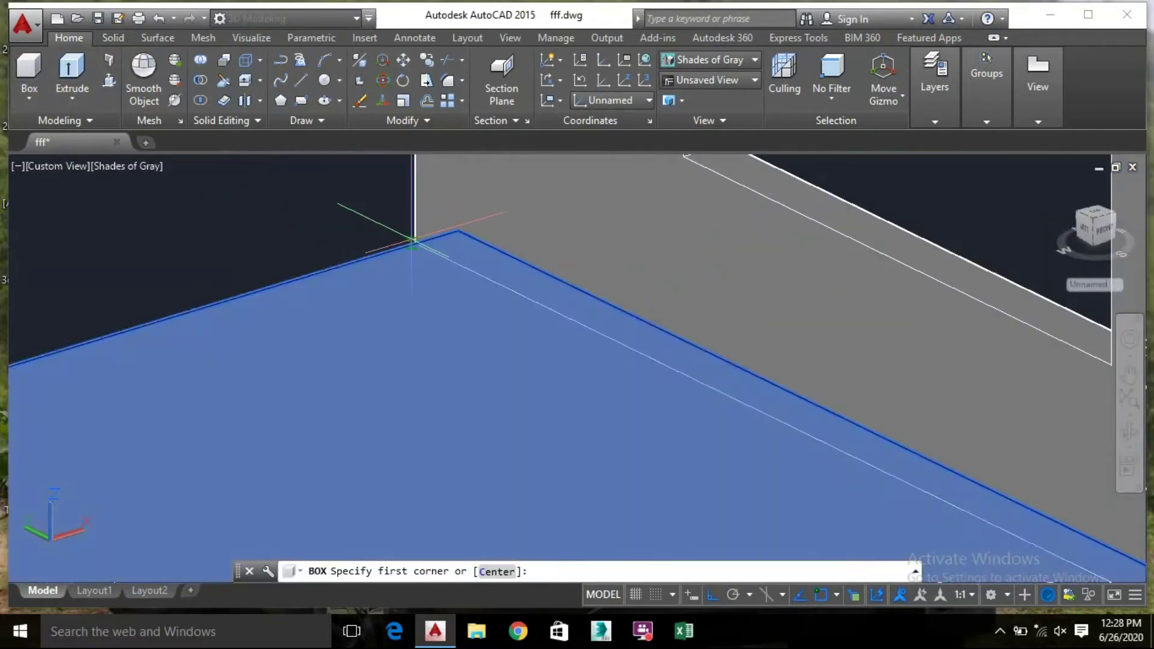
click(414, 244)
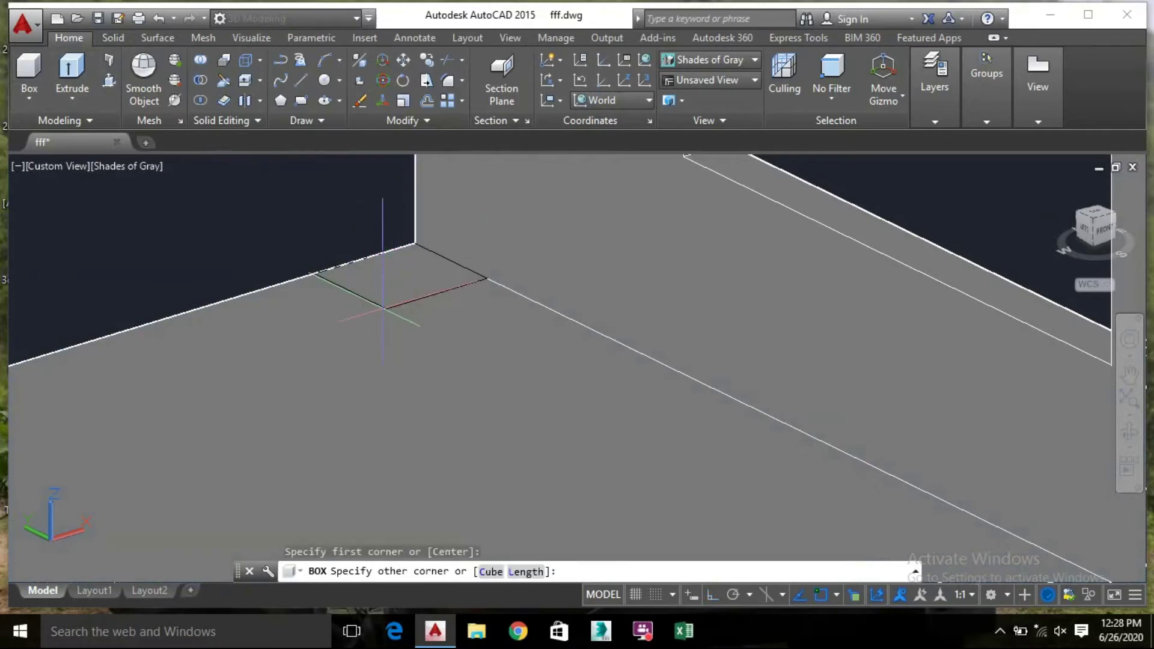
scroll(382, 308, down, 3)
middle_drag(382, 307, 527, 232)
scroll(459, 219, up, 4)
middle_drag(336, 268, 651, 291)
scroll(460, 334, up, 3)
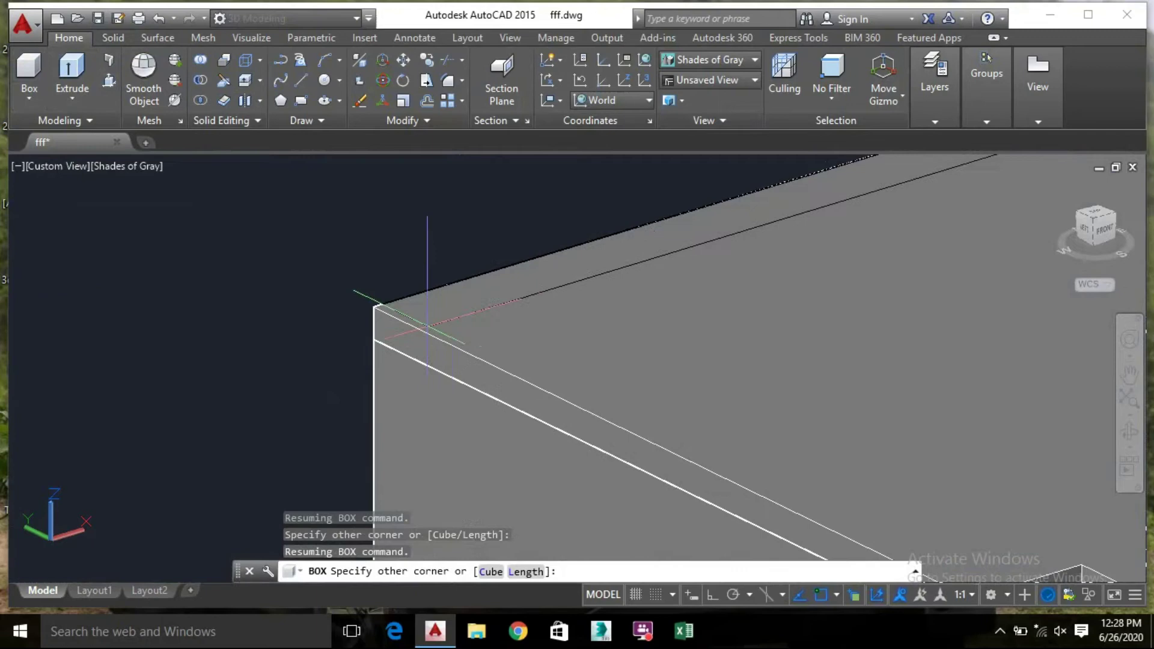
scroll(427, 325, up, 2)
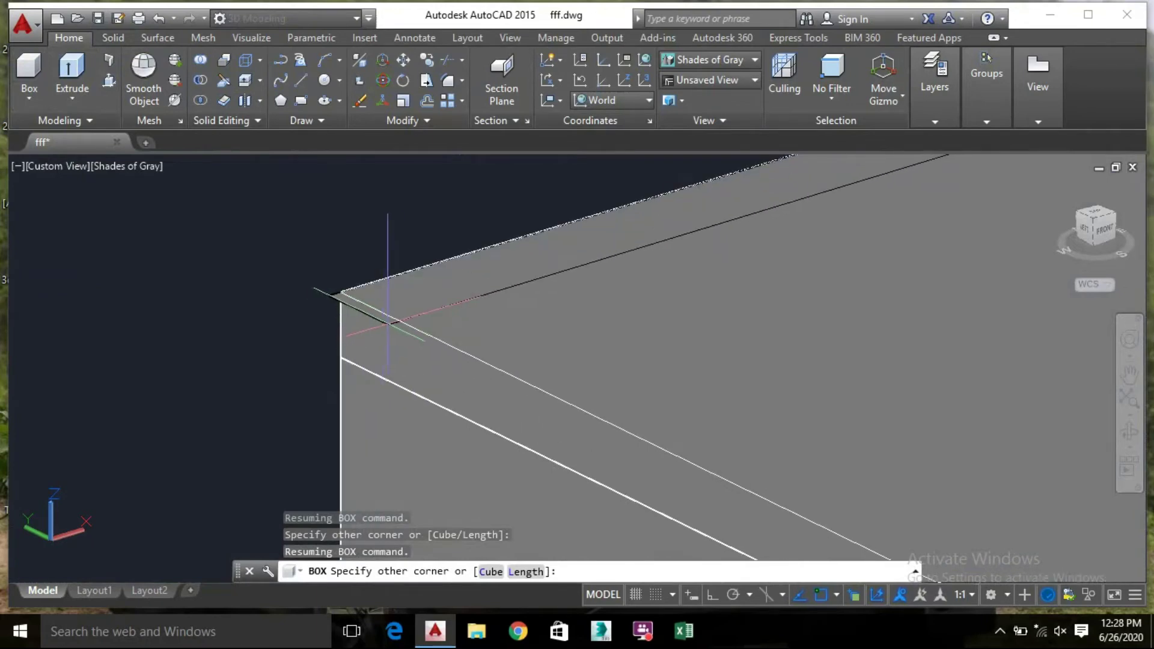
click(394, 317)
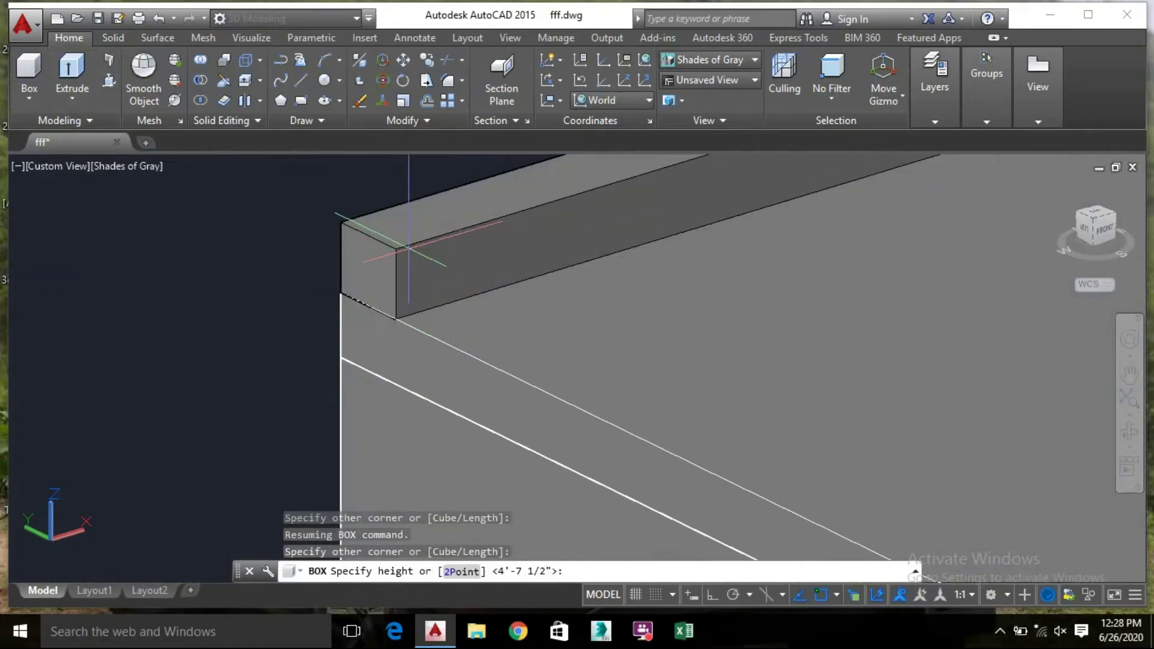
Set the height of the box along the rear roof edge to 3'
scroll(396, 337, down, 3)
scroll(396, 342, up, 3)
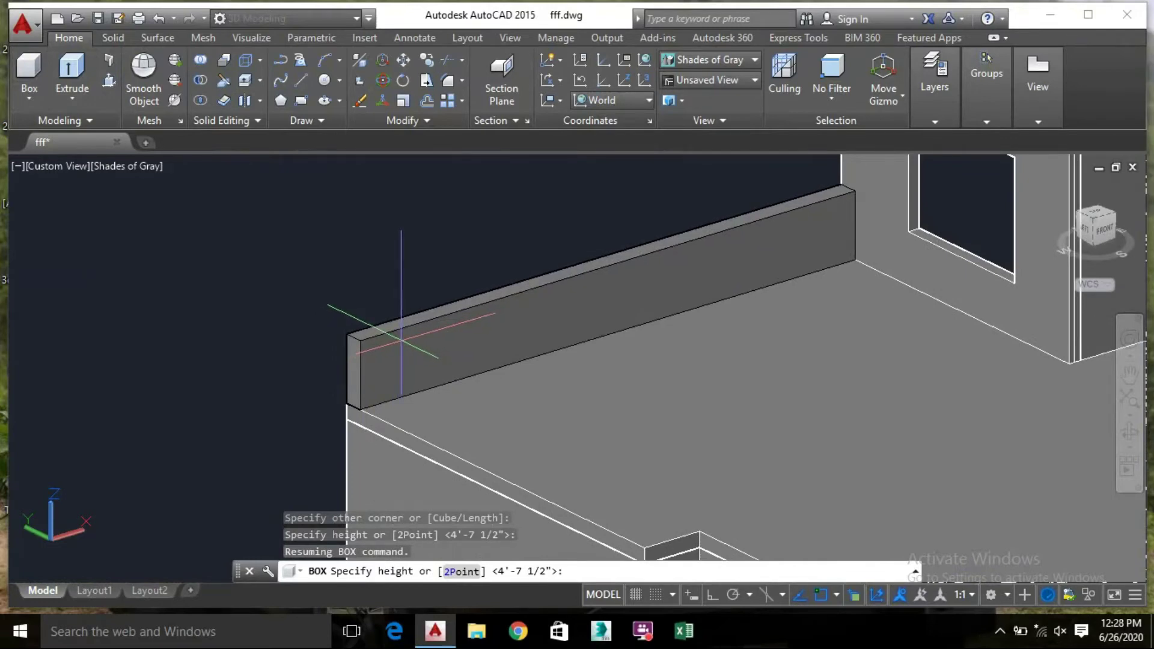
text(3')
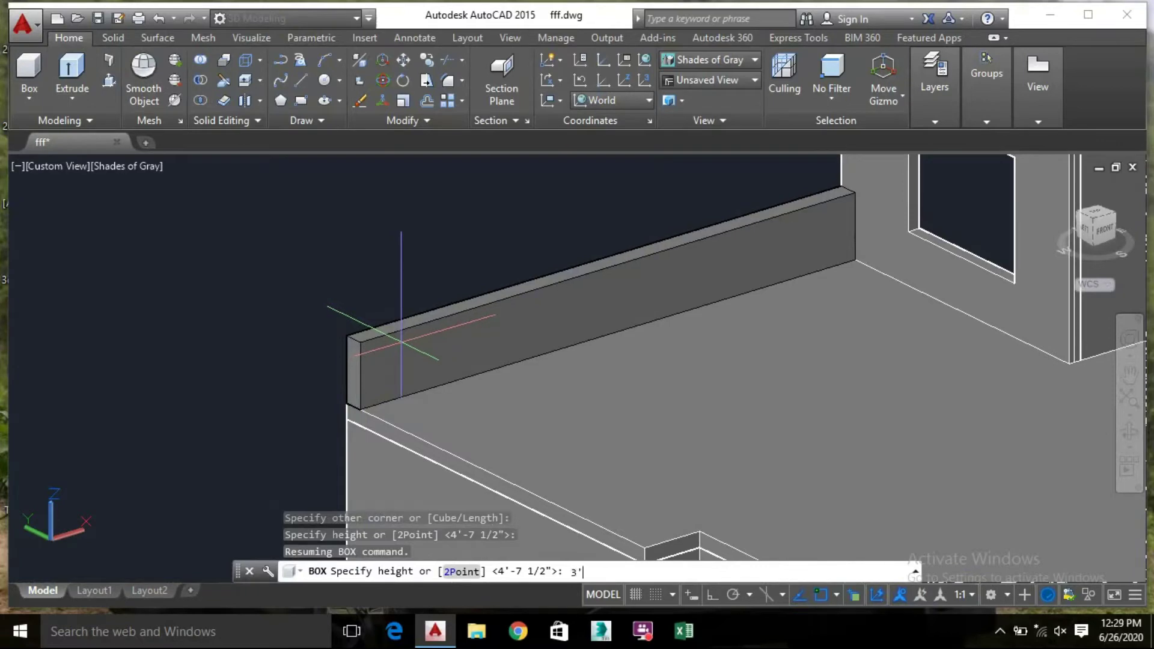
key(Return)
Delete the box along the rear roof edge
scroll(399, 335, down, 2)
middle_drag(353, 329, 229, 289)
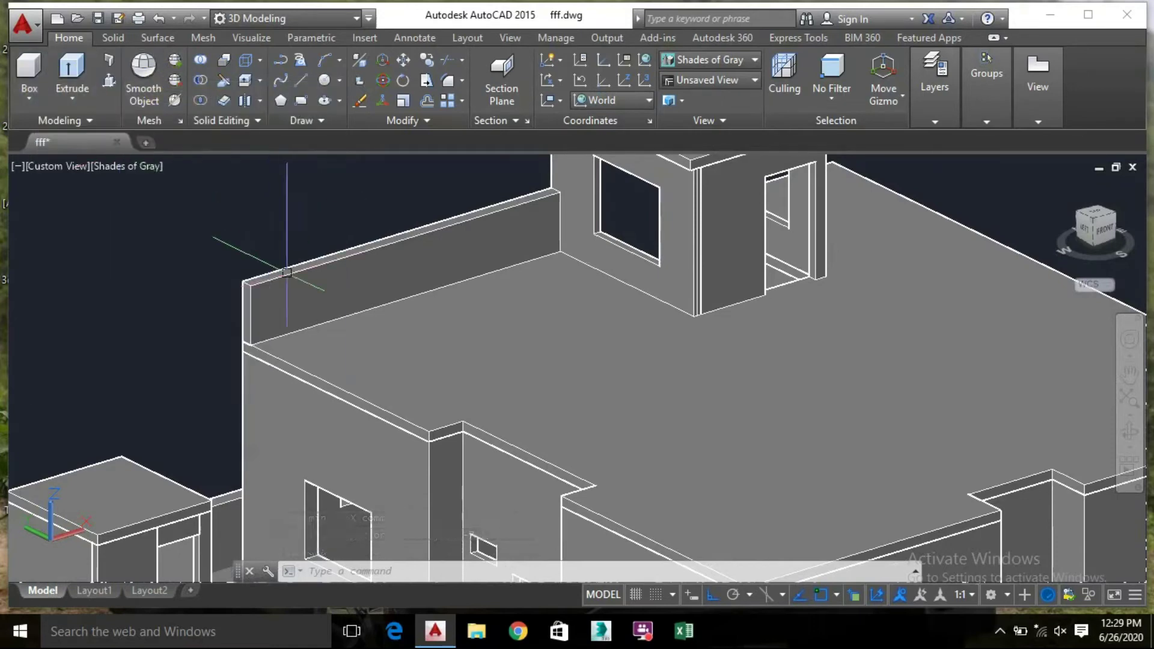
click(297, 290)
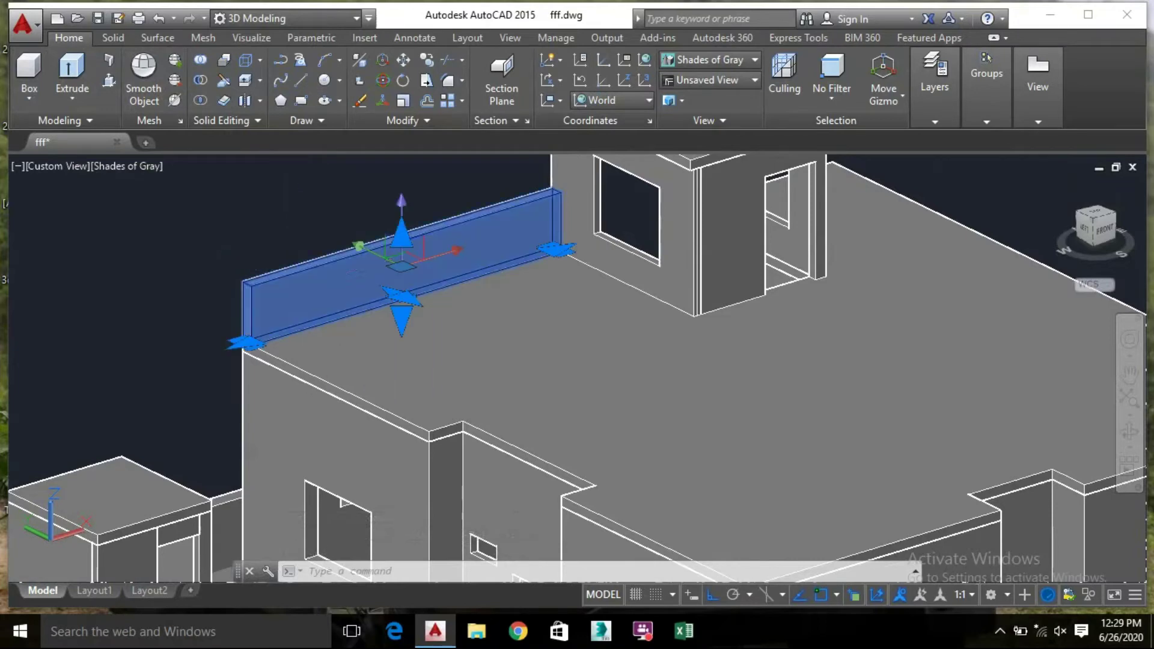
key(Delete)
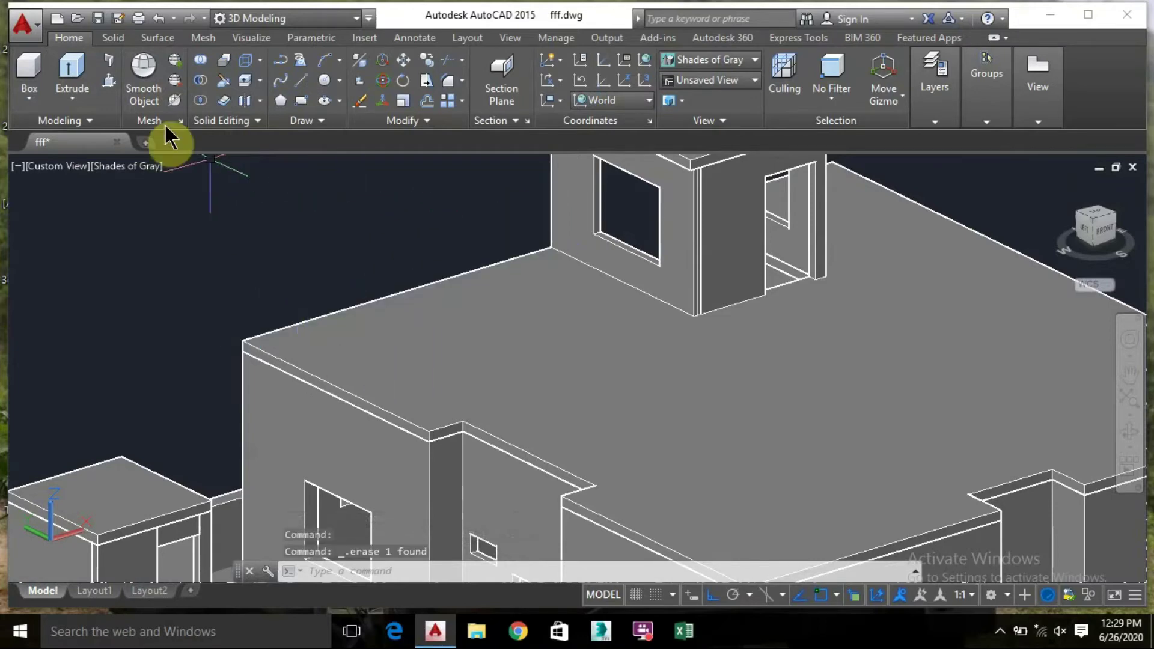
Trace a polyline from the stair room's corner along the rear roof edge and down the left side through its recess
click(280, 60)
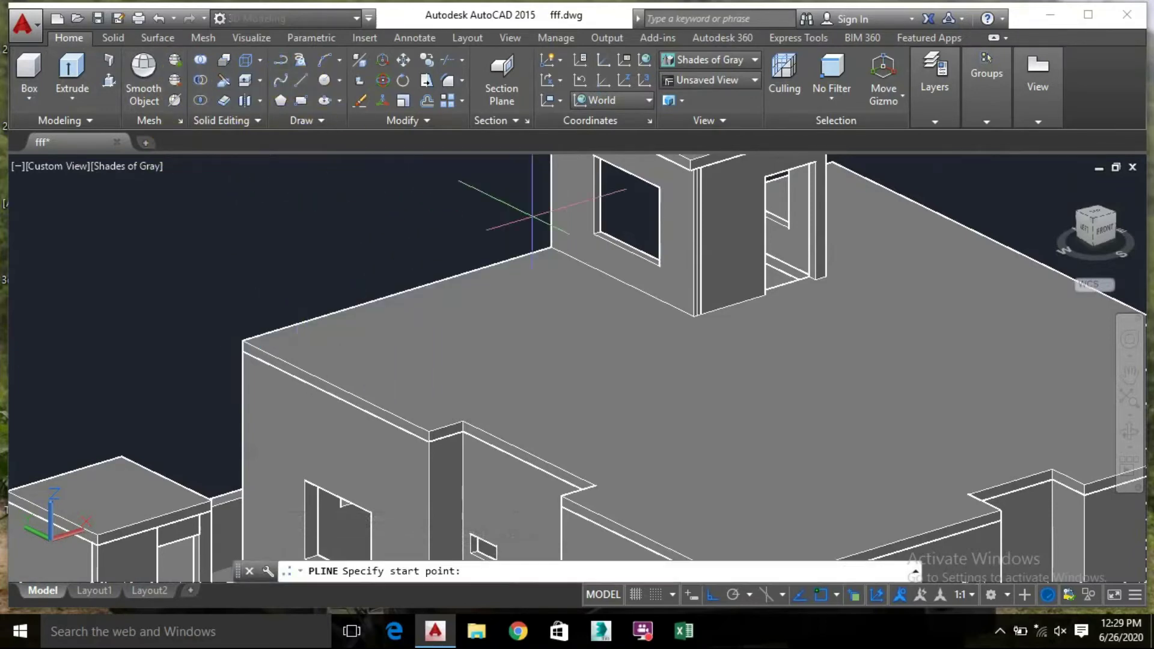
scroll(488, 238, up, 3)
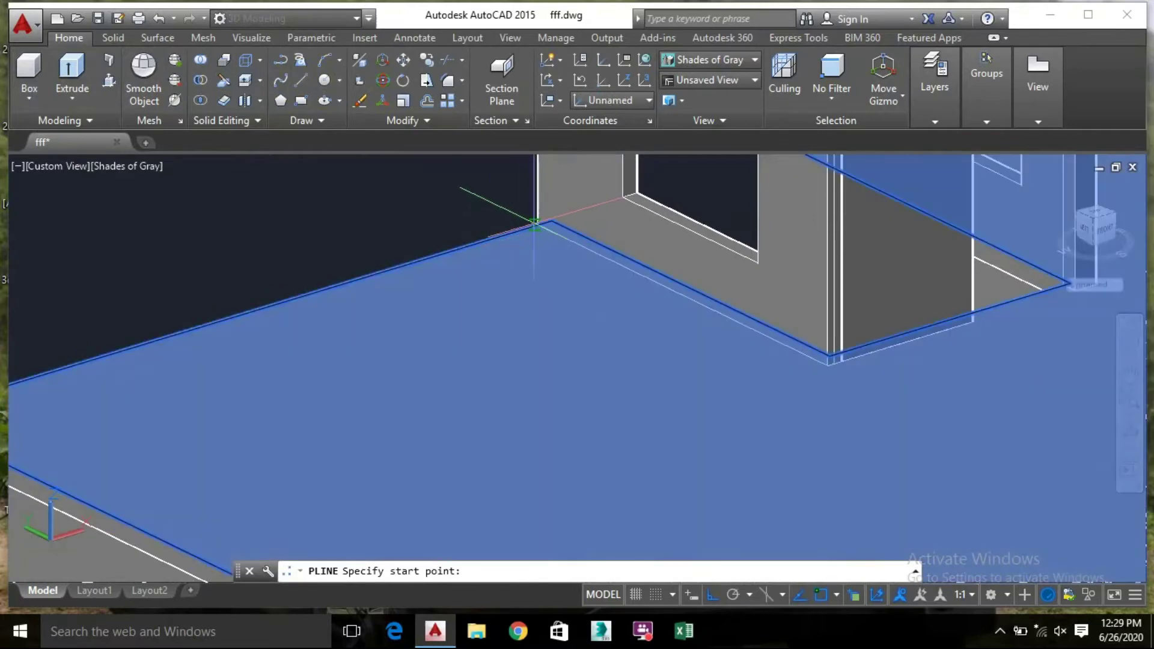
click(537, 224)
scroll(189, 323, down, 5)
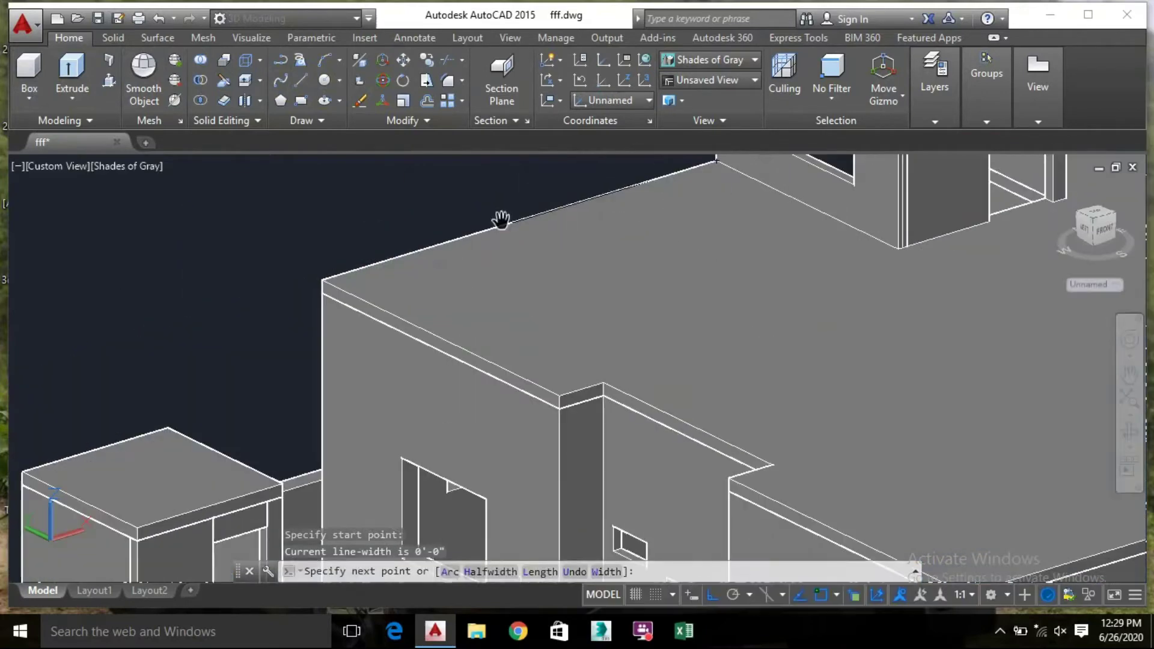
scroll(252, 270, up, 3)
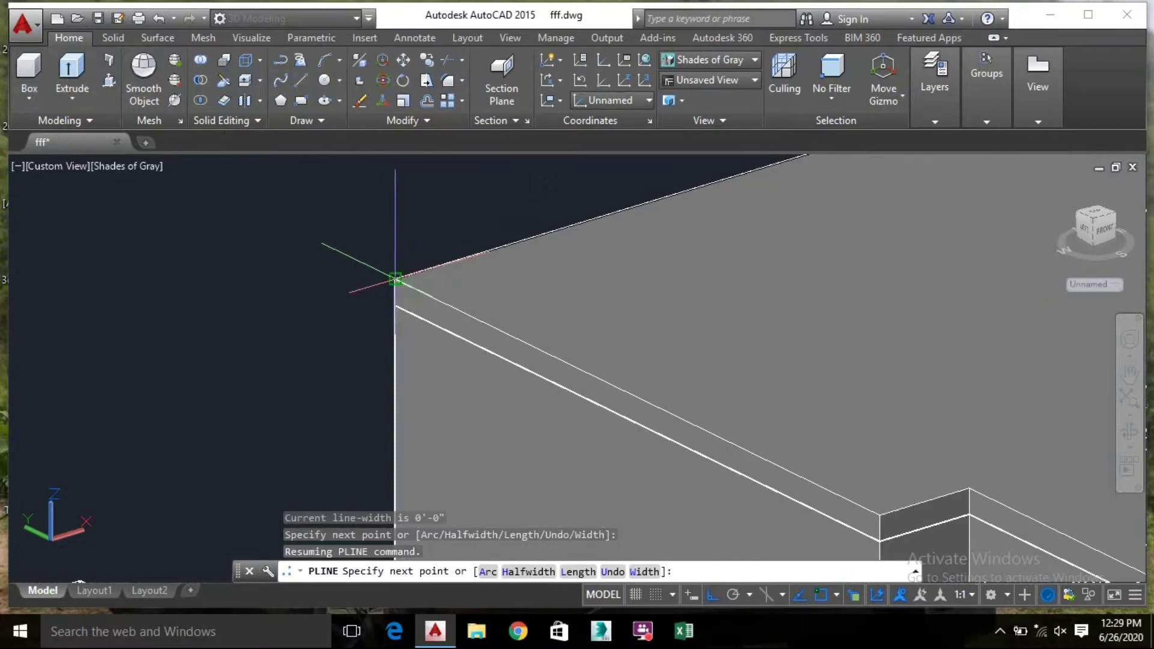
click(394, 279)
middle_drag(637, 398, 340, 212)
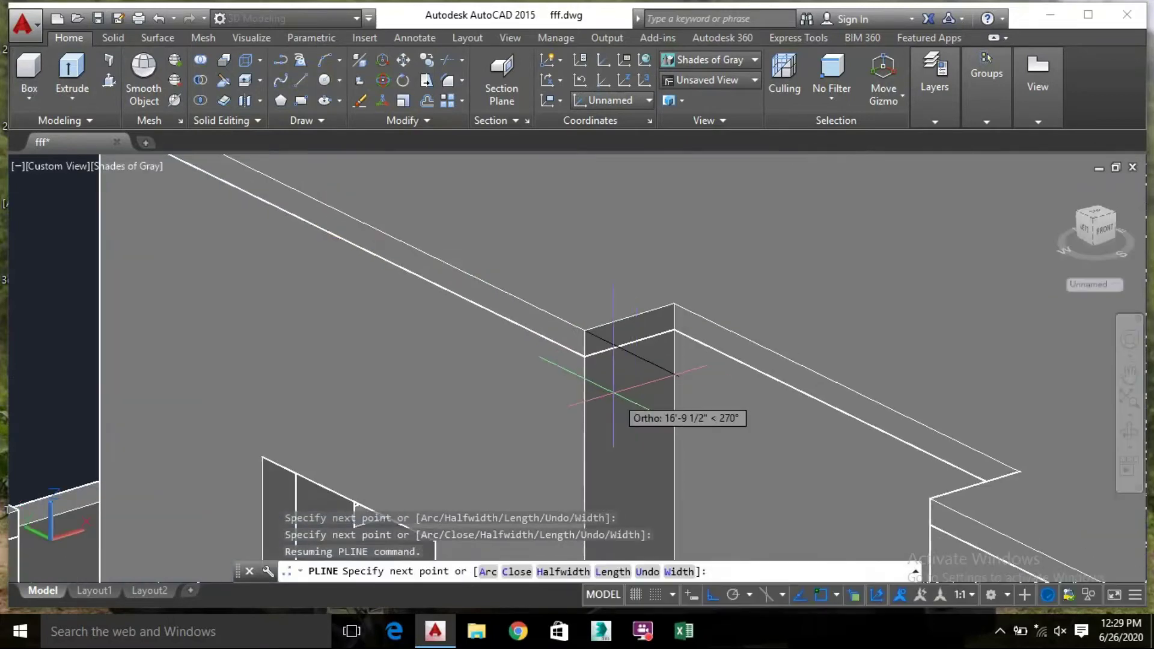
click(582, 330)
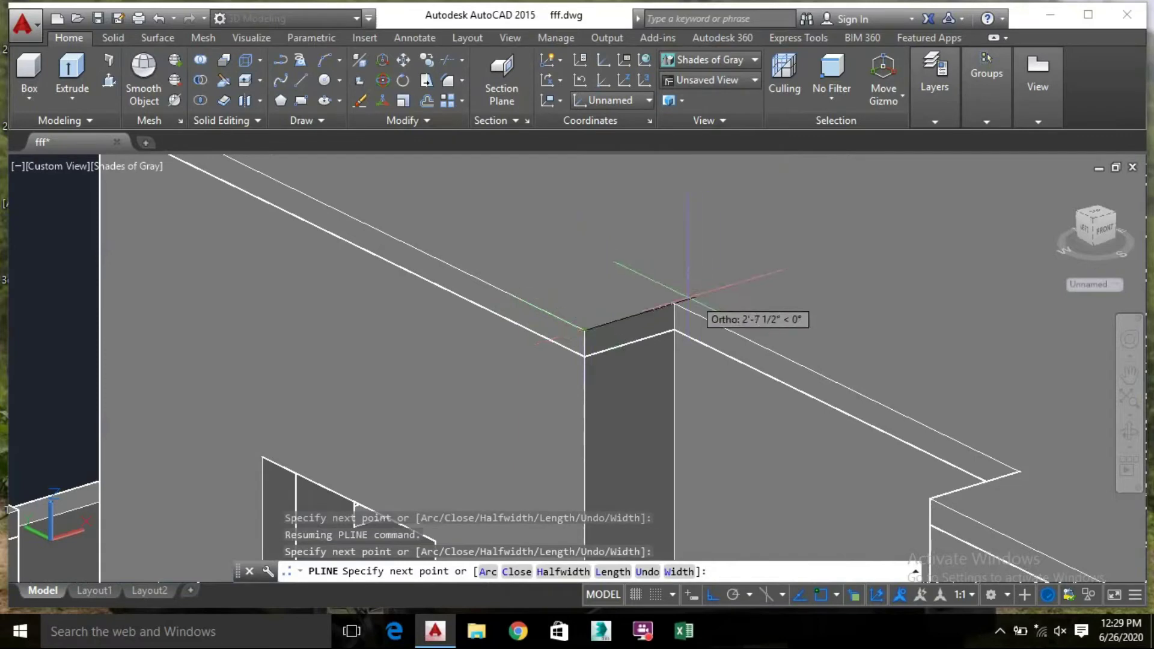
click(673, 304)
click(931, 498)
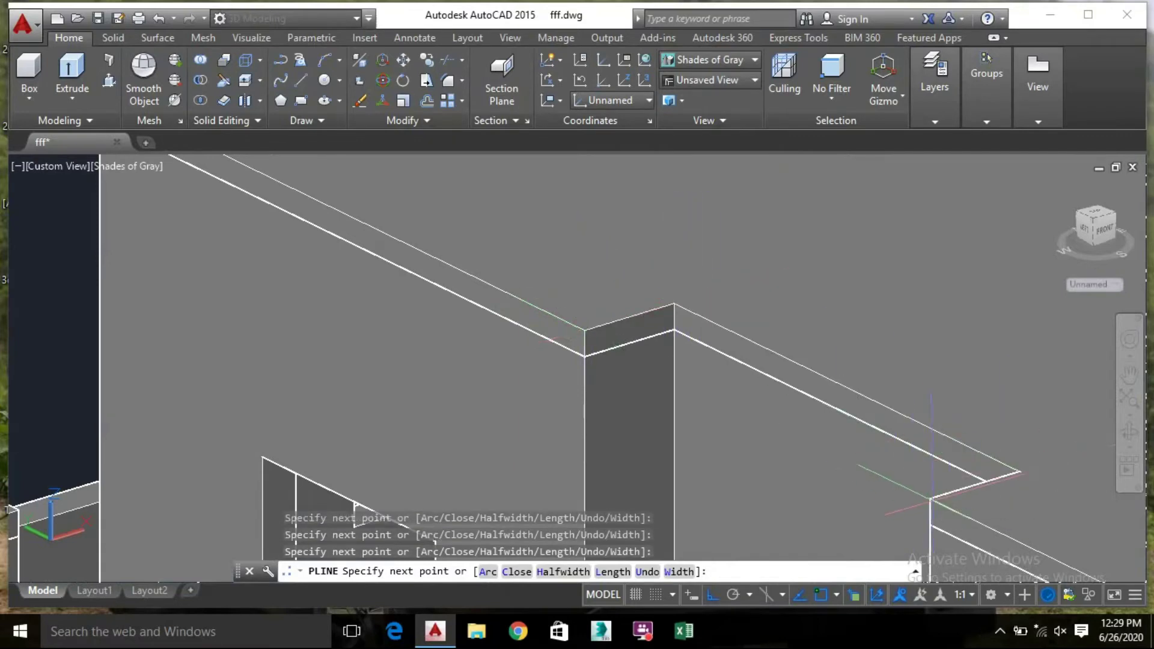
Continue the polyline around the front-left roof corner and along the front edge, following its recess to the front-right corner
middle_drag(281, 228, 469, 316)
middle_drag(772, 418, 457, 408)
click(456, 409)
click(348, 356)
click(629, 272)
middle_drag(736, 322, 556, 365)
shift+right_click(399, 309)
click(543, 308)
Continue the polyline along the right roof side to the rear corner and finish it at the stair room's rear corner
scroll(556, 366, down, 2)
middle_drag(799, 252, 481, 385)
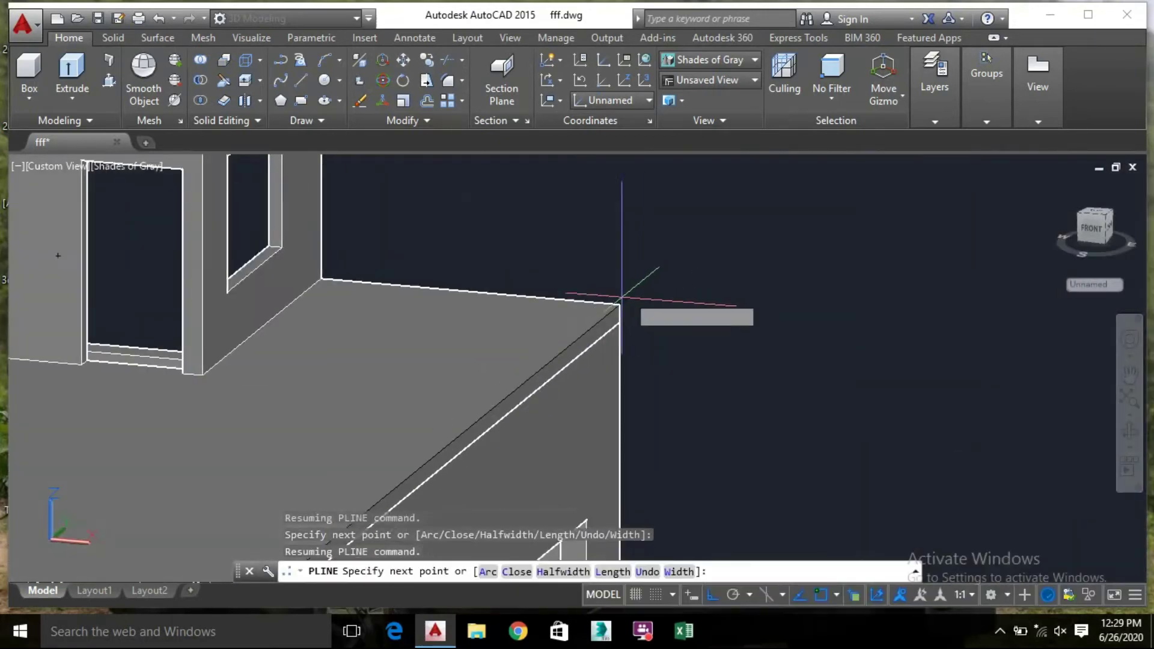
scroll(622, 305, up, 3)
click(626, 305)
middle_drag(237, 247, 361, 308)
key(Escape)
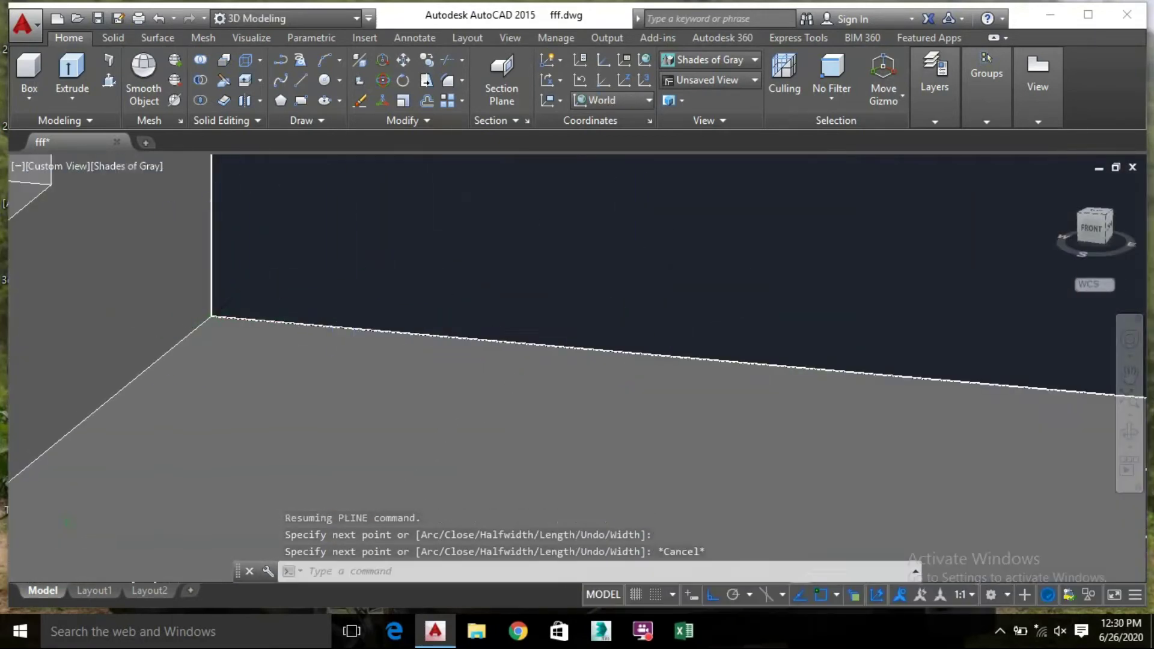
Try to offset the polyline that traces the roof outline
scroll(572, 360, down, 3)
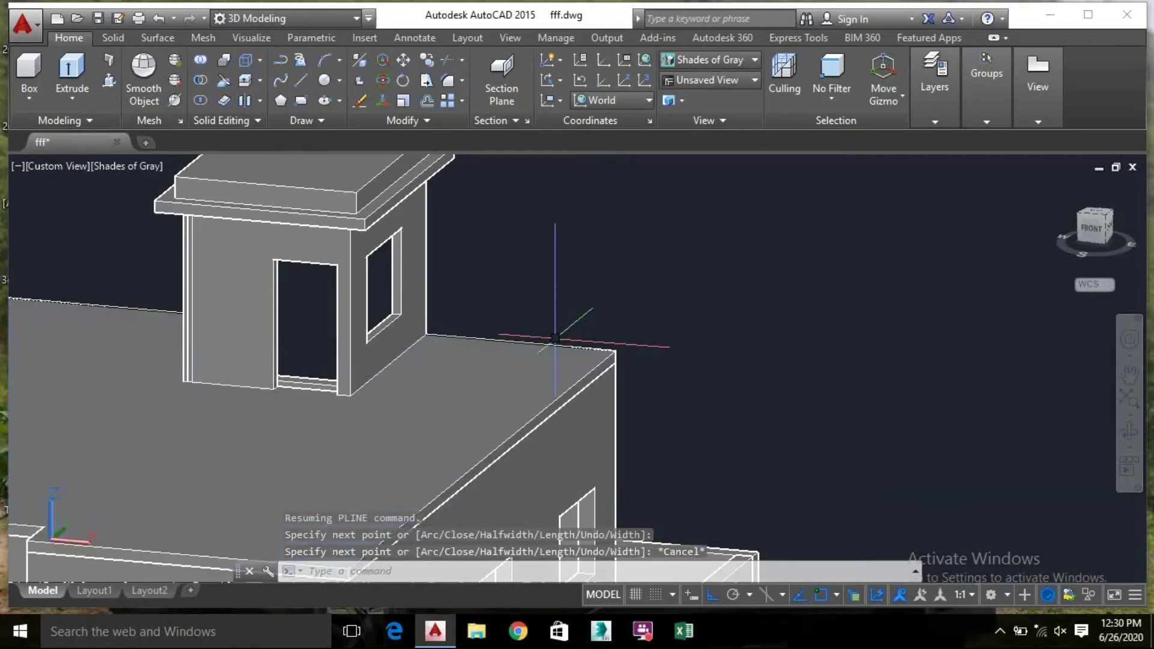
click(556, 341)
click(654, 424)
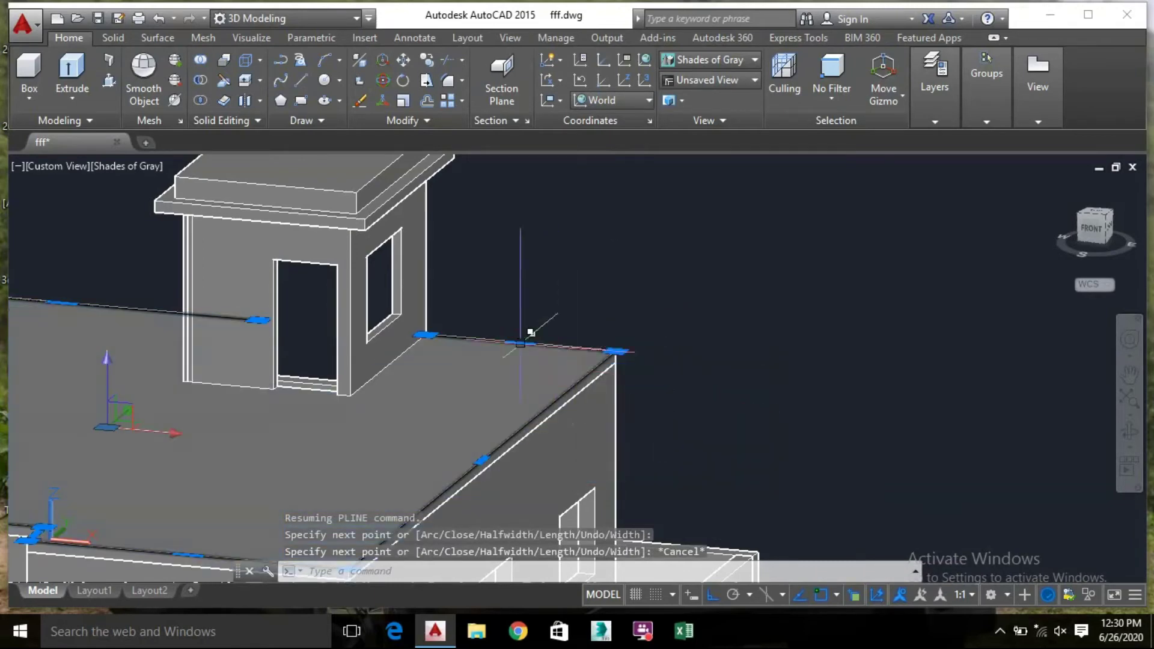
scroll(561, 383, down, 4)
scroll(561, 384, up, 2)
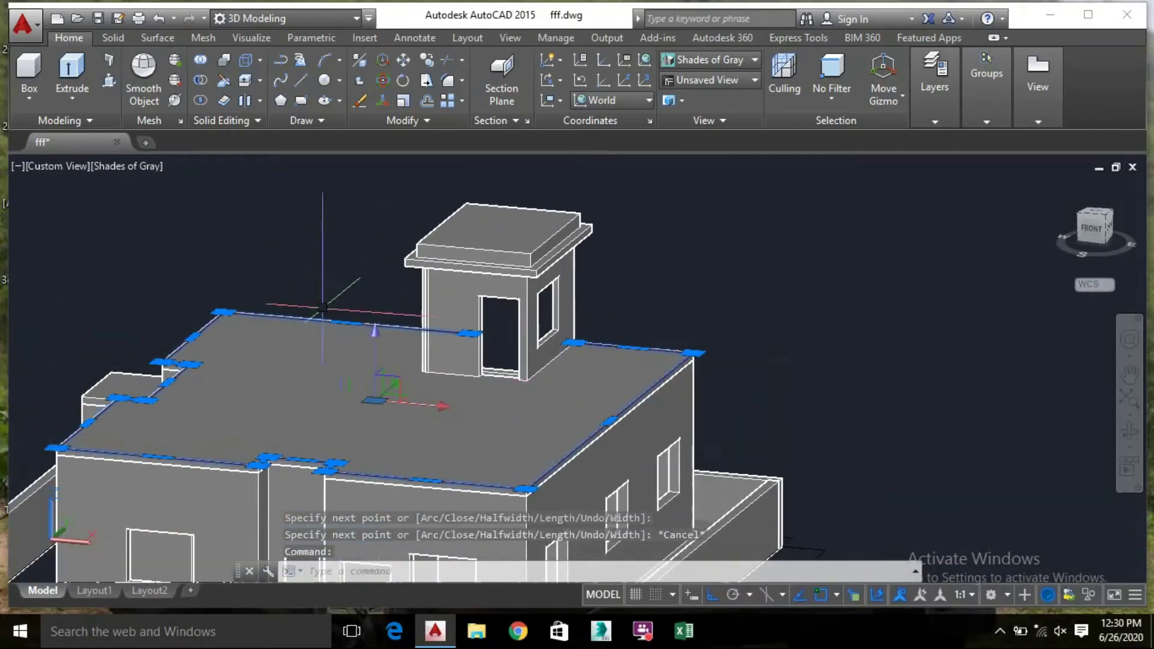
text(o)
key(Return)
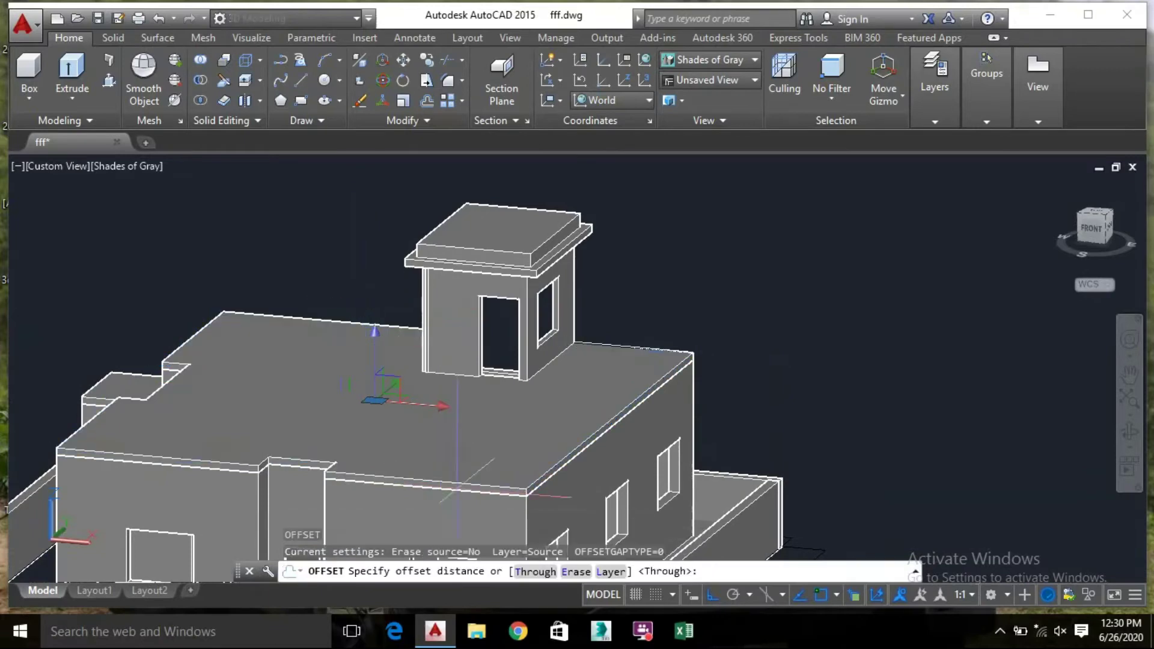
scroll(551, 469, up, 2)
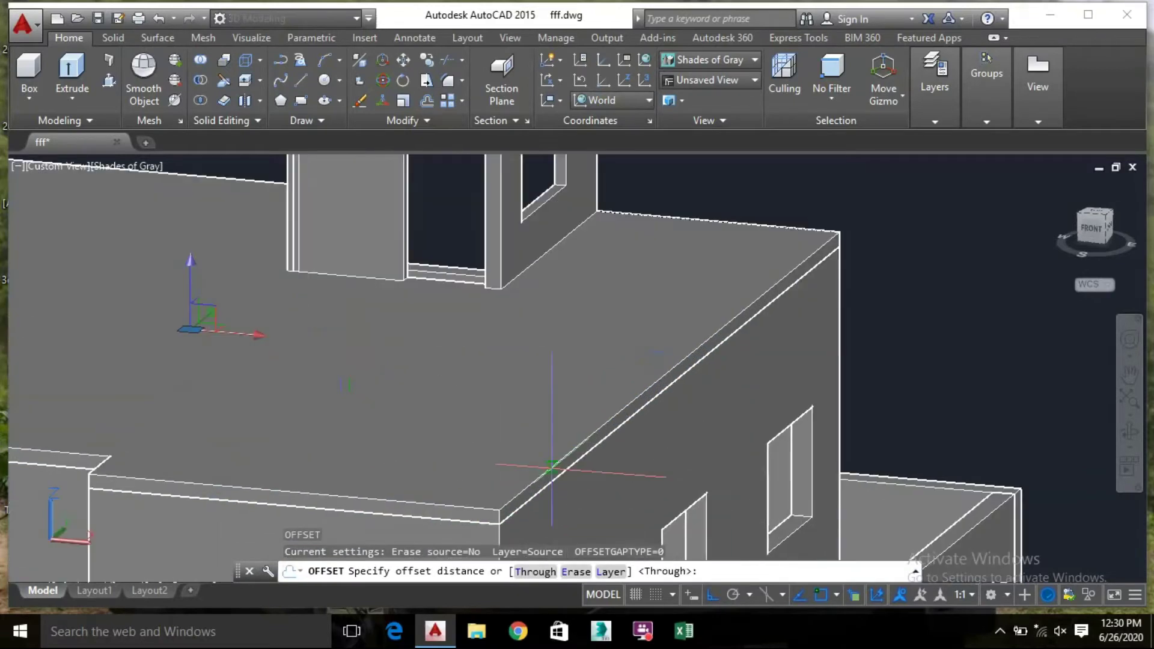
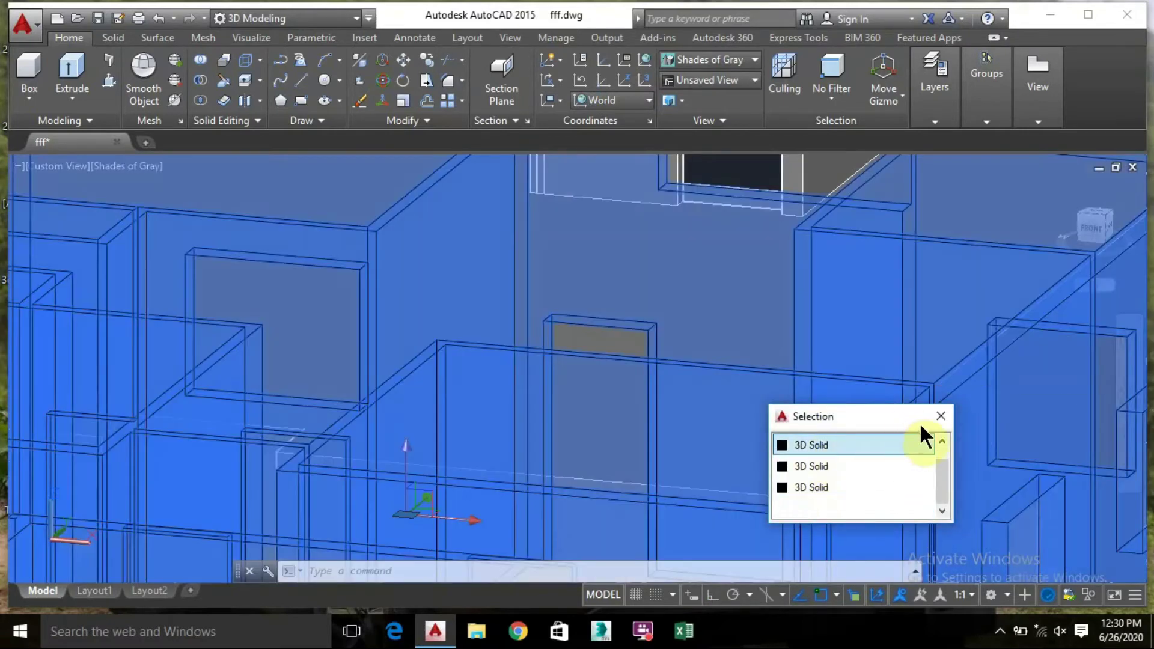
click(913, 445)
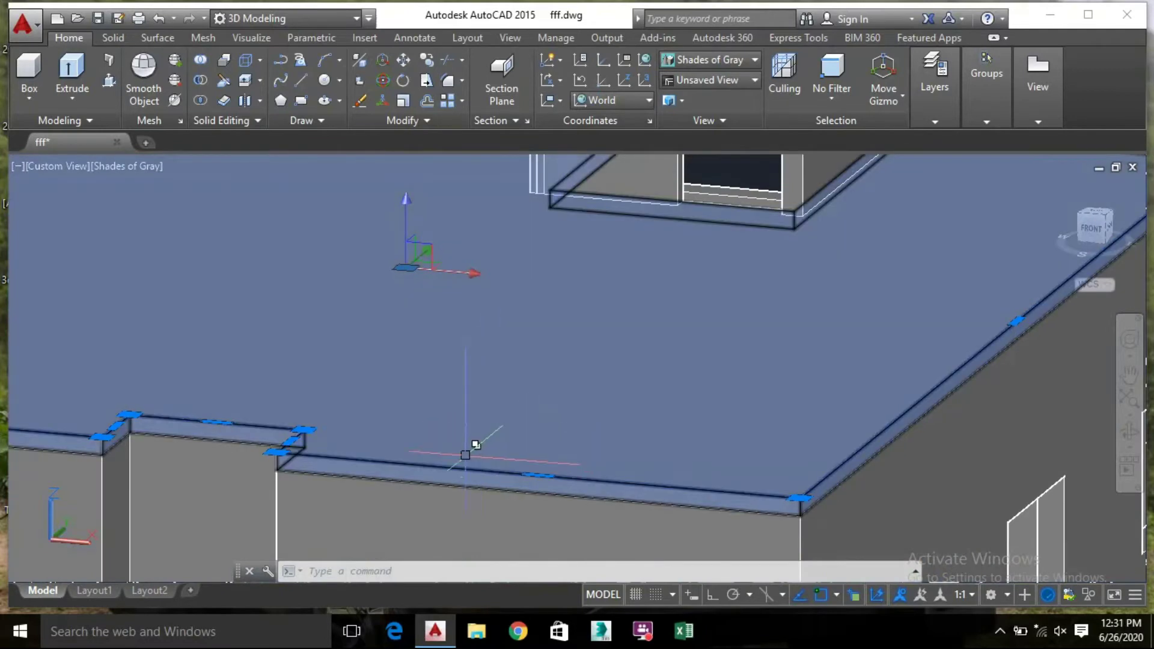
Move the roof outline polyline straight up, clear of the roof slab
scroll(1066, 428, down, 3)
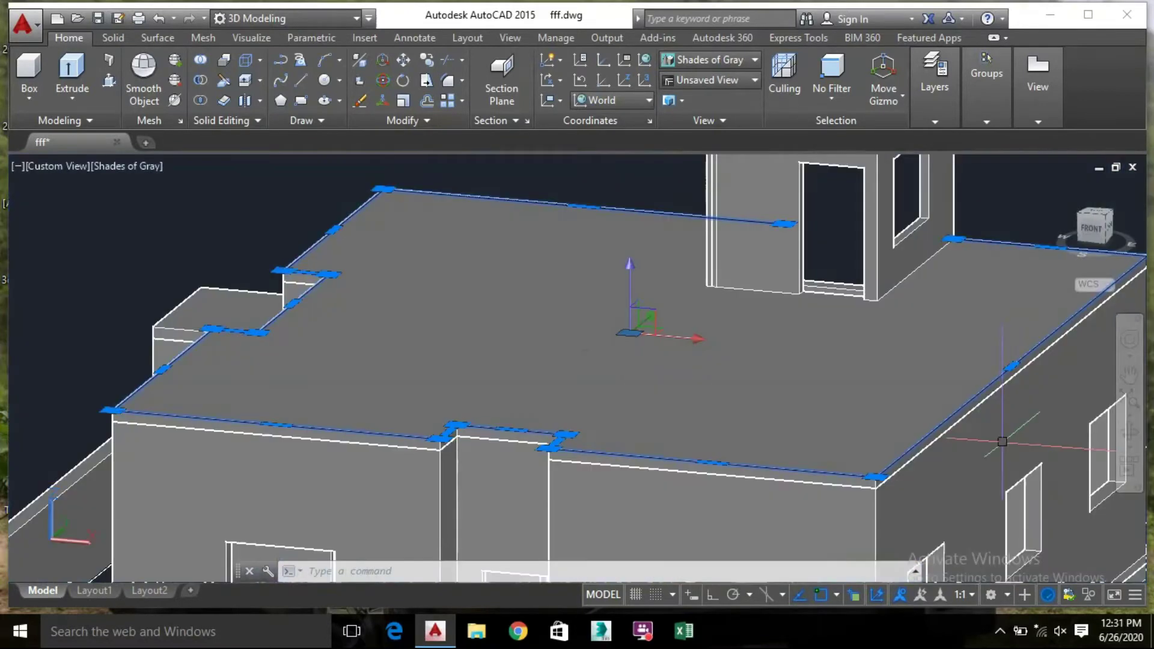
click(632, 280)
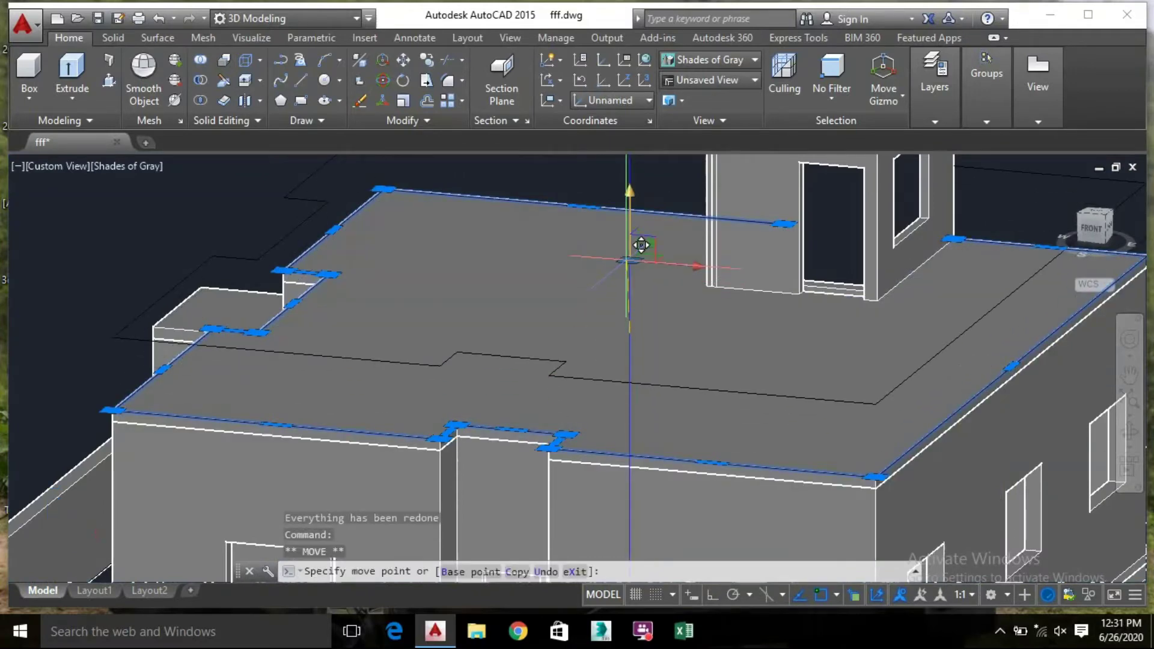
click(625, 240)
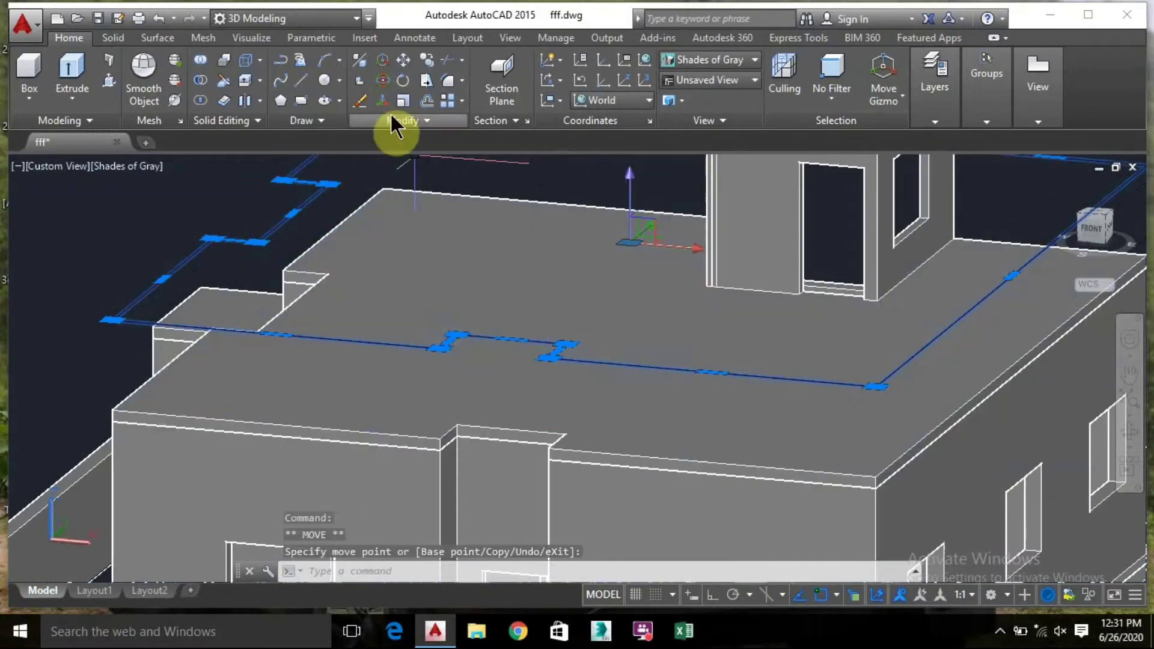
Offset the roof outline polyline 4.5" to the inside of the roof with ortho on
text(o)
key(Return)
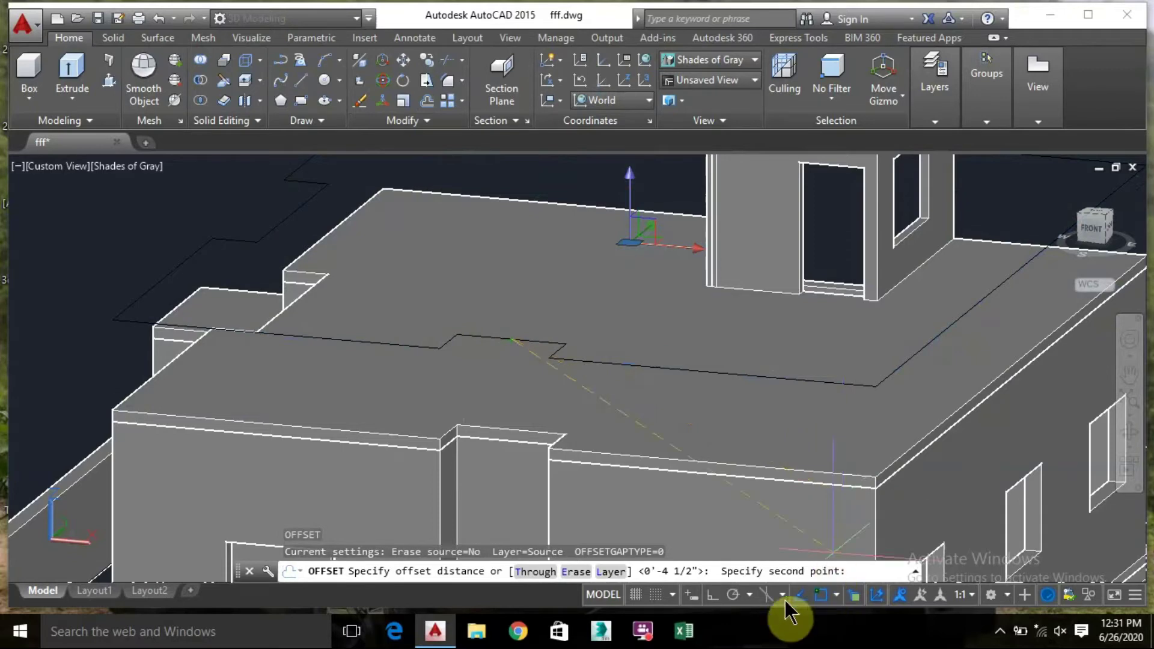
click(713, 592)
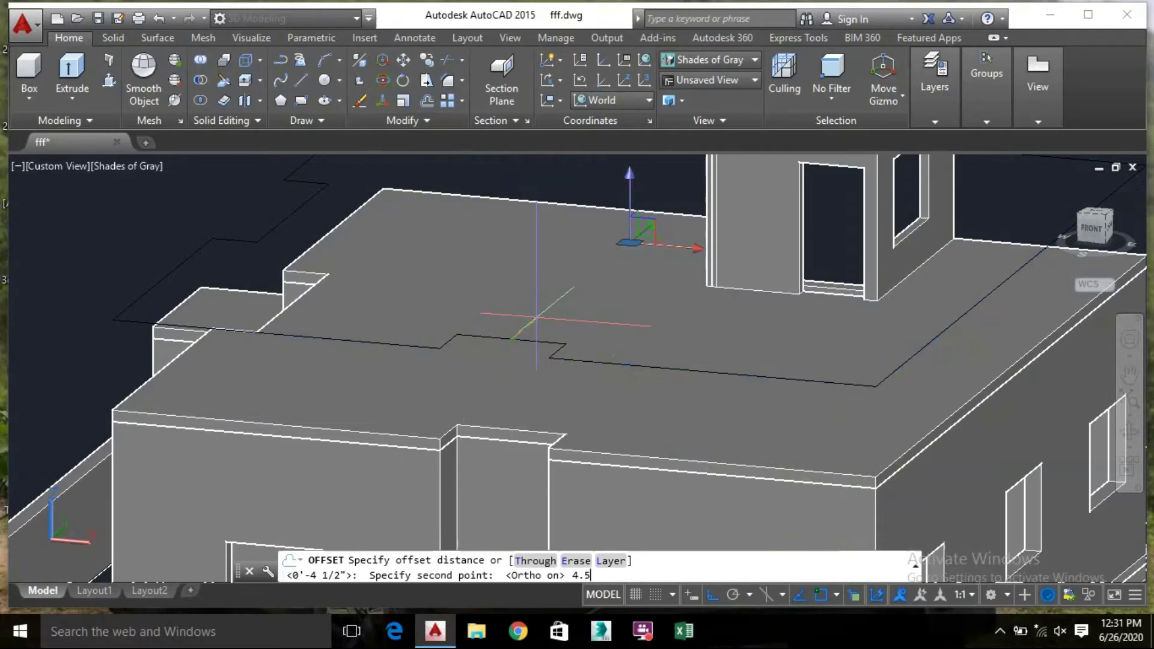
key(Return)
click(539, 338)
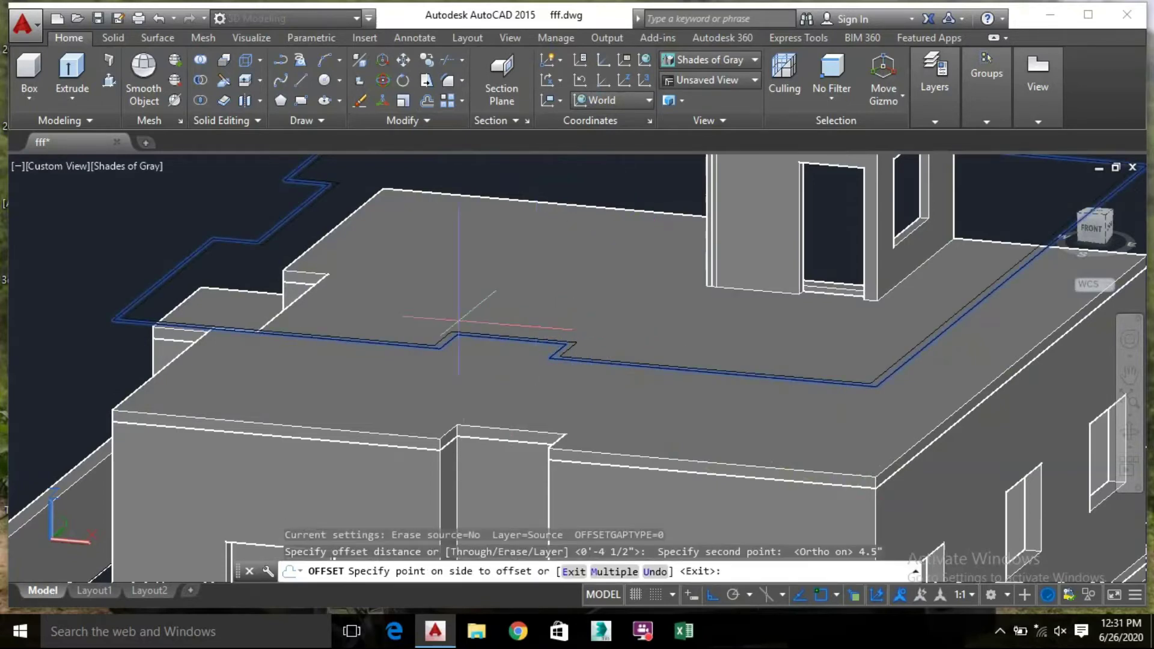
scroll(458, 322, down, 3)
scroll(628, 363, up, 3)
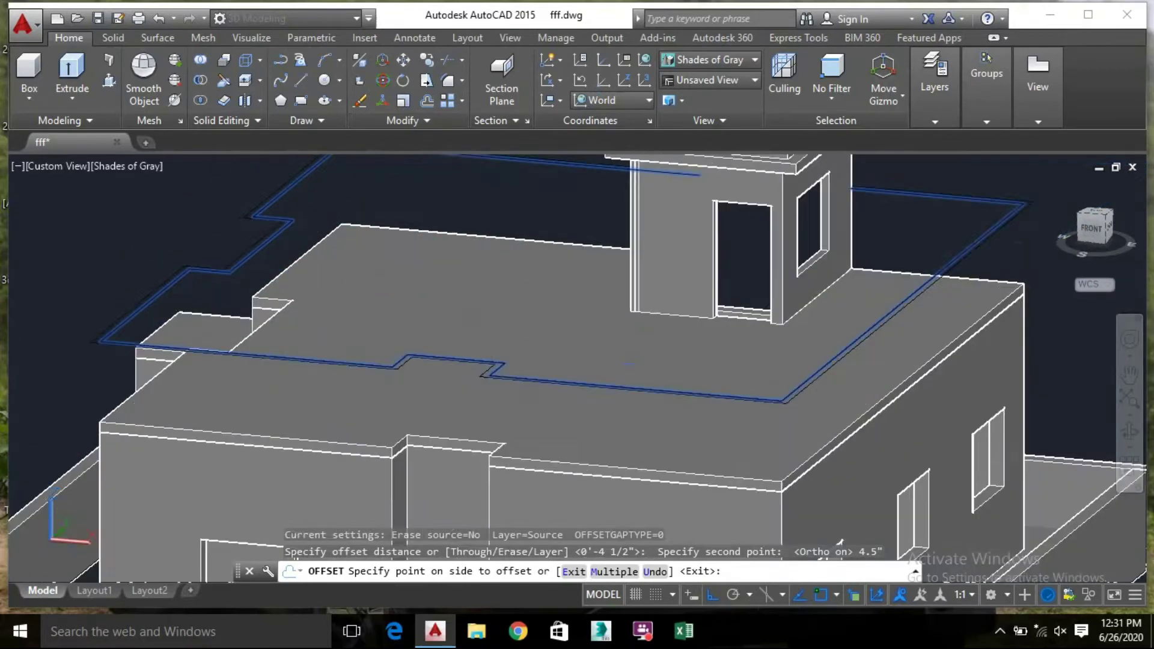
scroll(360, 193, up, 2)
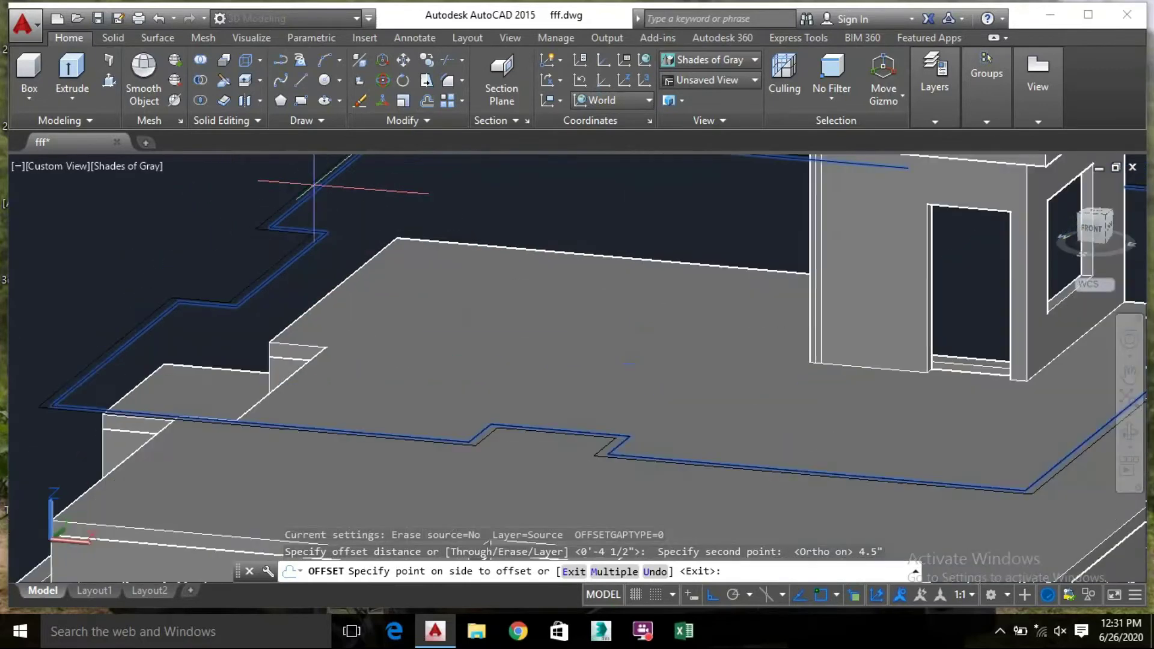
click(356, 212)
scroll(421, 225, down, 2)
middle_drag(461, 204, 403, 258)
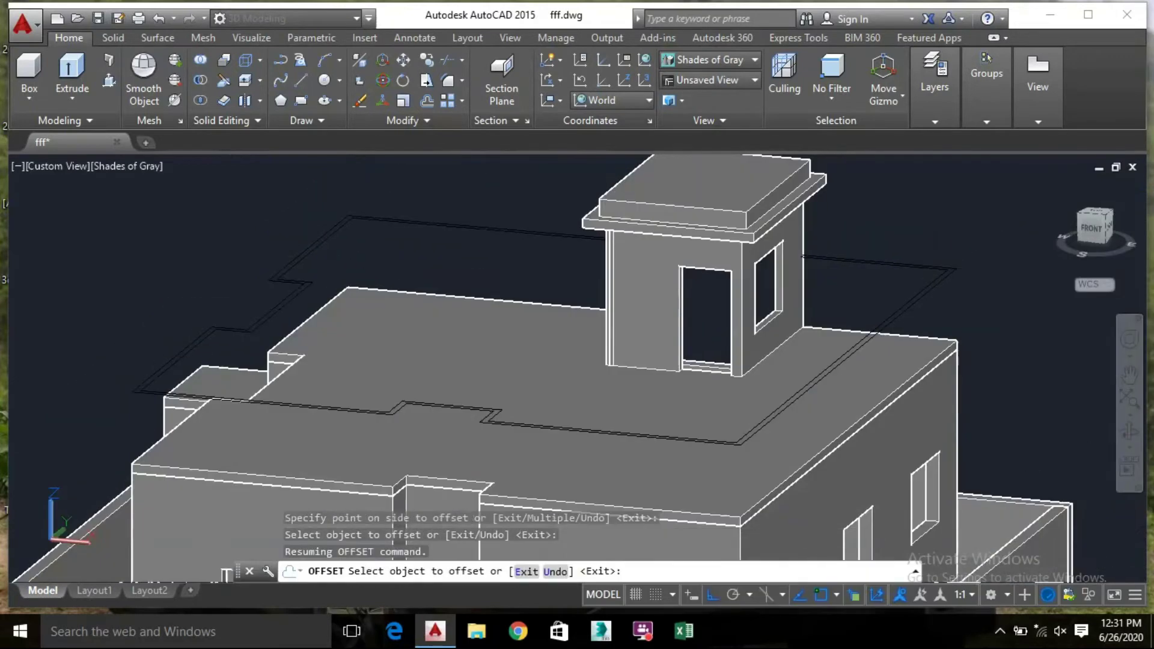
key(Escape)
Move both outline polylines down so their front-right outer corner sits on the roof slab's top corner
click(399, 232)
click(385, 217)
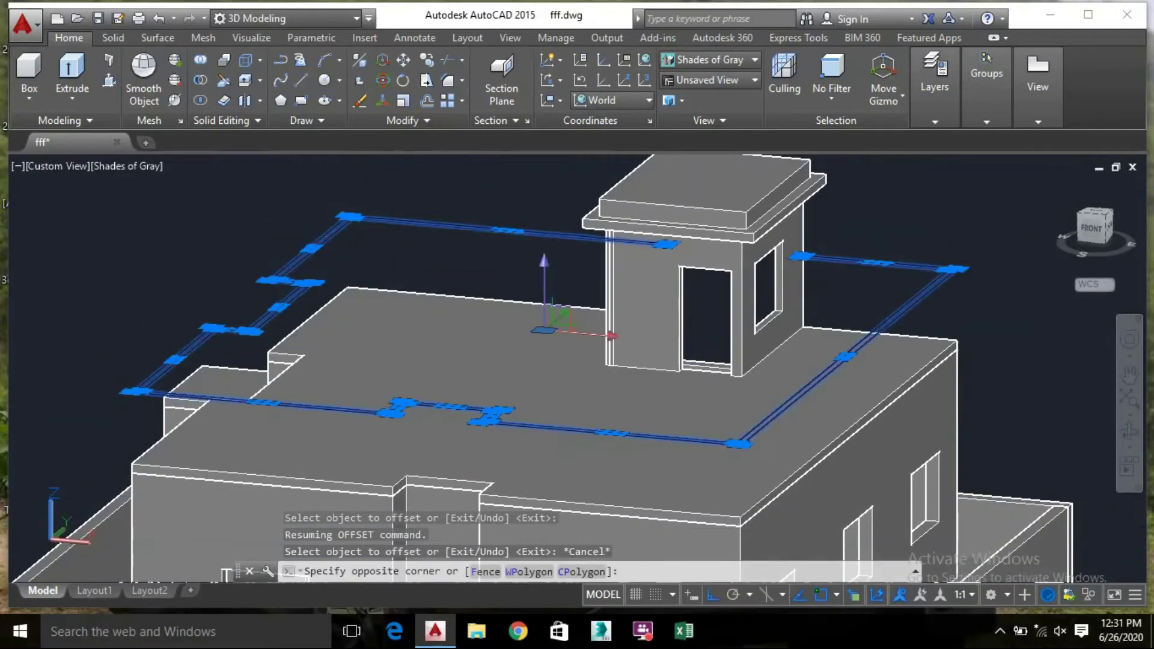
scroll(420, 240, down, 3)
right_click(722, 225)
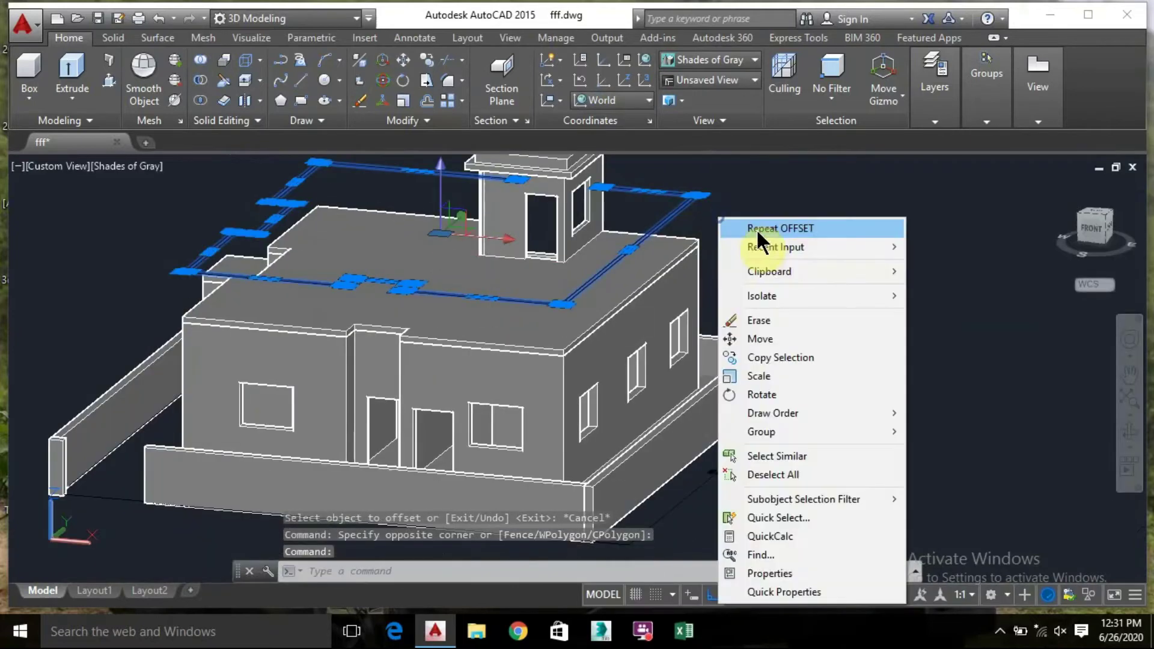
click(776, 332)
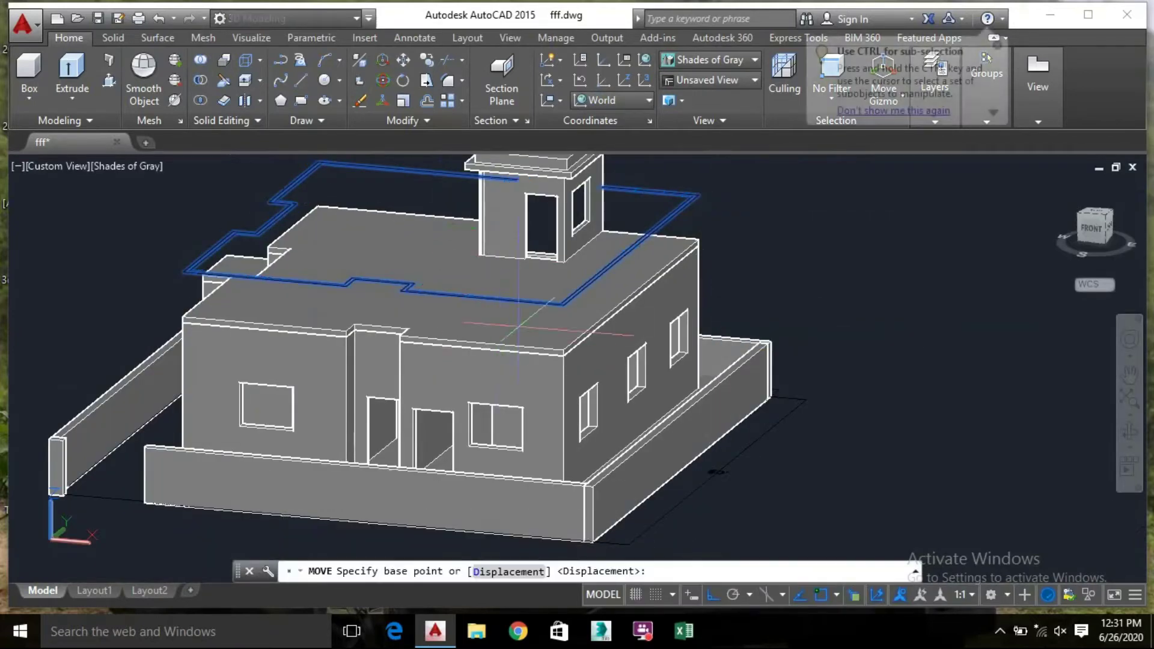
scroll(514, 325, up, 5)
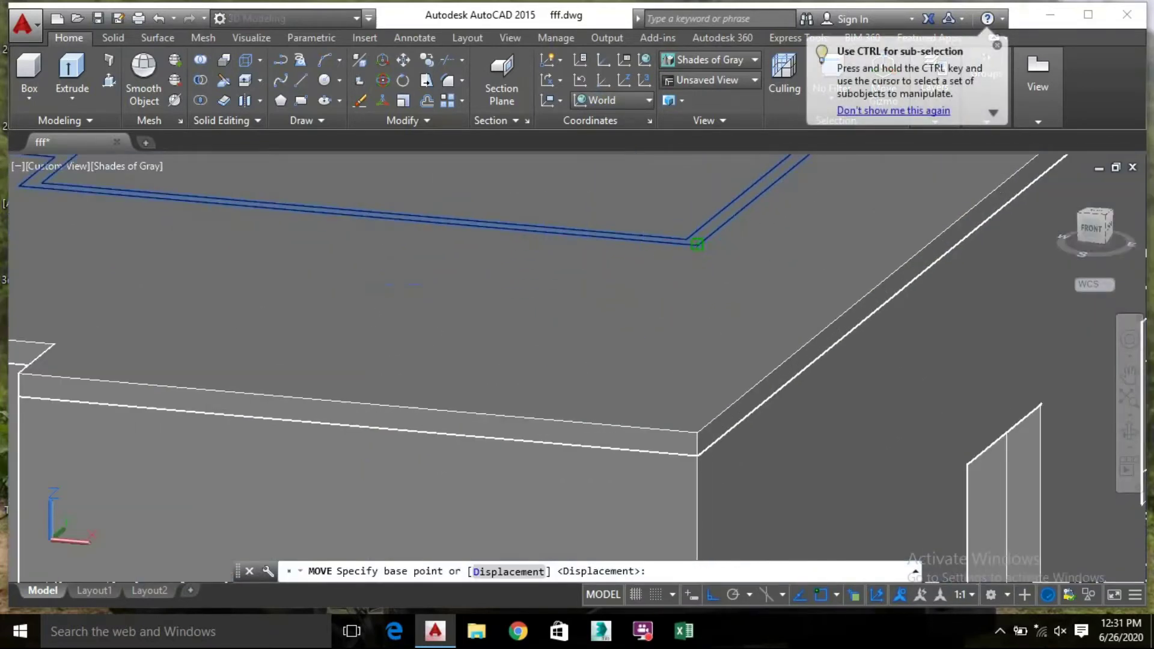
click(696, 244)
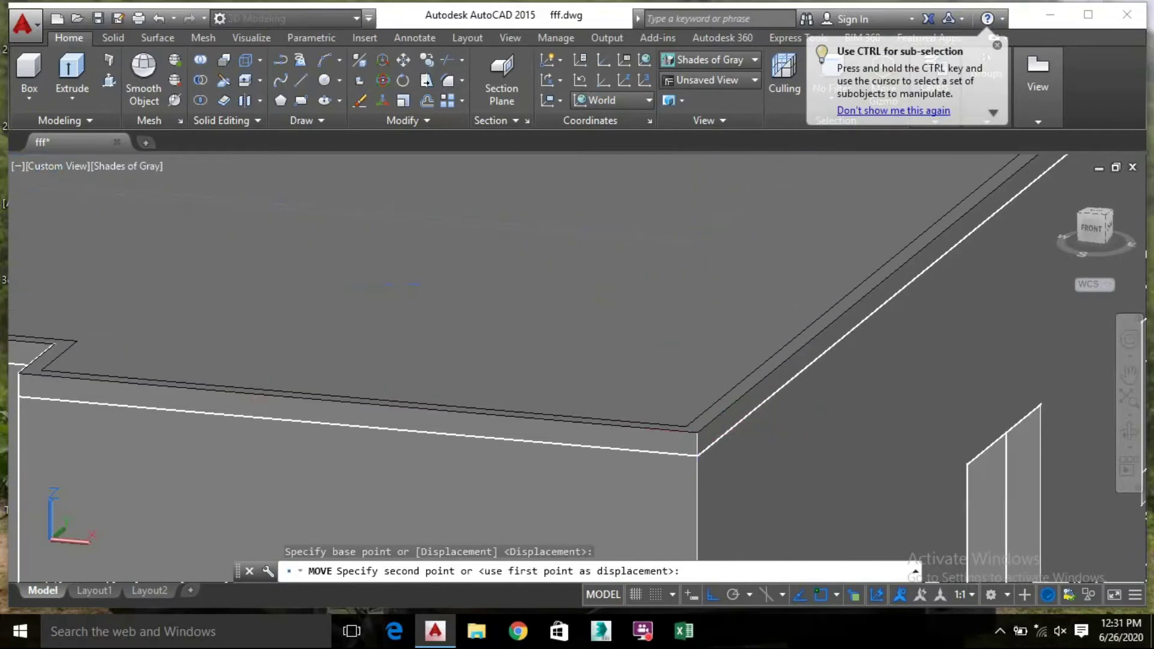
click(697, 432)
Presspull the strip between the two roof outlines 3' upward to form the parapet wall
scroll(700, 355, down, 2)
middle_drag(666, 314, 844, 406)
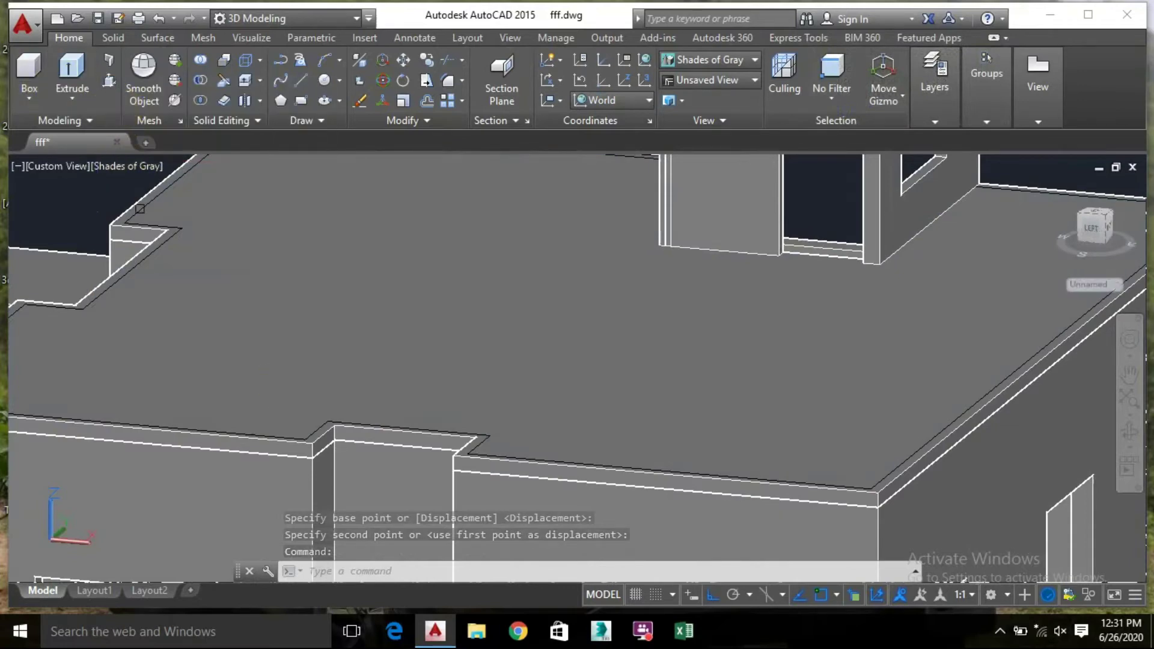
key(ctrl+shift+e)
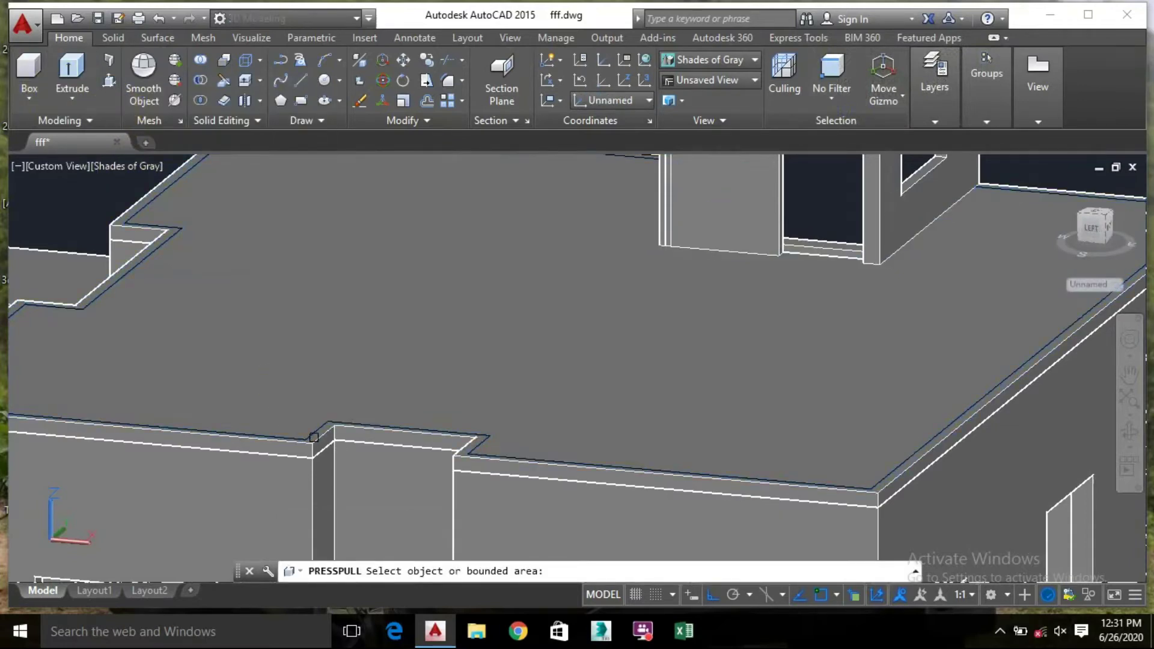
click(314, 437)
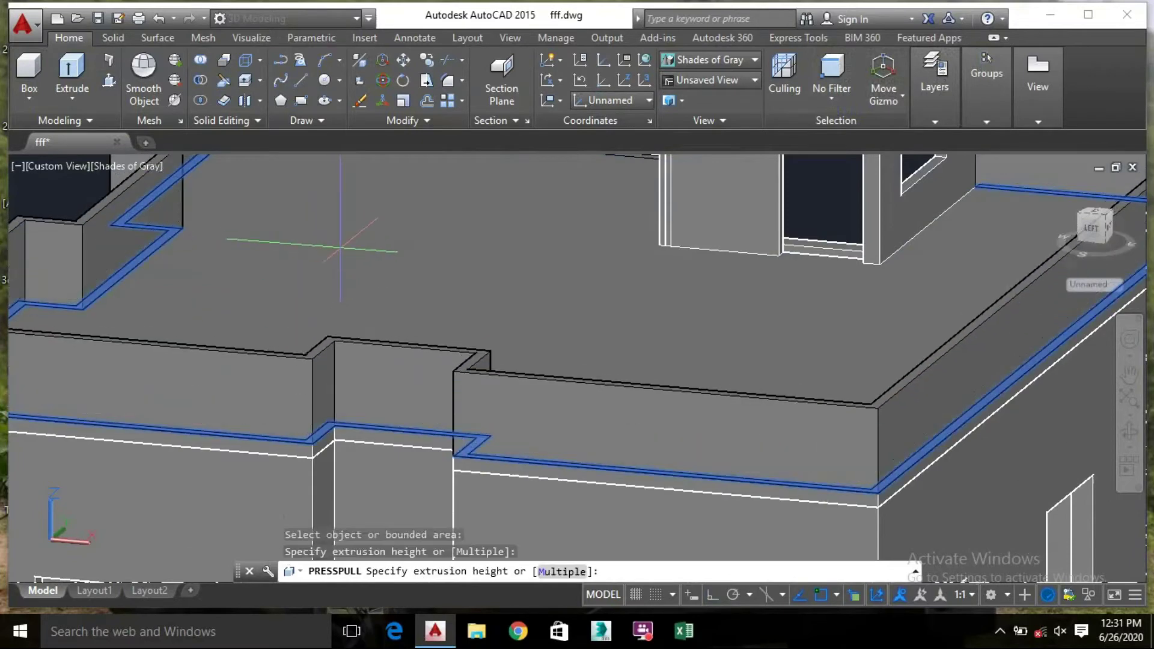
scroll(340, 246, down, 3)
scroll(358, 313, up, 2)
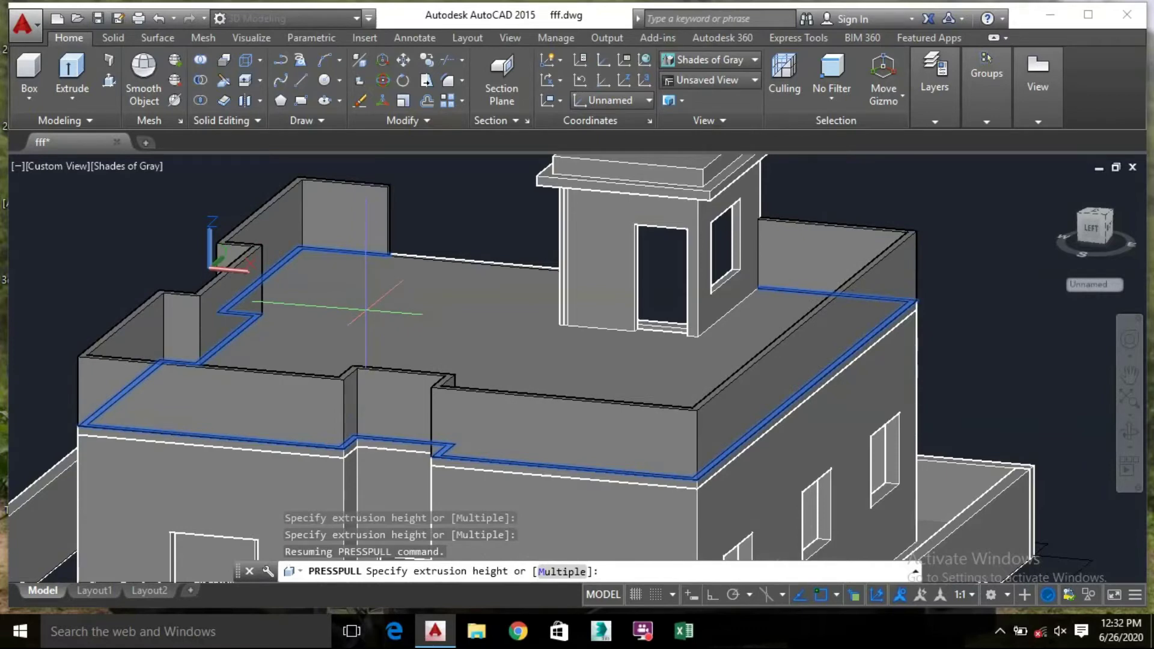
key(Return)
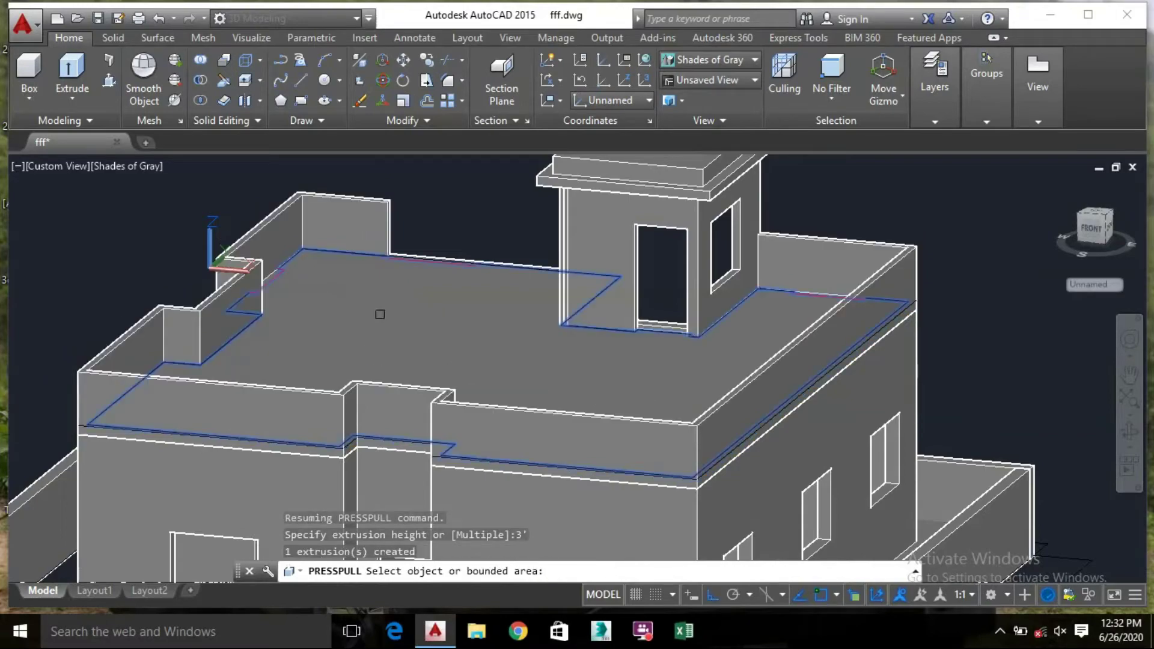
Presspull the open end face of the rear parapet across the gap to the stair room's corner
shift+middle_drag(375, 314, 743, 252)
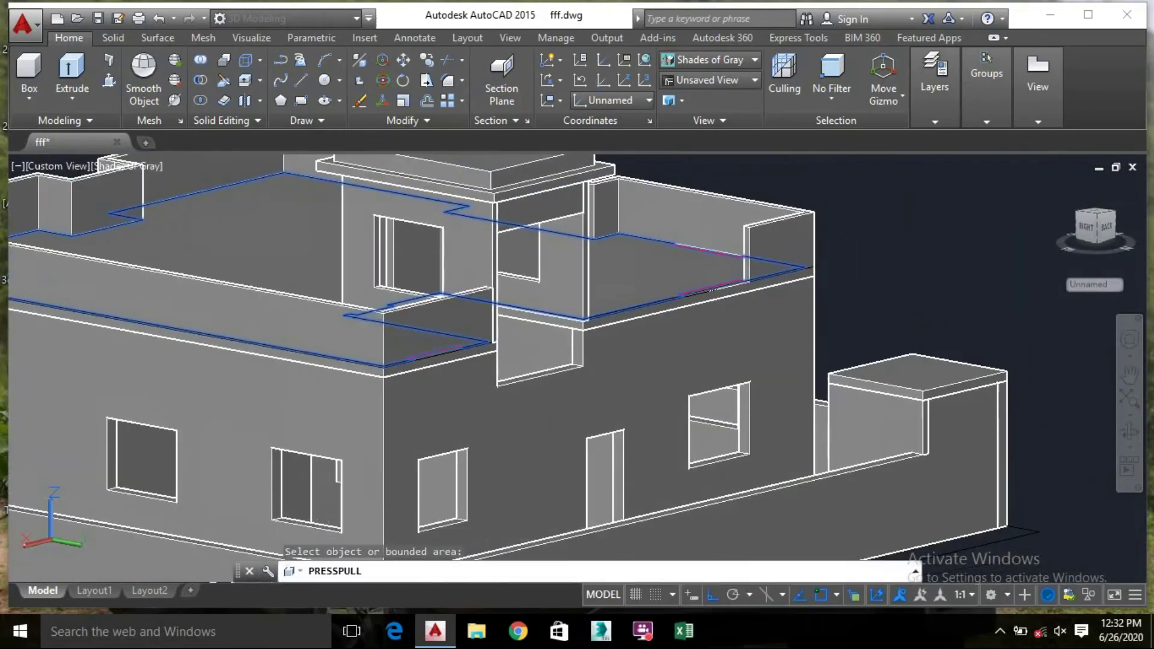
scroll(743, 252, up, 3)
key(Return)
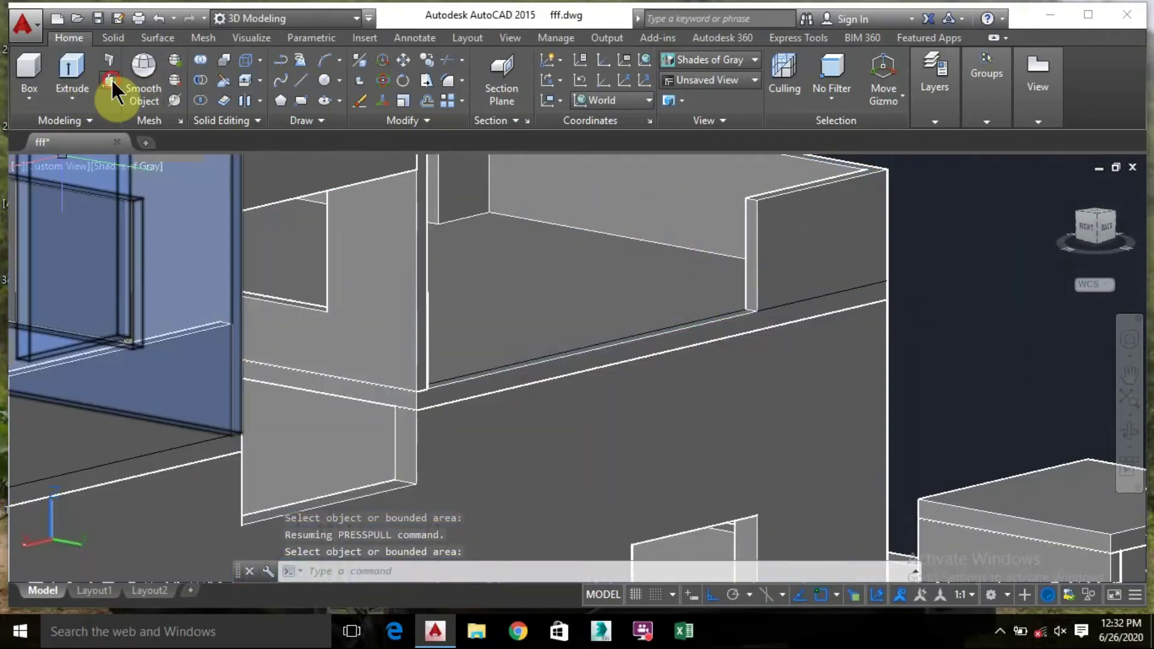
click(109, 79)
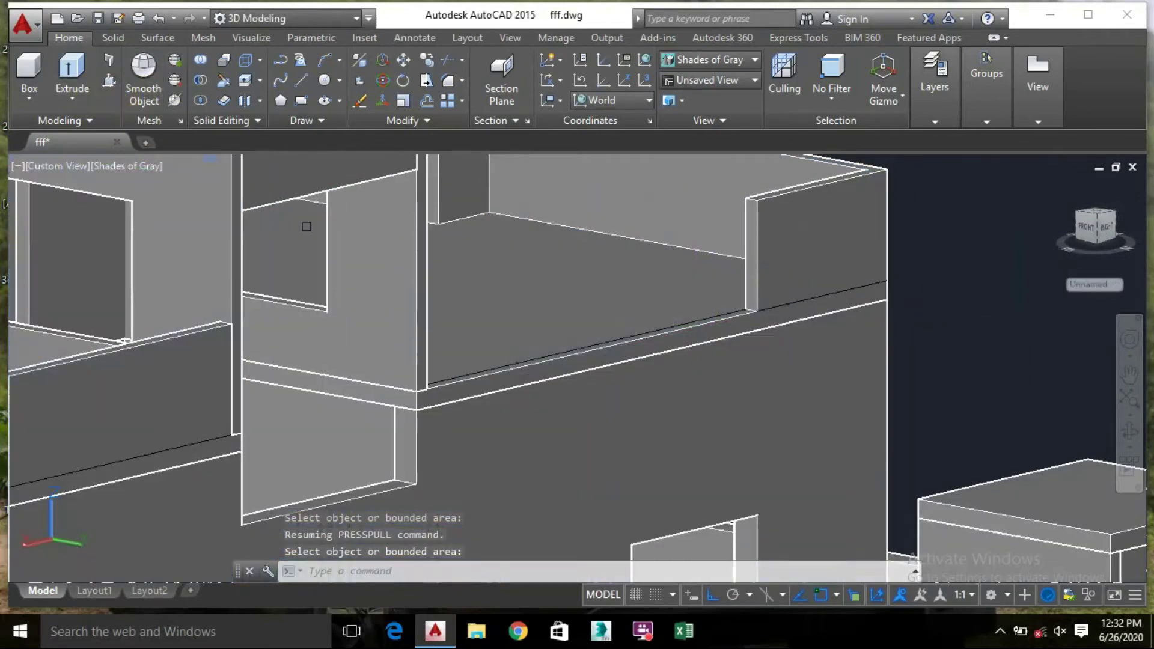
click(596, 344)
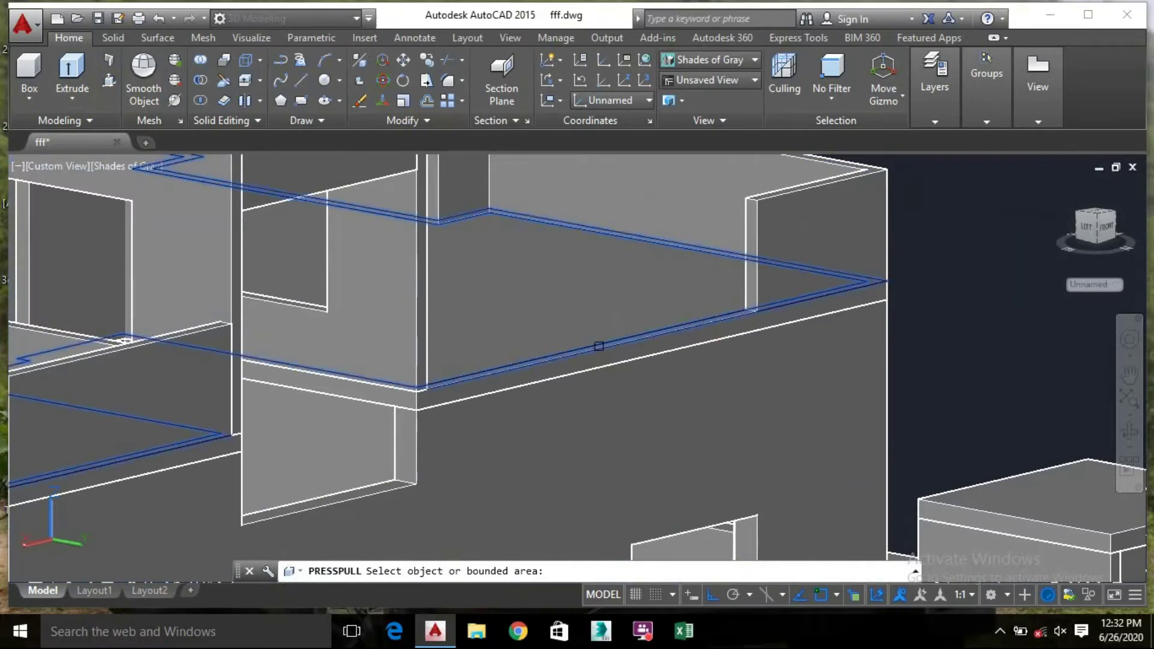
click(758, 229)
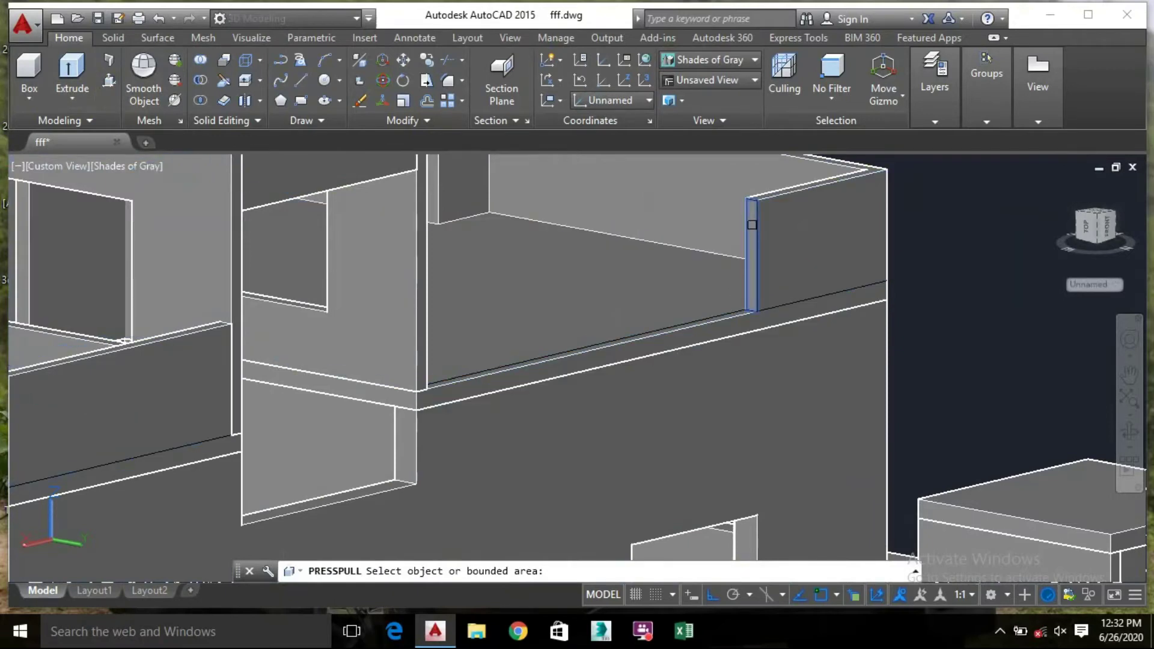
click(753, 228)
shift+middle_drag(440, 276, 276, 270)
scroll(342, 204, up, 2)
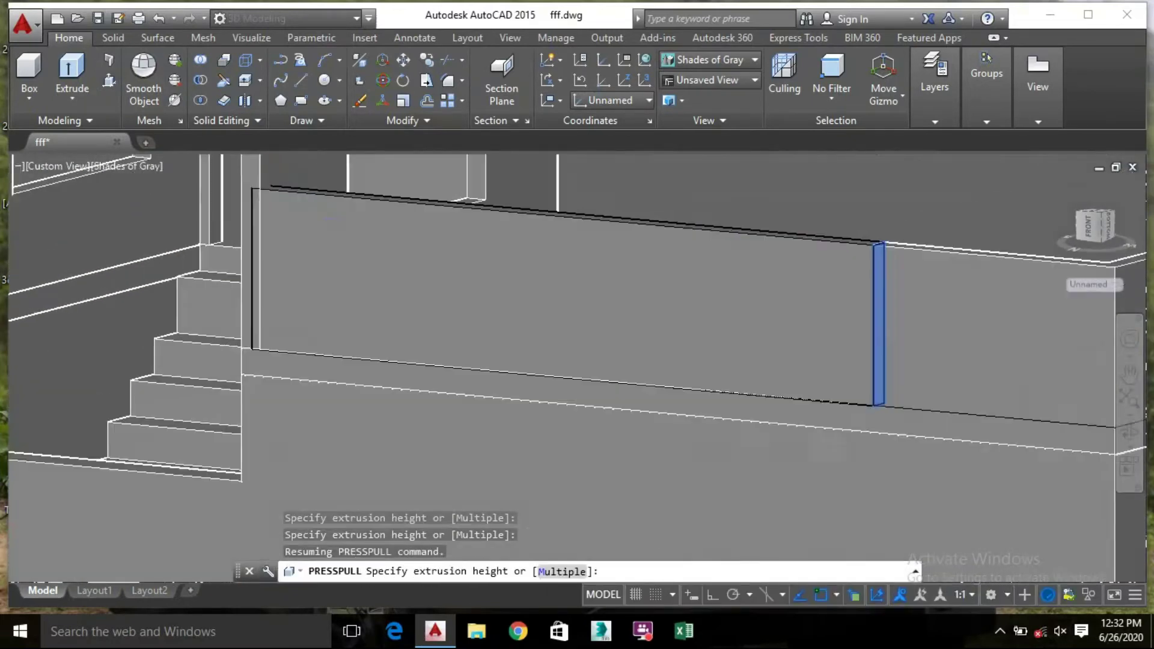
scroll(289, 229, up, 1)
click(258, 193)
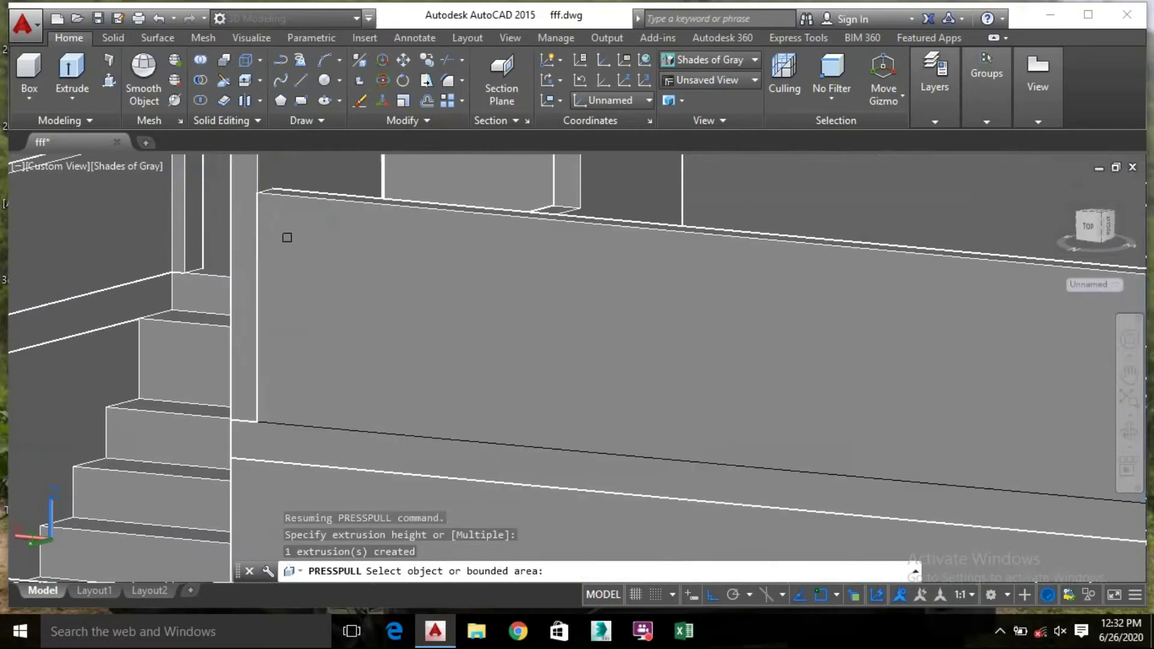
scroll(317, 277, down, 5)
shift+middle_drag(500, 290, 559, 282)
shift+middle_drag(482, 236, 337, 232)
scroll(786, 326, down, 3)
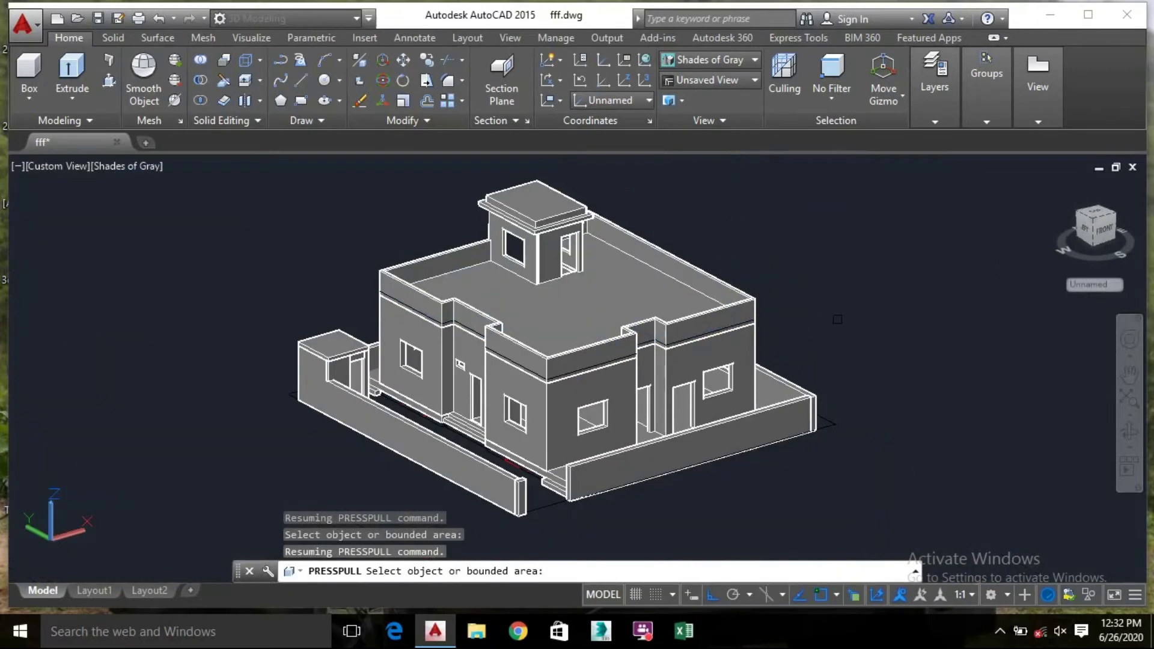
click(780, 276)
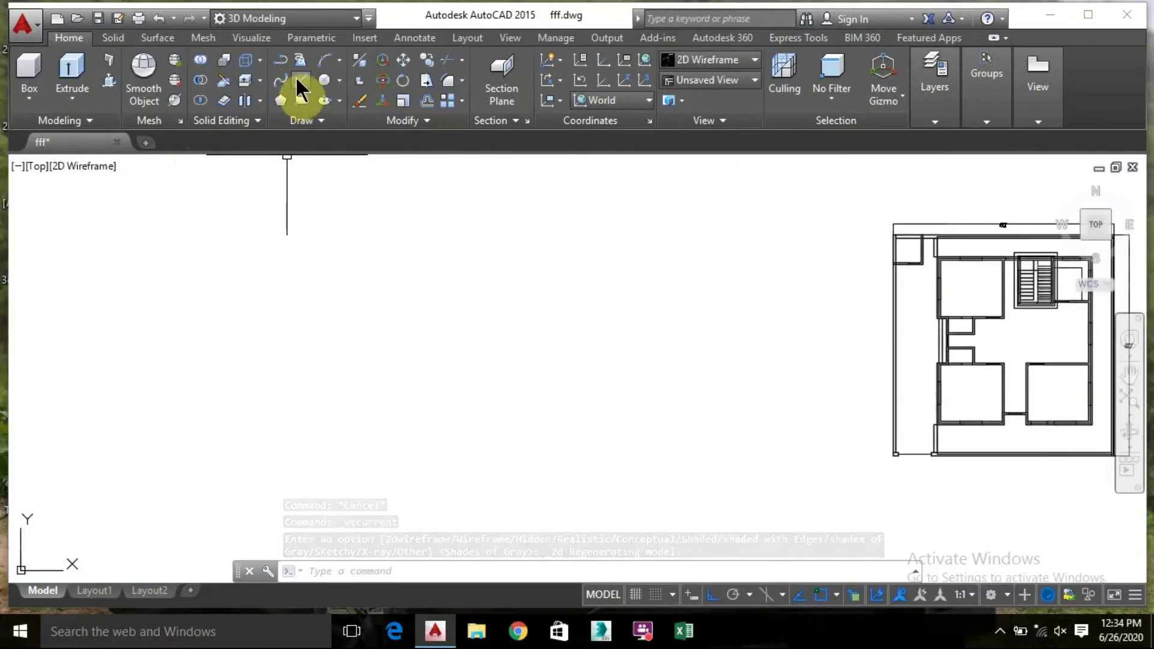
Draw a closed 5' wide by 4' high rectangle with a polyline in the empty area beside the floor plan
click(281, 80)
click(512, 248)
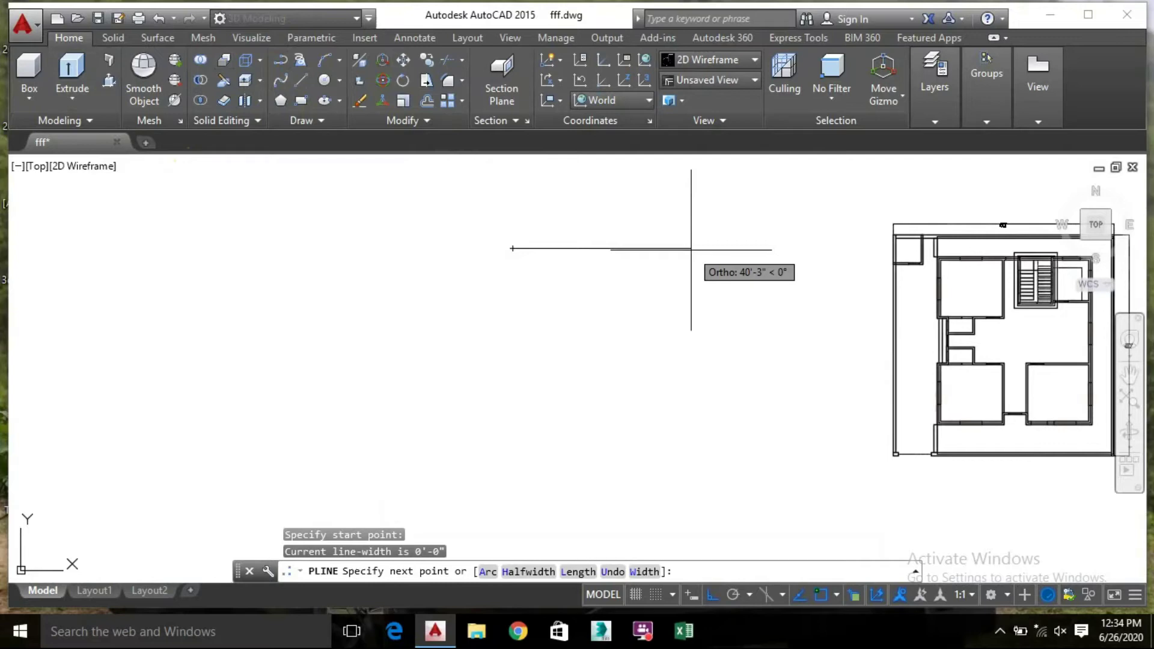
text(5')
key(Return)
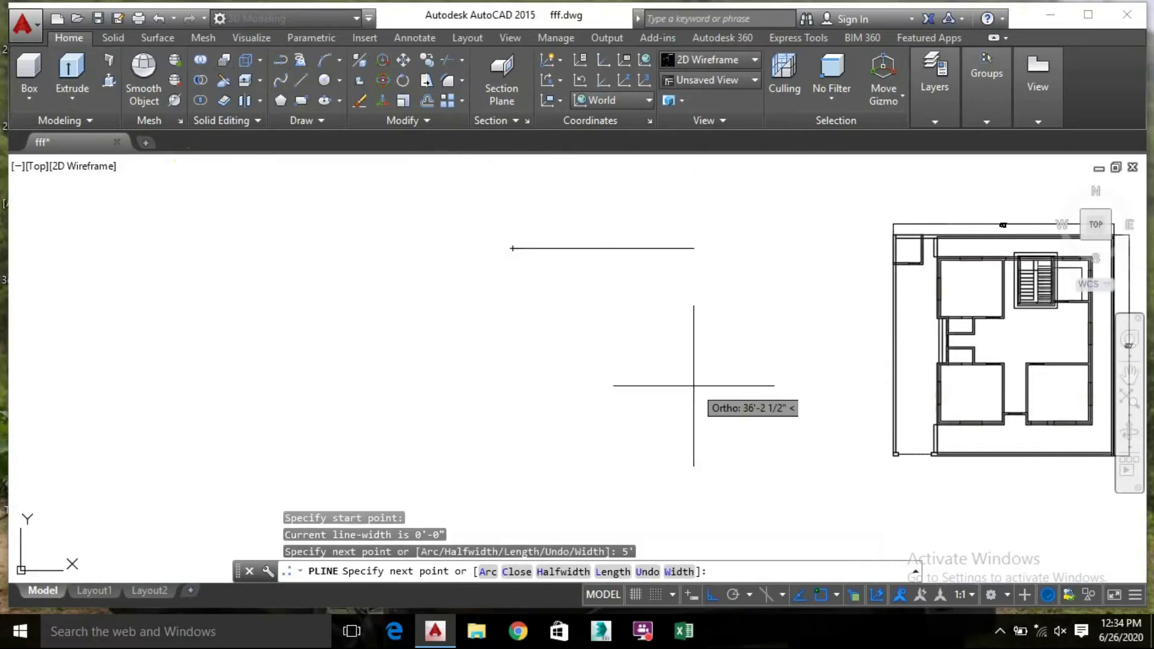
scroll(517, 253, up, 5)
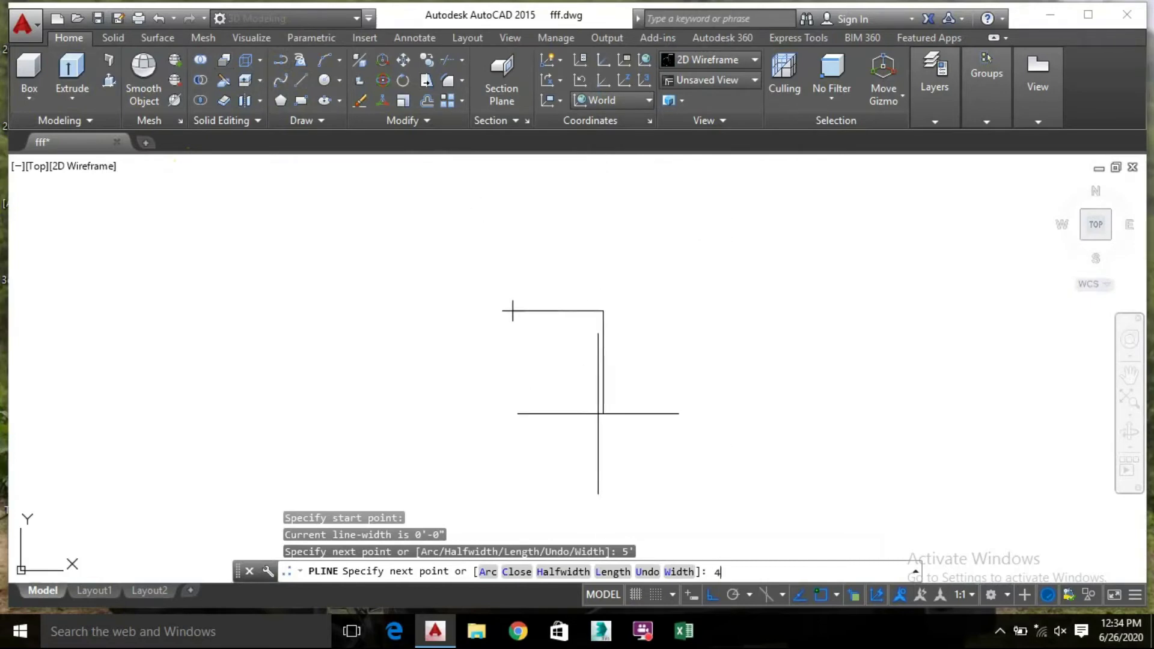
text(4')
key(Return)
text(5')
key(Return)
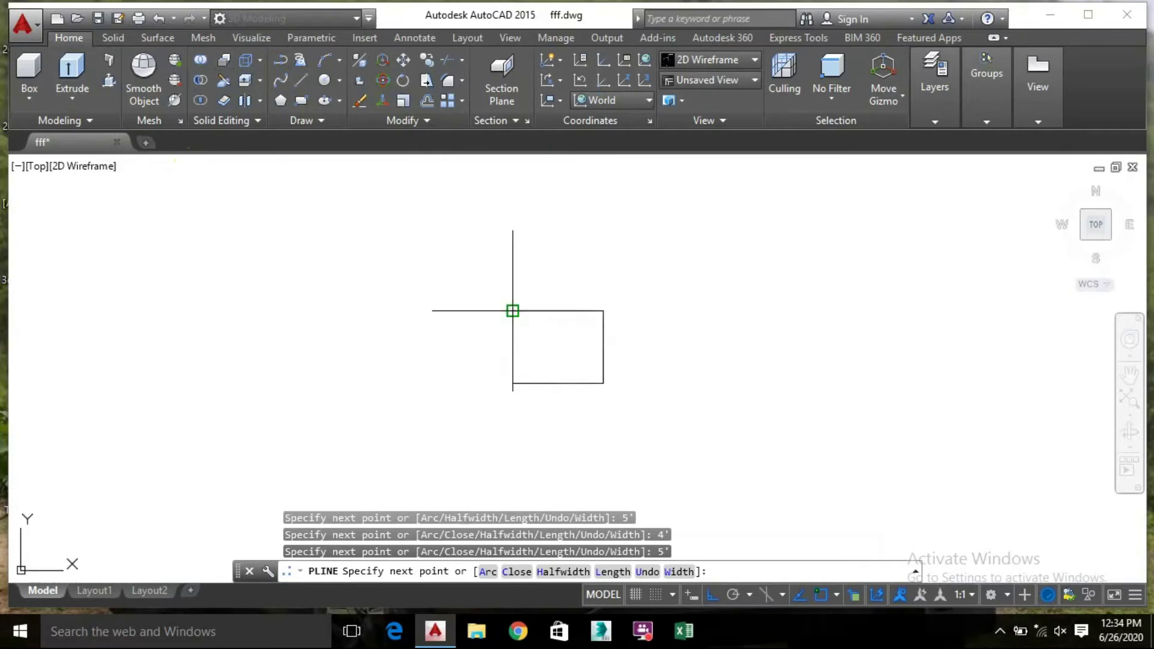
click(512, 311)
key(Escape)
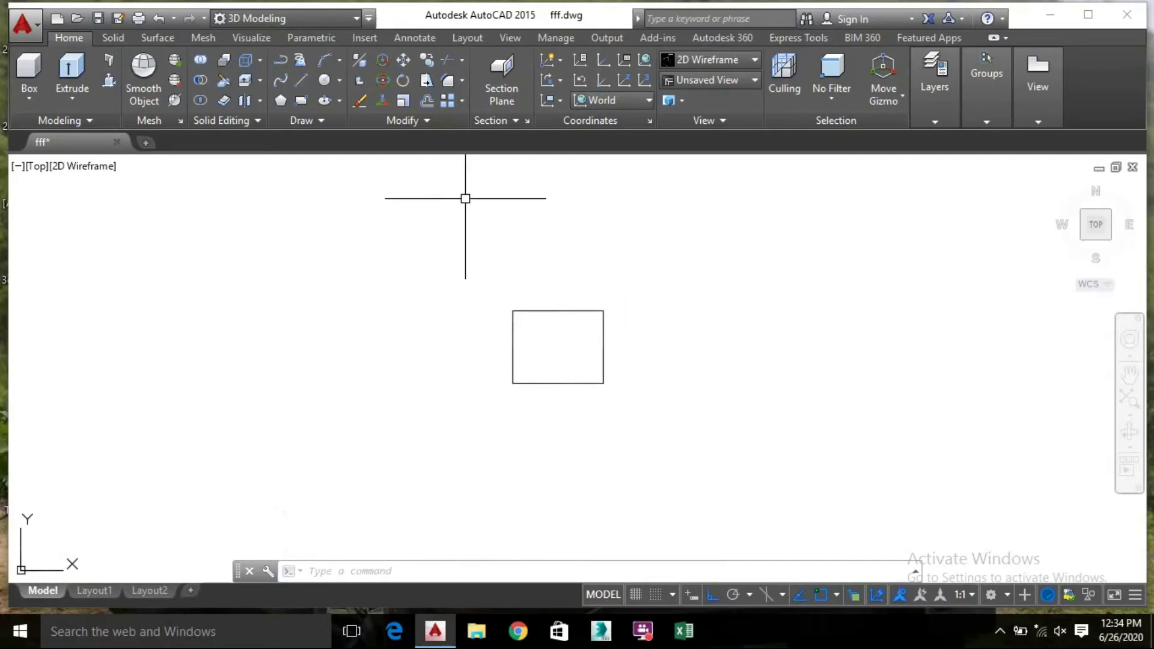
Offset the 5' by 4' rectangle 3" to the inside to outline a frame
text(o)
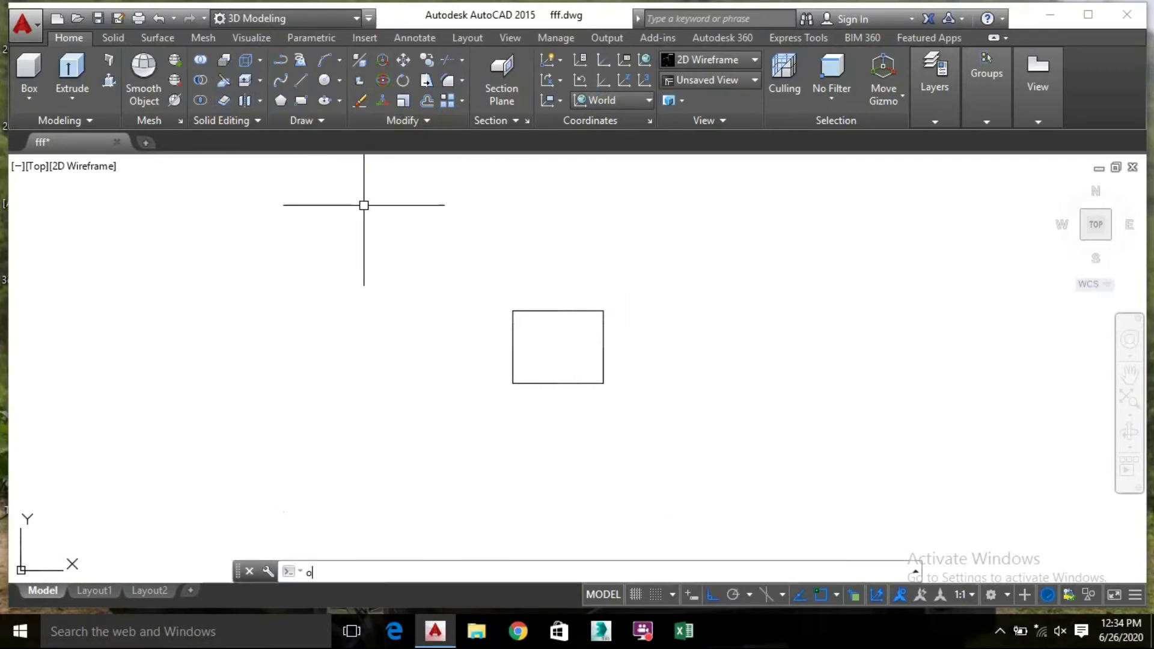
key(Return)
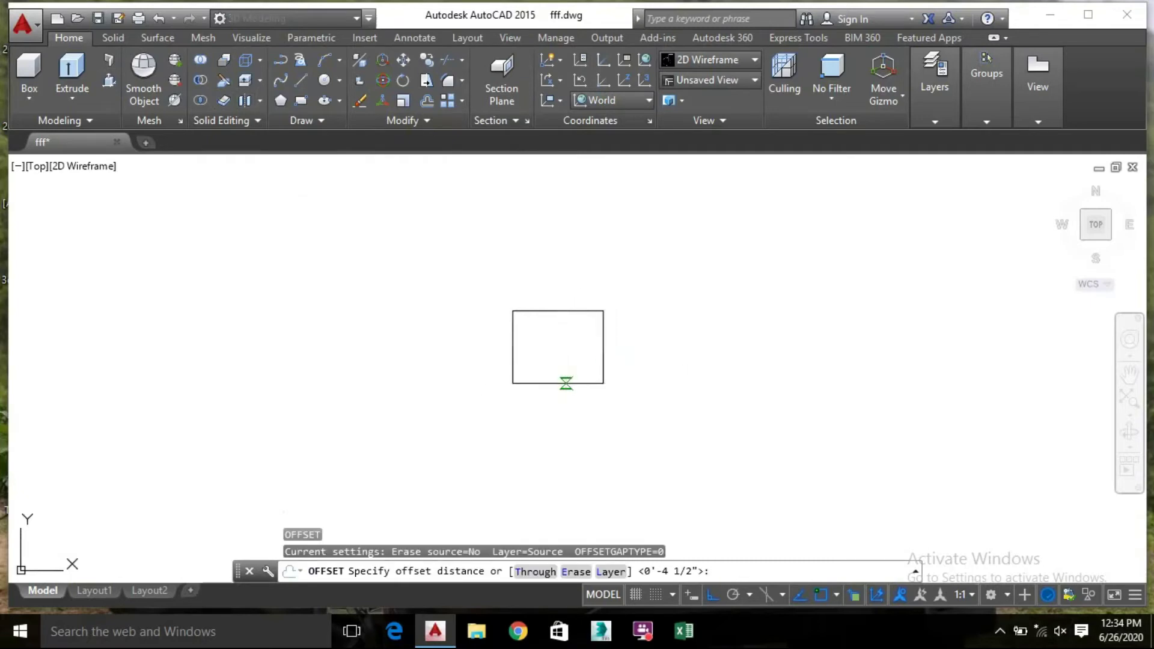
click(566, 383)
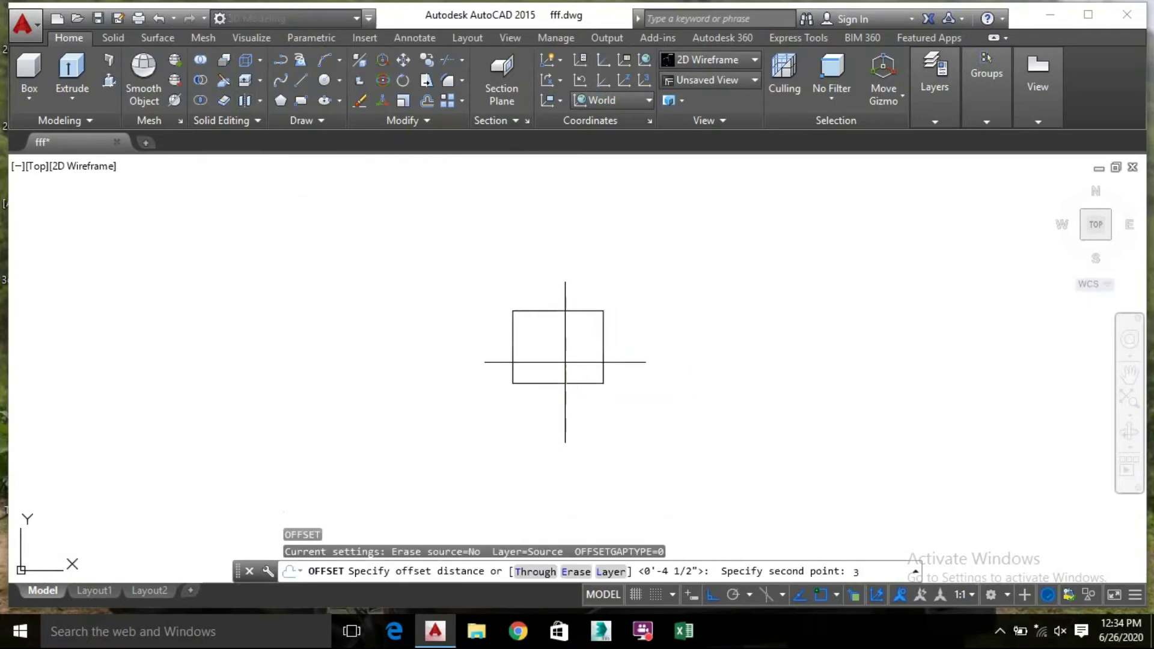
text(3")
key(Return)
click(565, 383)
click(556, 357)
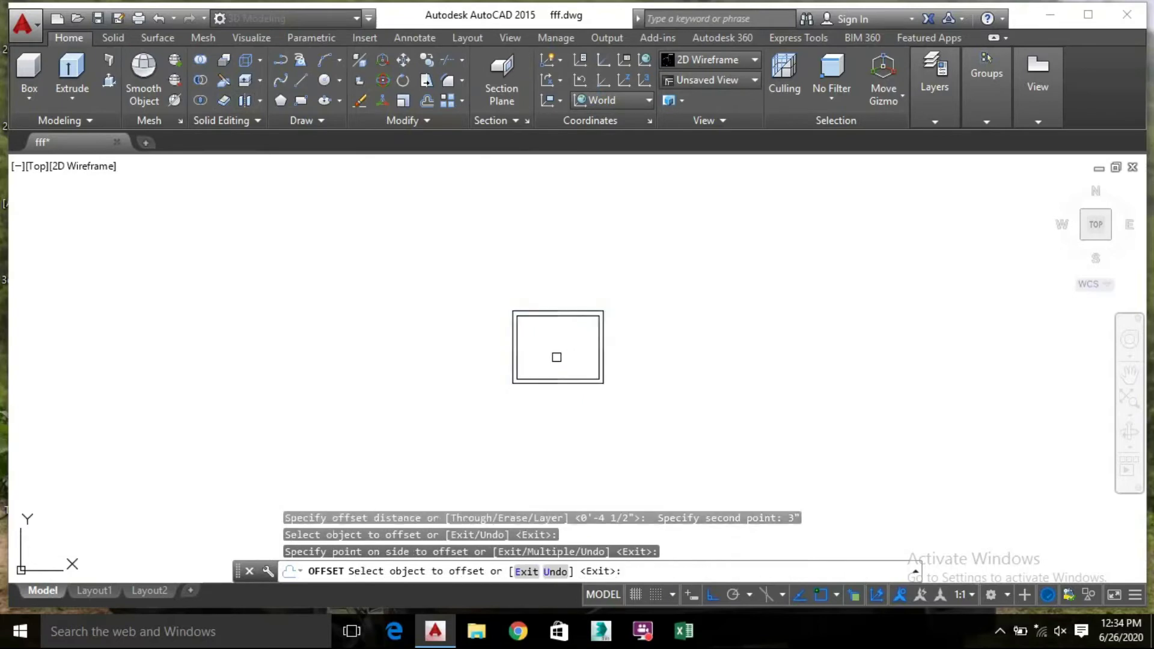
key(Escape)
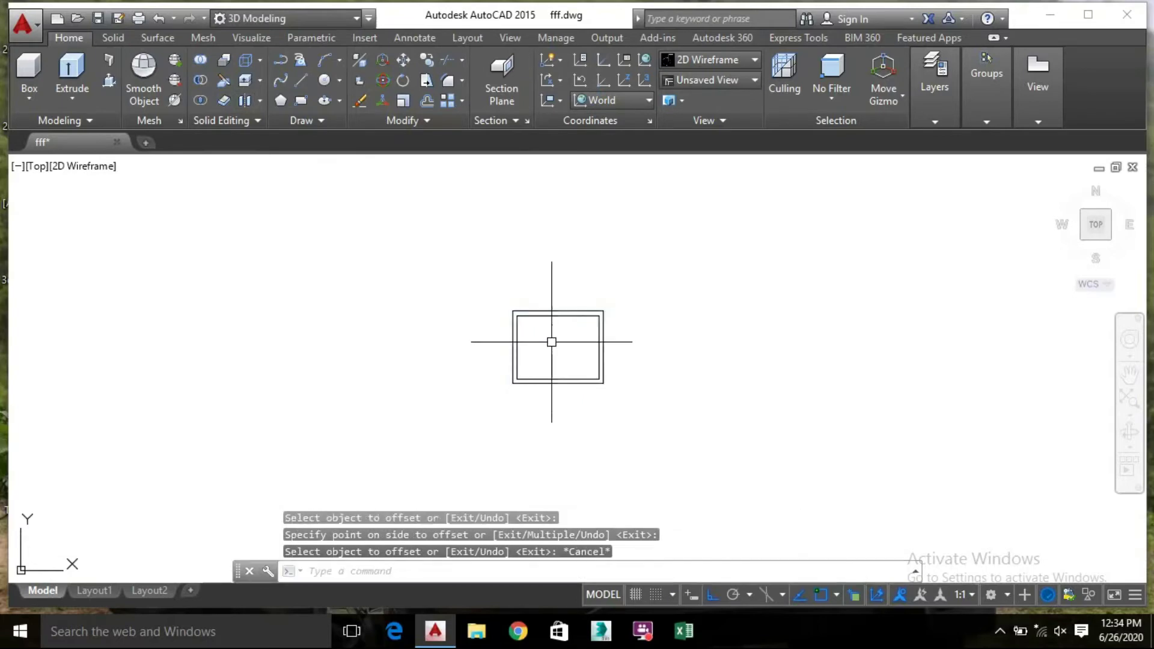
Draw a vertical polyline between the midpoints of the inner rectangle's upper and lower edges as the central divider
text(l)
key(BackSpace)
text(pl)
key(Return)
scroll(559, 335, up, 3)
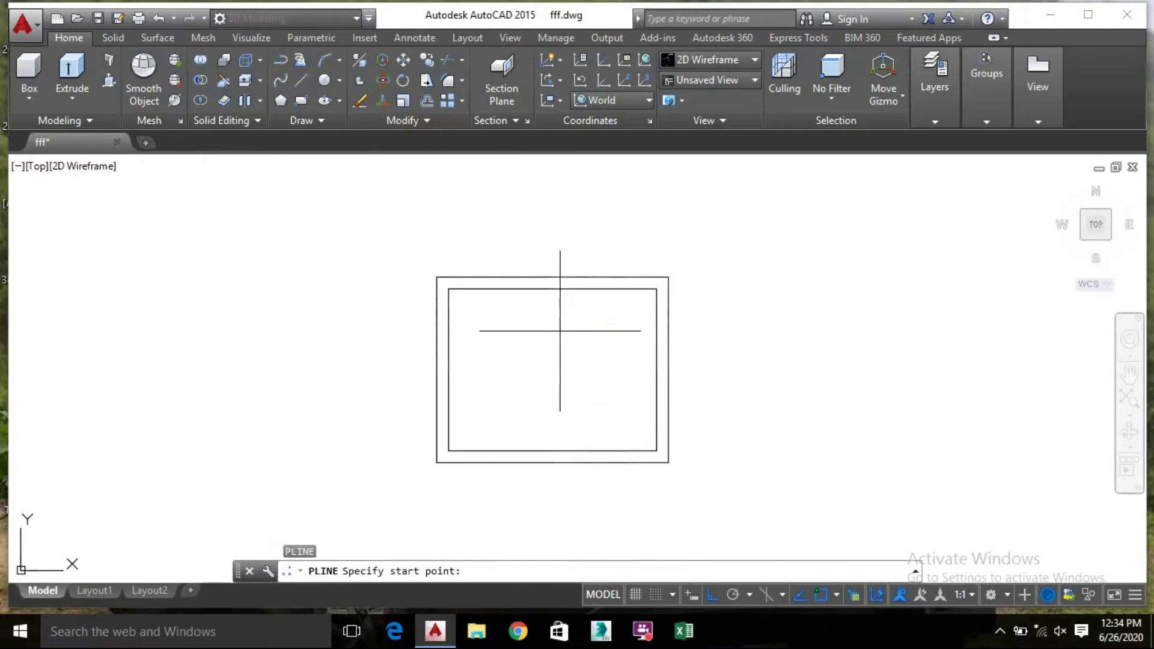
click(552, 289)
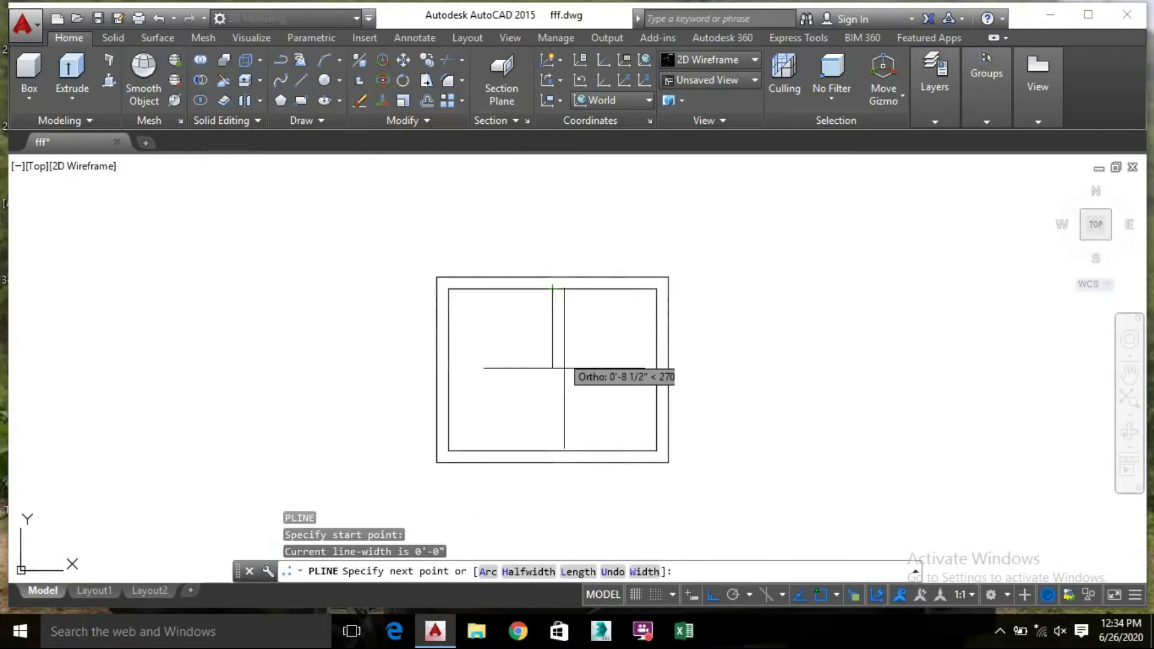
click(552, 451)
key(Escape)
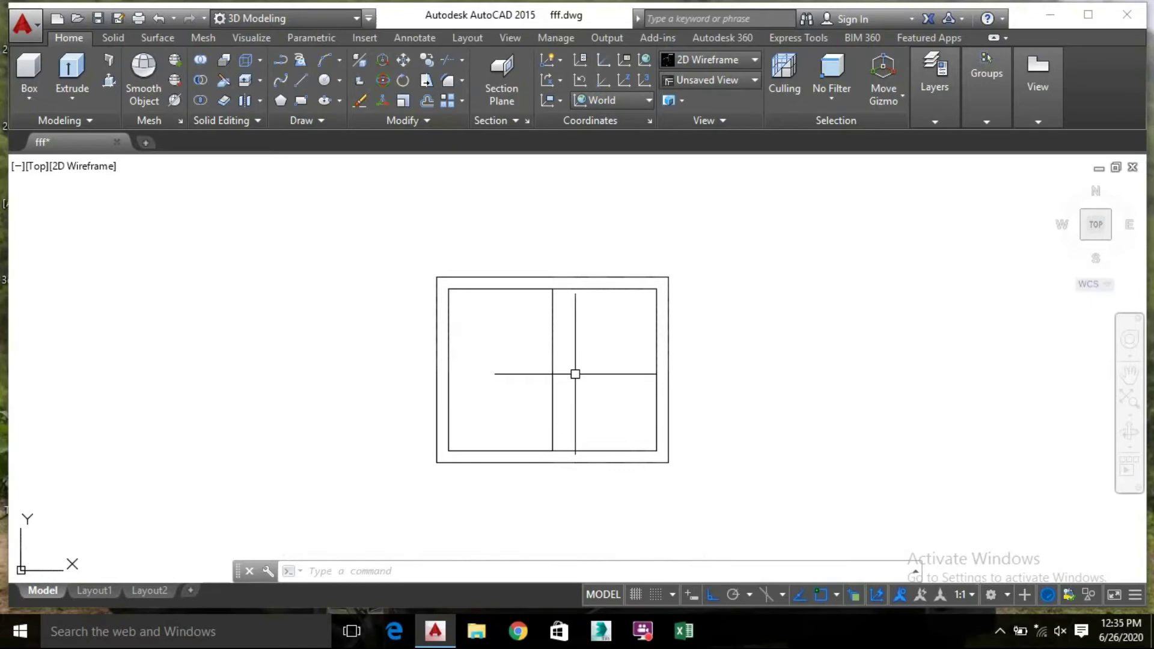
text(o)
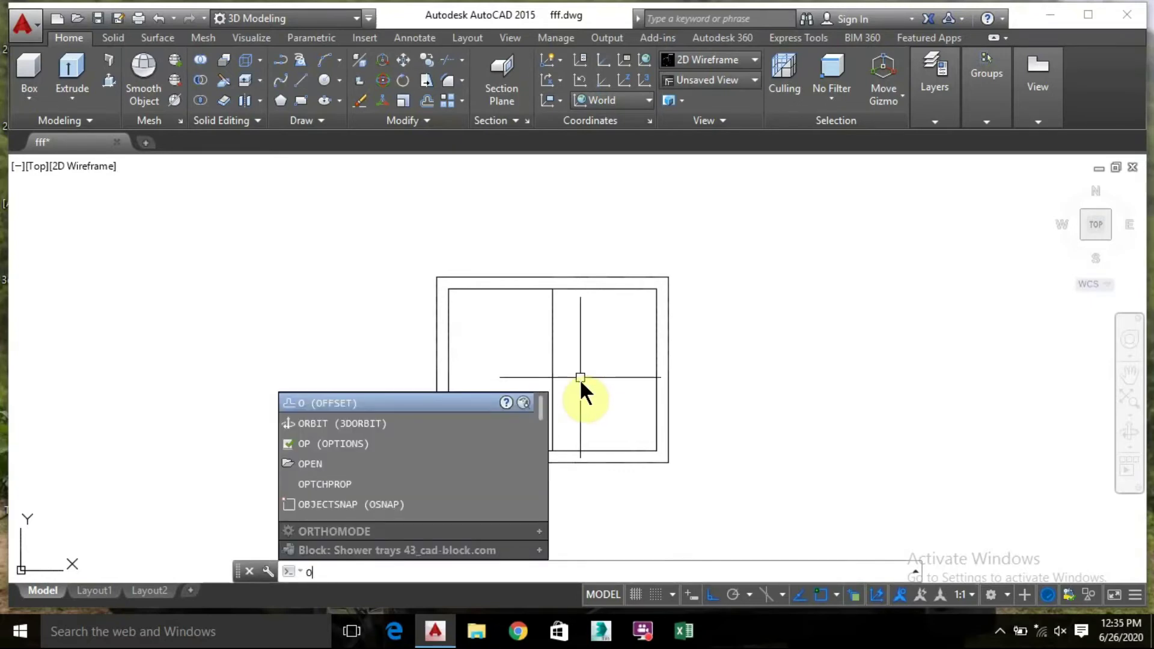
key(BackSpace)
key(Escape)
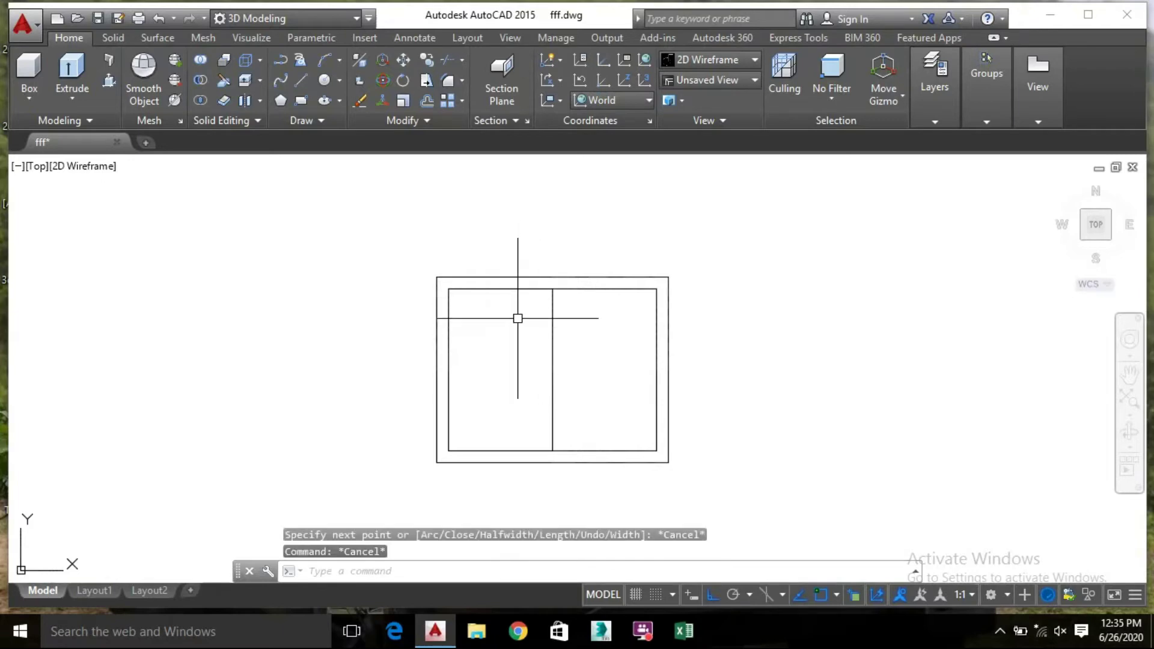
Draw a line along the inner rectangle's upper edge in two segments that meet at the central divider
text(l)
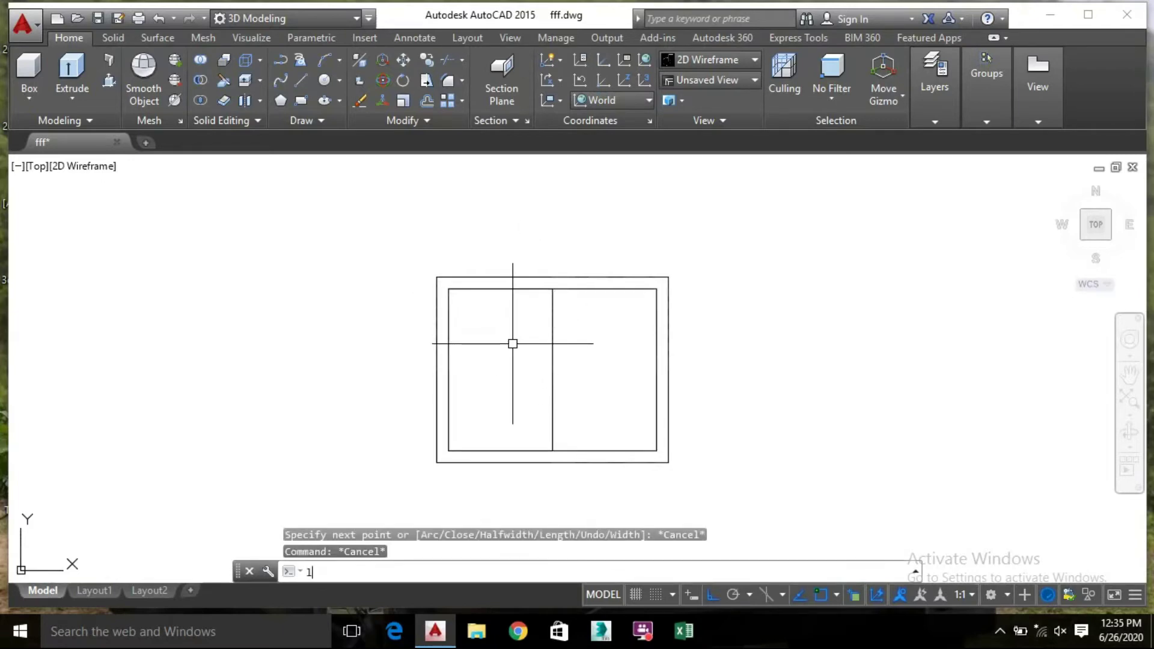
key(Return)
scroll(459, 300, up, 4)
click(430, 271)
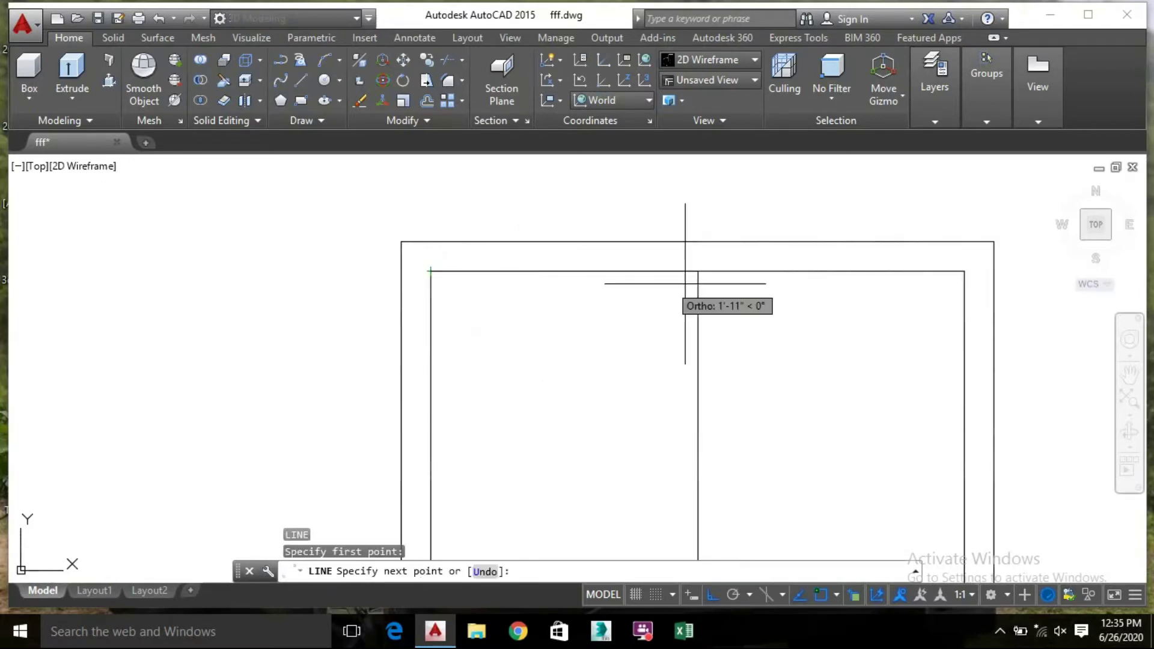
click(698, 271)
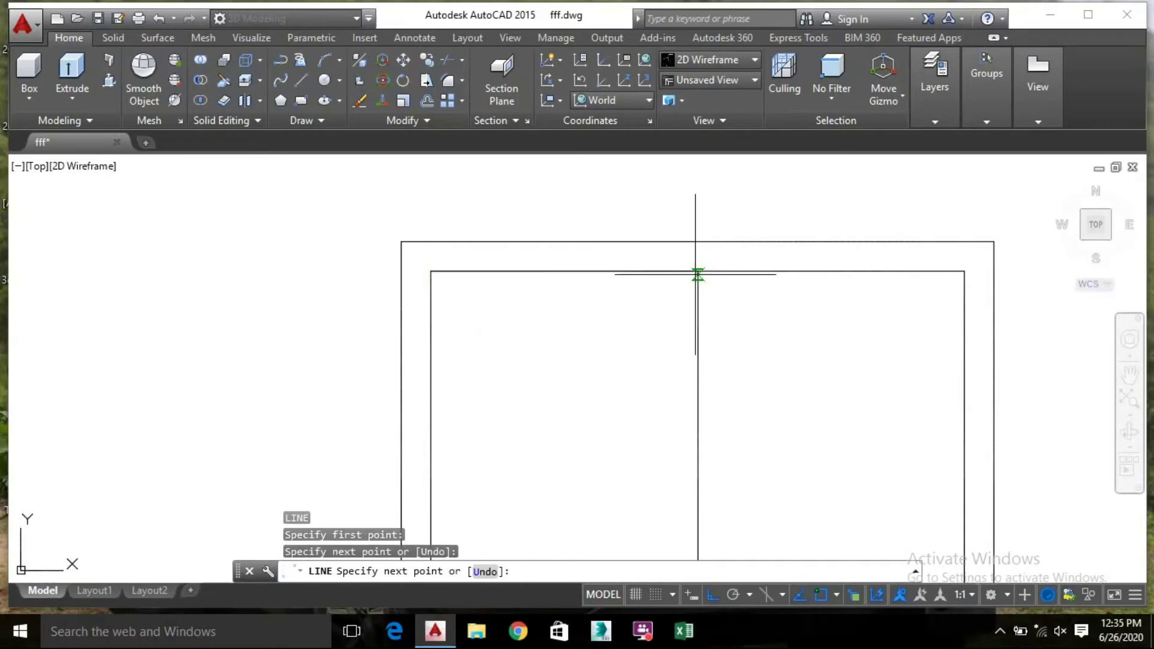
click(964, 271)
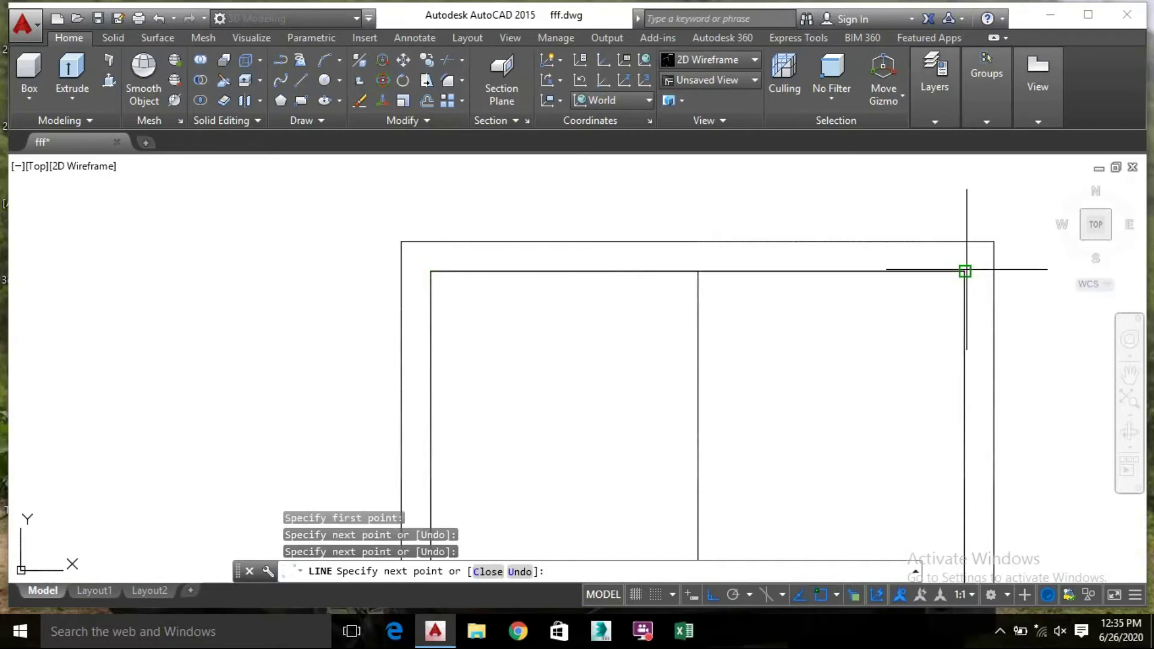
key(Escape)
Draw a vertical polyline from the midpoint of the left half's upper edge straight down to the inner rectangle's lower edge
text(p)
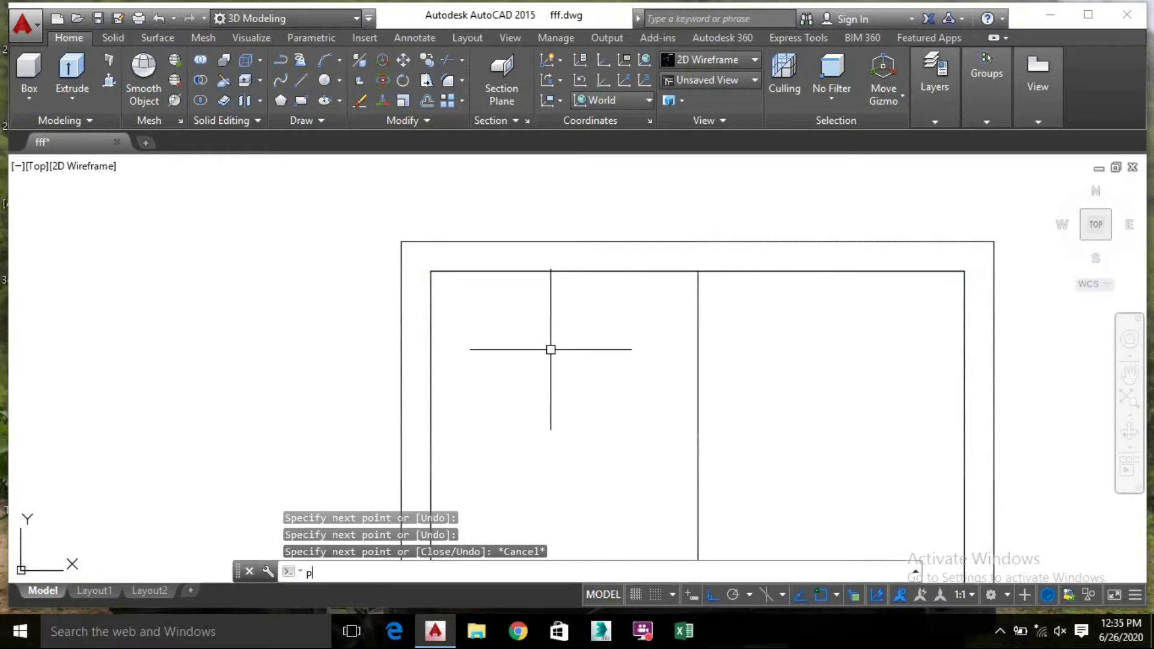
text(l)
key(Return)
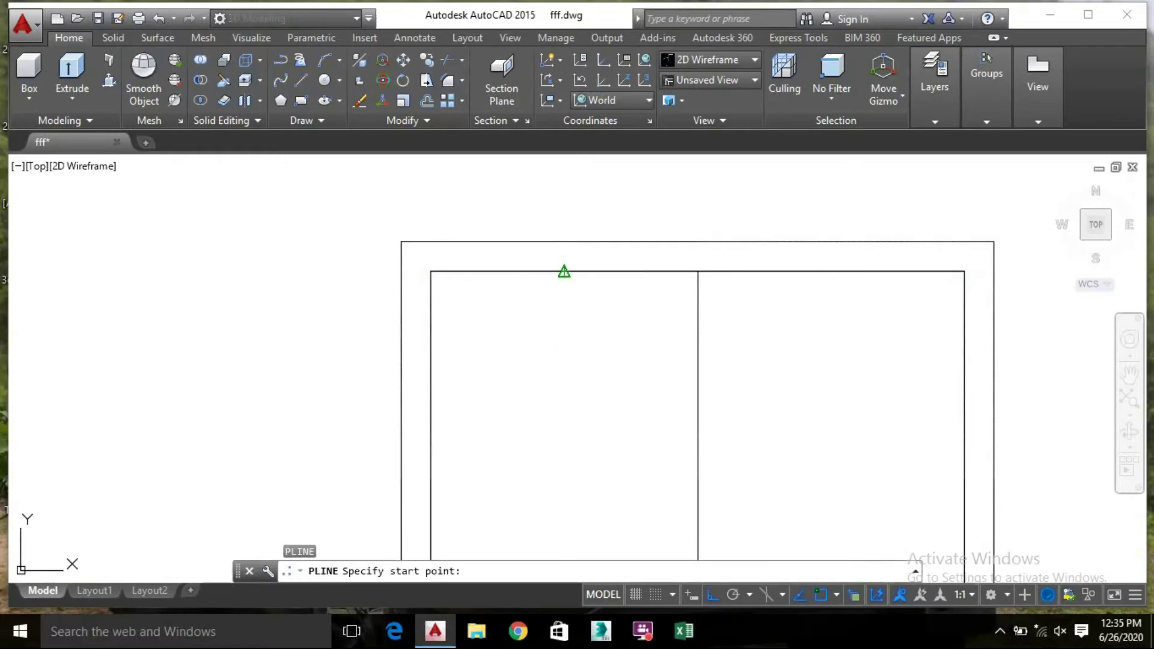
click(563, 271)
scroll(551, 381, down, 2)
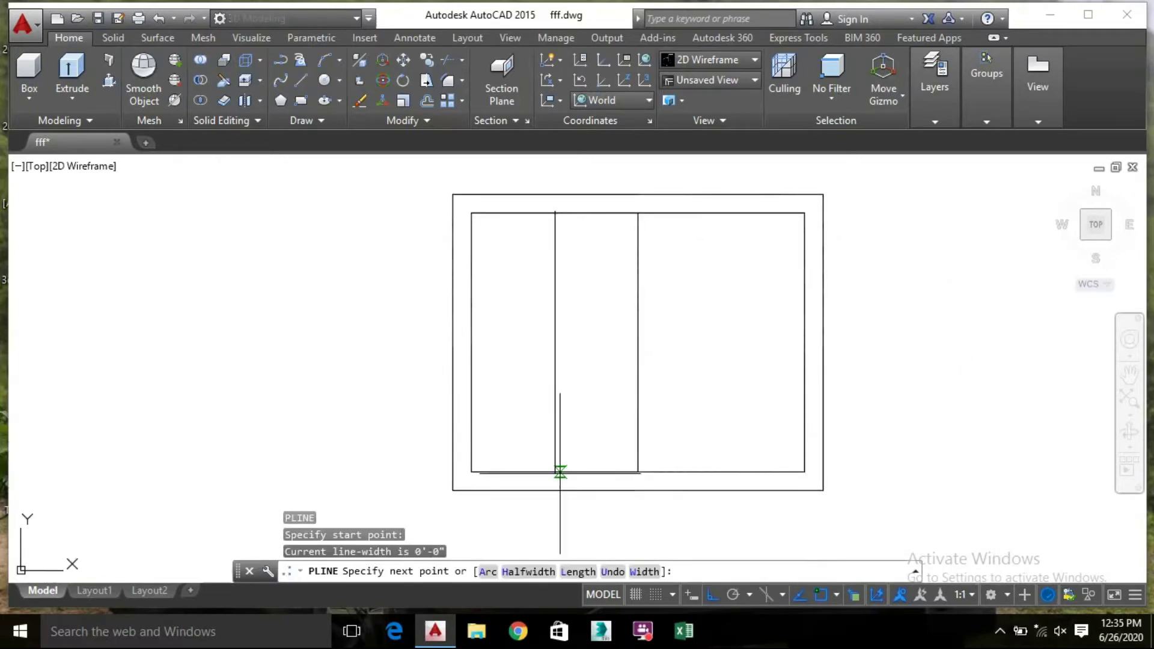
click(555, 472)
key(Escape)
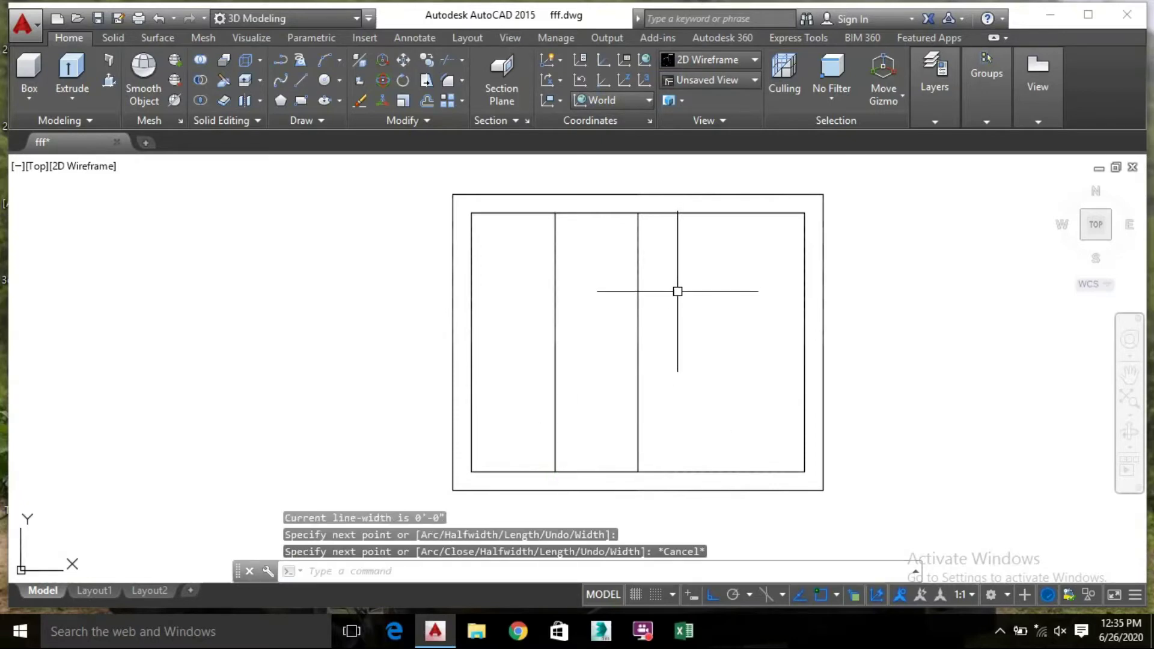
key(Return)
click(727, 214)
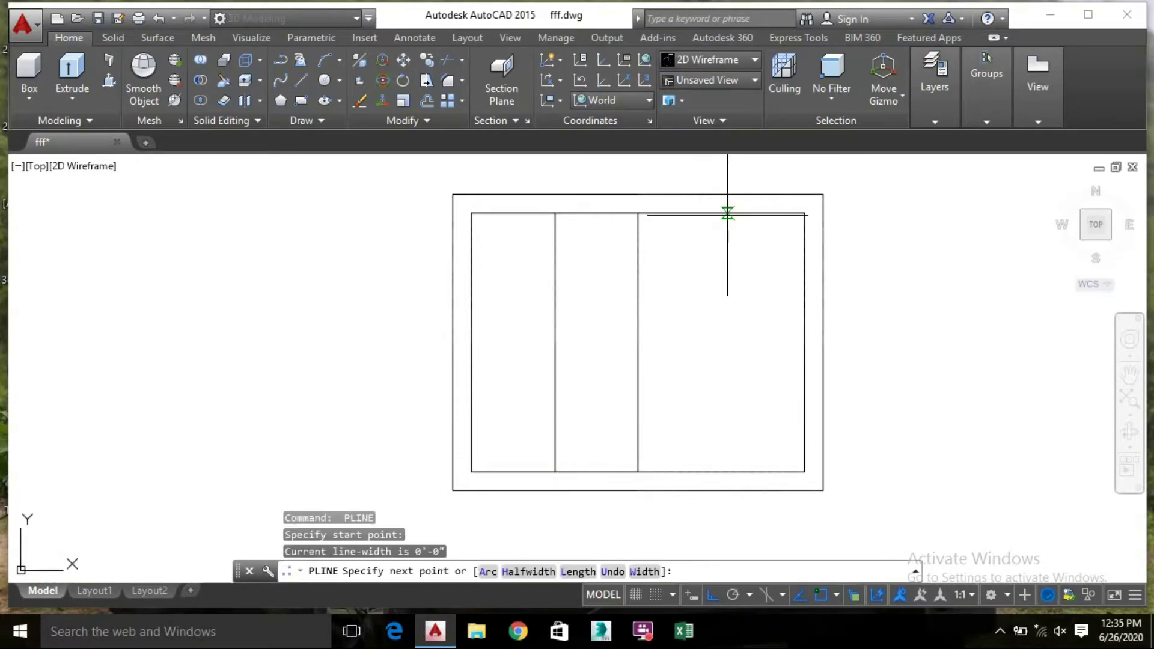
key(ctrl+z)
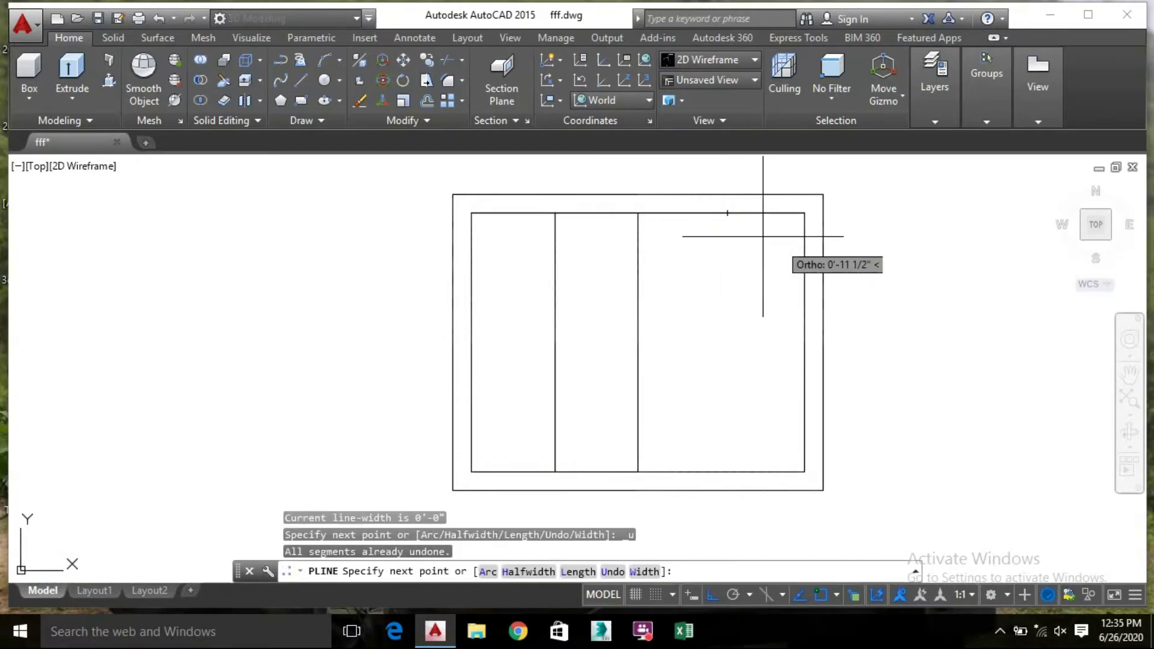
key(Escape)
Draw a vertical polyline near the middle of the right half, from the inner rectangle's upper edge to its lower edge
key(Return)
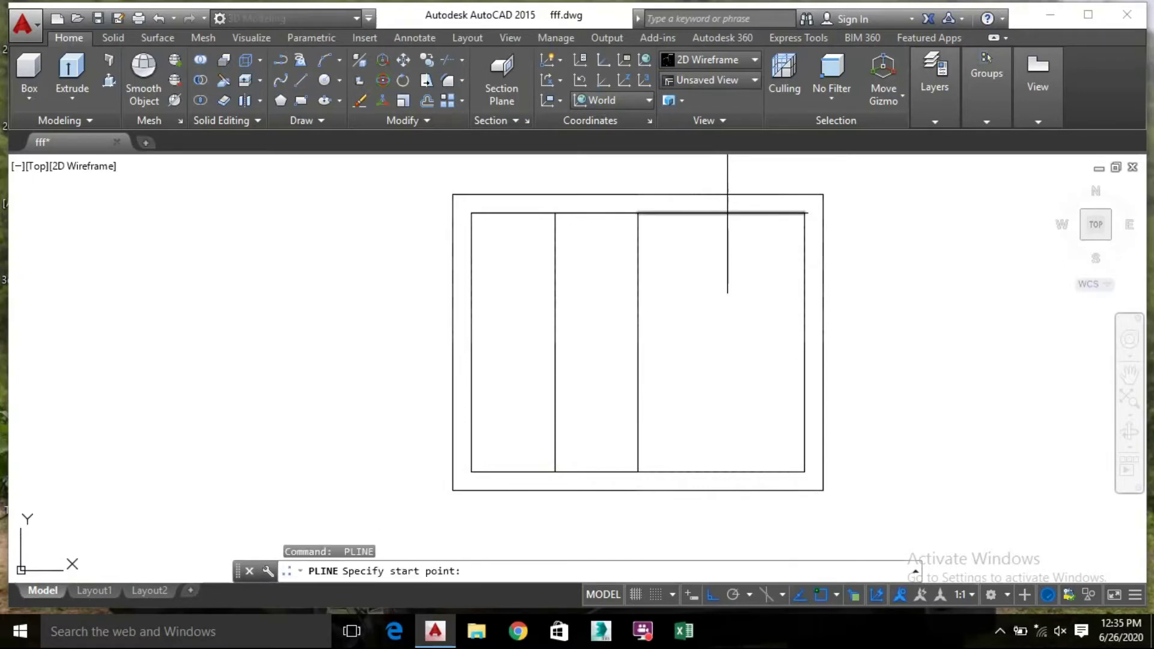
click(727, 214)
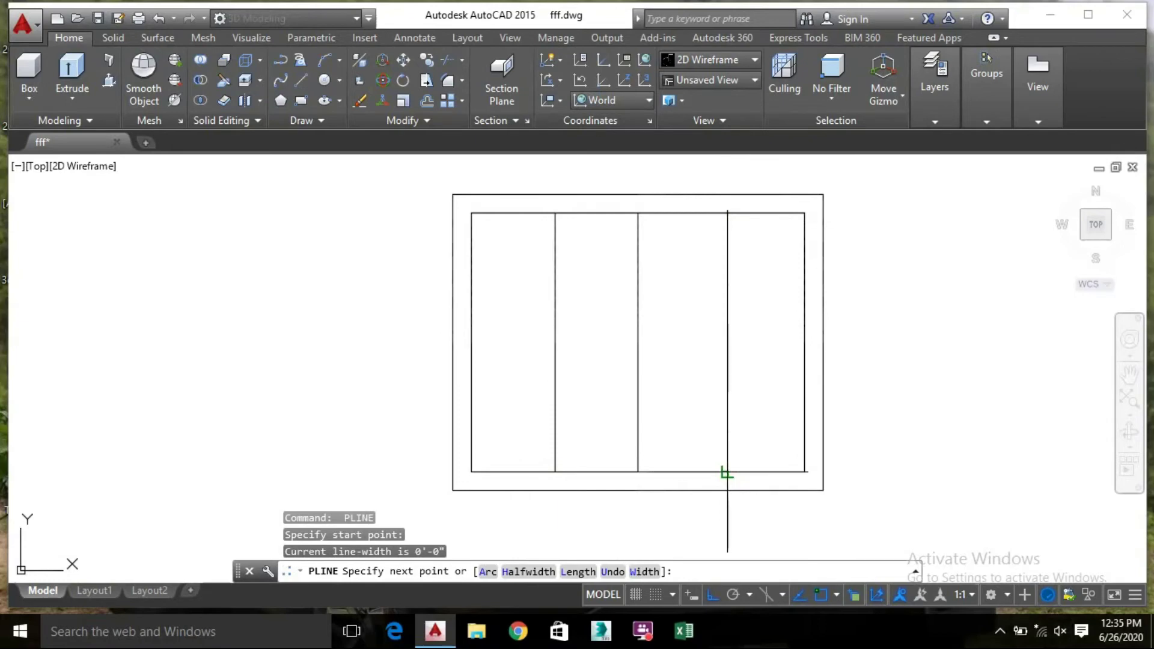
click(727, 473)
key(Escape)
Offset each of the three vertical divider lines 1" to the left
scroll(842, 381, down, 2)
middle_drag(933, 385, 962, 388)
text(o)
key(Return)
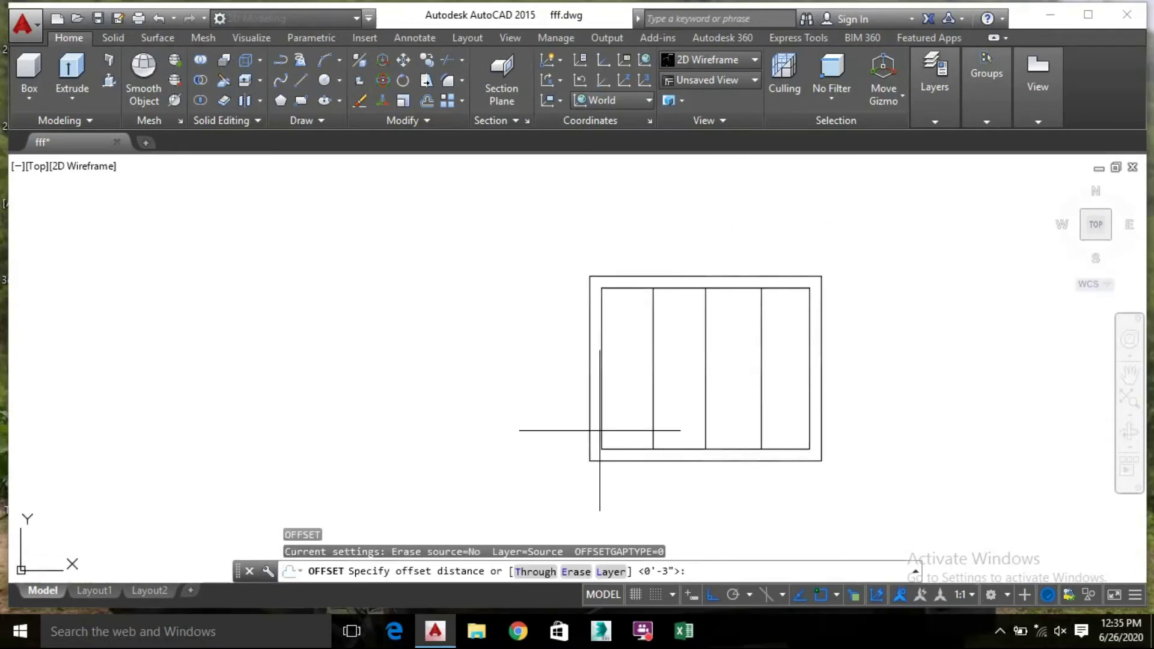
scroll(637, 368, up, 4)
click(626, 362)
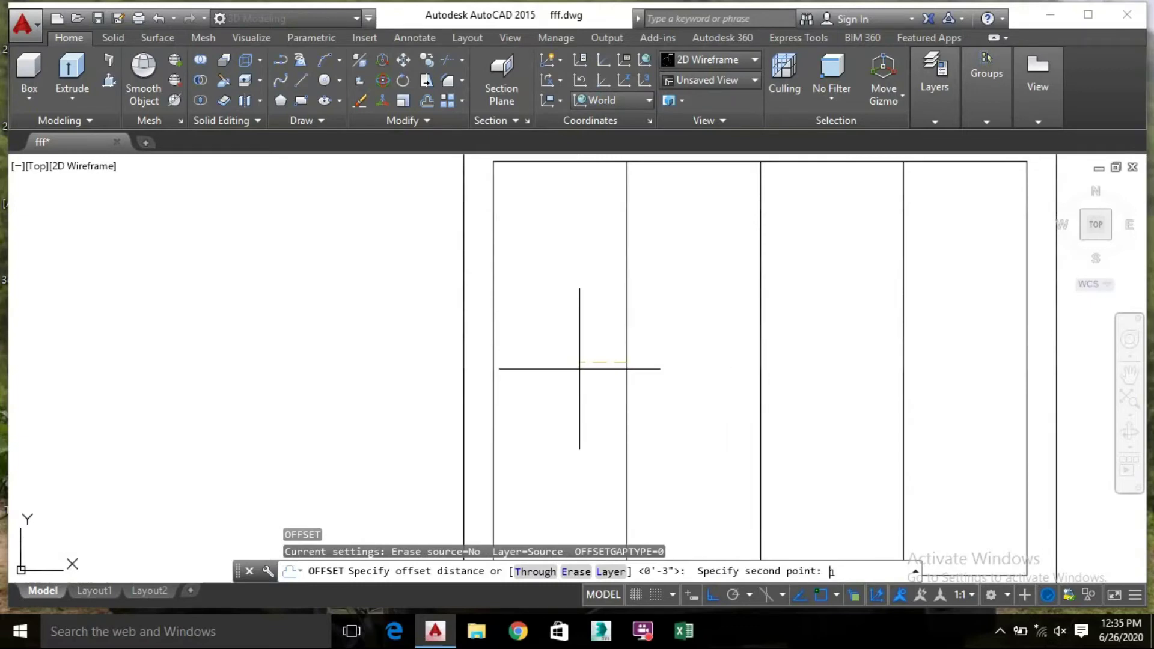
key(Return)
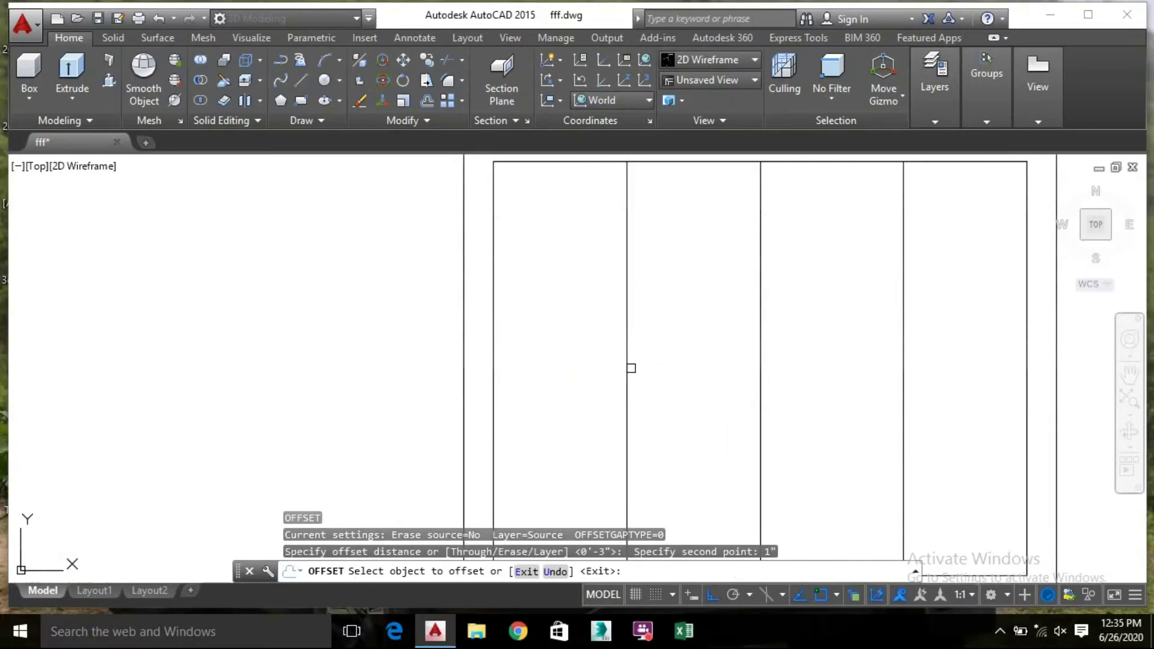
click(626, 367)
click(595, 360)
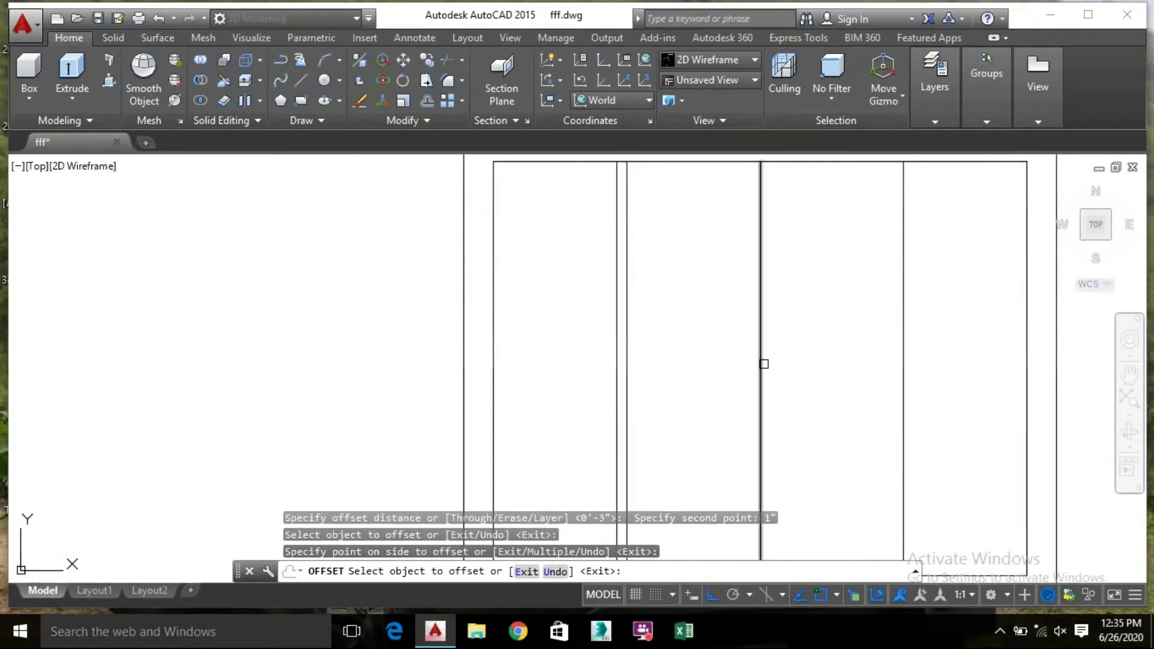
click(763, 363)
click(730, 364)
click(904, 351)
click(874, 353)
scroll(911, 376, down, 5)
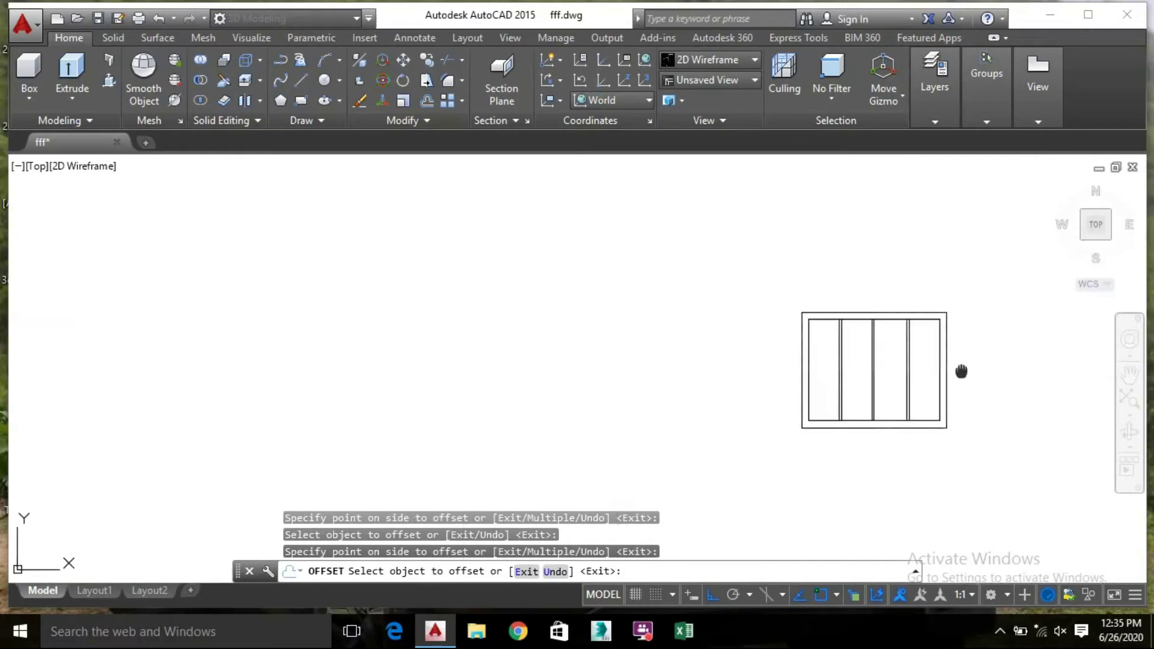
scroll(835, 372, up, 2)
key(Escape)
Trim away the inner frame's upper edge between the paired lines of the first and middle dividers
text(tr)
key(Return)
key(Return)
click(746, 249)
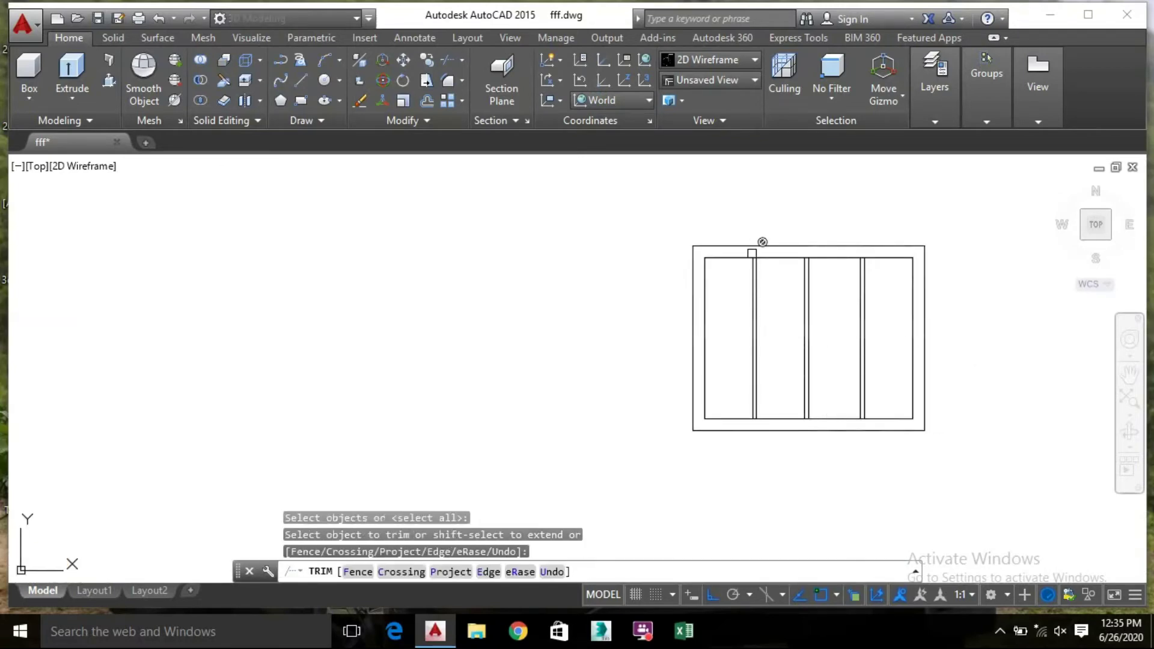
scroll(749, 252, up, 3)
scroll(759, 263, up, 3)
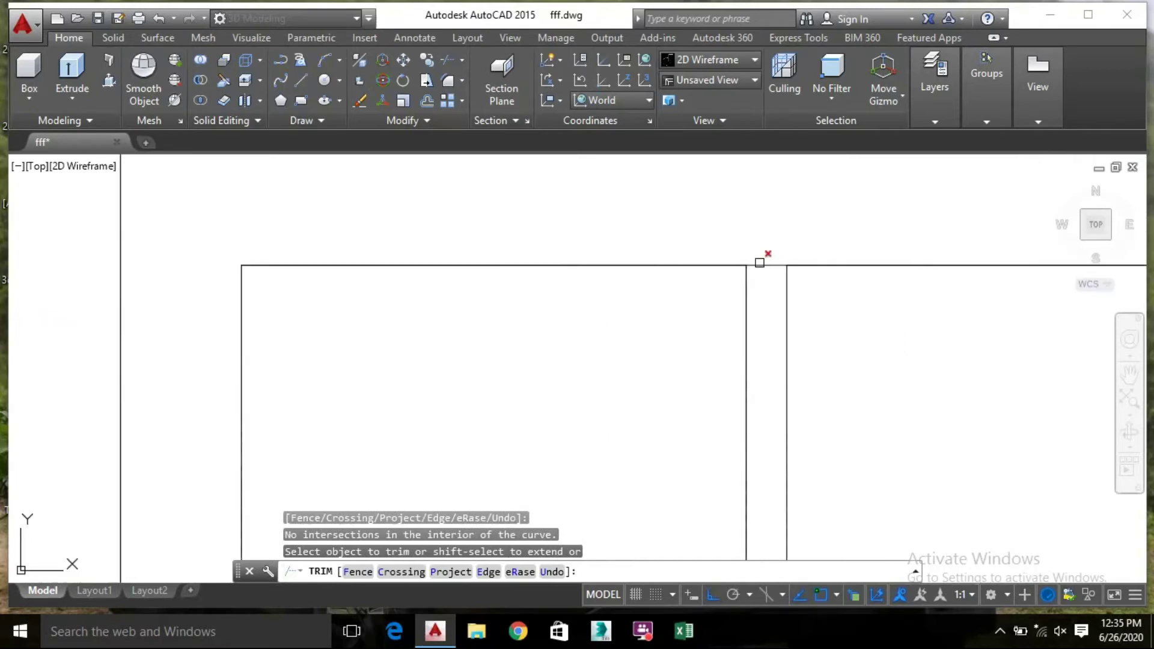
scroll(820, 284, down, 2)
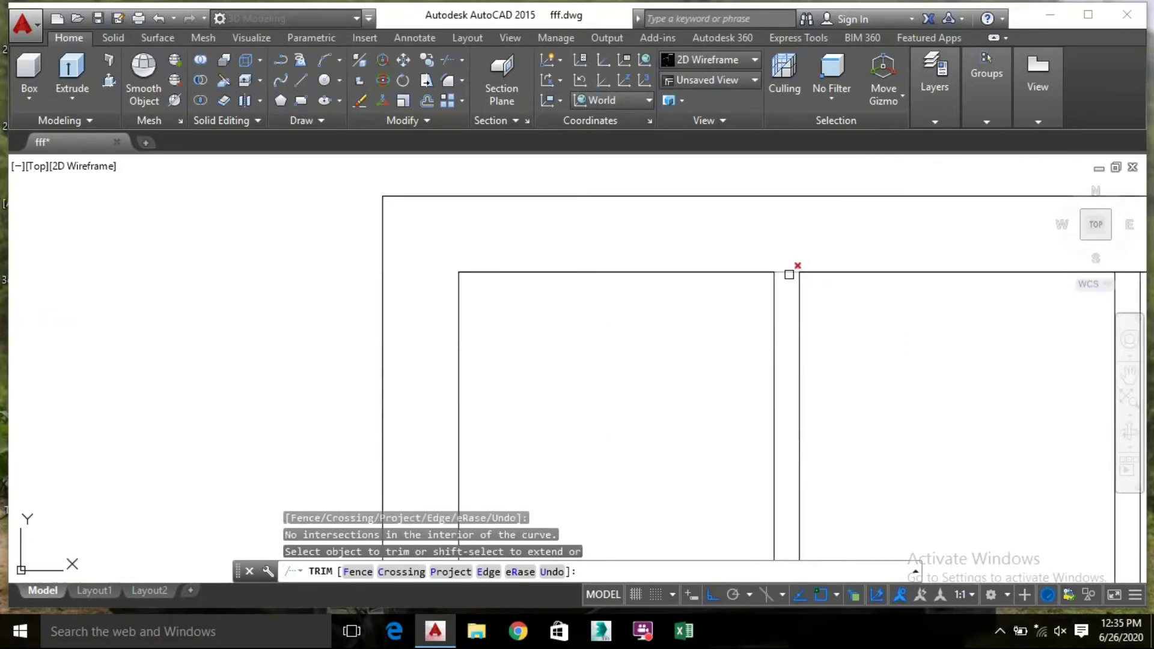
click(787, 274)
click(787, 273)
scroll(819, 309, down, 4)
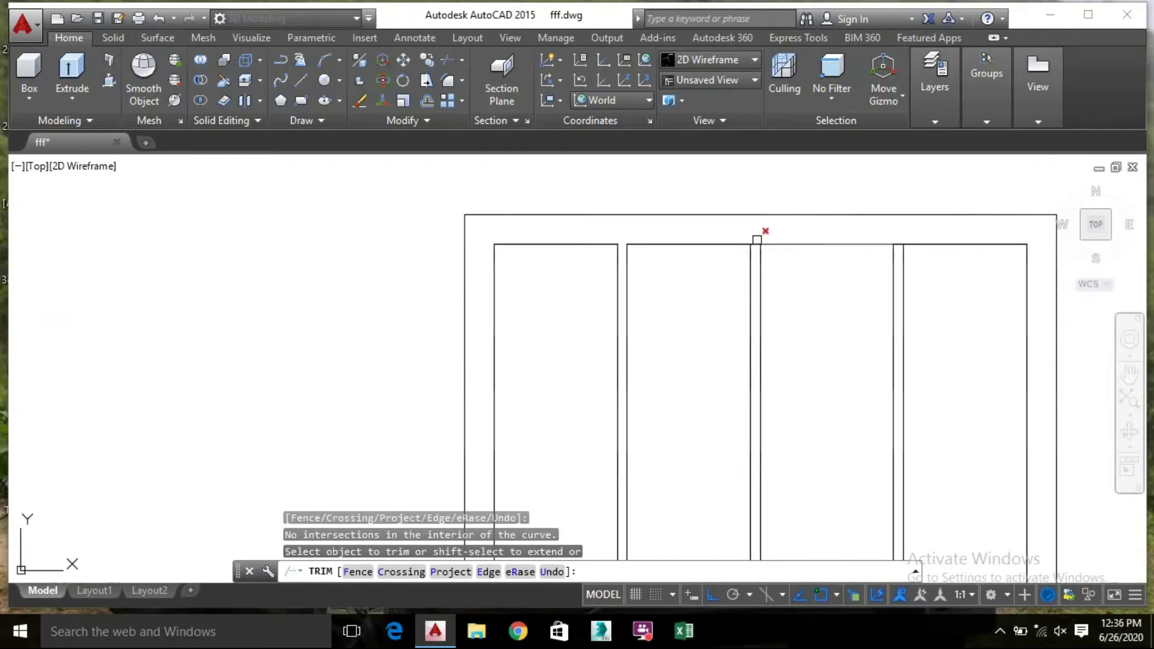
scroll(757, 239, up, 4)
click(782, 246)
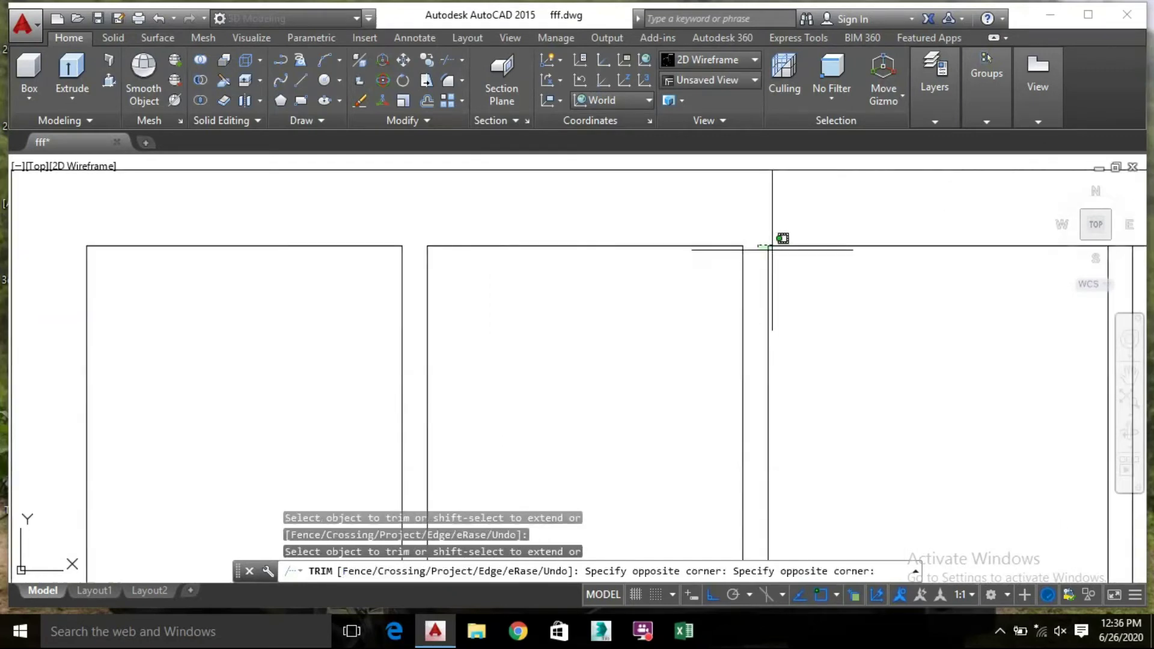
click(759, 259)
key(Escape)
scroll(651, 240, down, 4)
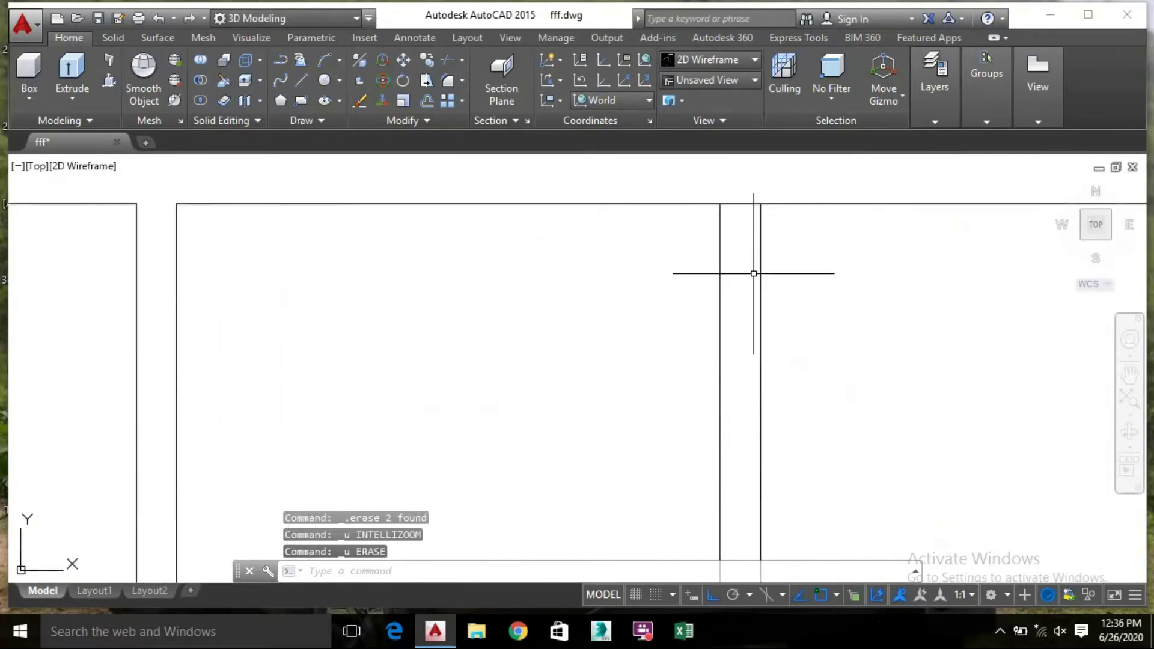
Trim away the inner frame's upper edge between the paired lines of the third divider
text(tr)
key(Return)
key(Return)
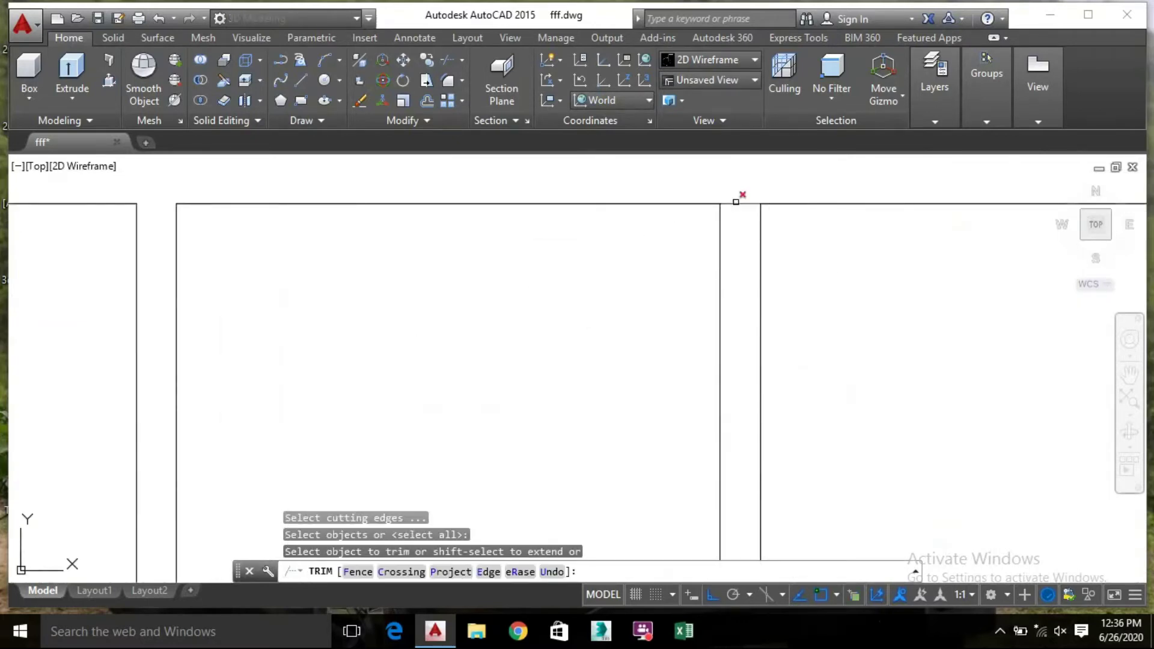
click(737, 204)
click(737, 204)
Trim away the inner frame's lower edge between the paired lines of the dividers
scroll(737, 206, down, 5)
middle_drag(641, 270, 642, 319)
scroll(752, 505, up, 5)
click(755, 507)
click(378, 443)
scroll(531, 376, down, 4)
scroll(661, 300, down, 4)
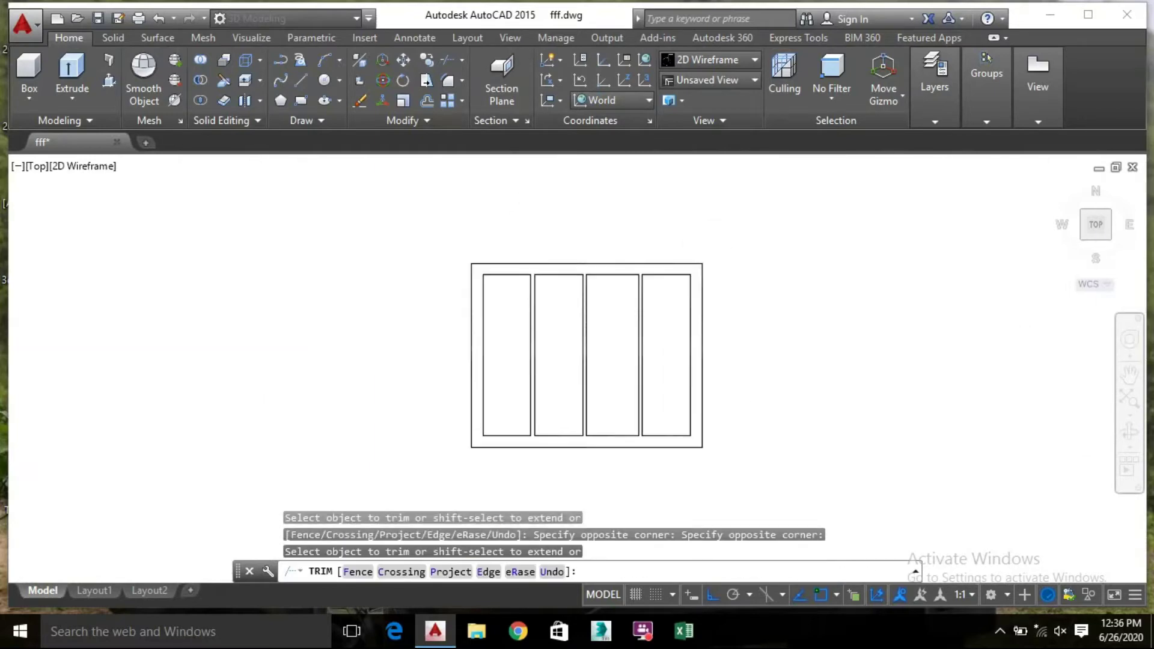
scroll(505, 361, up, 3)
click(487, 366)
key(Escape)
Draw a closed 2' wide by 1' high rectangle with a polyline in the empty area to the right of the divided frame
middle_drag(783, 369, 683, 358)
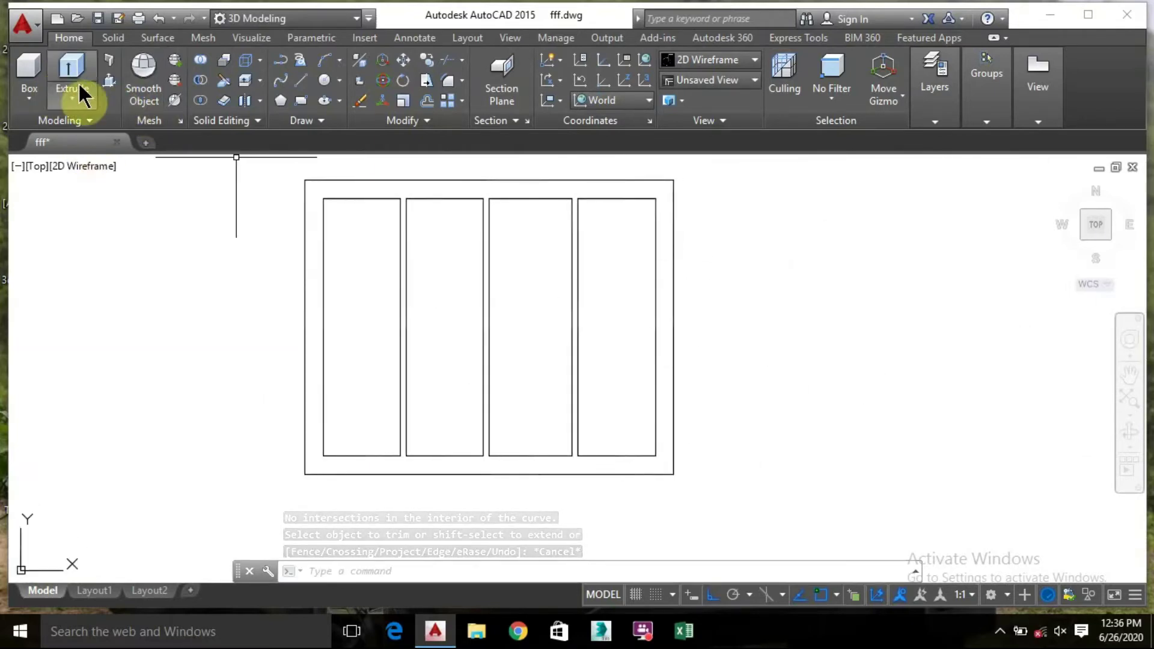
click(287, 57)
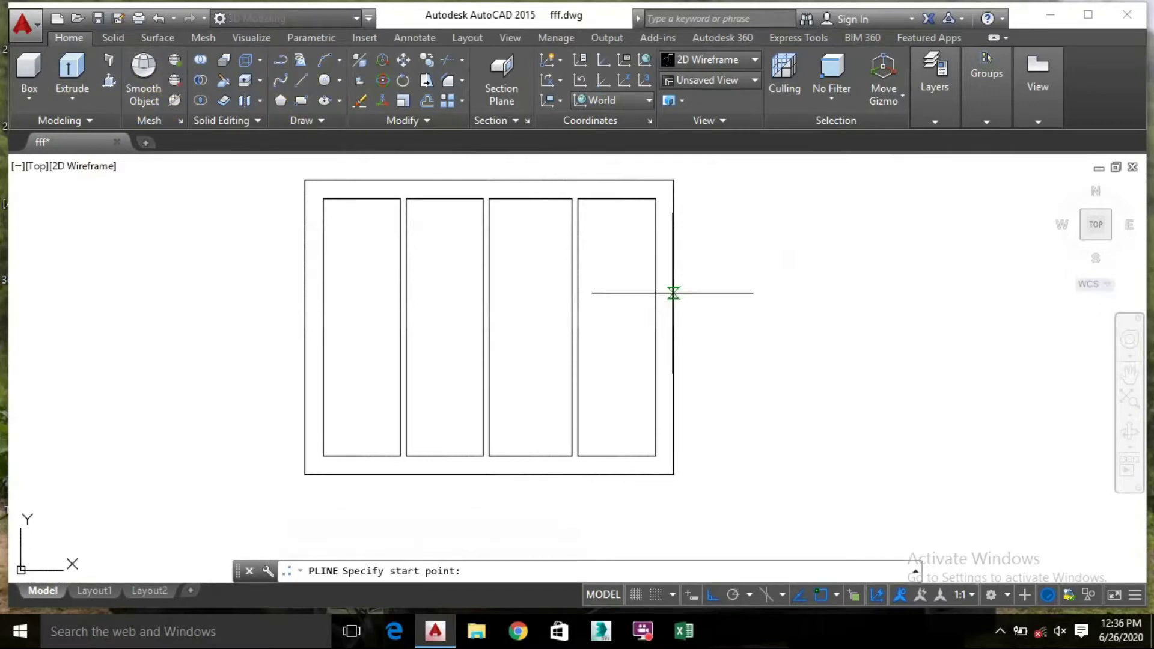
middle_drag(773, 271, 551, 267)
click(614, 270)
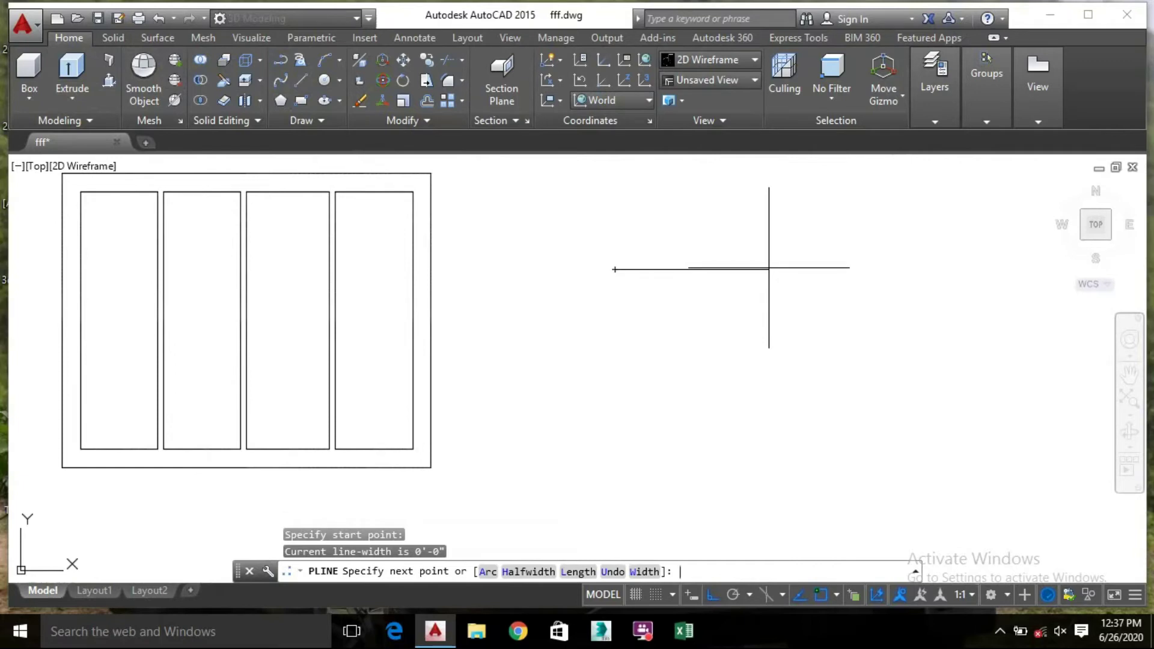
key(Return)
text(1)
key(Return)
text(2)
key(Return)
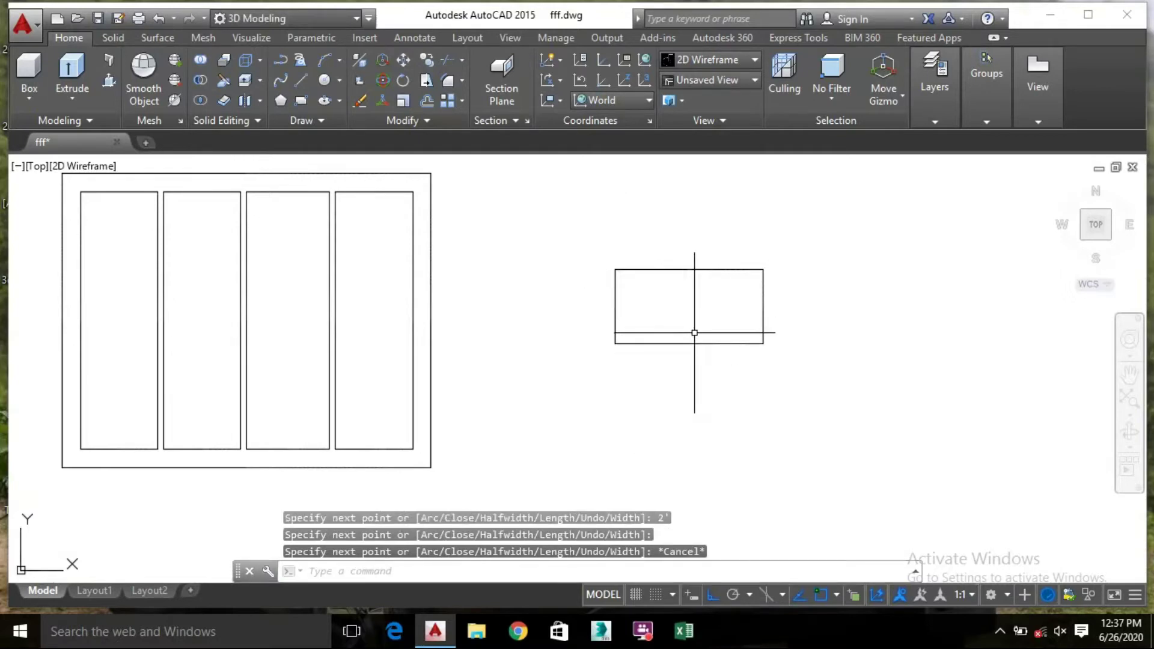
Offset the 2' by 1' rectangle 2" inward to form the ventilator's inner frame
text(o)
key(Return)
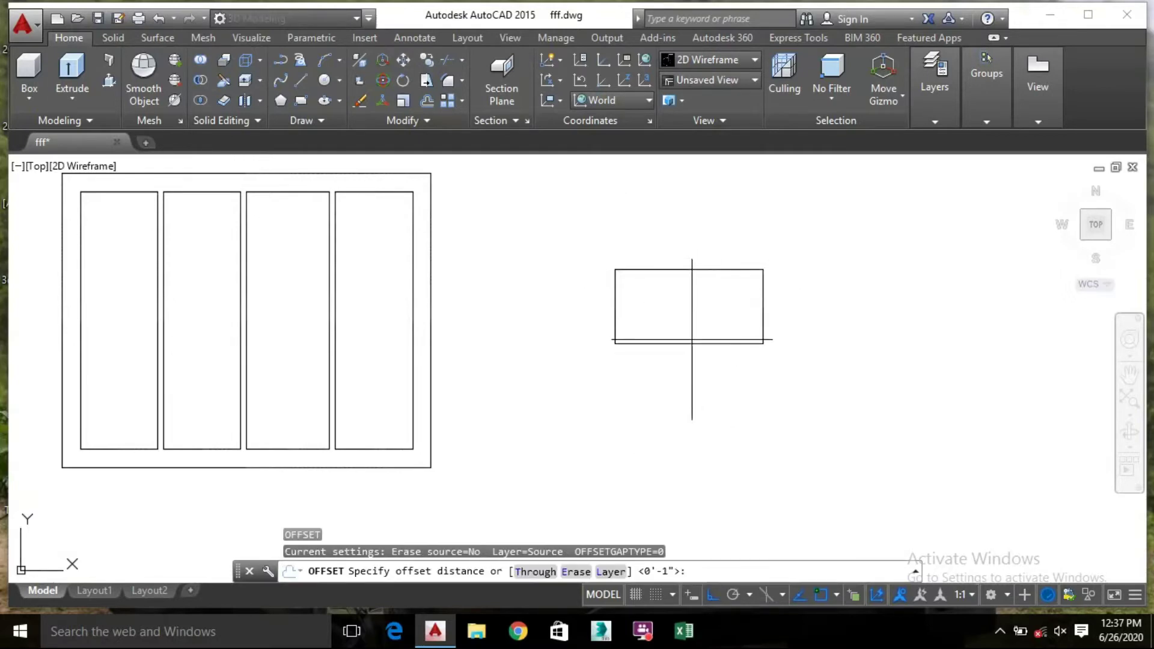
click(690, 343)
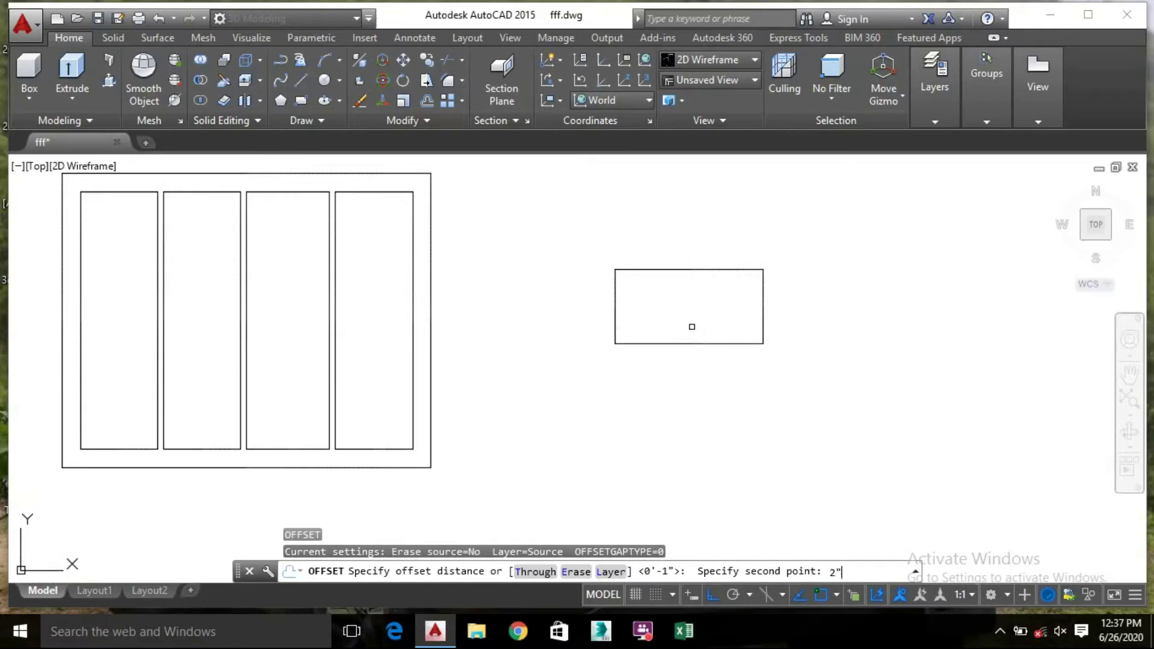
text(2")
key(Return)
click(701, 344)
click(698, 313)
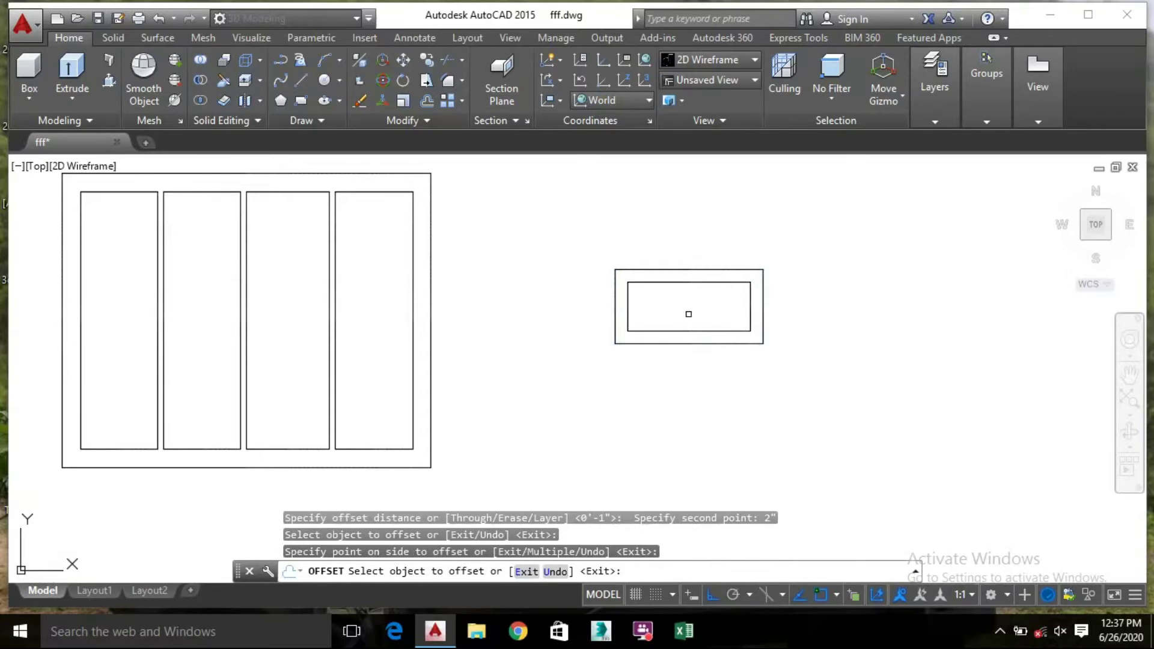
scroll(717, 308, down, 2)
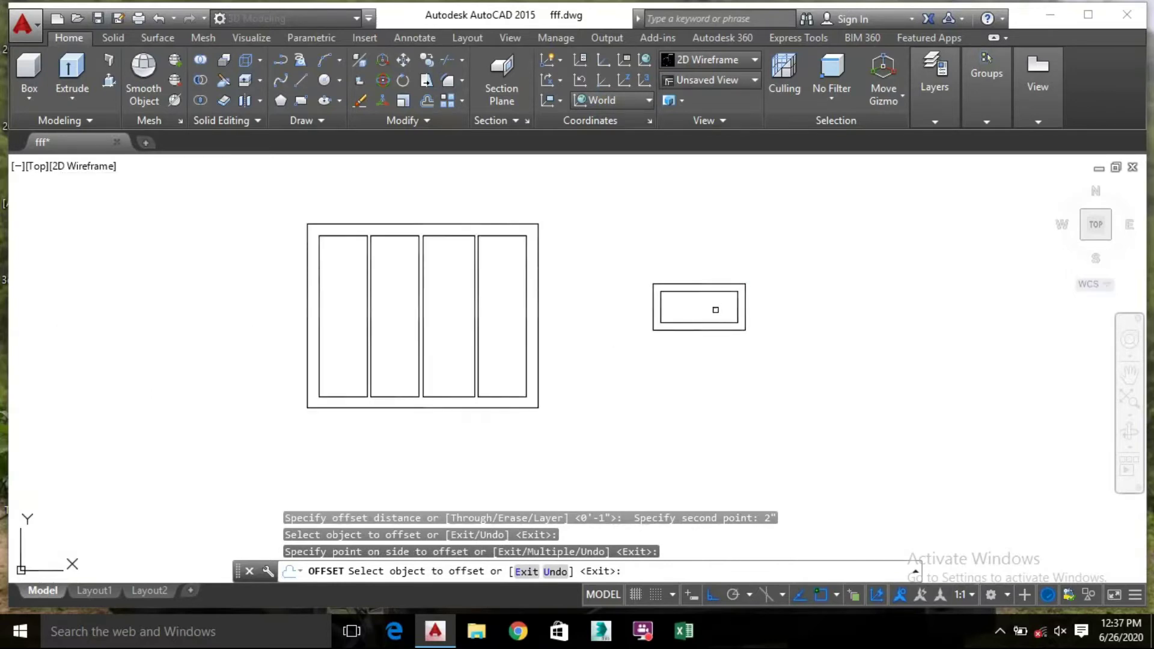
middle_drag(687, 340, 709, 284)
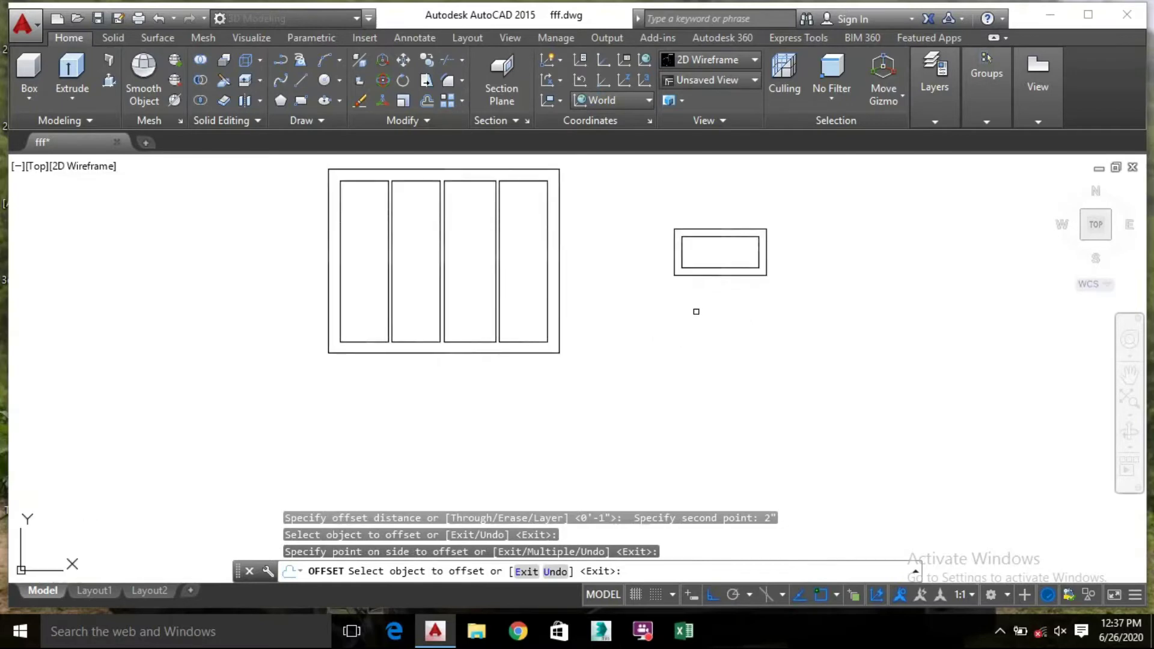
key(Escape)
middle_drag(690, 323, 718, 300)
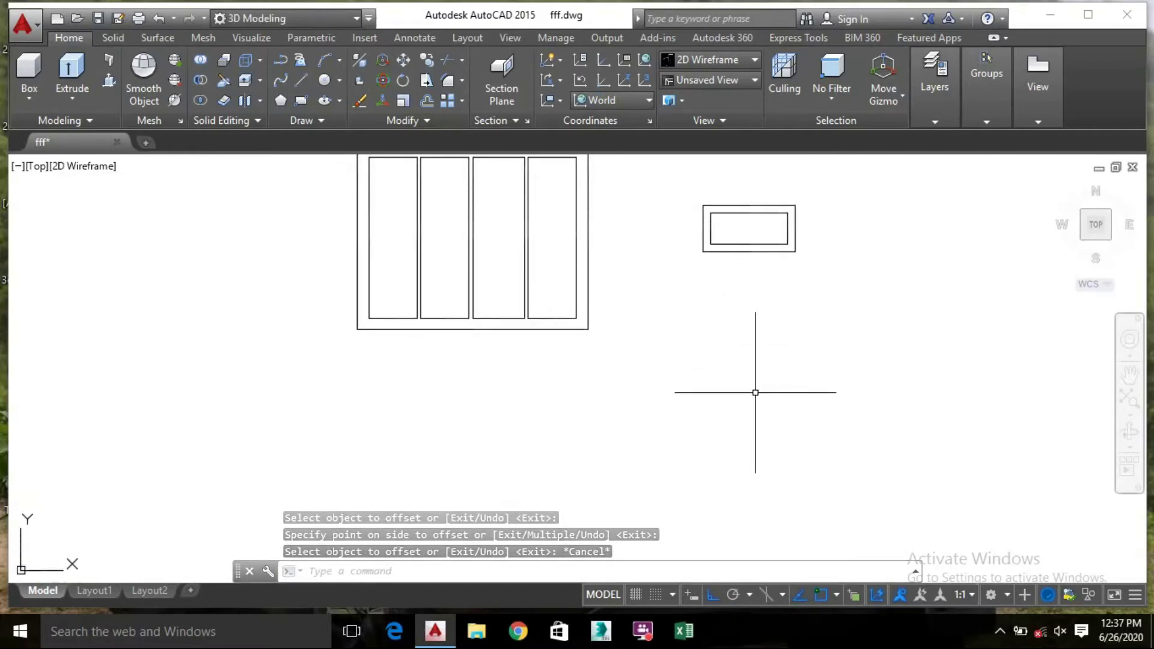
Draw a closed 4' by 4' square with a polyline in the empty area below the ventilator frame
middle_drag(669, 407, 617, 399)
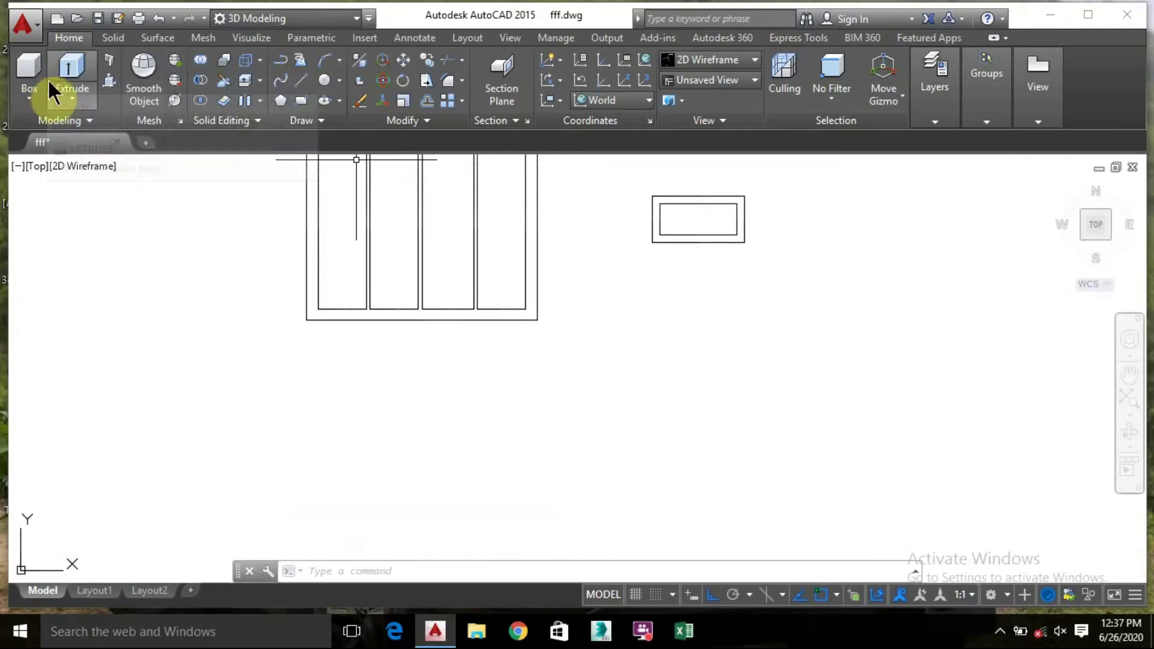
click(279, 54)
click(631, 324)
text(4')
key(Return)
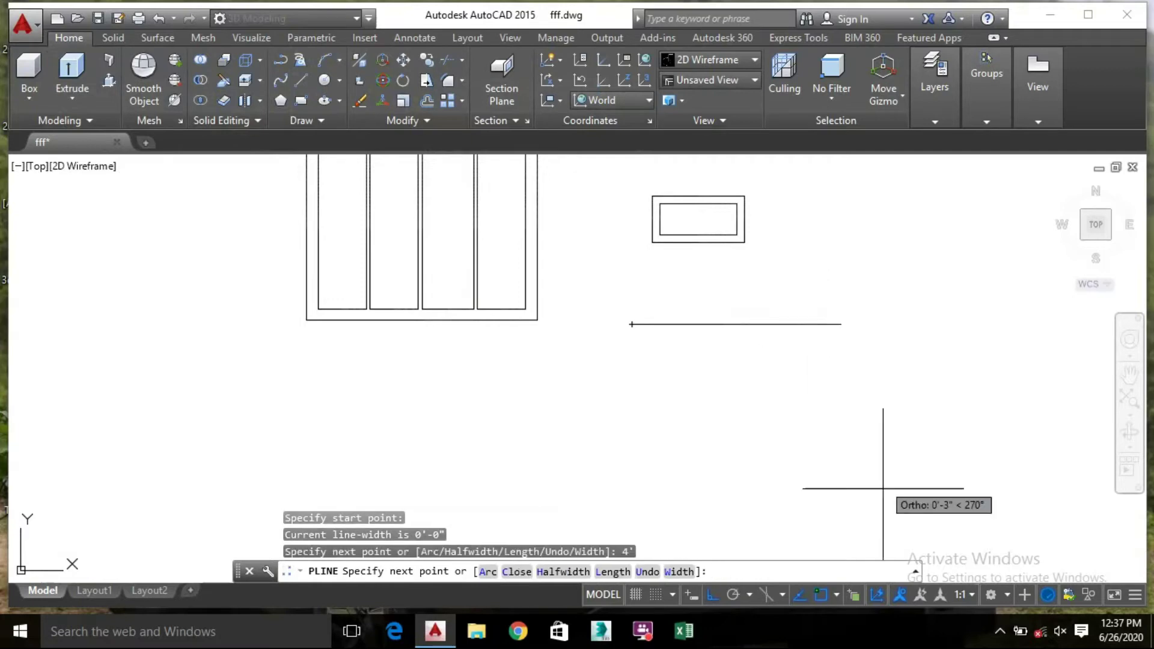
text(4')
key(Return)
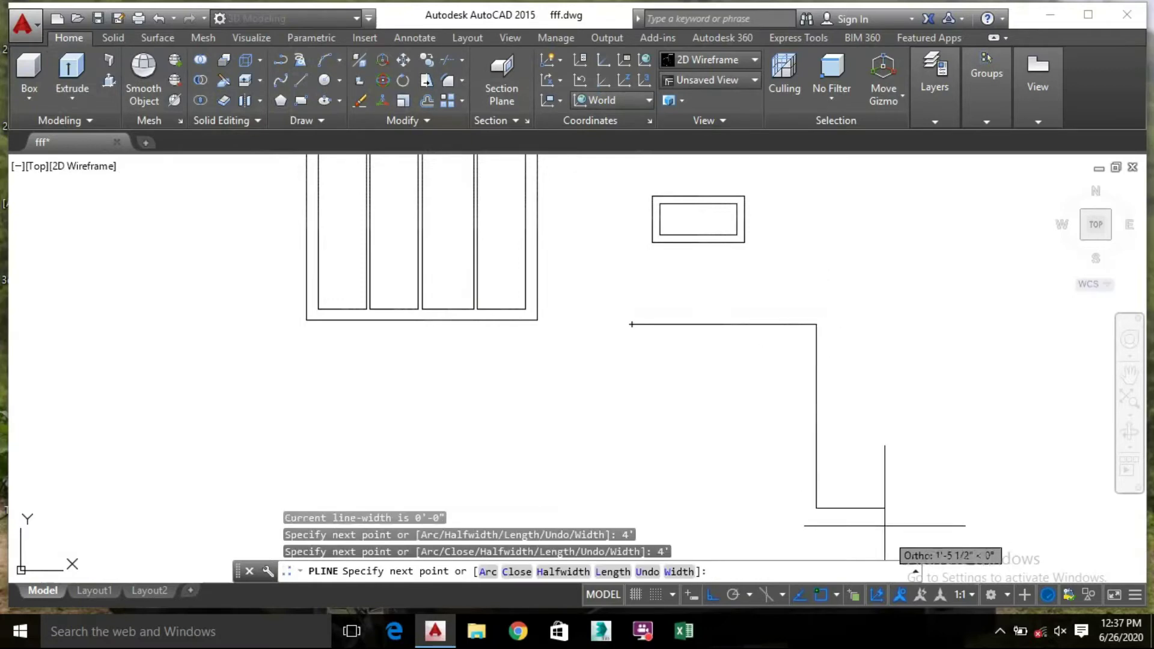
text(4')
key(Return)
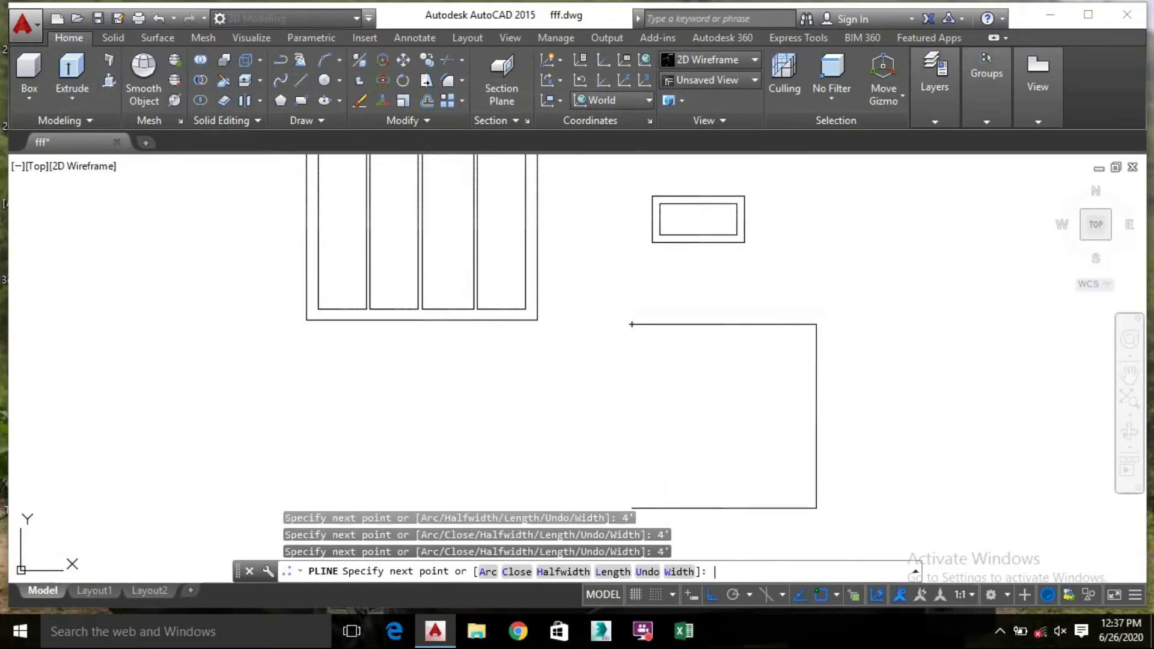
text(4')
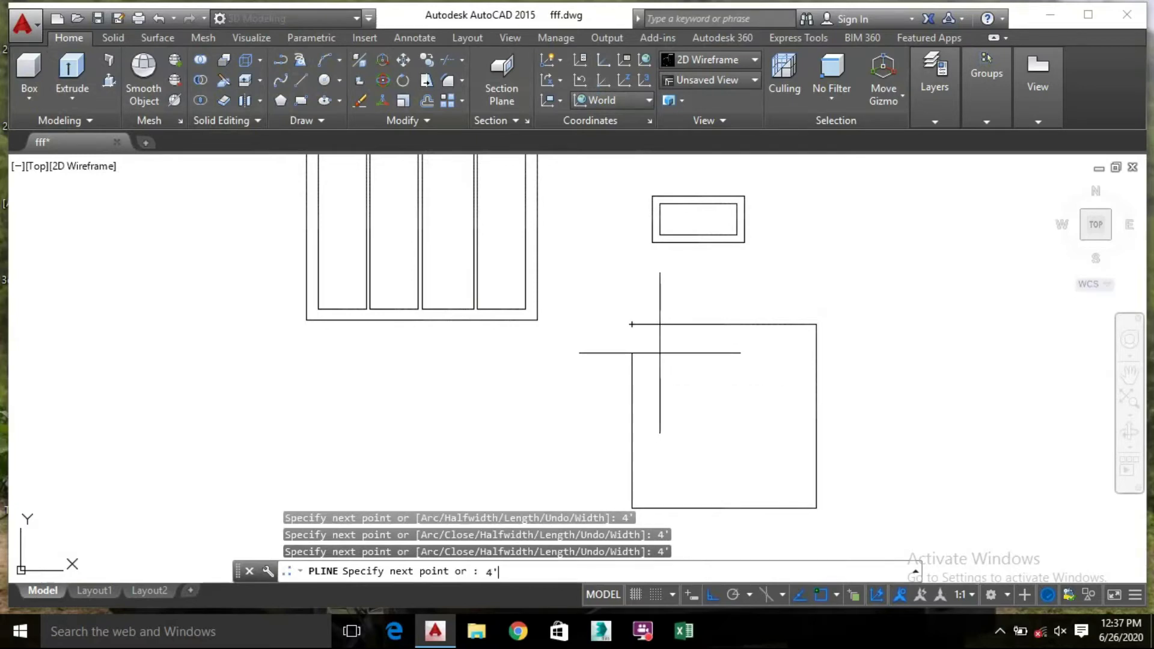
key(Return)
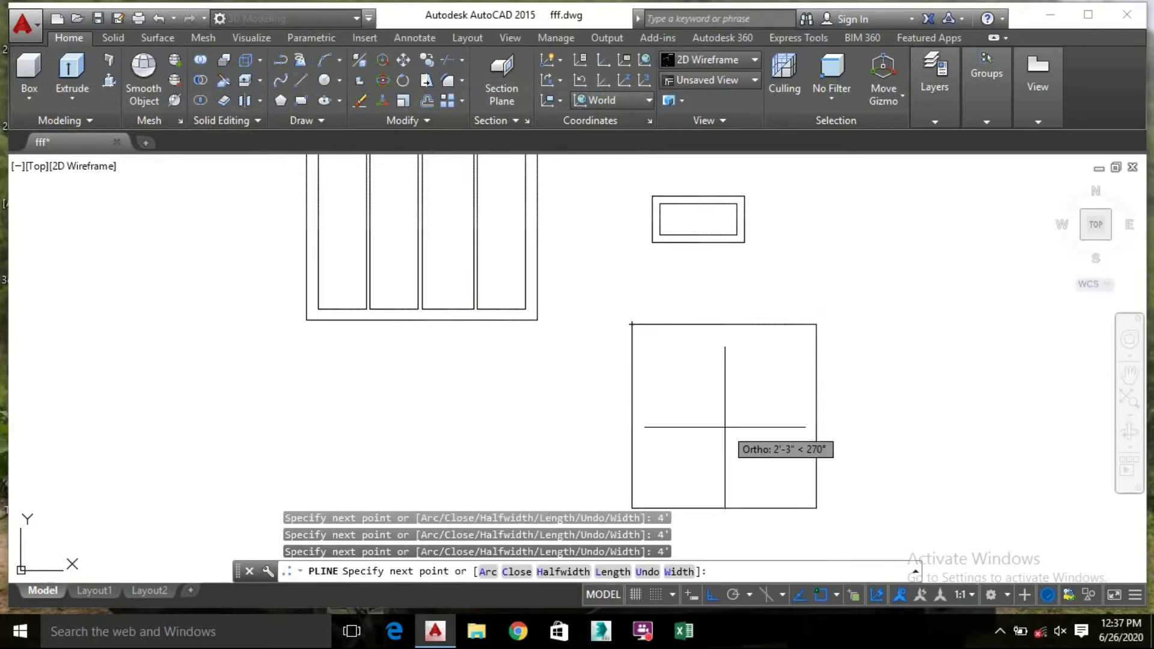
key(Escape)
Offset the 4' square 3" inward to form its inner frame
text(o)
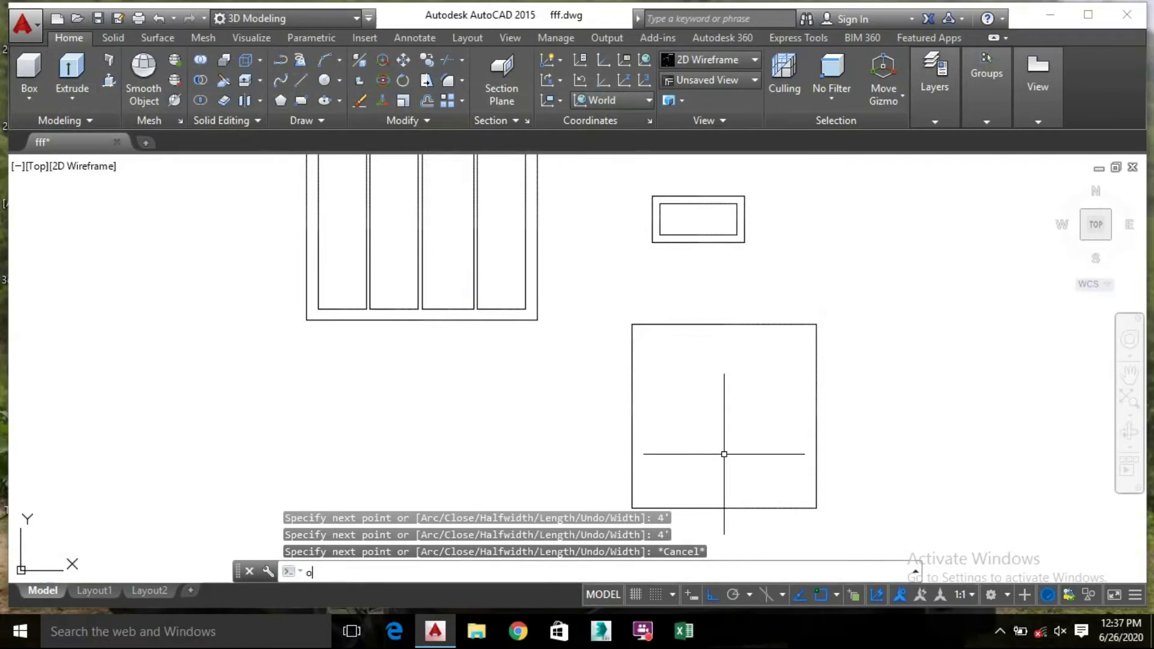
key(Return)
click(724, 509)
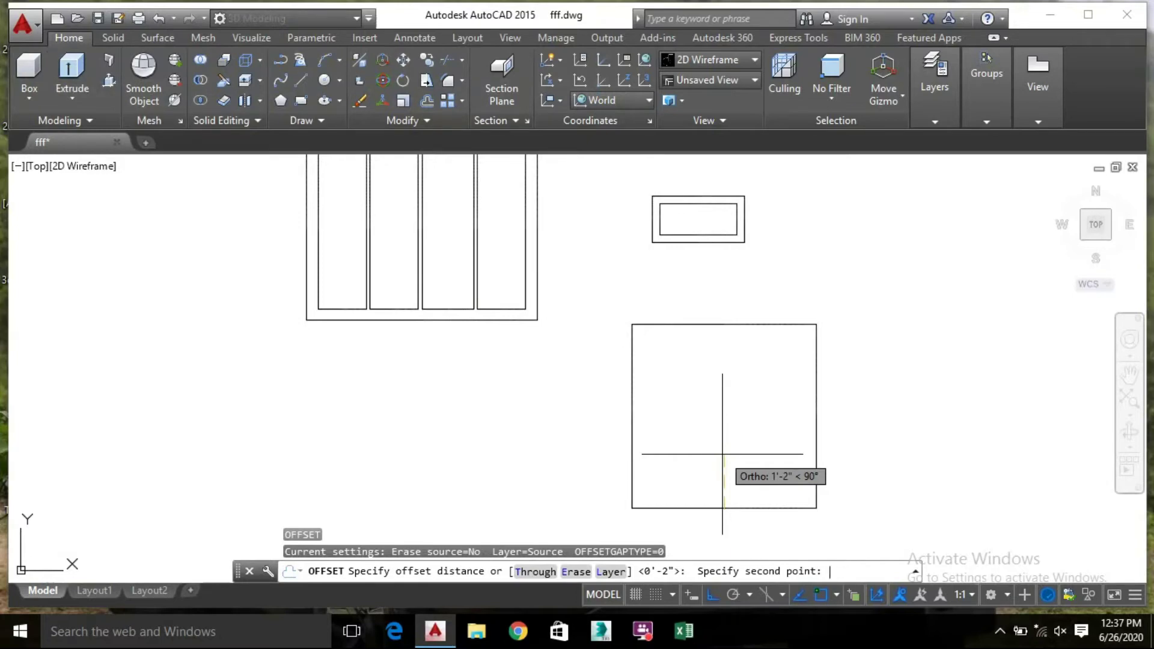
text(3")
key(Return)
click(727, 505)
click(731, 417)
key(Escape)
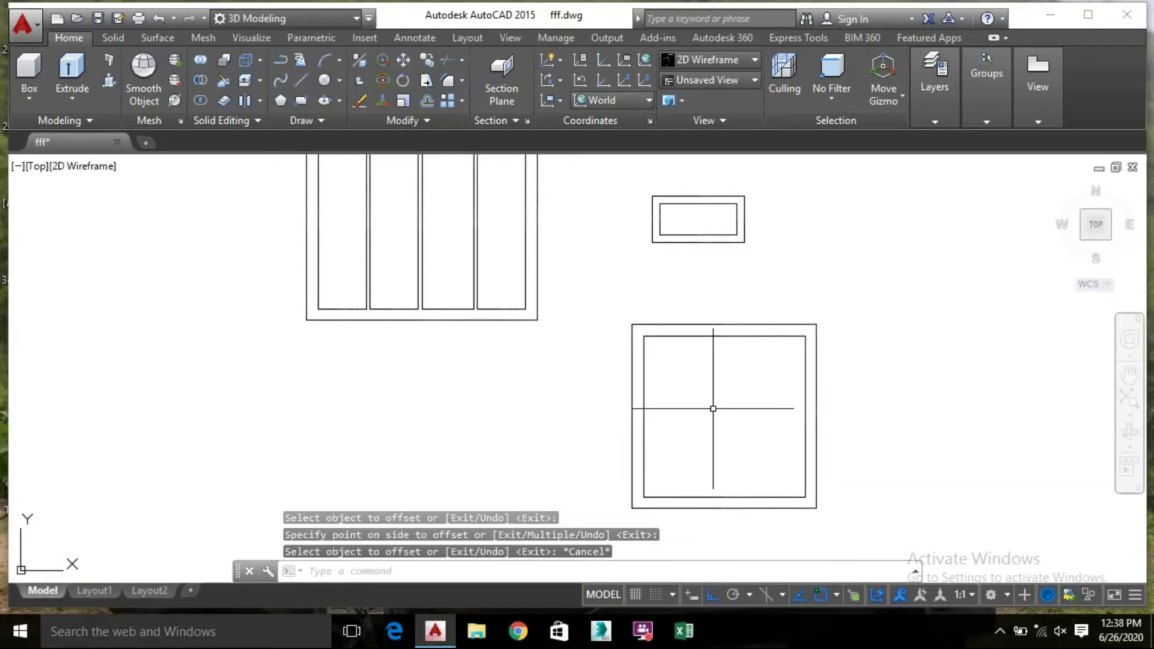
Draw a vertical line from the midpoint of the square's inner upper edge to the midpoint of its inner lower edge
text(l)
key(Return)
click(724, 335)
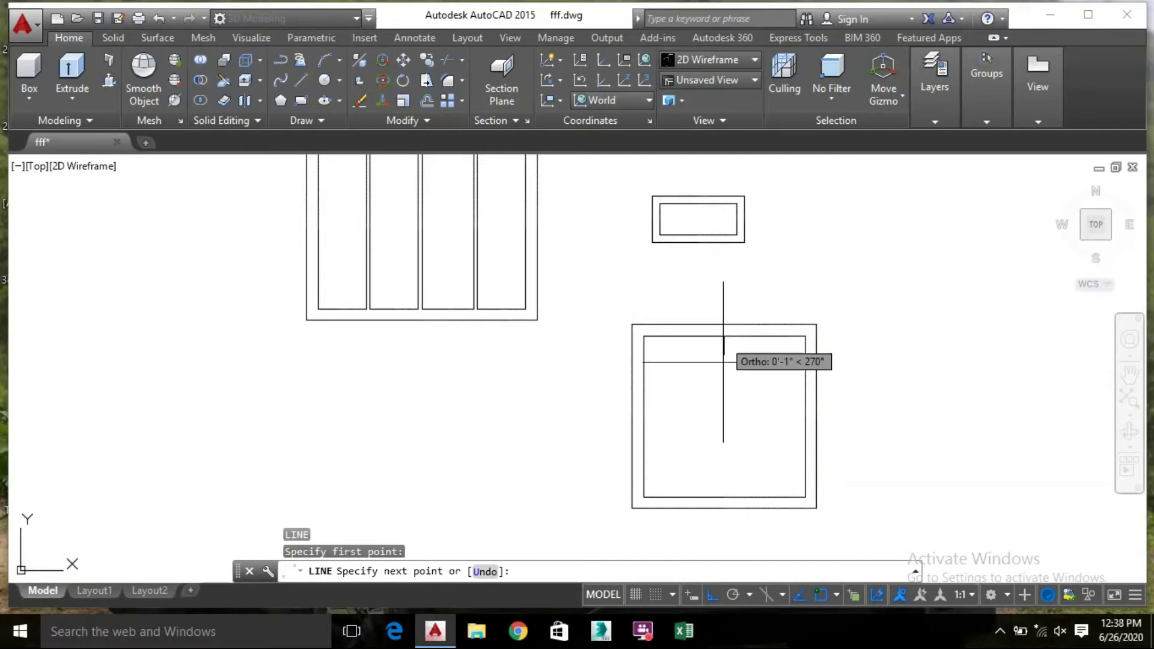
click(723, 497)
key(Escape)
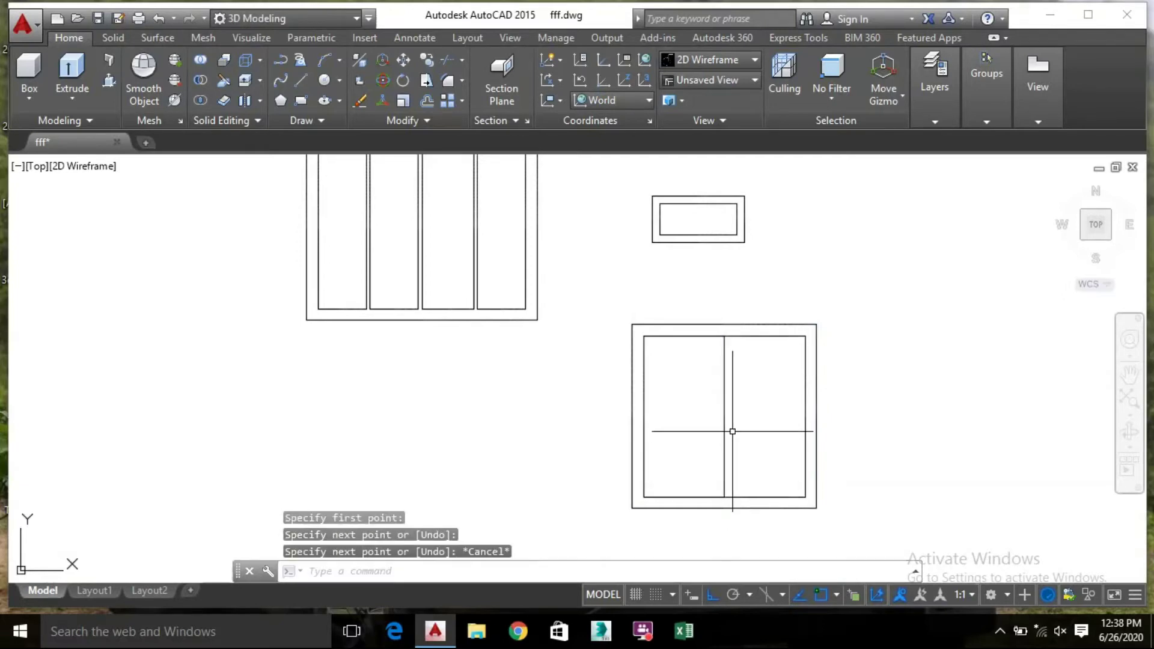
Offset the square window's vertical centre line 0.5" to both sides
scroll(723, 410, up, 2)
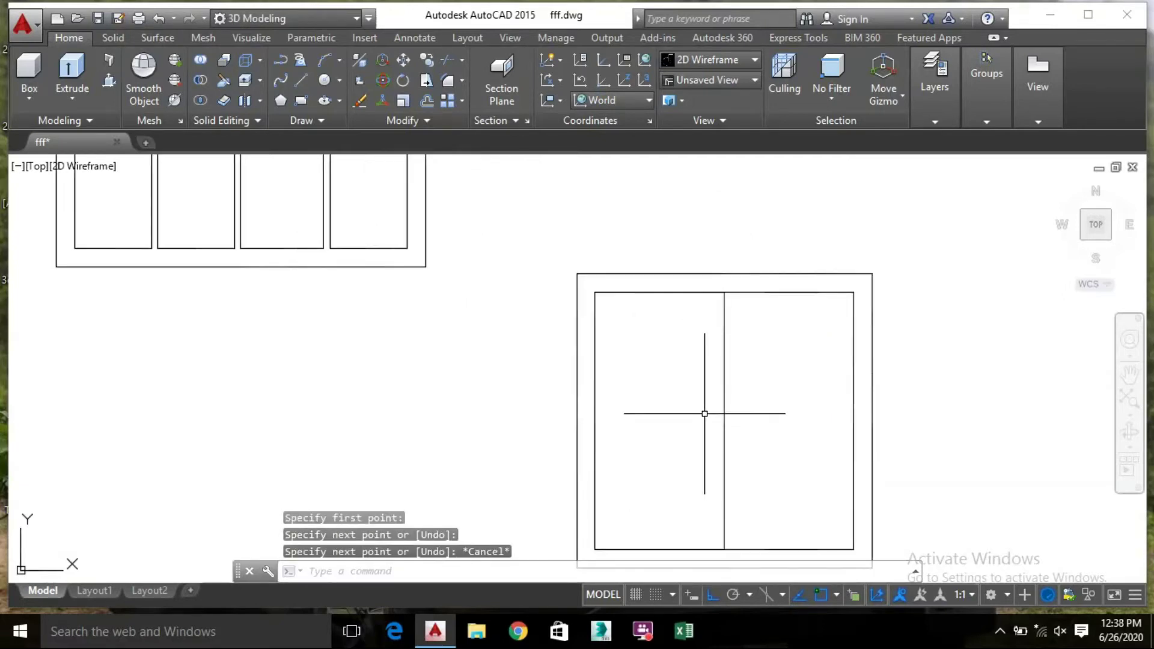
text(o)
key(Return)
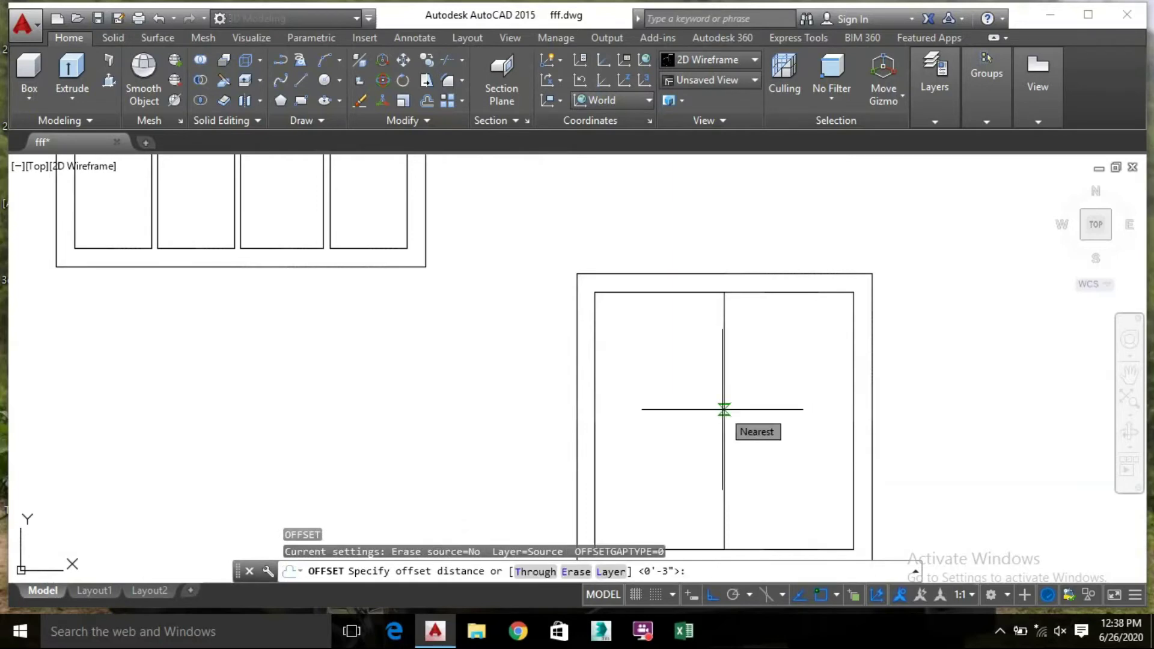
scroll(723, 411, up, 4)
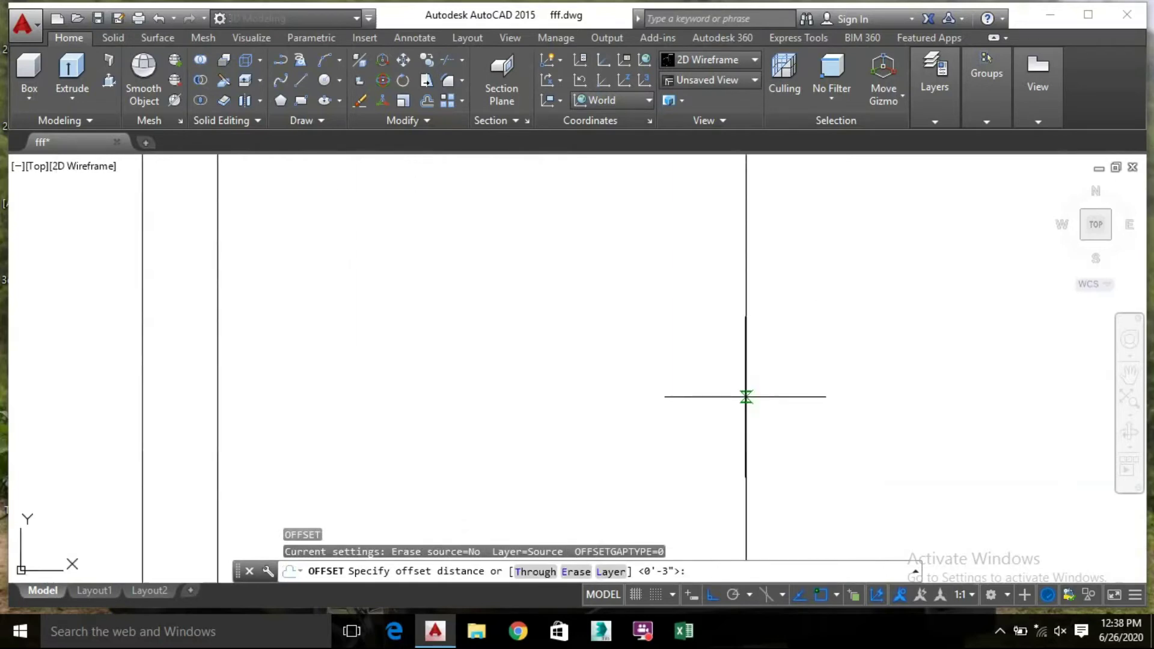
click(746, 397)
text(0.5)
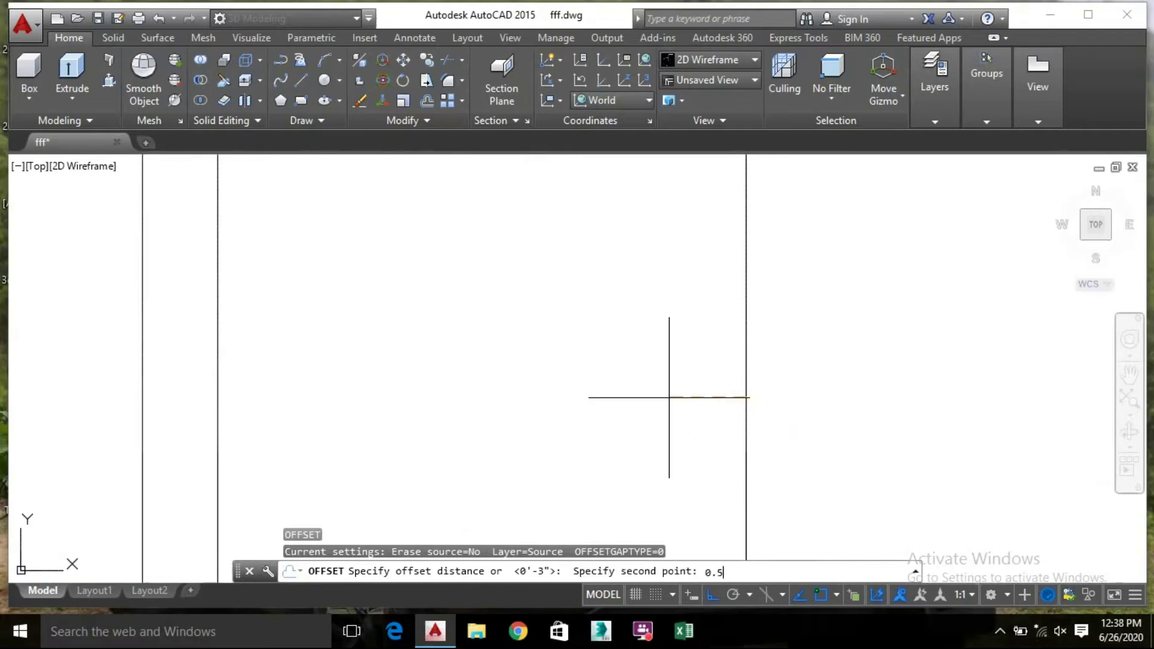
key(Return)
click(745, 388)
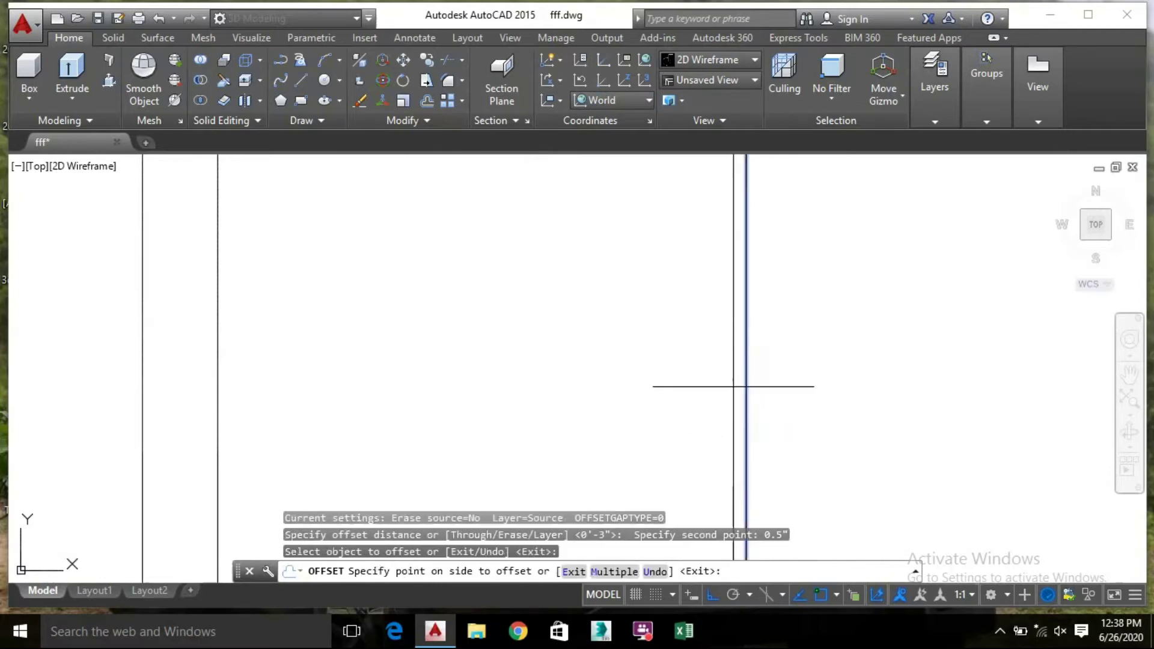
click(691, 388)
click(747, 376)
click(799, 390)
key(Escape)
Delete the original centre line between the two offset lines of the square window
scroll(765, 399, down, 2)
click(754, 395)
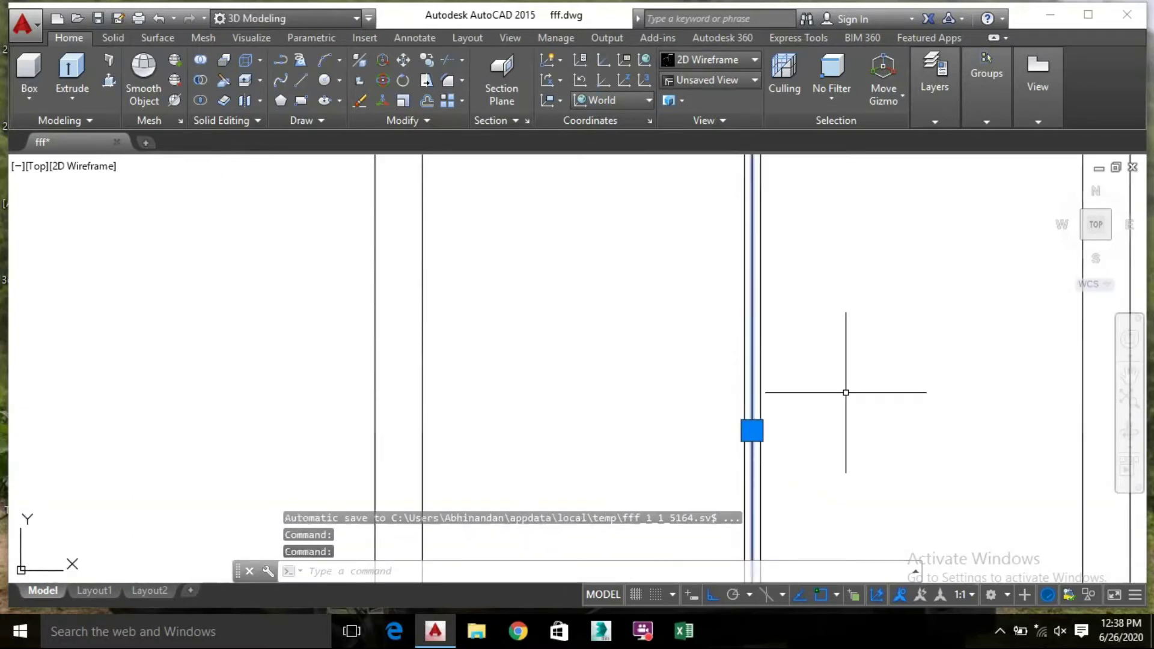
key(Delete)
Trim away the square window's inner upper edge between the two divider lines
scroll(835, 389, down, 4)
middle_drag(829, 386, 798, 369)
text(tr)
key(Return)
key(Return)
scroll(781, 277, up, 4)
scroll(794, 300, up, 4)
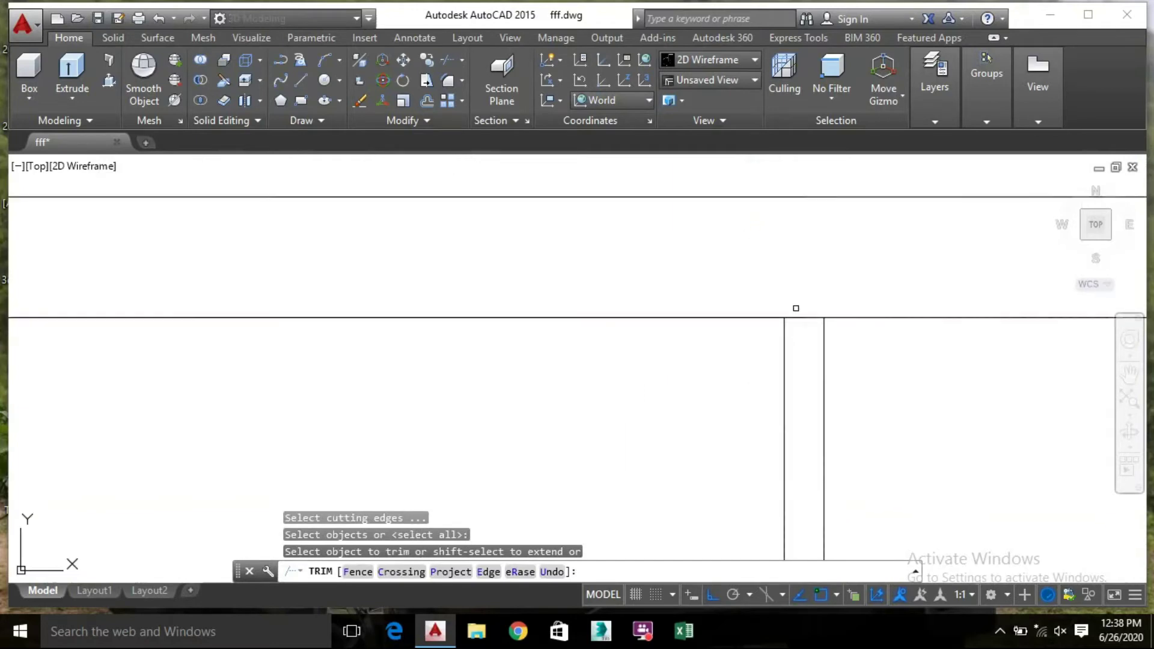
click(804, 318)
Trim away the square window's inner lower edge between the two divider lines
scroll(815, 353, down, 6)
middle_drag(850, 502, 816, 371)
middle_drag(796, 492, 757, 304)
middle_drag(757, 349, 769, 309)
click(769, 308)
scroll(781, 354, up, 5)
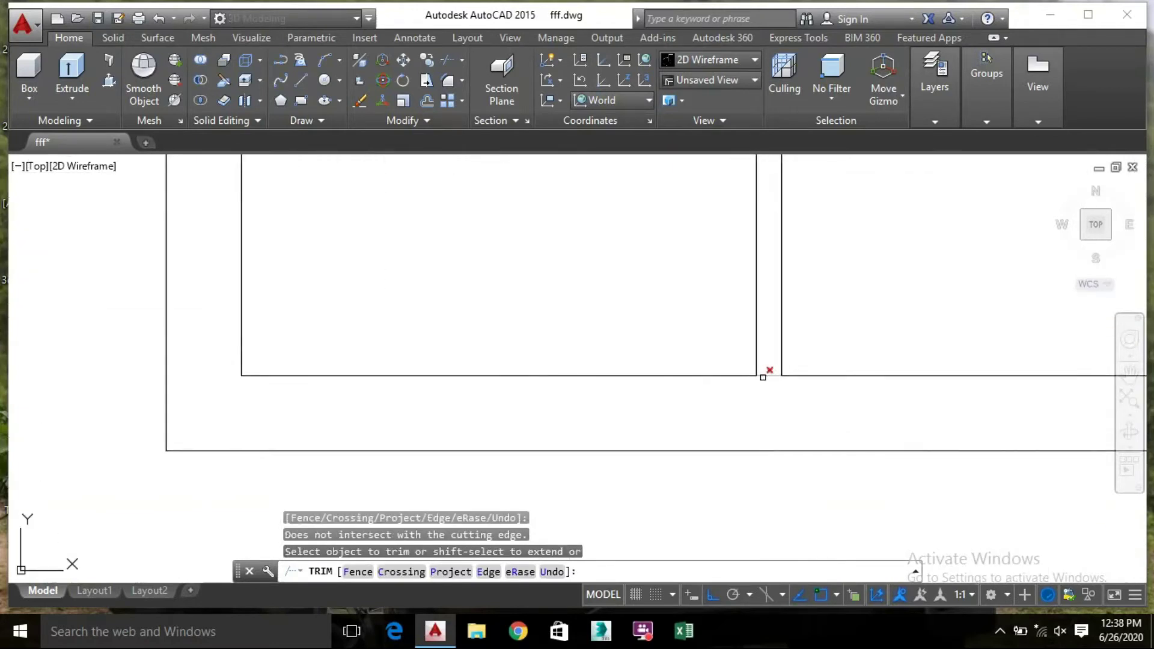
click(763, 377)
scroll(860, 294, down, 10)
key(Escape)
Draw a closed 6' wide by 8' high rectangle with a polyline in the empty area left of the window frames
middle_drag(806, 283, 723, 415)
scroll(503, 319, down, 2)
mouse_move(475, 353)
middle_down()
mouse_move(724, 360)
mouse_move(523, 363)
middle_up()
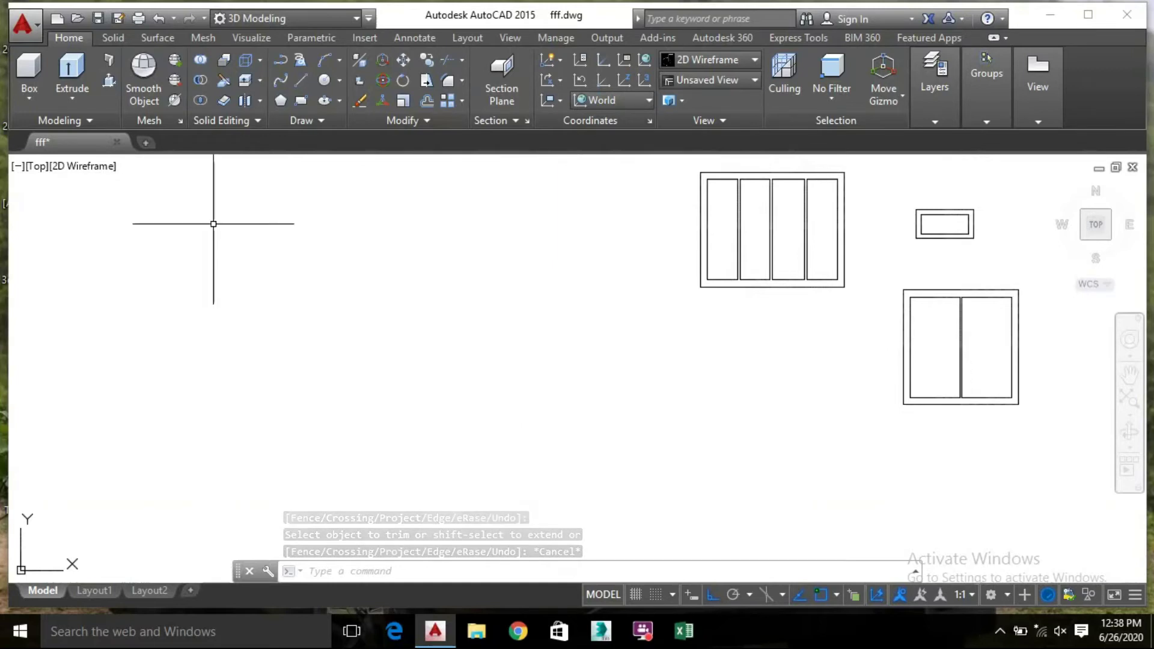
click(282, 78)
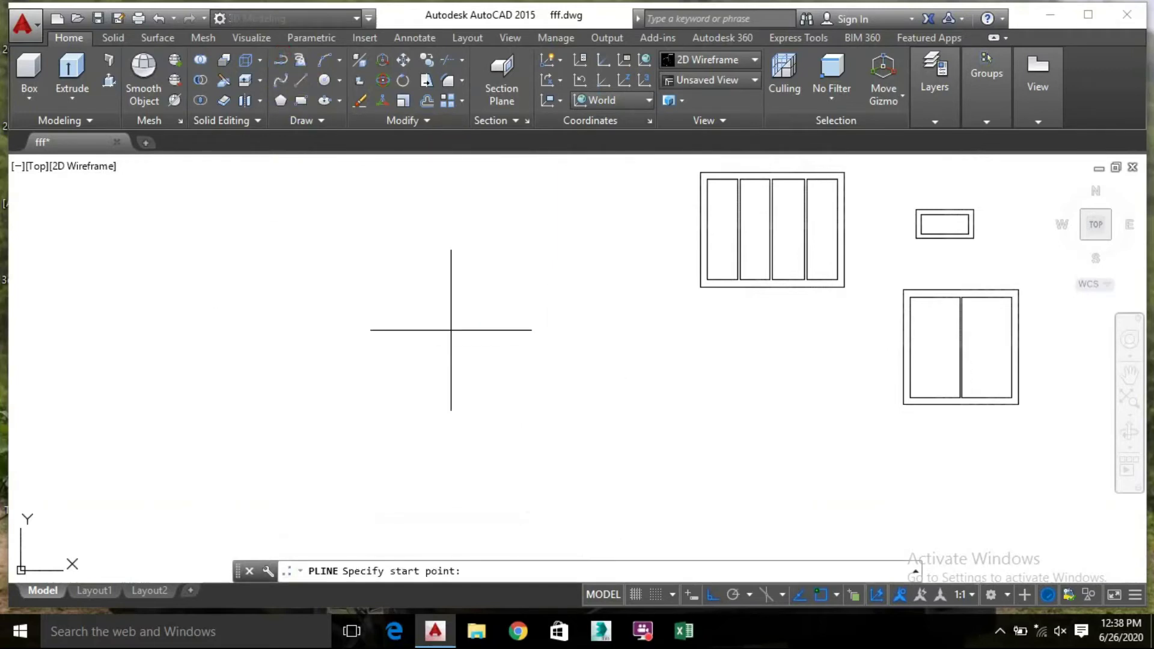
click(456, 361)
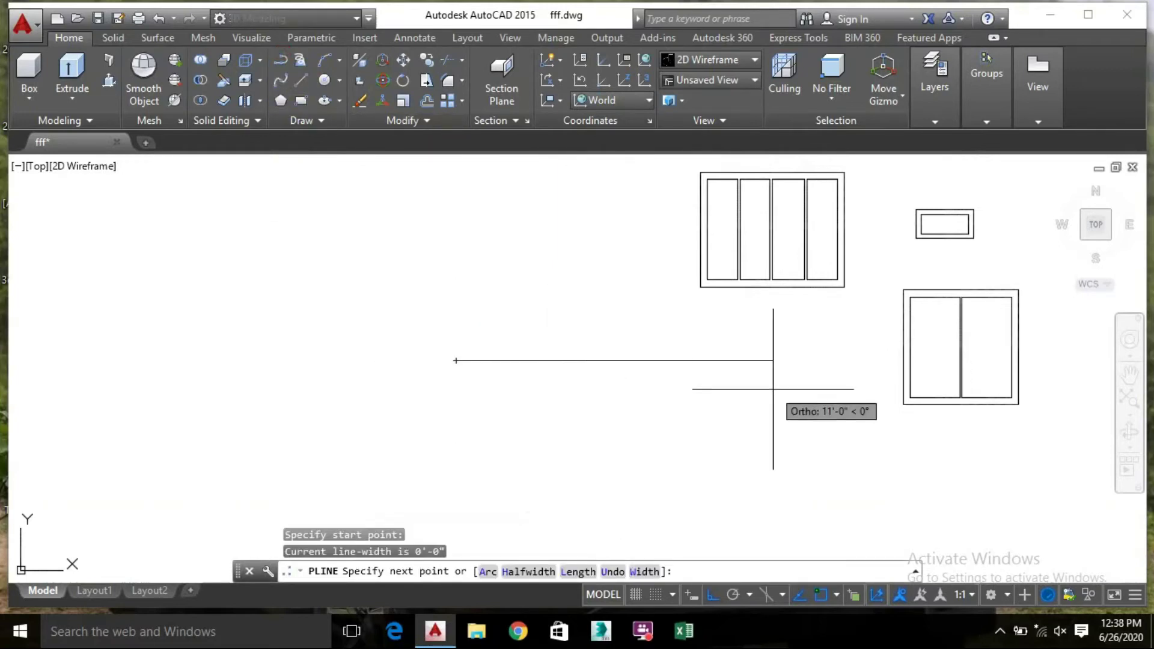
text(6)
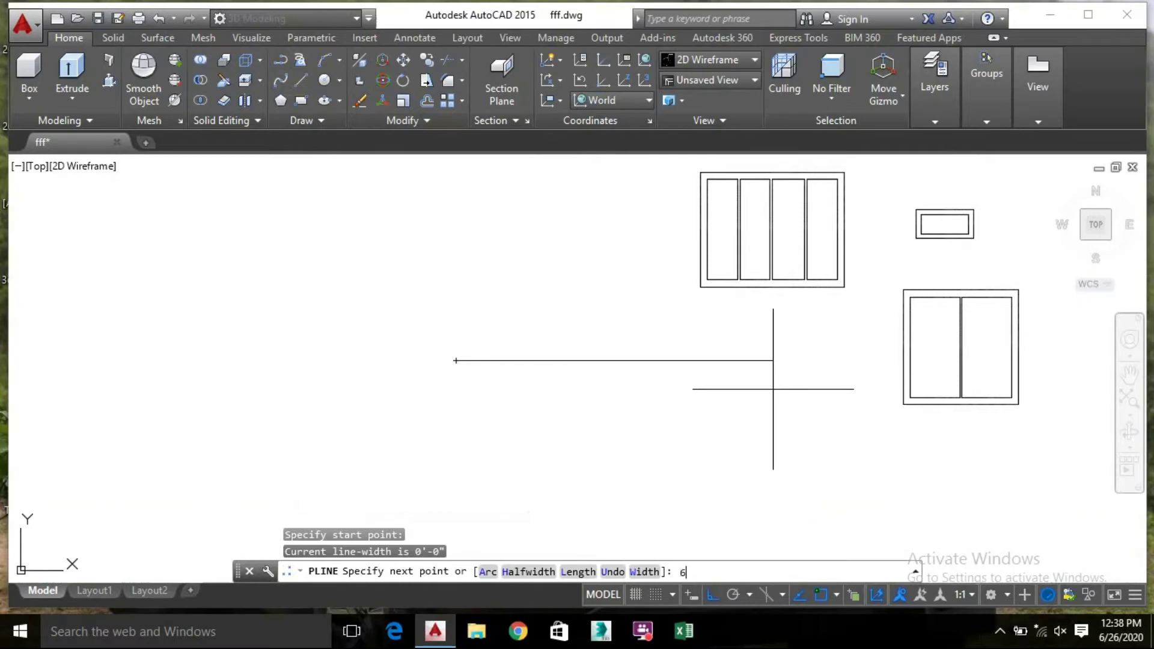
text(')
key(Return)
middle_drag(636, 461, 623, 378)
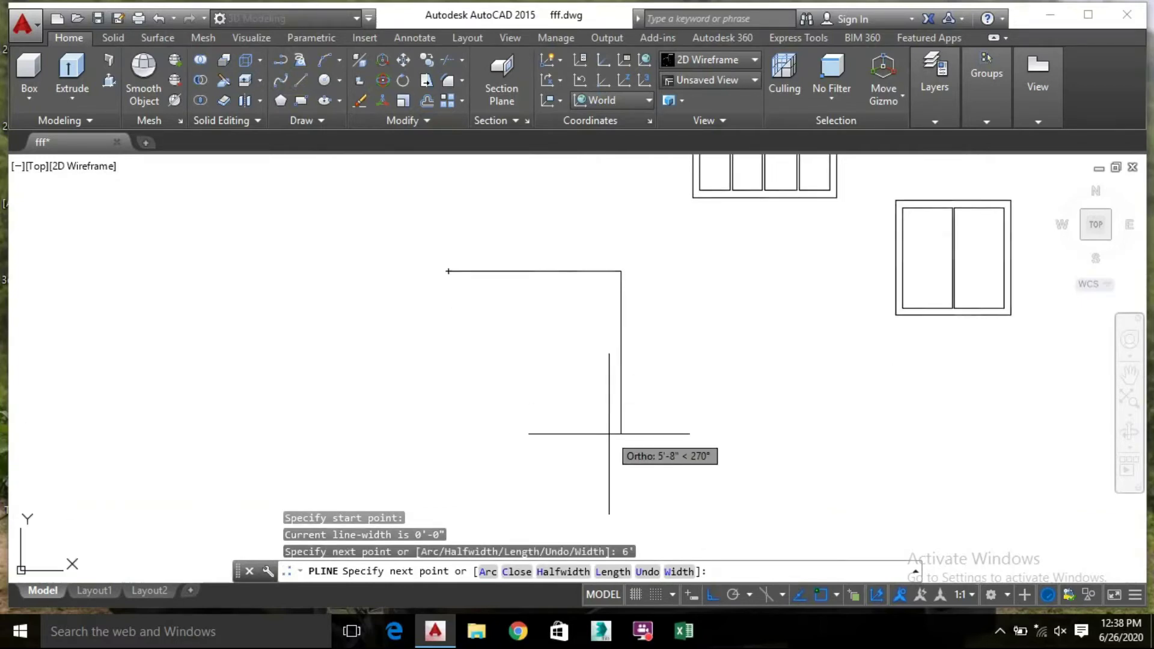
text(8)
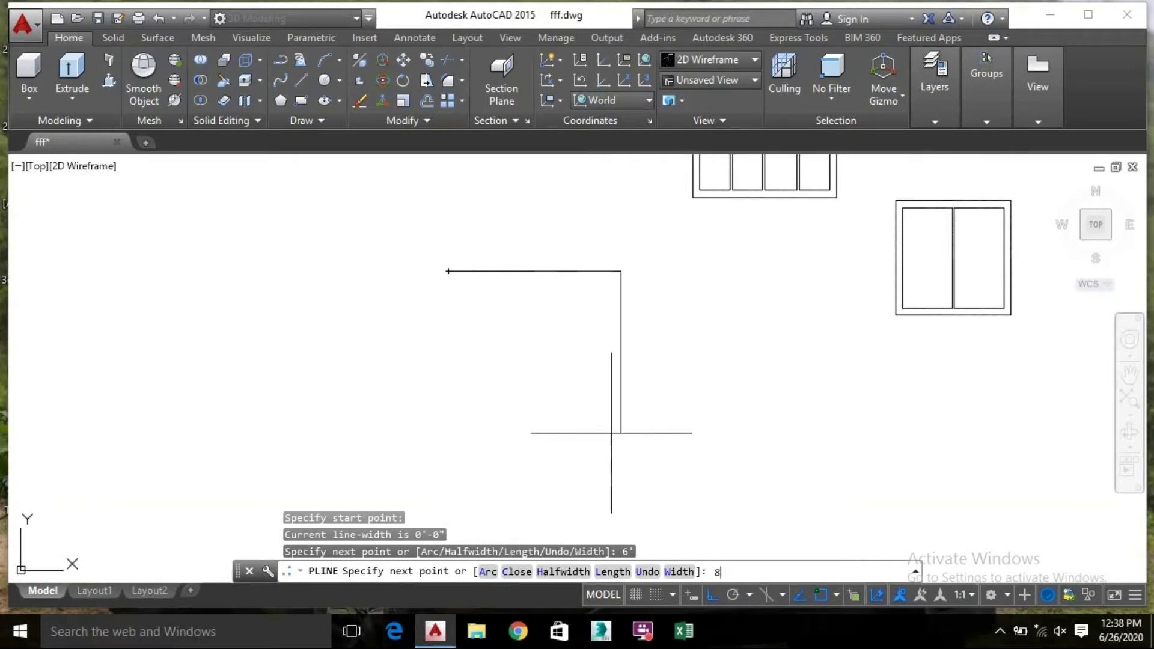
key(Return)
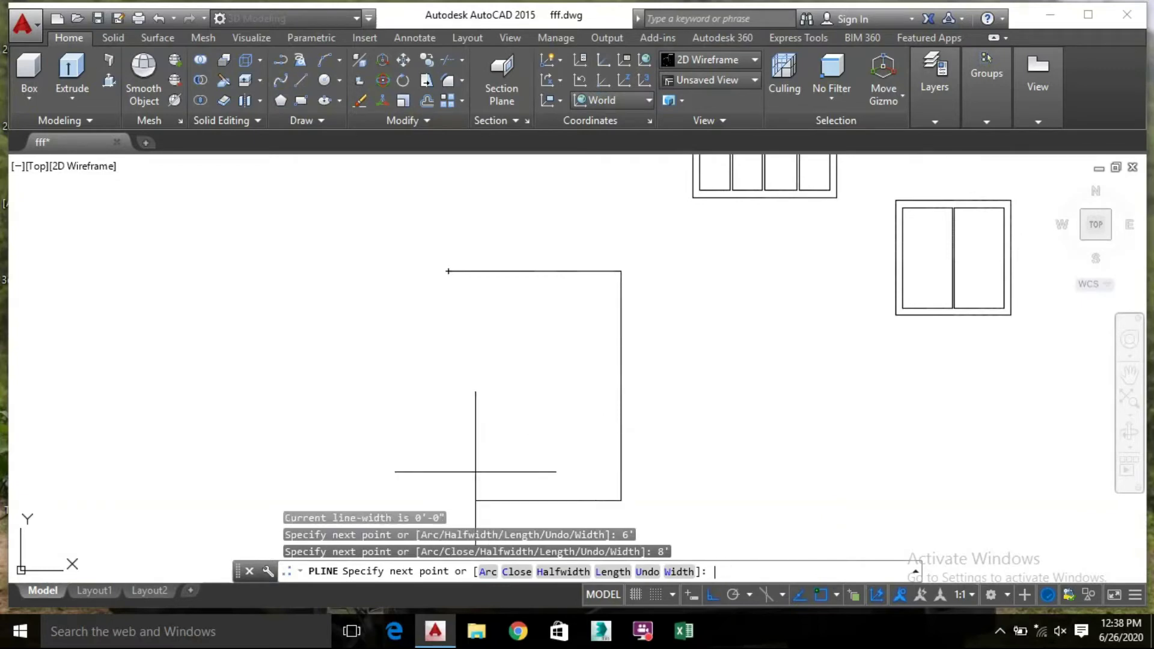
text(6')
key(Return)
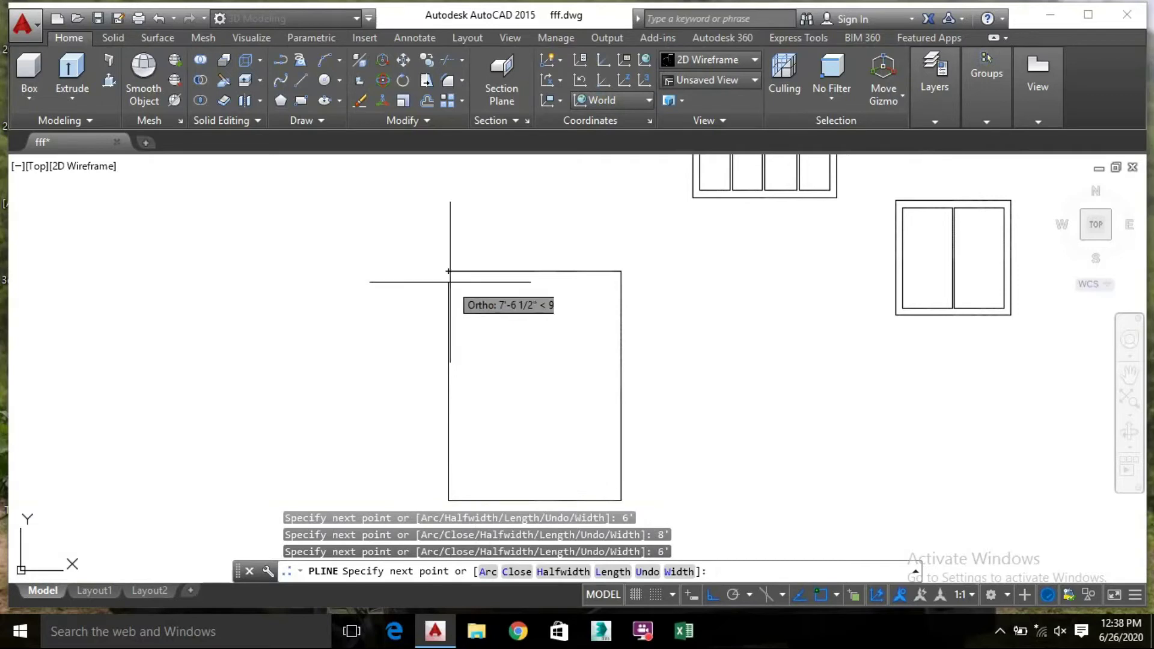
click(447, 271)
key(Escape)
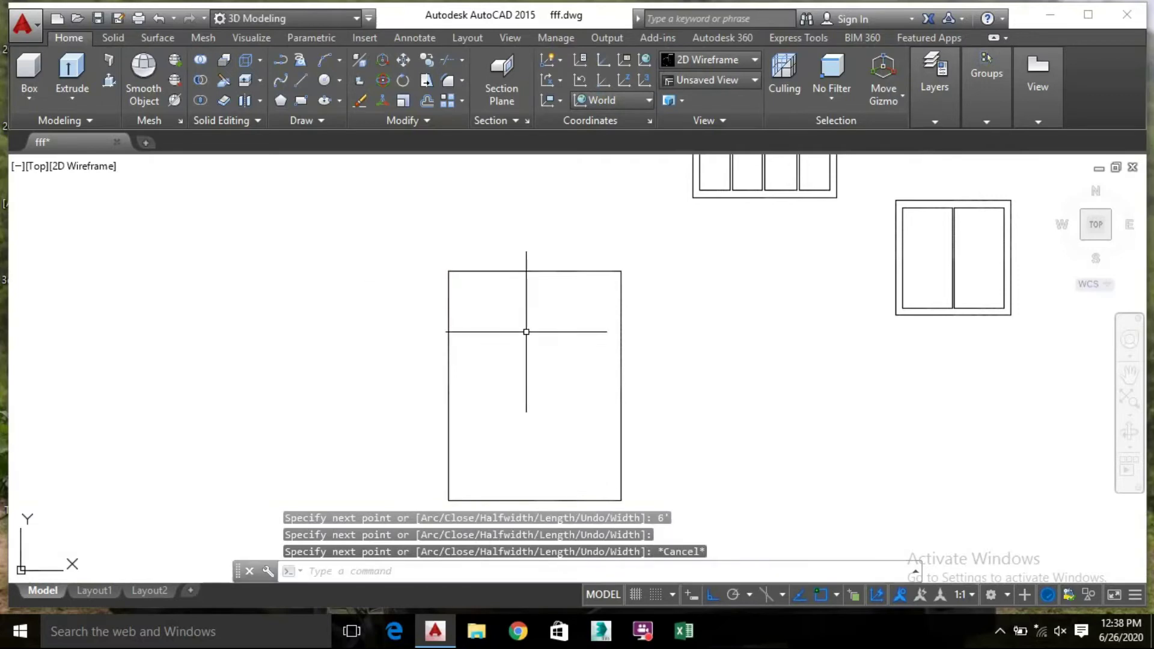
middle_drag(515, 335, 501, 278)
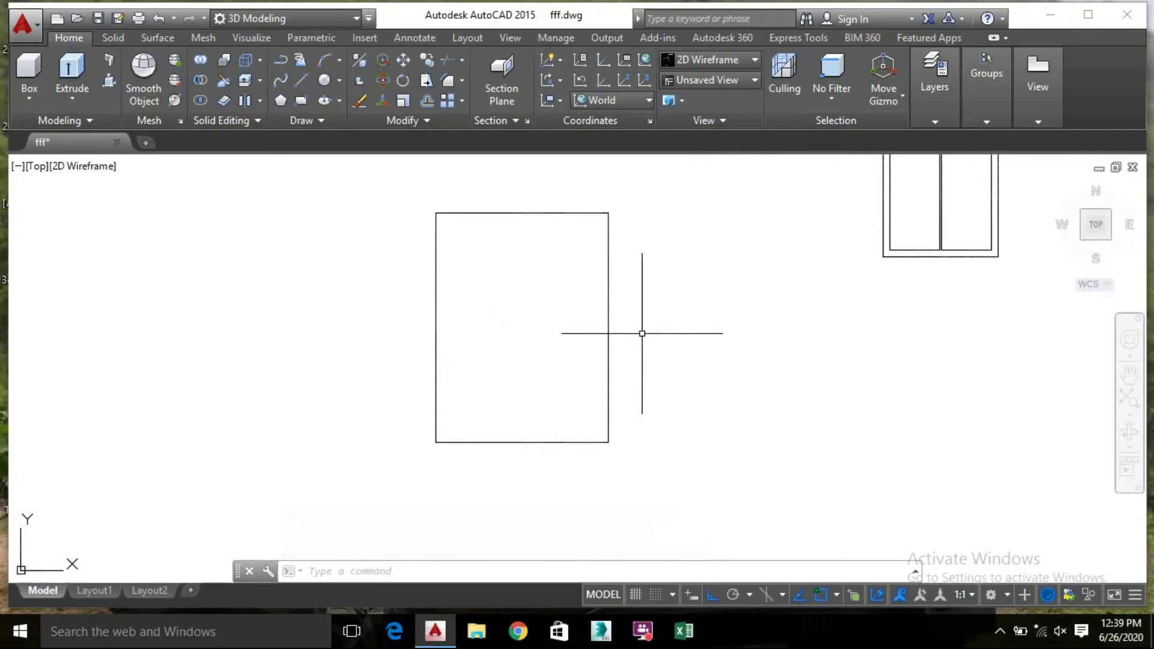
Offset the 6' by 8' rectangle inward by 2" to form the frame's inner edge
mouse_move(608, 303)
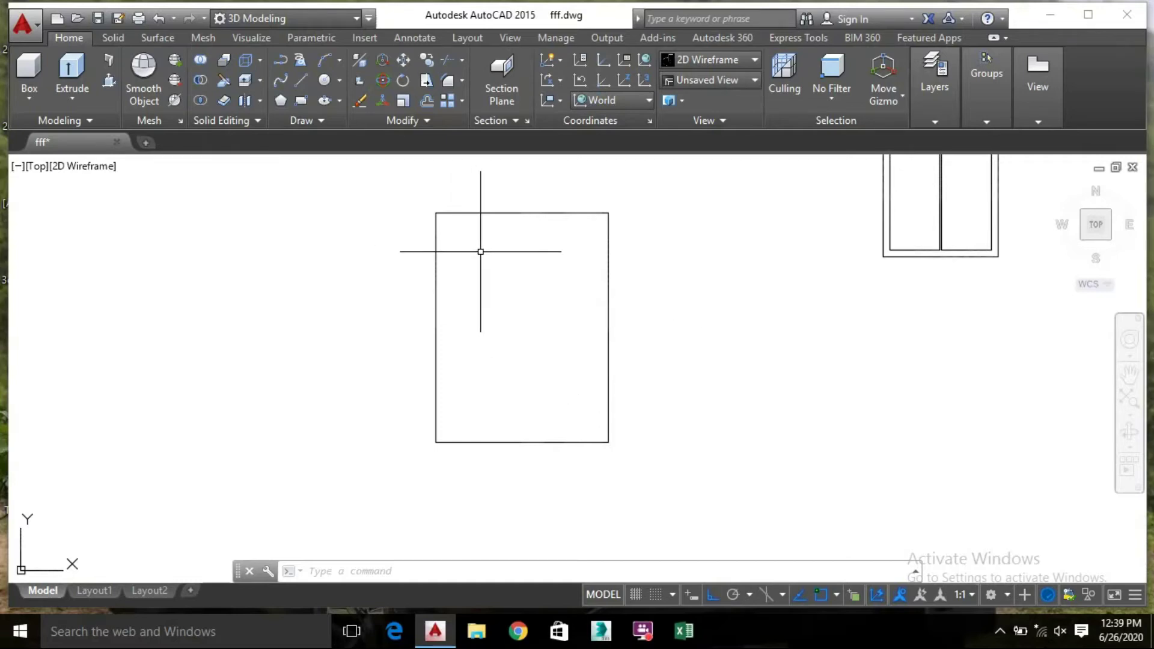
text(o)
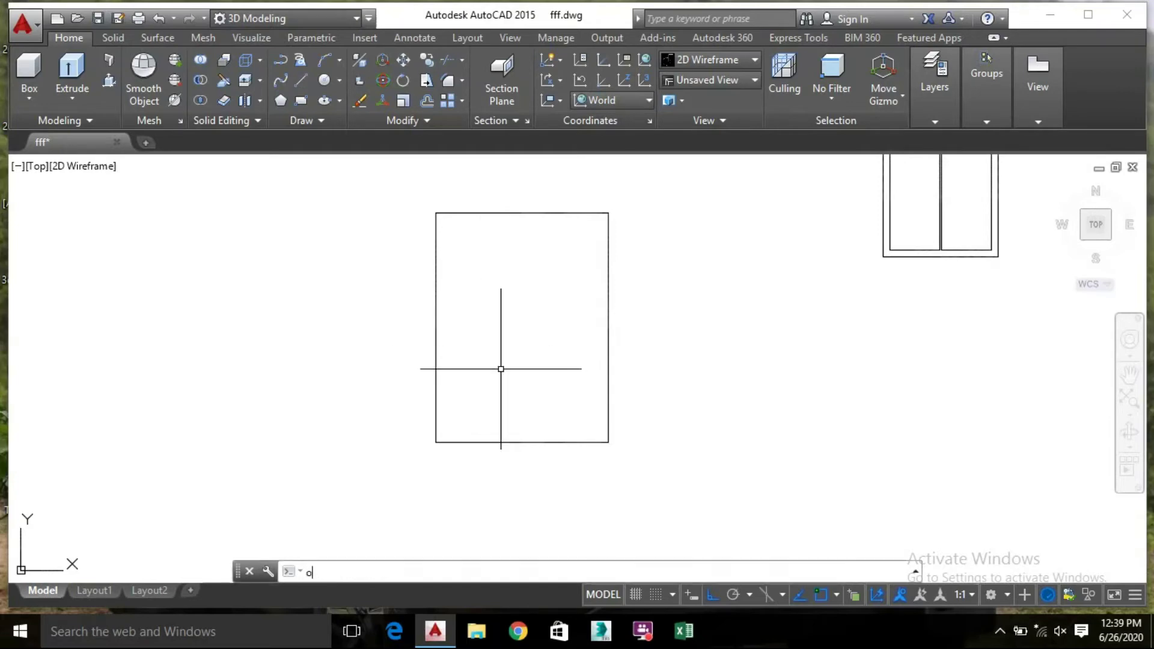
key(Return)
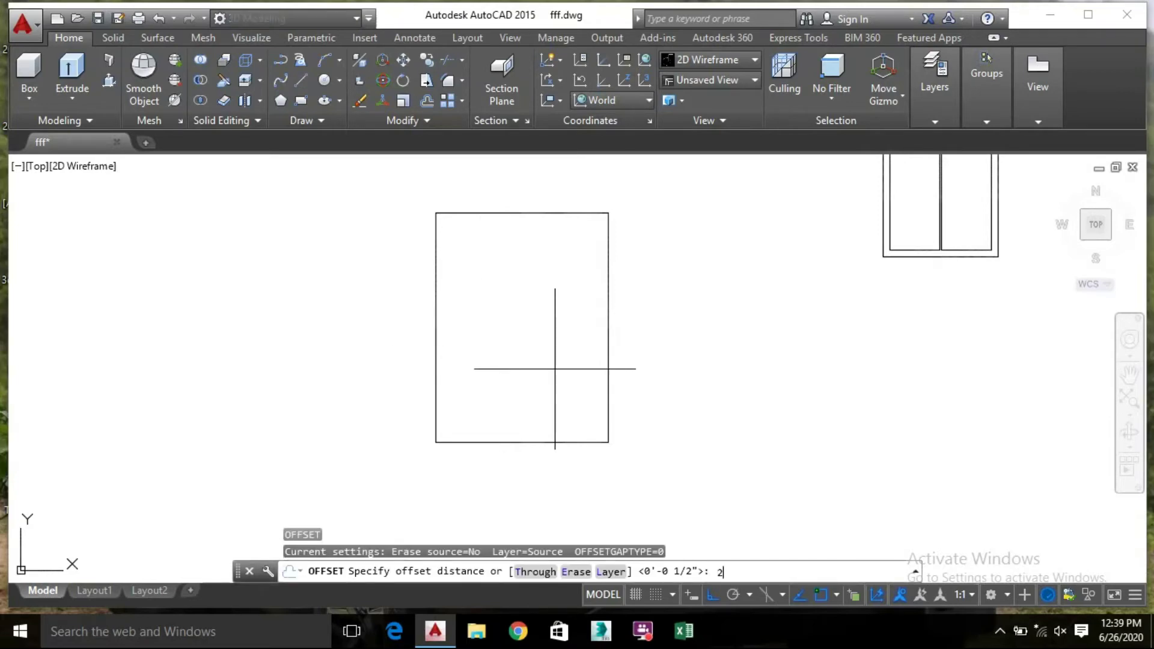
key(Return)
click(514, 443)
click(515, 391)
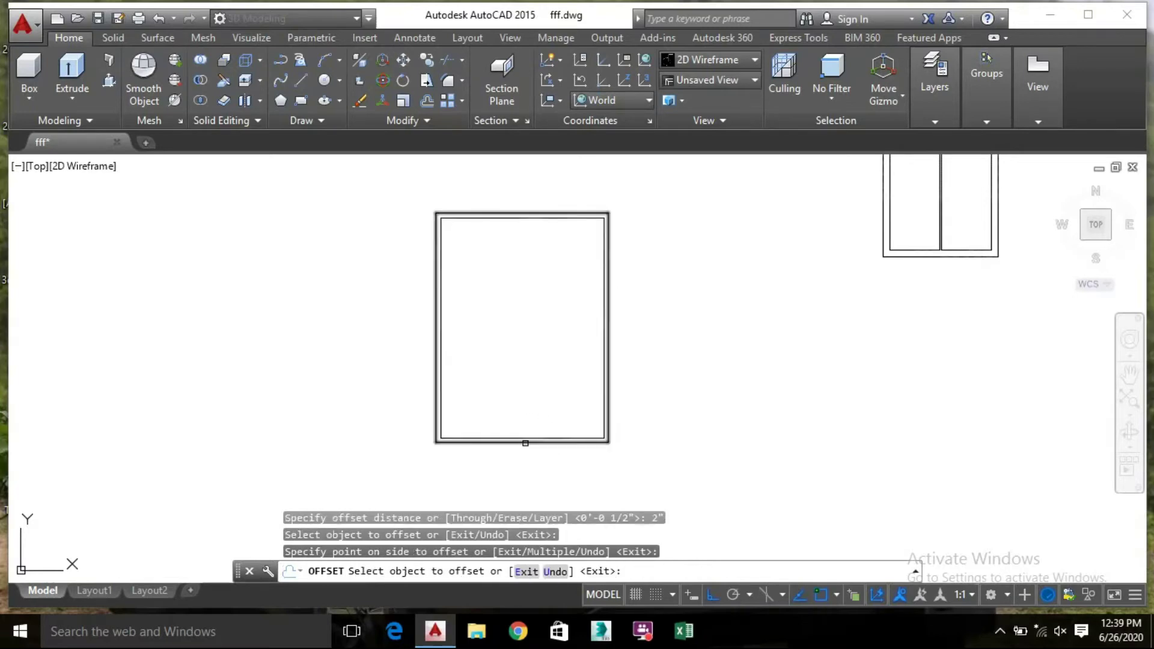
key(Escape)
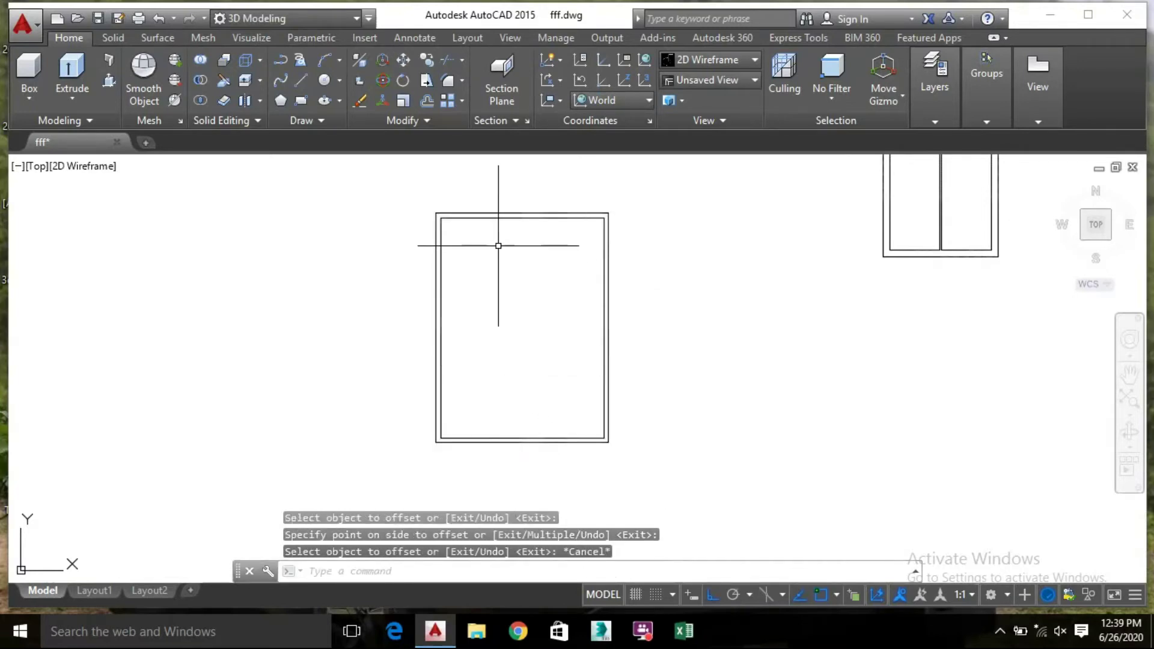
Draw a vertical centre line from the midpoint of the frame's inner upper edge down to its inner lower edge
text(l)
key(Return)
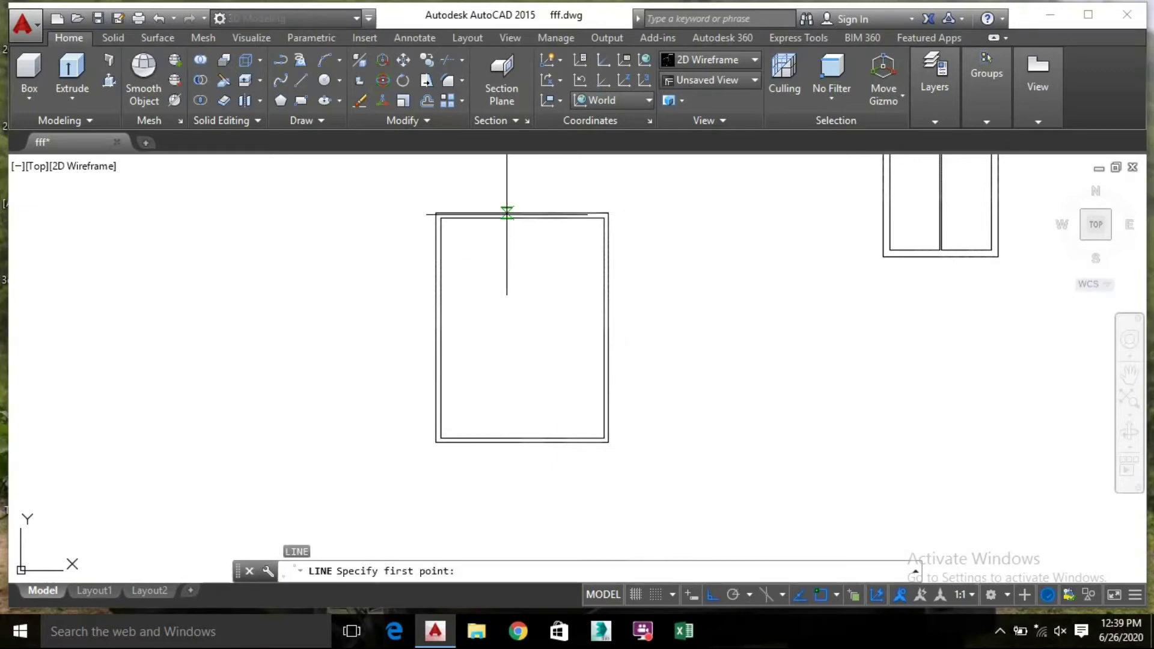
click(521, 216)
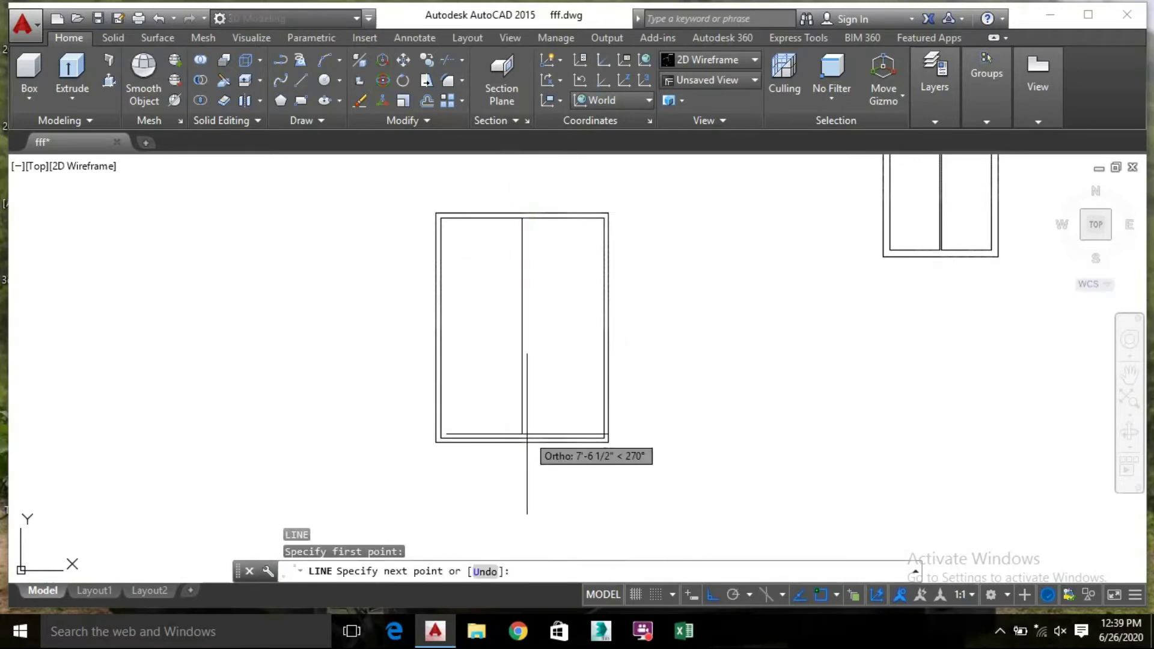
scroll(527, 434, up, 4)
click(522, 434)
key(Escape)
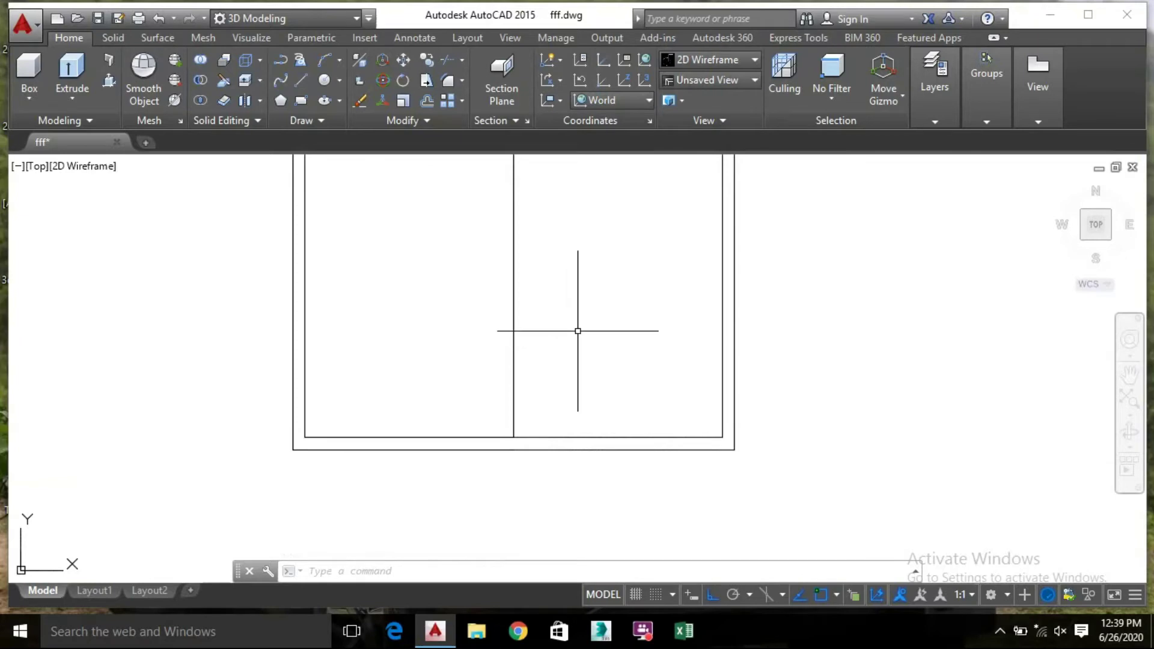
Measure the horizontal distance from the large frame's centre line to its inner left edge
middle_drag(577, 331, 593, 451)
scroll(593, 369, down, 2)
middle_drag(593, 369, 639, 485)
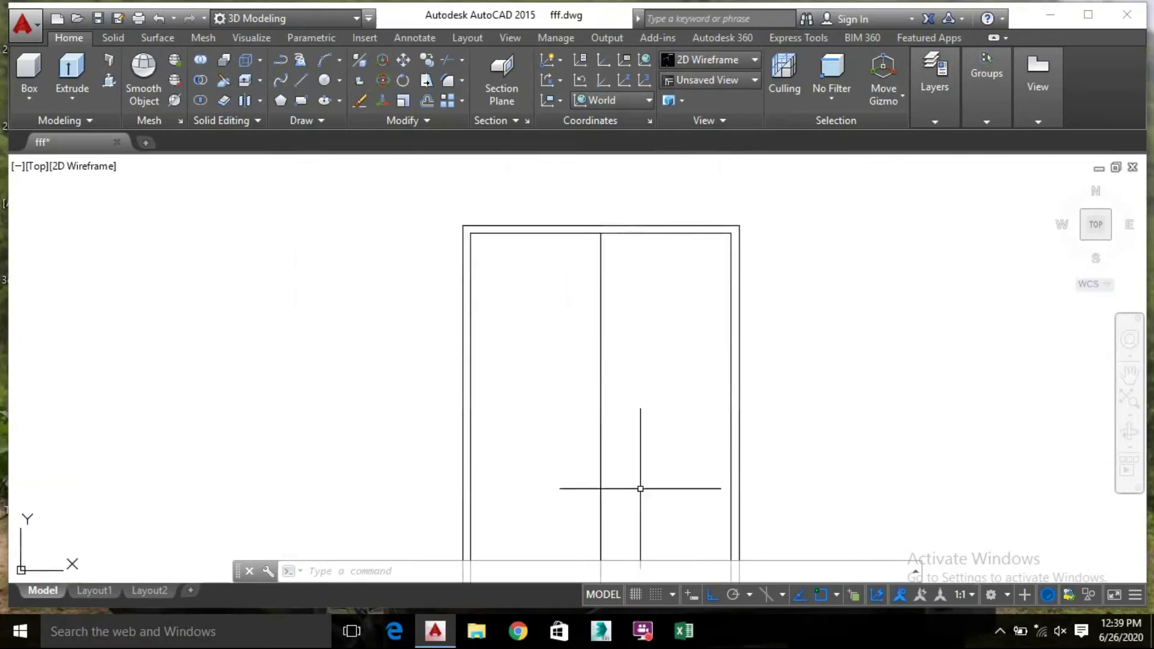
text(di)
key(Return)
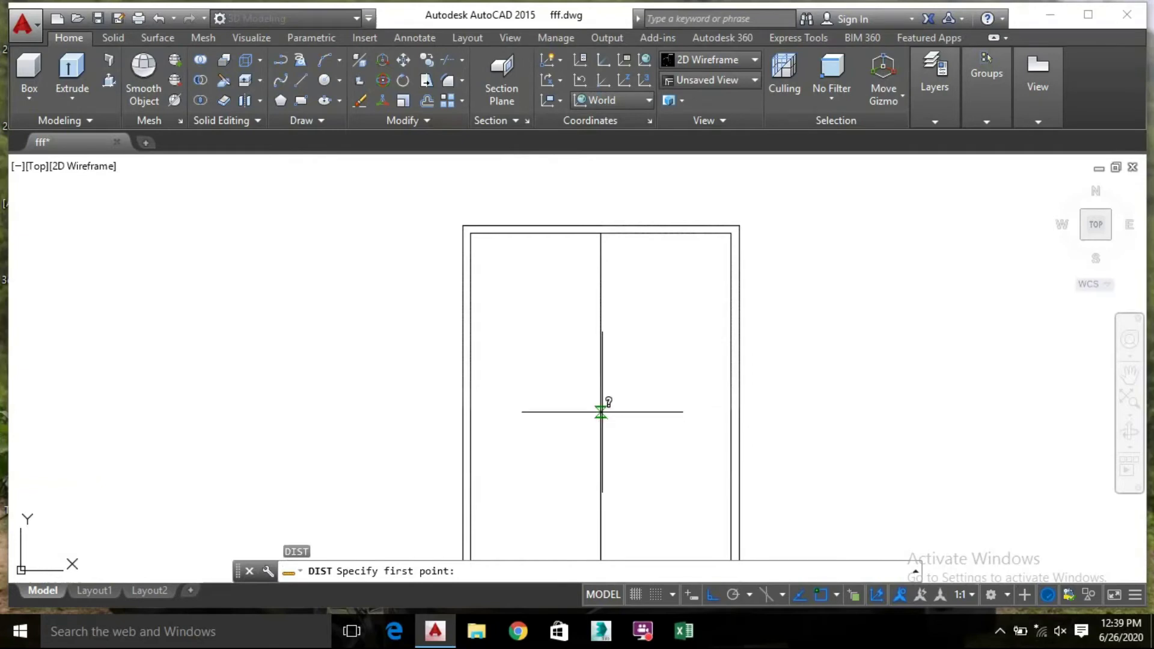
click(600, 412)
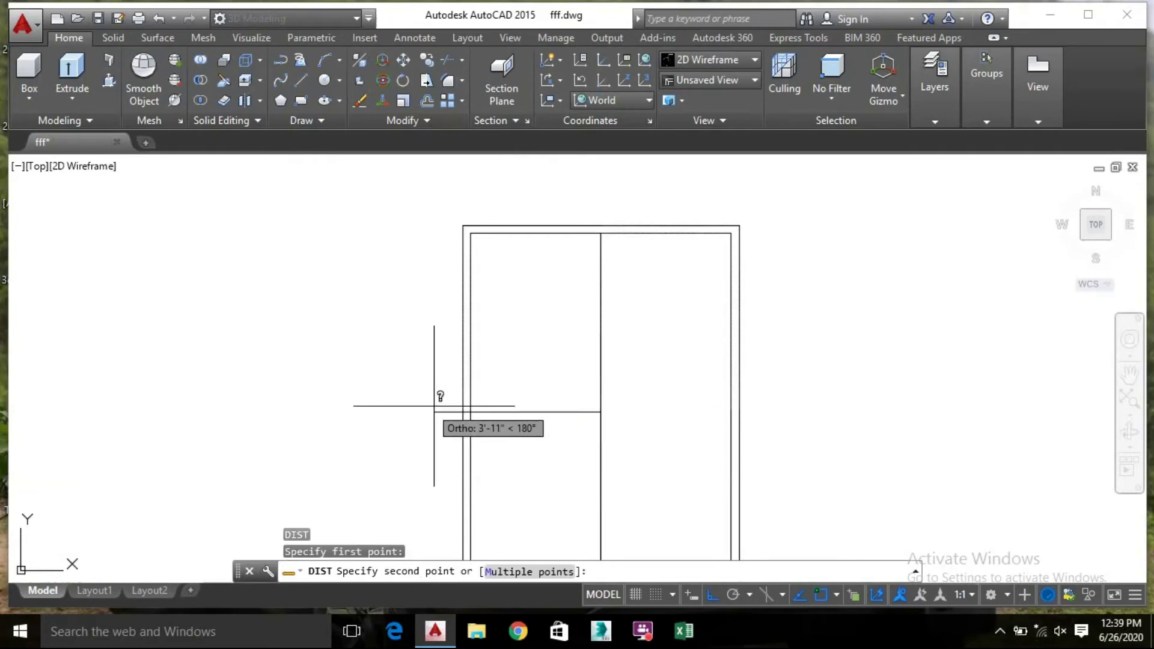
click(470, 413)
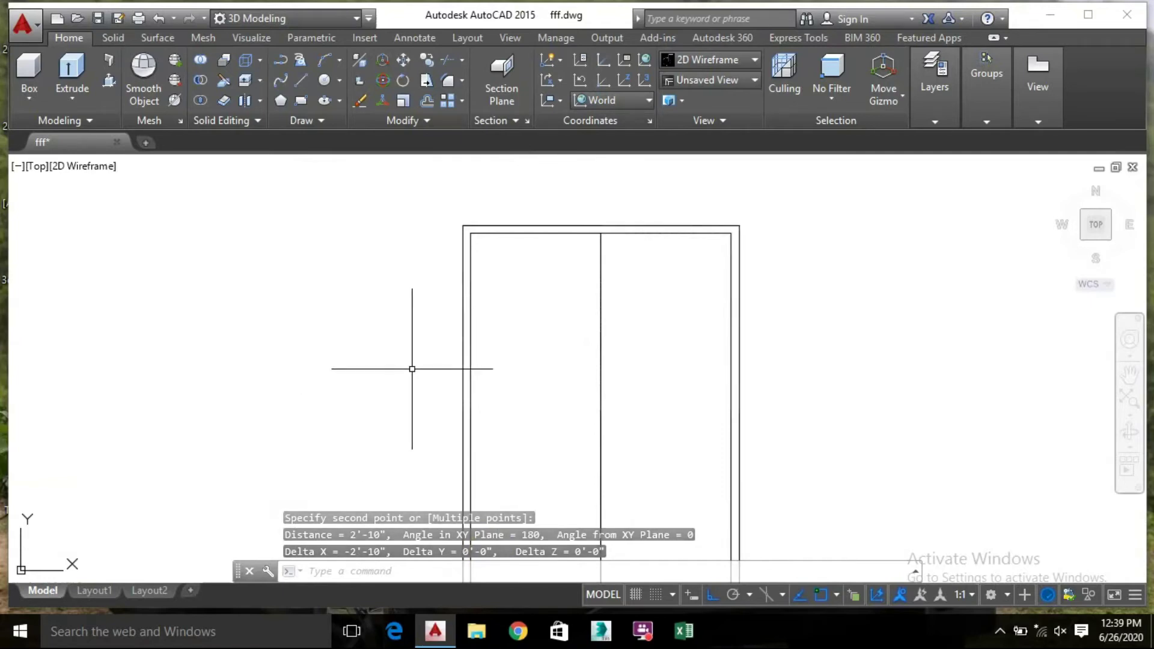
scroll(409, 368, down, 2)
key(Escape)
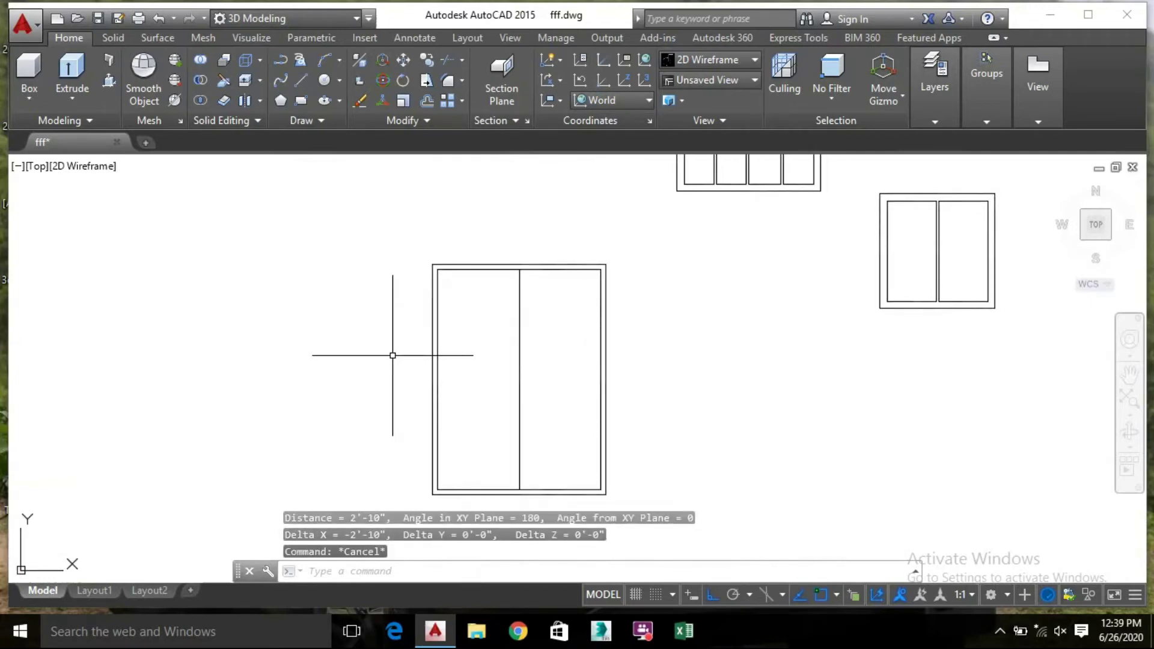
Offset the vertical centre line 1'5" to each side to divide the large frame into four columns
text(o)
key(Return)
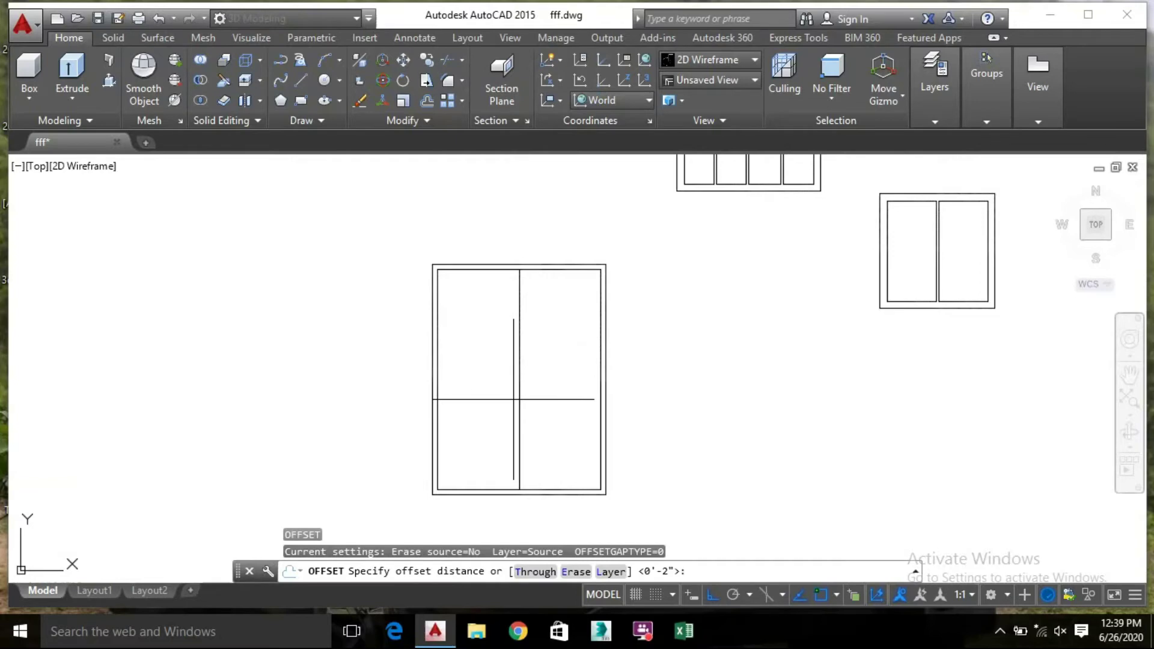
click(515, 389)
text(1)
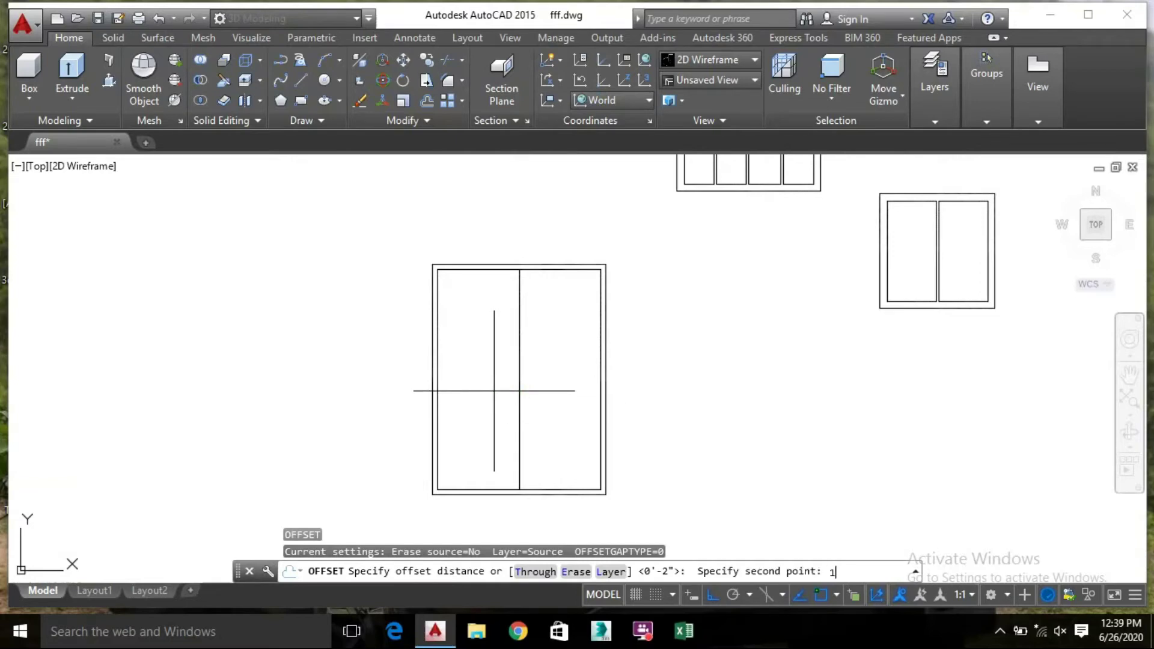
text('5")
key(Return)
click(517, 379)
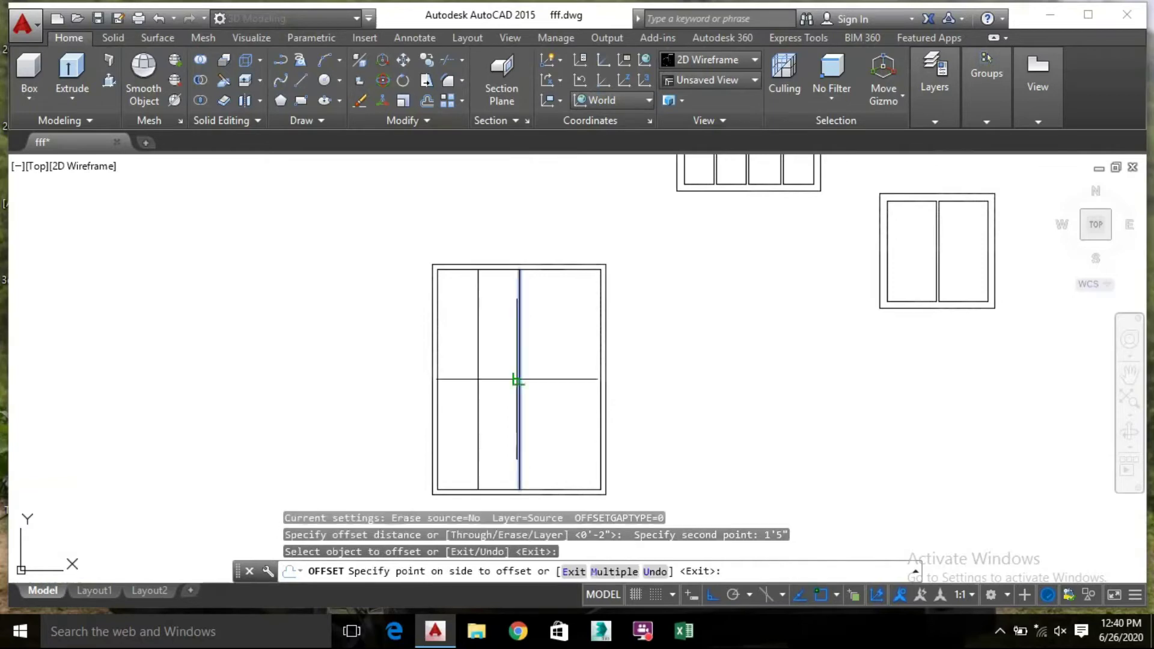
click(469, 390)
click(520, 379)
click(564, 376)
click(521, 378)
click(567, 376)
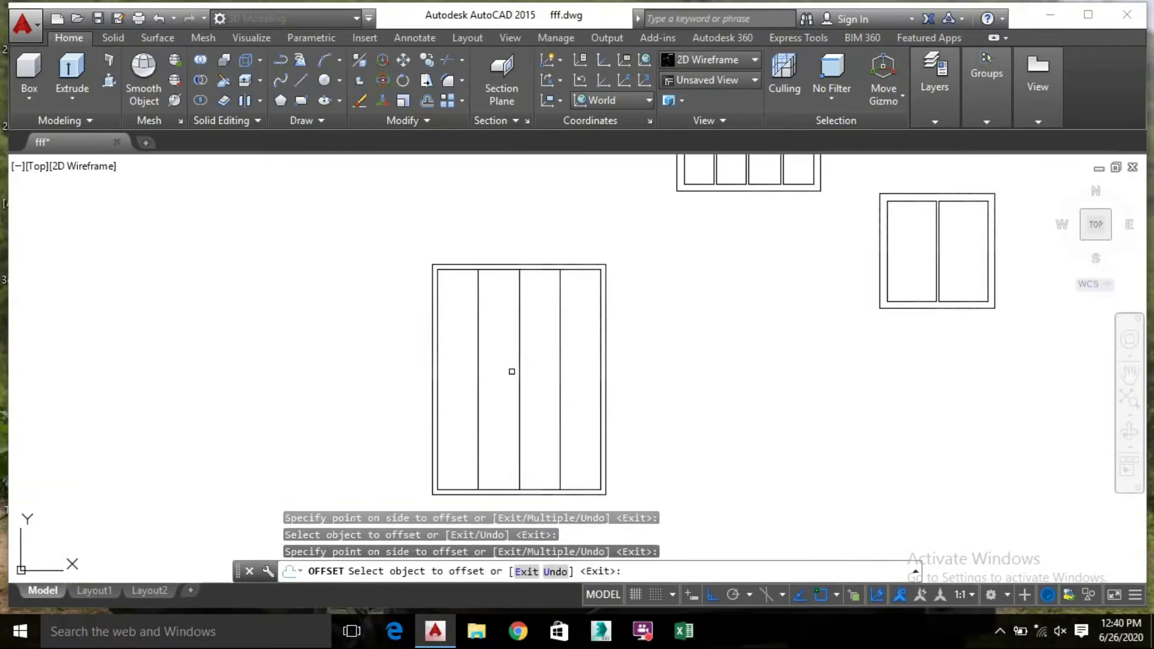
key(Escape)
Draw a horizontal line at mid-height across the full inner width of the large frame
text(l)
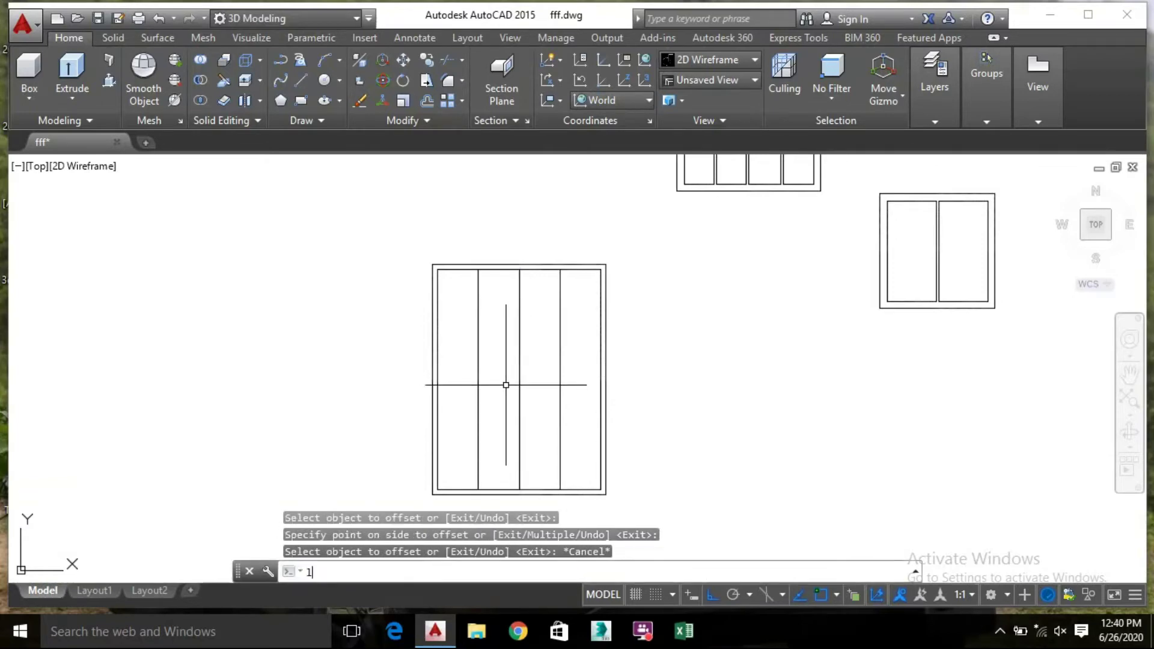
key(Return)
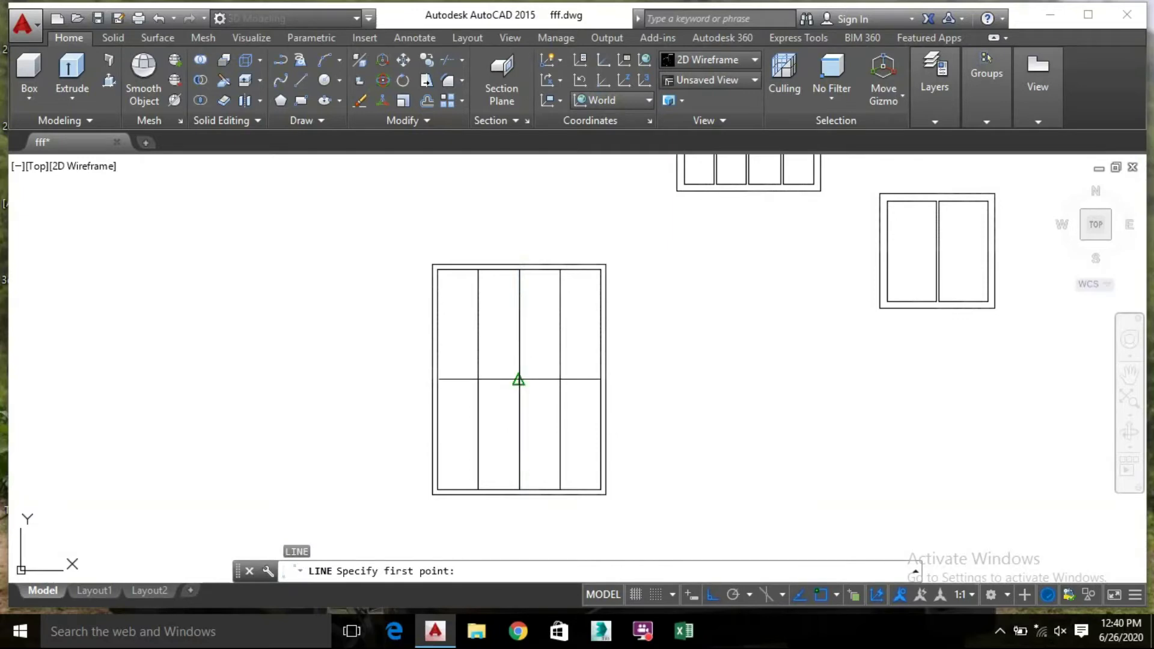
click(518, 378)
scroll(582, 383, up, 4)
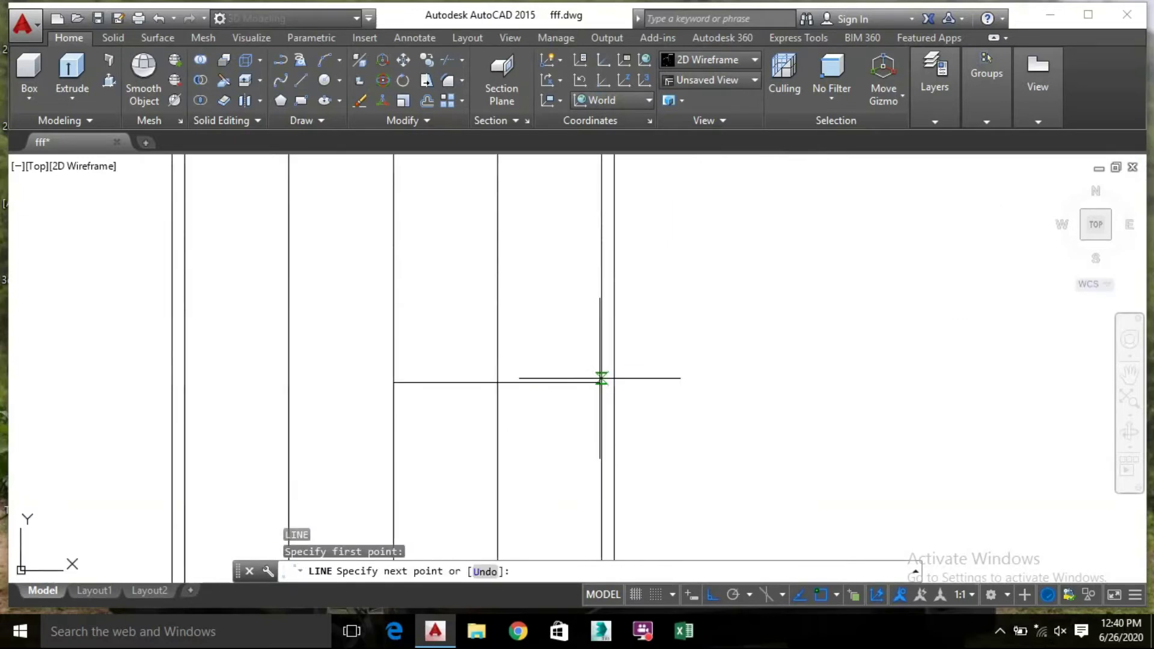
click(602, 382)
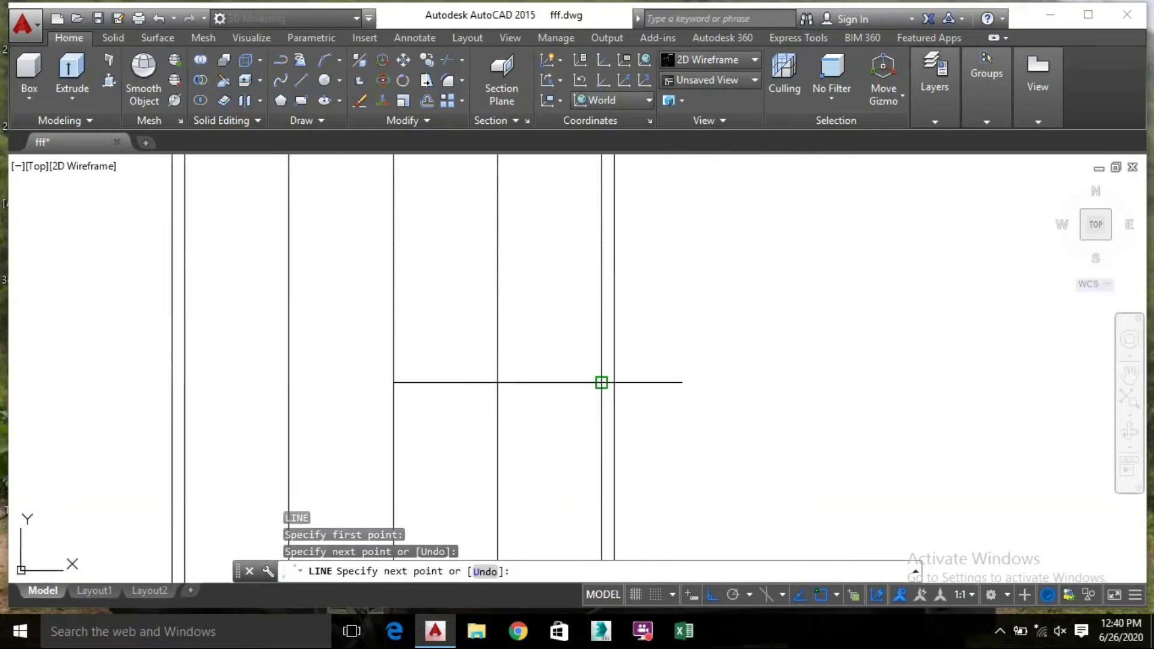
click(185, 382)
key(Return)
Offset the horizontal middle line upward twice in succession at 1'5" spacing
scroll(413, 391, down, 4)
text(o)
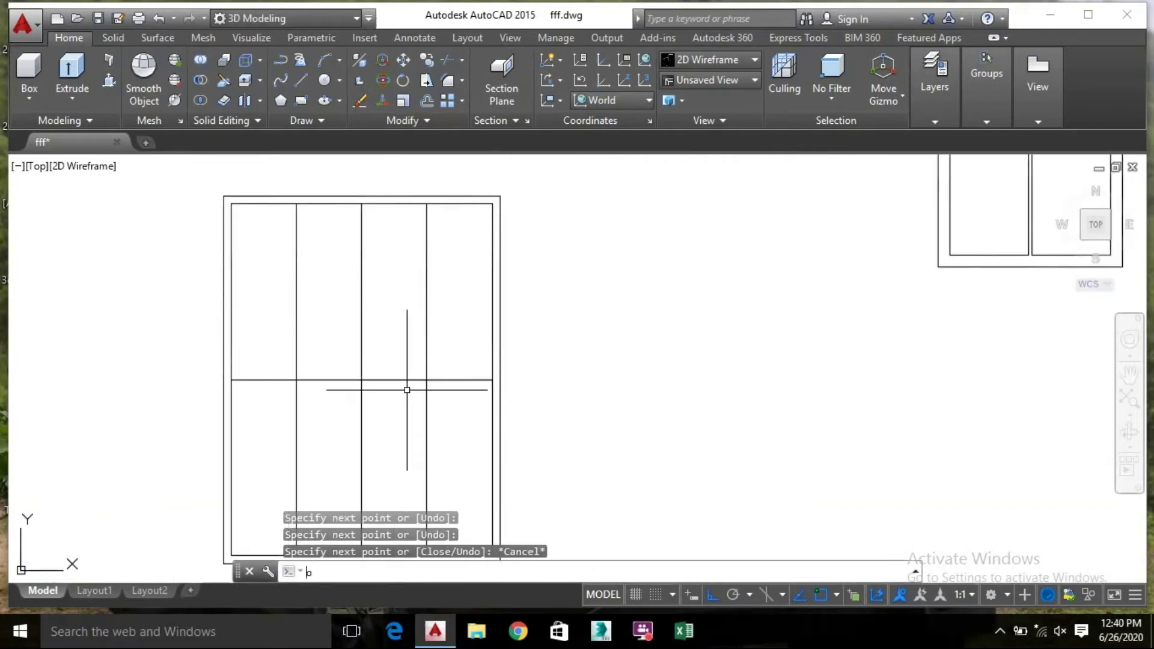
key(Return)
click(386, 379)
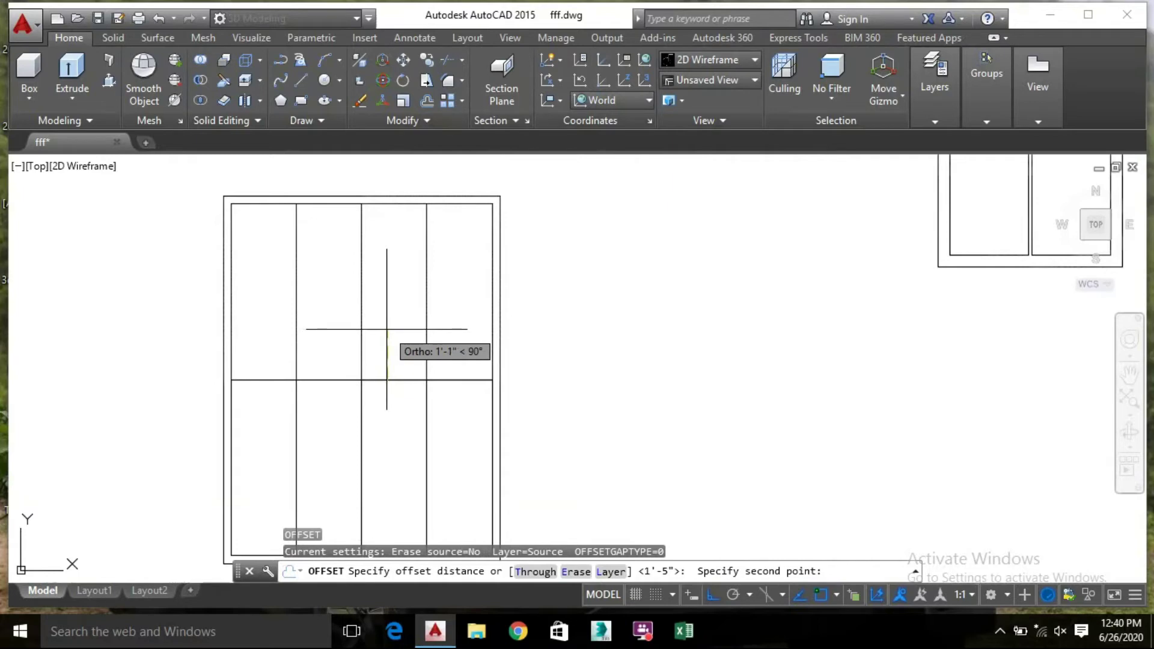
text(1'5)
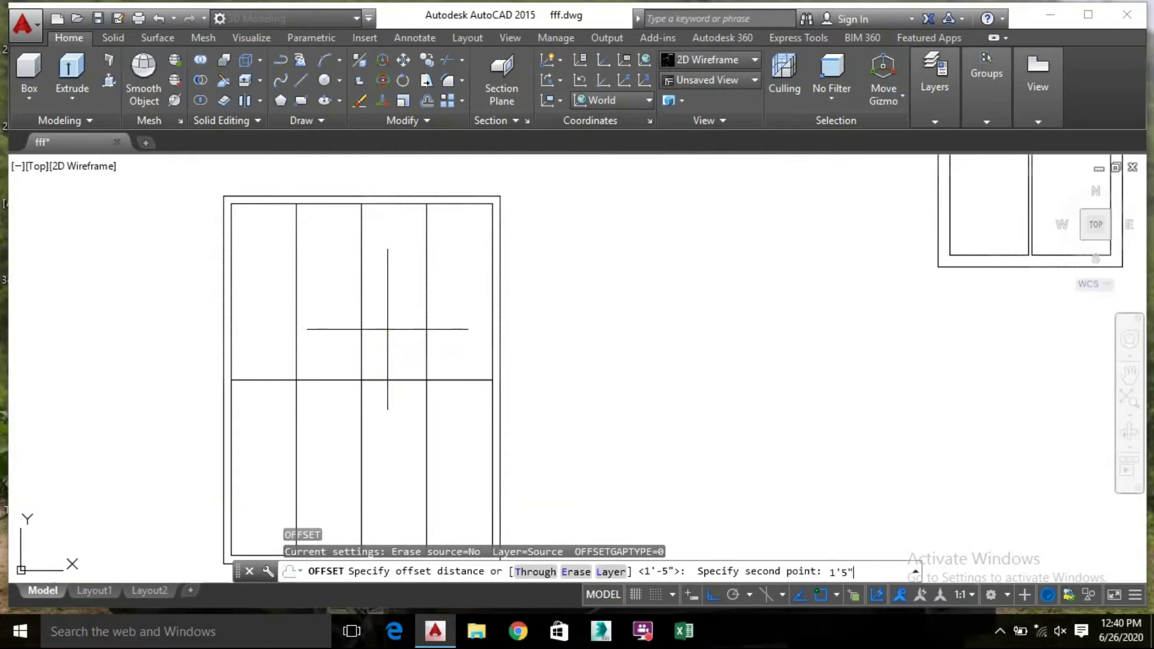
key(Return)
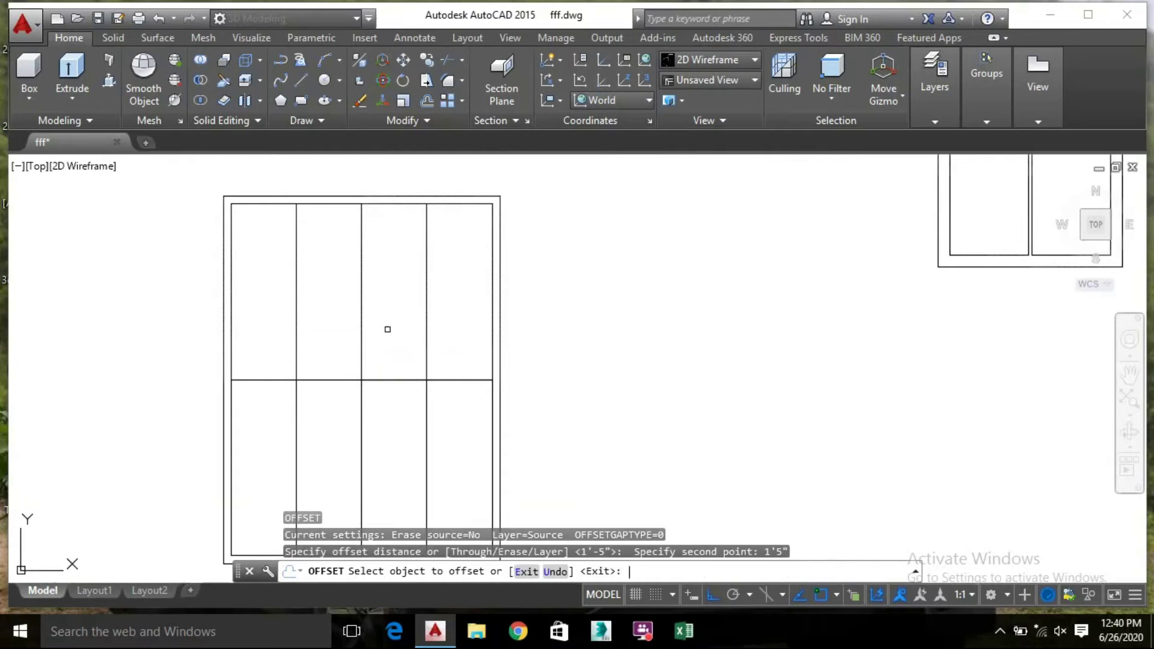
click(377, 379)
click(387, 304)
click(390, 316)
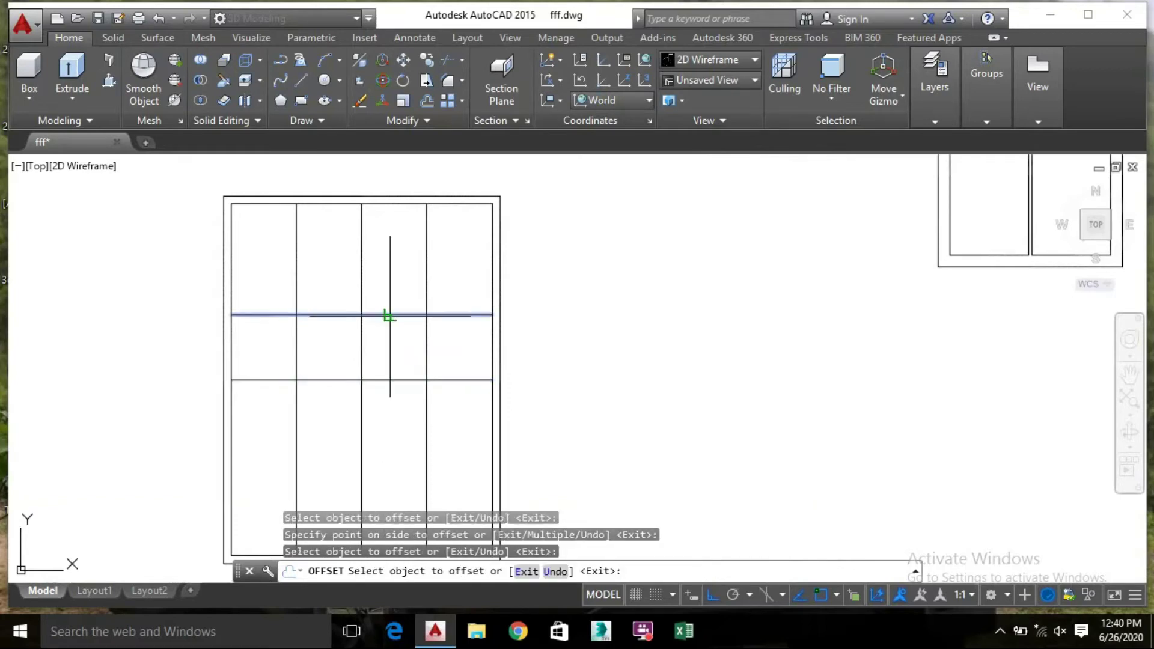
click(394, 307)
Offset the horizontal middle line downward twice in succession at 1'5" spacing
click(393, 380)
click(386, 443)
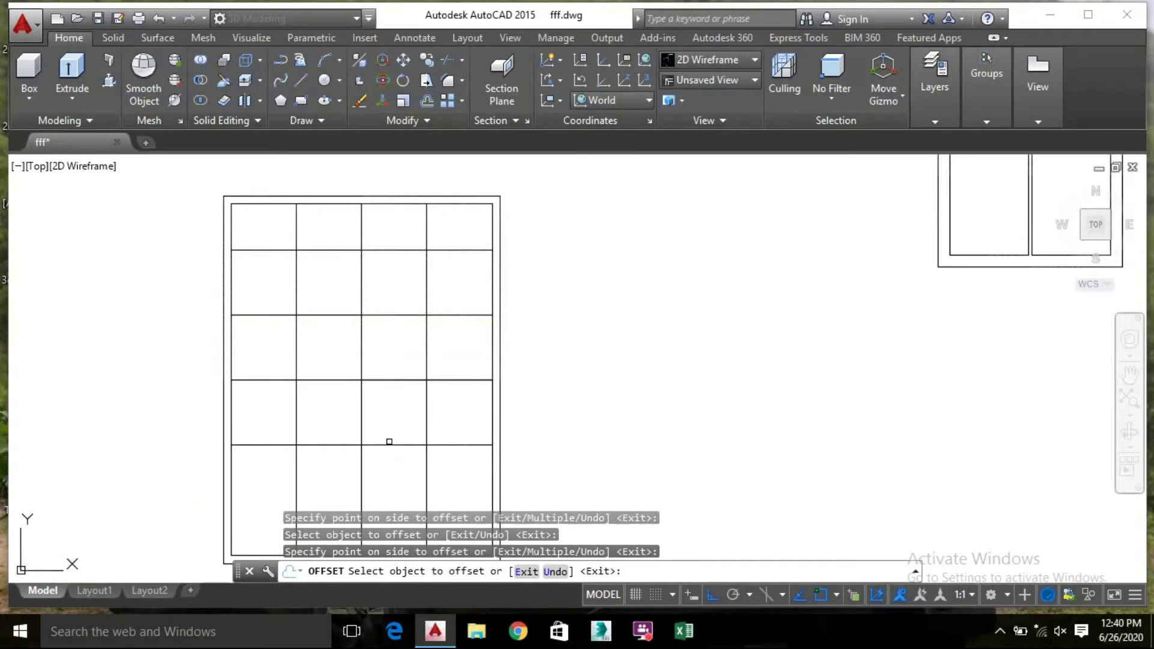
middle_drag(387, 443, 406, 289)
click(411, 305)
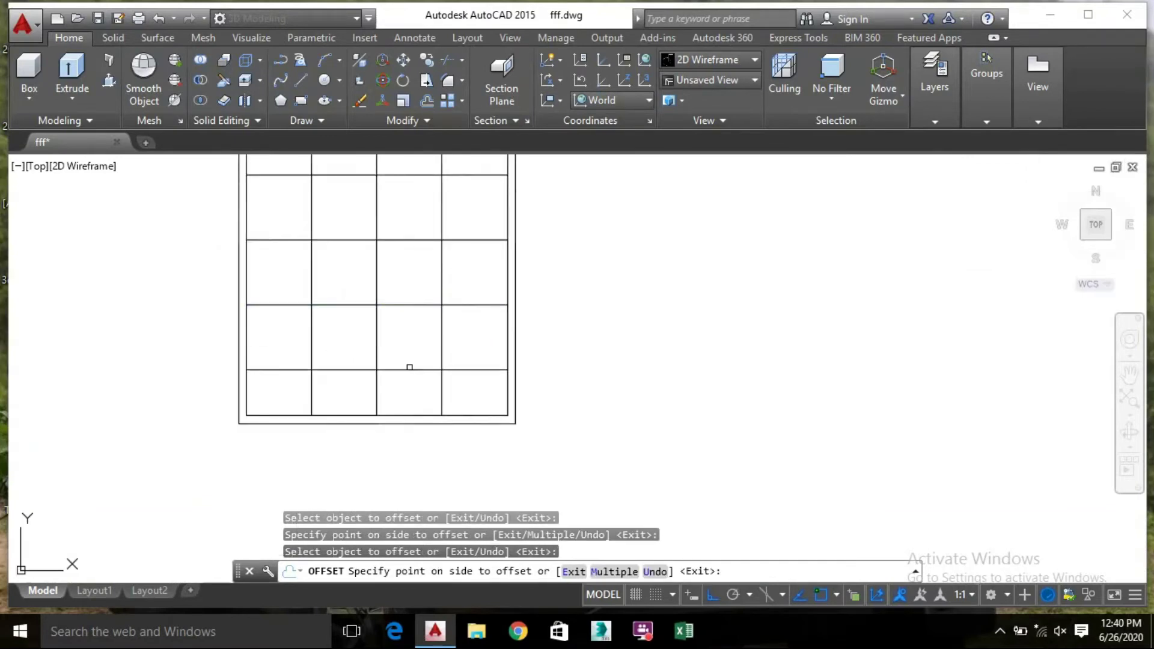
click(445, 381)
scroll(492, 327, down, 4)
middle_drag(491, 327, 494, 354)
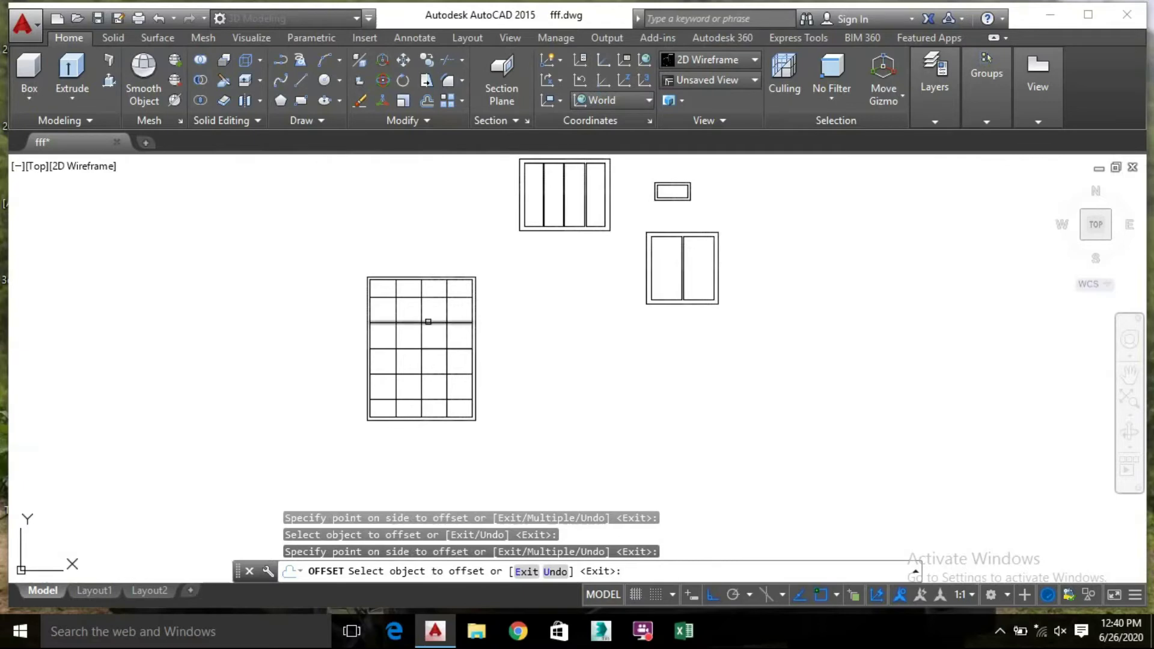
scroll(428, 324, up, 4)
key(Escape)
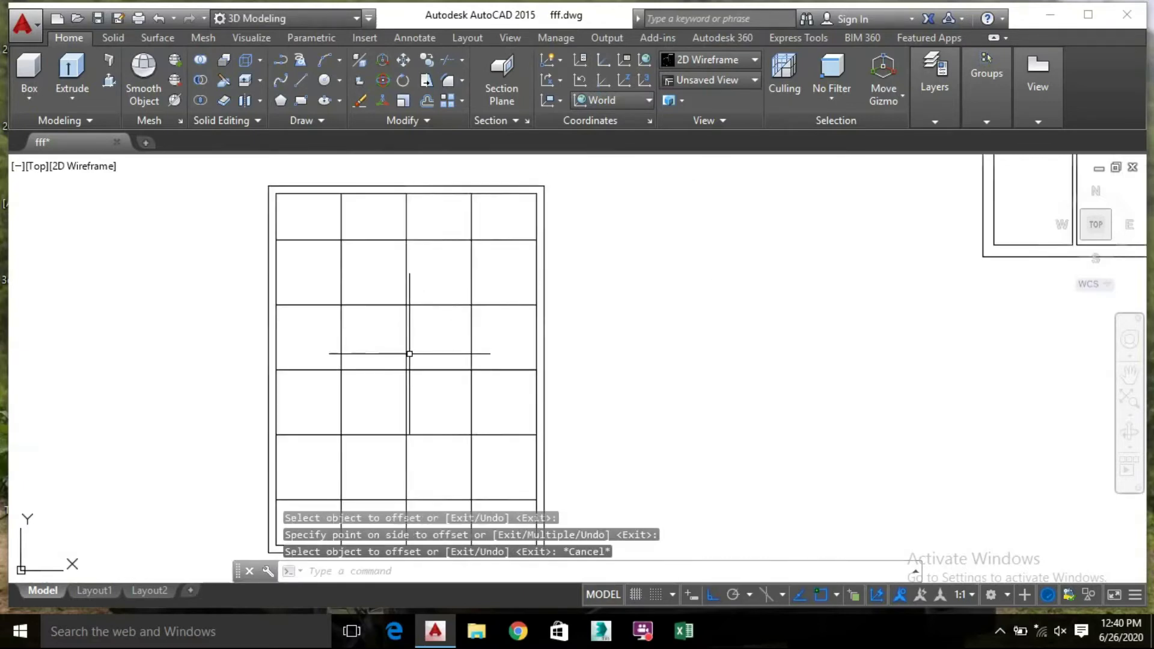
Offset the vertical divider lines of the large frame by 0.5" to both sides
key(Return)
click(411, 346)
text(0.5")
key(Return)
click(406, 331)
scroll(404, 342, up, 4)
click(401, 336)
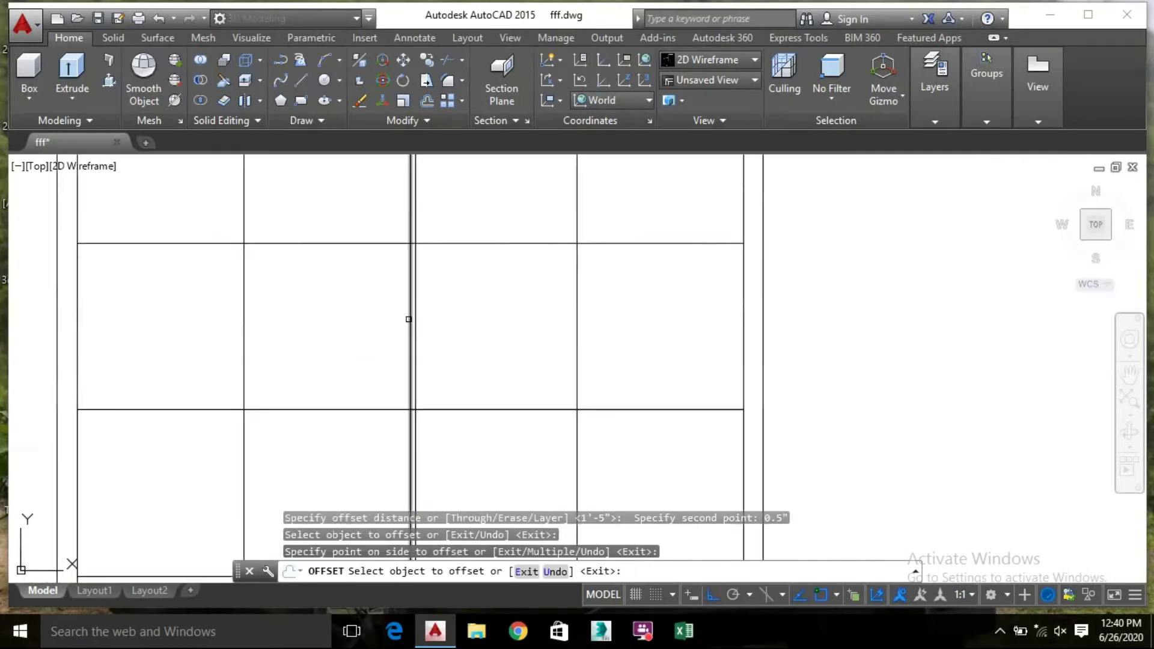
click(409, 319)
click(310, 449)
click(244, 445)
click(294, 421)
Offset the horizontal divider lines of the large frame by 0.5" above and below
scroll(297, 416, down, 3)
click(470, 430)
click(442, 432)
click(451, 394)
scroll(424, 429, up, 3)
click(427, 428)
middle_drag(466, 375, 553, 378)
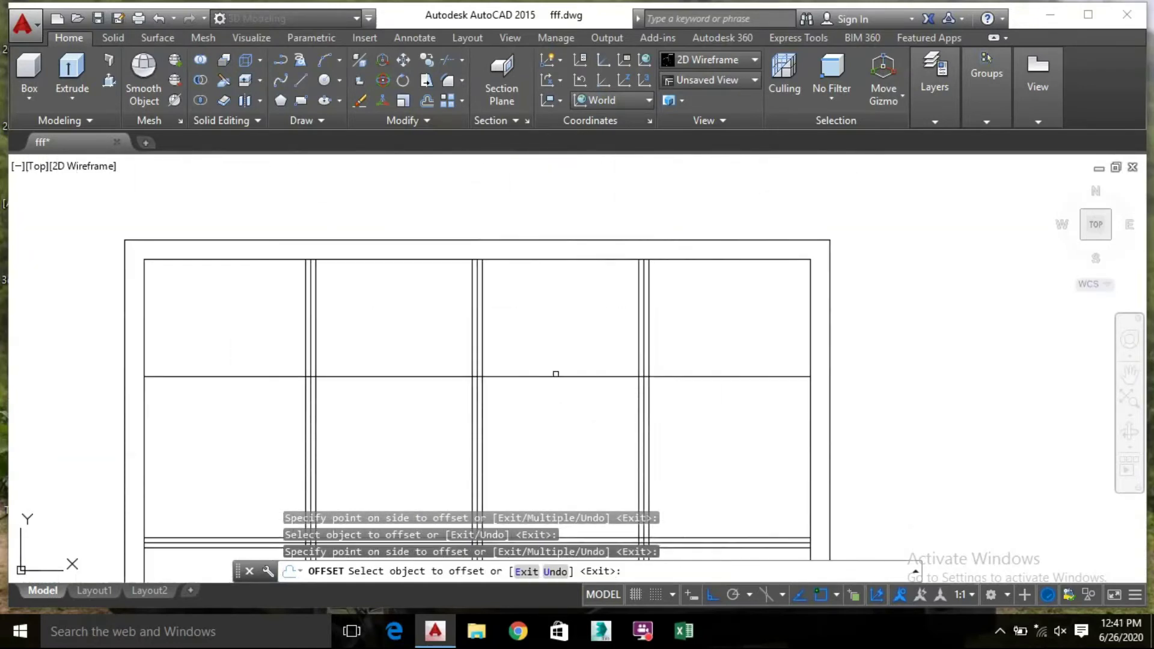
click(554, 380)
click(564, 453)
key(Escape)
Delete the original vertical and horizontal grid lines running between the offset divider pairs
scroll(412, 319, up, 2)
click(415, 319)
key(Delete)
click(953, 399)
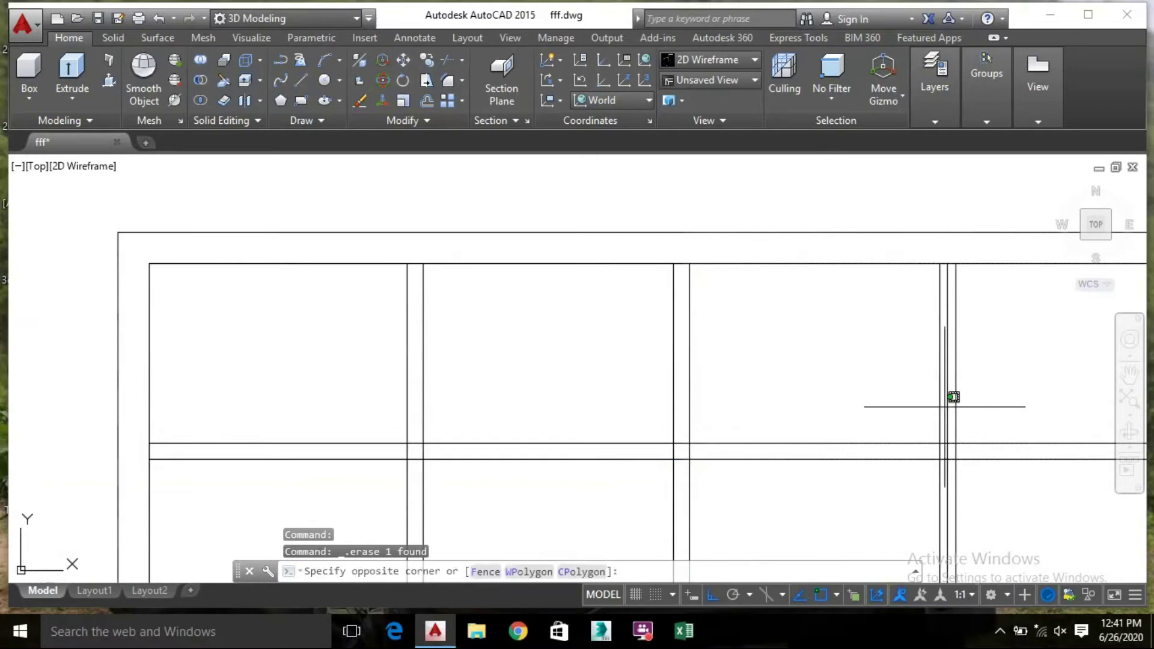
scroll(781, 428, down, 4)
scroll(751, 438, up, 4)
scroll(750, 475, down, 2)
scroll(739, 485, up, 4)
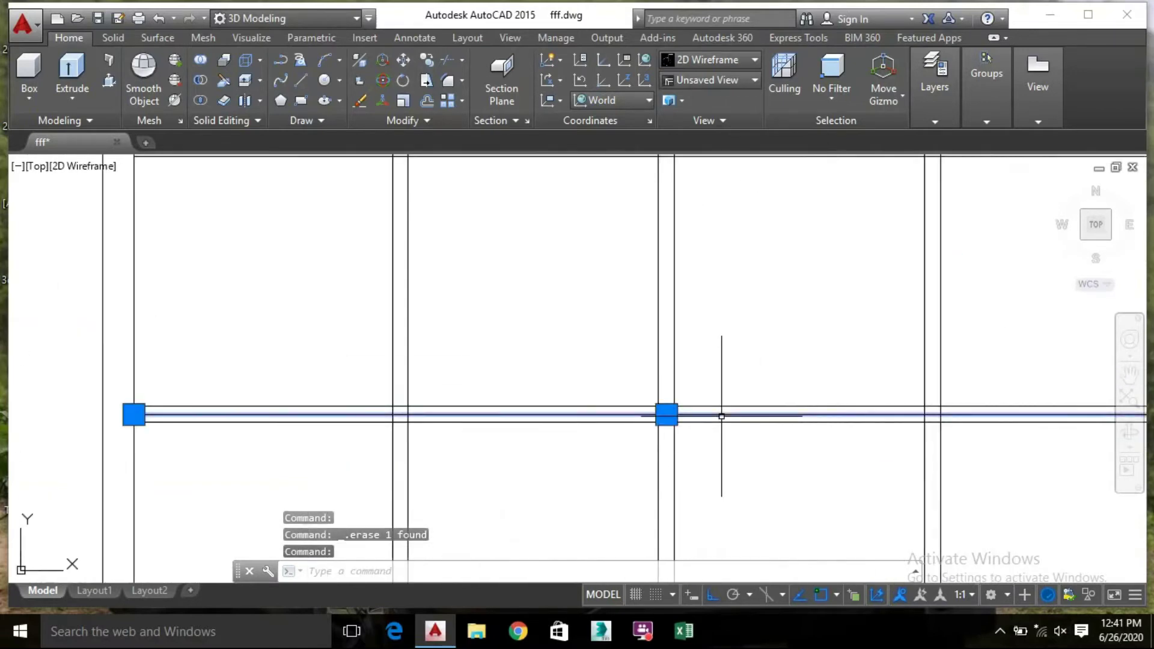
click(721, 415)
key(Delete)
Trim the overlapping lines inside the divider-bar crossings at the left part of the large frame's grid
scroll(741, 445, down, 6)
text(tr)
key(Return)
key(Return)
scroll(649, 256, up, 6)
click(683, 181)
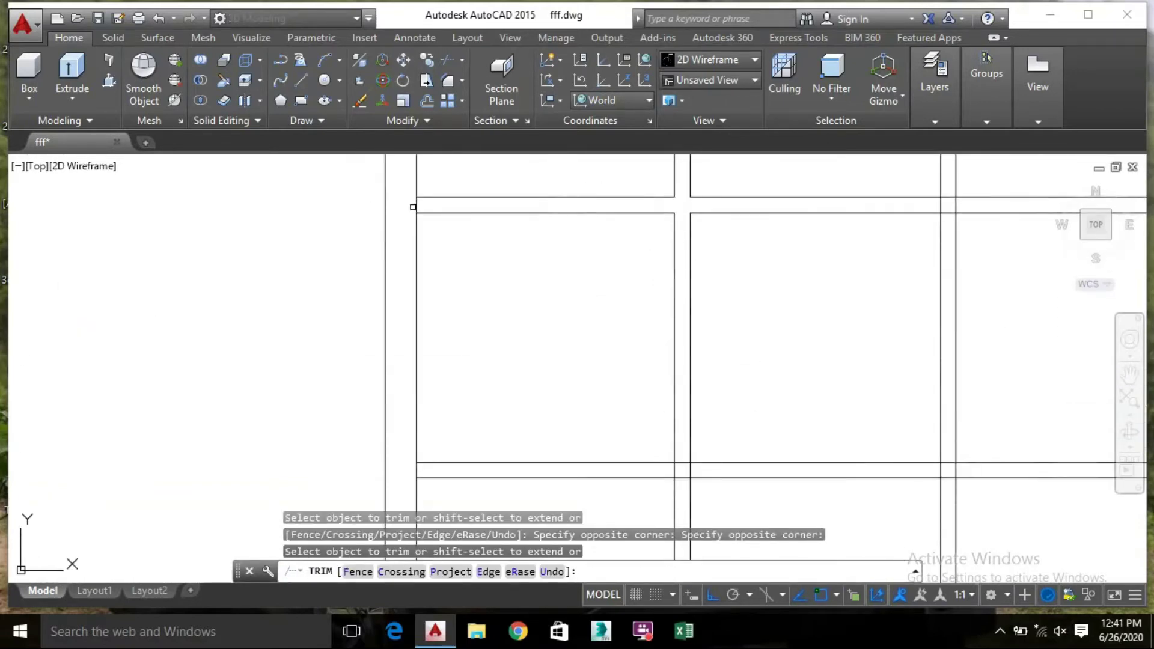
Trim the short segments left where the horizontal divider bars meet the large frame's inner edge
key(Return)
scroll(759, 304, up, 4)
click(759, 304)
key(Escape)
key(Return)
key(Return)
click(724, 308)
click(713, 291)
click(727, 303)
click(722, 250)
scroll(814, 299, down, 2)
scroll(813, 300, up, 3)
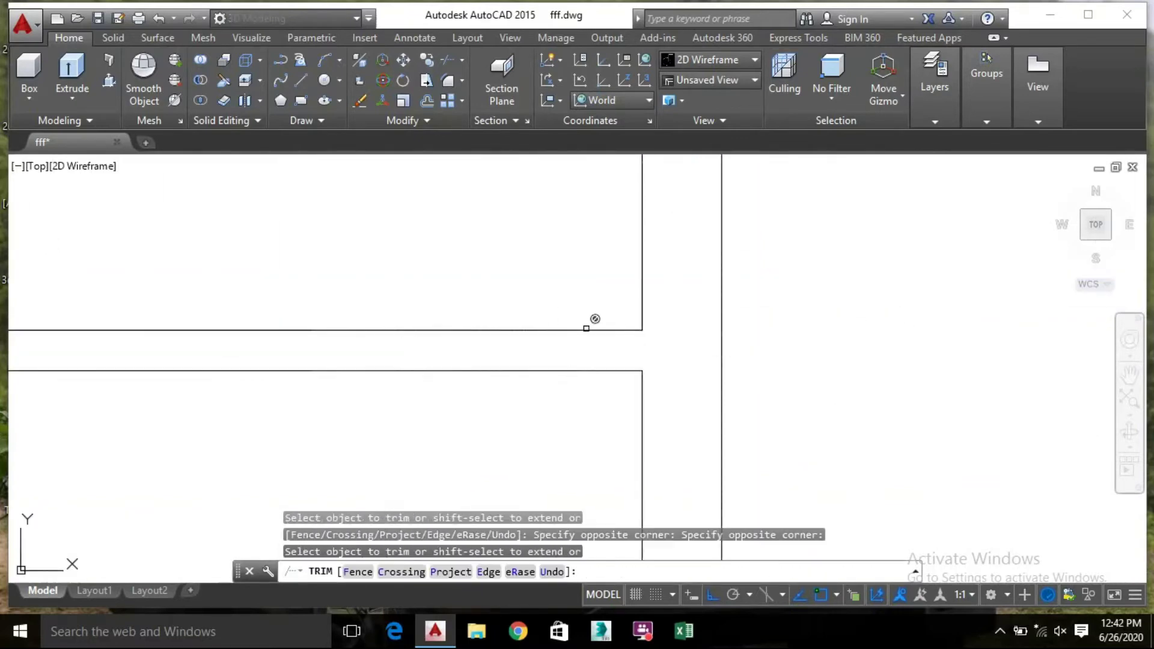
Trim the line pieces inside the crossings along the horizontal bar, working inward from the frame's right edge
click(589, 323)
scroll(590, 322, down, 5)
click(938, 313)
click(965, 325)
scroll(698, 316, down, 2)
scroll(698, 316, up, 4)
click(691, 322)
click(460, 372)
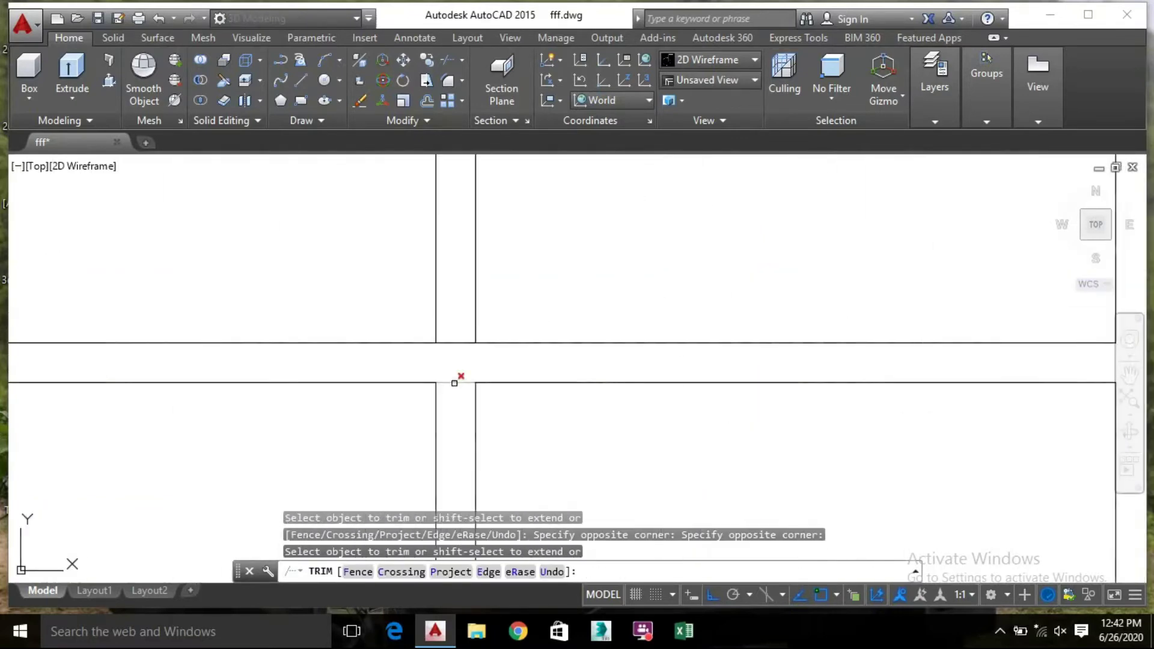
click(456, 381)
scroll(443, 392, down, 5)
click(474, 365)
scroll(804, 348, up, 3)
scroll(845, 327, down, 2)
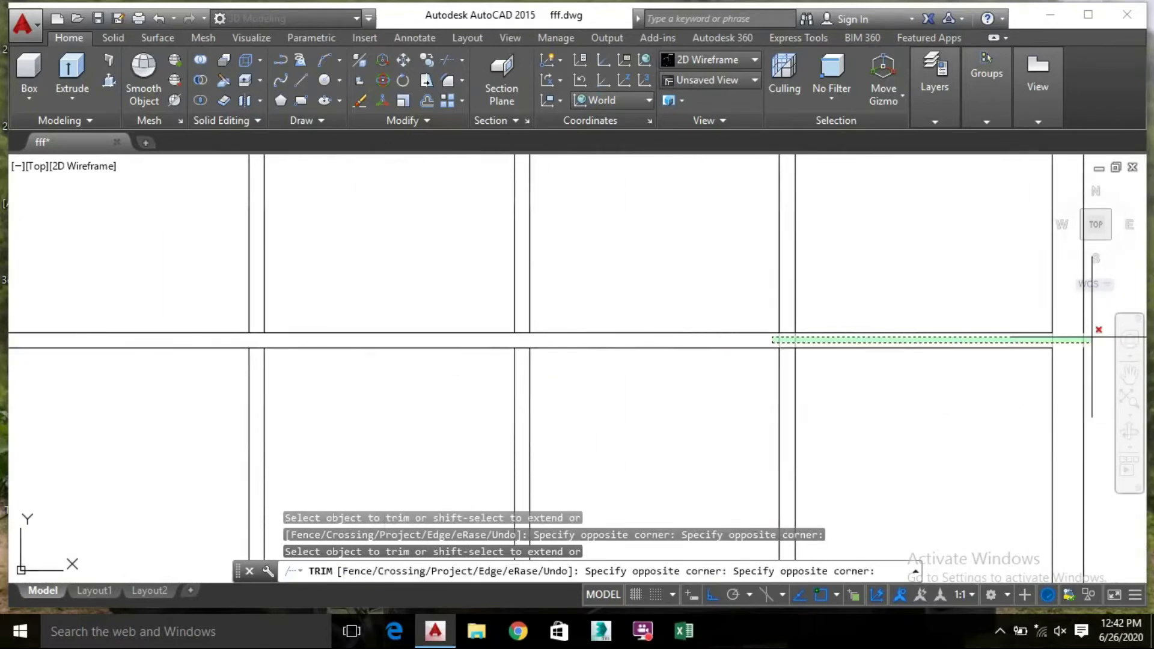
Trim the vertical lines cutting across the next horizontal divider bar, including its joints with the frame sides
click(1054, 335)
click(257, 332)
scroll(312, 340, down, 2)
scroll(481, 472, up, 4)
click(979, 361)
click(252, 358)
click(953, 319)
click(935, 395)
Trim the vertical lines running through the lowest horizontal divider bar across the full frame width
scroll(934, 385, down, 4)
click(598, 316)
scroll(860, 359, down, 4)
scroll(767, 391, up, 2)
click(827, 379)
click(134, 379)
click(319, 382)
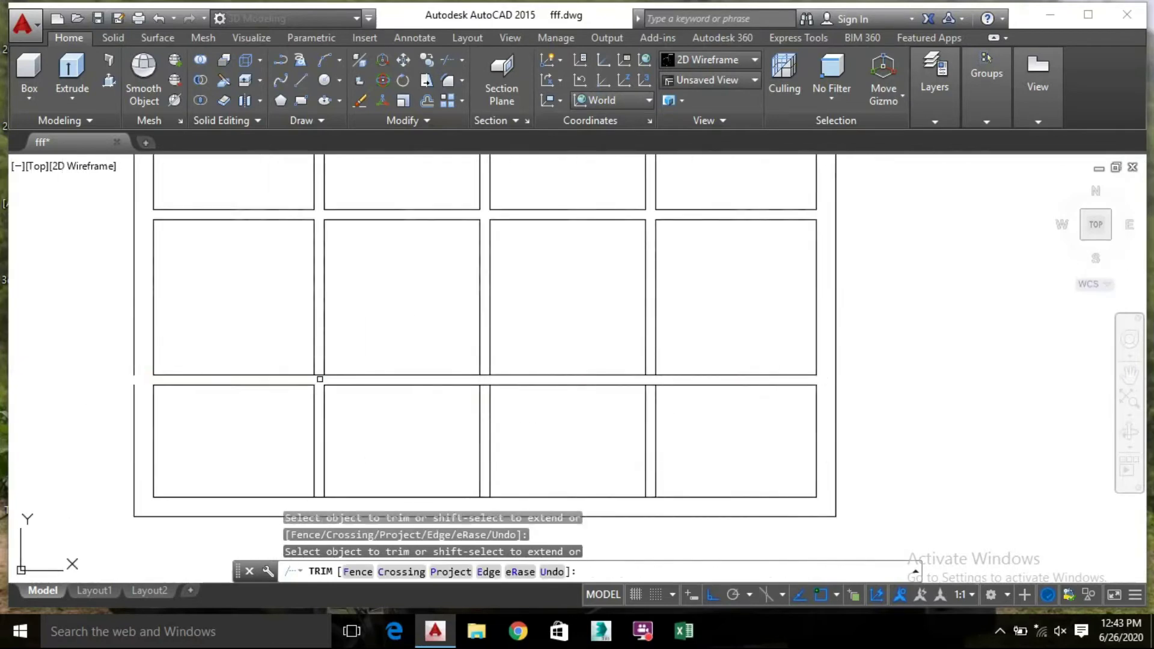
Trim the remaining horizontal segments inside the lower divider-bar crossings to complete the open grid outline
scroll(488, 372, up, 4)
click(479, 360)
click(473, 417)
click(950, 425)
click(986, 437)
click(607, 277)
scroll(602, 240, down, 4)
scroll(392, 406, up, 2)
click(392, 410)
click(638, 414)
middle_drag(906, 356, 525, 353)
scroll(836, 436, down, 8)
click(805, 436)
middle_drag(927, 435, 888, 383)
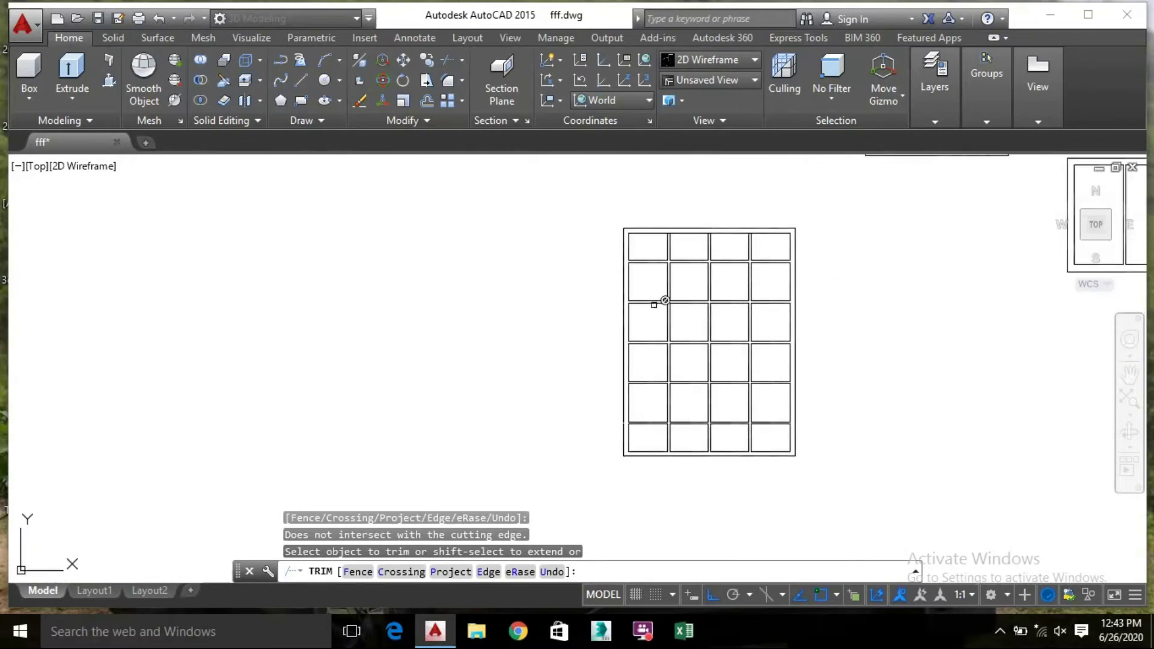
key(Escape)
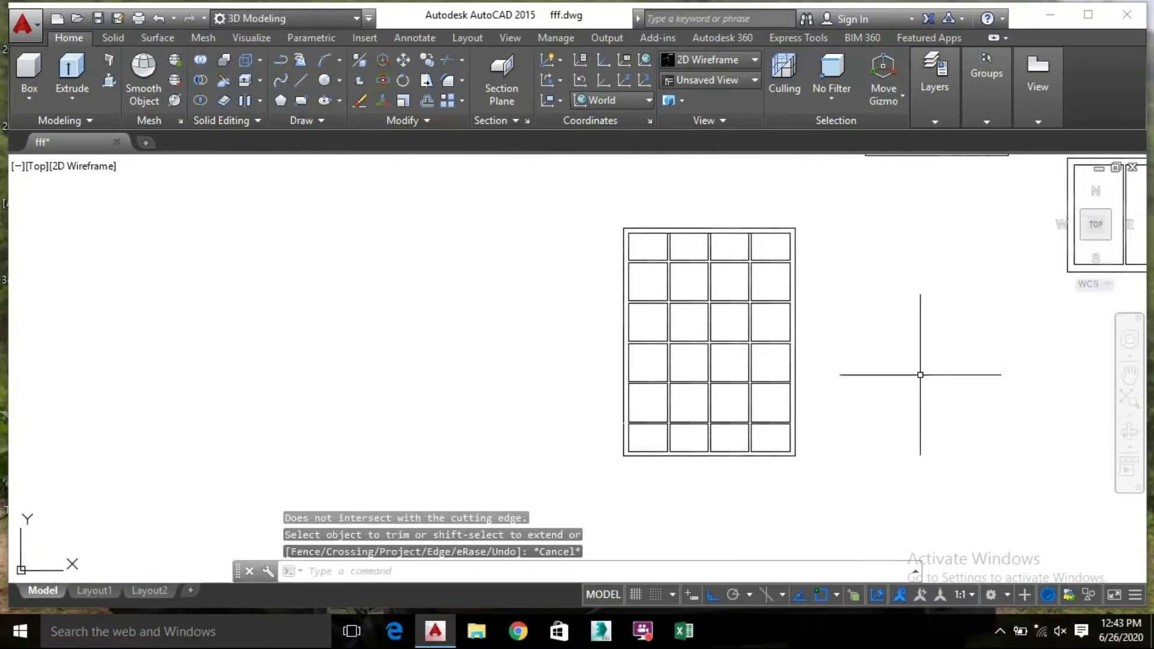
Press/pull the large frame and its divider-bar area to a height of 3"
mouse_move(853, 325)
middle_down()
mouse_move(781, 404)
mouse_move(739, 376)
middle_up()
scroll(780, 405, down, 3)
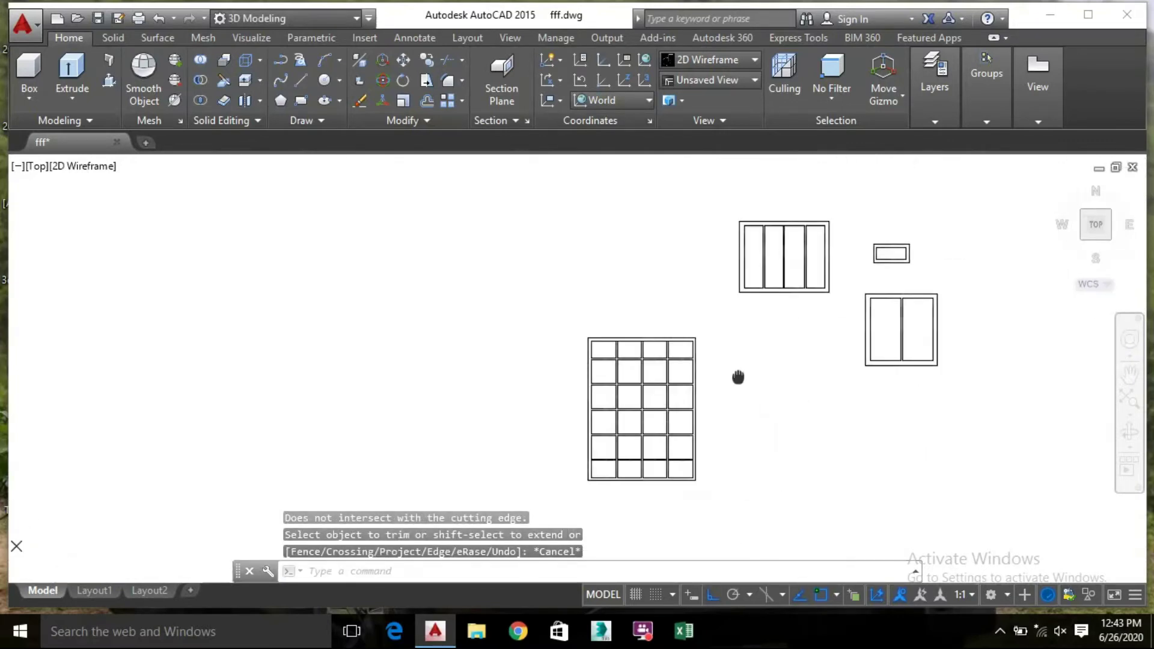
scroll(739, 376, down, 3)
middle_drag(919, 221, 590, 337)
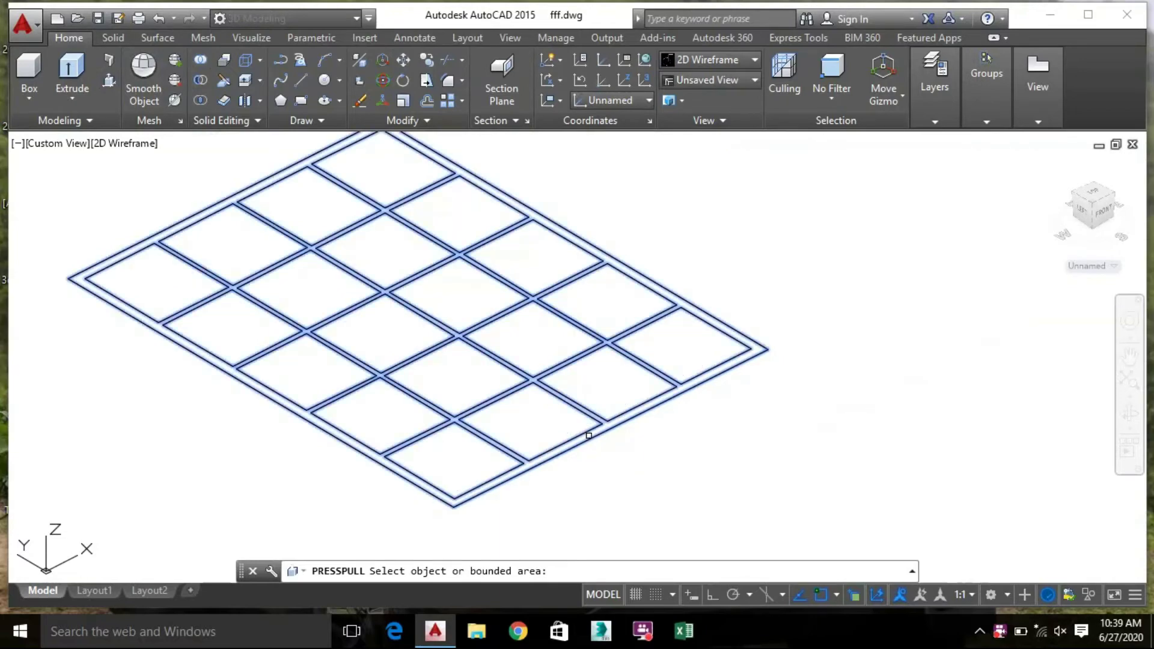
click(587, 433)
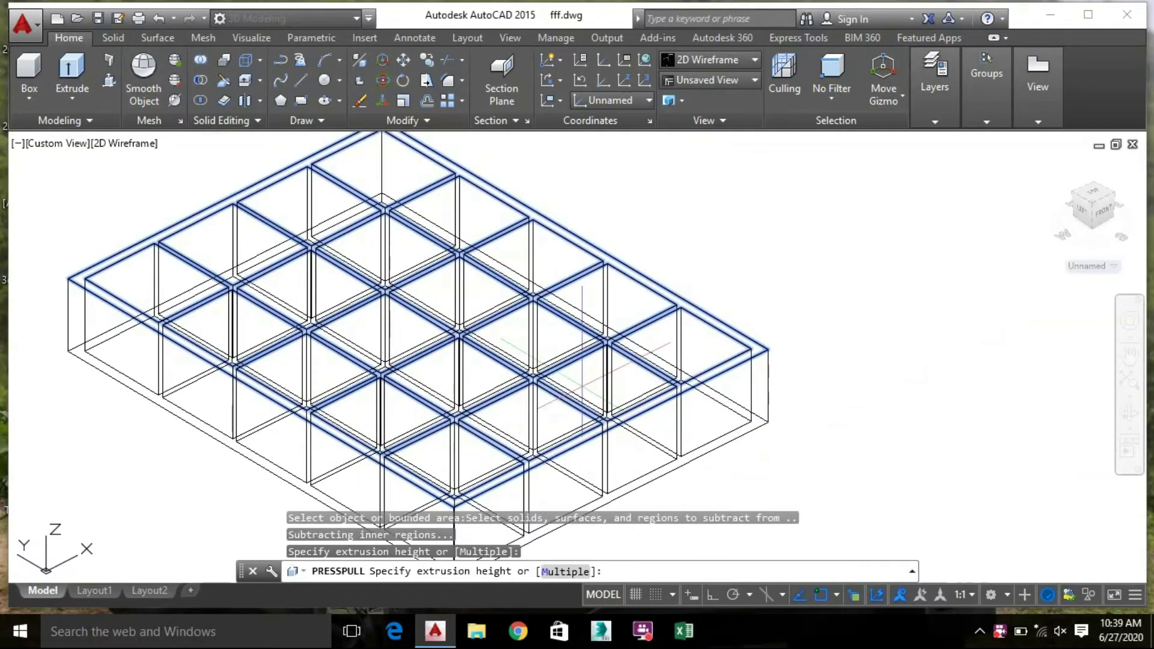
key(Return)
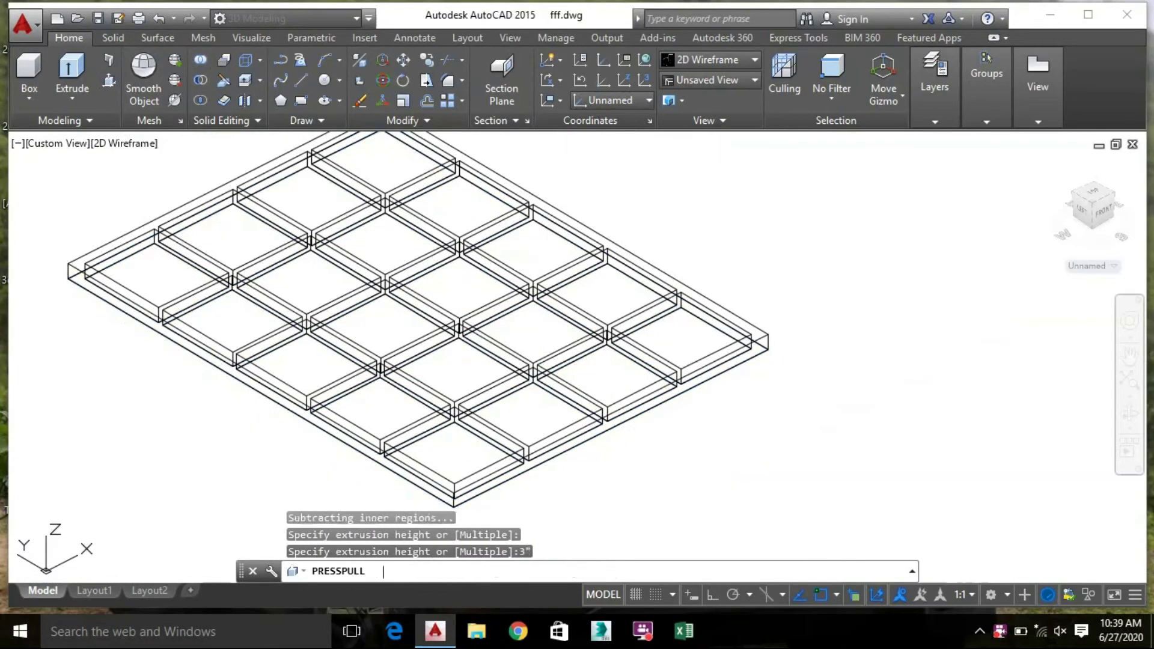
Press/pull the panes in the near part of the grid frame to a thickness of 1"
click(456, 434)
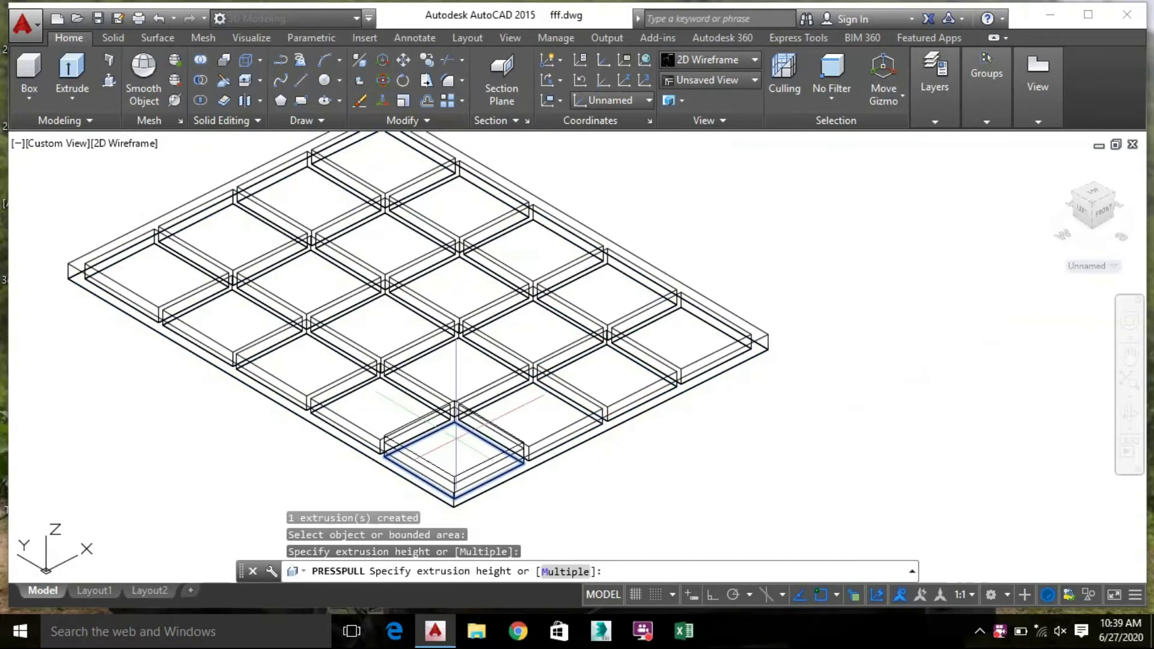
key(Return)
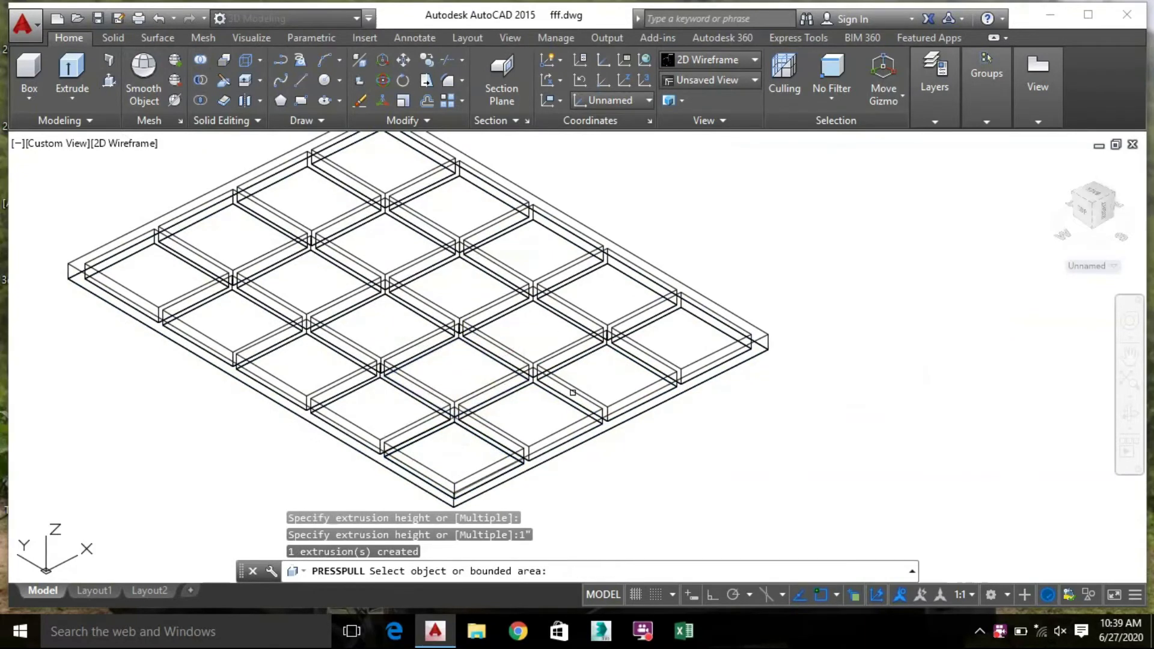
click(544, 403)
click(544, 403)
click(623, 378)
click(625, 375)
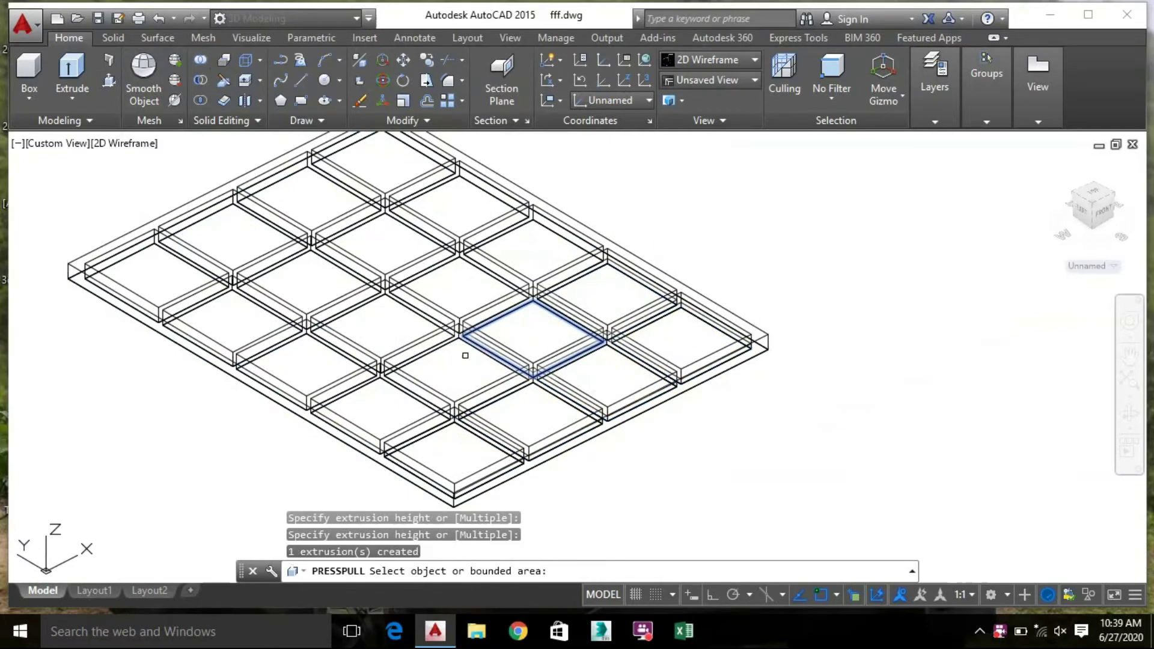
click(402, 324)
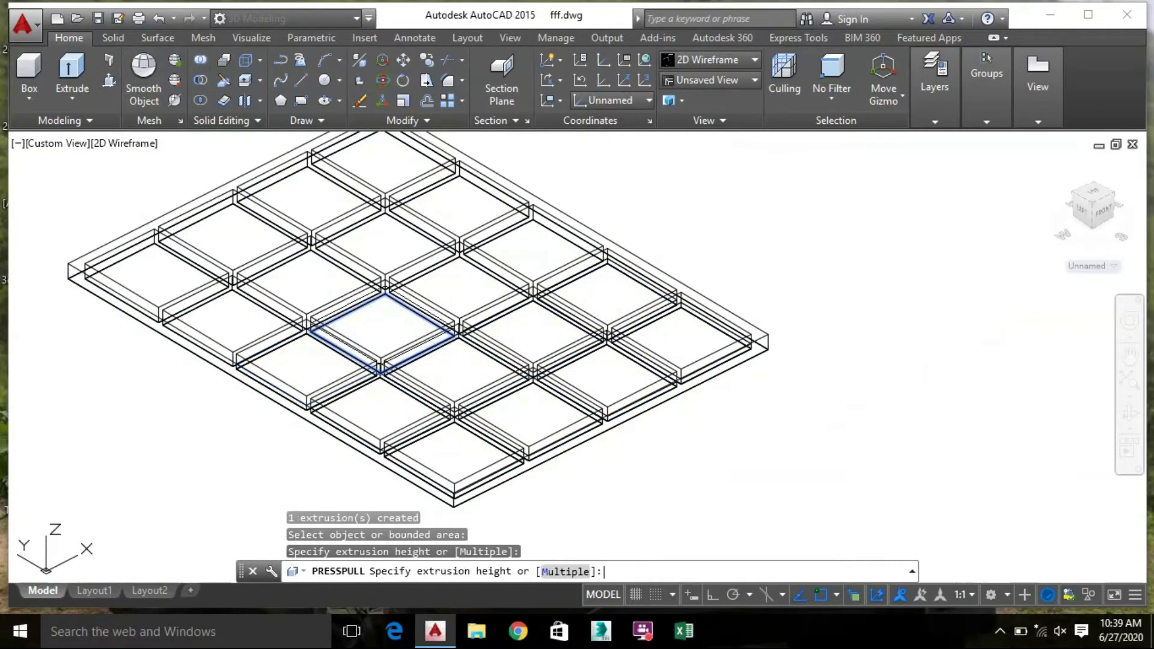
click(505, 237)
Check which panes are filled using the Shades of Gray visual style and return to 2D Wireframe
click(124, 143)
click(208, 294)
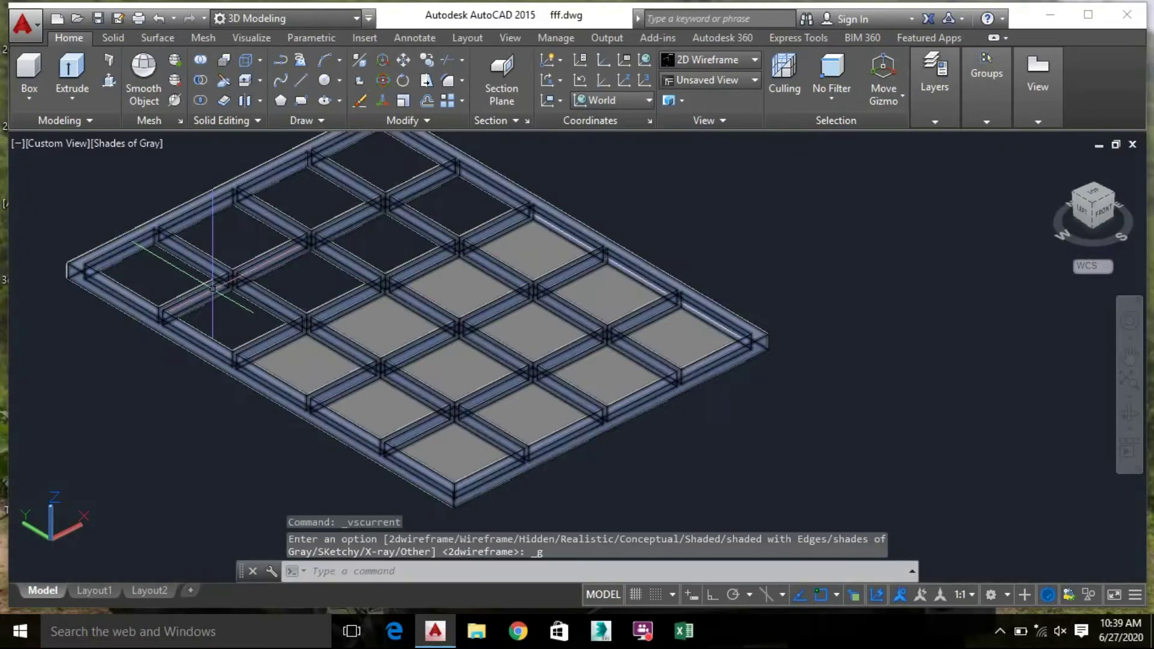
click(123, 143)
click(187, 190)
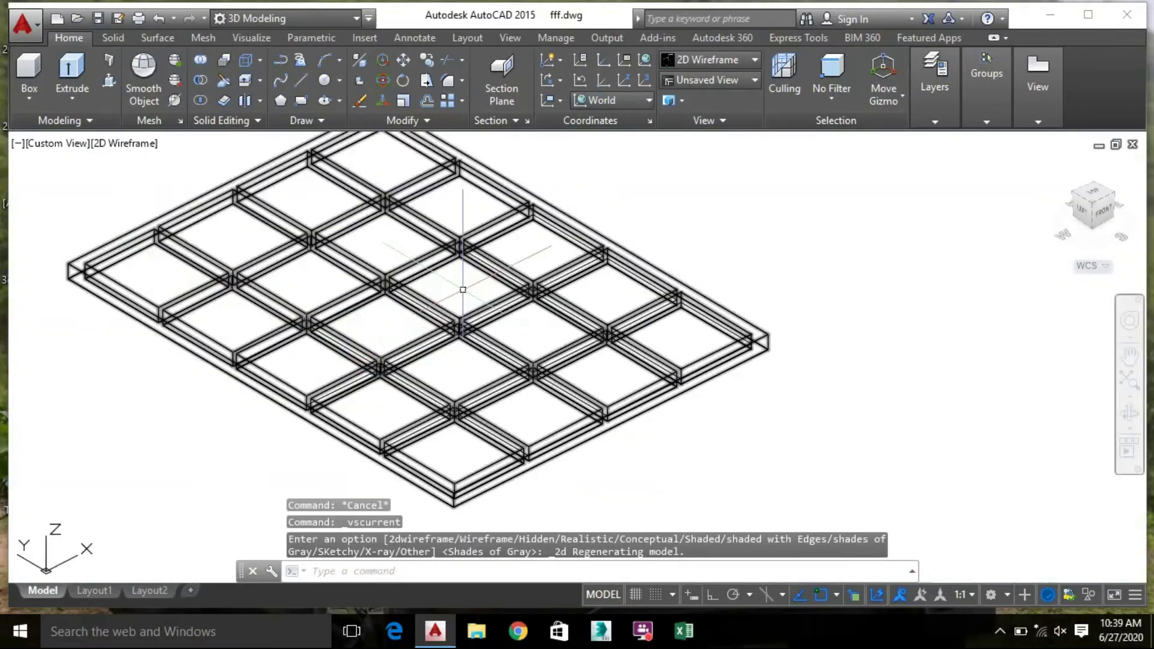
Press/pull the remaining empty panes at the far end of the grid frame to a thickness of 1"
click(110, 77)
click(220, 327)
text(1)
key(Return)
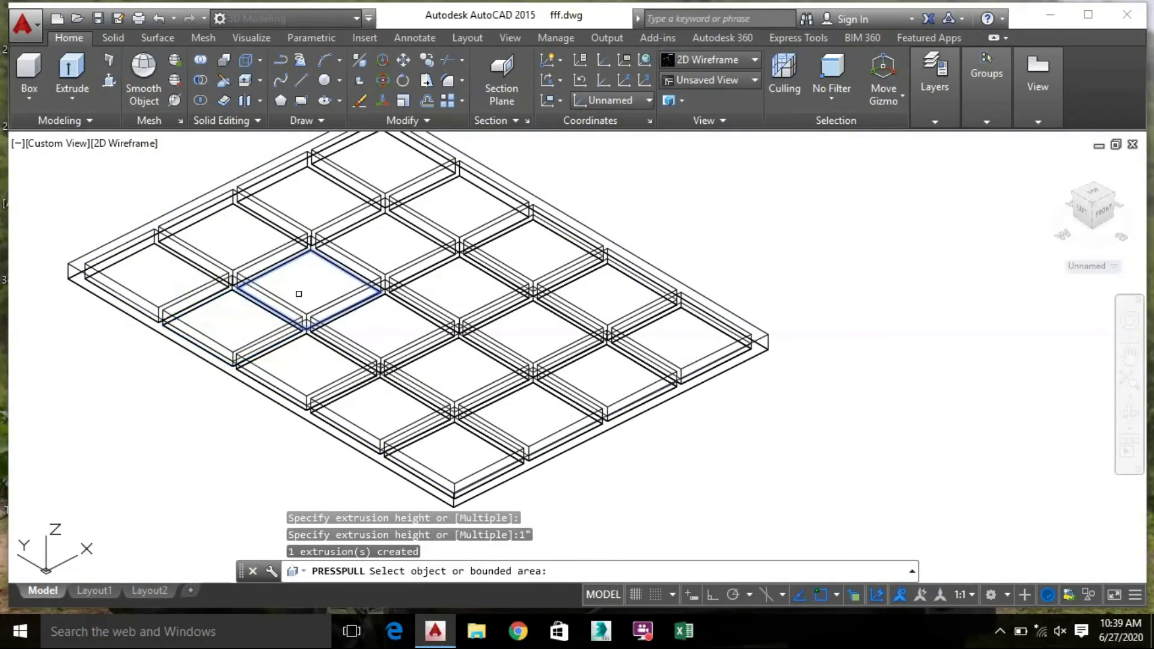
click(298, 293)
click(380, 247)
click(448, 201)
click(384, 161)
click(319, 199)
click(236, 237)
click(181, 265)
key(Return)
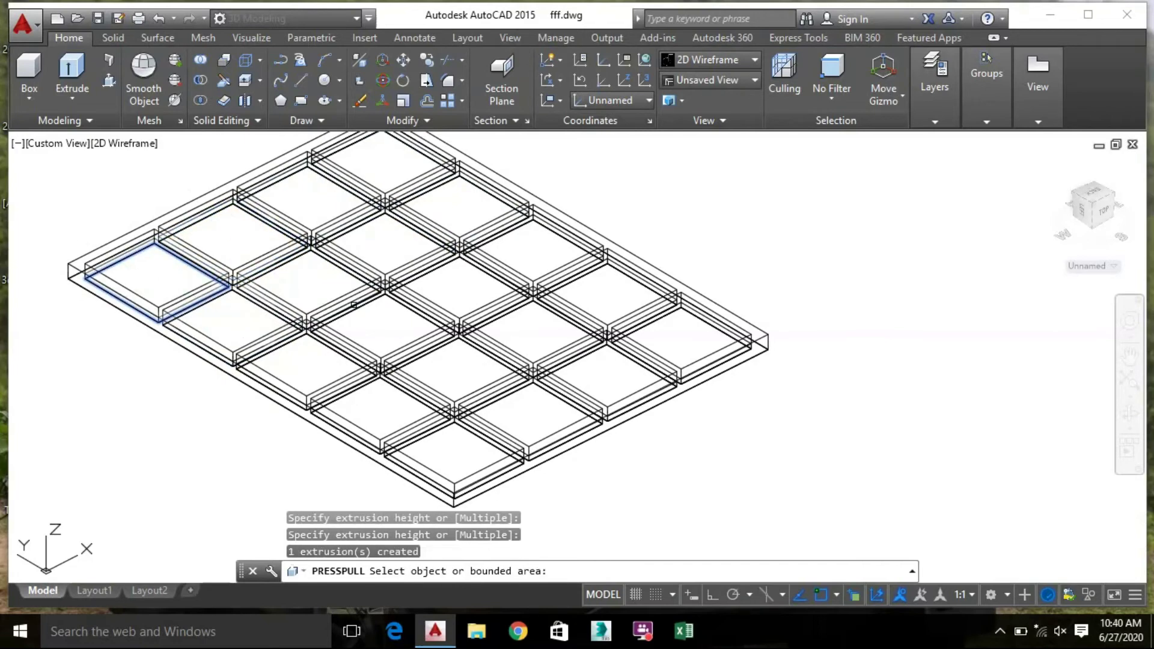
key(Return)
scroll(430, 358, down, 5)
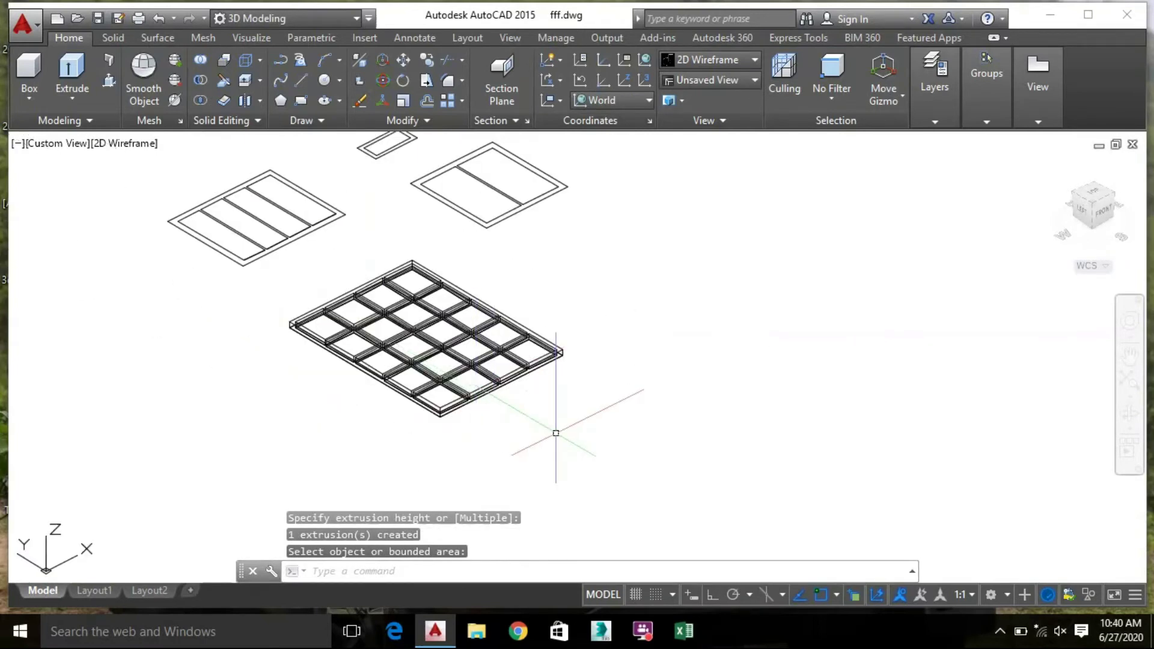
Rotate the whole solid grid frame upright about the X axis with 3D Rotate and ortho on
click(527, 434)
click(299, 270)
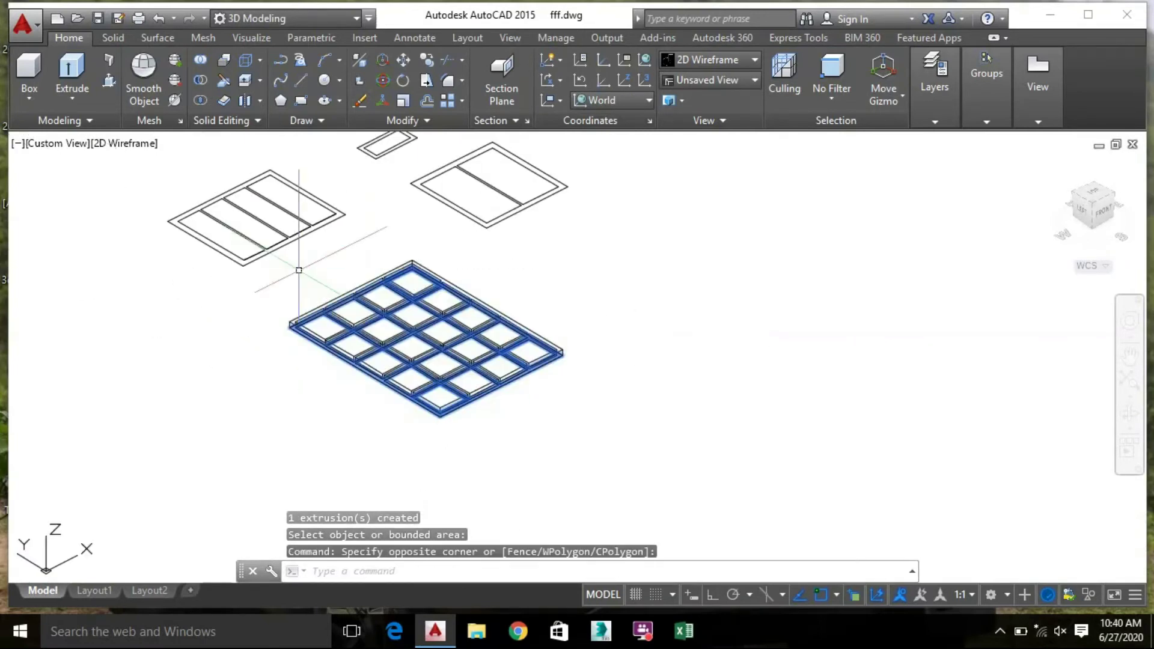
shift+middle_drag(467, 356, 565, 312)
shift+middle_drag(425, 338, 488, 335)
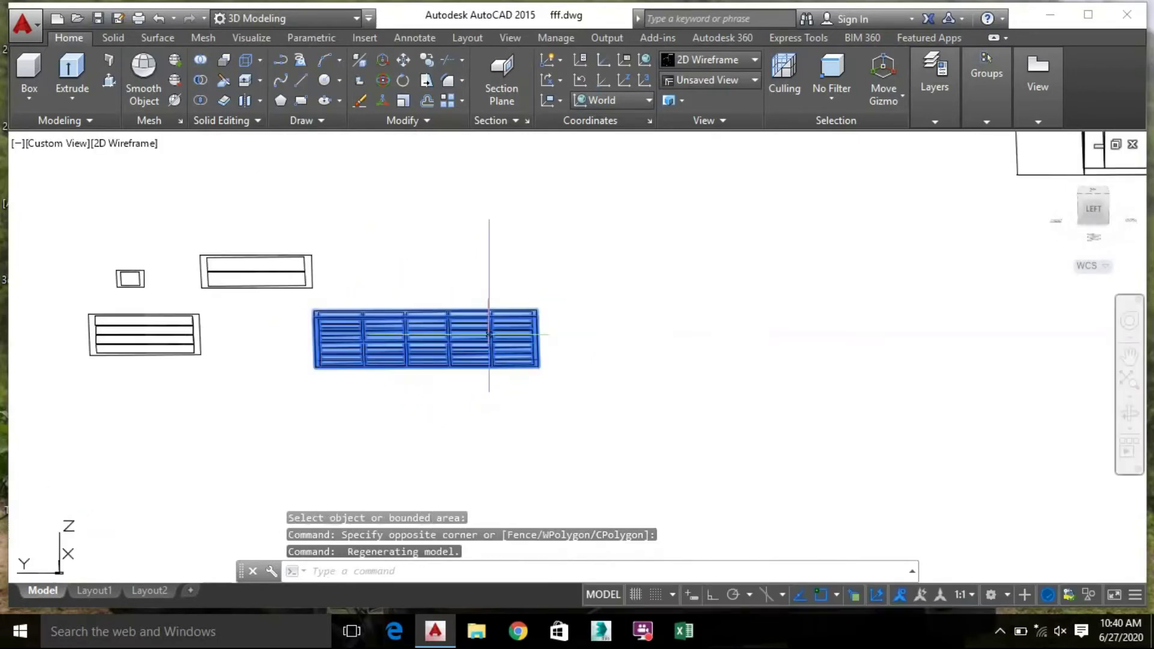
click(383, 79)
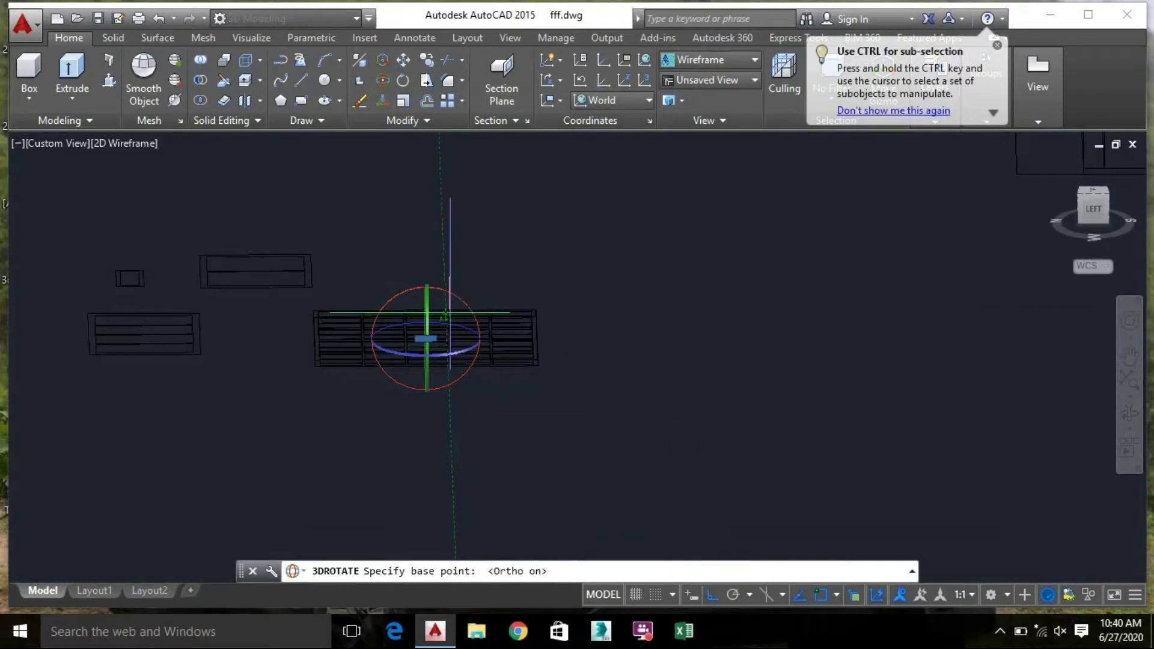
click(467, 305)
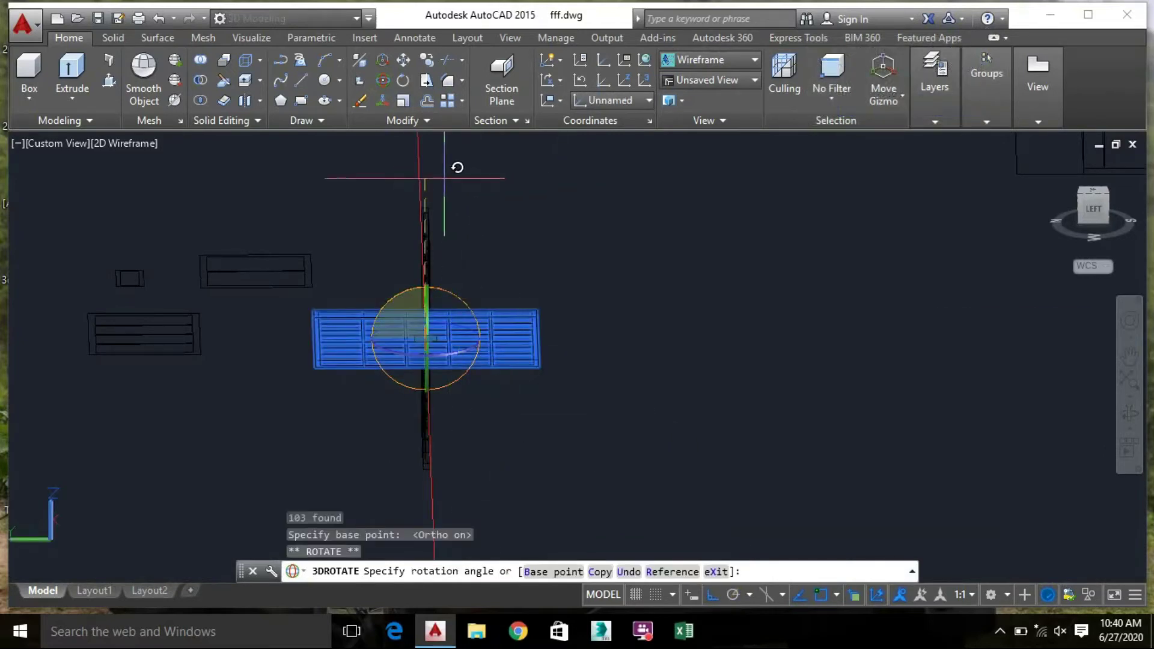
click(469, 278)
shift+middle_drag(473, 317, 521, 318)
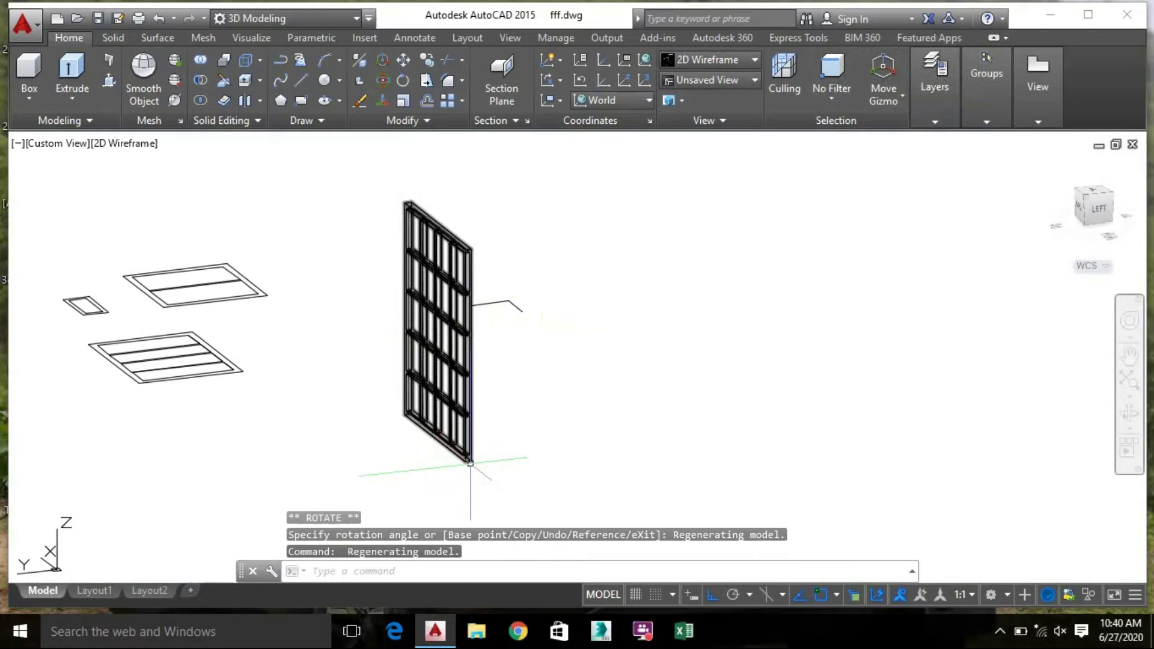
Start moving the upright grid frame, leaving out the stray bent line, with its bottom corner edge's midpoint as base point
click(470, 469)
click(382, 189)
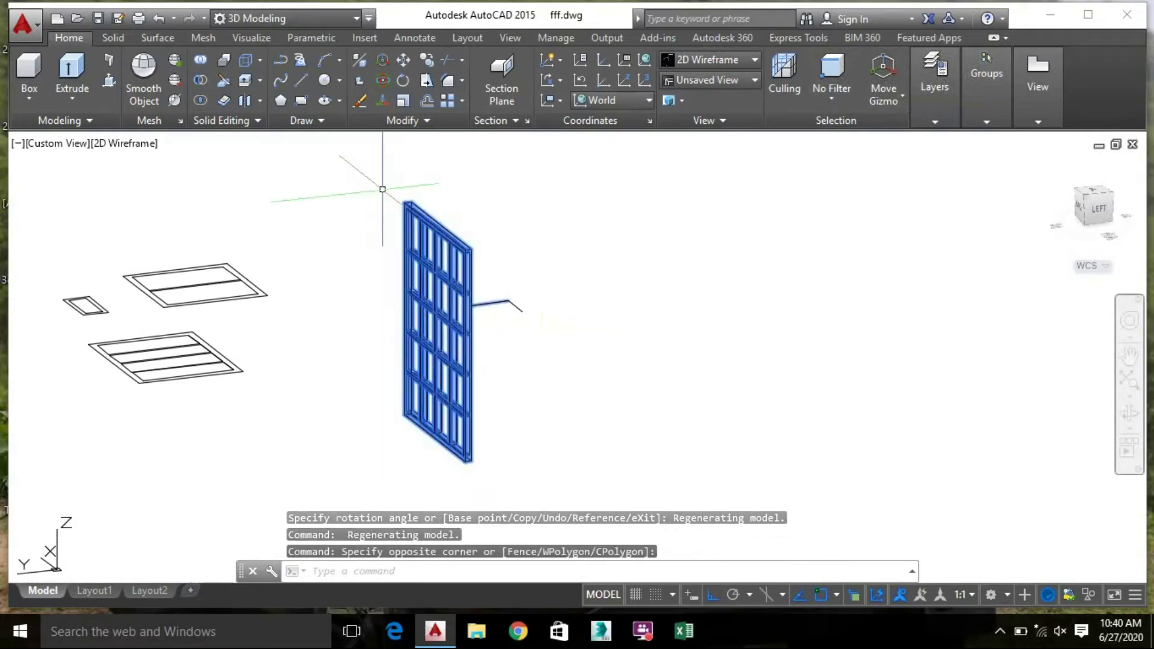
click(536, 329)
click(498, 286)
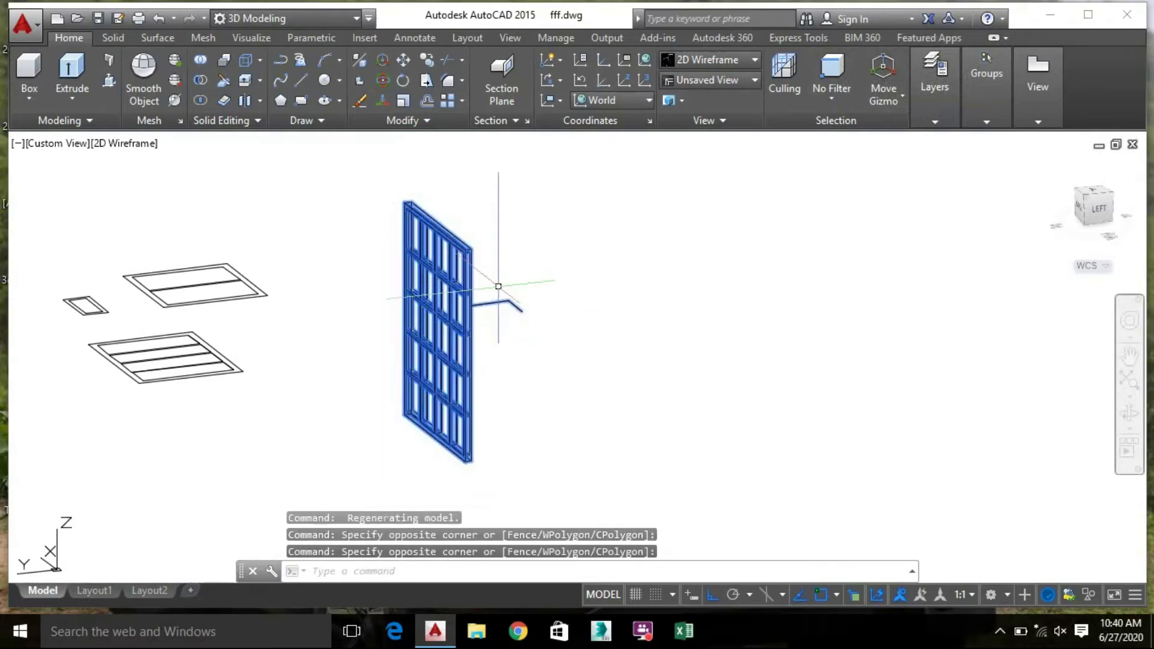
click(522, 330)
click(505, 298)
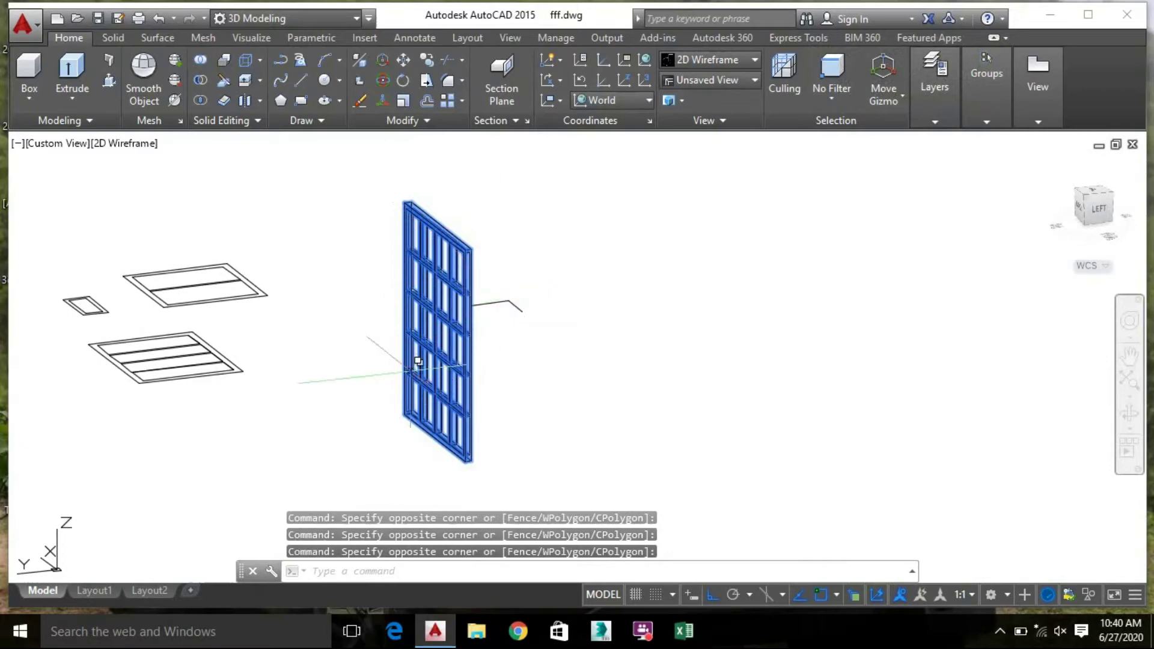
right_click(382, 423)
click(425, 158)
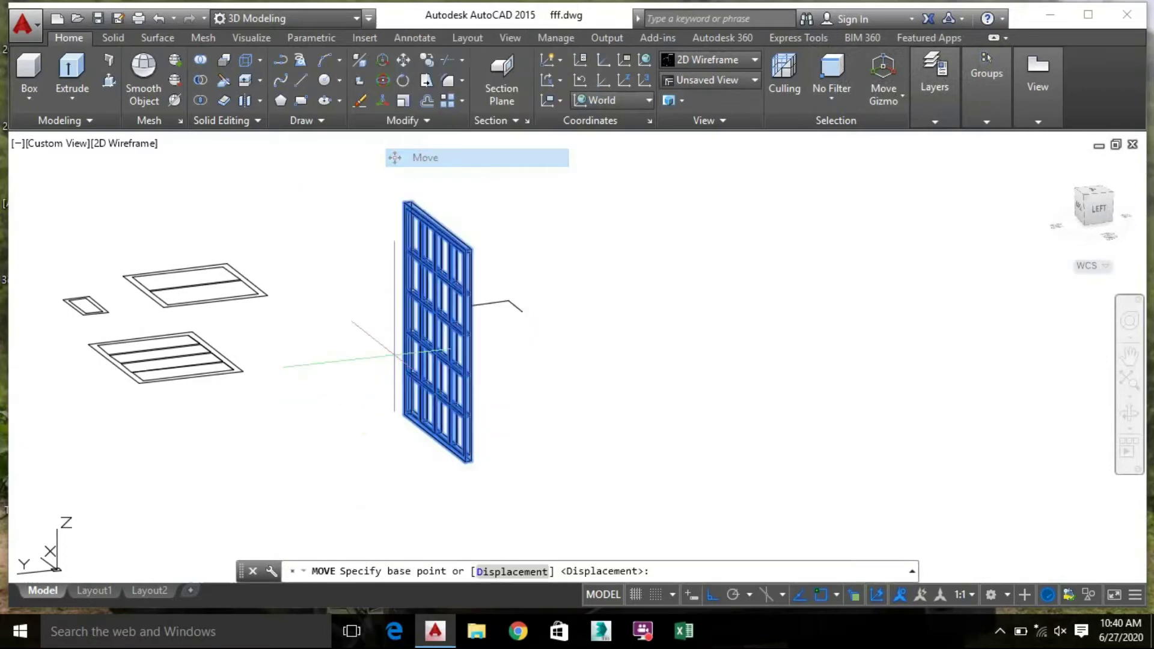
scroll(431, 388, up, 6)
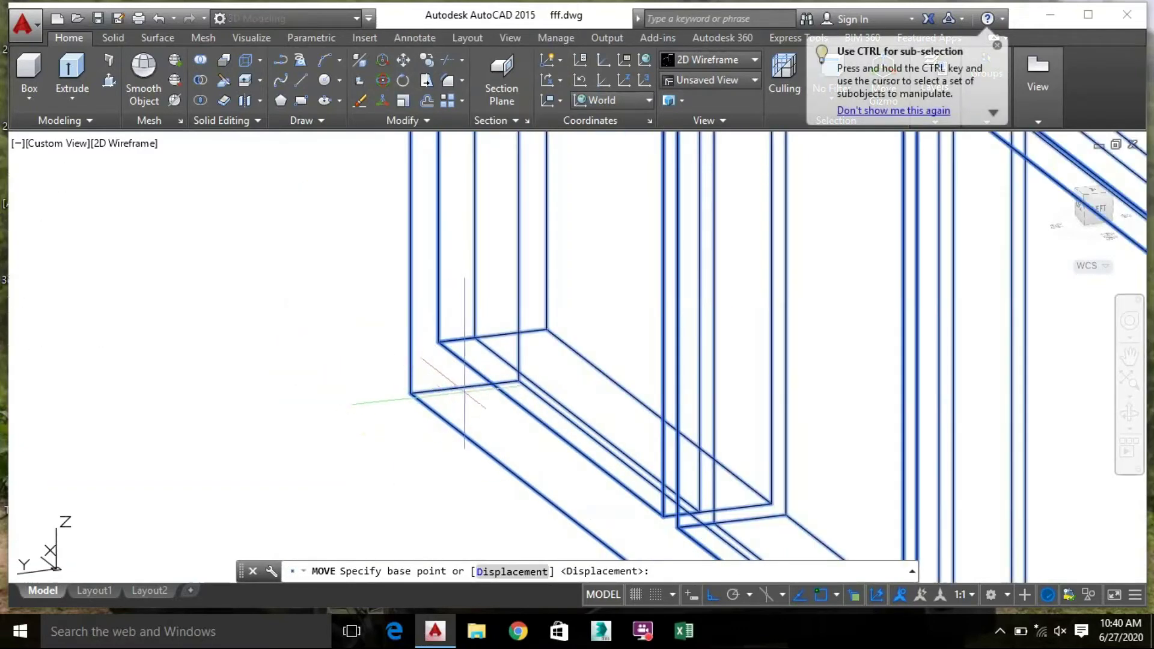
click(464, 388)
Place the upright grid frame in the tall wall opening by the staircase, at the midpoint of its short bottom edge, with ortho off
scroll(469, 366, down, 5)
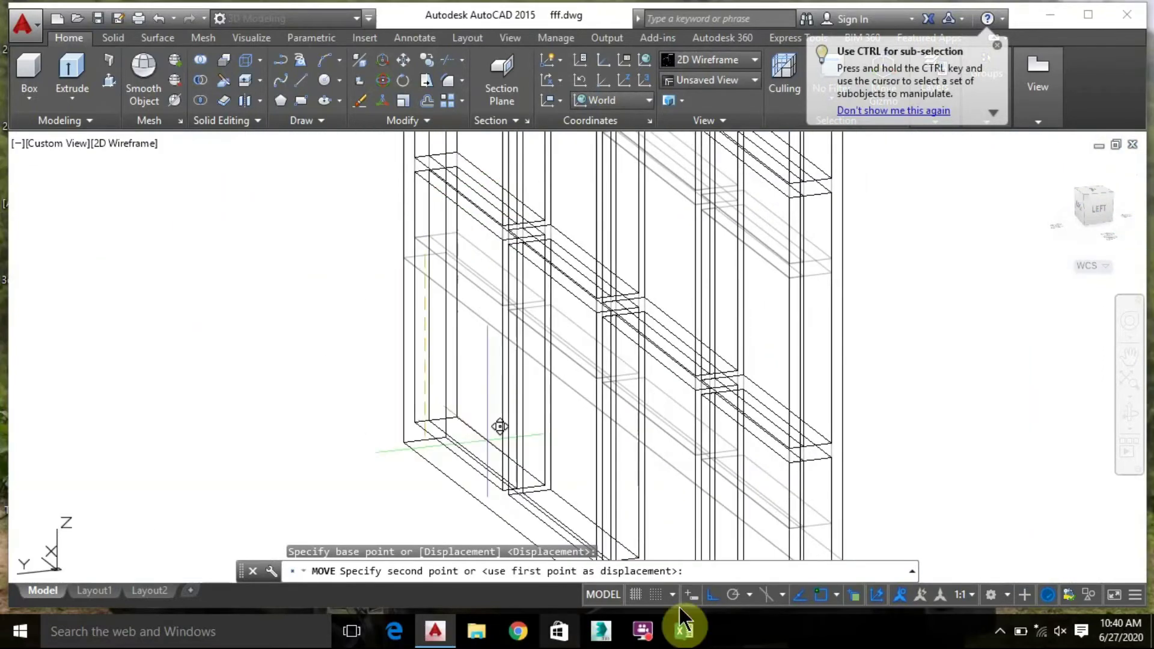
click(712, 594)
scroll(427, 409, down, 4)
middle_drag(405, 366, 781, 363)
scroll(395, 271, down, 2)
scroll(397, 282, down, 2)
middle_drag(423, 293, 742, 461)
scroll(362, 245, down, 2)
middle_drag(367, 248, 526, 491)
middle_drag(696, 321, 360, 510)
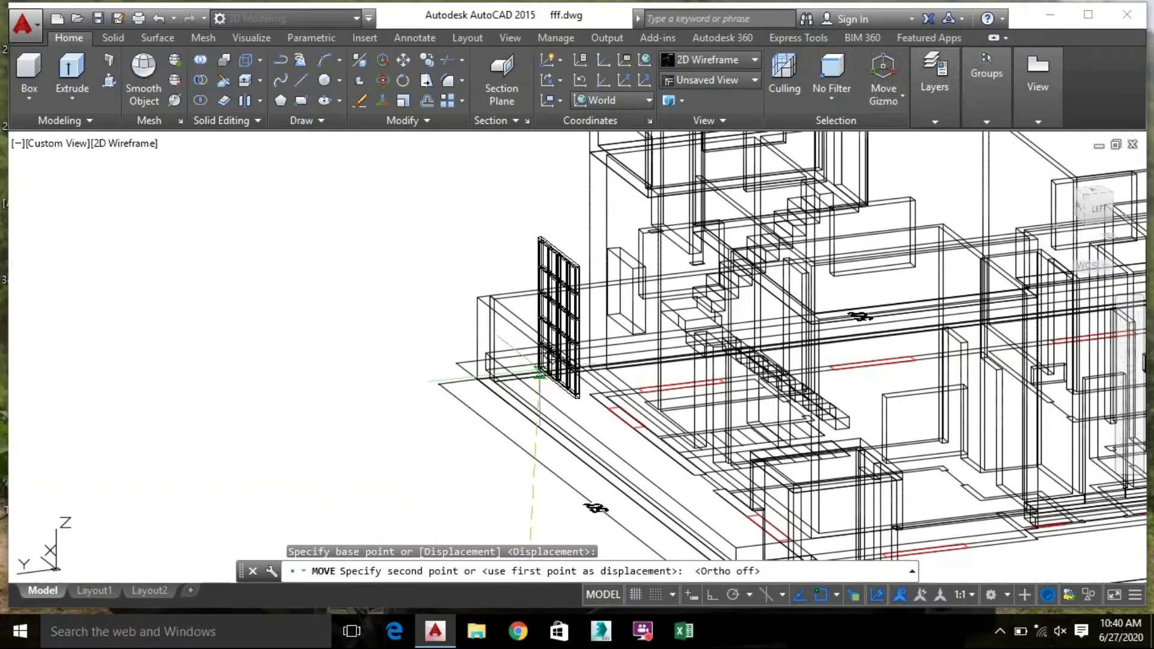
shift+middle_drag(540, 370, 586, 390)
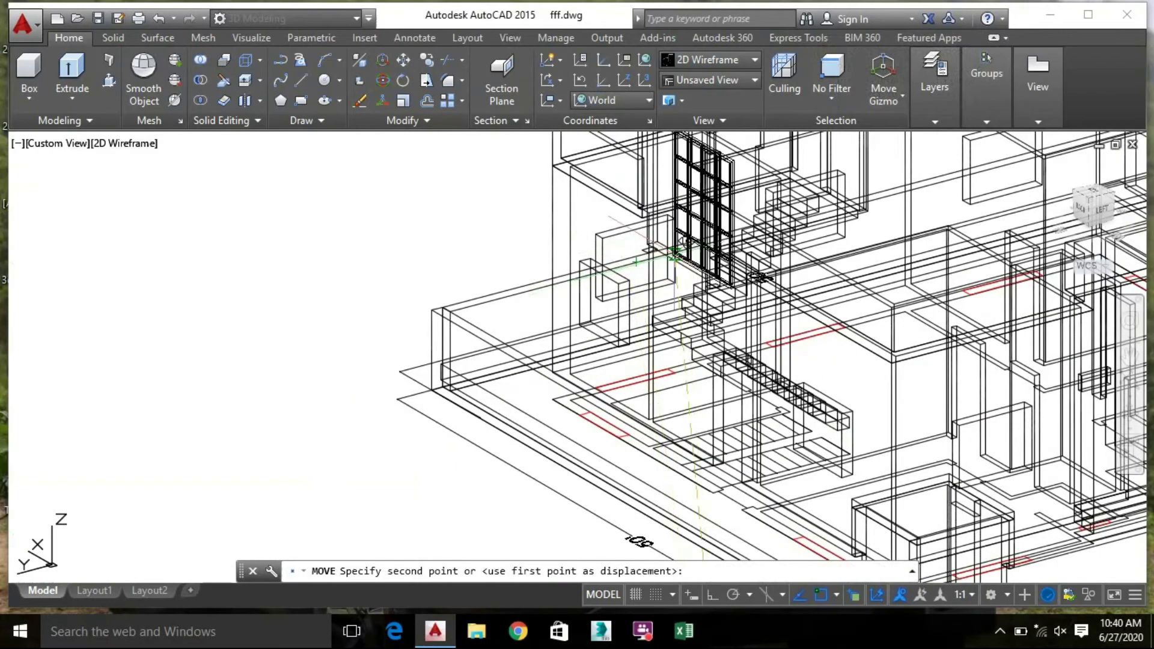
scroll(684, 241, up, 3)
scroll(684, 240, up, 4)
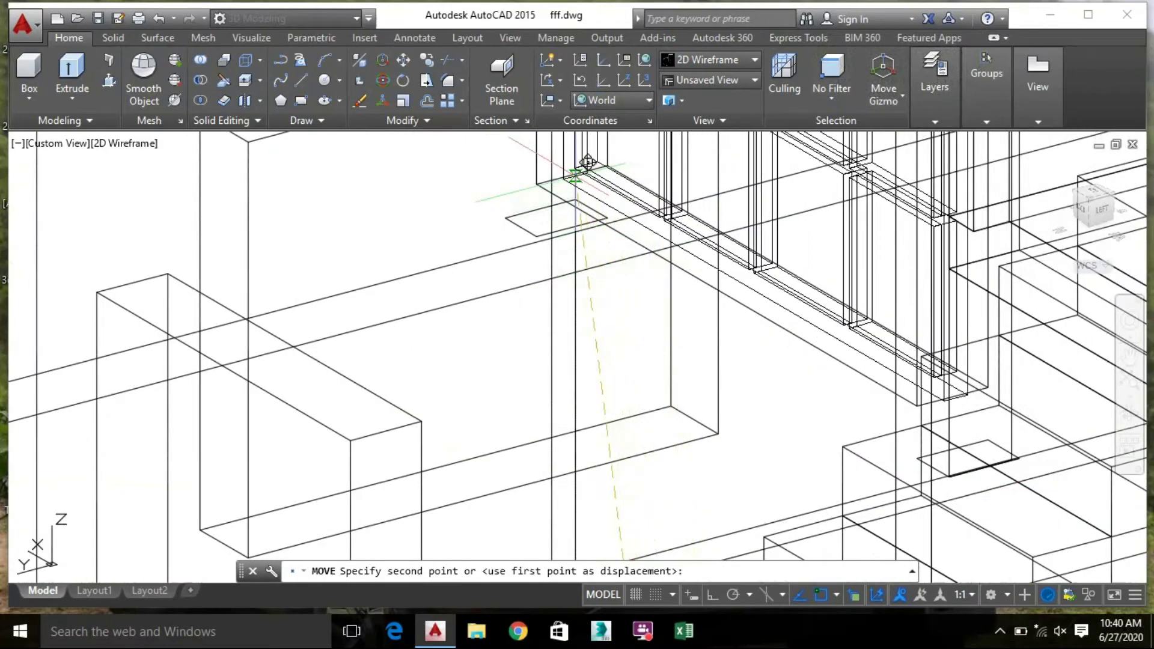
scroll(583, 161, up, 3)
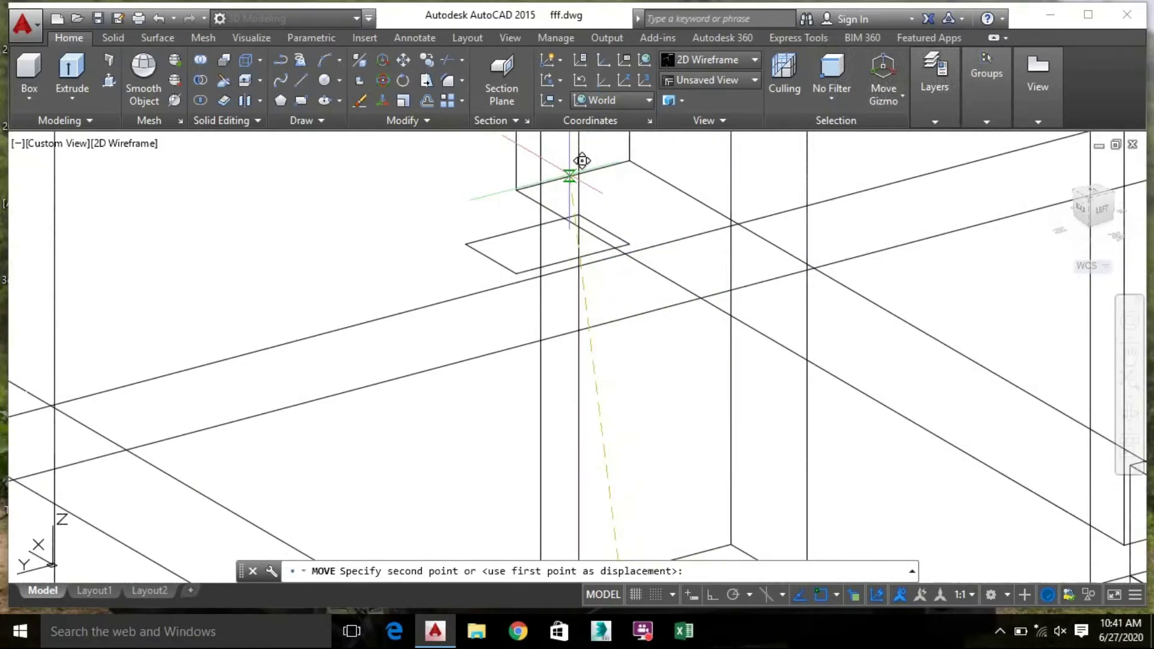
click(583, 161)
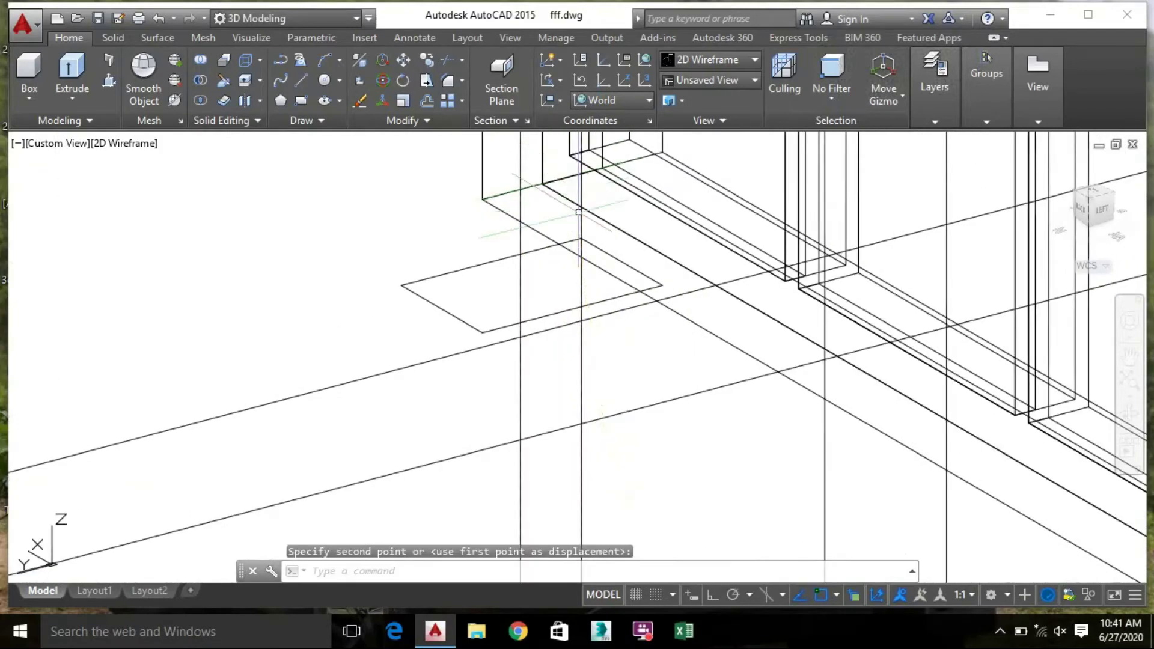
Press/pull the border and bars of the flat four-pane window frame to a thickness of 3"
scroll(583, 161, down, 5)
scroll(180, 336, down, 2)
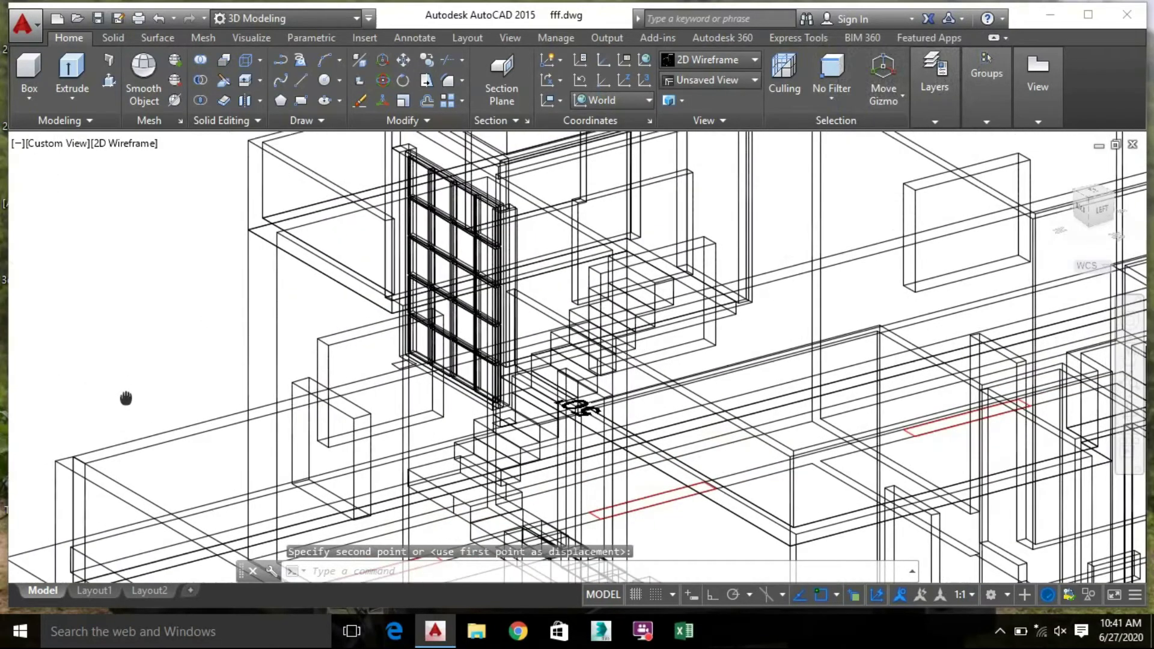
scroll(124, 385, down, 3)
middle_drag(166, 331, 166, 233)
scroll(228, 541, down, 2)
middle_drag(228, 571, 131, 424)
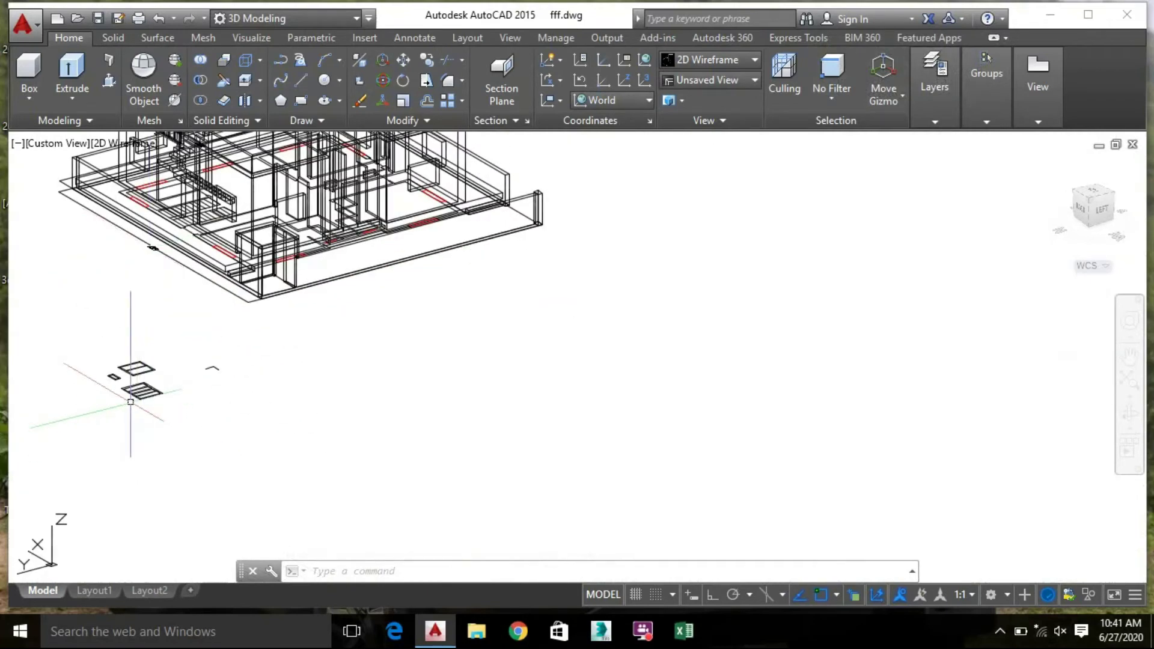
scroll(131, 402, up, 3)
scroll(290, 402, up, 4)
scroll(290, 401, down, 4)
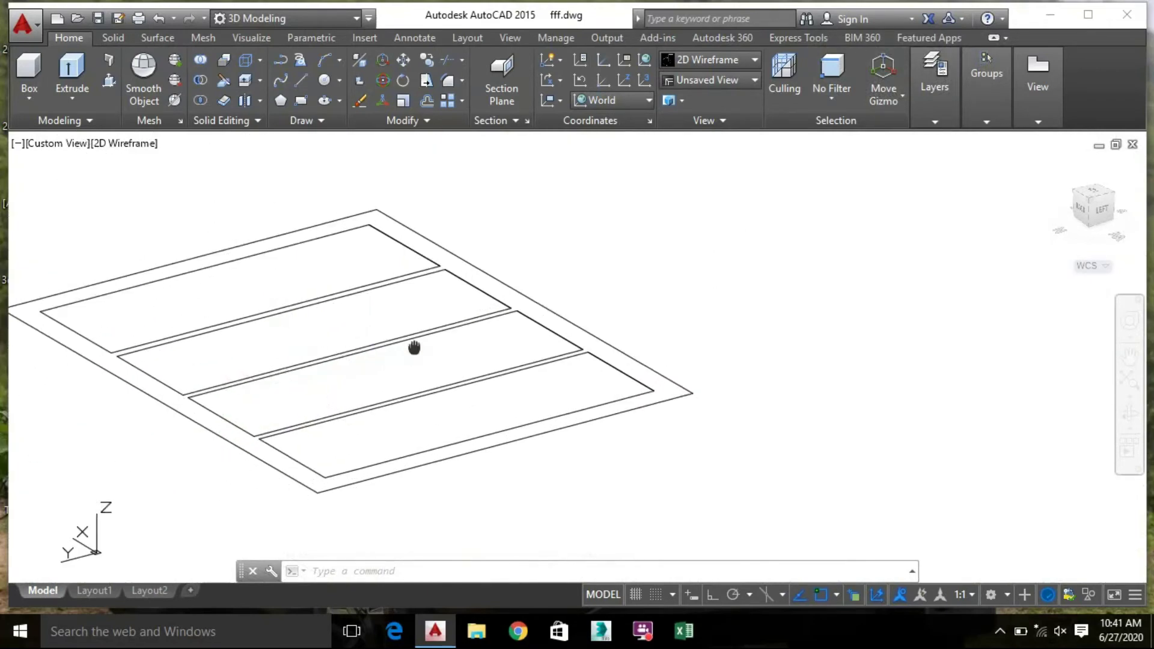
click(109, 82)
scroll(567, 351, up, 2)
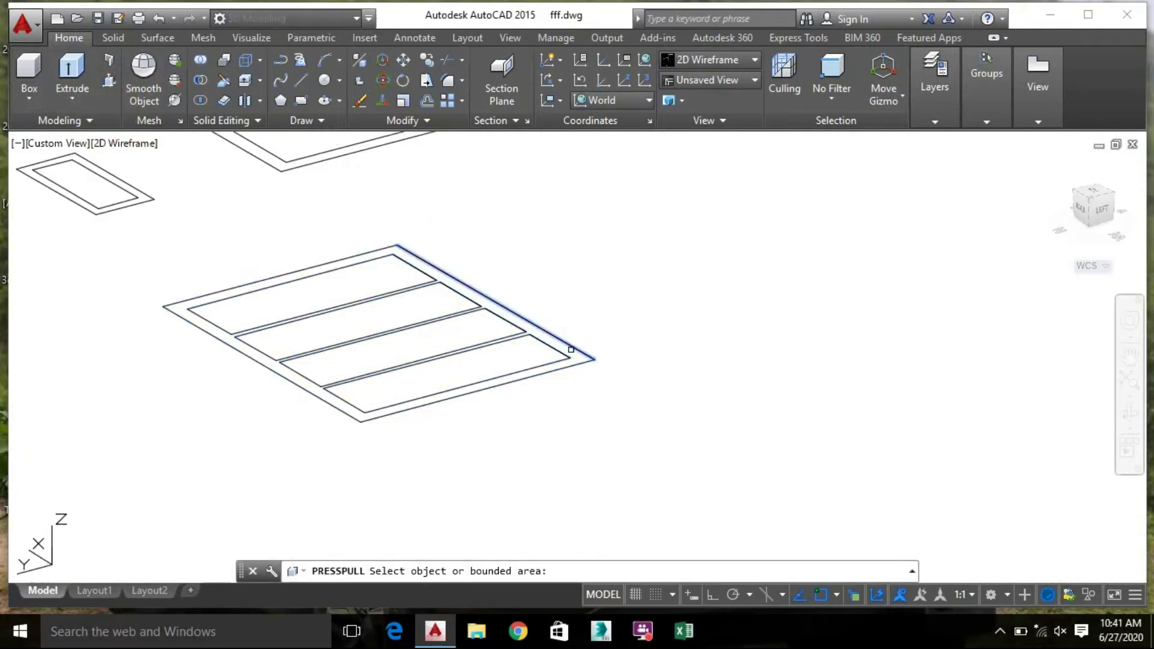
click(569, 351)
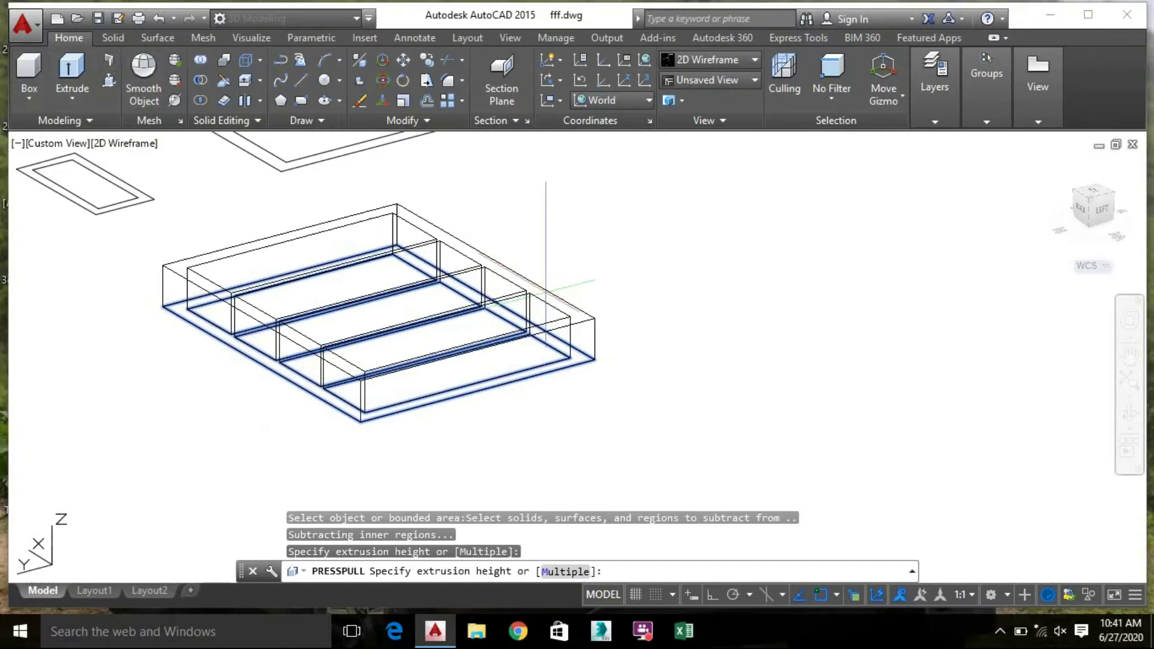
key(Return)
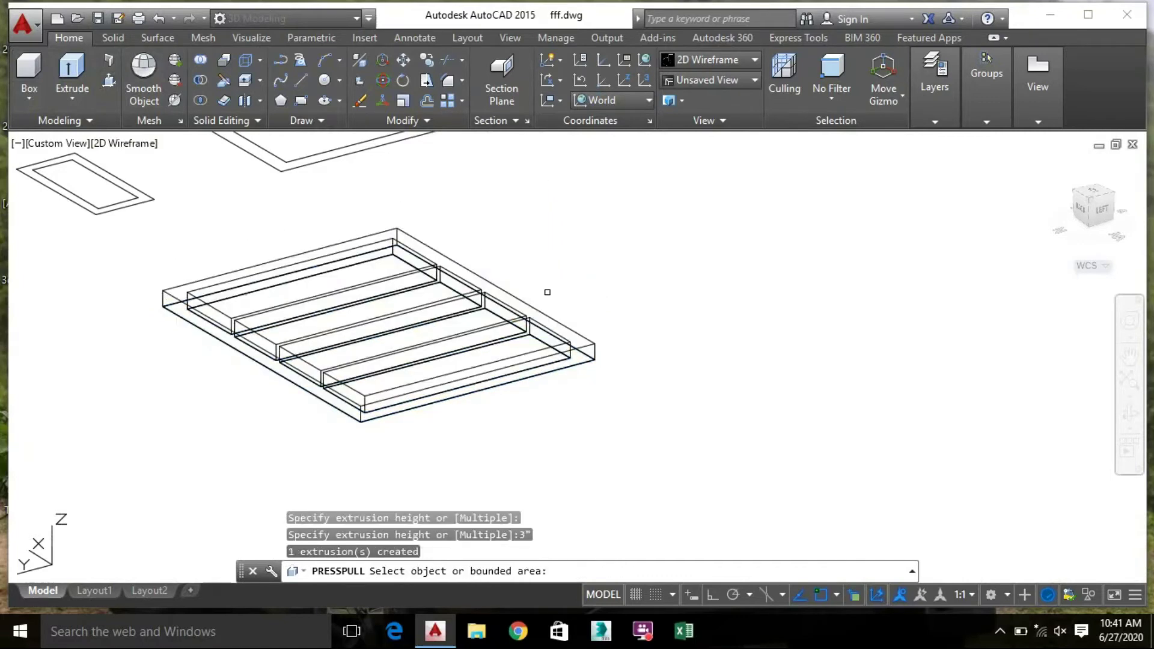
Press/pull the four panes inside the window frame to a thickness of 1"
click(470, 354)
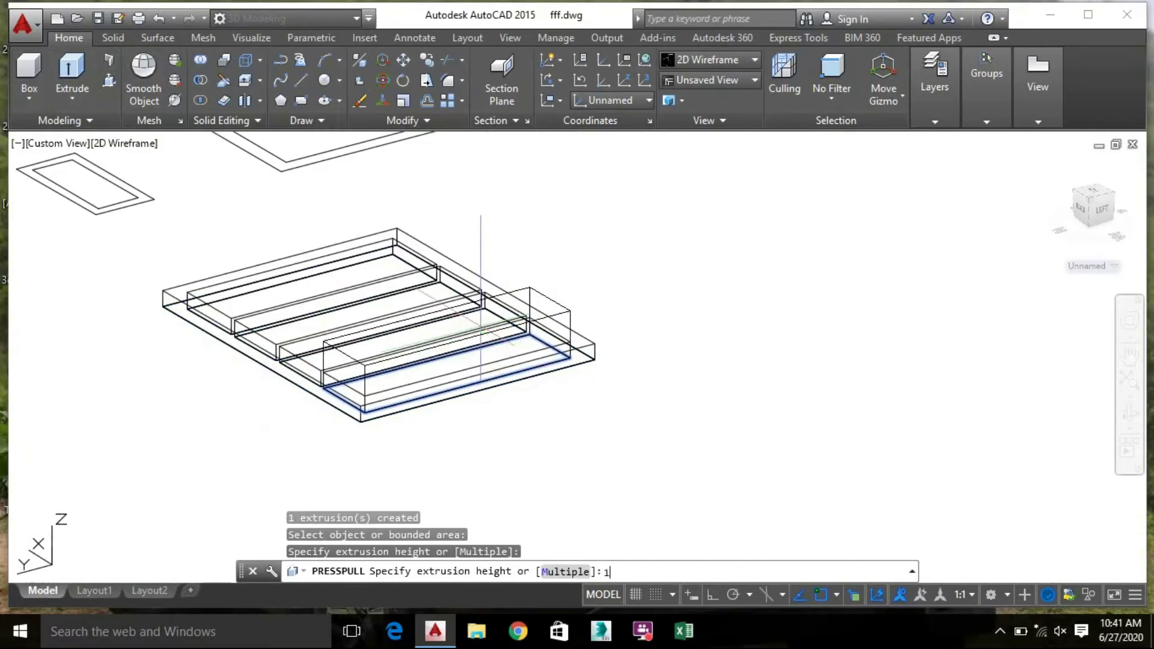
text(1)
key(Return)
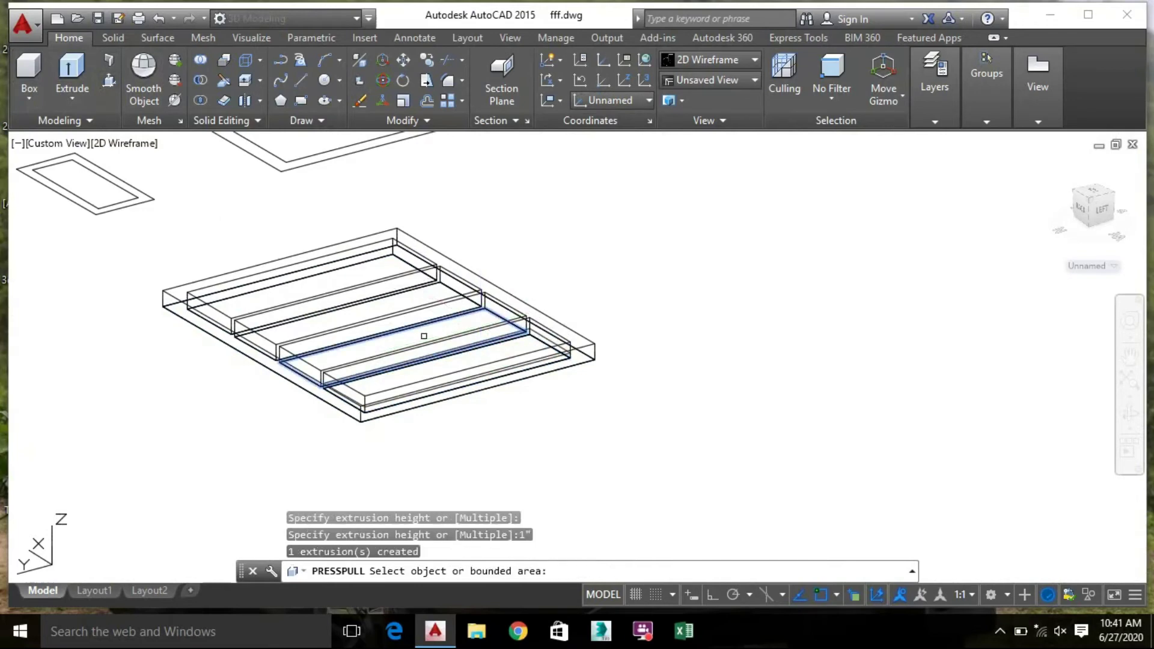
scroll(423, 336, up, 4)
click(429, 329)
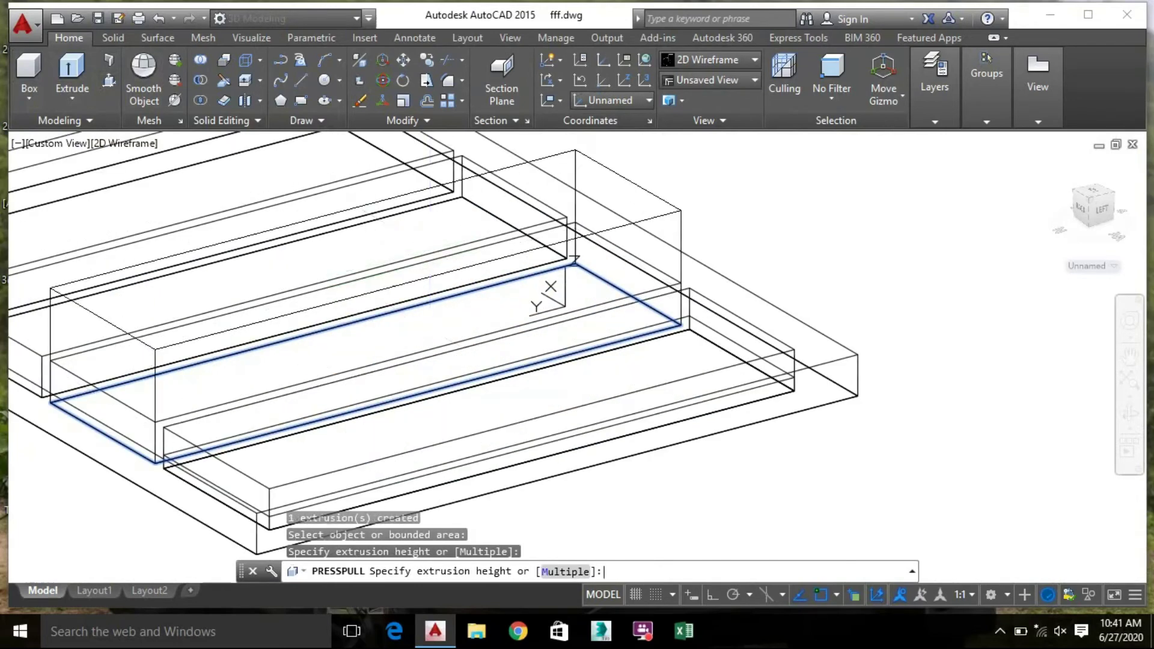
click(384, 247)
click(384, 247)
click(412, 260)
shift+middle_drag(412, 260, 394, 218)
scroll(396, 240, down, 4)
shift+middle_drag(430, 271, 460, 315)
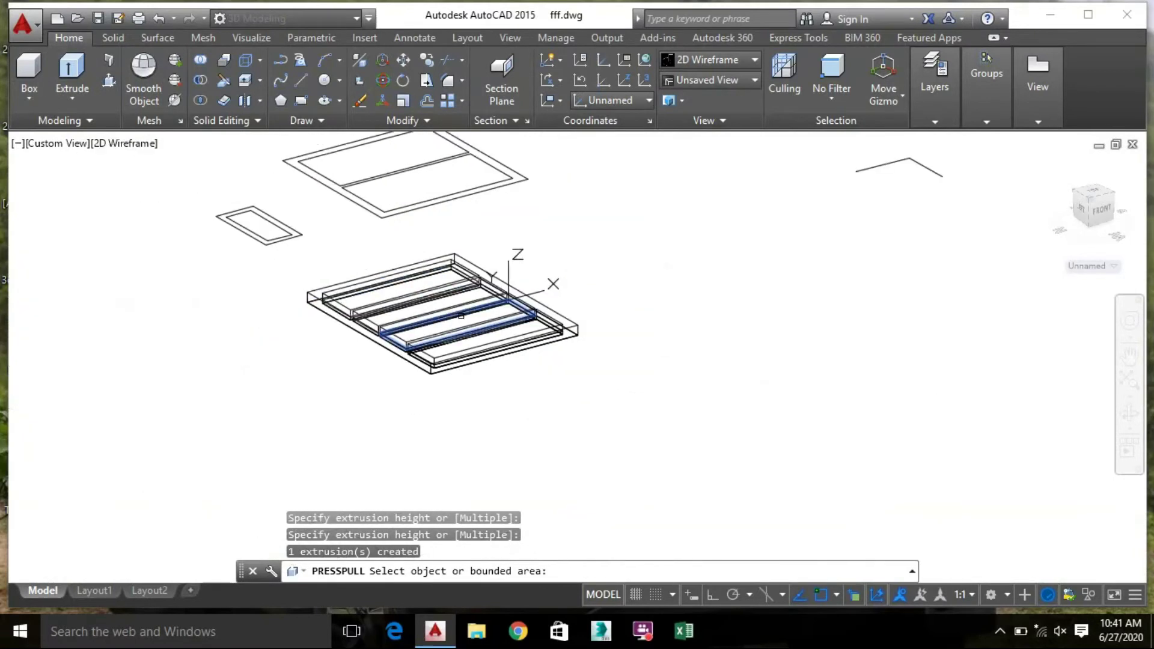
key(Return)
click(606, 418)
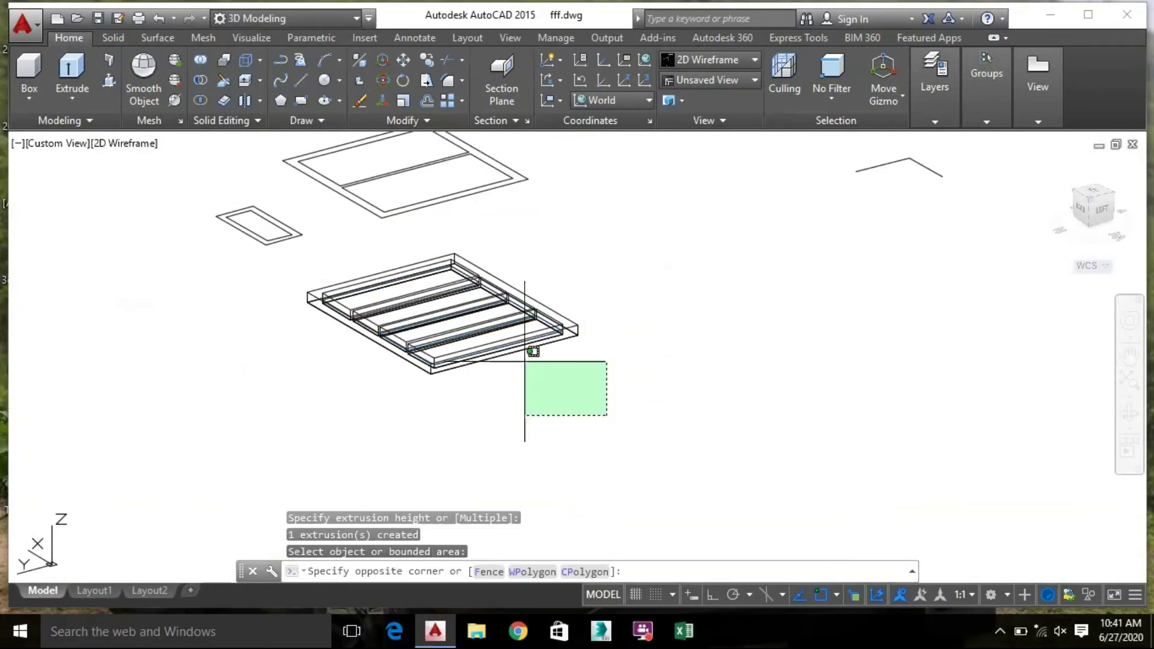
click(496, 405)
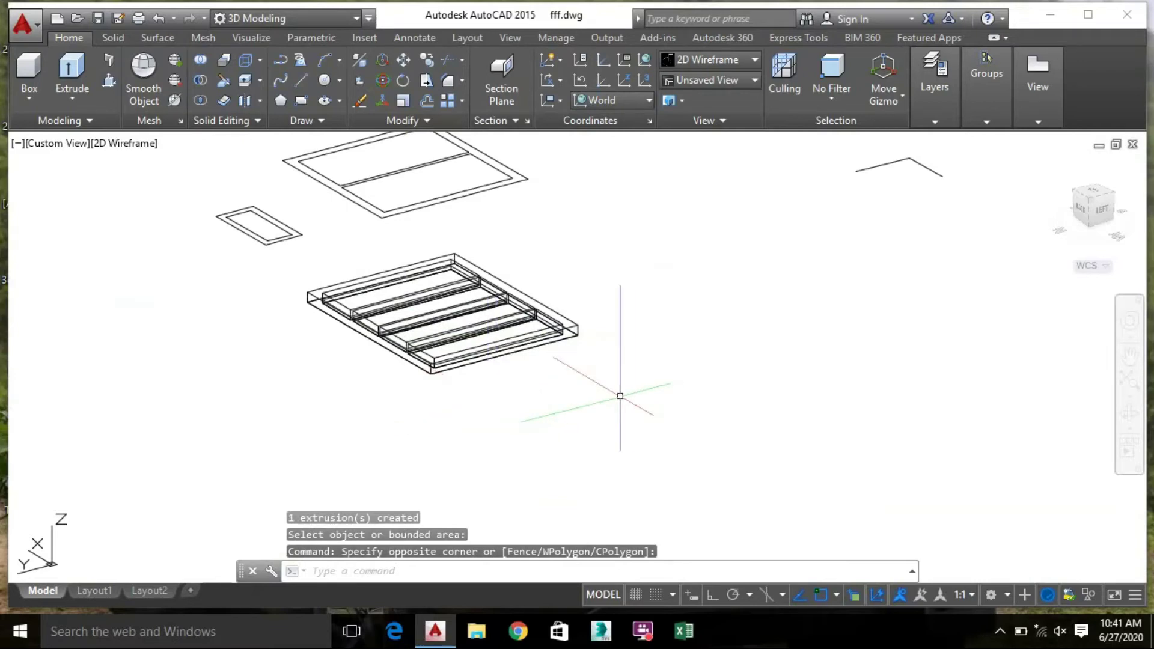
click(620, 396)
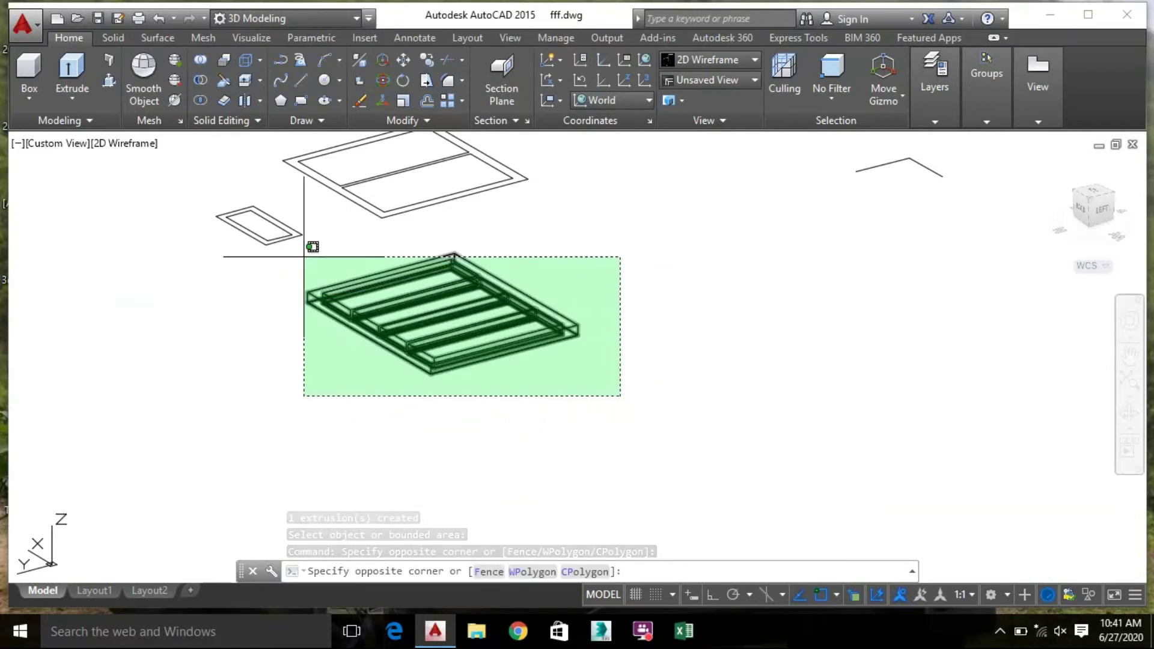
click(312, 253)
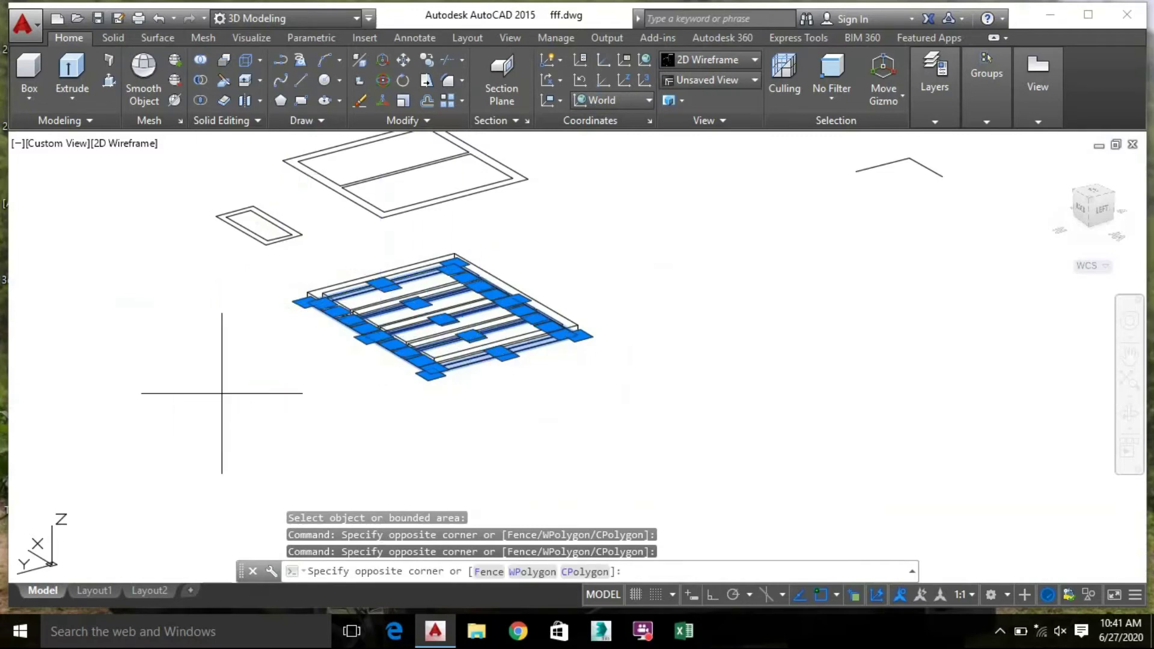
key(Escape)
click(535, 375)
click(690, 355)
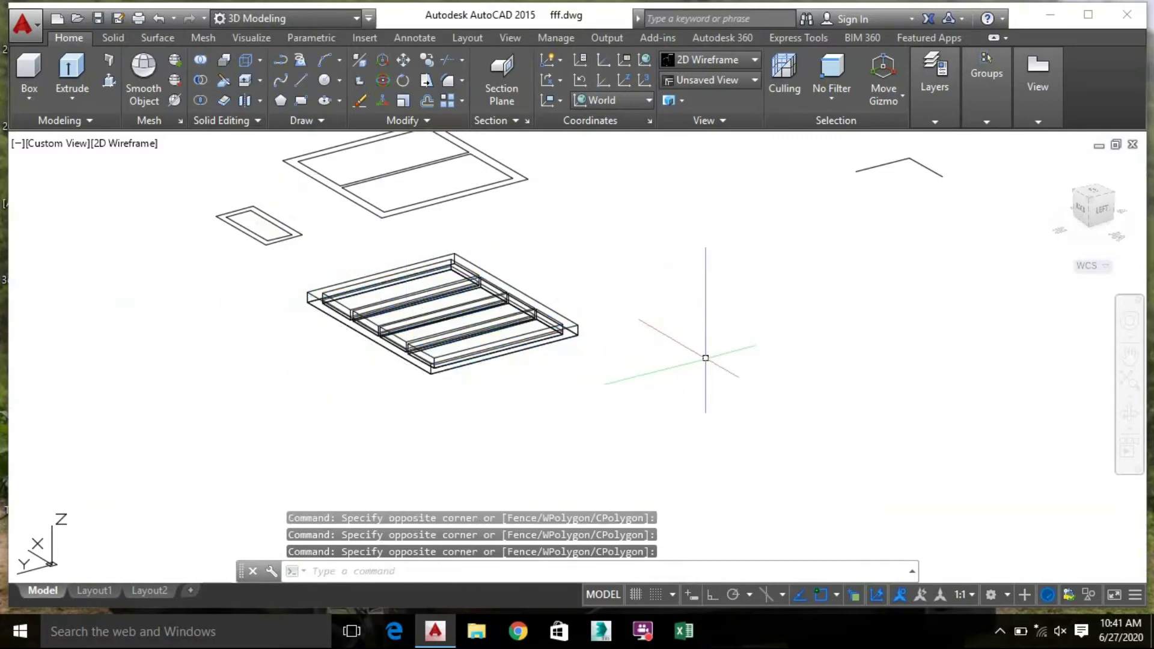
Rotate the whole solid four-pane window upright about the X axis with 3D Rotate and ortho on
click(690, 432)
click(289, 245)
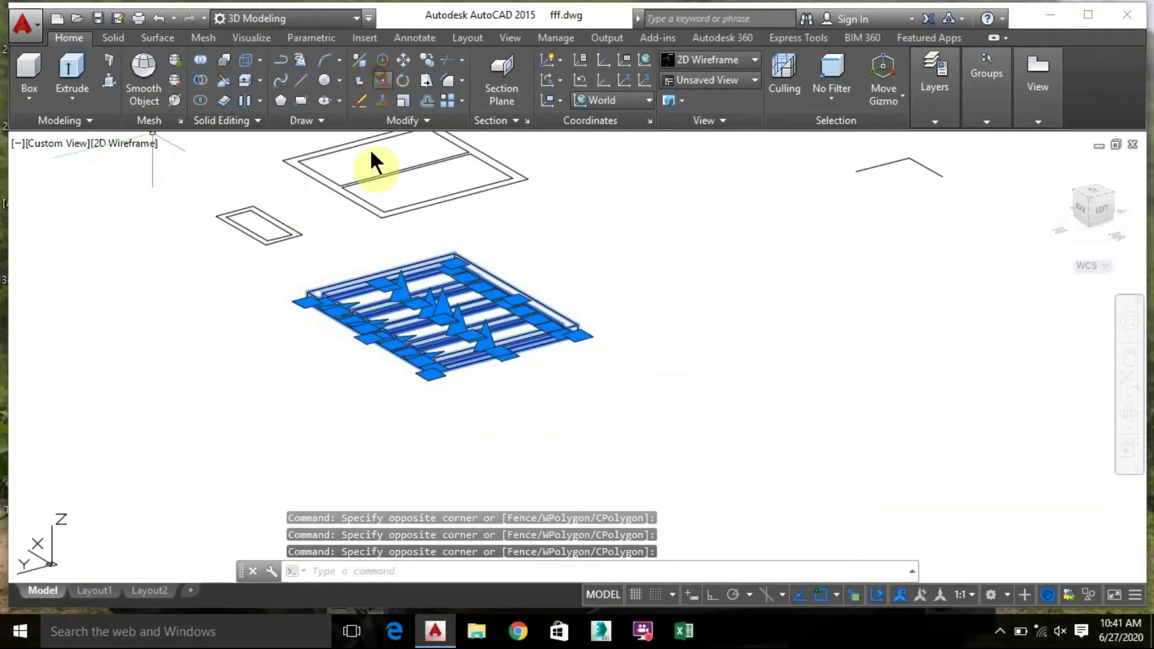
click(382, 80)
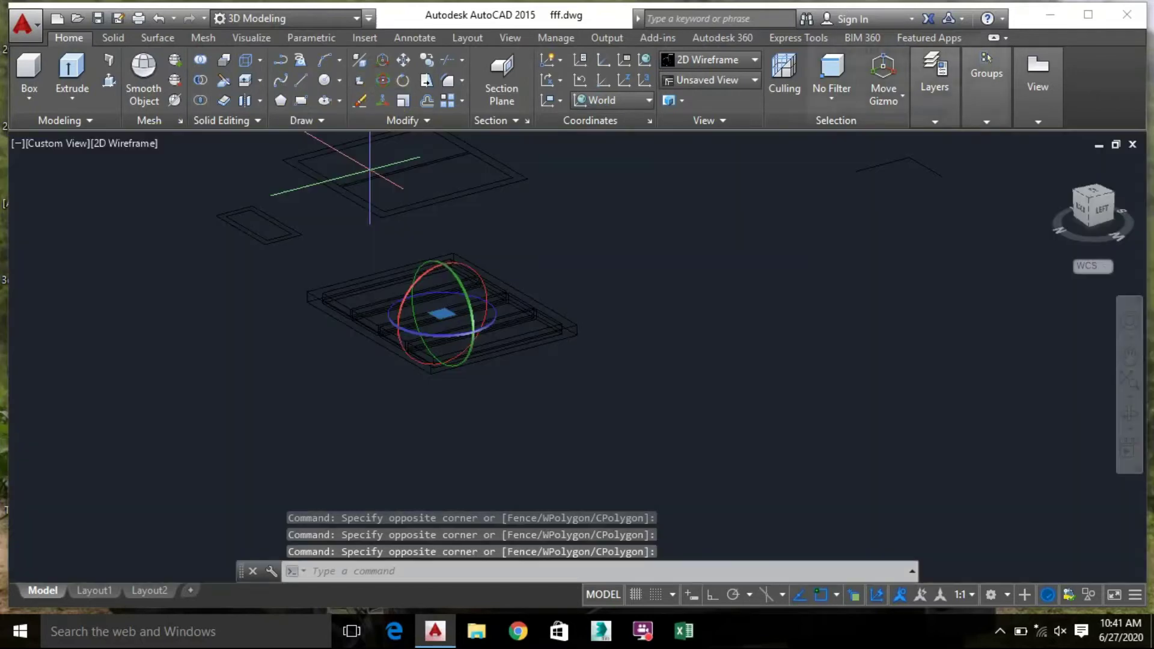
click(713, 595)
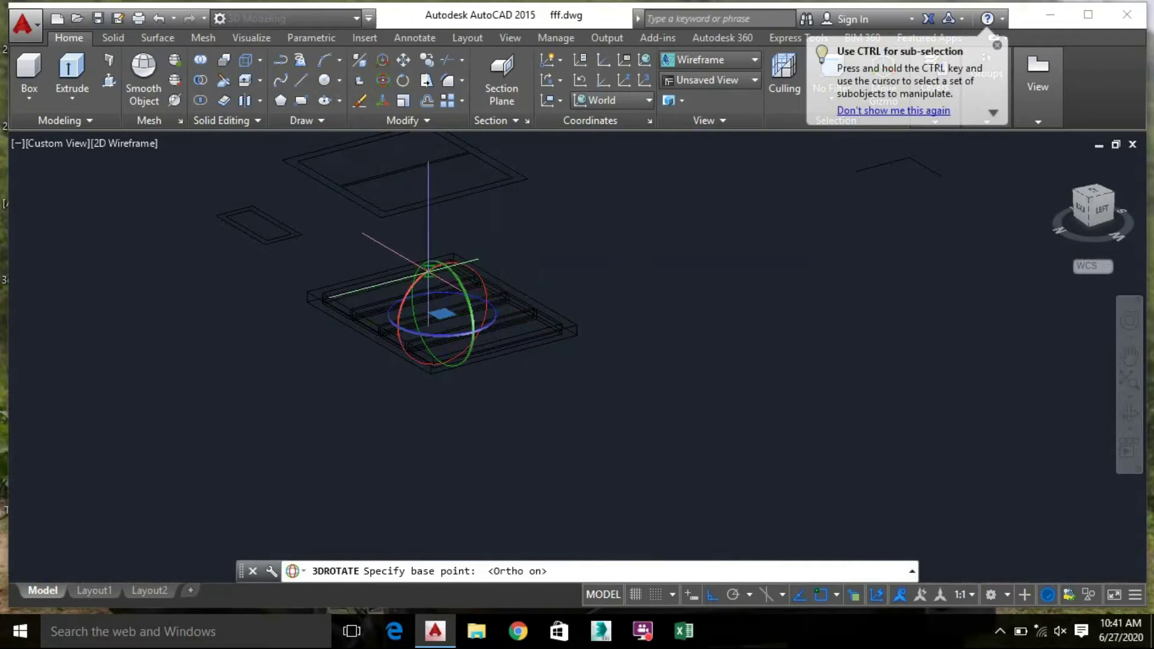
click(409, 297)
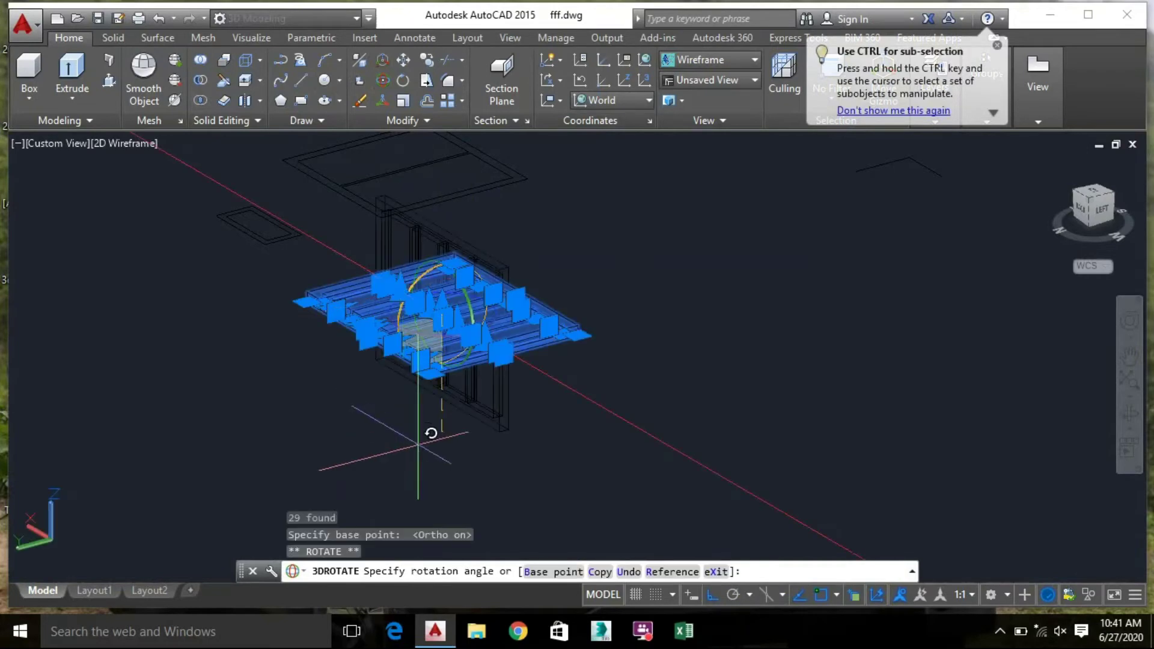
click(563, 428)
click(562, 424)
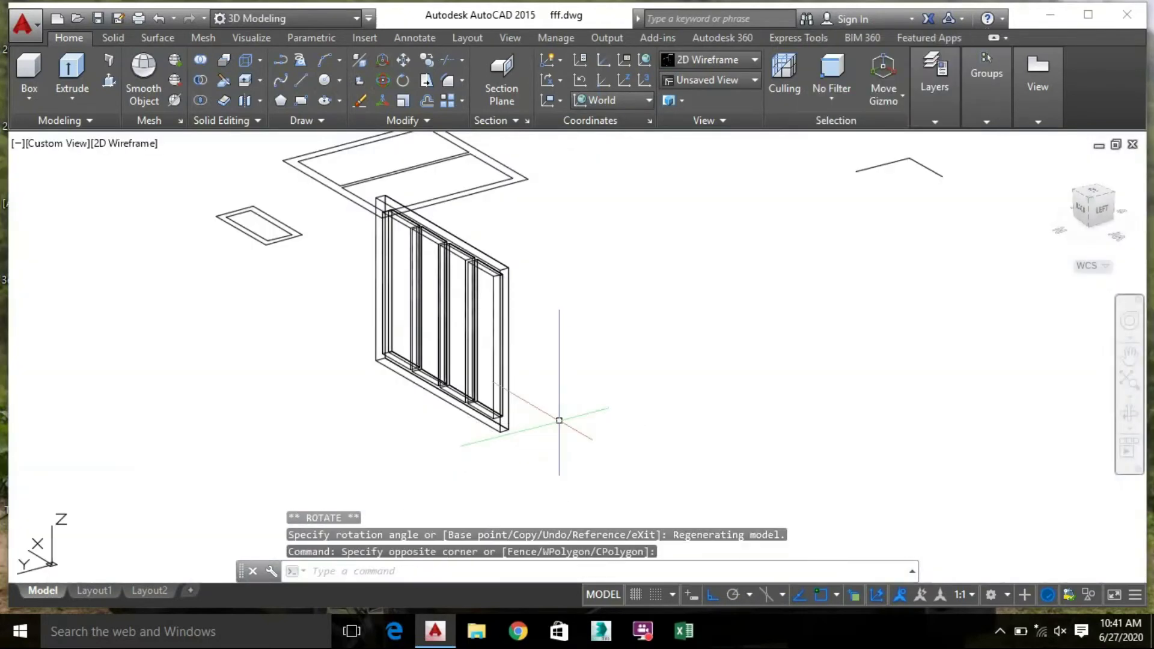
Check the four-pane window in the Shades of Gray visual style and return to 2D Wireframe
click(118, 147)
click(180, 298)
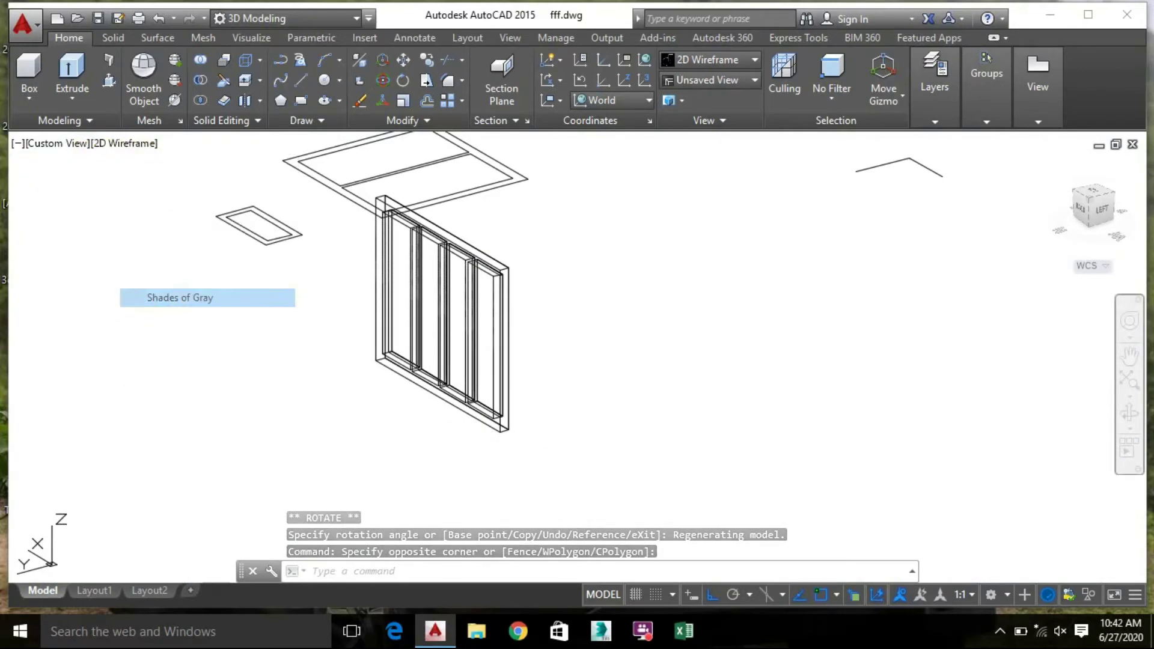
click(144, 144)
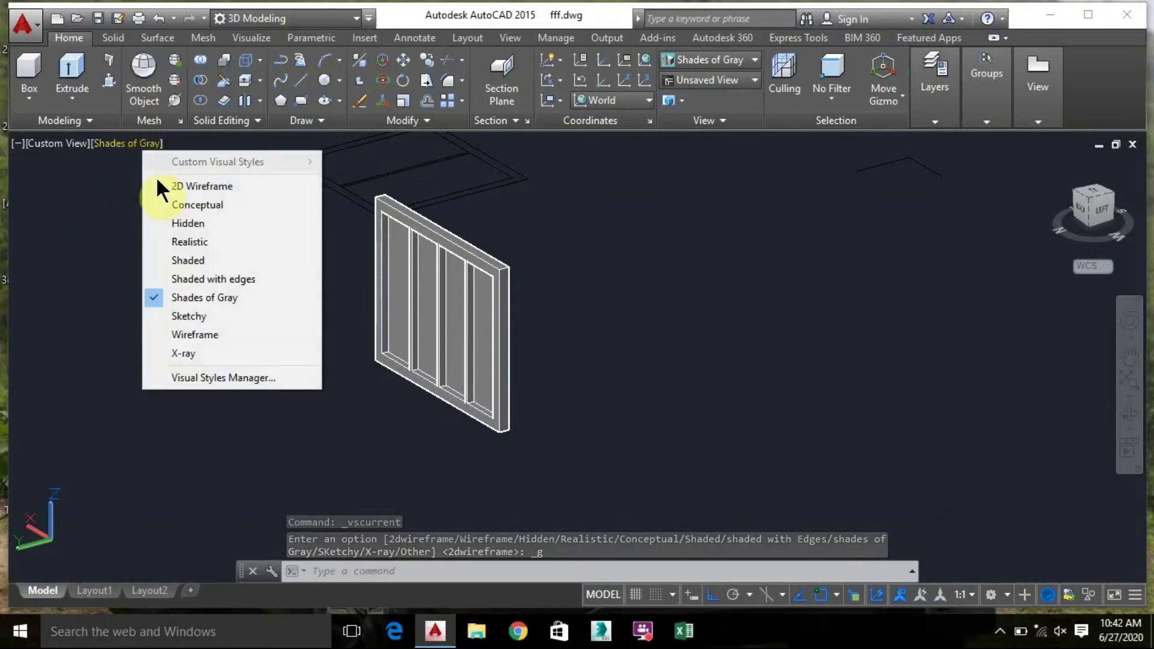
click(202, 186)
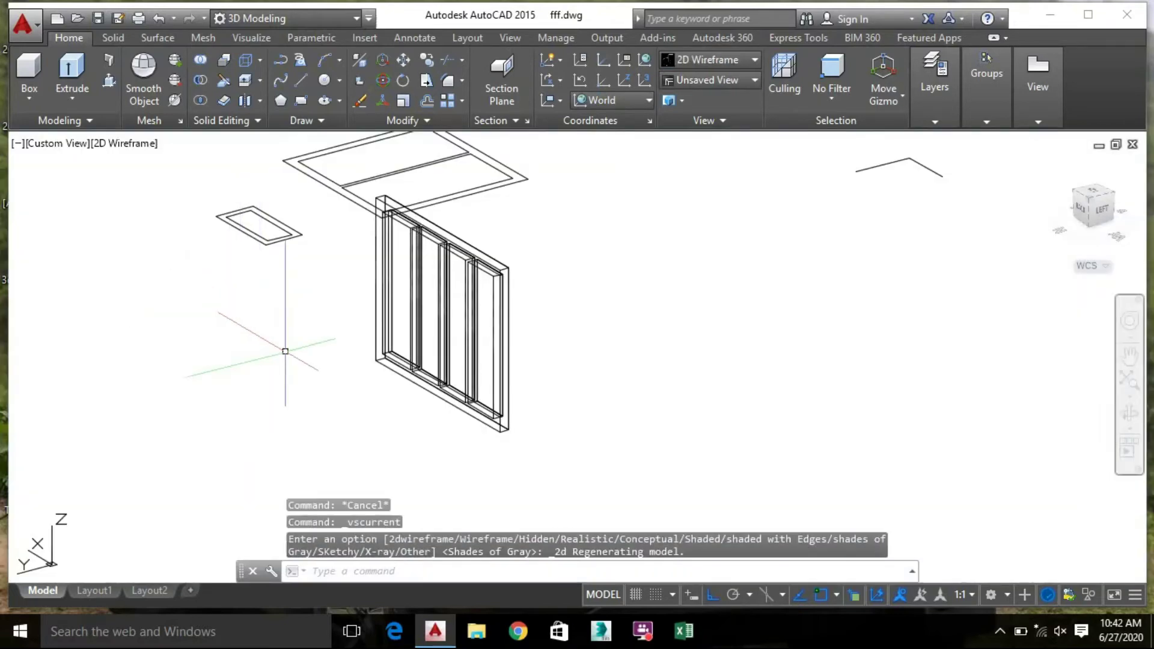
Try to move the four-pane window by the midpoint of its short bottom edge into the matching wall opening, with ortho off
shift+middle_drag(518, 322, 529, 420)
click(527, 494)
click(304, 278)
right_click(331, 339)
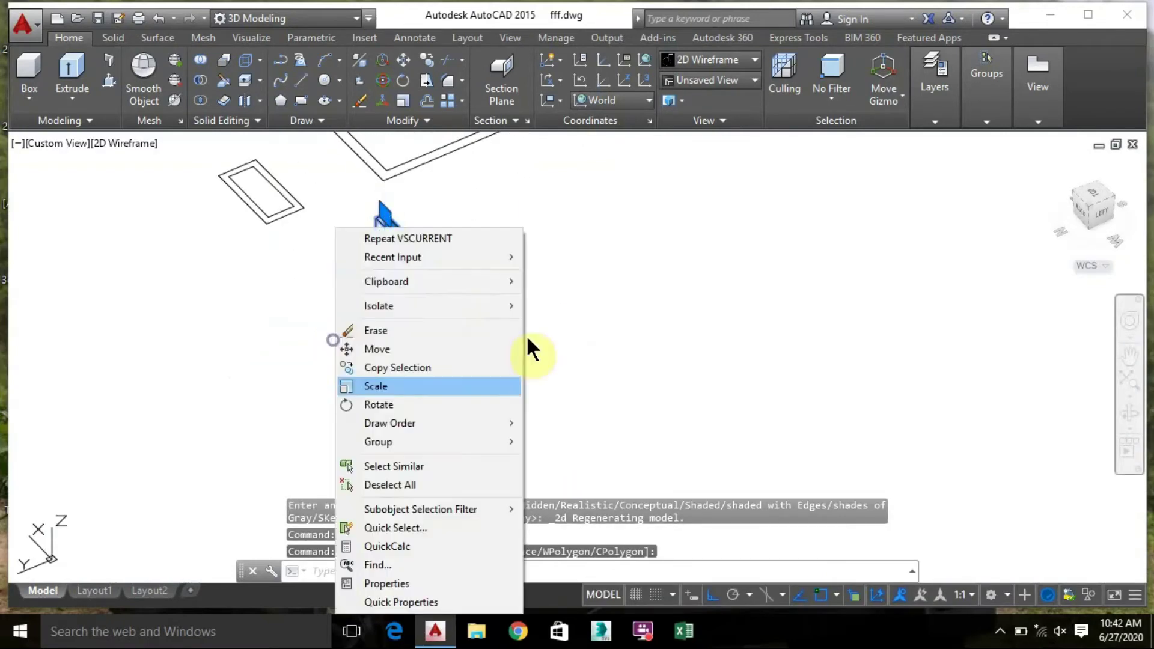
click(374, 349)
scroll(374, 251, up, 6)
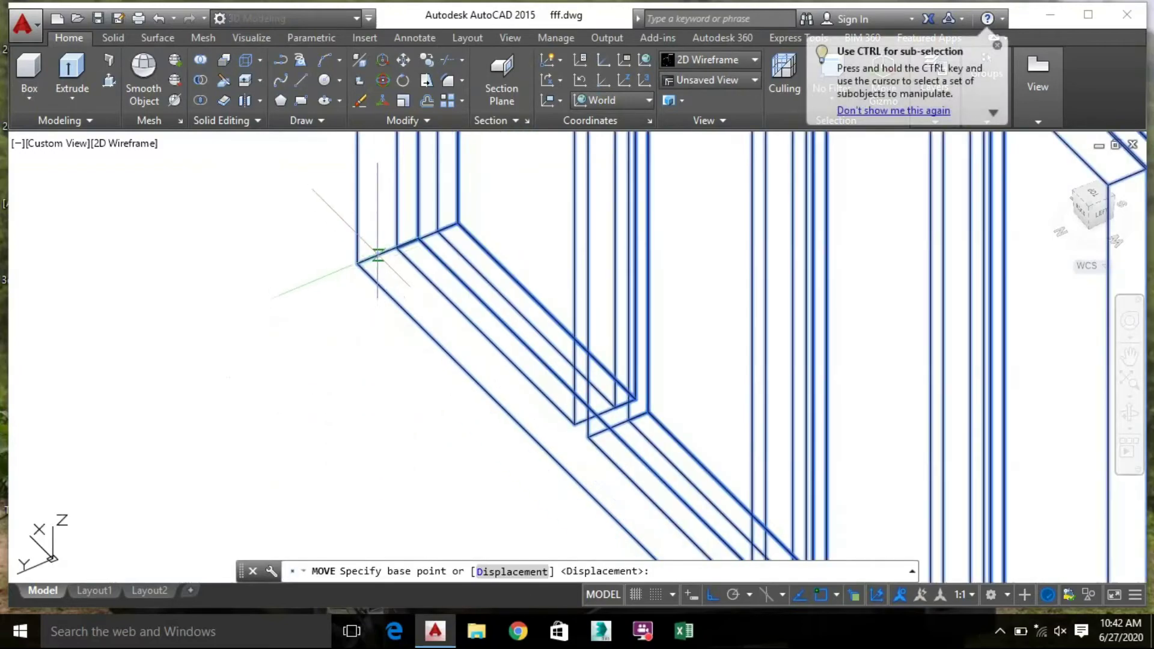
click(388, 251)
scroll(387, 251, down, 5)
scroll(556, 327, down, 2)
scroll(561, 315, up, 10)
scroll(601, 337, down, 2)
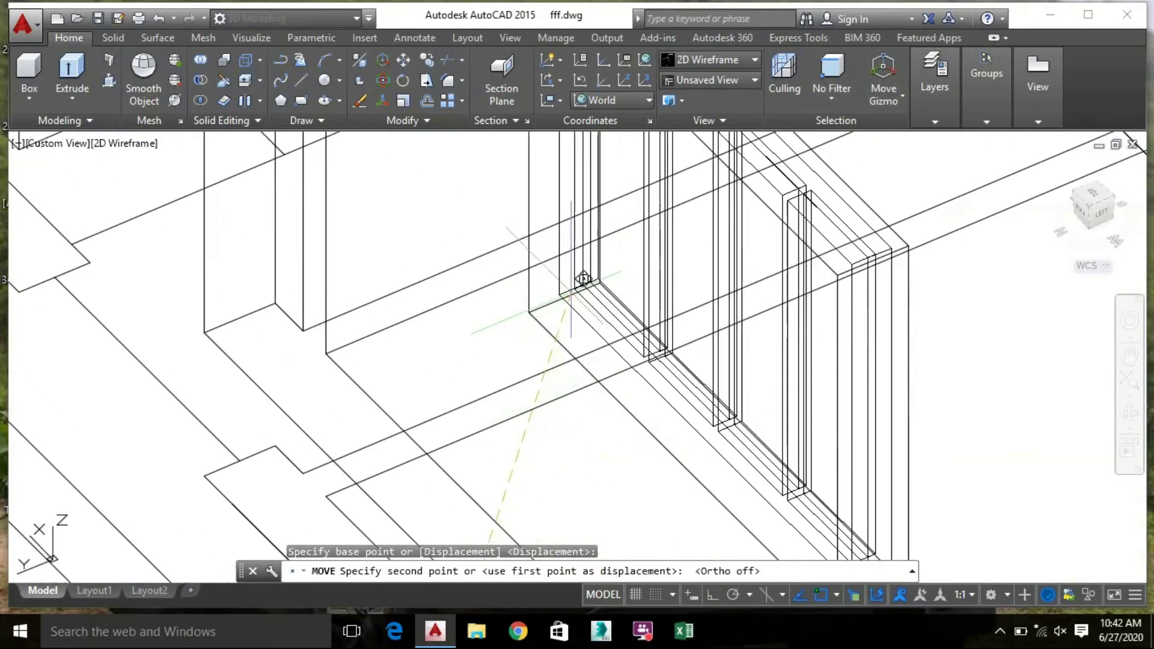
click(588, 277)
Undo the move of the four-pane window into the wall opening
scroll(661, 360, down, 4)
key(ctrl+z)
key(ctrl+z)
key(ctrl+z)
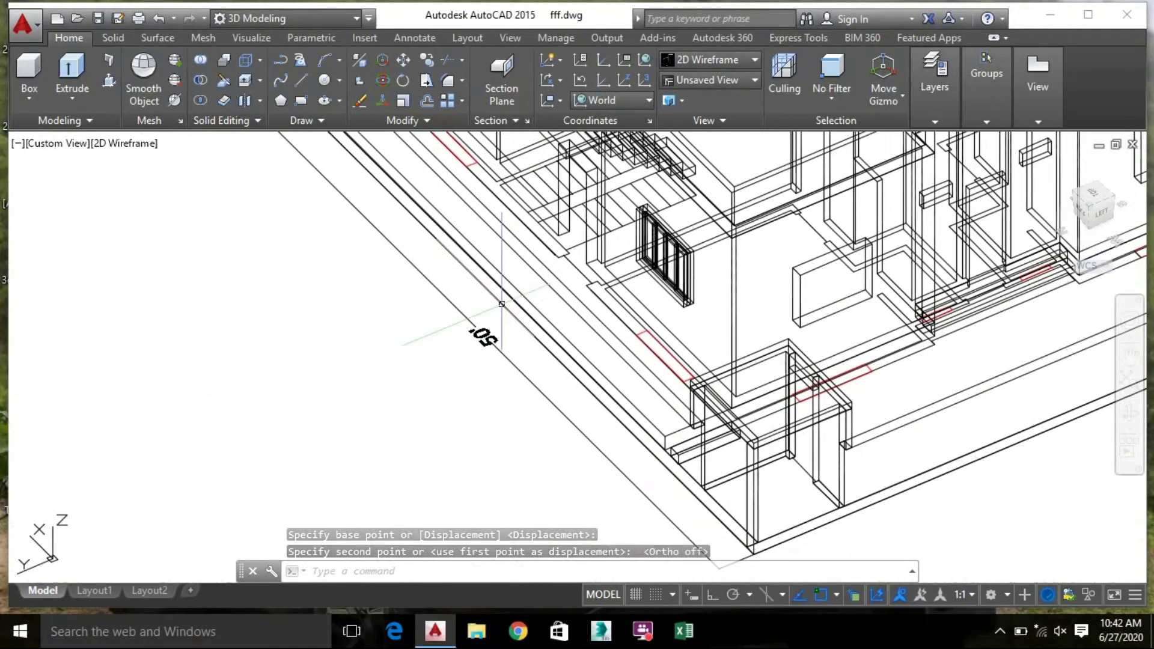
scroll(552, 432, down, 4)
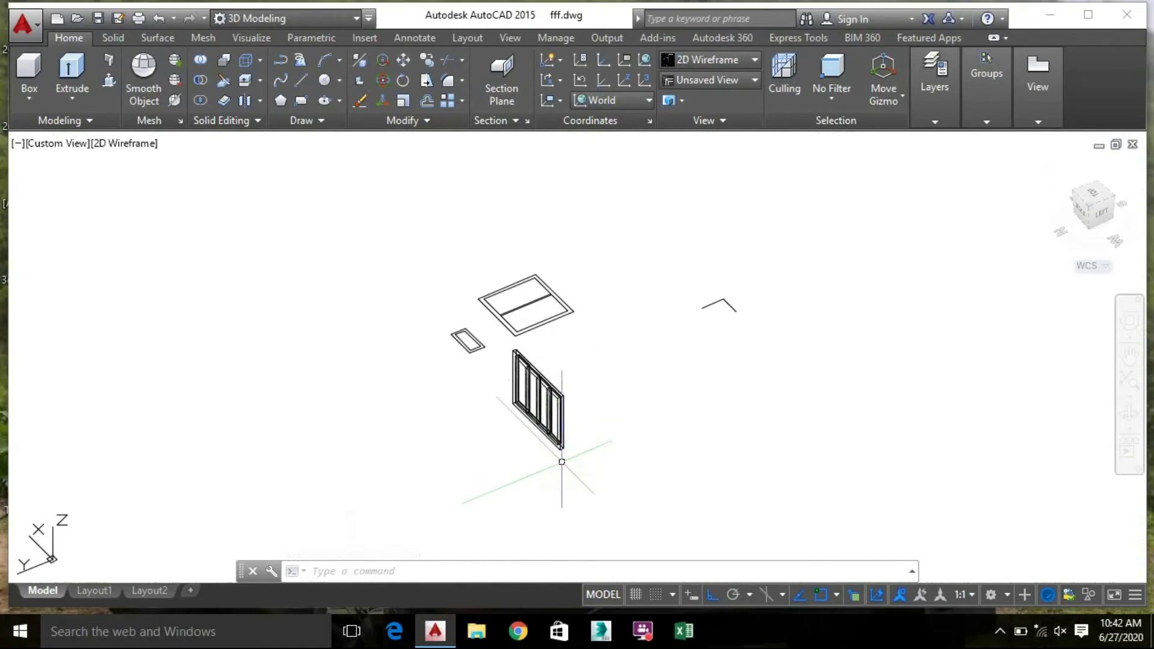
click(592, 458)
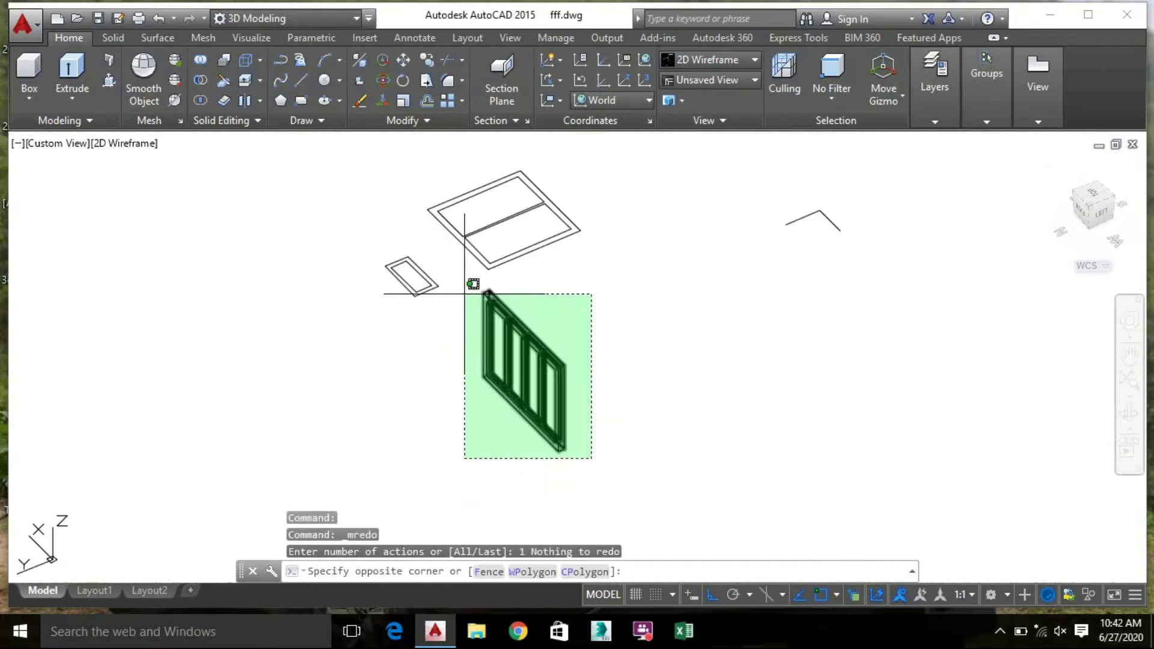
click(471, 285)
right_click(443, 407)
click(496, 133)
scroll(499, 385, up, 5)
scroll(463, 431, down, 5)
key(Escape)
Copy the upright four-pane window by its short bottom edge into the matching wall opening, with ortho off
click(536, 433)
click(433, 292)
right_click(388, 318)
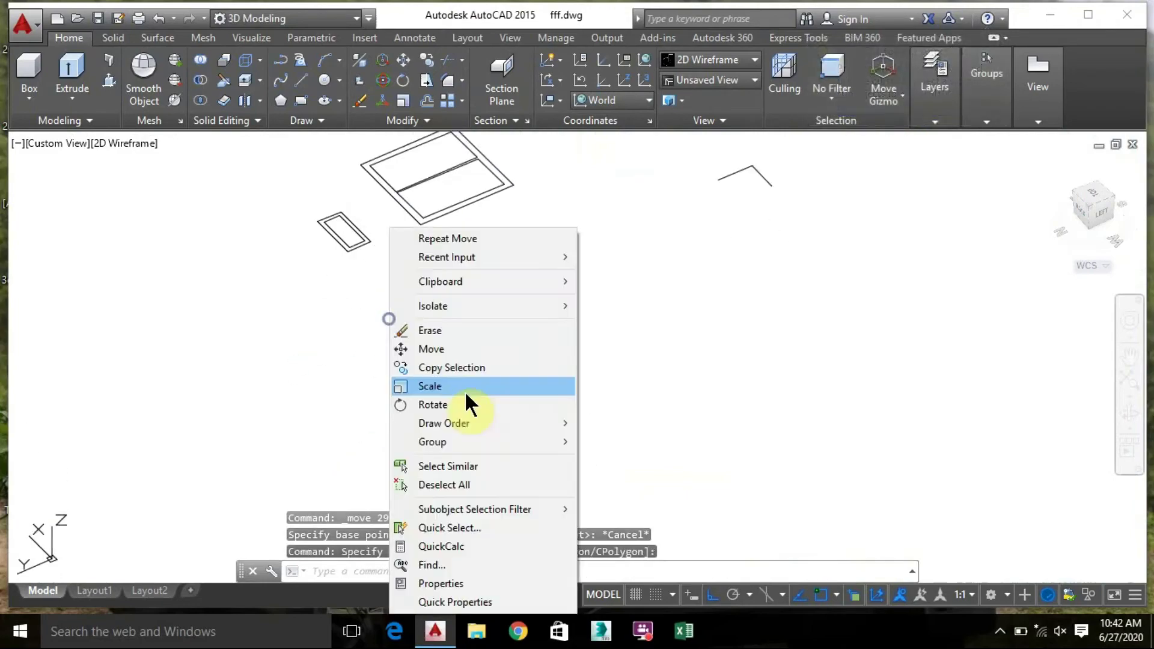
click(465, 363)
click(455, 270)
scroll(443, 324, down, 3)
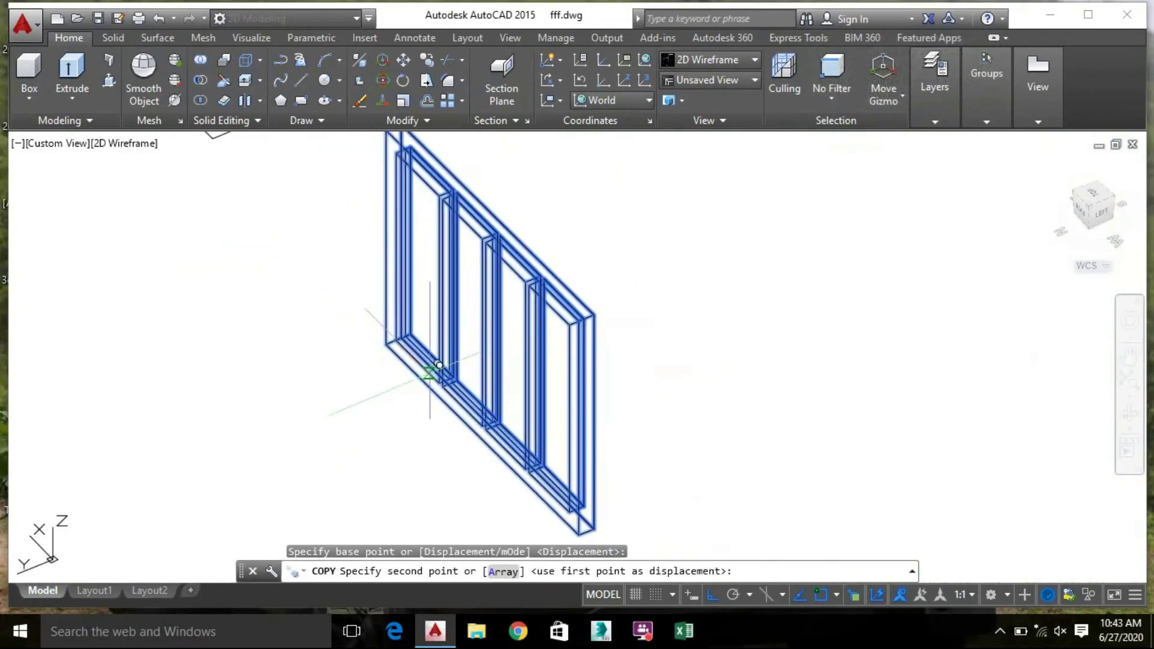
click(713, 595)
scroll(515, 529, down, 3)
scroll(524, 298, up, 8)
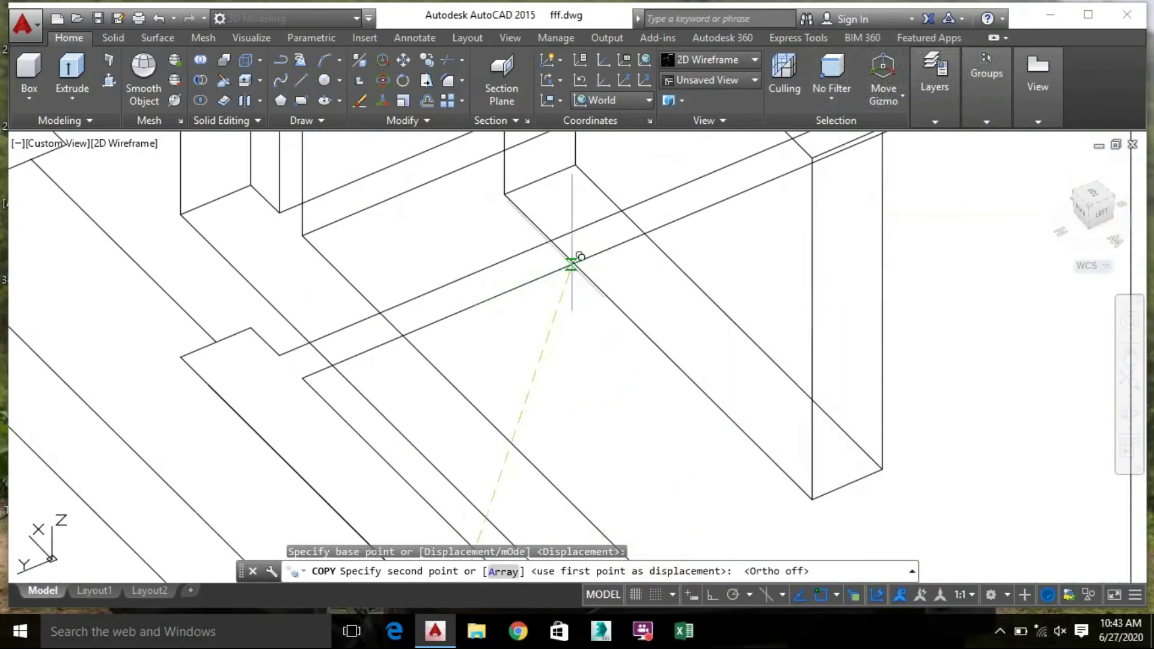
click(523, 299)
scroll(517, 300, down, 6)
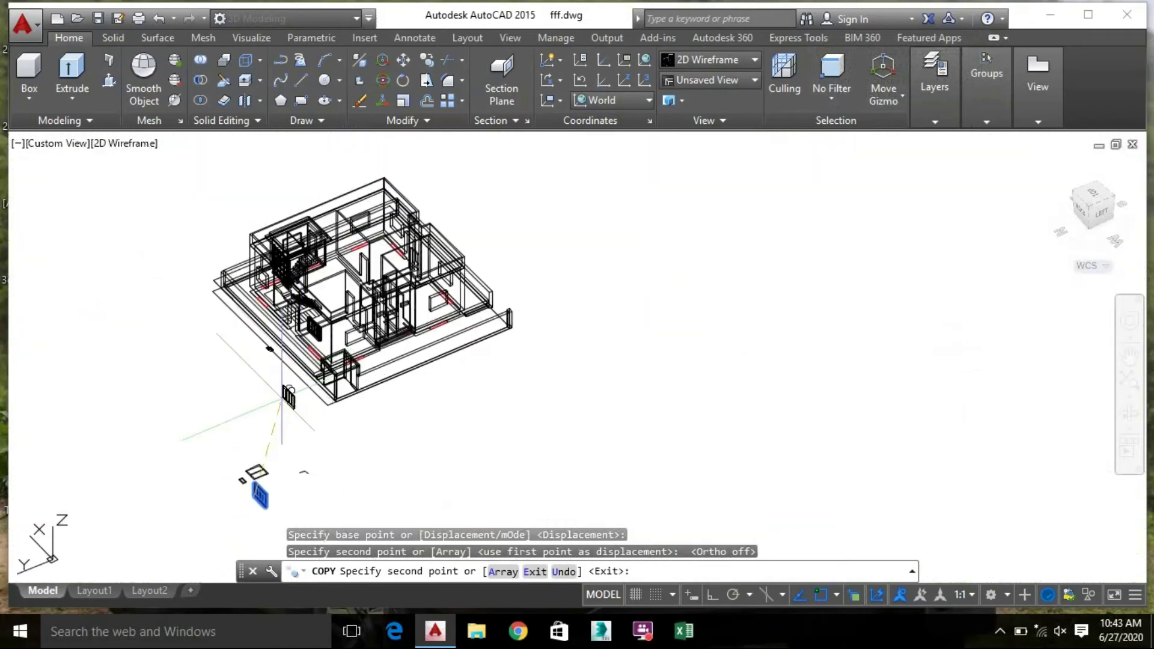
scroll(247, 420, up, 4)
key(Escape)
Rotate the source four-pane window about the Z axis with 3D Rotate and ortho on, making it parallel to the Y axis
click(135, 258)
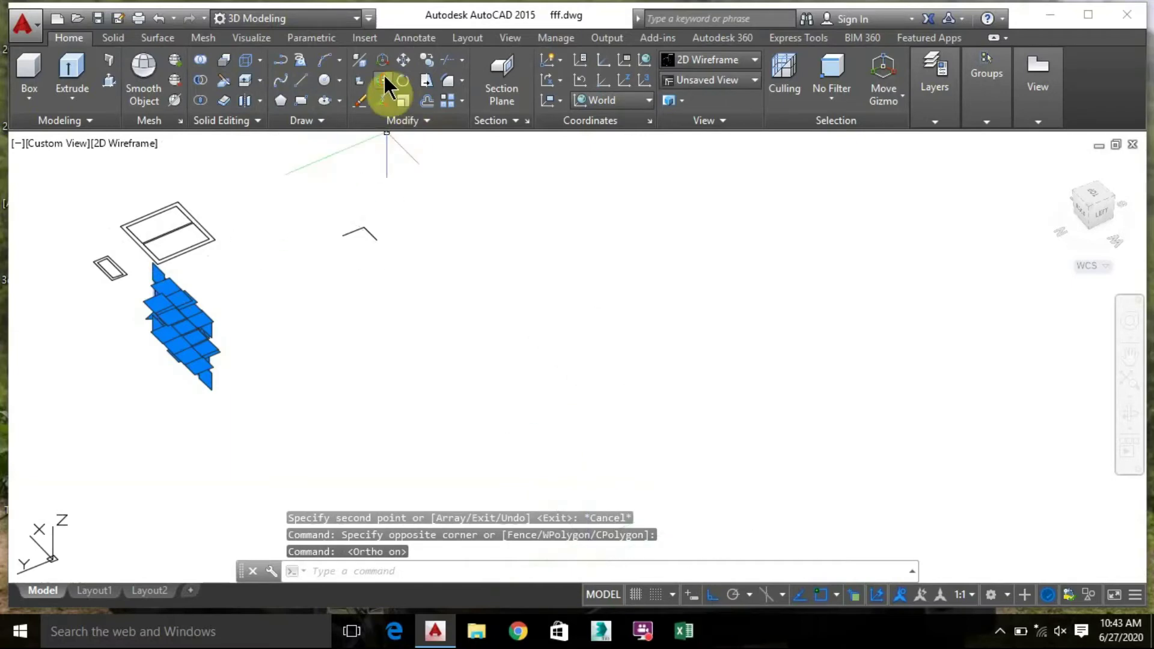
click(383, 82)
key(Escape)
click(226, 394)
click(147, 304)
click(384, 82)
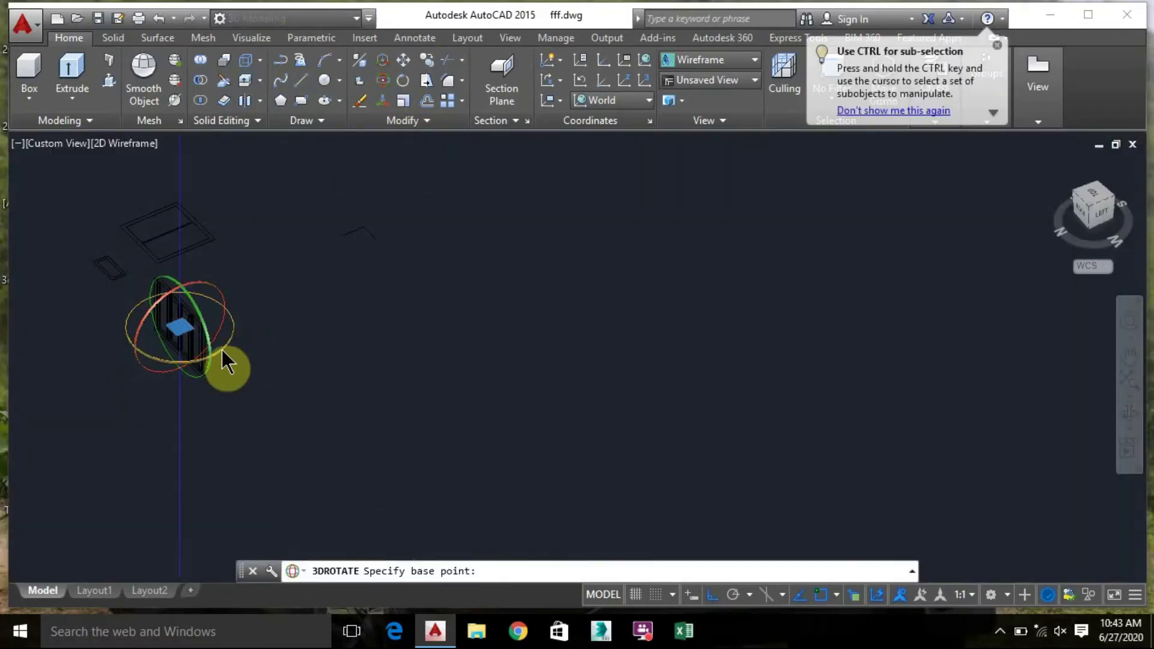
click(405, 239)
scroll(211, 363, up, 5)
middle_drag(234, 359, 381, 412)
Copy the rotated window by the midpoint of its short bottom edge to the sill-edge midpoint of a matching opening, with ortho off
click(399, 412)
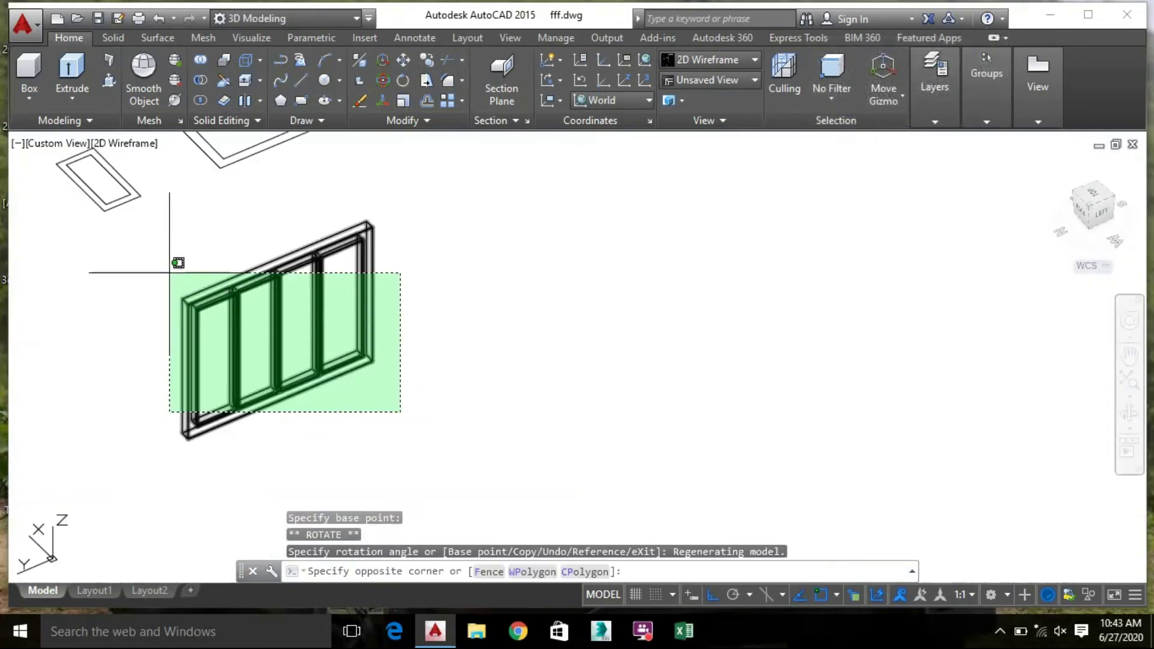
click(168, 241)
click(457, 464)
click(142, 222)
right_click(141, 226)
click(154, 366)
scroll(198, 409, up, 6)
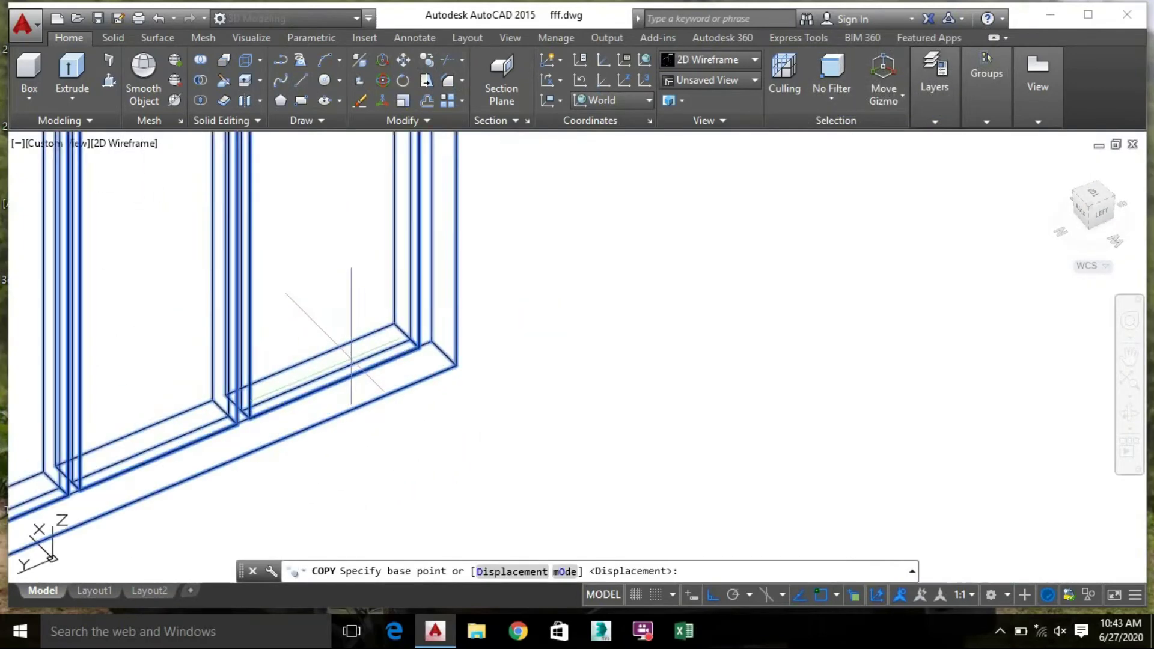
click(492, 345)
scroll(528, 224, down, 6)
click(712, 594)
scroll(592, 475, down, 5)
scroll(559, 258, up, 10)
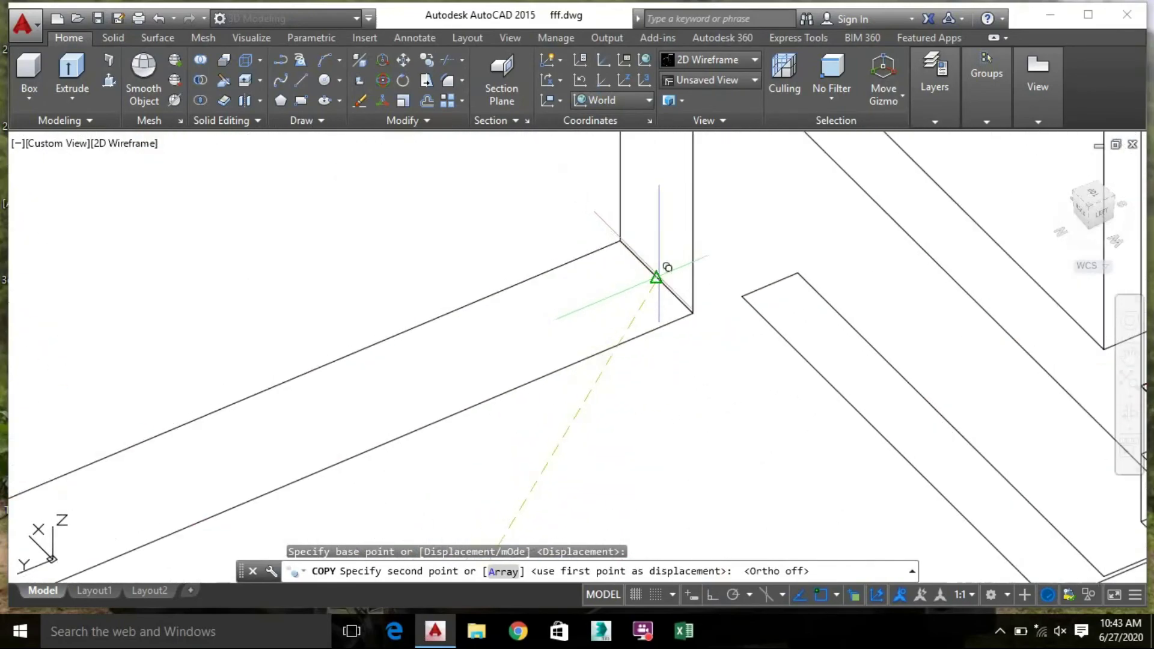
click(598, 280)
Place a second copy of the rotated window in another opening of the same orientation and finish copying
scroll(599, 281, down, 8)
scroll(664, 405, down, 3)
scroll(739, 309, up, 8)
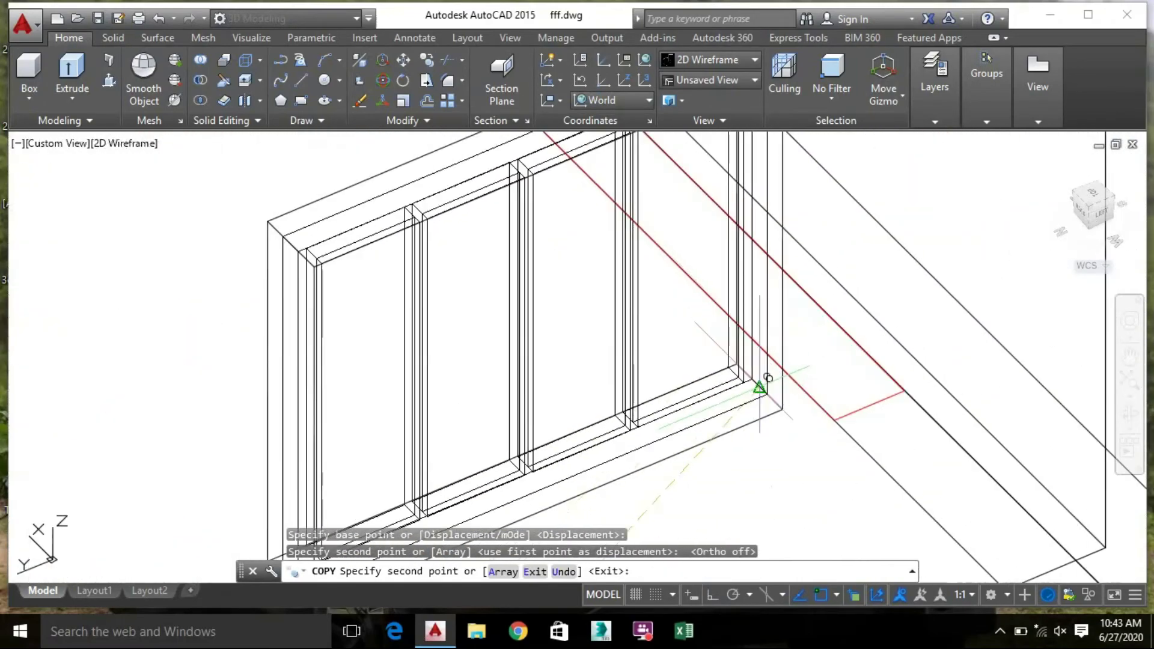
click(759, 381)
scroll(824, 251, down, 5)
scroll(743, 240, down, 5)
scroll(541, 372, up, 10)
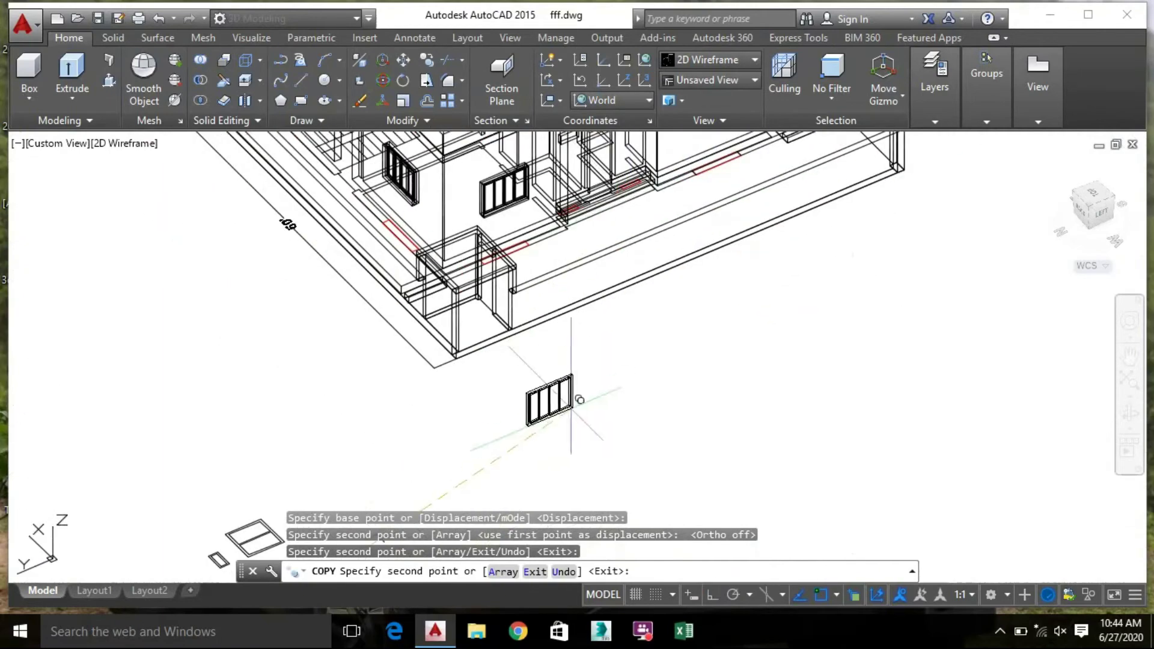
key(Escape)
Rotate the source four-pane window about the Z axis with 3D Rotate and ortho on, making it parallel to the X axis
scroll(408, 420, up, 5)
click(474, 458)
click(291, 358)
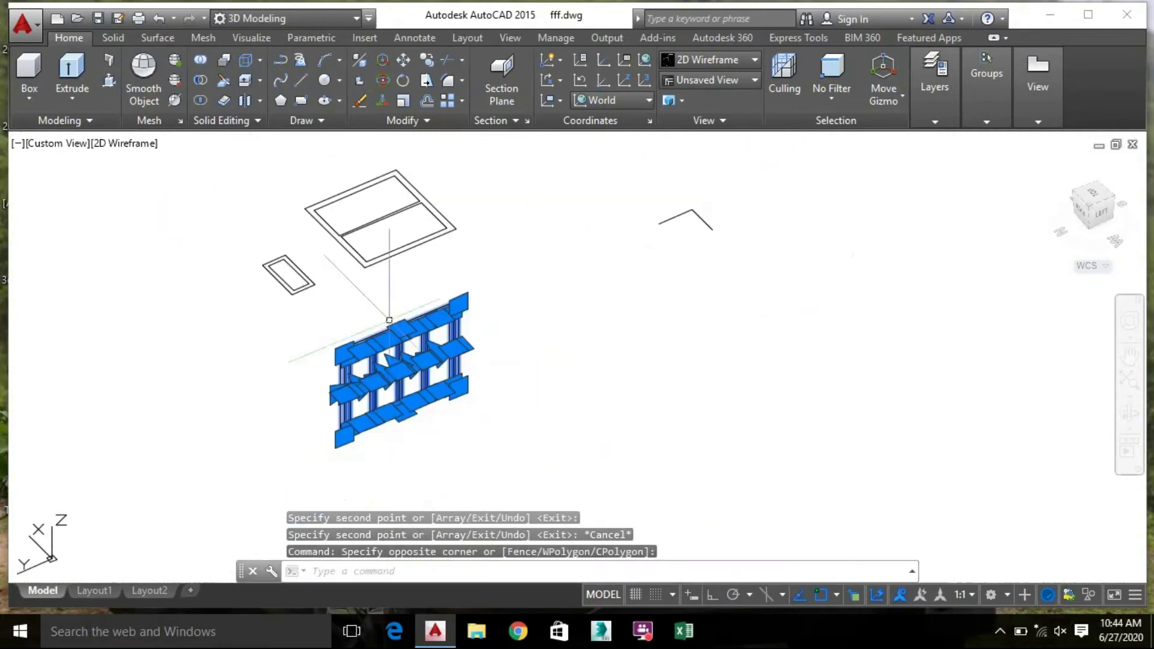
click(384, 78)
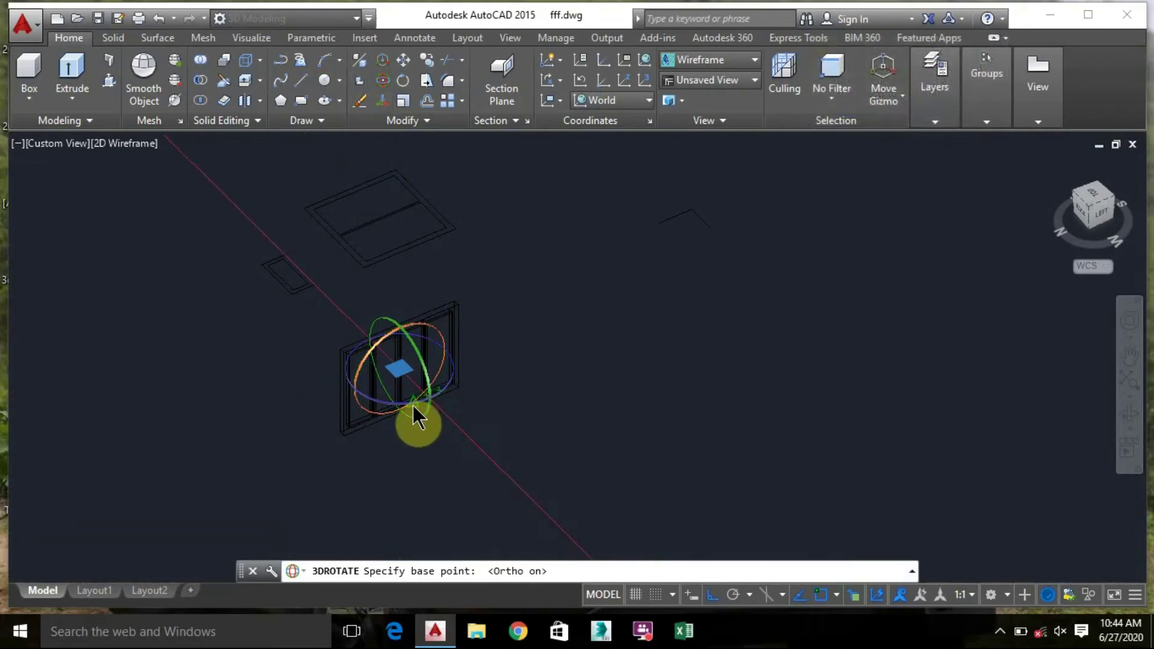
scroll(414, 402, up, 3)
click(424, 362)
click(667, 274)
click(649, 330)
click(637, 332)
scroll(605, 335, down, 4)
Try to copy the X-parallel window by its short bottom edge into the next wall opening, with ortho off
click(592, 426)
click(474, 267)
right_click(429, 415)
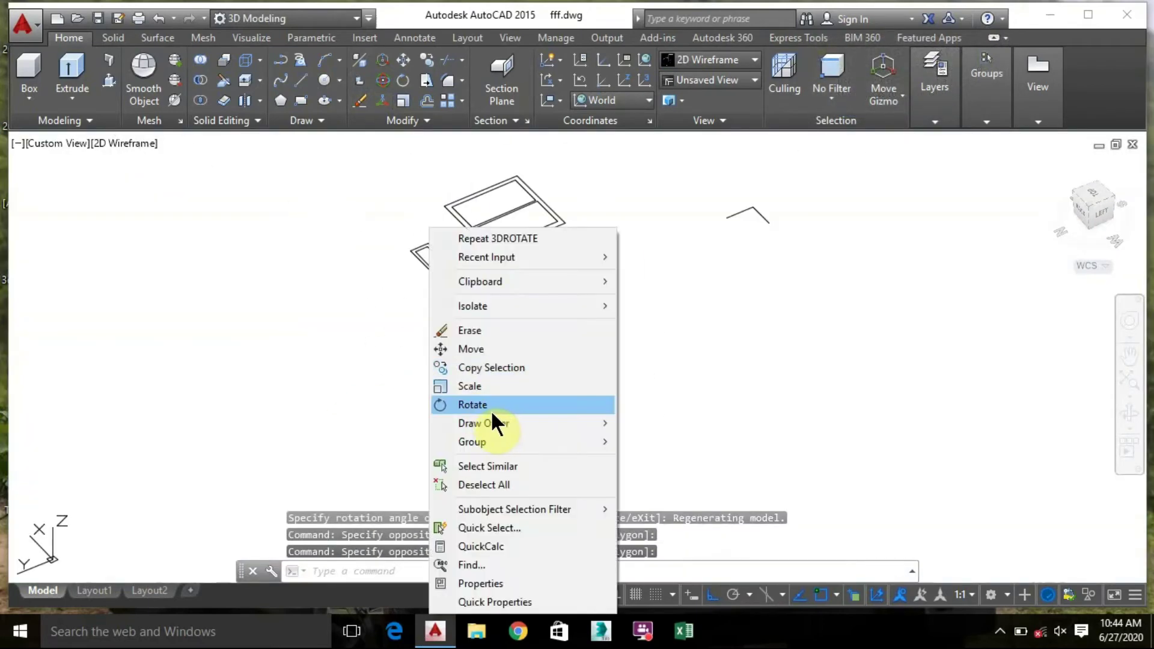
click(485, 367)
scroll(483, 351, up, 3)
scroll(492, 366, up, 5)
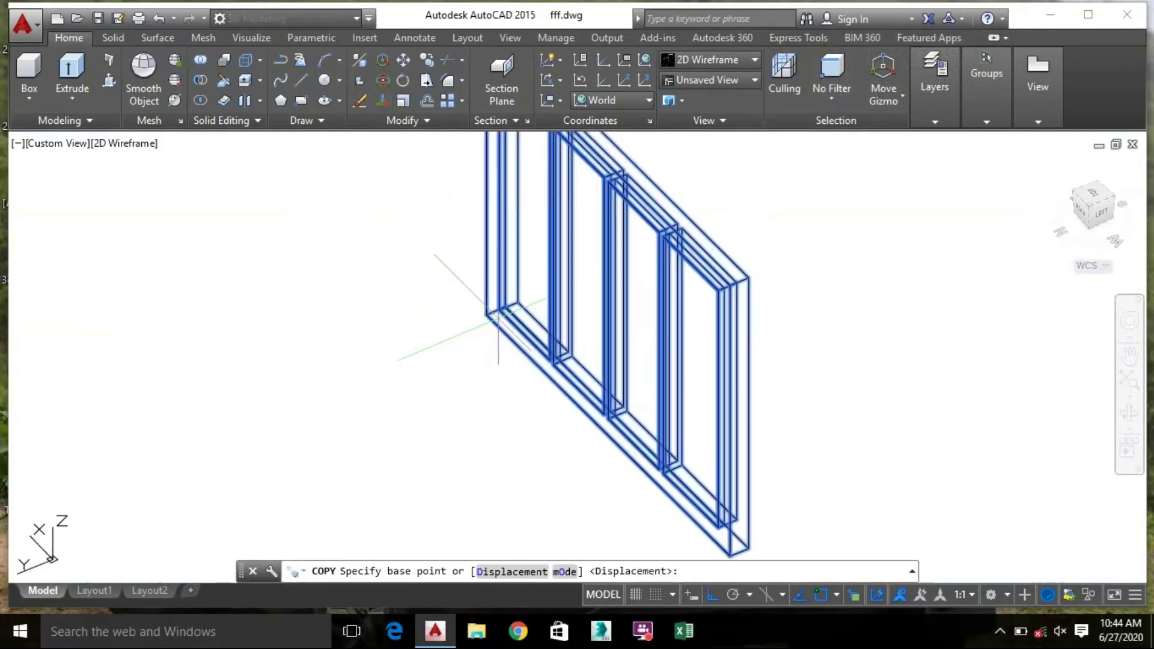
scroll(530, 266, down, 8)
key(F8)
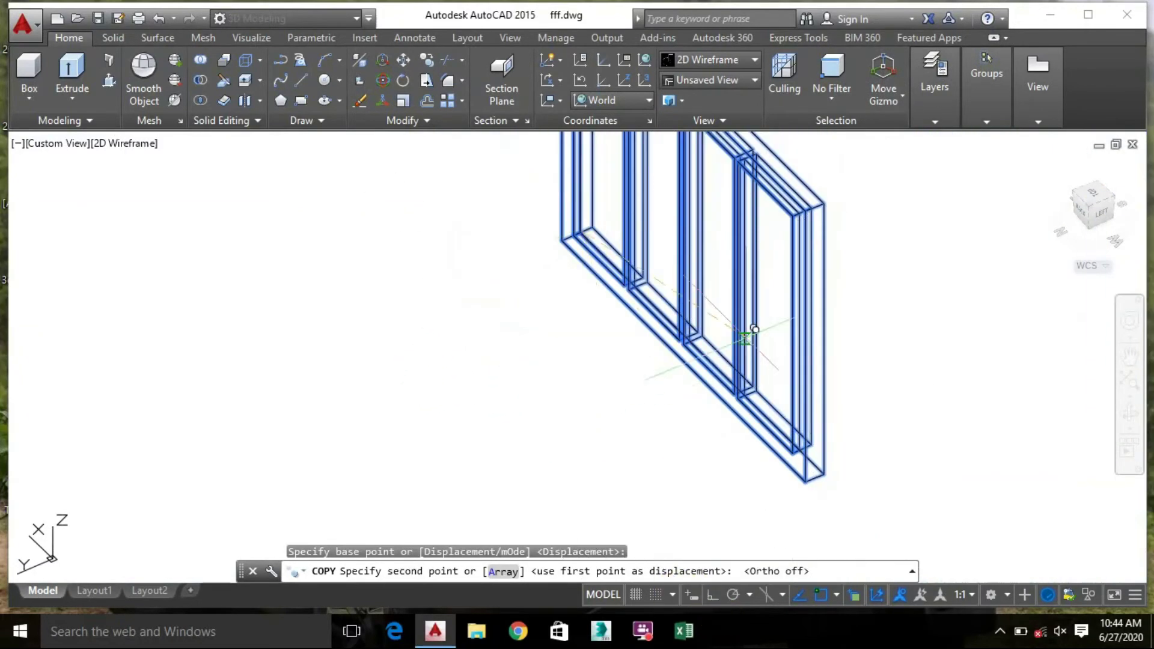
scroll(819, 294, up, 5)
shift+middle_drag(631, 301, 480, 259)
scroll(683, 328, up, 5)
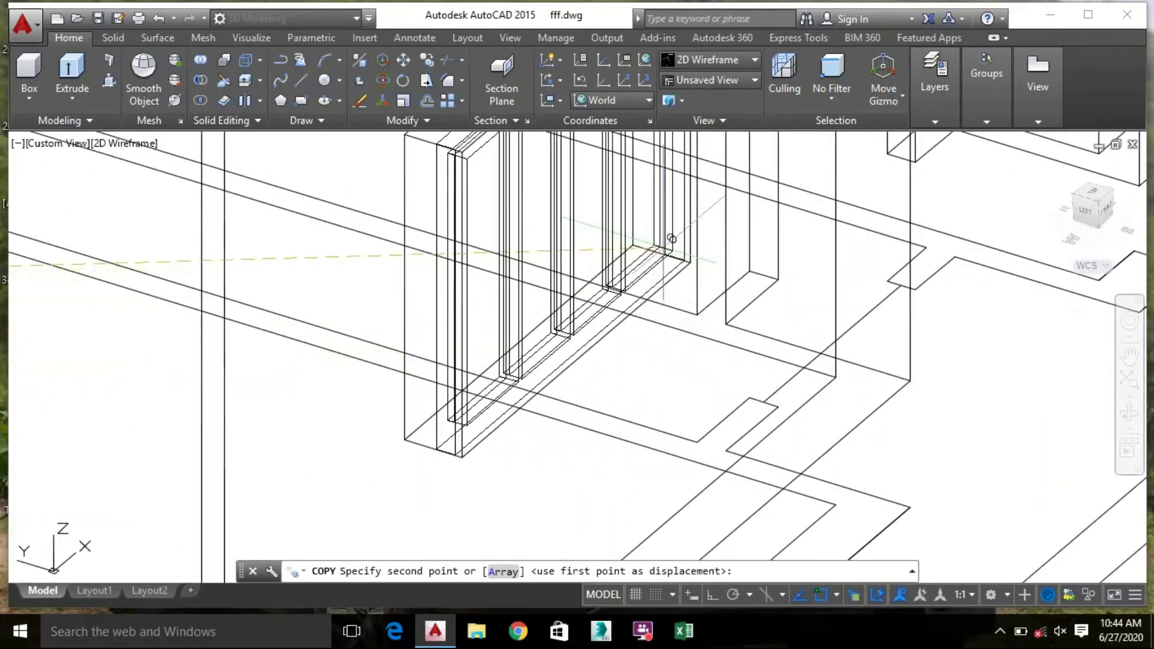
click(777, 341)
scroll(777, 341, down, 5)
Undo the placed window copy and leave the Copy command
shift+middle_drag(777, 341, 724, 378)
text(u)
key(Return)
scroll(595, 390, up, 5)
key(Escape)
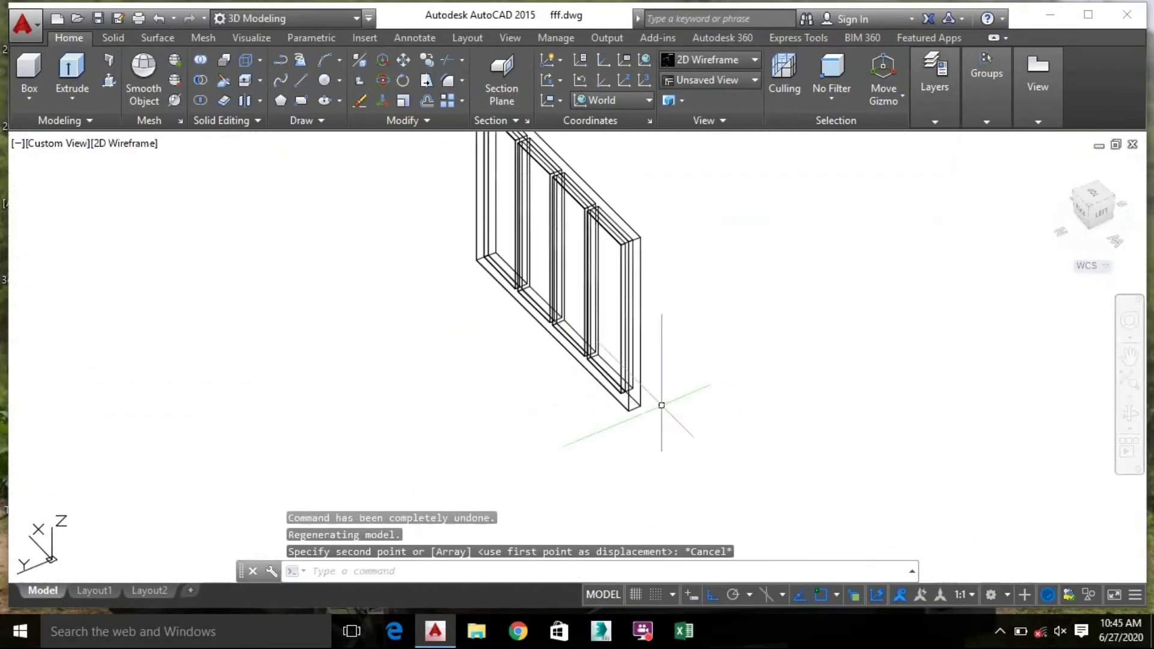
Inspect the four-pane window from its other side in the Shades of Gray visual style and return to 2D Wireframe
click(124, 143)
click(187, 322)
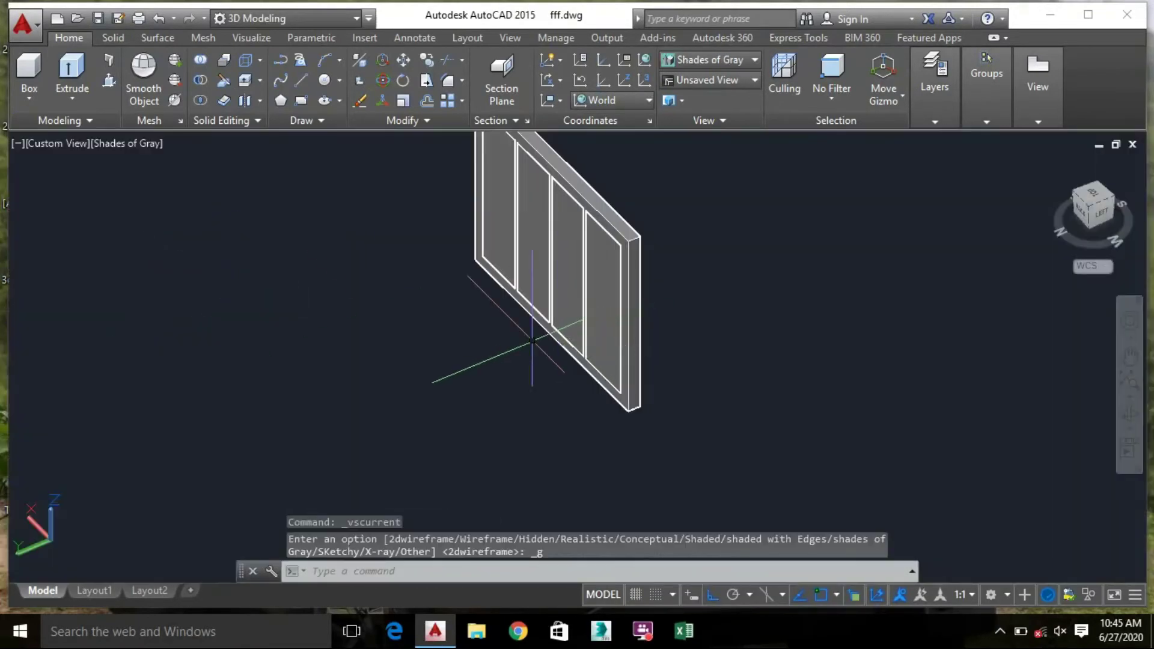
click(125, 143)
click(359, 310)
click(433, 358)
shift+middle_drag(433, 358, 566, 394)
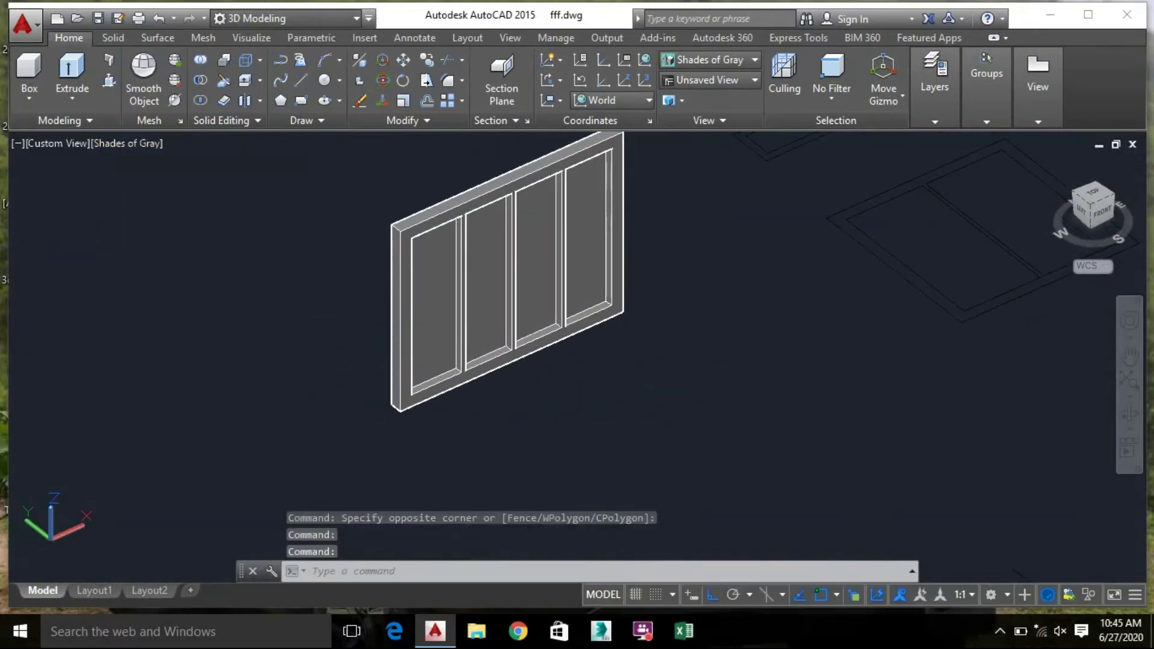
click(135, 145)
click(174, 180)
Copy the X-parallel window by the midpoint of its short bottom edge into the matching wall opening, with ortho off
scroll(568, 329, up, 6)
scroll(568, 328, down, 2)
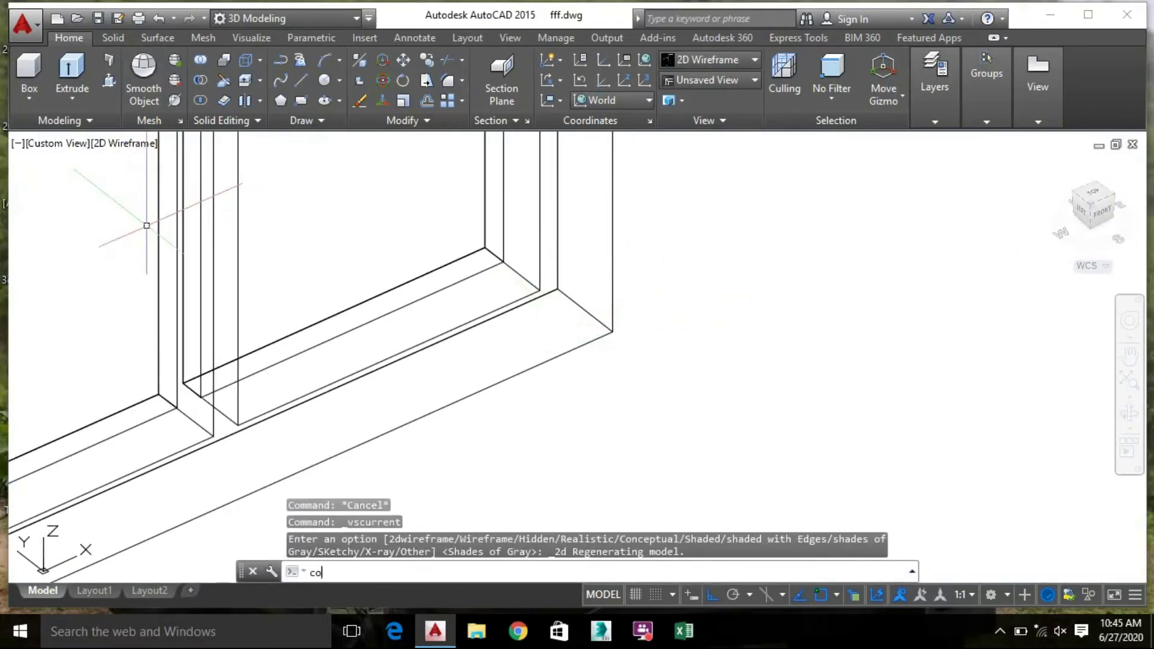
scroll(579, 412, down, 5)
click(619, 435)
click(319, 179)
key(Return)
scroll(575, 400, up, 5)
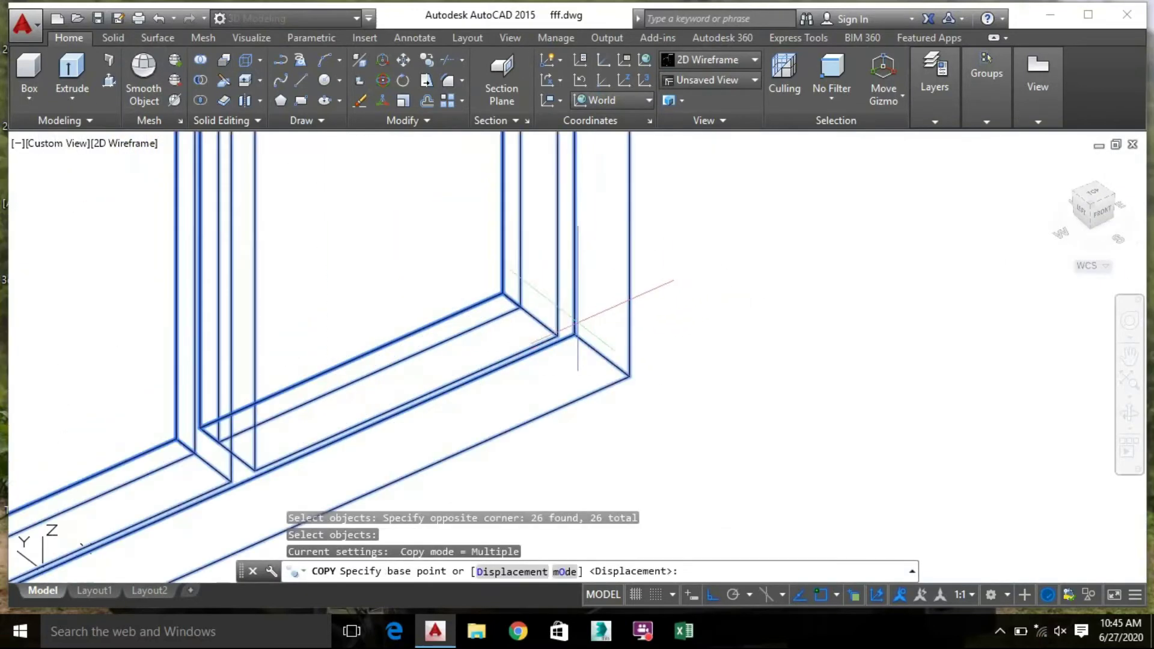
click(601, 354)
click(712, 595)
scroll(848, 288, up, 8)
click(853, 285)
scroll(854, 286, down, 8)
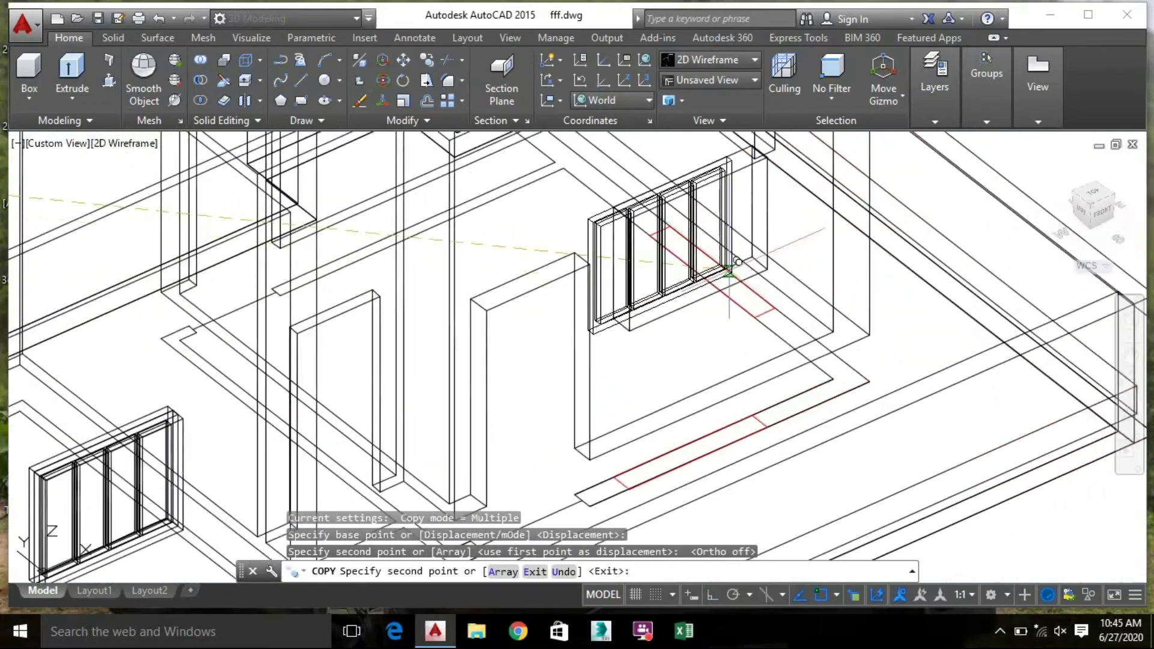
middle_drag(541, 492, 803, 438)
key(Escape)
Turn the source window about the Z axis with 3D Rotate so that it runs parallel to the Y axis
scroll(673, 374, up, 6)
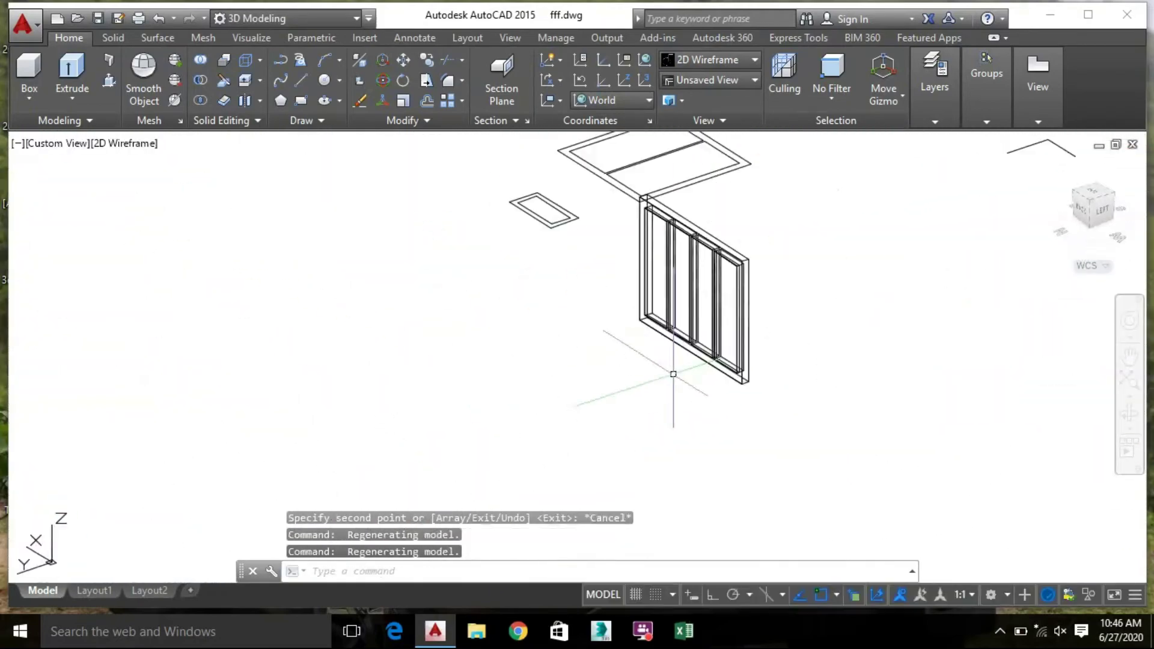
click(671, 273)
scroll(689, 271, up, 5)
scroll(746, 275, down, 5)
click(813, 416)
click(652, 184)
click(383, 81)
click(712, 594)
click(729, 315)
click(664, 312)
Copy the Y-parallel window by its short bottom edge into the first of the three matching openings along the outer side of the house
right_click(528, 225)
click(665, 373)
scroll(665, 374, up, 5)
click(763, 331)
scroll(762, 331, down, 5)
scroll(741, 306, down, 4)
shift+middle_drag(740, 306, 901, 312)
scroll(742, 321, up, 6)
scroll(741, 321, down, 5)
scroll(787, 481, up, 5)
click(791, 485)
Place two more window copies in the remaining openings along the same side and finish copying
scroll(690, 469, down, 5)
click(648, 481)
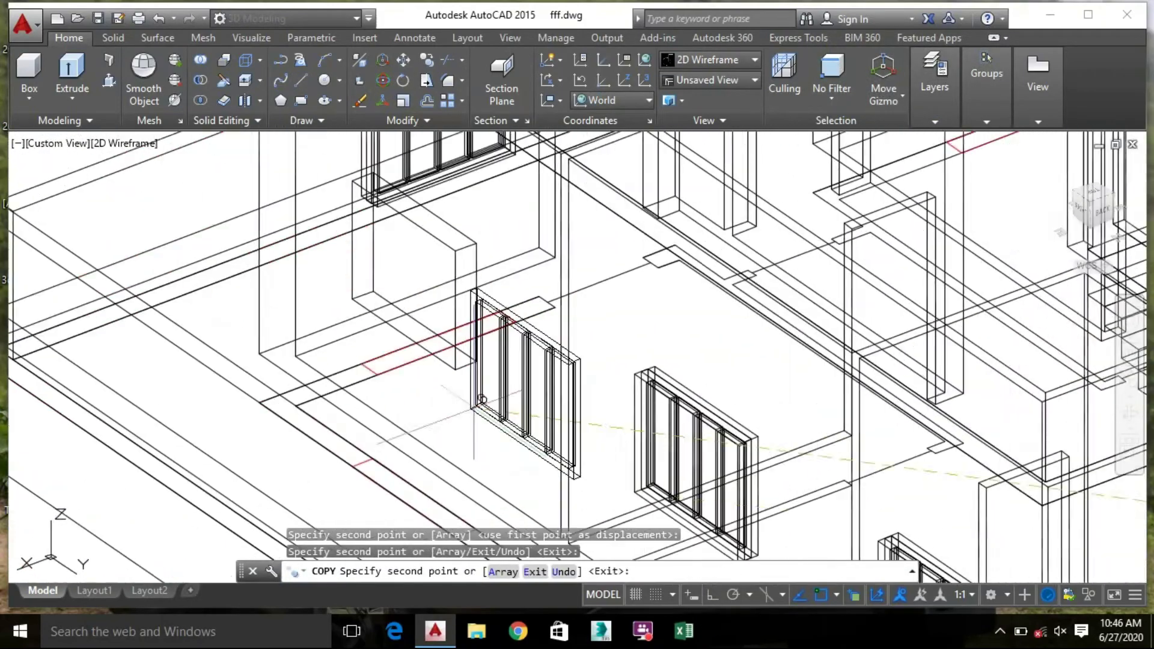
click(341, 329)
scroll(331, 339, down, 8)
key(Escape)
Copy the source window by its short bottom edge into the opening beside the staircase and the tall grid
middle_drag(772, 463, 535, 471)
scroll(979, 424, up, 4)
click(945, 274)
click(824, 472)
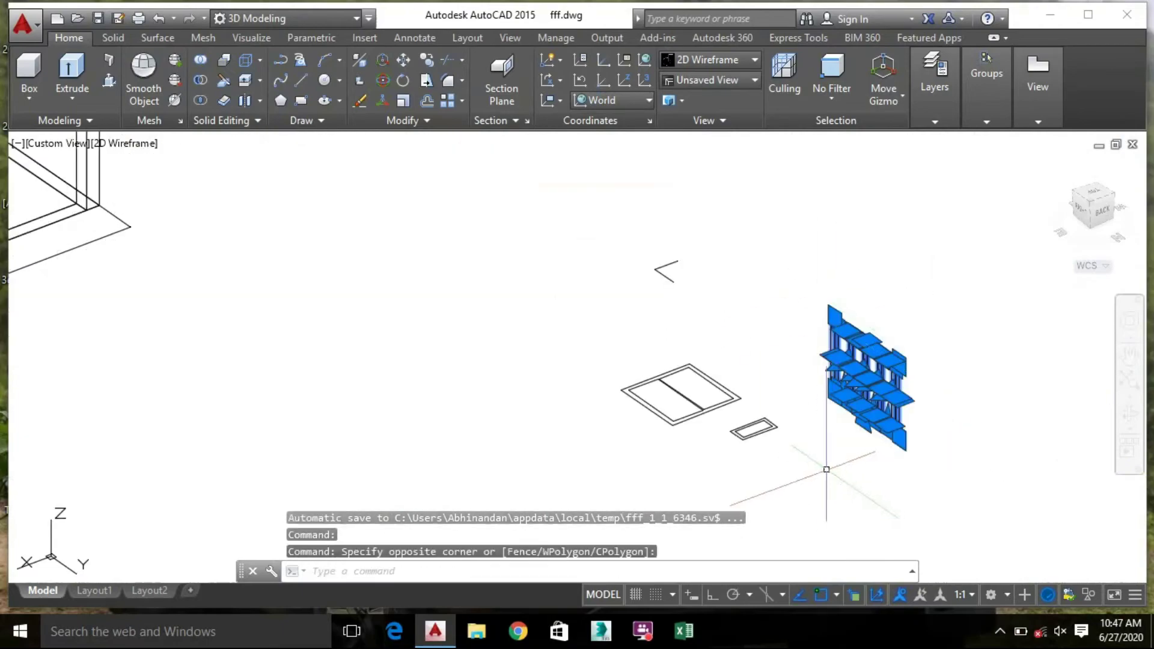
right_click(824, 471)
click(890, 229)
click(690, 425)
scroll(665, 368, down, 5)
scroll(452, 394, up, 8)
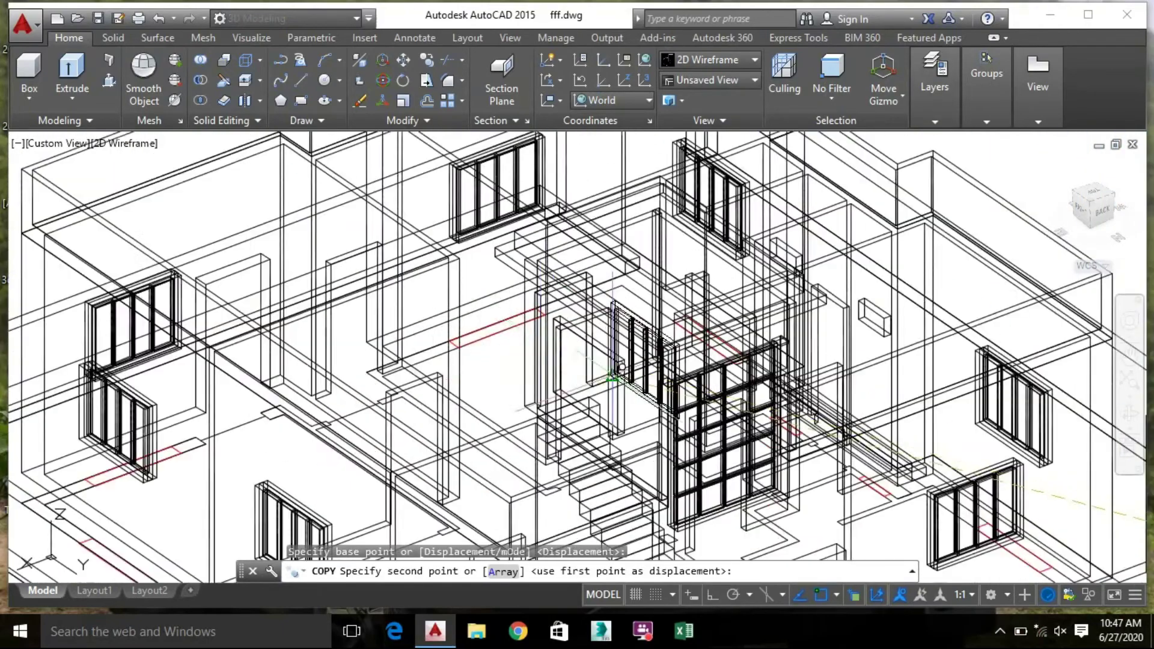
click(452, 393)
scroll(452, 393, down, 6)
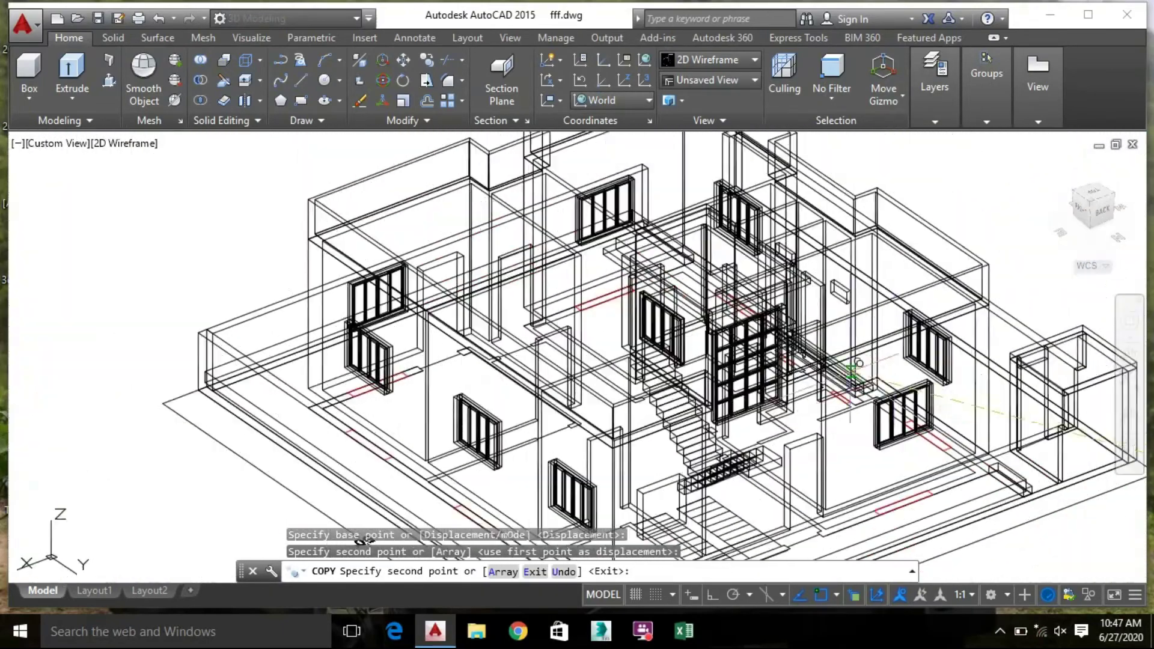
key(Escape)
Rotate the source window about the Z axis with ortho on so that it lies parallel to the X axis
scroll(866, 453, up, 3)
click(383, 80)
key(F8)
click(852, 461)
click(909, 361)
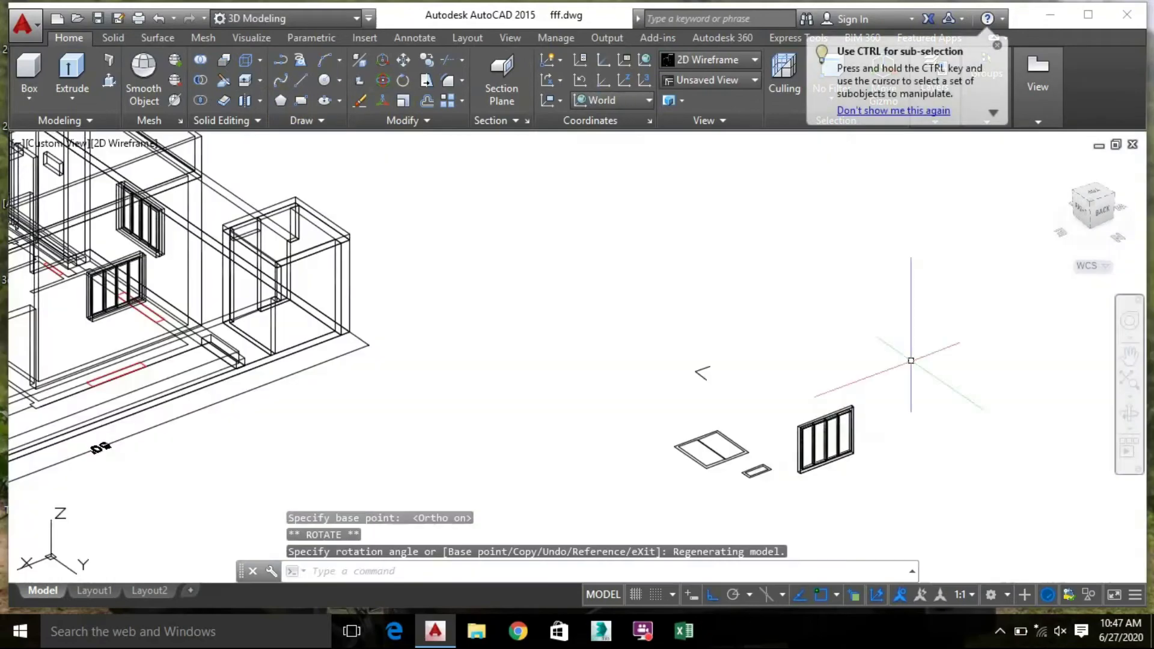
Rotate the source window about the Z axis once more, bringing it parallel to the Y axis
scroll(909, 360, down, 4)
shift+middle_drag(909, 361, 663, 400)
scroll(490, 499, up, 5)
click(619, 428)
click(488, 325)
click(383, 80)
click(581, 393)
scroll(559, 429, up, 4)
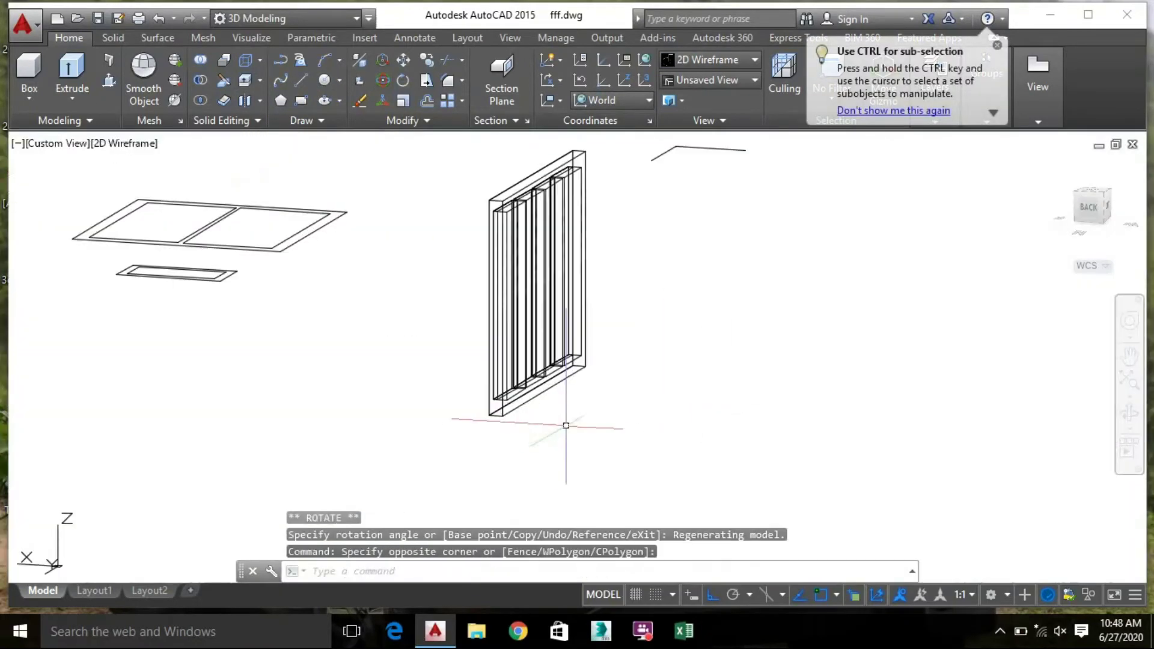
Copy the source four-pane window by its short bottom edge into the empty wall opening beyond the tall grid, with ortho off
click(623, 304)
text(co)
key(Return)
scroll(573, 391, up, 8)
click(612, 371)
key(F8)
scroll(613, 370, down, 6)
scroll(489, 443, up, 8)
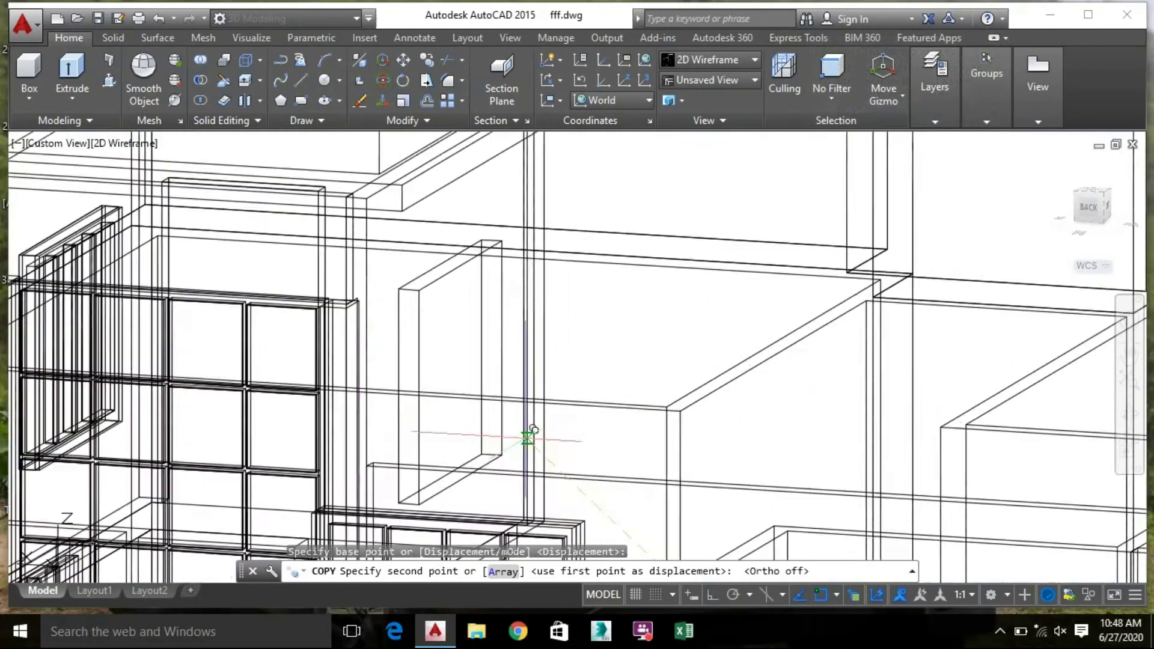
click(489, 442)
key(Escape)
Rotate the extruded two-pane window in 3D with ortho on so that it stands upright, parallel to the X axis
scroll(653, 379, down, 6)
scroll(653, 378, down, 2)
shift+middle_drag(654, 379, 613, 427)
scroll(526, 531, up, 8)
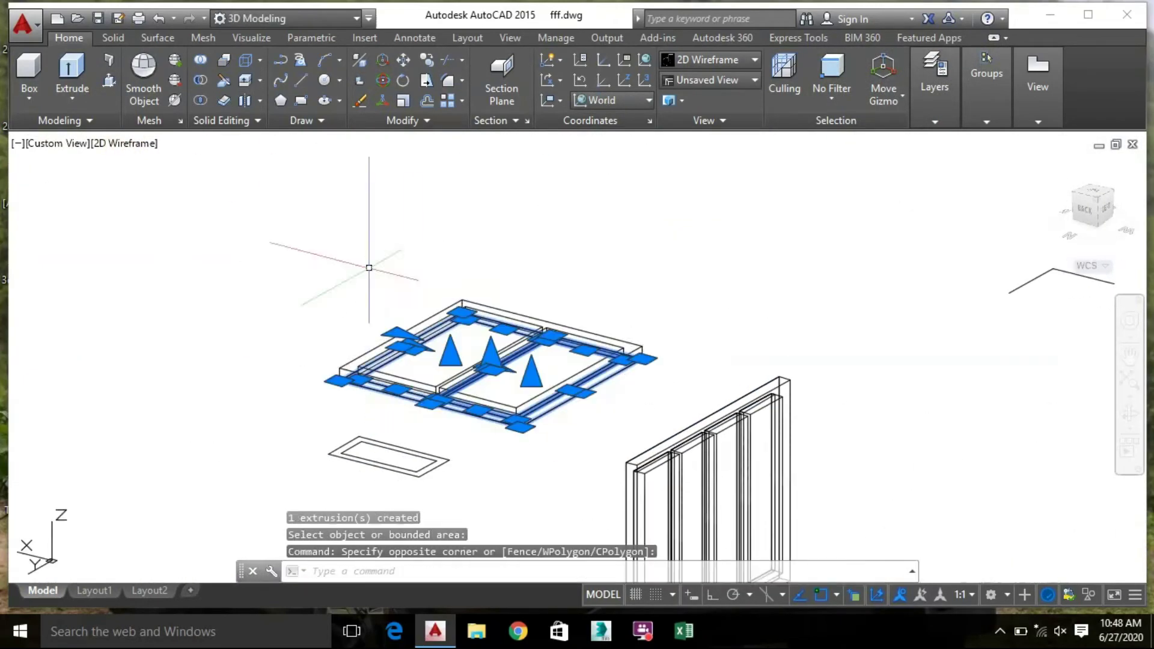
click(382, 80)
key(Escape)
click(383, 80)
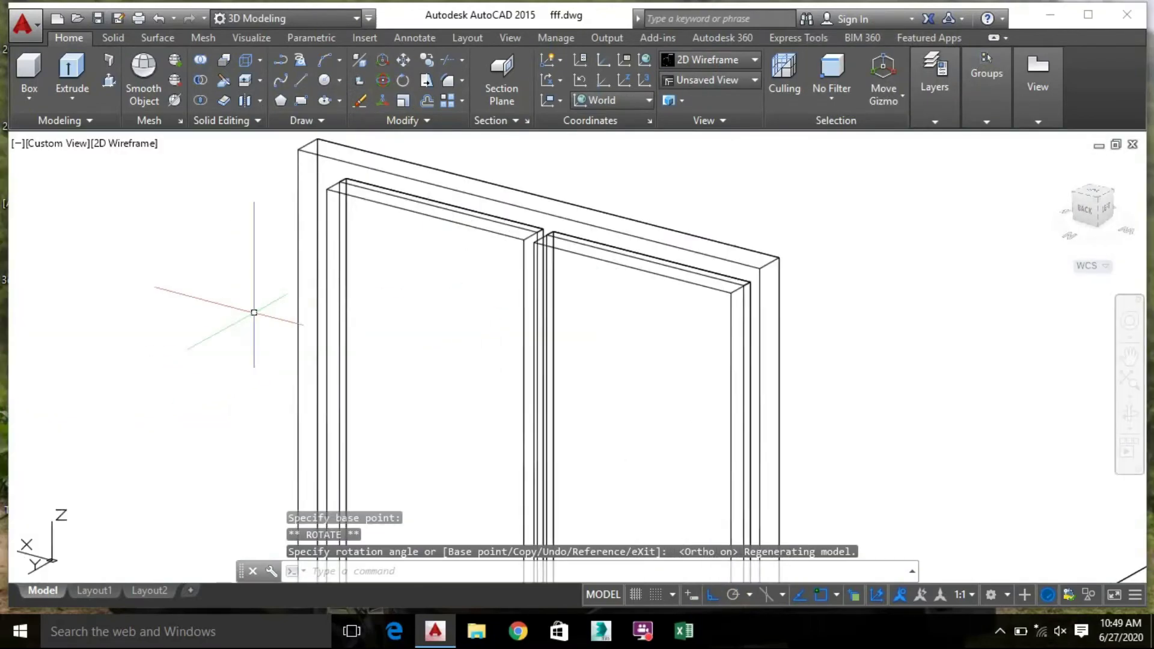
Copy the upright two-pane window by its bottom edge into its matching wall opening, with ortho off
scroll(252, 308, down, 3)
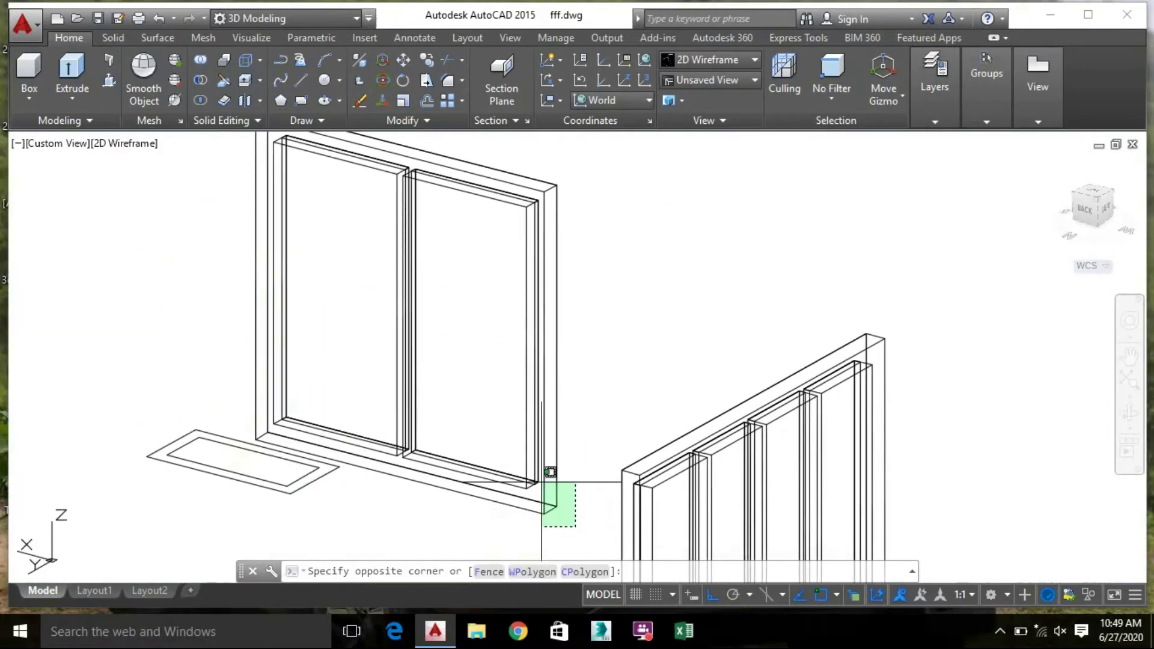
scroll(243, 403, up, 4)
click(242, 404)
text(co)
key(Return)
scroll(288, 385, up, 6)
click(200, 433)
scroll(233, 174, down, 12)
key(F8)
scroll(400, 287, up, 8)
click(249, 293)
key(Escape)
scroll(300, 258, down, 8)
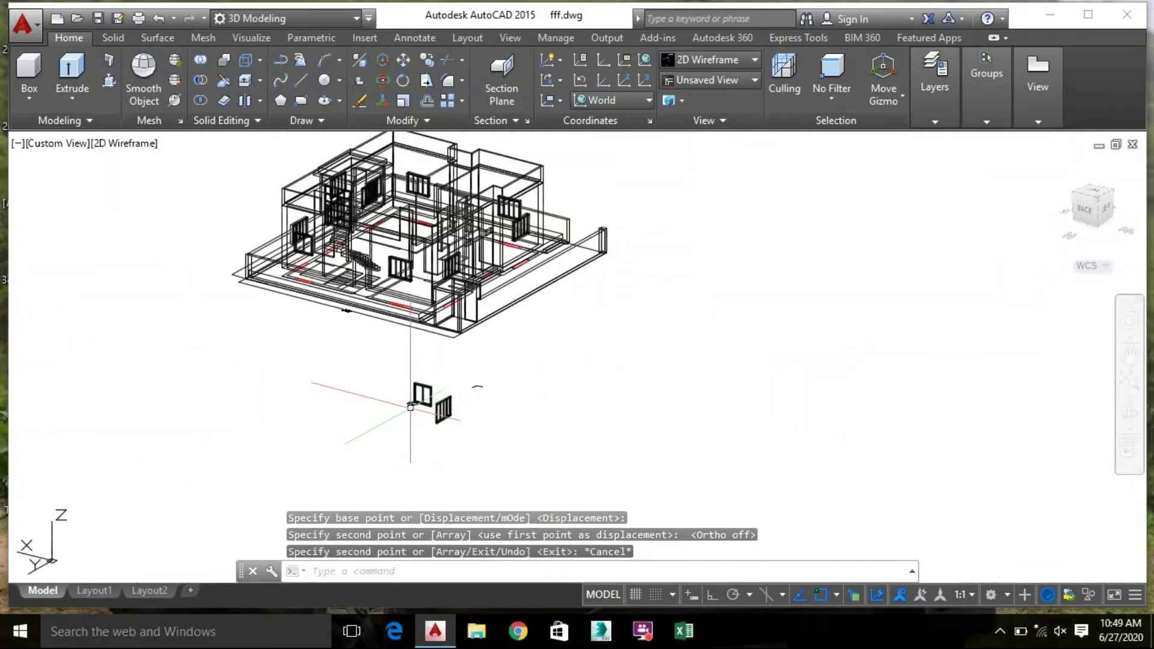
Erase the source two-pane window outside the house together with its leftover outlines
scroll(415, 402, up, 12)
click(497, 417)
click(267, 252)
scroll(609, 262, down, 2)
click(637, 423)
click(553, 205)
key(Delete)
middle_drag(553, 205, 554, 336)
click(736, 330)
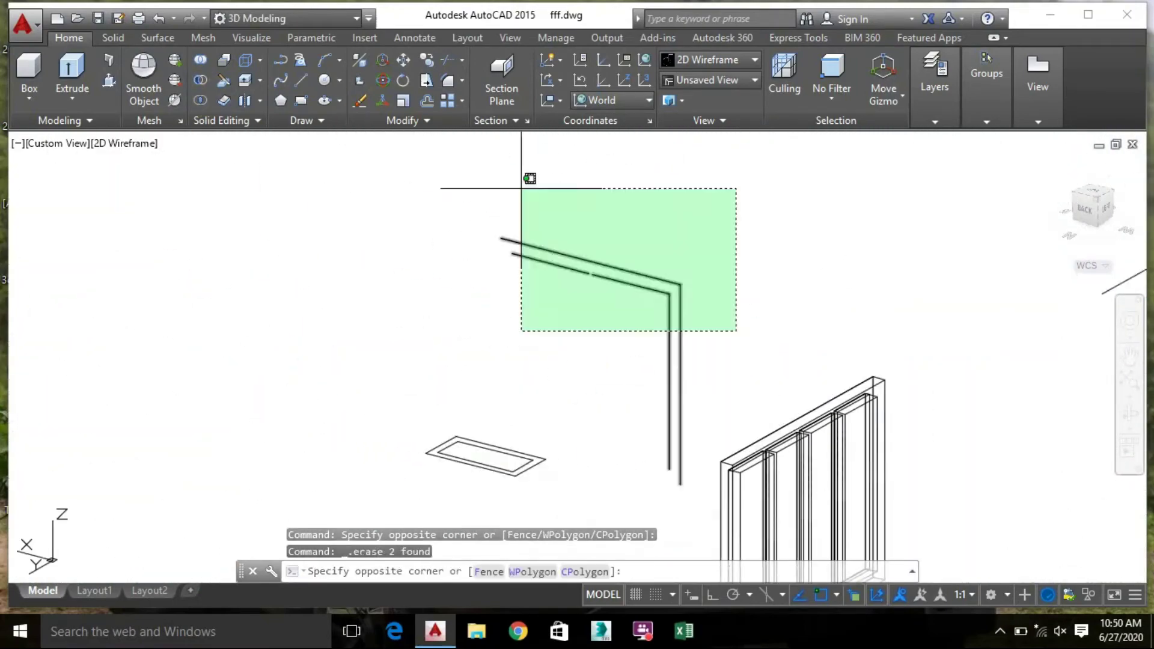
click(519, 170)
key(Delete)
Press-pull the two bounded areas of the small rectangular window outline, the first by 1" and the second by 3"
scroll(520, 170, down, 2)
scroll(525, 358, up, 8)
key(ctrl+shift+e)
text(1")
key(Return)
click(186, 268)
text(3")
key(Return)
scroll(220, 345, down, 3)
Rotate the small window solid about the X axis with ortho on so that it stands upright
click(457, 391)
click(195, 258)
scroll(309, 360, down, 3)
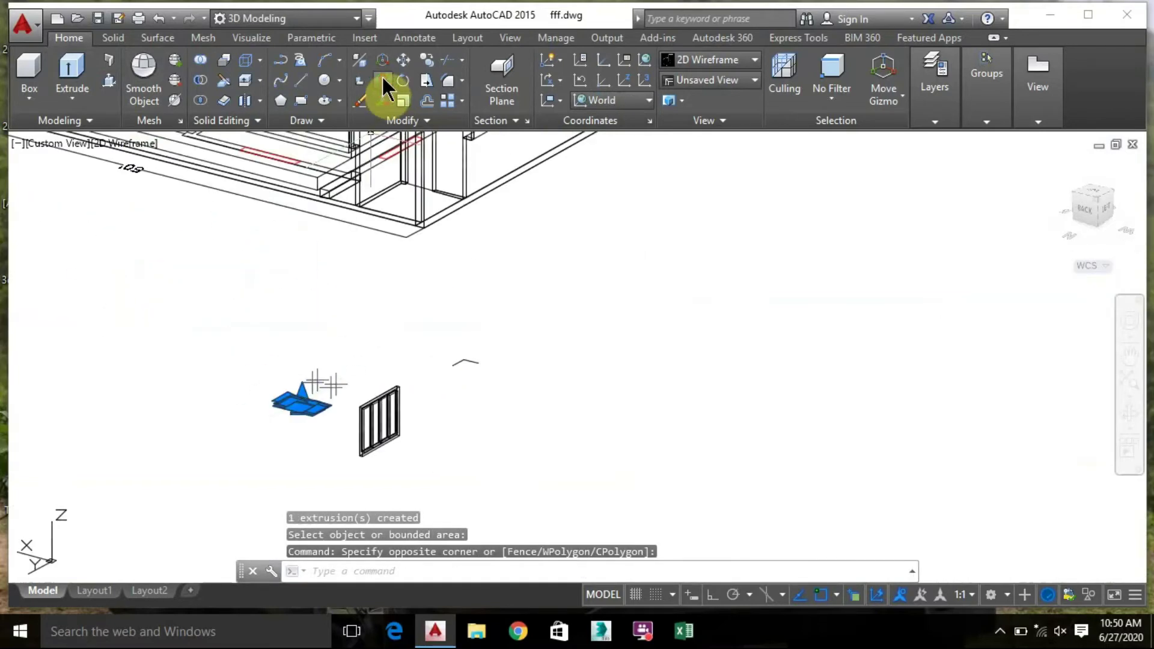
click(383, 80)
scroll(315, 418, up, 5)
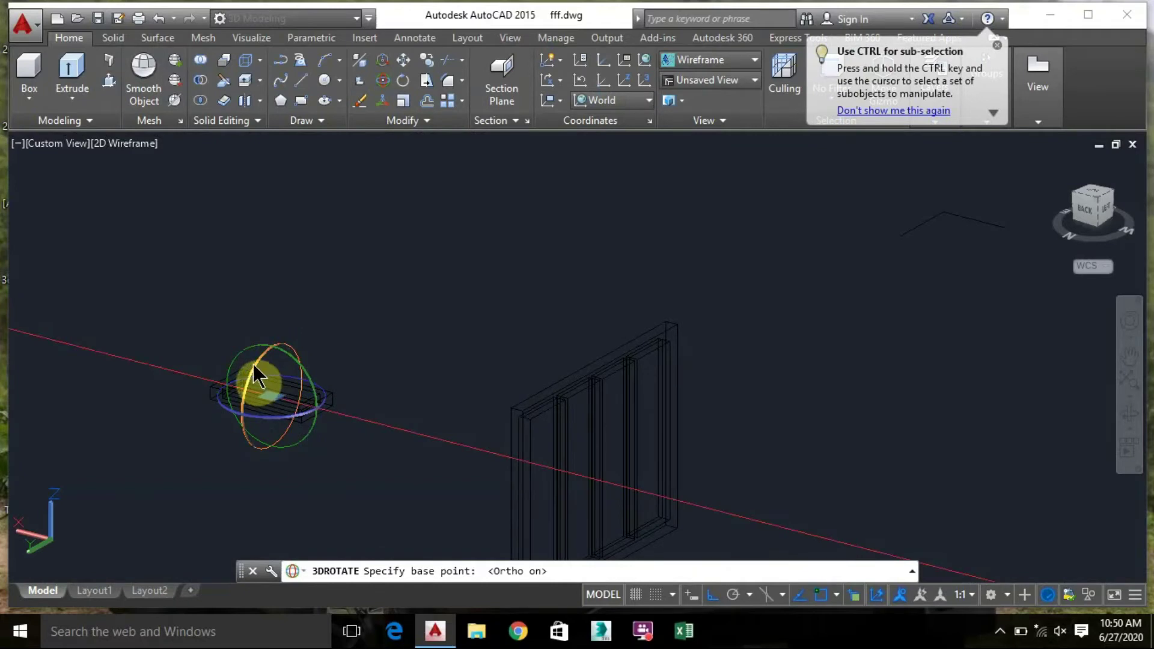
click(253, 364)
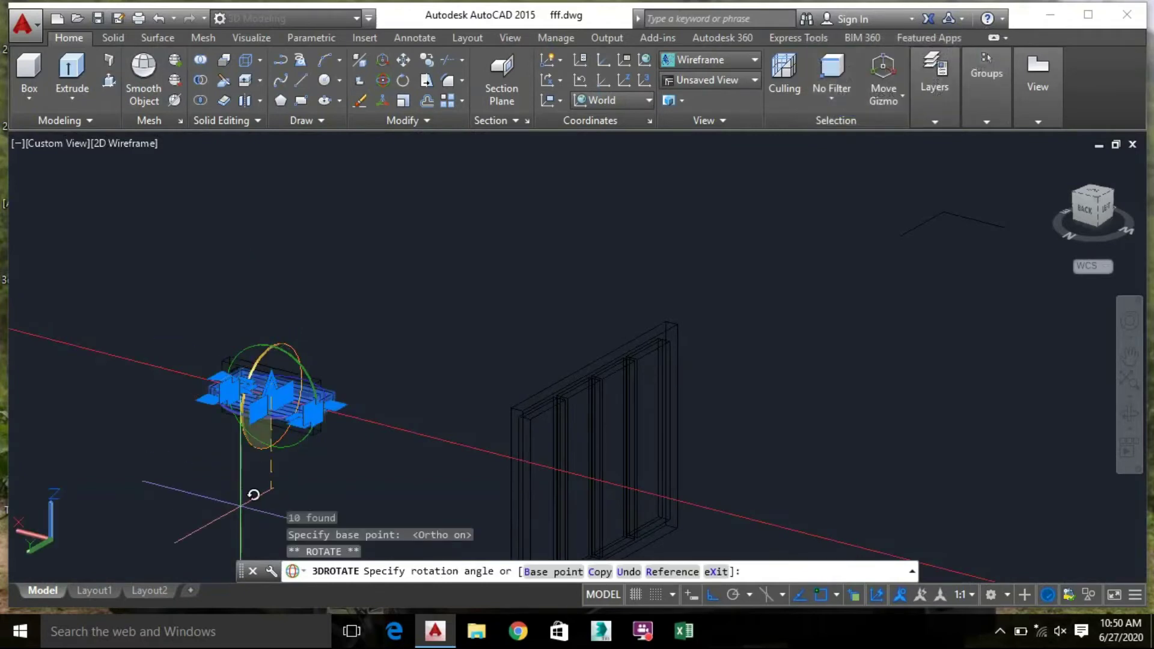
click(339, 447)
Rotate the upright small window about the Z axis so that it lies parallel to the Y axis
drag(346, 454, 181, 343)
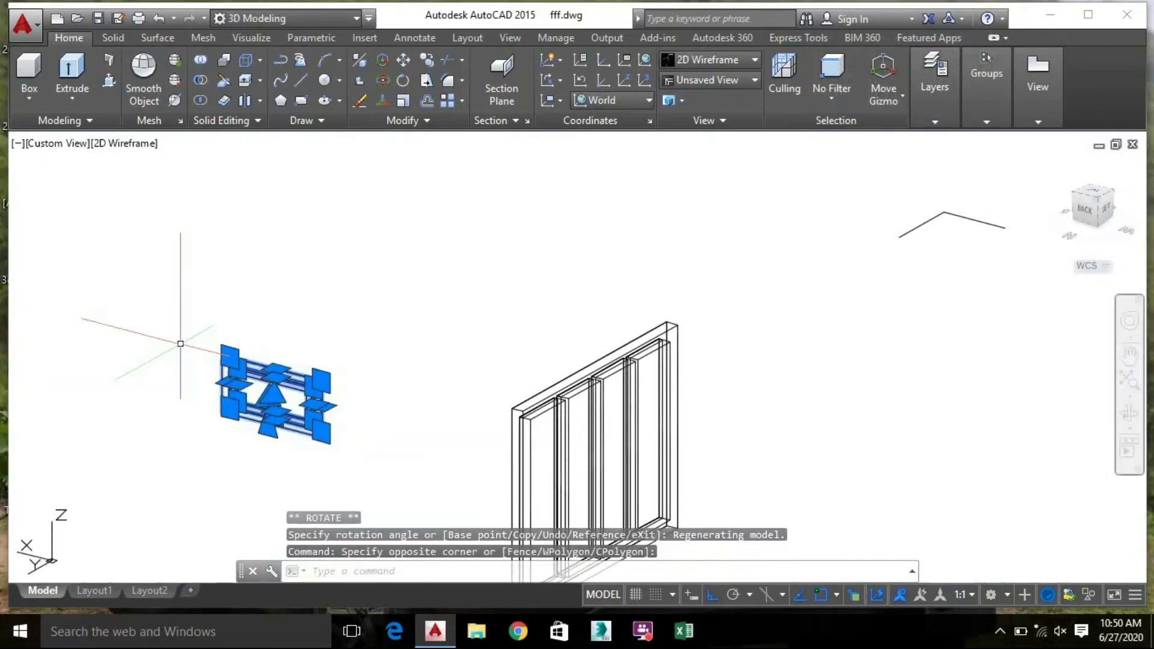
key(Return)
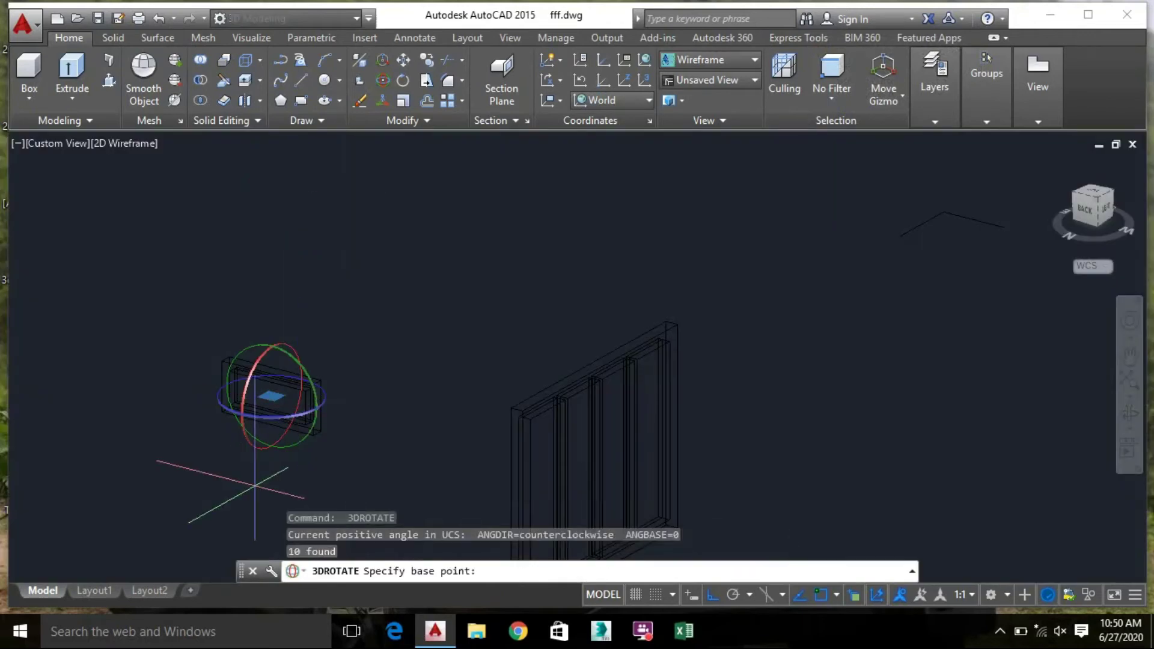
scroll(291, 400, up, 3)
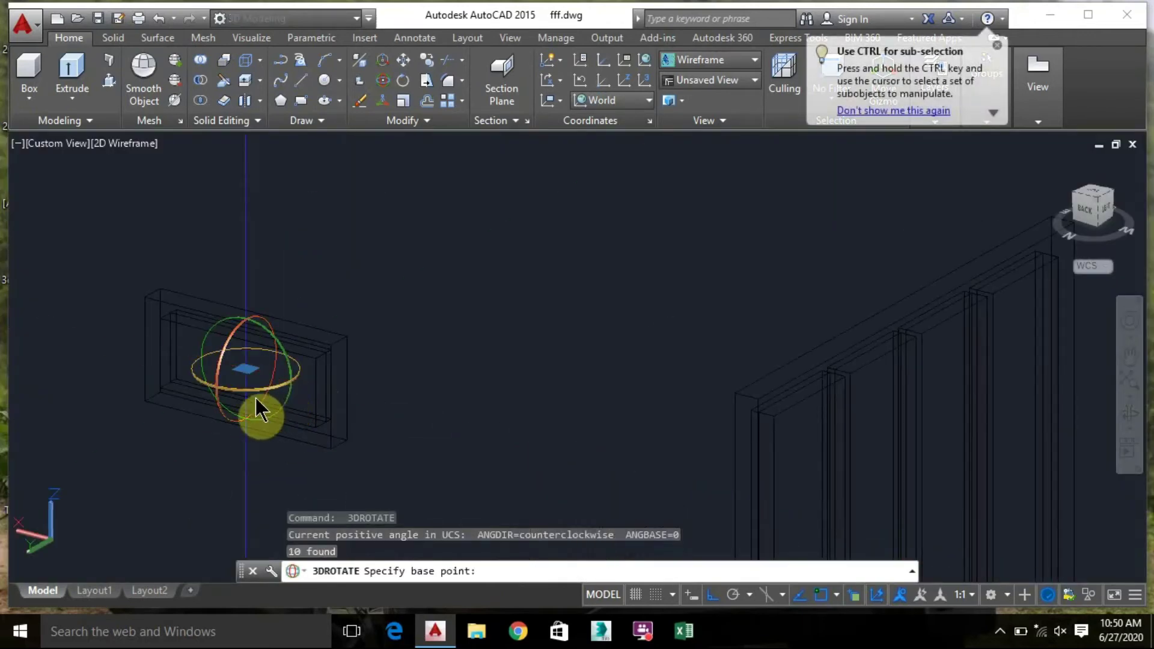
click(289, 375)
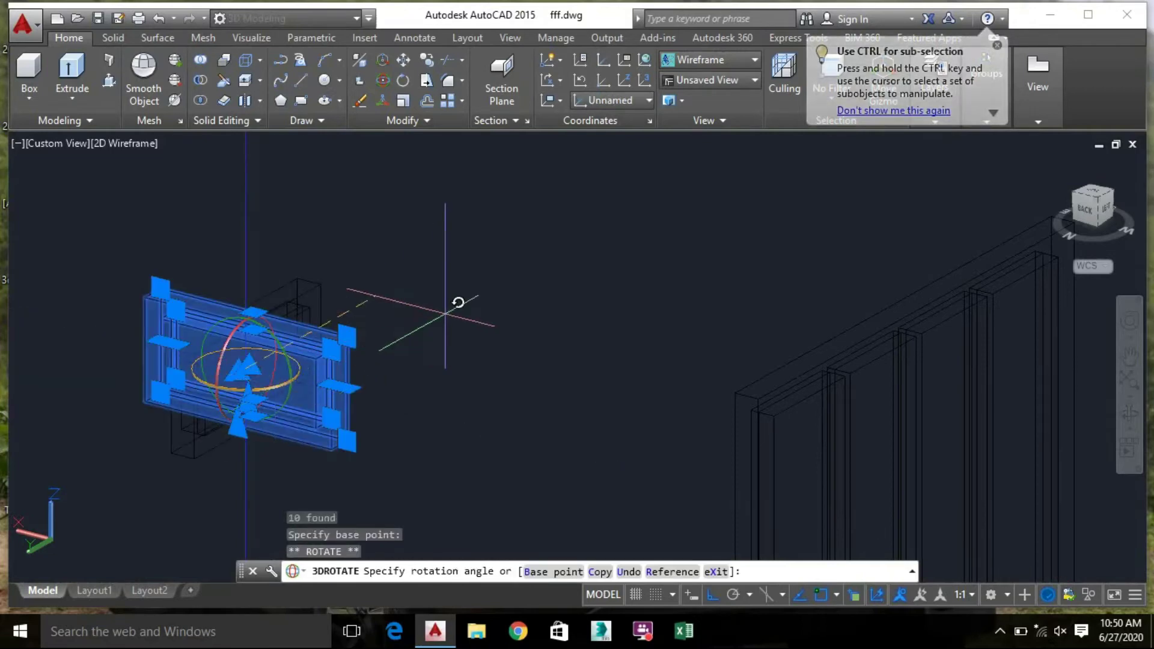
click(457, 312)
Copy the small window by the midpoint of its short bottom edge into the first small wall opening, with ortho off
click(407, 425)
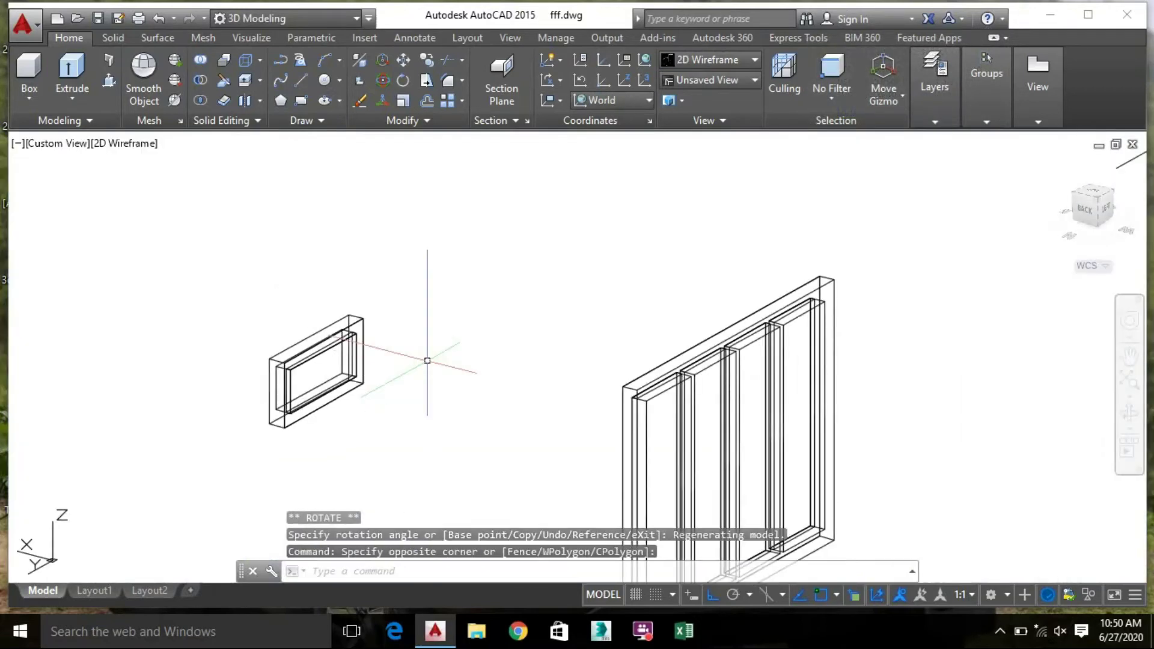
click(229, 322)
click(463, 463)
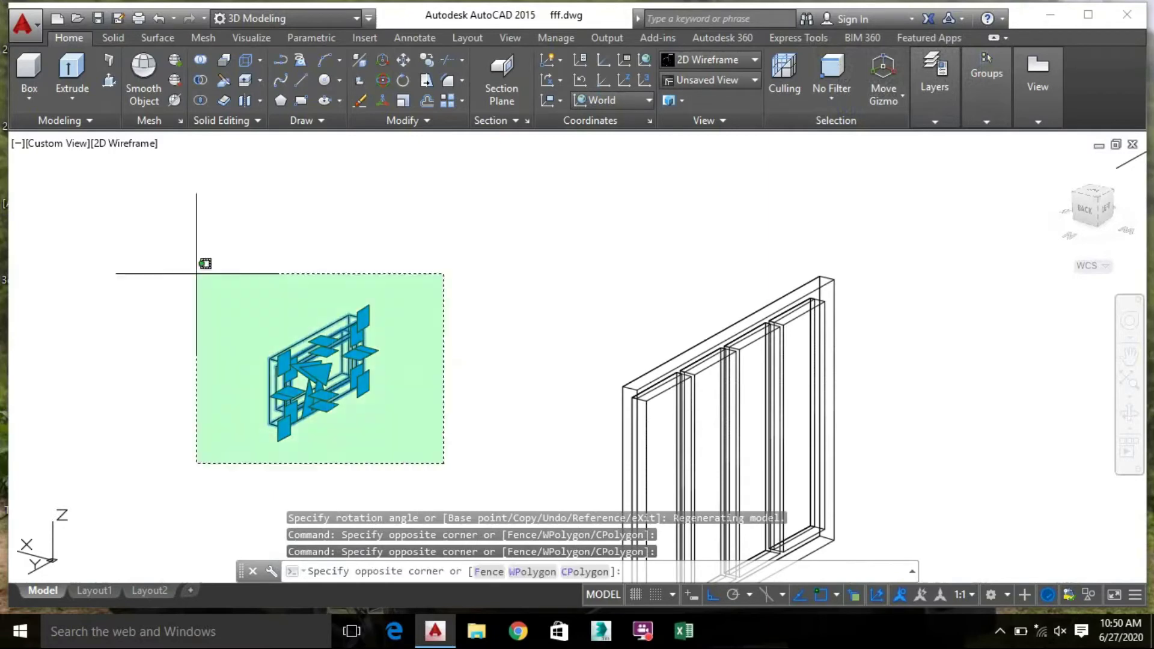
click(201, 262)
right_click(195, 271)
click(268, 367)
scroll(300, 372, up, 6)
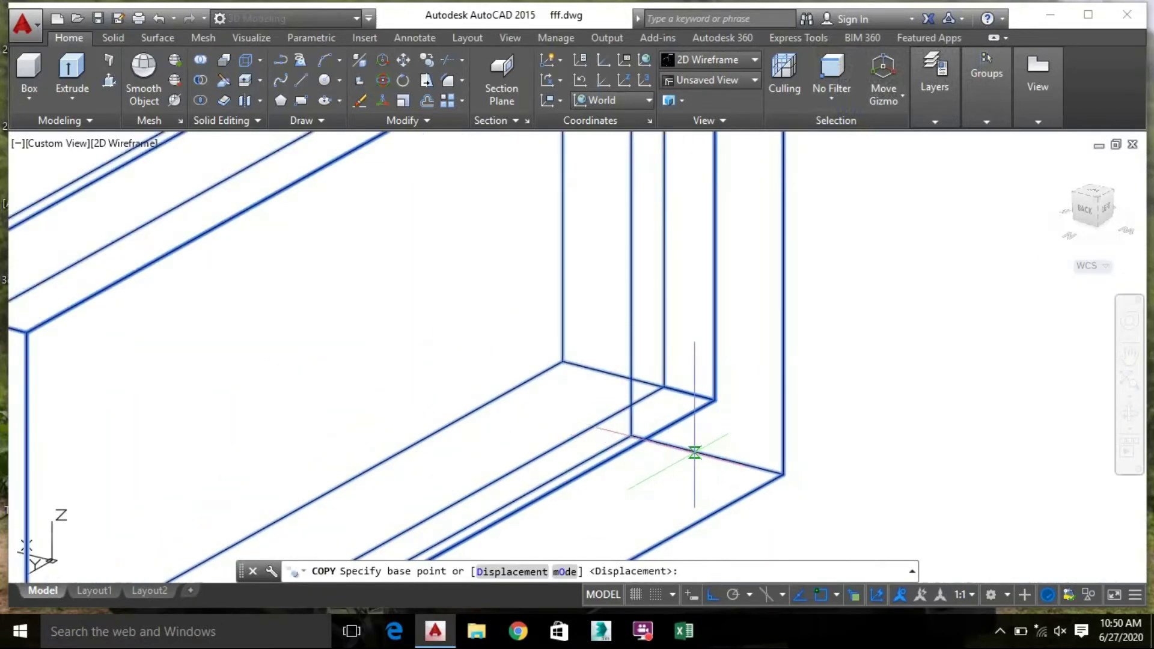
click(707, 455)
scroll(706, 455, down, 6)
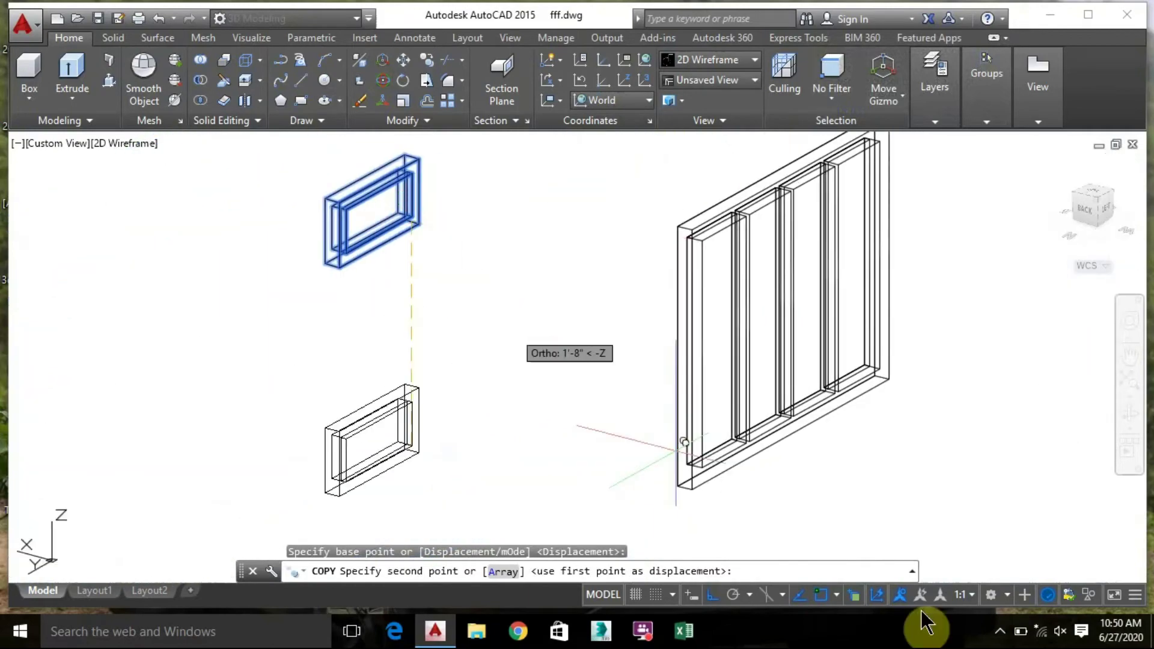
click(713, 593)
scroll(649, 367, down, 8)
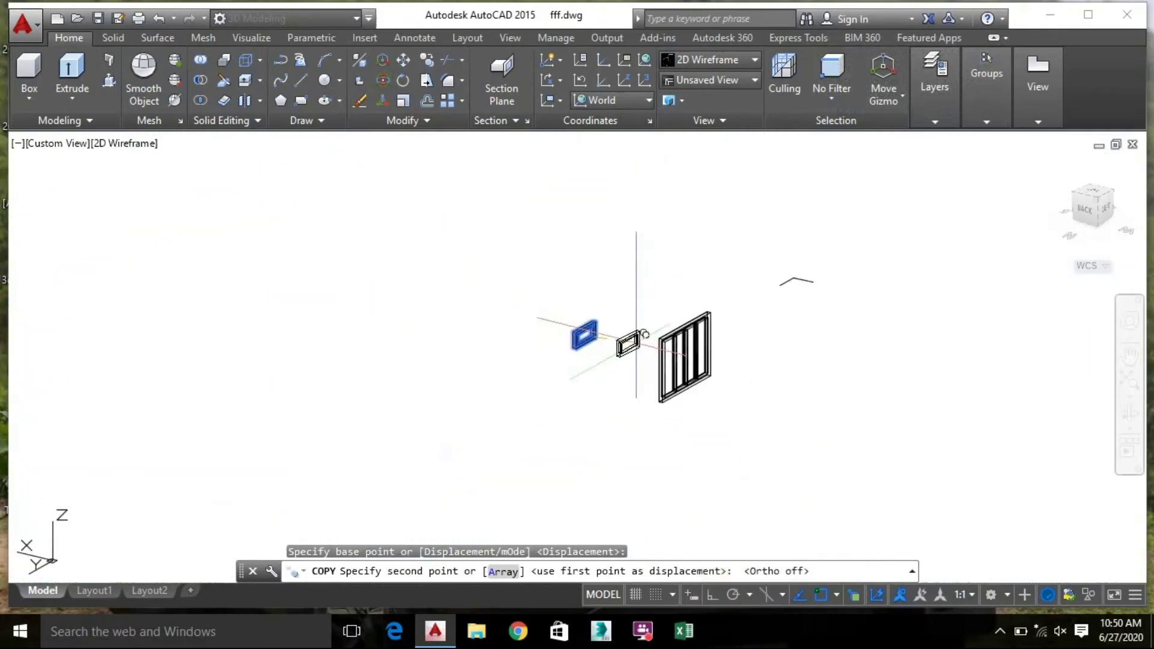
middle_drag(552, 448, 385, 577)
scroll(498, 311, up, 10)
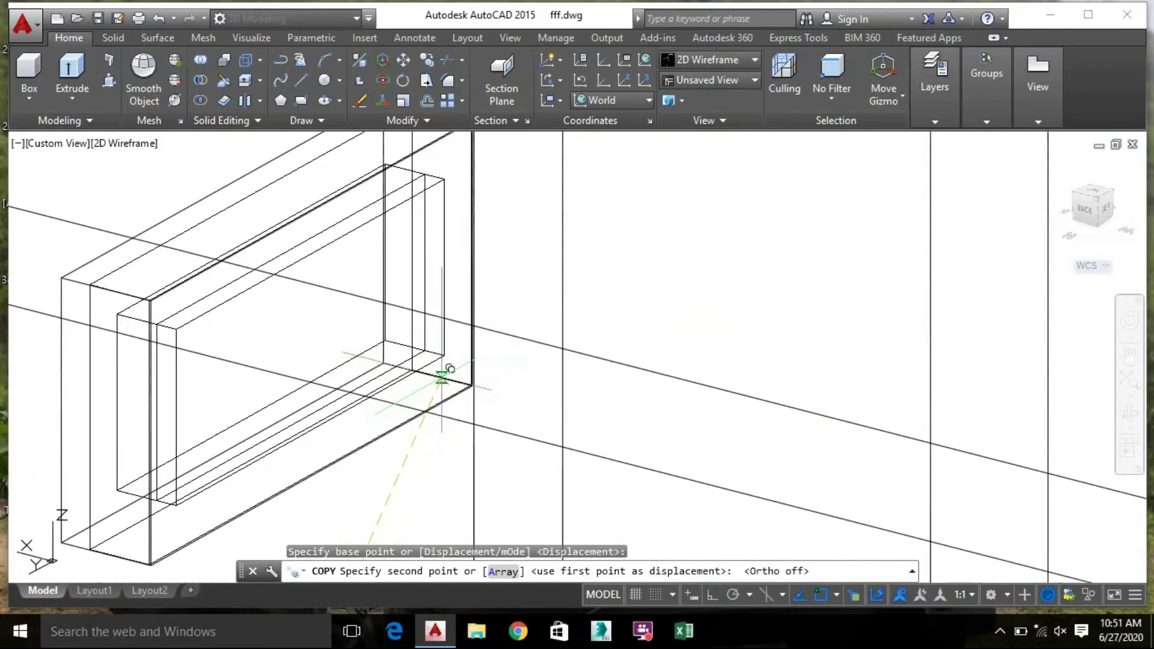
click(428, 373)
Place another copy of the small window in the neighbouring small wall opening and finish copying
scroll(612, 360, down, 3)
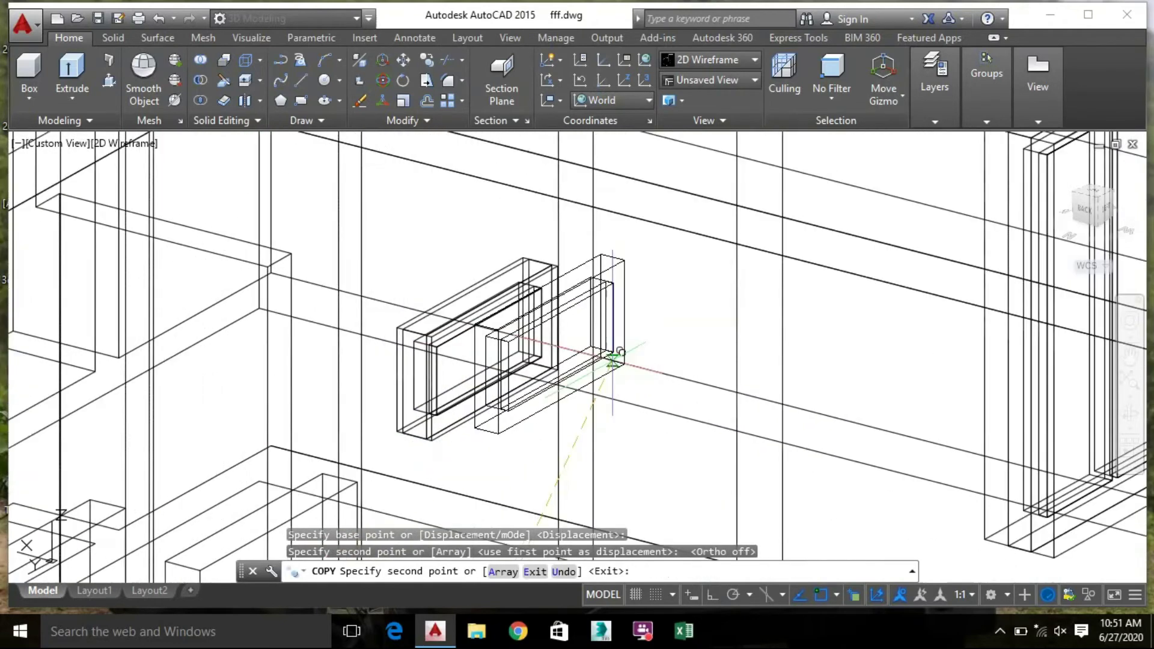
scroll(457, 313, down, 4)
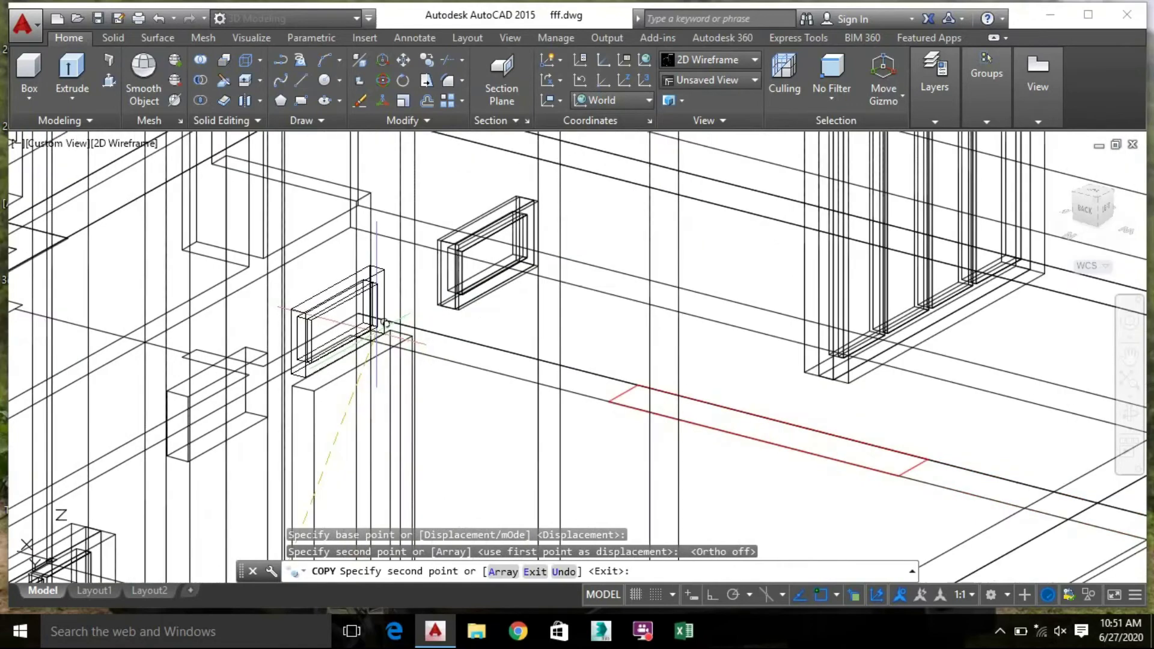
scroll(313, 332, down, 3)
scroll(283, 331, up, 3)
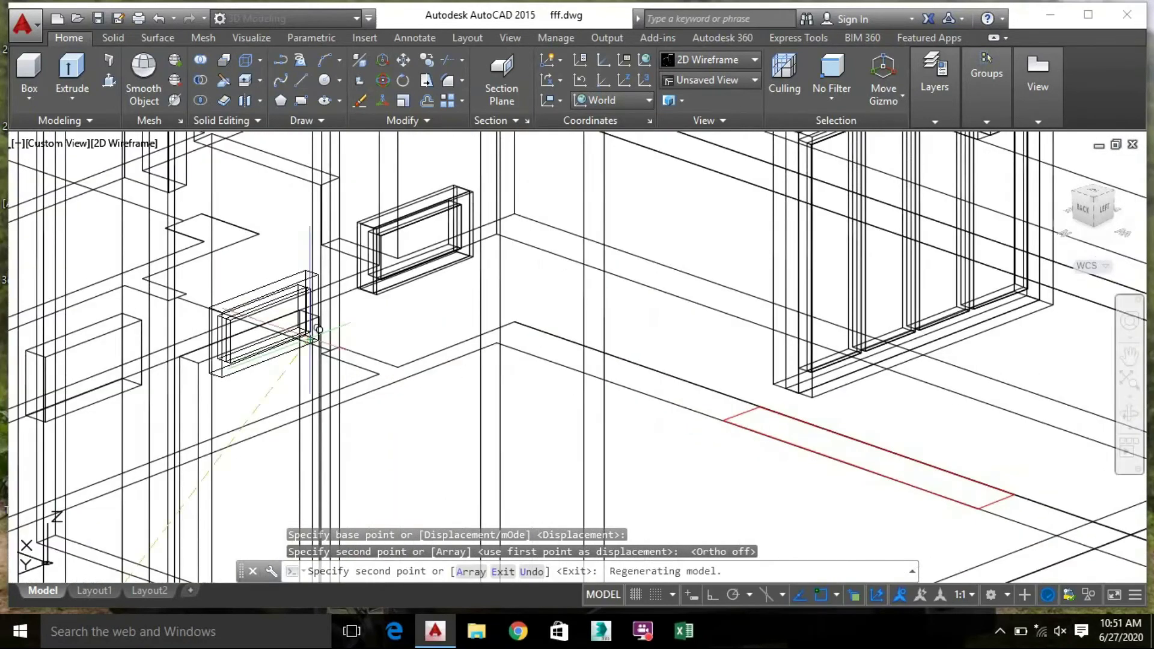
middle_drag(282, 331, 408, 312)
scroll(188, 333, up, 5)
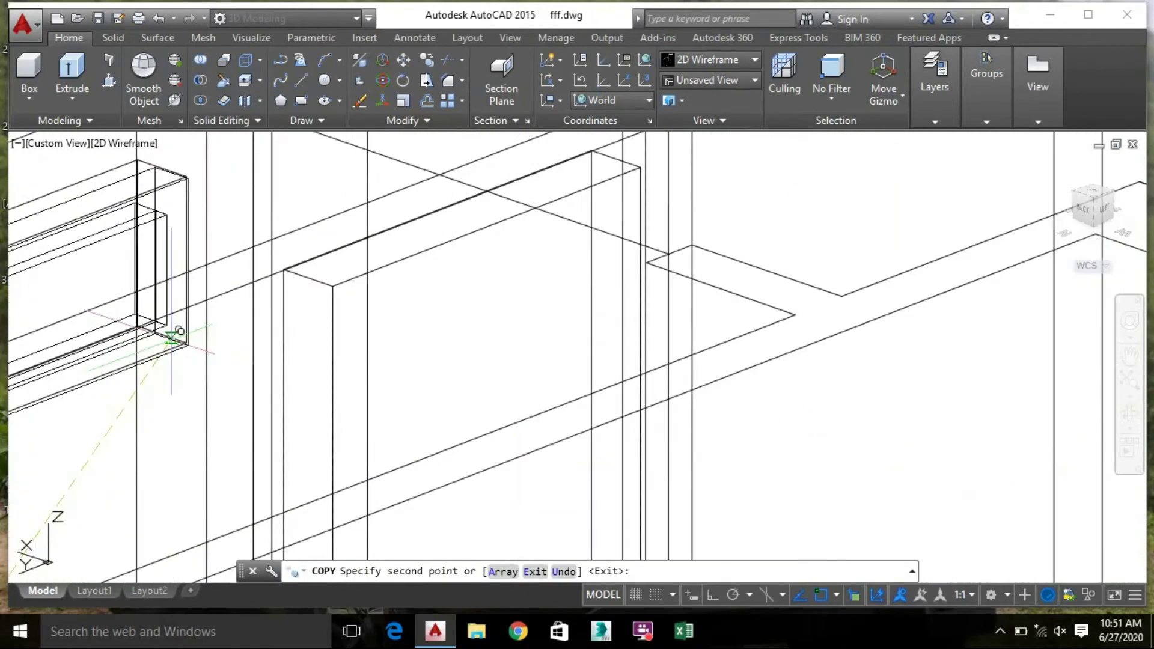
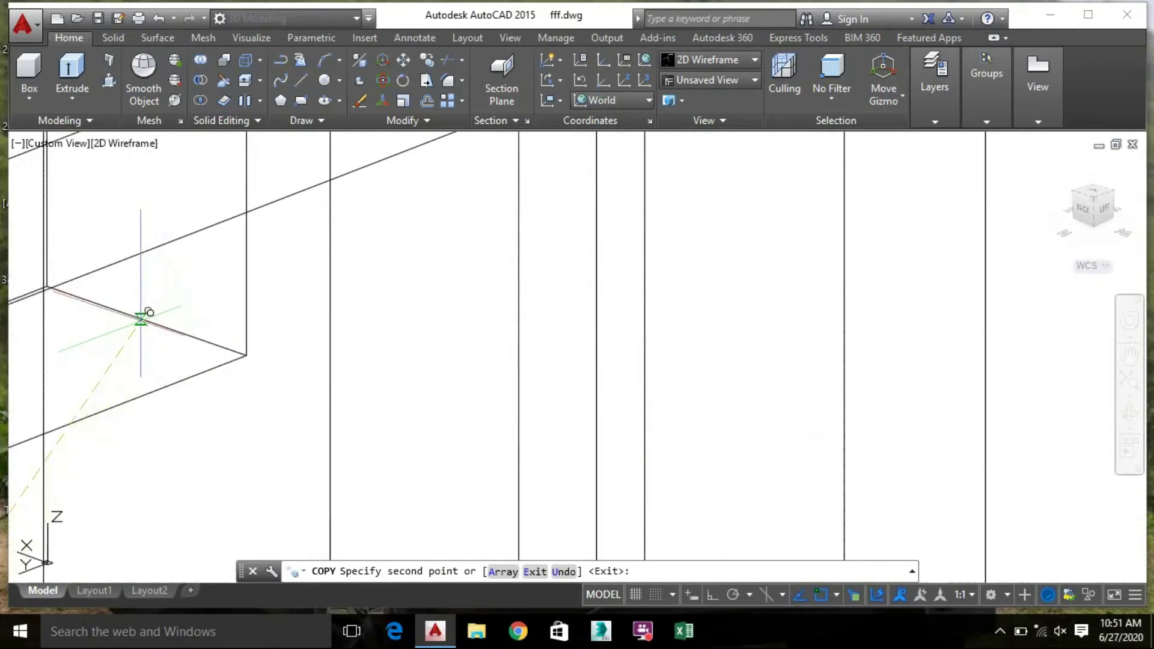
scroll(154, 313, down, 8)
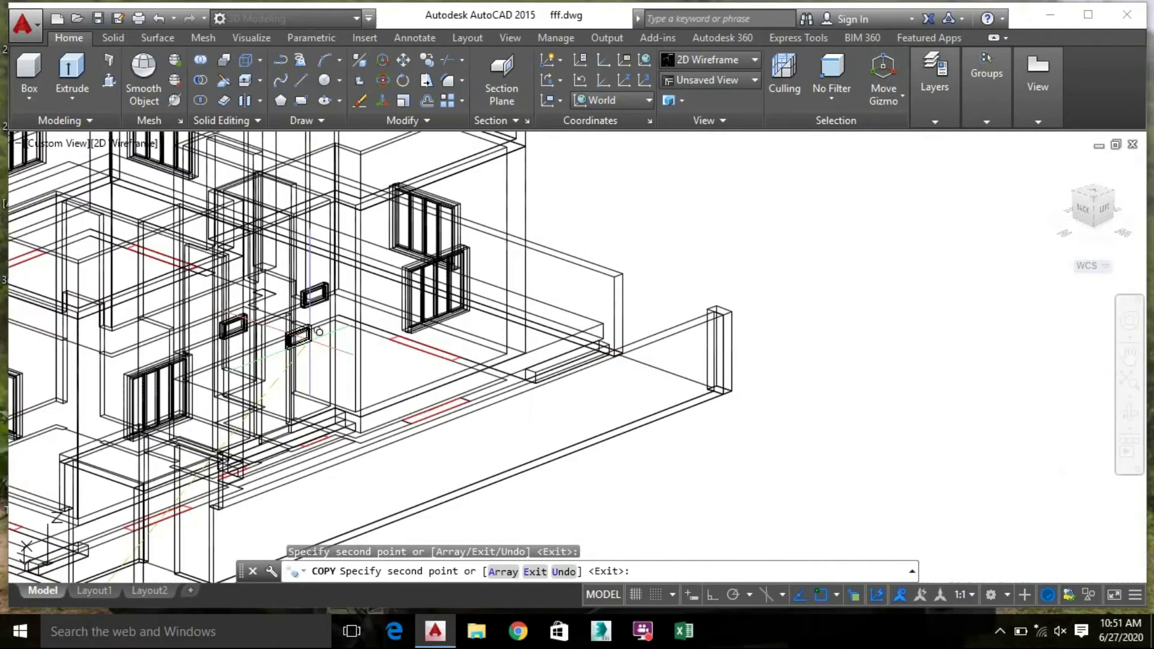
key(Escape)
Erase the source small window, the source four-pane window and the stray polyline left outside the house
middle_drag(492, 436, 552, 339)
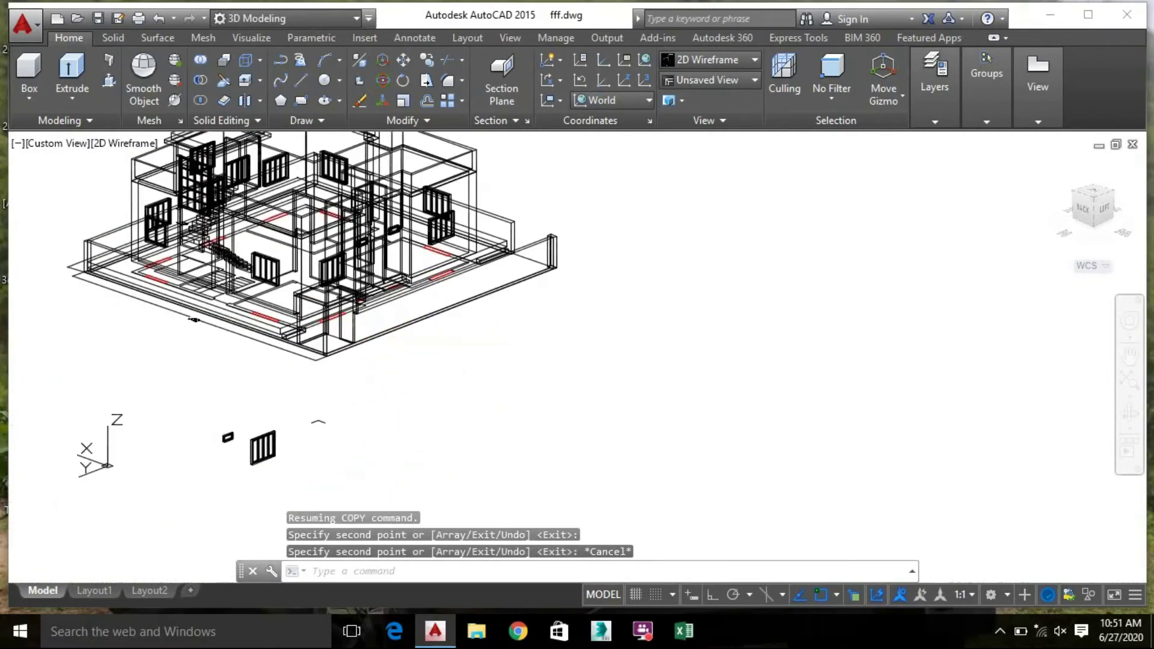
click(194, 405)
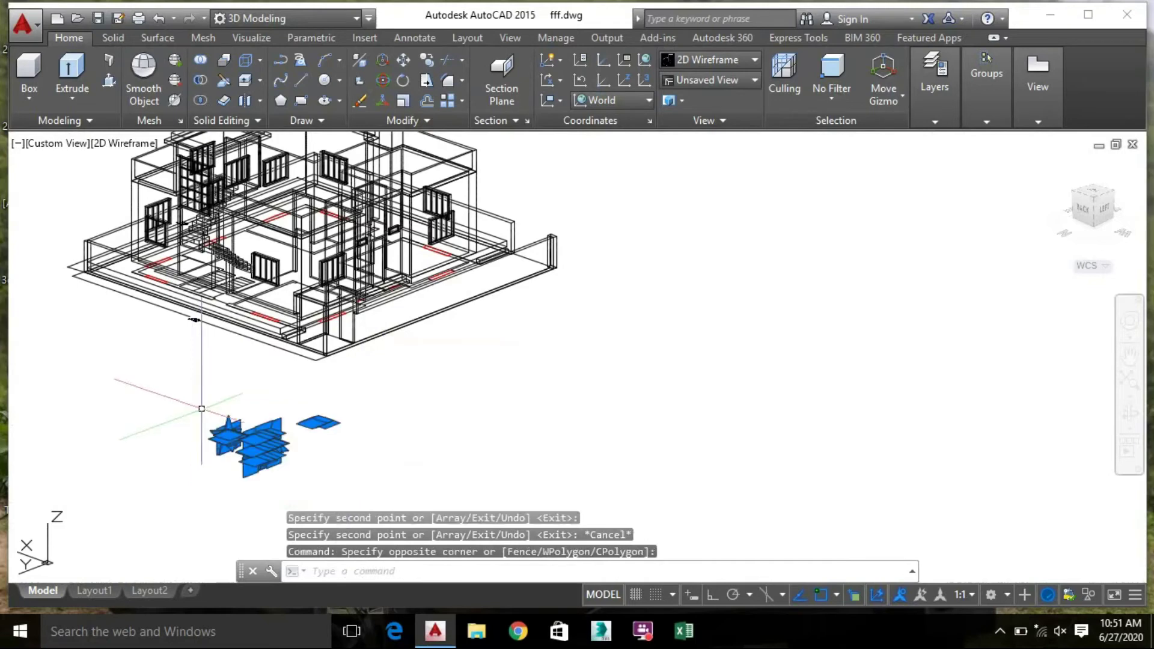
key(Delete)
middle_drag(205, 362, 392, 489)
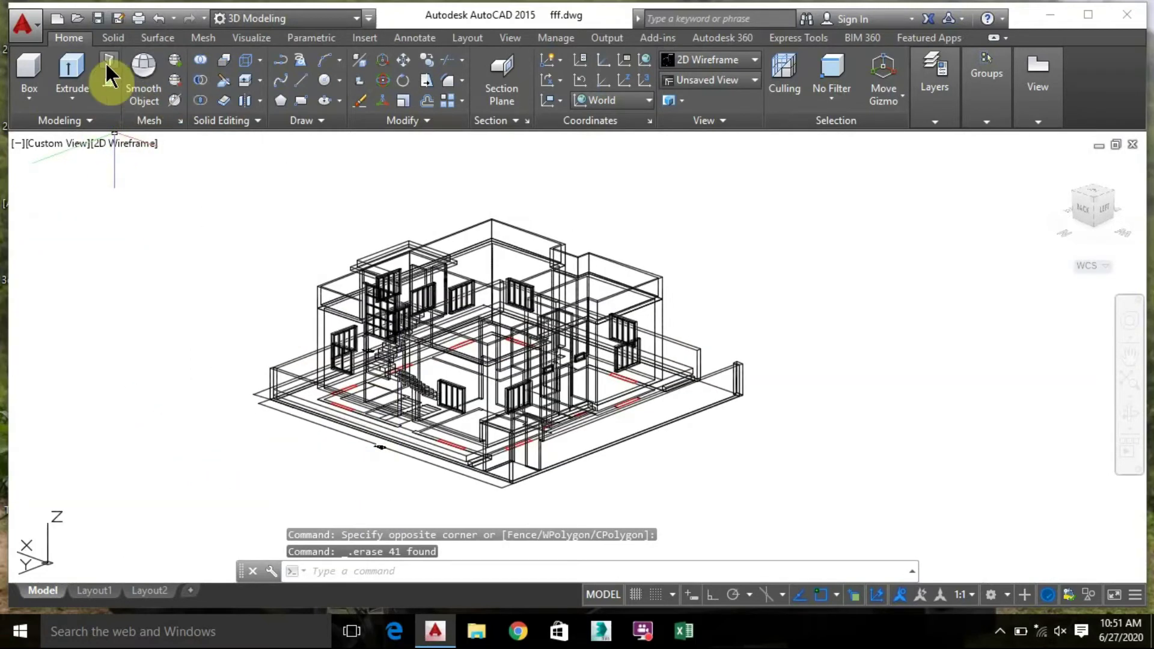
Switch the visual style to Shades of Gray and inspect the stair tower and windows up close
click(131, 144)
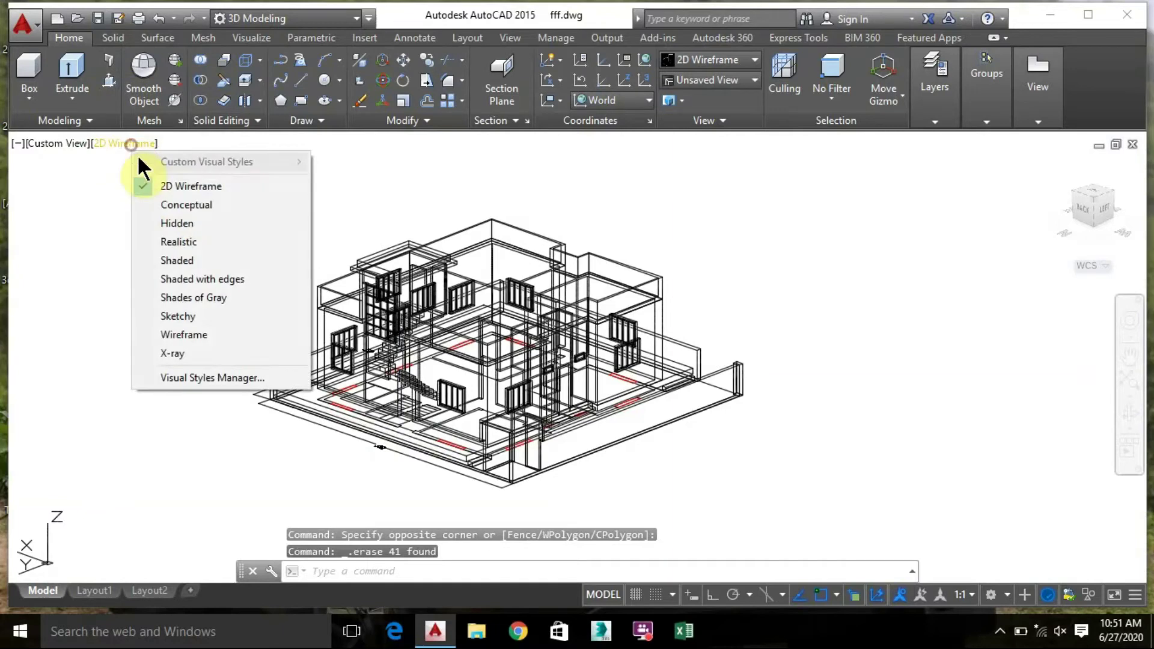
click(215, 296)
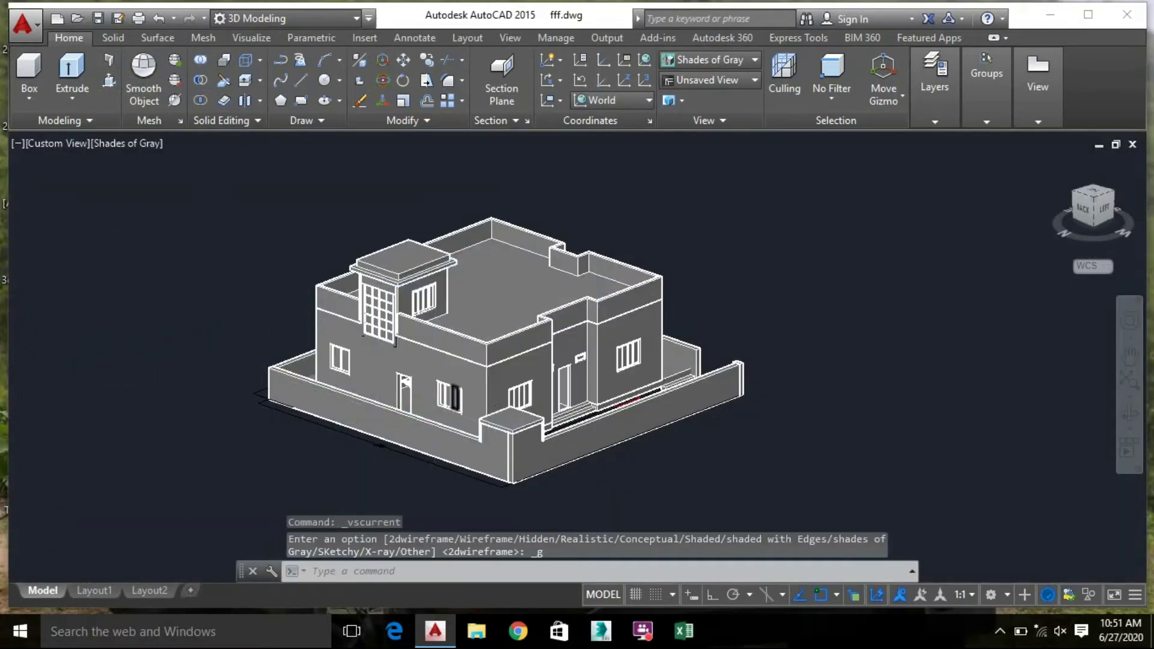
scroll(487, 391, up, 8)
middle_drag(552, 295, 919, 370)
middle_drag(440, 299, 630, 316)
scroll(161, 280, down, 5)
click(161, 280)
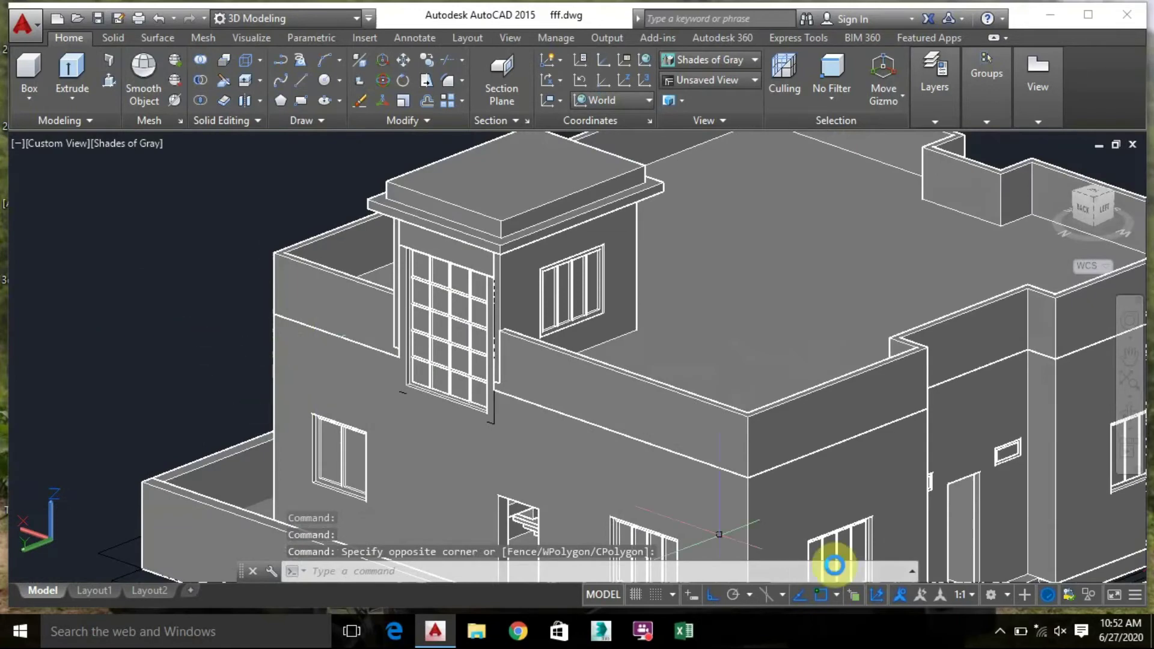
Turn on selection cycling and erase two leftover polylines beside the stair tower's tall grid window
click(899, 594)
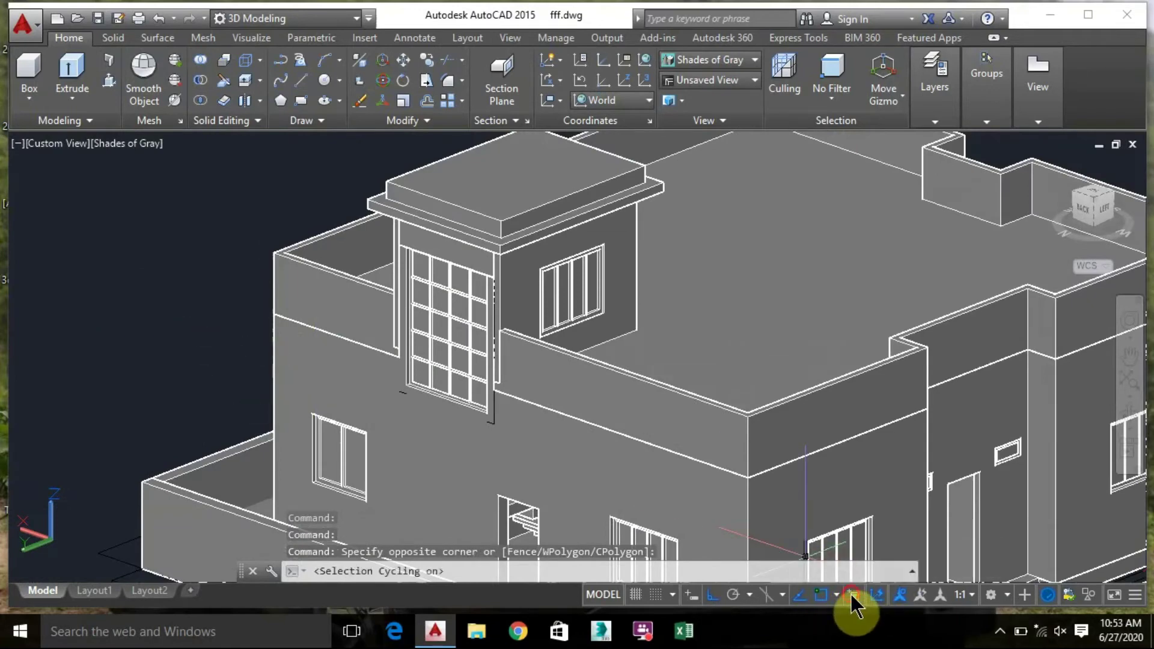
scroll(457, 432, up, 5)
click(476, 412)
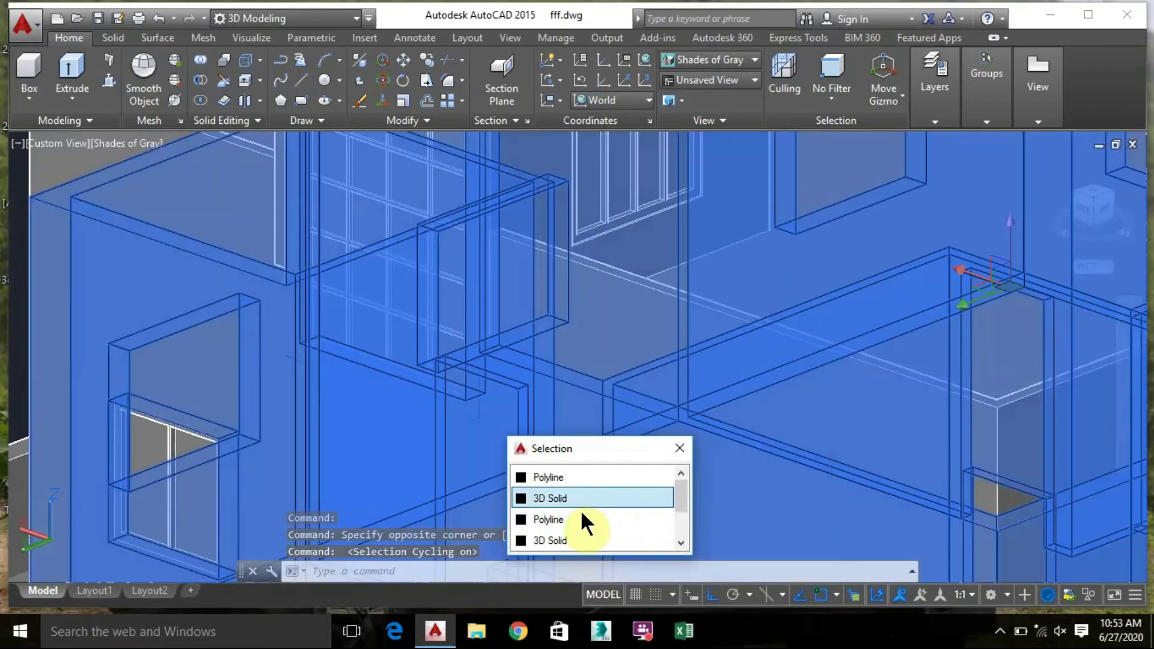
click(580, 517)
key(Delete)
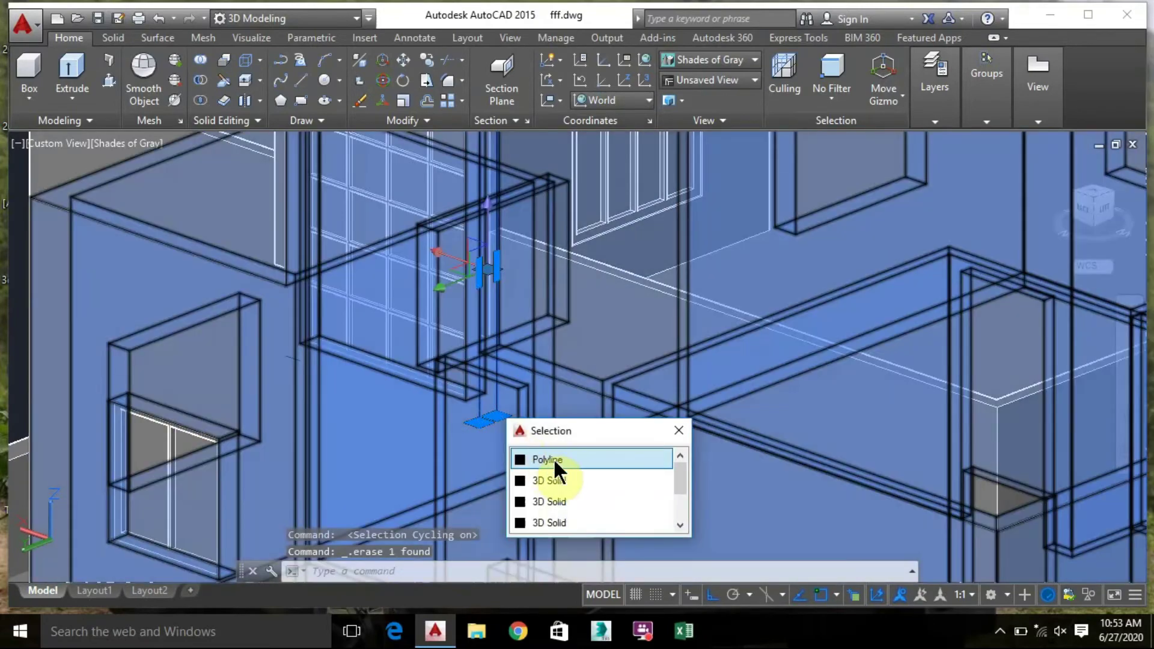
click(552, 459)
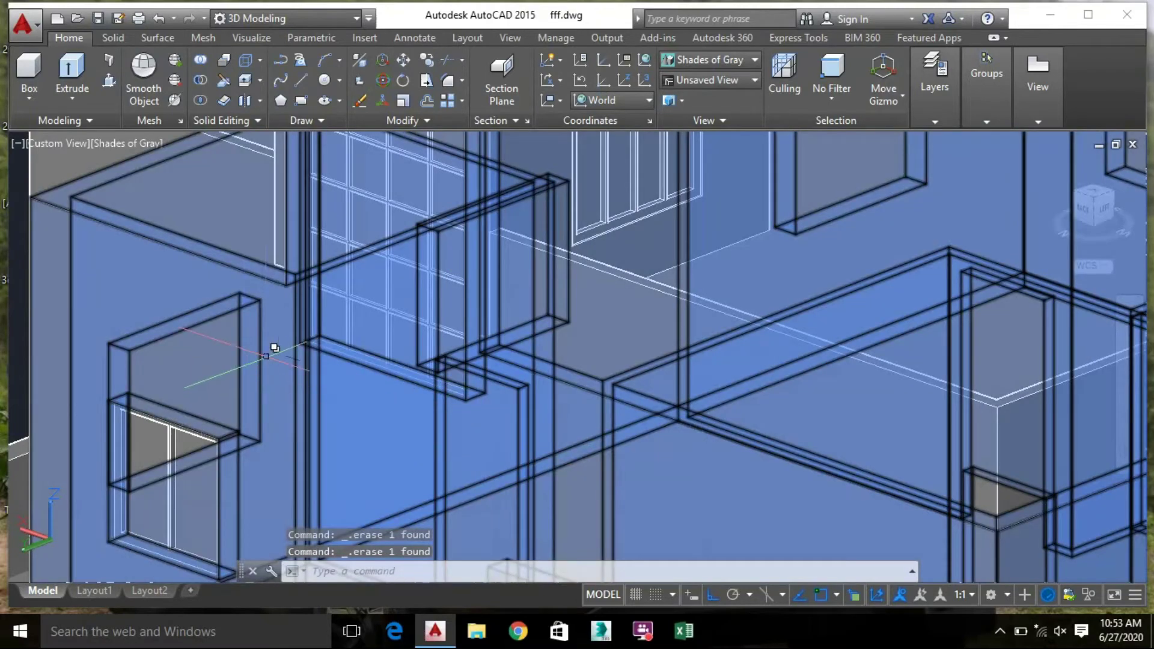
click(298, 350)
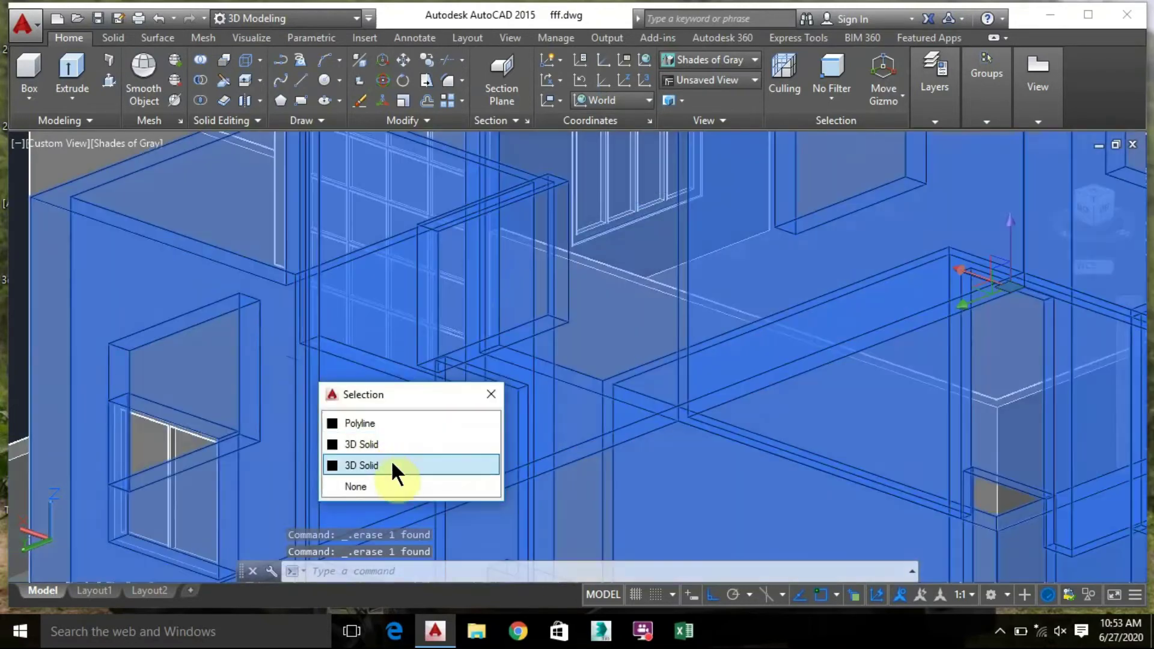
click(360, 444)
scroll(387, 443, down, 5)
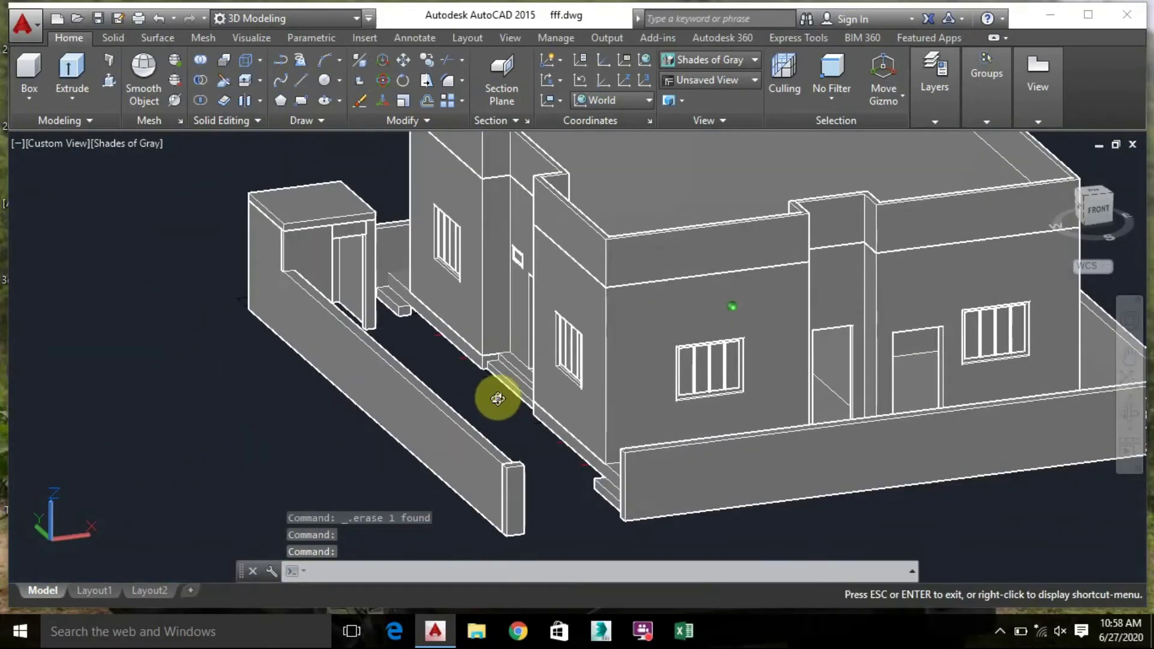
Start a box from below the model at the base corner of the small step beside the gate room
drag(497, 394, 525, 273)
key(Escape)
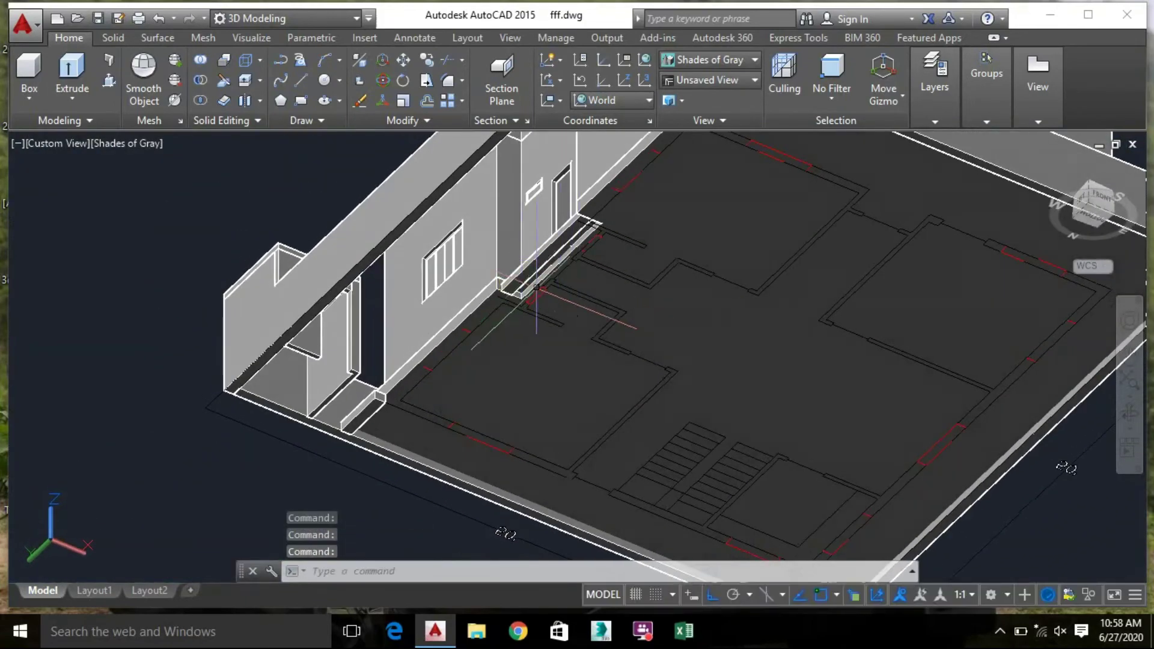
middle_drag(392, 297, 361, 396)
scroll(361, 396, down, 3)
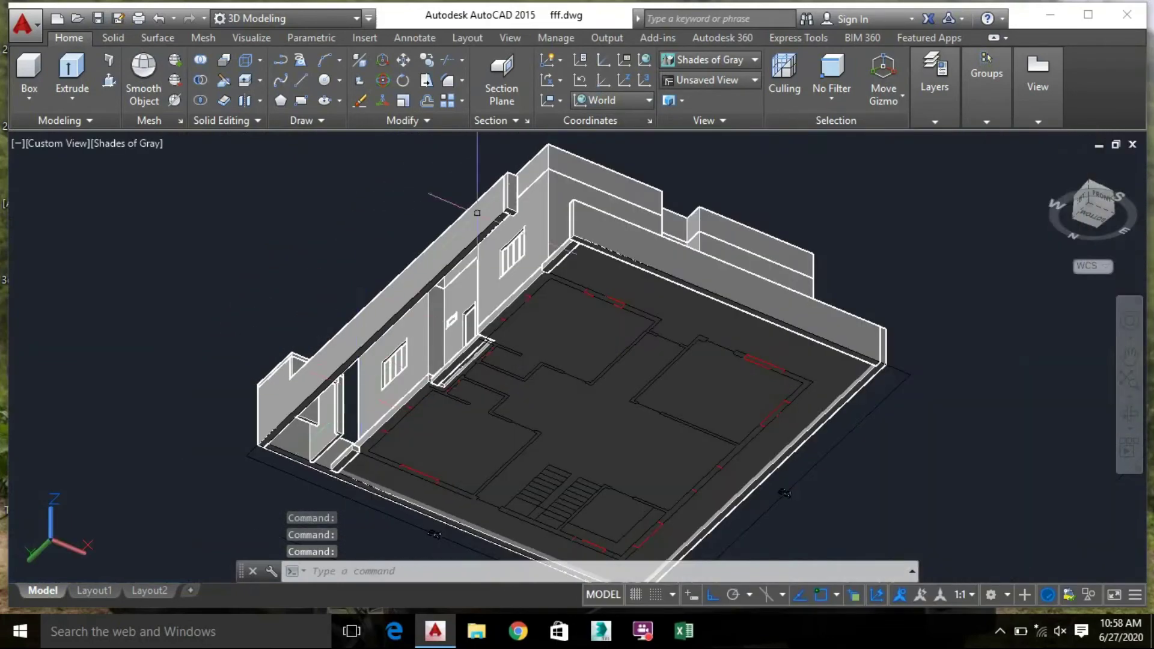
click(29, 67)
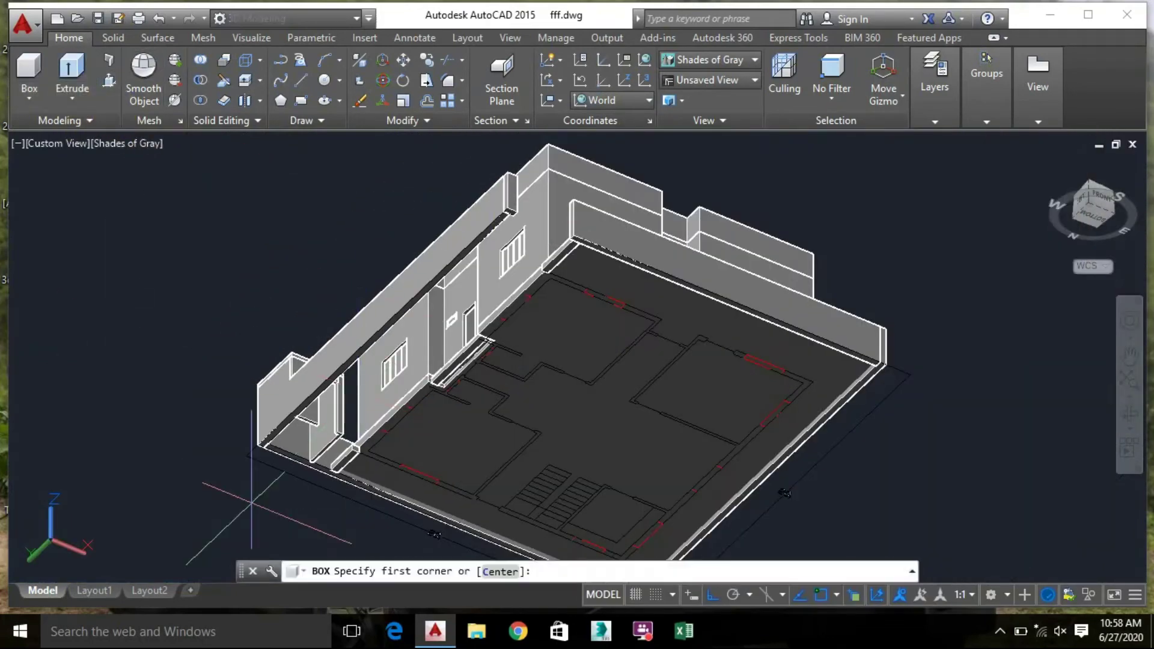
scroll(435, 475, up, 6)
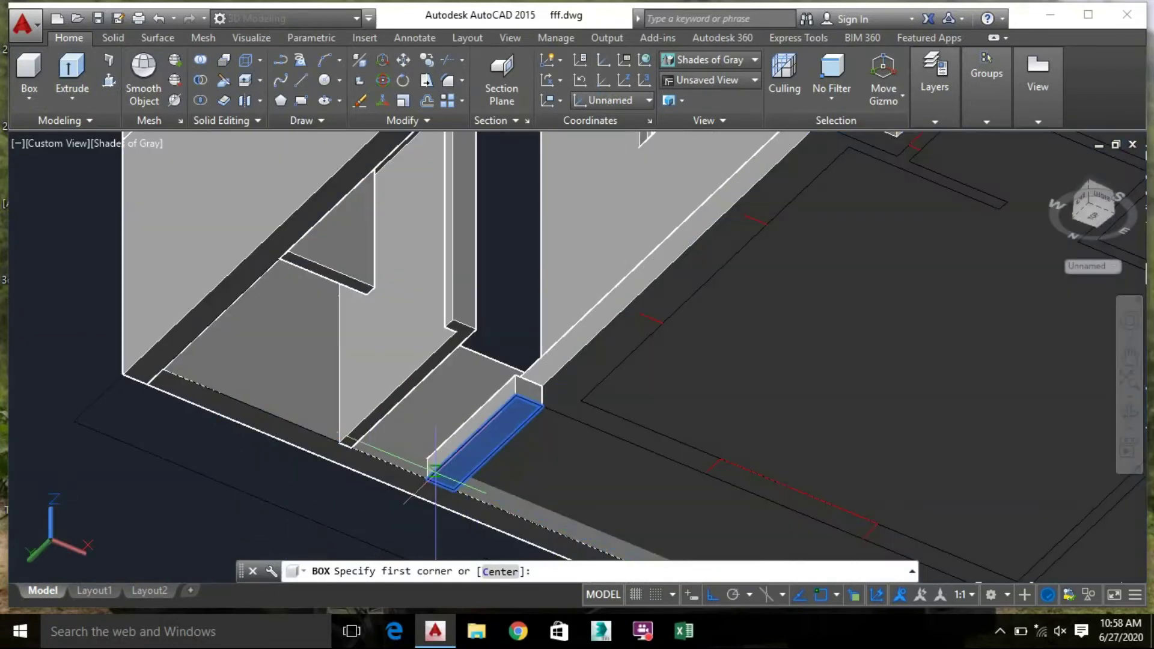
click(452, 490)
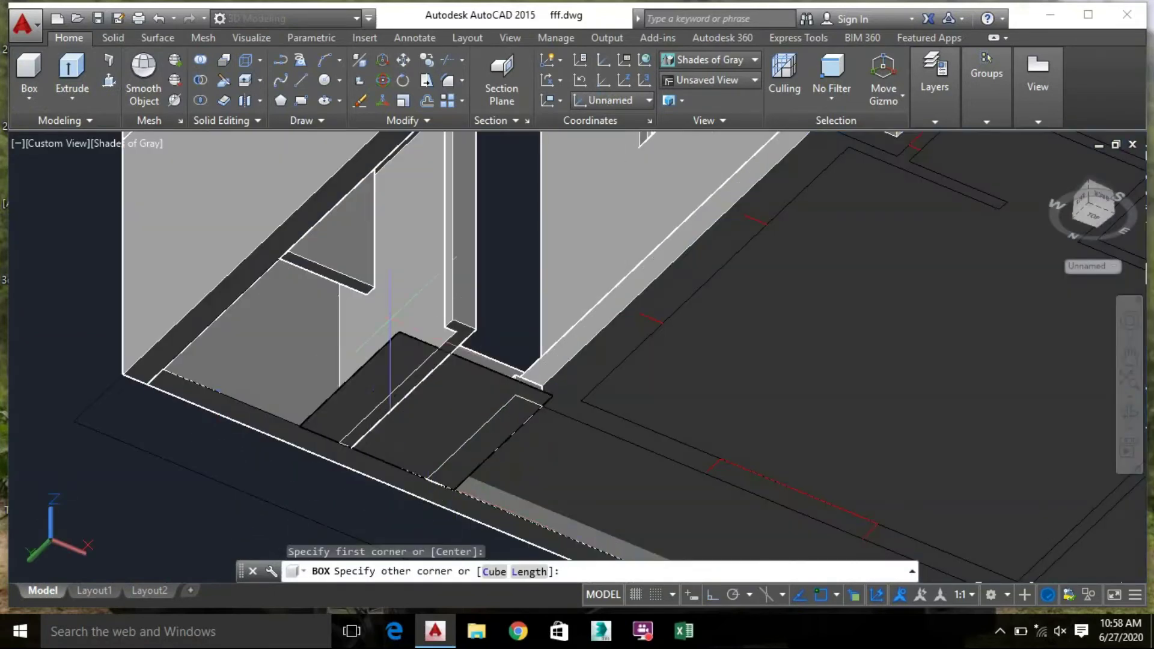
Extend the box along the side passage to the boundary wall's far outer corner and give it a height of 1"
scroll(453, 490, down, 5)
middle_drag(279, 252, 192, 557)
scroll(324, 324, down, 5)
middle_drag(332, 313, 325, 324)
middle_click(325, 325)
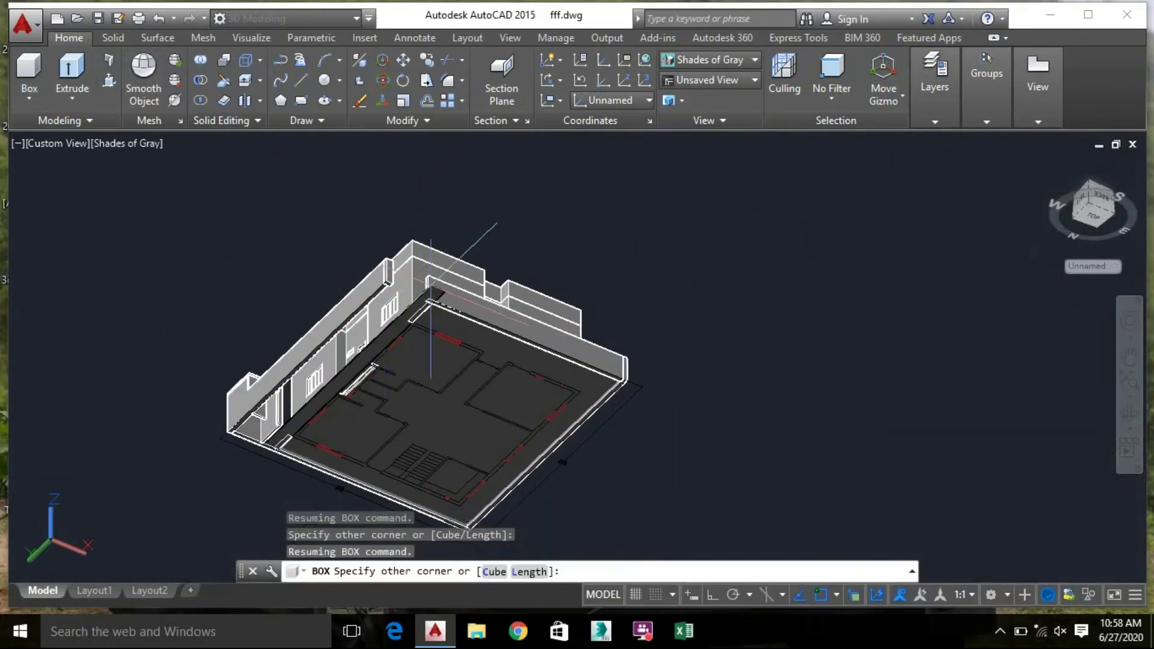
scroll(398, 280, up, 8)
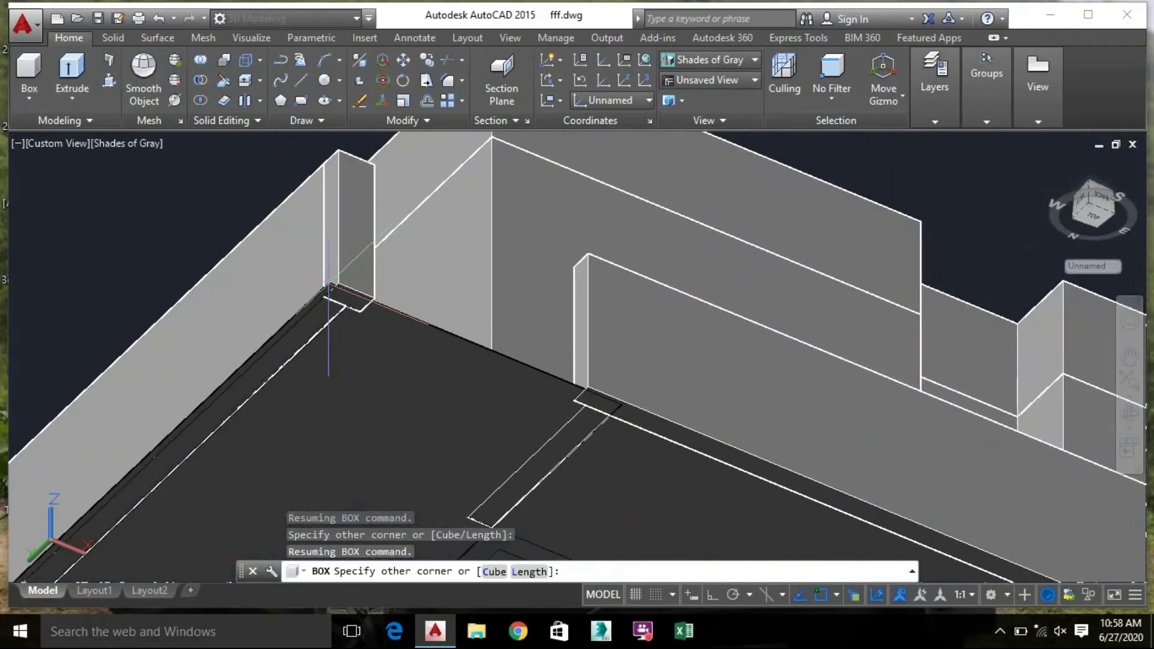
click(624, 403)
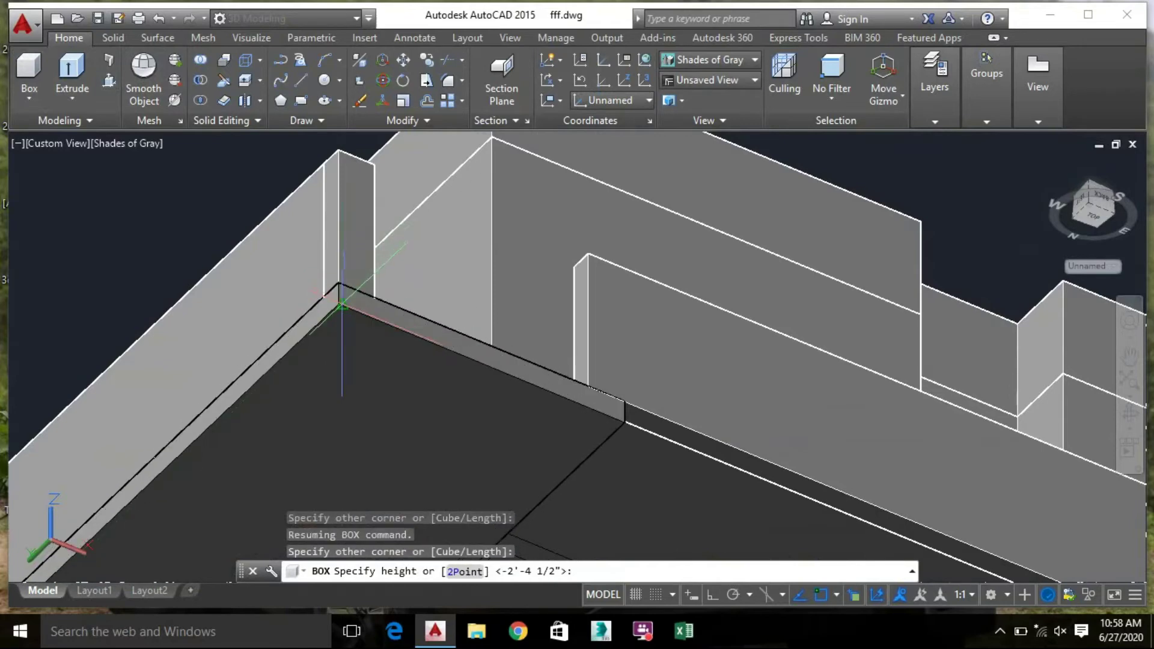
text(1")
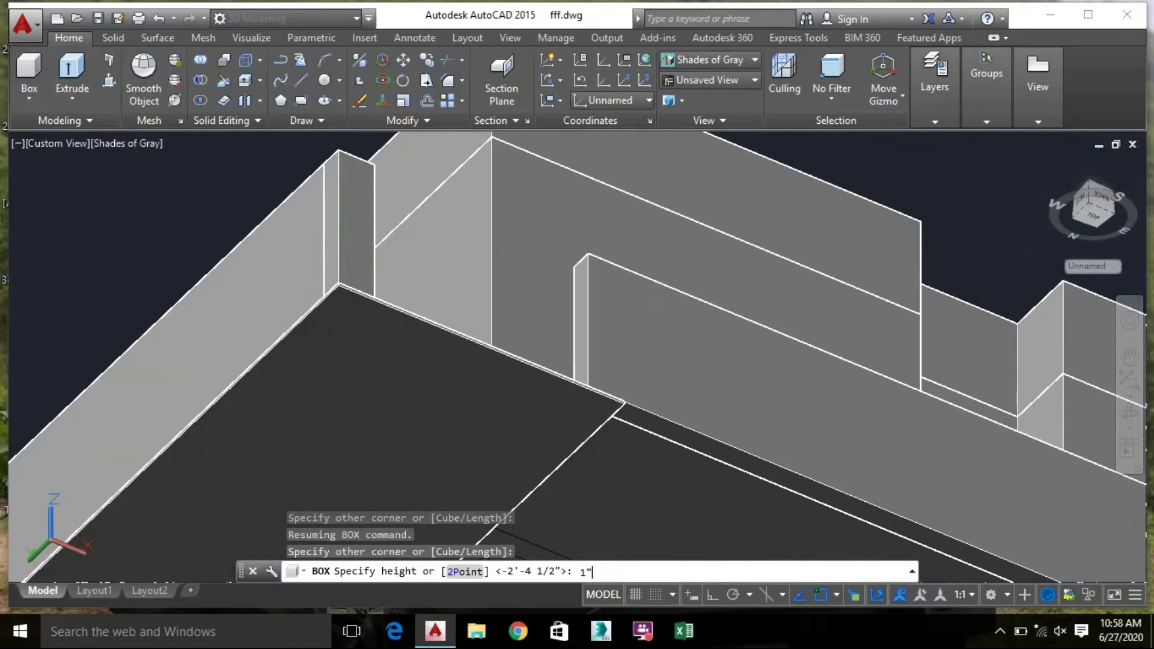
key(Return)
Examine from above how the new slab in the side passage meets the house wall and entrance steps
shift+middle_drag(334, 308, 277, 332)
scroll(278, 265, down, 5)
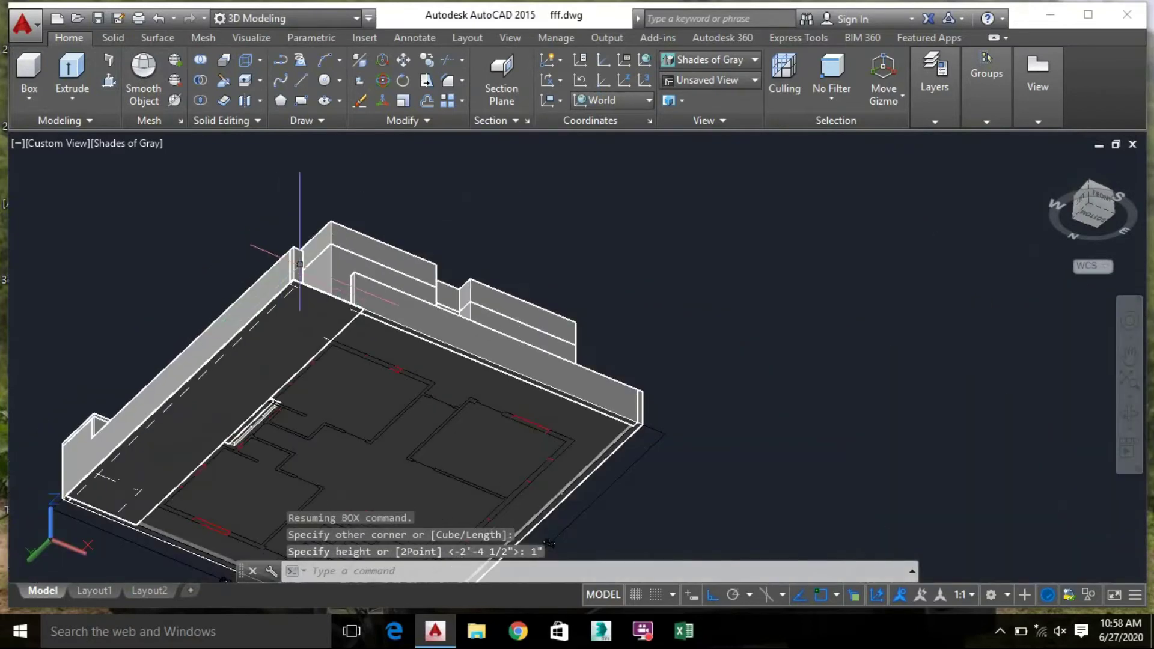
shift+middle_drag(372, 222, 368, 348)
middle_drag(567, 232, 569, 159)
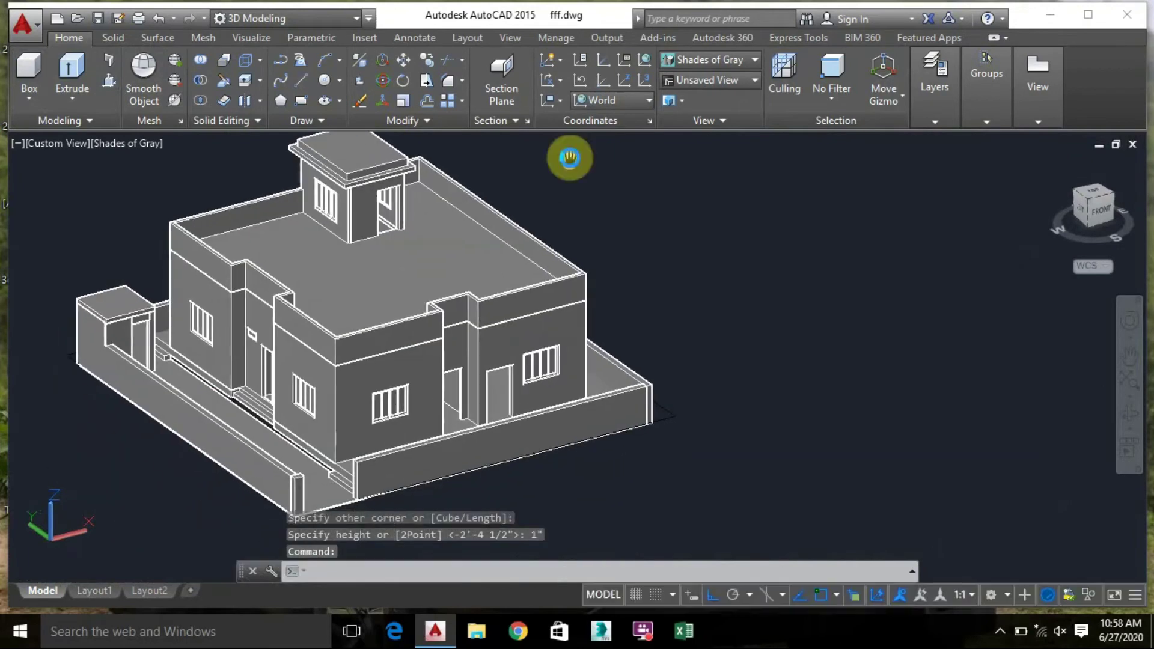
middle_drag(695, 317, 715, 260)
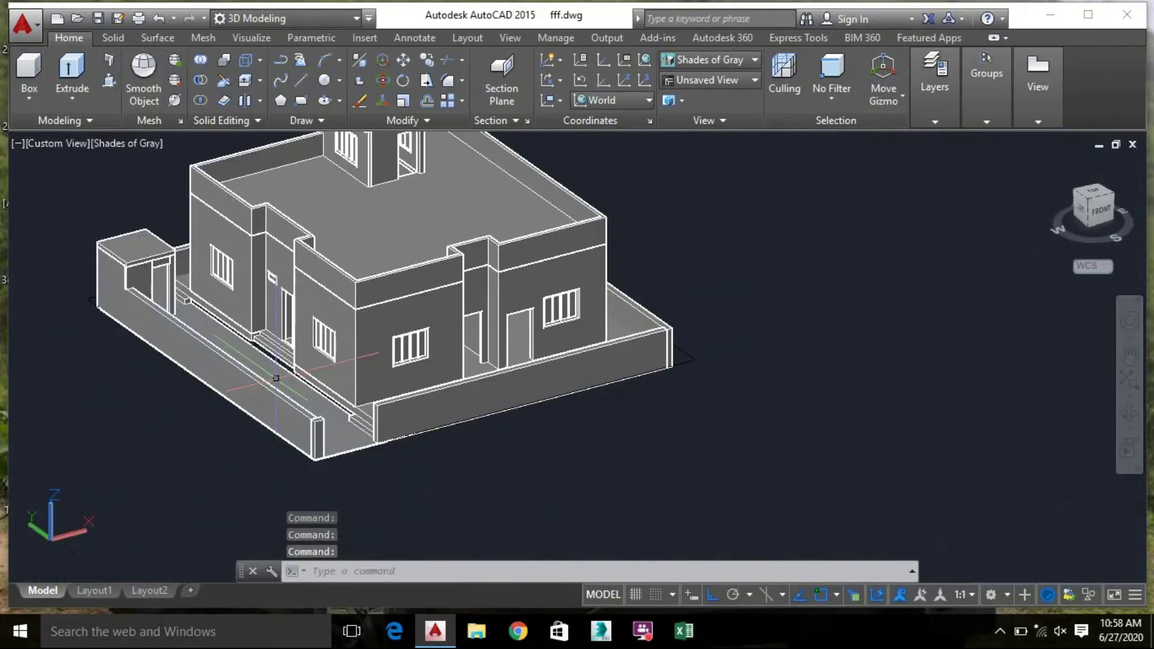
scroll(276, 381, up, 3)
scroll(265, 372, up, 3)
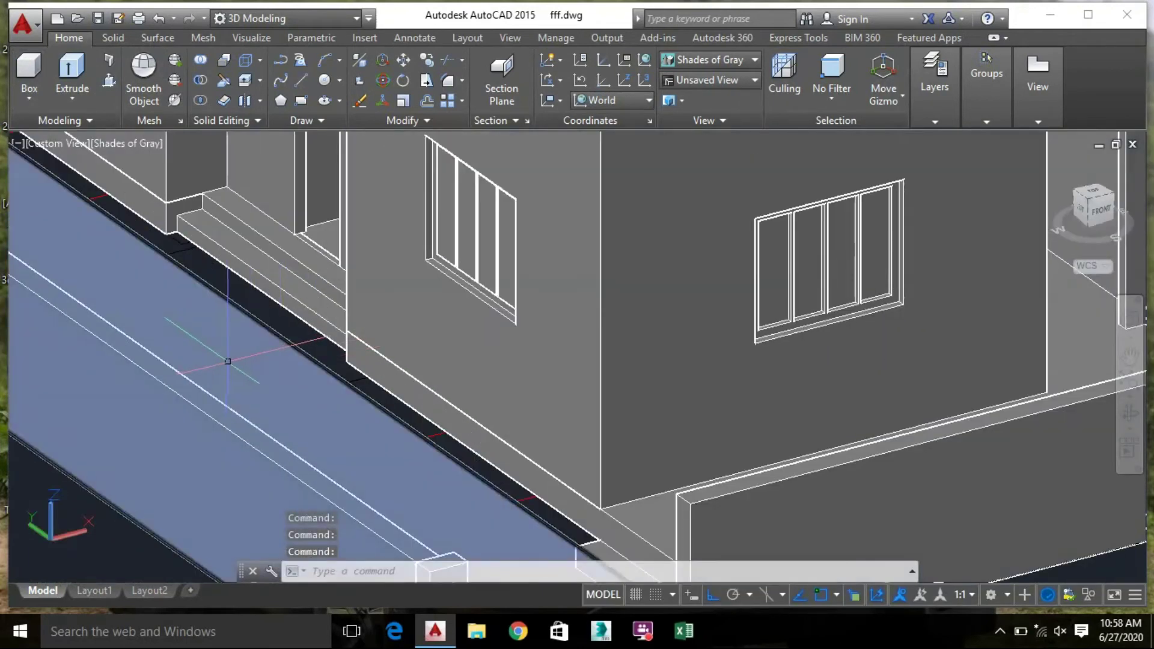
scroll(384, 408, down, 2)
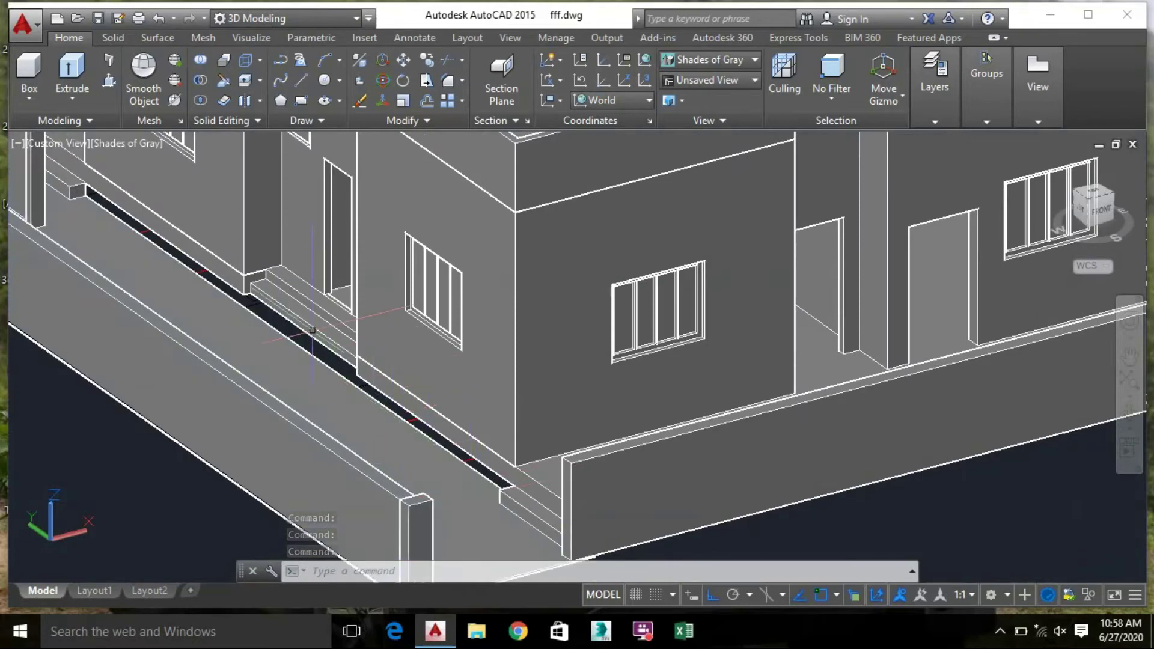
shift+middle_drag(183, 294, 165, 311)
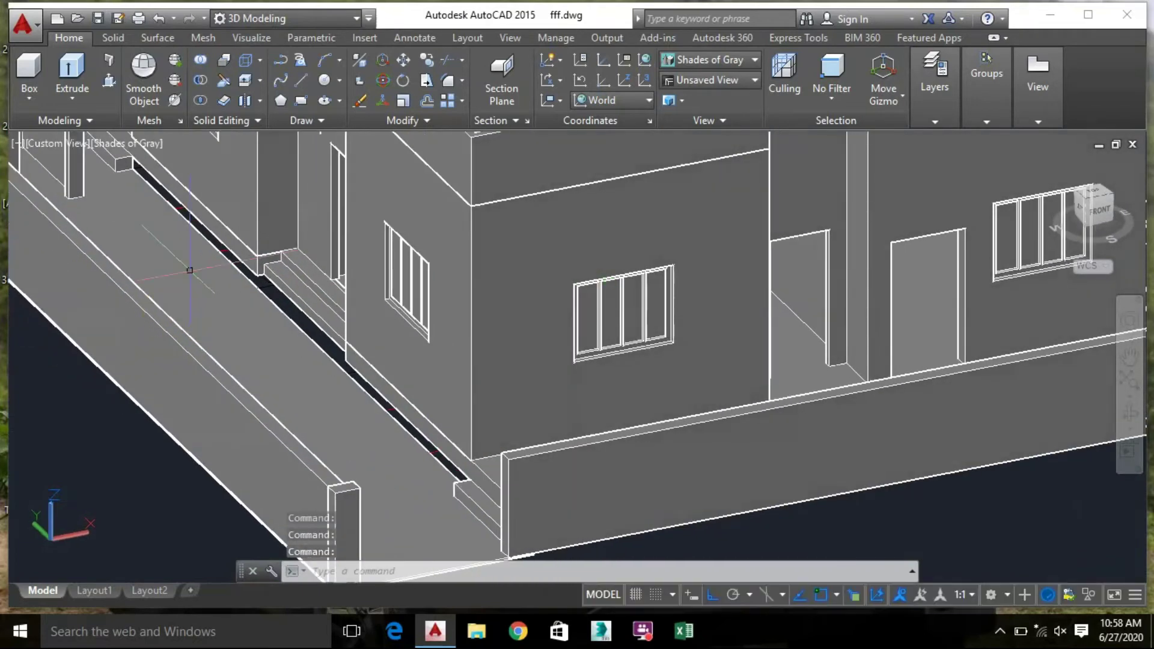
Press-pull the end face of the small step near the gate room along the house wall to meet the step at the front corner
scroll(136, 158, up, 3)
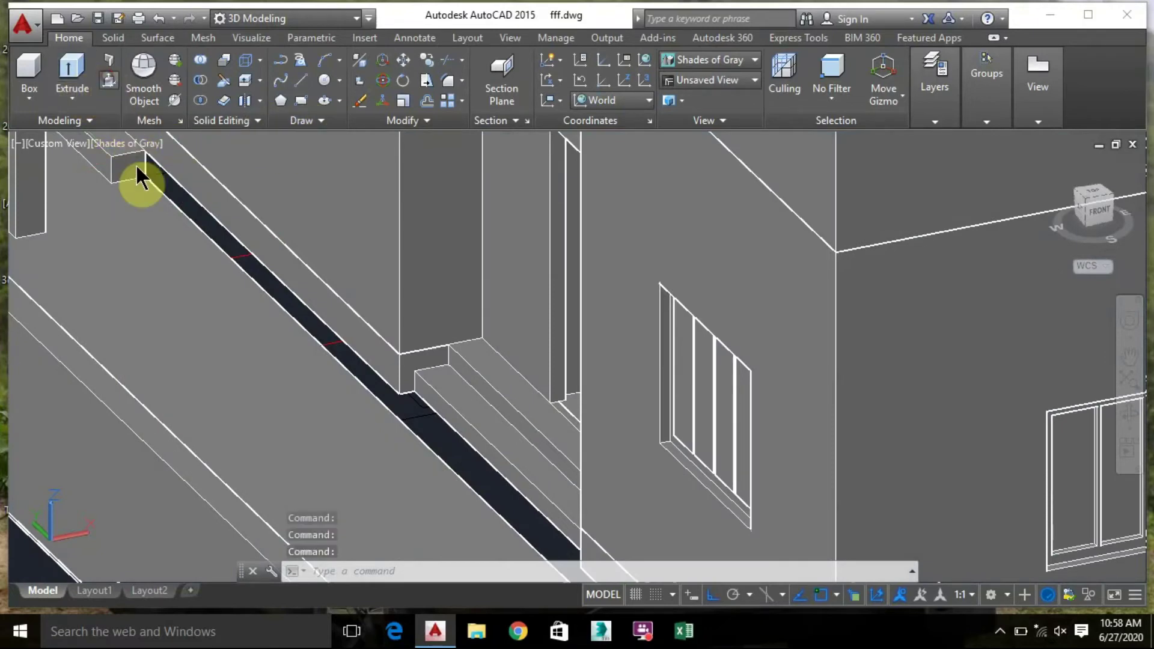
click(265, 300)
scroll(265, 300, down, 5)
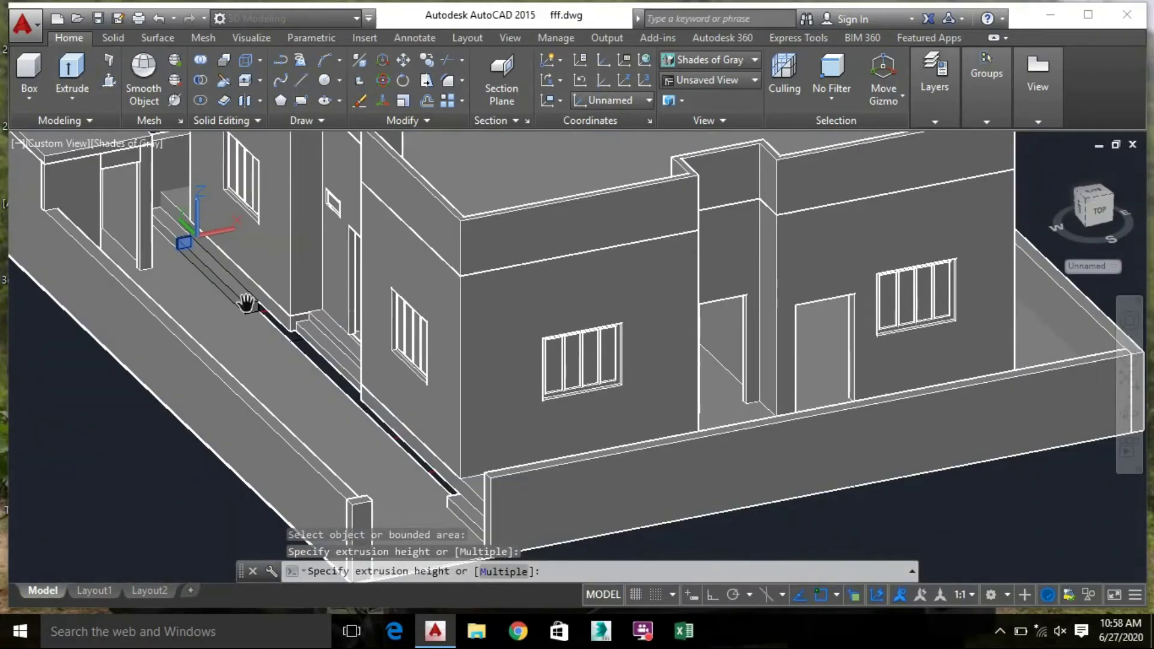
middle_drag(246, 303, 248, 303)
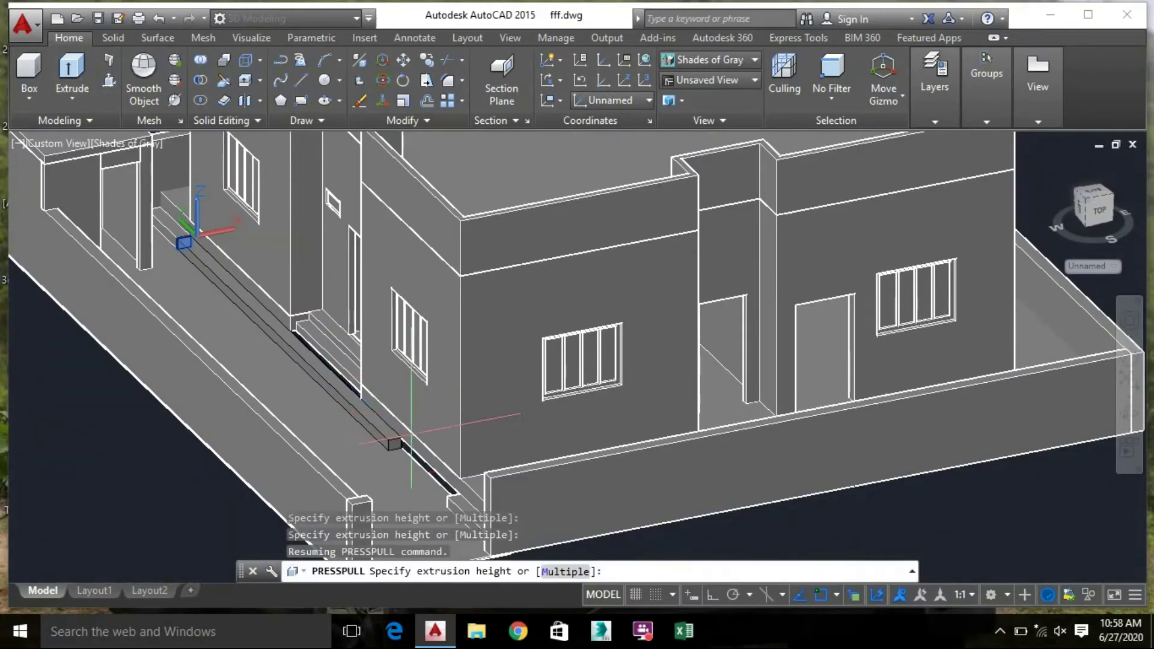
scroll(452, 500, up, 3)
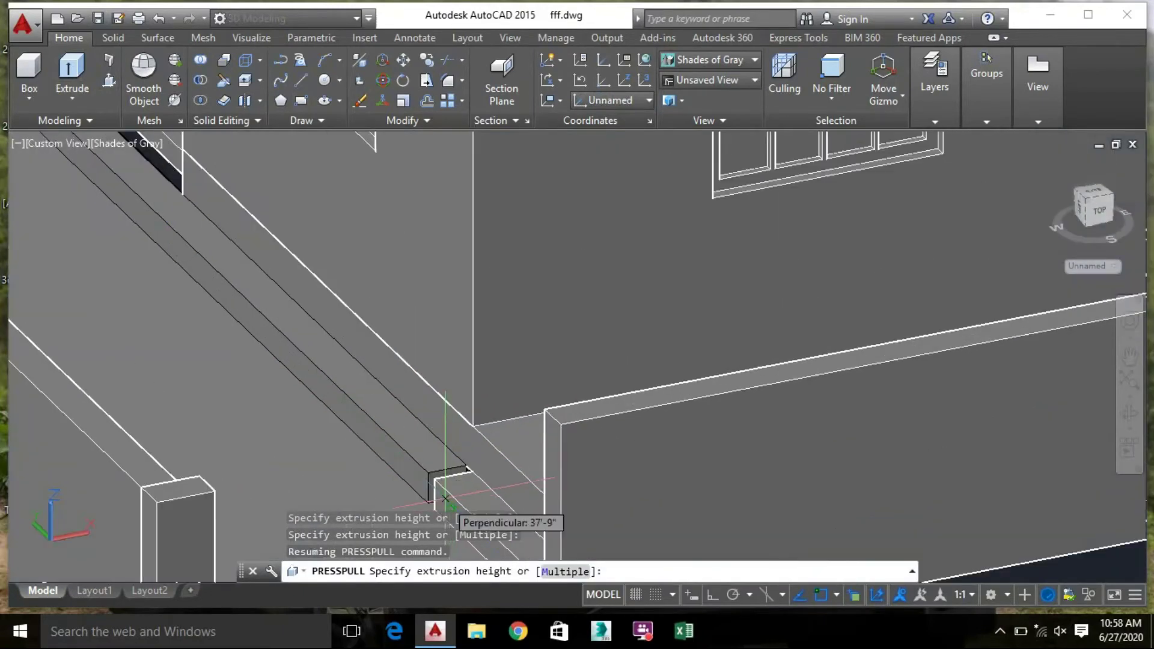
click(472, 494)
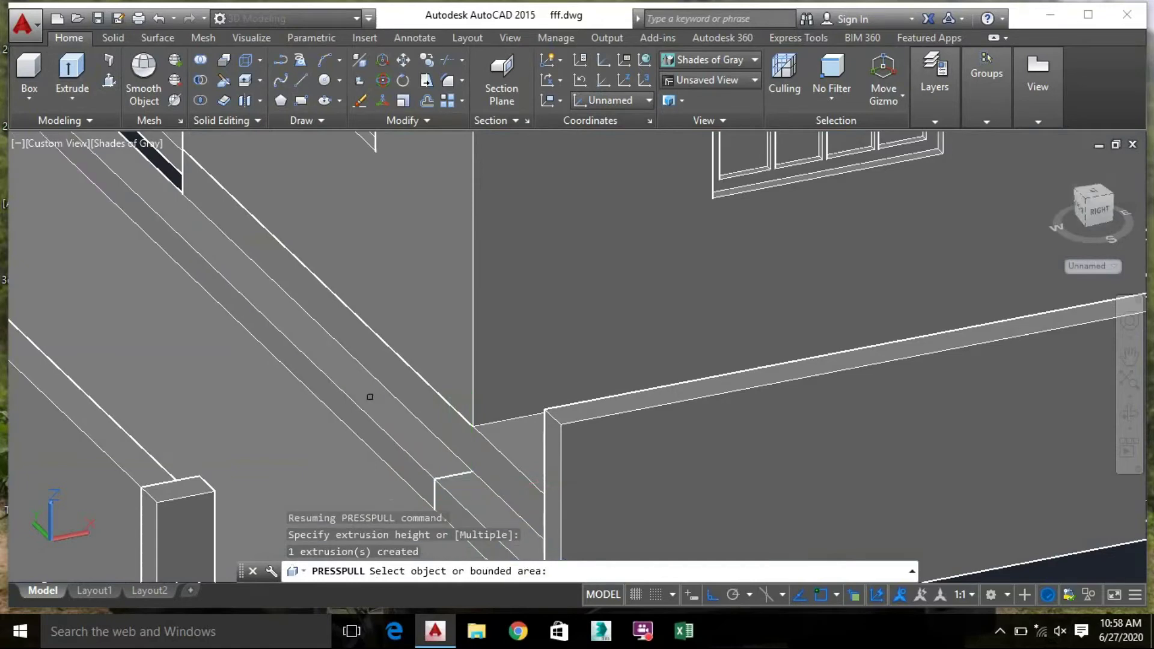
Press-pull the face beside the narrow gap in front of the entrance steps
scroll(369, 396, down, 5)
scroll(247, 319, up, 2)
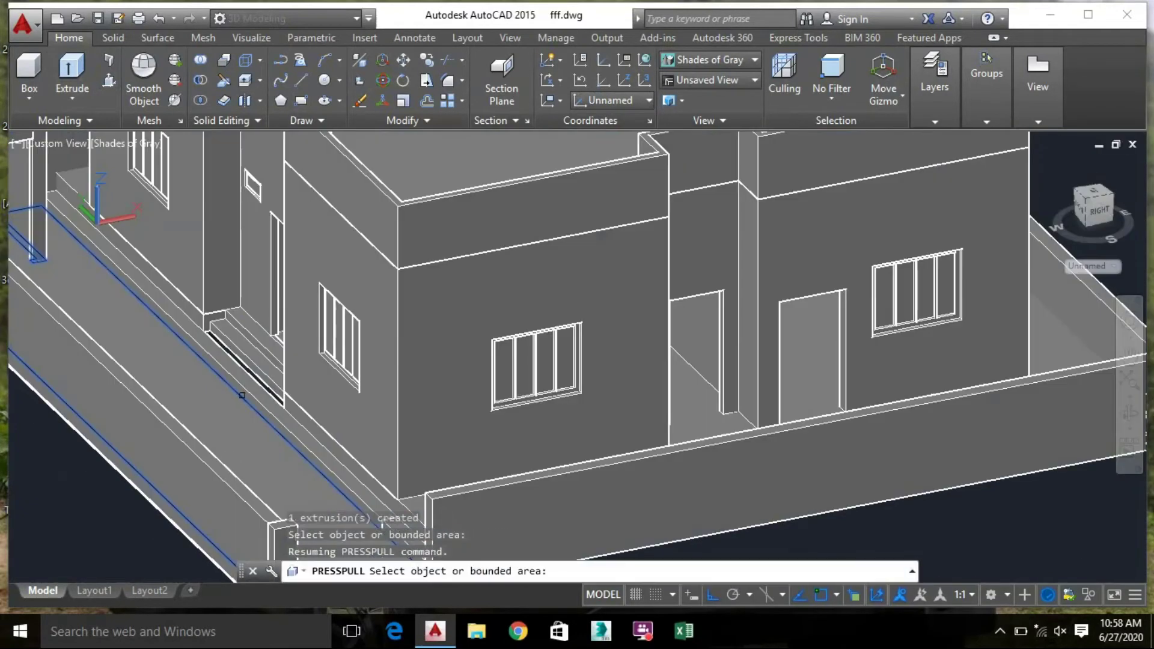
scroll(253, 363, up, 4)
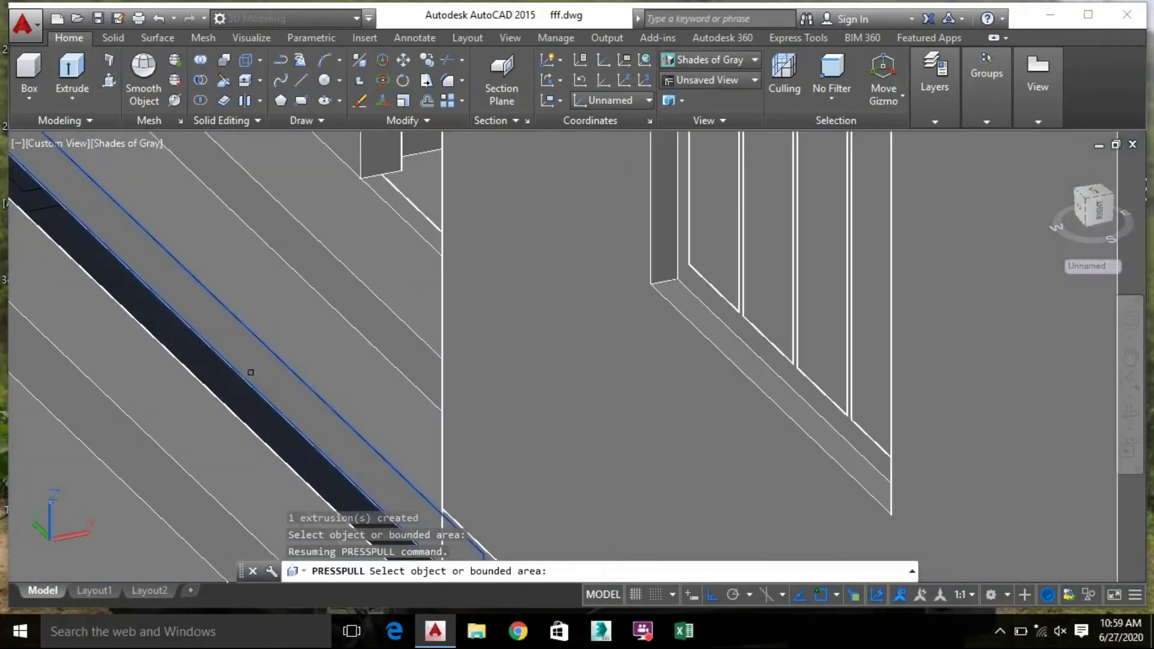
Press-pull the long bounded strip along the side boundary wall out to the adjacent wall edge
click(253, 352)
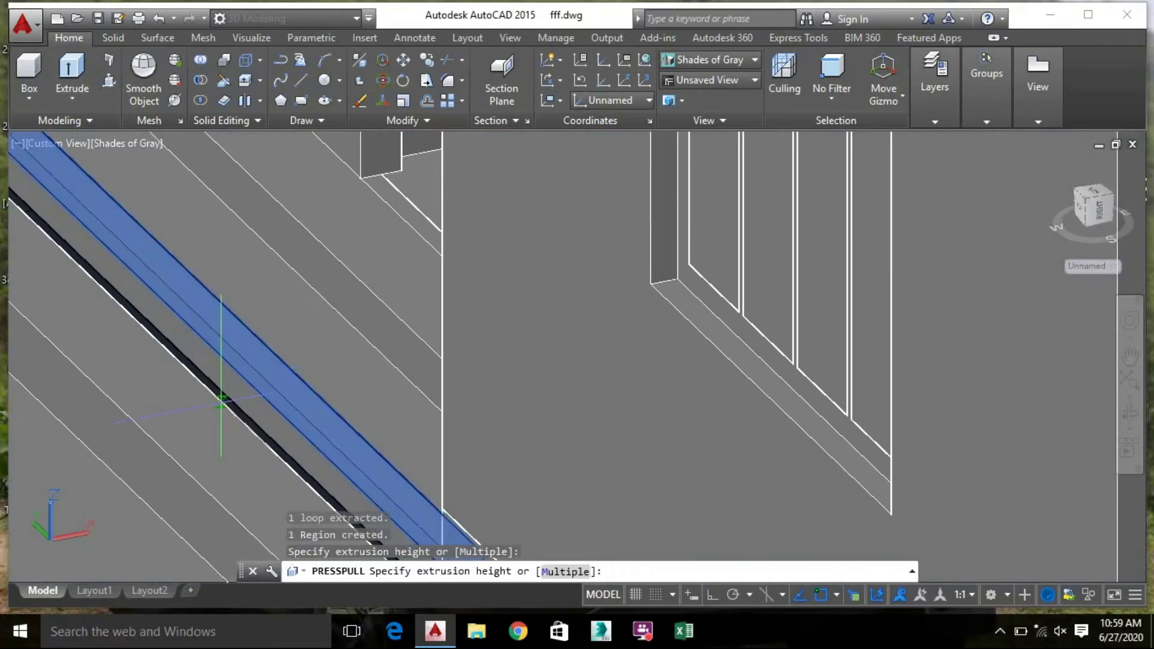
click(221, 401)
scroll(258, 386, down, 3)
scroll(291, 340, up, 4)
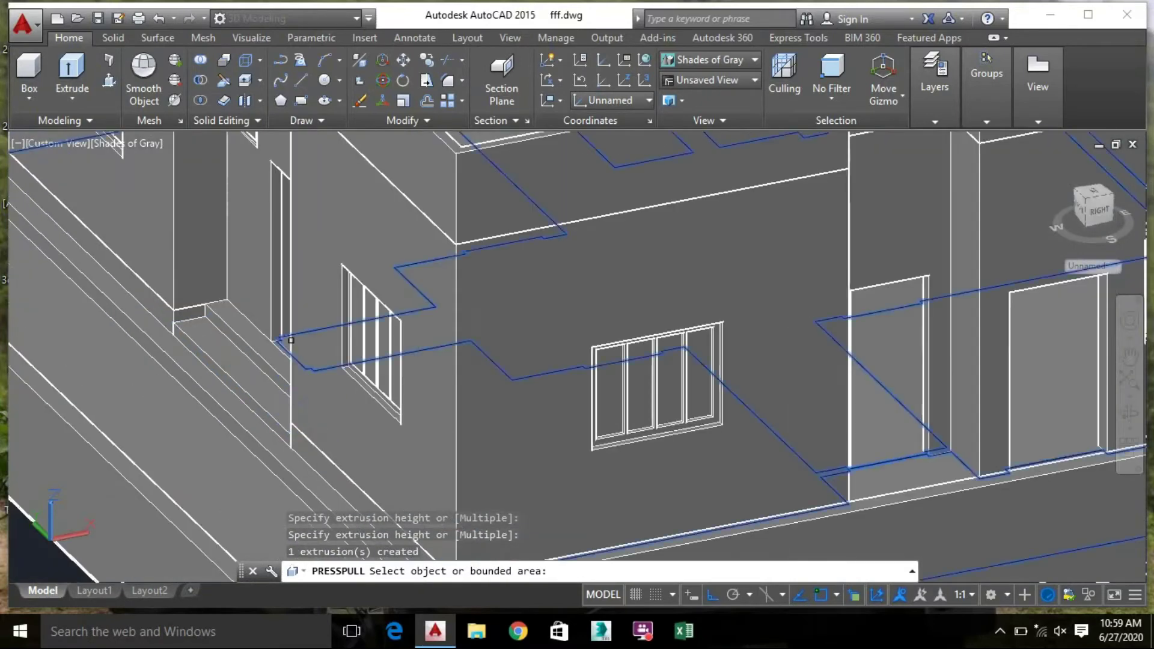
shift+middle_drag(291, 340, 199, 345)
scroll(198, 346, down, 2)
key(Escape)
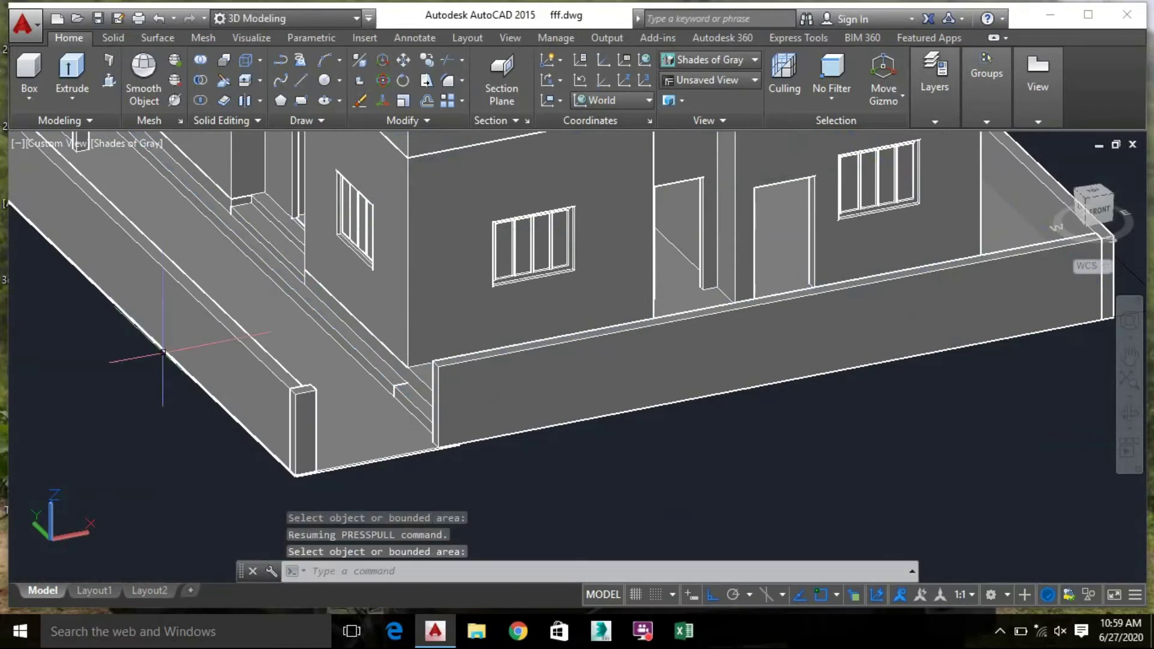
Draw the thin base of a door box across the front doorway beside the window, from one jamb to the other
scroll(163, 347, down, 2)
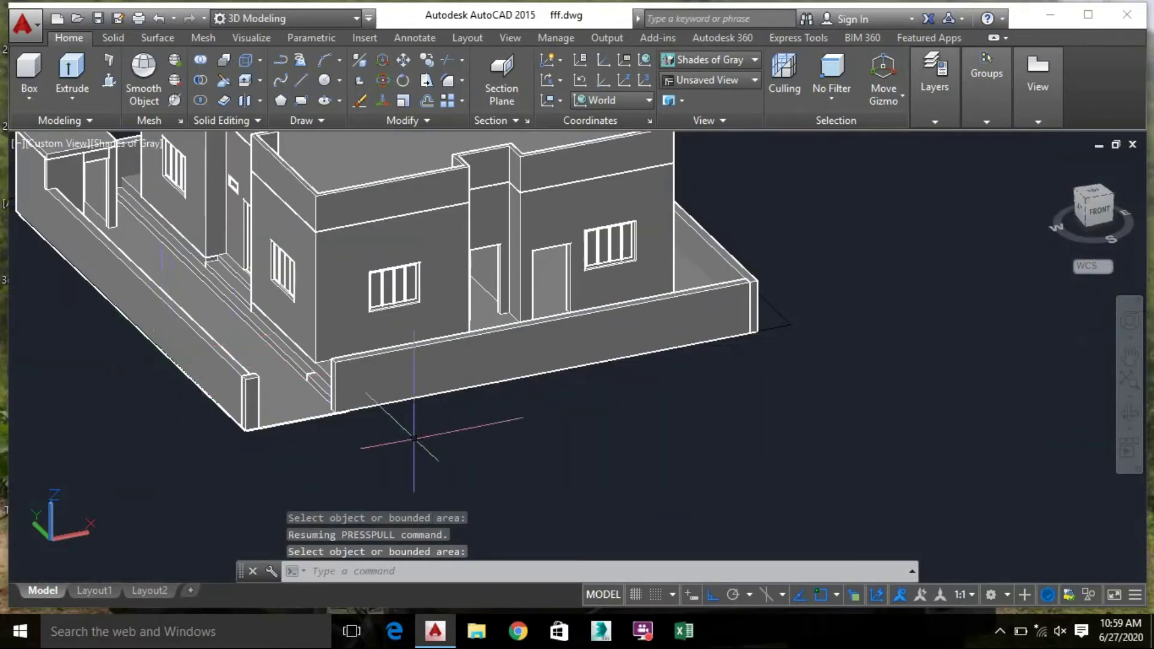
shift+middle_drag(168, 260, 415, 439)
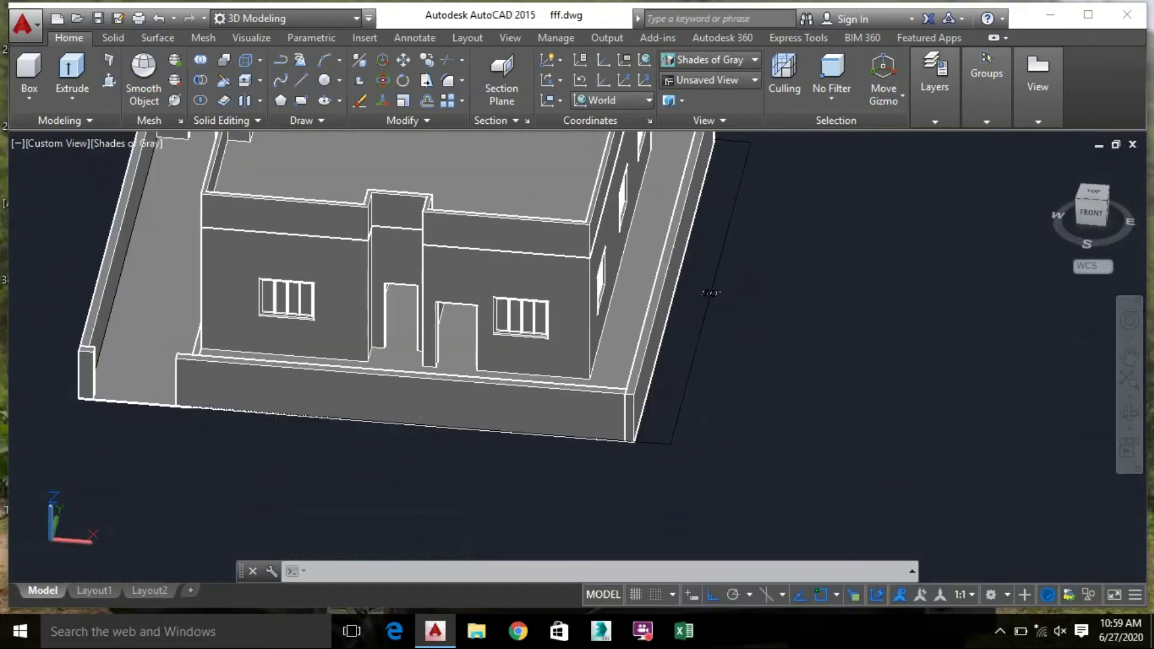
shift+middle_drag(770, 400, 848, 400)
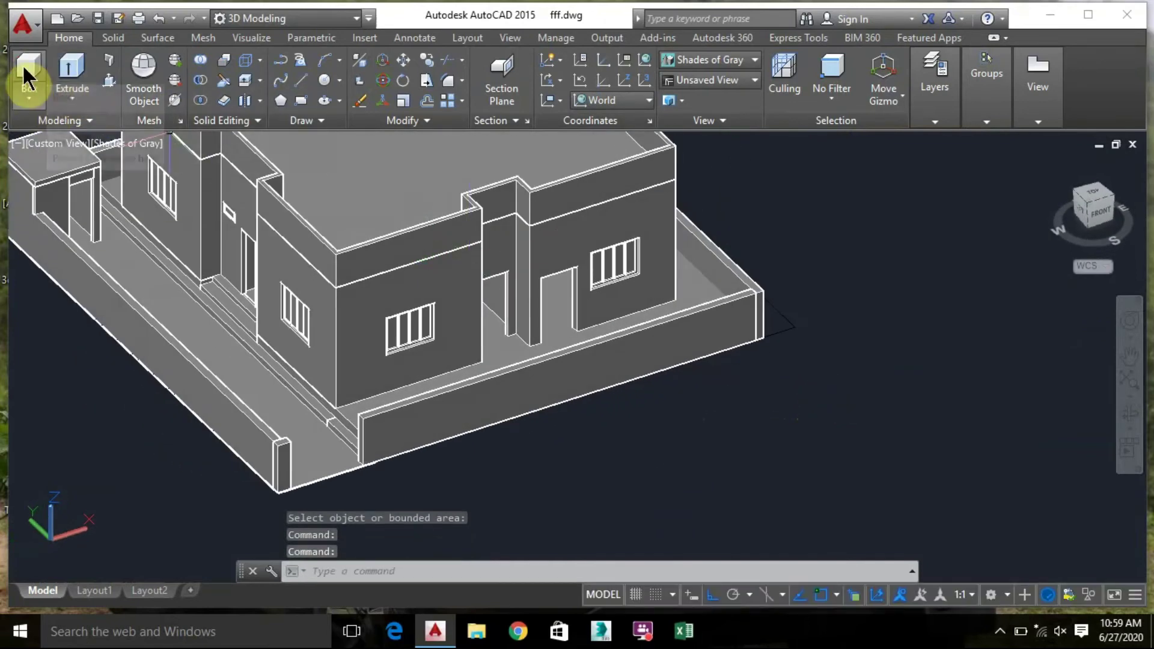
scroll(506, 331, up, 5)
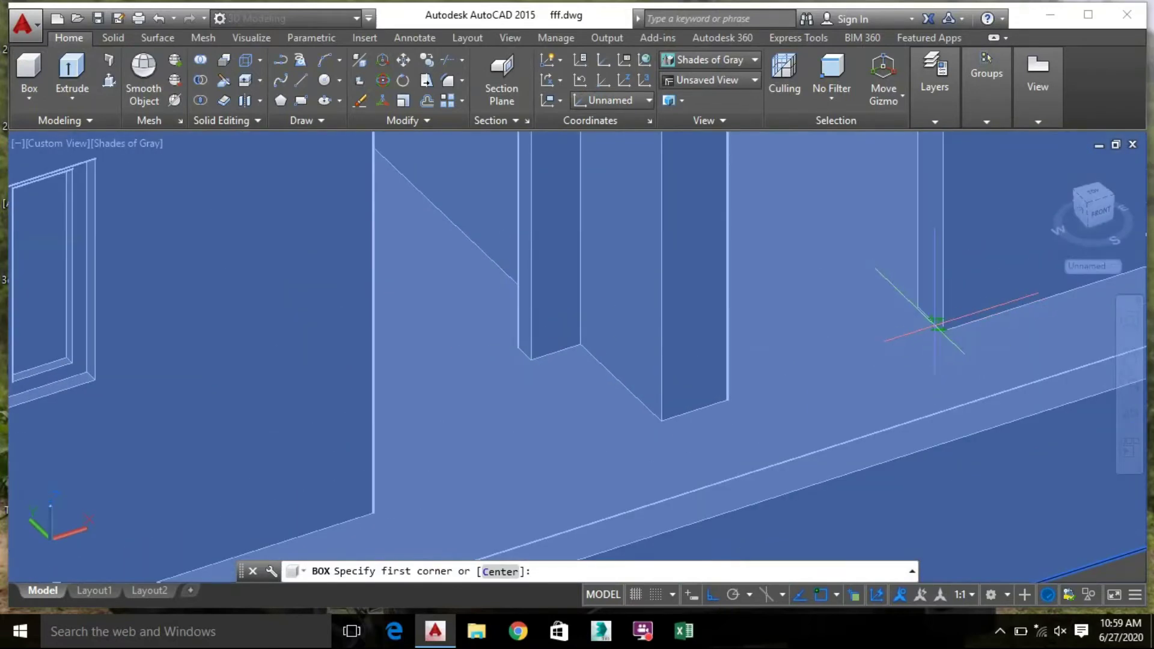
scroll(935, 325, up, 3)
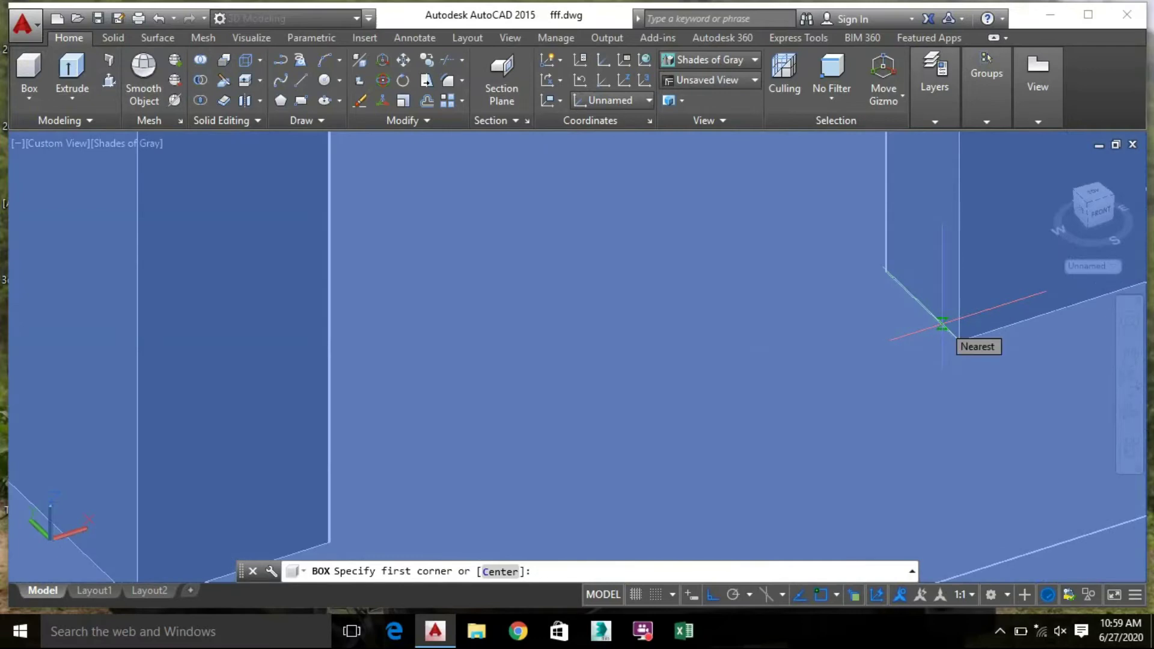
click(941, 325)
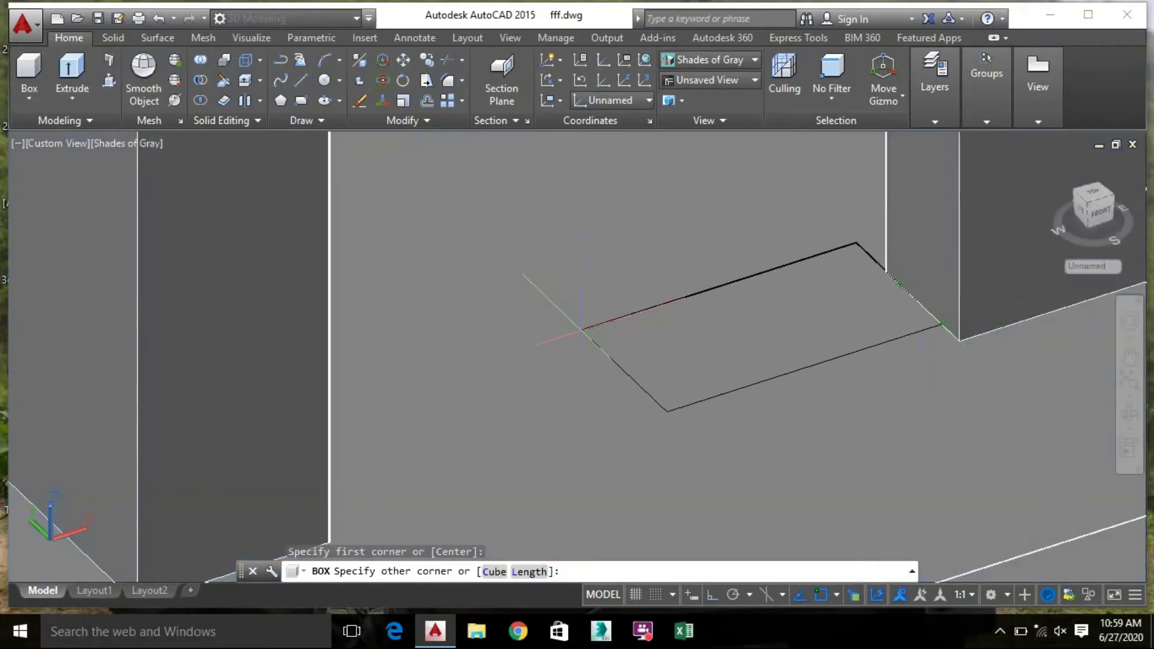
scroll(581, 329, down, 3)
shift+middle_drag(526, 346, 419, 359)
scroll(413, 364, up, 3)
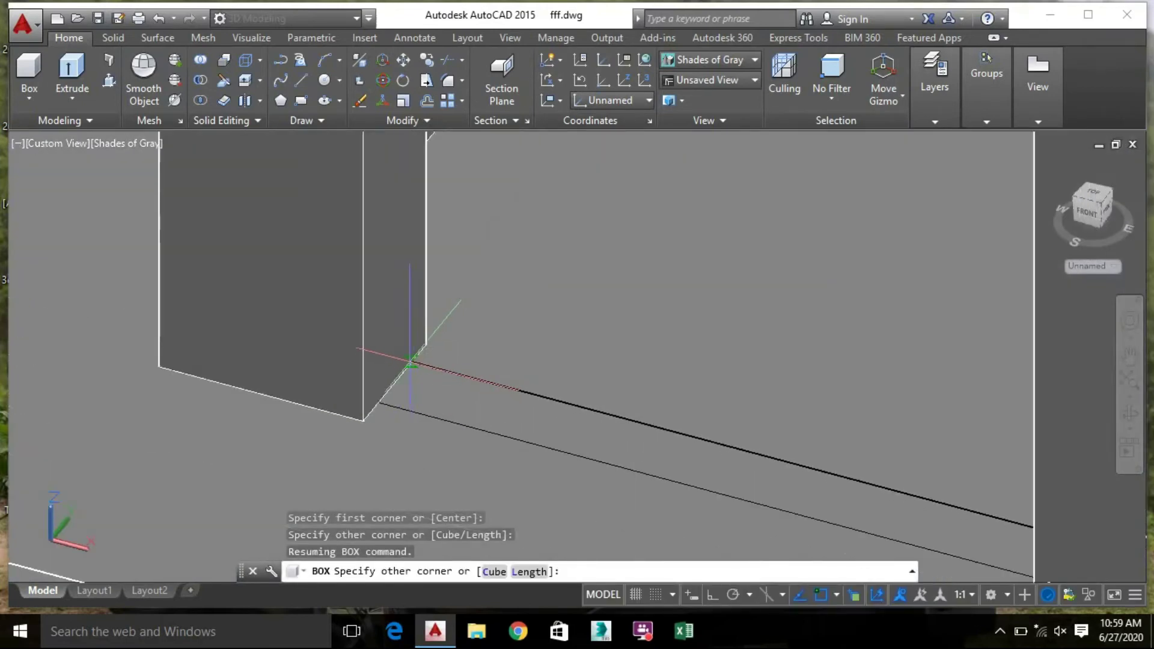
click(412, 361)
Set the door box's height by snapping to the top corner of the front doorway
scroll(751, 180, down, 5)
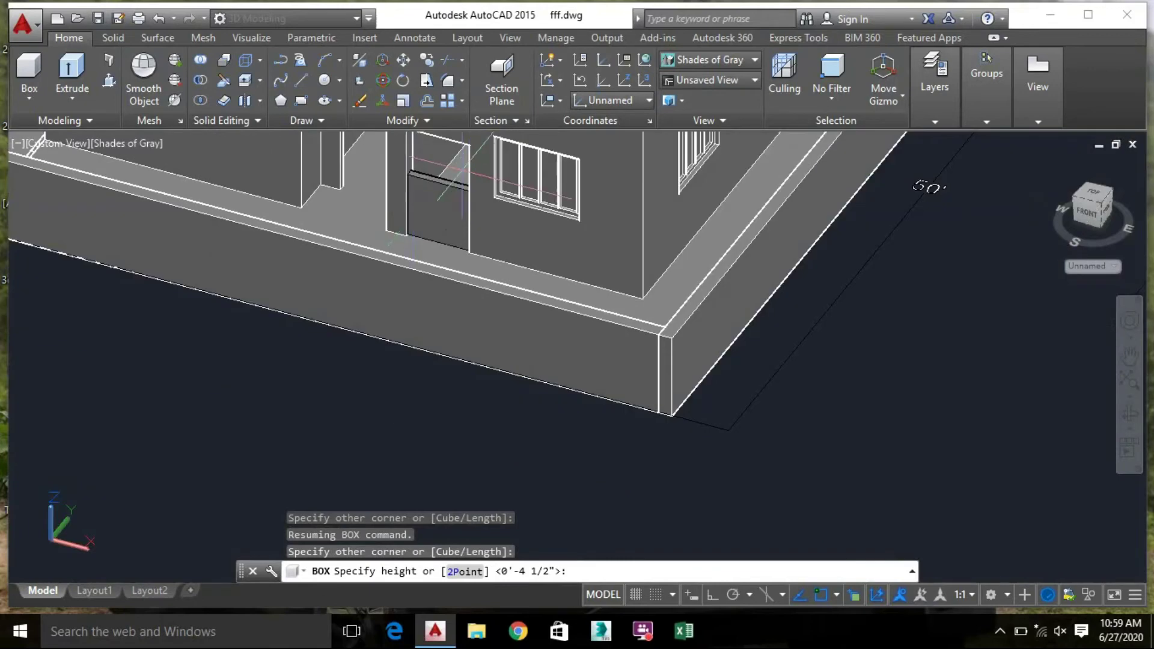
scroll(460, 178, up, 6)
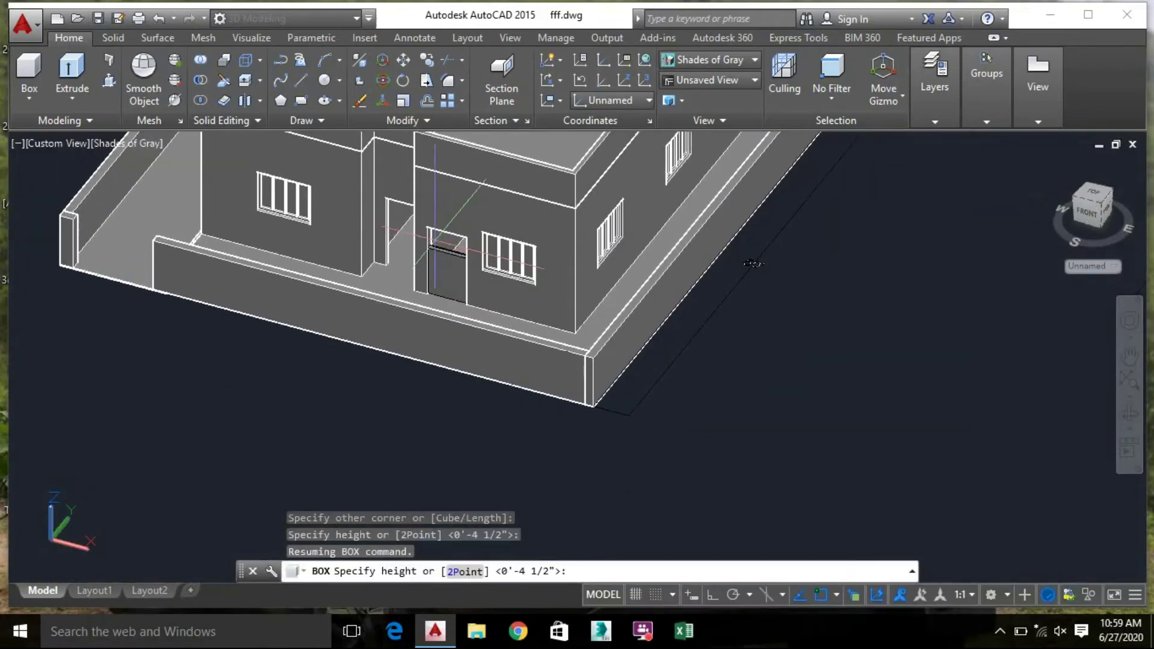
scroll(430, 227, up, 3)
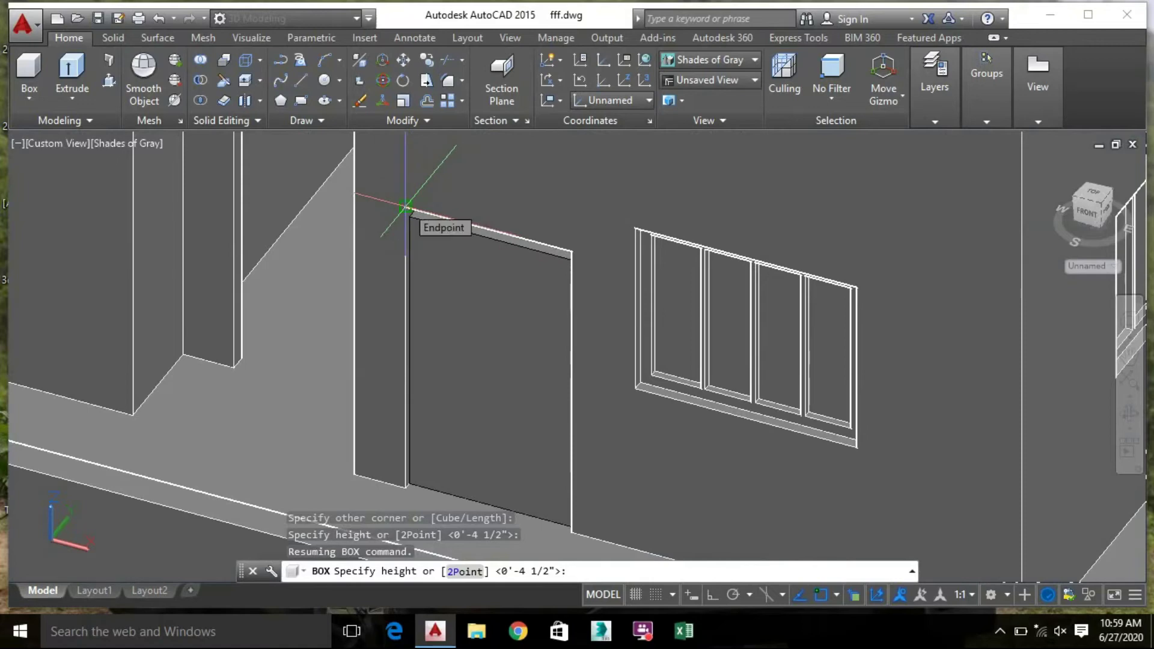
scroll(309, 257, down, 3)
scroll(301, 270, up, 2)
middle_drag(302, 271, 395, 358)
key(Escape)
click(541, 414)
click(643, 463)
right_click(529, 439)
click(592, 151)
key(Escape)
Try to copy the front door solid from a base point at its bottom into the adjacent recessed doorway
click(532, 403)
right_click(497, 414)
click(555, 343)
scroll(555, 342, up, 5)
click(258, 322)
middle_drag(258, 322, 455, 504)
click(218, 413)
scroll(219, 412, down, 3)
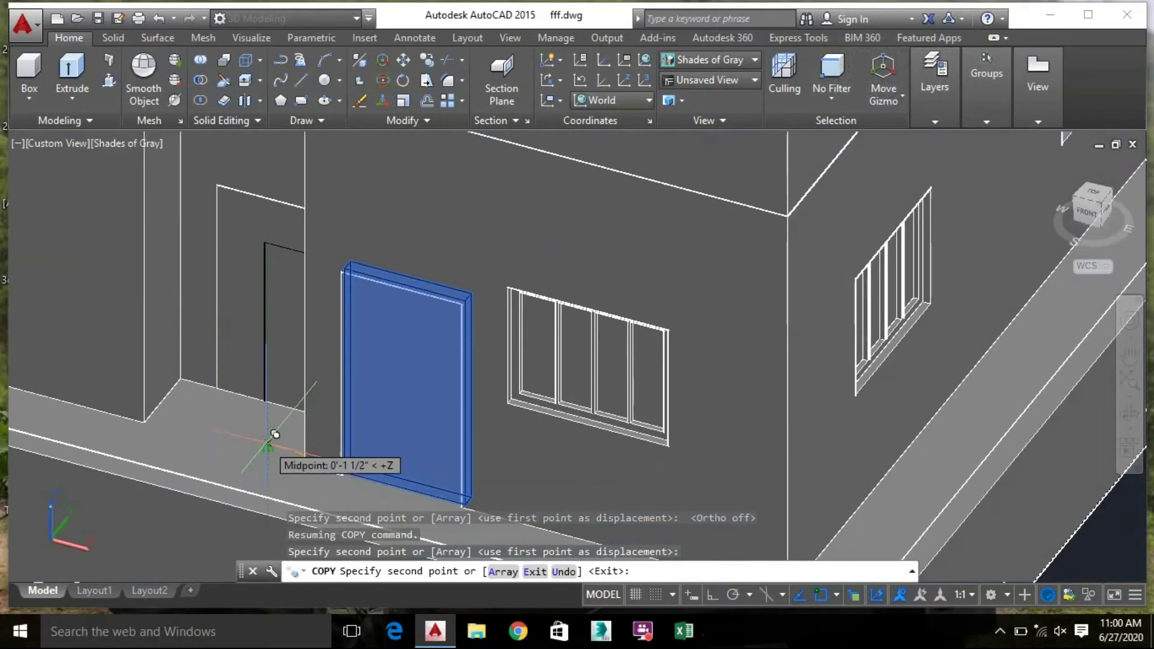
Undo the last copy and, with Ortho off, place the door copy at the bottom of the recessed doorway's jamb
key(ctrl+z)
scroll(289, 439, up, 5)
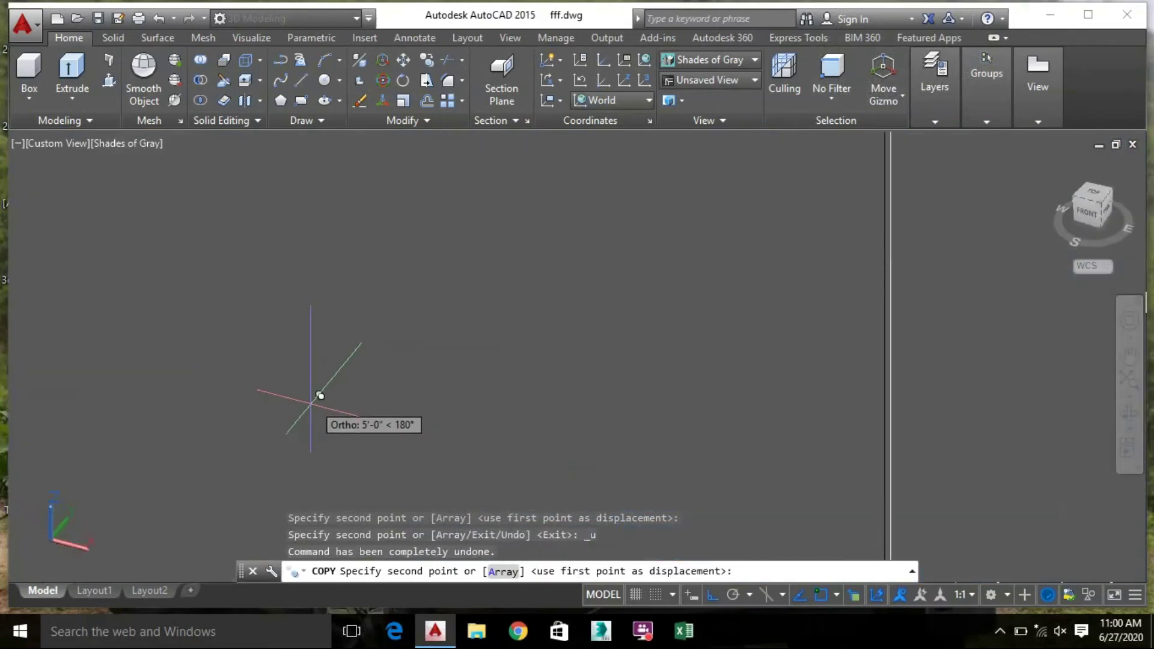
key(F8)
scroll(300, 415, up, 5)
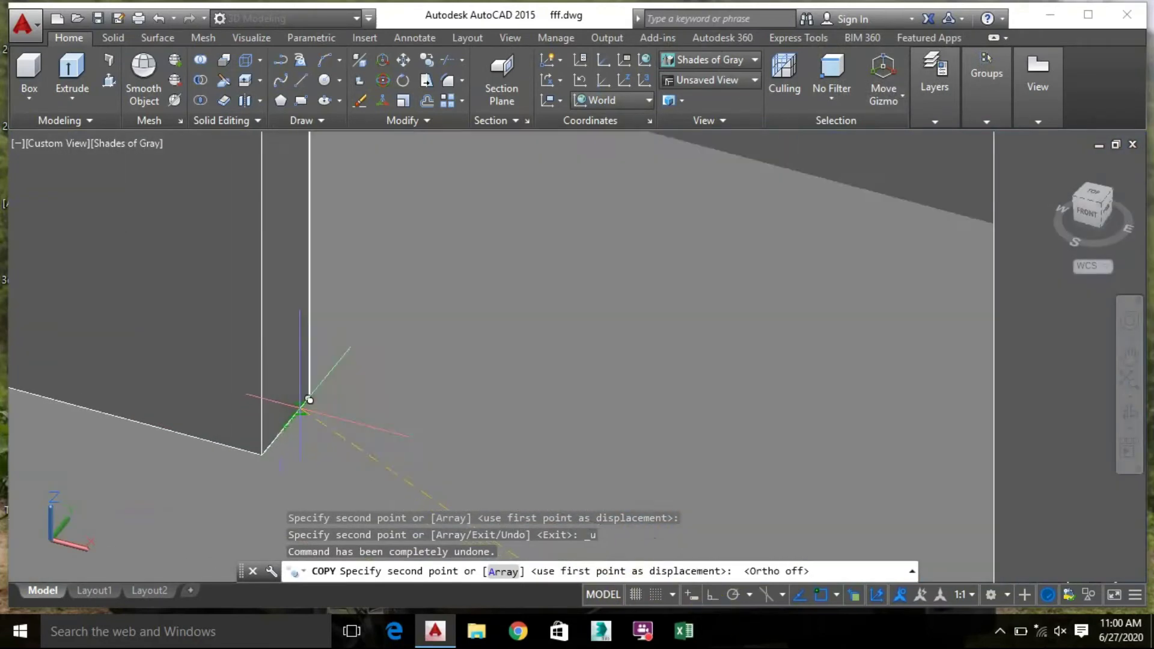
click(309, 400)
scroll(314, 413, down, 5)
middle_drag(511, 340, 422, 371)
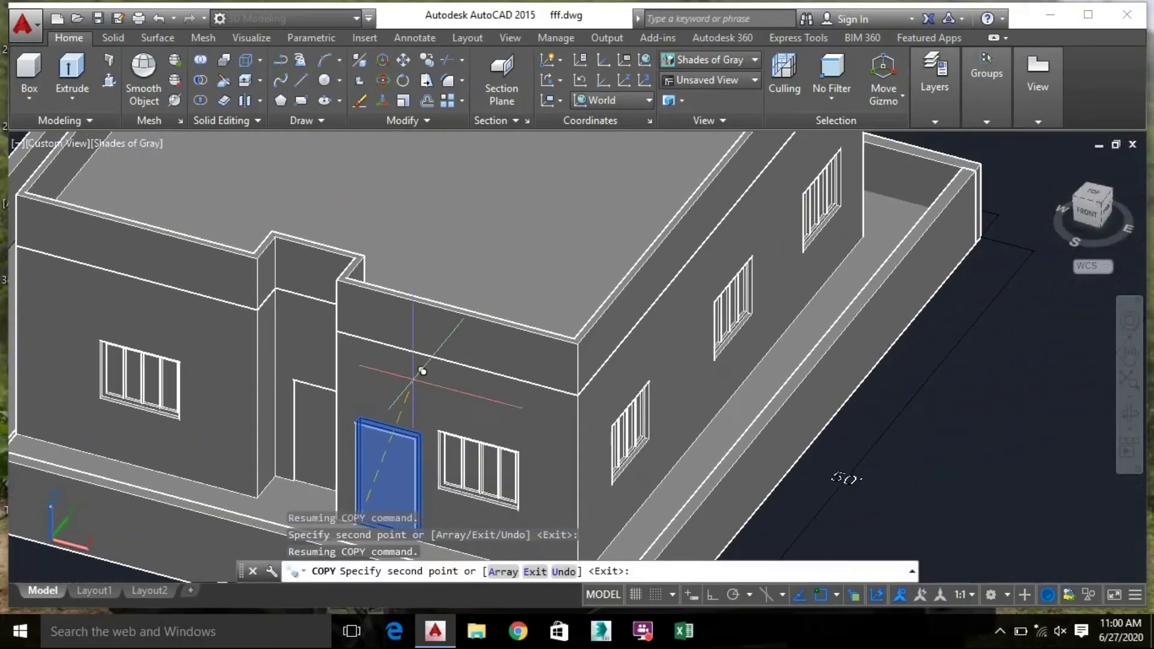
Try to place another copy of the door at the jamb of the rear doorway
shift+middle_drag(549, 276, 144, 277)
shift+middle_drag(236, 376, 260, 319)
scroll(262, 327, up, 3)
scroll(273, 327, up, 2)
click(287, 304)
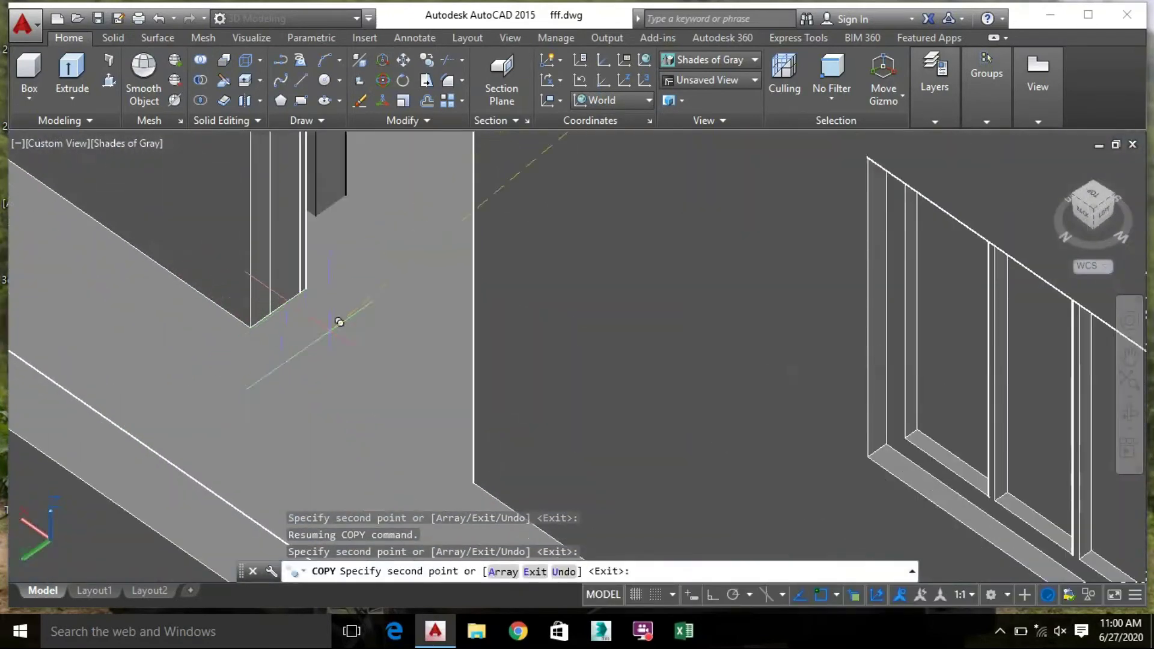
key(ctrl+z)
scroll(440, 393, down, 3)
key(Escape)
Move the door copy in the recessed front doorway 0.5" along the Y axis
middle_drag(508, 403, 486, 326)
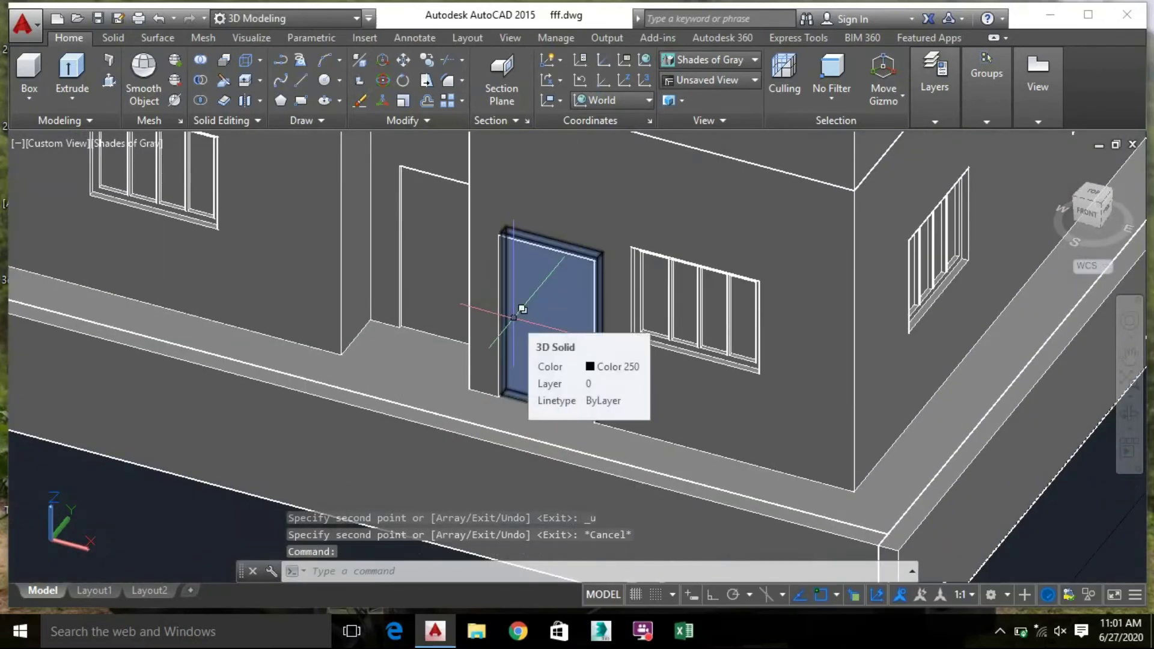
key(XF86AudioMute)
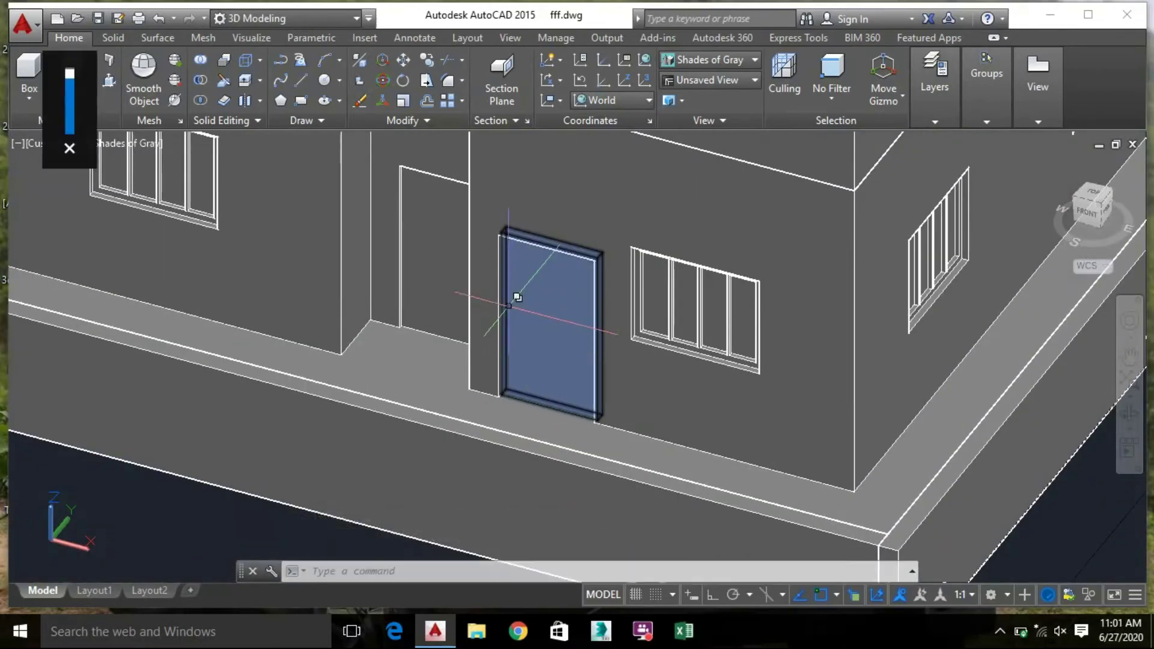
scroll(443, 361, down, 2)
scroll(456, 303, up, 5)
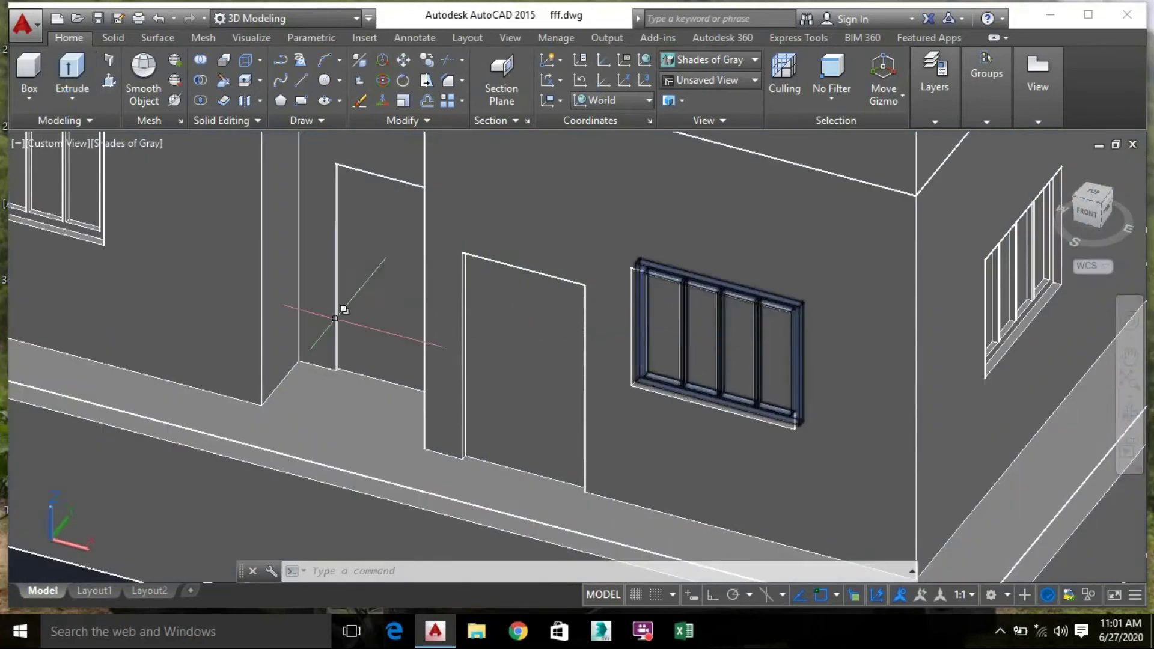
click(475, 361)
click(496, 381)
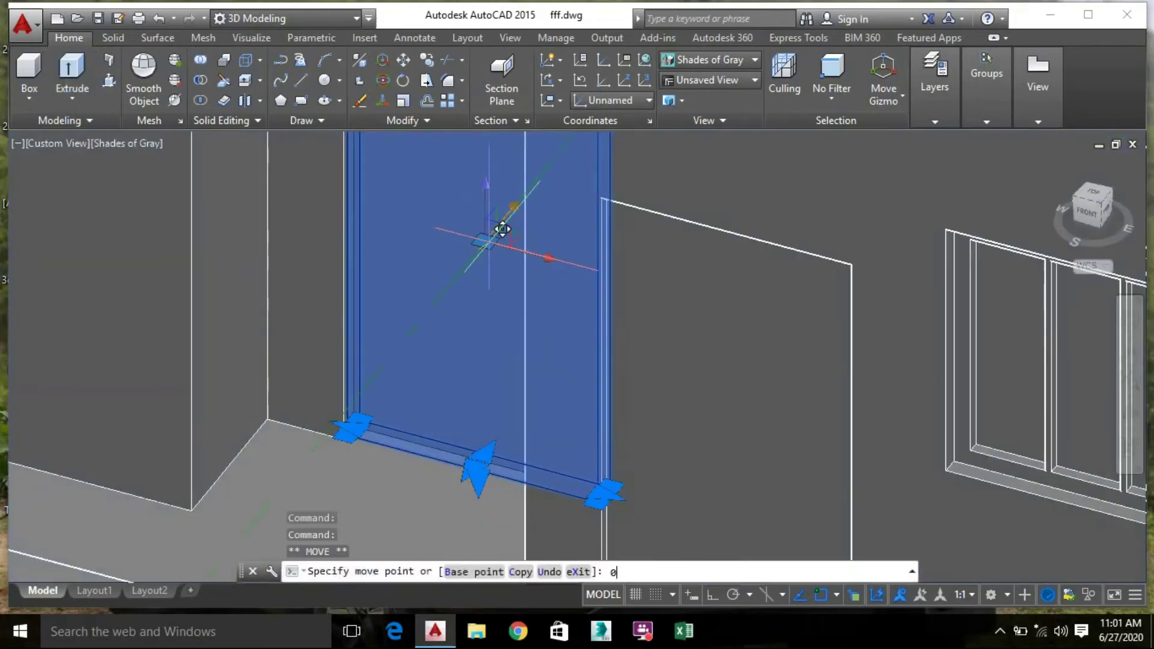
key(Return)
Create a thin box as the door of the side doorway near the small vent window, spanning both jambs up to the opening's top corner
scroll(390, 381, down, 5)
scroll(389, 380, up, 5)
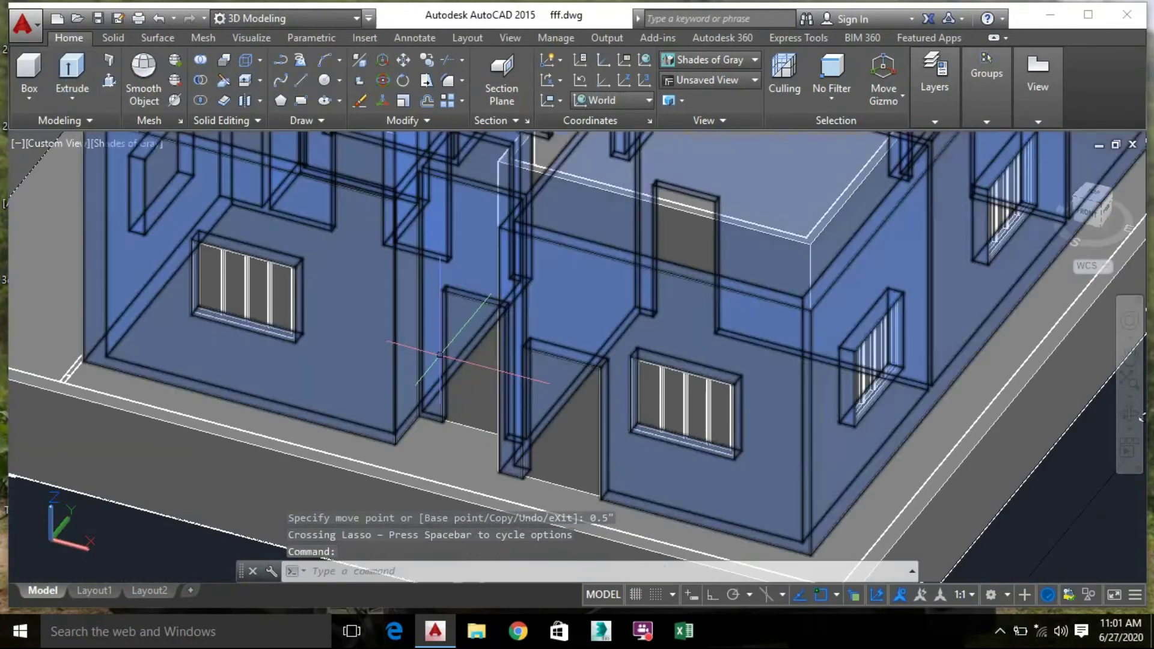
scroll(390, 381, down, 3)
scroll(258, 361, up, 8)
click(29, 67)
click(236, 325)
scroll(805, 502, down, 8)
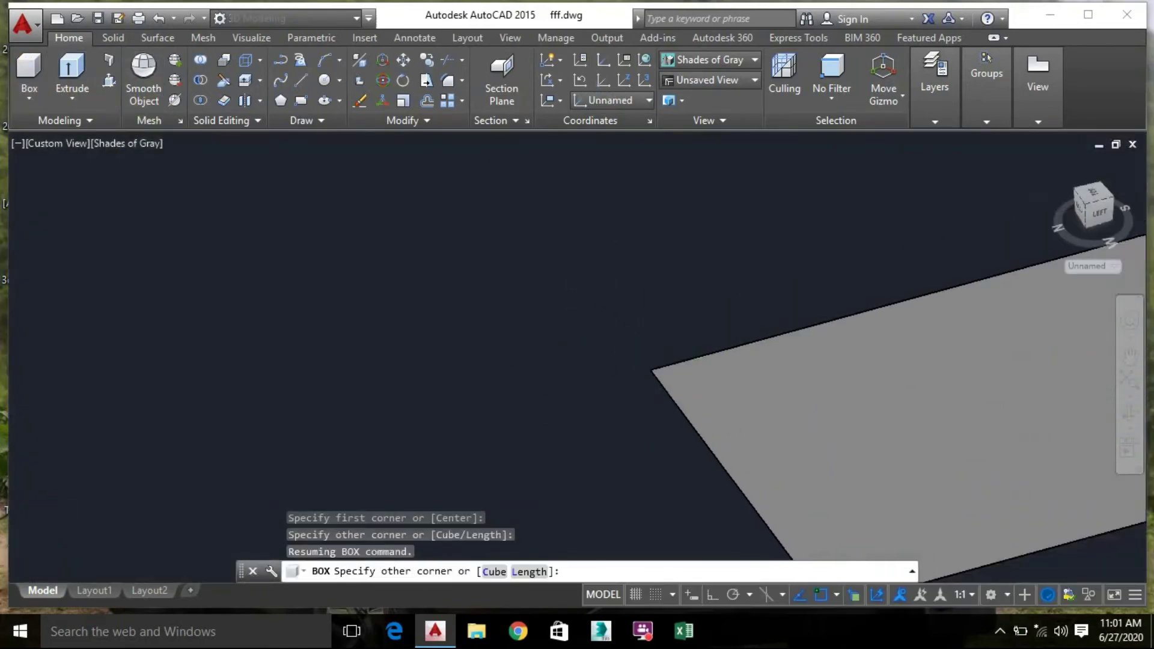
scroll(762, 394, up, 10)
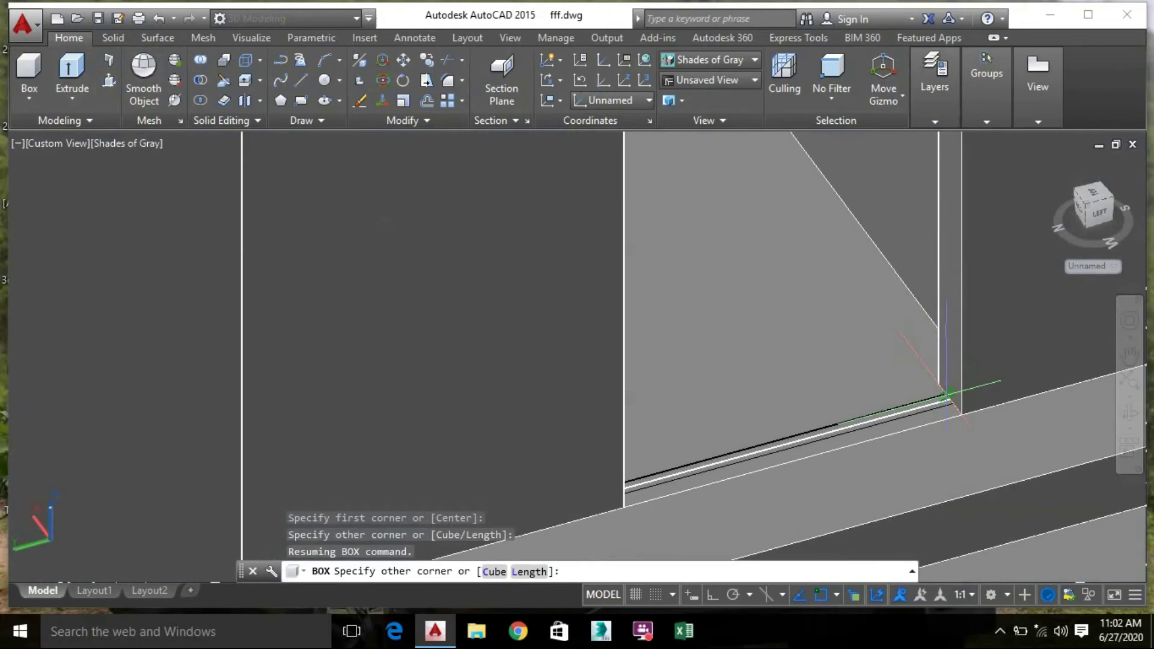
click(952, 390)
scroll(899, 199, down, 2)
scroll(898, 195, down, 2)
scroll(919, 147, up, 8)
click(819, 275)
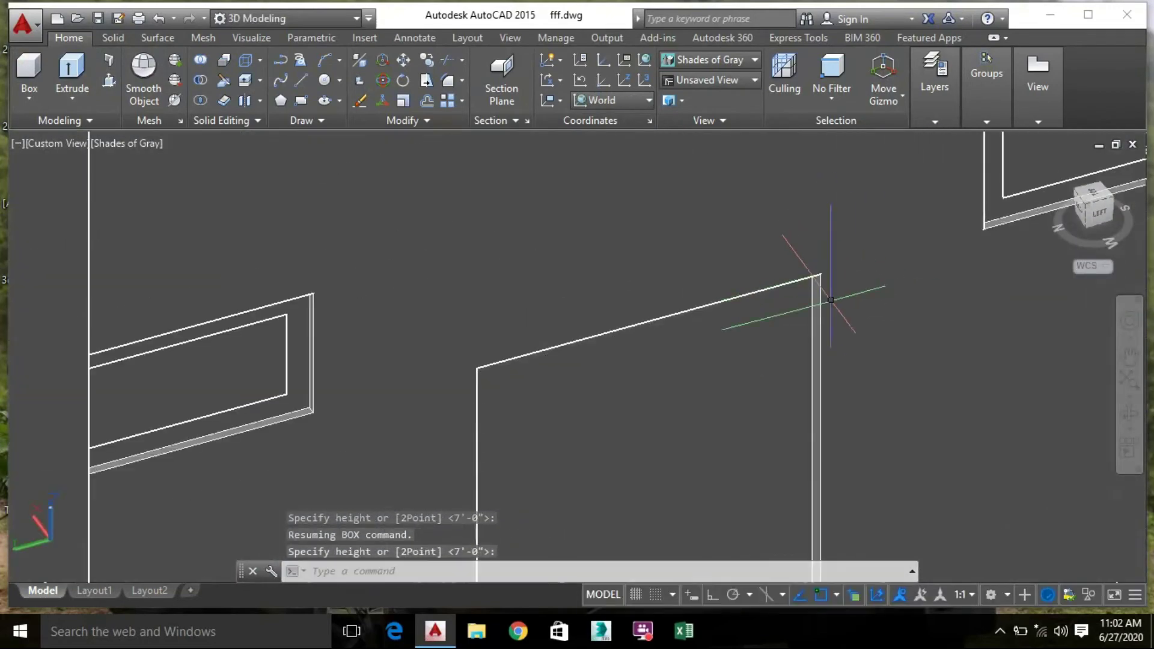
Create a thin box as the door of the rear doorway, spanning jamb to jamb and reaching the top of the opening
scroll(854, 271, down, 7)
shift+middle_drag(328, 359, 402, 369)
click(29, 71)
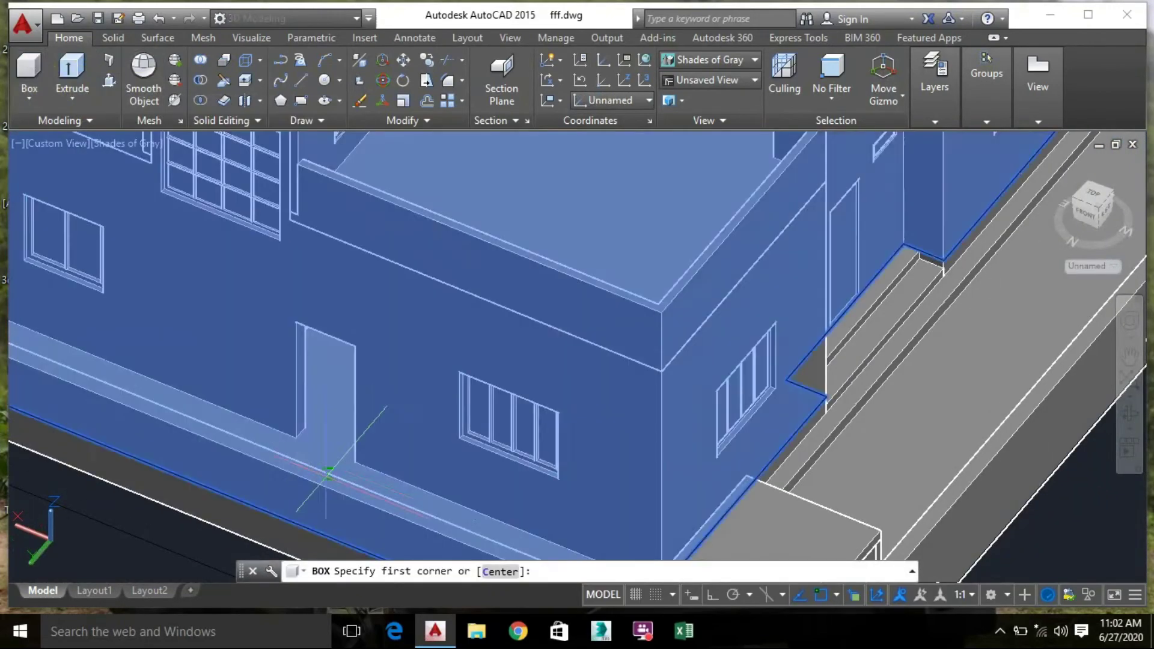
scroll(183, 386, up, 10)
click(184, 384)
shift+middle_drag(554, 508, 721, 457)
middle_drag(652, 300, 601, 435)
click(631, 232)
scroll(630, 235, down, 7)
middle_drag(607, 319, 574, 465)
click(613, 160)
scroll(556, 264, down, 6)
shift+middle_drag(342, 221, 661, 337)
scroll(468, 281, up, 2)
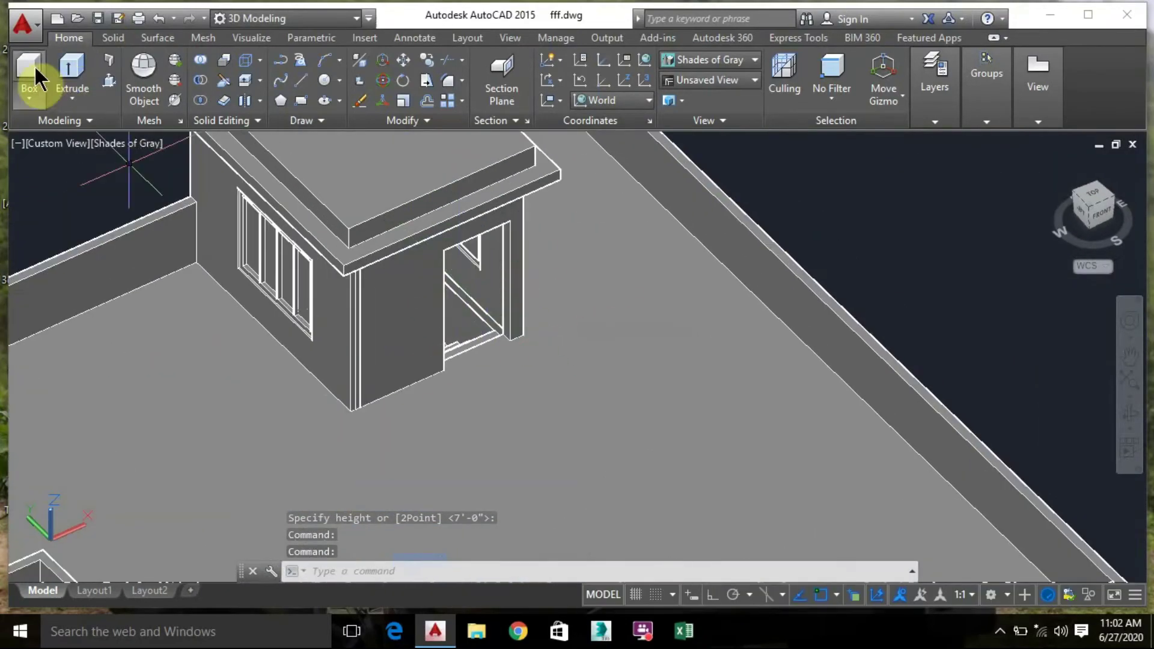
click(35, 76)
scroll(507, 364, up, 10)
middle_drag(508, 360, 517, 474)
click(538, 246)
Create a thin box as the door of the rooftop room, from jamb to jamb and up to the top of its doorway
click(29, 75)
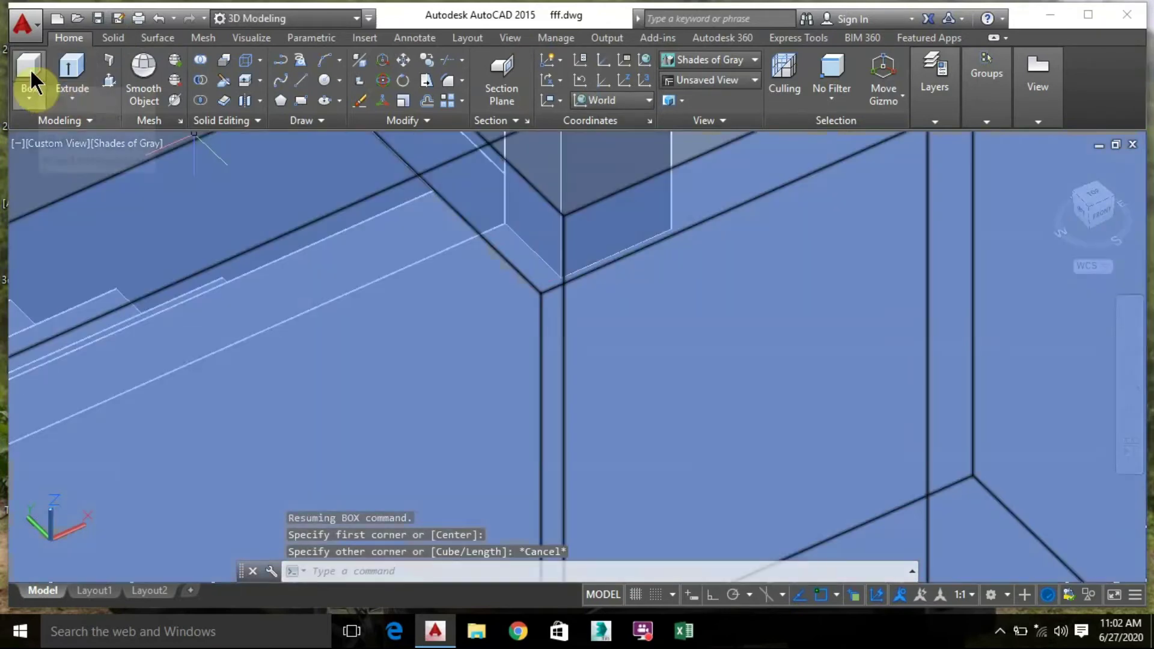
click(537, 256)
shift+middle_drag(244, 359, 360, 336)
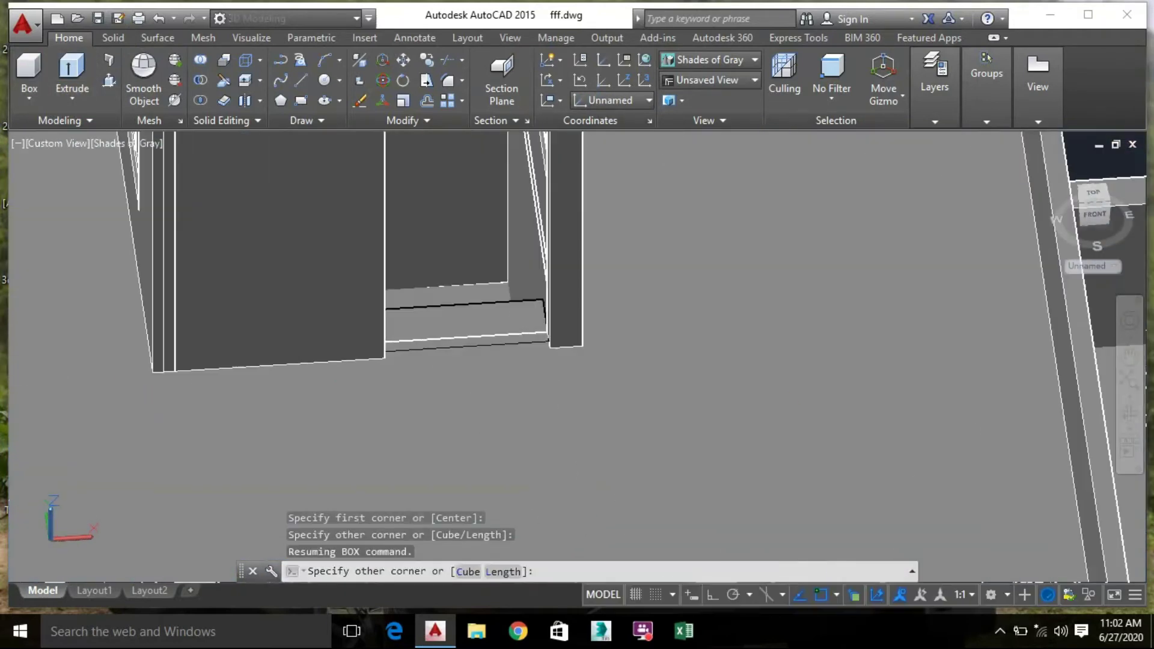
middle_drag(541, 336, 765, 362)
scroll(765, 363, up, 4)
scroll(238, 207, up, 3)
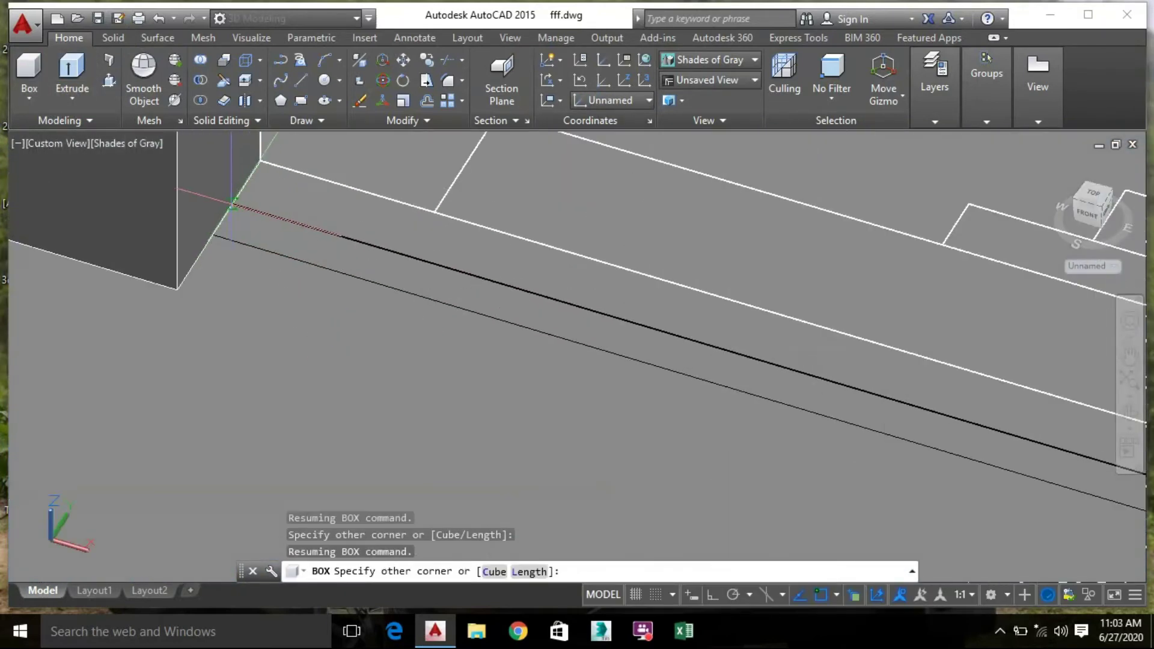
click(233, 205)
scroll(334, 348, down, 10)
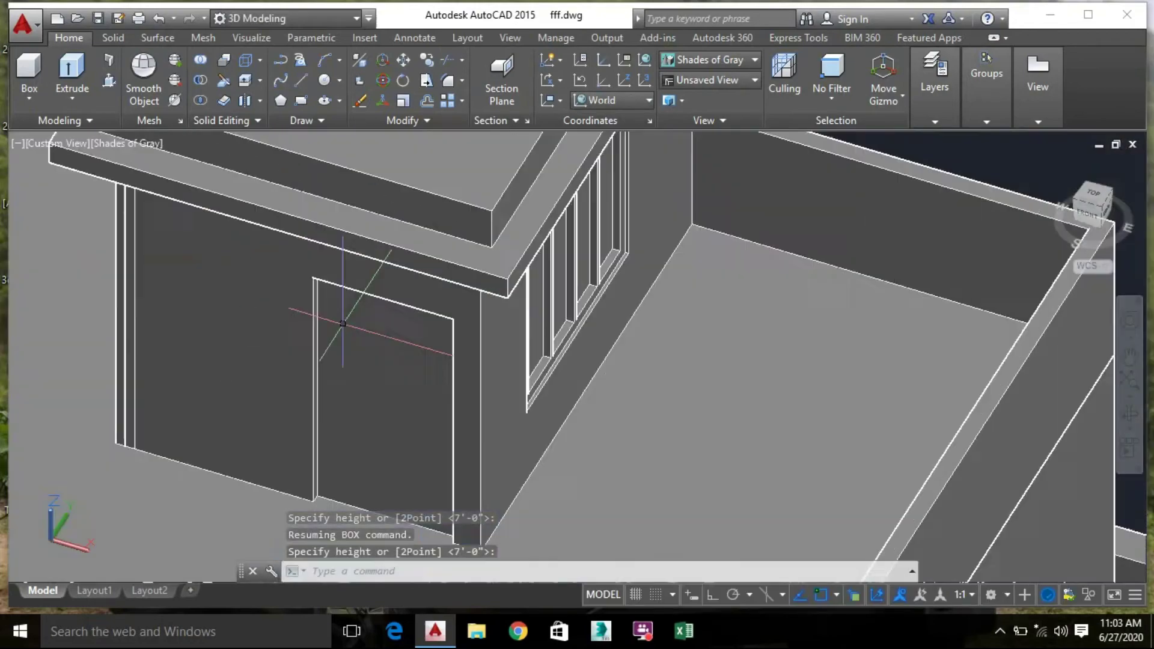
key(Return)
middle_drag(800, 351, 859, 317)
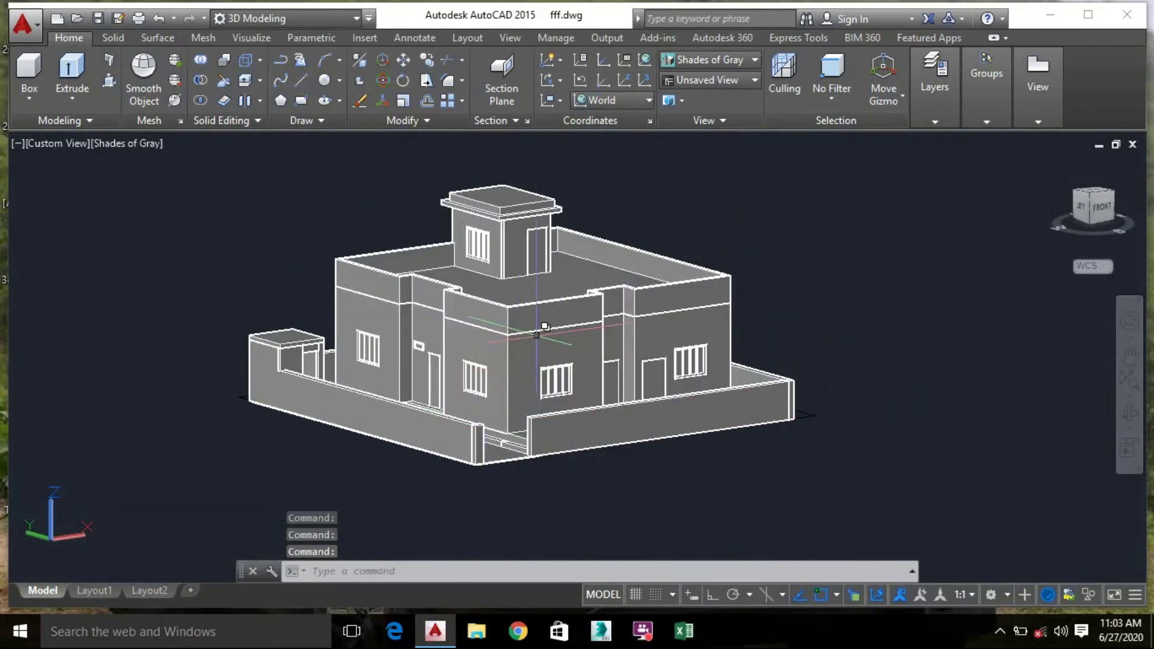
scroll(543, 338, up, 5)
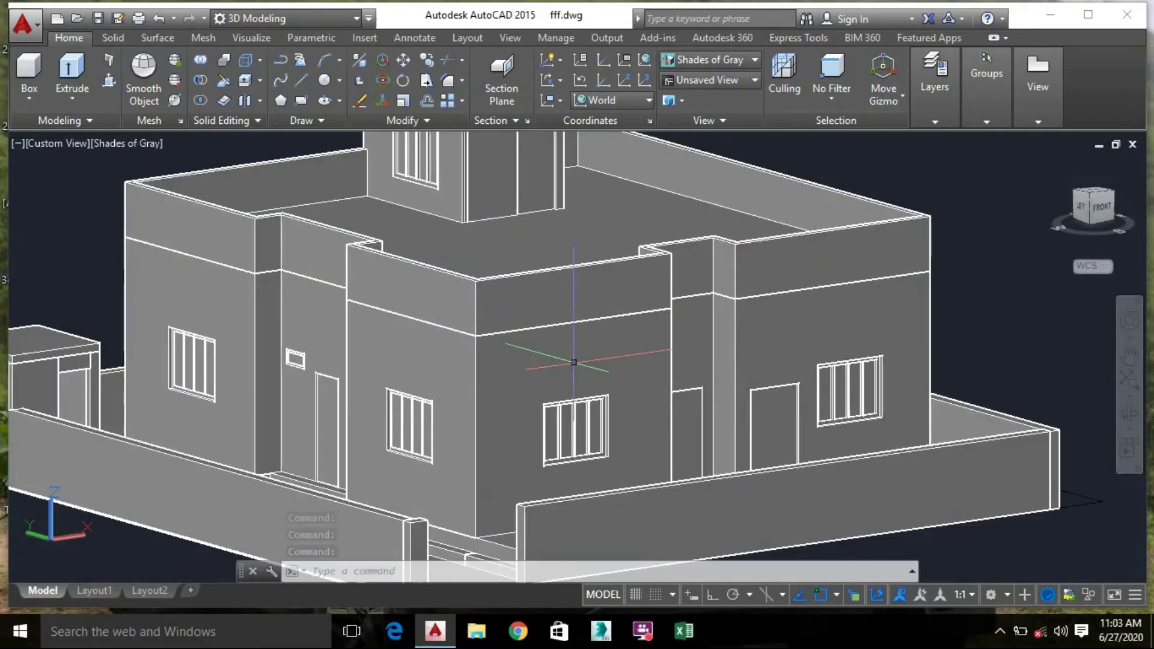
scroll(690, 433, up, 1)
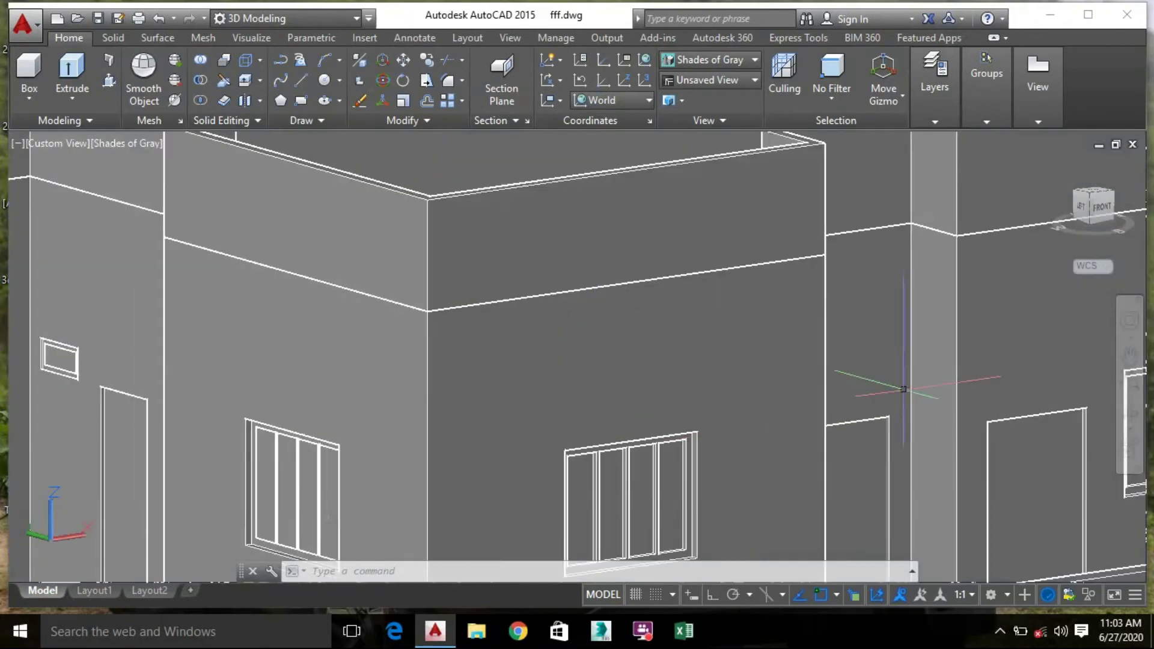
middle_drag(586, 320, 556, 275)
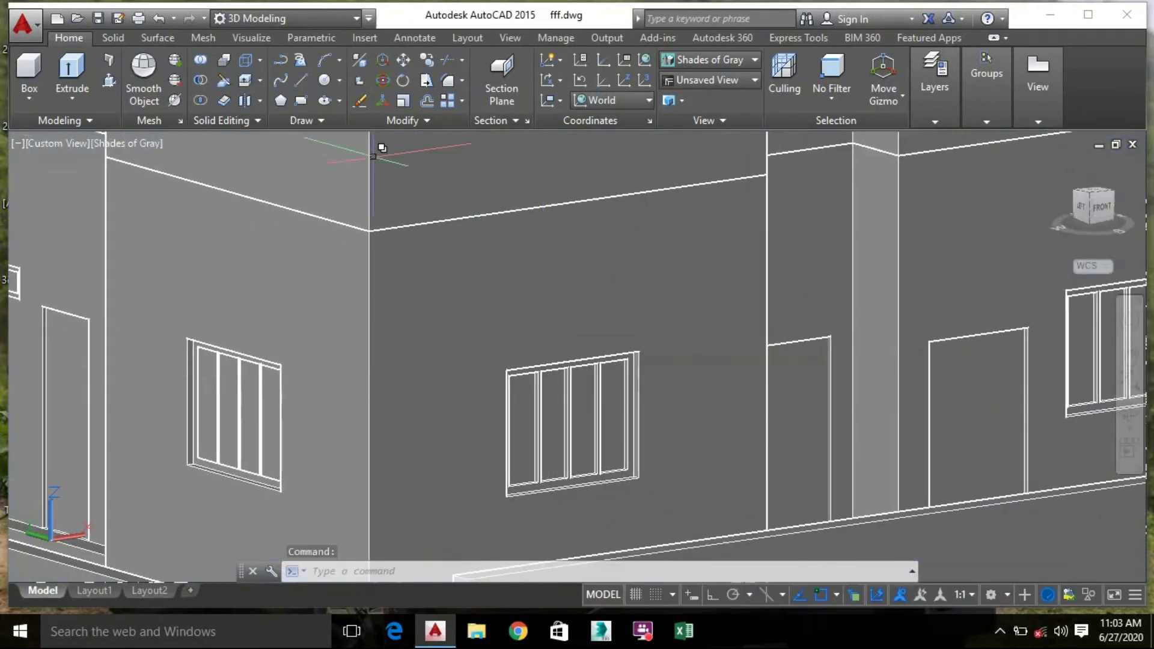
click(281, 59)
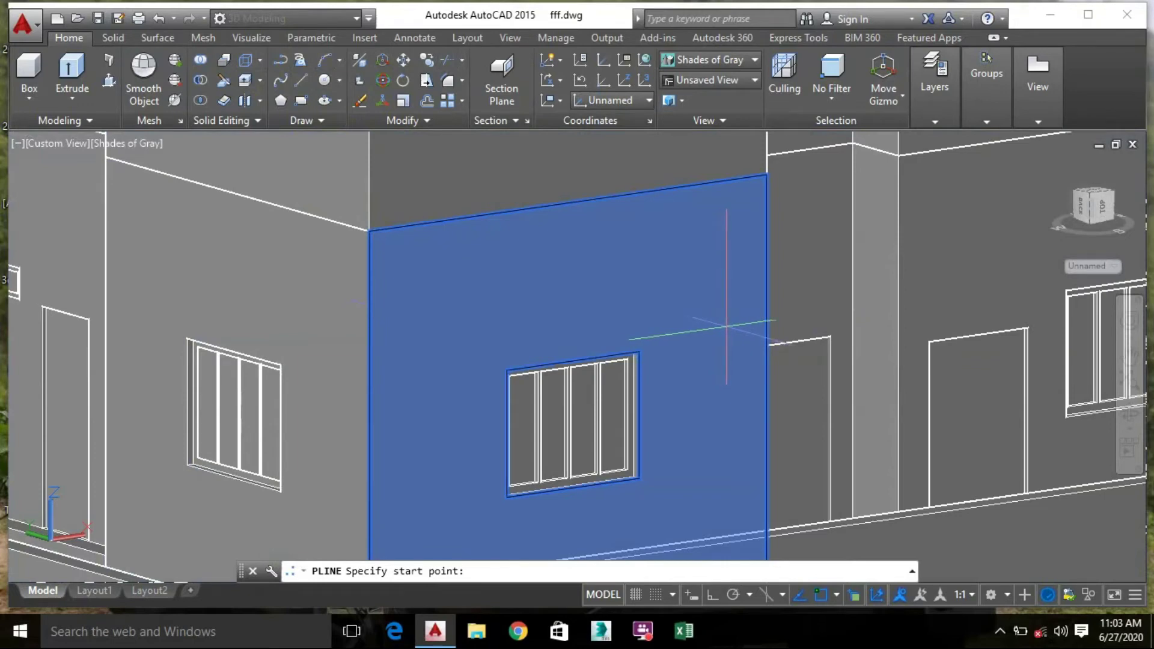
click(726, 312)
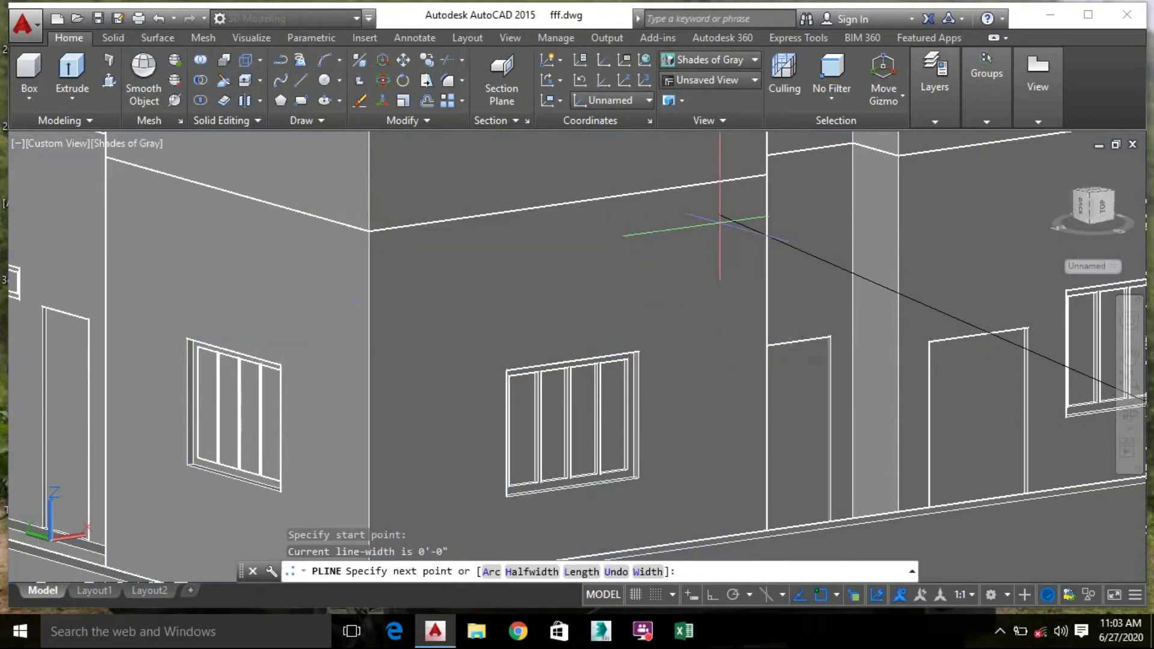
scroll(745, 312, down, 5)
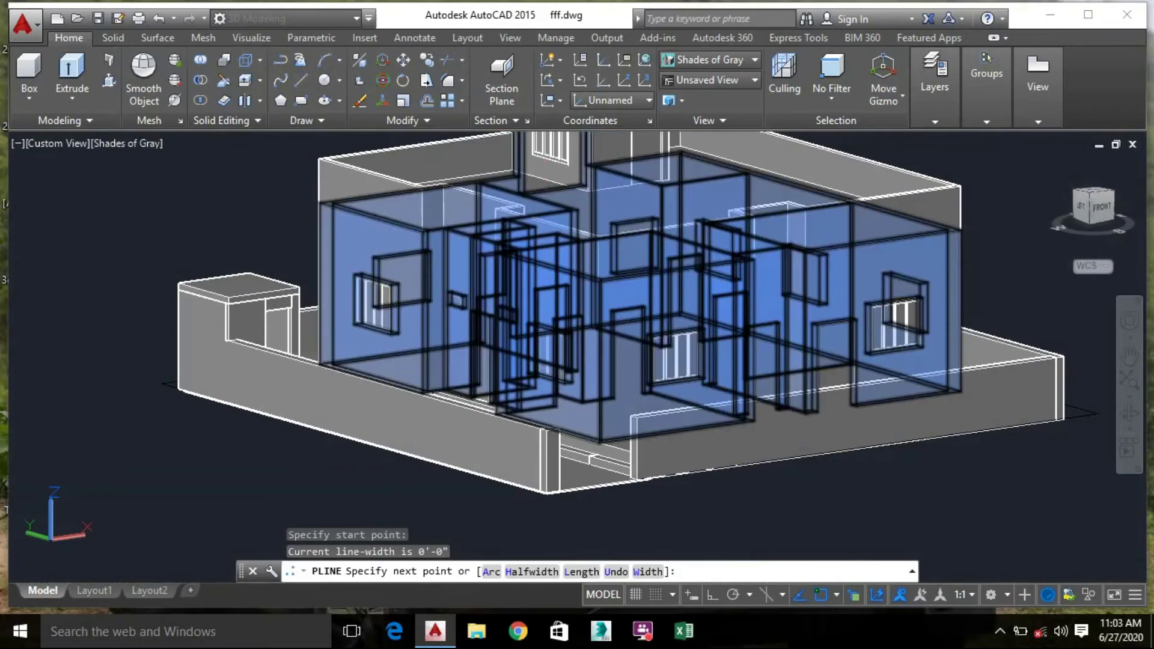
key(Escape)
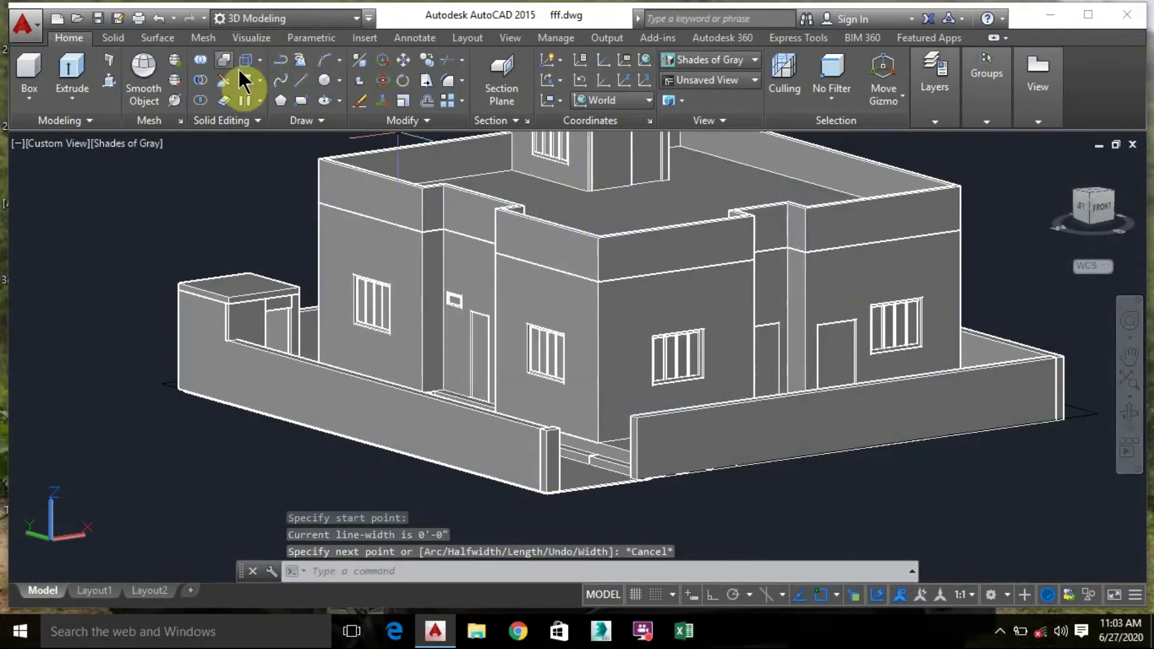
Start a polyline on the corner room's front wall with a horizontal segment about 9' long above the window, toward the house corner
key(Return)
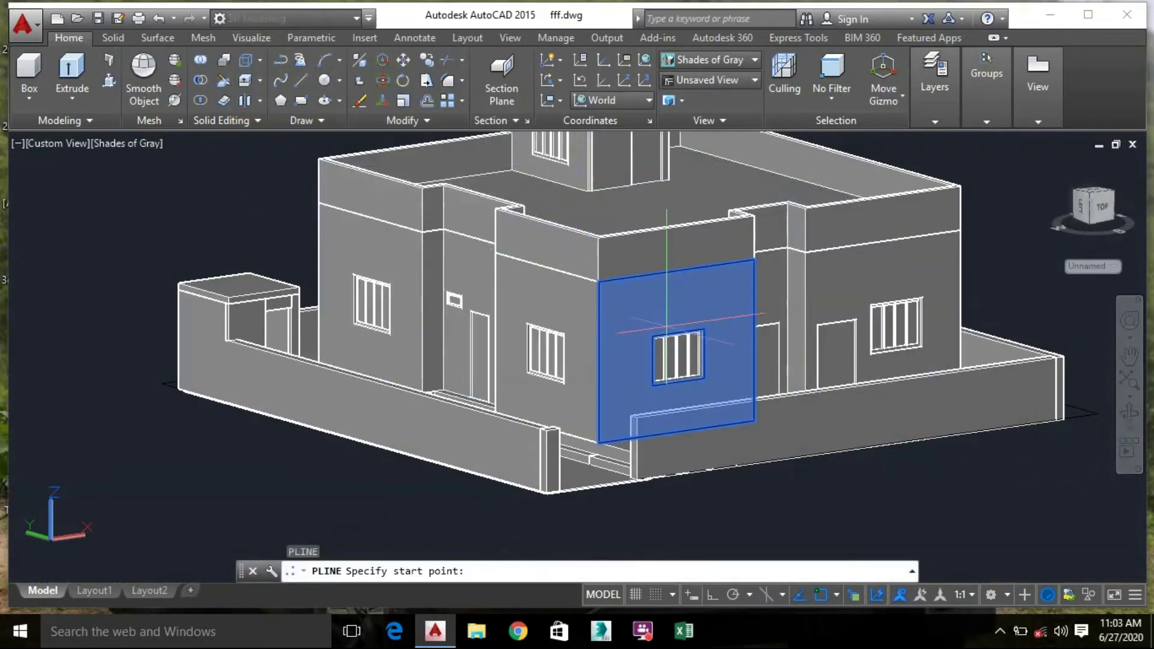
scroll(619, 308, up, 3)
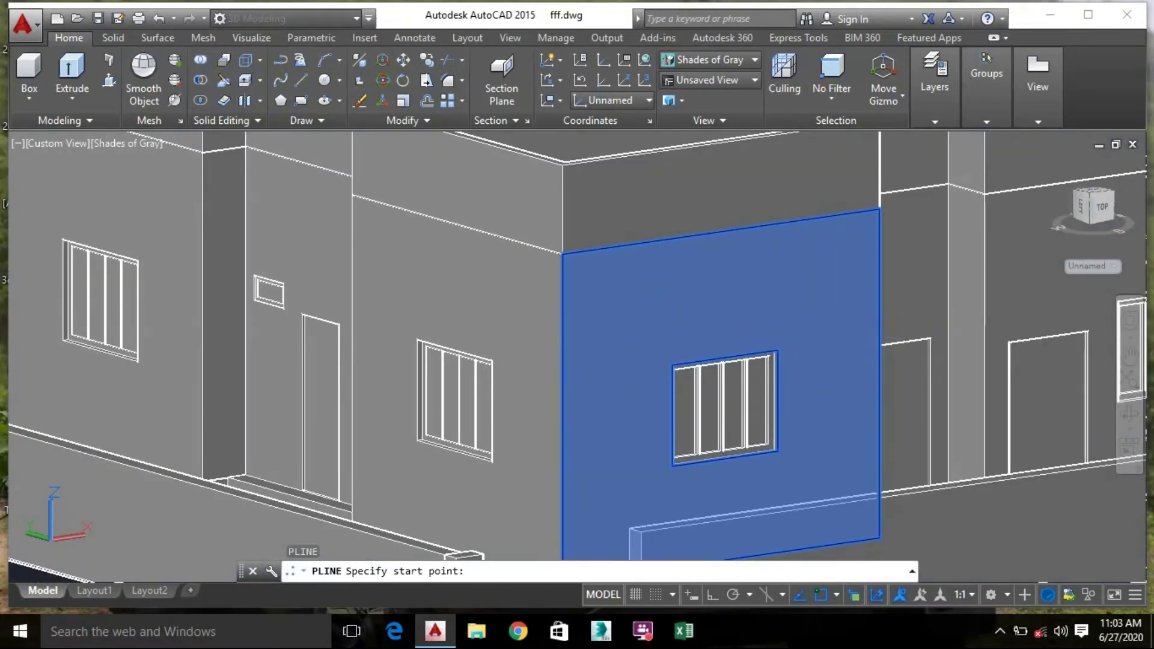
click(688, 313)
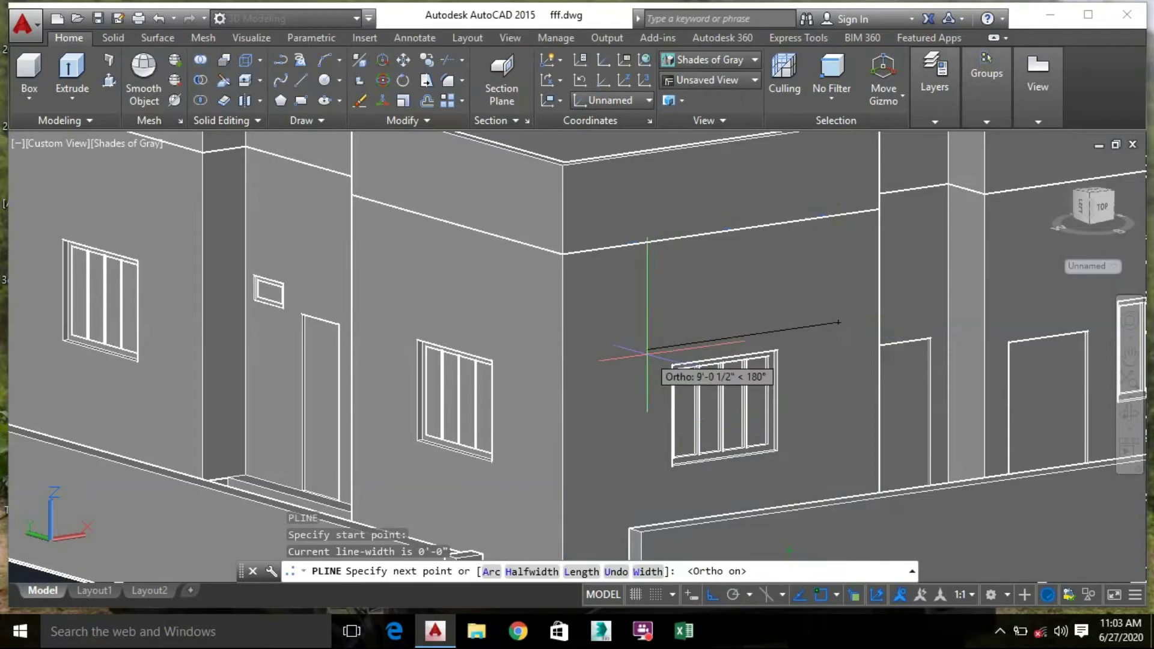
click(647, 351)
scroll(649, 431, down, 1)
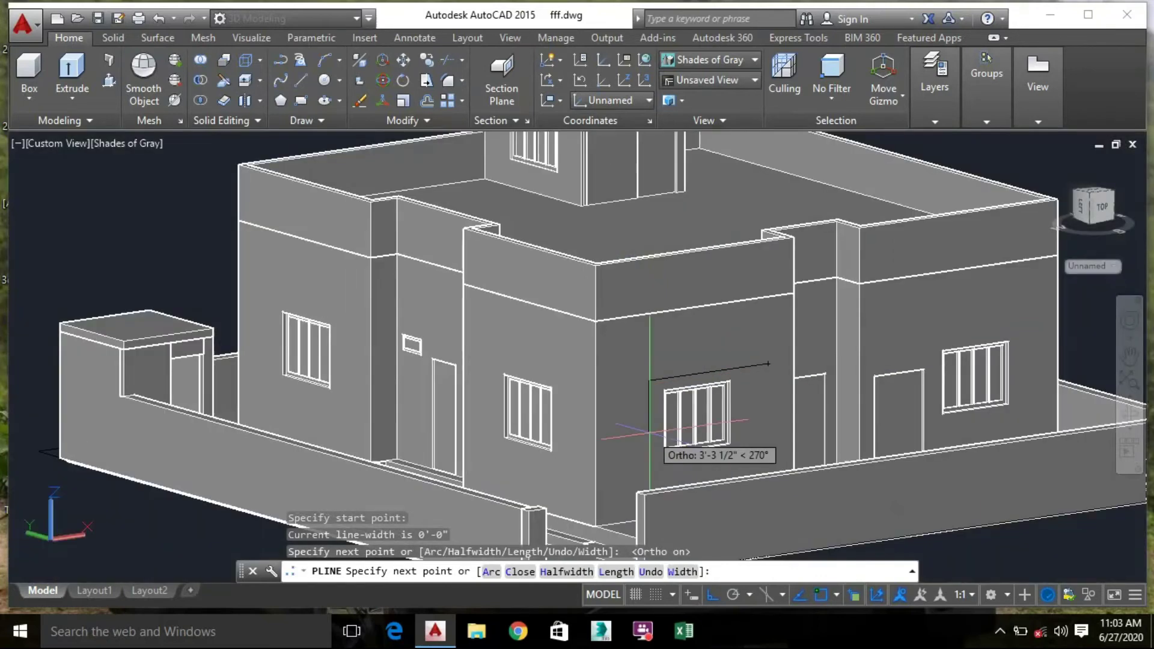
Continue the polyline straight down beside the window to the wall's base and along the base to the house corner
mouse_move(649, 431)
middle_down()
mouse_move(600, 348)
mouse_move(631, 381)
middle_up()
scroll(631, 381, up, 1)
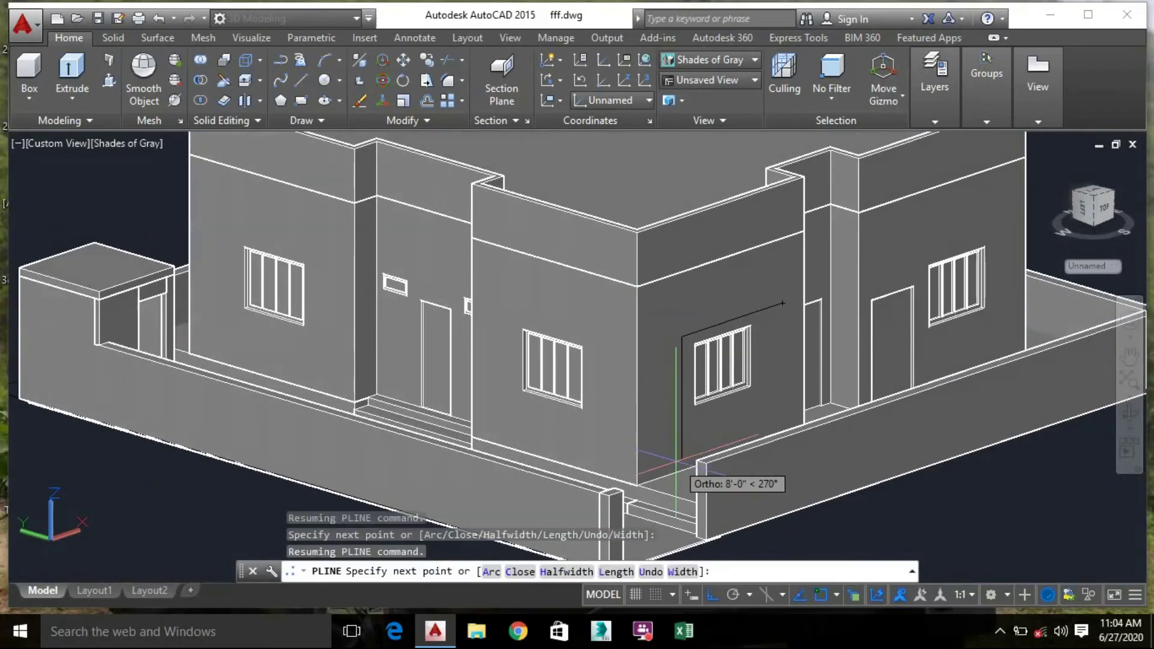
scroll(676, 462, up, 2)
scroll(676, 469, up, 3)
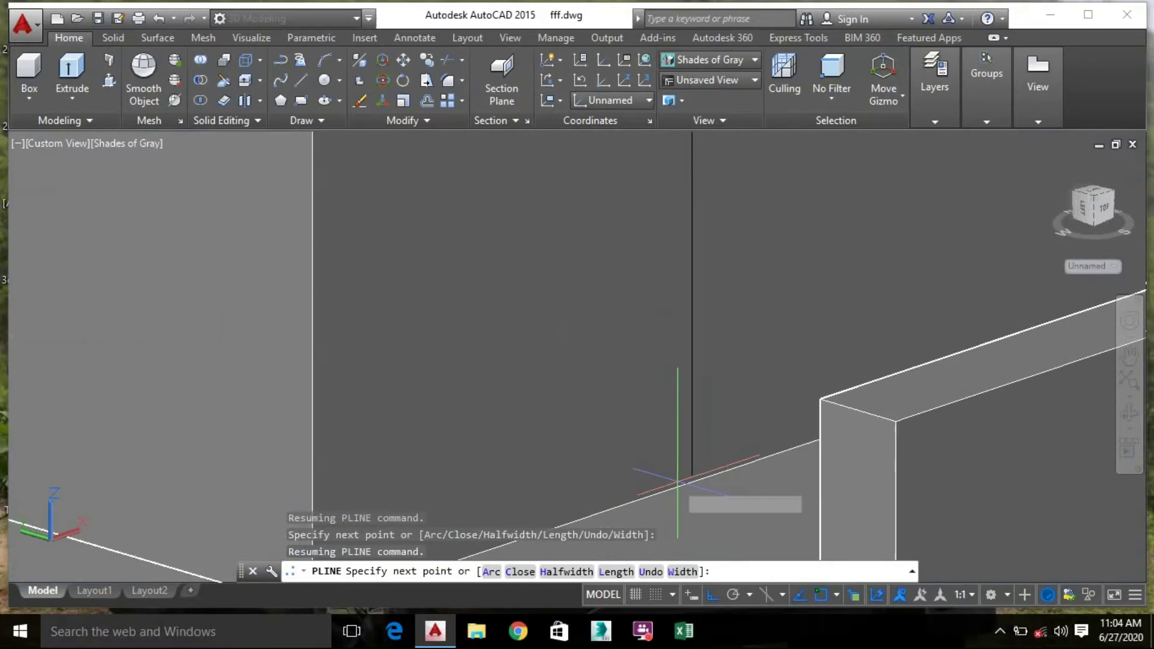
scroll(676, 481, up, 2)
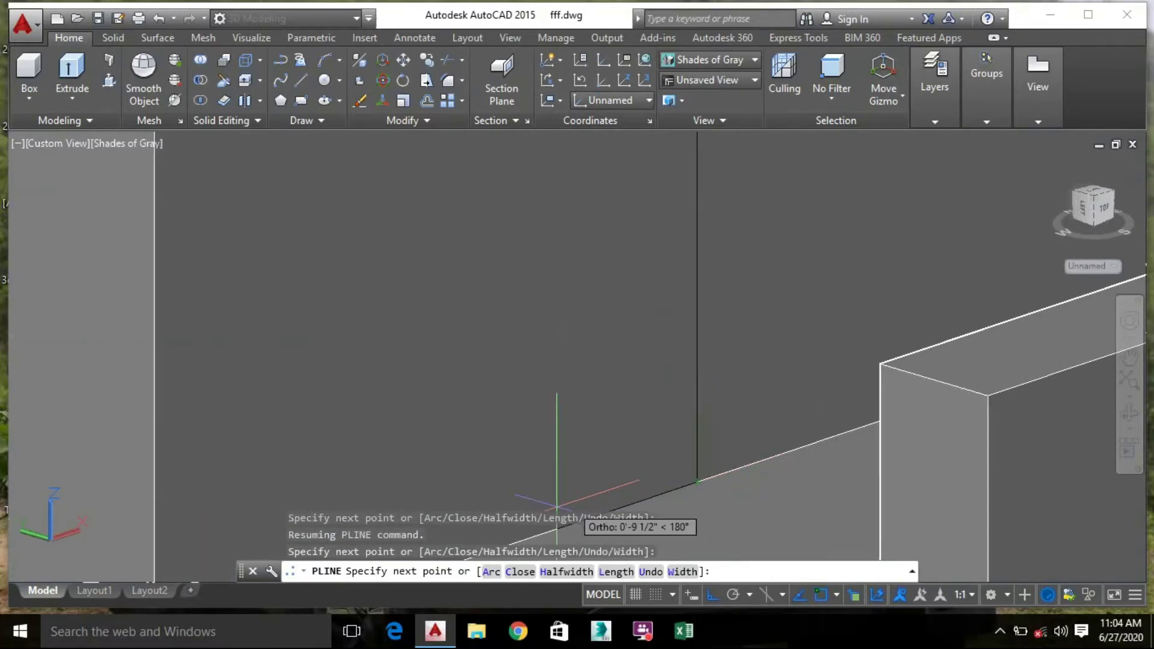
scroll(589, 475, down, 4)
middle_drag(601, 324, 574, 343)
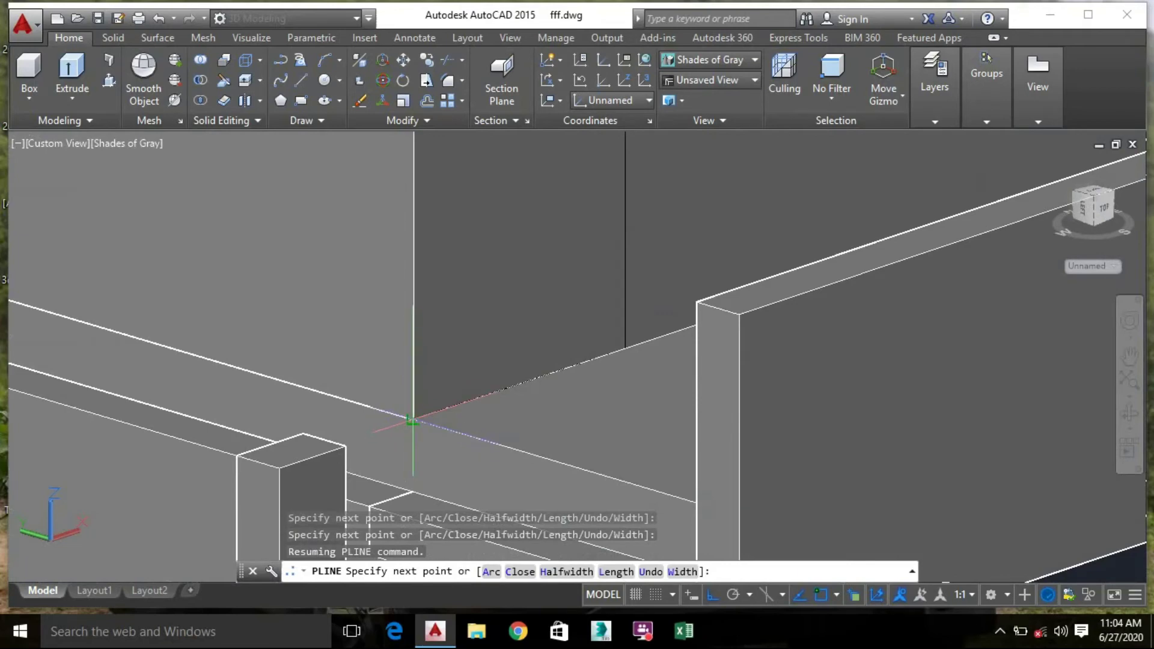
click(412, 419)
Run the polyline up the house corner to just below the parapet line and back horizontally above the window
scroll(448, 228, down, 5)
middle_drag(446, 227, 421, 397)
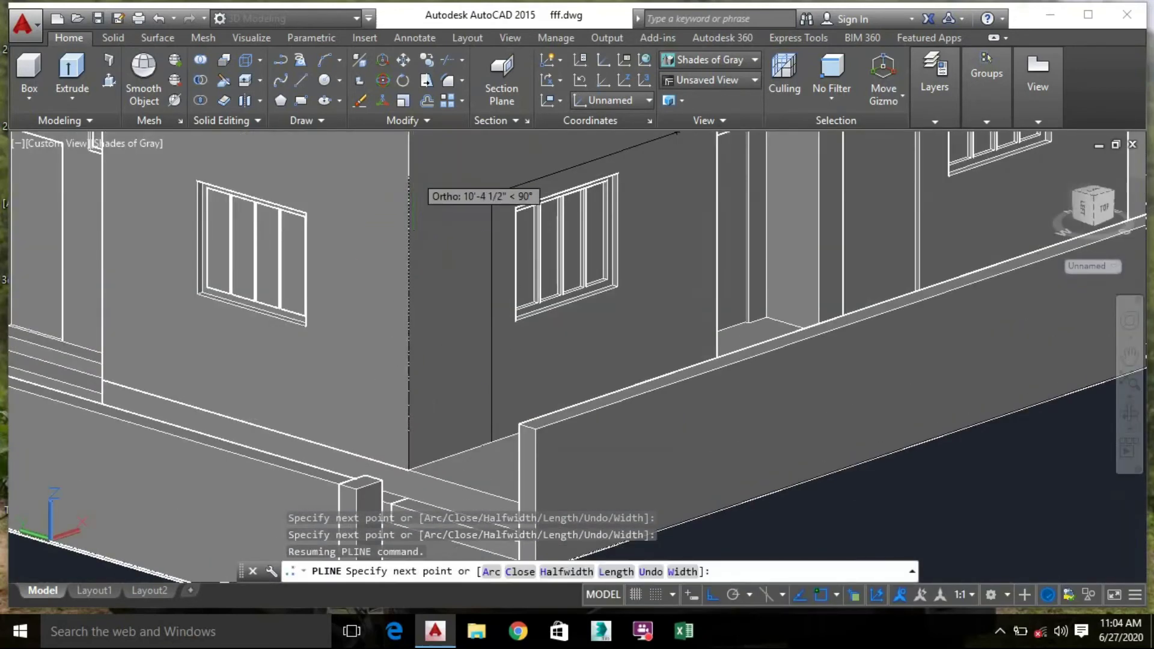
middle_drag(412, 180, 397, 265)
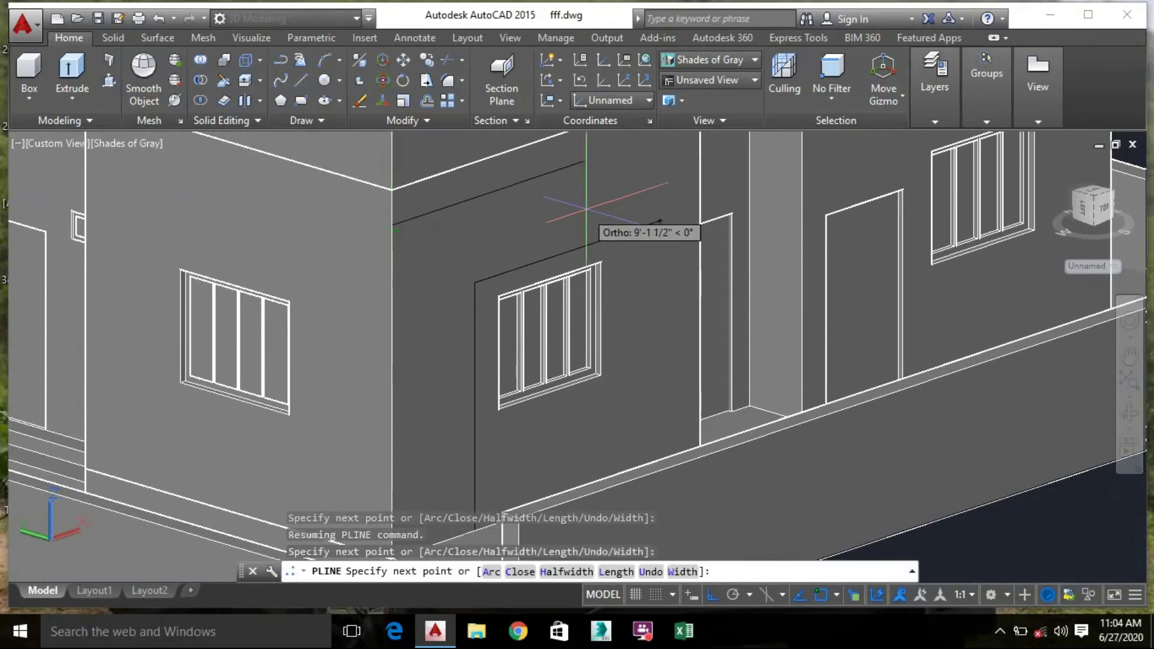
middle_drag(632, 202, 565, 223)
Close the open end of the L-shaped polyline with a zero-radius fillet between its two horizontal segments
scroll(592, 173, up, 2)
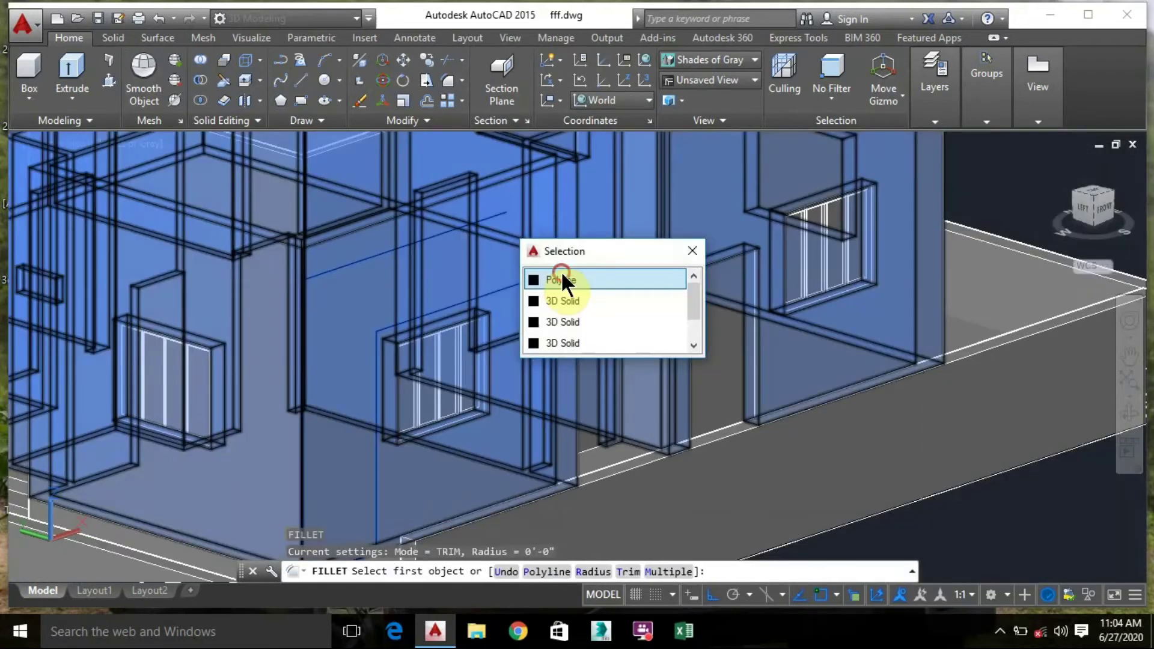
click(562, 278)
click(541, 240)
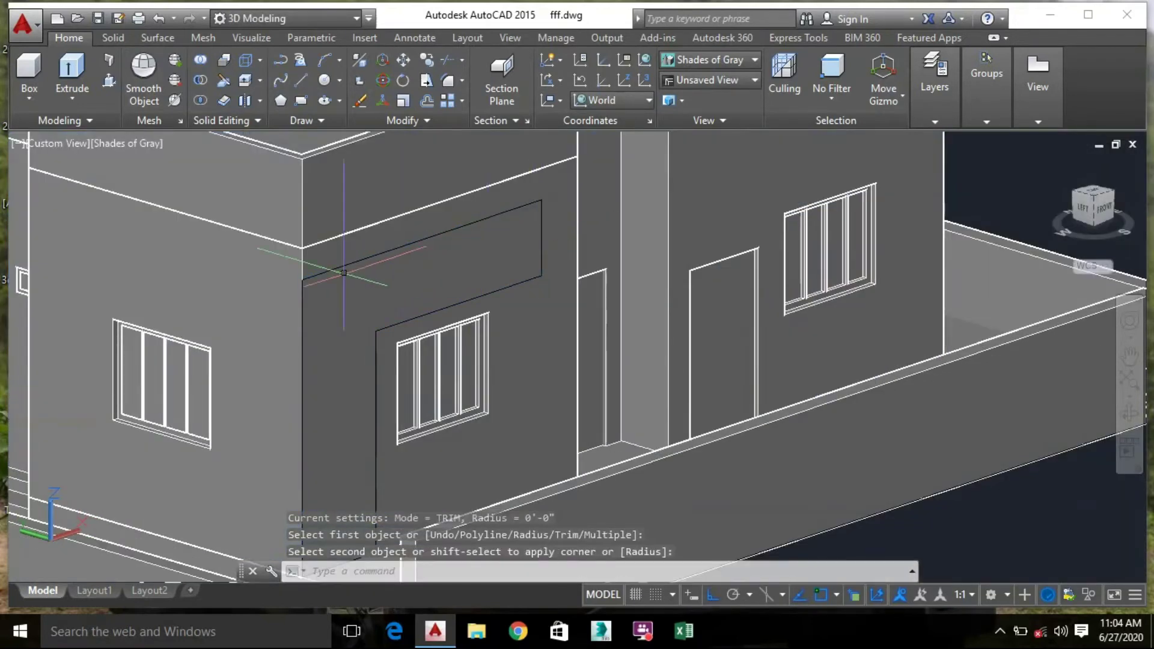
scroll(354, 283, down, 2)
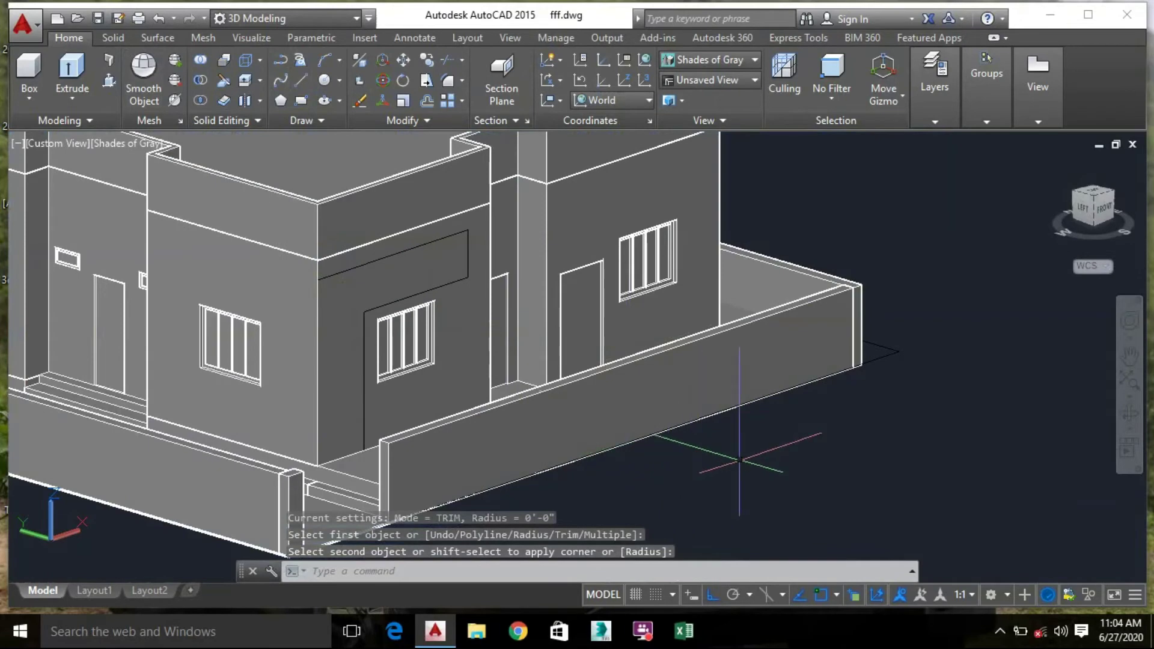
middle_drag(739, 460, 727, 438)
key(Escape)
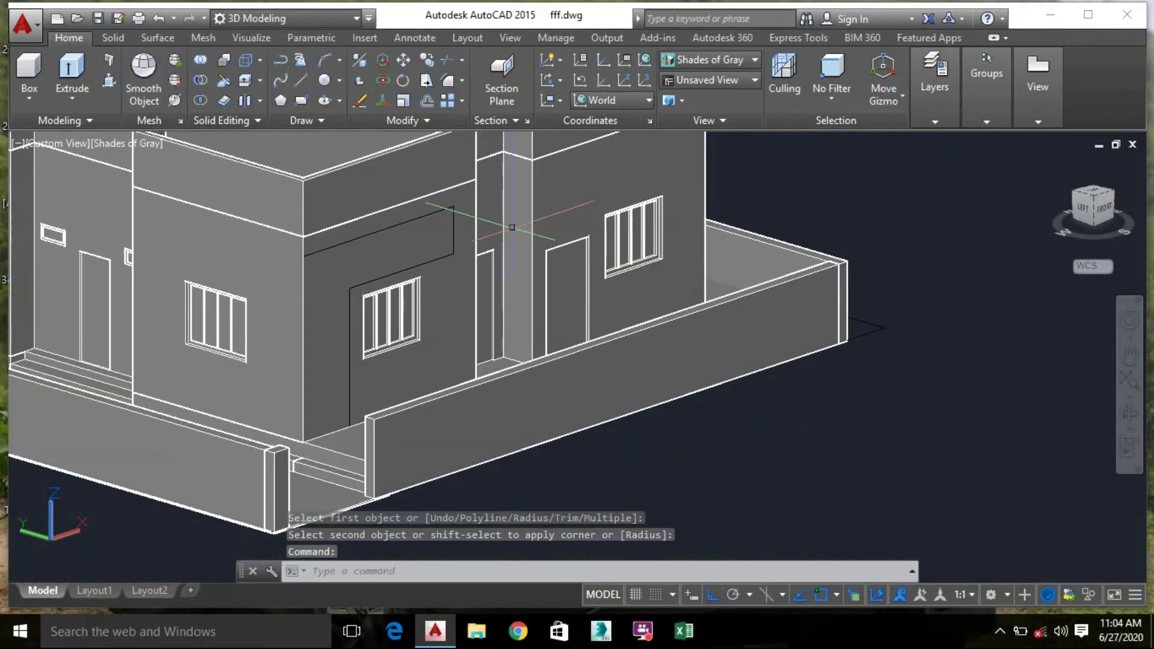
Extrude the closed L-shaped polyline on the front wall 2" outward as a decorative band
click(83, 75)
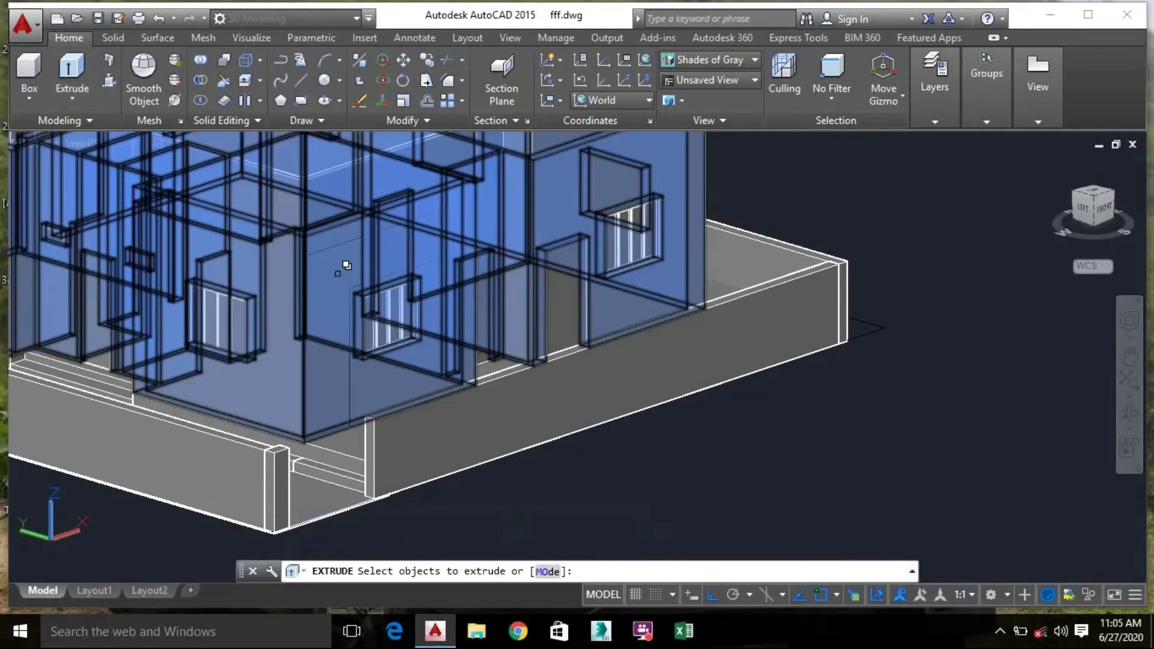
scroll(355, 289, up, 6)
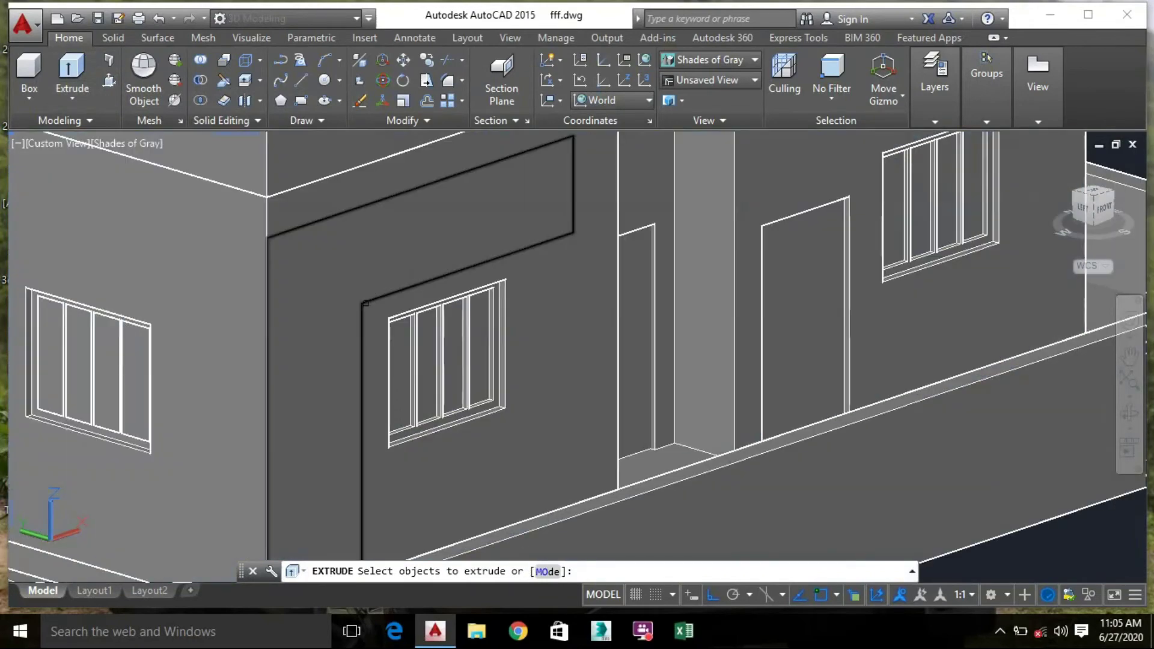
click(365, 303)
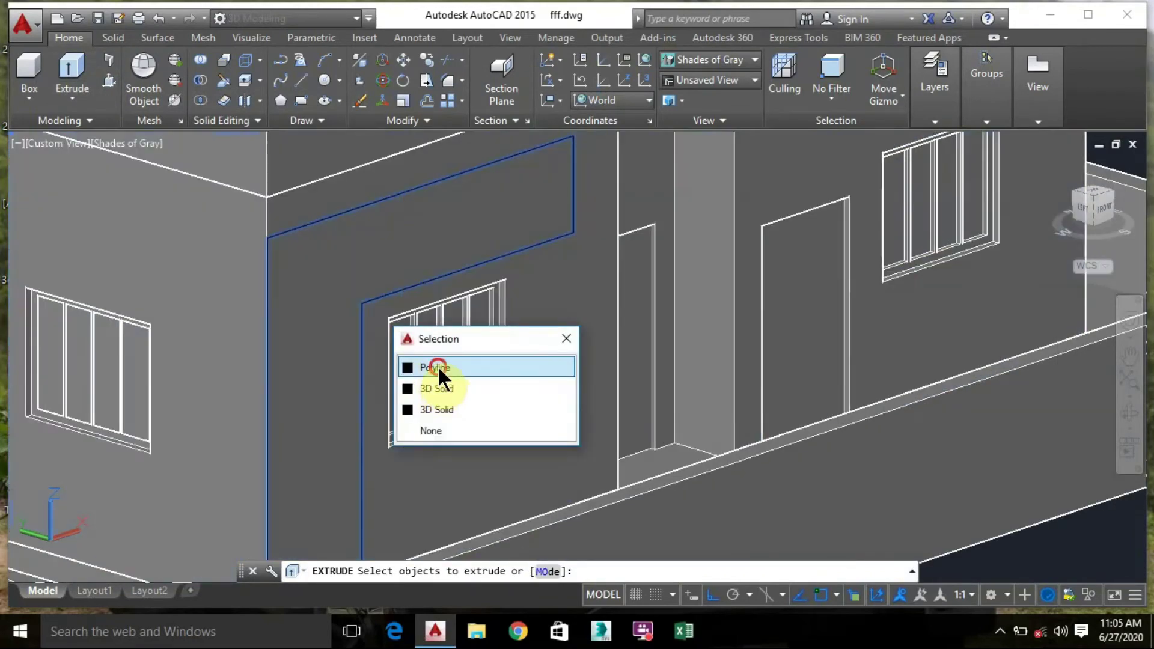
click(435, 365)
key(Return)
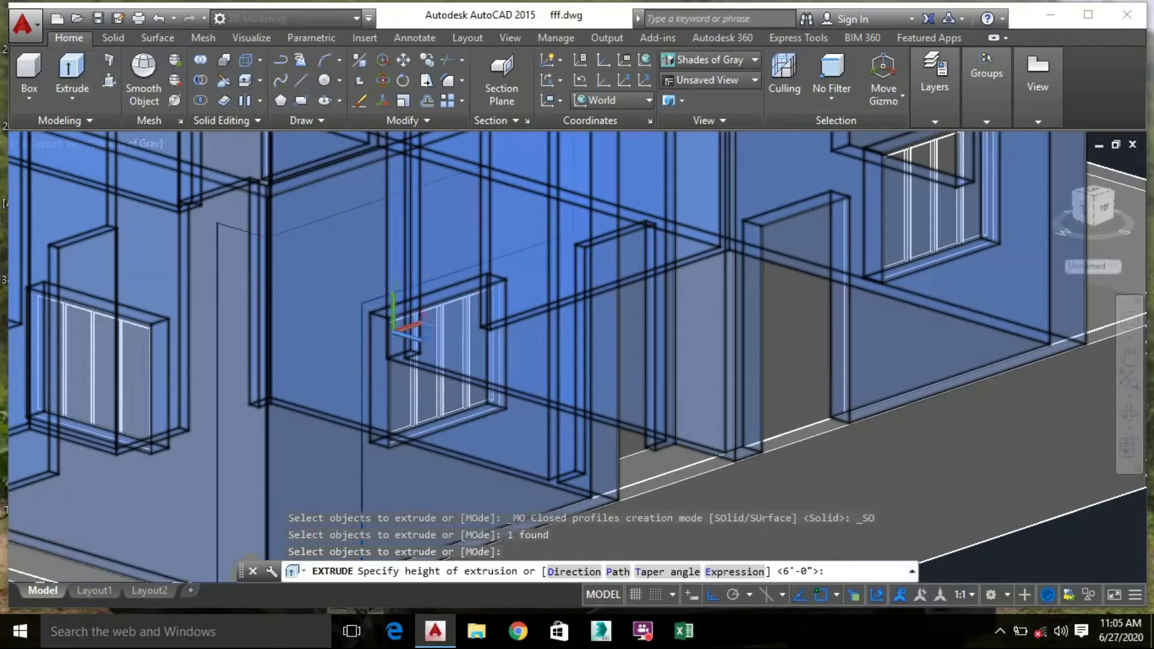
scroll(447, 325, down, 6)
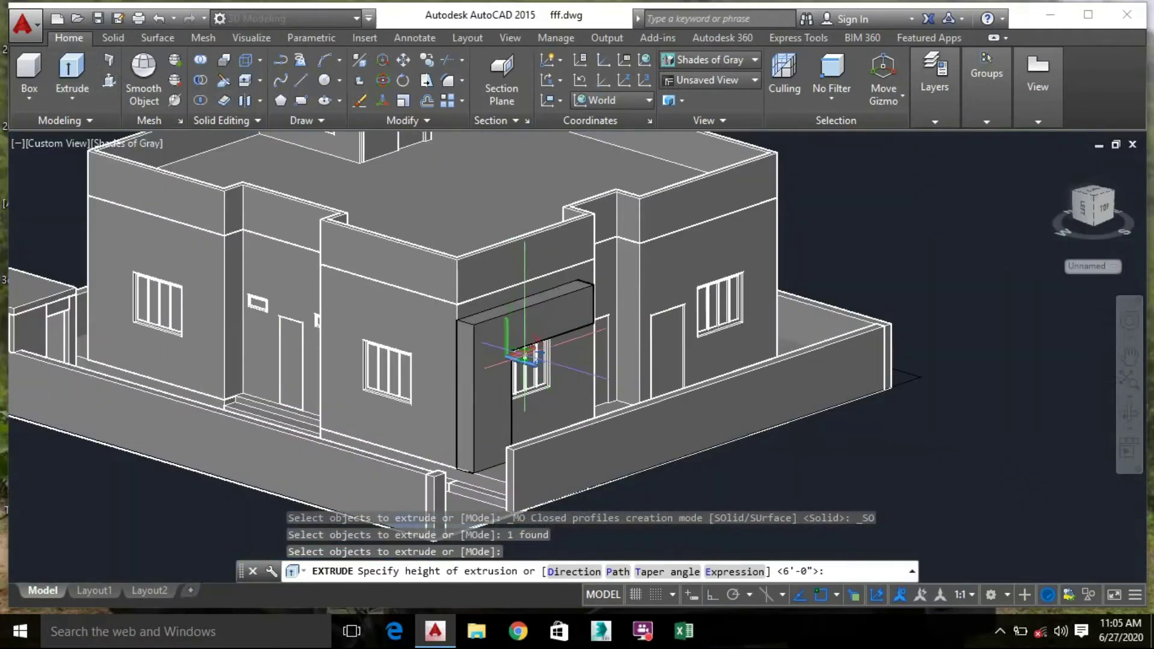
text(2")
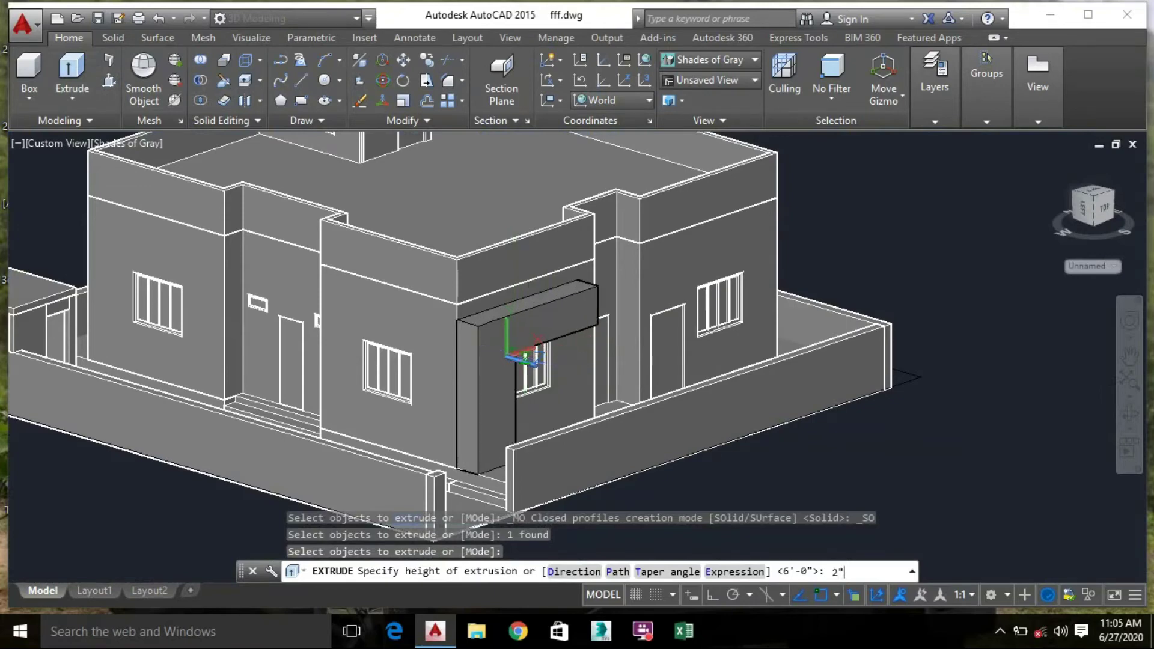
key(Return)
scroll(481, 356, up, 5)
scroll(487, 349, up, 2)
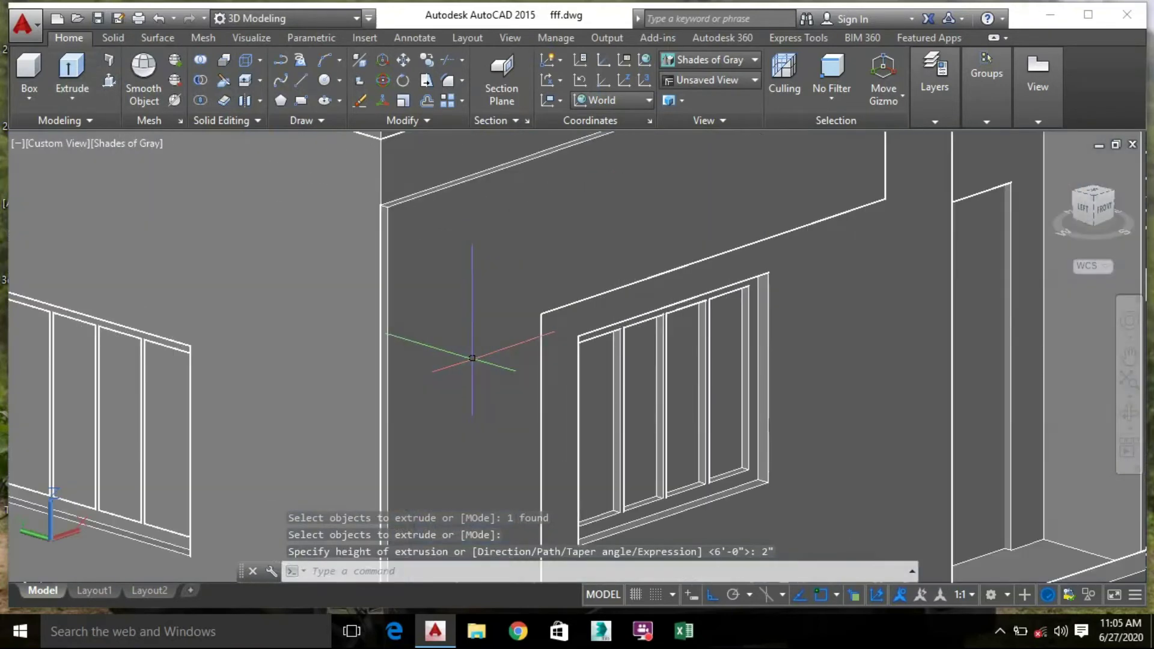
Create a small, nearly square box 2" thick on the adjoining side wall, above the window near the wall's far upper corner
middle_drag(463, 319, 414, 296)
scroll(387, 271, down, 4)
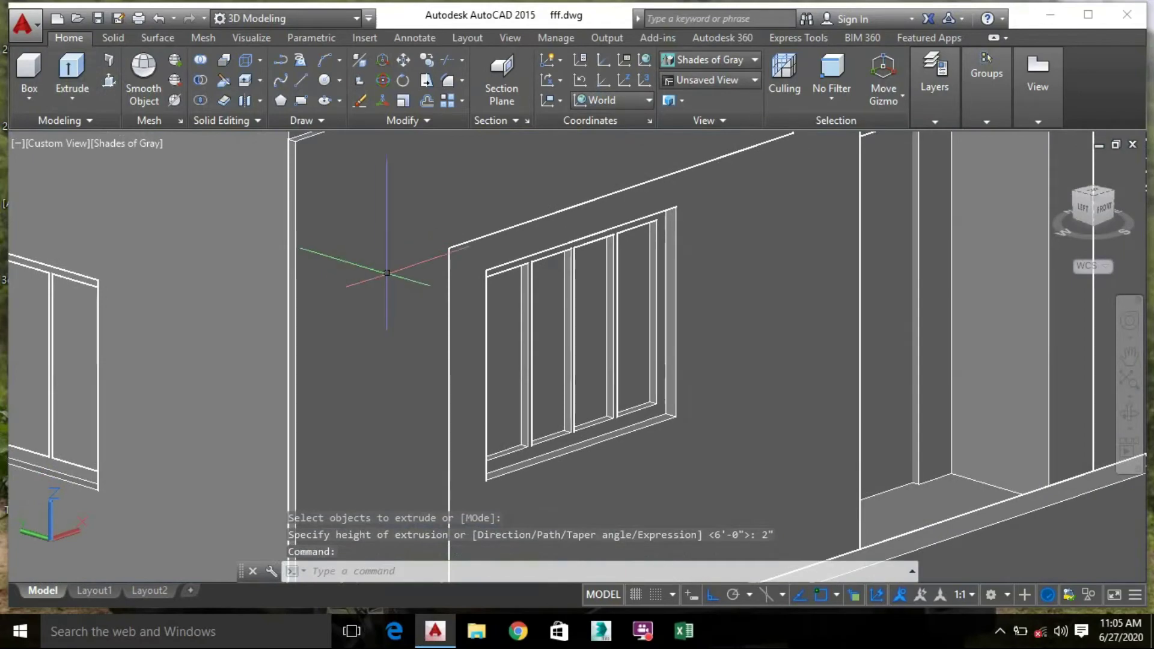
shift+middle_drag(271, 283, 473, 427)
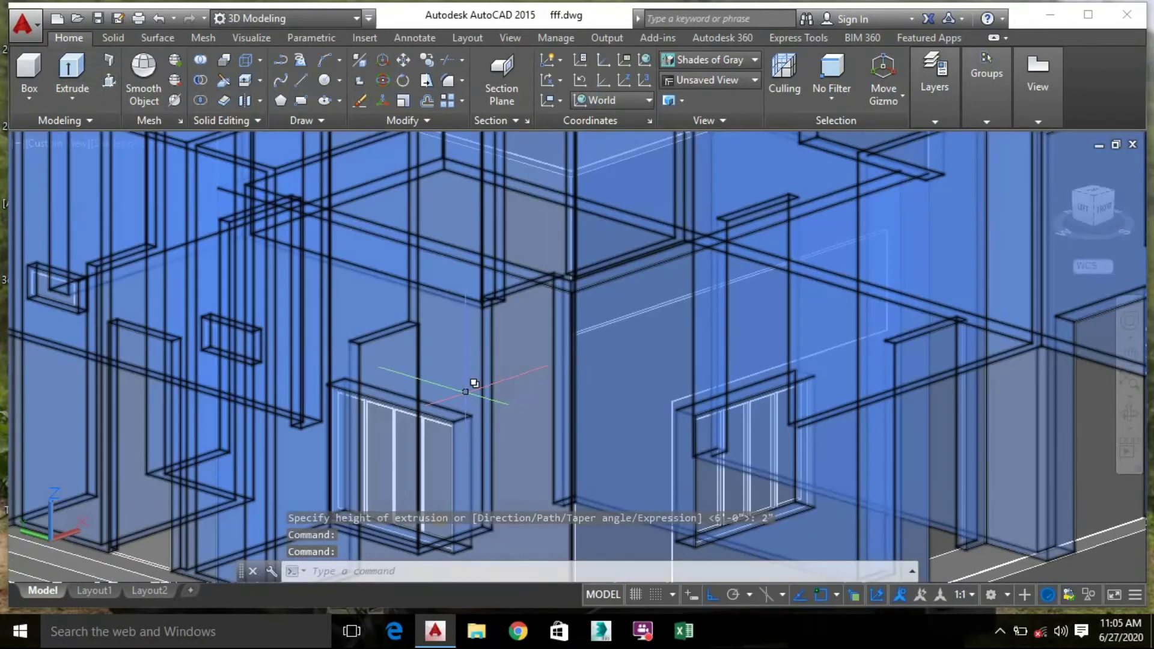
click(28, 69)
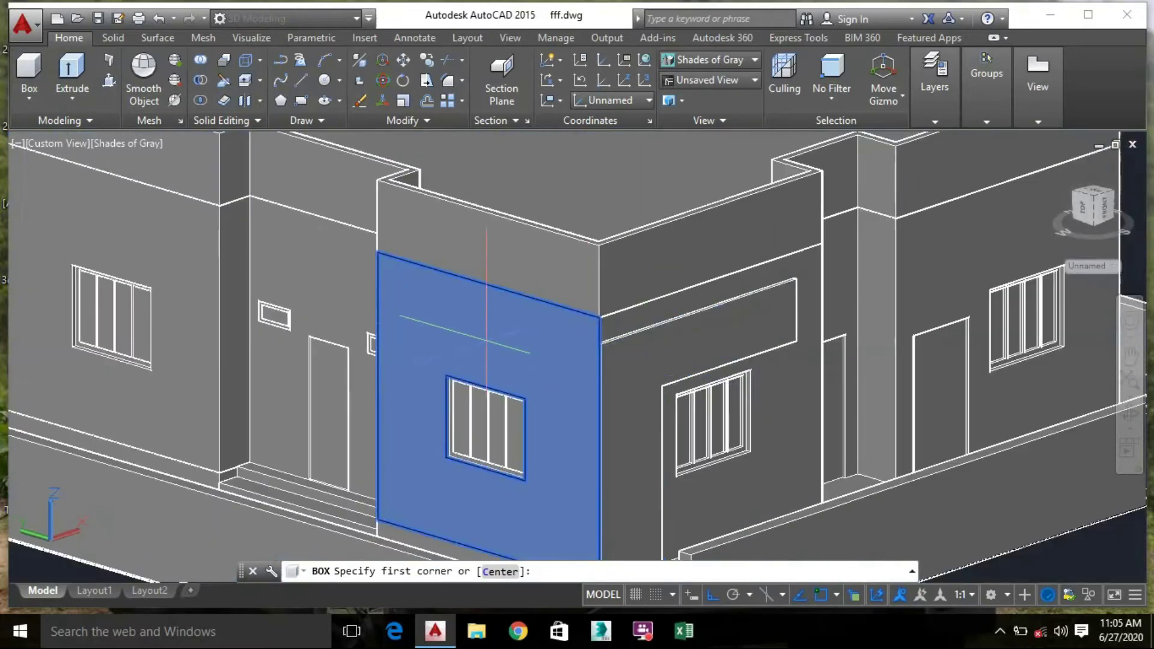
scroll(398, 292, up, 3)
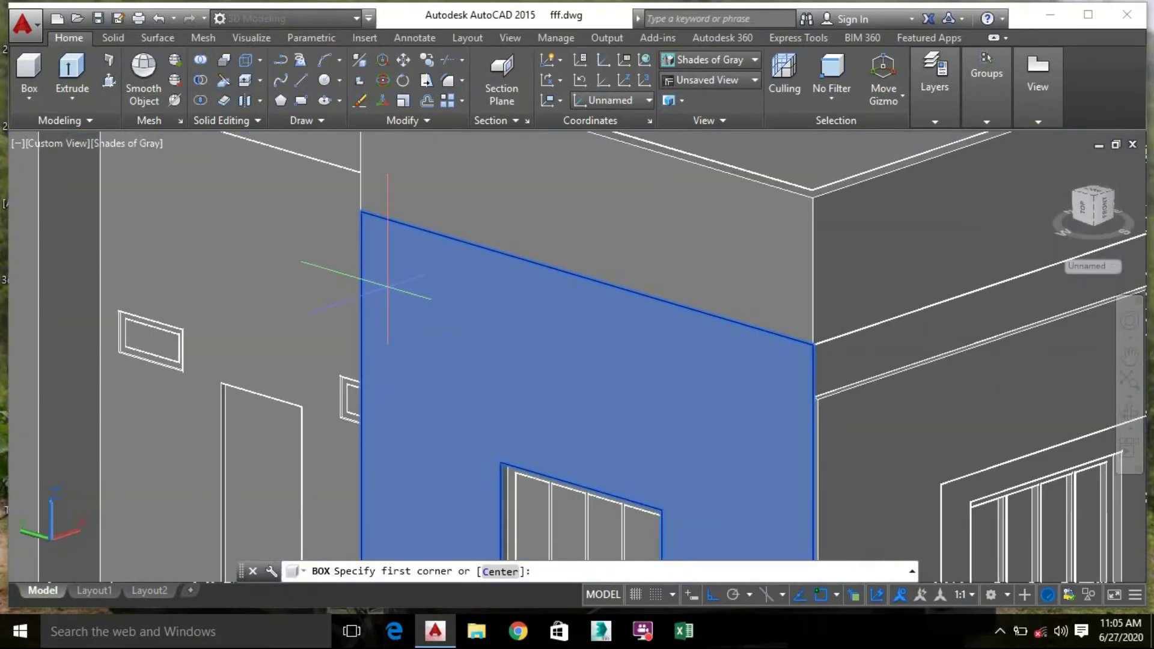
click(387, 288)
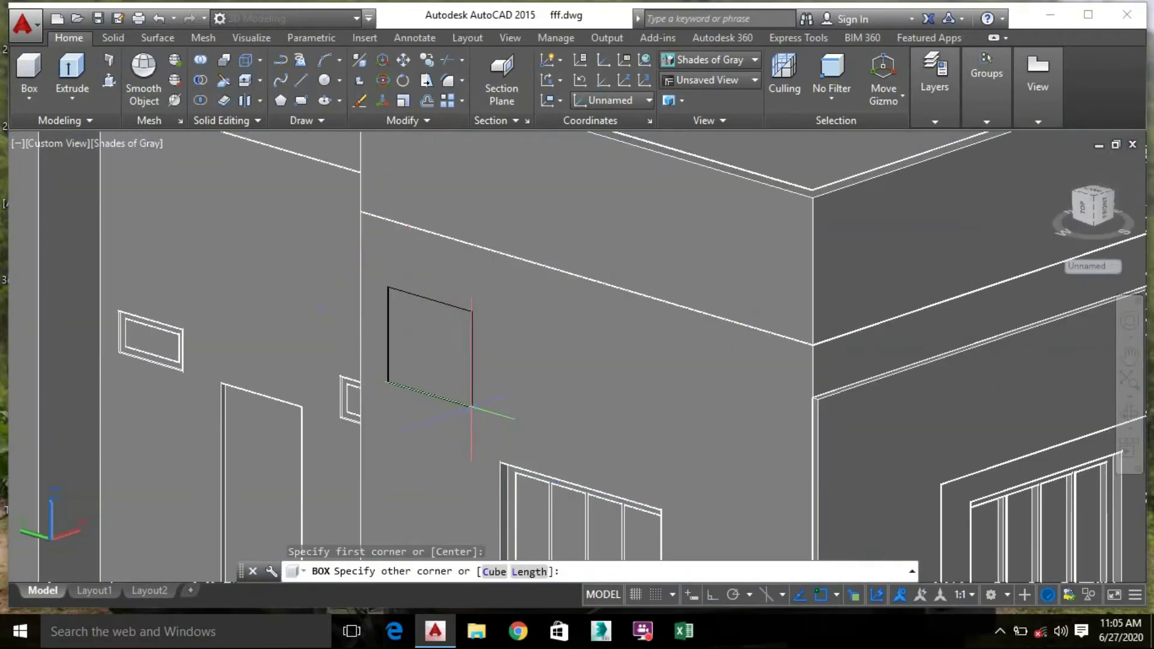
click(471, 406)
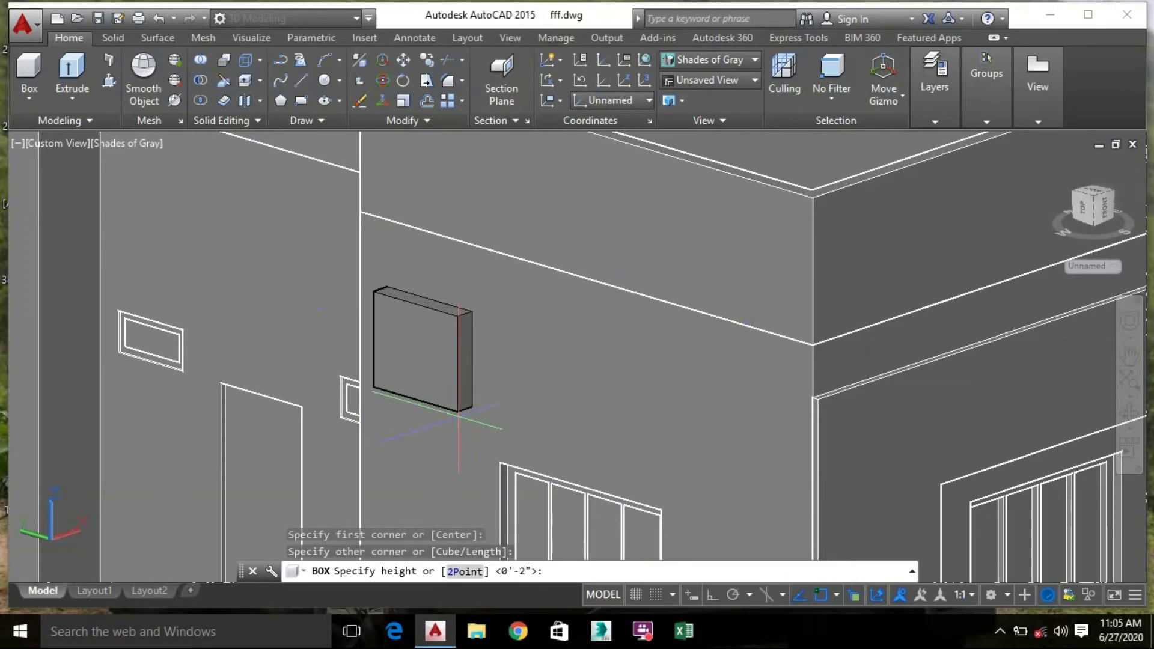
text(2")
key(Return)
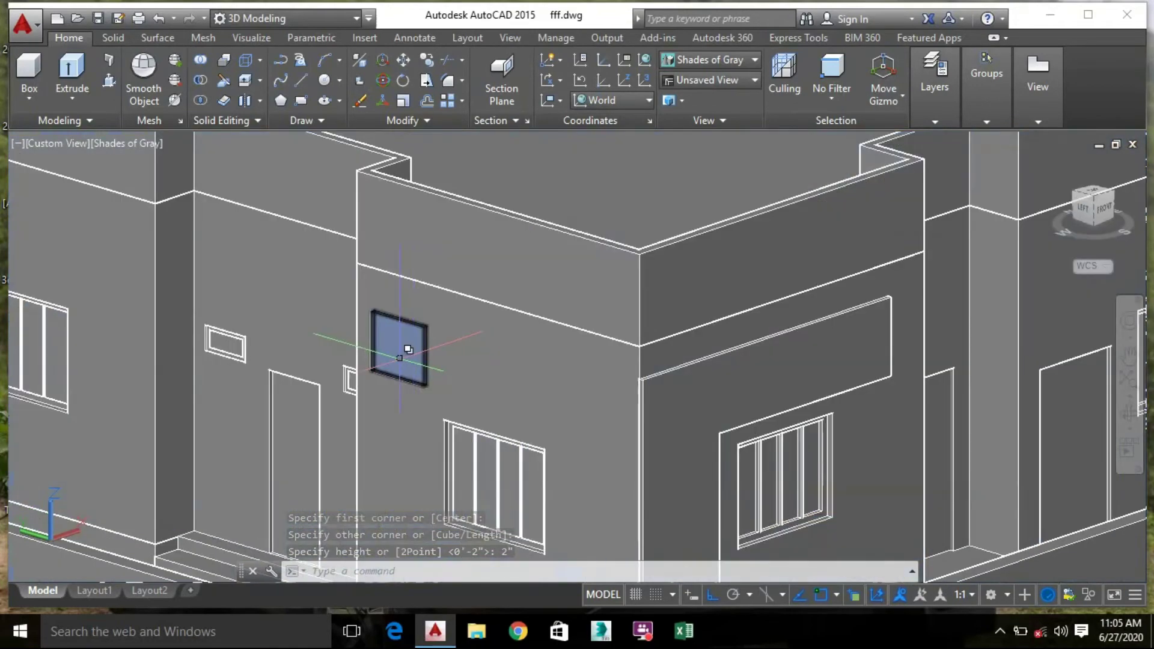
Copy the small raised panel twice along the same side wall above the window, at about 5' intervals
click(403, 369)
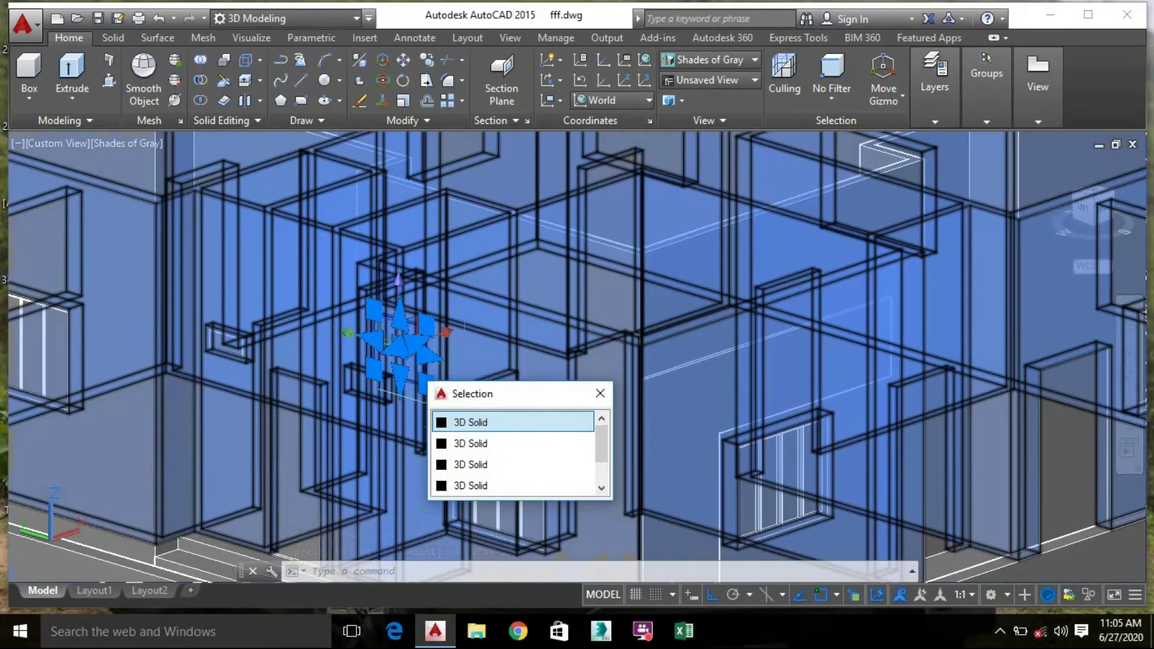
click(466, 418)
click(73, 83)
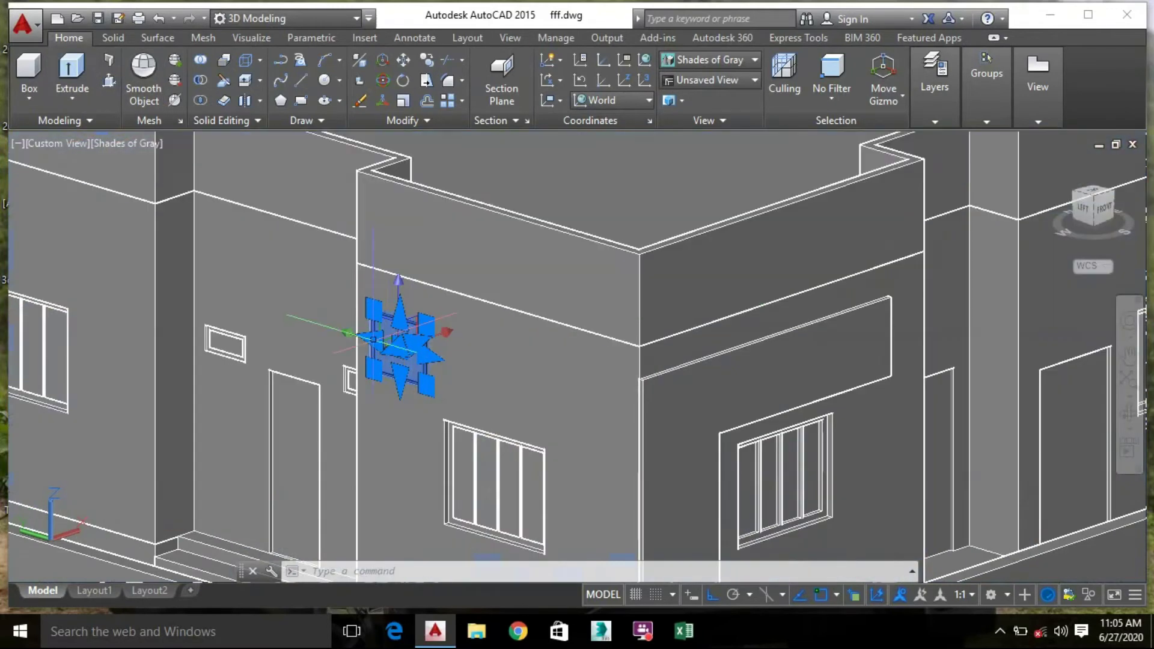
right_click(380, 353)
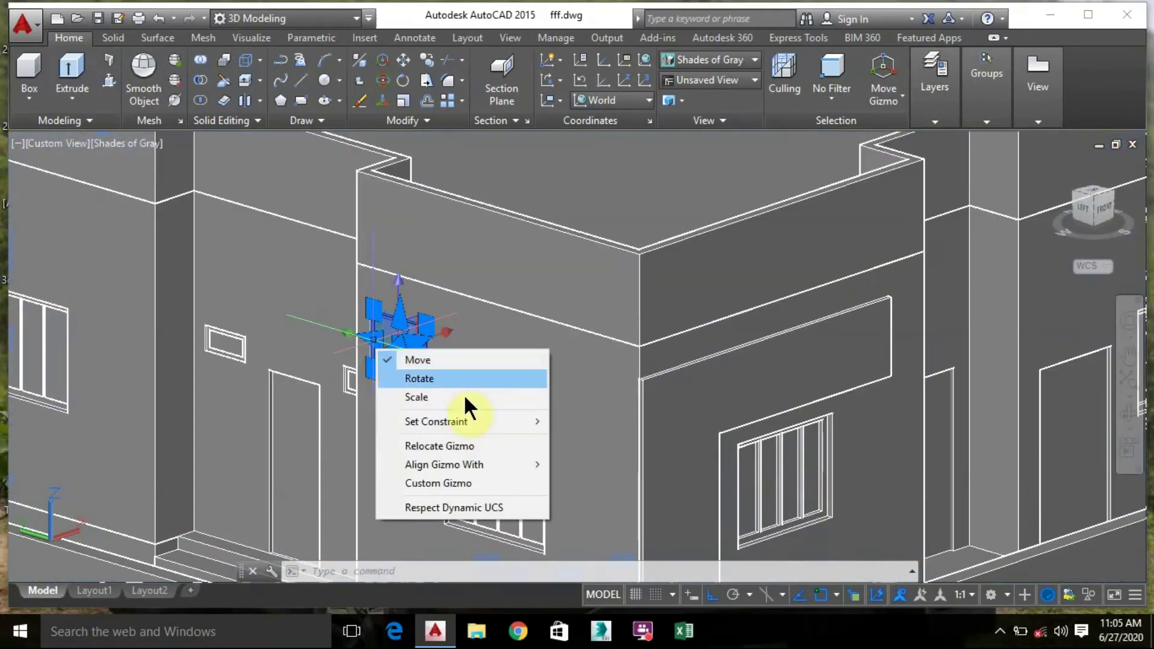
right_click(334, 372)
click(376, 340)
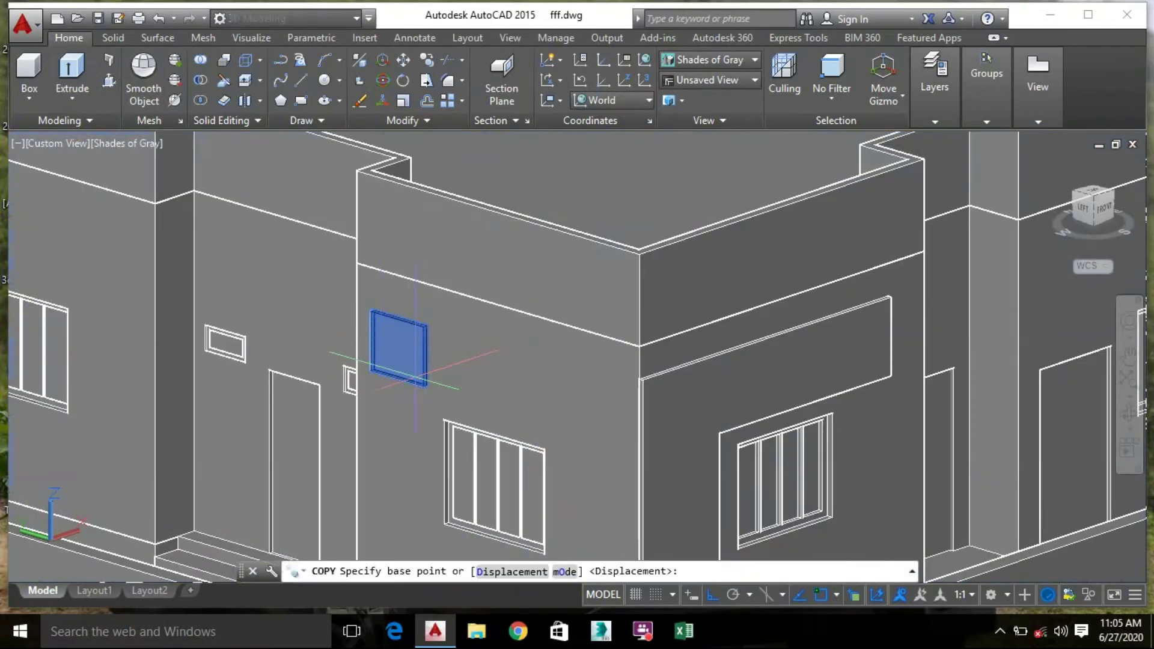
scroll(373, 373, up, 4)
click(362, 359)
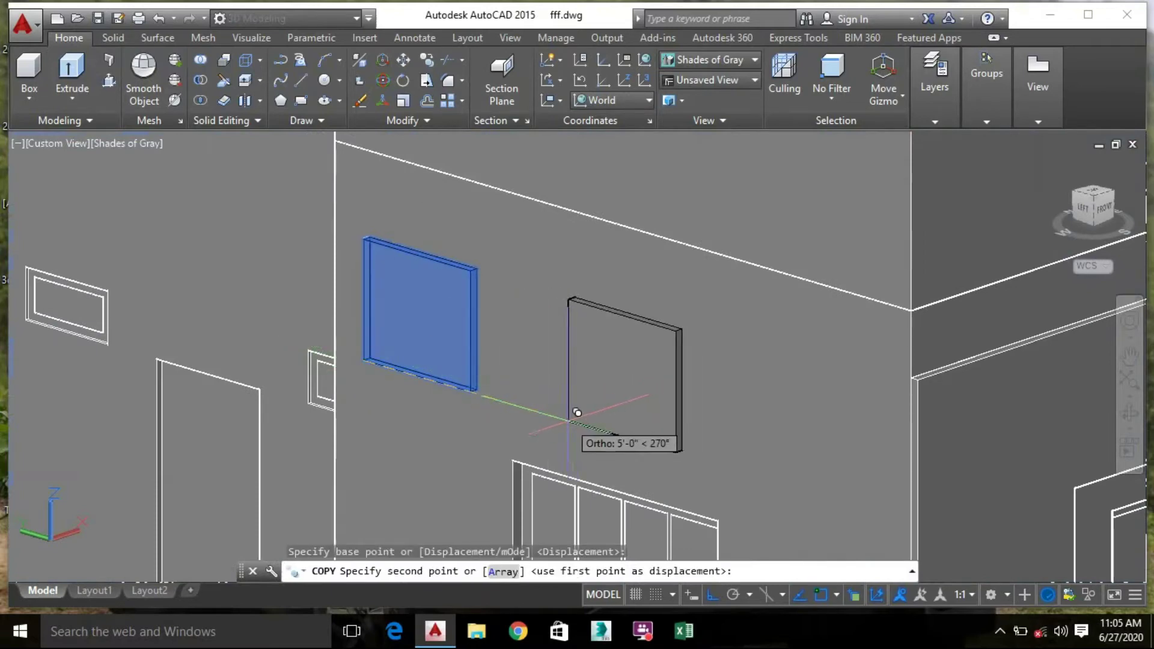
click(570, 411)
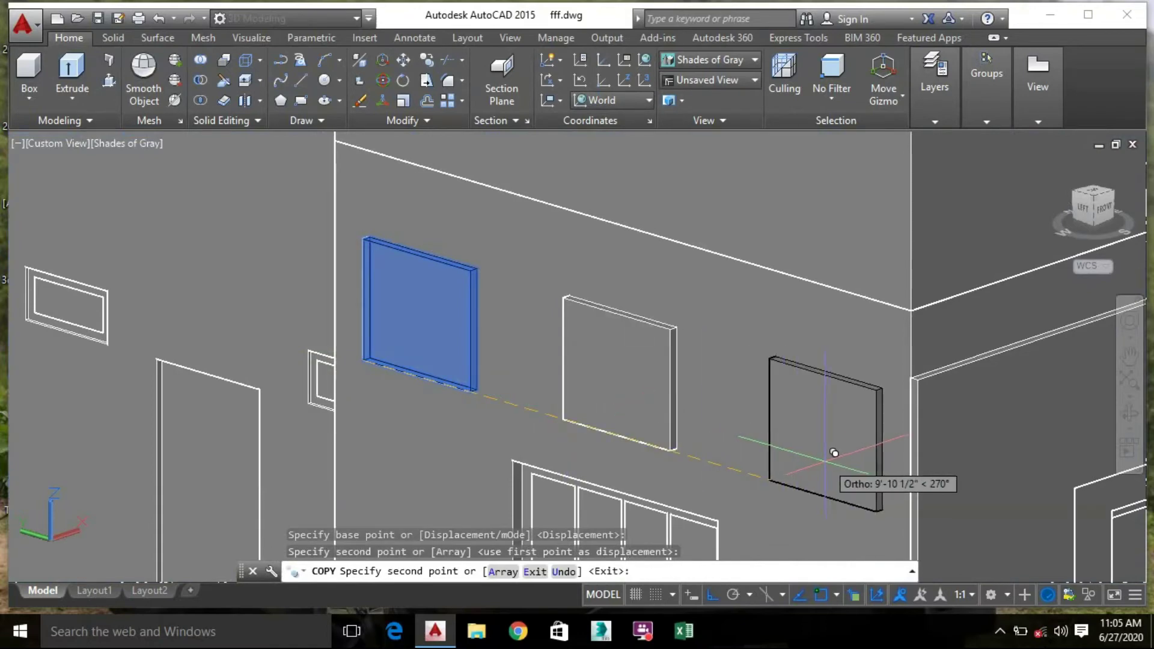
click(827, 450)
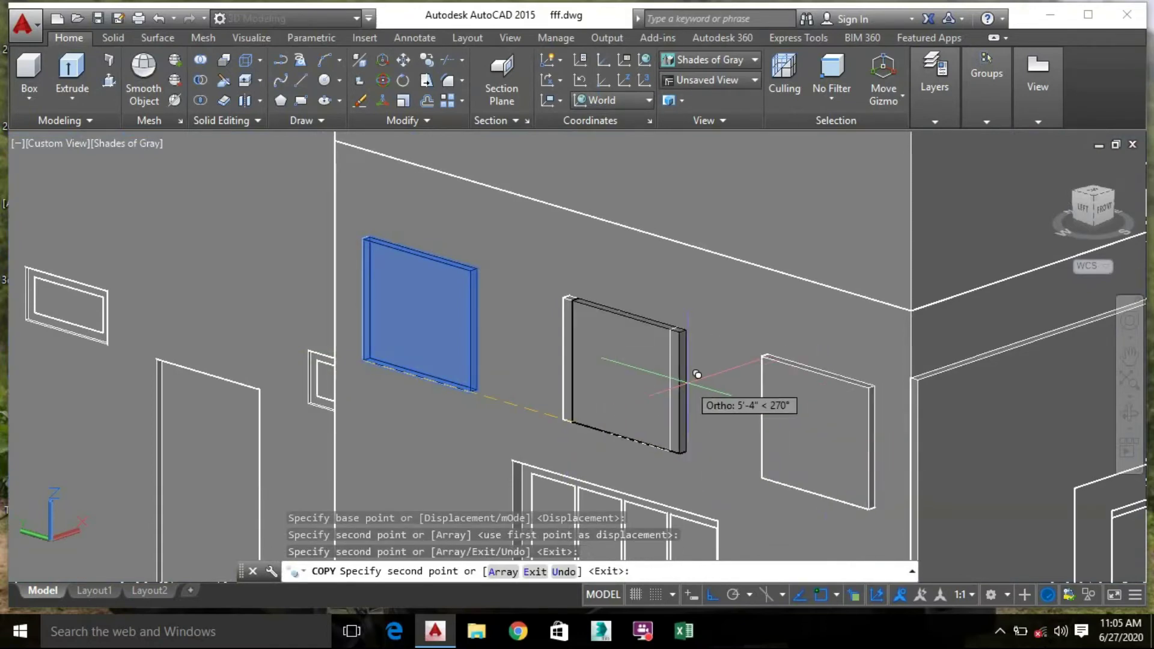
Try to place another copy of the panel on the far section of the side wall, above its window
scroll(697, 374, down, 5)
scroll(529, 310, up, 4)
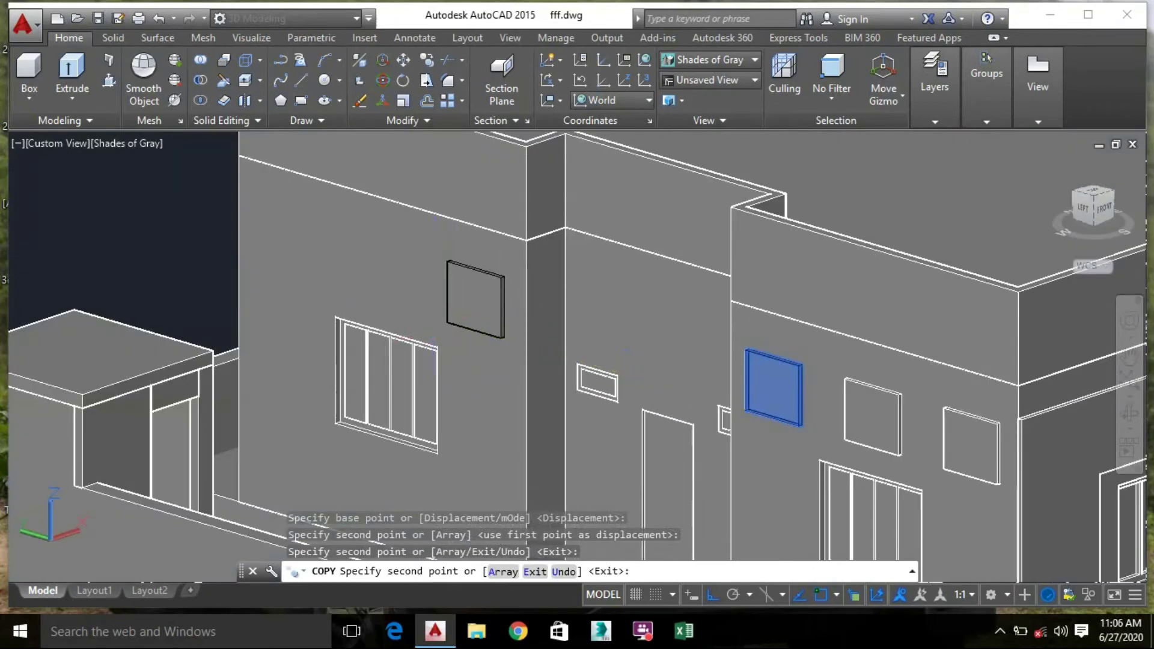
click(441, 320)
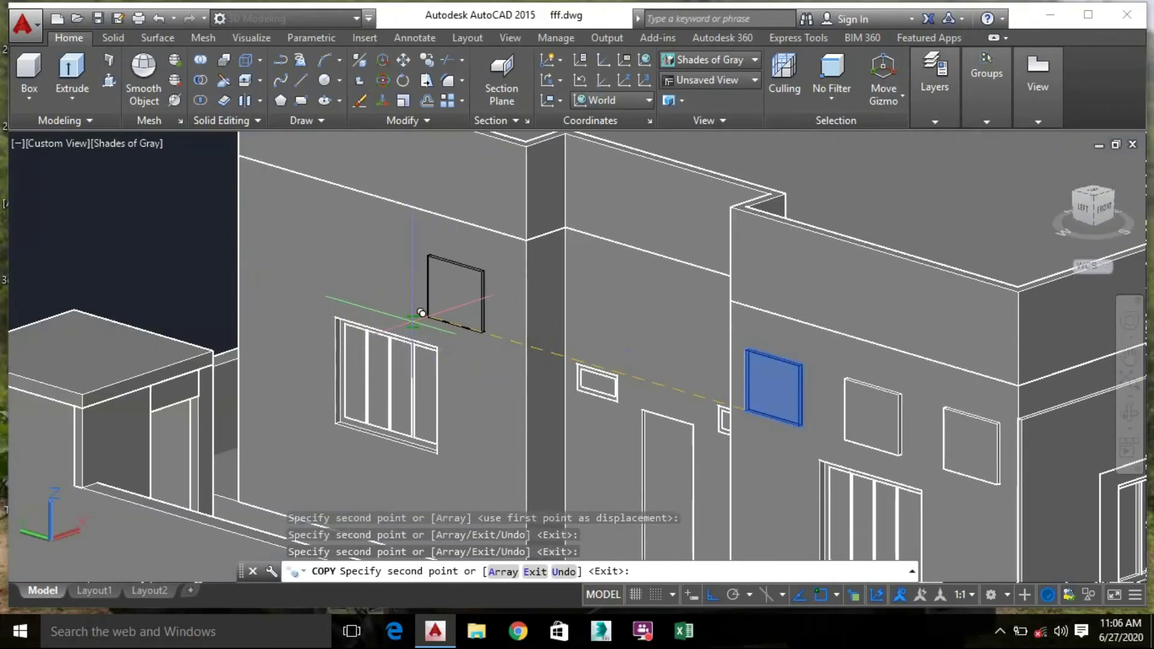
key(ctrl+z)
scroll(409, 347, down, 4)
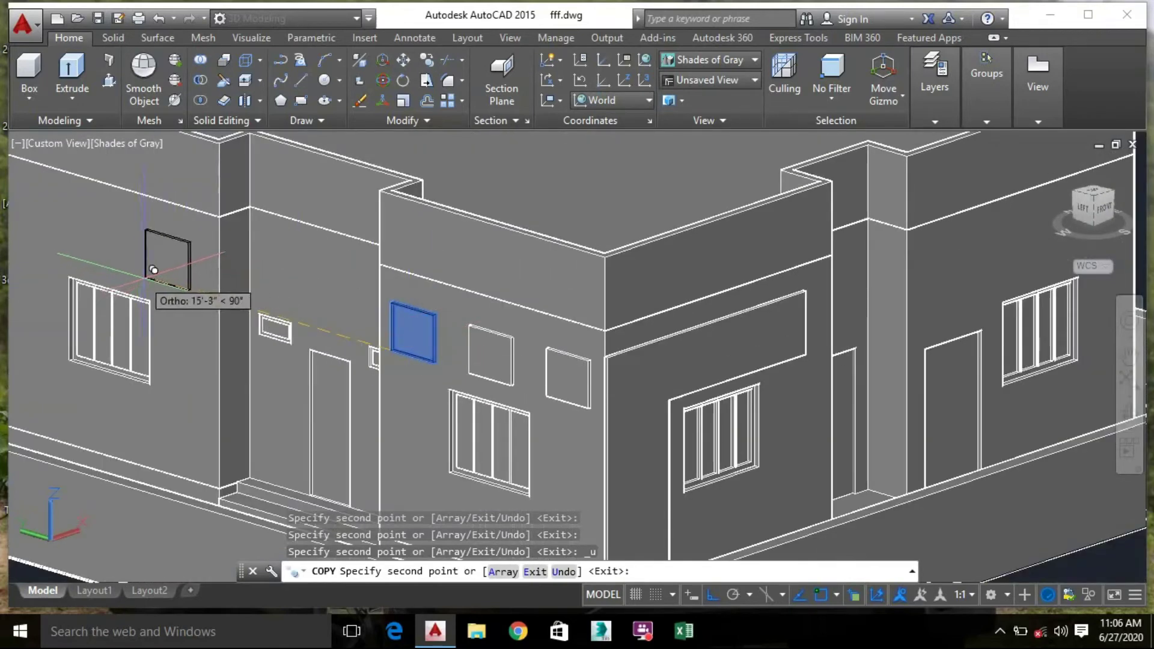
click(149, 269)
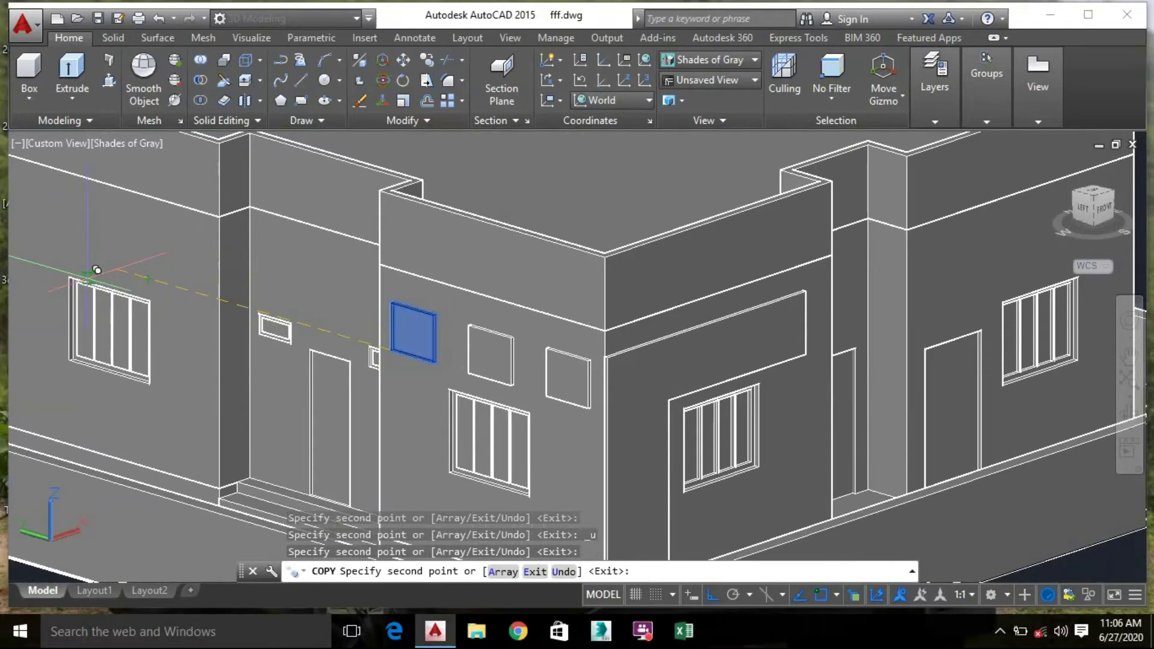
scroll(98, 268, up, 2)
key(Escape)
scroll(228, 327, down, 2)
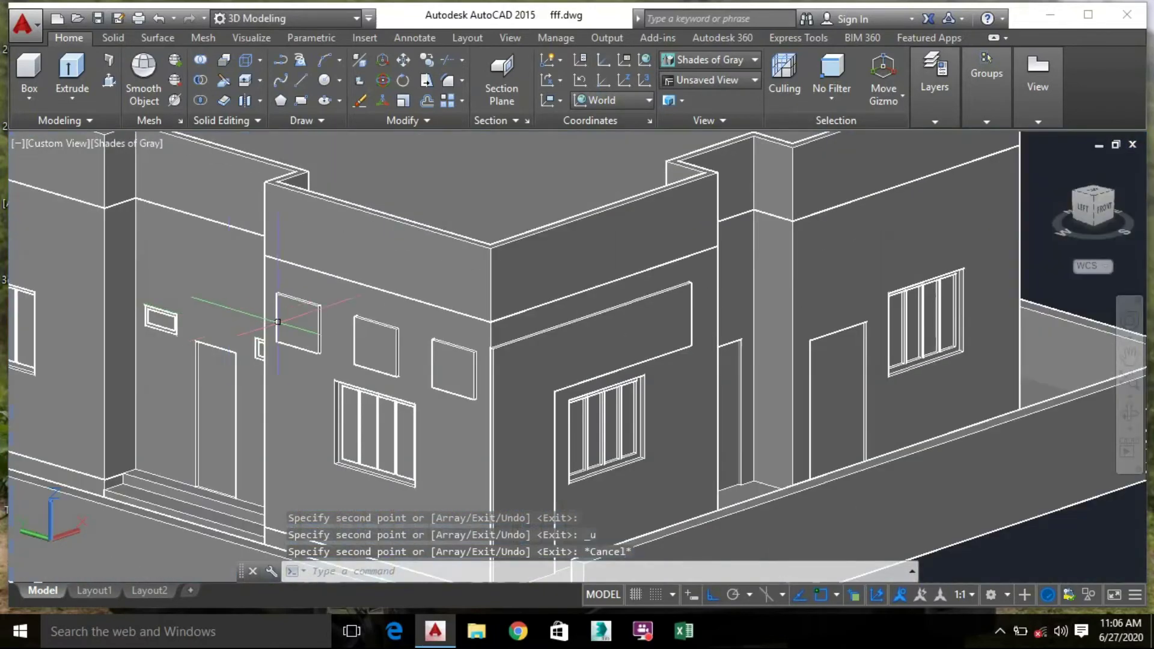
Create a small, nearly square box 2" thick on the far side wall section, near its outer upper corner above the window
middle_drag(265, 325, 745, 461)
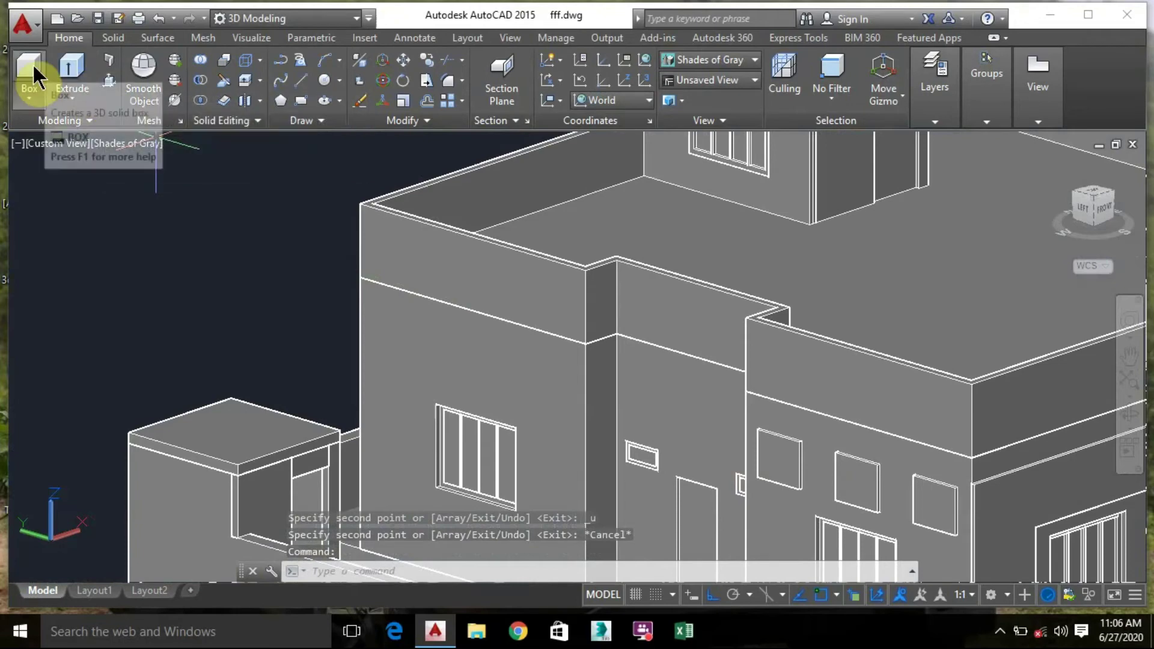
text(box)
key(Return)
scroll(364, 308, up, 3)
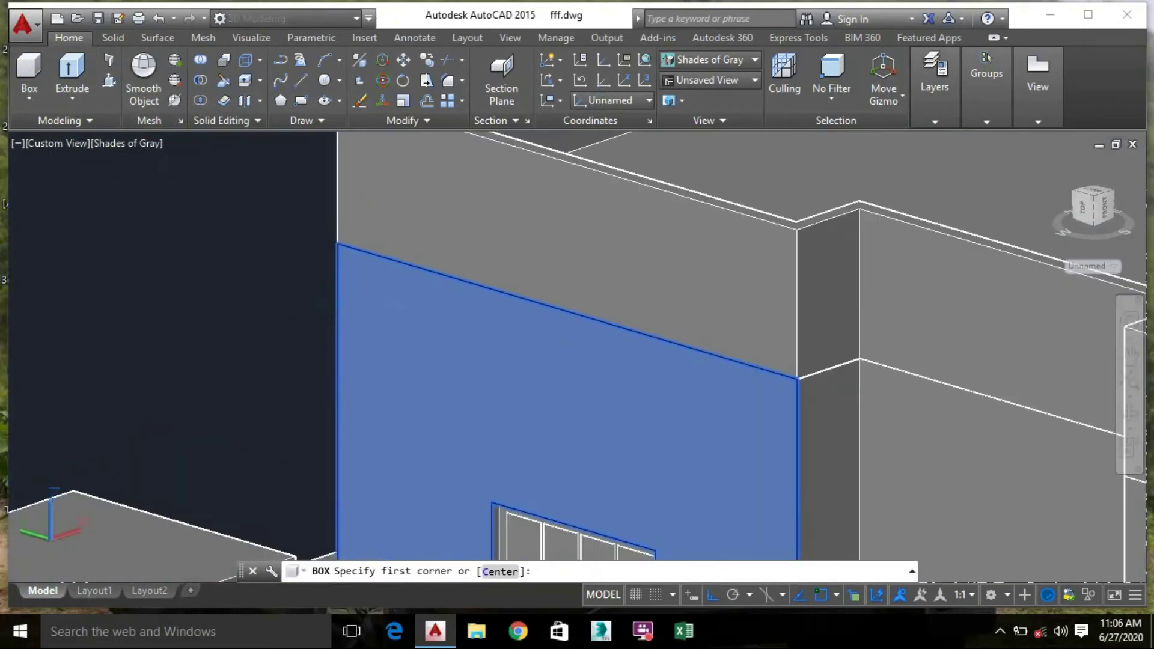
click(363, 320)
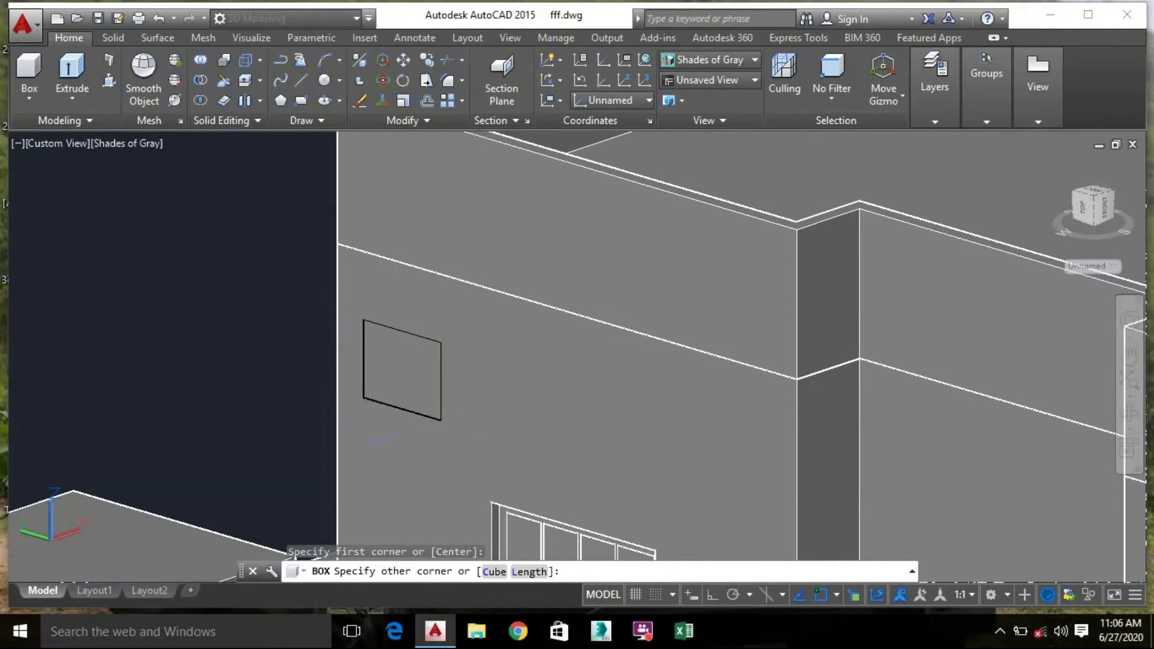
click(441, 419)
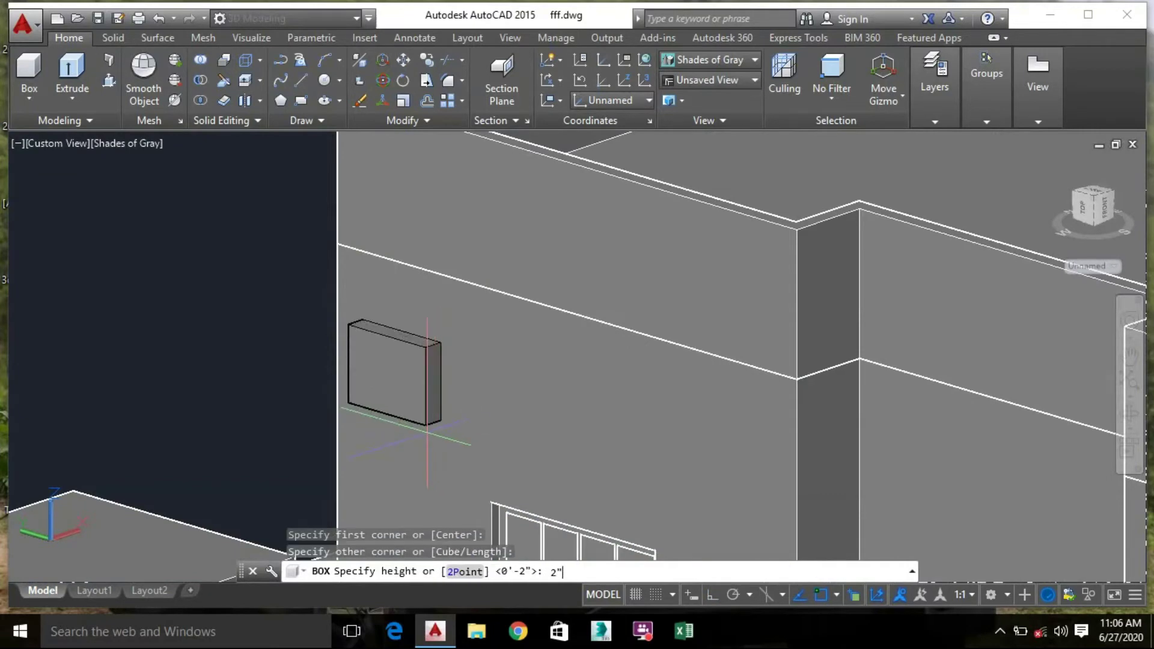
key(Return)
Copy the new panel twice along the far side wall section above the window, about 5' and 10' from the original
click(384, 367)
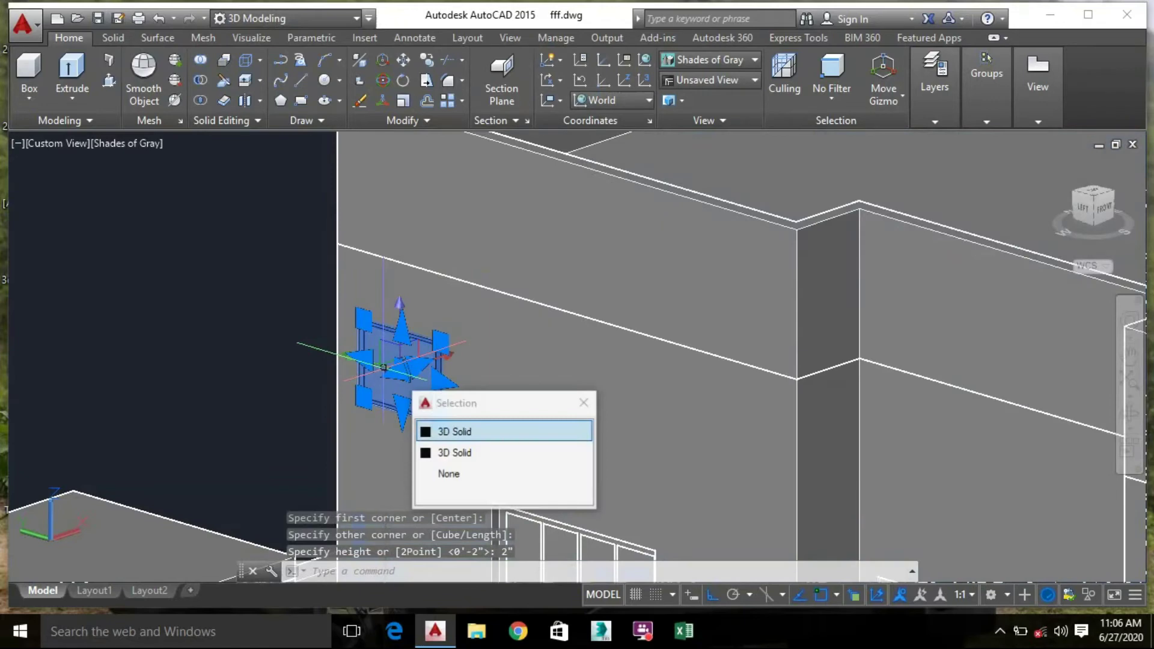
click(451, 430)
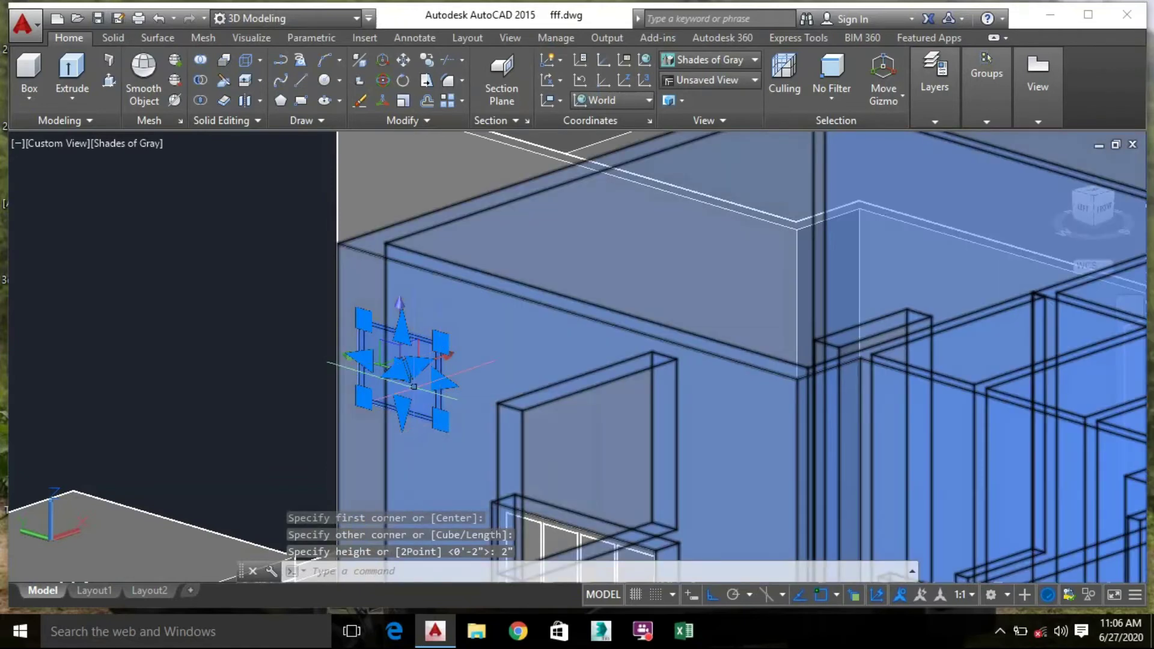
right_click(310, 379)
click(373, 345)
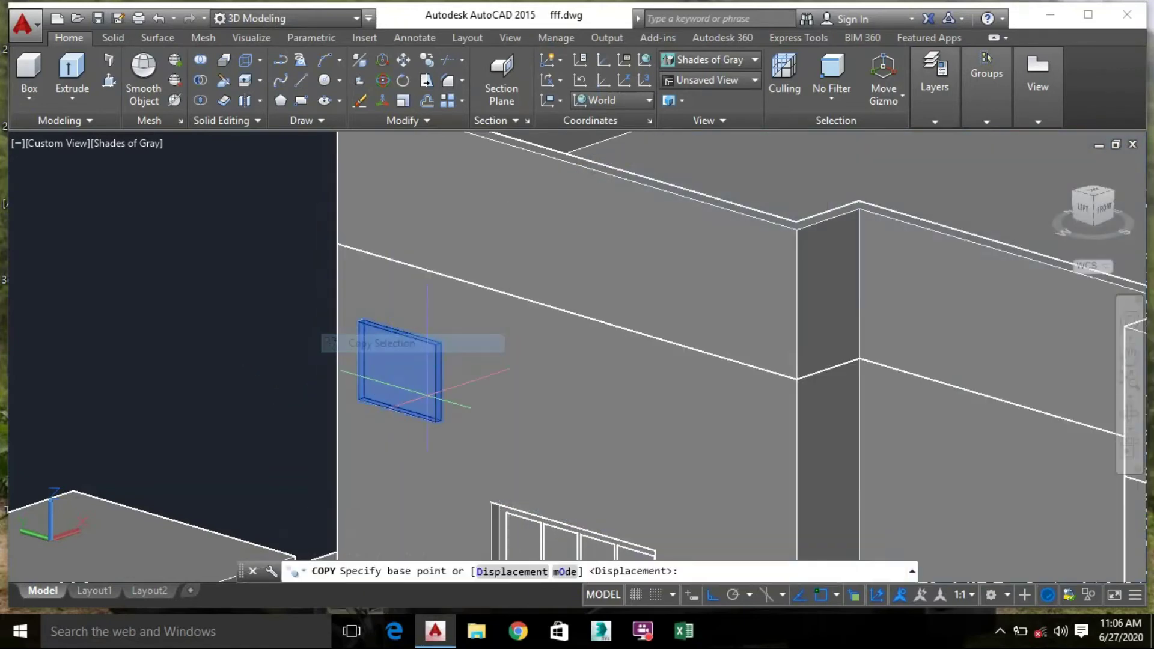
click(358, 398)
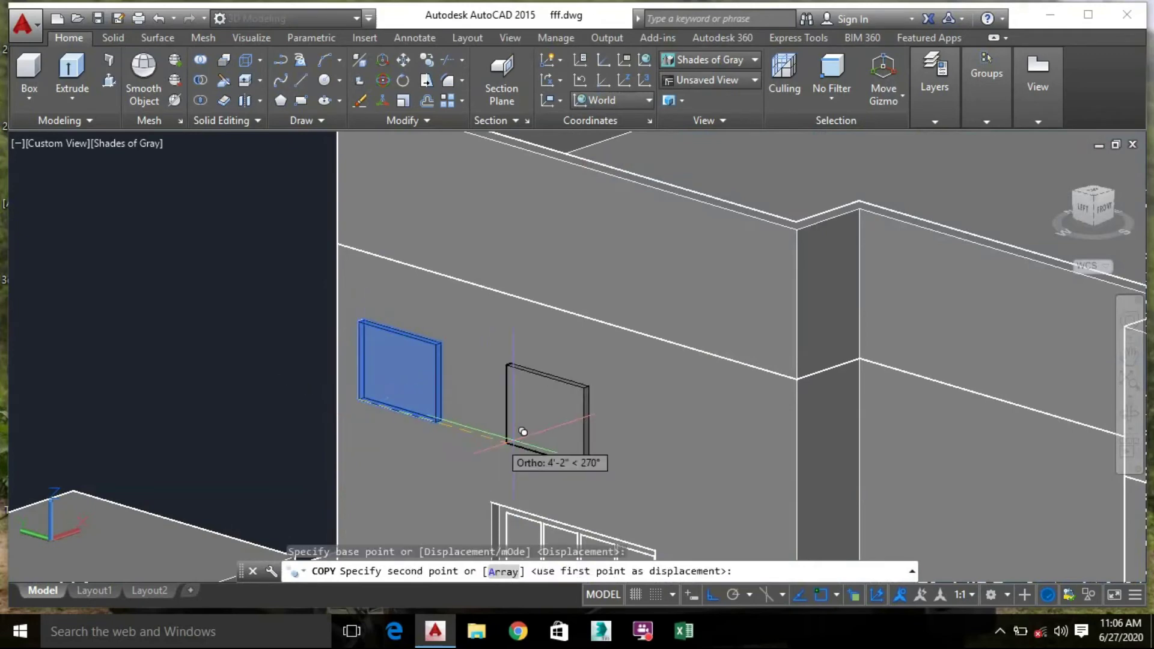
click(557, 437)
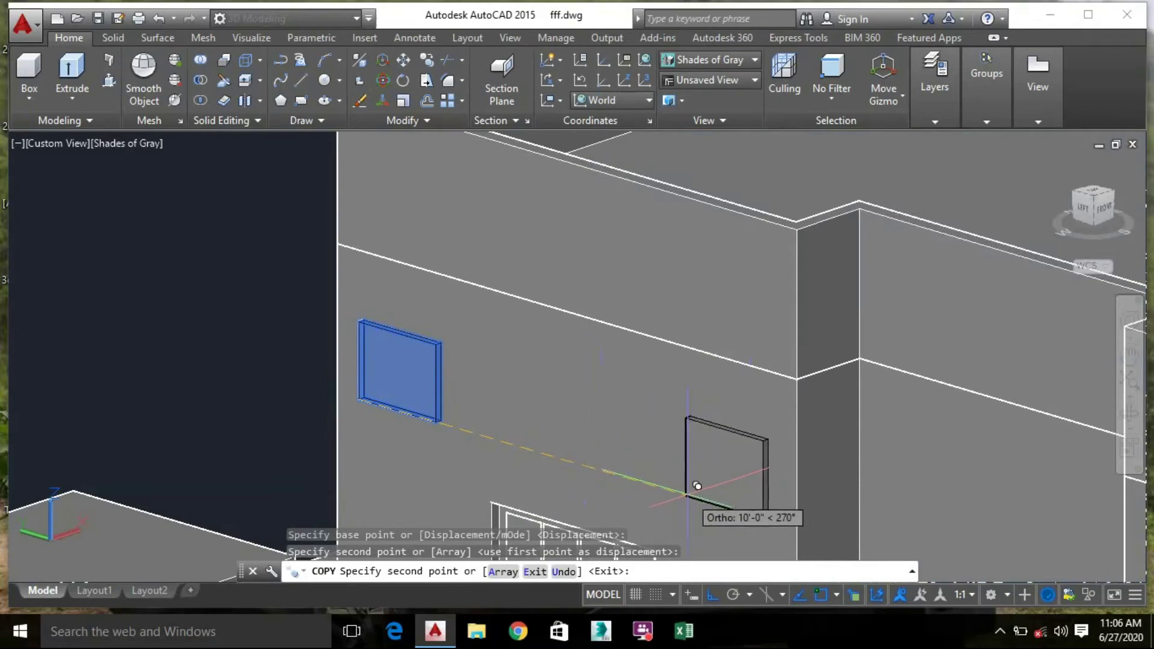
click(686, 495)
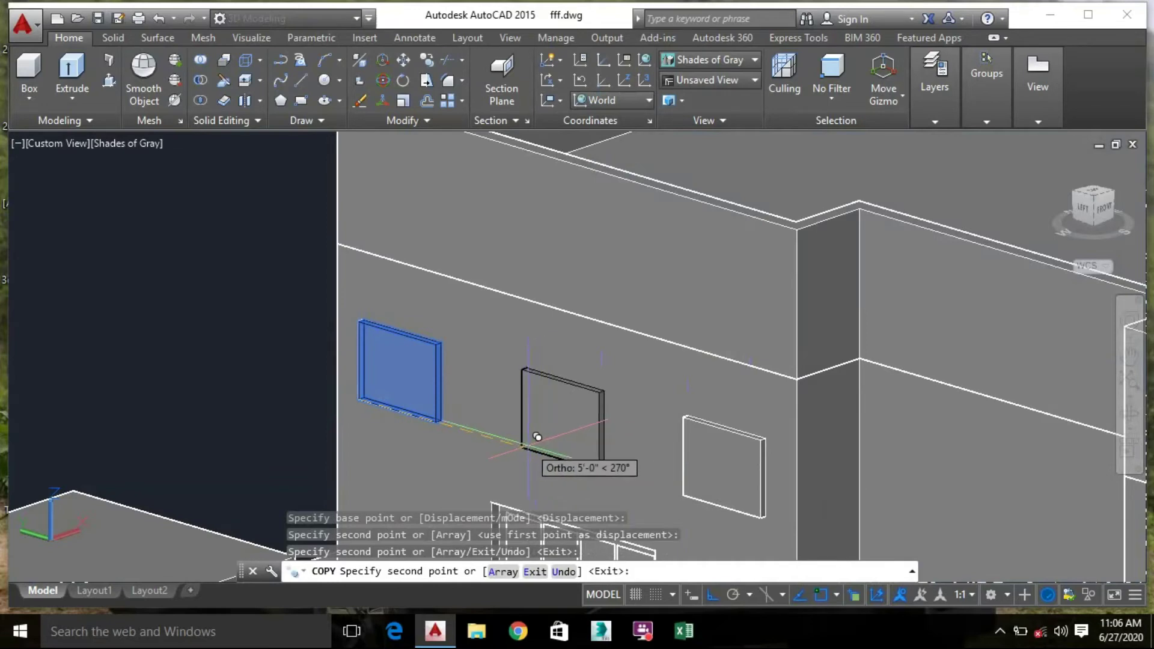
scroll(536, 429, down, 5)
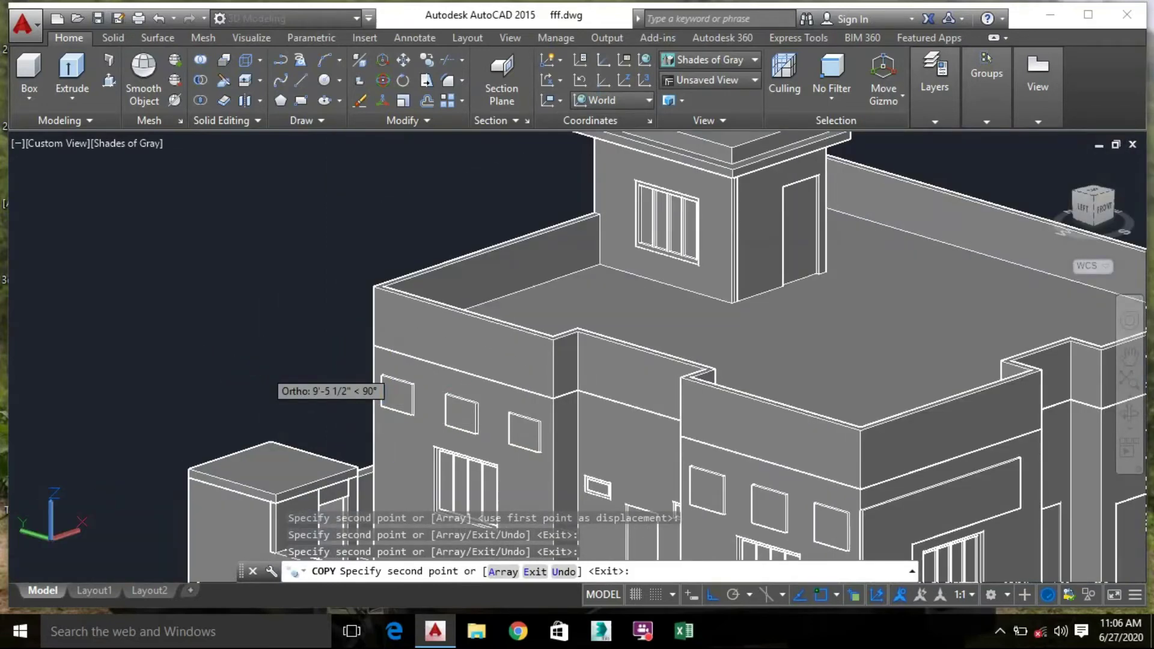
key(Escape)
Create a square-section box above the door on the recessed front wall, projecting outward as a beam to the boundary wall
middle_drag(265, 353, 216, 296)
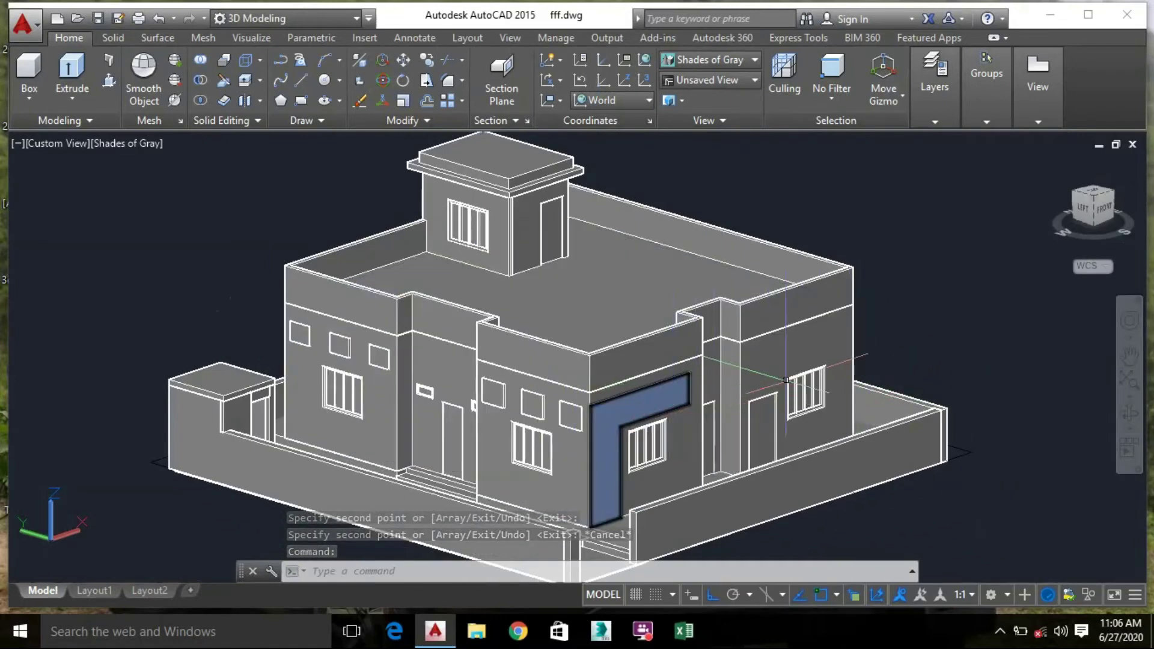
scroll(781, 328, up, 3)
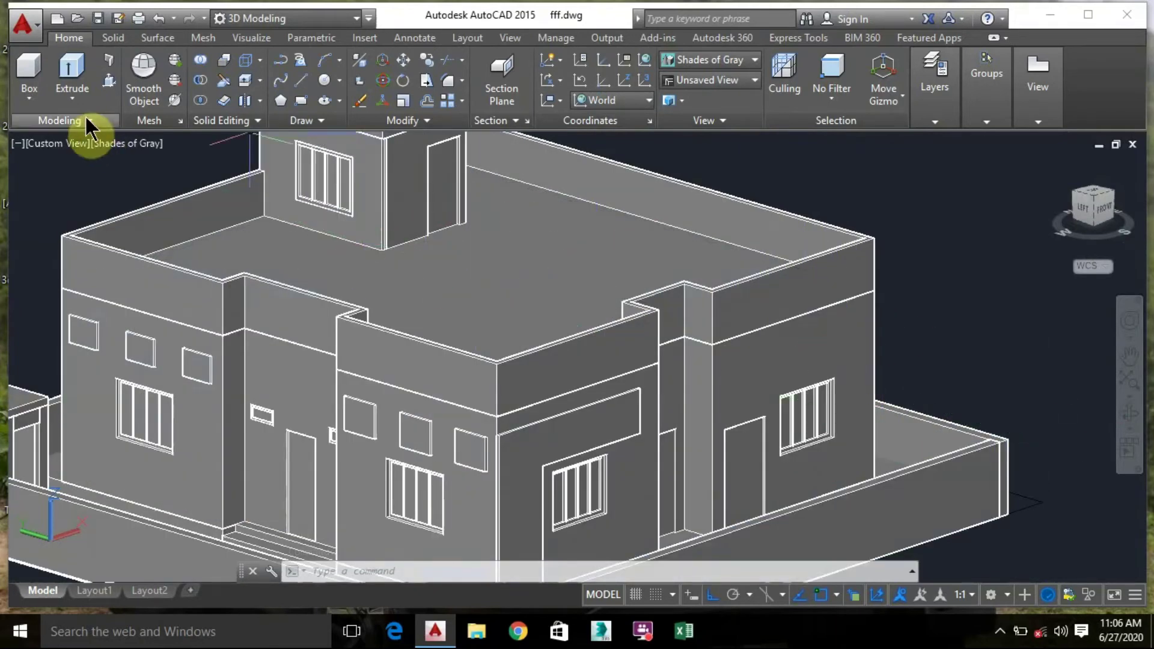
click(30, 69)
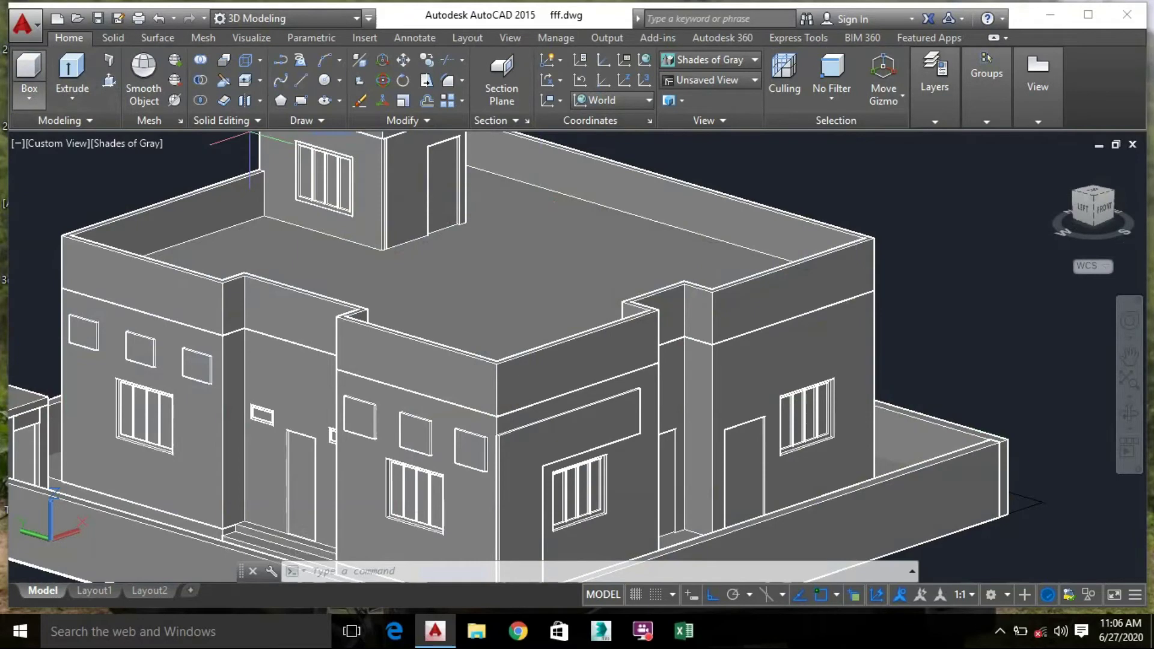
scroll(775, 350, up, 5)
shift+middle_drag(701, 297, 701, 244)
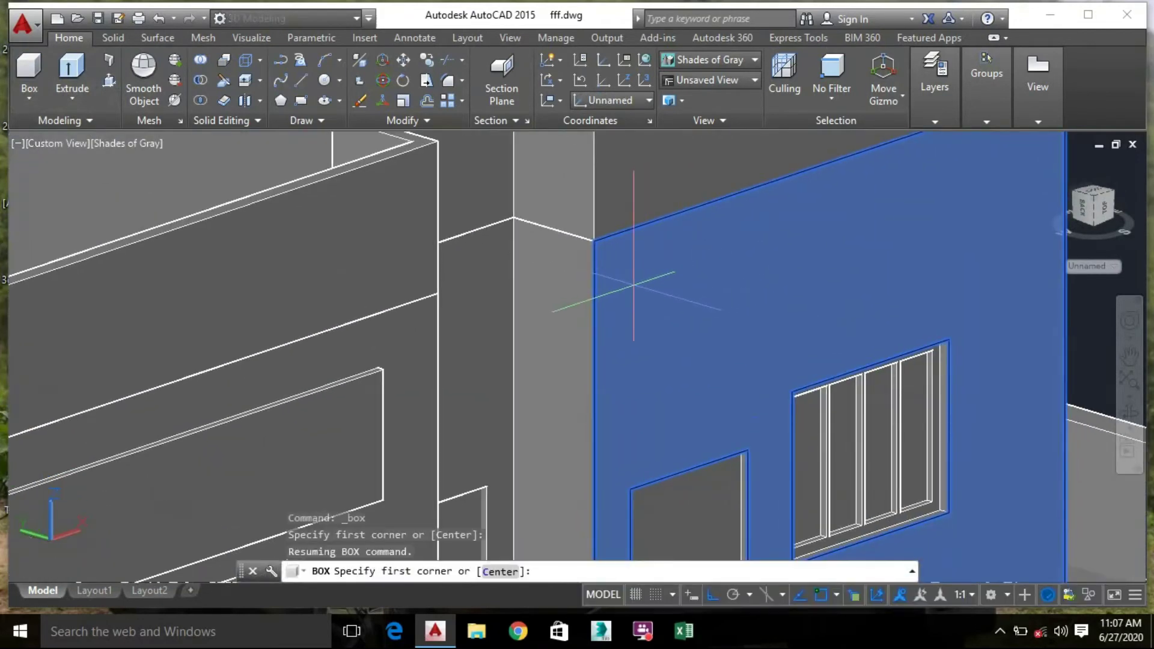
click(634, 287)
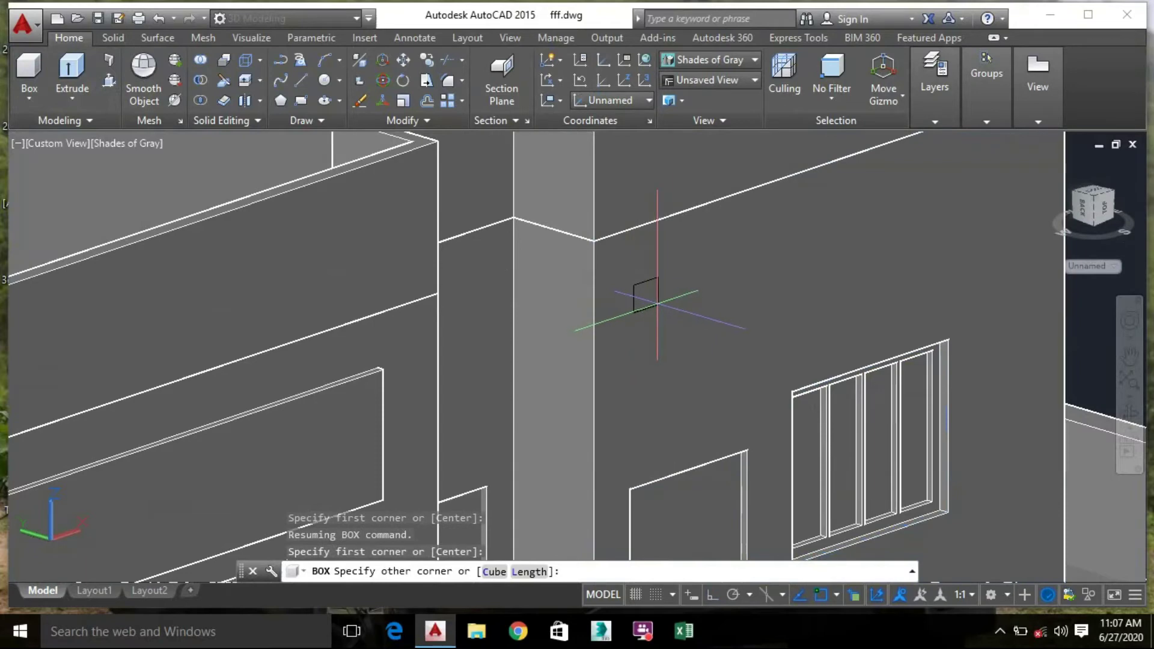
click(739, 325)
scroll(751, 333, down, 5)
middle_drag(760, 343, 715, 308)
scroll(769, 391, up, 3)
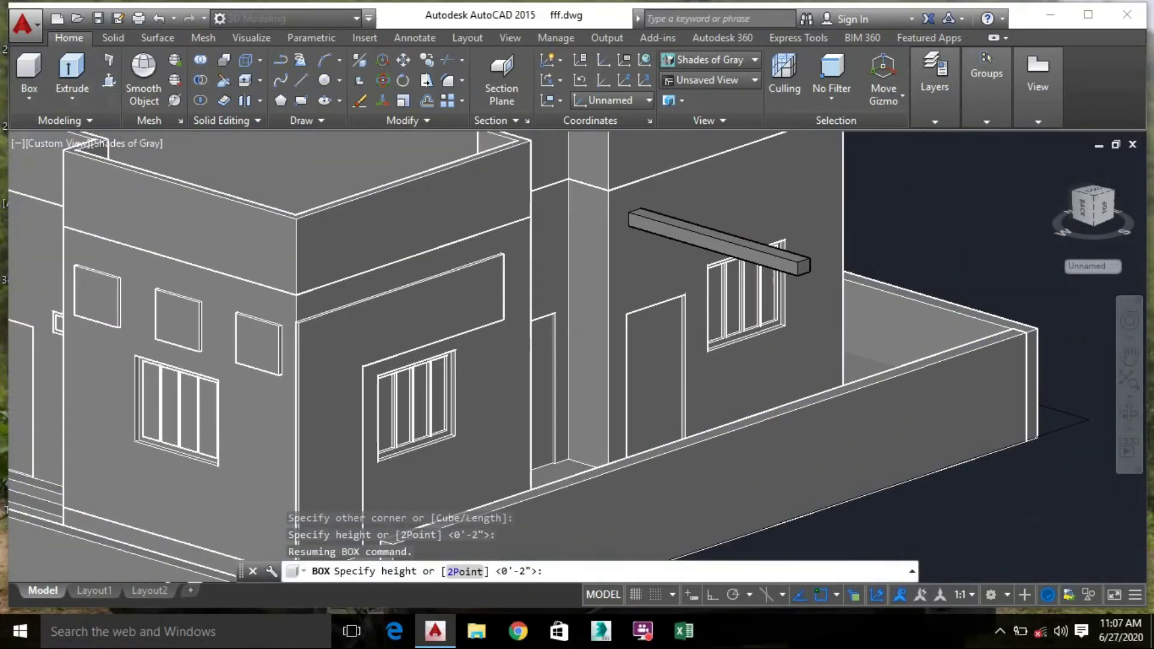
scroll(778, 414, up, 3)
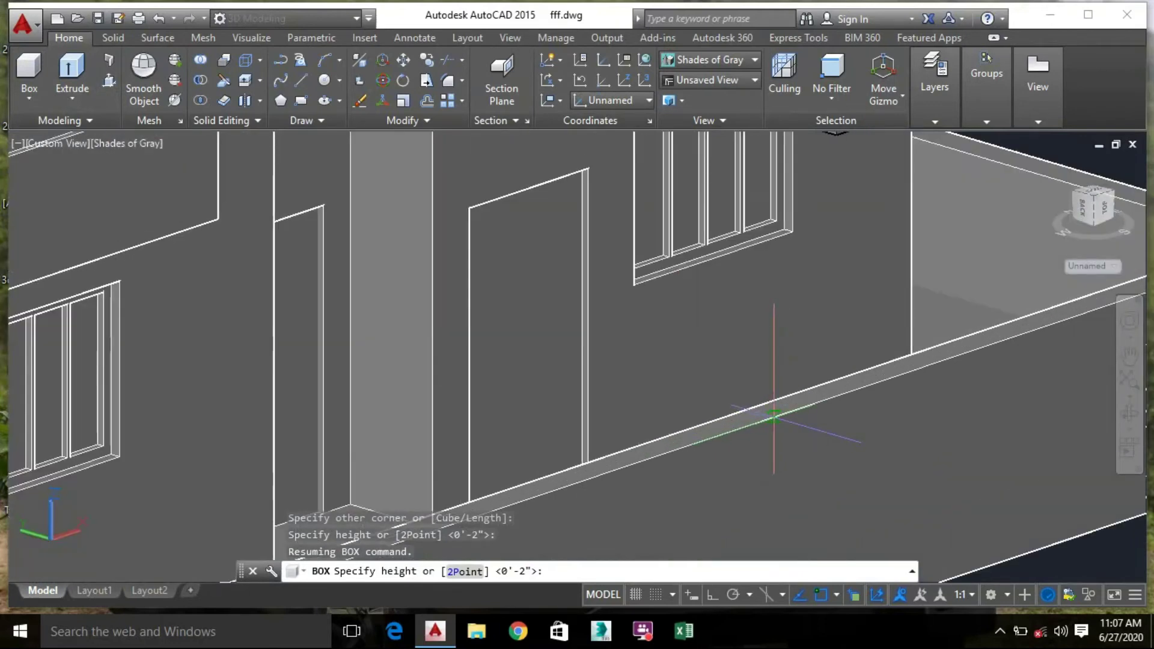
click(774, 415)
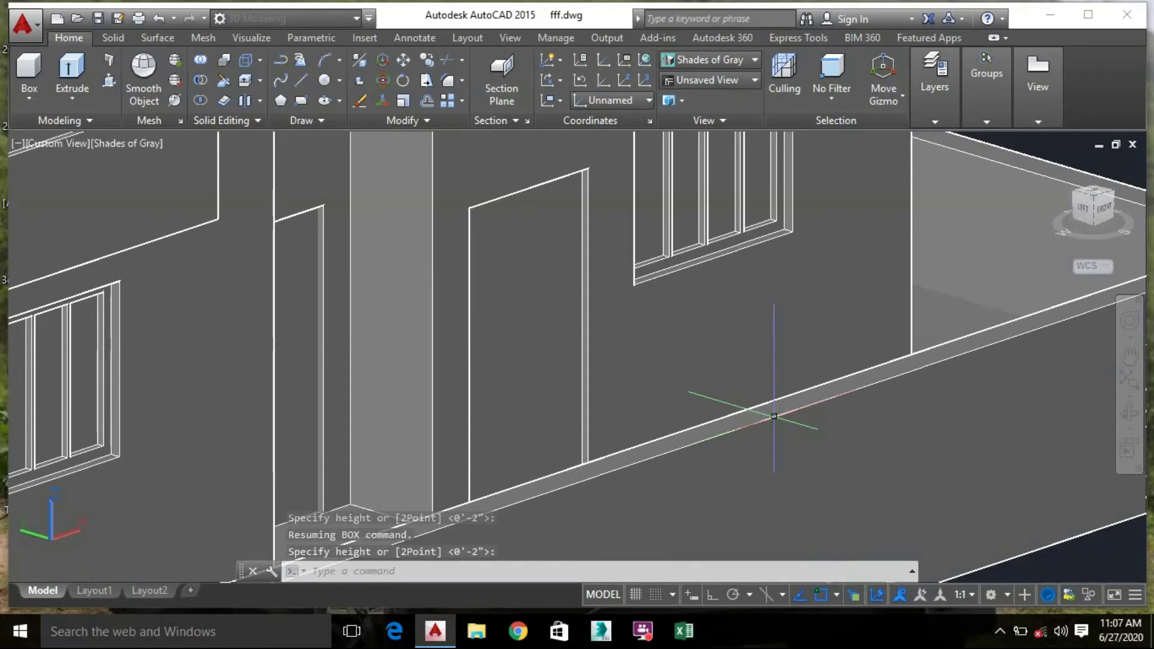
scroll(775, 318, down, 5)
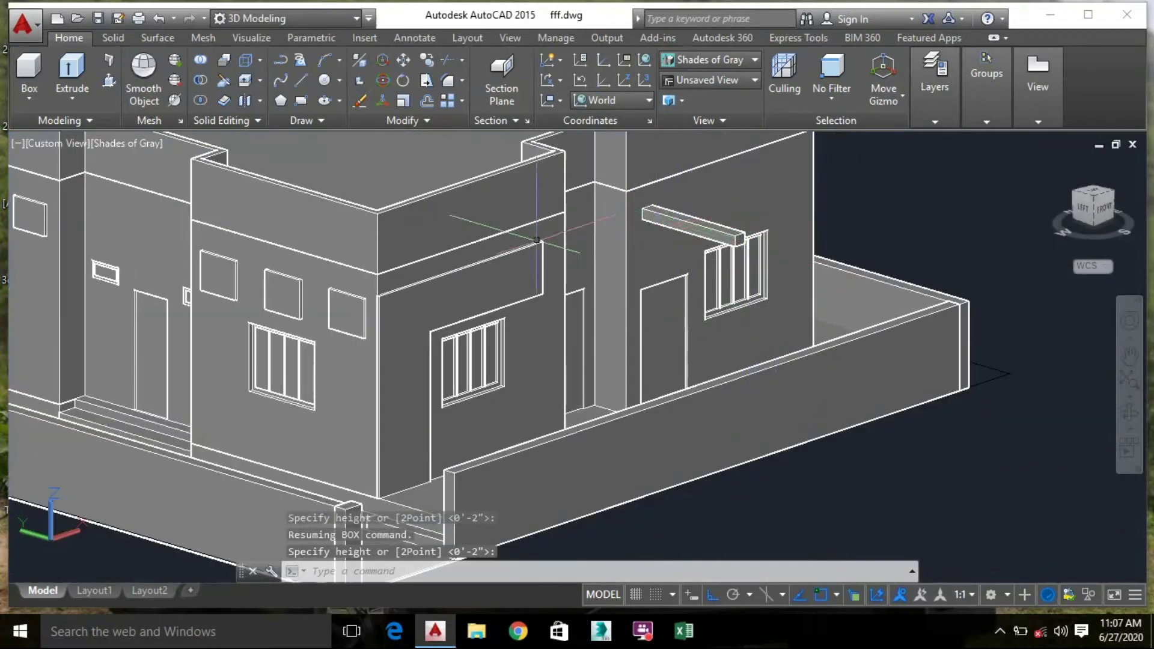
click(30, 75)
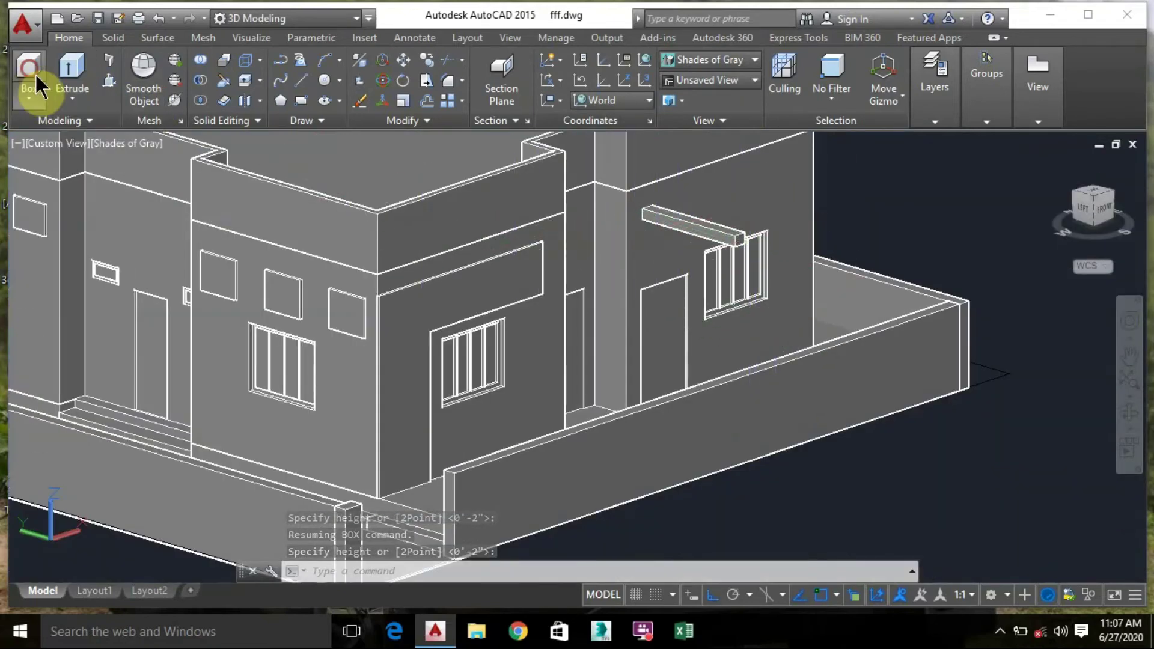
click(713, 295)
shift+middle_drag(714, 295, 694, 268)
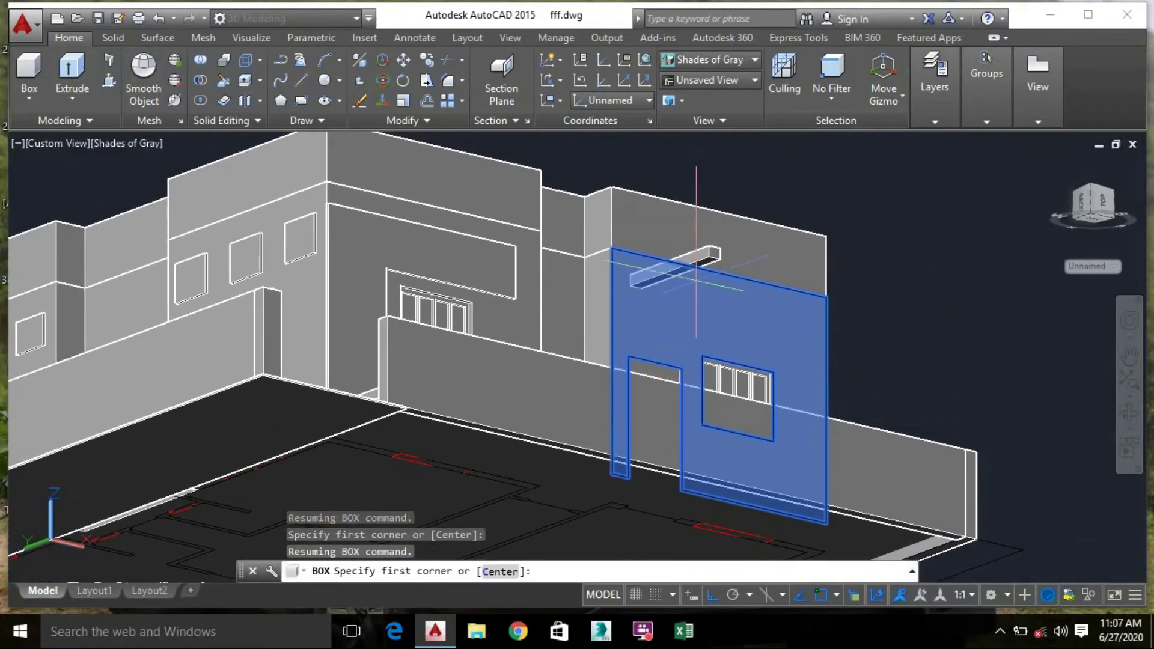
scroll(694, 268, up, 10)
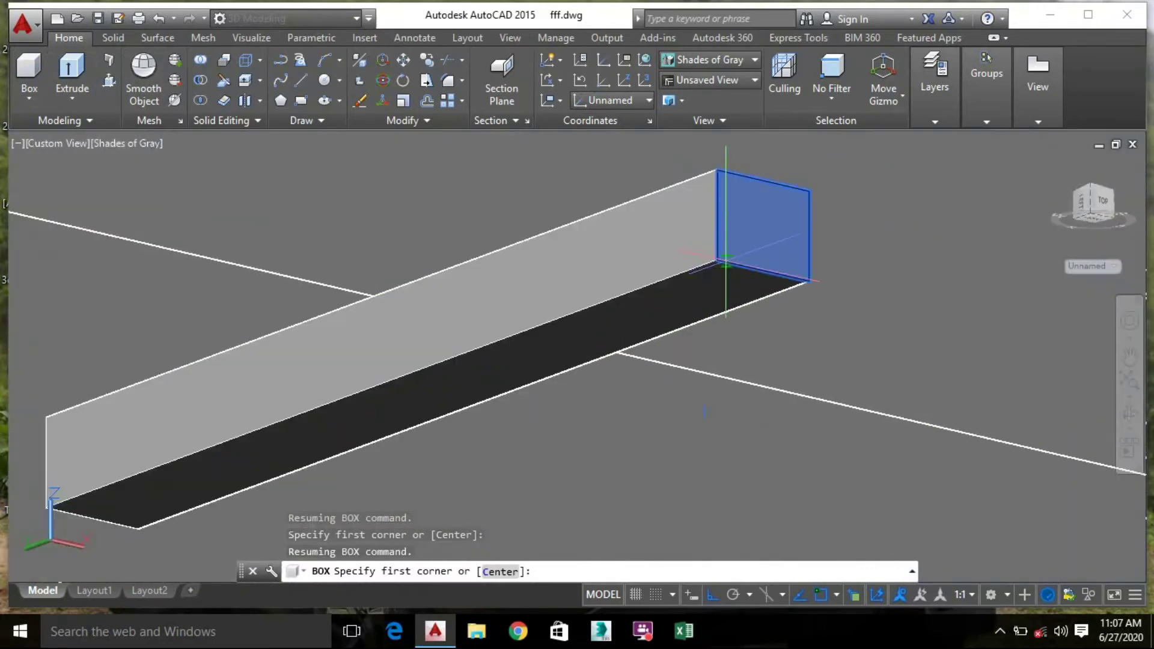
click(716, 258)
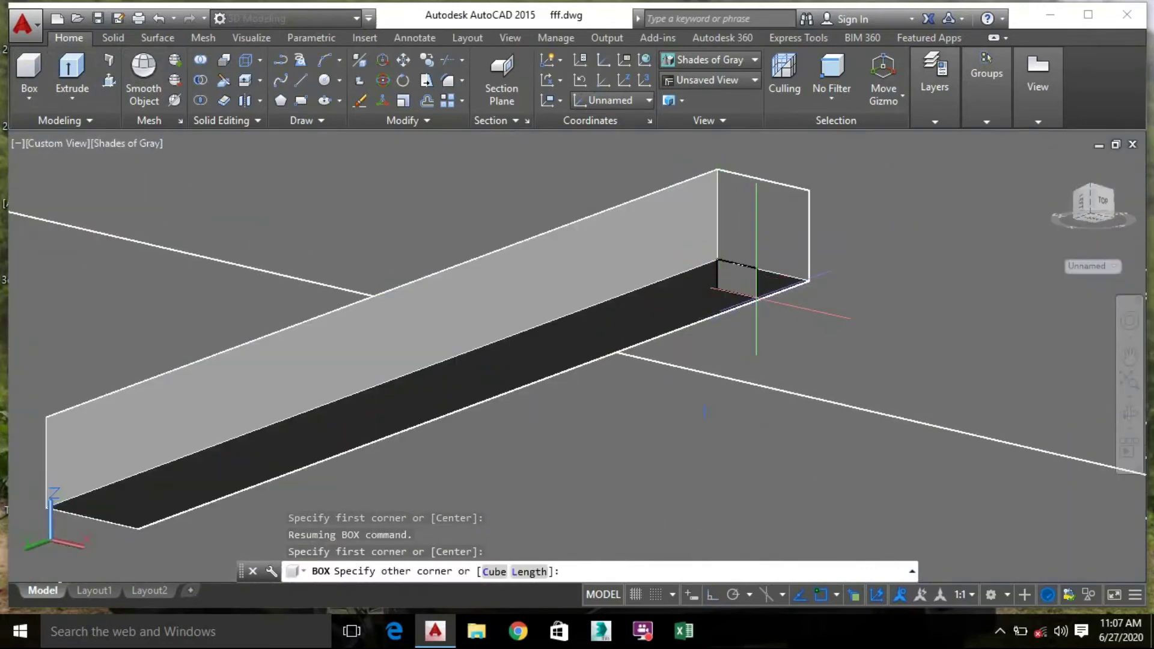
key(Escape)
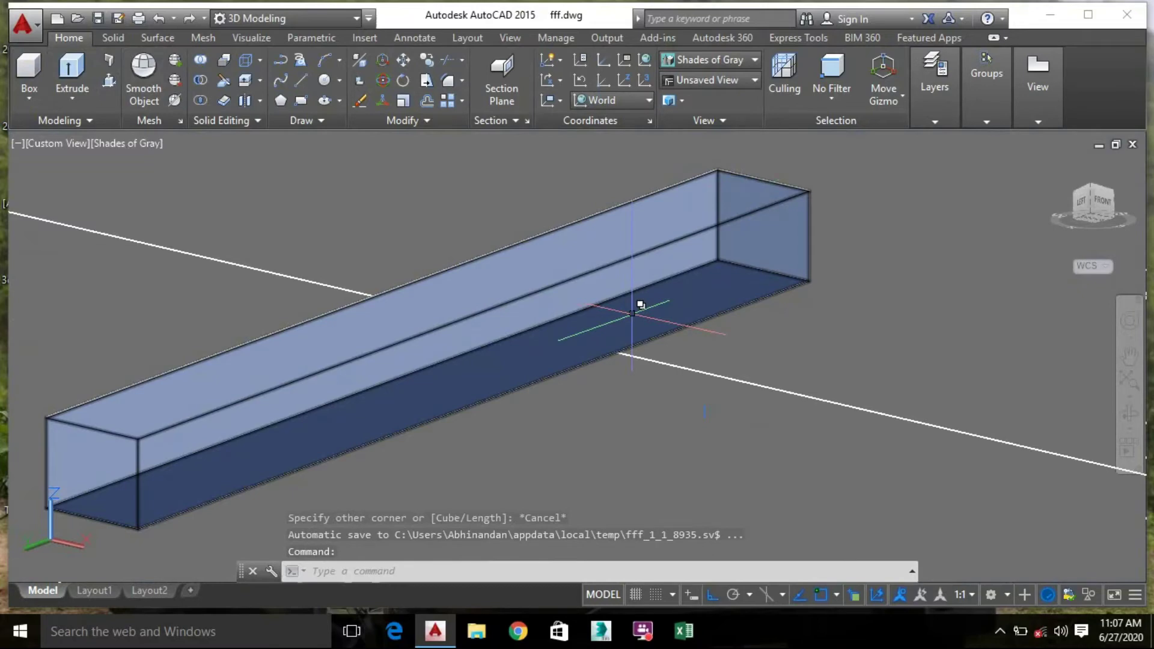
Create a square-section box as a post under the beam's outer end, running down to the boundary wall
click(29, 67)
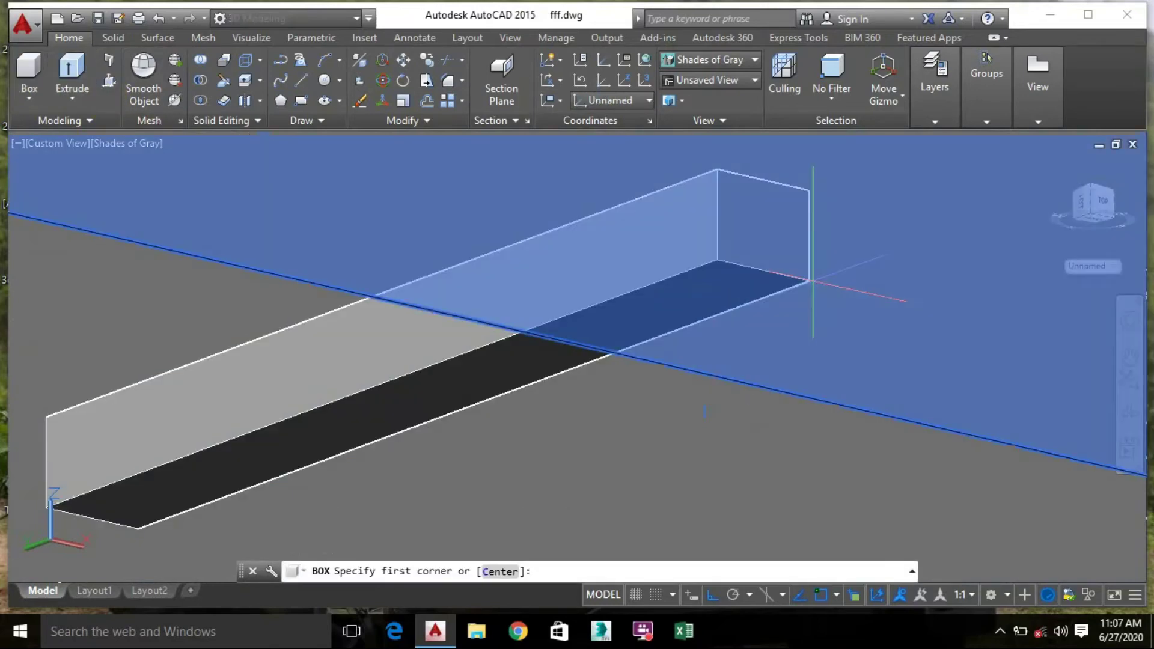
shift+middle_drag(763, 273, 799, 201)
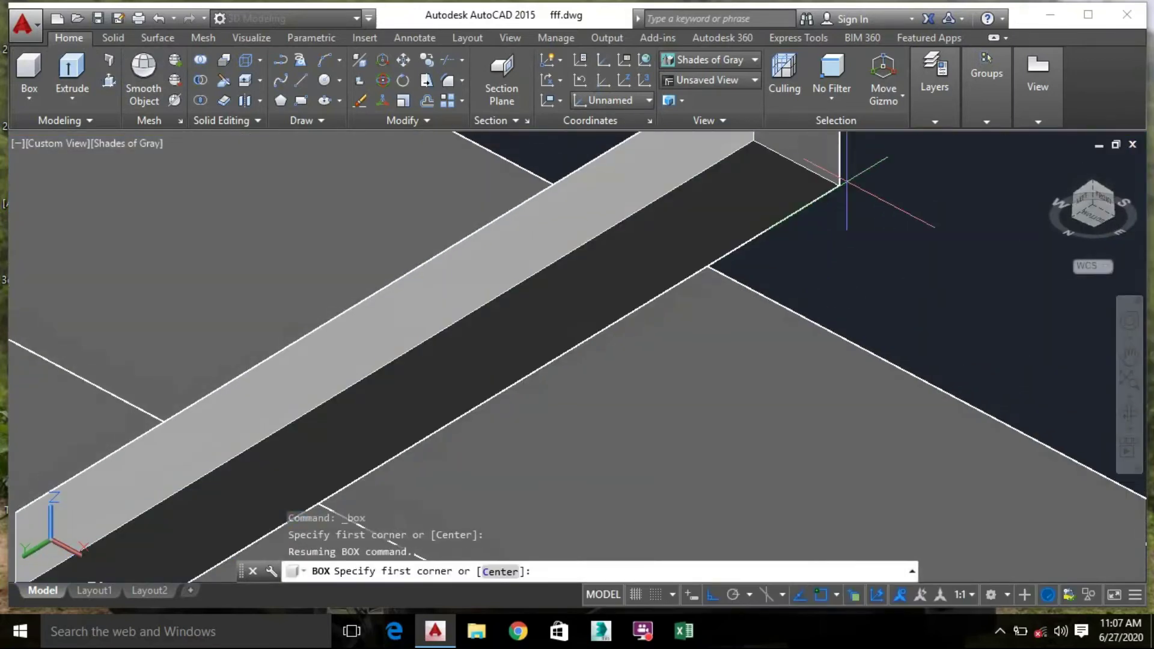
click(697, 174)
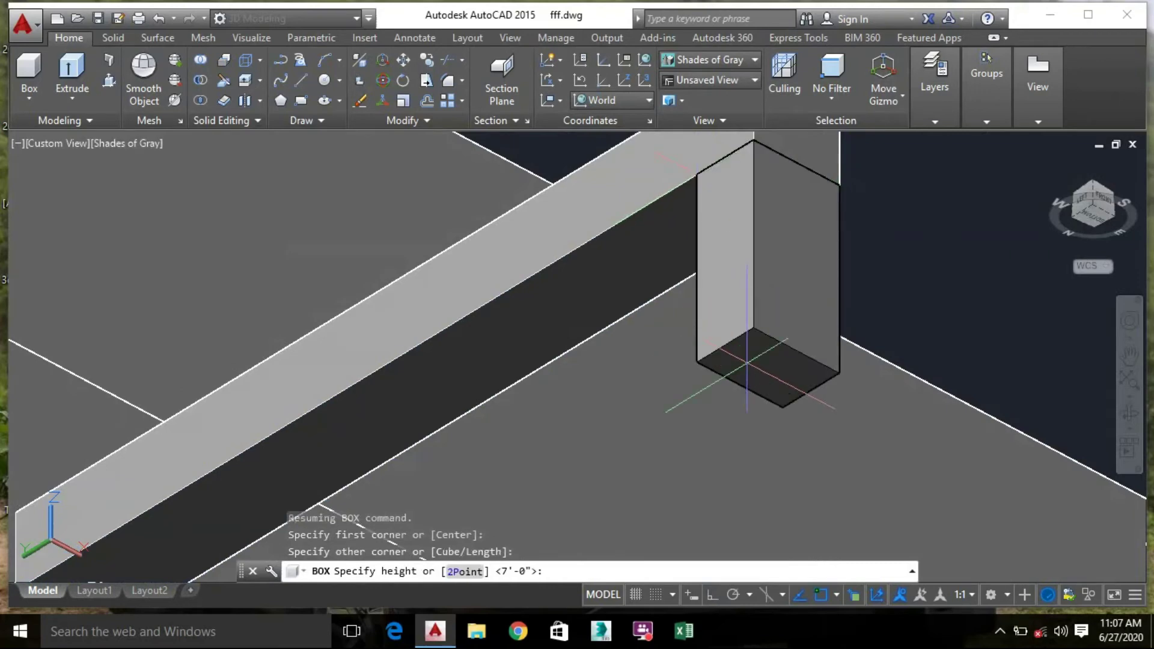
scroll(752, 360, down, 3)
shift+middle_drag(753, 361, 747, 479)
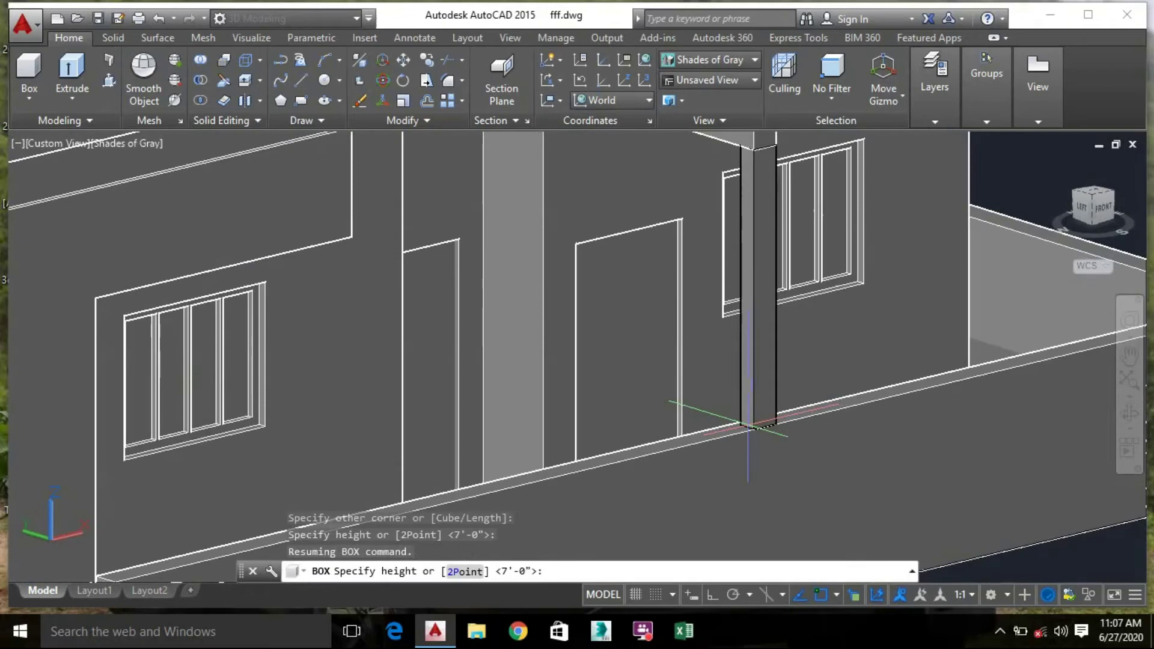
scroll(748, 427, up, 3)
click(759, 434)
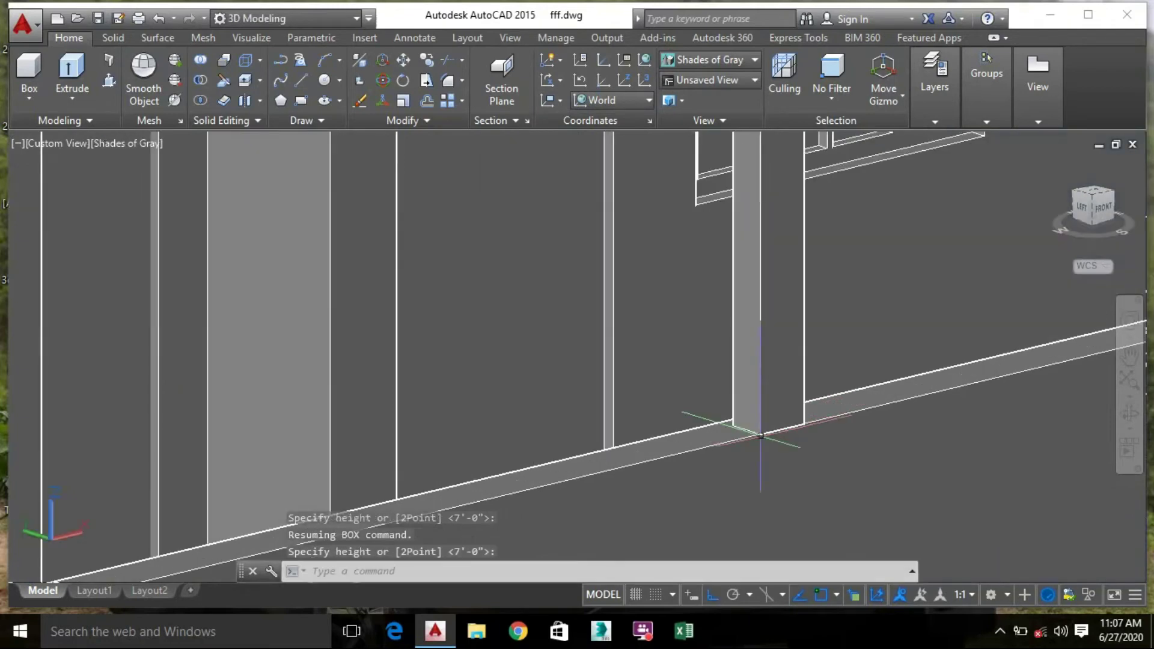
scroll(810, 389, down, 4)
scroll(875, 318, down, 3)
key(Escape)
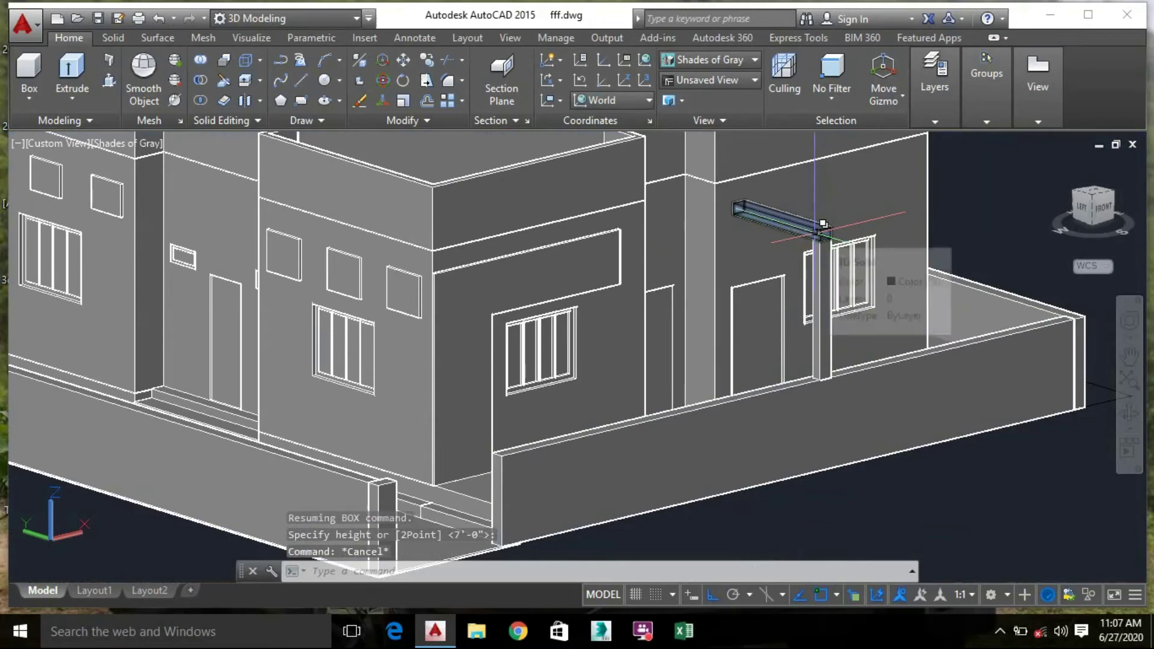
Copy the beam and its post along the boundary wall at 2' and 4' from the original
click(823, 224)
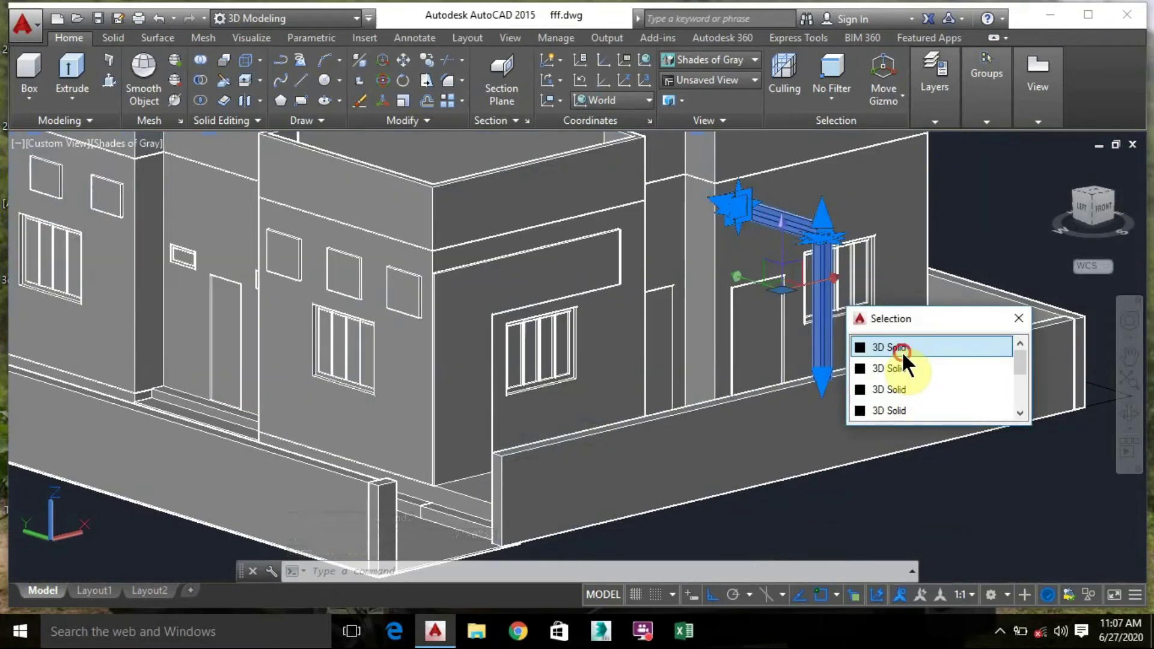
click(901, 348)
right_click(809, 336)
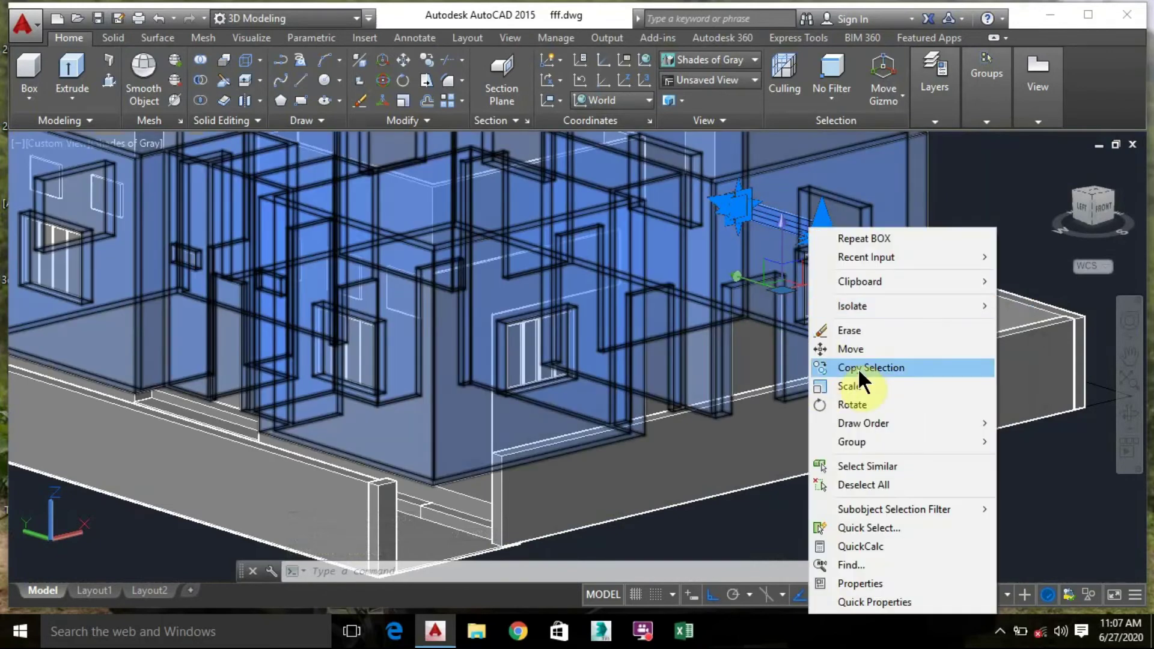
click(882, 367)
scroll(830, 383, up, 5)
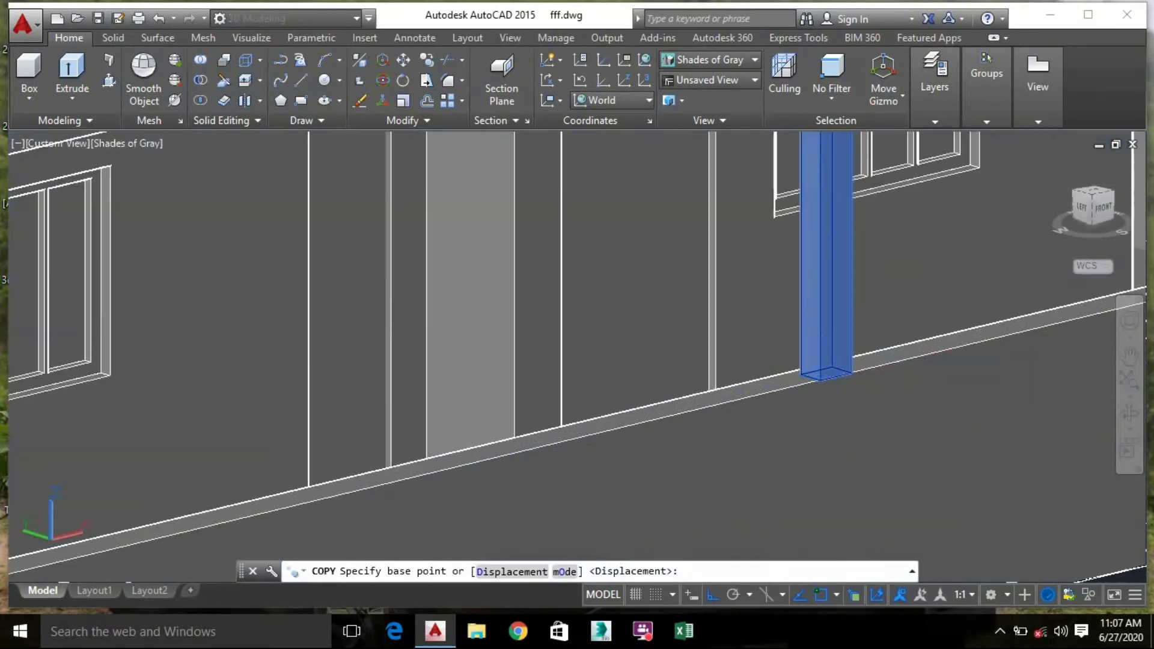
click(818, 380)
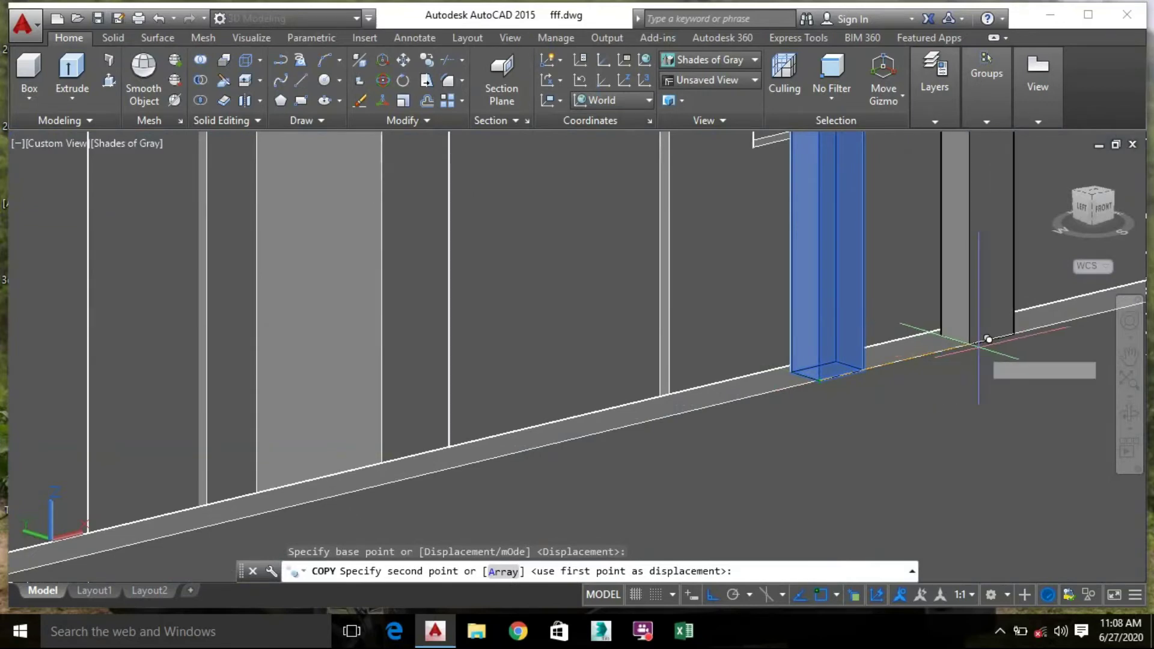
scroll(954, 346, down, 2)
middle_drag(955, 354, 838, 429)
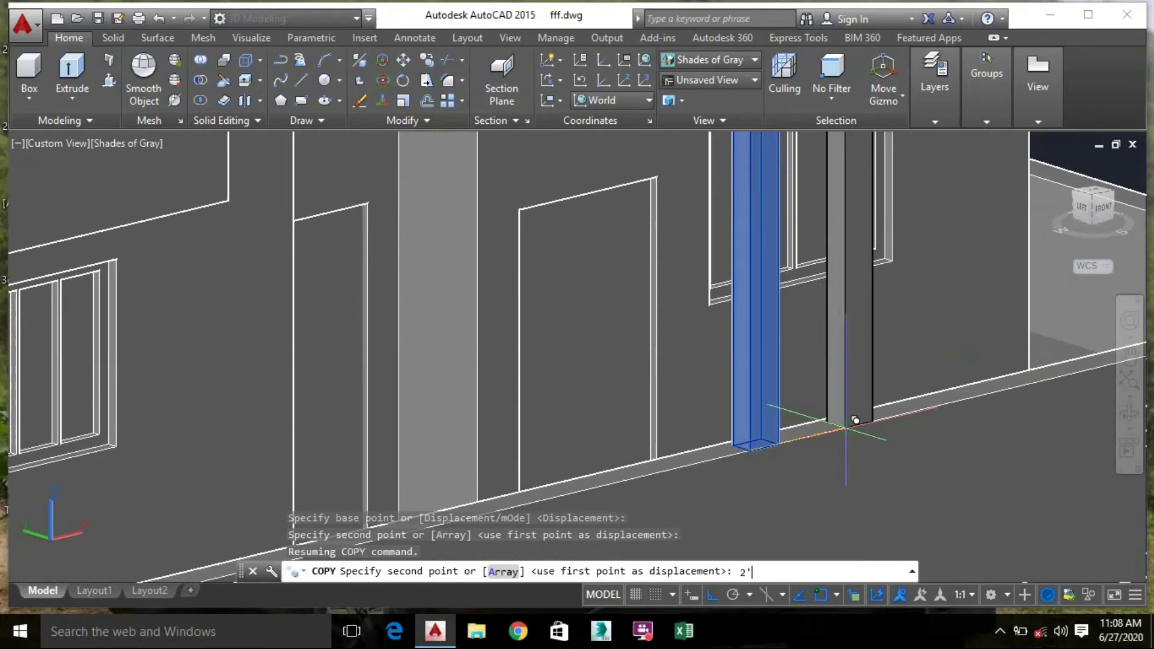
text(2')
key(Return)
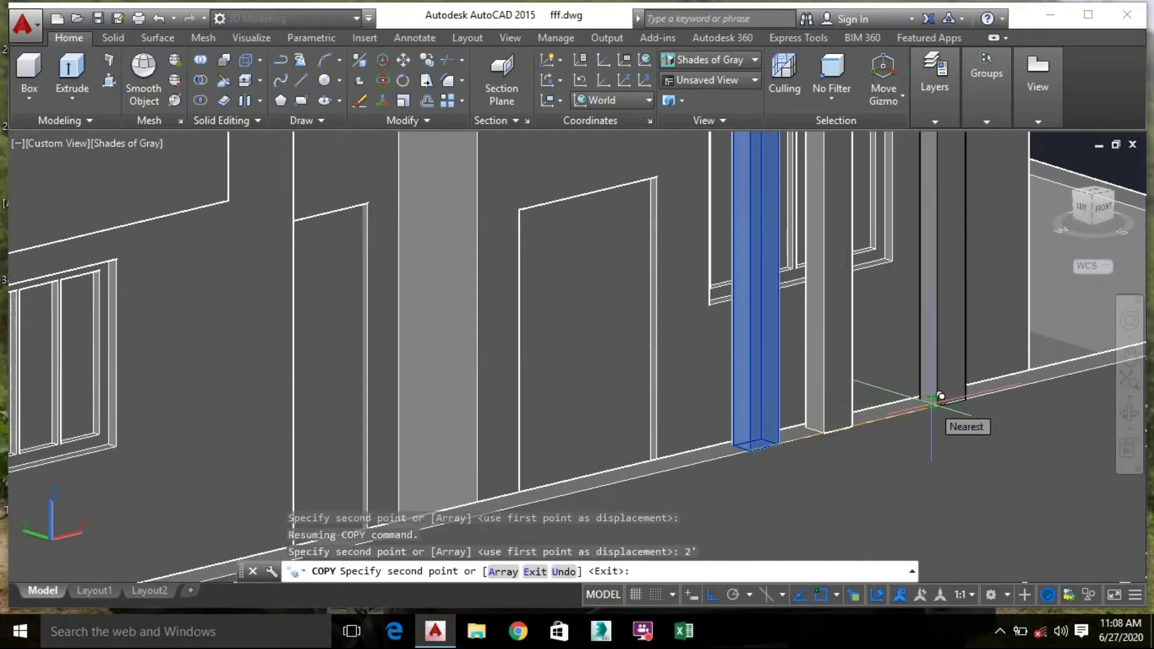
key(Return)
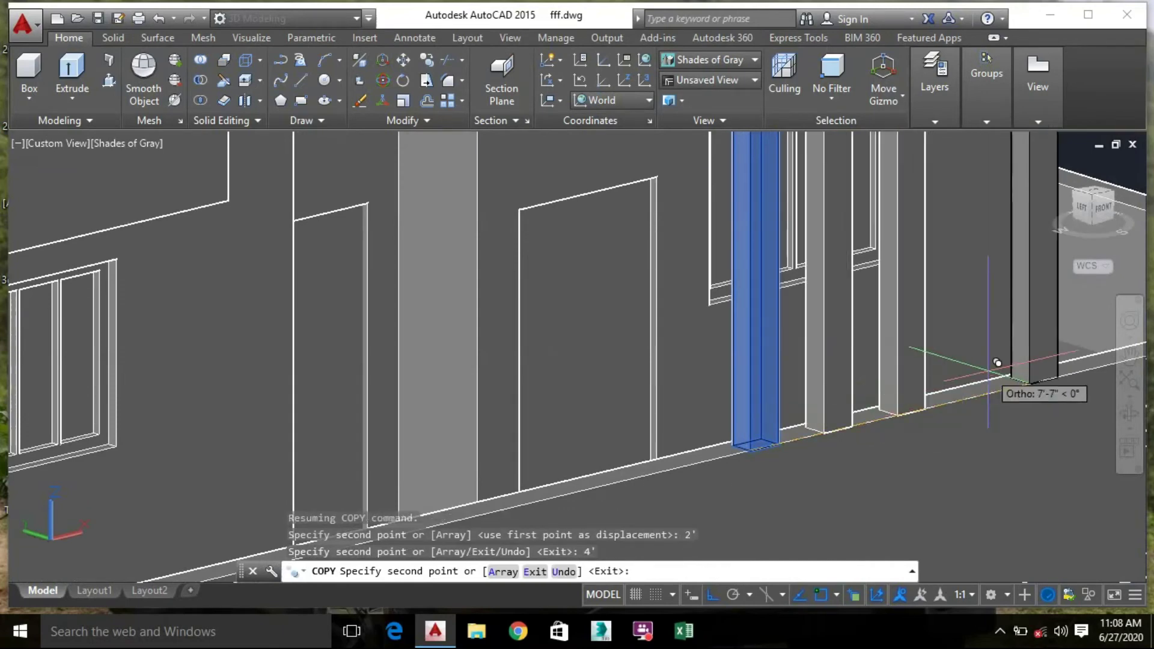
Place two more copies of the beam and post at 6' and 8' from the original and end the copying
text(6')
key(Return)
middle_drag(922, 420, 806, 501)
text(8')
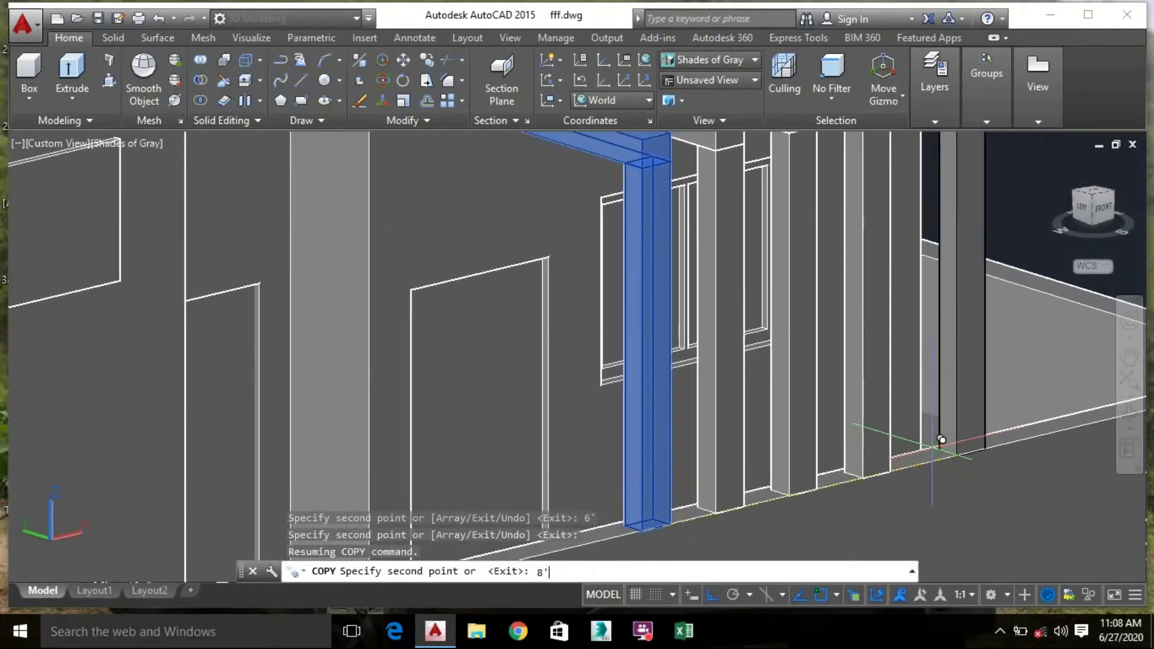
key(Return)
scroll(938, 447, down, 5)
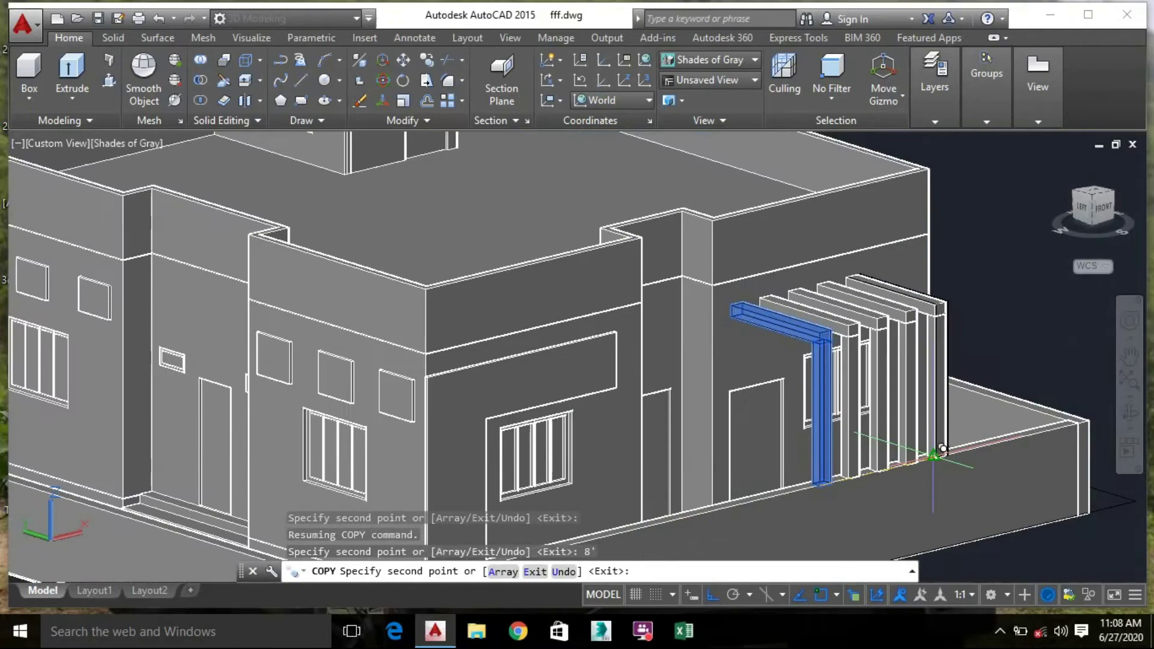
key(Escape)
scroll(992, 413, down, 2)
scroll(948, 291, down, 2)
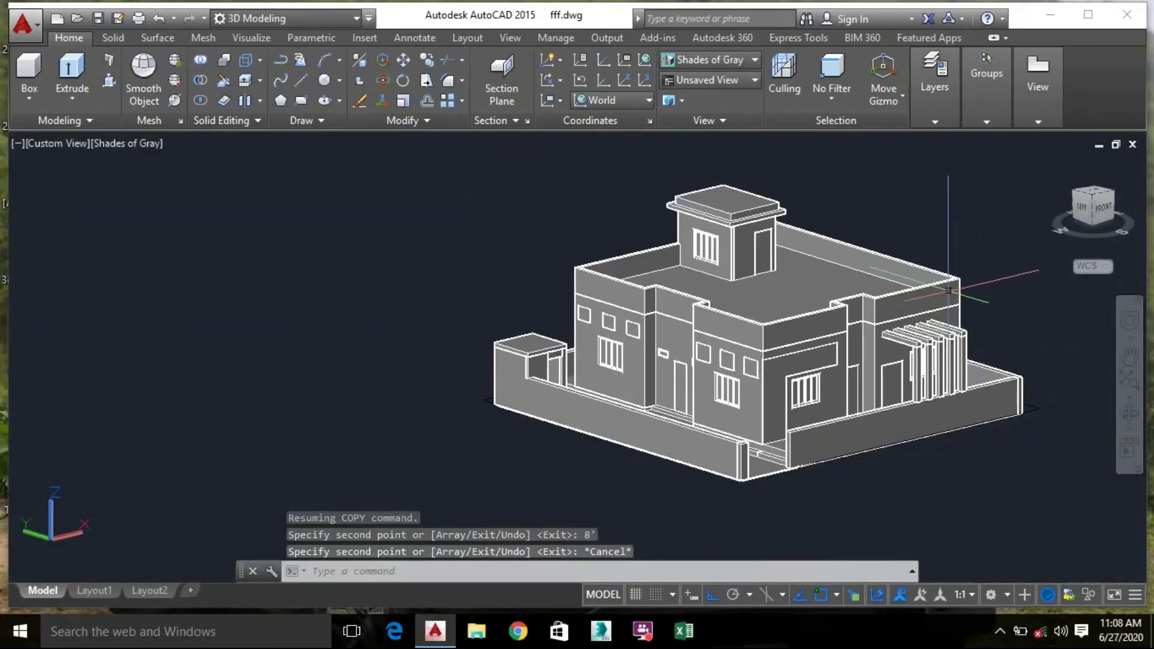
Create a cylinder with a radius of about 1' and a height of 3" on the back wall, between the two-pane window and the door
middle_drag(941, 239, 806, 250)
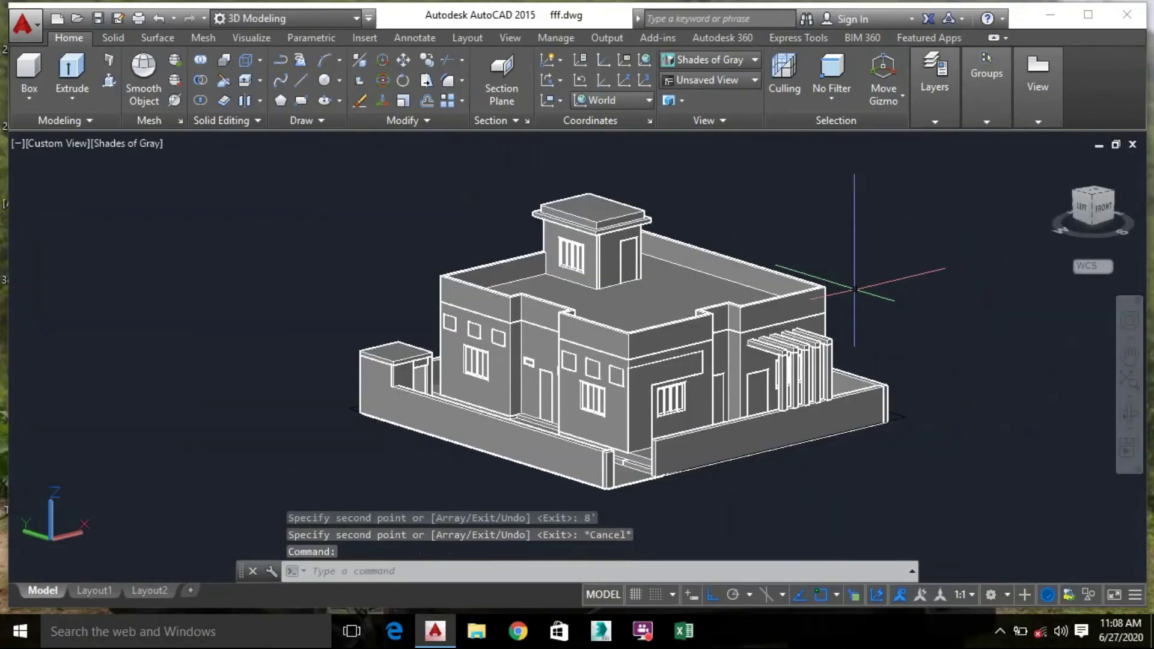
mouse_move(863, 293)
shift+middle_down()
mouse_move(901, 314)
mouse_move(945, 294)
mouse_move(996, 306)
mouse_move(992, 327)
mouse_move(965, 334)
mouse_move(1023, 315)
mouse_move(997, 313)
shift+middle_up()
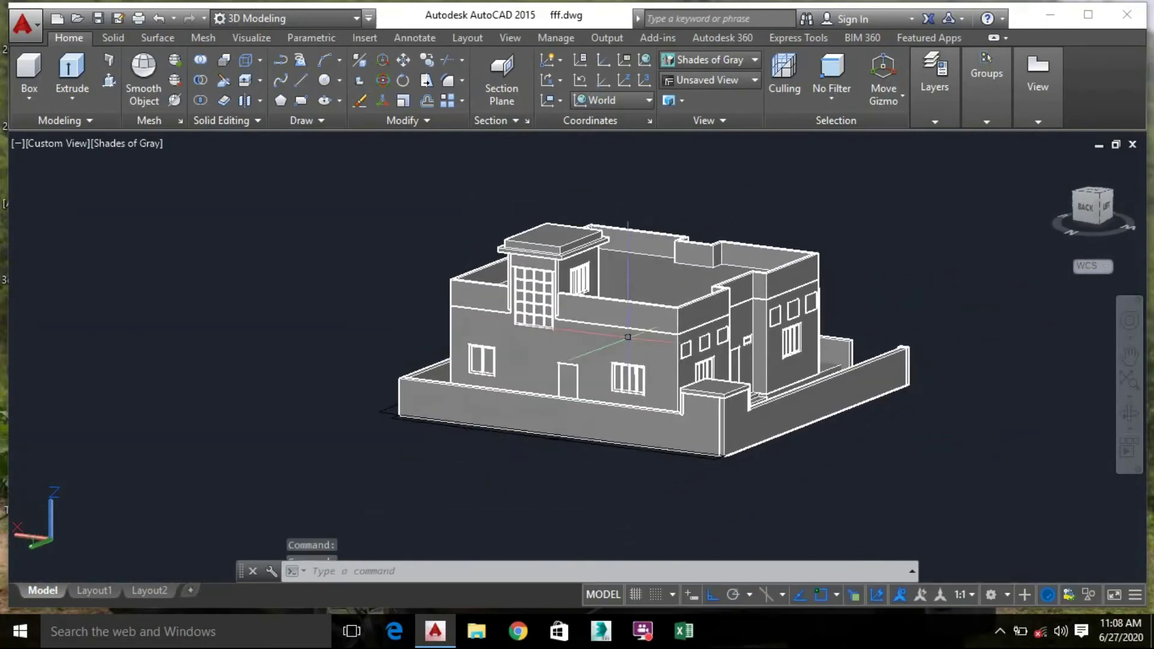
scroll(518, 374, up, 10)
click(29, 97)
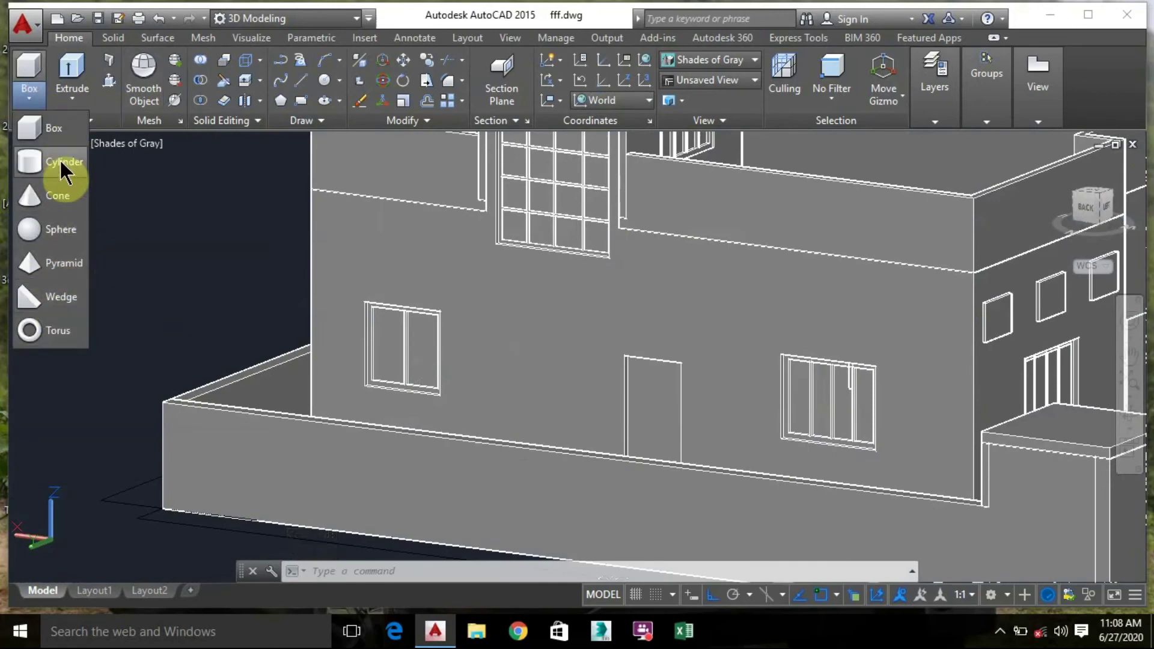
click(29, 161)
scroll(484, 371, up, 2)
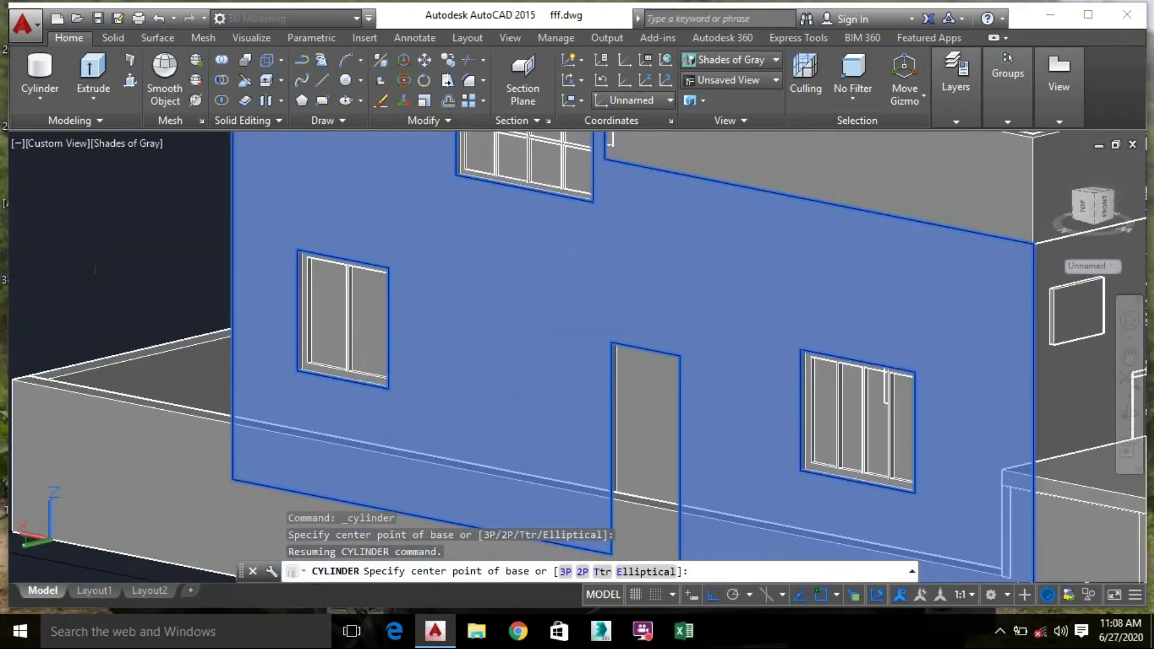
click(477, 299)
click(498, 301)
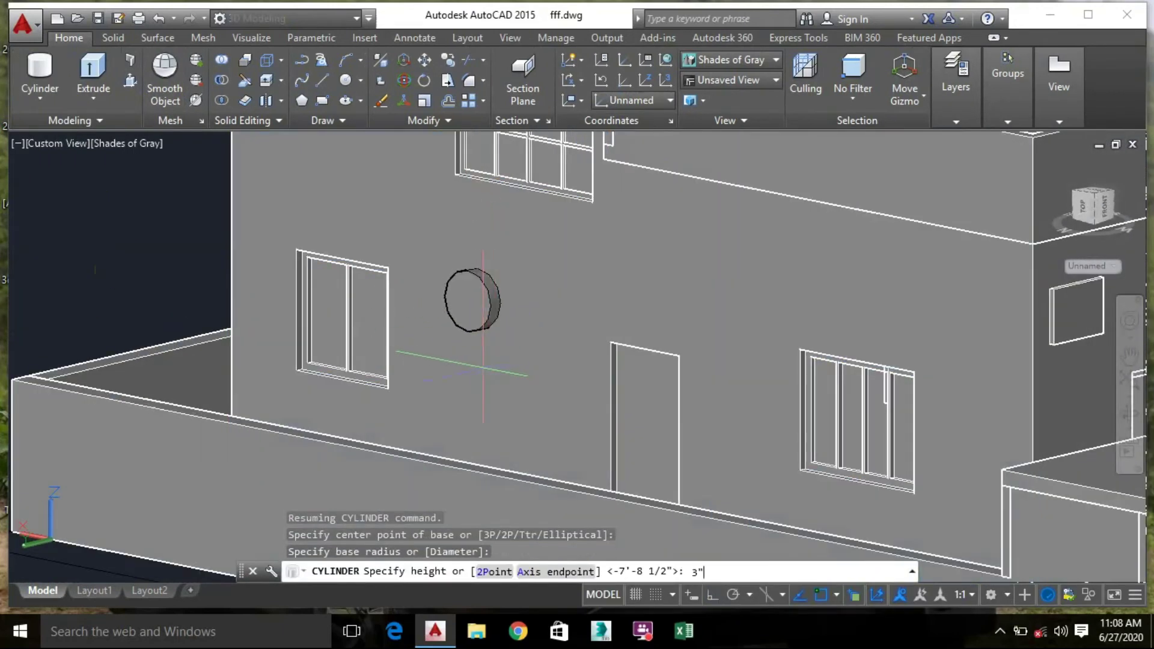
key(Return)
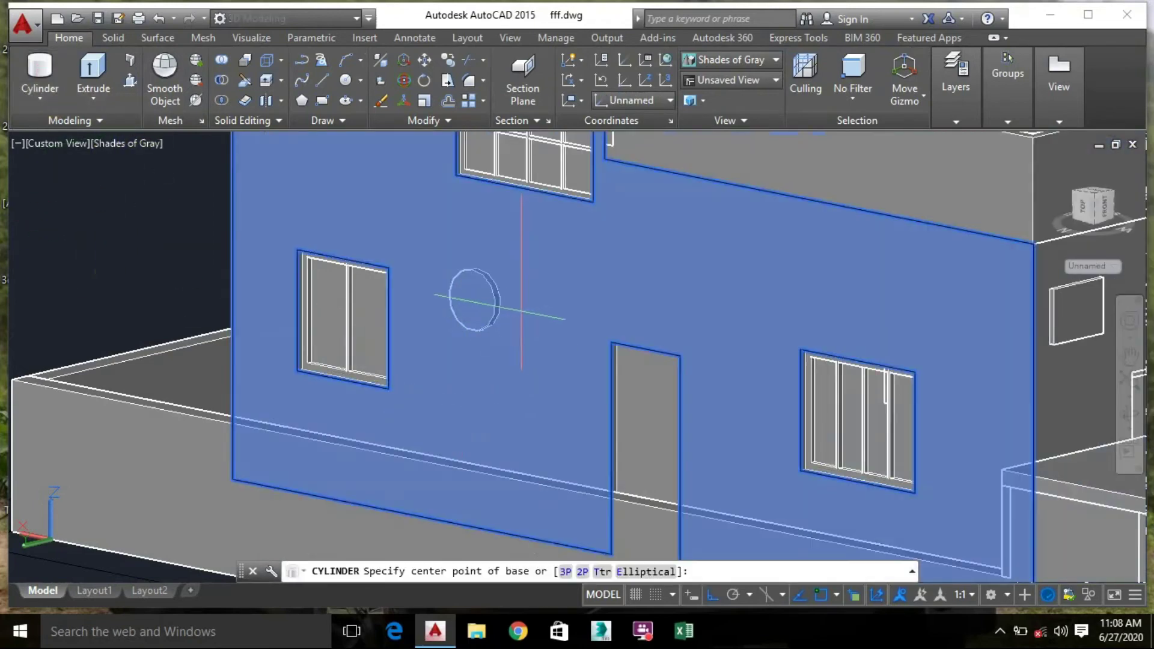
Add two more 3" thick cylinders on the back wall near the first, a smaller one beside its upper edge and one lower down
click(523, 278)
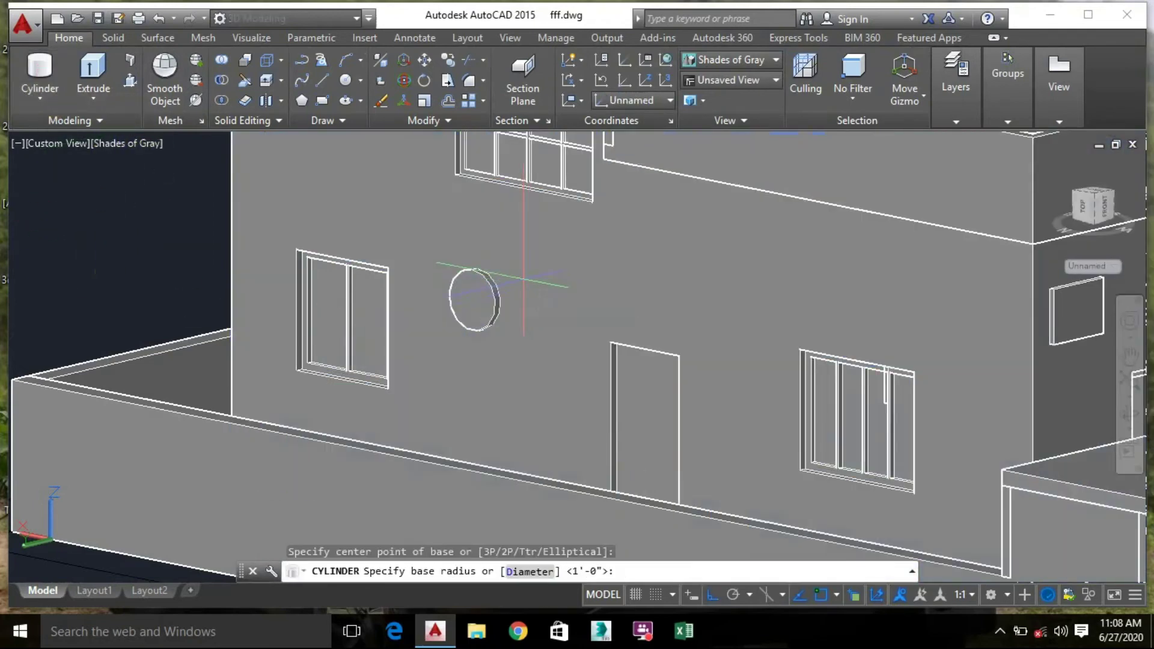
click(536, 281)
key(Return)
click(18, 75)
click(524, 361)
click(558, 400)
key(Return)
double_click(141, 250)
Create an upright box 8' high on a long, narrow base near the middle of the flat roof
scroll(144, 248, down, 2)
middle_drag(592, 256, 587, 332)
shift+middle_drag(670, 321, 419, 317)
scroll(454, 353, down, 5)
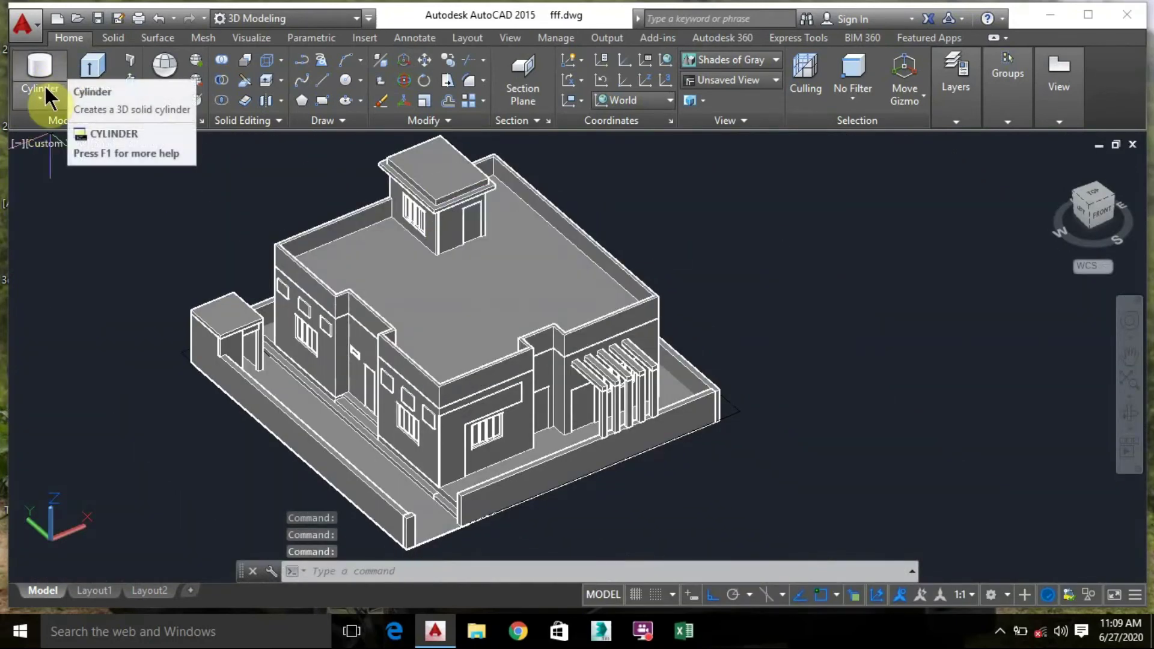
click(55, 103)
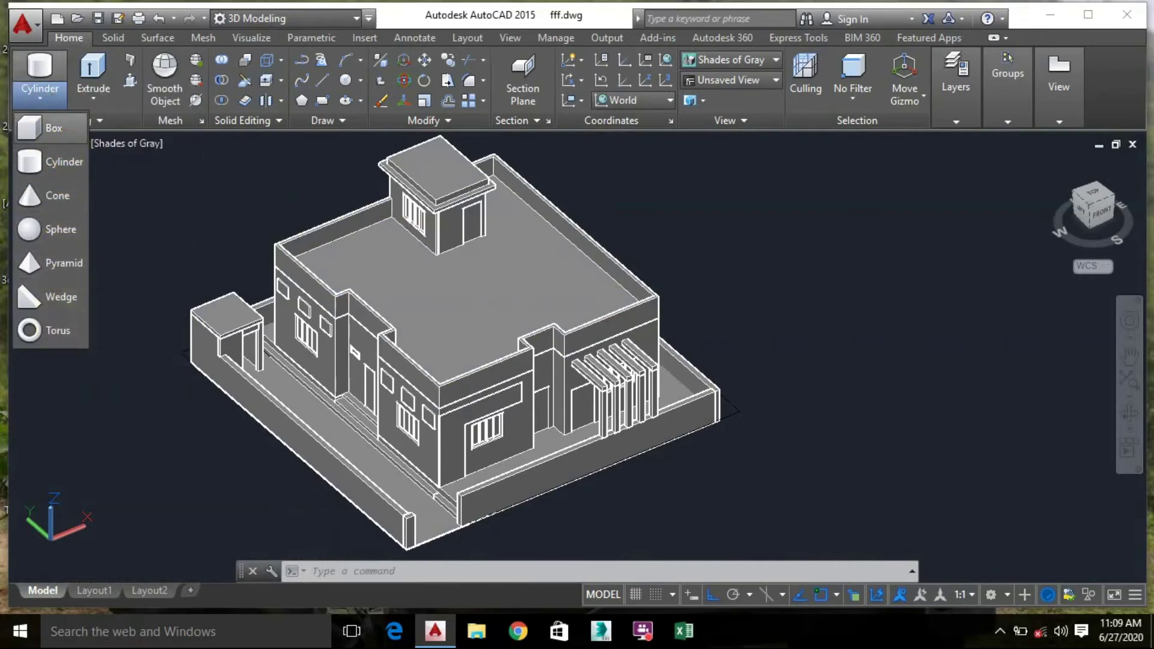
click(53, 128)
scroll(460, 327, up, 4)
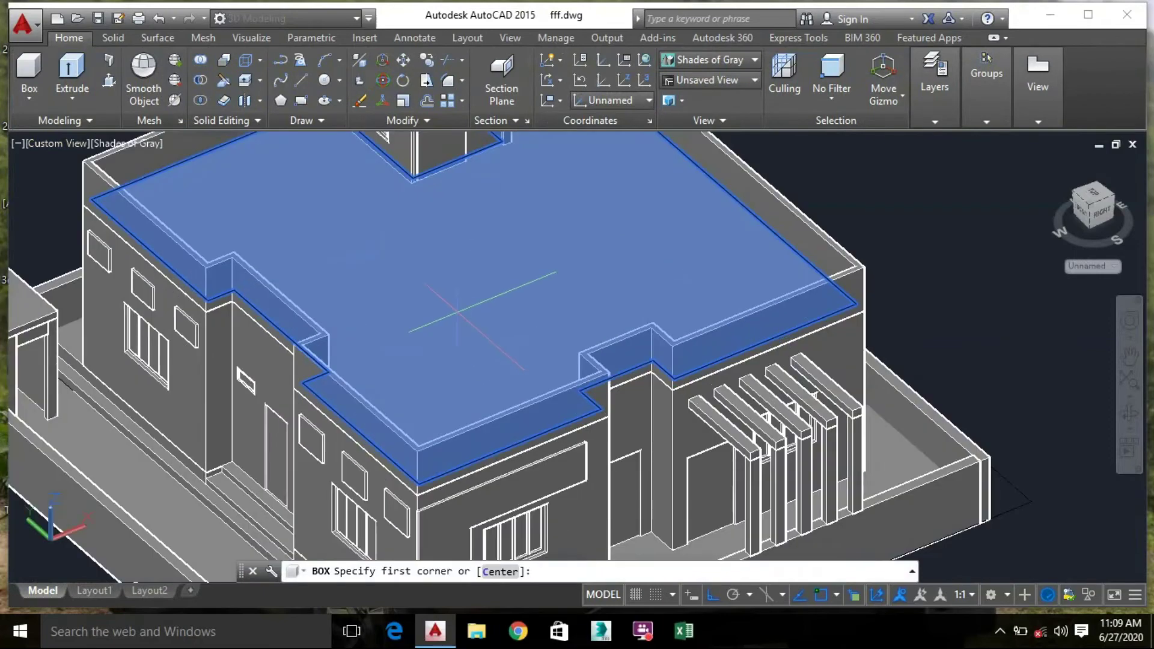
scroll(424, 296, up, 2)
scroll(380, 267, down, 4)
scroll(373, 246, up, 3)
click(373, 246)
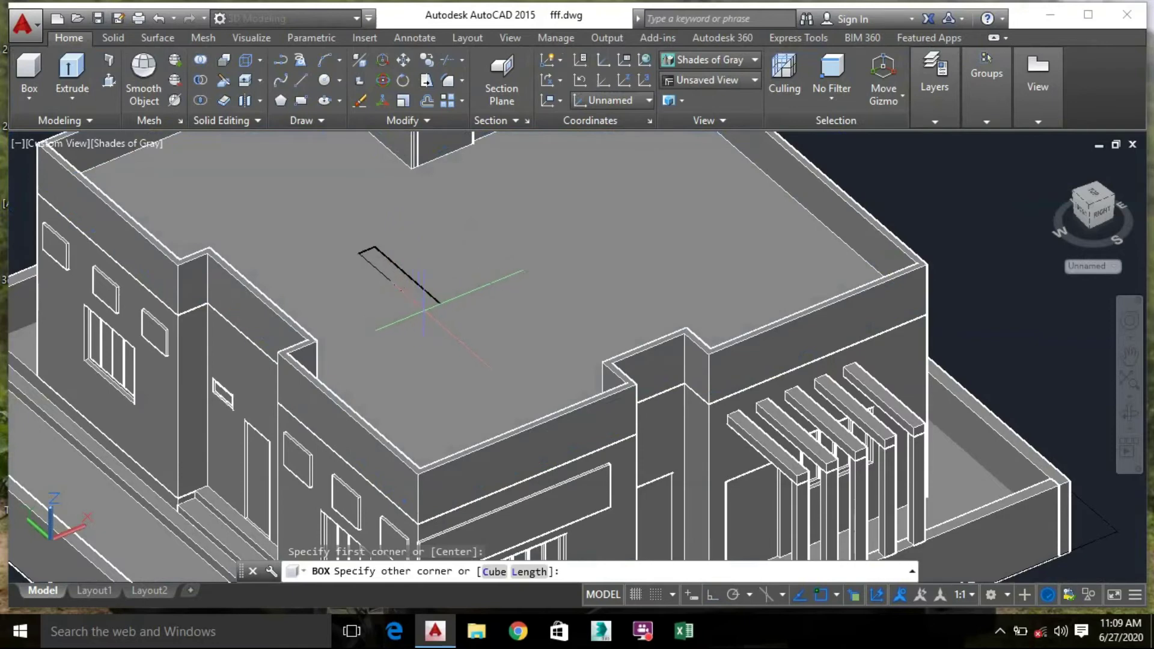
click(424, 305)
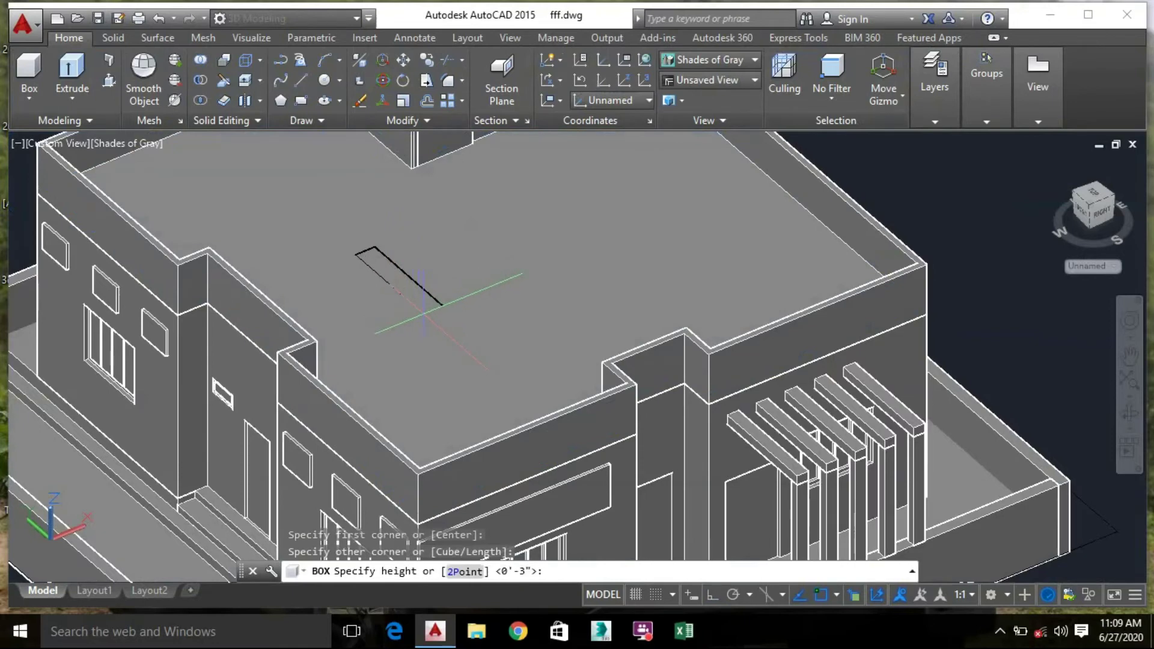
scroll(432, 208, down, 4)
middle_drag(431, 207, 397, 294)
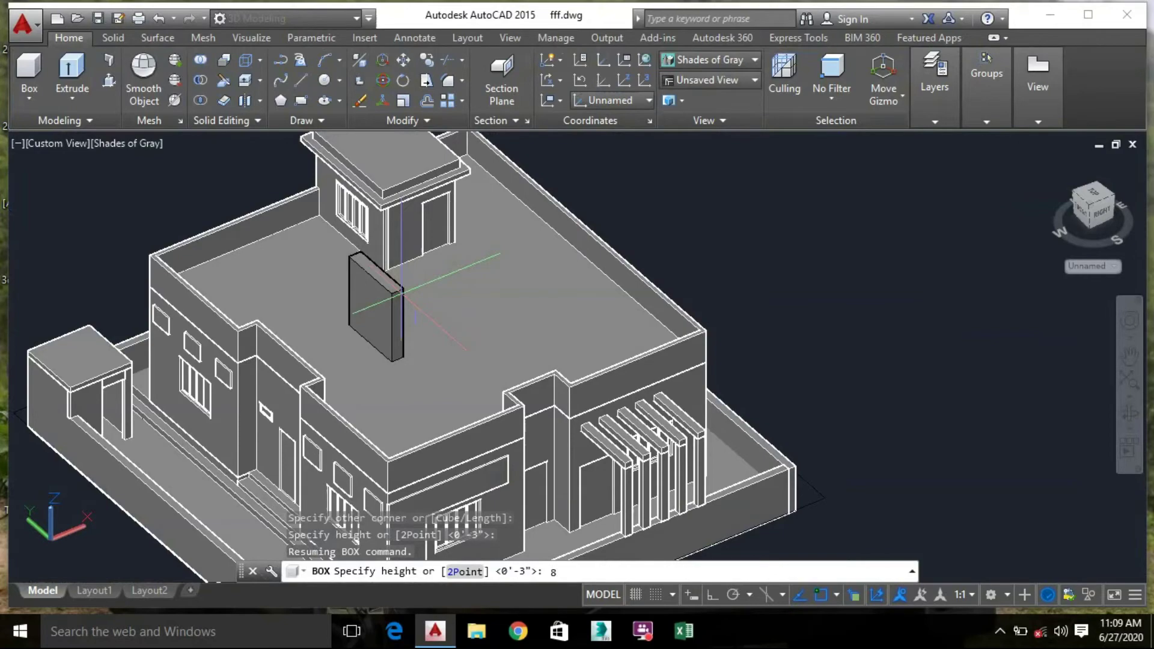
key(Return)
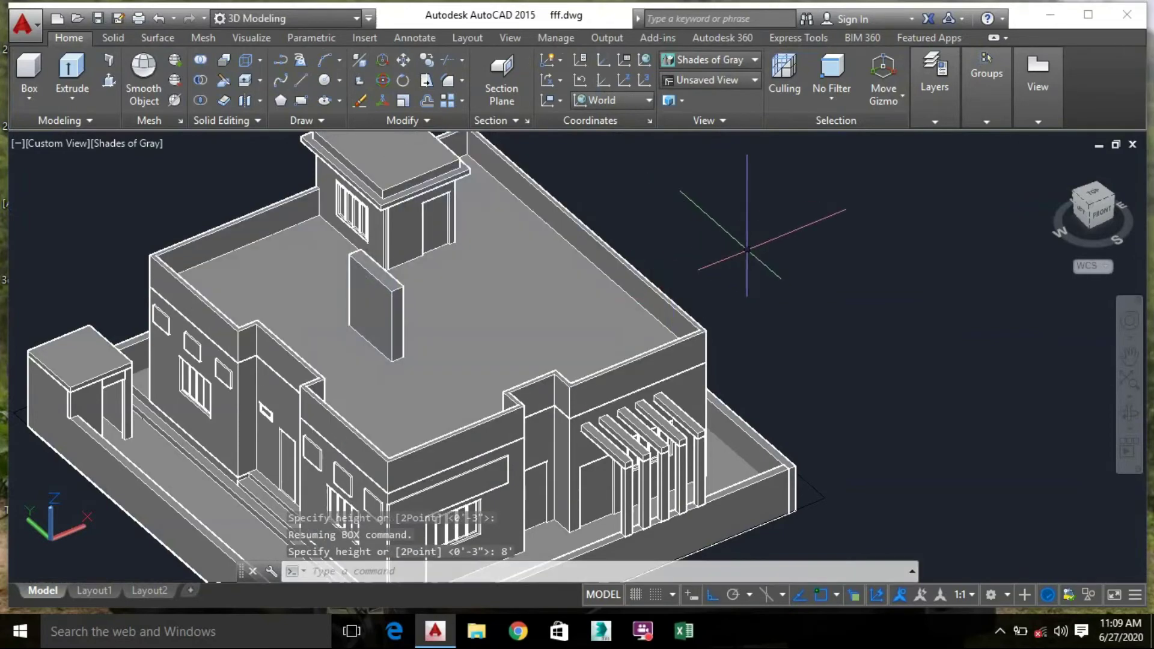
Create a thin horizontal slab as a box from the upright's top edge, using its full width and reaching across the roof toward the opposite parapet
shift+middle_drag(734, 258, 586, 258)
click(34, 74)
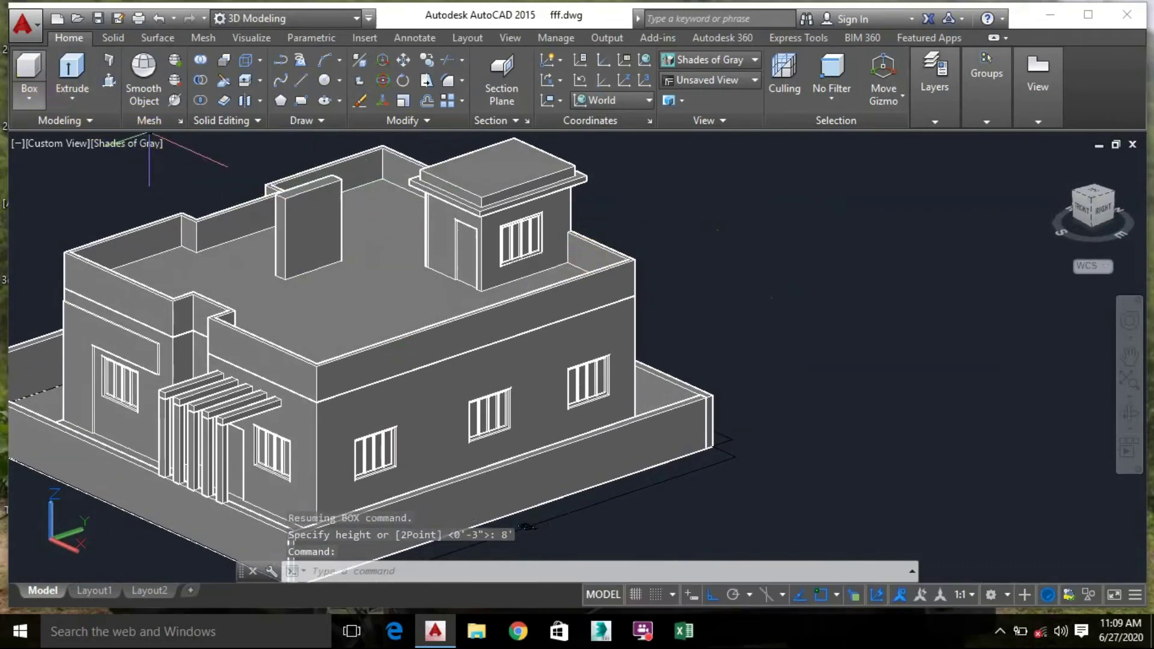
scroll(277, 199, up, 10)
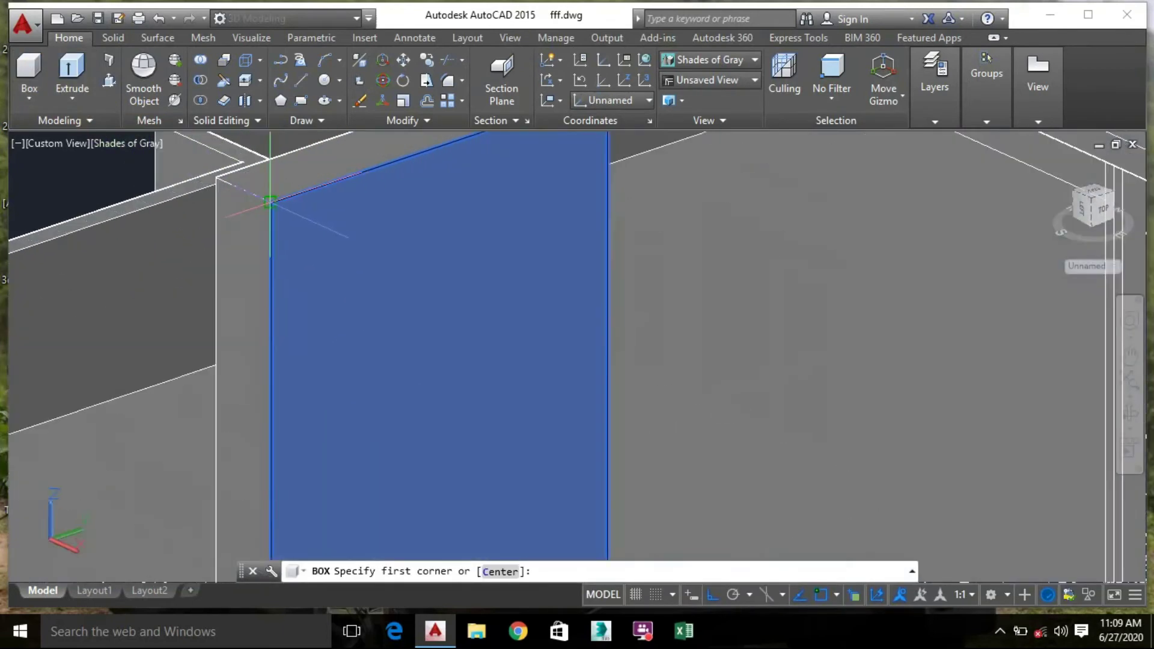
click(270, 202)
scroll(271, 208, down, 6)
scroll(571, 195, down, 1)
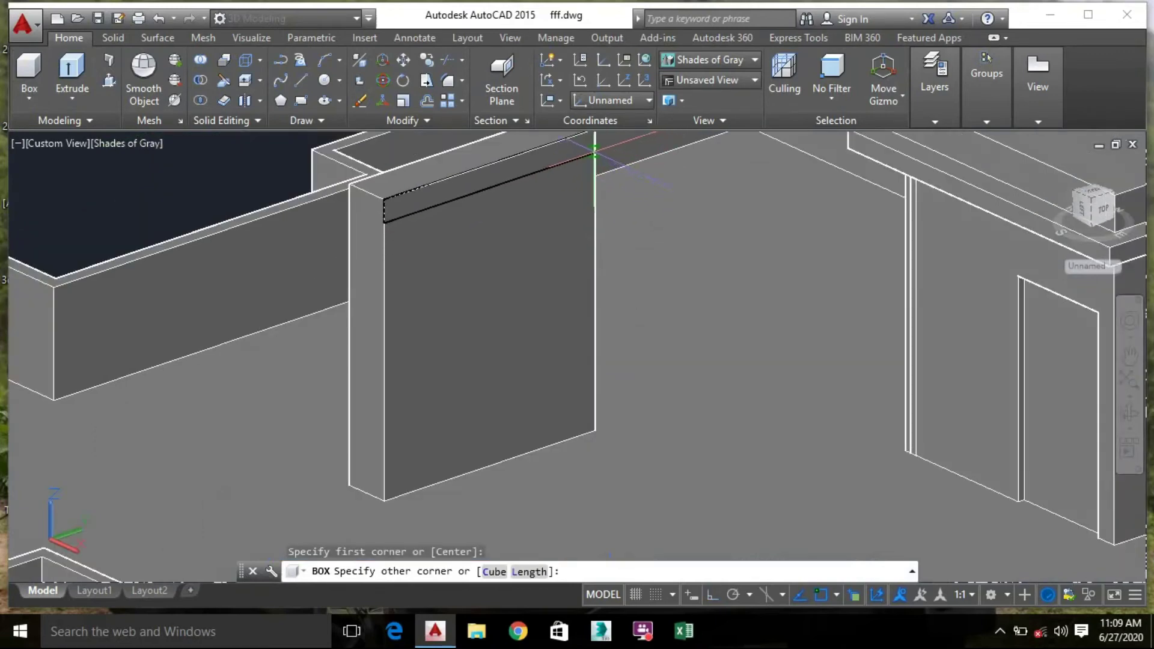
click(594, 153)
scroll(763, 282, down, 4)
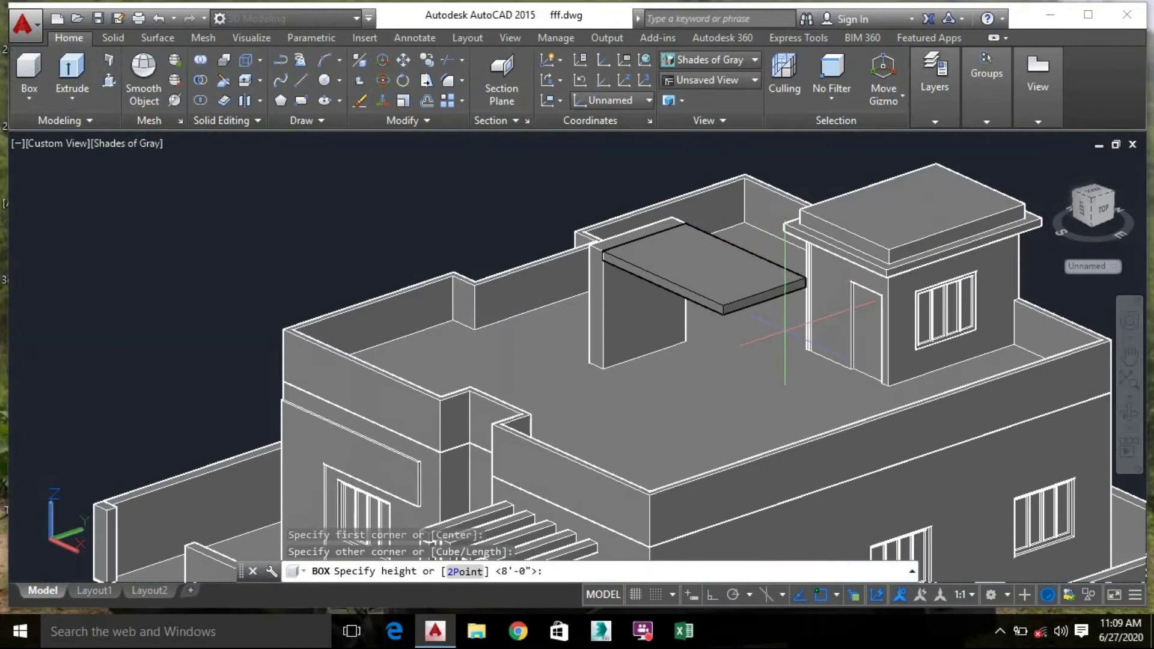
shift+middle_drag(822, 349, 889, 390)
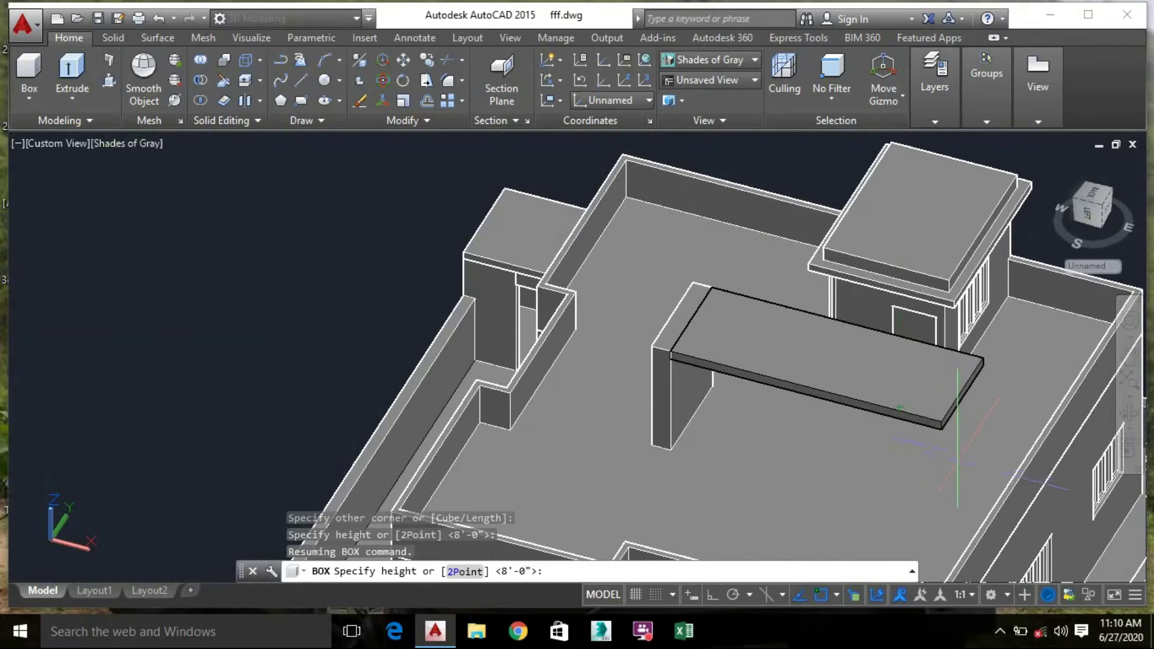
click(956, 462)
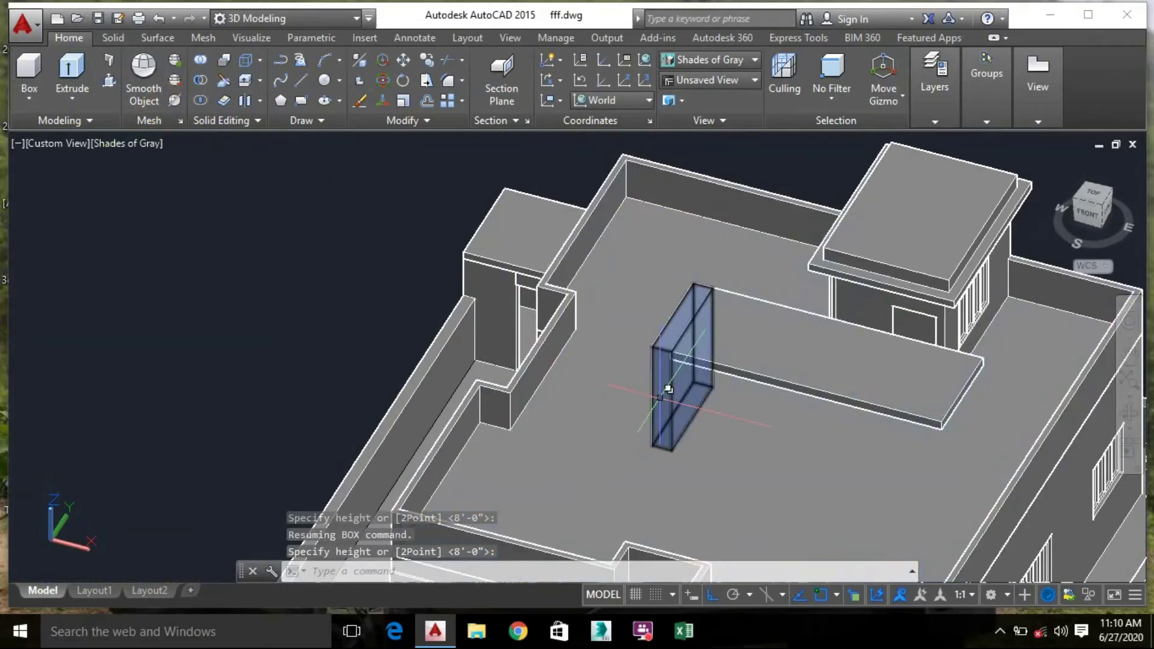
Copy the upright box to the free end of the horizontal slab as its second support, and end the copying
click(668, 389)
click(740, 462)
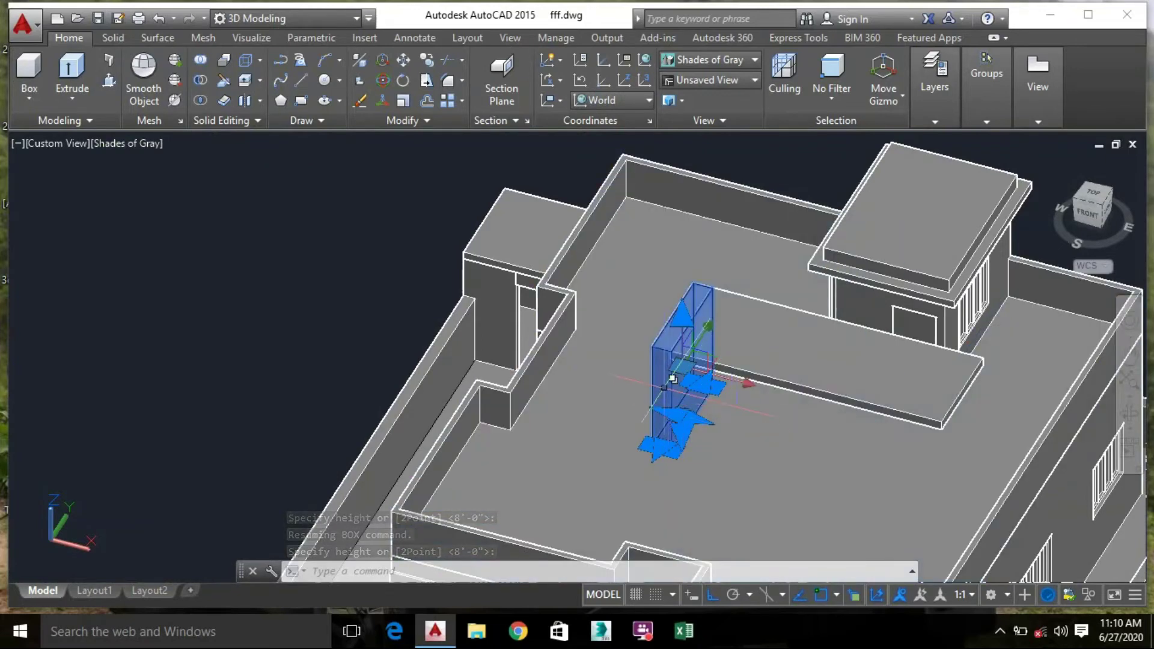
right_click(672, 378)
click(724, 340)
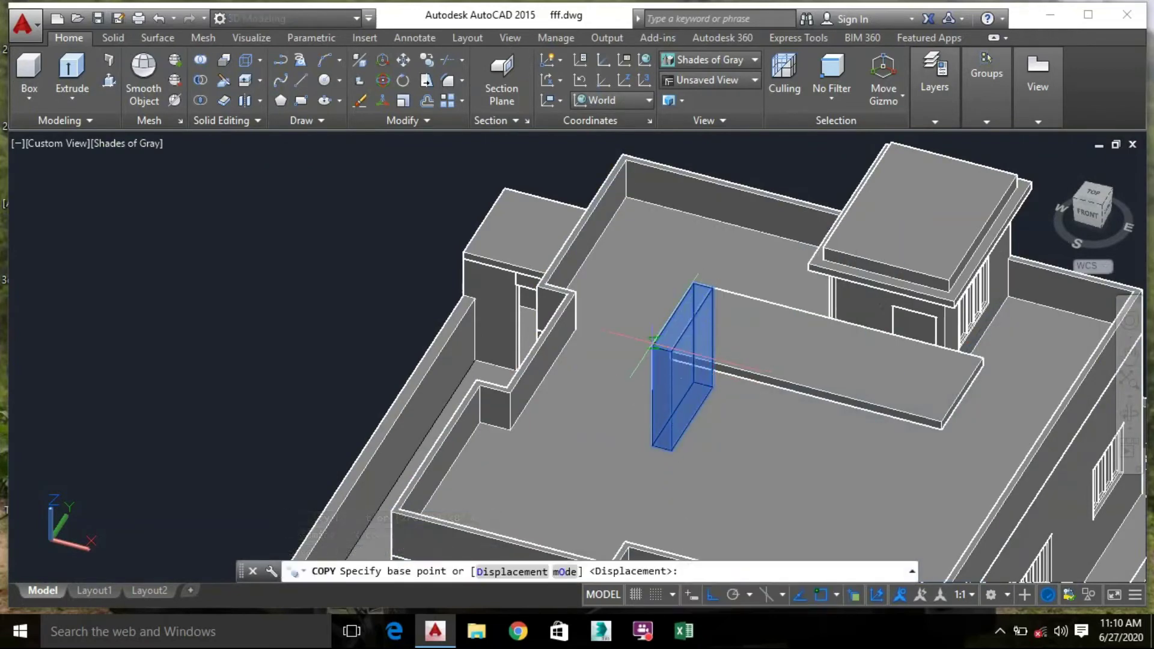
click(646, 344)
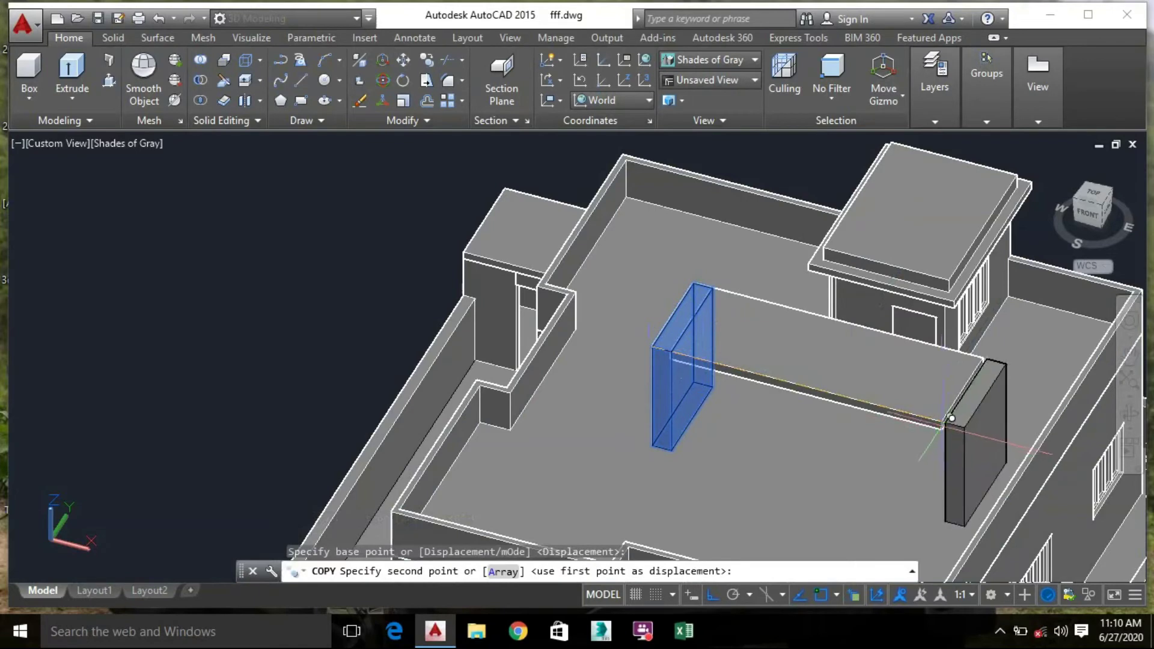
click(941, 421)
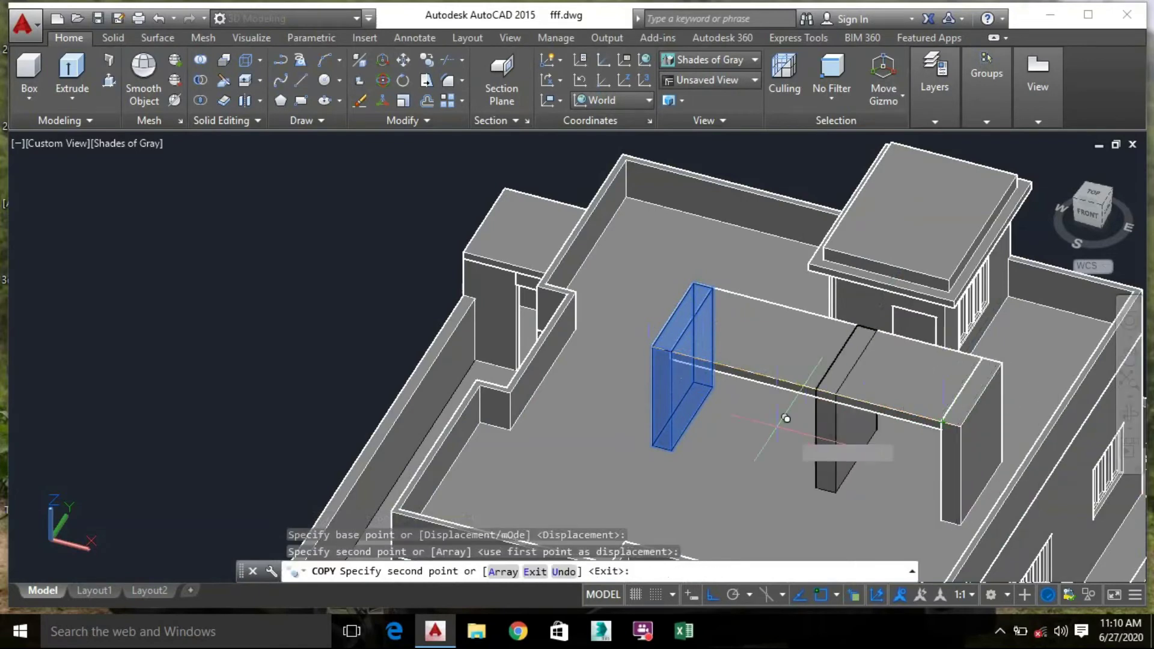
key(Escape)
Inspect the rooftop frame's position relative to the stair room and parapets from several sides
scroll(441, 347, down, 4)
middle_drag(268, 278, 134, 241)
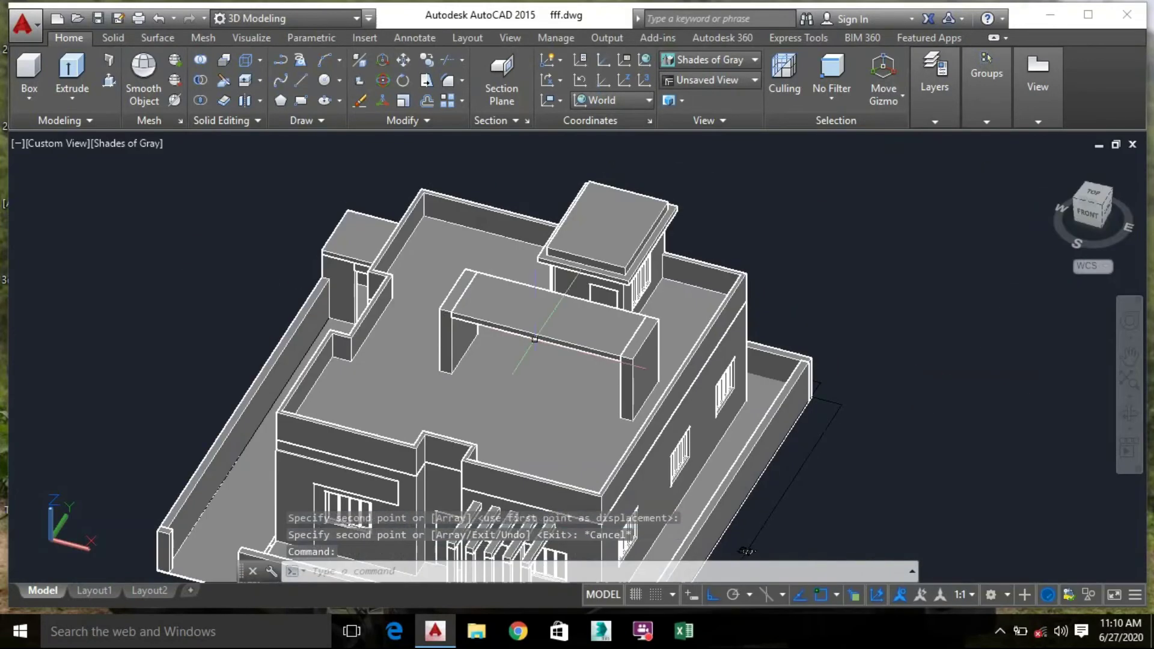
shift+middle_drag(824, 258, 1003, 314)
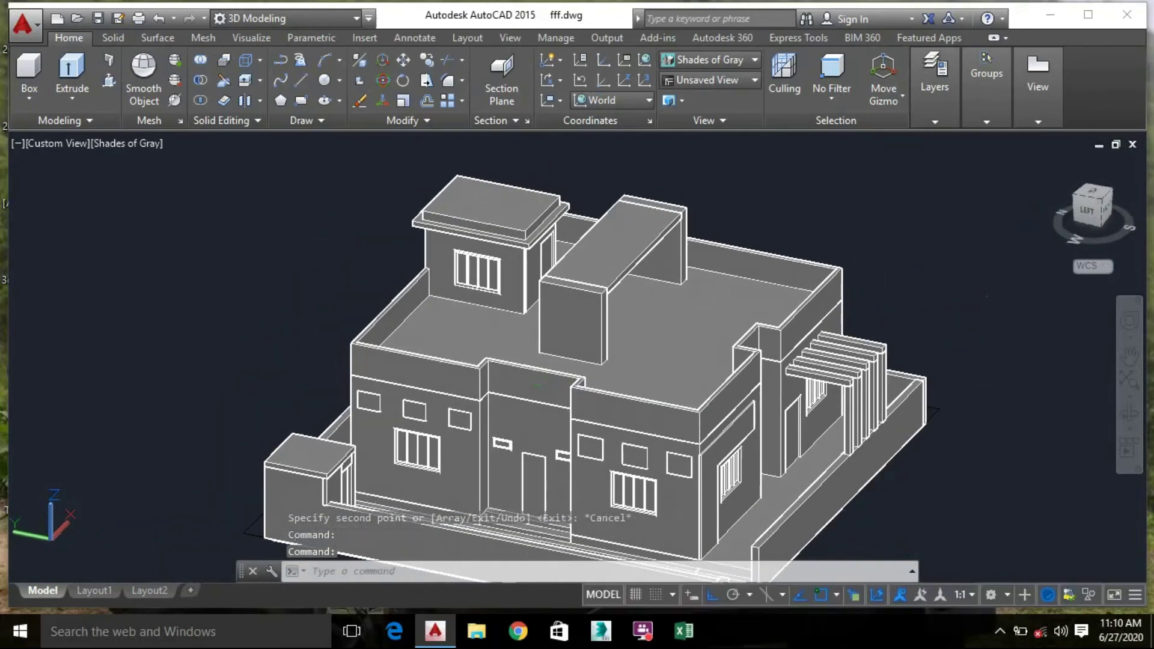
scroll(661, 273, up, 2)
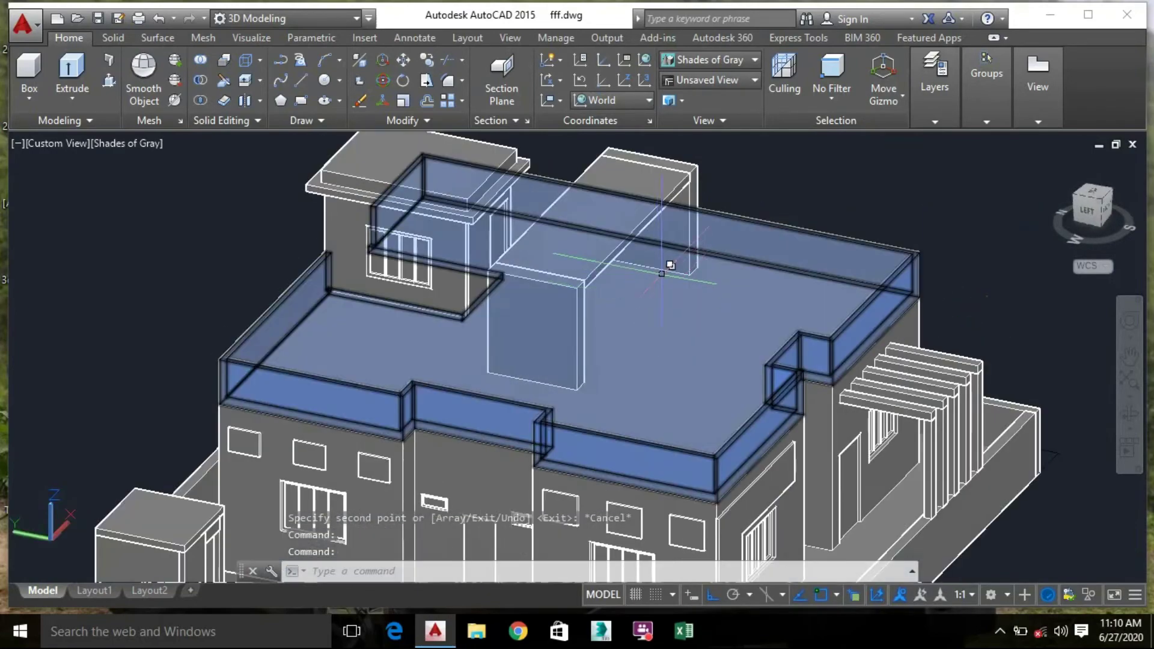
shift+middle_drag(785, 187, 608, 383)
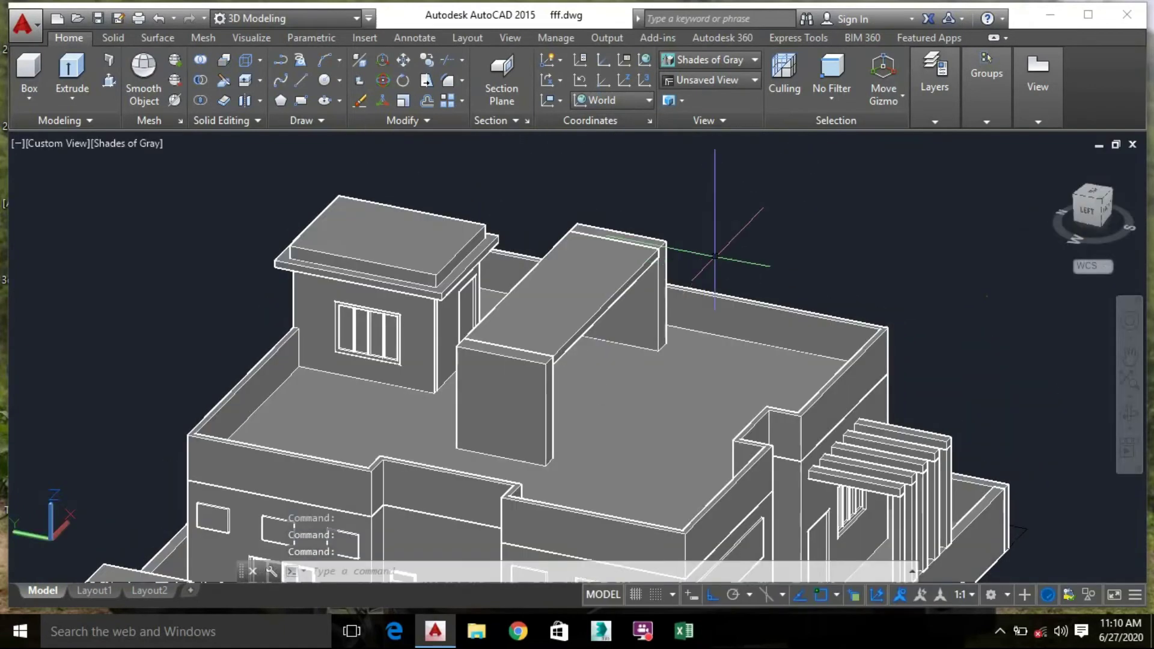
shift+drag(717, 257, 735, 238)
shift+middle_drag(735, 237, 775, 201)
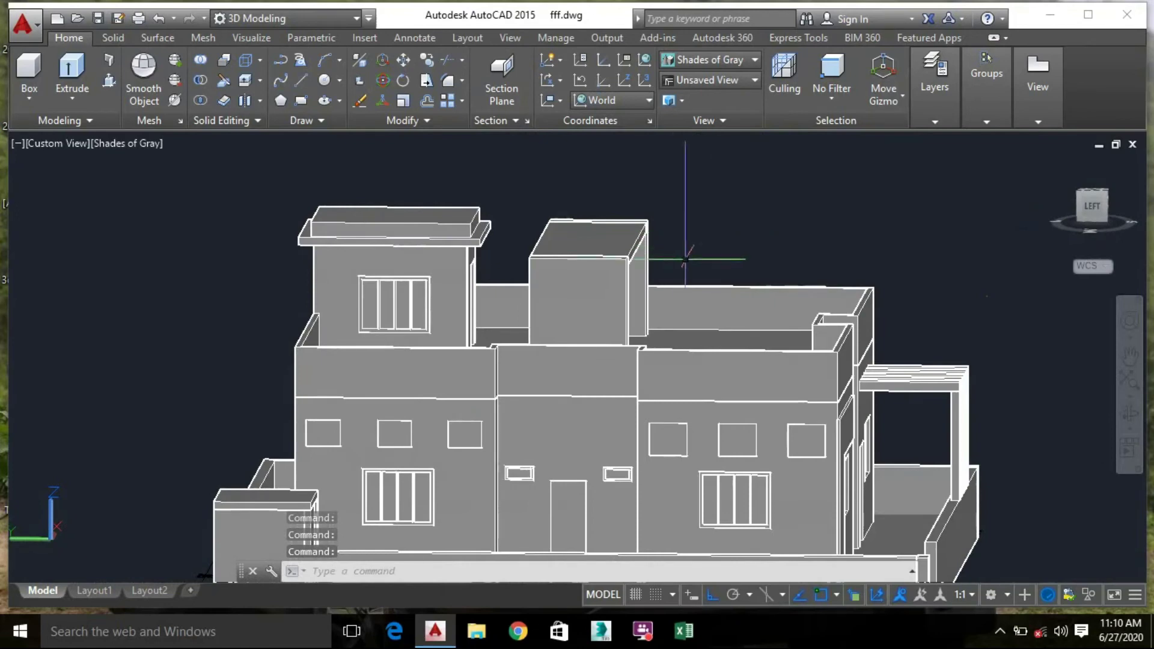
Try to move the slab and both supports from a bottom corner of the near support, and undo the move
click(617, 257)
click(535, 194)
right_click(709, 228)
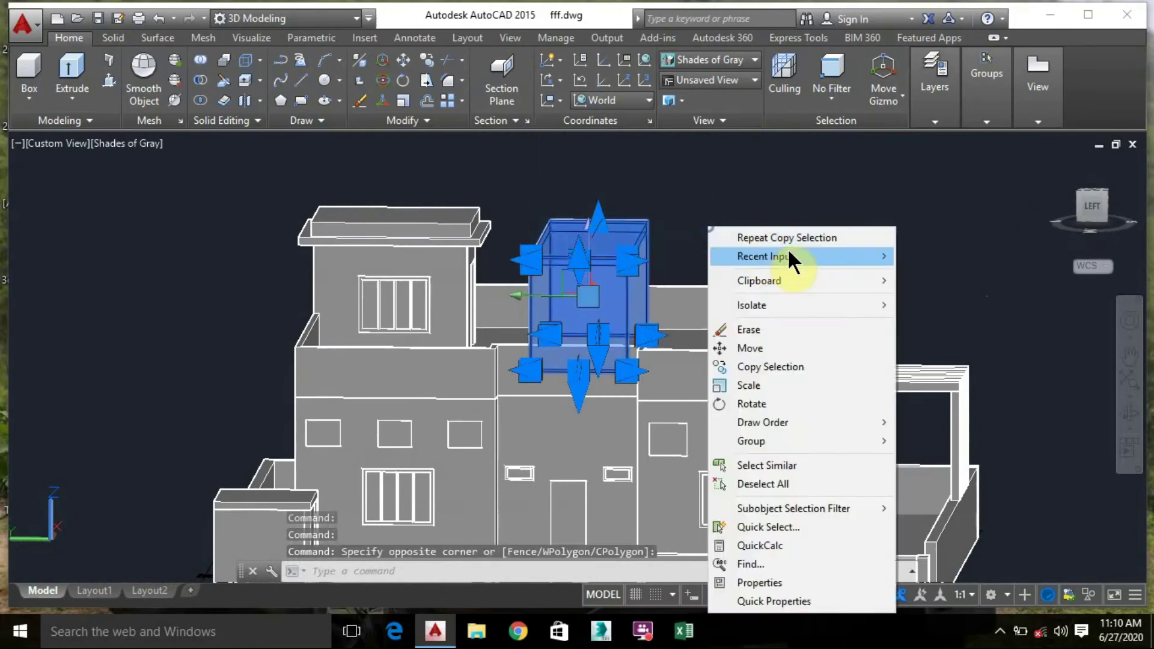
click(766, 346)
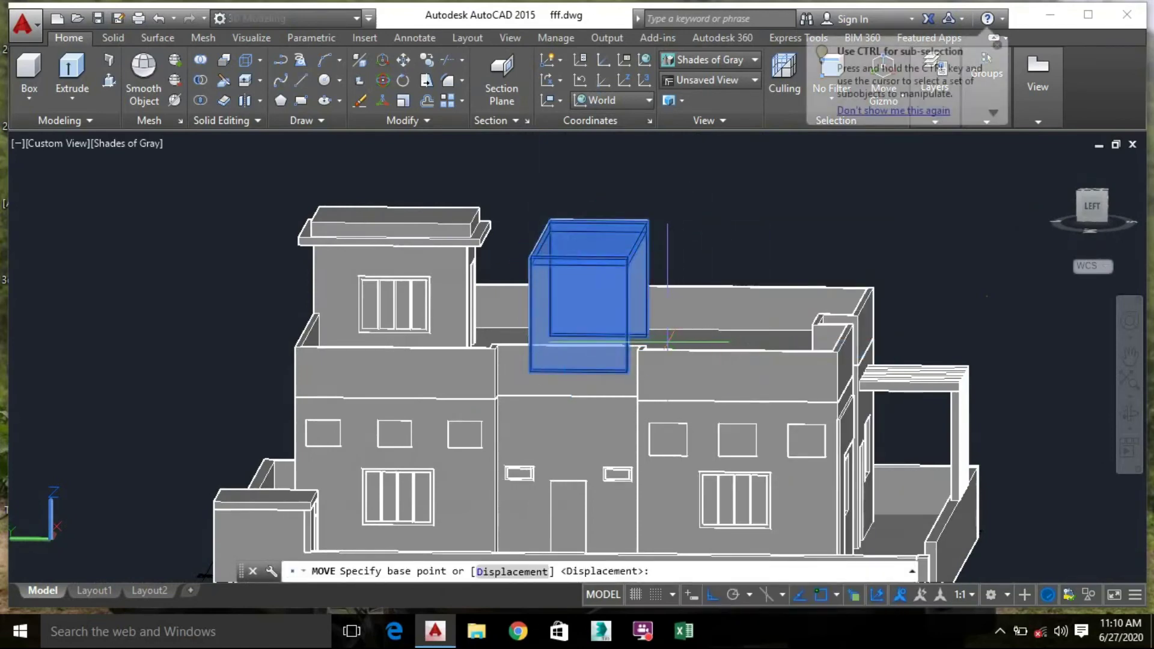
shift+middle_drag(623, 354, 577, 397)
scroll(577, 397, up, 3)
scroll(562, 439, up, 3)
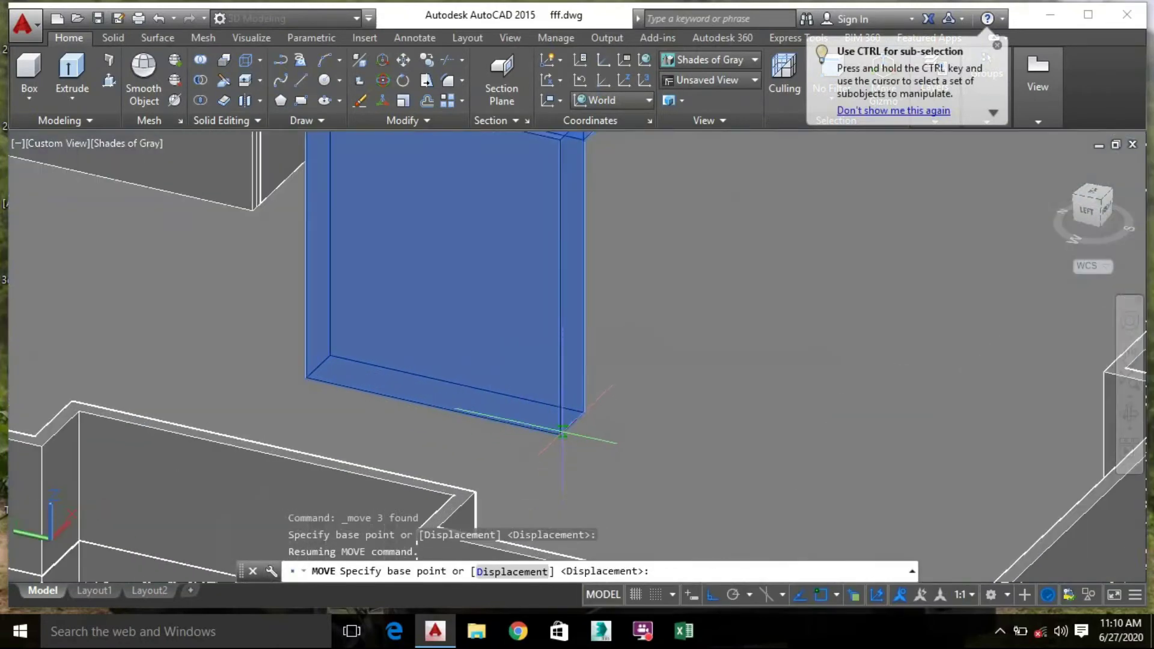
click(559, 434)
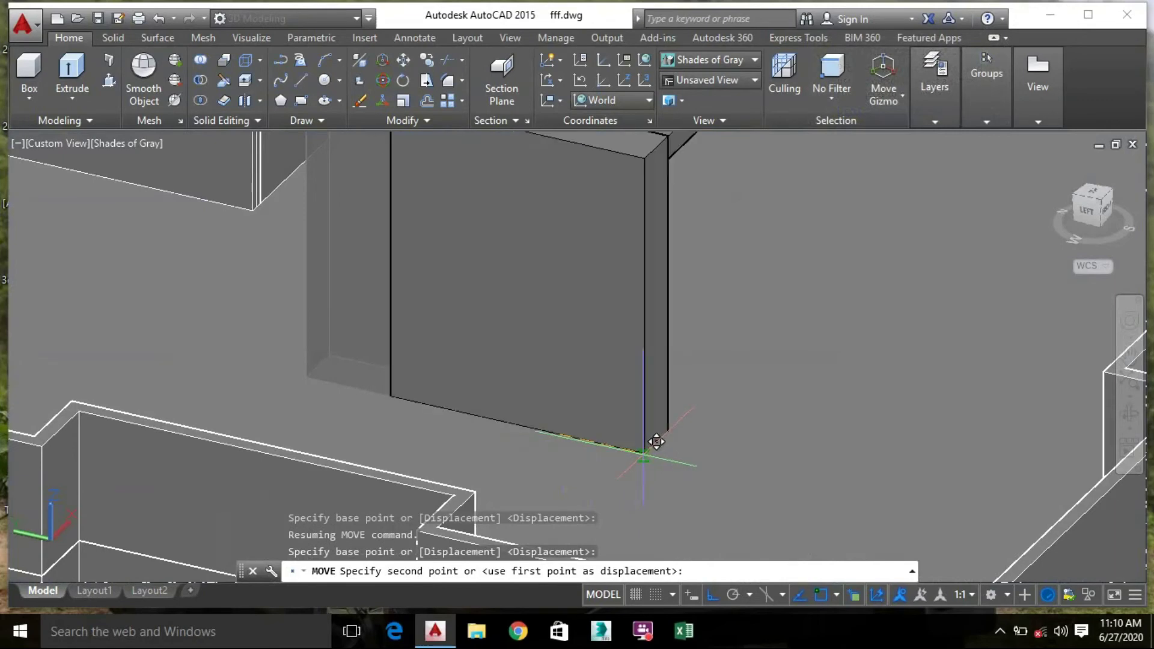
key(Return)
scroll(642, 453, down, 5)
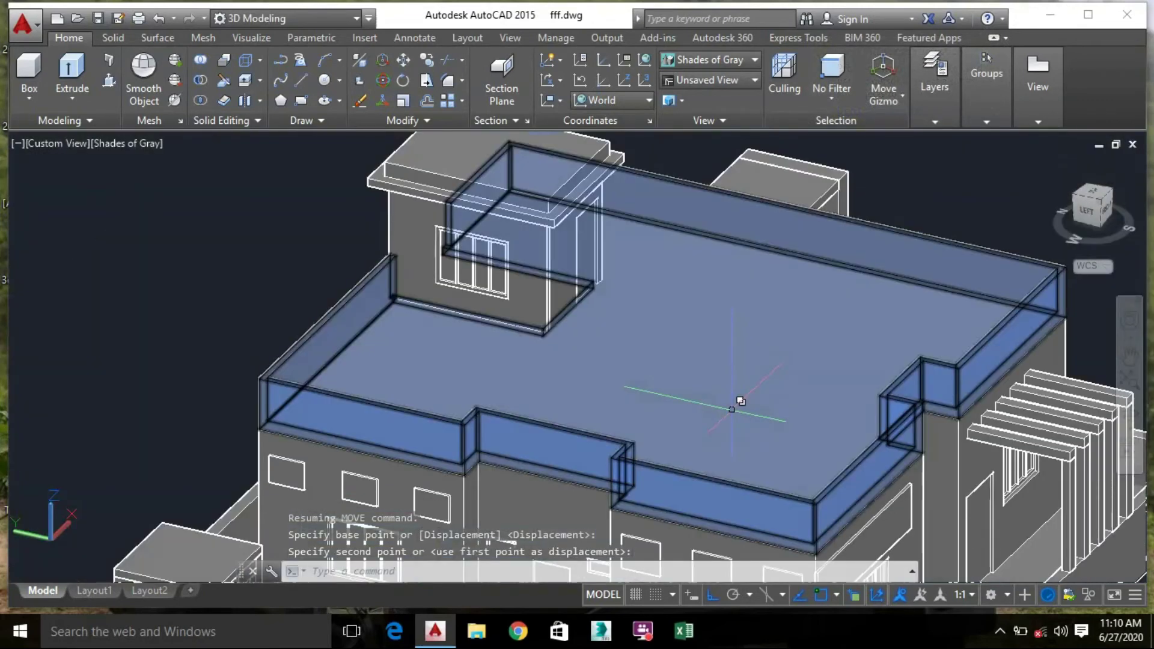
key(ctrl+z)
key(ctrl+z)
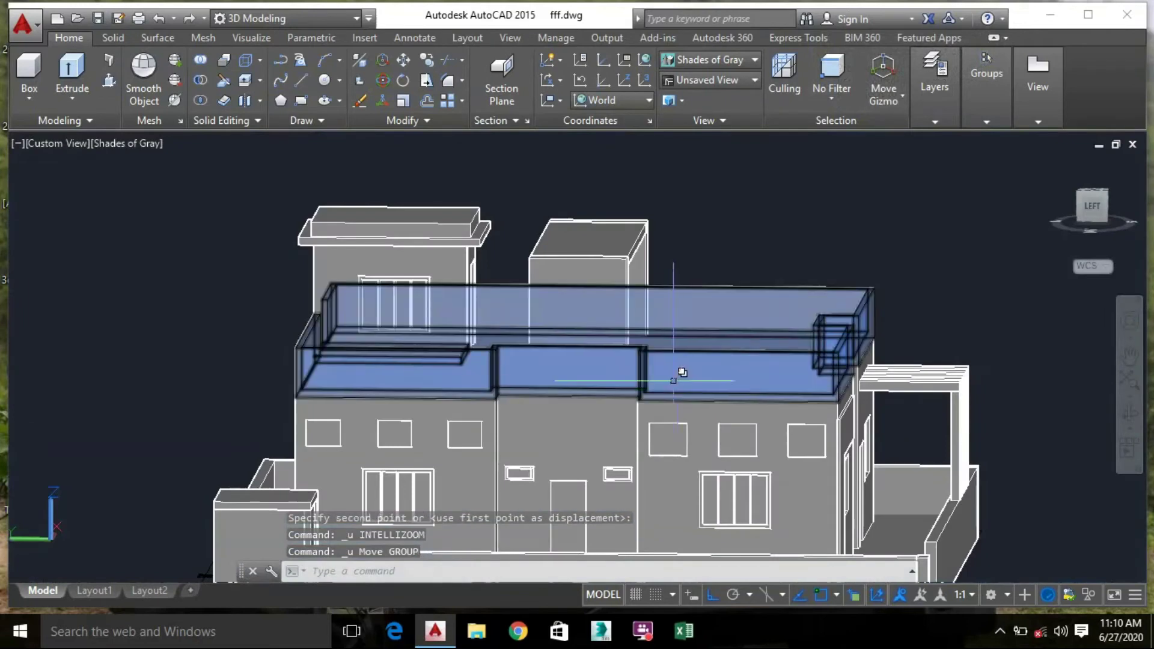
Move the slab and both supports together with 3D Move along the Y axis, away from the stair room toward the pergola side
click(692, 252)
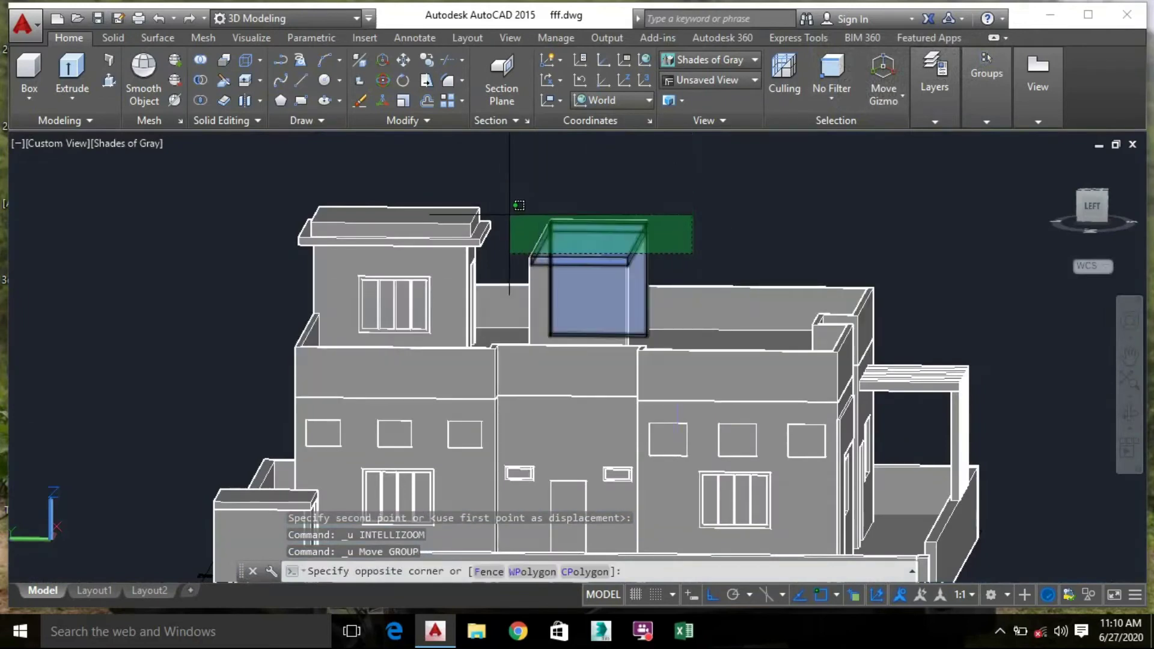
click(510, 203)
click(667, 266)
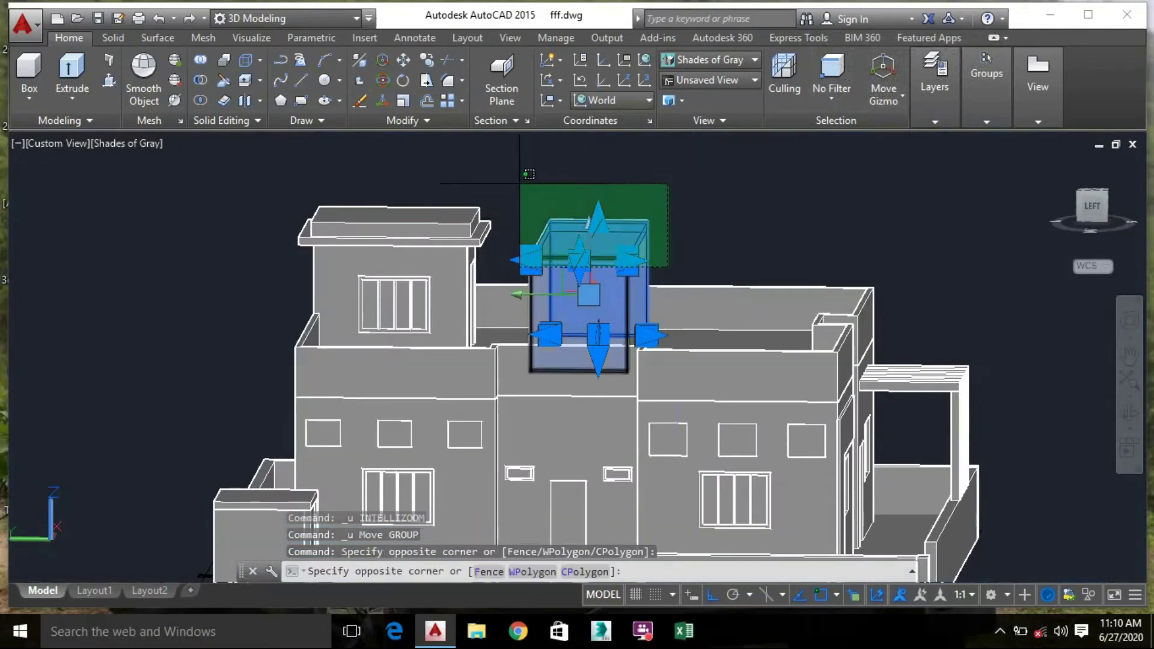
click(518, 183)
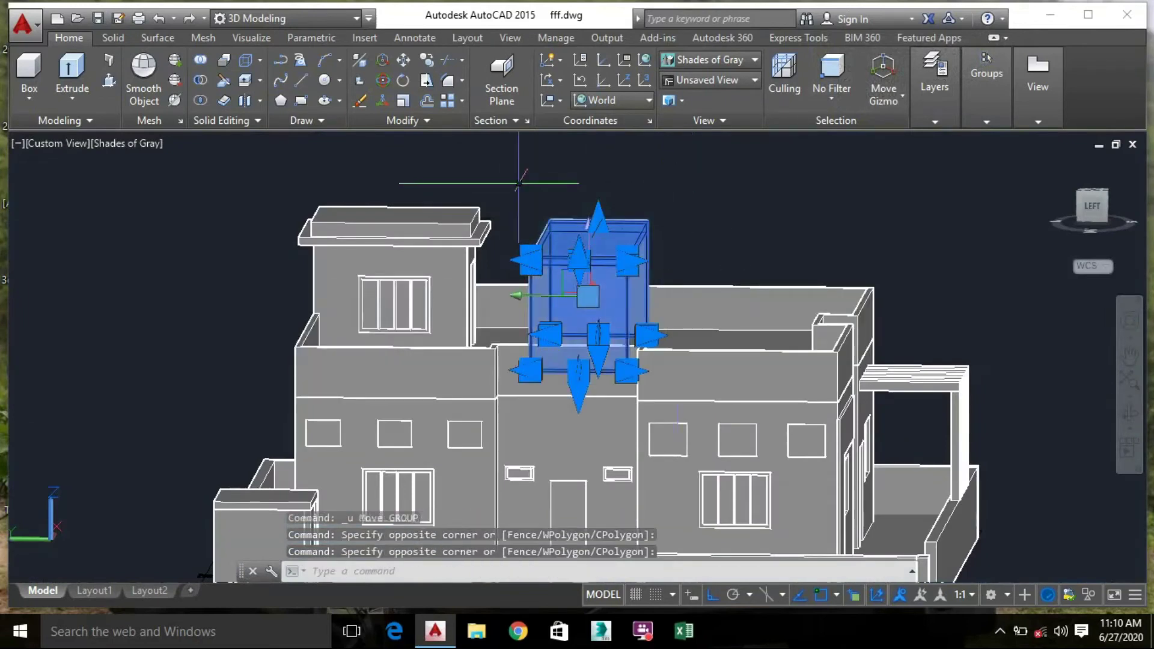
click(388, 66)
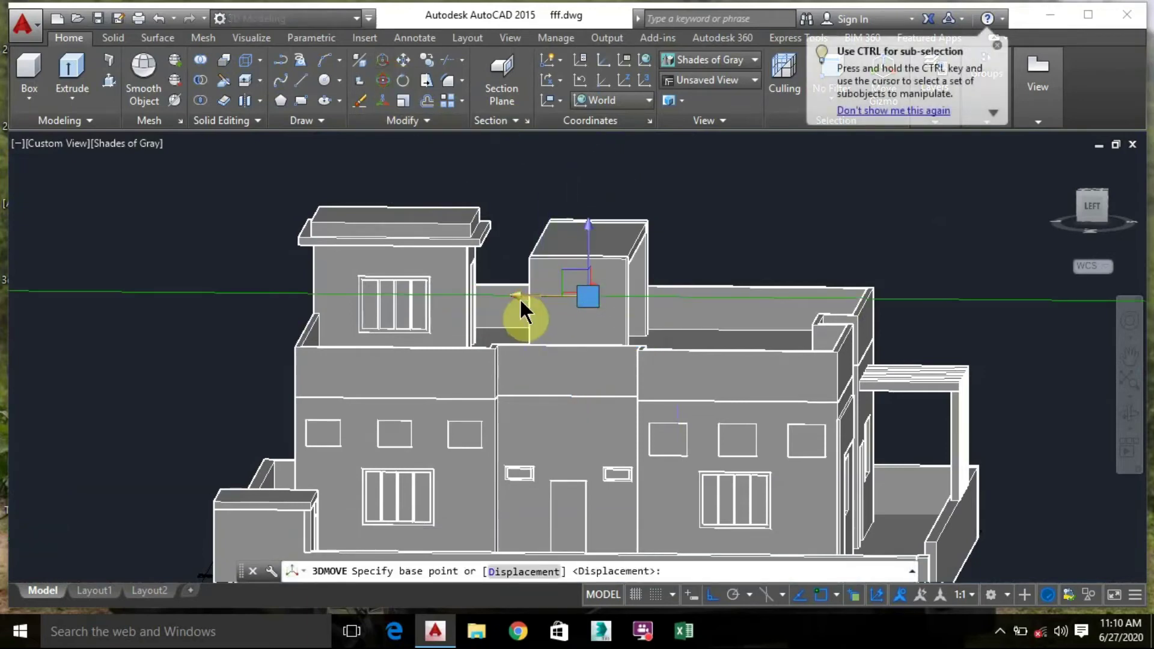
click(588, 296)
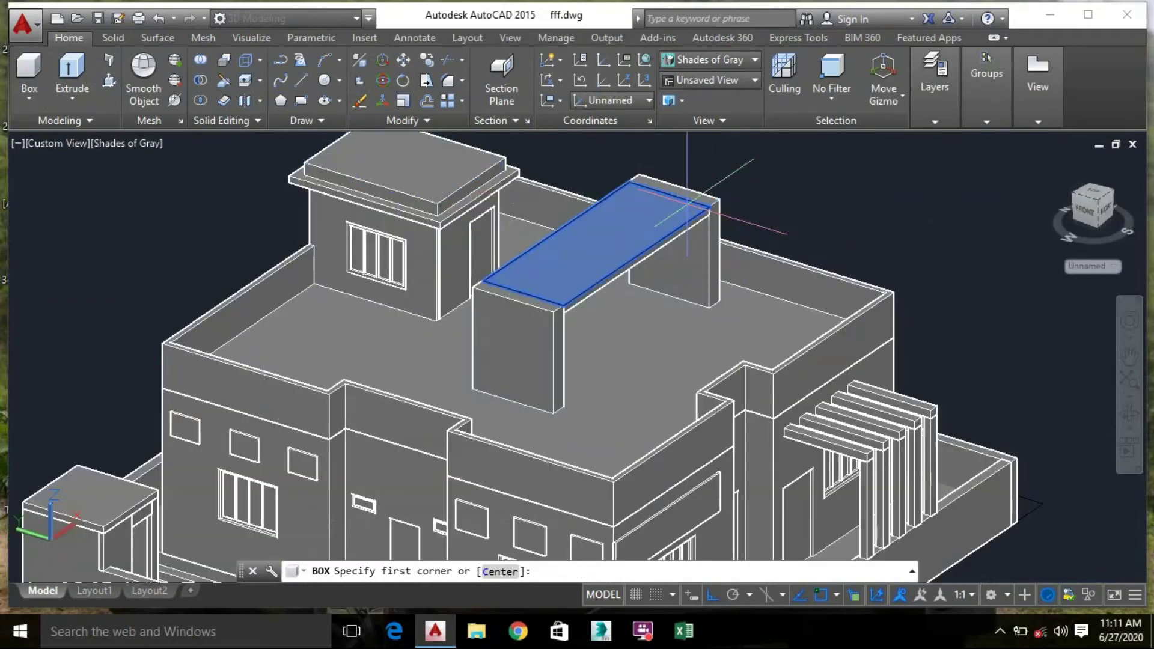
Draw a box on top of the rooftop frame, between the midpoints of the two supports' top edges, rising above the slab
scroll(640, 204, up, 4)
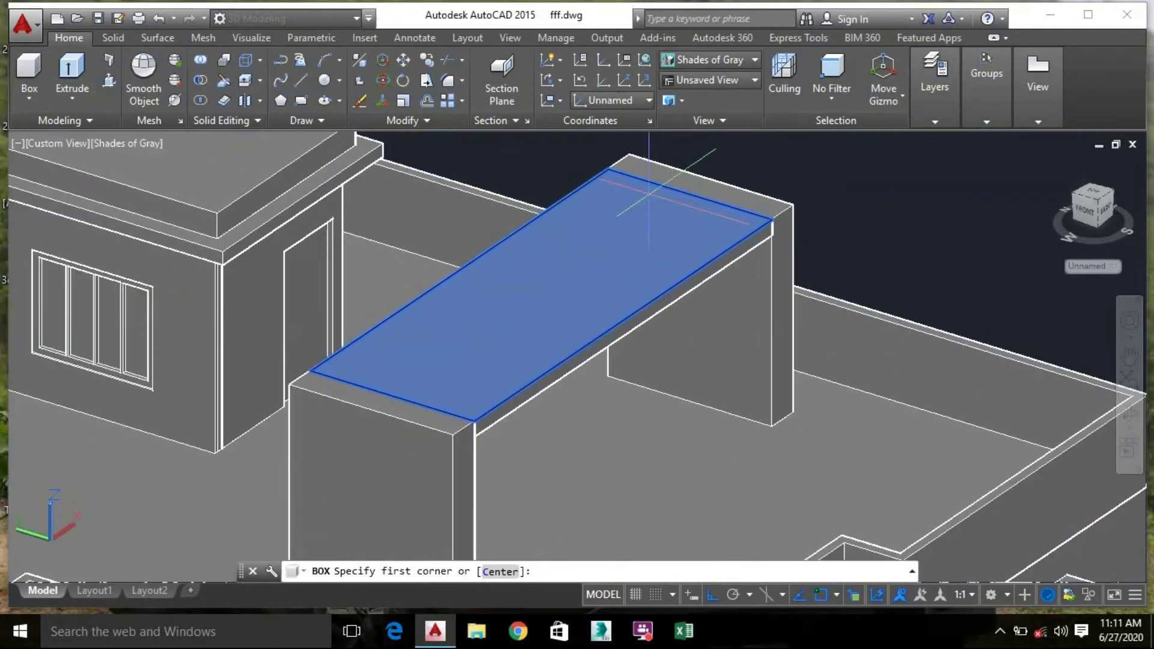
scroll(628, 157, up, 3)
click(628, 160)
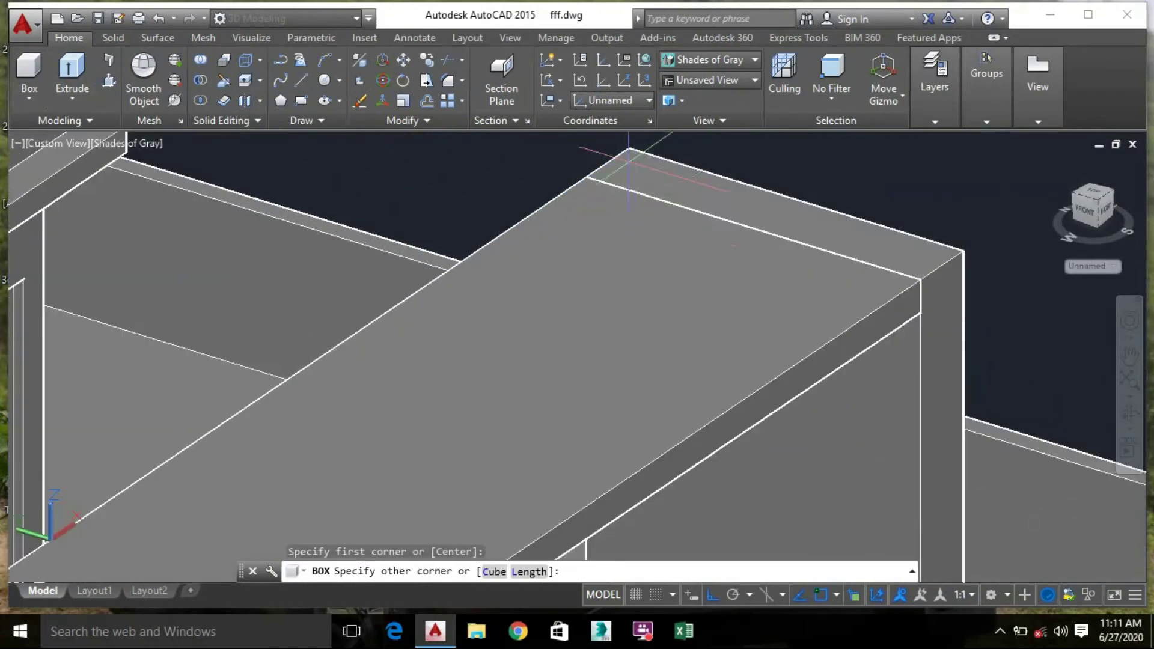
scroll(565, 355, down, 5)
mouse_move(565, 356)
shift+middle_down()
mouse_move(639, 265)
mouse_move(537, 354)
shift+middle_up()
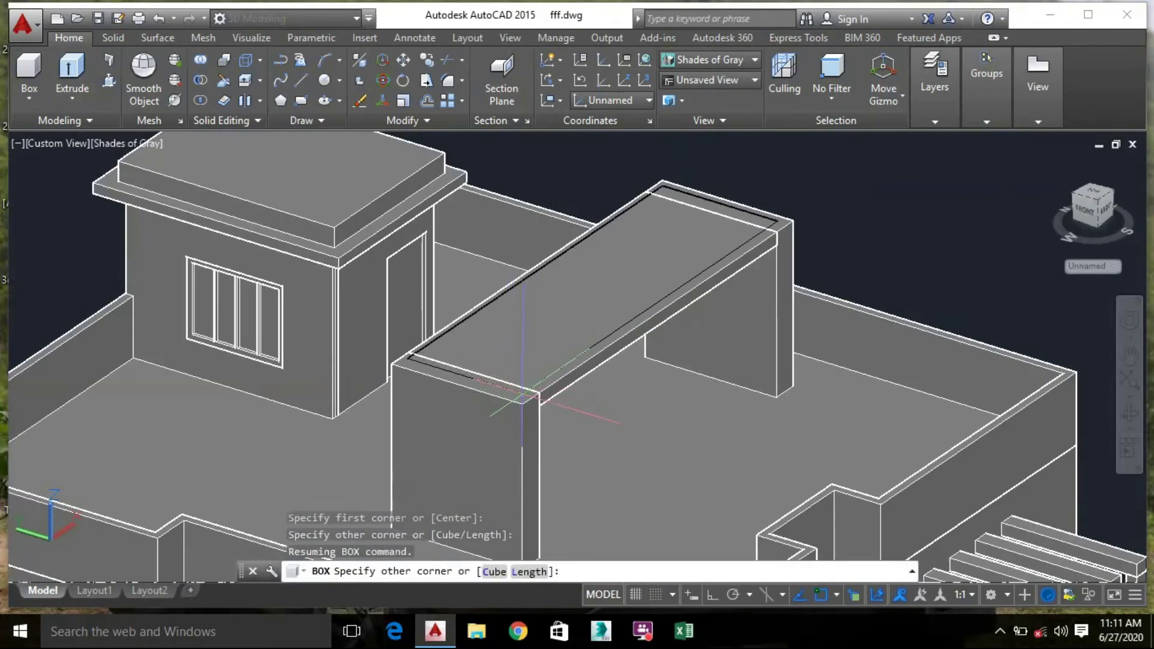
click(523, 392)
click(581, 372)
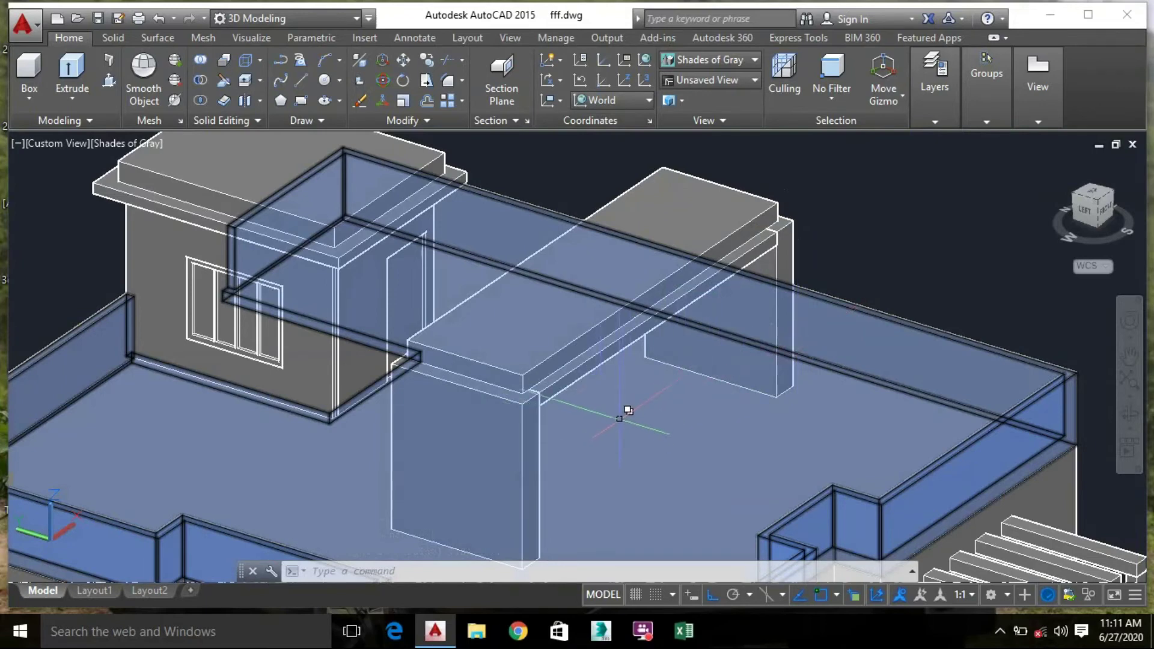
Thicken the frame's horizontal slab by extending its underside 6" with Presspull, and end the command
click(598, 353)
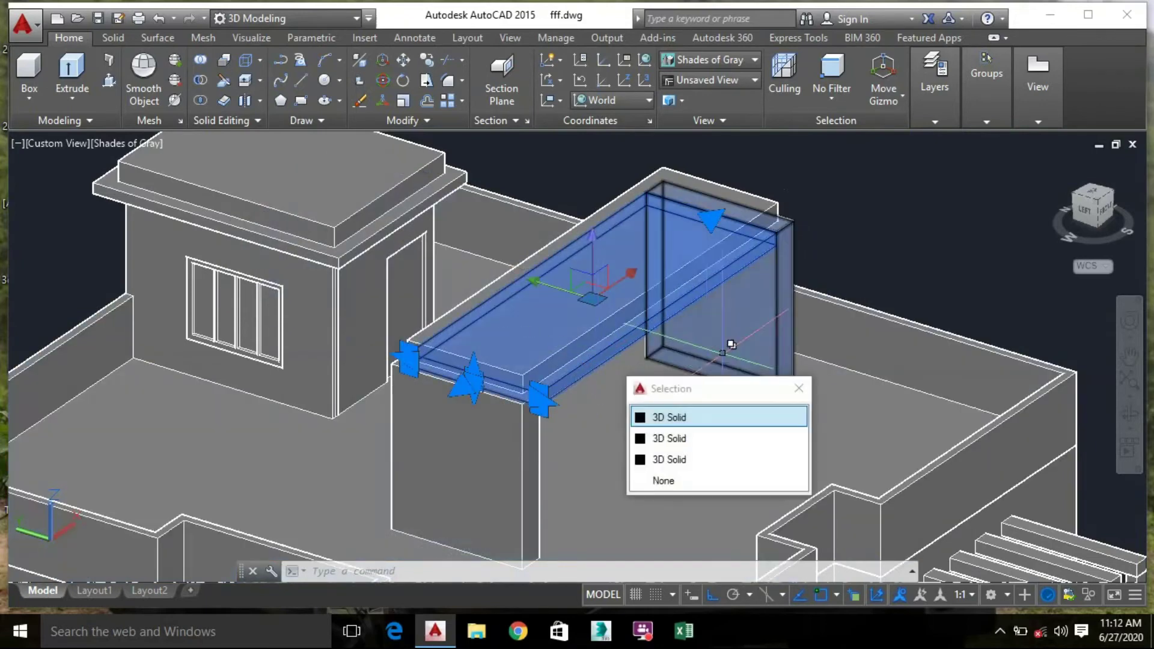
click(673, 417)
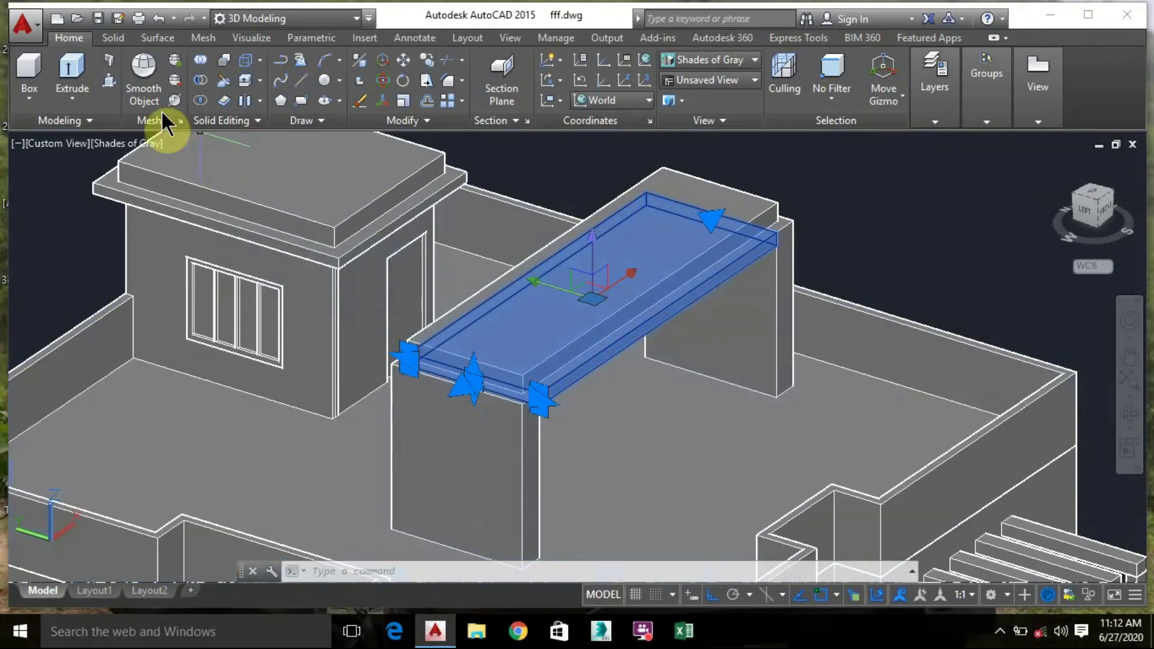
click(108, 82)
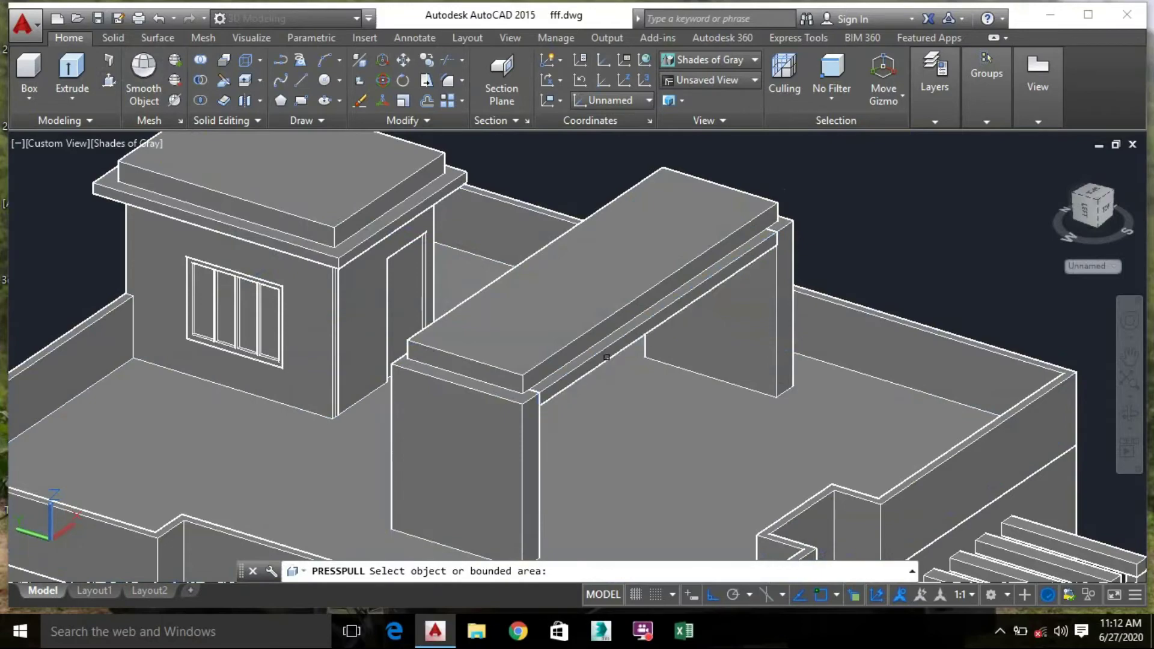
shift+middle_drag(594, 332, 598, 232)
scroll(567, 430, down, 3)
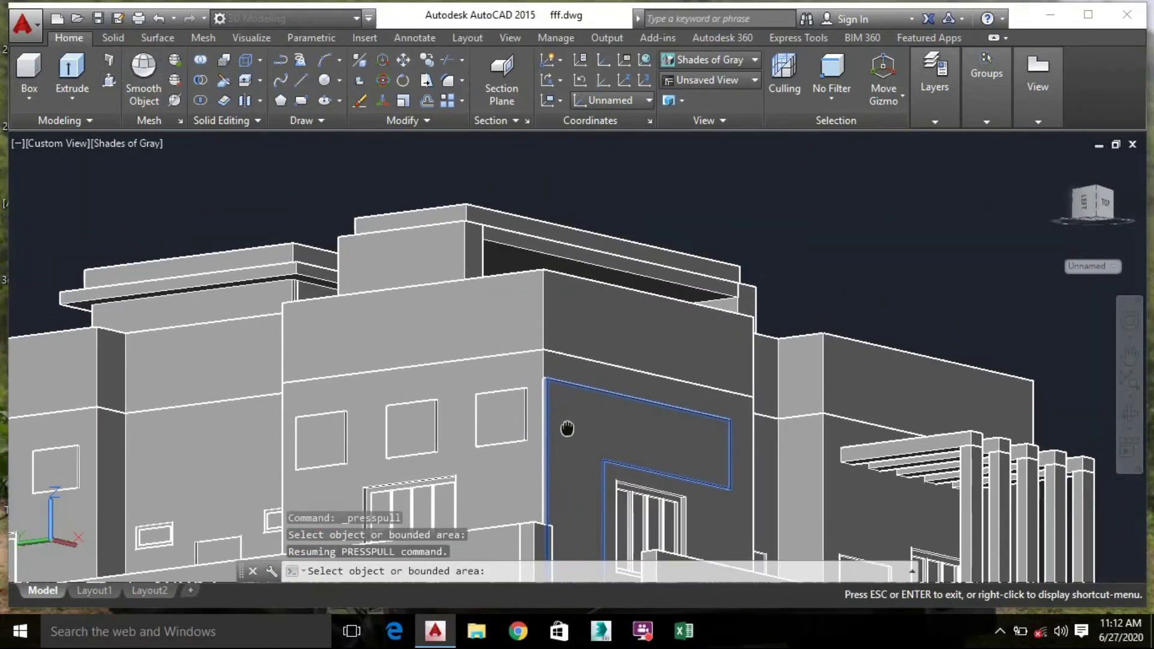
shift+middle_drag(567, 430, 563, 326)
scroll(563, 326, up, 5)
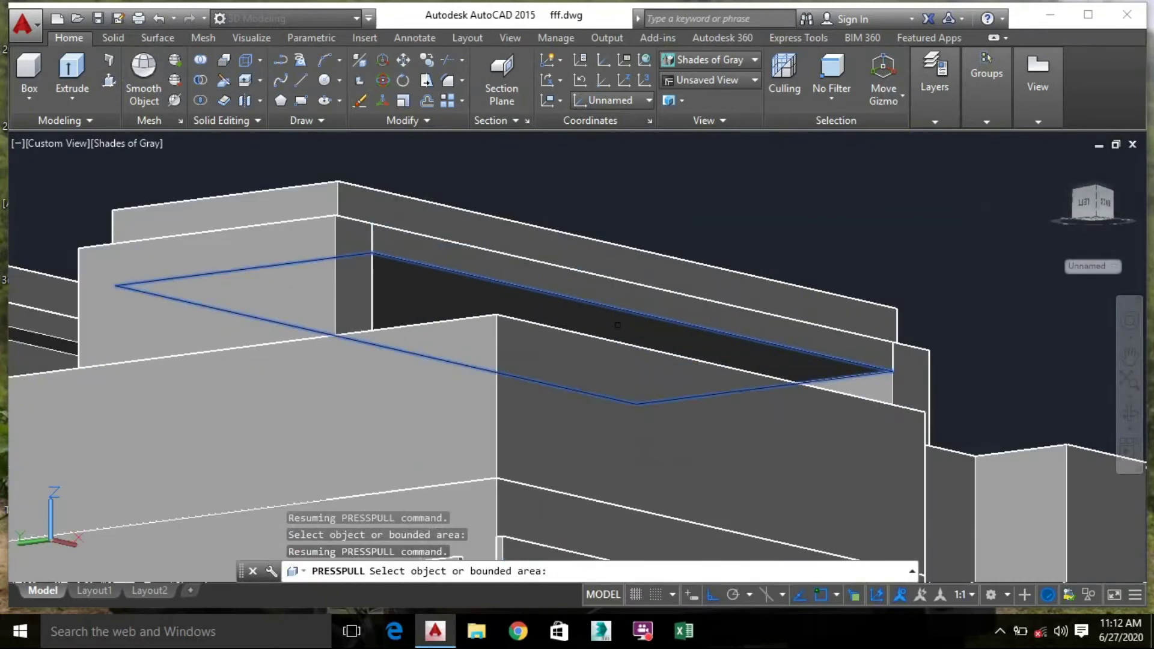
click(622, 343)
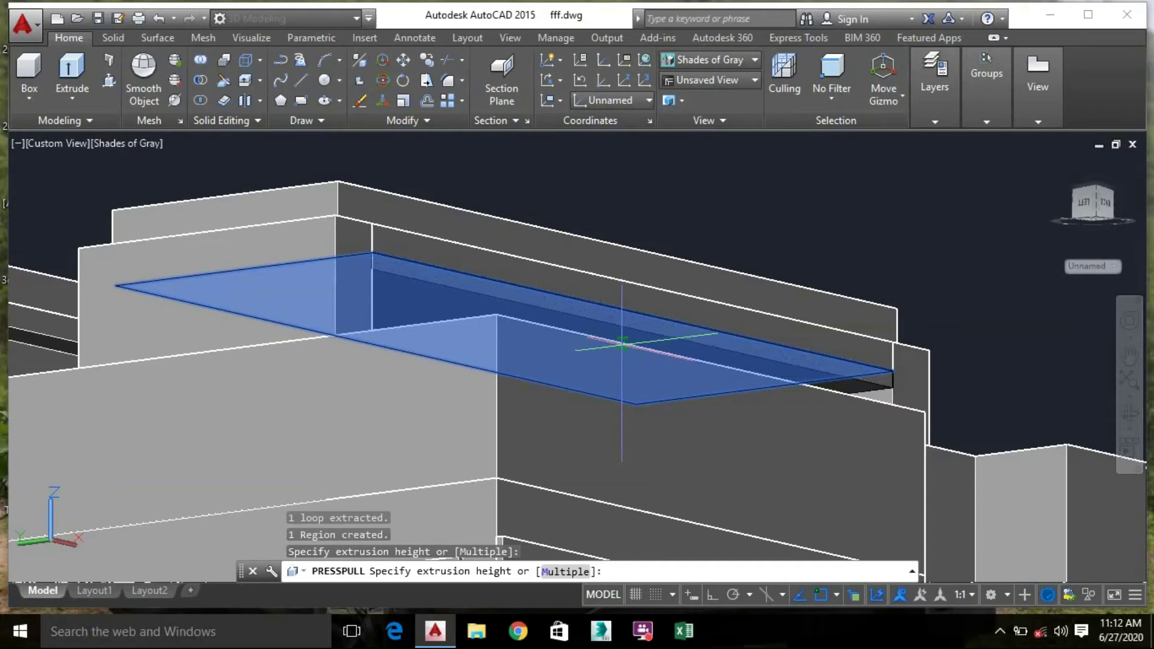
text(6")
key(Return)
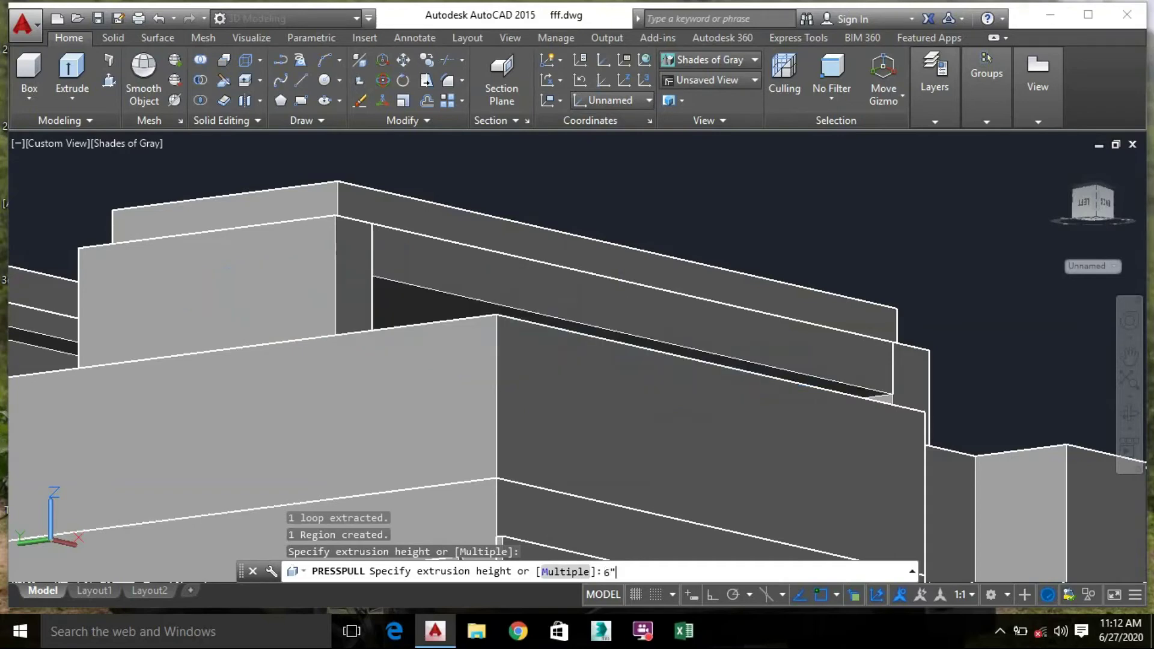
shift+middle_drag(671, 232, 477, 162)
scroll(476, 162, down, 2)
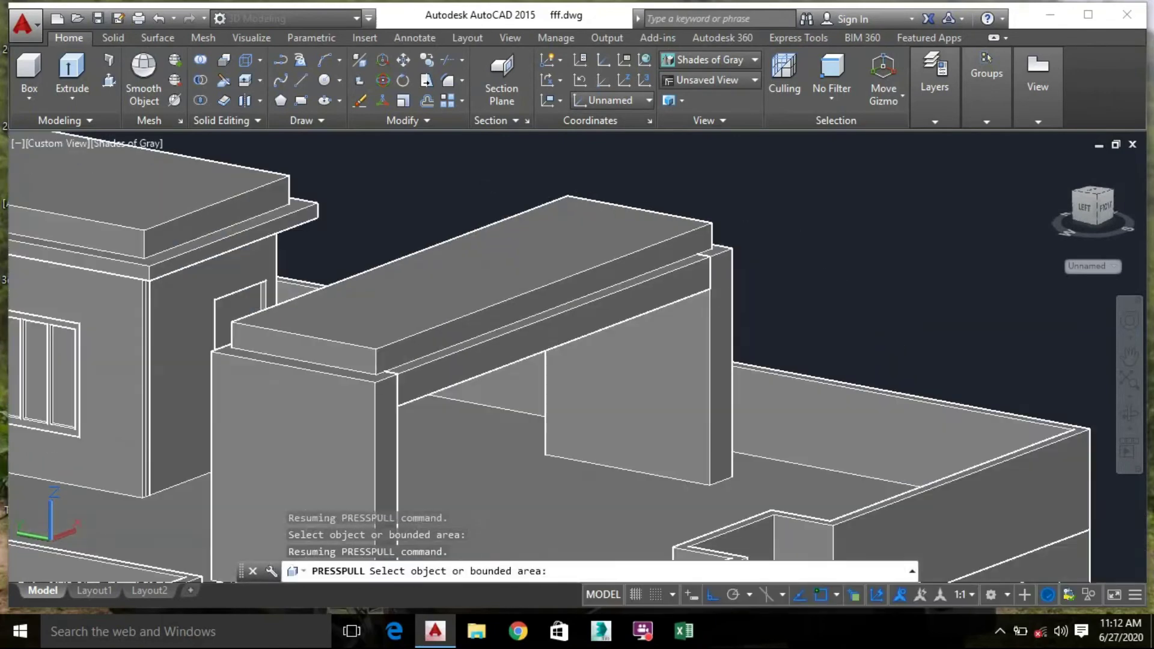
key(Return)
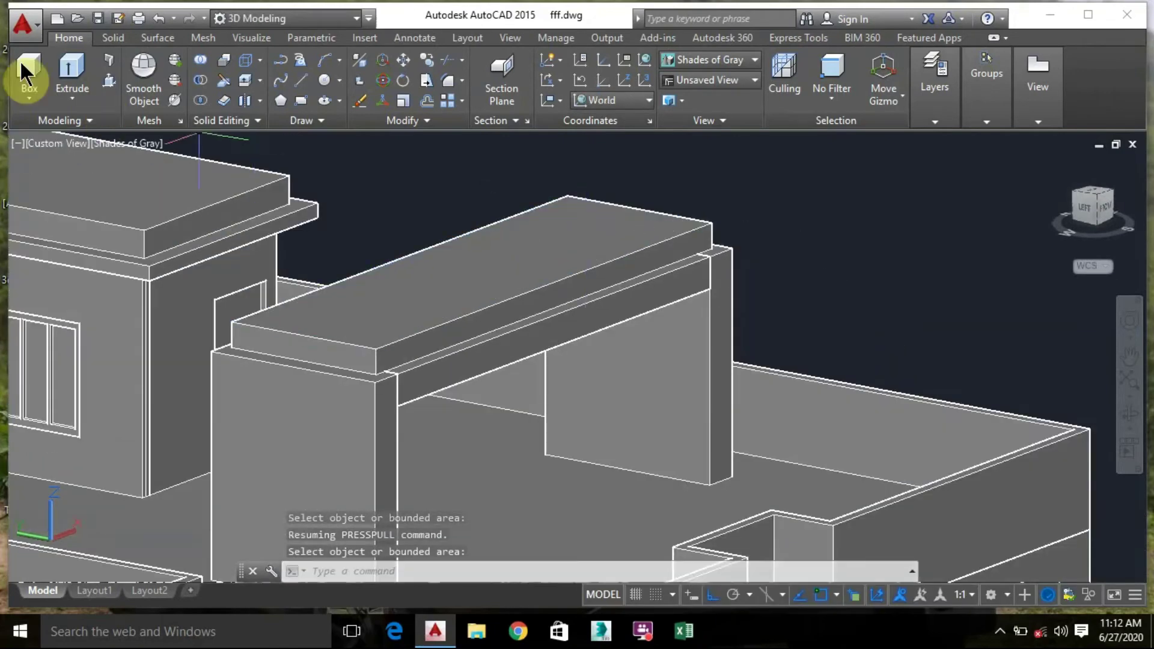
Start a box on the thickened slab's outer side face, from its near upper corner to the far edge at mid-height
click(30, 72)
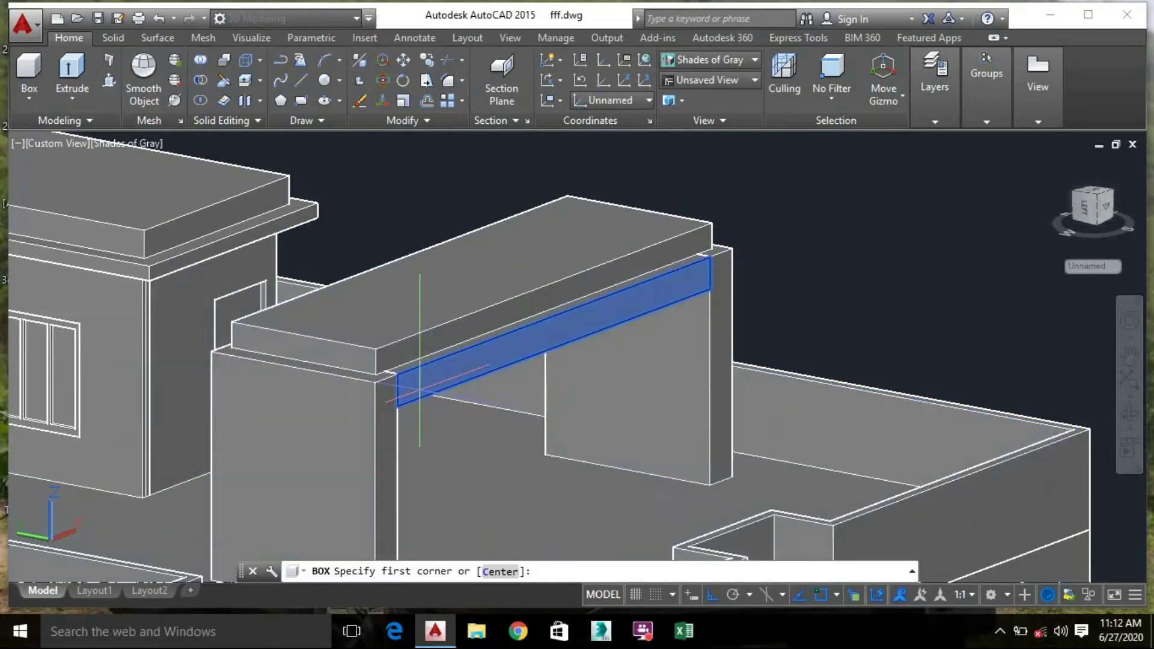
scroll(413, 373, up, 5)
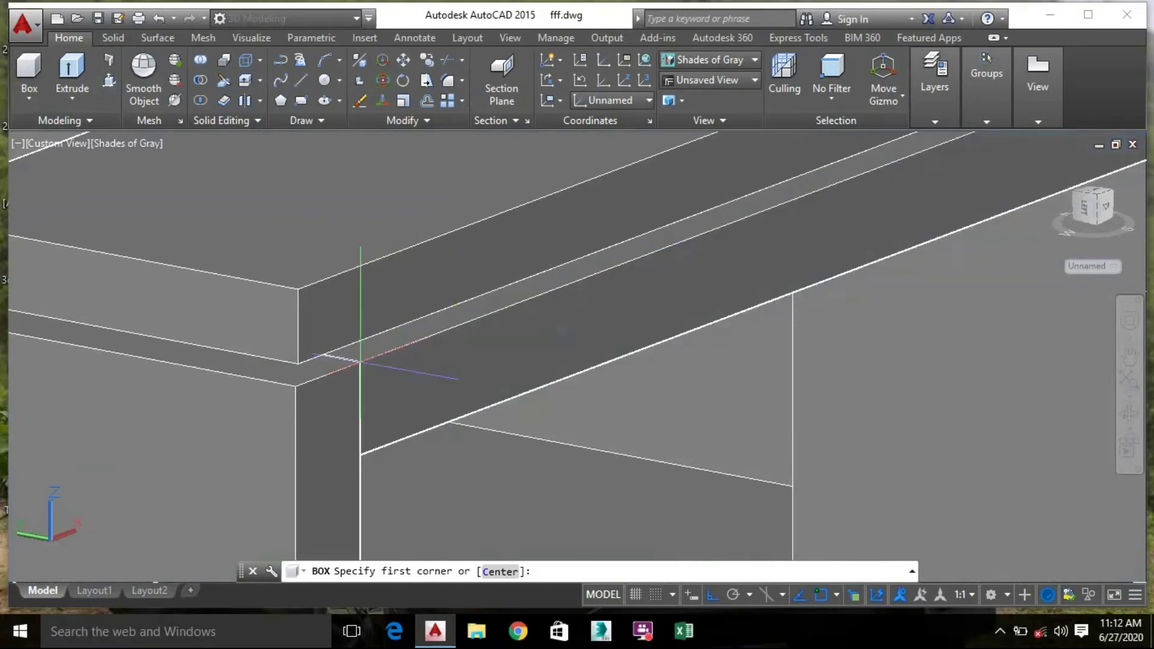
click(359, 361)
scroll(808, 240, down, 3)
middle_drag(807, 239, 639, 314)
scroll(842, 241, up, 5)
scroll(819, 206, up, 2)
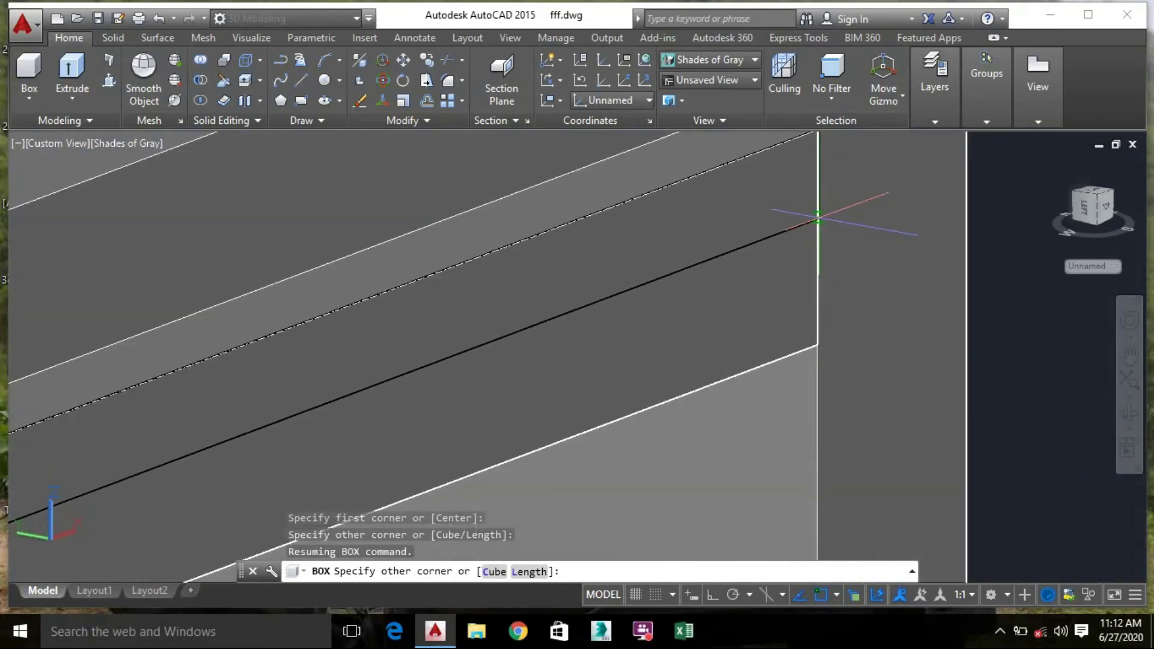
click(817, 214)
Pull the box horizontally outward from the slab toward the pergola side to form a cantilevered canopy
scroll(969, 305, down, 4)
scroll(969, 304, down, 3)
scroll(832, 228, up, 1)
middle_drag(832, 228, 803, 218)
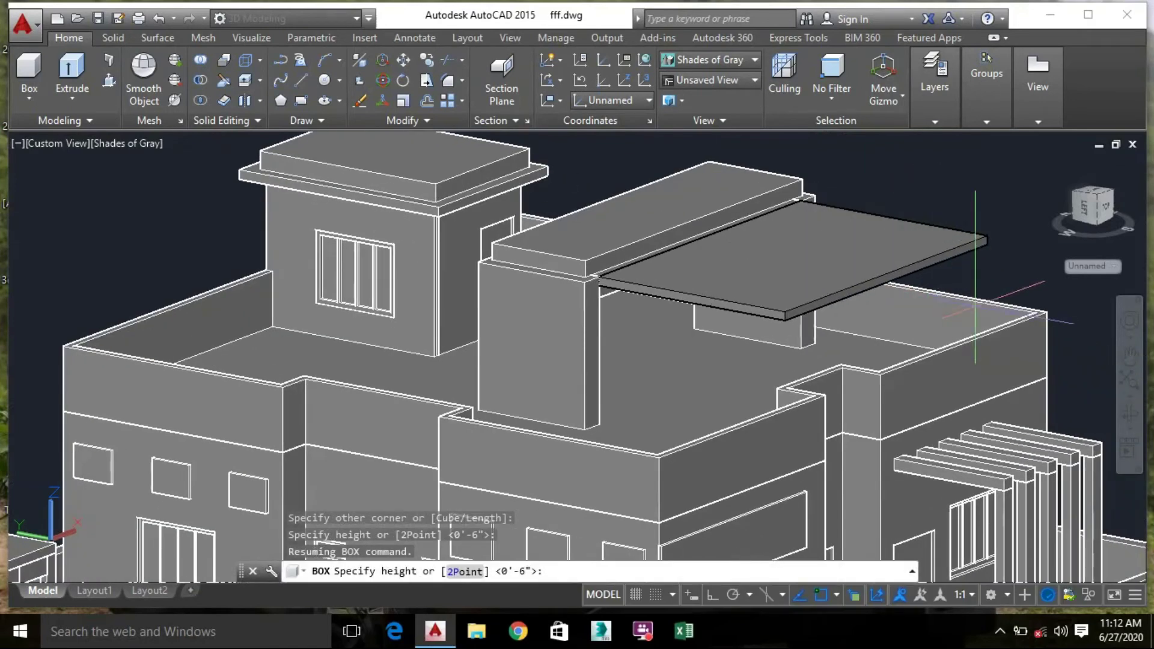
scroll(974, 301, up, 6)
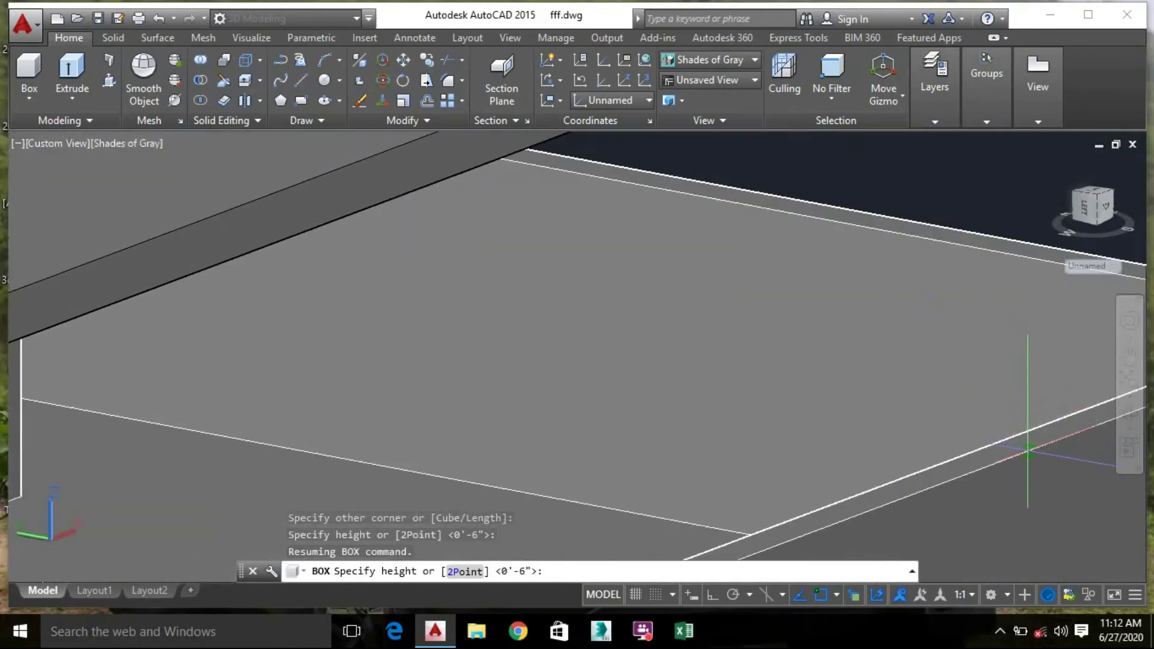
scroll(989, 405, down, 6)
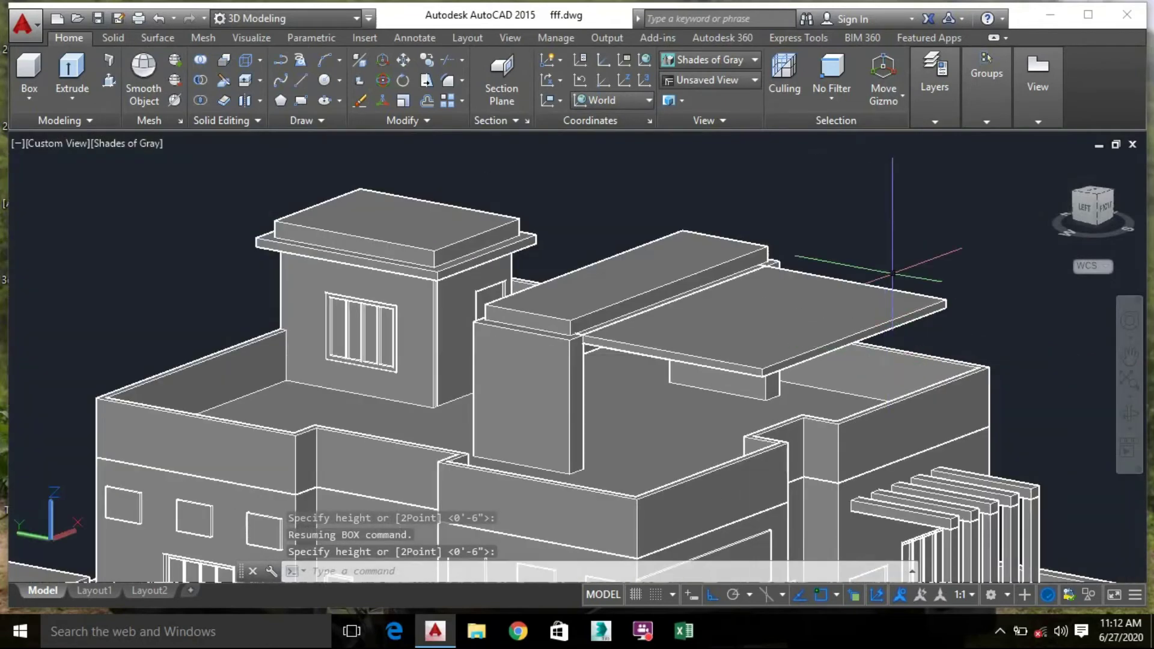
mouse_move(879, 244)
middle_down()
mouse_move(795, 215)
mouse_move(919, 250)
mouse_move(917, 262)
mouse_move(876, 257)
mouse_move(848, 214)
mouse_move(887, 252)
middle_up()
key(Return)
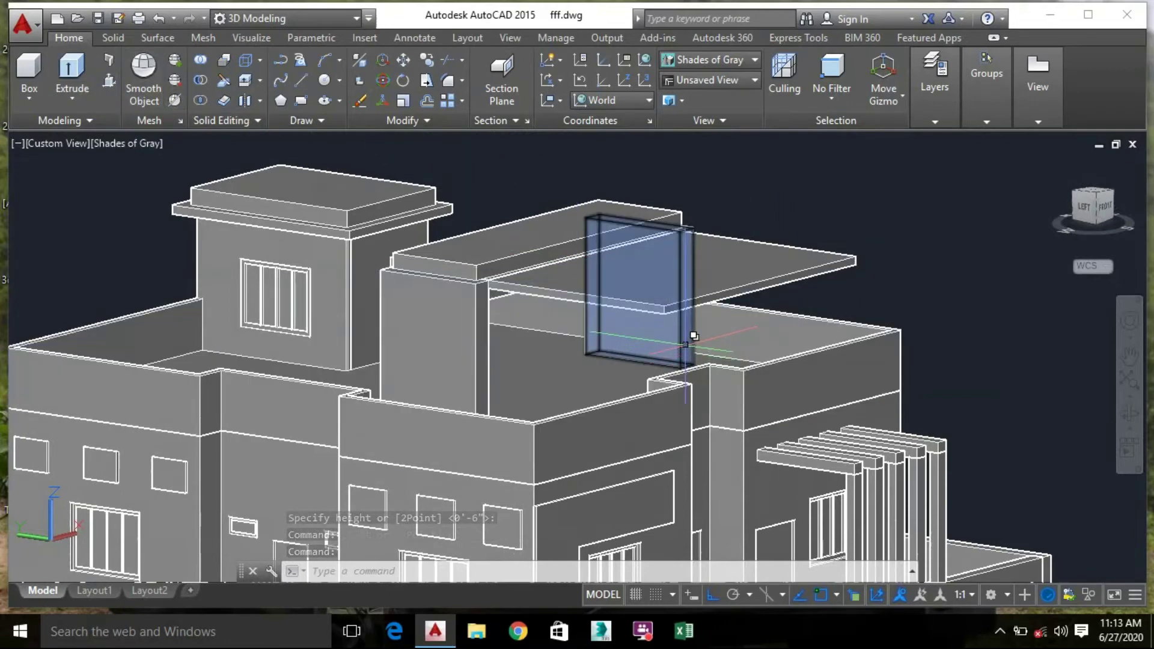
Move the whole rooftop frame with its canopy 3' along the Y axis toward the pergola side, and clear the selection
mouse_move(693, 334)
shift+middle_down()
mouse_move(691, 290)
mouse_move(677, 290)
mouse_move(669, 361)
shift+middle_up()
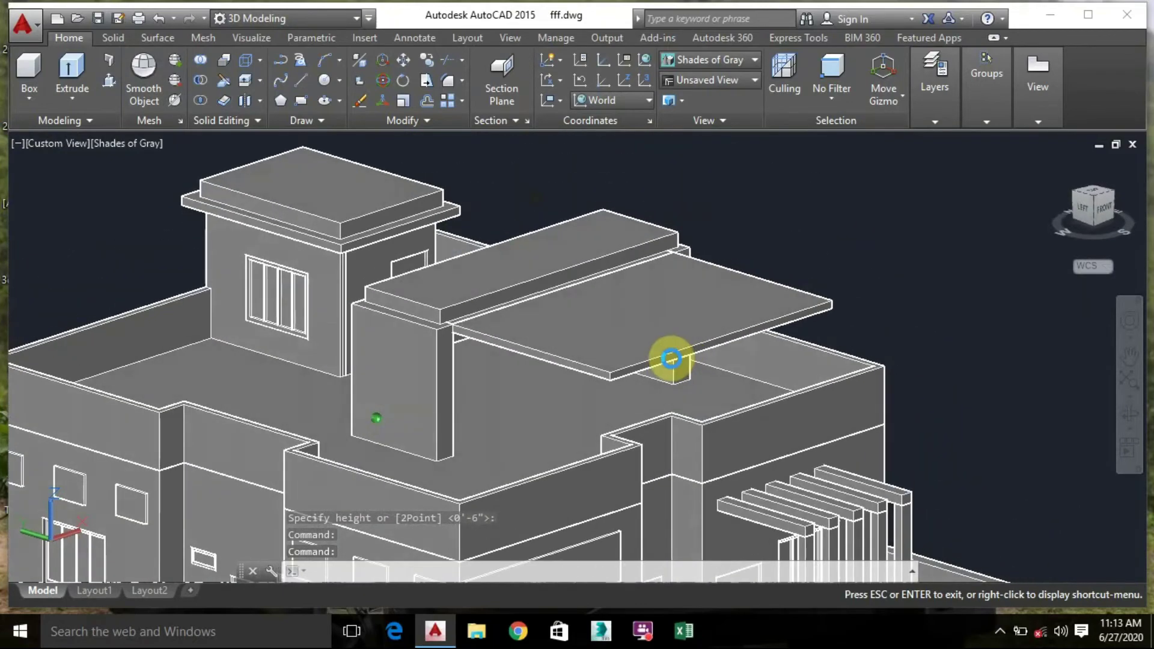
scroll(667, 354, down, 5)
shift+middle_drag(337, 240, 306, 277)
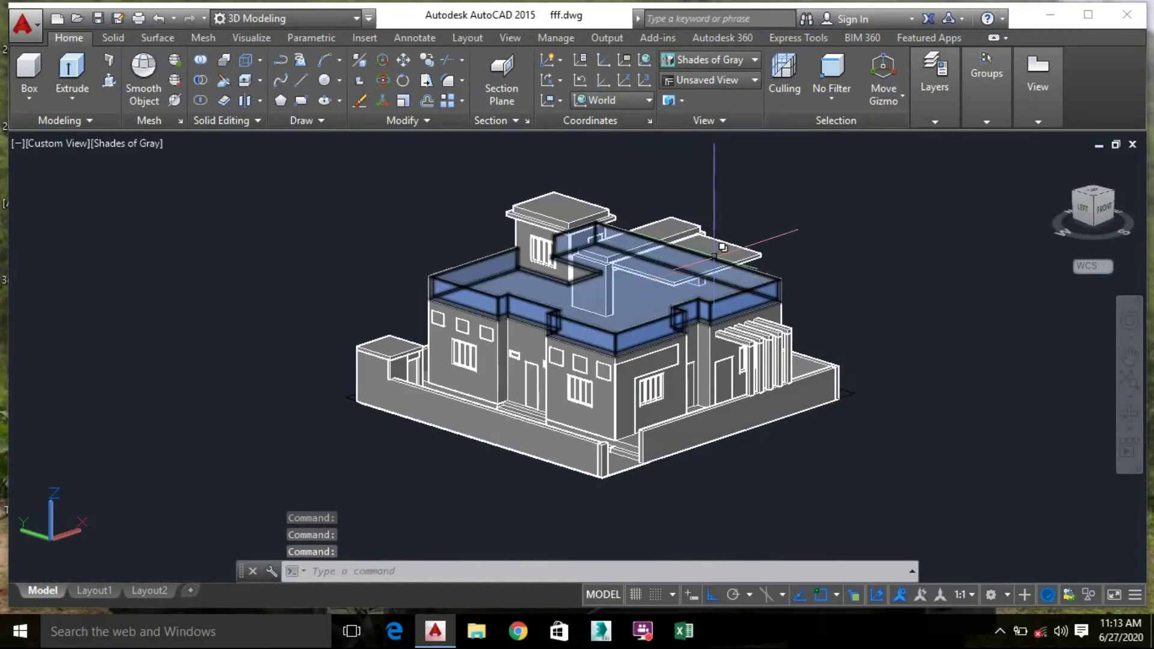
shift+middle_drag(723, 246, 805, 211)
scroll(708, 248, up, 3)
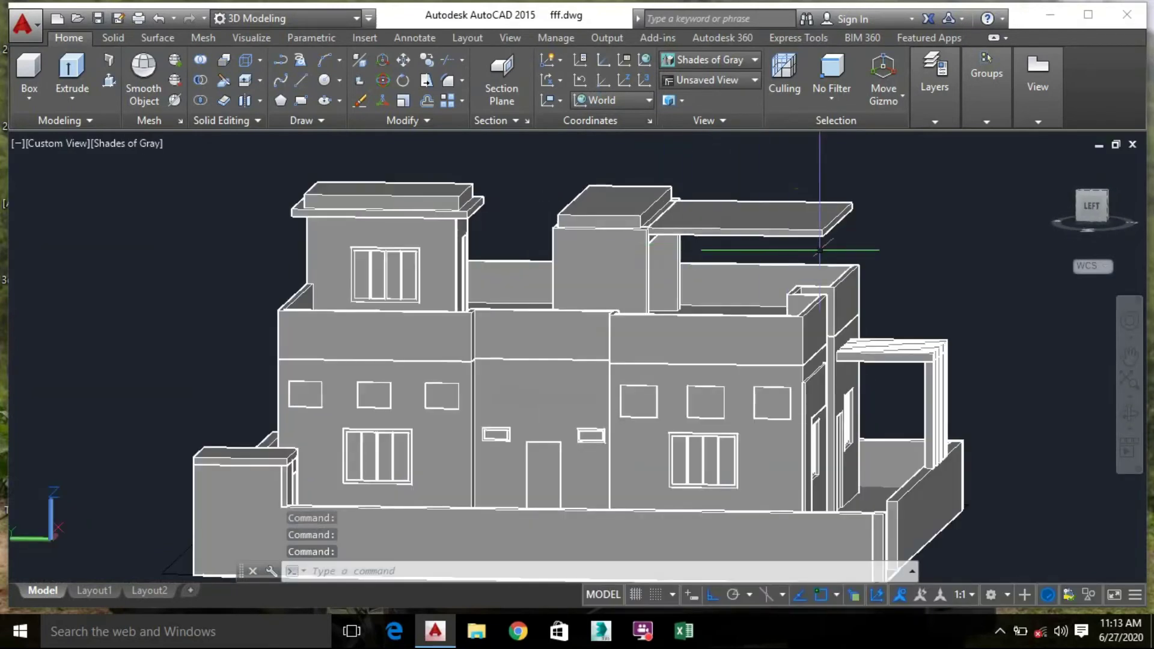
click(840, 244)
click(531, 255)
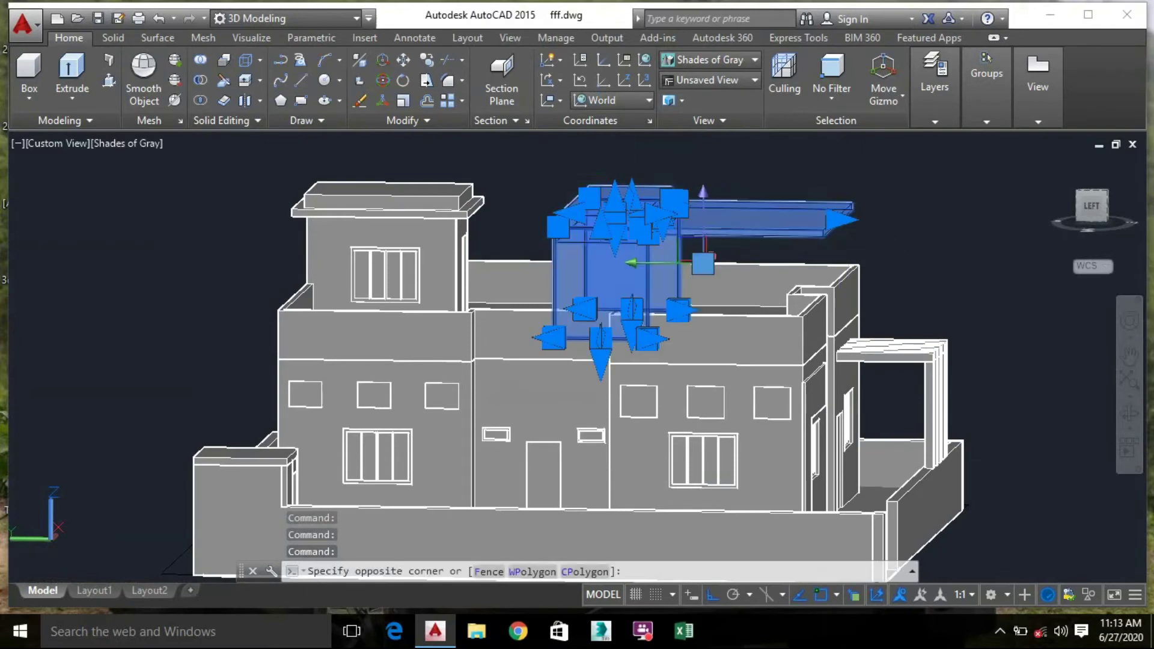
click(382, 62)
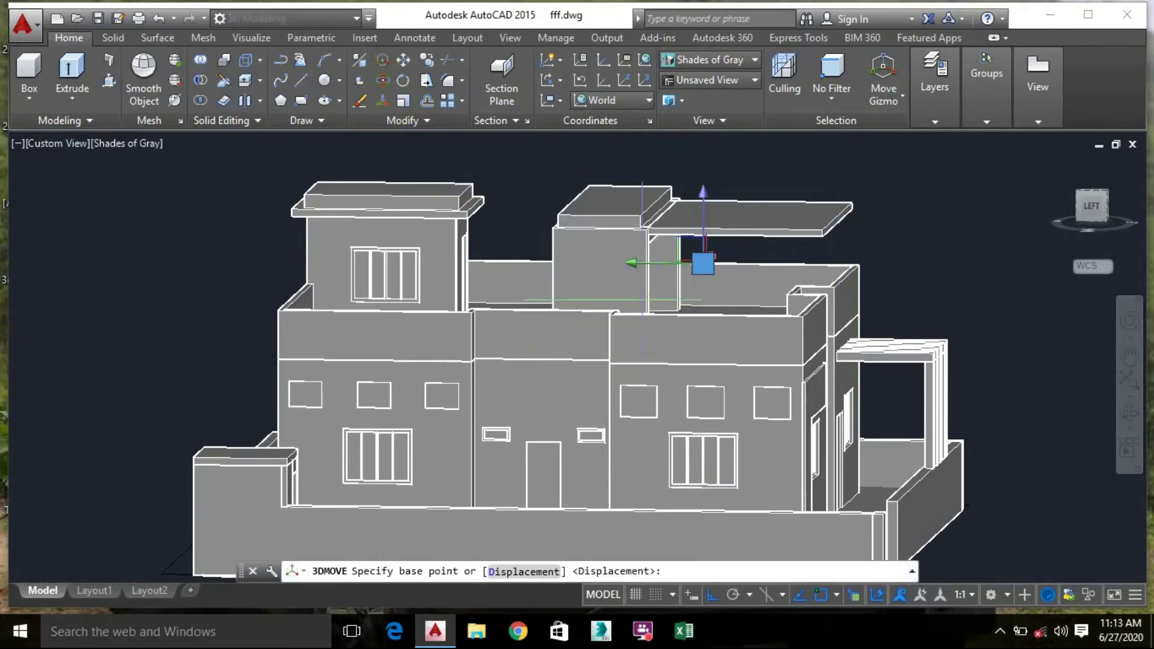
scroll(691, 290, up, 4)
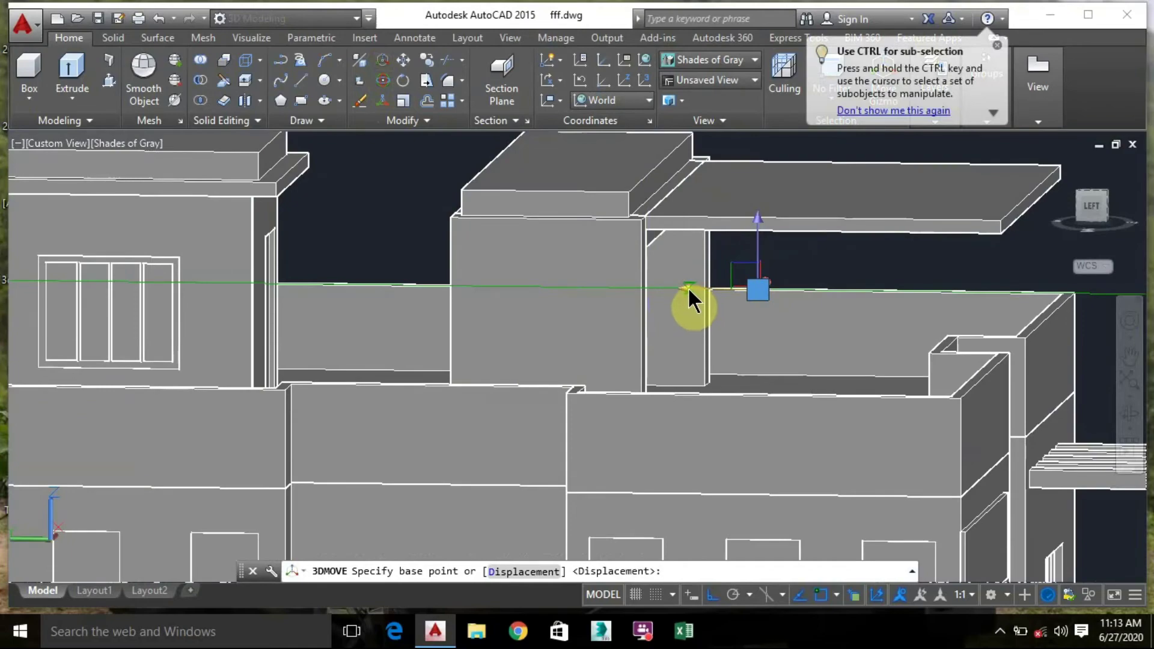
click(688, 288)
text(3')
key(Return)
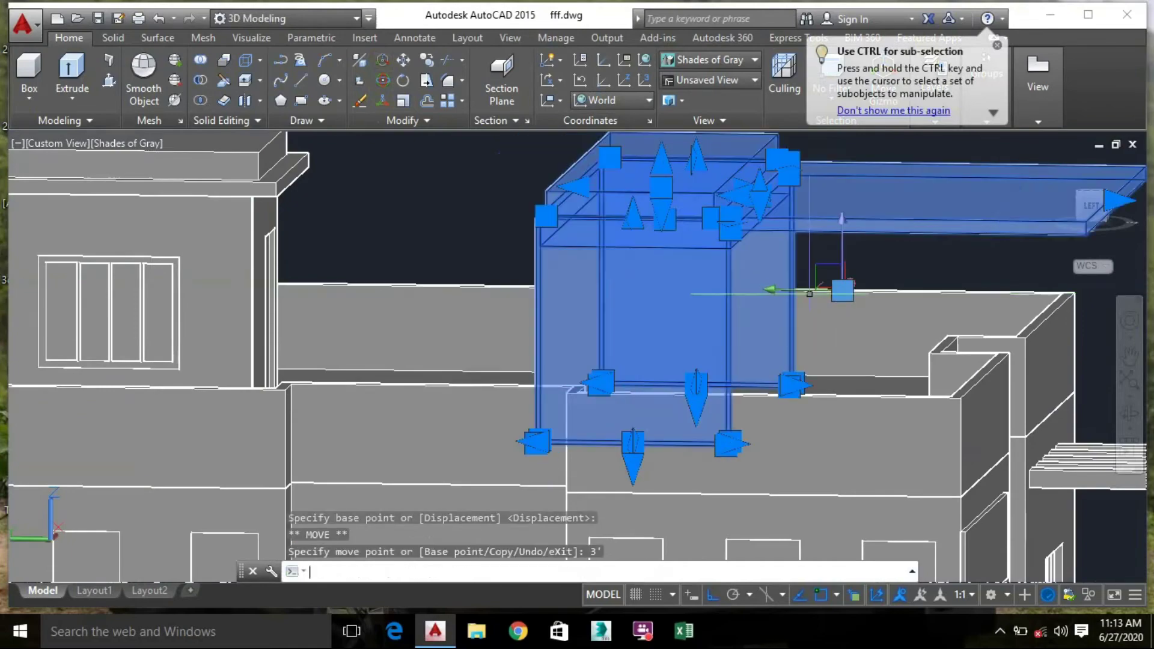
click(374, 138)
click(448, 226)
scroll(448, 227, up, 3)
scroll(441, 235, down, 4)
shift+middle_drag(745, 247, 761, 245)
scroll(657, 265, up, 3)
click(110, 81)
scroll(731, 429, up, 2)
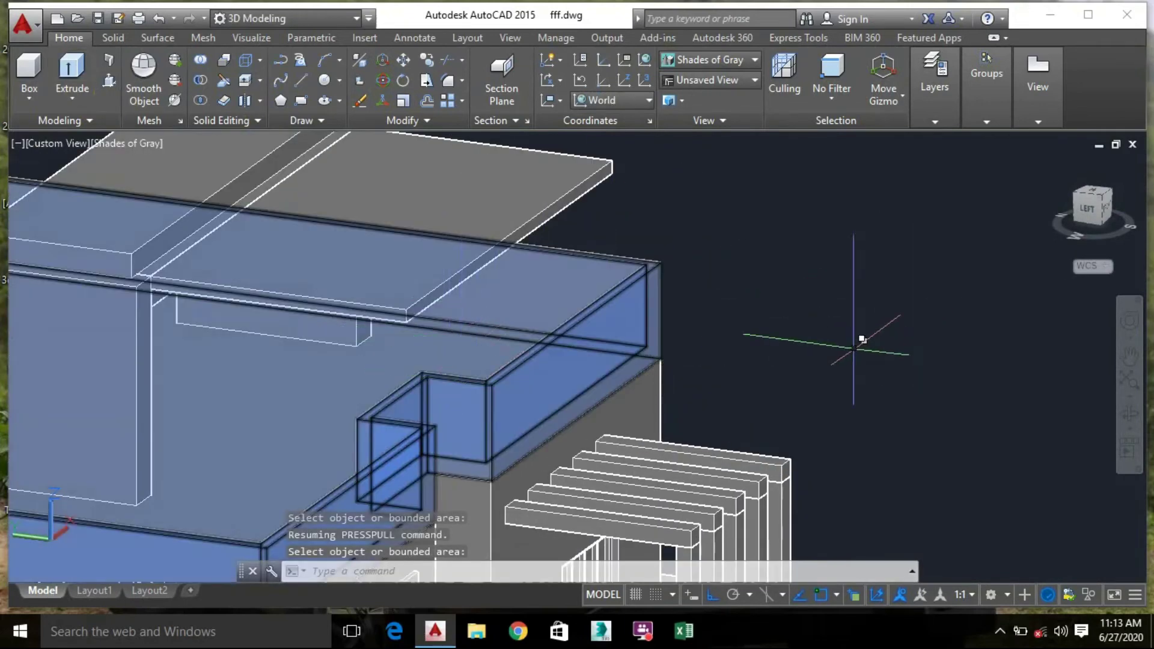
Start a box with a small footprint on the canopy's underside, at its outer corner nearest the front parapet
shift+middle_drag(755, 334, 324, 499)
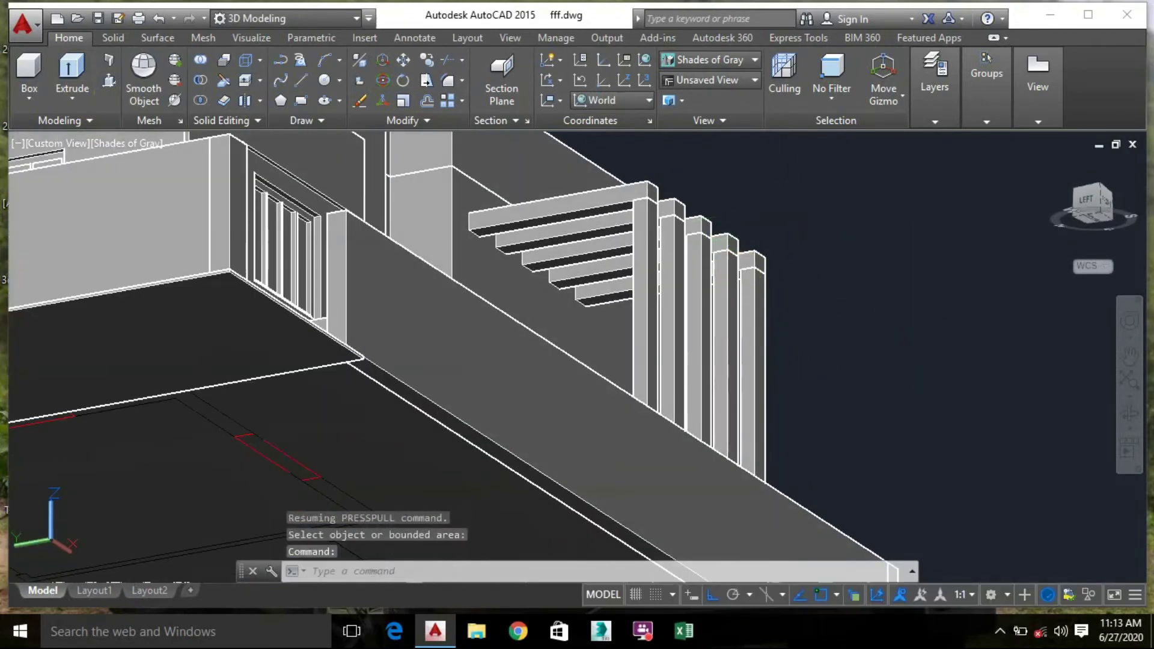
shift+middle_drag(793, 203, 831, 476)
click(30, 71)
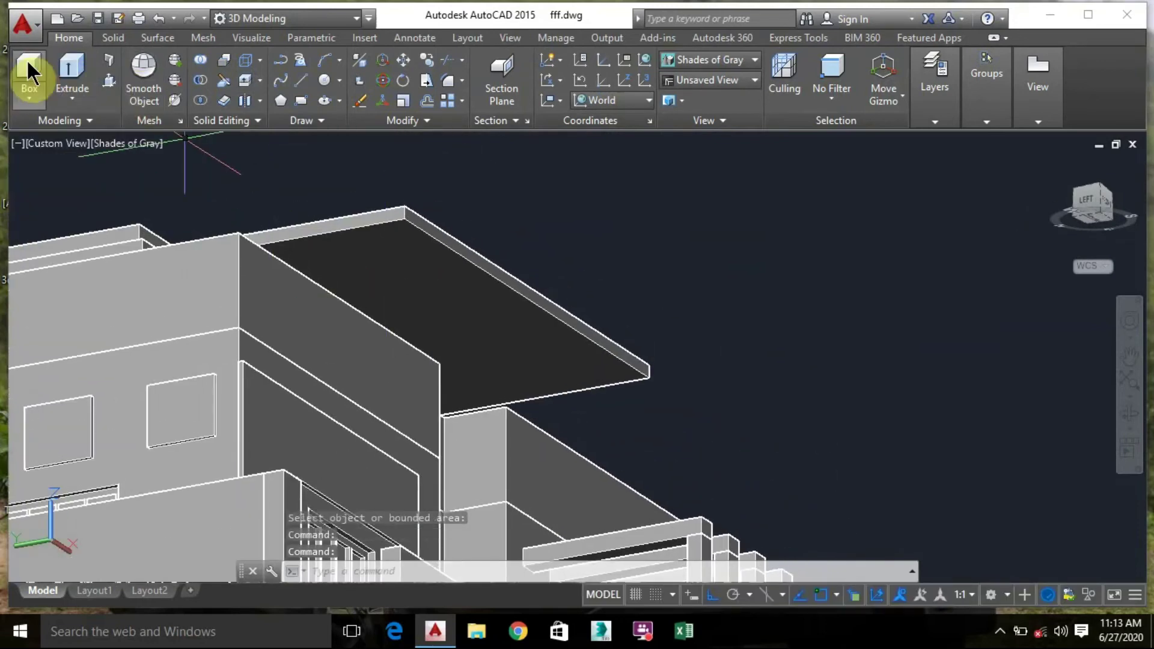
scroll(421, 174, up, 6)
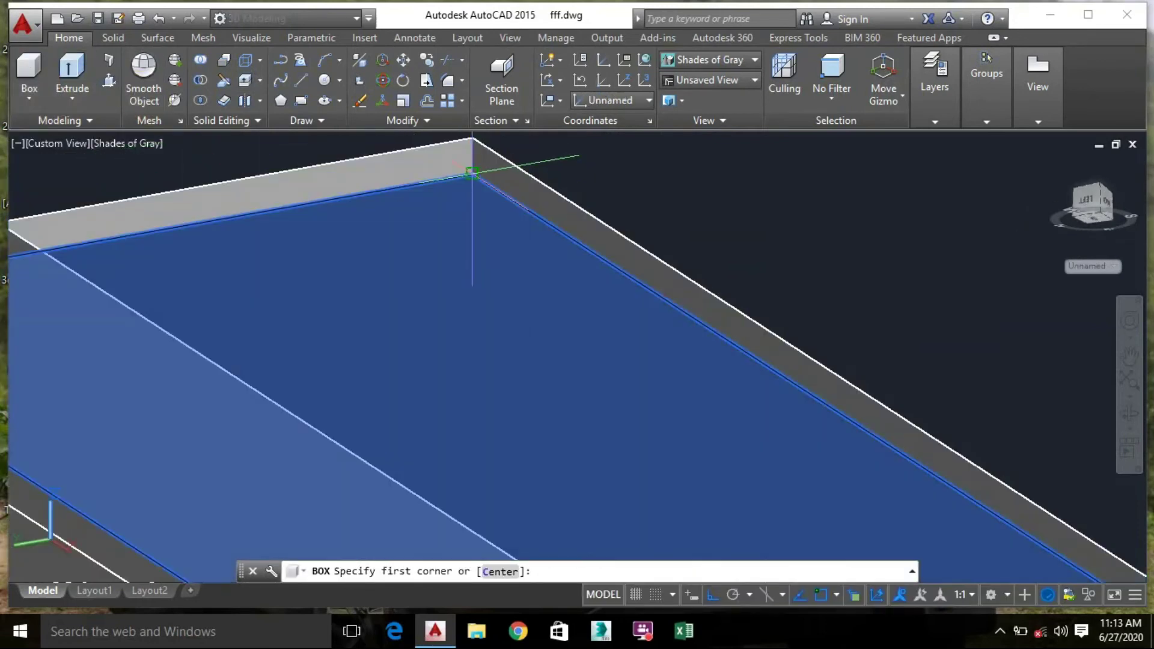
click(471, 176)
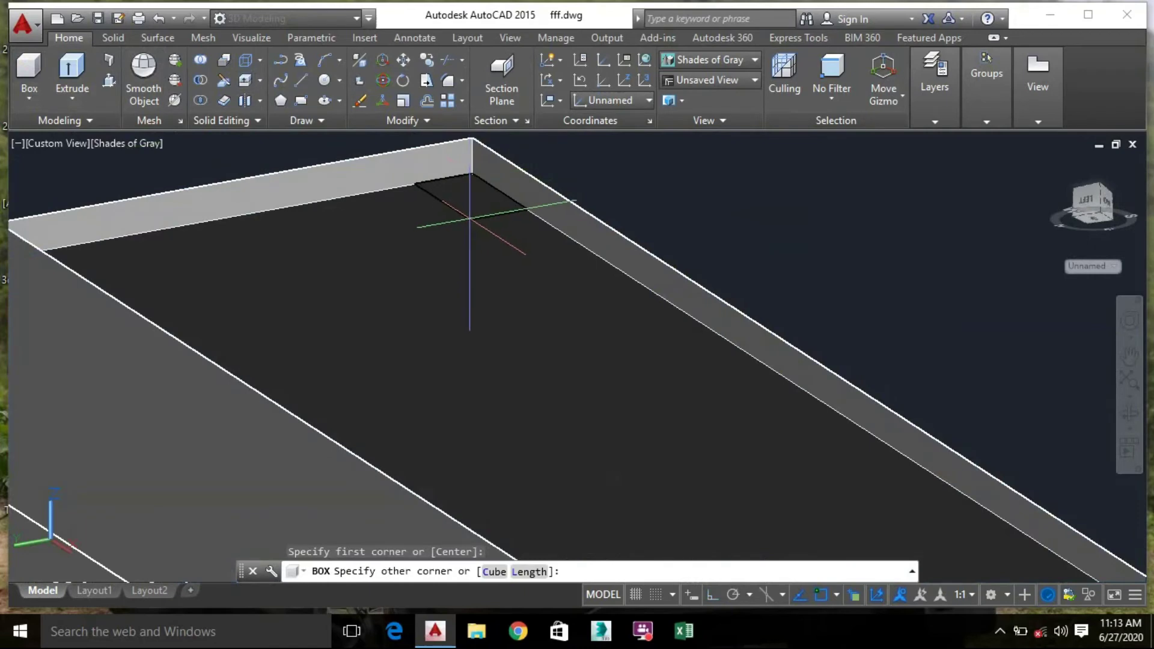
scroll(473, 213, up, 2)
middle_drag(466, 180, 474, 278)
click(467, 253)
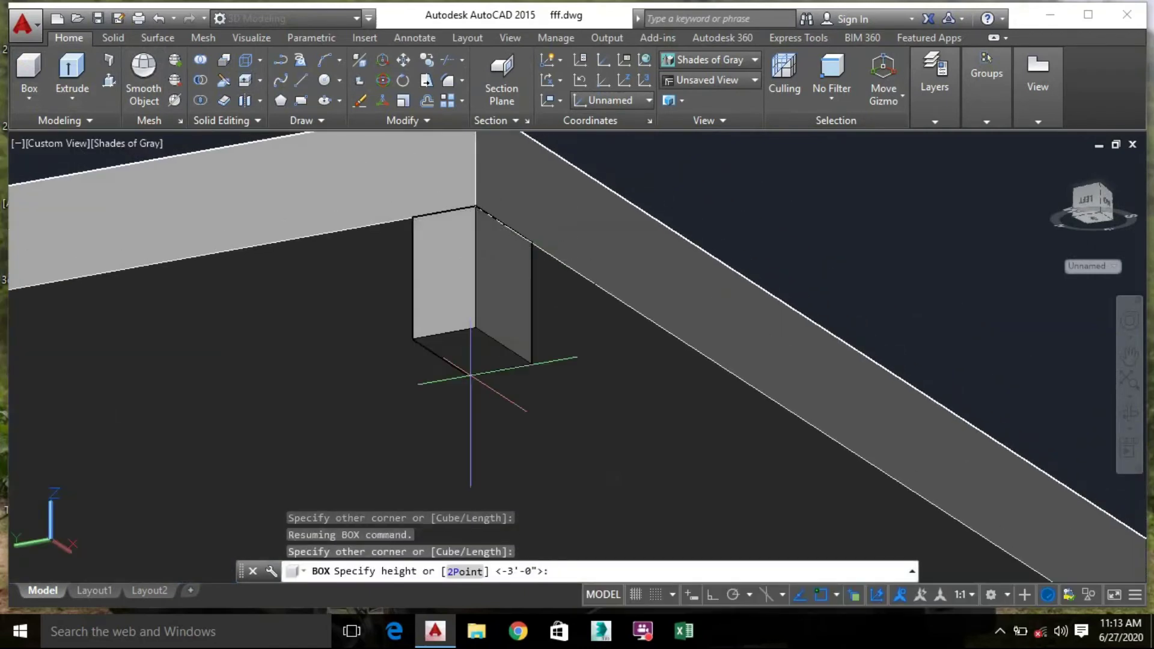
Extend the box straight down from the canopy's underside to the front parapet's top to form the corner post
scroll(476, 372, down, 3)
middle_drag(477, 387, 499, 282)
scroll(498, 445, down, 2)
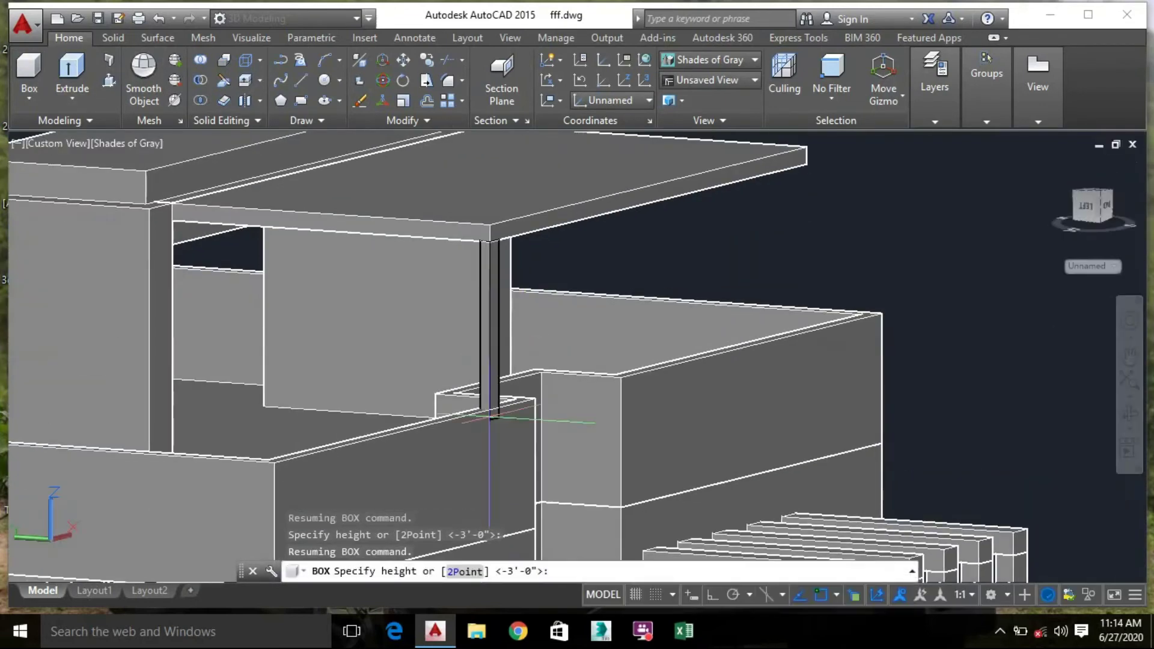
scroll(496, 421, up, 4)
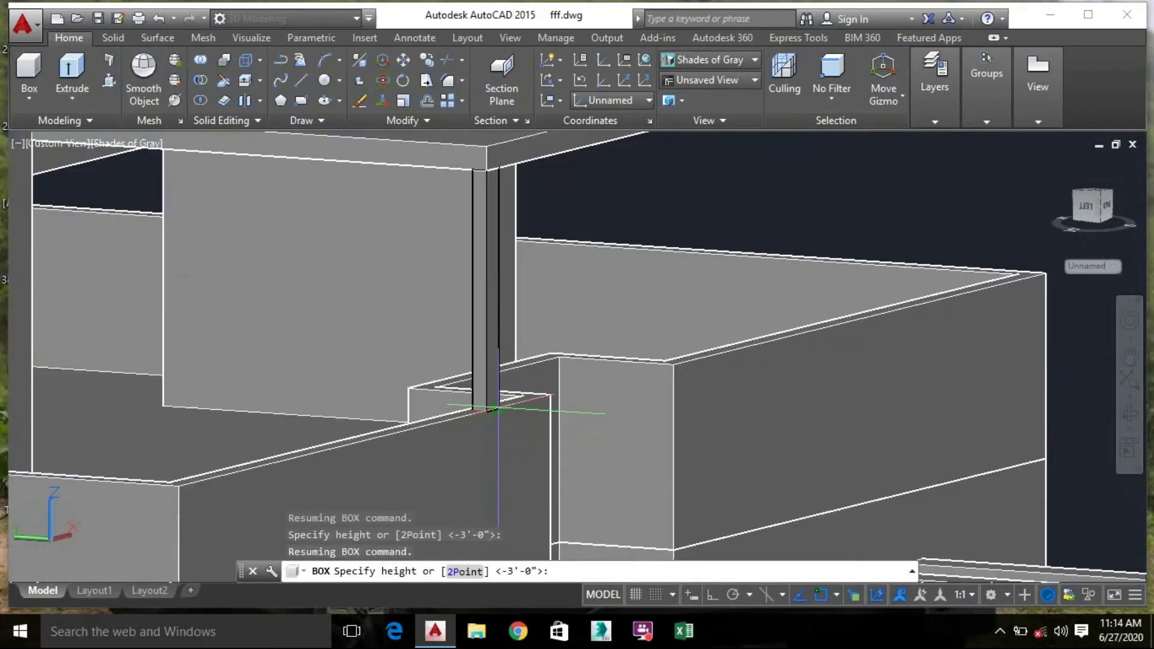
scroll(498, 409, up, 3)
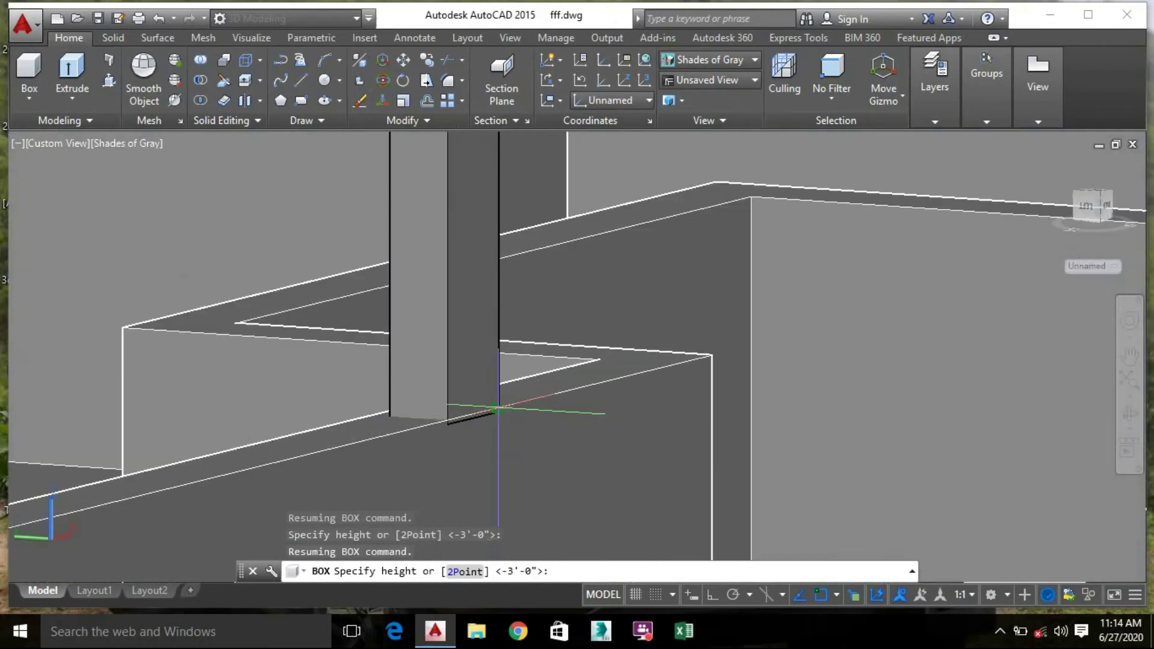
click(498, 407)
Start copying the canopy's corner post, with its upper outer corner at the canopy's front edge as base point
scroll(643, 386, down, 6)
scroll(673, 385, down, 6)
middle_drag(821, 250, 781, 260)
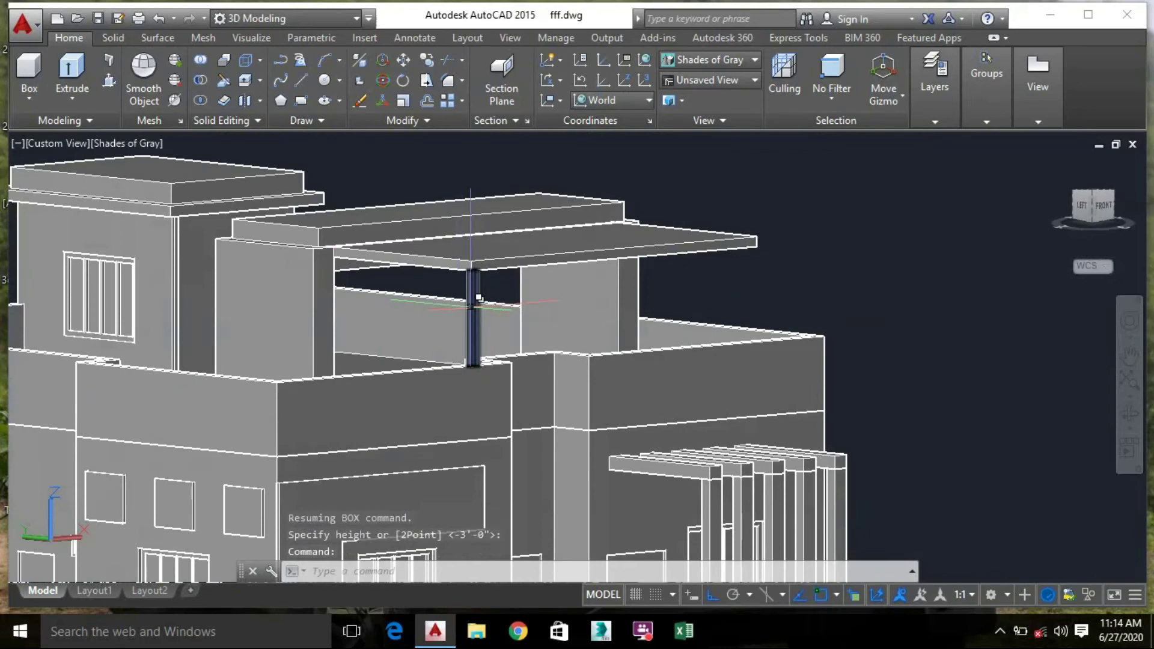
click(479, 296)
click(564, 366)
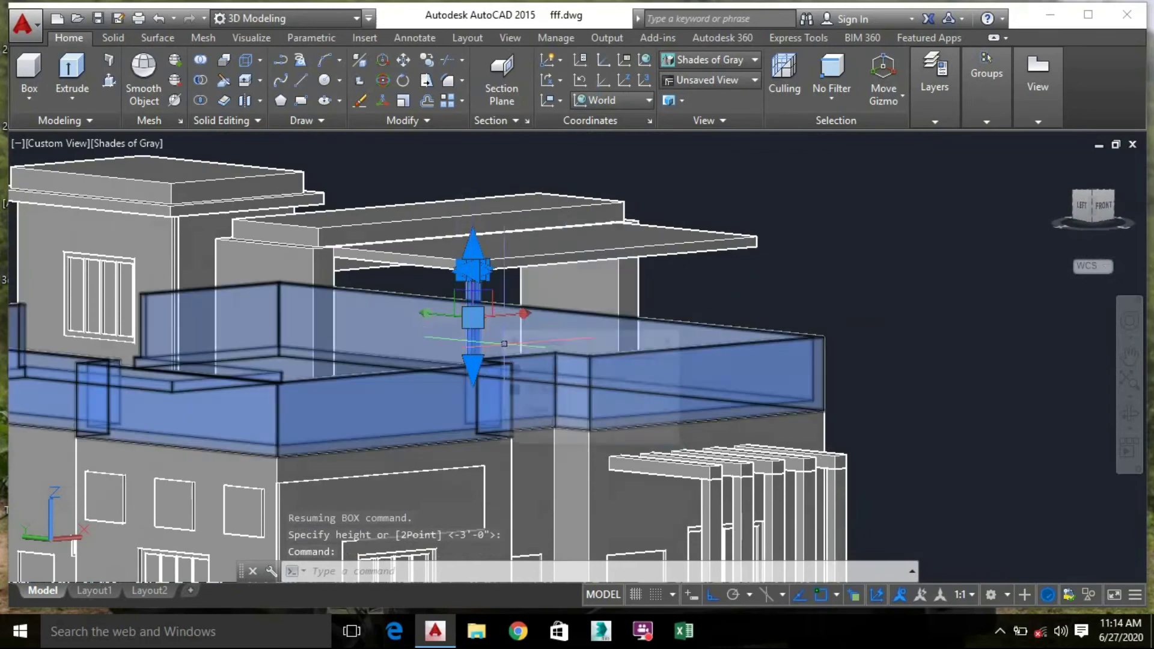
right_click(467, 203)
click(523, 343)
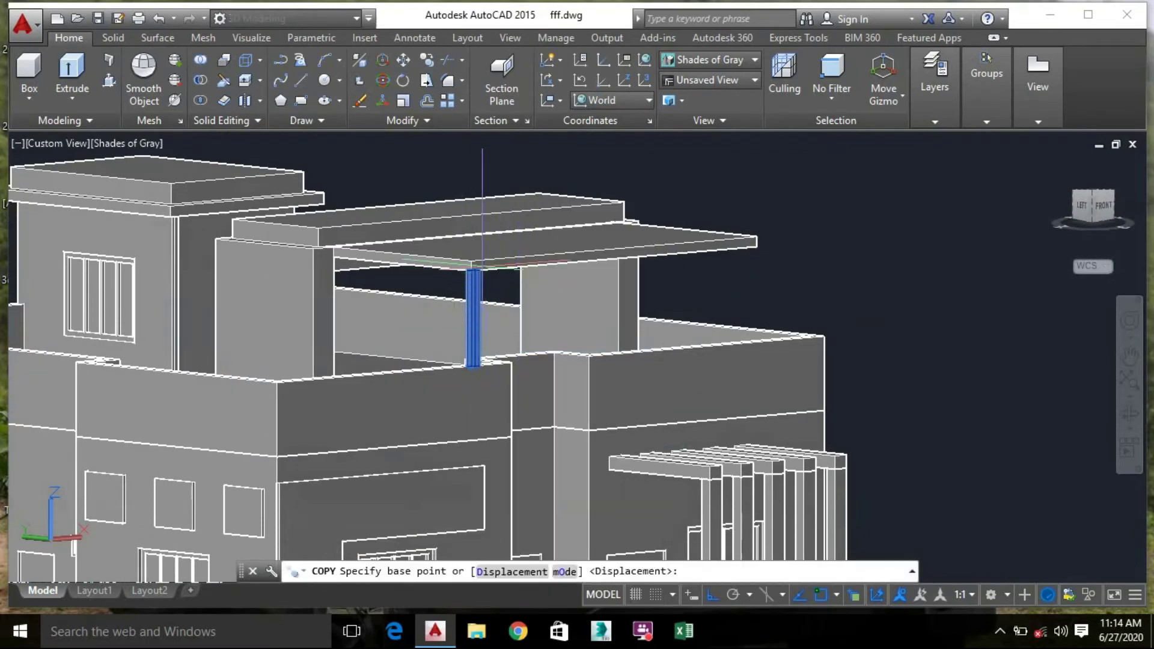
scroll(473, 268, up, 5)
scroll(479, 277, up, 4)
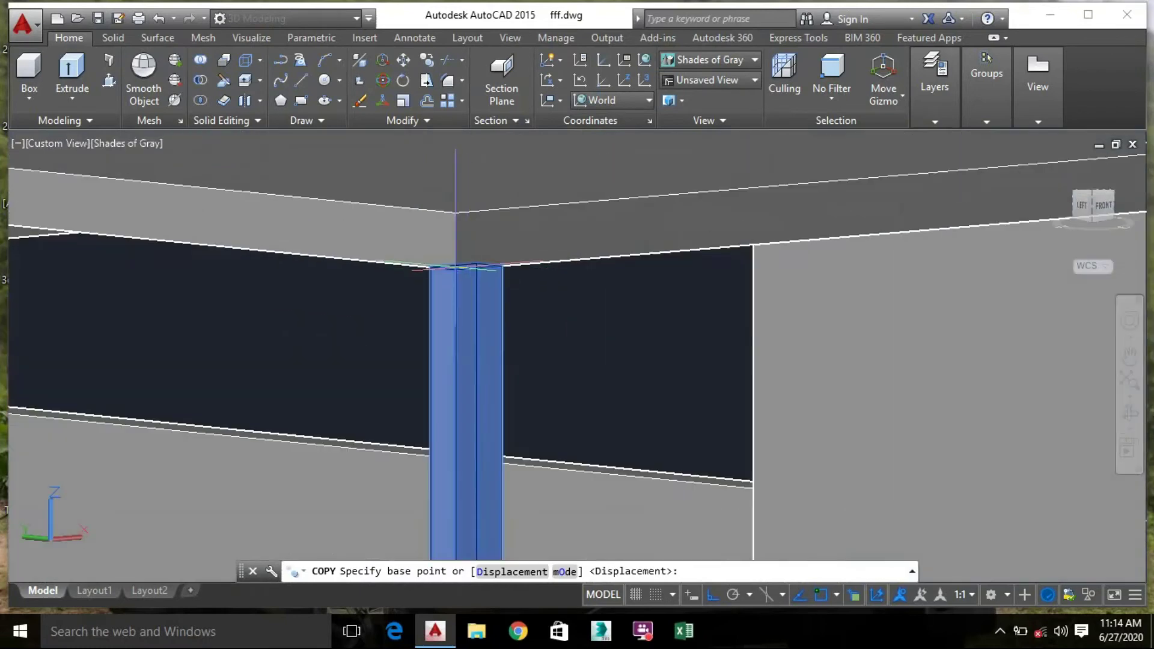
shift+middle_drag(471, 263, 515, 259)
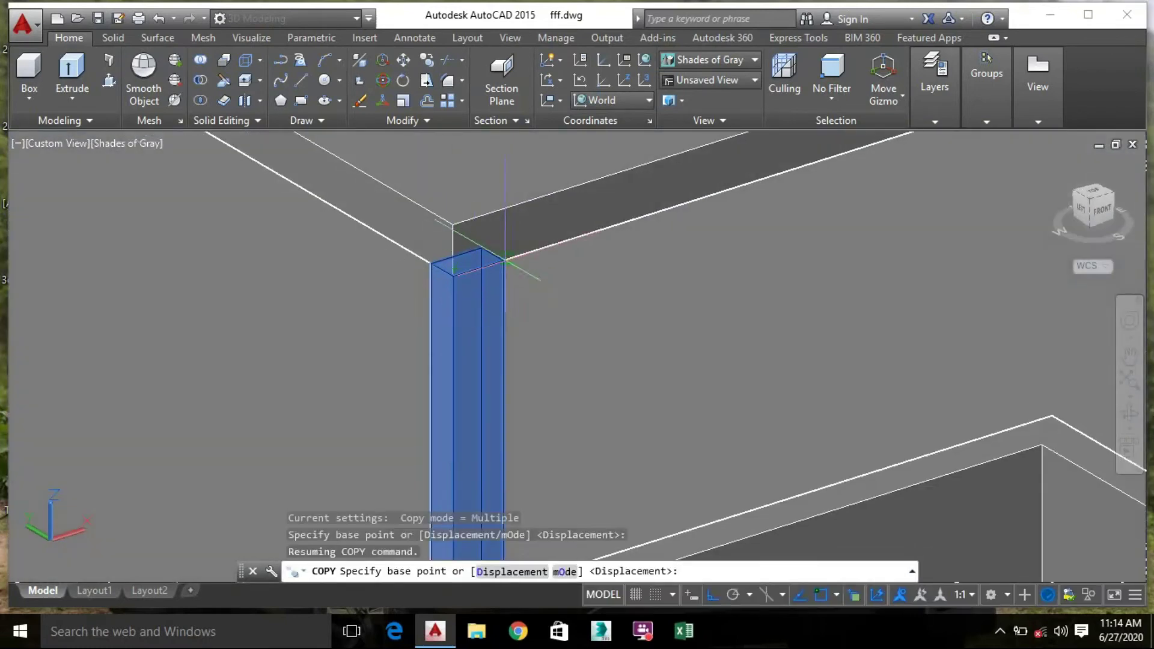
click(503, 262)
Place the post's copy beneath the far end of the canopy's front edge and finish copying
scroll(673, 241, down, 6)
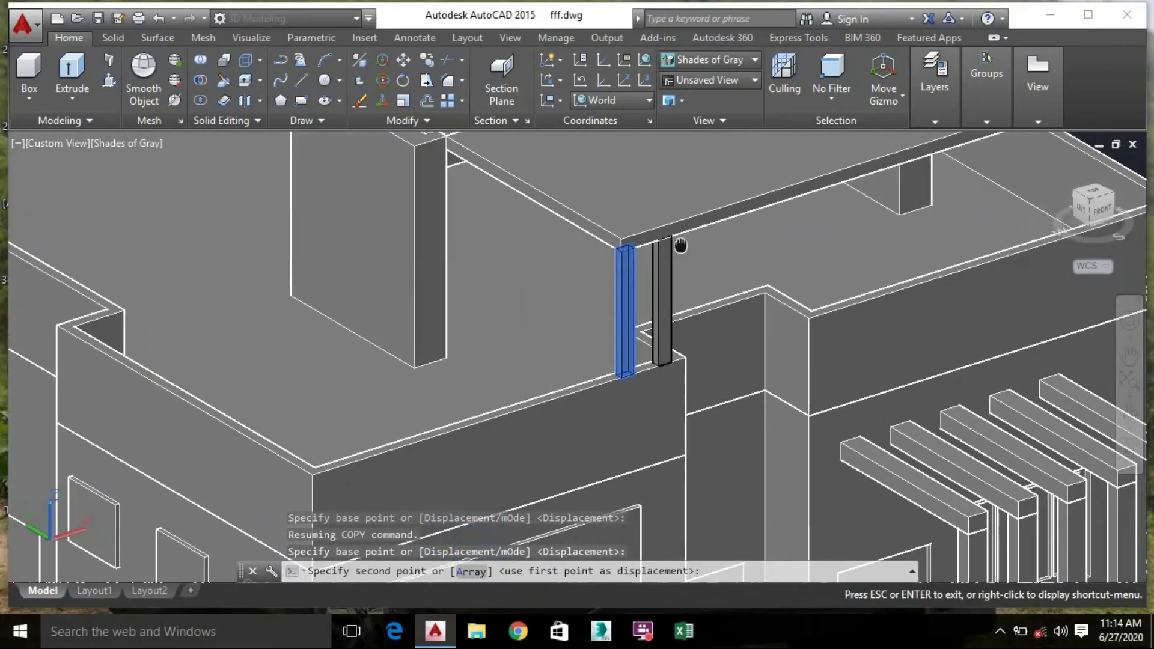
middle_drag(679, 244, 311, 335)
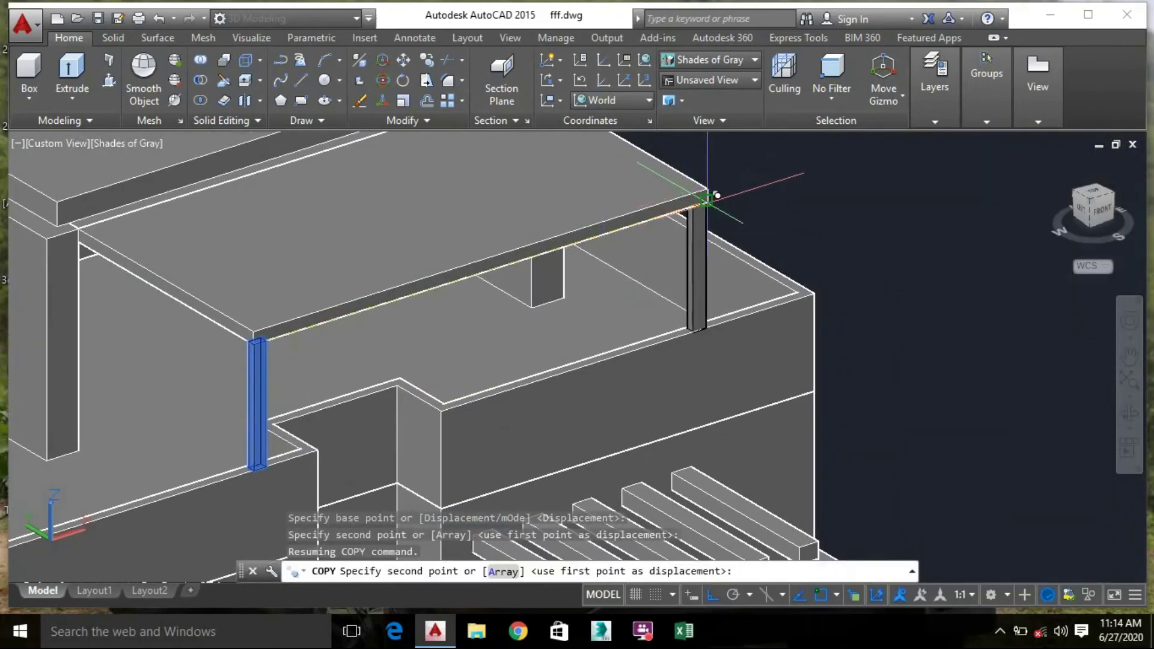
scroll(703, 201, up, 3)
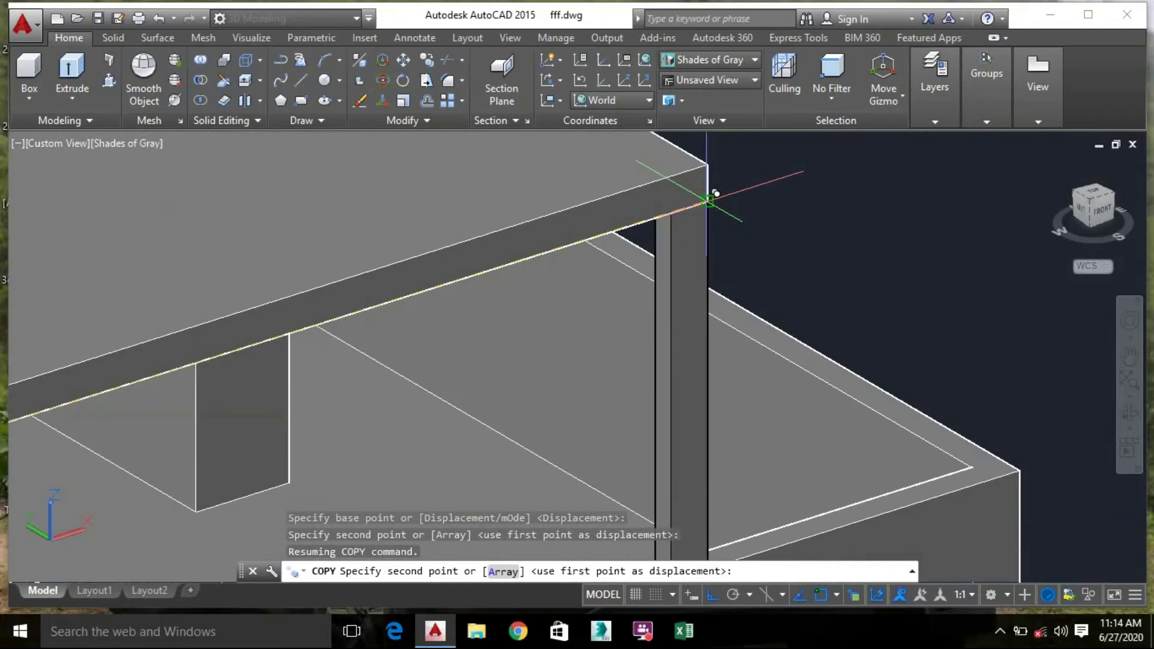
click(715, 200)
scroll(607, 277, down, 4)
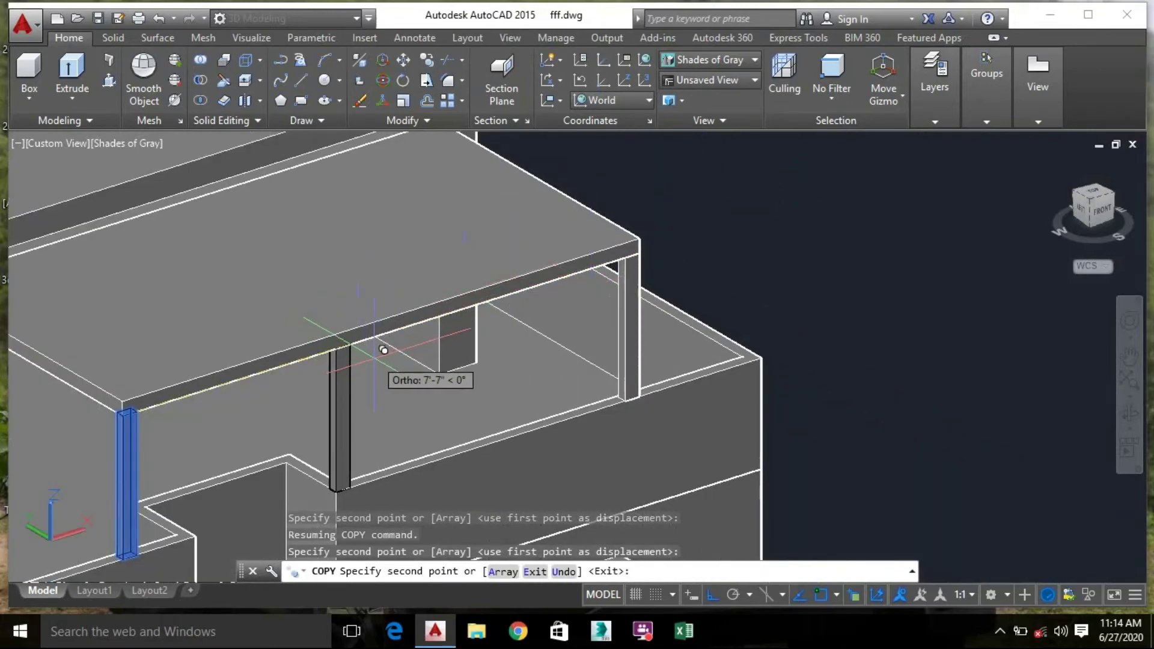
middle_drag(427, 369, 485, 325)
key(Escape)
Copy the far corner post along the parapet edge to the parapet's setback corner and to a point about midway between them
click(691, 236)
right_click(722, 233)
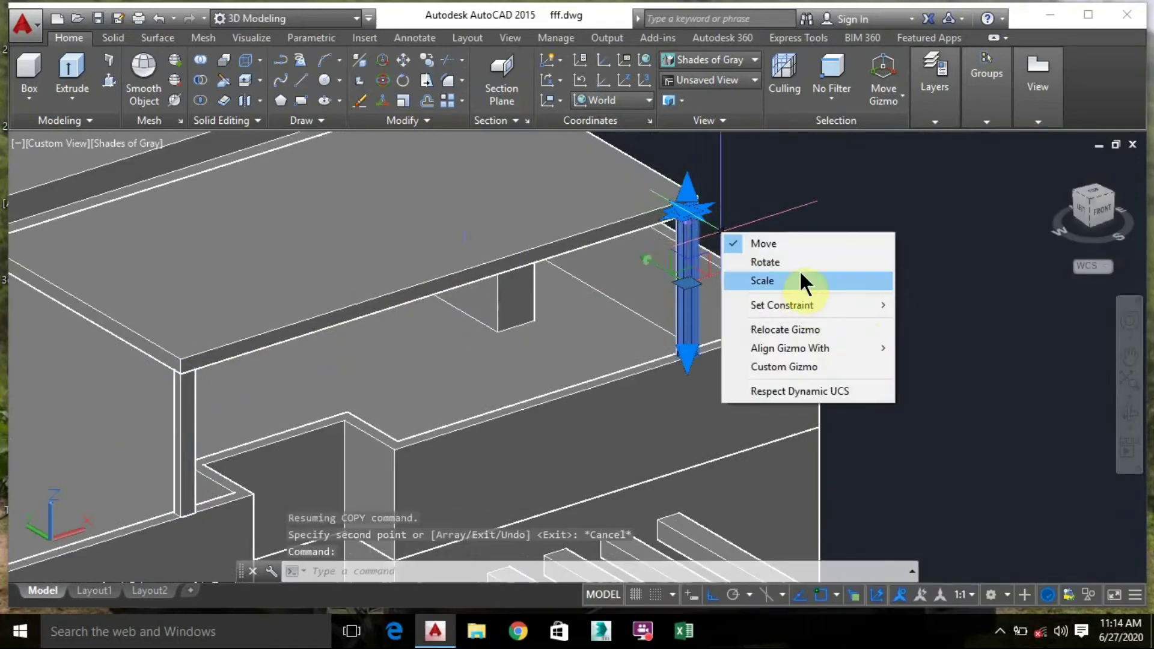
right_click(766, 206)
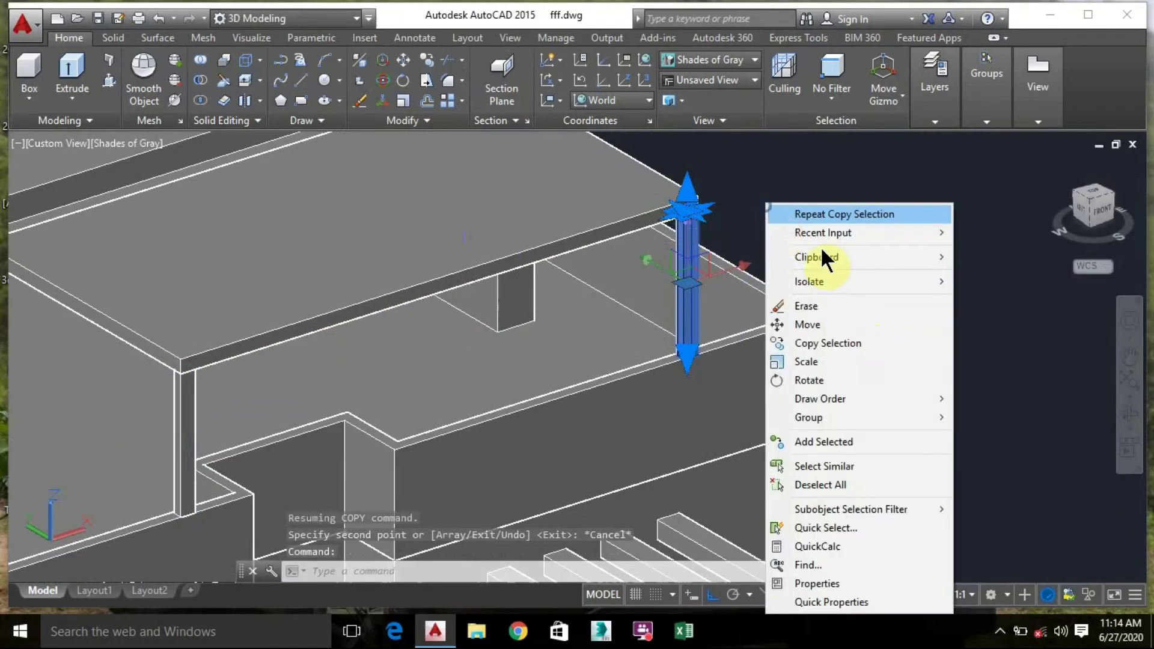
click(827, 343)
click(683, 358)
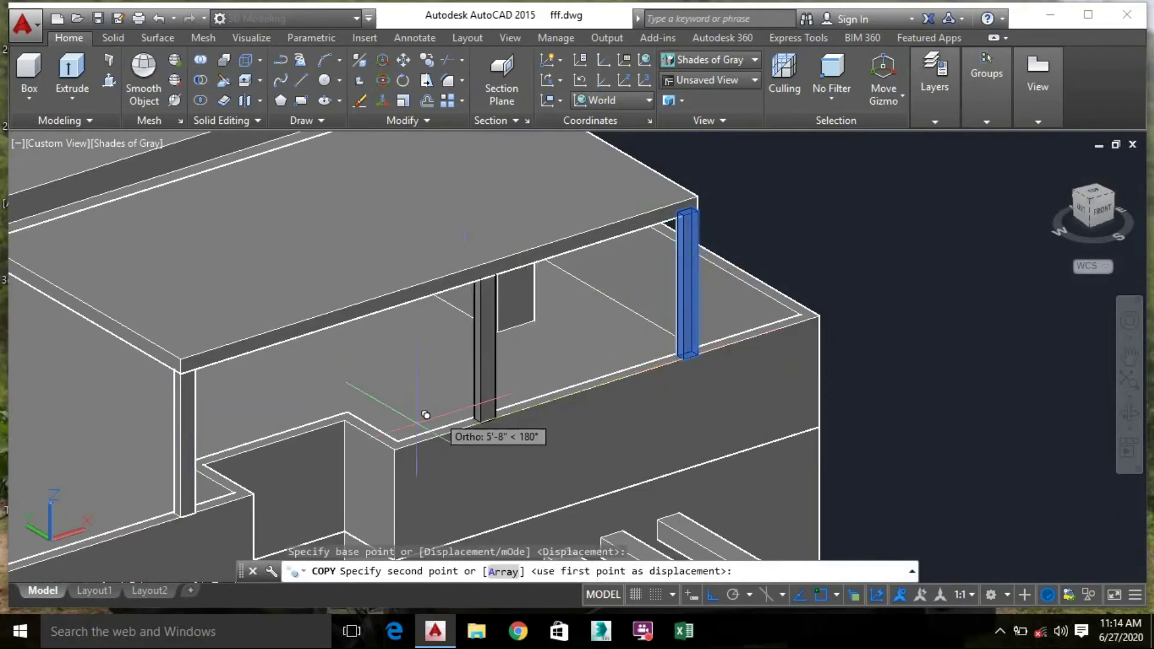
scroll(403, 440, up, 3)
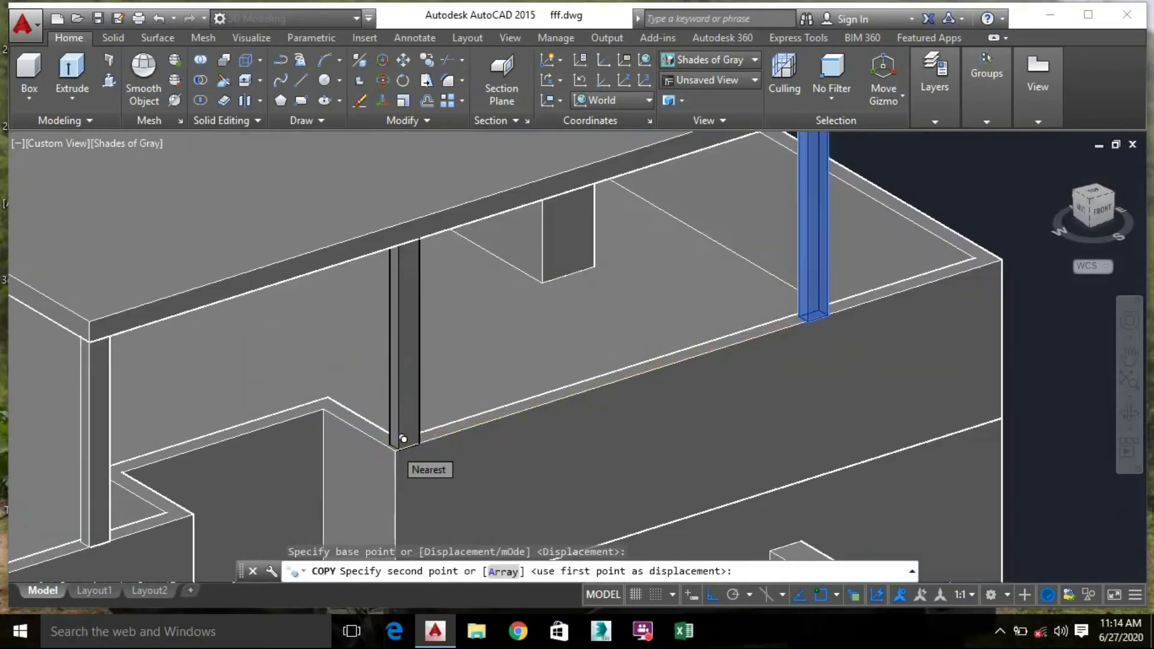
click(404, 444)
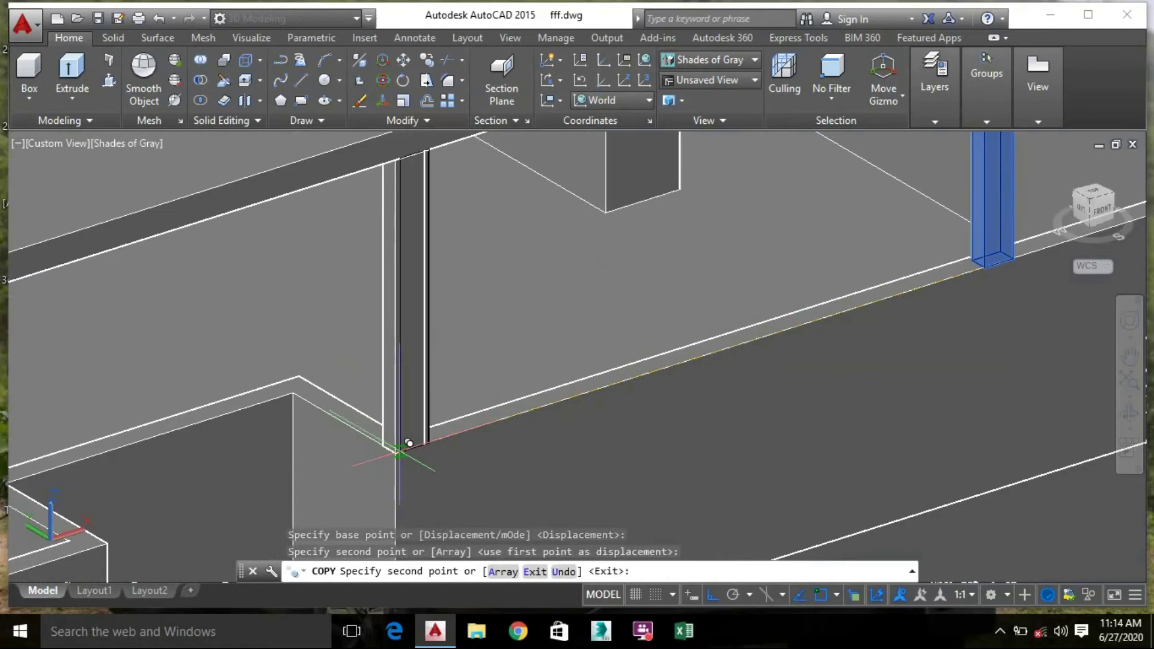
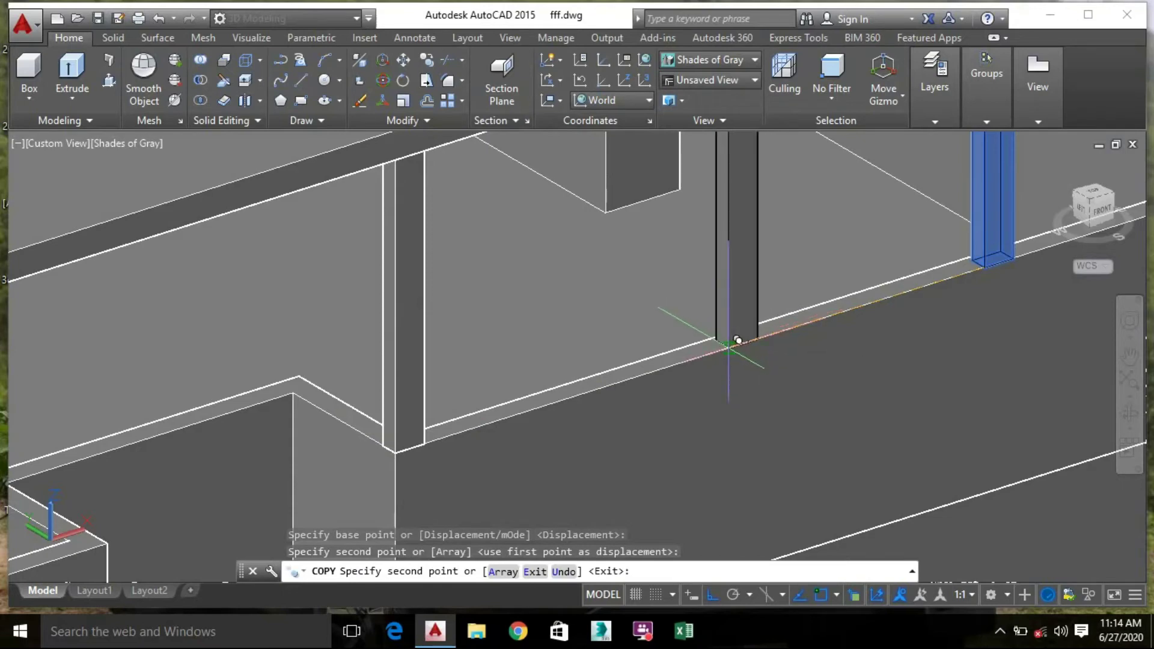
scroll(730, 343, down, 5)
key(Escape)
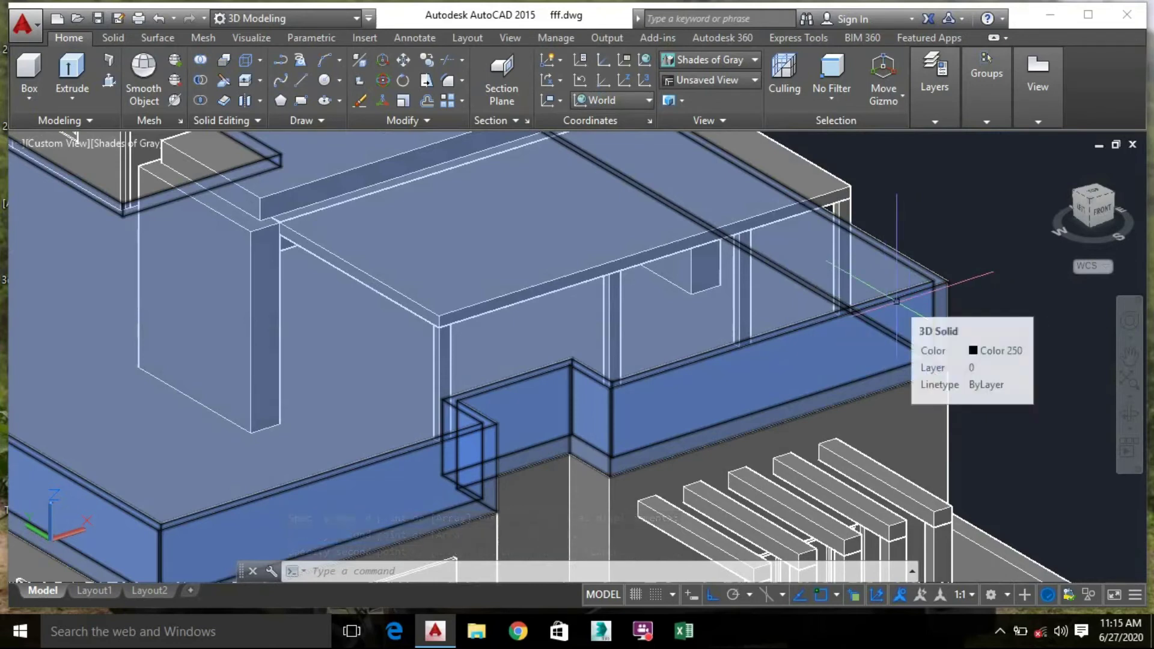
Draw a small box on the canopy's top face near its inner corner beside the thickened slab, and select it
middle_drag(928, 212, 844, 305)
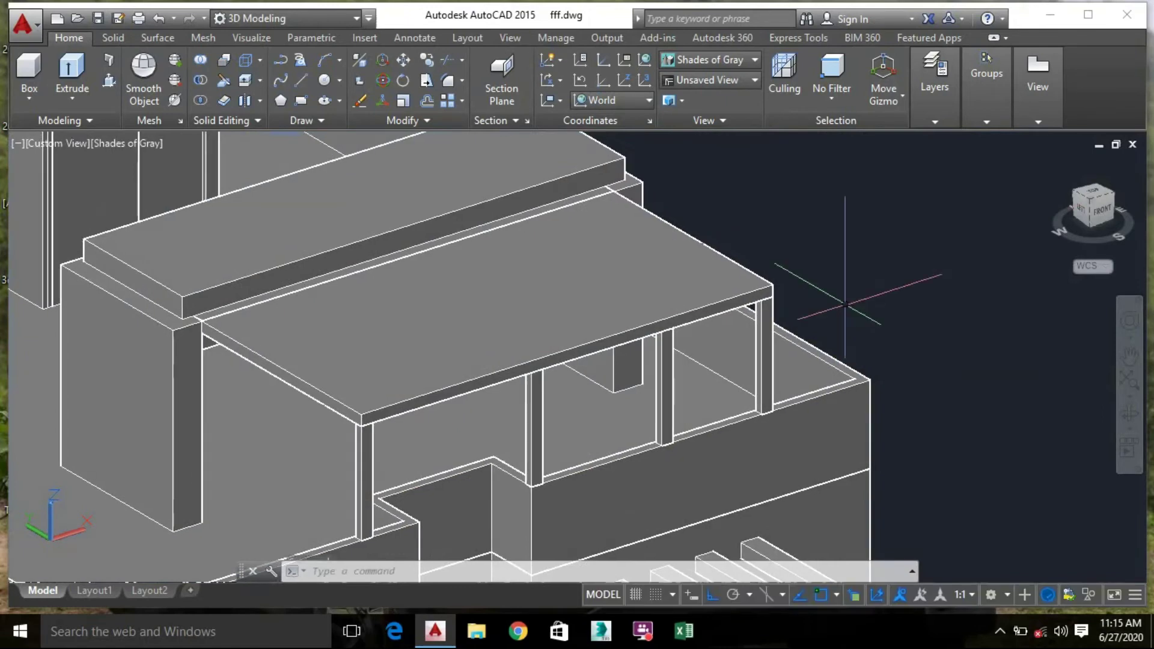
click(33, 71)
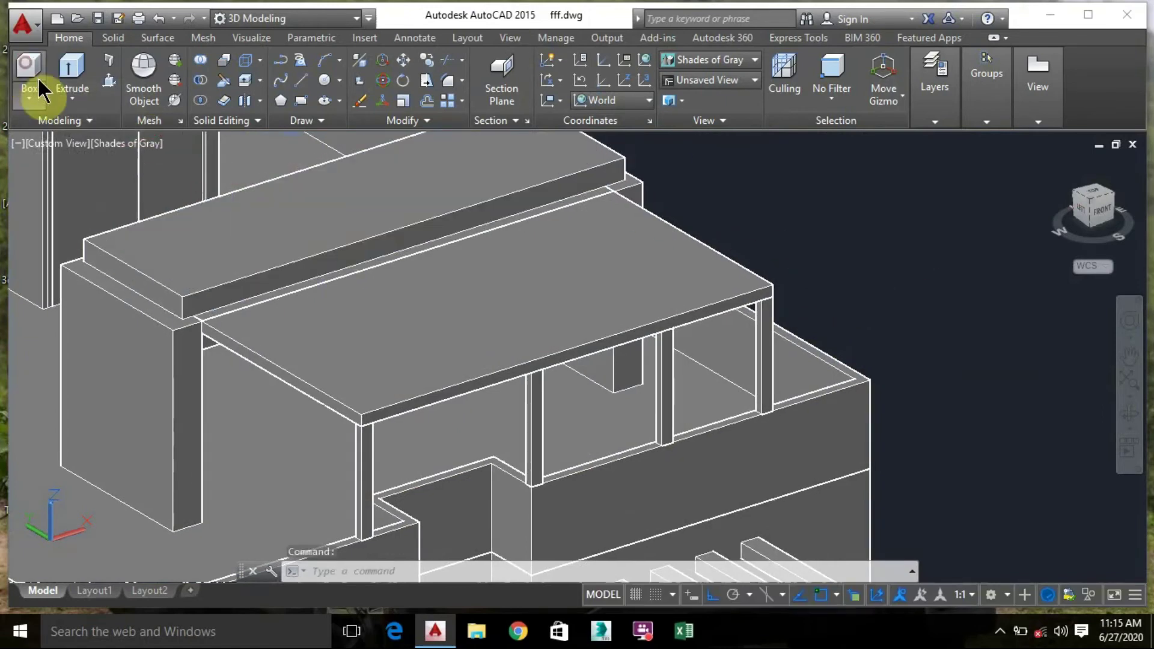
scroll(245, 331, up, 2)
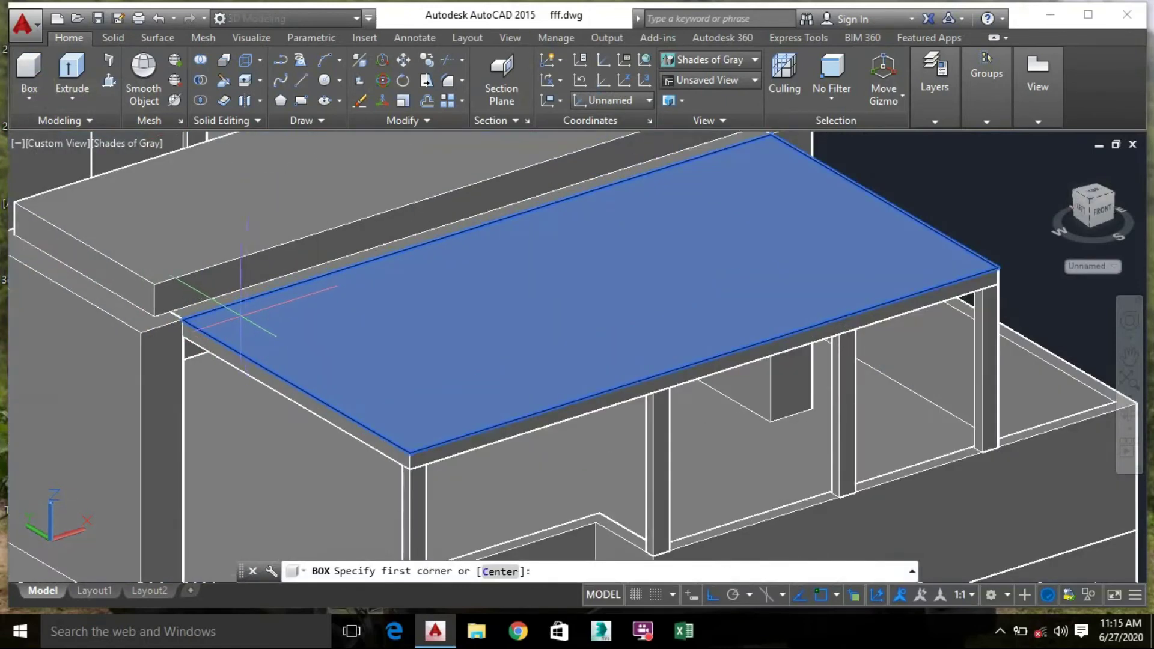
scroll(240, 312, up, 3)
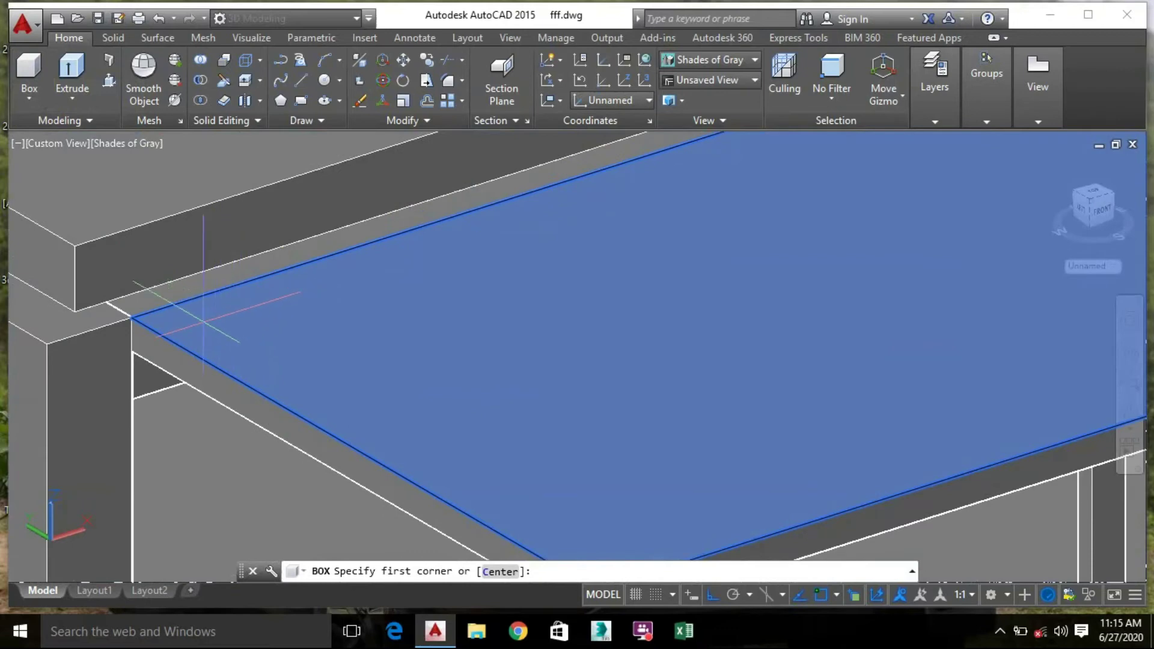
click(214, 311)
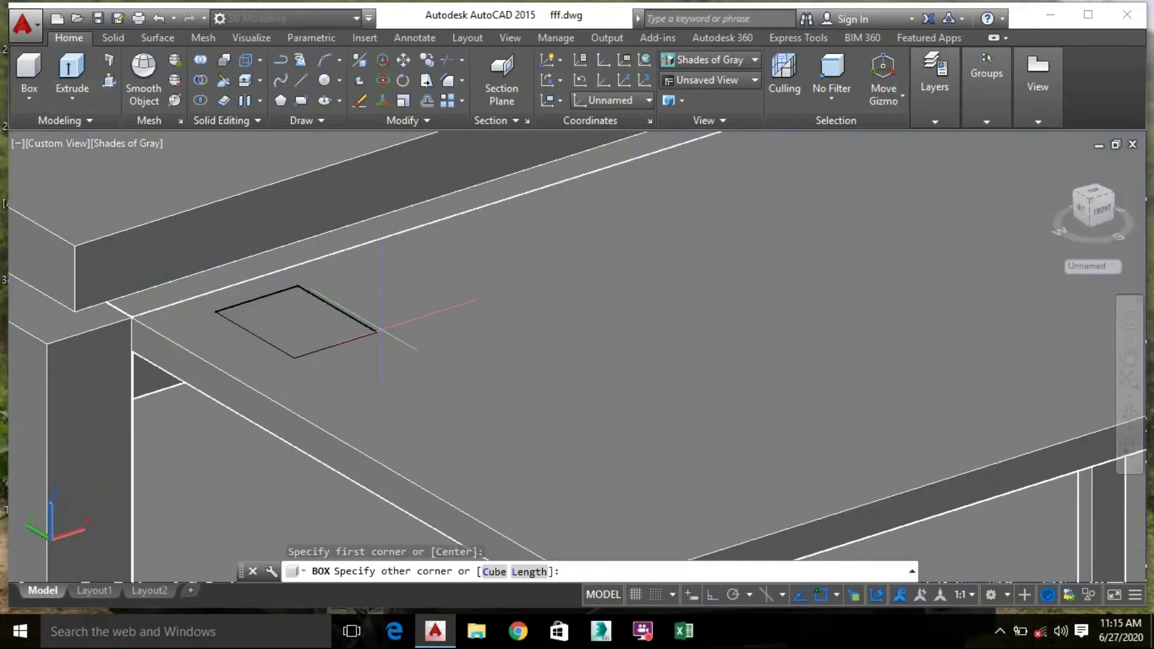
click(402, 326)
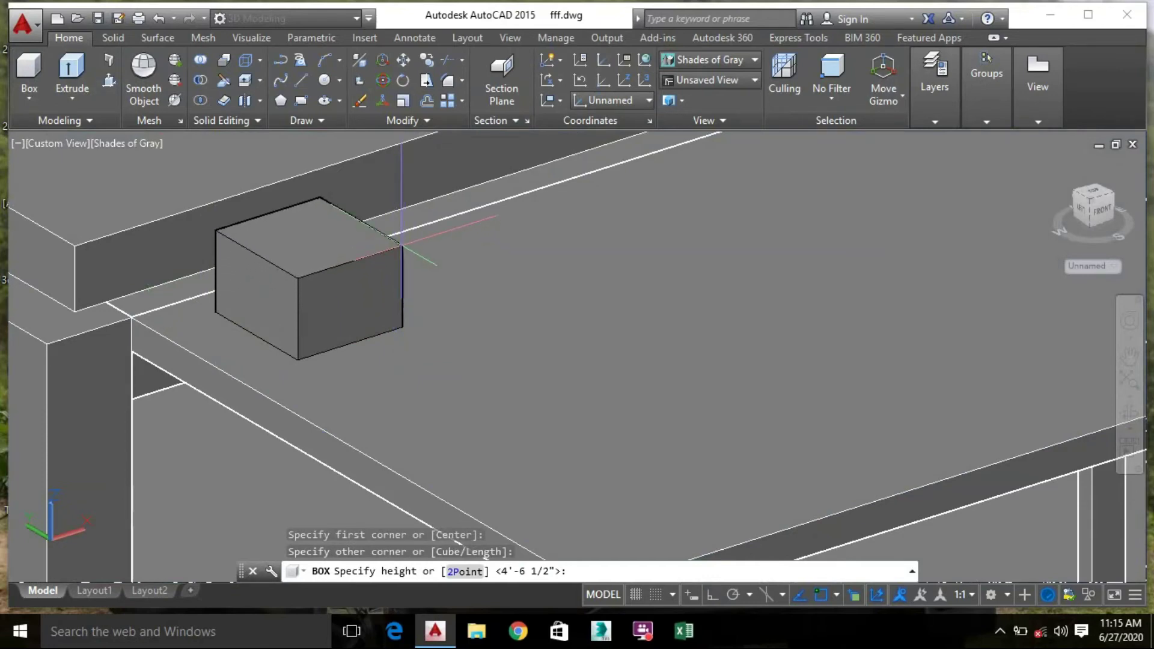
click(402, 244)
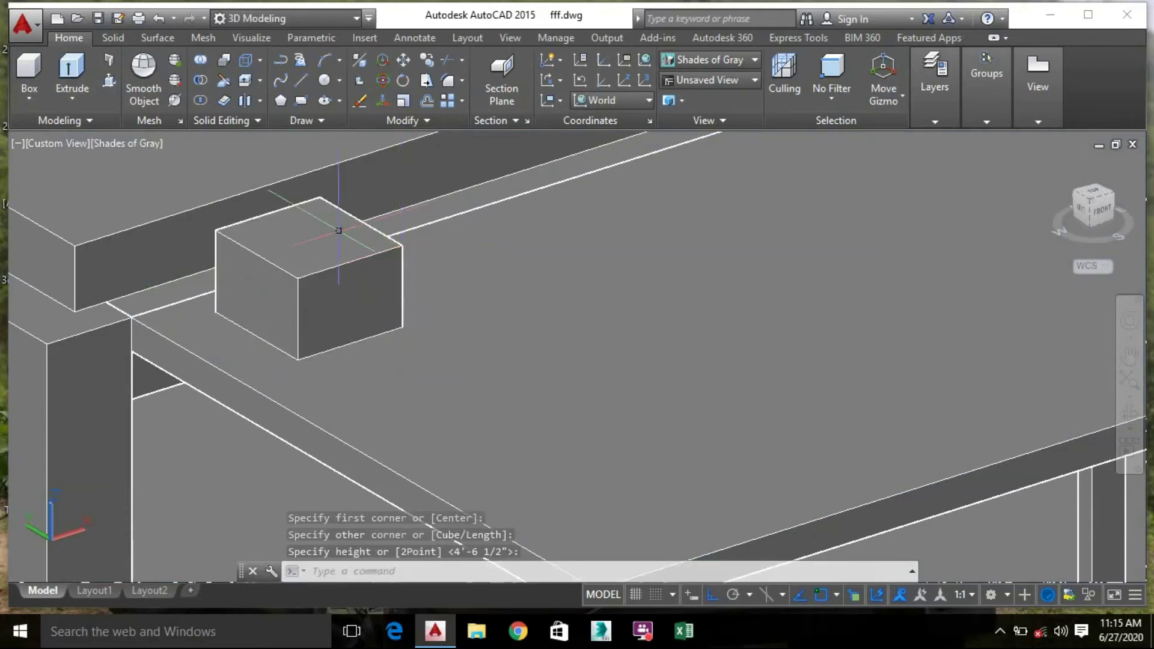
click(322, 258)
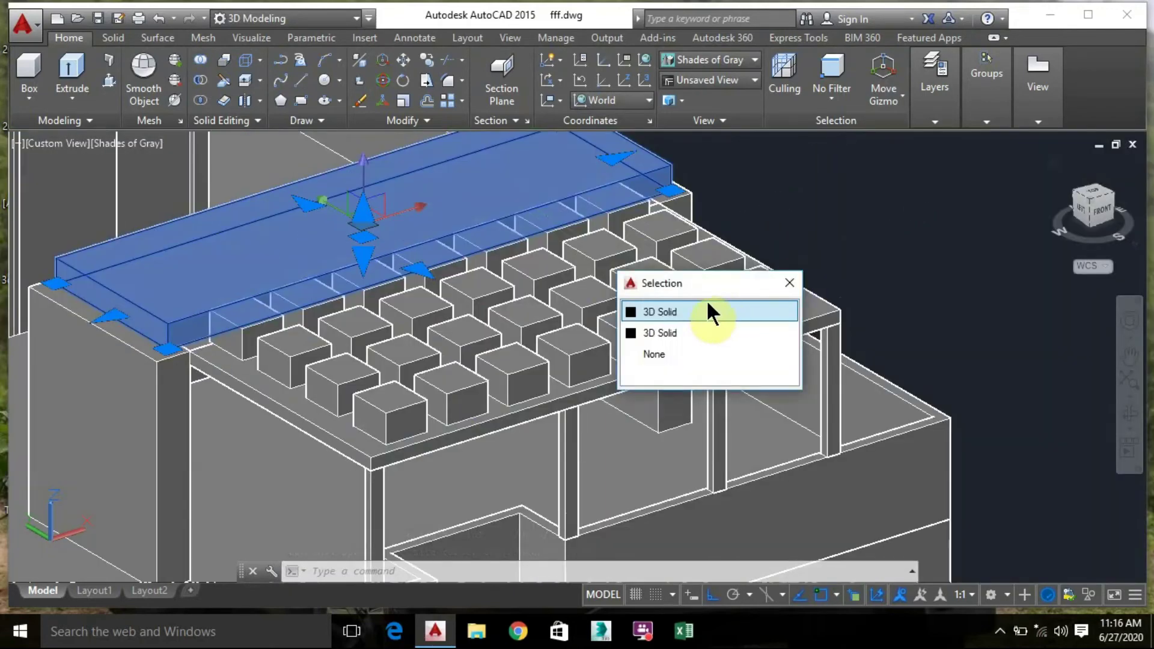
click(616, 288)
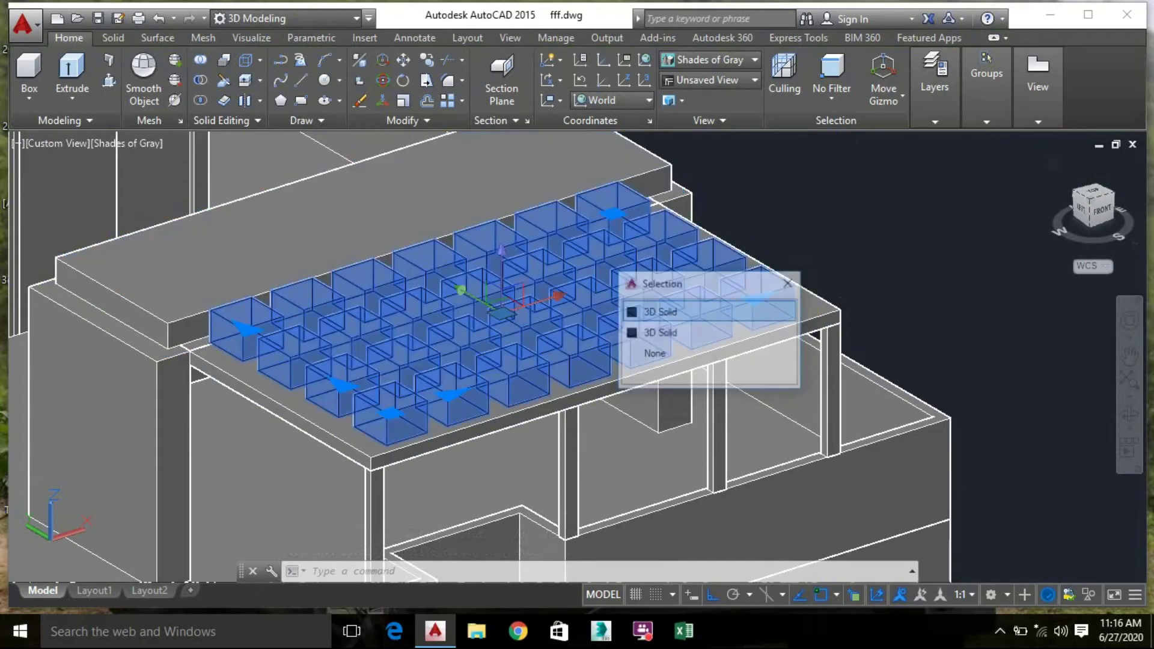
key(Return)
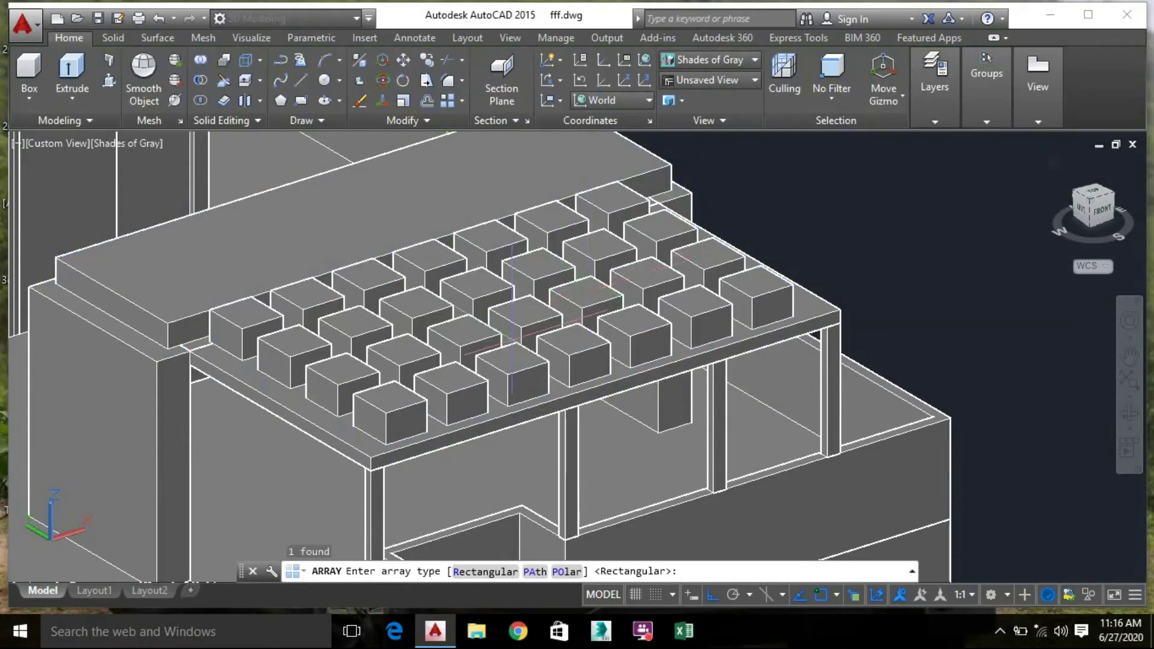
scroll(593, 300, down, 2)
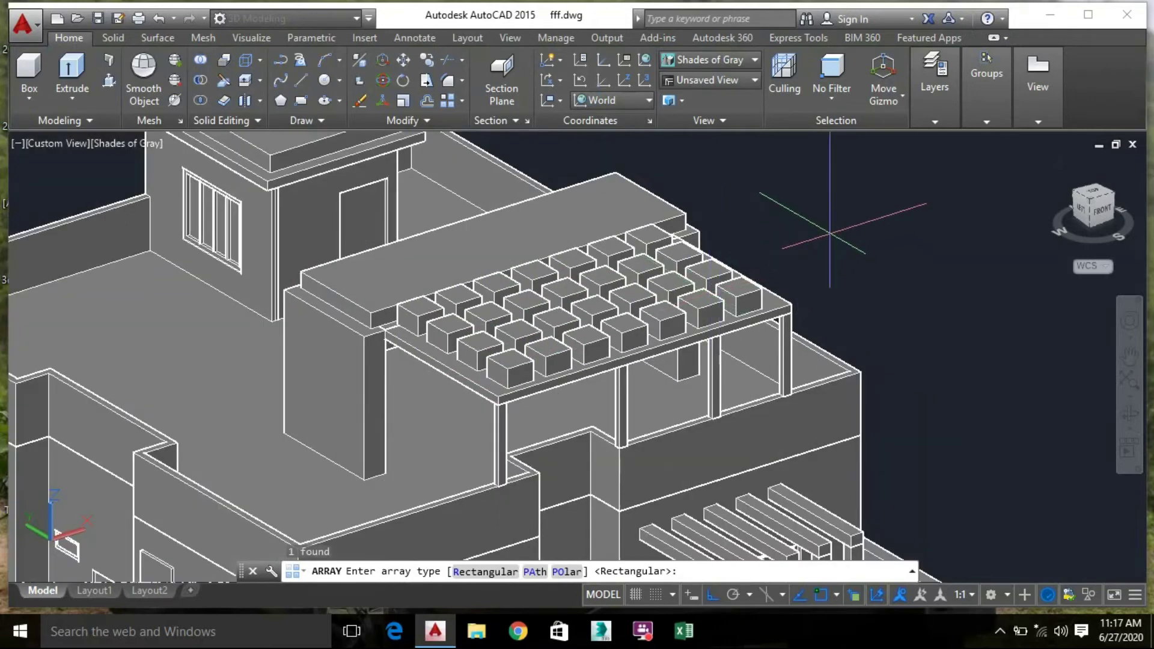
scroll(739, 278, down, 1)
key(Escape)
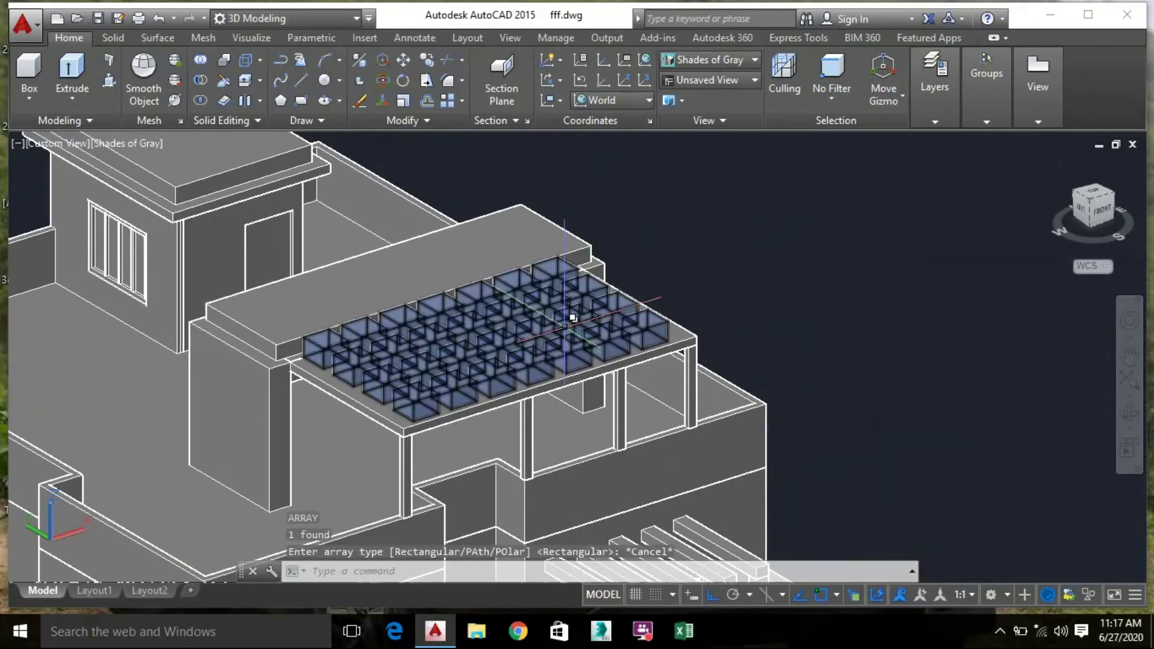
Select the rectangular array of boxes on the canopy and move it 5" straight down
click(572, 315)
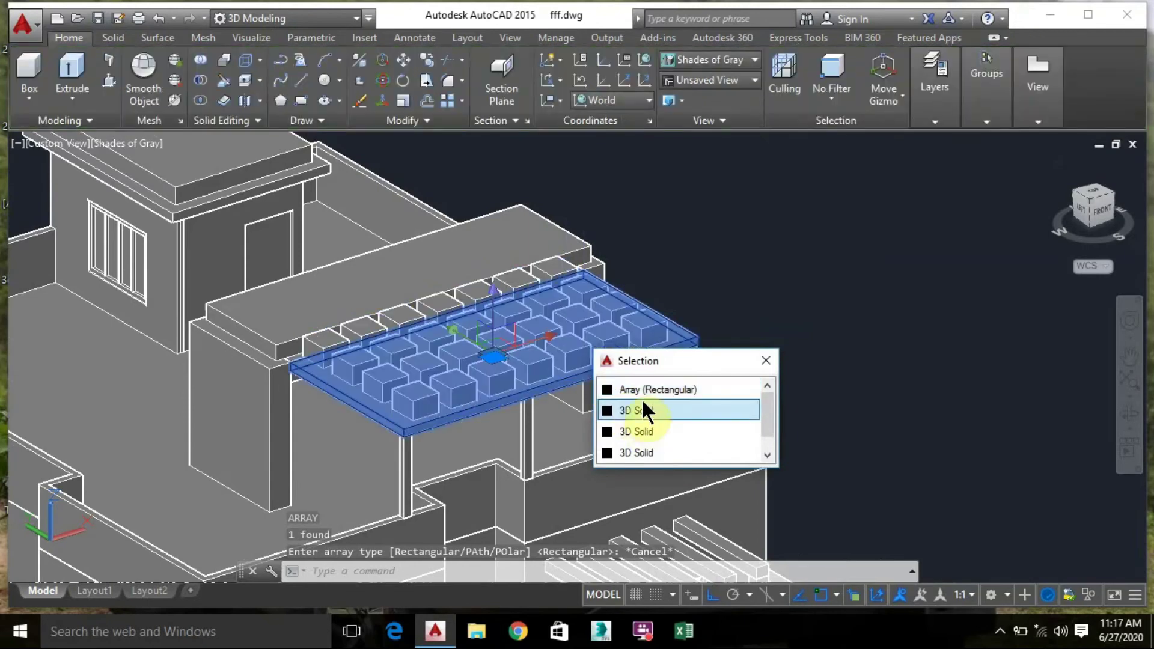
click(661, 389)
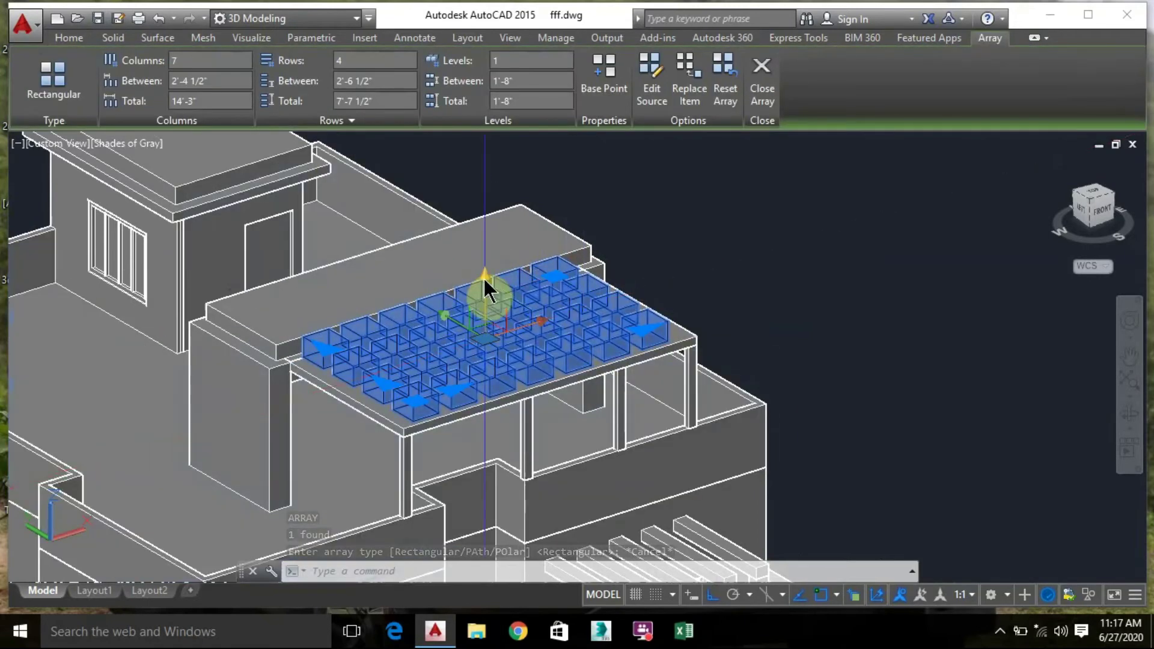
click(485, 336)
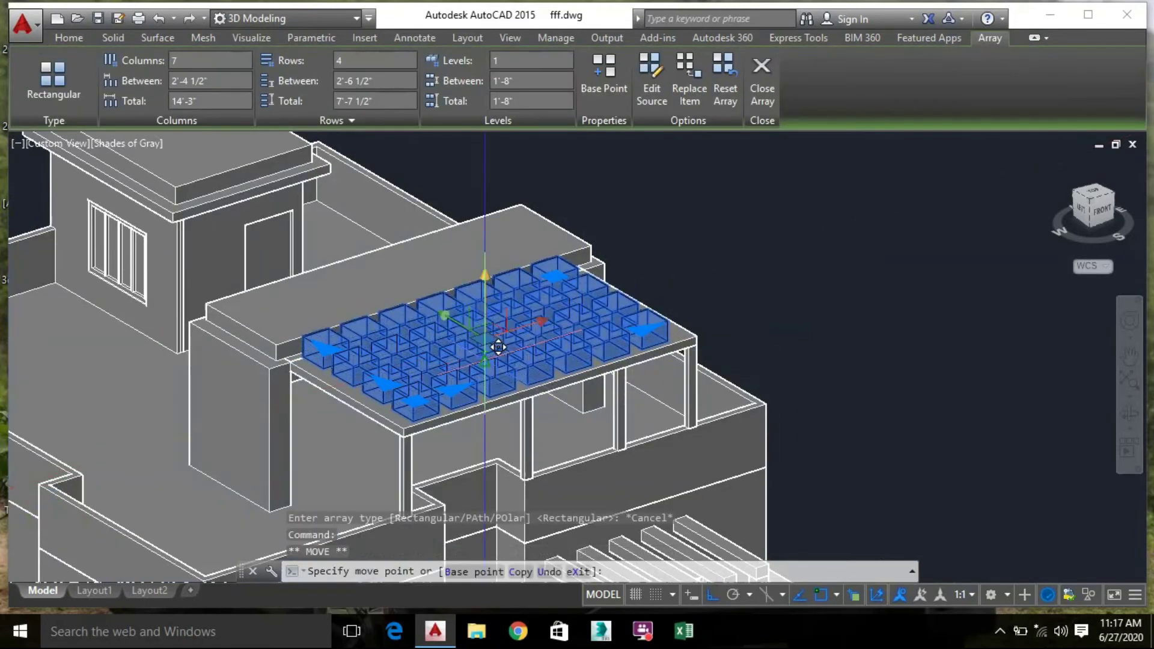
scroll(485, 383, up, 4)
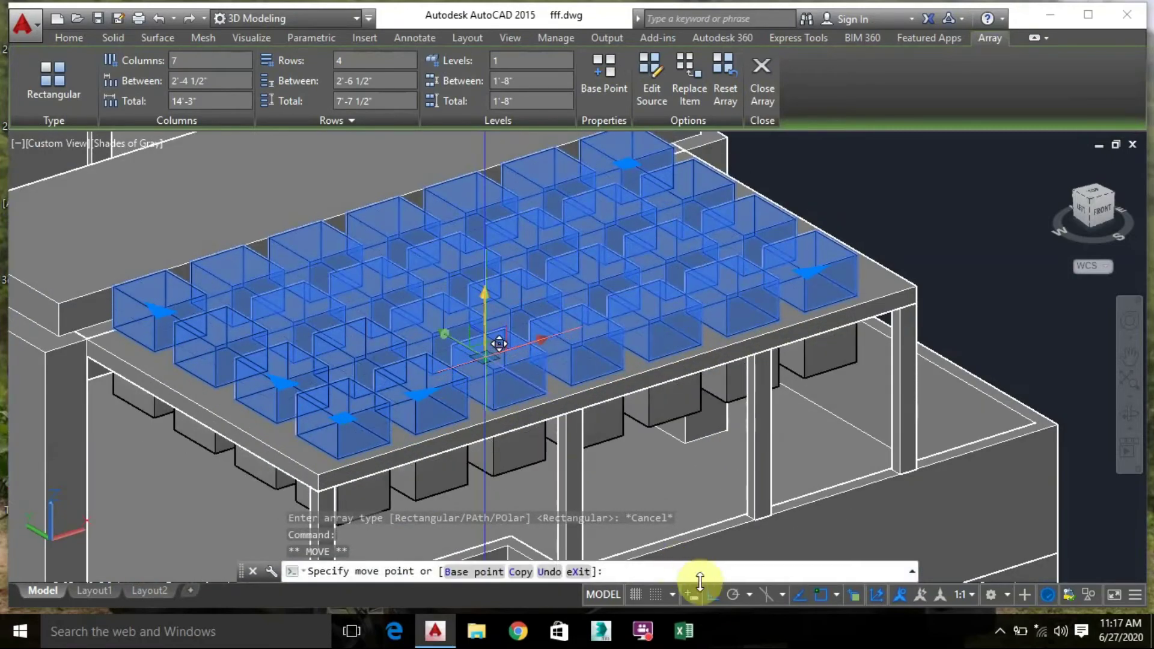
click(713, 595)
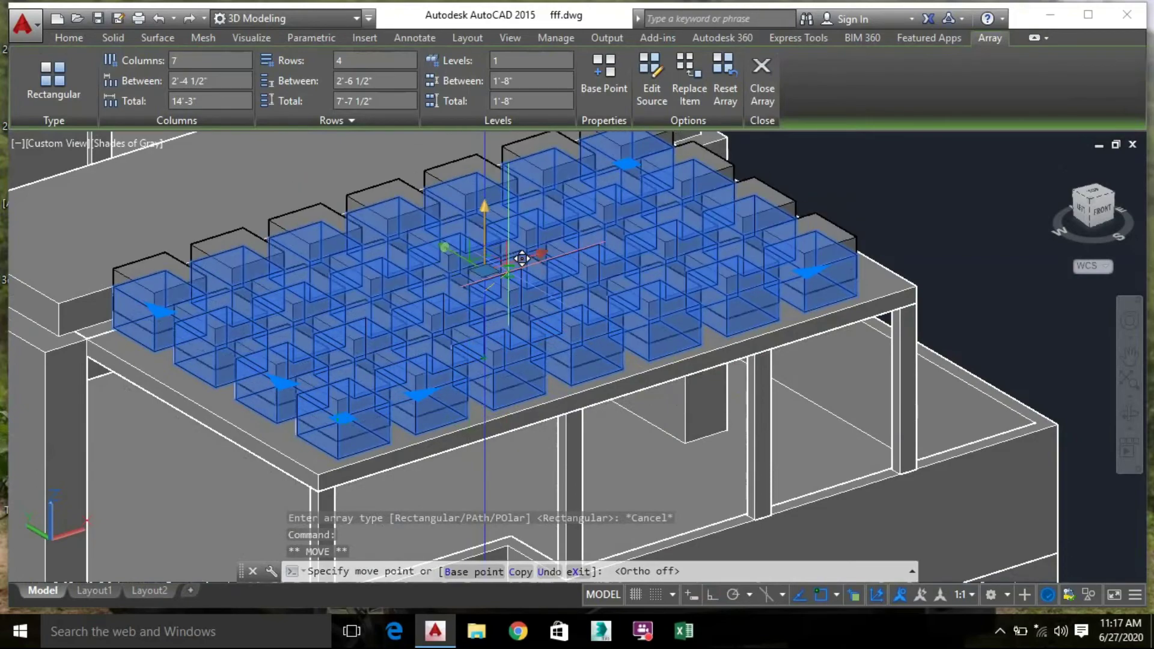
click(712, 595)
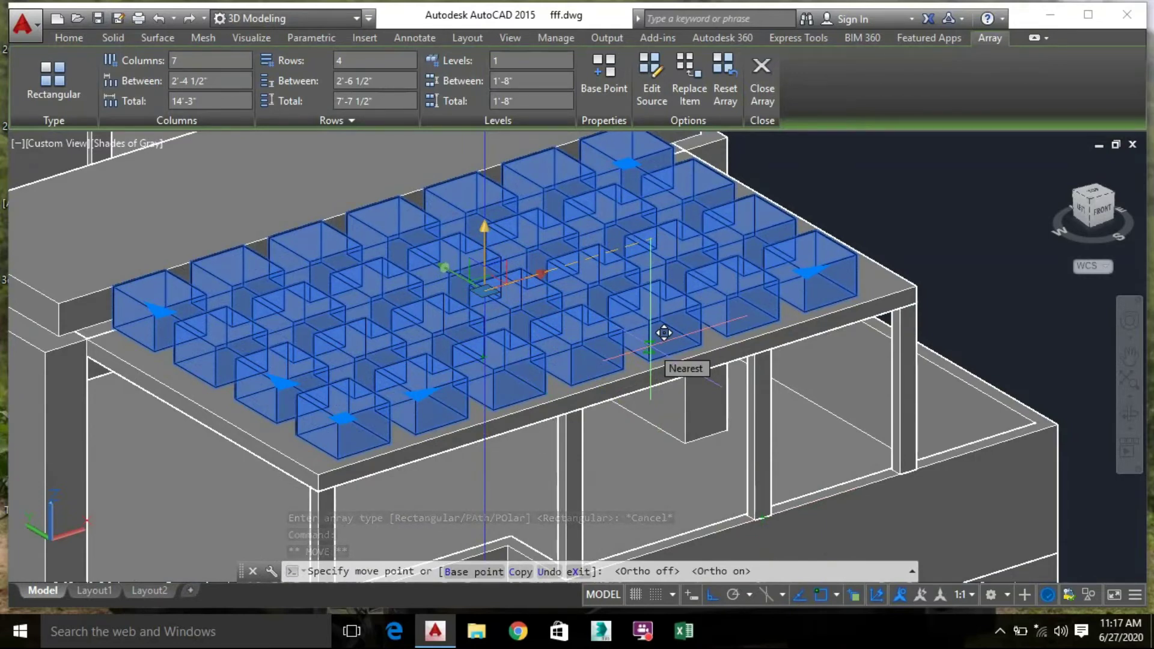
text(5)
key(Return)
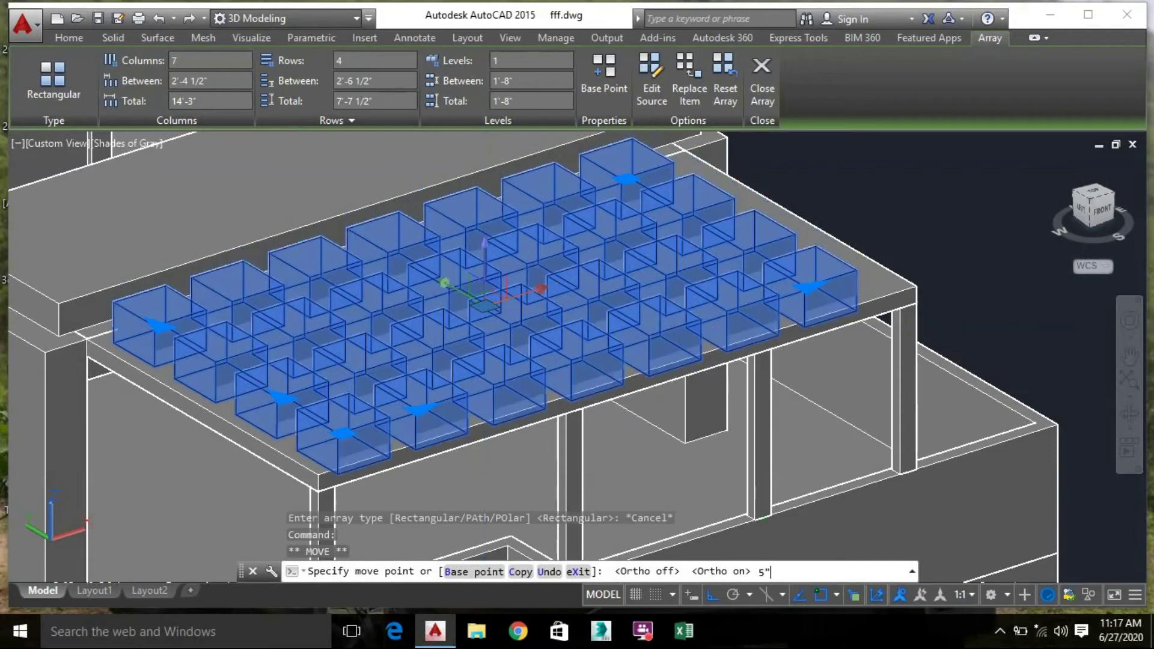
click(1015, 282)
click(903, 239)
shift+middle_drag(886, 236, 871, 286)
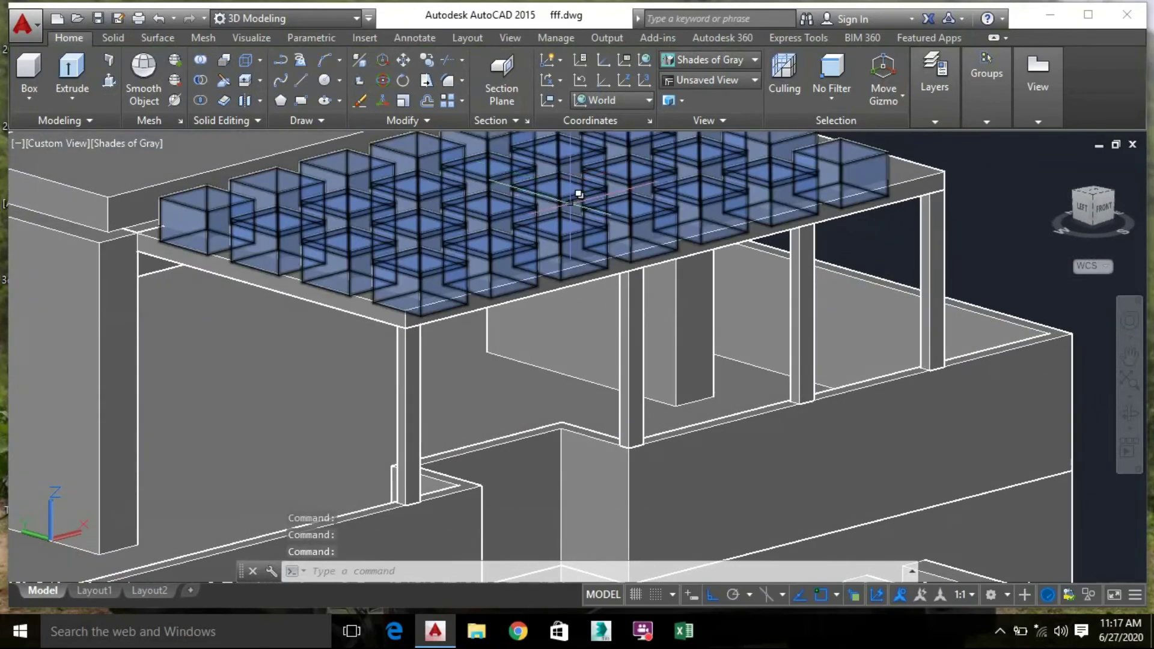
Lower the box array by a further 5" so the boxes pass through the canopy slab, and clear the selection
click(564, 221)
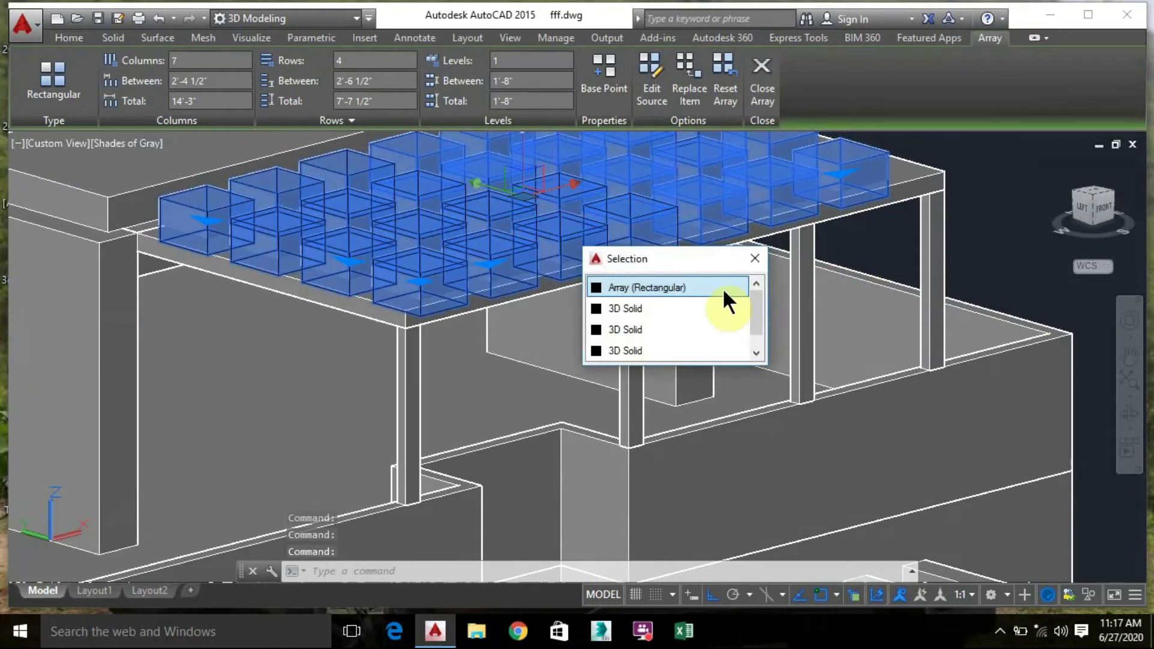
click(705, 286)
shift+middle_drag(548, 175, 550, 255)
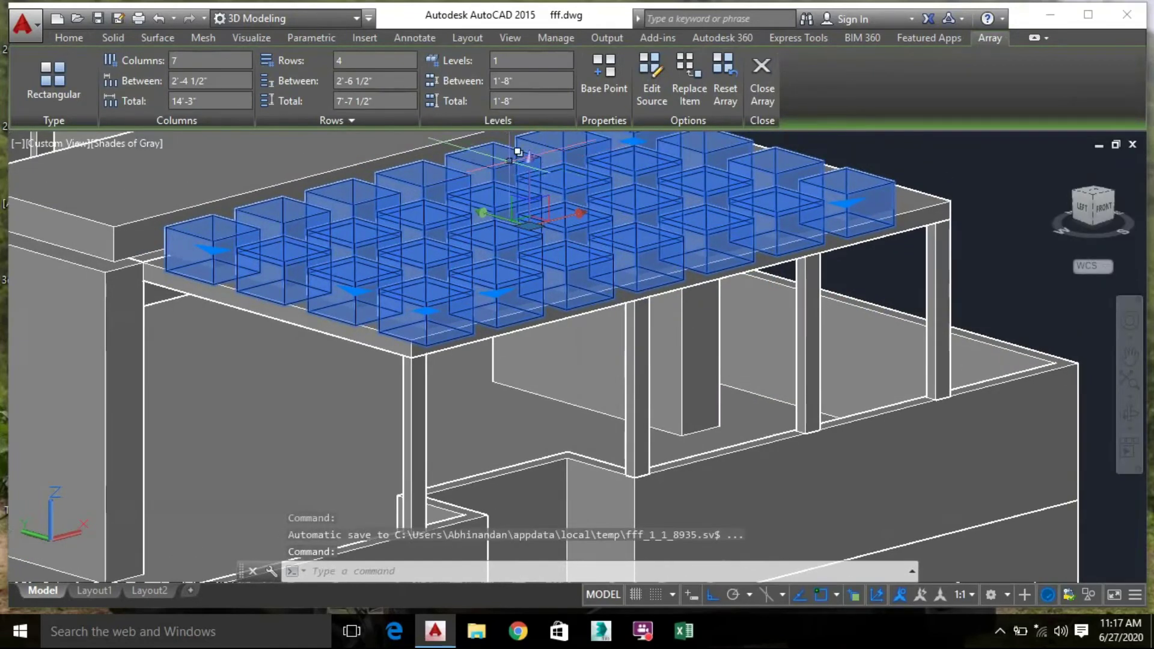
click(528, 169)
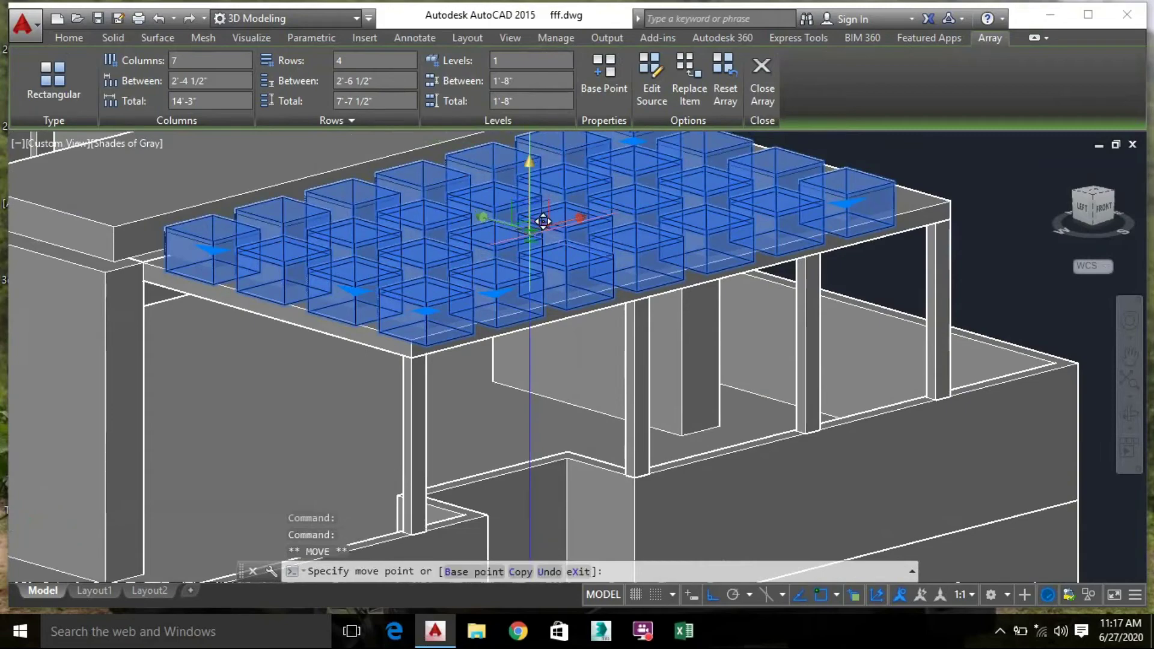
text(5)
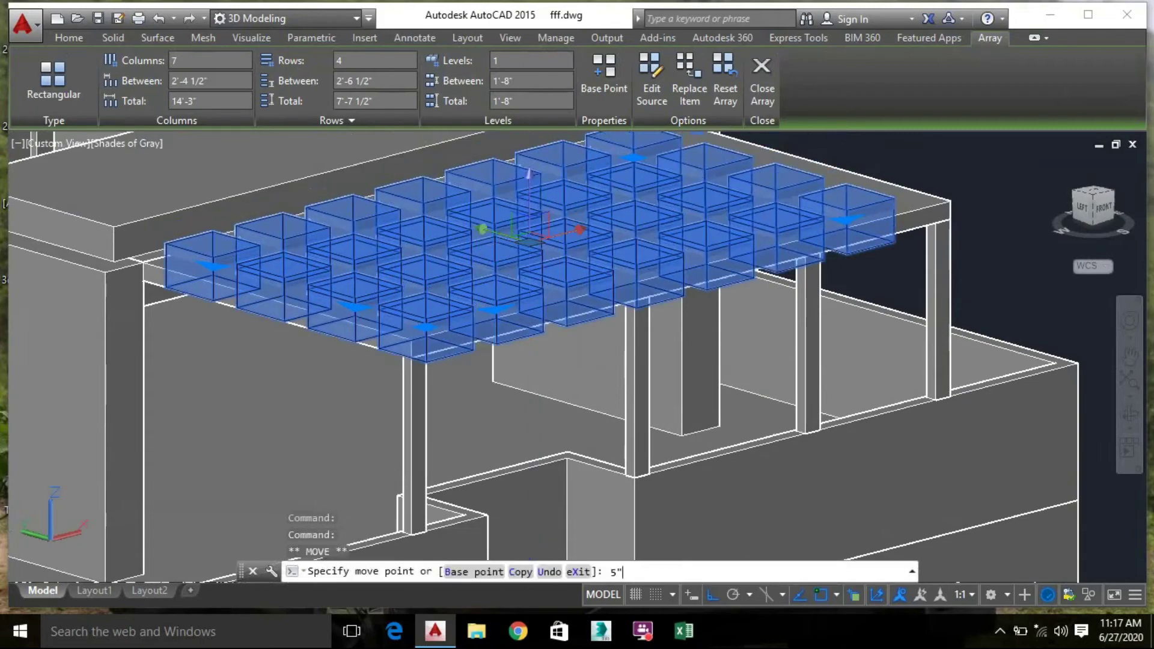
key(Return)
click(984, 273)
key(Escape)
scroll(494, 309, down, 3)
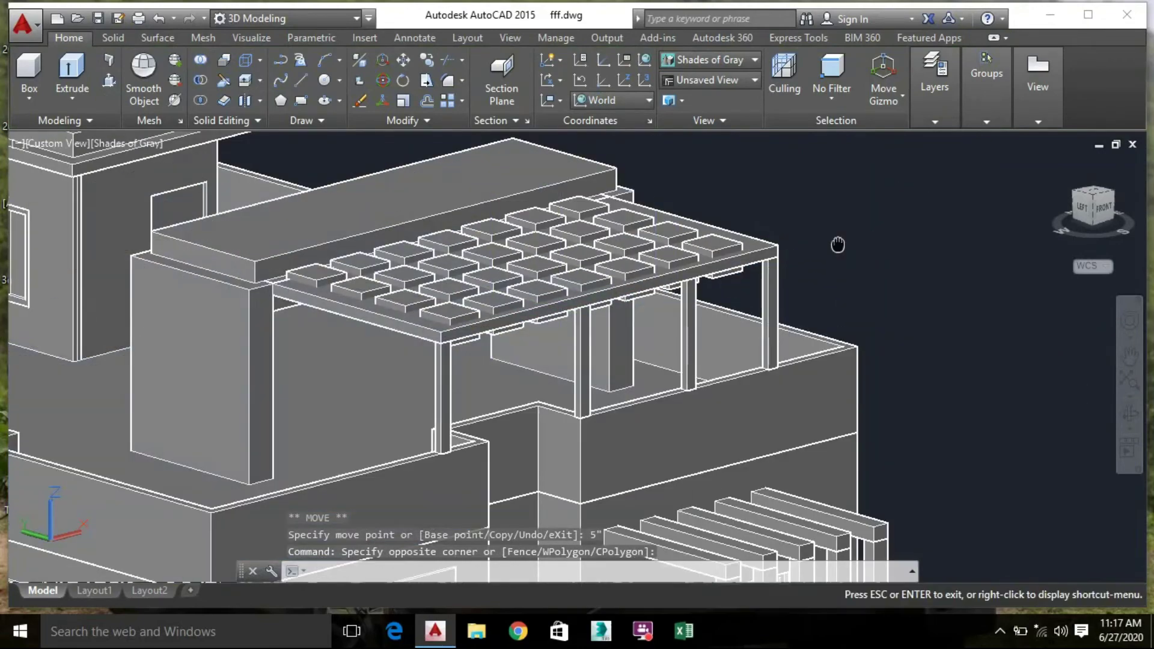
Save the drawing with the lowered box array in place
scroll(719, 259, down, 3)
shift+middle_drag(748, 236, 745, 248)
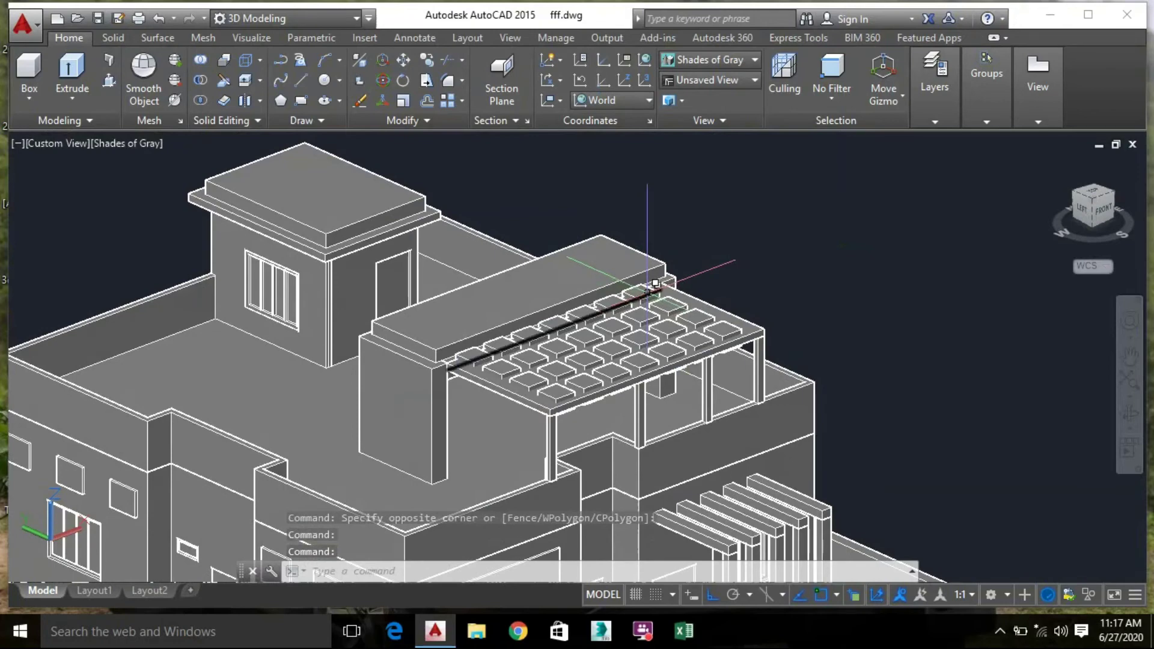
shift+middle_drag(642, 298, 641, 300)
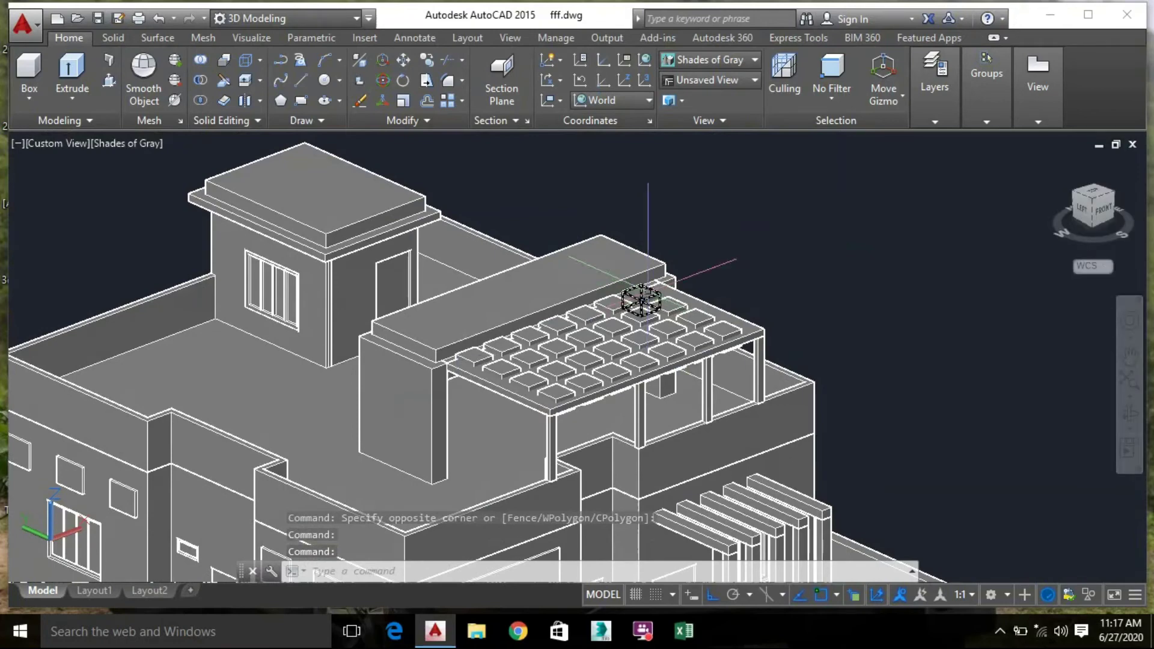
key(ctrl+s)
click(793, 283)
click(698, 281)
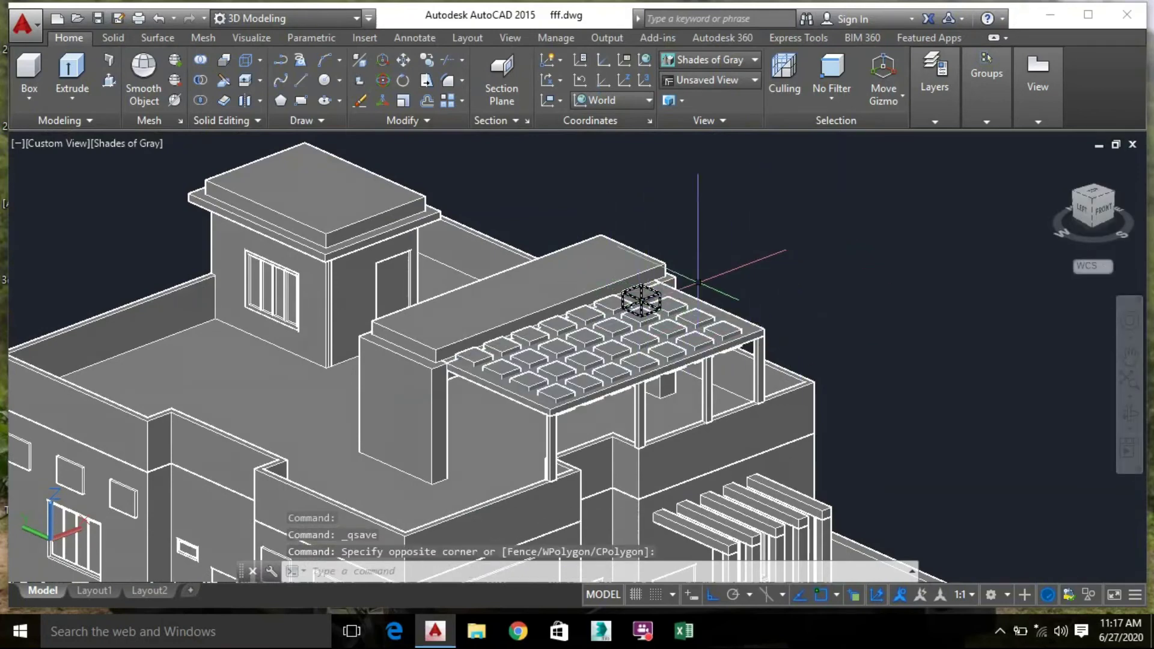
Try to subtract the rectangular box array from the canopy slab
click(200, 79)
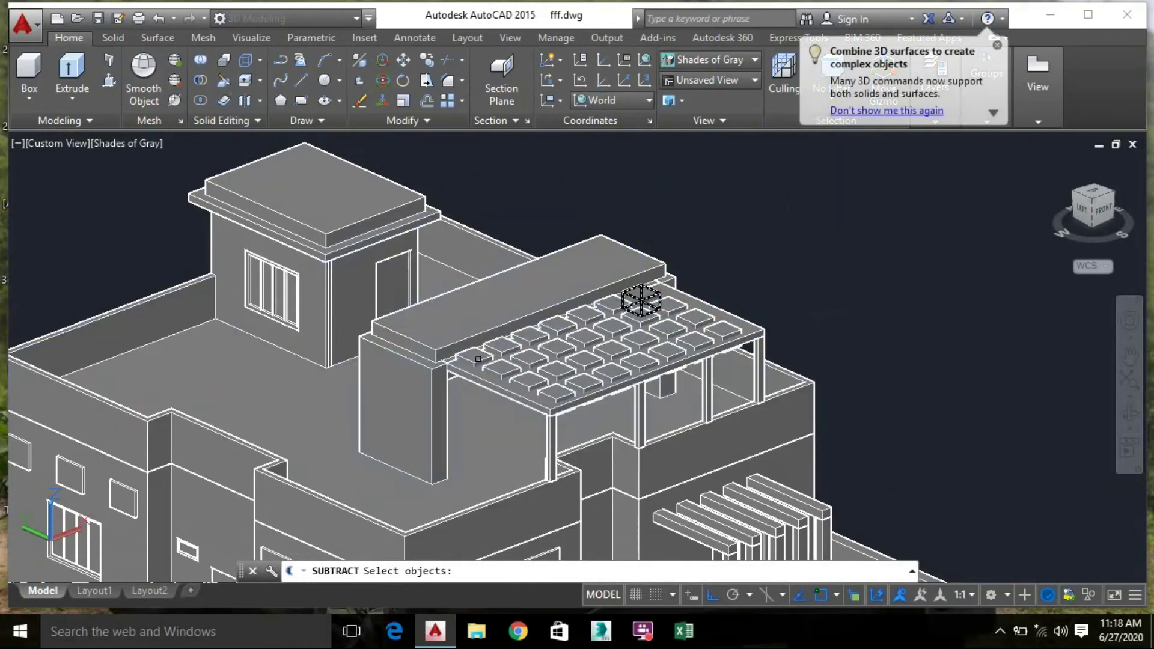
scroll(744, 353, up, 4)
click(746, 317)
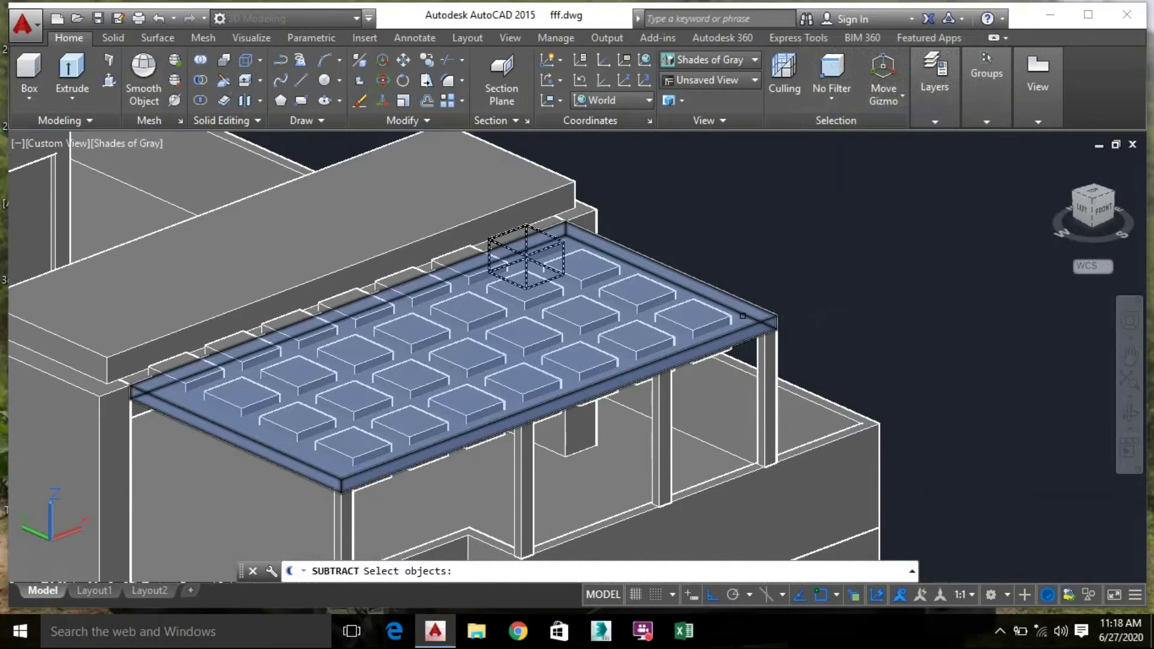
click(743, 317)
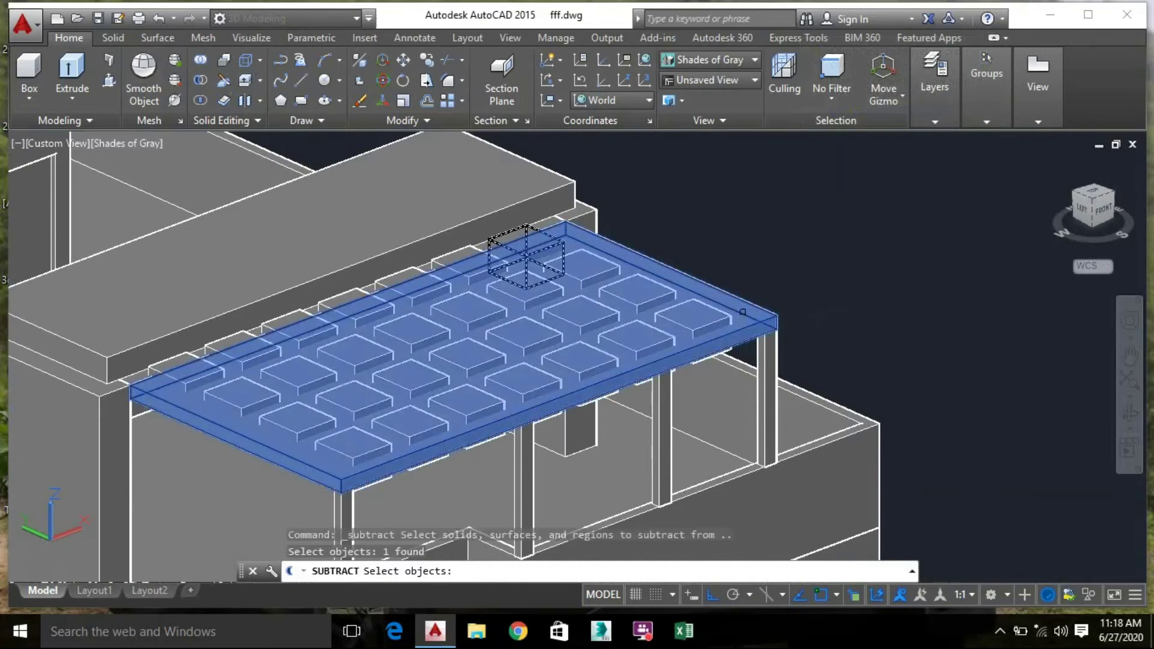
key(Return)
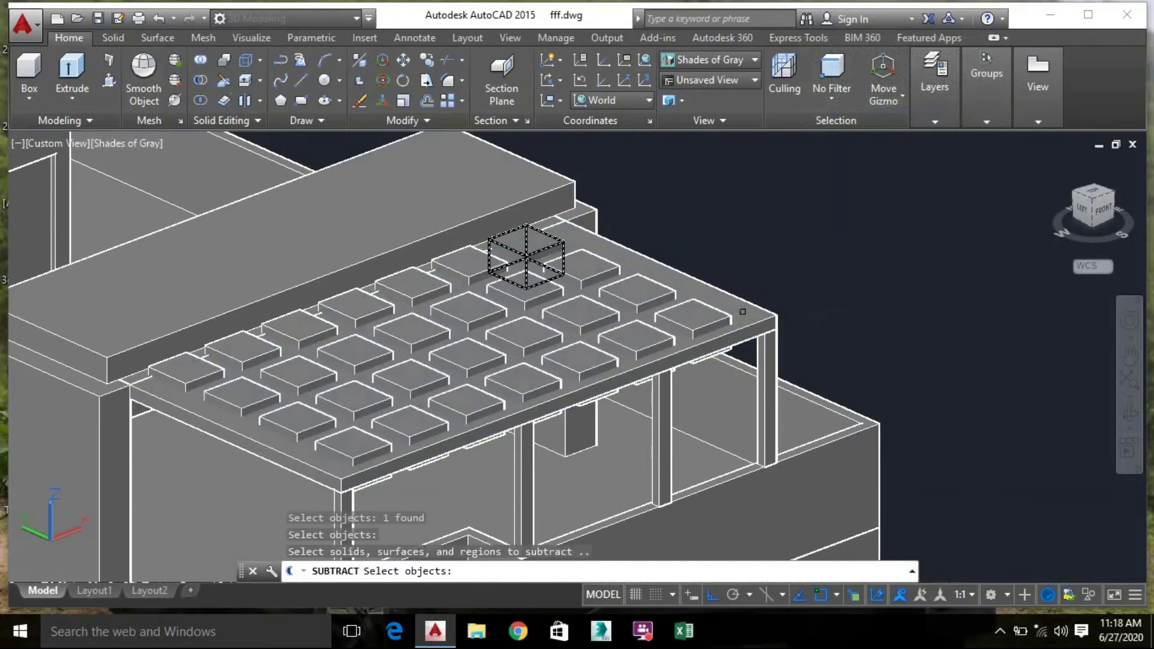
click(631, 332)
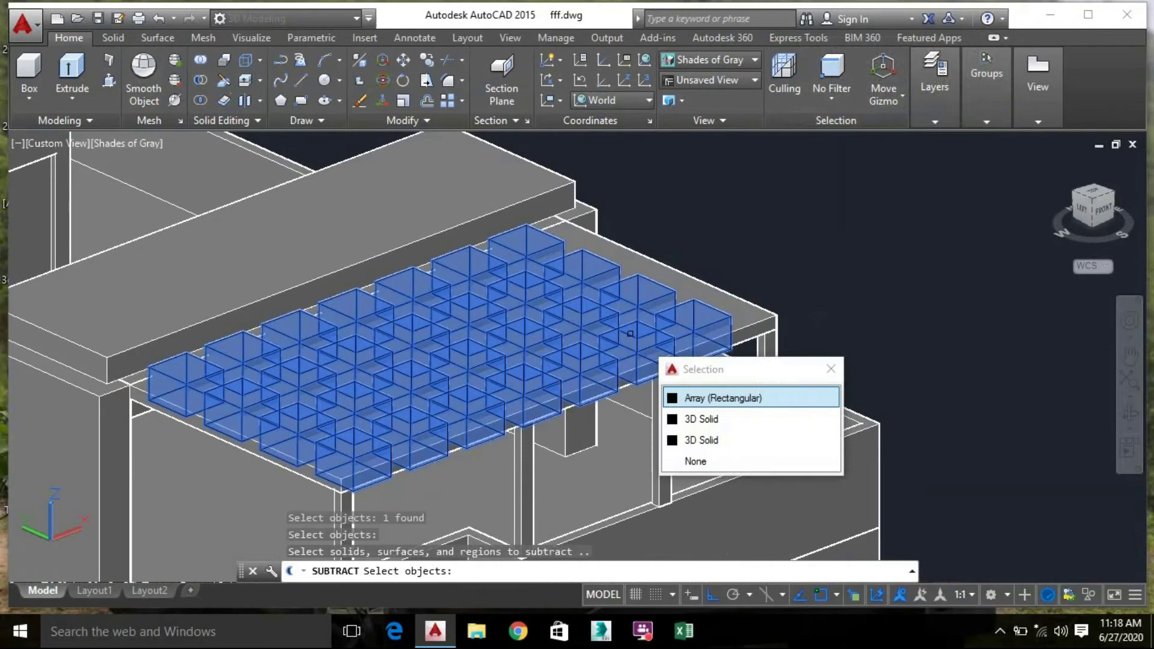
click(639, 325)
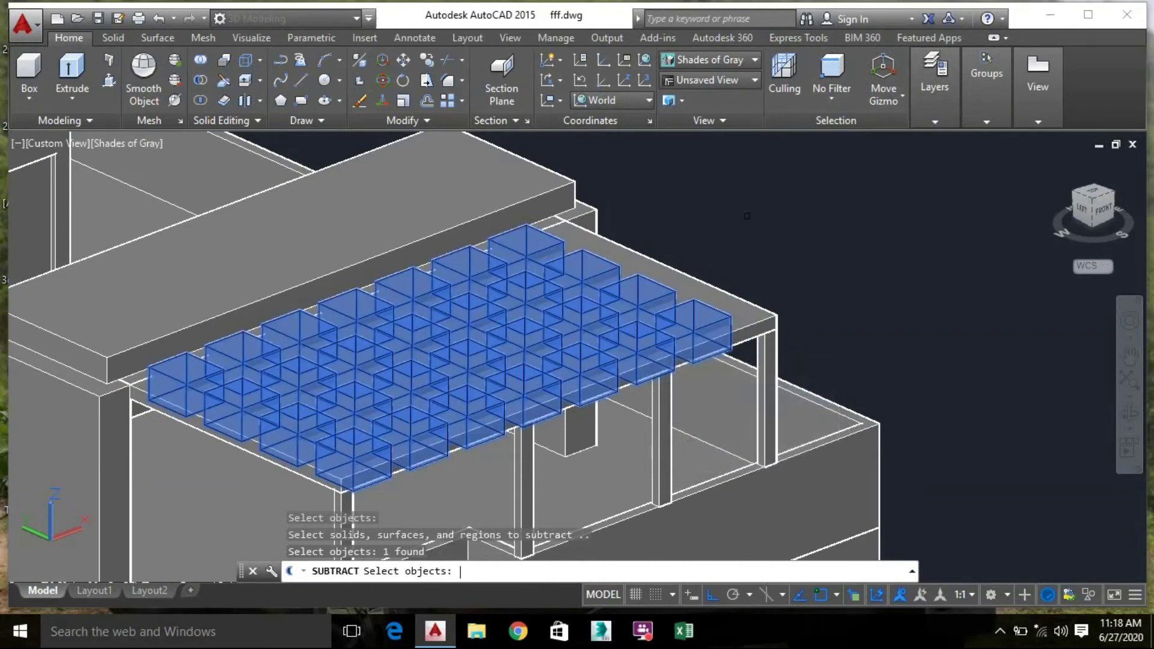
key(Return)
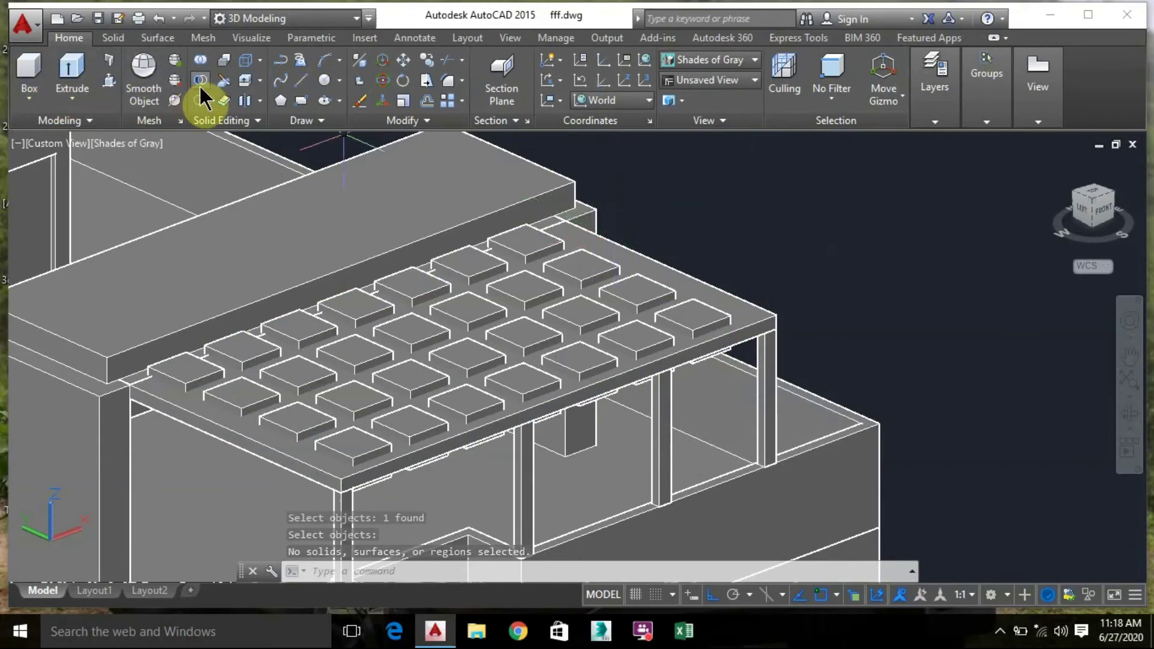
Retry the Subtract with the canopy slab as the base solid and the box array as the cutter
key(Return)
click(730, 307)
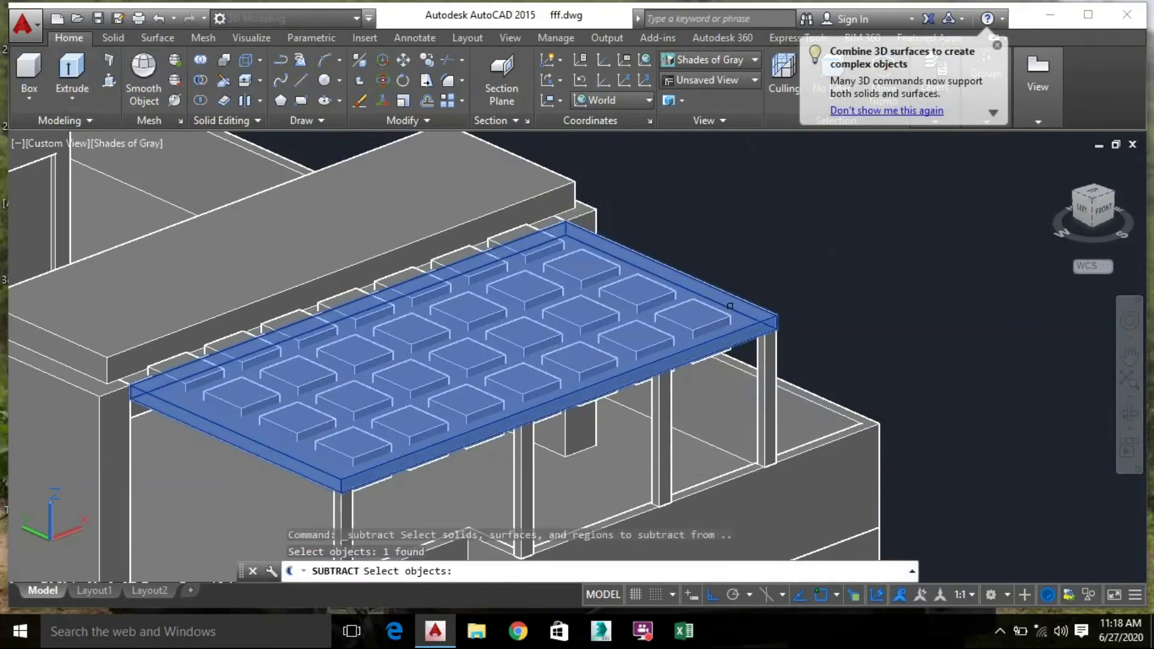
key(Return)
click(697, 312)
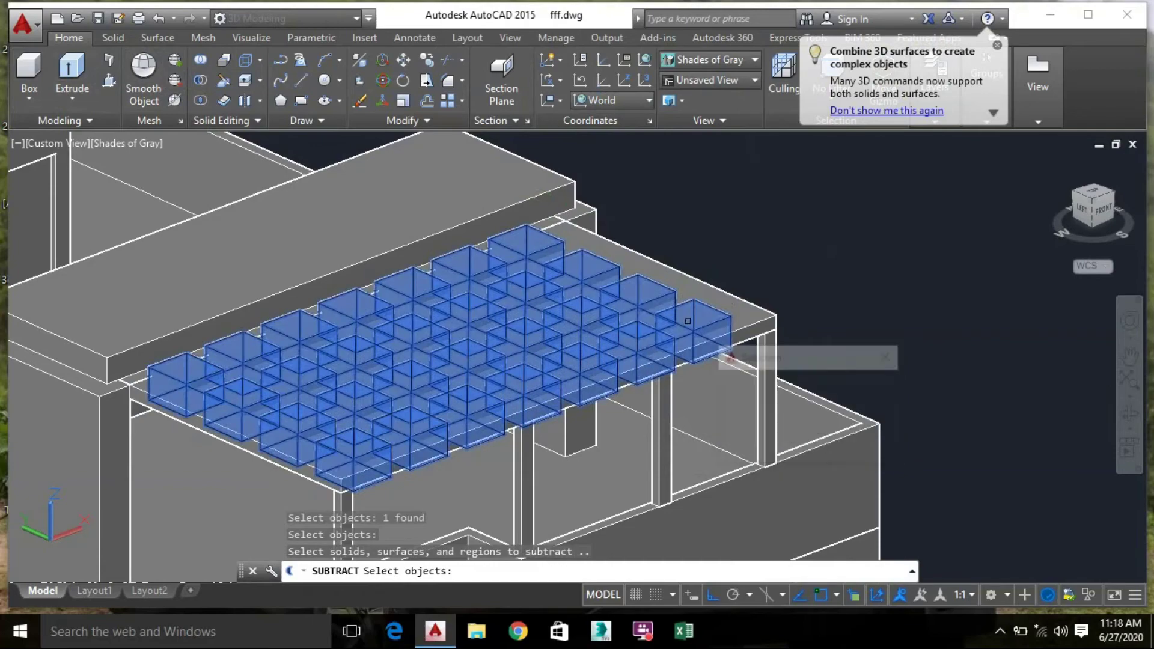
key(Return)
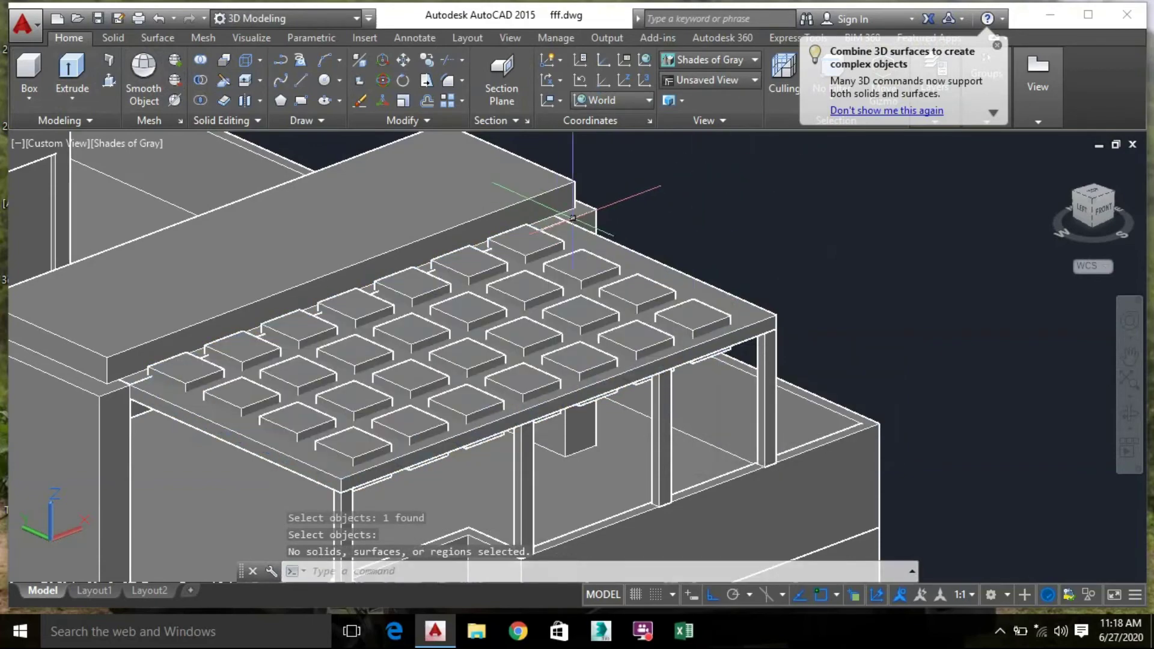
Try Subtract with the box array chosen as the object to subtract from
key(Return)
click(643, 280)
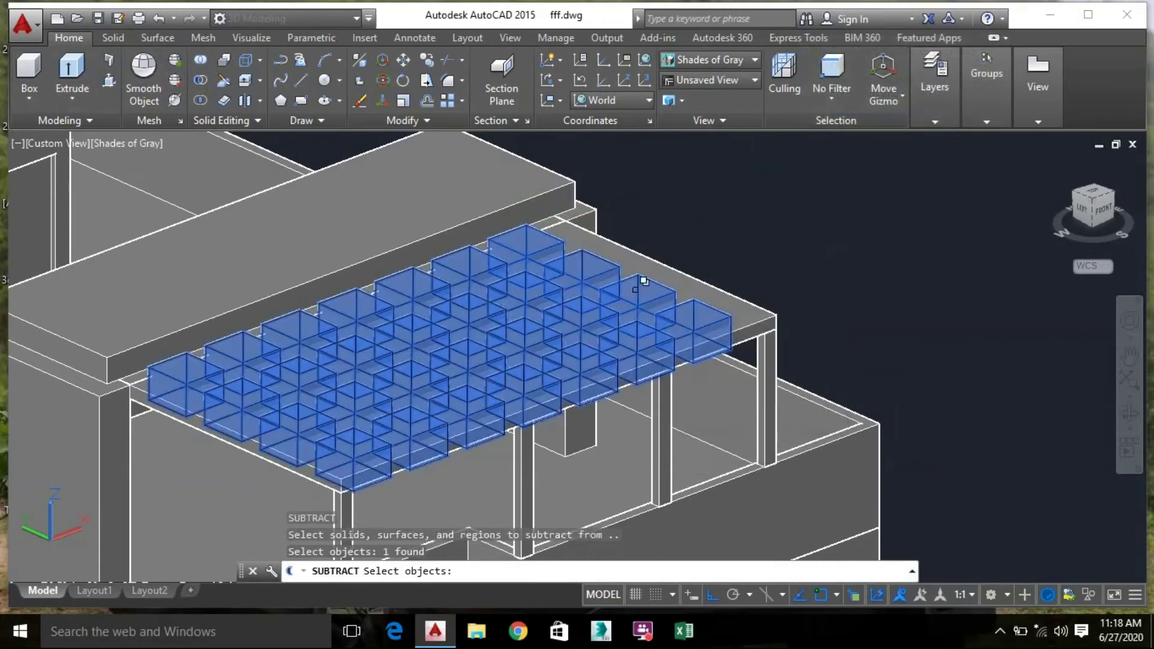
key(Return)
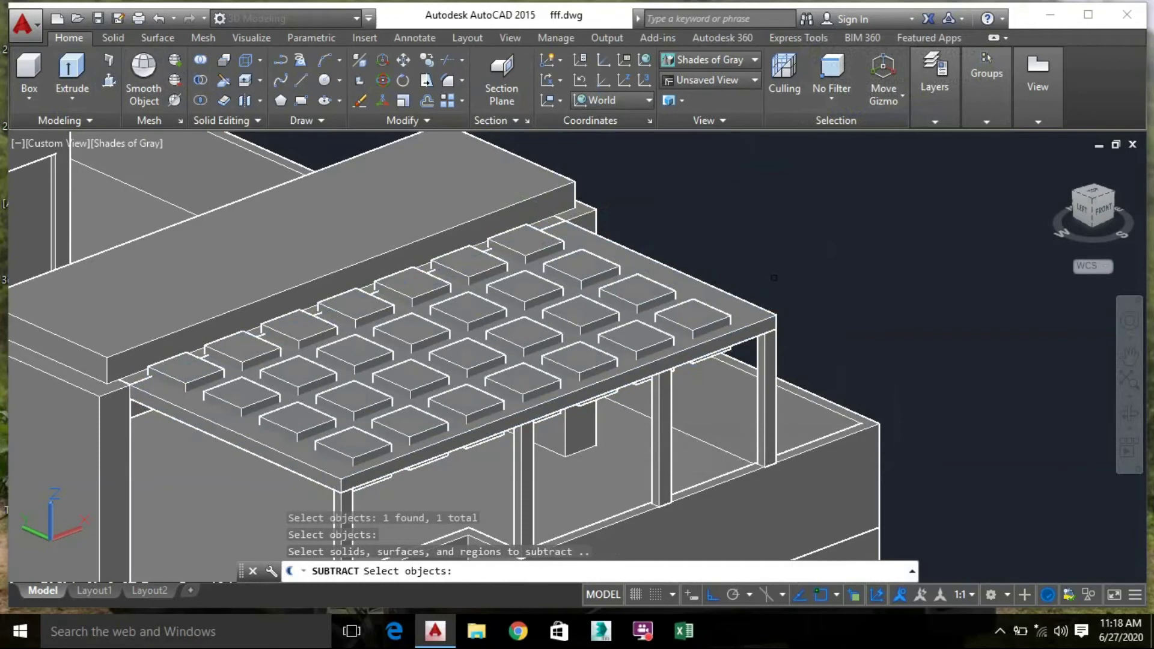
click(623, 316)
Explode the rectangular box array into separate solids
text(EXPLODE)
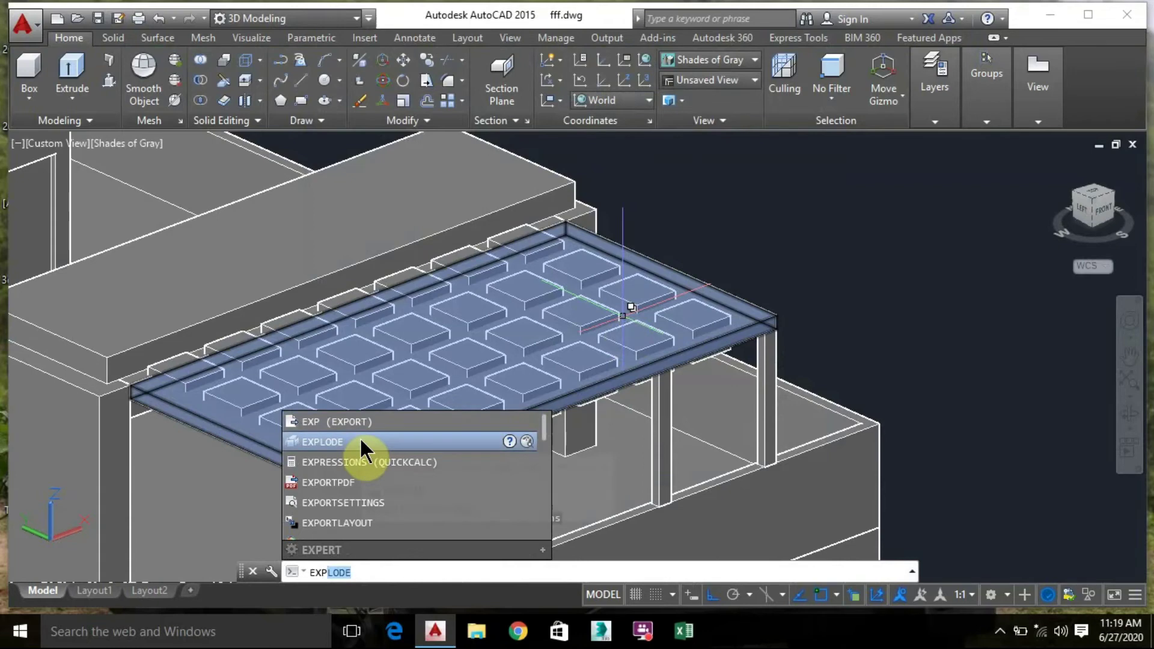
click(360, 442)
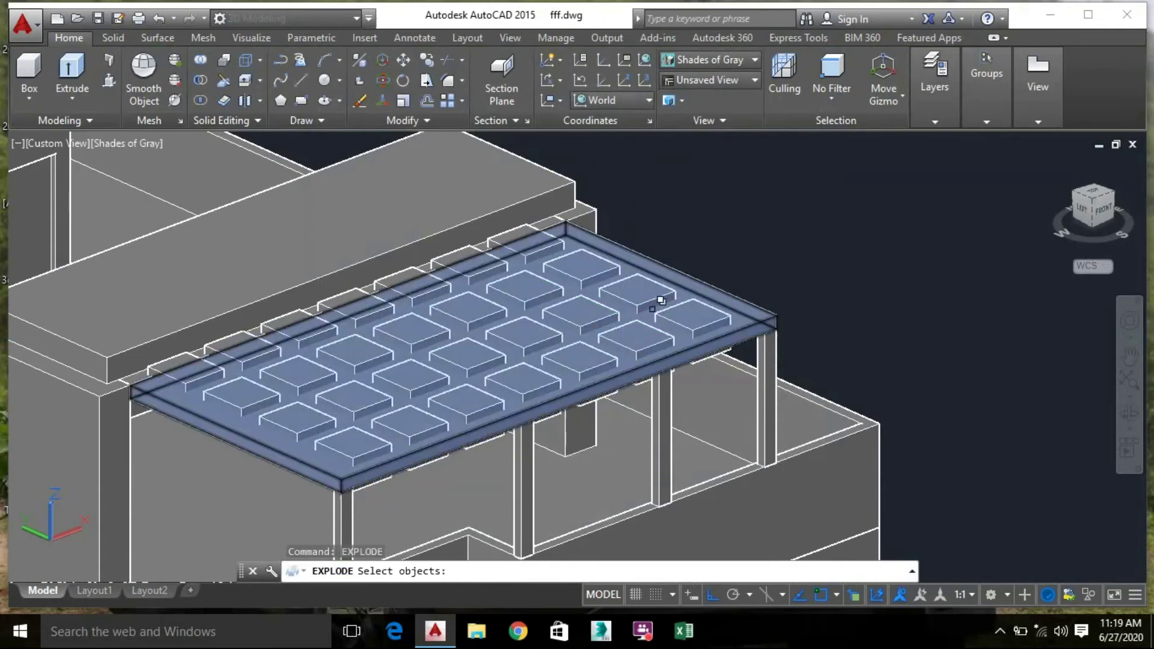
click(636, 300)
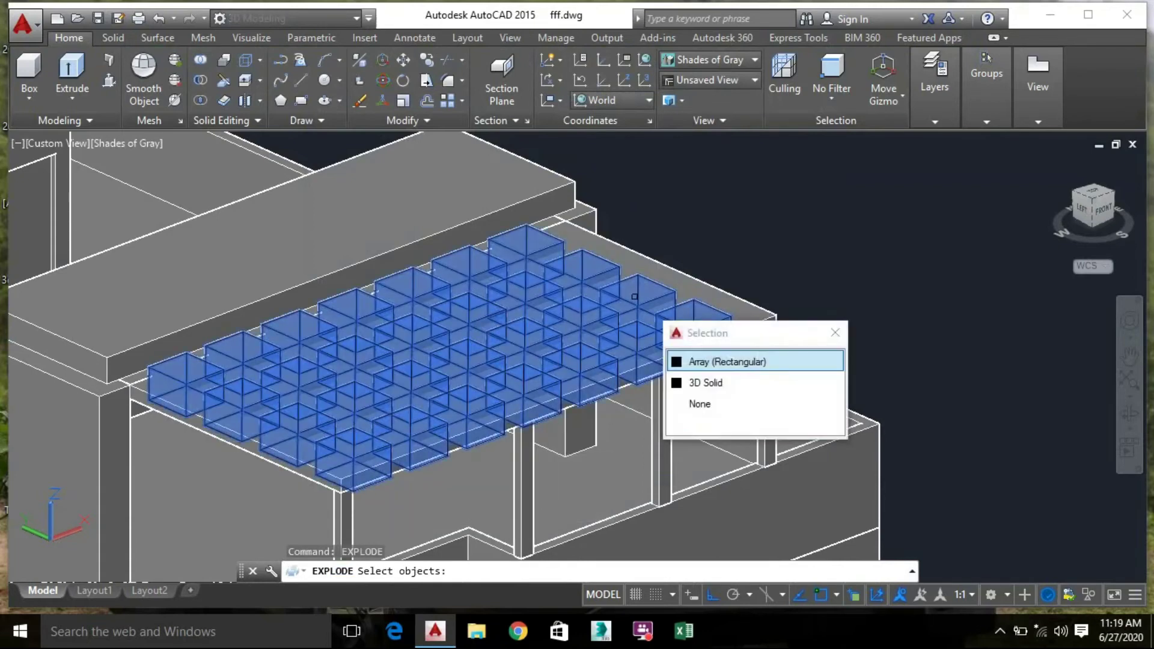
click(720, 360)
key(Return)
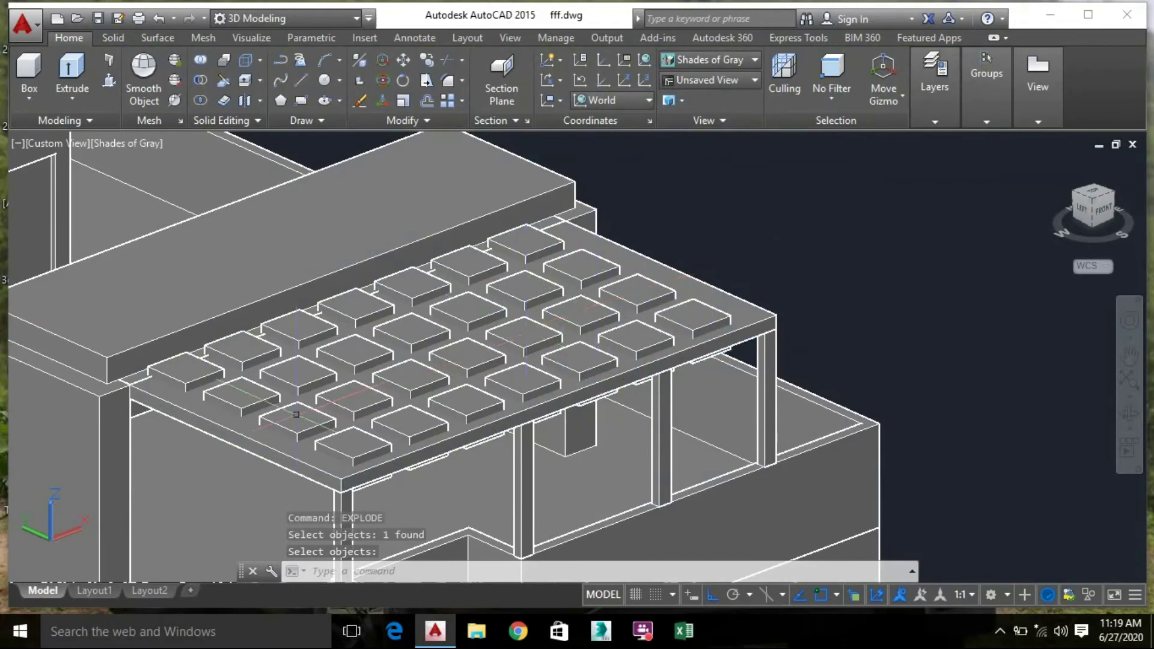
click(180, 385)
click(274, 136)
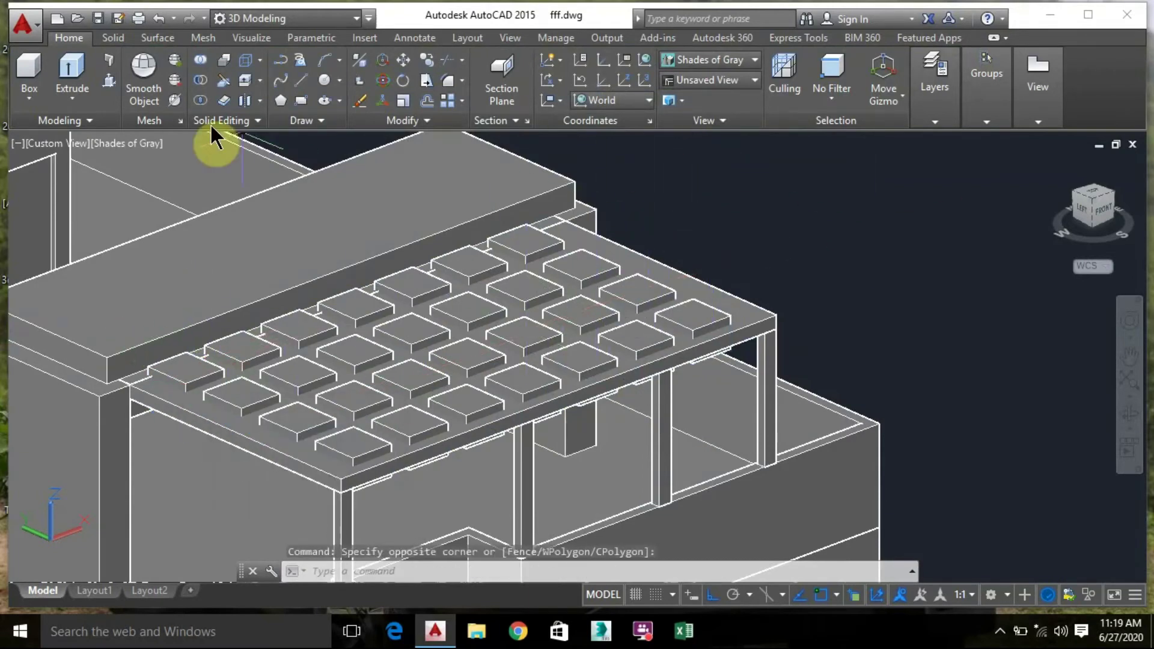
Subtract the separate boxes of the exploded array from the canopy slab to cut the grid of openings
click(200, 80)
click(739, 319)
key(Return)
shift+middle_drag(640, 361, 729, 296)
click(892, 233)
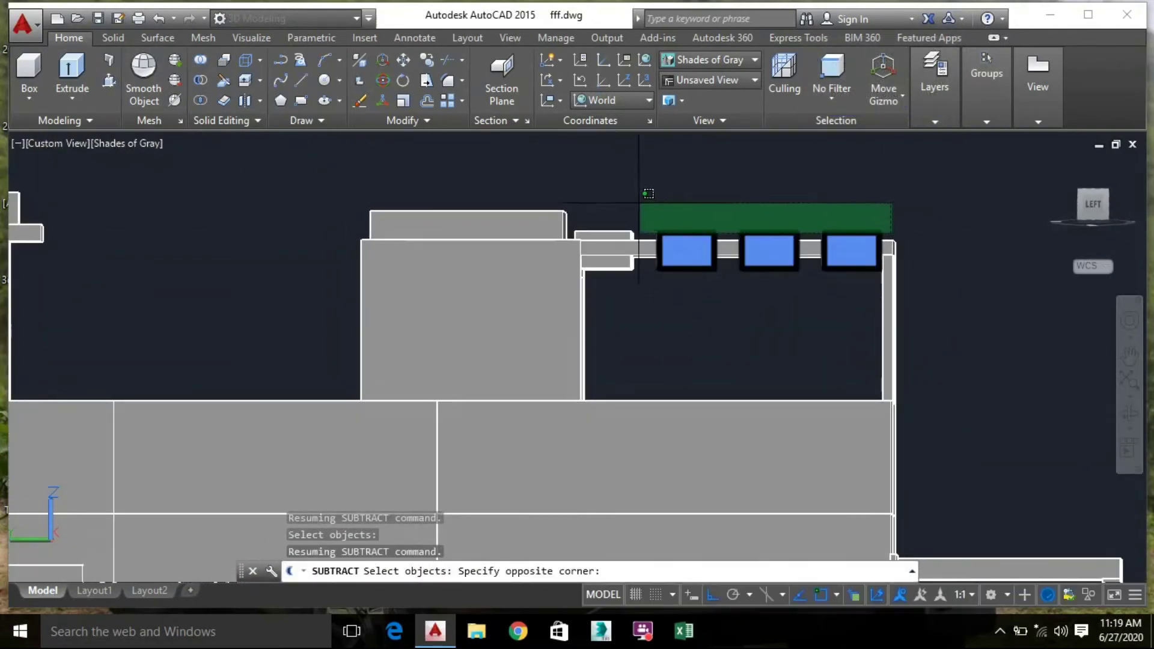
click(575, 200)
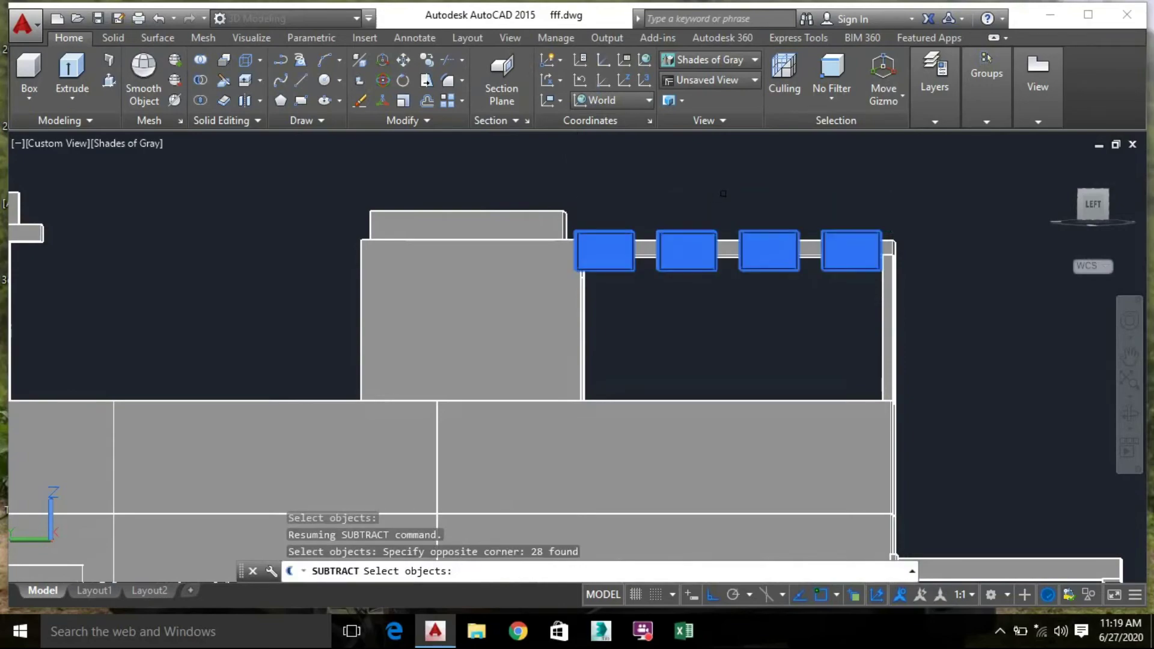
key(Return)
shift+middle_drag(723, 227, 669, 294)
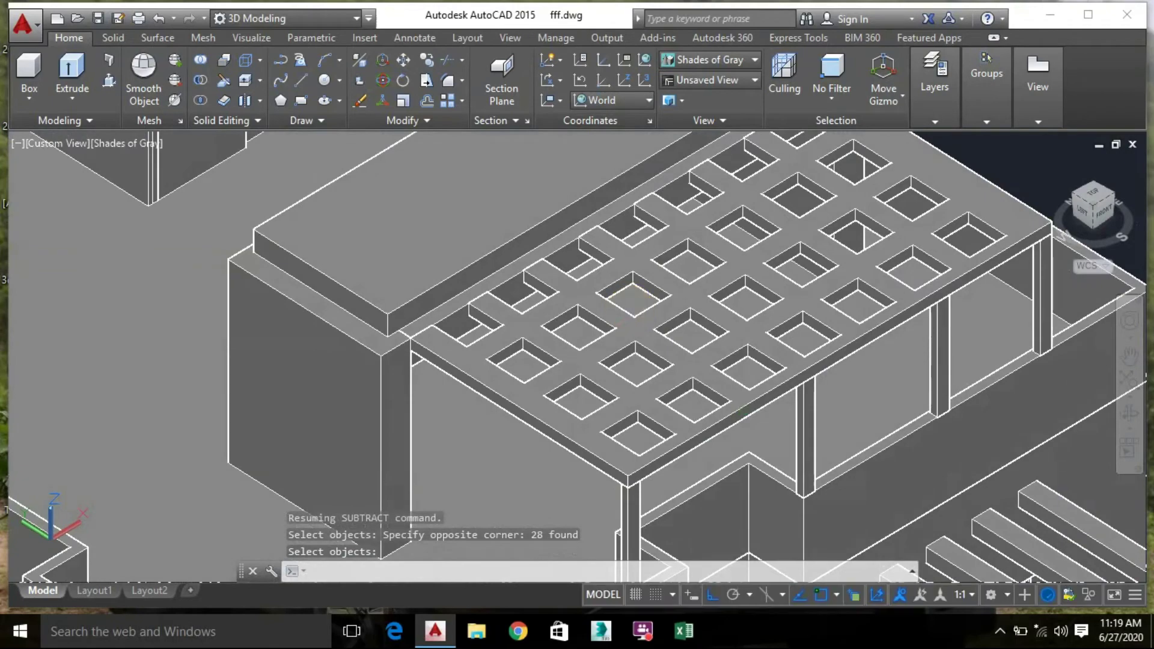
key(Return)
Examine the cut canopy and the whole house exterior with its boundary walls from several angles
shift+middle_drag(622, 195, 386, 193)
key(Return)
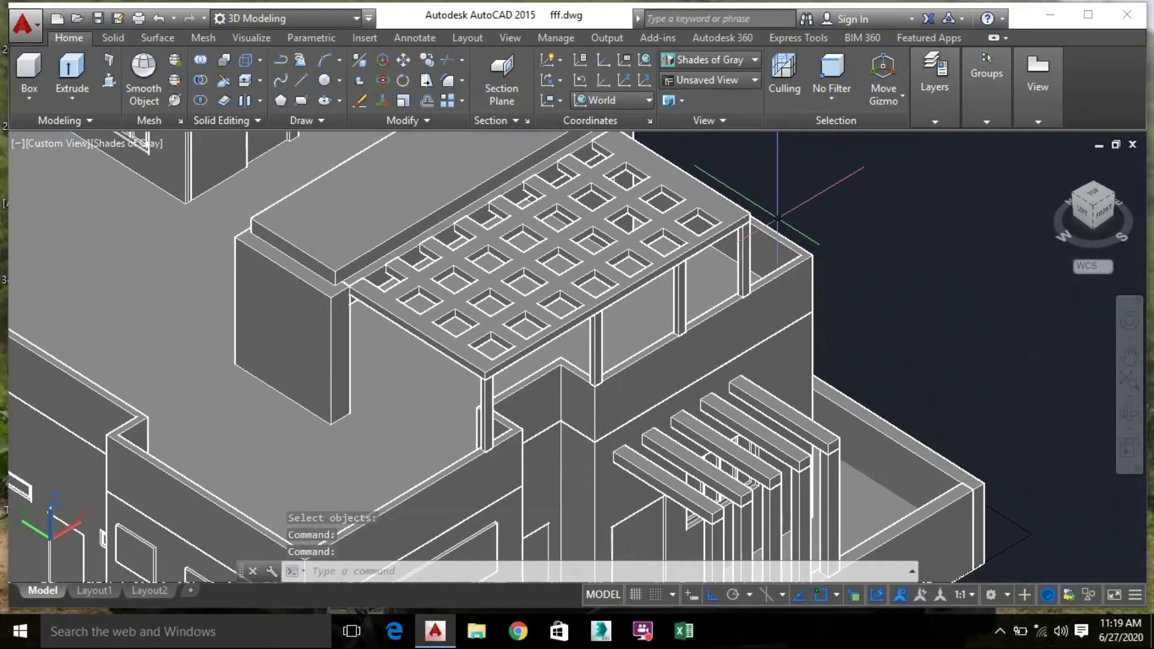
middle_drag(787, 211, 805, 163)
shift+middle_drag(894, 184, 842, 250)
scroll(842, 250, down, 3)
middle_drag(835, 196, 839, 347)
scroll(864, 305, down, 2)
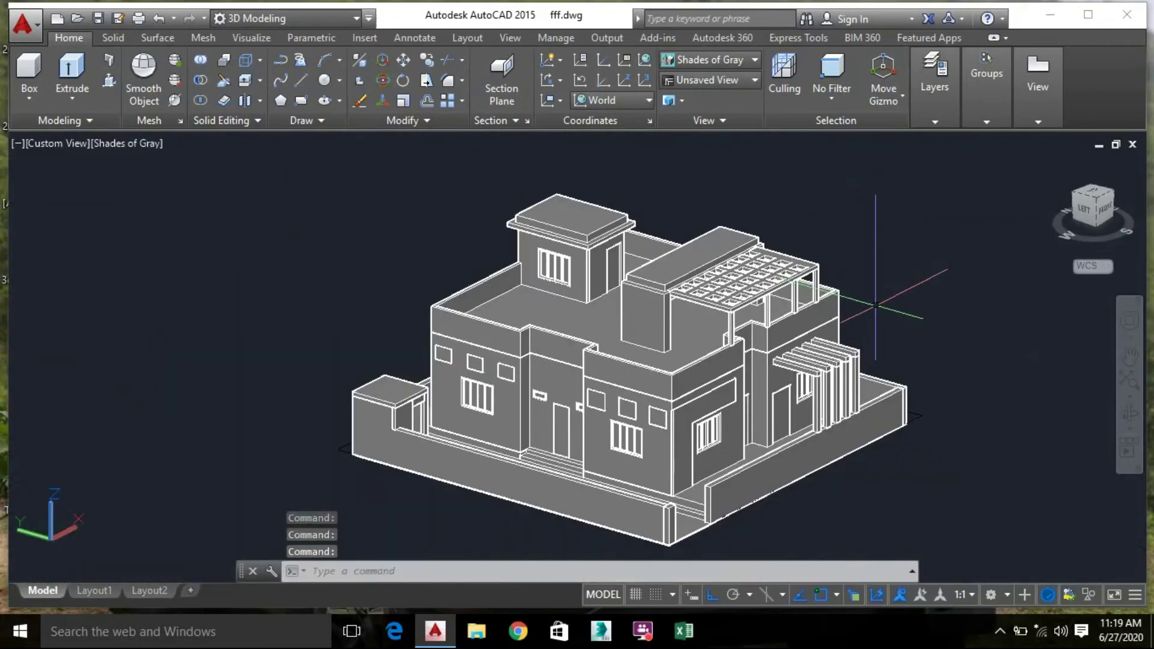
click(1001, 639)
scroll(808, 374, up, 3)
shift+middle_drag(808, 374, 951, 297)
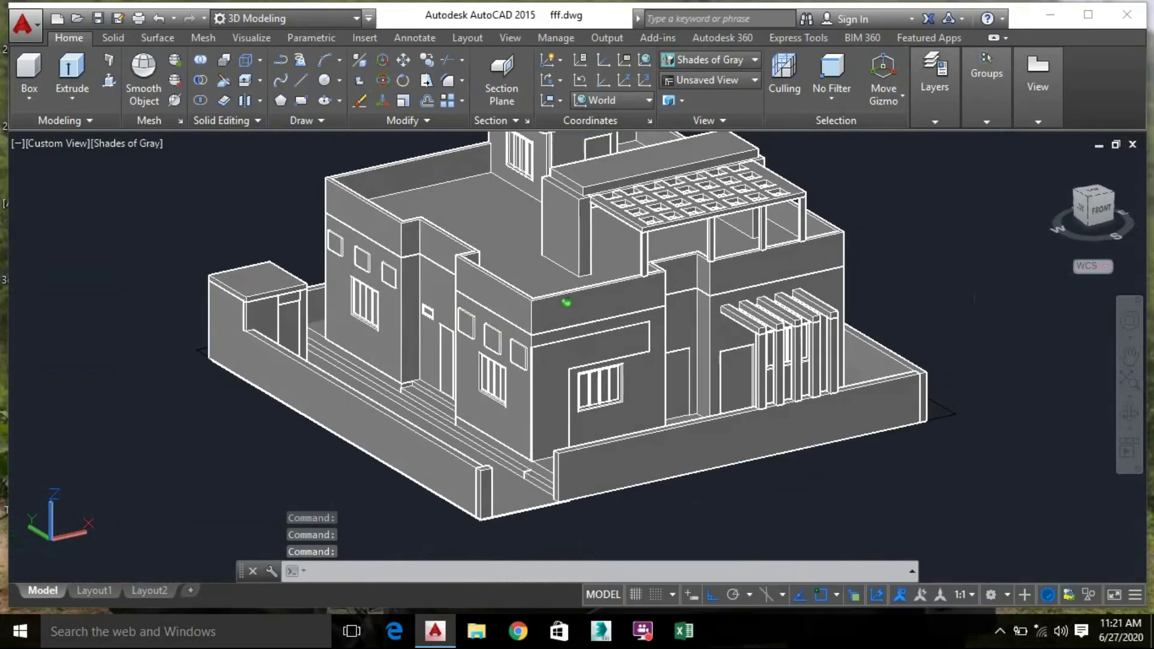
click(708, 425)
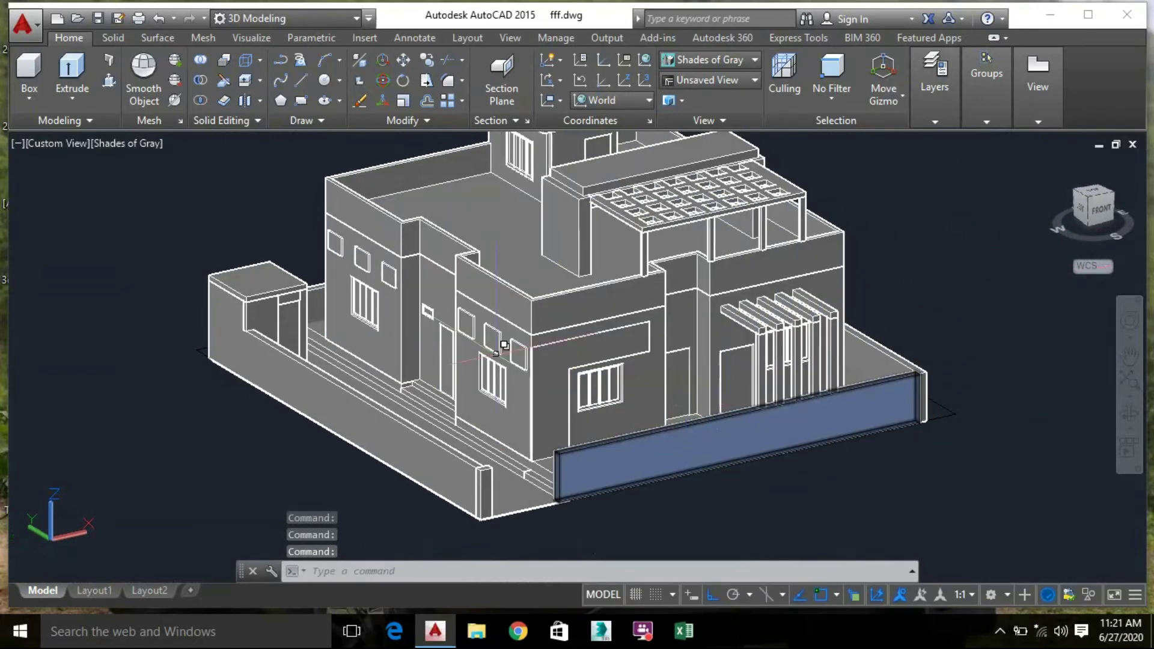
key(Escape)
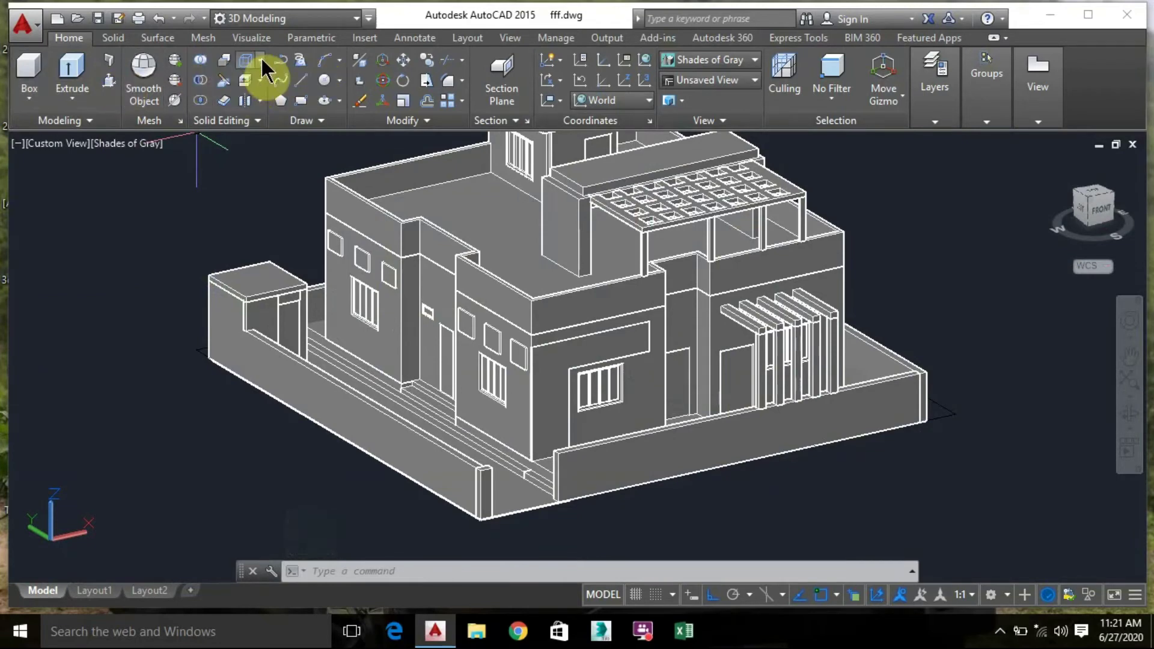
Draw a straight polyline along the middle of the long boundary wall's top face, from the raised corner section to the wall's far end
click(280, 60)
scroll(252, 346, up, 4)
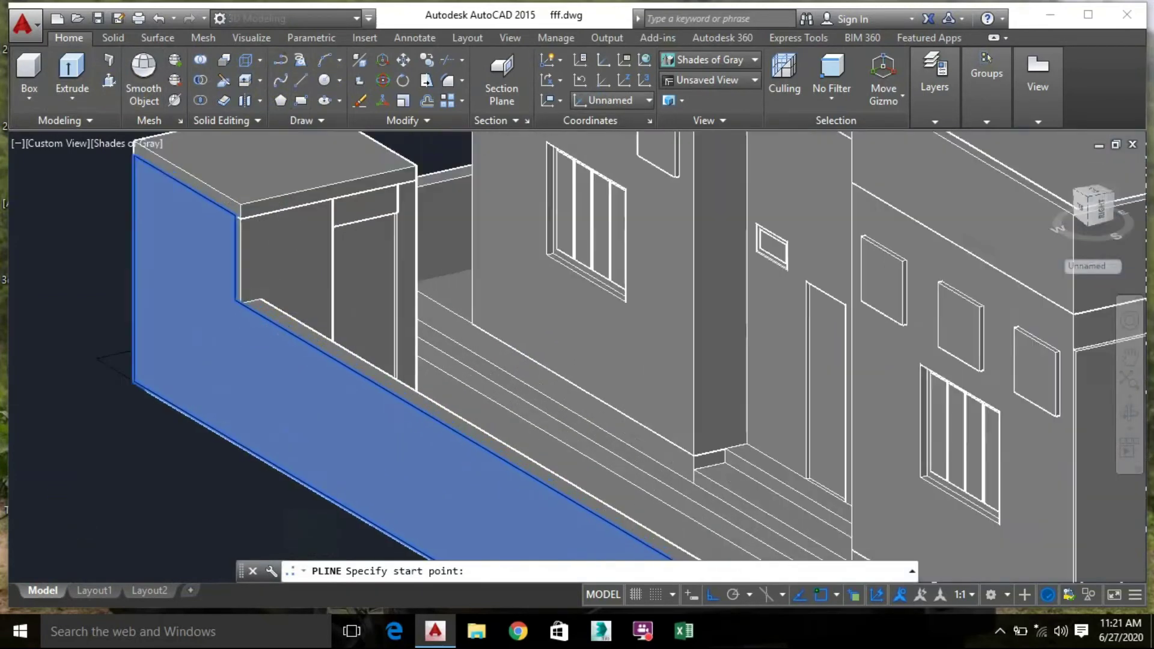
shift+middle_drag(252, 346, 209, 282)
scroll(210, 282, up, 5)
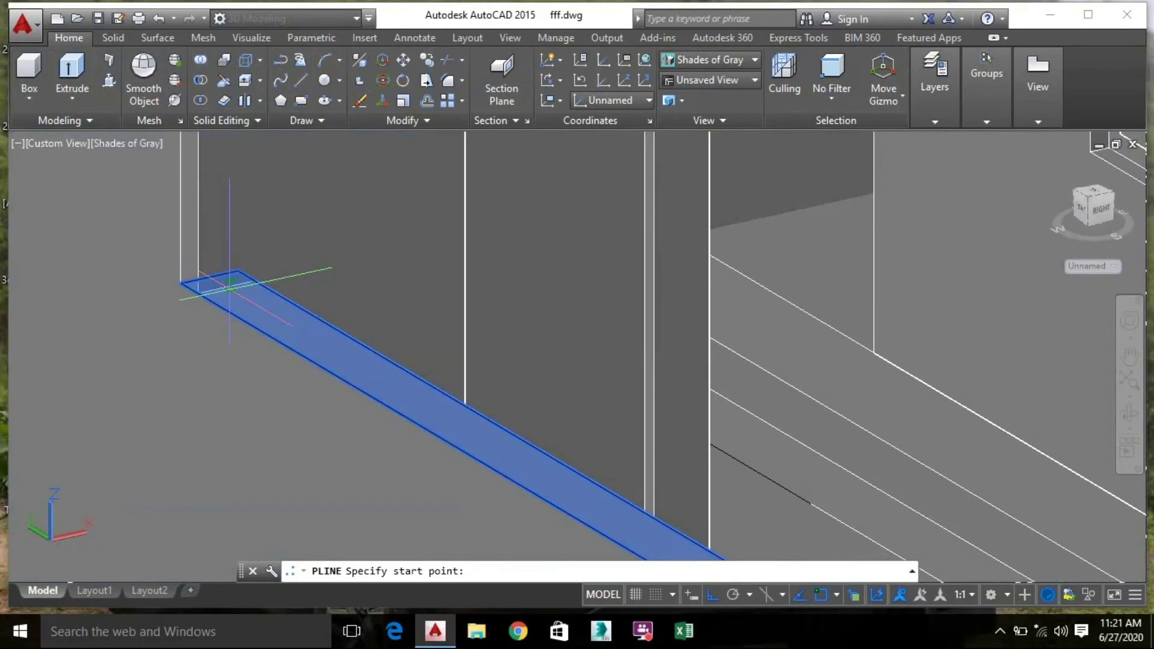
click(227, 288)
scroll(450, 413, down, 5)
middle_drag(169, 264, 125, 218)
middle_drag(373, 354, 154, 214)
middle_drag(521, 455, 410, 374)
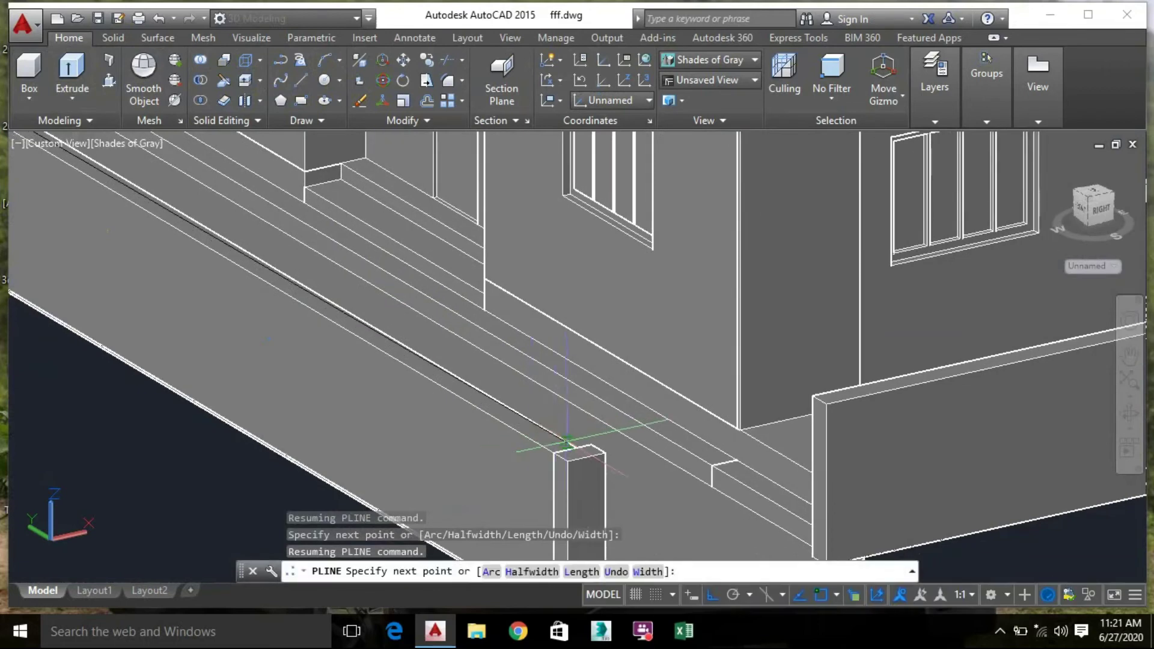
scroll(565, 450, up, 4)
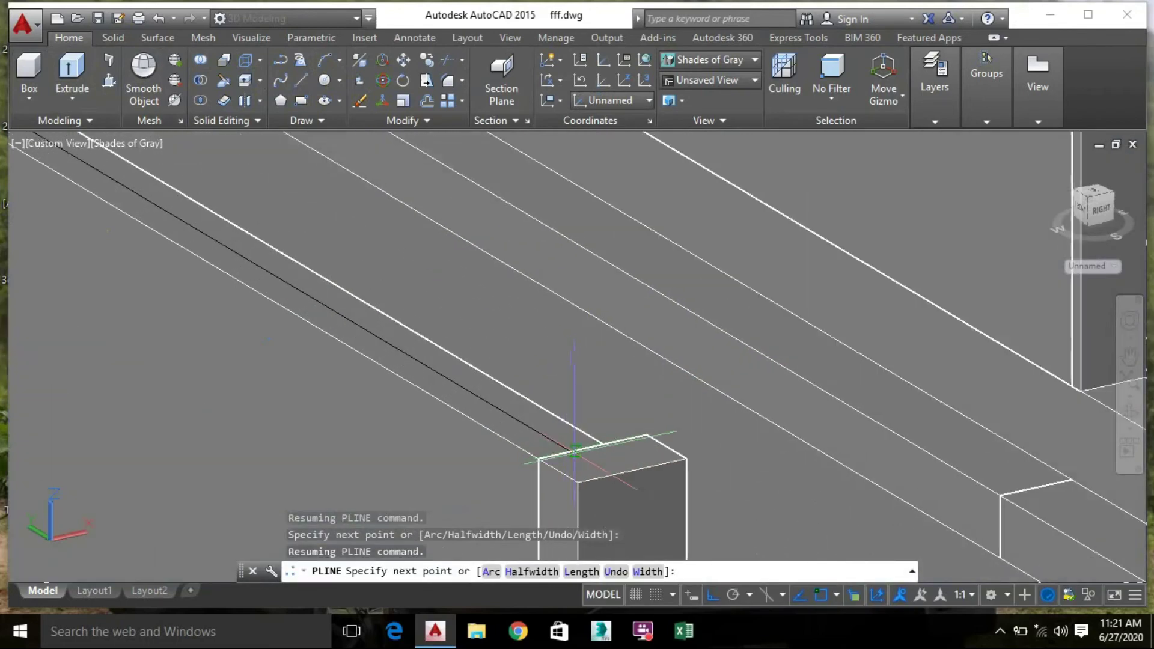
click(570, 452)
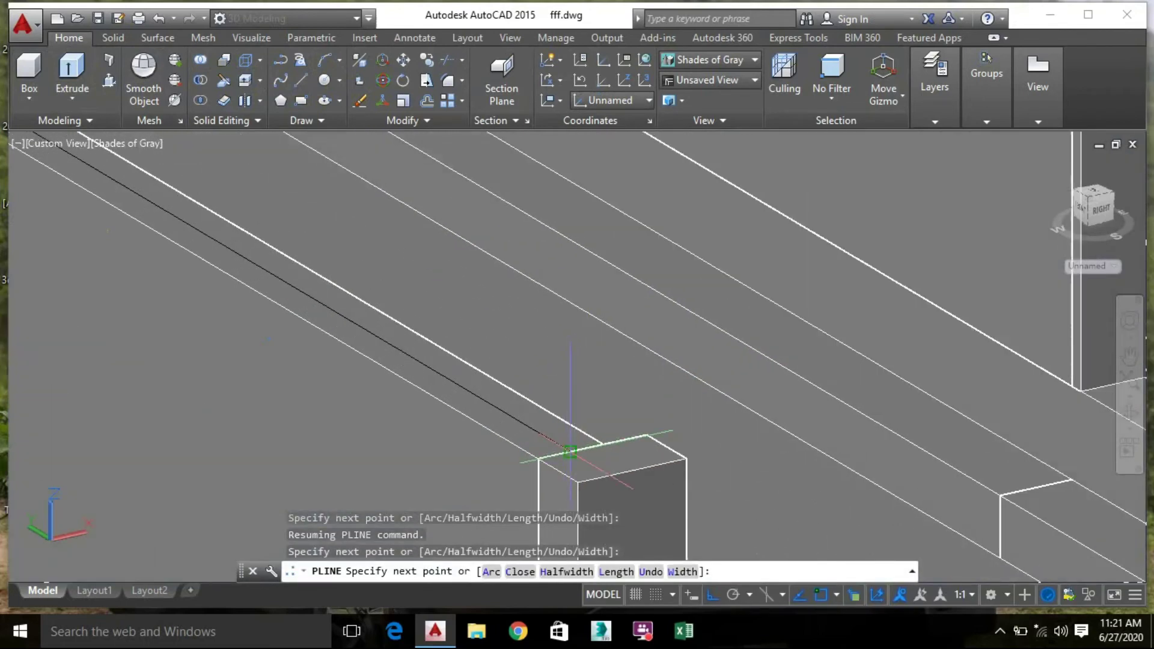
key(Escape)
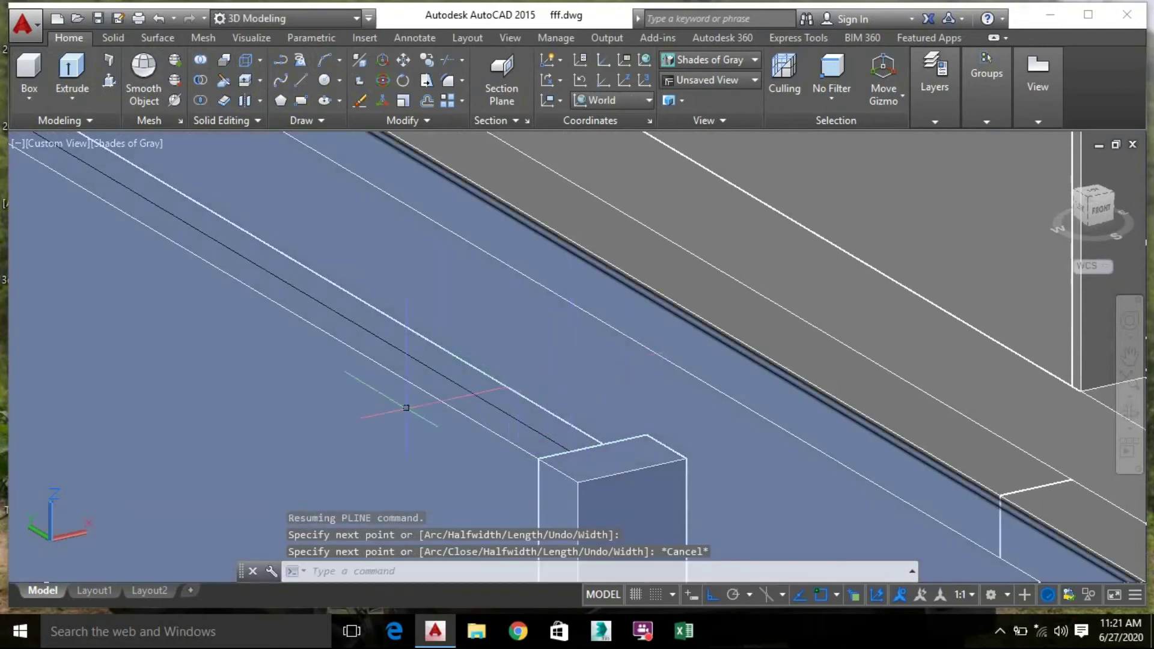
Copy the wall-top polyline 2' straight up above the boundary wall
scroll(472, 369, down, 3)
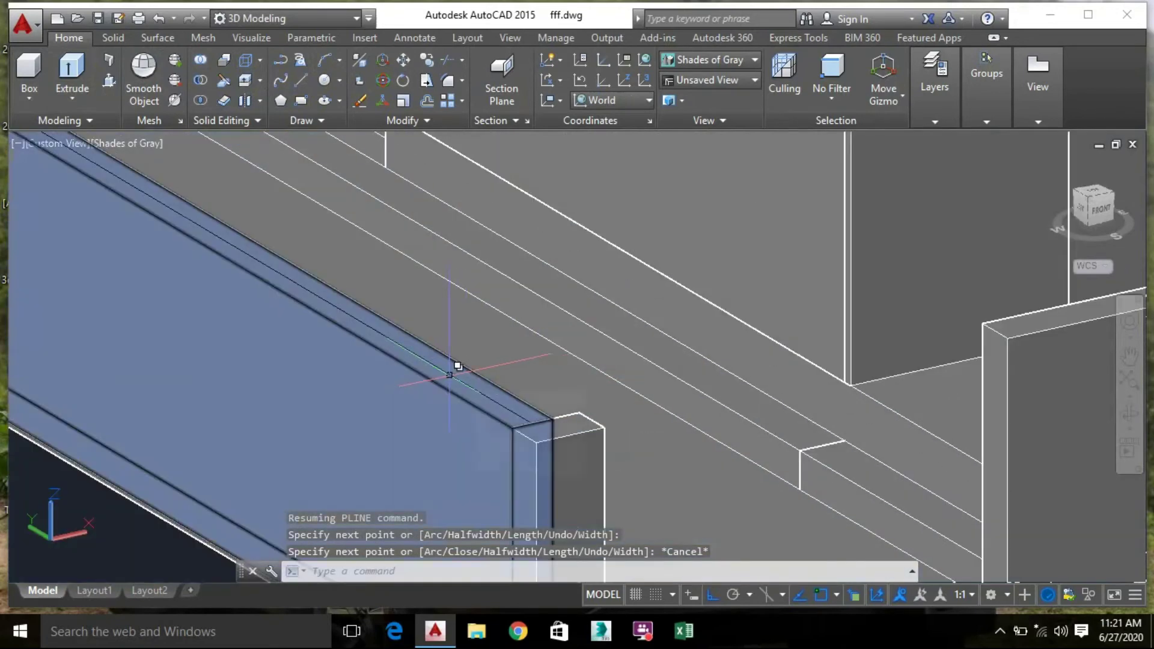
click(452, 378)
click(525, 457)
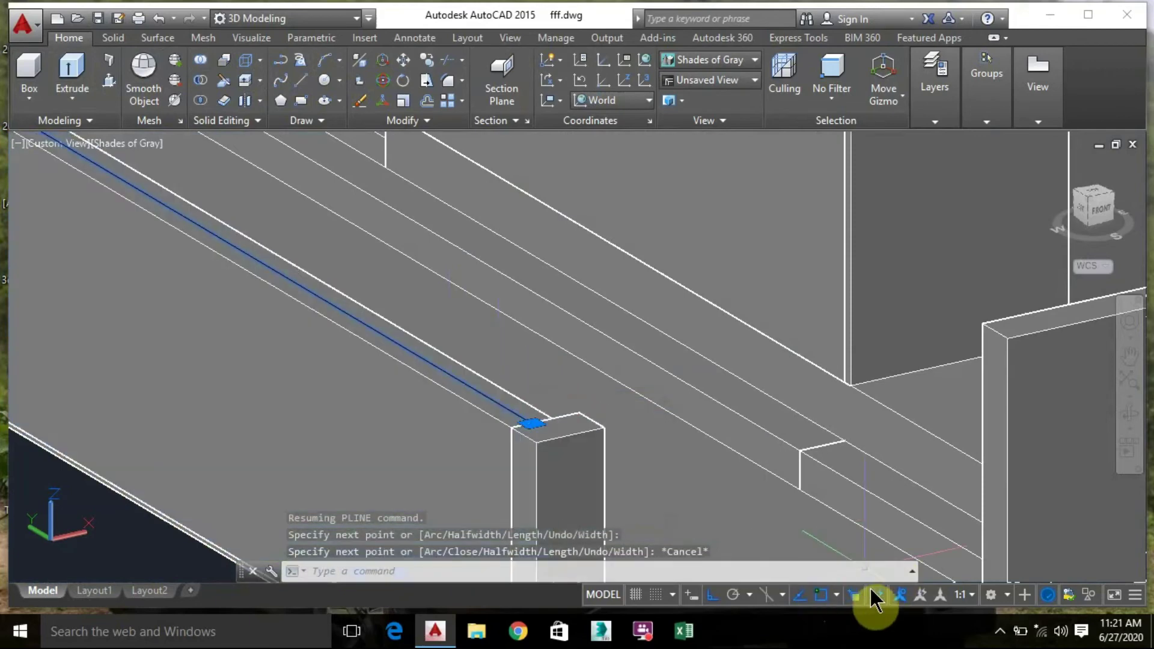
right_click(514, 424)
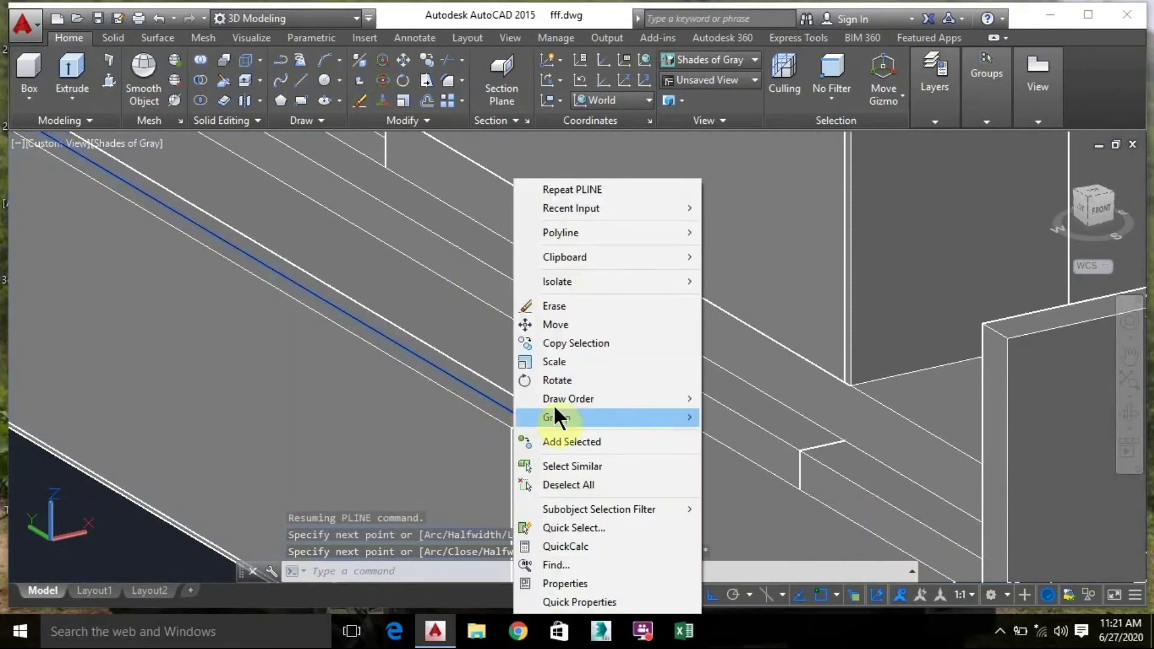
click(579, 339)
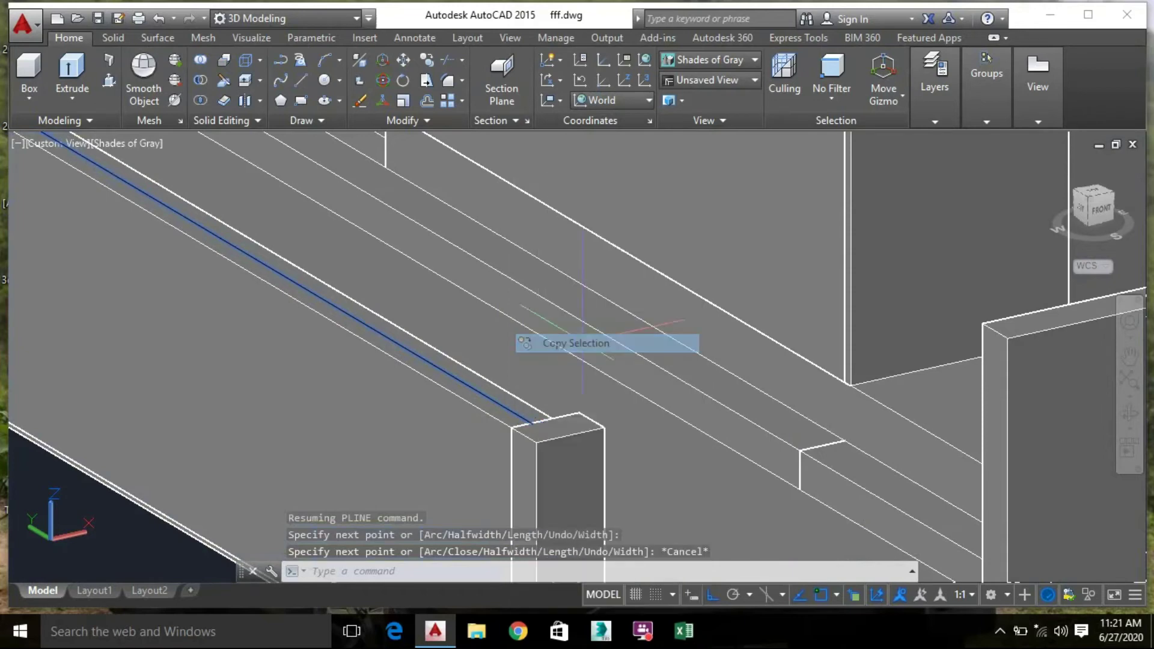
click(531, 423)
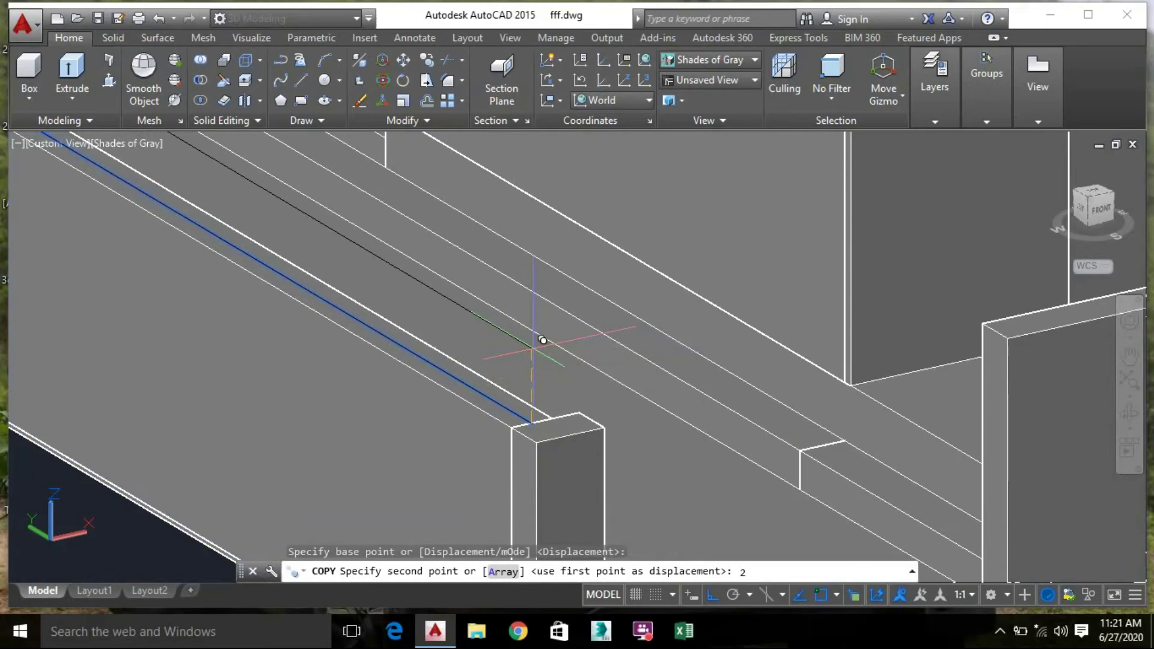
text(2')
key(Return)
scroll(421, 348, down, 3)
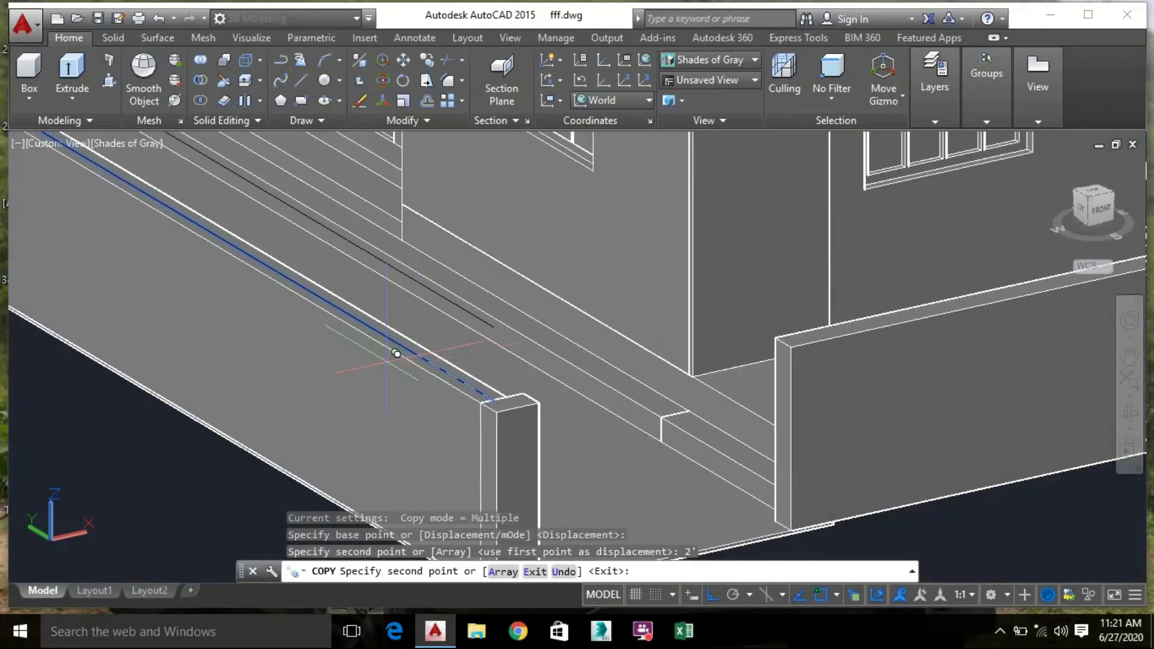
middle_drag(226, 404, 529, 499)
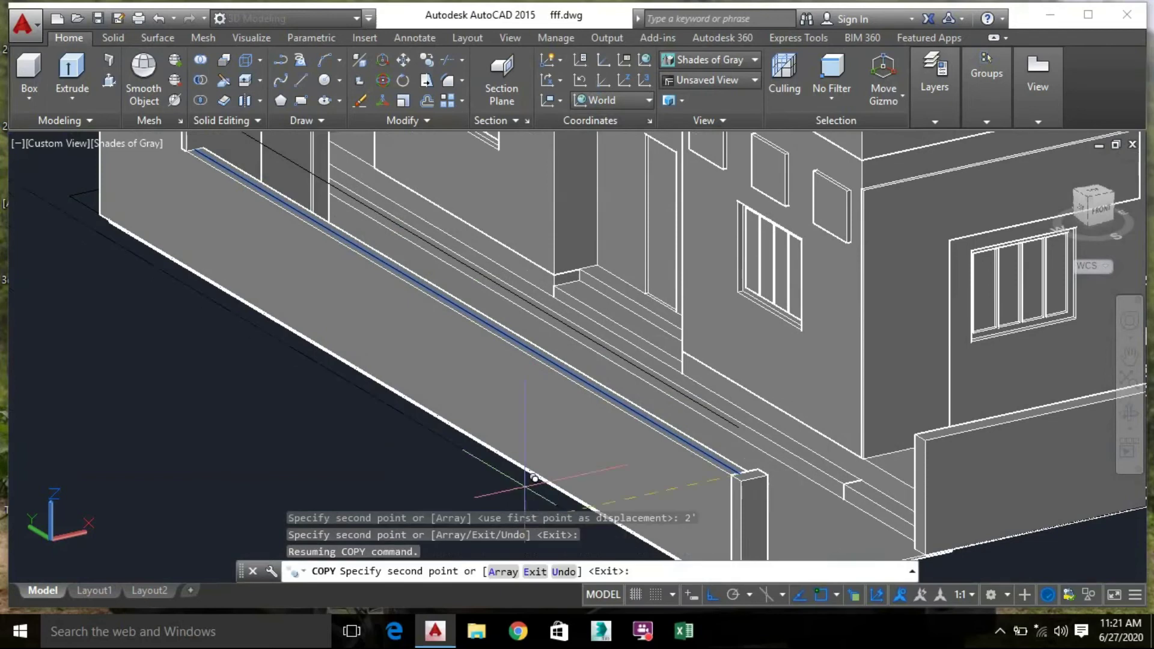
middle_drag(245, 399, 287, 510)
key(Escape)
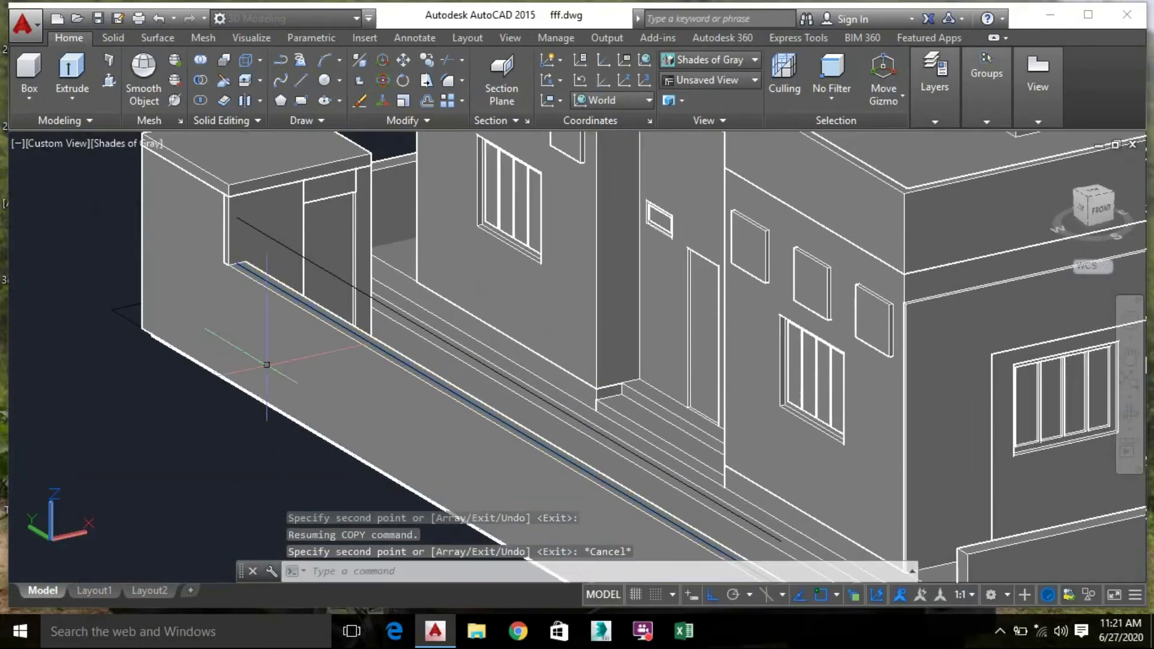
Draw a circle with a 1" radius centred on the raised polyline's end at the corner section, perpendicular to the line
click(83, 94)
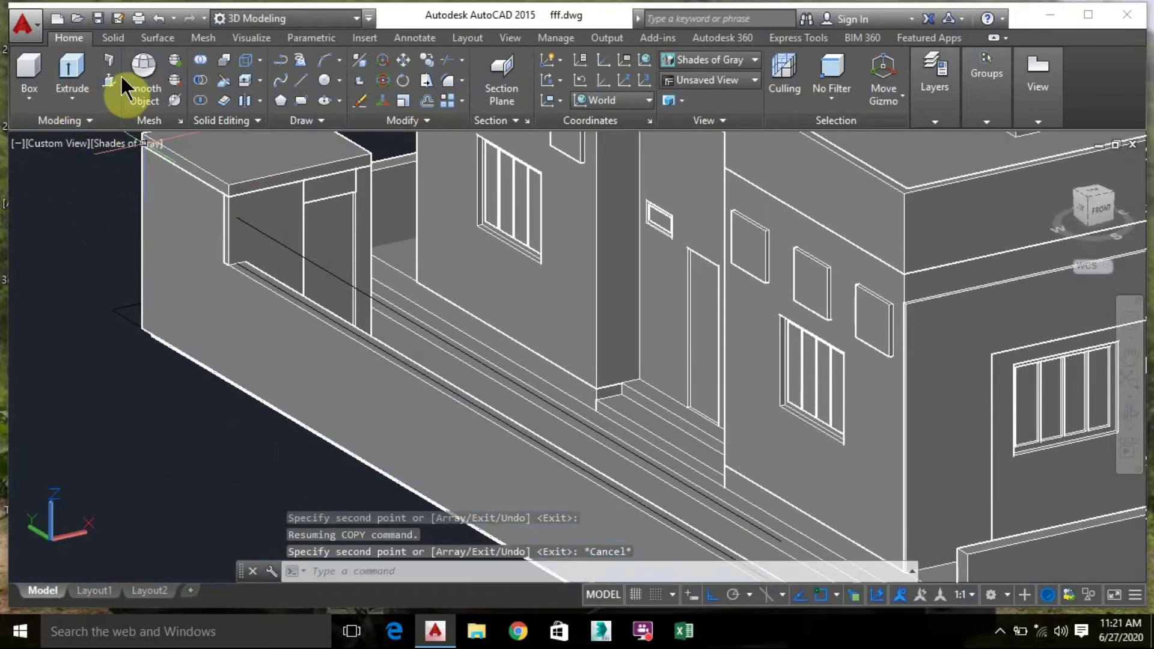
click(323, 80)
scroll(270, 277, up, 6)
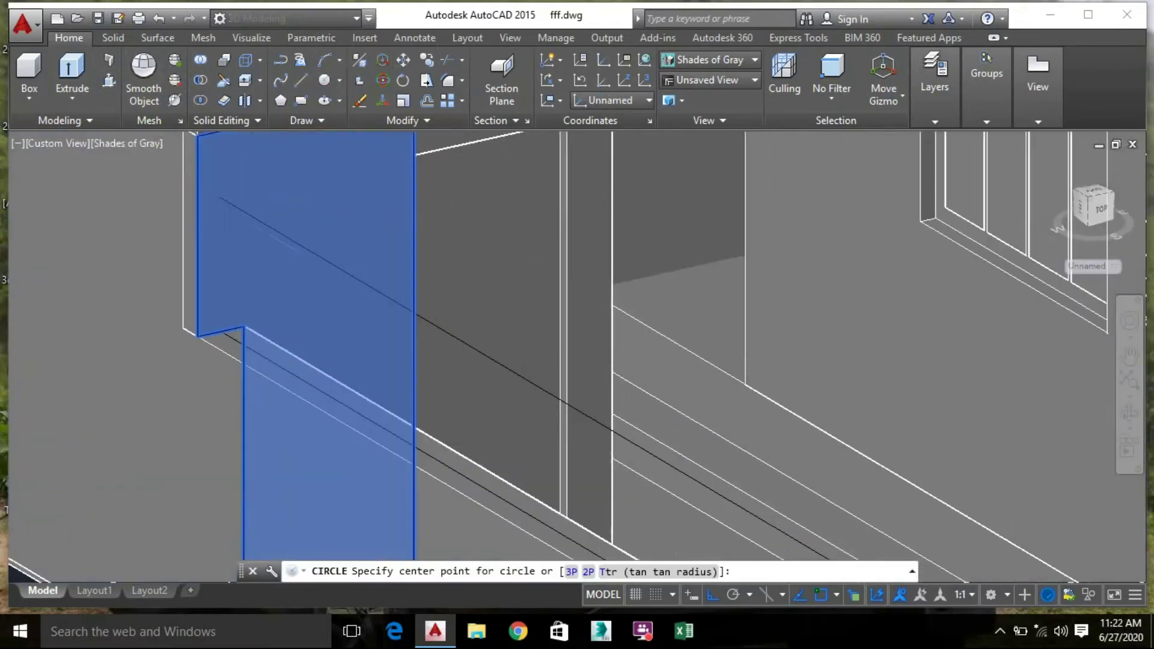
middle_drag(192, 185, 170, 237)
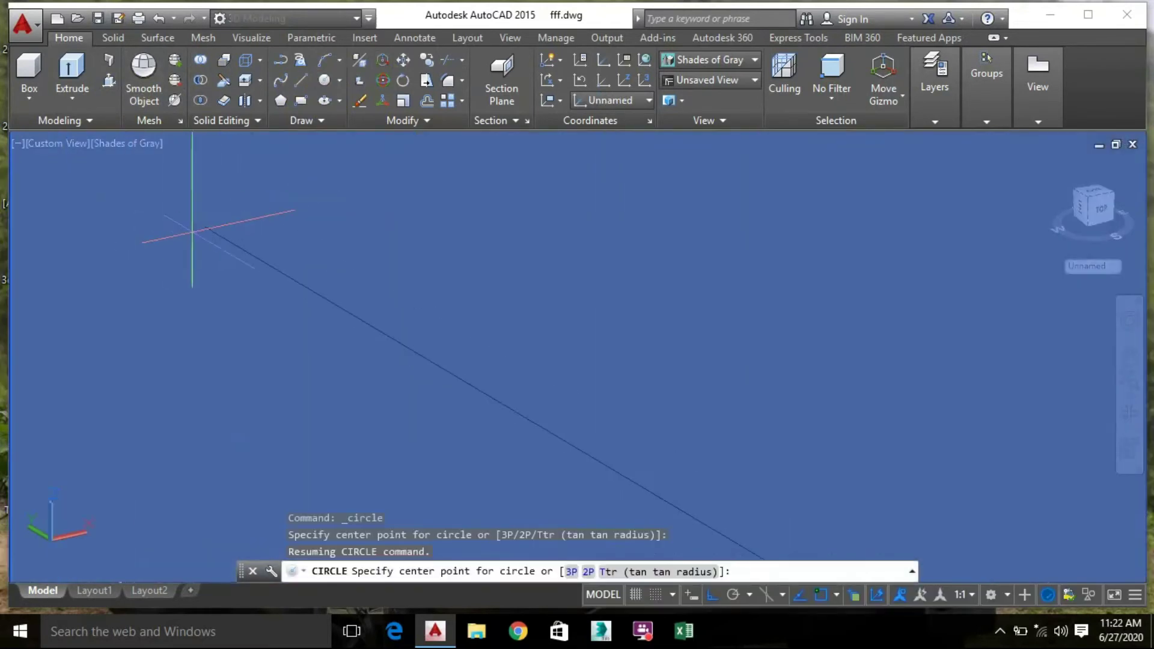
click(207, 227)
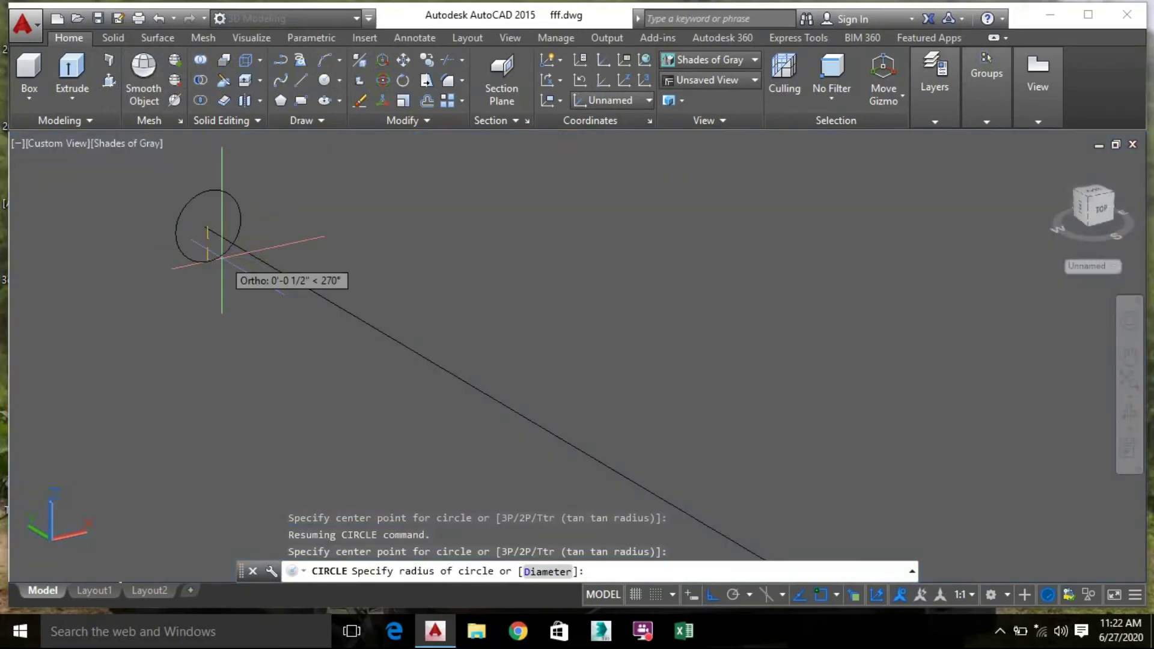
scroll(222, 257, down, 5)
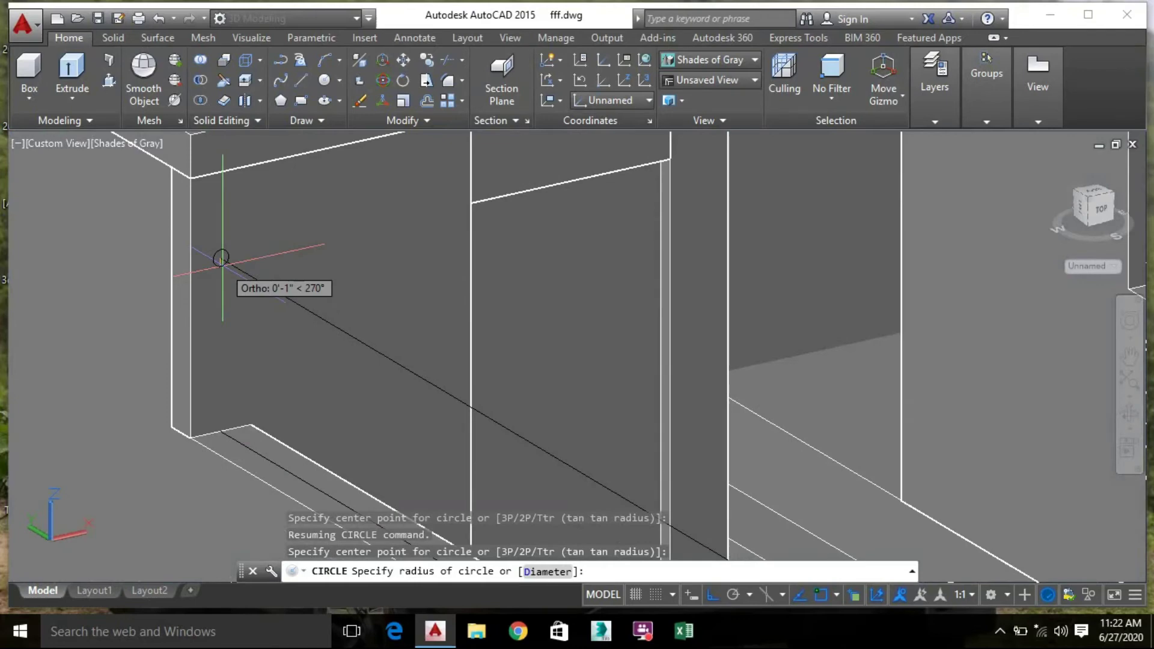
scroll(221, 258, up, 4)
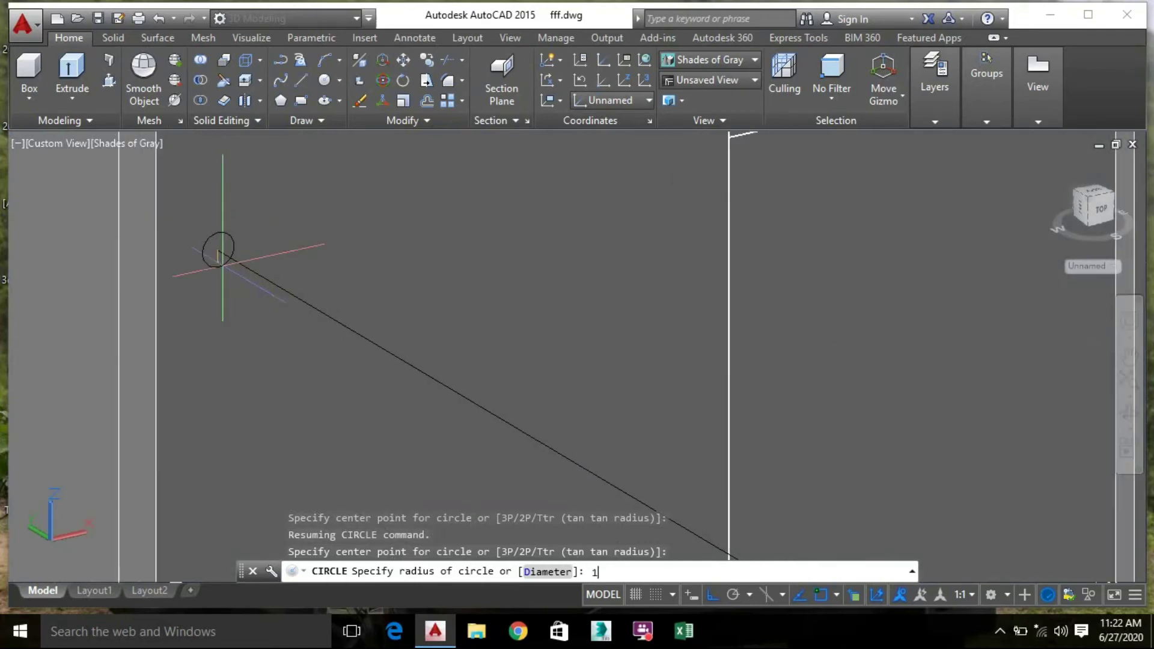
text(1")
key(Return)
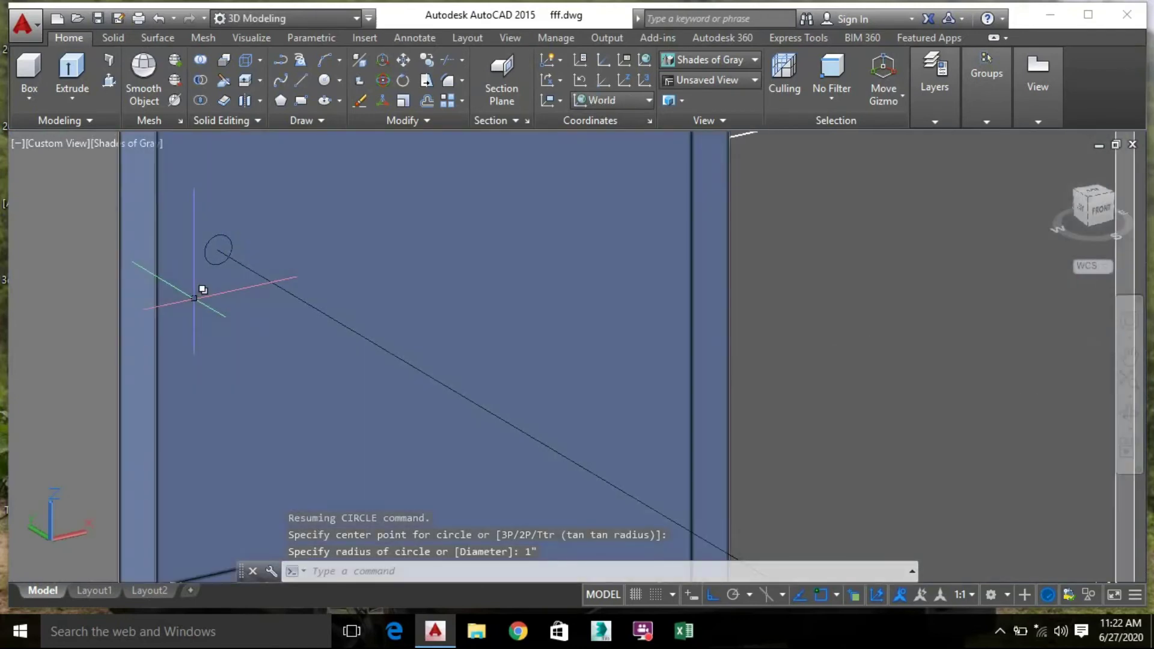
Sweep the 1" radius circle along the raised polyline to form a solid round rail, and move the rail into position above the long boundary wall
scroll(207, 287, down, 2)
click(114, 79)
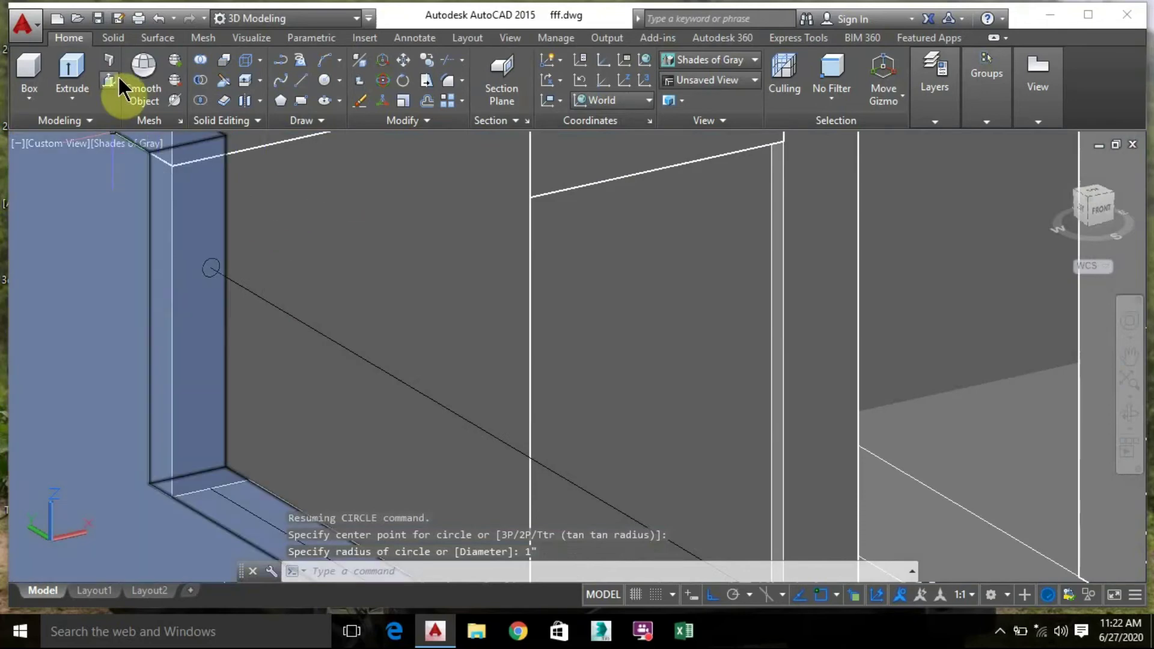
click(123, 36)
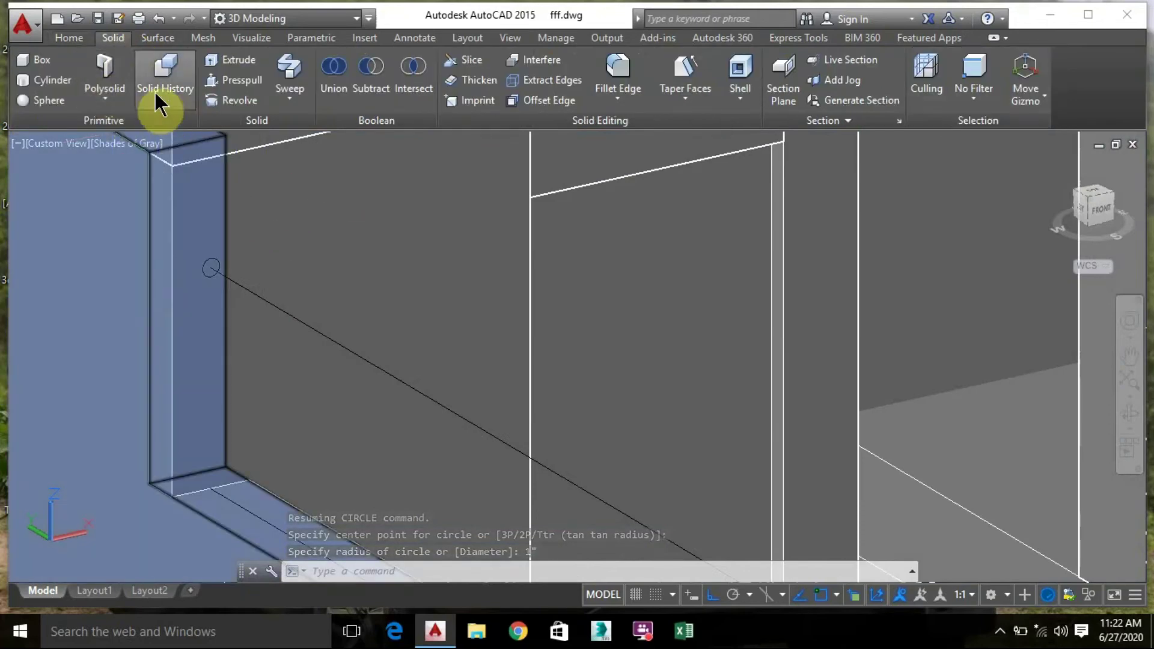
click(289, 72)
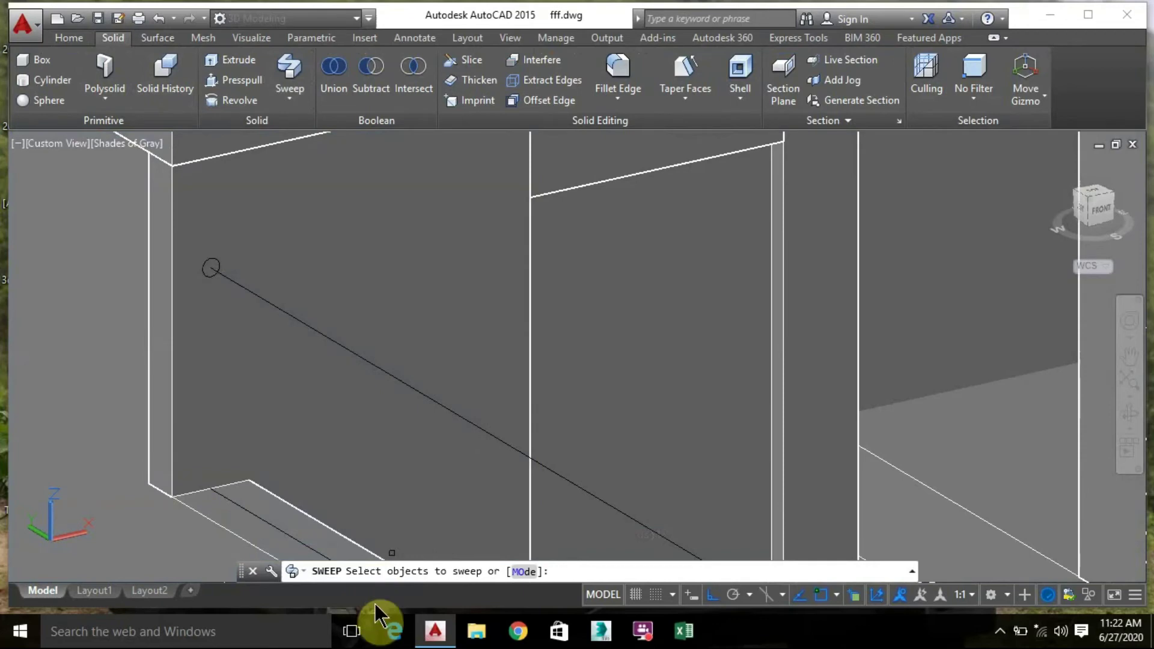
scroll(219, 270, up, 4)
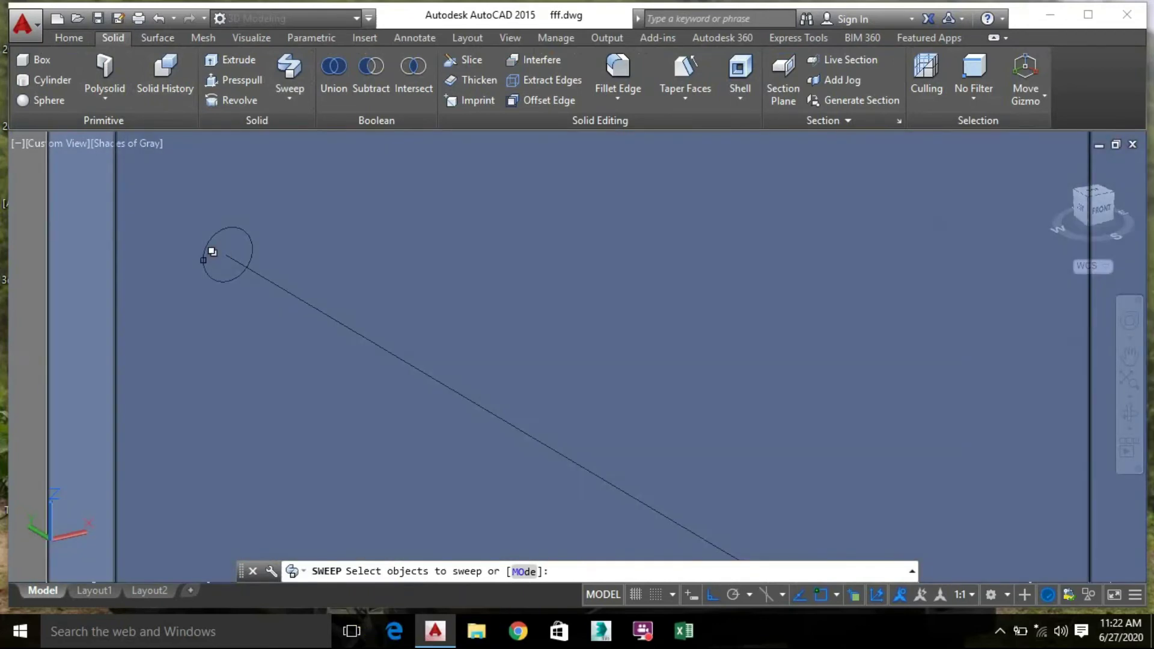
click(213, 251)
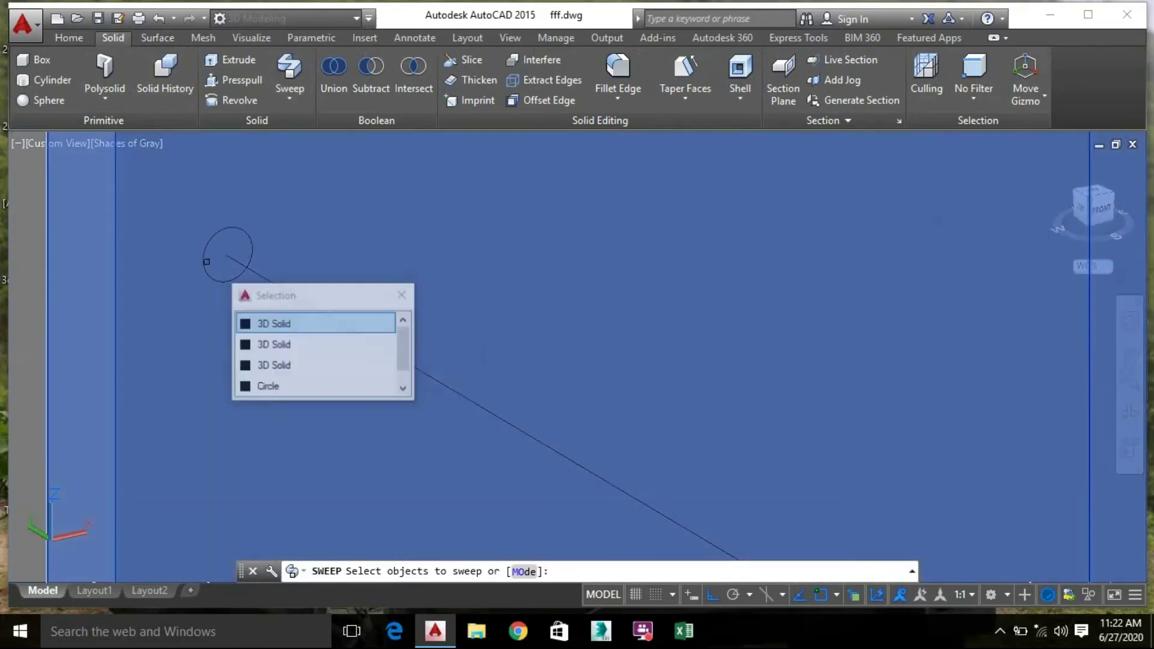
click(294, 385)
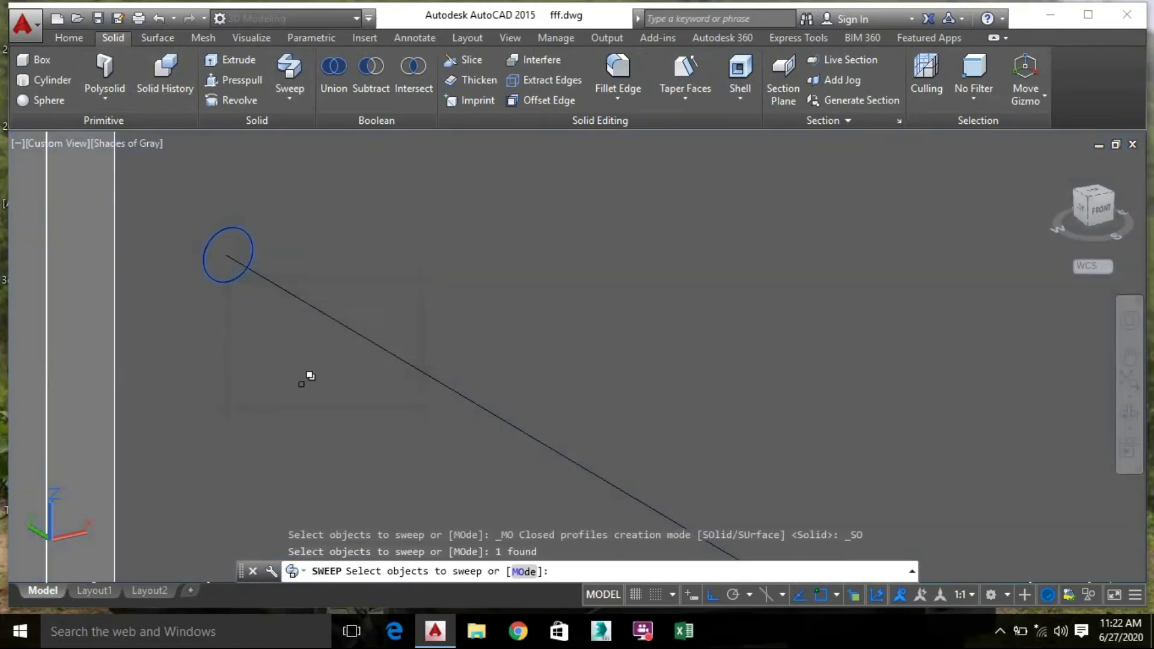
click(335, 319)
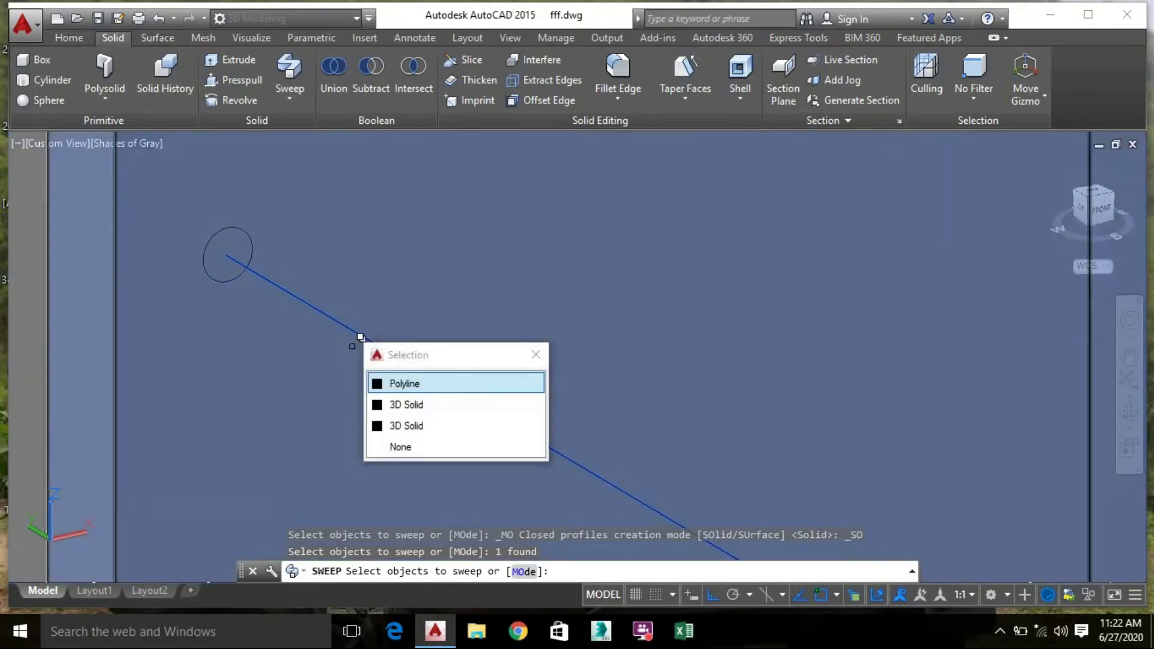
key(Return)
key(Return)
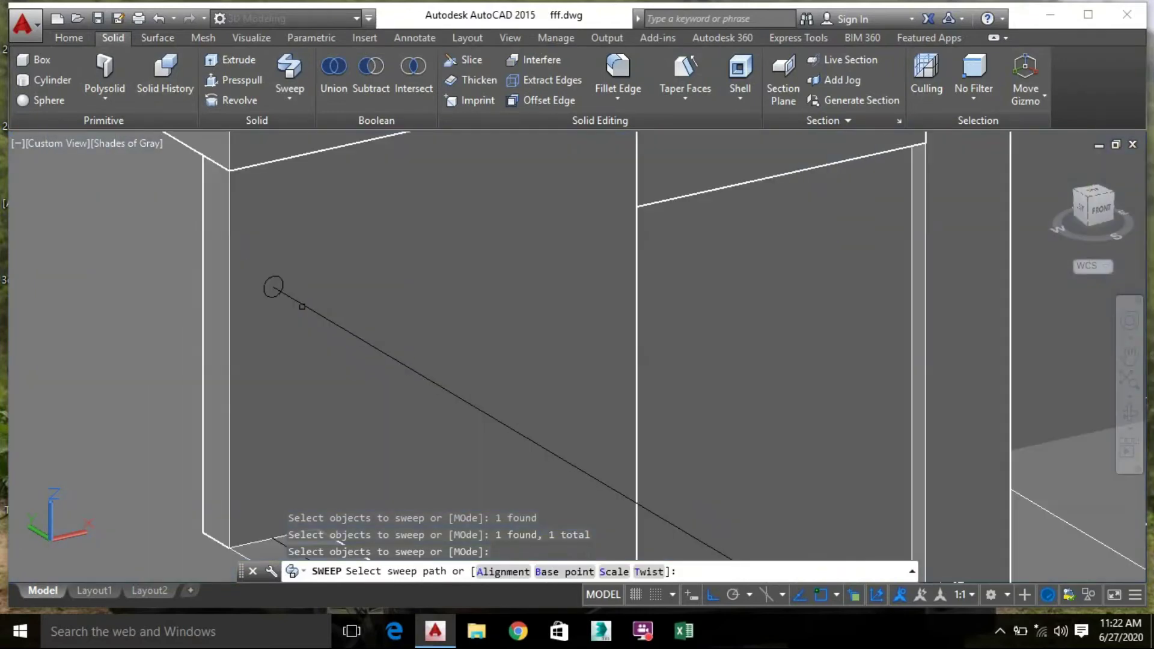
click(311, 292)
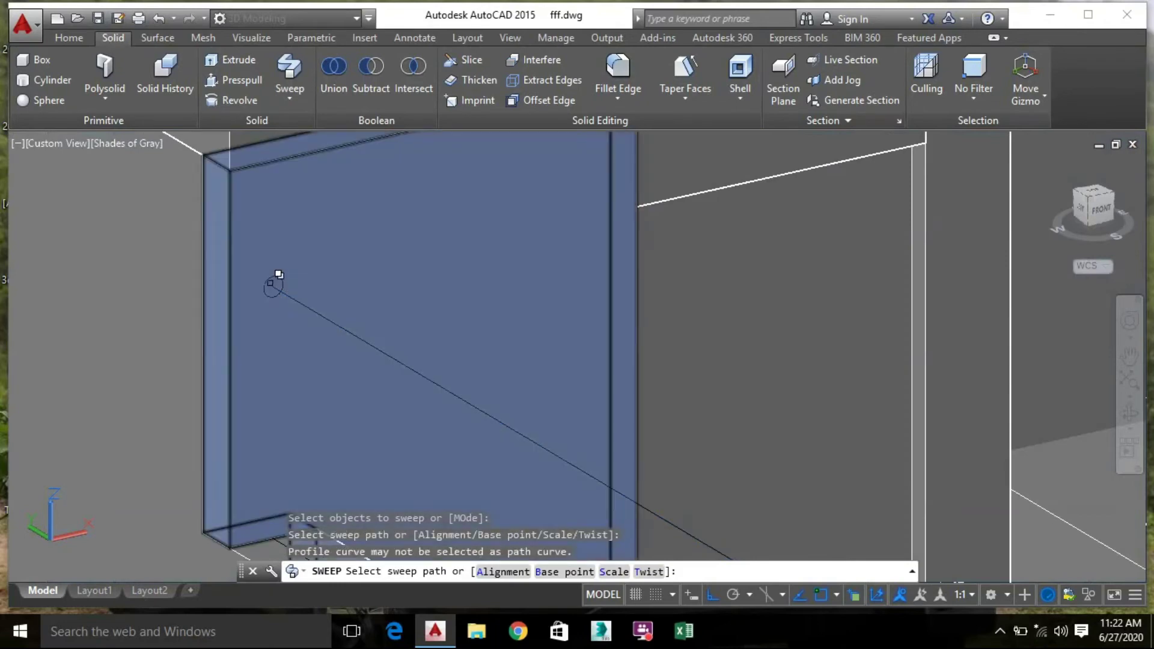
click(269, 284)
click(276, 287)
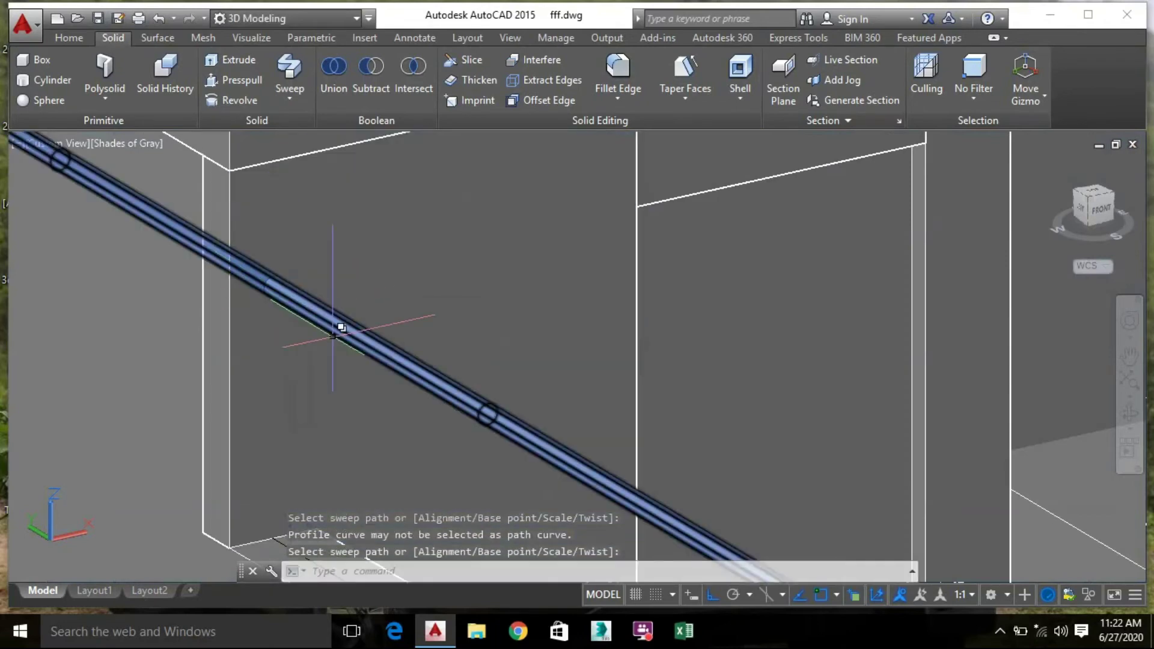
scroll(387, 293, down, 8)
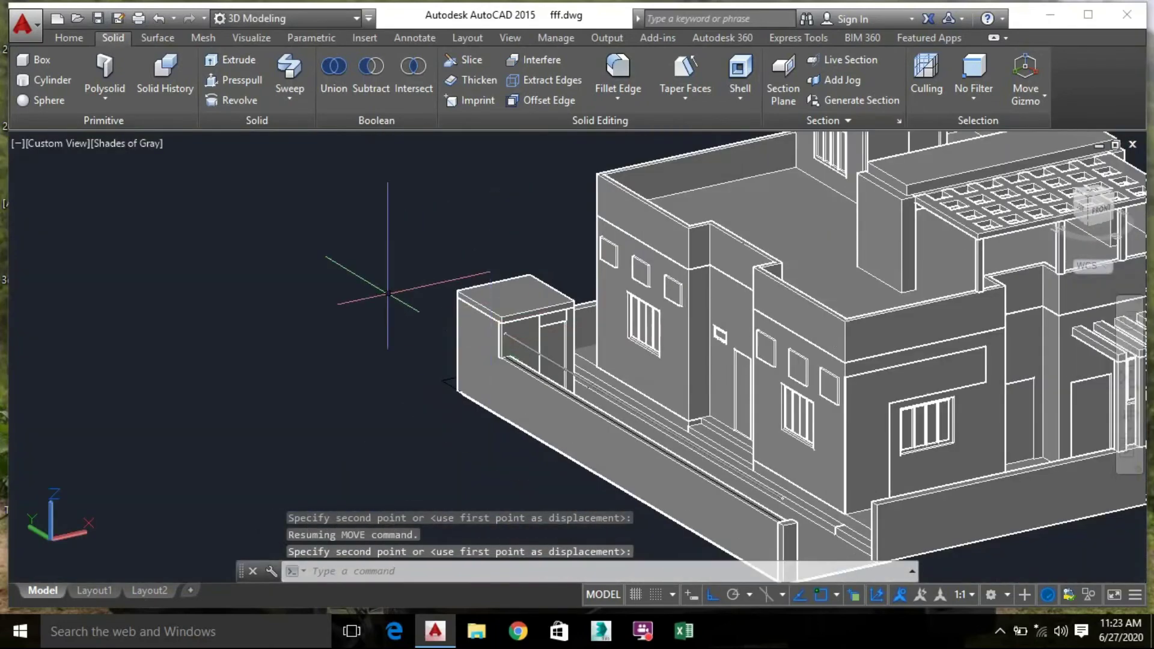
middle_drag(388, 294, 287, 235)
middle_drag(396, 388, 304, 321)
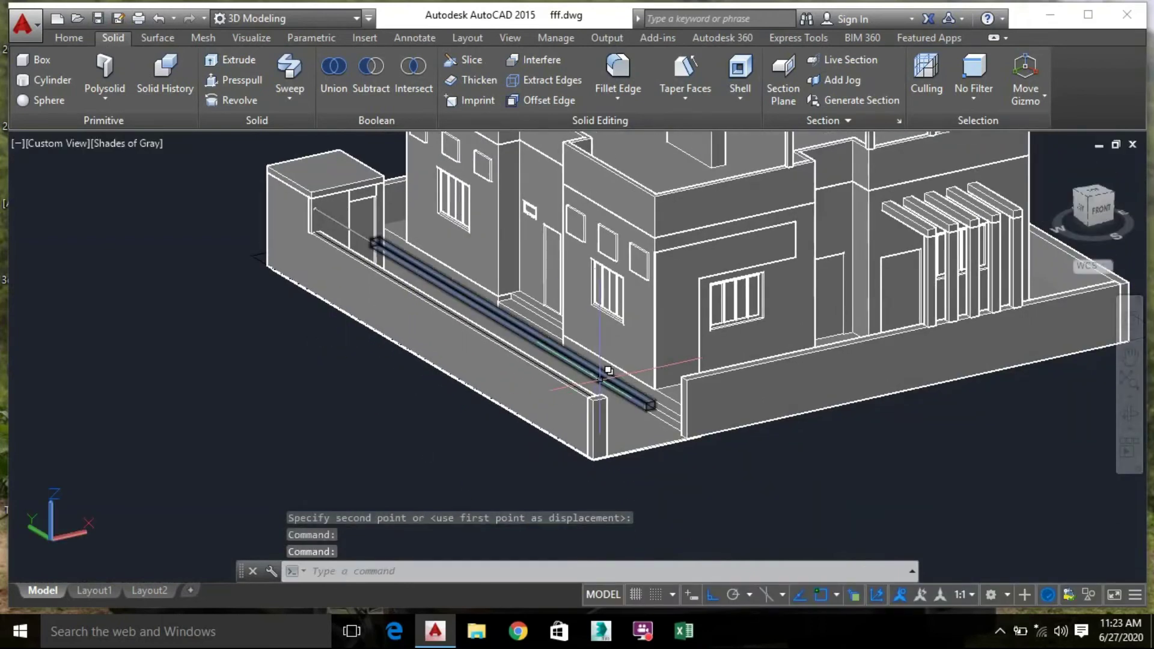
scroll(590, 400, up, 5)
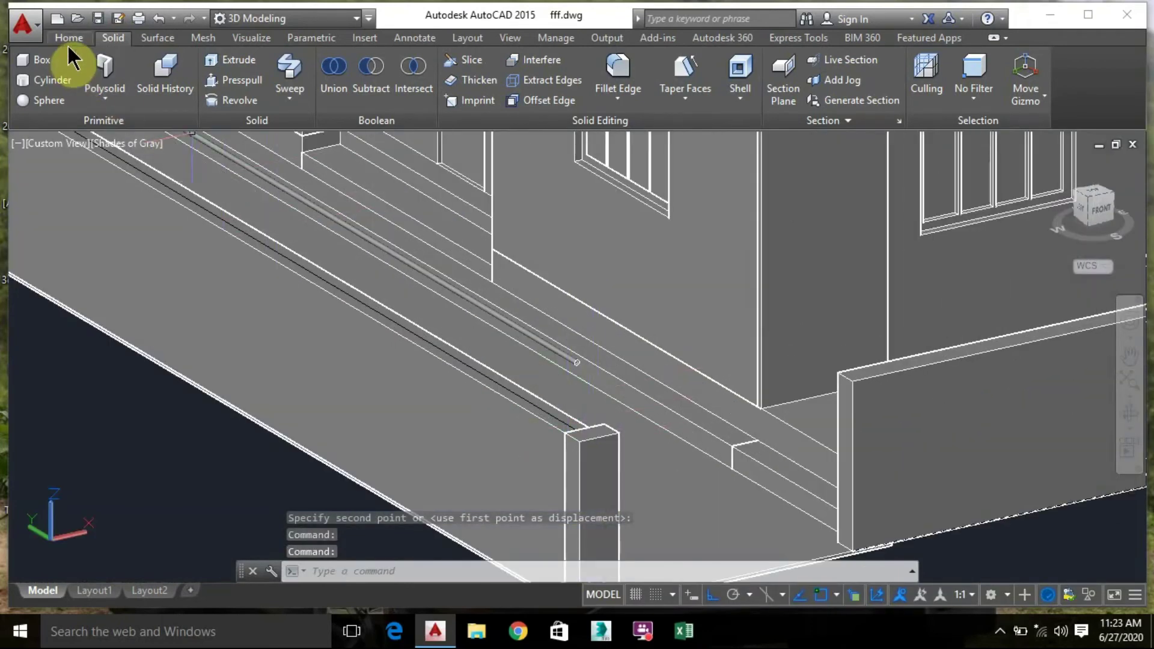
click(68, 38)
click(29, 75)
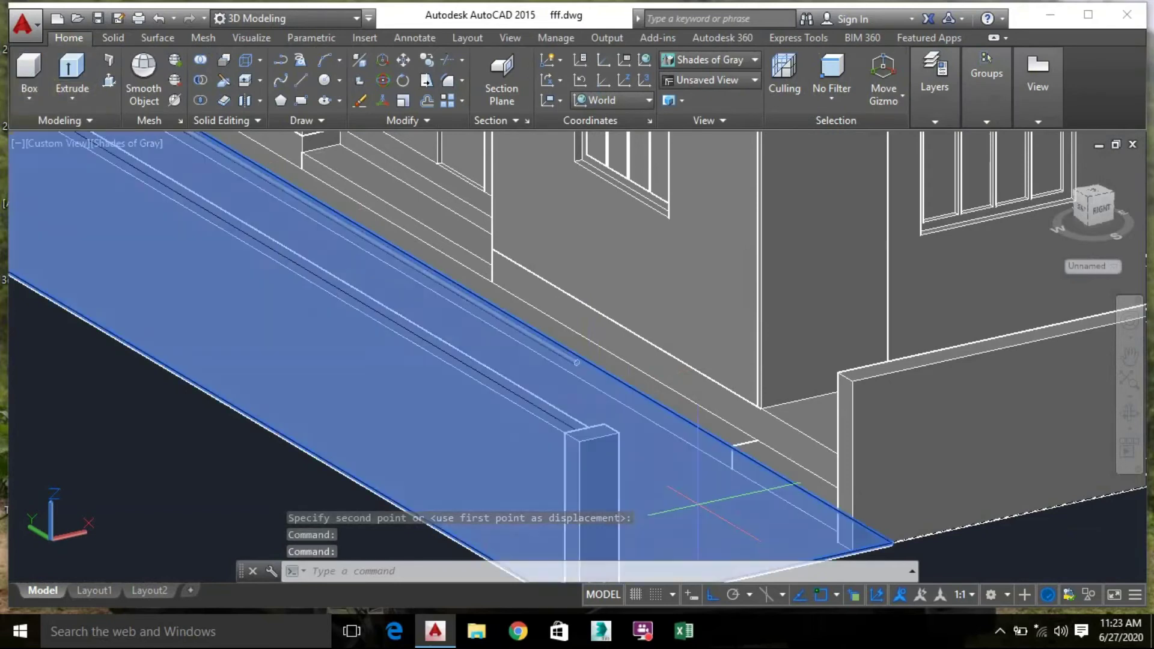
click(586, 431)
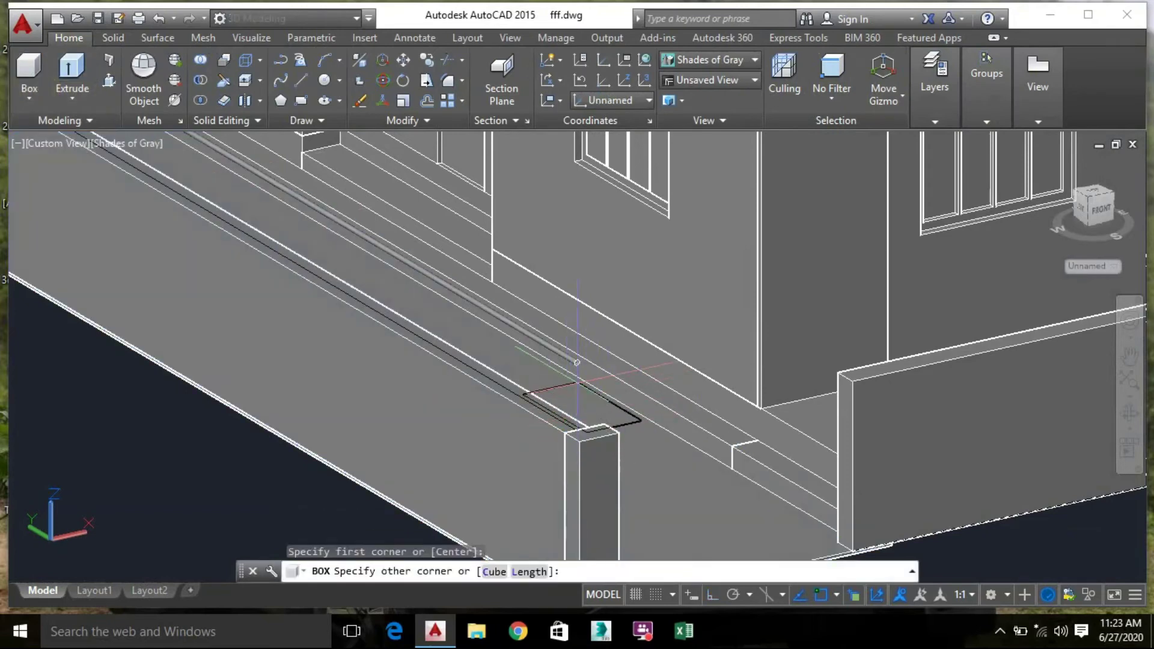
key(Escape)
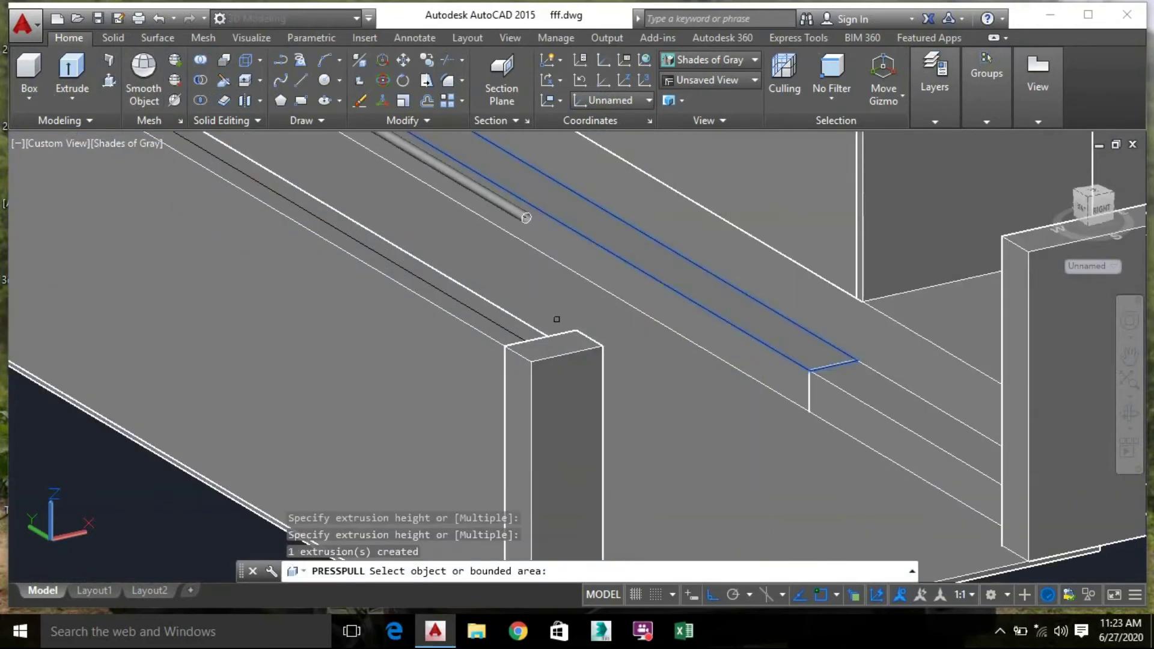
Presspull the top face of the end post on the long boundary wall upward by 2'6"
scroll(554, 336, down, 2)
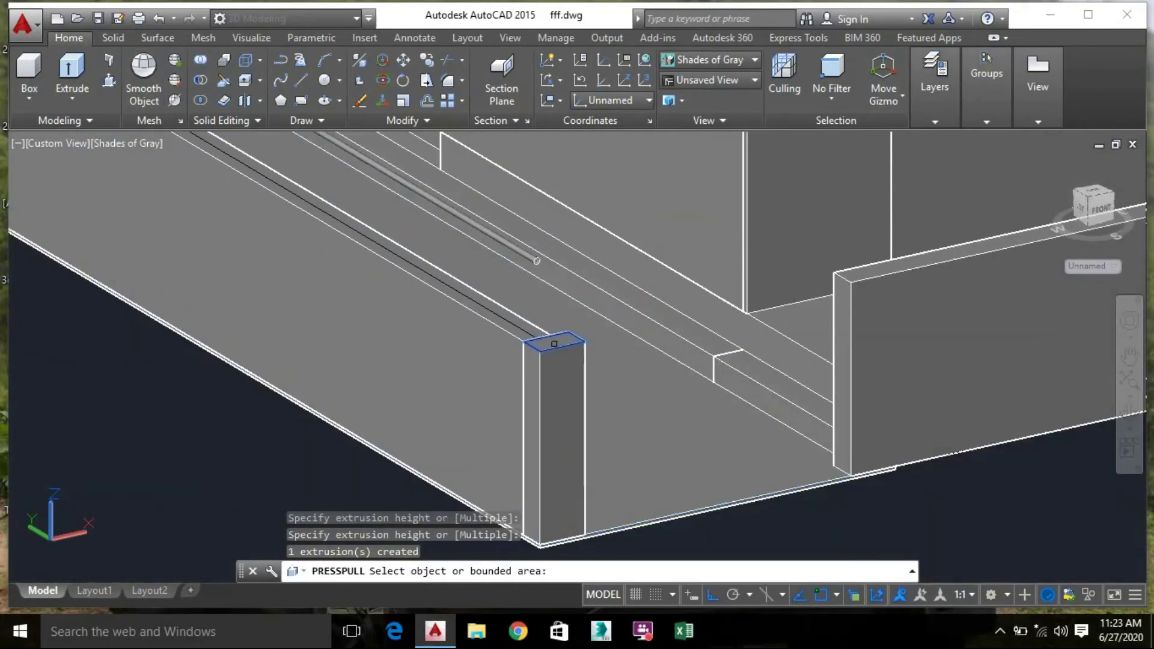
click(554, 344)
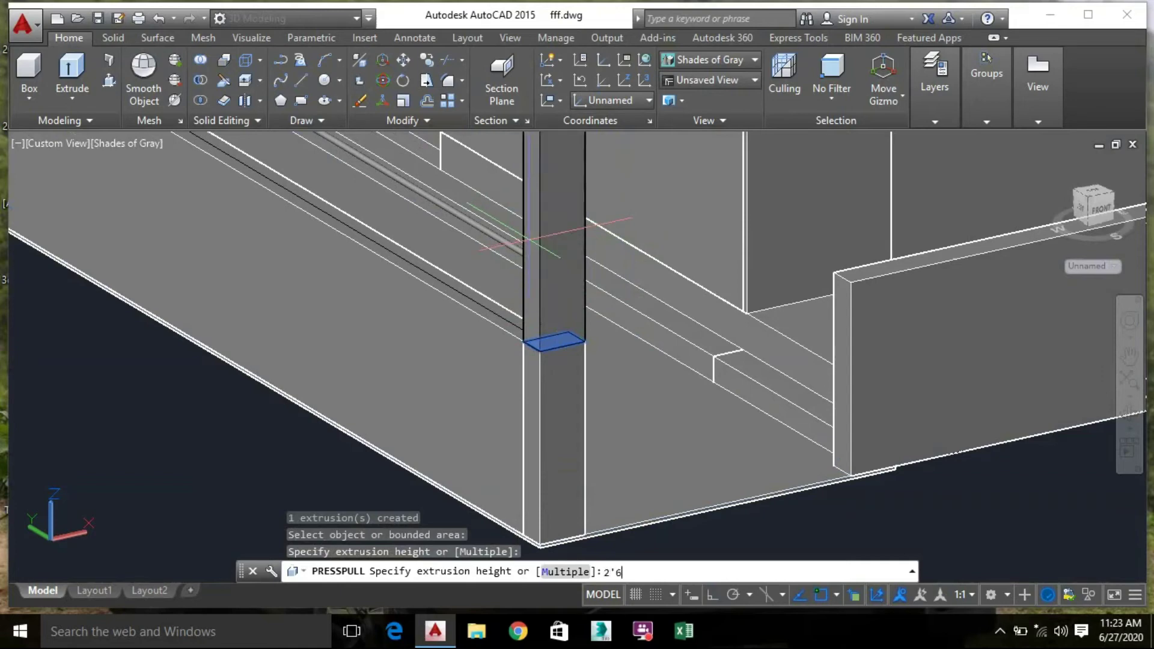
key(Return)
scroll(343, 392, down, 2)
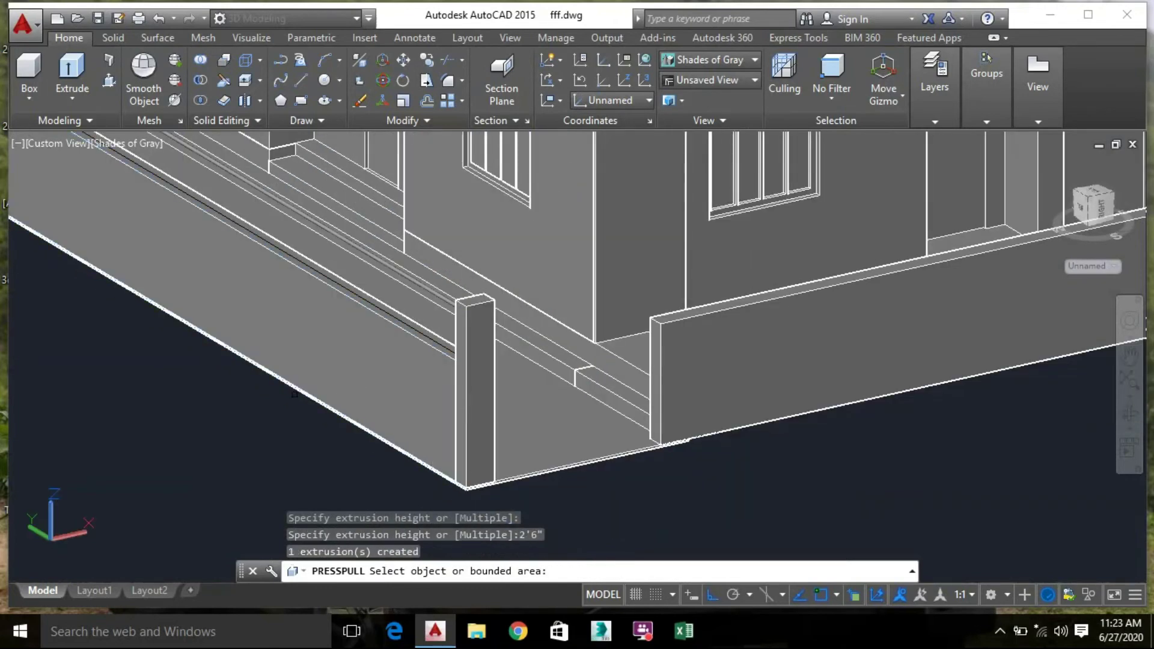
shift+middle_drag(295, 394, 229, 398)
key(Escape)
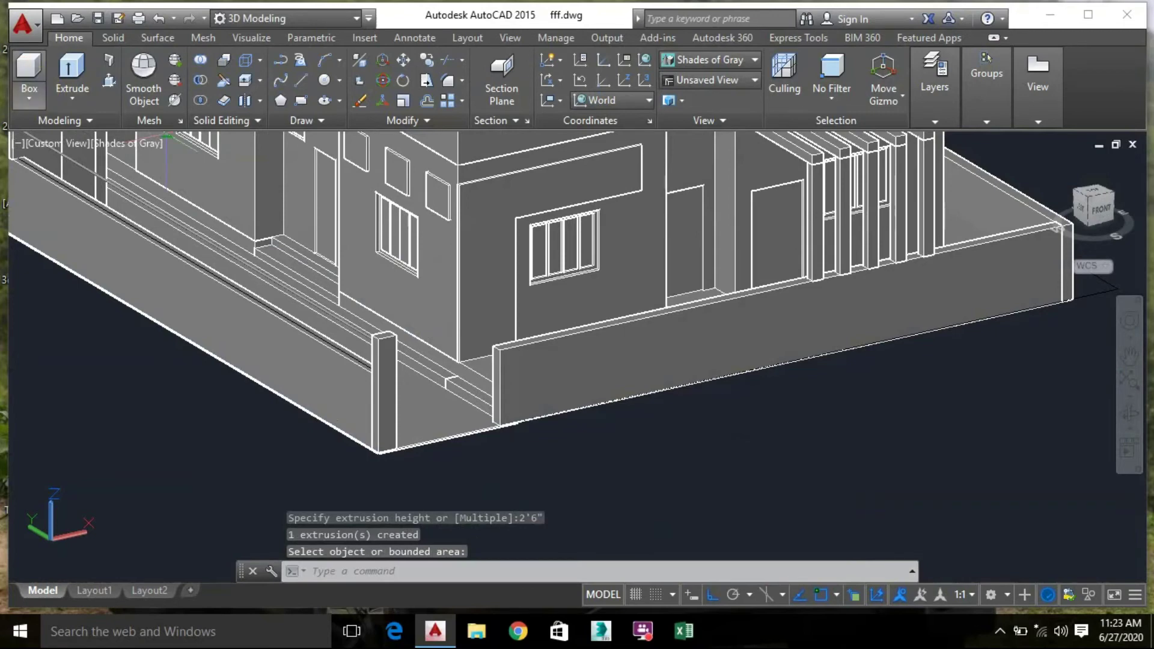
Build a 2'6" high box post on top of the front boundary wall, at its end facing the gate opening and matching the wall's thickness
click(29, 70)
scroll(503, 345, up, 5)
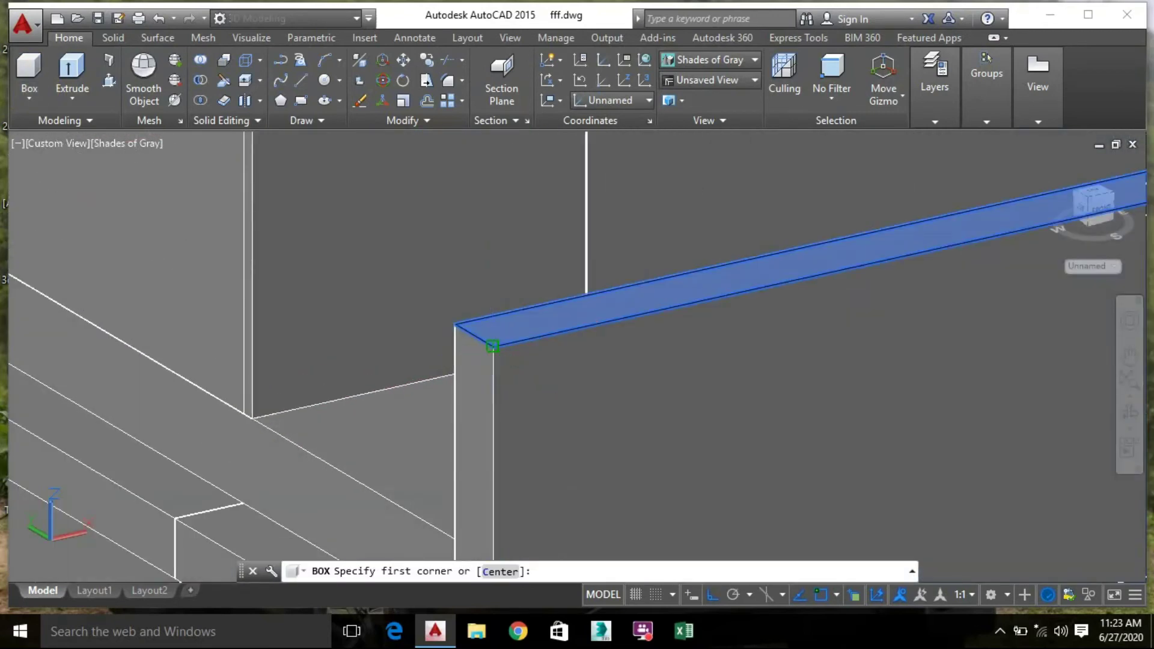
click(492, 346)
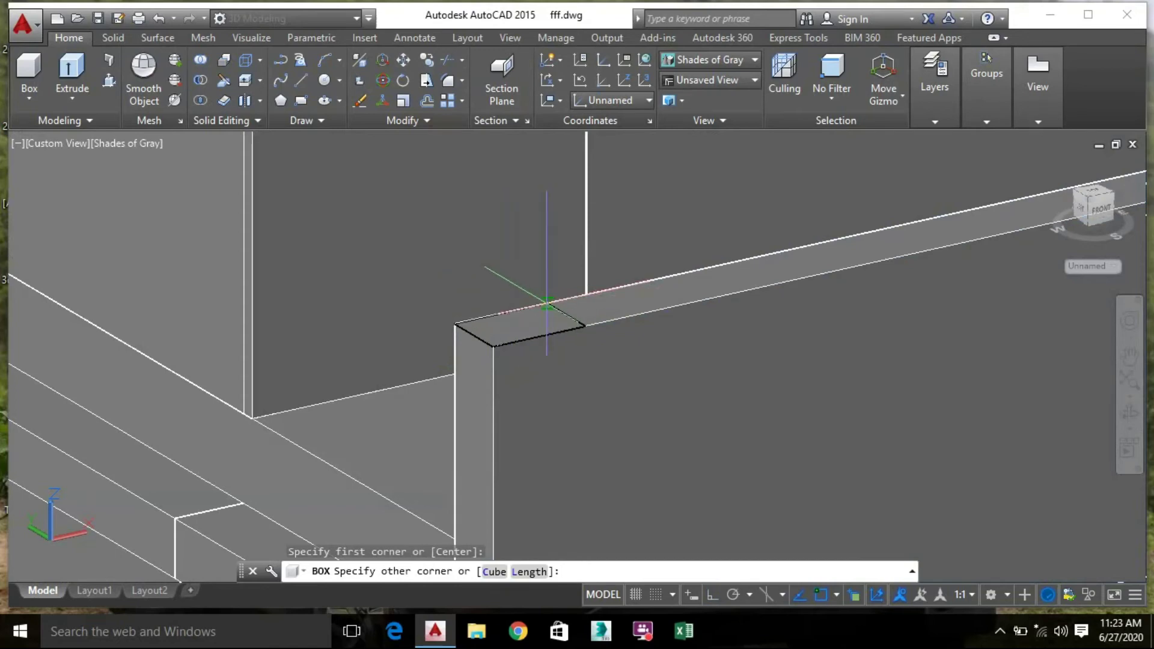
click(547, 303)
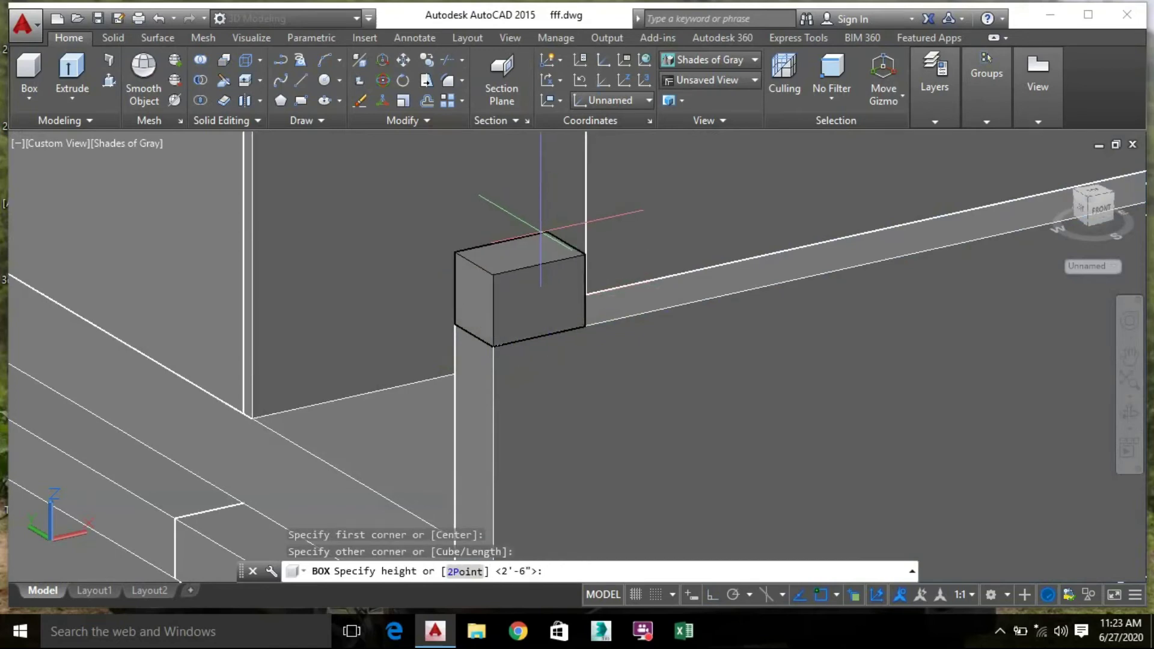
text(2'6)
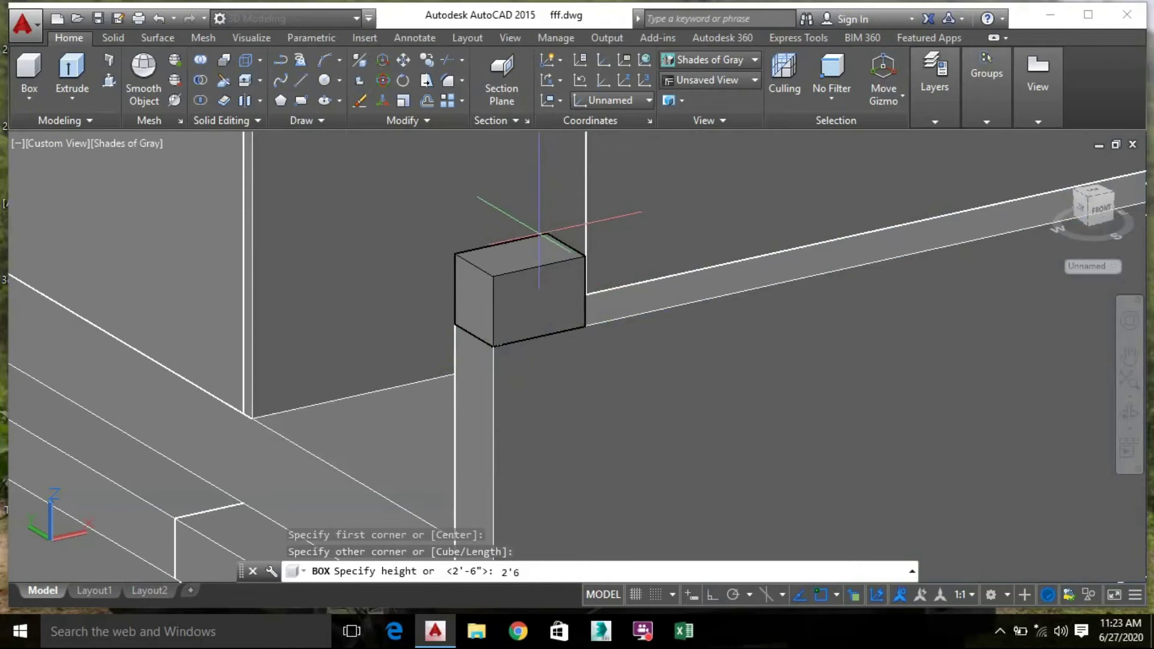
text(")
key(Return)
scroll(613, 419, down, 3)
scroll(613, 419, up, 3)
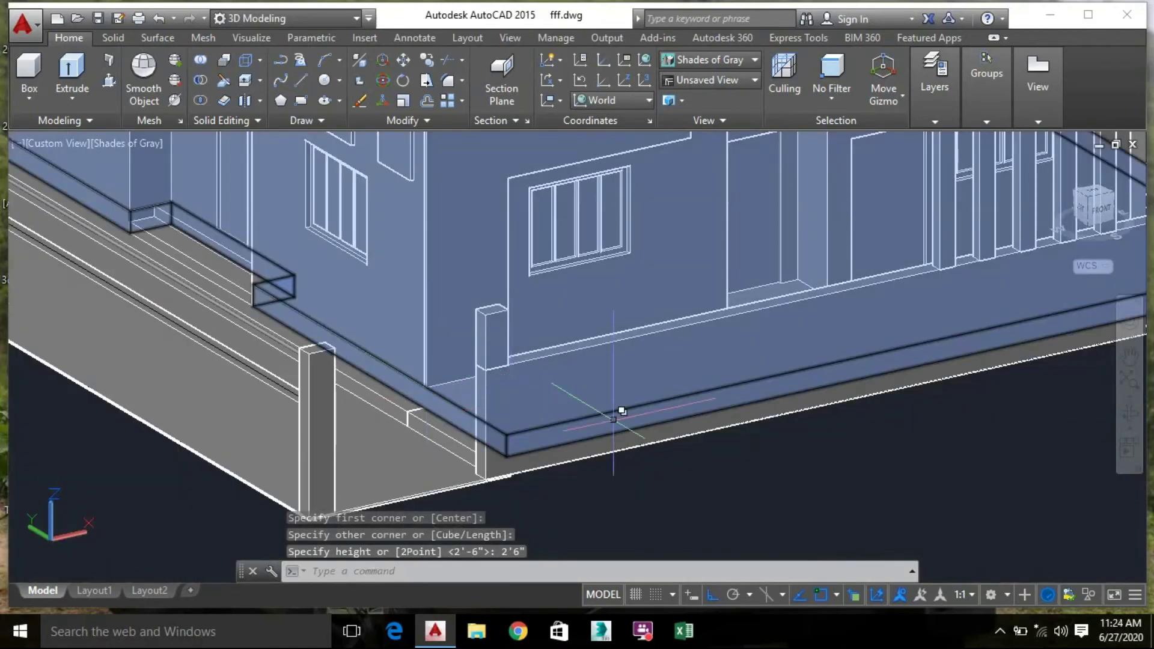
middle_drag(685, 471, 745, 510)
scroll(611, 416, down, 2)
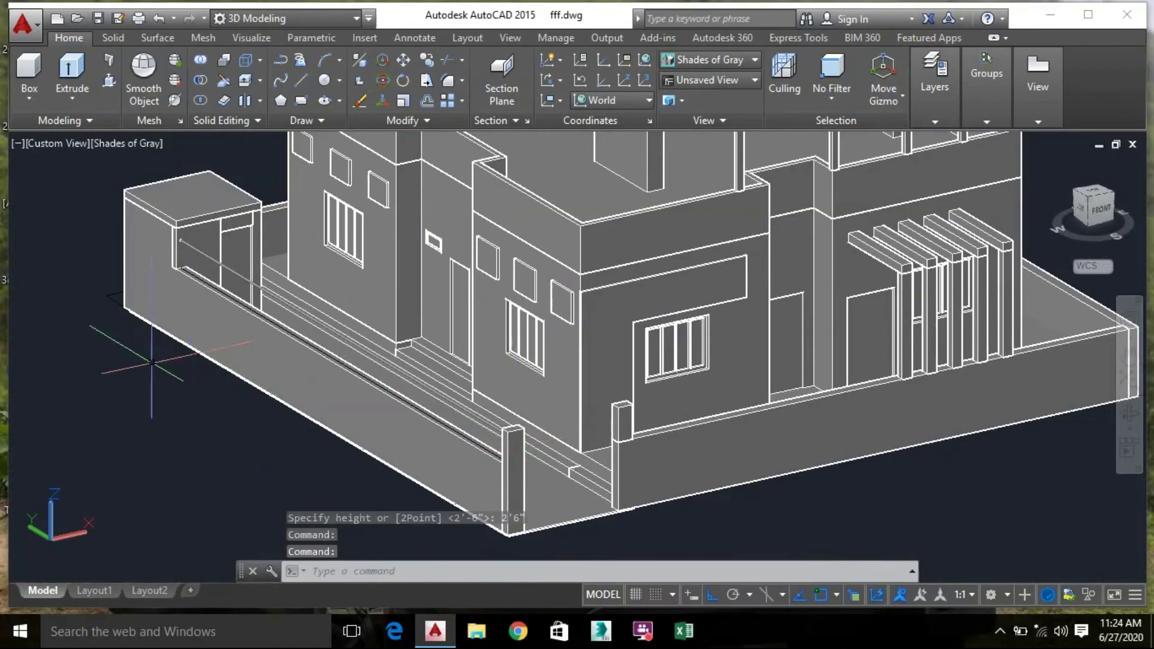
middle_drag(60, 330, 21, 294)
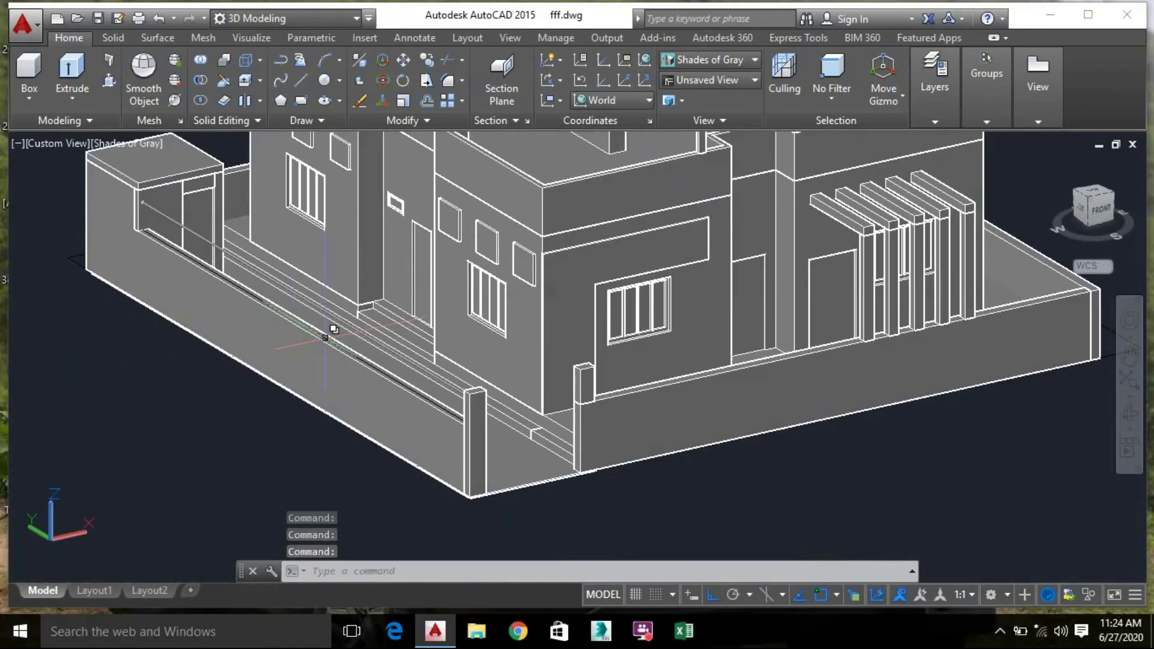
Draw a straight polyline along the middle of the front boundary wall's top face, from the first pergola column to the new post's base
click(31, 87)
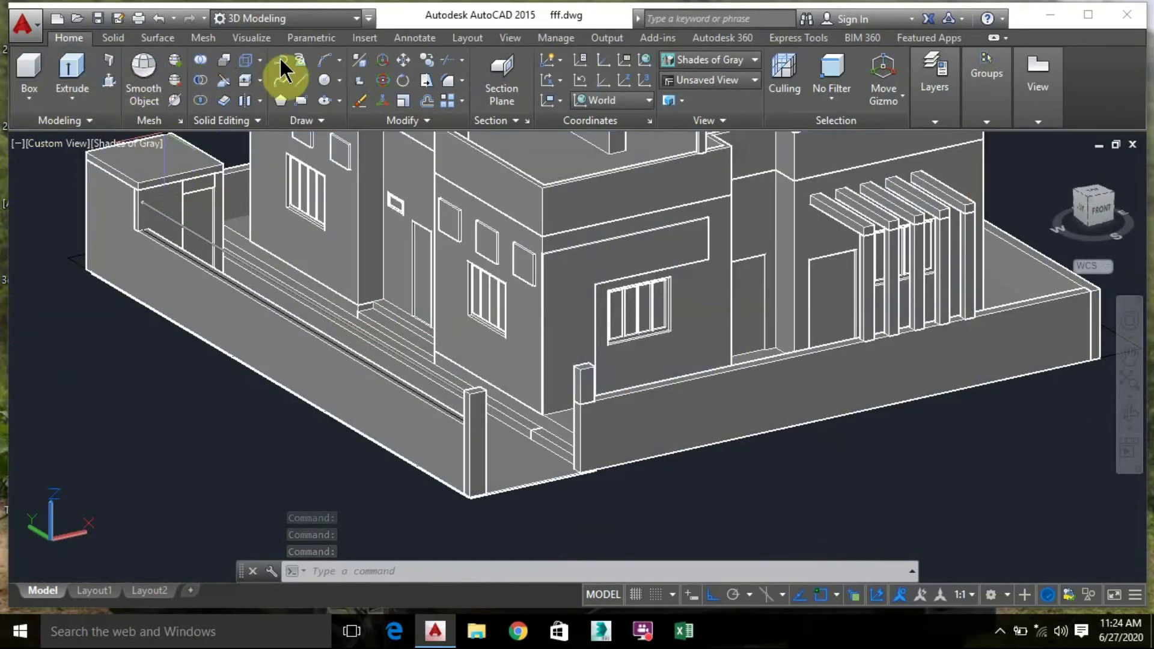
click(302, 90)
shift+middle_drag(731, 392, 781, 384)
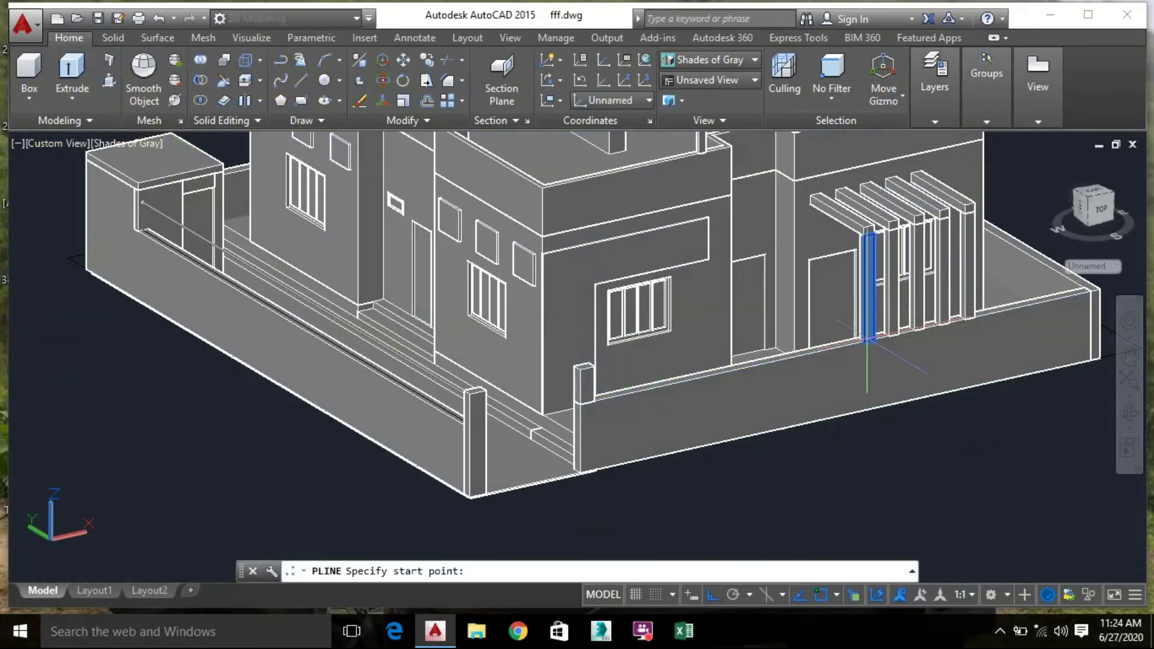
scroll(896, 346, up, 6)
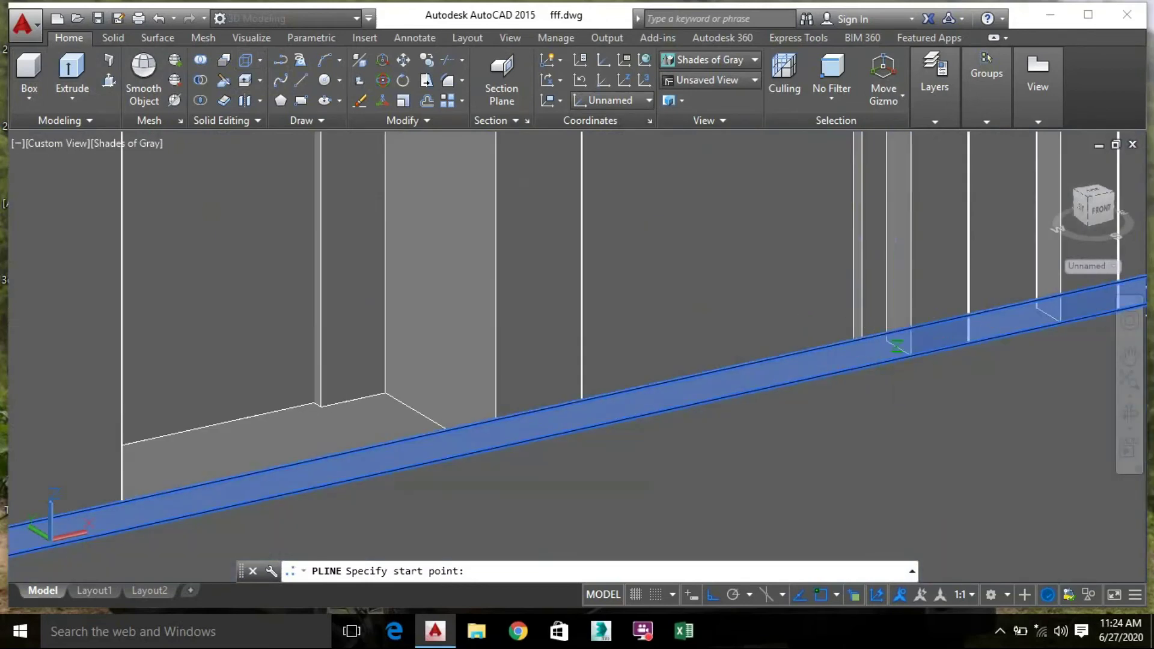
click(896, 347)
scroll(393, 375, down, 4)
middle_drag(394, 377, 667, 322)
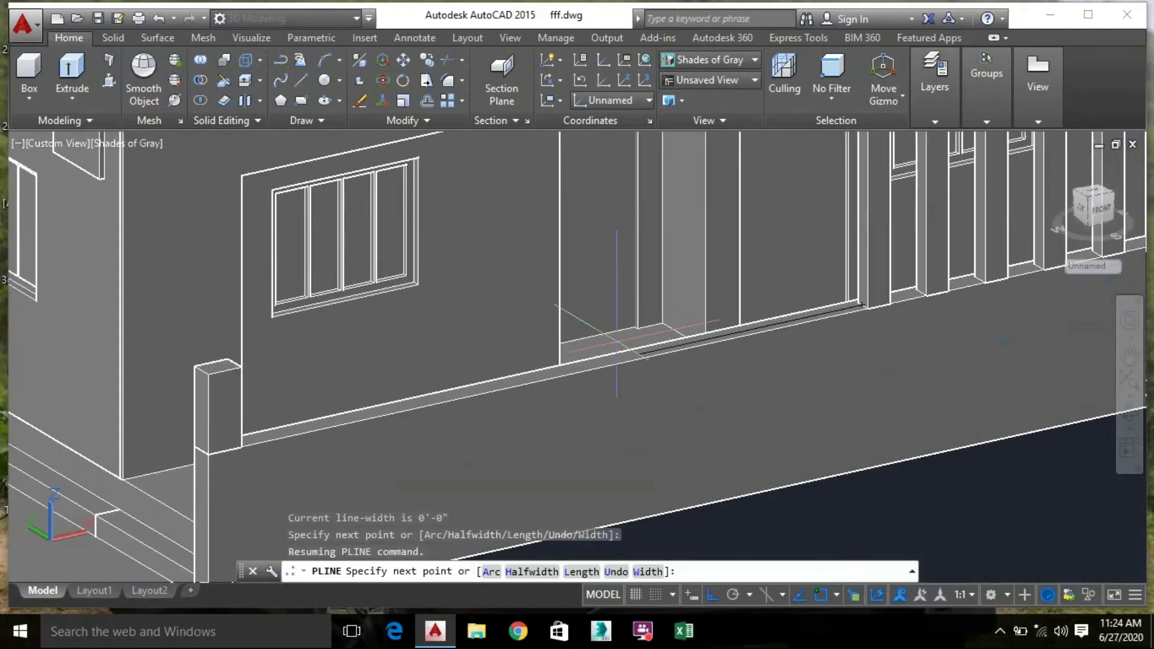
shift+middle_drag(333, 362, 572, 369)
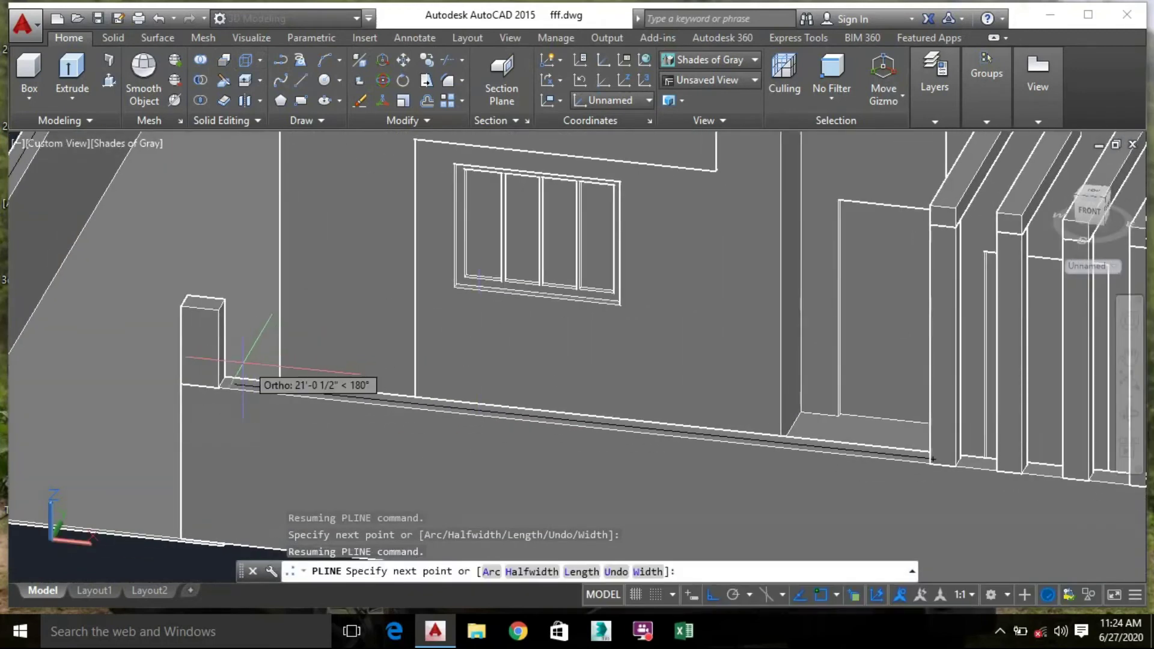
click(224, 361)
scroll(225, 361, down, 2)
scroll(161, 341, up, 5)
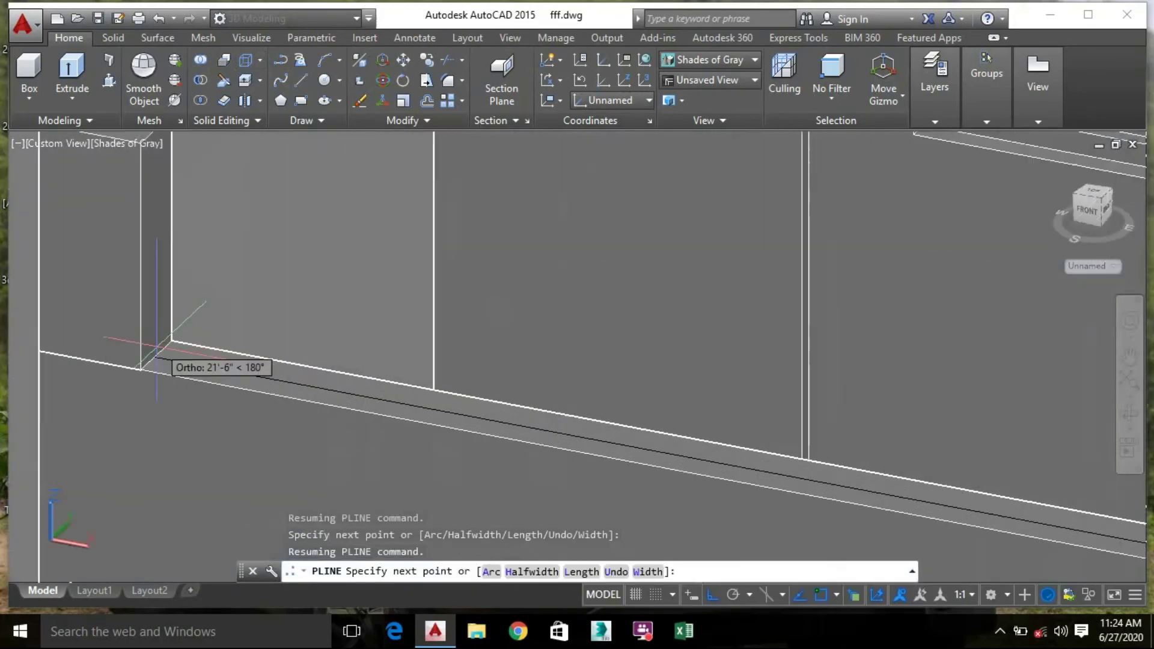
scroll(161, 341, up, 5)
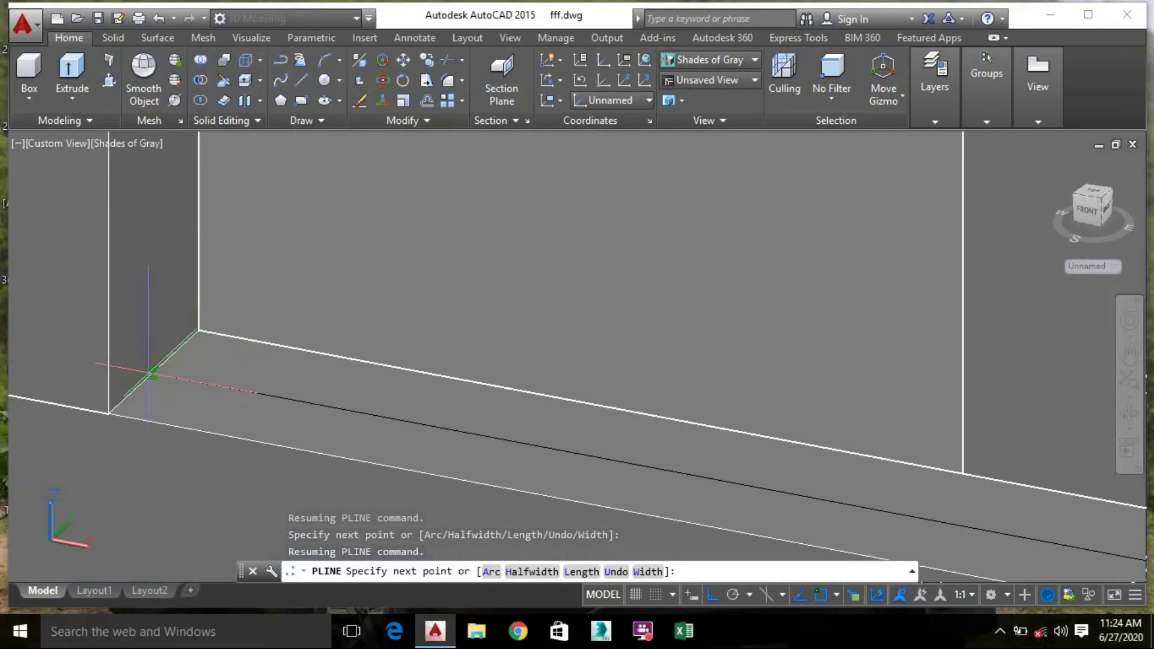
click(148, 378)
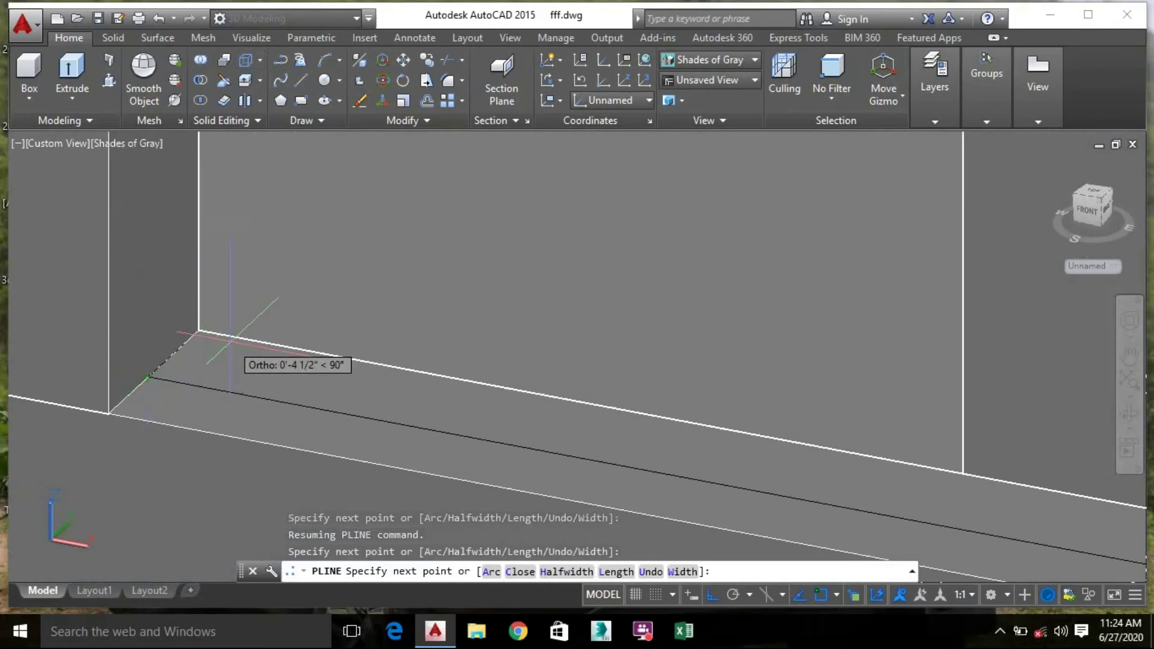
Copy the centre polyline on the front boundary wall's top face 2' straight up
key(Escape)
click(207, 385)
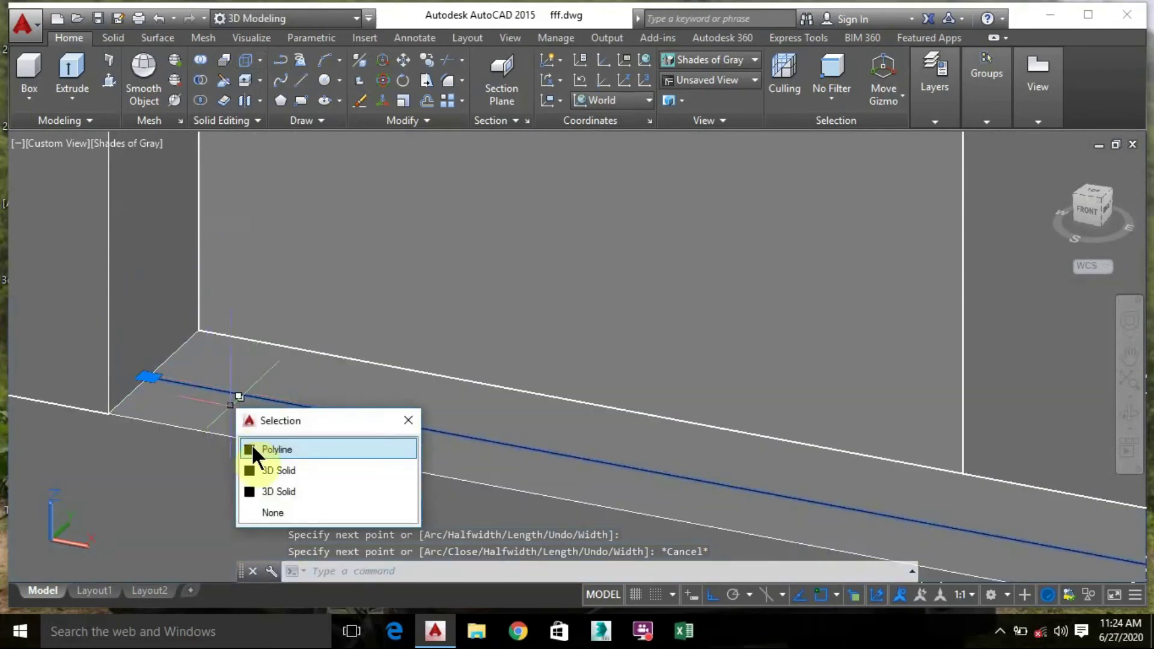
click(272, 445)
right_click(181, 361)
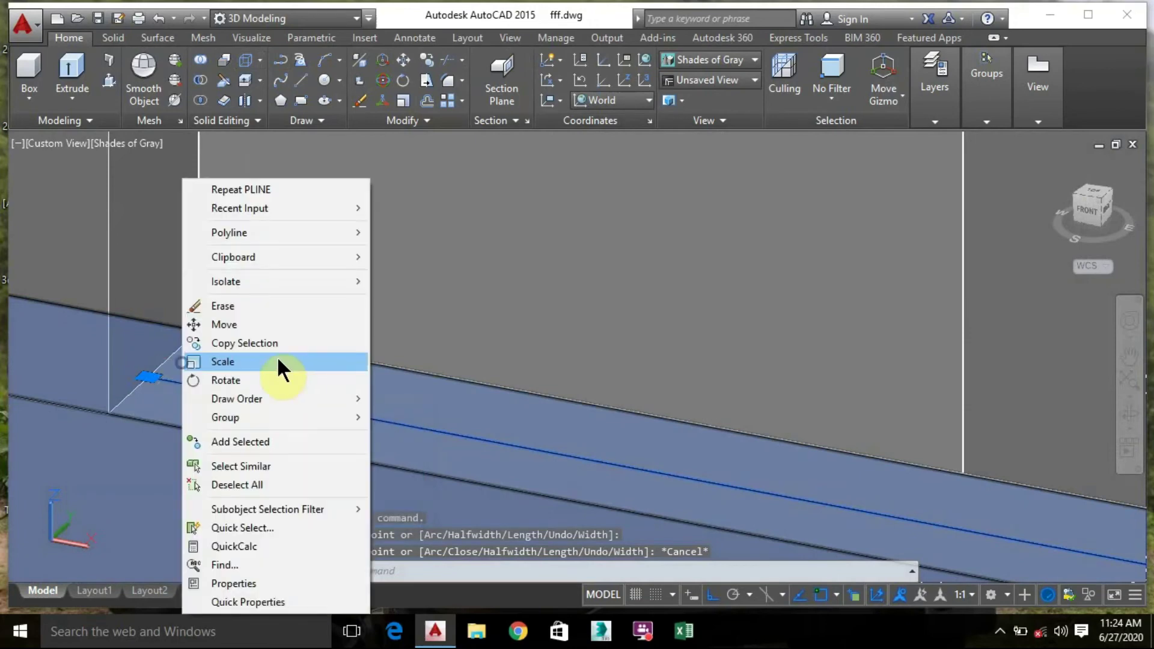
click(242, 345)
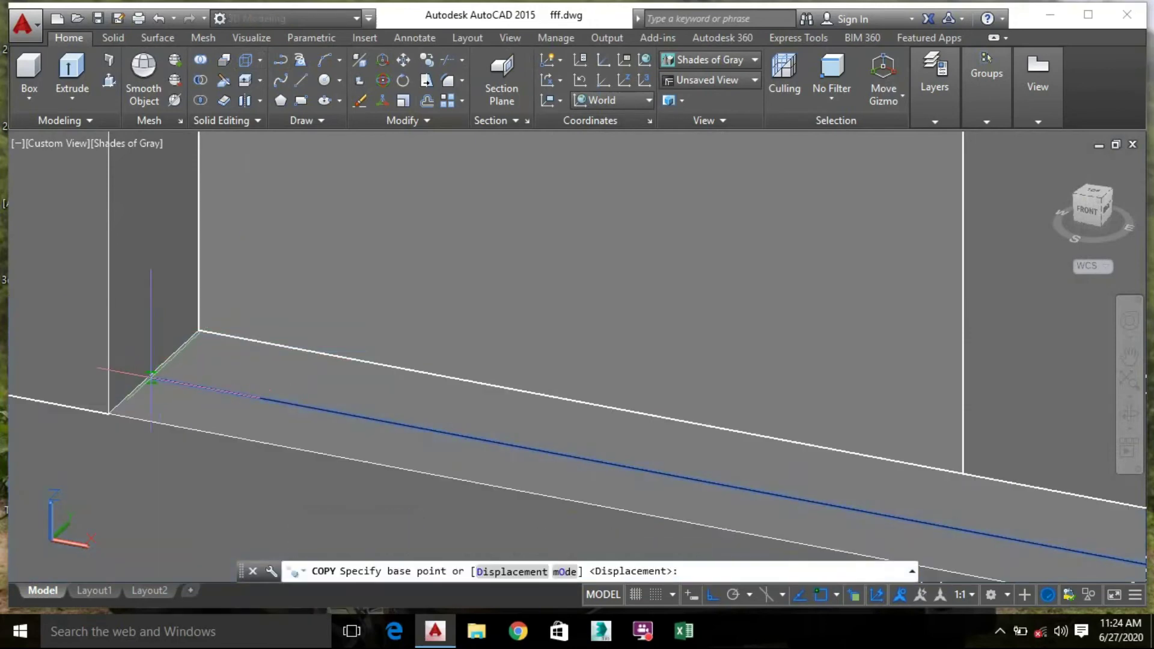
click(148, 379)
scroll(232, 309, down, 3)
text(2')
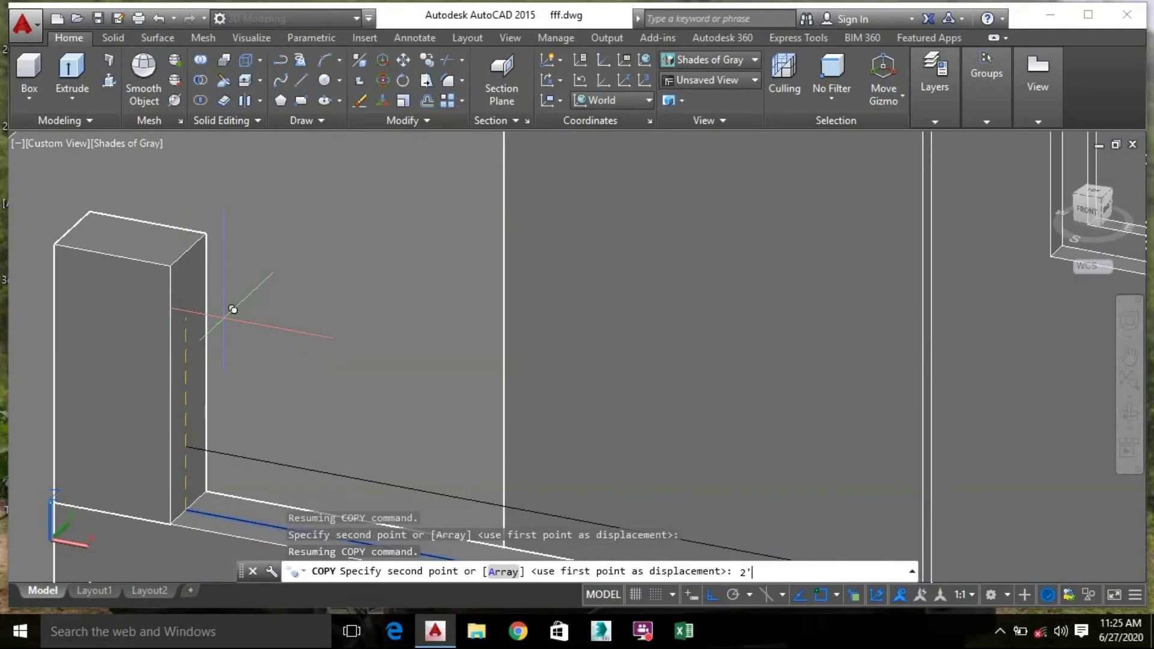
key(Return)
scroll(334, 339, down, 2)
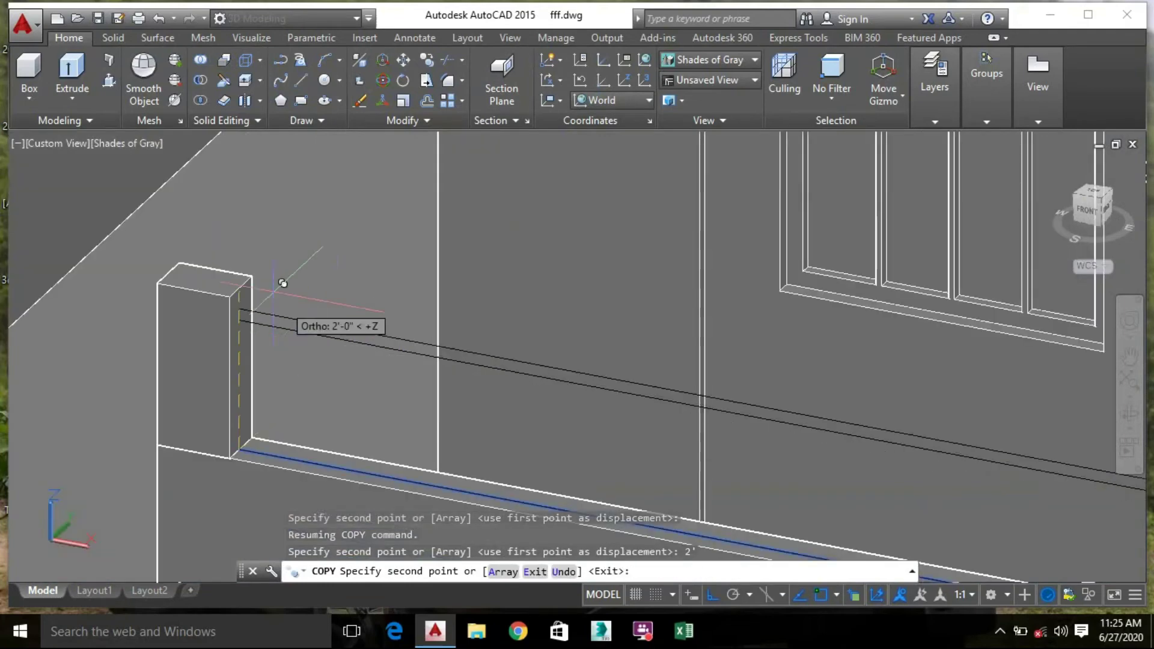
key(Escape)
Draw a 1" radius circle on the end post's inner side face, centred on the raised polyline's endpoint
scroll(300, 270, down, 4)
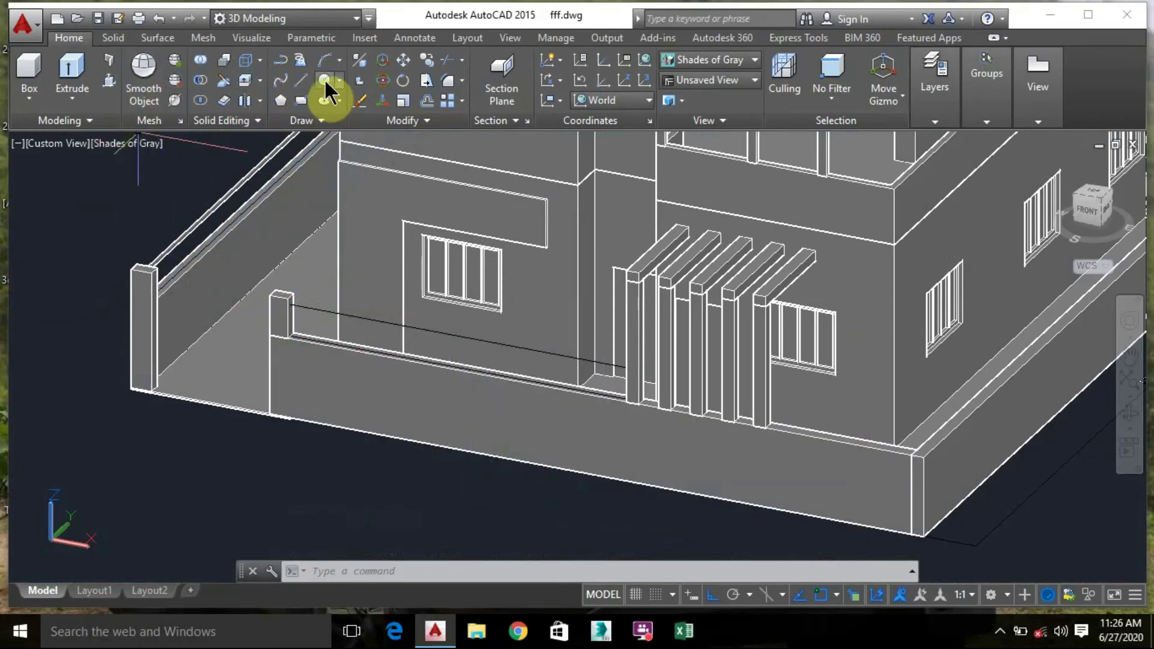
click(325, 80)
scroll(288, 303, up, 7)
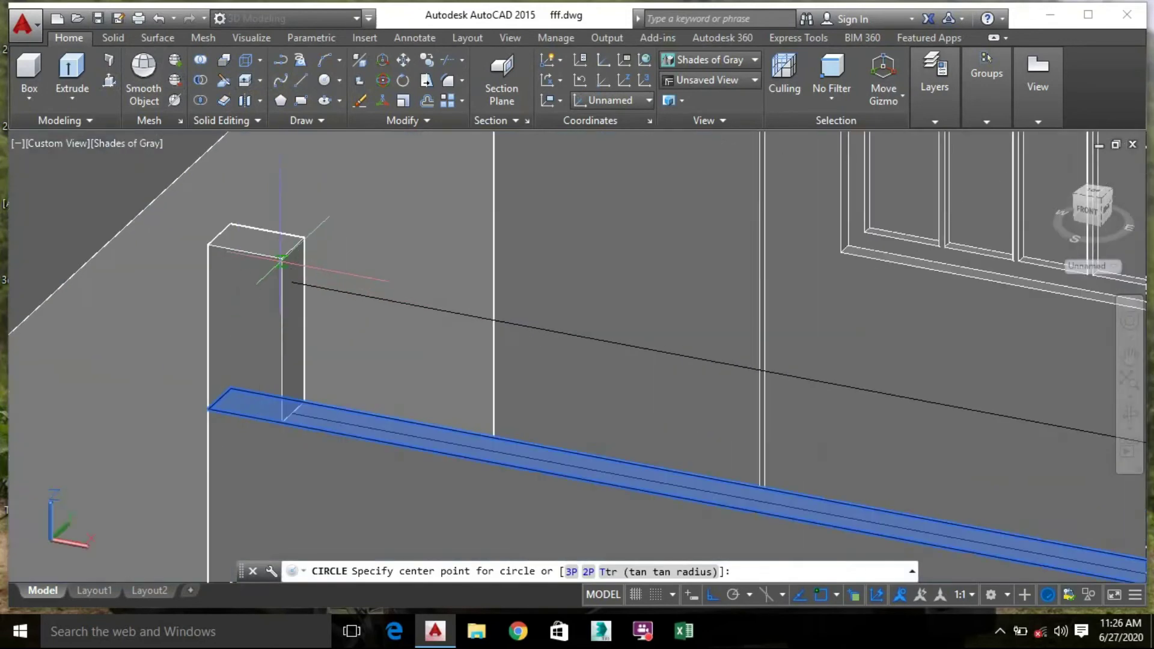
scroll(281, 264, up, 3)
click(278, 282)
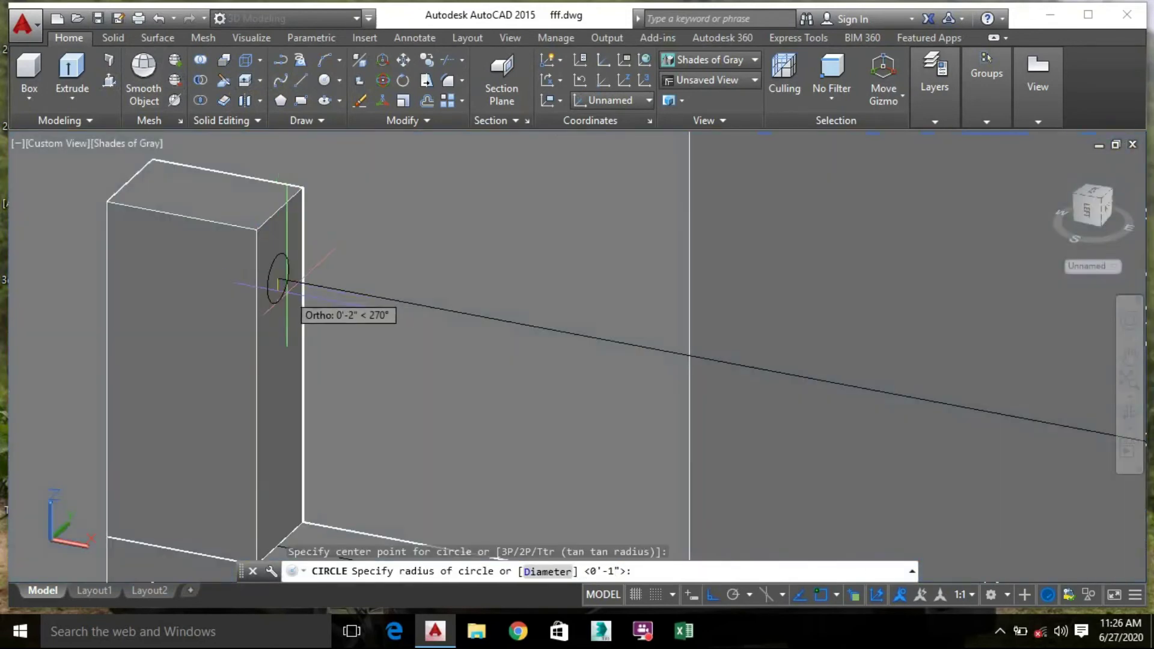
key(Return)
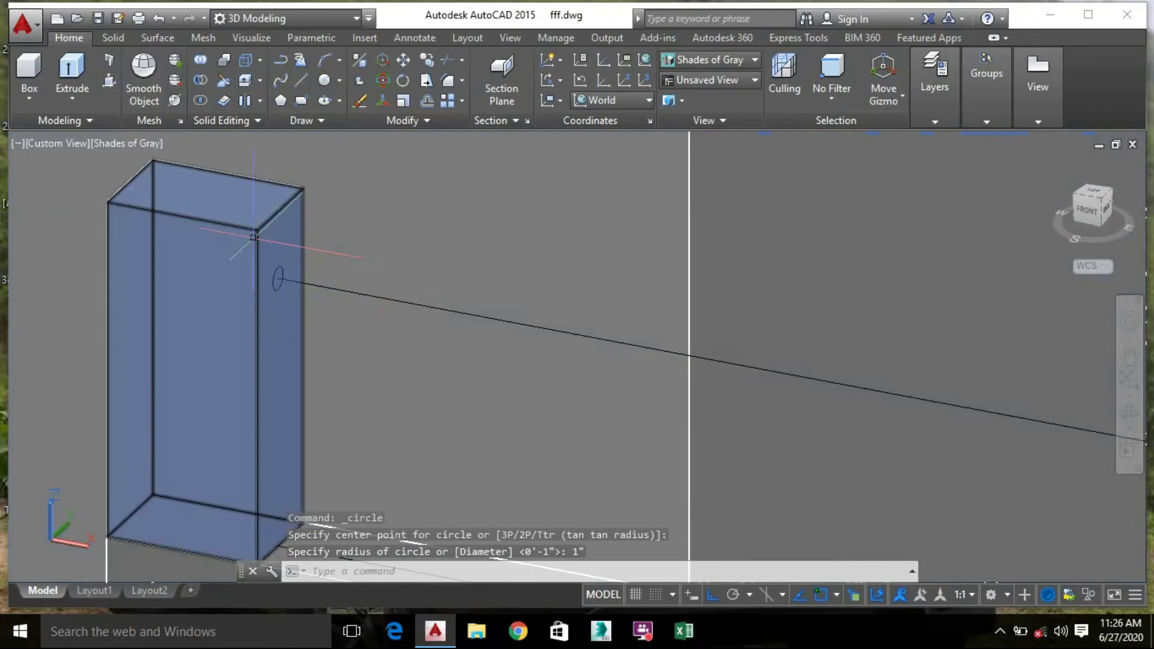
Try to sweep the 1" radius circle at the front wall's end post along the raised polyline
click(113, 38)
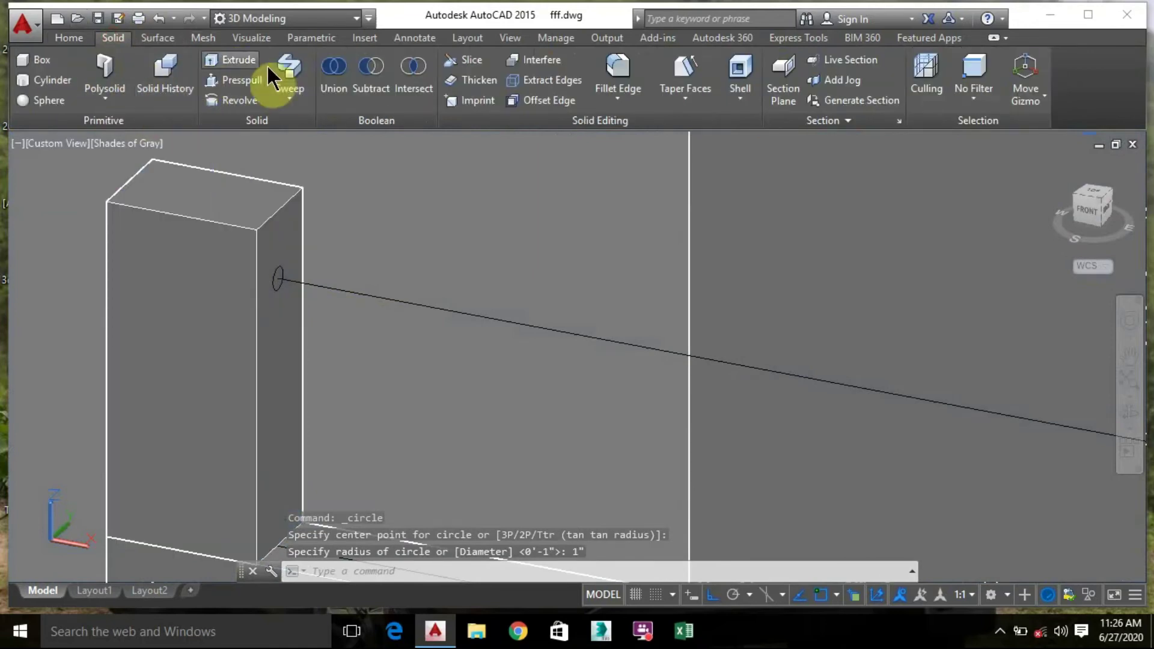
click(288, 67)
scroll(301, 329, up, 3)
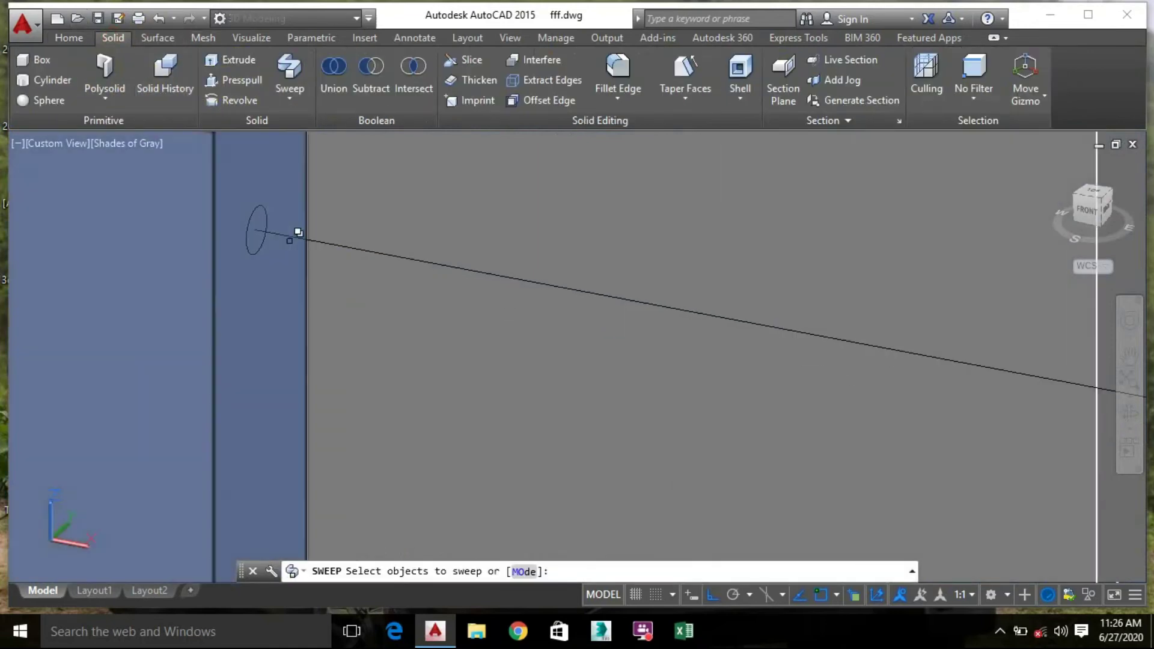
click(317, 235)
click(387, 304)
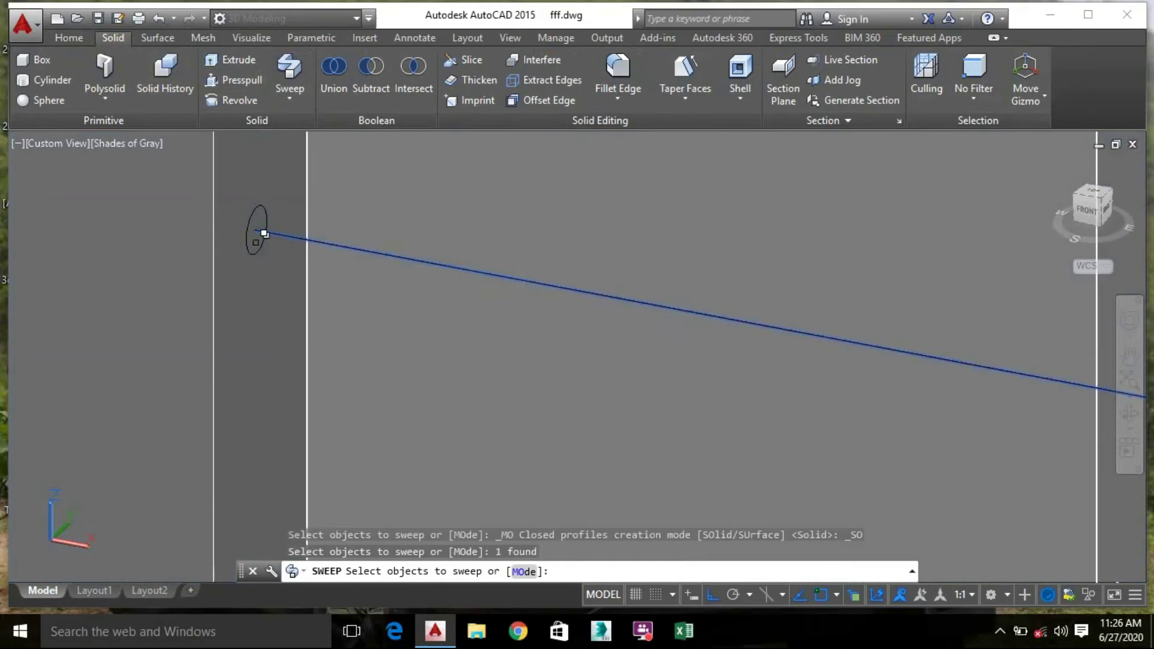
click(257, 233)
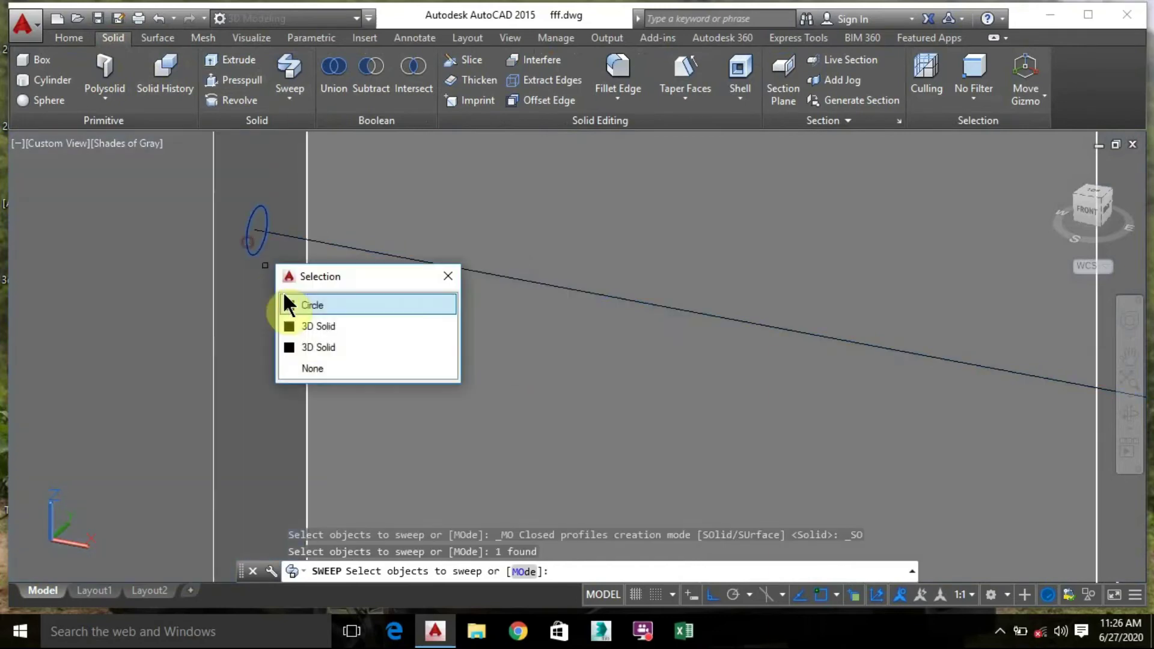
click(328, 301)
key(Return)
click(309, 238)
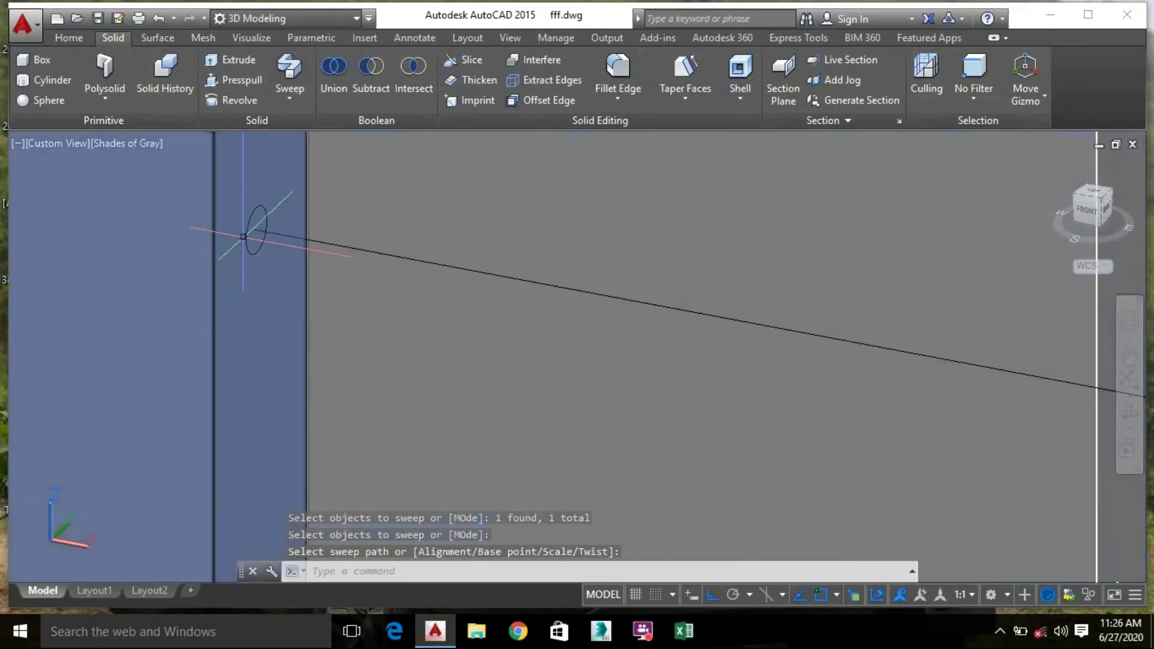
Sweep the circle along the raised polyline to form a solid round rail above the front boundary wall, and erase one leftover object
key(Return)
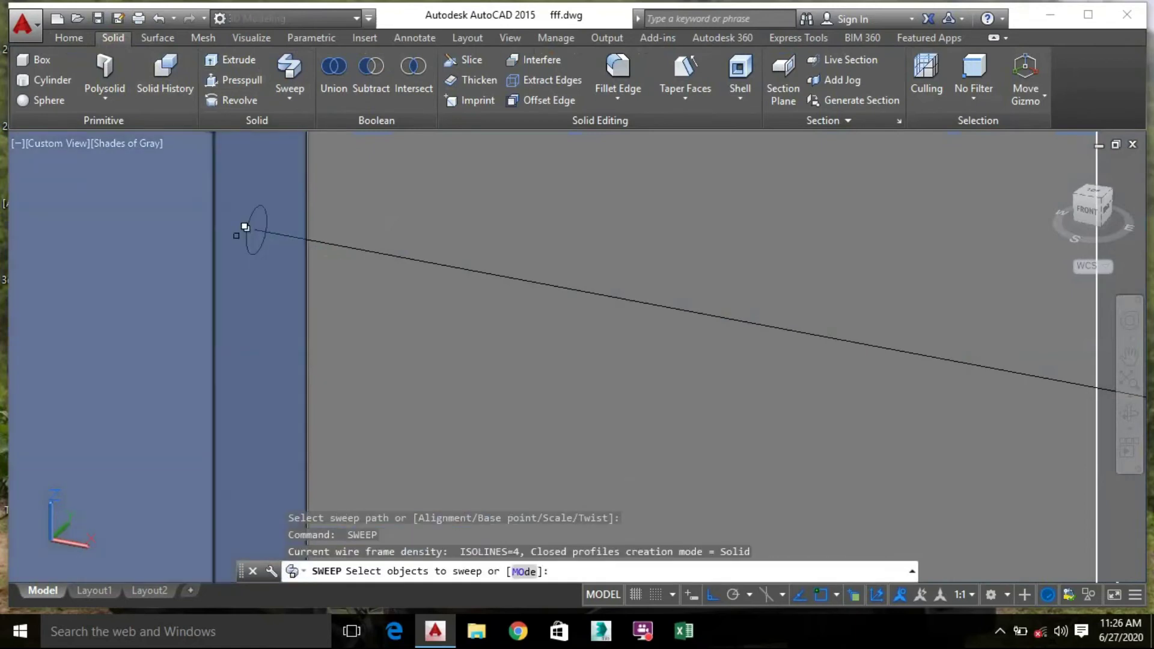
click(287, 232)
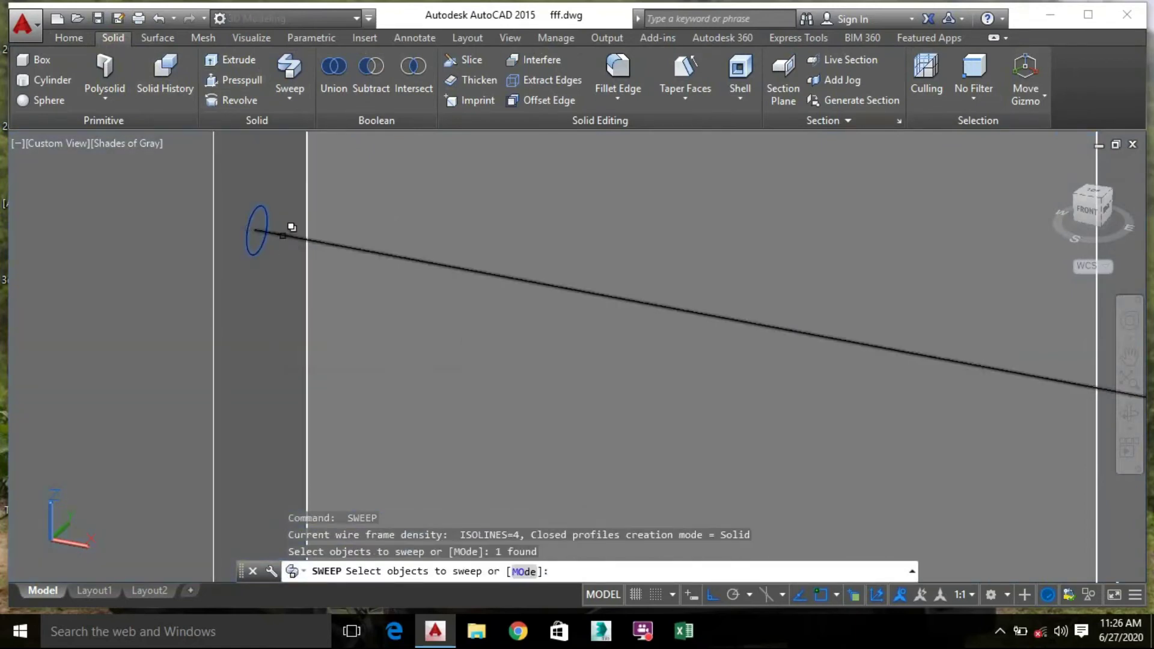
click(307, 235)
key(Return)
click(314, 240)
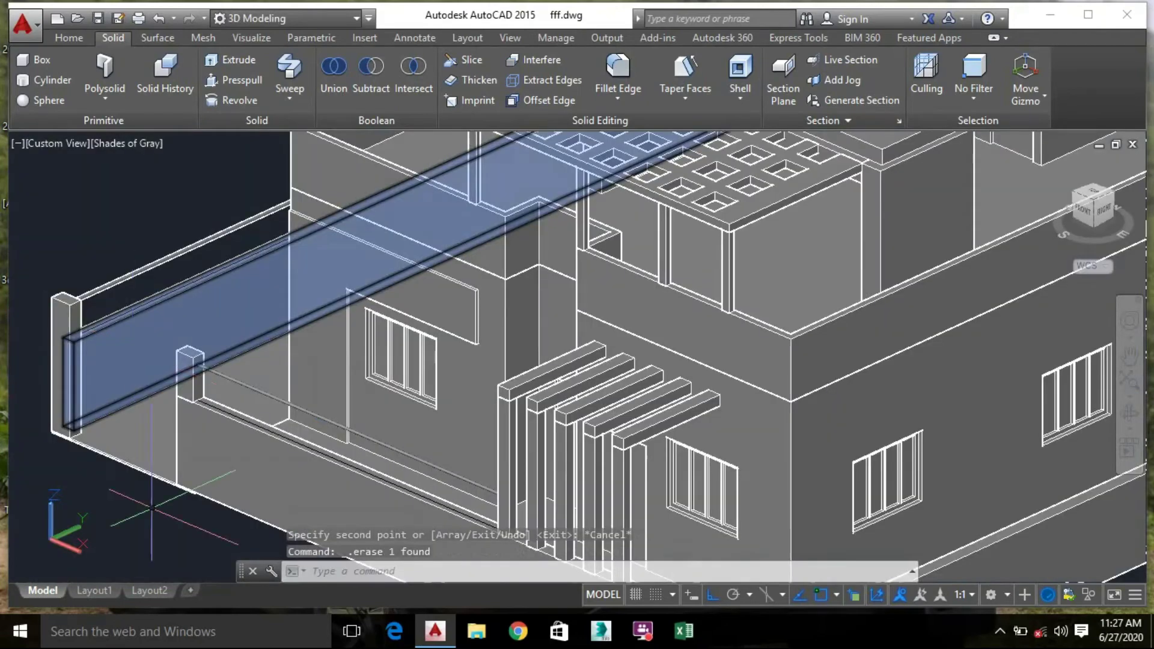
key(Delete)
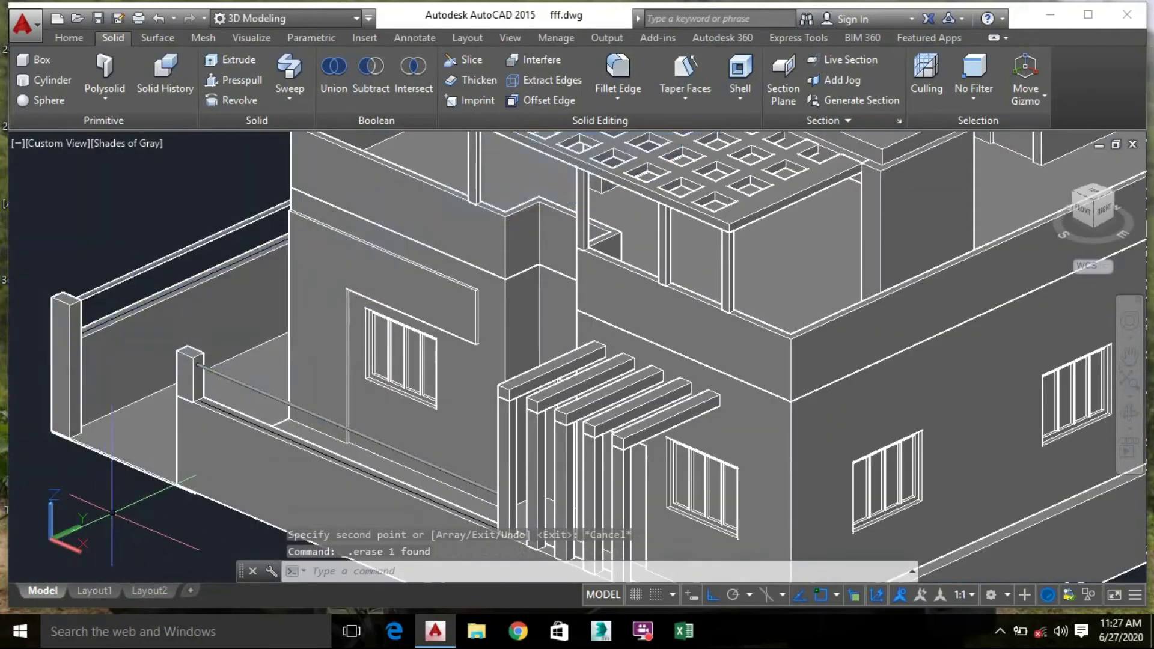
scroll(112, 512, down, 5)
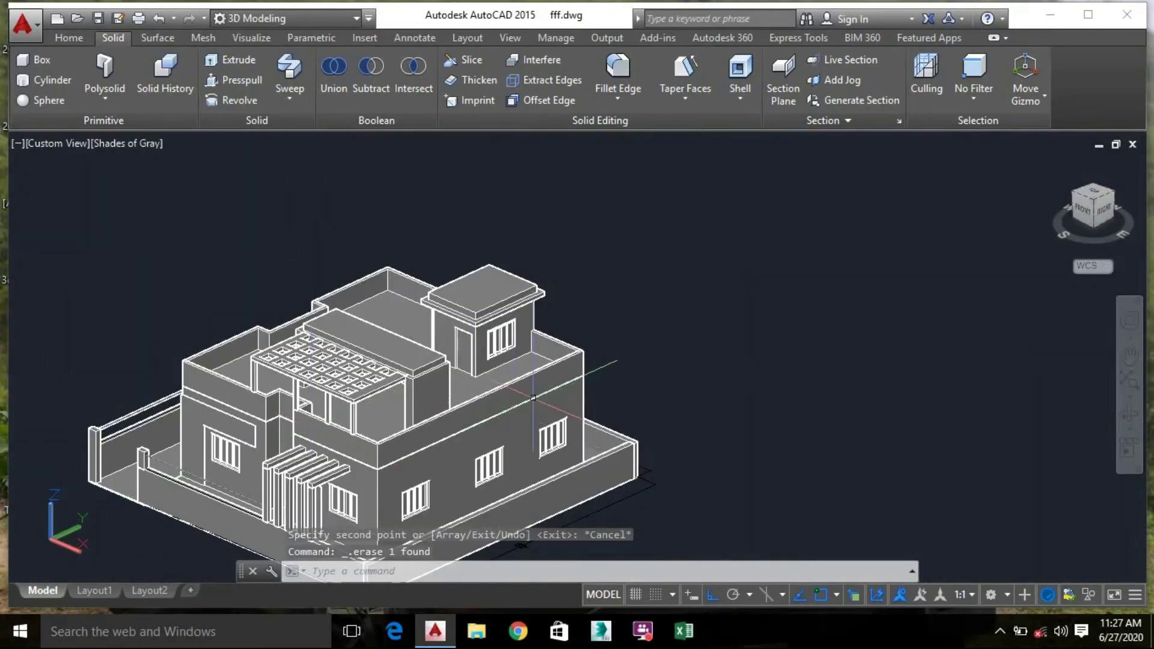
middle_drag(593, 319, 587, 206)
middle_drag(659, 344, 691, 327)
mouse_move(372, 392)
shift+middle_down()
mouse_move(427, 387)
mouse_move(442, 368)
mouse_move(533, 347)
mouse_move(541, 330)
mouse_move(353, 381)
shift+middle_up()
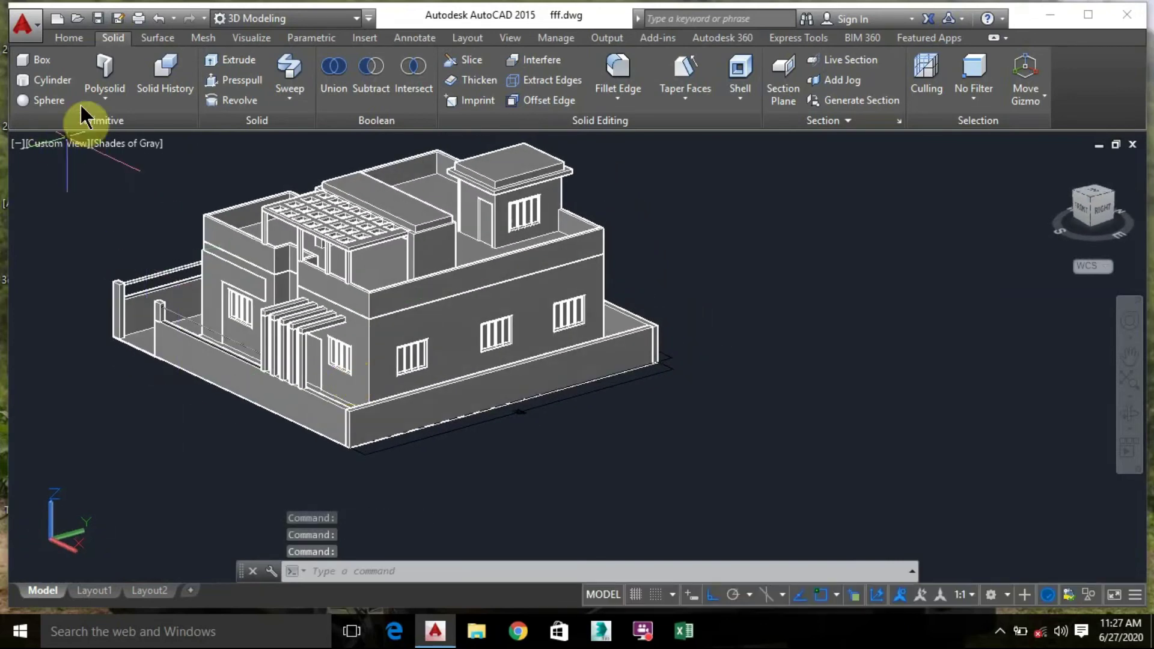
click(68, 37)
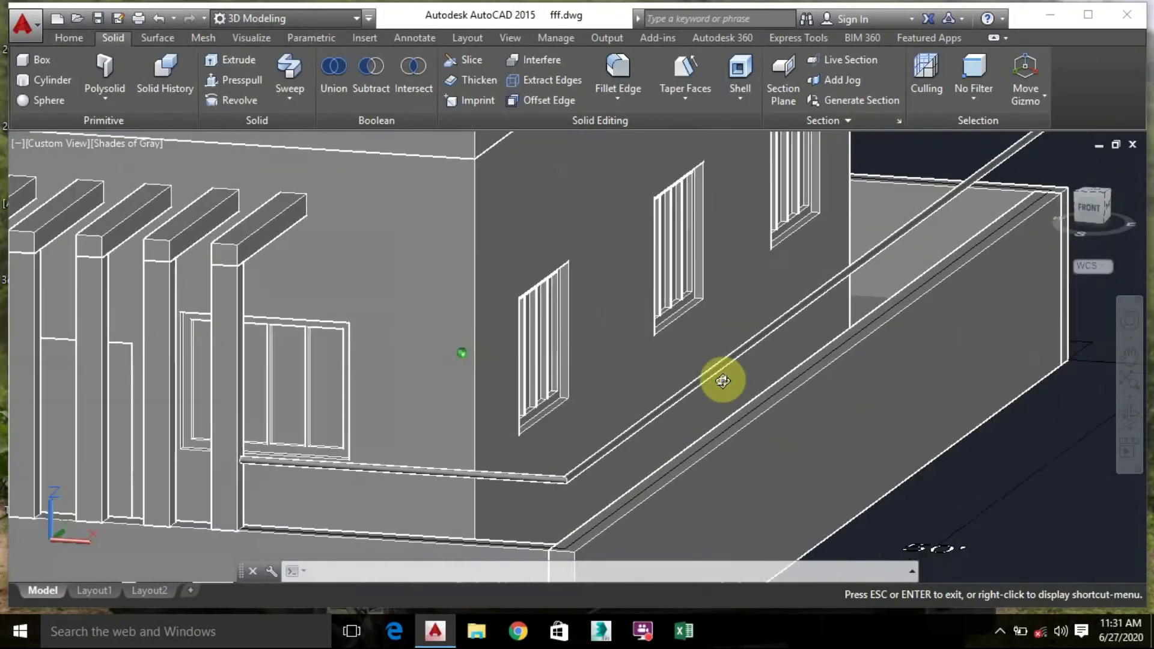
Extrude the polyline on top of the long boundary wall 2'-0" upward to the end of its round rail, forming a thin panel
shift+middle_drag(721, 379, 818, 357)
scroll(721, 404, down, 4)
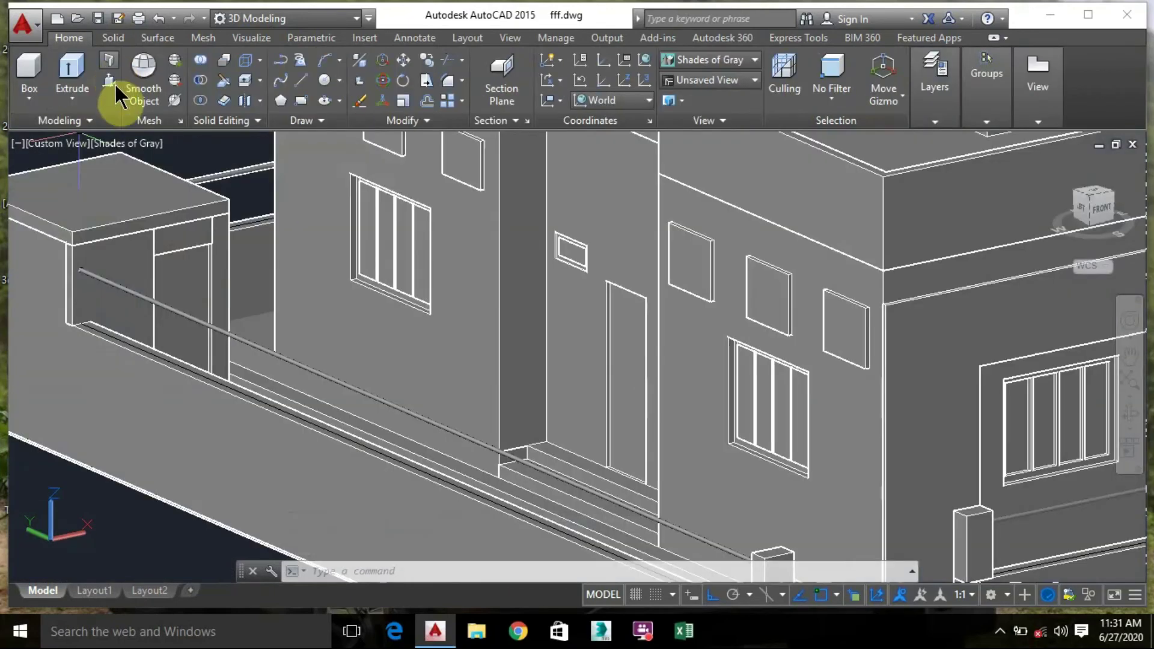
click(74, 71)
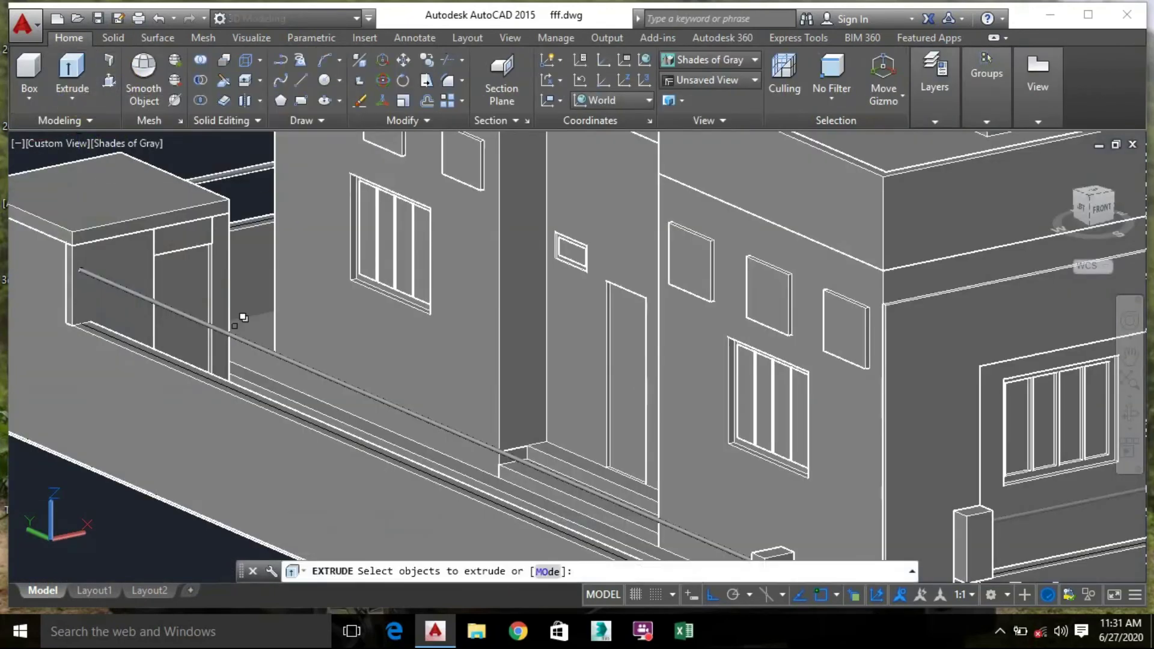
click(236, 390)
click(305, 467)
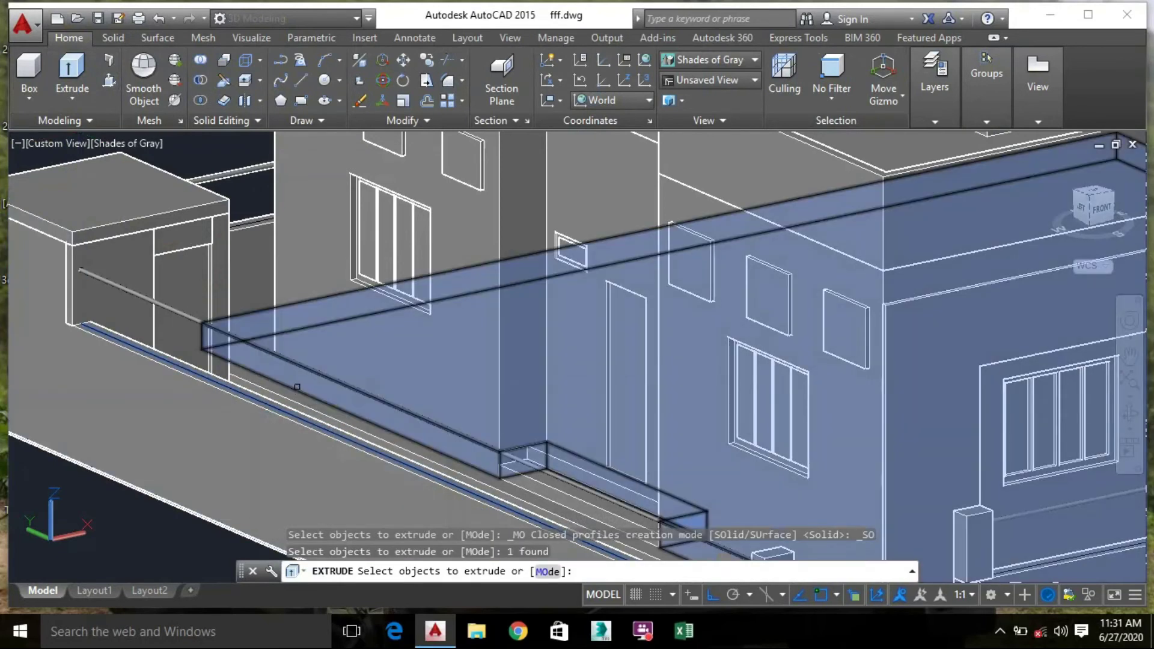
key(Return)
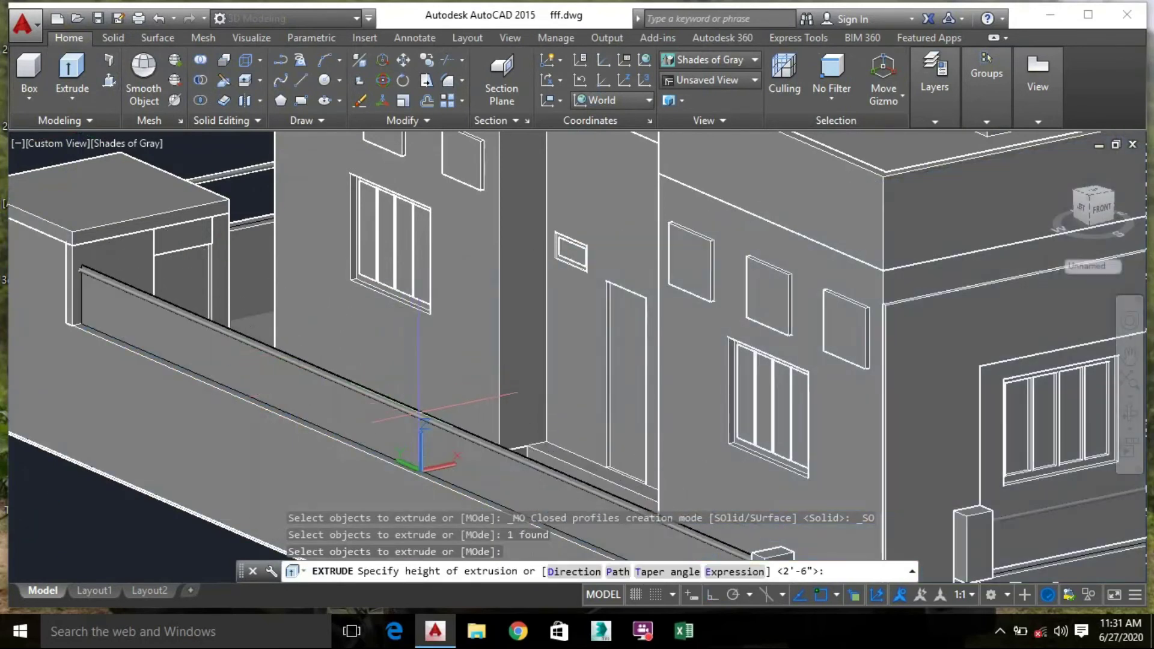
scroll(419, 412, up, 5)
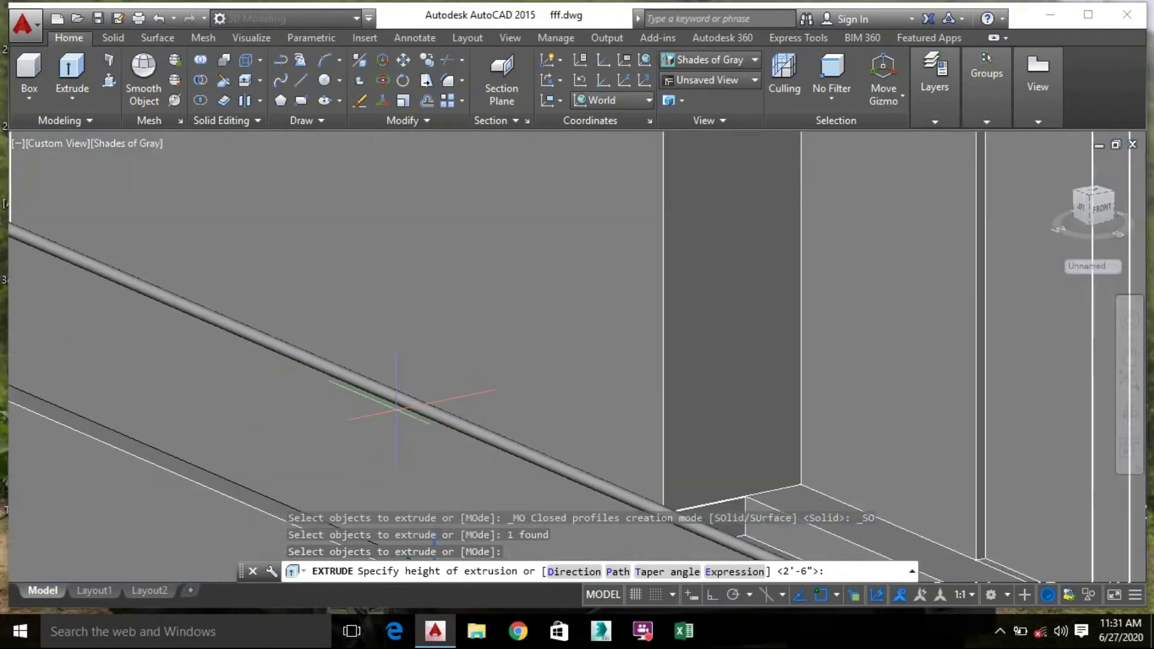
scroll(398, 411, down, 2)
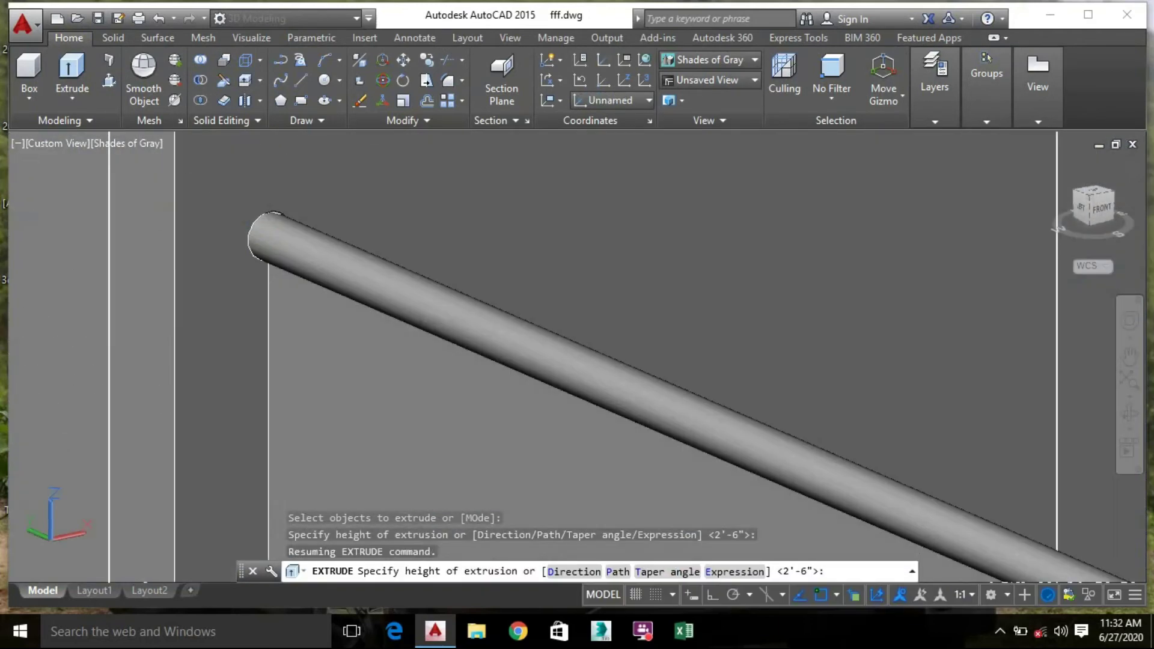
click(252, 244)
Extrude the polyline on top of the front boundary wall 2'-0" upward to its rail, between the gate post and the first pergola column
scroll(303, 275, down, 9)
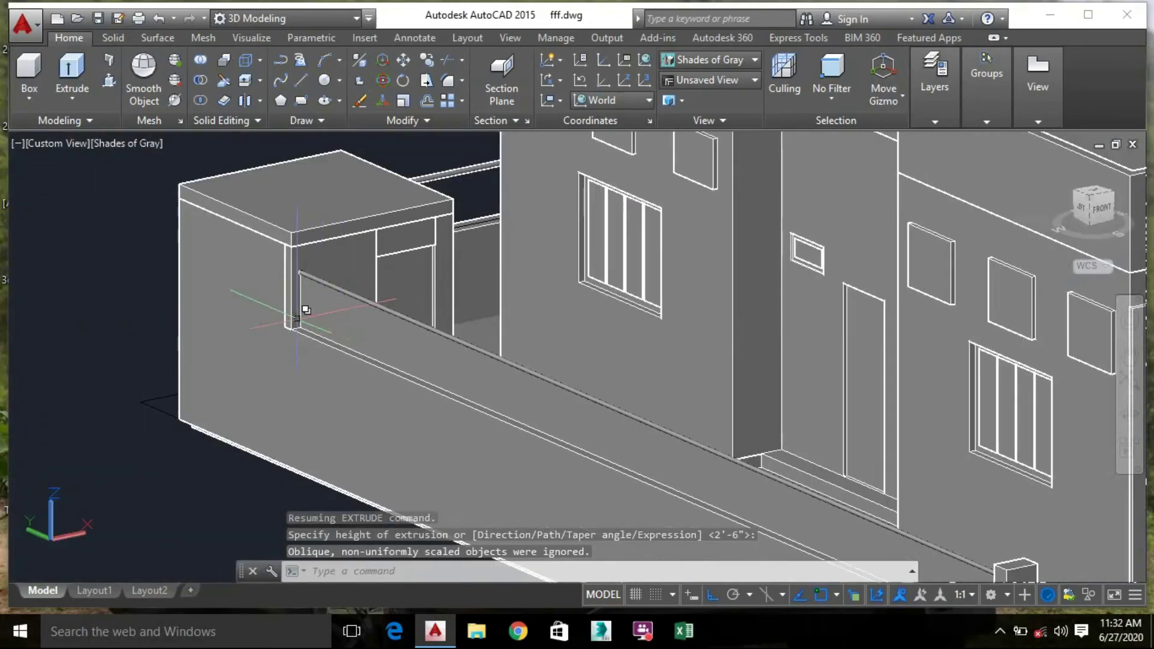
middle_drag(304, 310, 197, 210)
scroll(405, 350, down, 6)
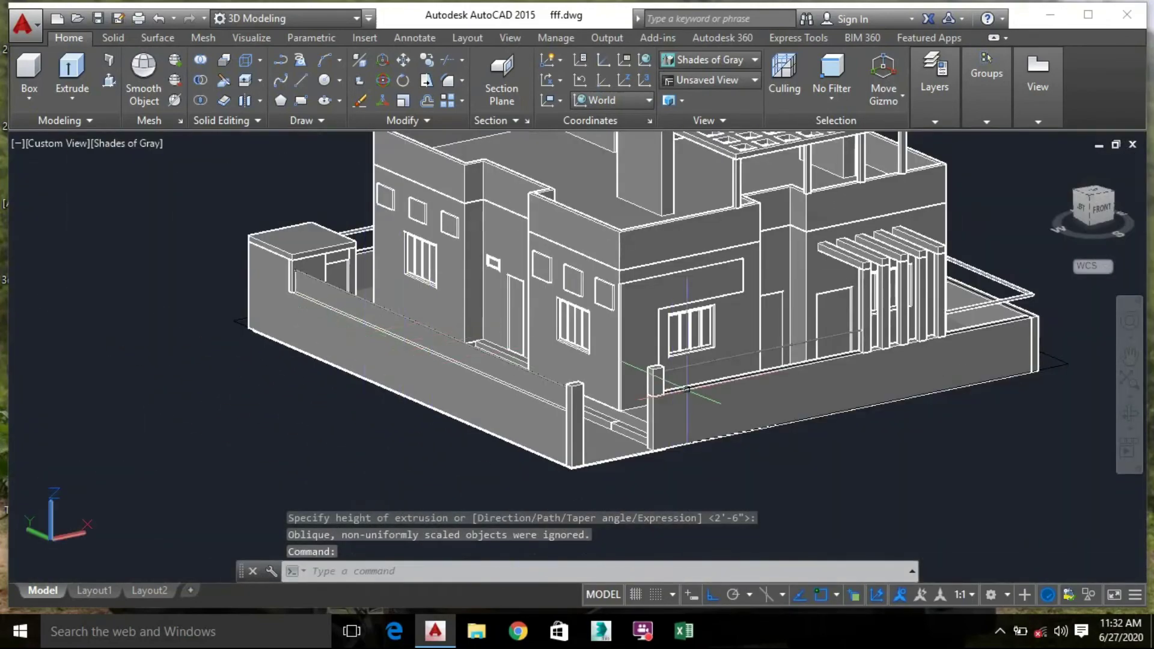
key(space)
scroll(811, 291, up, 10)
click(892, 319)
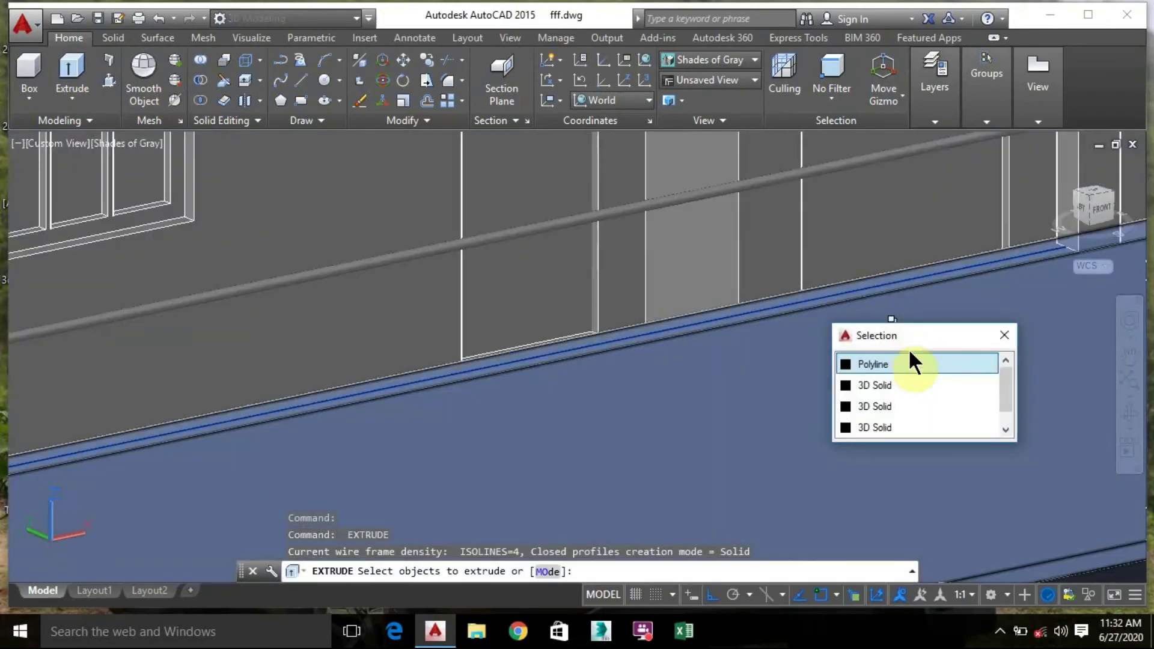
click(872, 364)
key(Return)
scroll(837, 257, up, 6)
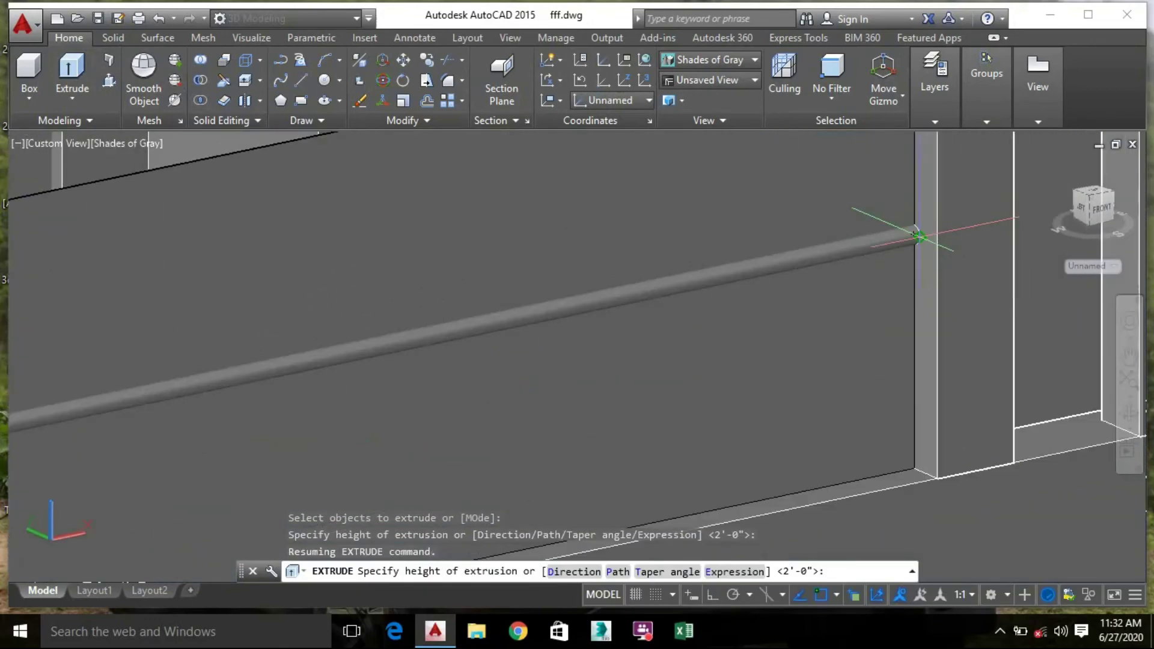
scroll(872, 328, down, 5)
click(872, 328)
Extrude the polyline on top of the boundary wall beyond the pergola upward toward its round rail
scroll(965, 314, up, 6)
key(space)
click(885, 285)
click(961, 353)
key(Return)
scroll(936, 178, down, 8)
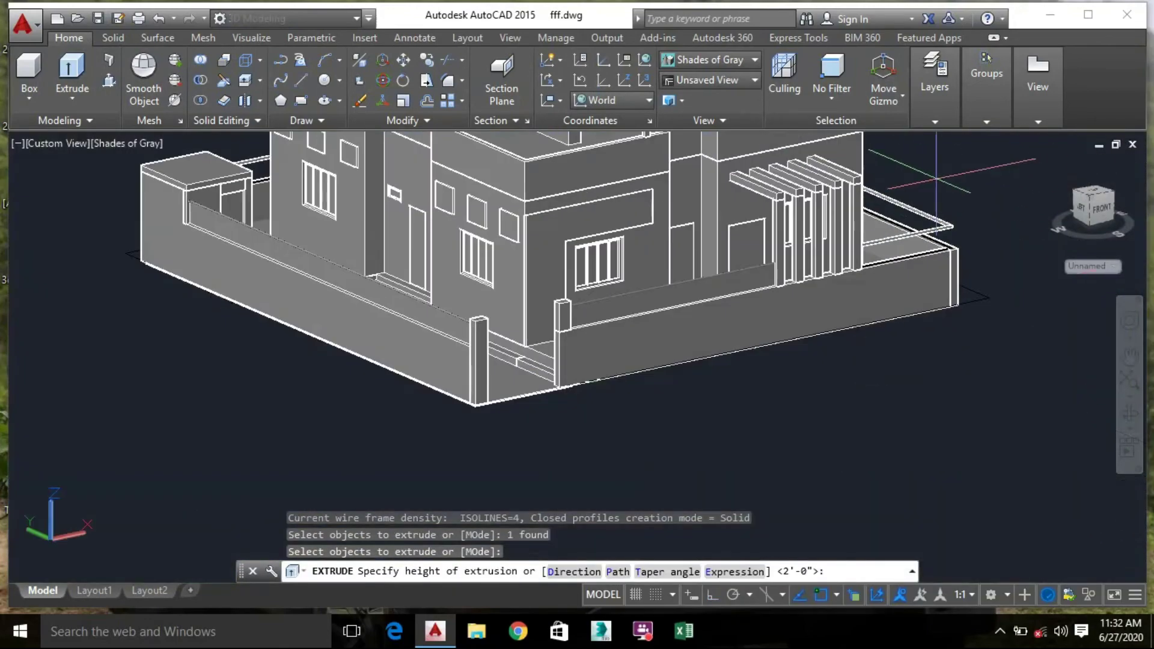
Extrude the selected profile up to the midpoint at the end of the rail above the boundary wall's far corner
scroll(751, 337, down, 3)
scroll(911, 366, up, 8)
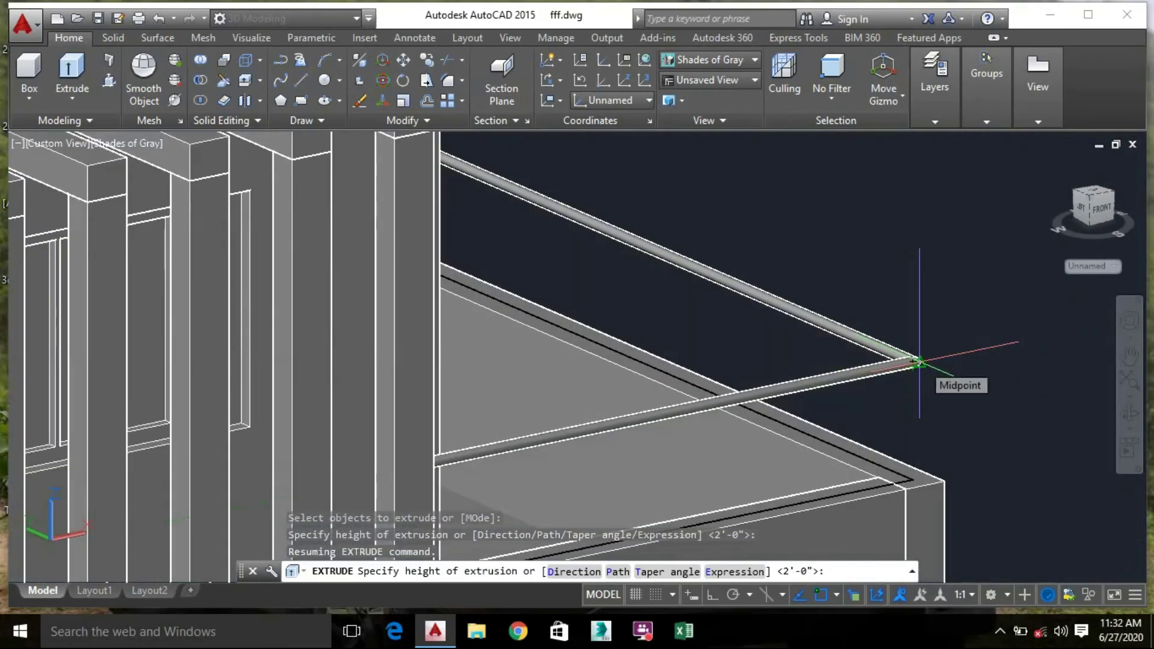
click(918, 363)
scroll(918, 363, down, 8)
mouse_move(937, 298)
shift+middle_down()
mouse_move(796, 265)
mouse_move(722, 282)
mouse_move(742, 327)
mouse_move(849, 369)
mouse_move(948, 352)
mouse_move(946, 291)
shift+middle_up()
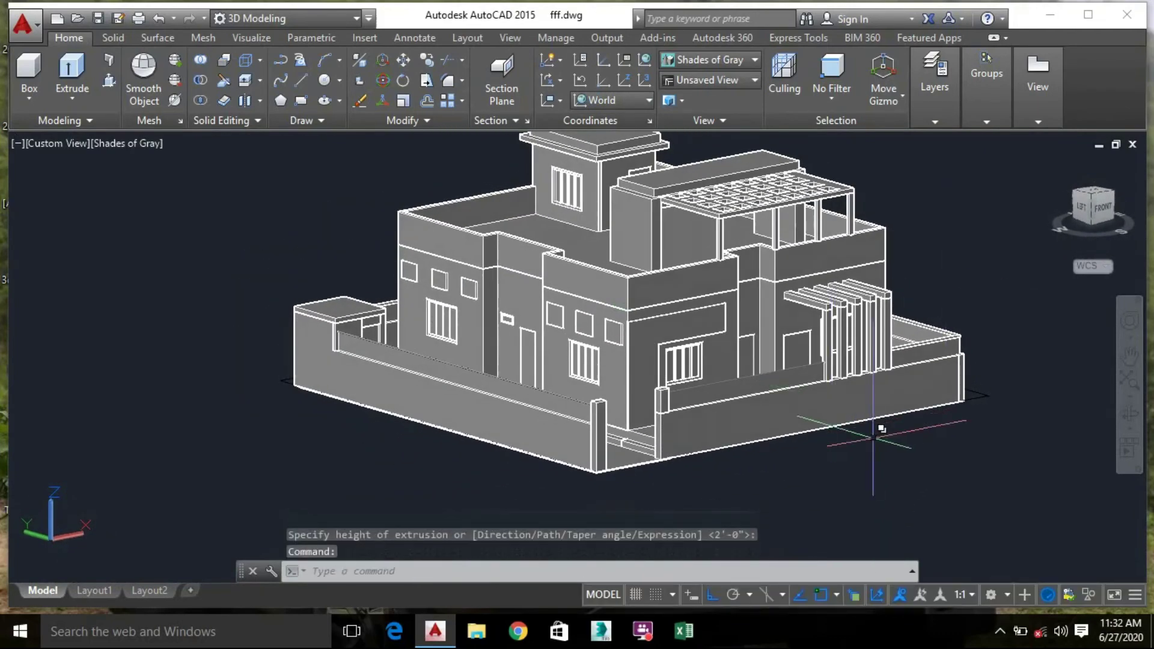
shift+middle_drag(937, 285, 925, 311)
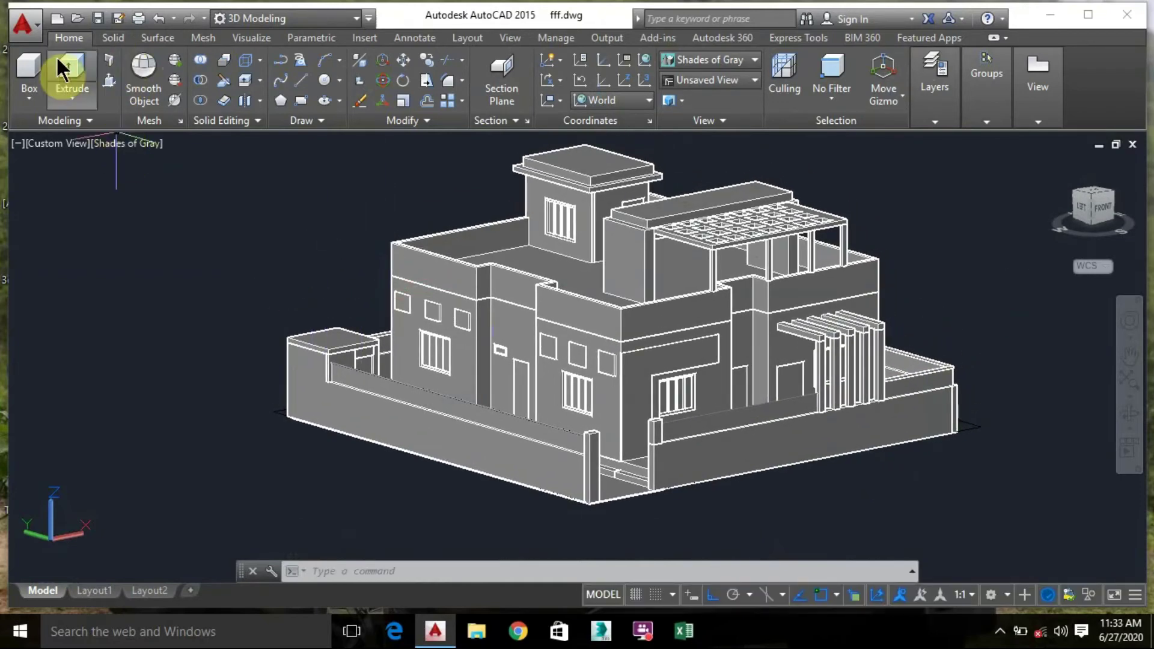
Open the Materials Browser and look through the Glass materials of the Autodesk Library
text(mat)
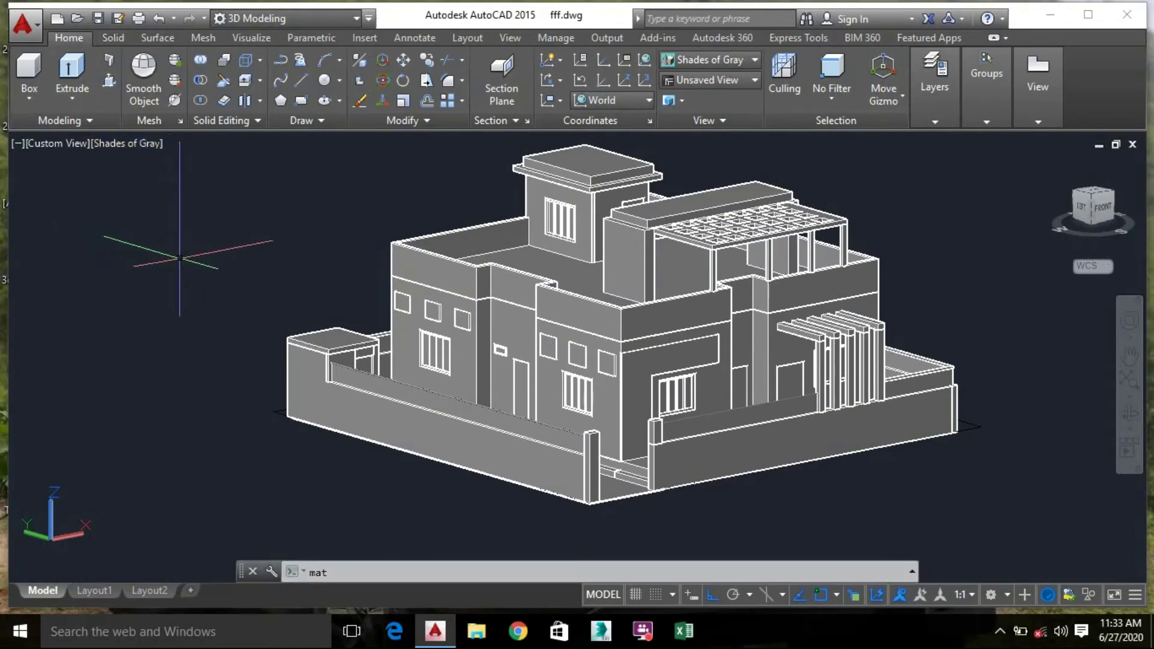
key(Return)
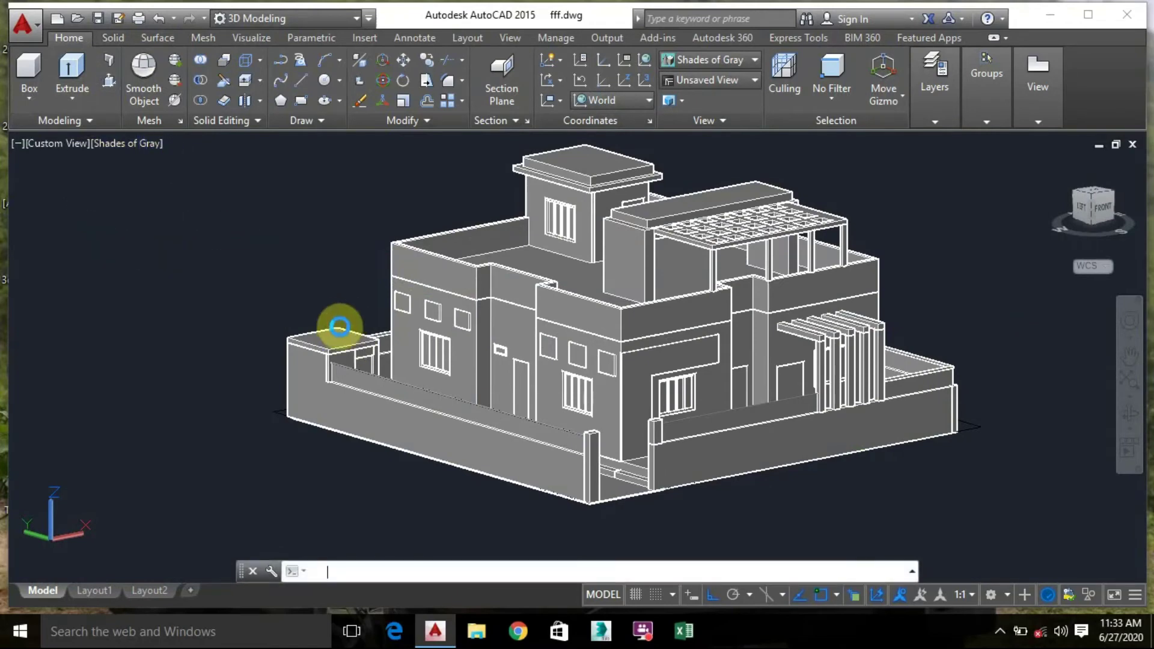
click(340, 325)
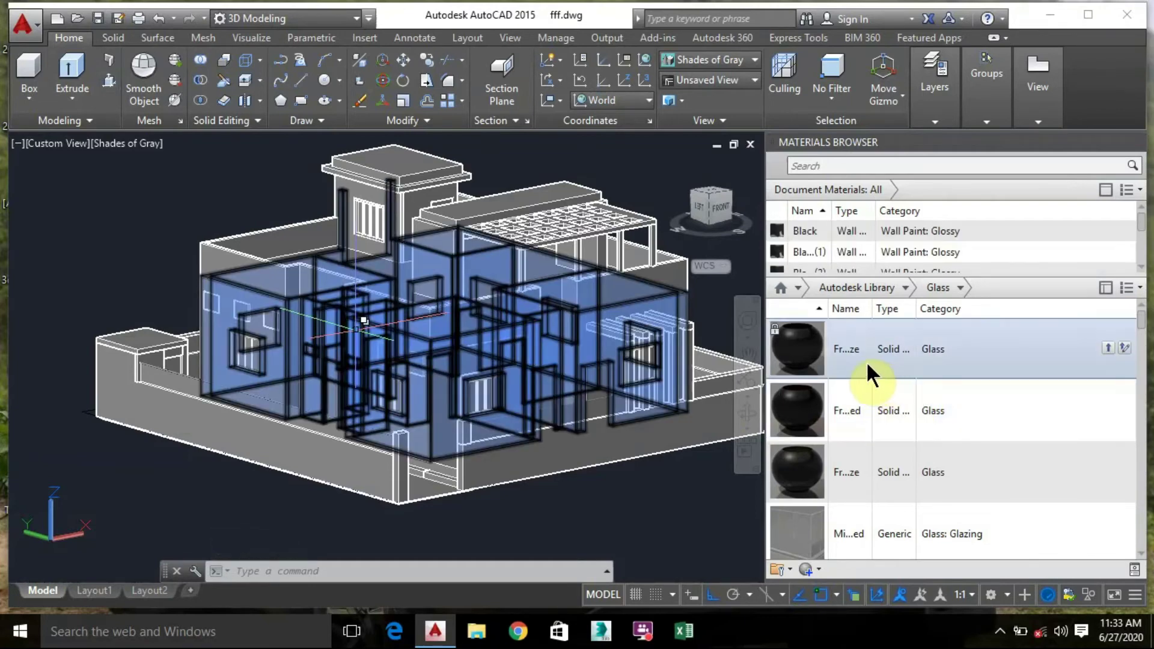
scroll(882, 355, down, 5)
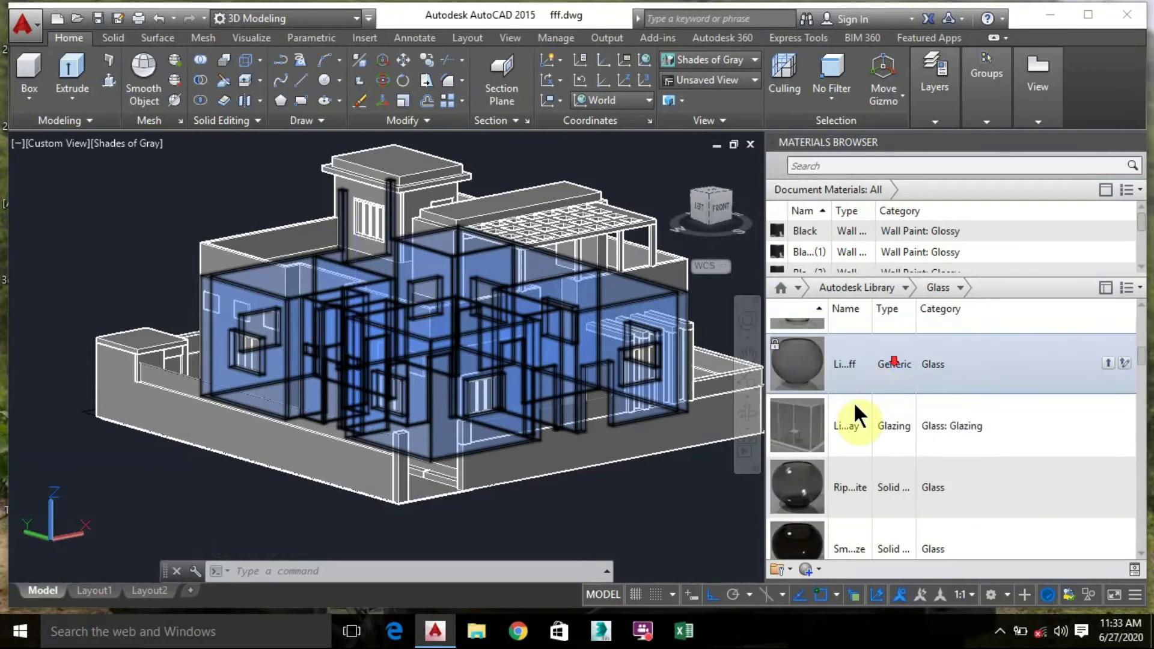
scroll(866, 397, up, 2)
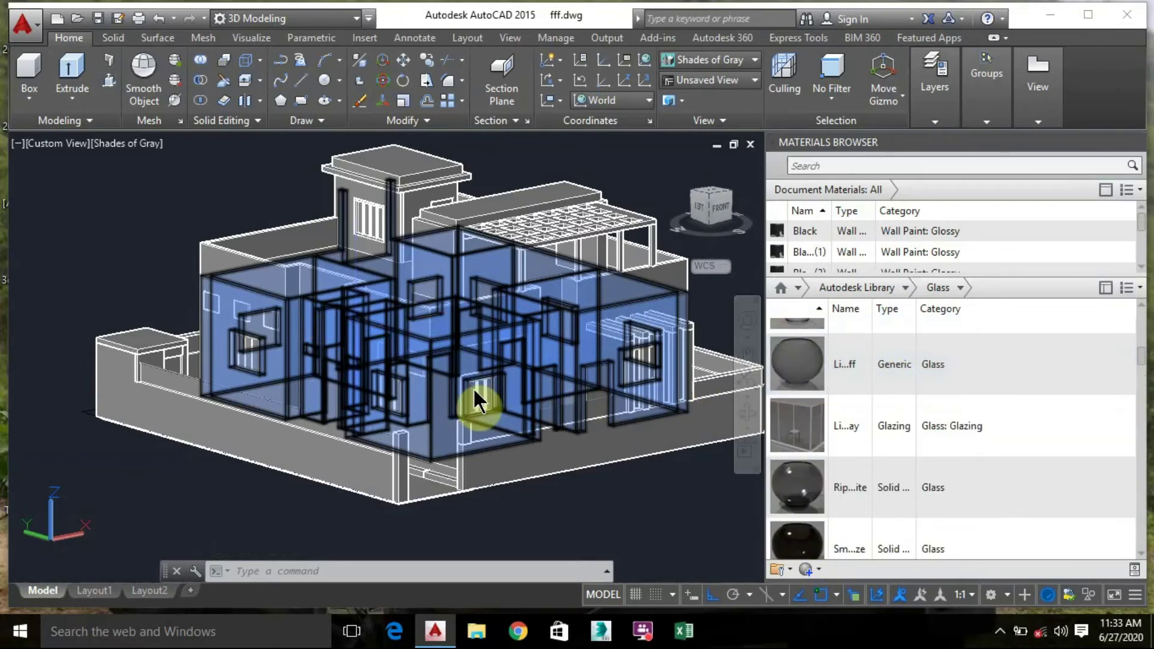
scroll(531, 415, up, 4)
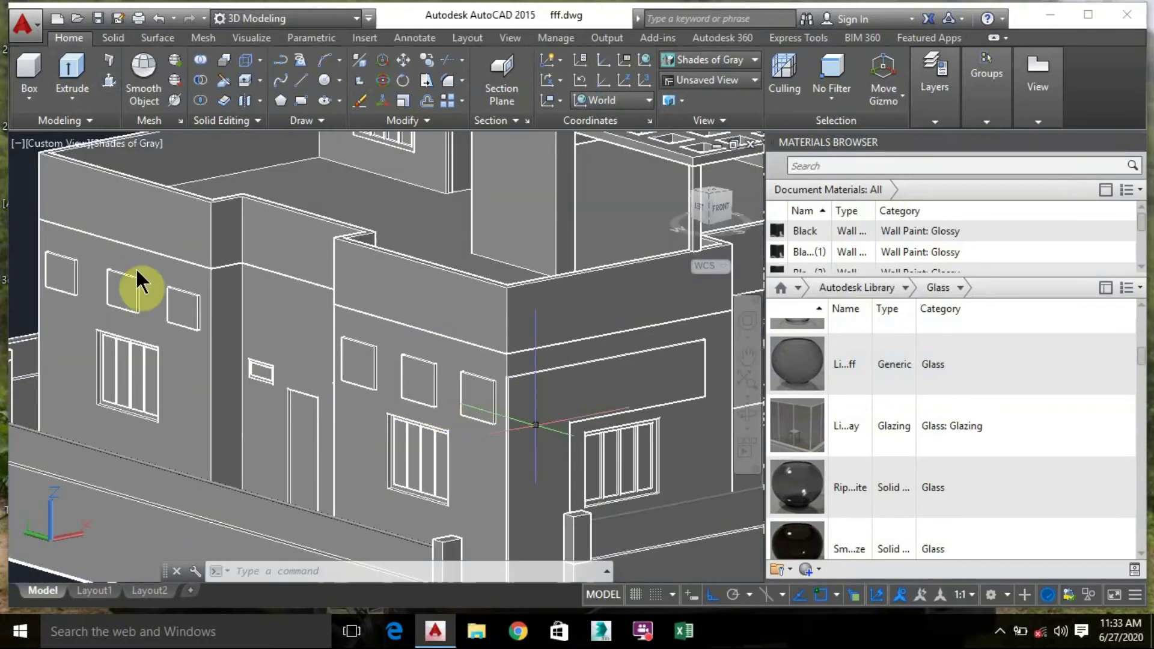
scroll(817, 334, up, 3)
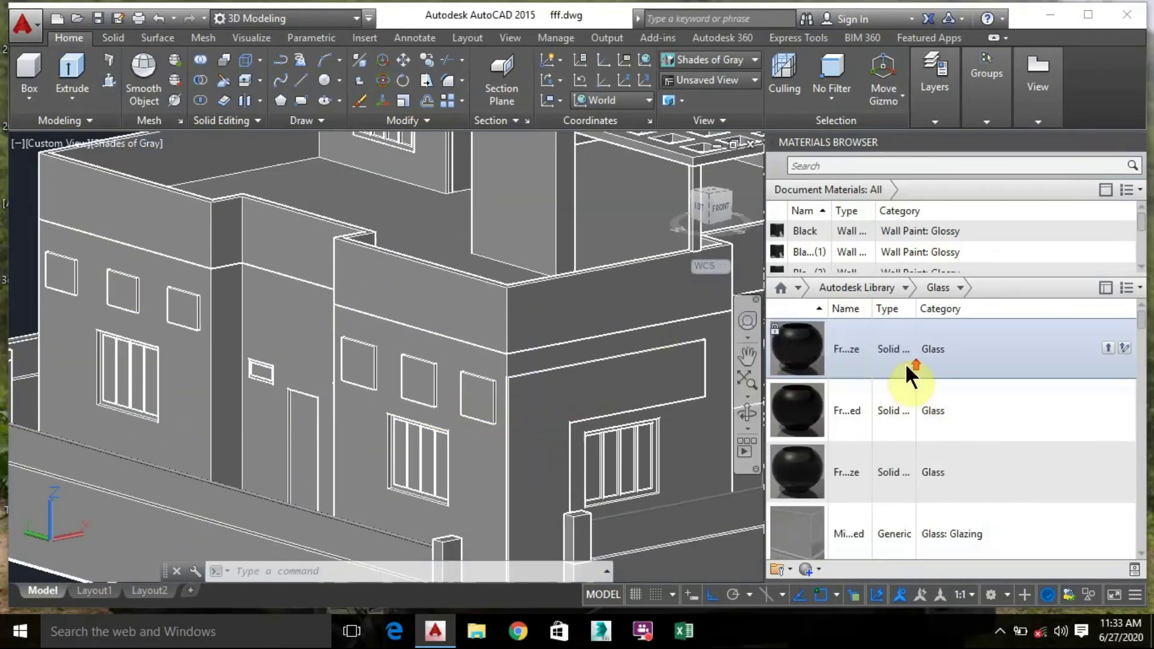
Apply the Canary matte wall paint from the Autodesk Library to the square wall panel nearest the building's front corner
click(907, 290)
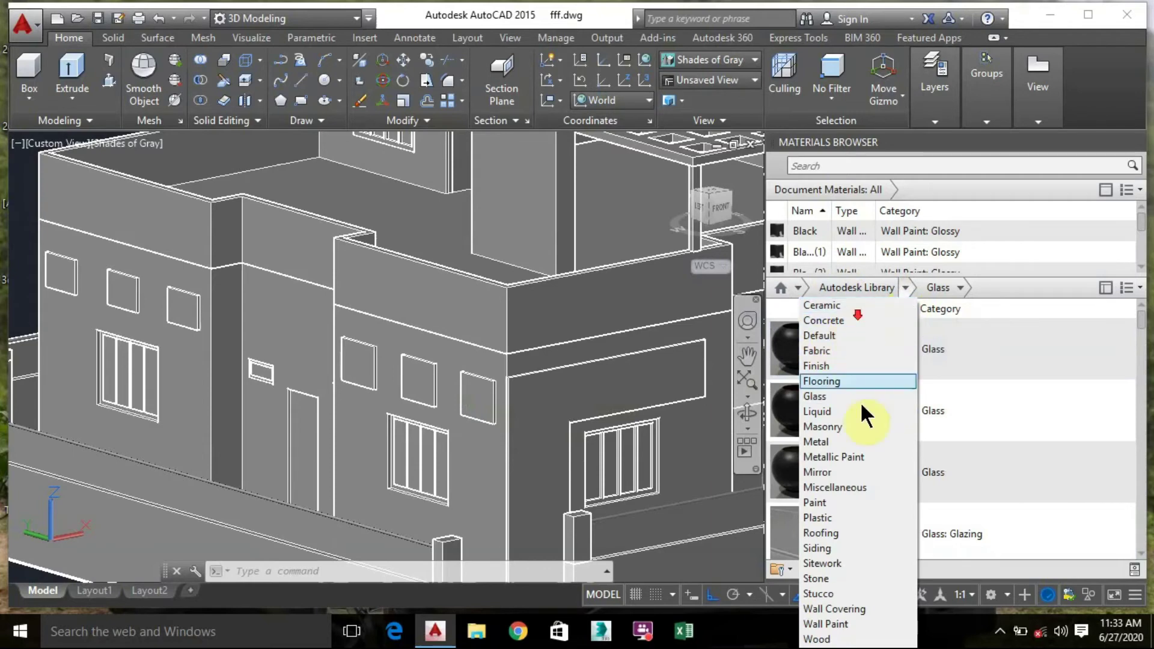
click(849, 625)
scroll(854, 375, down, 5)
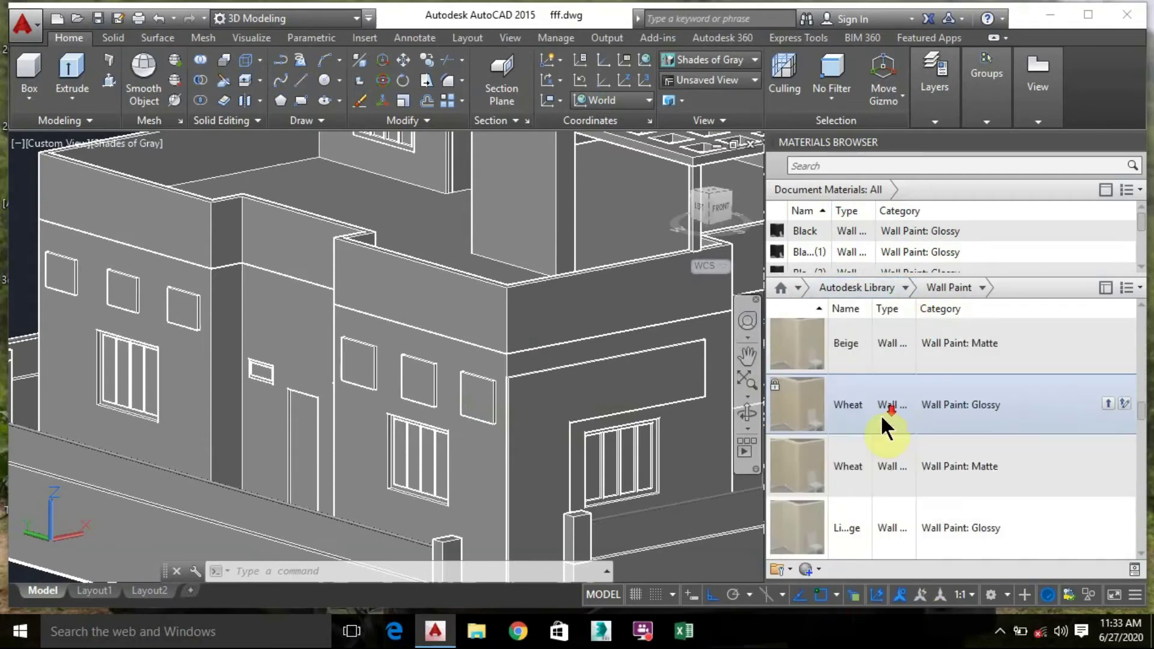
scroll(880, 414, down, 5)
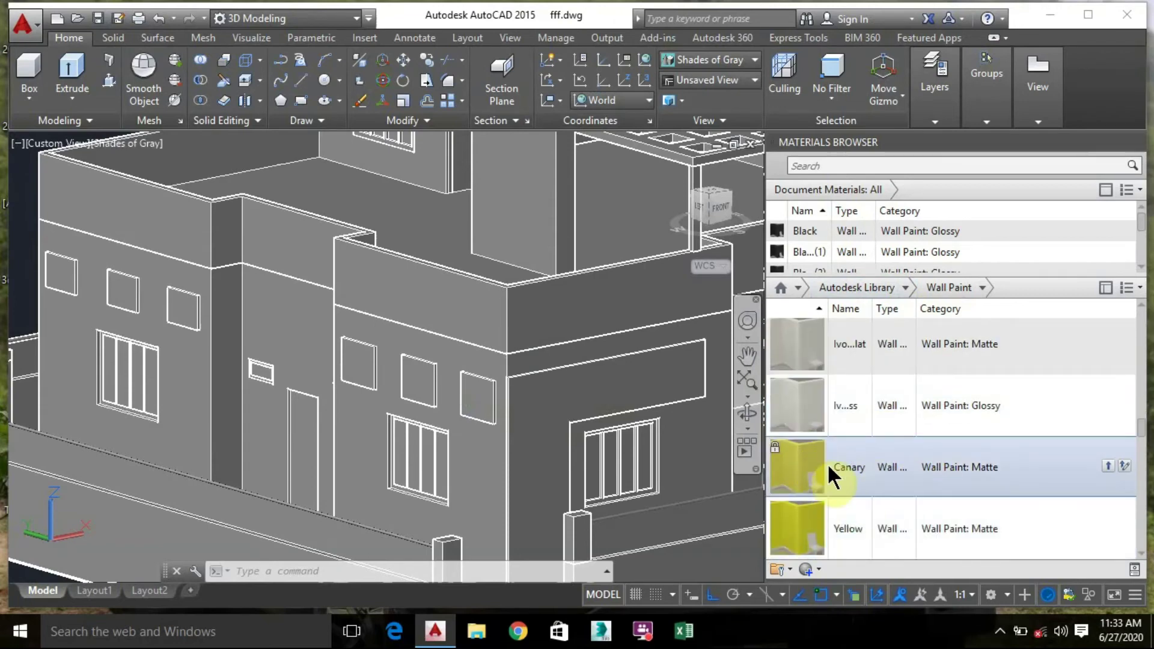
drag(826, 463, 511, 408)
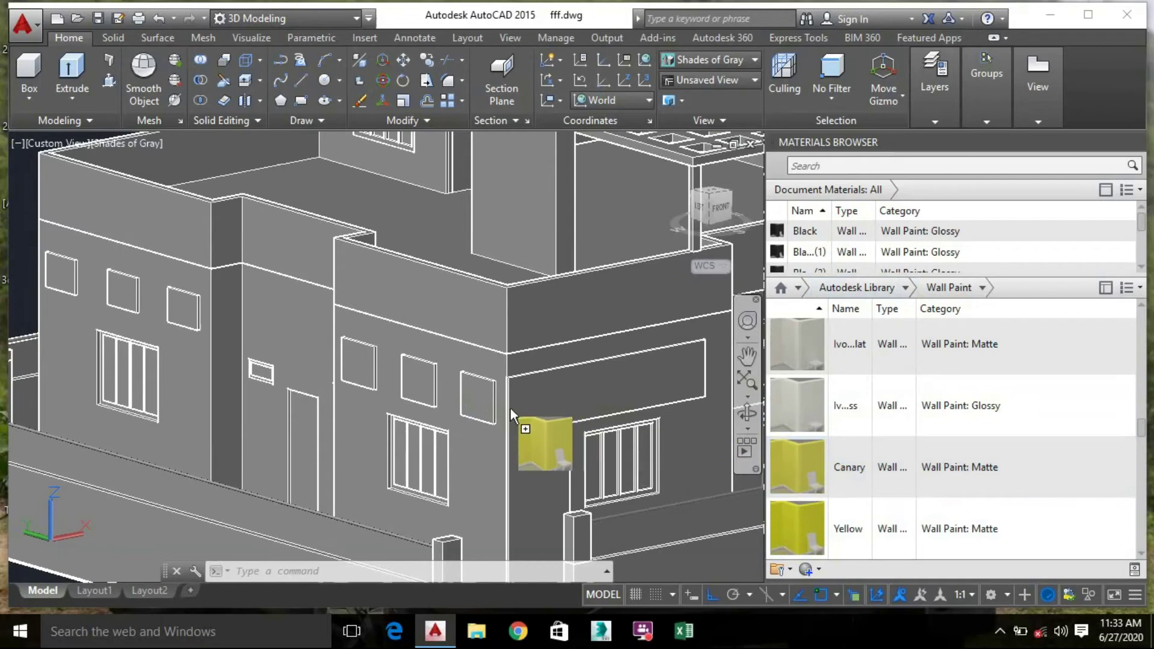
drag(473, 394, 475, 390)
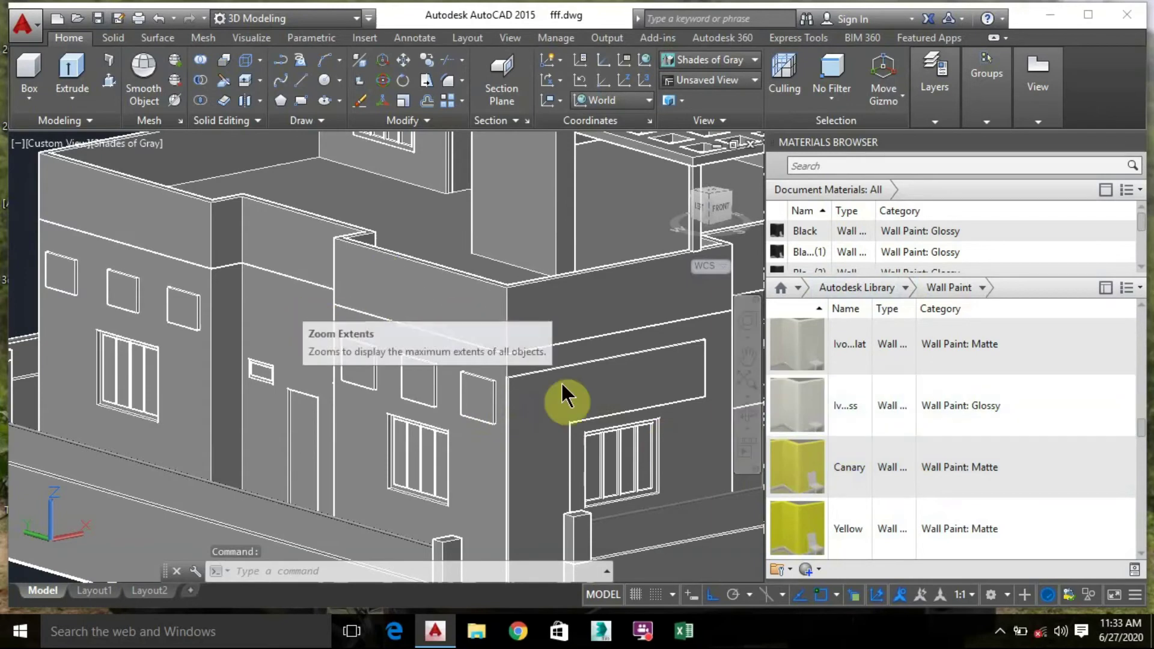
Check the painted panel in the Realistic visual style, comparing it with the Conceptual style
click(111, 153)
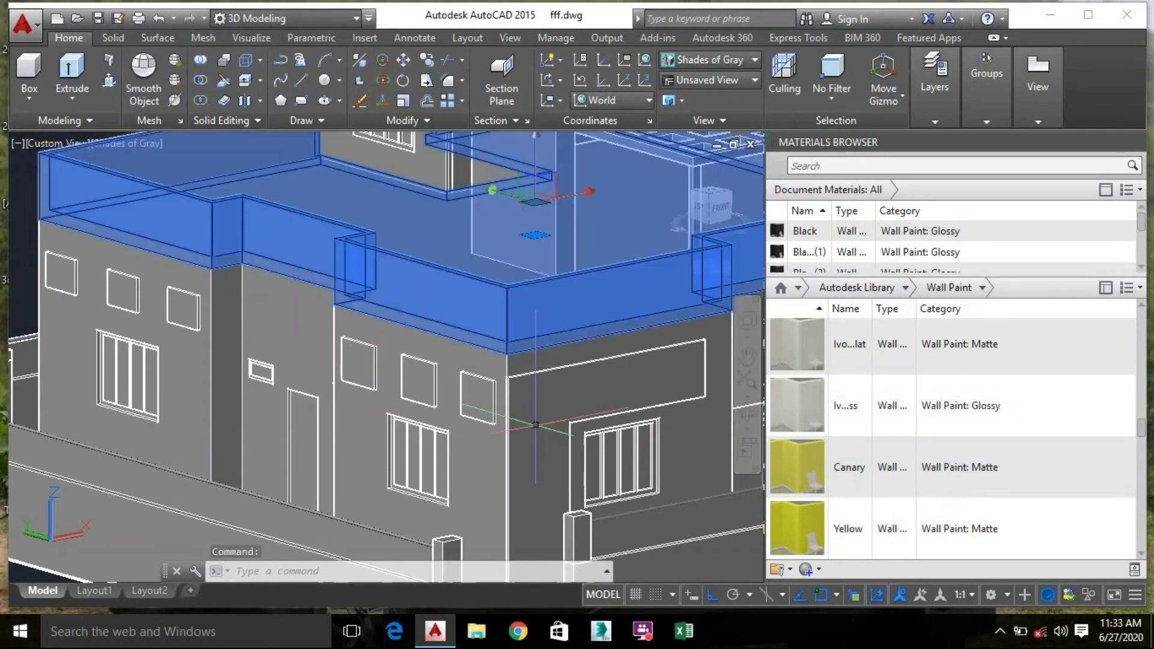
click(132, 147)
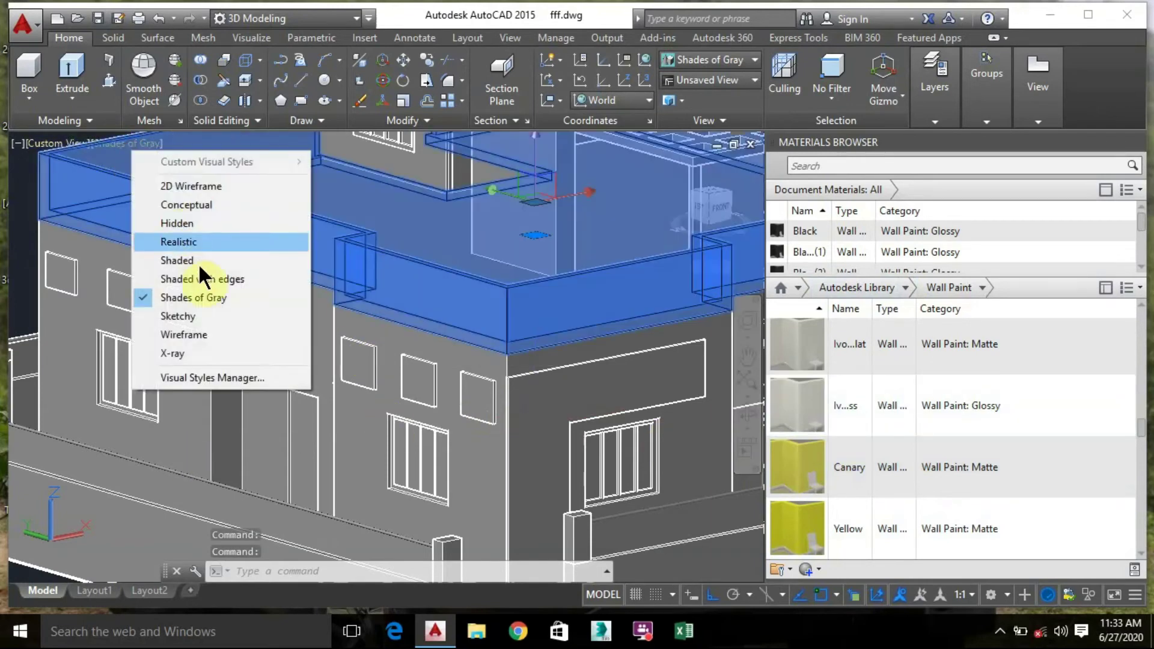
click(200, 241)
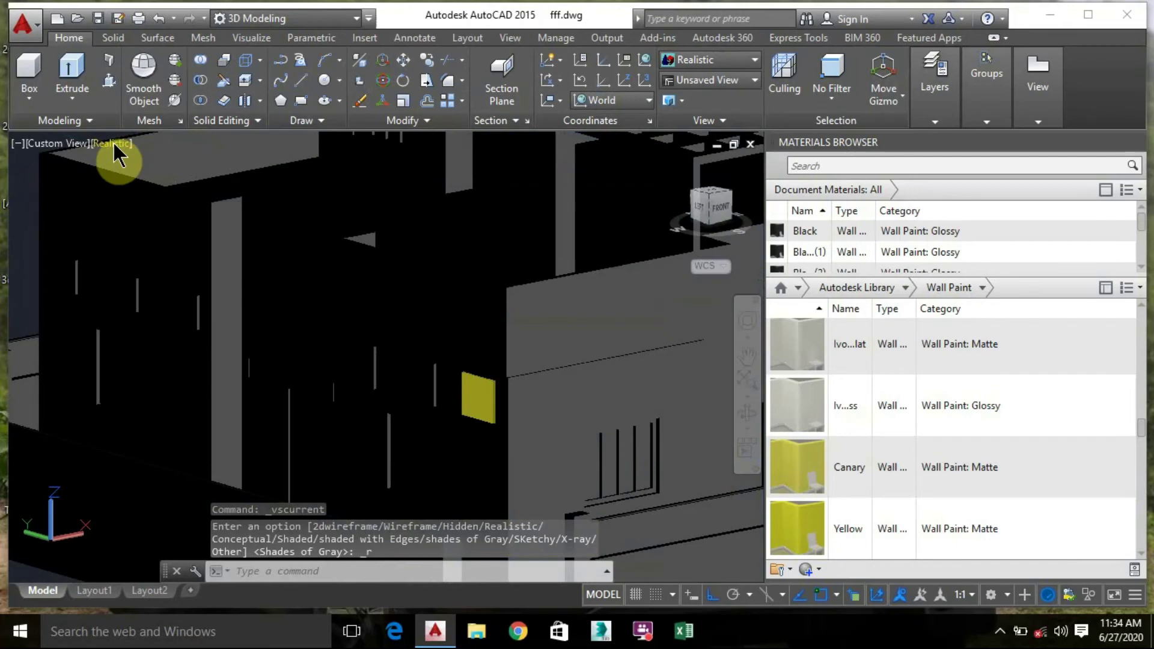
click(114, 144)
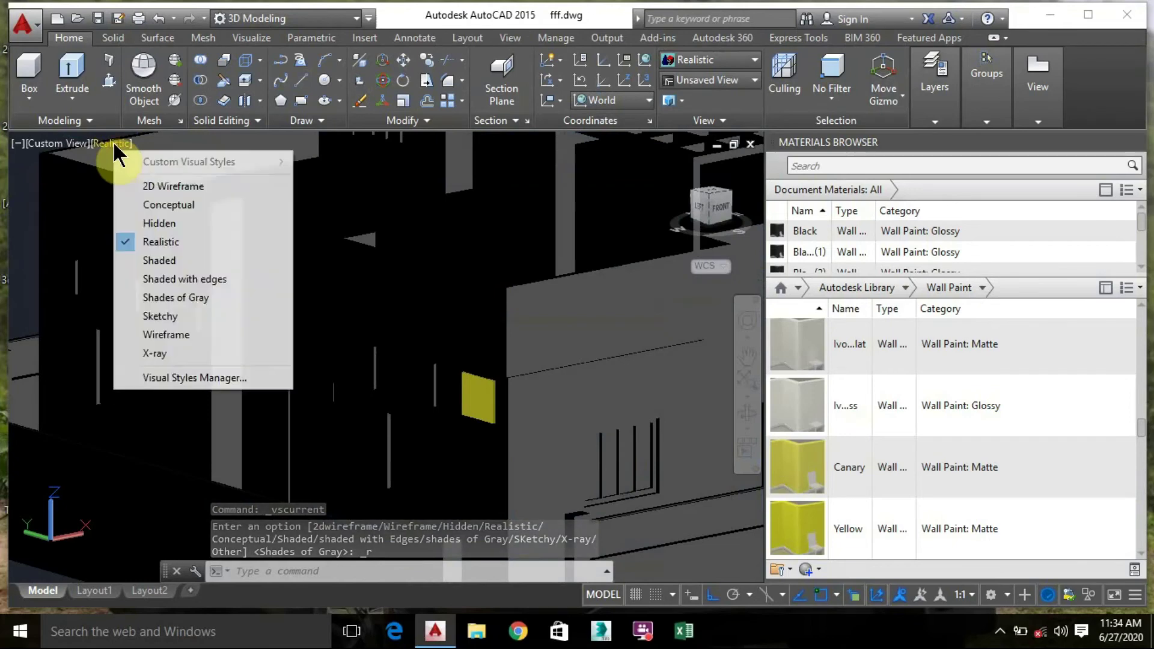
click(191, 206)
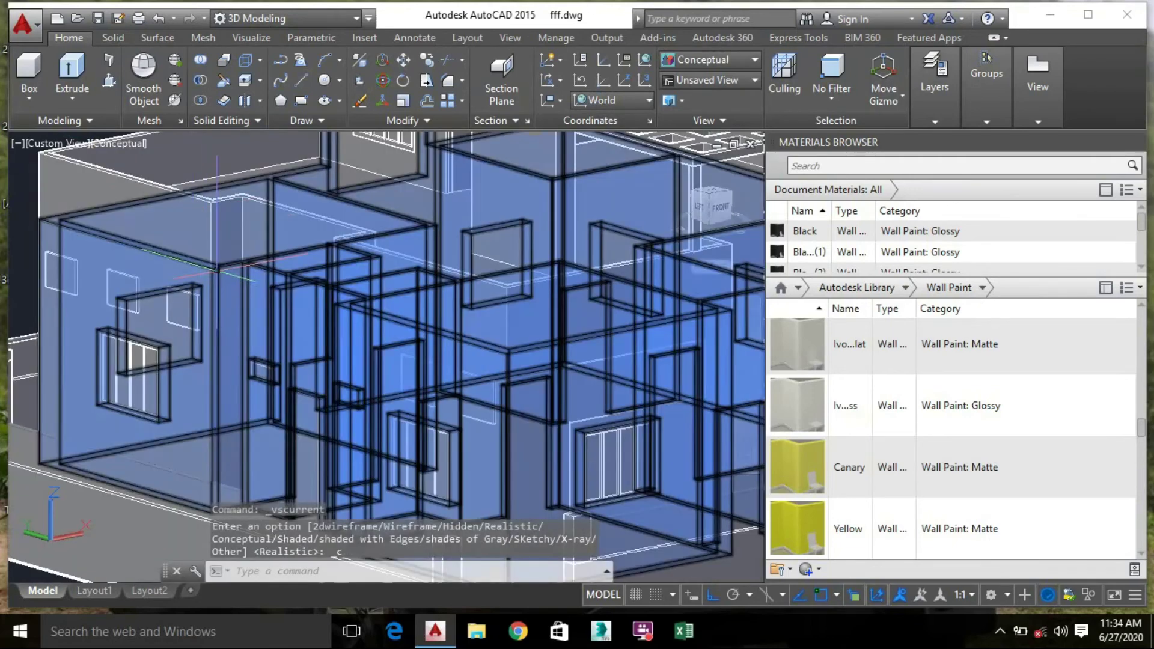
click(135, 143)
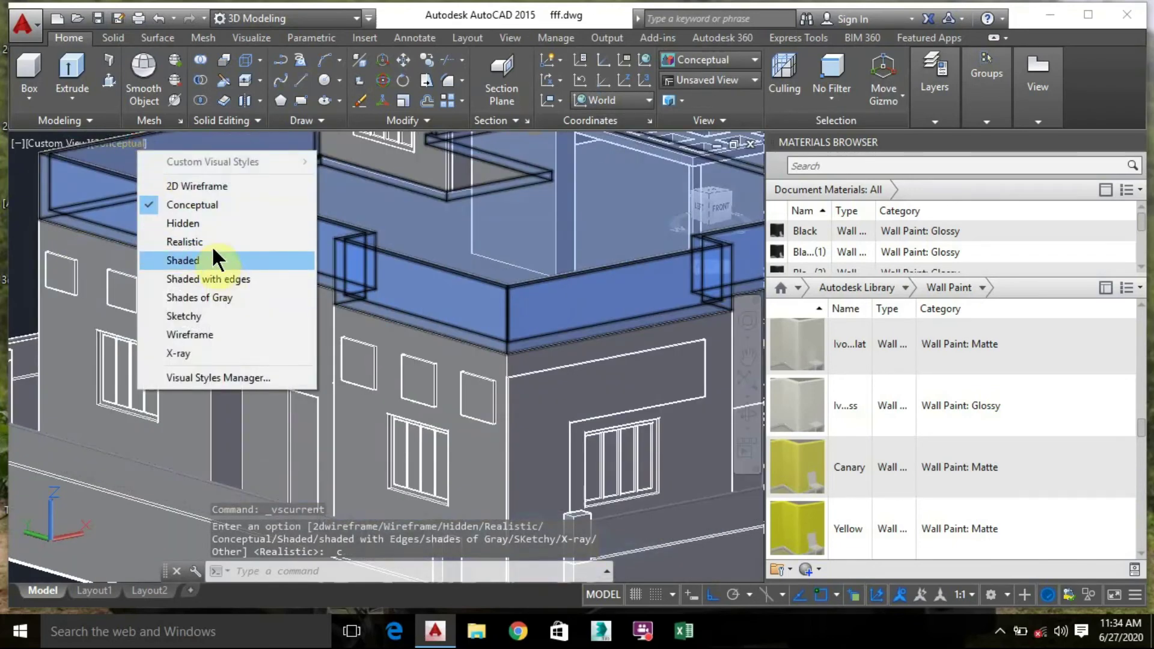
click(211, 241)
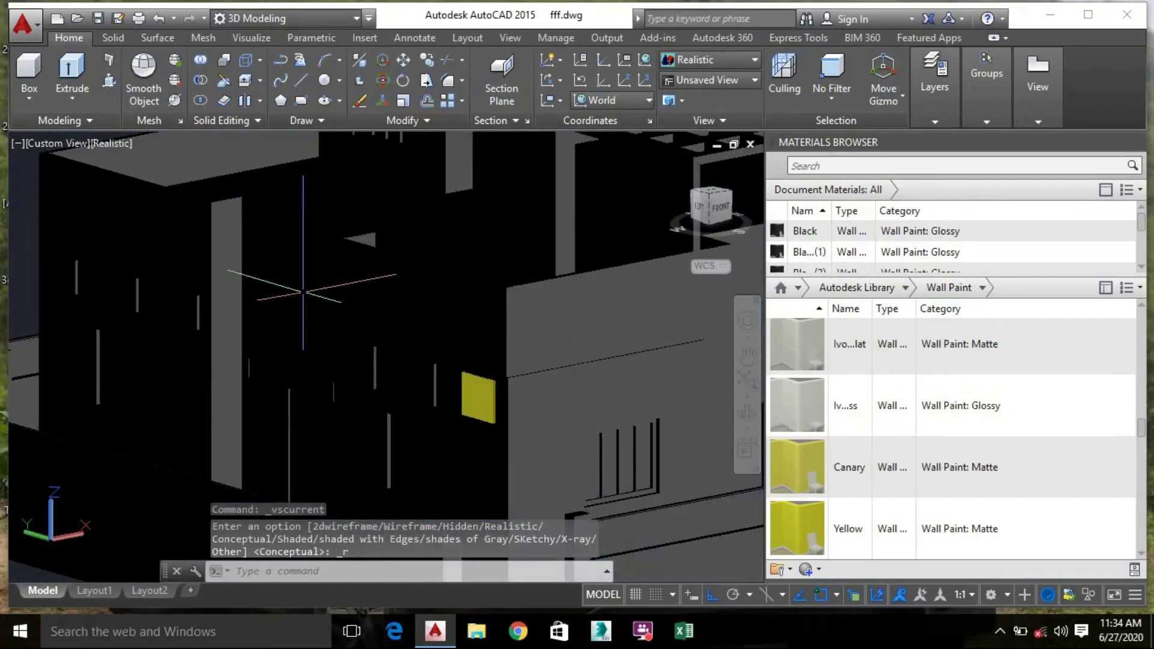
Examine the Realistic model from a slightly different angle and restore the Shades of Gray visual style
scroll(328, 293, down, 3)
mouse_move(462, 276)
shift+middle_down()
mouse_move(497, 273)
mouse_move(492, 257)
mouse_move(463, 316)
mouse_move(441, 302)
mouse_move(451, 338)
mouse_move(330, 258)
shift+middle_up()
scroll(347, 297, up, 2)
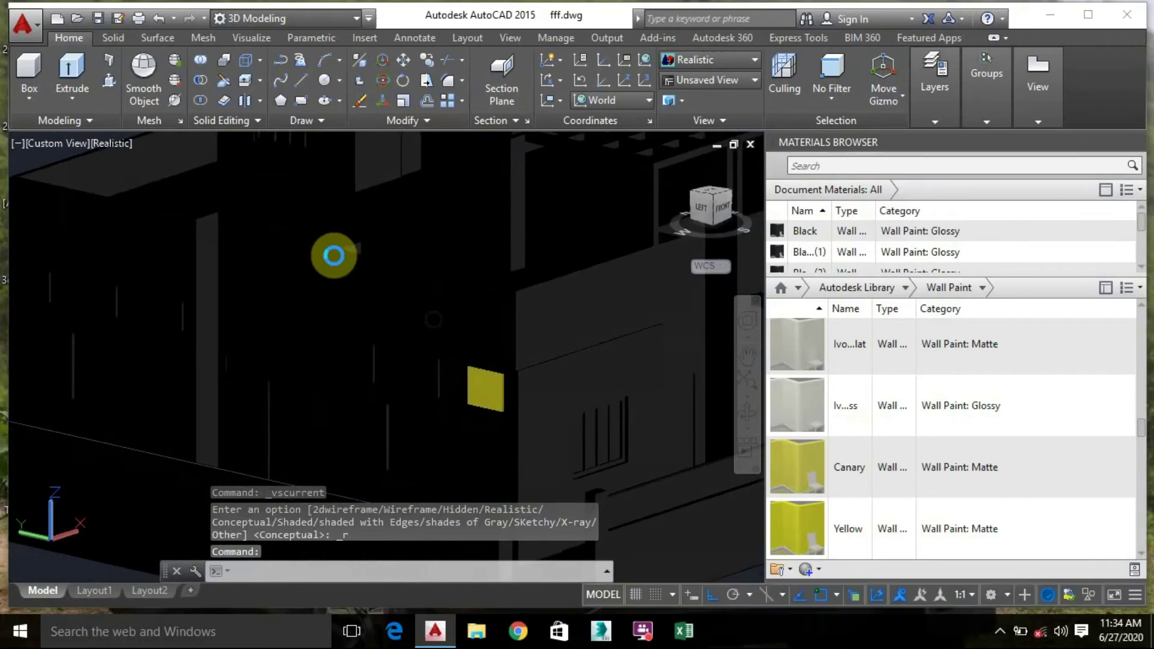
scroll(120, 157, up, 2)
click(114, 145)
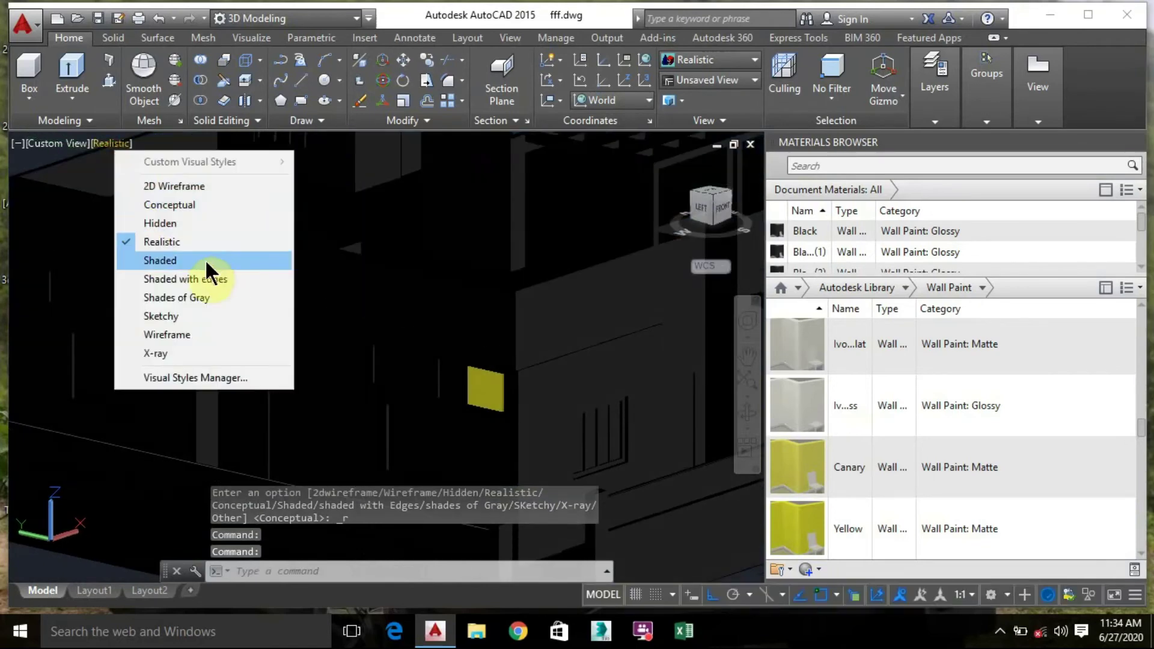
click(191, 298)
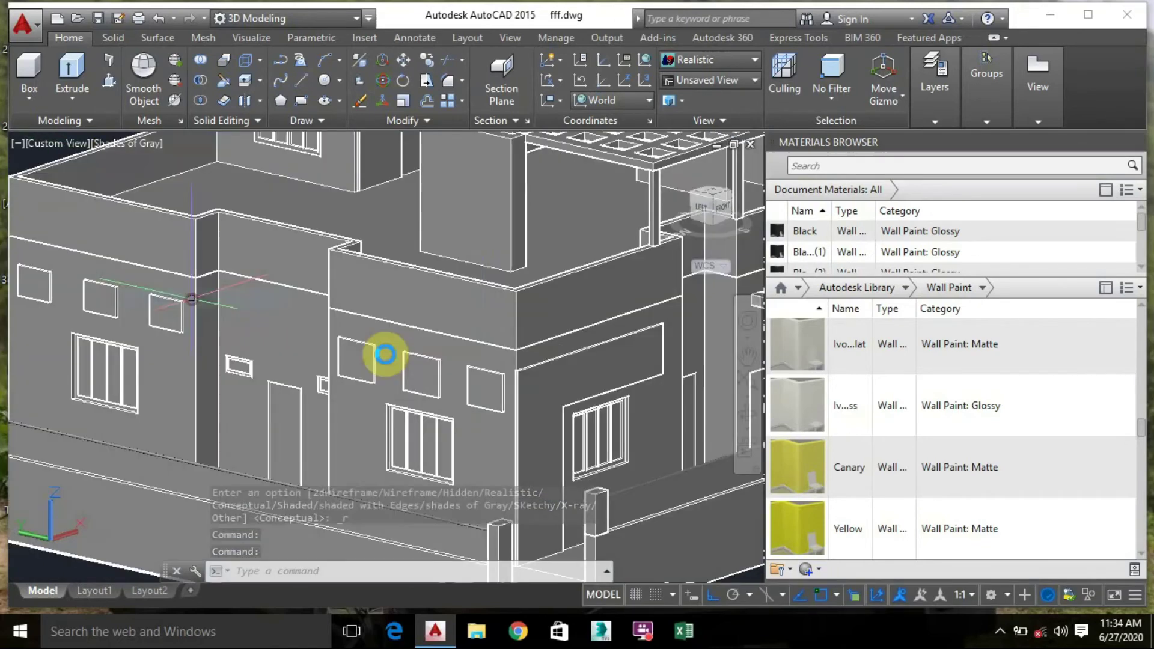
Apply the Canary matte wall paint to the other five square panels along the side facade
drag(798, 471, 421, 378)
drag(848, 456, 354, 353)
drag(868, 453, 162, 311)
drag(781, 460, 123, 312)
drag(809, 474, 34, 284)
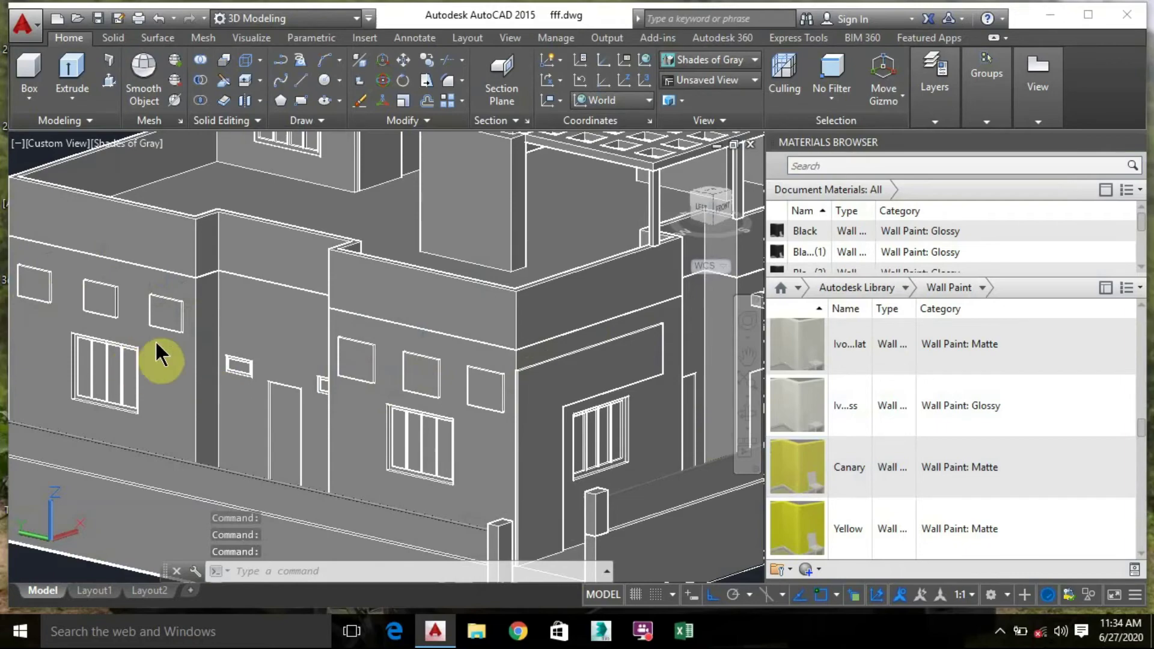
Apply the Canary matte wall paint to the rooftop slab beside the pergola and to the tower's top slab
middle_drag(349, 202, 311, 360)
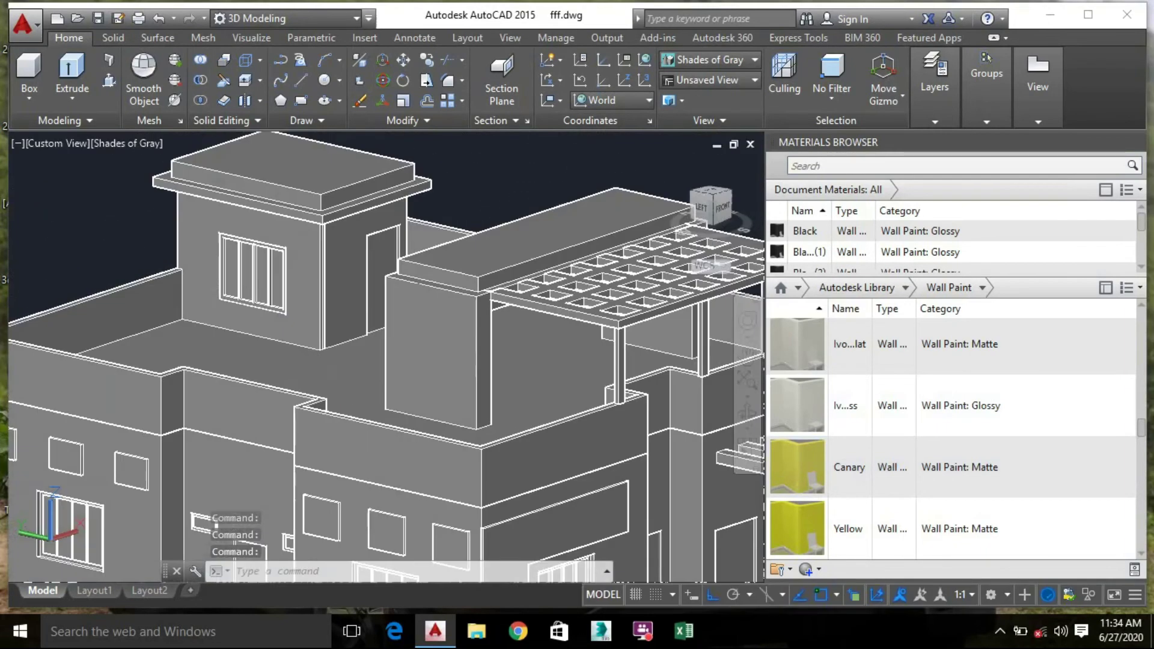
key(ctrl+a)
drag(821, 477, 617, 200)
drag(812, 452, 434, 237)
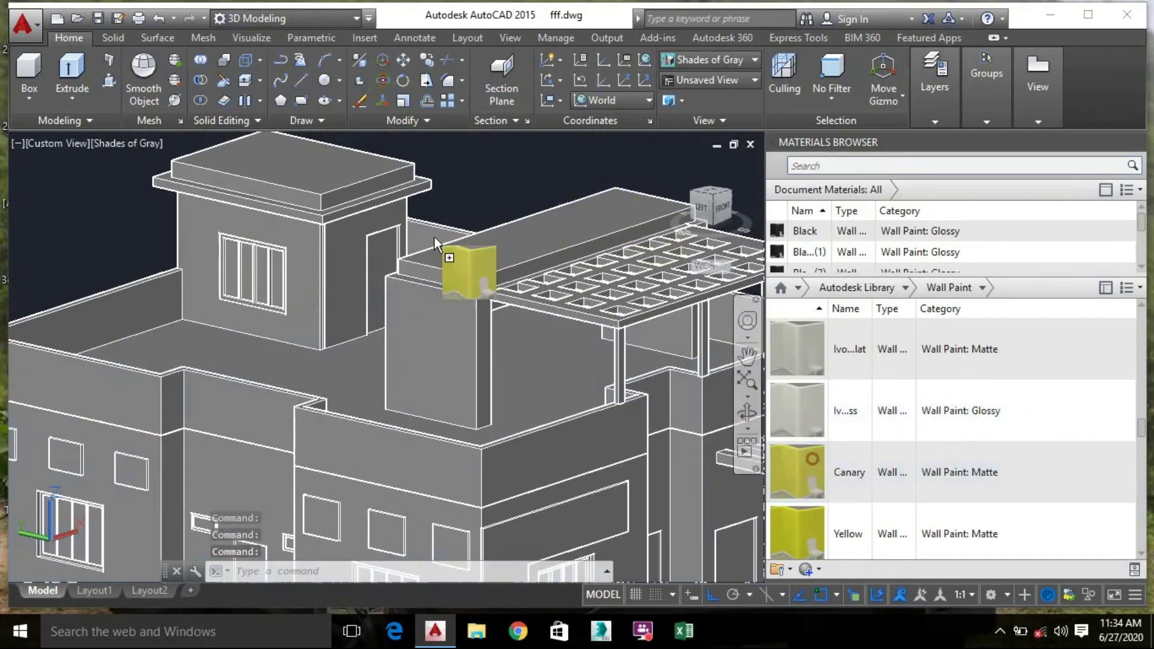
drag(322, 169, 320, 166)
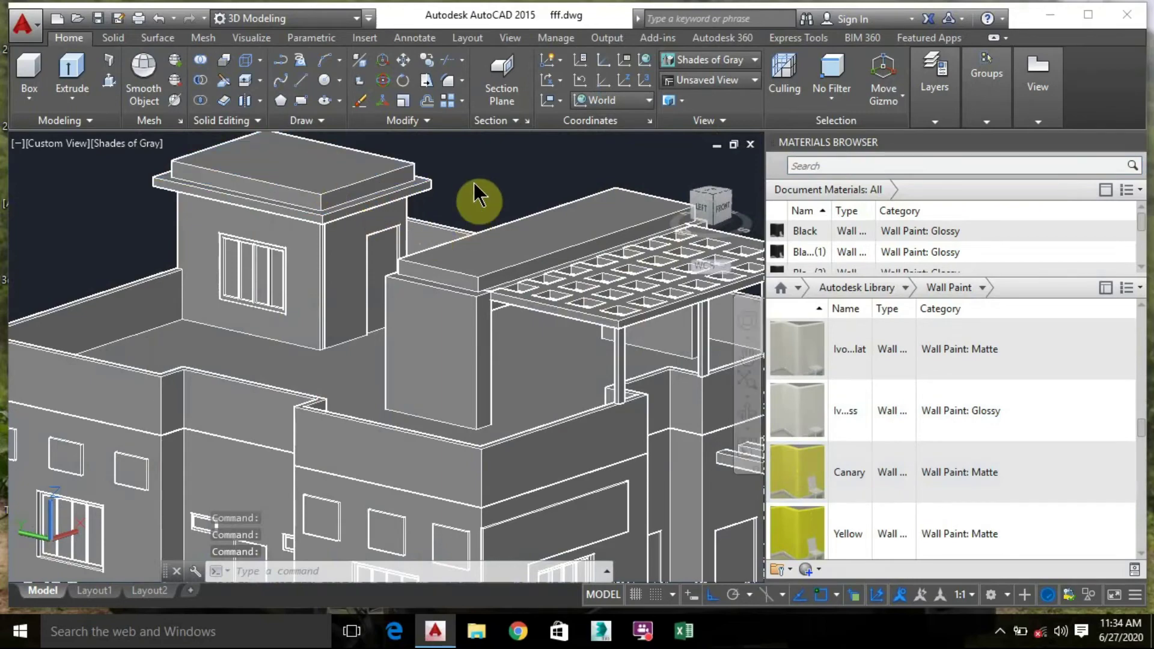
Apply the Canary matte wall paint to an upright of the ground-level pergola at the front of the house
scroll(557, 272, down, 3)
middle_drag(468, 176, 337, 173)
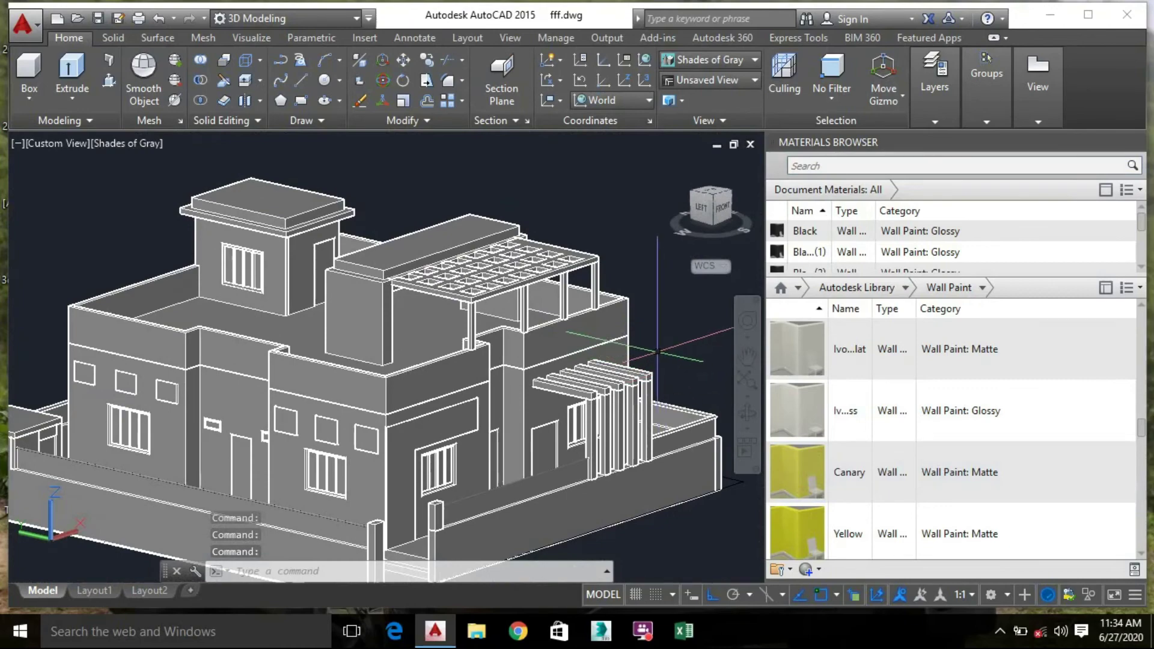
shift+middle_drag(650, 345, 709, 329)
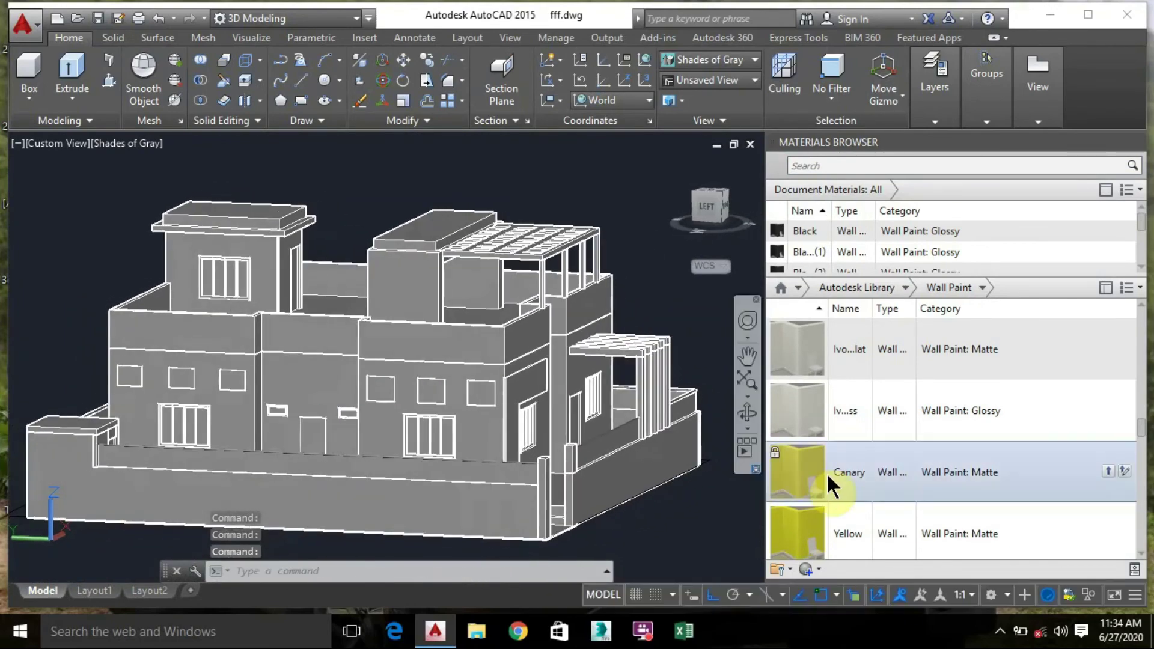
drag(814, 467, 661, 403)
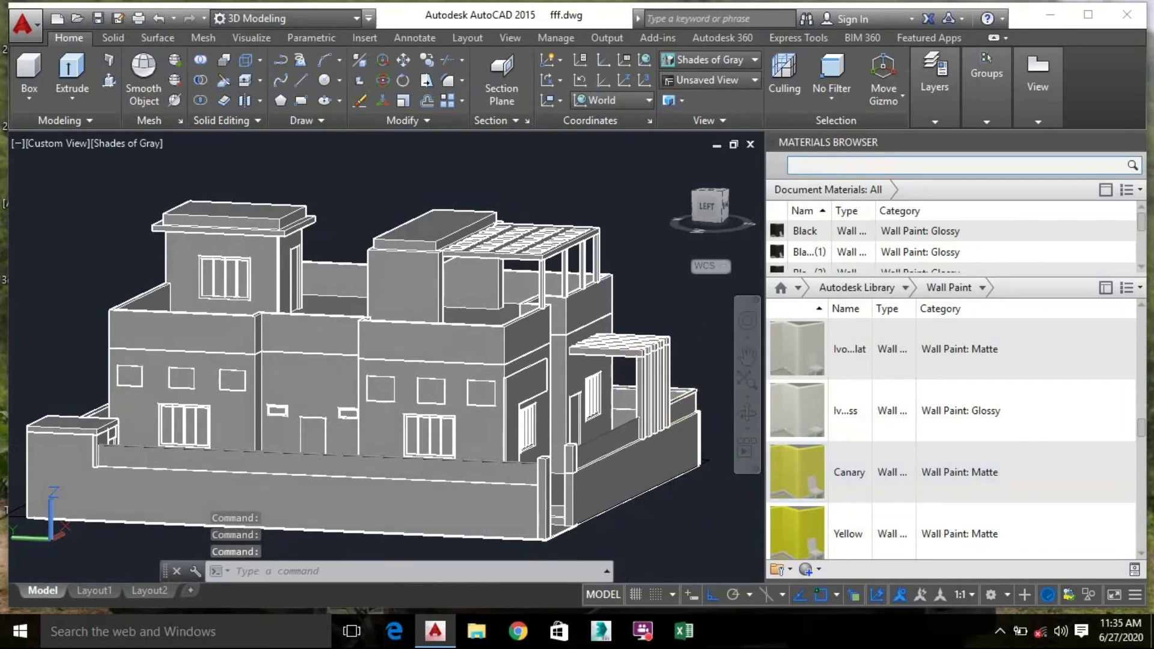
Union all members of the ground-level pergola into one solid and apply the Canary matte wall paint to it
click(684, 363)
click(688, 344)
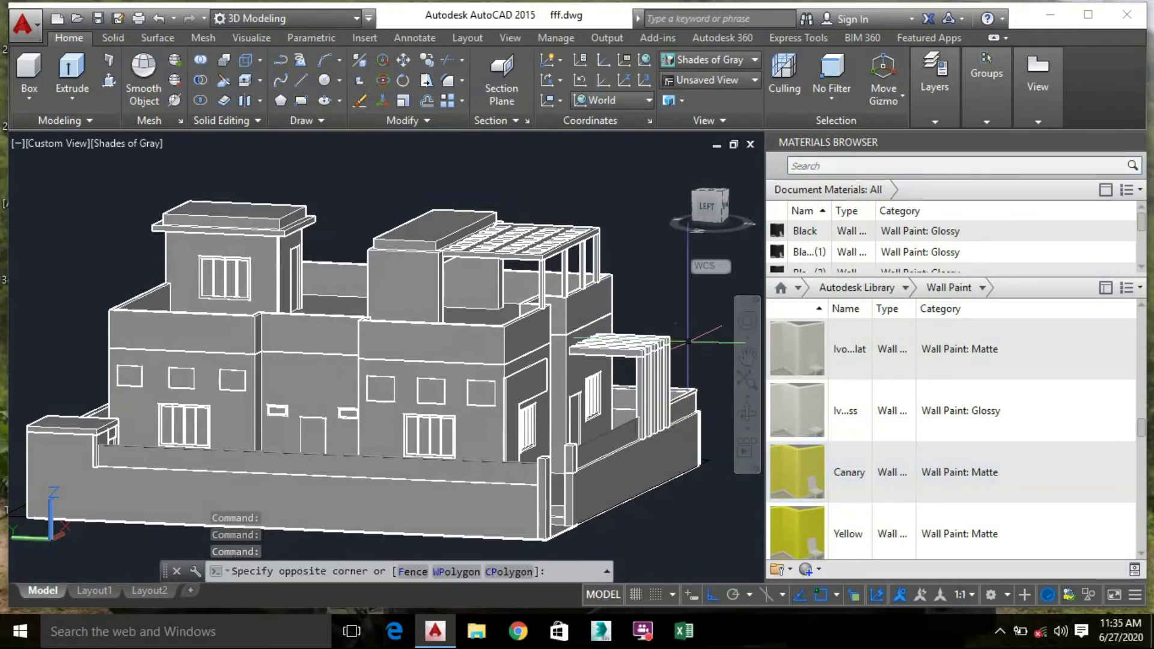
text(un)
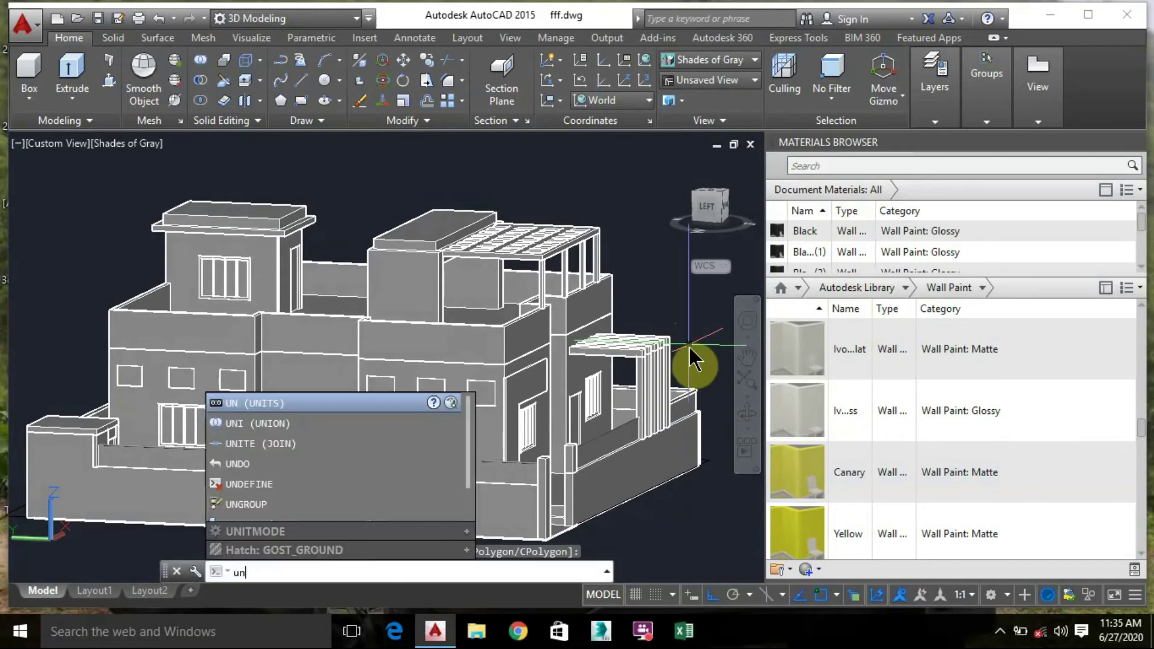
text(i)
key(Return)
click(690, 360)
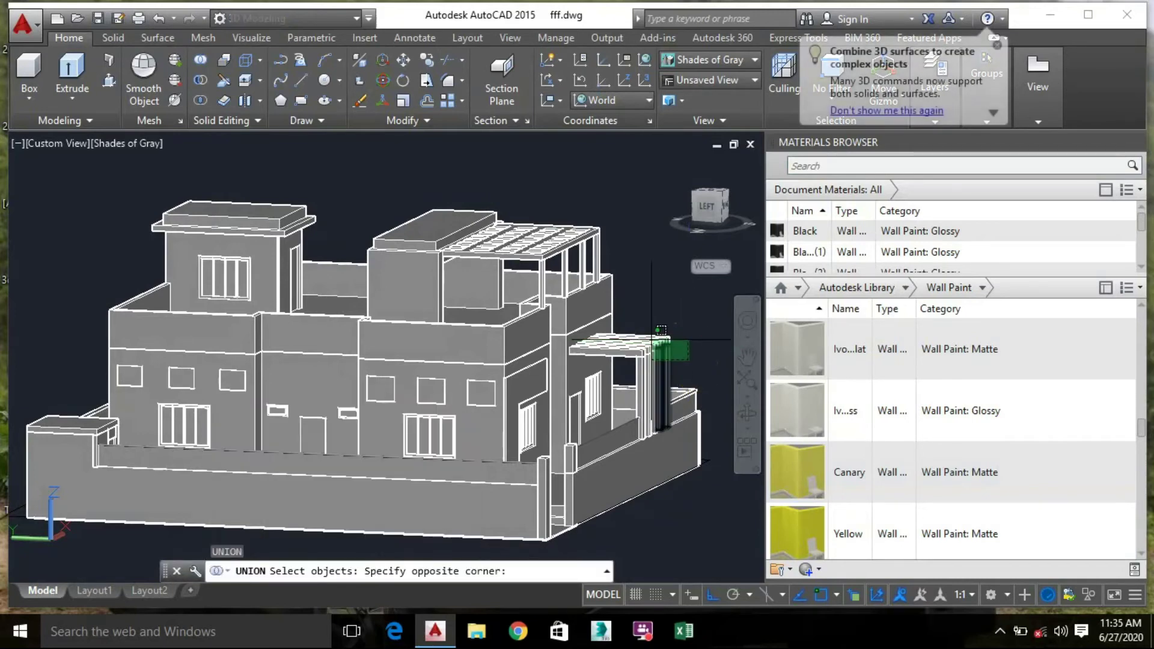
click(633, 330)
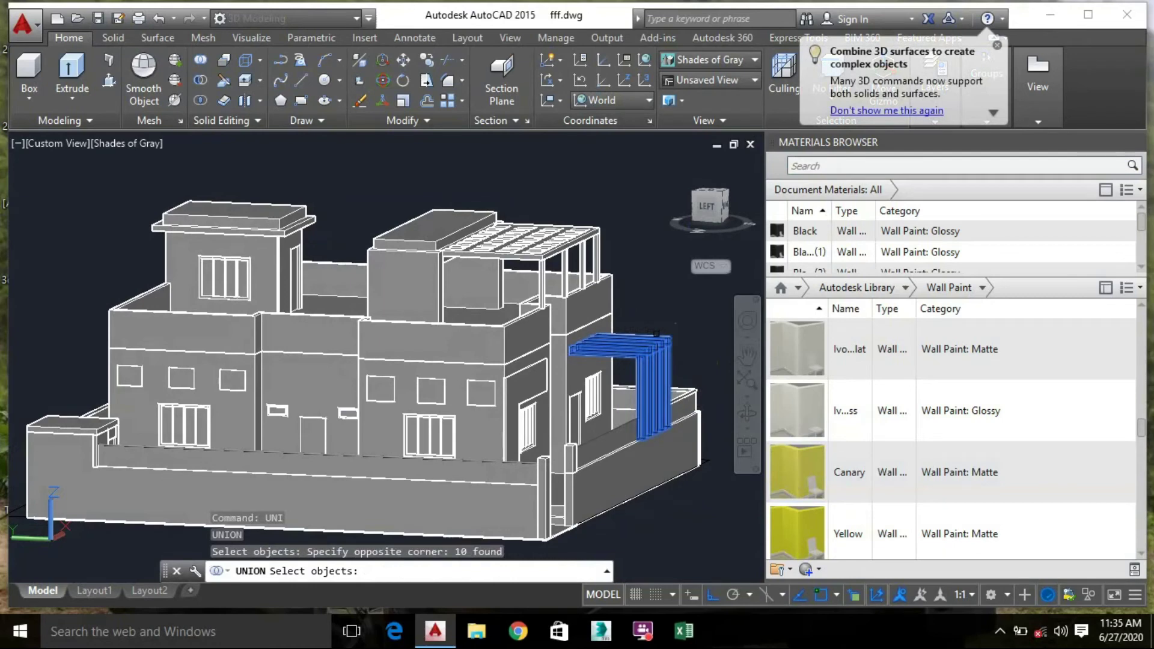
key(Return)
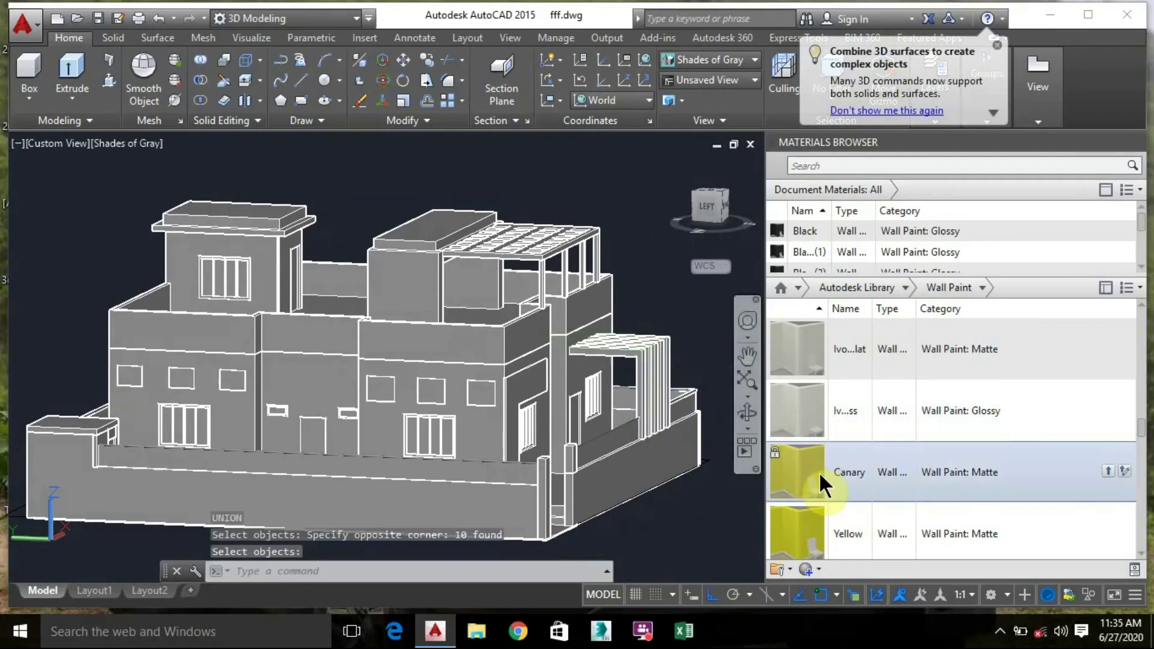
drag(818, 471, 654, 355)
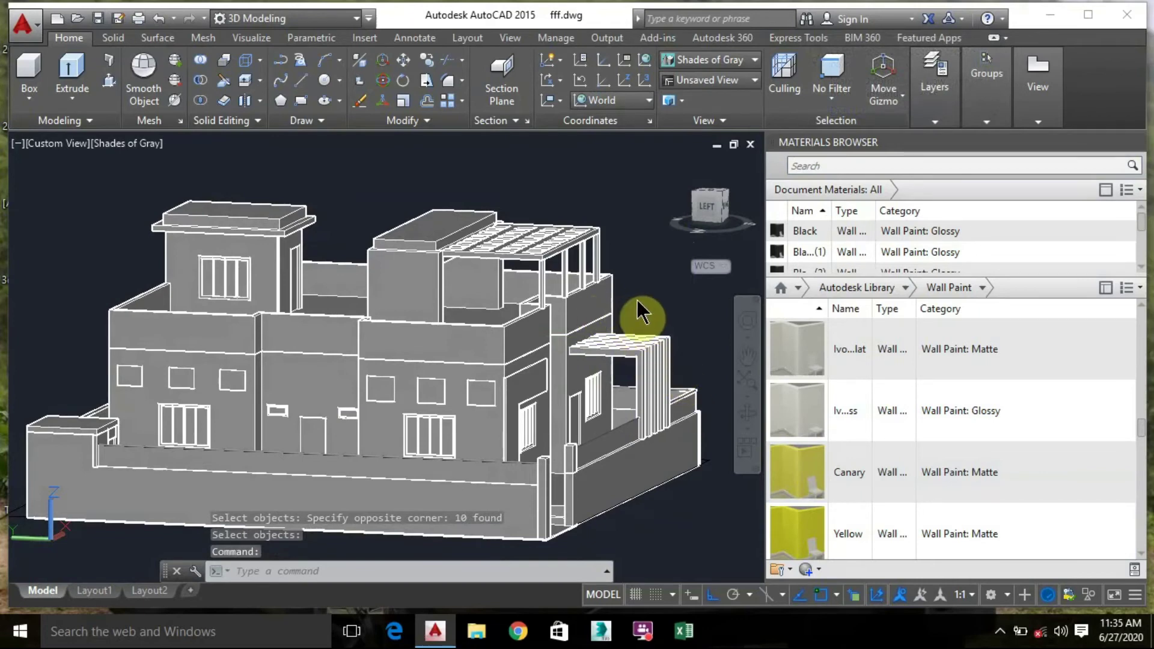
Apply the ivory glossy wall paint to the house's main walls and set the visual style to Shaded
shift+middle_drag(636, 300, 603, 310)
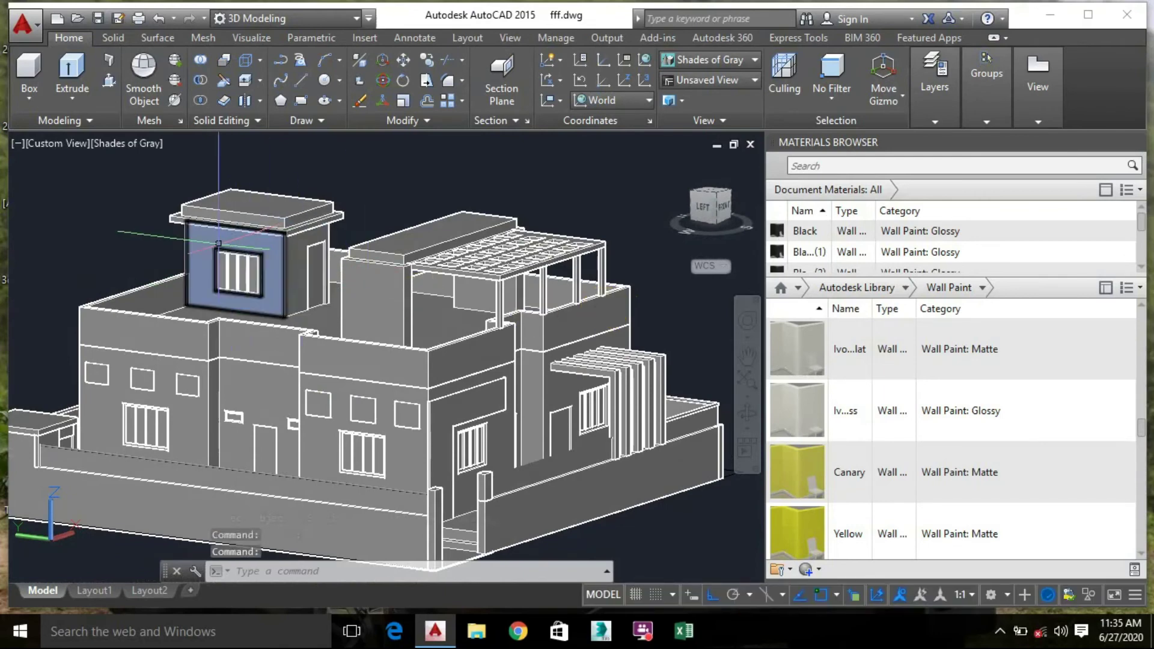
mouse_move(154, 240)
shift+middle_down()
mouse_move(211, 265)
mouse_move(258, 247)
mouse_move(217, 237)
mouse_move(160, 261)
shift+middle_up()
middle_drag(399, 206, 451, 167)
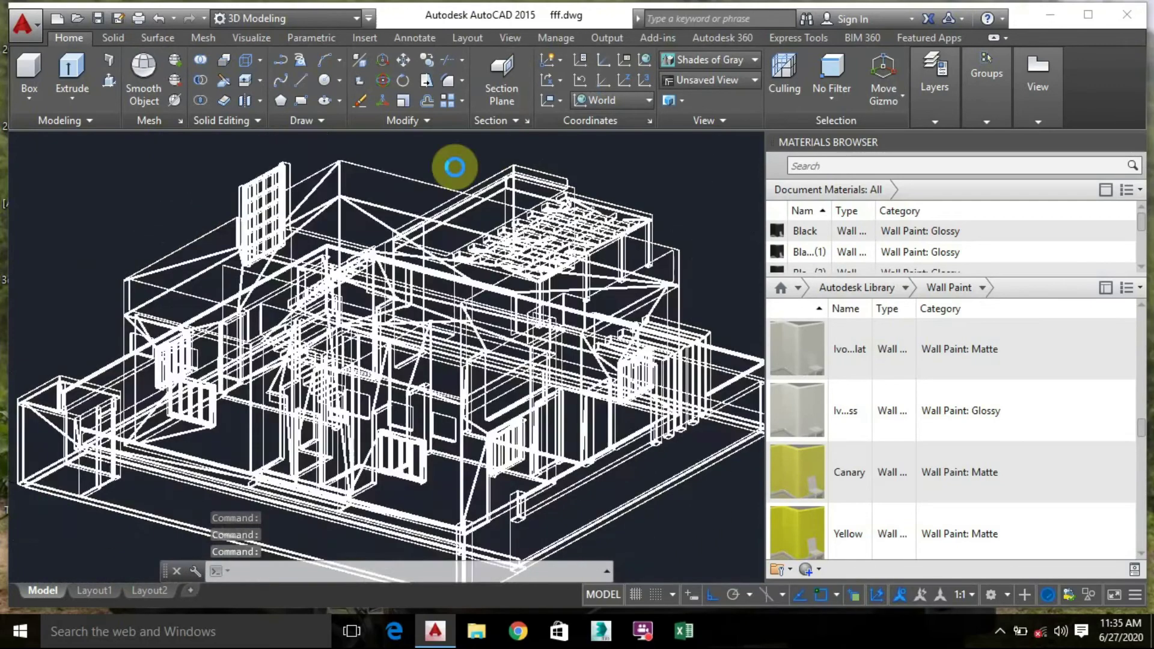
drag(824, 412, 445, 478)
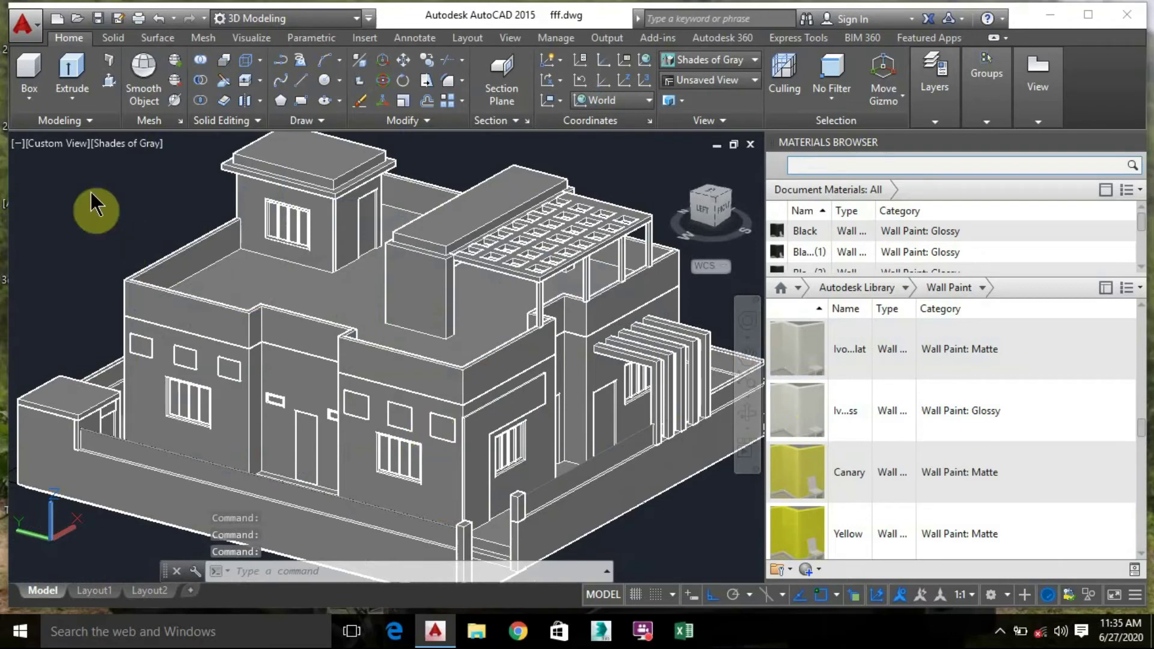
click(124, 146)
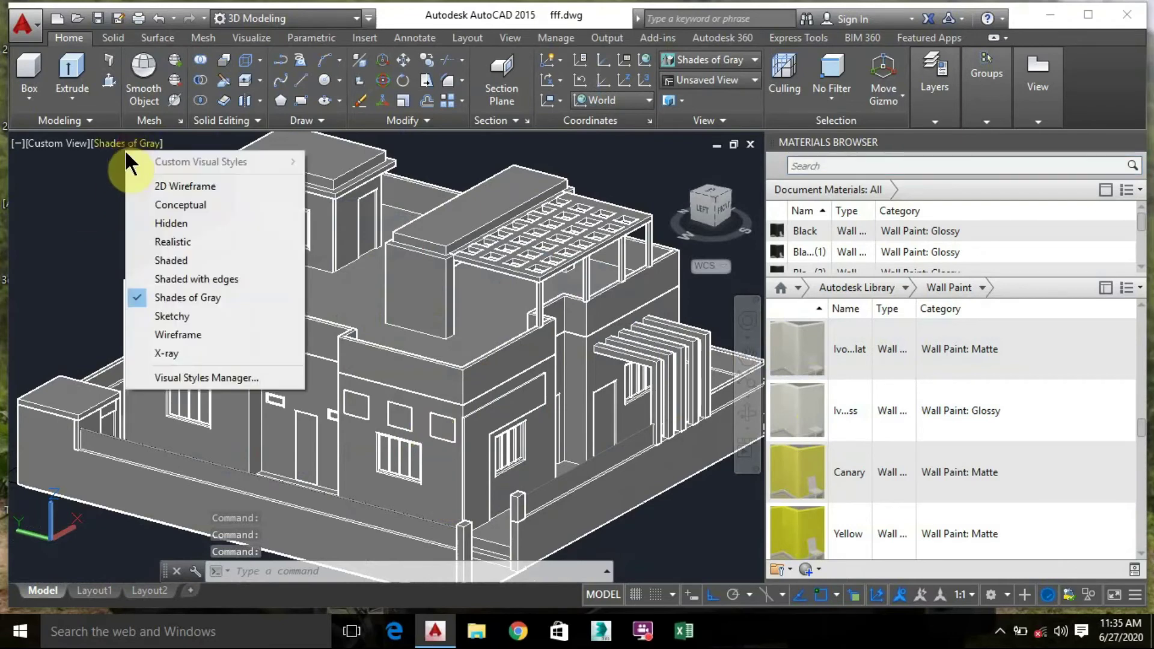
click(209, 260)
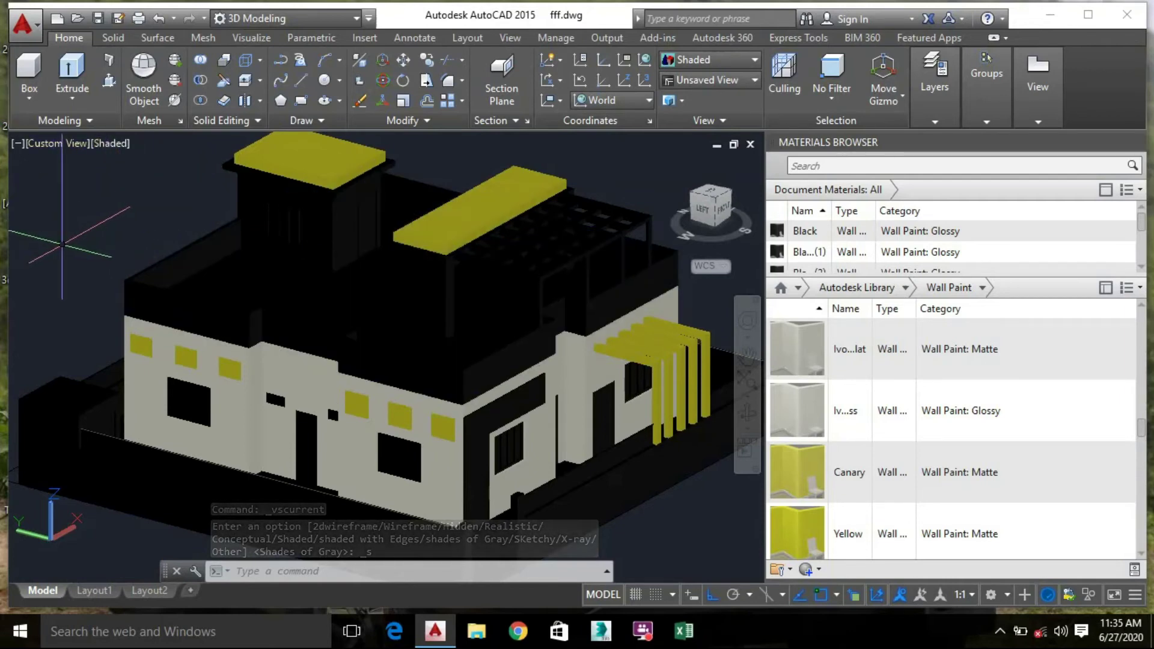
Apply the ivory glossy wall paint to the rooftop block beneath the yellow slab and to the tower's walls
click(112, 144)
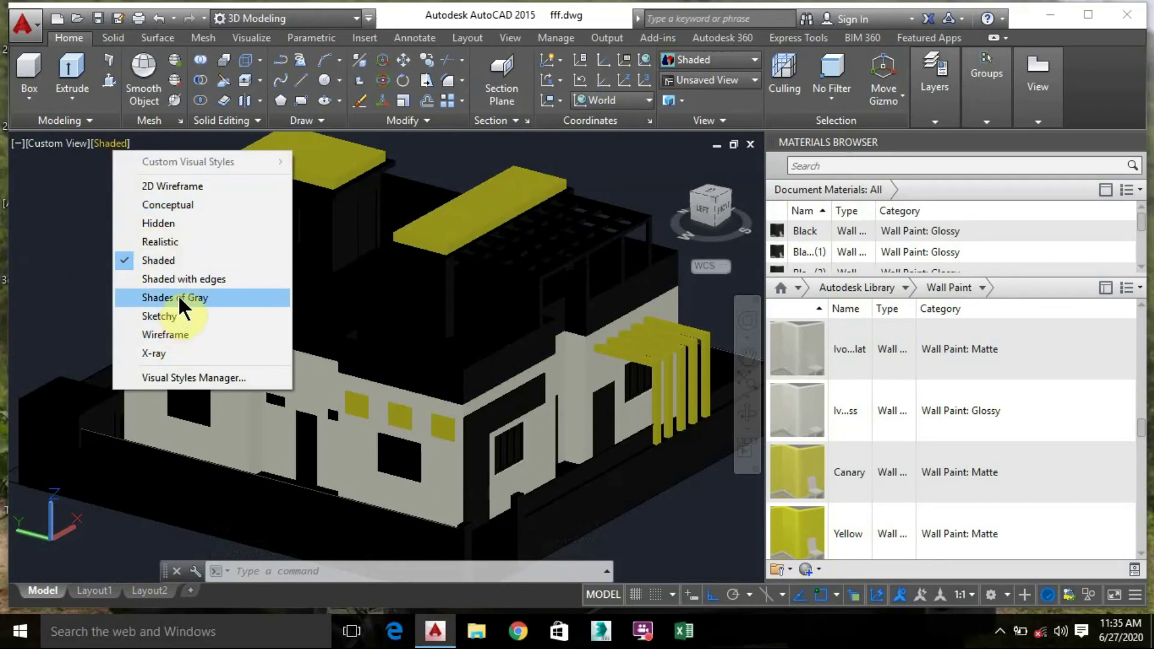
drag(831, 409, 426, 291)
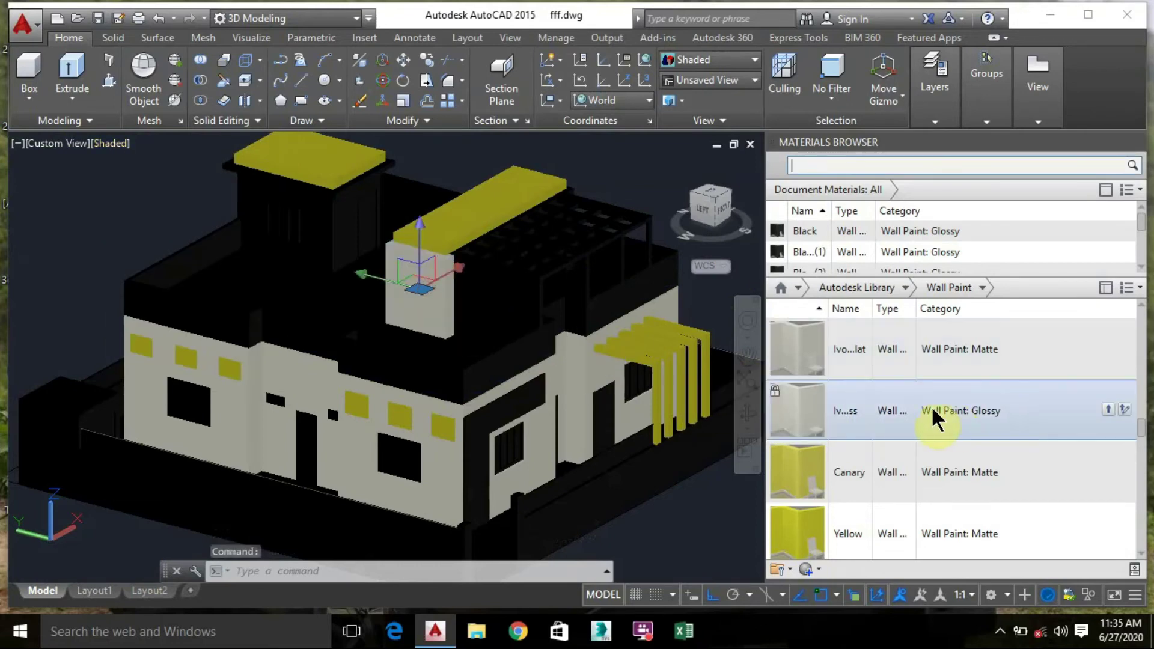
drag(860, 413, 335, 261)
drag(821, 393, 354, 210)
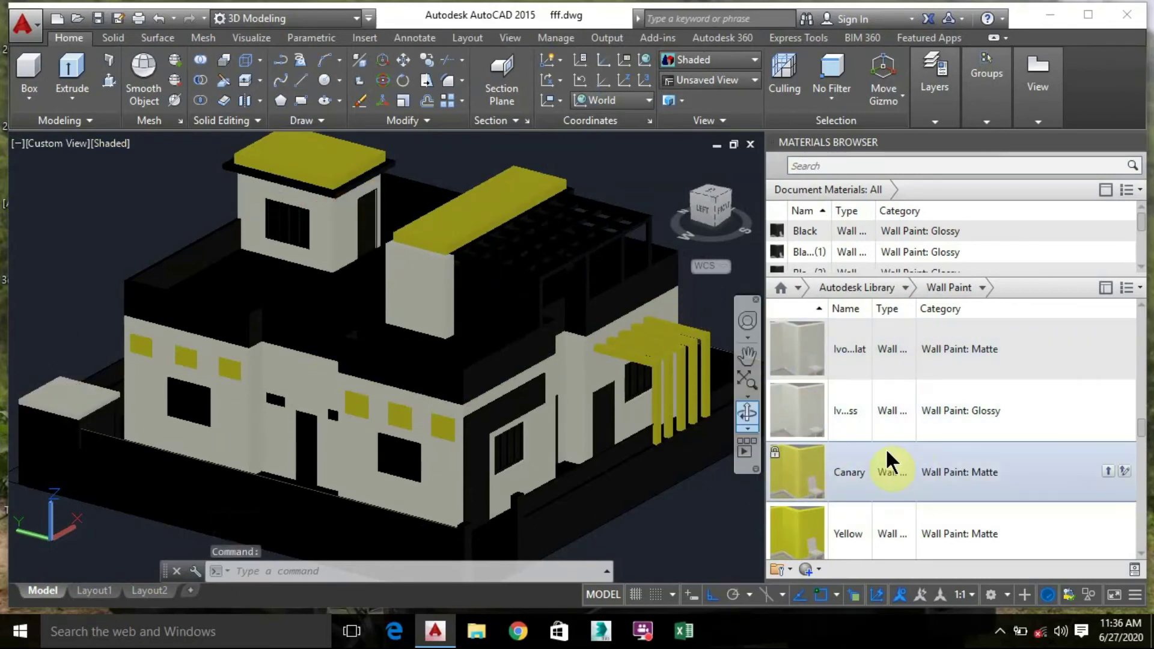
Apply the Canary matte wall paint to the long side boundary wall and the ivory glossy paint to the corner room
drag(888, 463, 149, 491)
drag(838, 421, 77, 345)
scroll(77, 346, down, 3)
shift+middle_drag(76, 337, 487, 361)
scroll(577, 294, up, 3)
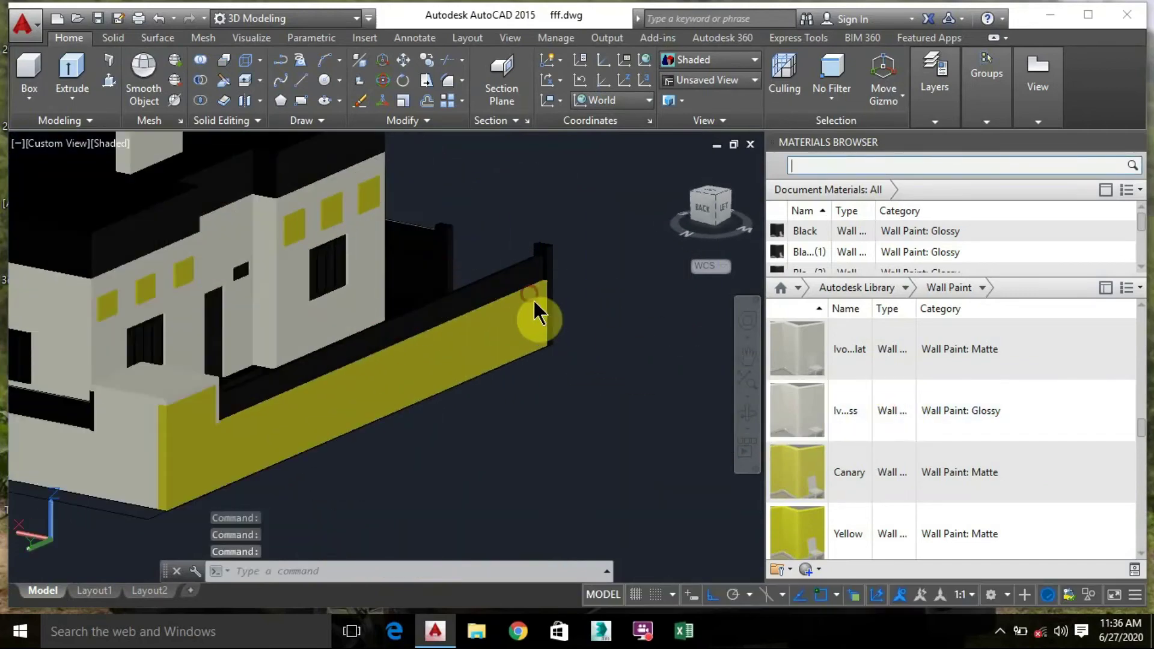
scroll(416, 380, down, 2)
shift+middle_drag(414, 379, 385, 267)
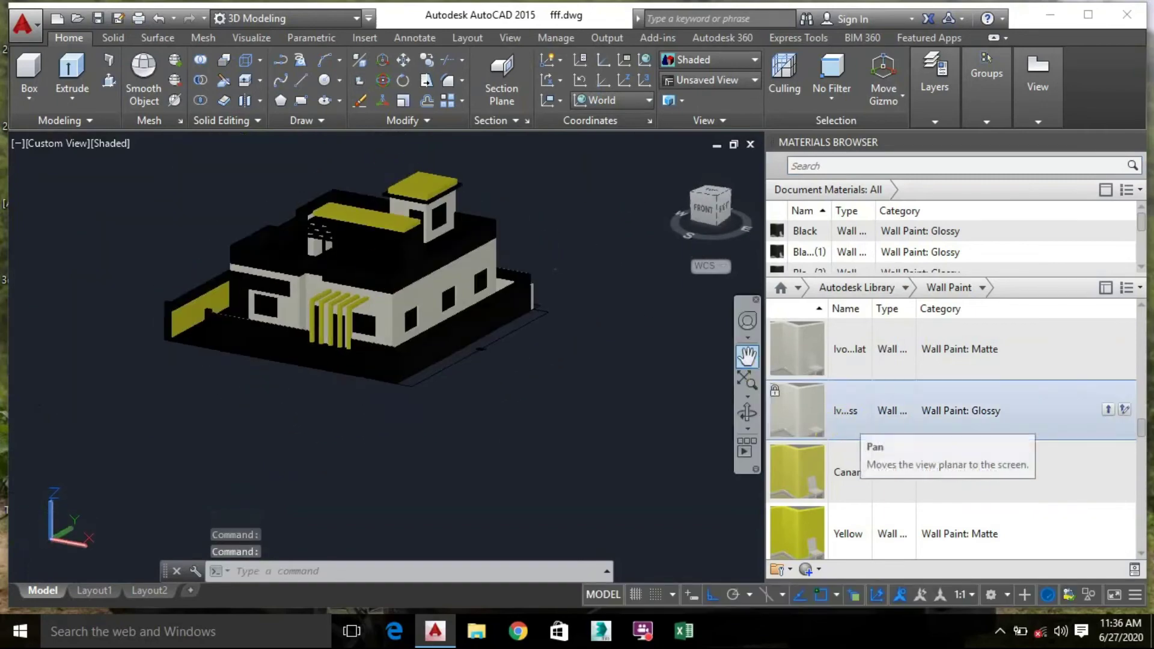
Examine the whole house from the front and side, compare it in the Realistic visual style, and restore Shaded
scroll(721, 367, up, 5)
scroll(433, 273, down, 5)
scroll(587, 412, up, 4)
scroll(103, 452, up, 2)
scroll(104, 442, down, 6)
click(118, 143)
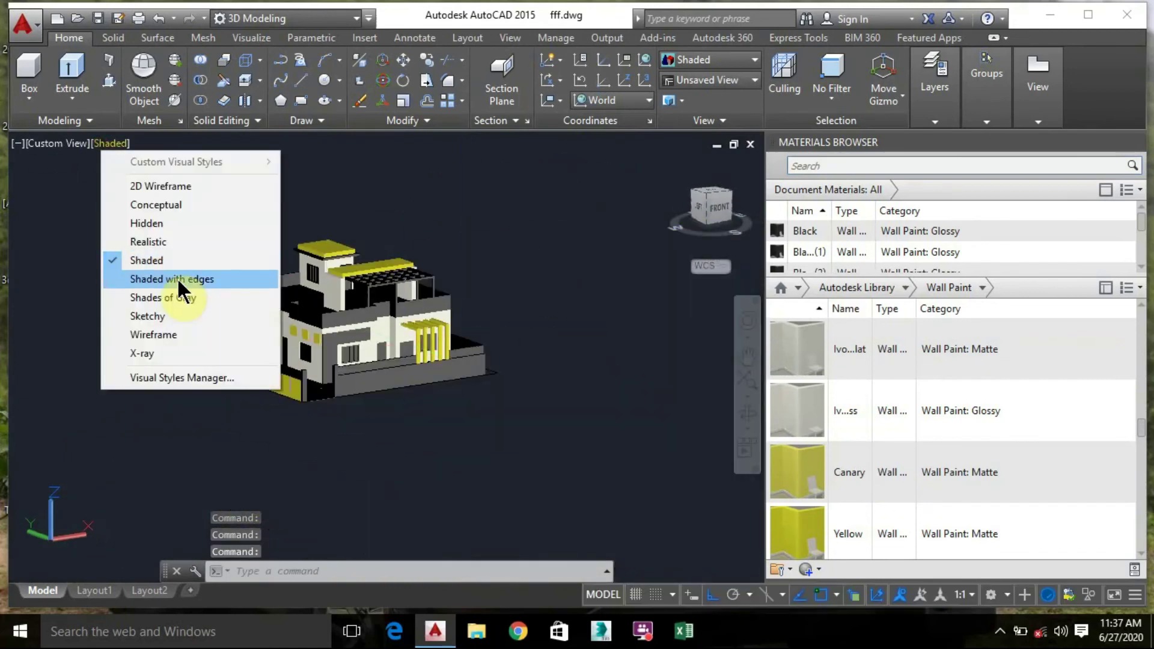
click(139, 250)
click(118, 143)
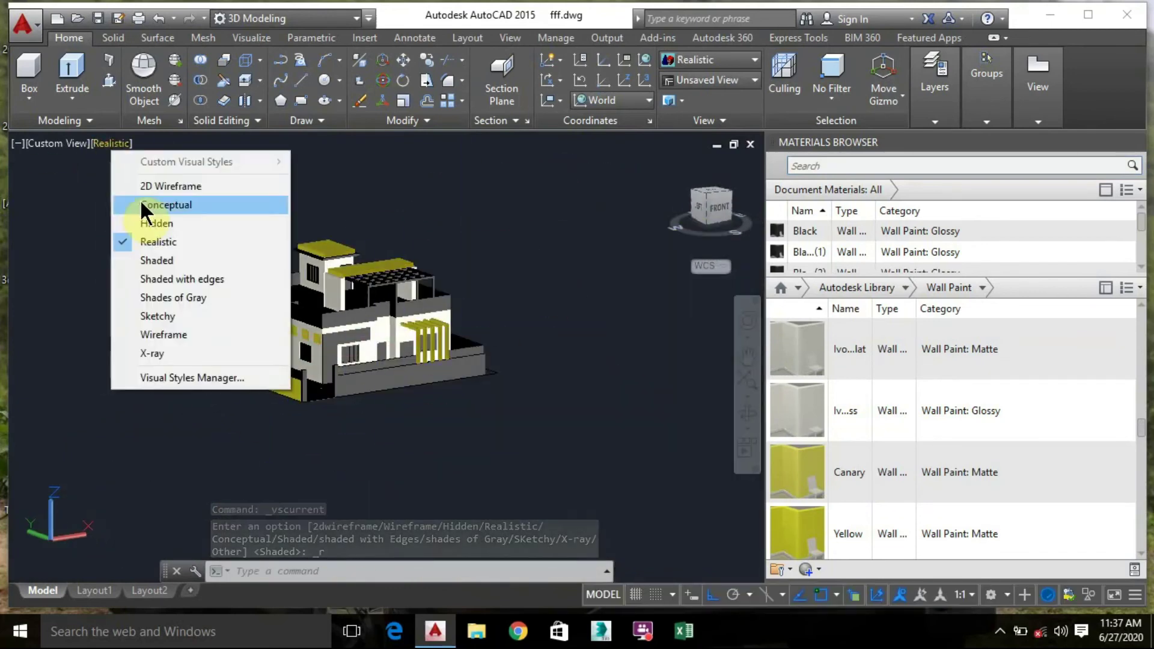
click(181, 258)
Apply the ivory glossy wall paint to the side and front boundary walls and the gate post
scroll(250, 369, up, 5)
click(222, 342)
drag(827, 407, 262, 339)
middle_drag(572, 443, 388, 425)
drag(796, 411, 264, 443)
scroll(420, 408, down, 5)
scroll(337, 426, up, 8)
drag(797, 410, 428, 341)
scroll(428, 361, down, 4)
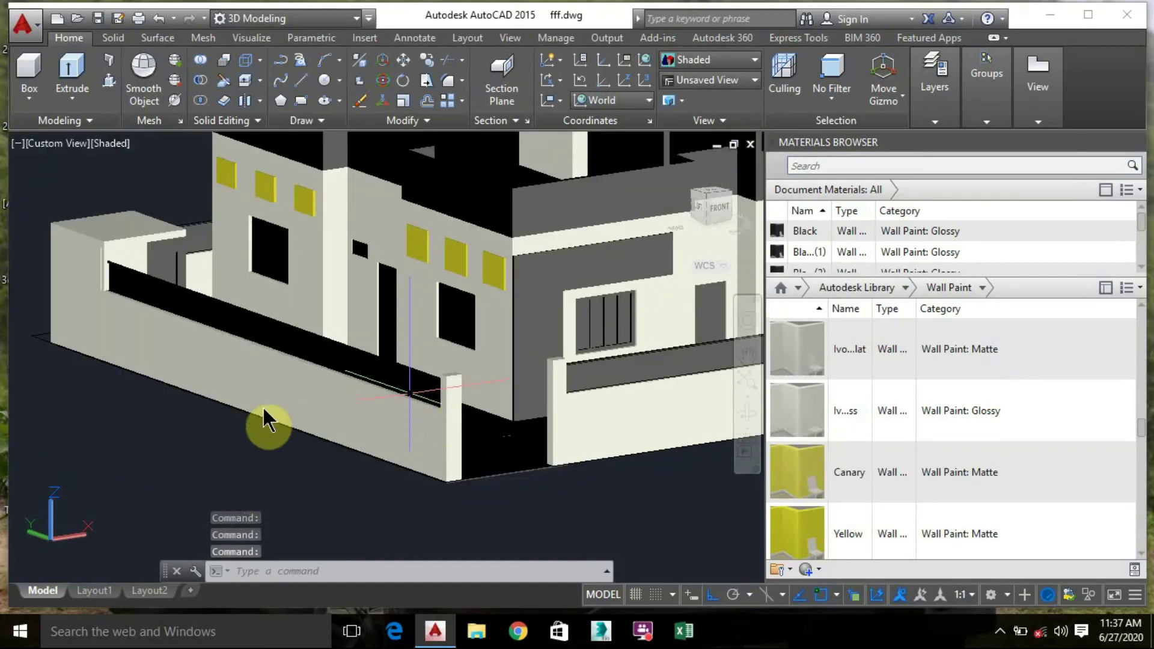
Load the Flooring materials from the Autodesk Library and apply one to the roof and parapet solid
middle_drag(661, 348, 517, 345)
shift+middle_drag(571, 291, 409, 295)
scroll(599, 428, down, 6)
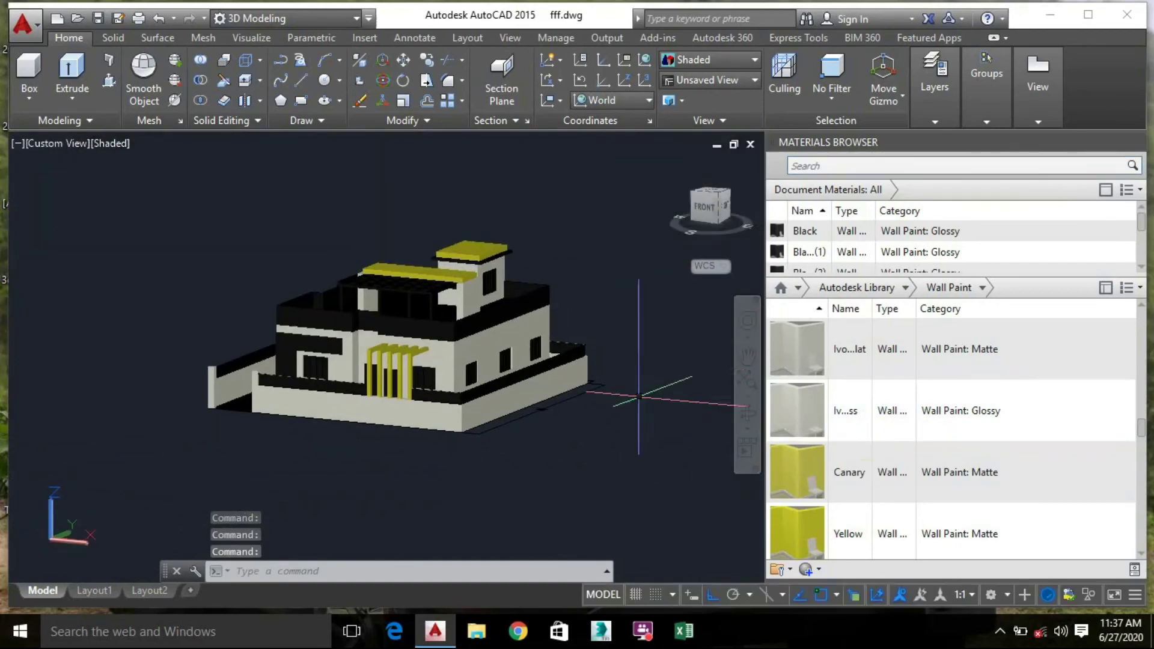
scroll(595, 365, up, 8)
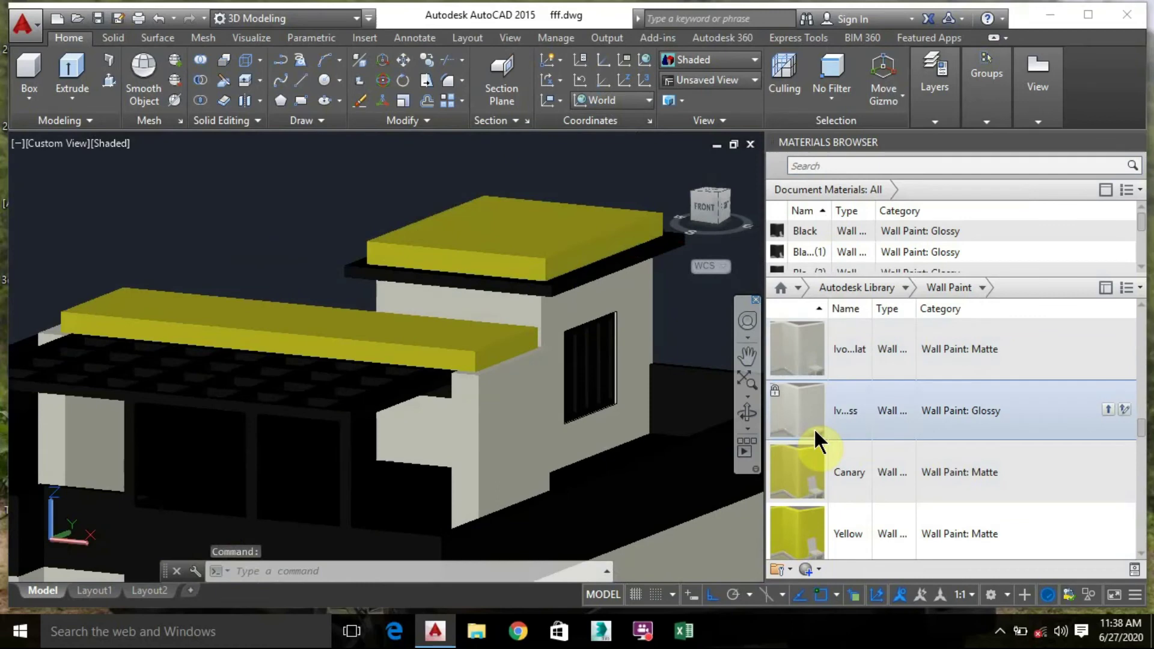
shift+middle_drag(679, 246, 661, 337)
scroll(824, 372, up, 3)
click(904, 288)
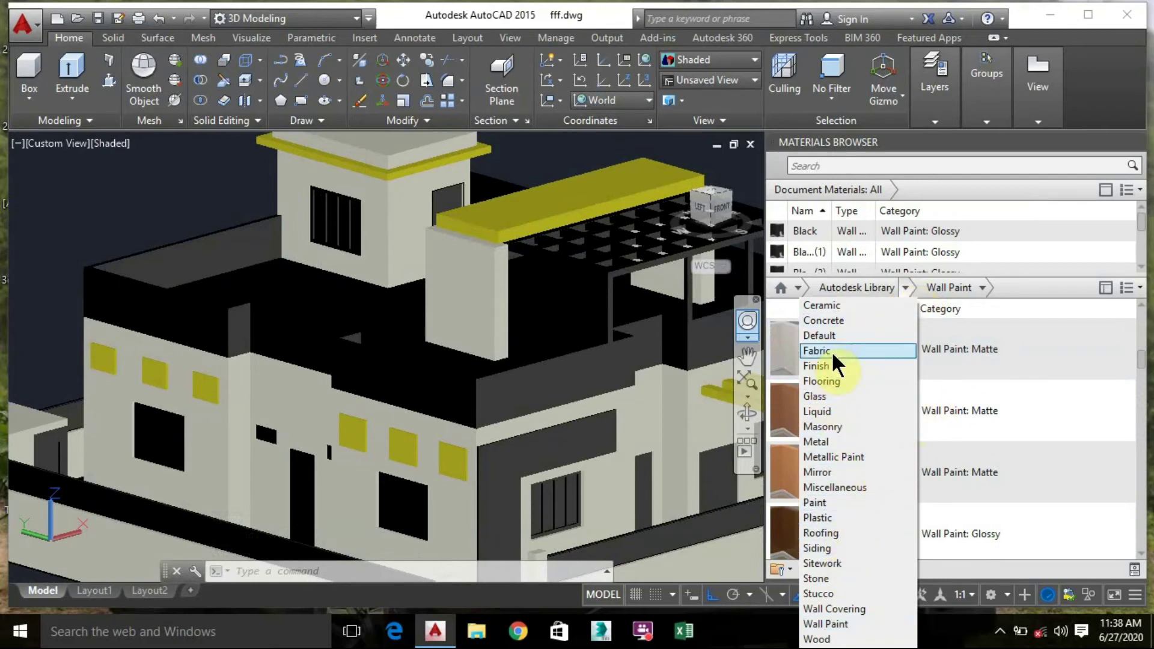
click(837, 382)
drag(840, 425, 619, 404)
shift+middle_drag(505, 329, 208, 223)
text(ex)
key(Return)
click(184, 276)
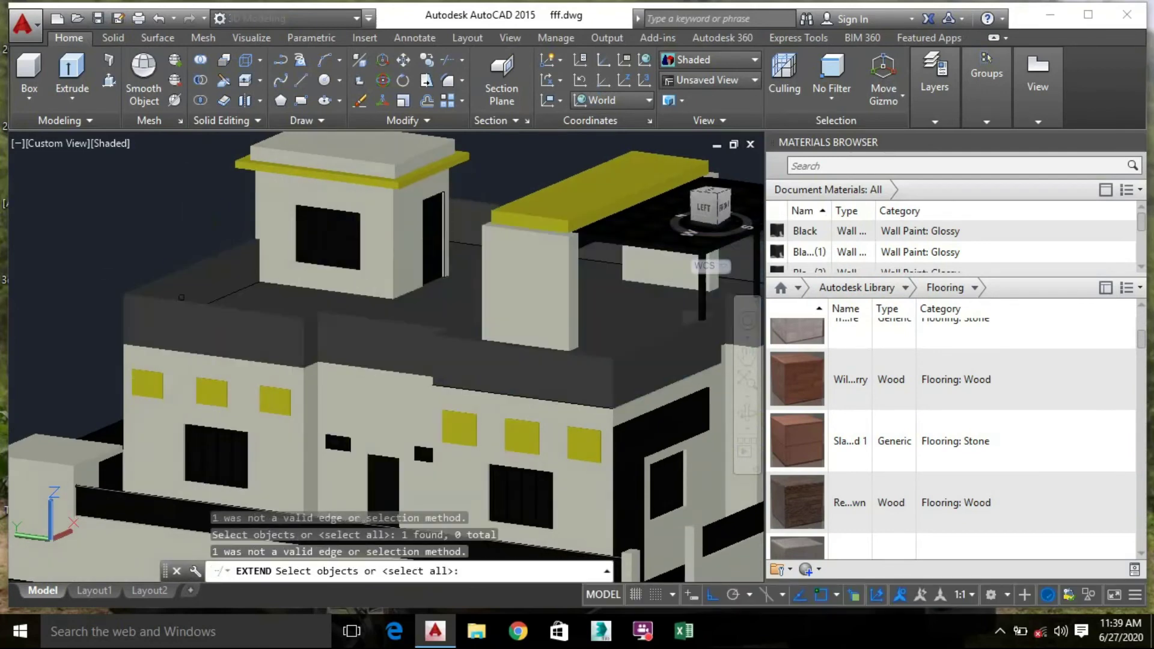
key(Escape)
Explode the combined roof and parapet solid so its faces can take separate materials
text(x)
key(Return)
click(157, 320)
key(Return)
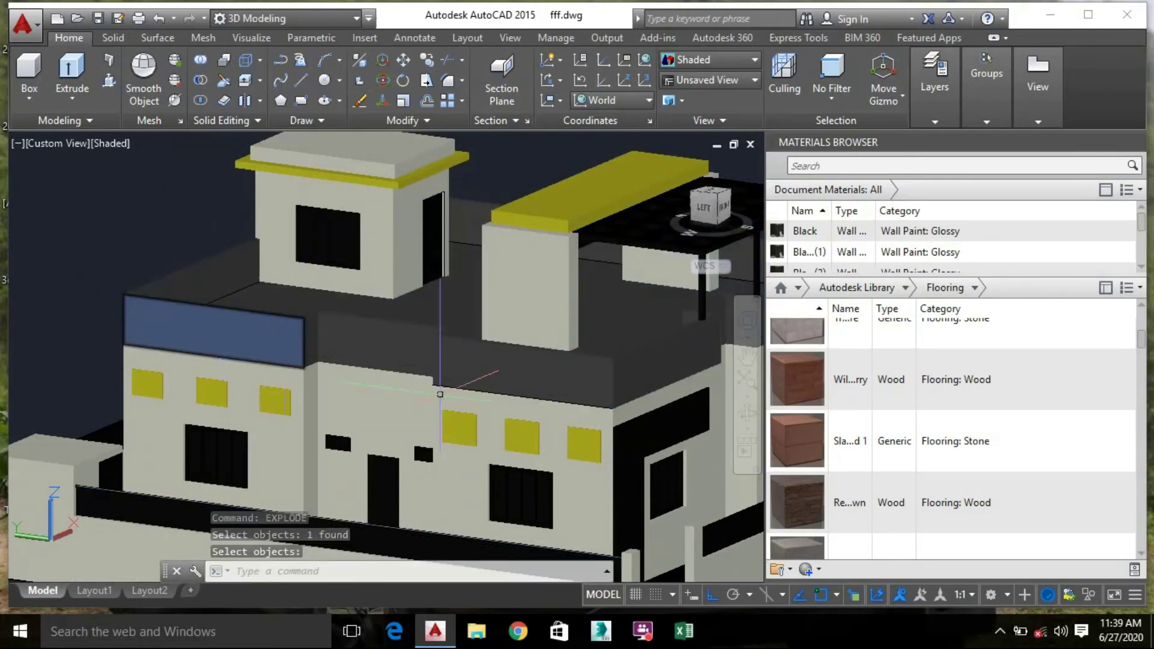
Apply a reddish stone flooring material to the exploded roof's floor surface
scroll(835, 375, up, 3)
shift+middle_drag(530, 301, 473, 359)
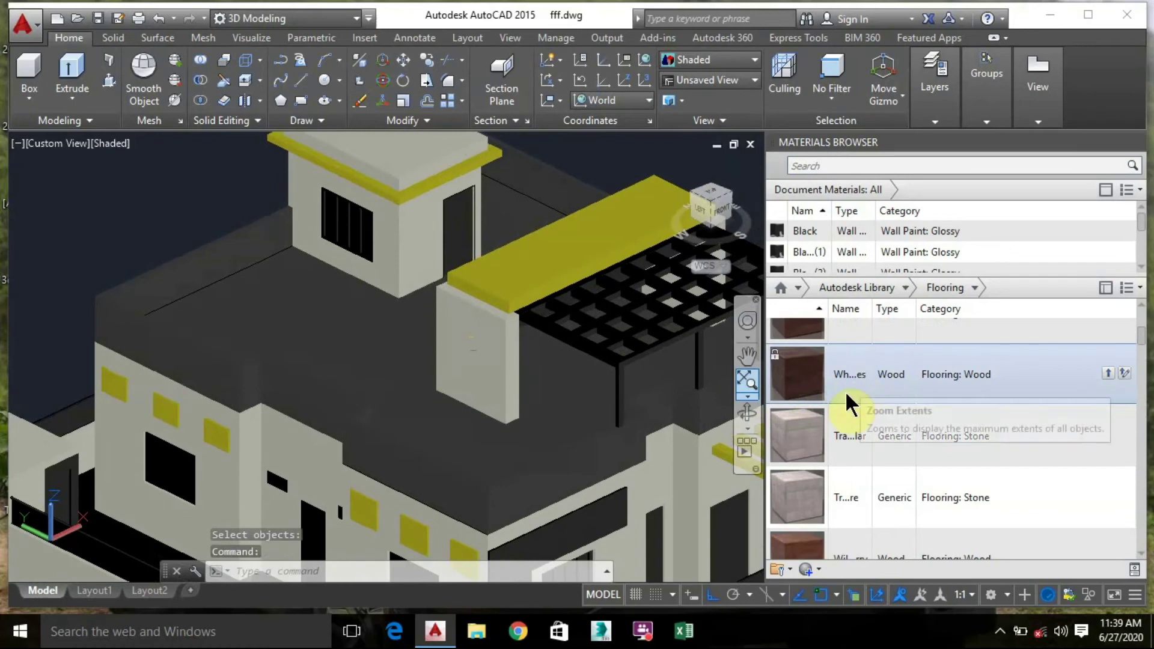
scroll(824, 436, down, 3)
scroll(851, 466, down, 5)
drag(844, 468, 370, 329)
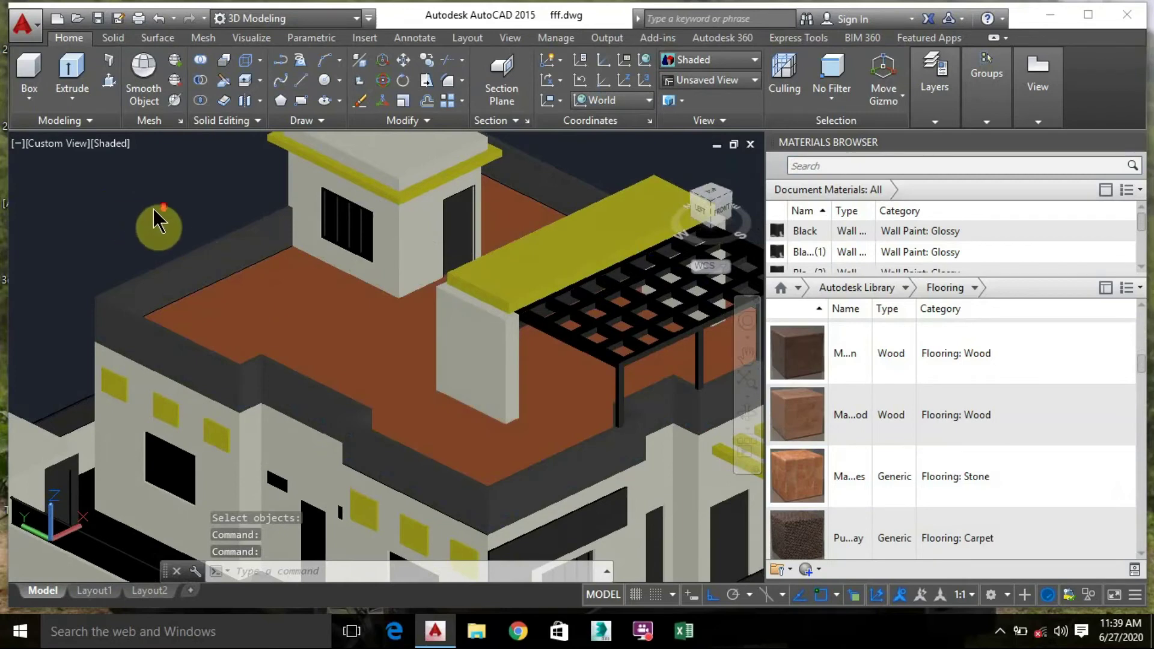
Apply the ivory glossy wall paint to the outer faces of the roof parapet
scroll(158, 222, down, 2)
middle_drag(158, 222, 359, 245)
middle_drag(252, 271, 110, 222)
drag(817, 437, 664, 424)
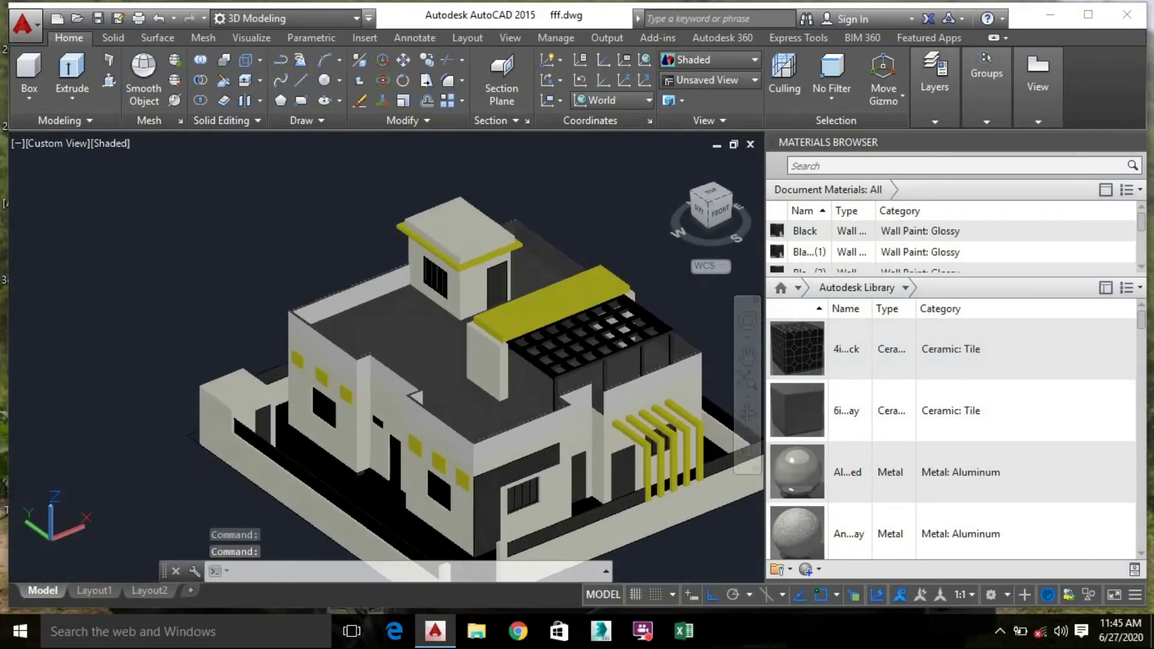
Load the Flooring materials again and apply the Inlay wood flooring to the driveway strip beside the house
middle_drag(238, 204, 215, 158)
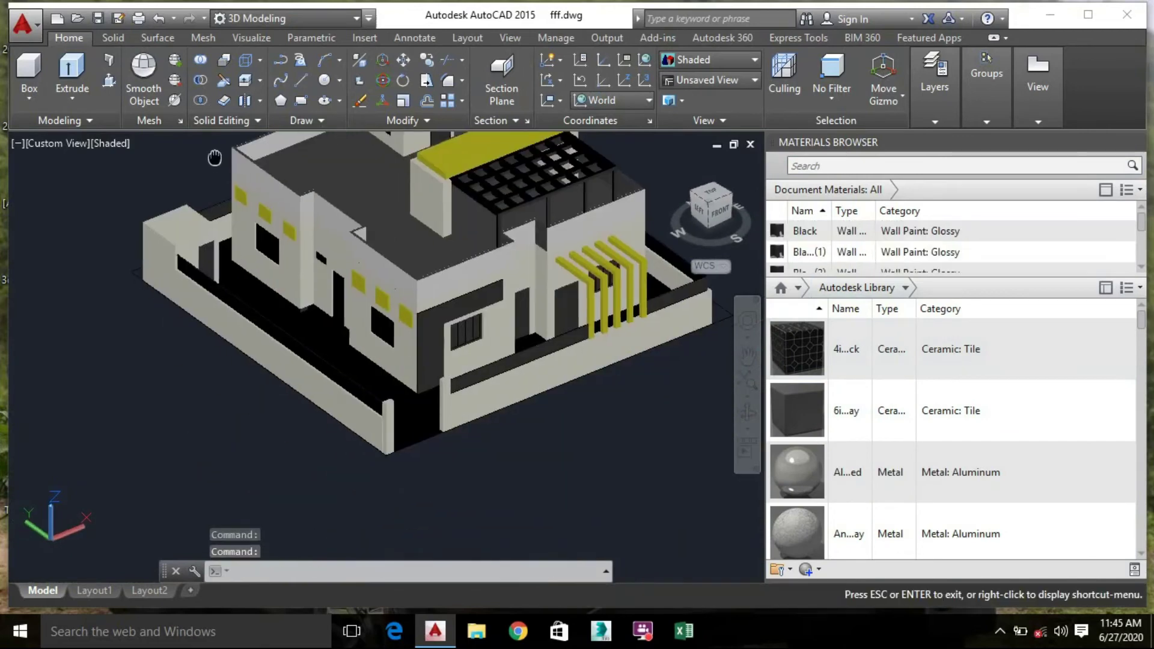
shift+middle_drag(253, 288, 240, 309)
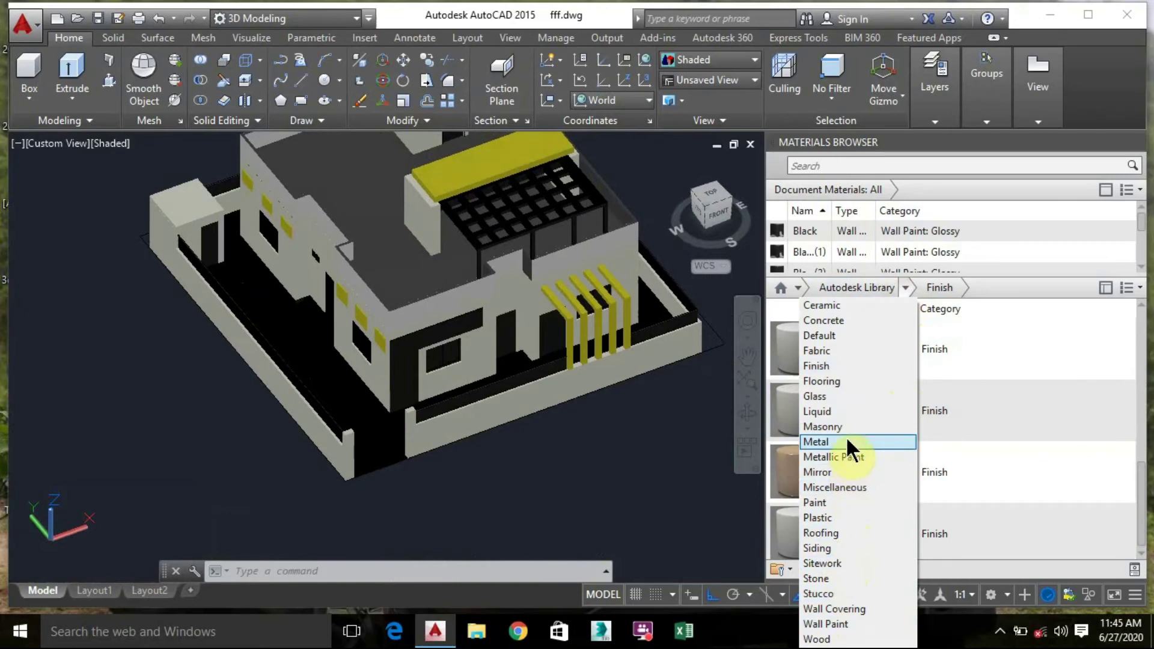
click(844, 381)
scroll(854, 483, down, 3)
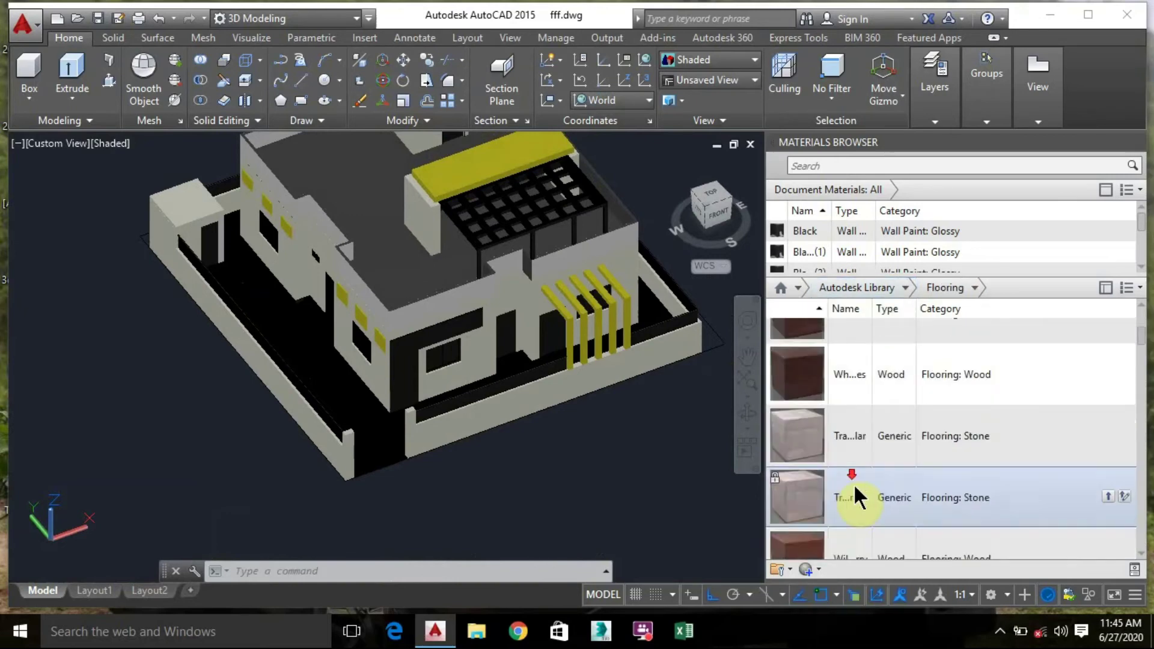
scroll(854, 488, down, 10)
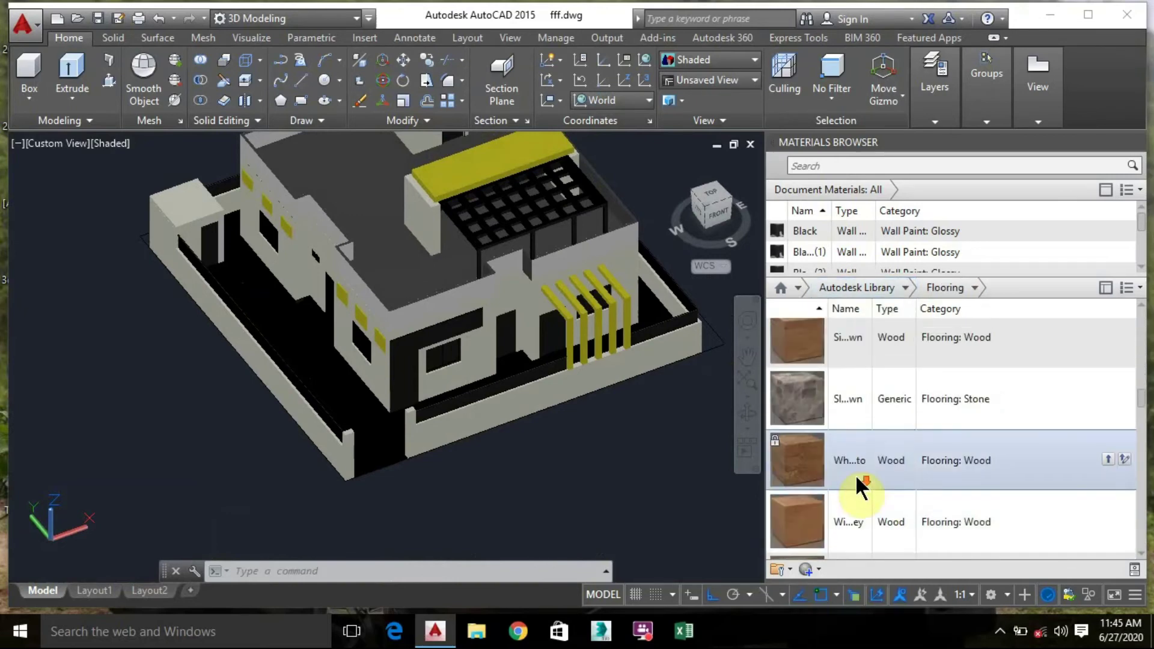
scroll(856, 474, up, 6)
drag(826, 344, 337, 390)
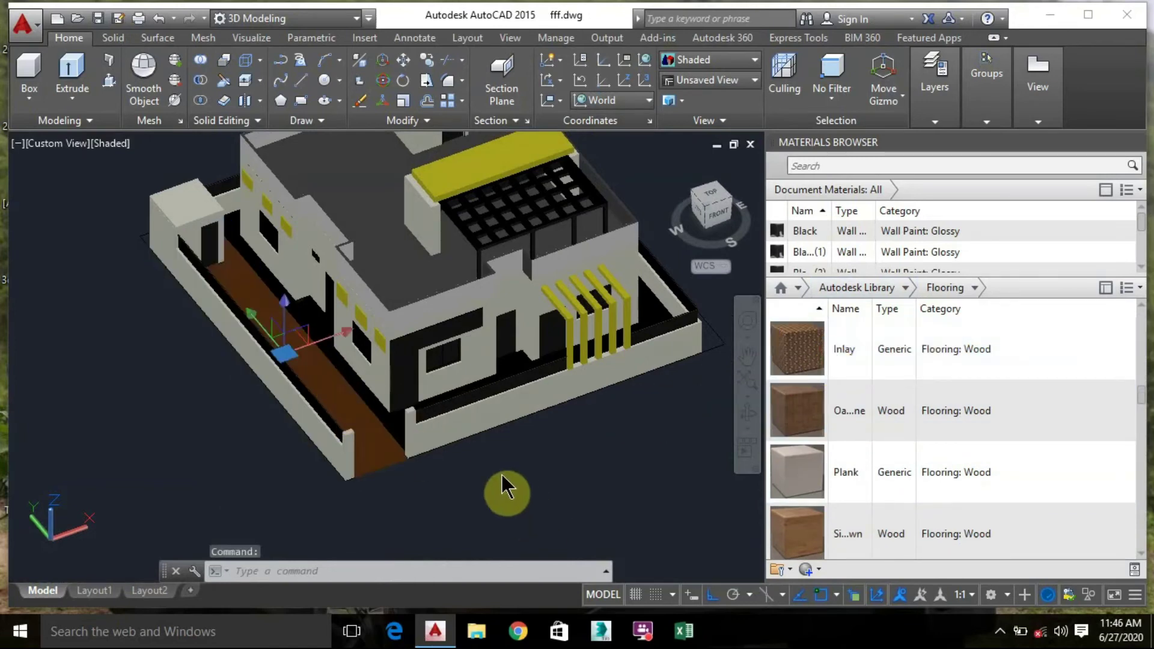
Examine the driveway strip, front boundary wall and entrance facade from several angles and close up
shift+middle_drag(513, 376, 499, 396)
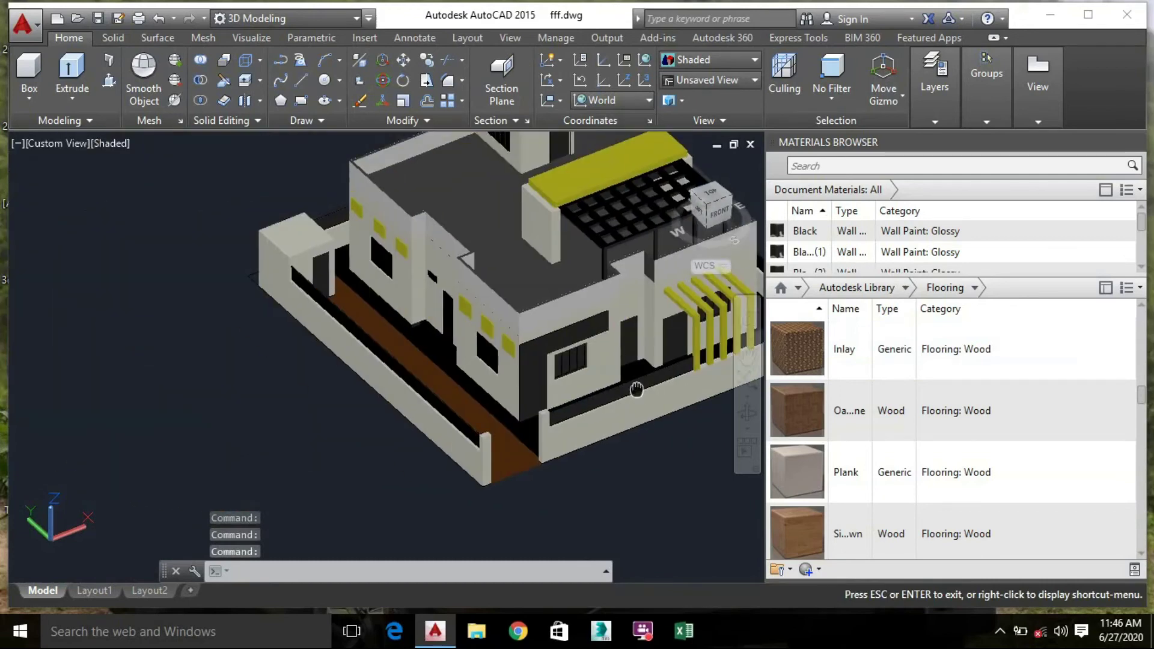
shift+middle_drag(437, 366, 314, 329)
scroll(304, 322, up, 5)
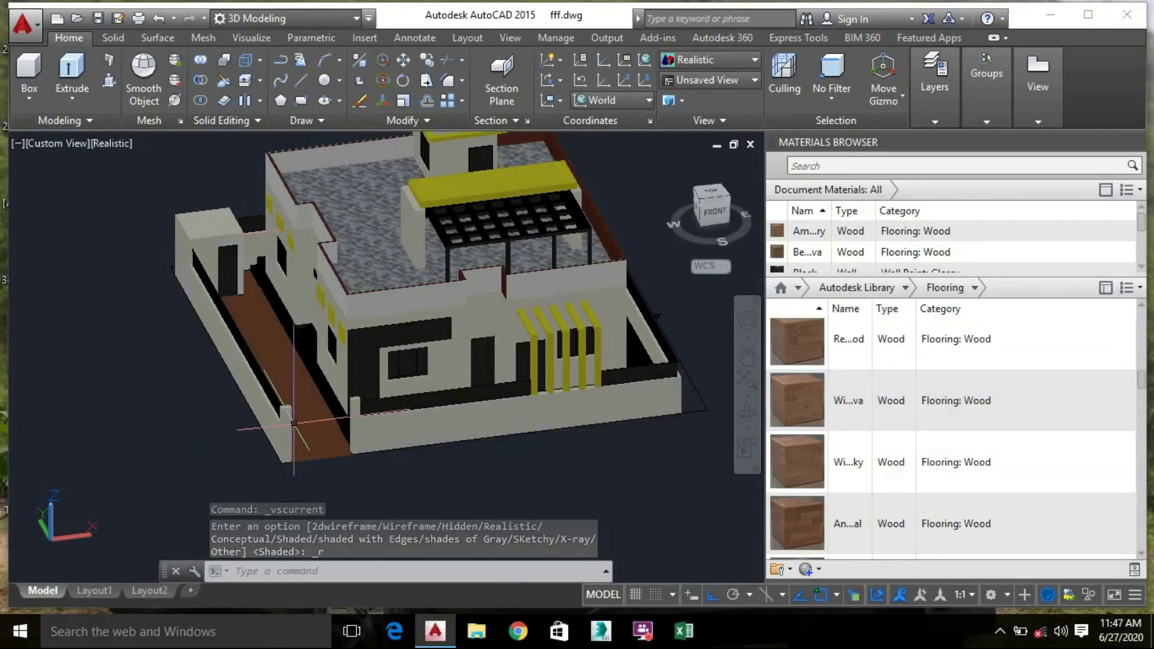
scroll(318, 416, up, 5)
shift+middle_drag(351, 334, 375, 337)
shift+middle_drag(334, 303, 409, 298)
scroll(405, 341, down, 2)
middle_drag(293, 348, 174, 390)
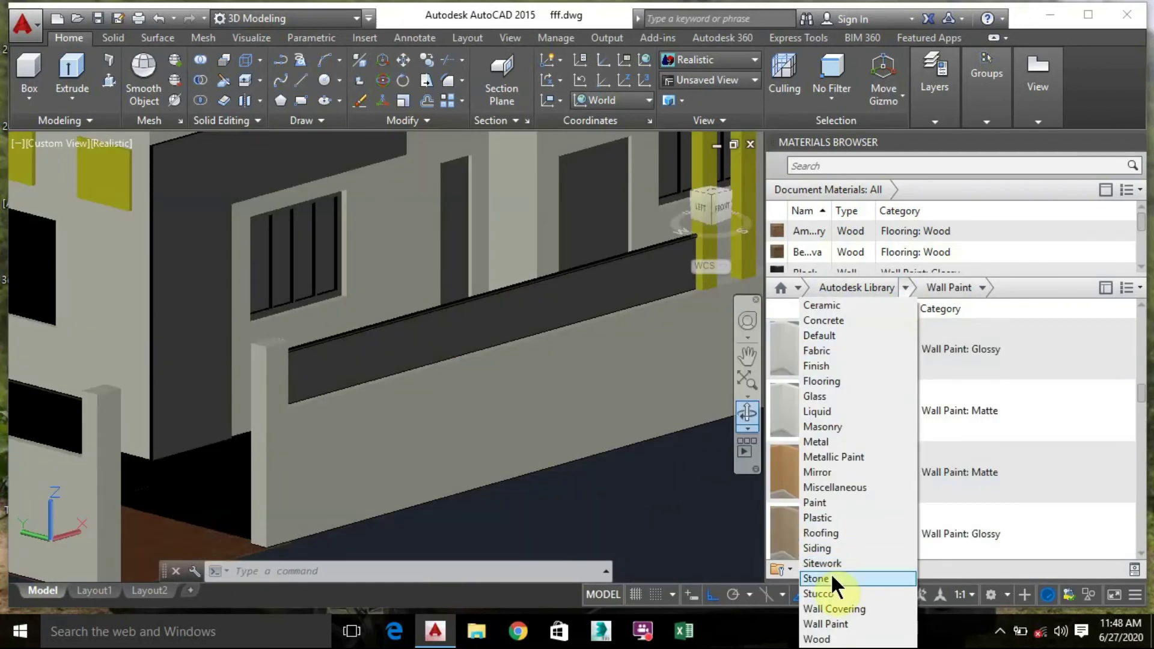
Load the Stone materials and apply the small rough stone masonry to the recessed wall surface around the front corner window
click(832, 578)
scroll(890, 418, down, 5)
scroll(877, 432, down, 2)
scroll(849, 348, up, 2)
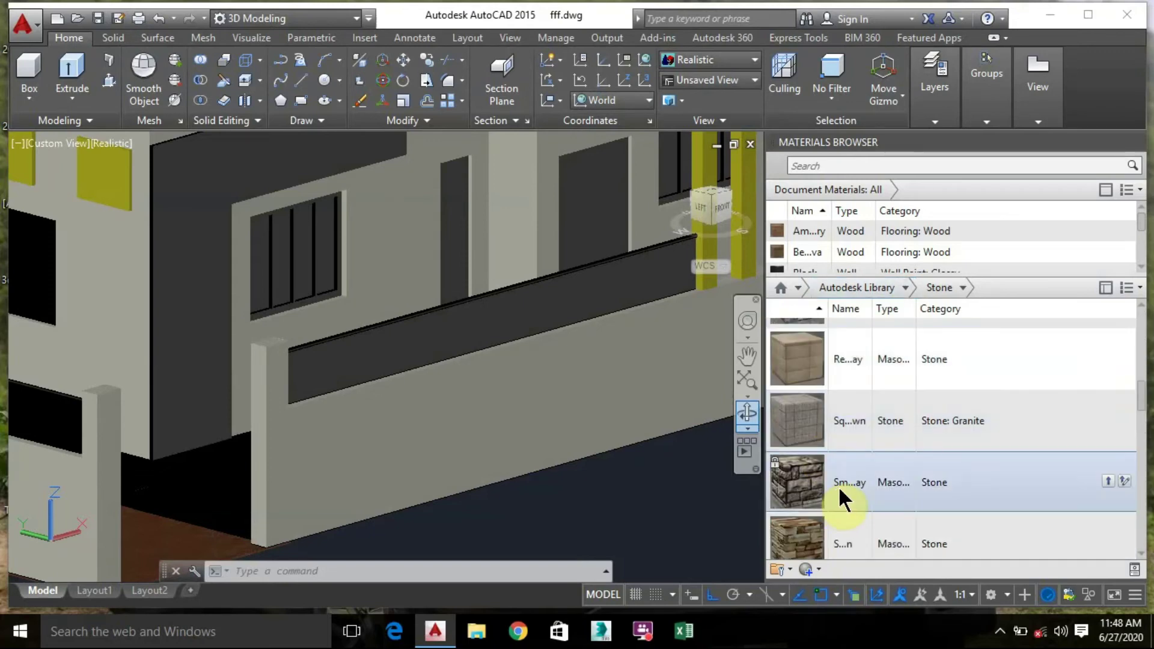
drag(837, 485, 189, 240)
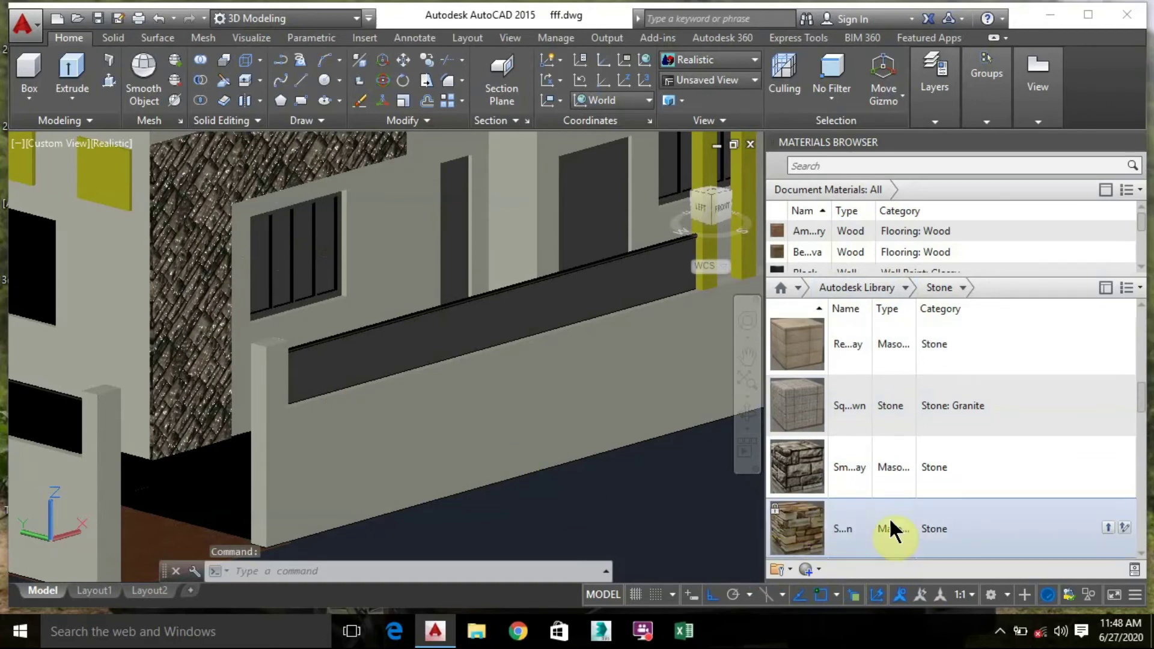
Try to apply the irregular river stone material to the roof's floor region
scroll(877, 514, down, 3)
scroll(843, 501, down, 2)
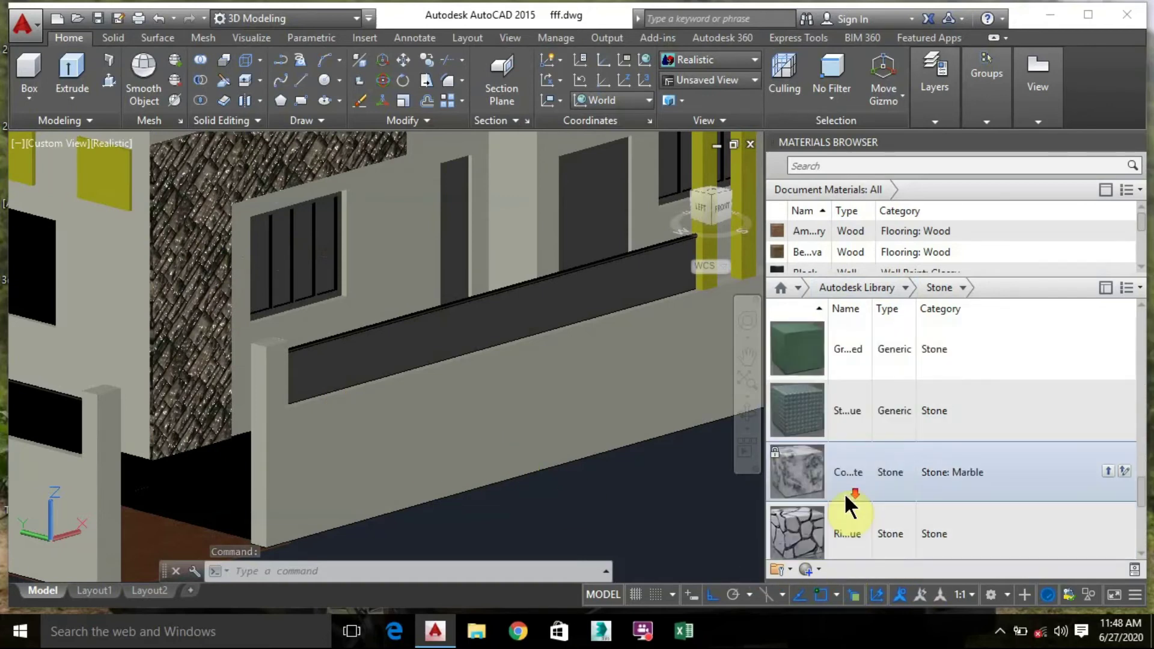
scroll(553, 453, down, 2)
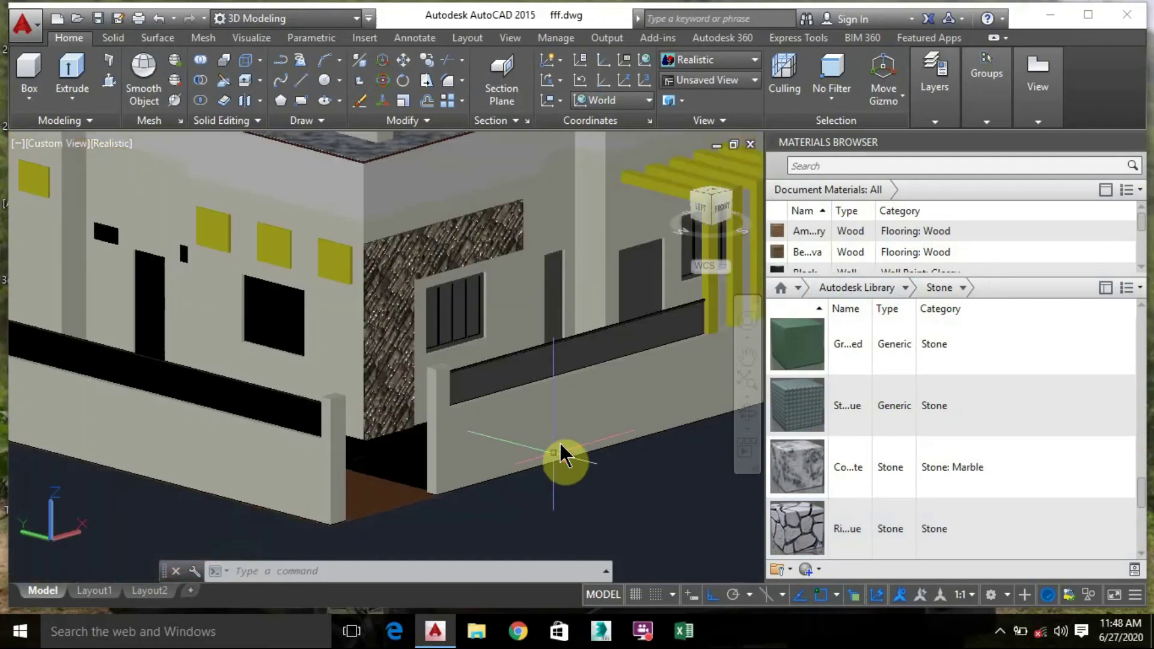
shift+middle_drag(554, 289, 582, 472)
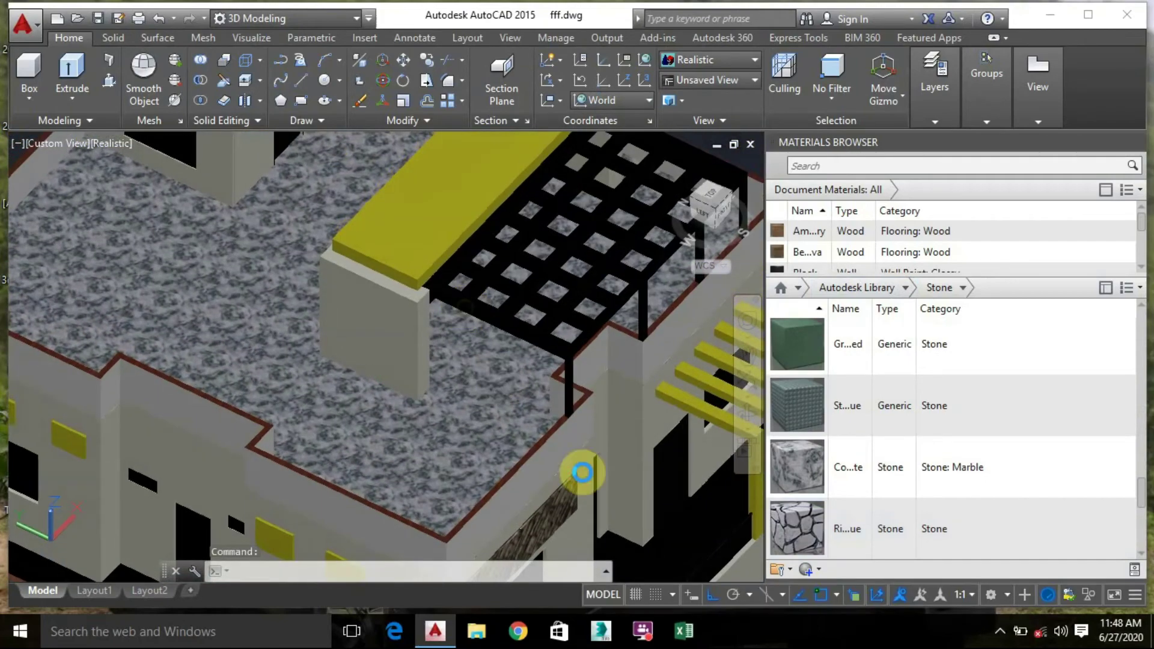
drag(863, 541, 291, 368)
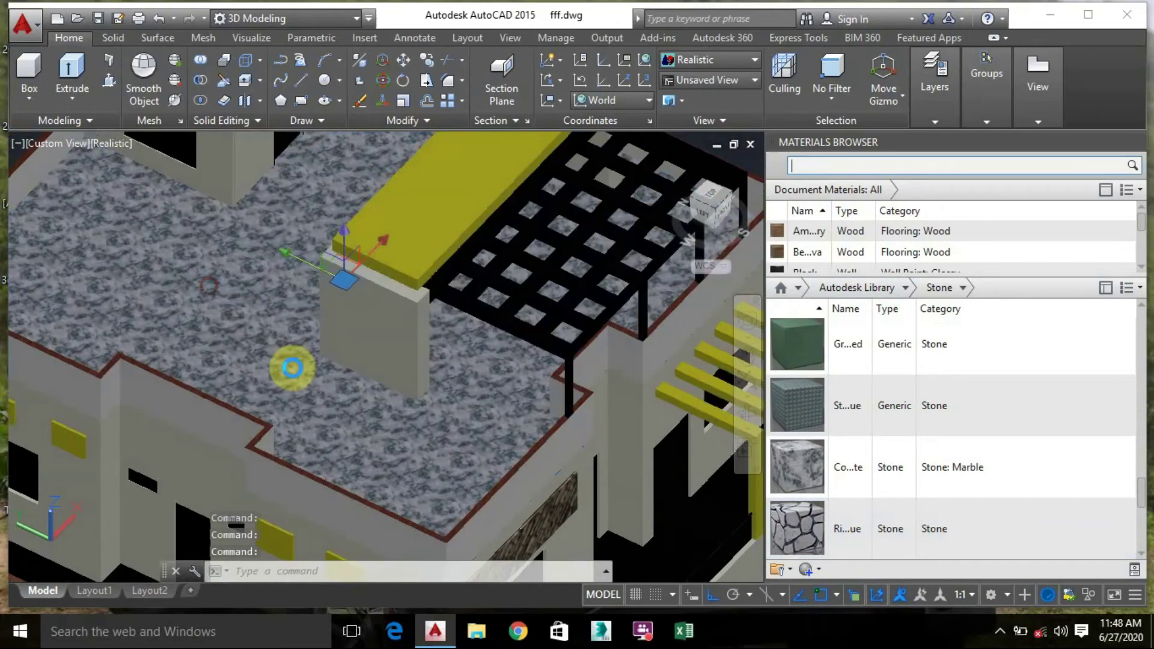
drag(820, 532, 586, 484)
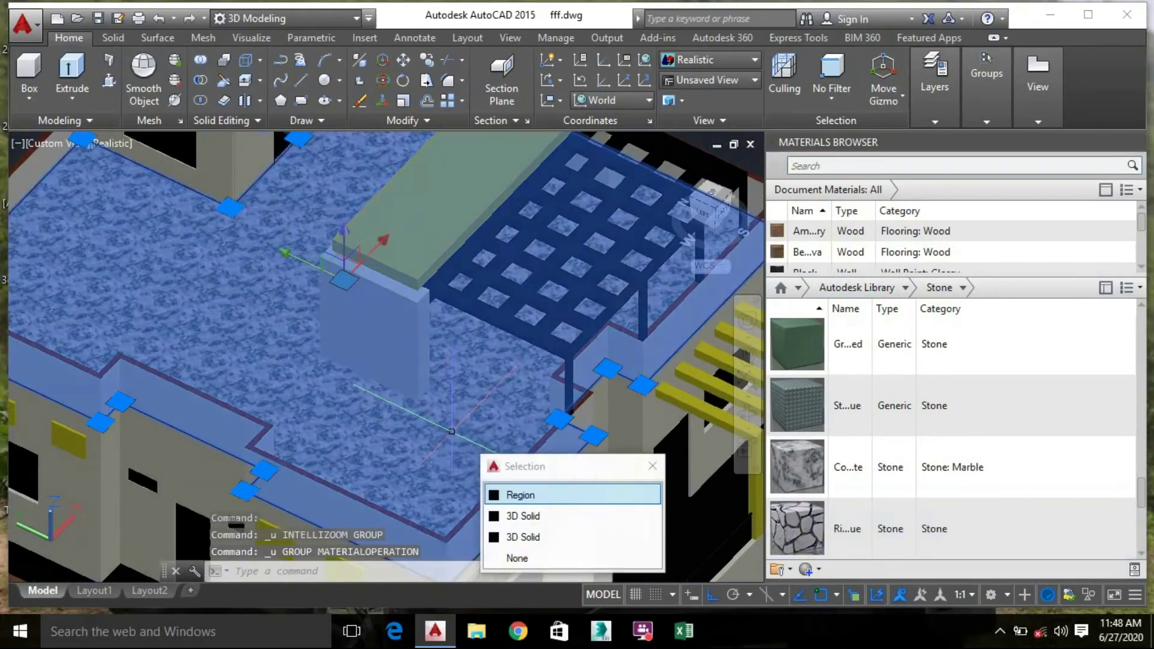
click(584, 494)
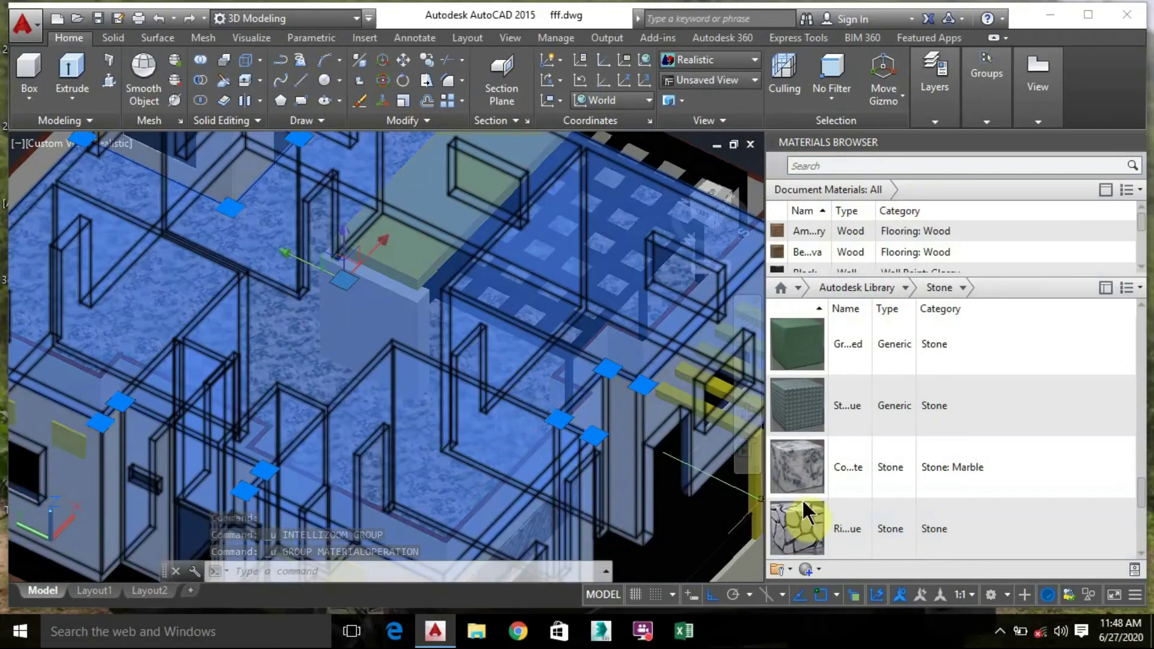
drag(862, 521, 237, 322)
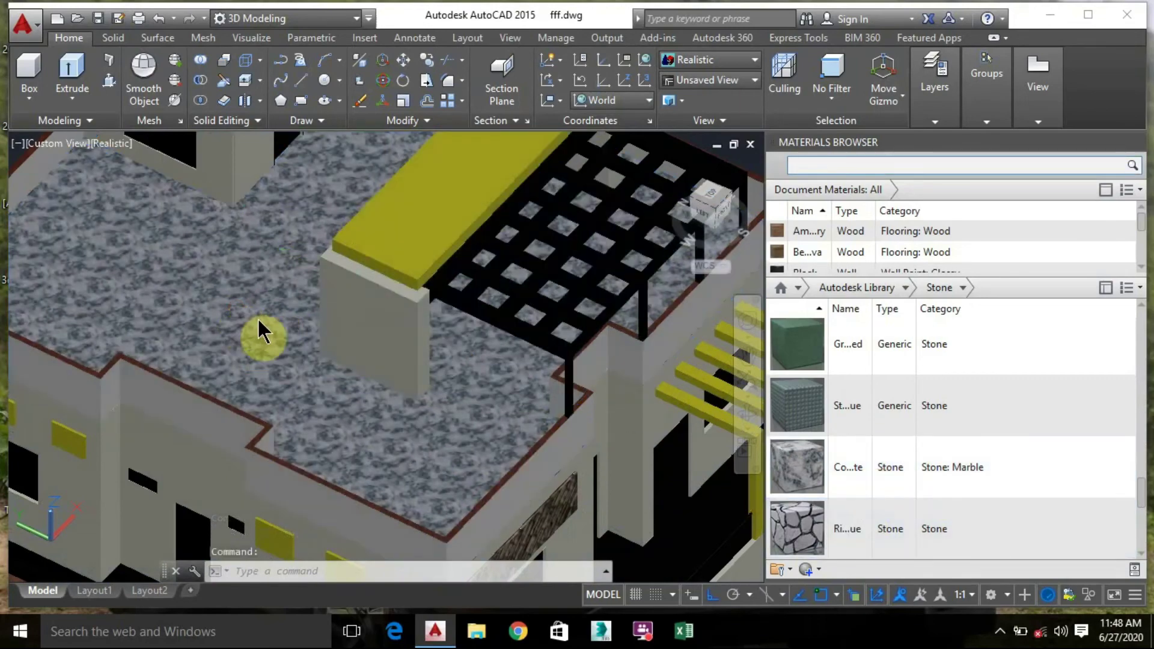
Apply the irregular river stone material to the driveway strip beside the house
scroll(283, 337, down, 5)
middle_drag(241, 280, 56, 161)
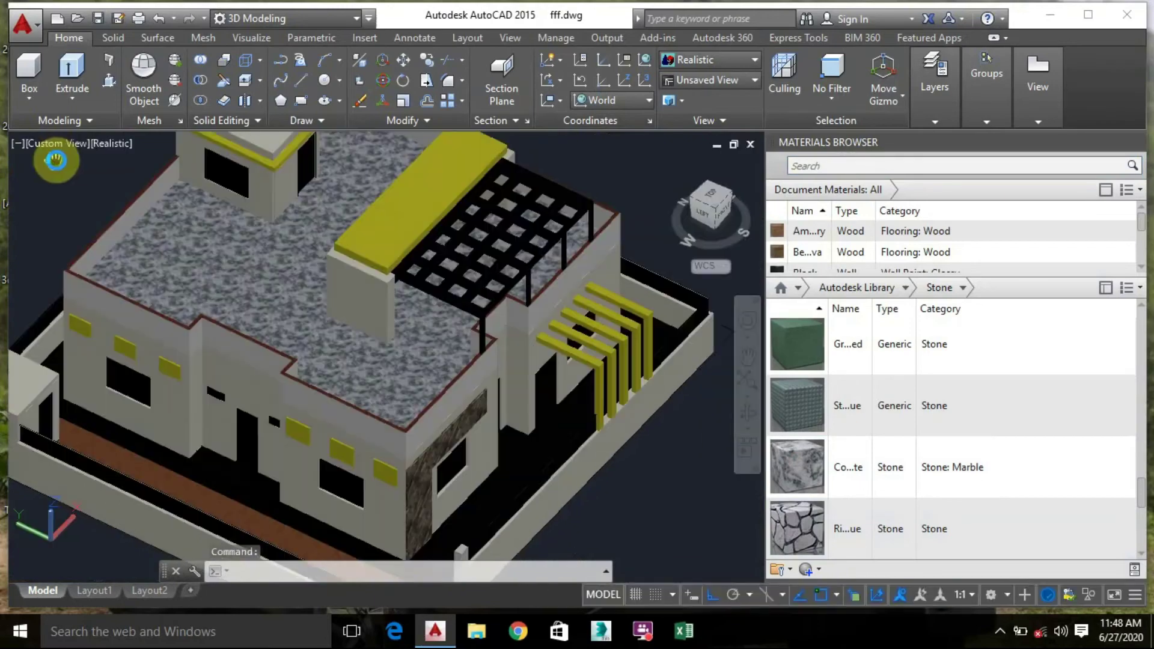
shift+middle_drag(373, 292, 339, 231)
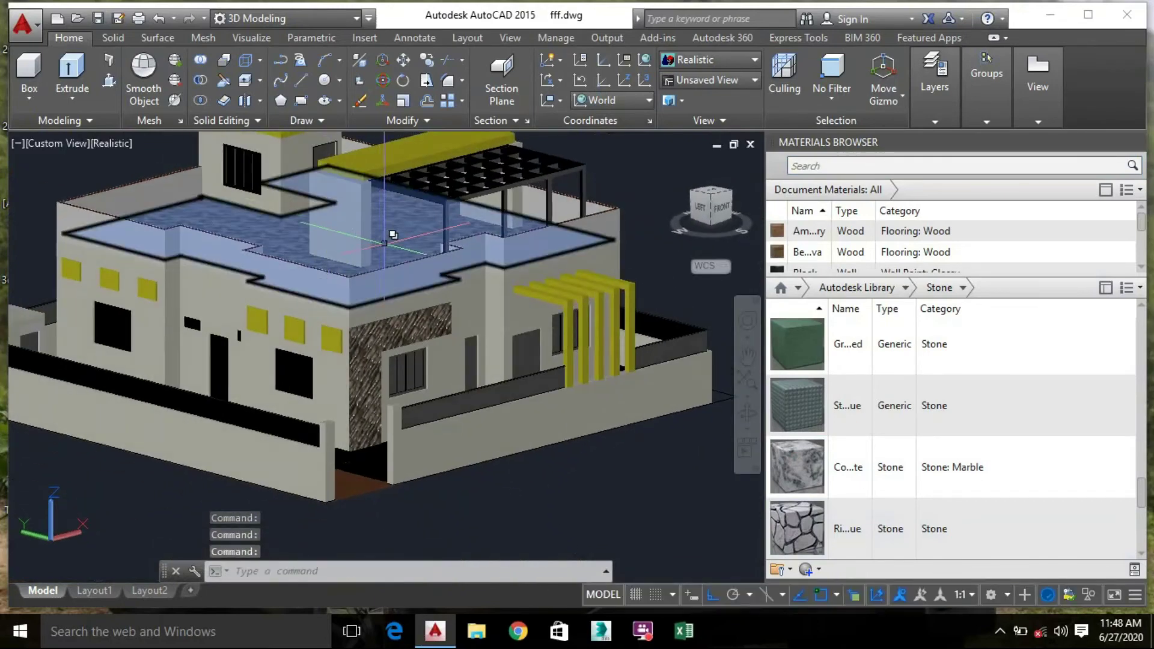
shift+middle_drag(351, 373, 287, 439)
scroll(288, 438, up, 5)
scroll(835, 492, down, 2)
drag(839, 410, 399, 481)
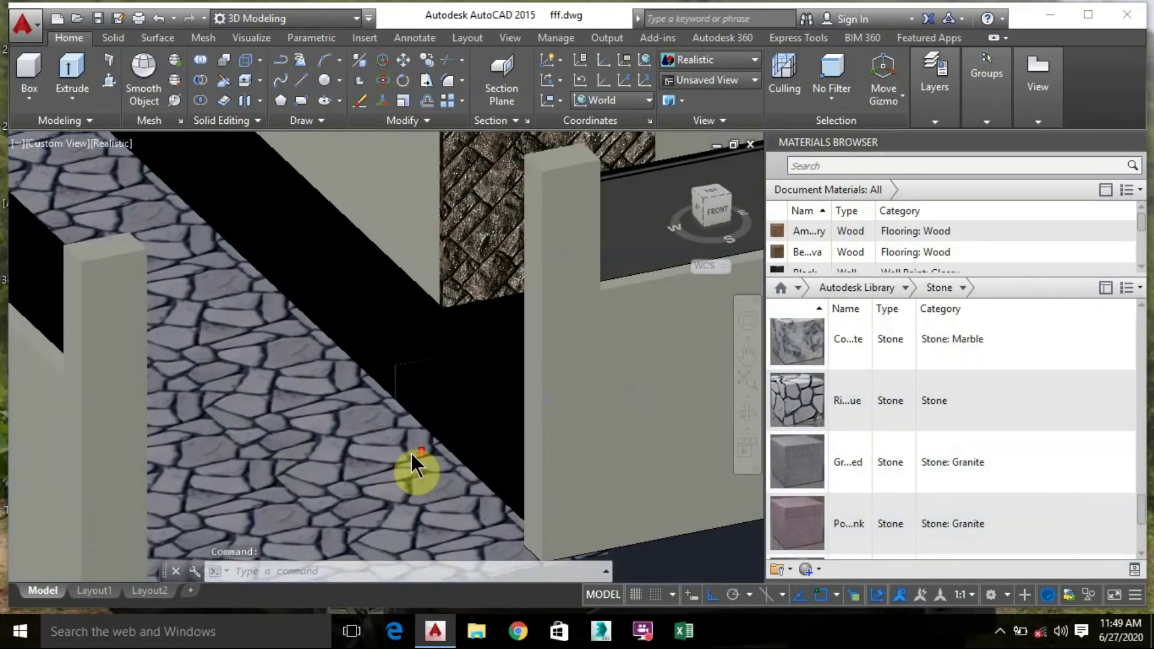
Apply the brown rectangular stone masonry to the raised plinth surfaces between the driveway strip and the side wall
scroll(413, 455, down, 5)
middle_drag(227, 330, 140, 358)
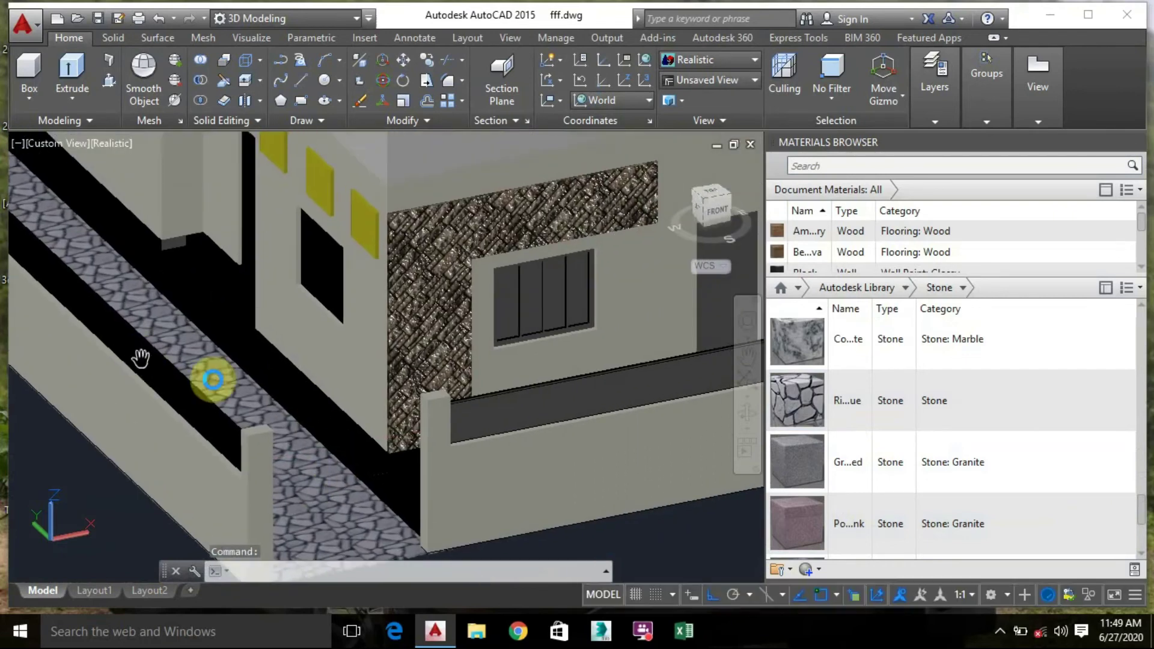
scroll(794, 459, down, 3)
scroll(818, 435, up, 6)
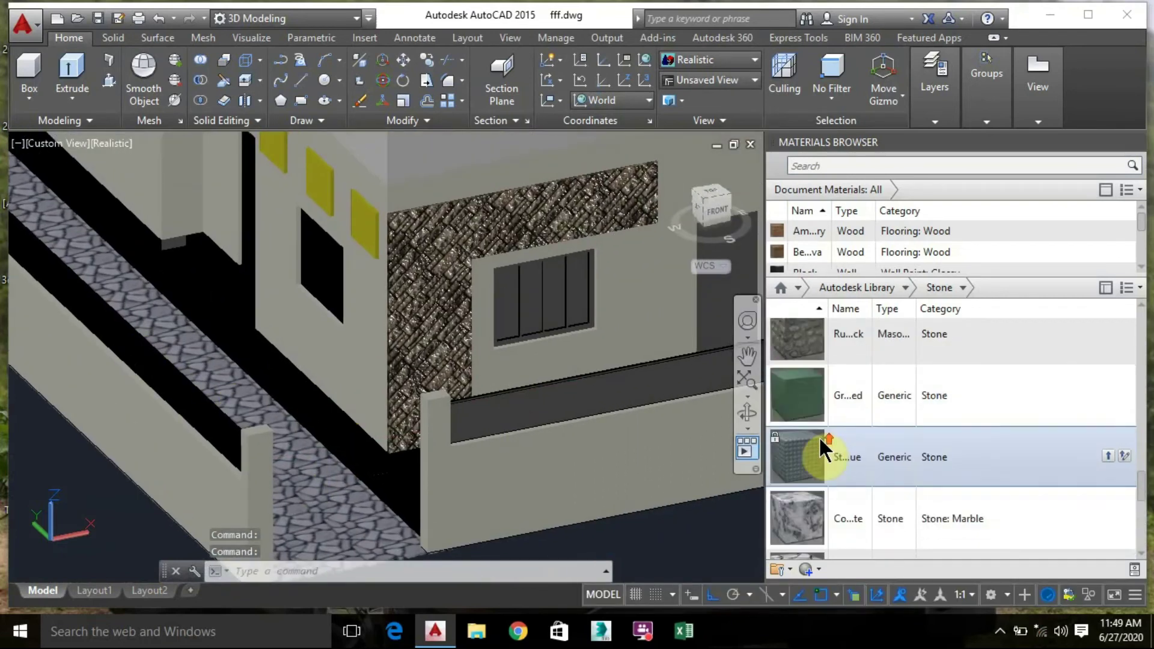
scroll(829, 436, up, 6)
scroll(838, 427, up, 4)
drag(816, 391, 296, 380)
drag(841, 391, 224, 287)
click(805, 401)
drag(804, 401, 270, 390)
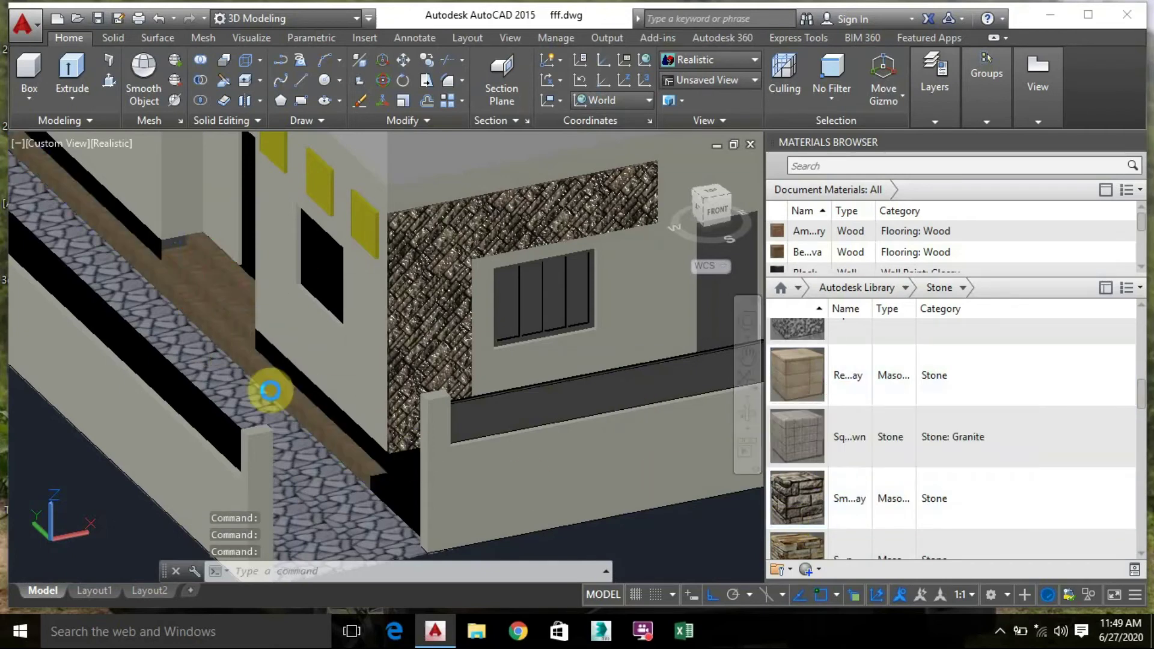
Apply the same brown rectangular stone to the remaining plinth and step surfaces along the side wall and front corner
shift+middle_drag(332, 359, 505, 507)
click(725, 458)
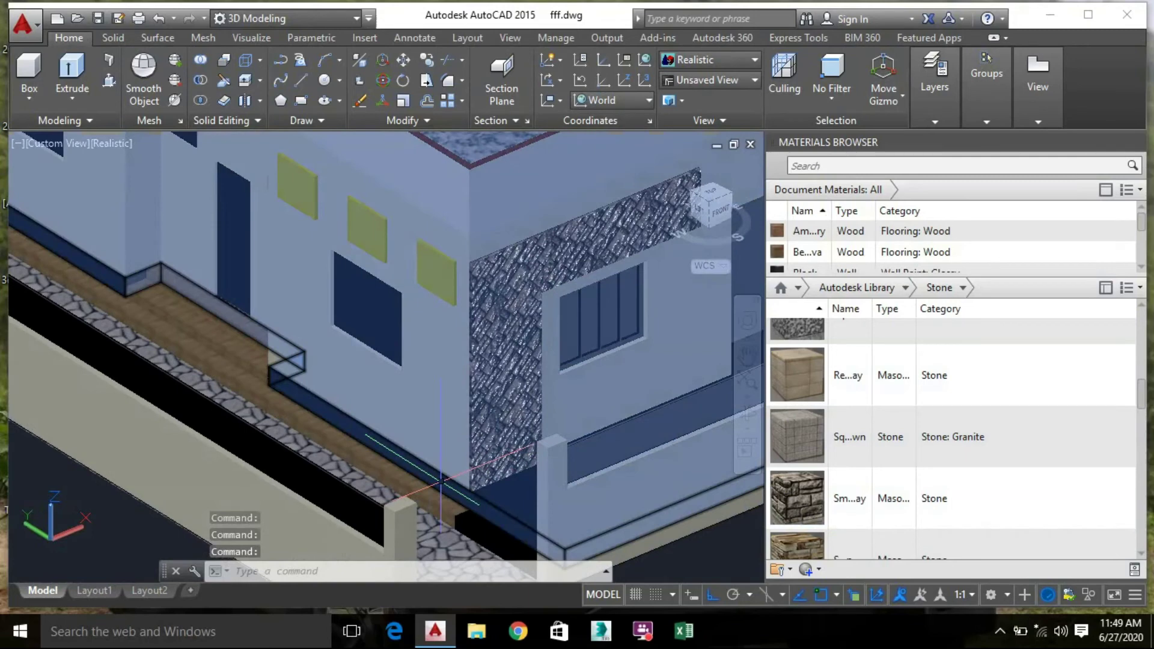
scroll(866, 467, down, 1)
drag(849, 360, 497, 544)
click(852, 464)
drag(857, 401, 230, 359)
mouse_move(724, 442)
mouse_down()
mouse_move(919, 471)
mouse_move(883, 466)
mouse_up()
shift+middle_drag(884, 467, 471, 391)
click(518, 379)
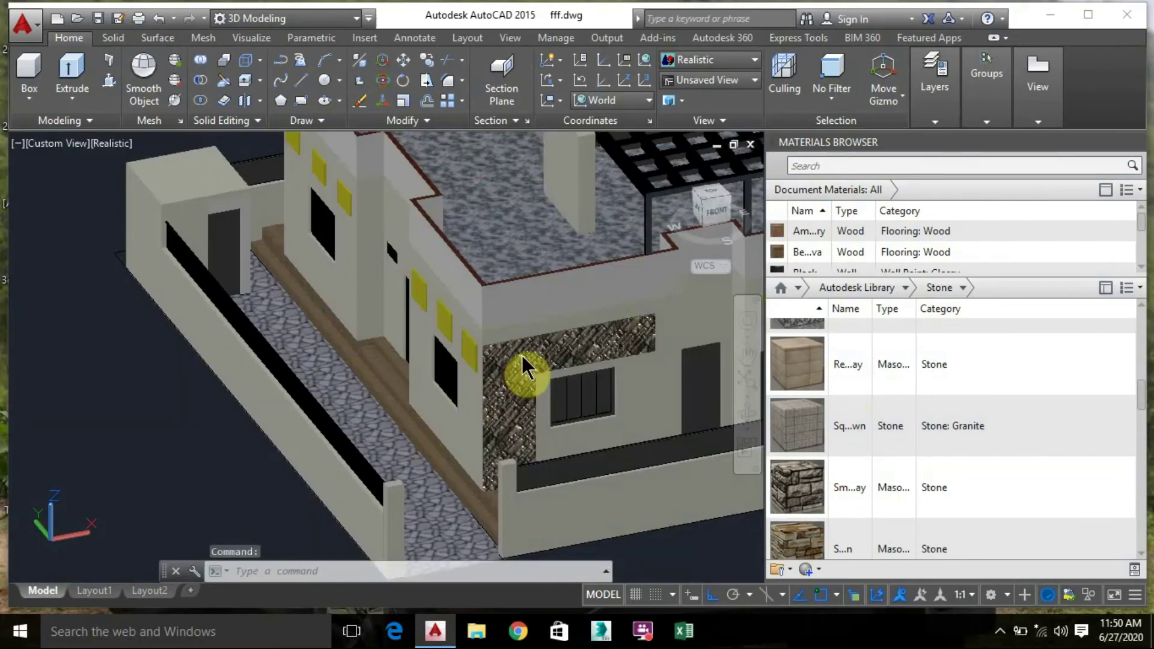
Bring a side-wall window into close view and switch the viewport's visual style to Shades of Gray
shift+middle_drag(536, 361, 586, 316)
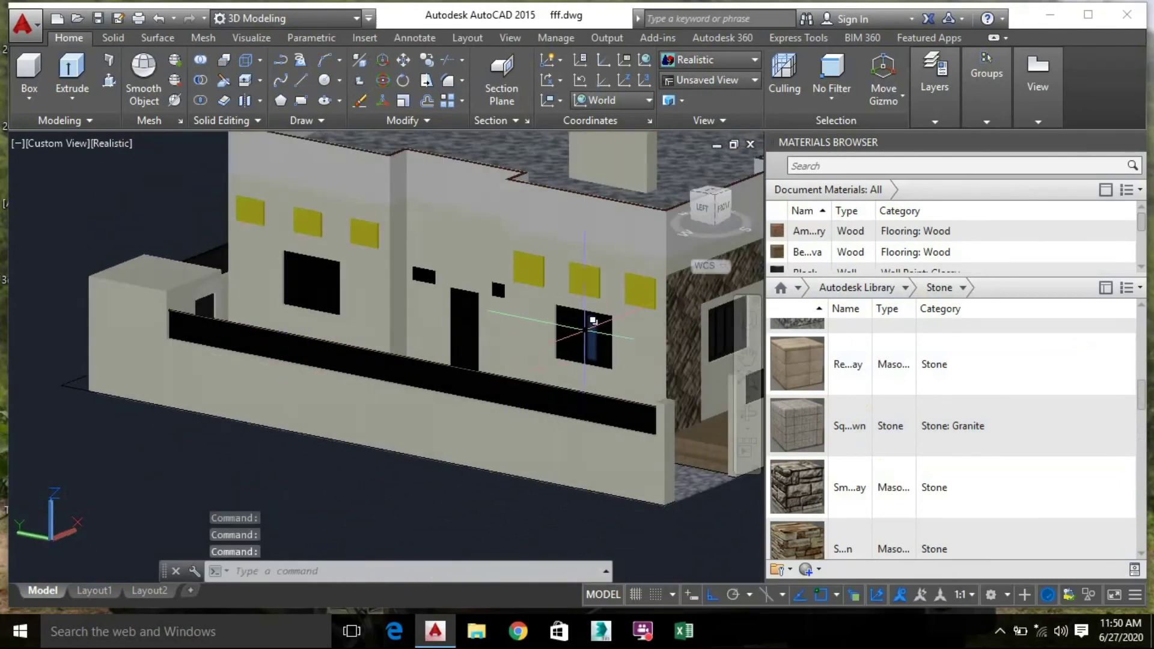
scroll(484, 343, up, 3)
shift+middle_drag(484, 337, 455, 348)
scroll(463, 345, up, 5)
scroll(1023, 324, up, 1)
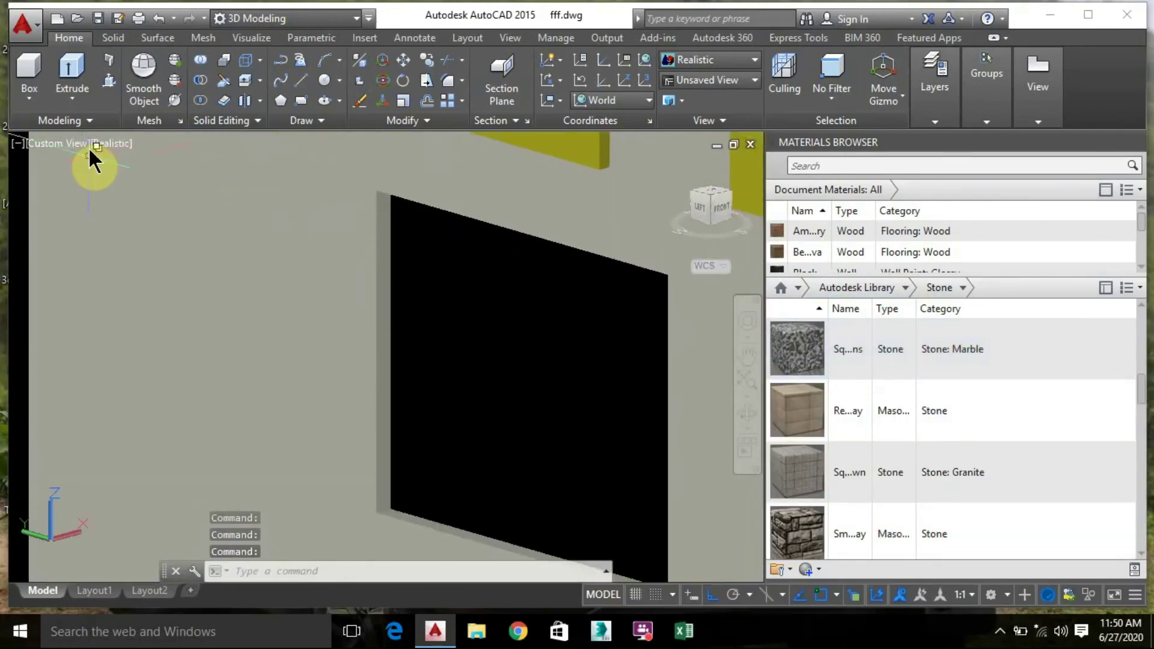
click(98, 144)
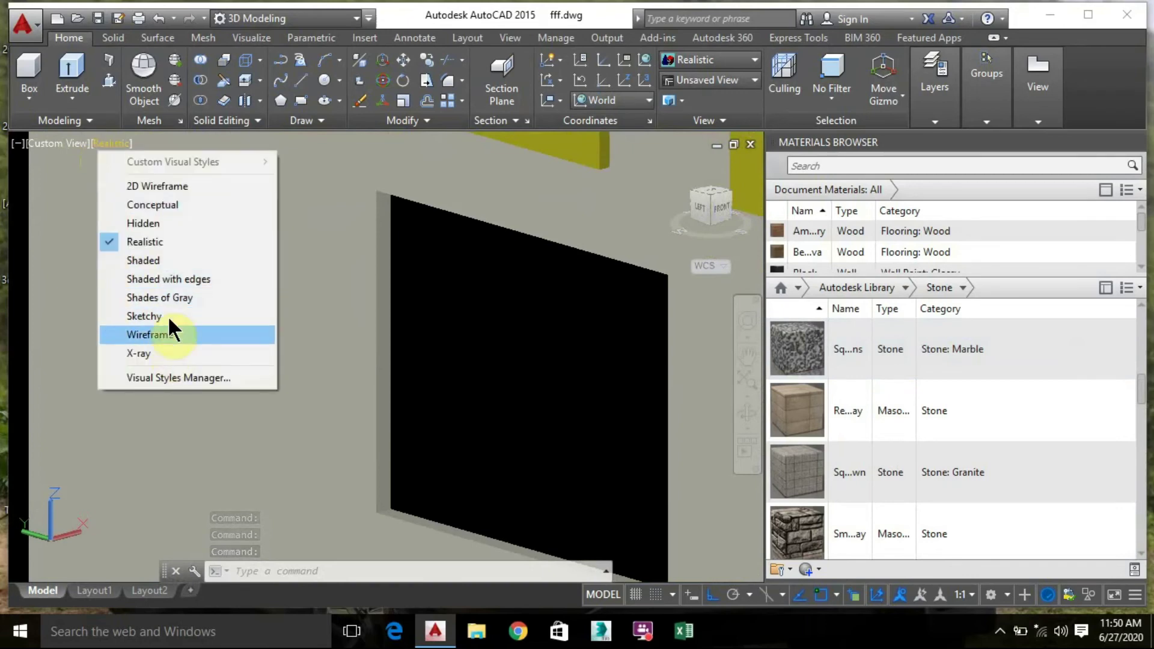
click(167, 298)
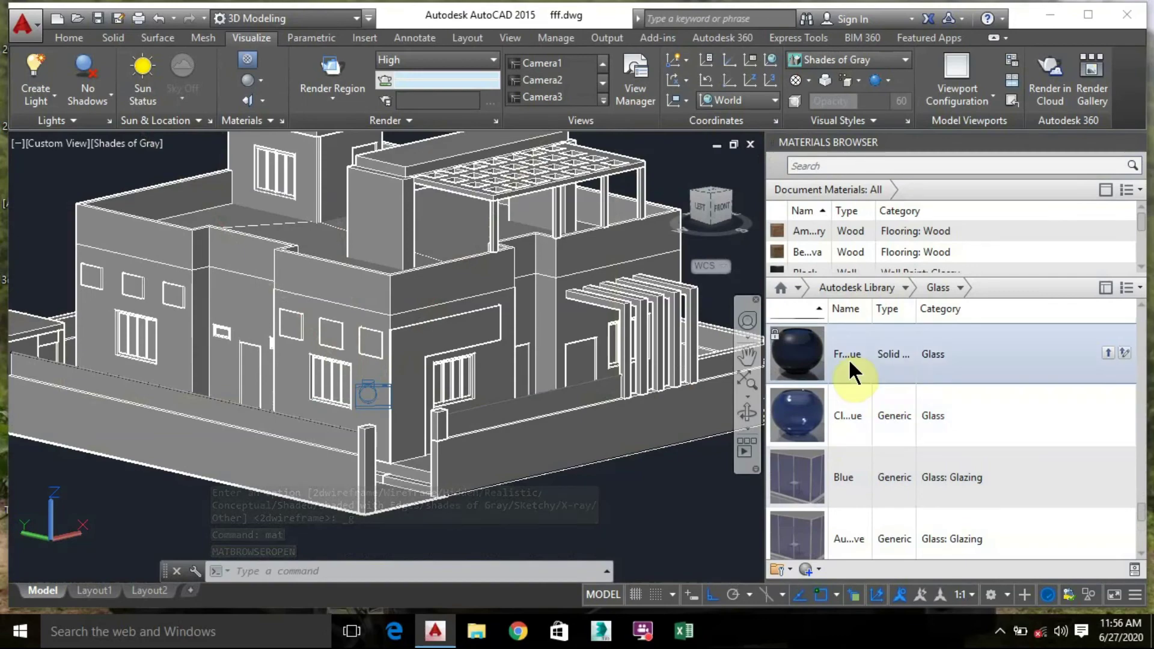
Apply the dark blue glass material from the Glass library to the panes of the front corner window
drag(849, 359, 293, 334)
scroll(294, 334, up, 3)
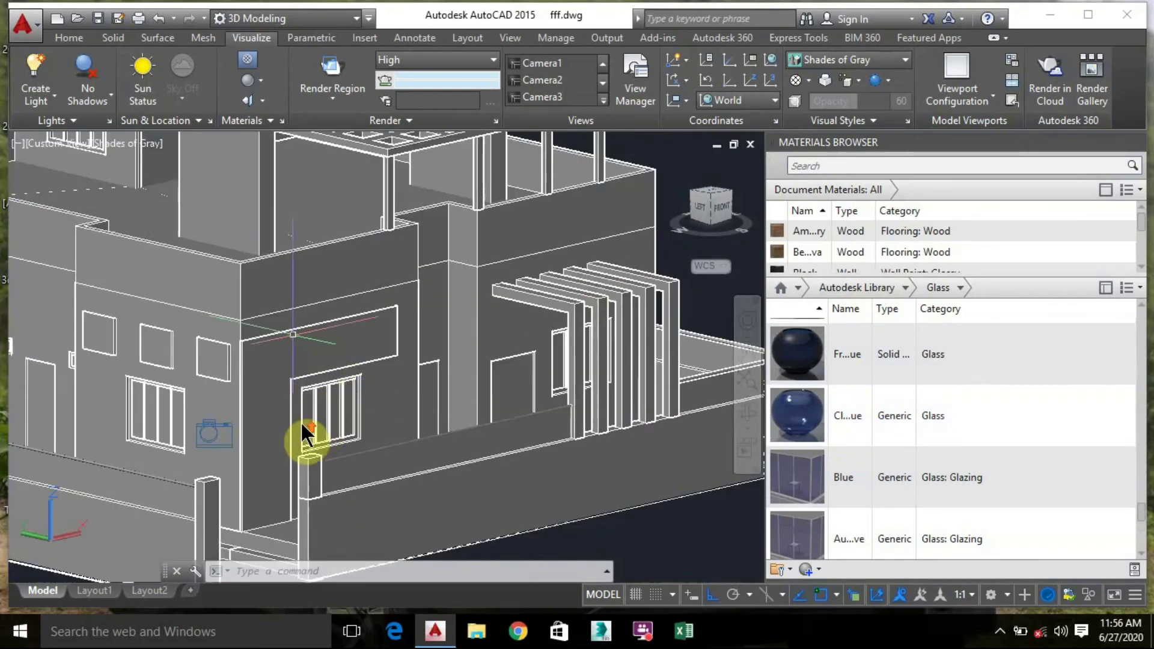
scroll(306, 434, up, 4)
scroll(535, 390, down, 3)
scroll(549, 337, up, 3)
drag(879, 340, 497, 373)
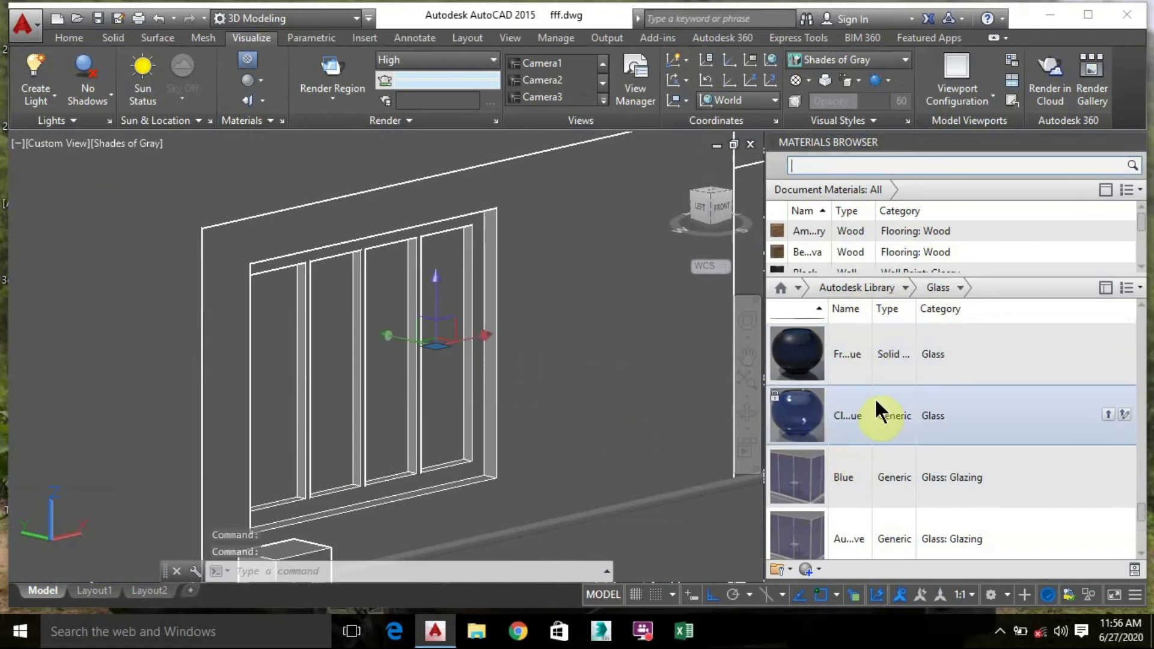
drag(842, 348, 335, 392)
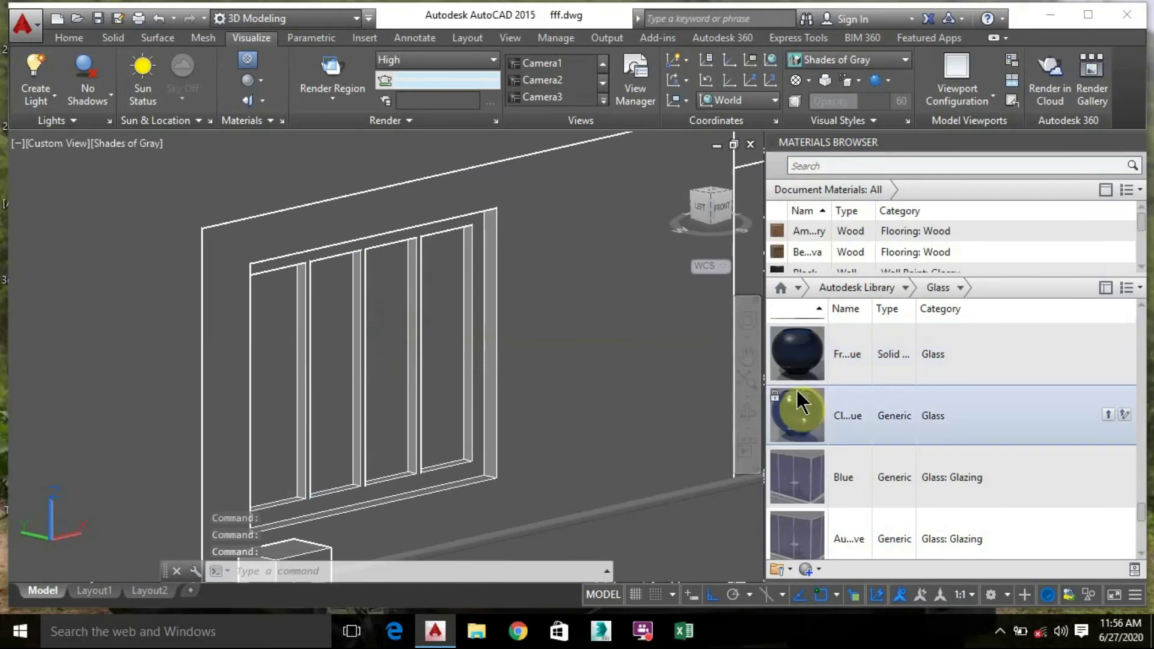
drag(781, 363, 297, 411)
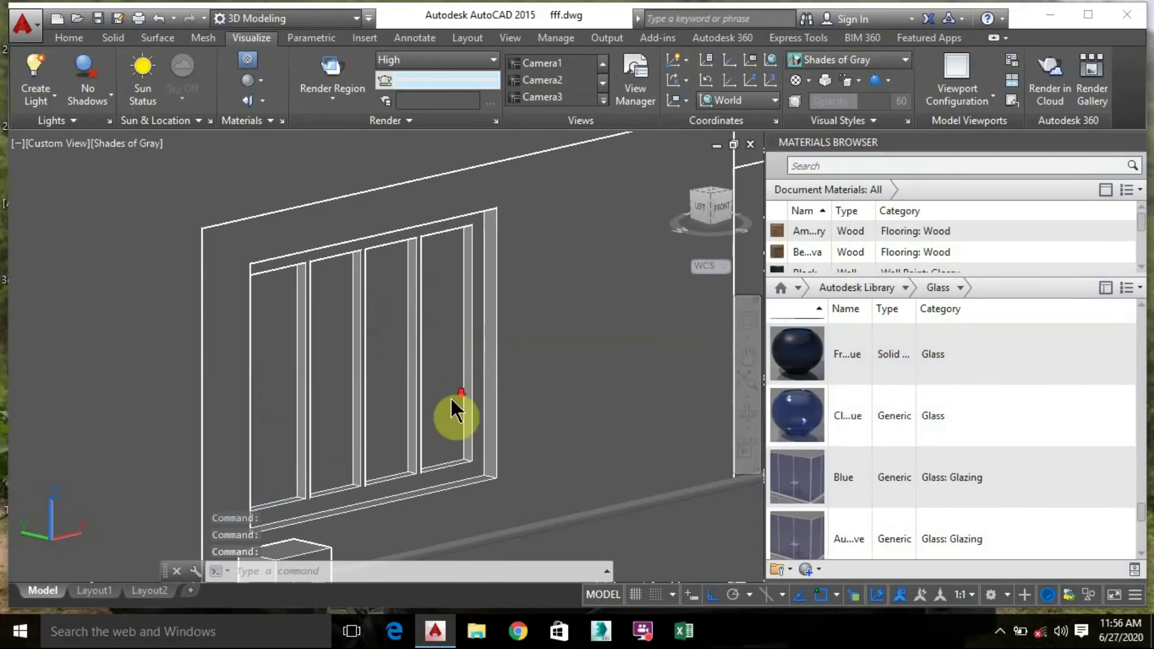
Apply the dark blue glass to the four-pane side-wall window nearest the front corner
scroll(450, 398, down, 3)
shift+middle_drag(231, 410, 688, 419)
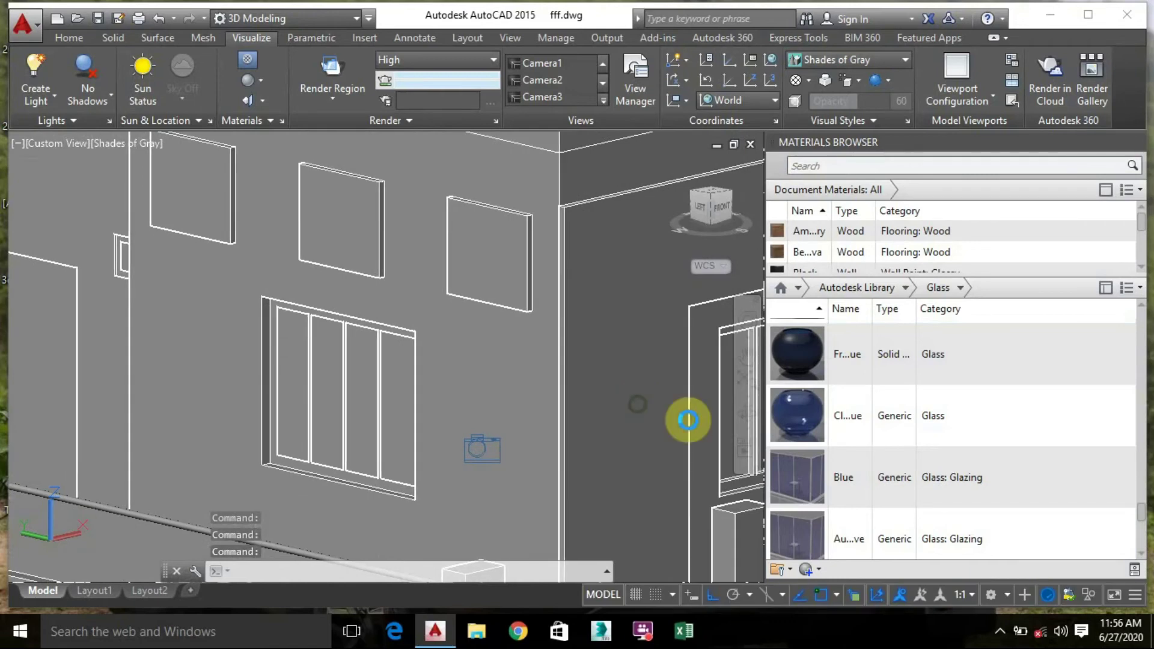
drag(888, 358, 311, 390)
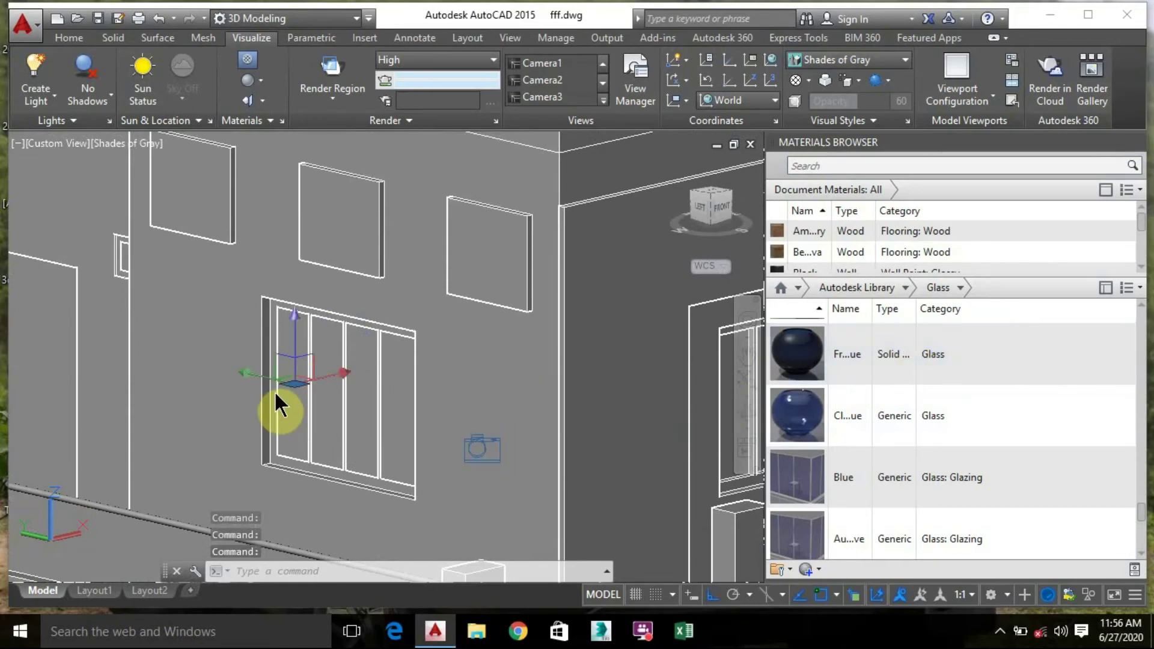
Apply the dark blue glass to the two small ventilator windows near the side door
middle_drag(175, 388, 565, 501)
middle_drag(944, 347, 638, 460)
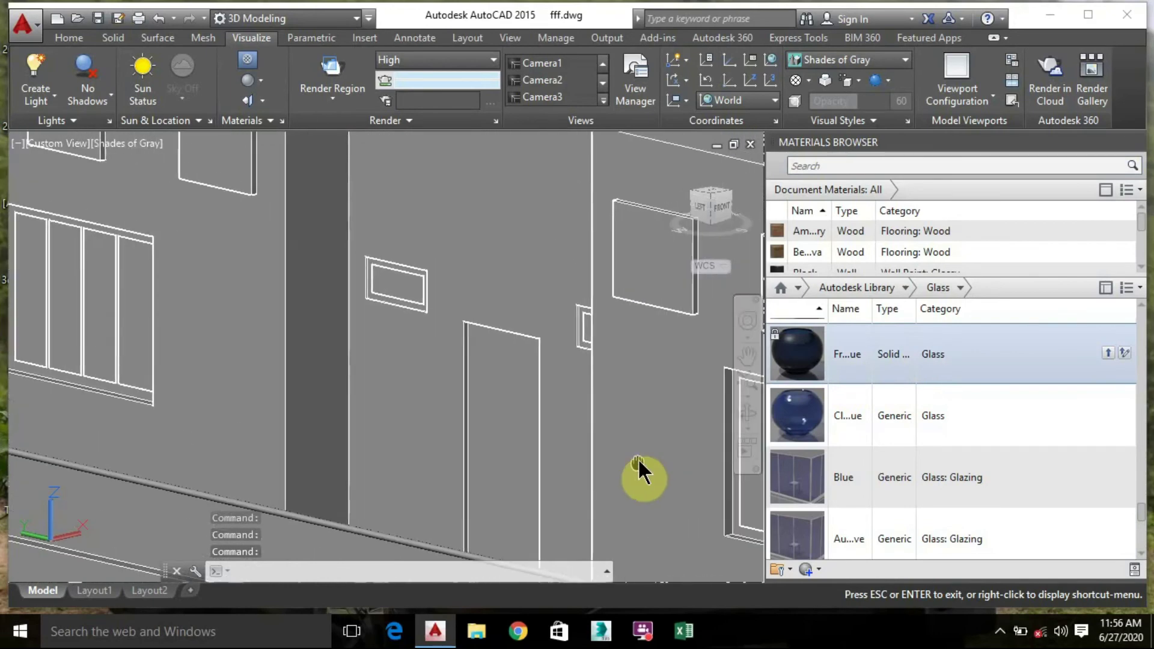
key(Escape)
drag(853, 356, 374, 289)
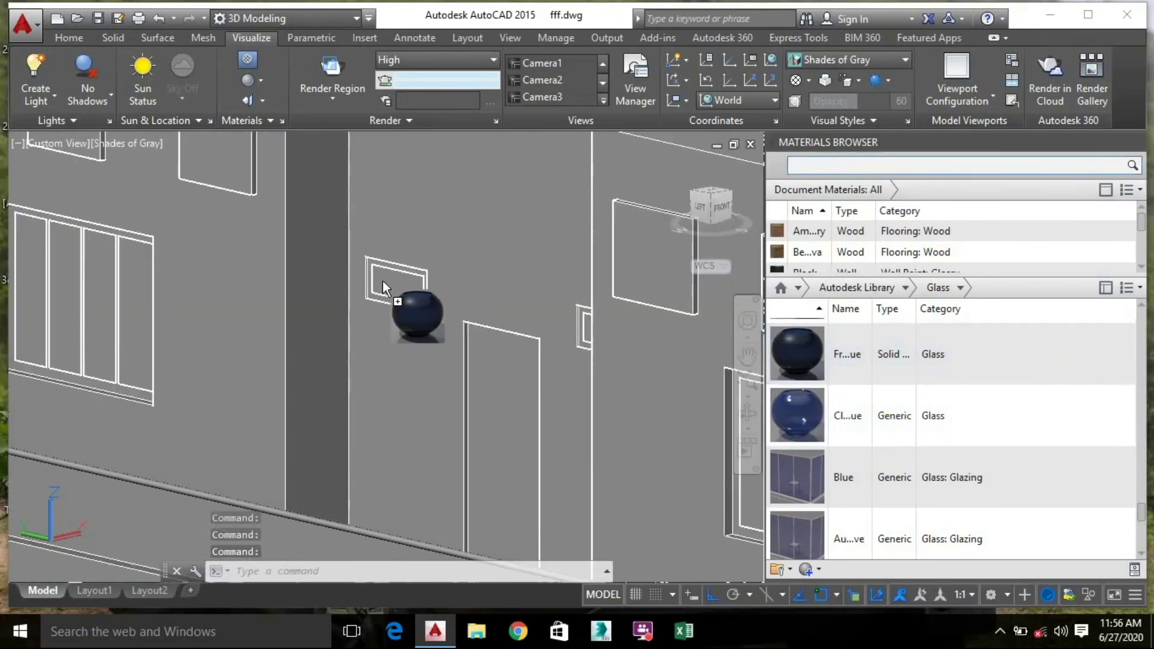
scroll(592, 336, up, 3)
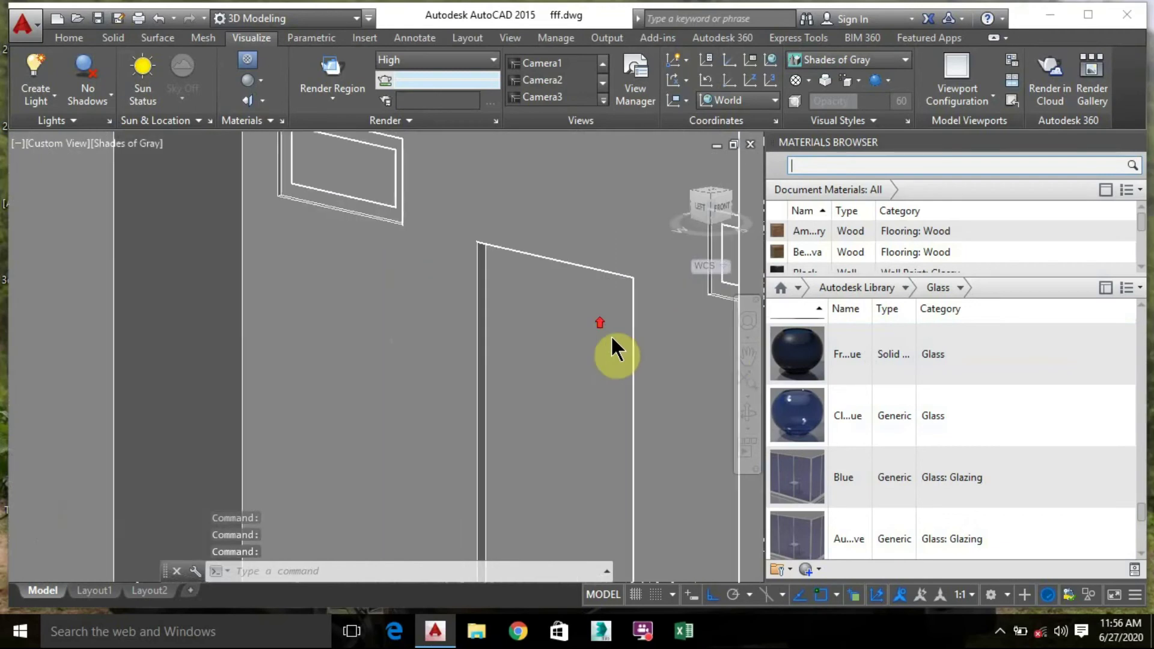
click(744, 354)
drag(463, 335, 298, 341)
key(Escape)
drag(799, 360, 569, 283)
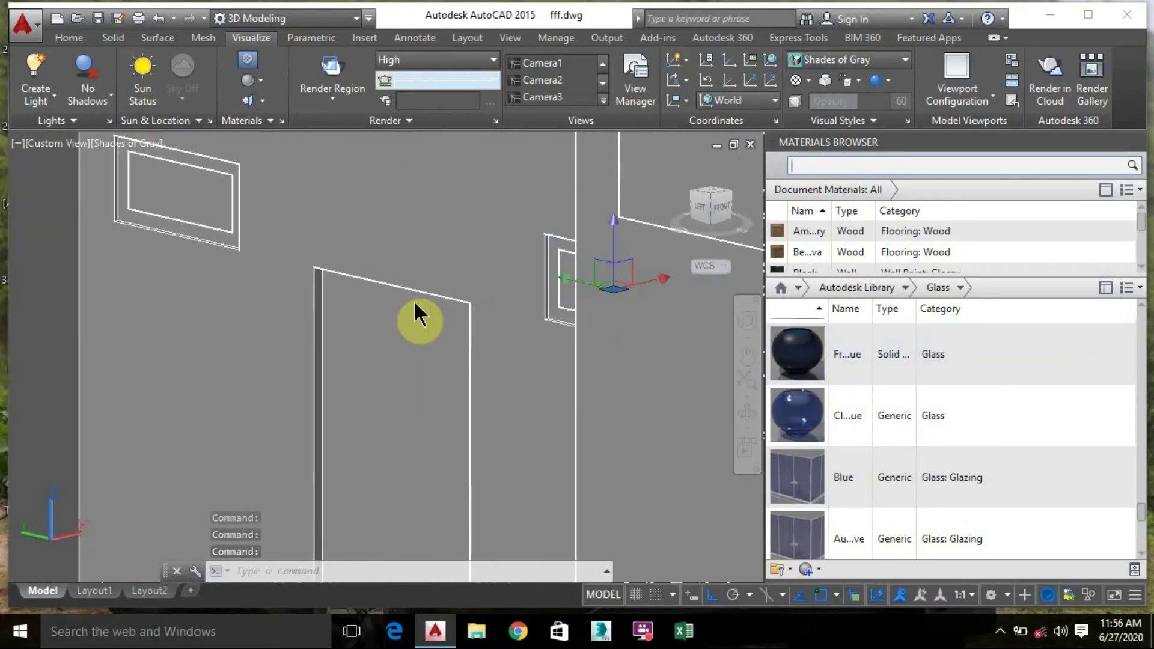
Apply the dark blue glass to the panes of the far four-pane window on the side wall
scroll(415, 314, down, 3)
middle_drag(309, 319, 384, 386)
key(Escape)
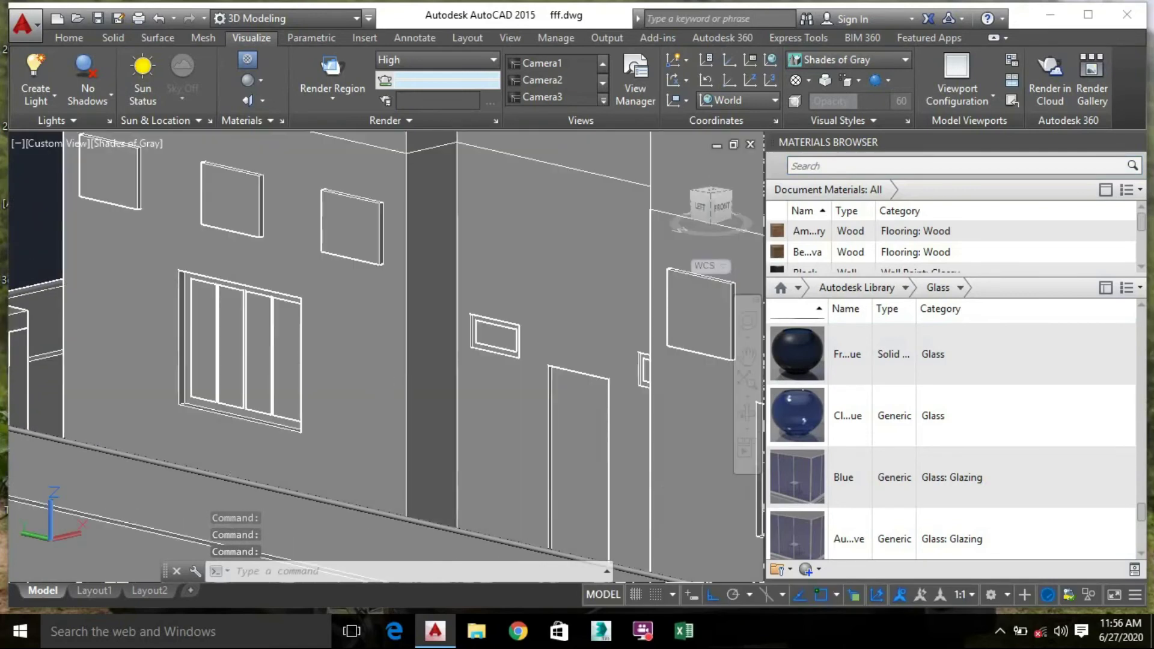
drag(849, 381, 370, 380)
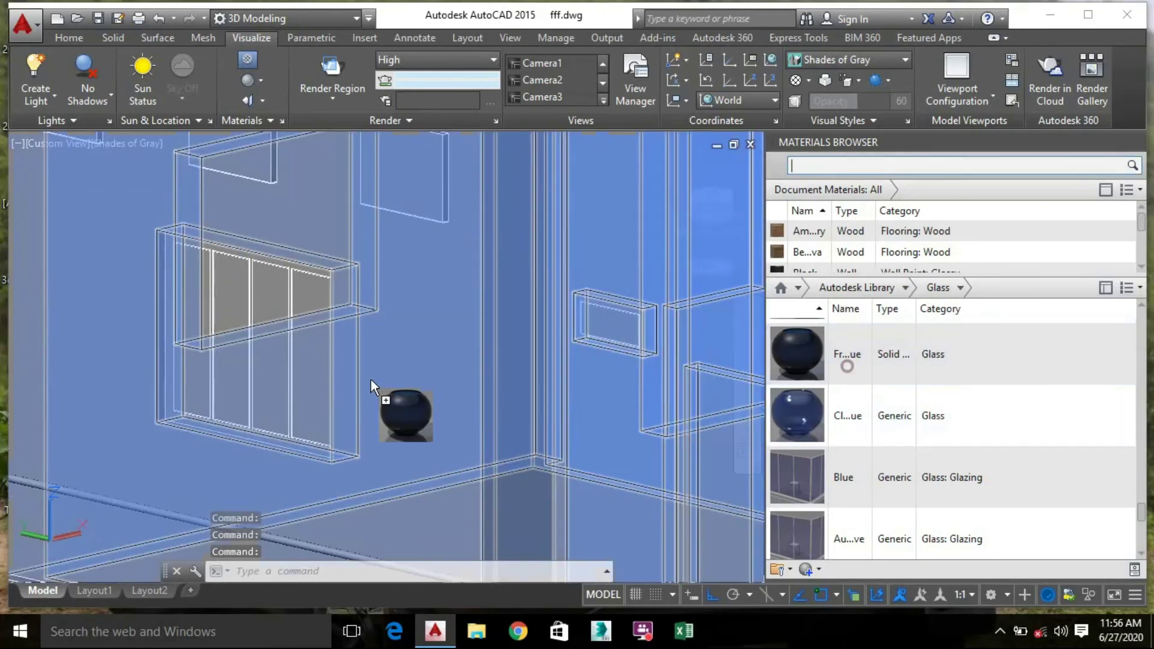
drag(308, 294, 308, 294)
drag(813, 370, 278, 341)
drag(775, 373, 222, 322)
drag(223, 323, 225, 323)
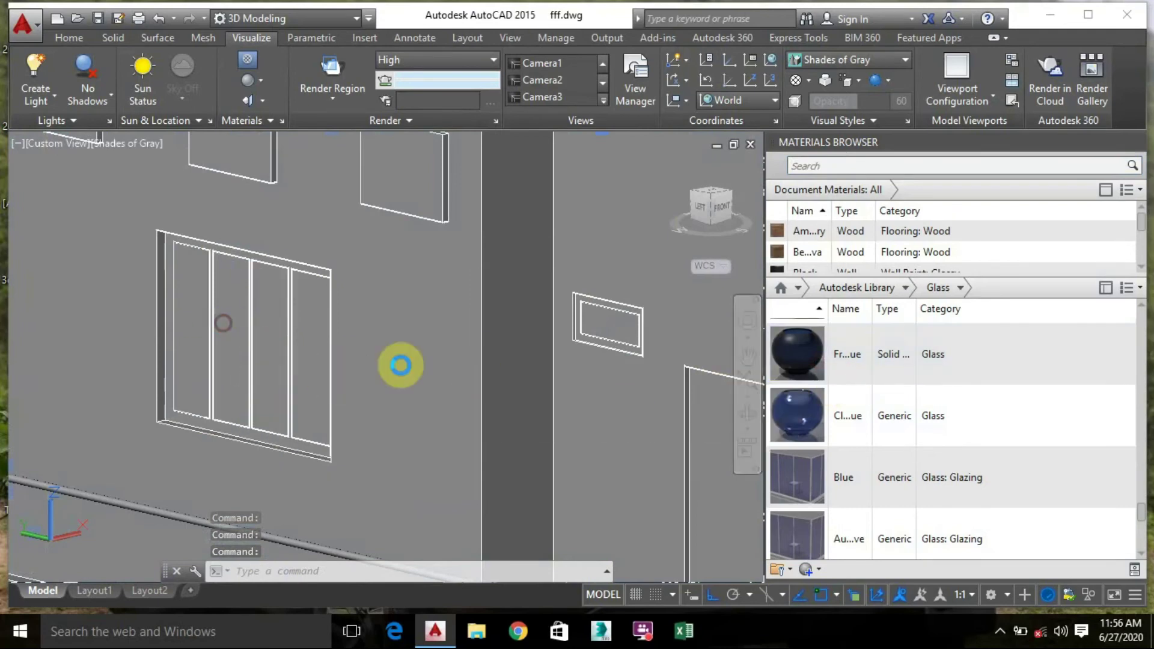
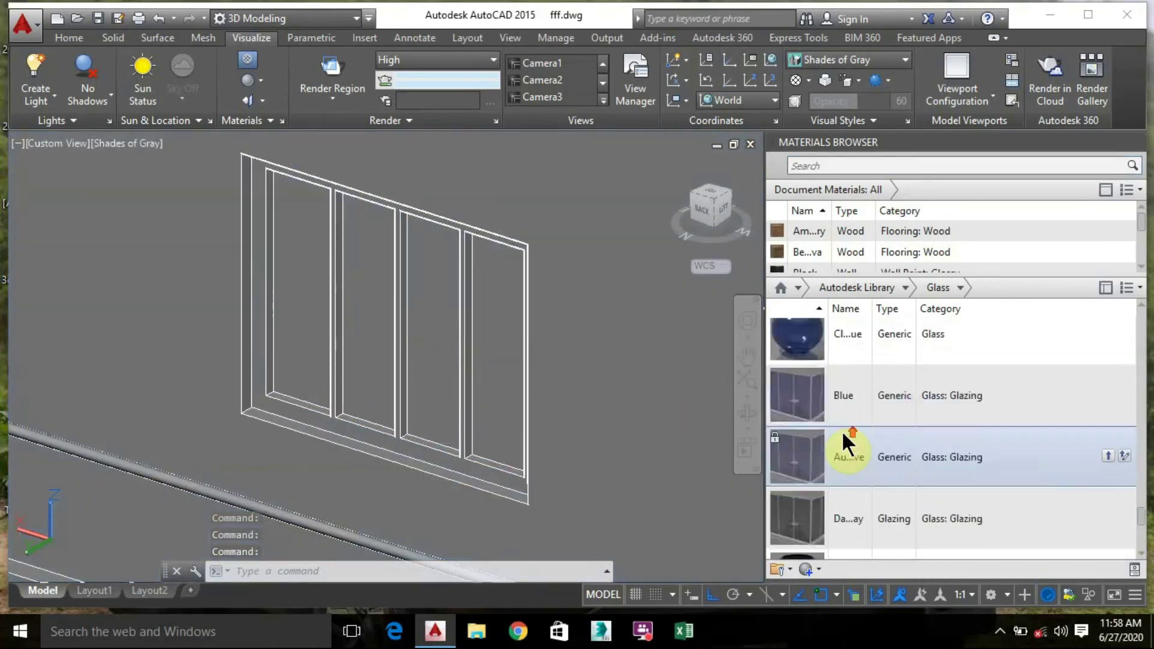
Apply the dark blue glass to the panes of the large grid staircase window on the back wall
scroll(842, 443, up, 3)
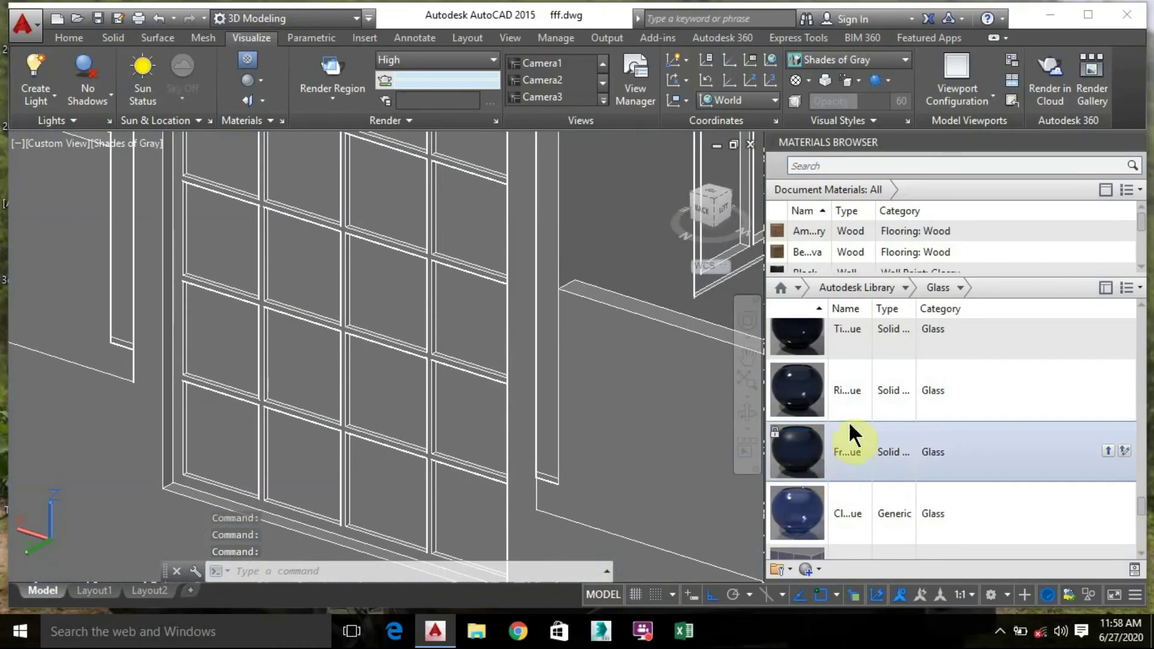
drag(853, 433, 353, 388)
drag(848, 448, 201, 347)
drag(850, 446, 368, 284)
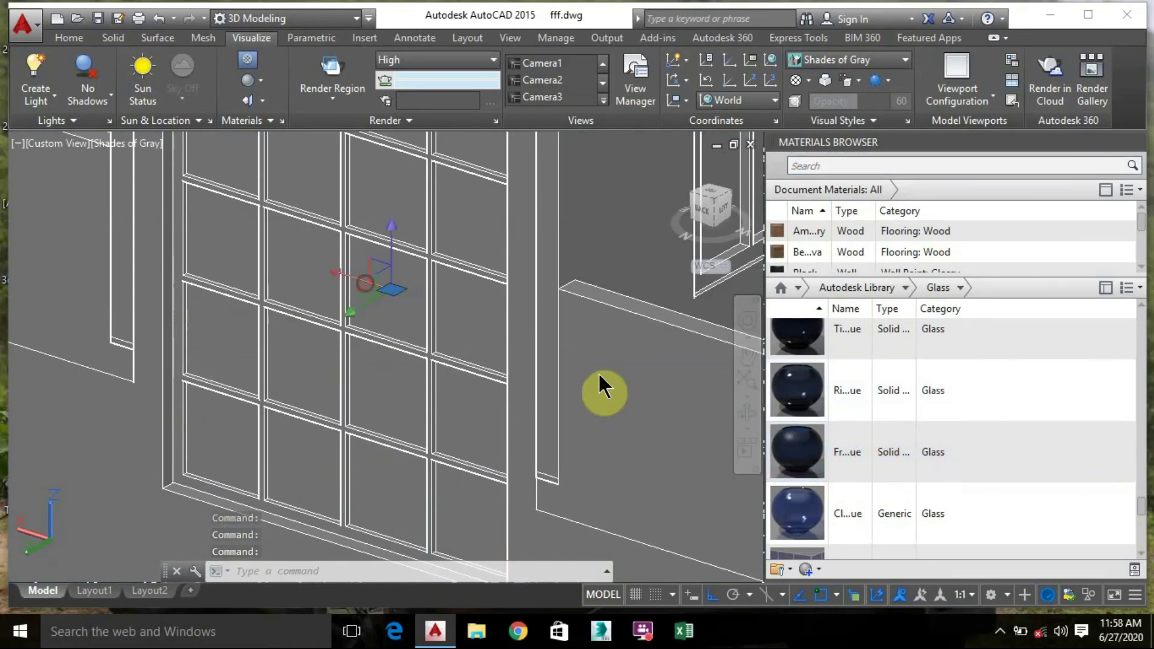
drag(914, 474, 408, 215)
drag(849, 451, 484, 348)
drag(819, 458, 335, 281)
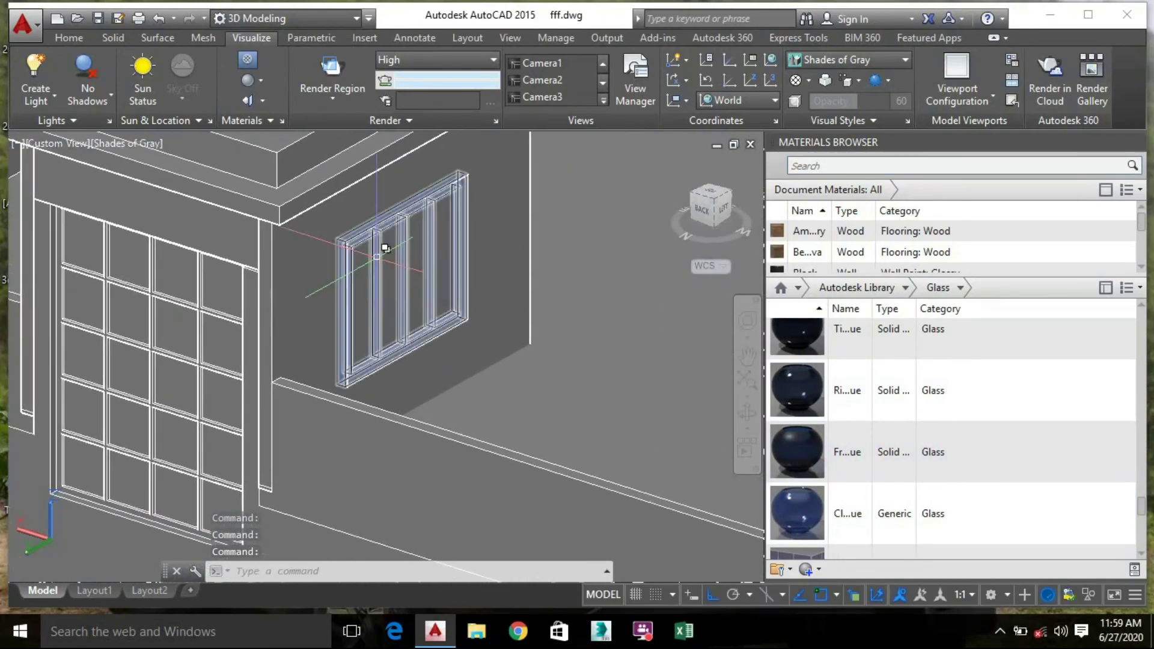
Apply the dark blue glass to the panes of the stair room's four-pane window
drag(849, 448, 491, 355)
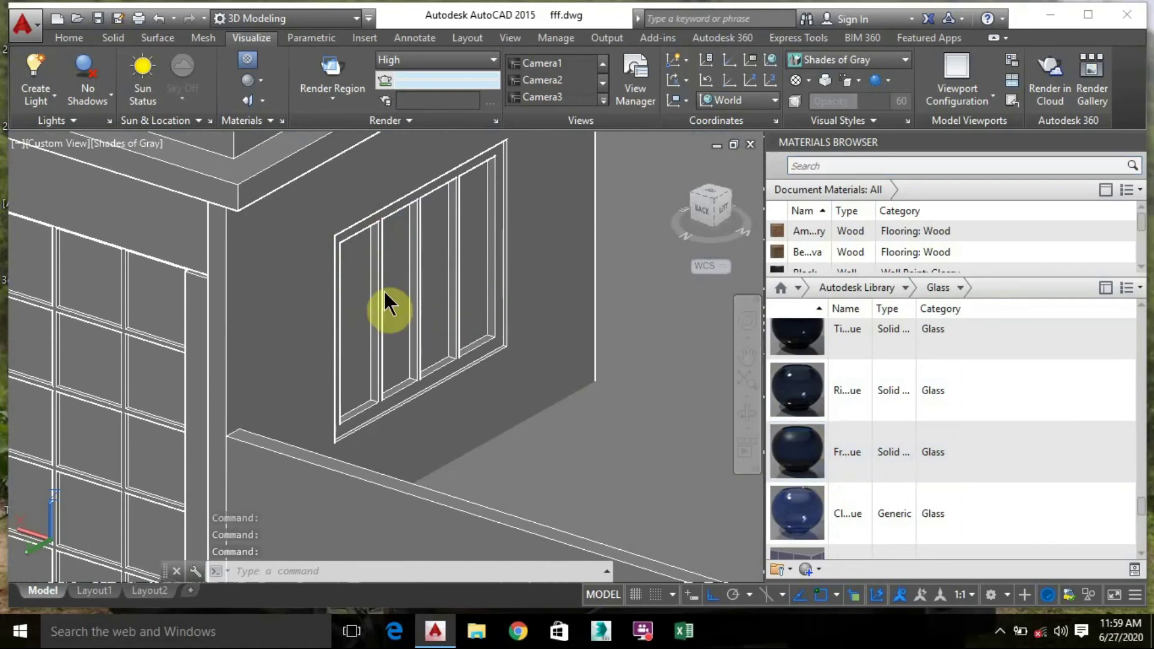
drag(850, 471, 358, 310)
shift+middle_drag(360, 310, 507, 206)
scroll(506, 206, up, 5)
drag(849, 451, 462, 365)
shift+middle_drag(463, 365, 528, 378)
drag(854, 431, 531, 459)
Switch the model view to the Realistic visual style
drag(322, 348, 239, 322)
scroll(240, 322, down, 5)
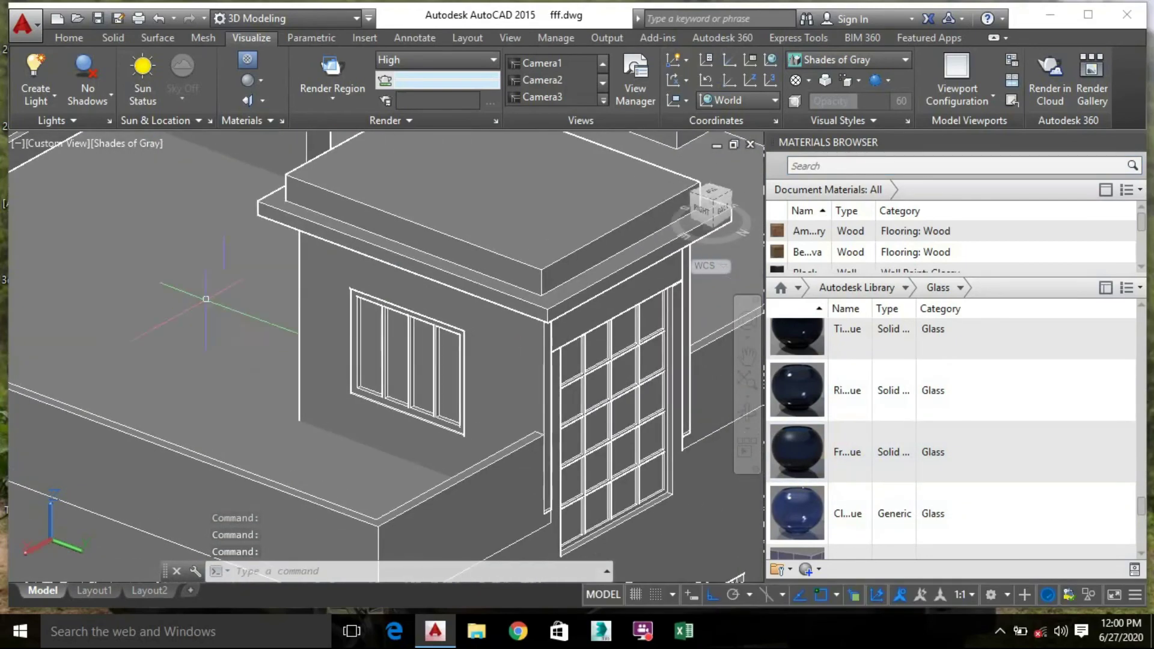
click(68, 37)
click(129, 143)
click(173, 242)
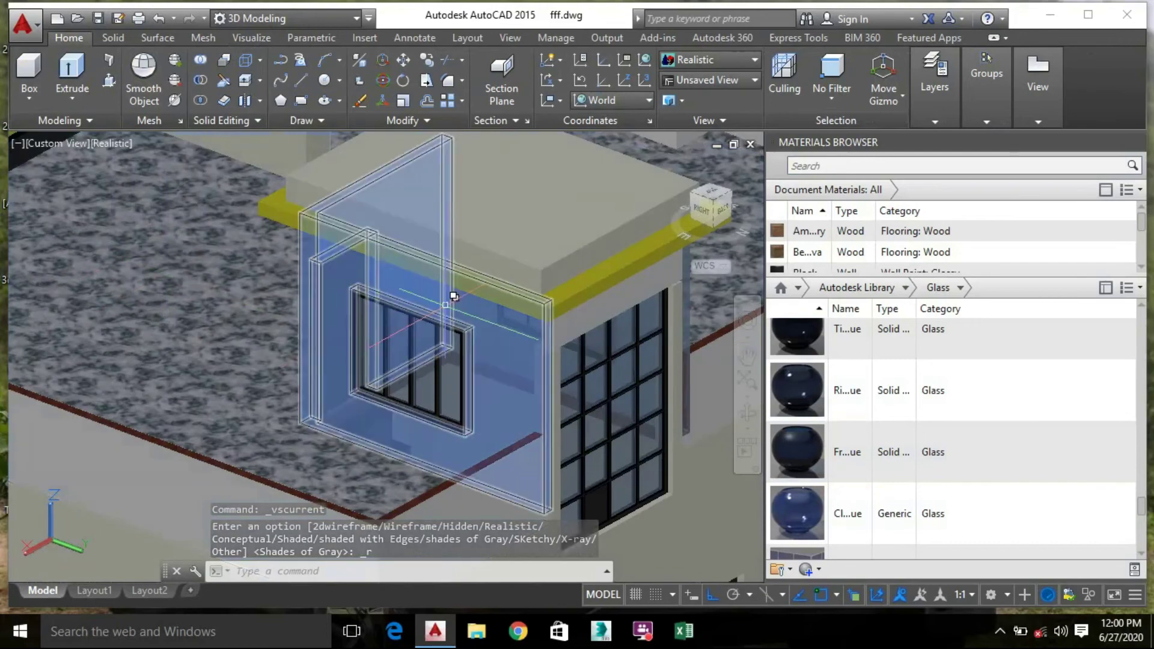
Apply the dark blue glass to the unglazed window panes along the side wall below the stair room
scroll(322, 410, up, 5)
middle_drag(314, 419, 337, 252)
scroll(541, 300, up, 3)
scroll(540, 271, up, 2)
drag(797, 472, 559, 297)
middle_drag(384, 469, 493, 300)
scroll(283, 463, up, 5)
drag(841, 475, 241, 319)
middle_drag(150, 313, 492, 478)
scroll(484, 522, up, 2)
drag(841, 480, 345, 343)
drag(808, 469, 247, 313)
middle_drag(180, 336, 451, 367)
middle_drag(144, 334, 452, 458)
middle_drag(150, 282, 462, 474)
drag(835, 478, 415, 381)
drag(835, 481, 249, 318)
drag(806, 469, 337, 349)
Apply the dark blue glass to the remaining window panes toward the front of the house
scroll(336, 354, down, 4)
middle_drag(192, 300, 420, 336)
drag(906, 476, 415, 335)
drag(841, 475, 351, 322)
shift+middle_drag(276, 301, 546, 335)
scroll(372, 327, down, 4)
middle_drag(204, 331, 480, 327)
scroll(316, 396, up, 2)
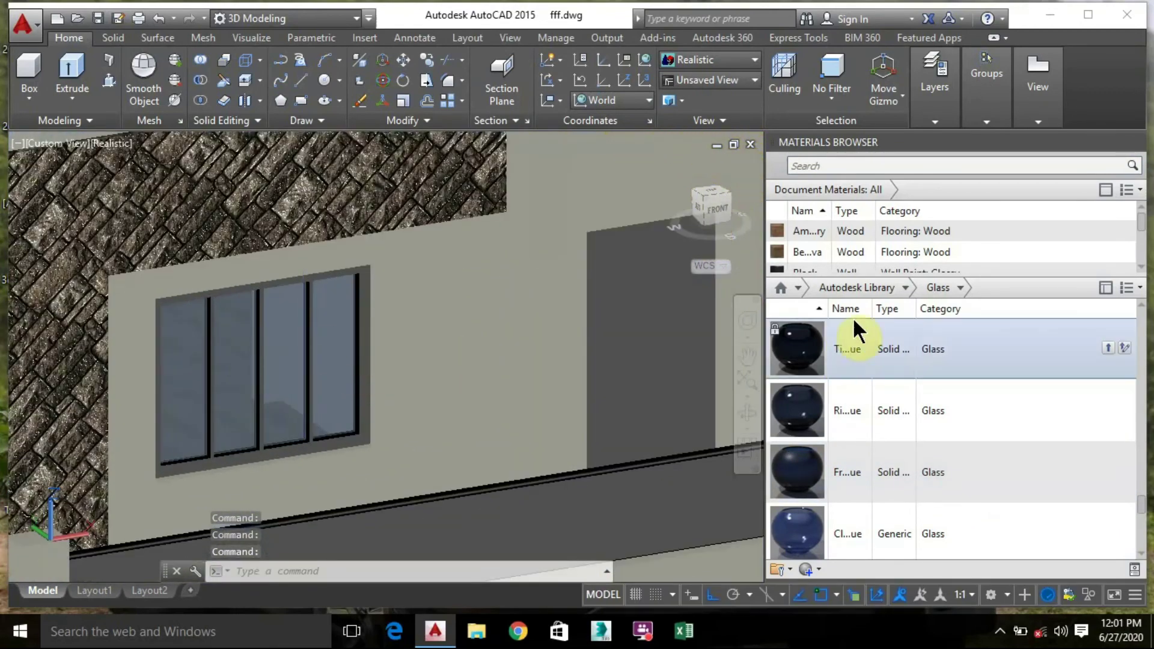
Apply the striped brown generic wood from the Autodesk Library's Wood category to the frame of the front window beside the stone cladding
click(905, 287)
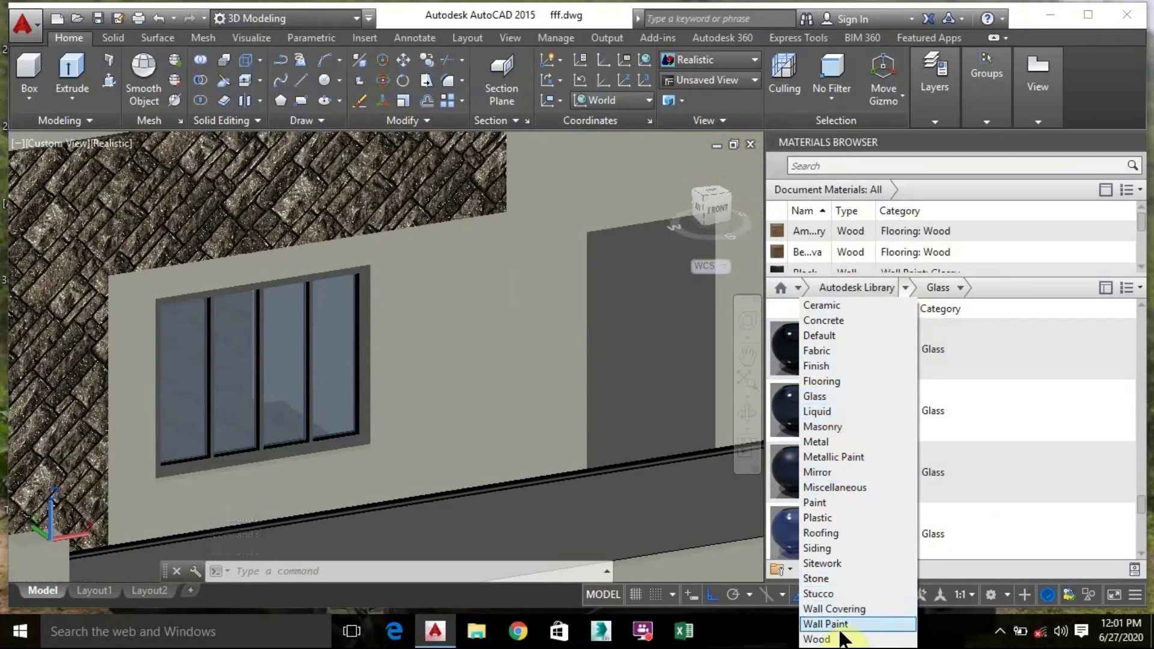
click(828, 639)
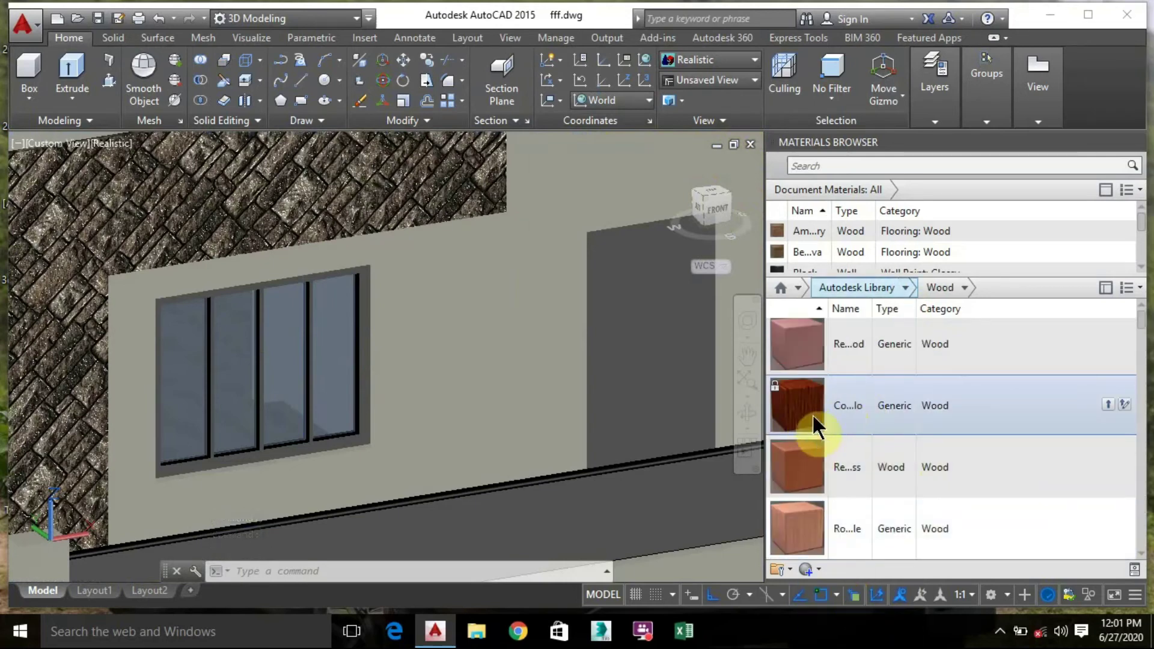
scroll(818, 402, down, 5)
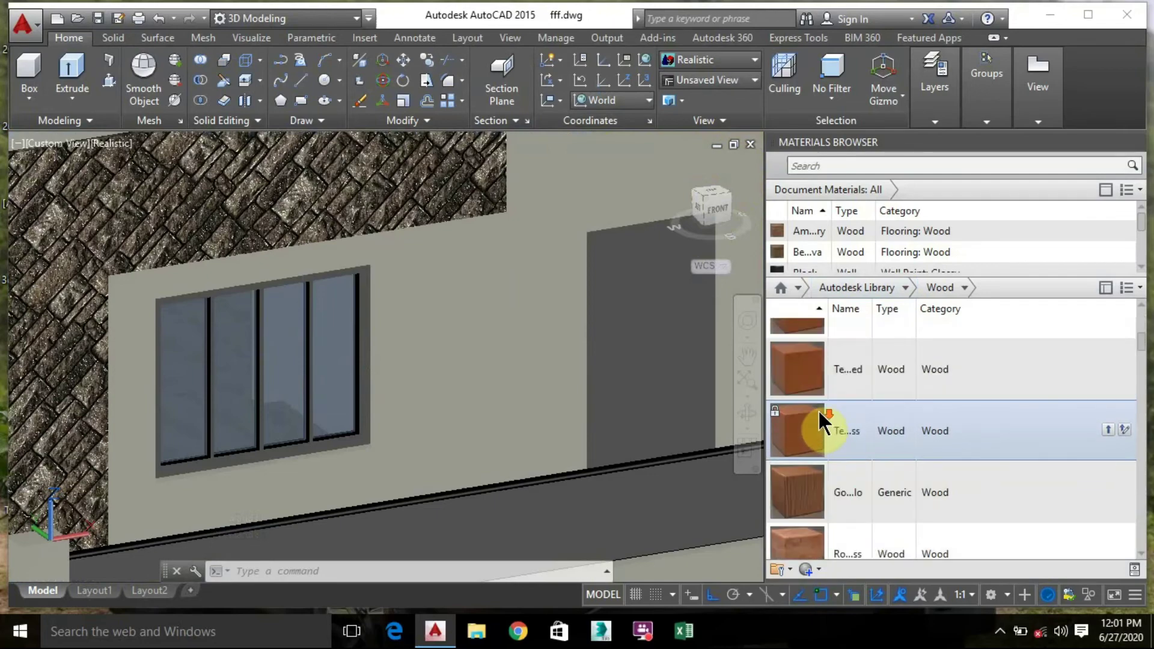
scroll(820, 419, down, 1)
scroll(807, 414, up, 1)
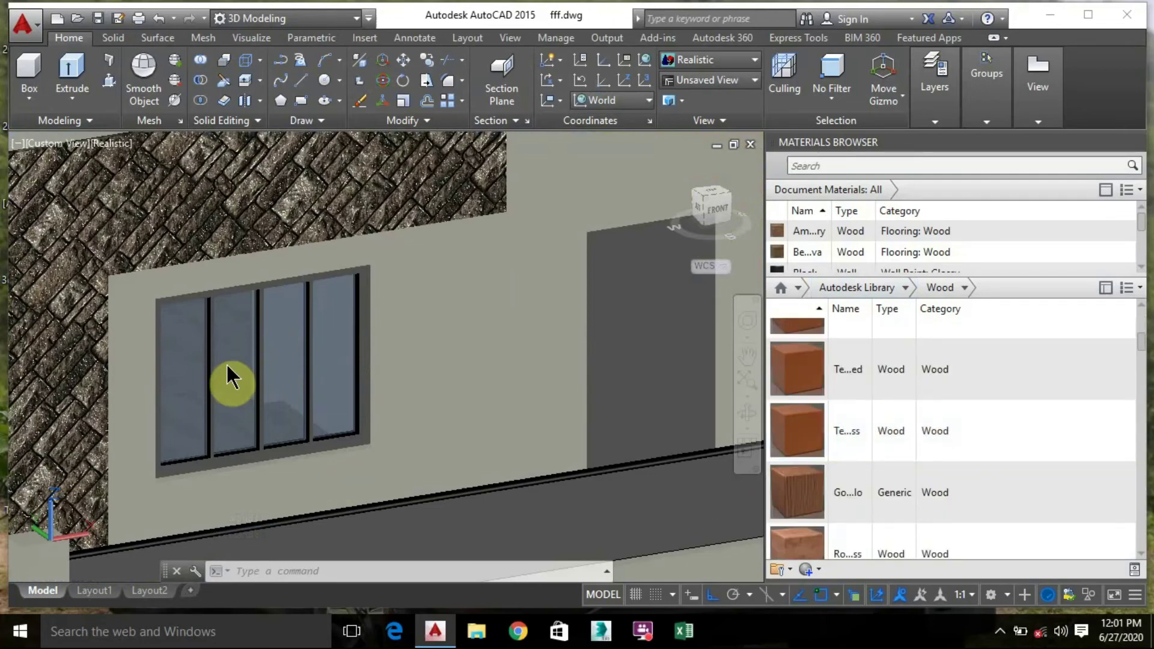
scroll(203, 310, up, 2)
scroll(201, 309, down, 3)
scroll(252, 337, up, 3)
middle_drag(268, 337, 651, 404)
drag(848, 488, 679, 325)
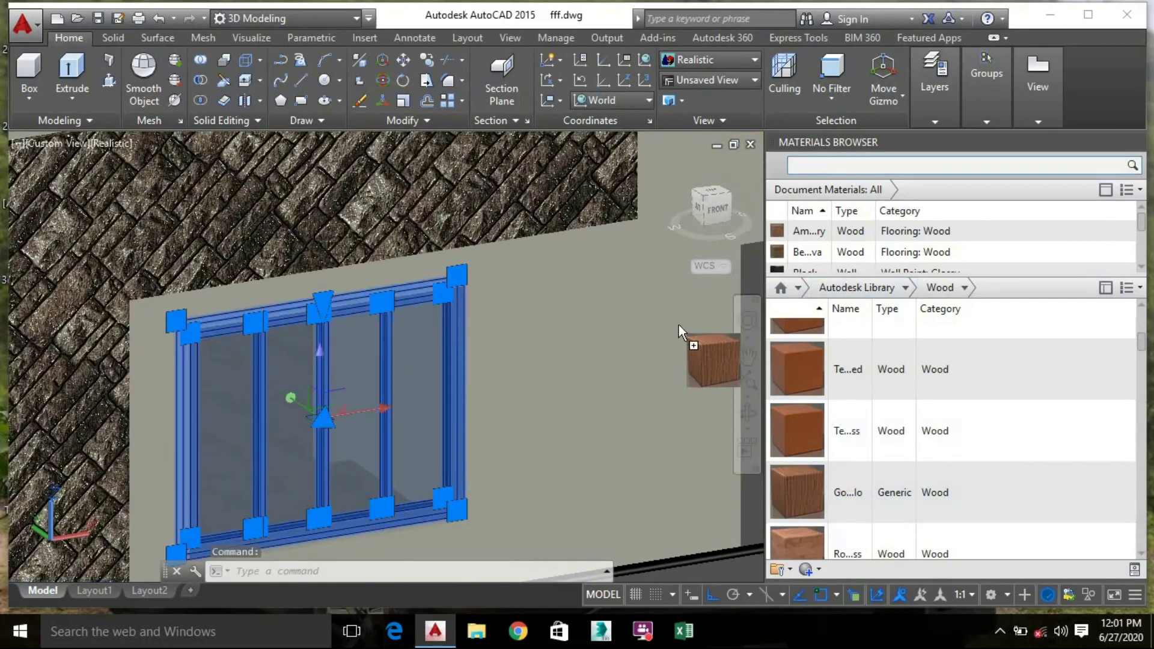
drag(492, 198, 493, 200)
Apply the striped brown wood to the frame of the front window behind the yellow pergola
middle_drag(518, 242, 36, 290)
middle_drag(437, 321, 181, 364)
middle_drag(573, 363, 318, 350)
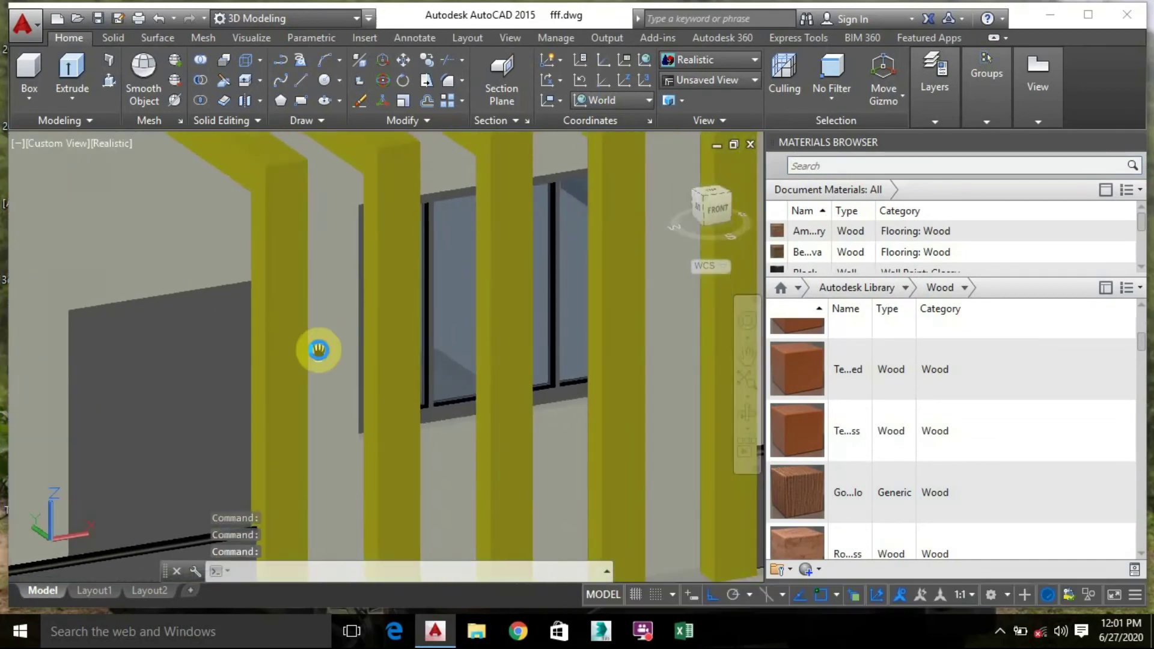
scroll(571, 395, up, 4)
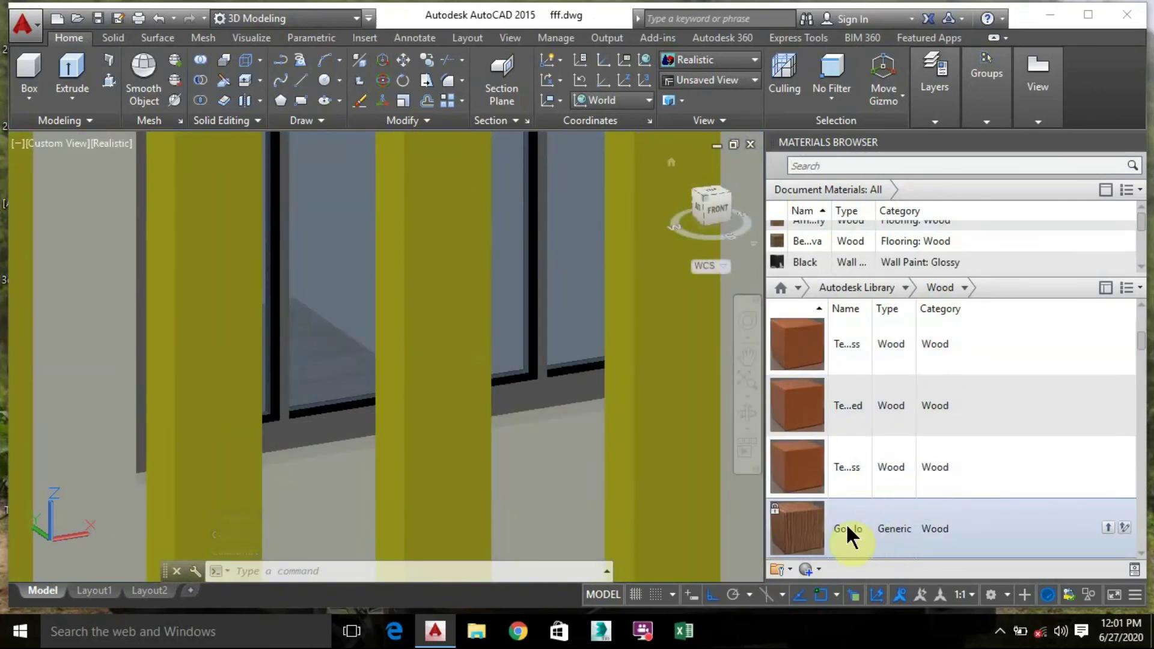
drag(846, 523, 604, 248)
scroll(589, 251, down, 10)
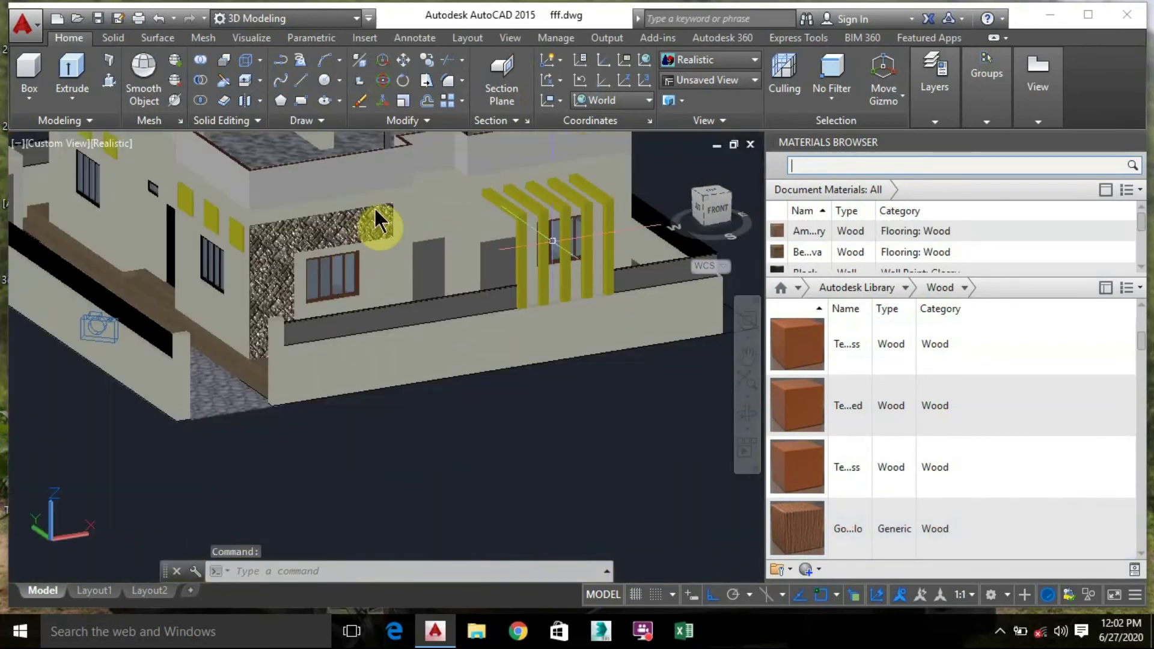
Apply the striped brown wood to the frame of the four-pane side-wall window nearest the front corner
shift+middle_drag(374, 206, 480, 231)
scroll(331, 309, up, 8)
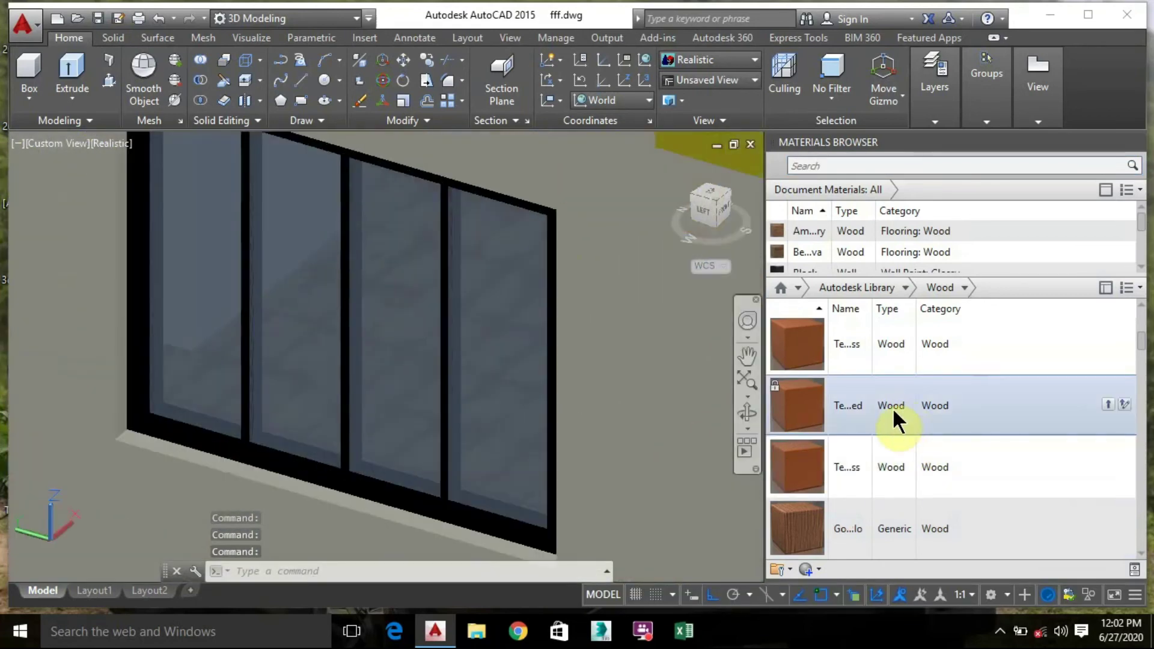
drag(865, 510, 151, 231)
scroll(128, 230, down, 3)
Try the striped brown wood on the small ventilator window near the side door
middle_drag(127, 229, 463, 350)
scroll(464, 350, up, 4)
drag(841, 518, 544, 269)
middle_drag(240, 240, 577, 467)
scroll(577, 468, up, 2)
drag(842, 518, 252, 317)
key(ctrl+z)
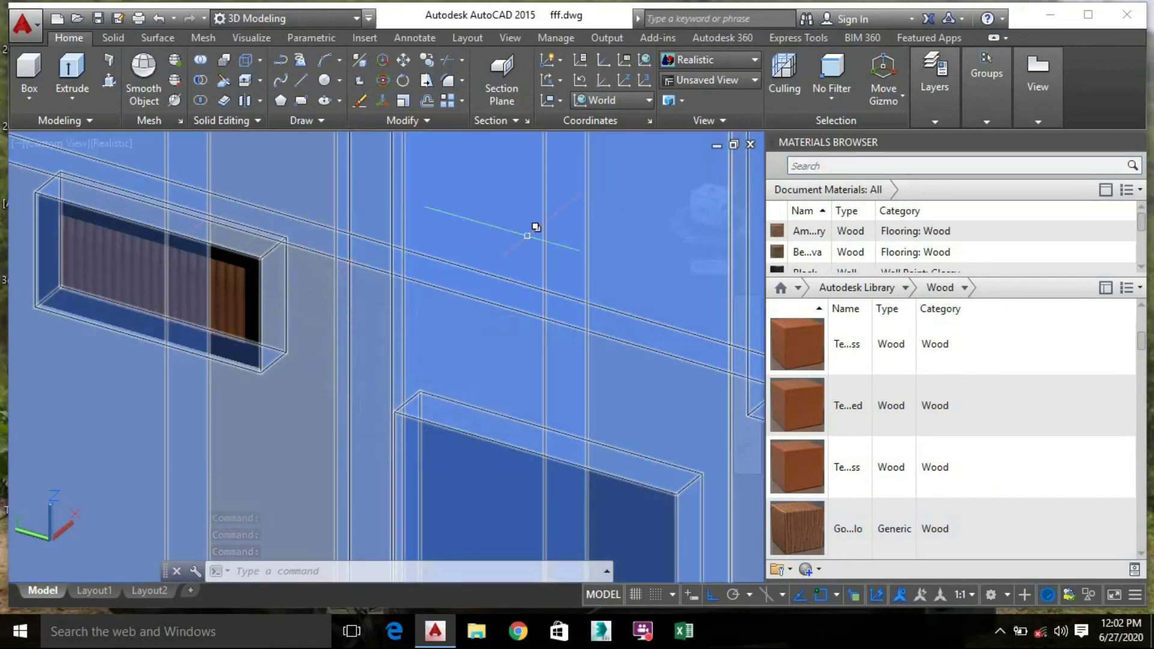
Apply the striped brown wood to the frame of the far four-pane window on the side wall
drag(909, 386, 177, 415)
middle_drag(177, 415, 431, 468)
scroll(431, 468, up, 3)
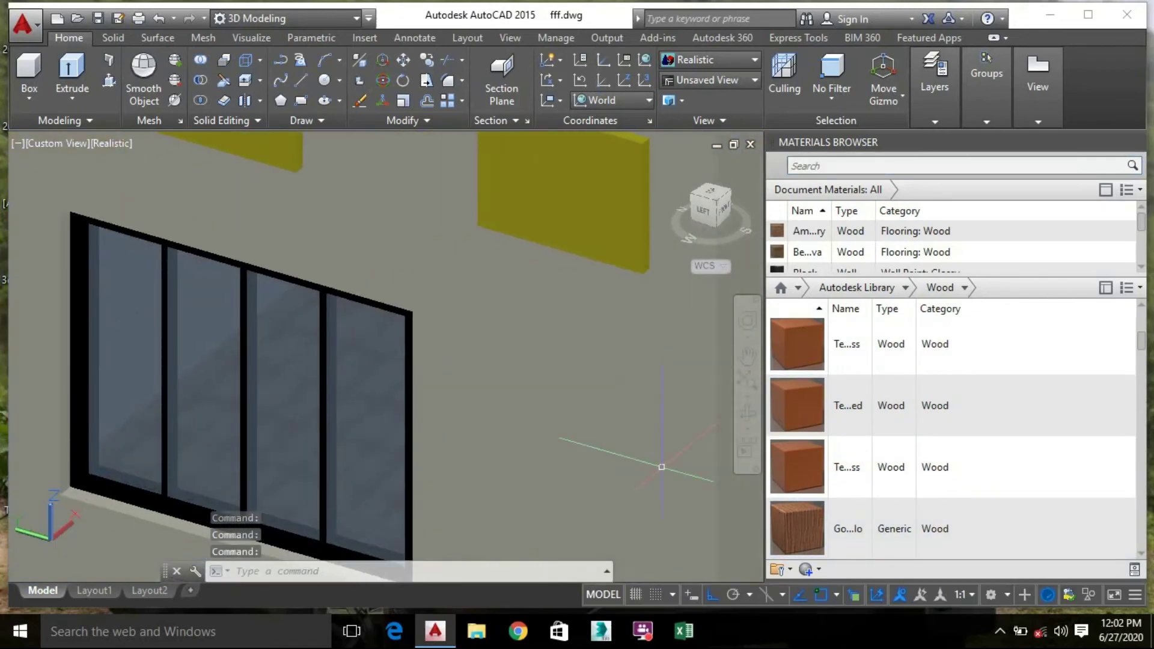
scroll(515, 458, up, 2)
click(515, 458)
drag(860, 388, 304, 334)
Apply the striped brown wood to the frames of the four-pane and two-pane windows on the back wall
shift+middle_drag(304, 335, 493, 337)
drag(814, 536, 172, 337)
middle_drag(123, 311, 745, 409)
drag(803, 528, 363, 470)
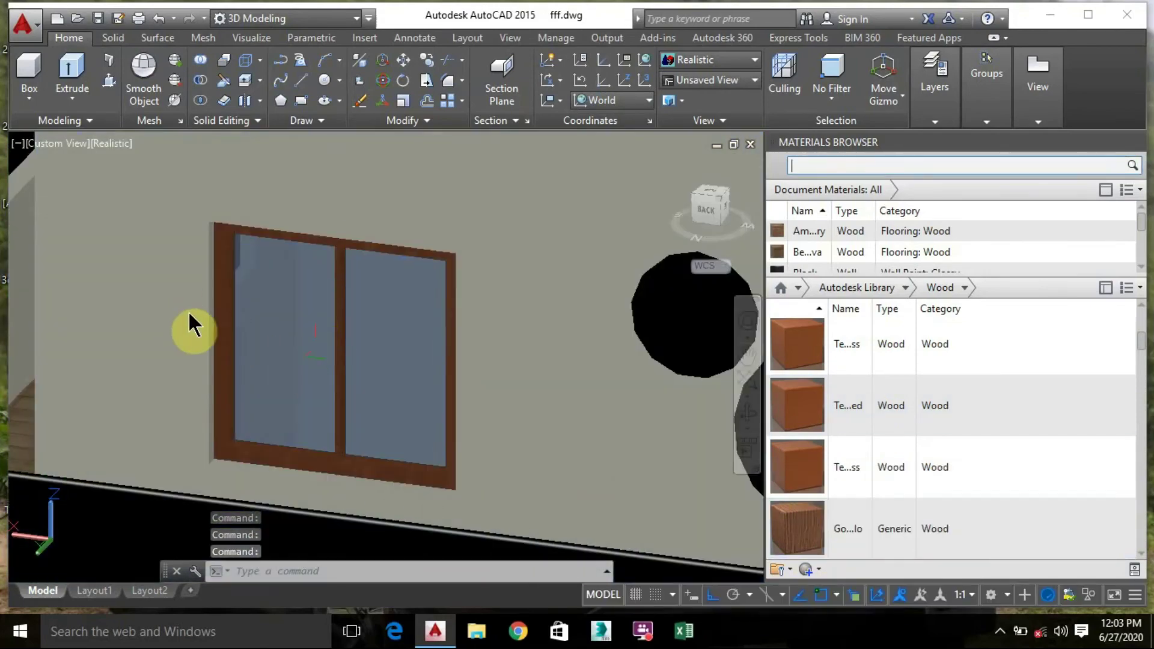
Apply the striped brown wood to the frames of the four-pane windows along the opposite side wall
shift+middle_drag(186, 327, 385, 300)
drag(797, 528, 216, 372)
middle_drag(139, 267, 758, 481)
drag(797, 528, 294, 438)
middle_drag(103, 252, 734, 372)
drag(797, 528, 281, 352)
middle_drag(94, 174, 141, 354)
scroll(464, 276, down, 4)
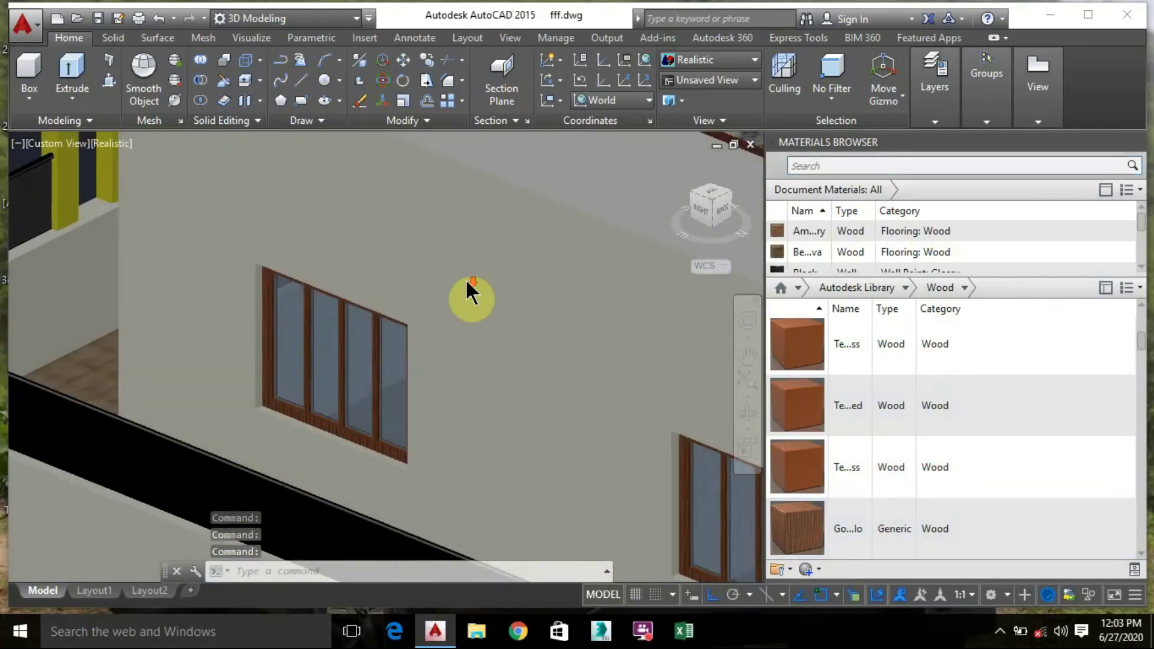
Apply the striped brown wood to the remaining window frames, including the stair room's four-pane window
middle_drag(463, 276, 80, 360)
scroll(535, 228, up, 6)
drag(797, 528, 351, 429)
scroll(515, 316, down, 5)
shift+middle_drag(373, 346, 102, 351)
middle_drag(601, 240, 246, 352)
drag(796, 528, 555, 524)
shift+middle_drag(303, 331, 481, 384)
Apply the White matte wall paint from the Wall Paint category to the stair room's walls on the roof
click(905, 287)
click(825, 623)
scroll(834, 481, down, 6)
drag(874, 402, 390, 223)
middle_drag(446, 309, 279, 381)
mouse_move(853, 394)
mouse_down()
mouse_move(396, 318)
mouse_move(415, 271)
mouse_up()
scroll(393, 180, up, 5)
scroll(457, 297, down, 4)
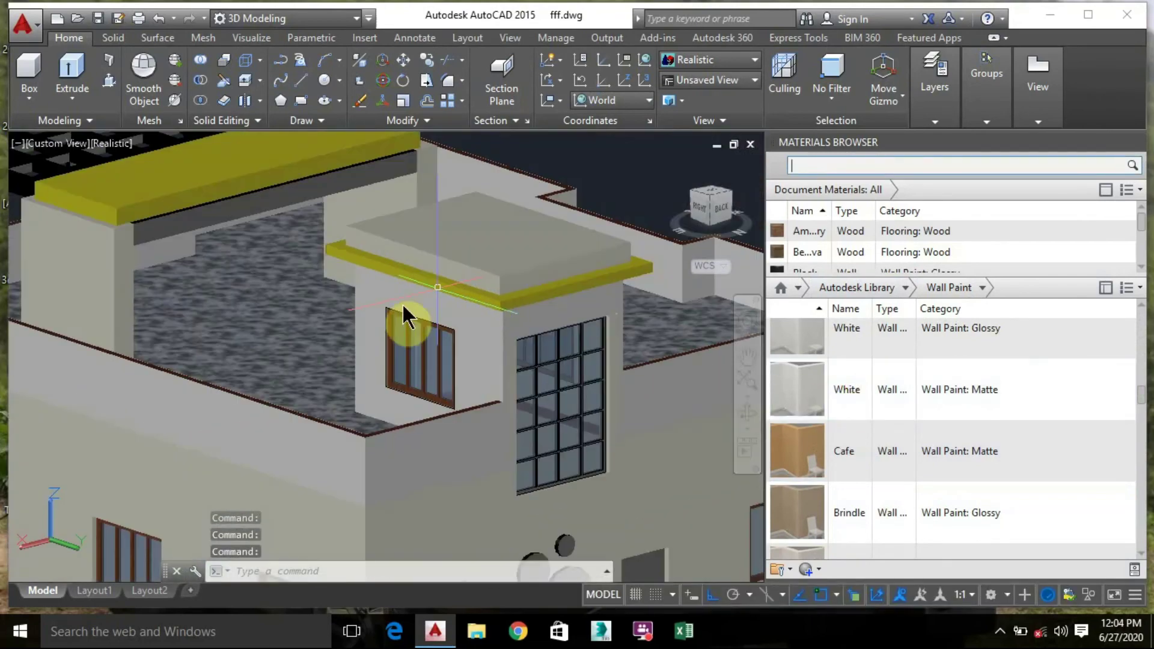
Apply the Yellow matte wall paint to the three decorative circles on the back wall
shift+middle_drag(377, 315, 227, 301)
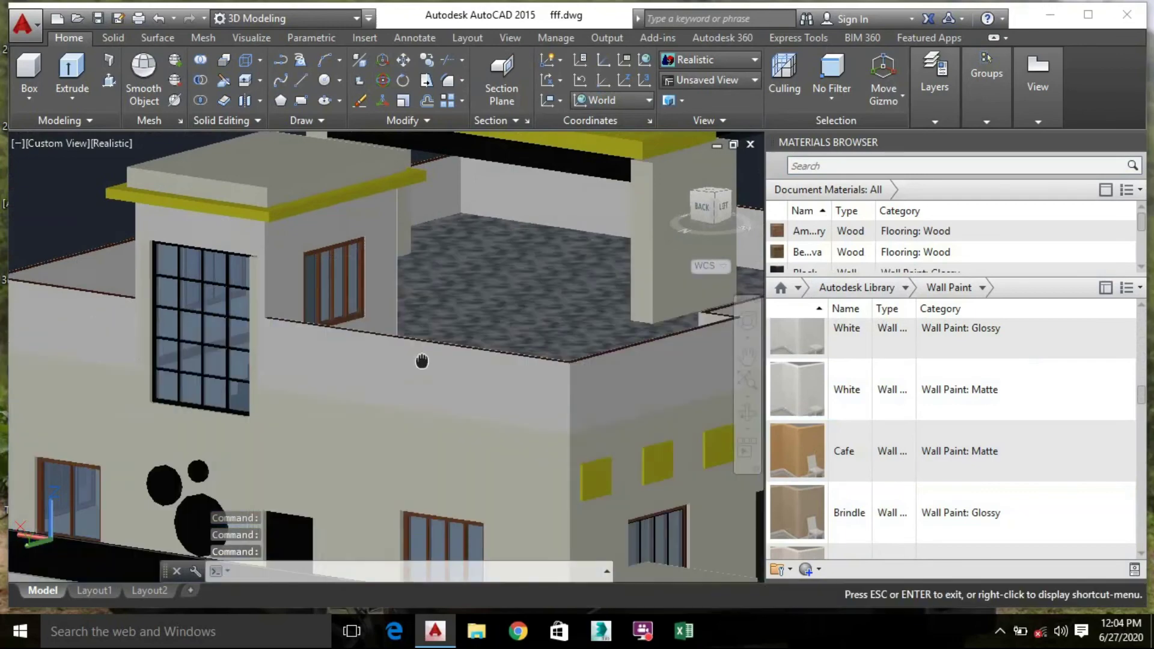
middle_drag(421, 361, 405, 278)
shift+middle_drag(328, 334, 396, 357)
scroll(253, 393, up, 3)
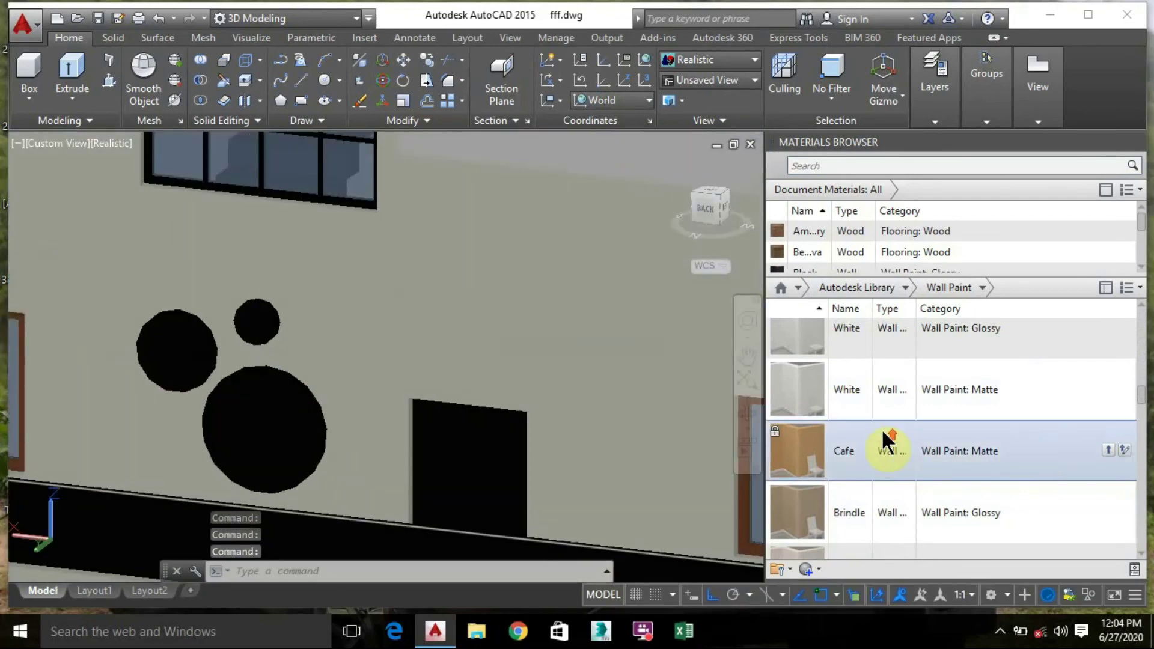
scroll(880, 428, down, 5)
scroll(839, 410, down, 3)
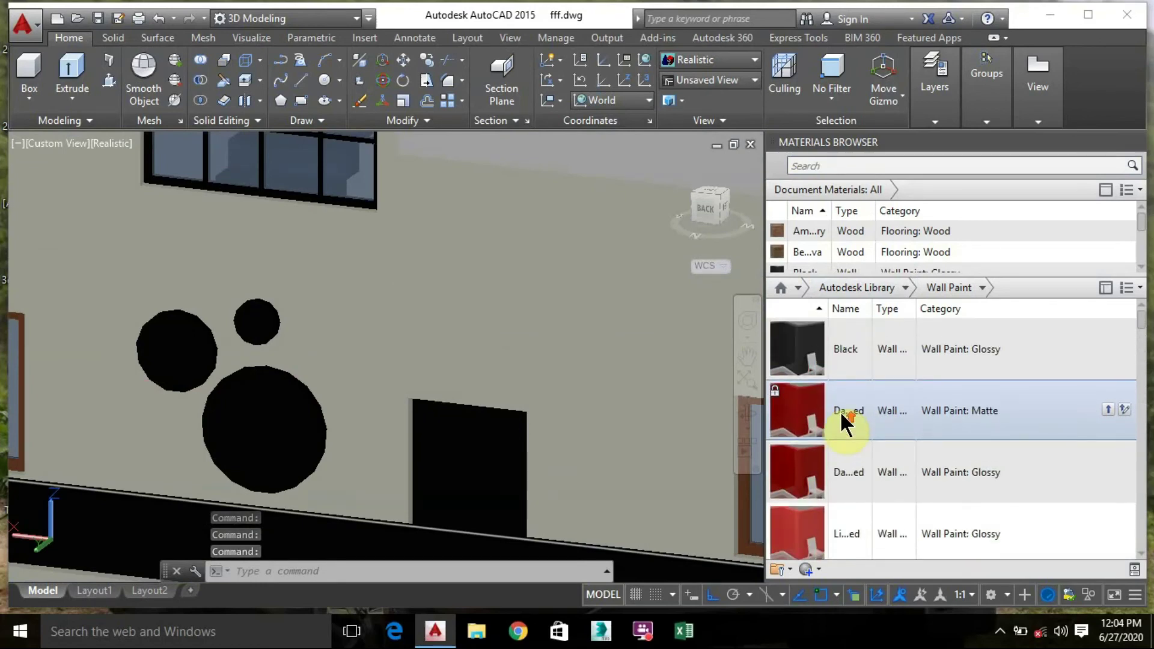
scroll(812, 406, down, 8)
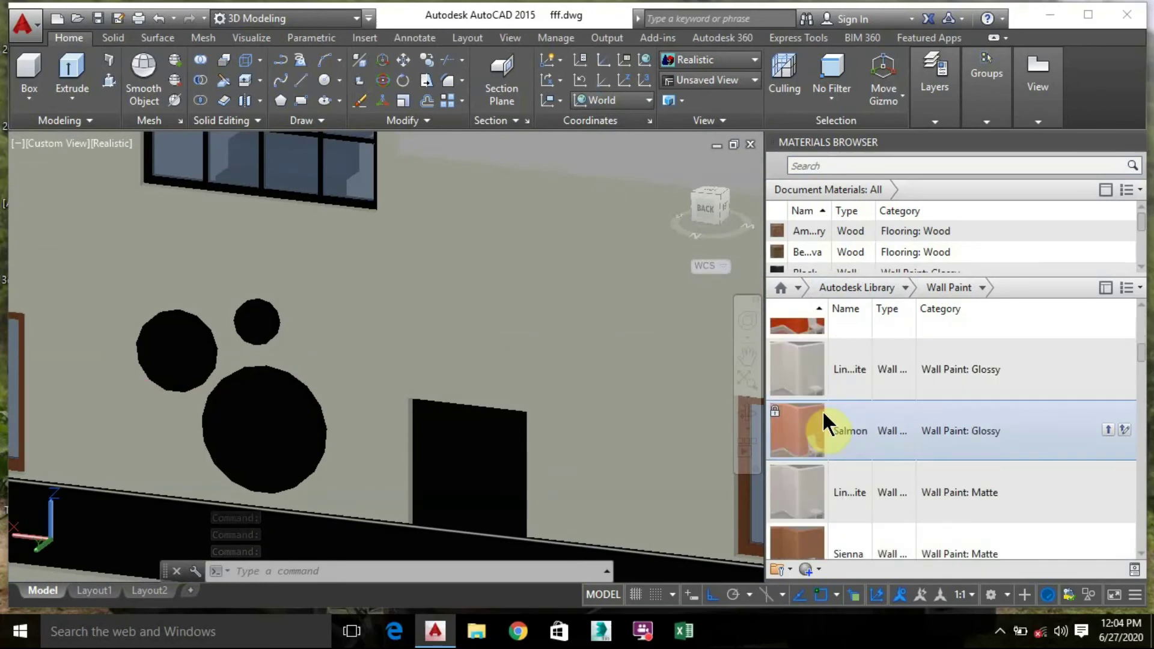
scroll(822, 409, down, 10)
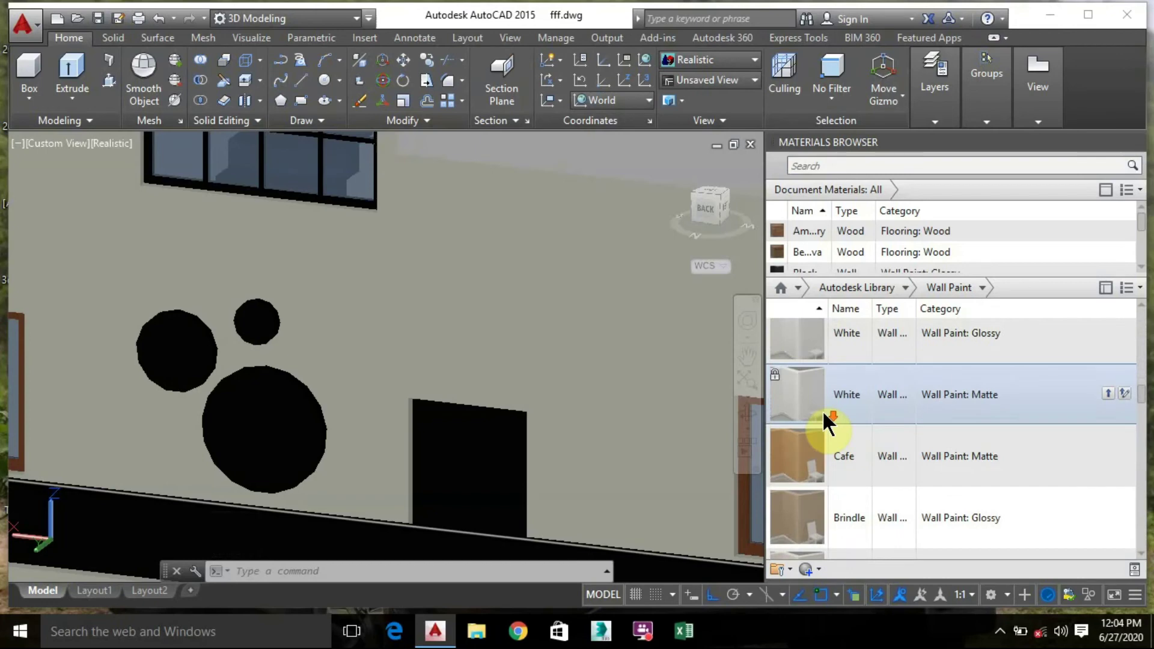
scroll(833, 439, down, 6)
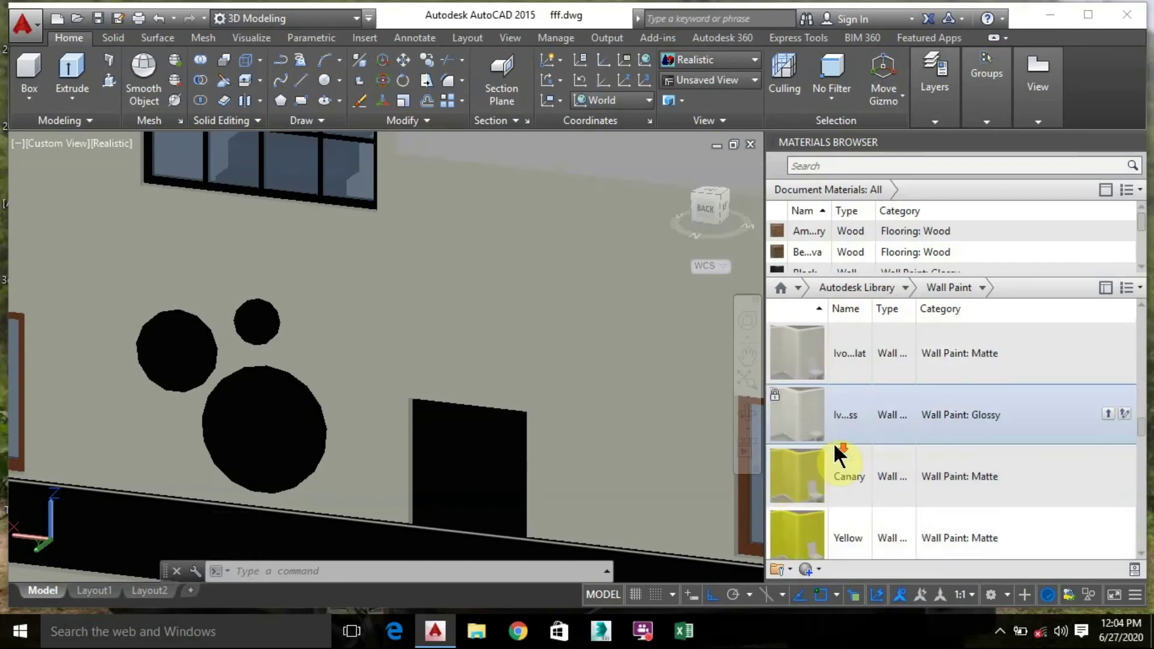
drag(848, 374, 419, 395)
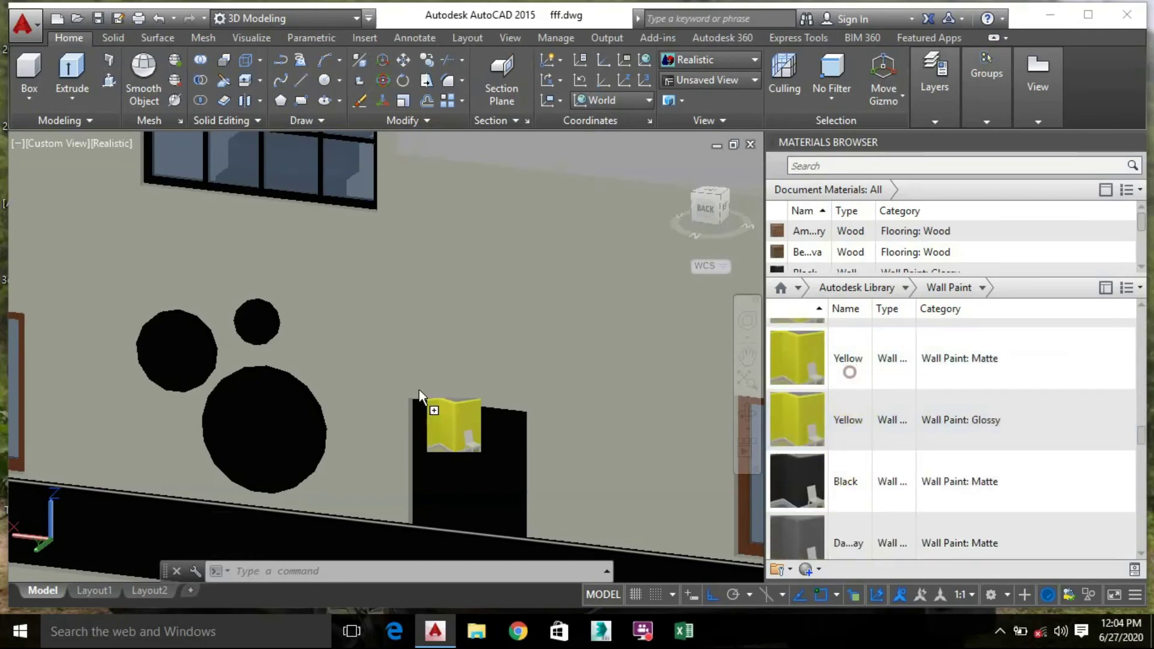
drag(243, 421, 243, 421)
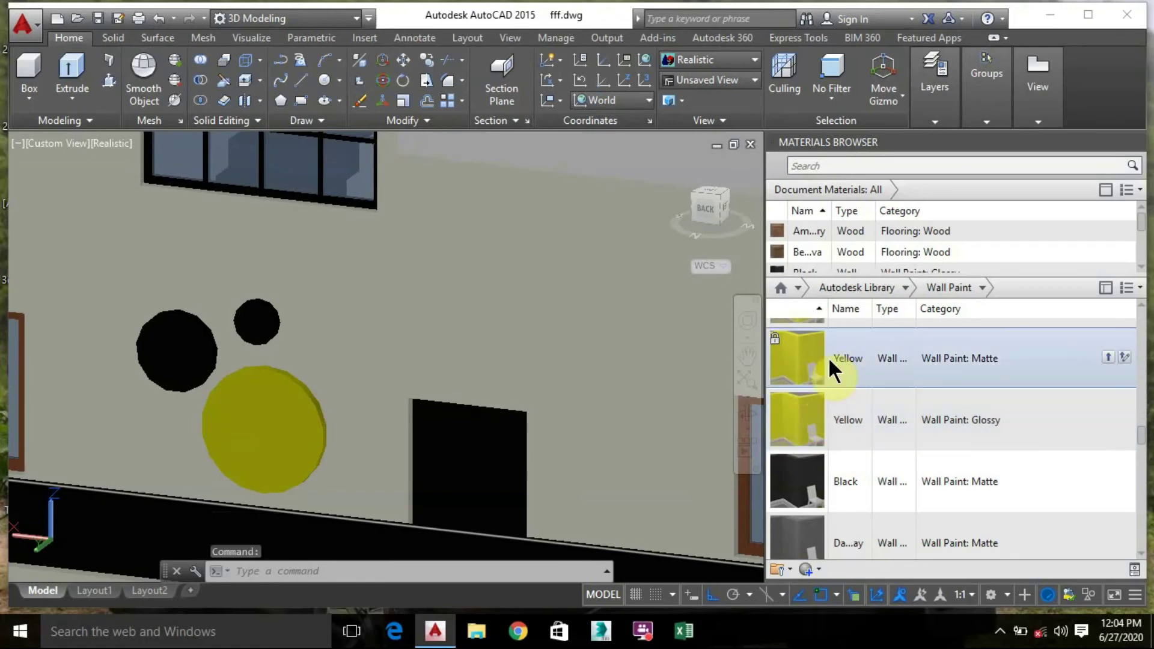
drag(817, 376, 442, 362)
drag(240, 315, 250, 315)
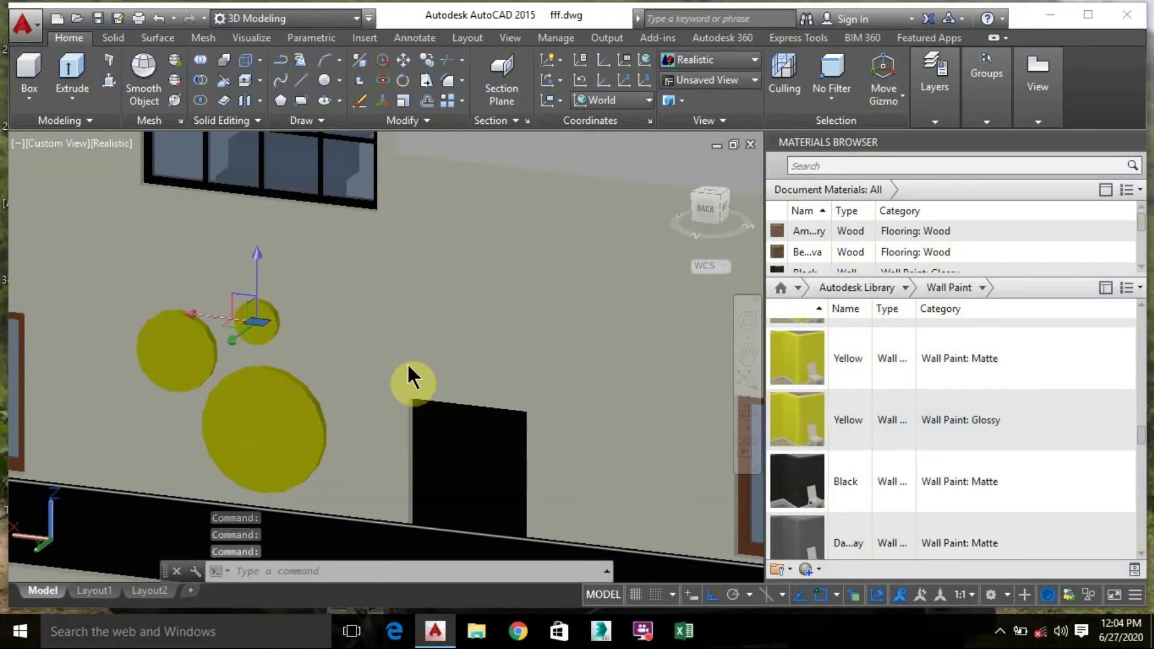
Apply the dark blue solid glass from the Glass category to the boundary wall's black panel wrapping the corner beyond the front pergola
shift+middle_drag(387, 366, 750, 365)
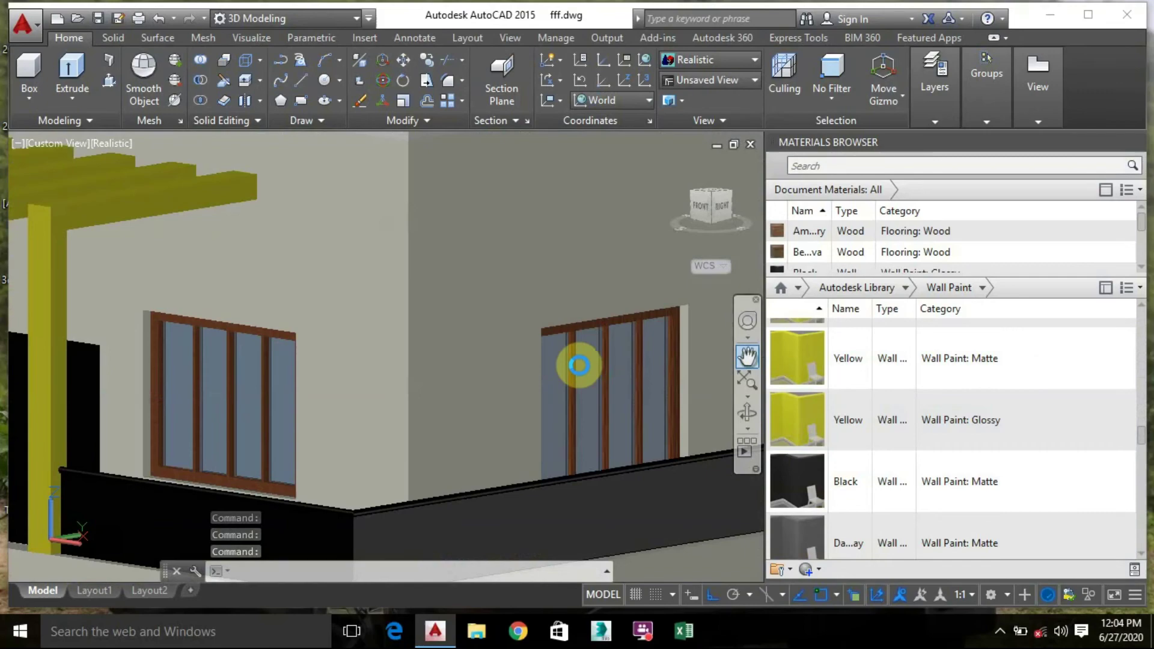
scroll(324, 280, down, 5)
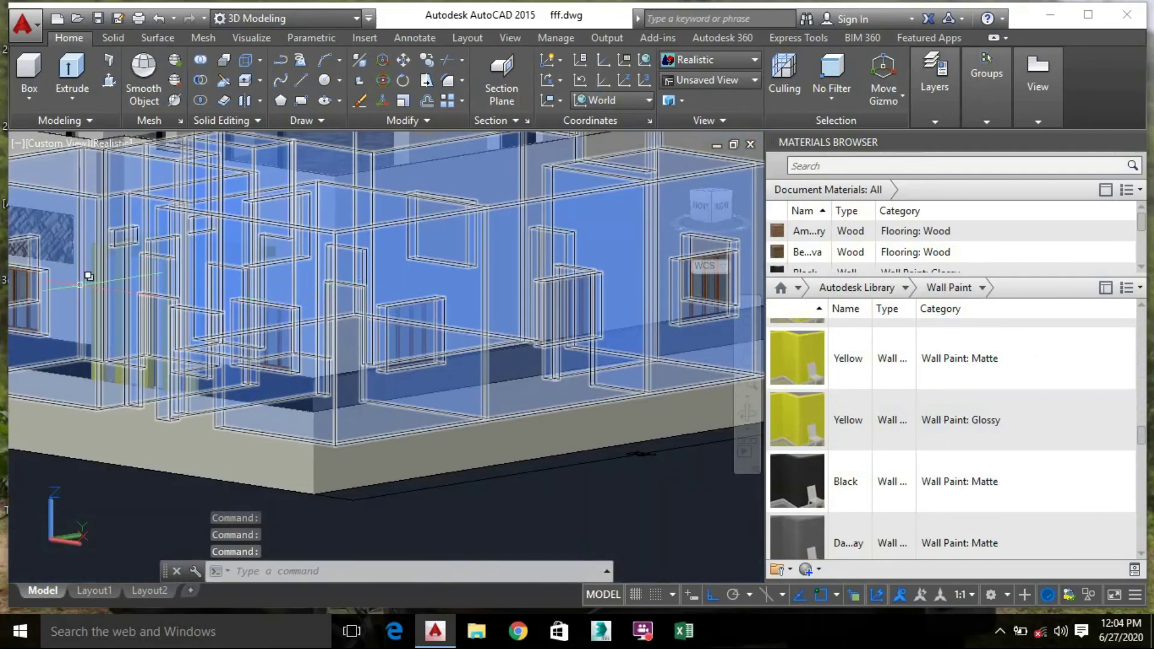
shift+middle_drag(90, 241, 256, 261)
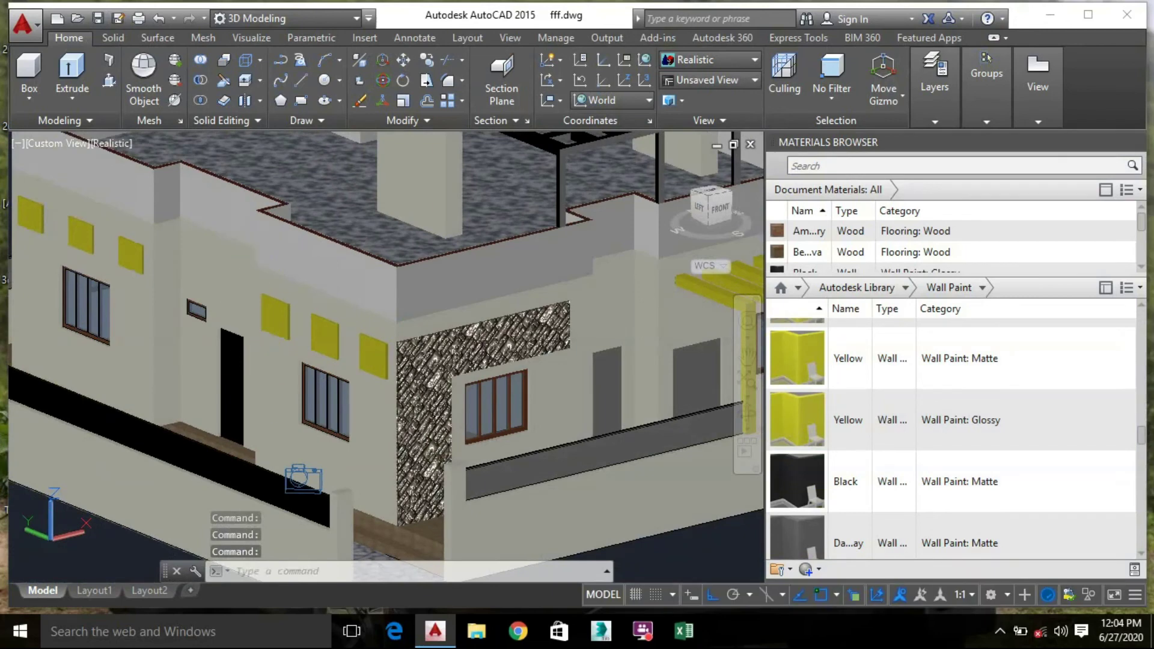
scroll(850, 412, down, 1)
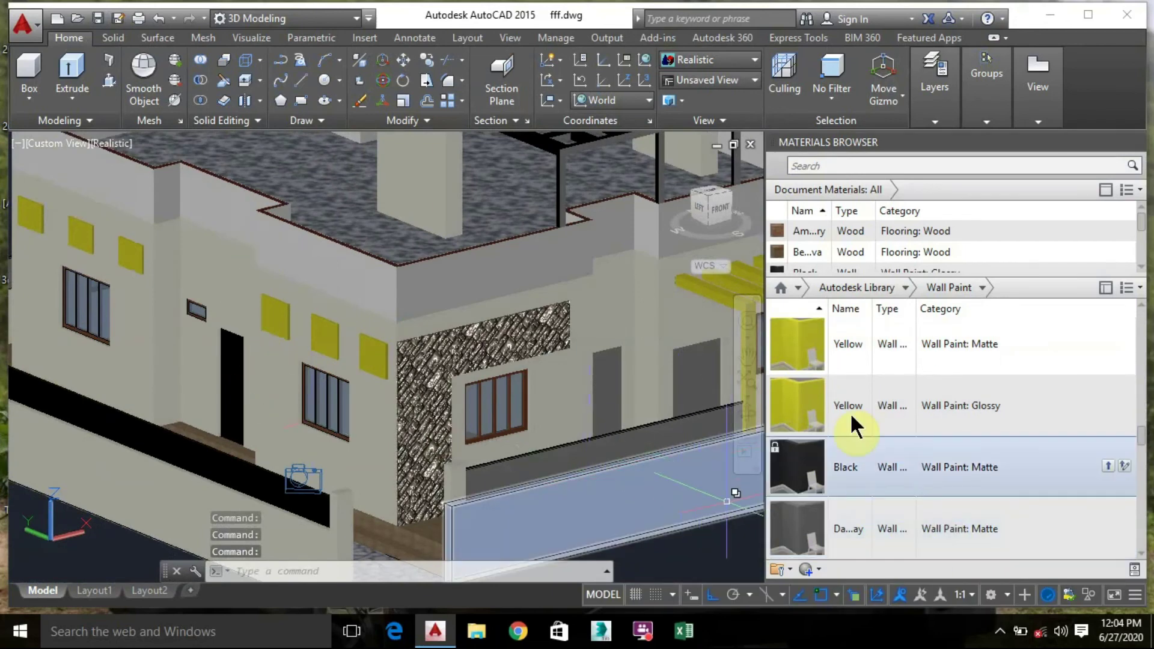
click(905, 287)
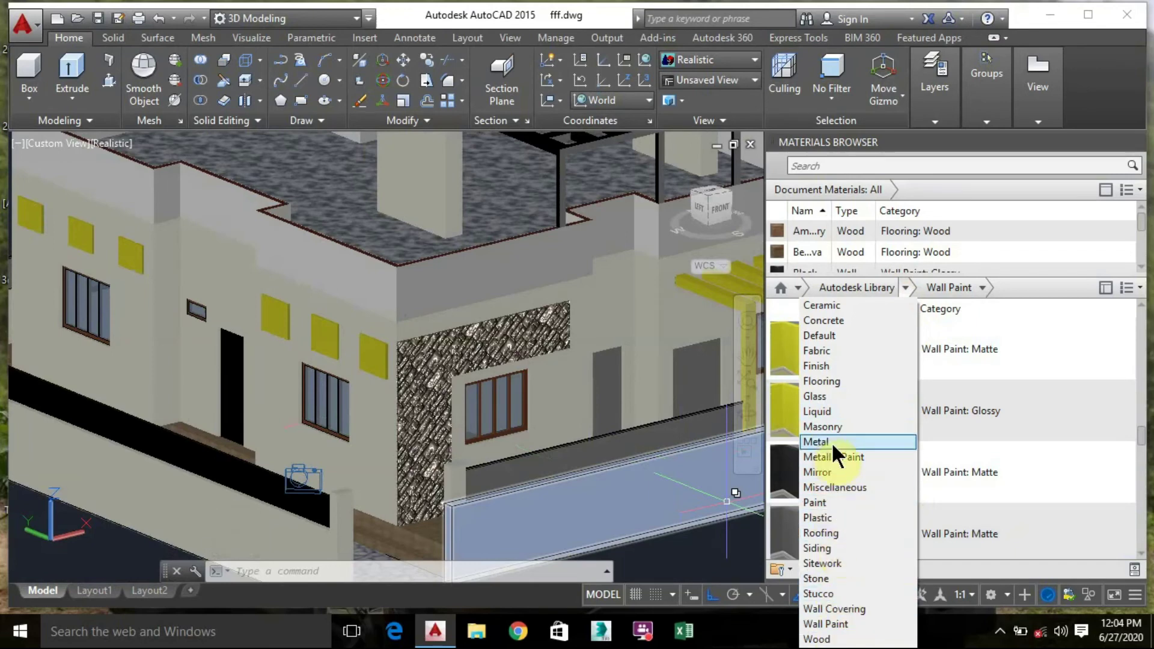
click(832, 395)
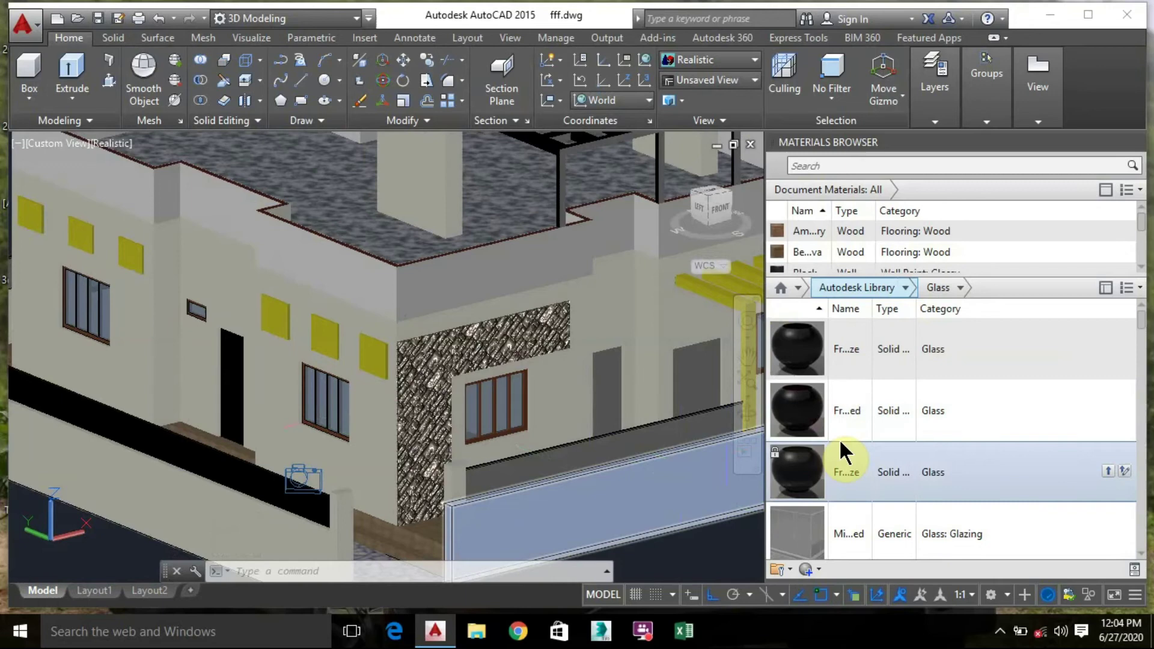
scroll(840, 445, down, 3)
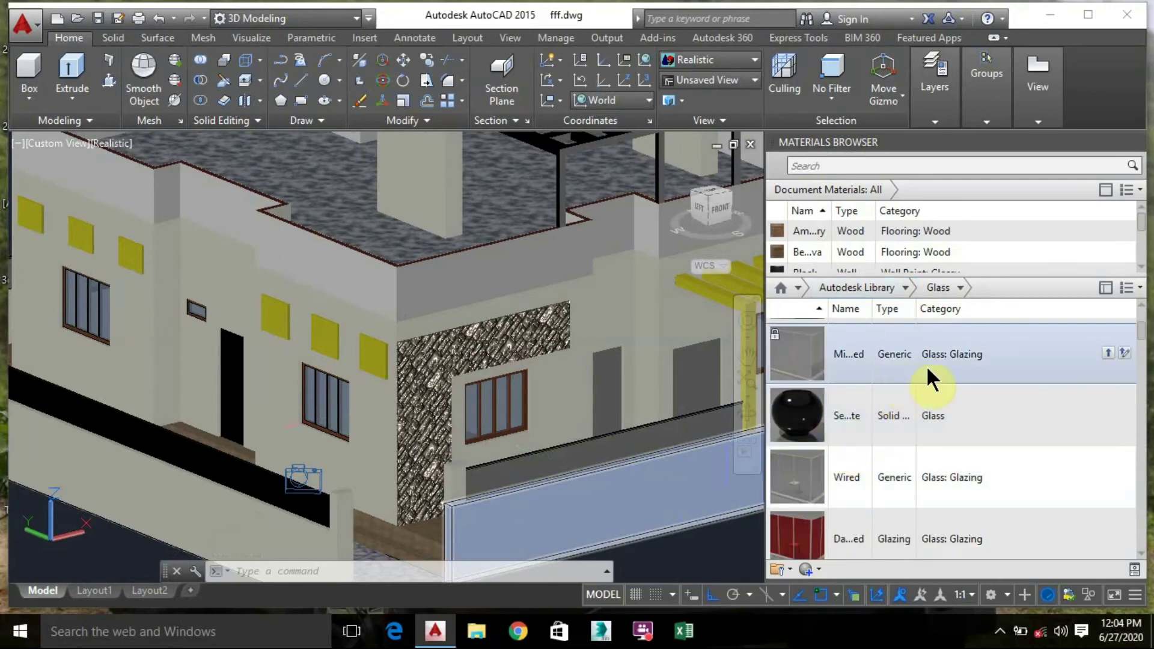
scroll(875, 482, down, 8)
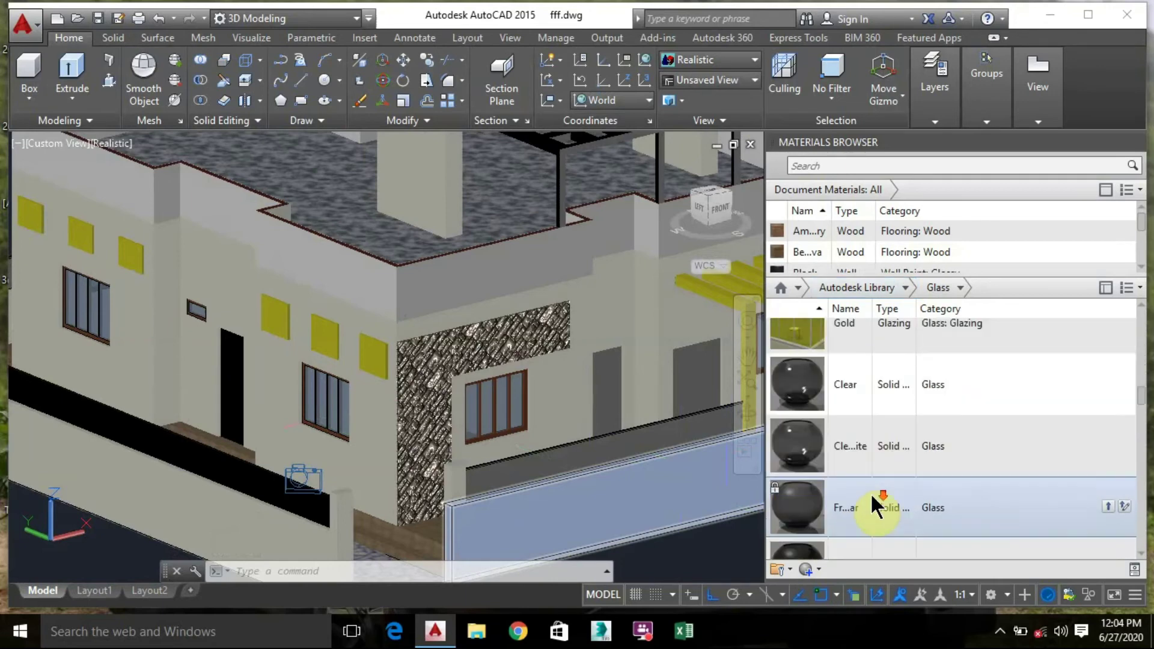
scroll(863, 496, down, 10)
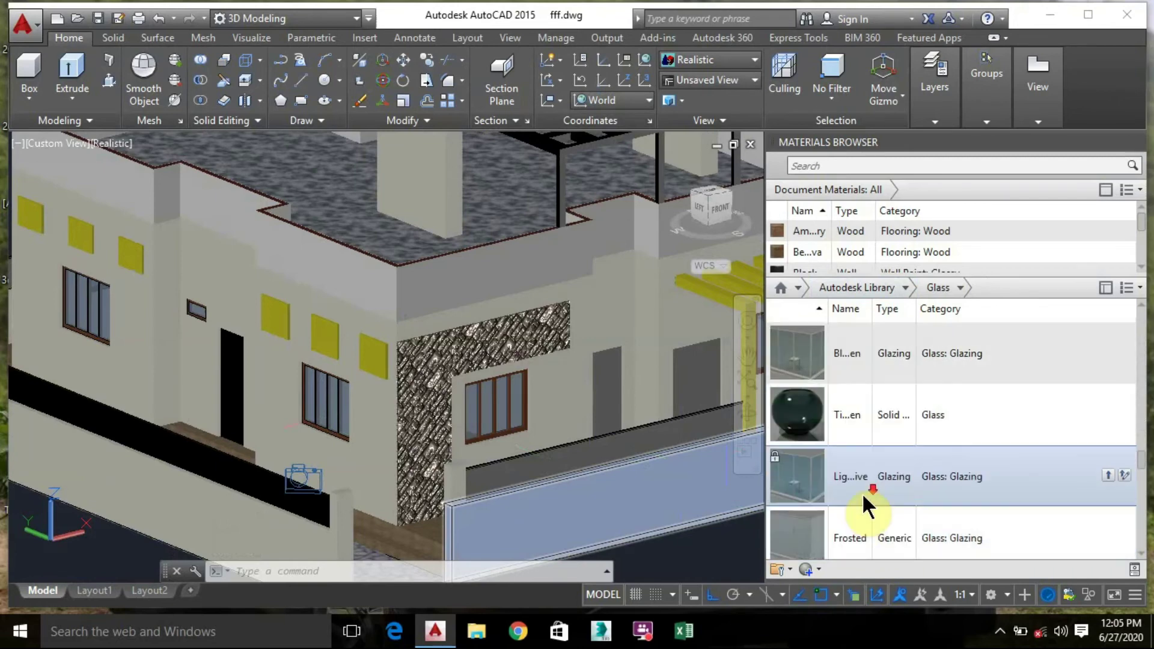
scroll(855, 494, down, 8)
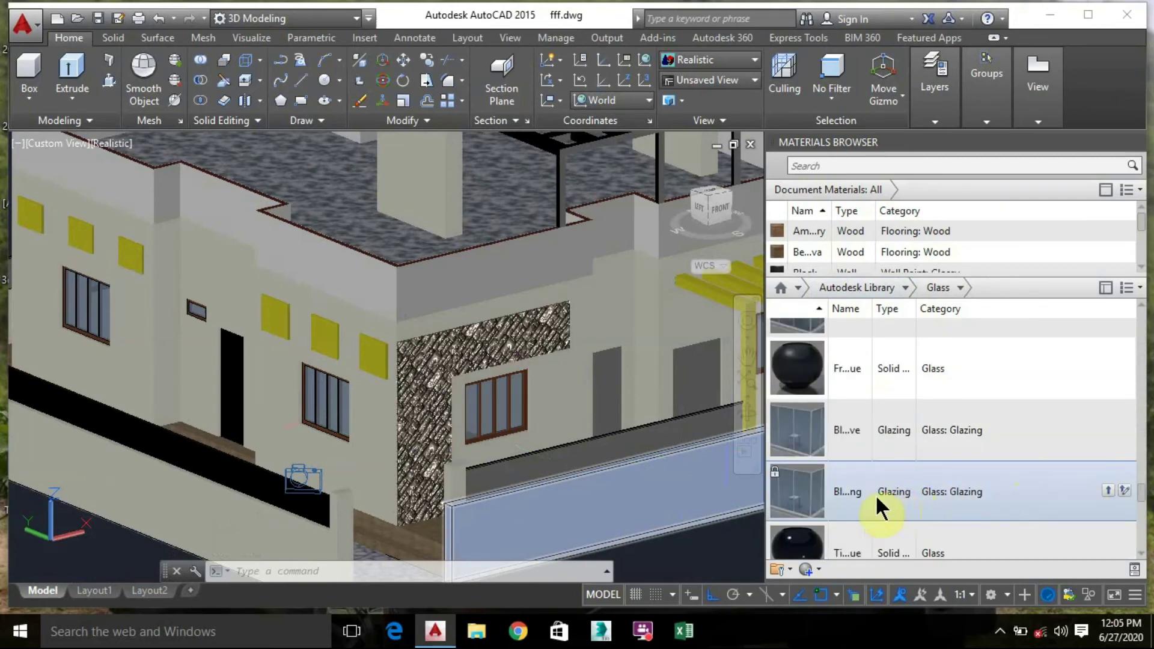
scroll(853, 495, down, 4)
scroll(848, 439, up, 3)
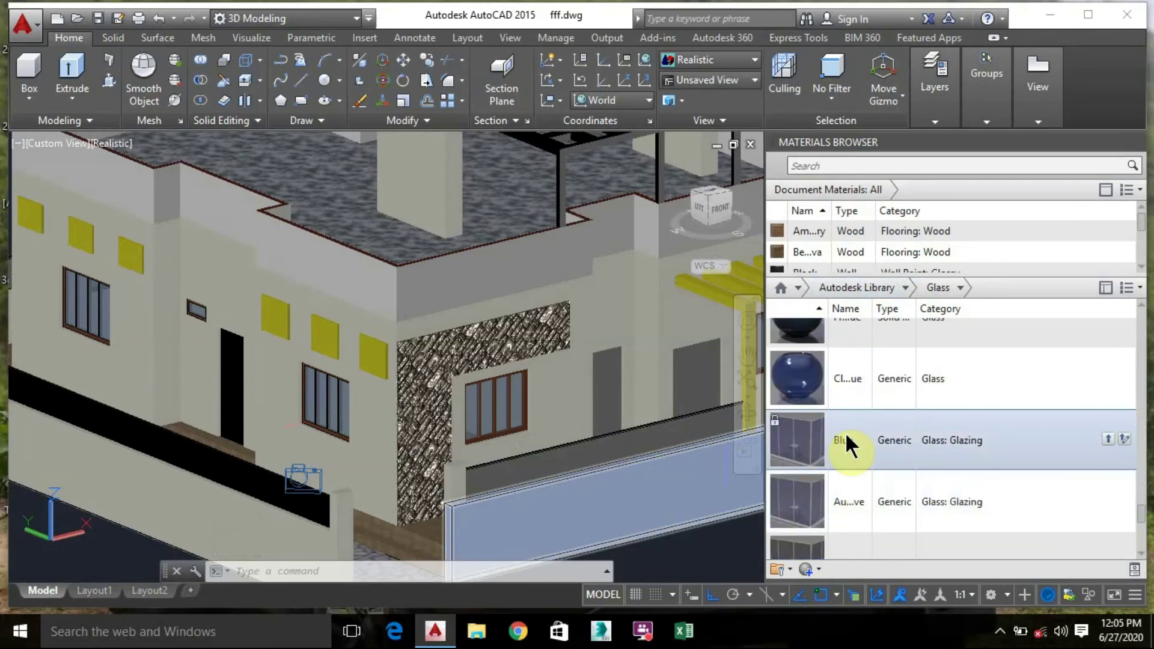
drag(839, 502, 932, 462)
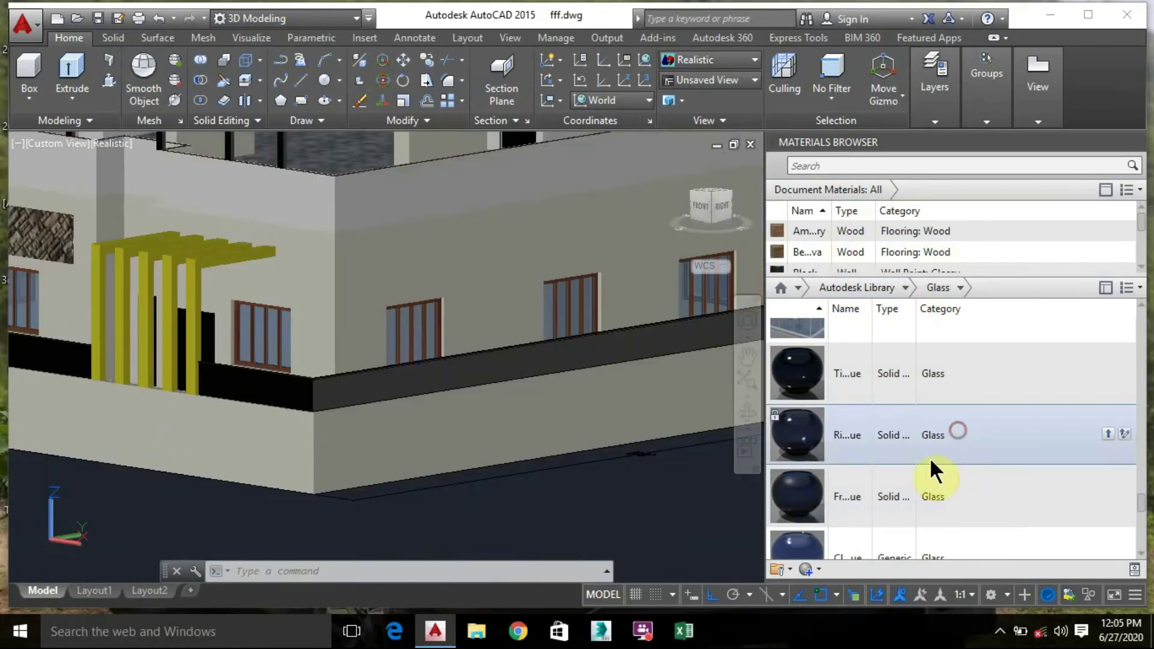
middle_drag(283, 373, 539, 361)
click(843, 422)
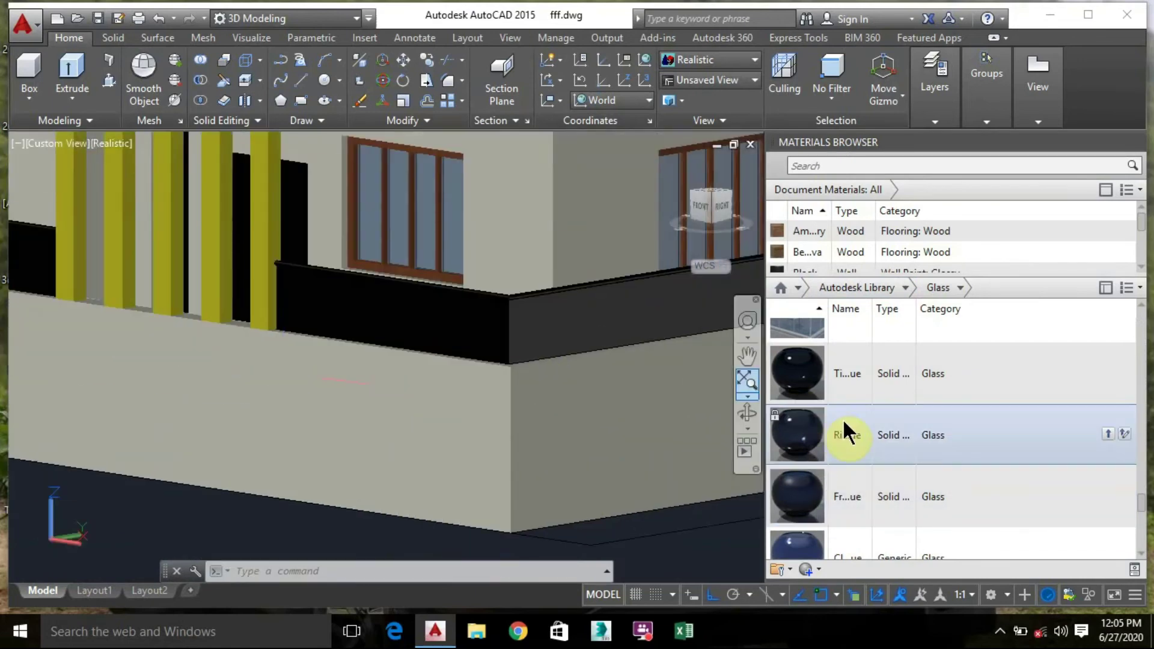
drag(842, 471, 540, 324)
Apply the same dark blue glass to the front boundary panel between gate and pergola and to the opposite side panel
shift+middle_drag(476, 399, 336, 372)
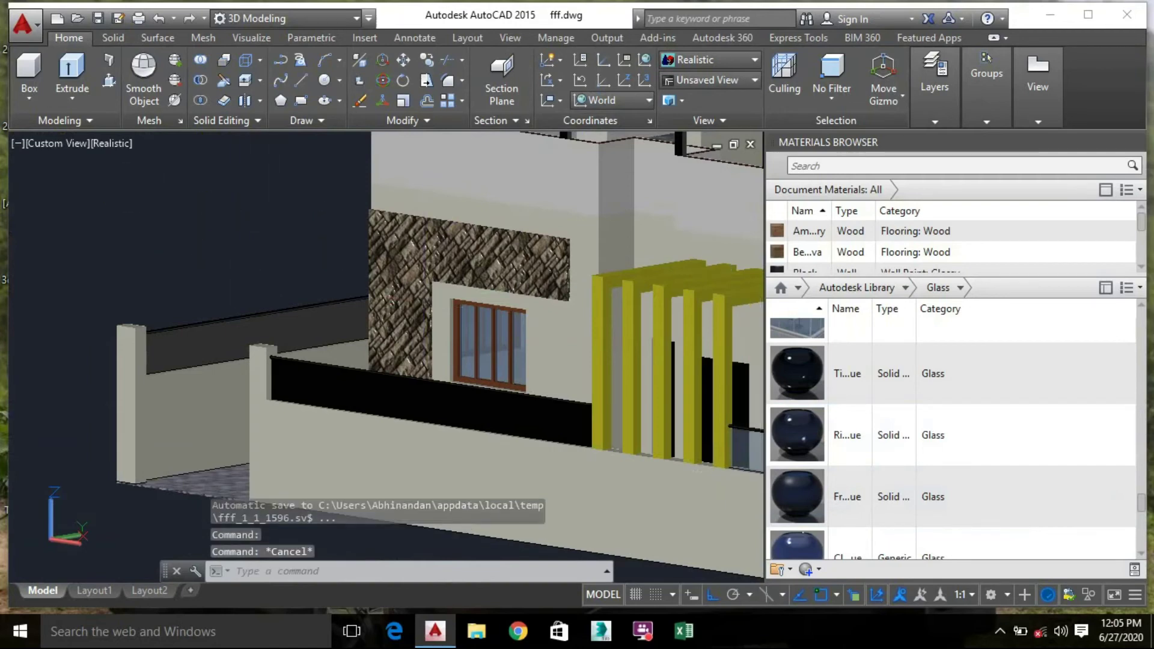
scroll(791, 509, up, 1)
drag(791, 509, 508, 423)
drag(857, 515, 204, 339)
scroll(270, 257, down, 3)
shift+middle_drag(367, 306, 291, 306)
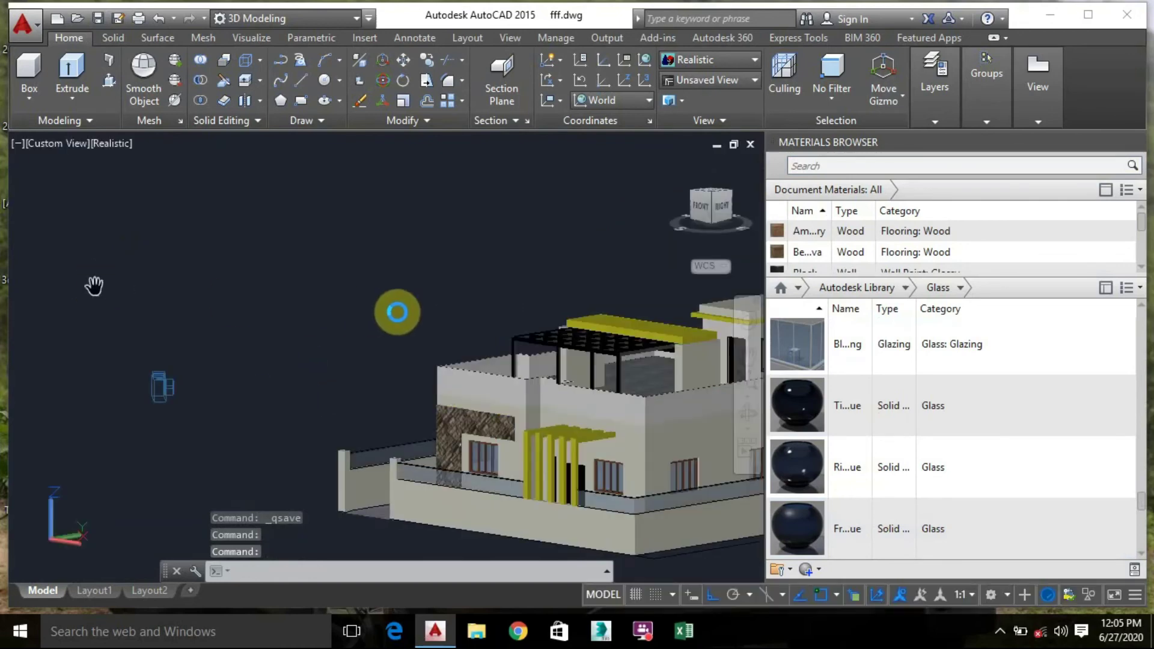
Apply the Bocote wood from the Wood category to the black top grid of the roof pergola
scroll(541, 330, up, 5)
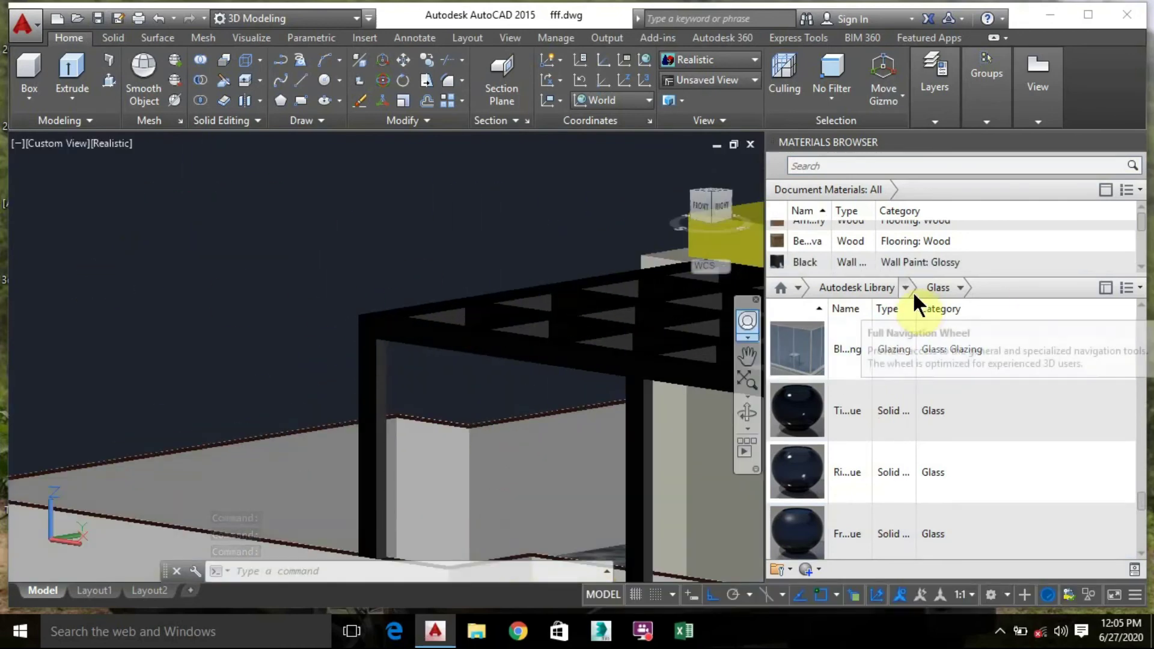
click(907, 288)
click(855, 638)
scroll(866, 480, down, 10)
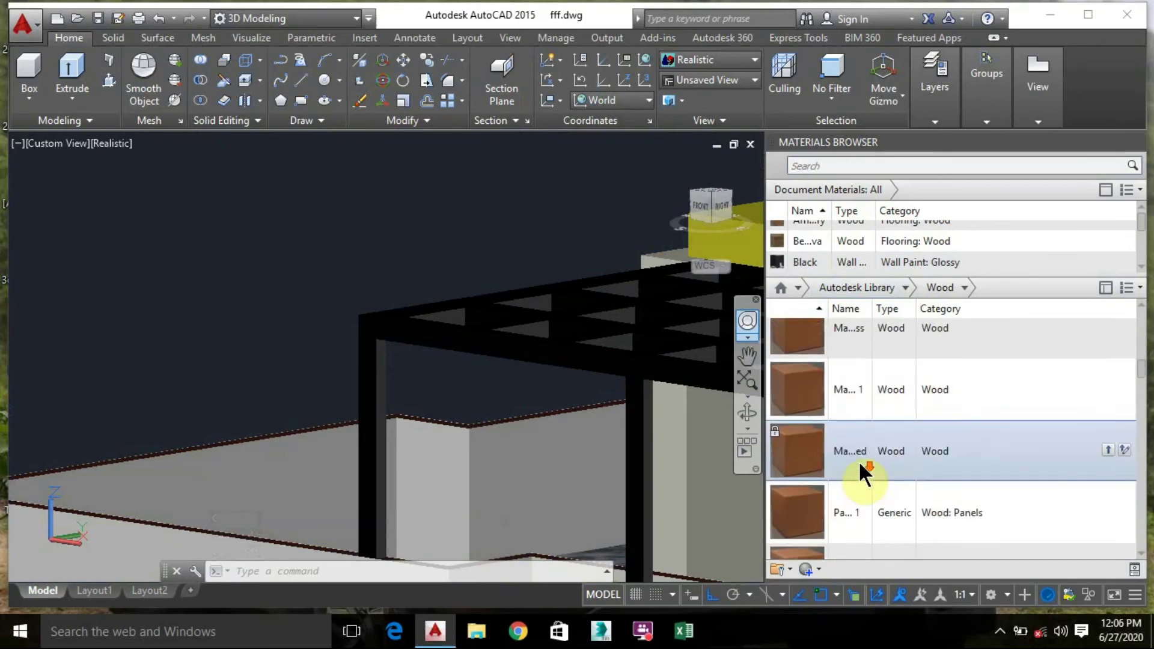
scroll(861, 475, down, 5)
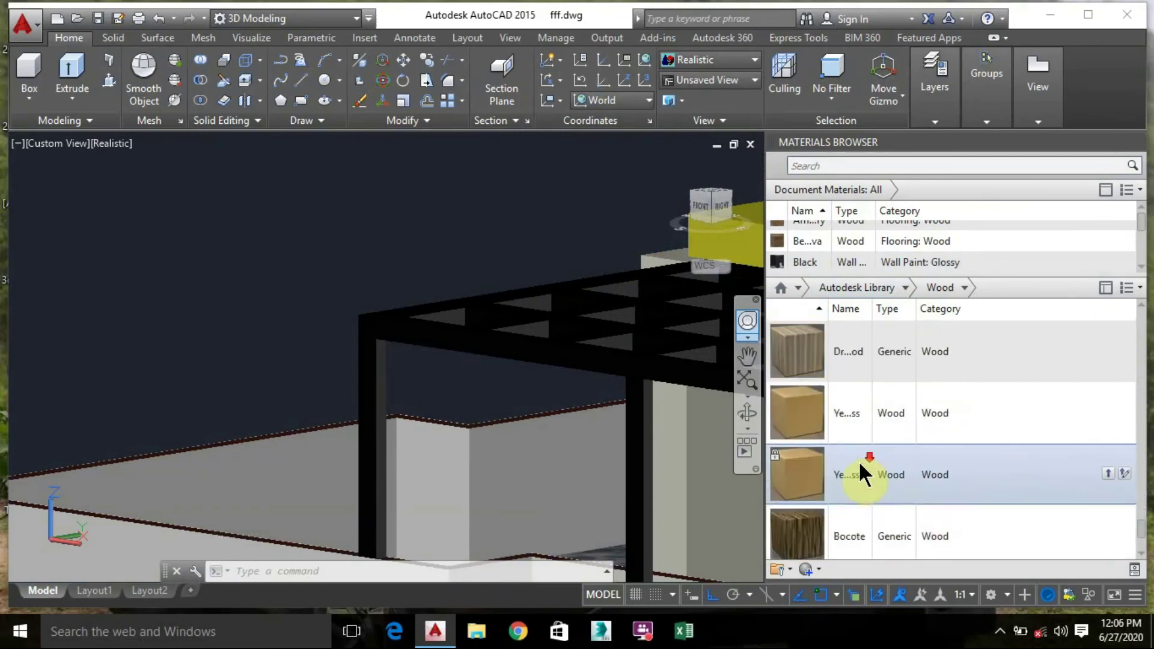
drag(859, 400, 531, 281)
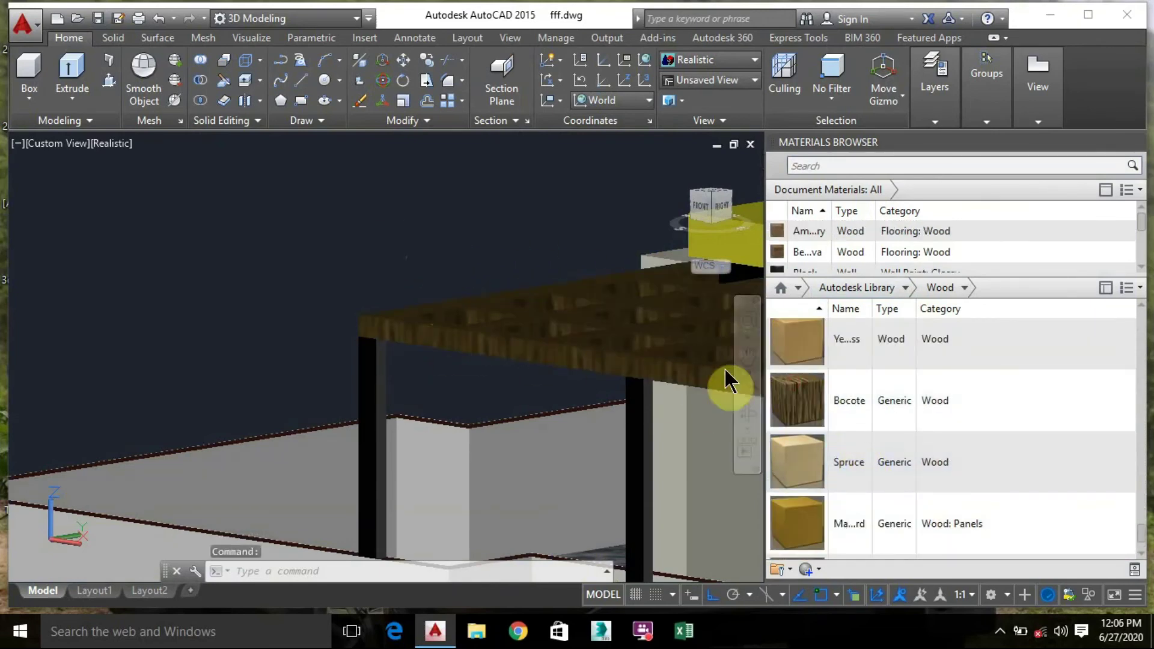
Apply the Bocote wood to the supporting posts of the roof pergola
drag(780, 401, 374, 372)
drag(822, 402, 636, 414)
middle_drag(497, 378, 111, 224)
drag(873, 404, 454, 344)
drag(877, 418, 613, 377)
Apply the White matte wall paint from the Wall Paint category to the roof column beside the wooden pergola
shift+middle_drag(612, 378, 428, 392)
click(904, 289)
click(846, 618)
scroll(868, 464, down, 5)
drag(869, 382, 587, 334)
mouse_move(482, 328)
shift+middle_down()
mouse_move(554, 348)
mouse_move(330, 270)
mouse_move(422, 384)
shift+middle_up()
scroll(330, 270, down, 5)
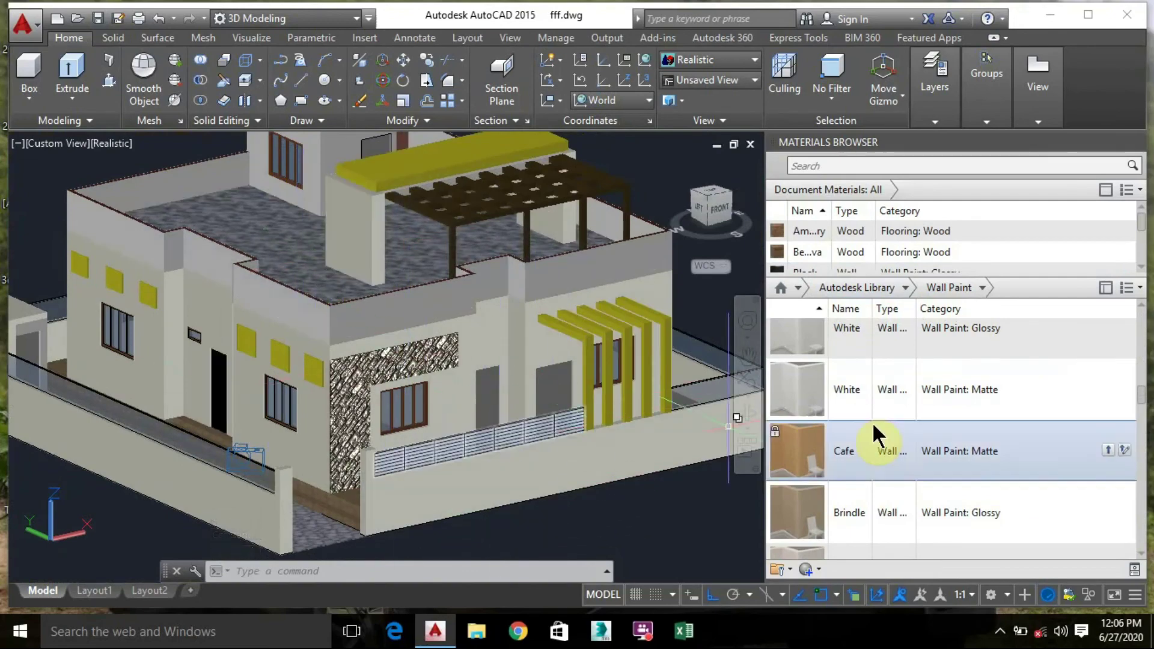
click(609, 413)
click(1135, 142)
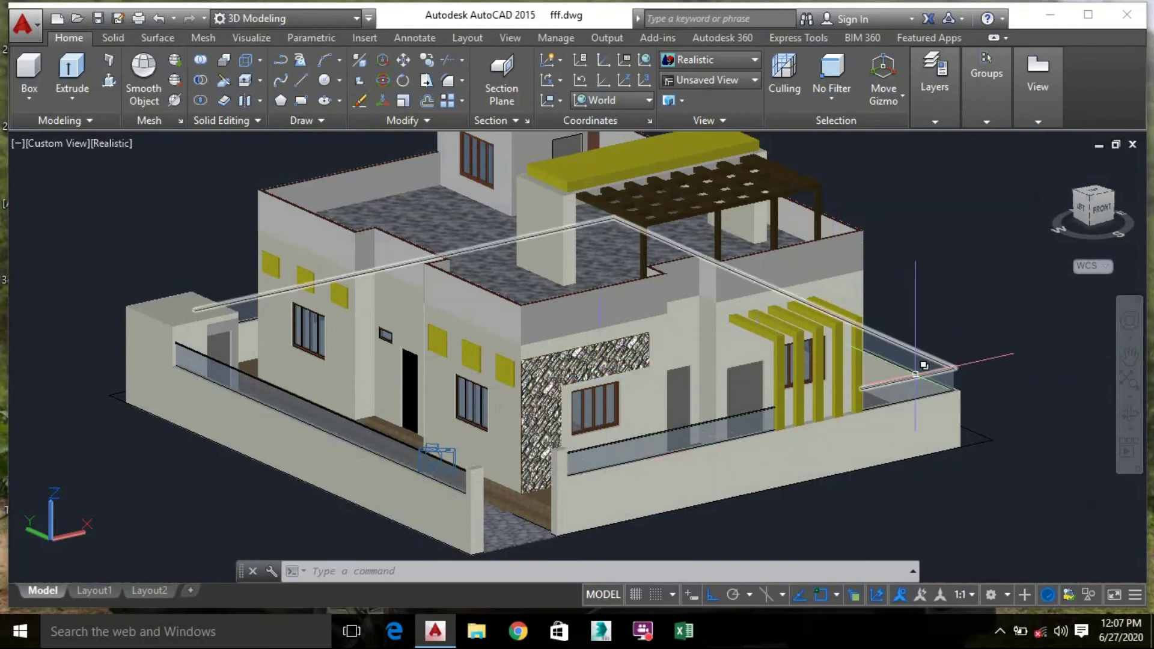
click(906, 410)
text(mat)
key(Return)
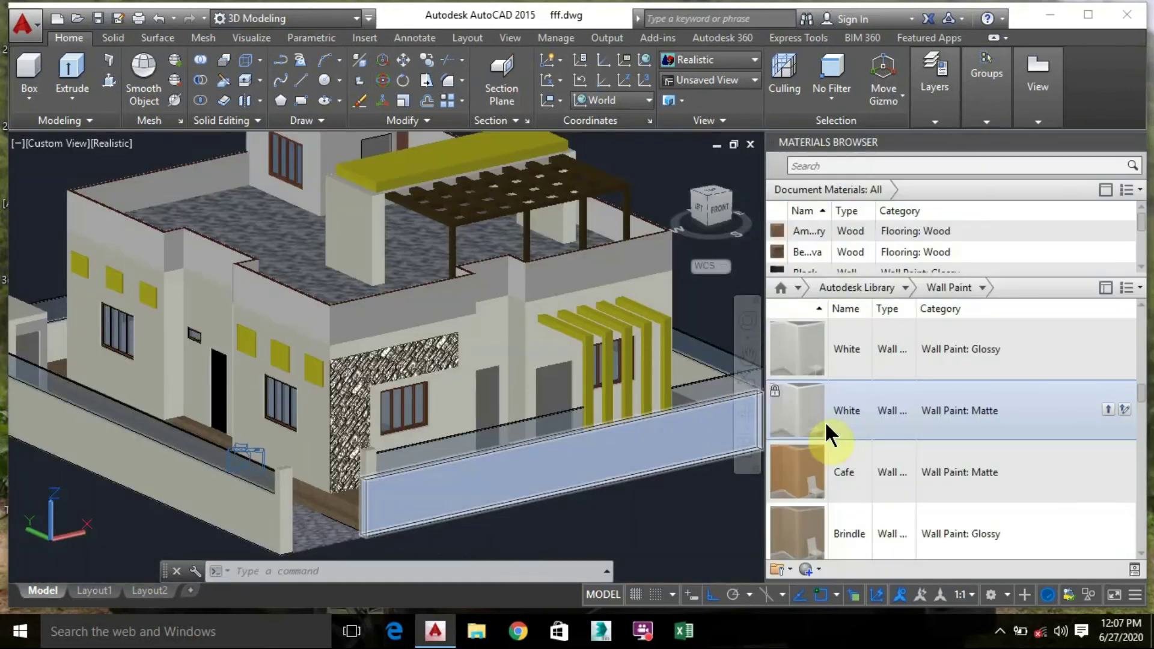
Apply the Stainless - Satin Large Pyramid Knurl metal from the Metal category to the black handrail above the corner glass railing
click(904, 288)
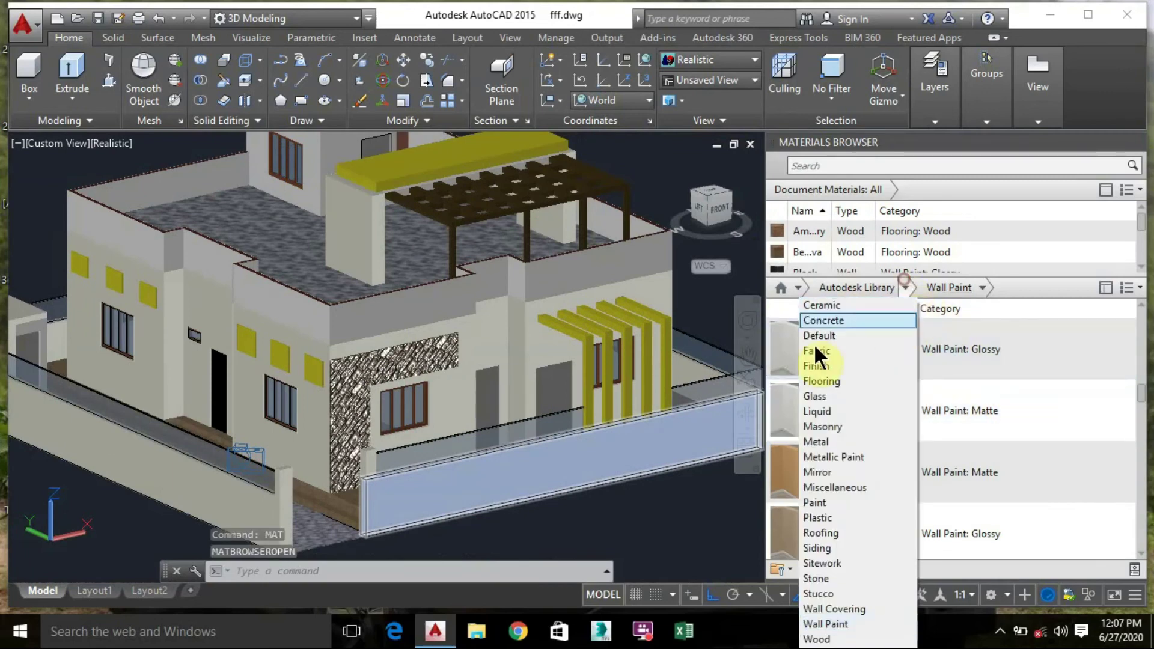
click(840, 442)
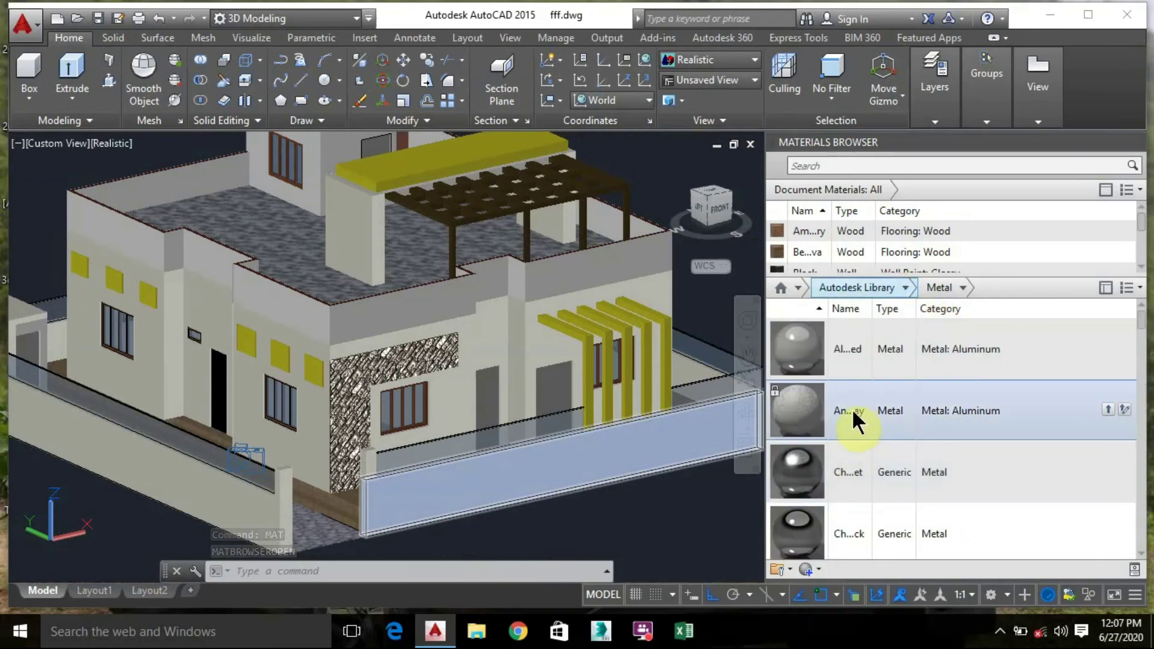
scroll(850, 431, down, 6)
scroll(830, 468, down, 5)
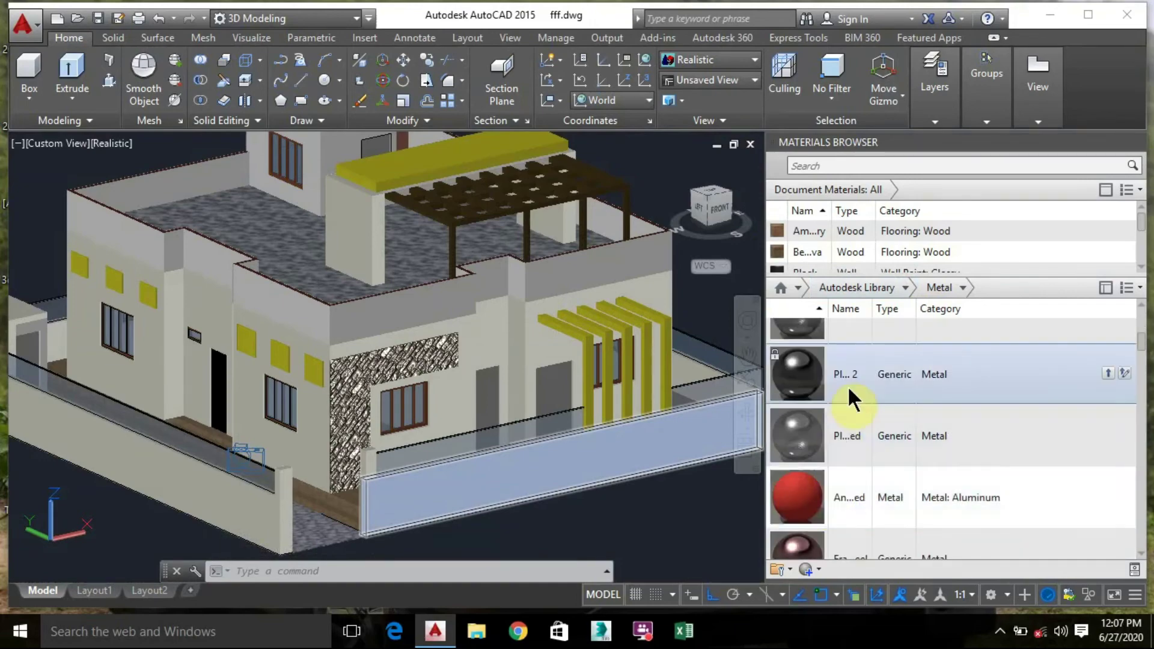
scroll(697, 376, up, 5)
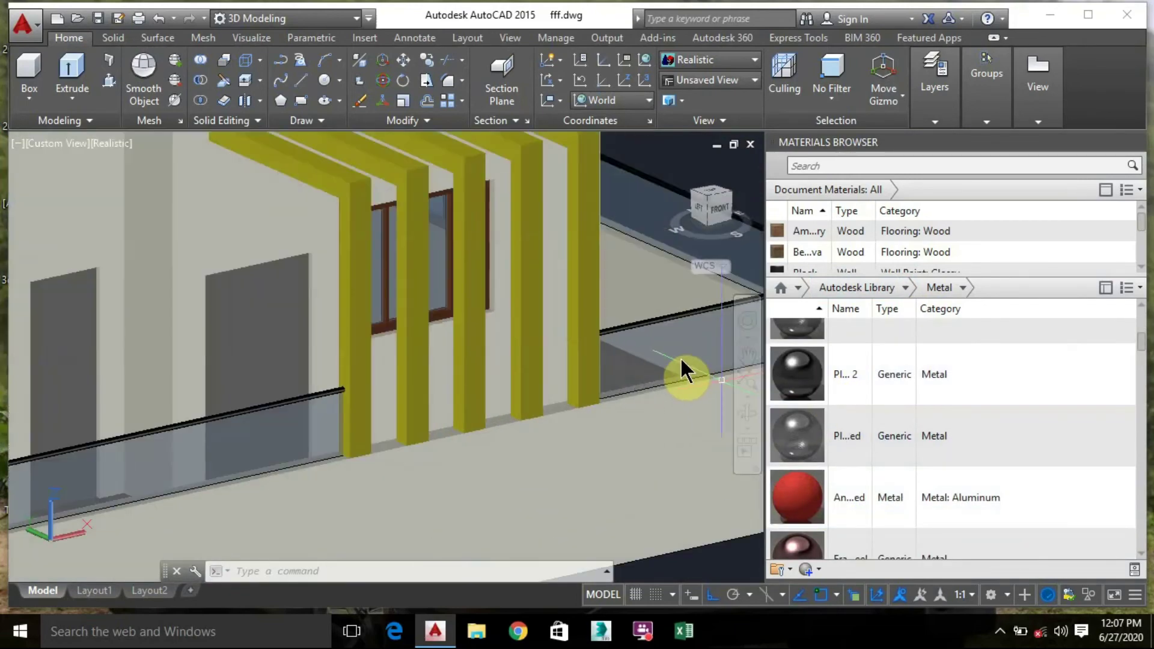
scroll(685, 373, up, 6)
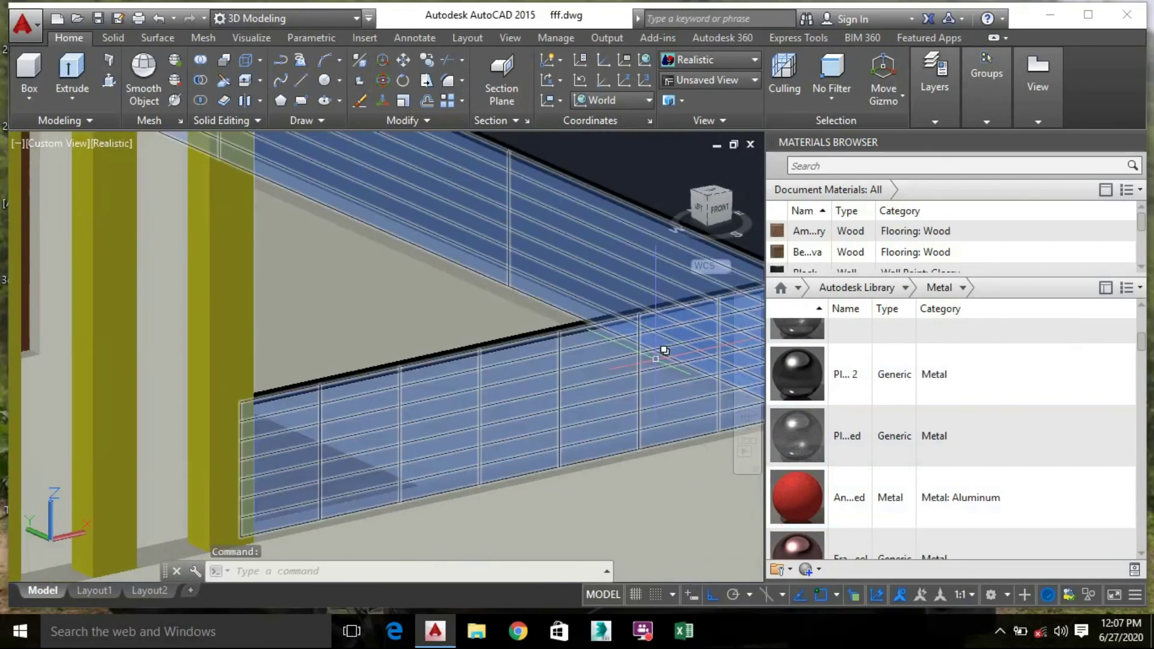
scroll(664, 350, up, 5)
scroll(835, 451, down, 3)
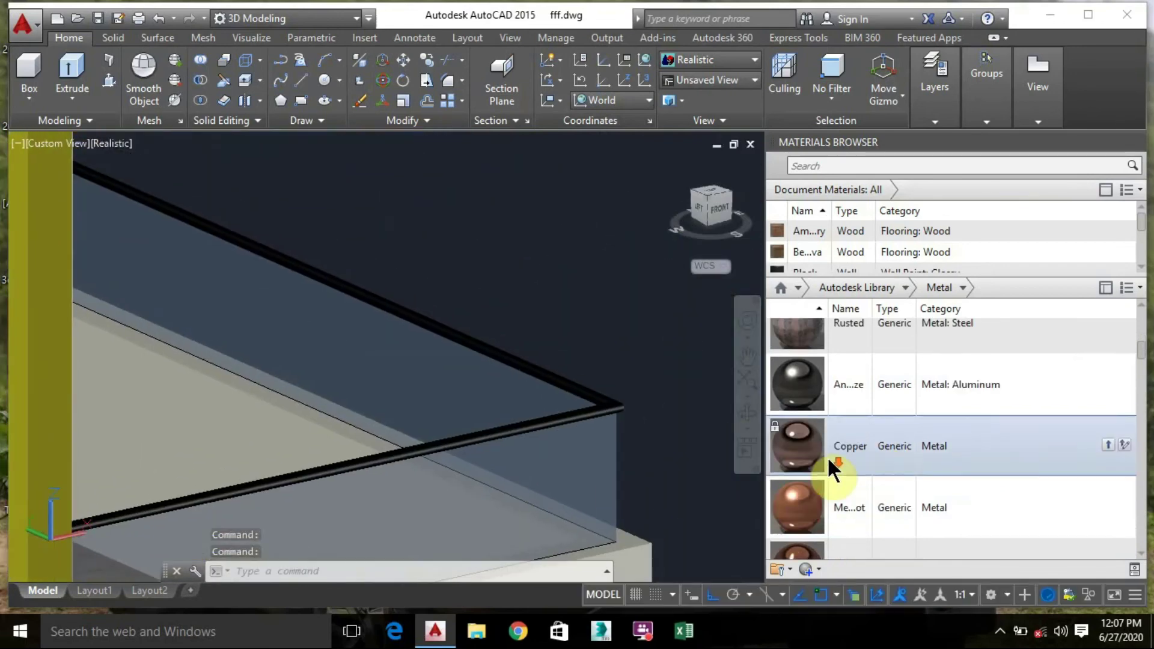
scroll(829, 458, down, 8)
scroll(836, 457, down, 8)
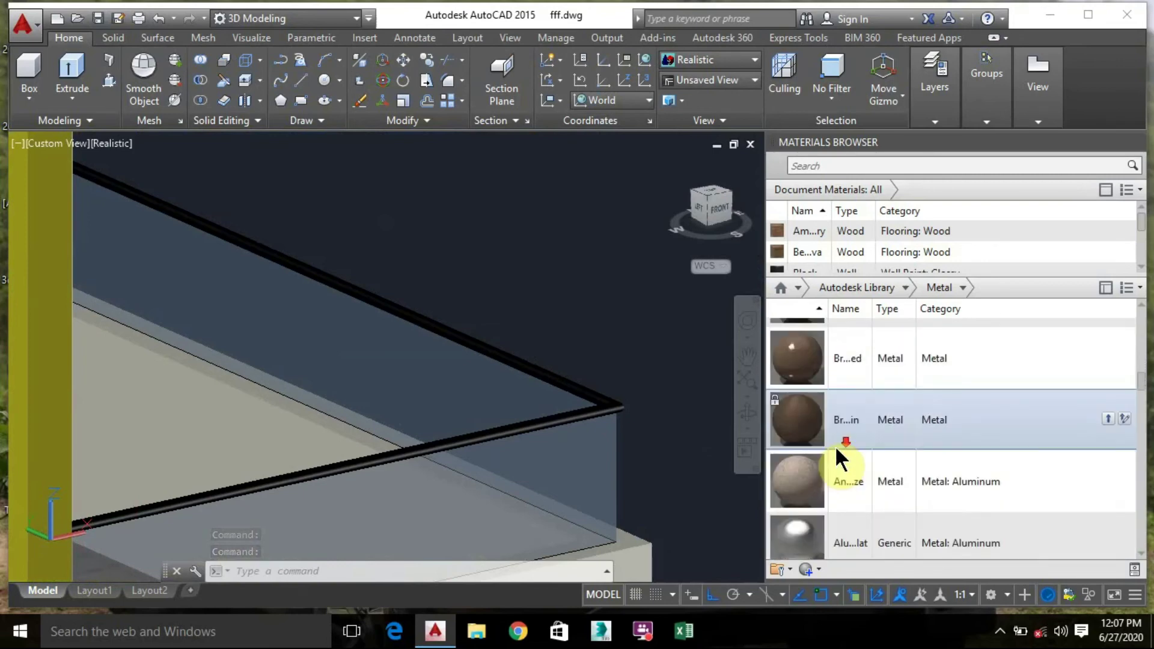
scroll(837, 452, down, 8)
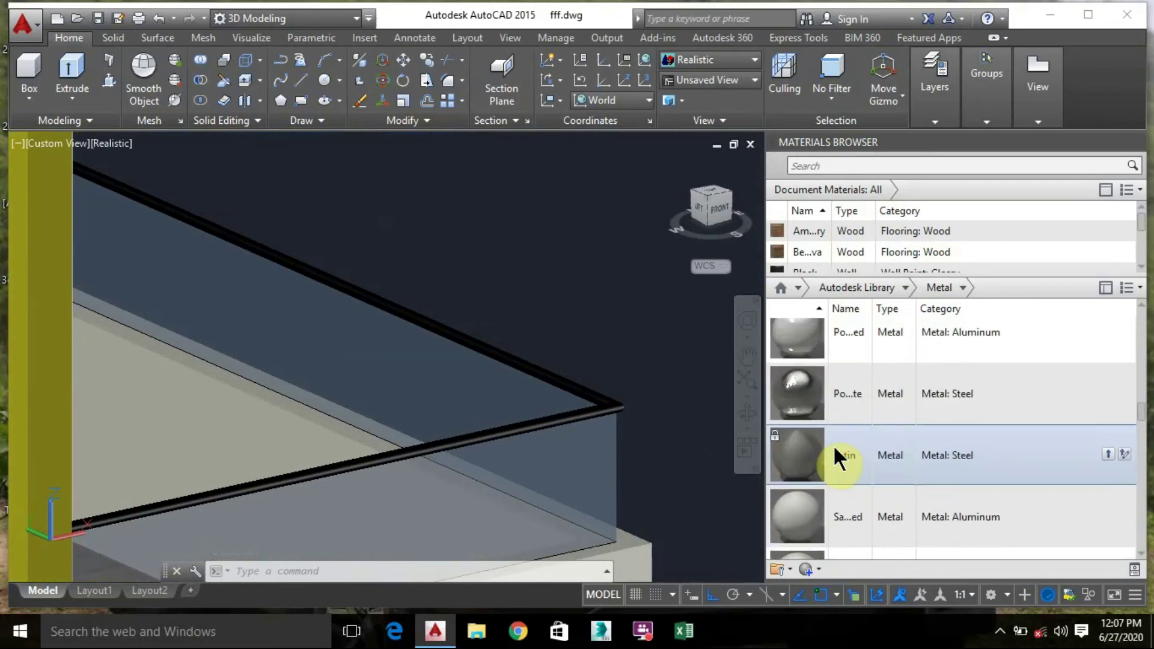
scroll(834, 448, down, 8)
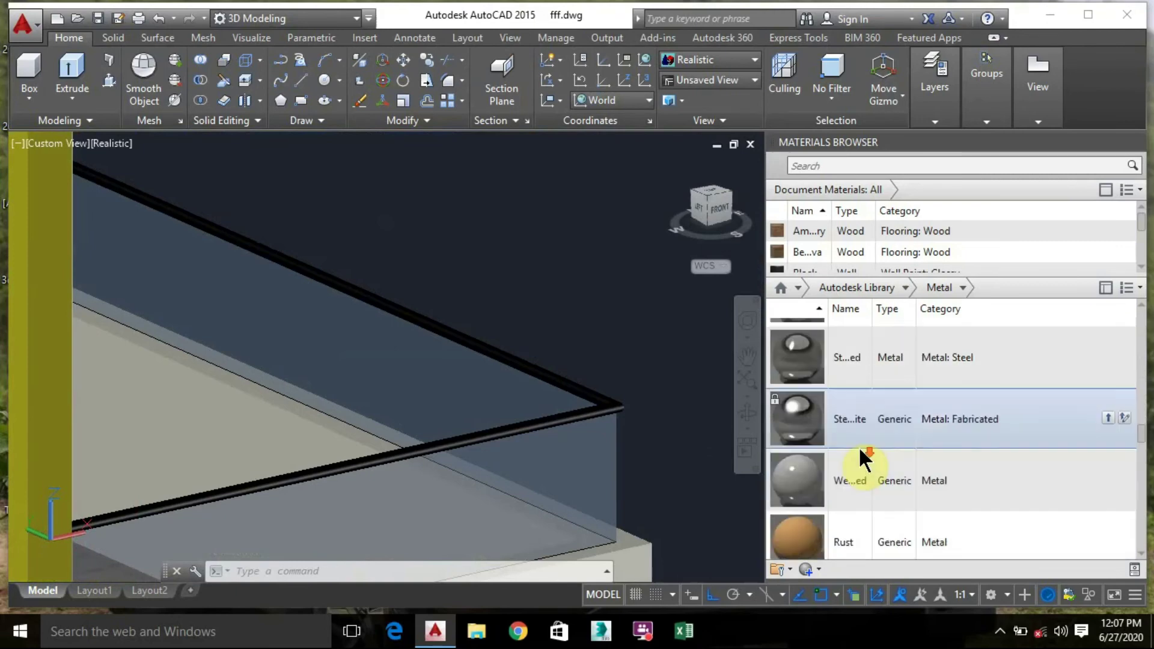
scroll(856, 446, up, 3)
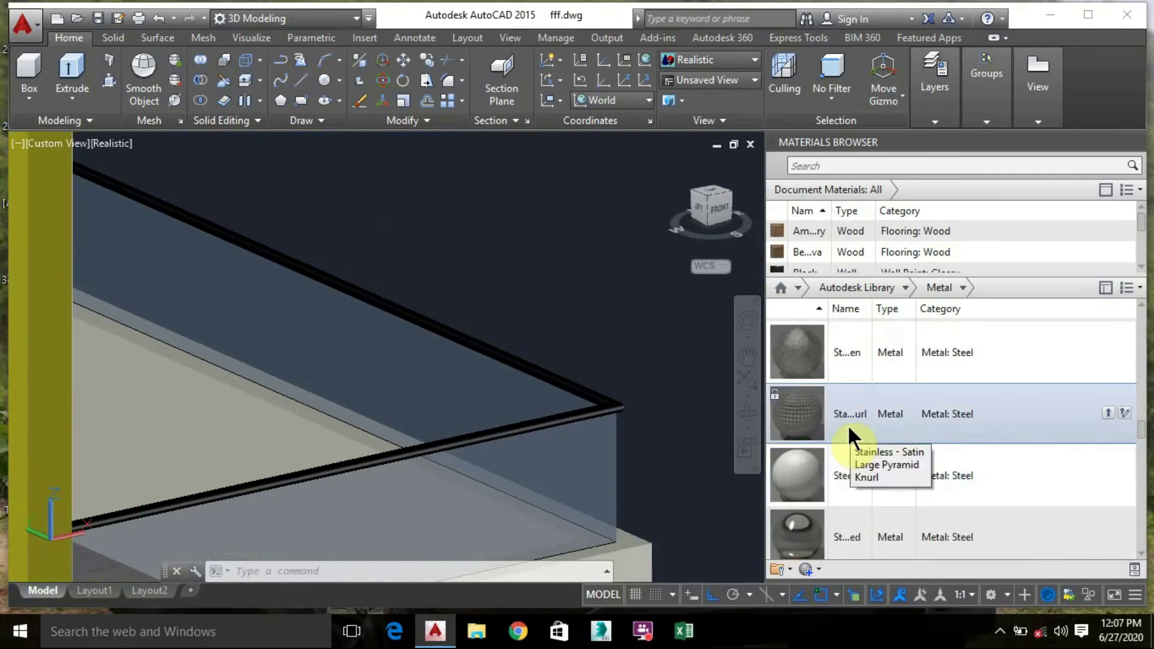
drag(821, 409, 615, 405)
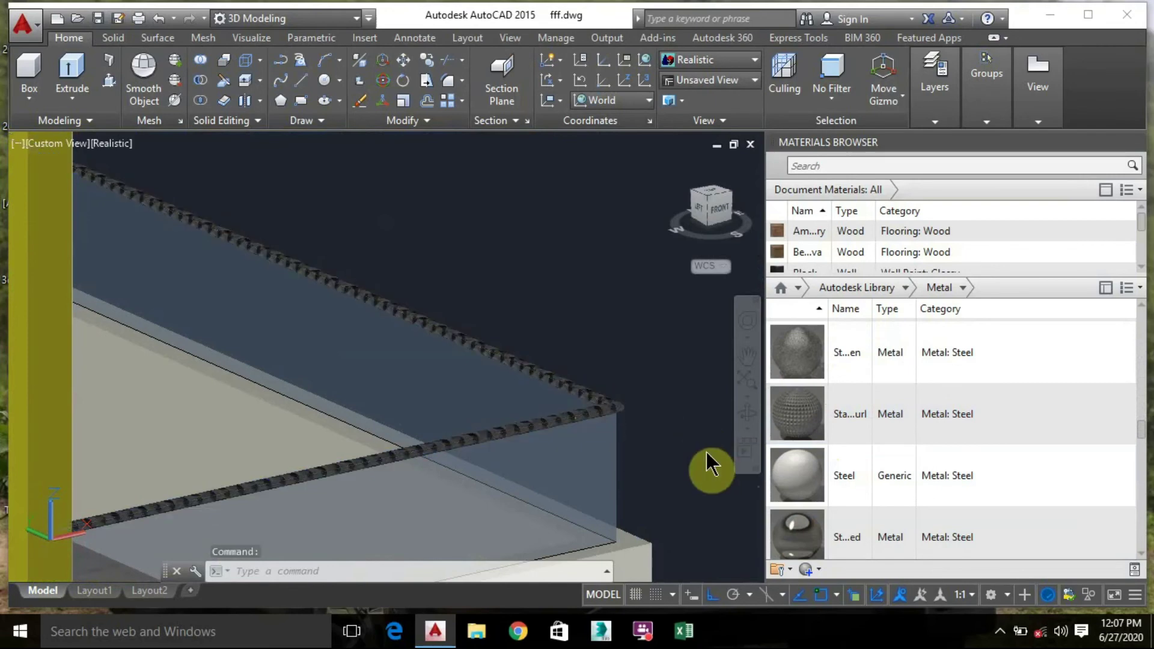
Apply the Stainless - Satin Large Pyramid Knurl metal to the handrail of the front glass railing between gate and pergola
scroll(691, 460, down, 2)
middle_drag(679, 449, 811, 228)
shift+middle_drag(571, 475, 1090, 366)
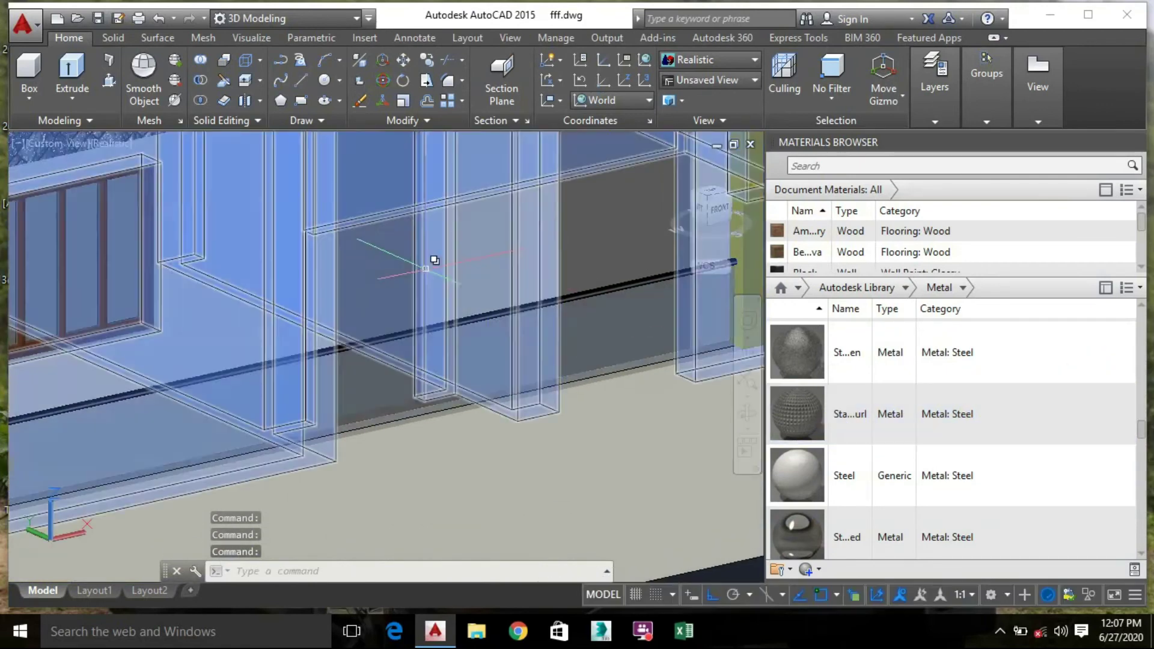
scroll(435, 260, up, 3)
drag(904, 431, 491, 362)
scroll(493, 397, down, 6)
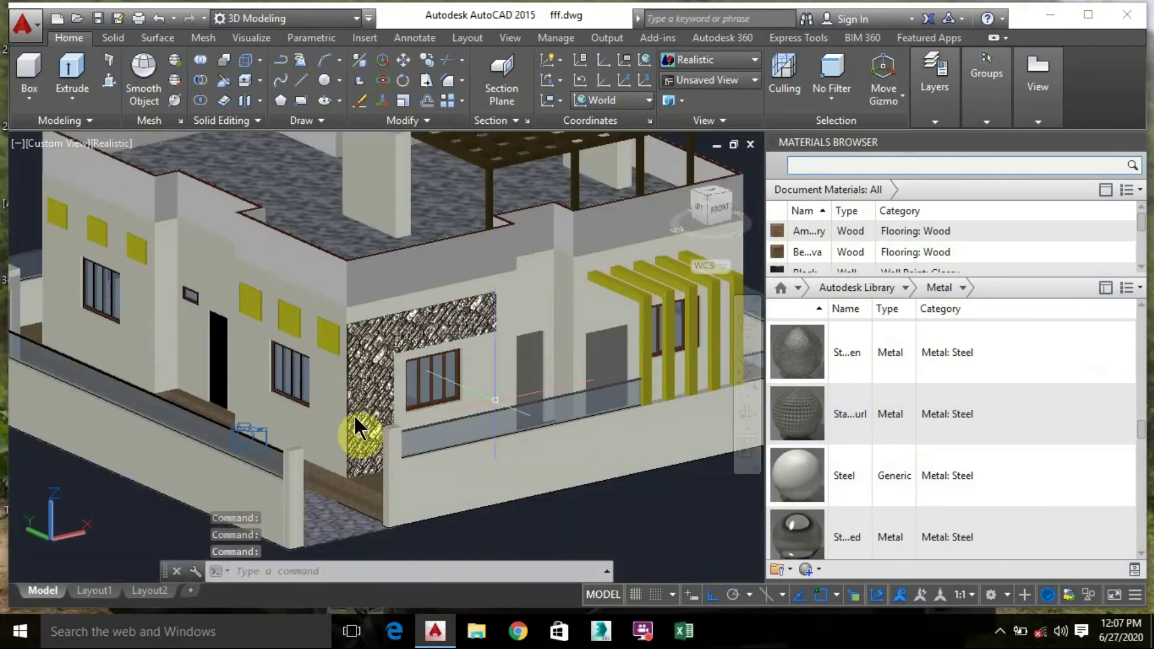
Apply the Stainless - Satin Large Pyramid Knurl metal to the handrail of the side glass railing beside the gate
middle_drag(355, 418, 506, 371)
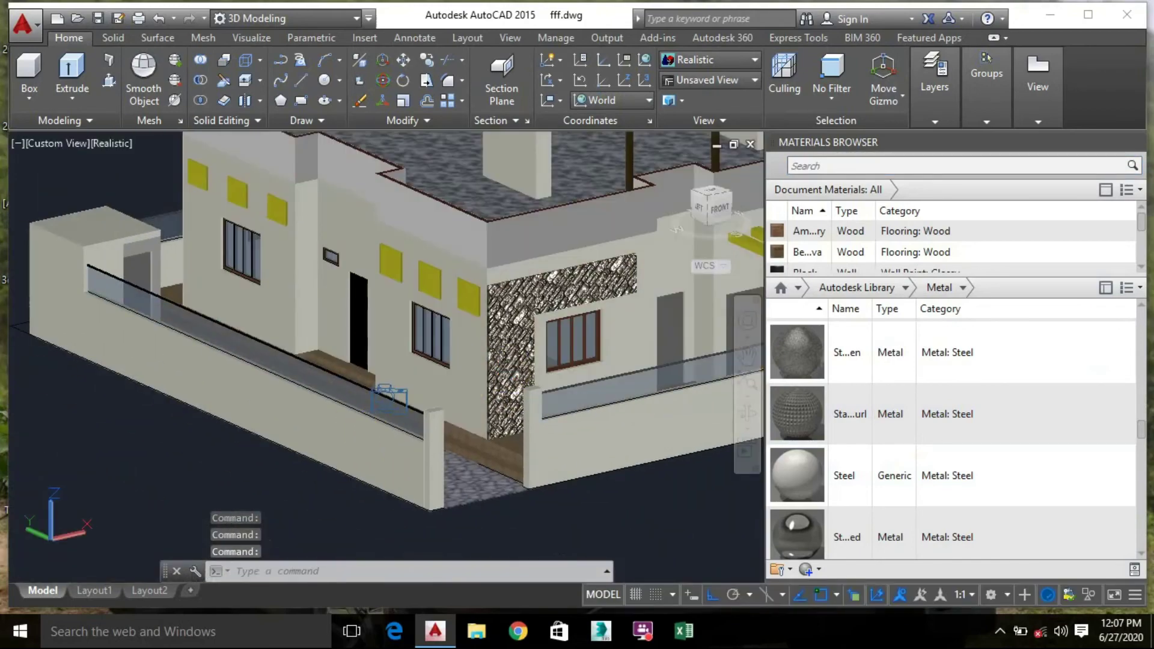
scroll(361, 385, up, 7)
drag(838, 419, 482, 408)
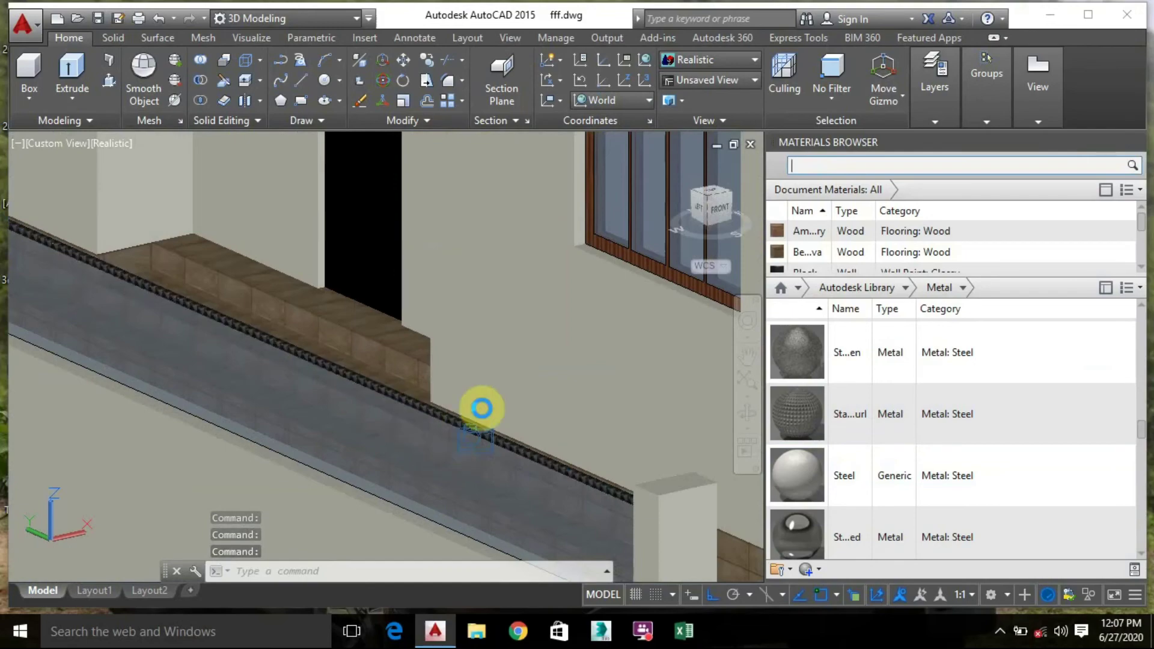
Erase the leftover line objects one by one along the gate and front boundary wall
scroll(400, 348, down, 6)
scroll(176, 384, up, 3)
click(396, 465)
click(360, 505)
key(Delete)
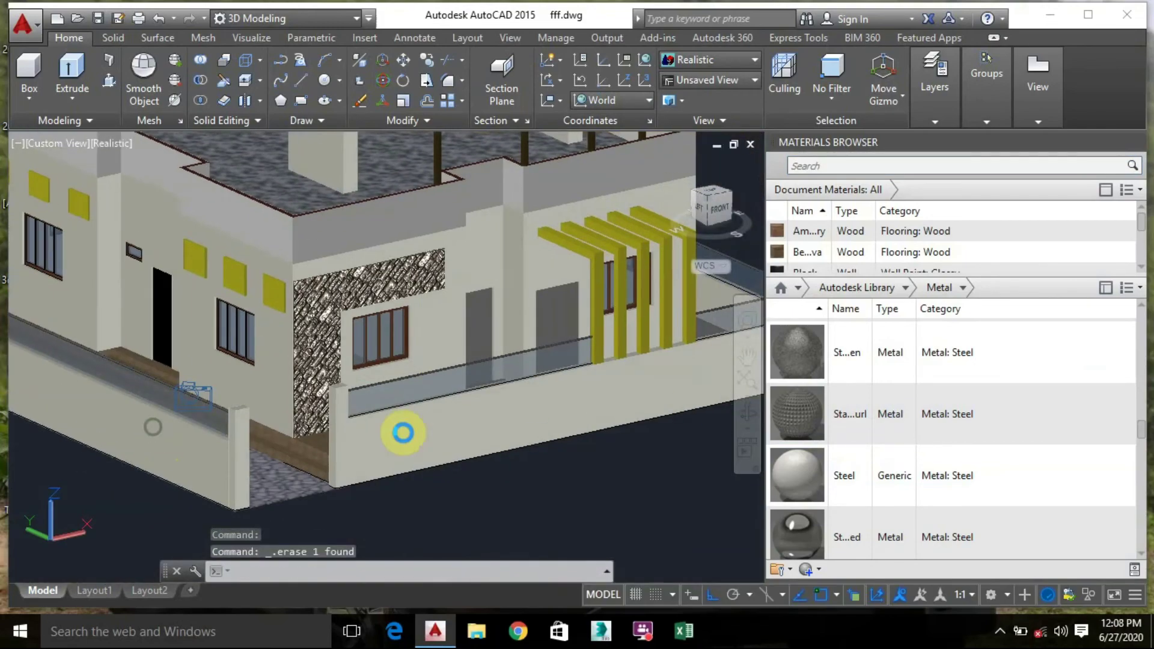
click(435, 421)
click(505, 525)
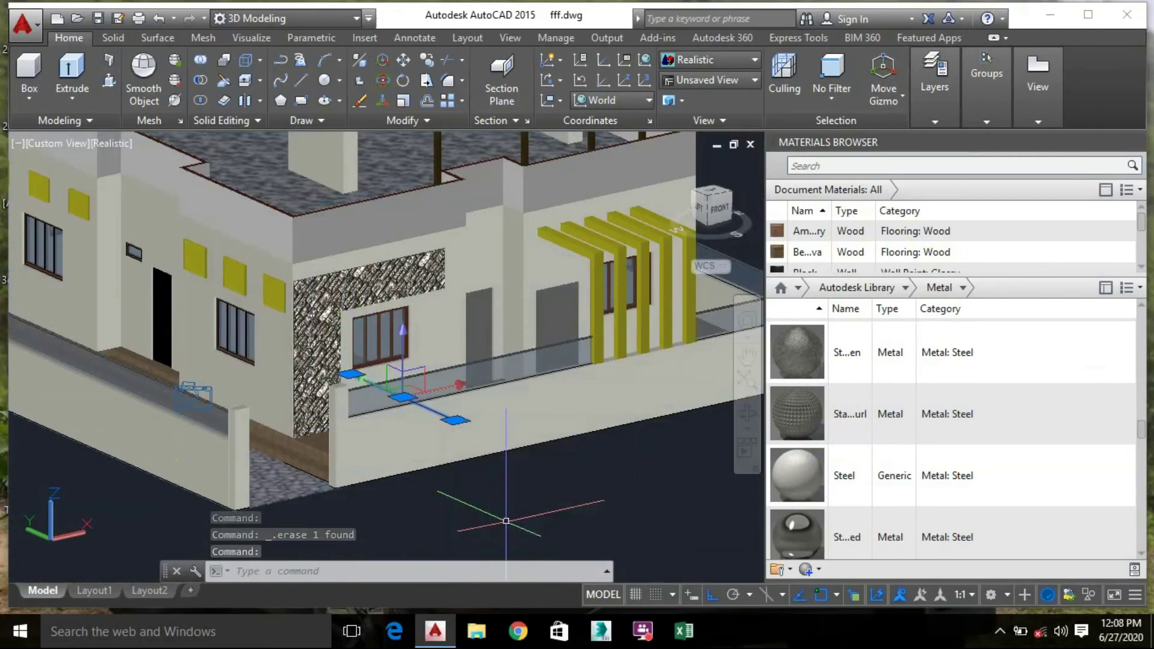
key(Delete)
click(495, 423)
click(556, 503)
key(Delete)
click(497, 400)
click(577, 501)
key(Delete)
click(517, 434)
click(475, 511)
click(488, 401)
click(561, 503)
key(Delete)
scroll(499, 369, up, 5)
click(494, 395)
click(618, 490)
key(Delete)
Erase the leftover object at the far corner of the front boundary wall, beyond the yellow pergola
scroll(558, 463, down, 2)
middle_drag(499, 442, 156, 394)
scroll(547, 316, up, 3)
click(547, 316)
click(649, 420)
key(Delete)
scroll(572, 389, down, 3)
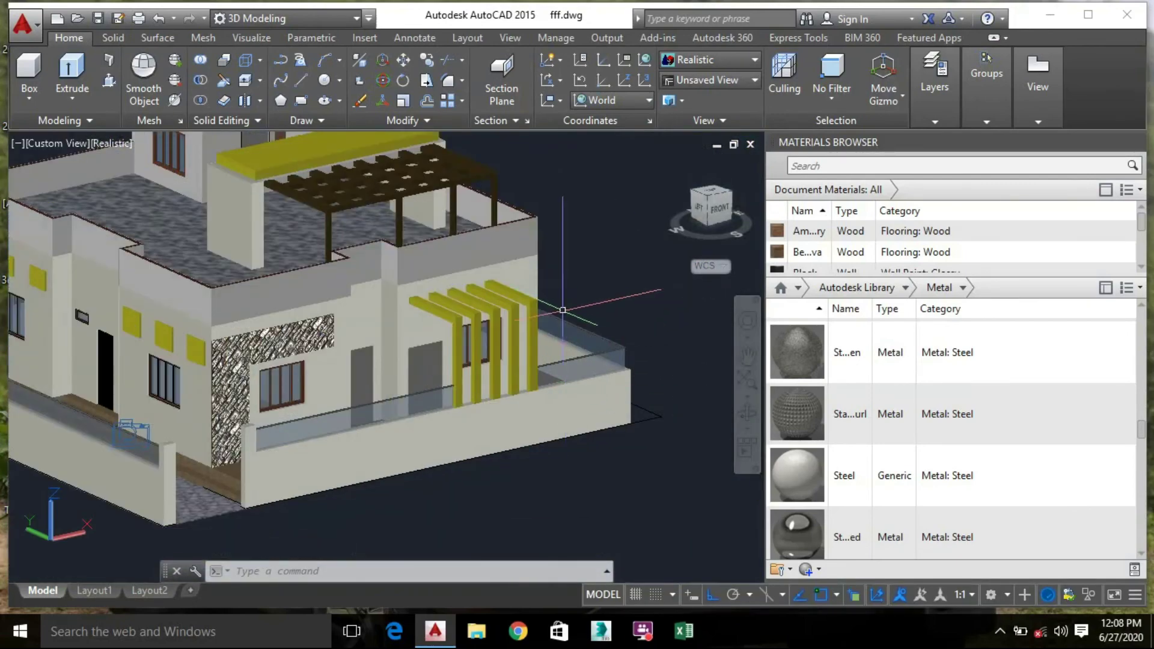
Move the grey door panel beside the yellow pergola straight out along the Y axis to stand in front of the boundary wall
scroll(421, 372, up, 3)
click(453, 330)
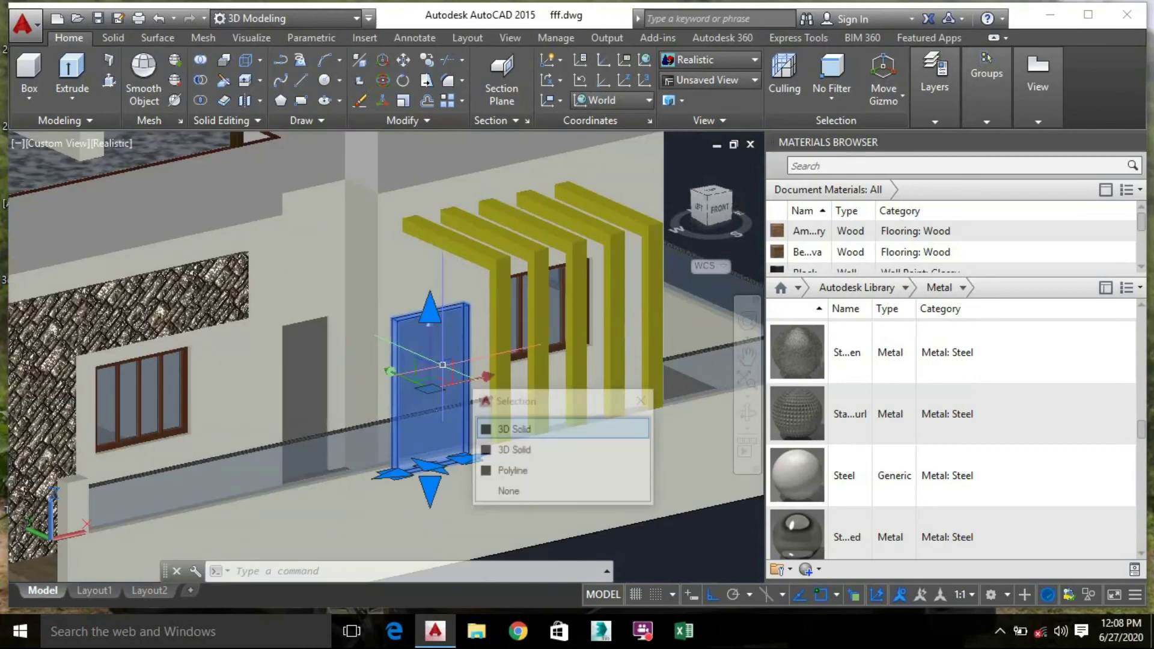
click(390, 371)
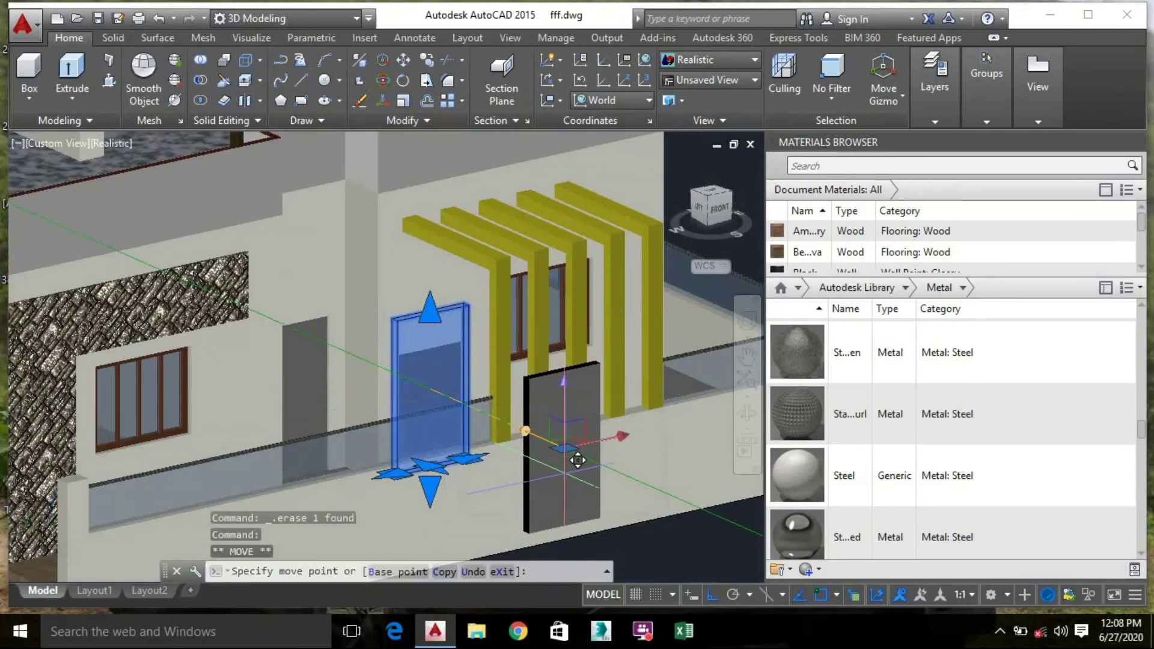
scroll(574, 460, down, 2)
middle_drag(574, 460, 389, 306)
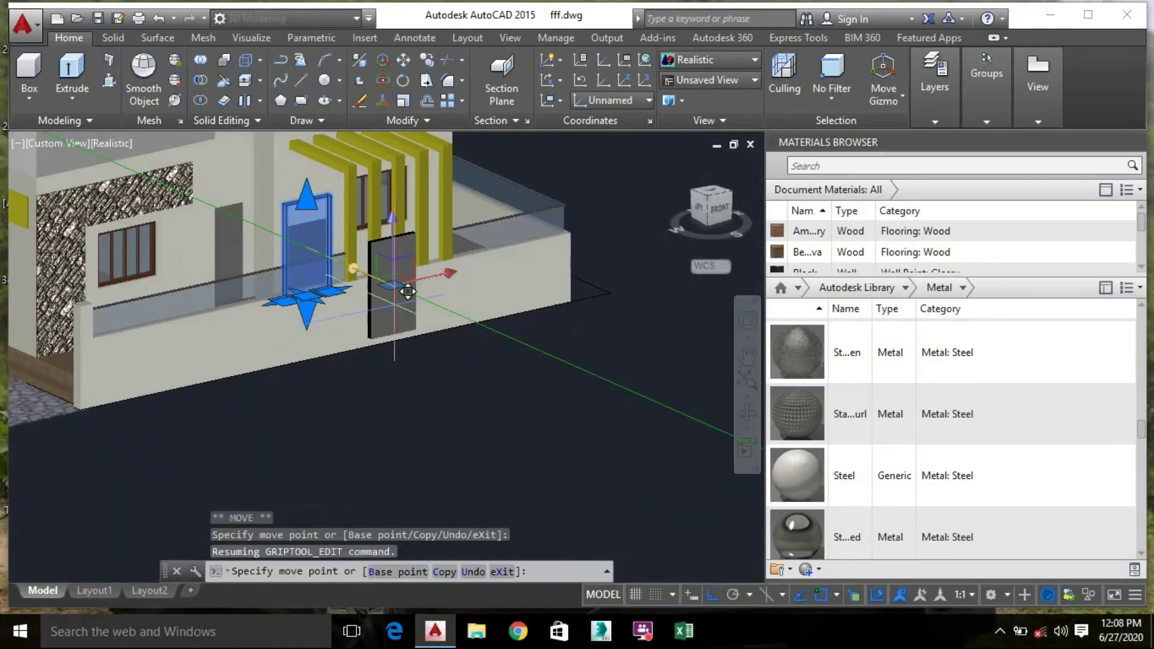
click(445, 308)
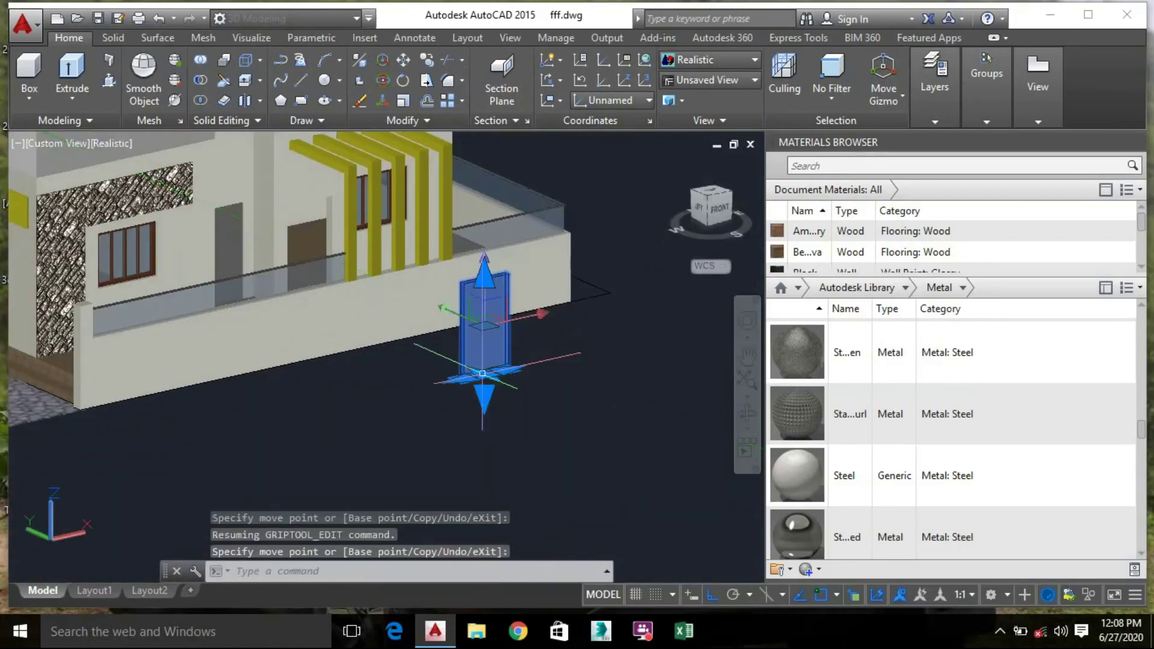
click(600, 406)
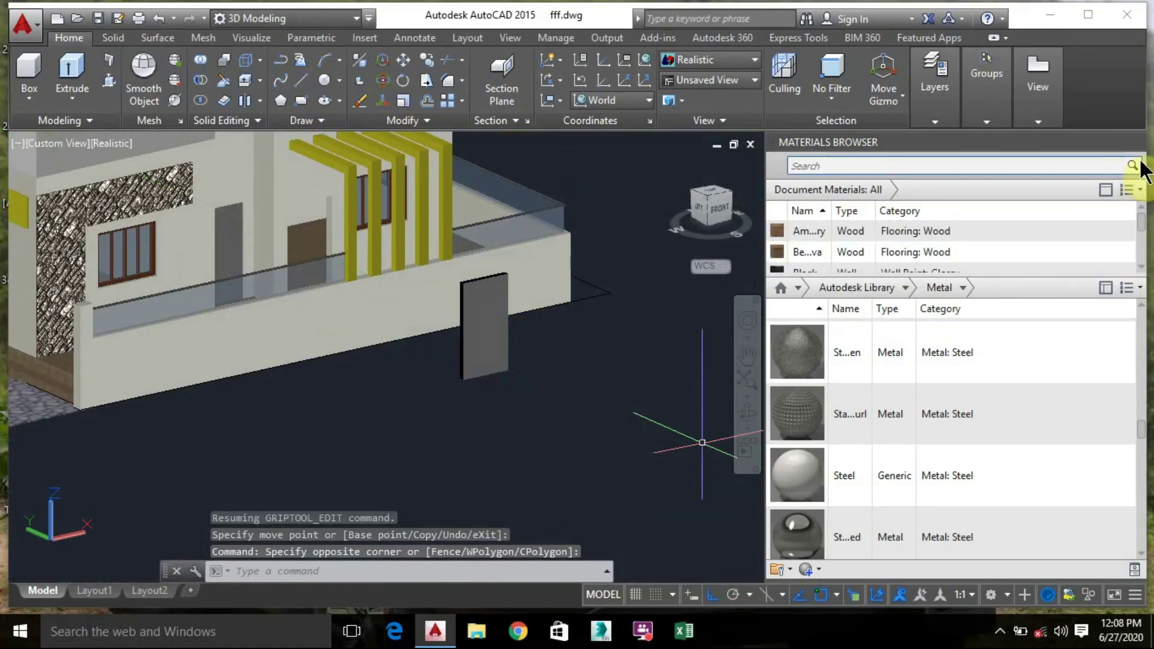
Reopen the Materials Browser and create a new generic material, showing its appearance settings
click(1135, 142)
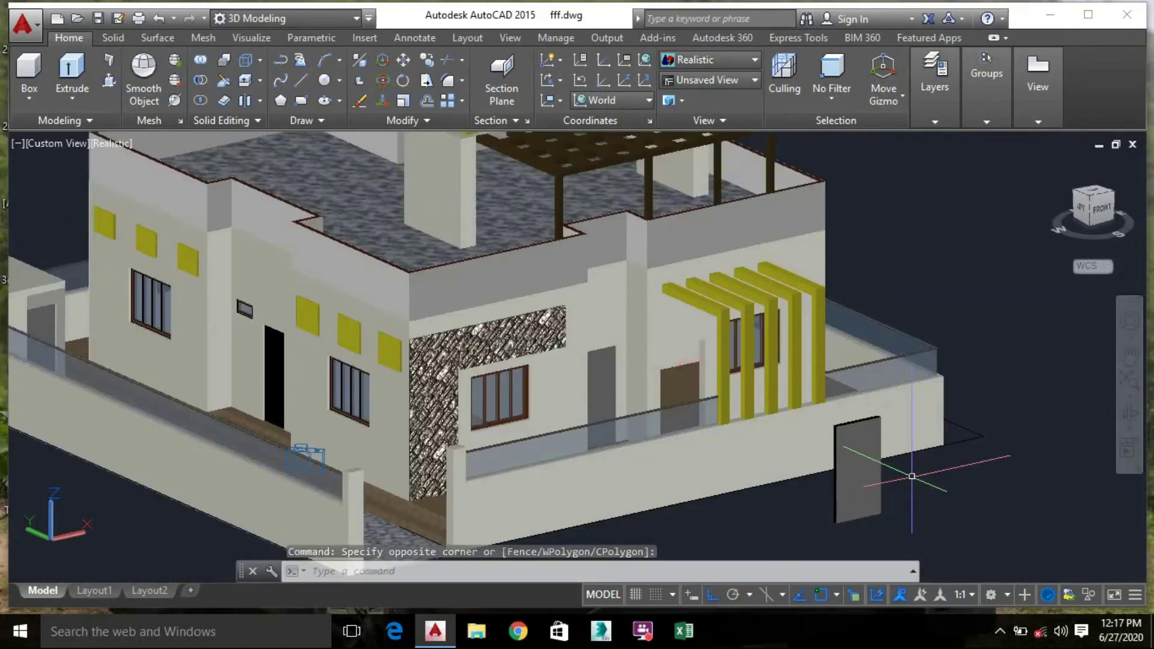
text(MAT)
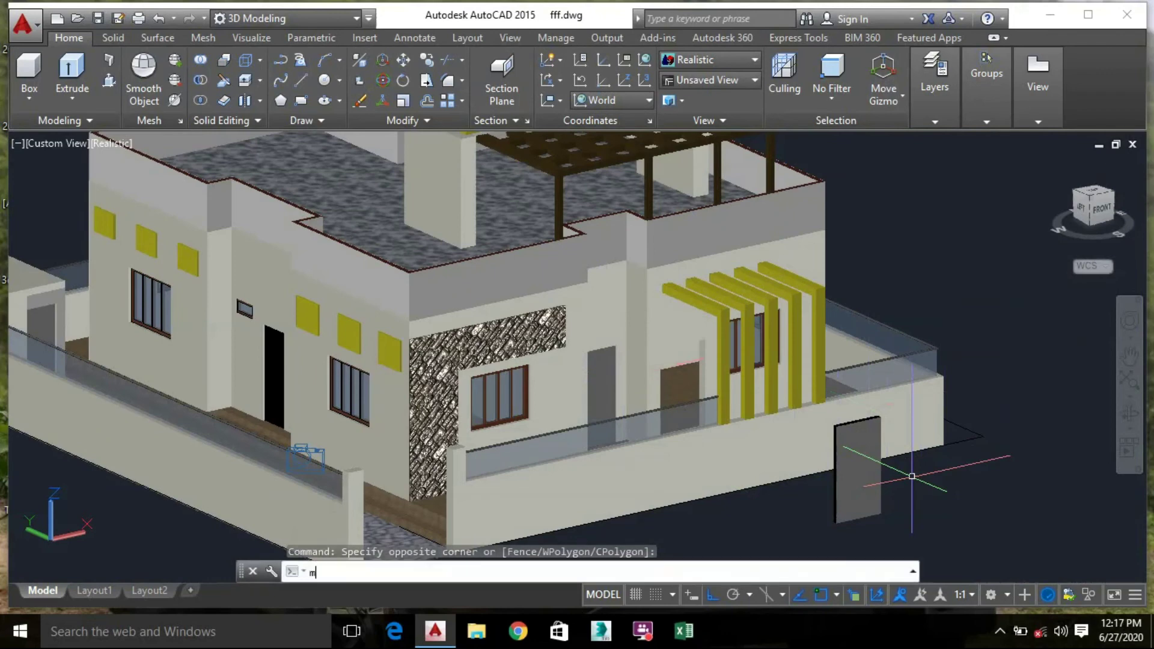
key(Return)
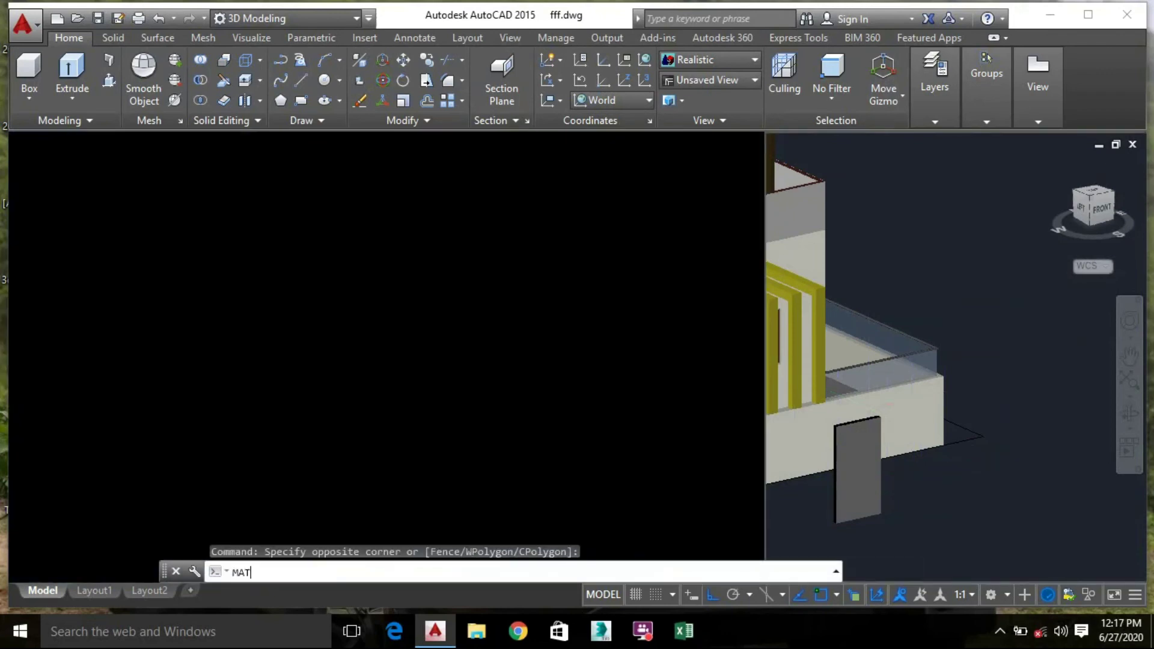
scroll(931, 480, up, 1)
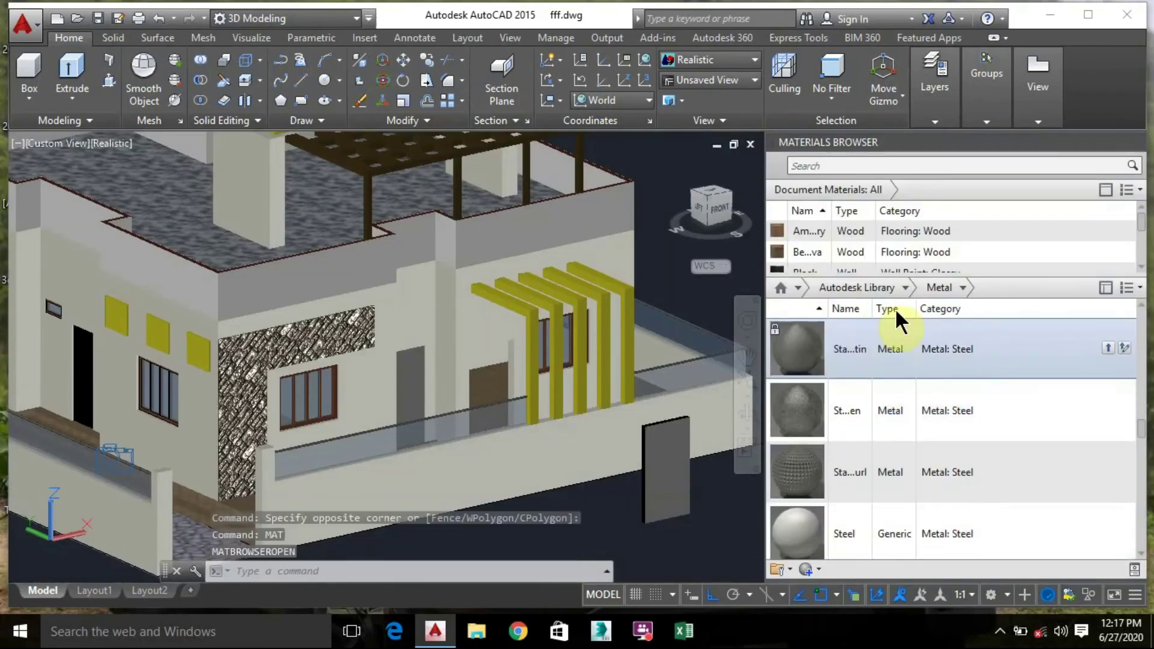
click(806, 569)
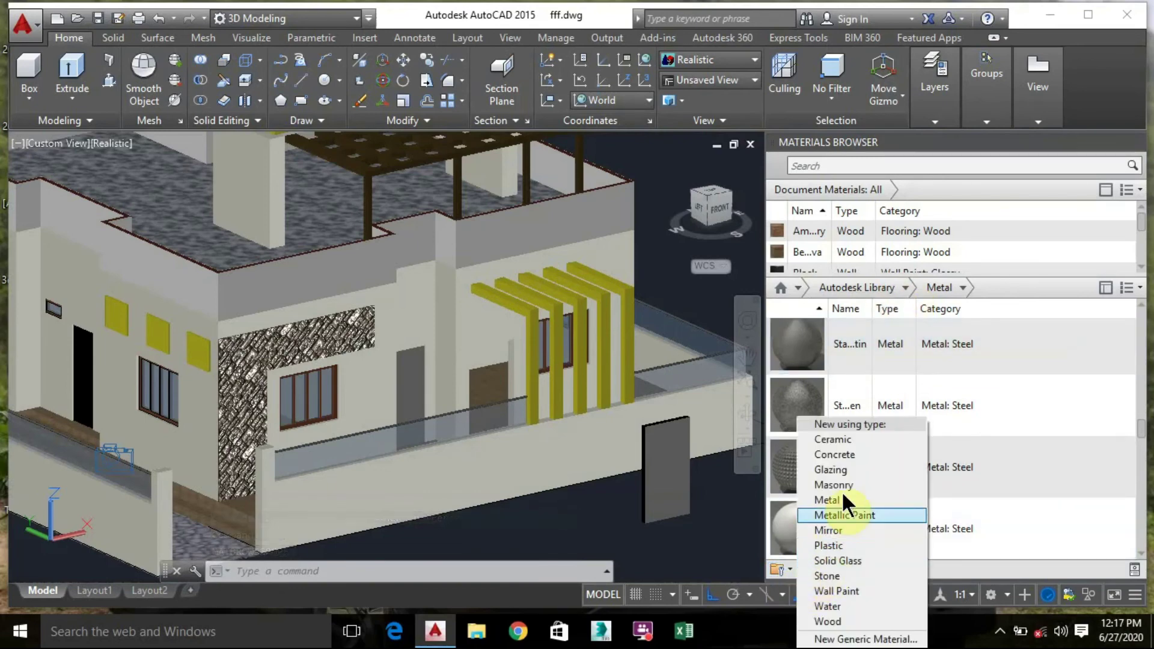
click(866, 639)
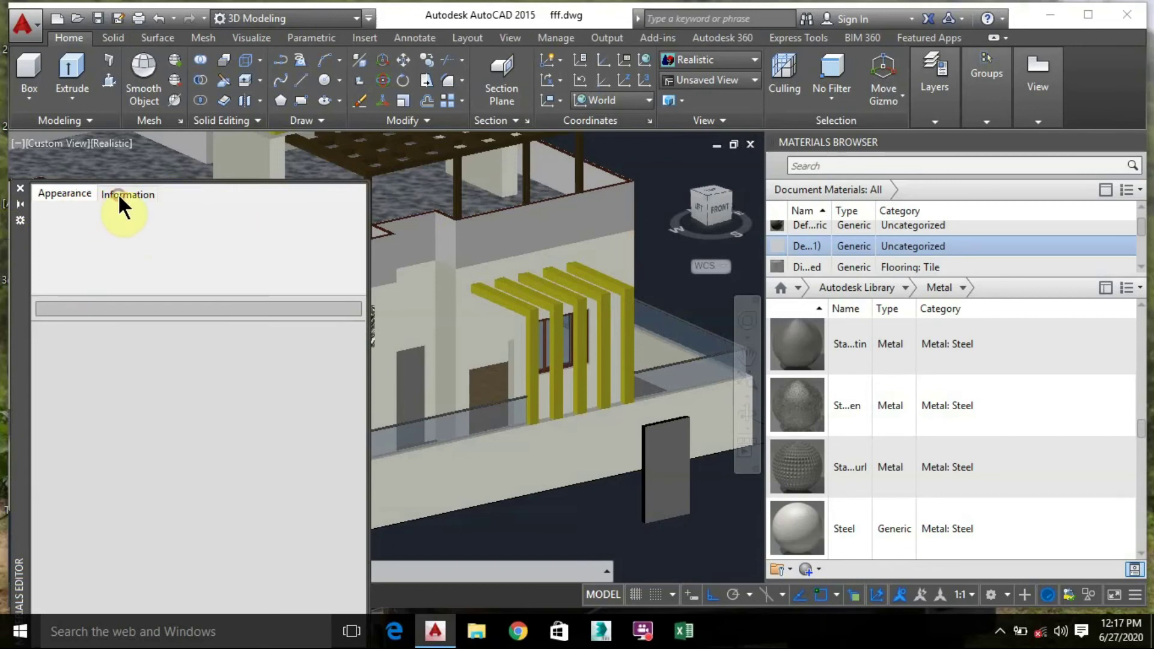
click(50, 194)
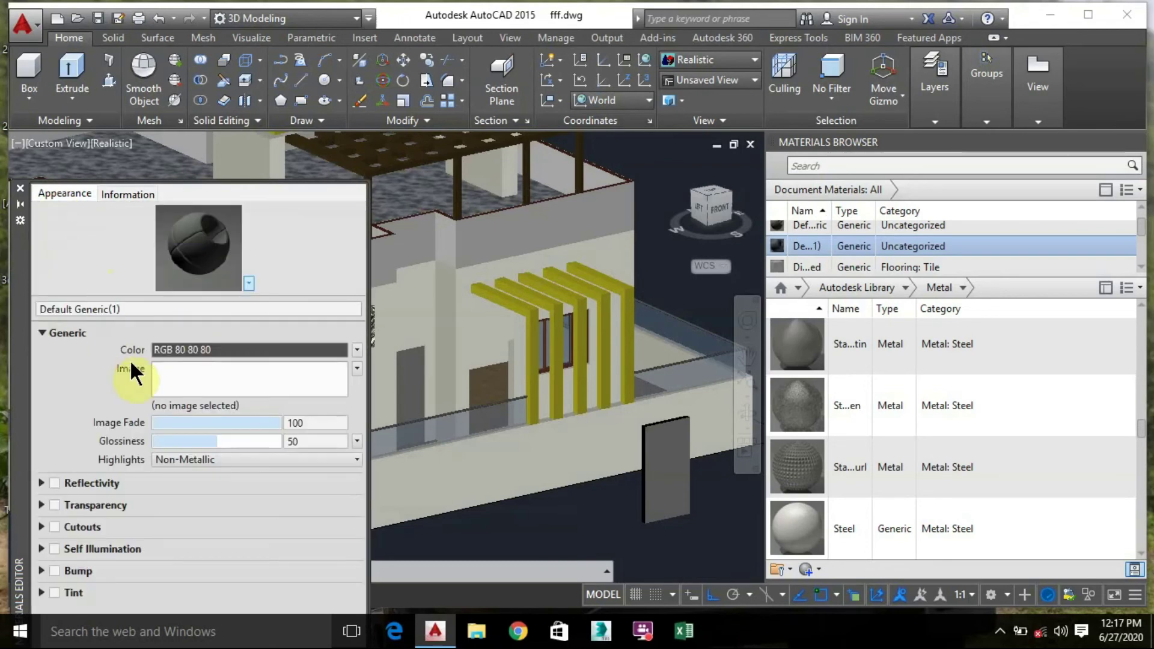
Use the designer-door-250x250 picture from the themes folder as the material's image, with Non-Metallic highlights, and name the material door
click(206, 371)
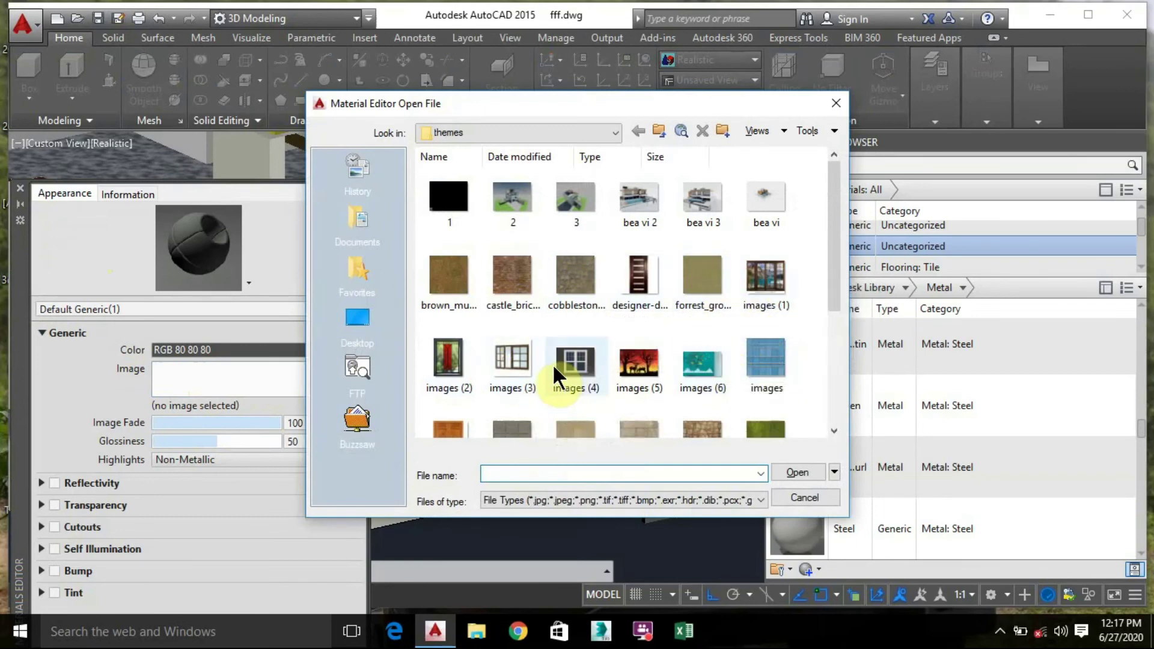
scroll(553, 366, down, 2)
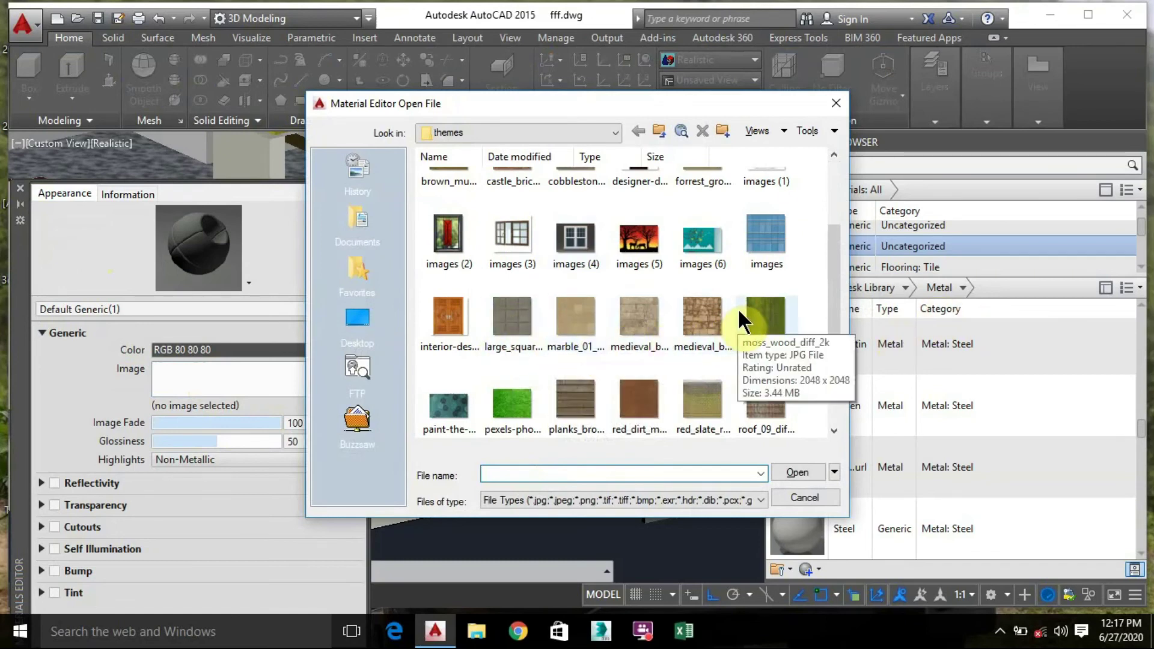
scroll(624, 345, down, 1)
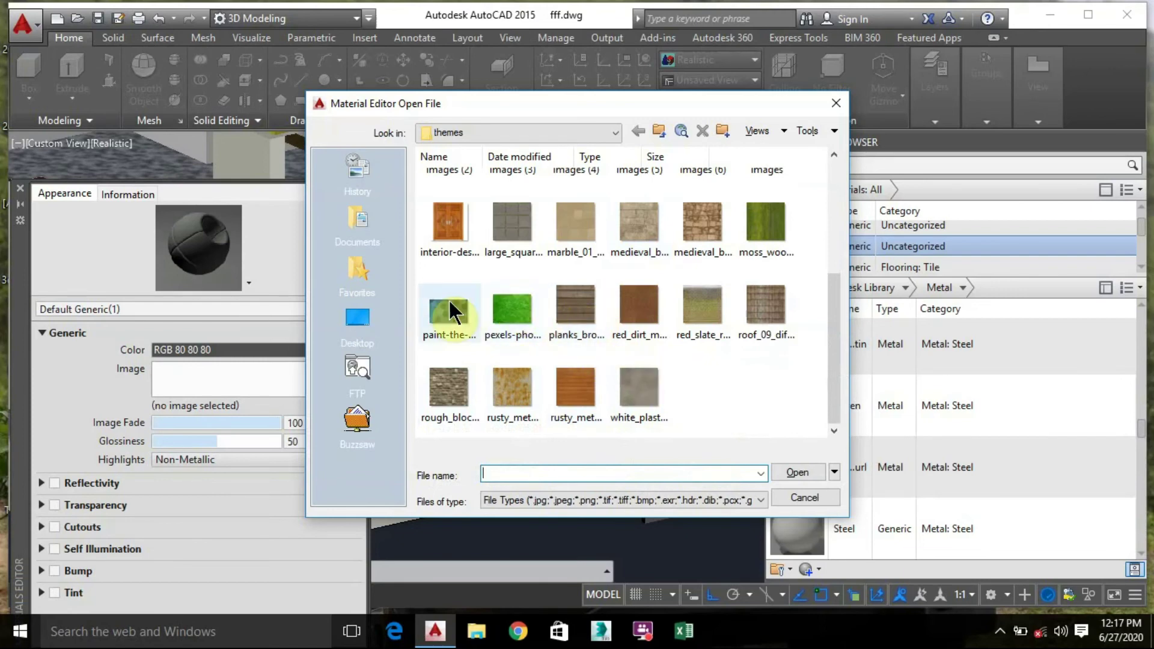
scroll(451, 276, up, 2)
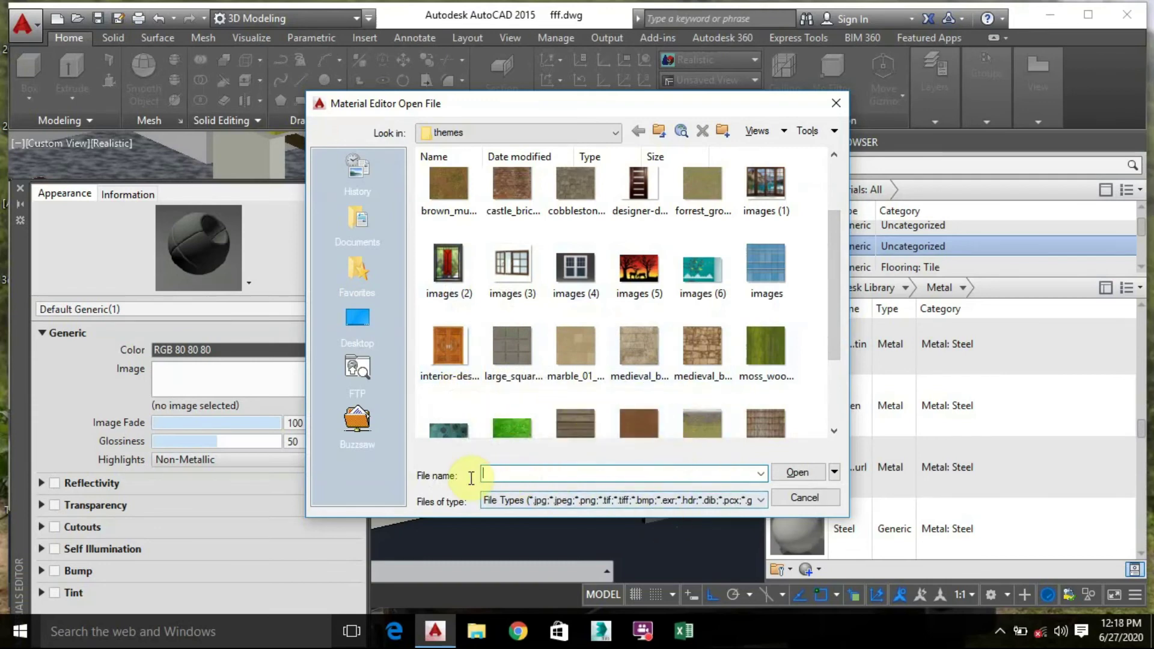
scroll(580, 433, down, 2)
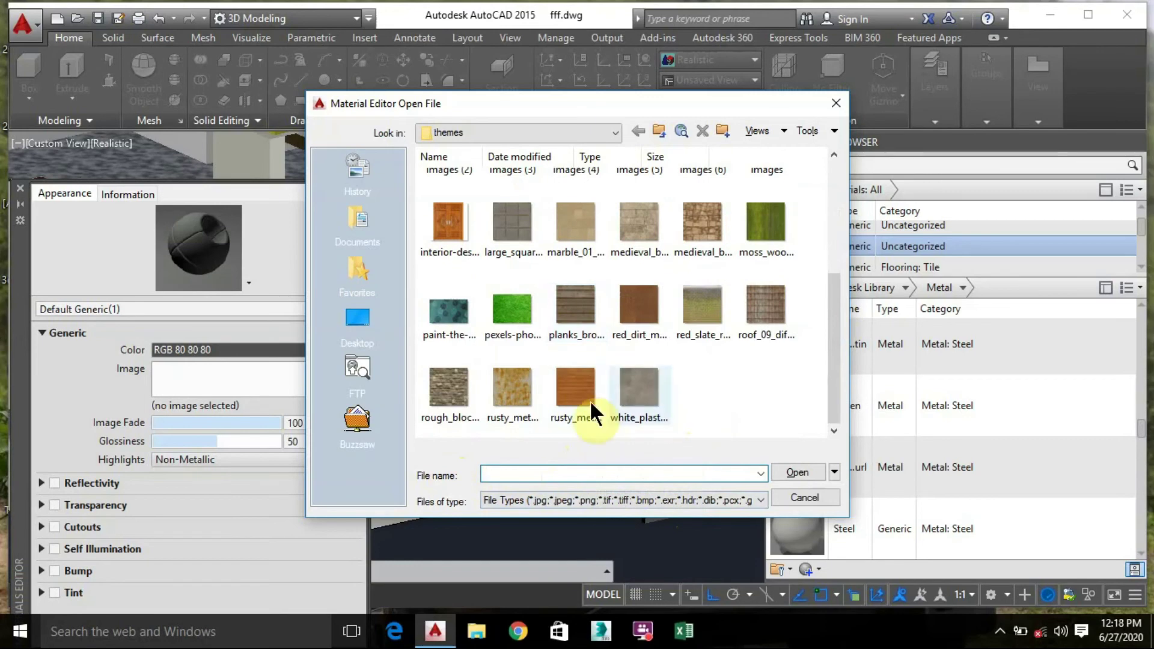
scroll(607, 360, up, 5)
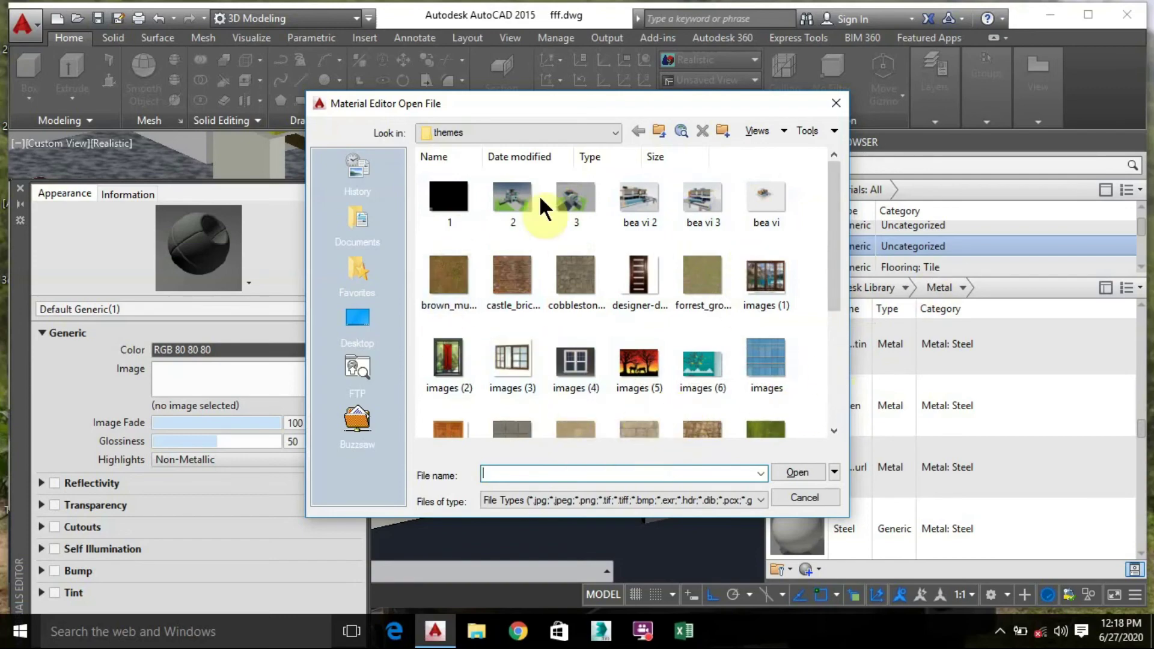
click(639, 276)
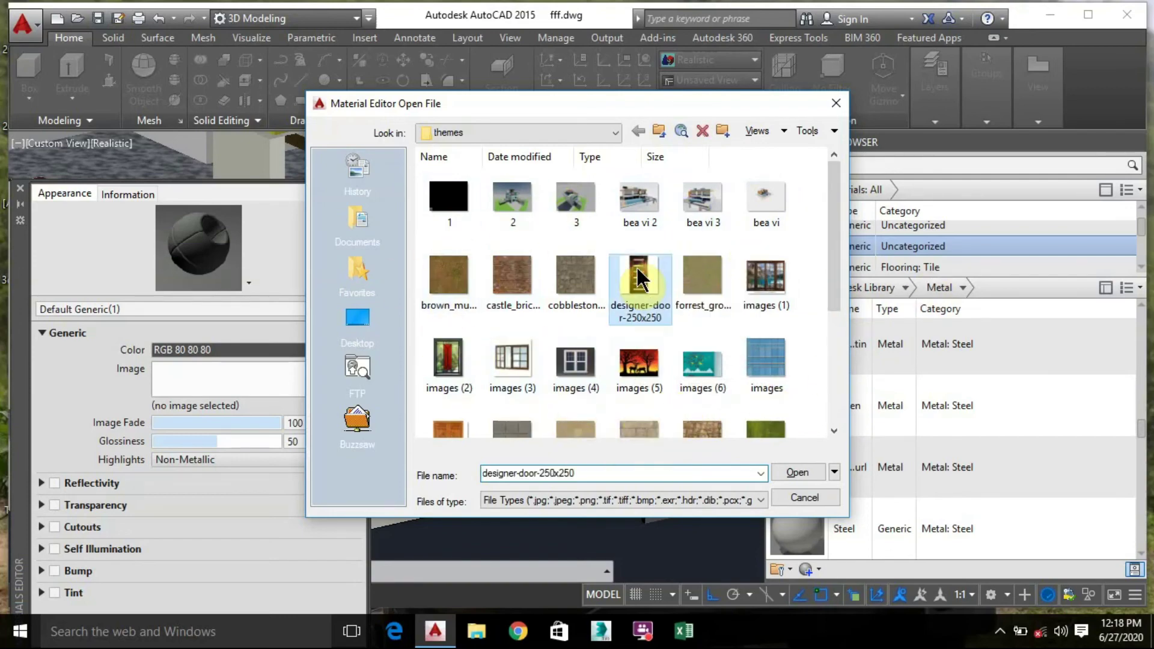
click(797, 475)
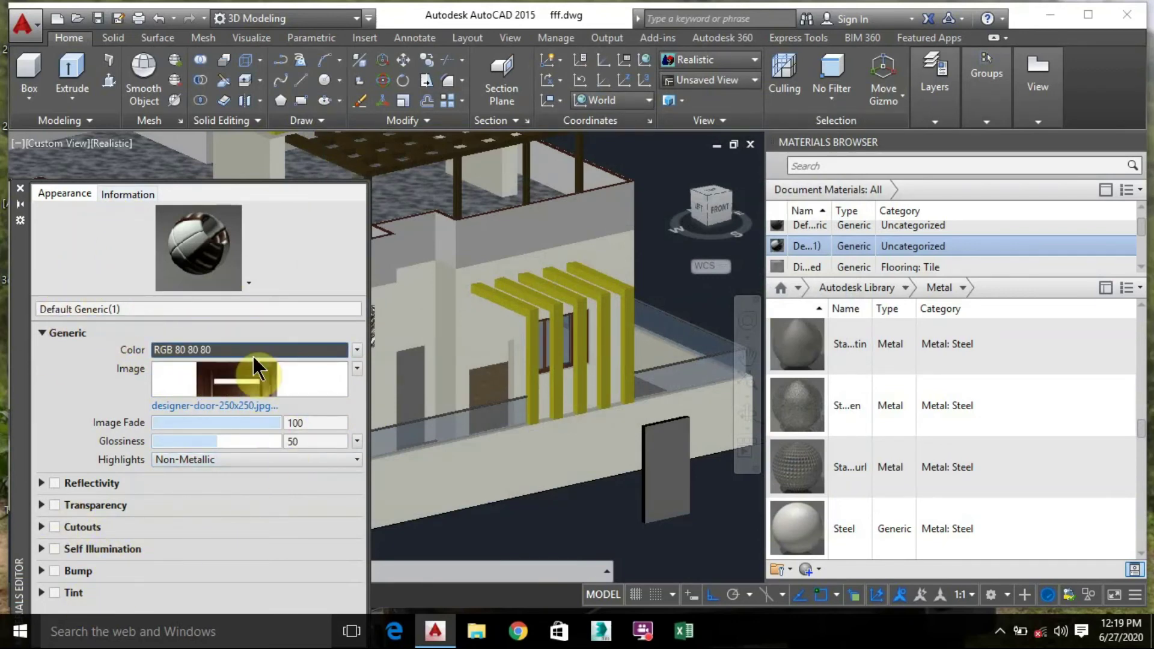
click(237, 461)
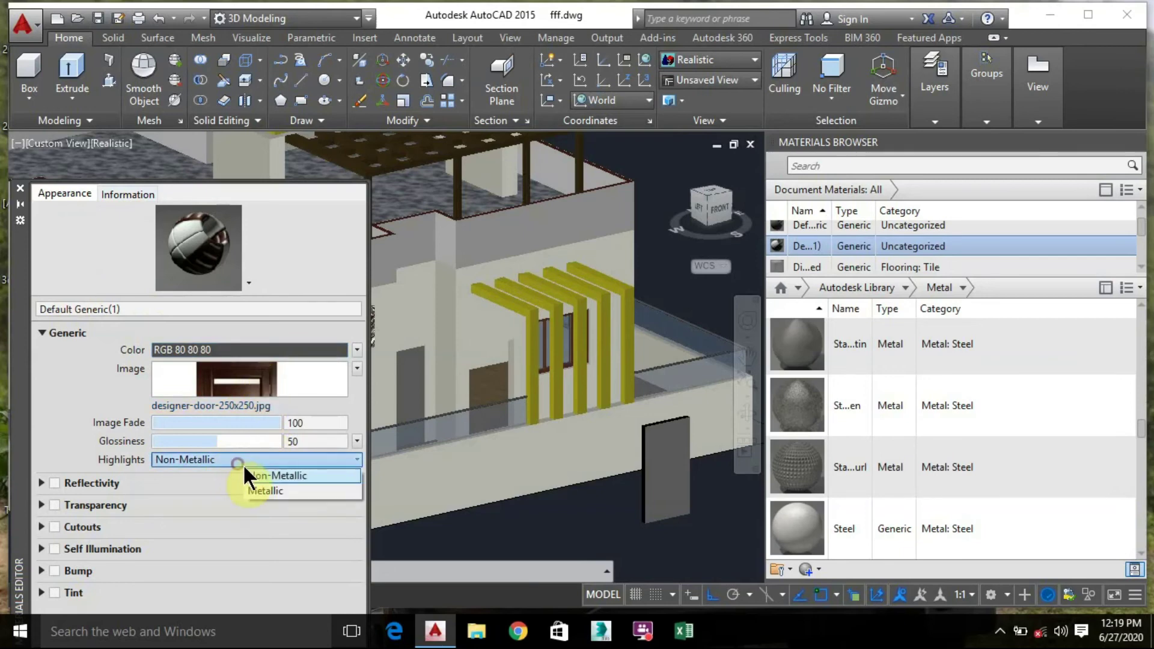
click(275, 476)
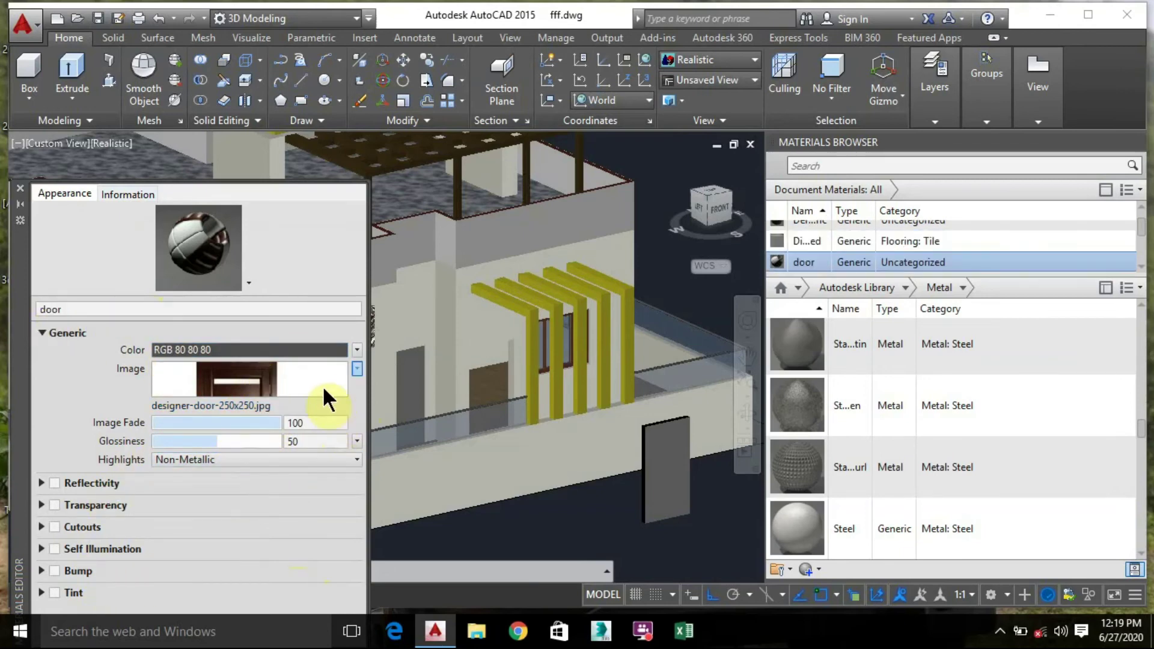
Examine the door image's position, scale and repeat settings in an enlarged texture preview, and close both editors
click(323, 387)
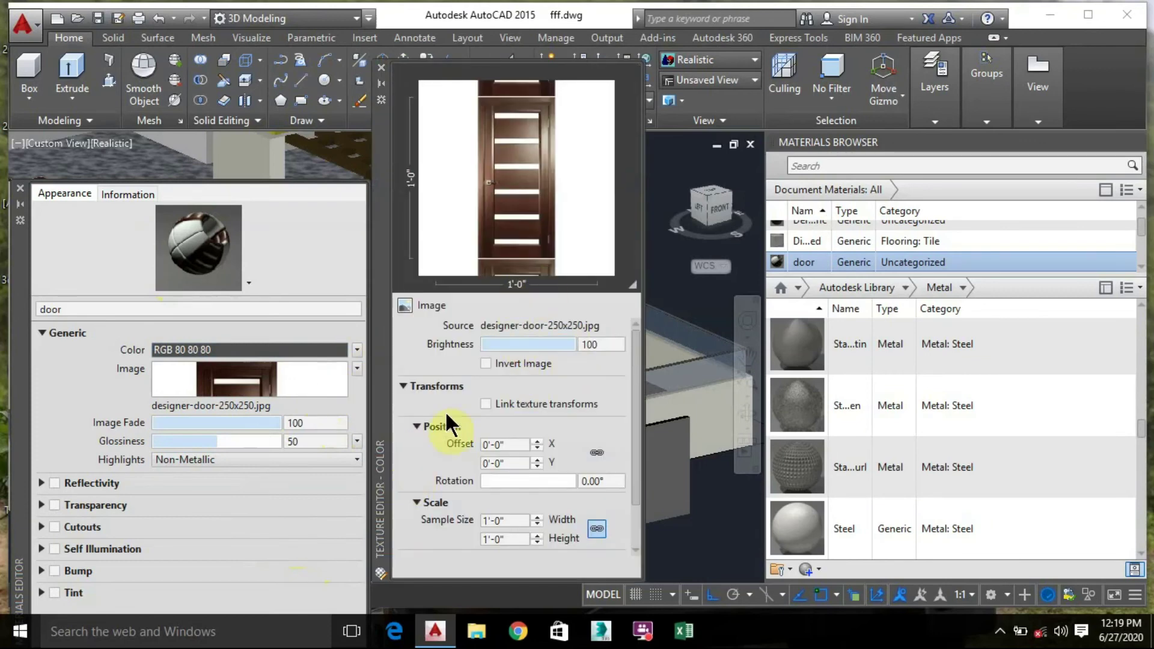
drag(632, 285, 632, 347)
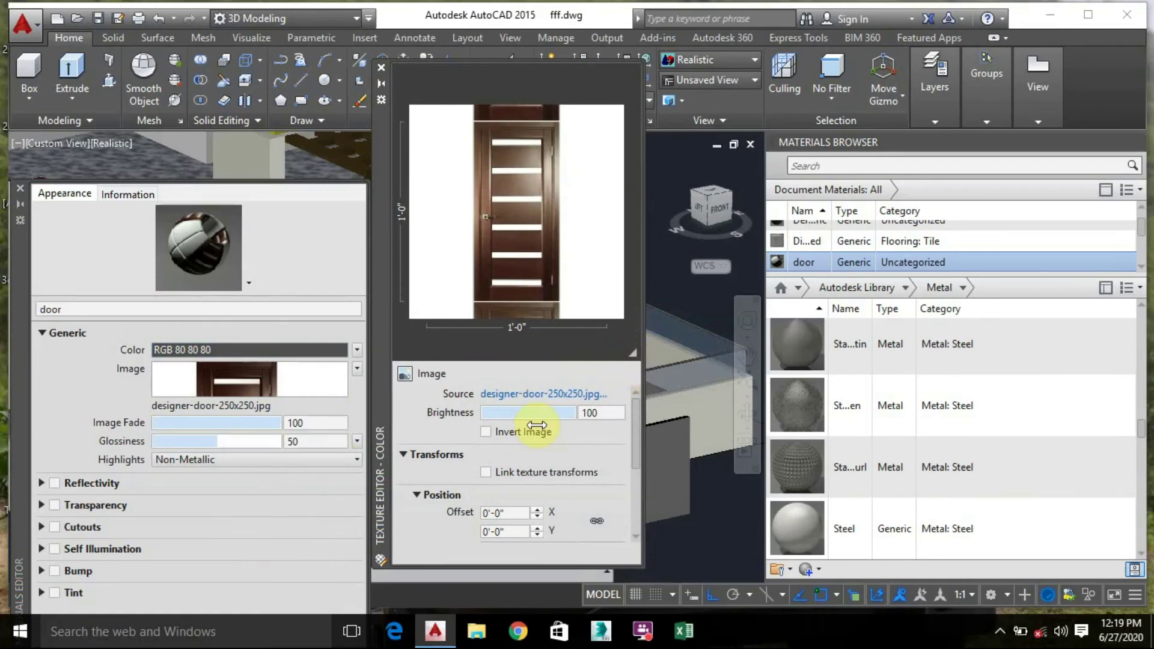
scroll(484, 502, down, 2)
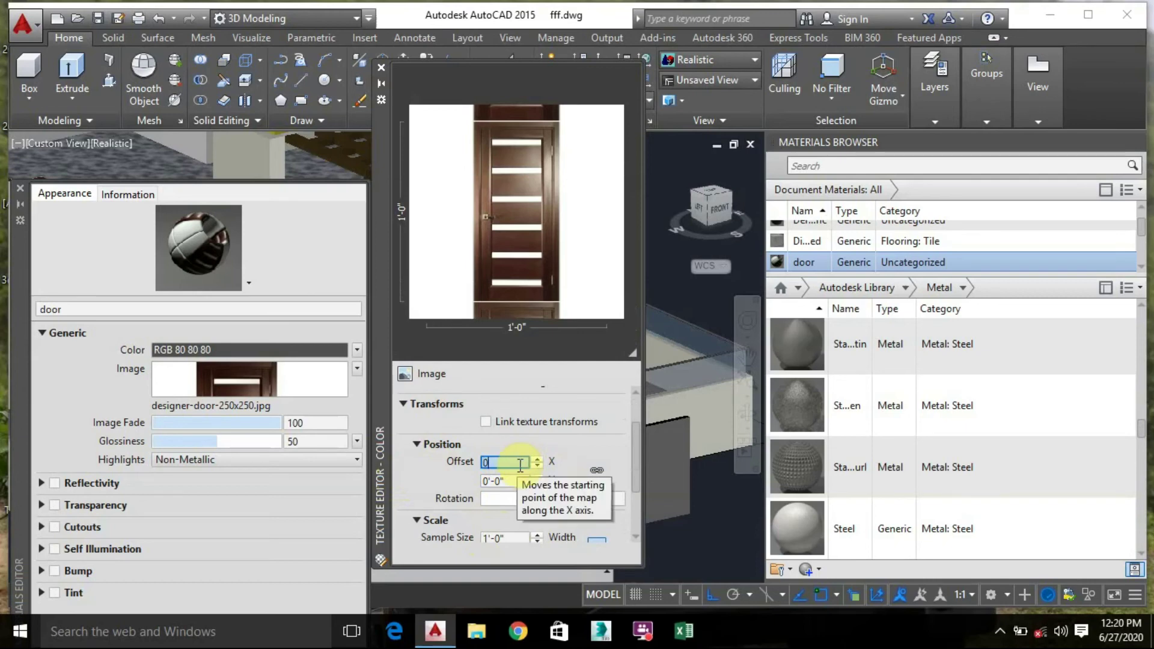
scroll(555, 486, down, 3)
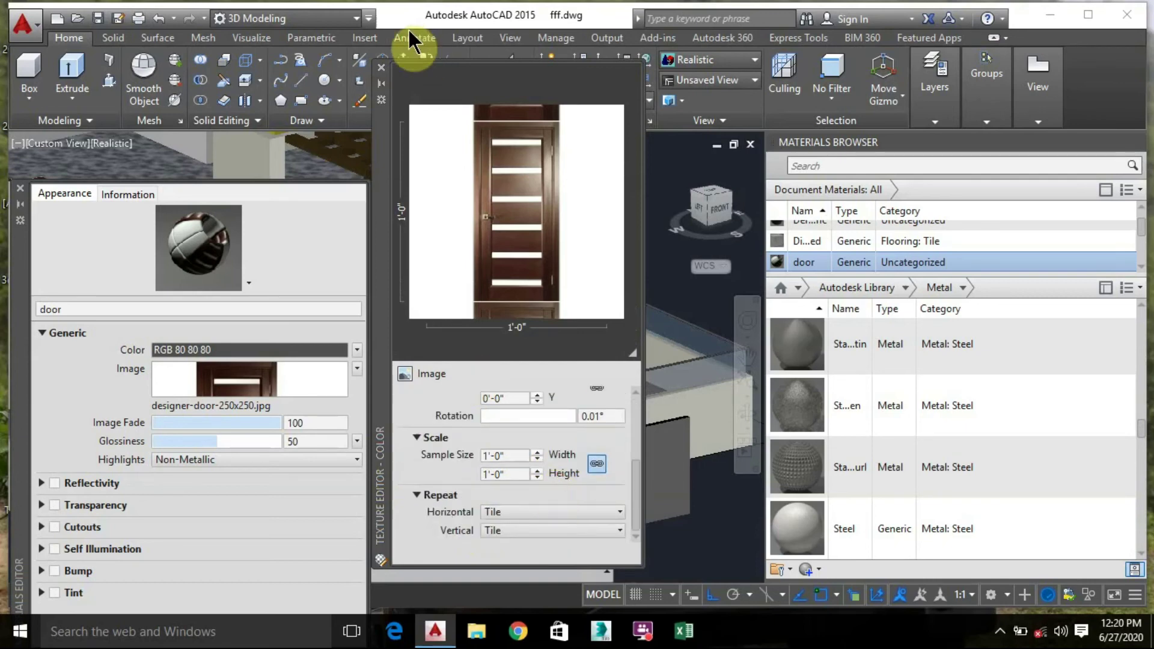
click(382, 68)
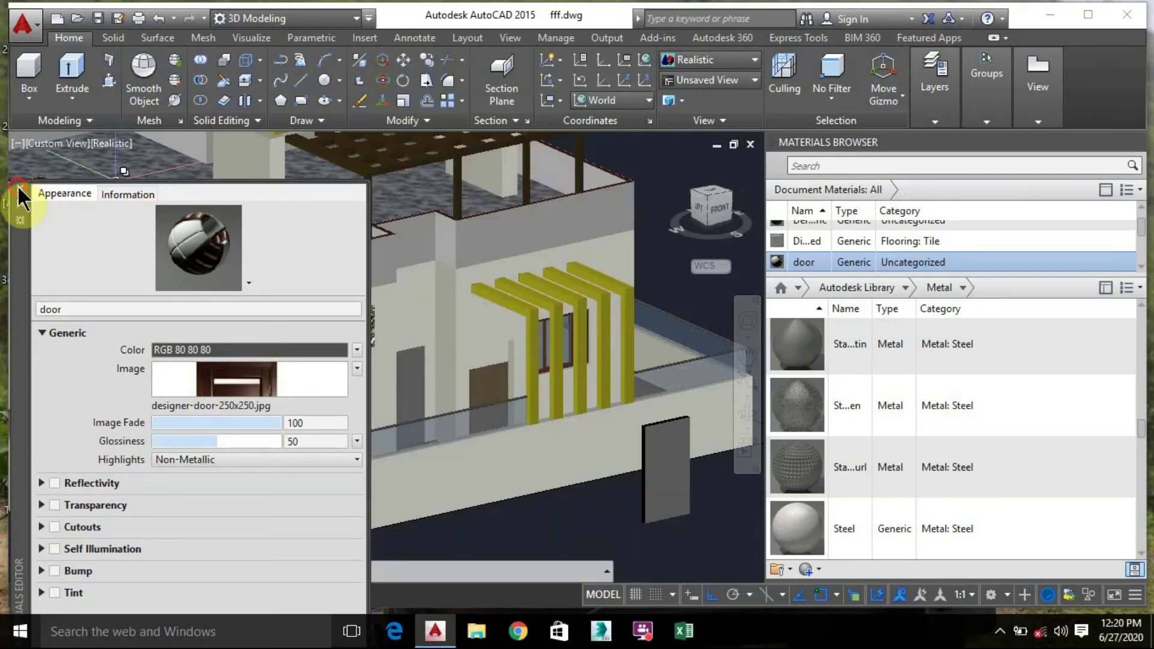
click(19, 191)
Apply the Default Generic material to the door panel standing in front of the boundary wall and inspect it up close
scroll(831, 228, up, 1)
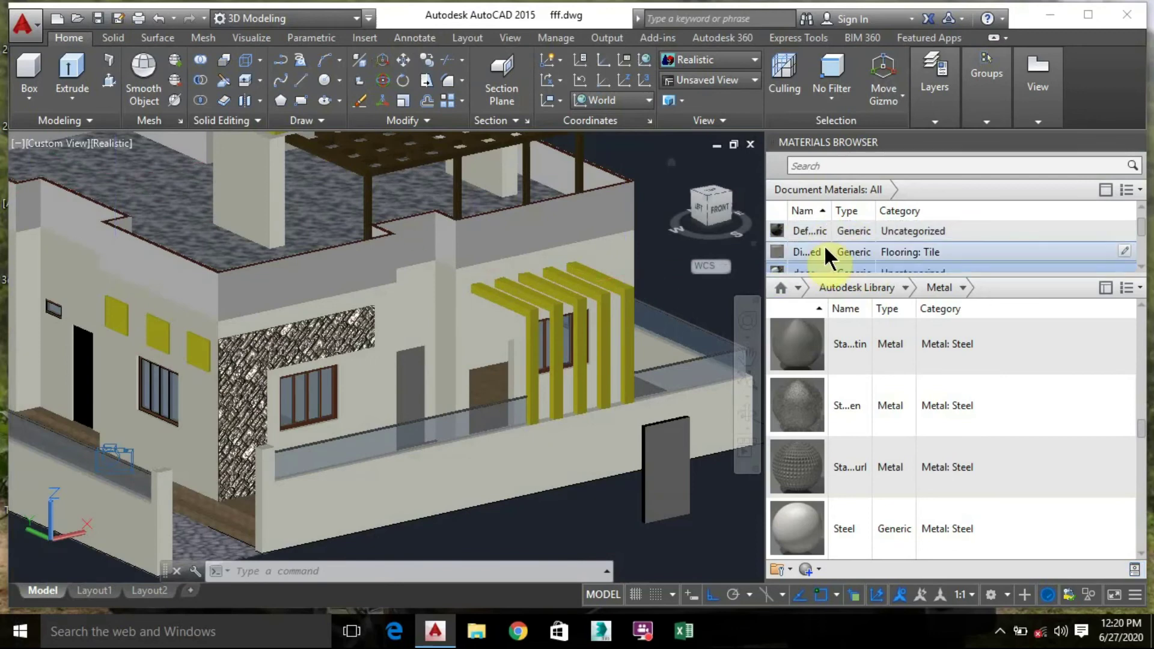
drag(831, 226, 666, 475)
click(655, 528)
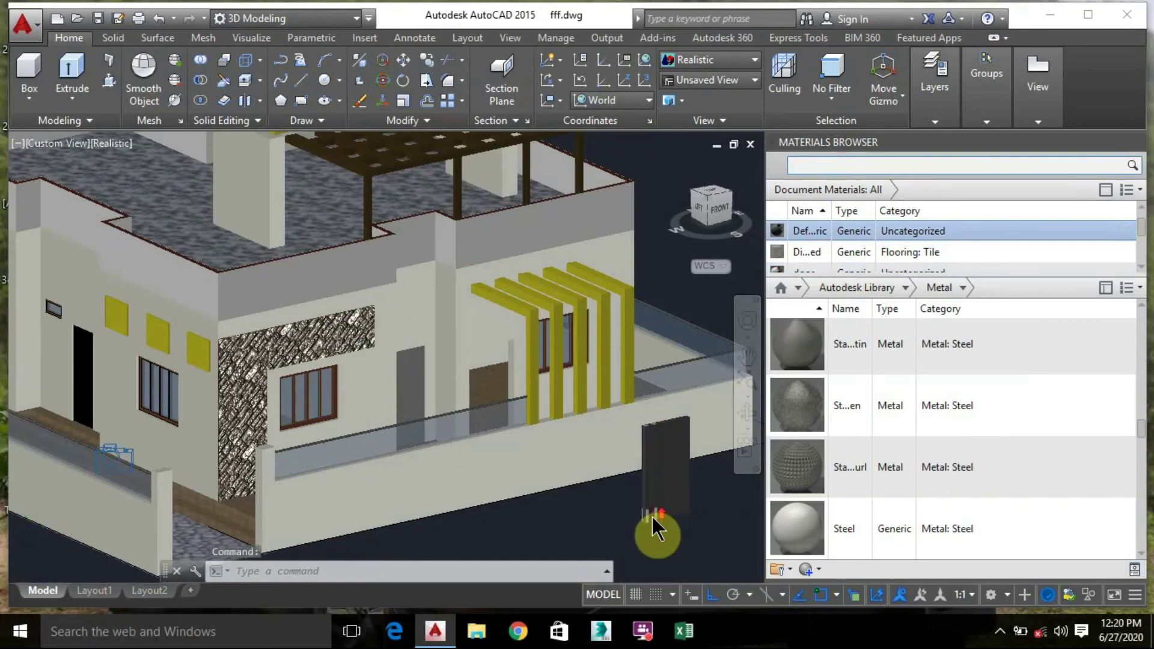
scroll(658, 521, up, 4)
scroll(597, 413, down, 4)
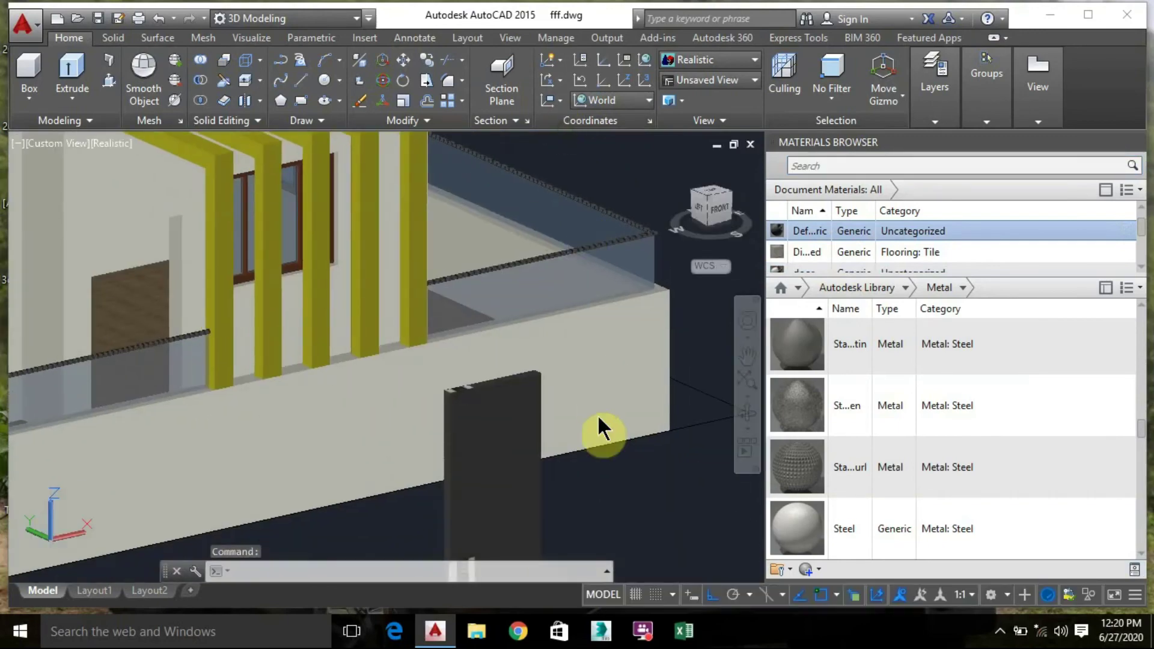
Close the Materials Browser and apply Box mapping with MATERIALMAP to the door panel in front of the boundary wall
middle_drag(555, 263, 570, 185)
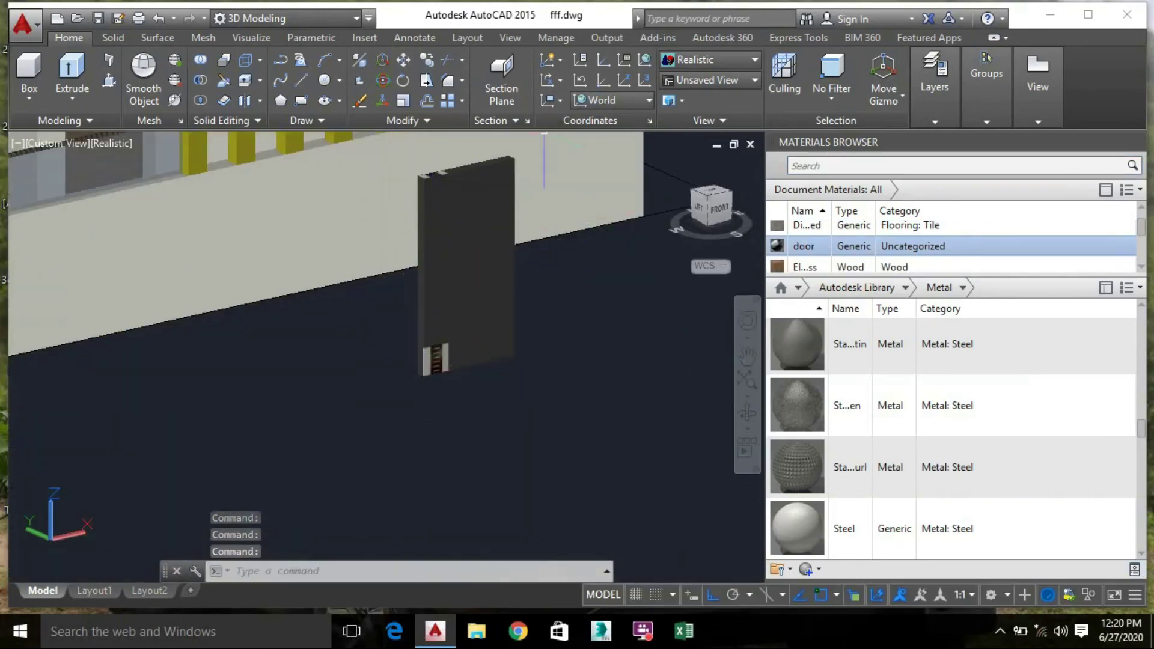
click(1143, 135)
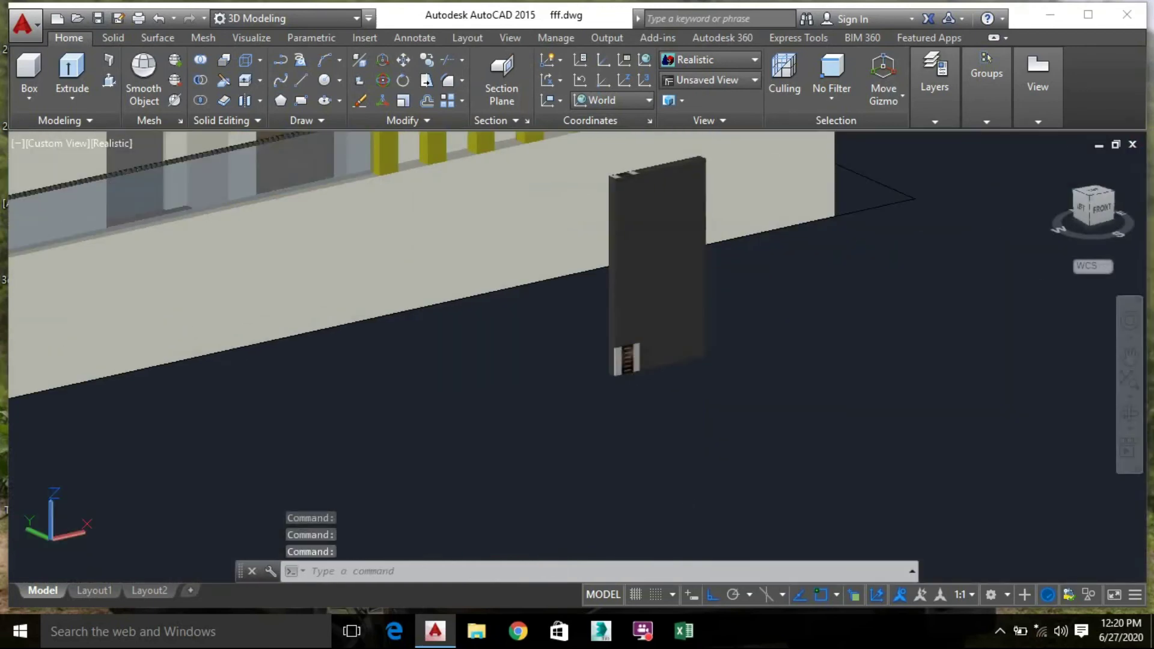
click(677, 302)
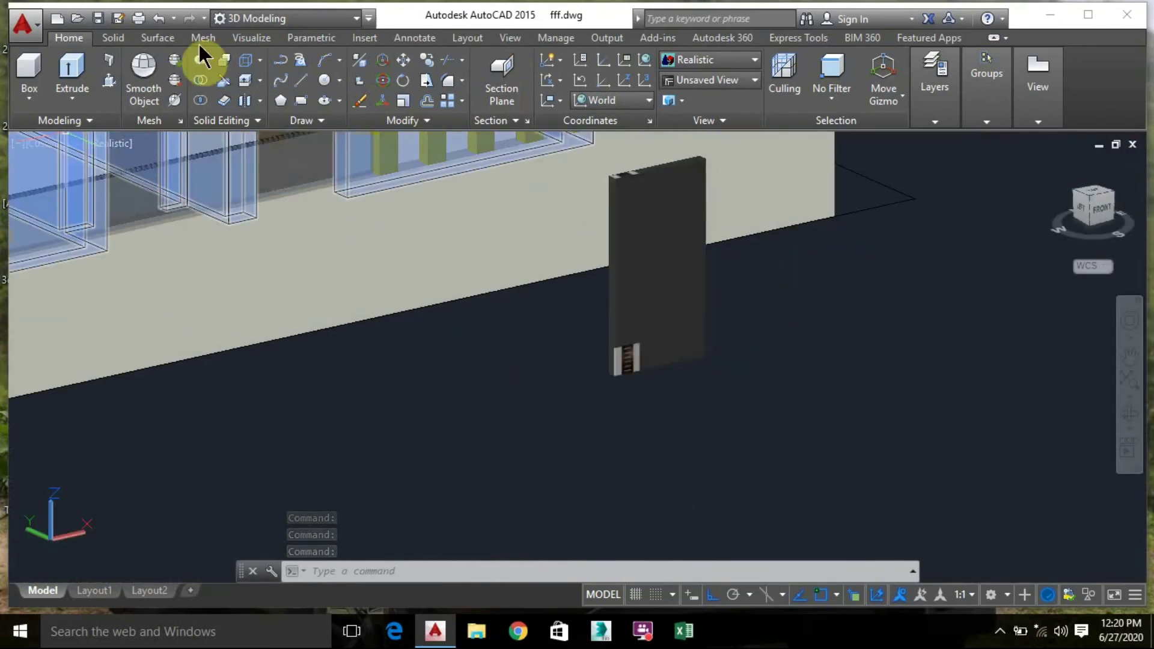
click(260, 36)
click(348, 575)
text(m)
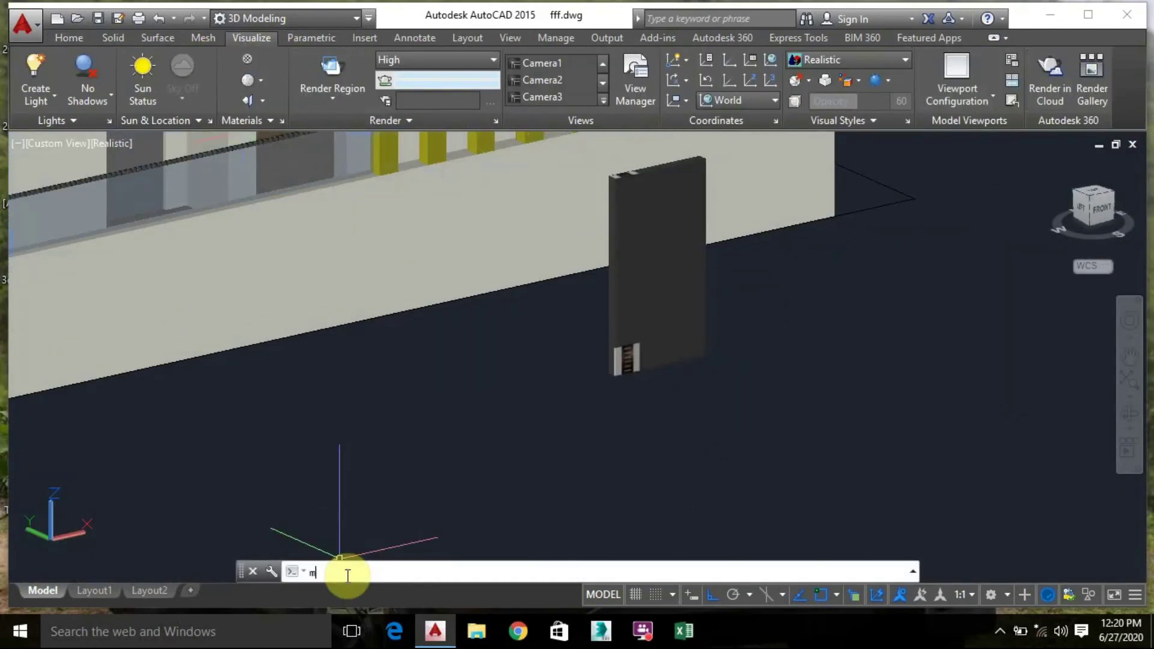
text(at)
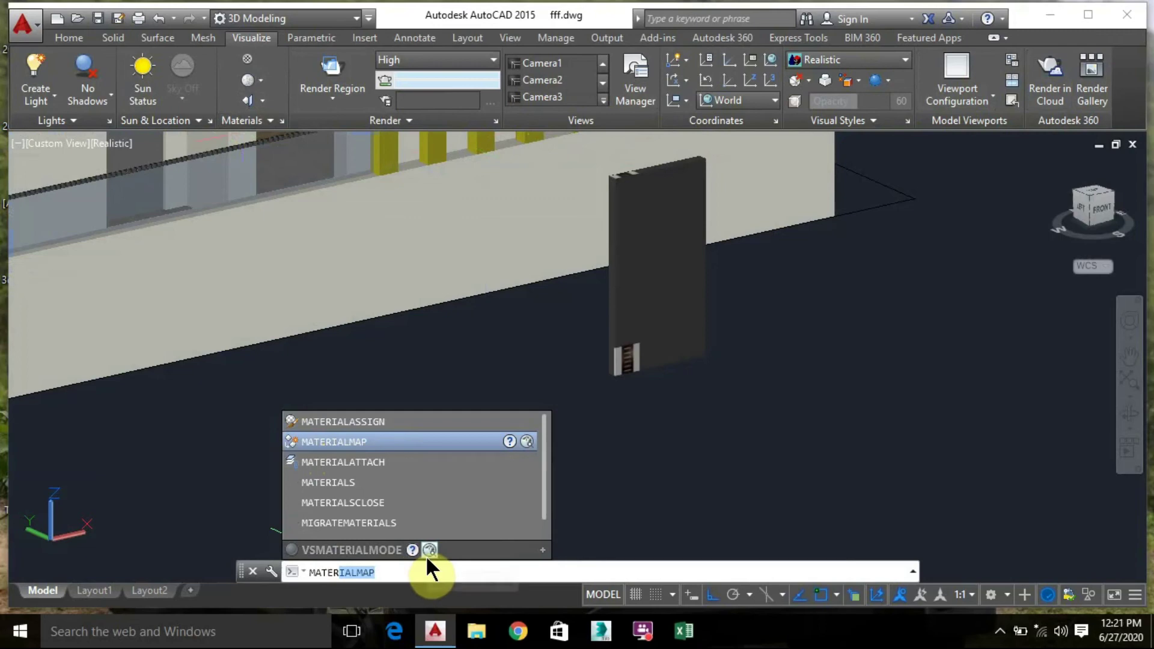
text(IAL)
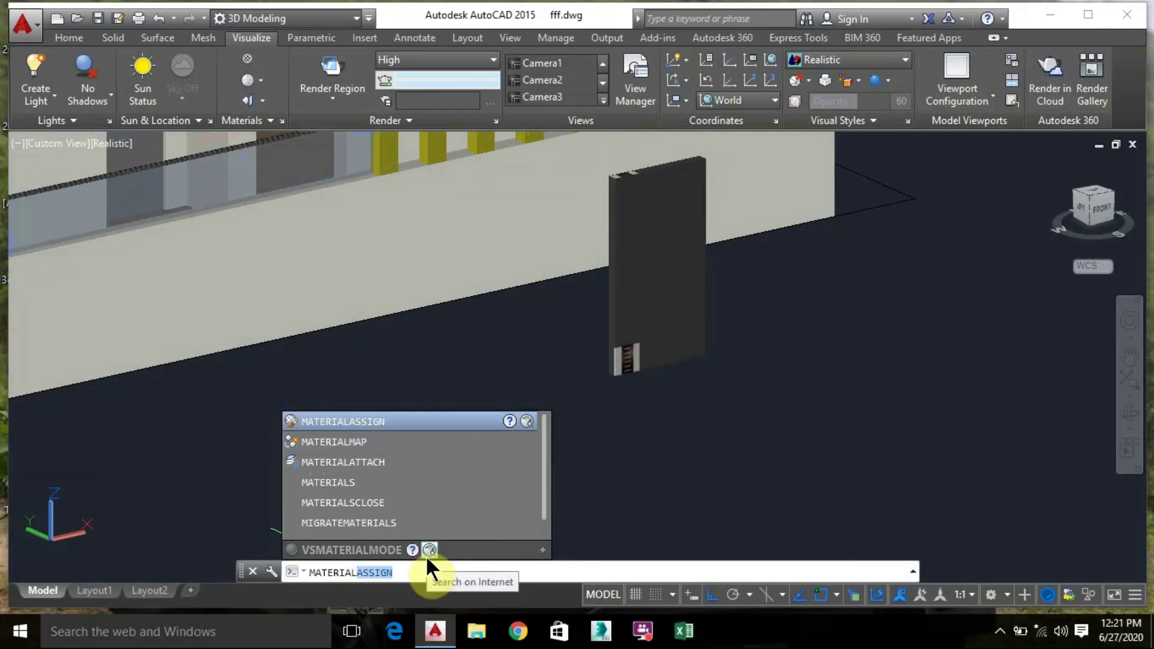
text(M)
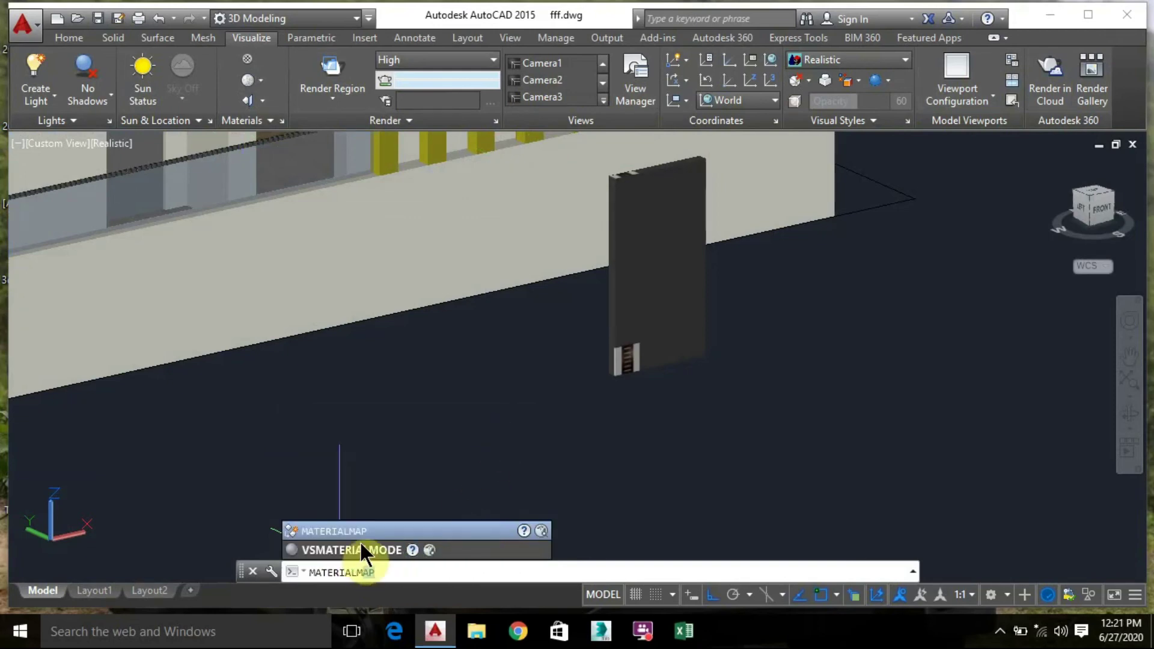
click(373, 531)
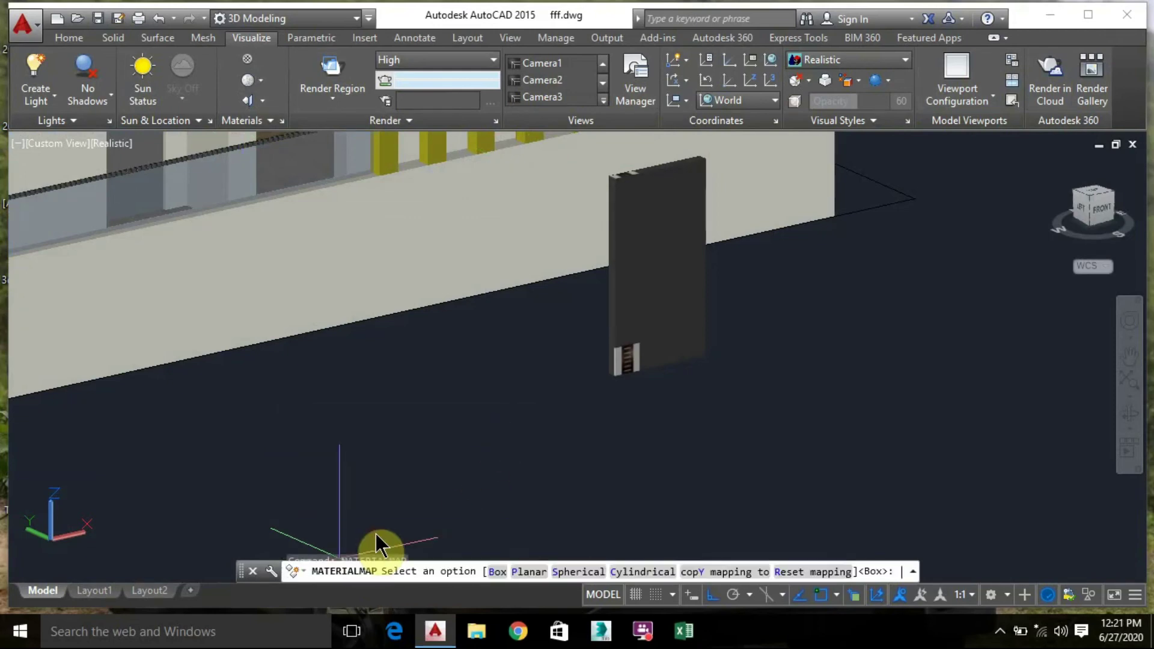
click(497, 572)
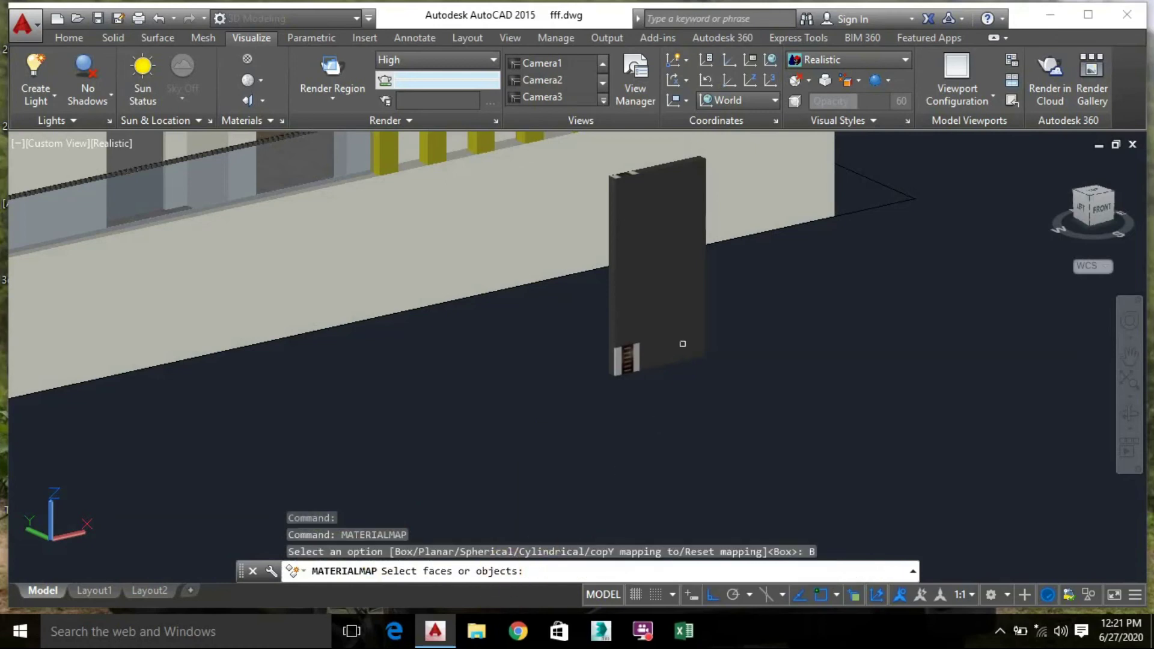
click(653, 349)
key(Return)
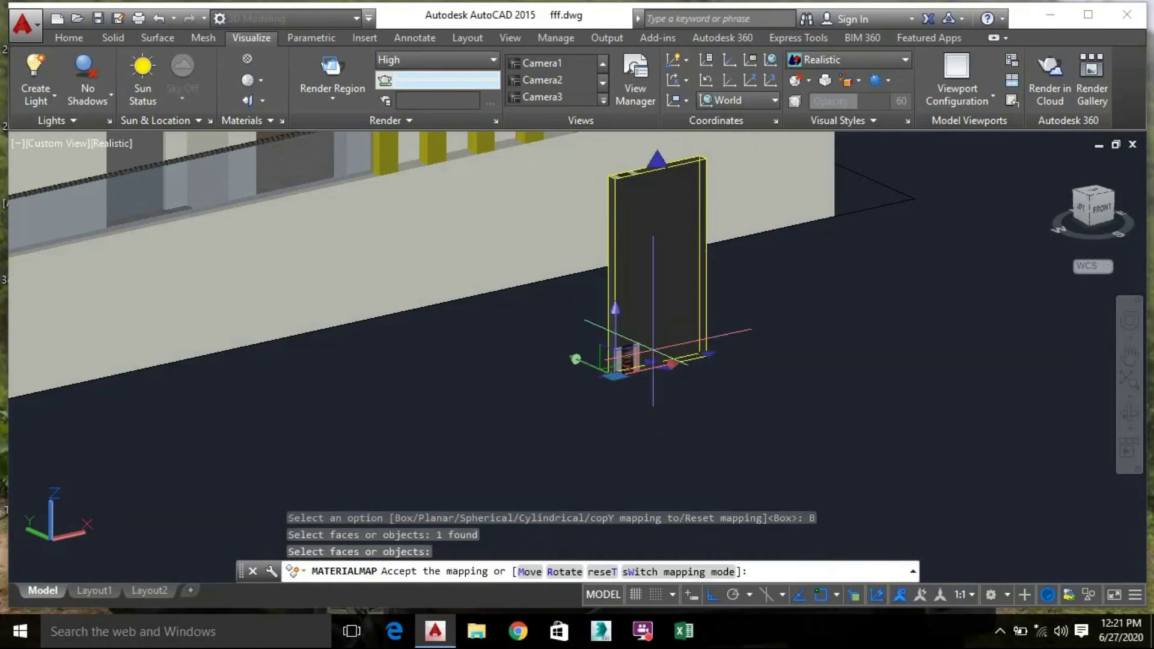
Widen the mapping box along the door panel so the door image spans the panel's full width
scroll(645, 340, up, 3)
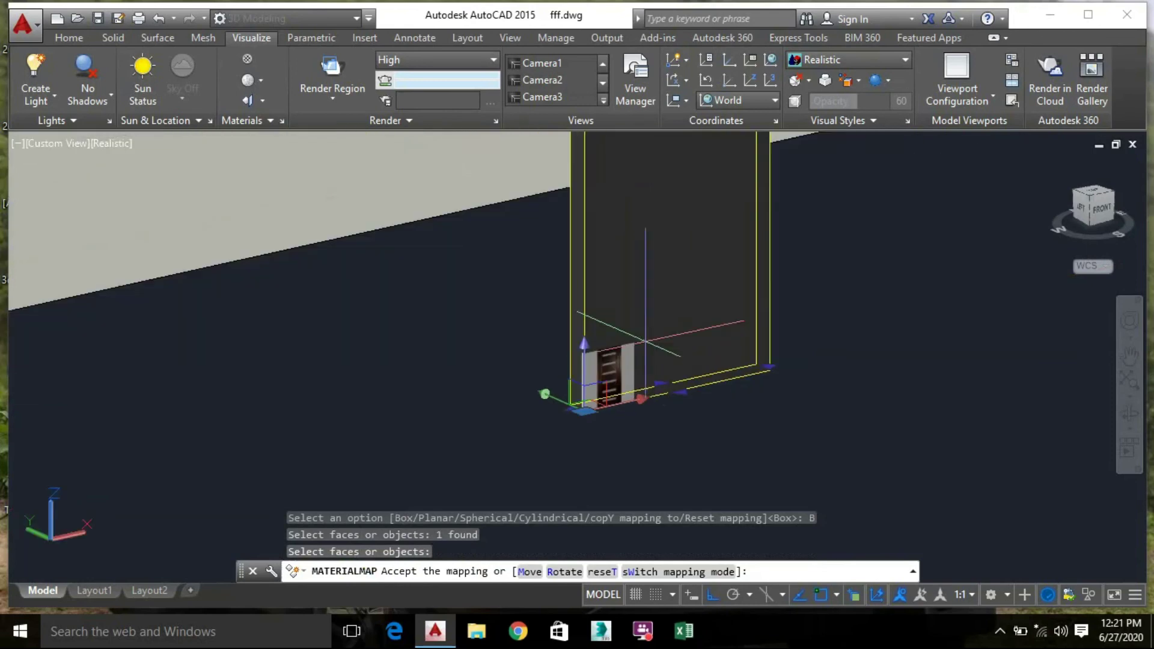
scroll(771, 365, down, 4)
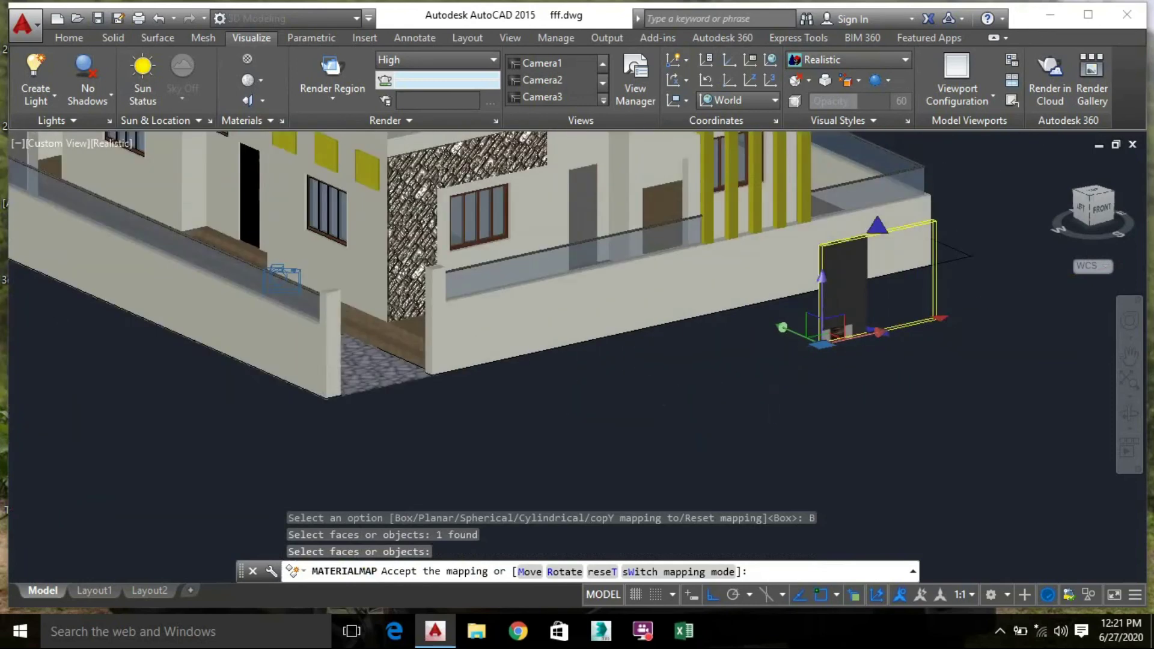
scroll(784, 406, down, 5)
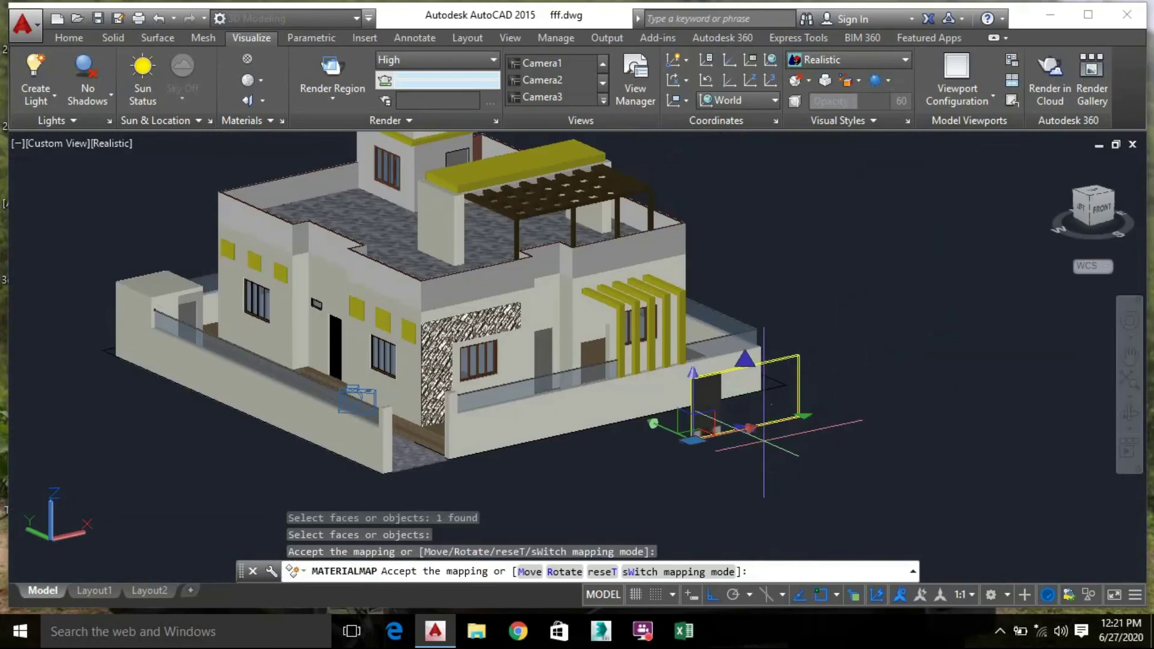
scroll(719, 451, up, 5)
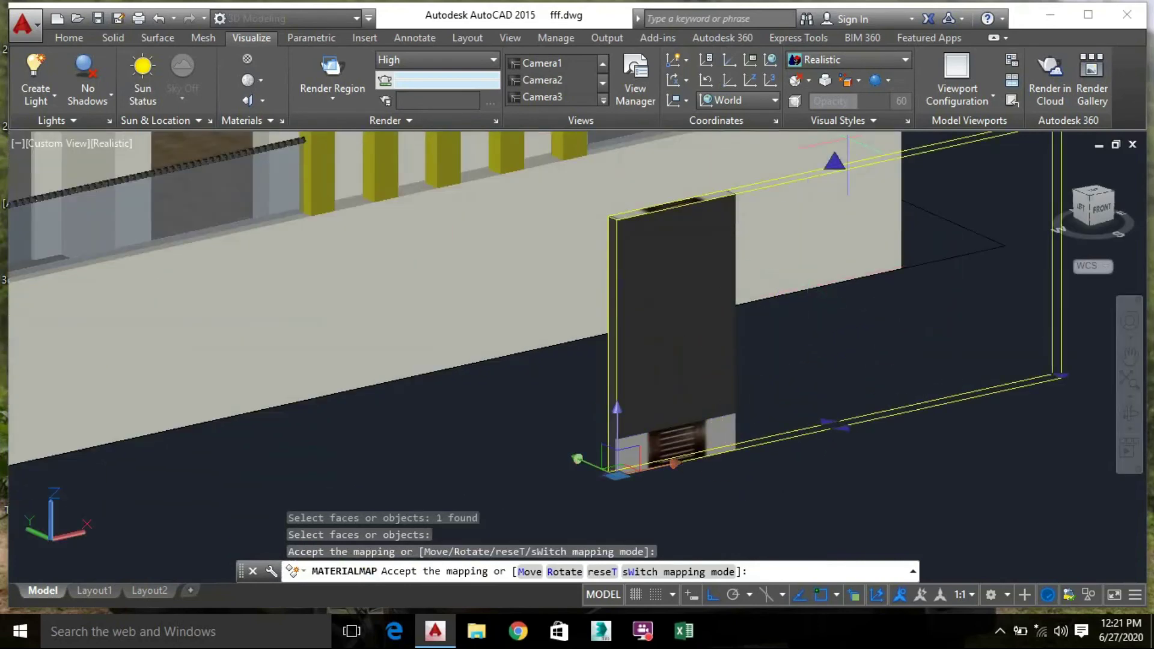
scroll(821, 147, down, 3)
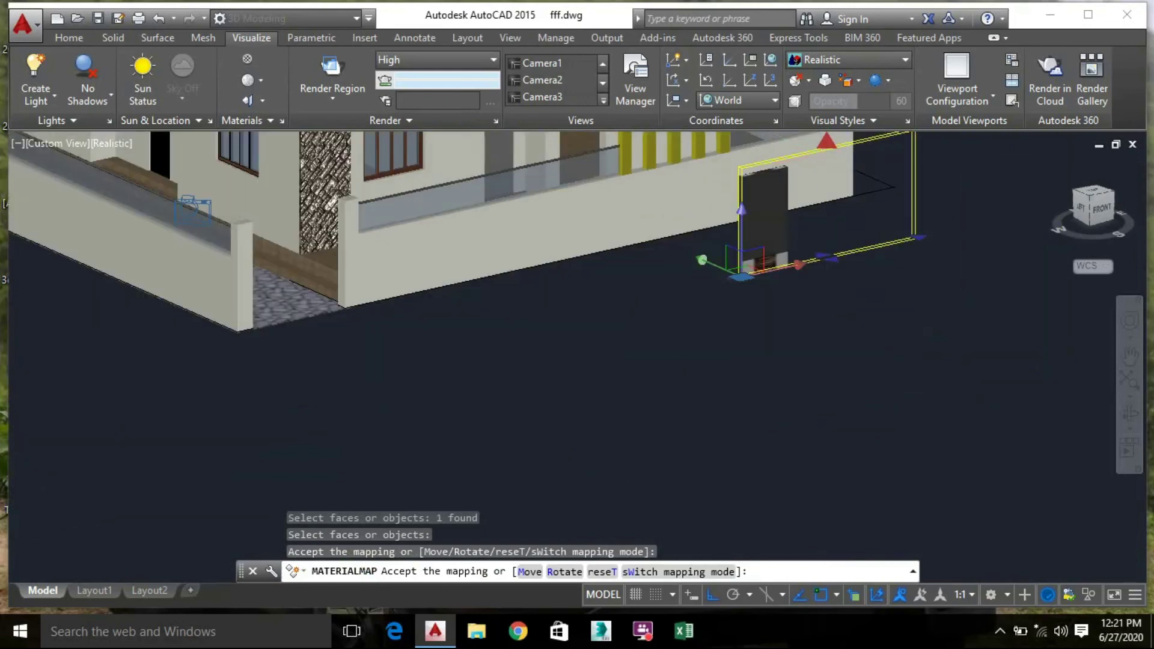
Stretch the mapping box upward well beyond the panel's top to make the door image taller
middle_drag(813, 205, 775, 384)
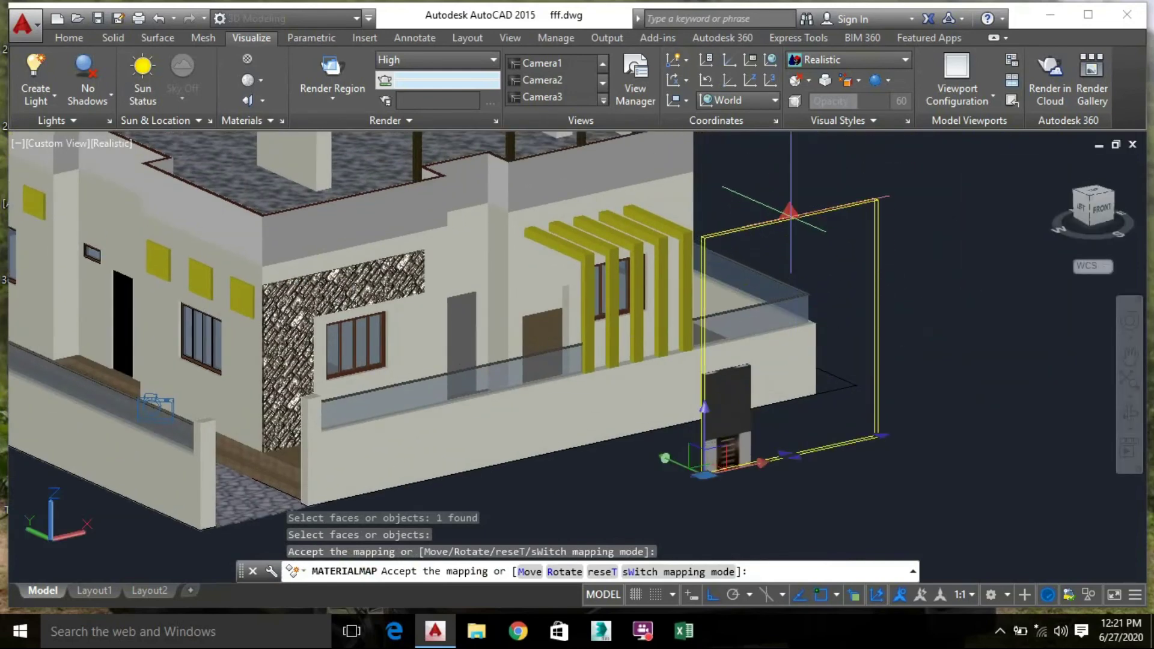
scroll(789, 209, down, 5)
middle_drag(788, 158, 782, 227)
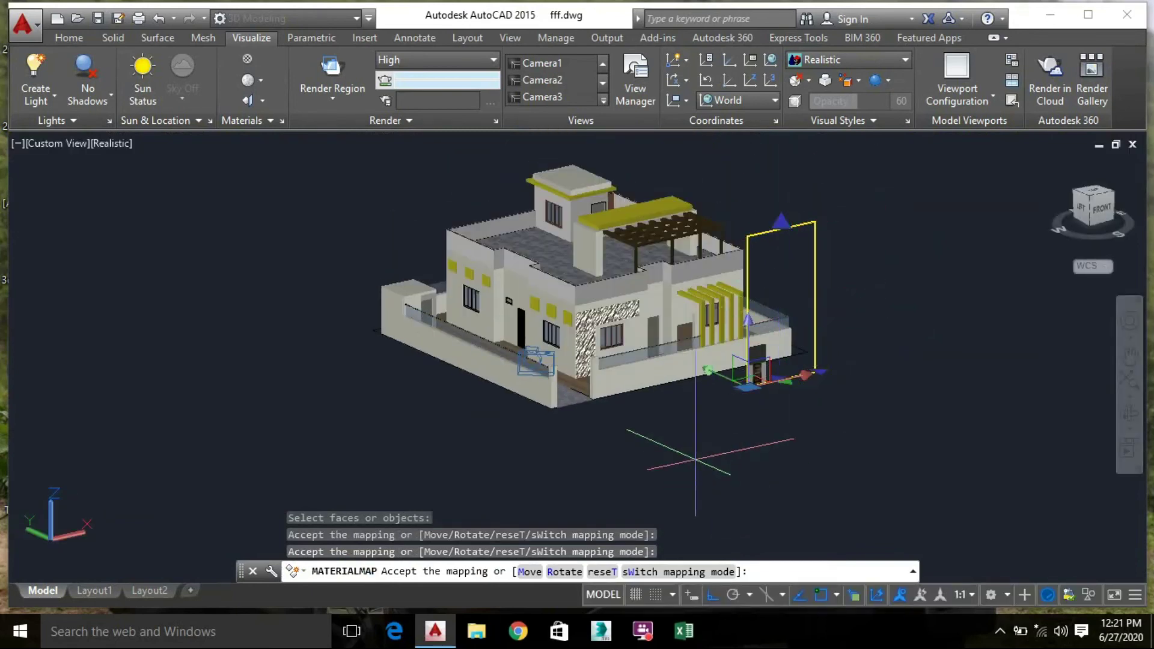
scroll(761, 380, up, 8)
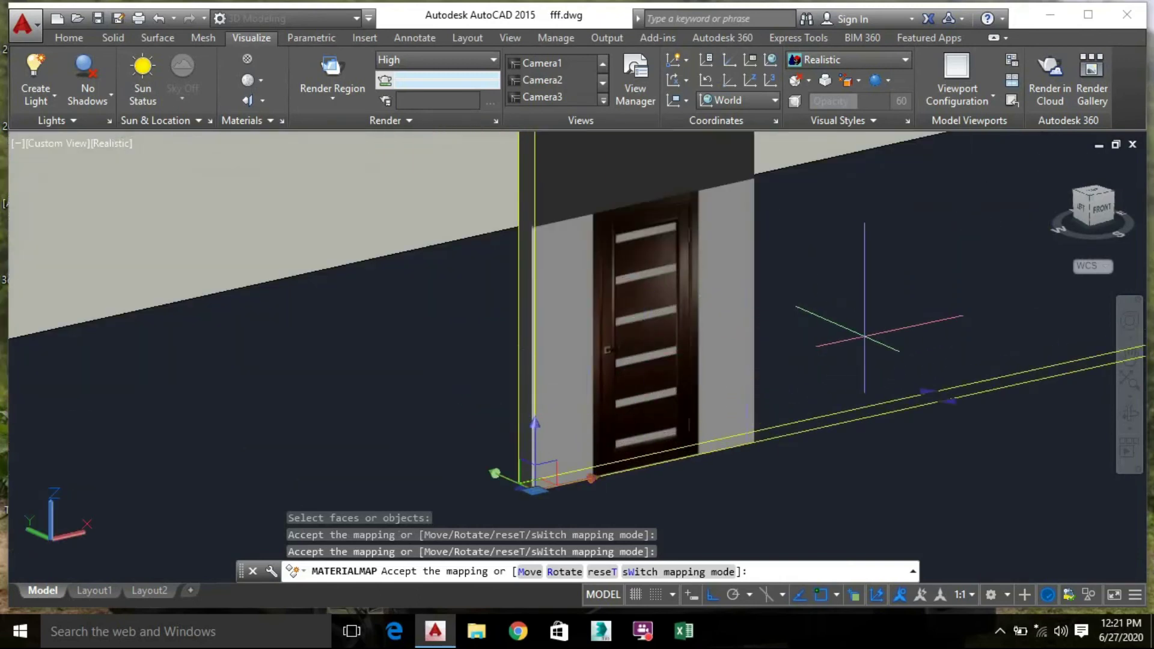
scroll(860, 334, down, 4)
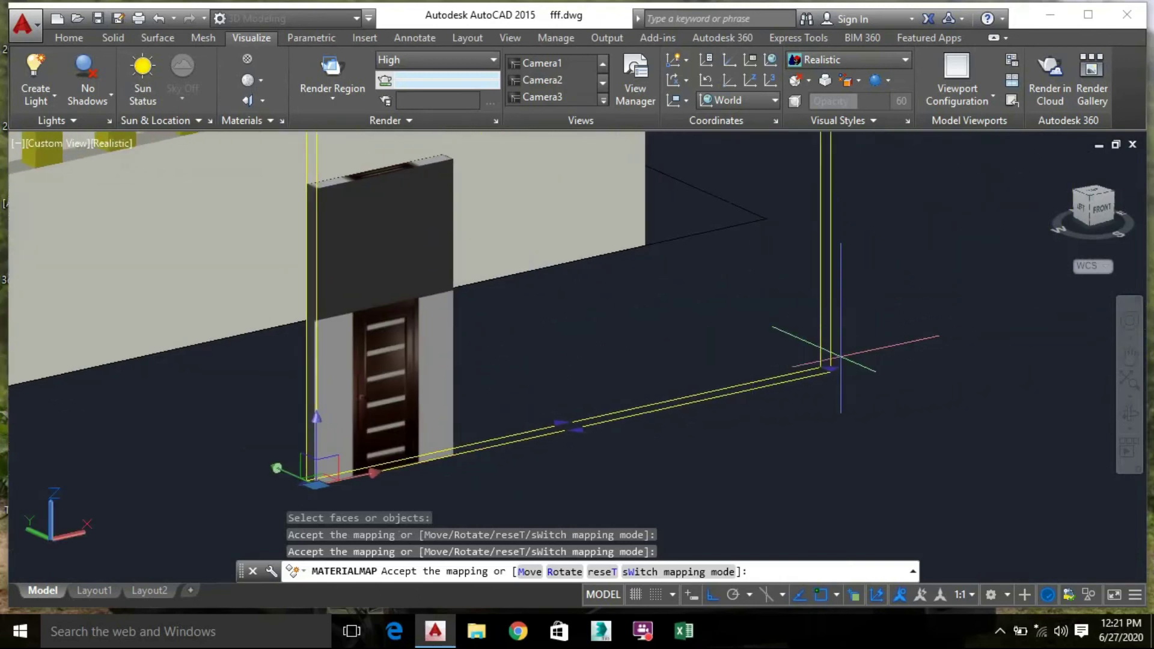
scroll(448, 415, up, 3)
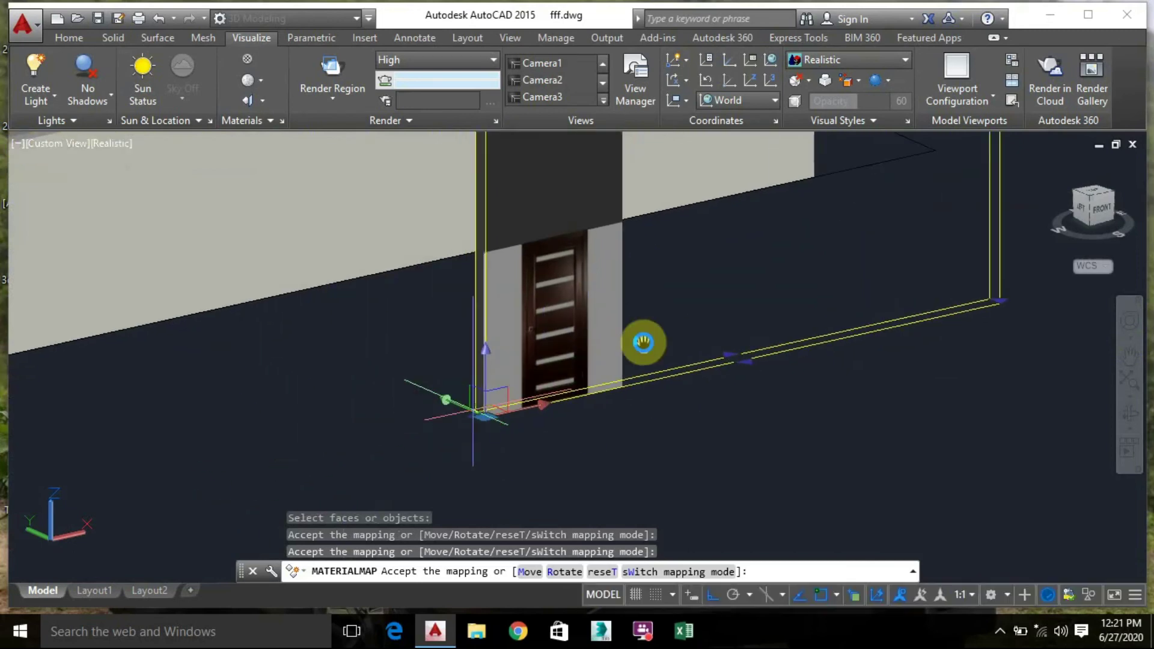
Shift the mapping box sideways past the panel's edge so the pictured door starts at the panel's handle side
scroll(469, 415, up, 1)
middle_drag(483, 413, 404, 442)
drag(404, 445, 426, 435)
scroll(426, 435, down, 3)
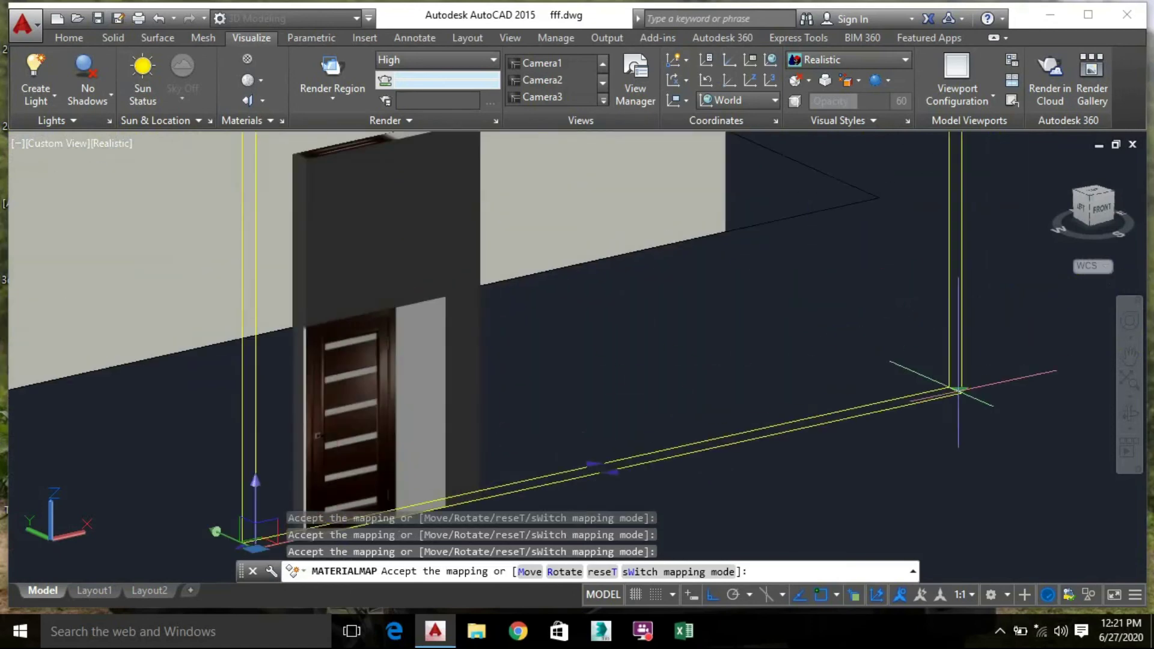
scroll(461, 498, up, 3)
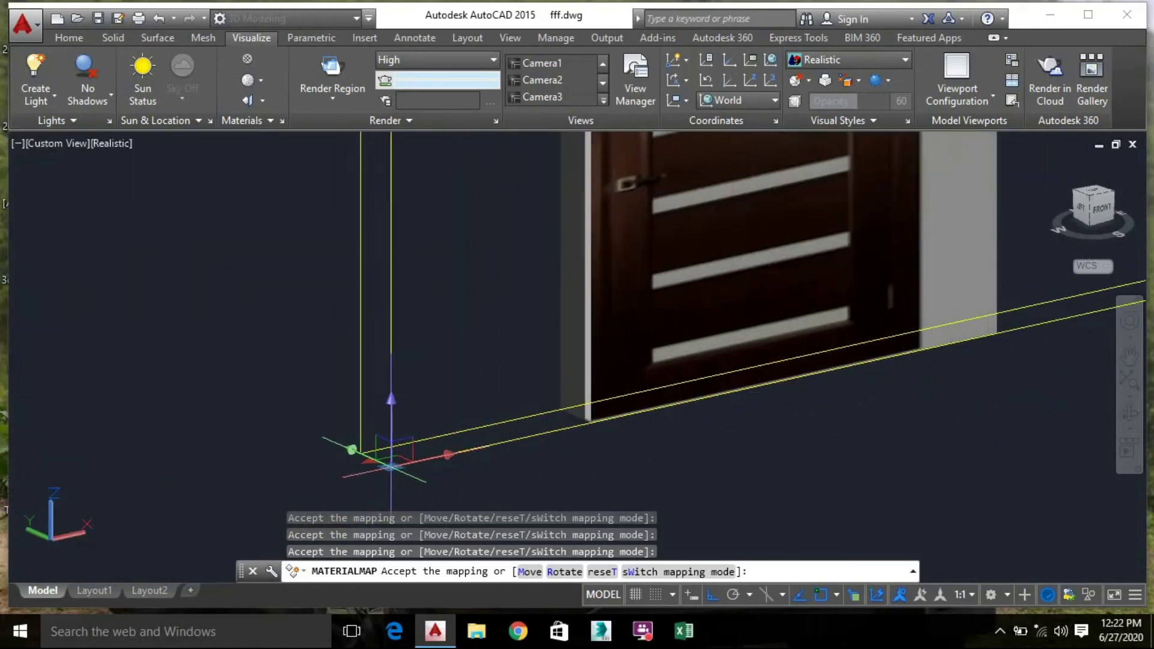
Adjust the mapping box's size and offset until the pictured door fills the whole panel face, and leave the mapping command
scroll(618, 391, down, 3)
shift+middle_drag(618, 391, 479, 373)
scroll(479, 372, up, 2)
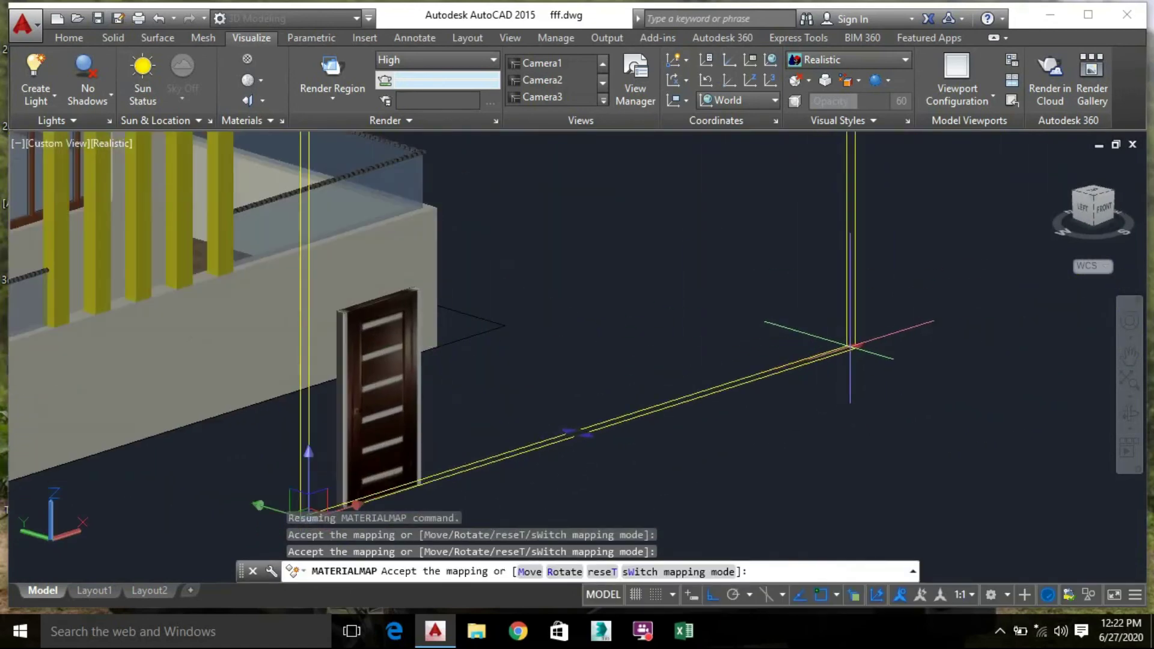
scroll(385, 390, up, 4)
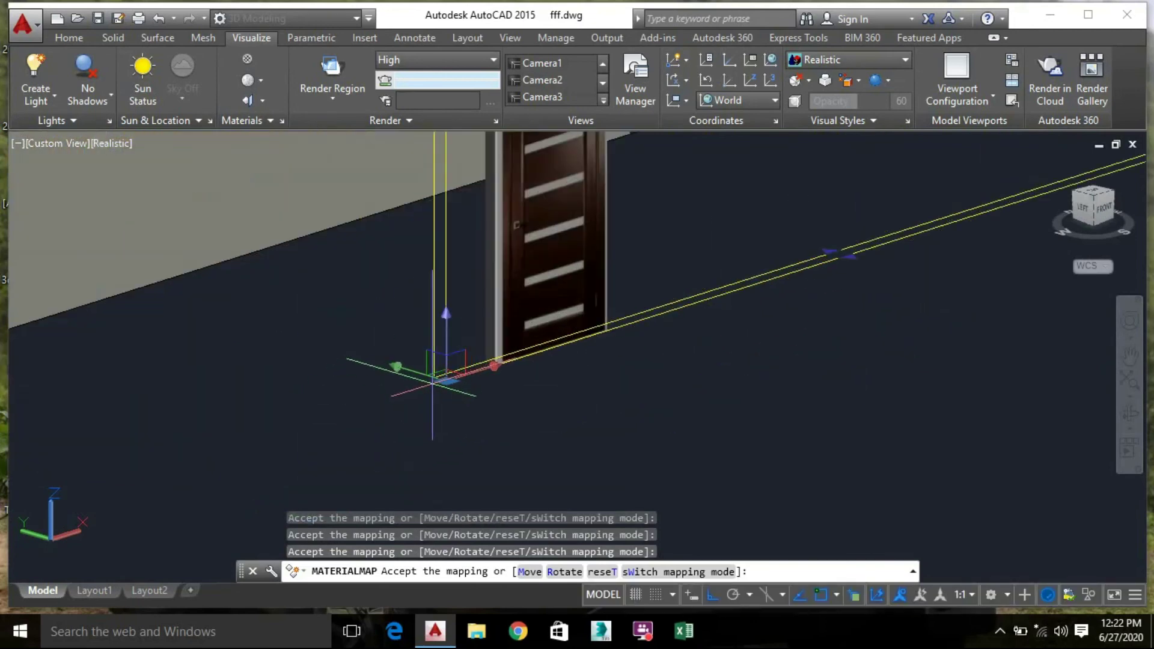
scroll(414, 394, down, 3)
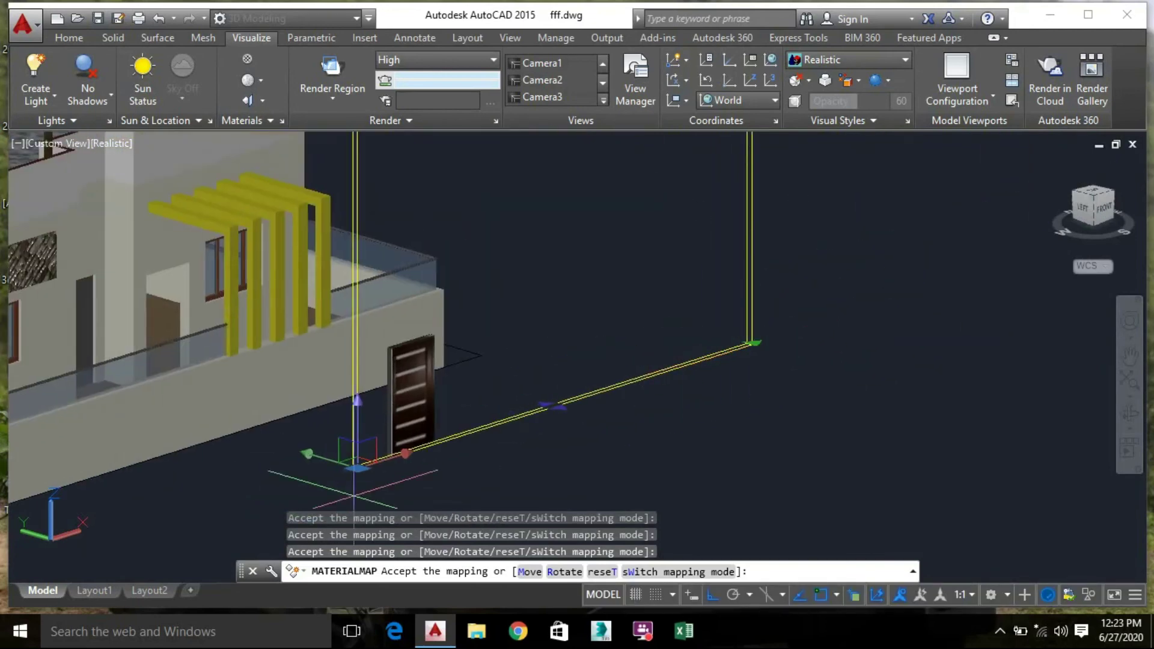
scroll(381, 453, up, 5)
scroll(384, 444, down, 4)
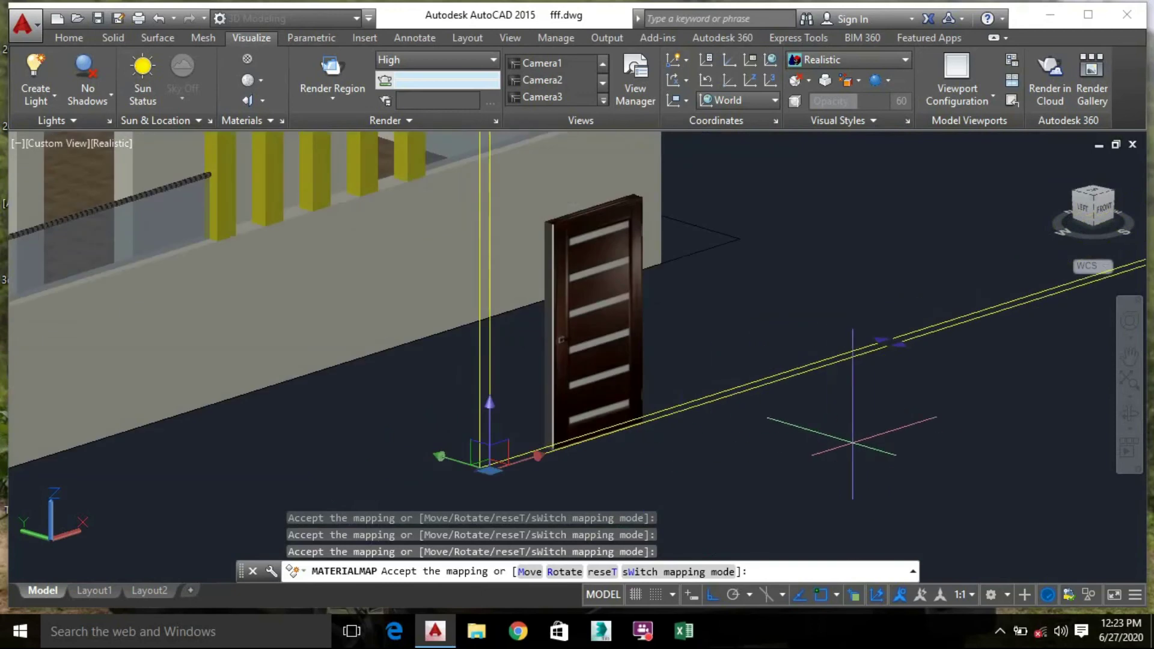
key(Escape)
click(714, 438)
click(632, 401)
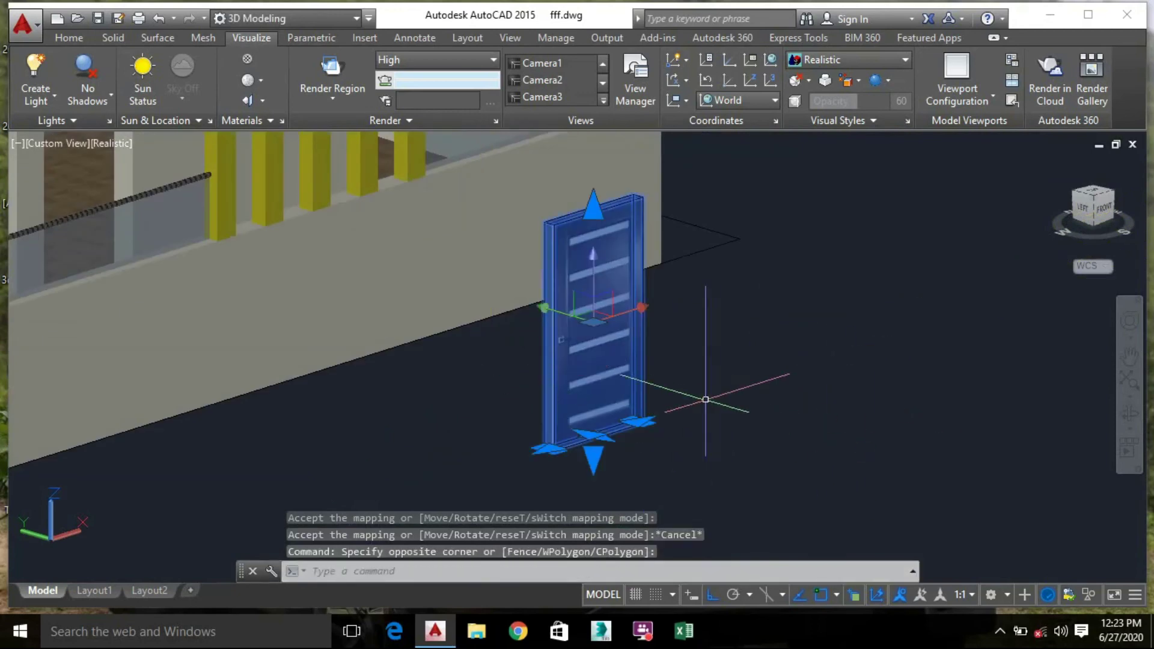
right_click(723, 205)
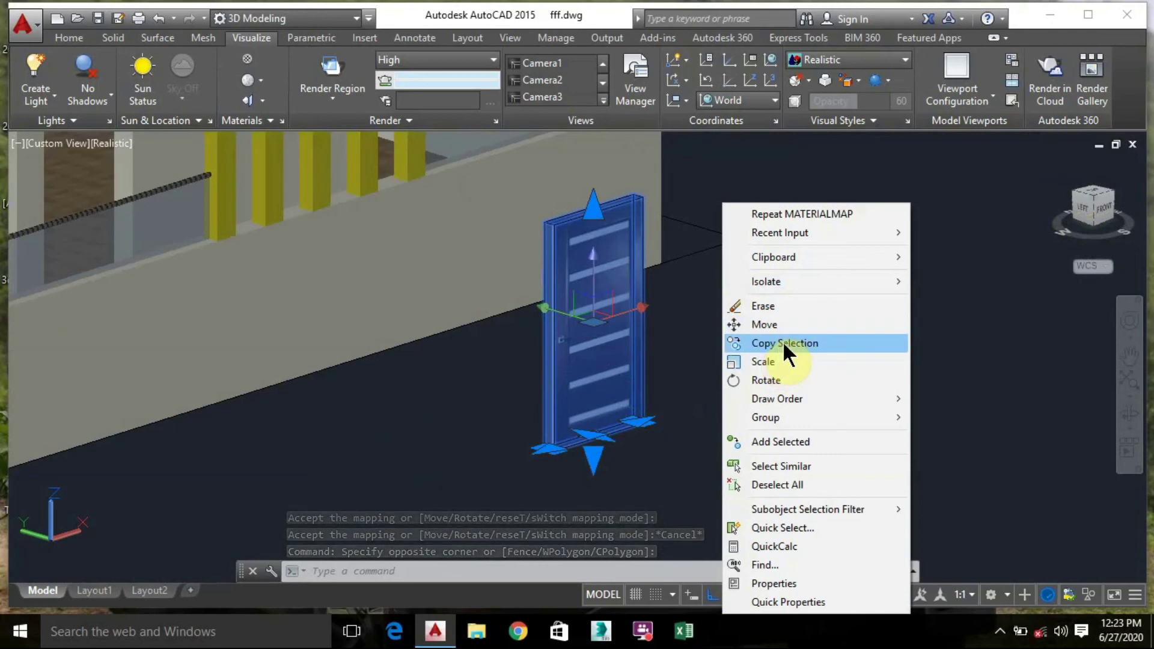
click(461, 389)
key(Escape)
Erase the old plain grey door from the house's front doorway near the stone-clad wall, keeping the floor
middle_drag(423, 396, 817, 523)
key(Escape)
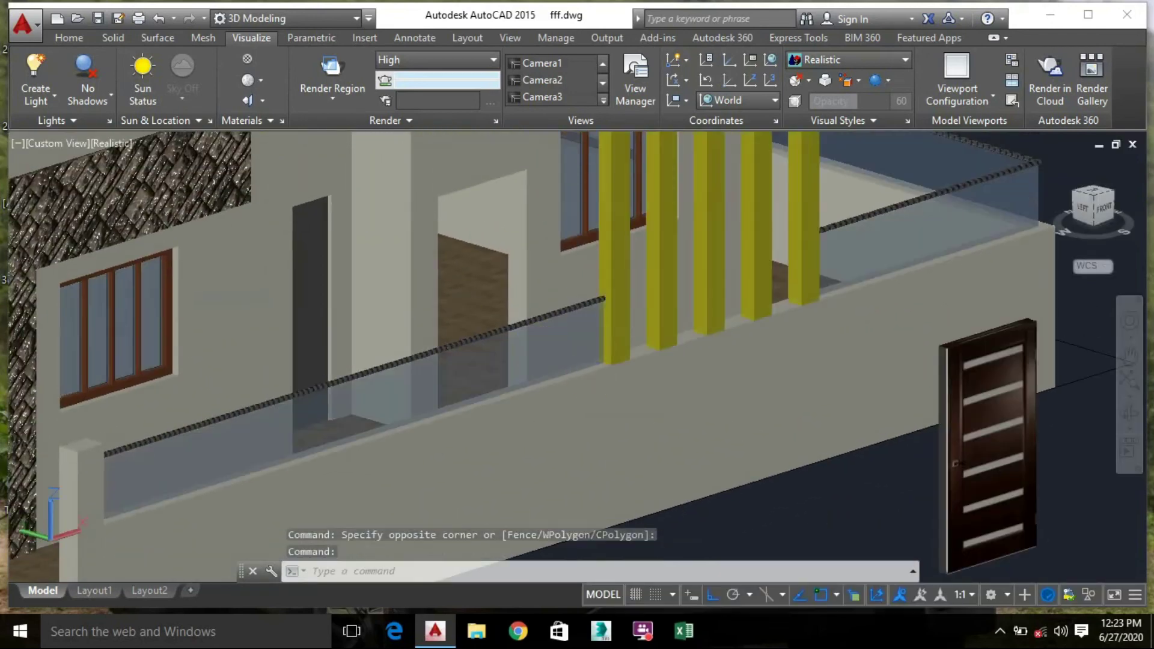
click(328, 288)
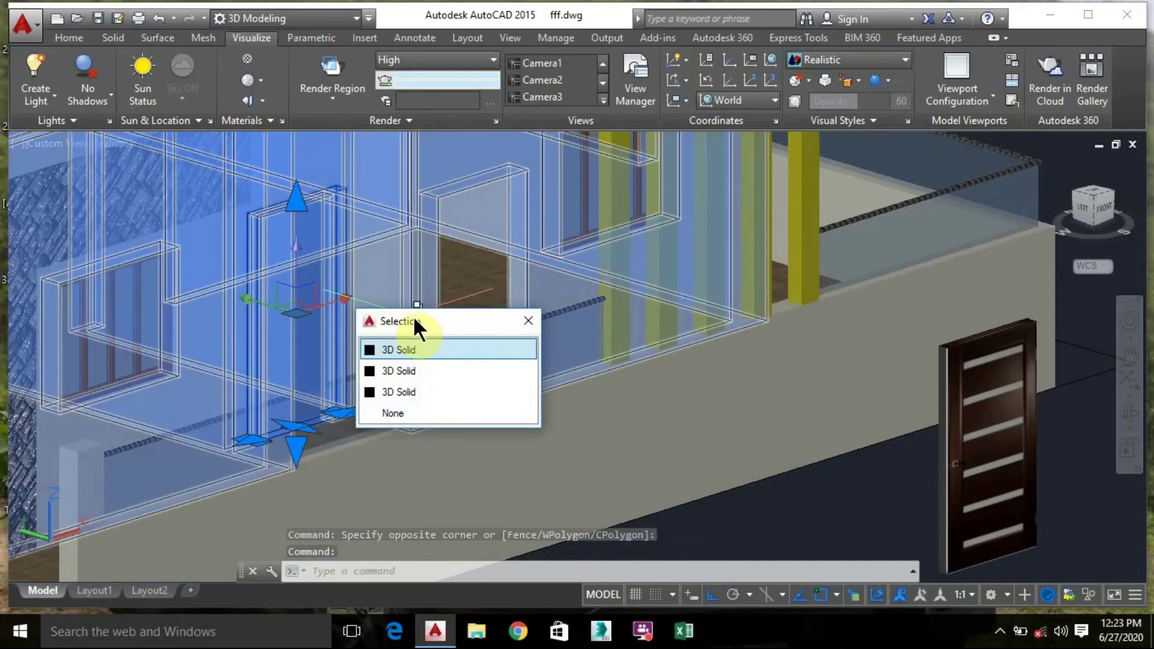
key(Down)
key(Delete)
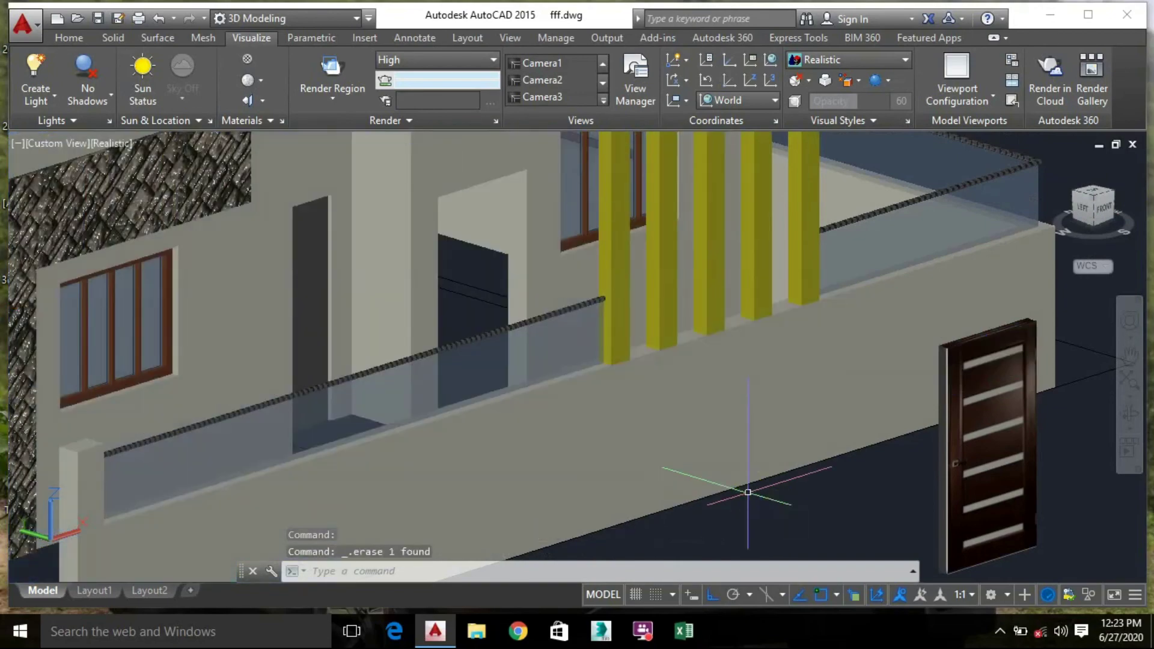
click(324, 282)
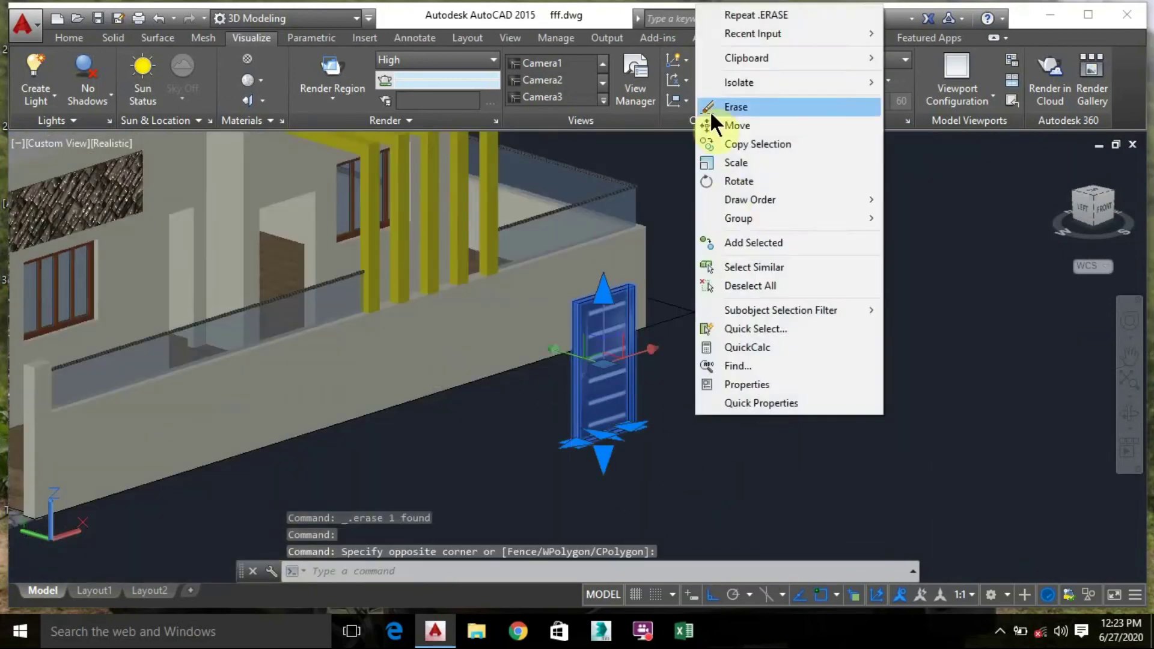
Copy the textured door panel by its lower corner into the two front doorways beside and behind the yellow pergola
click(721, 142)
click(440, 278)
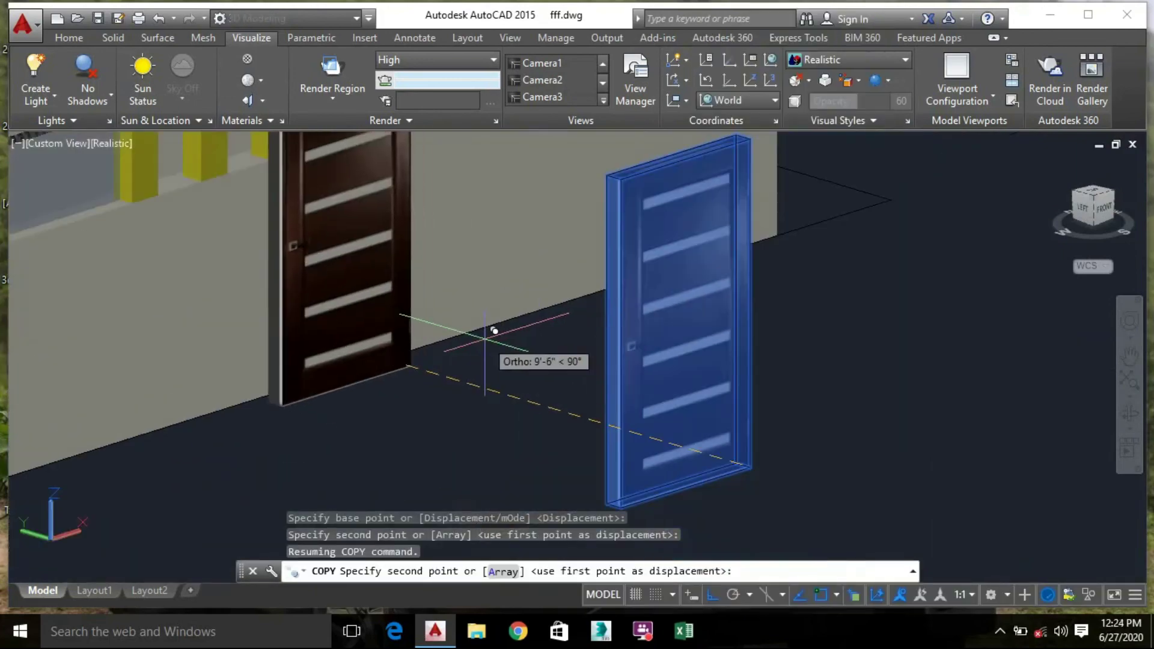
shift+middle_drag(485, 338, 550, 369)
scroll(47, 315, up, 3)
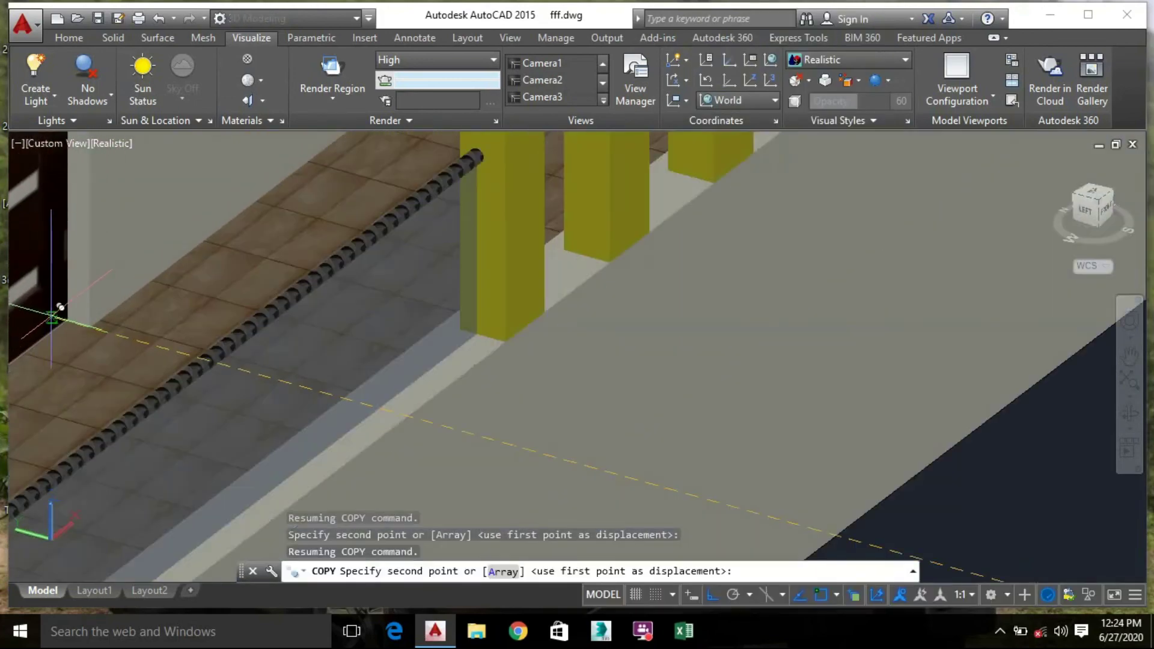
click(51, 318)
scroll(119, 324, down, 5)
middle_drag(56, 304, 322, 294)
mouse_move(322, 295)
shift+middle_down()
mouse_move(324, 247)
mouse_move(178, 293)
mouse_move(175, 242)
mouse_move(102, 232)
mouse_move(154, 258)
mouse_move(305, 282)
shift+middle_up()
scroll(180, 318, up, 4)
scroll(173, 314, down, 6)
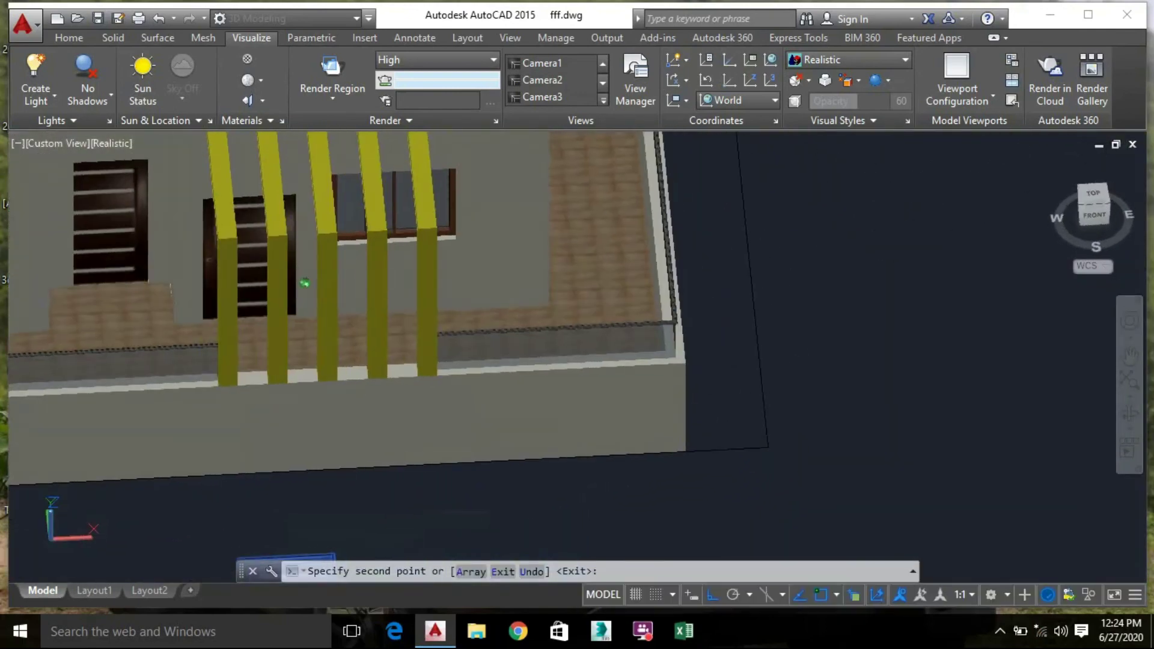
Slide the textured door copy beside the yellow pergola along the wall until it sits in its front doorway opening
key(Escape)
click(96, 223)
click(783, 358)
click(784, 361)
scroll(86, 242, up, 4)
click(118, 227)
click(218, 281)
click(166, 188)
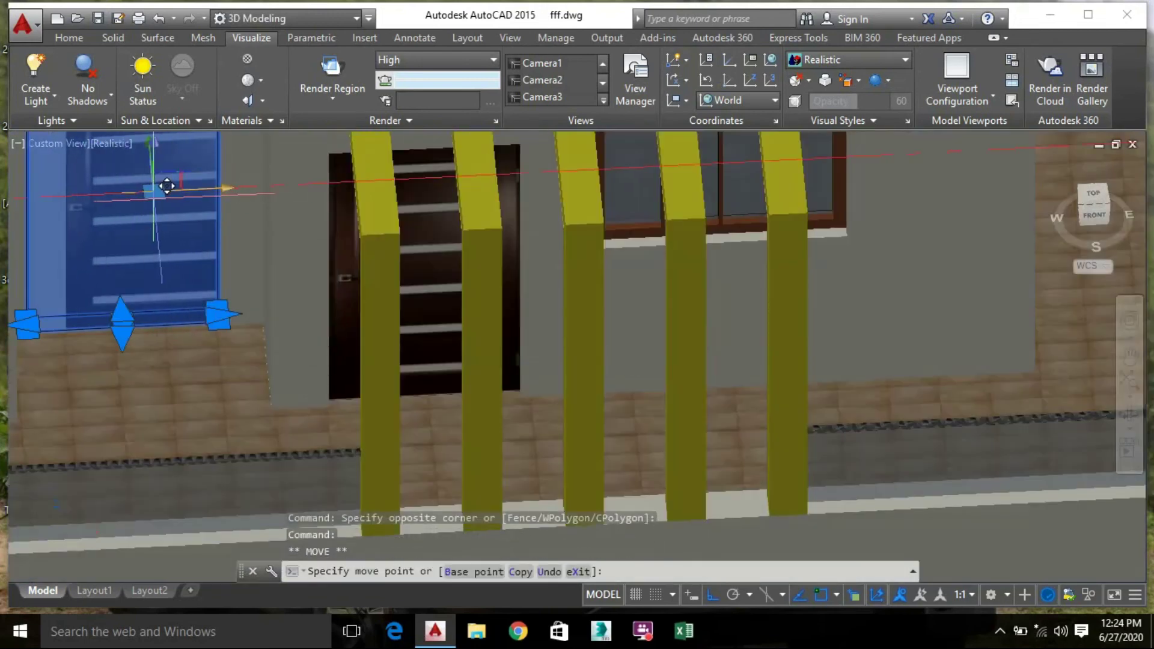
click(167, 186)
scroll(153, 384, down, 2)
click(894, 326)
click(894, 327)
Turn the freestanding textured door panel outside the boundary wall with 3D Rotate, ready for the rear doorway
scroll(606, 323, down, 2)
shift+middle_drag(508, 201, 734, 255)
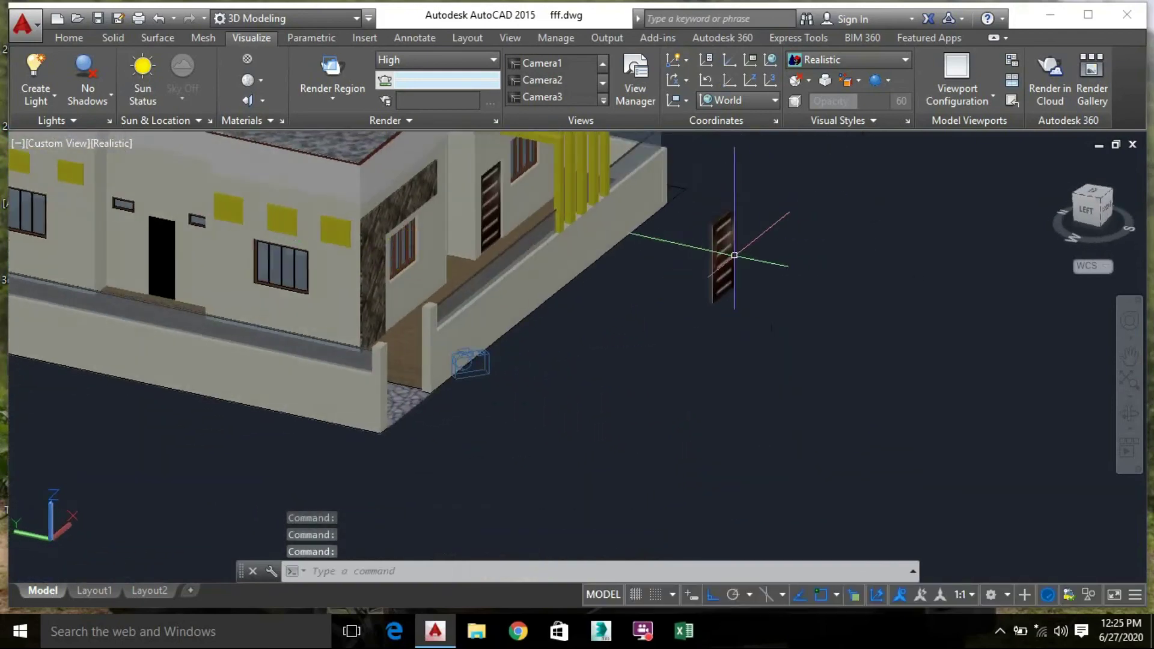
click(734, 255)
scroll(734, 255, up, 4)
right_click(709, 207)
click(68, 38)
click(382, 80)
click(754, 274)
click(667, 438)
double_click(759, 325)
click(760, 325)
click(601, 228)
Copy the freestanding door panel by its lower corner to the lower corner of the house's rear doorway, with Ortho off
right_click(636, 205)
click(718, 346)
scroll(738, 317, up, 4)
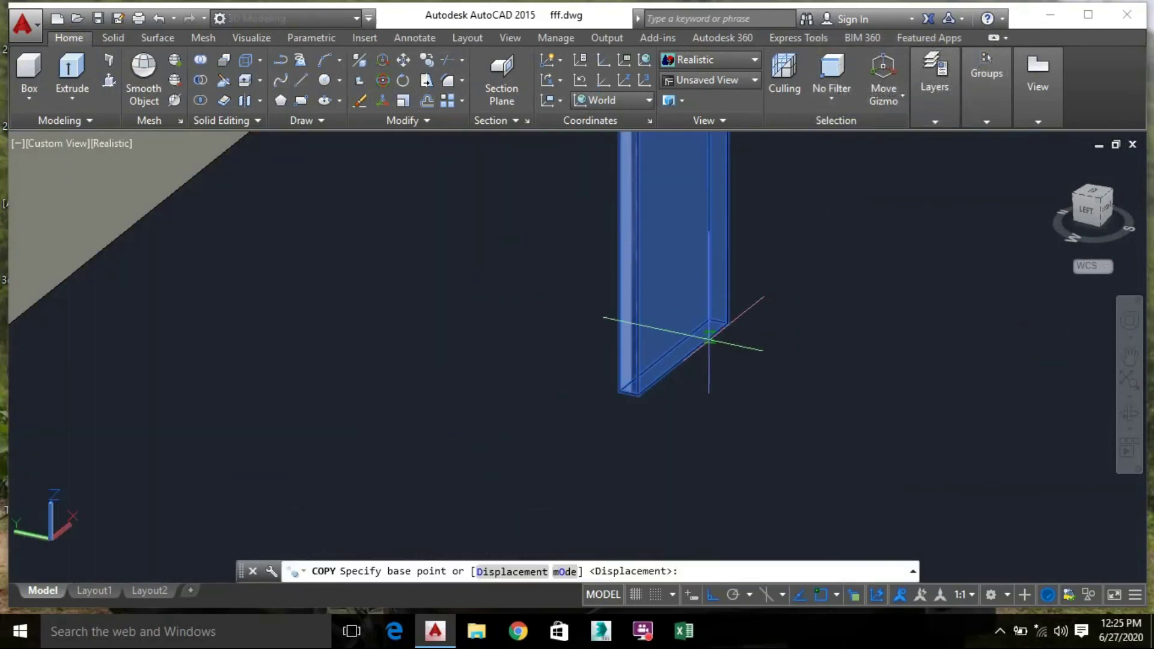
click(701, 321)
scroll(417, 276, down, 3)
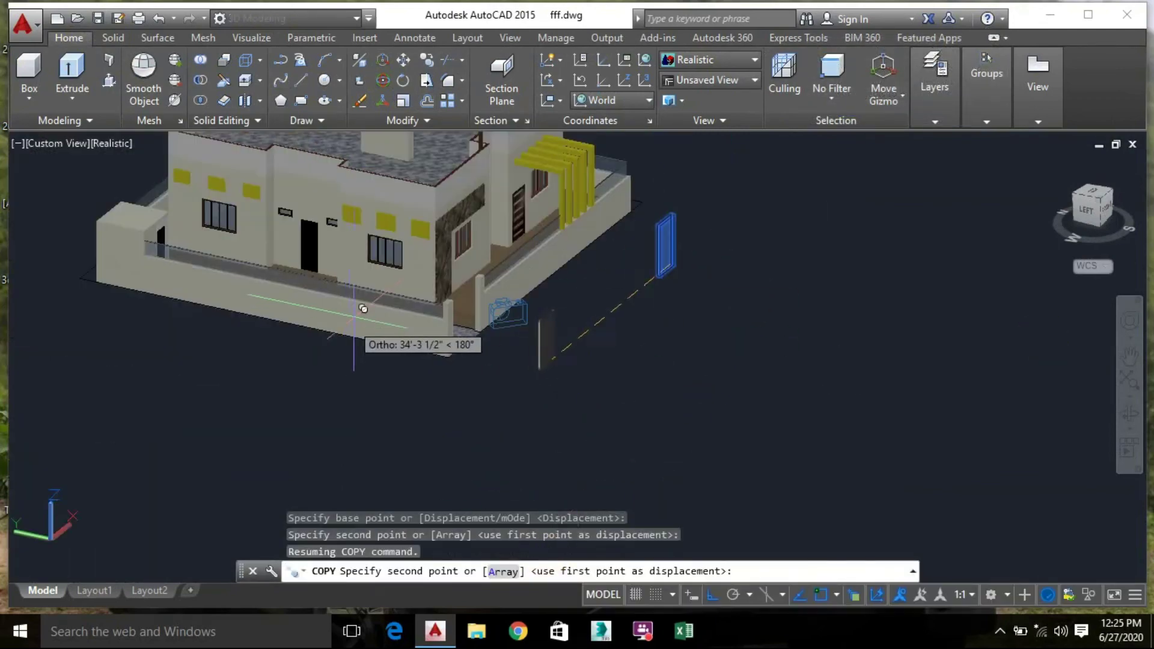
scroll(421, 325, up, 10)
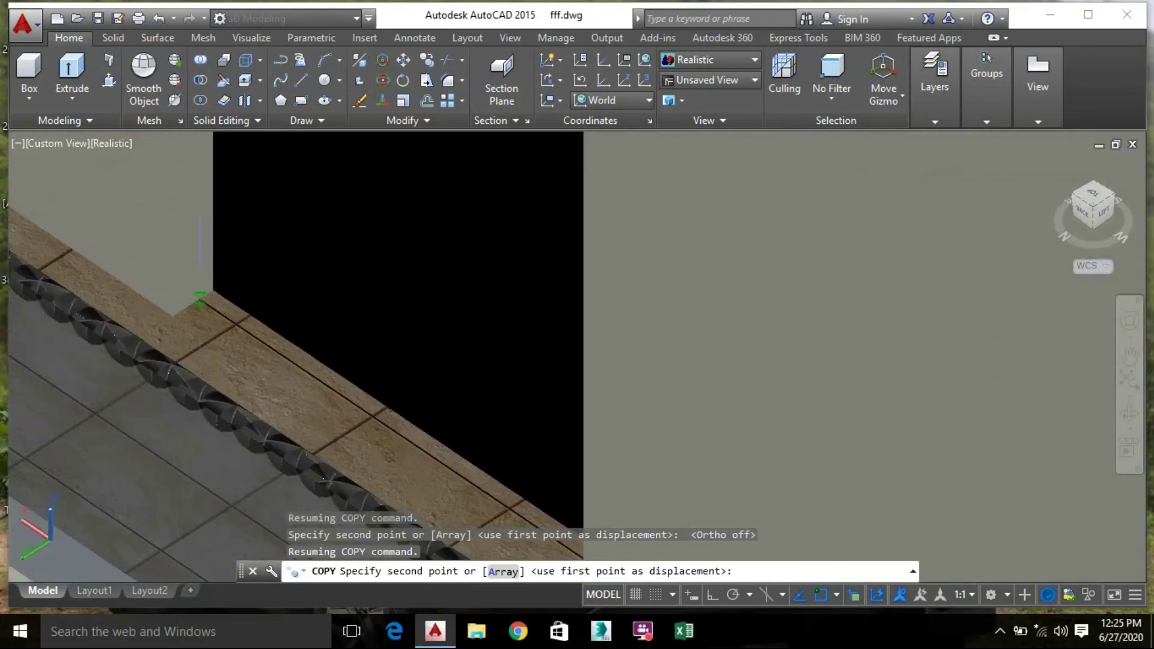
click(200, 299)
scroll(201, 299, down, 10)
key(Escape)
Erase the old plain black door from the house's side doorway
middle_drag(826, 409, 773, 396)
click(560, 214)
click(641, 293)
shift+middle_drag(641, 293, 823, 291)
key(Delete)
Rotate the freestanding textured door panel a quarter turn about the vertical axis with Ortho on so it lines up with the side wall
mouse_move(1075, 234)
shift+middle_down()
mouse_move(940, 255)
mouse_move(448, 233)
shift+middle_up()
click(943, 283)
click(847, 223)
click(359, 100)
click(880, 228)
click(712, 595)
click(837, 308)
click(839, 255)
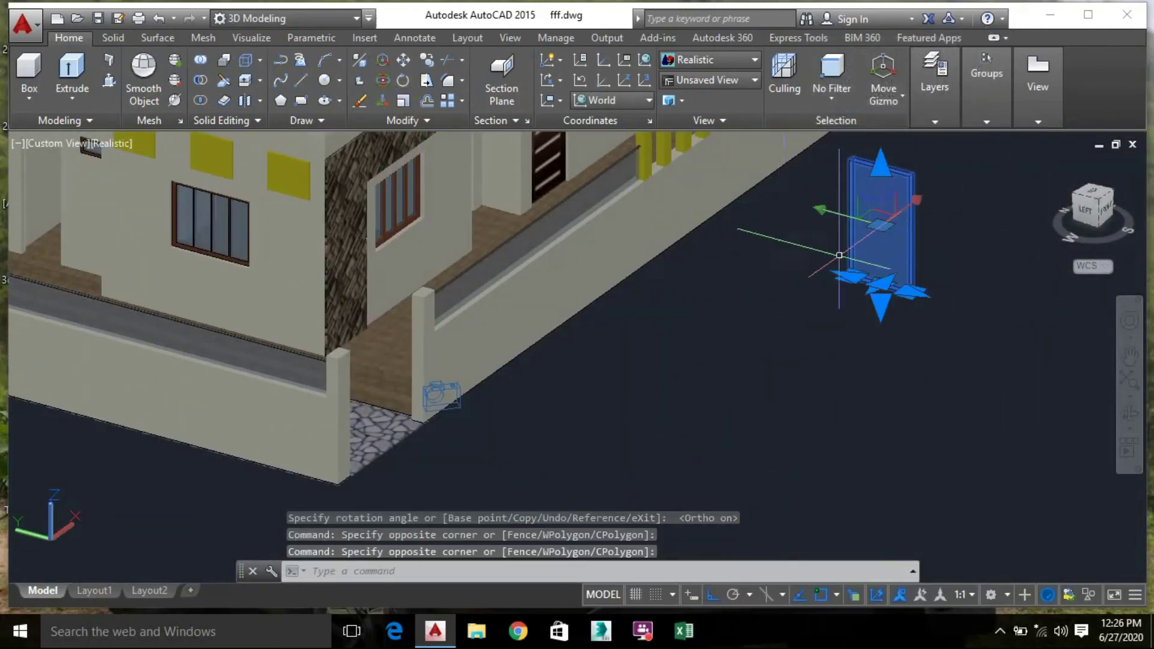
key(Return)
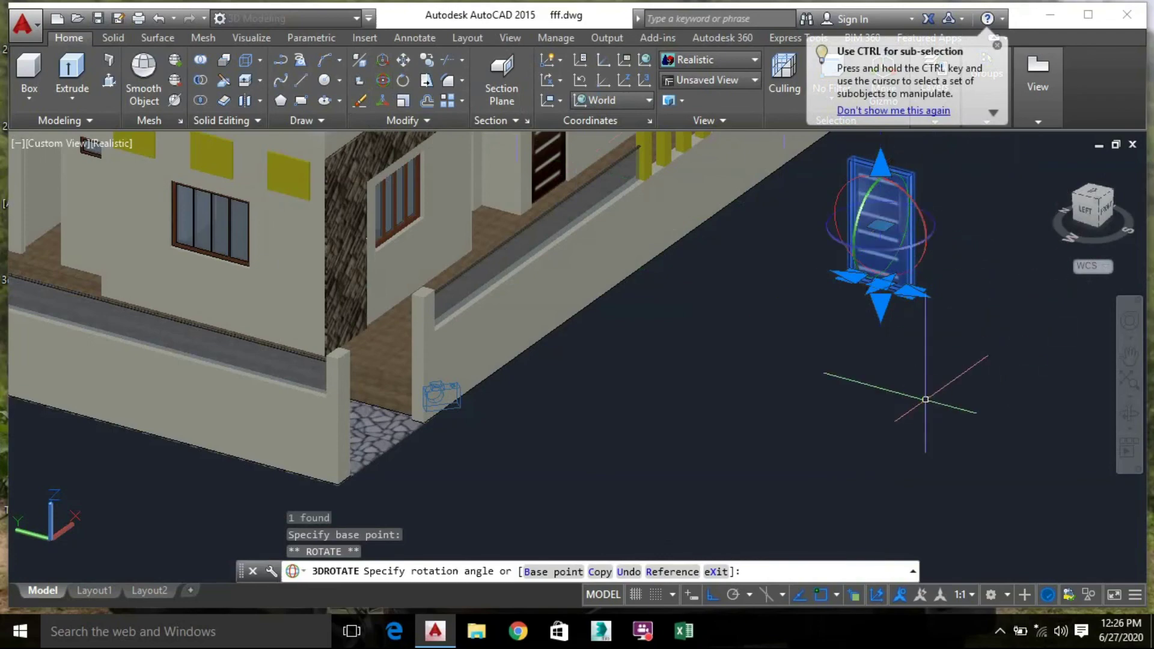
key(Escape)
Move the rotated door panel by its lower corner to the lower corner of the empty side doorway, with Ortho off
right_click(895, 205)
click(946, 325)
scroll(844, 283, up, 6)
click(844, 282)
scroll(798, 515, down, 5)
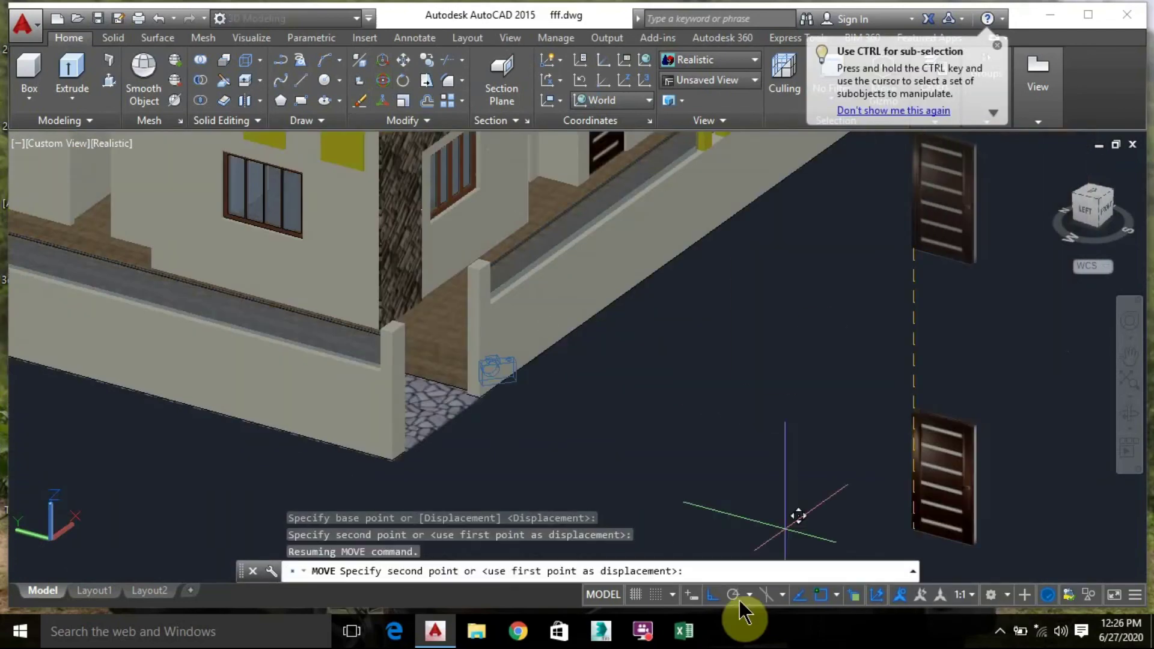
key(F8)
scroll(755, 399, up, 8)
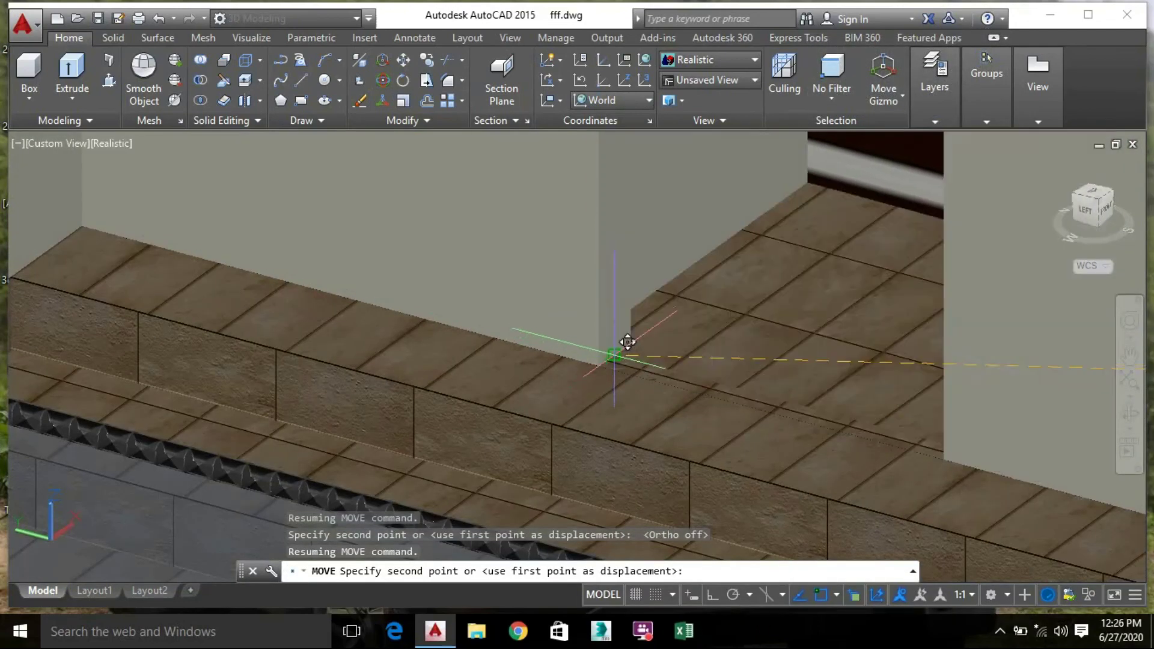
scroll(627, 342, down, 5)
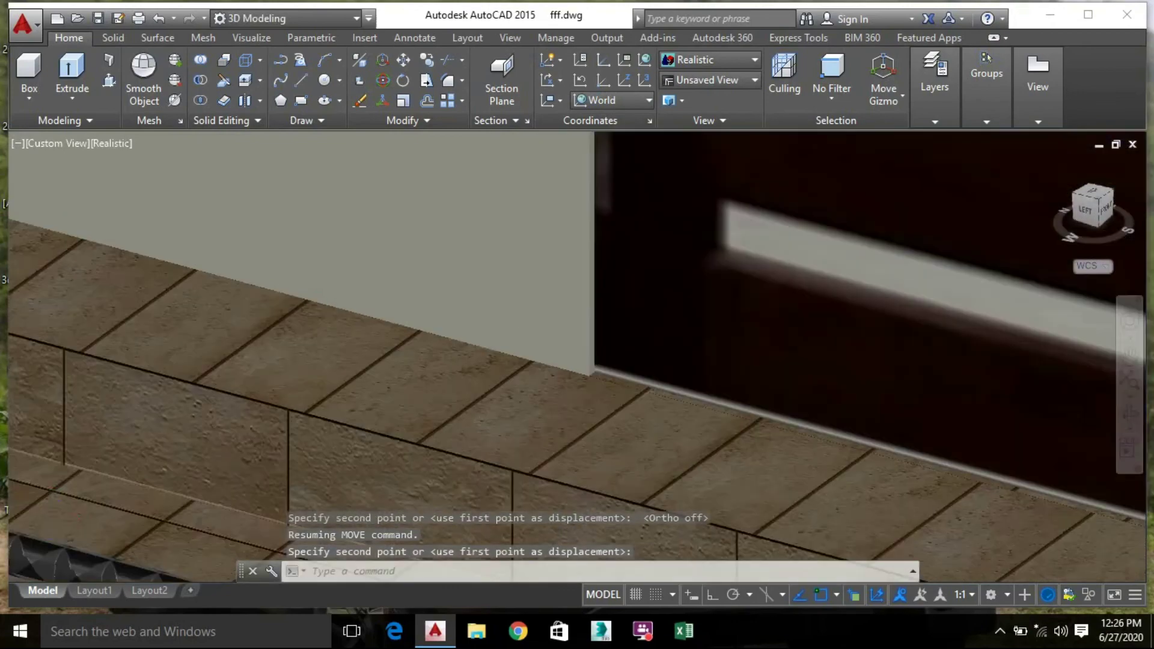
middle_drag(627, 342, 544, 395)
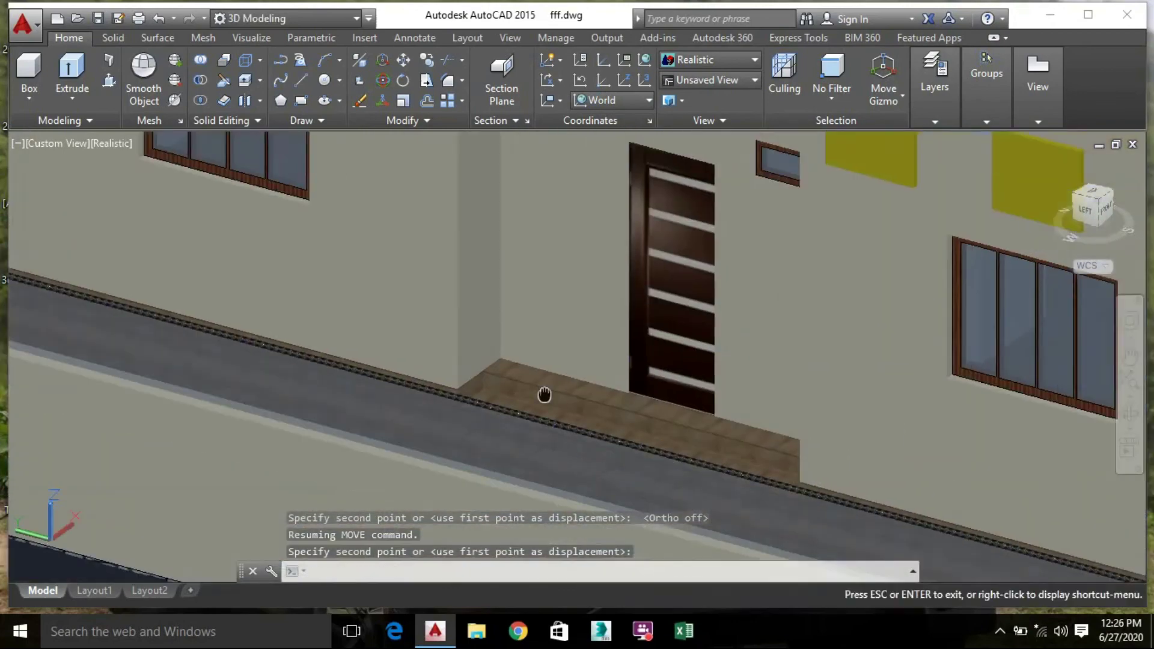
key(Escape)
Slide the side doorway's textured door along the wall until the whole pictured door fills the opening
click(646, 375)
click(747, 423)
click(645, 302)
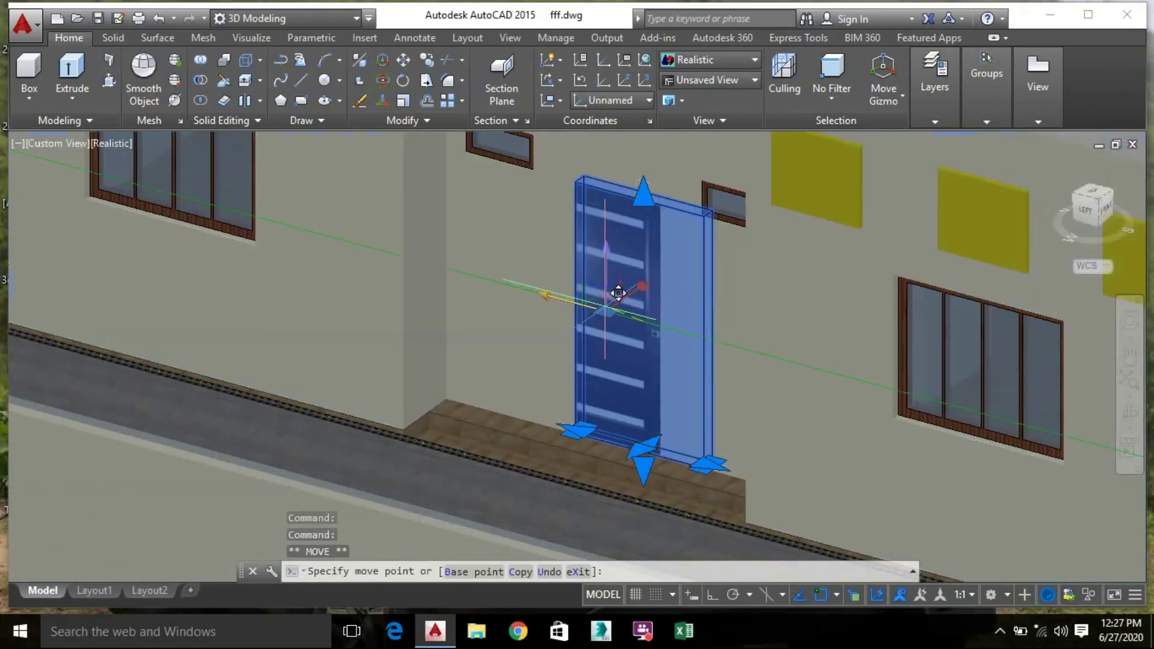
click(602, 304)
scroll(603, 304, down, 5)
click(261, 368)
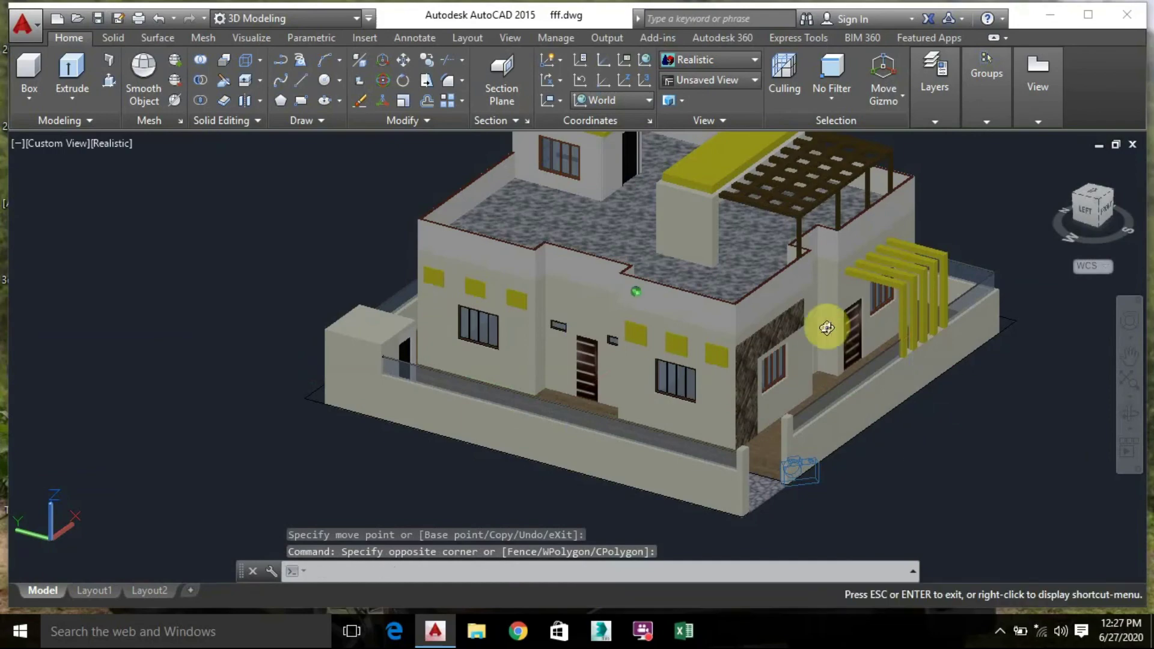
Copy the textured door from the front doorway nearest the stone cladding into the small outbuilding's doorway by its lower corner
scroll(786, 332, up, 2)
click(786, 332)
scroll(786, 332, up, 3)
click(823, 330)
click(824, 448)
right_click(730, 384)
click(806, 338)
scroll(799, 456, up, 5)
click(818, 474)
scroll(690, 412, down, 5)
scroll(814, 348, up, 1)
scroll(522, 420, up, 7)
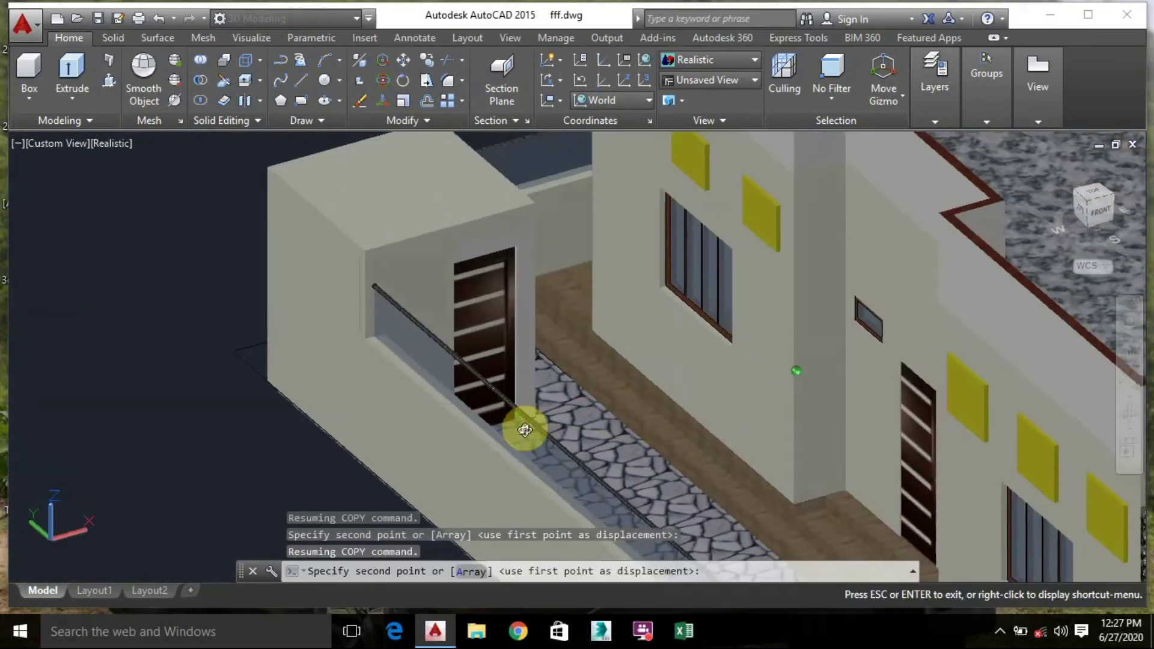
click(543, 415)
scroll(751, 348, down, 3)
key(Escape)
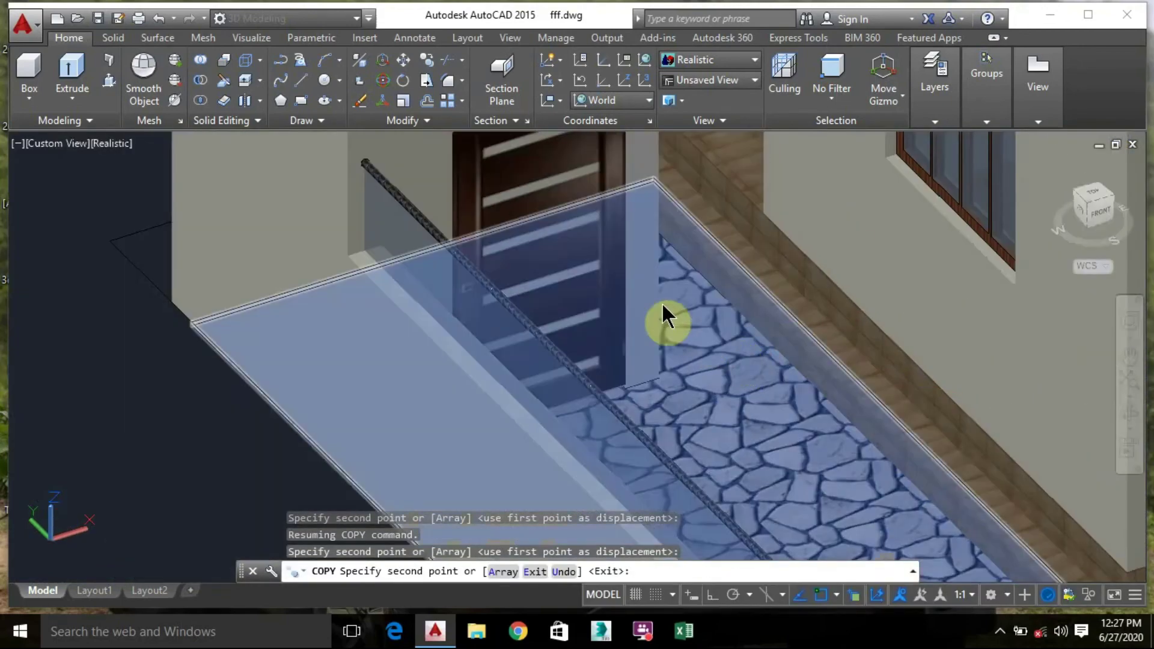
middle_drag(733, 349, 687, 341)
key(Escape)
Move one of the house's textured doors 2" along a single axis in its doorway
scroll(686, 340, down, 5)
scroll(613, 283, up, 3)
shift+middle_drag(613, 283, 876, 335)
scroll(876, 334, up, 2)
scroll(807, 334, up, 3)
click(824, 361)
click(940, 407)
click(811, 312)
text(2")
key(Return)
Offset the next textured door by the same 2" in its own doorway
scroll(499, 414, down, 3)
click(625, 405)
scroll(625, 405, down, 2)
shift+middle_drag(912, 399, 815, 402)
scroll(822, 393, up, 3)
click(822, 396)
click(893, 462)
click(801, 408)
text(2")
key(Return)
Copy the outbuilding's textured door by its lower corner to the doorway of the rooftop room
shift+middle_drag(824, 413, 754, 411)
scroll(130, 239, down, 4)
click(130, 240)
shift+middle_drag(354, 276, 441, 296)
scroll(168, 255, up, 3)
click(183, 235)
right_click(191, 240)
right_click(183, 252)
click(228, 340)
shift+middle_drag(228, 340, 186, 418)
scroll(193, 343, up, 6)
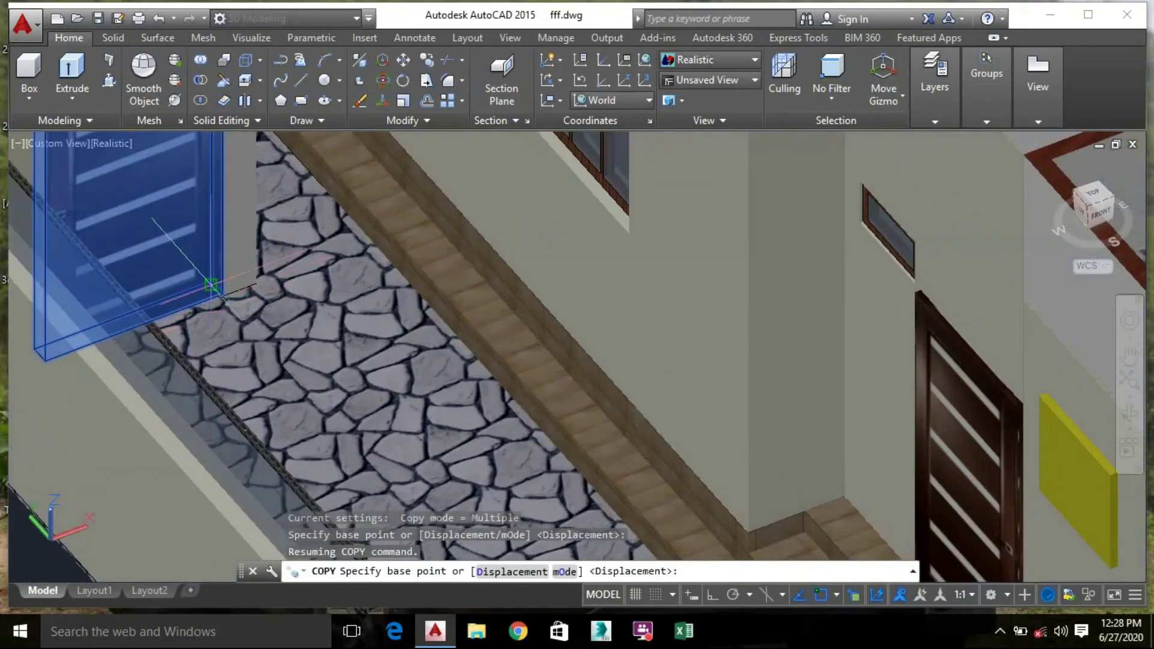
click(232, 301)
scroll(433, 268, down, 6)
middle_drag(679, 174, 587, 330)
scroll(926, 204, up, 3)
scroll(986, 206, up, 5)
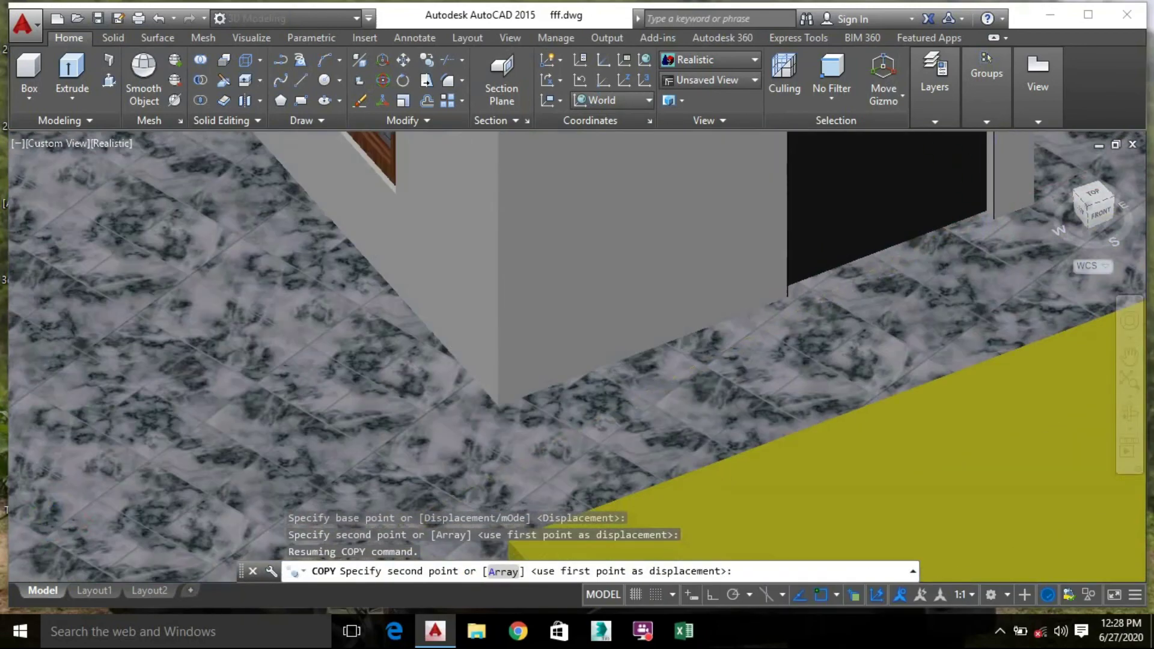
click(970, 316)
key(Escape)
Slide the rooftop room's door along the wall into its opening, and move it 5 units perpendicular to the wall
scroll(970, 315, down, 5)
shift+middle_drag(803, 291, 535, 319)
click(609, 358)
click(609, 369)
click(512, 317)
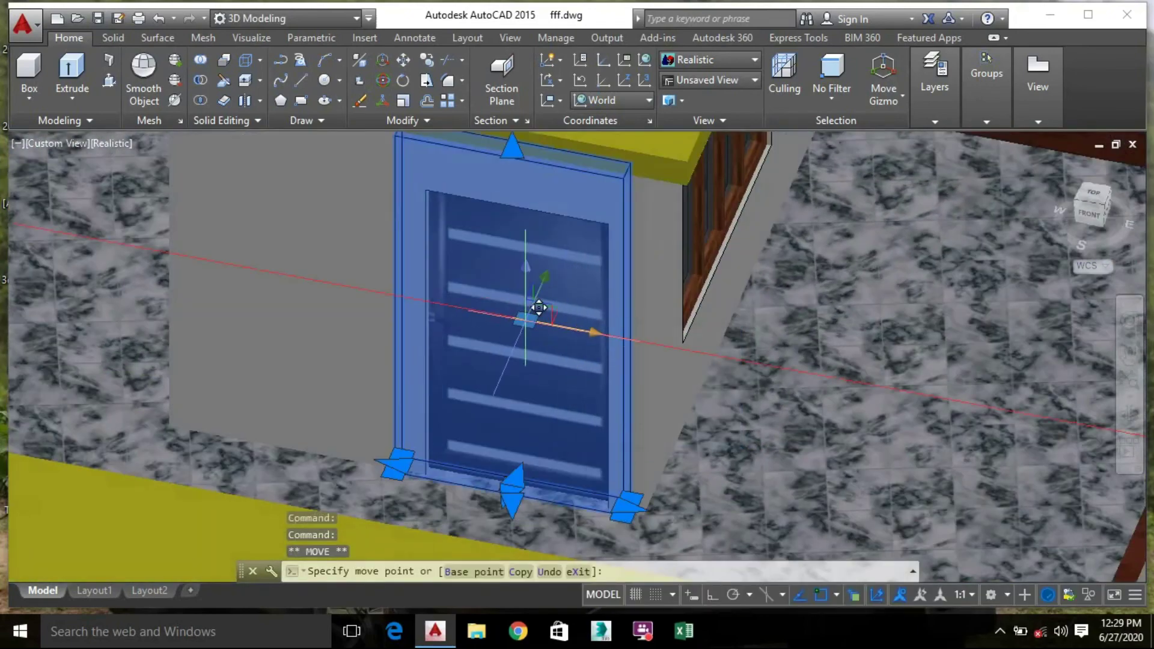
click(560, 311)
text(5)
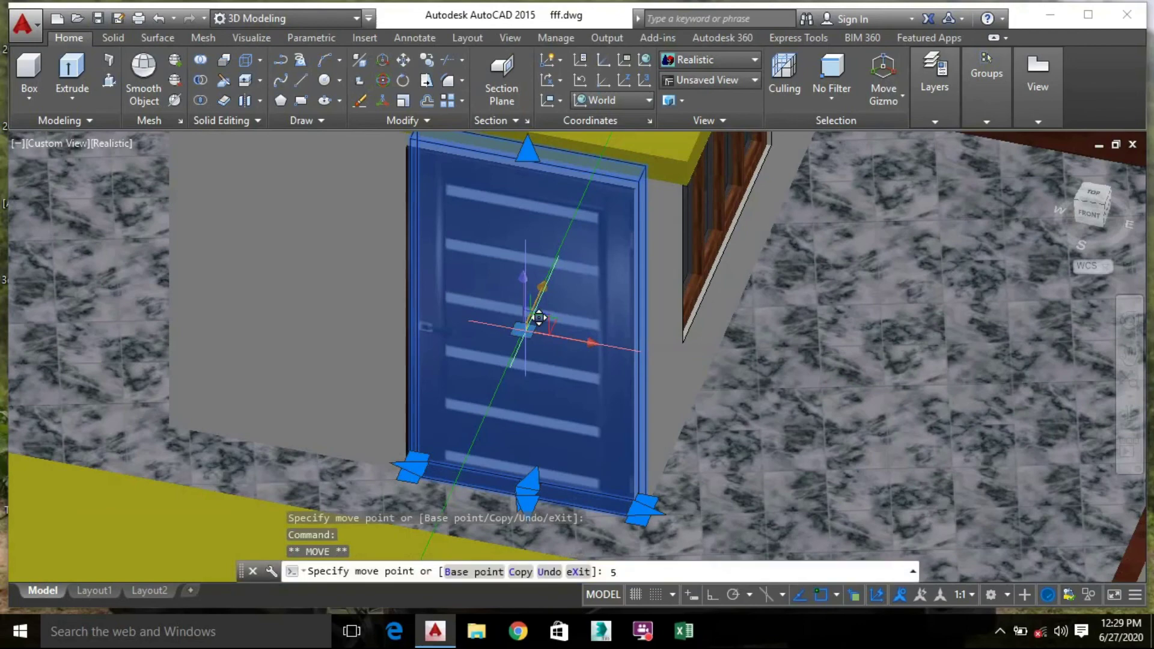
key(Return)
Examine the whole house with its new doors from the outside
scroll(535, 300, down, 4)
click(902, 228)
key(Escape)
middle_drag(888, 231, 744, 258)
shift+middle_drag(944, 271, 709, 304)
key(Escape)
click(523, 420)
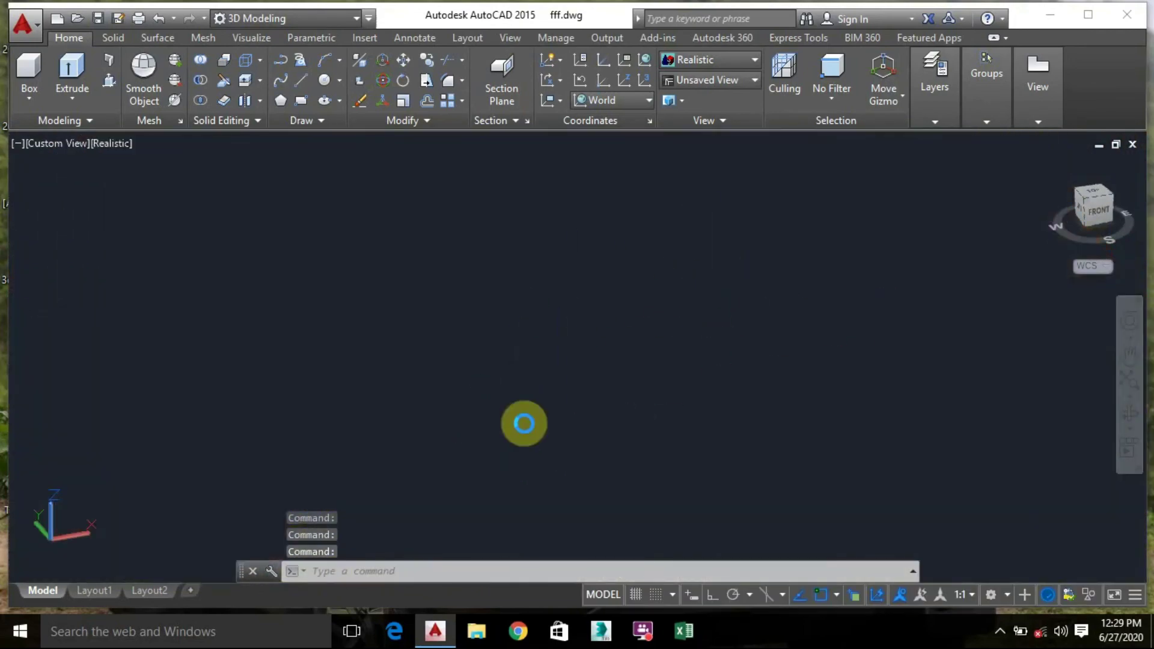
middle_drag(567, 380, 644, 283)
middle_drag(652, 395, 674, 279)
scroll(631, 421, up, 5)
shift+middle_drag(814, 353, 831, 335)
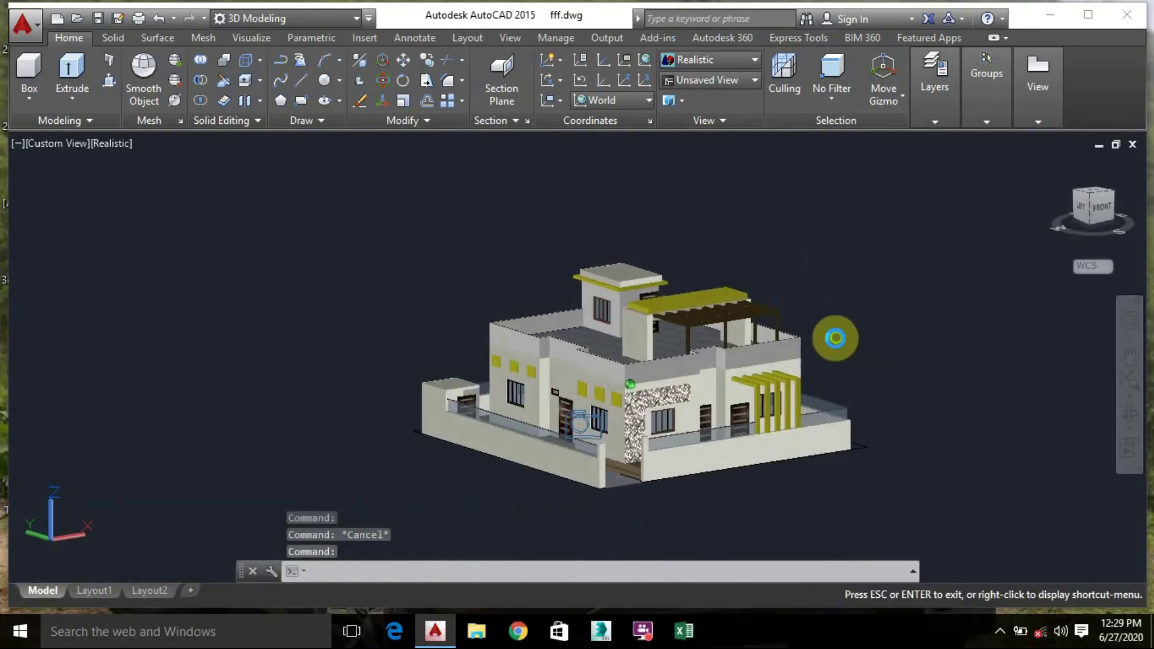
Select the camera near the house's front corner and move it back until its preview takes in the side and front walls
click(583, 426)
key(Escape)
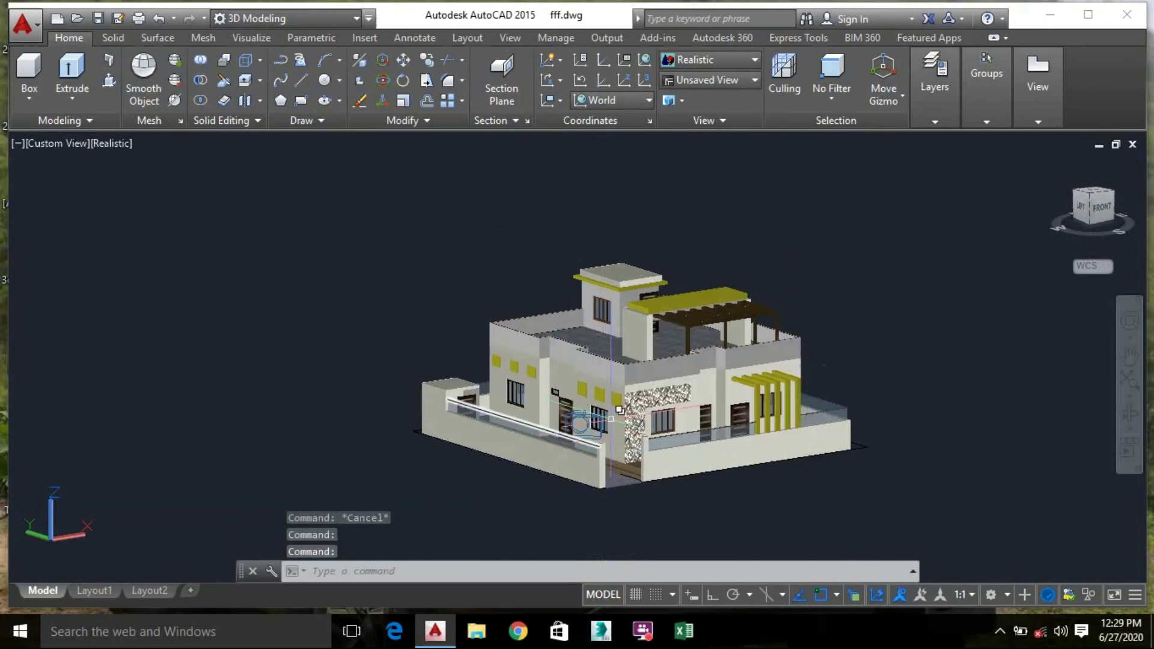
click(587, 416)
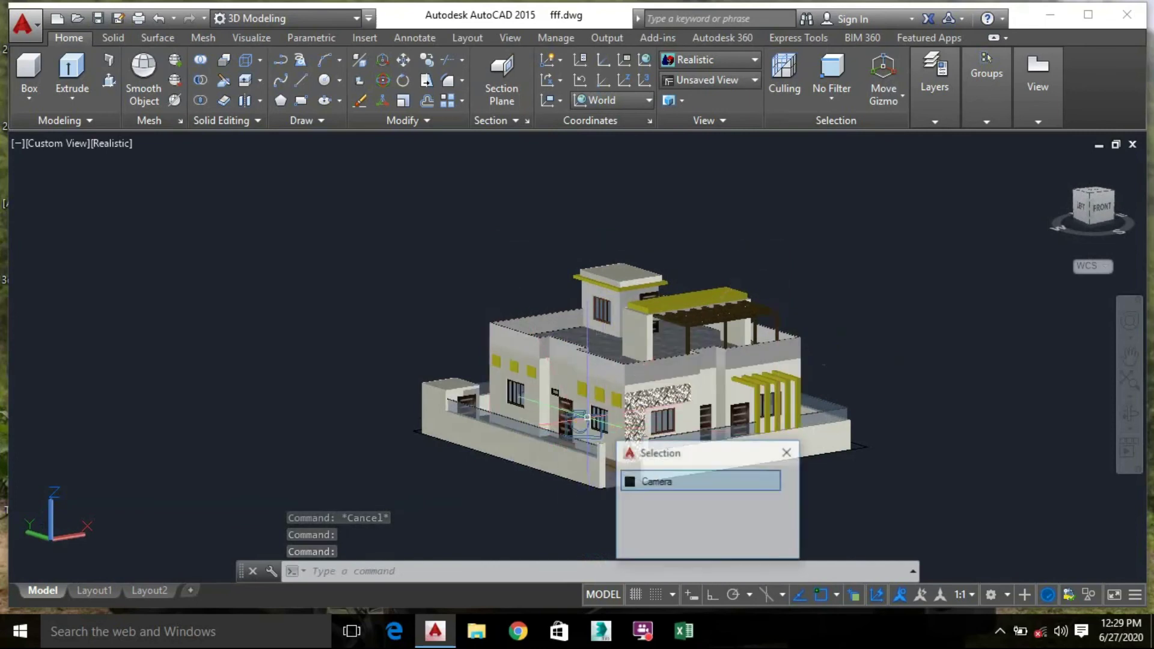
click(725, 484)
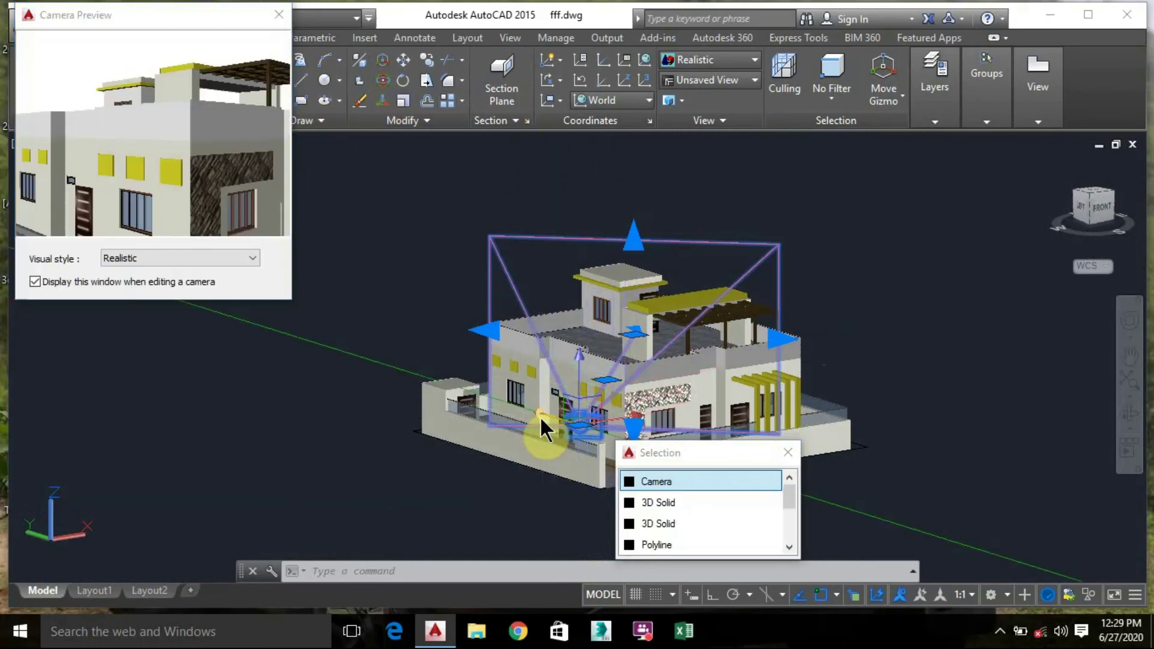
click(579, 423)
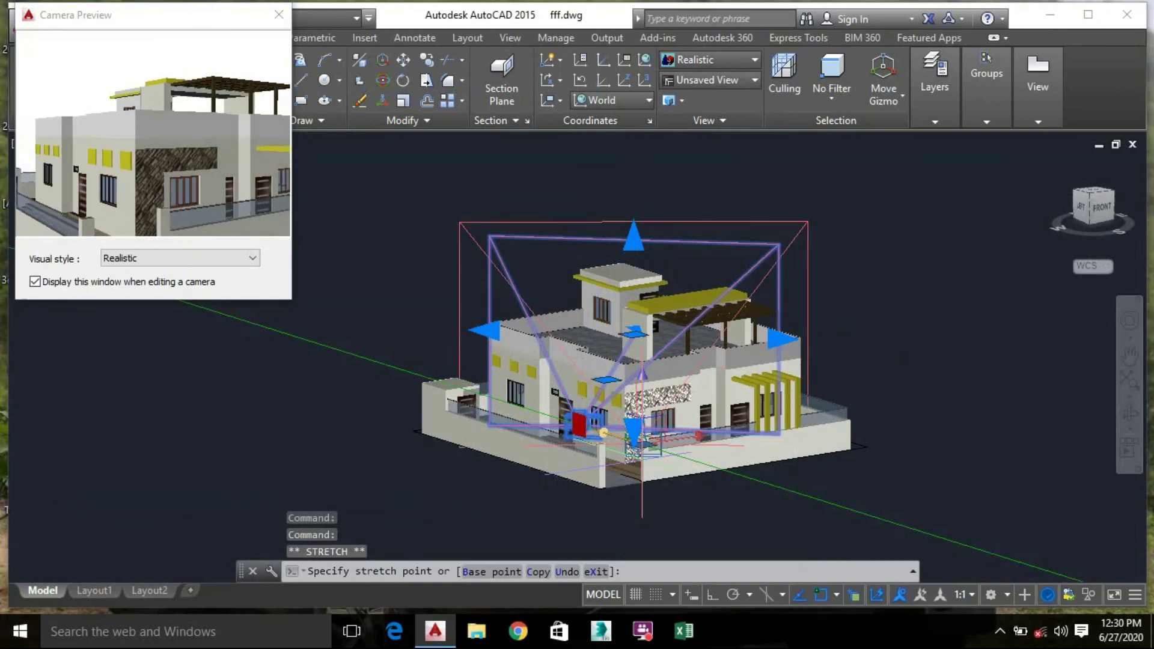
click(642, 444)
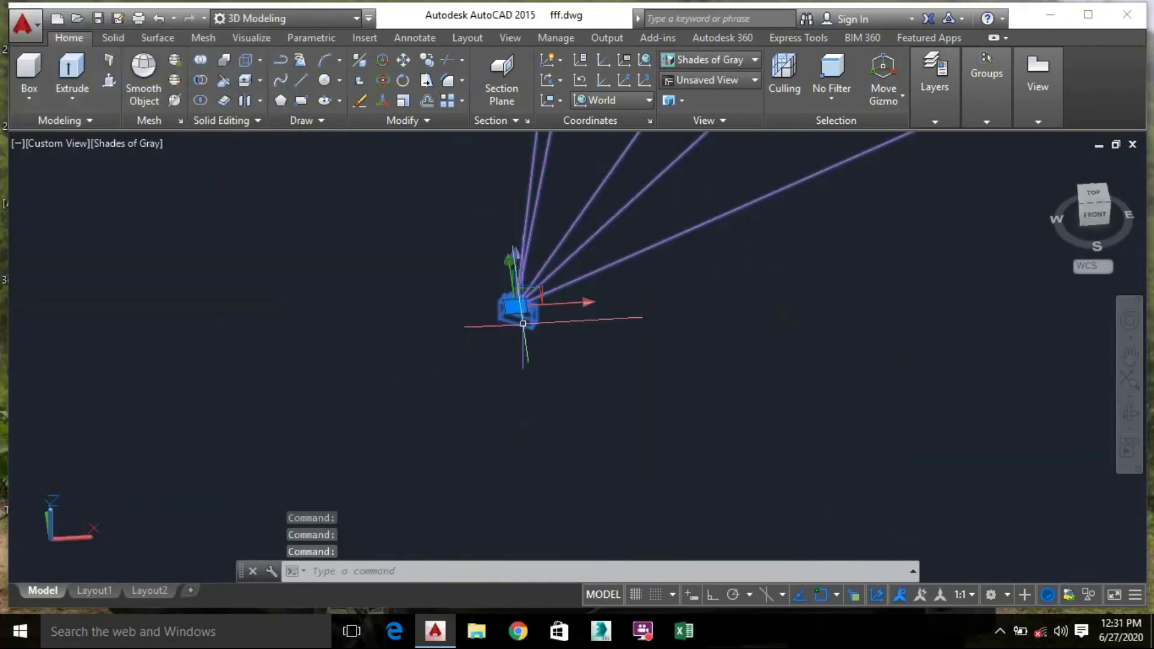
click(518, 319)
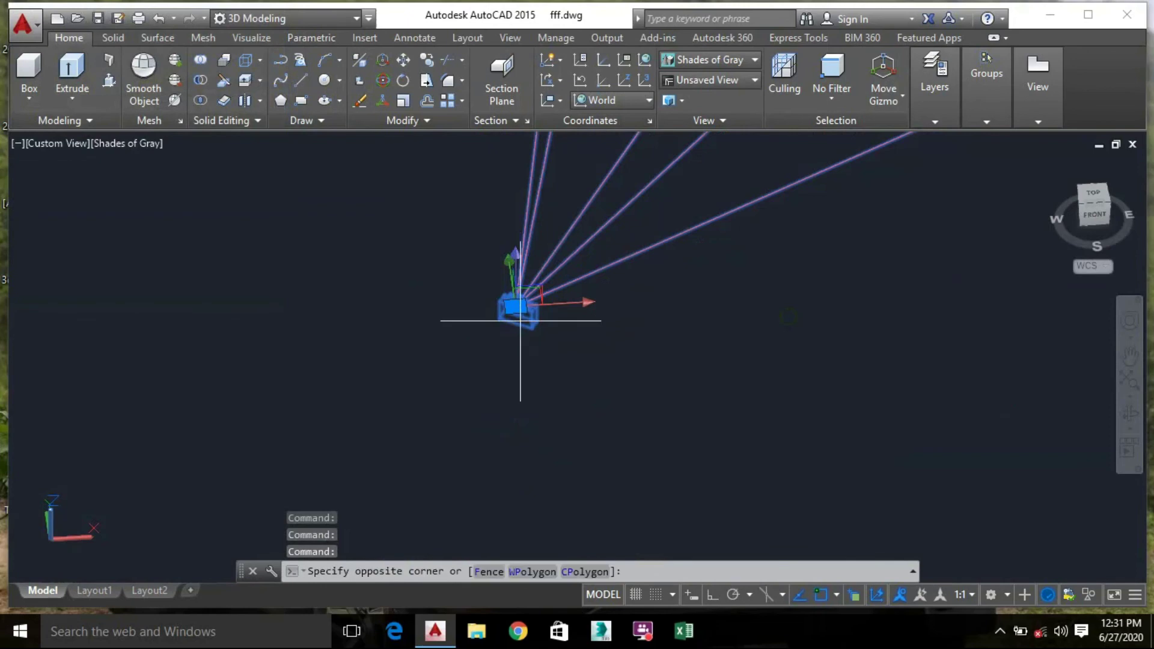
click(415, 380)
click(544, 300)
click(534, 295)
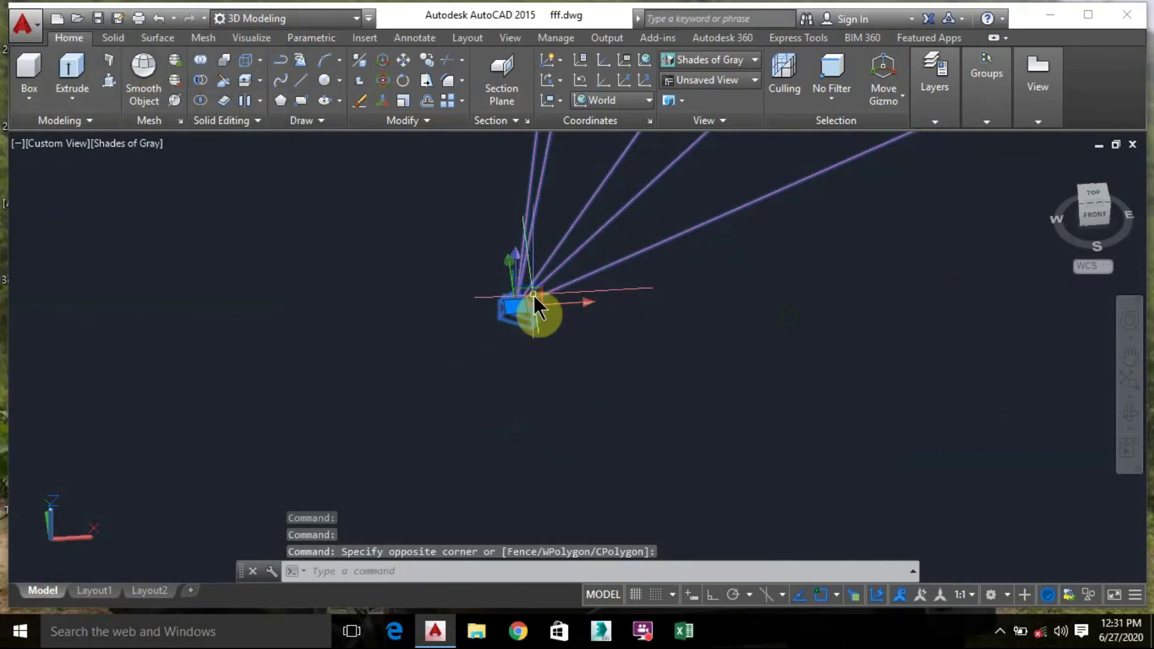
key(Escape)
key(Escape)
key(Escape)
scroll(546, 329, down, 4)
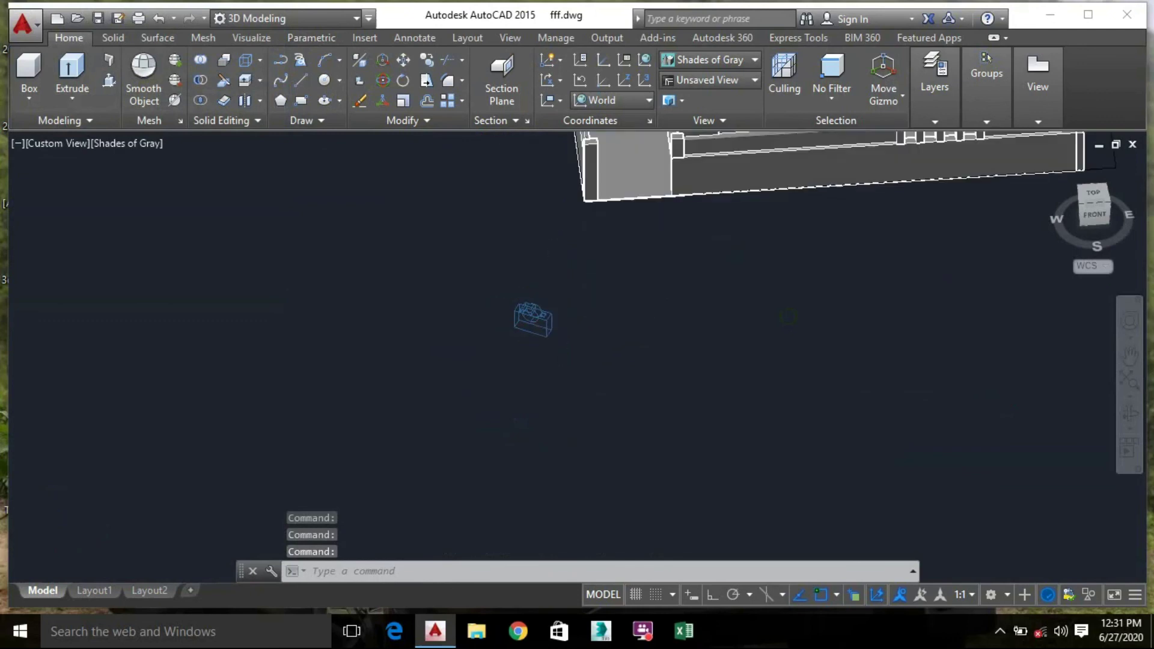
Reselect the camera and move it farther out horizontally until its preview includes the boundary walls and the yellow pergola
click(528, 319)
click(529, 310)
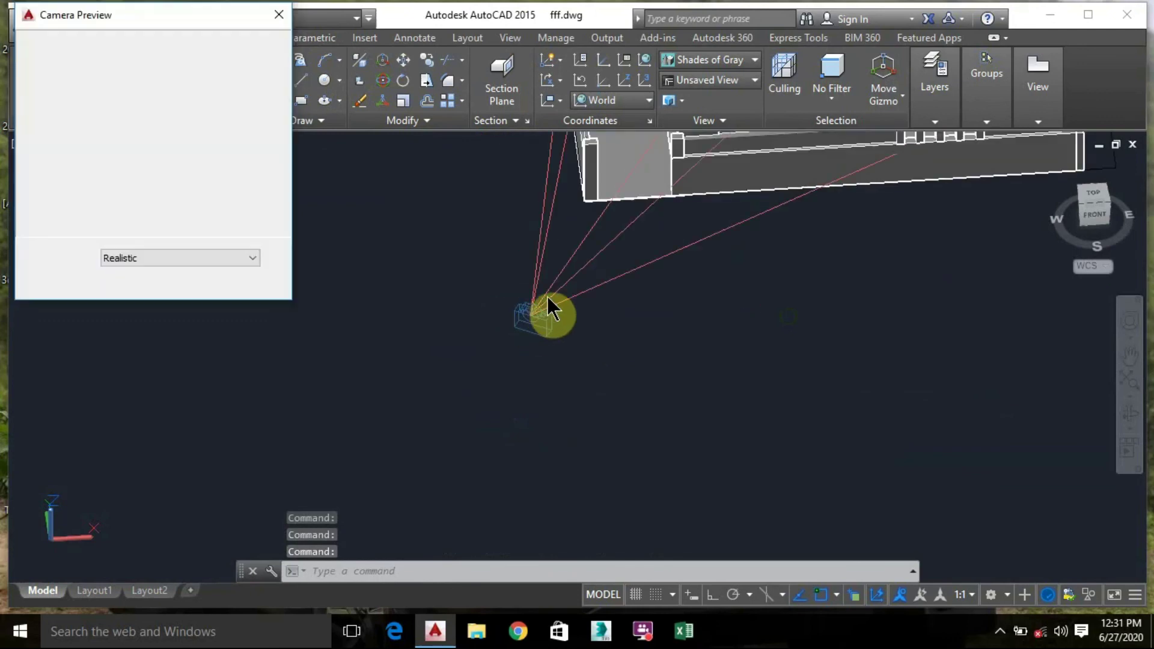
click(283, 15)
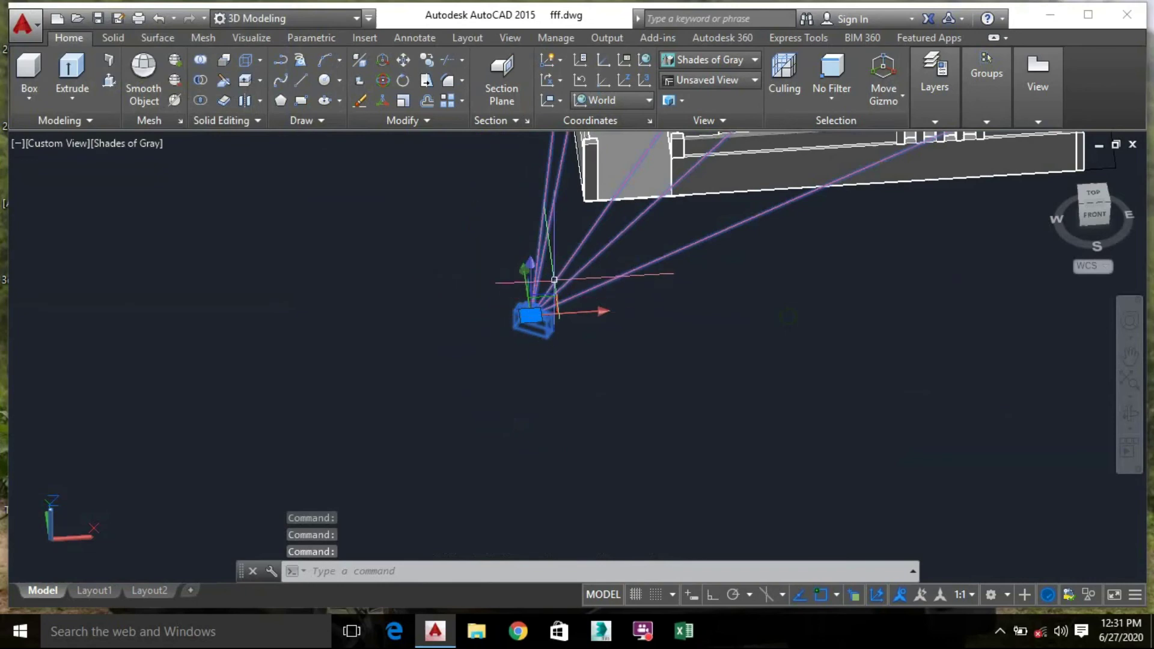
shift+middle_drag(547, 286, 489, 334)
click(421, 329)
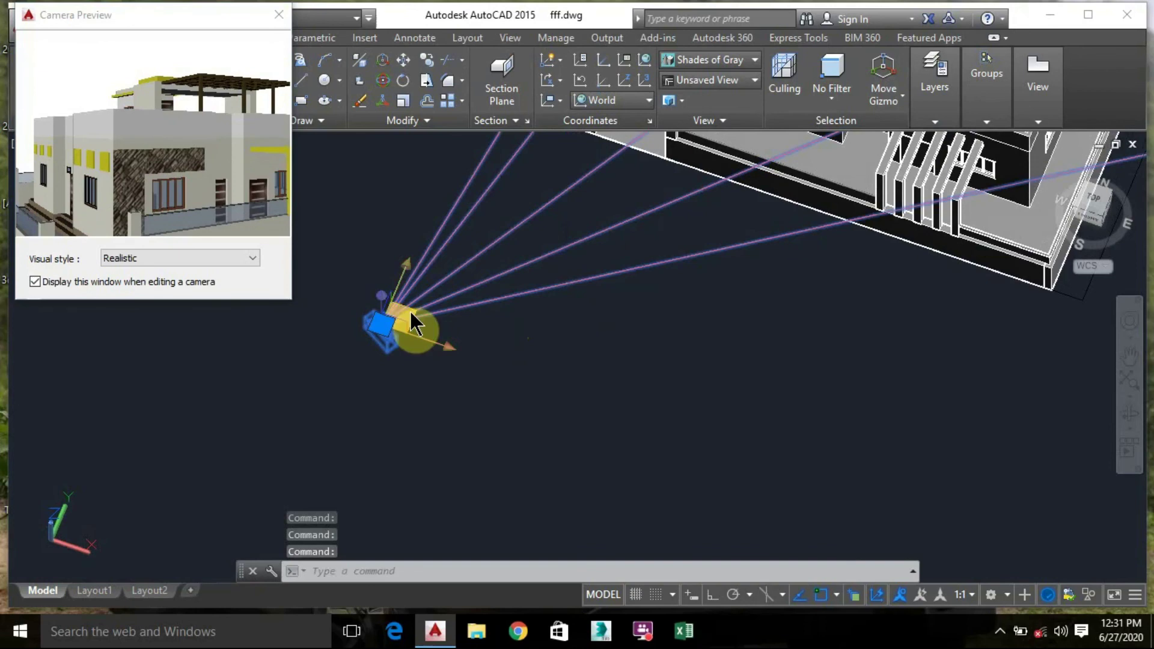
click(411, 314)
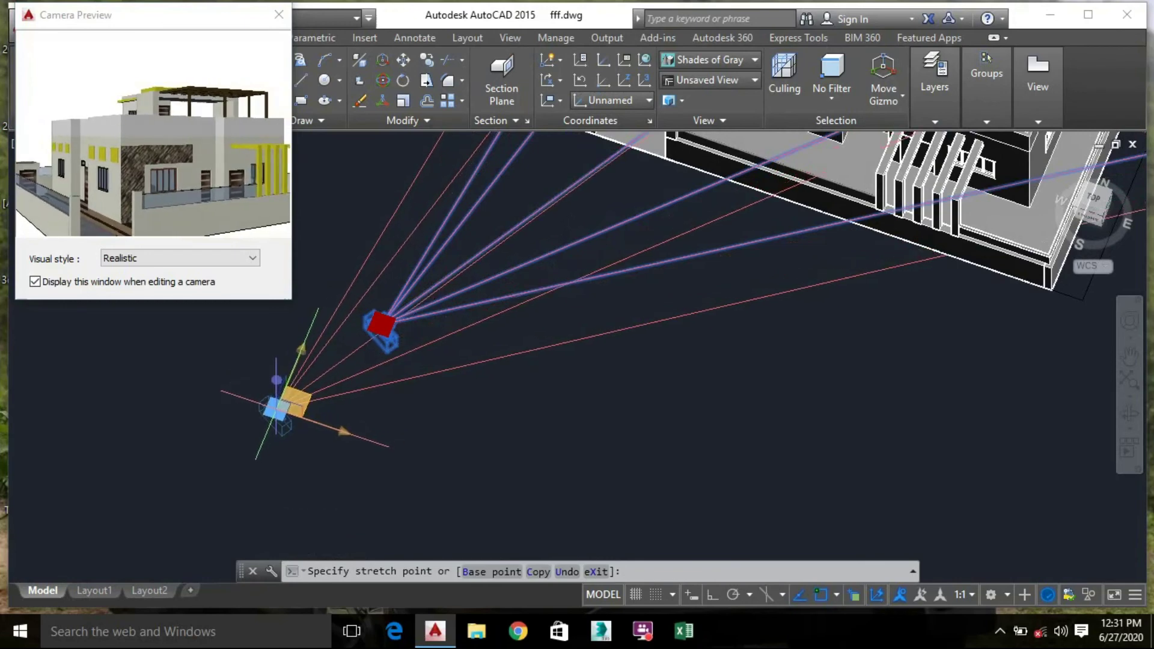
click(283, 401)
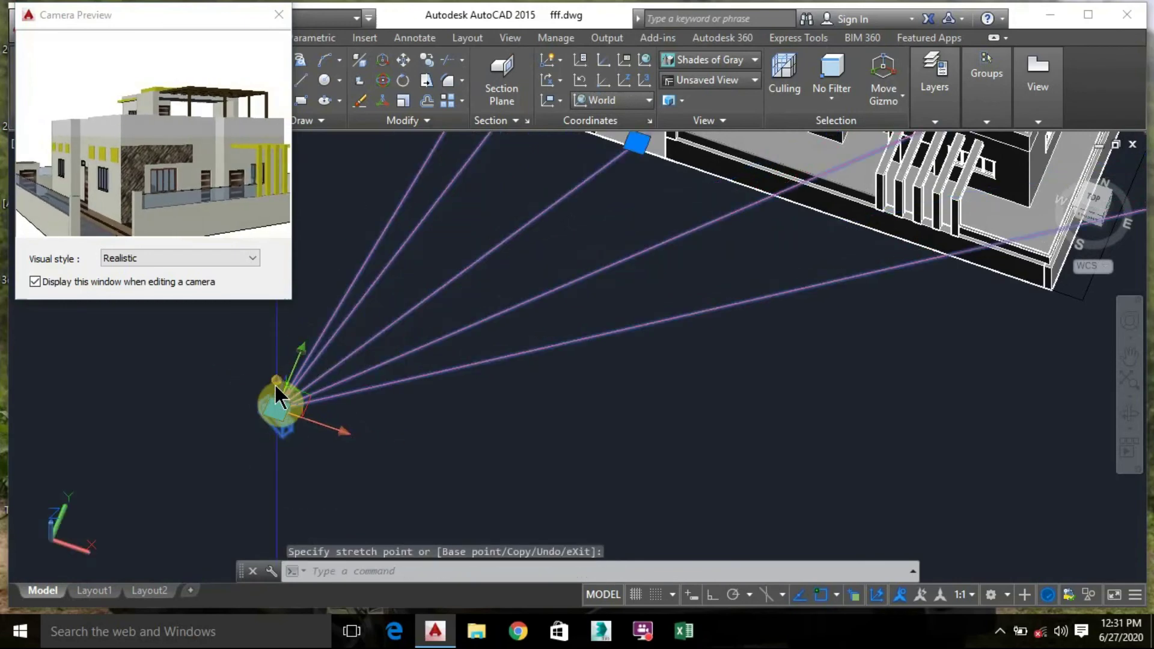
Raise the camera vertically until its preview shows the roof terrace, and shift its target point toward the house's front to bring in the pergola
click(276, 408)
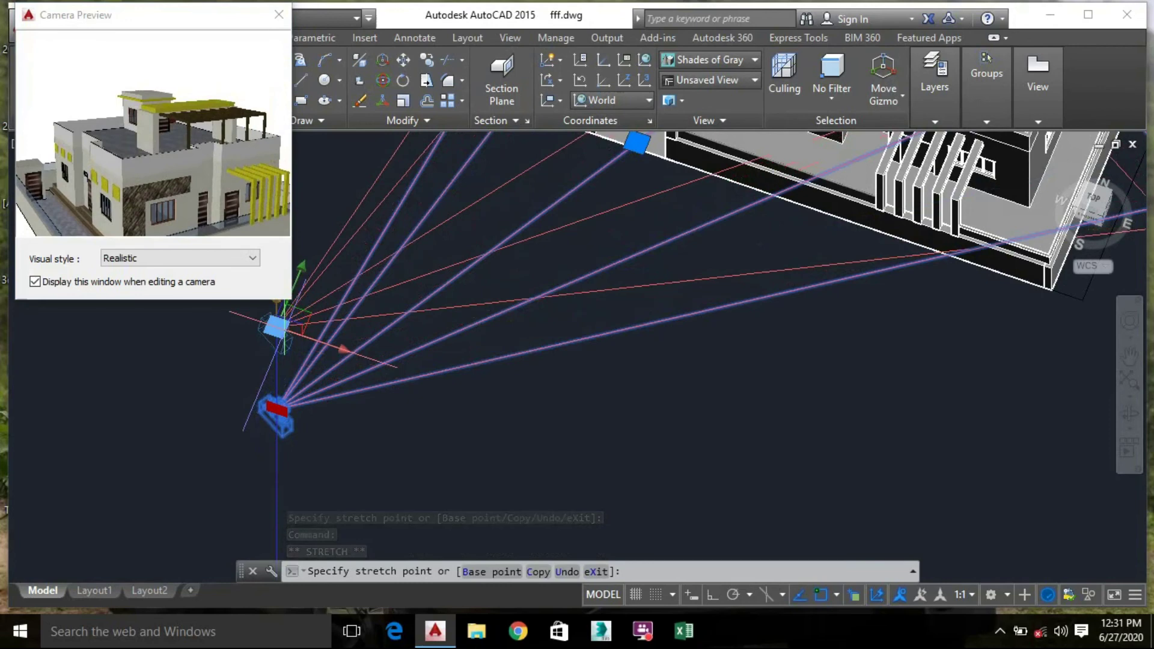
click(282, 328)
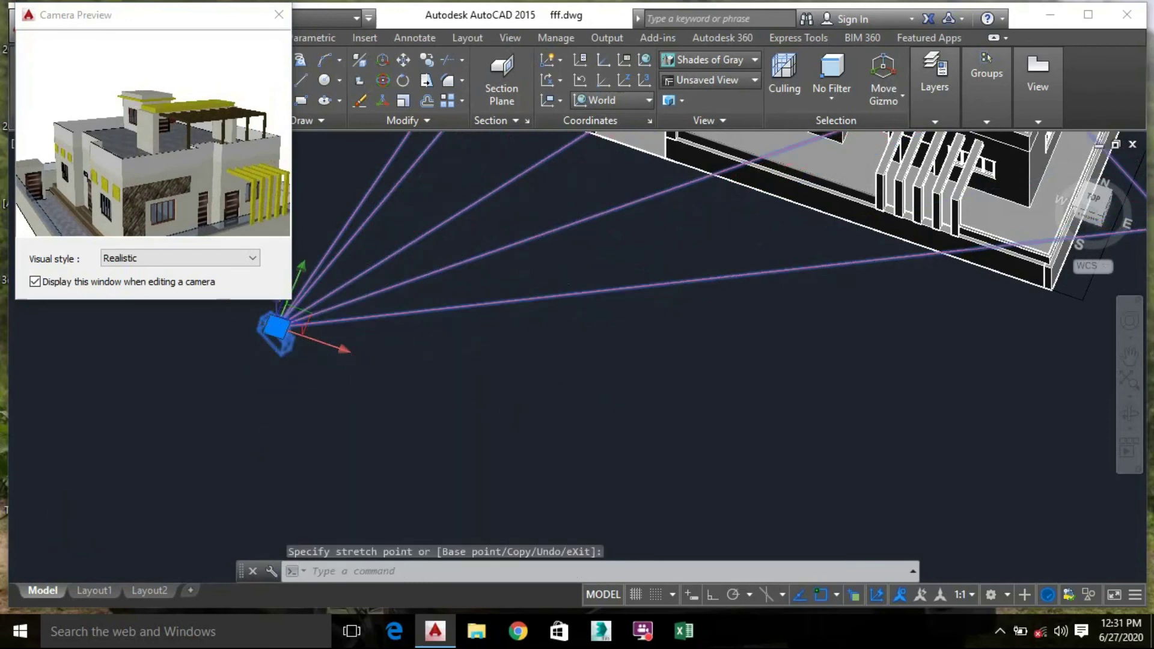
scroll(603, 370, down, 2)
middle_drag(602, 370, 419, 469)
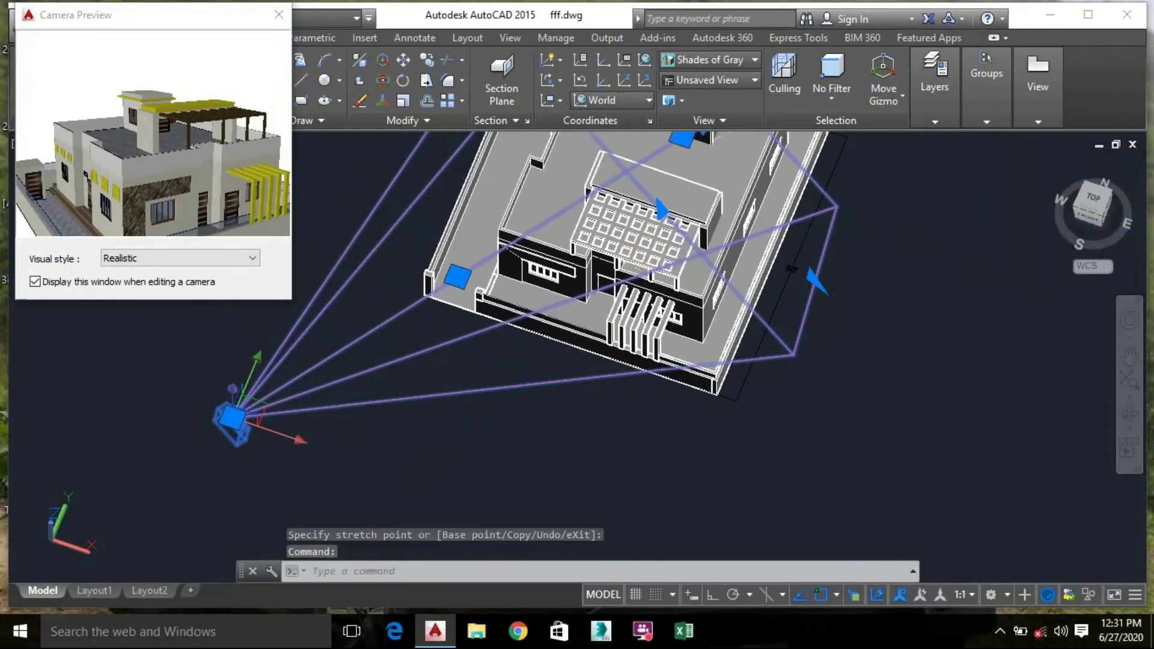
click(680, 139)
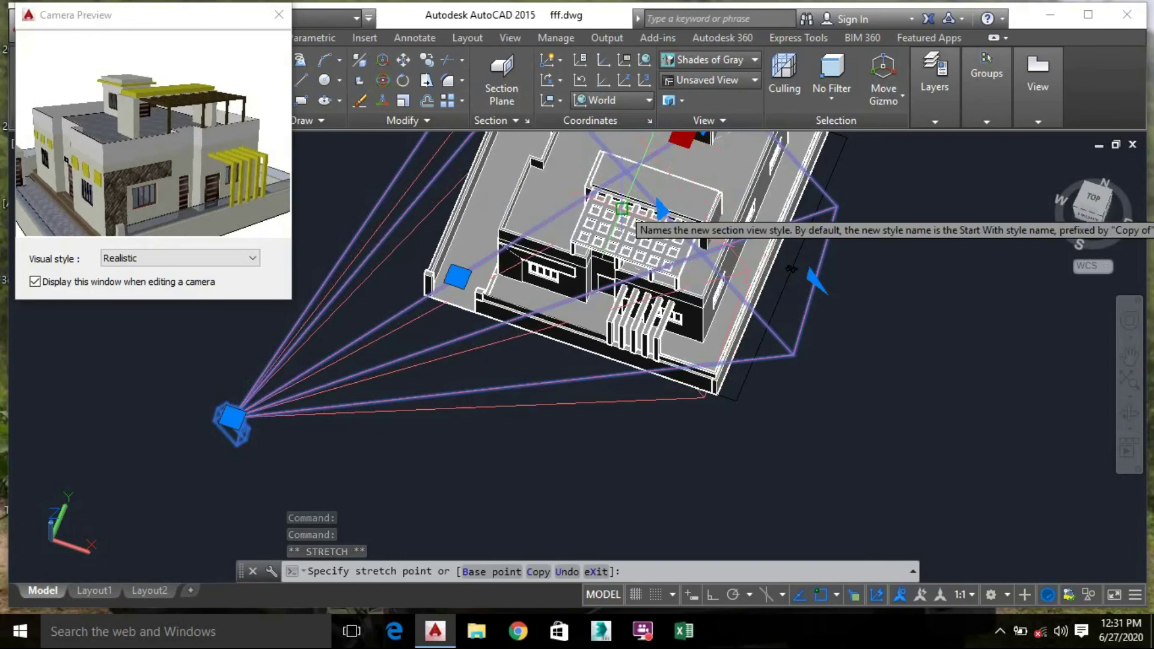
click(427, 313)
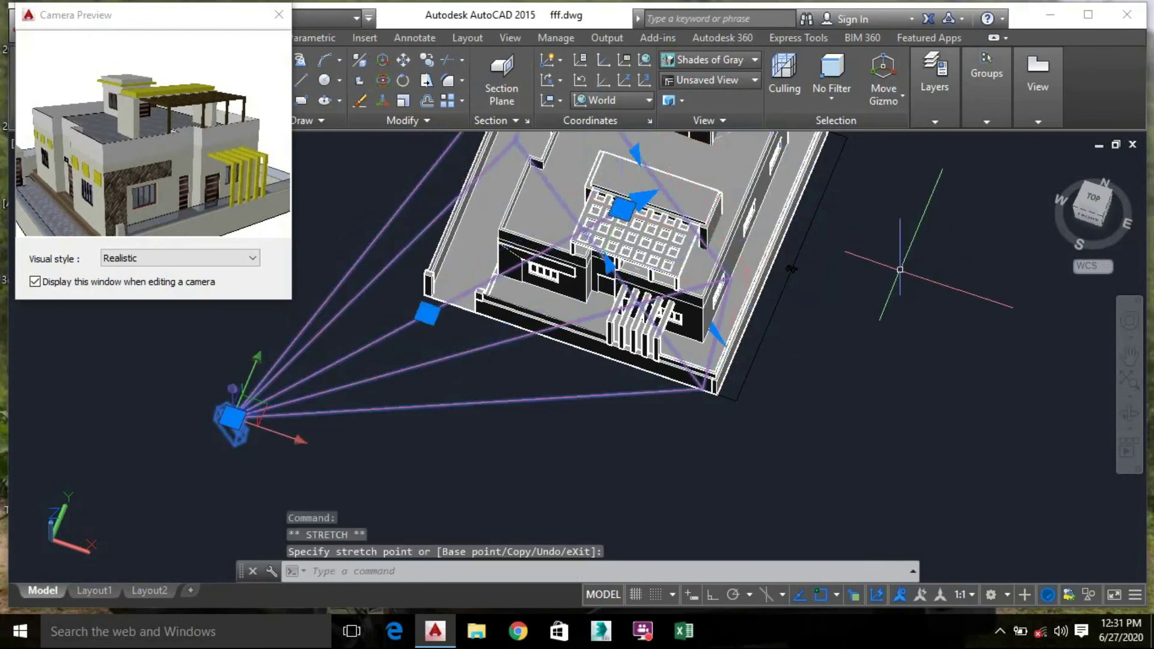
click(277, 15)
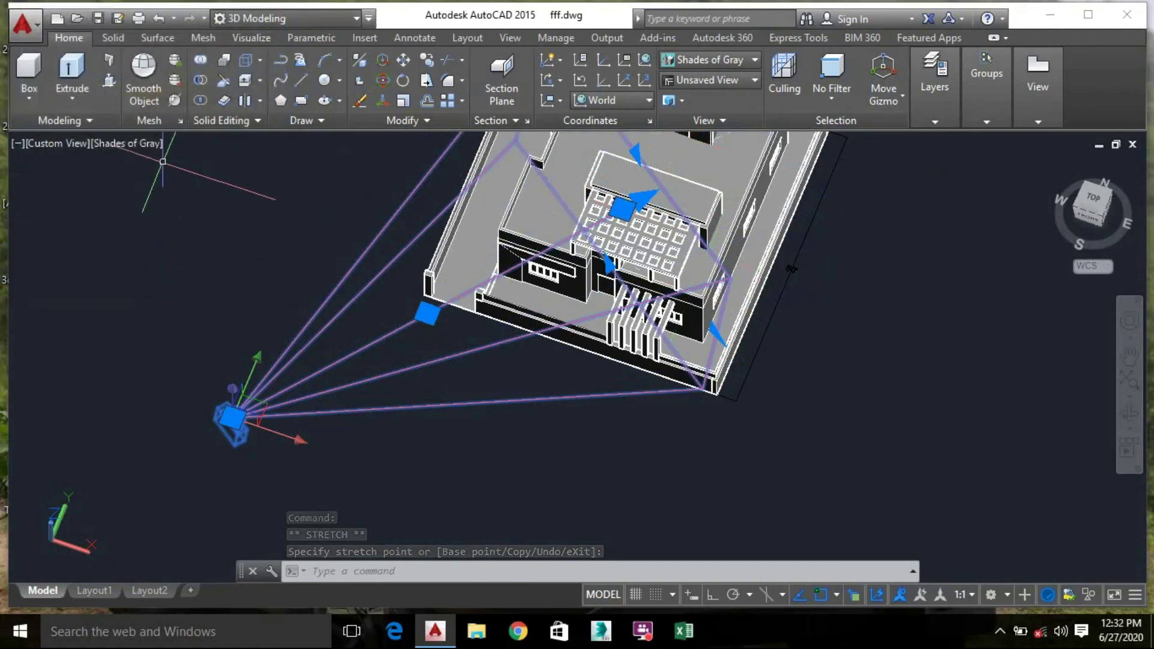
Set the viewport's visual style to Realistic and restore the Camera3 view
click(132, 145)
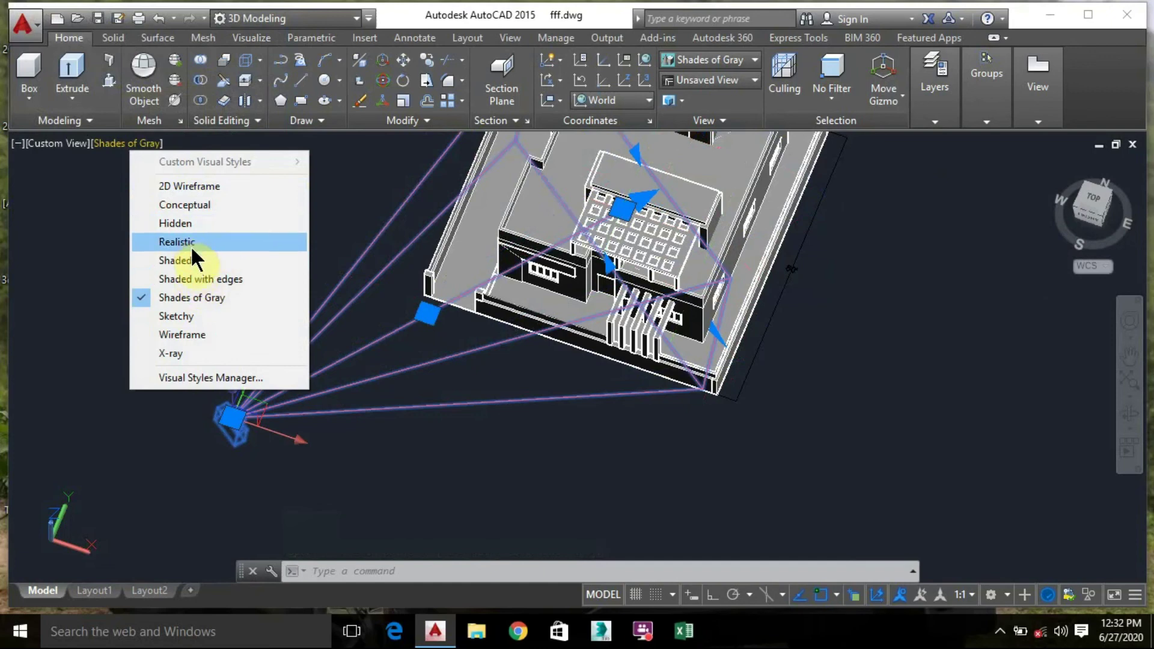
key(Escape)
key(Escape)
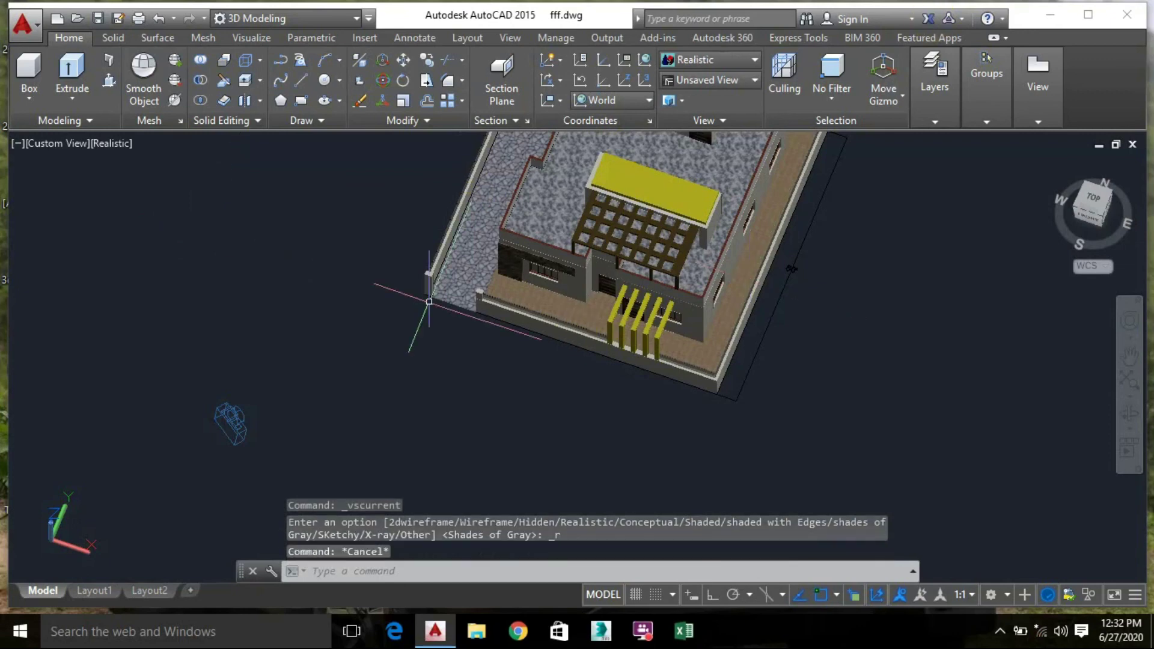
click(70, 143)
mouse_move(140, 164)
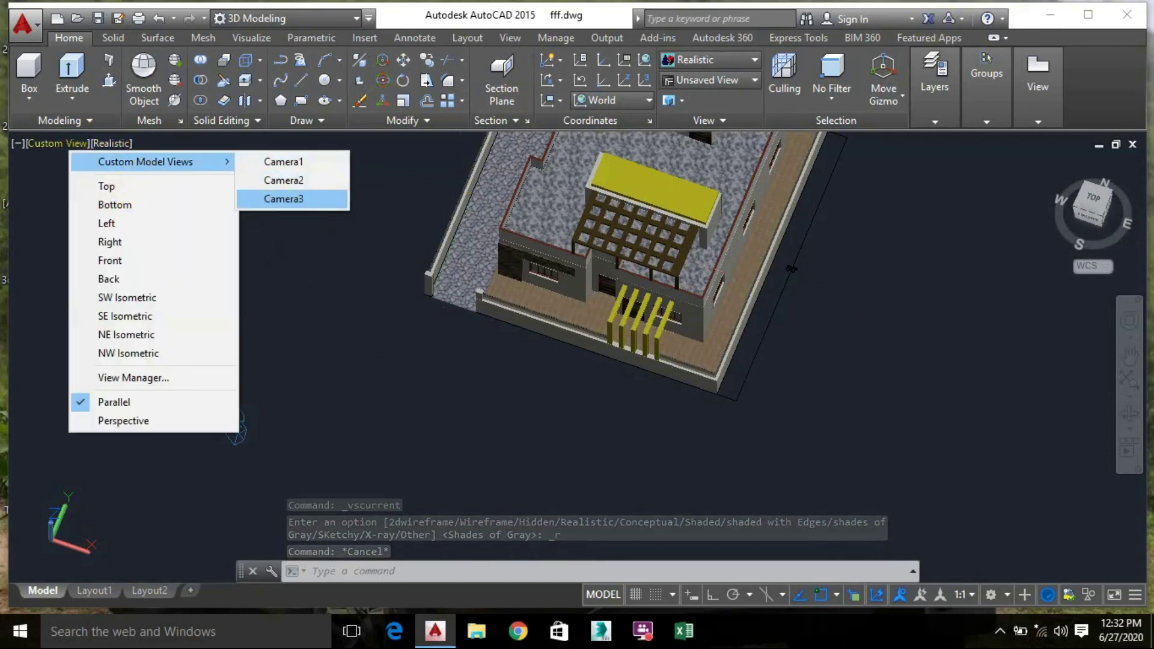
click(283, 199)
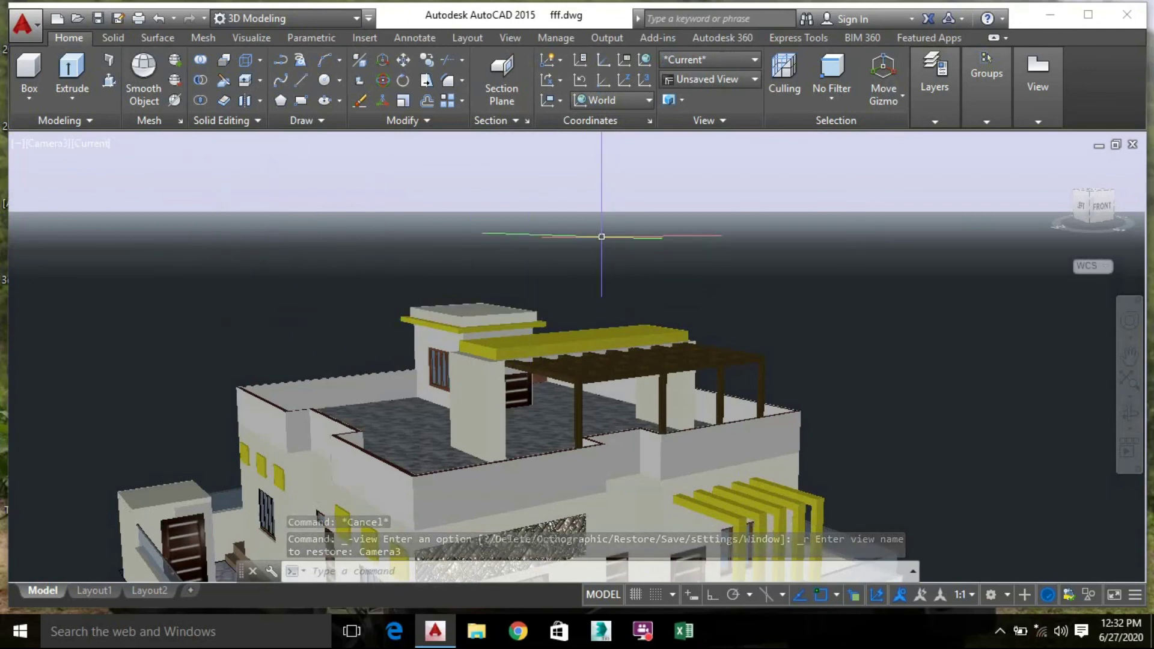
click(61, 144)
mouse_move(150, 162)
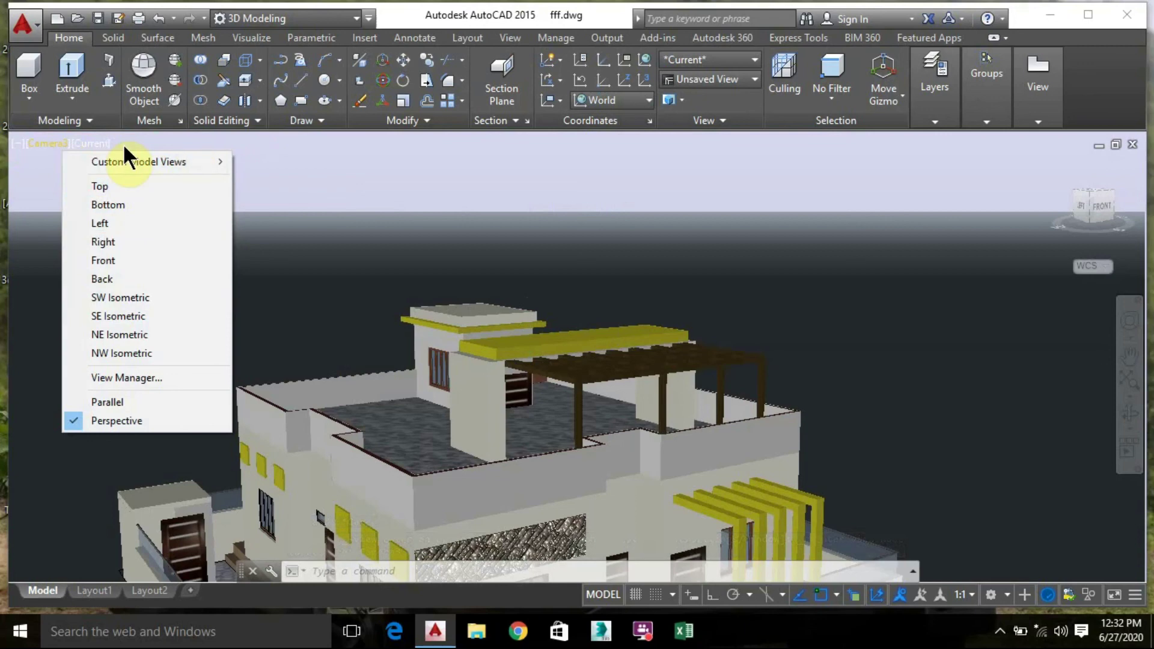
click(96, 141)
click(232, 187)
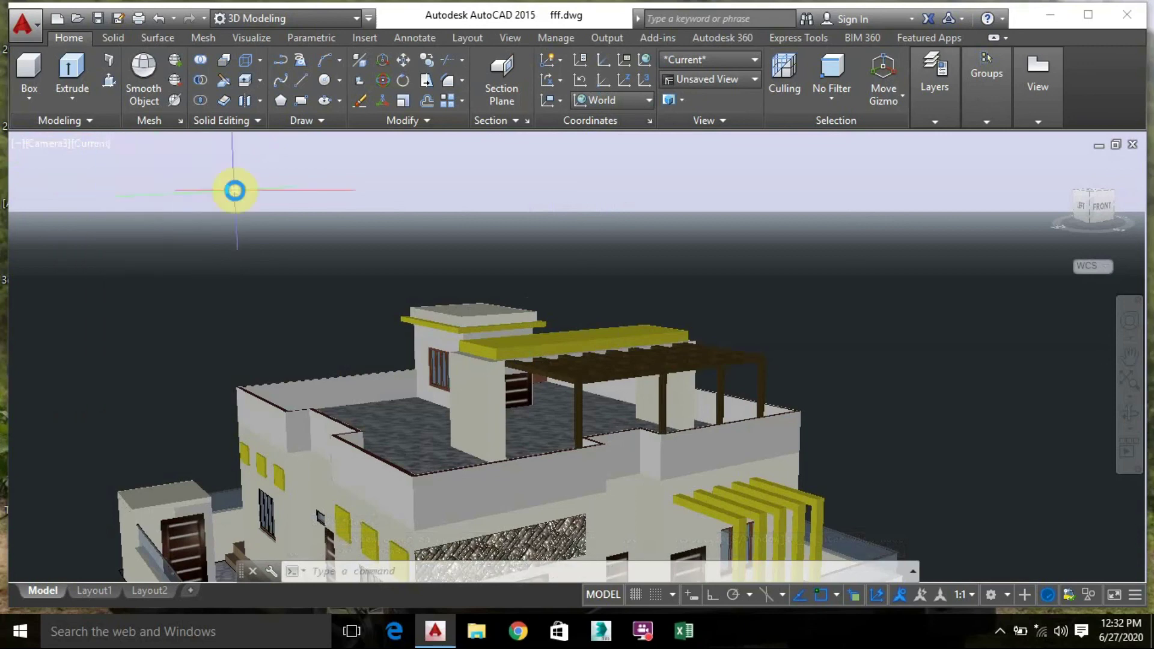
key(Escape)
Select the camera in a wider view of the house and try to reposition its target point to reframe the preview
scroll(601, 361, down, 5)
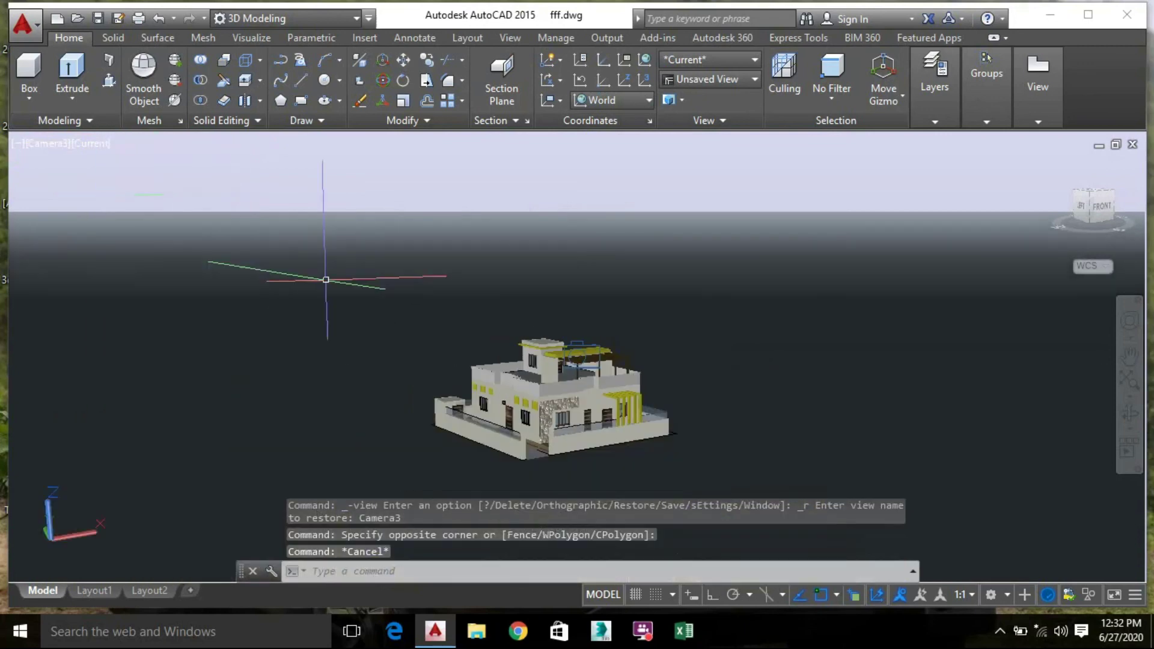
shift+middle_drag(575, 287, 507, 313)
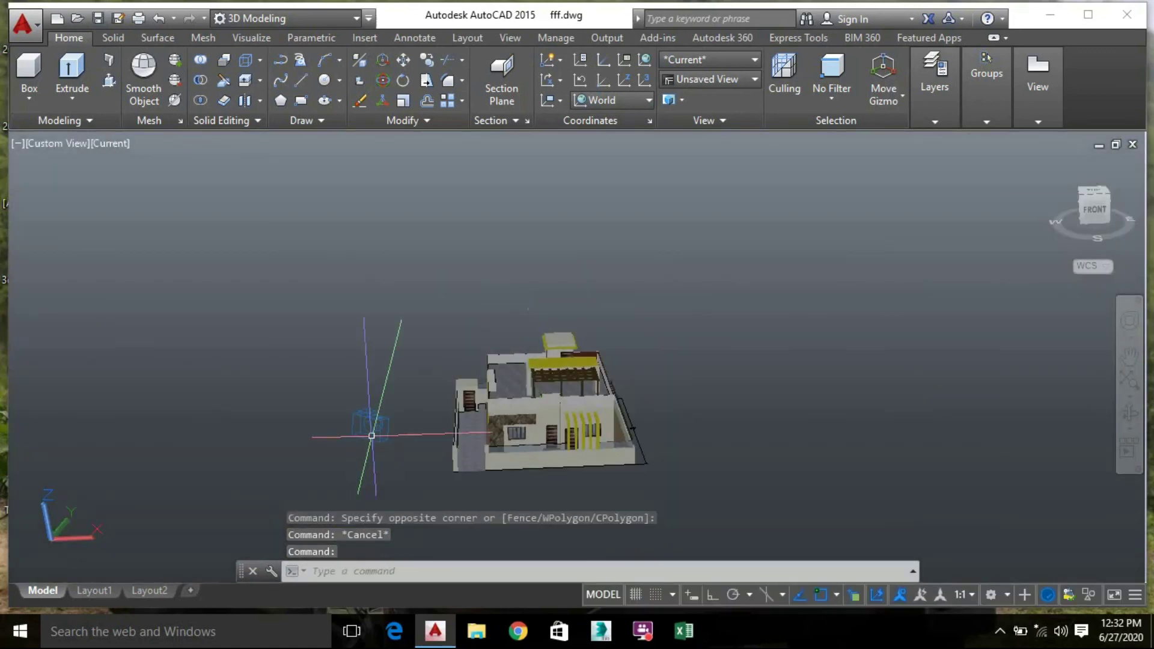
click(378, 429)
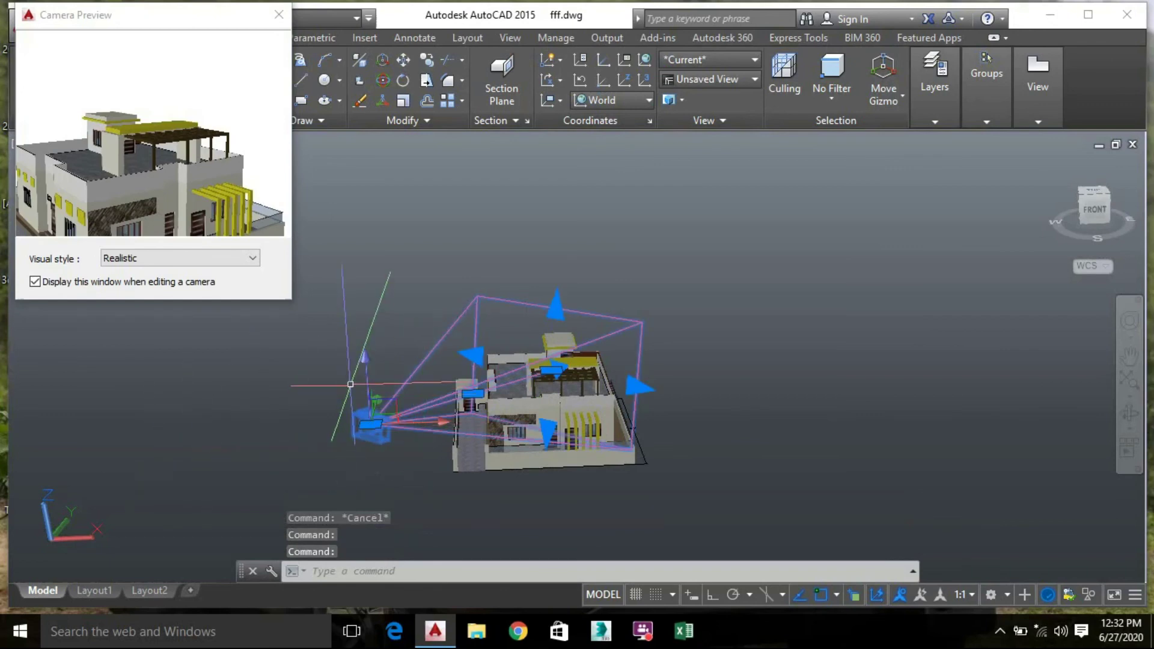
click(368, 359)
click(370, 424)
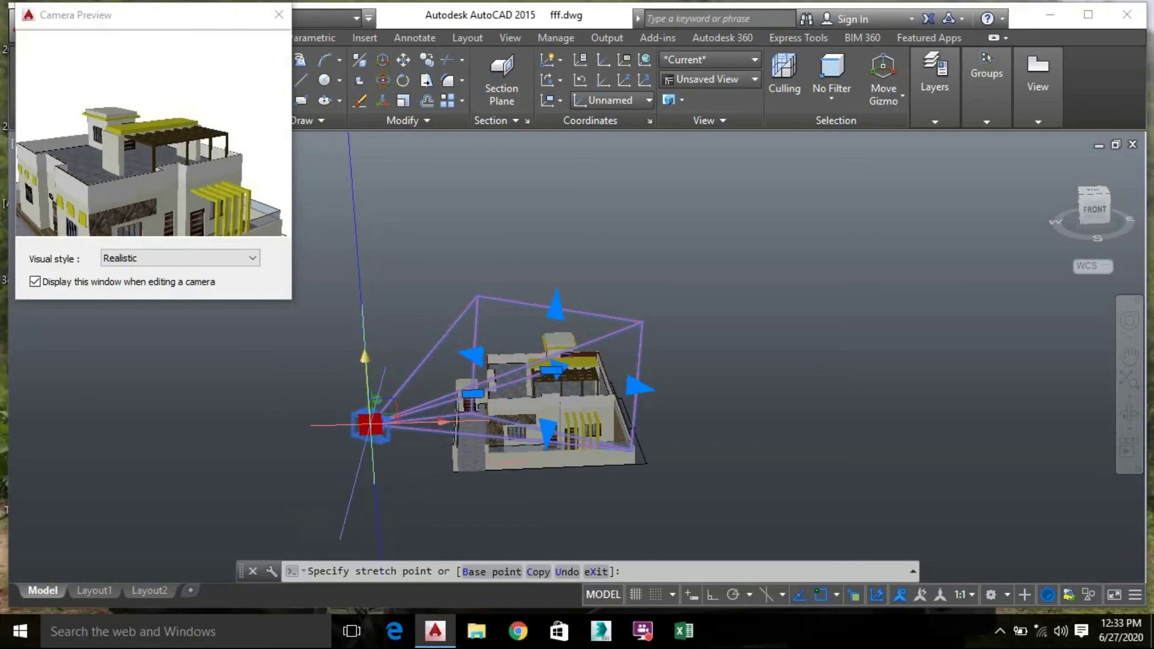
key(Escape)
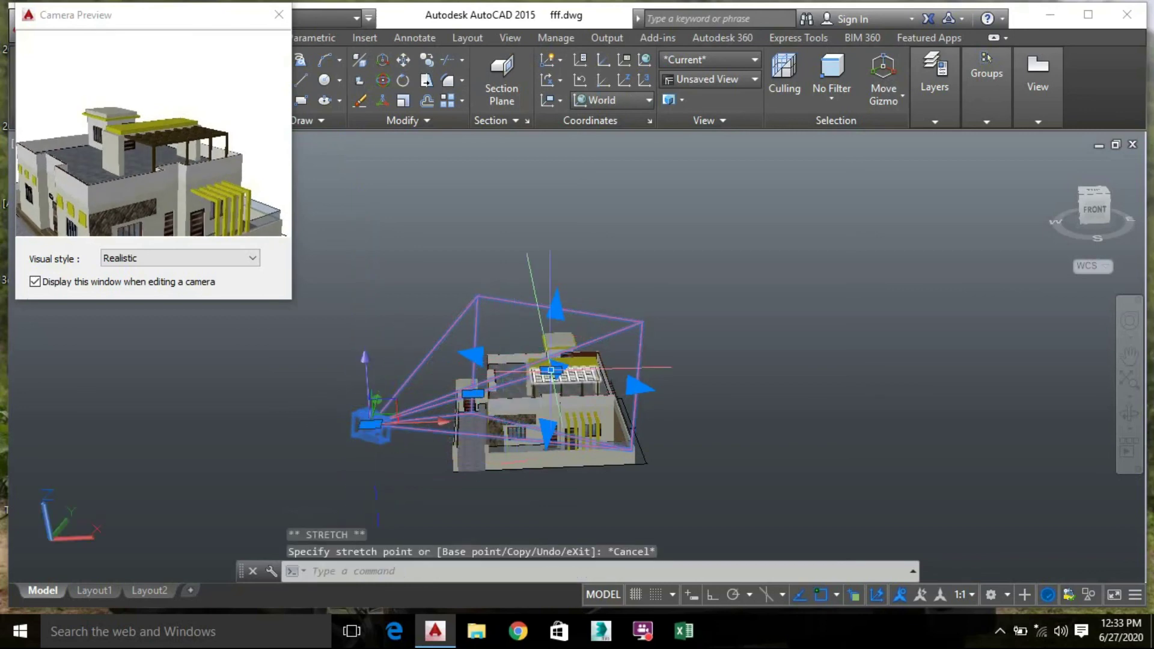
click(551, 369)
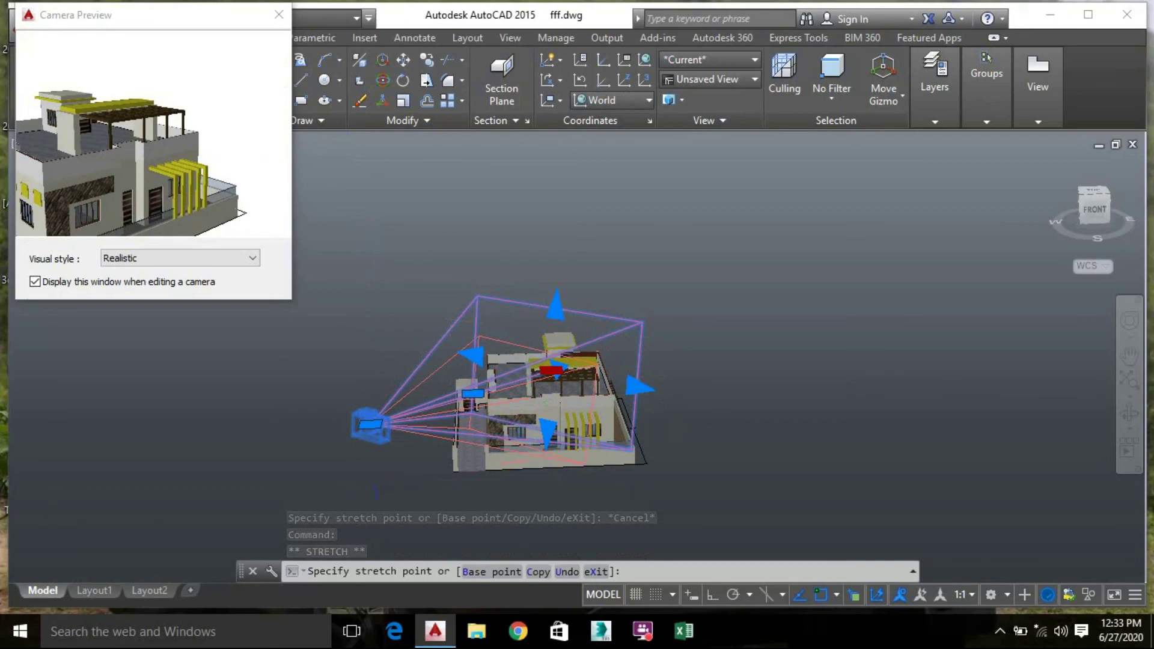
scroll(578, 360, up, 6)
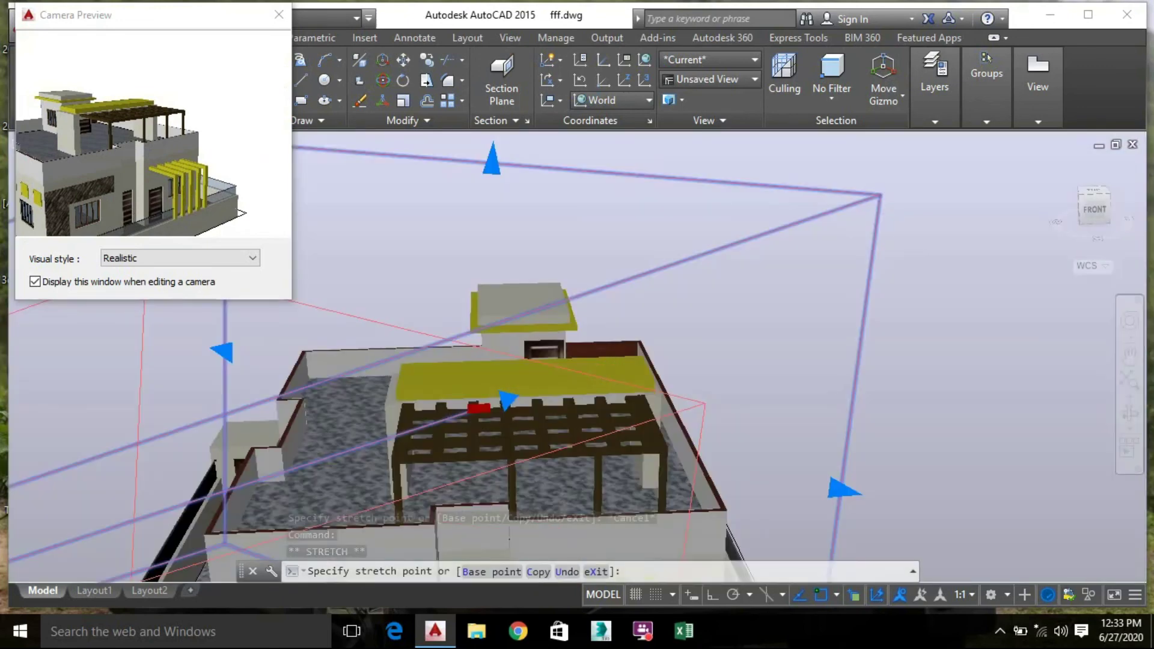
scroll(578, 359, down, 4)
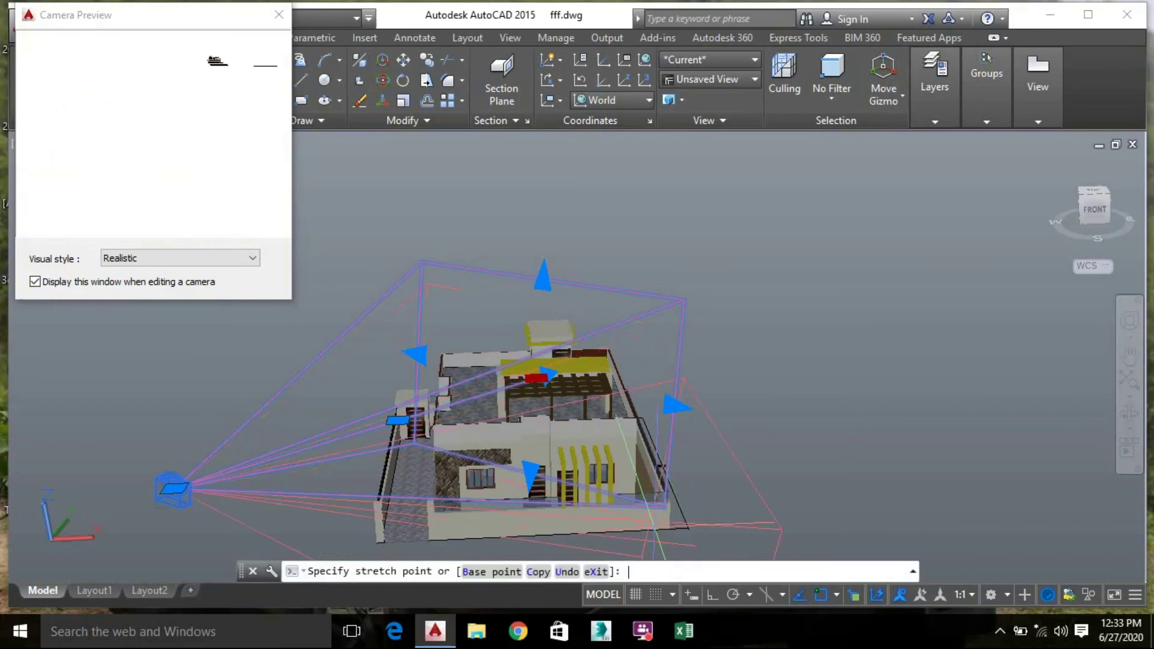
key(space)
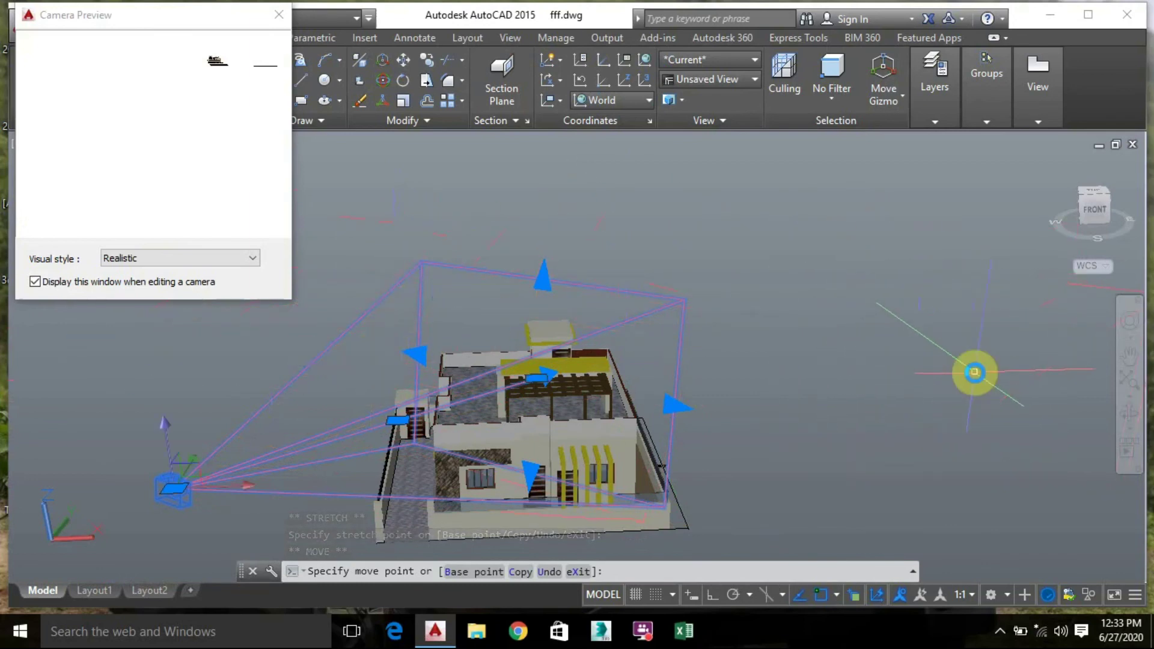
key(Escape)
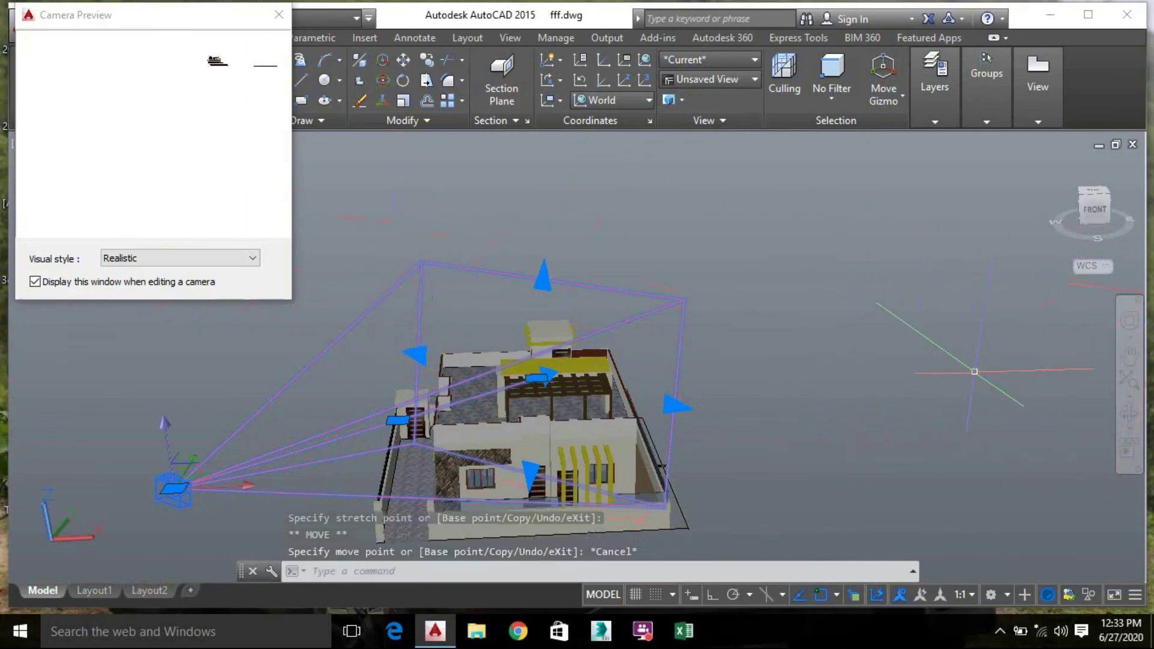
Close the camera preview and switch the viewport's visual style to 2D Wireframe
click(278, 14)
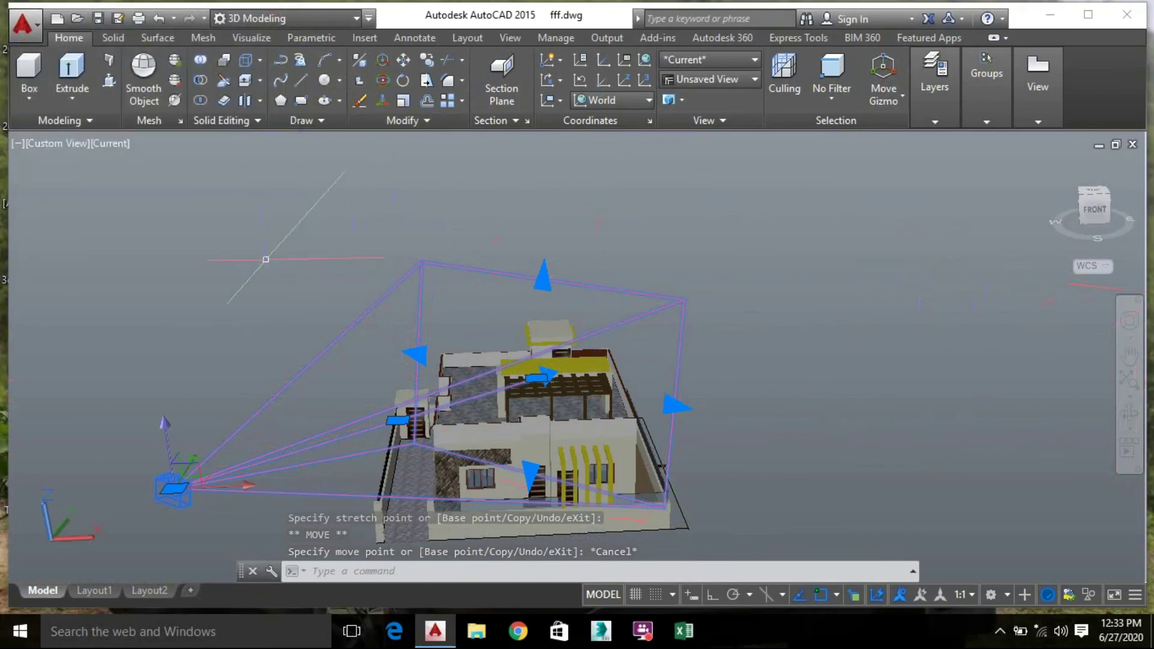
click(108, 144)
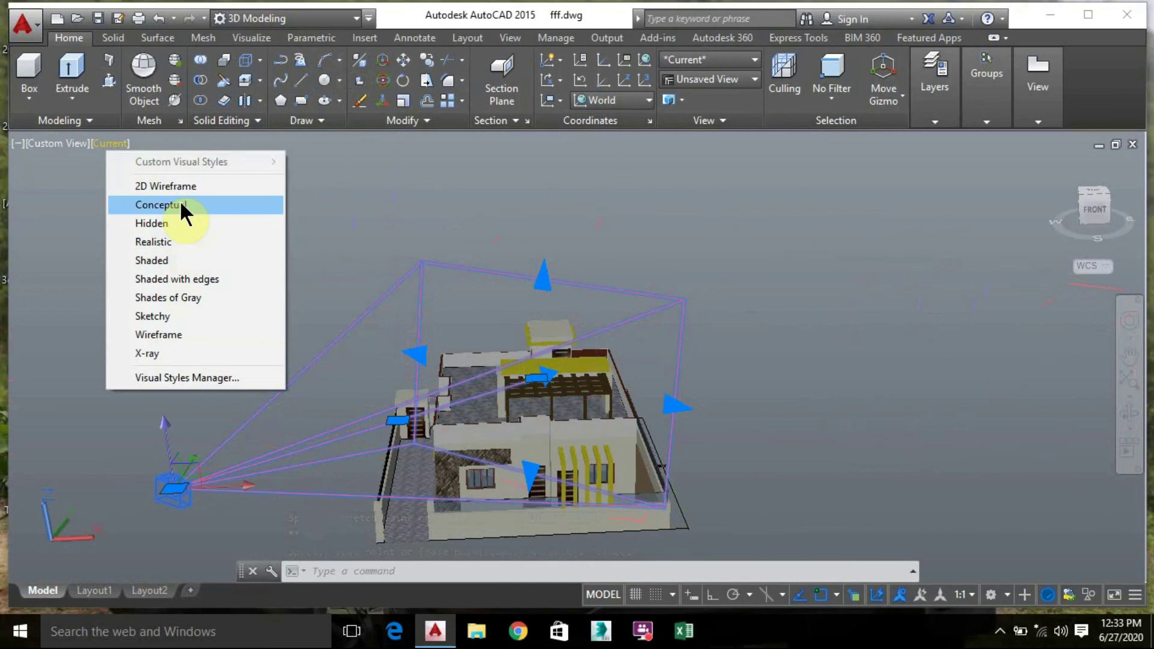
click(189, 186)
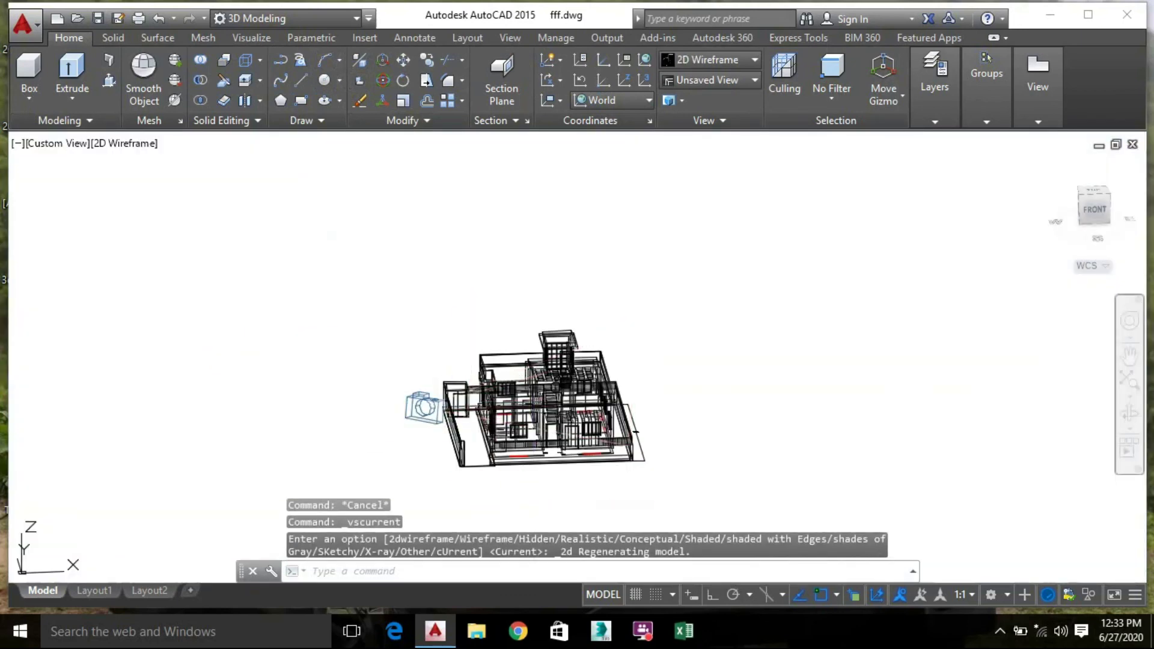
Select the camera in the wireframe view, move its target point toward the driveway side of the house, and close the preview
click(424, 407)
scroll(554, 369, up, 4)
click(554, 368)
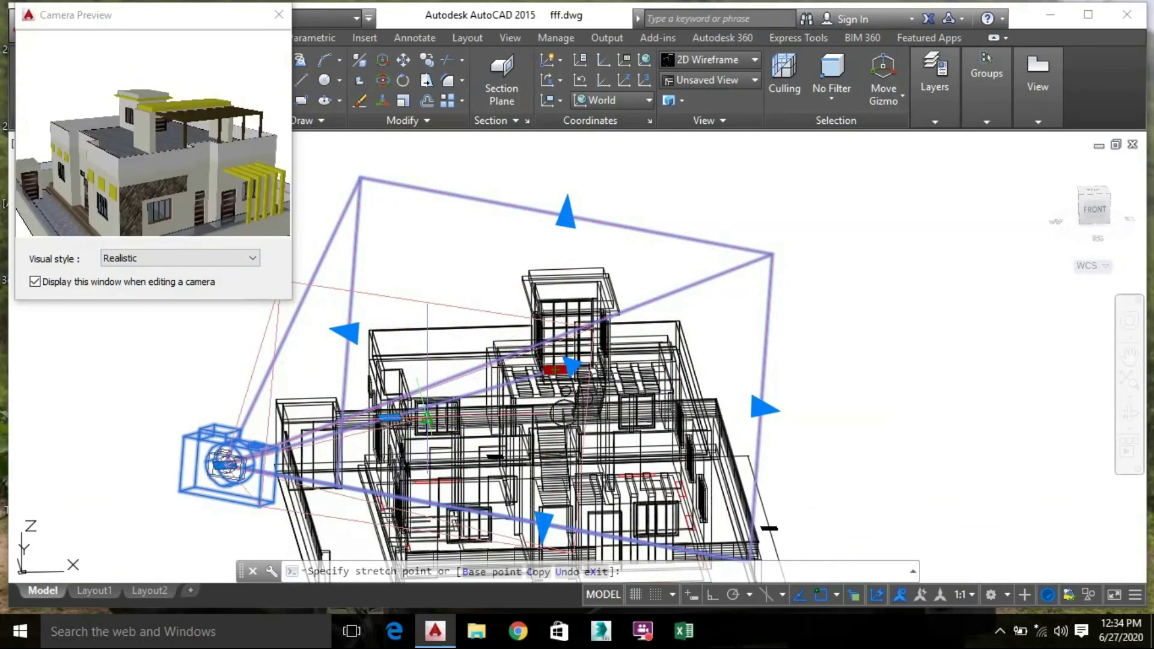
click(427, 416)
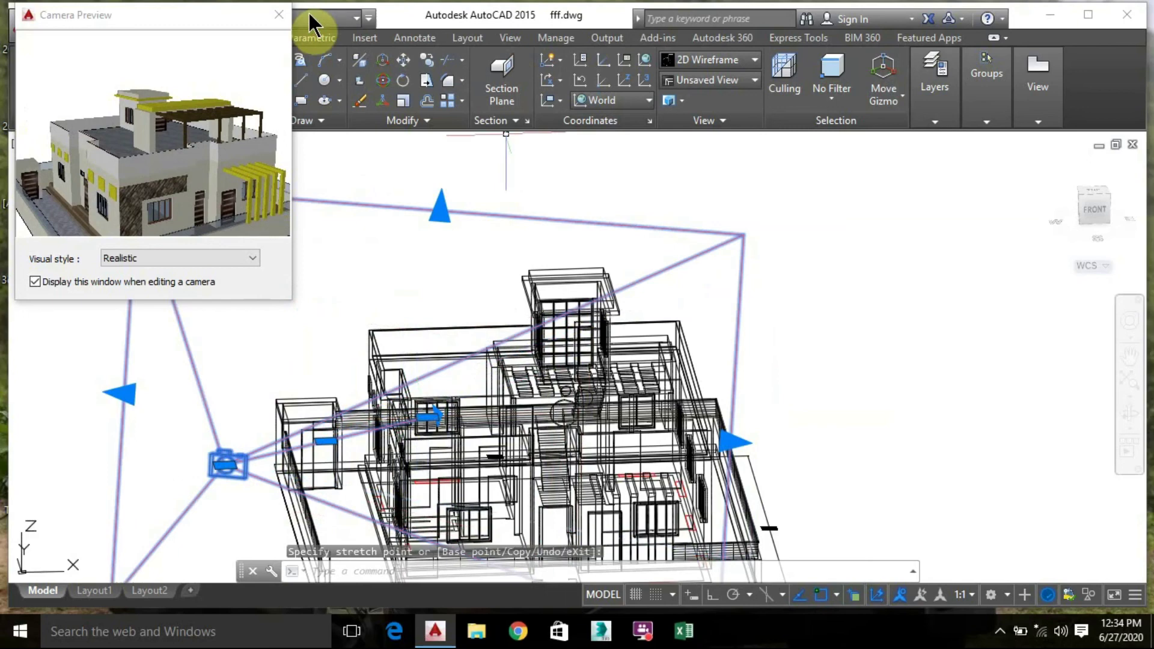
click(278, 16)
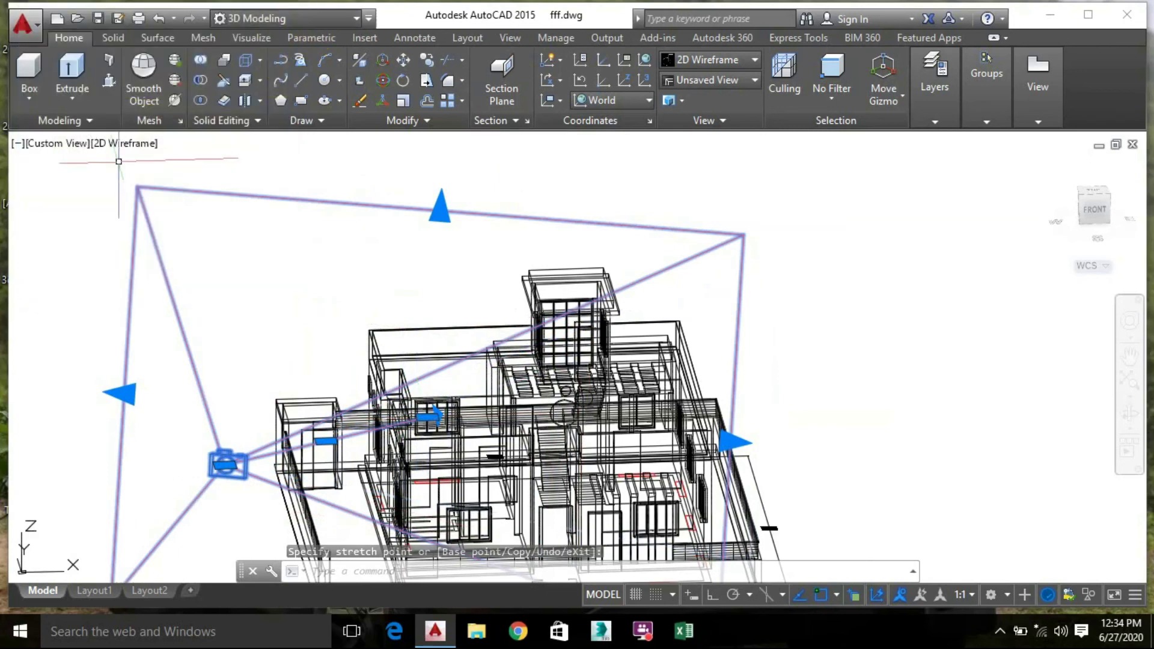
Set the viewport's visual style back to Realistic
click(109, 145)
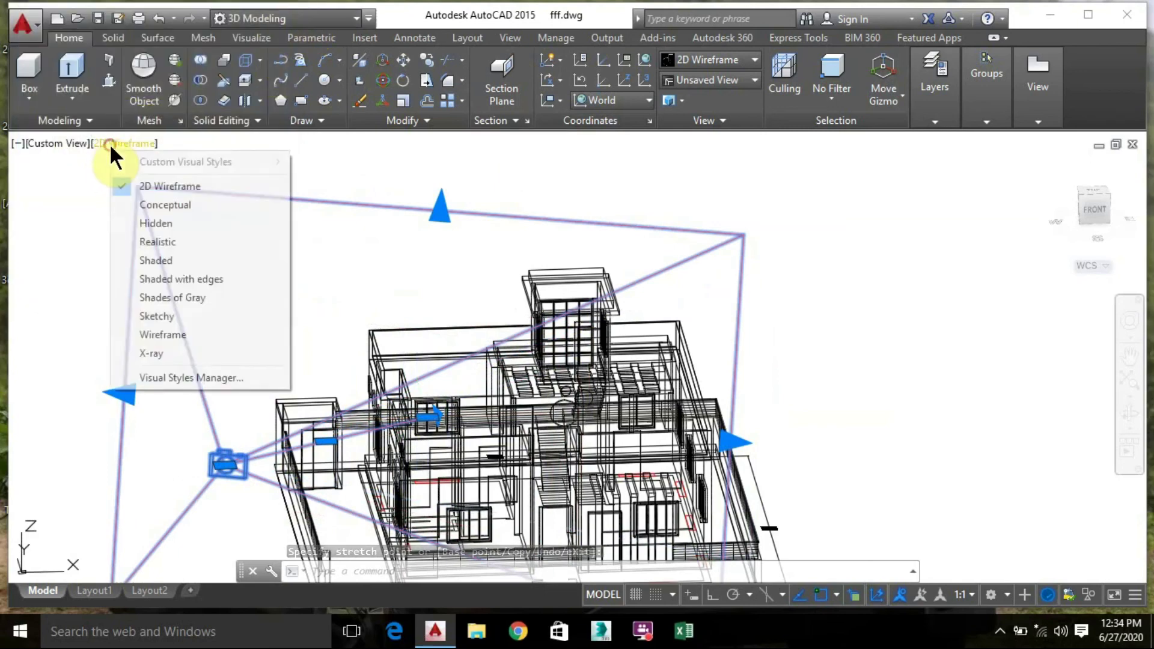
click(178, 241)
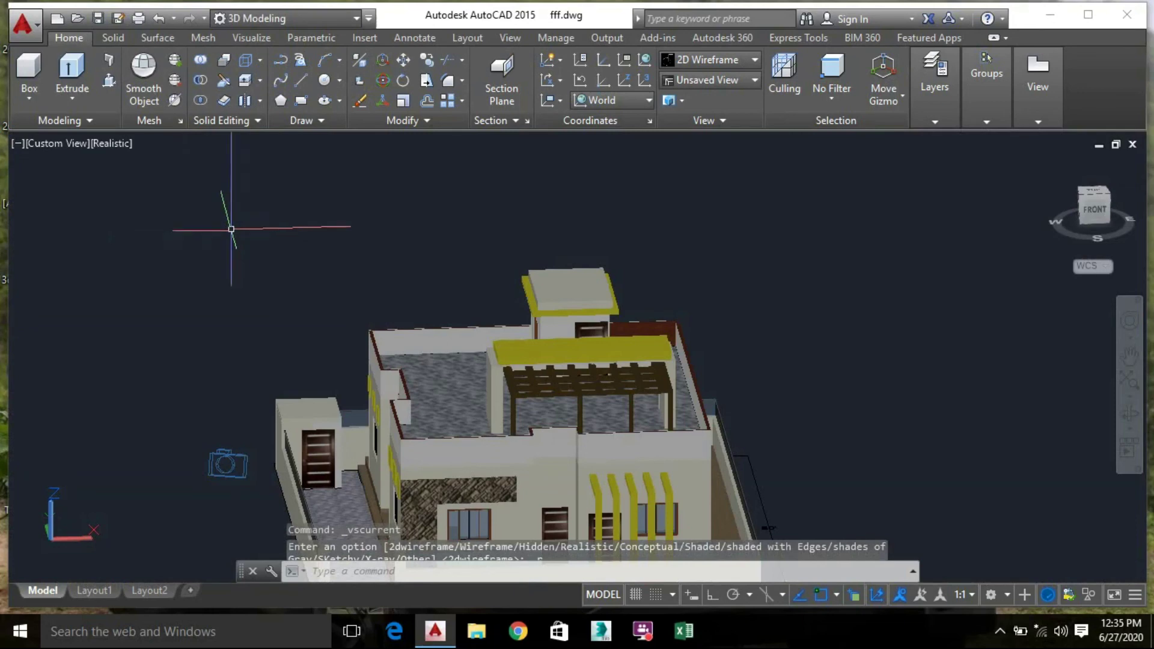
key(Return)
key(Return)
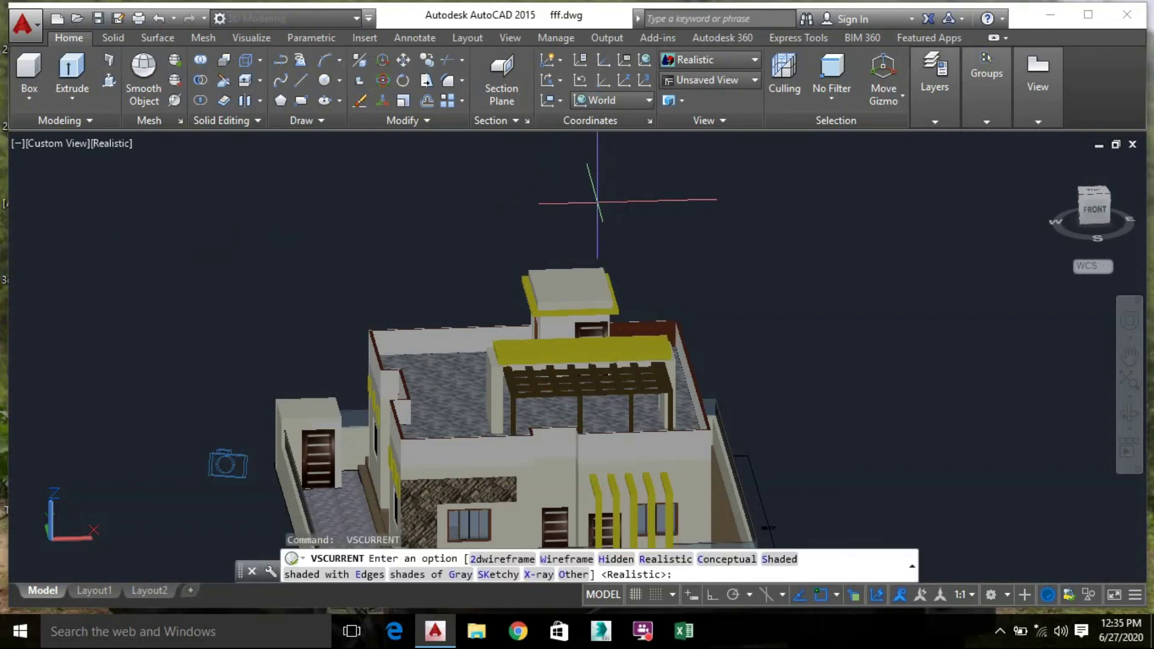
click(355, 257)
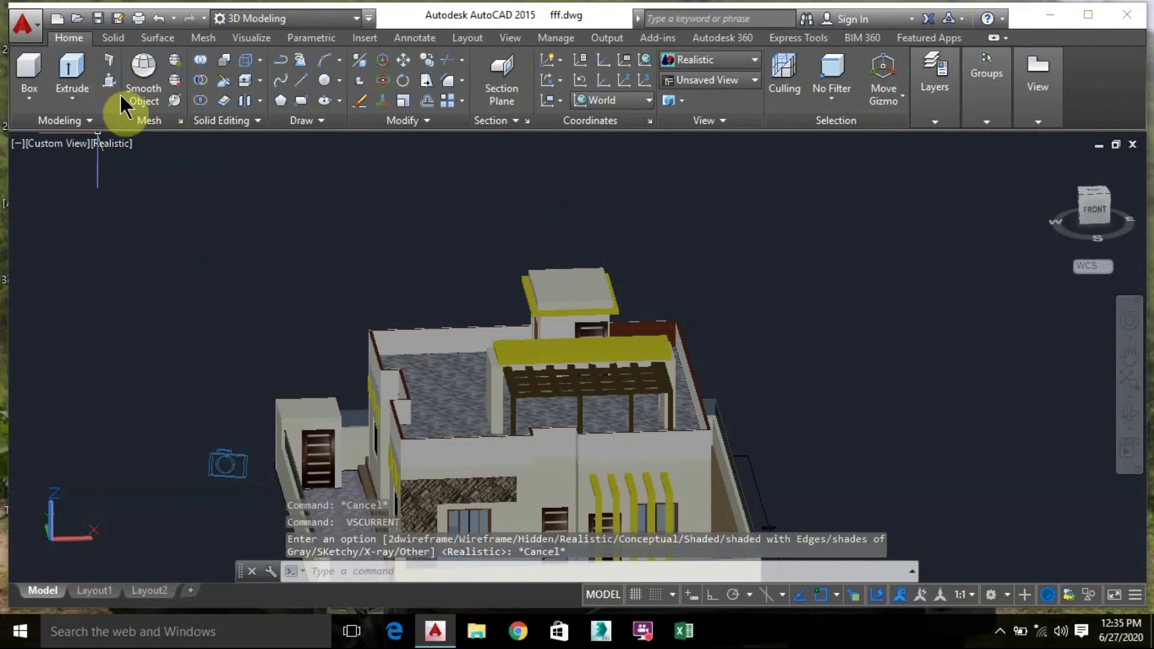
Enable full shadows in the viewport and turn on the sun light
click(264, 40)
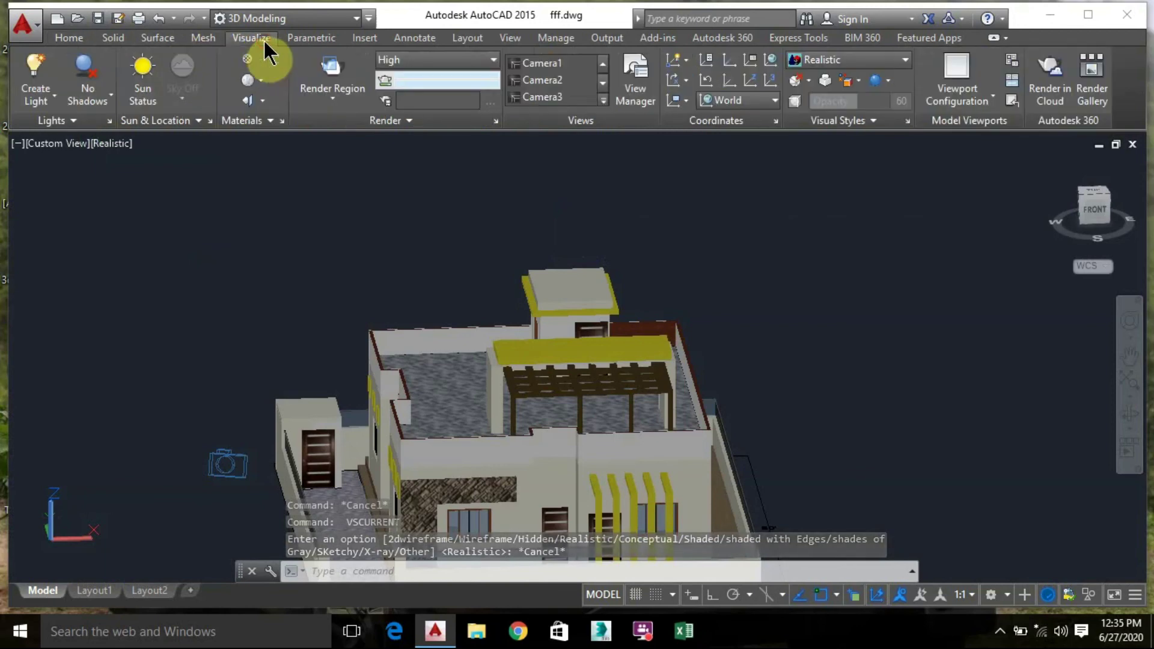
click(110, 102)
click(132, 198)
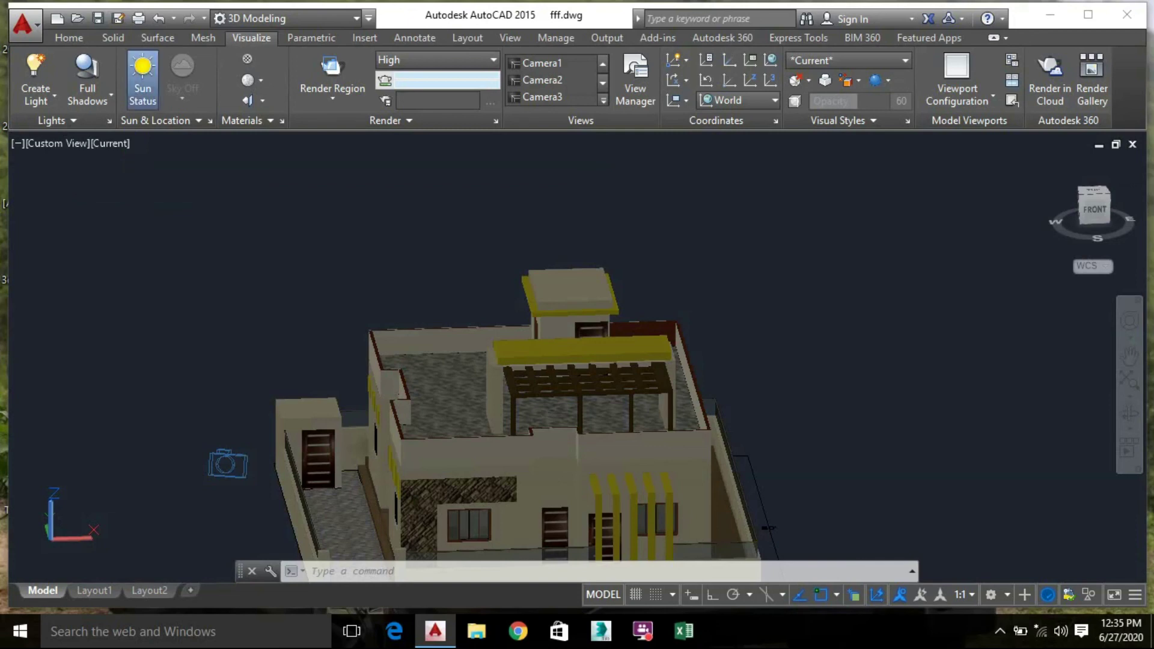
click(143, 78)
click(70, 137)
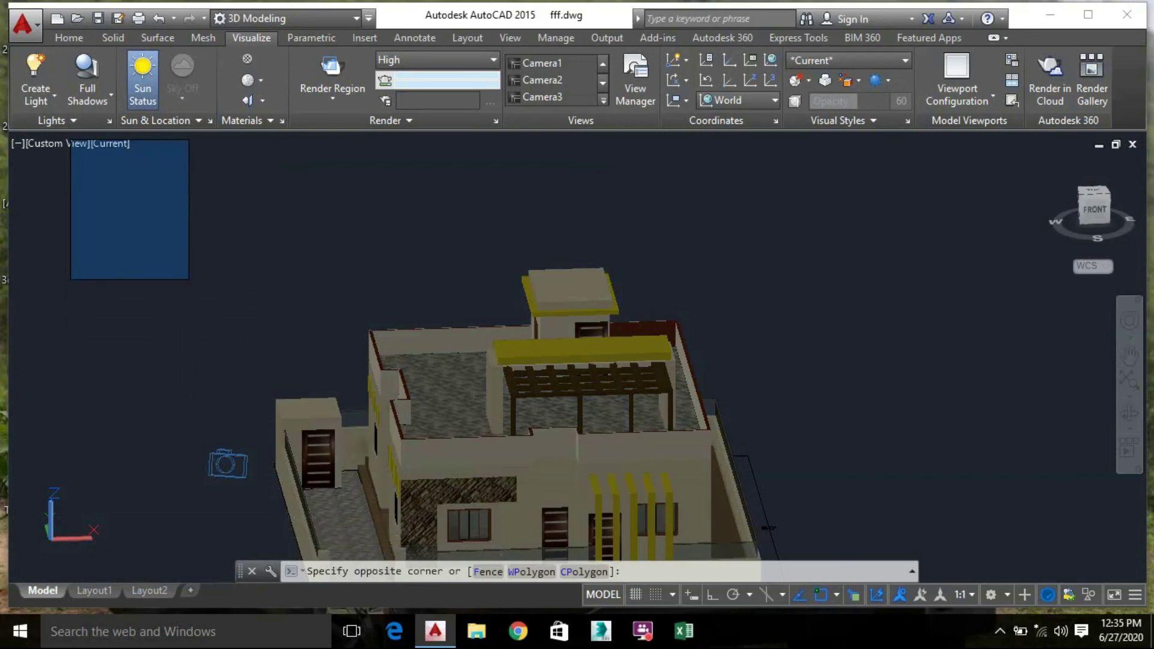
Restore the Camera3 custom model view in the viewport
click(189, 279)
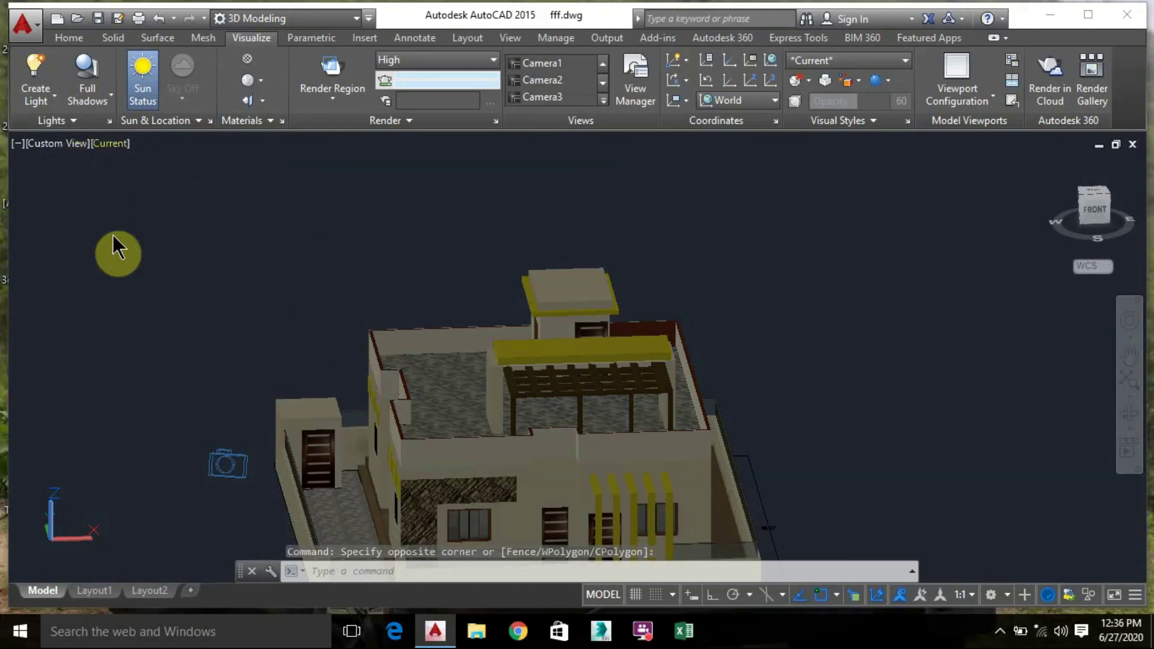
click(70, 145)
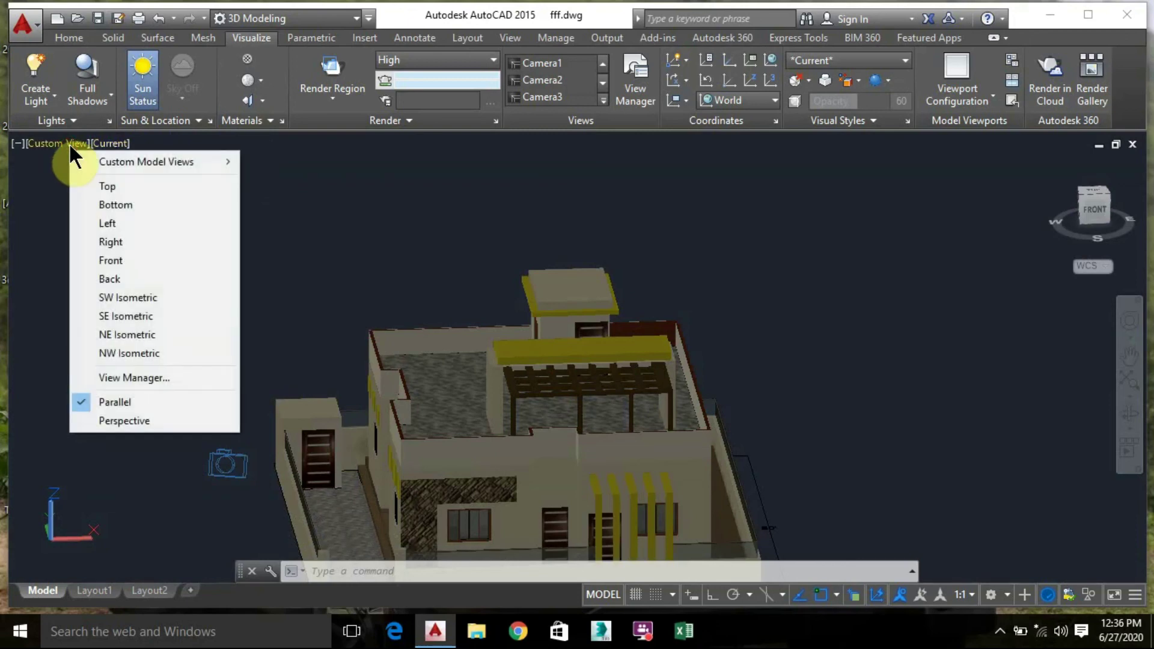
mouse_move(221, 159)
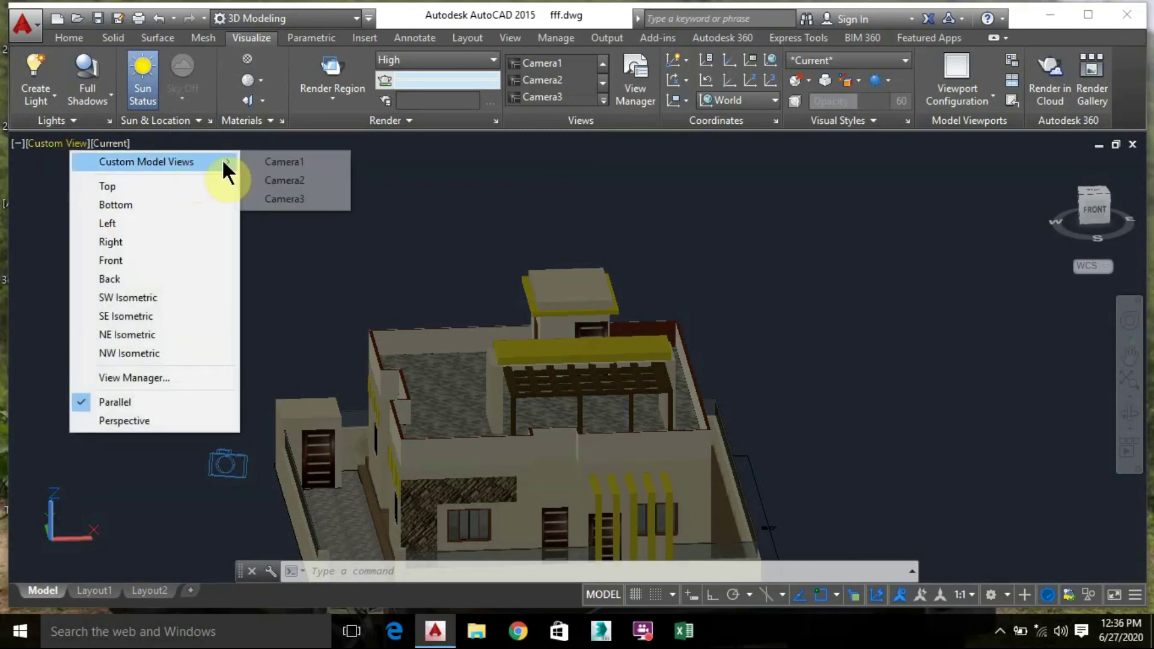
click(269, 195)
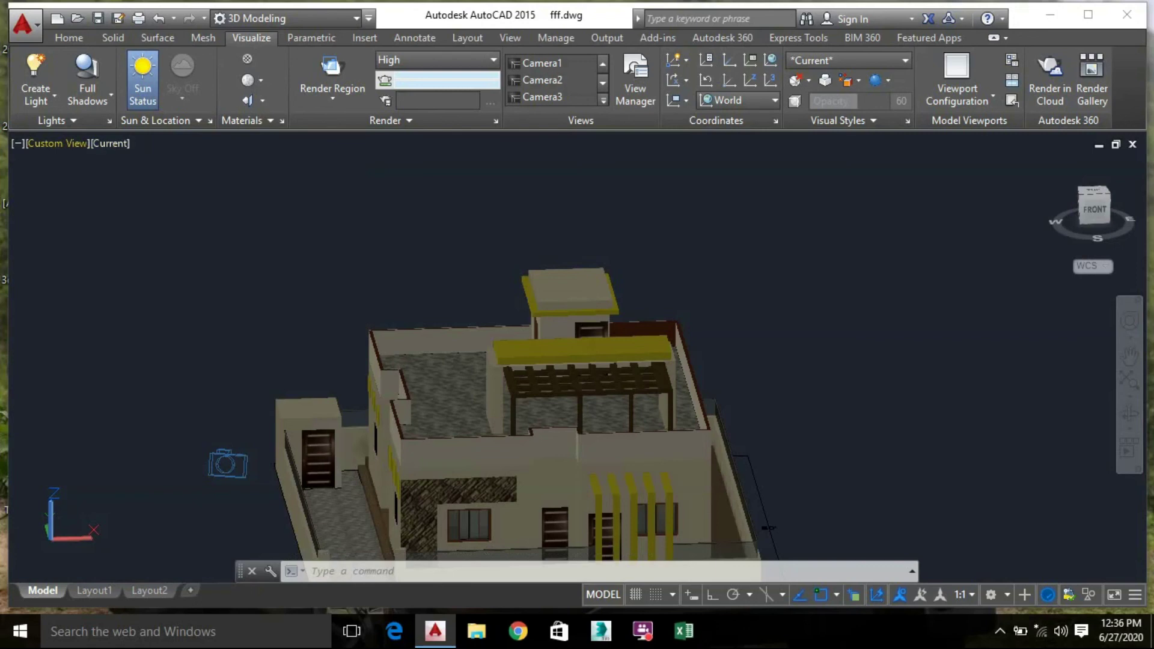
text(-VIEW)
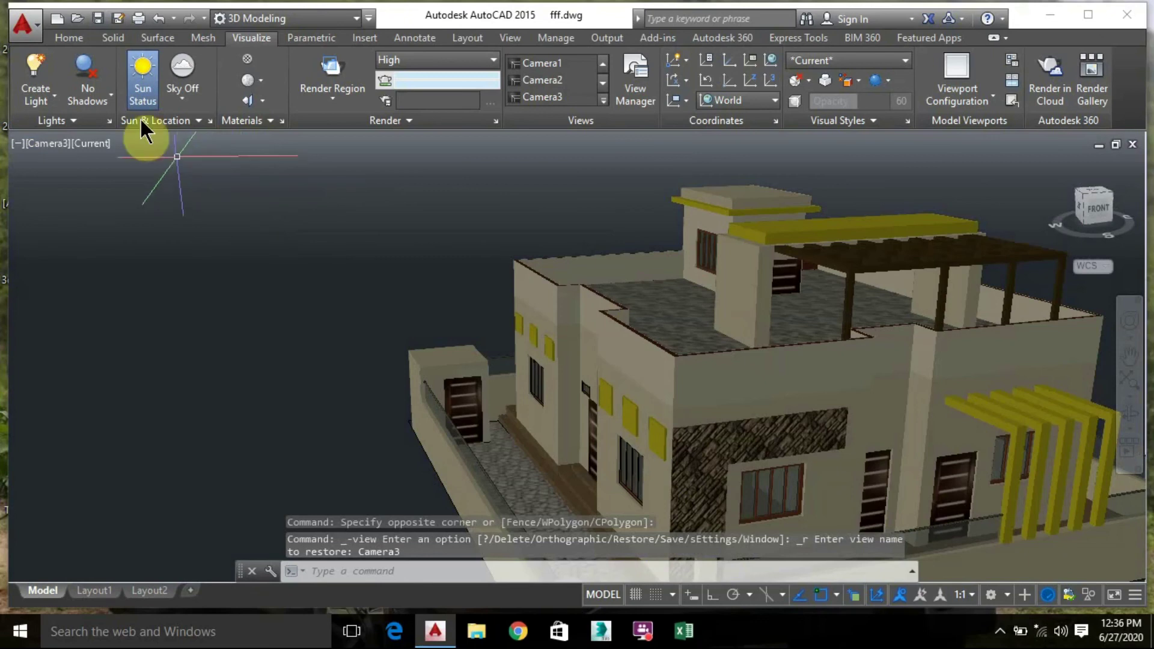
Enable full shadows in the Camera3 view and set the sky to Sky Background and Illumination
click(108, 95)
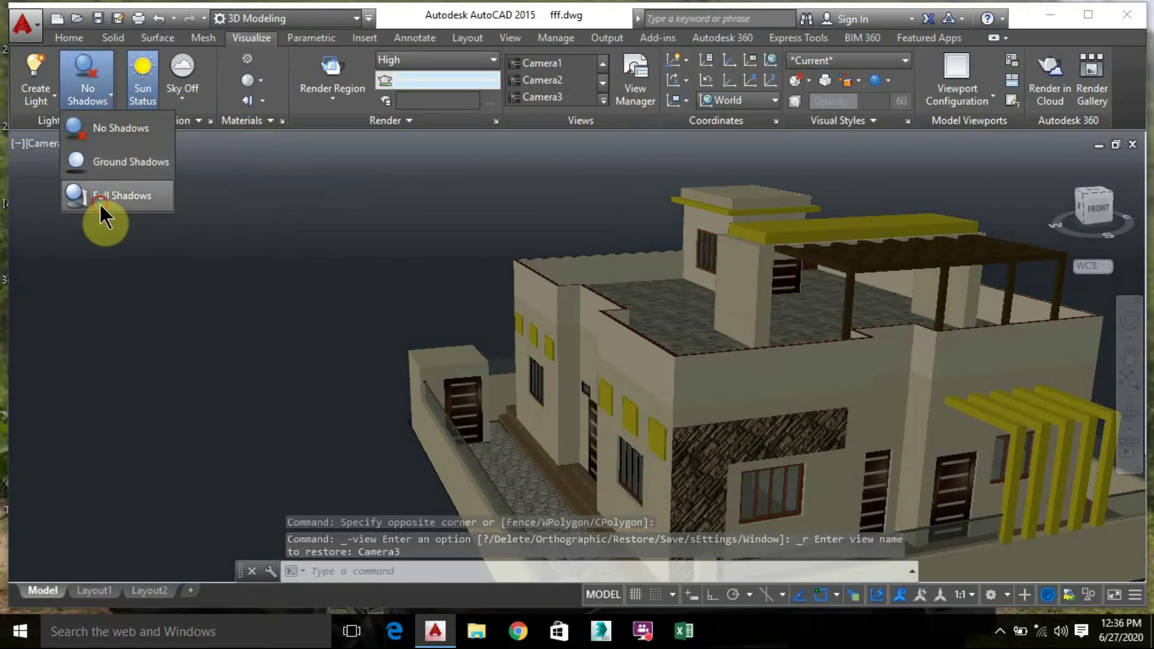
click(99, 203)
click(187, 97)
click(208, 189)
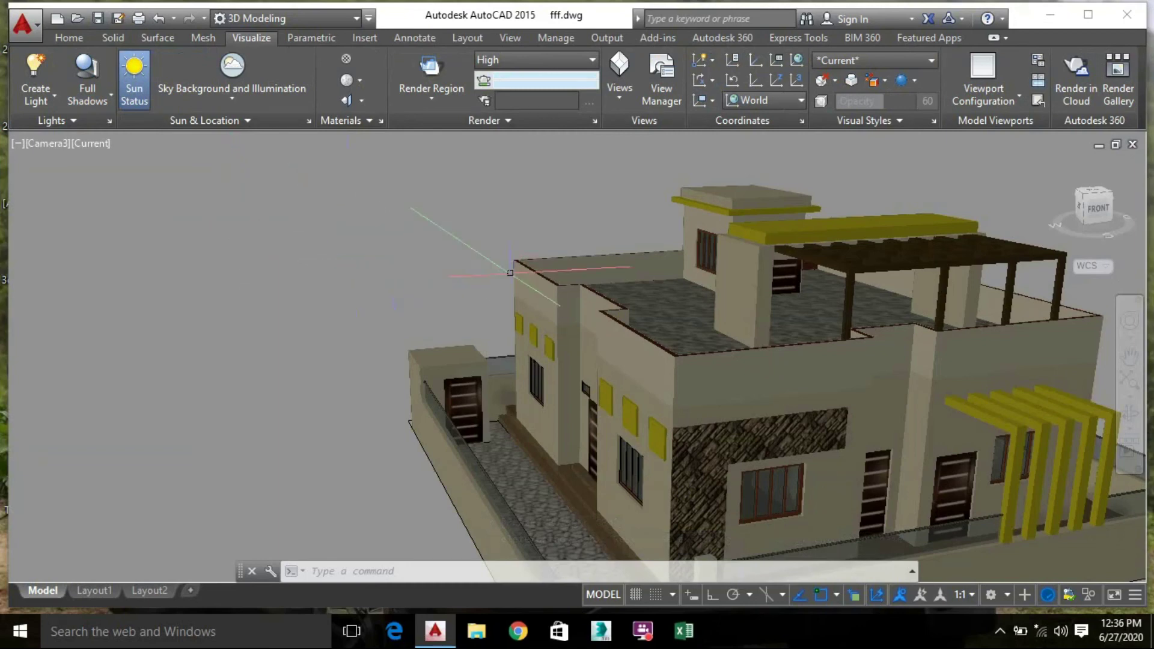
middle_drag(390, 244, 151, 218)
key(Escape)
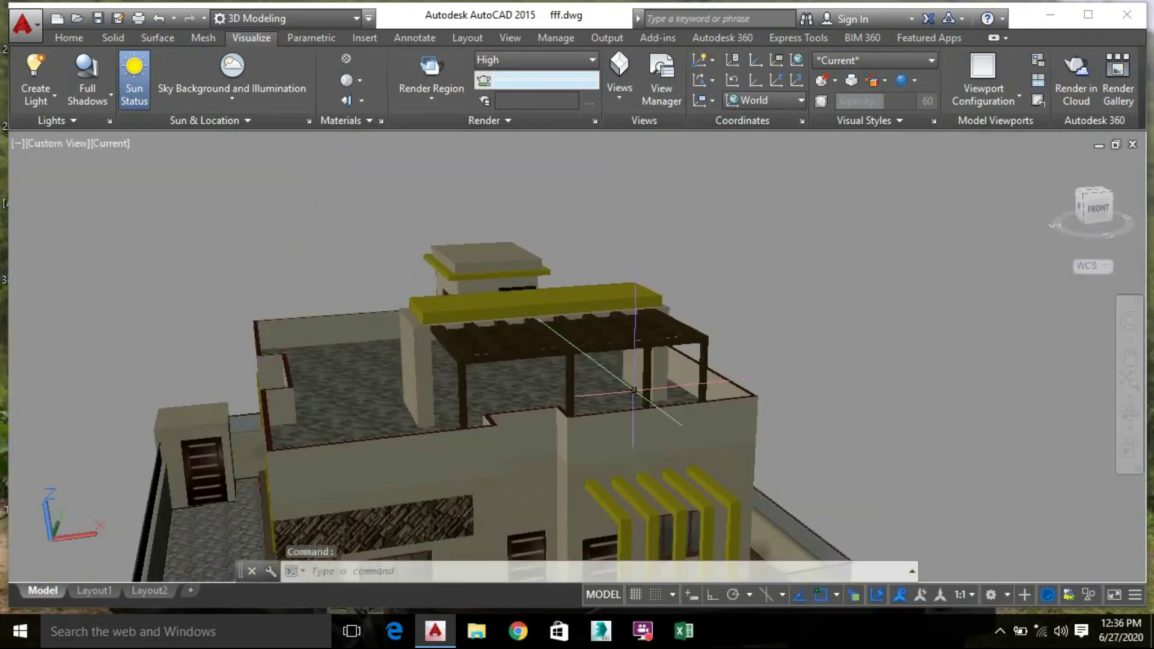
click(1000, 631)
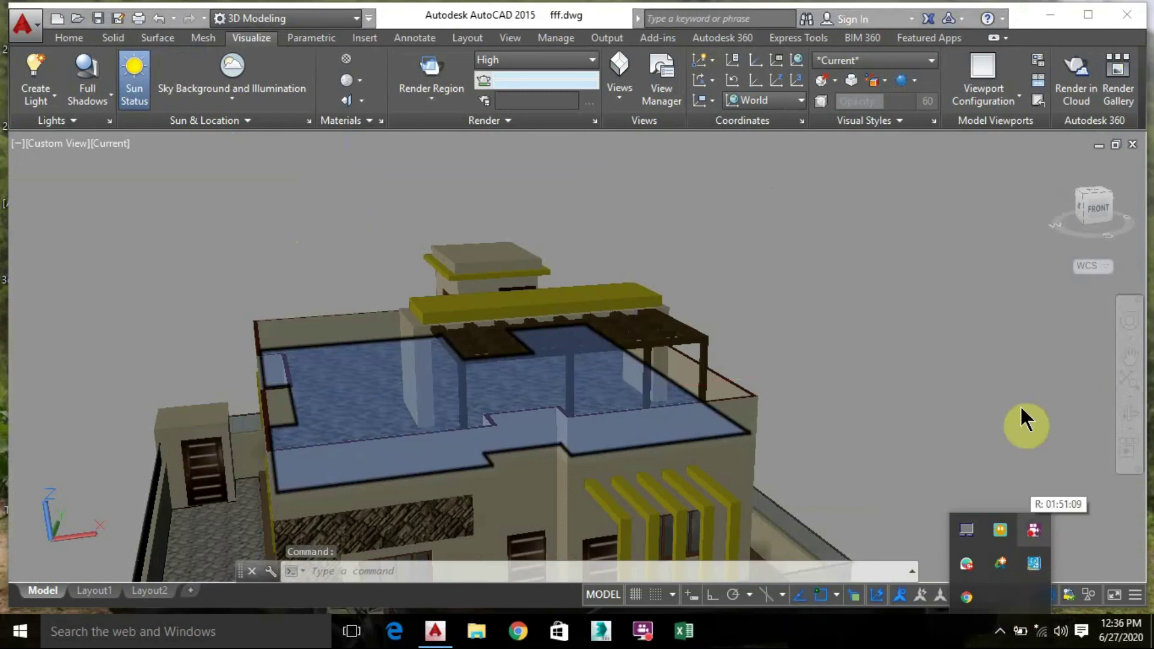
click(705, 250)
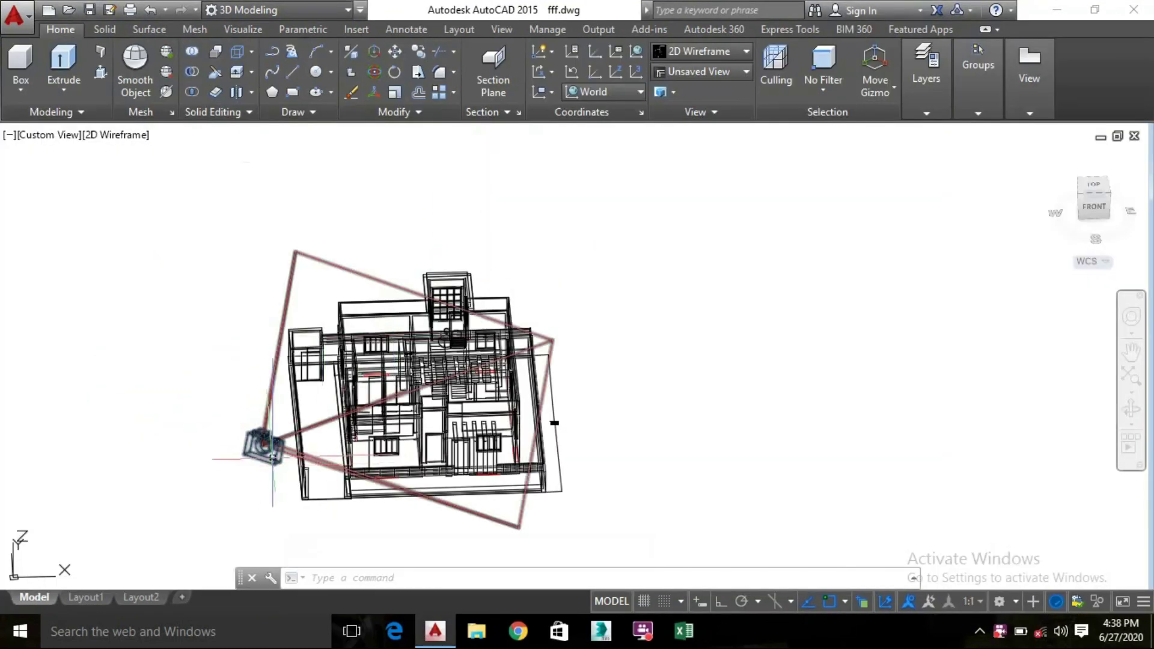
Check the camera's preview in the wireframe view, close it, and restore the Camera3 custom model view
click(263, 448)
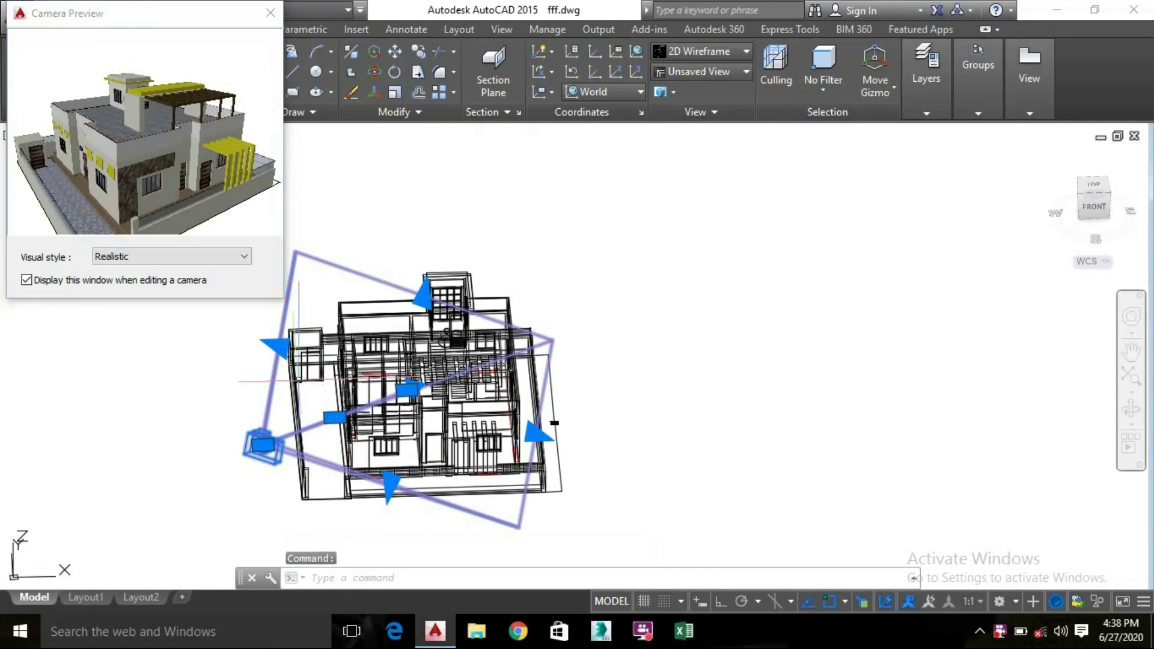
click(271, 13)
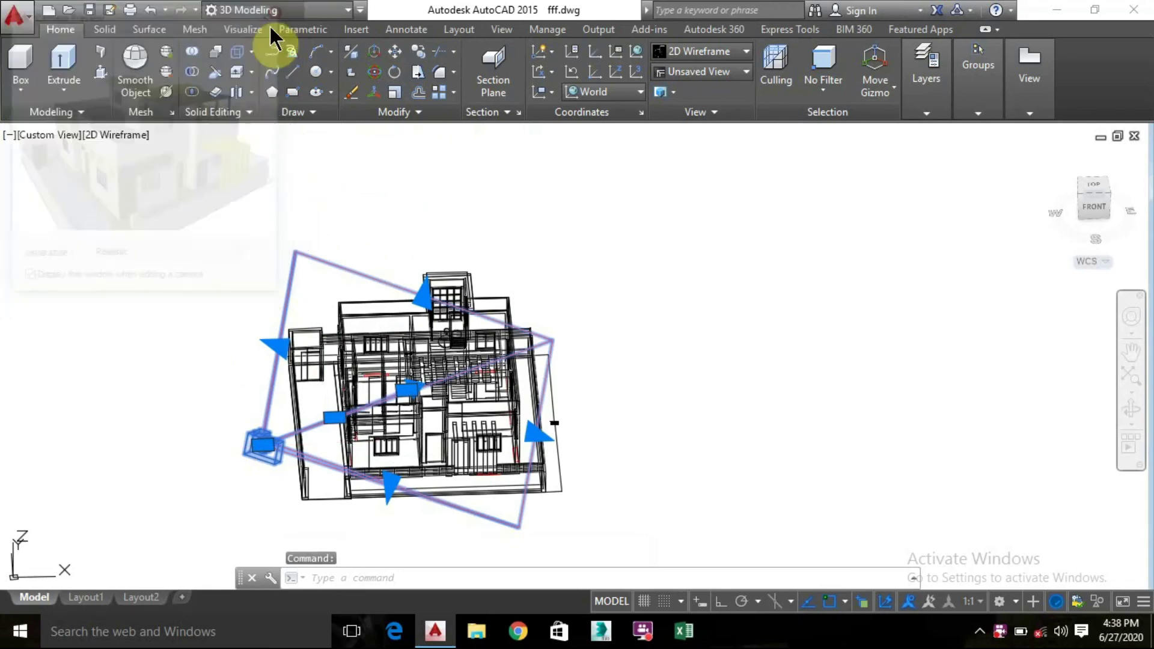
click(61, 134)
mouse_move(207, 157)
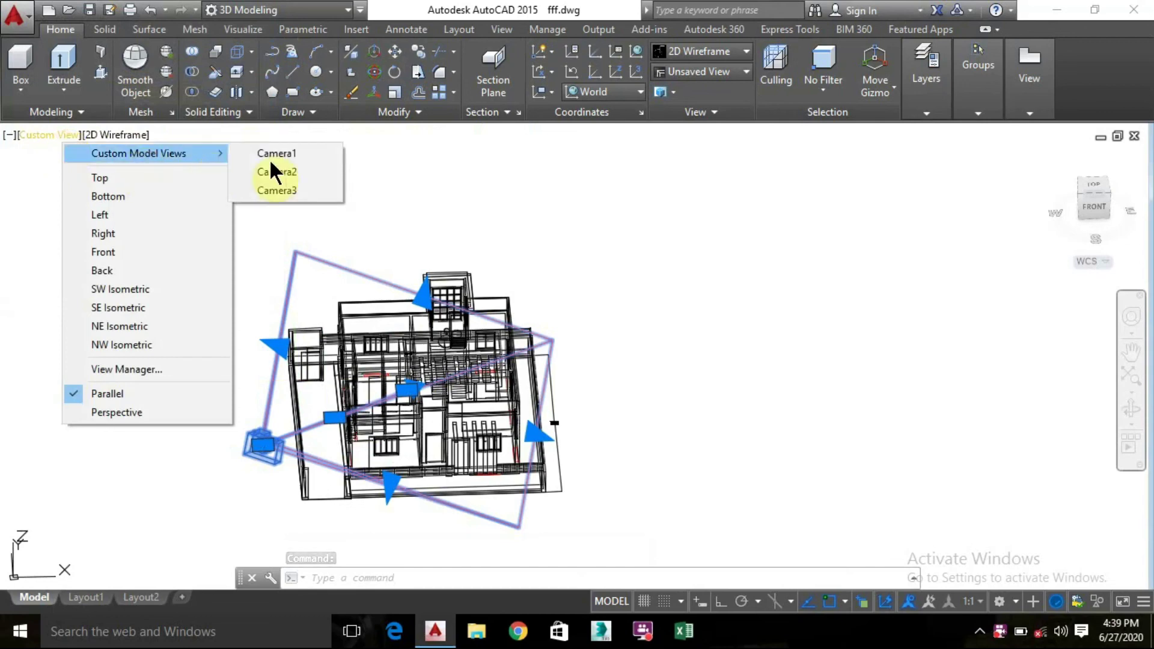
click(280, 189)
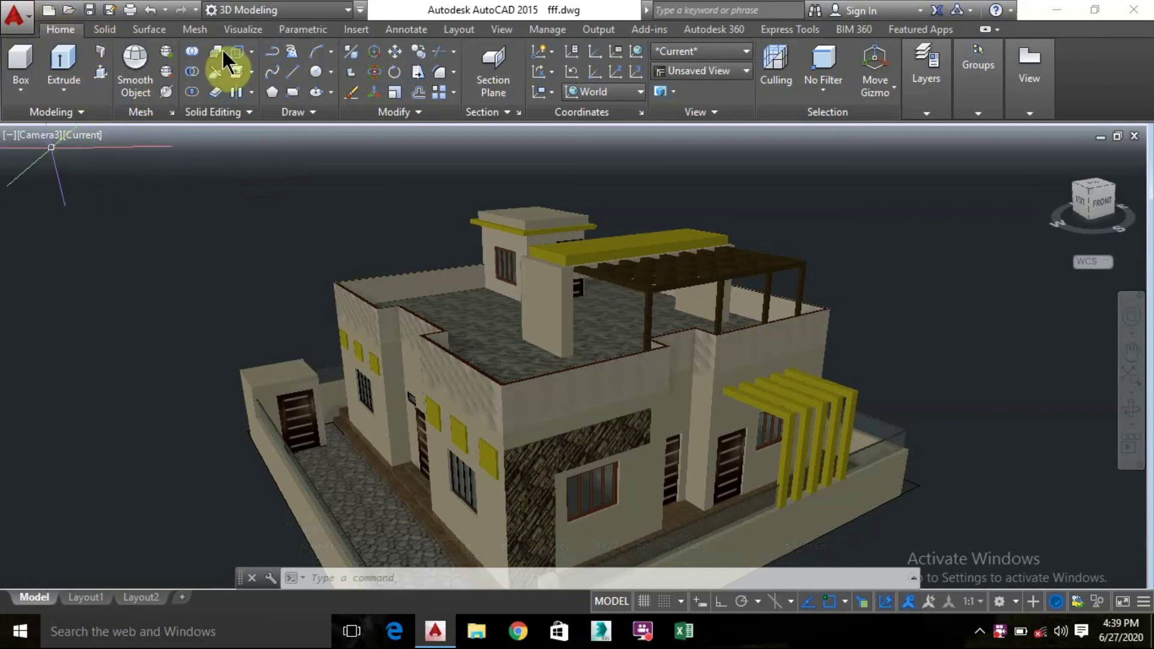
Turn on Sky Background and Illumination and render the Camera3 view with the High preset
click(243, 30)
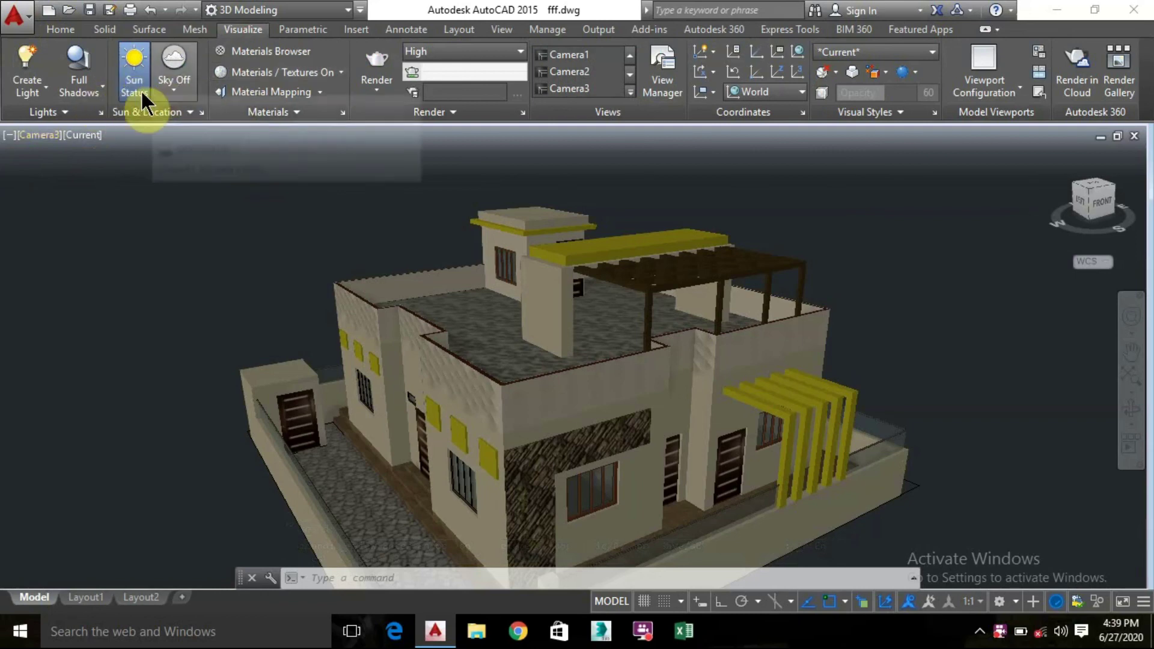
click(171, 92)
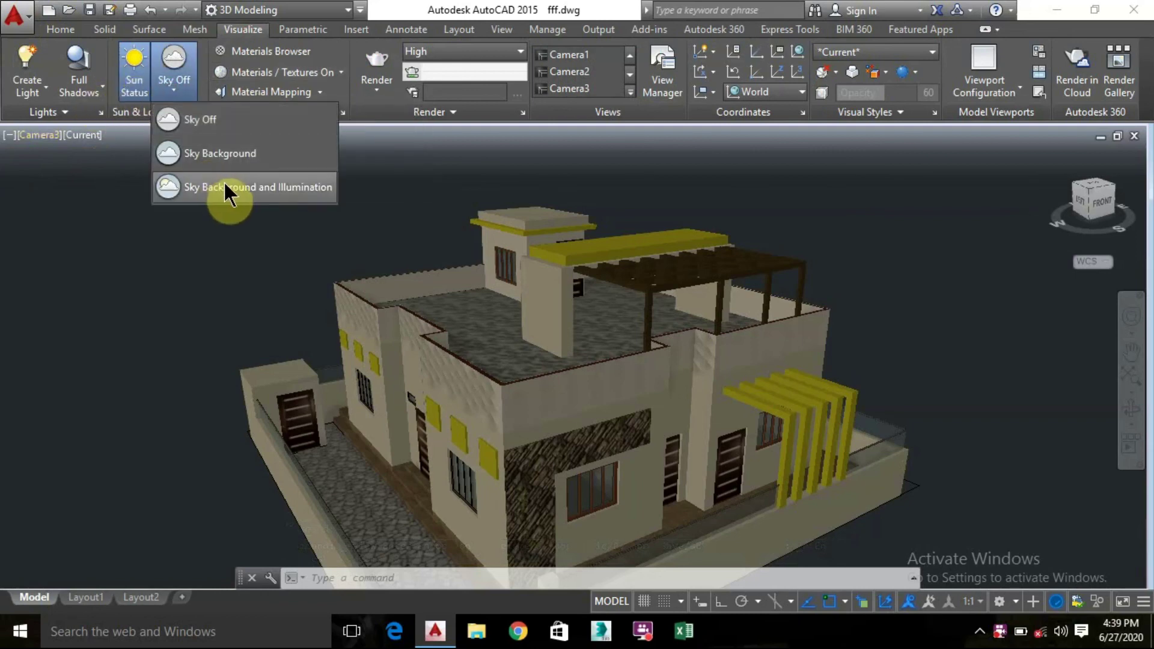
click(225, 180)
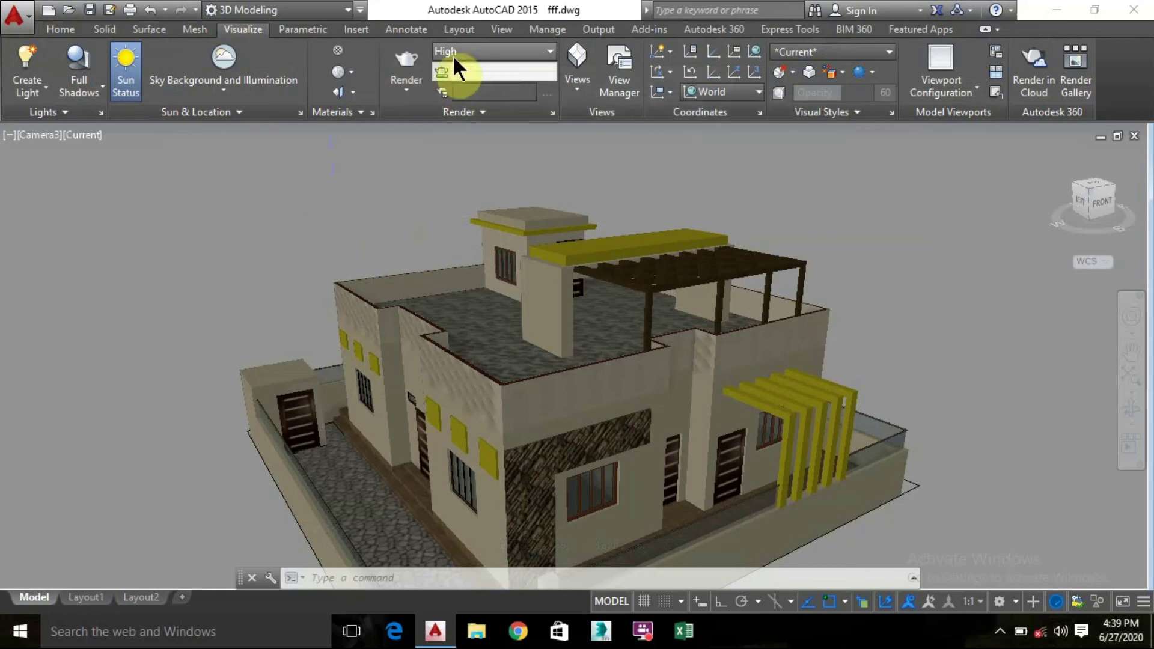
click(521, 50)
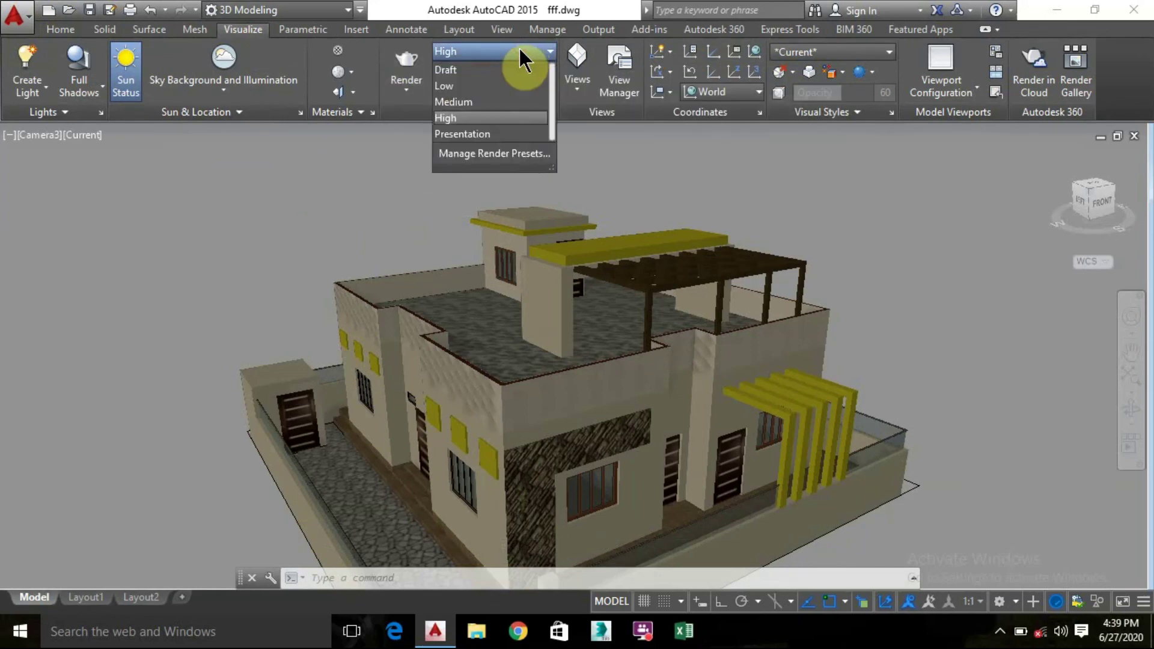
click(474, 118)
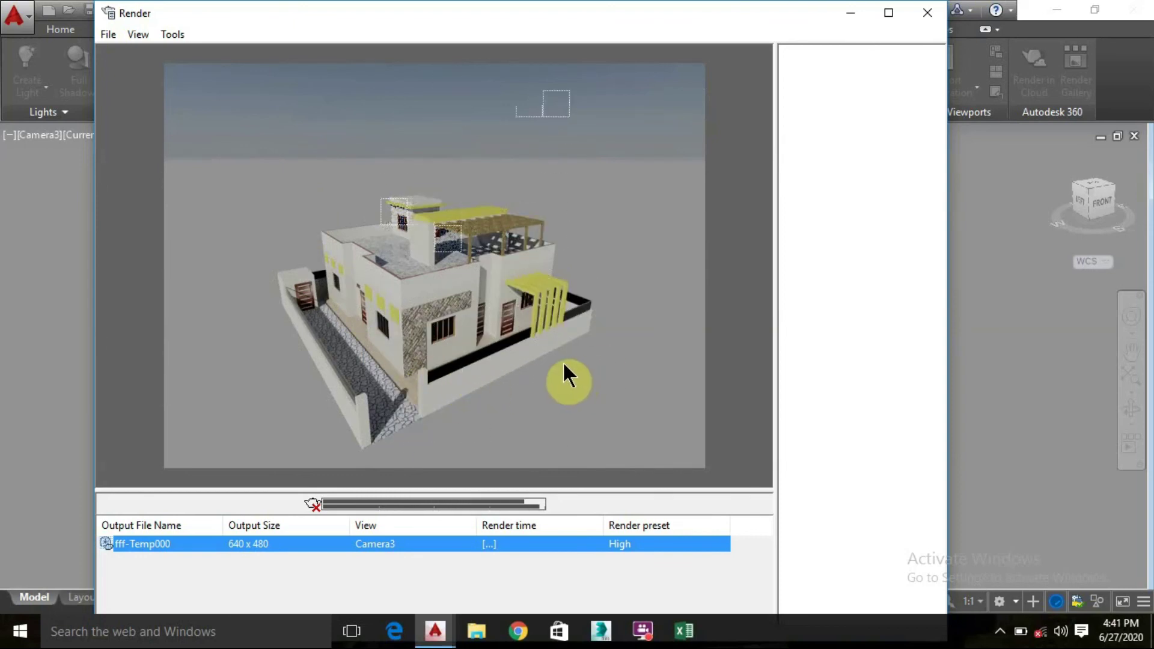
Examine the roof, pergola, front facade and driveway in the rendered image up close, and close the render window
scroll(389, 322, up, 2)
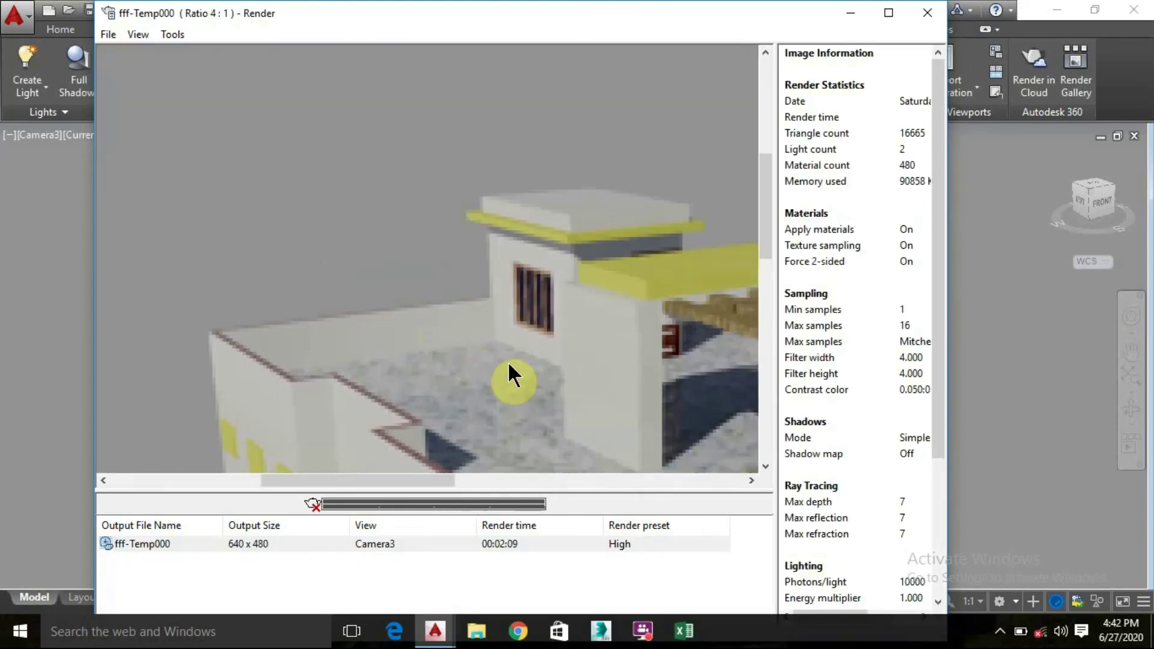
scroll(389, 252, down, 1)
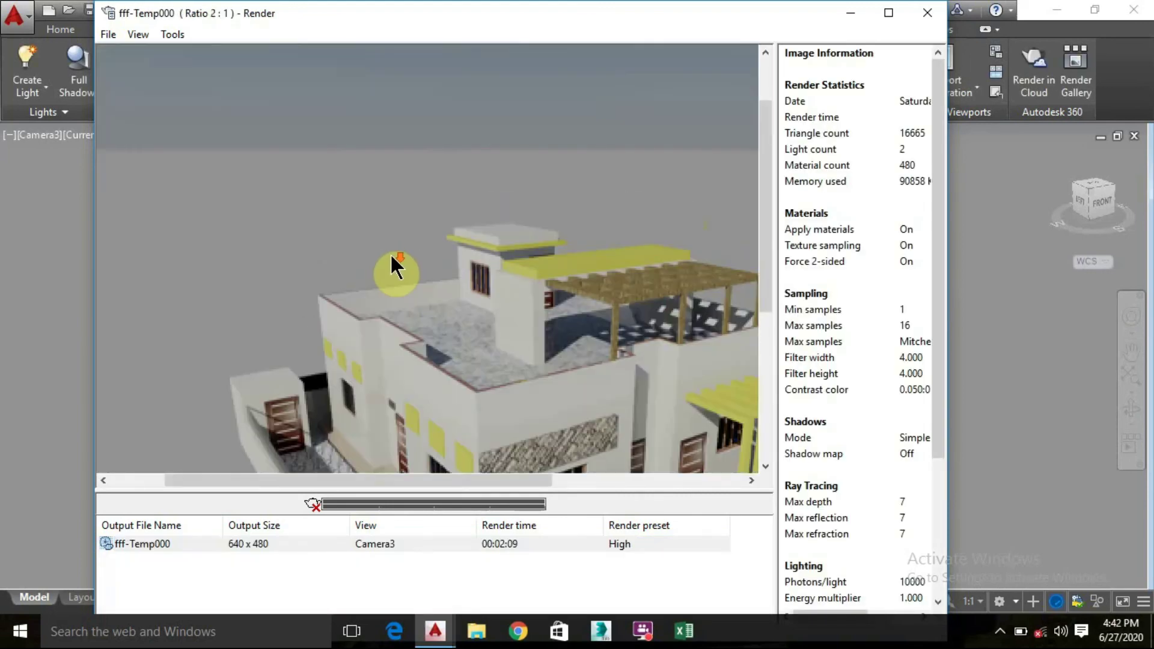
drag(538, 326, 426, 124)
scroll(435, 188, down, 1)
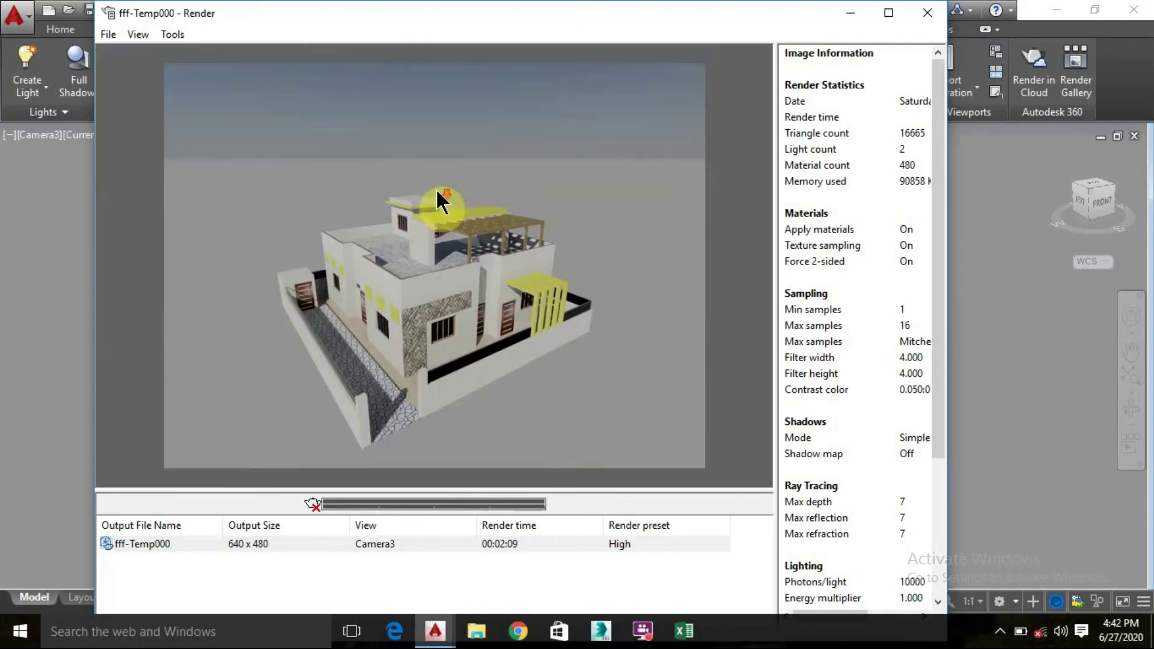
scroll(425, 342, up, 1)
drag(425, 342, 455, 180)
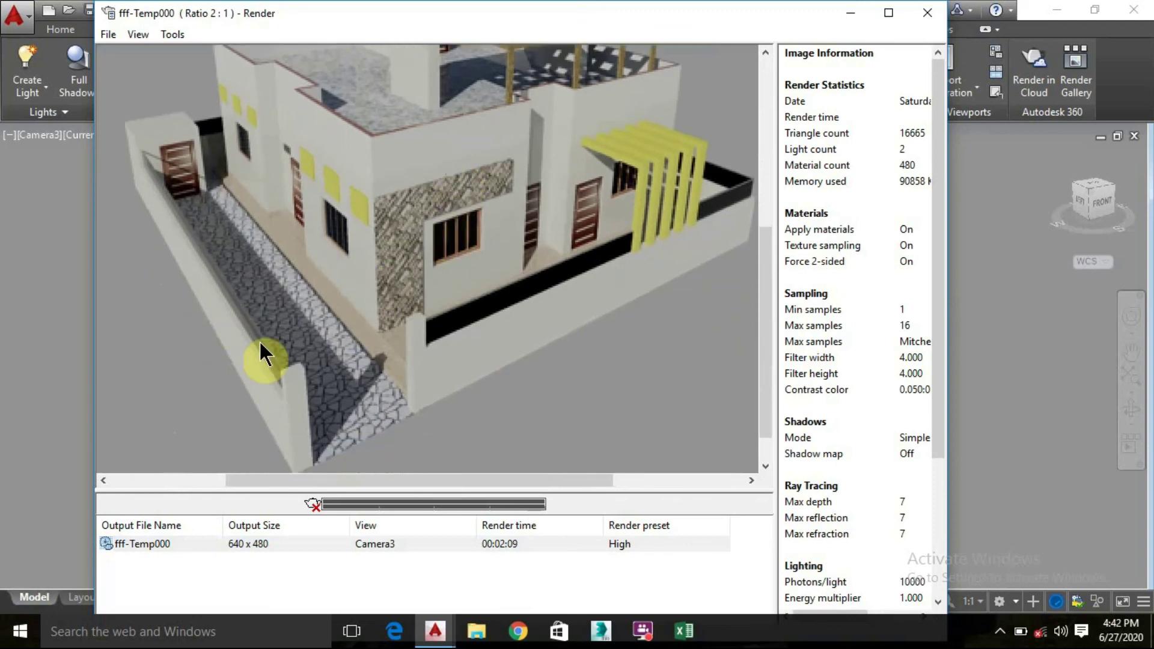
drag(391, 283, 392, 383)
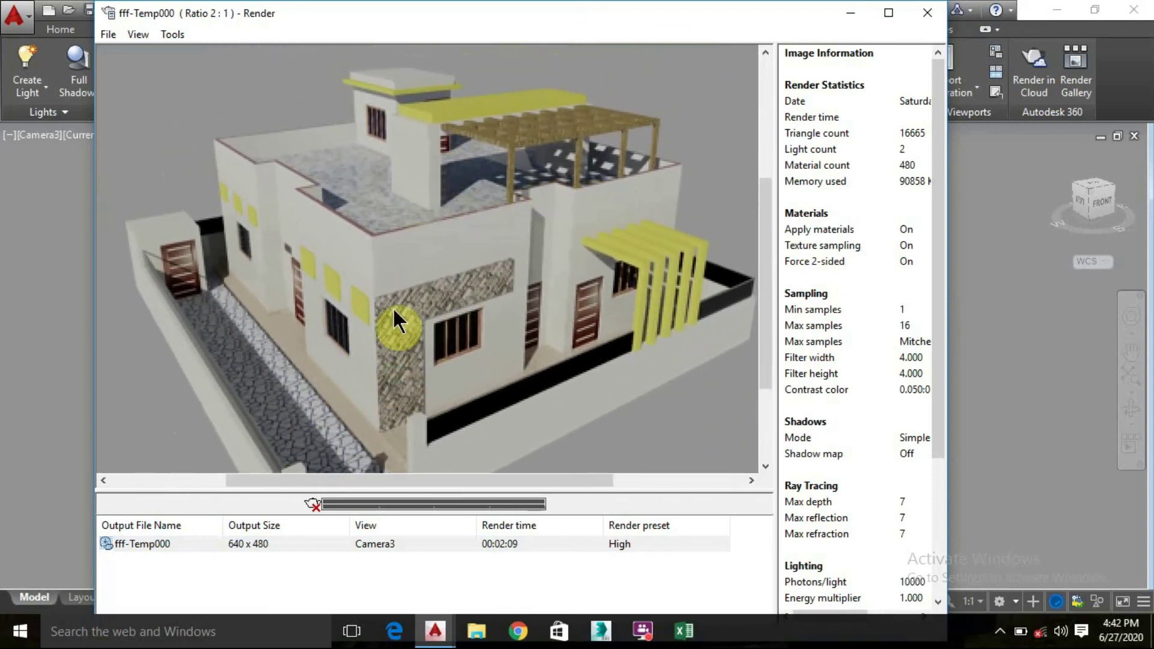
drag(532, 306, 584, 240)
drag(424, 204, 381, 196)
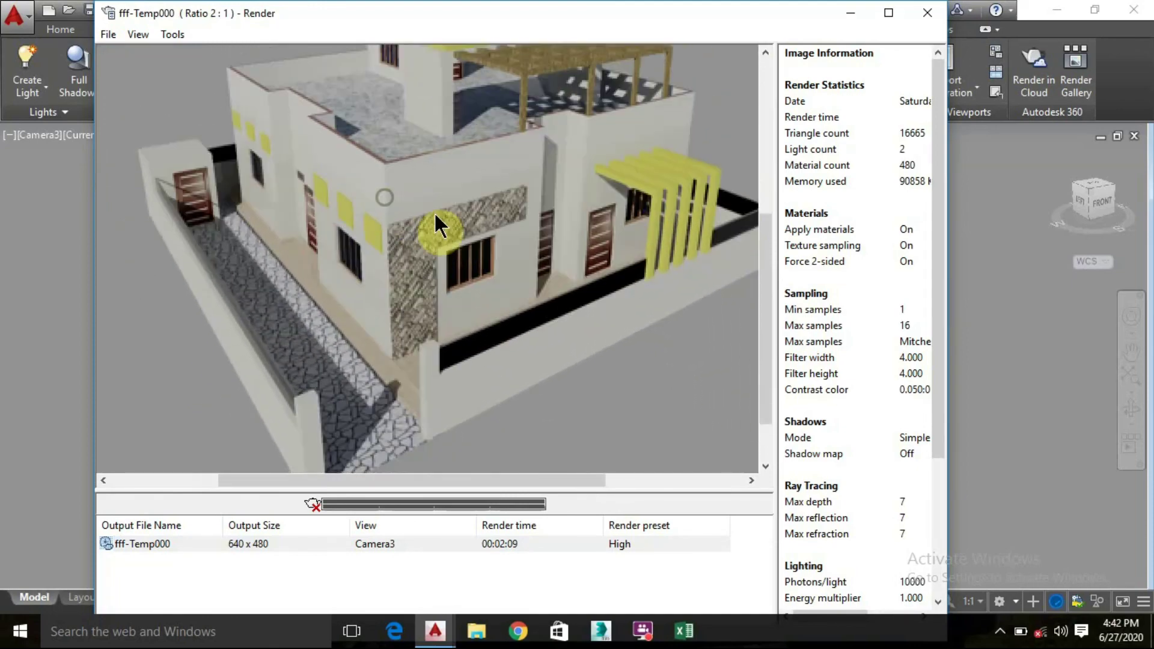
scroll(438, 226, down, 1)
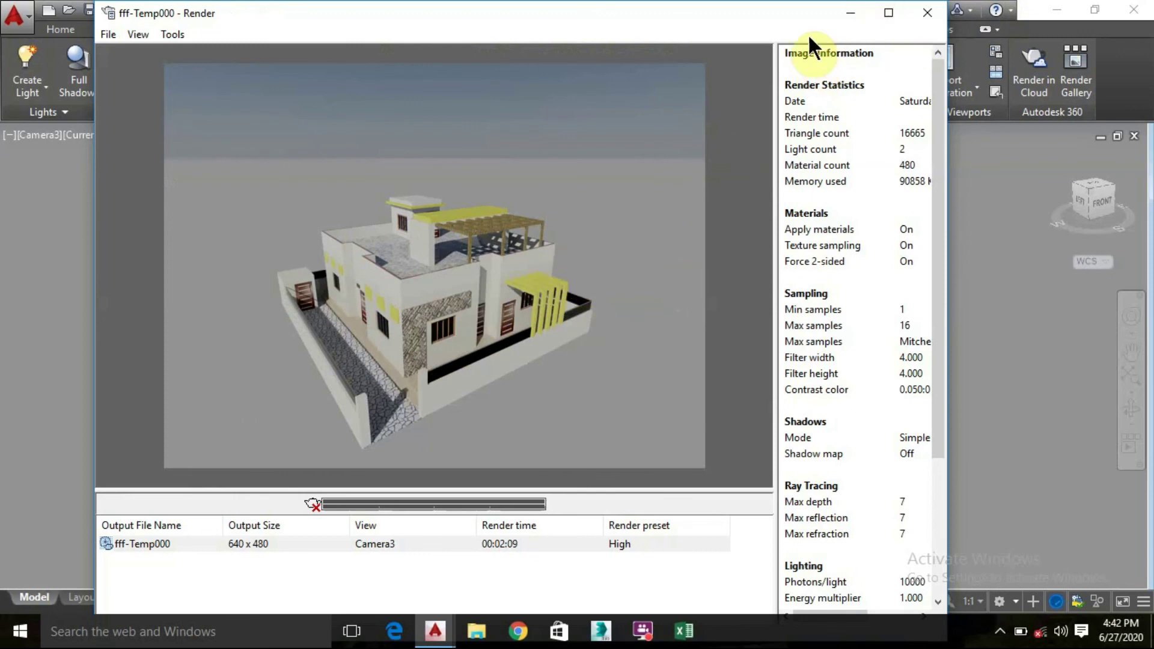
click(926, 12)
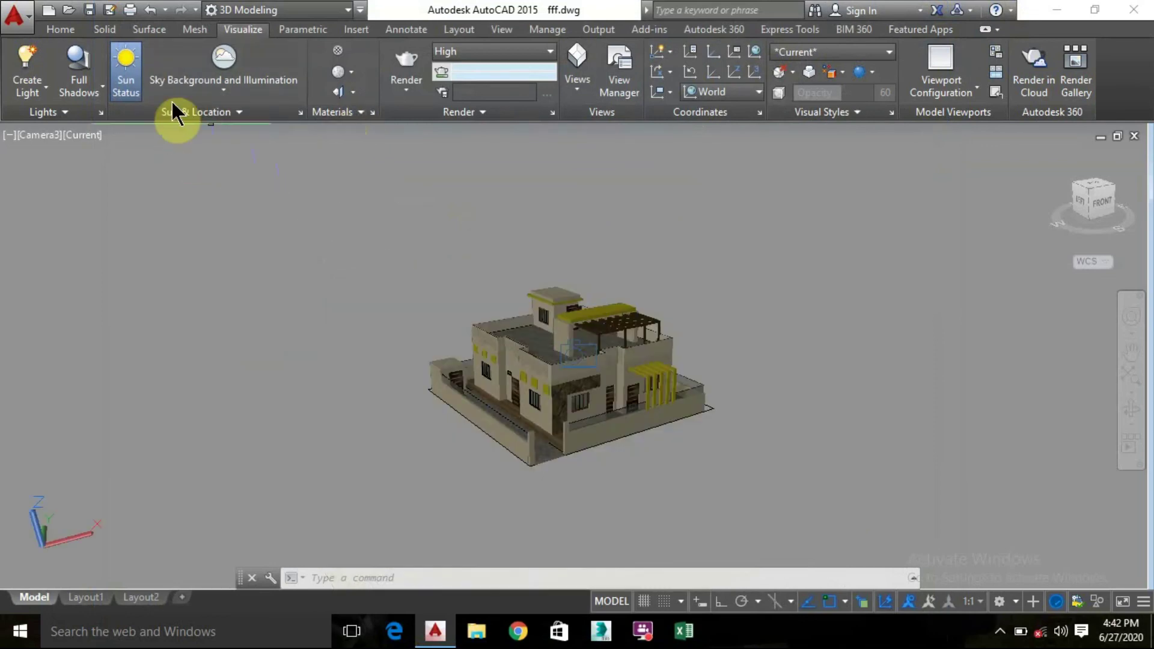
Turn off the sky, the sun light and the shadows in the viewport
click(223, 90)
click(233, 121)
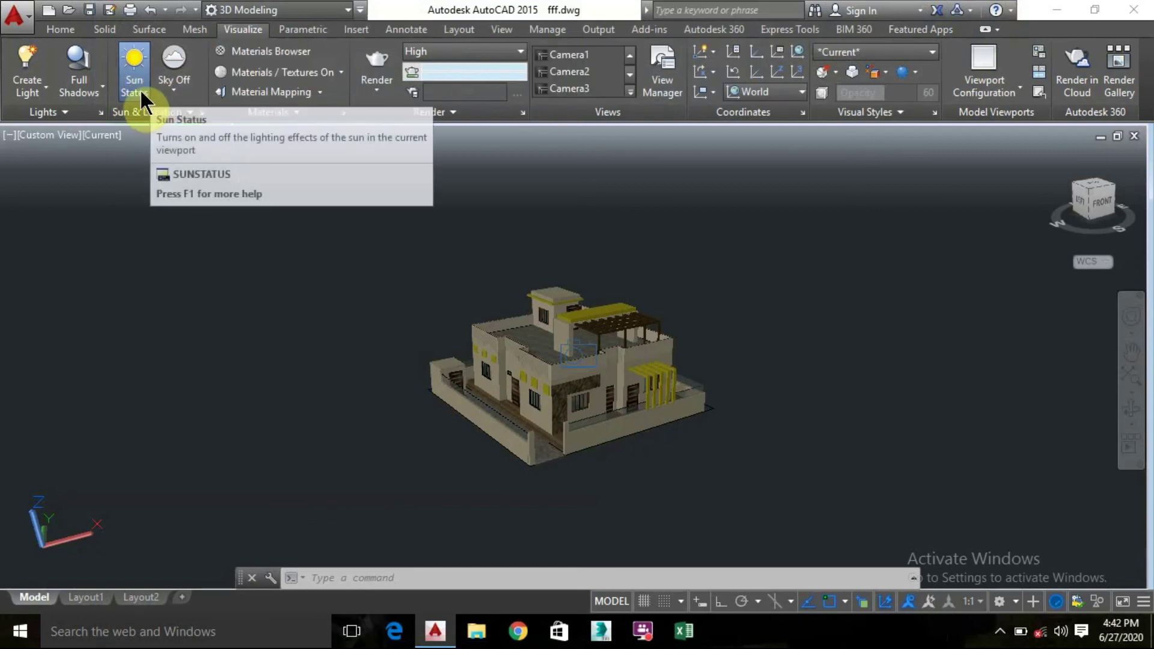
click(82, 67)
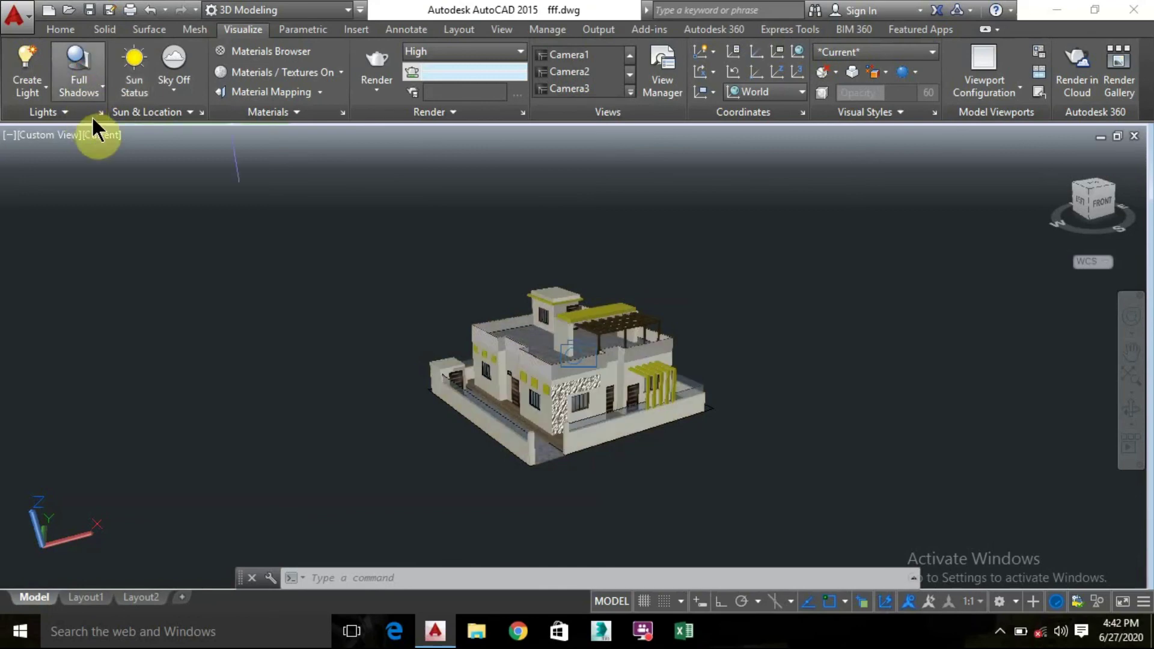
click(111, 123)
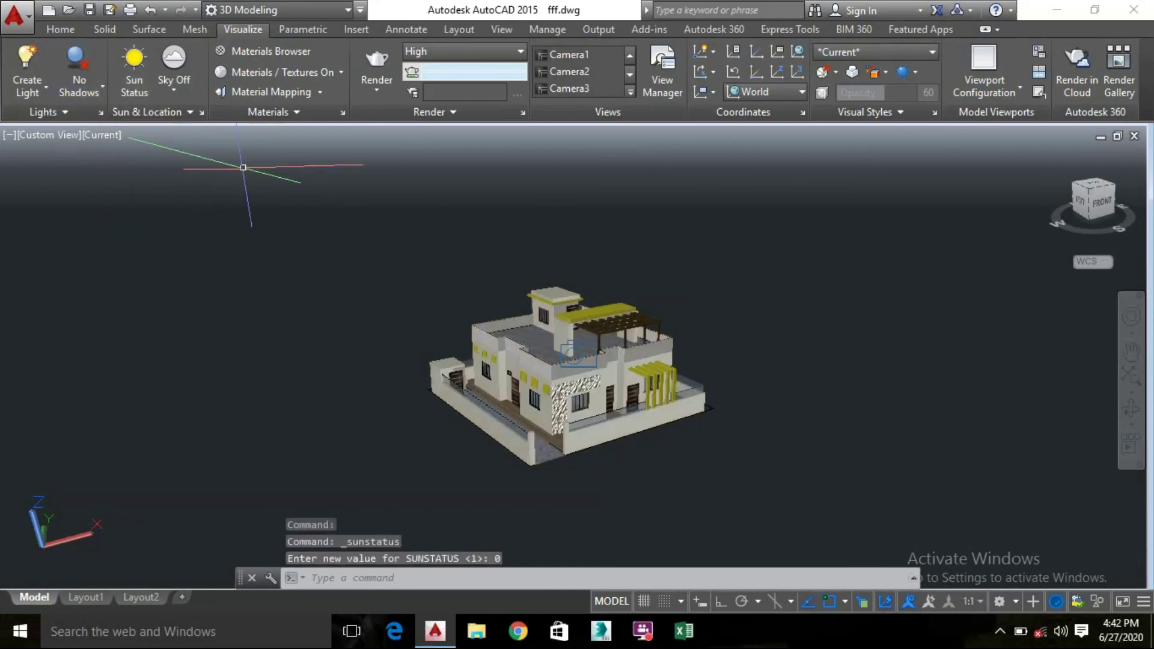
Set the viewport's visual style to 2D Wireframe and orbit the model so the camera stands clear of the house
click(103, 135)
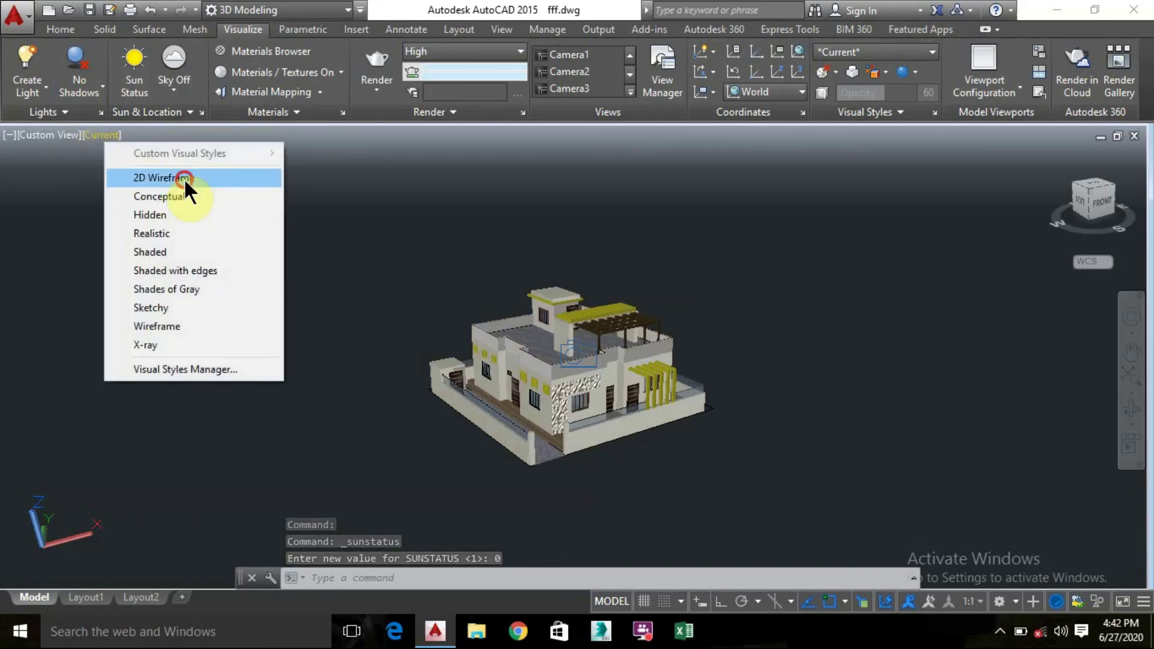
click(184, 177)
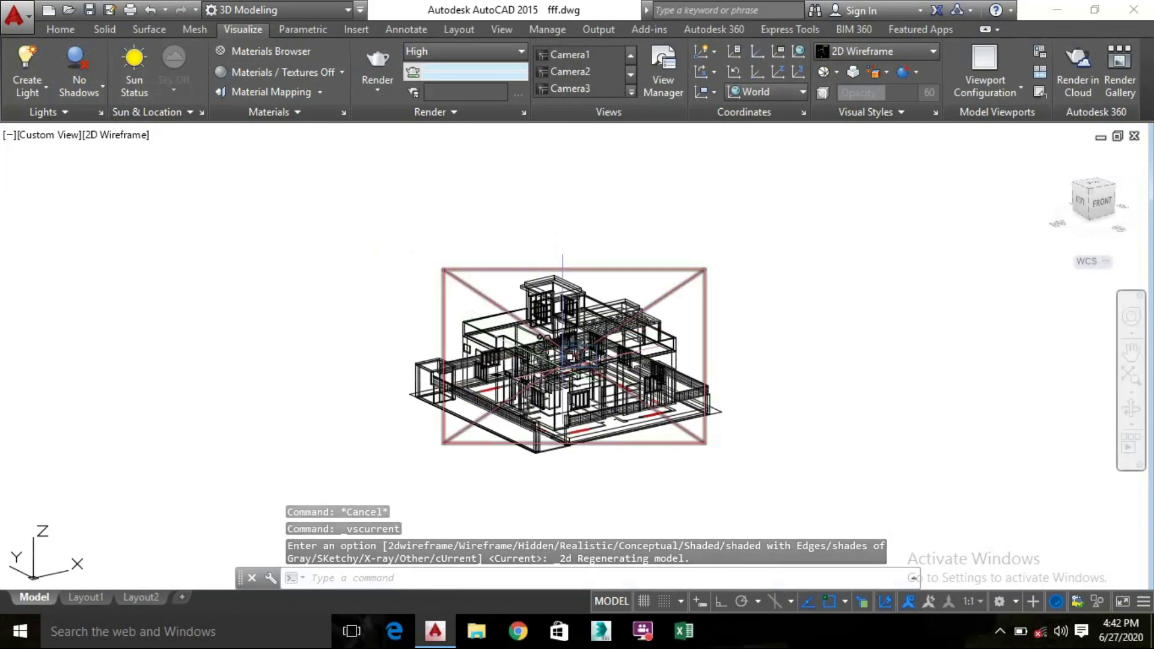
shift+middle_drag(585, 225, 652, 255)
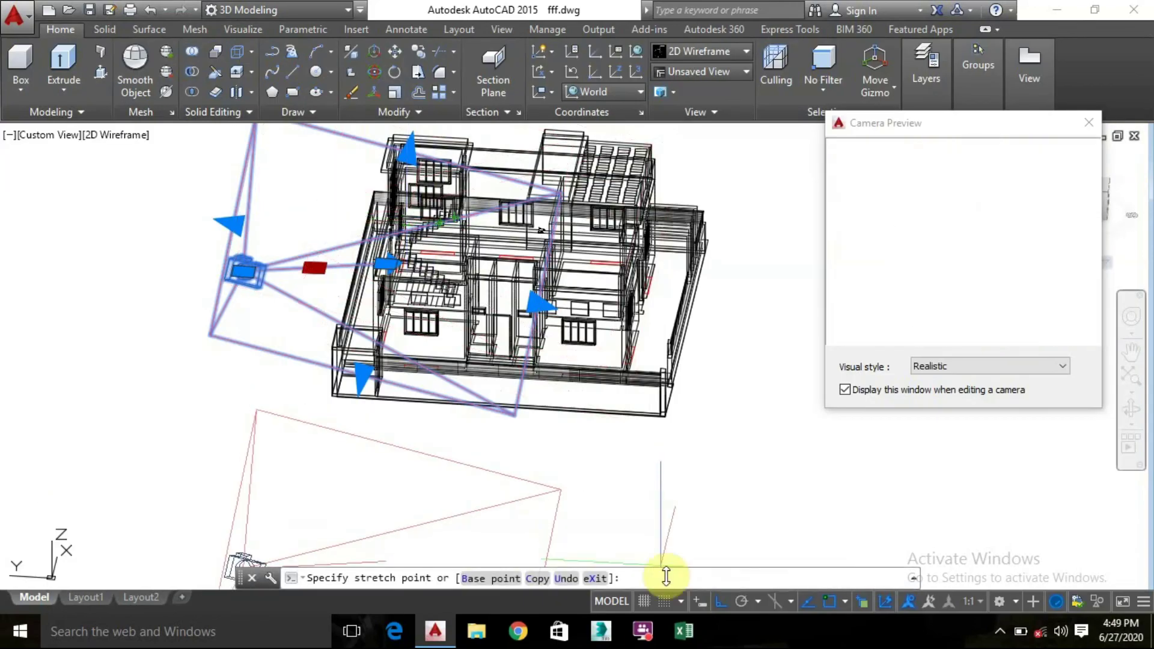
Turn Ortho off, move the selected camera's target to the endpoint just above the ground-floor window beside the stairs, and deselect the camera
click(721, 601)
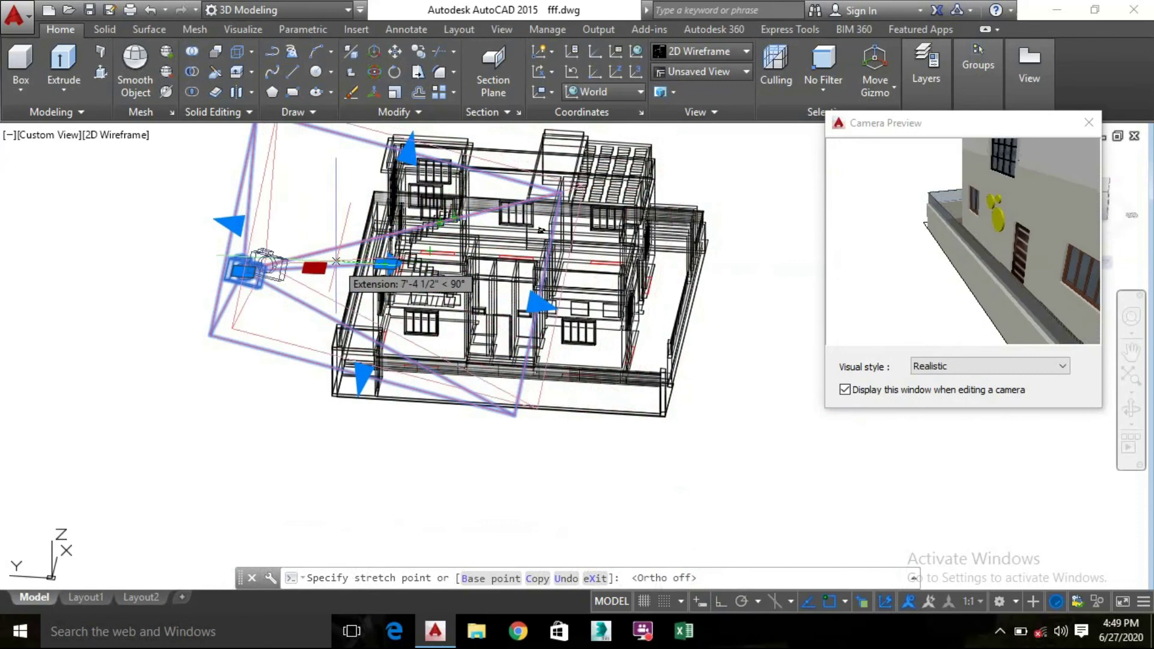
key(Escape)
click(385, 263)
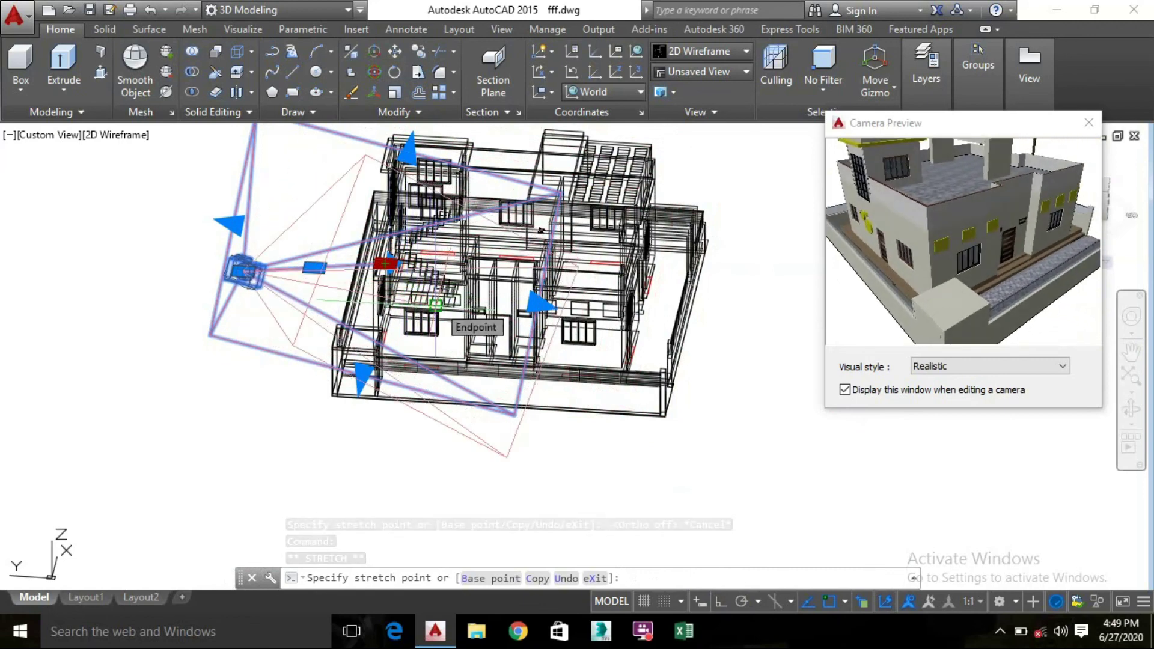
click(435, 306)
click(741, 450)
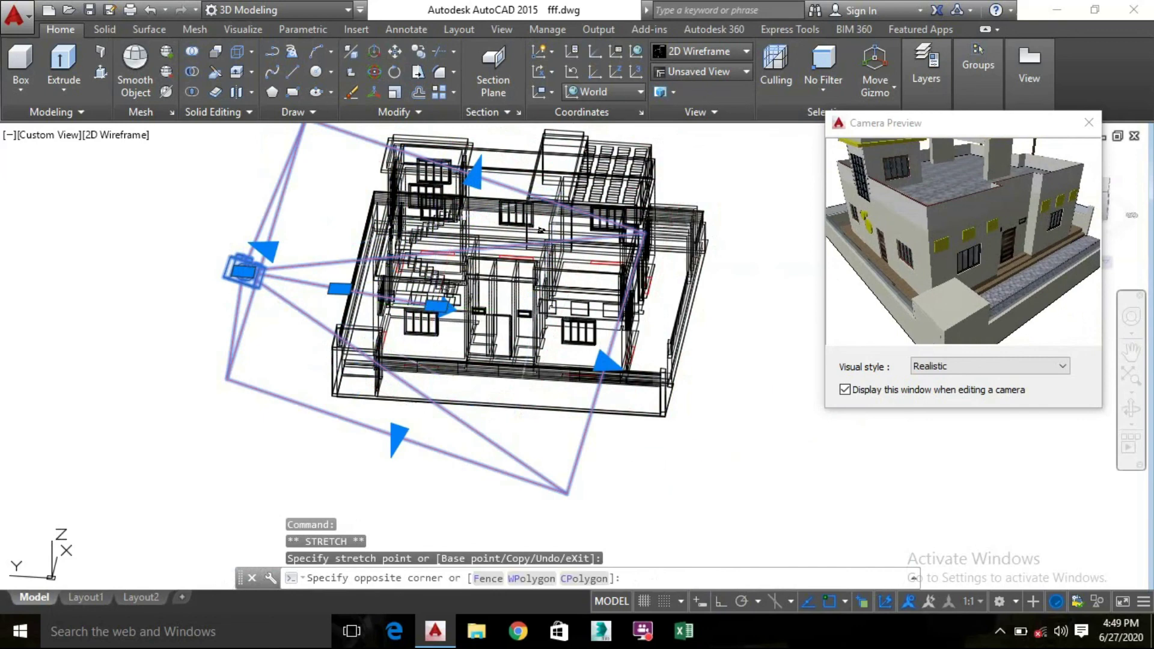
click(741, 449)
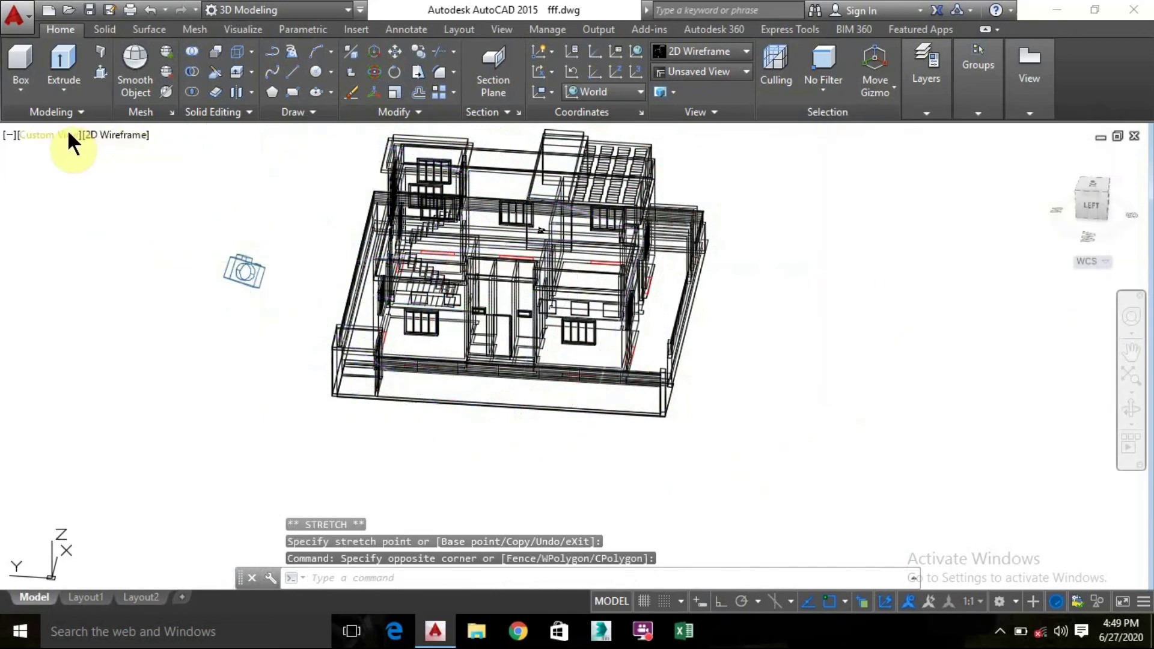
Restore the Camera3 view and choose the High render preset
click(45, 136)
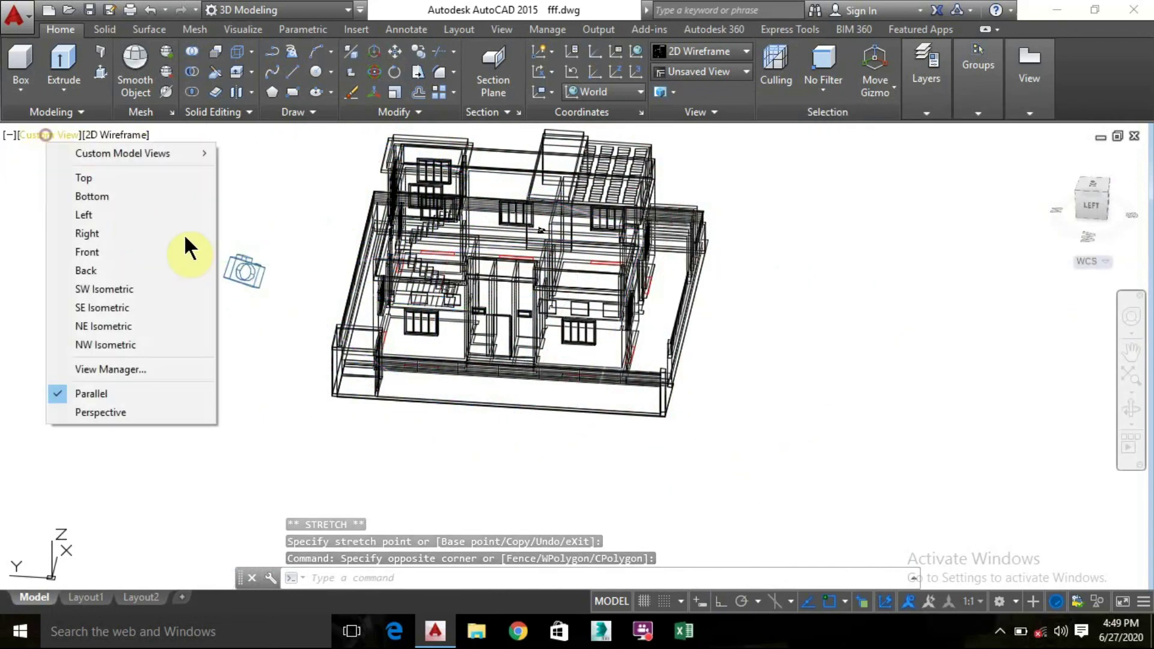
mouse_move(180, 153)
click(274, 153)
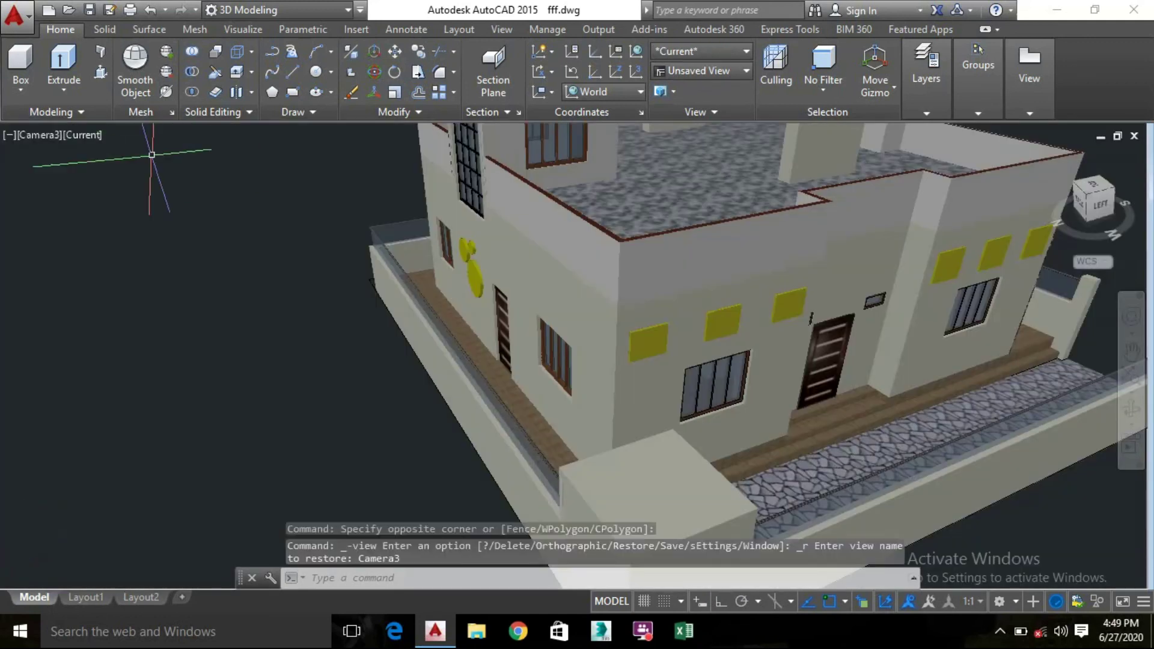
click(242, 29)
click(460, 51)
click(451, 150)
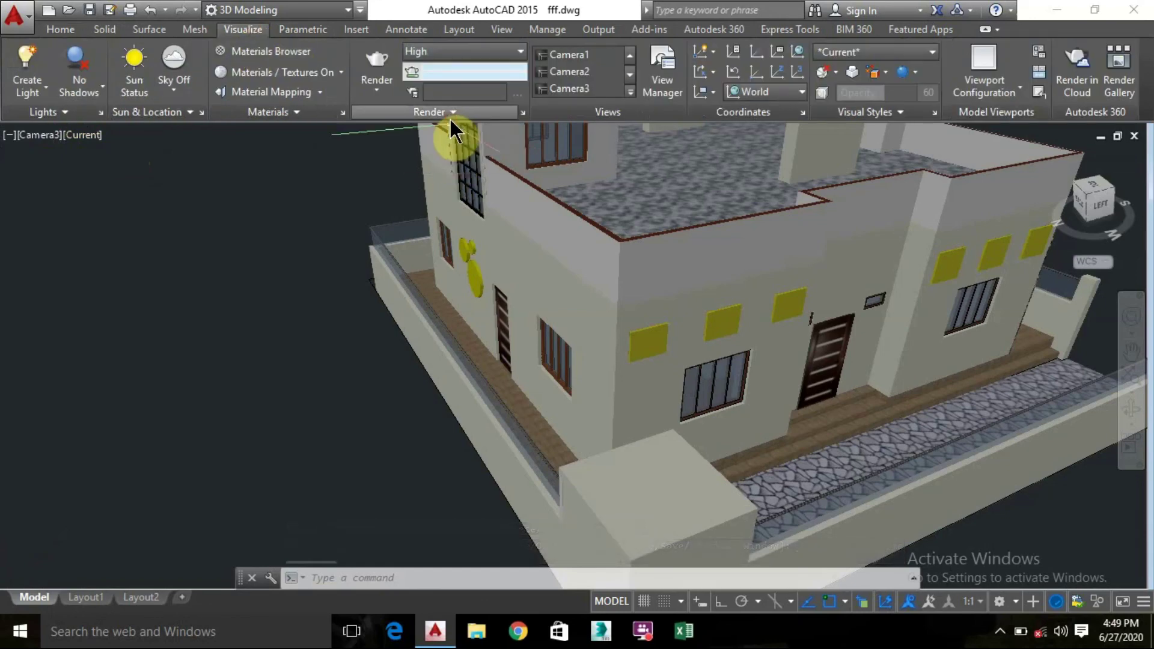
Turn on full shadows and the sun light for the Camera3 view
click(84, 90)
click(124, 186)
click(138, 89)
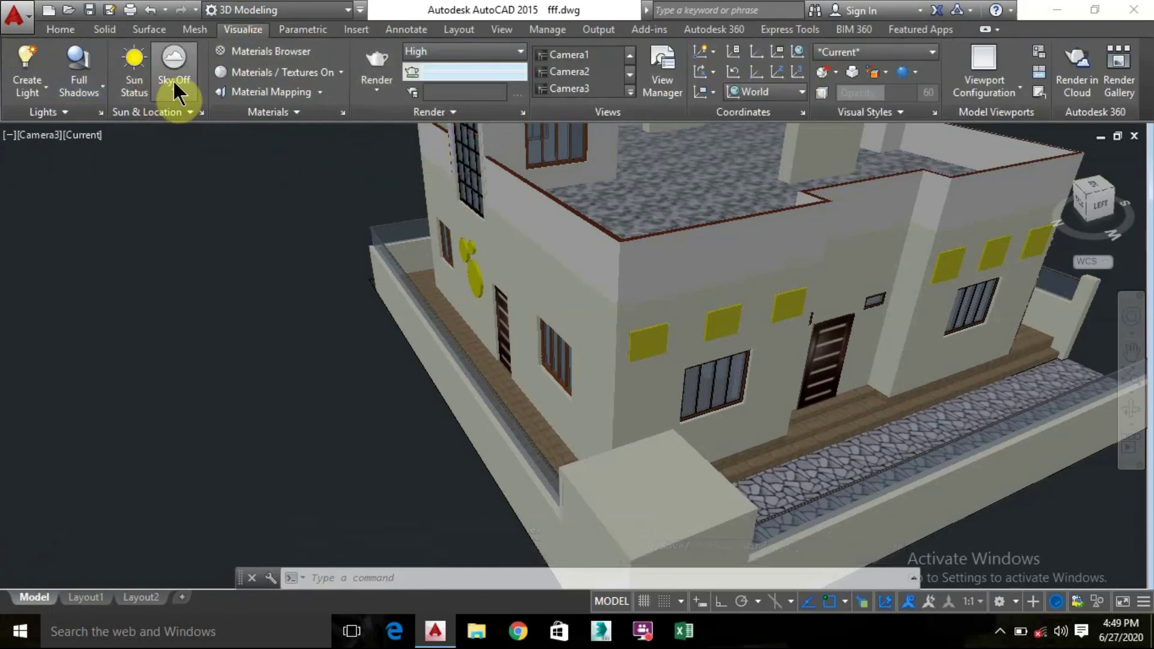
Turn on Sky Background and Illumination and render the reframed Camera3 view
click(183, 90)
click(204, 190)
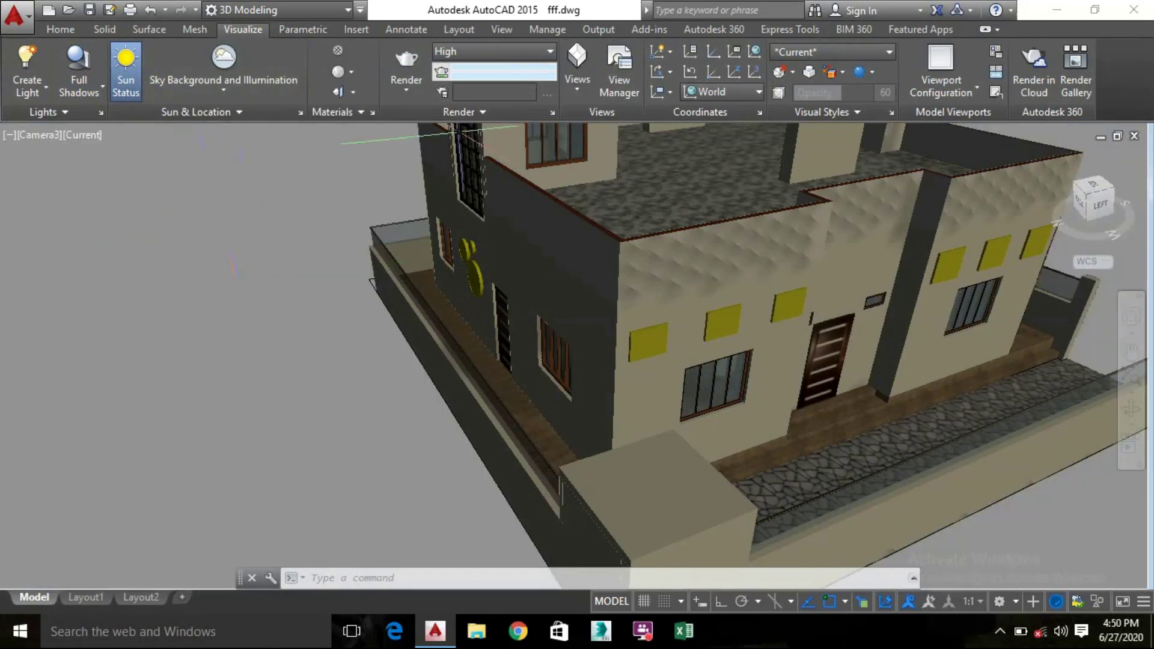
click(125, 71)
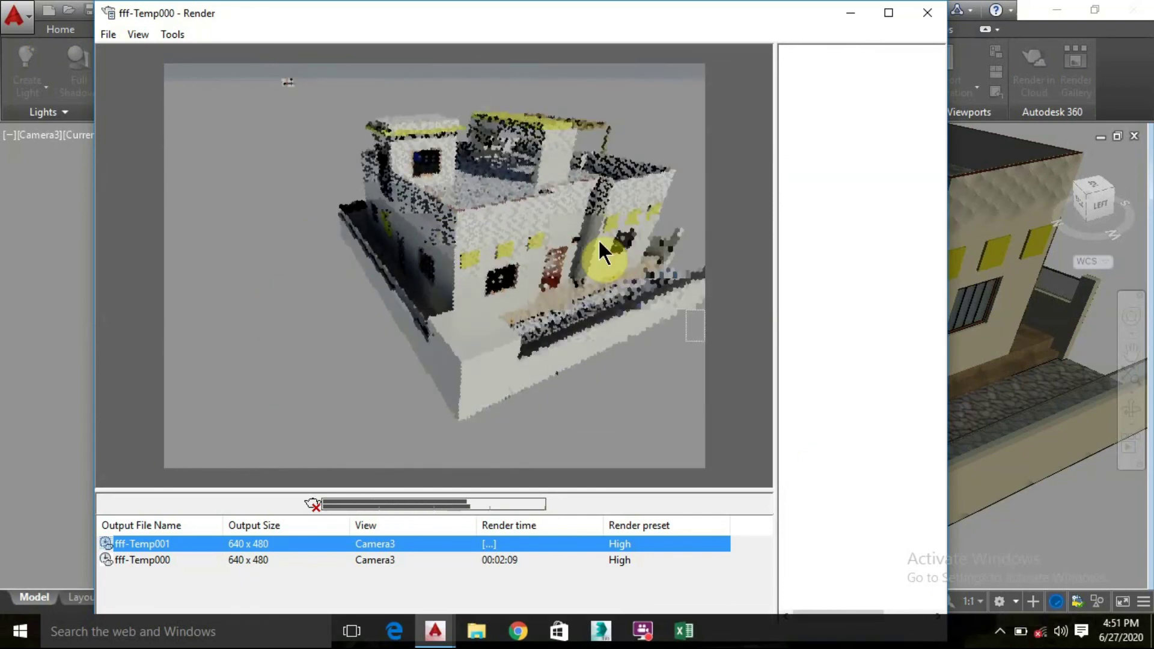
Examine the front facade, entrance door, side wall and roof in the new rendered image up close, and close the render window
scroll(597, 239, up, 1)
scroll(583, 219, down, 1)
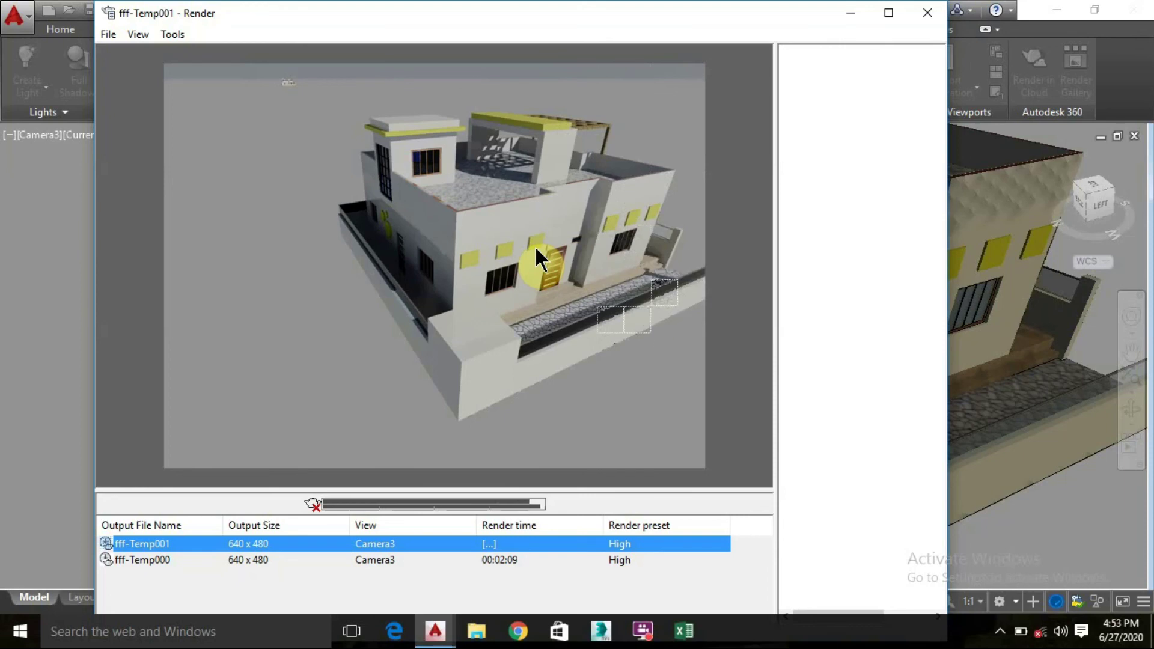
scroll(535, 245, up, 2)
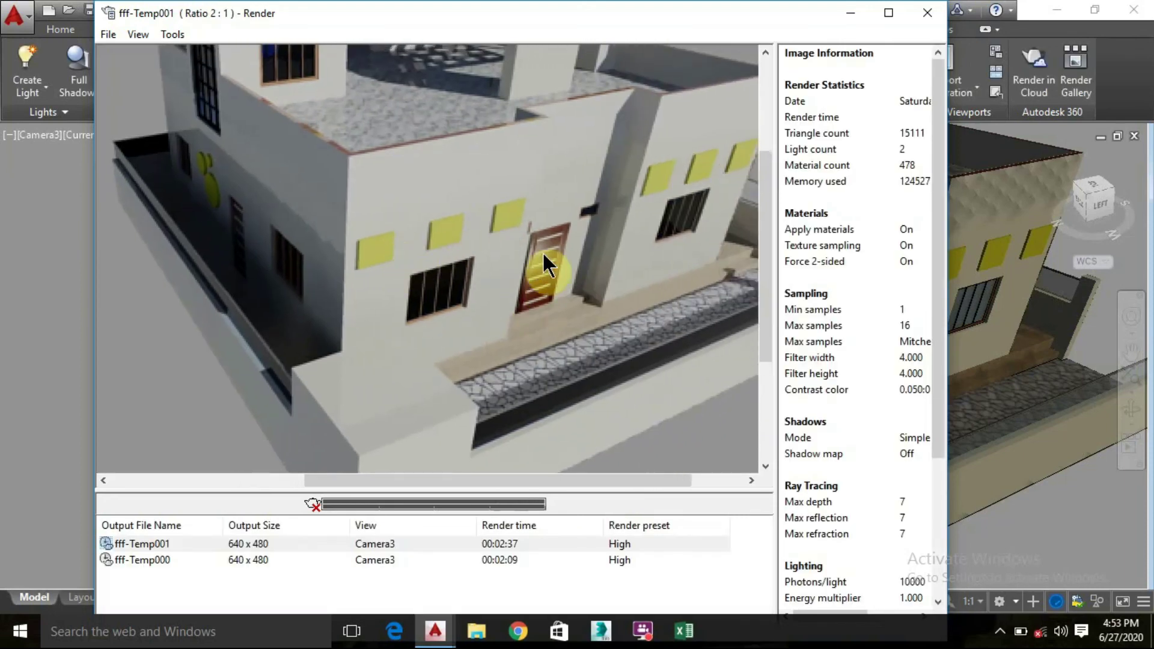
scroll(542, 251, down, 2)
scroll(539, 218, up, 2)
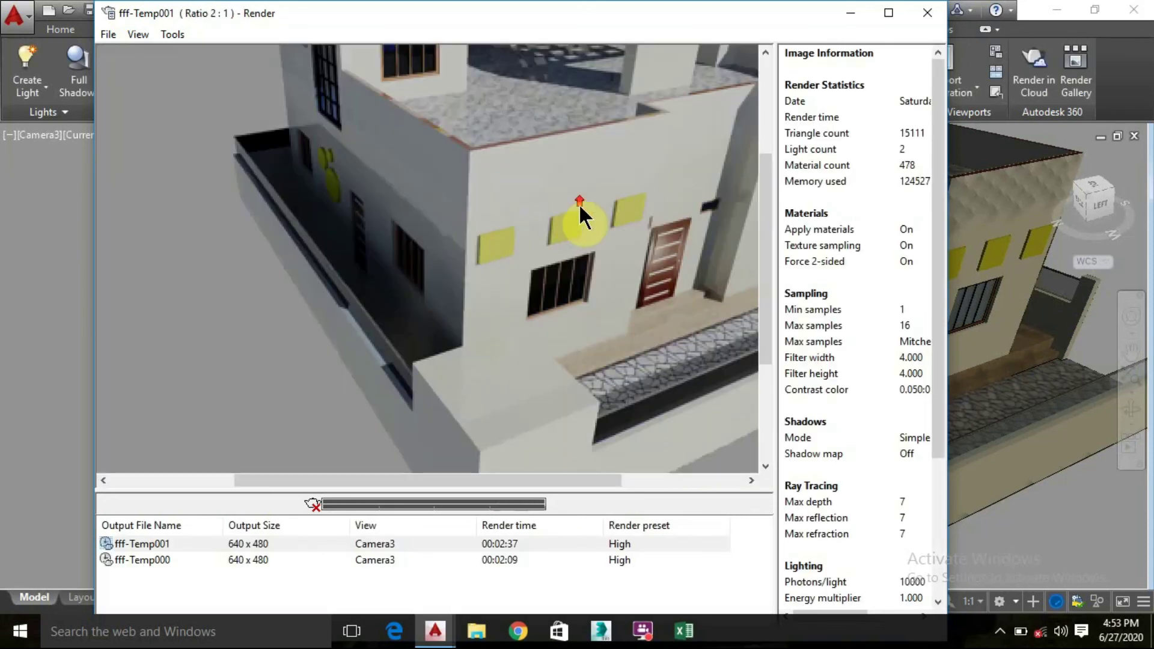
drag(580, 207, 398, 185)
scroll(488, 238, down, 2)
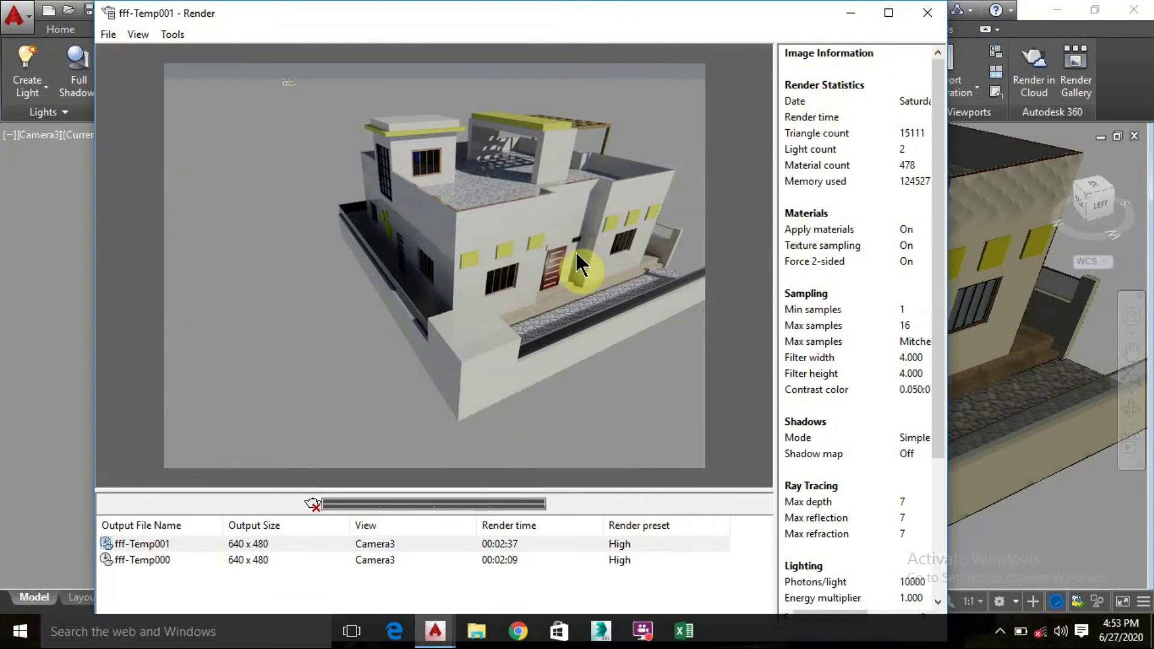
click(924, 15)
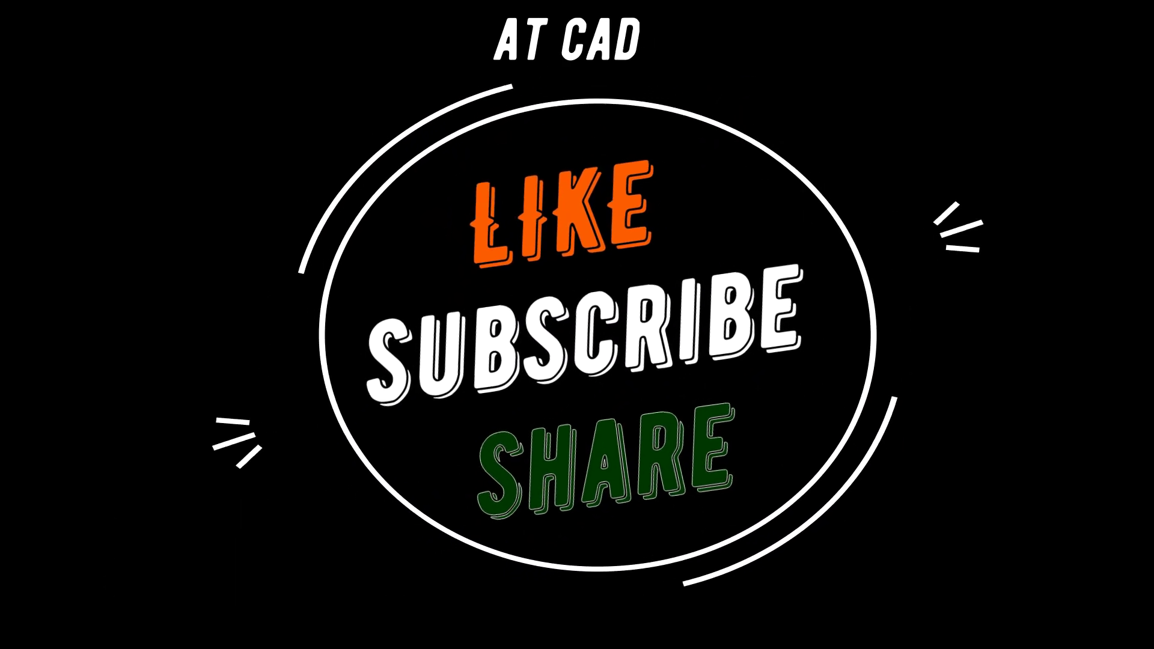